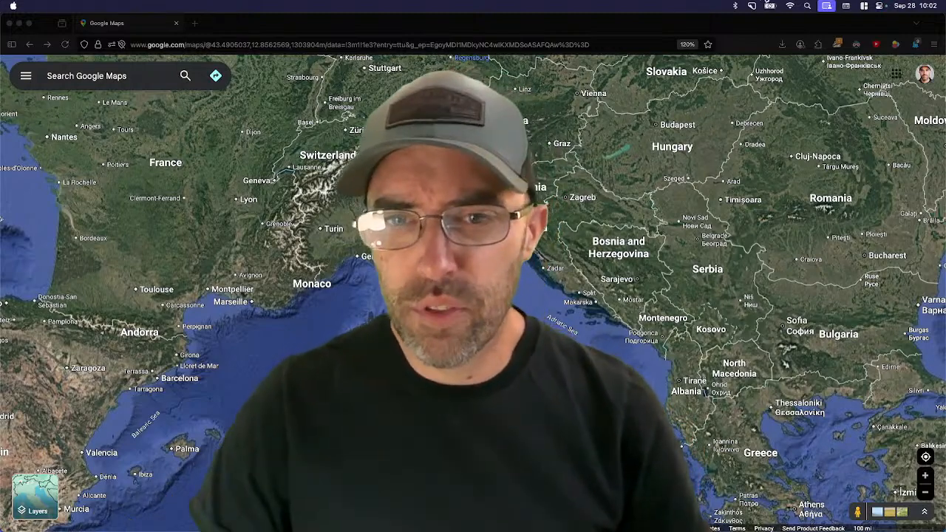
- Switch to SketchUp's VeniceTest model, view the venice_lido.jpg watercolor reference, and close it to return to the model
{"action": "key", "text": "super+Tab"}
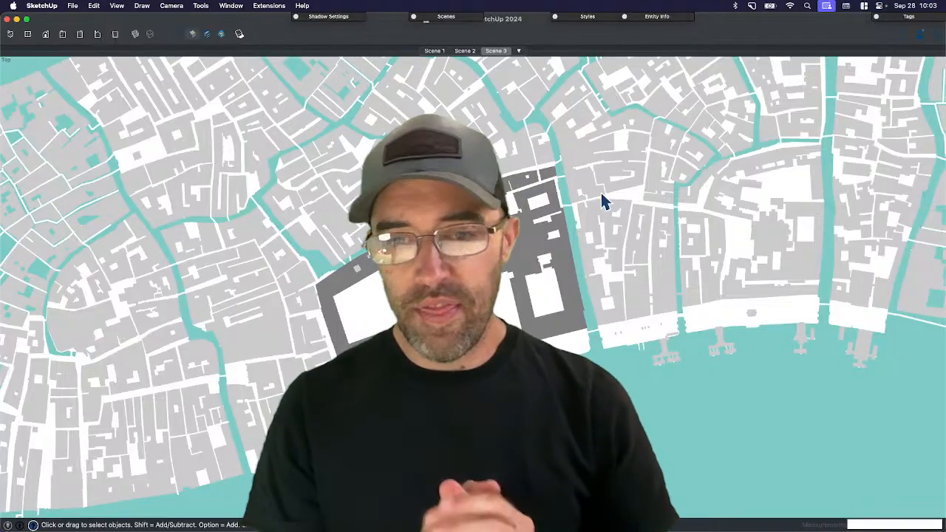
{"action": "left_click", "coordinate": [411, 1]}
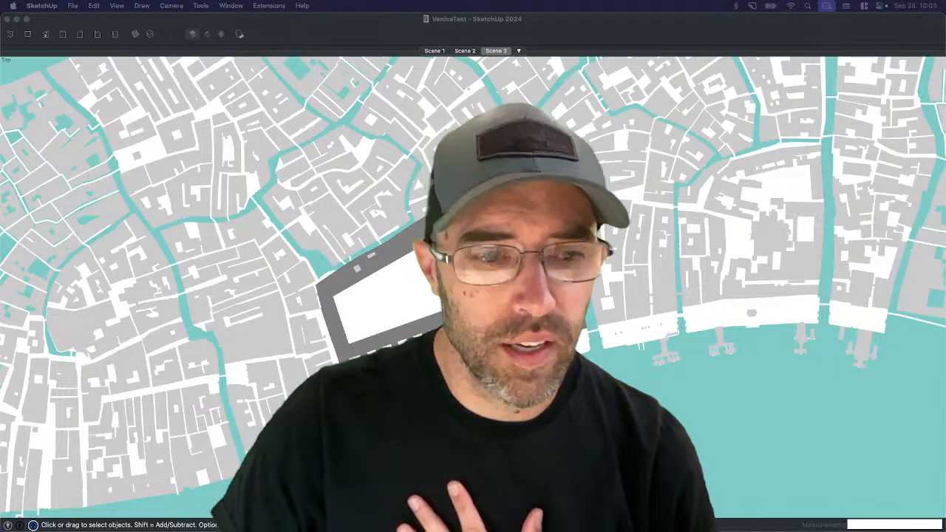
{"action": "left_click_drag", "start_coordinate": [411, 0], "coordinate": [181, 98]}
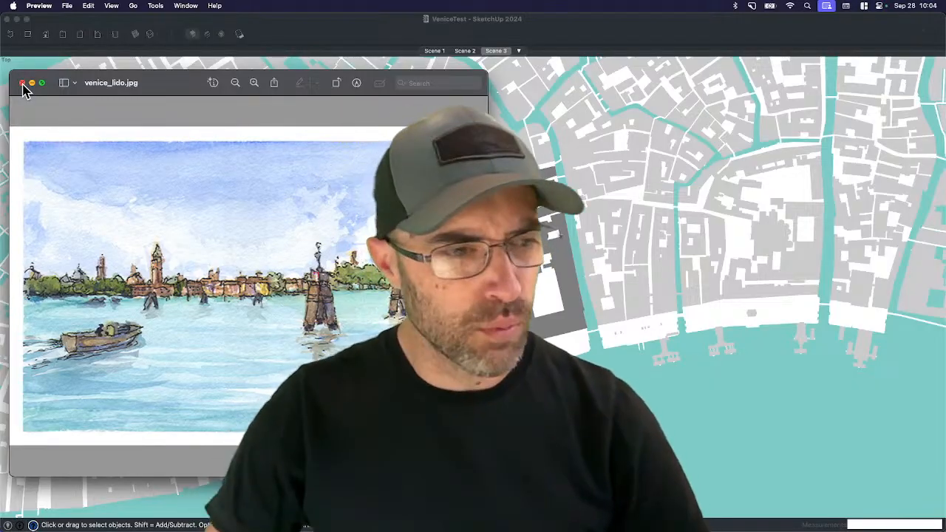
{"action": "left_click", "coordinate": [22, 83]}
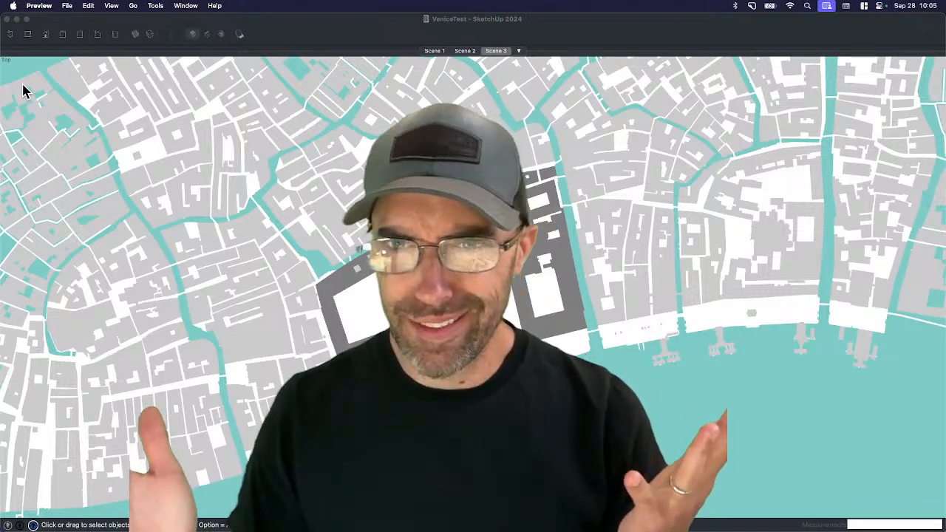
{"action": "left_click", "coordinate": [351, 233]}
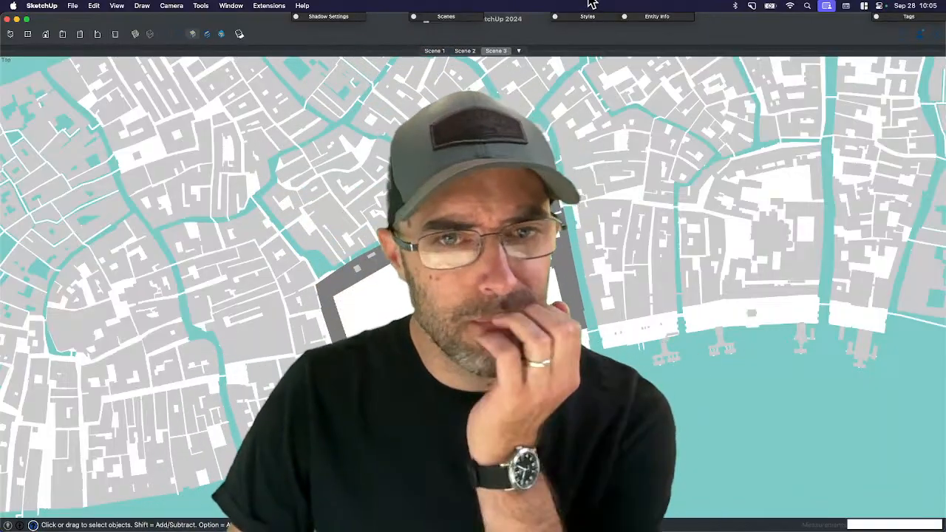
- Switch to Google Maps in Firefox and examine Venice's location, from northern Italy down to the main islands in the lagoon
{"action": "key", "text": "super+Tab"}
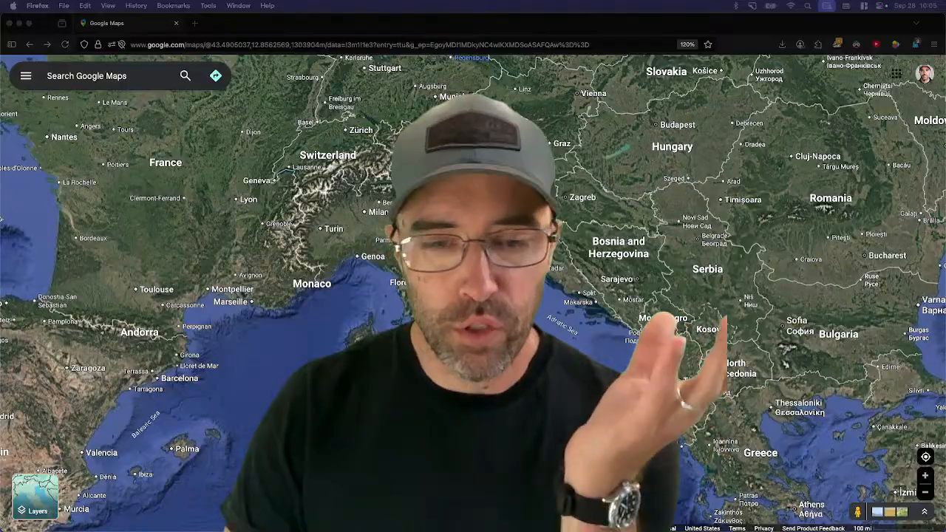
{"action": "scroll", "coordinate": [473, 211], "scroll_direction": "up", "scroll_amount": 1}
{"action": "scroll", "coordinate": [436, 199], "scroll_direction": "up", "scroll_amount": 10}
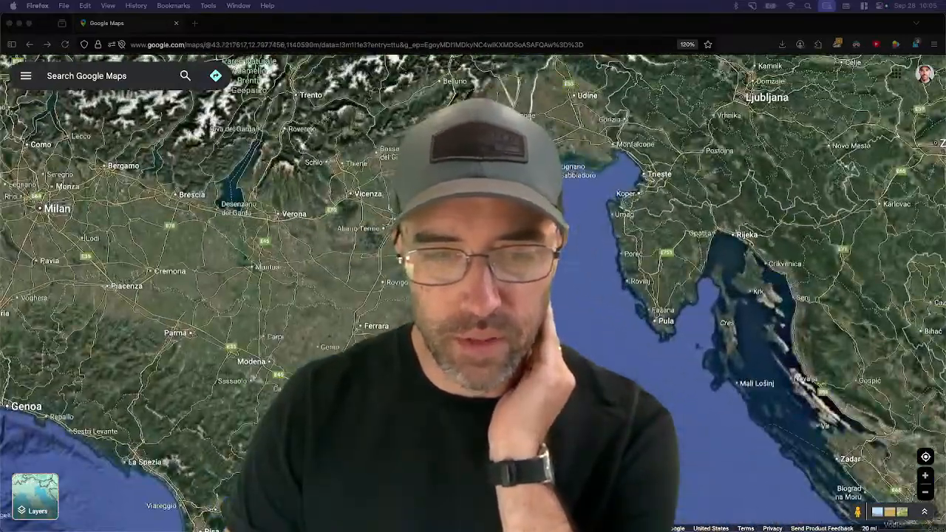
{"action": "scroll", "coordinate": [456, 213], "scroll_direction": "up", "scroll_amount": 2}
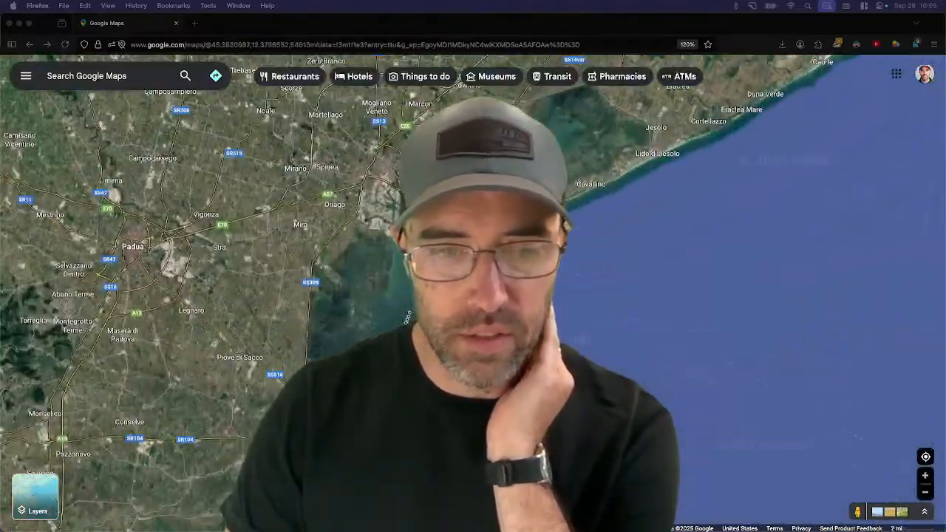
{"action": "scroll", "coordinate": [384, 317], "scroll_direction": "up", "scroll_amount": 5}
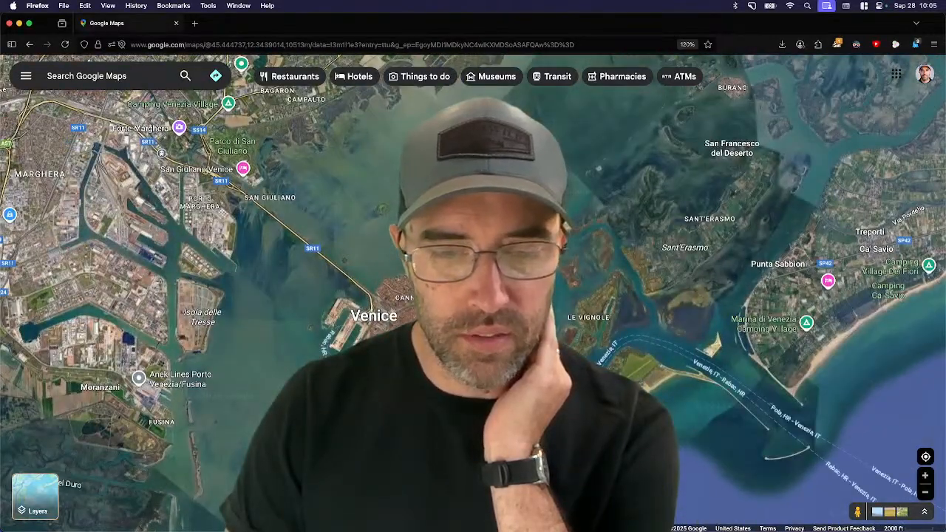
{"action": "left_click_drag", "start_coordinate": [429, 321], "coordinate": [490, 249]}
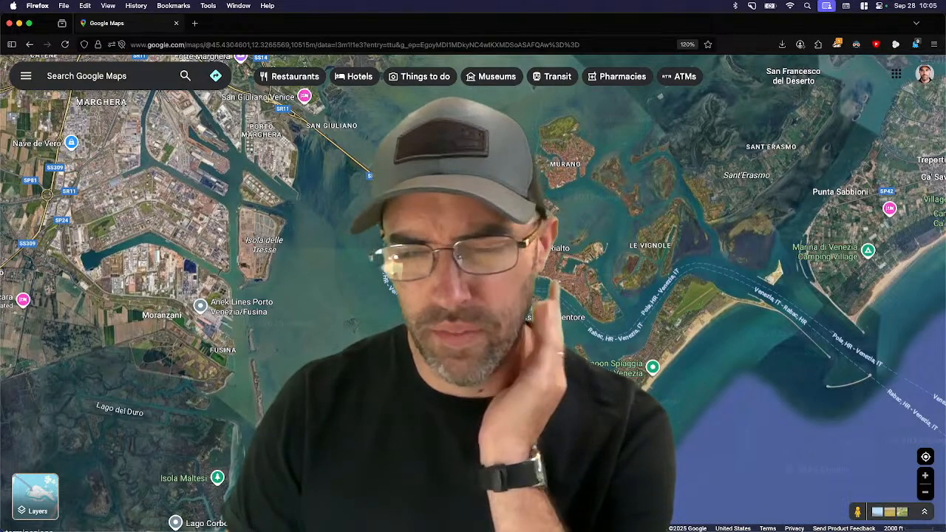
{"action": "scroll", "coordinate": [538, 293], "scroll_direction": "up", "scroll_amount": 2}
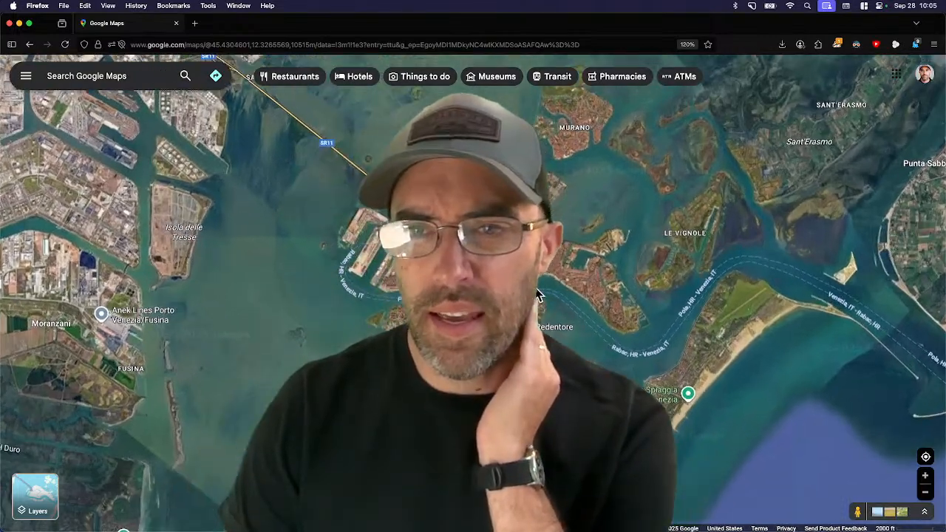
{"action": "scroll", "coordinate": [536, 287], "scroll_direction": "up", "scroll_amount": 1}
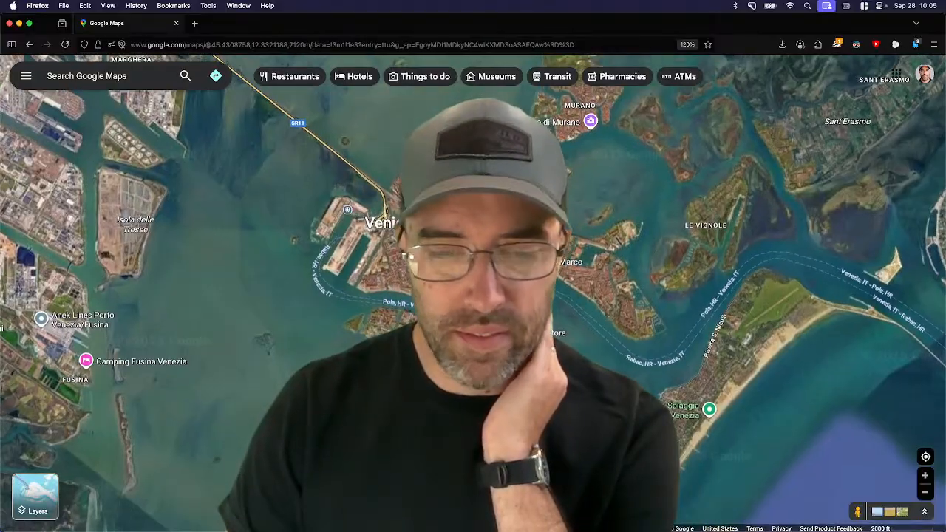
{"action": "scroll", "coordinate": [498, 254], "scroll_direction": "up", "scroll_amount": 5}
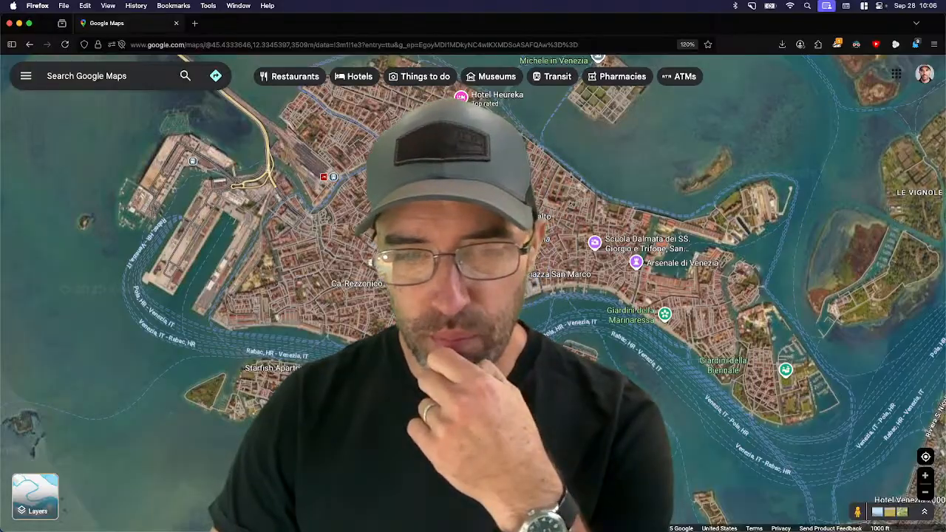
- Examine the satellite view of central Venice around Piazza San Marco, Palazzo Ducale and the Grand Canal
{"action": "scroll", "coordinate": [559, 280], "scroll_direction": "down", "scroll_amount": 2}
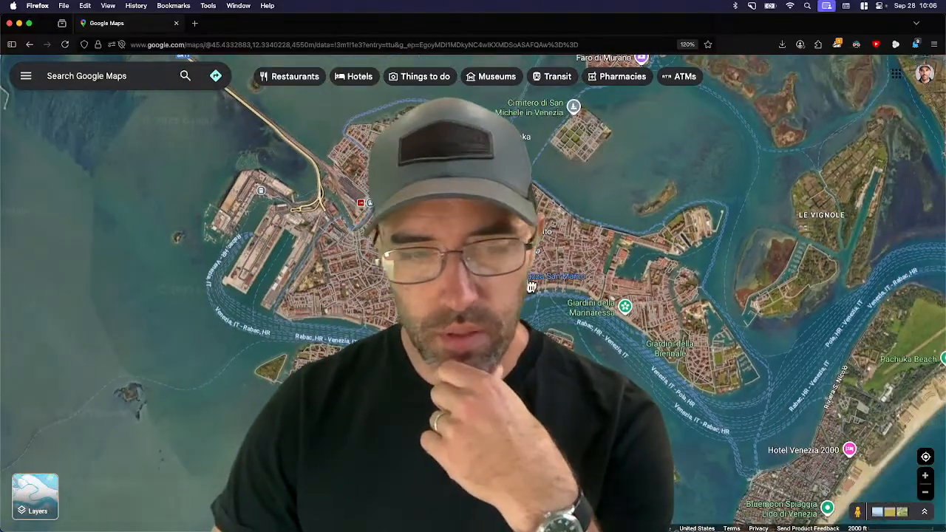
{"action": "scroll", "coordinate": [537, 272], "scroll_direction": "up", "scroll_amount": 5}
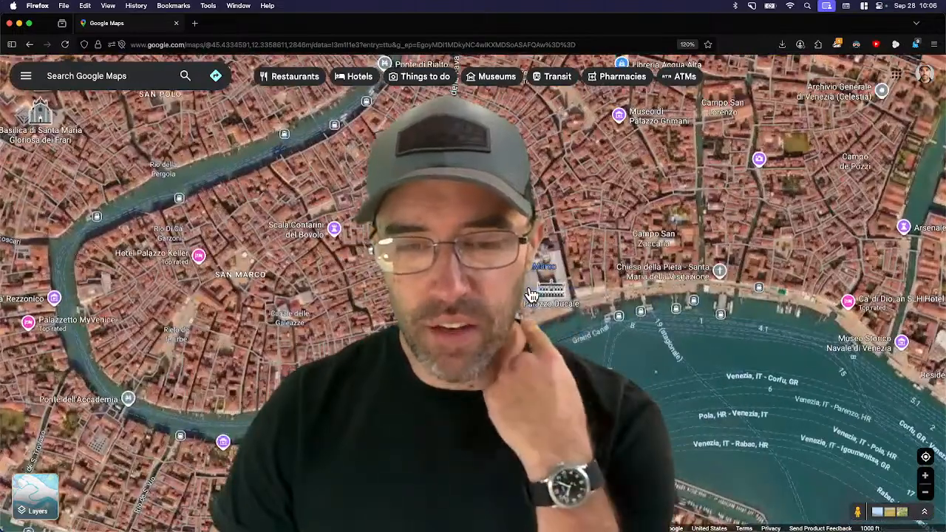
{"action": "scroll", "coordinate": [538, 272], "scroll_direction": "up", "scroll_amount": 1}
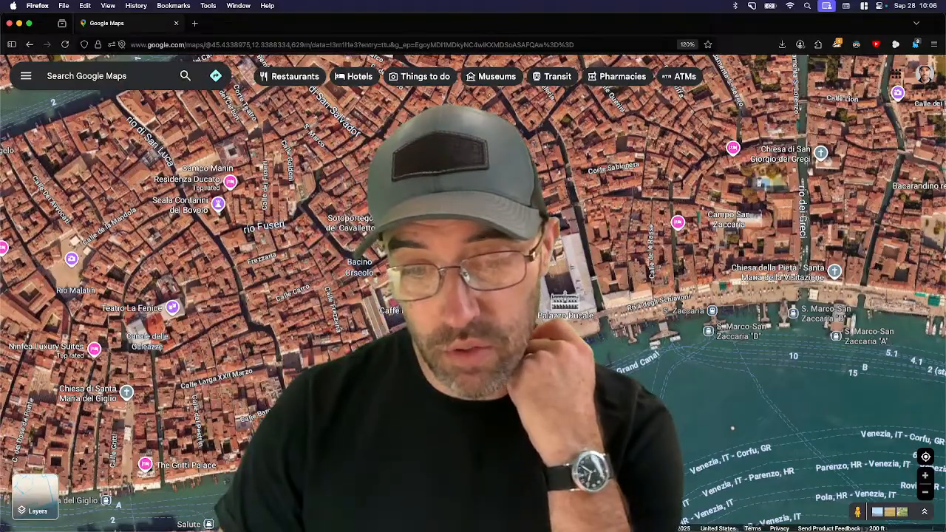
{"action": "scroll", "coordinate": [517, 274], "scroll_direction": "up", "scroll_amount": 1}
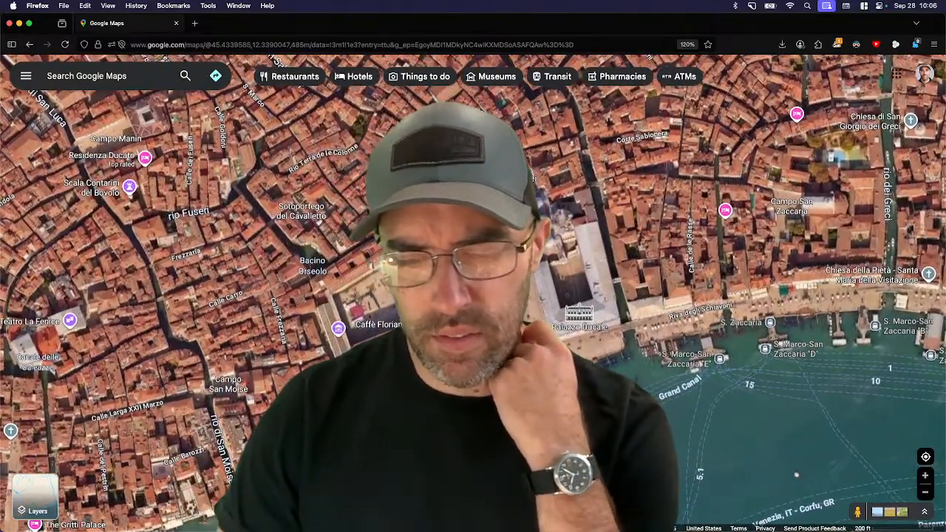
{"action": "scroll", "coordinate": [515, 201], "scroll_direction": "down", "scroll_amount": 2}
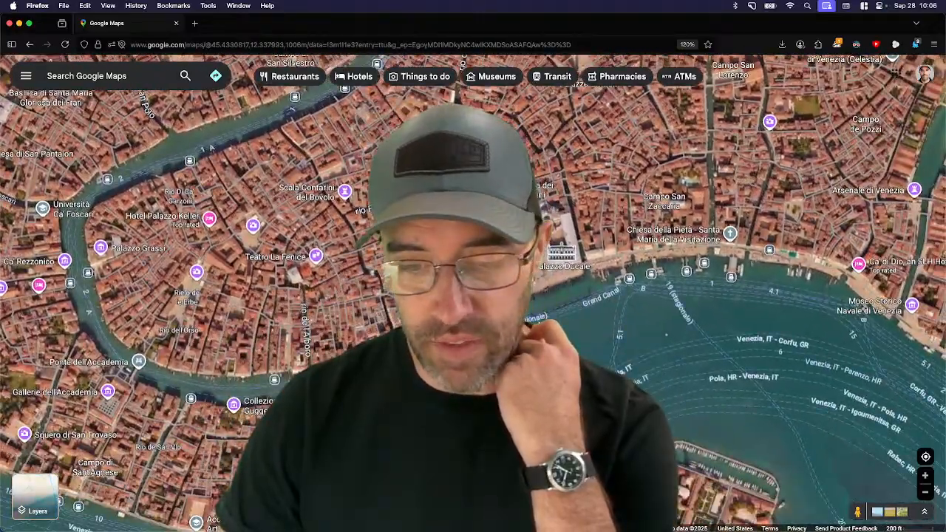
{"action": "scroll", "coordinate": [711, 412], "scroll_direction": "down", "scroll_amount": 1}
{"action": "scroll", "coordinate": [583, 324], "scroll_direction": "up", "scroll_amount": 2}
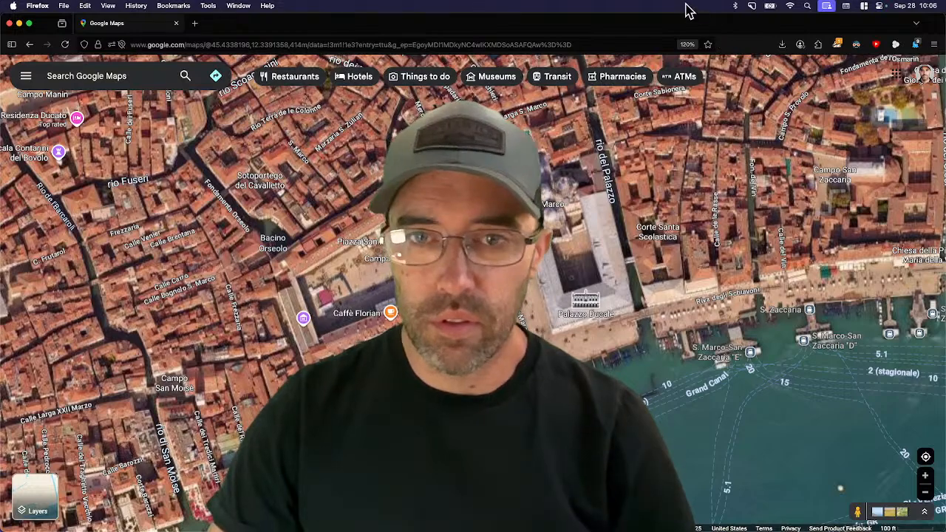
- Switch to SketchUp and start a new model from the custom EMS_2025 template
{"action": "key", "text": "super+Tab"}
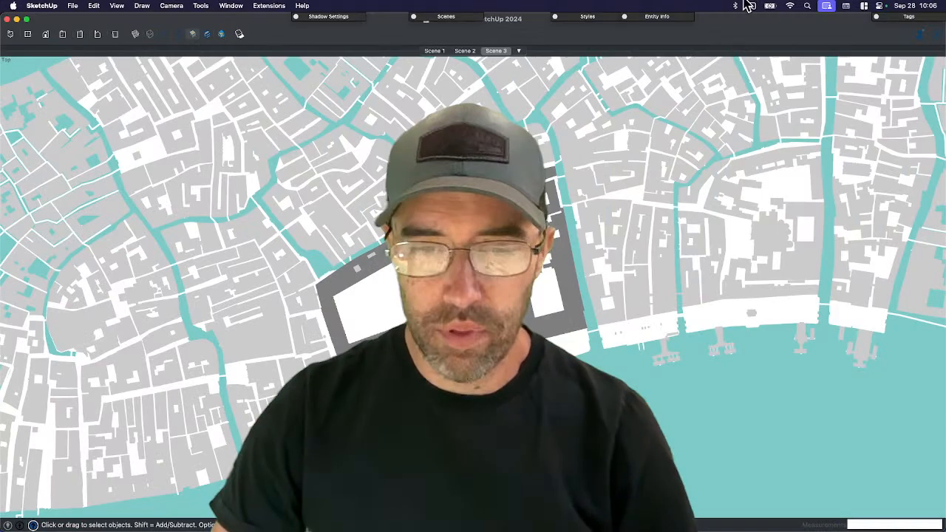
{"action": "key", "text": "super+n"}
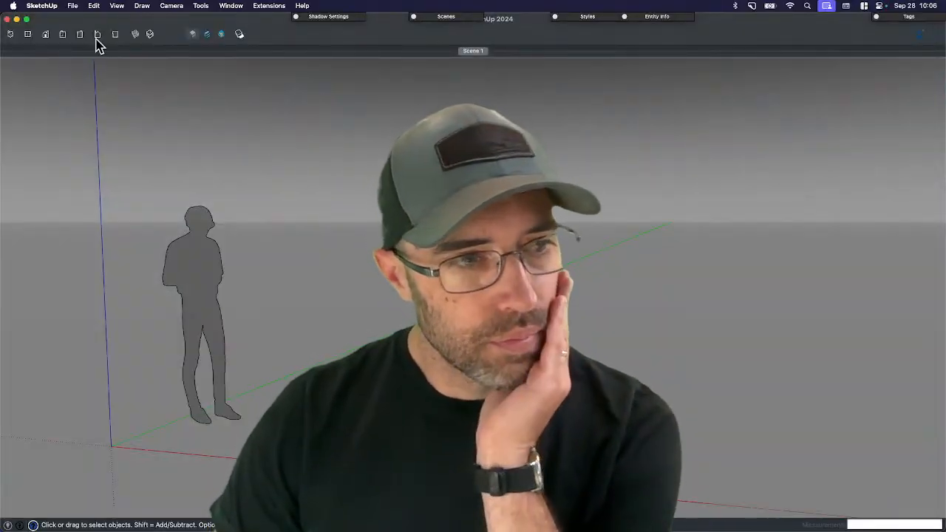
{"action": "left_click", "coordinate": [75, 8]}
{"action": "left_click", "coordinate": [100, 31]}
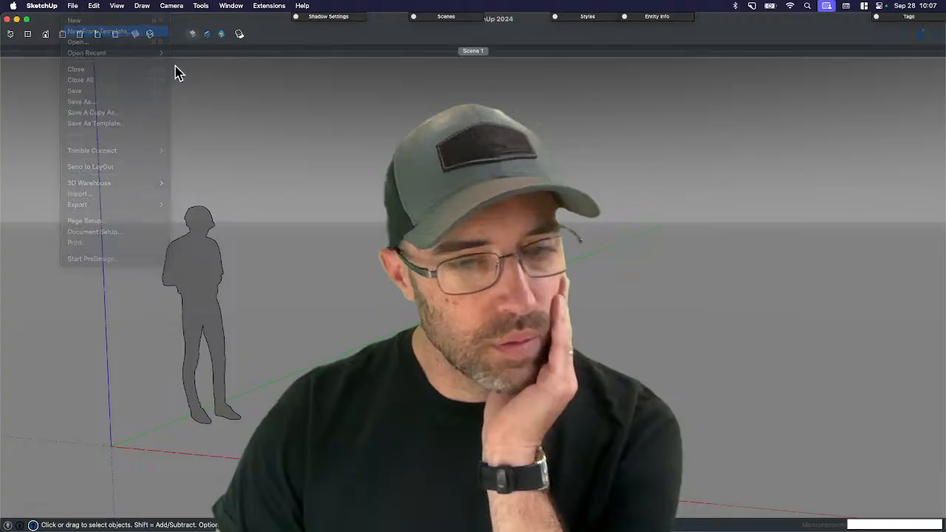
{"action": "left_click", "coordinate": [359, 91]}
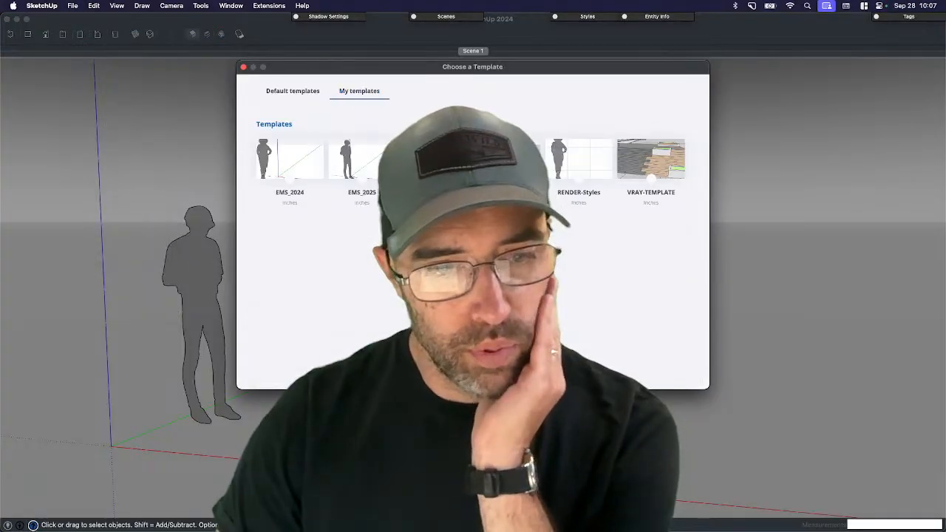
{"action": "left_click", "coordinate": [362, 160]}
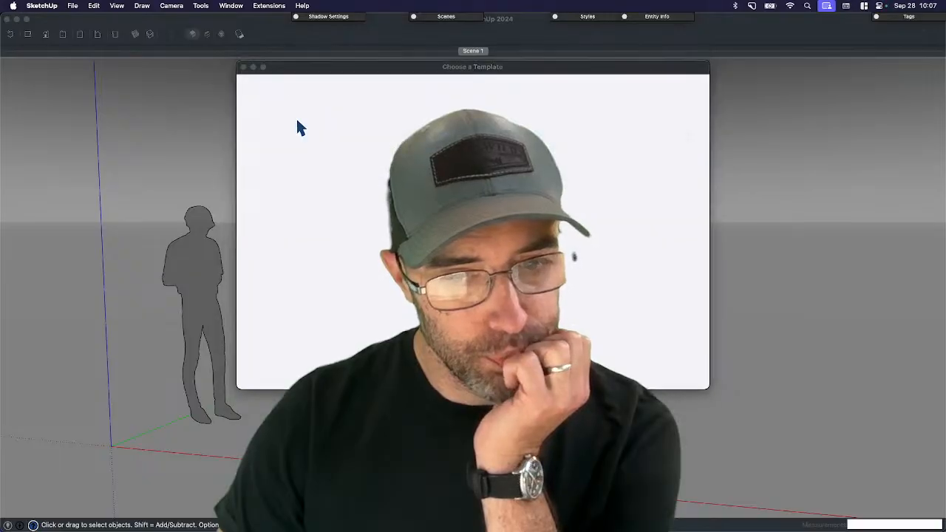
- Set the model's measurement units to decimal format with lengths in meters
{"action": "left_click", "coordinate": [236, 6]}
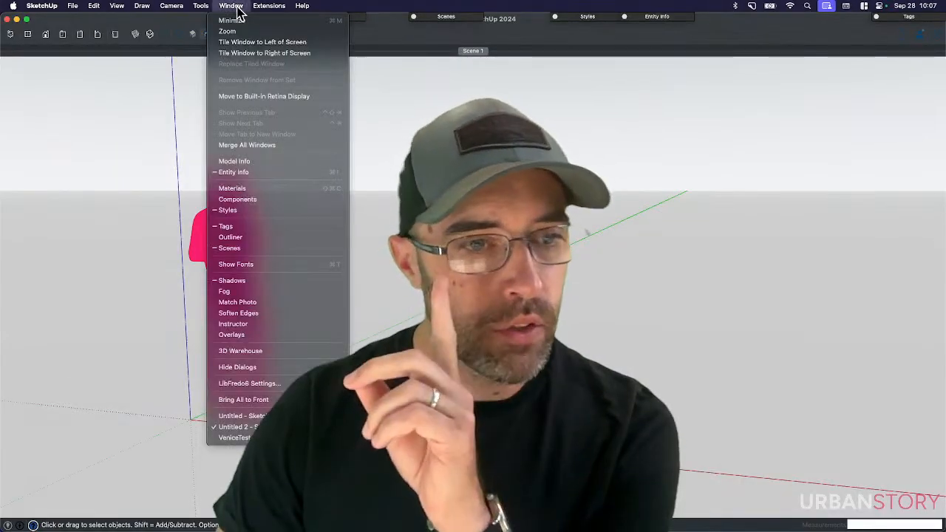
{"action": "left_click", "coordinate": [236, 161]}
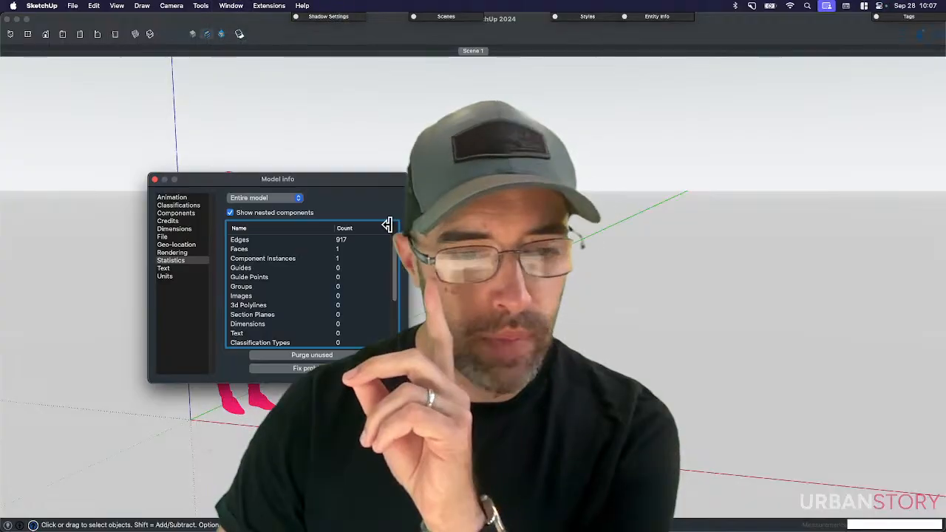
{"action": "left_click", "coordinate": [167, 276]}
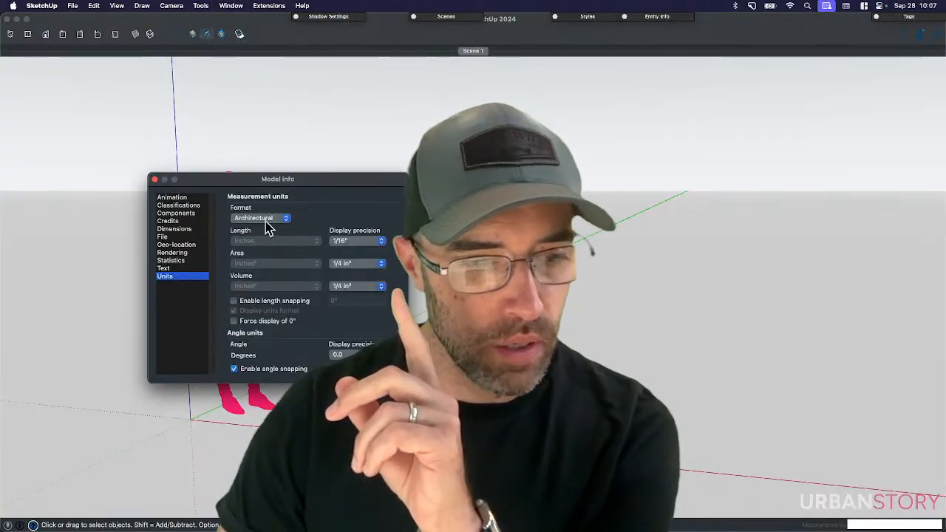
{"action": "left_click", "coordinate": [268, 222]}
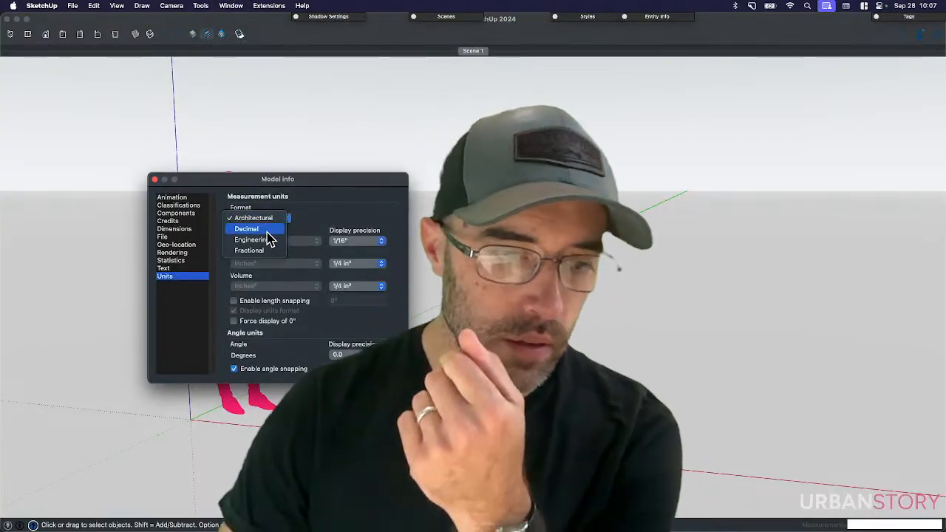
{"action": "left_click", "coordinate": [268, 230]}
{"action": "left_click_drag", "start_coordinate": [216, 182], "coordinate": [358, 148]}
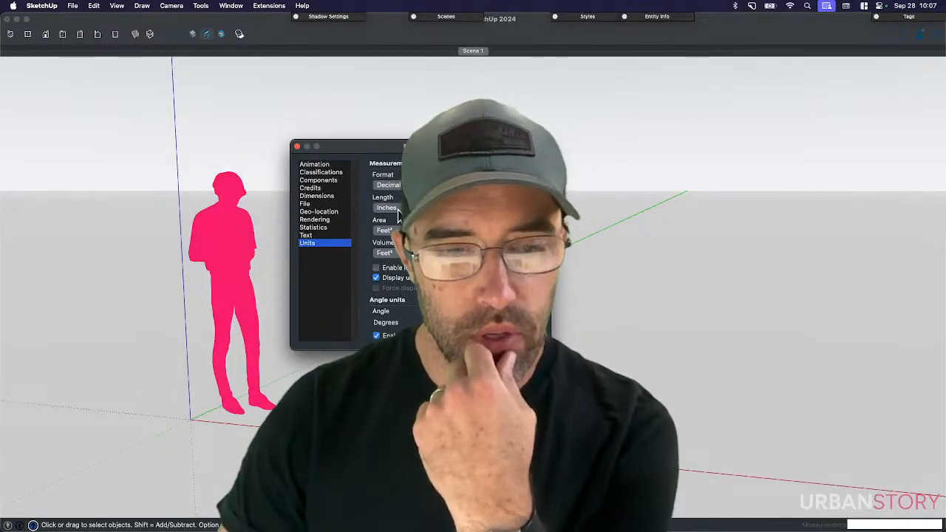
{"action": "left_click", "coordinate": [387, 208]}
{"action": "left_click", "coordinate": [387, 262]}
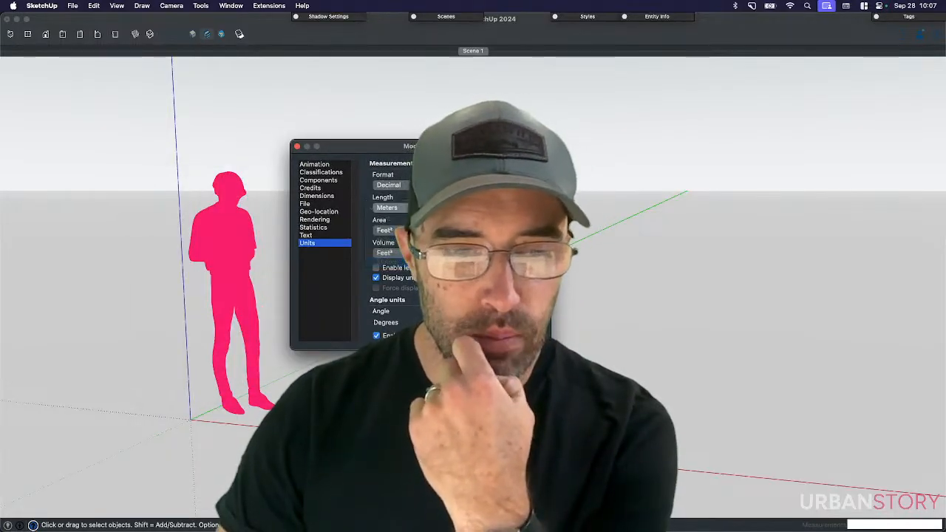
{"action": "left_click", "coordinate": [385, 230]}
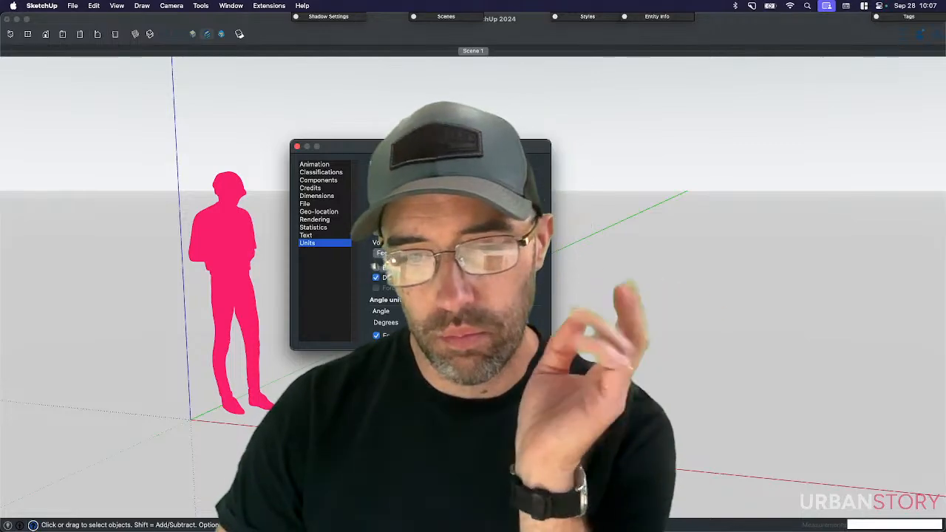
{"action": "left_click", "coordinate": [298, 148]}
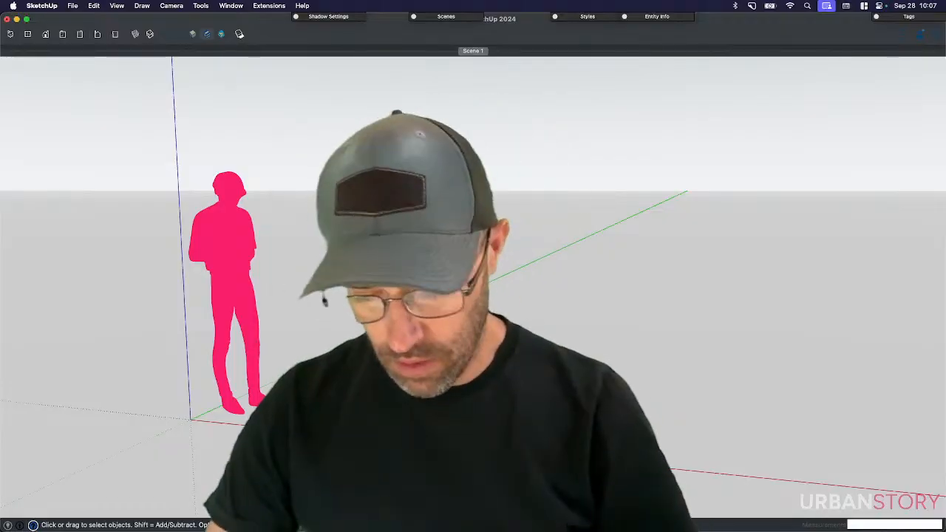
- Switch to Finder and open all the reference images and stmarks.dxf from the Reference folder
{"action": "middle_click_drag", "start_coordinate": [525, 353], "coordinate": [485, 348], "text": "shift"}
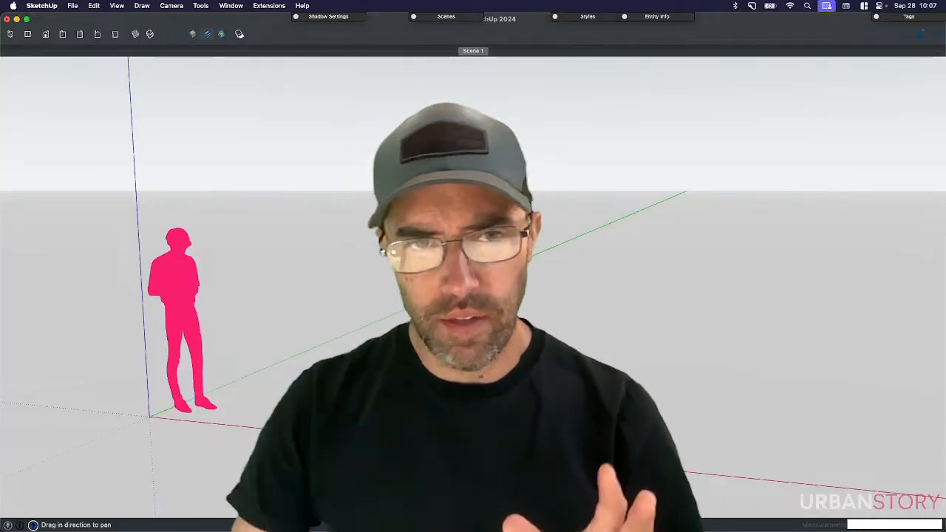
{"action": "left_click", "coordinate": [397, 0]}
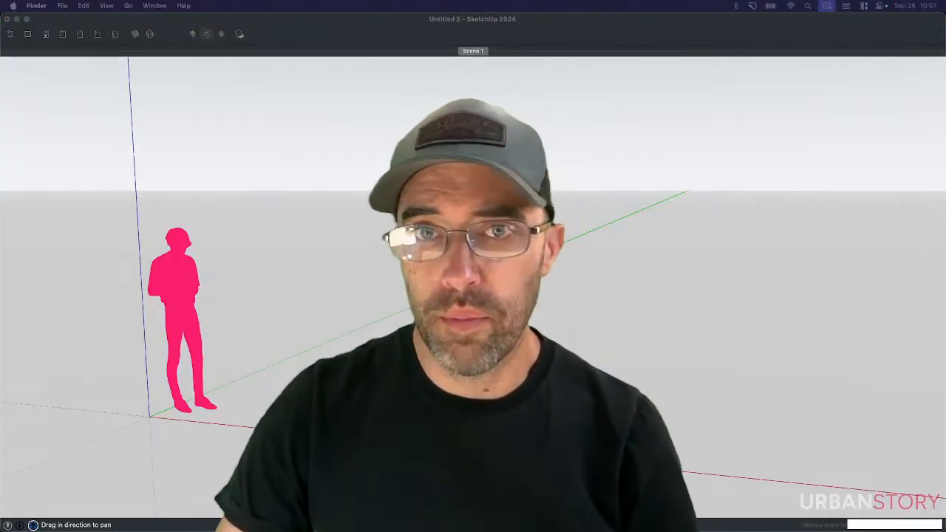
{"action": "left_click_drag", "start_coordinate": [650, 0], "coordinate": [437, 167]}
{"action": "left_click_drag", "start_coordinate": [663, 354], "coordinate": [330, 194]}
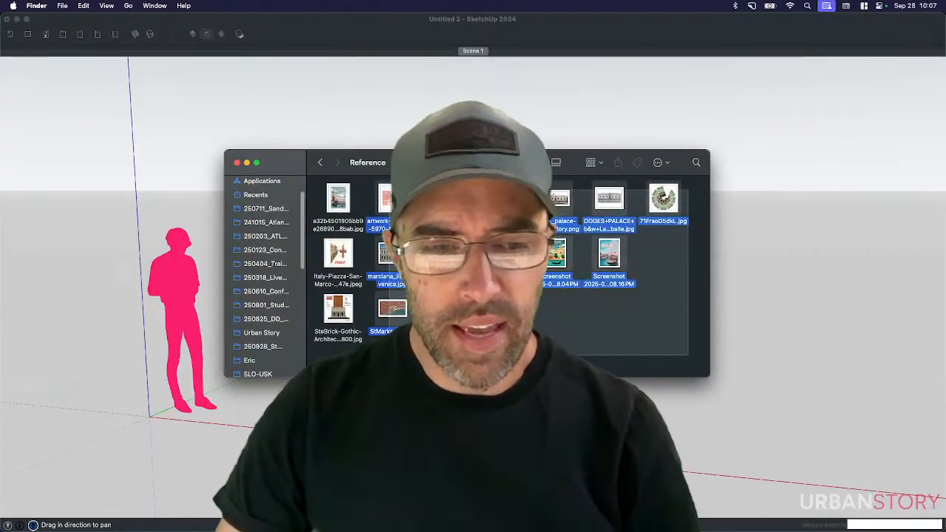
{"action": "left_click_drag", "start_coordinate": [306, 240], "coordinate": [224, 243]}
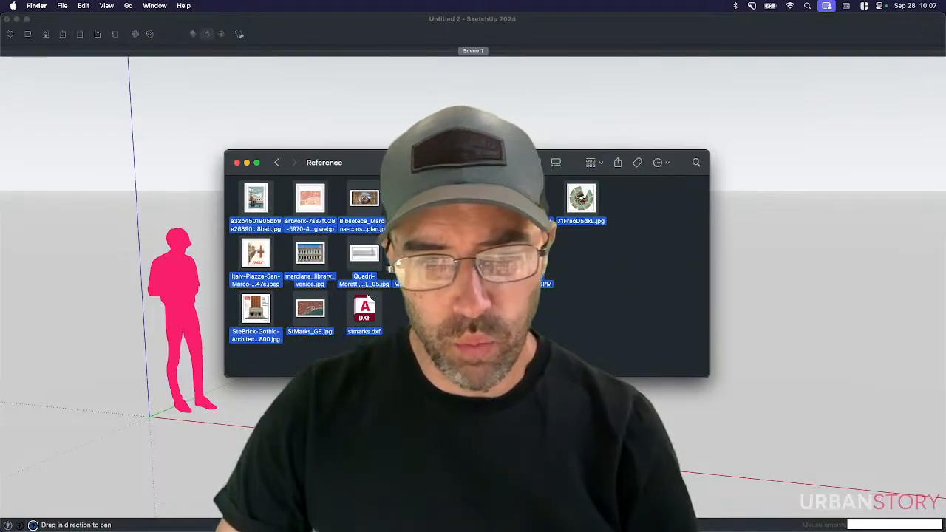
{"action": "left_click_drag", "start_coordinate": [453, 163], "coordinate": [453, 166]}
{"action": "left_click_drag", "start_coordinate": [710, 381], "coordinate": [650, 387]}
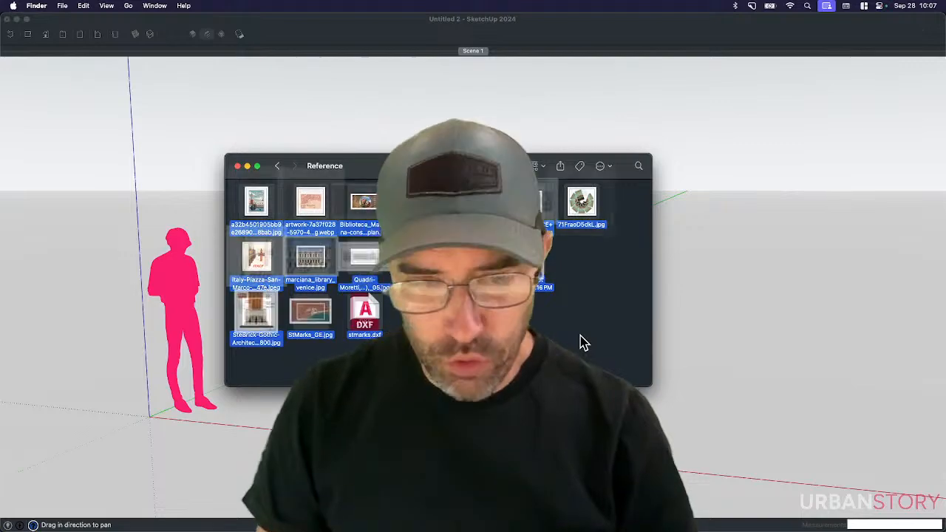
{"action": "key", "text": "super+o"}
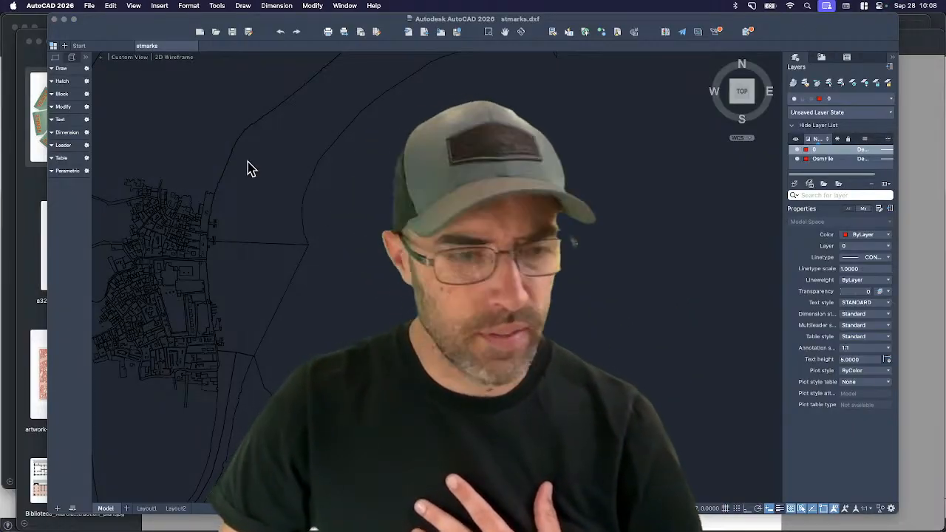
- Examine the Venice reference images in Preview, including the travel posters, Piazza San Marco map, historic plan and Doge's Palace facade, and quit Preview
{"action": "left_click", "coordinate": [28, 463]}
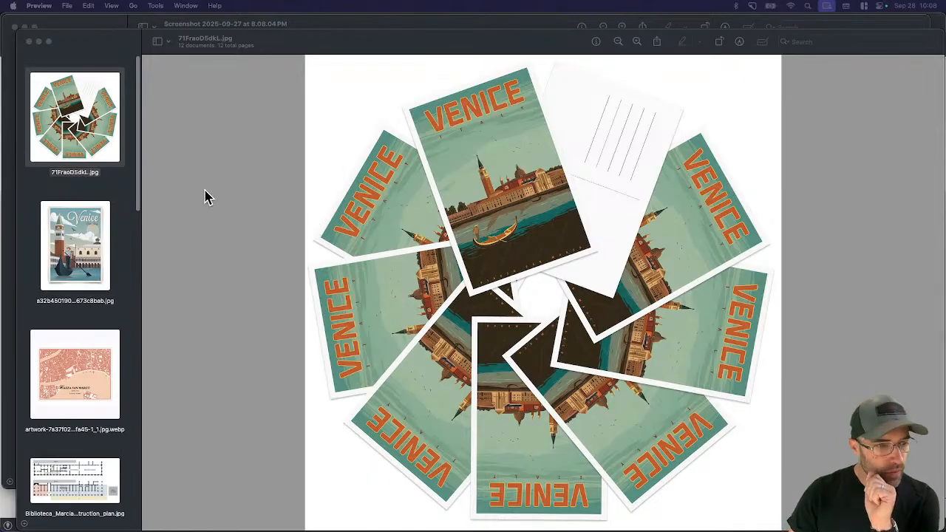
{"action": "left_click", "coordinate": [89, 257]}
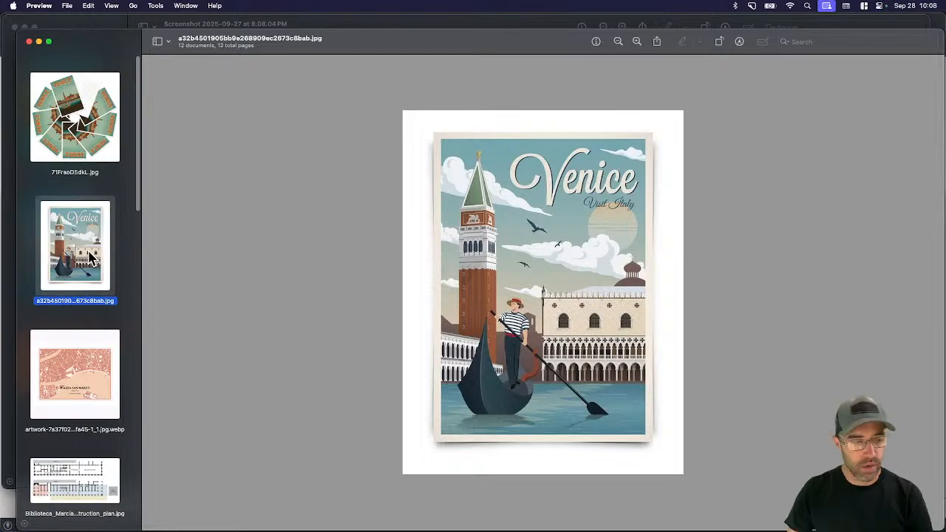
{"action": "left_click", "coordinate": [79, 371]}
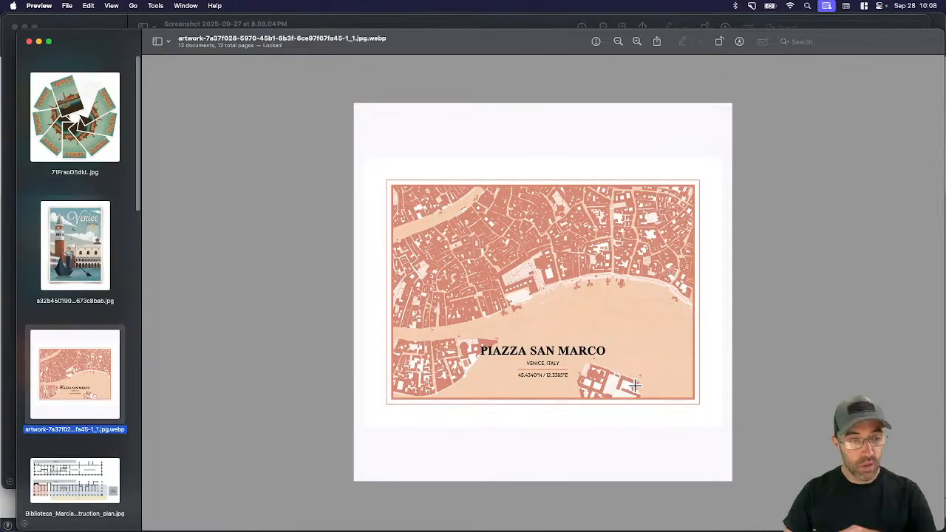
{"action": "left_click", "coordinate": [93, 256]}
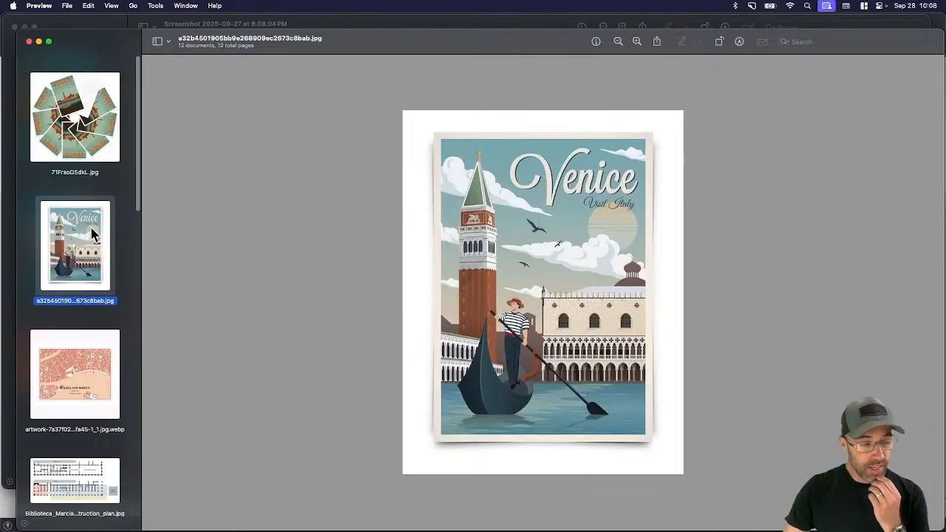
{"action": "scroll", "coordinate": [92, 267], "scroll_direction": "down", "scroll_amount": 5}
{"action": "left_click", "coordinate": [99, 382]}
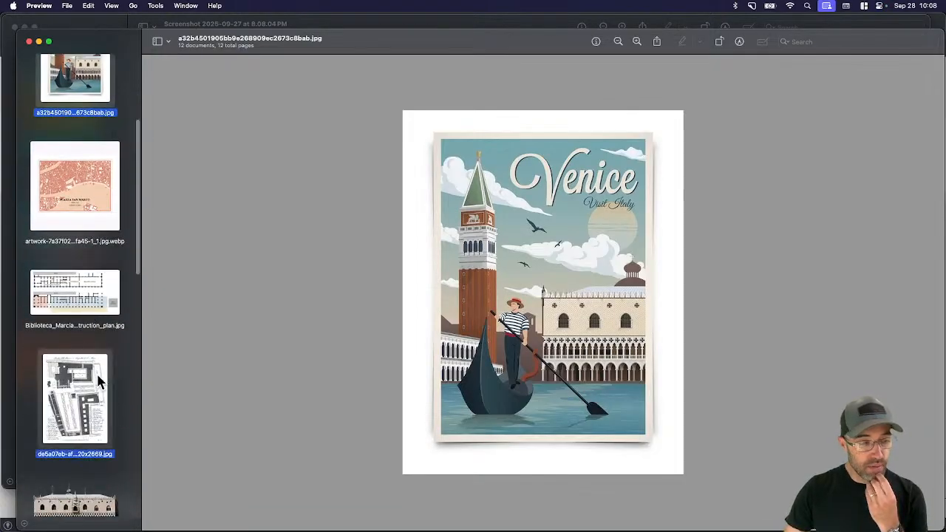
{"action": "scroll", "coordinate": [99, 382], "scroll_direction": "down", "scroll_amount": 1}
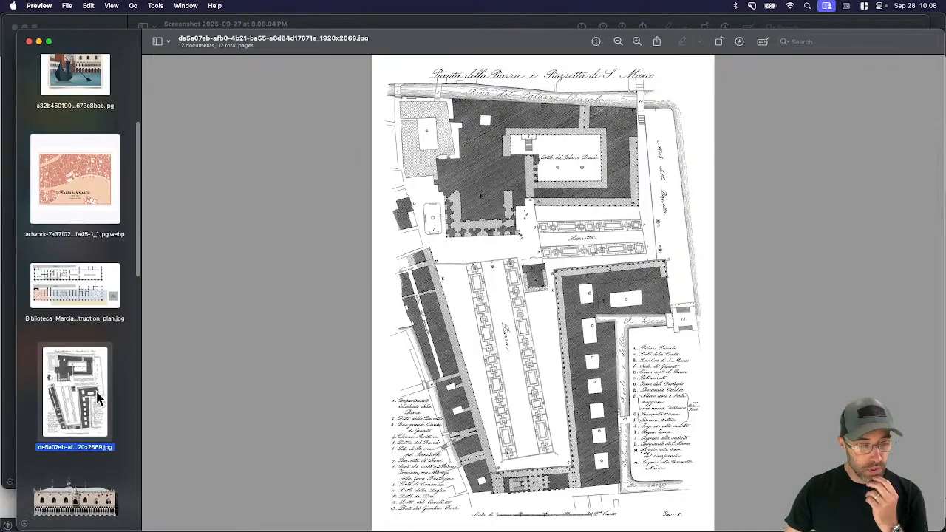
{"action": "scroll", "coordinate": [87, 420], "scroll_direction": "down", "scroll_amount": 2}
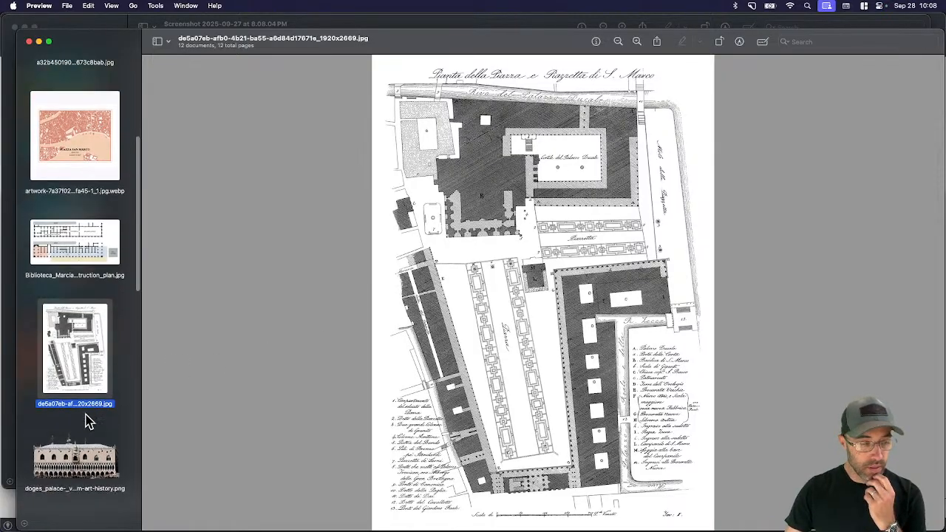
{"action": "left_click", "coordinate": [89, 466]}
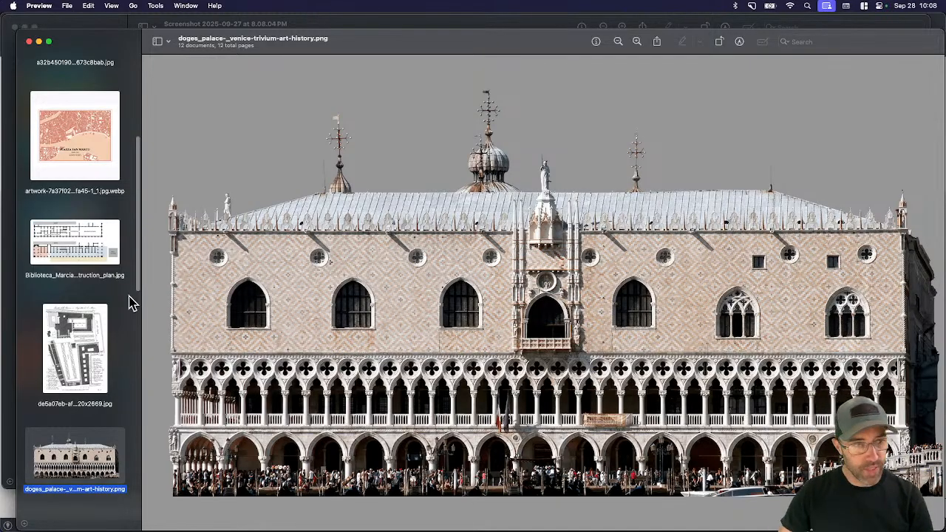
{"action": "scroll", "coordinate": [99, 312], "scroll_direction": "down", "scroll_amount": 8}
{"action": "left_click", "coordinate": [94, 351]}
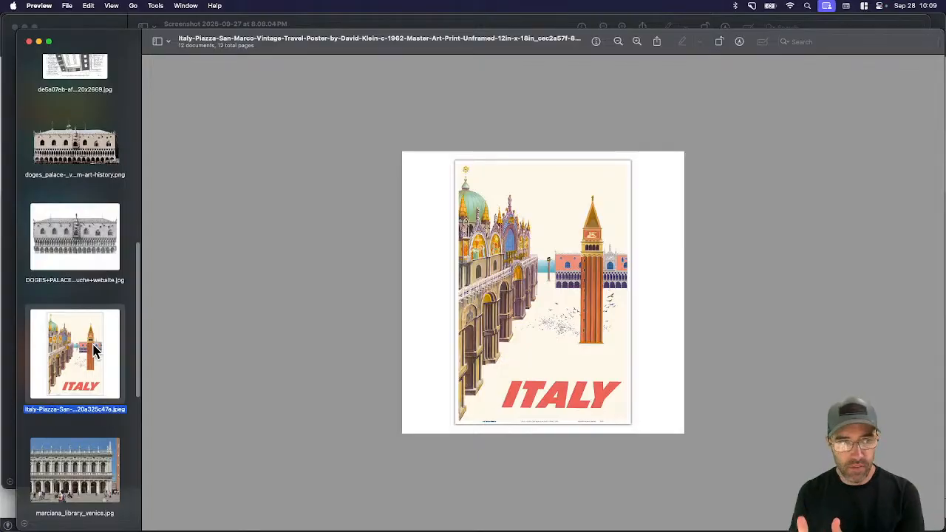
{"action": "key", "text": "super+q"}
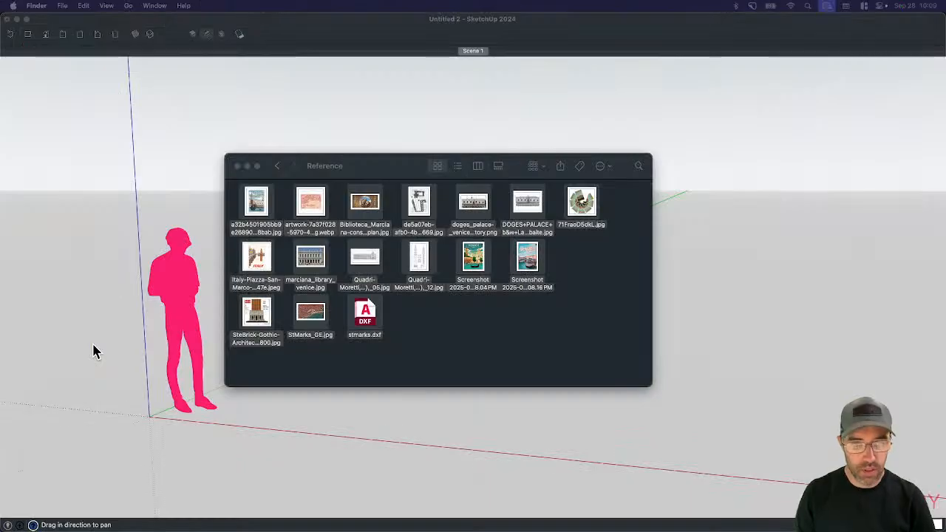
- Import the StMarks_GE.jpg satellite image from the Reference folder into the SketchUp model, placing it flat on the ground near the origin
{"action": "left_click", "coordinate": [290, 122]}
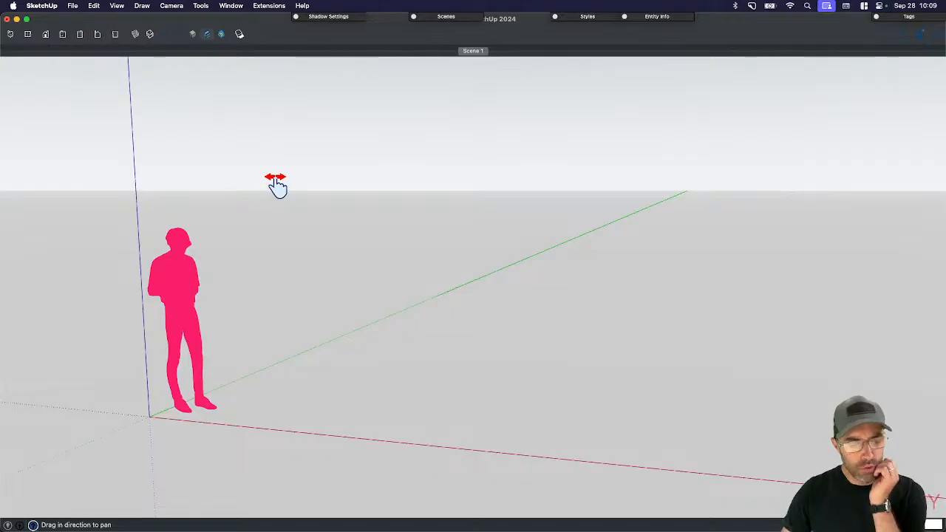
{"action": "key", "text": "space"}
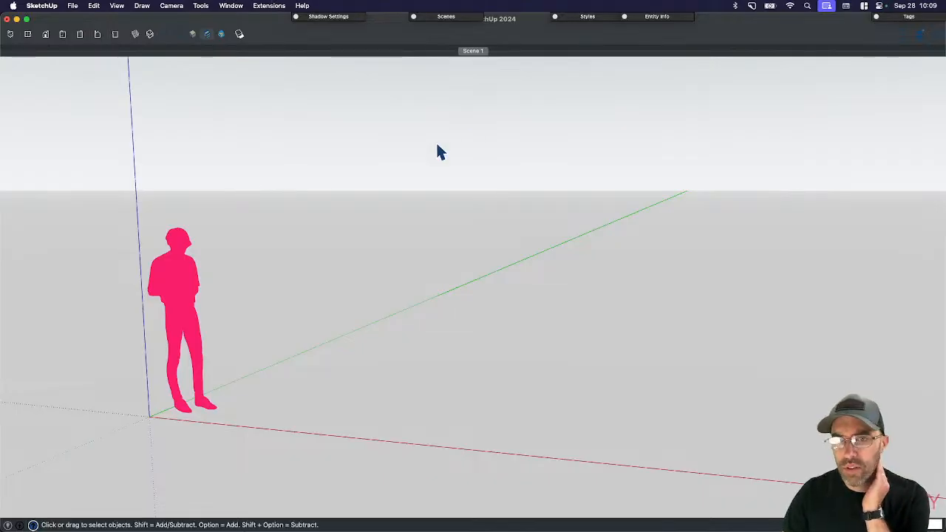
{"action": "key", "text": "super+Tab"}
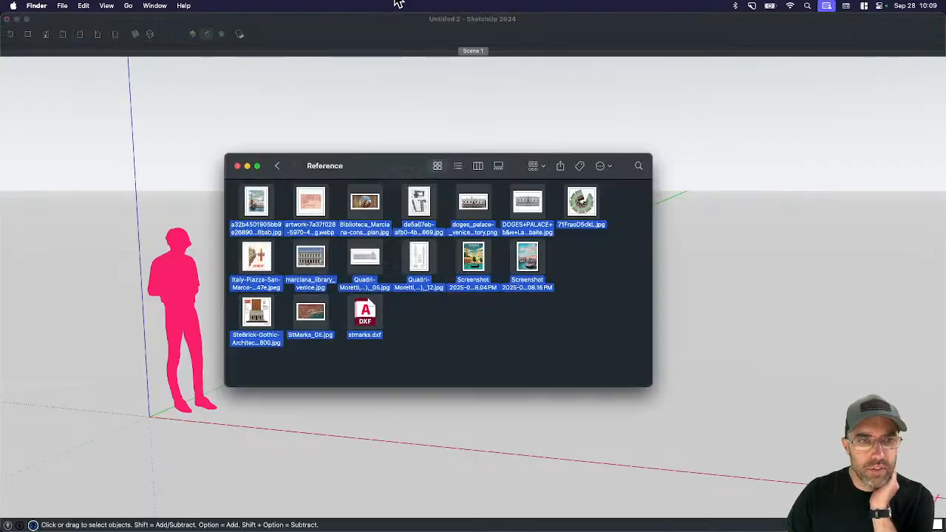
{"action": "left_click_drag", "start_coordinate": [363, 165], "coordinate": [450, 143]}
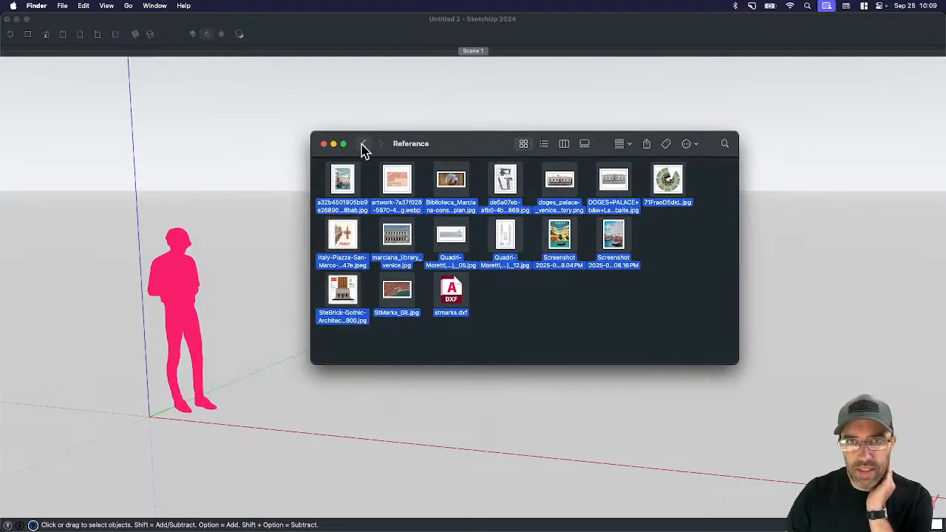
{"action": "left_click_drag", "start_coordinate": [466, 136], "coordinate": [488, 0]}
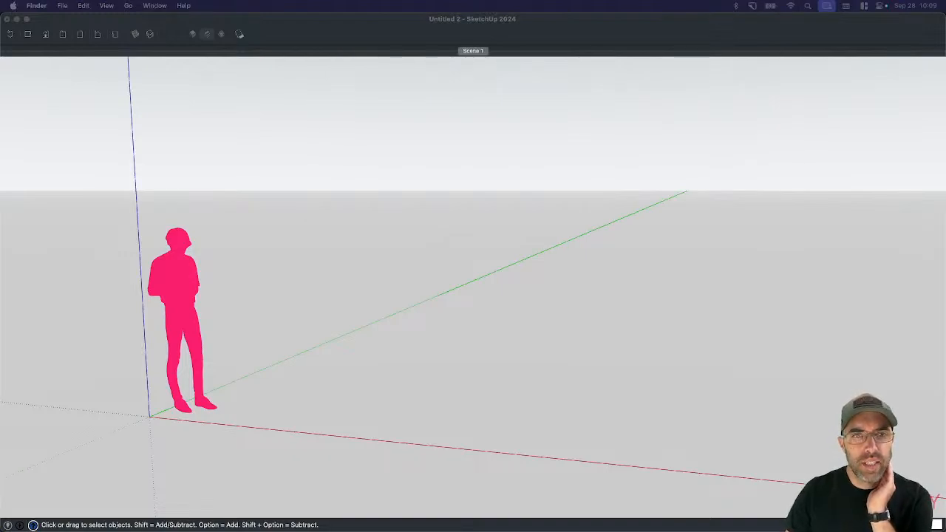
{"action": "mouse_move", "coordinate": [473, 0]}
{"action": "left_mouse_down"}
{"action": "mouse_move", "coordinate": [444, 273]}
{"action": "mouse_move", "coordinate": [357, 408]}
{"action": "mouse_move", "coordinate": [338, 404]}
{"action": "left_mouse_up"}
{"action": "left_click", "coordinate": [345, 396]}
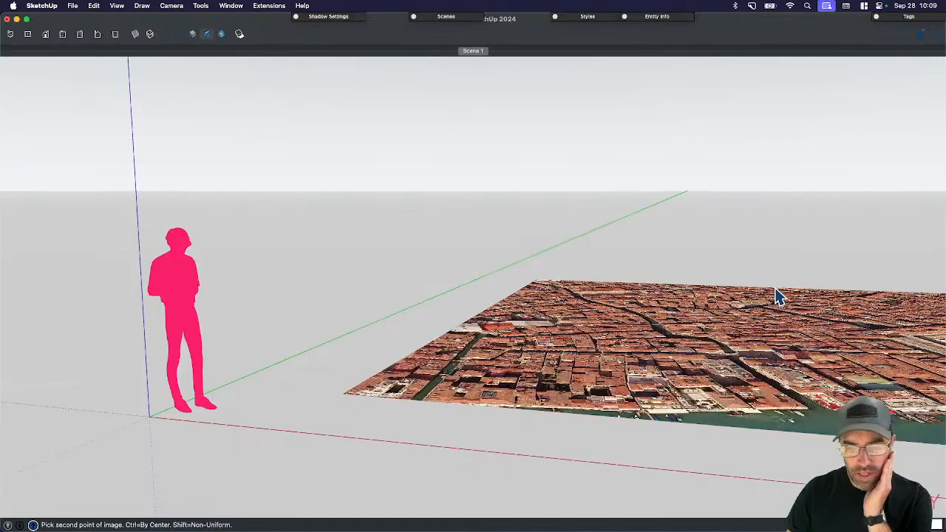
{"action": "left_click", "coordinate": [277, 274]}
- Draw a short line across the satellite image's east edge and group it together with the image
{"action": "scroll", "coordinate": [277, 274], "scroll_direction": "down", "scroll_amount": 5}
{"action": "middle_click_drag", "start_coordinate": [312, 345], "coordinate": [452, 382]}
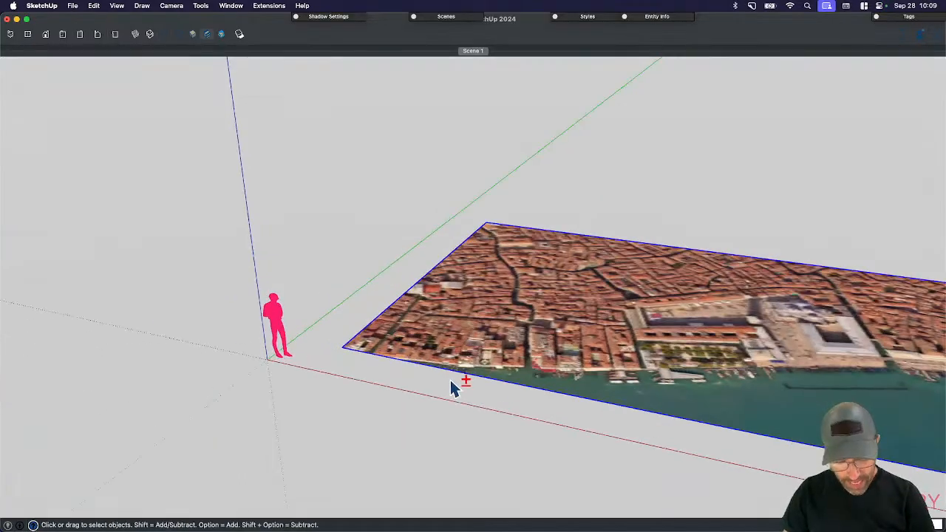
{"action": "scroll", "coordinate": [451, 383], "scroll_direction": "down", "scroll_amount": 6}
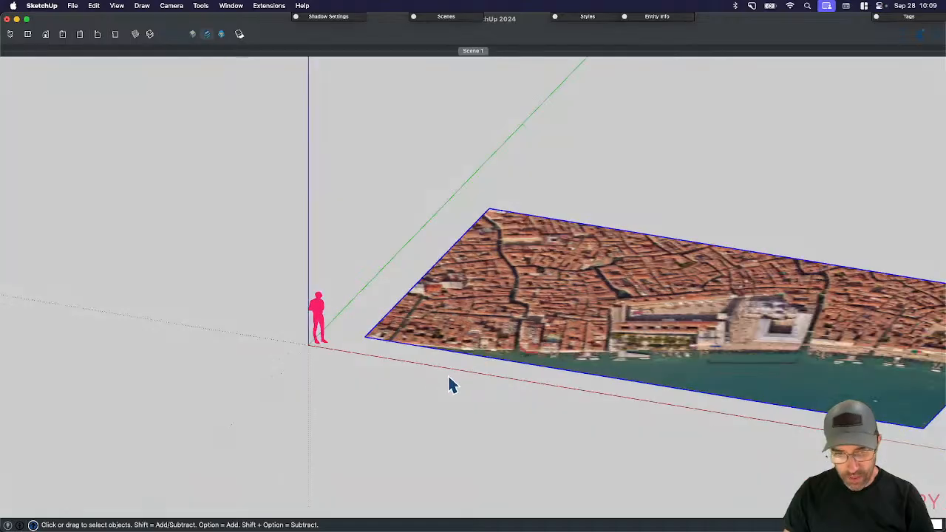
{"action": "middle_click_drag", "start_coordinate": [556, 378], "coordinate": [602, 400]}
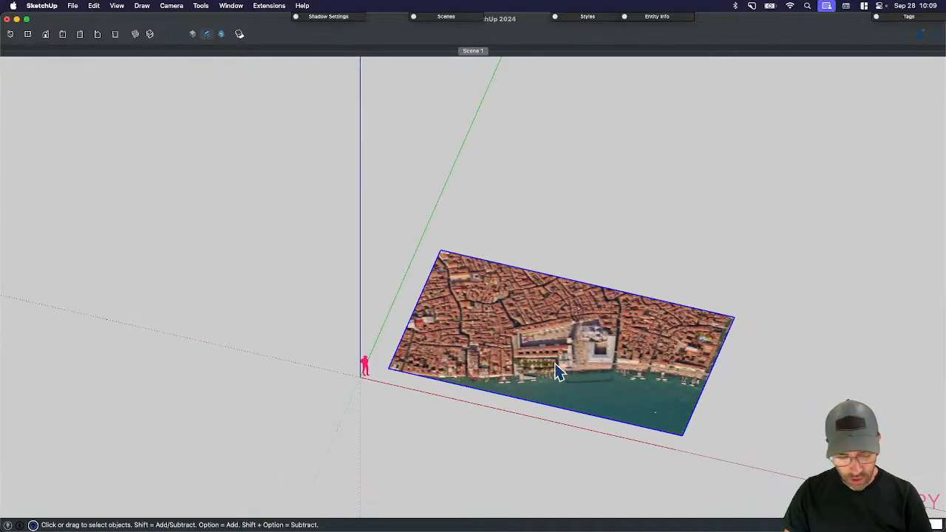
{"action": "key", "text": "l"}
{"action": "left_click", "coordinate": [696, 408]}
{"action": "left_click", "coordinate": [718, 417]}
{"action": "key", "text": "space"}
{"action": "left_click", "coordinate": [704, 409], "text": "shift"}
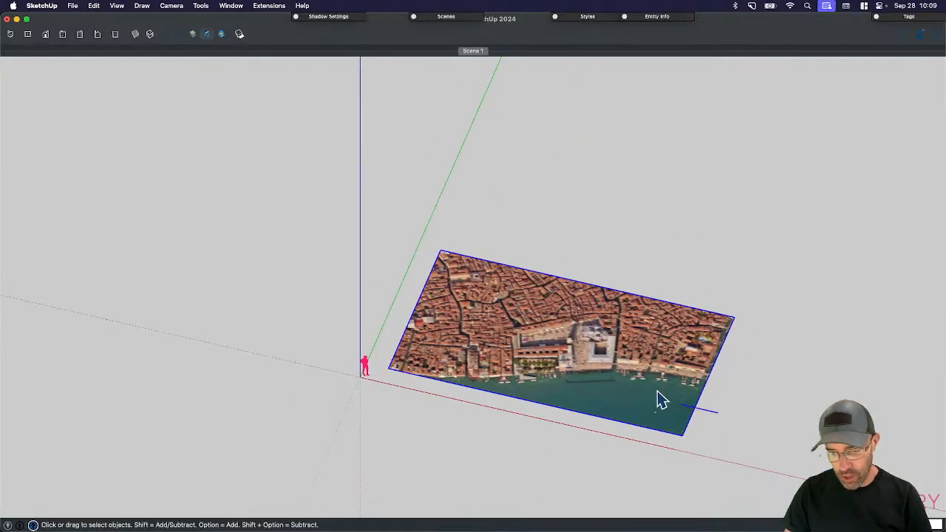
{"action": "key", "text": "super+g"}
- Inside the image group, measure the length of the 100 ft scale bar with the Tape Measure in top view
{"action": "double_click", "coordinate": [663, 412]}
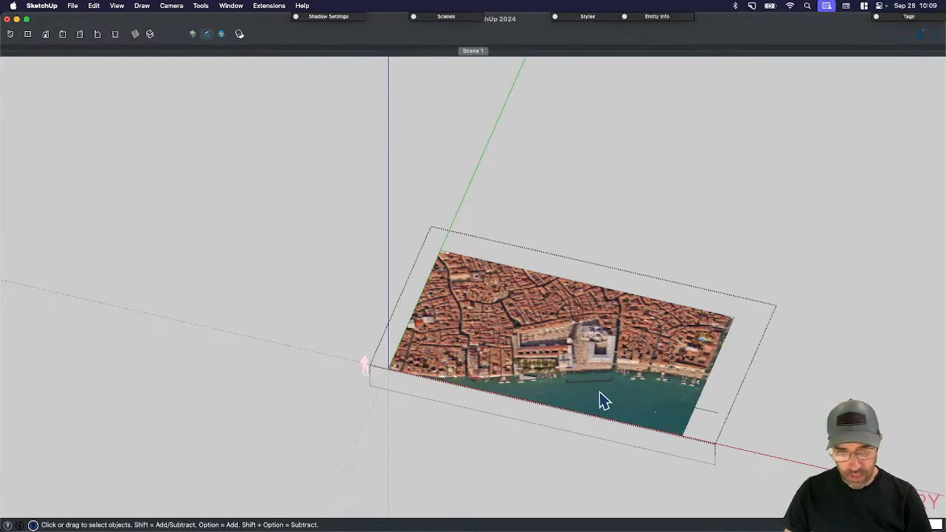
{"action": "key", "text": "super+2"}
{"action": "scroll", "coordinate": [613, 385], "scroll_direction": "up", "scroll_amount": 10}
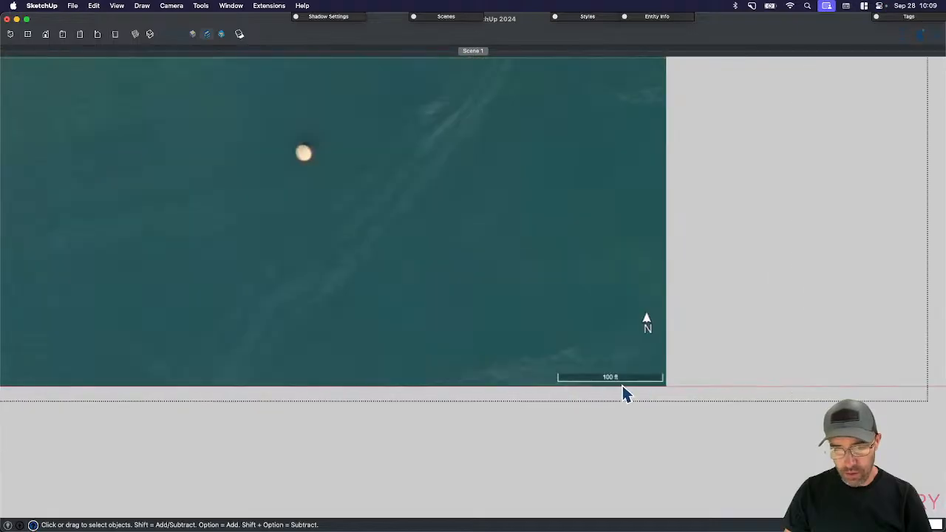
{"action": "scroll", "coordinate": [621, 392], "scroll_direction": "up", "scroll_amount": 2}
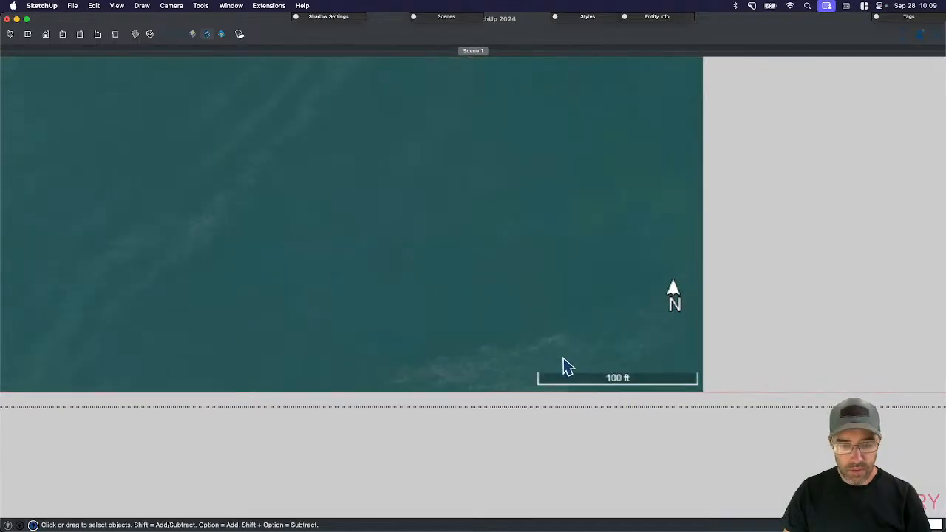
{"action": "key", "text": "t"}
{"action": "scroll", "coordinate": [550, 392], "scroll_direction": "up", "scroll_amount": 5}
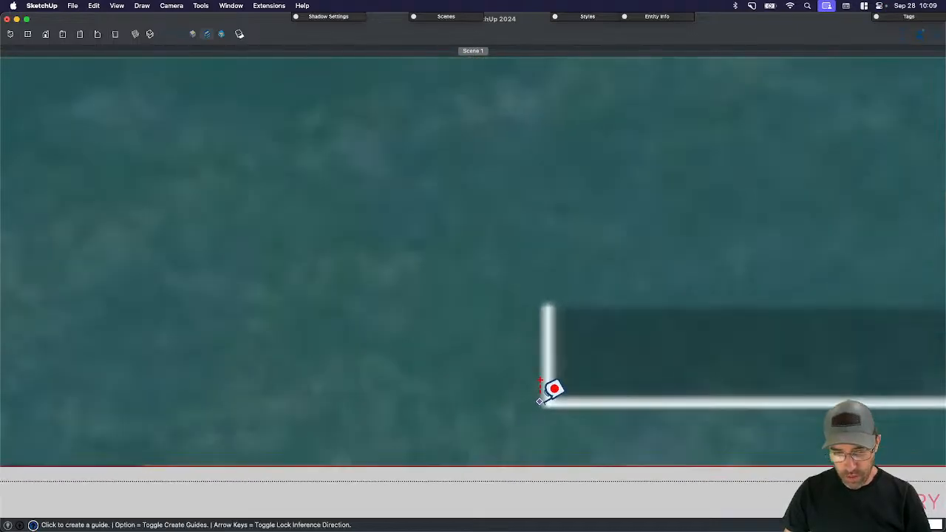
{"action": "left_click", "coordinate": [547, 403]}
{"action": "scroll", "coordinate": [318, 342], "scroll_direction": "down", "scroll_amount": 6}
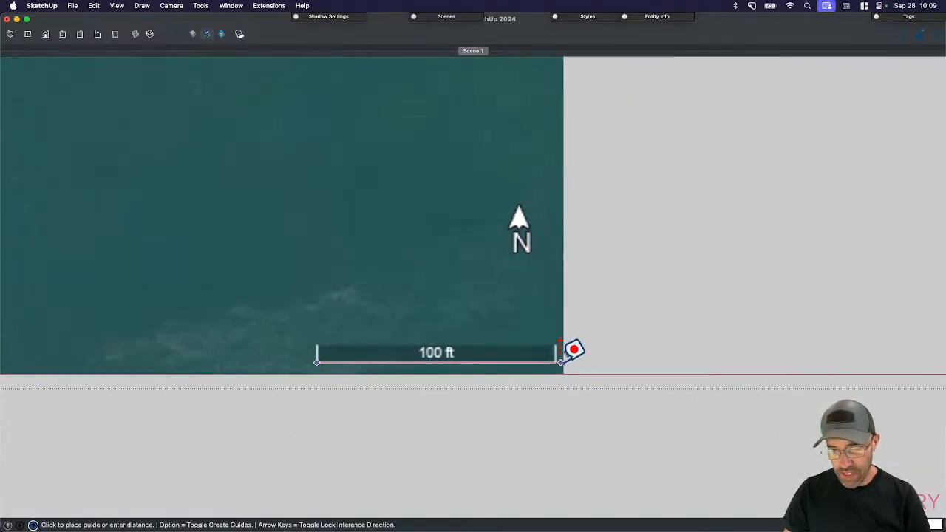
{"action": "scroll", "coordinate": [565, 353], "scroll_direction": "up", "scroll_amount": 5}
{"action": "scroll", "coordinate": [565, 353], "scroll_direction": "up", "scroll_amount": 4}
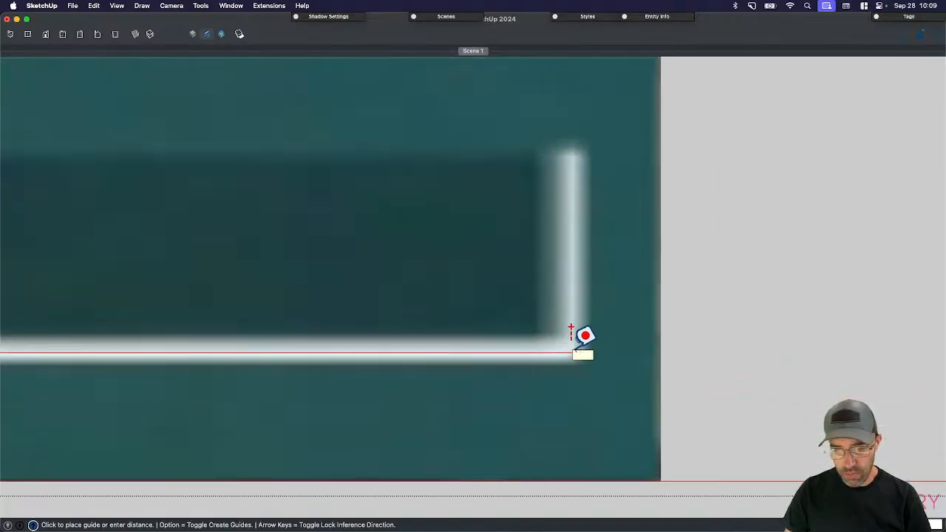
{"action": "key", "text": "Escape"}
- Review the model's measurement unit settings and return to the full satellite image
{"action": "left_click", "coordinate": [235, 7]}
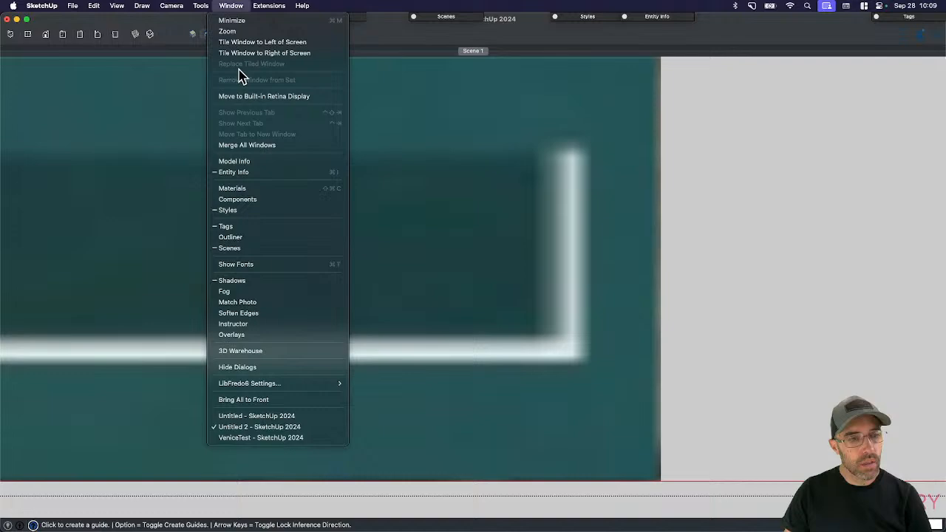
{"action": "left_click", "coordinate": [252, 162]}
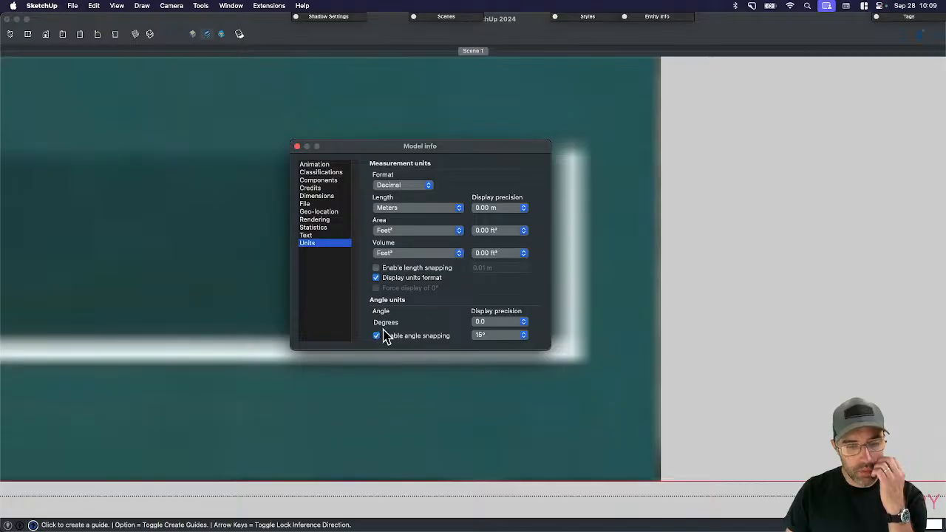
{"action": "left_click", "coordinate": [297, 146]}
{"action": "key", "text": "space"}
{"action": "scroll", "coordinate": [503, 382], "scroll_direction": "down", "scroll_amount": 10}
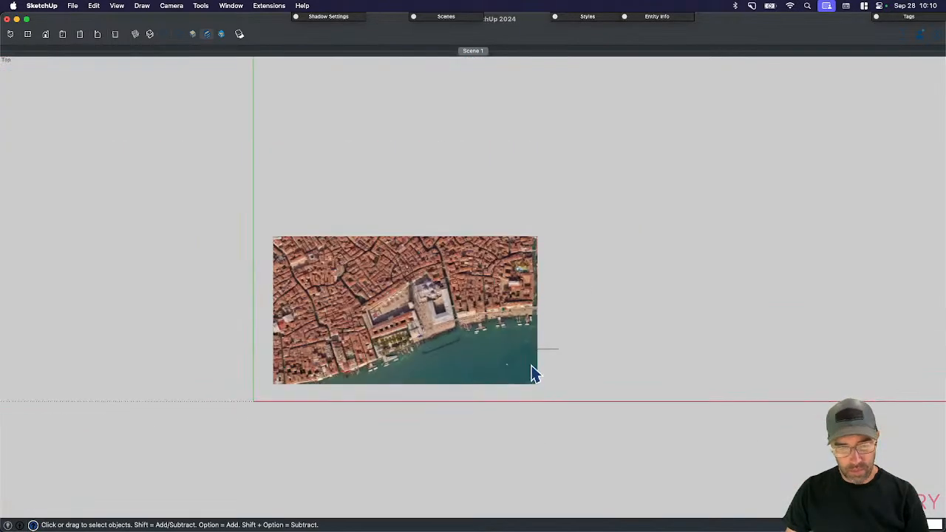
- Scale the satellite image group up uniformly to about twice its size, with its lower-left corner on the origin, and open it for editing
{"action": "key", "text": "s"}
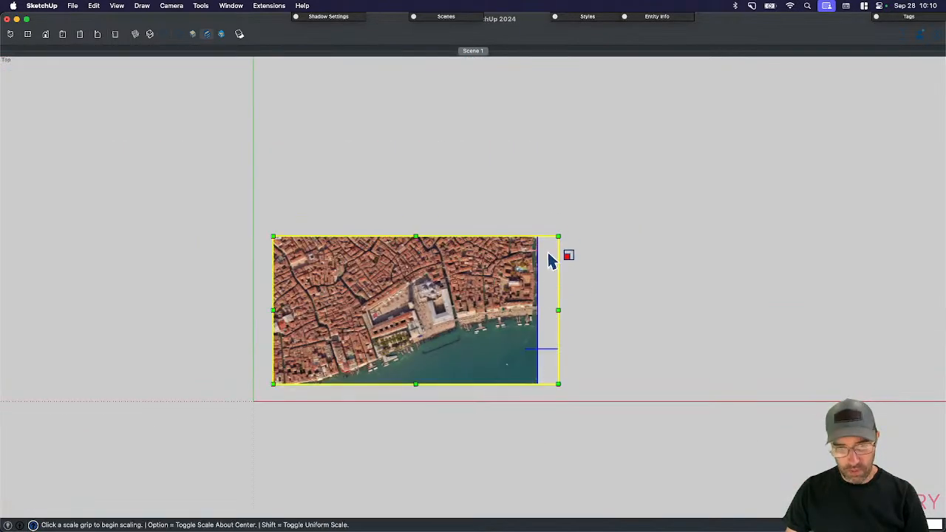
{"action": "left_click_drag", "start_coordinate": [560, 235], "coordinate": [853, 89]}
{"action": "key", "text": "space"}
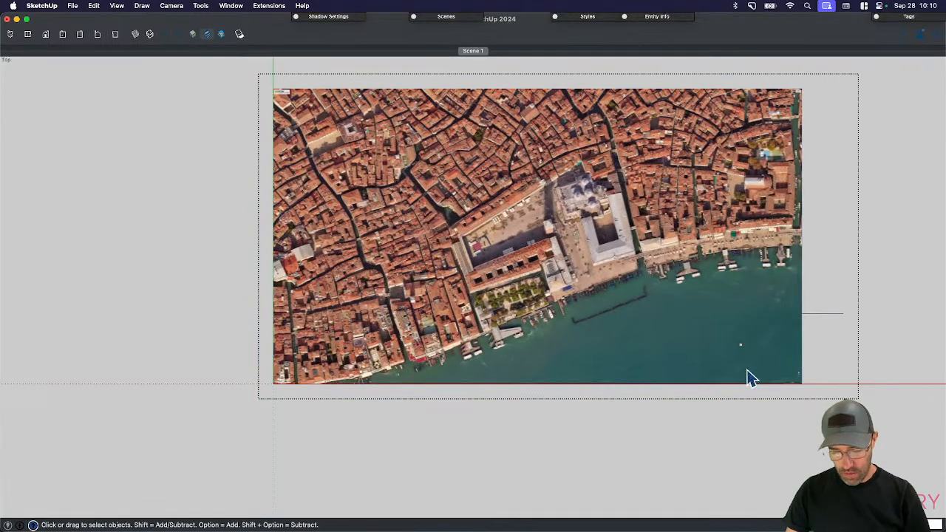
{"action": "key", "text": "t"}
{"action": "scroll", "coordinate": [820, 366], "scroll_direction": "up", "scroll_amount": 5}
{"action": "scroll", "coordinate": [828, 373], "scroll_direction": "up", "scroll_amount": 8}
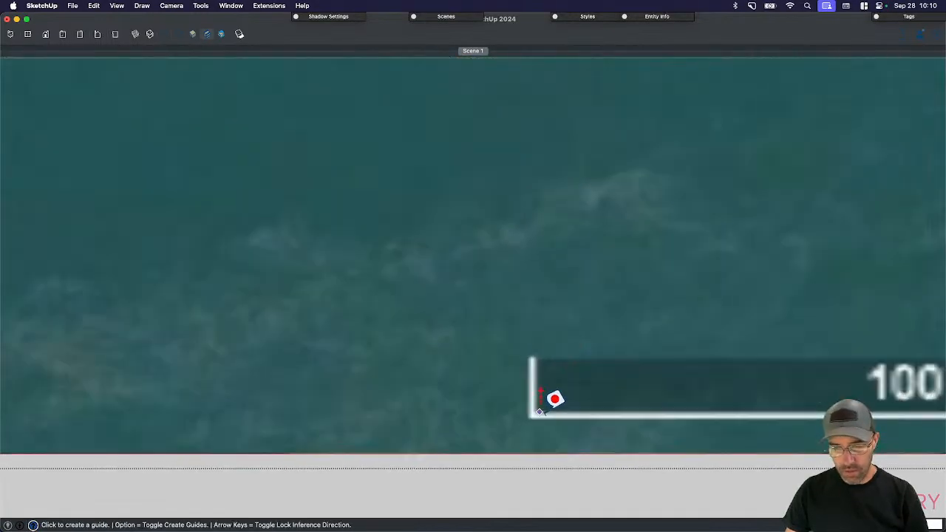
{"action": "left_click", "coordinate": [532, 414]}
{"action": "scroll", "coordinate": [362, 358], "scroll_direction": "down", "scroll_amount": 5}
{"action": "scroll", "coordinate": [751, 366], "scroll_direction": "up", "scroll_amount": 6}
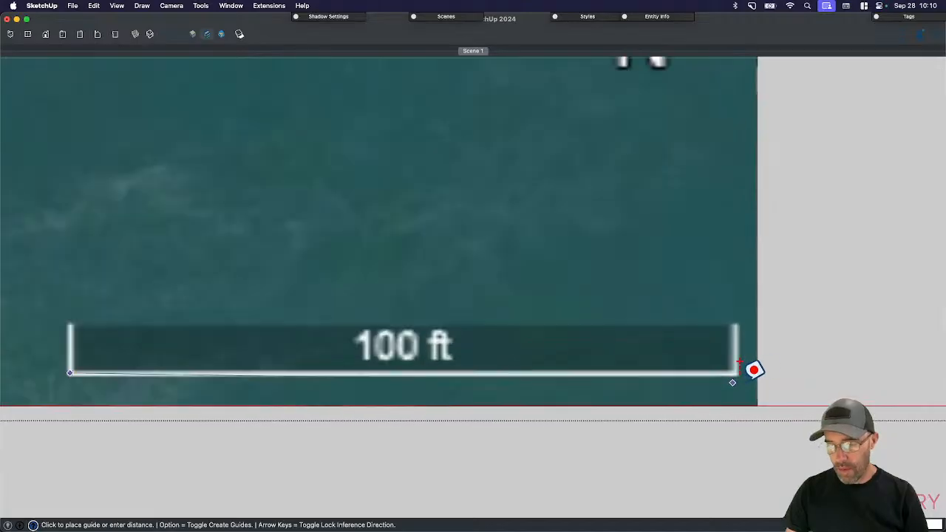
{"action": "scroll", "coordinate": [736, 353], "scroll_direction": "up", "scroll_amount": 6}
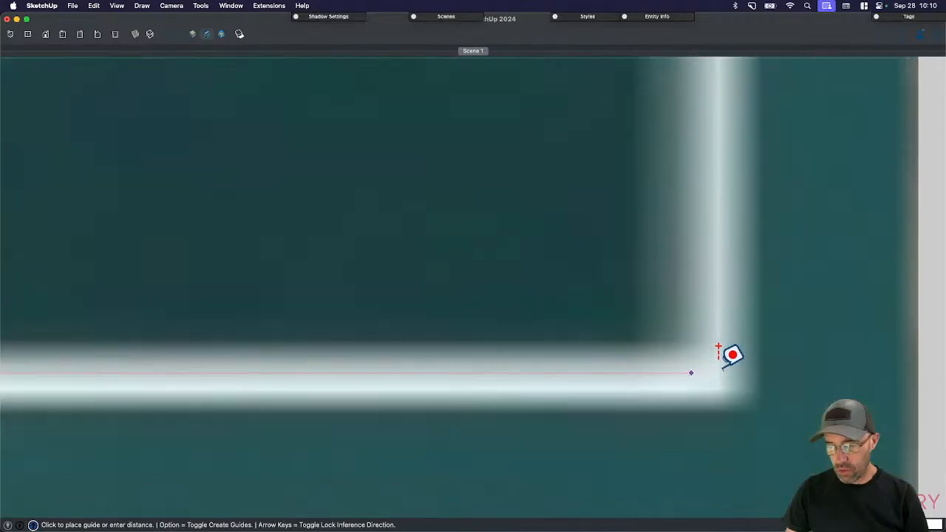
{"action": "key", "text": "space"}
- Try a reference line drawn along the base of the 100 ft scale bar for measuring, and erase it
{"action": "scroll", "coordinate": [745, 359], "scroll_direction": "down", "scroll_amount": 5}
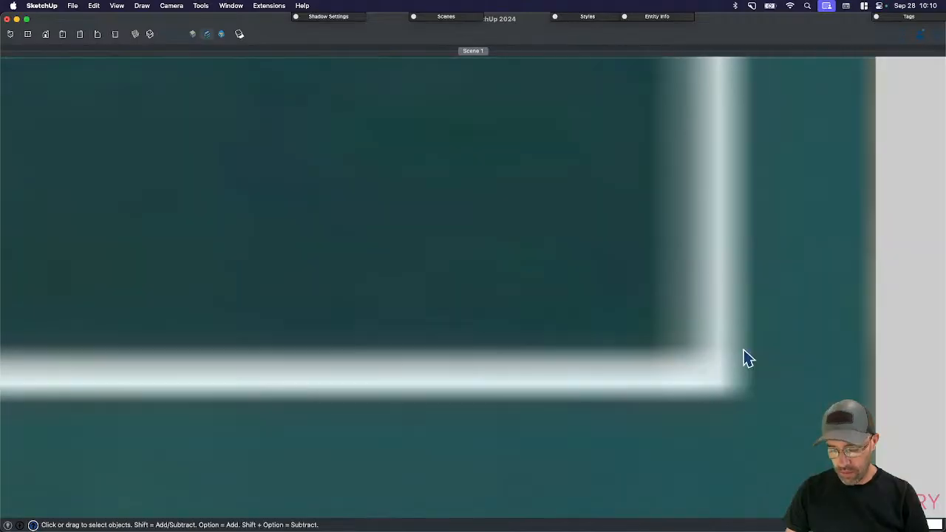
{"action": "scroll", "coordinate": [754, 368], "scroll_direction": "up", "scroll_amount": 4}
{"action": "key", "text": "l"}
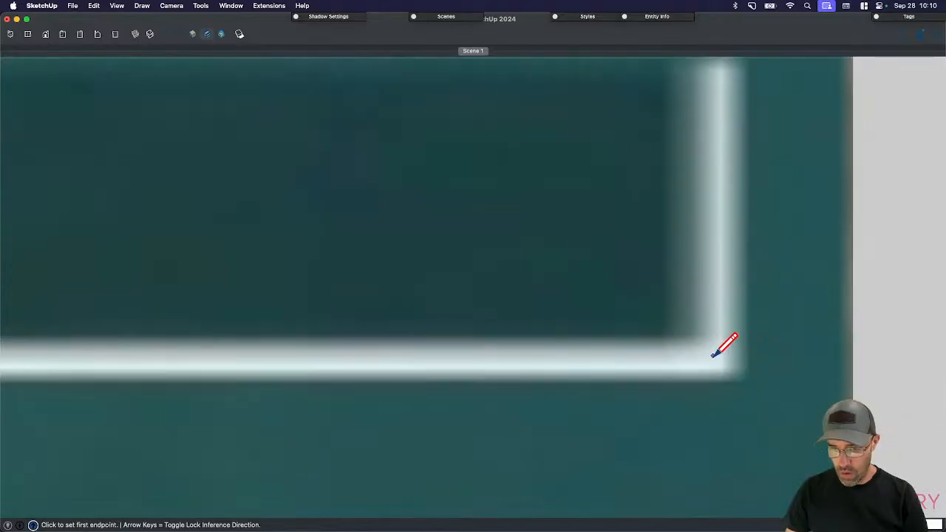
{"action": "left_click", "coordinate": [755, 355]}
{"action": "scroll", "coordinate": [802, 357], "scroll_direction": "down", "scroll_amount": 5}
{"action": "scroll", "coordinate": [224, 350], "scroll_direction": "up", "scroll_amount": 6}
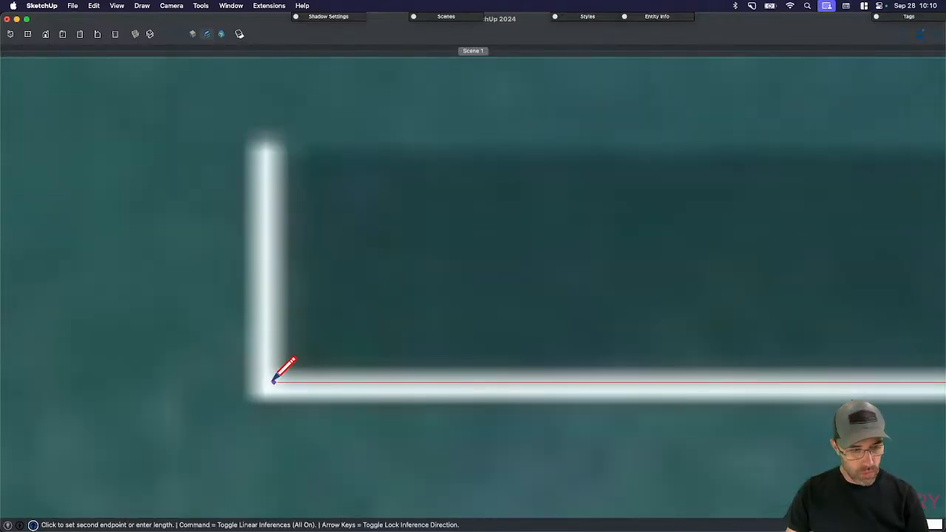
{"action": "left_click", "coordinate": [274, 381]}
{"action": "key", "text": "space"}
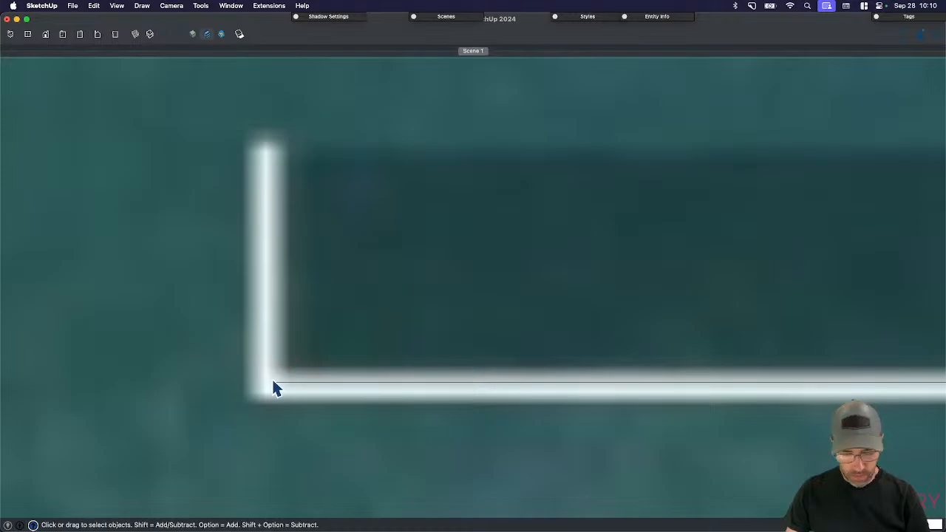
{"action": "key", "text": "t"}
{"action": "left_click", "coordinate": [274, 382]}
{"action": "scroll", "coordinate": [274, 382], "scroll_direction": "down", "scroll_amount": 5}
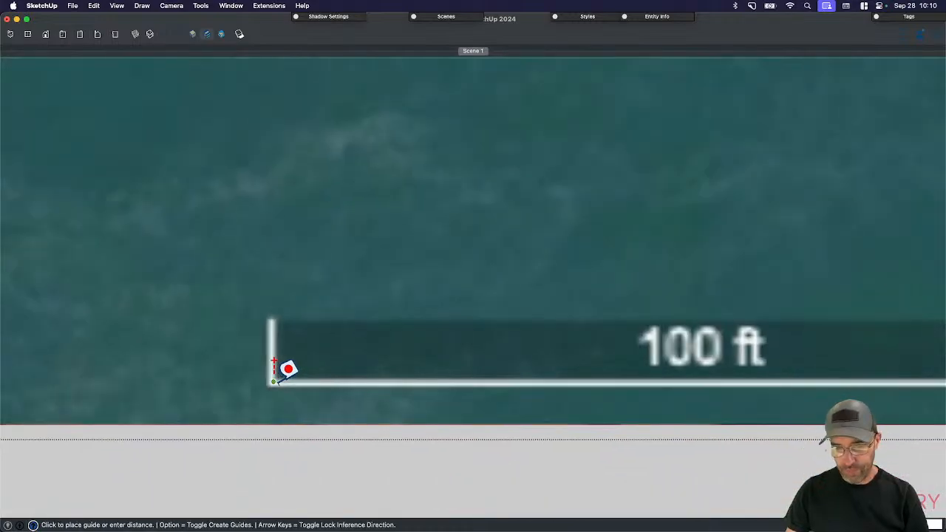
{"action": "key", "text": "e"}
{"action": "left_click", "coordinate": [283, 383]}
- Measure the 100 ft scale bar from end to end with the Tape Measure and resize the active image group to its true length
{"action": "key", "text": "t"}
{"action": "scroll", "coordinate": [283, 377], "scroll_direction": "up", "scroll_amount": 2}
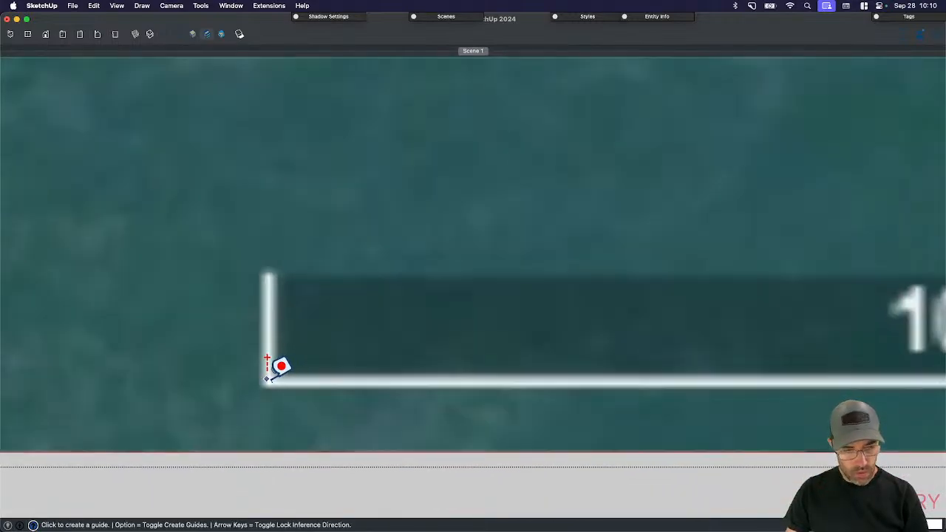
{"action": "left_click", "coordinate": [268, 380]}
{"action": "scroll", "coordinate": [270, 378], "scroll_direction": "down", "scroll_amount": 5}
{"action": "scroll", "coordinate": [643, 363], "scroll_direction": "up", "scroll_amount": 6}
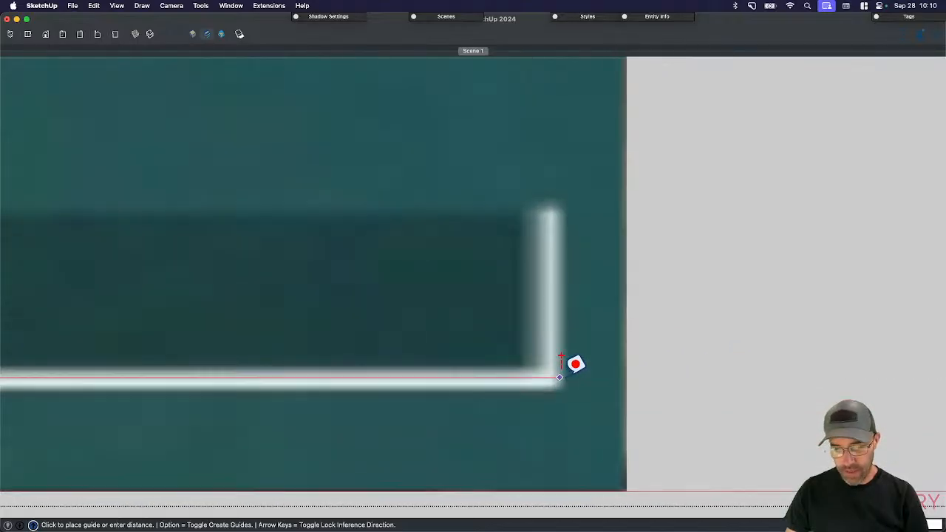
{"action": "scroll", "coordinate": [550, 357], "scroll_direction": "up", "scroll_amount": 2}
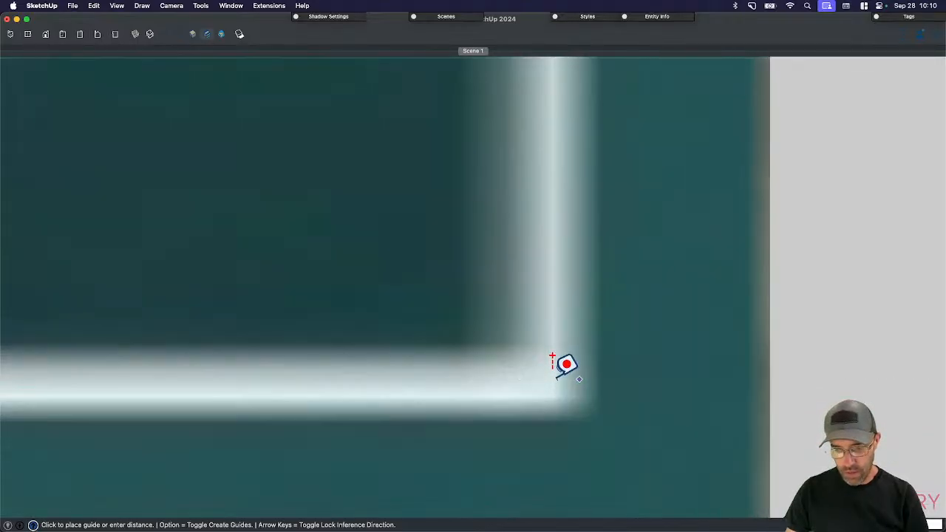
{"action": "left_click", "coordinate": [552, 360]}
{"action": "key", "text": "Return"}
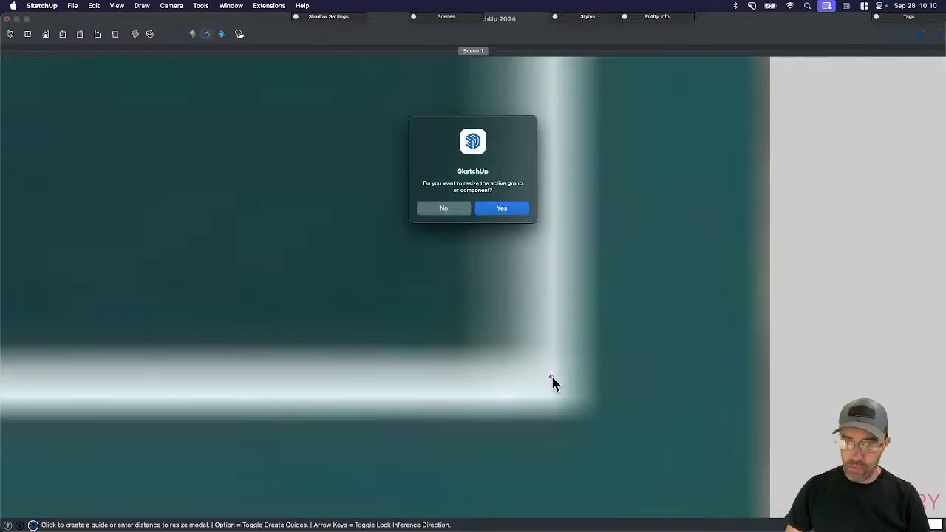
{"action": "left_click", "coordinate": [502, 209]}
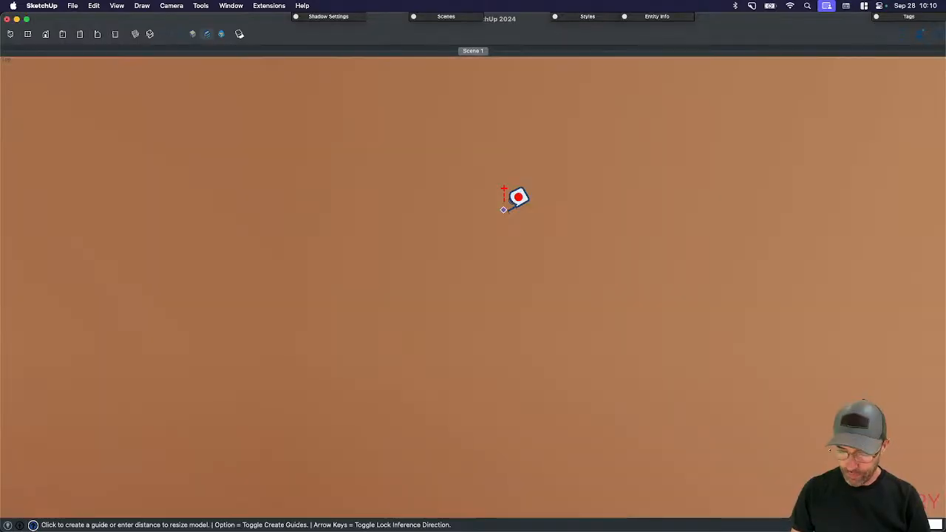
{"action": "scroll", "coordinate": [512, 207], "scroll_direction": "down", "scroll_amount": 10}
{"action": "key", "text": "space"}
{"action": "scroll", "coordinate": [508, 215], "scroll_direction": "down", "scroll_amount": 2}
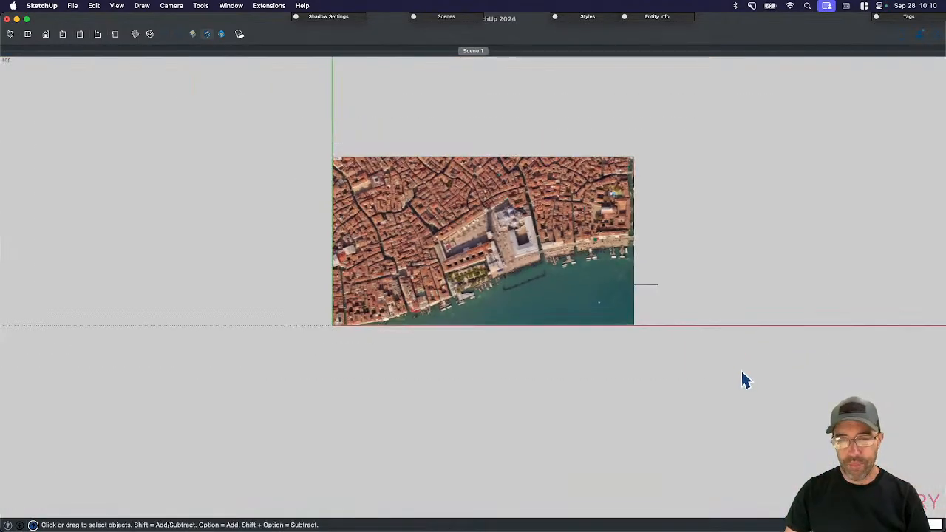
- Select the satellite image group and turn on X-ray display
{"action": "right_click", "coordinate": [555, 293]}
{"action": "left_click", "coordinate": [545, 287]}
{"action": "key", "text": "shift+x"}
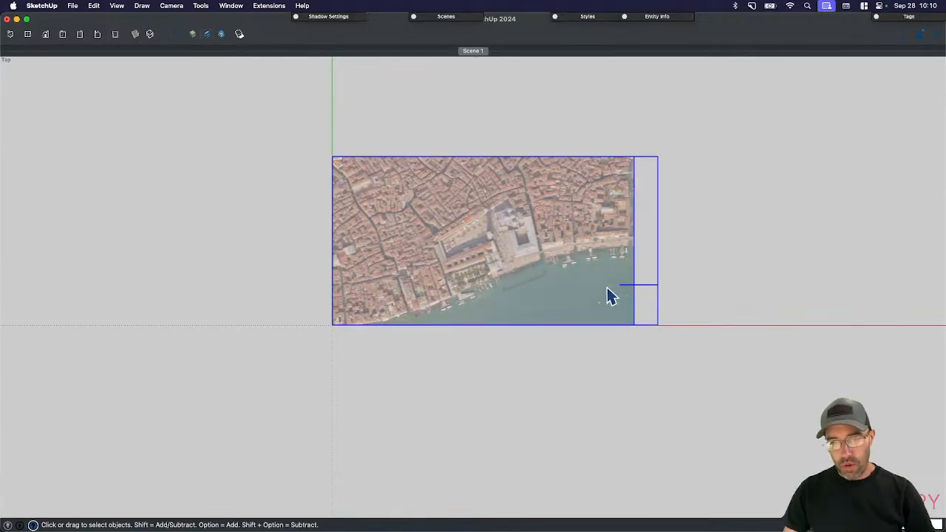
- Explode the satellite image group and remove the short line at the image's east edge
{"action": "double_click", "coordinate": [610, 287]}
{"action": "right_click", "coordinate": [613, 283]}
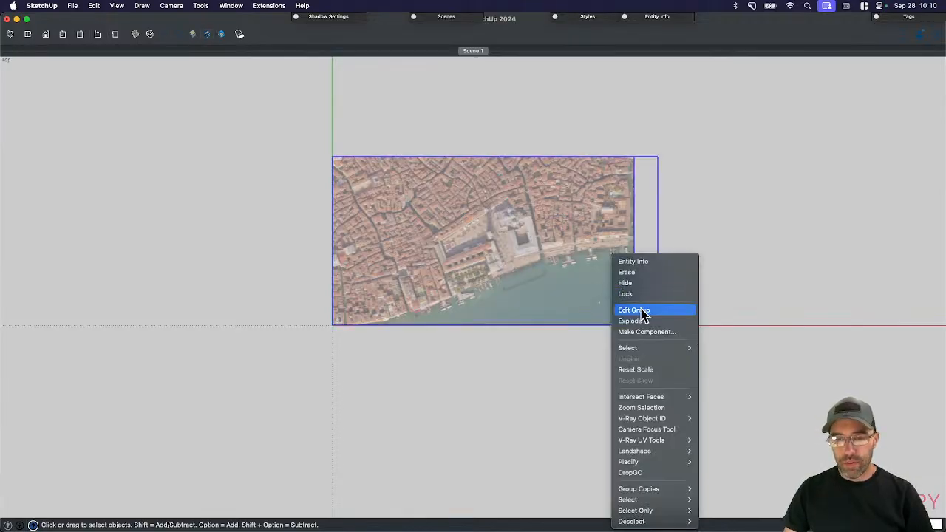
{"action": "left_click", "coordinate": [642, 323]}
{"action": "left_click", "coordinate": [693, 322]}
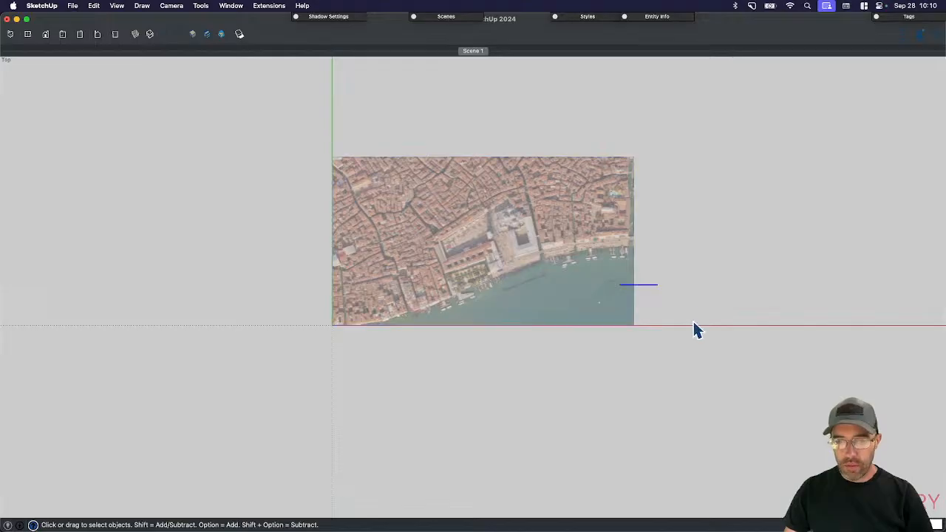
{"action": "scroll", "coordinate": [509, 220], "scroll_direction": "up", "scroll_amount": 5}
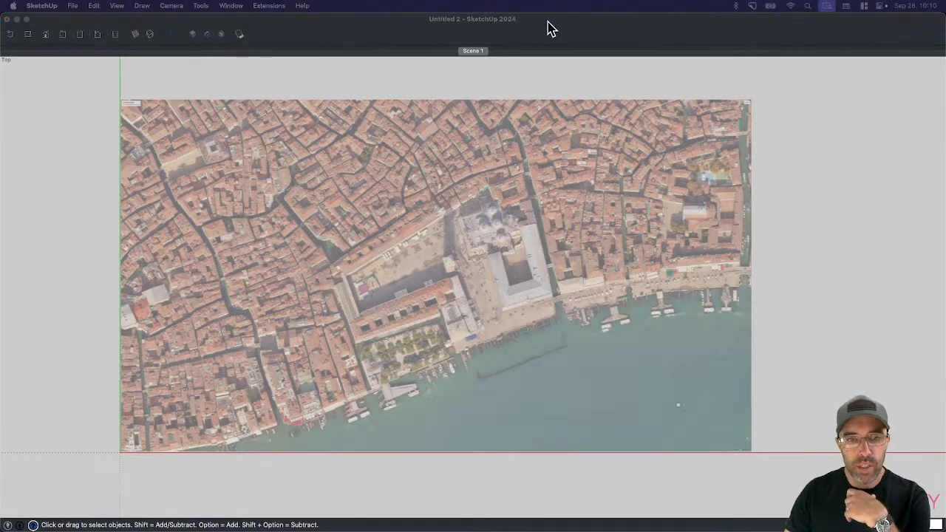
- Switch to Firefox, search for open street maps in a new tab and open the OpenStreetMap site
{"action": "left_click", "coordinate": [462, 92]}
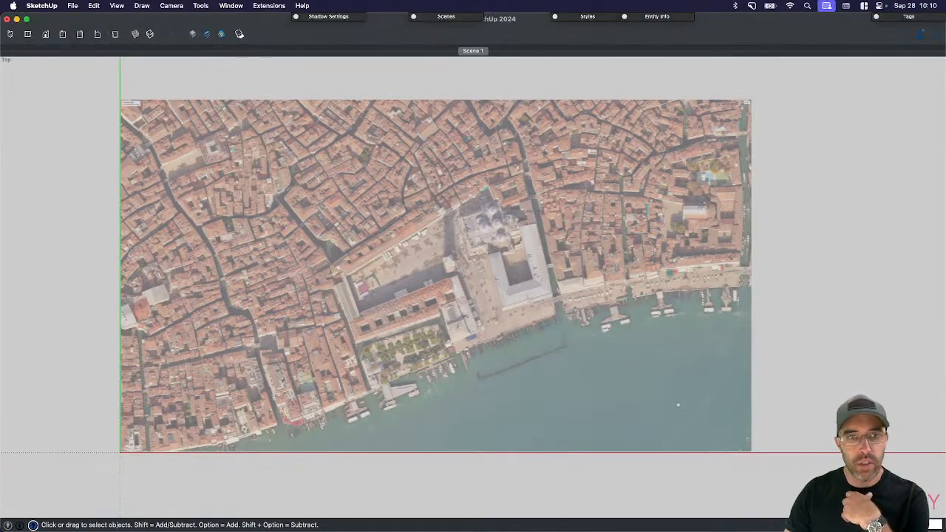
{"action": "key", "text": "super+Tab"}
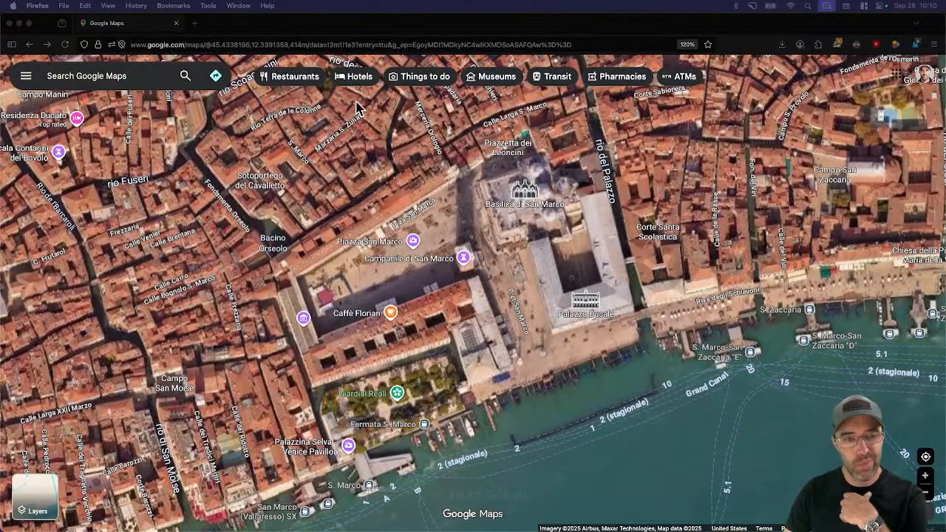
{"action": "left_click", "coordinate": [194, 24]}
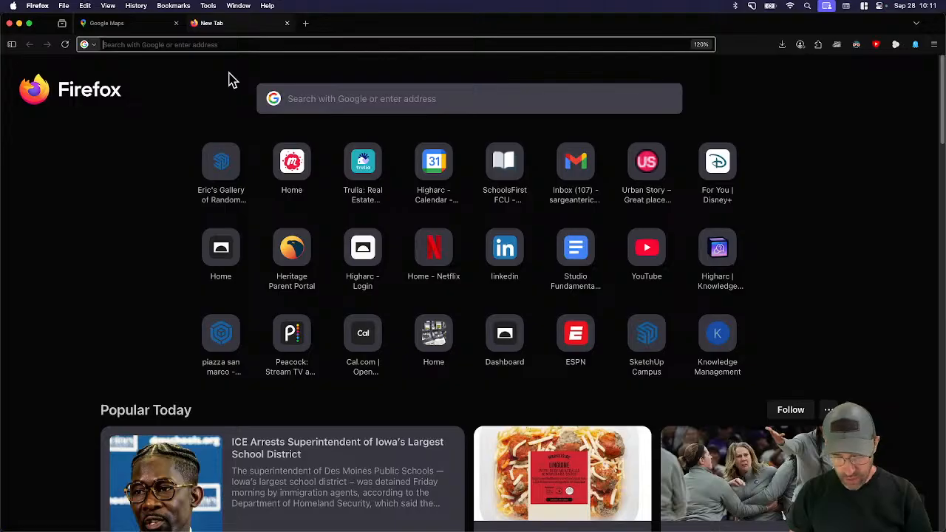
{"action": "type", "text": "open sptree"}
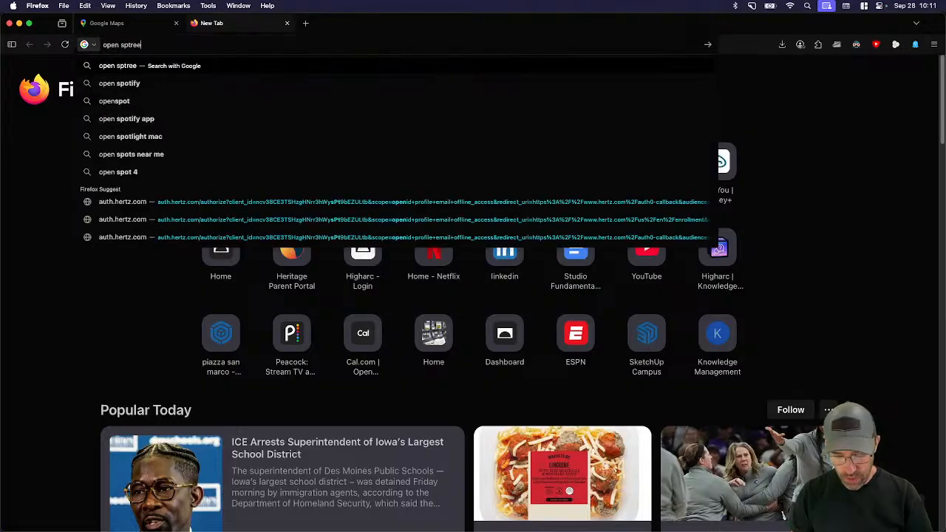
{"action": "type", "text": "t ms"}
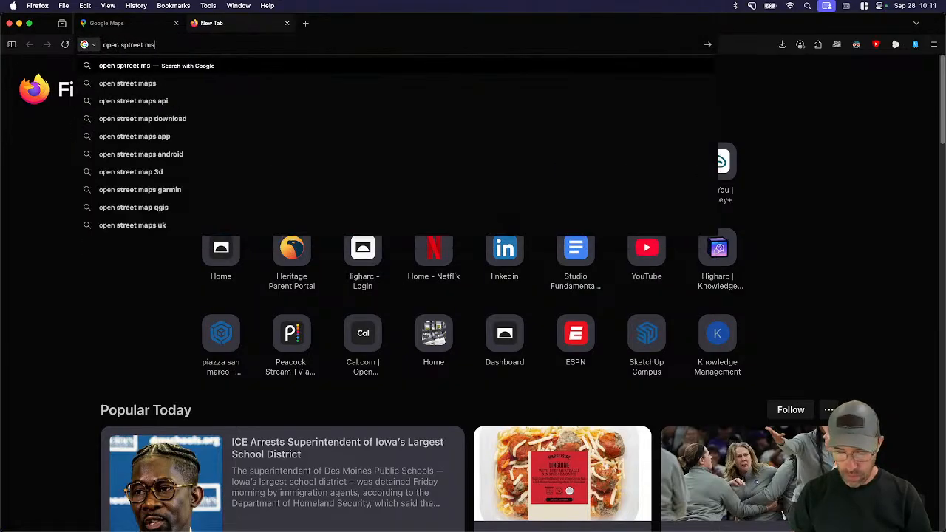
{"action": "type", "text": "p"}
{"action": "key", "text": "BackSpace"}
{"action": "key", "text": "BackSpace"}
{"action": "type", "text": "aps"}
{"action": "key", "text": "Return"}
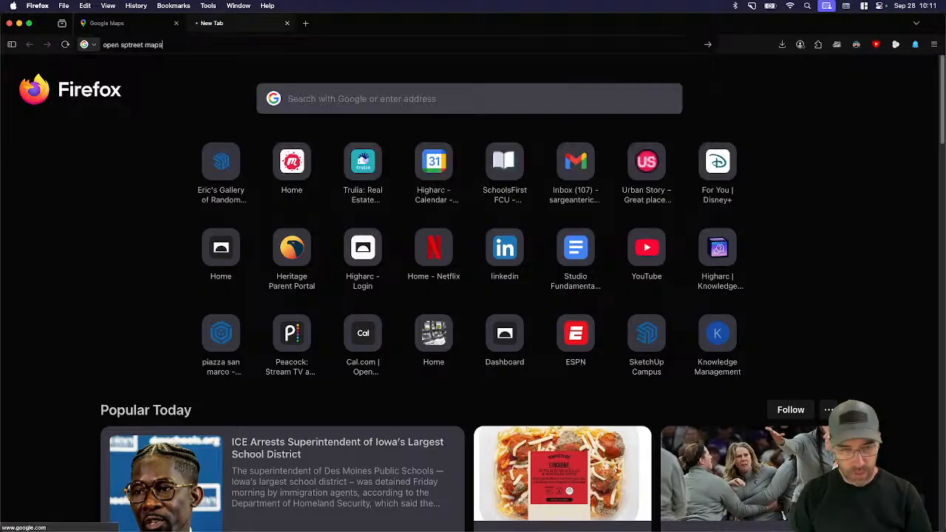
{"action": "left_click", "coordinate": [186, 234]}
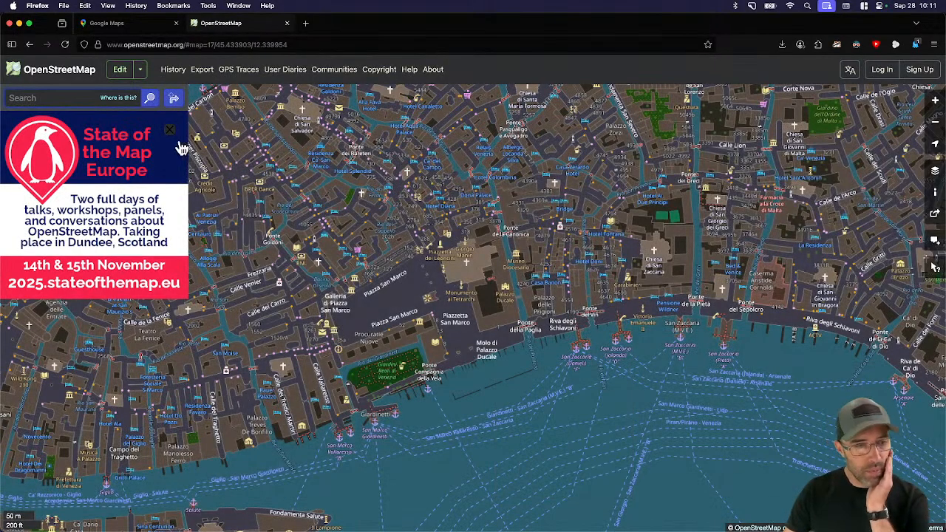
- Dismiss the event banner, turn off Dark Reader for openstreetmap.org and frame the Piazza San Marco area on the map
{"action": "left_click", "coordinate": [171, 130]}
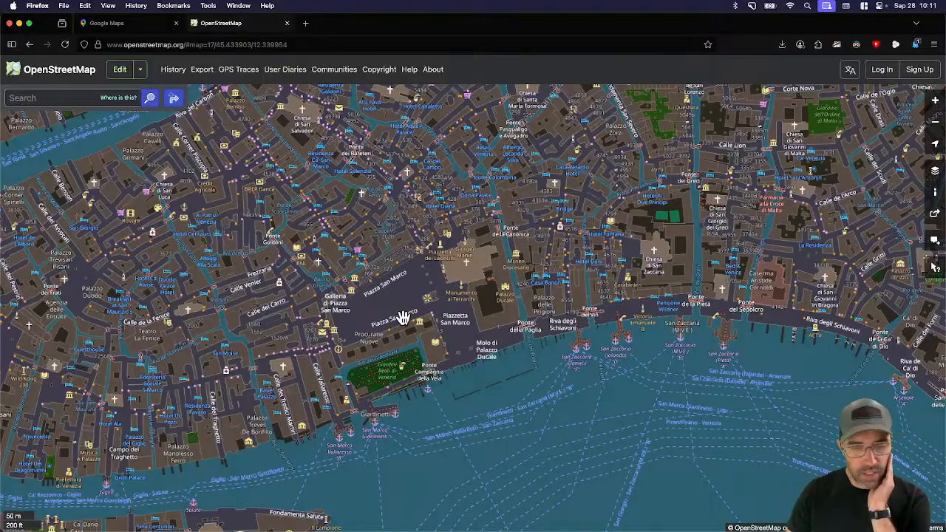
{"action": "scroll", "coordinate": [436, 322], "scroll_direction": "down", "scroll_amount": 2}
{"action": "scroll", "coordinate": [449, 318], "scroll_direction": "up", "scroll_amount": 4}
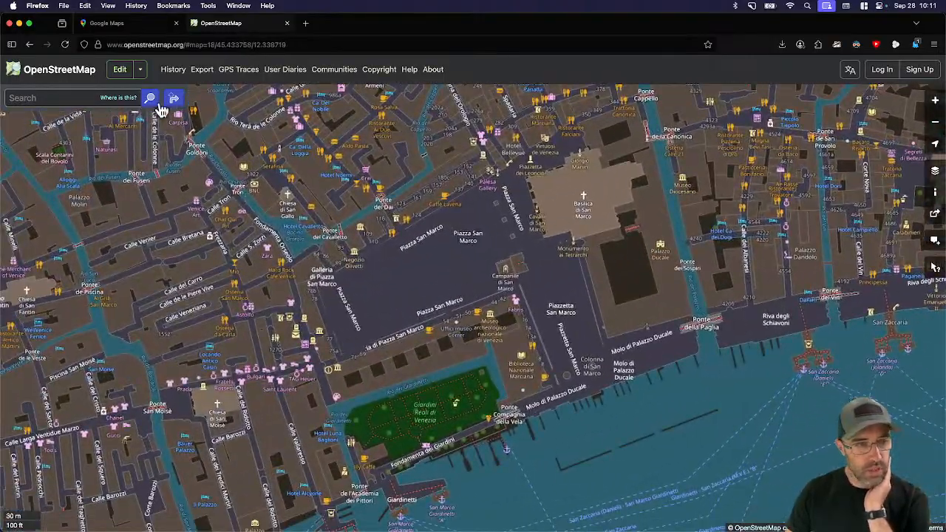
{"action": "left_click", "coordinate": [856, 44]}
{"action": "left_click", "coordinate": [841, 85]}
{"action": "left_click", "coordinate": [612, 175]}
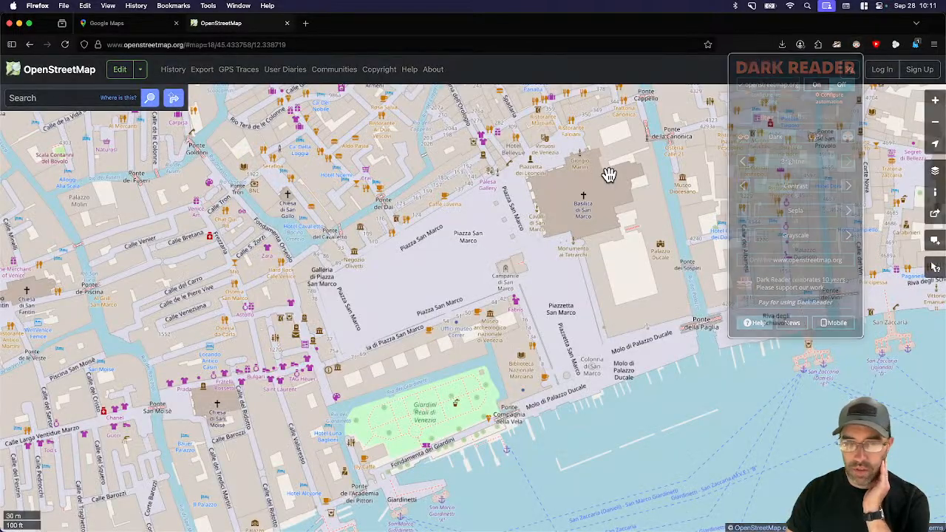
{"action": "left_click_drag", "start_coordinate": [460, 254], "coordinate": [471, 274]}
{"action": "scroll", "coordinate": [472, 274], "scroll_direction": "down", "scroll_amount": 2}
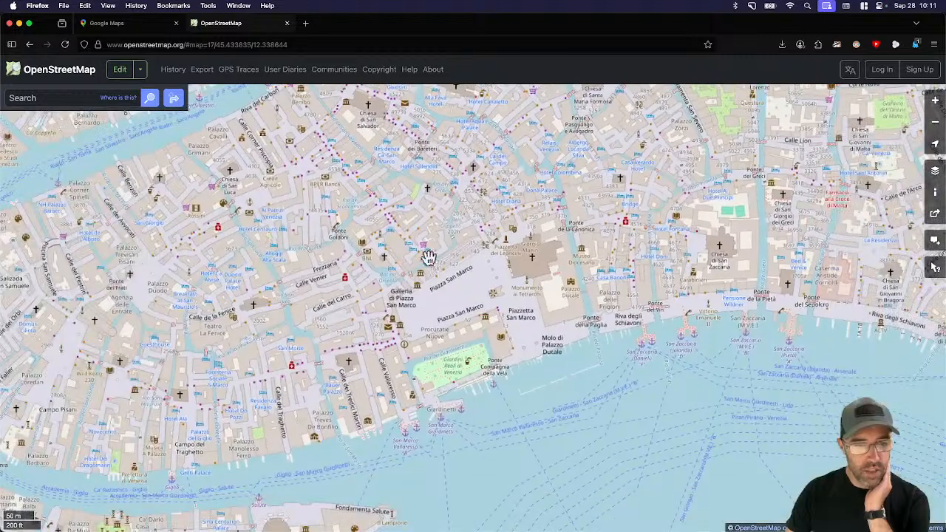
- Export the OpenStreetMap data for a manually selected area around Piazza San Marco, about latitude 45.4316 to 45.4362 and longitude 12.3342 to 12.3443
{"action": "left_click", "coordinate": [203, 71]}
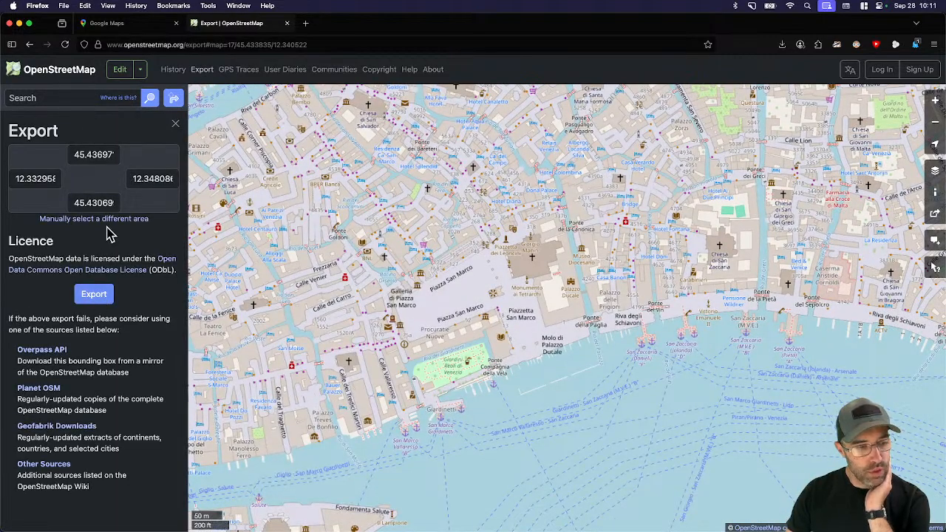
{"action": "left_click", "coordinate": [110, 218]}
{"action": "left_click_drag", "start_coordinate": [557, 275], "coordinate": [545, 280]}
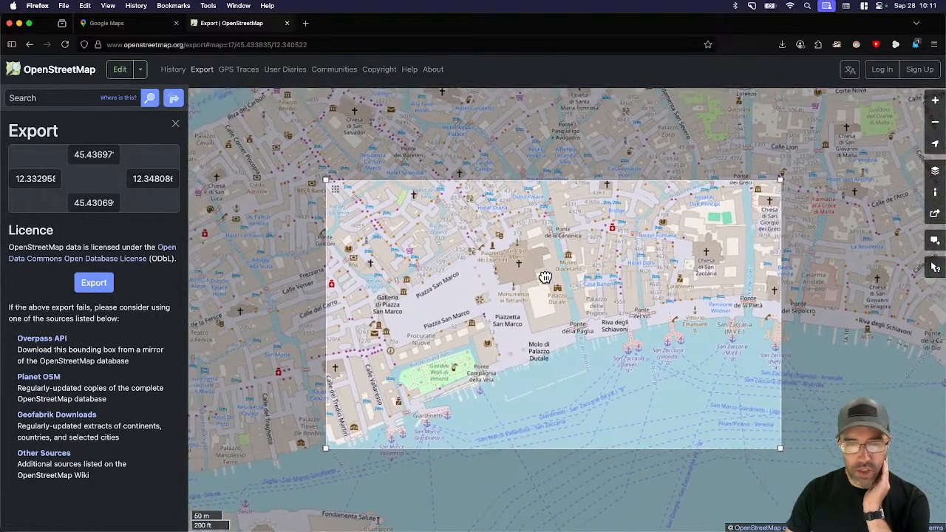
{"action": "left_click_drag", "start_coordinate": [327, 179], "coordinate": [238, 145]}
{"action": "left_click_drag", "start_coordinate": [781, 449], "coordinate": [742, 471]}
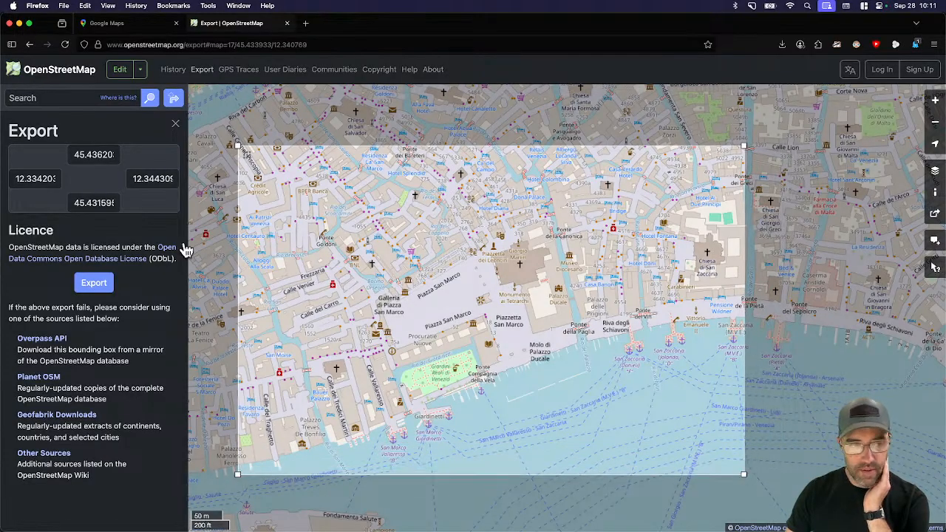
{"action": "left_click", "coordinate": [100, 284]}
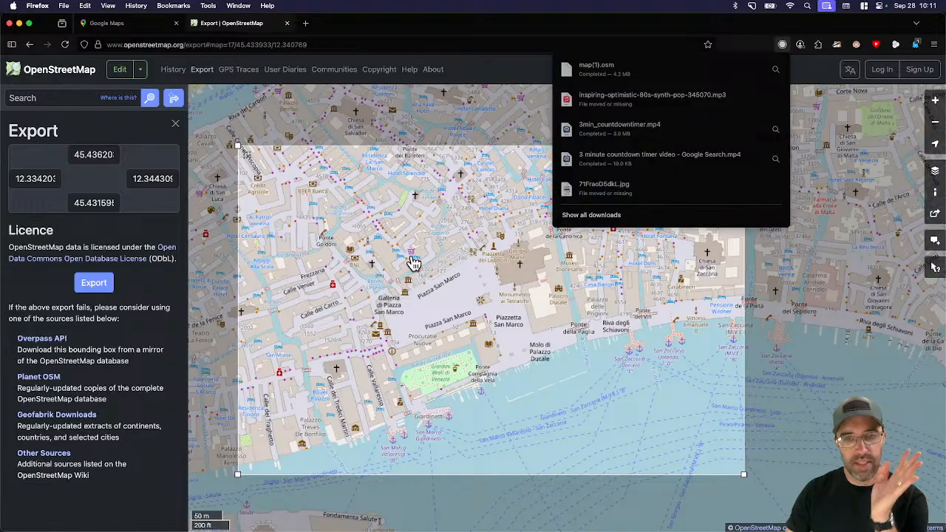
- Switch to QGIS, start a new empty project and dismiss the KML Tools plugin update notice
{"action": "left_click", "coordinate": [642, 344]}
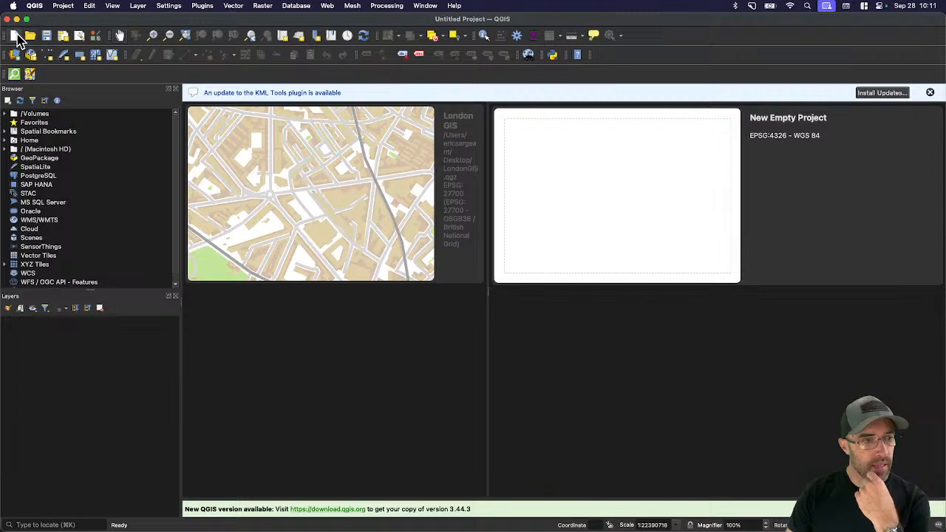
{"action": "left_click", "coordinate": [14, 35]}
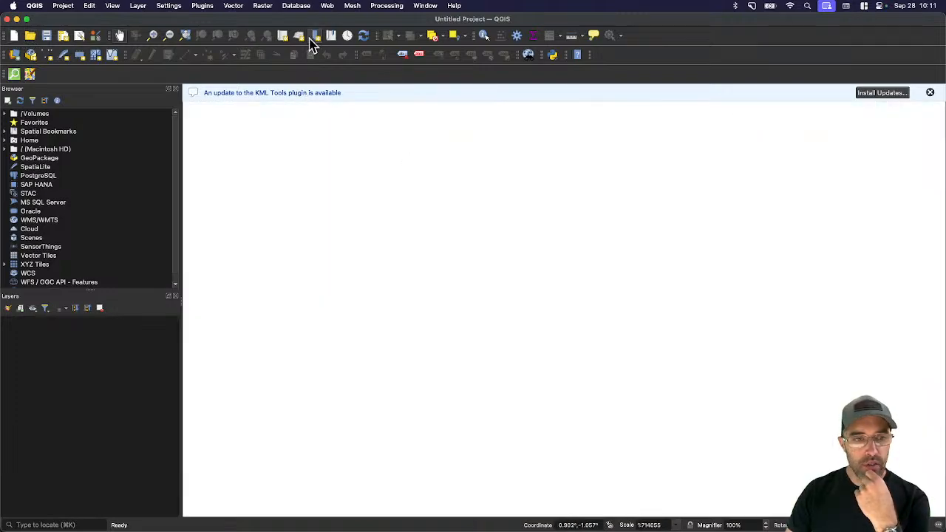
{"action": "left_click", "coordinate": [930, 92]}
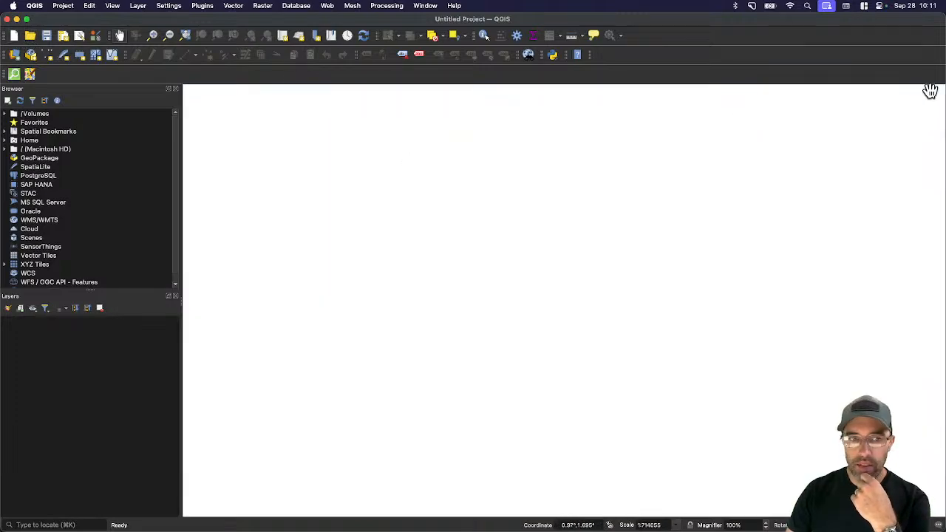
- Launch QuickOSM and show its settings for loading a local OSM file
{"action": "left_click", "coordinate": [263, 6]}
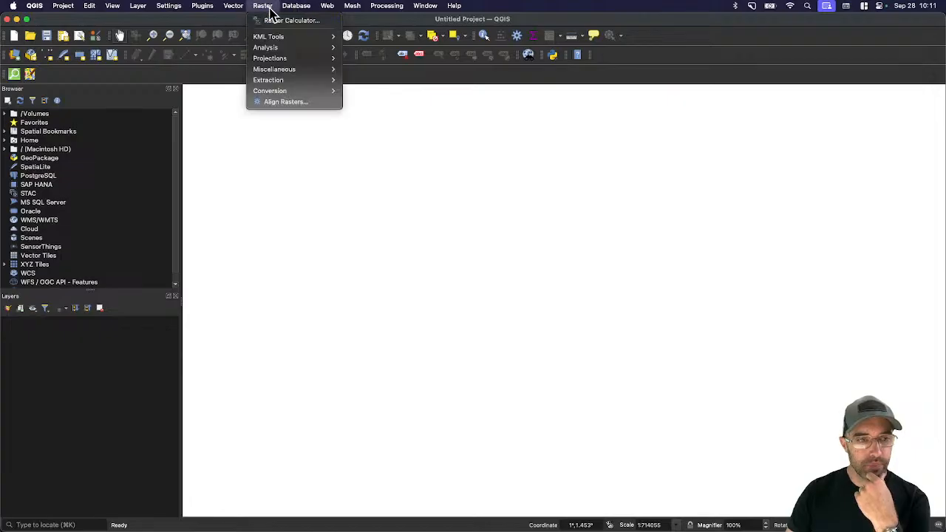
{"action": "mouse_move", "coordinate": [244, 10]}
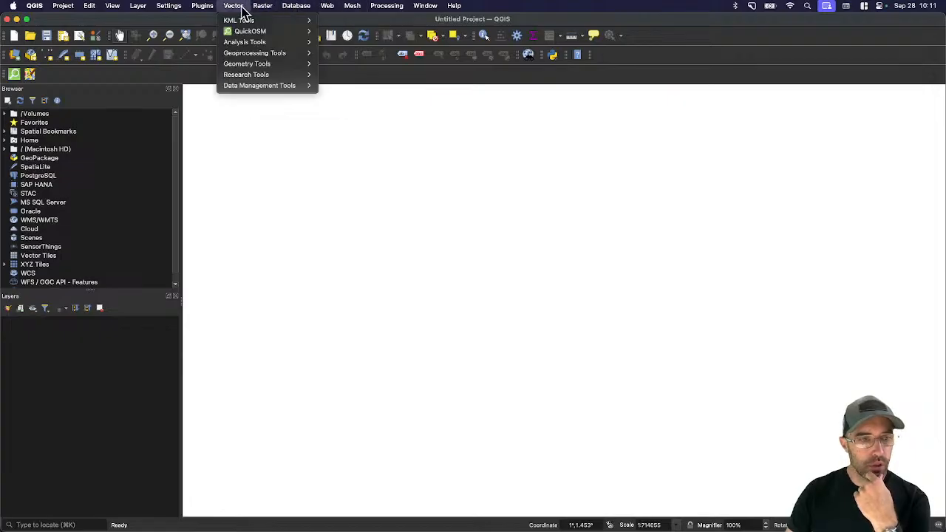
{"action": "mouse_move", "coordinate": [241, 31]}
{"action": "left_click", "coordinate": [340, 31]}
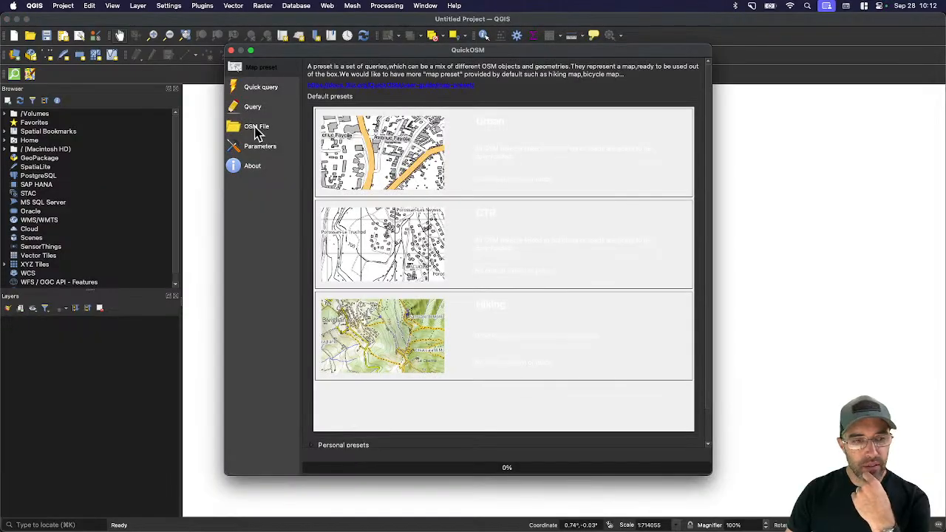
{"action": "left_click", "coordinate": [257, 128]}
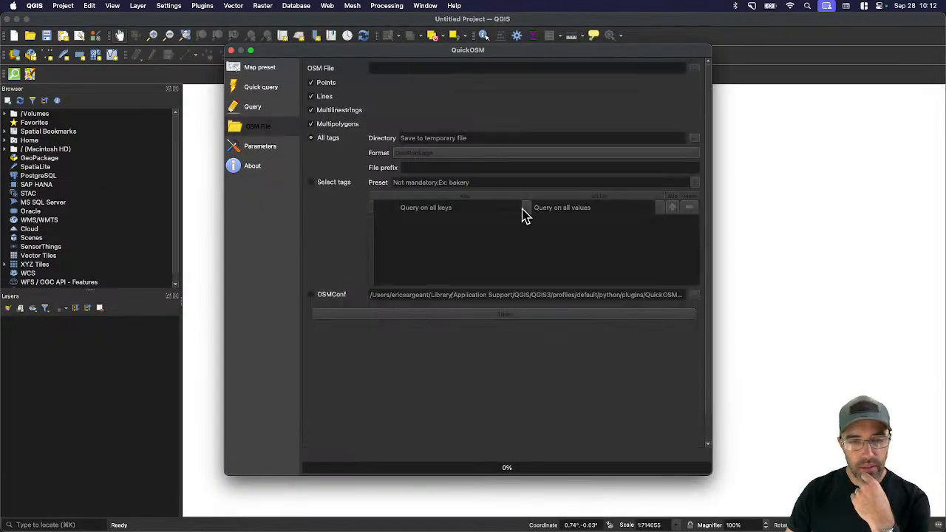
- Load map(1).osm from the Downloads folder with all tags and all four geometry types, and close QuickOSM
{"action": "left_click", "coordinate": [695, 70]}
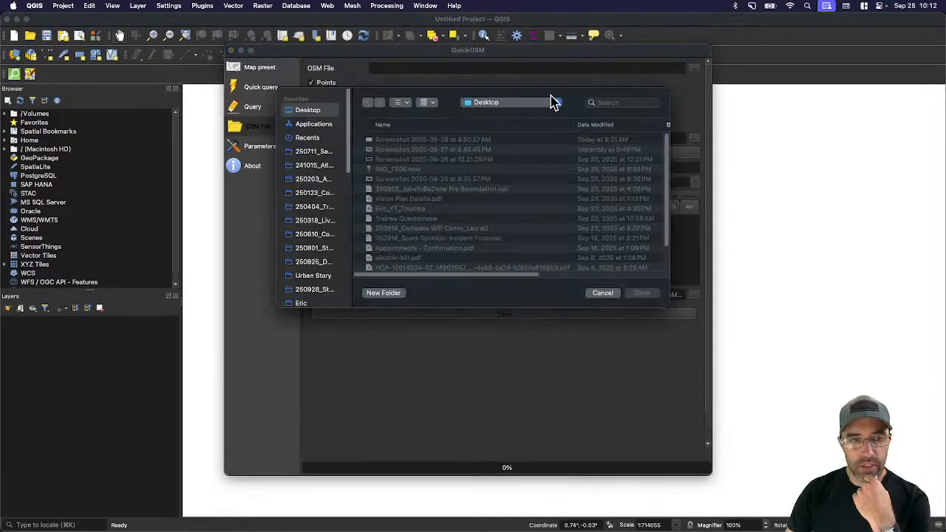
{"action": "scroll", "coordinate": [319, 287], "scroll_direction": "down", "scroll_amount": 1}
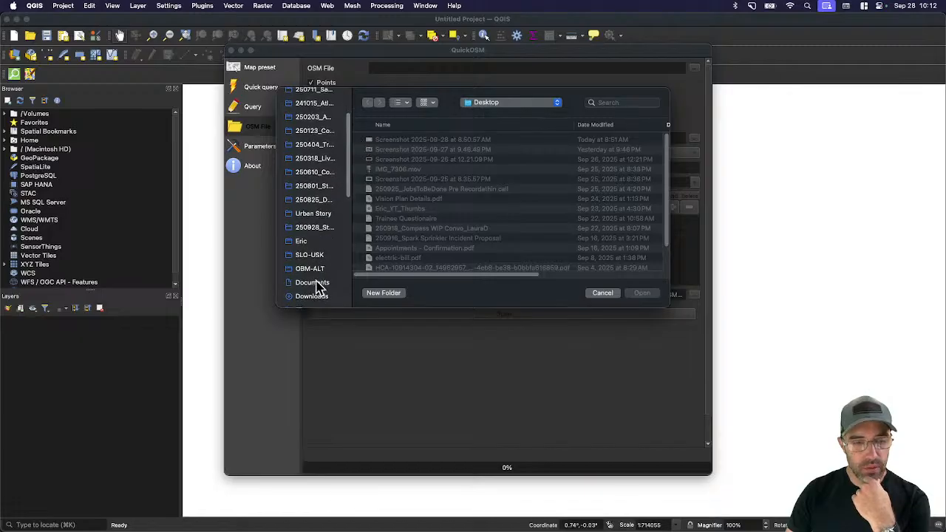
{"action": "left_click", "coordinate": [314, 296]}
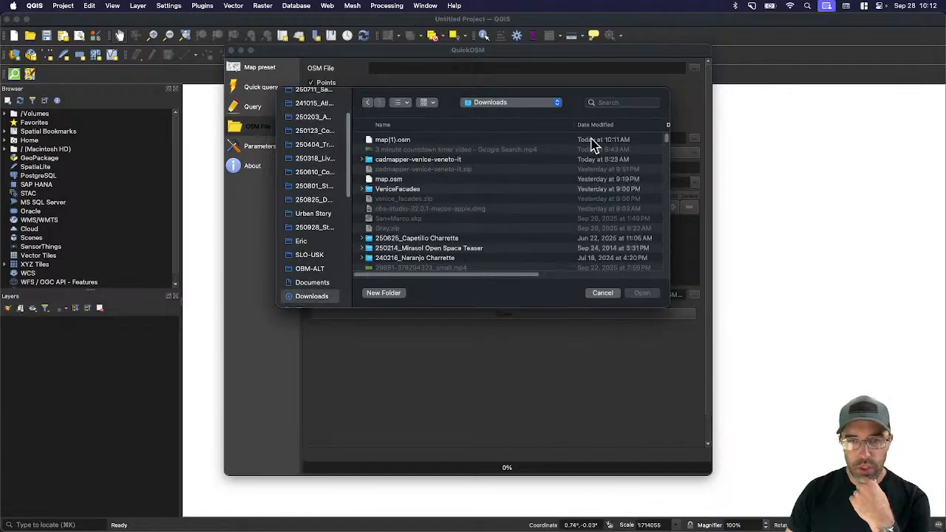
{"action": "left_click", "coordinate": [395, 141]}
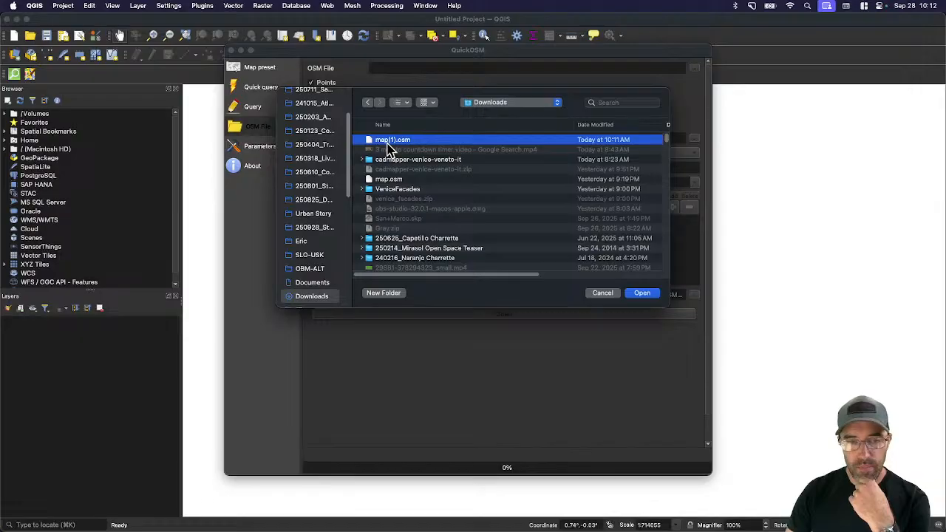
{"action": "left_click", "coordinate": [641, 293]}
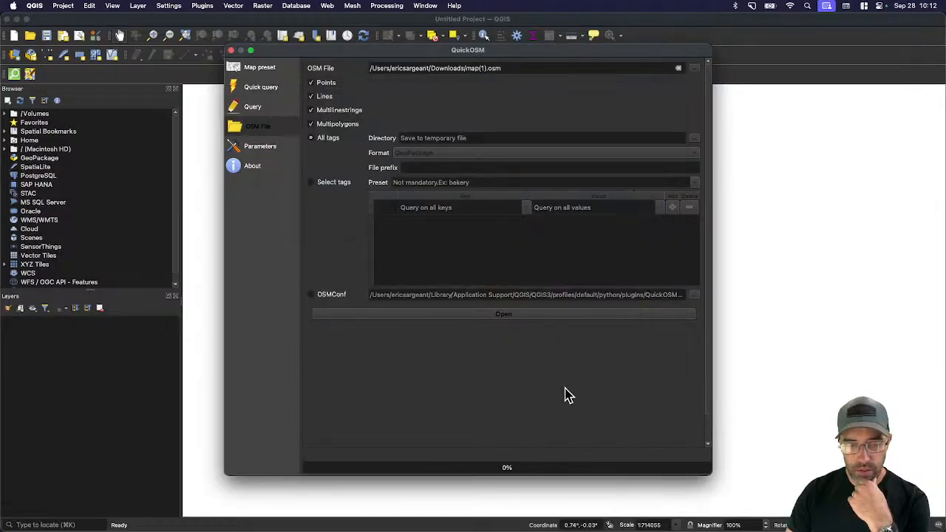
{"action": "left_click", "coordinate": [518, 318]}
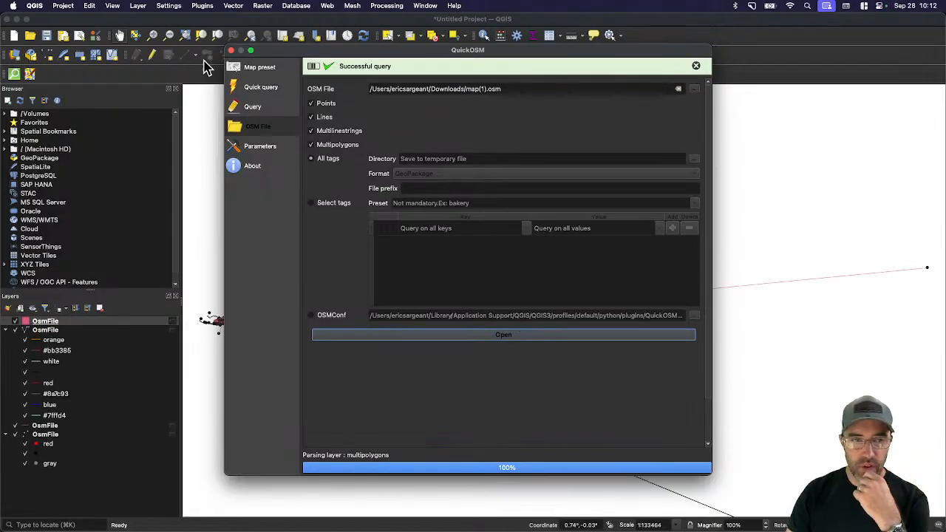
{"action": "left_click", "coordinate": [232, 50]}
- Set the project's coordinate reference system to EPSG:9055 - WGS 84 (G1150)
{"action": "left_click_drag", "start_coordinate": [279, 283], "coordinate": [467, 298]}
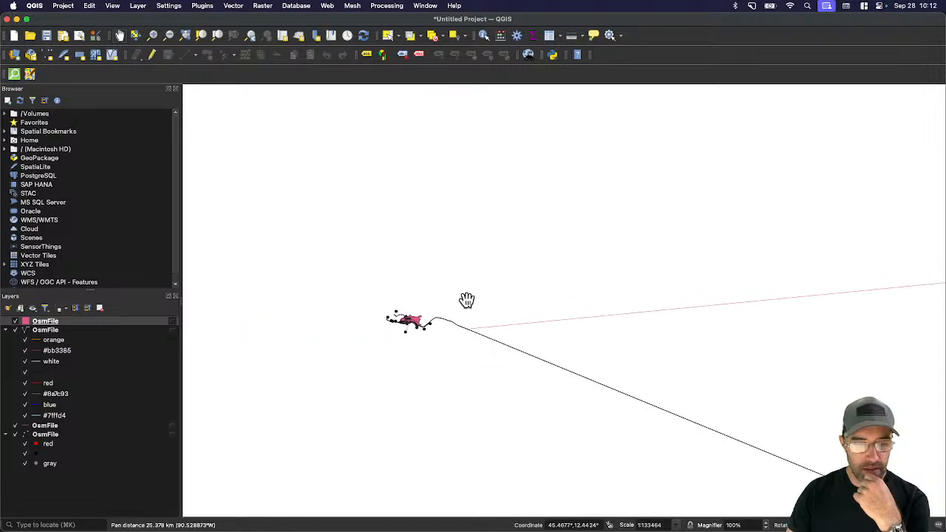
{"action": "scroll", "coordinate": [412, 330], "scroll_direction": "up", "scroll_amount": 5}
{"action": "scroll", "coordinate": [570, 338], "scroll_direction": "down", "scroll_amount": 6}
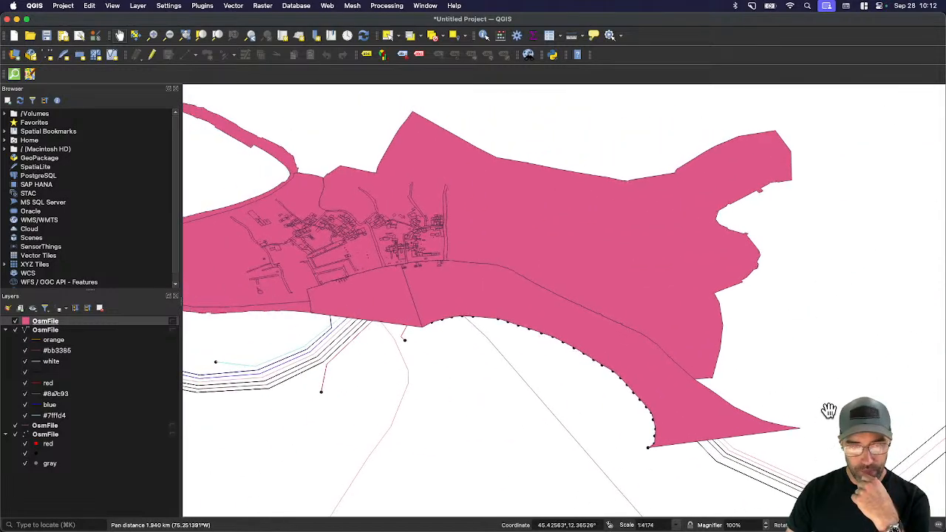
{"action": "scroll", "coordinate": [500, 317], "scroll_direction": "up", "scroll_amount": 8}
{"action": "scroll", "coordinate": [500, 317], "scroll_direction": "down", "scroll_amount": 1}
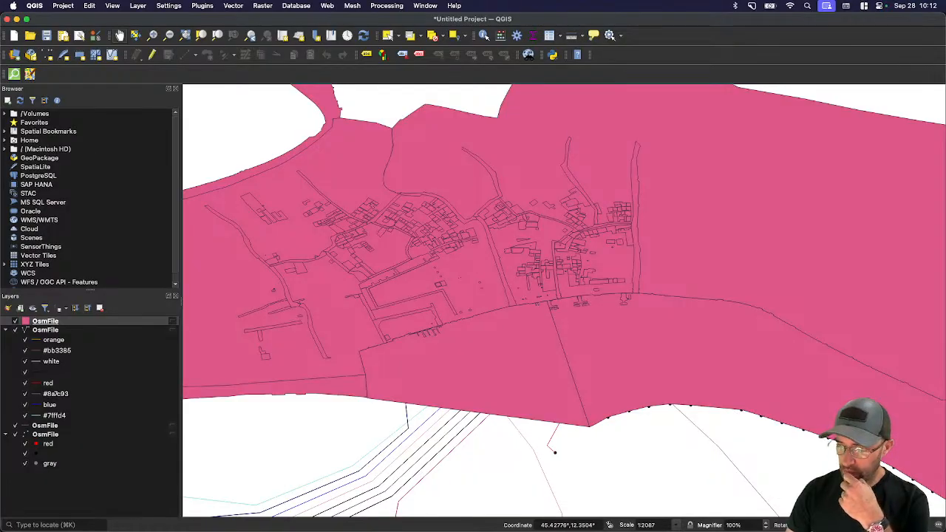
{"action": "left_click", "coordinate": [907, 525]}
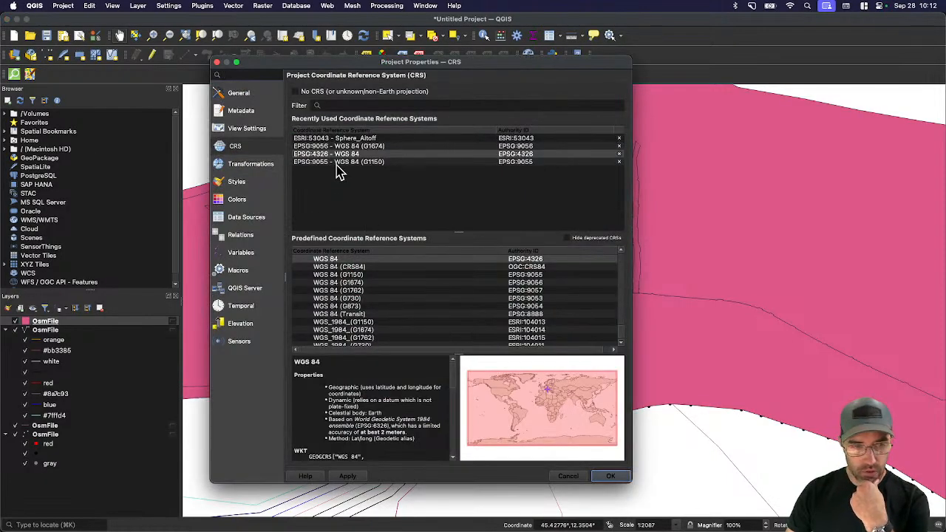
{"action": "left_click", "coordinate": [339, 162]}
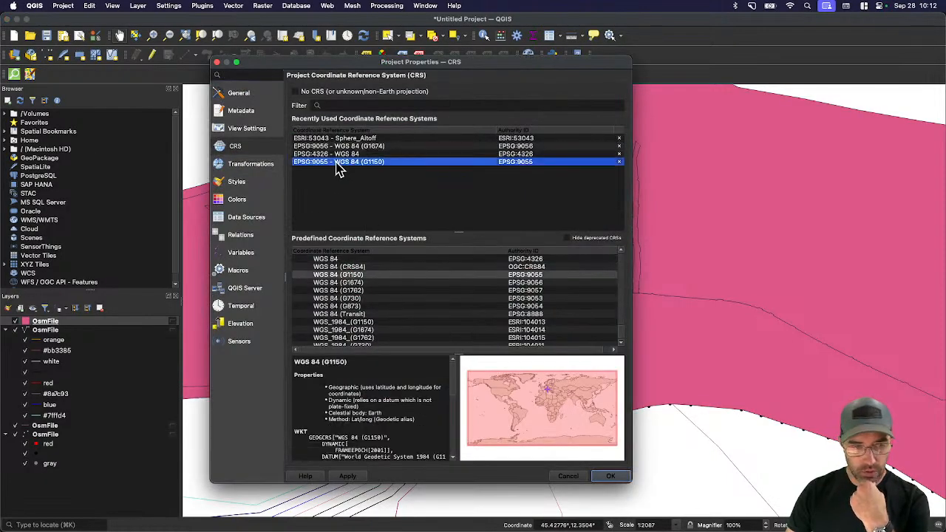
{"action": "left_click", "coordinate": [610, 477]}
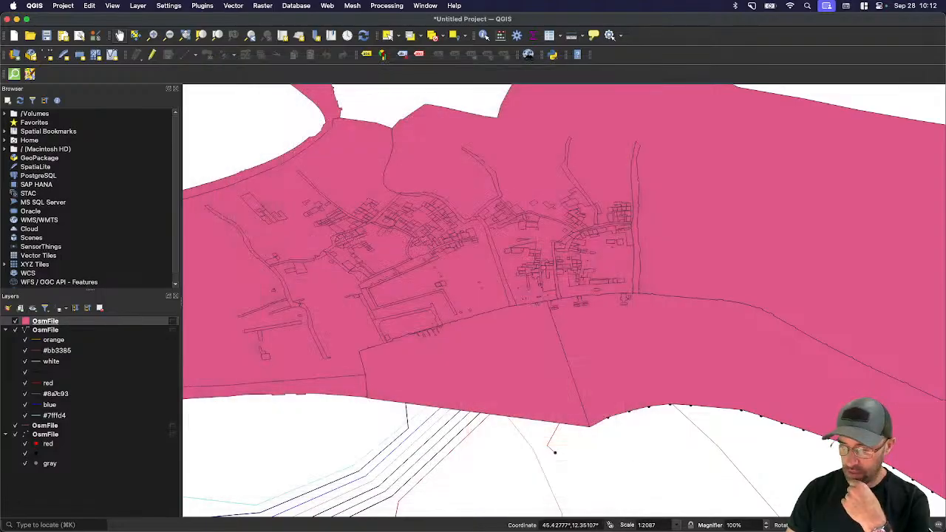
- Set the project's coordinate reference system to the predefined WGS84 geographiques (dms), IGNF:WGS84G
{"action": "left_click", "coordinate": [931, 526]}
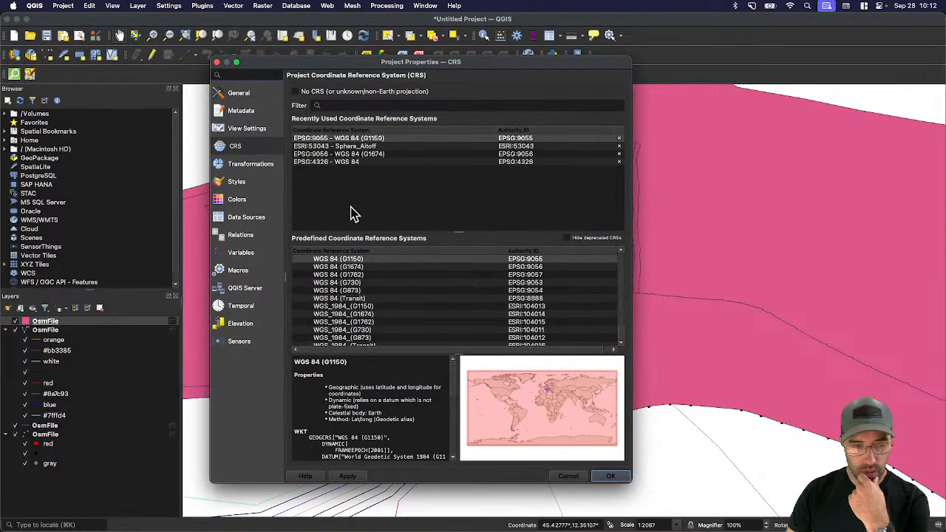
{"action": "left_click", "coordinate": [352, 269]}
{"action": "scroll", "coordinate": [355, 310], "scroll_direction": "down", "scroll_amount": 10}
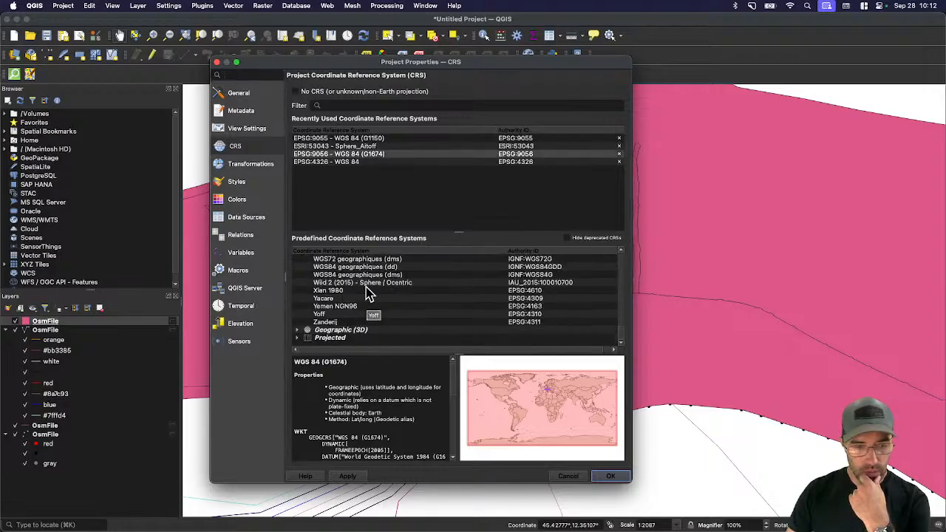
{"action": "scroll", "coordinate": [380, 309], "scroll_direction": "up", "scroll_amount": 1}
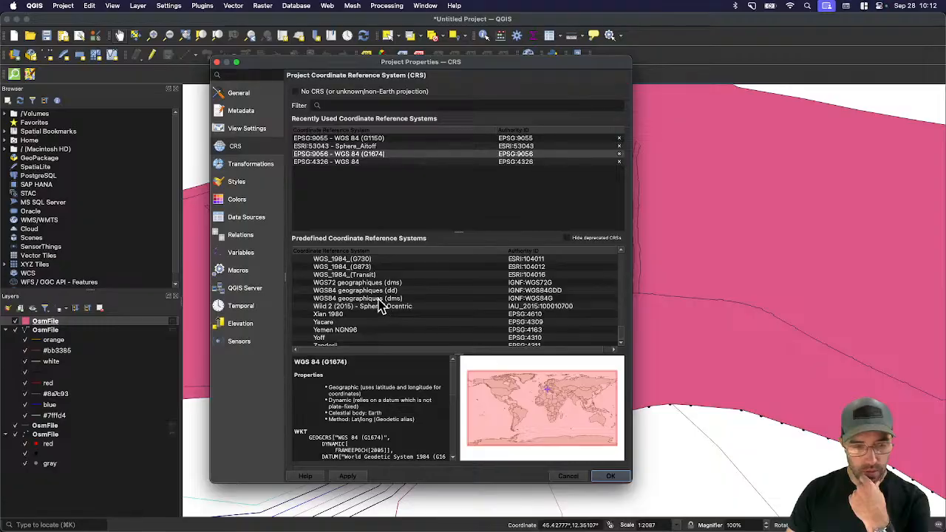
{"action": "left_click", "coordinate": [379, 300]}
{"action": "left_click", "coordinate": [610, 476]}
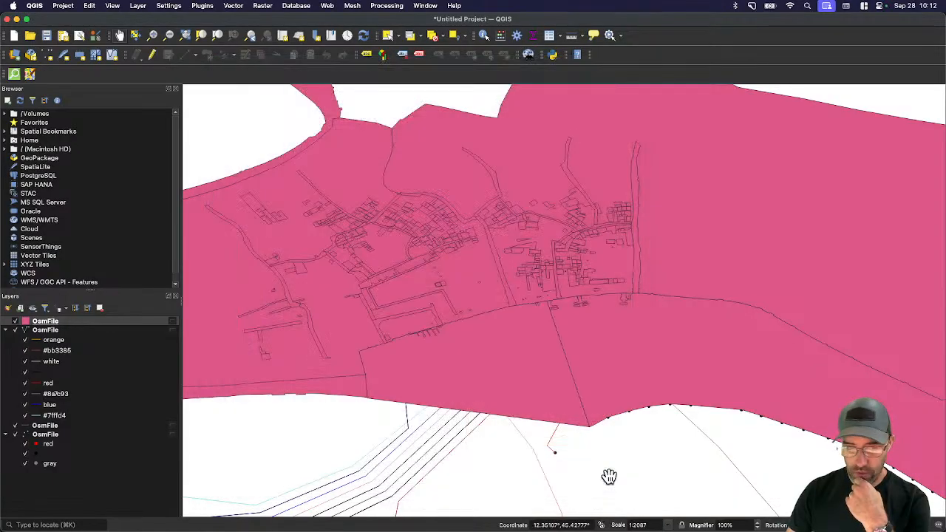
- Move the pink polygon OsmFile layer beneath all the line and point layers
{"action": "left_click_drag", "start_coordinate": [511, 377], "coordinate": [604, 418]}
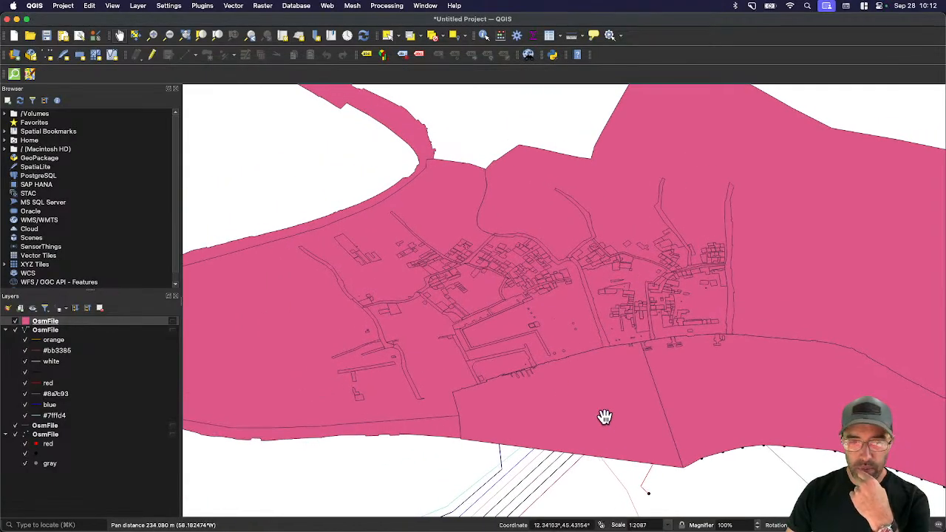
{"action": "left_click_drag", "start_coordinate": [43, 330], "coordinate": [42, 473]}
{"action": "left_click_drag", "start_coordinate": [567, 344], "coordinate": [535, 380]}
{"action": "scroll", "coordinate": [550, 302], "scroll_direction": "up", "scroll_amount": 5}
{"action": "left_click_drag", "start_coordinate": [495, 257], "coordinate": [596, 278]}
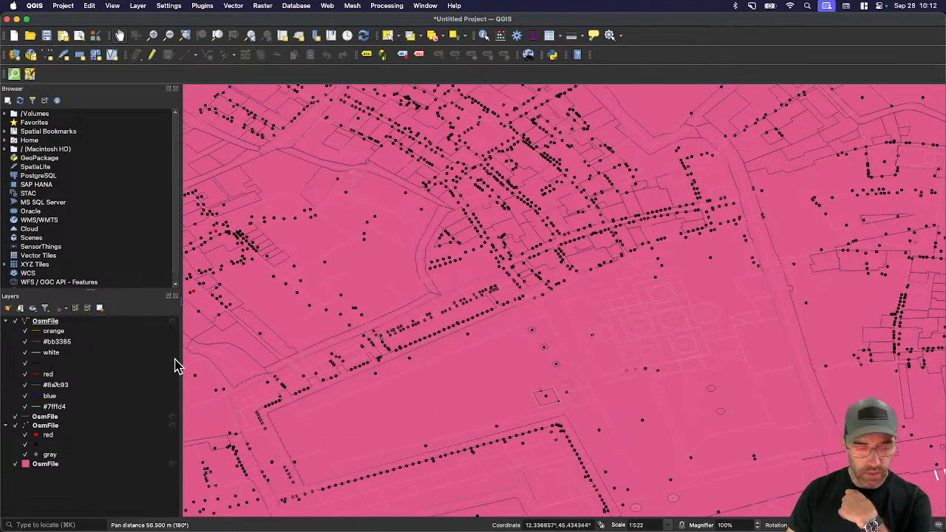
- Remove the pink fill from the polygon OsmFile layer by setting its Simple Fill style to No Brush
{"action": "double_click", "coordinate": [29, 466]}
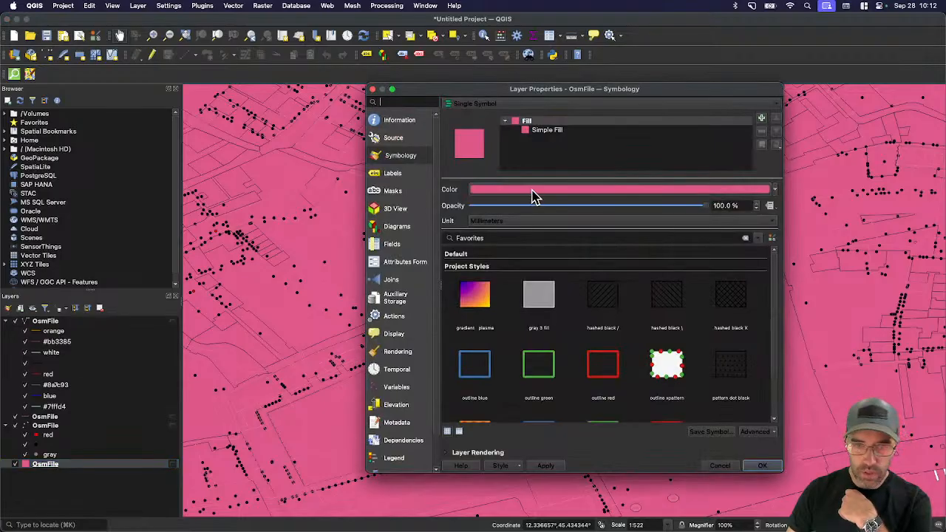
{"action": "left_click", "coordinate": [535, 194]}
{"action": "left_click", "coordinate": [507, 369]}
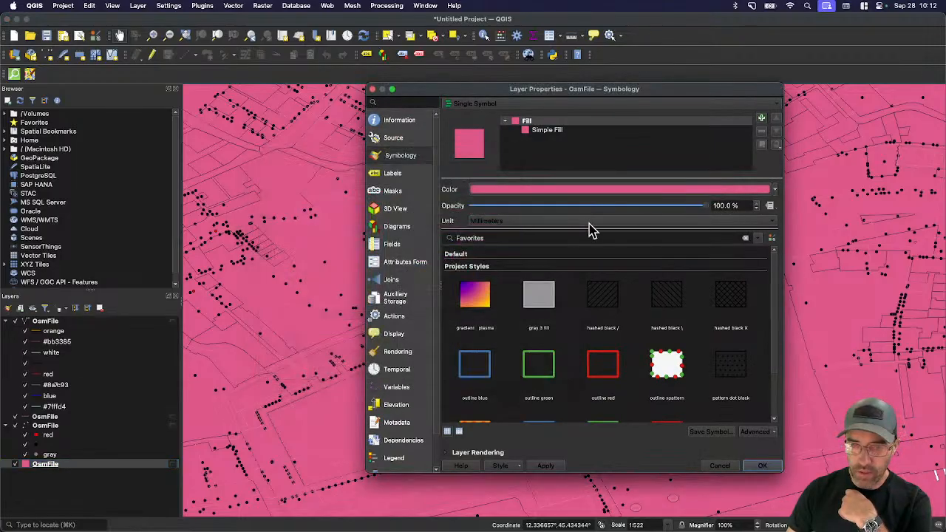
{"action": "left_click", "coordinate": [547, 131]}
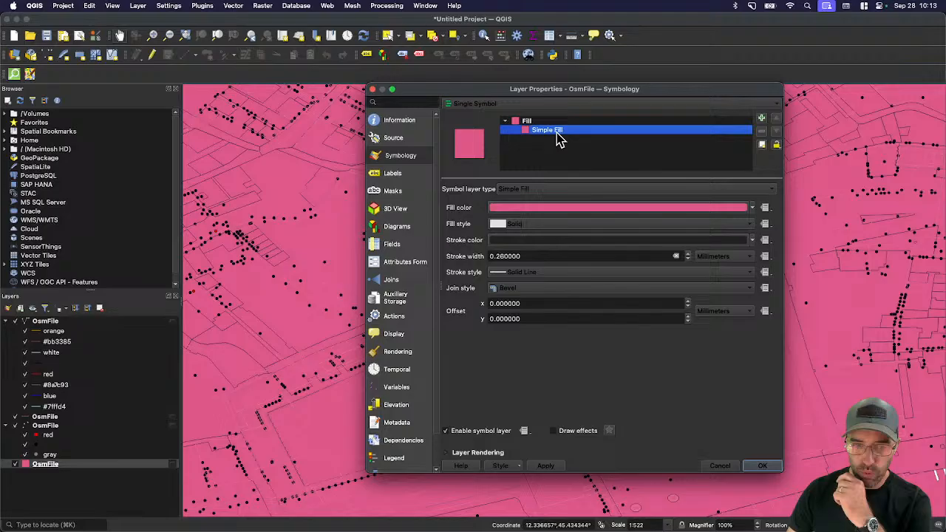
{"action": "left_click", "coordinate": [539, 226]}
{"action": "left_click", "coordinate": [550, 236]}
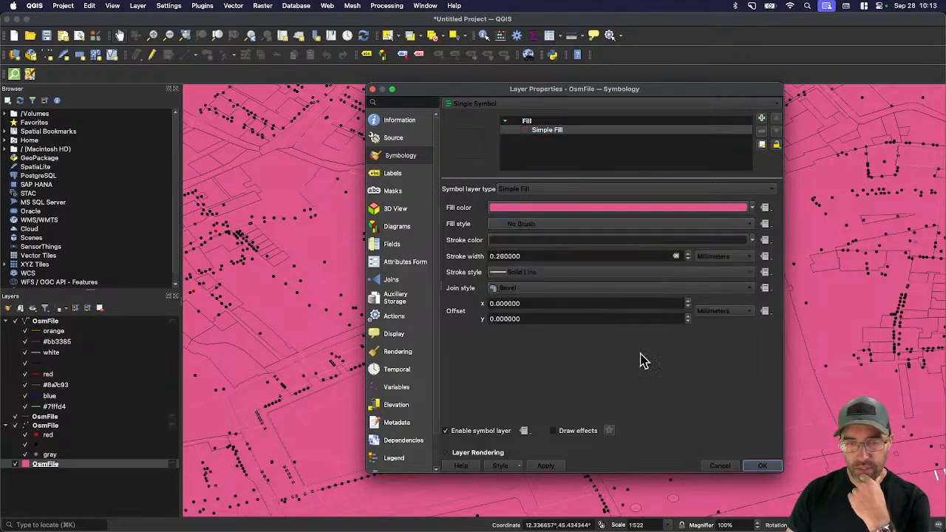
{"action": "left_click", "coordinate": [762, 466]}
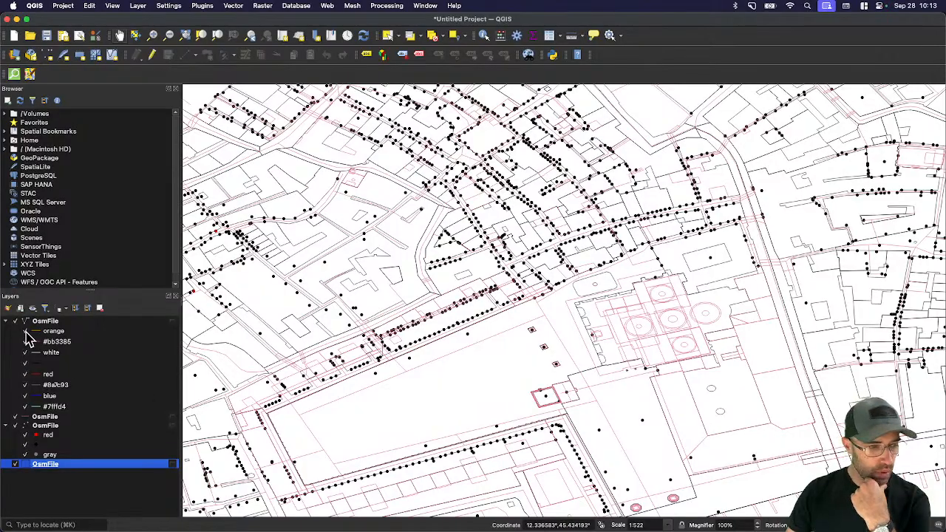
- Hide the red, black and gray point symbols of the OsmFile point layer
{"action": "left_click", "coordinate": [25, 444]}
- Examine the building outlines and paving lines around Piazza San Marco, the basilica and the blocks to the northwest
{"action": "left_click_drag", "start_coordinate": [559, 284], "coordinate": [598, 397]}
{"action": "left_click_drag", "start_coordinate": [655, 433], "coordinate": [640, 284]}
{"action": "scroll", "coordinate": [659, 295], "scroll_direction": "up", "scroll_amount": 1}
{"action": "left_click_drag", "start_coordinate": [592, 316], "coordinate": [599, 213]}
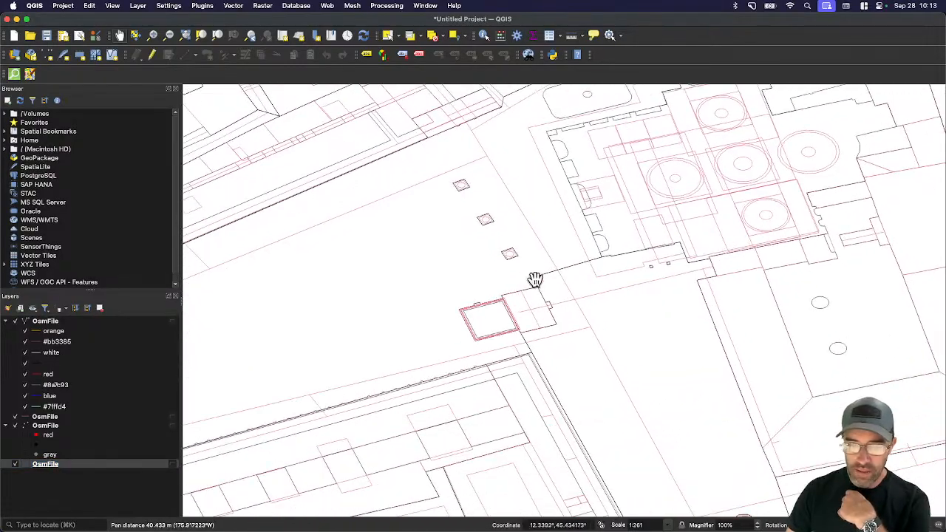
{"action": "left_click_drag", "start_coordinate": [505, 209], "coordinate": [608, 200]}
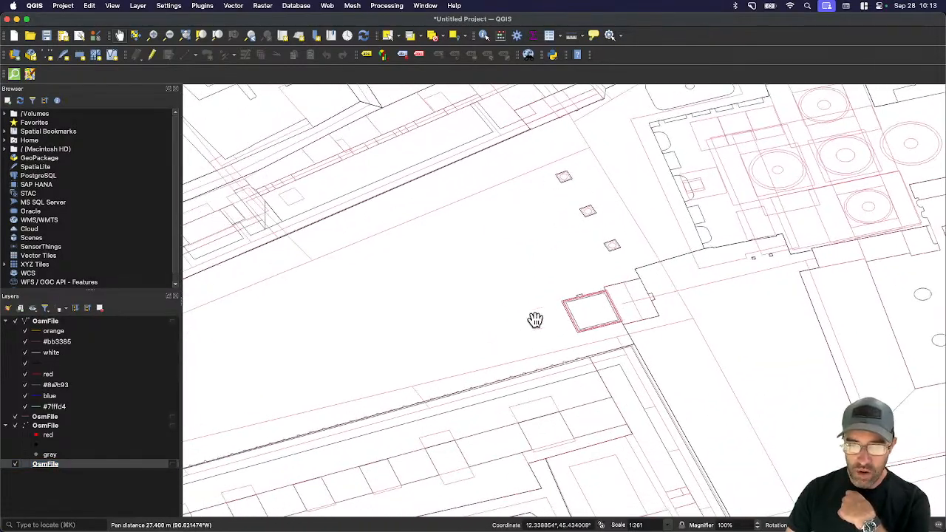
{"action": "left_click_drag", "start_coordinate": [541, 415], "coordinate": [685, 326]}
{"action": "left_click_drag", "start_coordinate": [247, 294], "coordinate": [401, 368]}
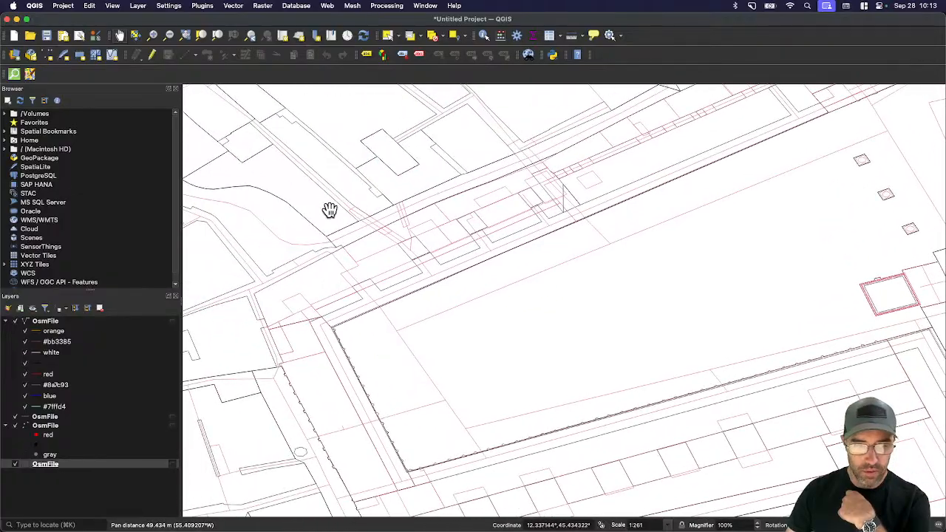
{"action": "left_click_drag", "start_coordinate": [380, 177], "coordinate": [446, 311]}
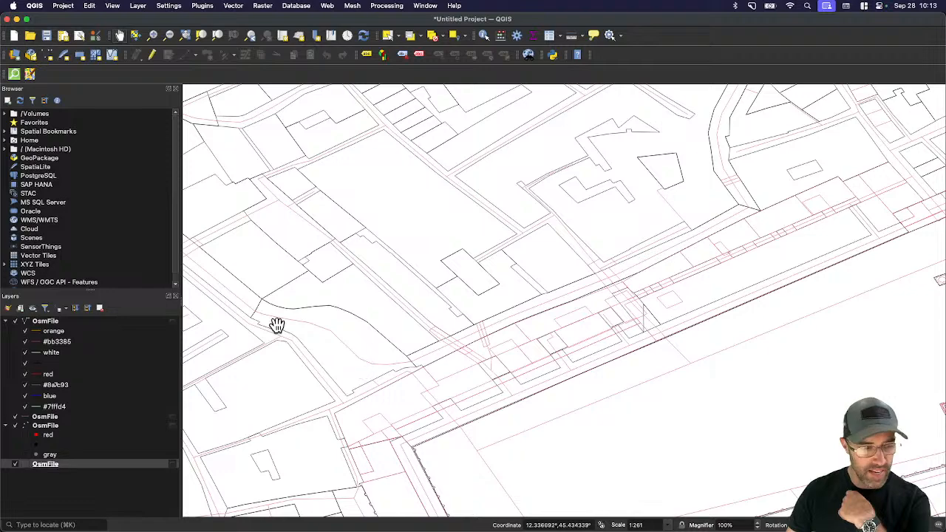
{"action": "left_click_drag", "start_coordinate": [458, 361], "coordinate": [492, 281]}
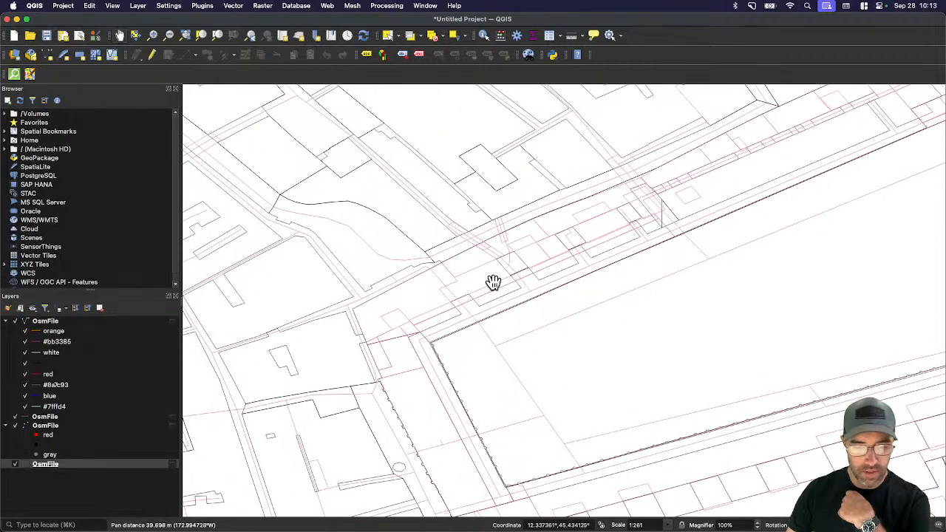
- Hide the white, unlabelled, red, #8a7c93 and #7fffd4 line symbols of the OsmFile line layer
{"action": "left_click", "coordinate": [25, 375]}
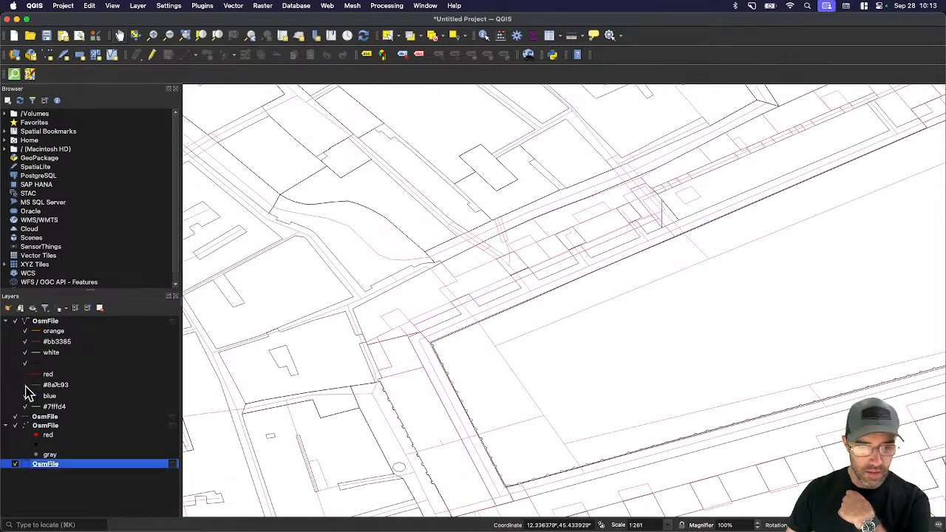
{"action": "left_click_drag", "start_coordinate": [533, 390], "coordinate": [468, 296]}
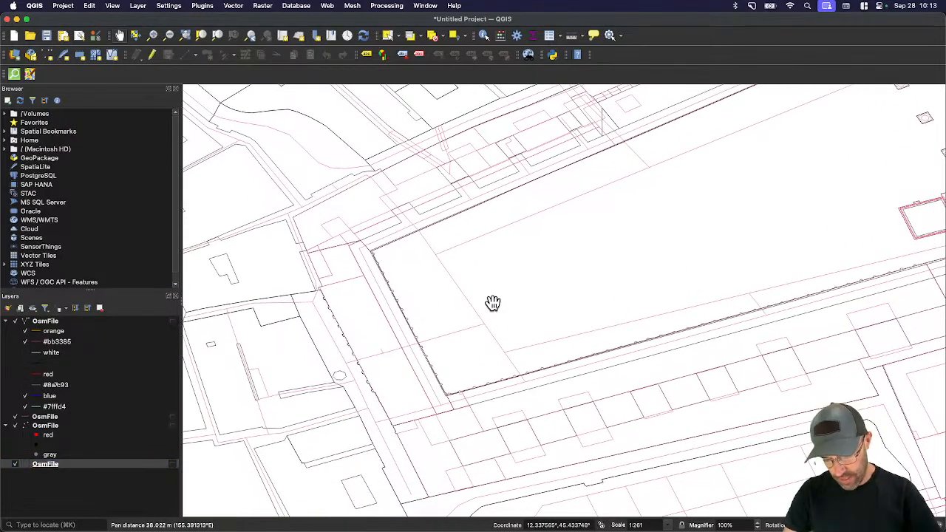
{"action": "key", "text": "super+n"}
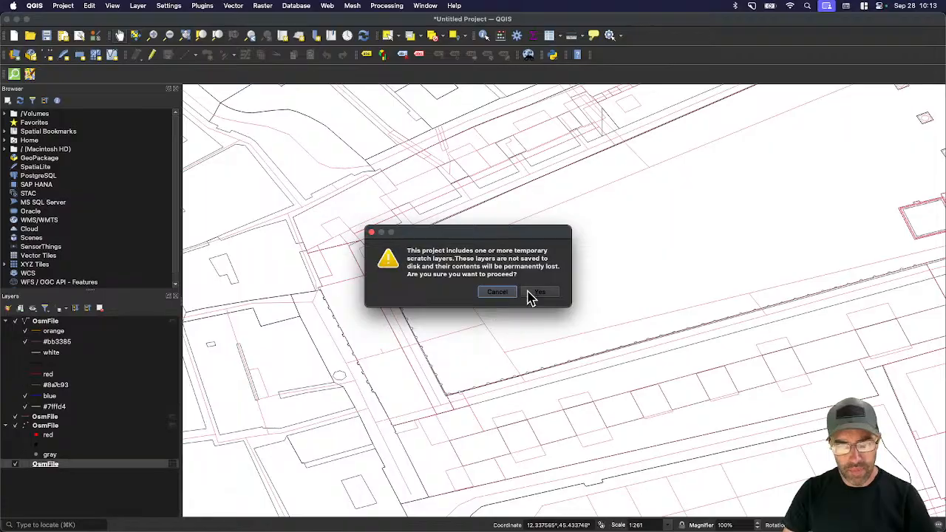
{"action": "left_click", "coordinate": [495, 293]}
- Switch to SketchUp and import the DWG linework in inches, merging coplanar faces, orienting faces consistently and importing materials
{"action": "key", "text": "super+Tab"}
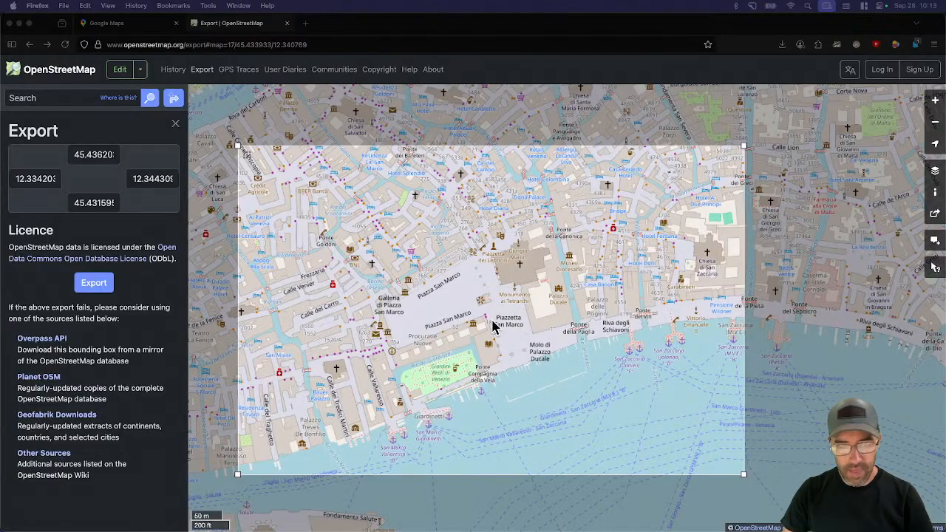
{"action": "key", "text": "super+Tab"}
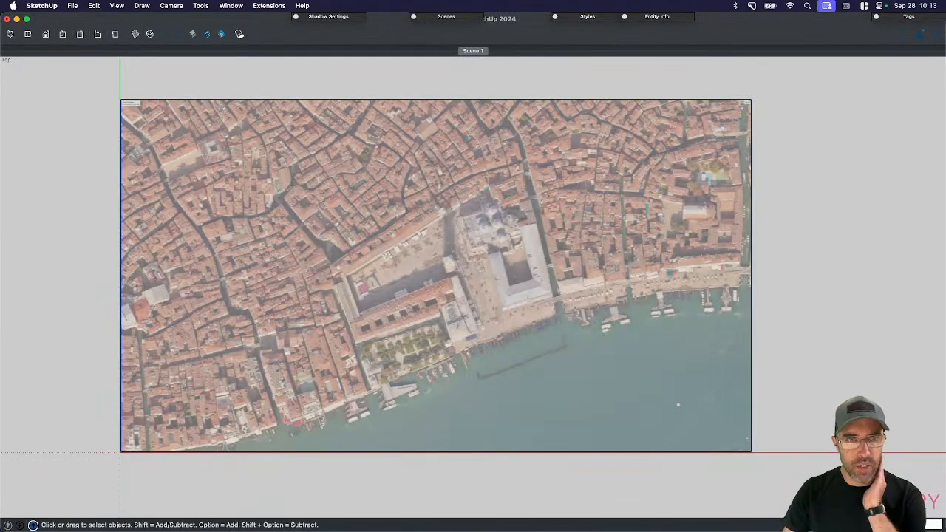
{"action": "left_click_drag", "start_coordinate": [558, 199], "coordinate": [466, 277]}
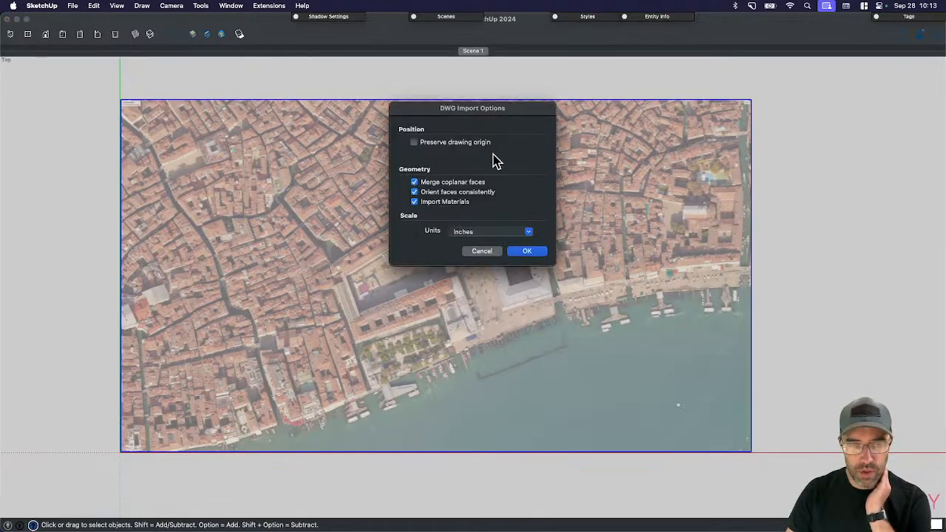
{"action": "left_click", "coordinate": [527, 252]}
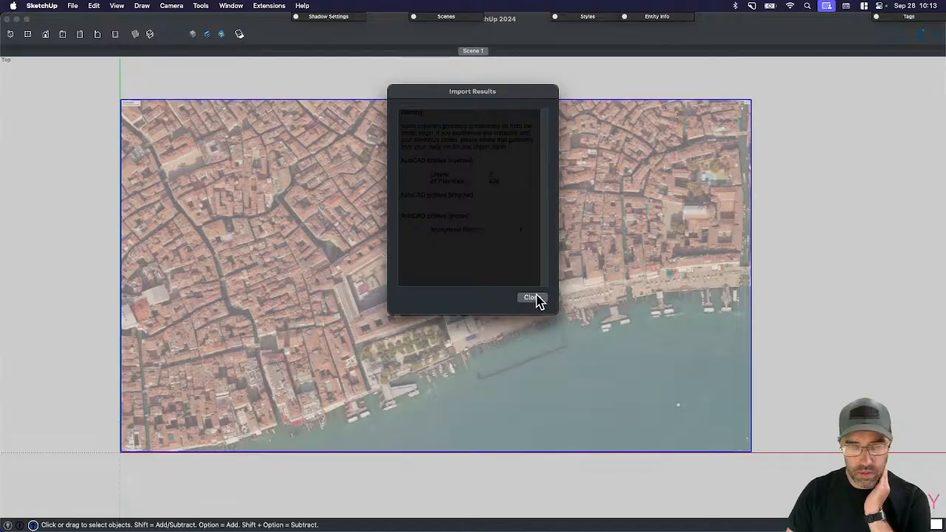
{"action": "left_click", "coordinate": [532, 298]}
- Scale up the imported linework uniformly from its corner at the origin
{"action": "scroll", "coordinate": [494, 318], "scroll_direction": "down", "scroll_amount": 2}
{"action": "left_click", "coordinate": [255, 354]}
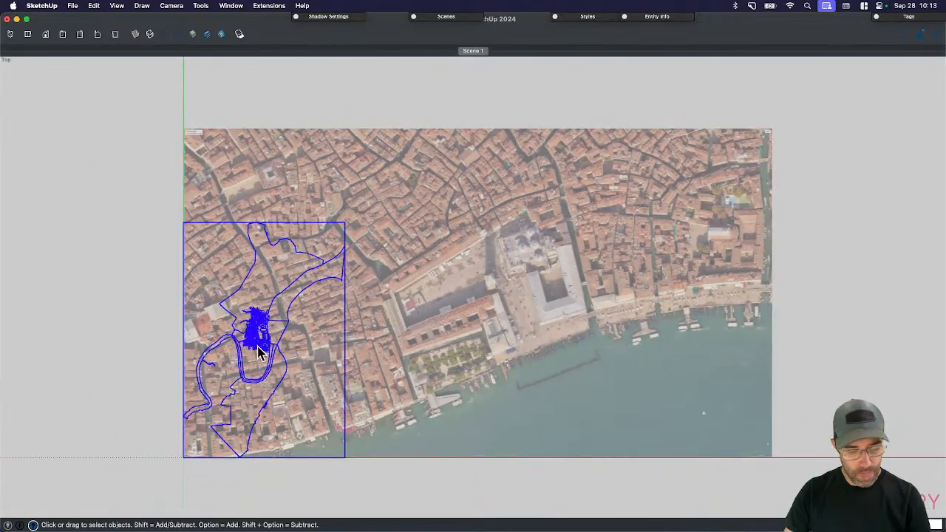
{"action": "scroll", "coordinate": [256, 347], "scroll_direction": "down", "scroll_amount": 2}
{"action": "key", "text": "s"}
{"action": "left_click_drag", "start_coordinate": [318, 253], "coordinate": [344, 222]}
{"action": "type", "text": "12"}
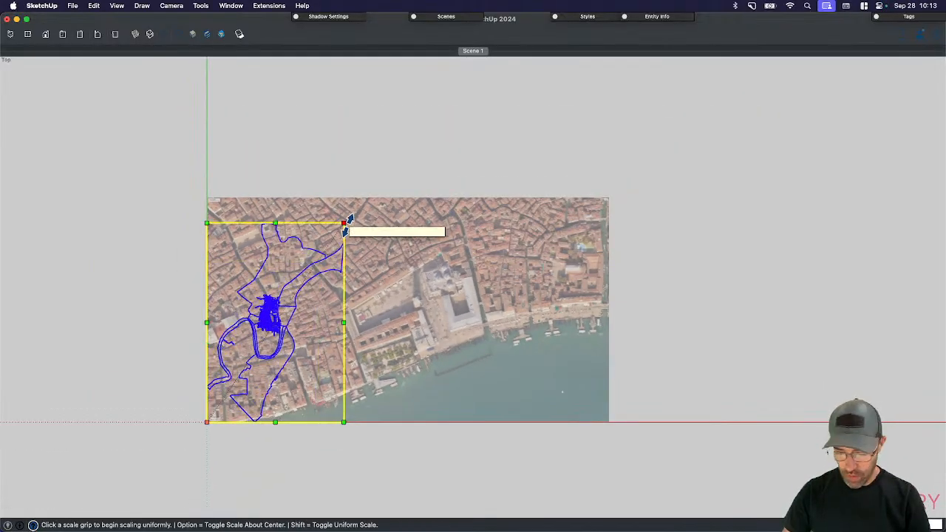
{"action": "key", "text": "Return"}
{"action": "scroll", "coordinate": [541, 424], "scroll_direction": "down", "scroll_amount": 4}
{"action": "key", "text": "space"}
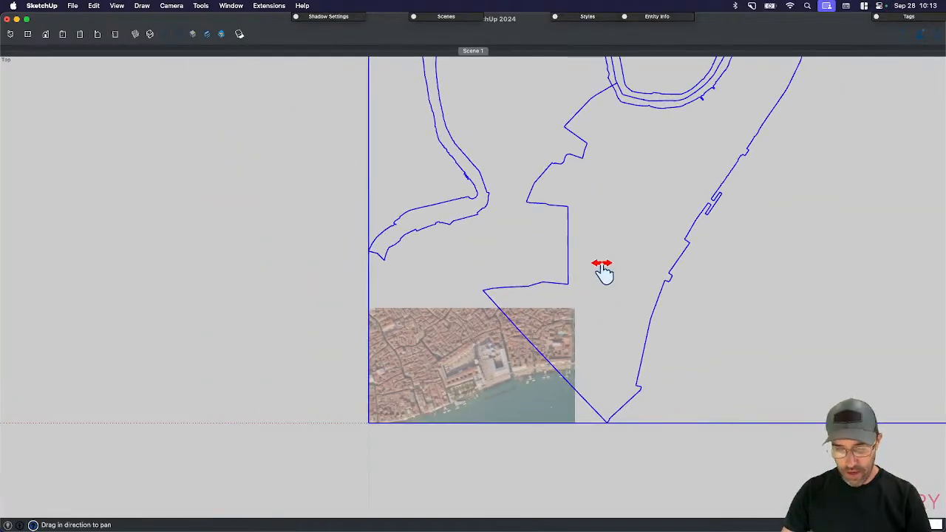
- Rotate the imported linework about a corner of Piazza San Marco to match the satellite image's orientation
{"action": "middle_click_drag", "start_coordinate": [604, 272], "coordinate": [566, 528], "text": "shift"}
{"action": "scroll", "coordinate": [638, 215], "scroll_direction": "up", "scroll_amount": 3}
{"action": "middle_click_drag", "start_coordinate": [637, 216], "coordinate": [597, 400], "text": "shift"}
{"action": "scroll", "coordinate": [642, 349], "scroll_direction": "up", "scroll_amount": 3}
{"action": "scroll", "coordinate": [643, 357], "scroll_direction": "up", "scroll_amount": 2}
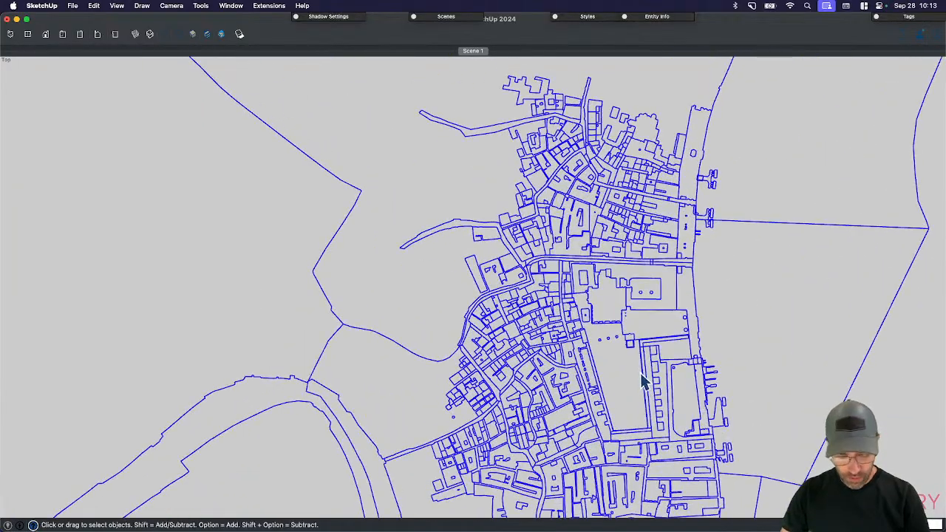
{"action": "key", "text": "q"}
{"action": "left_click", "coordinate": [646, 426]}
{"action": "left_click", "coordinate": [647, 356]}
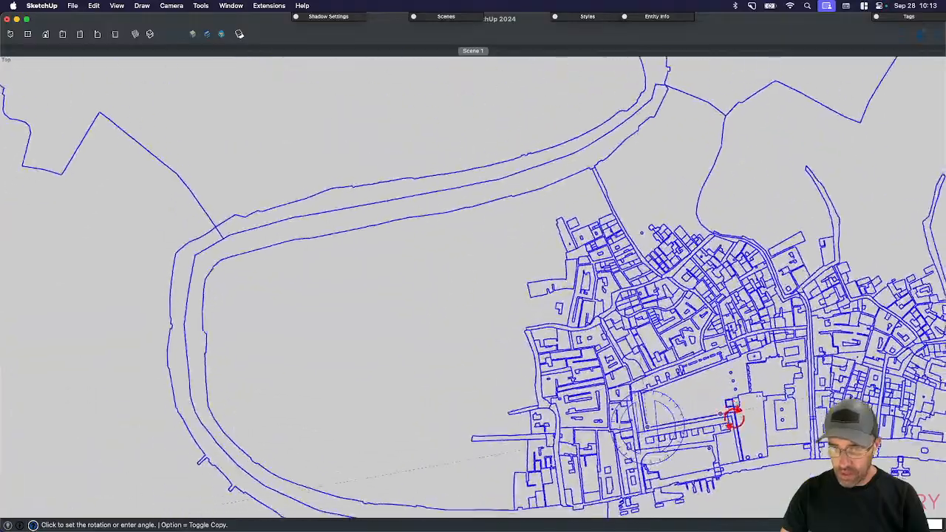
{"action": "left_click", "coordinate": [758, 392]}
- Move the imported linework onto the satellite image, roughly aligning the two outlines of Piazza San Marco
{"action": "key", "text": "m"}
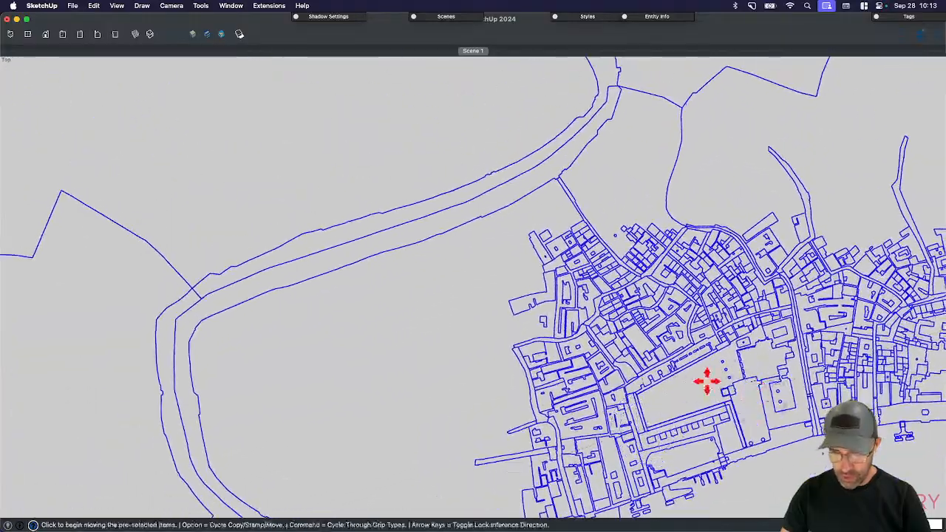
{"action": "left_click", "coordinate": [707, 381]}
{"action": "scroll", "coordinate": [700, 273], "scroll_direction": "down", "scroll_amount": 10}
{"action": "scroll", "coordinate": [626, 433], "scroll_direction": "up", "scroll_amount": 10}
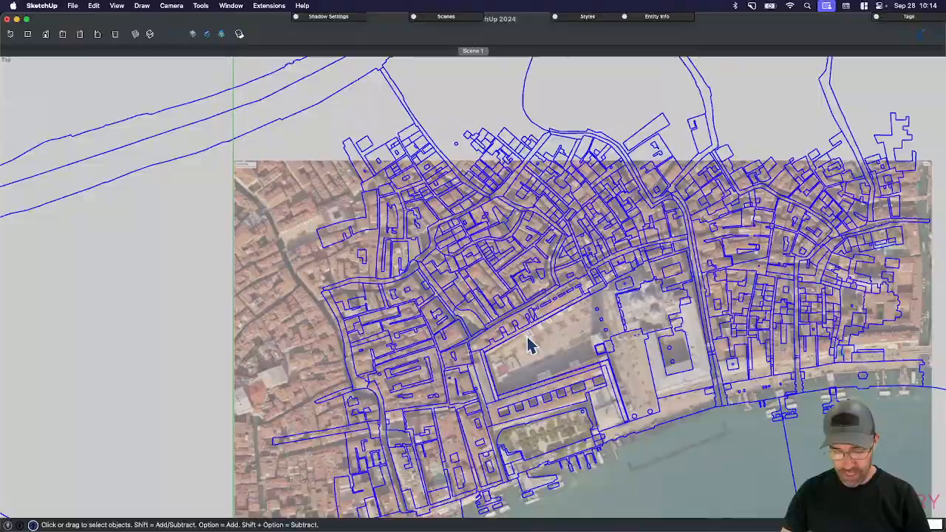
{"action": "scroll", "coordinate": [529, 346], "scroll_direction": "down", "scroll_amount": 5}
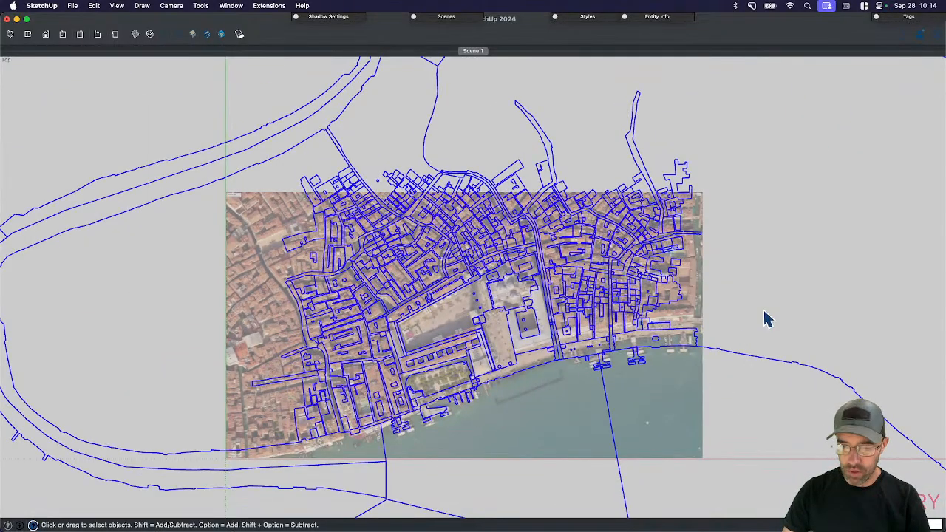
- Delete the imported linework and save a closer top view of the satellite image as a second scene
{"action": "key", "text": "Delete"}
{"action": "scroll", "coordinate": [493, 351], "scroll_direction": "up", "scroll_amount": 3}
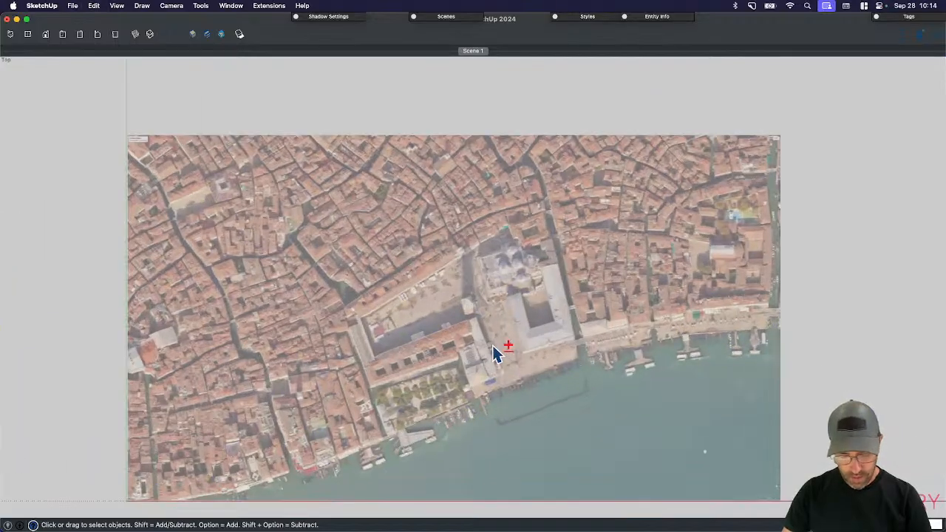
{"action": "key", "text": "shift+s"}
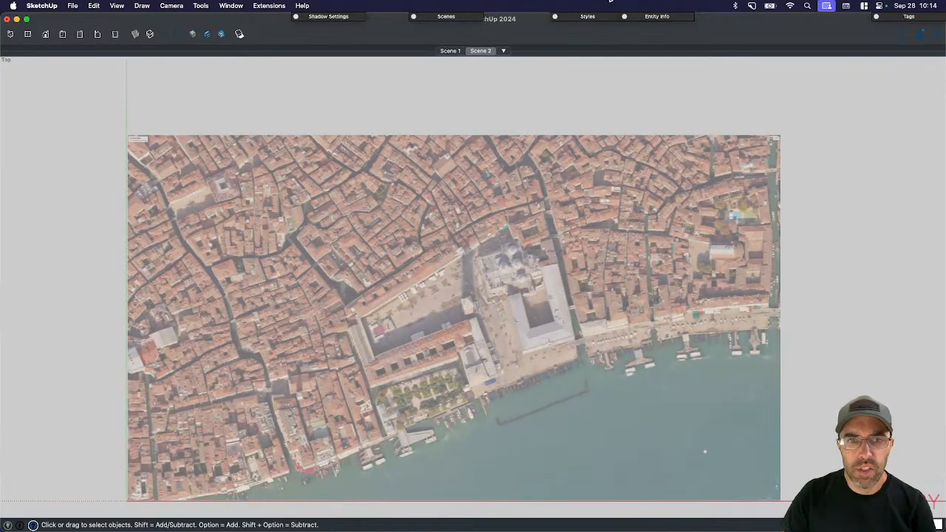
- Minimize the OpenStreetMap browser window and return to the SketchUp model
{"action": "key", "text": "super+Tab"}
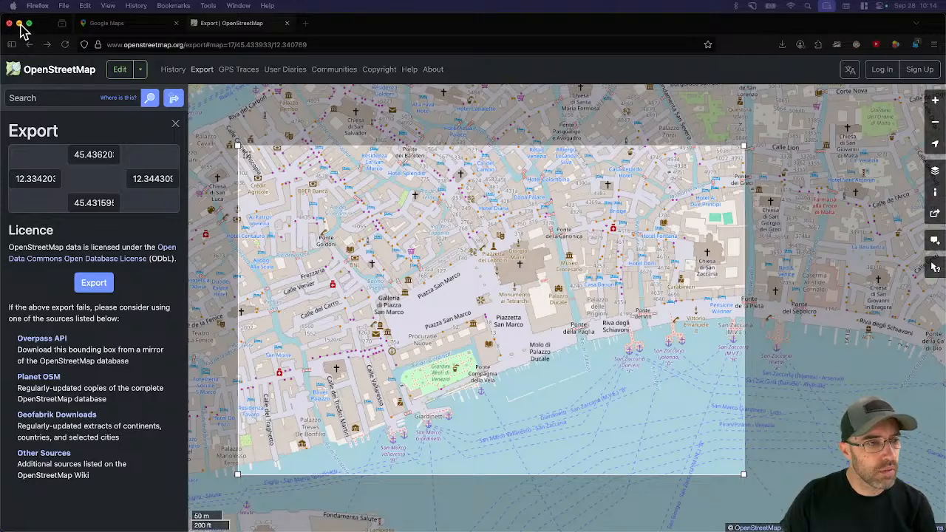
{"action": "left_click", "coordinate": [19, 23]}
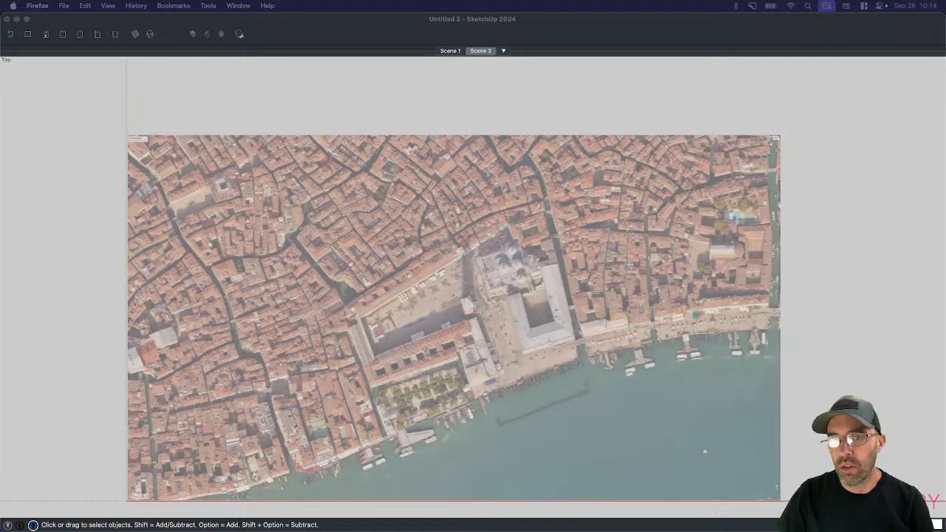
{"action": "left_click", "coordinate": [635, 278]}
- Draw a short horizontal line across the satellite image's east edge and group it with the image
{"action": "scroll", "coordinate": [634, 278], "scroll_direction": "down", "scroll_amount": 3}
{"action": "left_click", "coordinate": [649, 363]}
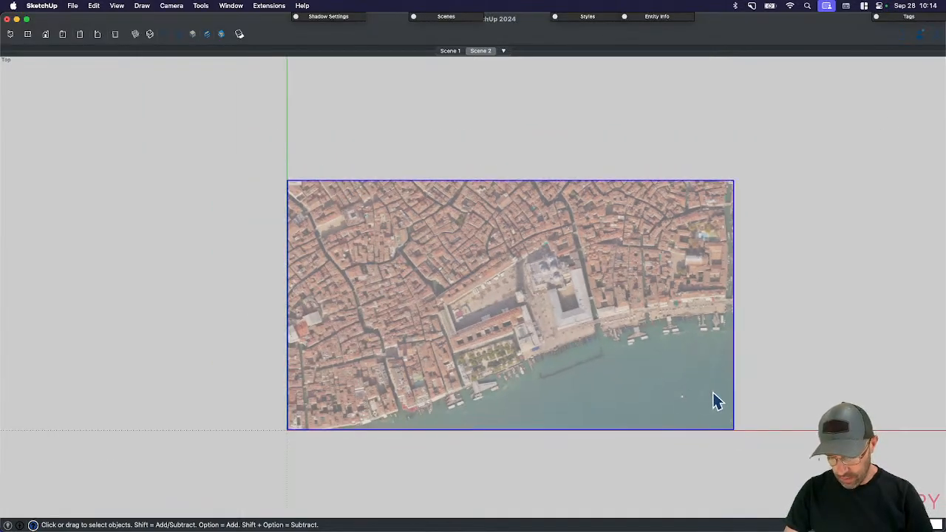
{"action": "key", "text": "l"}
{"action": "left_click", "coordinate": [717, 393]}
{"action": "left_click", "coordinate": [747, 393]}
{"action": "key", "text": "space"}
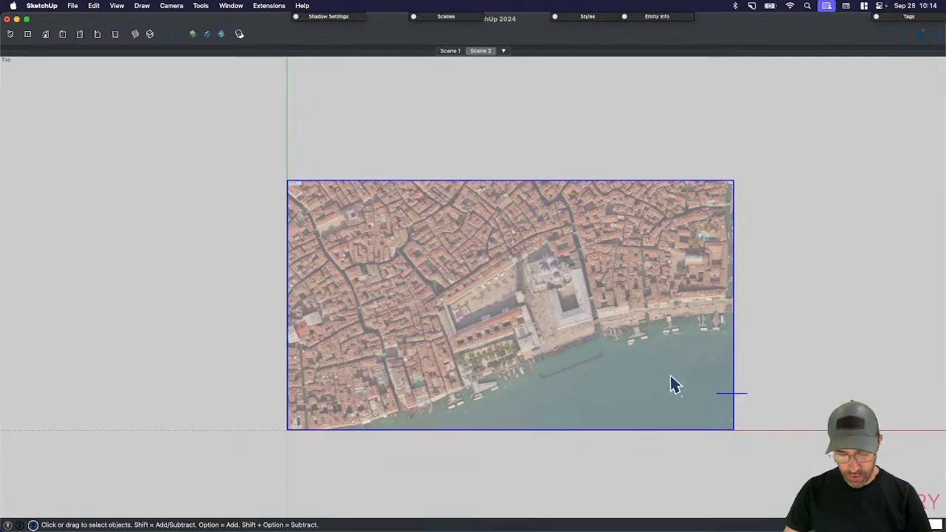
{"action": "left_click", "coordinate": [671, 377]}
{"action": "left_click_drag", "start_coordinate": [766, 414], "coordinate": [686, 359]}
{"action": "key", "text": "super+g"}
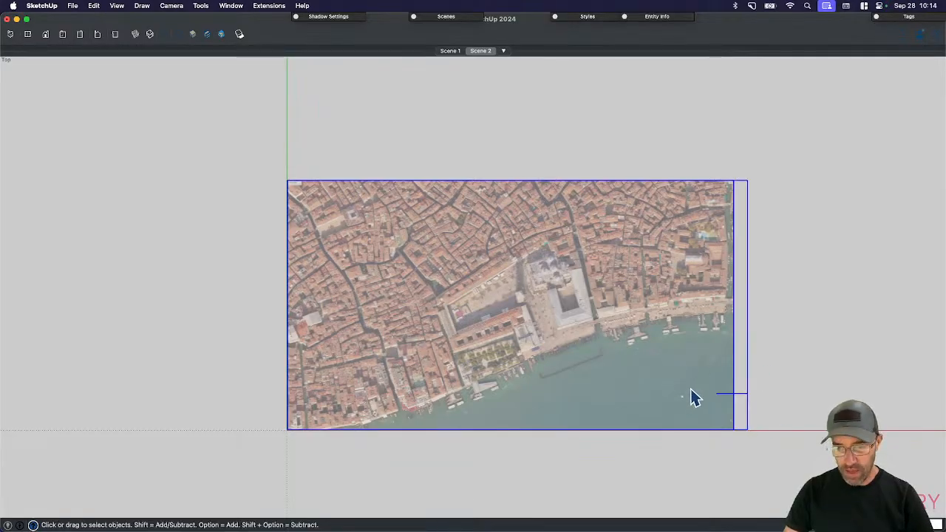
- Open the group and examine how the short line overlaps the image near its southeast corner
{"action": "double_click", "coordinate": [689, 390]}
{"action": "key", "text": "t"}
{"action": "left_click", "coordinate": [626, 392]}
{"action": "key", "text": "space"}
{"action": "scroll", "coordinate": [721, 433], "scroll_direction": "up", "scroll_amount": 3}
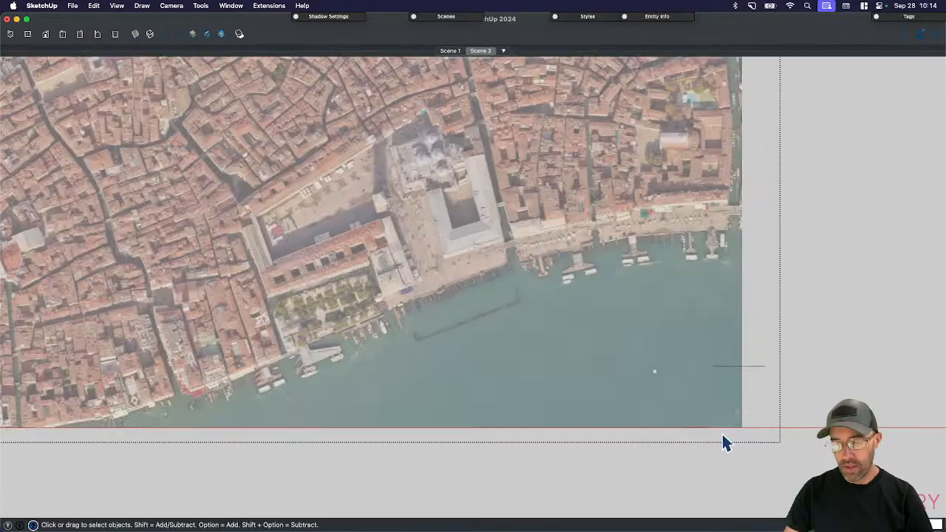
{"action": "scroll", "coordinate": [723, 436], "scroll_direction": "up", "scroll_amount": 5}
{"action": "scroll", "coordinate": [729, 421], "scroll_direction": "down", "scroll_amount": 5}
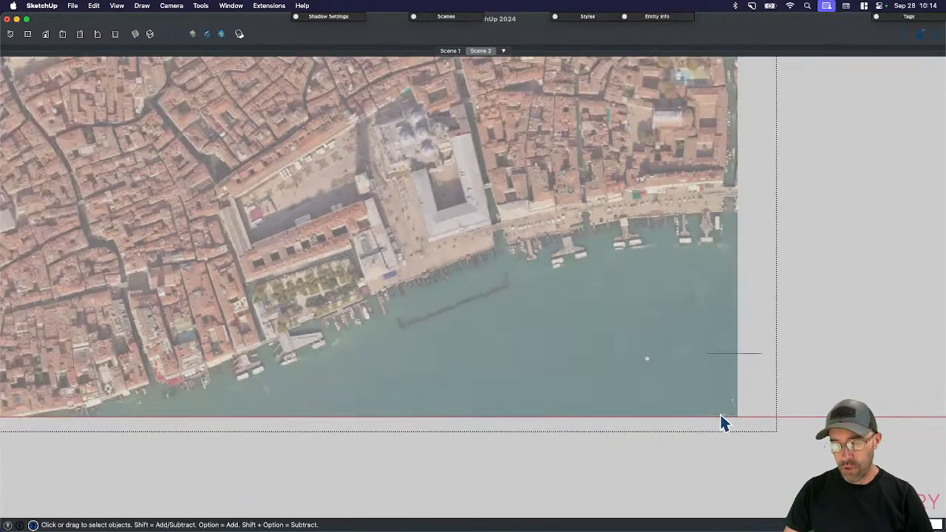
{"action": "scroll", "coordinate": [724, 421], "scroll_direction": "up", "scroll_amount": 5}
{"action": "scroll", "coordinate": [739, 416], "scroll_direction": "down", "scroll_amount": 4}
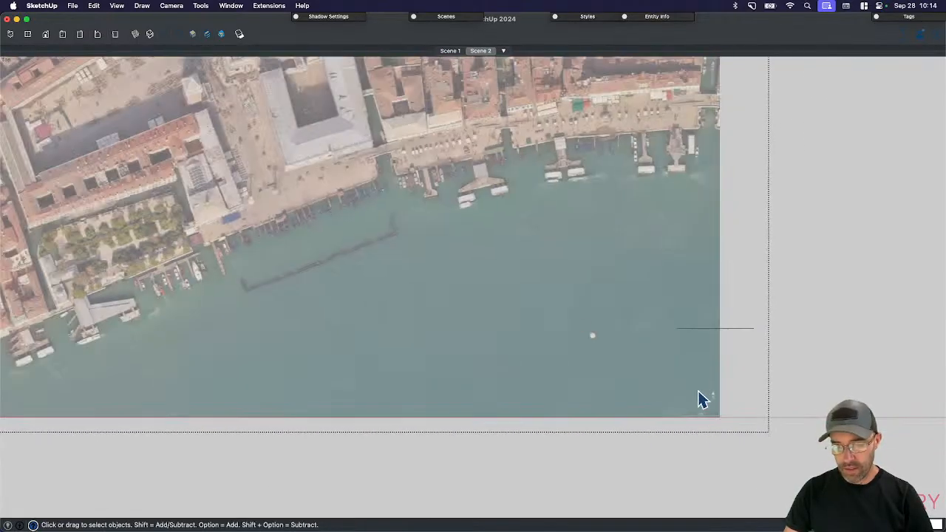
{"action": "scroll", "coordinate": [700, 403], "scroll_direction": "down", "scroll_amount": 3}
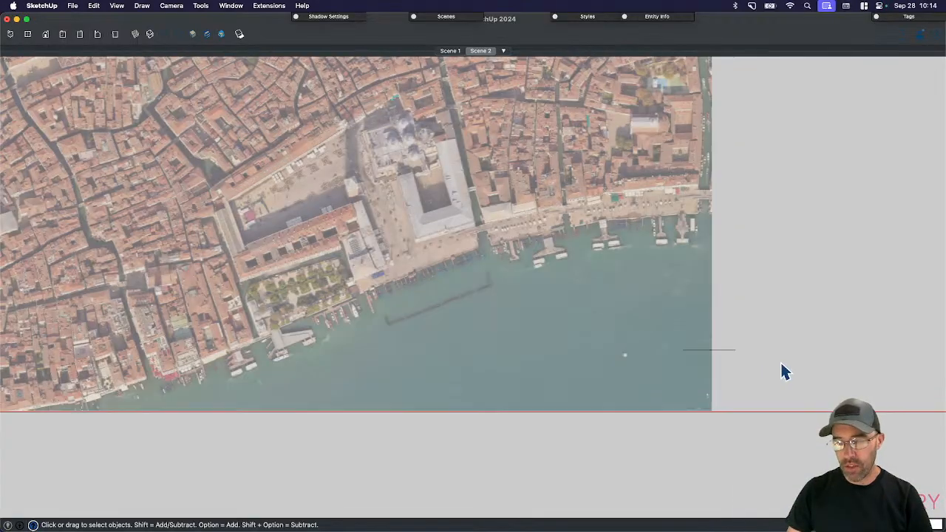
- Explode the group of image and line, and remove the short line crossing the image's east edge
{"action": "scroll", "coordinate": [661, 393], "scroll_direction": "down", "scroll_amount": 3}
{"action": "scroll", "coordinate": [678, 408], "scroll_direction": "down", "scroll_amount": 2}
{"action": "left_click", "coordinate": [667, 392]}
{"action": "right_click", "coordinate": [668, 393]}
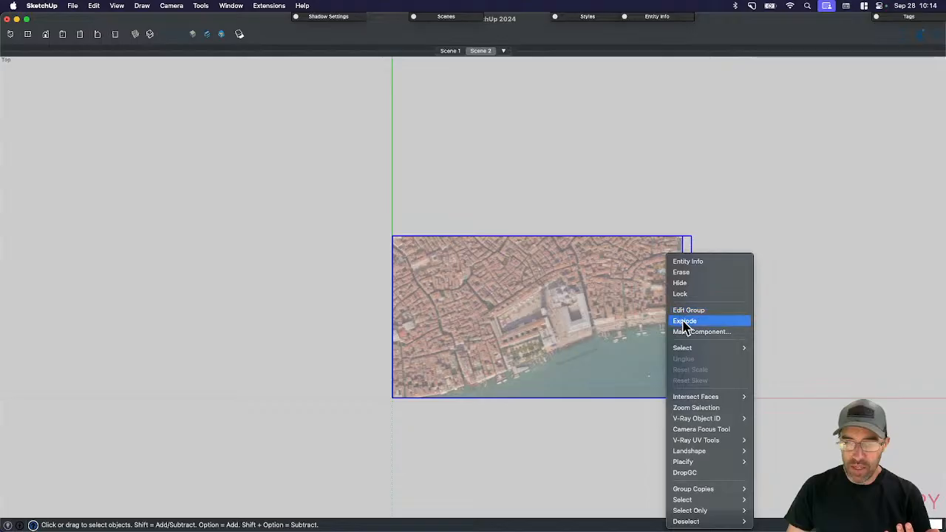
{"action": "left_click", "coordinate": [686, 322]}
{"action": "left_click", "coordinate": [681, 397]}
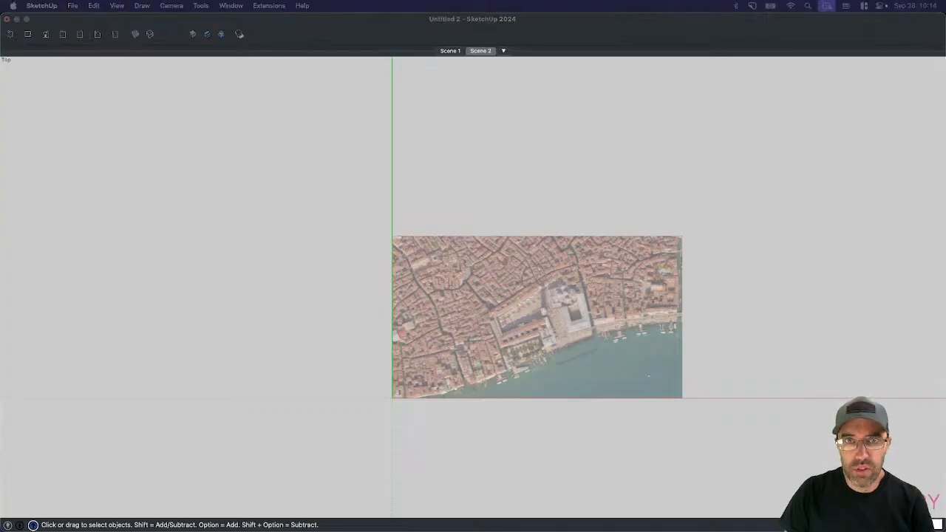
- Open the prepared SketchUp file of the Venice district and examine its plan around Piazza San Marco
{"action": "mouse_move", "coordinate": [645, 1]}
{"action": "left_mouse_down"}
{"action": "mouse_move", "coordinate": [603, 100]}
{"action": "mouse_move", "coordinate": [518, 136]}
{"action": "left_mouse_up"}
{"action": "double_click", "coordinate": [519, 152]}
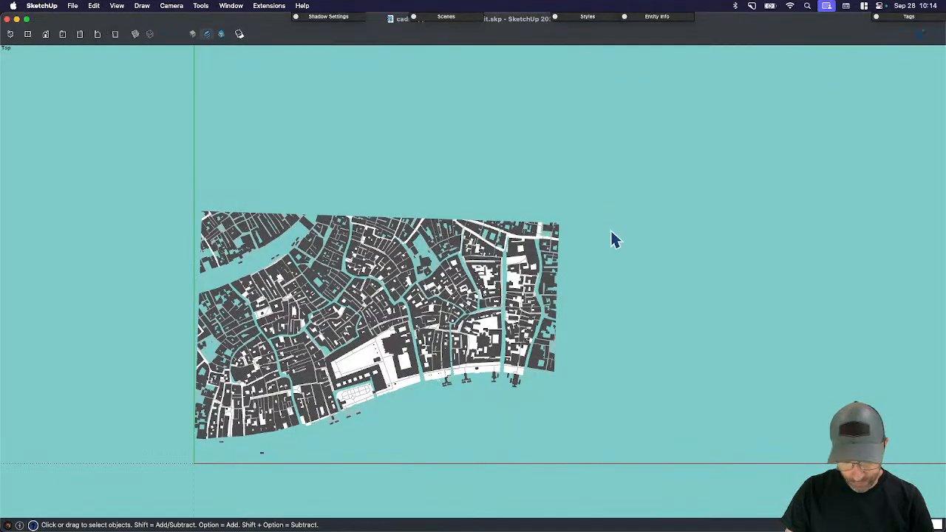
{"action": "key", "text": "h"}
{"action": "left_click_drag", "start_coordinate": [475, 330], "coordinate": [594, 303]}
{"action": "scroll", "coordinate": [470, 330], "scroll_direction": "up", "scroll_amount": 3}
{"action": "scroll", "coordinate": [474, 335], "scroll_direction": "up", "scroll_amount": 3}
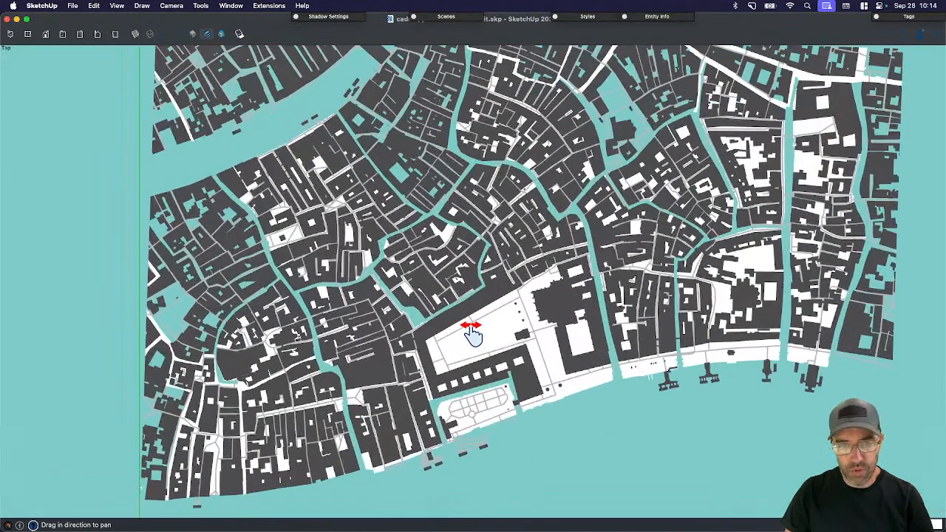
- Display the full building volumes in perspective instead of the black section cut, and turn on edges
{"action": "left_click", "coordinate": [181, 37]}
{"action": "middle_click_drag", "start_coordinate": [488, 380], "coordinate": [334, 177]}
{"action": "left_click", "coordinate": [116, 6]}
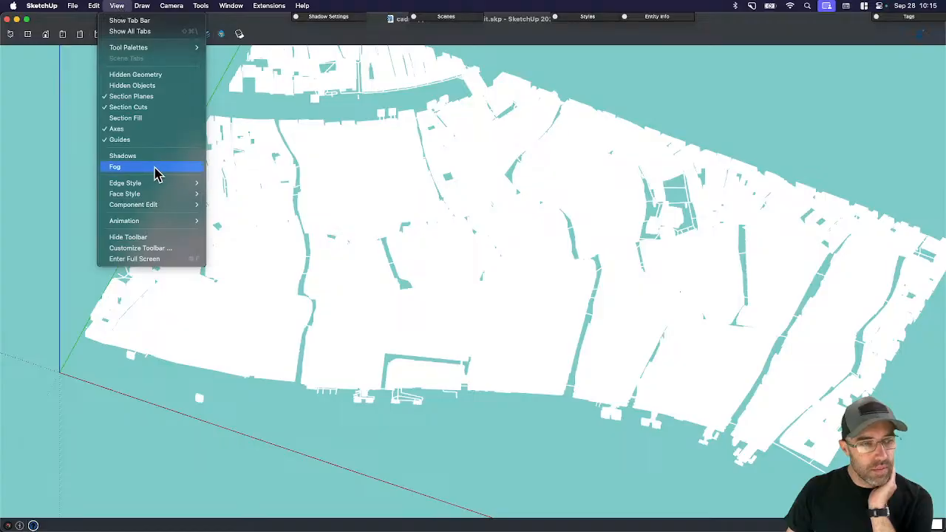
{"action": "mouse_move", "coordinate": [185, 183]}
{"action": "left_click", "coordinate": [241, 185]}
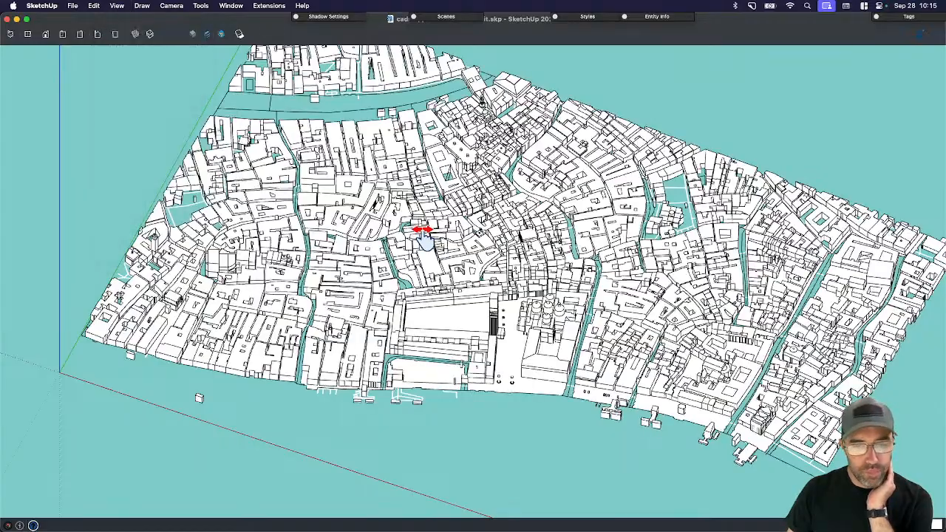
- Examine the building volumes around Piazza San Marco and the curved canal end northwest of the square
{"action": "middle_click_drag", "start_coordinate": [488, 380], "coordinate": [545, 271]}
{"action": "scroll", "coordinate": [545, 275], "scroll_direction": "up", "scroll_amount": 8}
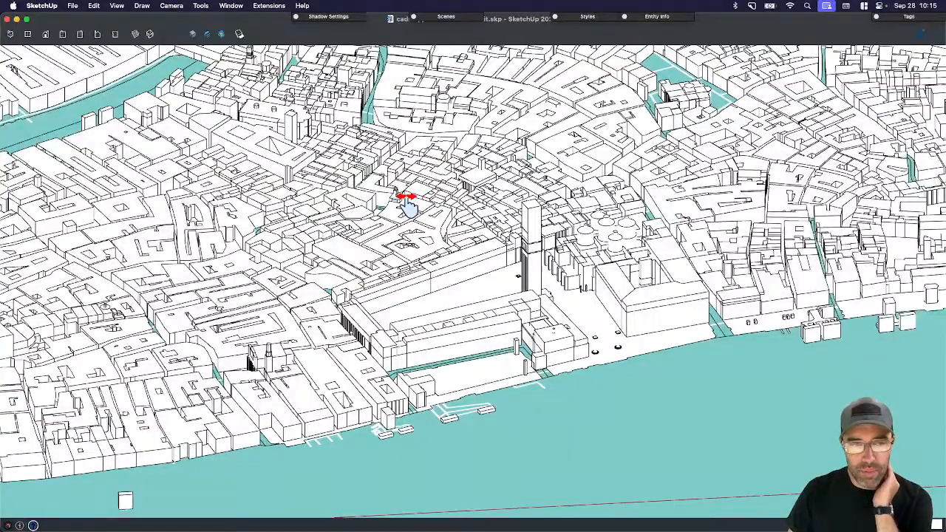
{"action": "scroll", "coordinate": [449, 380], "scroll_direction": "up", "scroll_amount": 5}
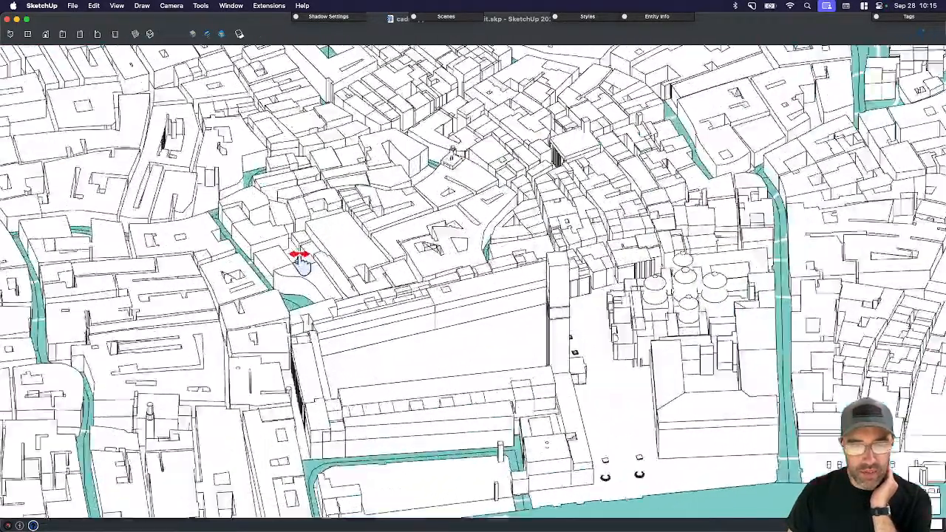
{"action": "scroll", "coordinate": [299, 261], "scroll_direction": "up", "scroll_amount": 10}
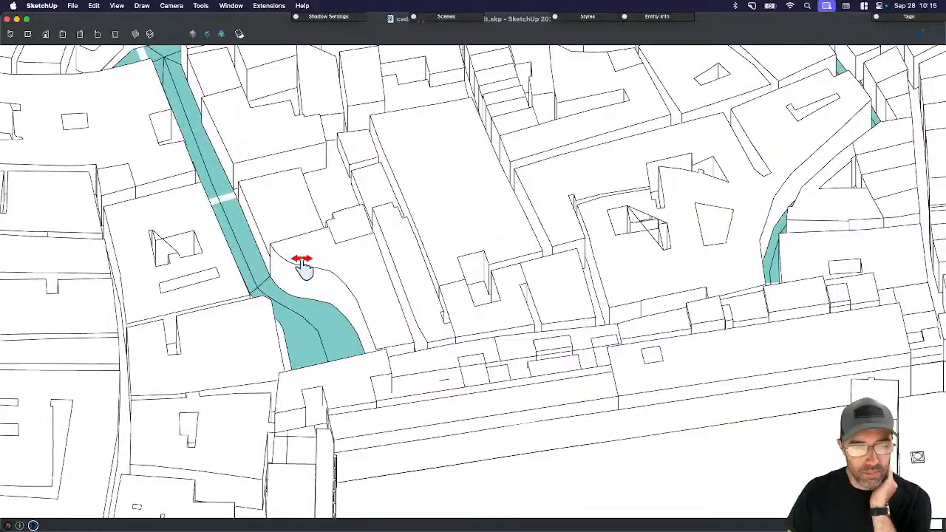
- Measure the height of a waterfront building southwest of Piazza San Marco with the whole district model selected
{"action": "scroll", "coordinate": [303, 266], "scroll_direction": "down", "scroll_amount": 6}
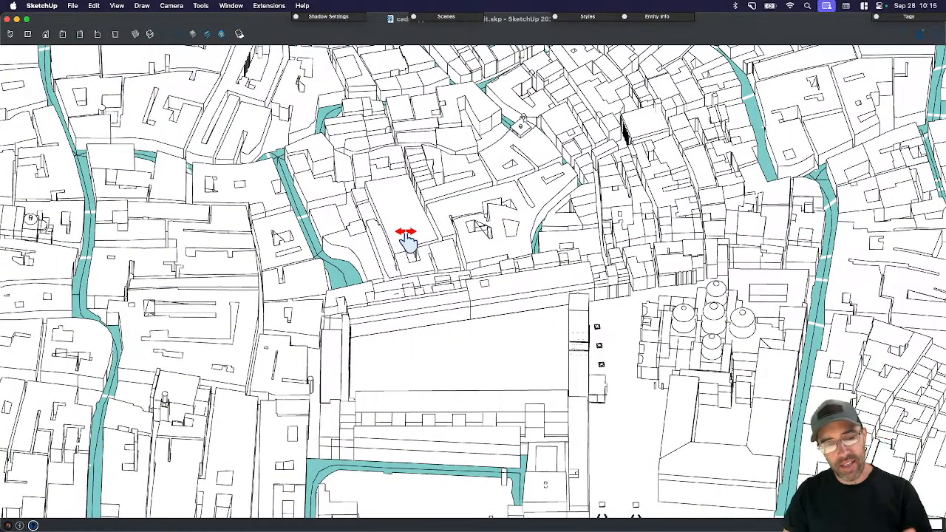
{"action": "scroll", "coordinate": [466, 228], "scroll_direction": "down", "scroll_amount": 3}
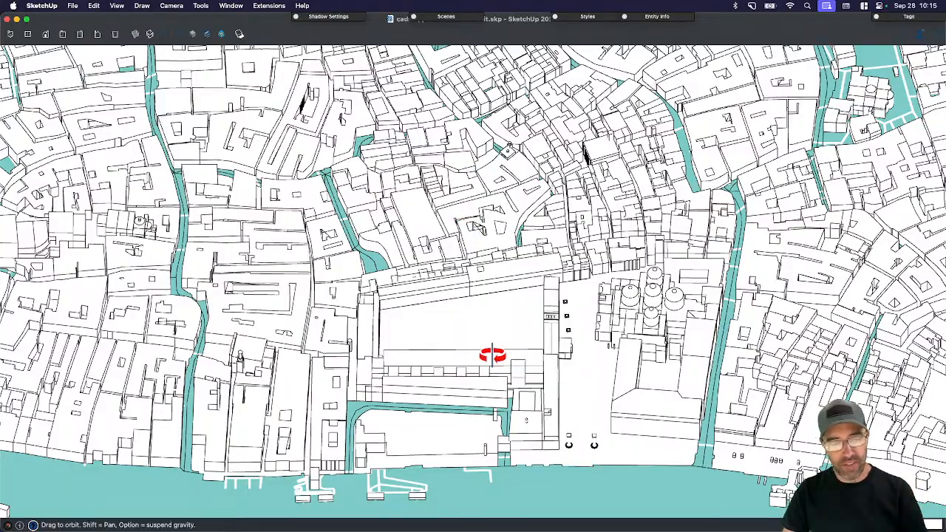
{"action": "middle_click_drag", "start_coordinate": [493, 355], "coordinate": [401, 222]}
{"action": "scroll", "coordinate": [186, 336], "scroll_direction": "up", "scroll_amount": 5}
{"action": "key", "text": "super+a"}
{"action": "key", "text": "t"}
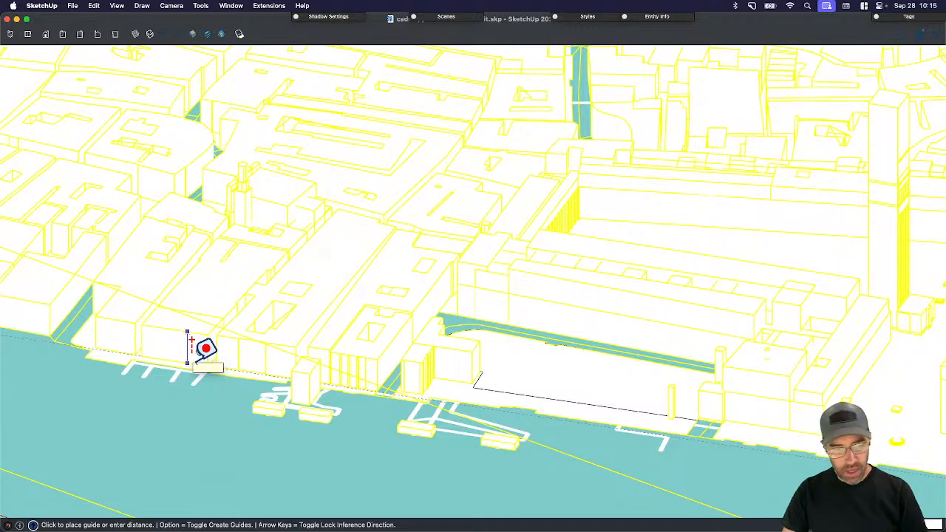
{"action": "left_click", "coordinate": [188, 363]}
{"action": "scroll", "coordinate": [239, 360], "scroll_direction": "down", "scroll_amount": 5}
{"action": "middle_click_drag", "start_coordinate": [248, 364], "coordinate": [326, 439]}
{"action": "key", "text": "space"}
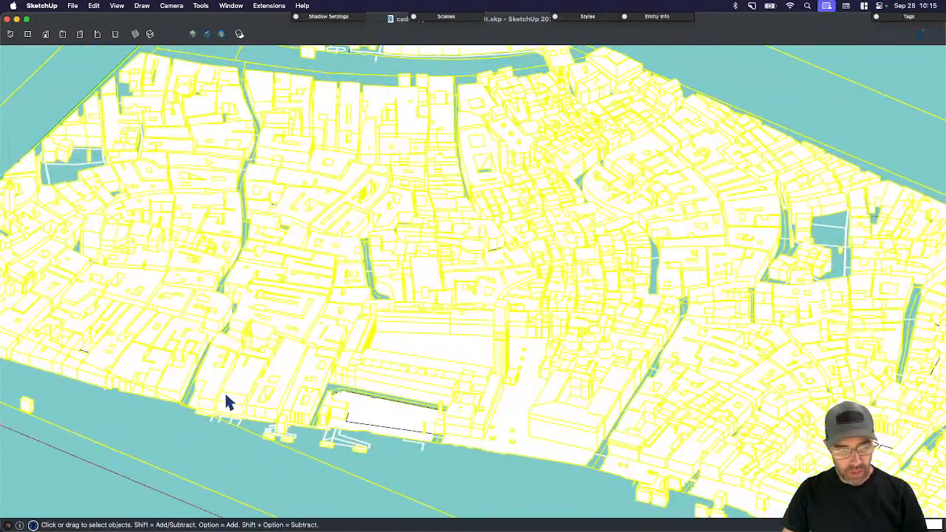
- Select the whole district model and measure outward from its southeast corner along the red axis
{"action": "scroll", "coordinate": [237, 407], "scroll_direction": "down", "scroll_amount": 2}
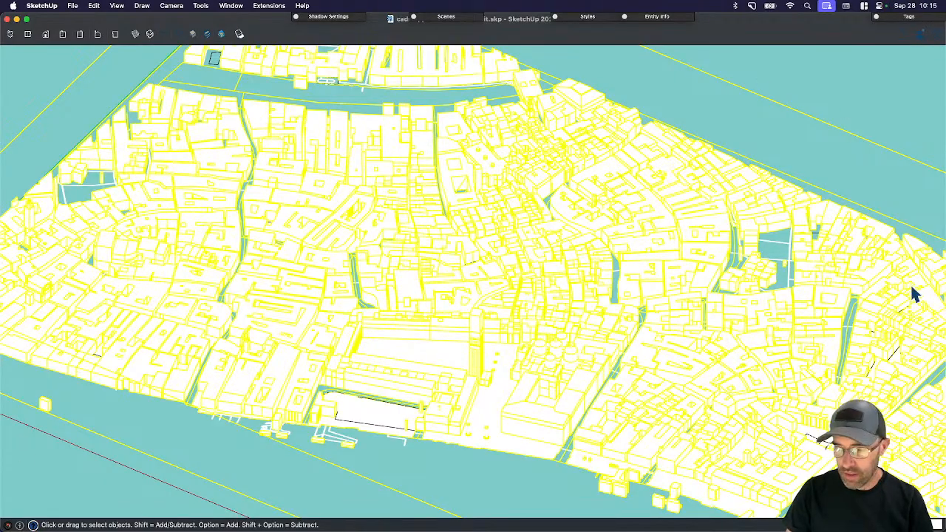
{"action": "scroll", "coordinate": [459, 296], "scroll_direction": "down", "scroll_amount": 8}
{"action": "left_click", "coordinate": [461, 468]}
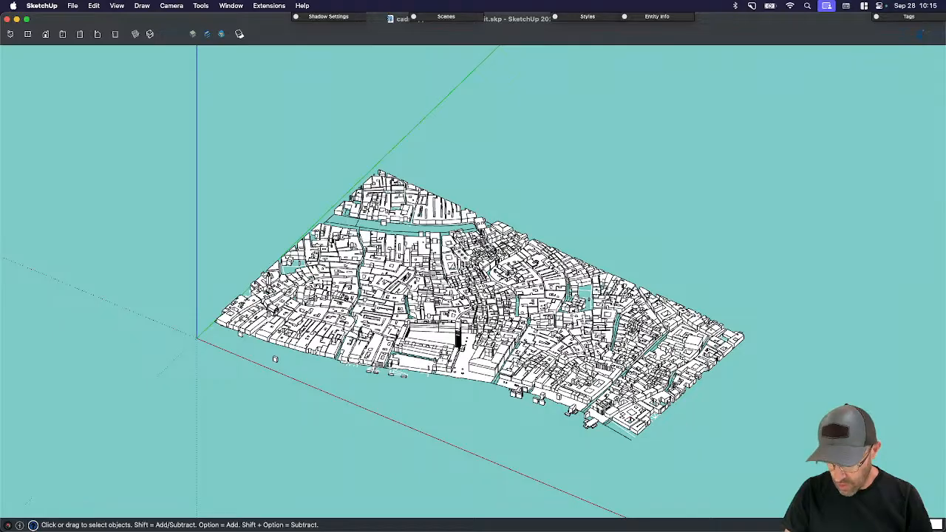
{"action": "left_click", "coordinate": [610, 390]}
{"action": "key", "text": "t"}
{"action": "left_click", "coordinate": [621, 420]}
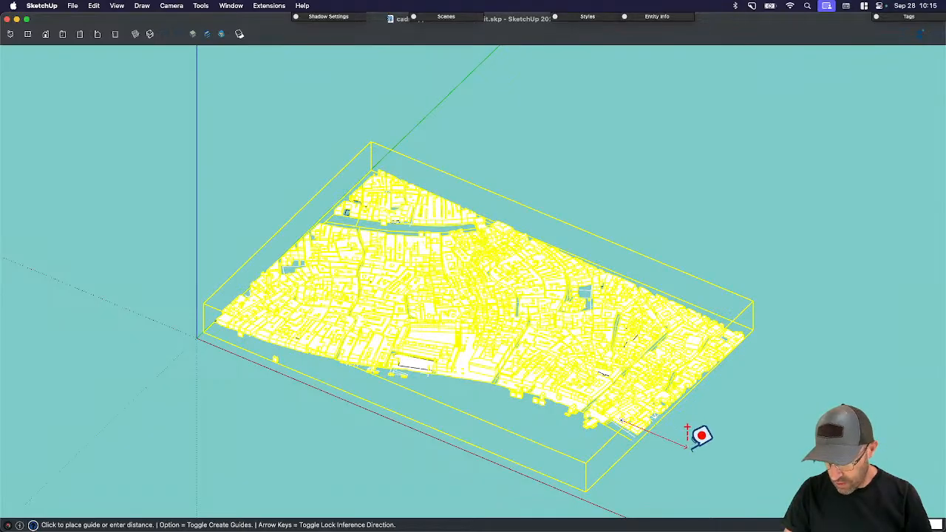
{"action": "left_click", "coordinate": [688, 447]}
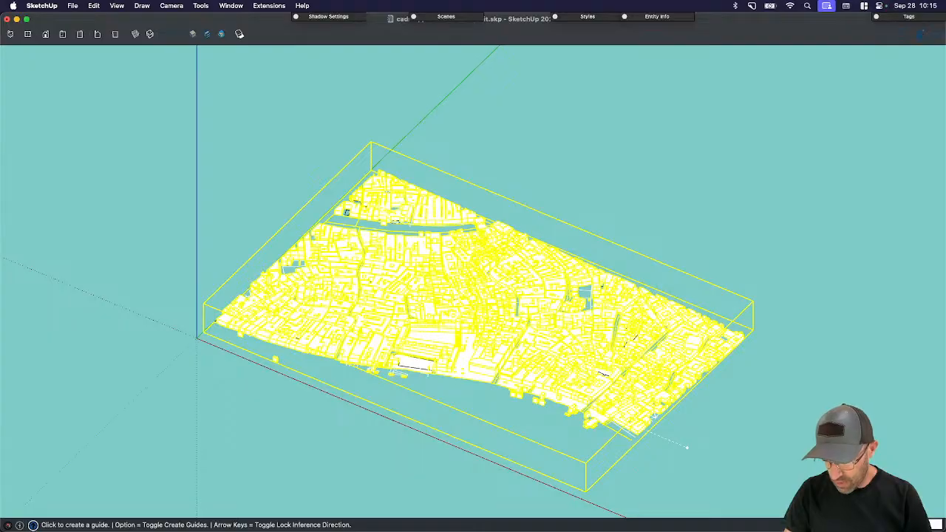
{"action": "key", "text": "space"}
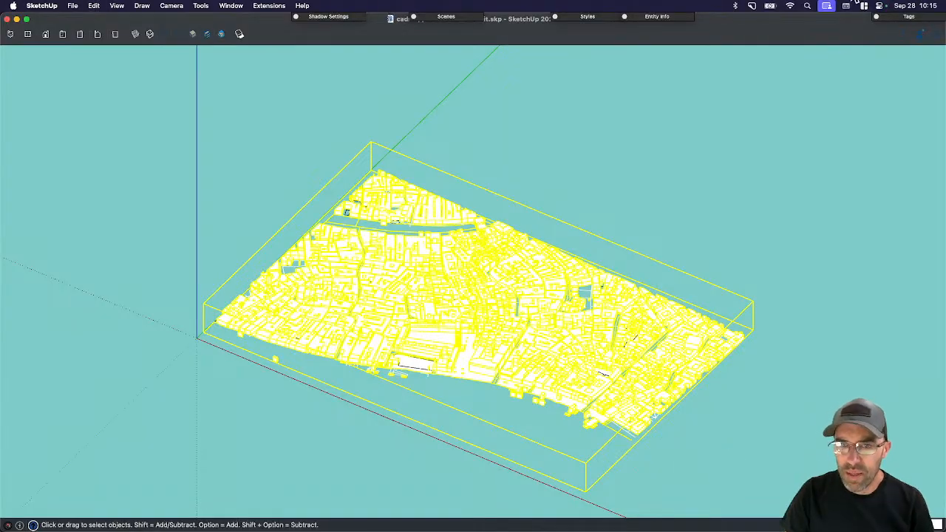
{"action": "left_click", "coordinate": [852, 1]}
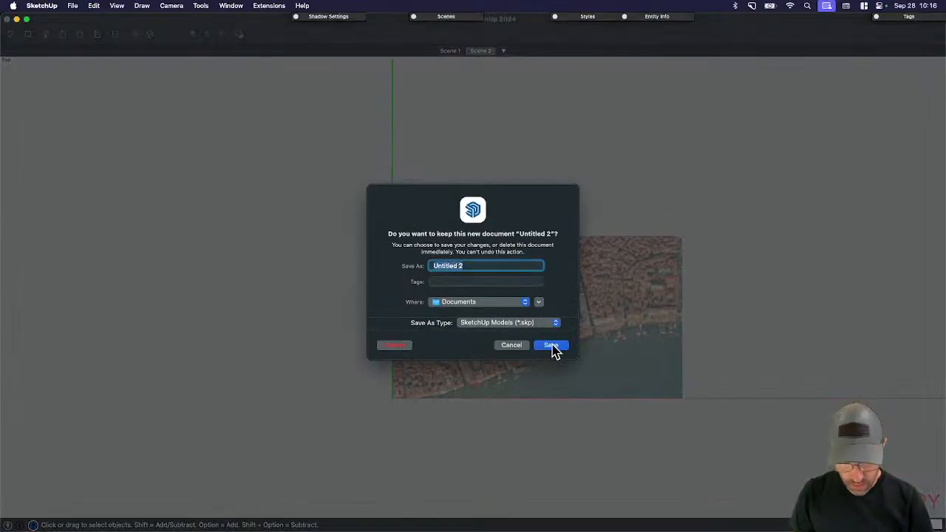
- Save the satellite image model as StMarks on the Desktop in SketchUp Models format
{"action": "type", "text": "V"}
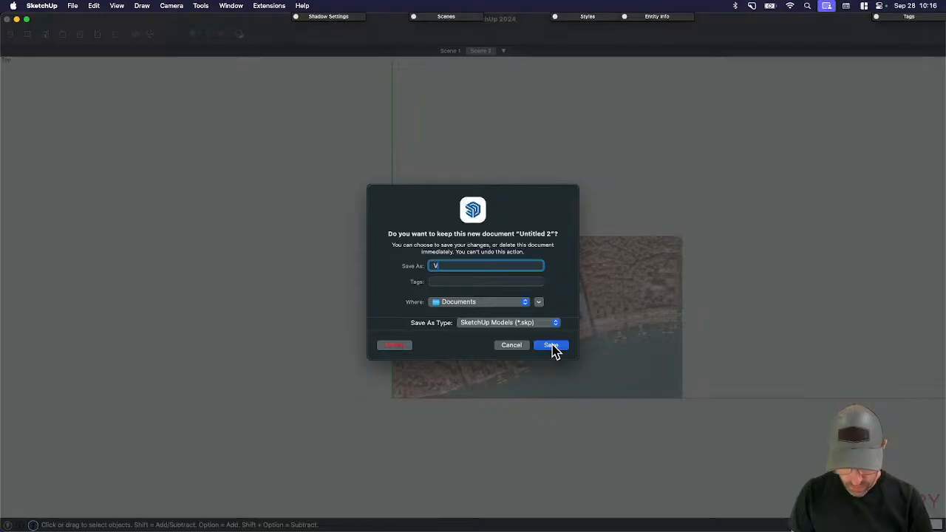
{"action": "key", "text": "BackSpace"}
{"action": "type", "text": "StMarks"}
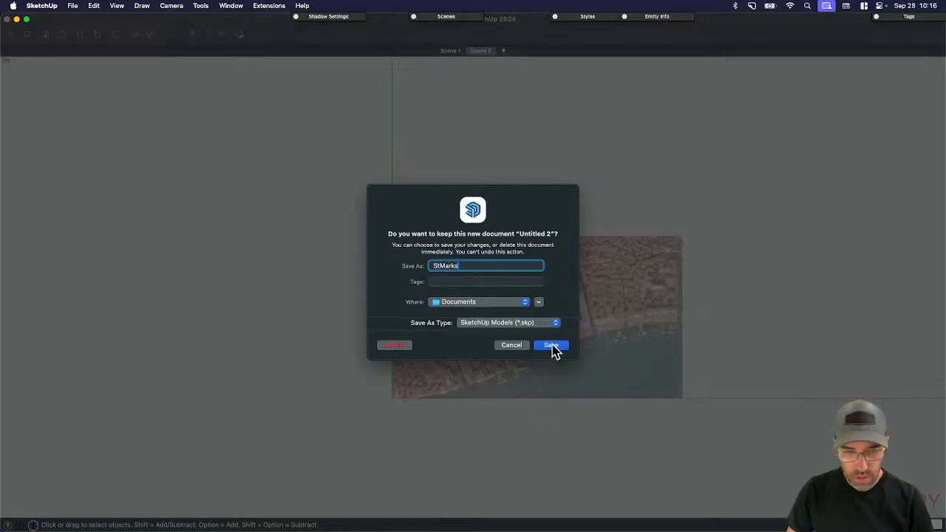
{"action": "left_click", "coordinate": [498, 303]}
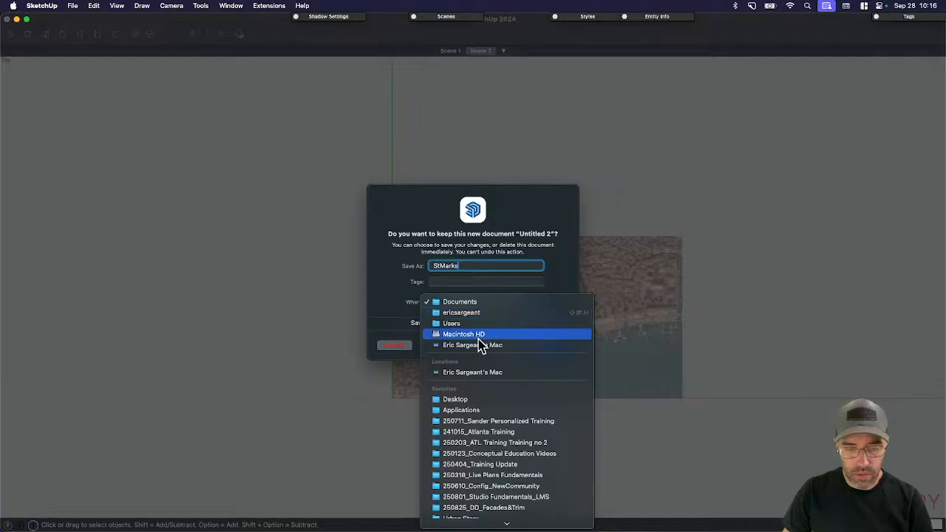
{"action": "left_click", "coordinate": [455, 400]}
{"action": "left_click", "coordinate": [550, 346]}
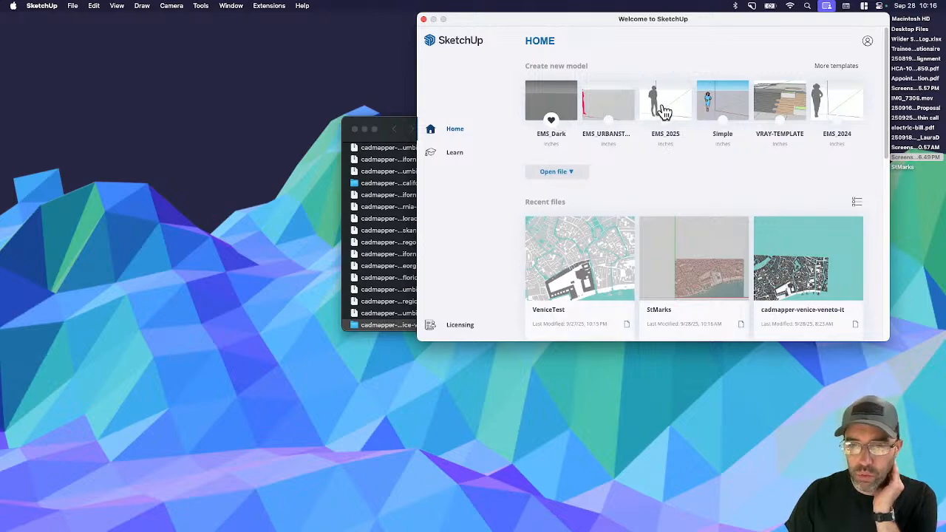
- Create a new model from the EMS_URBANST... template, close the welcome window and collapse the scene list
{"action": "left_click", "coordinate": [629, 109]}
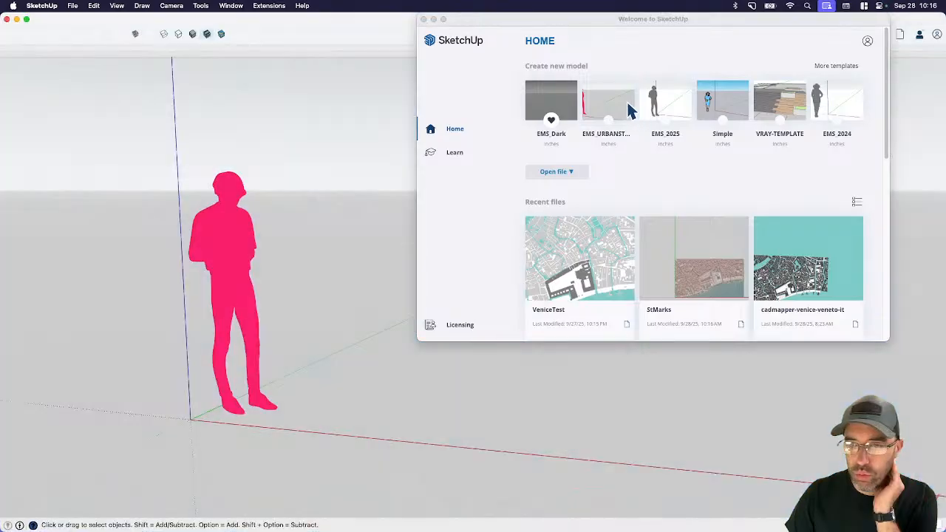
{"action": "left_click", "coordinate": [423, 19]}
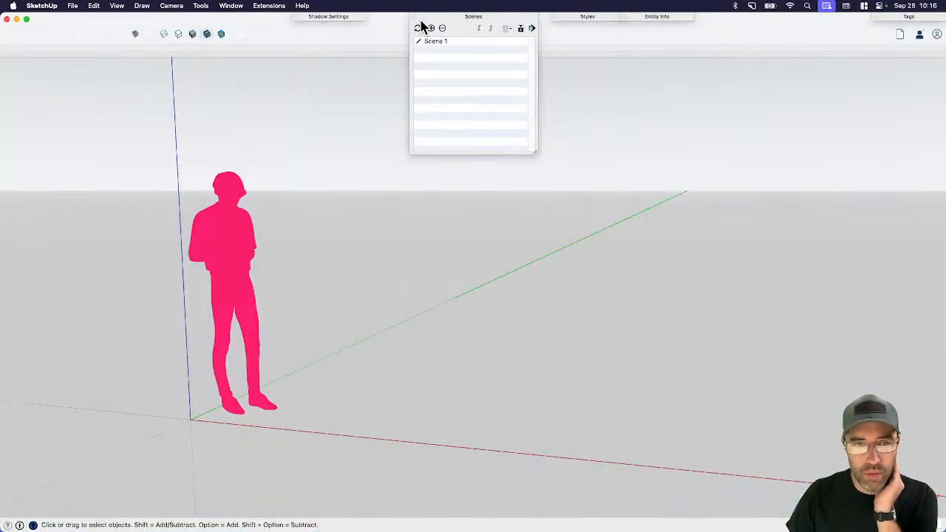
{"action": "left_click", "coordinate": [446, 18]}
- Clear the Finder window and the extension update notice from view, and return to the satellite image model in SketchUp
{"action": "key", "text": "super+Tab"}
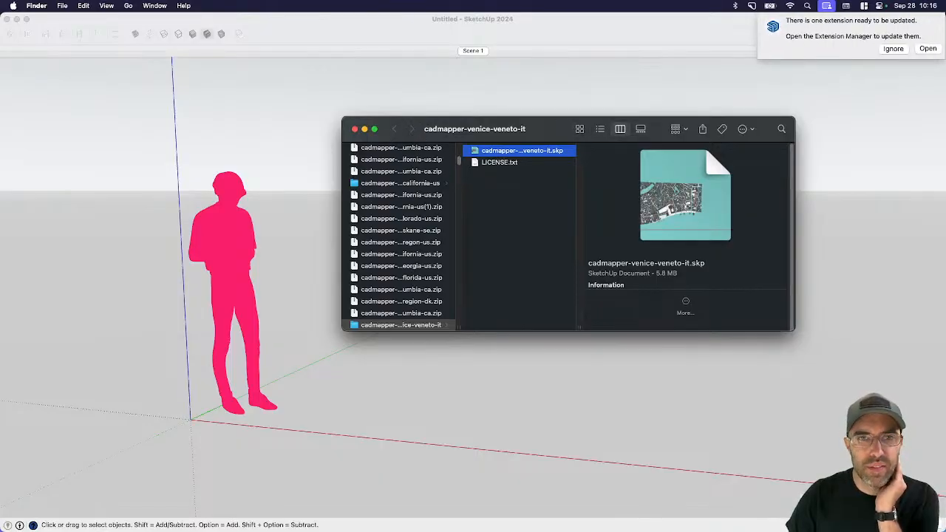
{"action": "left_click_drag", "start_coordinate": [538, 128], "coordinate": [551, 0]}
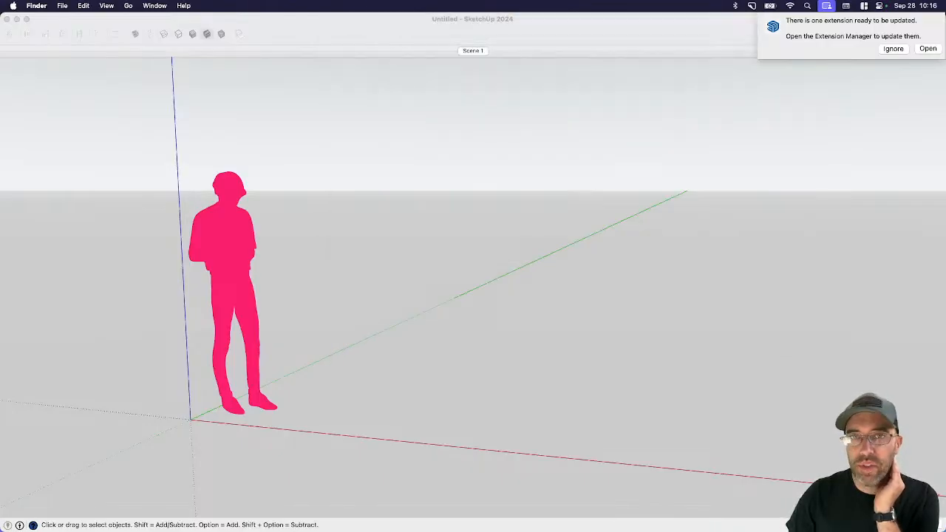
{"action": "left_click", "coordinate": [894, 50]}
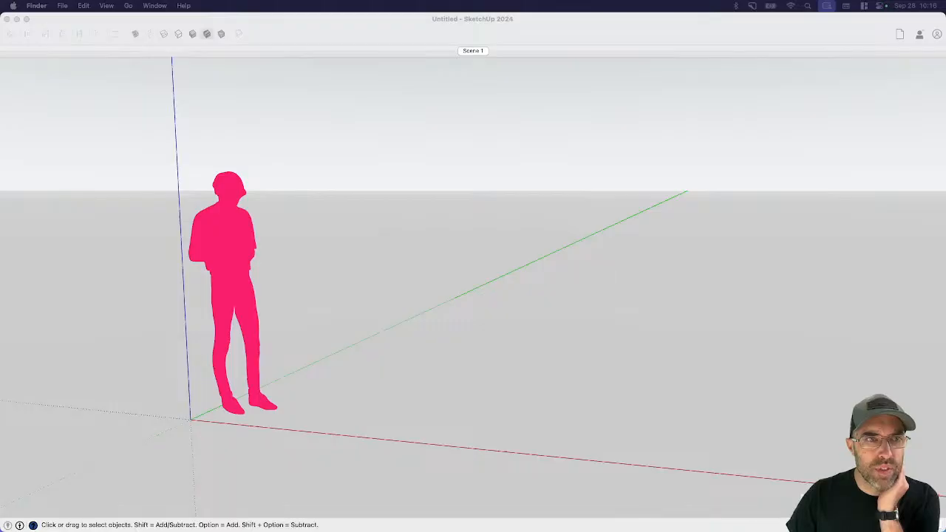
{"action": "key", "text": "super+Tab"}
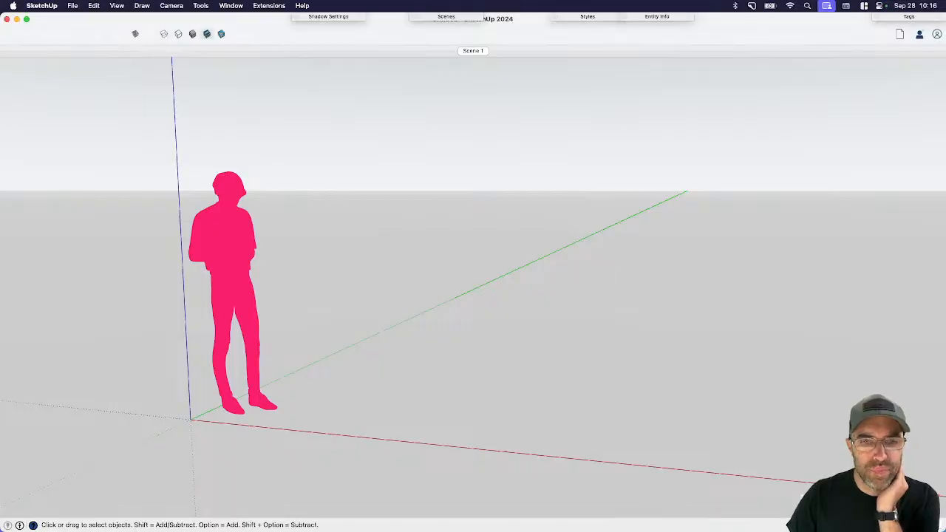
{"action": "key", "text": "super+grave"}
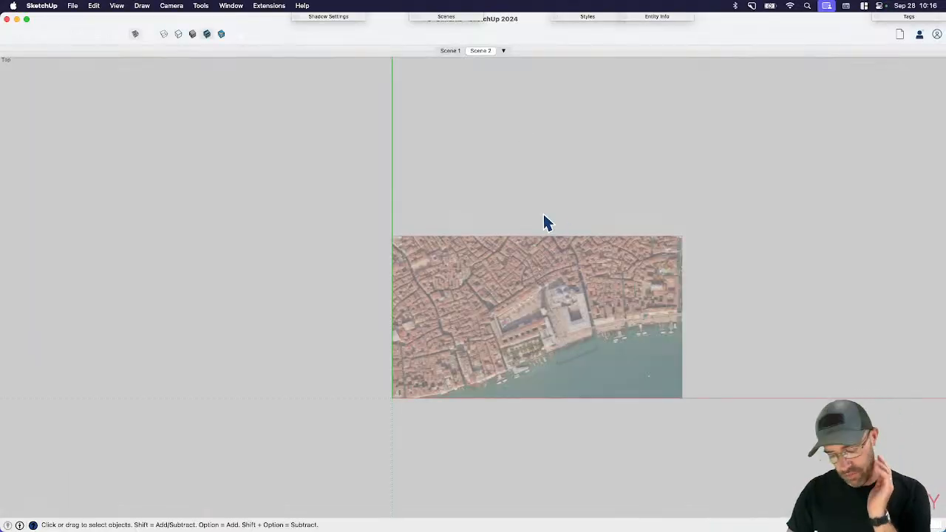
{"action": "scroll", "coordinate": [547, 329], "scroll_direction": "up", "scroll_amount": 3}
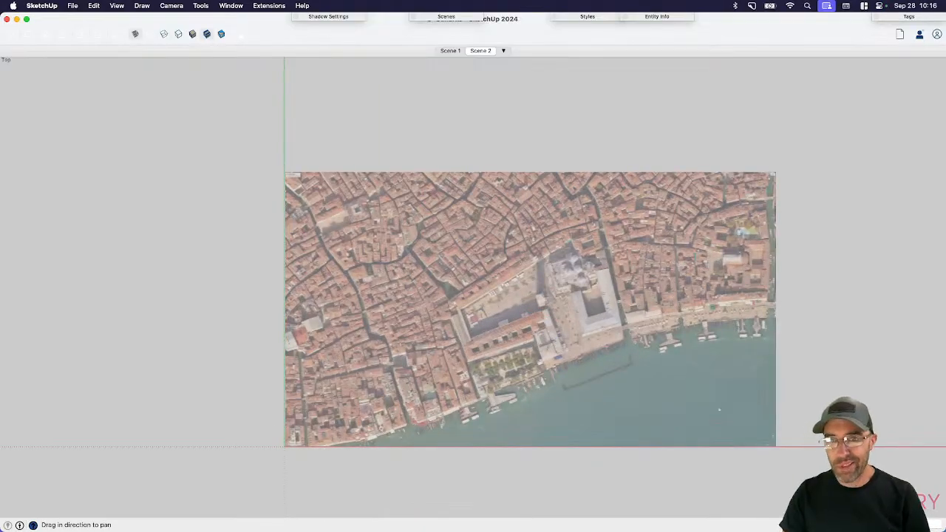
- Open the recent VeniceTest model, copy its entire building massing group and return to the satellite image model
{"action": "left_click", "coordinate": [73, 6]}
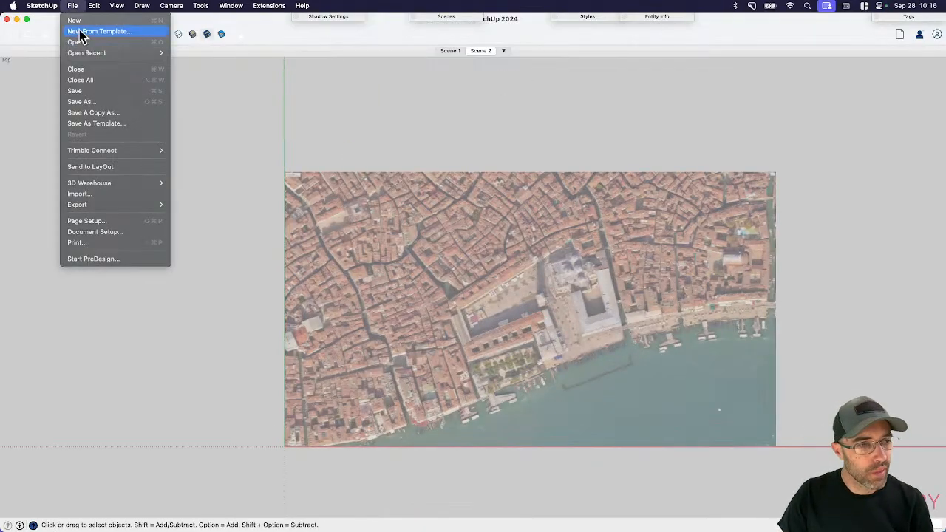
{"action": "mouse_move", "coordinate": [111, 55]}
{"action": "left_click", "coordinate": [473, 251]}
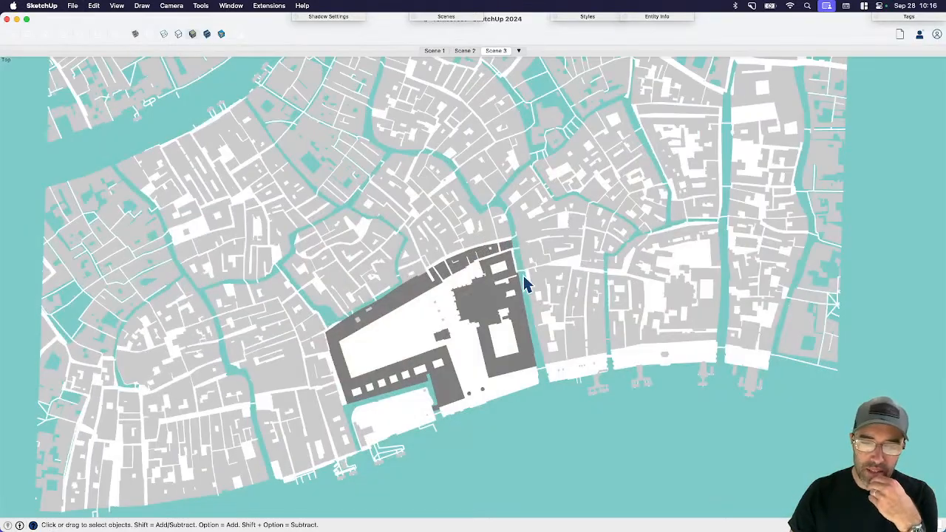
{"action": "middle_click_drag", "start_coordinate": [524, 281], "coordinate": [698, 404]}
{"action": "left_click_drag", "start_coordinate": [752, 397], "coordinate": [162, 131]}
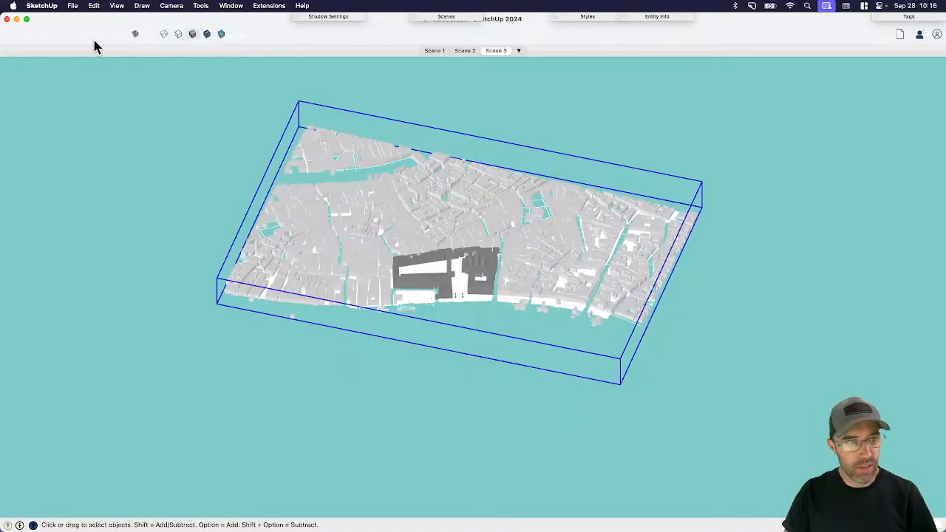
{"action": "left_click_drag", "start_coordinate": [85, 25], "coordinate": [301, 9]}
{"action": "left_click", "coordinate": [205, 209]}
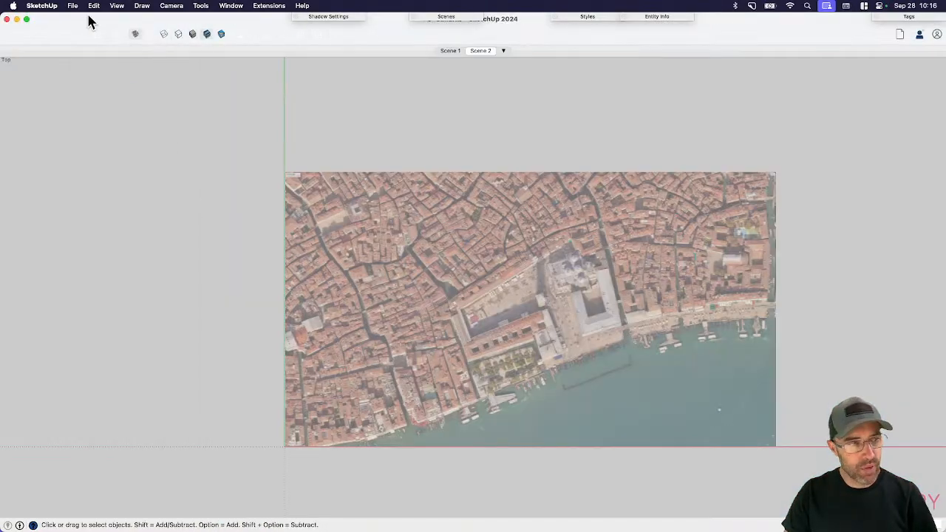
- Paste the copied Venice massing over the satellite image, placing its corner near the image's southwest corner
{"action": "key", "text": "super+v"}
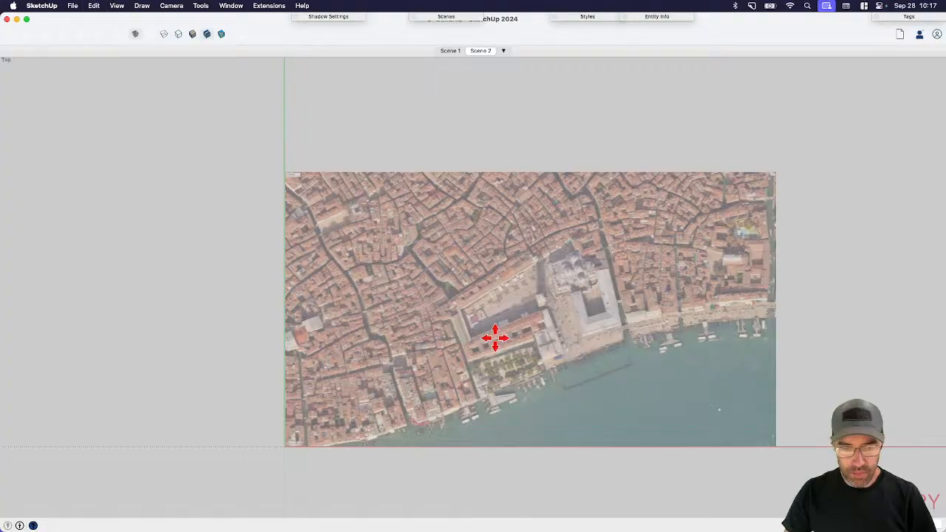
{"action": "scroll", "coordinate": [309, 441], "scroll_direction": "down", "scroll_amount": 5}
{"action": "left_click", "coordinate": [283, 467]}
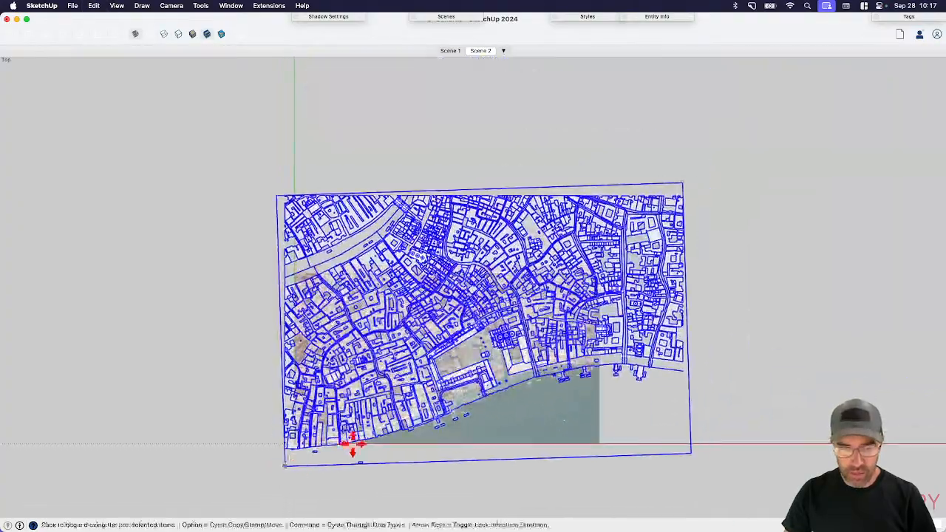
{"action": "scroll", "coordinate": [387, 430], "scroll_direction": "up", "scroll_amount": 1}
{"action": "middle_click_drag", "start_coordinate": [391, 430], "coordinate": [454, 249]}
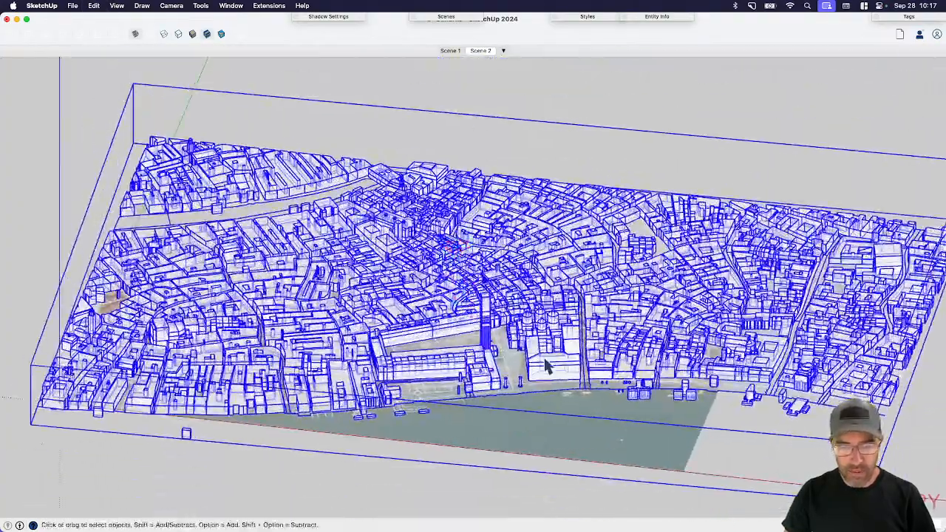
{"action": "scroll", "coordinate": [540, 375], "scroll_direction": "up", "scroll_amount": 5}
{"action": "scroll", "coordinate": [540, 370], "scroll_direction": "down", "scroll_amount": 2}
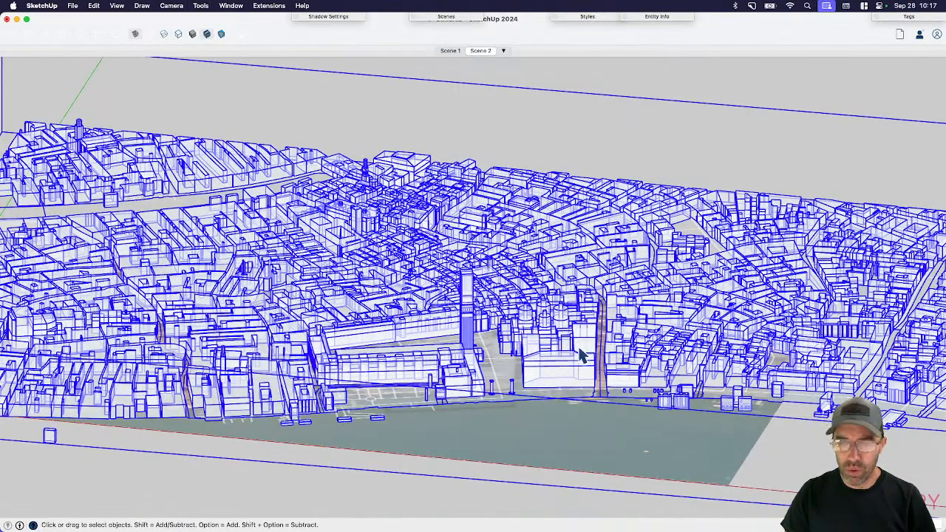
{"action": "scroll", "coordinate": [581, 356], "scroll_direction": "up", "scroll_amount": 2}
- Move the pasted massing in top view so its waterfront and blocks roughly line up with the satellite image
{"action": "key", "text": "super+1"}
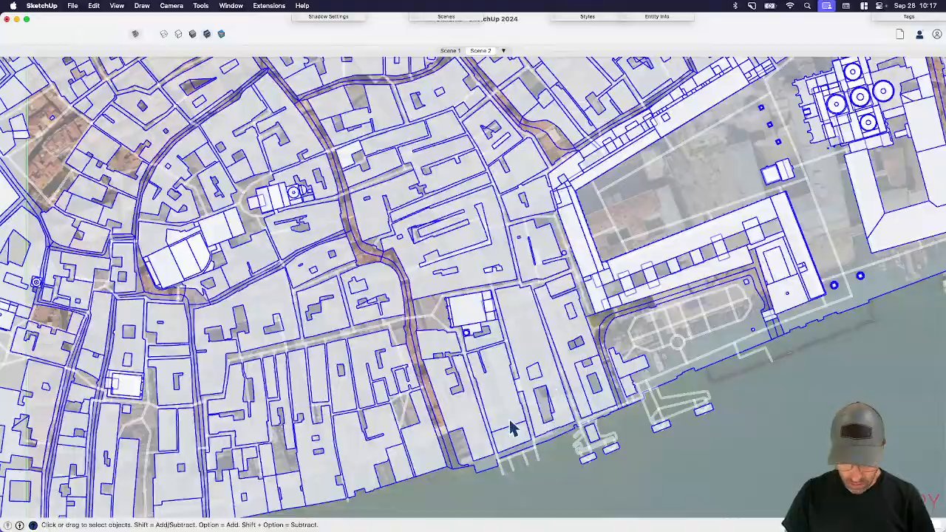
{"action": "key", "text": "m"}
{"action": "left_click", "coordinate": [558, 467]}
{"action": "scroll", "coordinate": [533, 437], "scroll_direction": "up", "scroll_amount": 3}
{"action": "scroll", "coordinate": [525, 436], "scroll_direction": "down", "scroll_amount": 5}
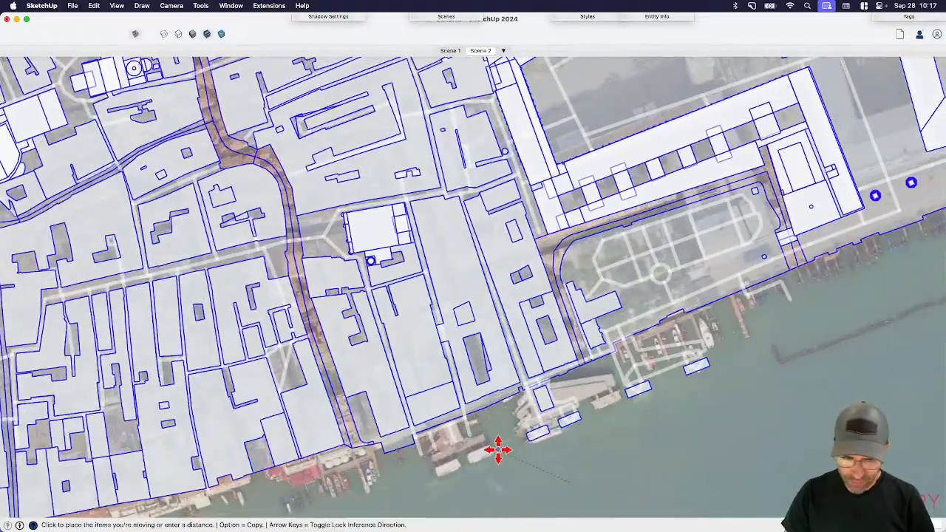
{"action": "scroll", "coordinate": [628, 336], "scroll_direction": "down", "scroll_amount": 2}
{"action": "scroll", "coordinate": [560, 387], "scroll_direction": "up", "scroll_amount": 5}
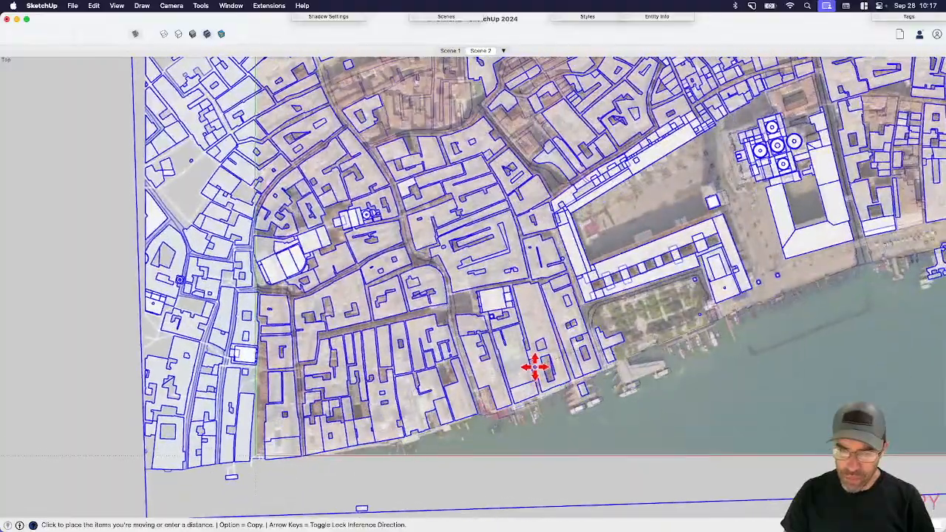
{"action": "left_click", "coordinate": [535, 366]}
- Move the massing over the campanile and on to the east, exposing the tower's base on the satellite image
{"action": "scroll", "coordinate": [754, 81], "scroll_direction": "up", "scroll_amount": 8}
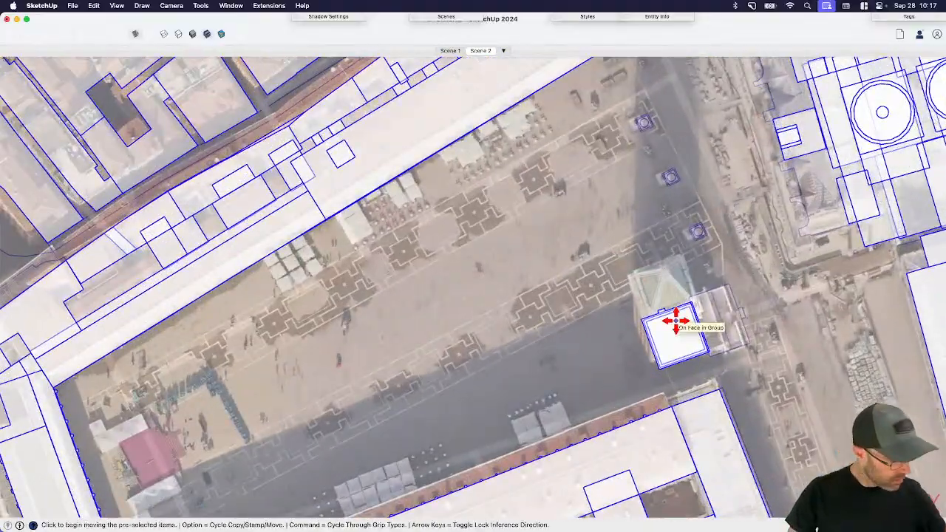
{"action": "scroll", "coordinate": [675, 323], "scroll_direction": "up", "scroll_amount": 3}
{"action": "left_click", "coordinate": [680, 329]}
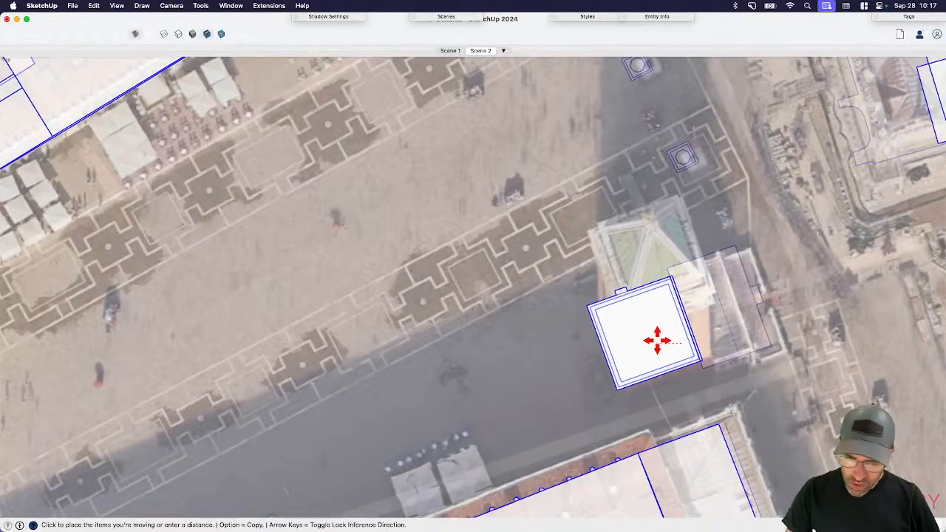
{"action": "left_click", "coordinate": [669, 346]}
{"action": "key", "text": "space"}
{"action": "middle_click_drag", "start_coordinate": [645, 353], "coordinate": [555, 224], "text": "shift"}
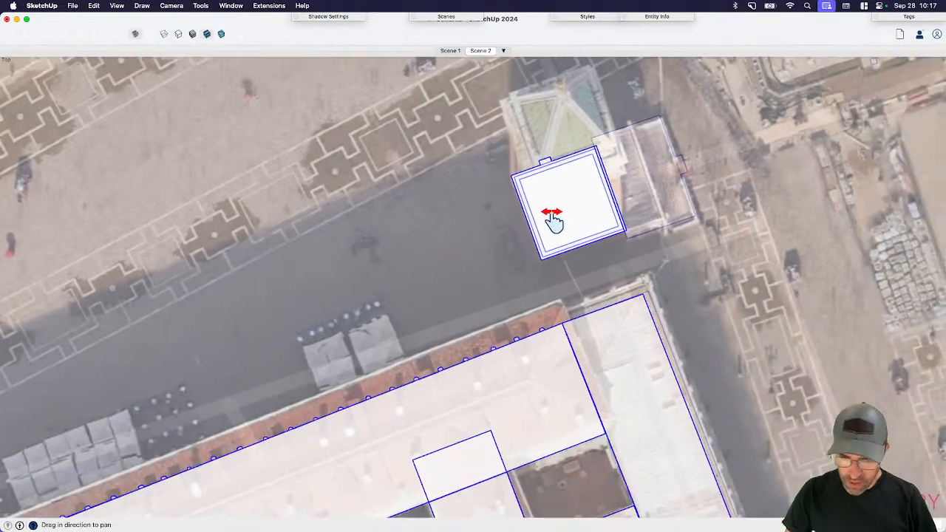
{"action": "key", "text": "m"}
{"action": "left_click", "coordinate": [564, 236]}
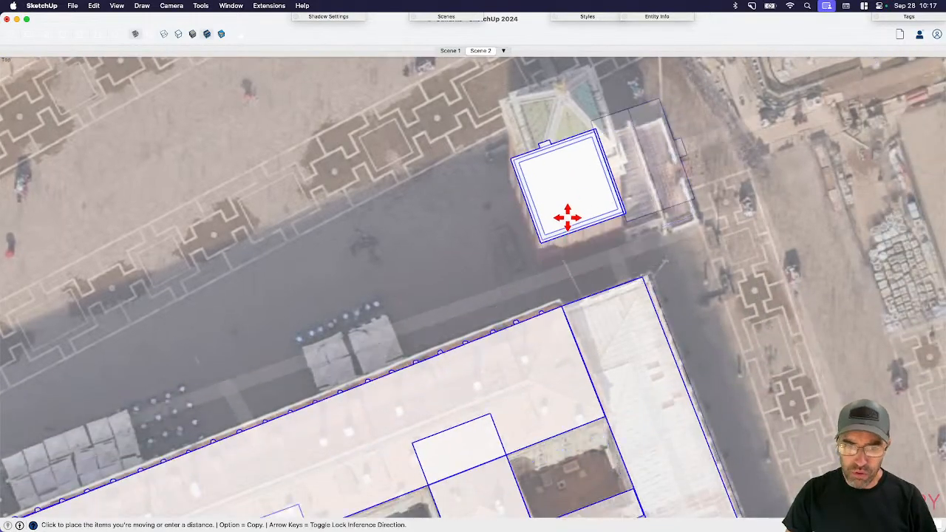
{"action": "left_click", "coordinate": [720, 216]}
{"action": "key", "text": "space"}
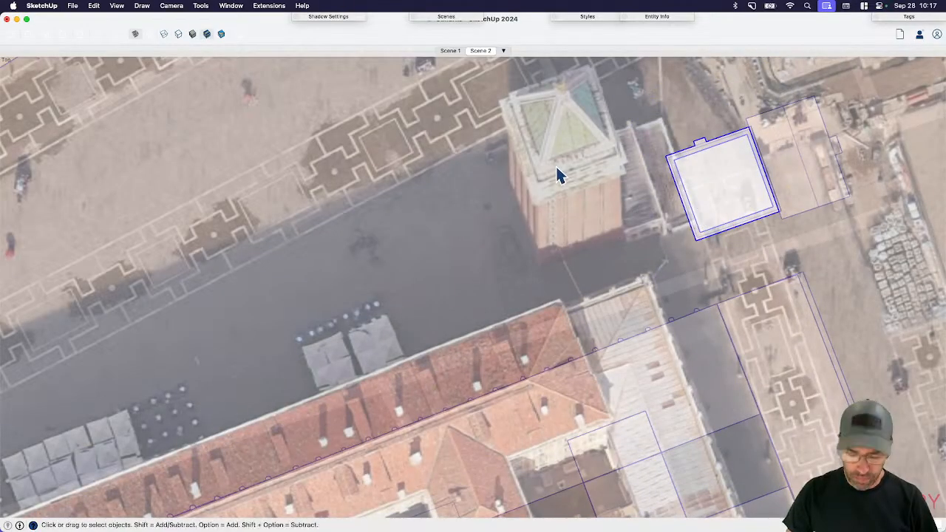
- Move the massing by the campanile's southwest corner onto the matching corner of the tower's base in the satellite image
{"action": "middle_click_drag", "start_coordinate": [559, 175], "coordinate": [560, 246], "text": "shift"}
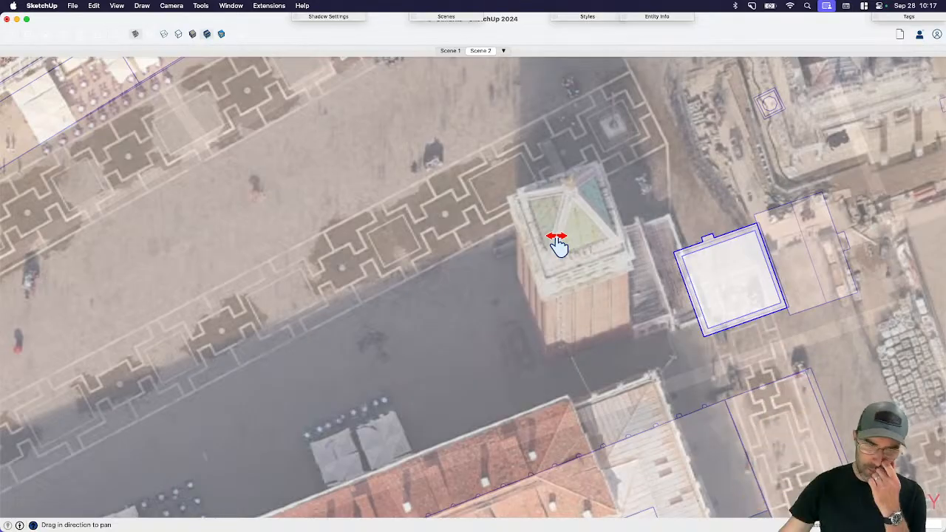
{"action": "left_click_drag", "start_coordinate": [616, 302], "coordinate": [611, 302]}
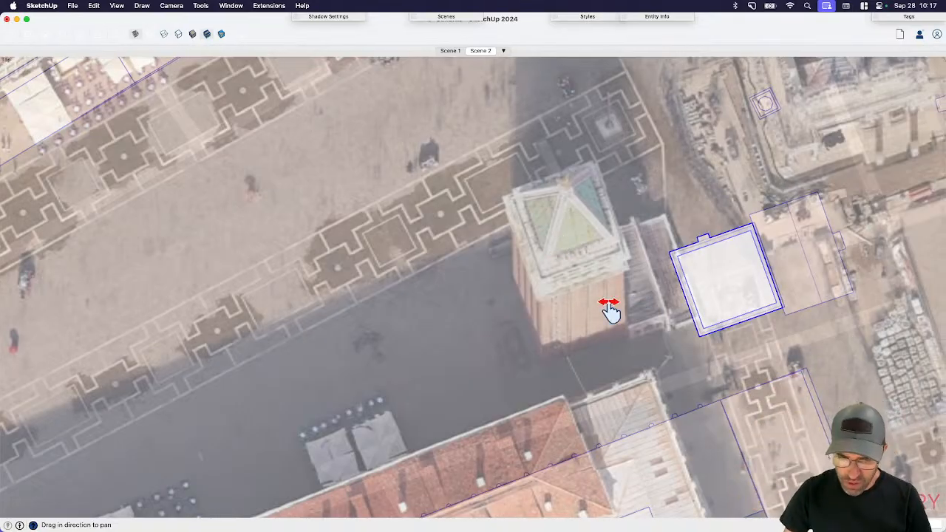
{"action": "key", "text": "space"}
{"action": "key", "text": "m"}
{"action": "left_click", "coordinate": [697, 332]}
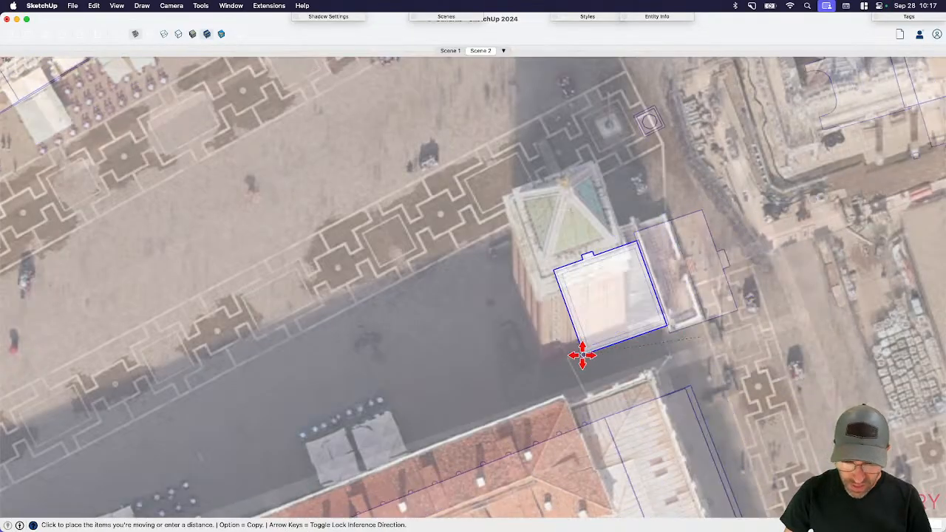
{"action": "scroll", "coordinate": [562, 361], "scroll_direction": "up", "scroll_amount": 5}
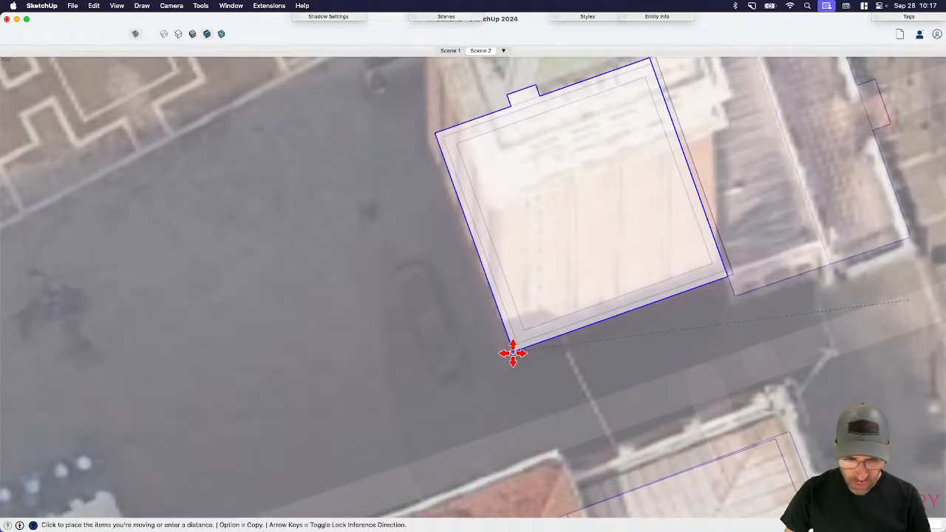
{"action": "left_click", "coordinate": [505, 361]}
{"action": "key", "text": "space"}
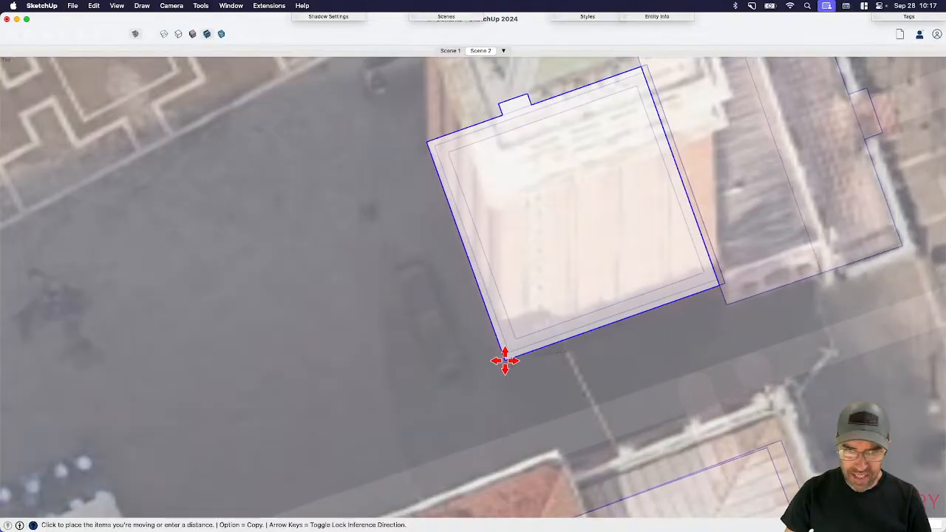
- Compare the massing with the satellite image around the campanile, toggling X-ray to see the buildings through the image
{"action": "scroll", "coordinate": [581, 329], "scroll_direction": "down", "scroll_amount": 5}
{"action": "scroll", "coordinate": [581, 329], "scroll_direction": "down", "scroll_amount": 5}
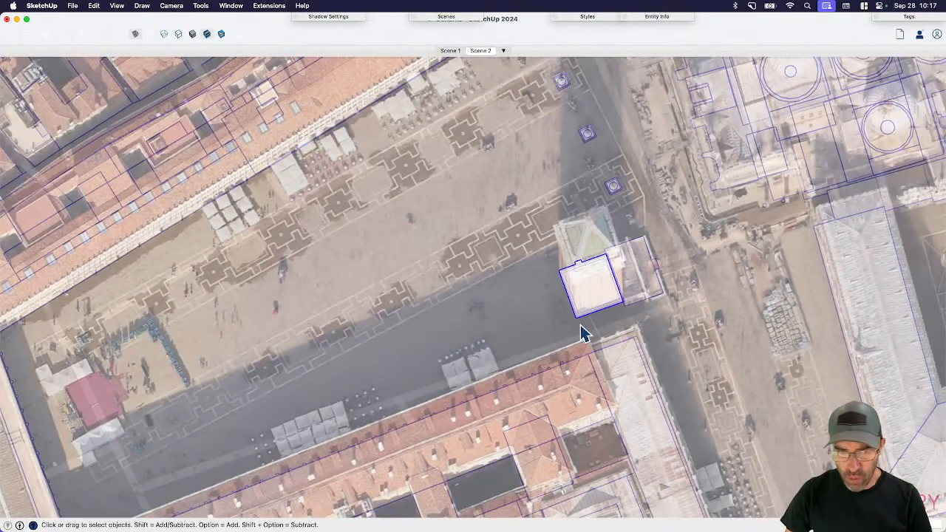
{"action": "scroll", "coordinate": [581, 325], "scroll_direction": "down", "scroll_amount": 3}
{"action": "scroll", "coordinate": [574, 386], "scroll_direction": "up", "scroll_amount": 5}
{"action": "left_click", "coordinate": [584, 349]}
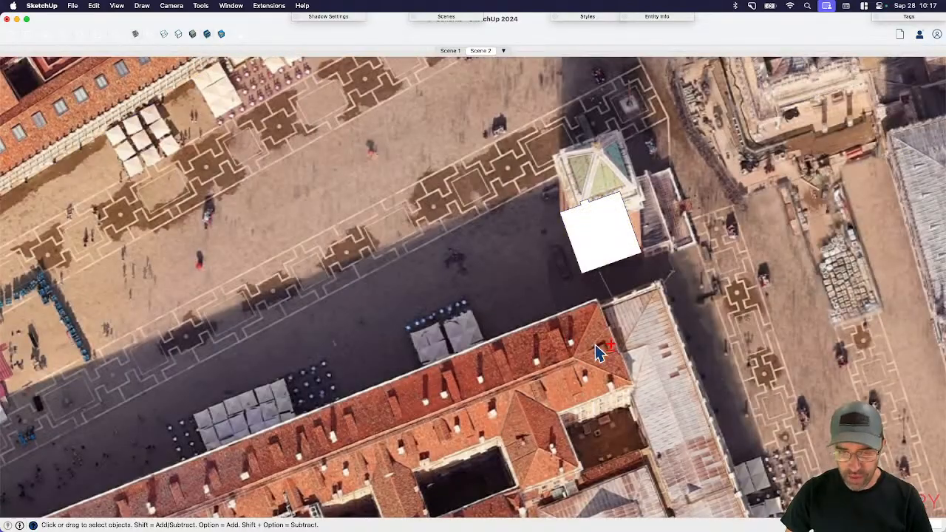
{"action": "scroll", "coordinate": [591, 339], "scroll_direction": "down", "scroll_amount": 5}
{"action": "key", "text": "x"}
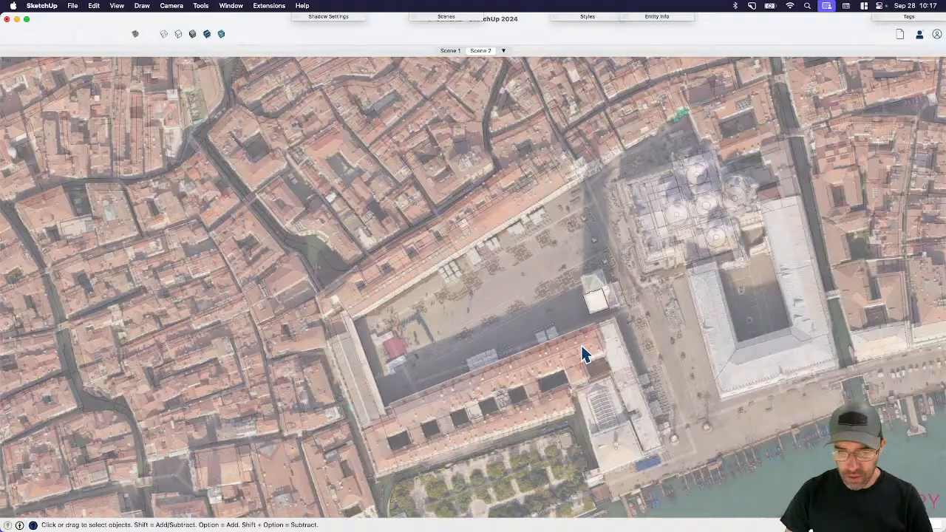
- Raise the whole massing group along the blue axis from a waterfront base corner up to the satellite image plane
{"action": "scroll", "coordinate": [584, 355], "scroll_direction": "down", "scroll_amount": 8}
{"action": "middle_click_drag", "start_coordinate": [592, 249], "coordinate": [522, 426]}
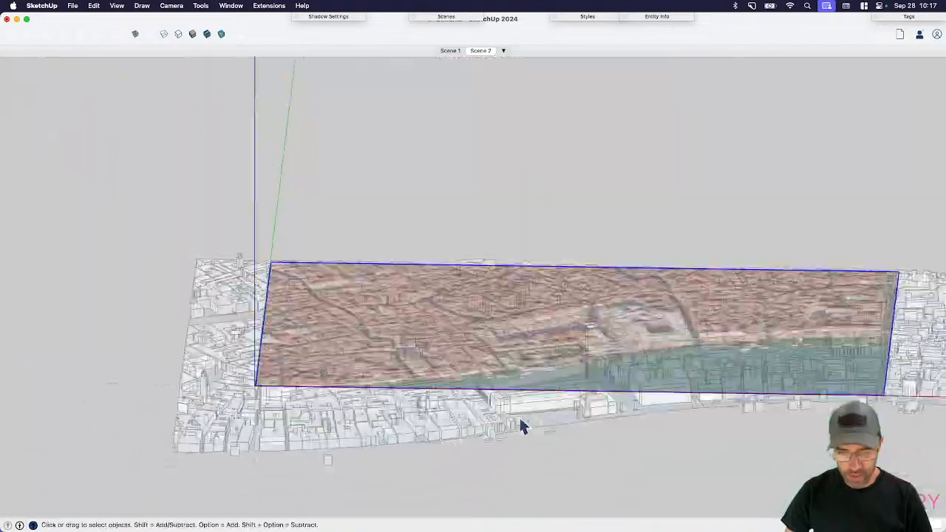
{"action": "left_click", "coordinate": [521, 426]}
{"action": "scroll", "coordinate": [387, 454], "scroll_direction": "up", "scroll_amount": 5}
{"action": "key", "text": "m"}
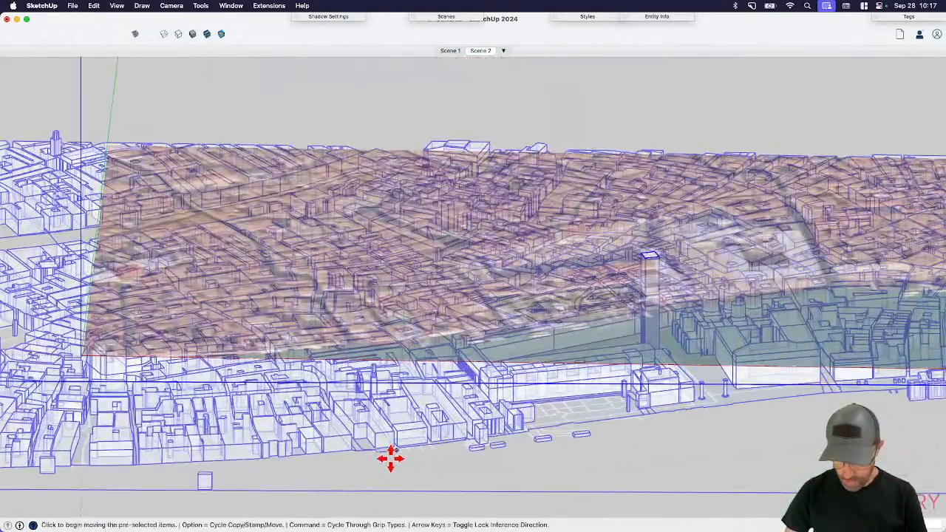
{"action": "scroll", "coordinate": [391, 459], "scroll_direction": "up", "scroll_amount": 3}
{"action": "left_click", "coordinate": [392, 450]}
{"action": "scroll", "coordinate": [394, 447], "scroll_direction": "down", "scroll_amount": 4}
{"action": "key", "text": "Up"}
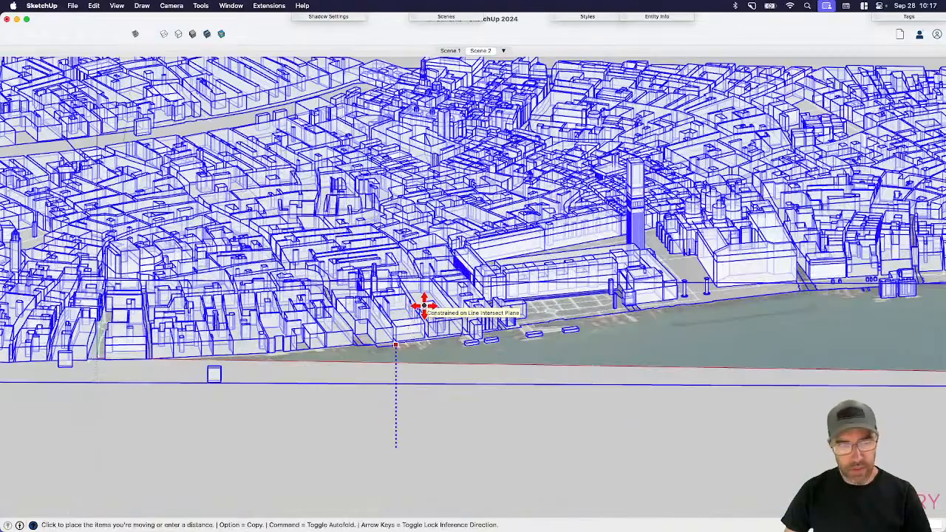
{"action": "left_click", "coordinate": [424, 308]}
{"action": "key", "text": "space"}
- Deselect the massing and examine its overall alignment with the satellite image in top view, especially around Piazza San Marco
{"action": "scroll", "coordinate": [479, 388], "scroll_direction": "down", "scroll_amount": 4}
{"action": "left_click", "coordinate": [506, 417]}
{"action": "key", "text": "super+1"}
{"action": "scroll", "coordinate": [526, 402], "scroll_direction": "down", "scroll_amount": 2}
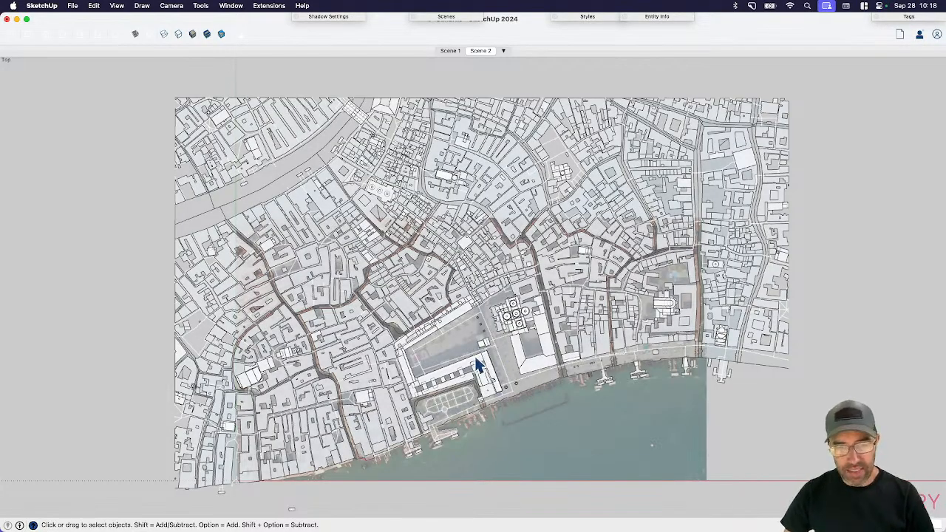
{"action": "scroll", "coordinate": [469, 321], "scroll_direction": "up", "scroll_amount": 8}
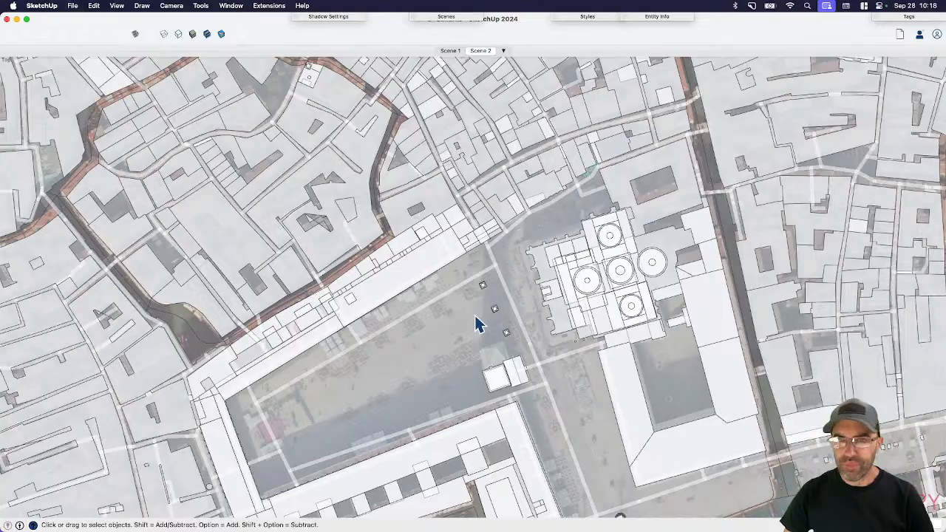
{"action": "scroll", "coordinate": [477, 325], "scroll_direction": "down", "scroll_amount": 10}
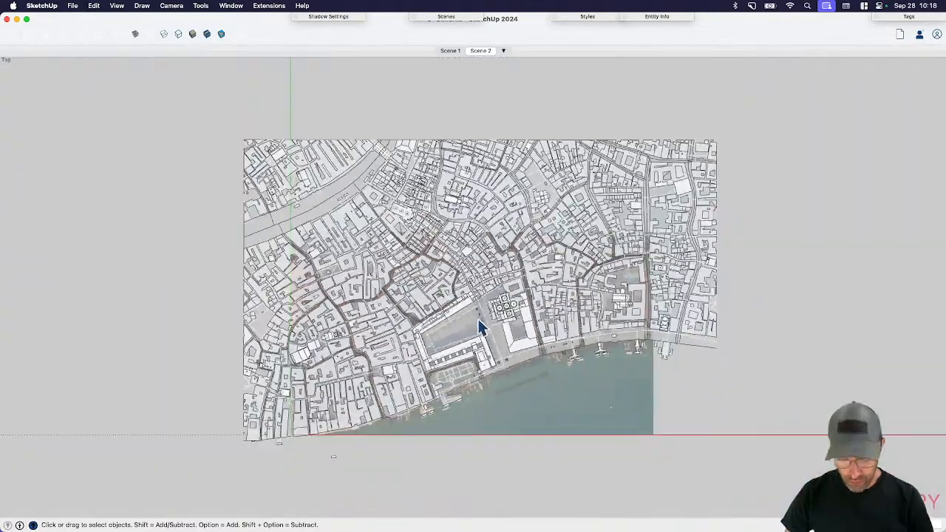
{"action": "middle_click_drag", "start_coordinate": [484, 327], "coordinate": [579, 340], "text": "shift"}
{"action": "scroll", "coordinate": [406, 338], "scroll_direction": "up", "scroll_amount": 5}
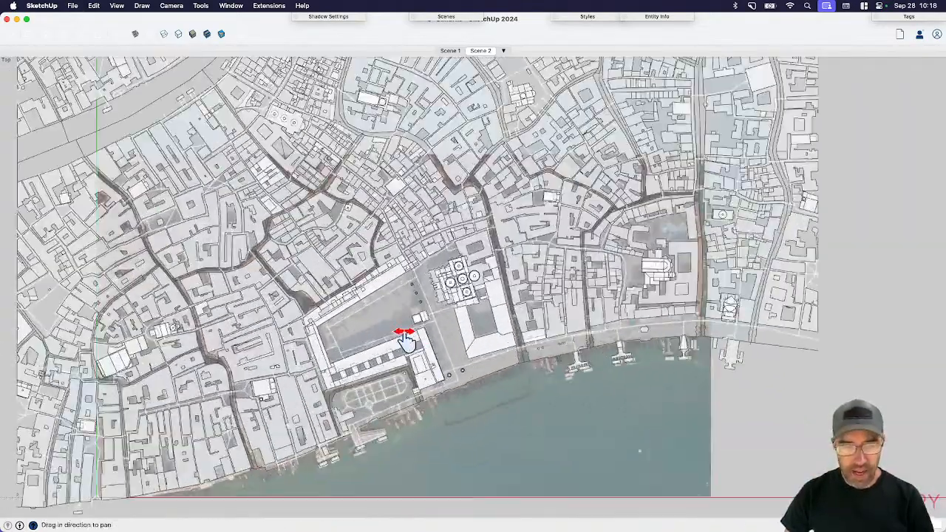
- Inspect the campanile, basilica and palace massing around Piazza San Marco in perspective from several sides
{"action": "middle_click_drag", "start_coordinate": [406, 338], "coordinate": [432, 222]}
{"action": "scroll", "coordinate": [443, 325], "scroll_direction": "up", "scroll_amount": 5}
{"action": "mouse_move", "coordinate": [447, 348]}
{"action": "middle_mouse_down"}
{"action": "mouse_move", "coordinate": [459, 315]}
{"action": "mouse_move", "coordinate": [436, 255]}
{"action": "middle_mouse_up"}
{"action": "scroll", "coordinate": [432, 311], "scroll_direction": "up", "scroll_amount": 3}
{"action": "scroll", "coordinate": [431, 311], "scroll_direction": "up", "scroll_amount": 3}
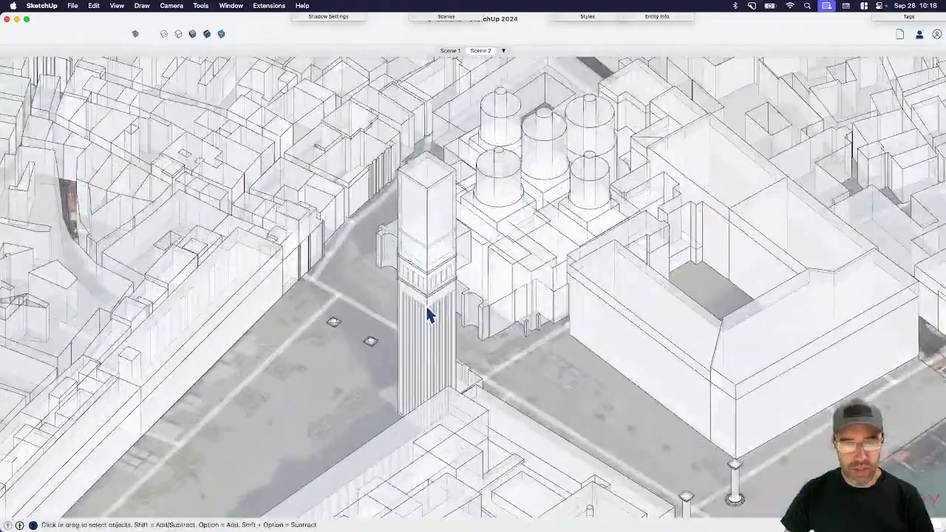
{"action": "mouse_move", "coordinate": [429, 312]}
{"action": "middle_mouse_down"}
{"action": "mouse_move", "coordinate": [477, 313]}
{"action": "mouse_move", "coordinate": [585, 264]}
{"action": "middle_mouse_up"}
{"action": "scroll", "coordinate": [683, 366], "scroll_direction": "down", "scroll_amount": 2}
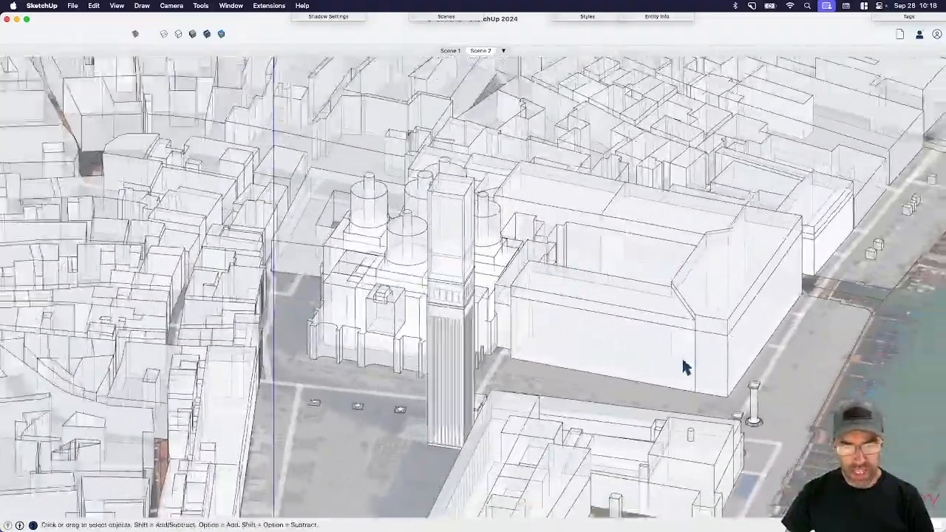
{"action": "middle_click_drag", "start_coordinate": [682, 365], "coordinate": [363, 340]}
{"action": "scroll", "coordinate": [430, 316], "scroll_direction": "down", "scroll_amount": 3}
{"action": "scroll", "coordinate": [461, 313], "scroll_direction": "down", "scroll_amount": 4}
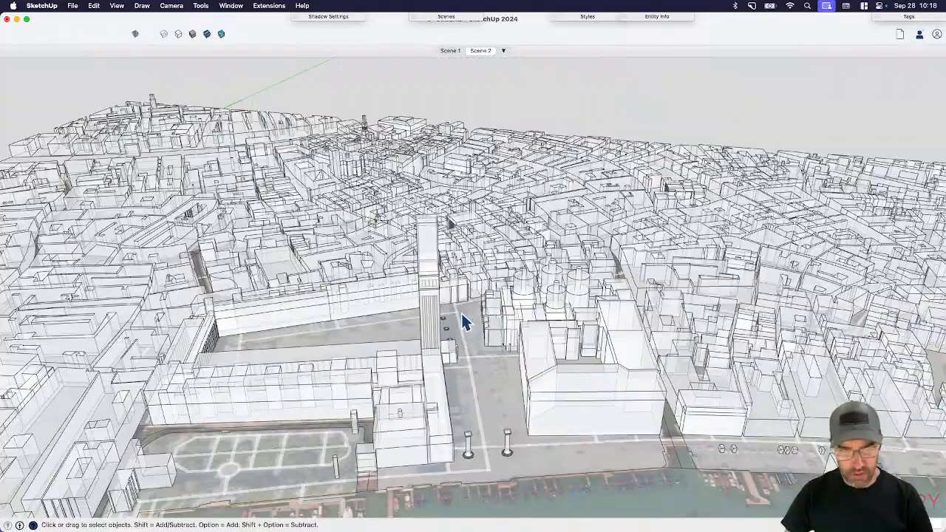
{"action": "mouse_move", "coordinate": [530, 326]}
{"action": "middle_mouse_down"}
{"action": "mouse_move", "coordinate": [486, 422]}
{"action": "mouse_move", "coordinate": [449, 365]}
{"action": "middle_mouse_up"}
{"action": "scroll", "coordinate": [255, 369], "scroll_direction": "up", "scroll_amount": 5}
{"action": "mouse_move", "coordinate": [257, 372]}
{"action": "middle_mouse_down"}
{"action": "mouse_move", "coordinate": [243, 387]}
{"action": "mouse_move", "coordinate": [369, 249]}
{"action": "middle_mouse_up"}
{"action": "scroll", "coordinate": [381, 246], "scroll_direction": "down", "scroll_amount": 2}
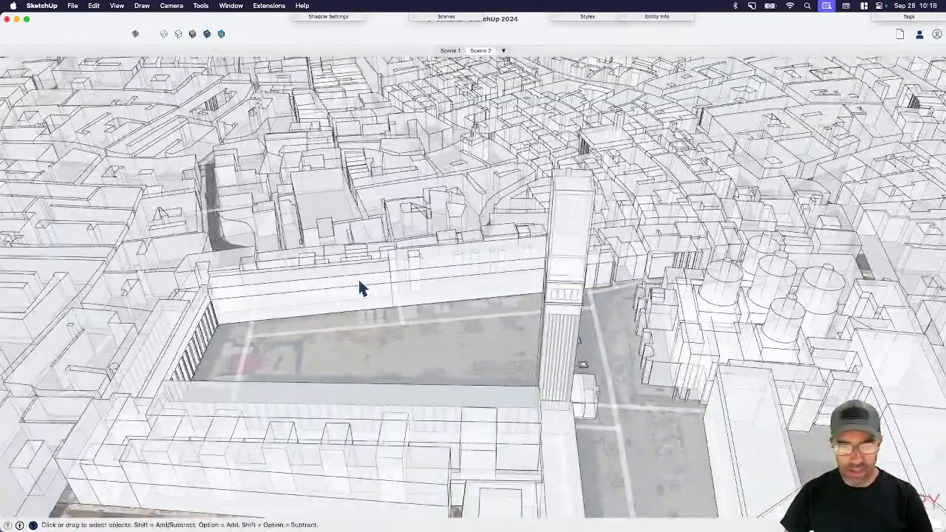
- Review the full extent of the city massing over the image, including the eastern blocks, the piazza and the waterfront
{"action": "scroll", "coordinate": [444, 270], "scroll_direction": "down", "scroll_amount": 2}
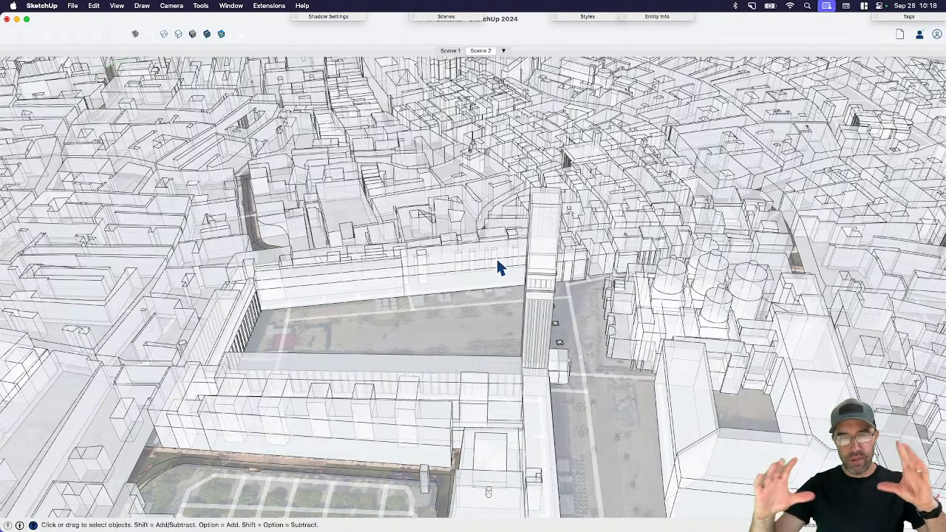
{"action": "scroll", "coordinate": [410, 276], "scroll_direction": "down", "scroll_amount": 5}
{"action": "middle_click_drag", "start_coordinate": [552, 286], "coordinate": [465, 325]}
{"action": "scroll", "coordinate": [502, 288], "scroll_direction": "down", "scroll_amount": 3}
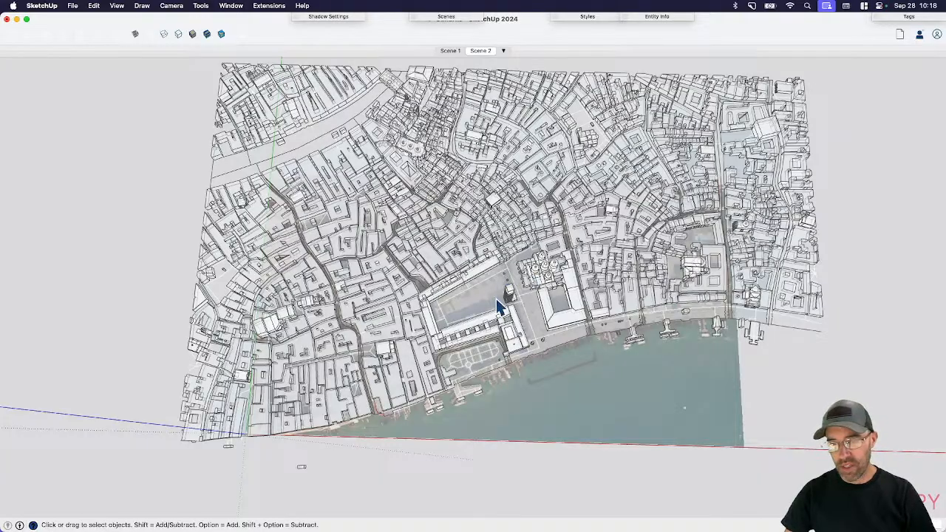
{"action": "scroll", "coordinate": [691, 268], "scroll_direction": "up", "scroll_amount": 6}
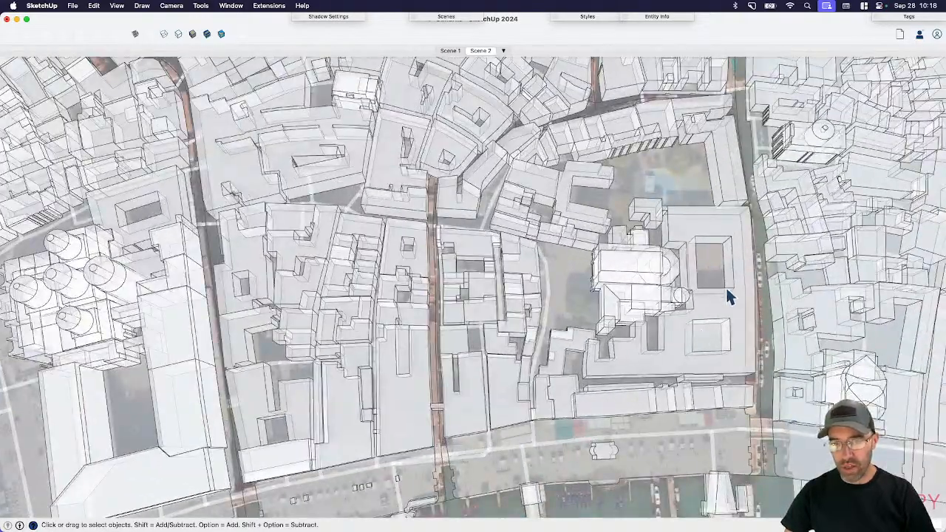
{"action": "scroll", "coordinate": [732, 297], "scroll_direction": "down", "scroll_amount": 8}
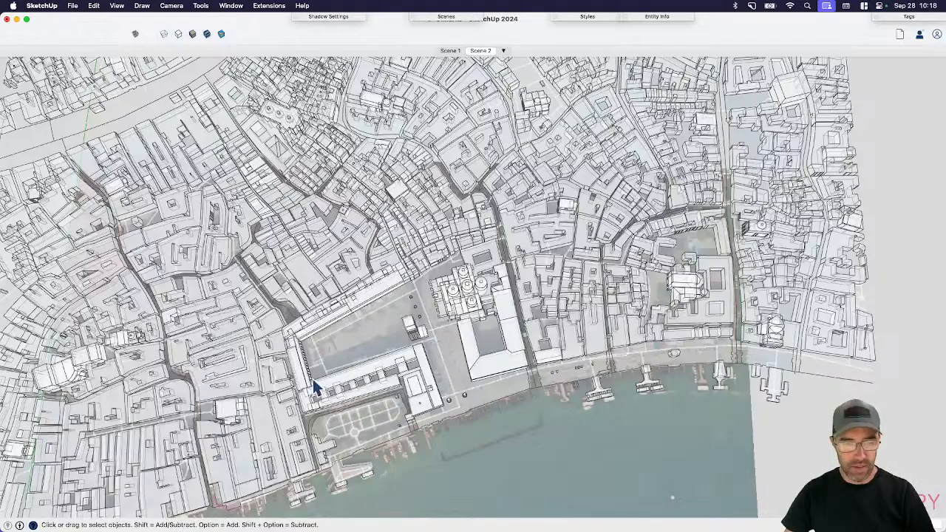
{"action": "scroll", "coordinate": [427, 316], "scroll_direction": "down", "scroll_amount": 2}
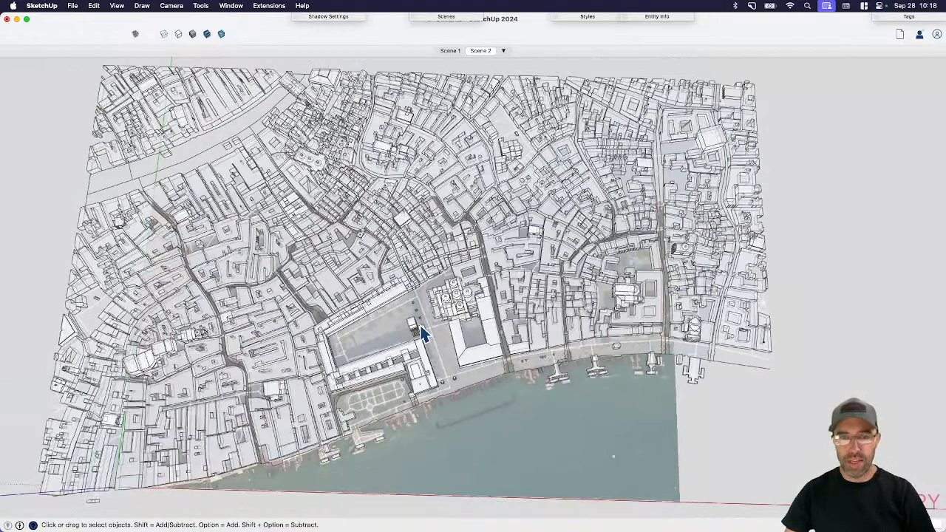
{"action": "scroll", "coordinate": [377, 332], "scroll_direction": "up", "scroll_amount": 5}
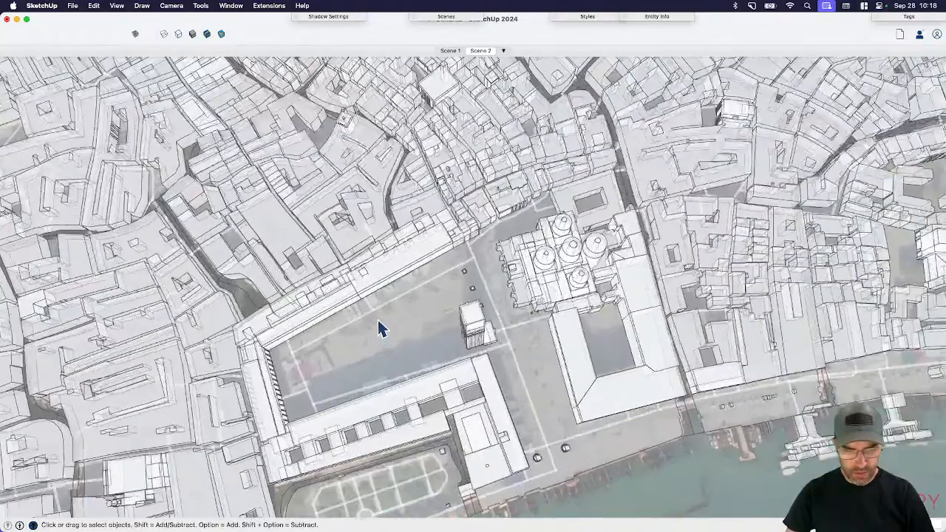
{"action": "middle_click_drag", "start_coordinate": [377, 318], "coordinate": [337, 186]}
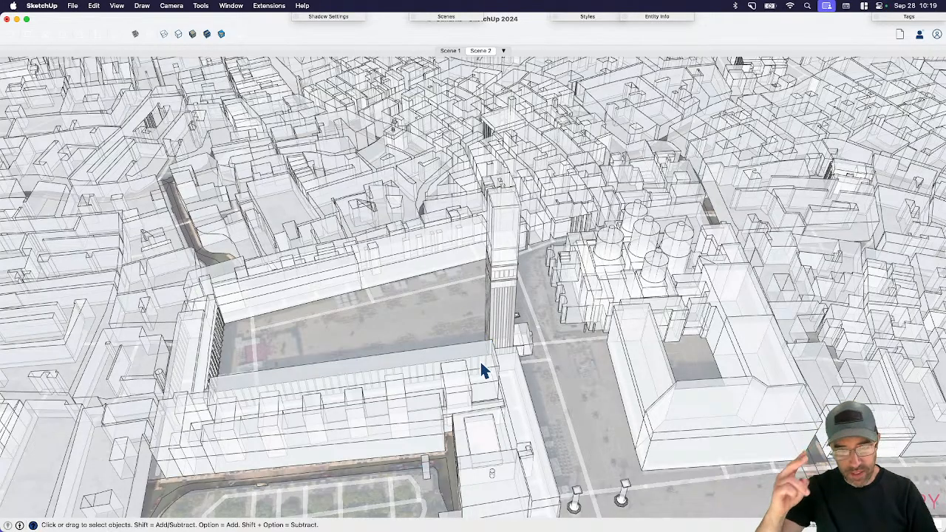
{"action": "middle_click_drag", "start_coordinate": [480, 359], "coordinate": [468, 327], "text": "shift"}
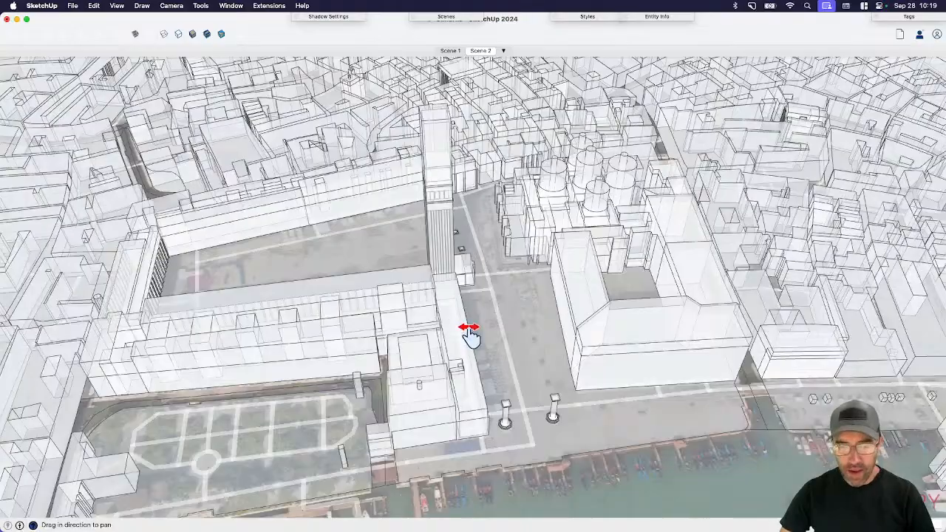
{"action": "scroll", "coordinate": [414, 359], "scroll_direction": "down", "scroll_amount": 10}
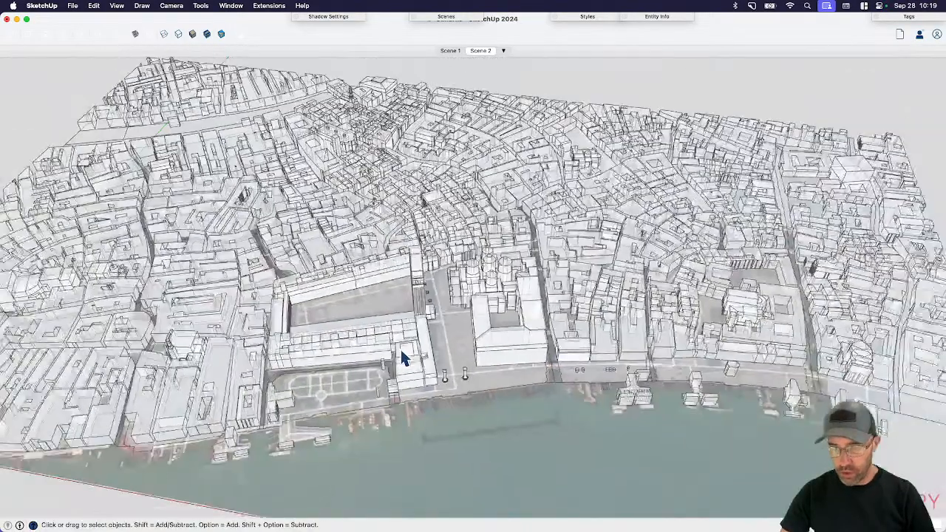
{"action": "middle_click_drag", "start_coordinate": [547, 355], "coordinate": [458, 325], "text": "shift"}
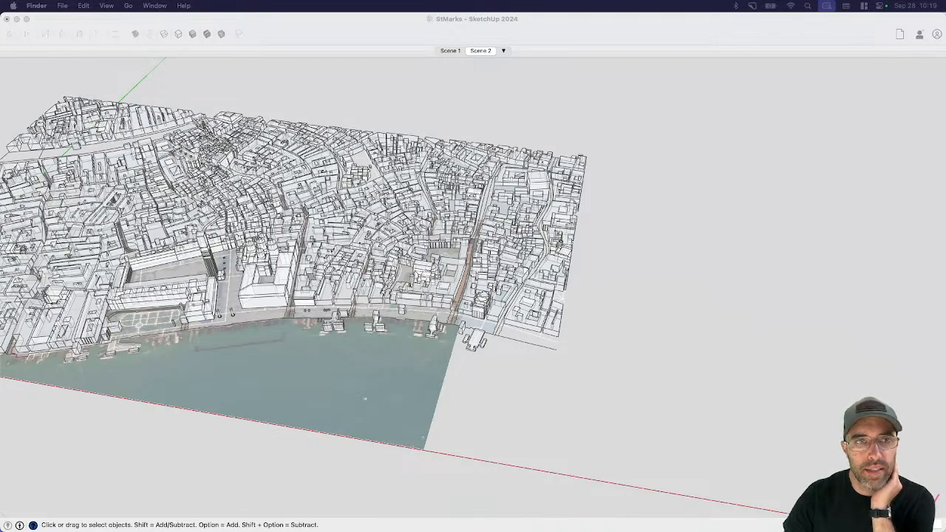
- Review the images in the Reference folder, comparing the 1831 campanile drawing with the Procuratie Vecchie elevation and the SteBrick bell tower picture
{"action": "key", "text": "super+n"}
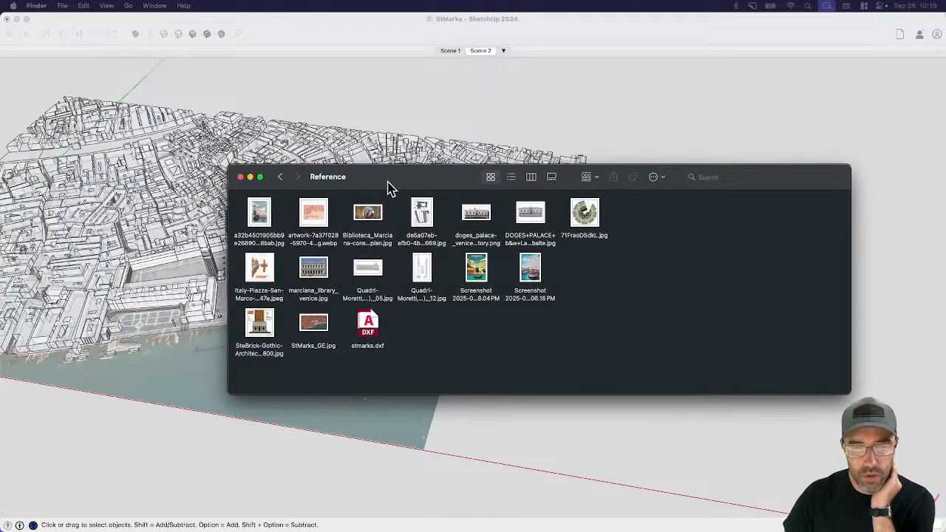
{"action": "double_click", "coordinate": [352, 254]}
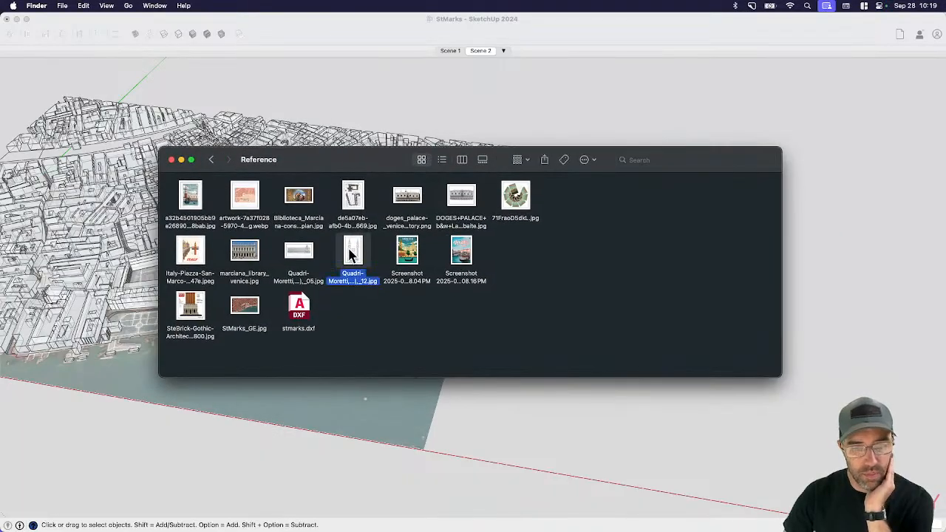
{"action": "scroll", "coordinate": [527, 278], "scroll_direction": "down", "scroll_amount": 2}
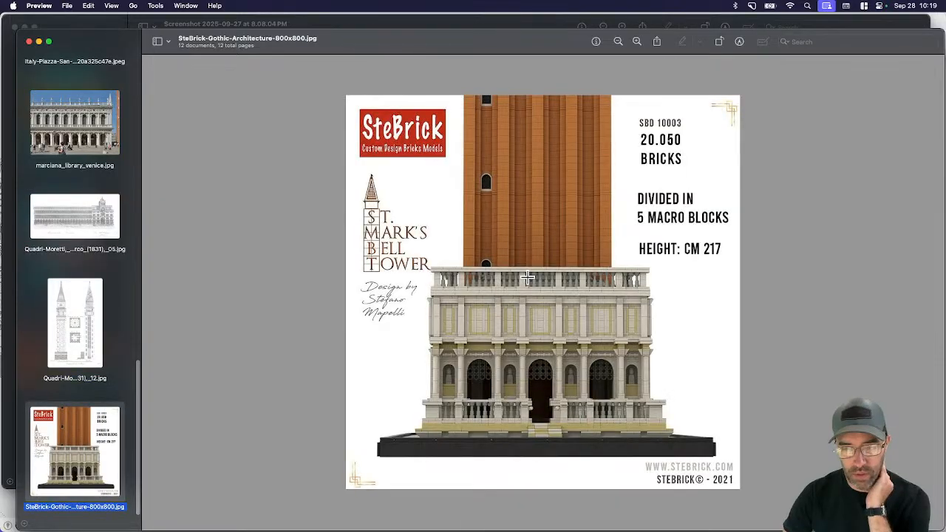
{"action": "scroll", "coordinate": [528, 277], "scroll_direction": "up", "scroll_amount": 3}
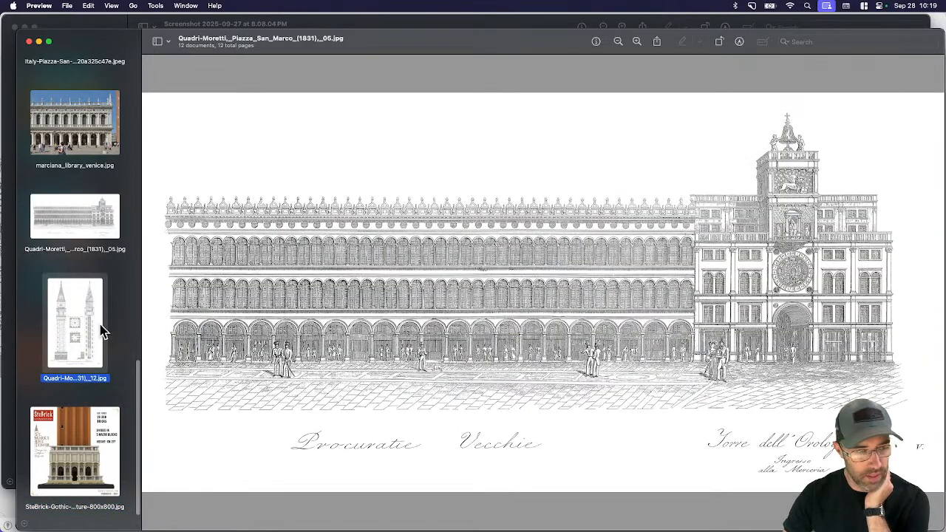
{"action": "left_click", "coordinate": [84, 220], "text": "super"}
{"action": "left_click", "coordinate": [73, 334]}
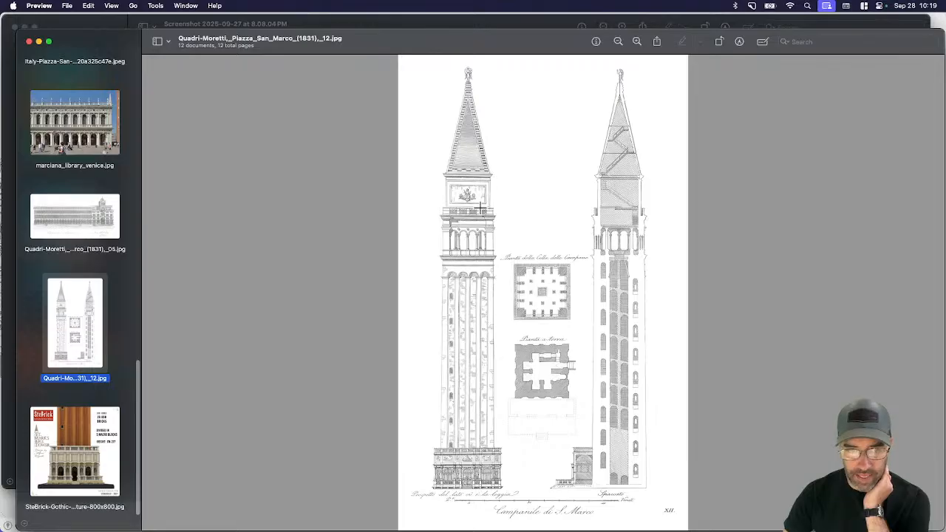
{"action": "left_click", "coordinate": [80, 452]}
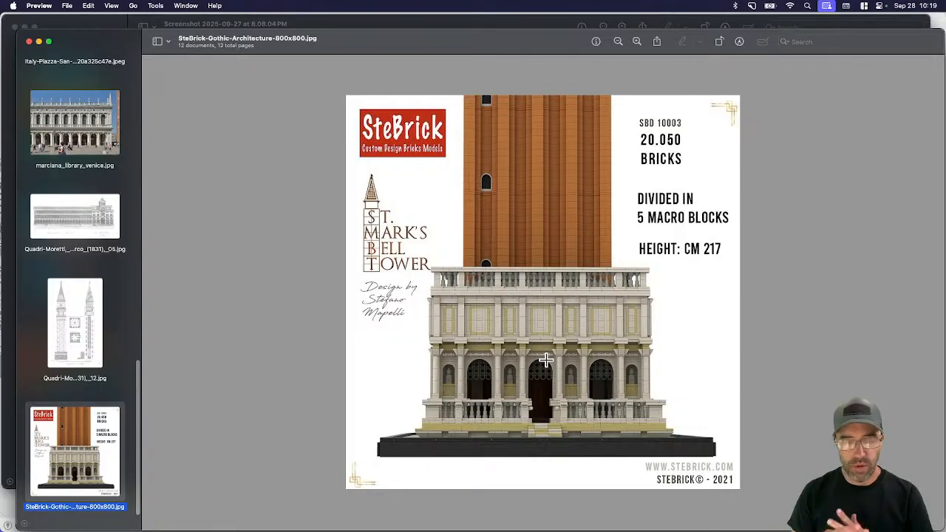
{"action": "left_click", "coordinate": [75, 323]}
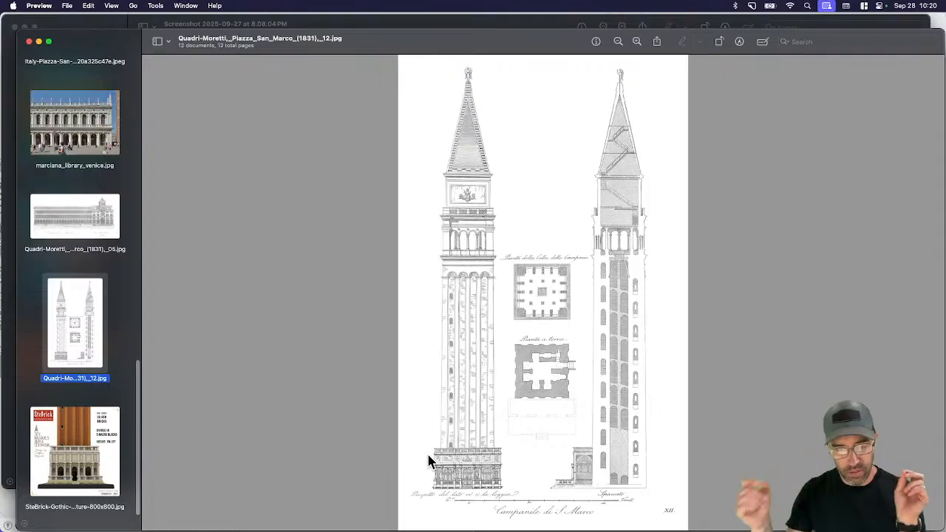
{"action": "left_click", "coordinate": [98, 433]}
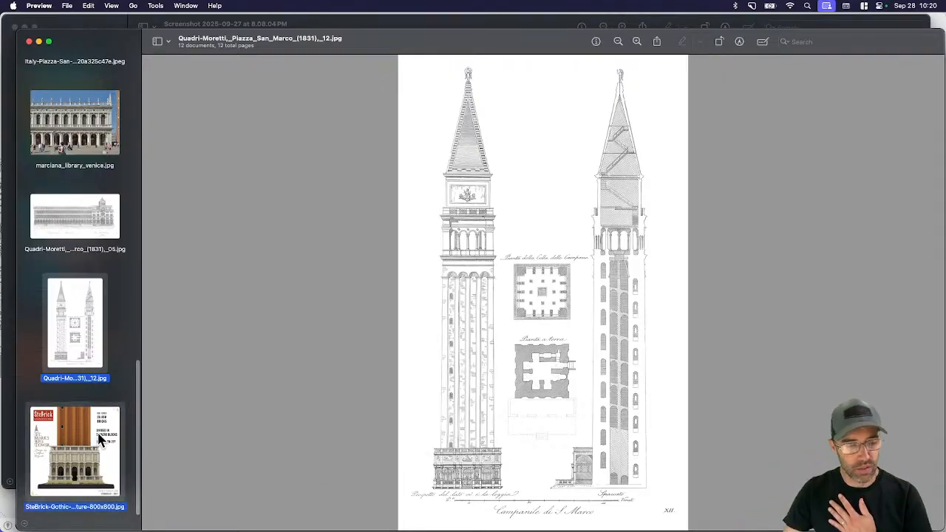
{"action": "left_click", "coordinate": [84, 302]}
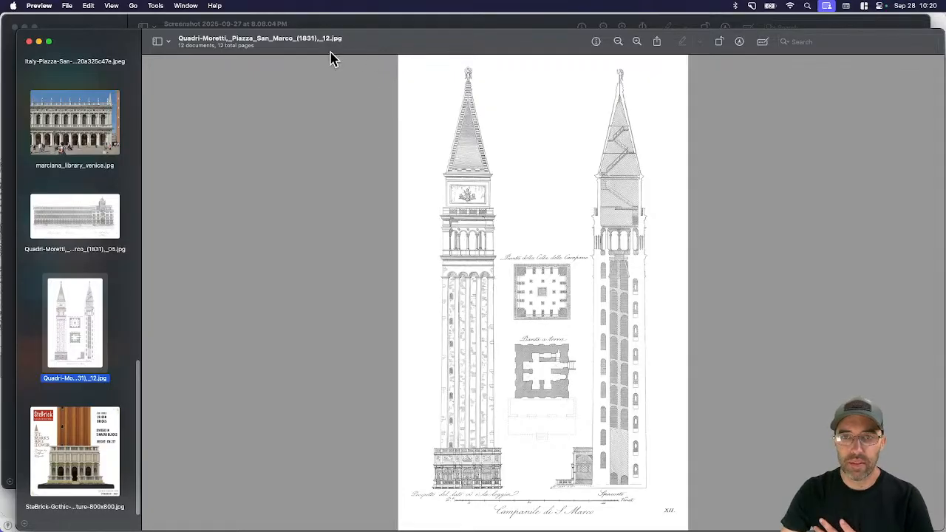
{"action": "left_click_drag", "start_coordinate": [126, 44], "coordinate": [120, 250]}
{"action": "key", "text": "super+h"}
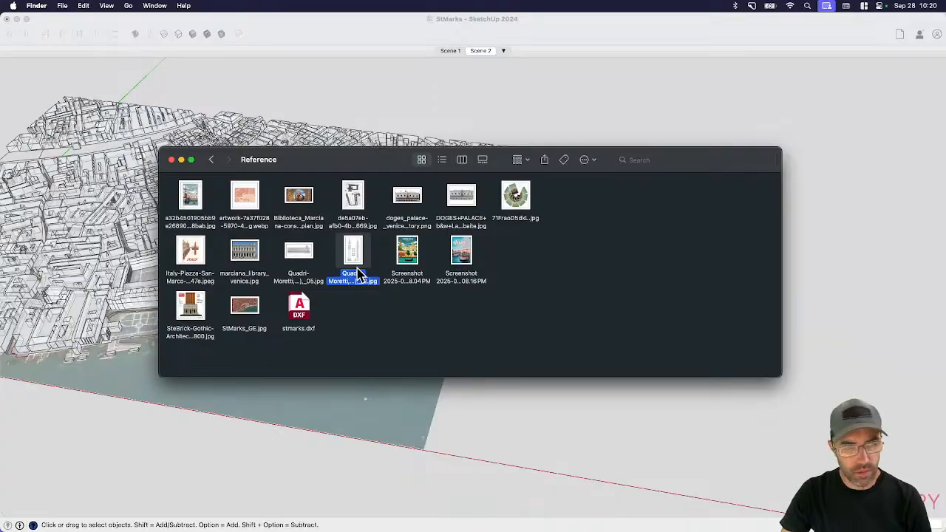
- Import the Quadri-Moretti campanile drawing (image 12) from the Reference folder and place it flat on the ground east of the city massing
{"action": "mouse_move", "coordinate": [353, 255]}
{"action": "left_mouse_down"}
{"action": "mouse_move", "coordinate": [457, 429]}
{"action": "mouse_move", "coordinate": [506, 436]}
{"action": "mouse_move", "coordinate": [518, 451]}
{"action": "left_mouse_up"}
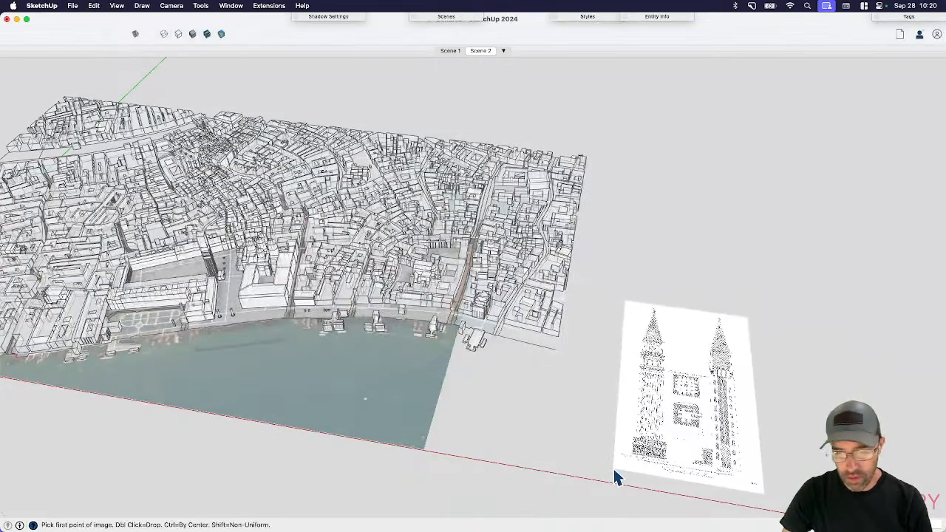
{"action": "left_click", "coordinate": [613, 468]}
{"action": "left_click", "coordinate": [596, 306]}
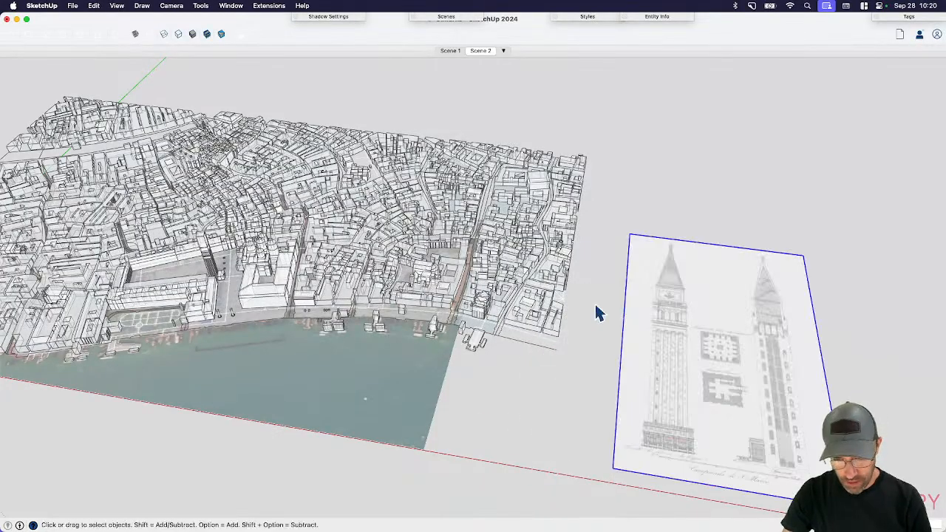
- Examine the campanile drawing's scale bar in top view, including its 10, 50 and 100 marks in Venetian feet
{"action": "key", "text": "shift+t"}
{"action": "scroll", "coordinate": [550, 407], "scroll_direction": "up", "scroll_amount": 3}
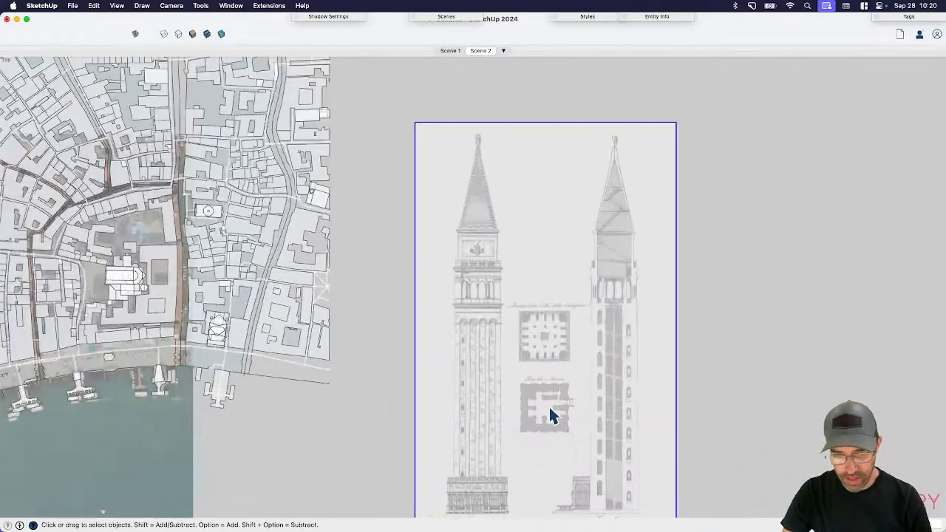
{"action": "key", "text": "h"}
{"action": "left_click_drag", "start_coordinate": [560, 372], "coordinate": [540, 161]}
{"action": "scroll", "coordinate": [514, 334], "scroll_direction": "up", "scroll_amount": 8}
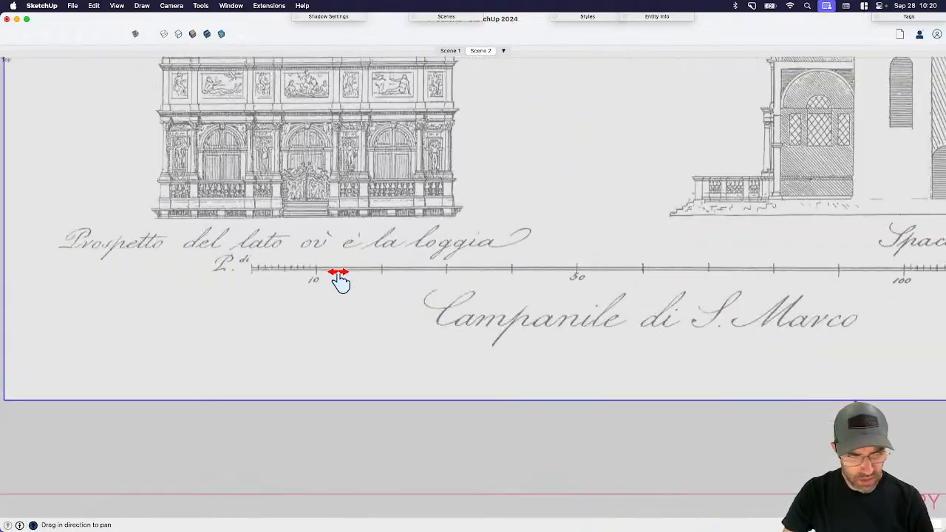
{"action": "left_click_drag", "start_coordinate": [525, 278], "coordinate": [392, 311]}
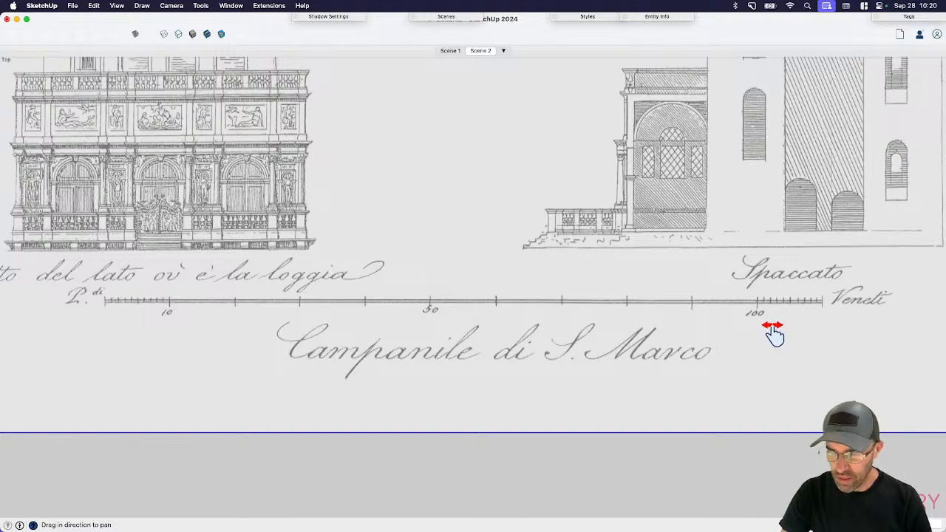
{"action": "scroll", "coordinate": [710, 343], "scroll_direction": "down", "scroll_amount": 2}
{"action": "scroll", "coordinate": [577, 357], "scroll_direction": "down", "scroll_amount": 3}
- Draw a short line along the green axis across the campanile drawing's lower edge and group it with the image
{"action": "key", "text": "space"}
{"action": "key", "text": "l"}
{"action": "left_click", "coordinate": [598, 382]}
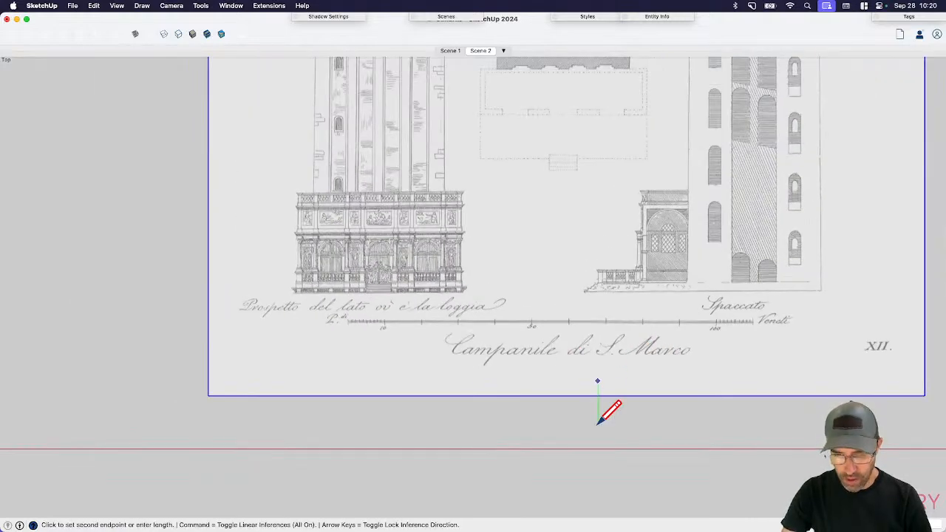
{"action": "left_click", "coordinate": [598, 422]}
{"action": "key", "text": "space"}
{"action": "key", "text": "super+a"}
{"action": "key", "text": "g"}
- Resize the campanile drawing group with the Tape Measure, using the scale bar's span from its zero mark to the 100 mark
{"action": "double_click", "coordinate": [488, 352]}
{"action": "key", "text": "t"}
{"action": "scroll", "coordinate": [373, 330], "scroll_direction": "up", "scroll_amount": 7}
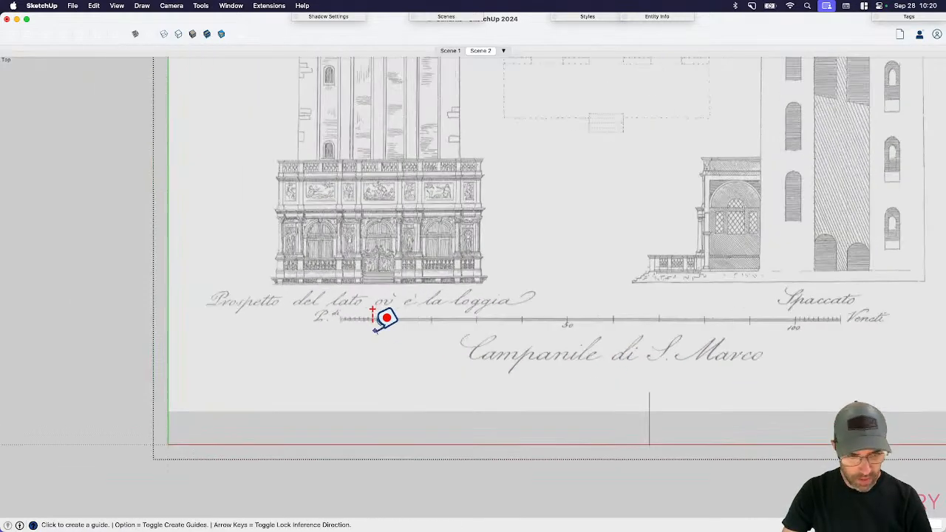
{"action": "left_click", "coordinate": [332, 320]}
{"action": "scroll", "coordinate": [294, 324], "scroll_direction": "down", "scroll_amount": 3}
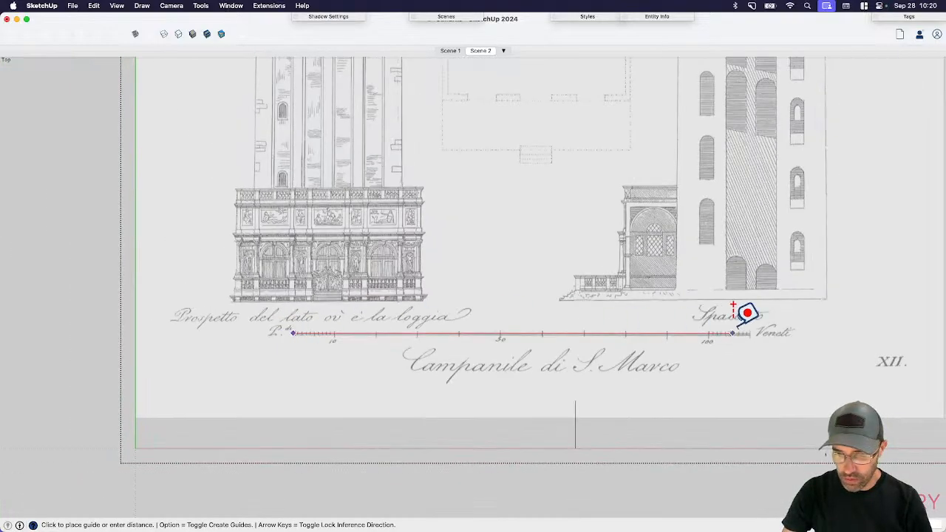
{"action": "scroll", "coordinate": [744, 313], "scroll_direction": "up", "scroll_amount": 4}
{"action": "scroll", "coordinate": [695, 325], "scroll_direction": "up", "scroll_amount": 3}
{"action": "scroll", "coordinate": [695, 329], "scroll_direction": "up", "scroll_amount": 2}
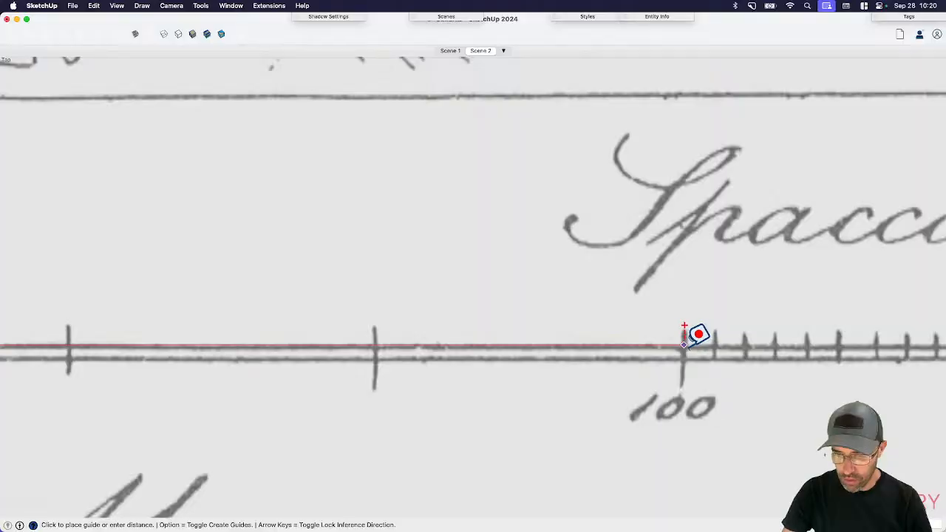
{"action": "key", "text": "Return"}
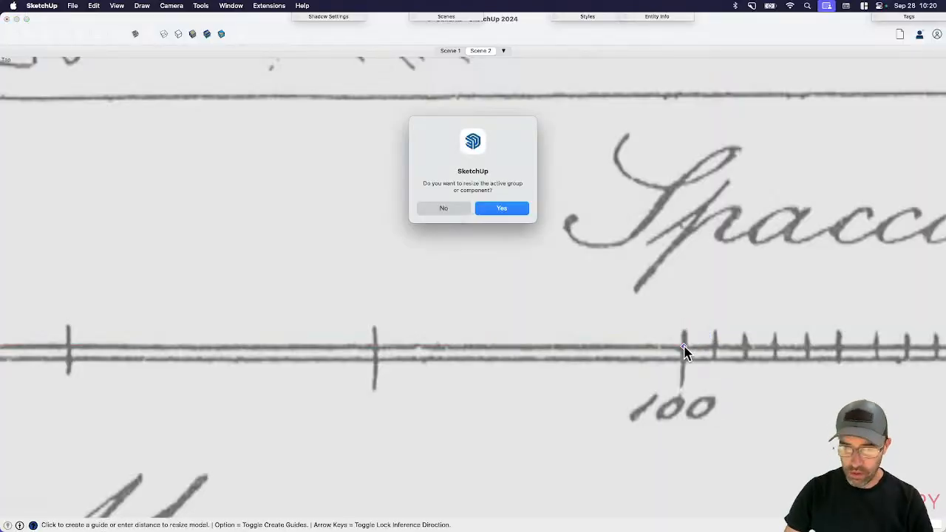
{"action": "left_click", "coordinate": [510, 210]}
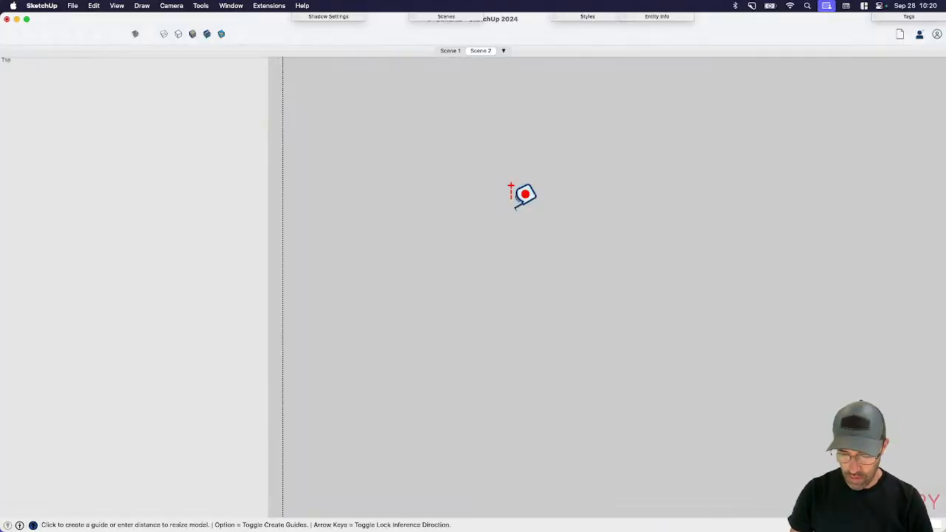
{"action": "key", "text": "shift+z"}
{"action": "scroll", "coordinate": [511, 189], "scroll_direction": "down", "scroll_amount": 3}
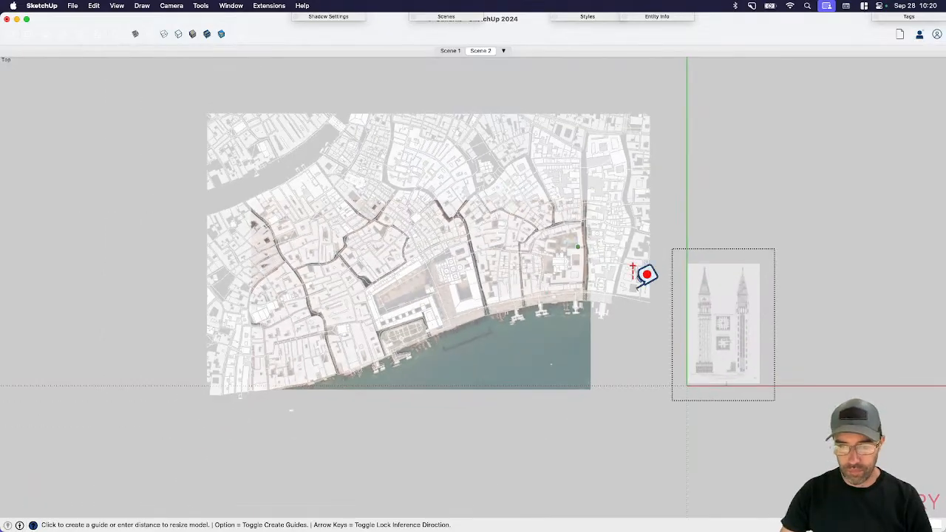
{"action": "key", "text": "space"}
- Measure the campanile's height on the drawing, from the angel statue on the spire down to the loggia's base
{"action": "scroll", "coordinate": [739, 361], "scroll_direction": "up", "scroll_amount": 3}
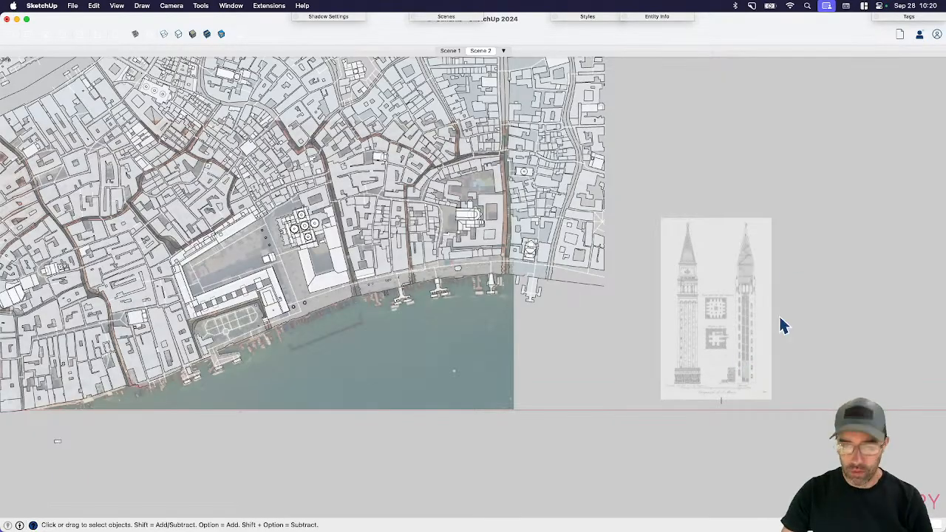
{"action": "key", "text": "t"}
{"action": "scroll", "coordinate": [721, 238], "scroll_direction": "up", "scroll_amount": 3}
{"action": "left_click", "coordinate": [669, 179]}
{"action": "scroll", "coordinate": [681, 185], "scroll_direction": "down", "scroll_amount": 2}
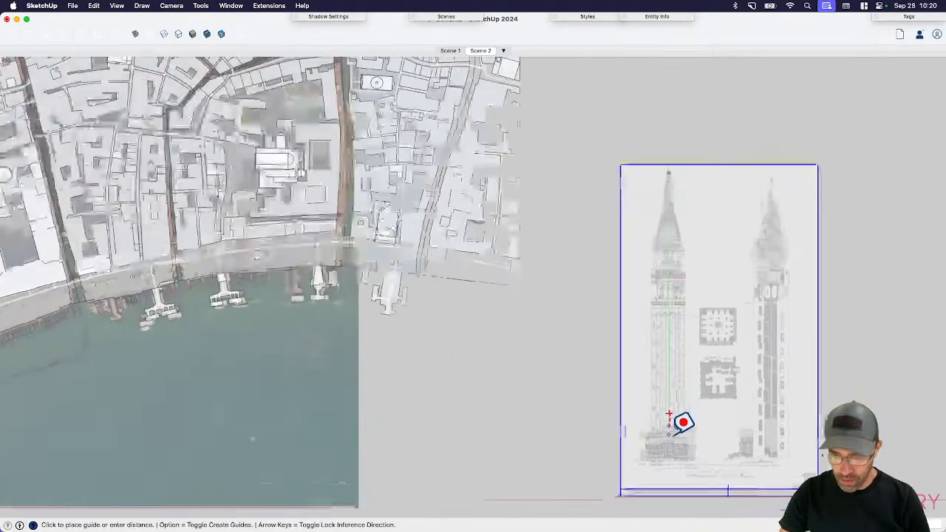
{"action": "scroll", "coordinate": [680, 461], "scroll_direction": "up", "scroll_amount": 3}
{"action": "scroll", "coordinate": [680, 460], "scroll_direction": "up", "scroll_amount": 3}
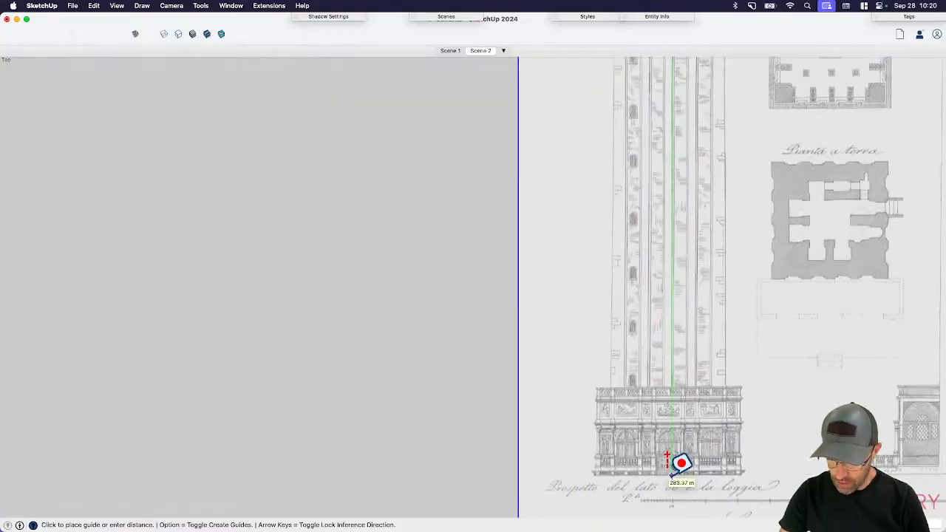
{"action": "left_click", "coordinate": [680, 463]}
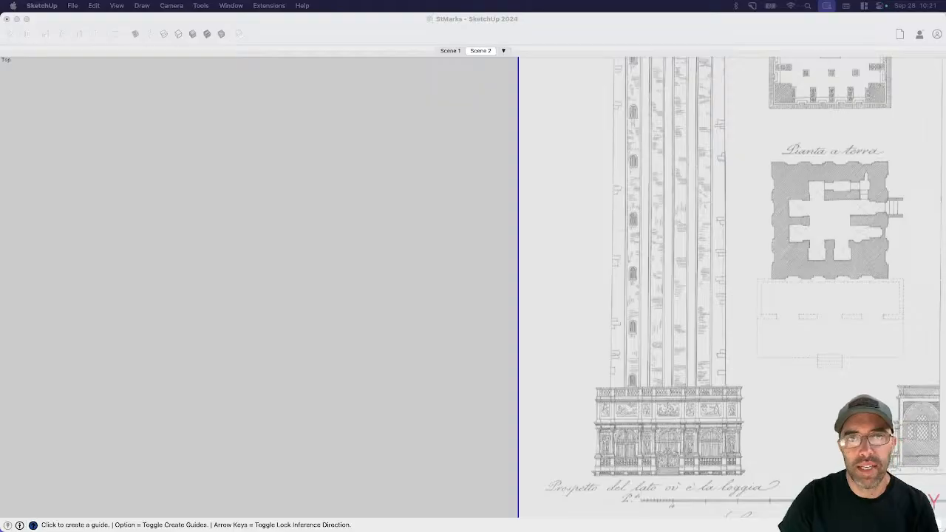
- Resize the campanile drawing group by its height, measured inside the group from the angel's feet down to the base of the loggia steps
{"action": "left_click", "coordinate": [625, 192]}
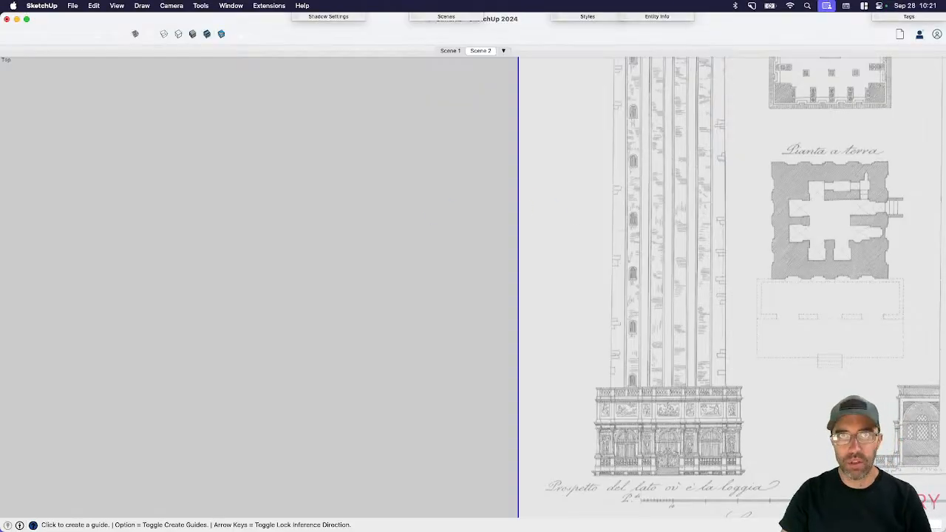
{"action": "scroll", "coordinate": [636, 272], "scroll_direction": "down", "scroll_amount": 10}
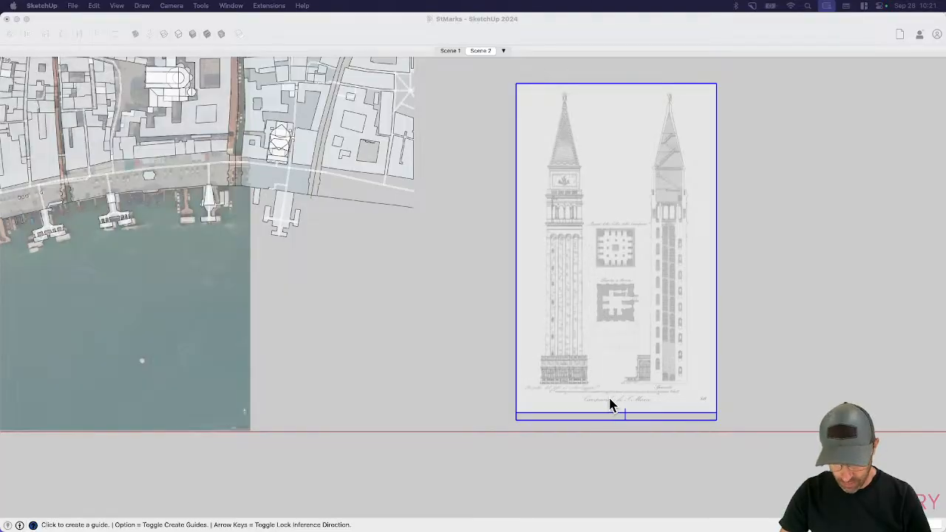
{"action": "key", "text": "space"}
{"action": "double_click", "coordinate": [597, 376]}
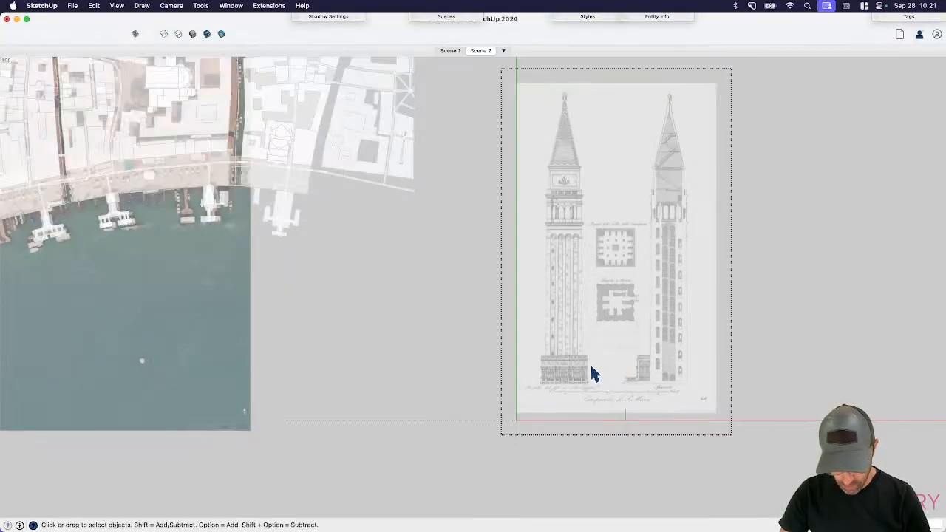
{"action": "key", "text": "t"}
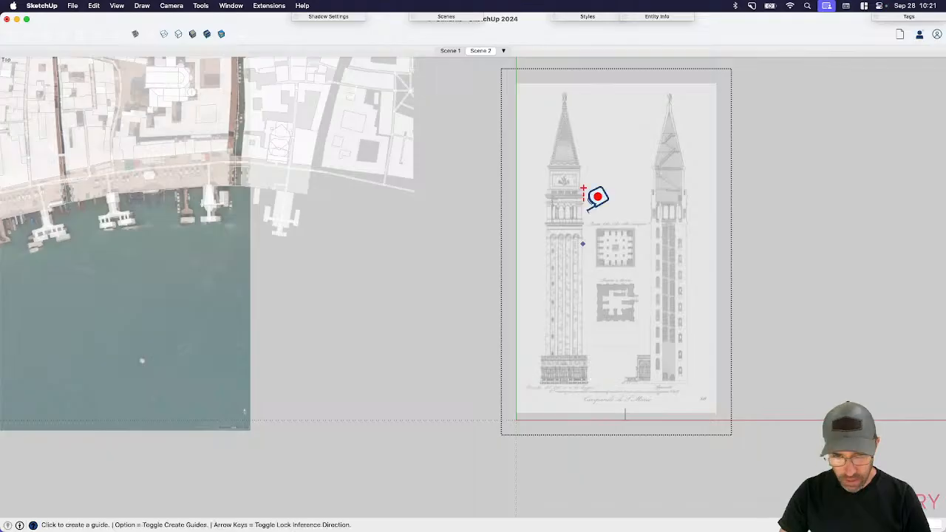
{"action": "scroll", "coordinate": [589, 99], "scroll_direction": "up", "scroll_amount": 10}
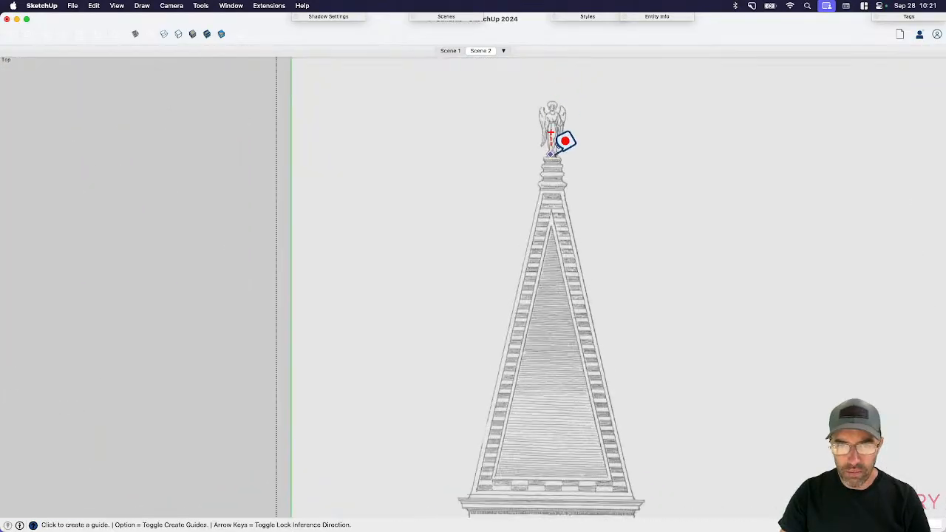
{"action": "left_click", "coordinate": [552, 137]}
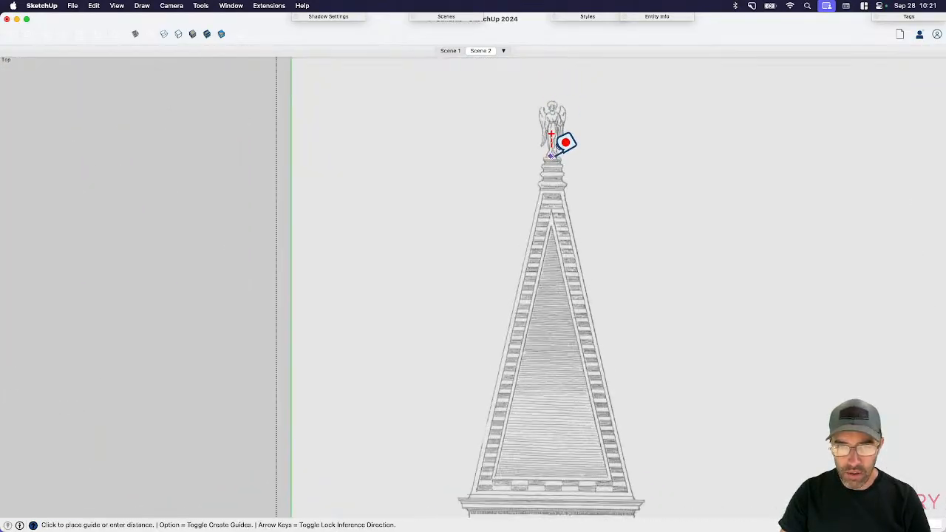
{"action": "scroll", "coordinate": [553, 136], "scroll_direction": "down", "scroll_amount": 10}
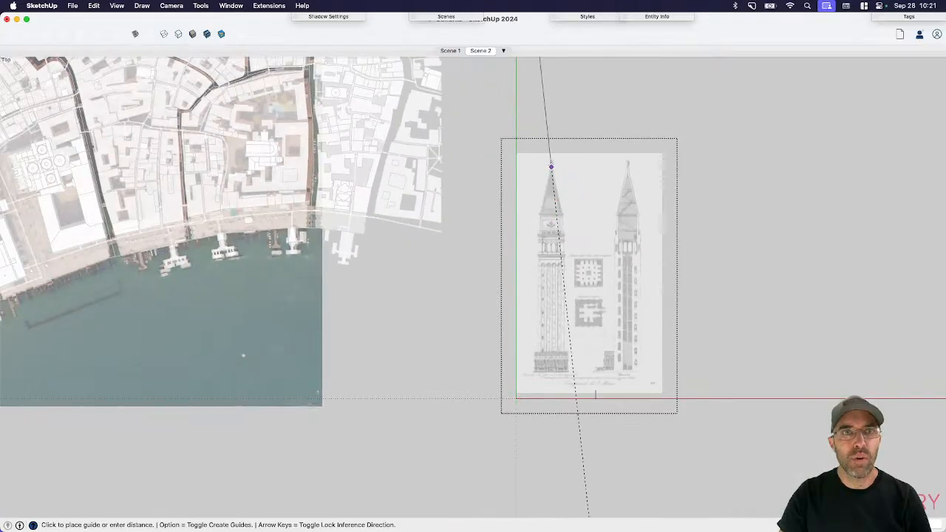
{"action": "key", "text": "super+Tab"}
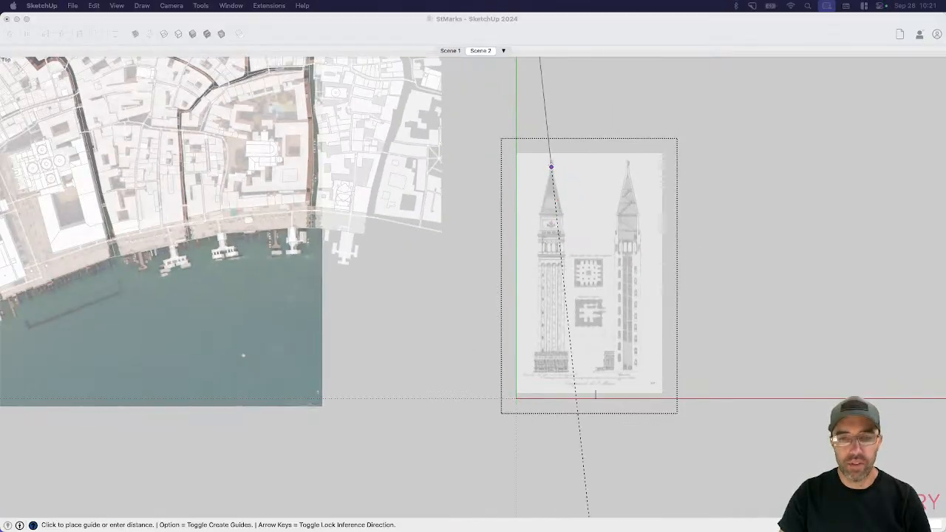
{"action": "key", "text": "super+Tab"}
{"action": "scroll", "coordinate": [576, 306], "scroll_direction": "up", "scroll_amount": 8}
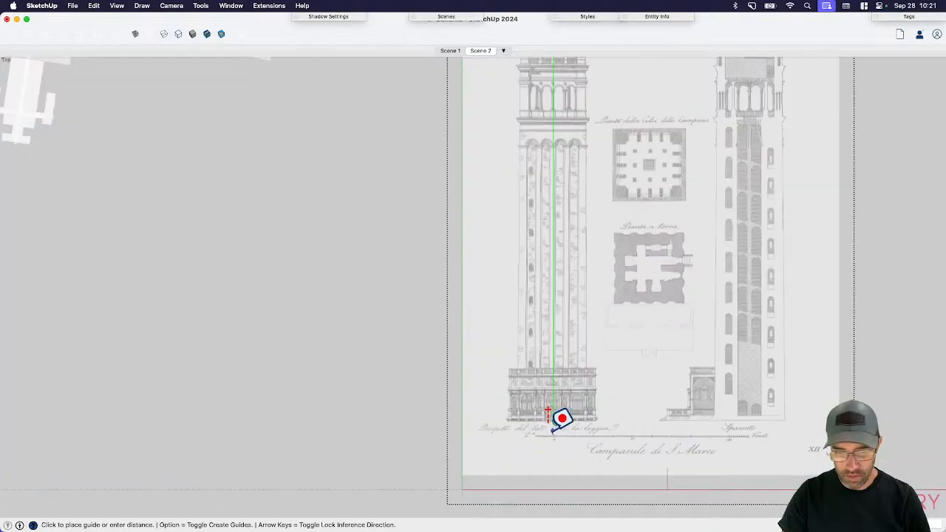
{"action": "scroll", "coordinate": [548, 411], "scroll_direction": "up", "scroll_amount": 10}
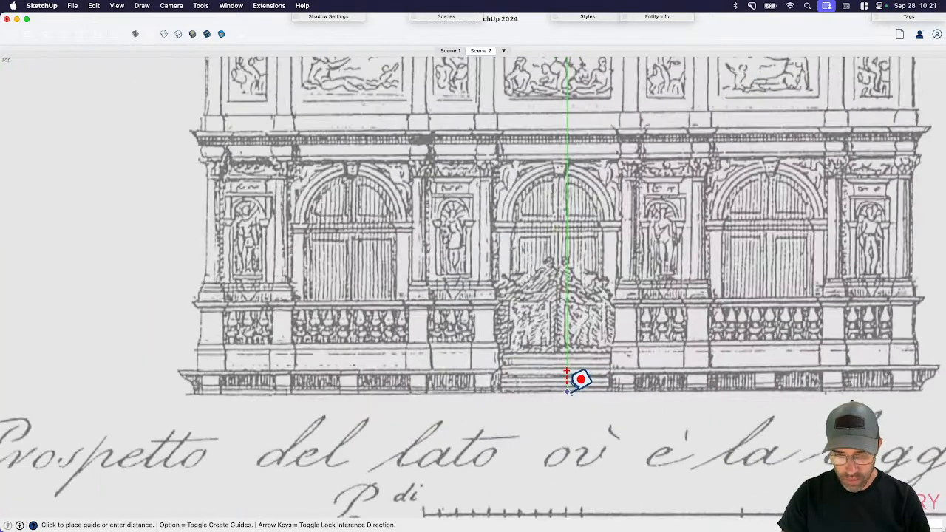
{"action": "left_click", "coordinate": [565, 372]}
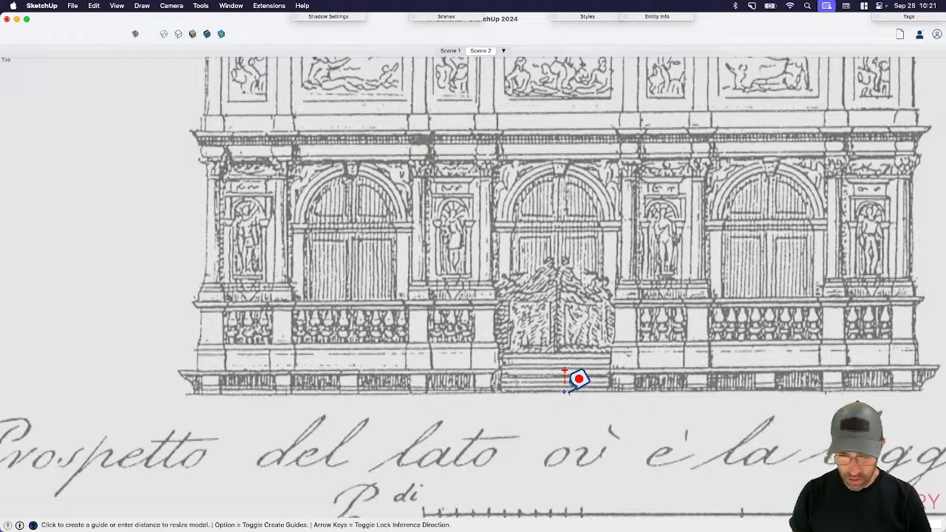
{"action": "key", "text": "Return"}
{"action": "left_click", "coordinate": [514, 212]}
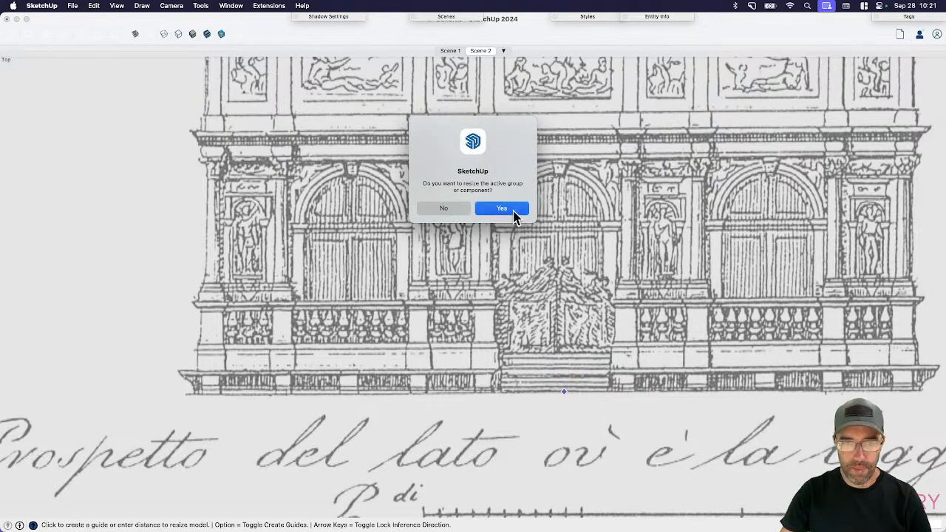
- Leave the group and move the rescaled campanile drawing closer to the edge of the satellite image
{"action": "key", "text": "space"}
{"action": "scroll", "coordinate": [558, 340], "scroll_direction": "down", "scroll_amount": 5}
{"action": "left_click", "coordinate": [678, 372]}
{"action": "scroll", "coordinate": [662, 366], "scroll_direction": "down", "scroll_amount": 2}
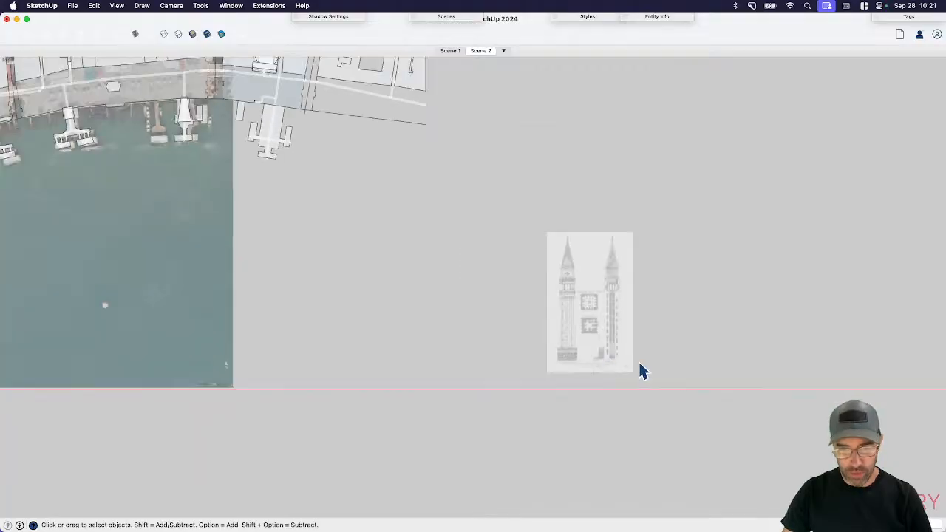
{"action": "key", "text": "m"}
{"action": "left_click", "coordinate": [606, 363]}
{"action": "scroll", "coordinate": [381, 380], "scroll_direction": "down", "scroll_amount": 1}
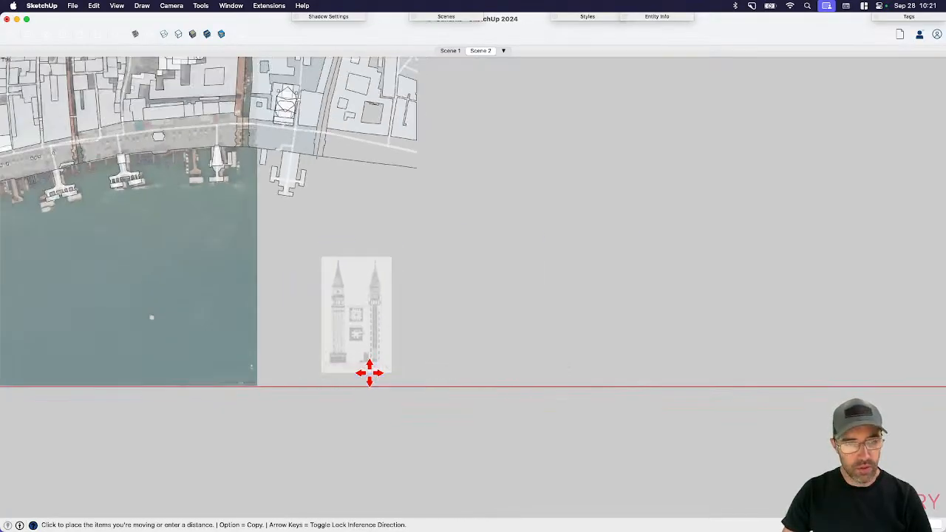
{"action": "left_click", "coordinate": [367, 372]}
{"action": "key", "text": "space"}
- Trace the outer edge of the bell-chamber plan, titled Pianta della Cella delle Campane, with a rectangle
{"action": "middle_click_drag", "start_coordinate": [380, 380], "coordinate": [464, 364], "text": "shift"}
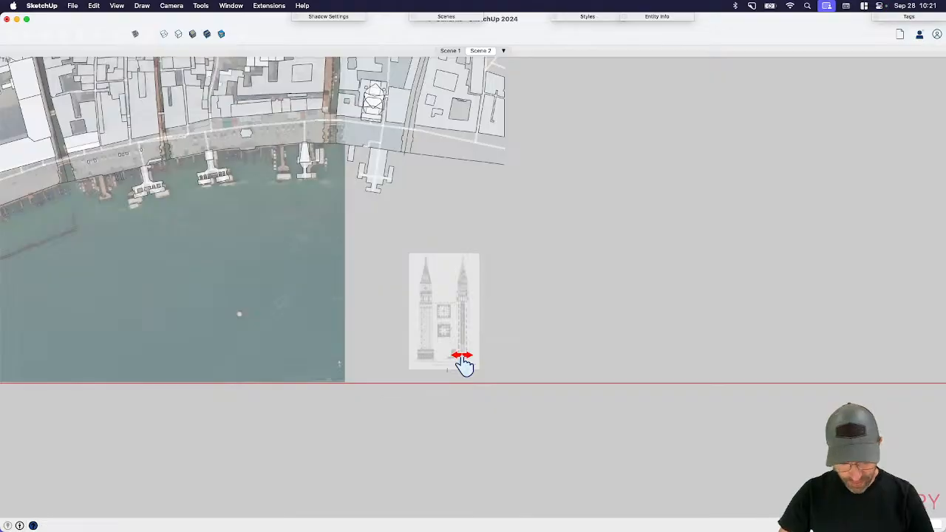
{"action": "scroll", "coordinate": [454, 359], "scroll_direction": "up", "scroll_amount": 10}
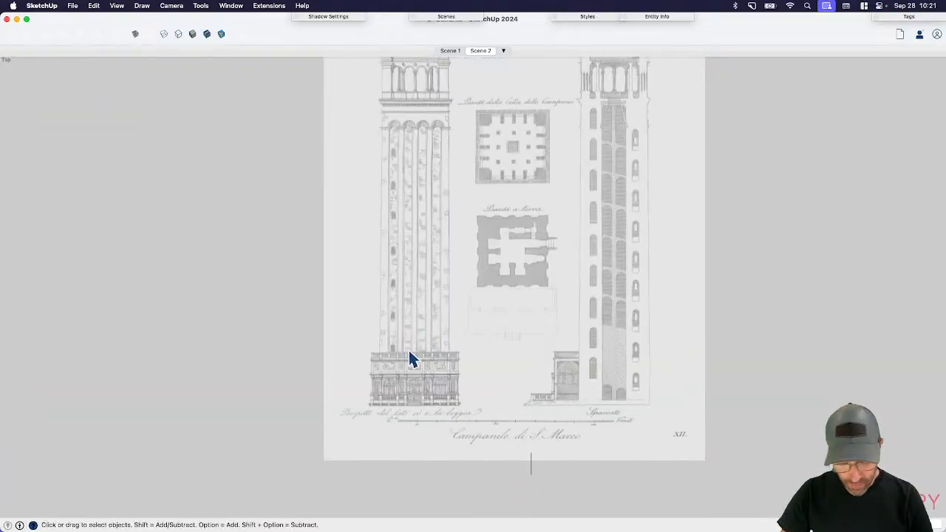
{"action": "middle_click_drag", "start_coordinate": [505, 290], "coordinate": [534, 374], "text": "shift"}
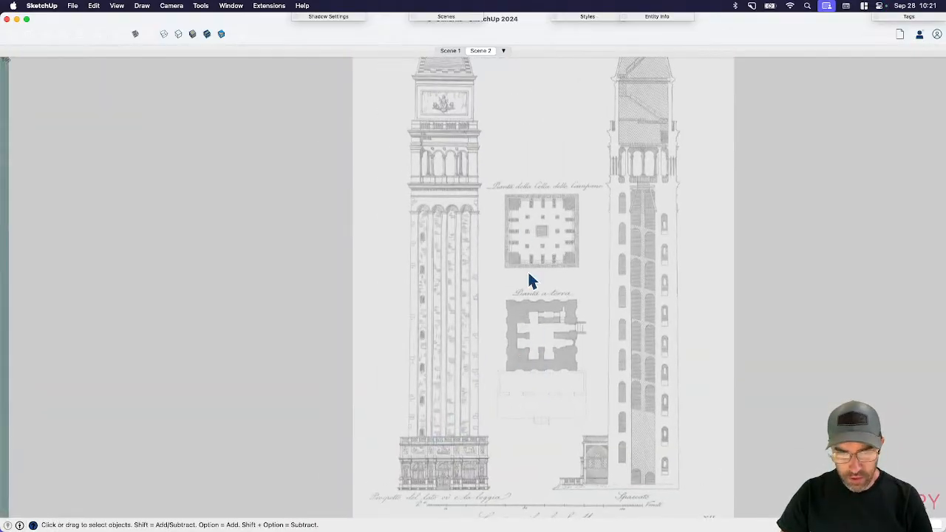
{"action": "scroll", "coordinate": [524, 201], "scroll_direction": "up", "scroll_amount": 5}
{"action": "scroll", "coordinate": [533, 217], "scroll_direction": "up", "scroll_amount": 5}
{"action": "key", "text": "r"}
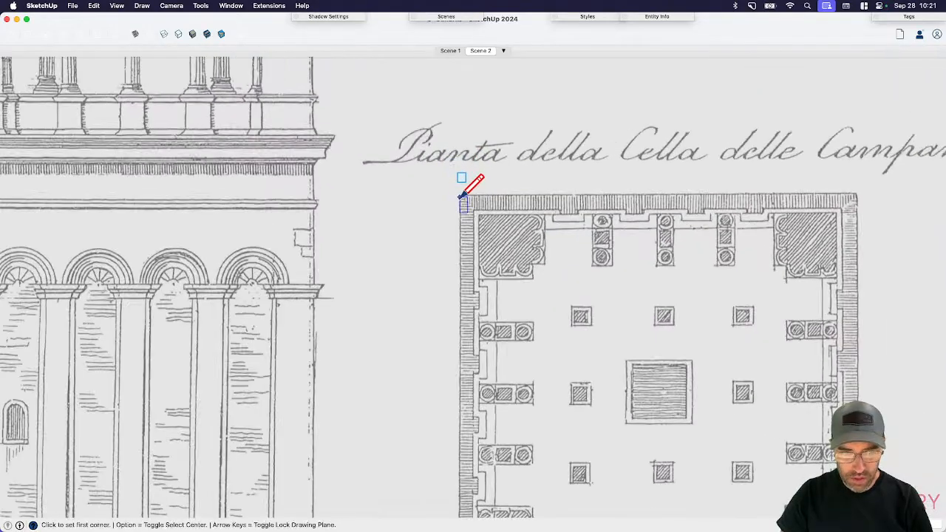
{"action": "left_click", "coordinate": [460, 196]}
{"action": "scroll", "coordinate": [461, 197], "scroll_direction": "down", "scroll_amount": 4}
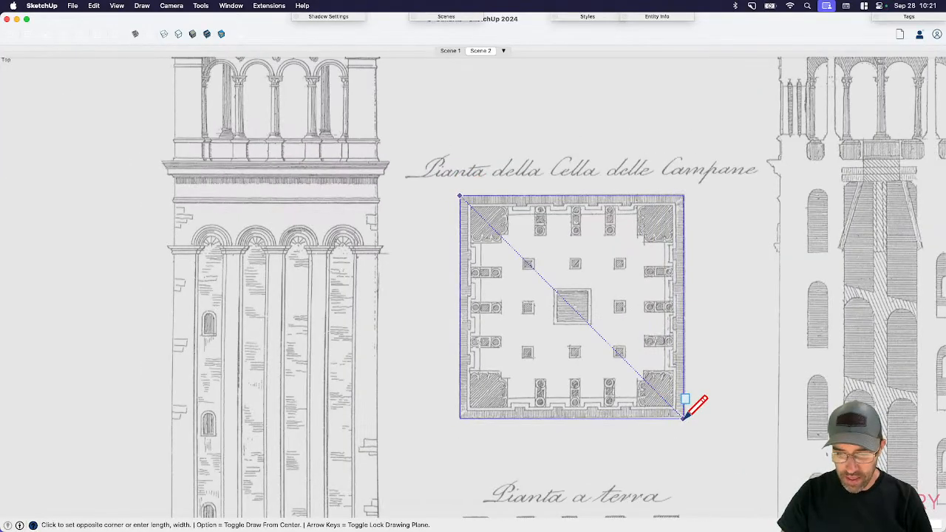
{"action": "scroll", "coordinate": [685, 417], "scroll_direction": "up", "scroll_amount": 2}
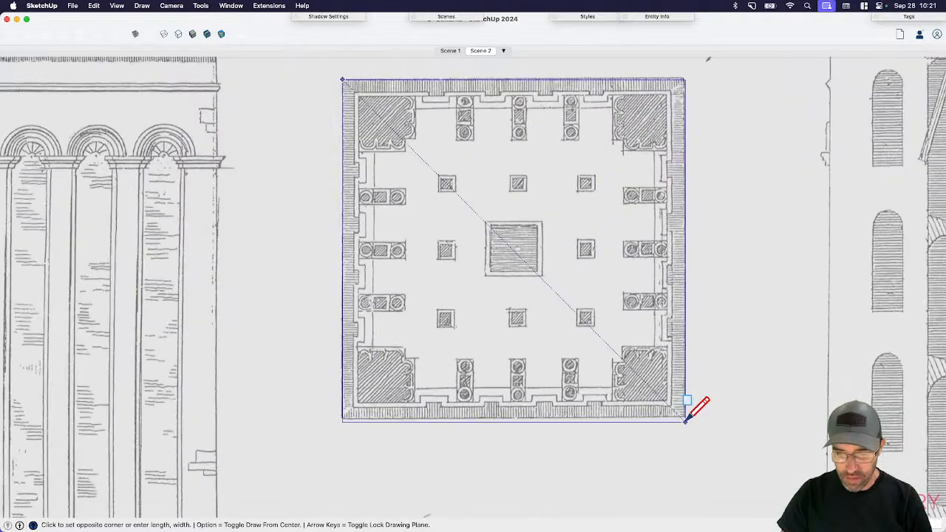
{"action": "left_click", "coordinate": [684, 417]}
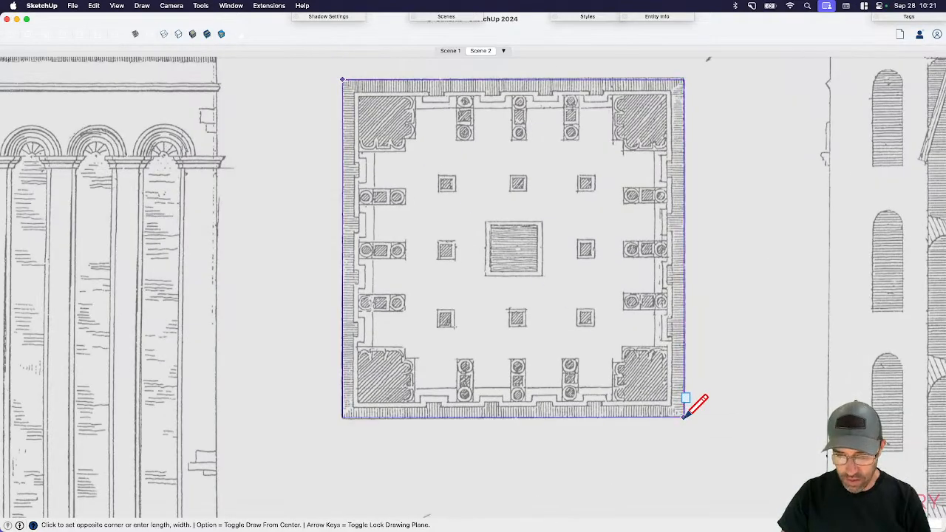
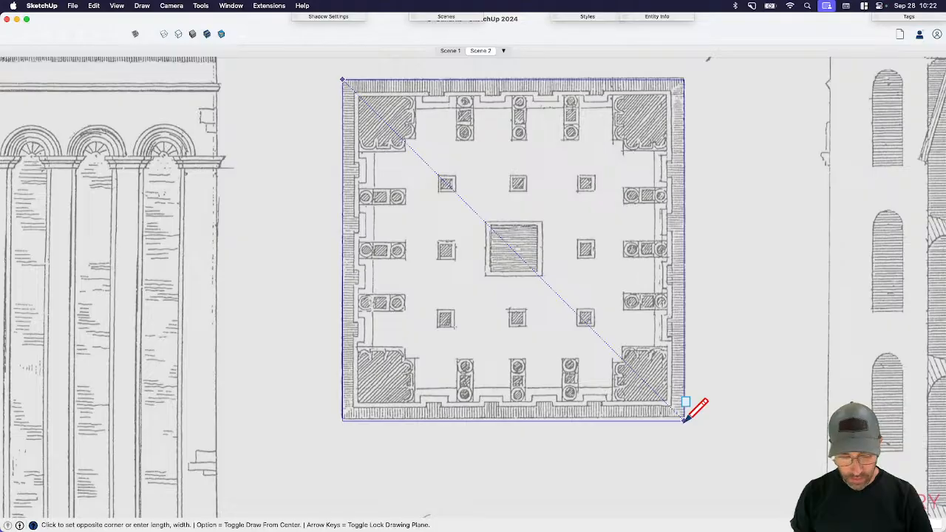
{"action": "left_click", "coordinate": [685, 418]}
{"action": "key", "text": "space"}
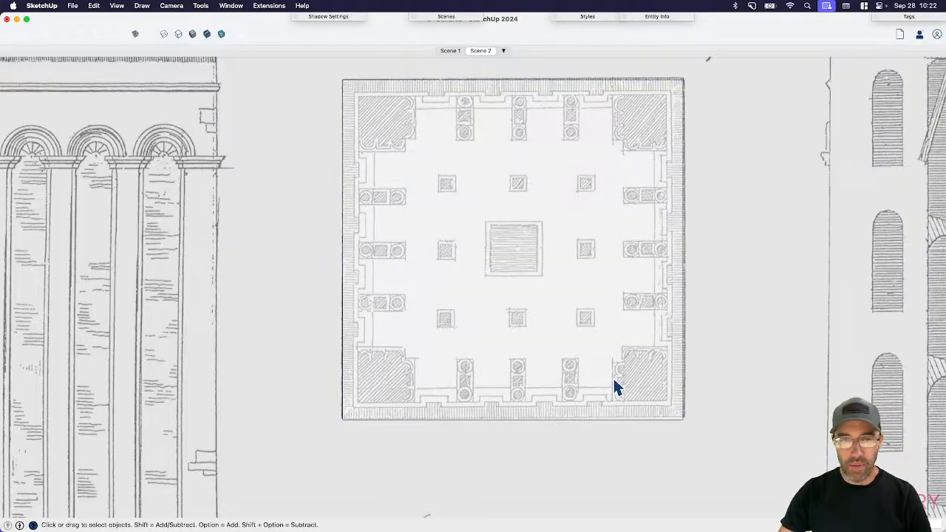
- Move the traced rectangle's face slightly so its upper-right corner lines up with the same corner of the bell-chamber plan
{"action": "left_click", "coordinate": [613, 375]}
{"action": "scroll", "coordinate": [681, 133], "scroll_direction": "up", "scroll_amount": 4}
{"action": "scroll", "coordinate": [559, 412], "scroll_direction": "down", "scroll_amount": 5}
{"action": "scroll", "coordinate": [626, 215], "scroll_direction": "up", "scroll_amount": 10}
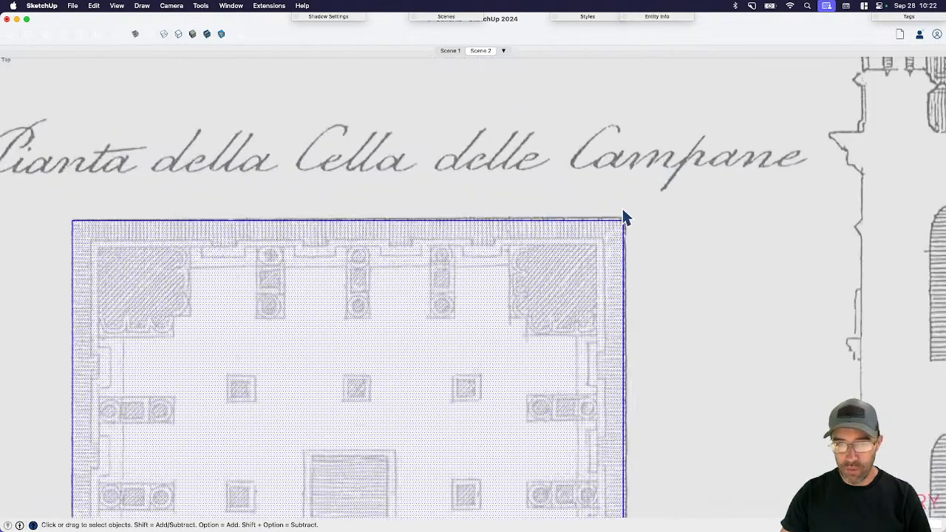
{"action": "key", "text": "m"}
{"action": "left_click", "coordinate": [611, 229]}
{"action": "scroll", "coordinate": [614, 214], "scroll_direction": "up", "scroll_amount": 5}
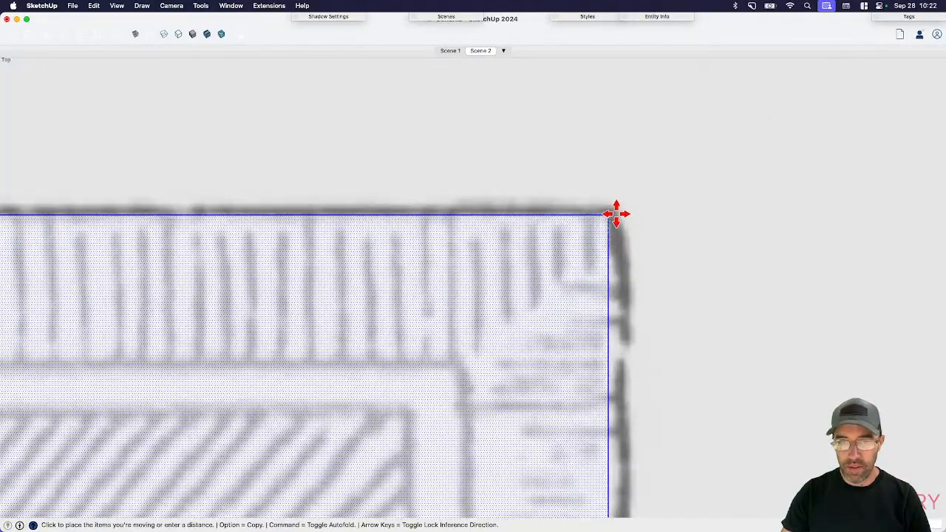
{"action": "left_click", "coordinate": [610, 212]}
{"action": "key", "text": "space"}
{"action": "scroll", "coordinate": [689, 209], "scroll_direction": "down", "scroll_amount": 10}
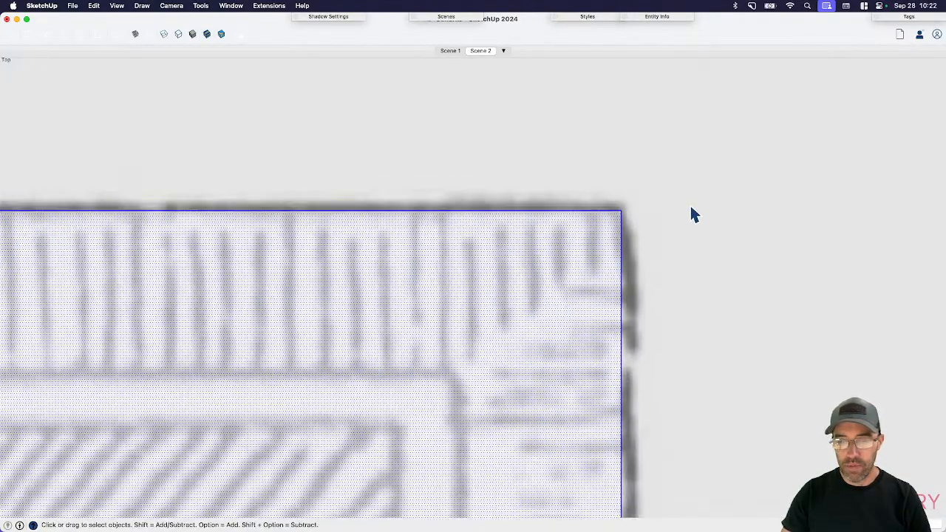
- Offset the traced rectangle inward to the inner edge of the hatched band around the bell-chamber plan
{"action": "scroll", "coordinate": [540, 370], "scroll_direction": "down", "scroll_amount": 3}
{"action": "scroll", "coordinate": [524, 437], "scroll_direction": "up", "scroll_amount": 3}
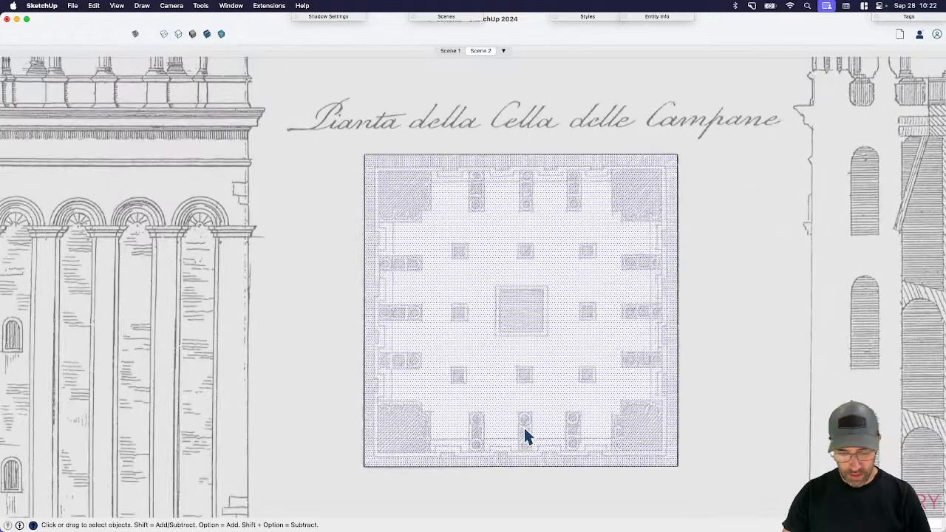
{"action": "key", "text": "f"}
{"action": "left_click", "coordinate": [517, 467]}
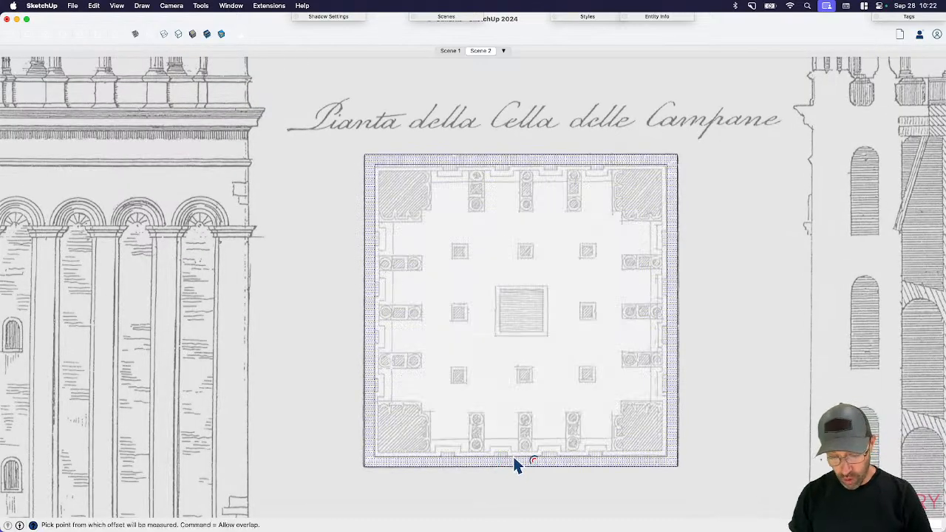
{"action": "key", "text": "Return"}
{"action": "key", "text": "space"}
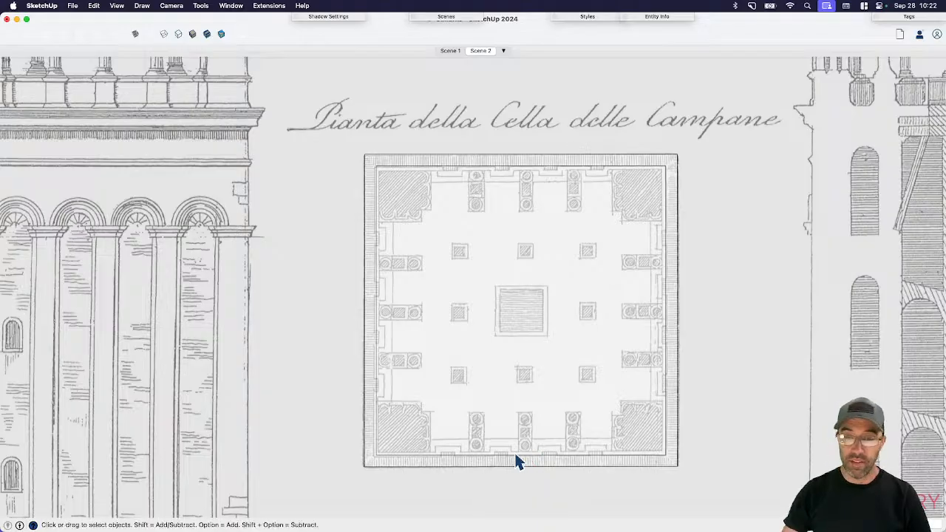
- Select both traced outlines of the bell-chamber plan and make them a component named Campinile
{"action": "scroll", "coordinate": [378, 456], "scroll_direction": "up", "scroll_amount": 5}
{"action": "scroll", "coordinate": [340, 457], "scroll_direction": "down", "scroll_amount": 6}
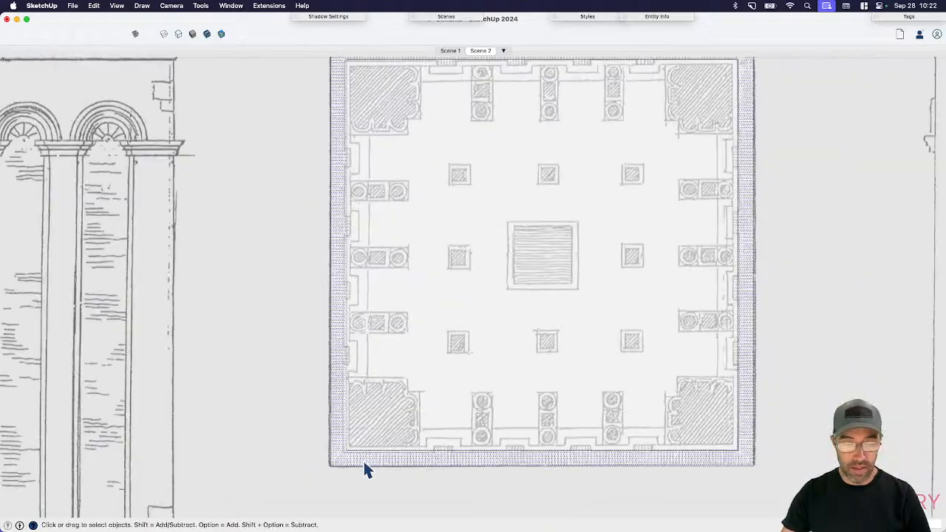
{"action": "scroll", "coordinate": [577, 445], "scroll_direction": "down", "scroll_amount": 2}
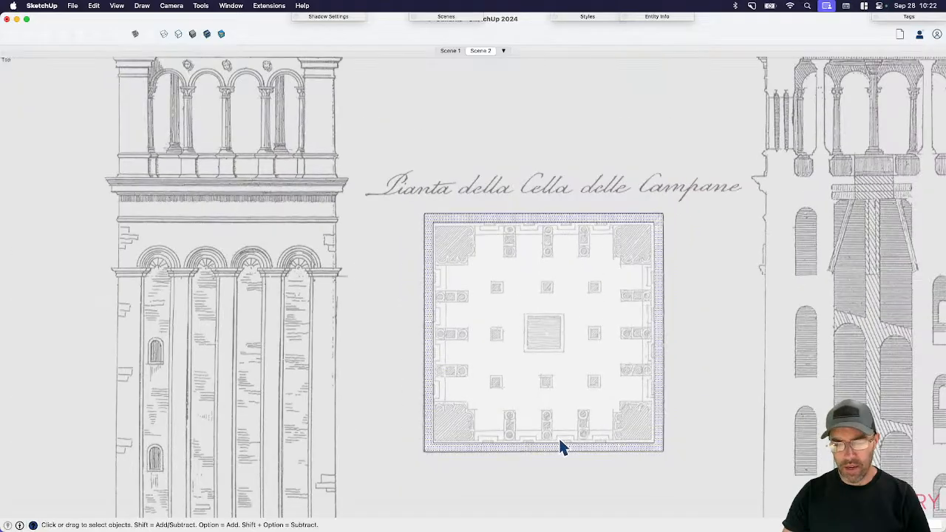
{"action": "scroll", "coordinate": [584, 416], "scroll_direction": "down", "scroll_amount": 5}
{"action": "scroll", "coordinate": [533, 288], "scroll_direction": "down", "scroll_amount": 5}
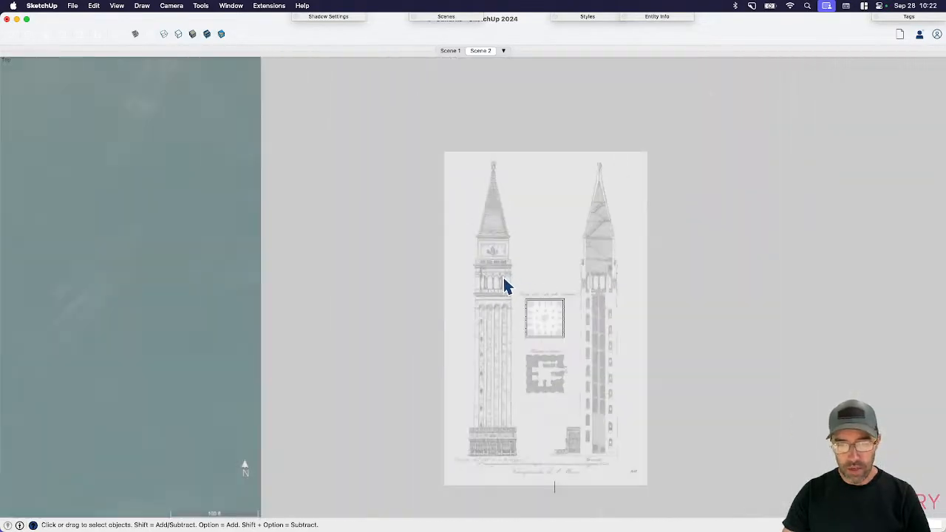
{"action": "mouse_move", "coordinate": [502, 286]}
{"action": "middle_mouse_down"}
{"action": "mouse_move", "coordinate": [560, 375]}
{"action": "mouse_move", "coordinate": [556, 325]}
{"action": "middle_mouse_up"}
{"action": "middle_click_drag", "start_coordinate": [571, 454], "coordinate": [511, 361]}
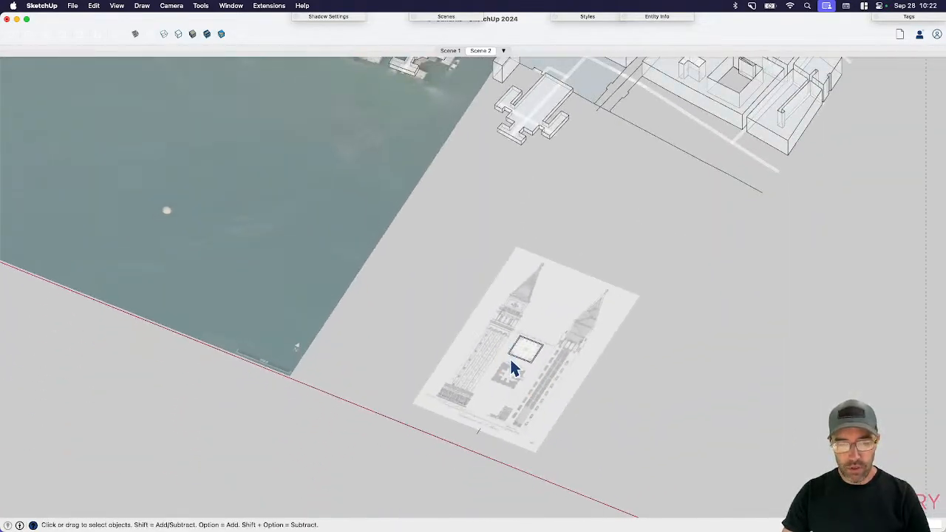
{"action": "scroll", "coordinate": [511, 360], "scroll_direction": "up", "scroll_amount": 3}
{"action": "left_click_drag", "start_coordinate": [496, 312], "coordinate": [573, 379]}
{"action": "left_click", "coordinate": [542, 427]}
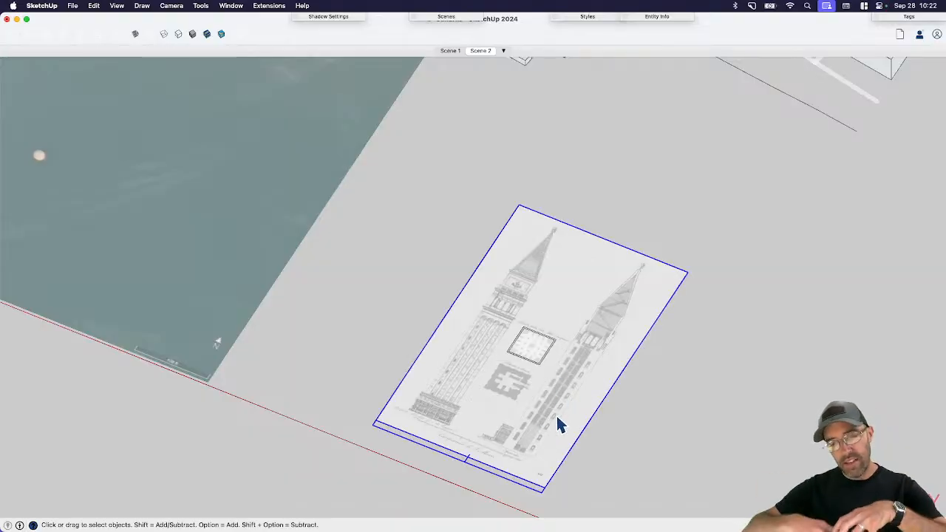
{"action": "left_click_drag", "start_coordinate": [500, 324], "coordinate": [599, 423]}
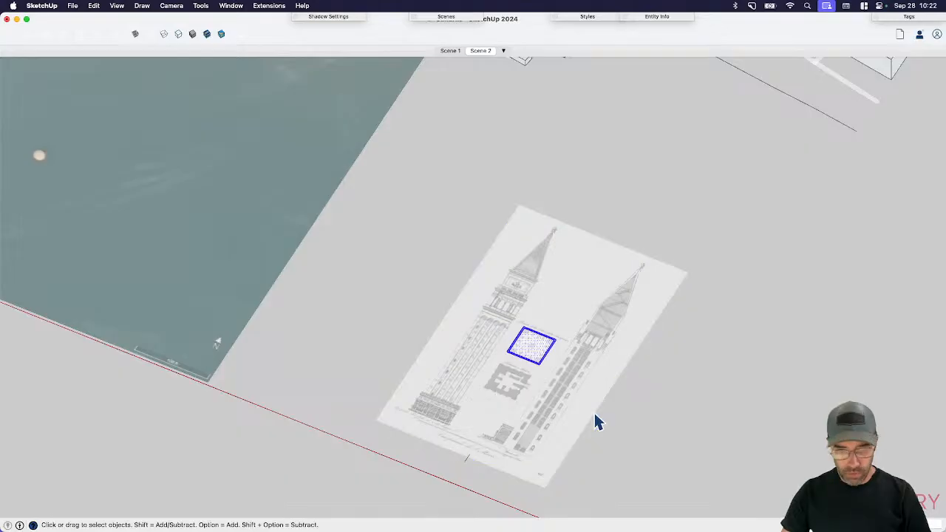
{"action": "scroll", "coordinate": [562, 370], "scroll_direction": "down", "scroll_amount": 2}
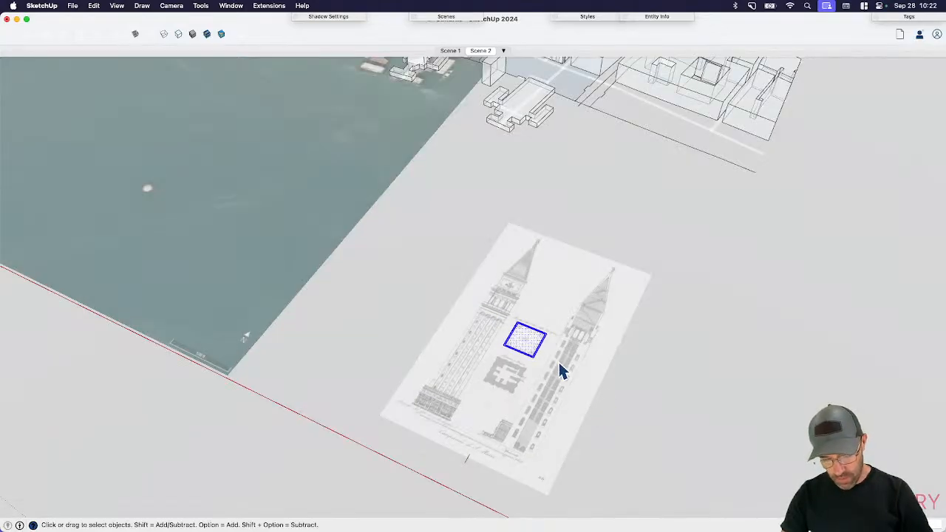
{"action": "key", "text": "shift+p"}
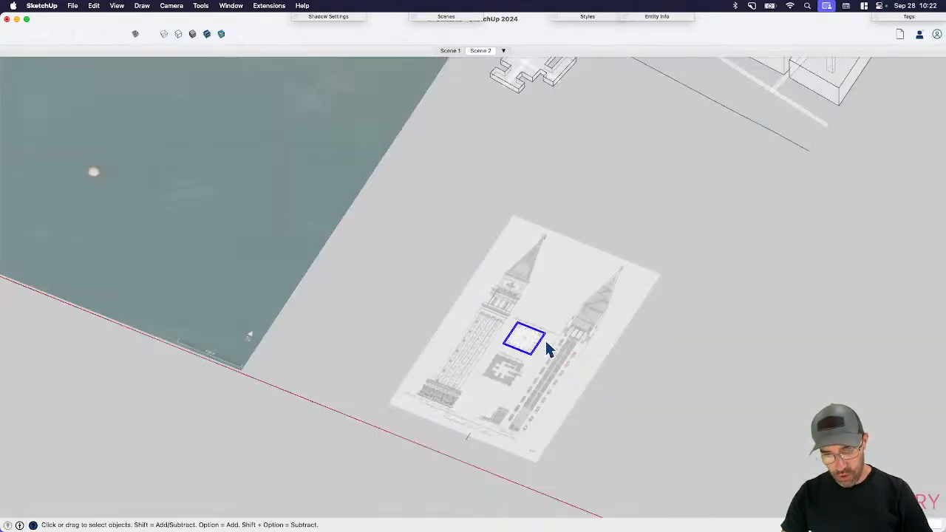
{"action": "scroll", "coordinate": [535, 358], "scroll_direction": "up", "scroll_amount": 4}
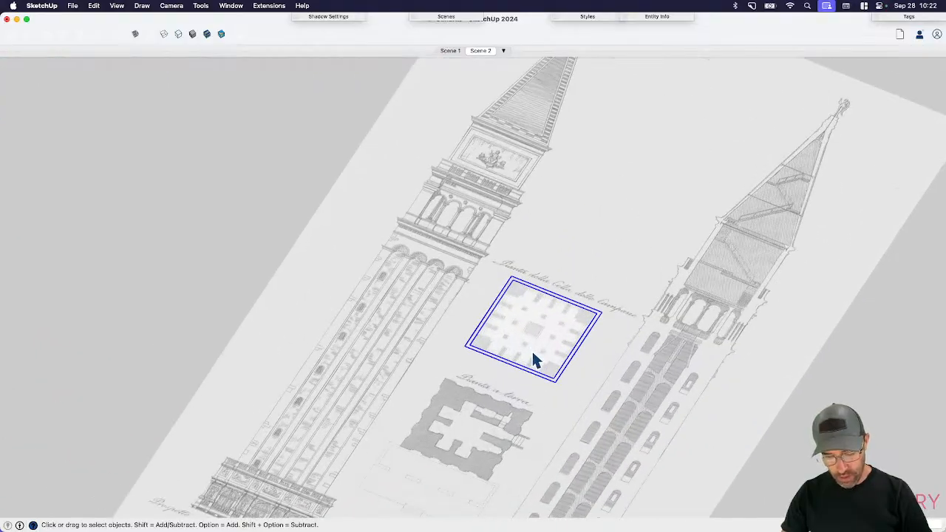
{"action": "type", "text": "g"}
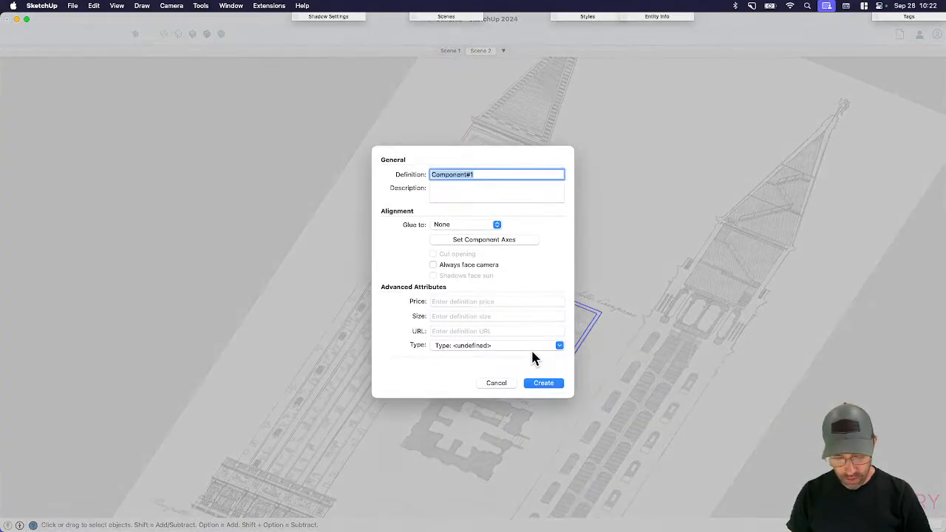
{"action": "type", "text": "To"}
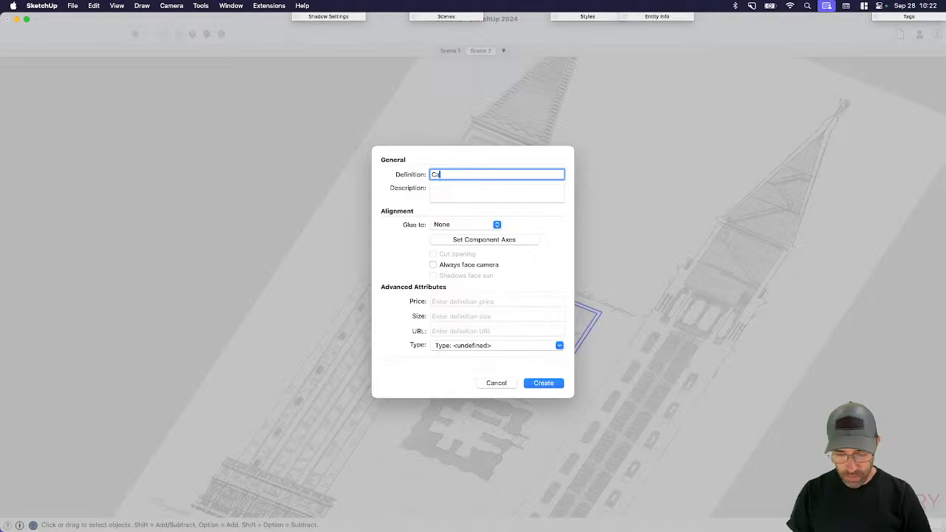
{"action": "type", "text": "mpinile"}
{"action": "key", "text": "Return"}
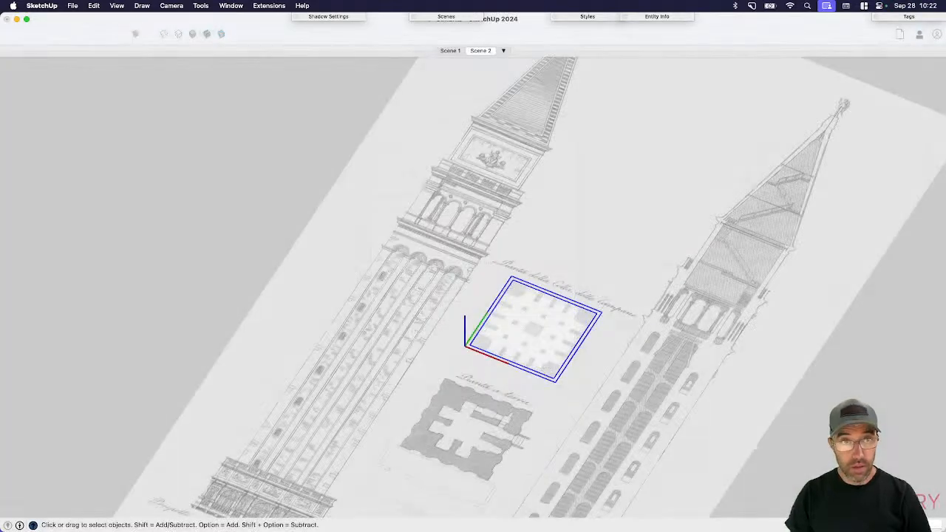
- Rotate a copy of the Campinile component about its lower edge, locked to the red axis, into a vertical position
{"action": "key", "text": "q"}
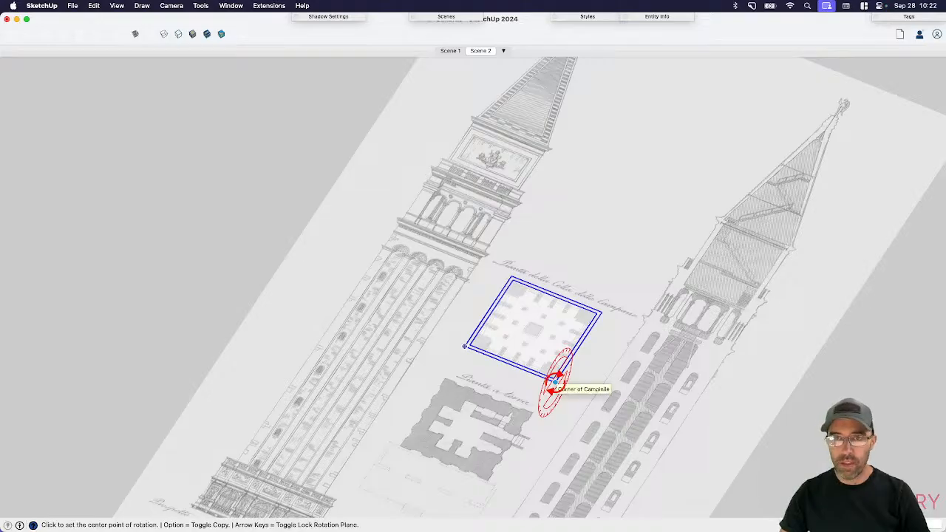
{"action": "middle_click_drag", "start_coordinate": [562, 370], "coordinate": [534, 365]}
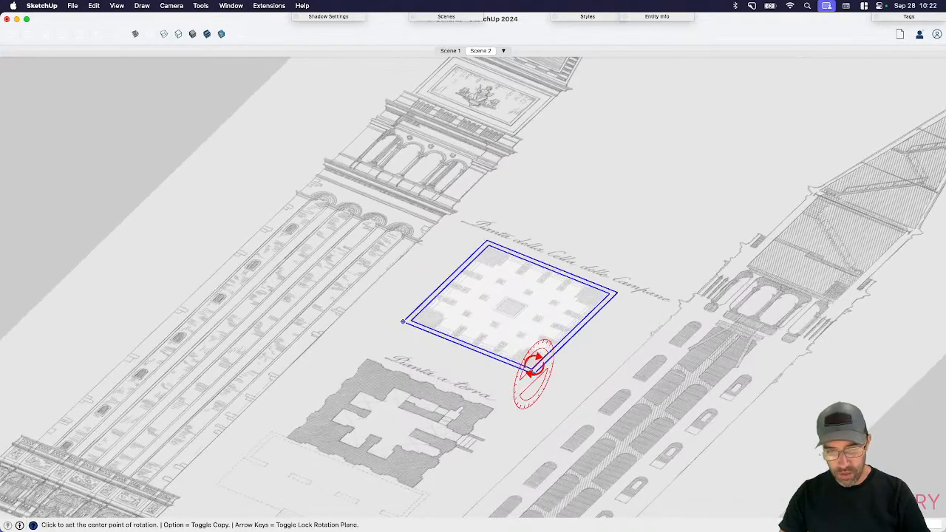
{"action": "left_click", "coordinate": [534, 373]}
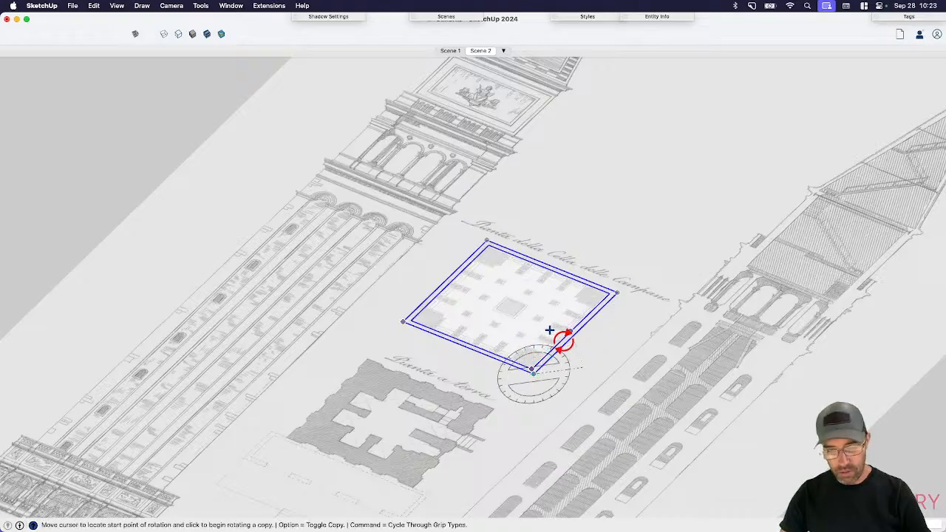
{"action": "middle_click_drag", "start_coordinate": [562, 338], "coordinate": [440, 343]}
{"action": "key", "text": "Right"}
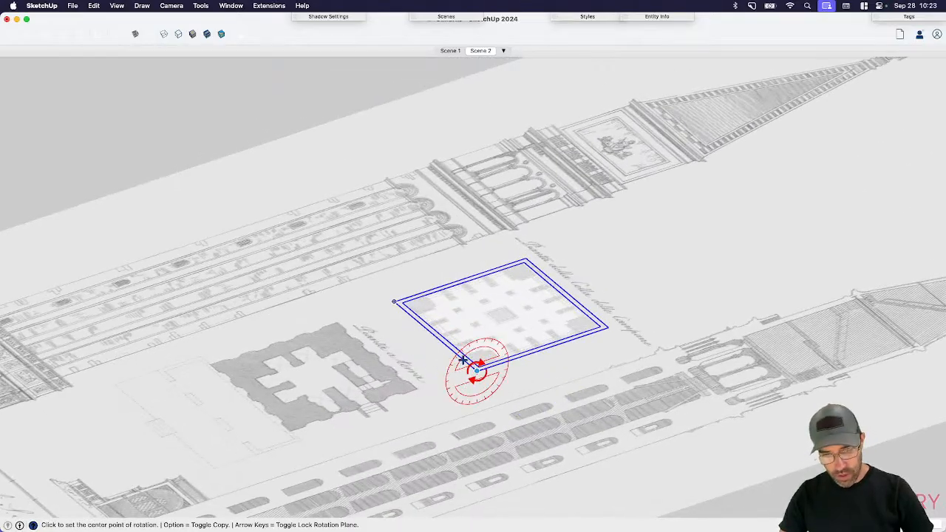
{"action": "left_click", "coordinate": [477, 370]}
{"action": "left_click", "coordinate": [508, 362]}
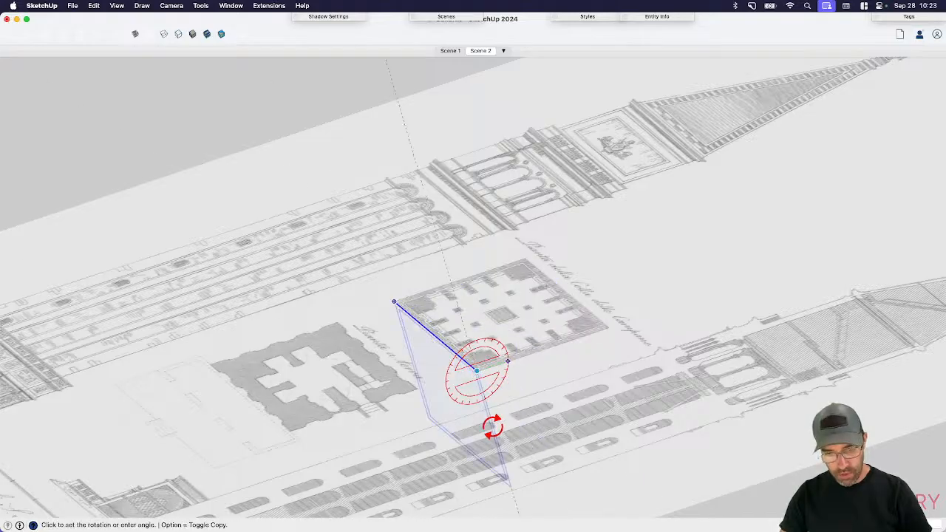
{"action": "key", "text": "alt"}
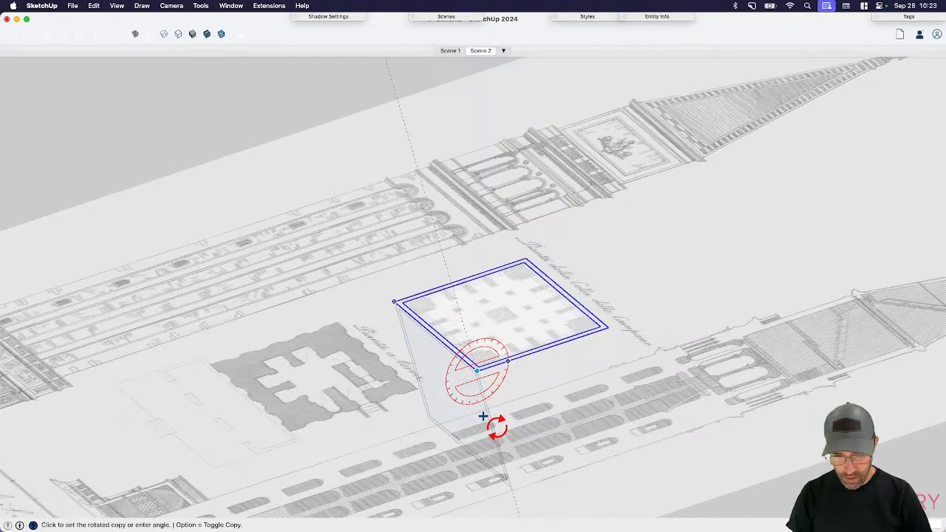
{"action": "left_click", "coordinate": [497, 428]}
{"action": "key", "text": "space"}
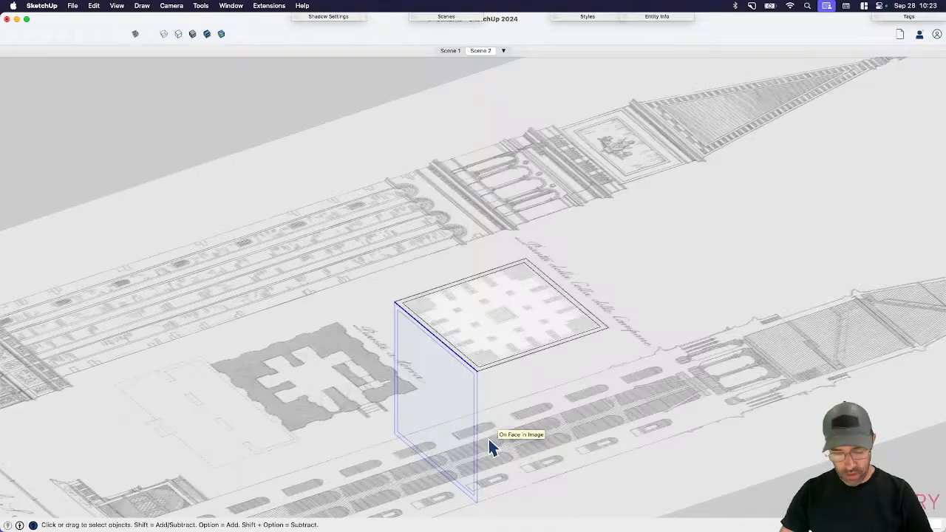
- Move the upright copy by its lowest corner to the base of the loggia in the campanile's front elevation
{"action": "key", "text": "m"}
{"action": "left_click", "coordinate": [478, 503]}
{"action": "scroll", "coordinate": [488, 444], "scroll_direction": "down", "scroll_amount": 5}
{"action": "scroll", "coordinate": [243, 425], "scroll_direction": "up", "scroll_amount": 6}
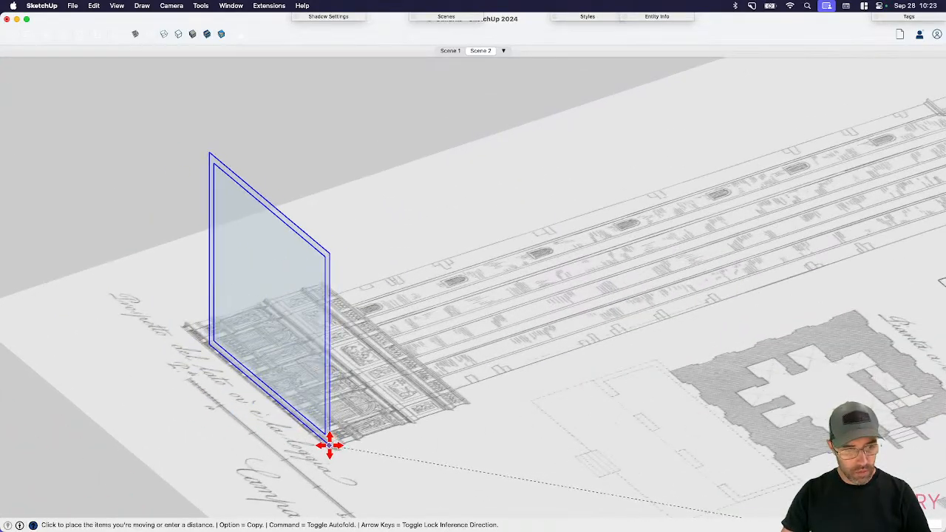
{"action": "left_click", "coordinate": [330, 445]}
{"action": "key", "text": "space"}
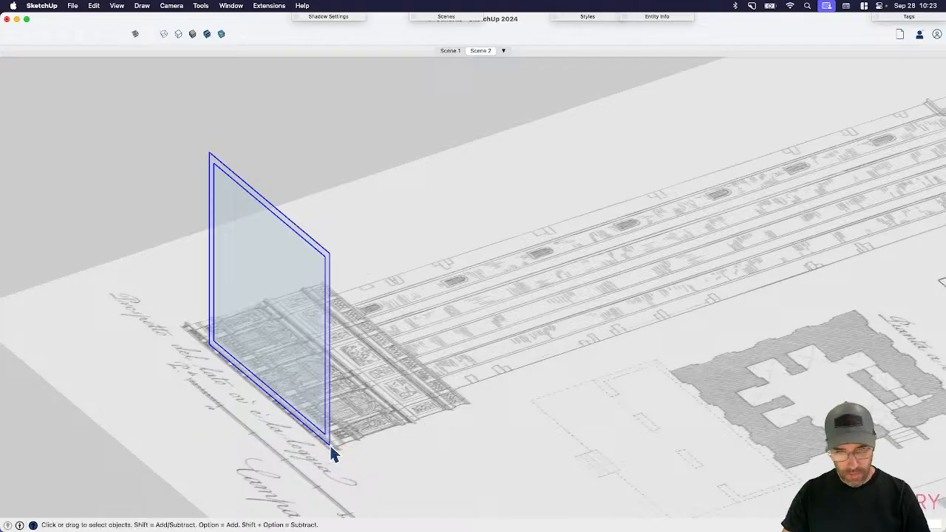
- In top view, move the upright copy to the loggia's balustrade line, with its end at the right edge of the tower shaft
{"action": "key", "text": "super+1"}
{"action": "scroll", "coordinate": [564, 342], "scroll_direction": "down", "scroll_amount": 4}
{"action": "scroll", "coordinate": [532, 499], "scroll_direction": "up", "scroll_amount": 3}
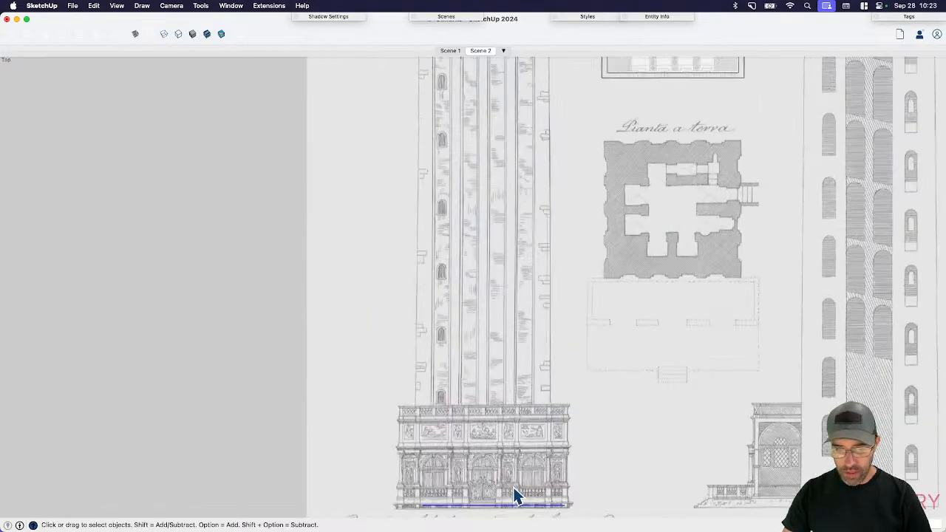
{"action": "key", "text": "m"}
{"action": "left_click", "coordinate": [576, 507]}
{"action": "scroll", "coordinate": [567, 389], "scroll_direction": "up", "scroll_amount": 3}
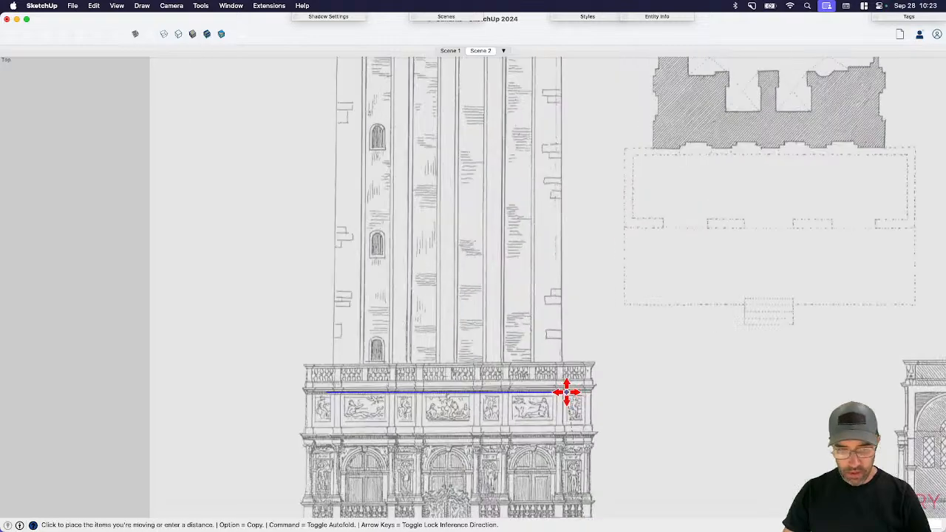
{"action": "left_click", "coordinate": [559, 357]}
{"action": "key", "text": "space"}
{"action": "scroll", "coordinate": [559, 356], "scroll_direction": "down", "scroll_amount": 3}
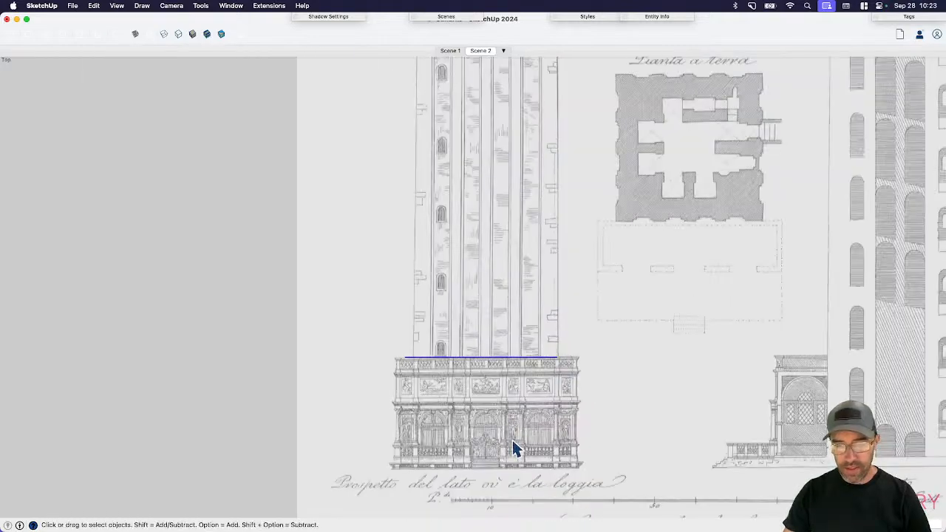
{"action": "scroll", "coordinate": [513, 444], "scroll_direction": "up", "scroll_amount": 2}
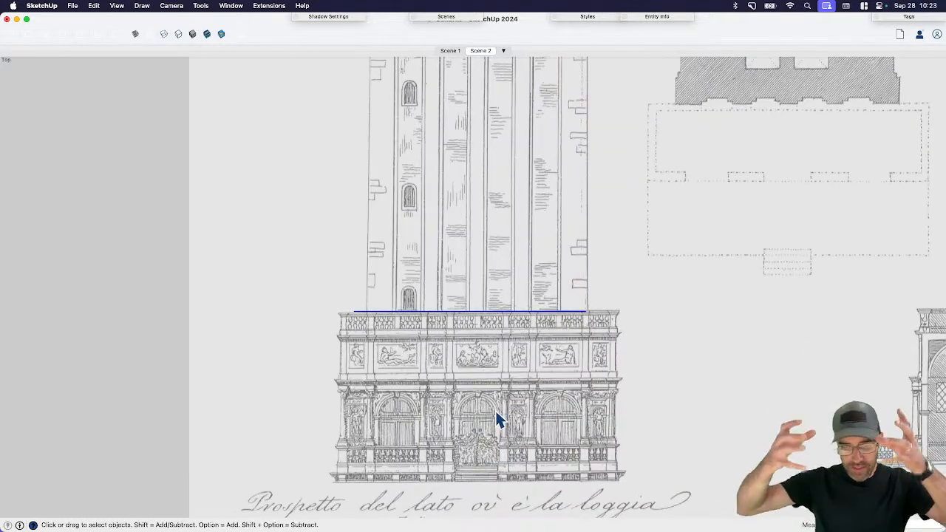
{"action": "key", "text": "h"}
{"action": "left_click_drag", "start_coordinate": [506, 383], "coordinate": [307, 495]}
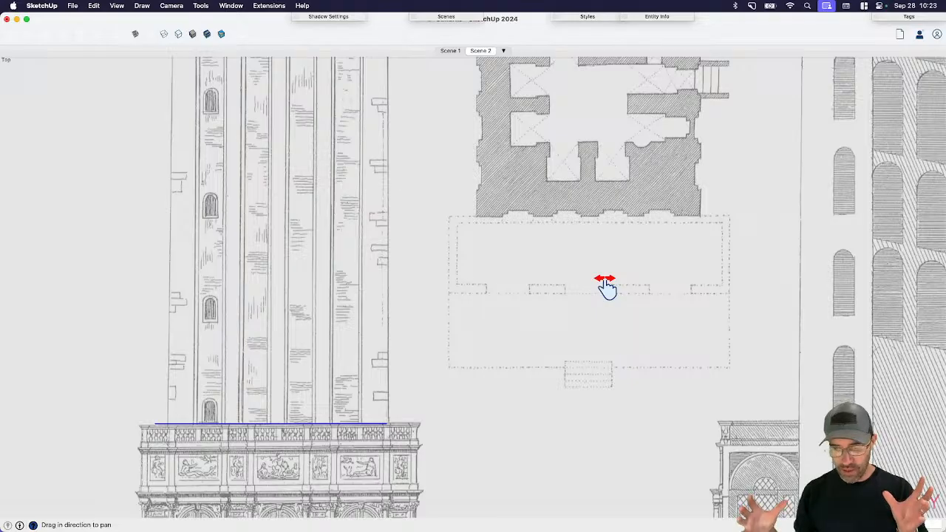
{"action": "scroll", "coordinate": [517, 236], "scroll_direction": "down", "scroll_amount": 2}
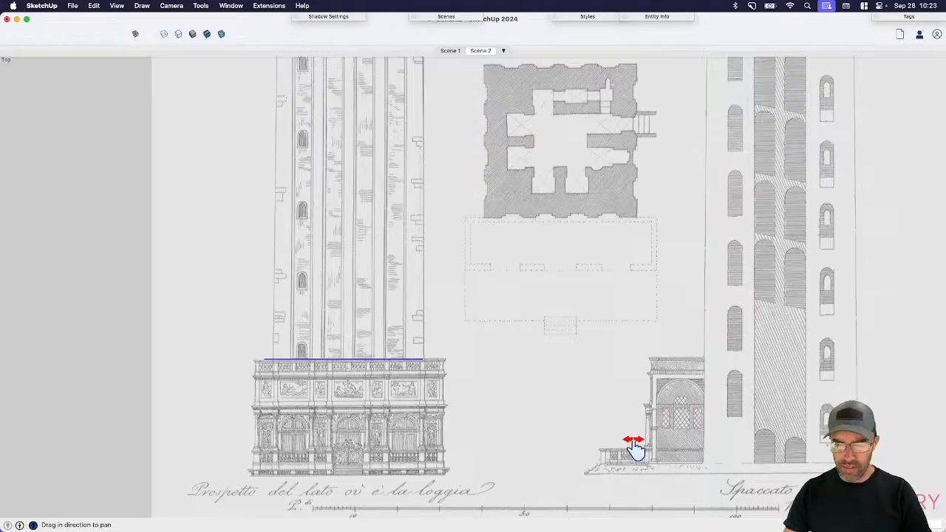
- Switch to Google Maps in Firefox and enter Street View on the waterfront beside Palazzo Ducale
{"action": "left_click", "coordinate": [602, 0]}
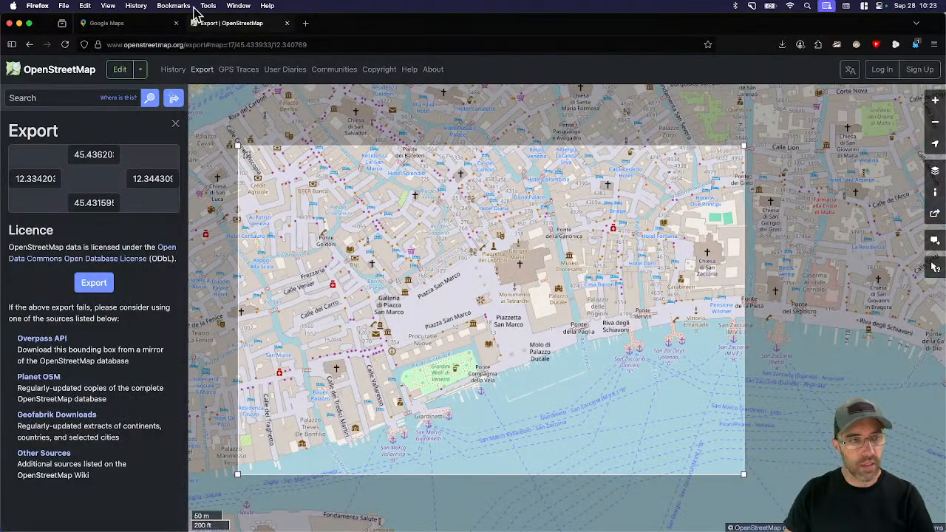
{"action": "left_click", "coordinate": [111, 23]}
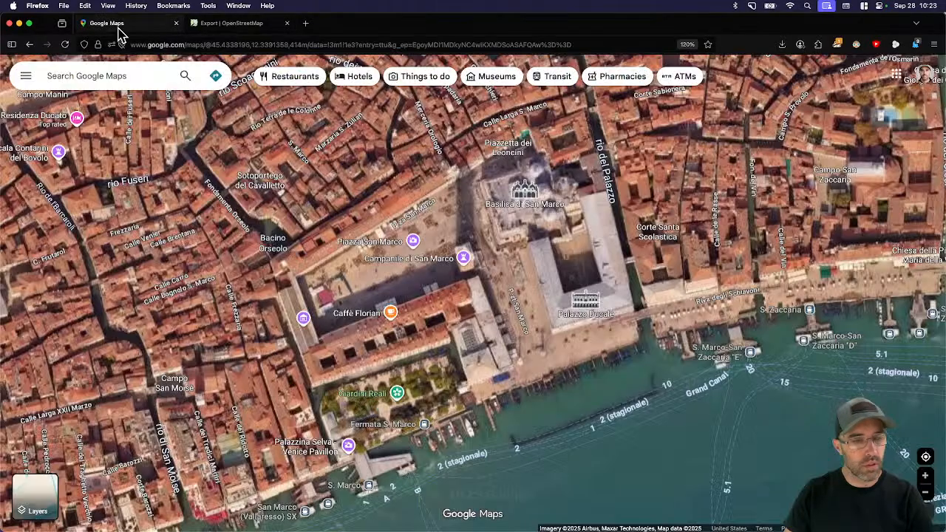
{"action": "left_click_drag", "start_coordinate": [926, 510], "coordinate": [536, 316]}
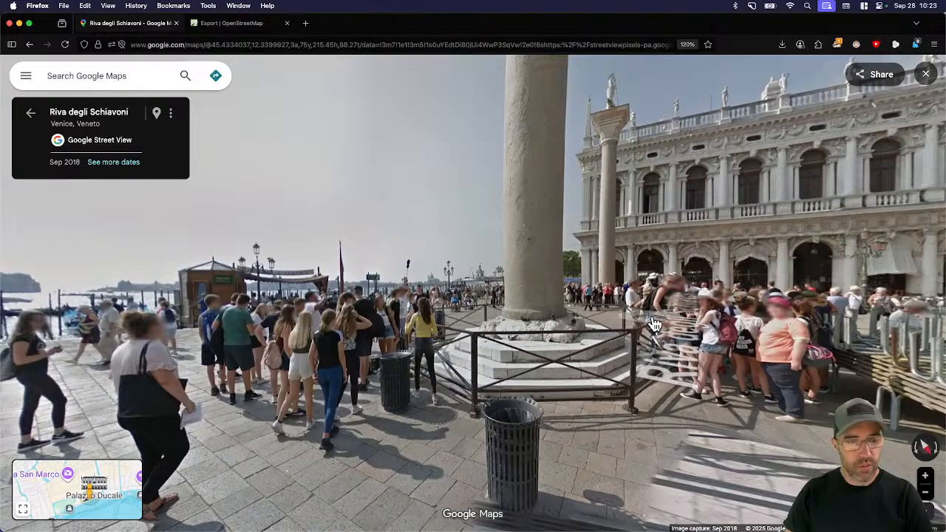
- Advance through Street View along the piazzetta towards the basilica, examining the campanile, its loggia and the surrounding facades
{"action": "left_click_drag", "start_coordinate": [688, 325], "coordinate": [460, 338]}
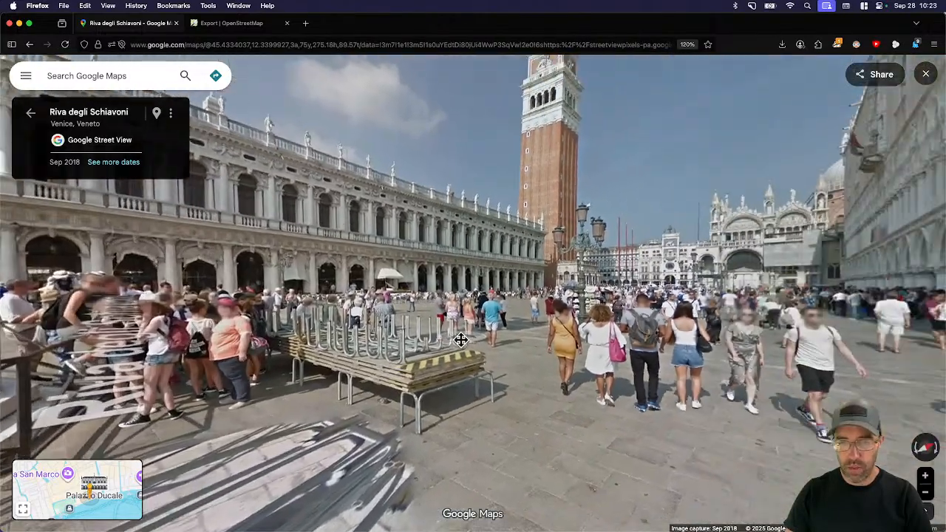
{"action": "left_click", "coordinate": [702, 339]}
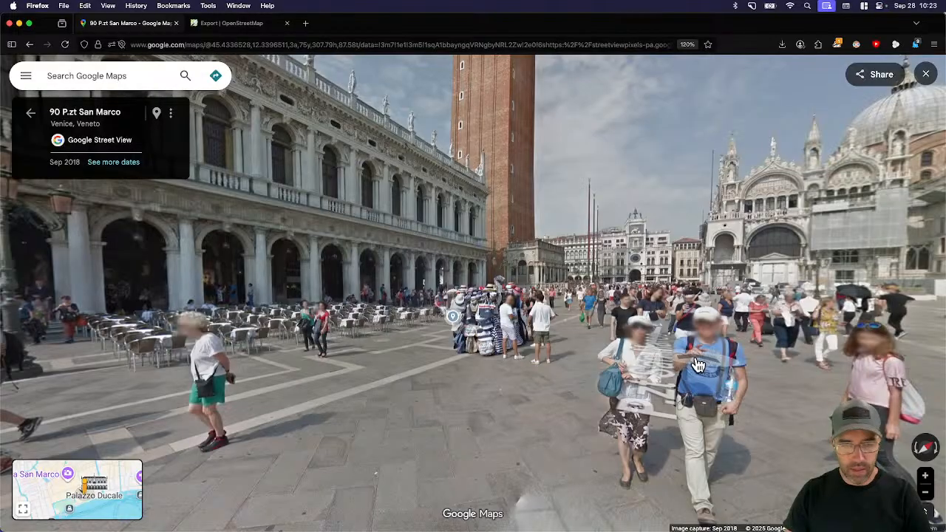
{"action": "left_click_drag", "start_coordinate": [698, 364], "coordinate": [612, 376]}
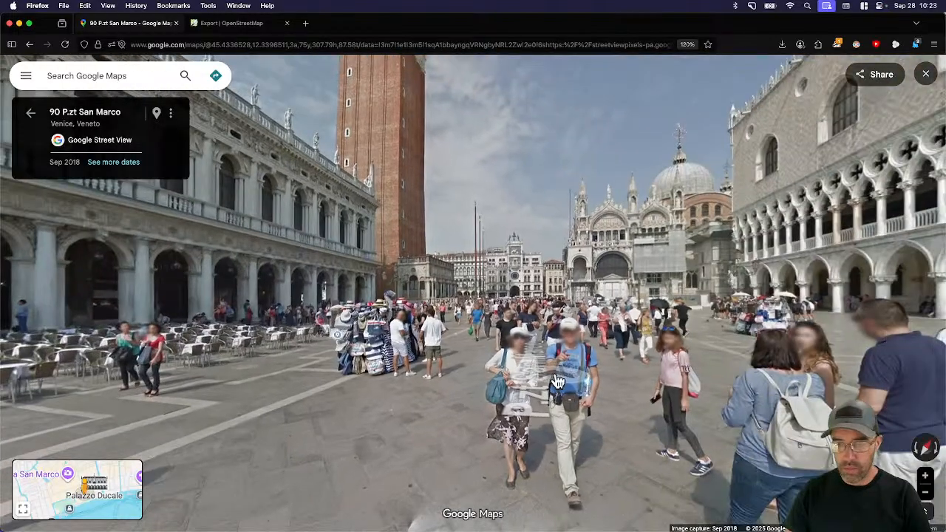
{"action": "left_click", "coordinate": [623, 340]}
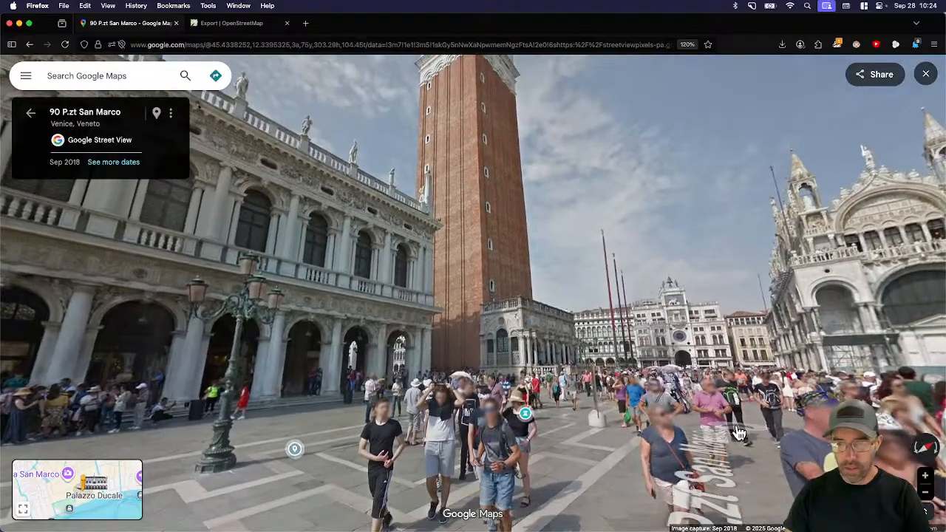
{"action": "left_click_drag", "start_coordinate": [676, 436], "coordinate": [559, 382]}
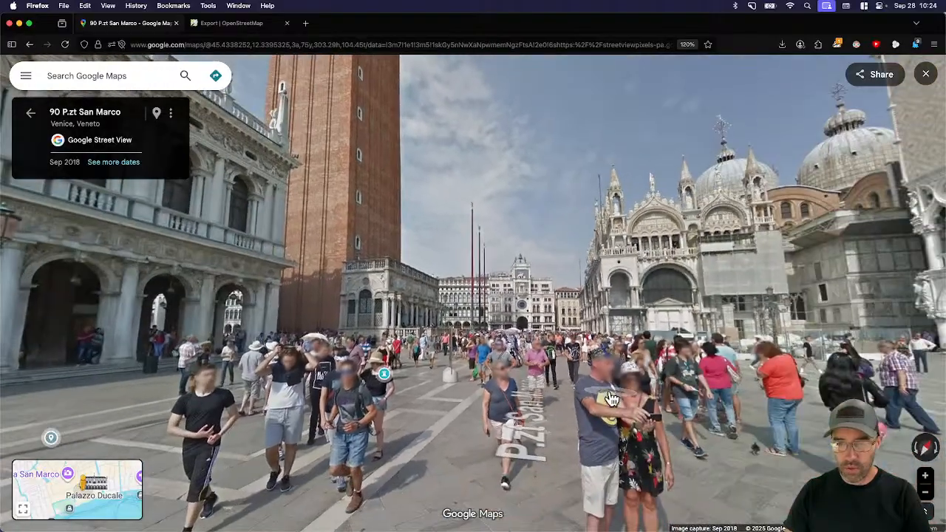
{"action": "left_click", "coordinate": [550, 381]}
{"action": "left_click_drag", "start_coordinate": [537, 414], "coordinate": [201, 382]}
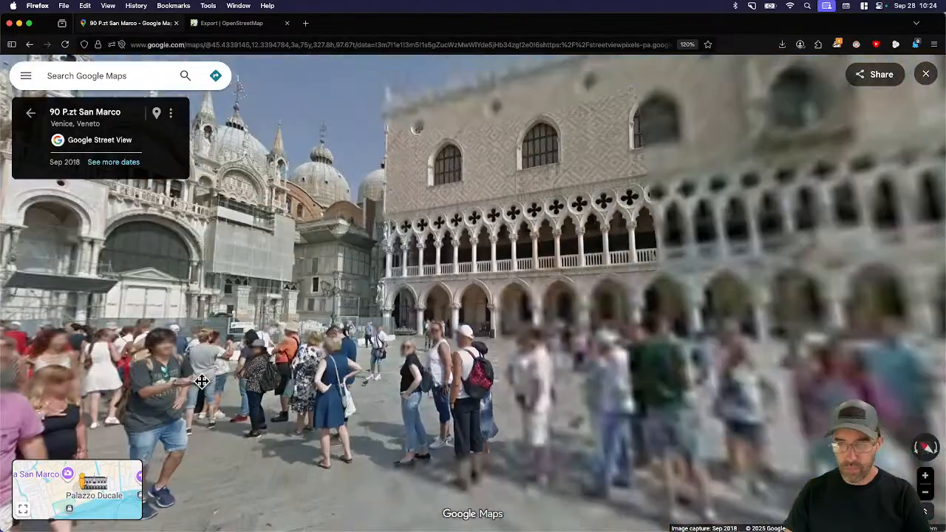
{"action": "left_click_drag", "start_coordinate": [365, 323], "coordinate": [633, 378]}
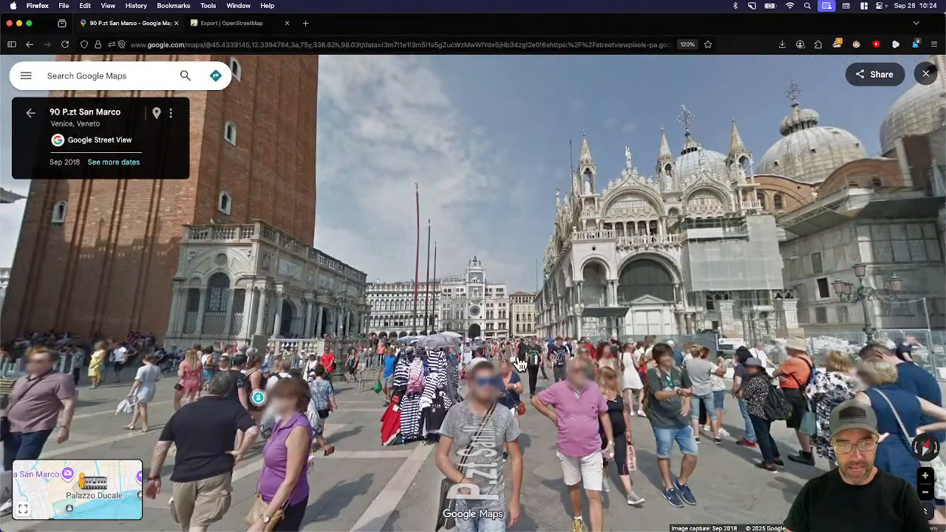
{"action": "left_click", "coordinate": [517, 363]}
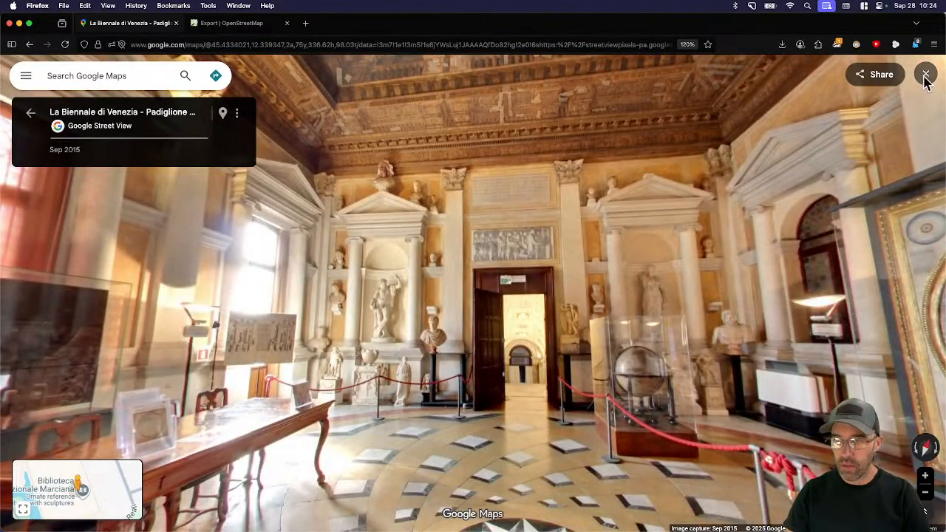
- Leave the library interior panorama, re-enter Street View at 45 Piazza San Marco, and examine how the loggia meets the campanile's base
{"action": "left_click", "coordinate": [926, 74]}
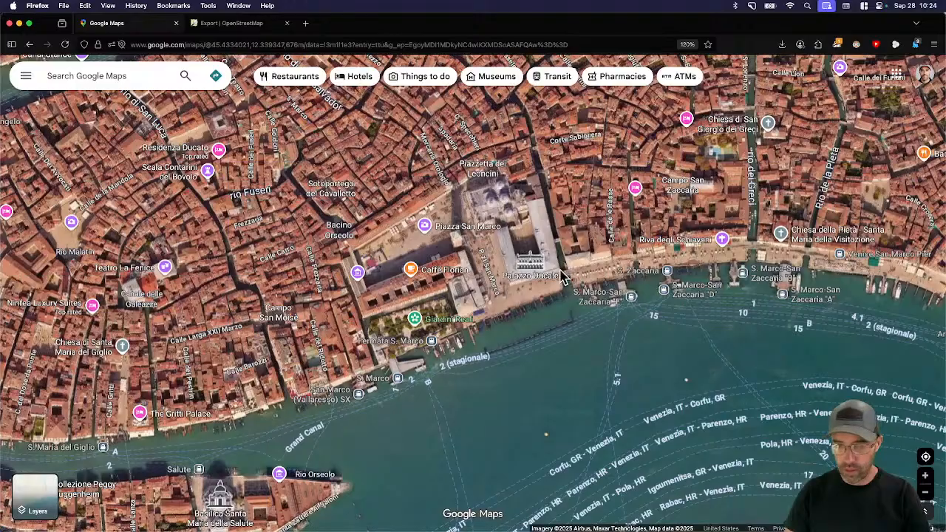
{"action": "scroll", "coordinate": [565, 277], "scroll_direction": "up", "scroll_amount": 3}
{"action": "left_click_drag", "start_coordinate": [904, 511], "coordinate": [460, 186]}
{"action": "left_click_drag", "start_coordinate": [320, 267], "coordinate": [773, 298]}
{"action": "left_click_drag", "start_coordinate": [285, 285], "coordinate": [683, 330]}
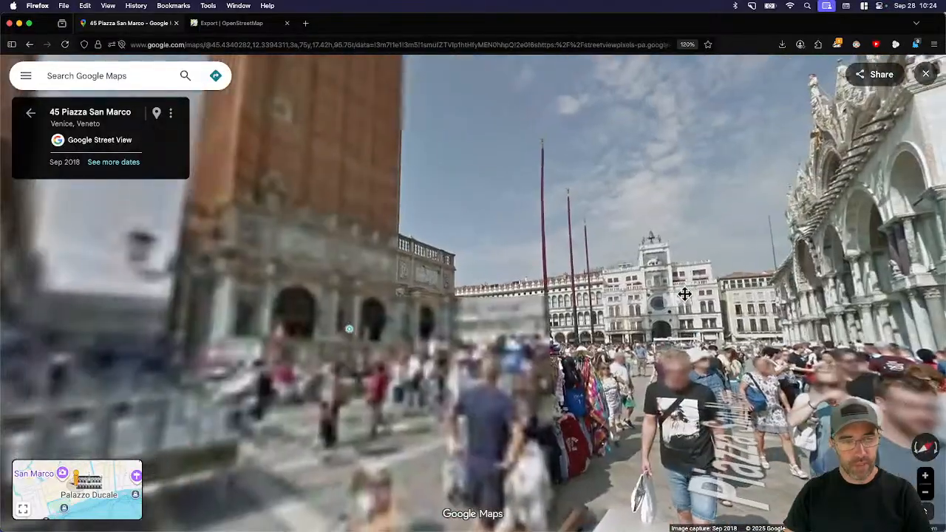
{"action": "left_click_drag", "start_coordinate": [325, 290], "coordinate": [314, 222]}
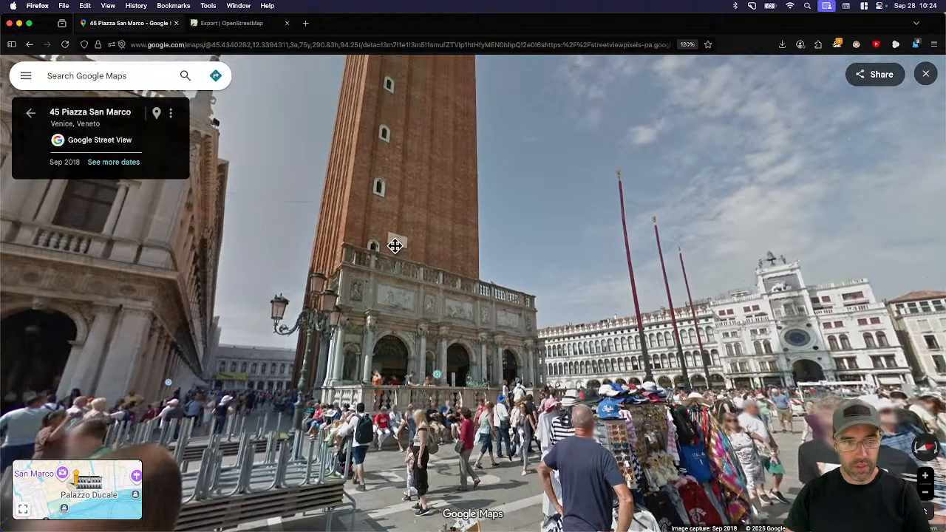
{"action": "left_click", "coordinate": [369, 175]}
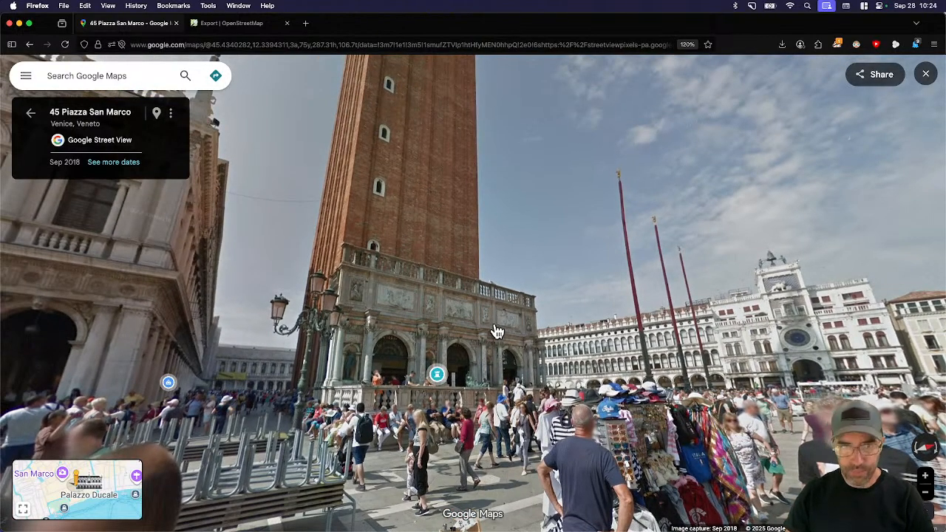
- Minimize the Firefox window and return to the campanile's front elevation and ground plan in SketchUp
{"action": "key", "text": "super+Tab"}
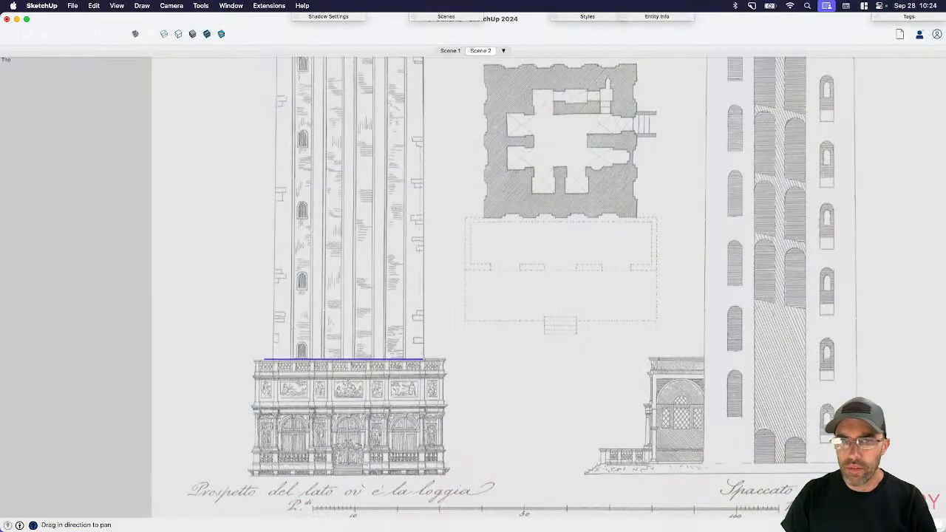
{"action": "key", "text": "super+Tab"}
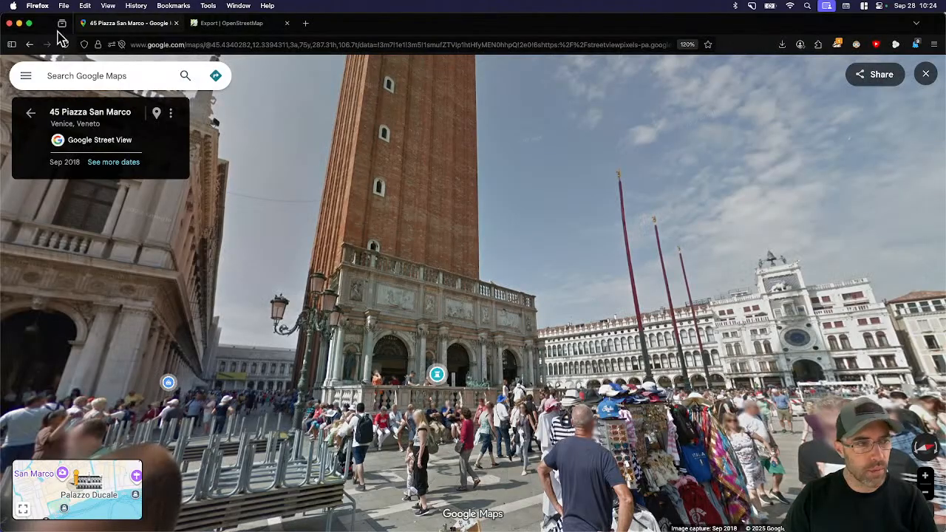
{"action": "left_click", "coordinate": [18, 23]}
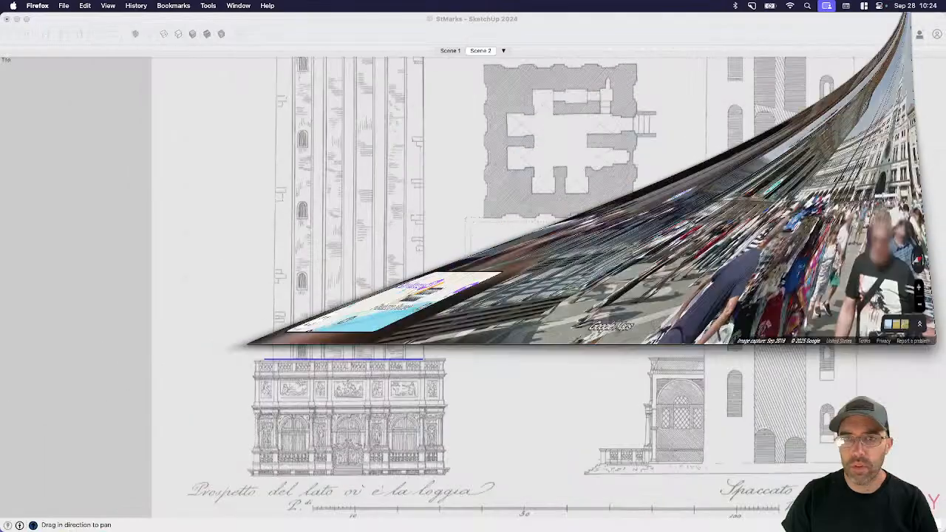
{"action": "left_click", "coordinate": [545, 274]}
{"action": "scroll", "coordinate": [473, 293], "scroll_direction": "down", "scroll_amount": 2}
{"action": "key", "text": "space"}
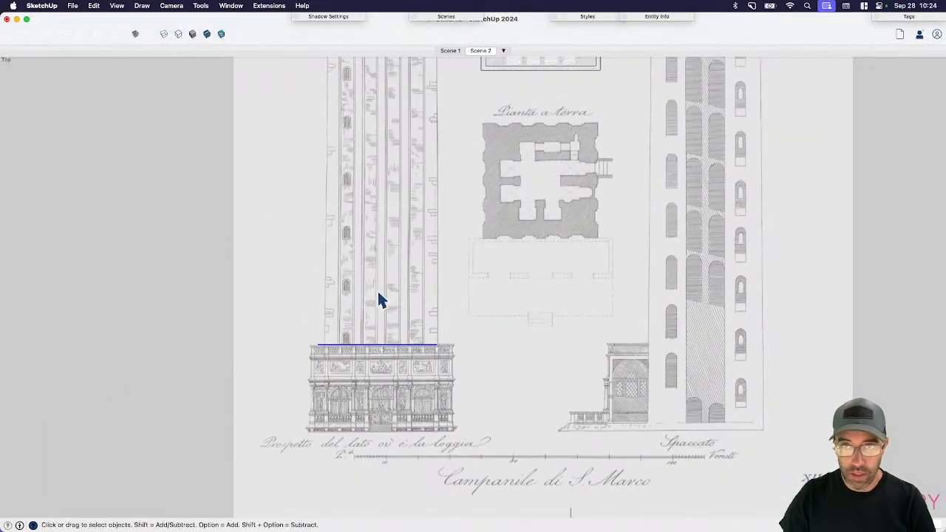
{"action": "scroll", "coordinate": [407, 294], "scroll_direction": "down", "scroll_amount": 2}
{"action": "middle_click_drag", "start_coordinate": [468, 356], "coordinate": [437, 356], "text": "shift"}
{"action": "scroll", "coordinate": [343, 325], "scroll_direction": "up", "scroll_amount": 1}
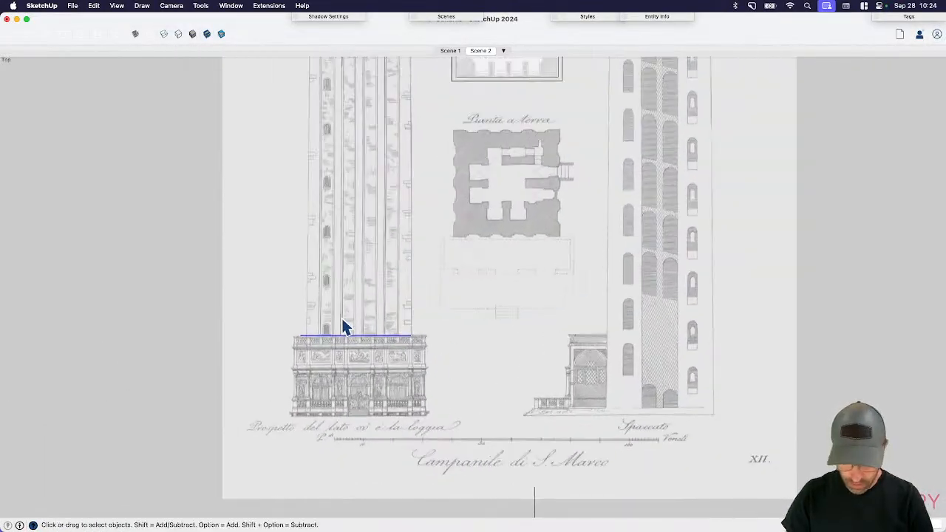
{"action": "scroll", "coordinate": [451, 295], "scroll_direction": "down", "scroll_amount": 1}
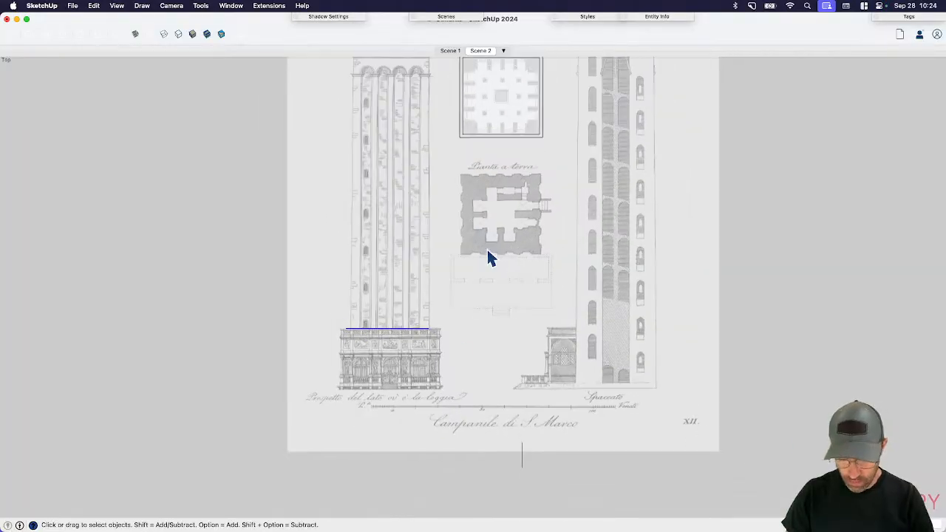
{"action": "key", "text": "l"}
{"action": "left_click", "coordinate": [462, 241]}
{"action": "key", "text": "space"}
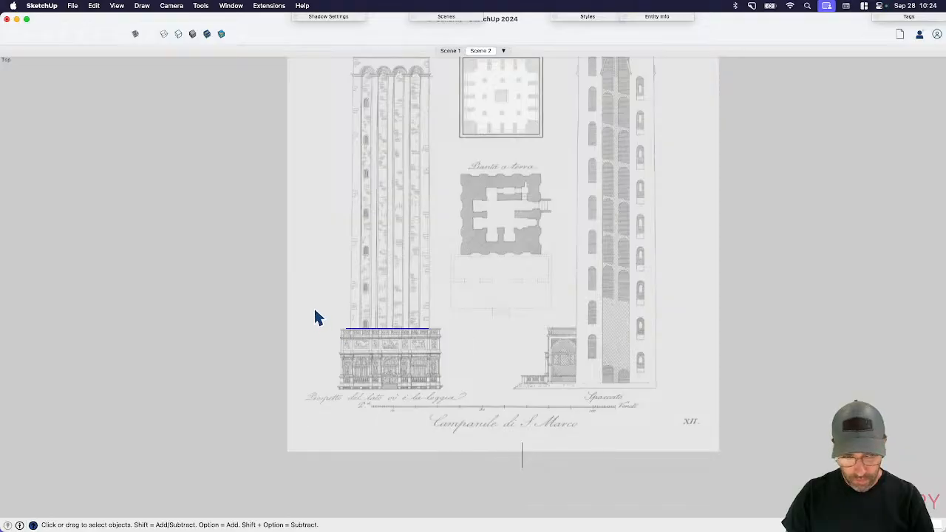
- Try to extrude the upright copy's outer ring up the tower shaft from the loggia's balustrade line with Push/Pull
{"action": "double_click", "coordinate": [410, 328]}
{"action": "middle_click_drag", "start_coordinate": [405, 308], "coordinate": [376, 389]}
{"action": "scroll", "coordinate": [384, 337], "scroll_direction": "up", "scroll_amount": 4}
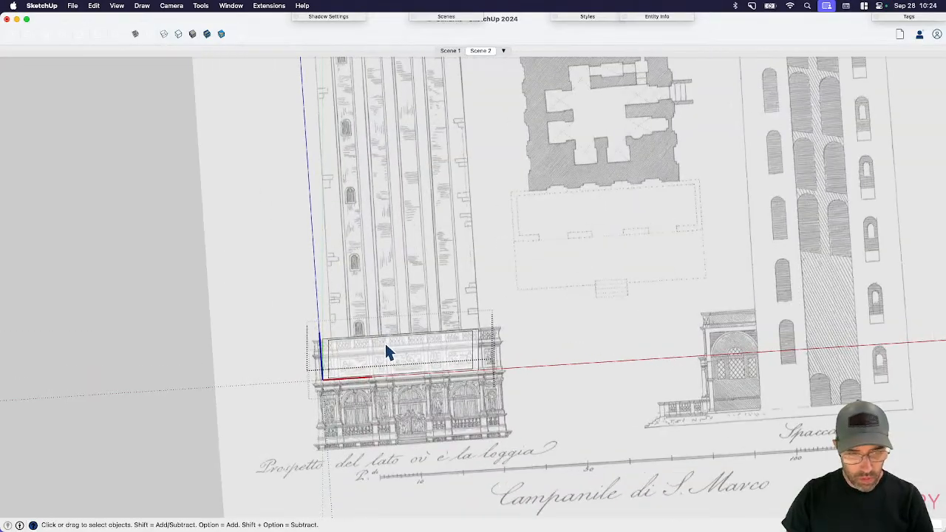
{"action": "left_click", "coordinate": [336, 355]}
{"action": "scroll", "coordinate": [337, 355], "scroll_direction": "up", "scroll_amount": 2}
{"action": "key", "text": "p"}
{"action": "scroll", "coordinate": [323, 366], "scroll_direction": "down", "scroll_amount": 3}
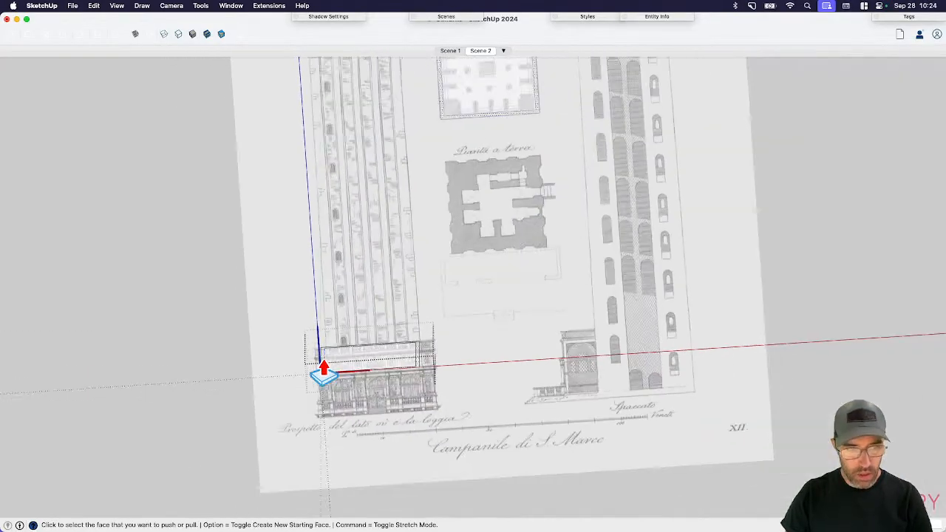
{"action": "left_click", "coordinate": [324, 373]}
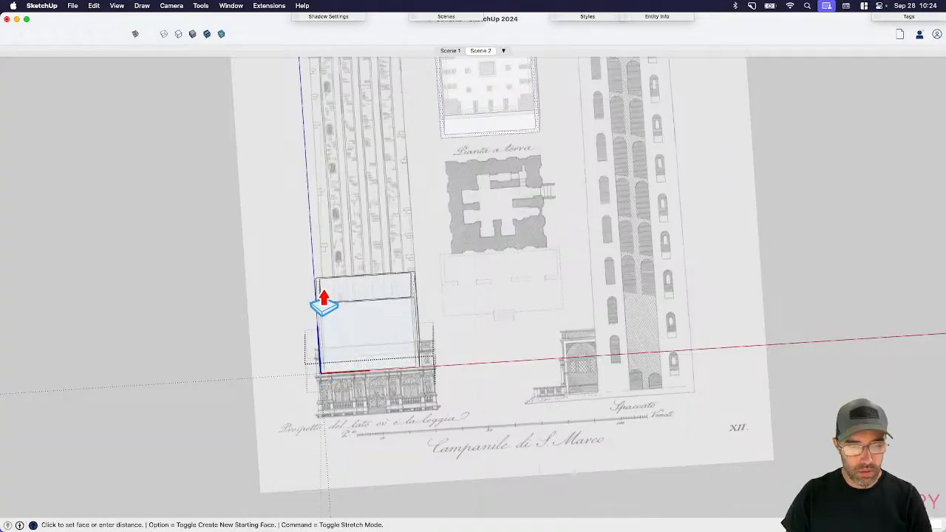
{"action": "left_click", "coordinate": [324, 303]}
{"action": "key", "text": "super+z"}
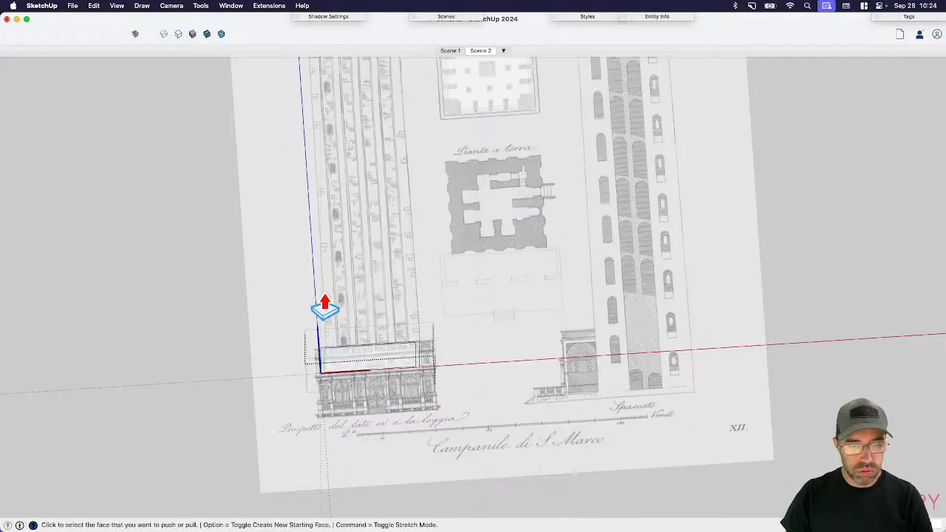
{"action": "key", "text": "space"}
{"action": "left_click_drag", "start_coordinate": [300, 290], "coordinate": [499, 423]}
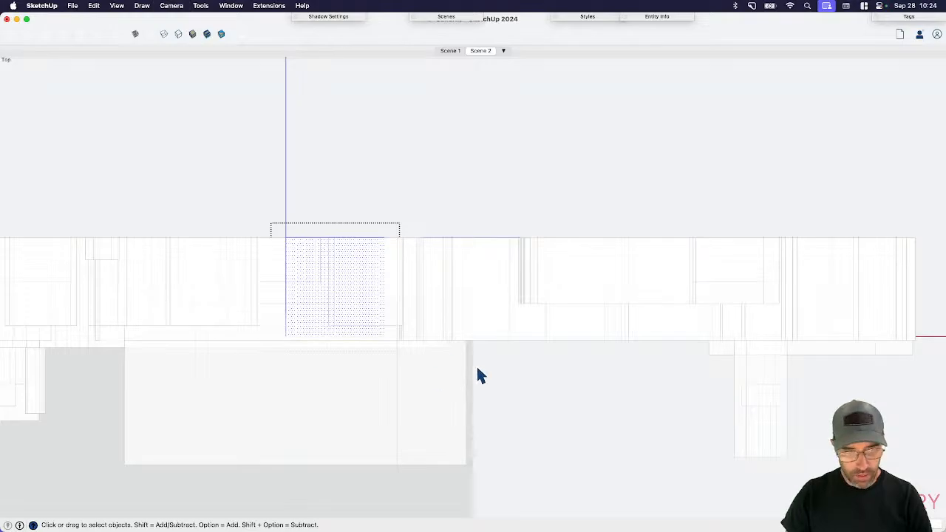
{"action": "scroll", "coordinate": [534, 372], "scroll_direction": "down", "scroll_amount": 7}
{"action": "left_click", "coordinate": [632, 262]}
- Add a new scene showing the campanile drawing in top view and name it Capinile_Trace
{"action": "key", "text": "super+1"}
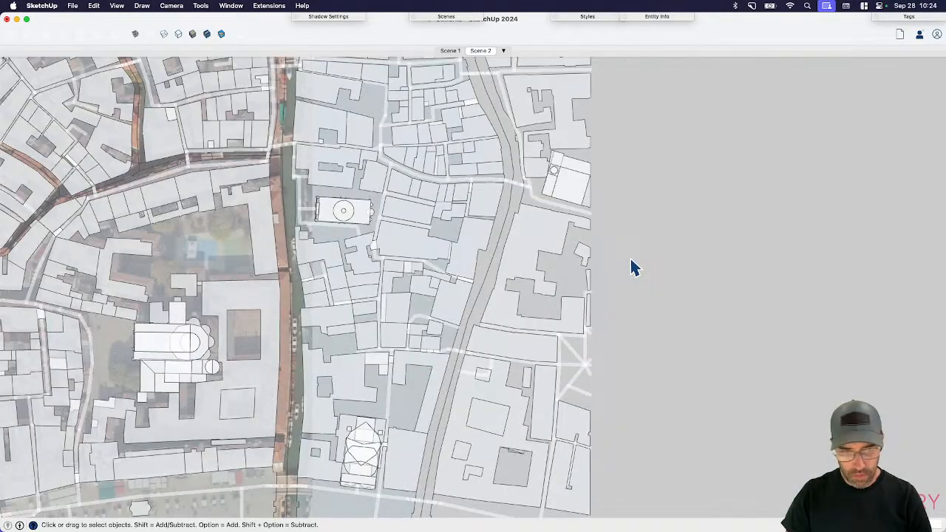
{"action": "scroll", "coordinate": [633, 261], "scroll_direction": "down", "scroll_amount": 6}
{"action": "scroll", "coordinate": [588, 490], "scroll_direction": "up", "scroll_amount": 8}
{"action": "scroll", "coordinate": [590, 493], "scroll_direction": "up", "scroll_amount": 5}
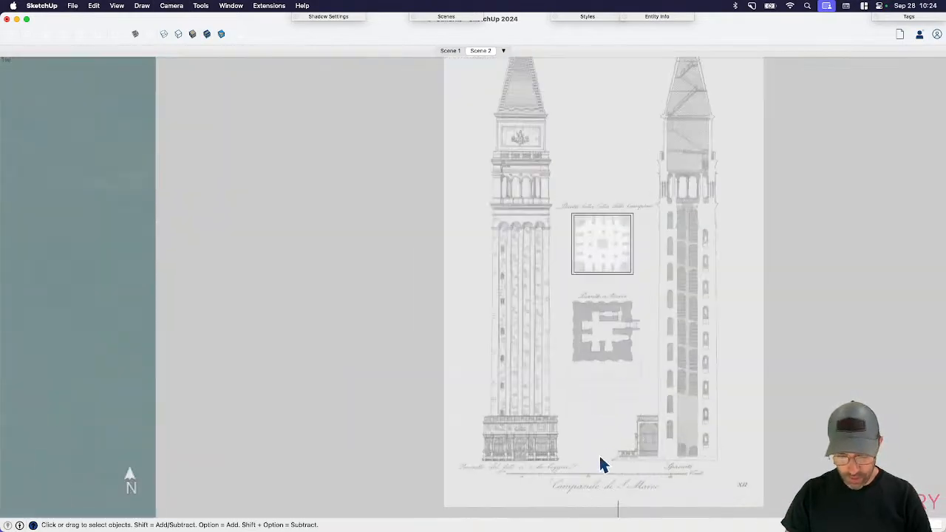
{"action": "key", "text": "h"}
{"action": "left_click_drag", "start_coordinate": [622, 444], "coordinate": [547, 444]}
{"action": "right_click", "coordinate": [489, 56]}
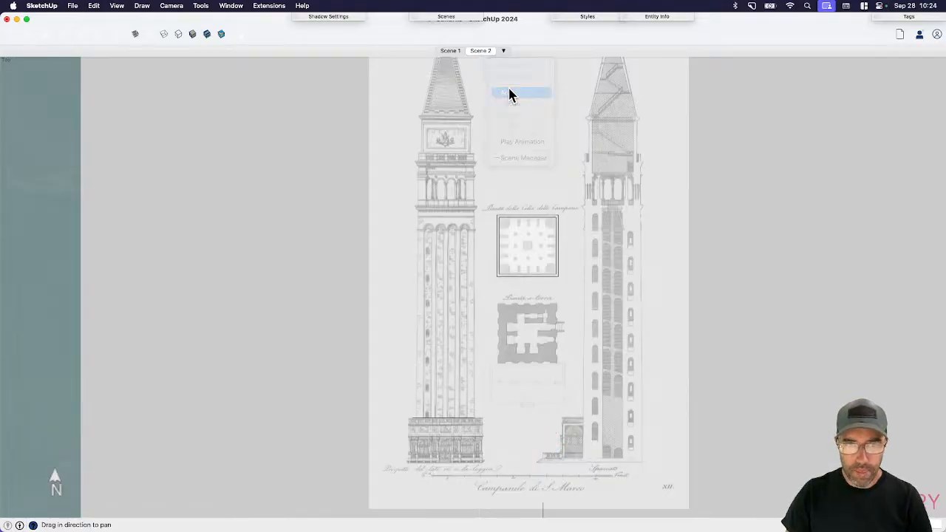
{"action": "left_click", "coordinate": [507, 91]}
{"action": "right_click", "coordinate": [494, 52]}
{"action": "left_click", "coordinate": [526, 103]}
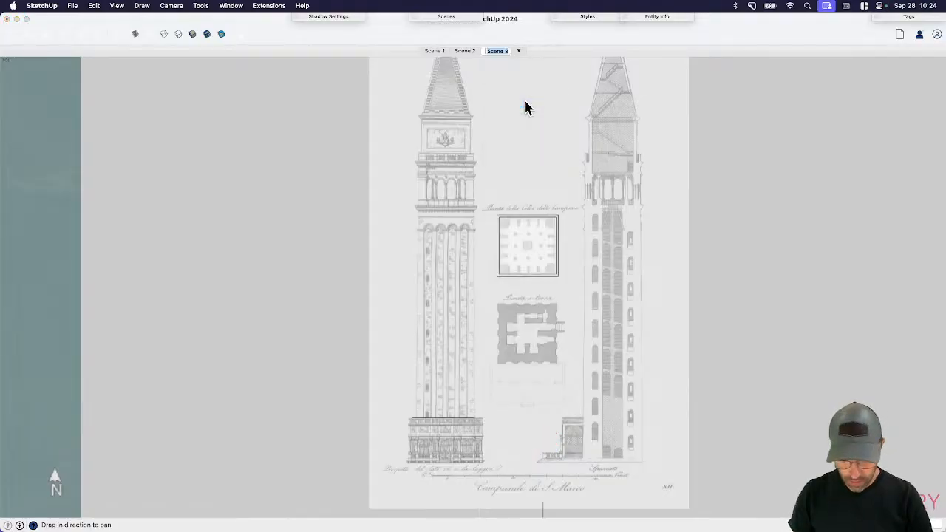
{"action": "type", "text": "Campanile"}
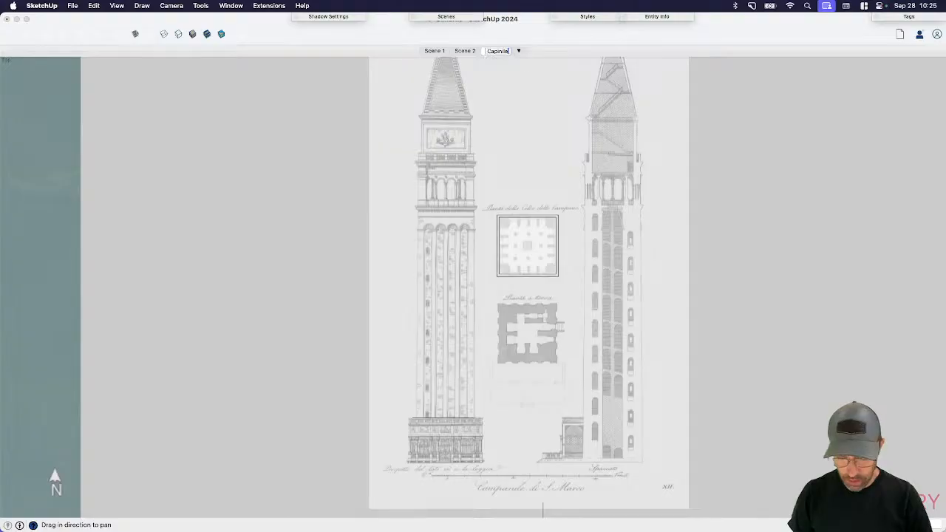
{"action": "type", "text": "_Trace"}
{"action": "key", "text": "Return"}
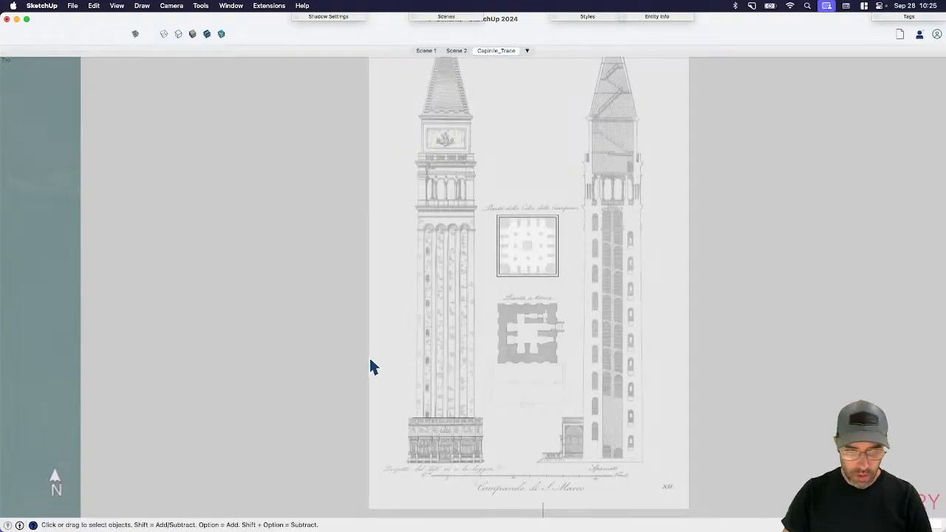
- Move the upright copy down to the loggia's base line, with its end at the right edge of the tower shaft
{"action": "scroll", "coordinate": [469, 466], "scroll_direction": "up", "scroll_amount": 5}
{"action": "key", "text": "m"}
{"action": "left_click", "coordinate": [446, 403]}
{"action": "scroll", "coordinate": [445, 419], "scroll_direction": "down", "scroll_amount": 3}
{"action": "scroll", "coordinate": [444, 470], "scroll_direction": "up", "scroll_amount": 4}
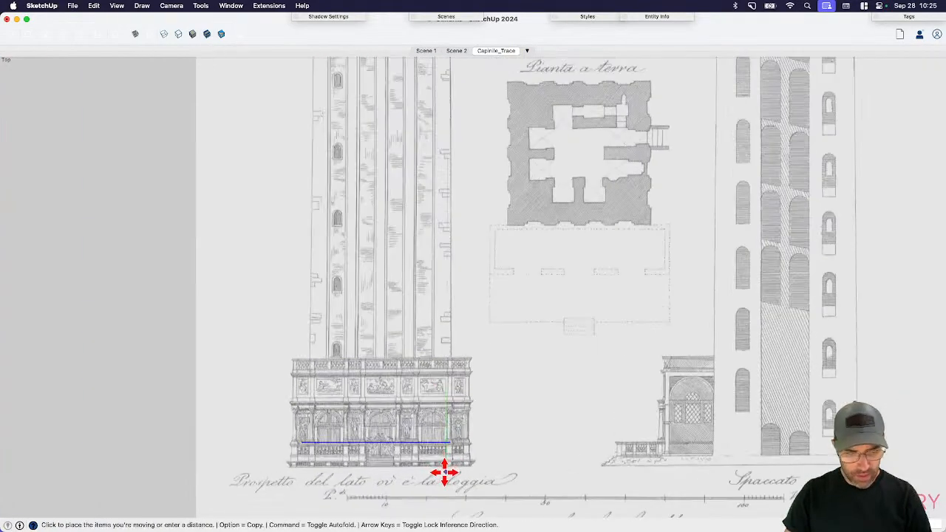
{"action": "scroll", "coordinate": [452, 497], "scroll_direction": "up", "scroll_amount": 3}
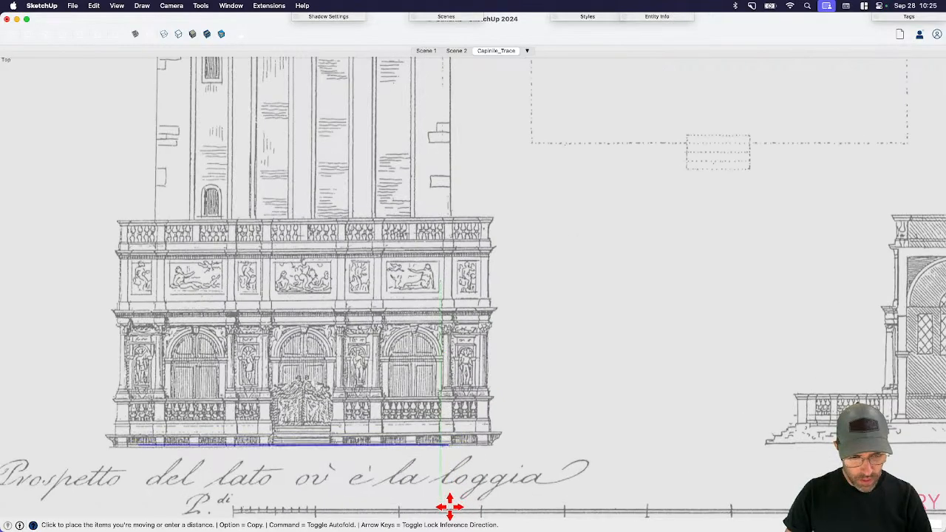
{"action": "left_click", "coordinate": [451, 507]}
{"action": "key", "text": "space"}
{"action": "scroll", "coordinate": [468, 416], "scroll_direction": "down", "scroll_amount": 2}
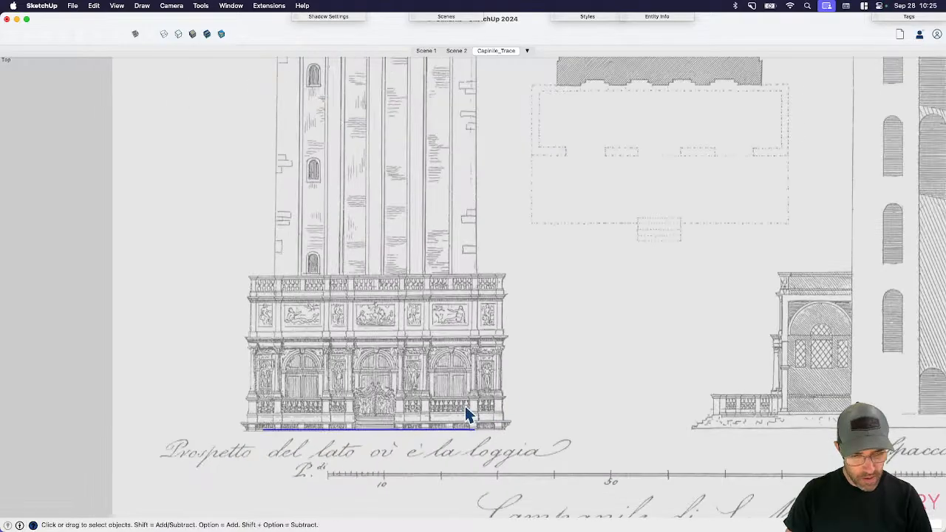
- Extrude the upright copy's outer ring with Push/Pull up to the foot of the angel in the front elevation
{"action": "middle_click_drag", "start_coordinate": [452, 345], "coordinate": [447, 418]}
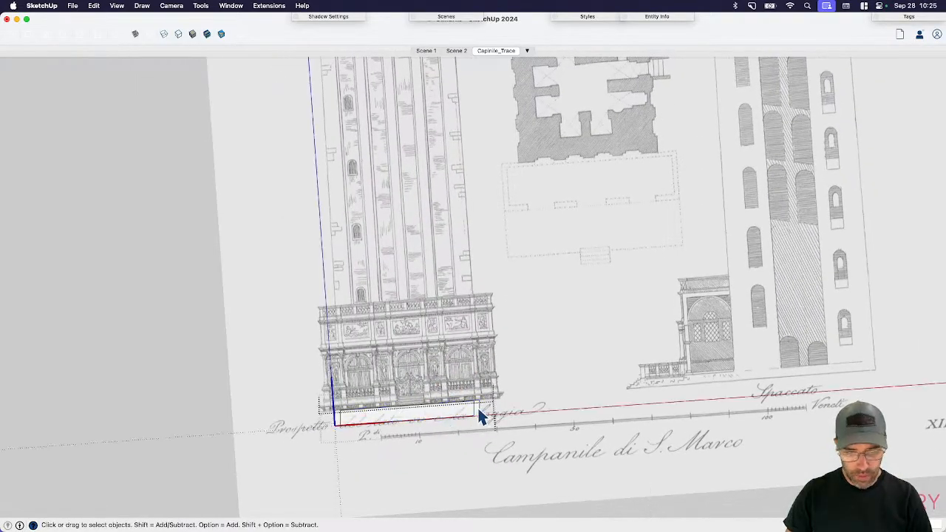
{"action": "key", "text": "p"}
{"action": "left_click", "coordinate": [477, 417]}
{"action": "left_click", "coordinate": [477, 381]}
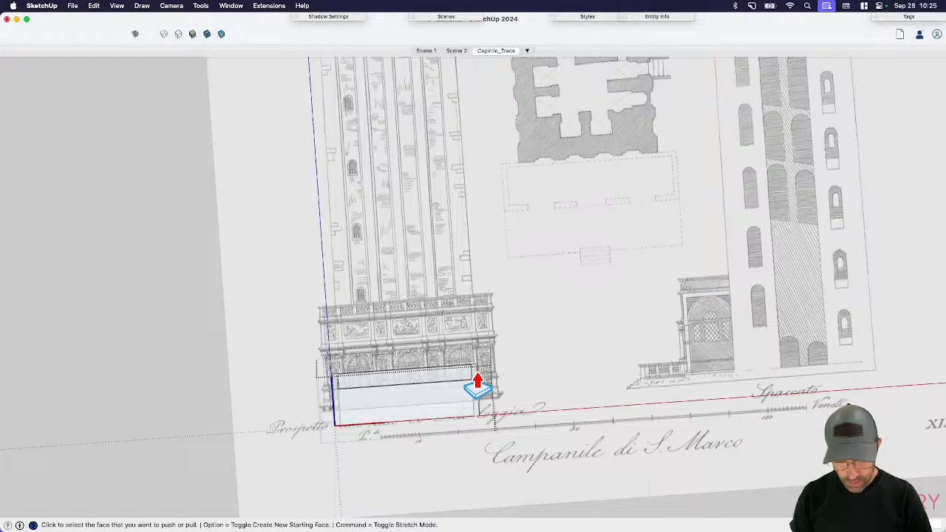
{"action": "key", "text": "Return"}
{"action": "key", "text": "space"}
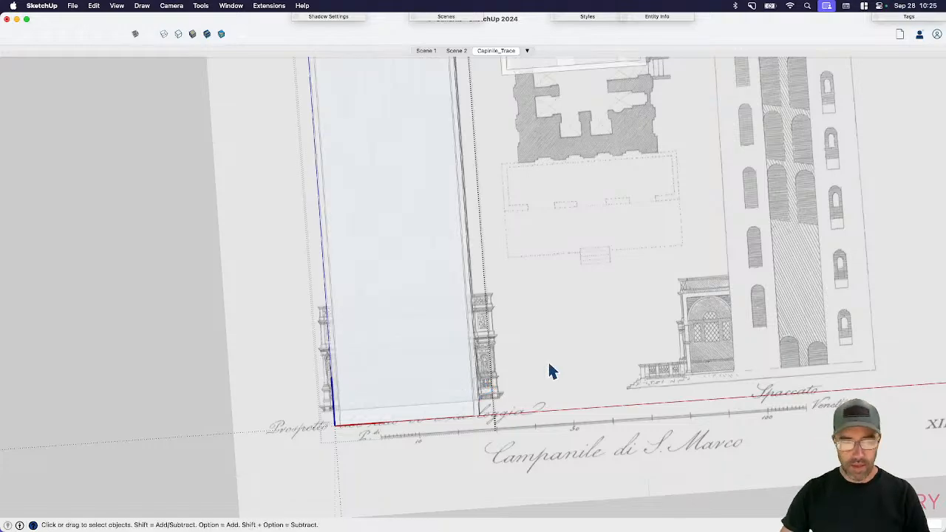
- Reopen the extruded tower component from the top view of the drawing, select its upper end, and start the Move tool
{"action": "left_click", "coordinate": [612, 361]}
{"action": "key", "text": "super+1"}
{"action": "scroll", "coordinate": [565, 431], "scroll_direction": "down", "scroll_amount": 5}
{"action": "scroll", "coordinate": [524, 250], "scroll_direction": "up", "scroll_amount": 8}
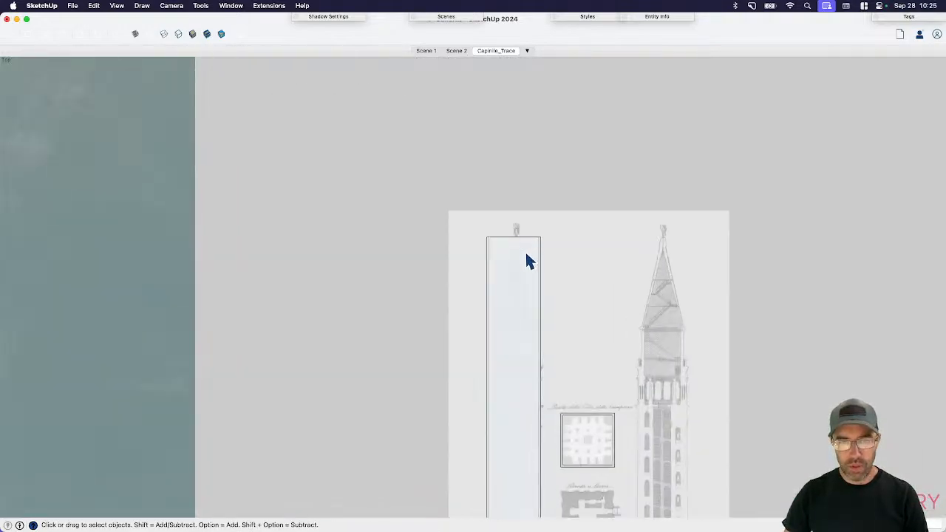
{"action": "double_click", "coordinate": [515, 246]}
{"action": "left_click_drag", "start_coordinate": [376, 148], "coordinate": [725, 222]}
{"action": "key", "text": "m"}
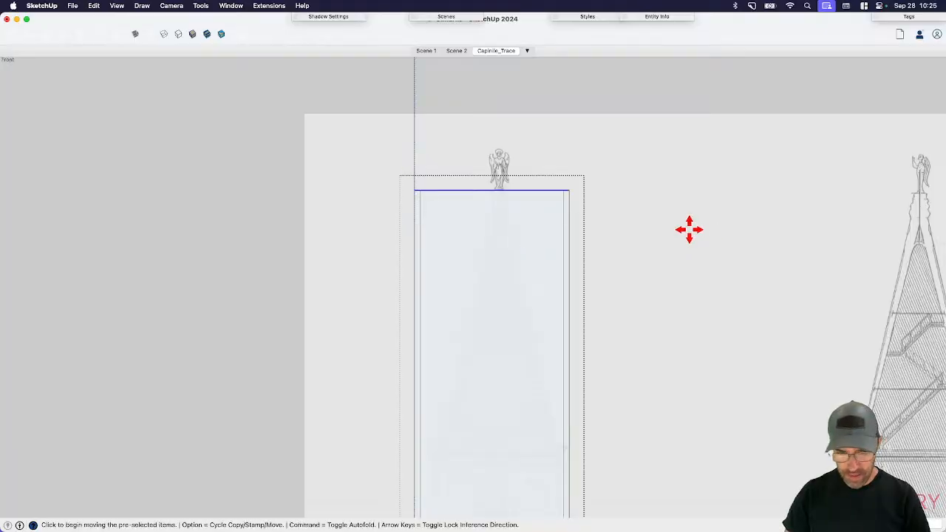
- Move the tower block's top edge straight down to the relief panel below the spire in the front elevation
{"action": "left_click", "coordinate": [688, 228]}
{"action": "scroll", "coordinate": [655, 364], "scroll_direction": "down", "scroll_amount": 4}
{"action": "scroll", "coordinate": [682, 473], "scroll_direction": "up", "scroll_amount": 4}
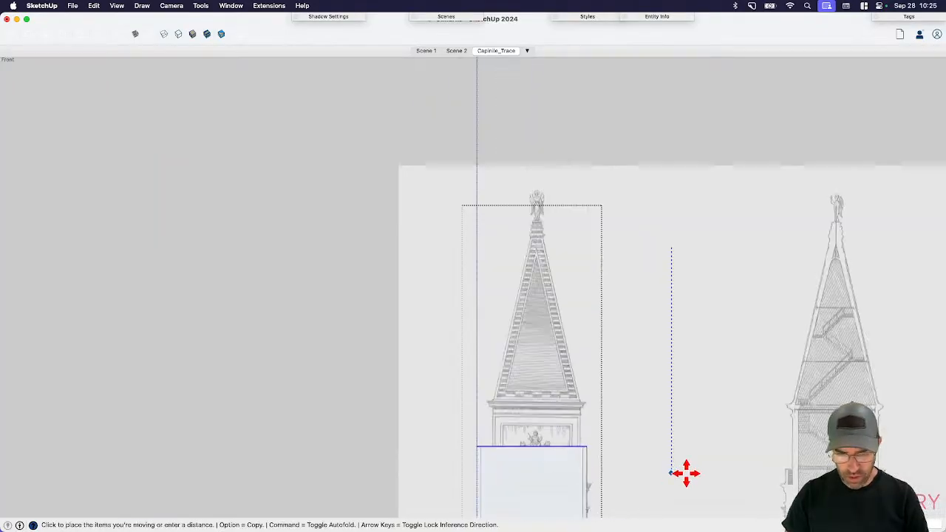
{"action": "scroll", "coordinate": [680, 452], "scroll_direction": "up", "scroll_amount": 2}
{"action": "scroll", "coordinate": [676, 450], "scroll_direction": "up", "scroll_amount": 2}
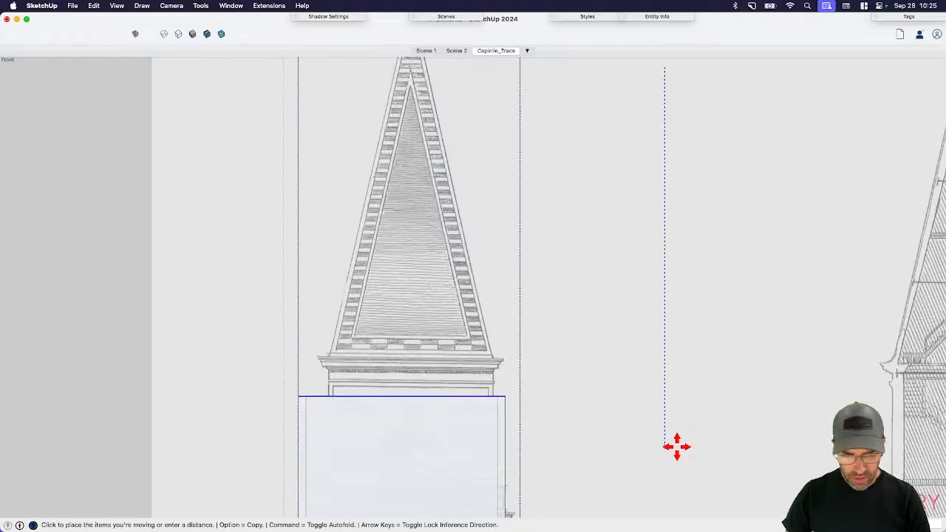
{"action": "scroll", "coordinate": [665, 476], "scroll_direction": "down", "scroll_amount": 2}
{"action": "scroll", "coordinate": [665, 507], "scroll_direction": "down", "scroll_amount": 1}
{"action": "left_click", "coordinate": [662, 491]}
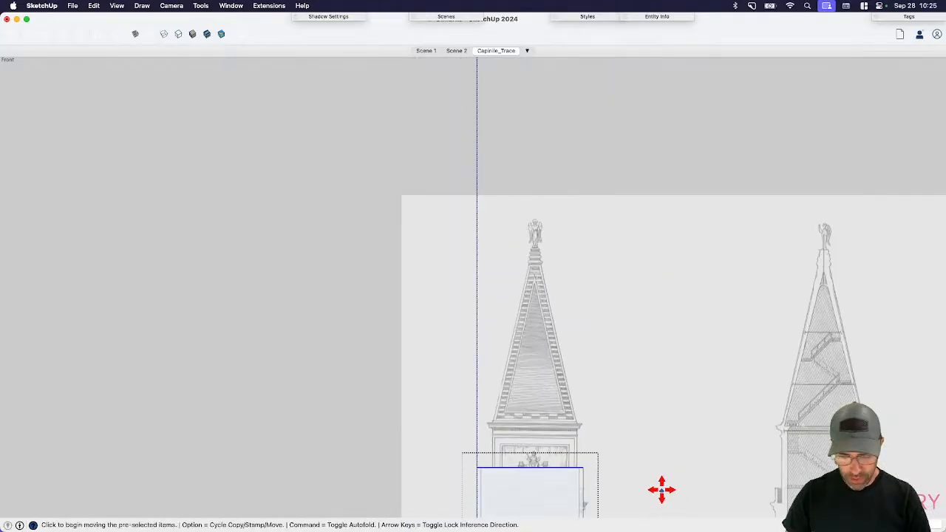
{"action": "middle_click_drag", "start_coordinate": [632, 459], "coordinate": [603, 210], "text": "shift"}
{"action": "key", "text": "space"}
{"action": "key", "text": "m"}
{"action": "left_click", "coordinate": [598, 229]}
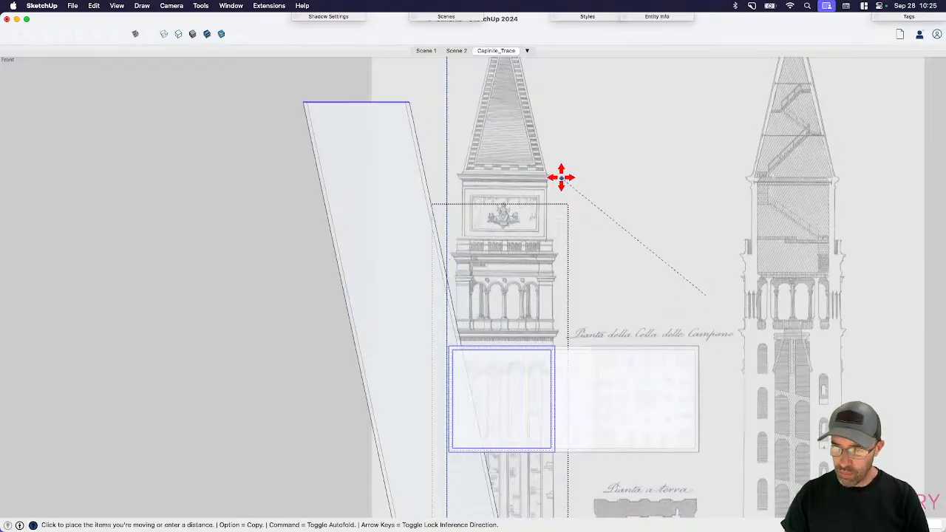
{"action": "key", "text": "Escape"}
- Lower the tower block's top edge to the cornice beneath the belfry arches and close the group
{"action": "key", "text": "h"}
{"action": "left_click_drag", "start_coordinate": [725, 303], "coordinate": [522, 208]}
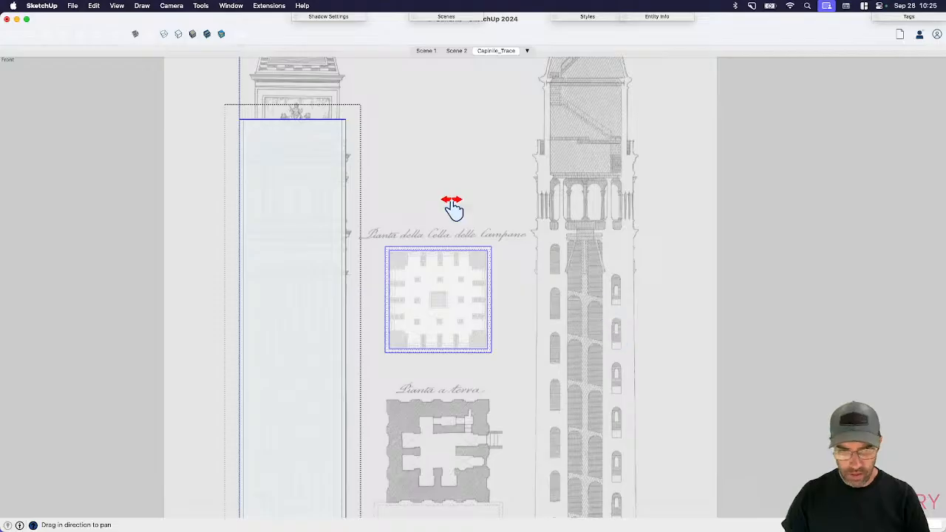
{"action": "scroll", "coordinate": [338, 153], "scroll_direction": "up", "scroll_amount": 2}
{"action": "key", "text": "m"}
{"action": "left_click", "coordinate": [365, 130]}
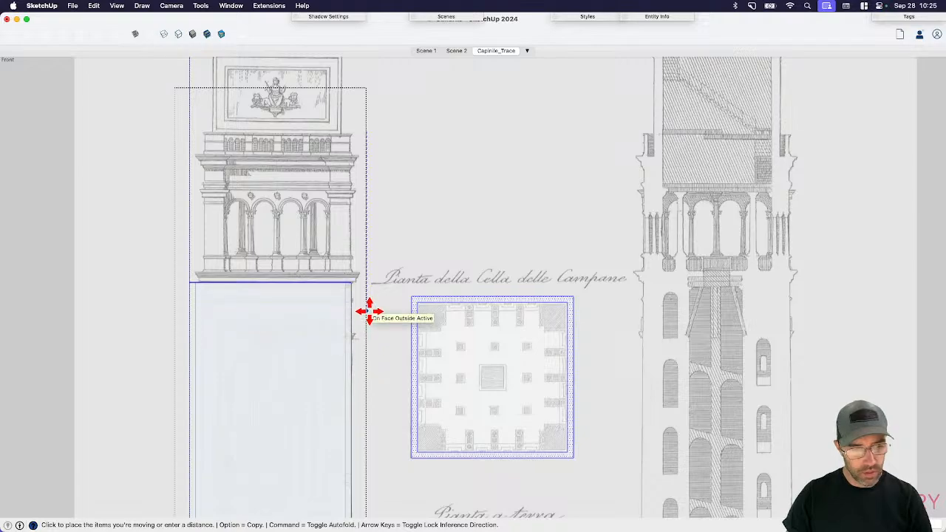
{"action": "left_click", "coordinate": [370, 311]}
{"action": "key", "text": "space"}
{"action": "left_click", "coordinate": [497, 182]}
- Delete the tower block group that covers the shaft of the front elevation
{"action": "scroll", "coordinate": [496, 180], "scroll_direction": "down", "scroll_amount": 3}
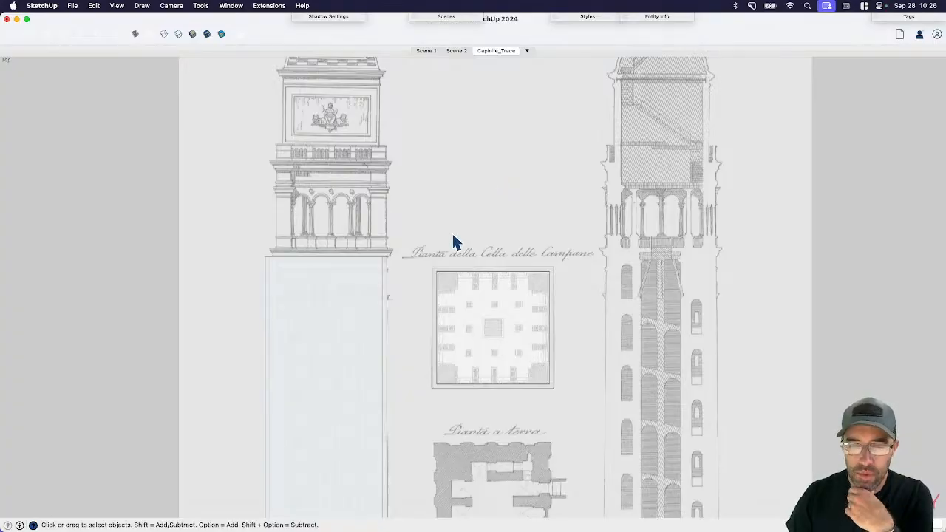
{"action": "scroll", "coordinate": [454, 243], "scroll_direction": "down", "scroll_amount": 3}
{"action": "scroll", "coordinate": [461, 277], "scroll_direction": "down", "scroll_amount": 3}
{"action": "scroll", "coordinate": [454, 319], "scroll_direction": "up", "scroll_amount": 2}
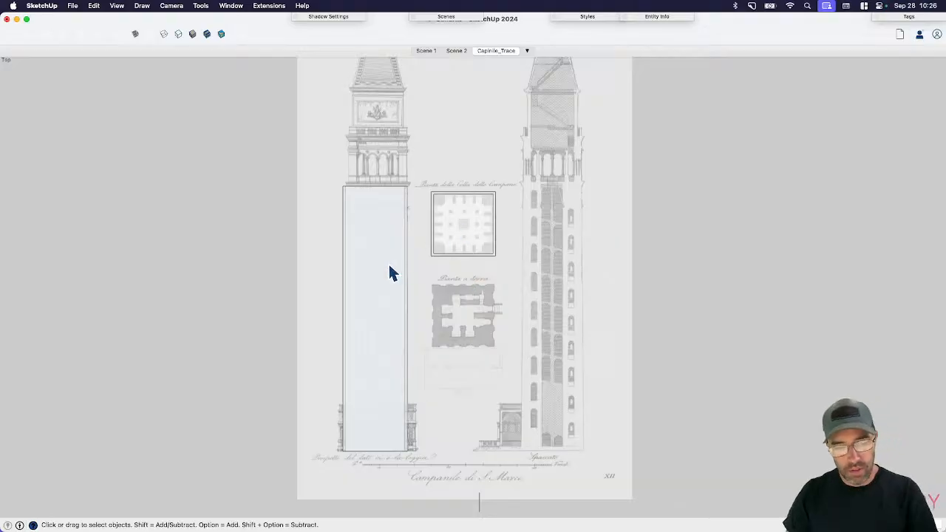
{"action": "left_click", "coordinate": [374, 415]}
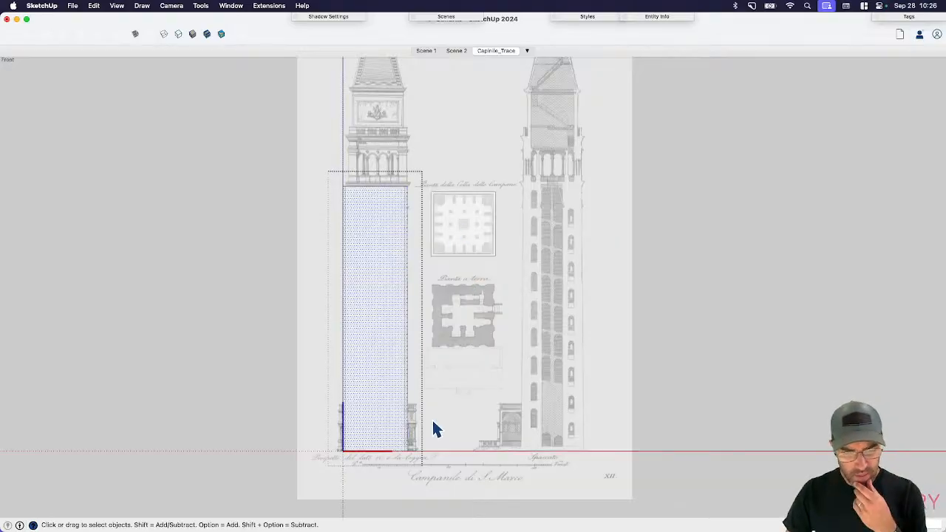
{"action": "key", "text": "m"}
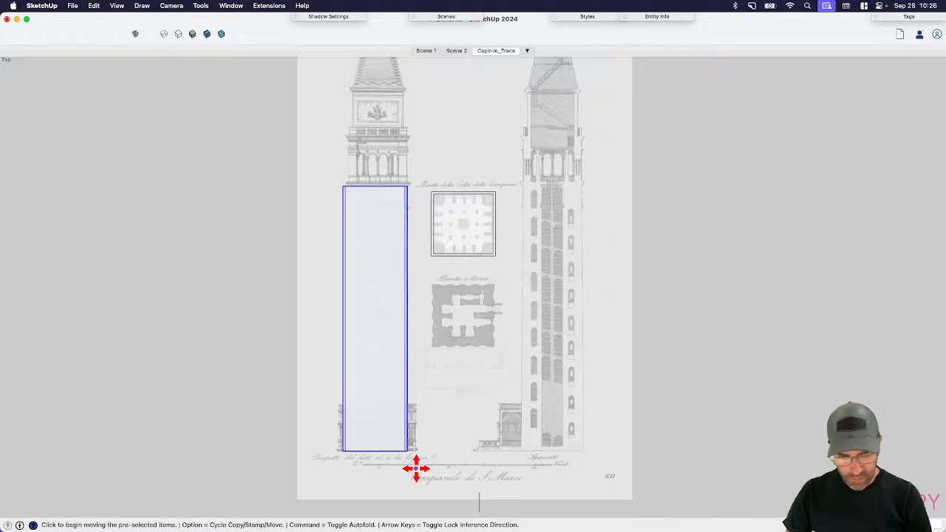
{"action": "left_click", "coordinate": [412, 469]}
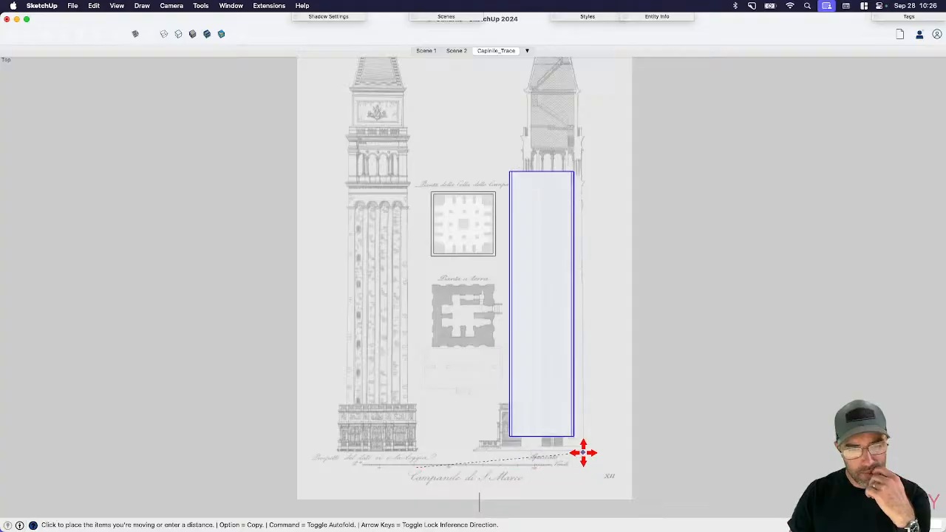
{"action": "key", "text": "space"}
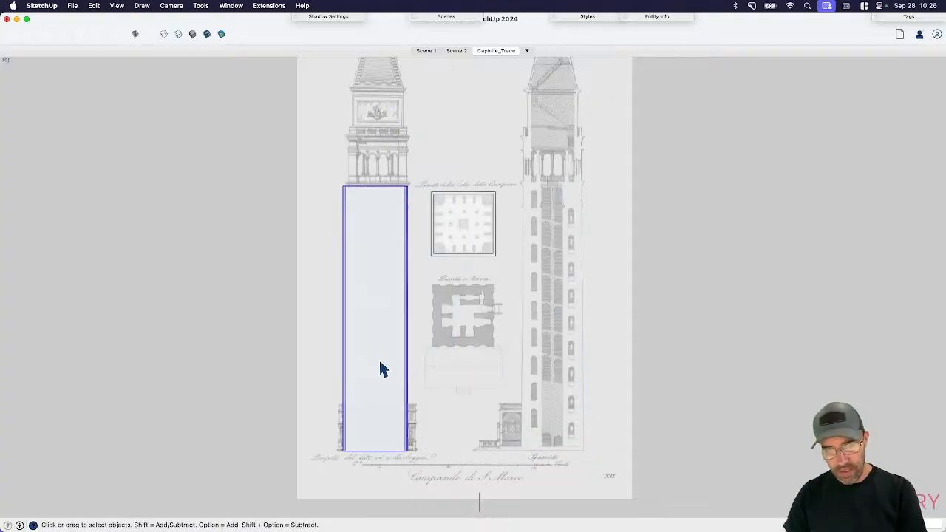
{"action": "key", "text": "Delete"}
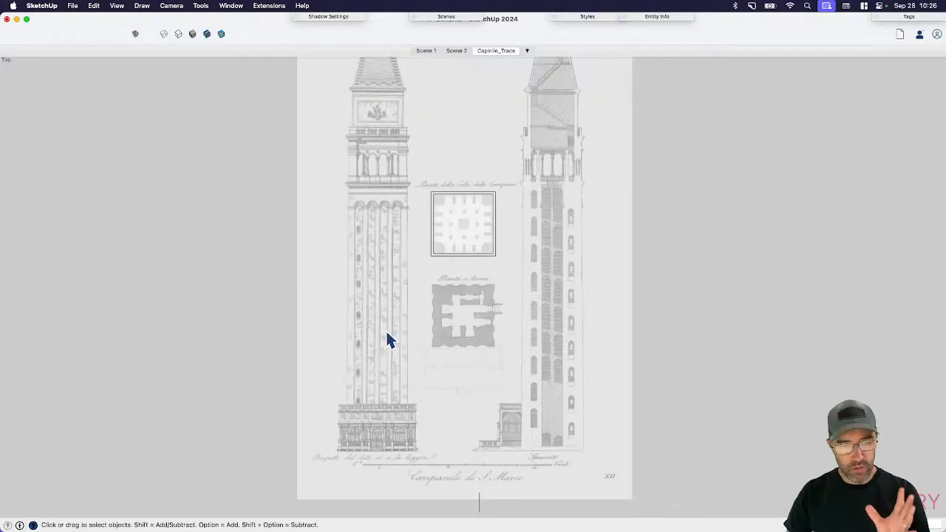
- Copy the square outline from the belfry floor plan onto the loggia at the base of the front elevation
{"action": "key", "text": "l"}
{"action": "scroll", "coordinate": [345, 359], "scroll_direction": "up", "scroll_amount": 3}
{"action": "key", "text": "space"}
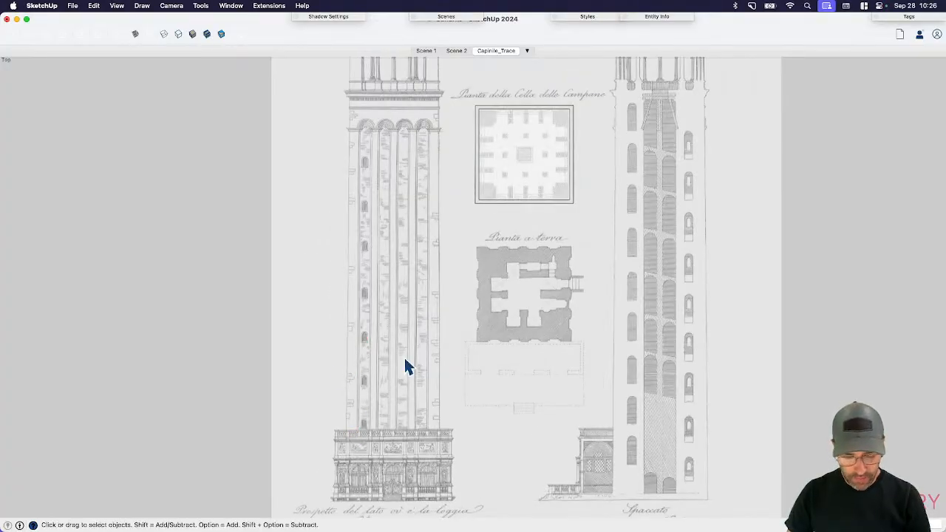
{"action": "scroll", "coordinate": [436, 328], "scroll_direction": "down", "scroll_amount": 3}
{"action": "left_click", "coordinate": [497, 238]}
{"action": "key", "text": "m"}
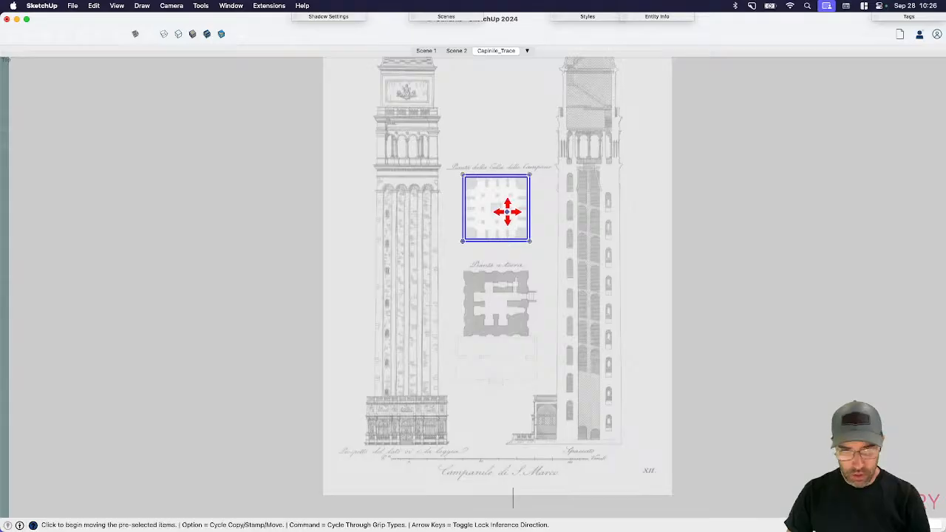
{"action": "left_click", "coordinate": [508, 212]}
{"action": "key", "text": "alt"}
{"action": "scroll", "coordinate": [419, 482], "scroll_direction": "up", "scroll_amount": 2}
{"action": "scroll", "coordinate": [420, 481], "scroll_direction": "up", "scroll_amount": 2}
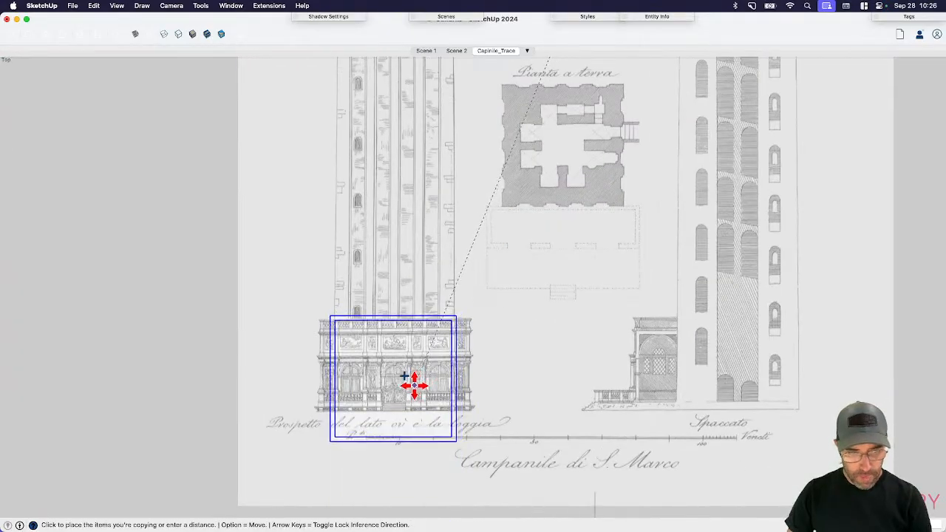
{"action": "left_click", "coordinate": [417, 388]}
- Move the copied square straight down until its upper edge meets the loggia's base line
{"action": "key", "text": "space"}
{"action": "key", "text": "m"}
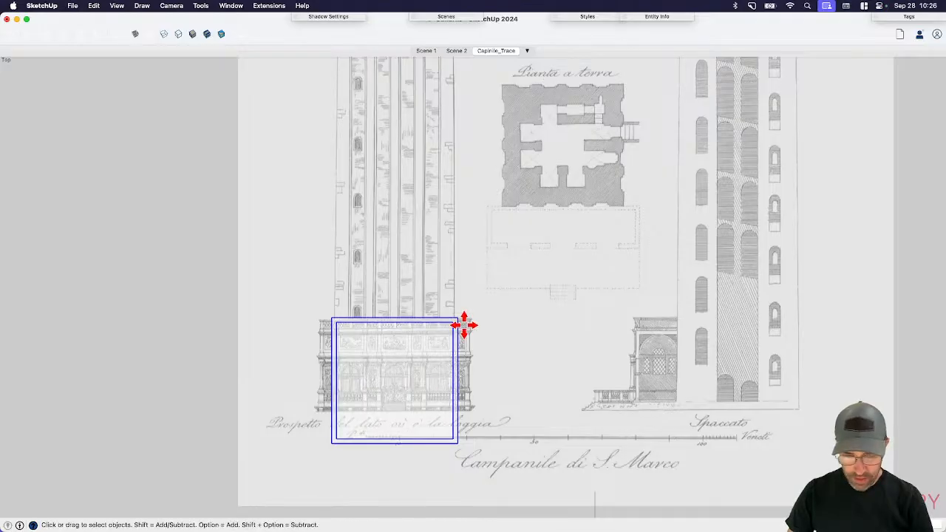
{"action": "left_click", "coordinate": [458, 318]}
{"action": "left_click", "coordinate": [460, 411]}
{"action": "key", "text": "space"}
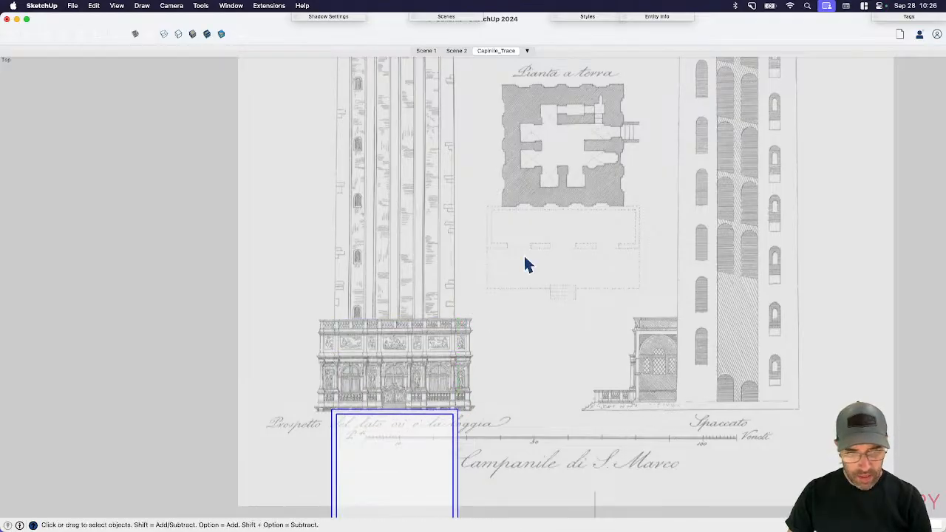
{"action": "scroll", "coordinate": [533, 213], "scroll_direction": "down", "scroll_amount": 3}
{"action": "scroll", "coordinate": [441, 421], "scroll_direction": "up", "scroll_amount": 6}
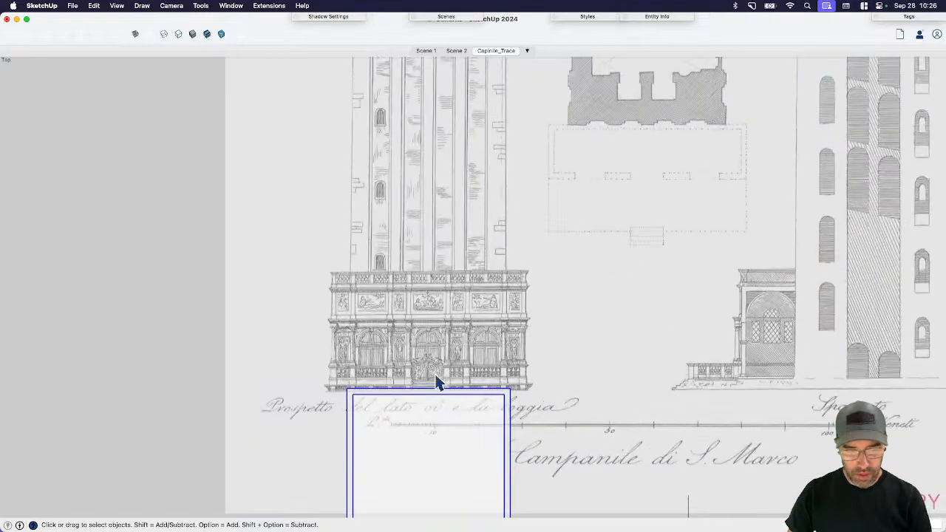
- Move the copied square up over the loggia and align its upper-left corner with the tower shaft's left edge
{"action": "key", "text": "m"}
{"action": "left_click", "coordinate": [459, 451]}
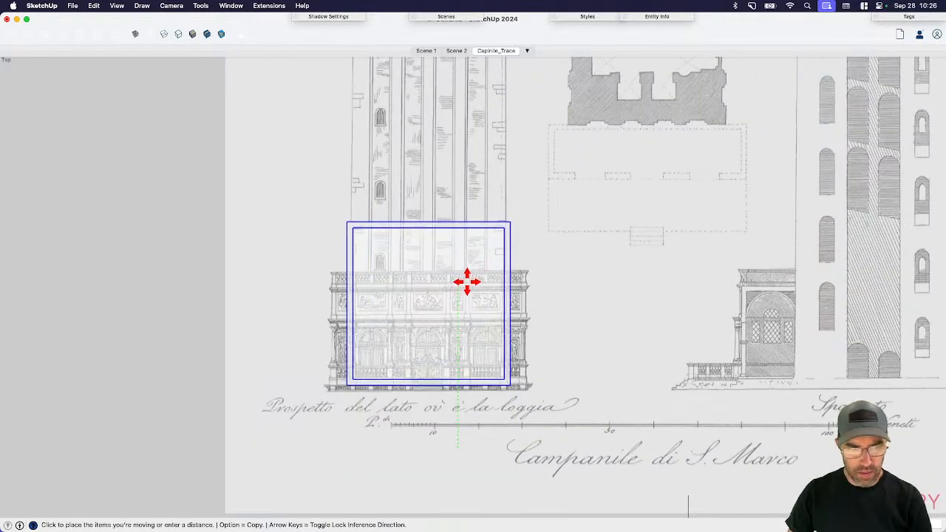
{"action": "left_click", "coordinate": [465, 281]}
{"action": "scroll", "coordinate": [373, 226], "scroll_direction": "up", "scroll_amount": 3}
{"action": "left_click", "coordinate": [317, 219]}
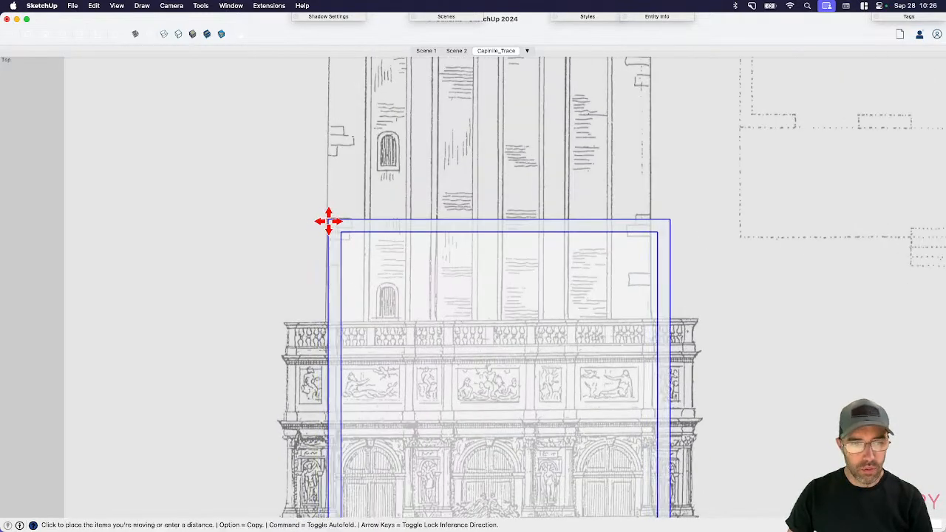
{"action": "left_click", "coordinate": [329, 219]}
- Open the copied square's group and scale its geometry uniformly from the corner to match the tower shaft's width
{"action": "key", "text": "space"}
{"action": "scroll", "coordinate": [419, 238], "scroll_direction": "down", "scroll_amount": 2}
{"action": "double_click", "coordinate": [560, 415]}
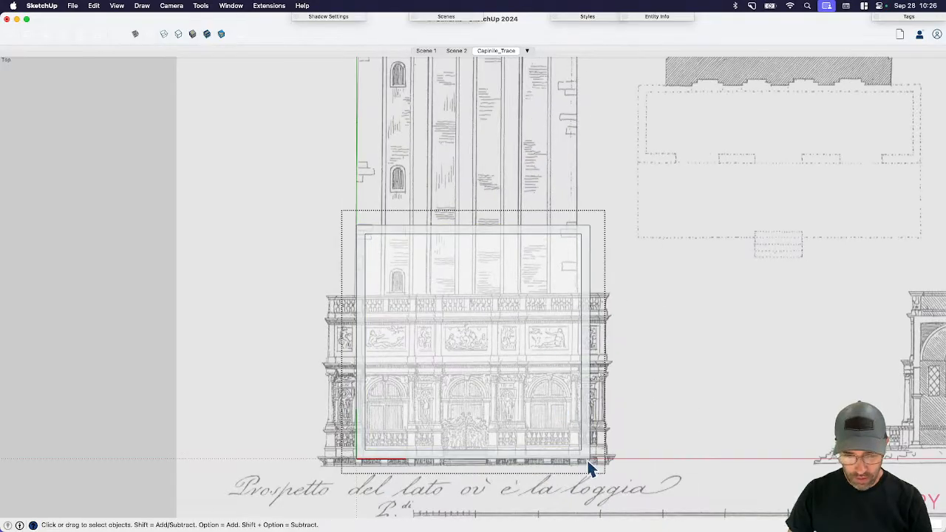
{"action": "left_click", "coordinate": [589, 462]}
{"action": "scroll", "coordinate": [596, 471], "scroll_direction": "up", "scroll_amount": 2}
{"action": "key", "text": "s"}
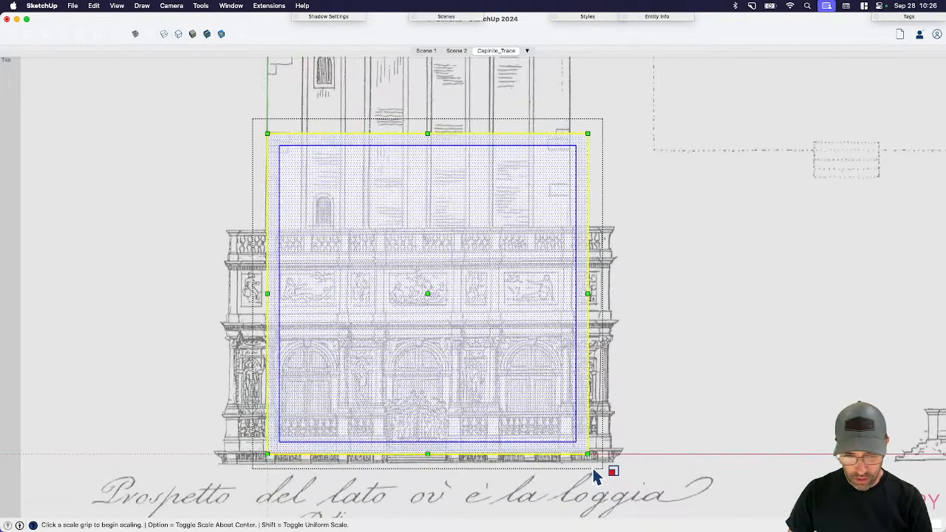
{"action": "left_click", "coordinate": [587, 454]}
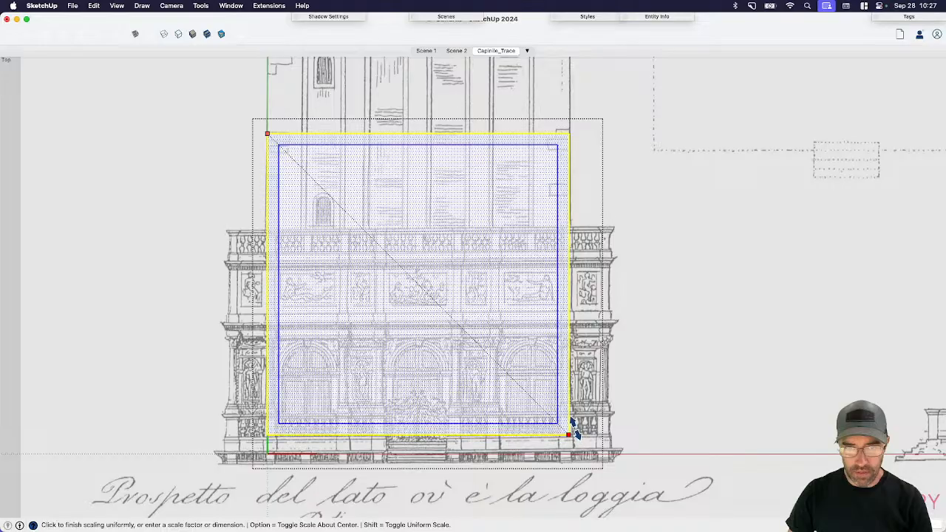
{"action": "left_click", "coordinate": [576, 430]}
- Close the group and move the scaled square straight down to sit directly beneath the loggia's base line
{"action": "key", "text": "space"}
{"action": "scroll", "coordinate": [577, 433], "scroll_direction": "down", "scroll_amount": 2}
{"action": "left_click", "coordinate": [664, 406]}
{"action": "scroll", "coordinate": [515, 342], "scroll_direction": "down", "scroll_amount": 2}
{"action": "left_click", "coordinate": [514, 342]}
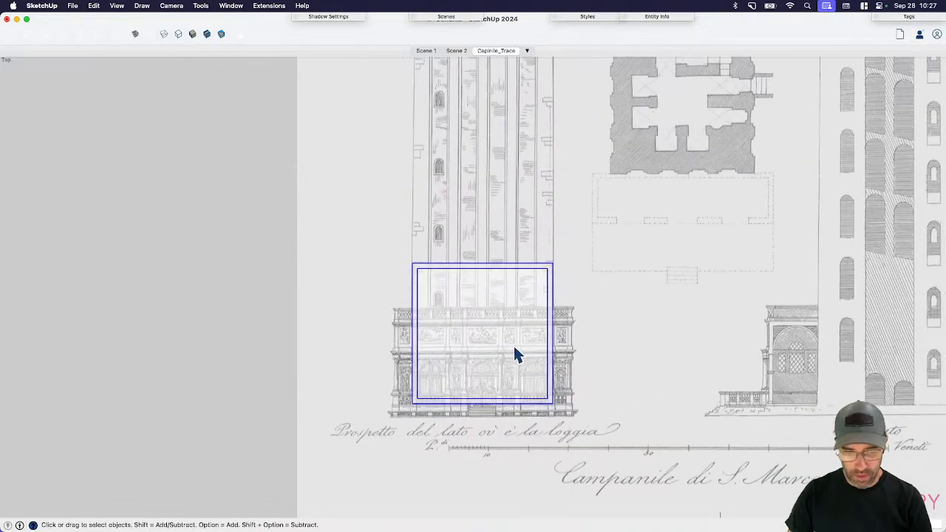
{"action": "key", "text": "m"}
{"action": "left_click", "coordinate": [510, 335]}
{"action": "left_click", "coordinate": [509, 488]}
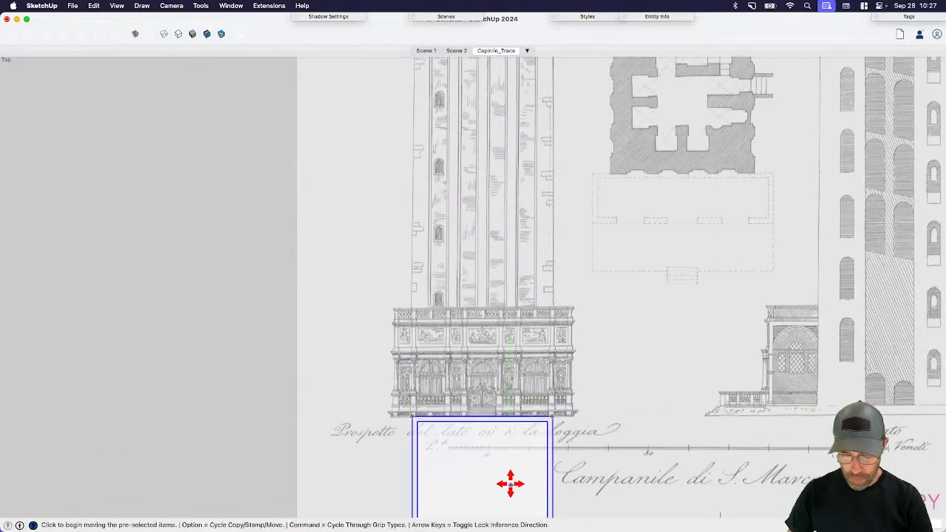
- Draw a vertical line from the square's upper-left corner up to the top of the balustrade above the belfry
{"action": "key", "text": "l"}
{"action": "left_click", "coordinate": [409, 417]}
{"action": "scroll", "coordinate": [412, 355], "scroll_direction": "down", "scroll_amount": 3}
{"action": "scroll", "coordinate": [412, 222], "scroll_direction": "up", "scroll_amount": 3}
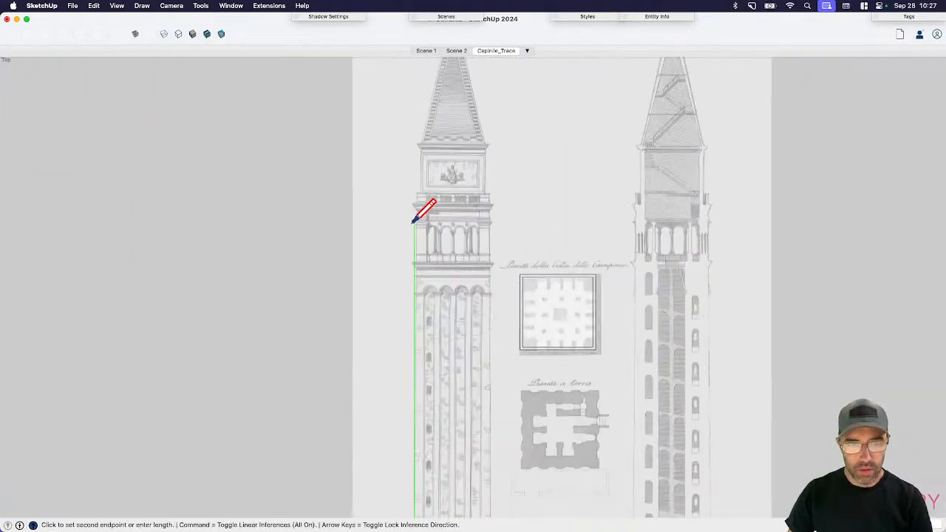
{"action": "scroll", "coordinate": [422, 181], "scroll_direction": "up", "scroll_amount": 2}
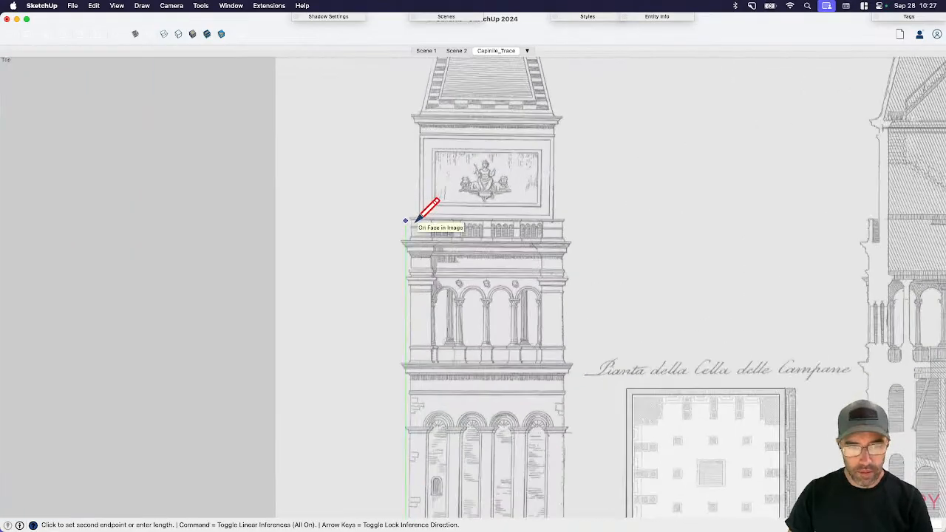
{"action": "left_click", "coordinate": [408, 217]}
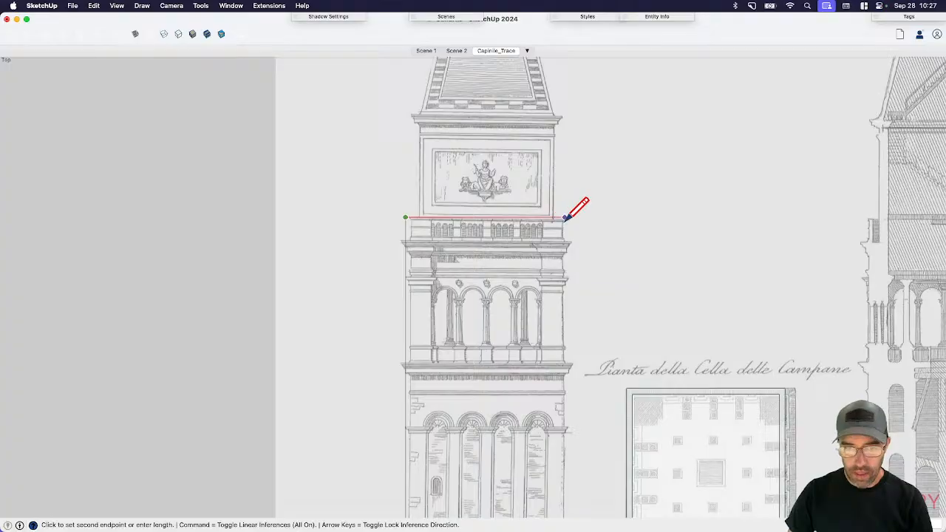
{"action": "scroll", "coordinate": [528, 156], "scroll_direction": "down", "scroll_amount": 5}
{"action": "key", "text": "Escape"}
{"action": "scroll", "coordinate": [484, 290], "scroll_direction": "up", "scroll_amount": 3}
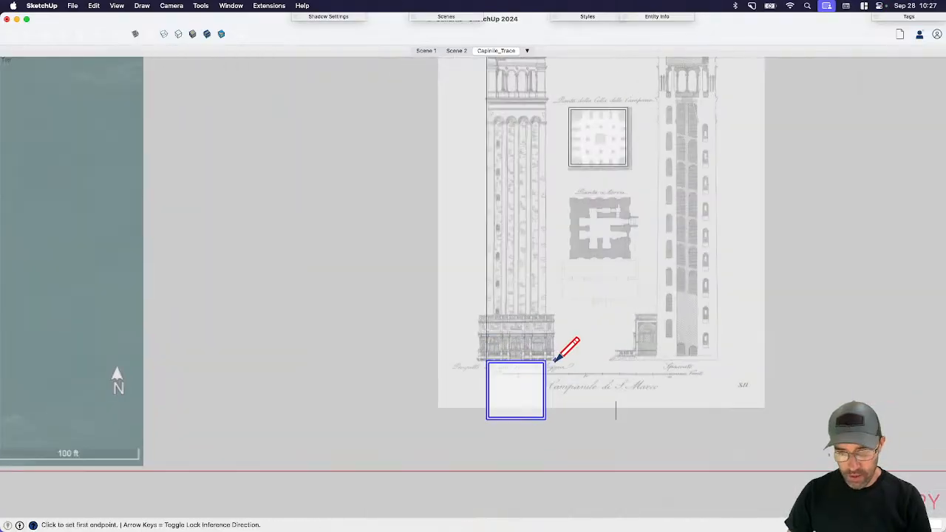
- Draw the tower's right vertical edge from the square's upper-right corner to balustrade height and join it to the left edge
{"action": "left_click", "coordinate": [546, 360]}
{"action": "scroll", "coordinate": [560, 148], "scroll_direction": "down", "scroll_amount": 3}
{"action": "scroll", "coordinate": [545, 173], "scroll_direction": "up", "scroll_amount": 5}
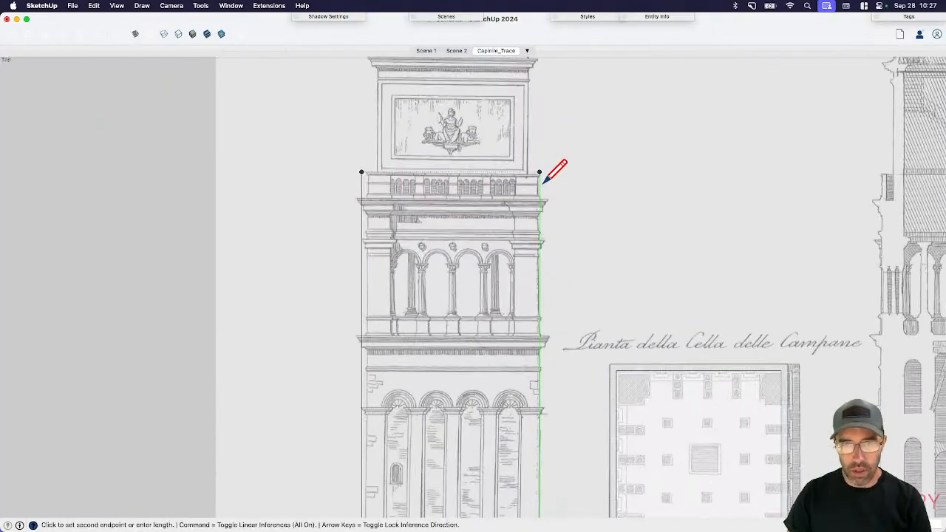
{"action": "left_click", "coordinate": [541, 172]}
{"action": "left_click", "coordinate": [362, 172]}
{"action": "key", "text": "space"}
- Draw a rectangle from the tower outline's lower-left corner to its upper-right corner at the balustrade
{"action": "scroll", "coordinate": [442, 190], "scroll_direction": "down", "scroll_amount": 5}
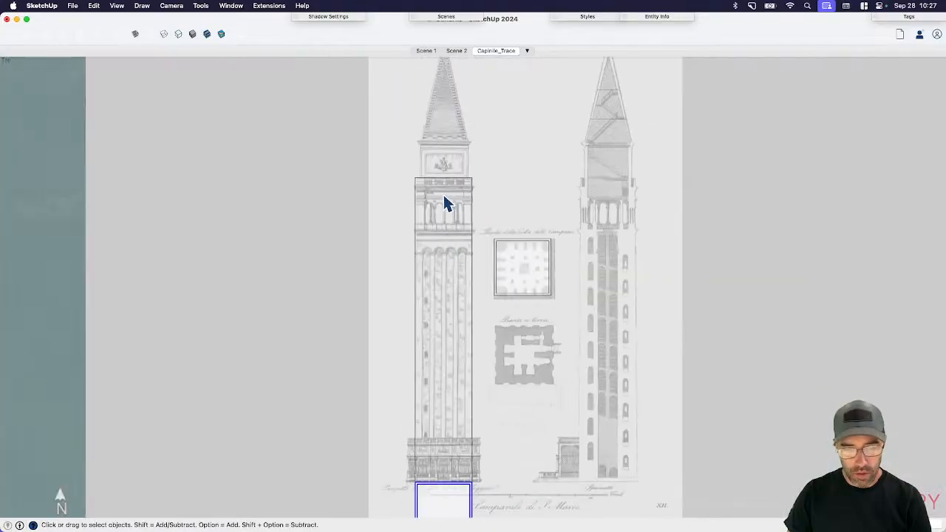
{"action": "middle_click_drag", "start_coordinate": [450, 338], "coordinate": [460, 332], "text": "shift"}
{"action": "scroll", "coordinate": [448, 421], "scroll_direction": "up", "scroll_amount": 3}
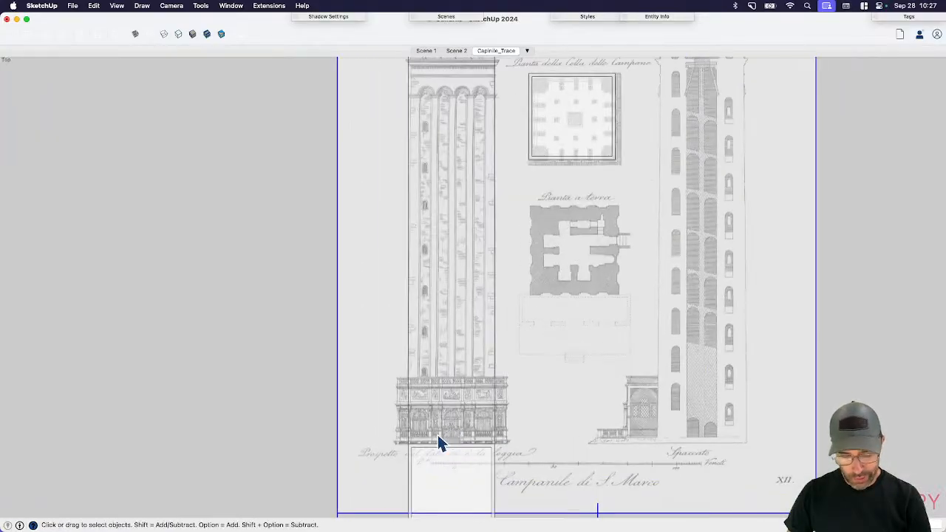
{"action": "key", "text": "r"}
{"action": "left_click", "coordinate": [411, 445]}
{"action": "scroll", "coordinate": [413, 447], "scroll_direction": "down", "scroll_amount": 3}
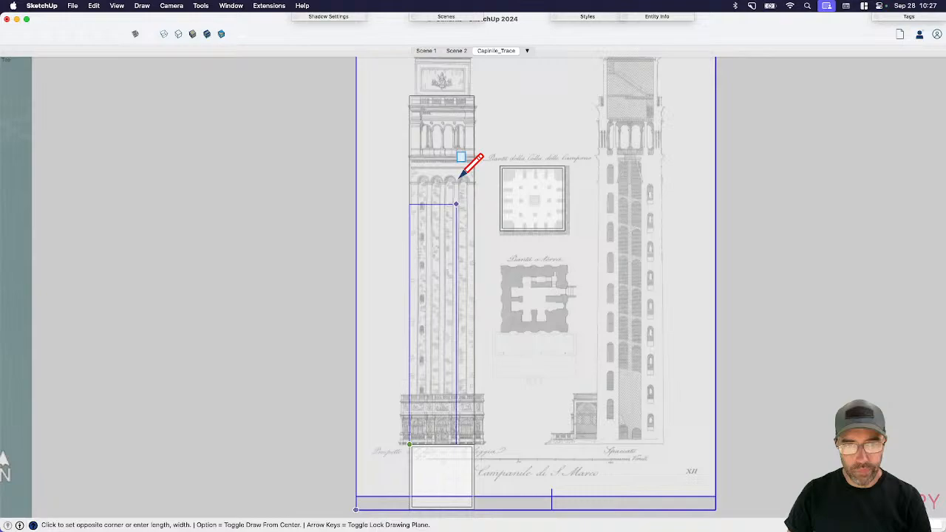
{"action": "left_click", "coordinate": [477, 96]}
{"action": "key", "text": "space"}
- Draw a horizontal line across the tower face along the top of the loggia's balustrade, from left edge to right edge
{"action": "scroll", "coordinate": [451, 427], "scroll_direction": "up", "scroll_amount": 5}
{"action": "left_click", "coordinate": [441, 435]}
{"action": "scroll", "coordinate": [440, 441], "scroll_direction": "up", "scroll_amount": 2}
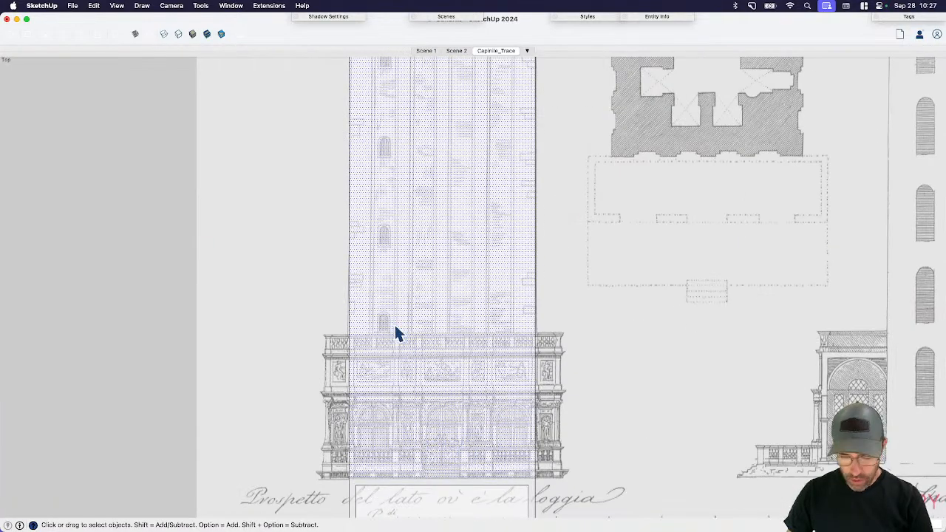
{"action": "scroll", "coordinate": [395, 334], "scroll_direction": "up", "scroll_amount": 2}
{"action": "key", "text": "l"}
{"action": "left_click", "coordinate": [322, 337]}
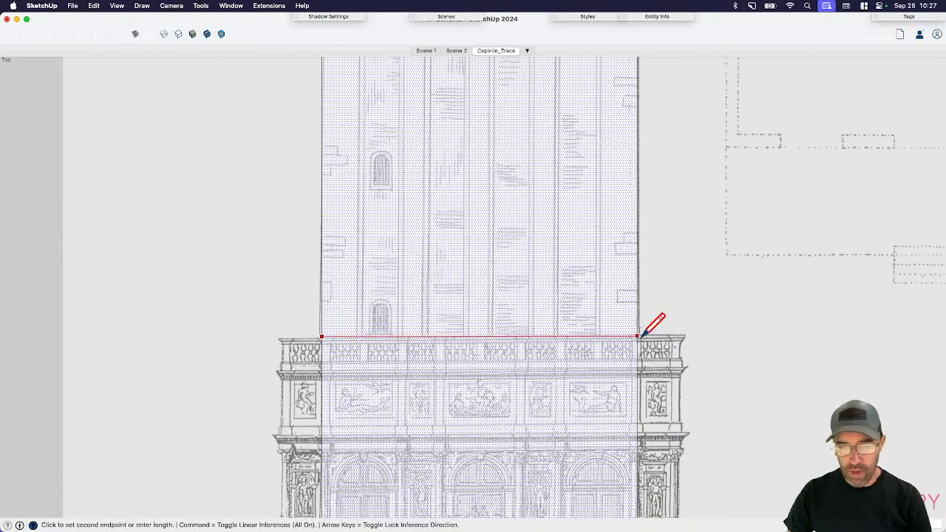
{"action": "left_click", "coordinate": [637, 337]}
{"action": "key", "text": "space"}
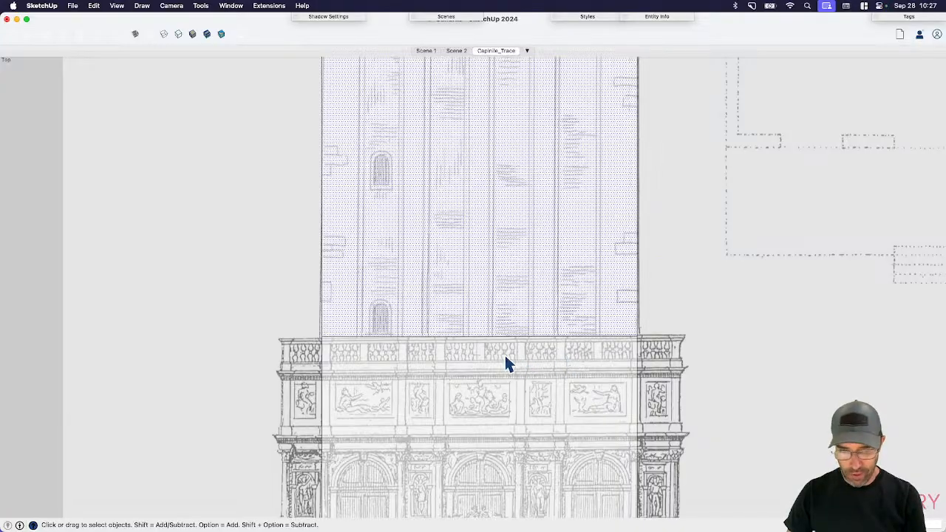
- Set the style's profile edge width to 2 and change the edge colour to pinkish red
{"action": "scroll", "coordinate": [453, 392], "scroll_direction": "down", "scroll_amount": 2}
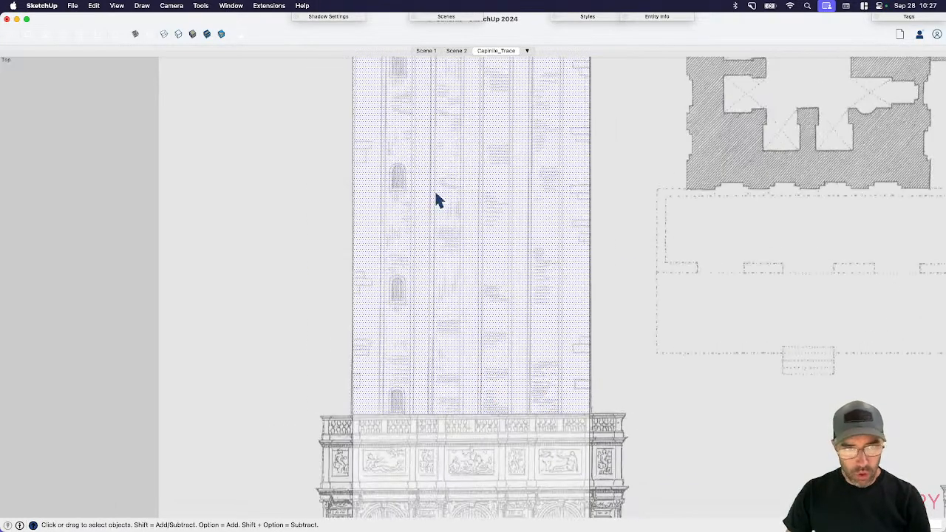
{"action": "left_click", "coordinate": [583, 16]}
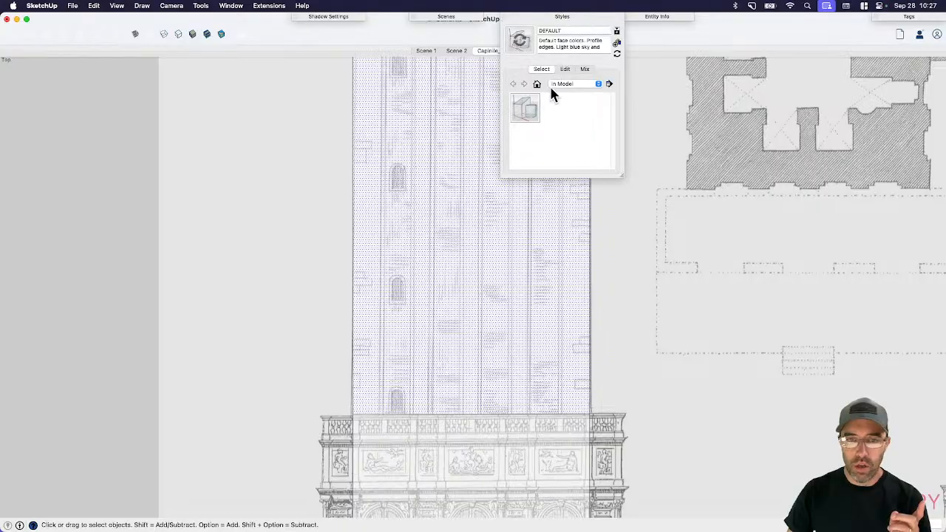
{"action": "left_click", "coordinate": [565, 70]}
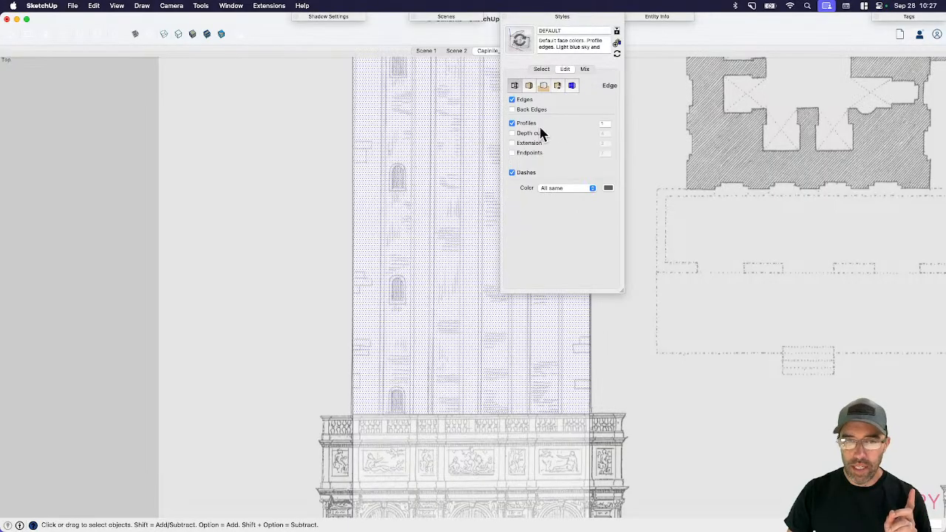
{"action": "double_click", "coordinate": [604, 125]}
{"action": "type", "text": "2"}
{"action": "left_click", "coordinate": [608, 188]}
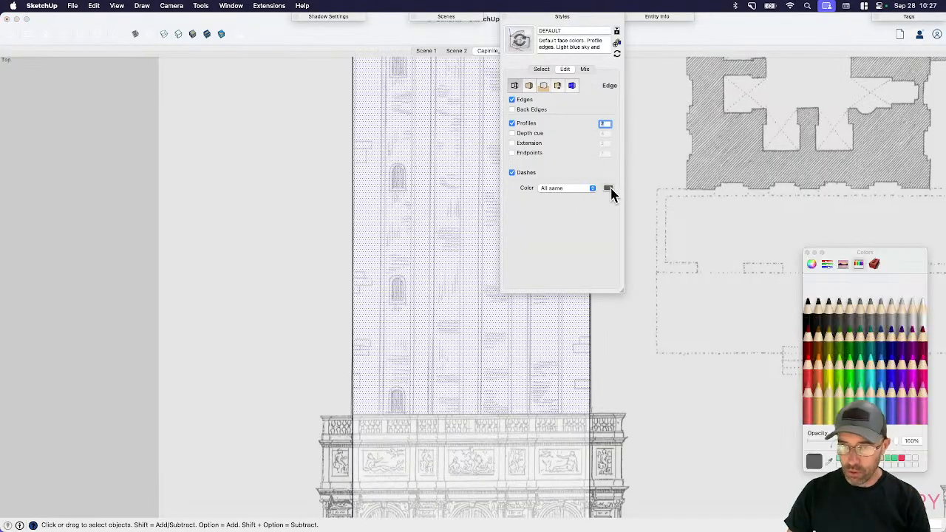
{"action": "left_click", "coordinate": [901, 458]}
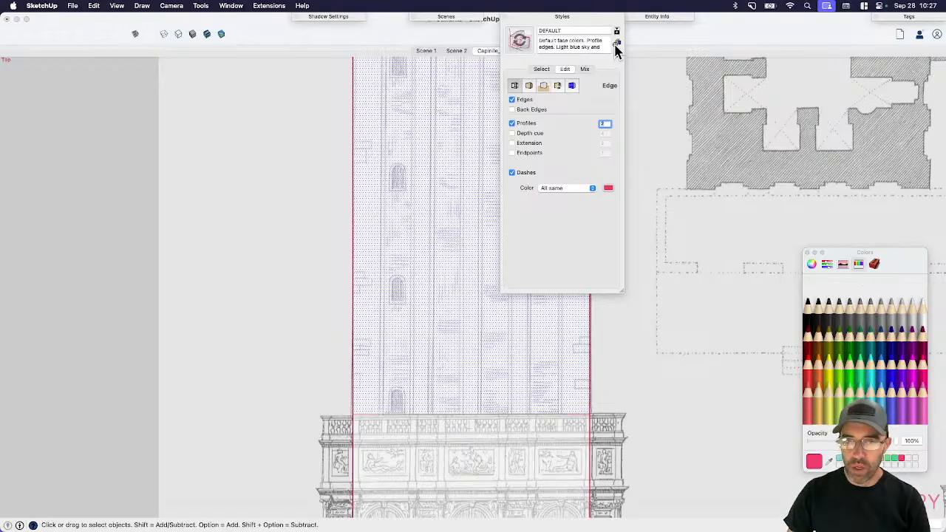
{"action": "left_click", "coordinate": [596, 19]}
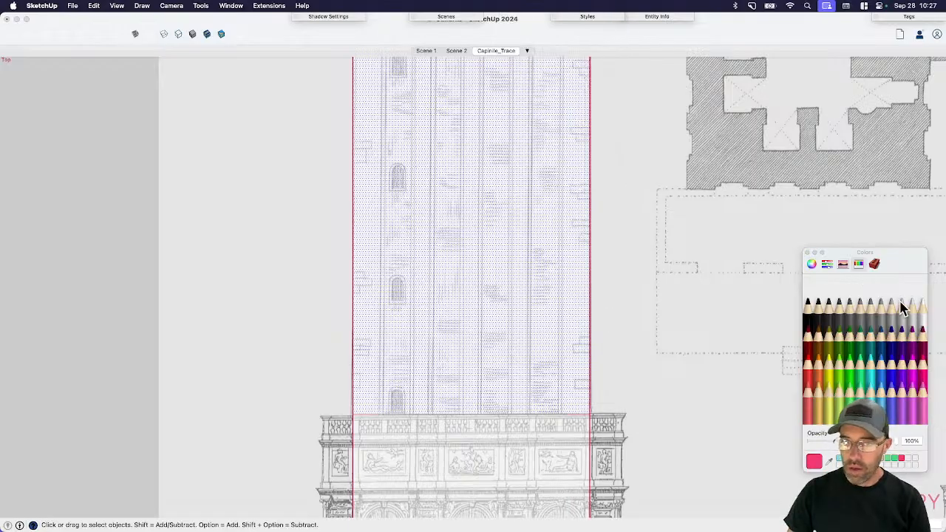
{"action": "left_click", "coordinate": [808, 254]}
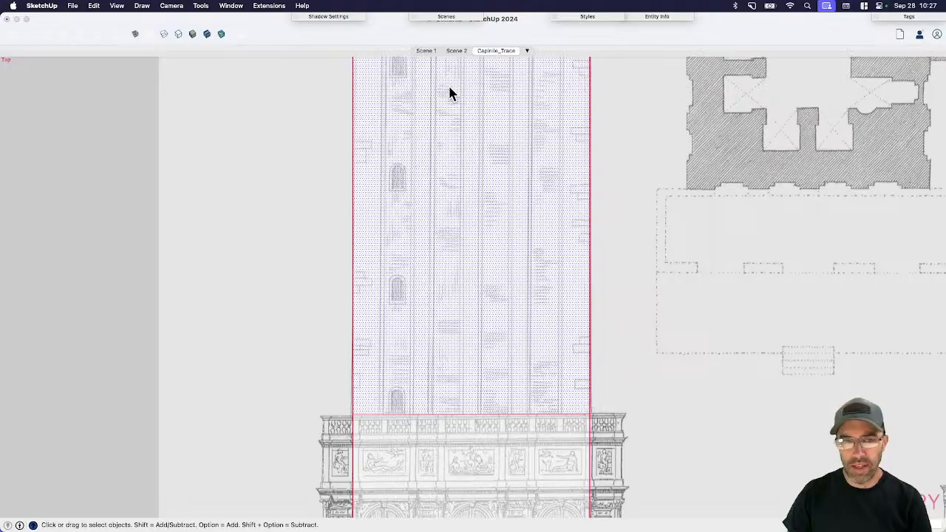
- Compare the traced double square with the walls of the bell-chamber plan underneath it
{"action": "scroll", "coordinate": [476, 348], "scroll_direction": "down", "scroll_amount": 5}
{"action": "scroll", "coordinate": [587, 137], "scroll_direction": "up", "scroll_amount": 6}
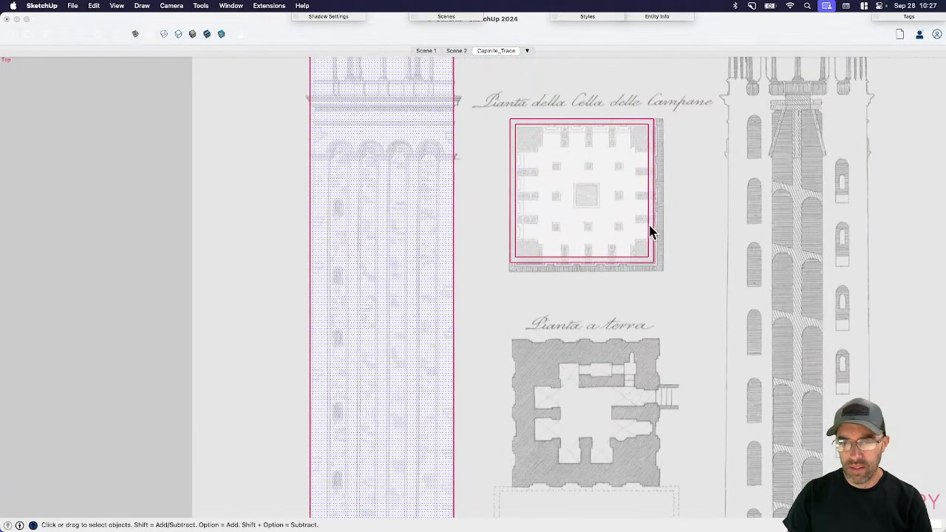
{"action": "scroll", "coordinate": [643, 125], "scroll_direction": "up", "scroll_amount": 3}
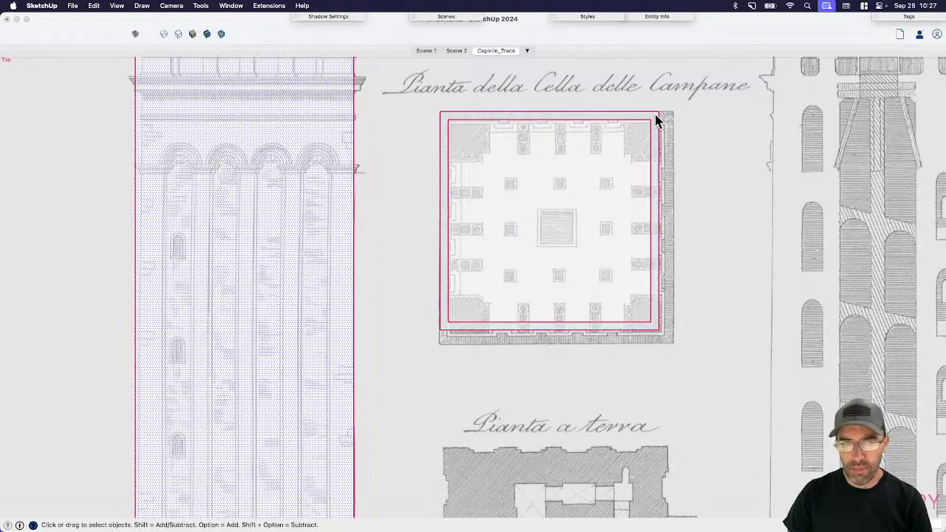
{"action": "scroll", "coordinate": [655, 129], "scroll_direction": "up", "scroll_amount": 4}
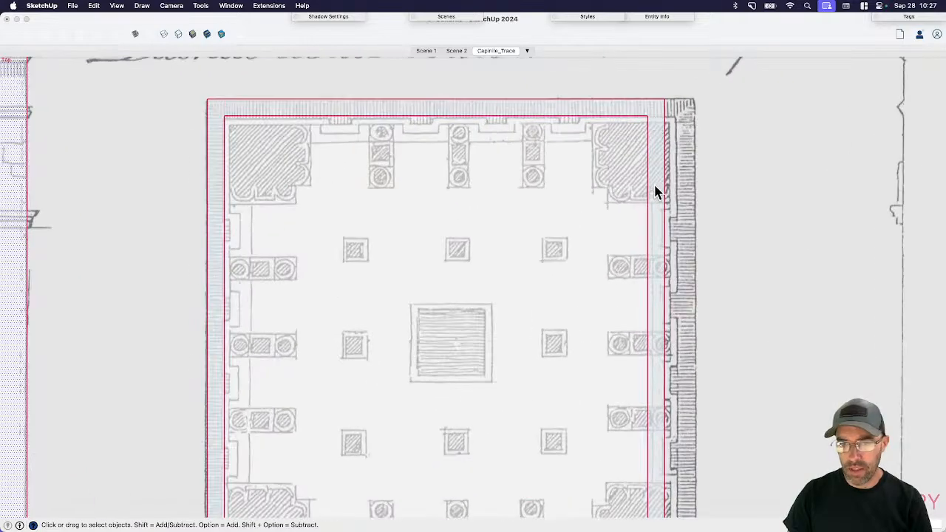
{"action": "scroll", "coordinate": [658, 191], "scroll_direction": "down", "scroll_amount": 2}
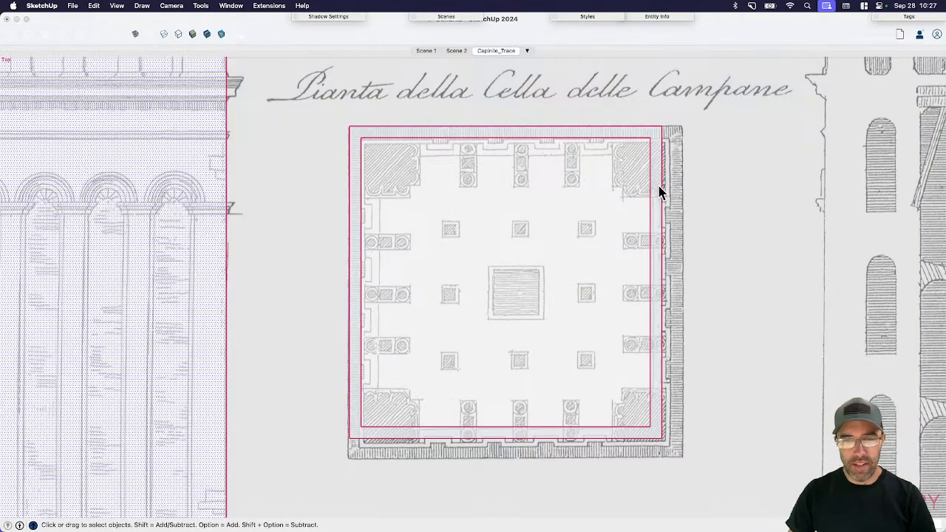
{"action": "scroll", "coordinate": [660, 192], "scroll_direction": "down", "scroll_amount": 6}
{"action": "scroll", "coordinate": [475, 374], "scroll_direction": "up", "scroll_amount": 2}
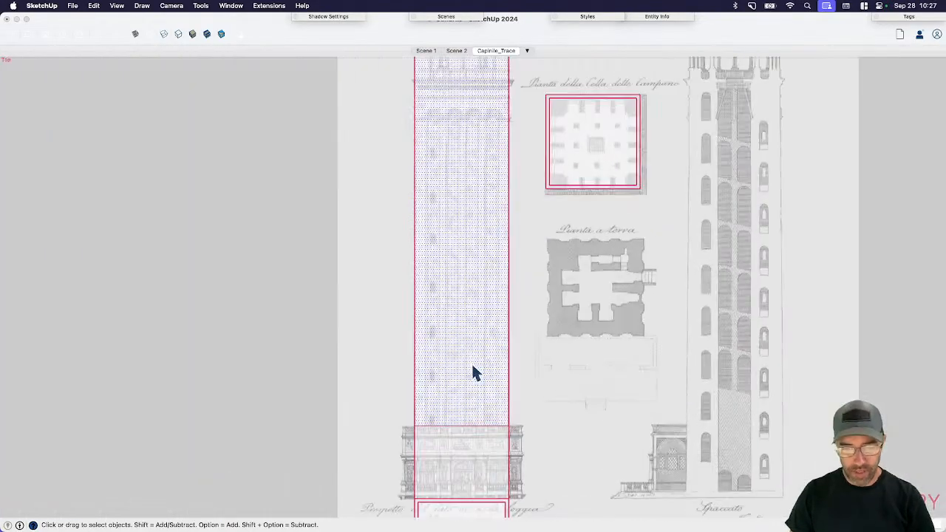
- Draw a vertical line along the left corner pilaster's inner edge, from the loggia top up to the moulding below the arches
{"action": "scroll", "coordinate": [480, 388], "scroll_direction": "up", "scroll_amount": 3}
{"action": "key", "text": "l"}
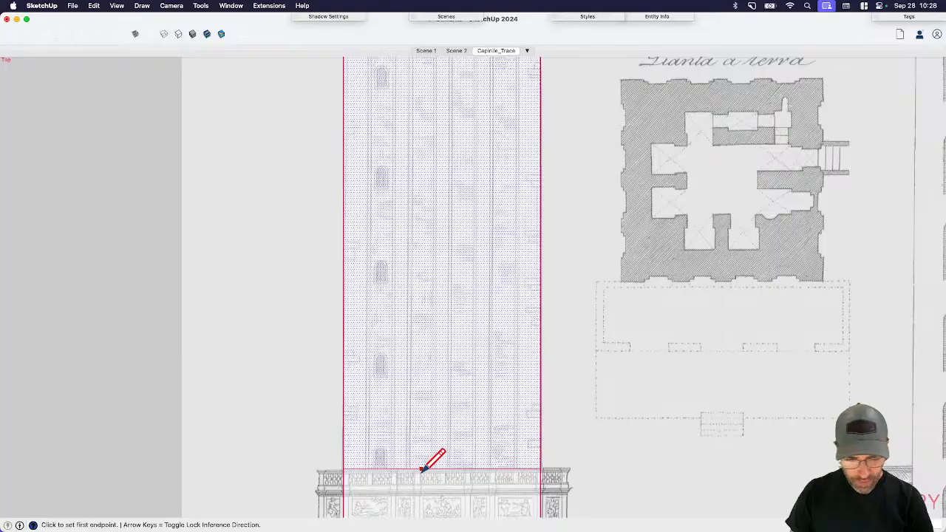
{"action": "left_click", "coordinate": [365, 468]}
{"action": "scroll", "coordinate": [377, 444], "scroll_direction": "down", "scroll_amount": 3}
{"action": "scroll", "coordinate": [377, 192], "scroll_direction": "up", "scroll_amount": 5}
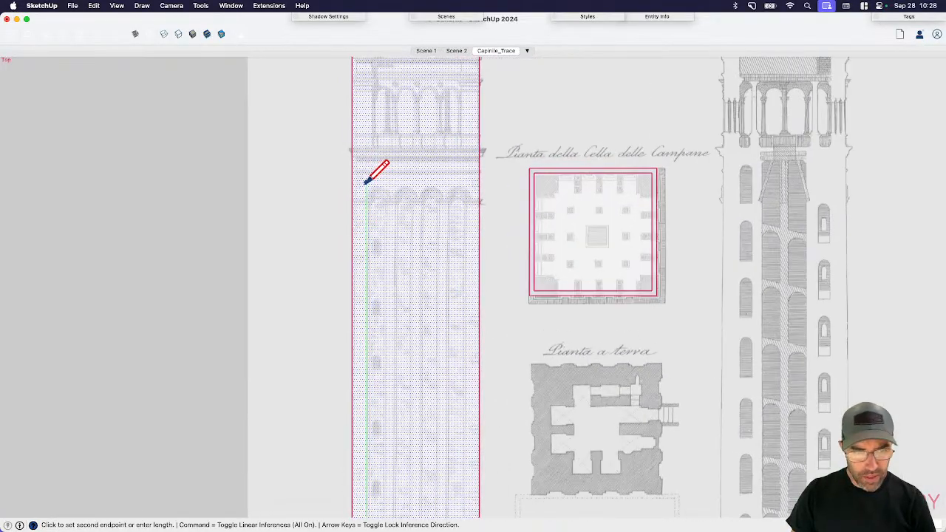
{"action": "scroll", "coordinate": [374, 209], "scroll_direction": "up", "scroll_amount": 2}
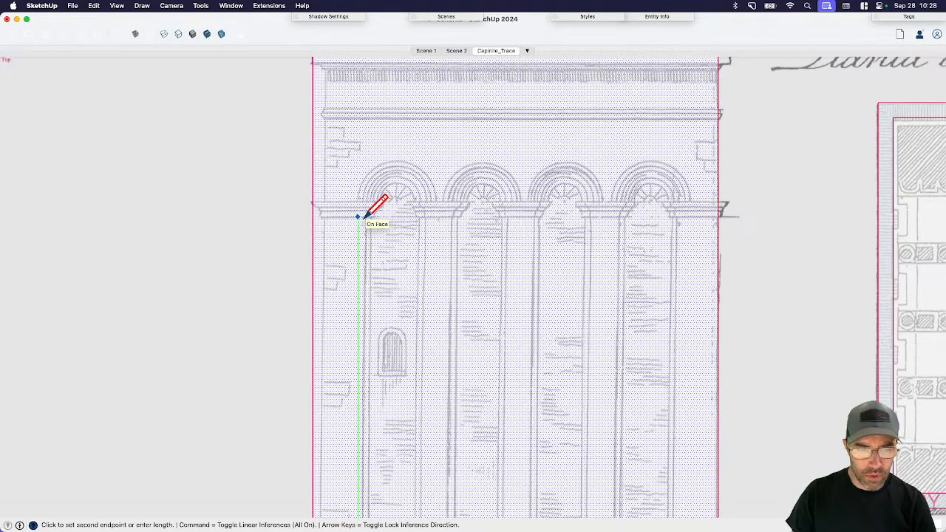
{"action": "left_click", "coordinate": [364, 219]}
{"action": "scroll", "coordinate": [383, 169], "scroll_direction": "down", "scroll_amount": 3}
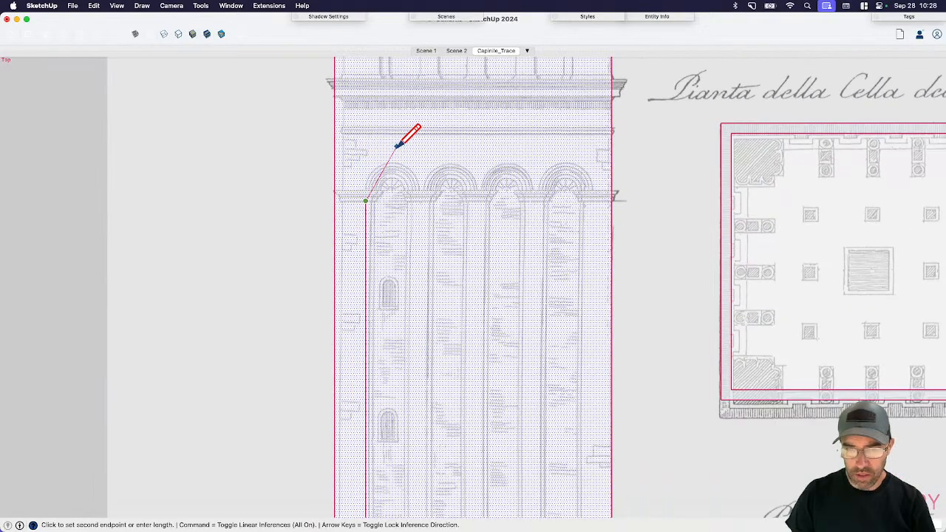
{"action": "key", "text": "space"}
{"action": "key", "text": "h"}
{"action": "scroll", "coordinate": [386, 237], "scroll_direction": "up", "scroll_amount": 2}
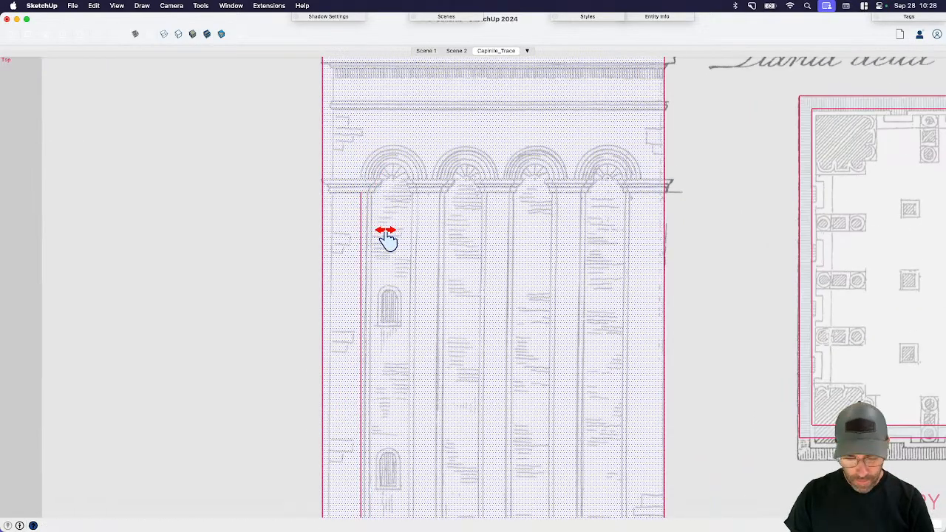
{"action": "key", "text": "t"}
{"action": "left_click", "coordinate": [363, 255]}
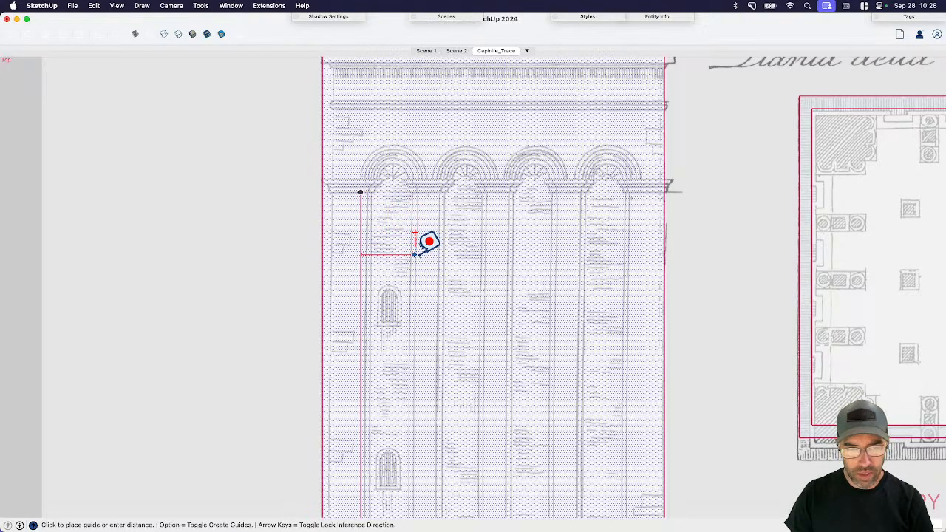
{"action": "key", "text": "Escape"}
{"action": "scroll", "coordinate": [454, 169], "scroll_direction": "down", "scroll_amount": 2}
{"action": "key", "text": "space"}
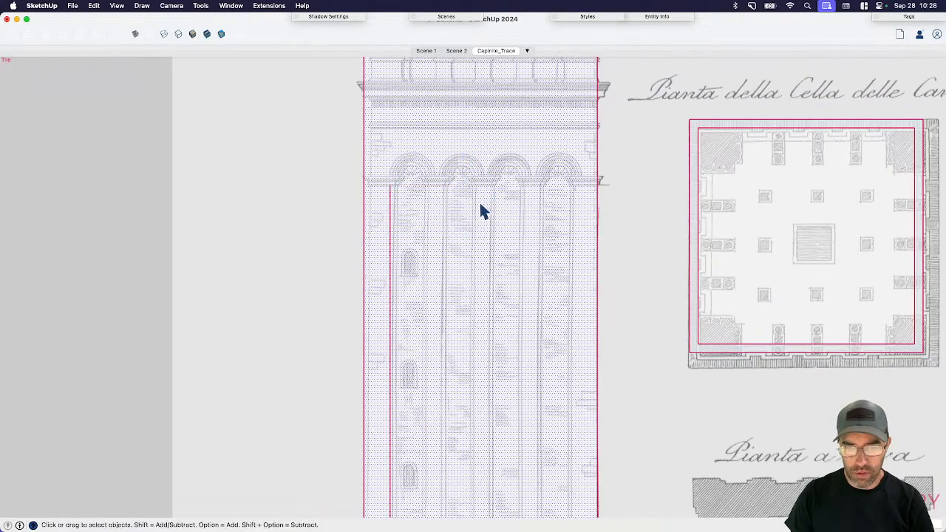
- Close the left pilaster strip with a horizontal line from its inner edge's top end to the tower's left edge
{"action": "key", "text": "l"}
{"action": "left_click", "coordinate": [390, 185]}
{"action": "left_click", "coordinate": [363, 185]}
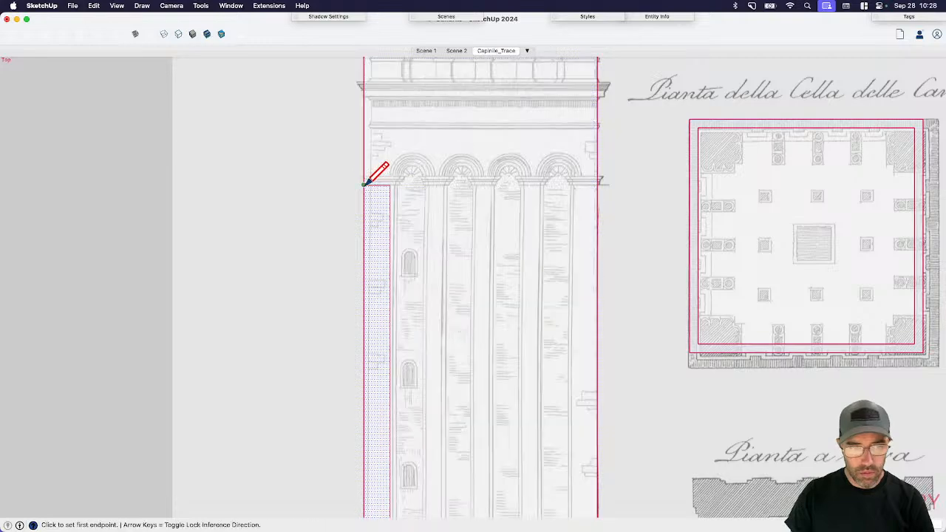
- Copy the left pilaster strip by its top inner corner horizontally so it lines up with the tower's right edge
{"action": "key", "text": "space"}
{"action": "key", "text": "m"}
{"action": "left_click", "coordinate": [390, 188]}
{"action": "key", "text": "alt"}
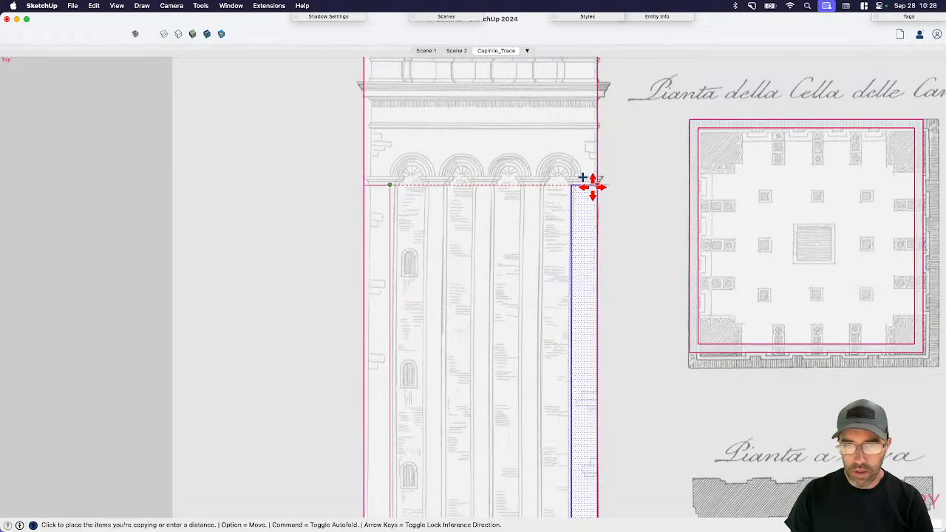
{"action": "left_click", "coordinate": [596, 186]}
{"action": "key", "text": "space"}
- Try to copy the right pilaster strip by its top outer corner back to the tower's left side
{"action": "scroll", "coordinate": [588, 185], "scroll_direction": "up", "scroll_amount": 2}
{"action": "key", "text": "m"}
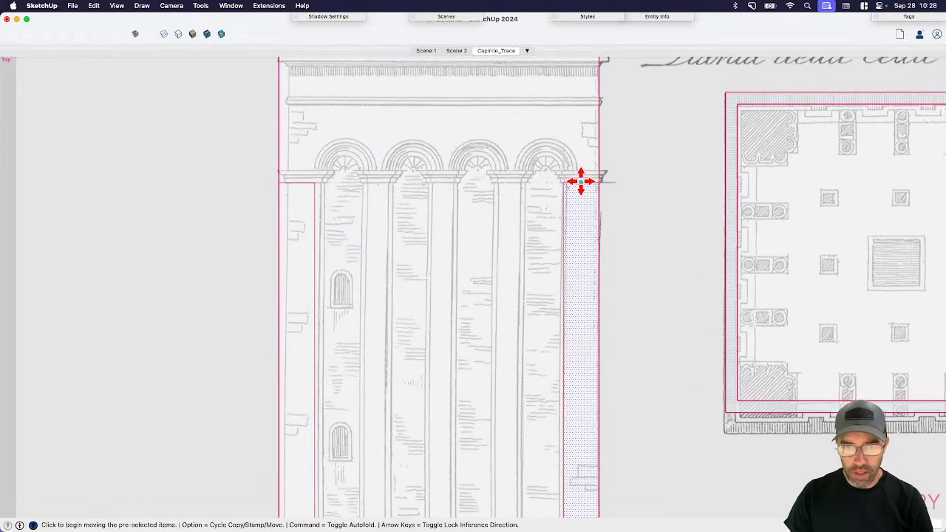
{"action": "key", "text": "alt"}
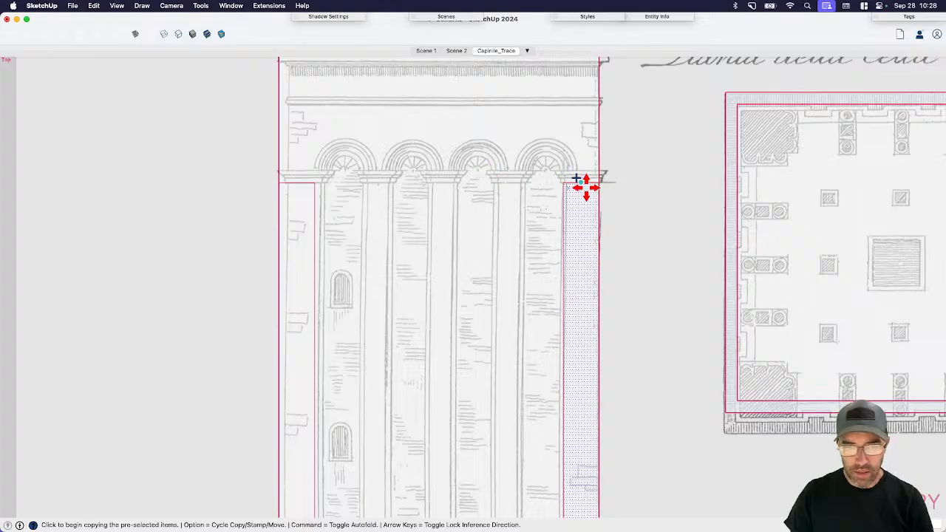
{"action": "key", "text": "space"}
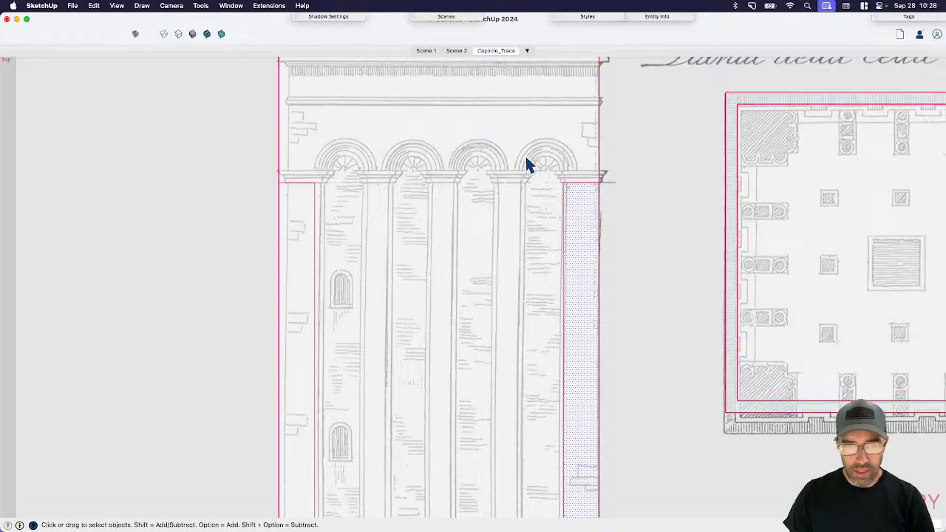
{"action": "key", "text": "m"}
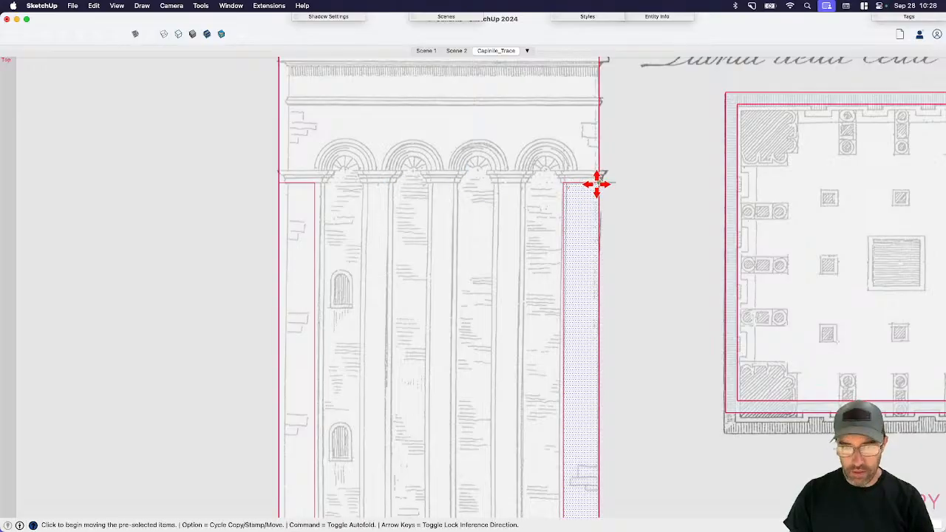
{"action": "key", "text": "alt"}
{"action": "left_click", "coordinate": [599, 181]}
{"action": "left_click", "coordinate": [321, 179]}
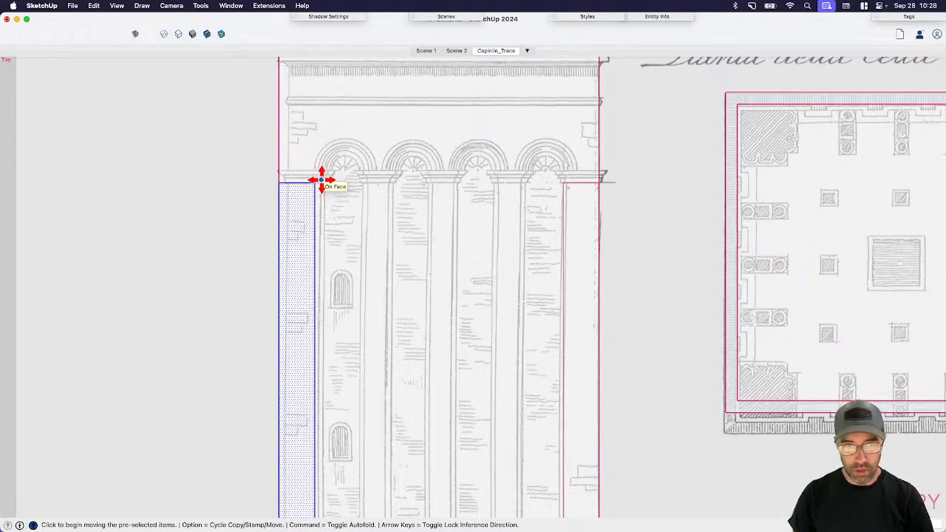
- Clear the selection and draw a horizontal line joining the tops of the left and right pilaster strips
{"action": "key", "text": "super+t"}
{"action": "key", "text": "l"}
{"action": "left_click", "coordinate": [315, 181]}
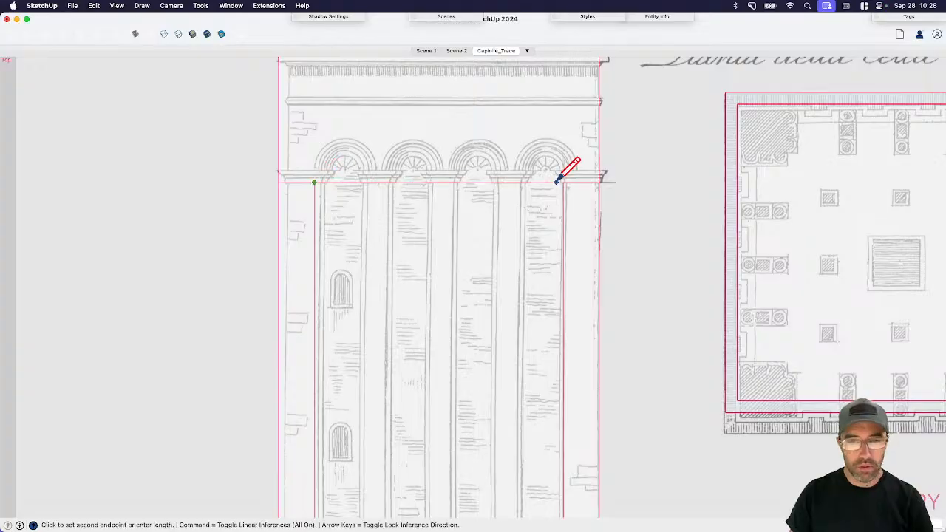
{"action": "key", "text": "space"}
- Copy the left pilaster strip by its top midpoint to the centre of the horizontal line below the arches
{"action": "left_click", "coordinate": [306, 216]}
{"action": "key", "text": "m"}
{"action": "key", "text": "alt"}
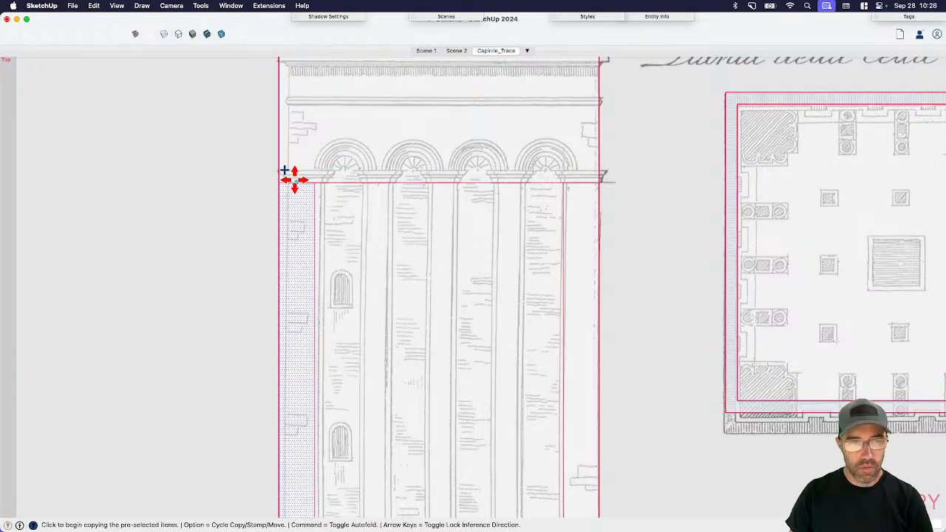
{"action": "left_click", "coordinate": [294, 178]}
{"action": "left_click", "coordinate": [436, 181]}
{"action": "key", "text": "space"}
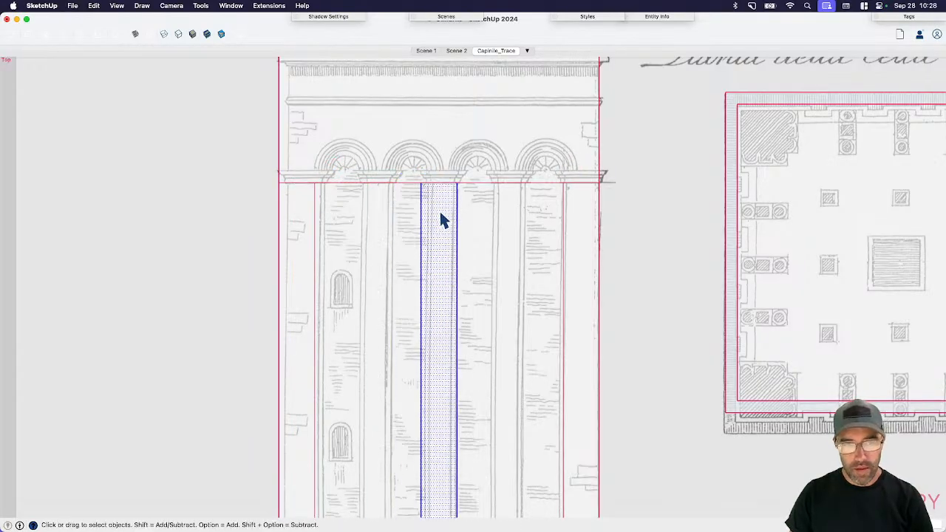
- Copy the central pilaster strip horizontally to the pilaster between the first and second arches
{"action": "key", "text": "m"}
{"action": "key", "text": "alt"}
{"action": "left_click", "coordinate": [438, 182]}
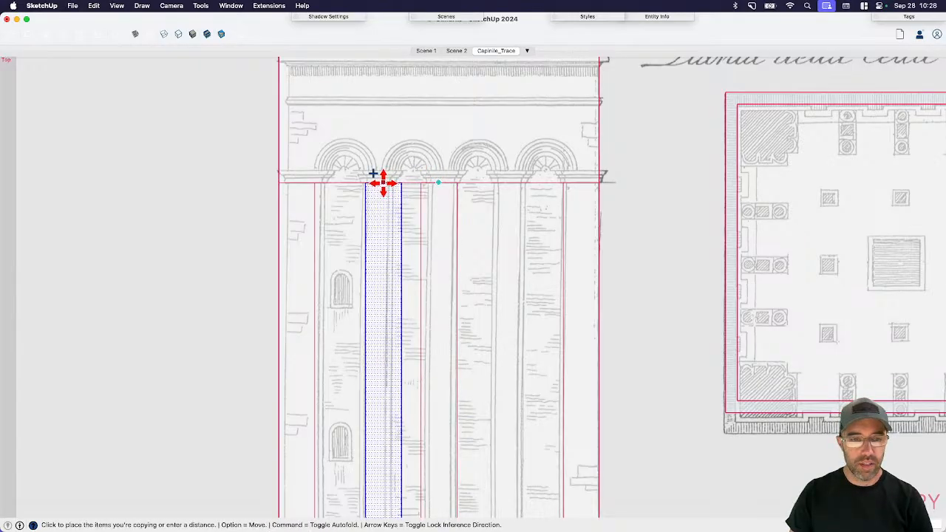
{"action": "left_click", "coordinate": [377, 184]}
{"action": "key", "text": "space"}
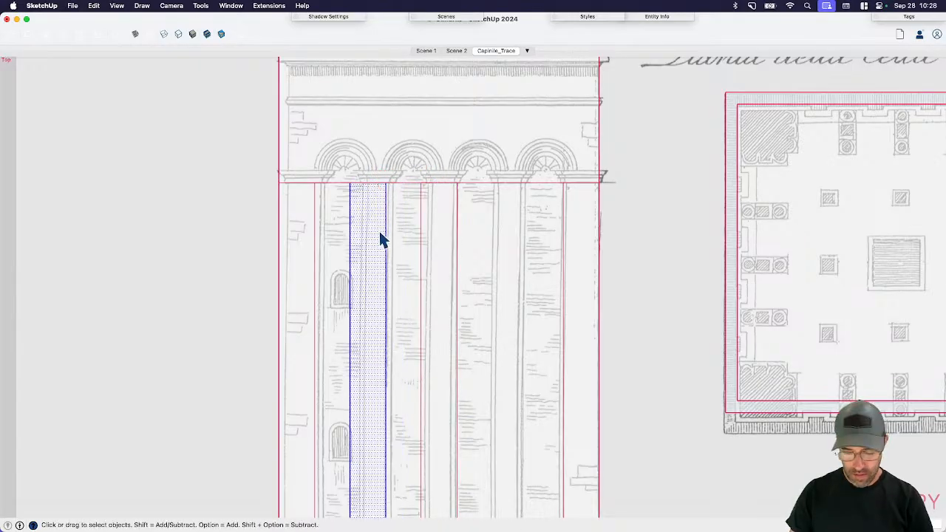
- Copy the strip between the first and second arches horizontally to the pilaster between the third and fourth arches
{"action": "key", "text": "m"}
{"action": "key", "text": "alt"}
{"action": "left_click", "coordinate": [370, 185]}
{"action": "left_click", "coordinate": [500, 184]}
{"action": "key", "text": "space"}
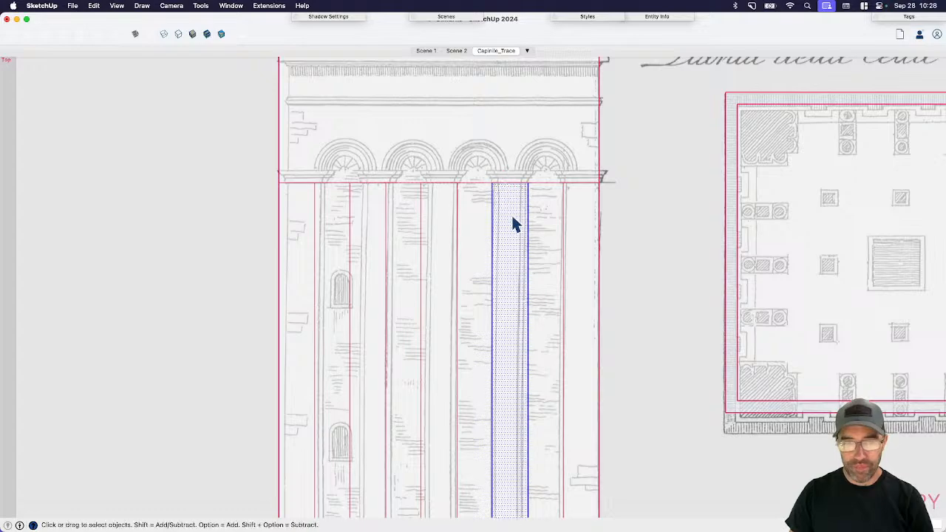
- Turn the selected pilaster strip between the third and fourth arches into a component with the default settings
{"action": "scroll", "coordinate": [516, 225], "scroll_direction": "down", "scroll_amount": 3}
{"action": "scroll", "coordinate": [515, 225], "scroll_direction": "up", "scroll_amount": 4}
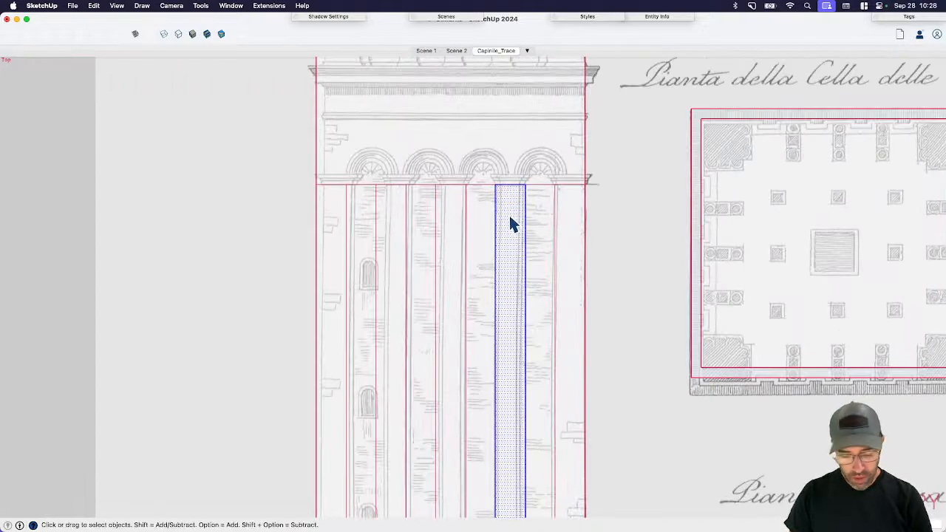
{"action": "key", "text": "g"}
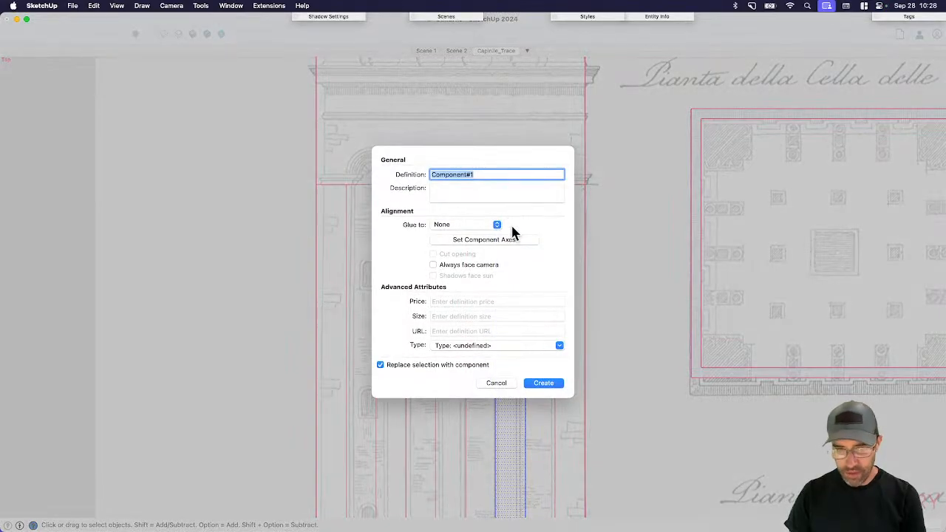
{"action": "key", "text": "Return"}
{"action": "scroll", "coordinate": [516, 218], "scroll_direction": "up", "scroll_amount": 2}
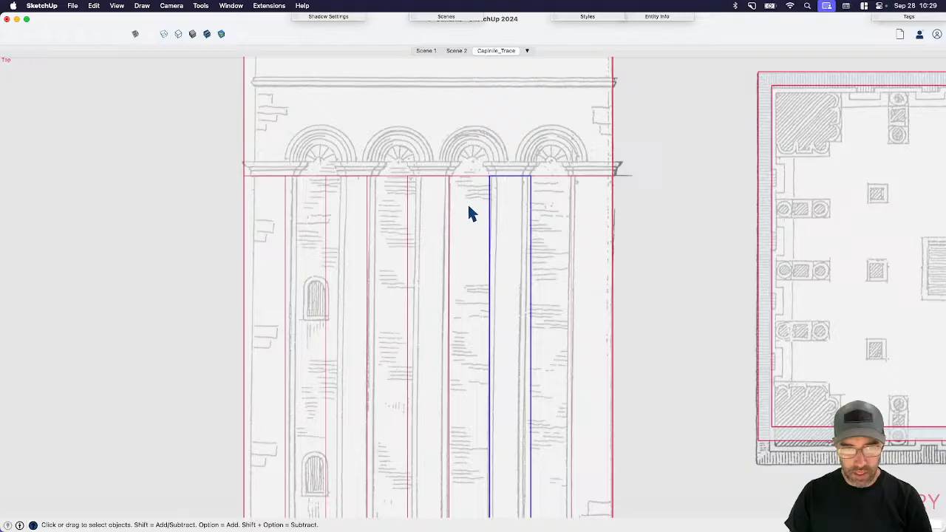
- Open the pilaster strip component and offset its outline inward to the pilaster's inner edge in the drawing
{"action": "double_click", "coordinate": [505, 214]}
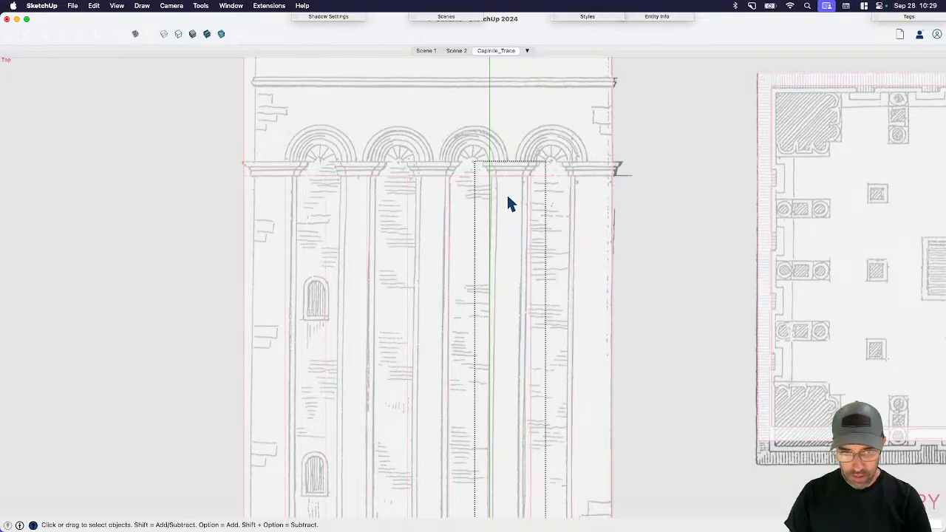
{"action": "left_click", "coordinate": [516, 190]}
{"action": "key", "text": "l"}
{"action": "scroll", "coordinate": [507, 165], "scroll_direction": "up", "scroll_amount": 2}
{"action": "key", "text": "space"}
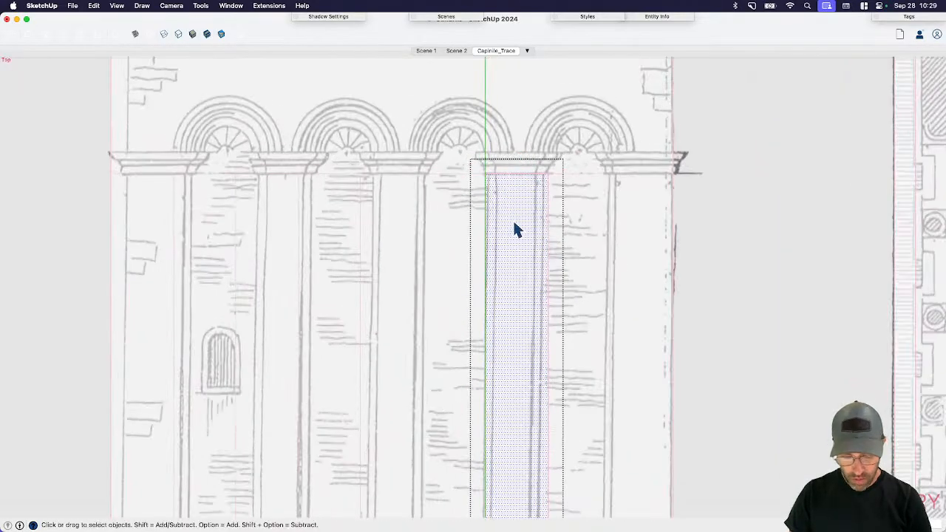
{"action": "scroll", "coordinate": [511, 224], "scroll_direction": "up", "scroll_amount": 2}
{"action": "key", "text": "f"}
{"action": "left_click", "coordinate": [513, 221]}
{"action": "left_click", "coordinate": [495, 208]}
{"action": "key", "text": "space"}
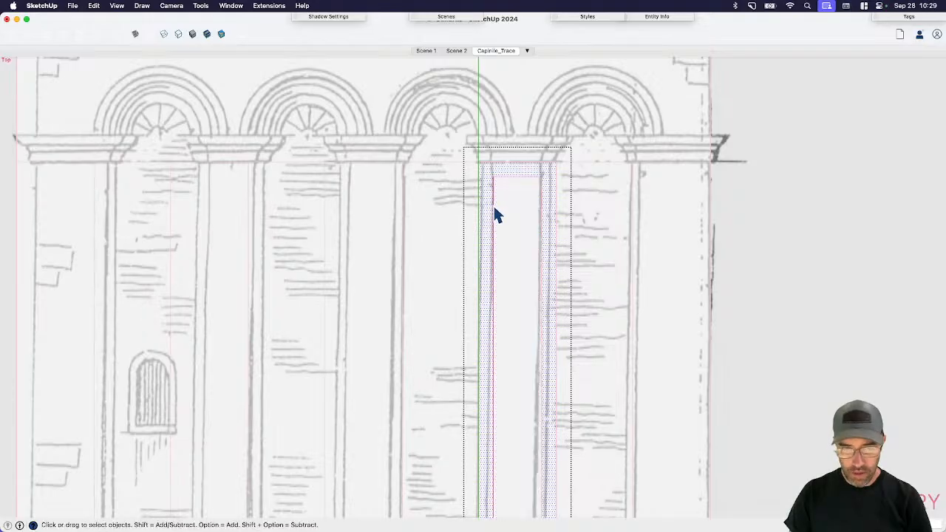
- Move the inset outline's top edge up onto the top edge of the pilaster strip
{"action": "left_click", "coordinate": [499, 177]}
{"action": "key", "text": "m"}
{"action": "left_click", "coordinate": [493, 176]}
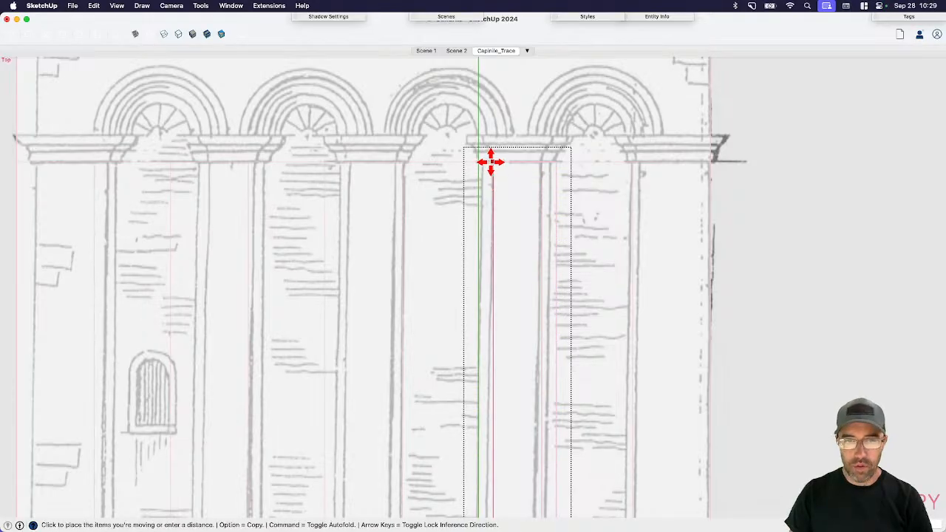
{"action": "left_click", "coordinate": [492, 162]}
{"action": "key", "text": "space"}
- Move the inset outline's bottom edge down onto the strip's bottom edge and close the component
{"action": "scroll", "coordinate": [493, 157], "scroll_direction": "down", "scroll_amount": 4}
{"action": "scroll", "coordinate": [495, 155], "scroll_direction": "down", "scroll_amount": 2}
{"action": "scroll", "coordinate": [510, 376], "scroll_direction": "down", "scroll_amount": 3}
{"action": "scroll", "coordinate": [507, 443], "scroll_direction": "up", "scroll_amount": 6}
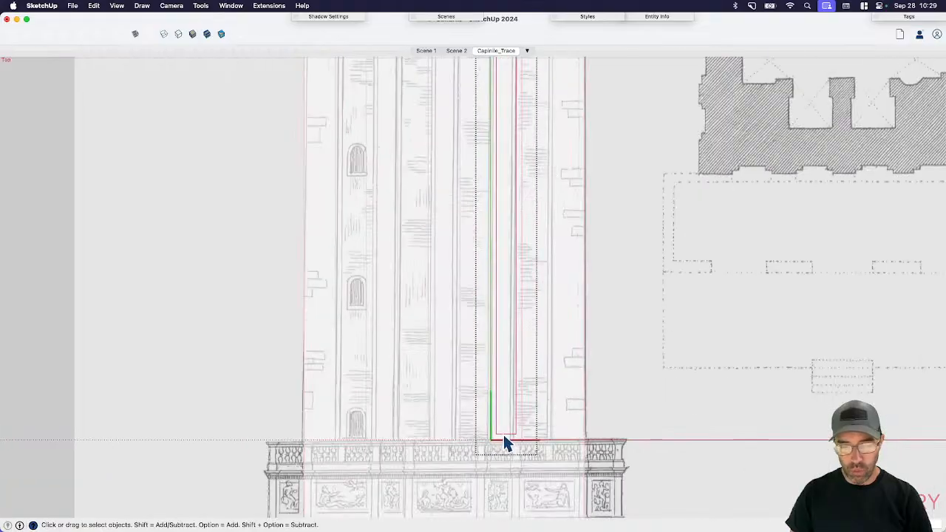
{"action": "scroll", "coordinate": [506, 441], "scroll_direction": "up", "scroll_amount": 3}
{"action": "key", "text": "m"}
{"action": "left_click", "coordinate": [484, 446]}
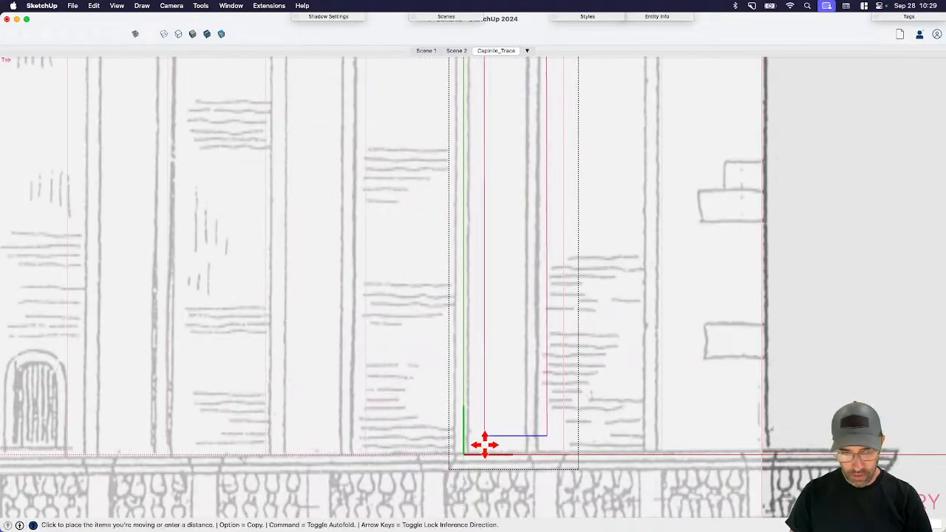
{"action": "left_click", "coordinate": [484, 452]}
{"action": "key", "text": "space"}
{"action": "scroll", "coordinate": [538, 433], "scroll_direction": "down", "scroll_amount": 3}
{"action": "left_click", "coordinate": [594, 418]}
- Copy the pilaster strip component by its bottom midpoint onto the central pilaster and the pilaster between the first and second arches
{"action": "left_click", "coordinate": [513, 414]}
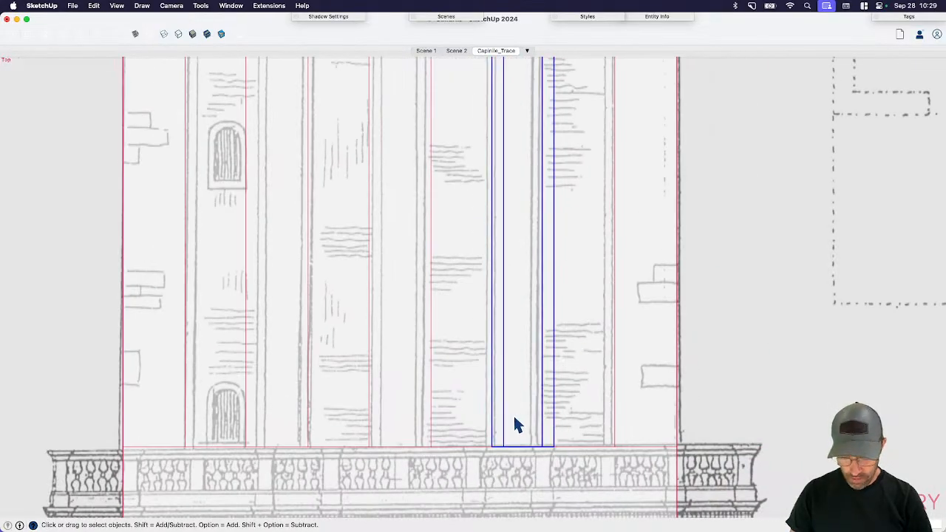
{"action": "key", "text": "m"}
{"action": "left_click", "coordinate": [521, 446]}
{"action": "key", "text": "alt"}
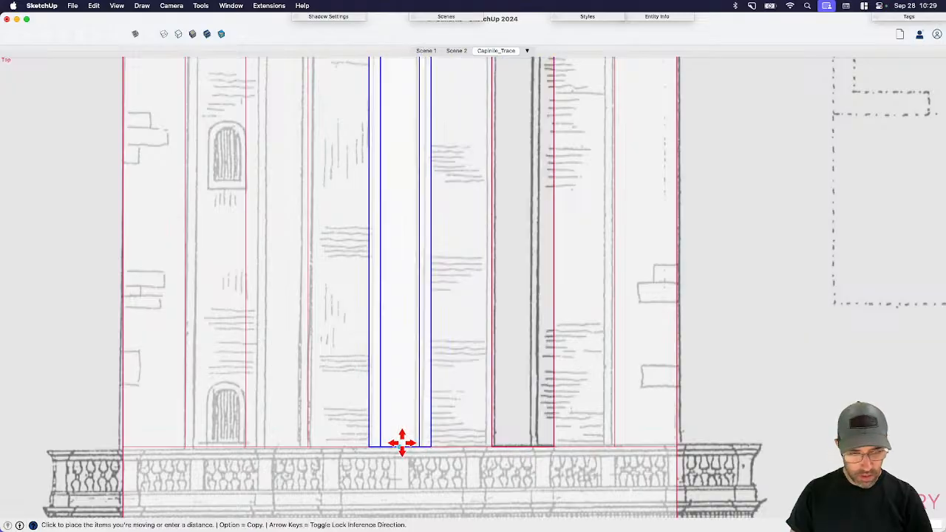
{"action": "left_click", "coordinate": [399, 445]}
{"action": "left_click", "coordinate": [399, 444]}
{"action": "left_click", "coordinate": [276, 448]}
{"action": "key", "text": "space"}
{"action": "scroll", "coordinate": [466, 463], "scroll_direction": "down", "scroll_amount": 3}
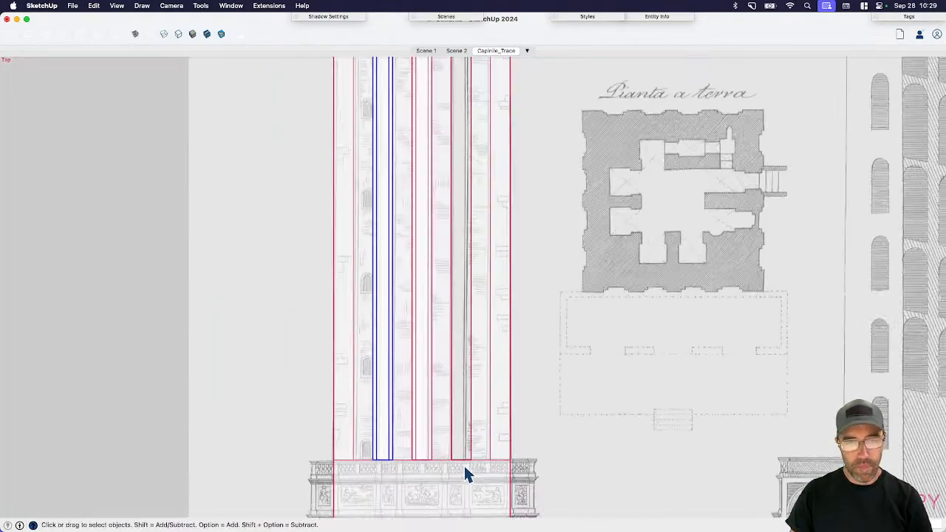
- Copy the central pilaster component horizontally onto the strip between the third and fourth arches
{"action": "scroll", "coordinate": [467, 462], "scroll_direction": "down", "scroll_amount": 2}
{"action": "left_click", "coordinate": [470, 452]}
{"action": "left_click", "coordinate": [485, 443]}
{"action": "scroll", "coordinate": [488, 446], "scroll_direction": "down", "scroll_amount": 2}
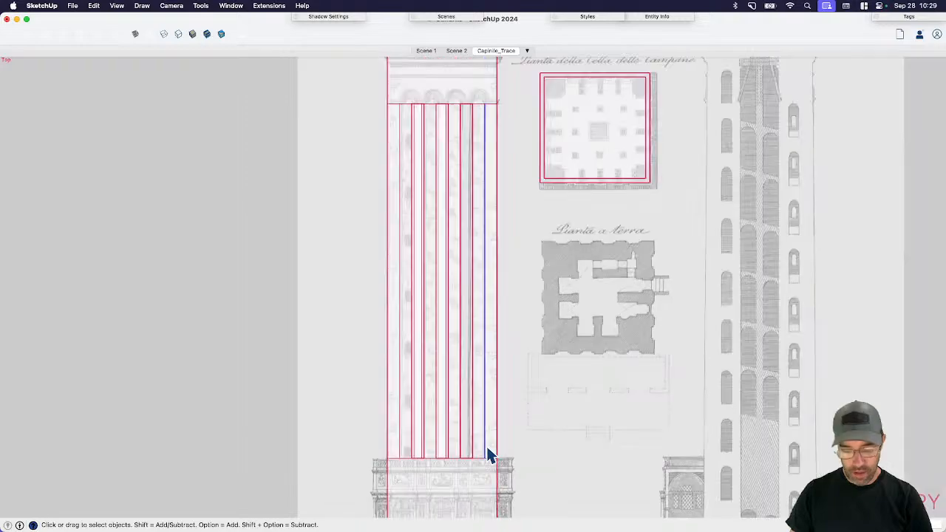
{"action": "middle_click_drag", "start_coordinate": [478, 269], "coordinate": [488, 332], "text": "shift"}
{"action": "left_click_drag", "start_coordinate": [488, 332], "coordinate": [497, 376]}
{"action": "scroll", "coordinate": [484, 216], "scroll_direction": "up", "scroll_amount": 6}
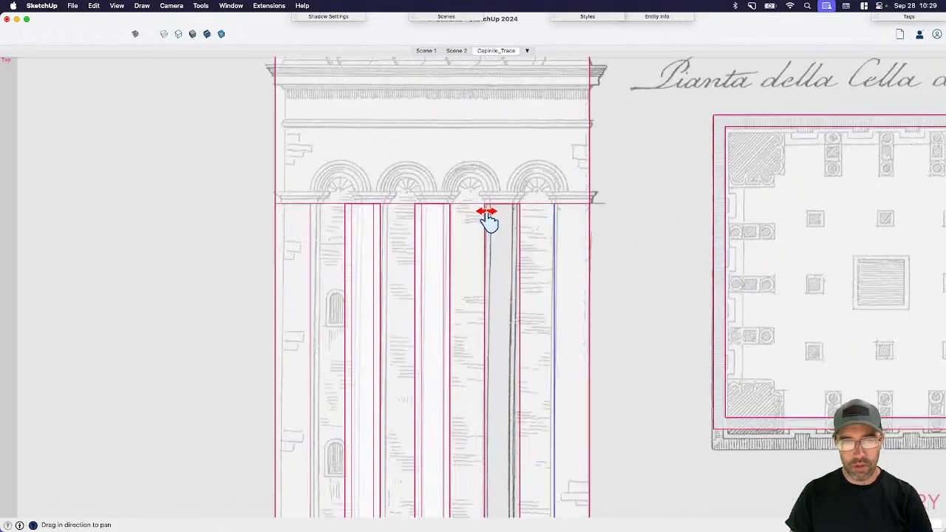
{"action": "key", "text": "space"}
{"action": "left_click", "coordinate": [407, 236]}
{"action": "key", "text": "m"}
{"action": "key", "text": "alt"}
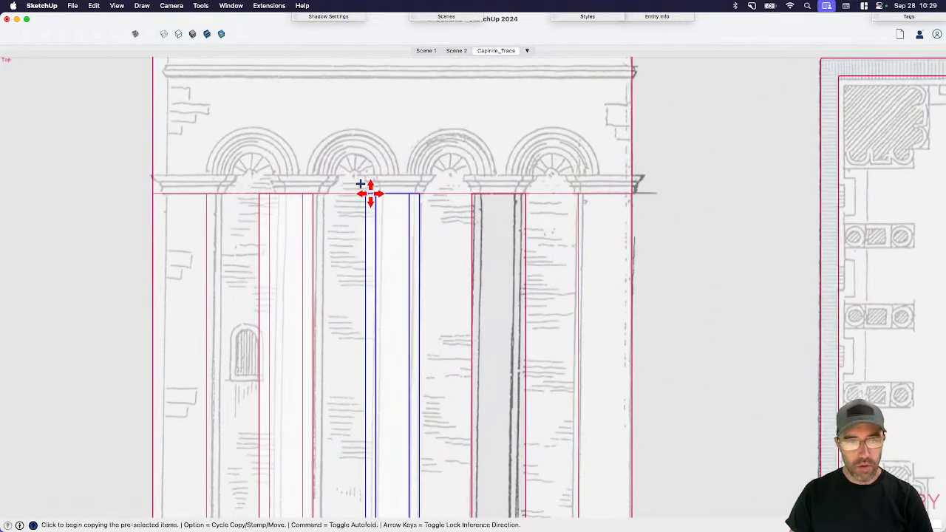
{"action": "left_click", "coordinate": [373, 193]}
{"action": "key", "text": "space"}
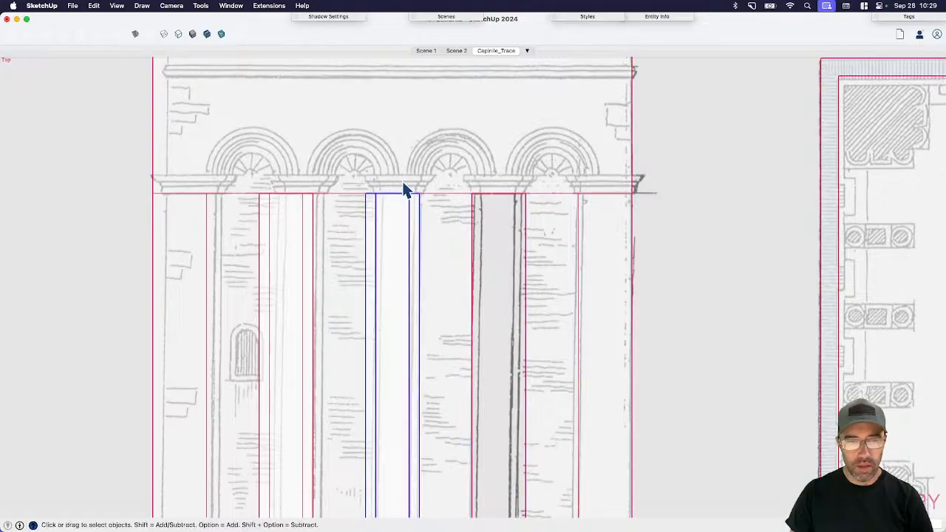
{"action": "key", "text": "m"}
{"action": "key", "text": "alt"}
{"action": "left_click", "coordinate": [375, 193]}
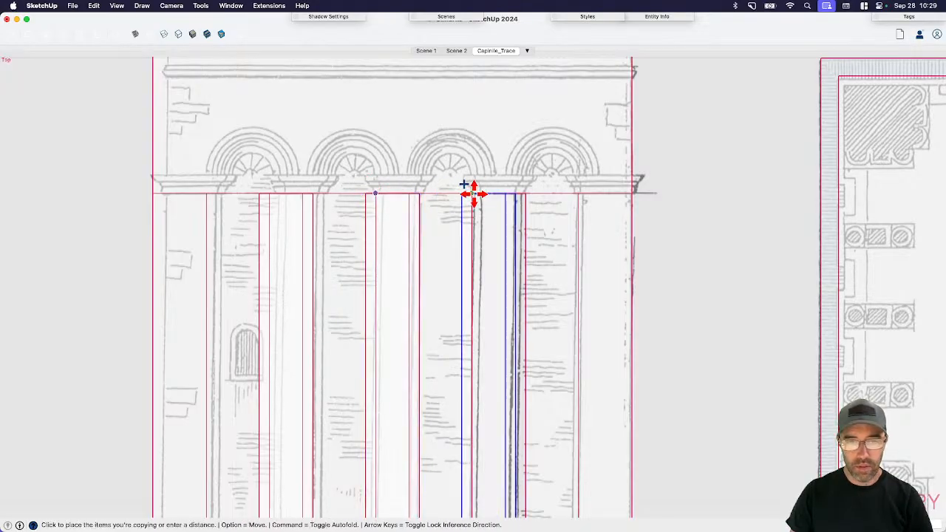
{"action": "scroll", "coordinate": [479, 193], "scroll_direction": "up", "scroll_amount": 3}
{"action": "scroll", "coordinate": [474, 194], "scroll_direction": "up", "scroll_amount": 4}
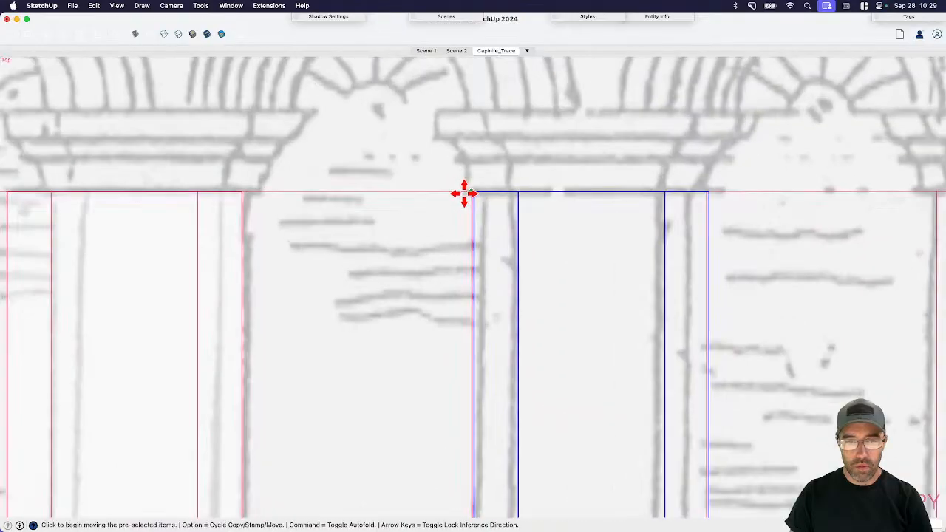
- Align the copied pilaster component by snapping its top-left corner to the top-left corner of the strip beneath it
{"action": "key", "text": "alt"}
{"action": "scroll", "coordinate": [471, 191], "scroll_direction": "up", "scroll_amount": 5}
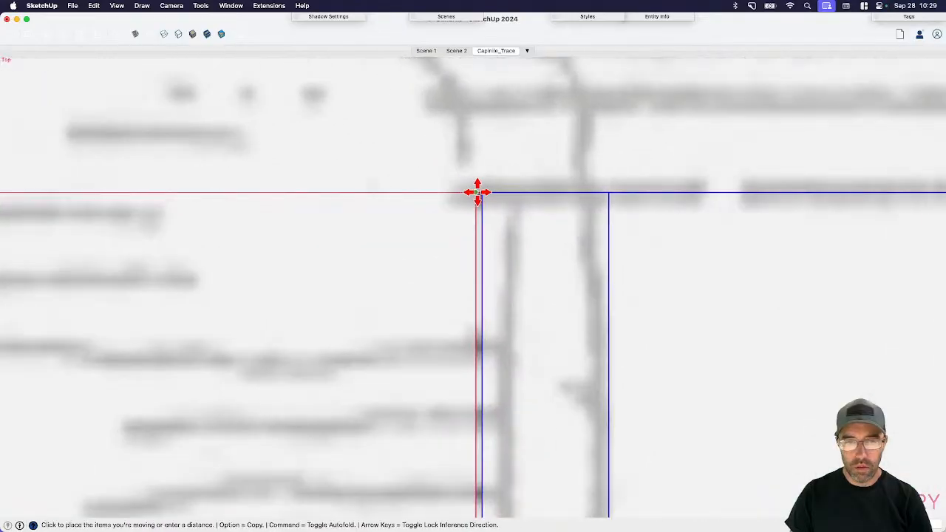
{"action": "left_click", "coordinate": [481, 193]}
{"action": "scroll", "coordinate": [481, 193], "scroll_direction": "up", "scroll_amount": 2}
{"action": "key", "text": "space"}
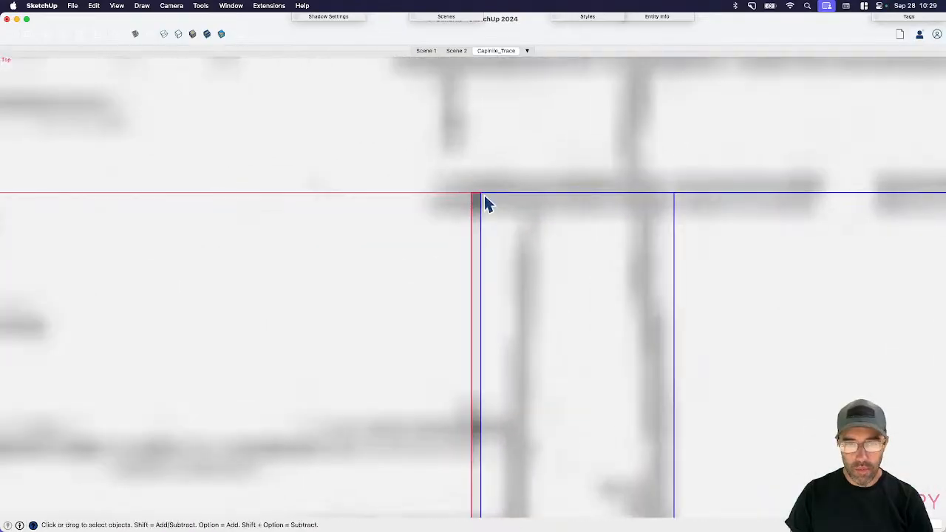
{"action": "key", "text": "m"}
{"action": "left_click", "coordinate": [481, 193]}
{"action": "left_click", "coordinate": [472, 193]}
{"action": "key", "text": "space"}
{"action": "scroll", "coordinate": [483, 308], "scroll_direction": "down", "scroll_amount": 10}
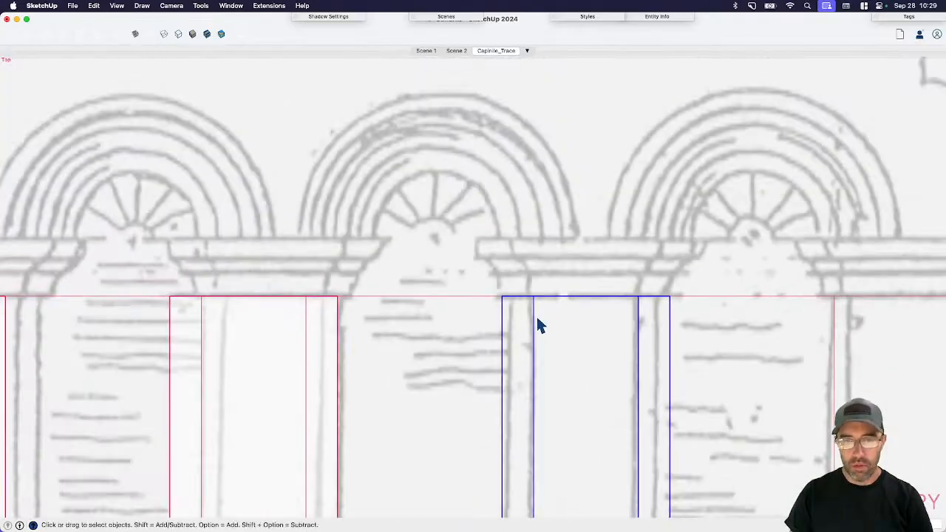
- Draw a vertical line from the copied strip's top-left corner up to the capital's lower moulding line
{"action": "scroll", "coordinate": [558, 301], "scroll_direction": "down", "scroll_amount": 3}
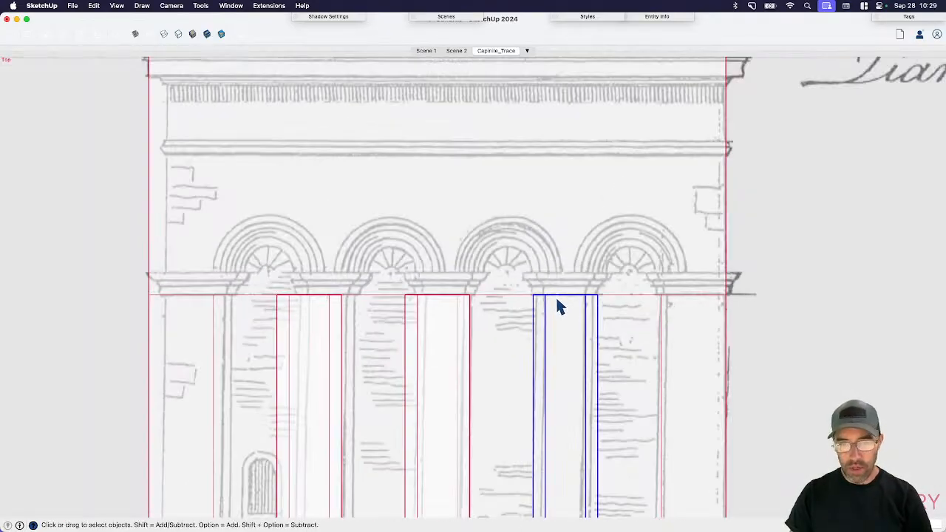
{"action": "key", "text": "l"}
{"action": "scroll", "coordinate": [568, 312], "scroll_direction": "up", "scroll_amount": 3}
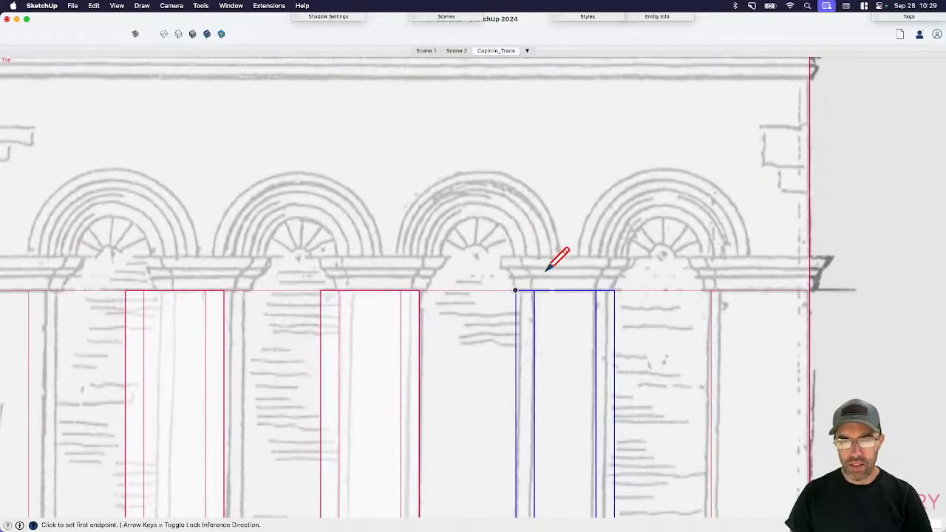
{"action": "left_click", "coordinate": [515, 290]}
{"action": "scroll", "coordinate": [516, 268], "scroll_direction": "up", "scroll_amount": 2}
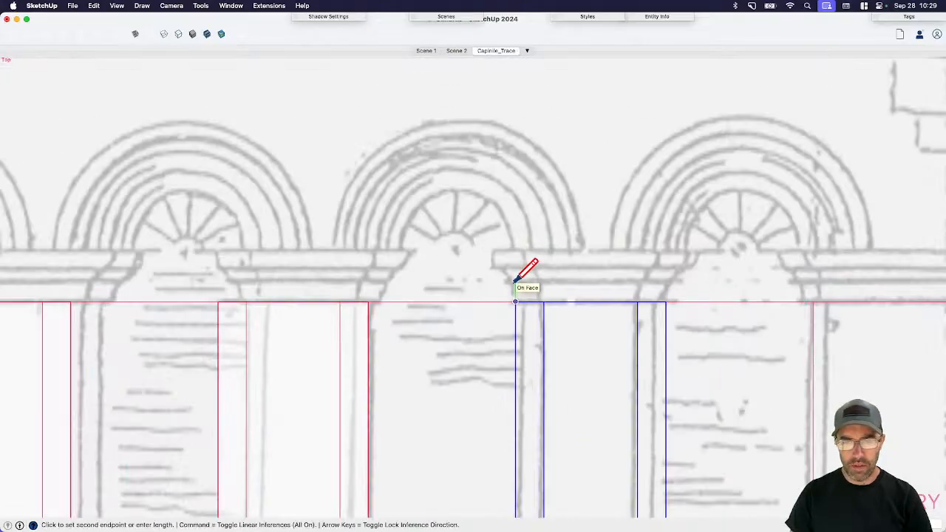
{"action": "scroll", "coordinate": [506, 275], "scroll_direction": "up", "scroll_amount": 3}
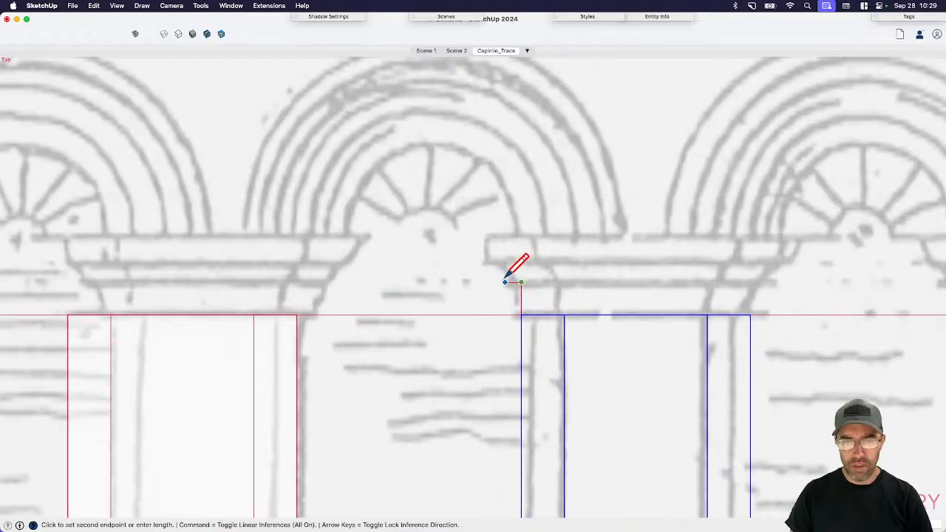
{"action": "key", "text": "Escape"}
{"action": "left_click", "coordinate": [489, 263]}
{"action": "key", "text": "Escape"}
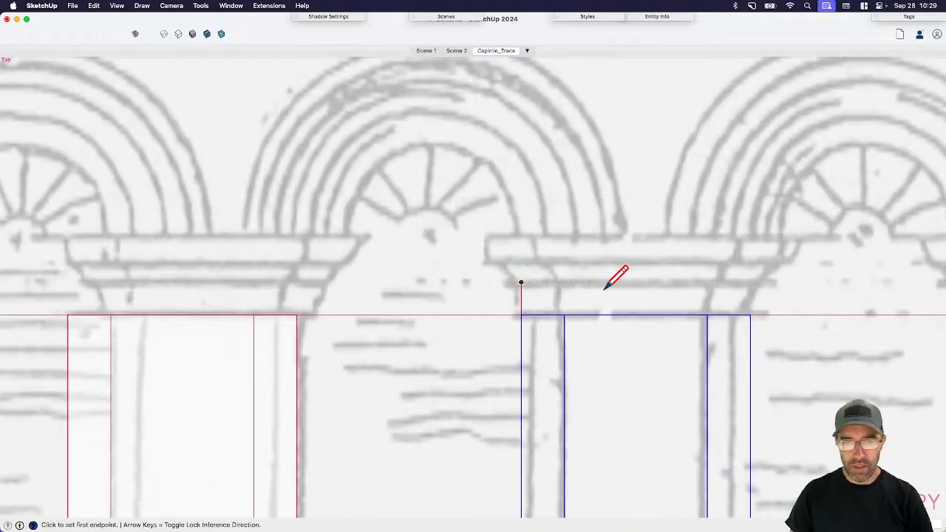
- Trace the left half of the capital from the strip's top midpoint up its centre, across its top and down its outer edge
{"action": "left_click", "coordinate": [636, 315]}
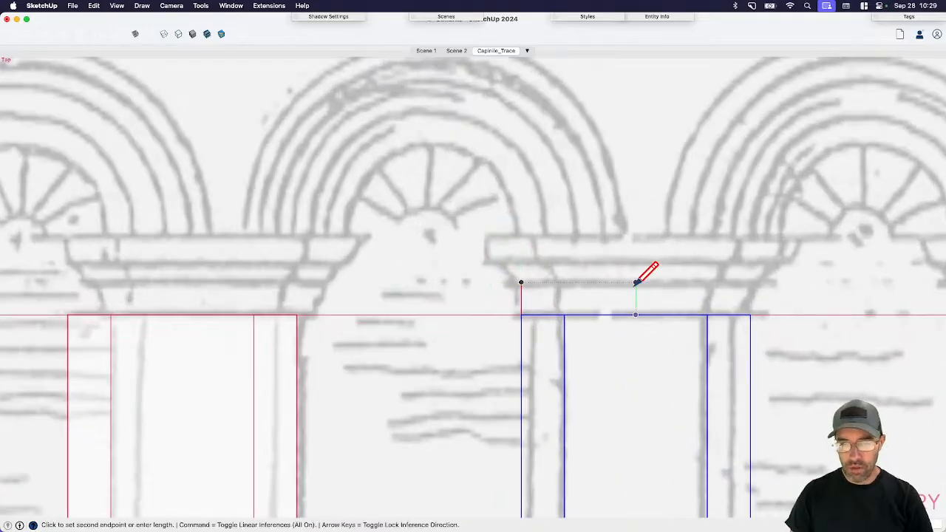
{"action": "left_click", "coordinate": [636, 237]}
{"action": "left_click", "coordinate": [486, 236]}
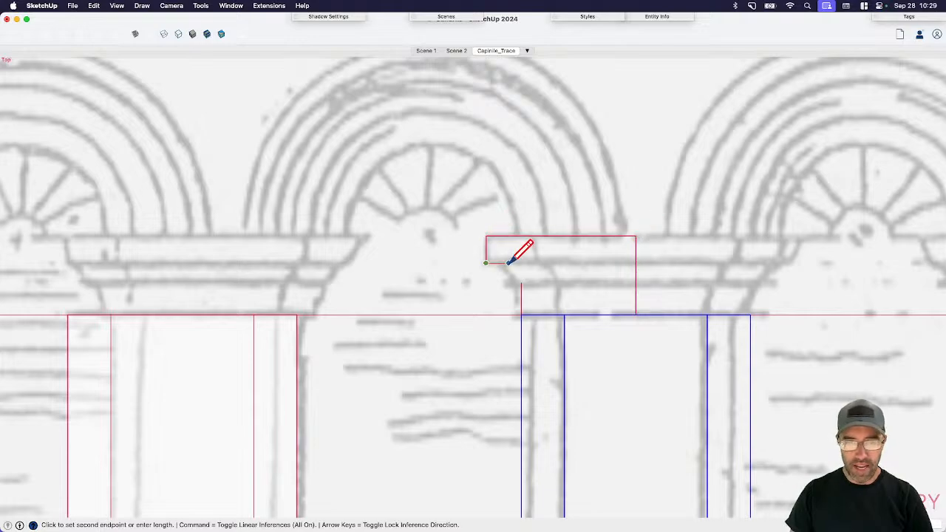
{"action": "key", "text": "space"}
{"action": "key", "text": "a"}
{"action": "key", "text": "space"}
- Draw a short horizontal line under the capital's upper band and join it to the vertical line with an arc
{"action": "scroll", "coordinate": [491, 262], "scroll_direction": "up", "scroll_amount": 3}
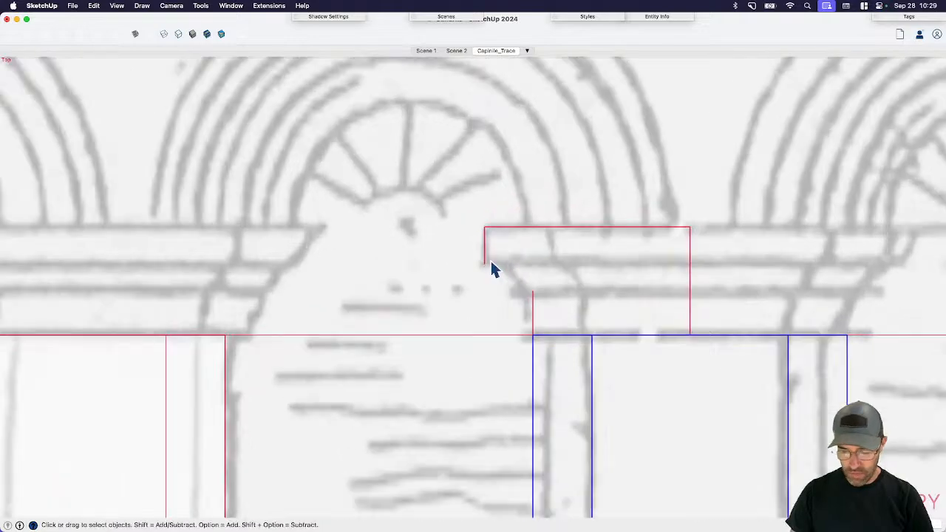
{"action": "scroll", "coordinate": [491, 261], "scroll_direction": "up", "scroll_amount": 3}
{"action": "key", "text": "l"}
{"action": "left_click", "coordinate": [483, 266]}
{"action": "left_click", "coordinate": [511, 266]}
{"action": "key", "text": "space"}
{"action": "key", "text": "a"}
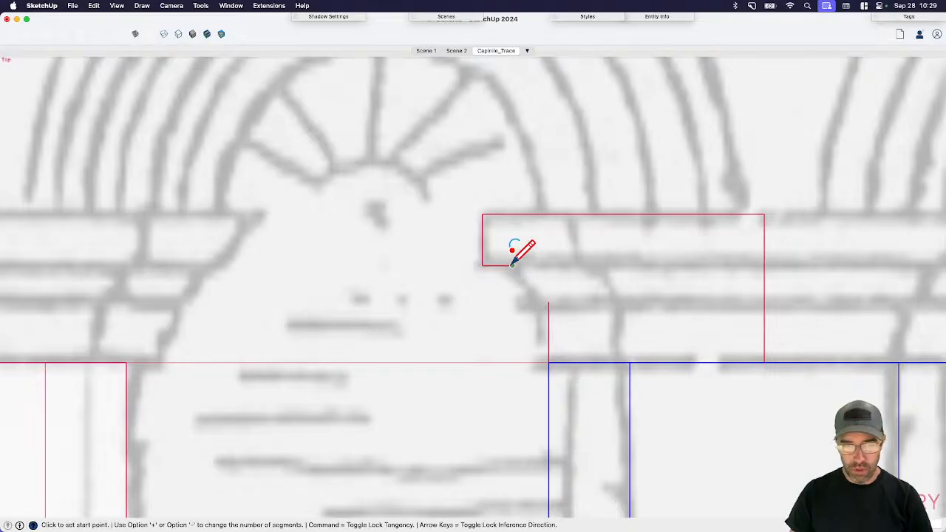
{"action": "left_click", "coordinate": [511, 266]}
{"action": "left_click", "coordinate": [548, 302]}
{"action": "left_click", "coordinate": [544, 275]}
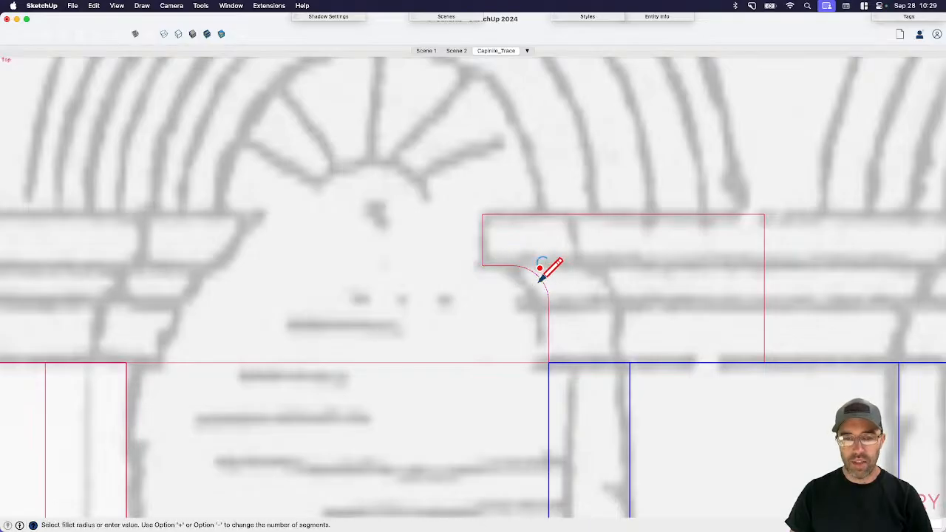
- Draw a horizontal line from the arc's upper end to the capital's centre line to close off the upper band
{"action": "key", "text": "space"}
{"action": "scroll", "coordinate": [548, 301], "scroll_direction": "down", "scroll_amount": 2}
{"action": "key", "text": "l"}
{"action": "left_click", "coordinate": [528, 276]}
{"action": "left_click", "coordinate": [695, 276]}
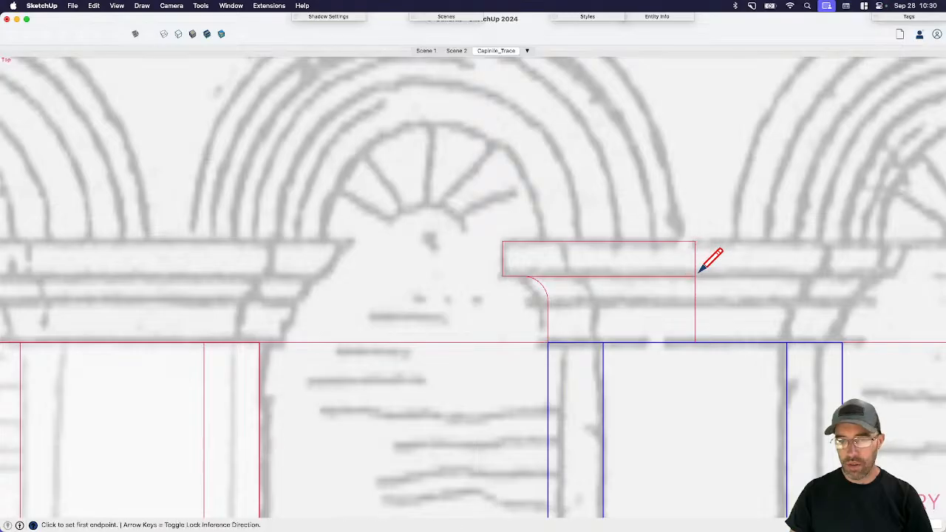
- Draw a vertical line up from the strip's inner edge to the arc's lower level, then a horizontal line to the arc's lower end
{"action": "scroll", "coordinate": [576, 285], "scroll_direction": "down", "scroll_amount": 3}
{"action": "key", "text": "space"}
{"action": "scroll", "coordinate": [573, 257], "scroll_direction": "up", "scroll_amount": 3}
{"action": "key", "text": "l"}
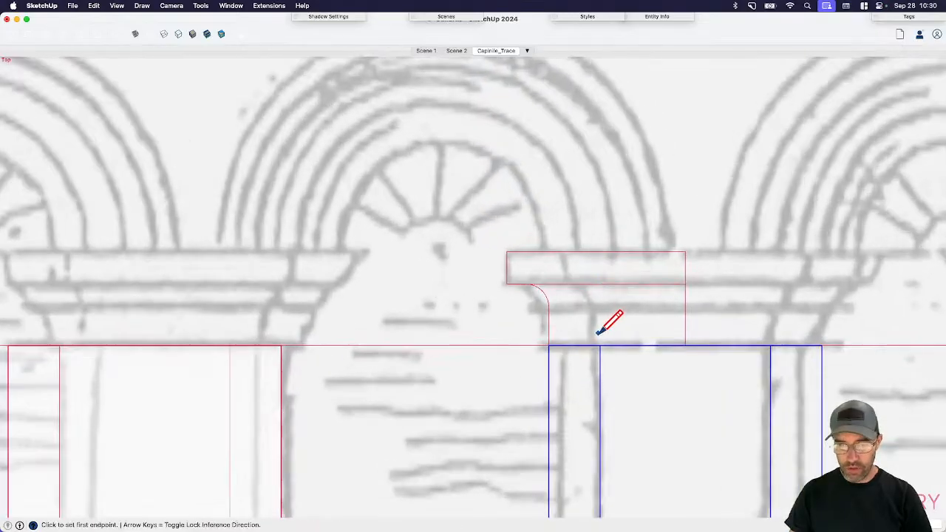
{"action": "left_click", "coordinate": [599, 346]}
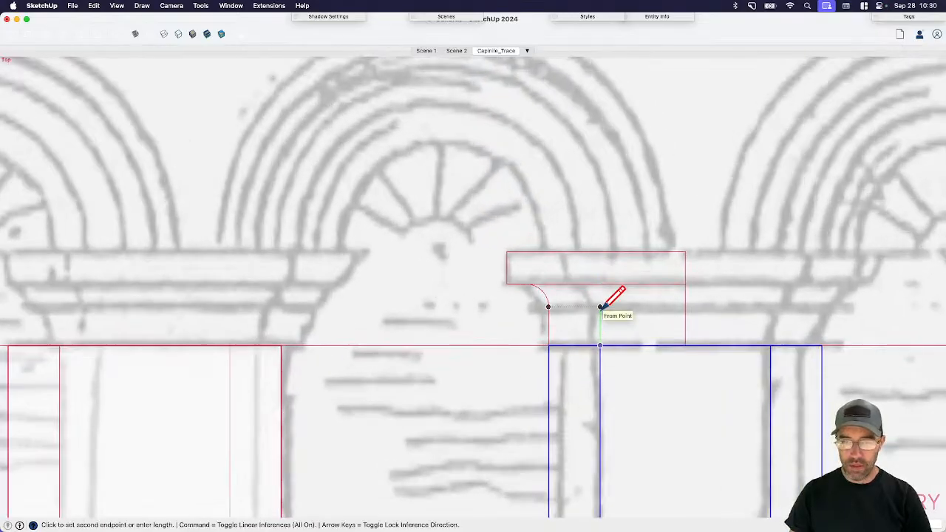
{"action": "left_click", "coordinate": [601, 306]}
{"action": "scroll", "coordinate": [548, 307], "scroll_direction": "up", "scroll_amount": 2}
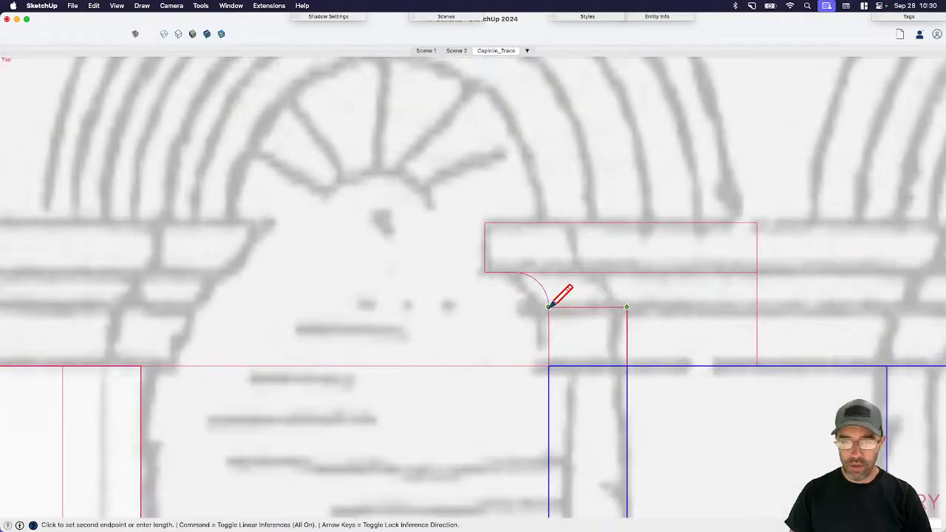
{"action": "left_click", "coordinate": [549, 305]}
- Copy the capital's arc from its lower end to the upper end of the inner vertical line
{"action": "key", "text": "space"}
{"action": "left_click", "coordinate": [545, 300]}
{"action": "key", "text": "m"}
{"action": "key", "text": "alt"}
{"action": "left_click", "coordinate": [550, 307]}
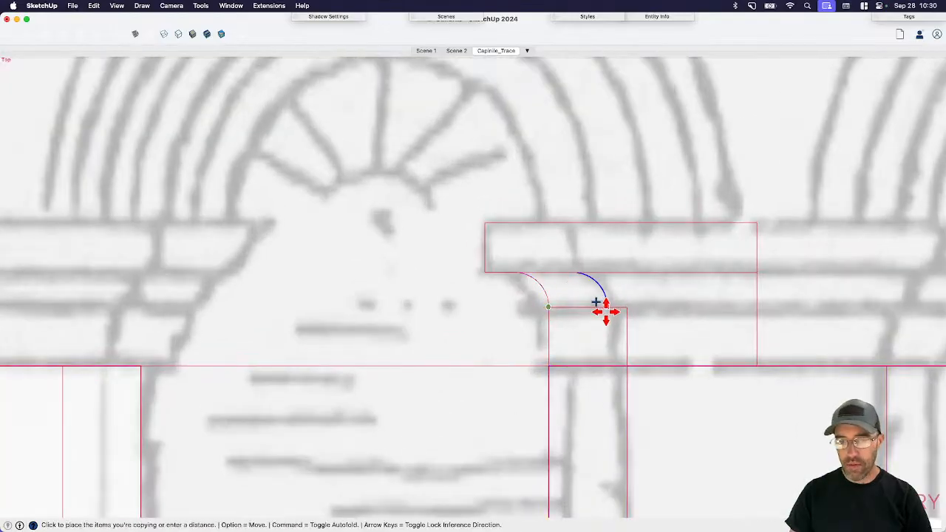
{"action": "left_click", "coordinate": [623, 310]}
{"action": "key", "text": "space"}
{"action": "key", "text": "l"}
{"action": "key", "text": "space"}
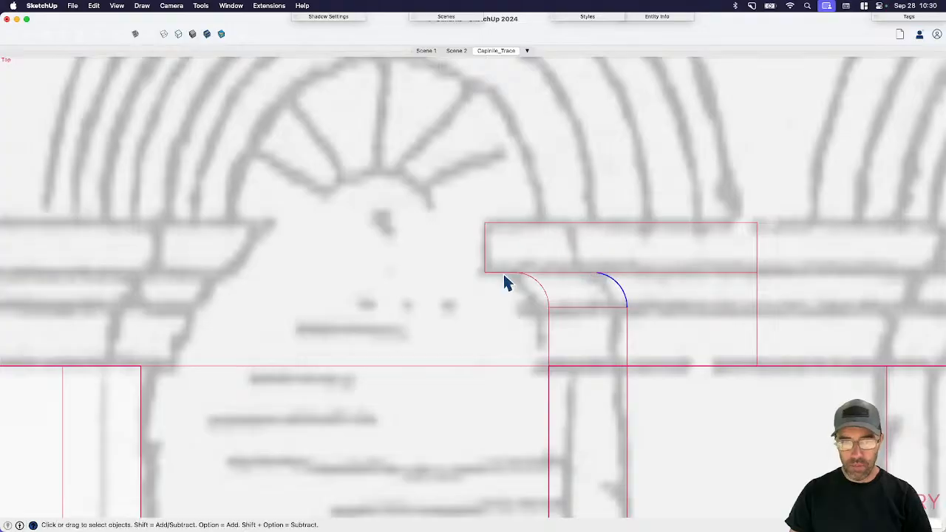
- Copy the upper band's outer edge and its short underside line to the upper end of the inner arc
{"action": "left_click", "coordinate": [493, 272]}
{"action": "key", "text": "m"}
{"action": "key", "text": "alt"}
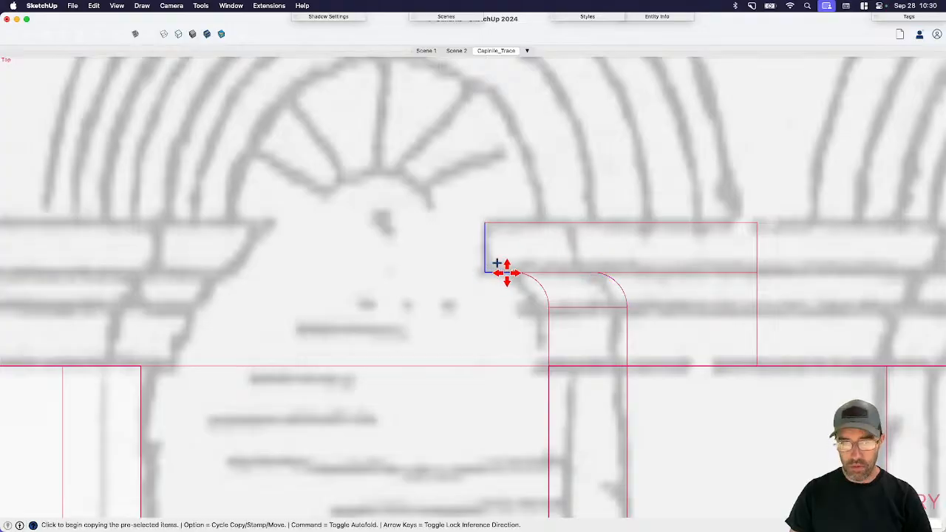
{"action": "left_click", "coordinate": [513, 272]}
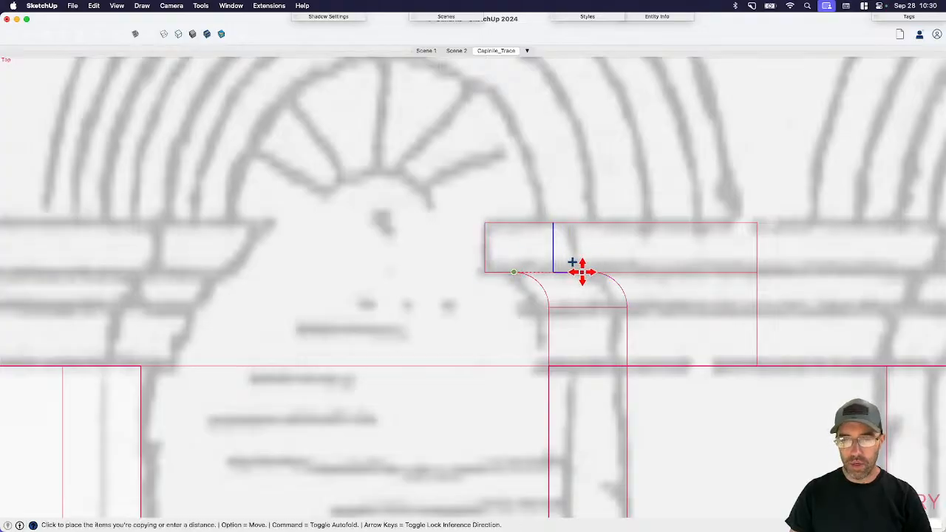
{"action": "left_click", "coordinate": [593, 272]}
{"action": "key", "text": "space"}
- Draw a horizontal line from the outer arc's lower end across to the capital's centre line
{"action": "scroll", "coordinate": [510, 277], "scroll_direction": "down", "scroll_amount": 5}
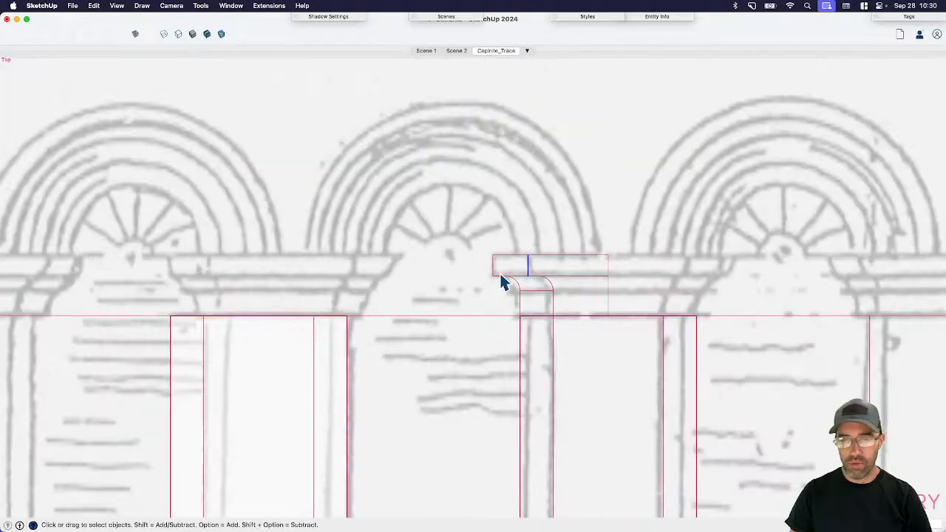
{"action": "key", "text": "e"}
{"action": "key", "text": "space"}
{"action": "scroll", "coordinate": [583, 300], "scroll_direction": "up", "scroll_amount": 2}
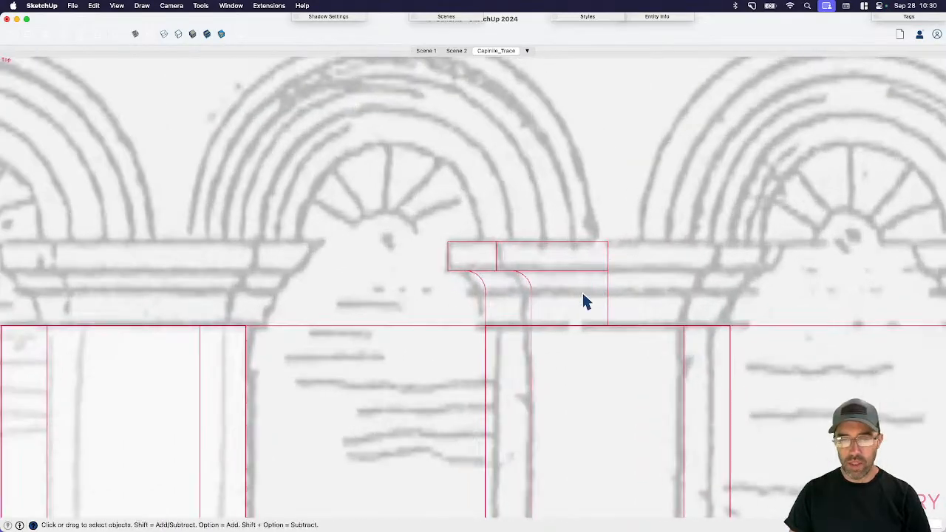
{"action": "left_click", "coordinate": [545, 298]}
{"action": "key", "text": "l"}
{"action": "left_click", "coordinate": [485, 290]}
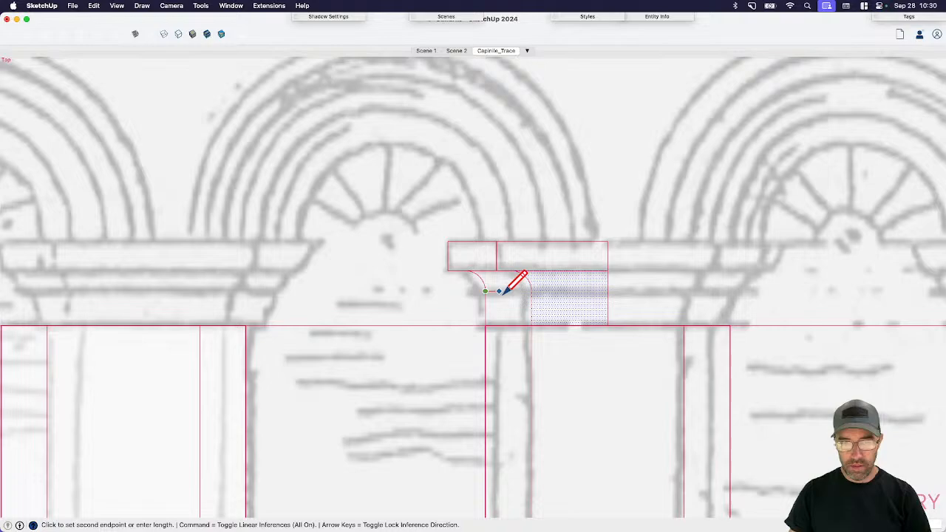
{"action": "left_click", "coordinate": [608, 291]}
{"action": "key", "text": "space"}
{"action": "key", "text": "e"}
{"action": "scroll", "coordinate": [479, 255], "scroll_direction": "down", "scroll_amount": 3}
{"action": "key", "text": "space"}
- Select the whole traced half capital and place a copy of it above the original
{"action": "mouse_move", "coordinate": [446, 236]}
{"action": "left_mouse_down"}
{"action": "mouse_move", "coordinate": [585, 320]}
{"action": "mouse_move", "coordinate": [572, 324]}
{"action": "left_mouse_up"}
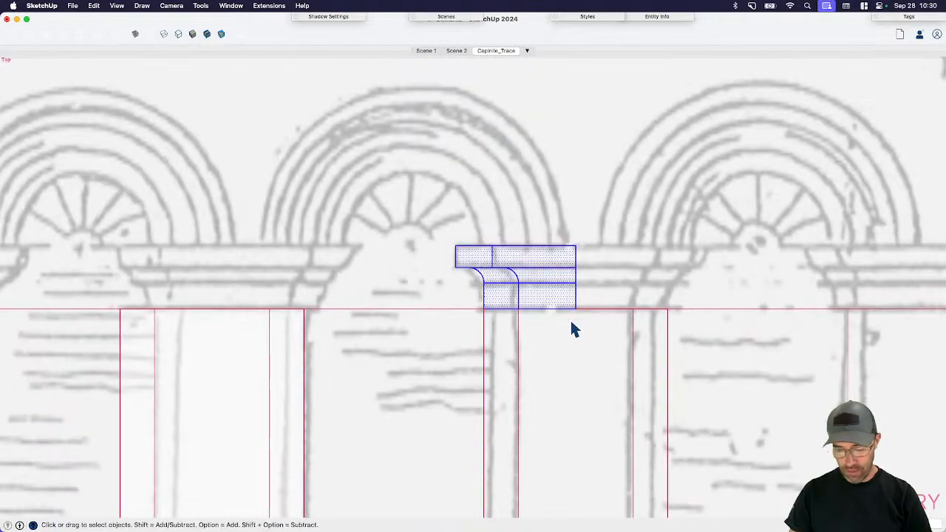
{"action": "key", "text": "m"}
{"action": "left_click", "coordinate": [526, 268]}
{"action": "key", "text": "alt"}
{"action": "left_click", "coordinate": [543, 169]}
- Mirror the copied half capital horizontally with a scale factor of -1
{"action": "key", "text": "s"}
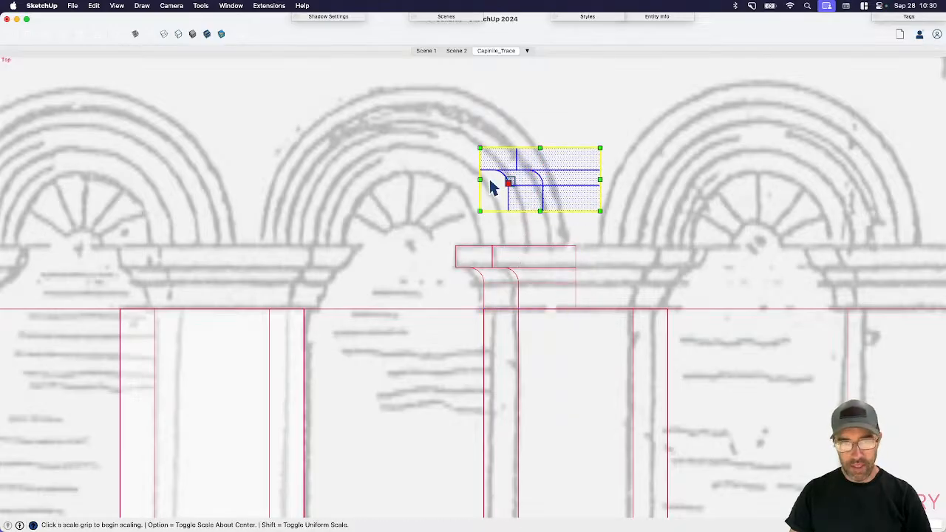
{"action": "key", "text": "alt"}
{"action": "left_click", "coordinate": [481, 180]}
{"action": "left_click", "coordinate": [498, 180]}
{"action": "type", "text": "-1"}
{"action": "key", "text": "Return"}
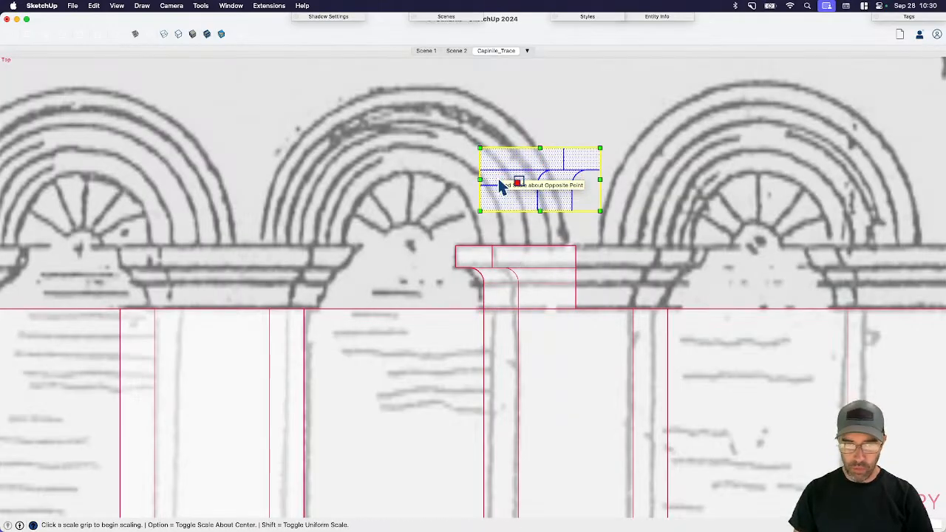
- Move the mirrored half by its top inner corner to the original's top inner corner to complete the capital
{"action": "key", "text": "m"}
{"action": "left_click", "coordinate": [480, 148]}
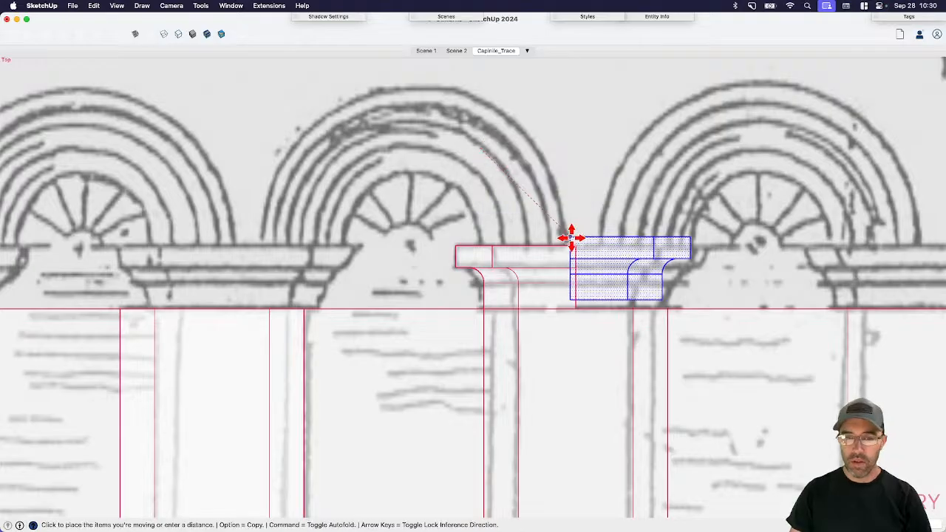
{"action": "left_click", "coordinate": [576, 247]}
- Erase the vertical seam segments along the centre of the completed capital
{"action": "key", "text": "e"}
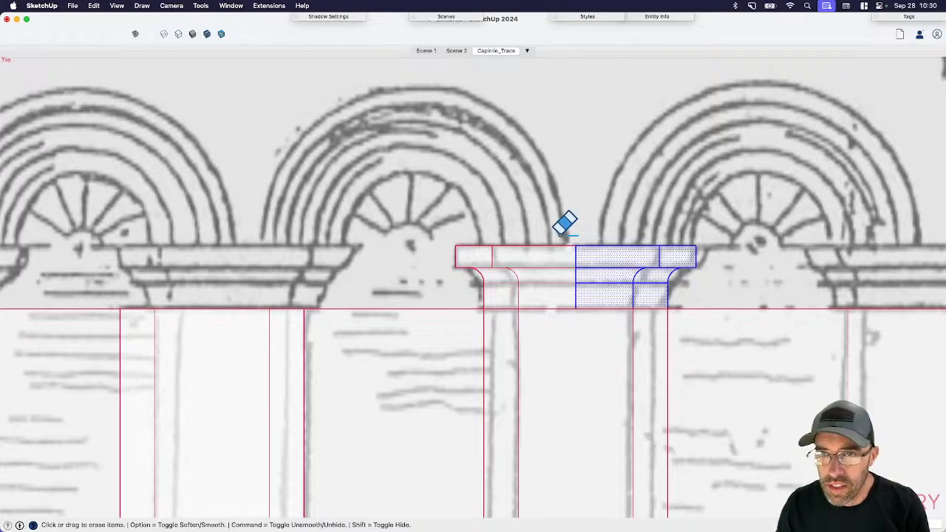
{"action": "scroll", "coordinate": [557, 244], "scroll_direction": "down", "scroll_amount": 2}
{"action": "key", "text": "space"}
{"action": "scroll", "coordinate": [559, 257], "scroll_direction": "up", "scroll_amount": 4}
{"action": "key", "text": "e"}
{"action": "left_click", "coordinate": [579, 253]}
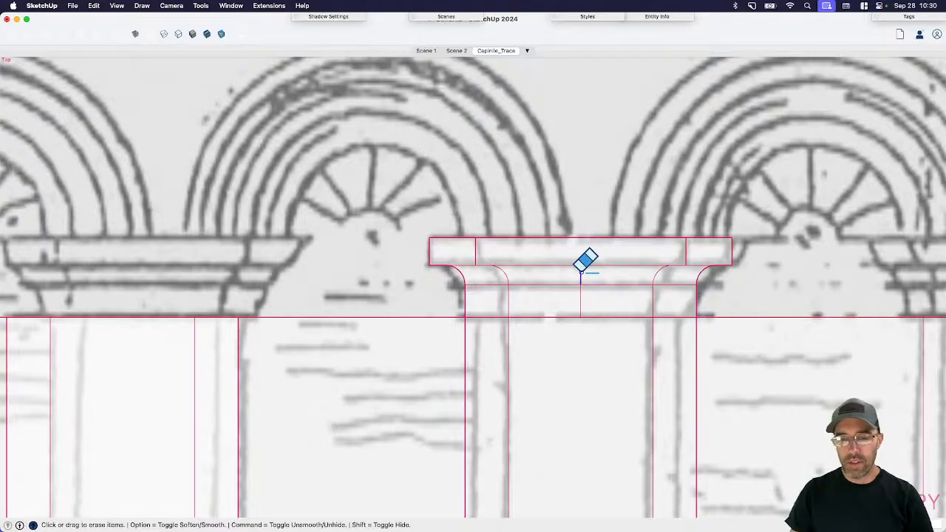
{"action": "left_click", "coordinate": [581, 275]}
{"action": "left_click_drag", "start_coordinate": [582, 295], "coordinate": [567, 297]}
{"action": "key", "text": "space"}
{"action": "scroll", "coordinate": [539, 222], "scroll_direction": "down", "scroll_amount": 6}
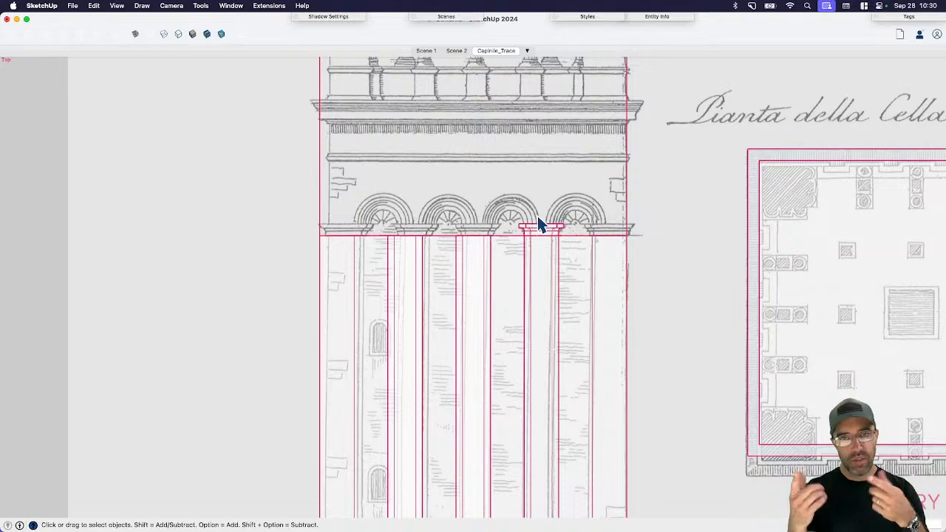
{"action": "scroll", "coordinate": [480, 242], "scroll_direction": "up", "scroll_amount": 3}
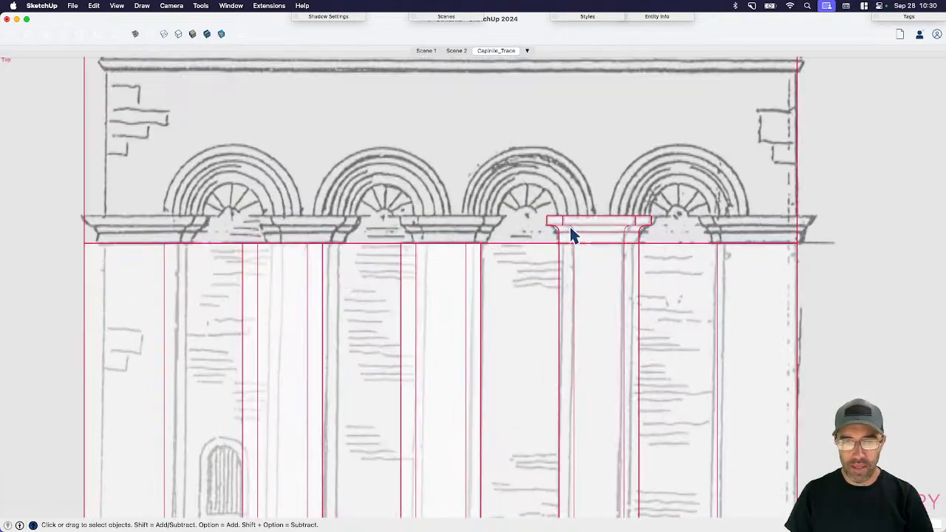
{"action": "left_click_drag", "start_coordinate": [533, 195], "coordinate": [678, 253]}
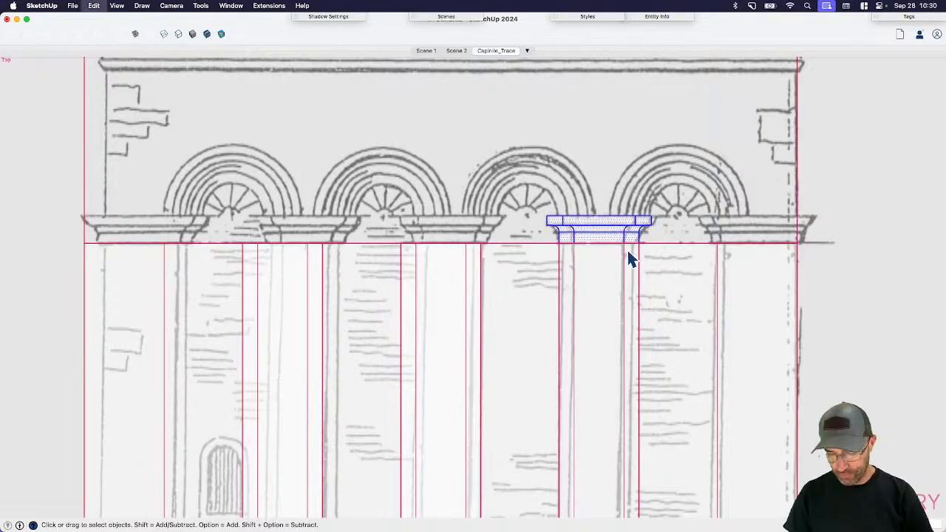
{"action": "key", "text": "super+v"}
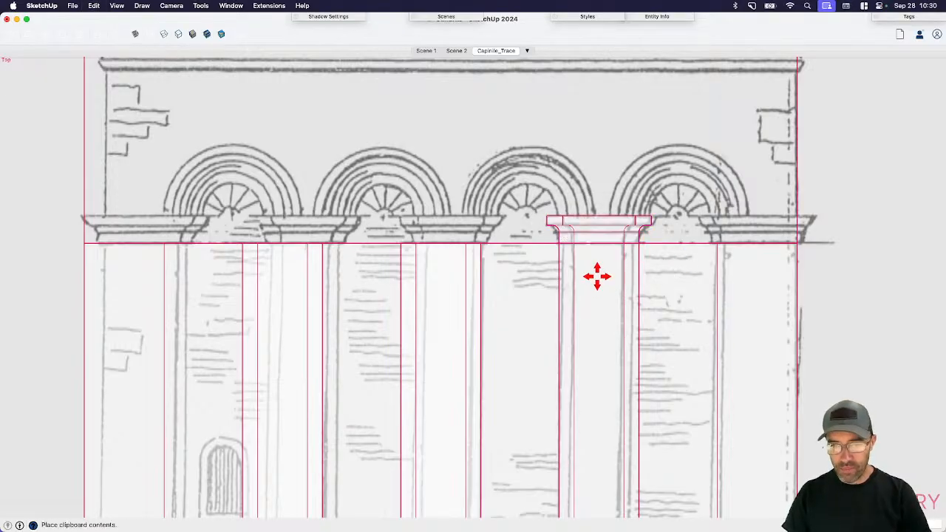
{"action": "key", "text": "super+z"}
{"action": "left_click_drag", "start_coordinate": [528, 199], "coordinate": [648, 260]}
{"action": "key", "text": "super+shift+z"}
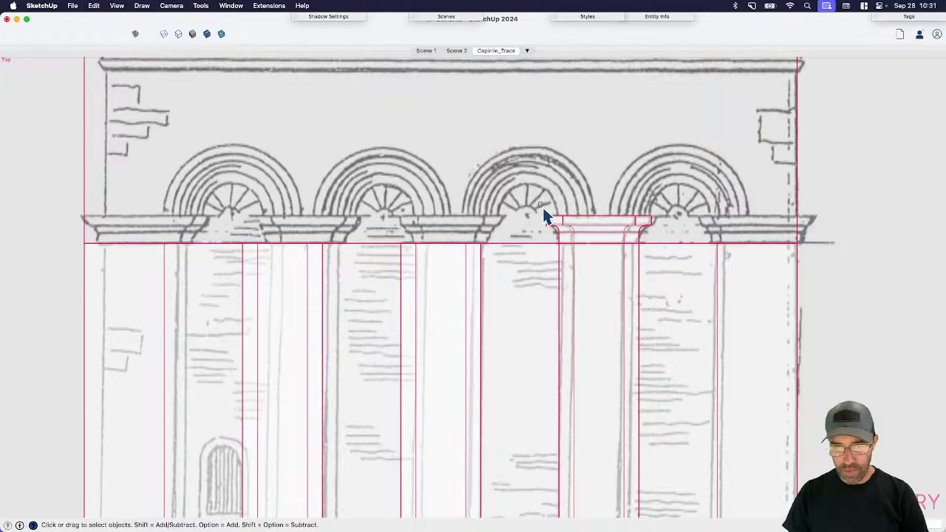
- Group the completed capital, cut it and paste it in place inside the pilaster component beneath it
{"action": "left_click_drag", "start_coordinate": [542, 210], "coordinate": [660, 280]}
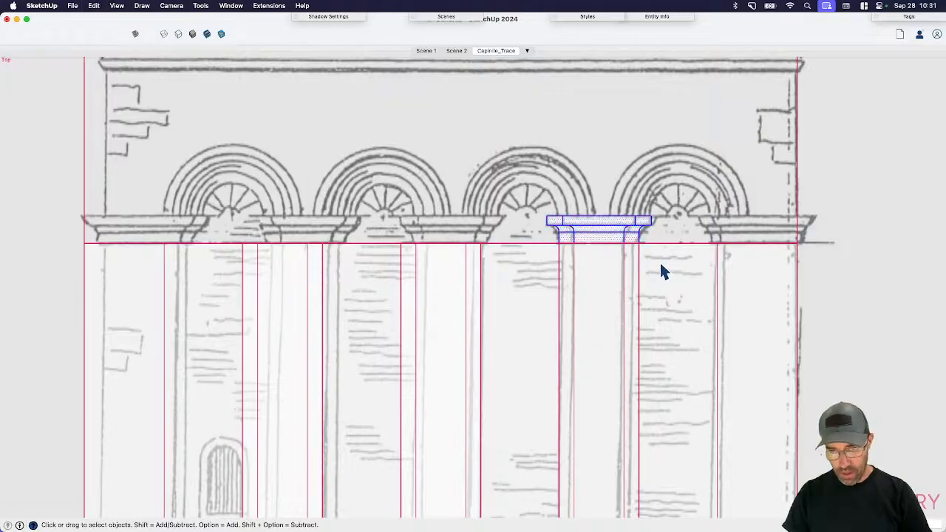
{"action": "key", "text": "super+g"}
{"action": "key", "text": "super+x"}
{"action": "left_click", "coordinate": [628, 276]}
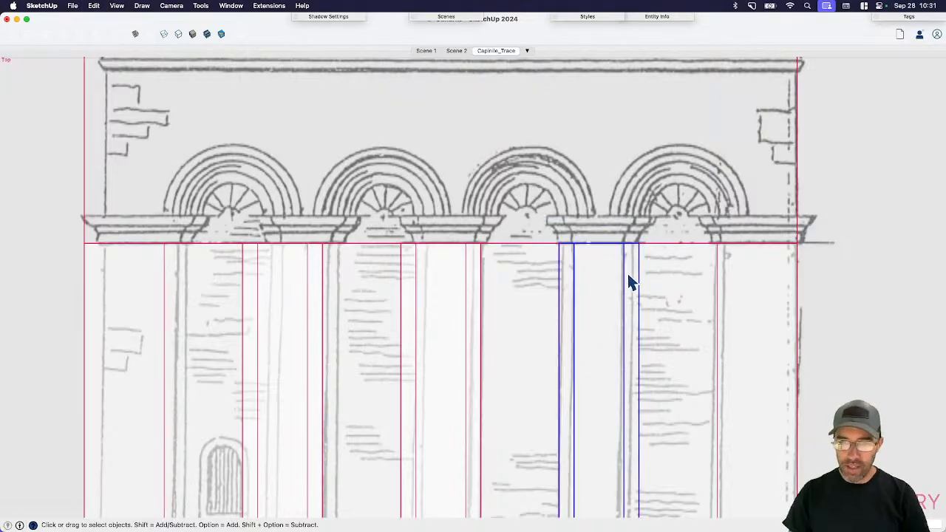
{"action": "double_click", "coordinate": [619, 275]}
{"action": "key", "text": "super+shift+v"}
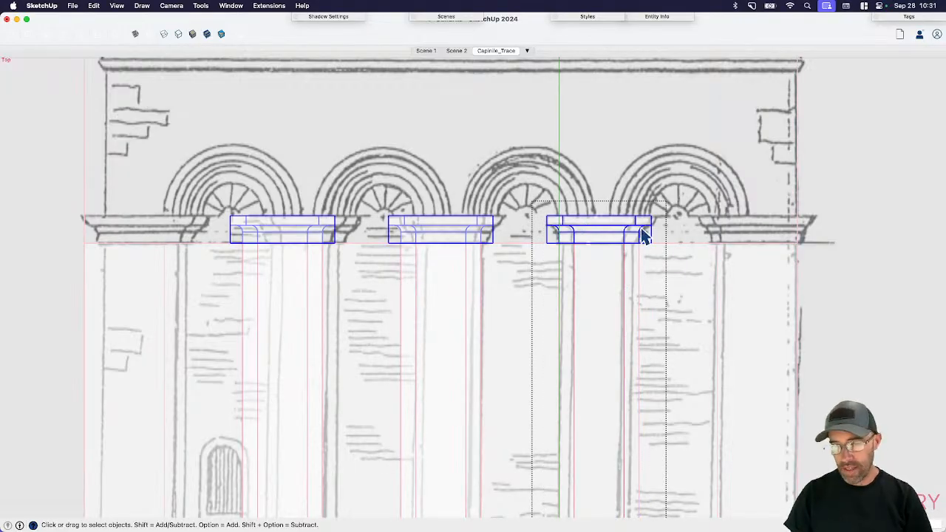
{"action": "key", "text": "Escape"}
{"action": "key", "text": "Escape"}
- Place a separate capital group on the tower's right corner strip, aligning its bottom midpoint with the strip's top midpoint
{"action": "left_click", "coordinate": [625, 226]}
{"action": "key", "text": "m"}
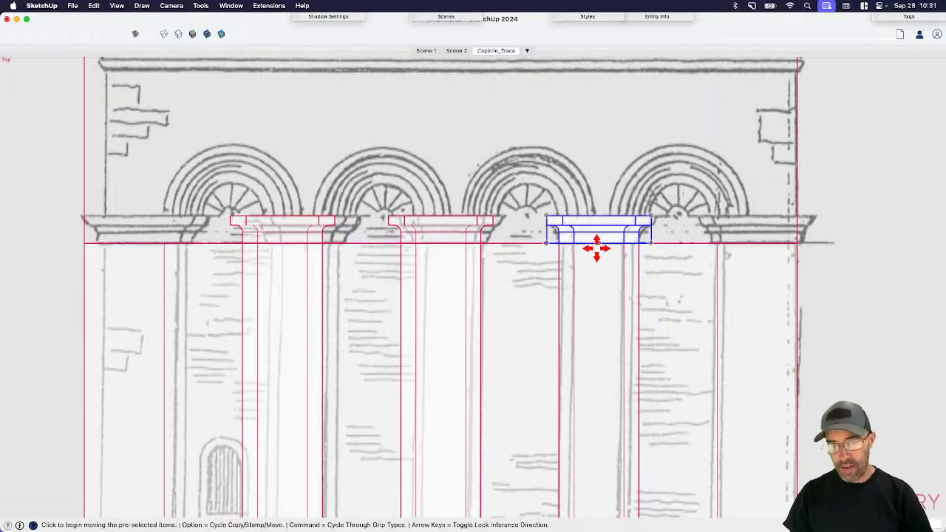
{"action": "left_click", "coordinate": [596, 247]}
{"action": "key", "text": "alt"}
{"action": "scroll", "coordinate": [757, 242], "scroll_direction": "up", "scroll_amount": 1}
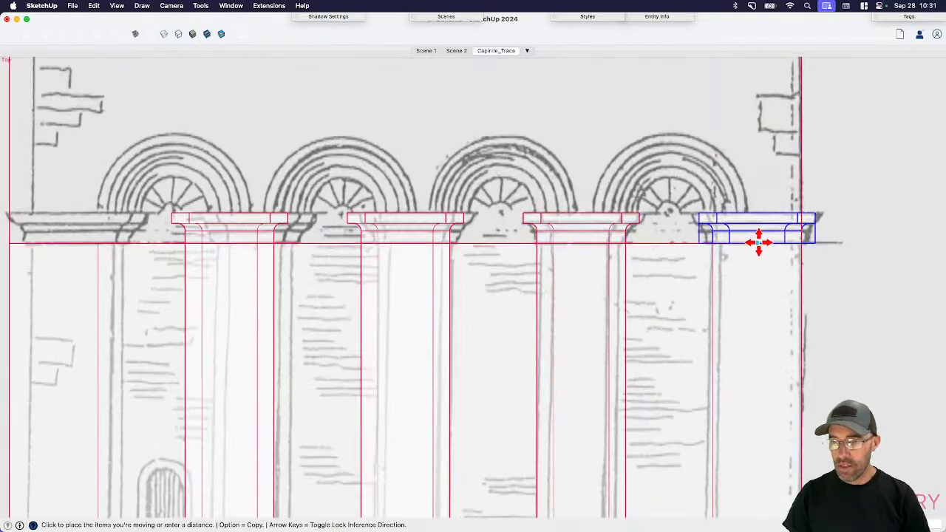
{"action": "left_click", "coordinate": [761, 242]}
{"action": "scroll", "coordinate": [735, 234], "scroll_direction": "down", "scroll_amount": 3}
{"action": "scroll", "coordinate": [732, 227], "scroll_direction": "up", "scroll_amount": 3}
{"action": "key", "text": "space"}
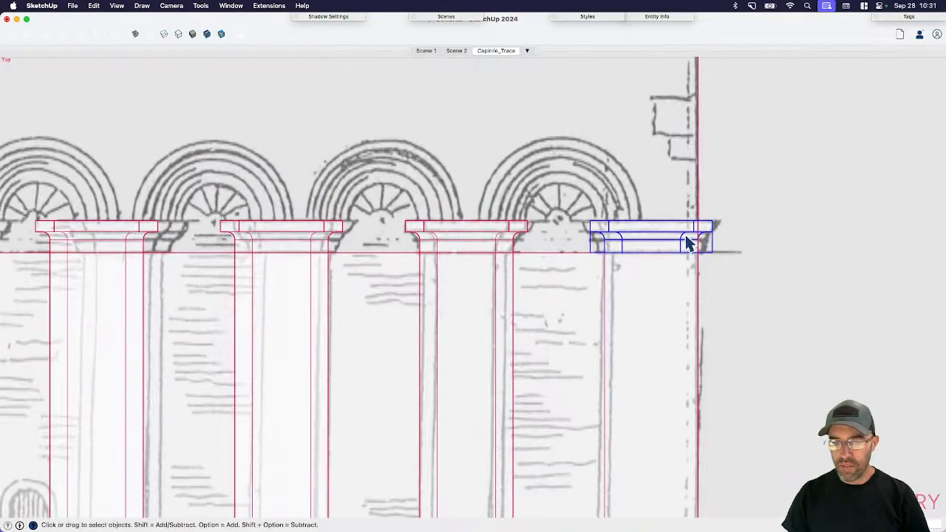
{"action": "scroll", "coordinate": [664, 244], "scroll_direction": "up", "scroll_amount": 4}
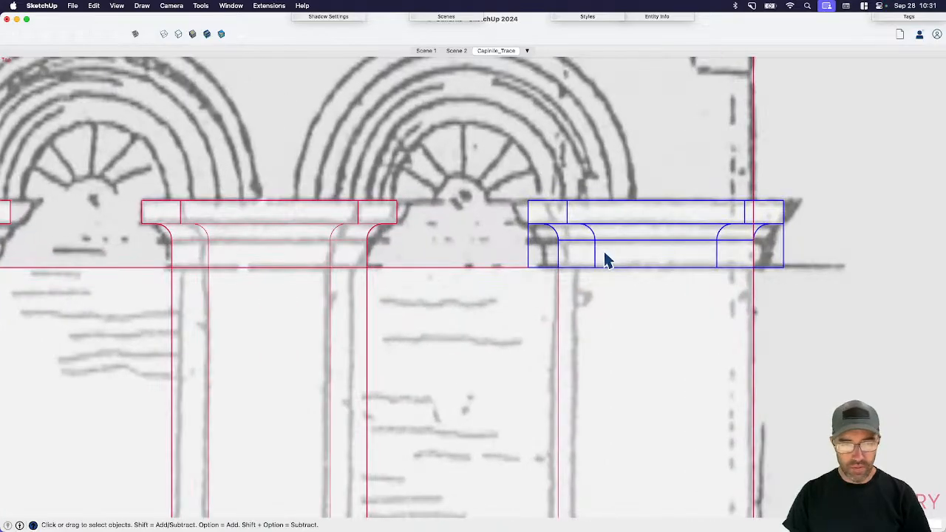
- Check the corner capital's entity info and convert the capital group nested in the pilaster into a component with the default name
{"action": "right_click", "coordinate": [634, 247]}
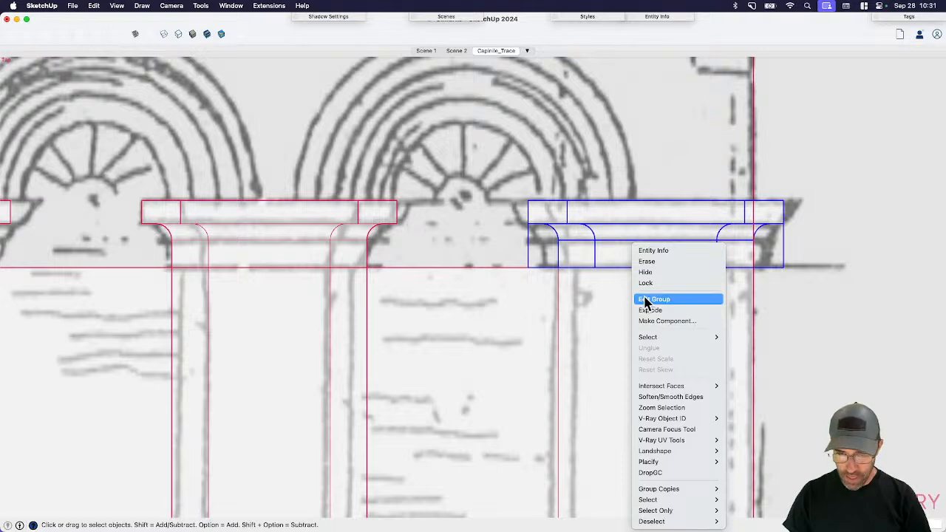
{"action": "left_click", "coordinate": [635, 250]}
{"action": "left_click", "coordinate": [648, 19]}
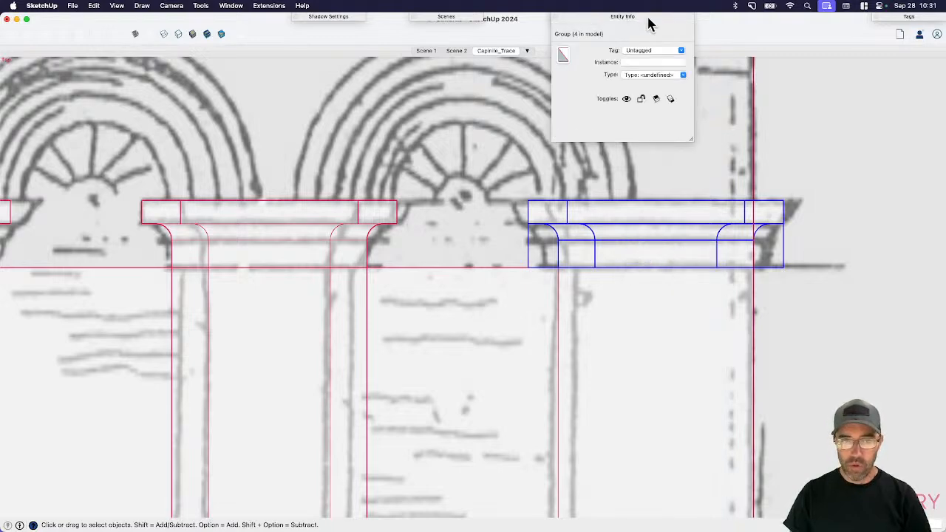
{"action": "left_click", "coordinate": [297, 241]}
{"action": "scroll", "coordinate": [420, 238], "scroll_direction": "down", "scroll_amount": 3}
{"action": "double_click", "coordinate": [330, 232]}
{"action": "left_click", "coordinate": [342, 232]}
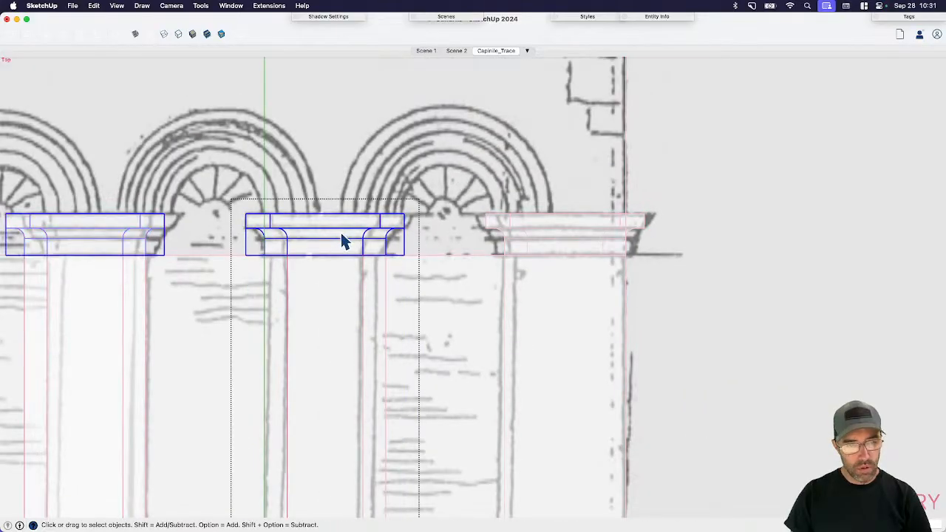
{"action": "right_click", "coordinate": [342, 232]}
{"action": "left_click", "coordinate": [365, 304]}
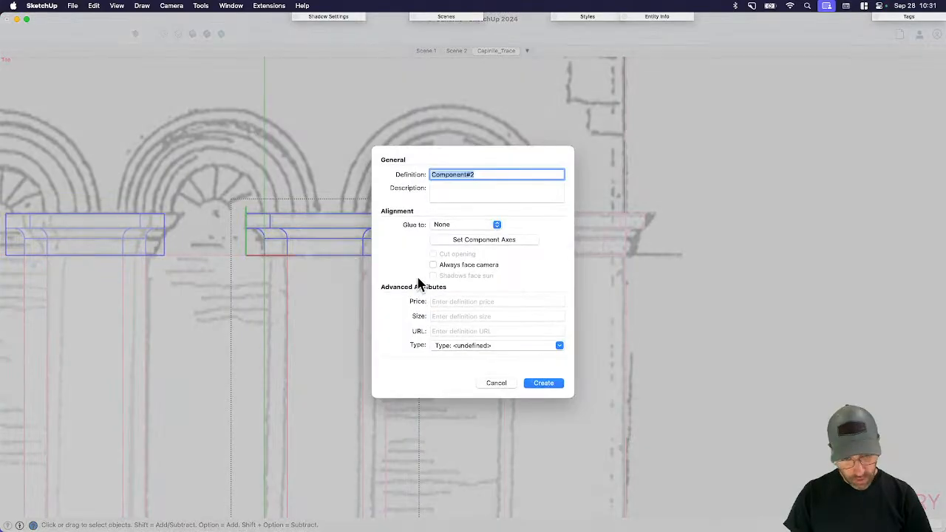
{"action": "key", "text": "Return"}
- Convert the right corner capital group into its own component with the default name
{"action": "left_click", "coordinate": [566, 192]}
{"action": "left_click", "coordinate": [577, 221]}
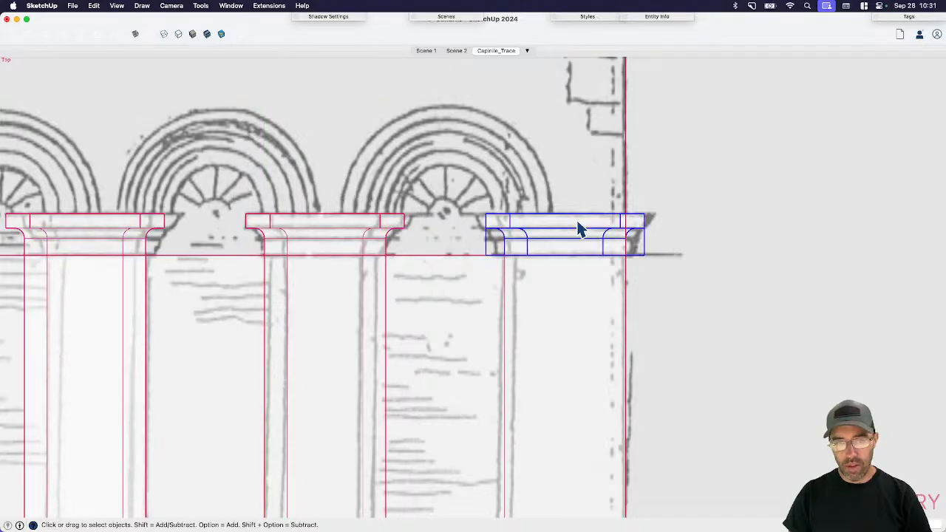
{"action": "key", "text": "g"}
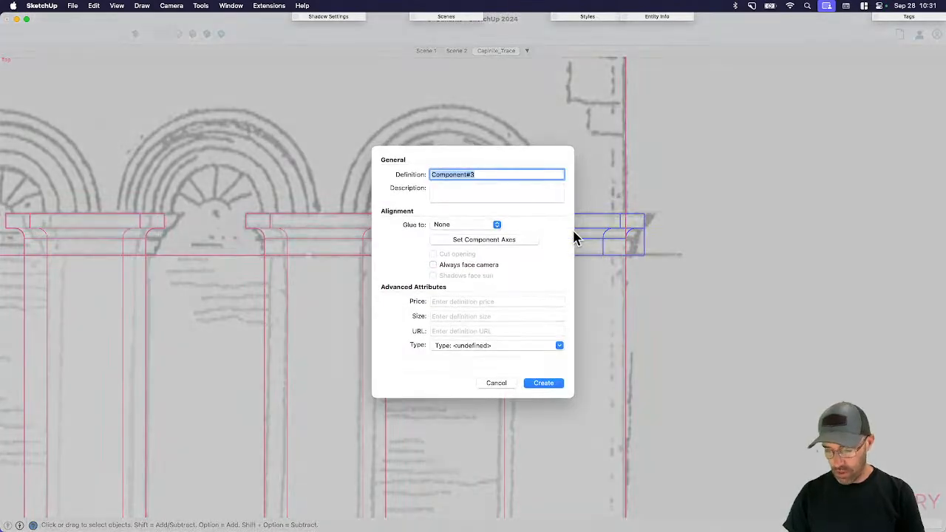
{"action": "key", "text": "Return"}
- Open the right corner capital component for editing and erase its unneeded inner profile lines
{"action": "scroll", "coordinate": [558, 244], "scroll_direction": "up", "scroll_amount": 3}
{"action": "double_click", "coordinate": [560, 245]}
{"action": "key", "text": "e"}
{"action": "scroll", "coordinate": [522, 246], "scroll_direction": "up", "scroll_amount": 2}
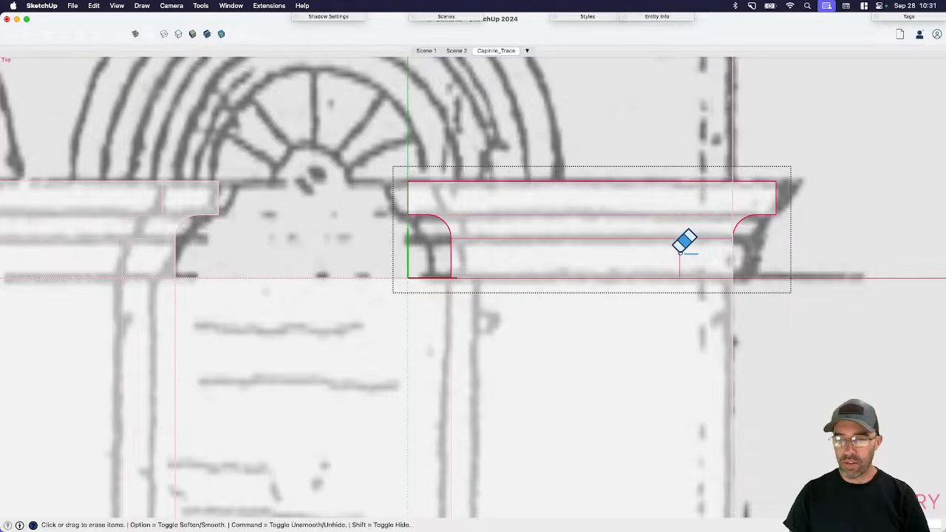
{"action": "key", "text": "space"}
- Try to widen the corner capital by moving its right side profile outward, and undo the move
{"action": "scroll", "coordinate": [577, 237], "scroll_direction": "down", "scroll_amount": 3}
{"action": "scroll", "coordinate": [697, 246], "scroll_direction": "up", "scroll_amount": 1}
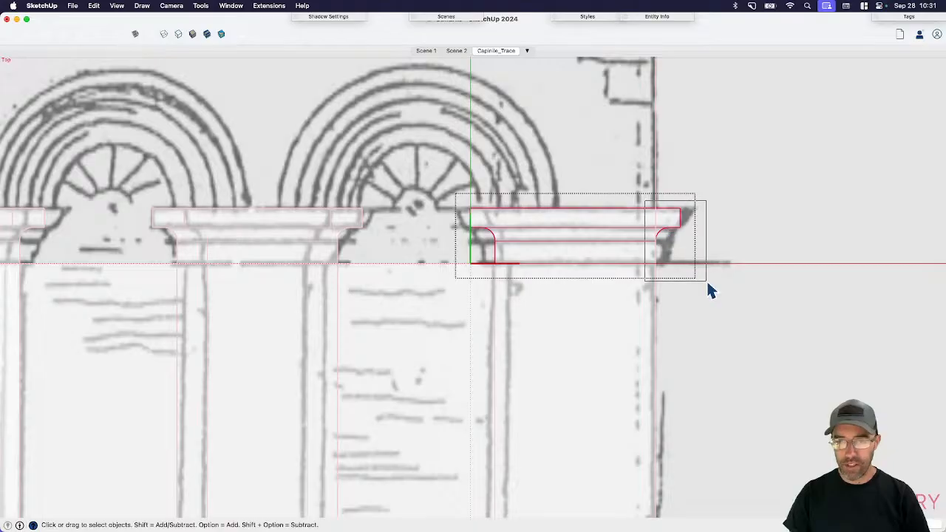
{"action": "key", "text": "m"}
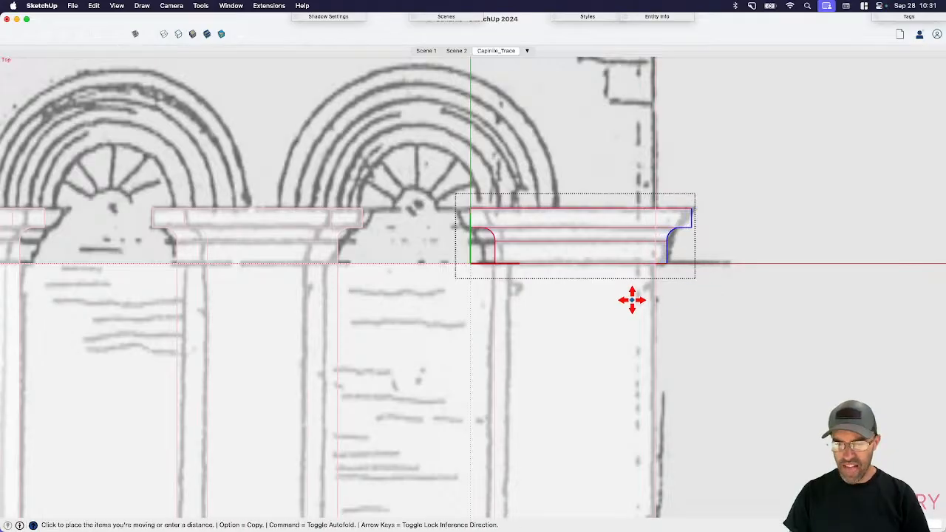
{"action": "left_click", "coordinate": [631, 300]}
{"action": "key", "text": "space"}
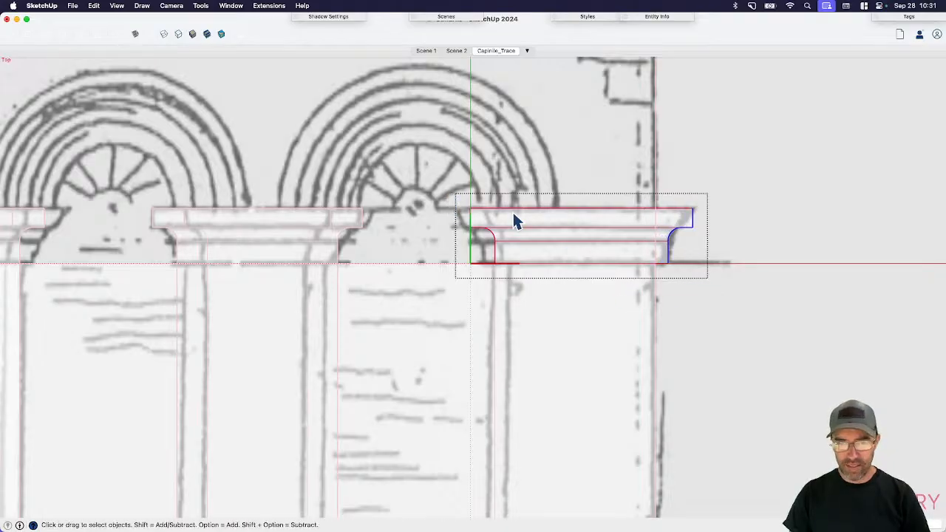
{"action": "key", "text": "m"}
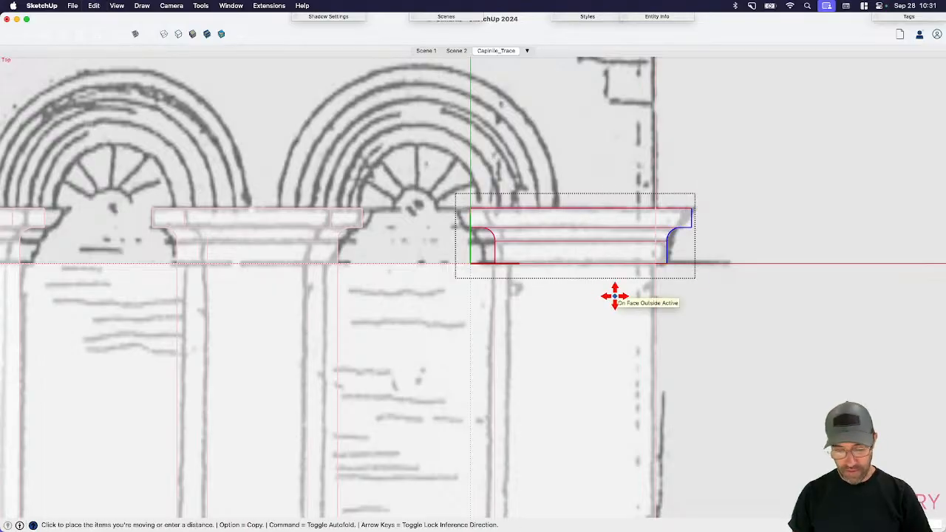
{"action": "left_click", "coordinate": [615, 296]}
{"action": "key", "text": "space"}
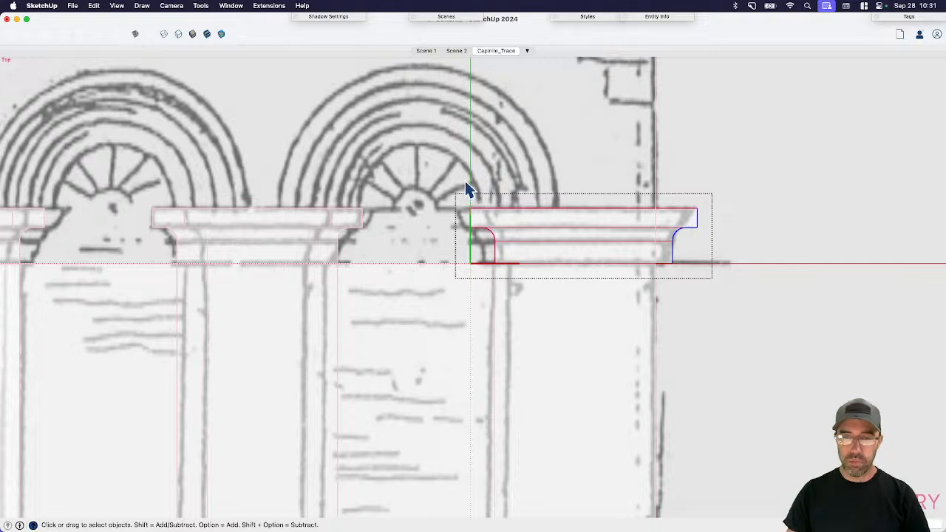
{"action": "key", "text": "super+z"}
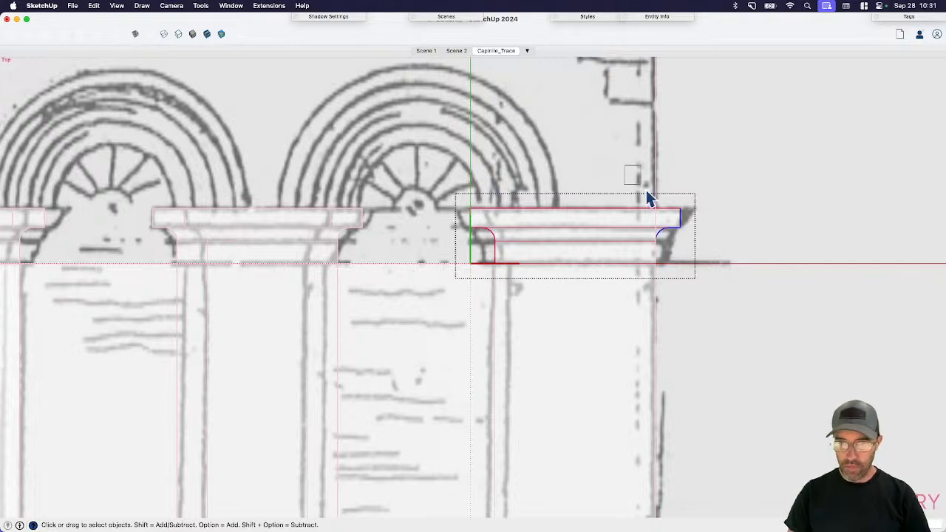
- Widen the corner capital by moving its right and left side profiles outward to match the capital in the drawing
{"action": "key", "text": "m"}
{"action": "left_click", "coordinate": [629, 329]}
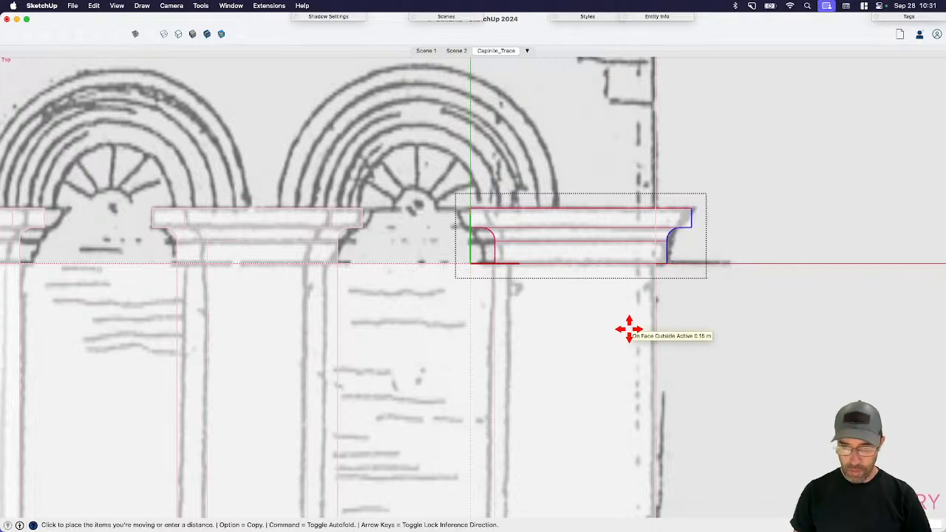
{"action": "key", "text": "space"}
{"action": "left_click_drag", "start_coordinate": [494, 227], "coordinate": [538, 292]}
{"action": "key", "text": "m"}
{"action": "left_click", "coordinate": [581, 347]}
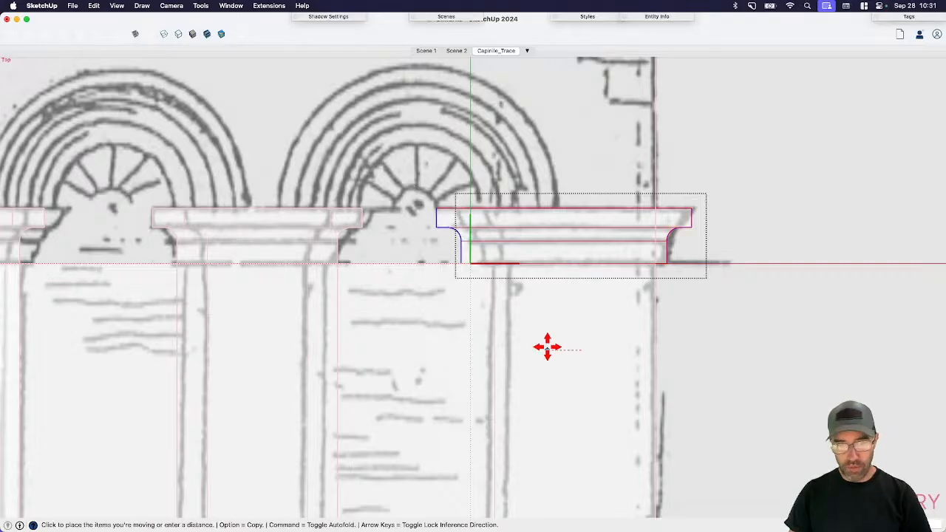
{"action": "type", "text": "3"}
{"action": "key", "text": "Return"}
{"action": "key", "text": "space"}
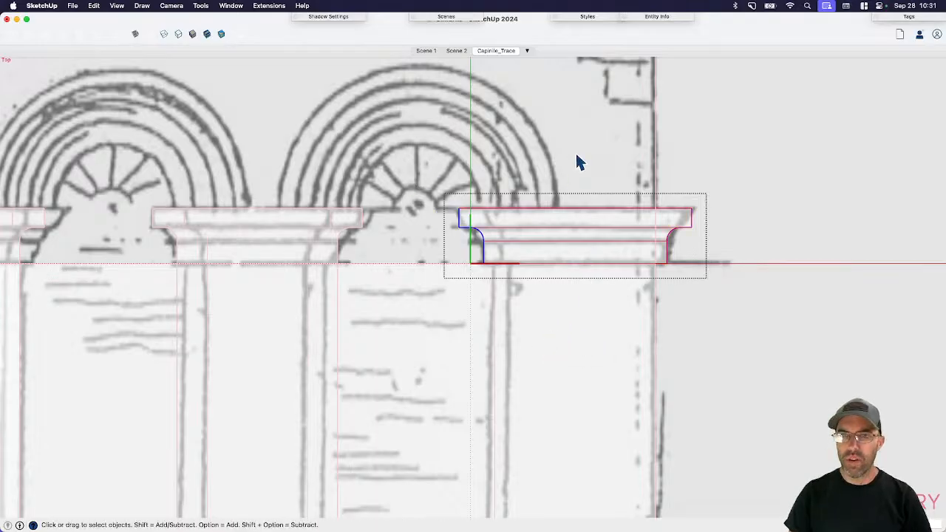
- Copy the right corner capital to the left corner strip, from the right strip's top-left corner to the left strip's top-left corner
{"action": "scroll", "coordinate": [577, 158], "scroll_direction": "down", "scroll_amount": 6}
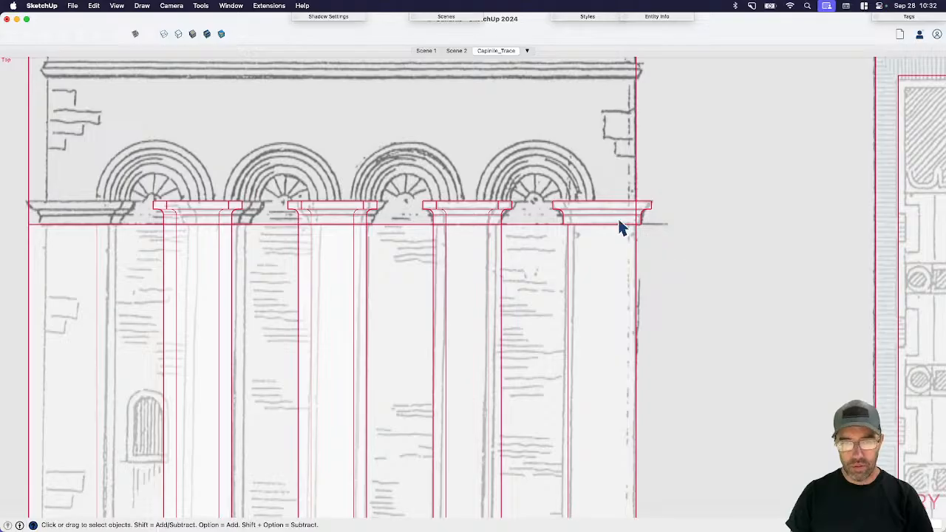
{"action": "middle_click_drag", "start_coordinate": [611, 260], "coordinate": [643, 282], "text": "shift"}
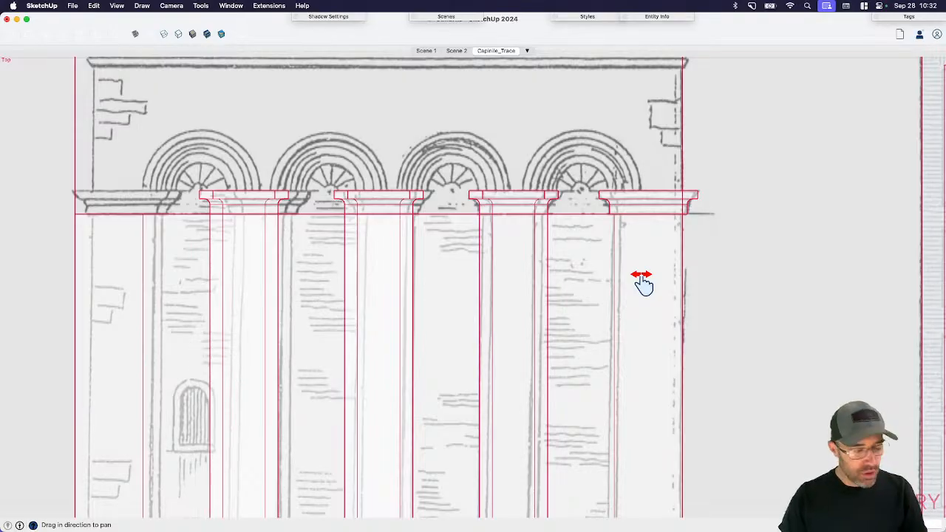
{"action": "key", "text": "space"}
{"action": "key", "text": "h"}
{"action": "left_click_drag", "start_coordinate": [364, 290], "coordinate": [687, 342]}
{"action": "key", "text": "space"}
{"action": "left_click", "coordinate": [564, 254]}
{"action": "scroll", "coordinate": [602, 255], "scroll_direction": "down", "scroll_amount": 2}
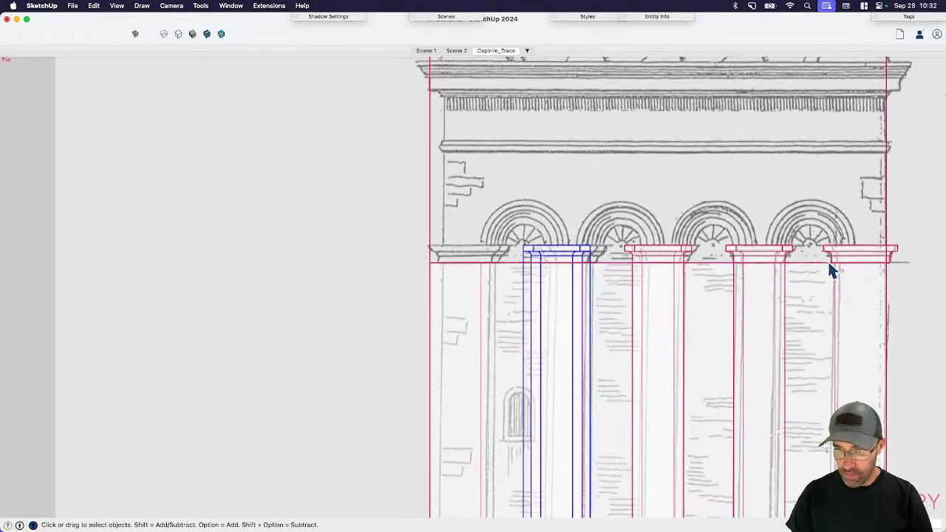
{"action": "left_click", "coordinate": [834, 255]}
{"action": "key", "text": "m"}
{"action": "key", "text": "alt"}
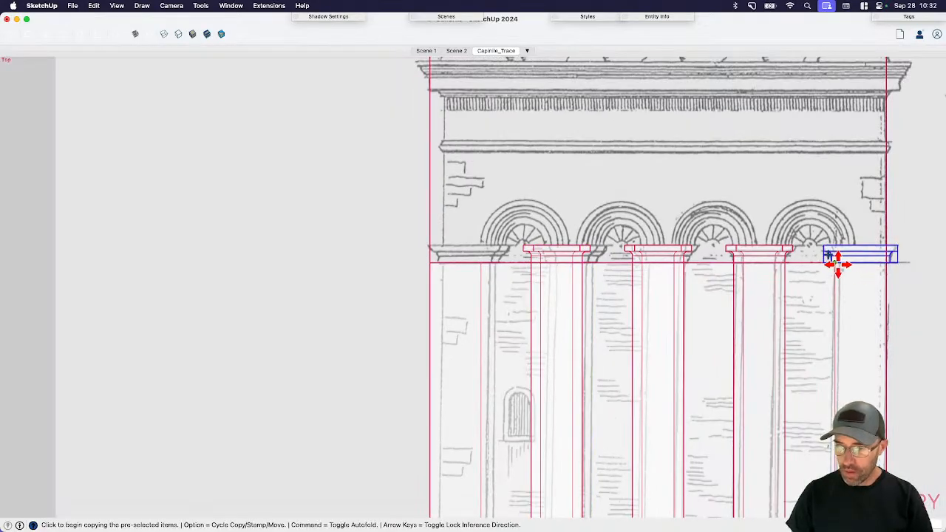
{"action": "left_click", "coordinate": [834, 262]}
{"action": "scroll", "coordinate": [444, 262], "scroll_direction": "up", "scroll_amount": 3}
{"action": "left_click", "coordinate": [426, 263]}
{"action": "key", "text": "space"}
{"action": "scroll", "coordinate": [363, 289], "scroll_direction": "down", "scroll_amount": 4}
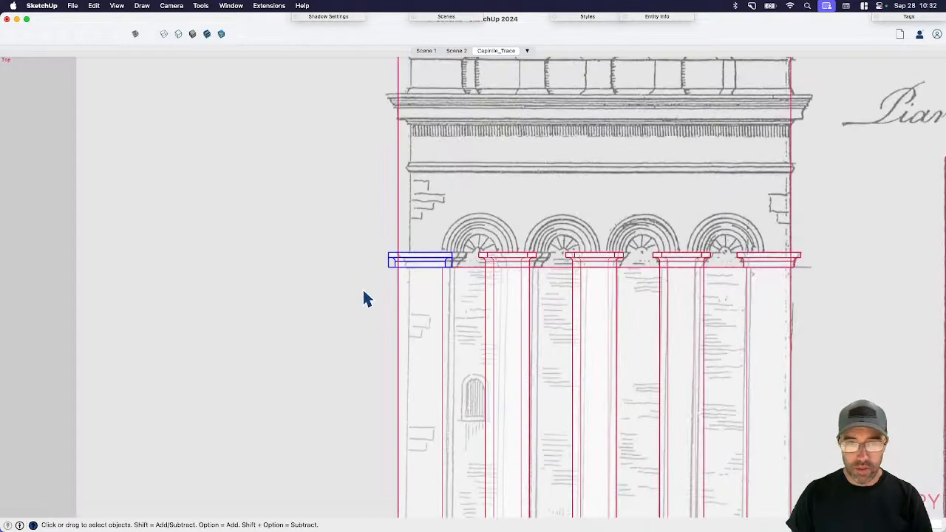
{"action": "left_click", "coordinate": [466, 233]}
{"action": "scroll", "coordinate": [467, 236], "scroll_direction": "up", "scroll_amount": 2}
{"action": "key", "text": "c"}
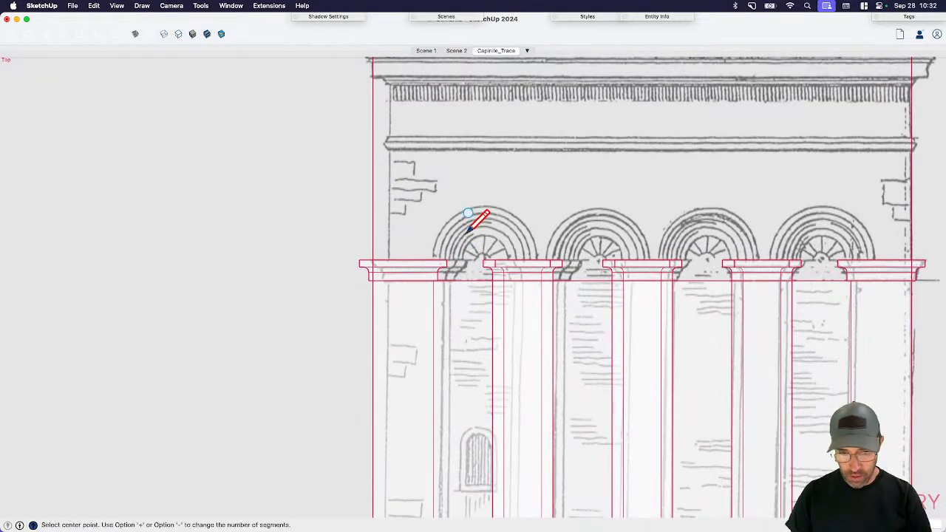
{"action": "scroll", "coordinate": [471, 253], "scroll_direction": "up", "scroll_amount": 2}
{"action": "key", "text": "l"}
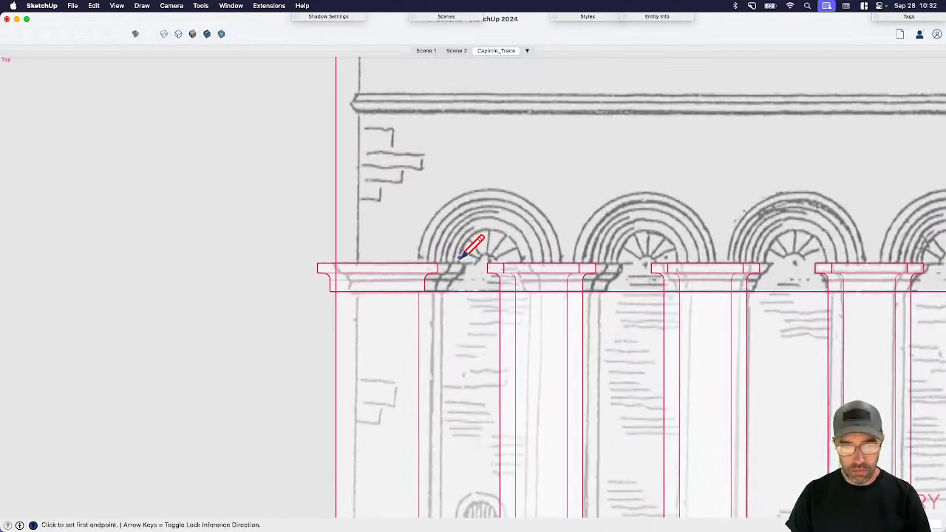
{"action": "left_click", "coordinate": [597, 264]}
{"action": "key", "text": "space"}
{"action": "key", "text": "c"}
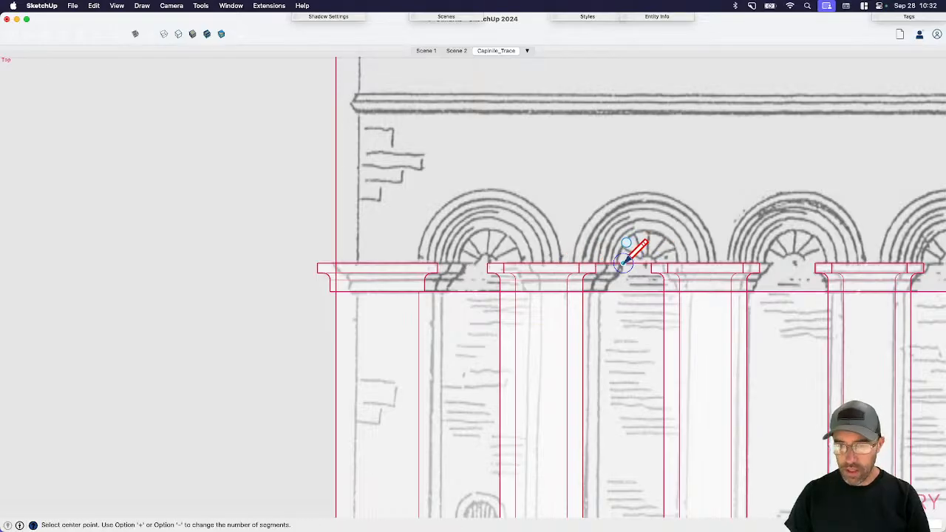
{"action": "left_click", "coordinate": [623, 264]}
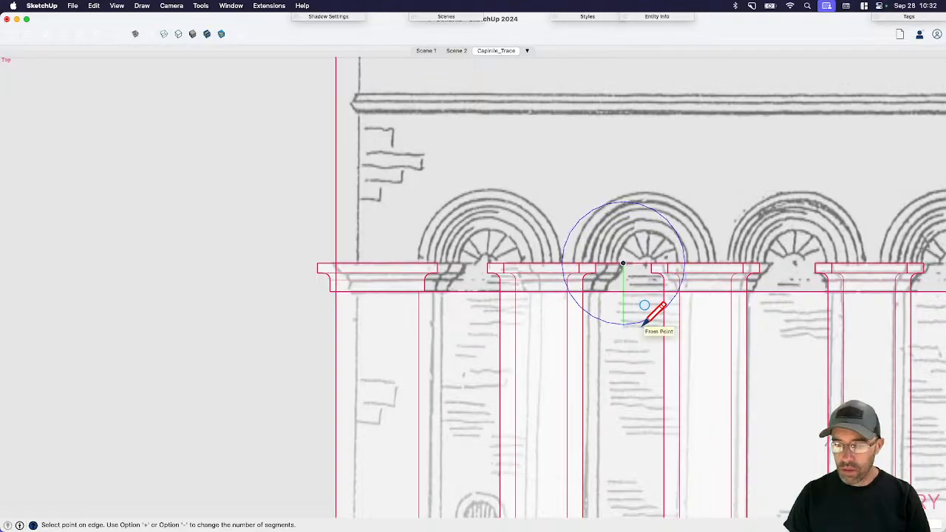
{"action": "key", "text": "space"}
{"action": "scroll", "coordinate": [451, 298], "scroll_direction": "down", "scroll_amount": 4}
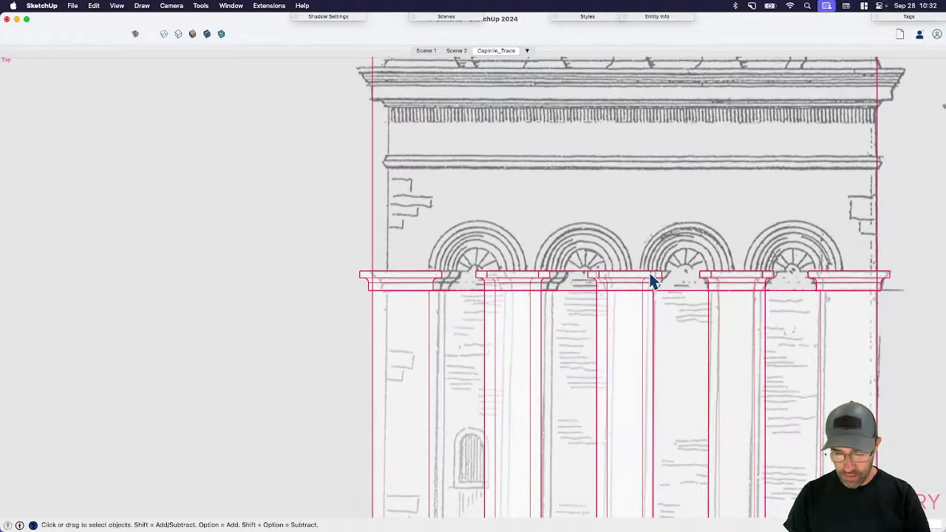
{"action": "middle_click_drag", "start_coordinate": [651, 280], "coordinate": [513, 262], "text": "shift"}
{"action": "scroll", "coordinate": [572, 275], "scroll_direction": "up", "scroll_amount": 2}
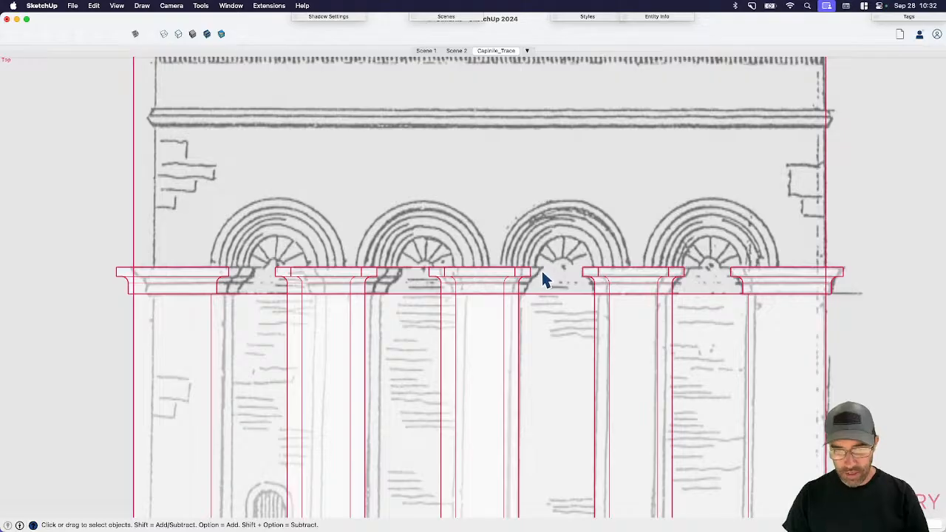
{"action": "key", "text": "Delete"}
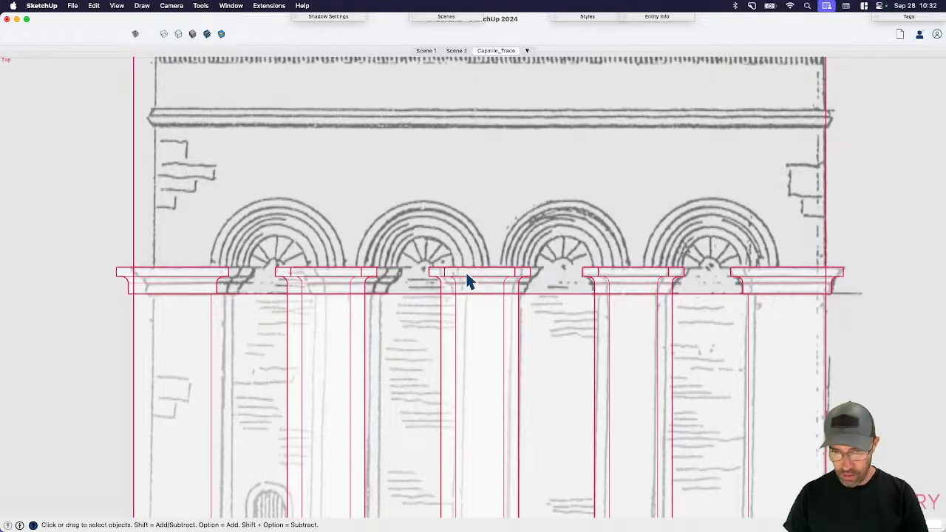
{"action": "key", "text": "l"}
{"action": "key", "text": "space"}
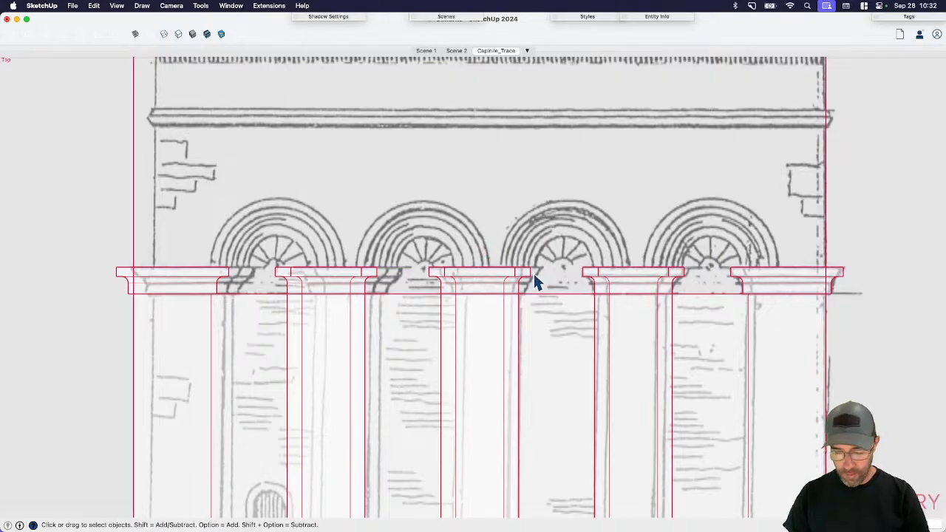
- Join the facing top corners of the second and third intermediate capitals with a line and draw a circle of about 1.23 m radius on its midpoint
{"action": "key", "text": "l"}
{"action": "left_click", "coordinate": [531, 266]}
{"action": "left_click", "coordinate": [582, 266]}
{"action": "key", "text": "space"}
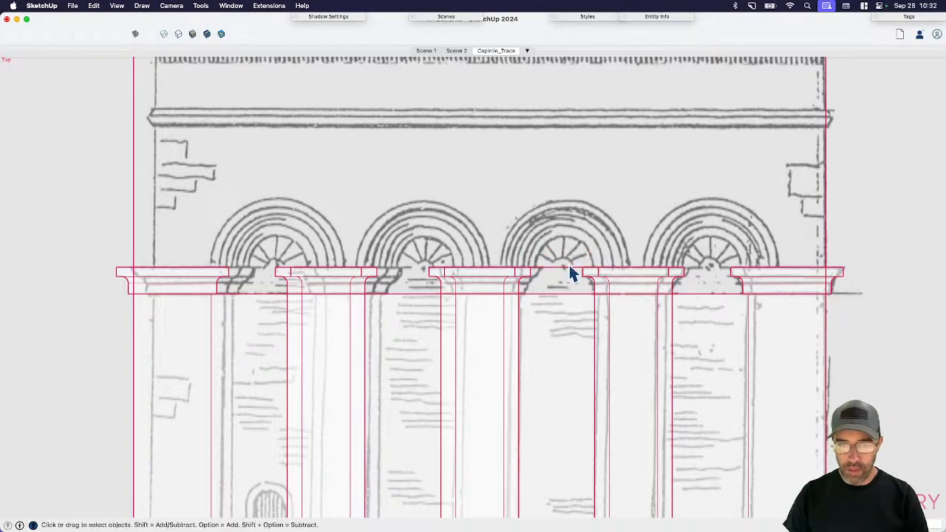
{"action": "key", "text": "c"}
{"action": "left_click", "coordinate": [556, 267]}
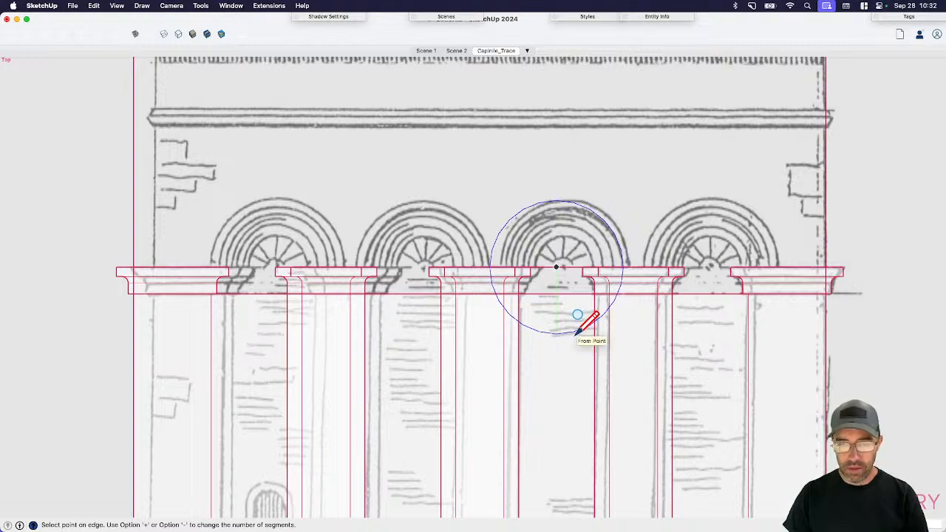
{"action": "left_click", "coordinate": [577, 333]}
{"action": "key", "text": "space"}
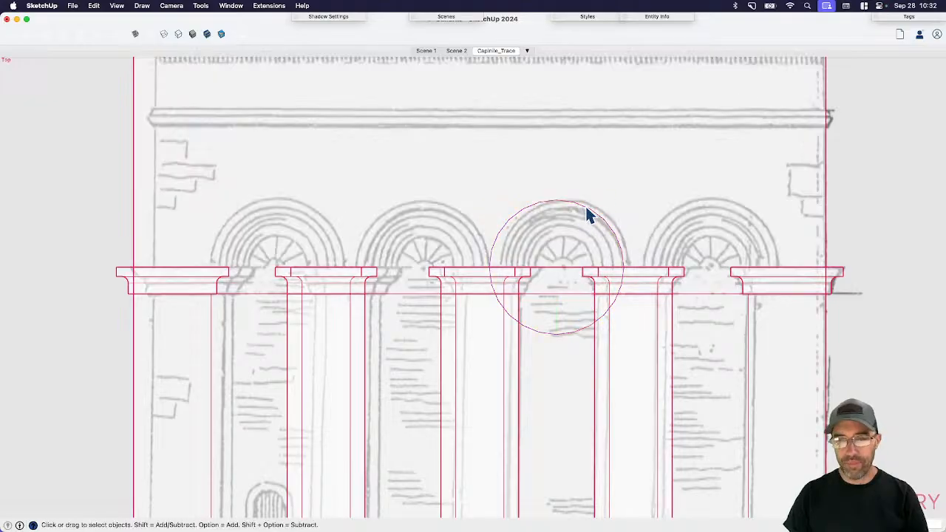
- Set the selected upper arc of the new circle to 30 segments in its entity info
{"action": "left_click", "coordinate": [587, 212]}
{"action": "left_click_drag", "start_coordinate": [680, 22], "coordinate": [769, 22]}
{"action": "double_click", "coordinate": [748, 74]}
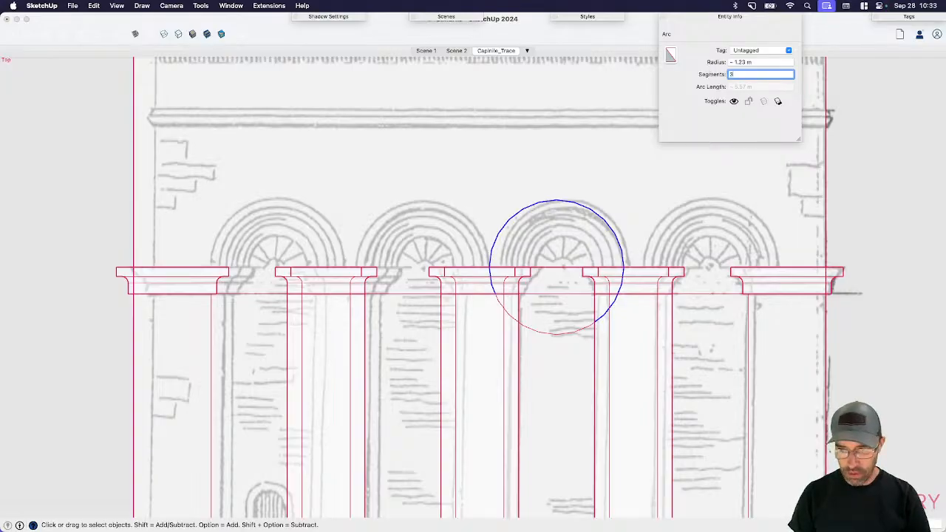
{"action": "type", "text": "30"}
{"action": "key", "text": "Return"}
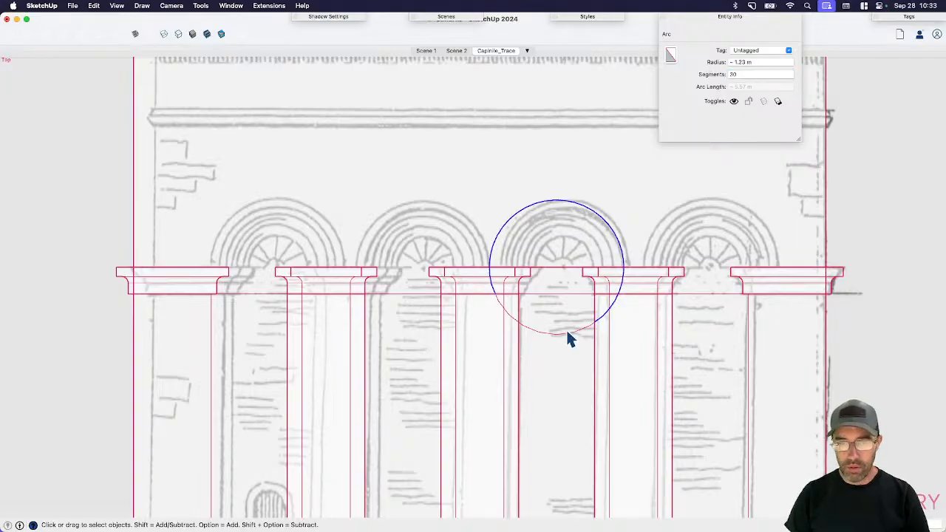
- Cut the circle with a horizontal line level with the capital tops and erase the lower arc pieces, leaving the upper semicircle
{"action": "left_click", "coordinate": [569, 333]}
{"action": "key", "text": "Delete"}
{"action": "left_click", "coordinate": [600, 324]}
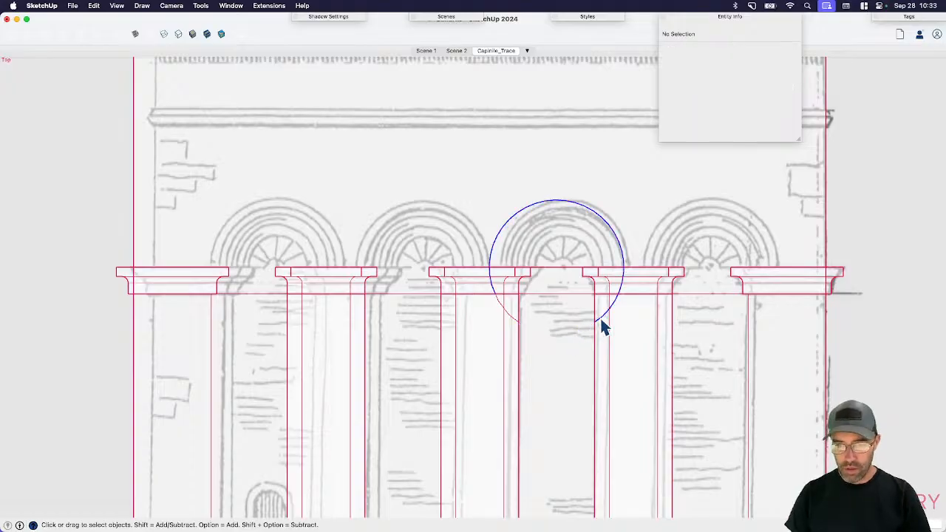
{"action": "key", "text": "a"}
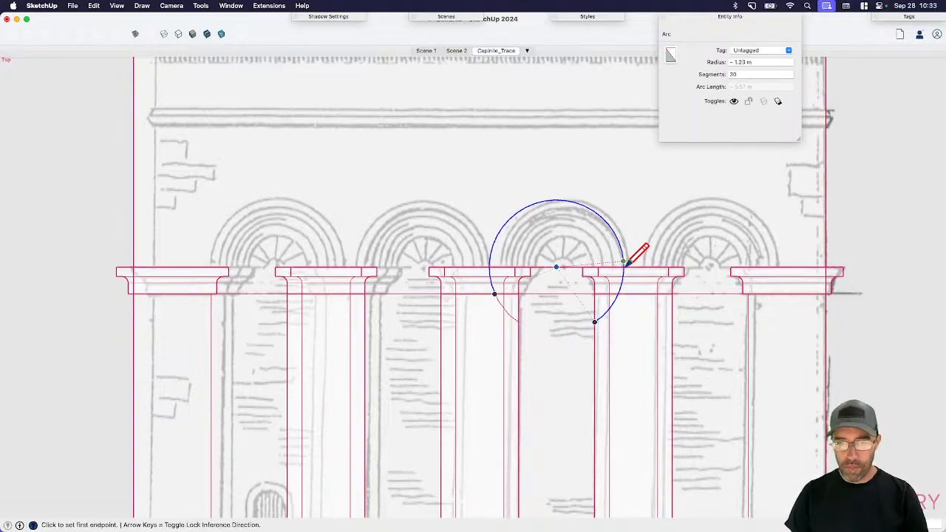
{"action": "scroll", "coordinate": [627, 261], "scroll_direction": "up", "scroll_amount": 5}
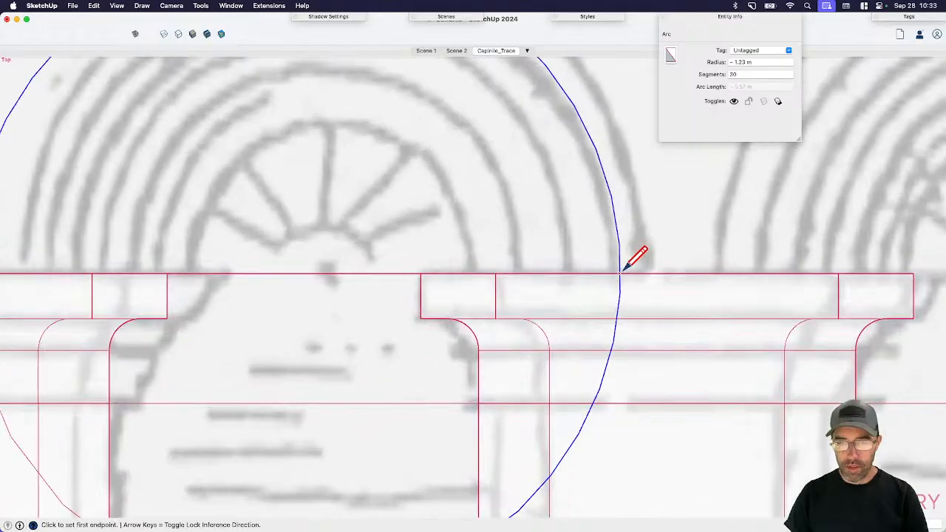
{"action": "left_click", "coordinate": [627, 261]}
{"action": "scroll", "coordinate": [627, 261], "scroll_direction": "down", "scroll_amount": 2}
{"action": "scroll", "coordinate": [294, 267], "scroll_direction": "up", "scroll_amount": 3}
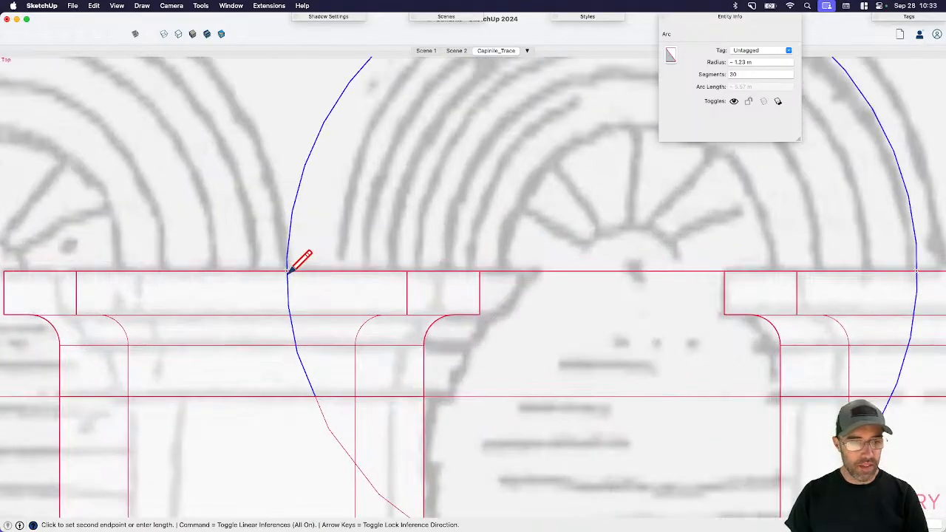
{"action": "key", "text": "e"}
{"action": "scroll", "coordinate": [294, 278], "scroll_direction": "down", "scroll_amount": 3}
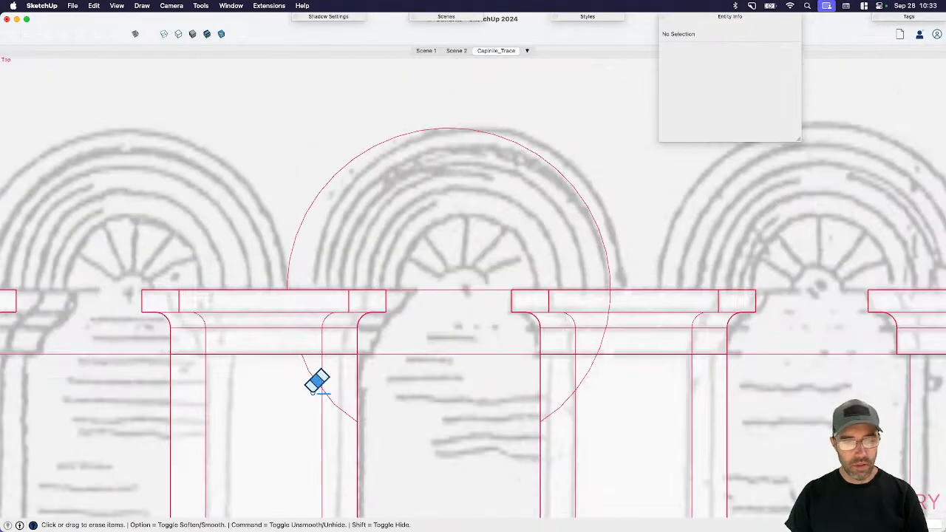
{"action": "left_click", "coordinate": [574, 385]}
{"action": "scroll", "coordinate": [561, 255], "scroll_direction": "down", "scroll_amount": 2}
- Try offsetting the outer semicircle inward and offsetting the resulting arc again to form the arch rings
{"action": "key", "text": "space"}
{"action": "left_click", "coordinate": [529, 186]}
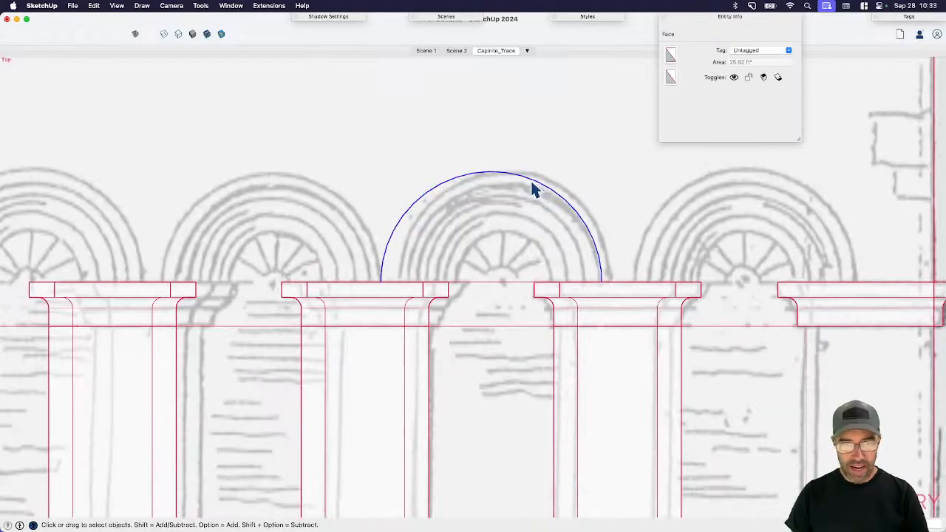
{"action": "key", "text": "f"}
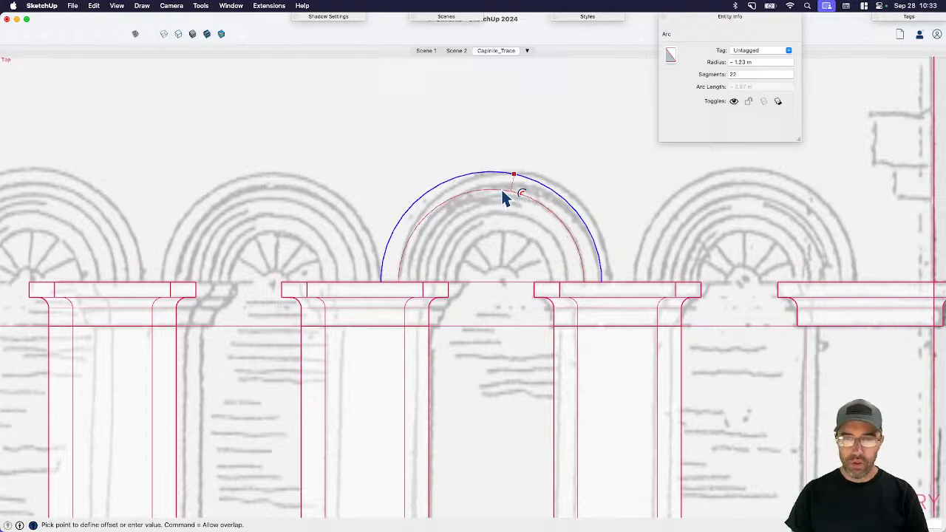
{"action": "left_click", "coordinate": [502, 198]}
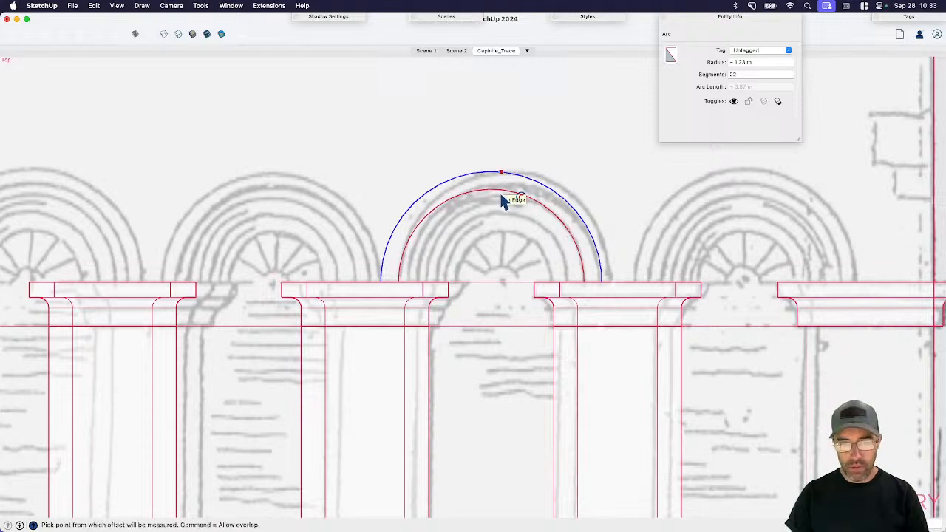
{"action": "key", "text": "space"}
{"action": "left_click", "coordinate": [500, 191]}
{"action": "key", "text": "f"}
{"action": "left_click", "coordinate": [499, 201]}
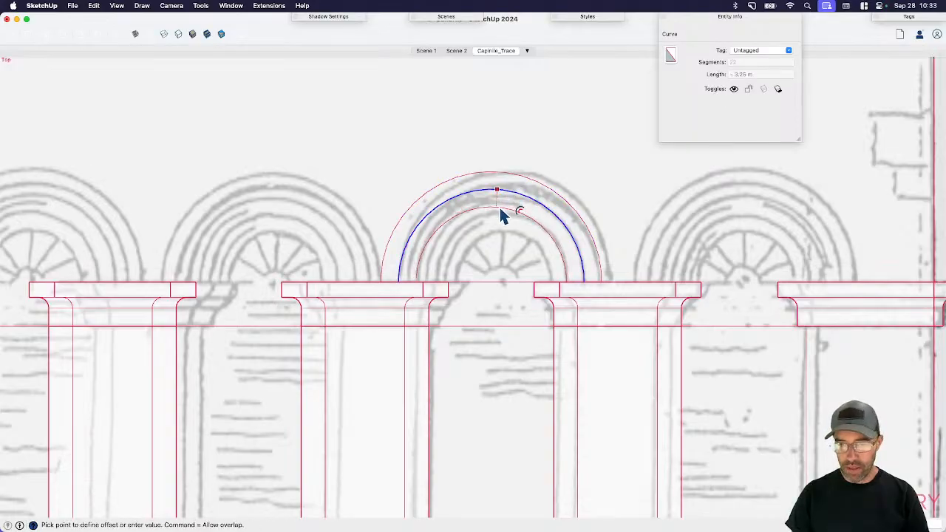
{"action": "key", "text": "super+z"}
{"action": "key", "text": "super+z"}
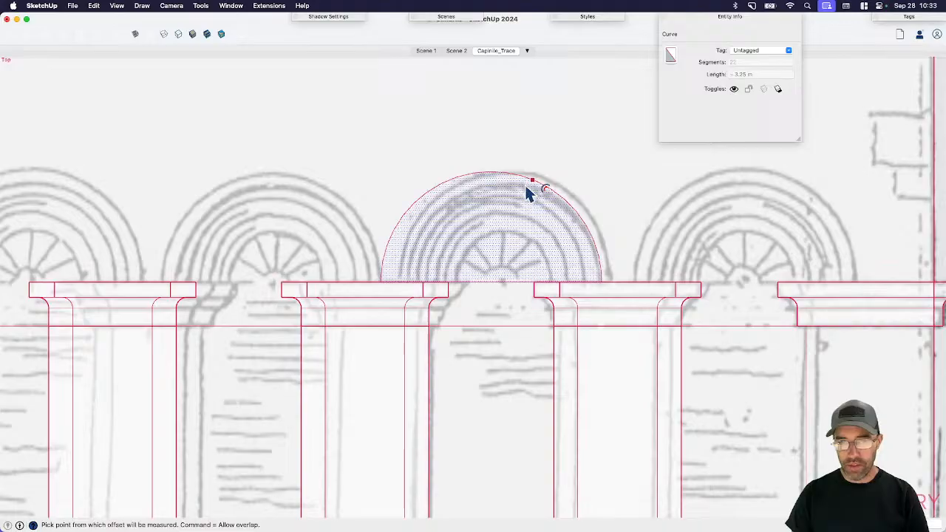
- Offset the outer semicircle inward to the next traced ring, and offset the resulting arc inward by the same spacing
{"action": "key", "text": "space"}
{"action": "left_click", "coordinate": [526, 179]}
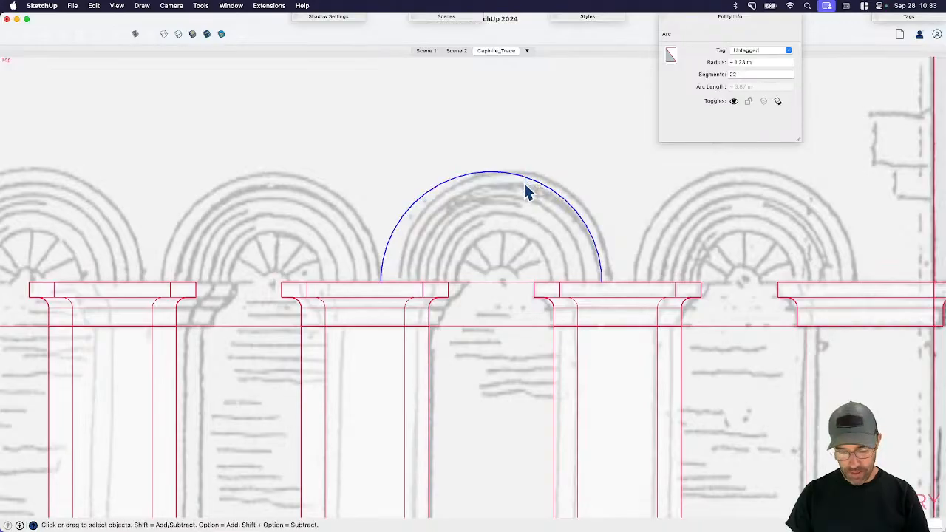
{"action": "key", "text": "f"}
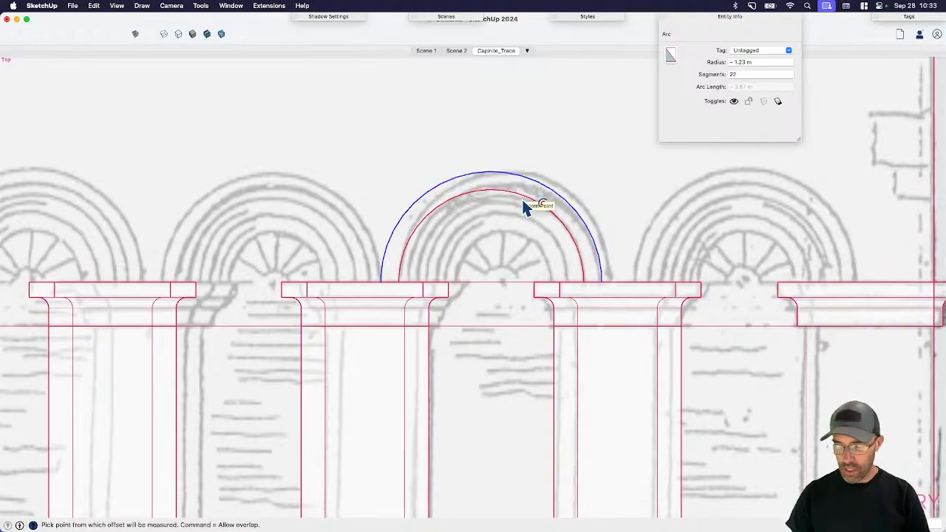
{"action": "left_click", "coordinate": [524, 208]}
{"action": "key", "text": "space"}
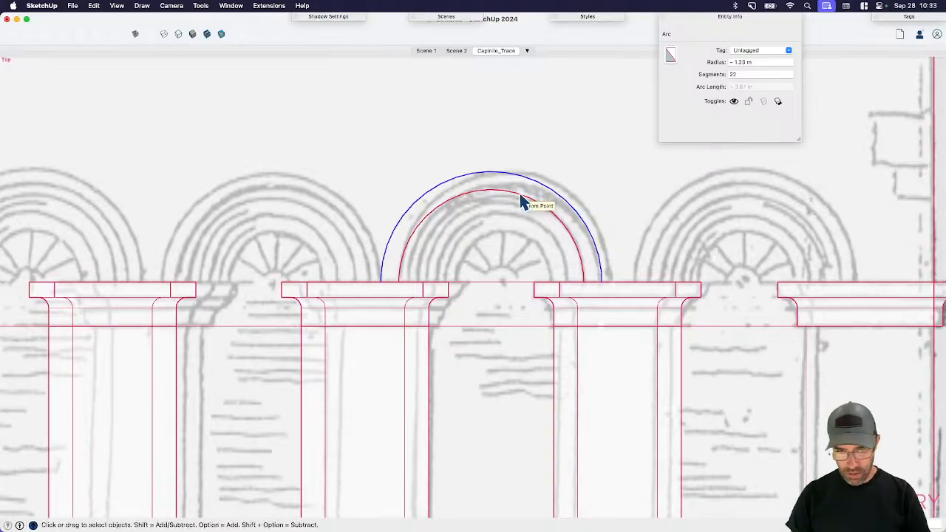
{"action": "left_click", "coordinate": [521, 196]}
{"action": "key", "text": "f"}
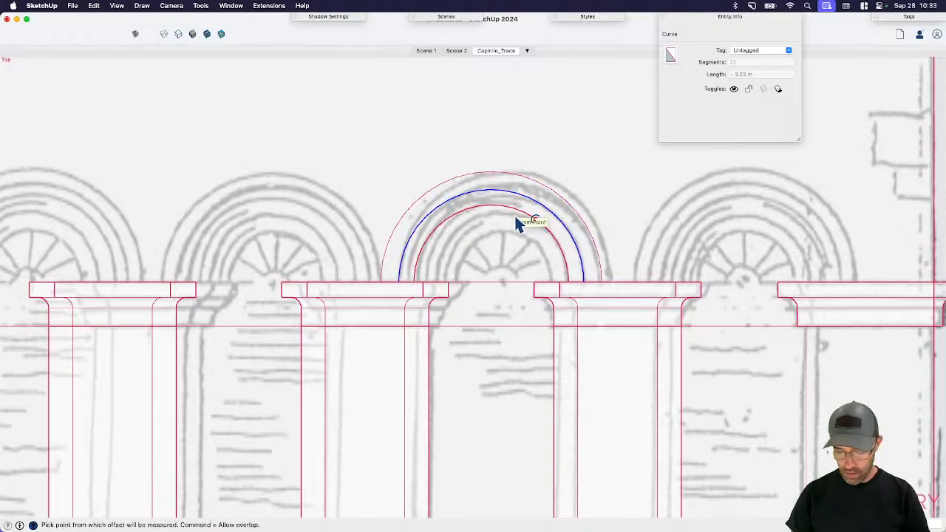
{"action": "left_click", "coordinate": [518, 217]}
- Offset the innermost arc inward once more to form the third inner ring of the arch
{"action": "key", "text": "space"}
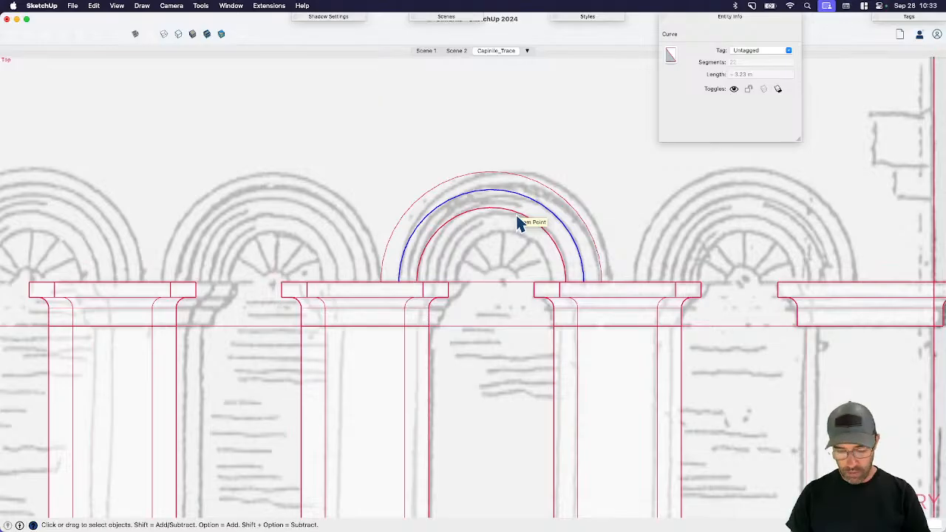
{"action": "left_click", "coordinate": [521, 218]}
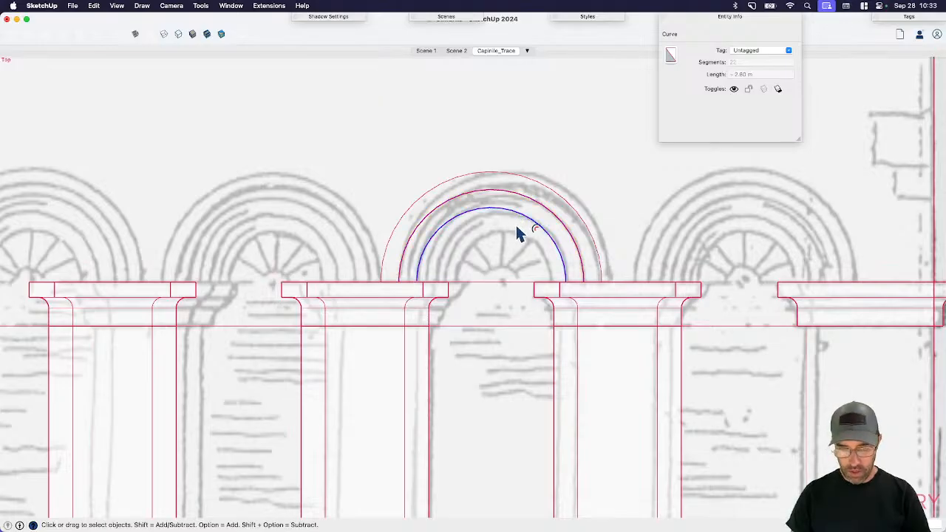
{"action": "key", "text": "f"}
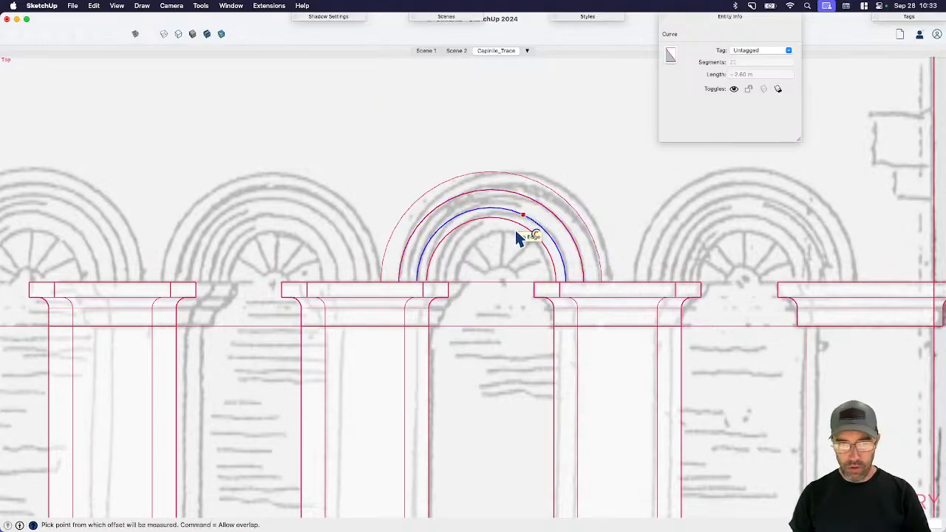
{"action": "key", "text": "space"}
{"action": "left_click", "coordinate": [514, 244]}
{"action": "scroll", "coordinate": [521, 254], "scroll_direction": "down", "scroll_amount": 3}
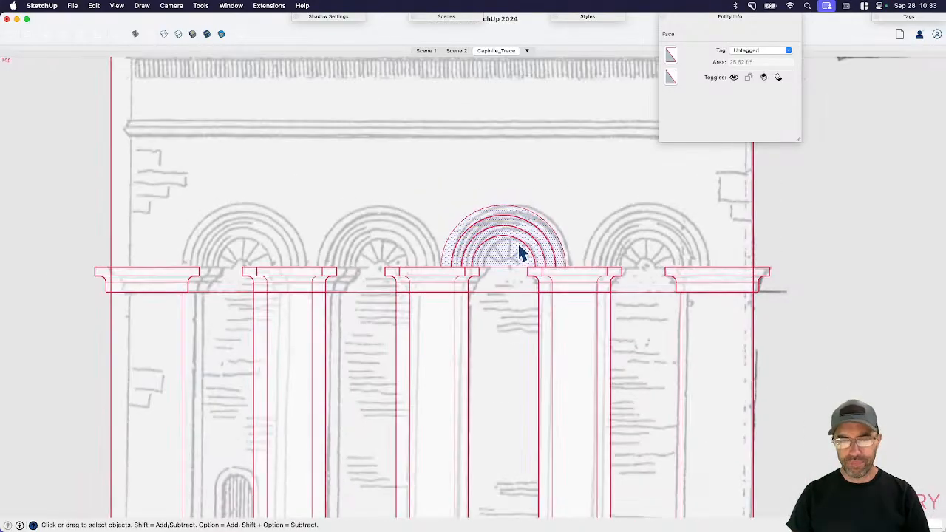
{"action": "left_click", "coordinate": [522, 249]}
{"action": "left_click", "coordinate": [511, 264]}
{"action": "scroll", "coordinate": [500, 255], "scroll_direction": "up", "scroll_amount": 3}
{"action": "left_click", "coordinate": [500, 247]}
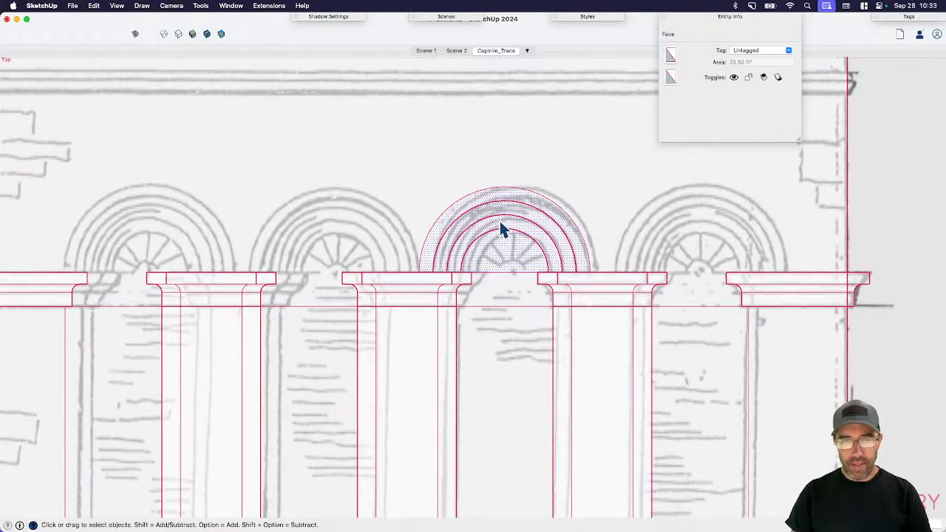
- Extend the left ends of the three inner arcs with short lines down to the horizontal line at the capital tops
{"action": "scroll", "coordinate": [443, 288], "scroll_direction": "up", "scroll_amount": 10}
{"action": "key", "text": "l"}
{"action": "left_click", "coordinate": [468, 280]}
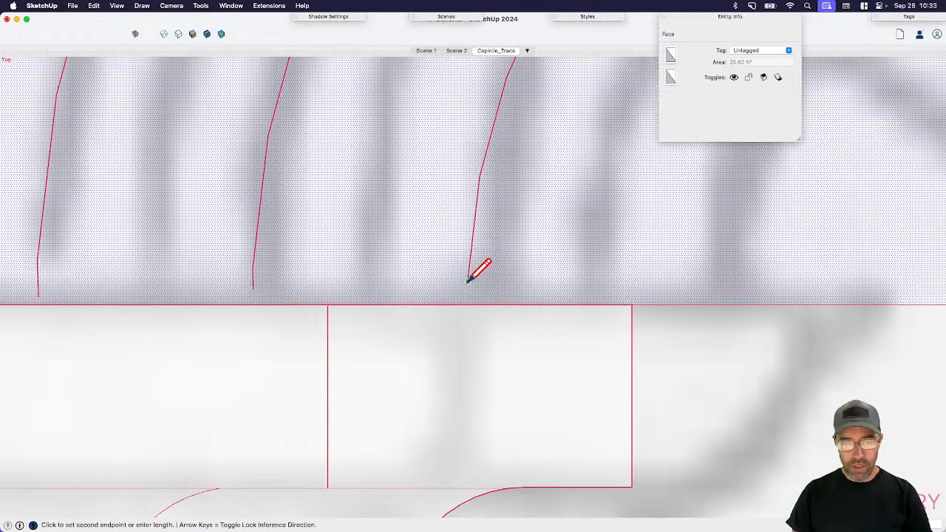
{"action": "scroll", "coordinate": [468, 280], "scroll_direction": "up", "scroll_amount": 2}
{"action": "left_click", "coordinate": [464, 316]}
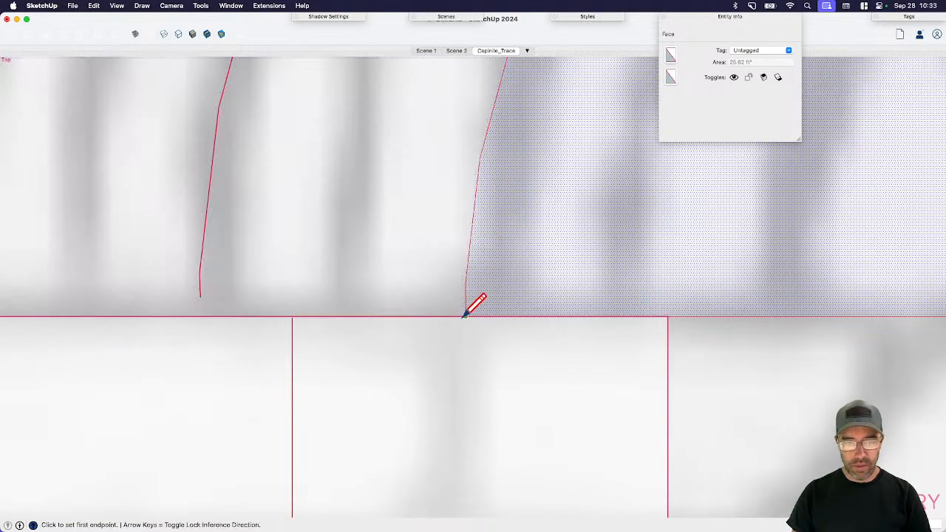
{"action": "left_click", "coordinate": [199, 297]}
{"action": "left_click", "coordinate": [200, 316]}
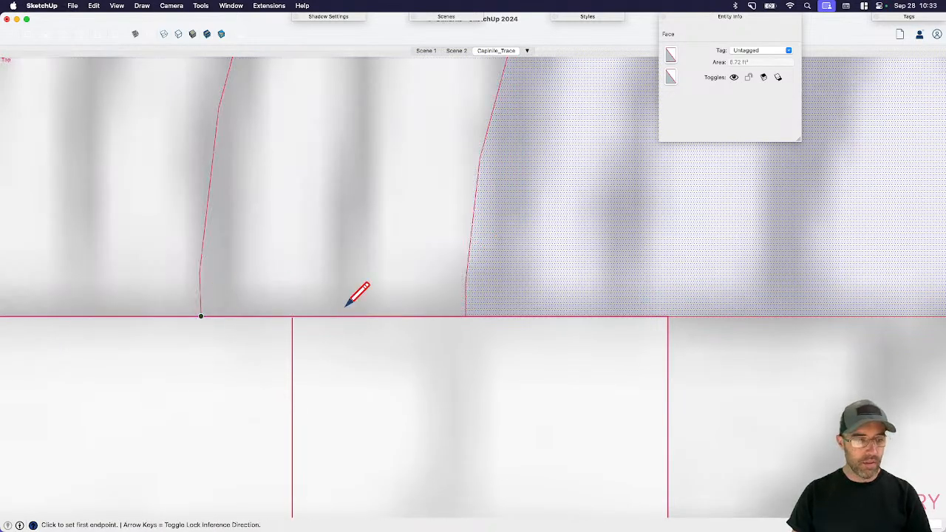
{"action": "scroll", "coordinate": [169, 296], "scroll_direction": "down", "scroll_amount": 3}
{"action": "scroll", "coordinate": [164, 291], "scroll_direction": "up", "scroll_amount": 5}
{"action": "left_click", "coordinate": [178, 302]}
{"action": "scroll", "coordinate": [178, 301], "scroll_direction": "up", "scroll_amount": 2}
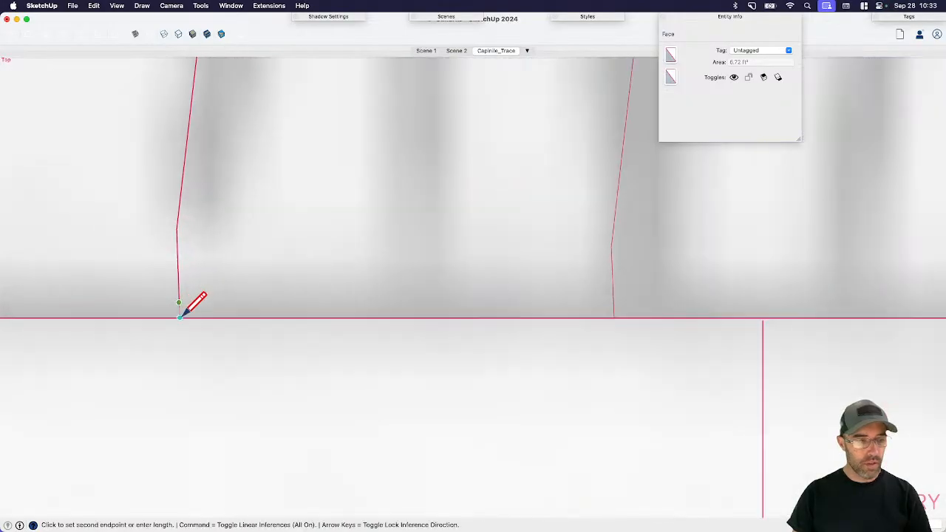
{"action": "left_click", "coordinate": [180, 317]}
{"action": "scroll", "coordinate": [155, 325], "scroll_direction": "down", "scroll_amount": 3}
{"action": "scroll", "coordinate": [490, 323], "scroll_direction": "down", "scroll_amount": 2}
{"action": "scroll", "coordinate": [516, 339], "scroll_direction": "up", "scroll_amount": 5}
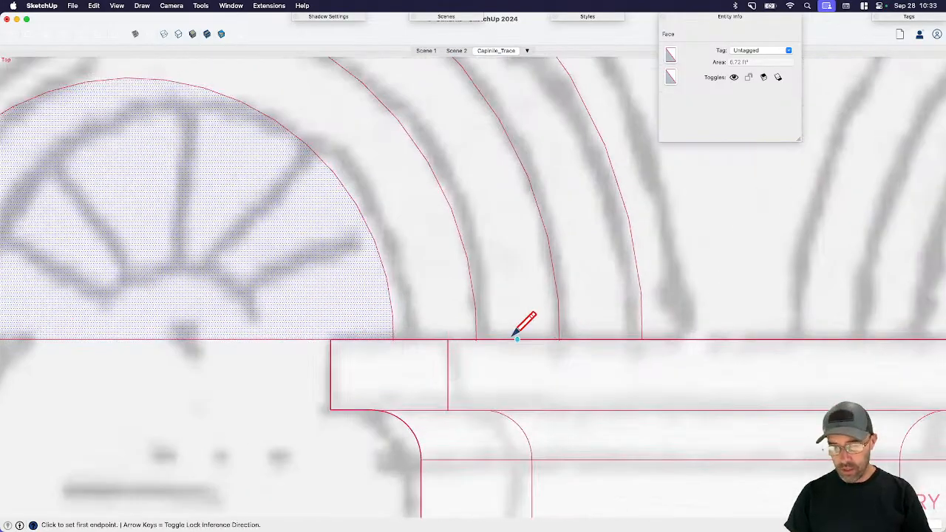
- Erase the short arc ends that overshoot the capital-top line on the right side of the arch
{"action": "key", "text": "space"}
{"action": "scroll", "coordinate": [474, 339], "scroll_direction": "up", "scroll_amount": 8}
{"action": "key", "text": "e"}
{"action": "left_click", "coordinate": [472, 346]}
{"action": "scroll", "coordinate": [615, 346], "scroll_direction": "down", "scroll_amount": 3}
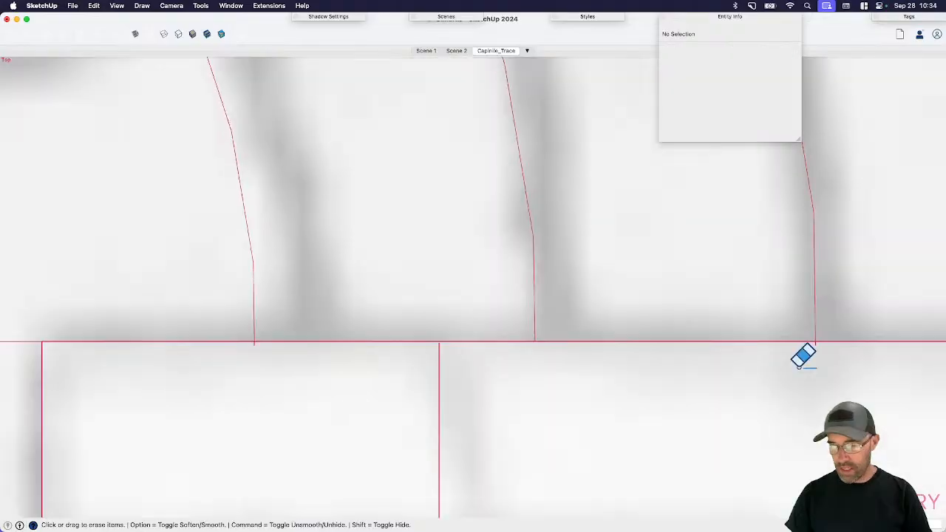
{"action": "scroll", "coordinate": [819, 332], "scroll_direction": "up", "scroll_amount": 3}
{"action": "scroll", "coordinate": [393, 323], "scroll_direction": "down", "scroll_amount": 4}
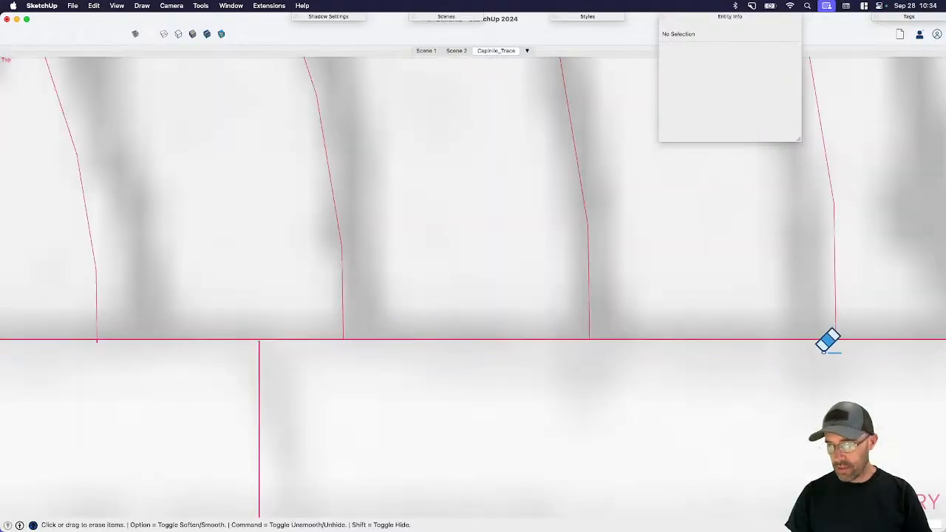
{"action": "scroll", "coordinate": [372, 342], "scroll_direction": "down", "scroll_amount": 3}
{"action": "scroll", "coordinate": [449, 334], "scroll_direction": "up", "scroll_amount": 4}
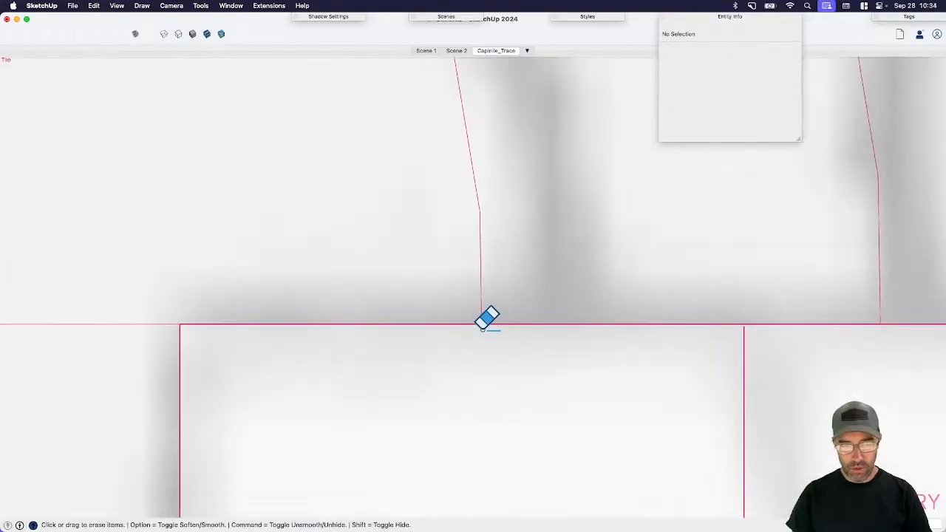
{"action": "key", "text": "space"}
{"action": "scroll", "coordinate": [575, 255], "scroll_direction": "down", "scroll_amount": 5}
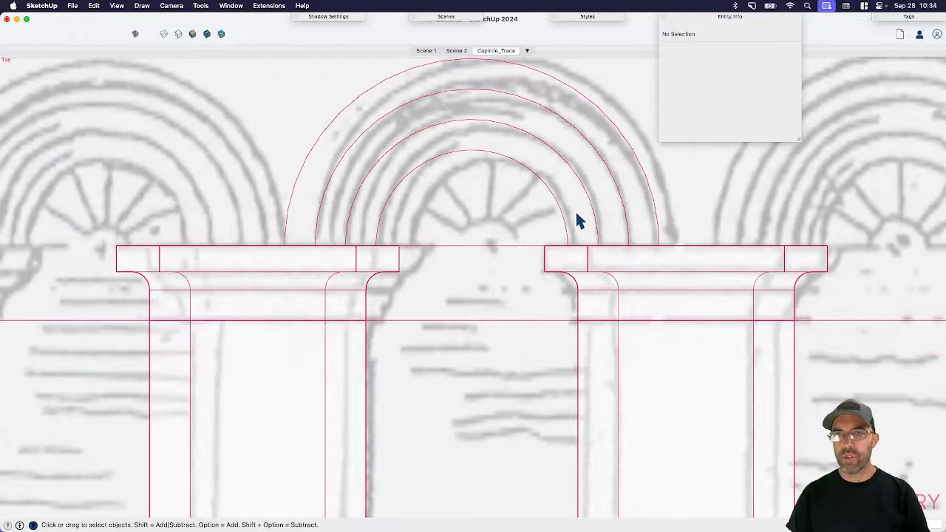
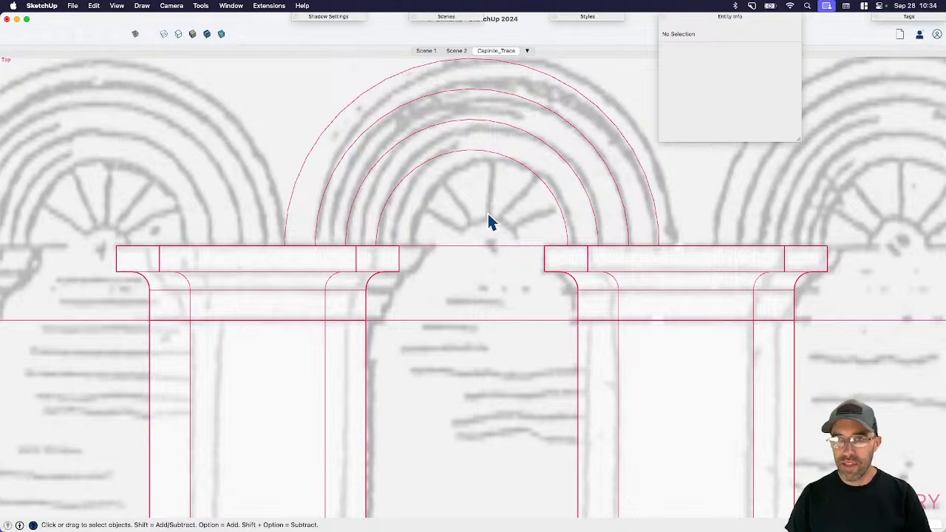
- Select all the arch rings and their faces and make them a component
{"action": "scroll", "coordinate": [488, 222], "scroll_direction": "down", "scroll_amount": 5}
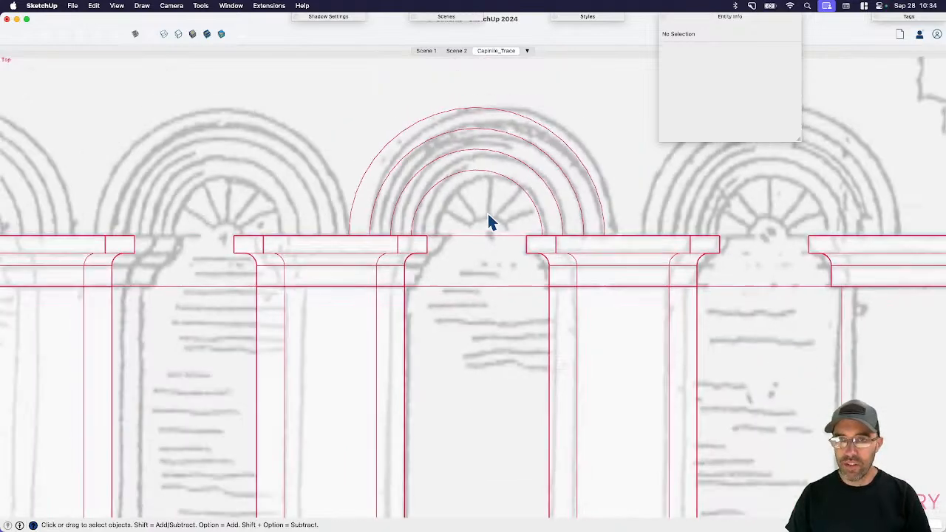
{"action": "middle_click_drag", "start_coordinate": [488, 229], "coordinate": [471, 210], "text": "shift"}
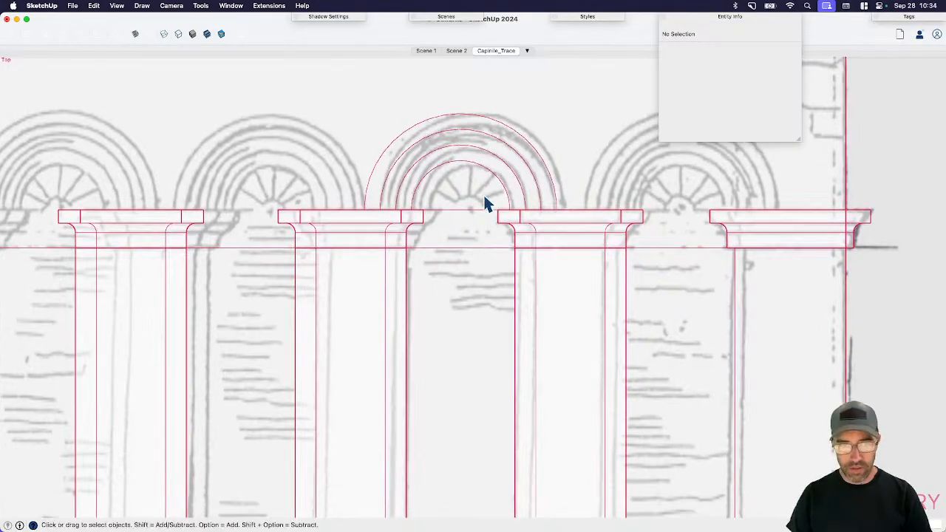
{"action": "scroll", "coordinate": [482, 198], "scroll_direction": "down", "scroll_amount": 4}
{"action": "left_click", "coordinate": [477, 192]}
{"action": "left_click", "coordinate": [392, 127]}
{"action": "left_click_drag", "start_coordinate": [390, 126], "coordinate": [554, 223]}
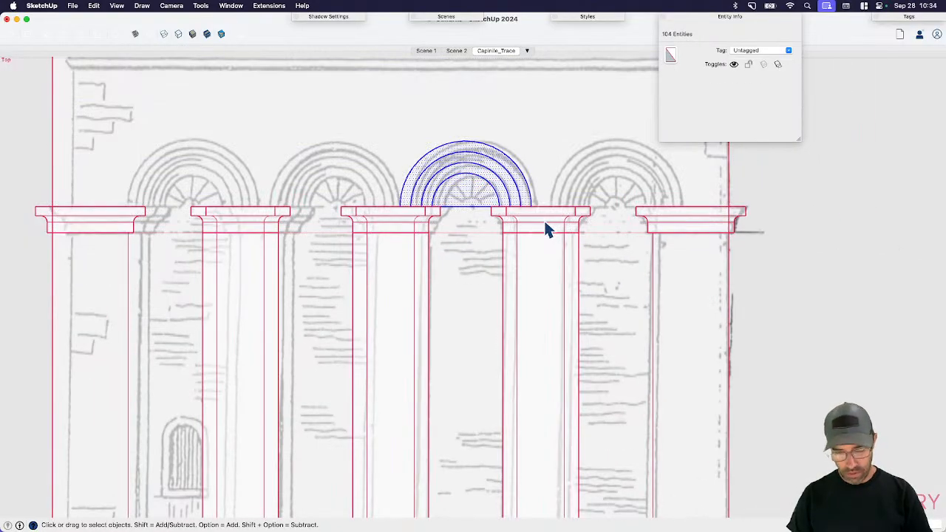
{"action": "key", "text": "g"}
{"action": "key", "text": "Return"}
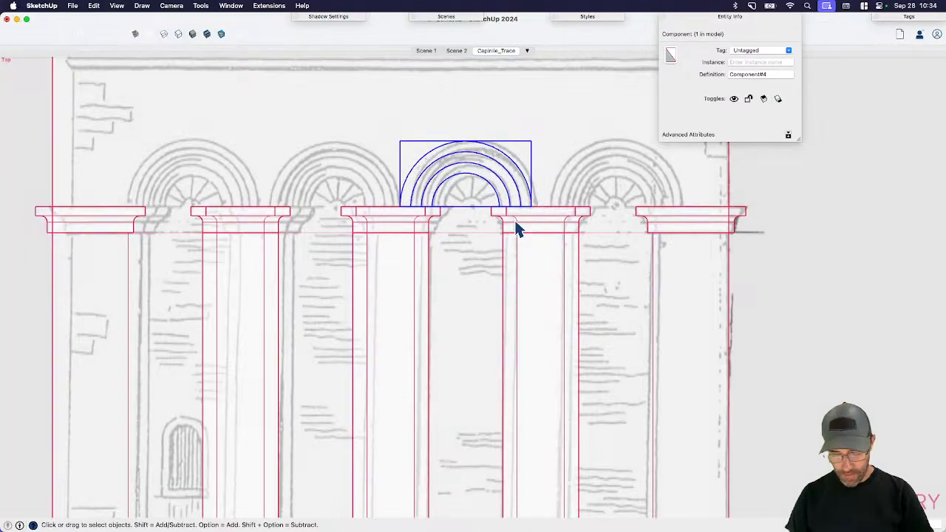
{"action": "key", "text": "m"}
{"action": "left_click", "coordinate": [462, 200]}
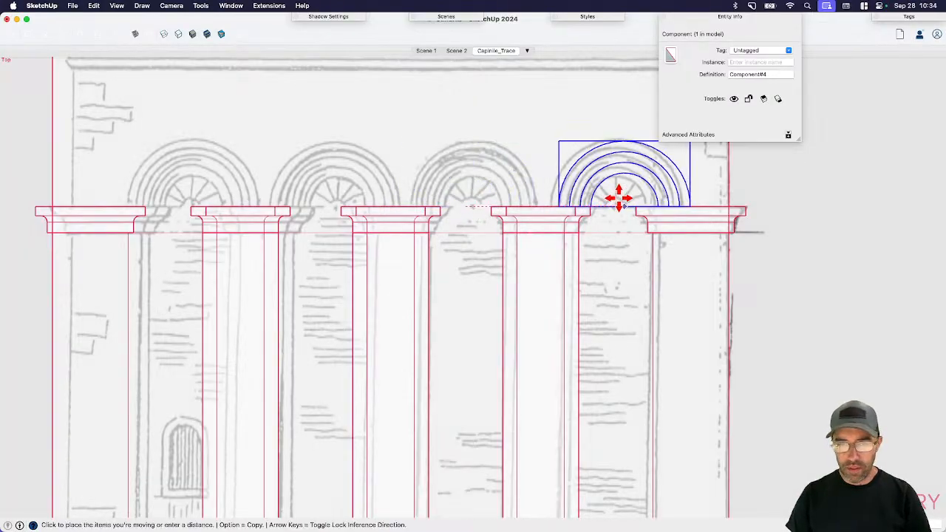
{"action": "key", "text": "space"}
- Copy the arch component over the rightmost opening and over the second opening from the left, referencing the capitals' top-left corners
{"action": "key", "text": "m"}
{"action": "key", "text": "alt"}
{"action": "key", "text": "alt"}
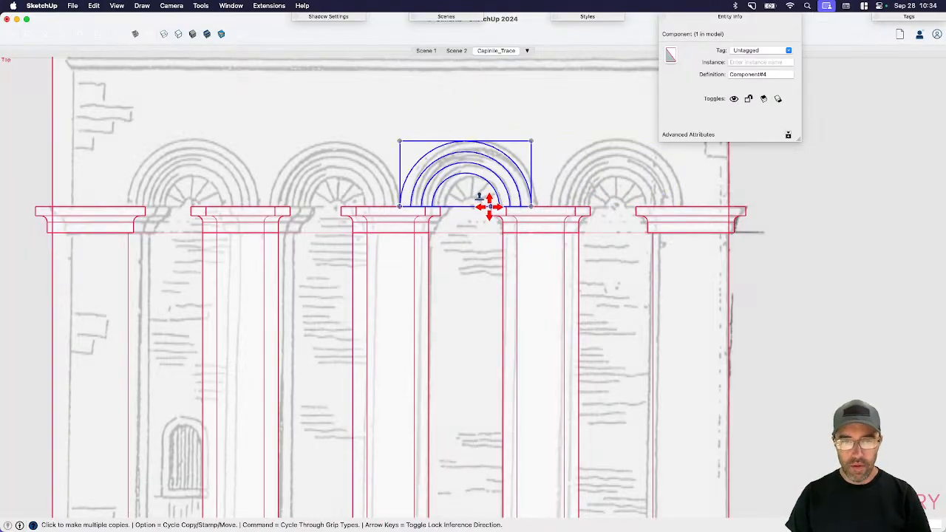
{"action": "key", "text": "alt"}
{"action": "key", "text": "alt"}
{"action": "left_click", "coordinate": [482, 198]}
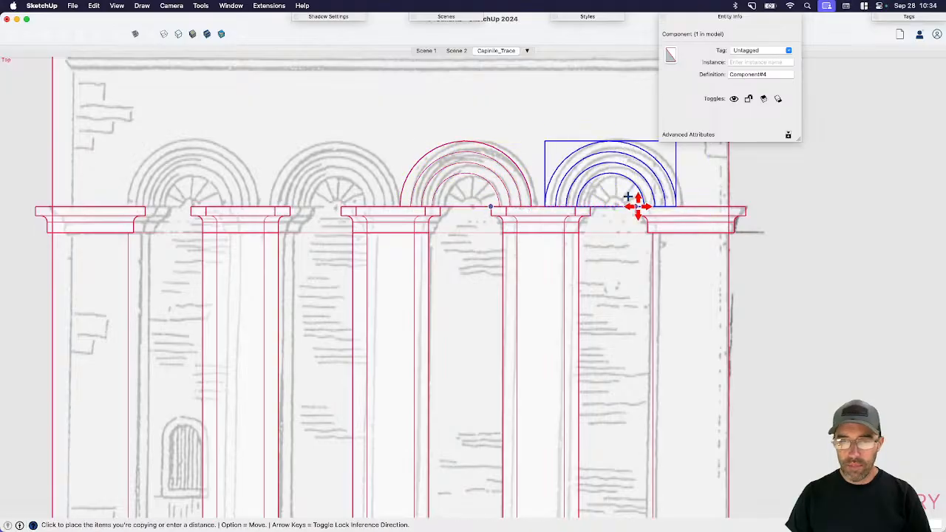
{"action": "left_click", "coordinate": [628, 196]}
{"action": "left_click", "coordinate": [638, 205]}
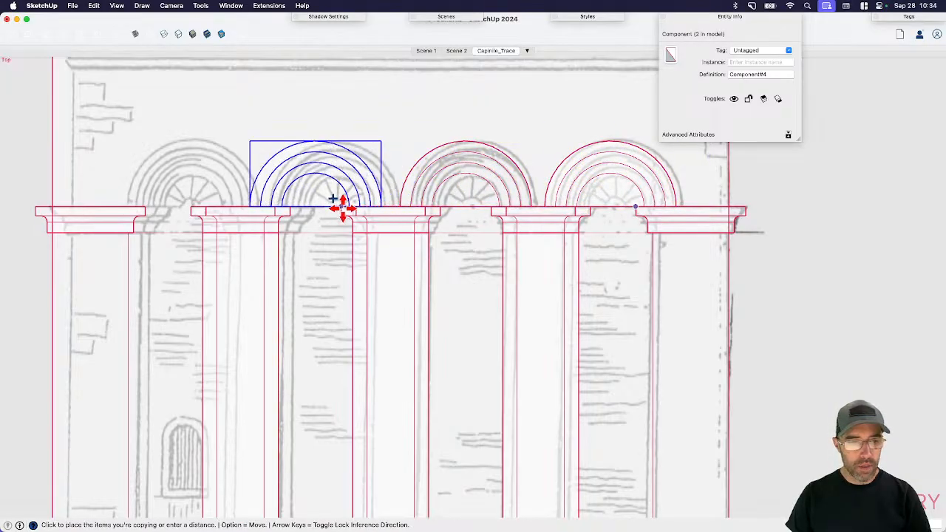
{"action": "left_click", "coordinate": [342, 207]}
- Try to copy the arch component over the leftmost opening, onto the first intermediate capital's top-left corner
{"action": "left_click", "coordinate": [342, 207]}
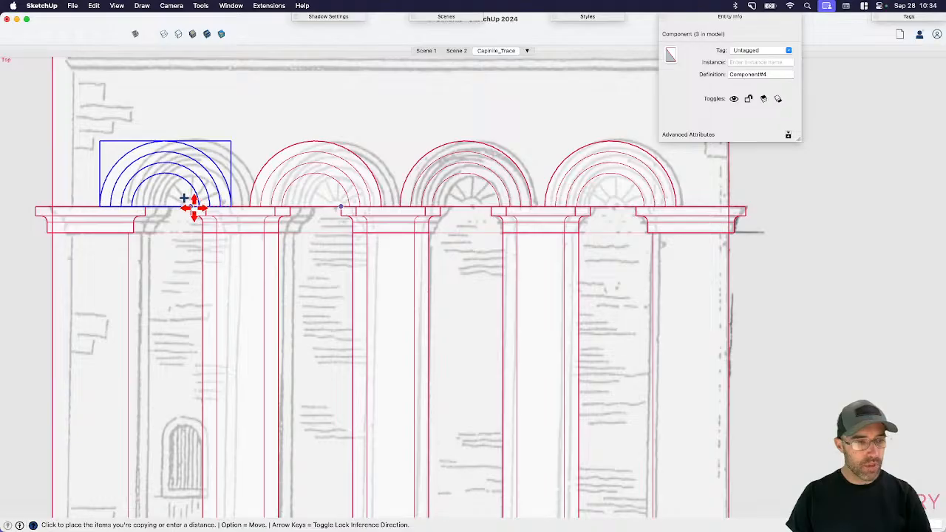
{"action": "scroll", "coordinate": [185, 198], "scroll_direction": "up", "scroll_amount": 5}
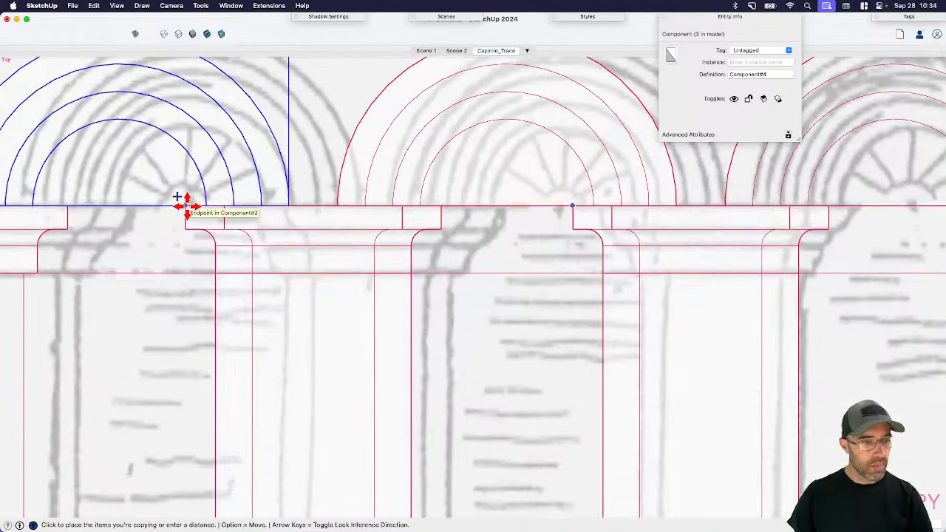
{"action": "left_click", "coordinate": [184, 198]}
{"action": "key", "text": "space"}
{"action": "scroll", "coordinate": [190, 216], "scroll_direction": "down", "scroll_amount": 5}
{"action": "left_click", "coordinate": [522, 186]}
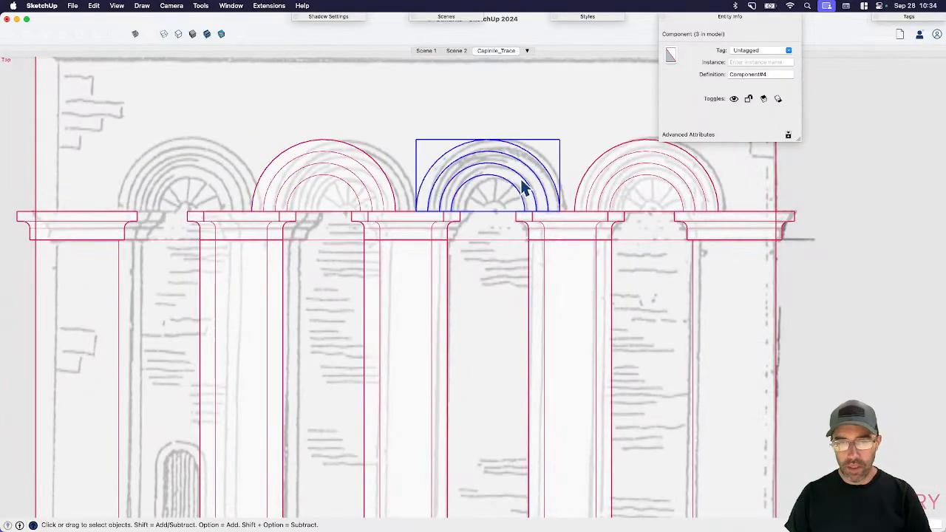
- Draw a line across the rightmost opening between the top corners of the two neighbouring capitals
{"action": "scroll", "coordinate": [527, 189], "scroll_direction": "up", "scroll_amount": 5}
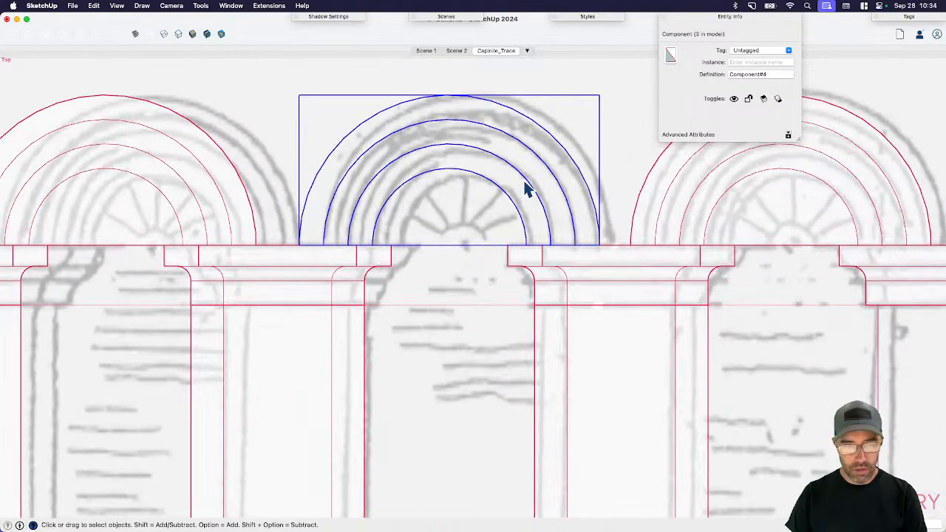
{"action": "left_click", "coordinate": [699, 197]}
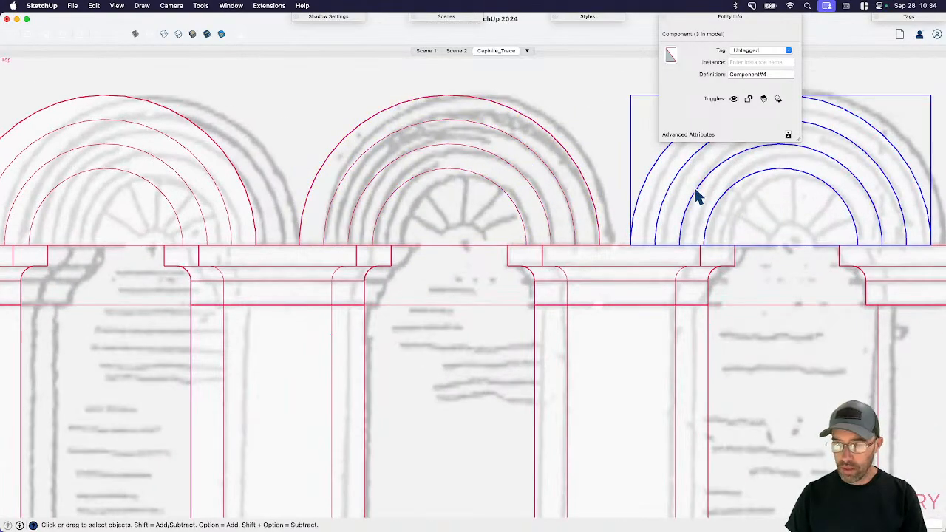
{"action": "scroll", "coordinate": [699, 196], "scroll_direction": "down", "scroll_amount": 2}
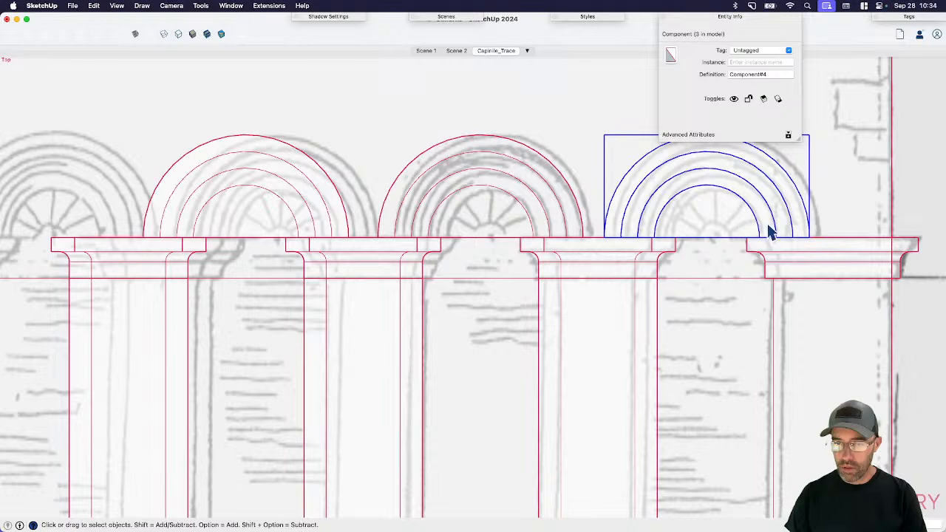
{"action": "scroll", "coordinate": [769, 233], "scroll_direction": "up", "scroll_amount": 2}
{"action": "key", "text": "l"}
{"action": "left_click", "coordinate": [739, 243]}
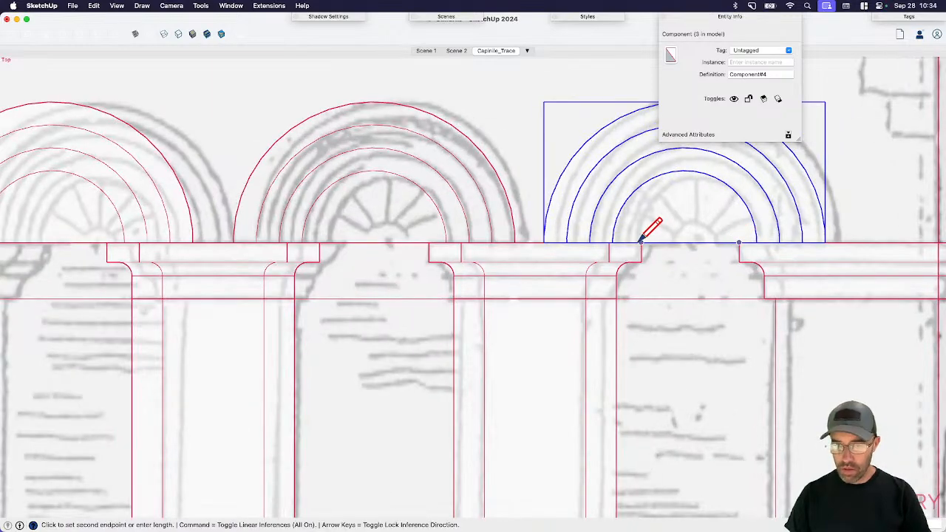
{"action": "left_click", "coordinate": [641, 242]}
- Move the rightmost arch component by the midpoint of its base to centre it over the opening
{"action": "key", "text": "space"}
{"action": "scroll", "coordinate": [620, 203], "scroll_direction": "down", "scroll_amount": 2}
{"action": "key", "text": "m"}
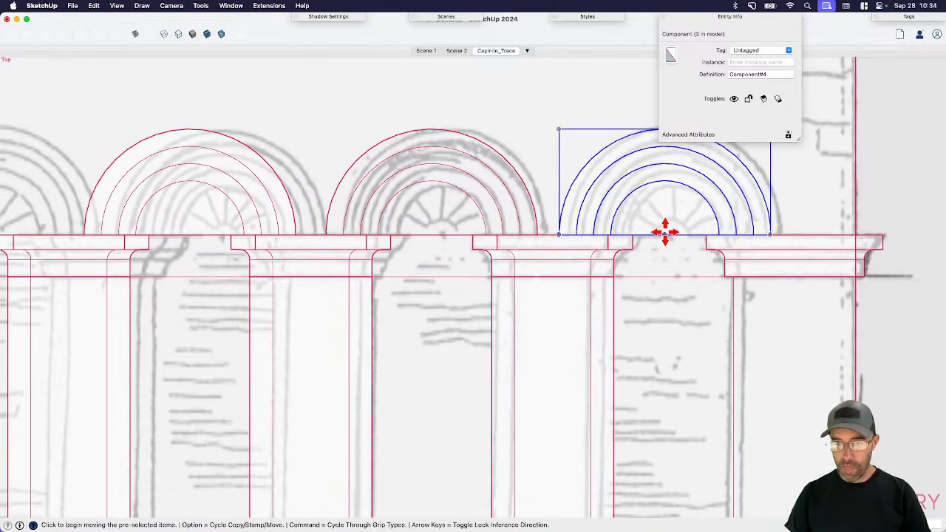
{"action": "left_click", "coordinate": [666, 233]}
{"action": "left_click", "coordinate": [667, 235]}
{"action": "key", "text": "space"}
{"action": "scroll", "coordinate": [667, 234], "scroll_direction": "down", "scroll_amount": 2}
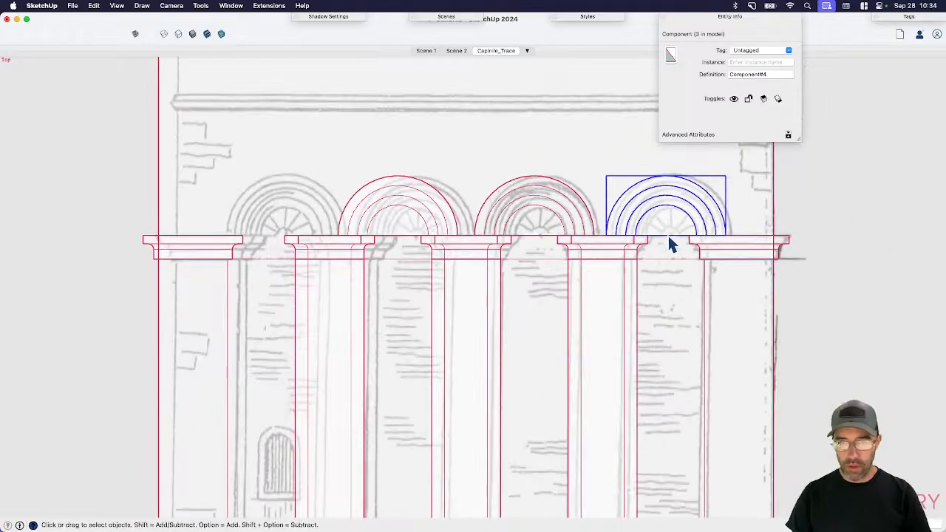
{"action": "left_click", "coordinate": [682, 219]}
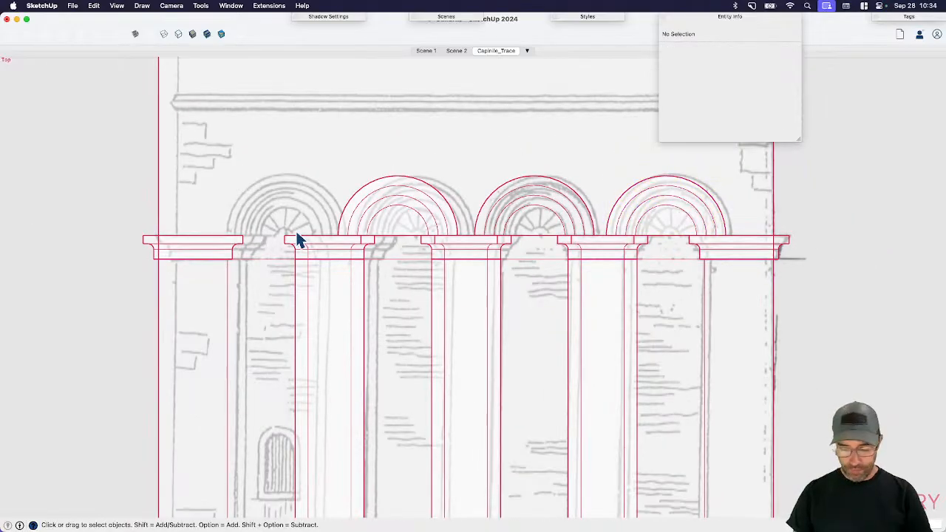
- Draw a line across the leftmost opening between the top corners of the neighbouring capitals
{"action": "scroll", "coordinate": [287, 233], "scroll_direction": "up", "scroll_amount": 2}
{"action": "key", "text": "l"}
{"action": "left_click", "coordinate": [221, 237]}
{"action": "left_click", "coordinate": [284, 237]}
{"action": "key", "text": "space"}
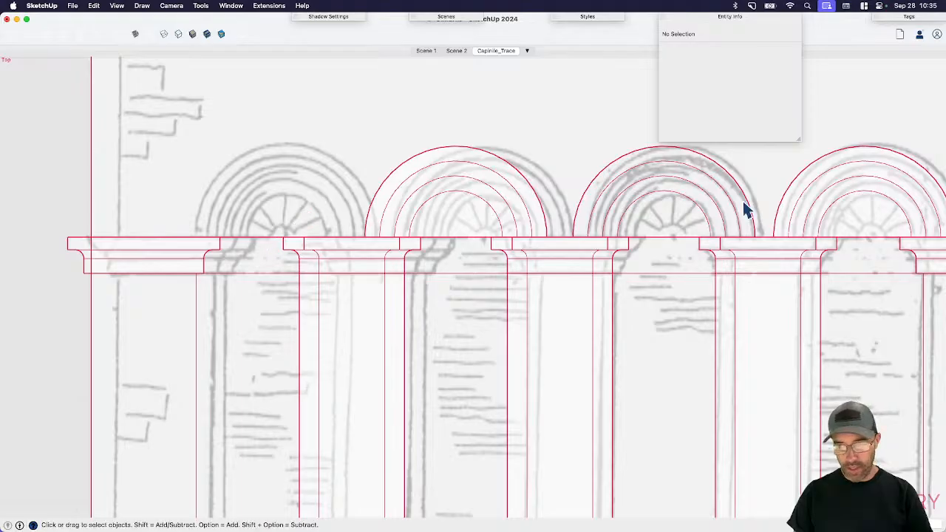
- Copy the rightmost arch component from its base midpoint to the midpoint of the line across the leftmost opening
{"action": "left_click", "coordinate": [847, 200]}
{"action": "key", "text": "m"}
{"action": "key", "text": "alt"}
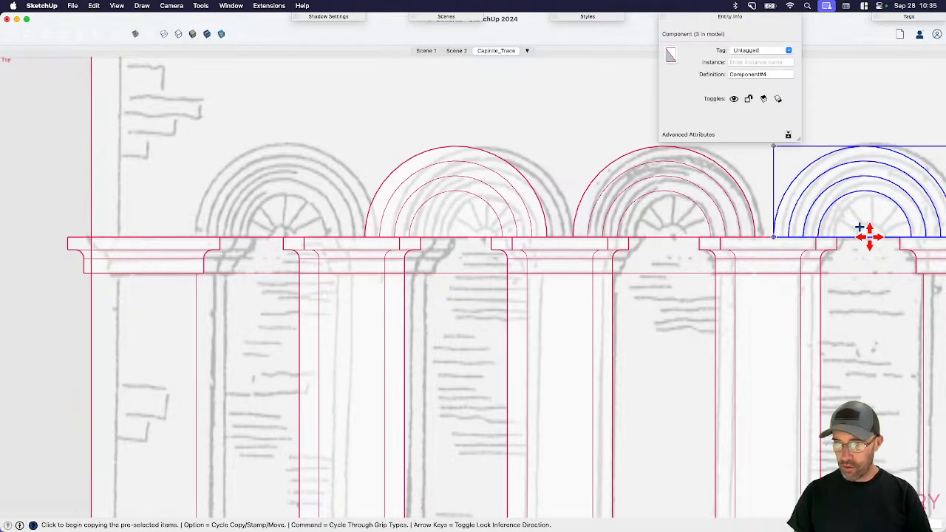
{"action": "key", "text": "alt"}
{"action": "left_click", "coordinate": [865, 236]}
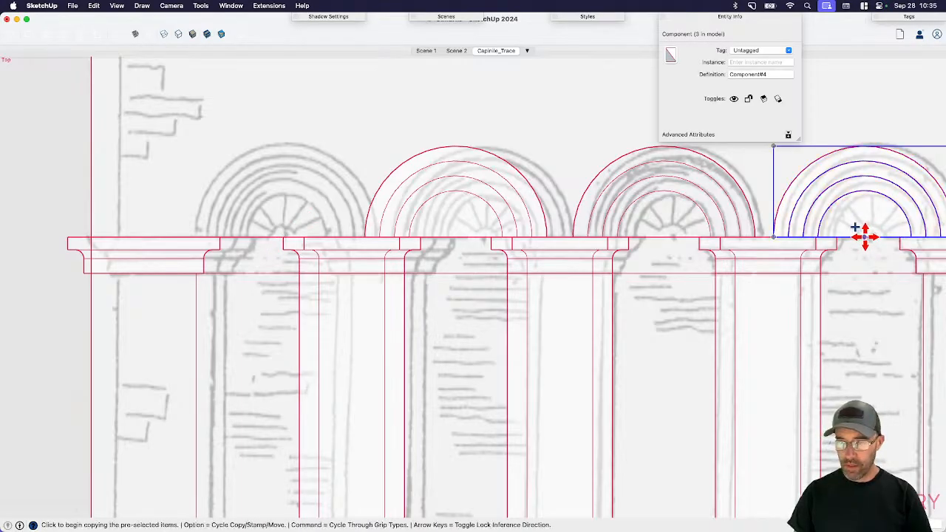
{"action": "left_click", "coordinate": [251, 236]}
{"action": "key", "text": "space"}
- Delete the arch over the second opening from the left and draw a line across that opening between the capital tops
{"action": "left_click", "coordinate": [453, 211]}
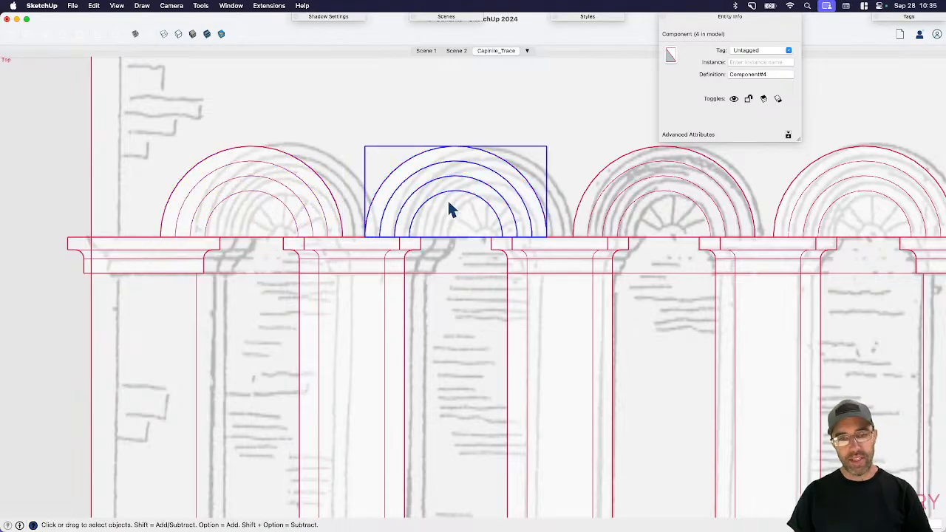
{"action": "key", "text": "Delete"}
{"action": "key", "text": "l"}
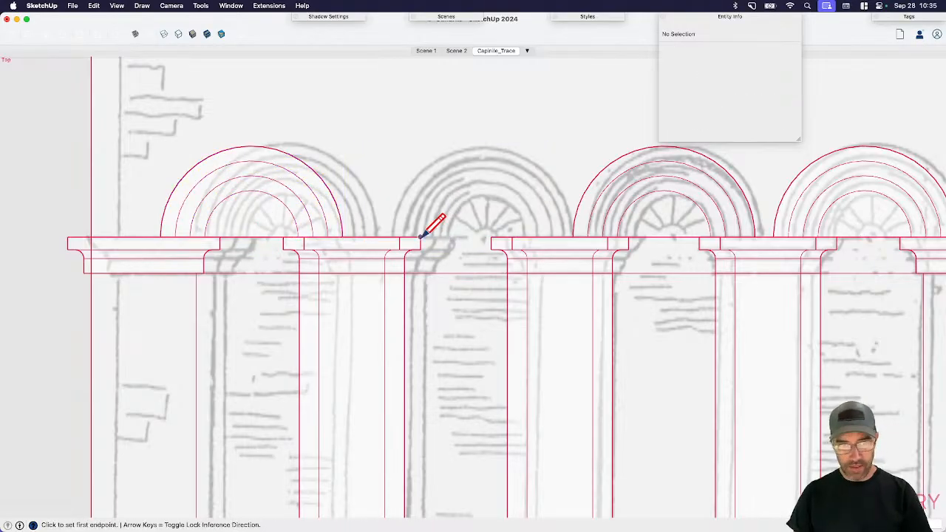
{"action": "left_click", "coordinate": [421, 237]}
{"action": "left_click", "coordinate": [491, 238]}
{"action": "key", "text": "space"}
- Copy the third arch component from its base midpoint to the middle of the second opening from the left
{"action": "left_click", "coordinate": [596, 211]}
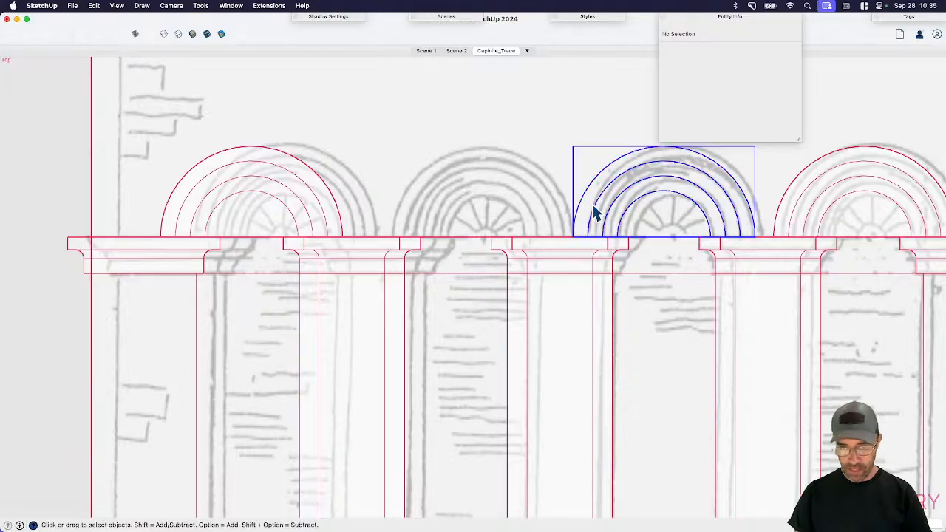
{"action": "key", "text": "m"}
{"action": "key", "text": "alt"}
{"action": "left_click", "coordinate": [663, 237]}
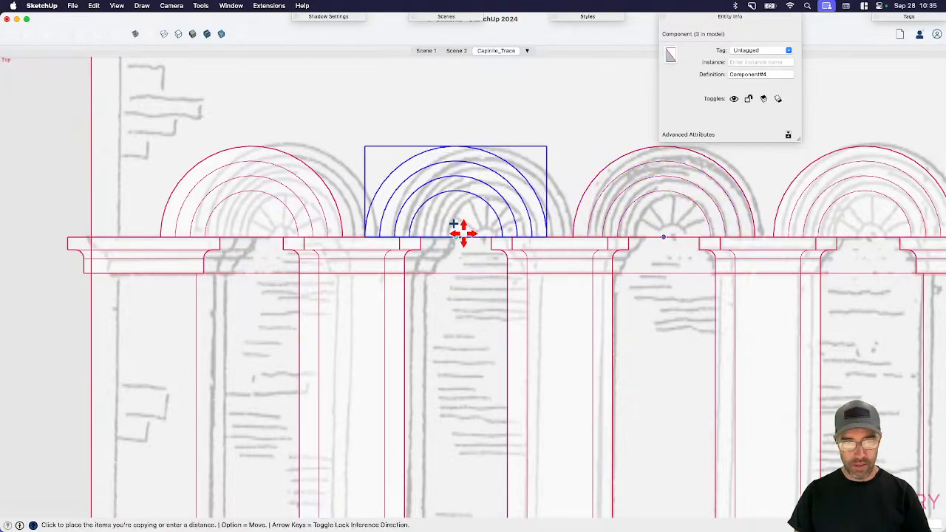
{"action": "left_click", "coordinate": [463, 234]}
{"action": "key", "text": "space"}
- Select the imported drawing's group and create a new tag named X-IMG
{"action": "scroll", "coordinate": [422, 212], "scroll_direction": "down", "scroll_amount": 10}
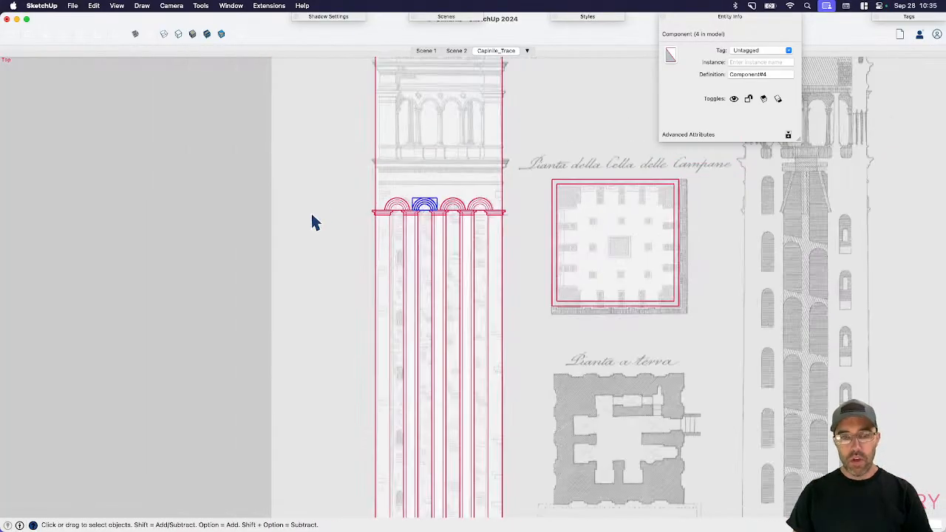
{"action": "left_click", "coordinate": [313, 216]}
{"action": "left_click", "coordinate": [919, 19]}
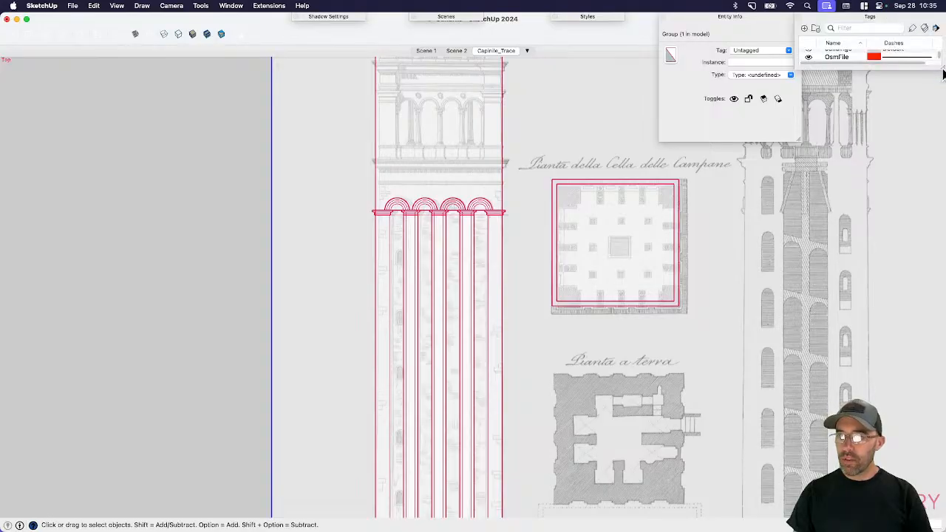
{"action": "left_click", "coordinate": [805, 28]}
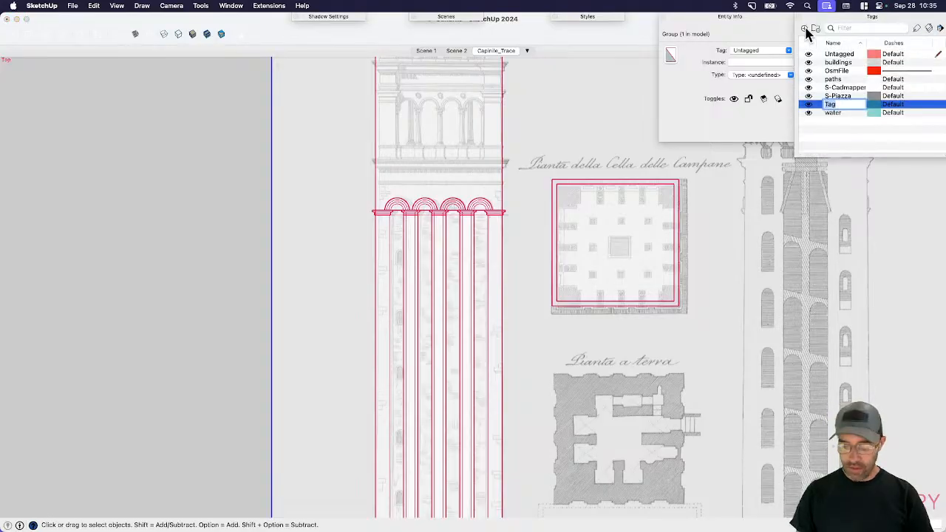
{"action": "double_click", "coordinate": [831, 105]}
{"action": "type", "text": "X-IM"}
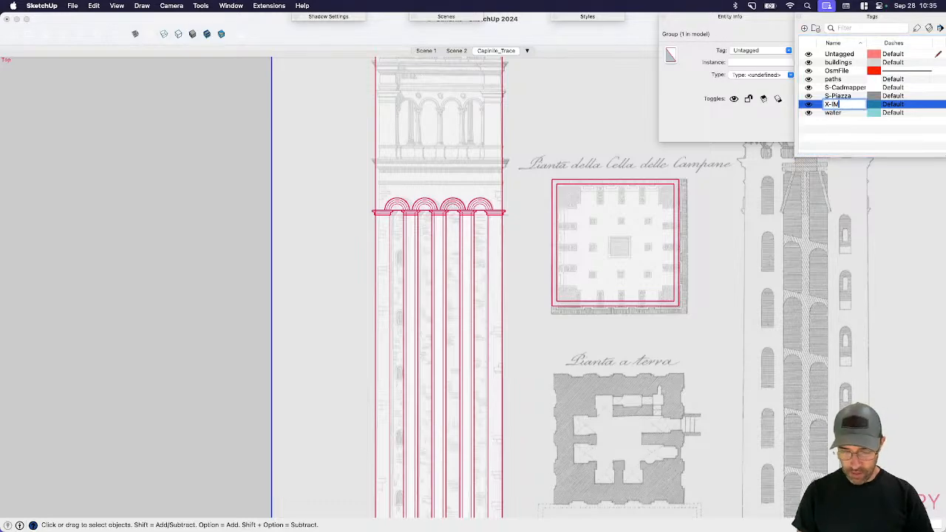
{"action": "type", "text": "G"}
{"action": "key", "text": "Return"}
- Assign the X-IMG tag to the selected drawing group
{"action": "left_click", "coordinate": [788, 50]}
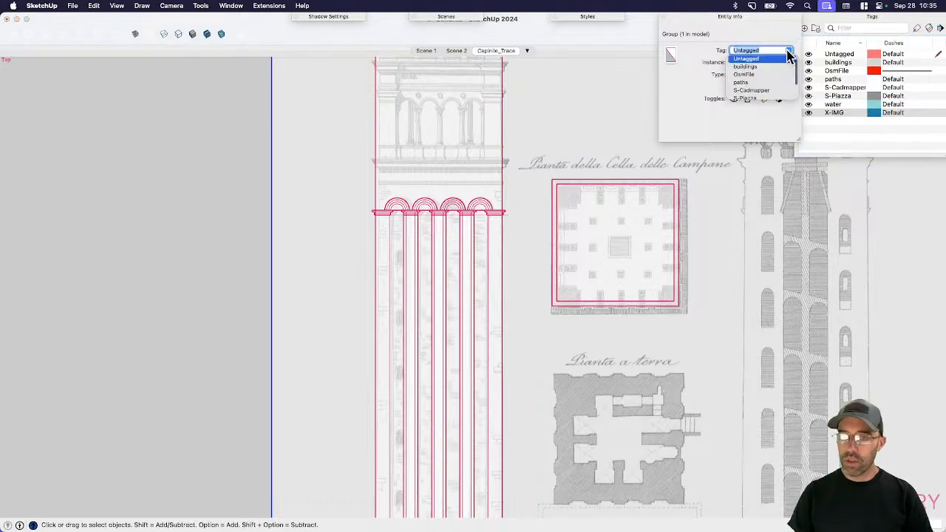
{"action": "left_click", "coordinate": [746, 97]}
{"action": "left_click", "coordinate": [737, 19]}
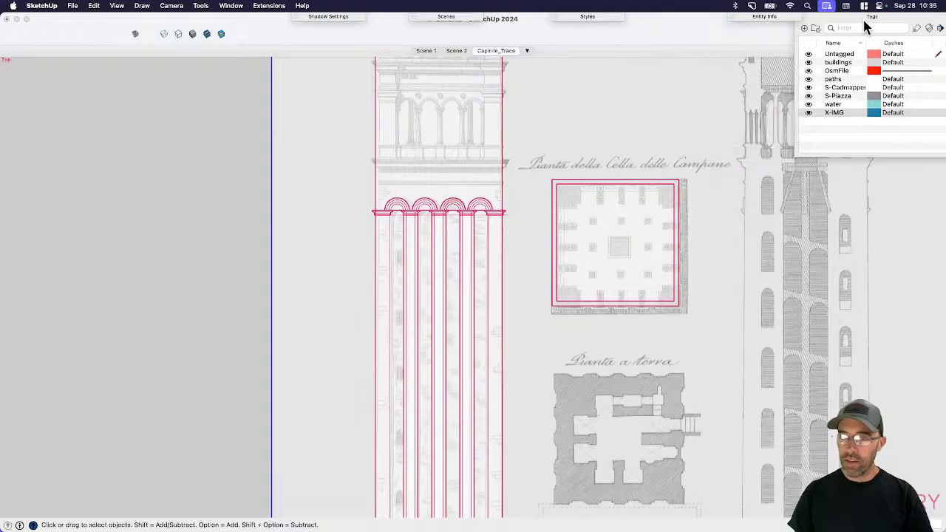
{"action": "left_click", "coordinate": [865, 22]}
- Add a new scene after Capinile_Trace, hide the X-IMG tag and update the scene to store that visibility
{"action": "right_click", "coordinate": [493, 52]}
{"action": "left_click", "coordinate": [527, 85]}
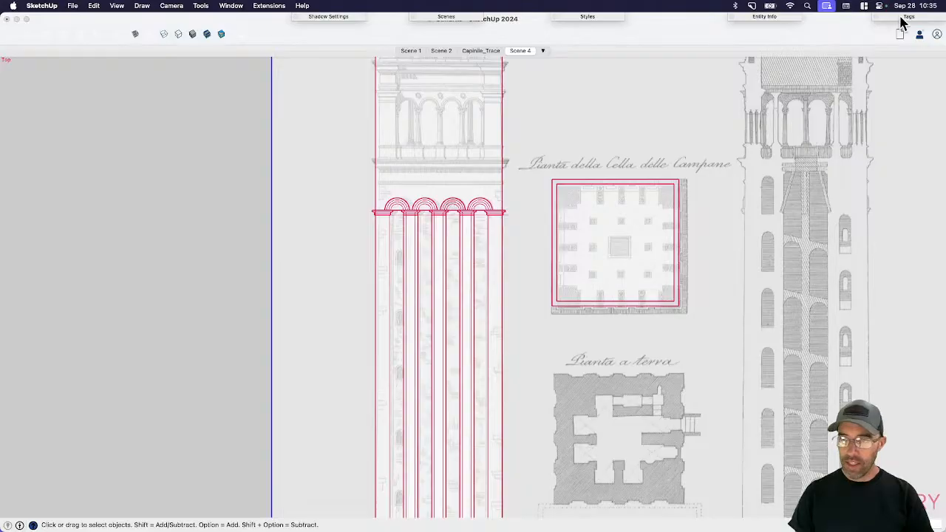
{"action": "left_click", "coordinate": [901, 18]}
{"action": "left_click", "coordinate": [804, 112]}
{"action": "left_click", "coordinate": [543, 52]}
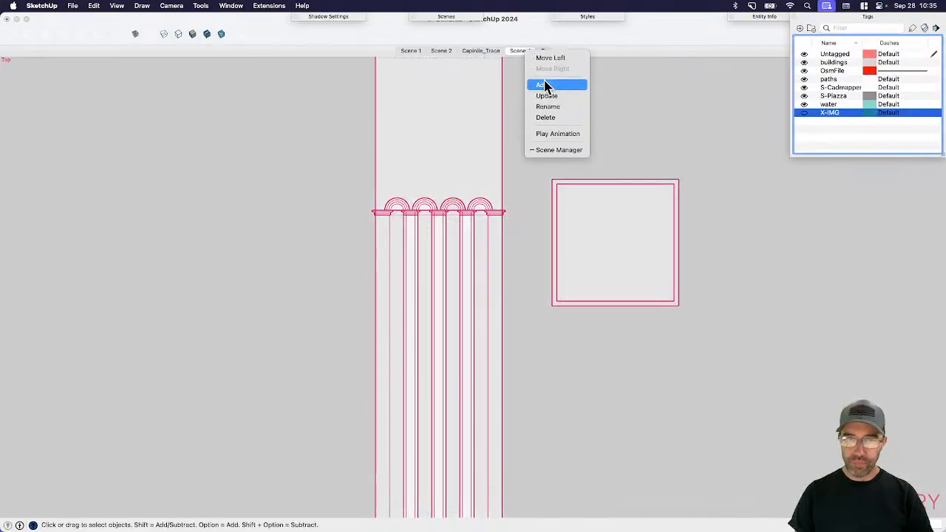
{"action": "left_click", "coordinate": [548, 96]}
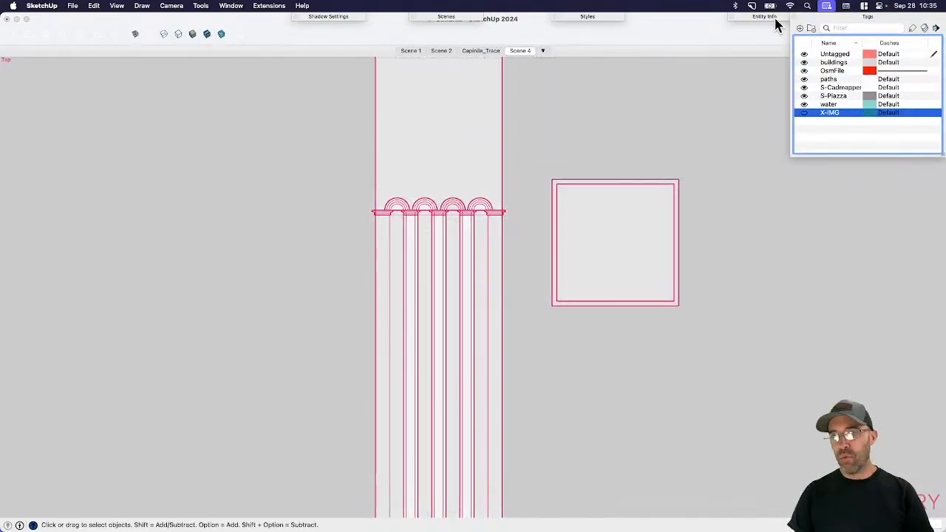
{"action": "left_click", "coordinate": [473, 51]}
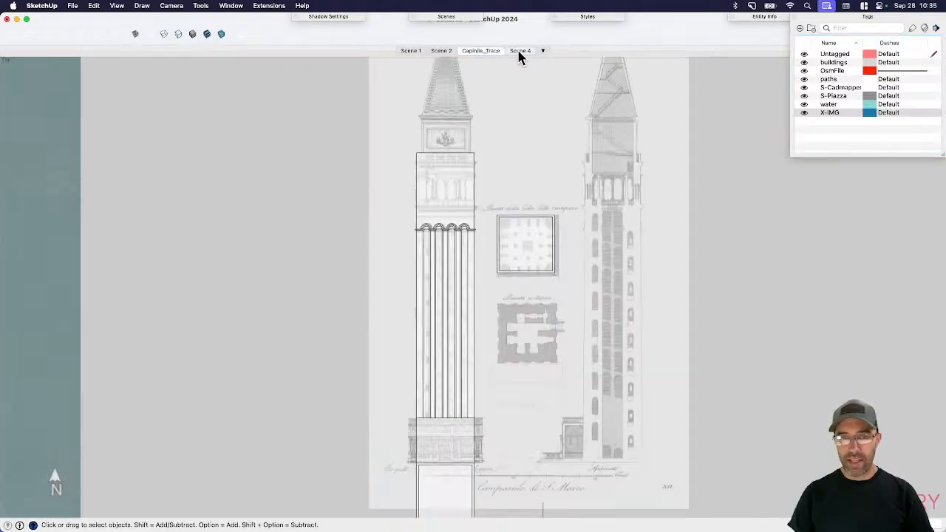
{"action": "left_click", "coordinate": [519, 51]}
- Rename Scene 4 as View
{"action": "left_click", "coordinate": [457, 16]}
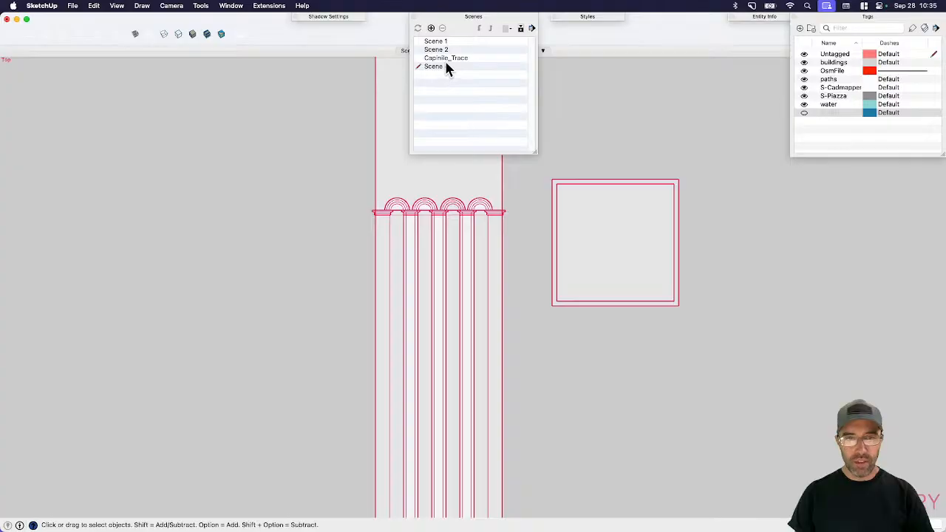
{"action": "left_click", "coordinate": [452, 66]}
{"action": "left_click", "coordinate": [521, 29]}
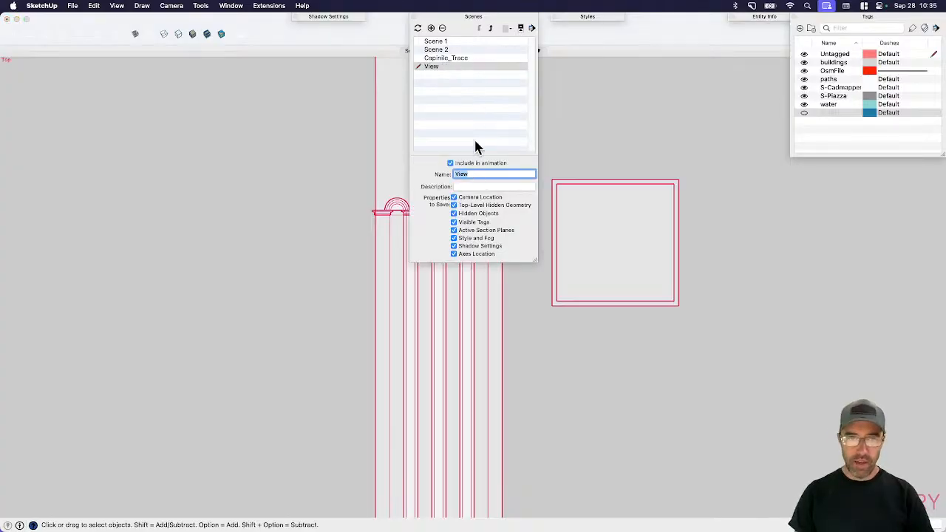
- Exclude the camera location from the saved properties of the View scene, matching Capinile_Trace
{"action": "left_click", "coordinate": [448, 57]}
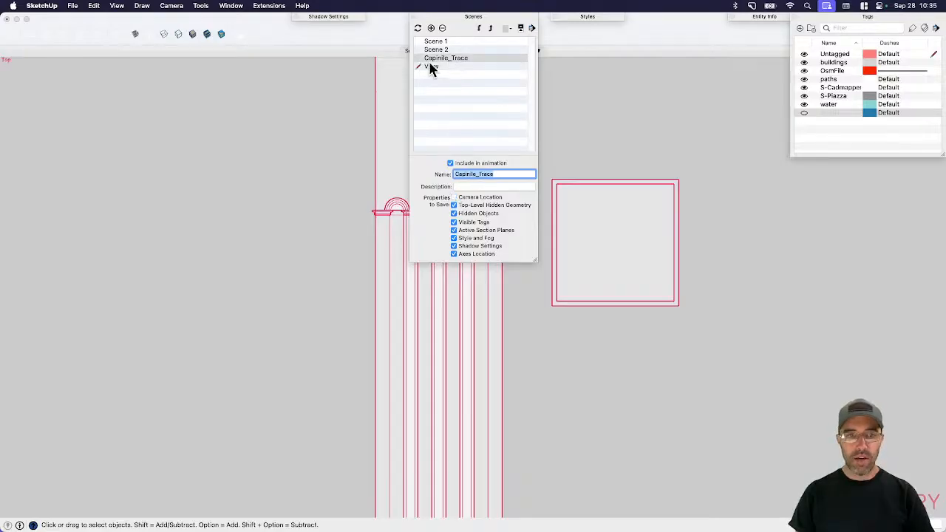
{"action": "left_click", "coordinate": [455, 198]}
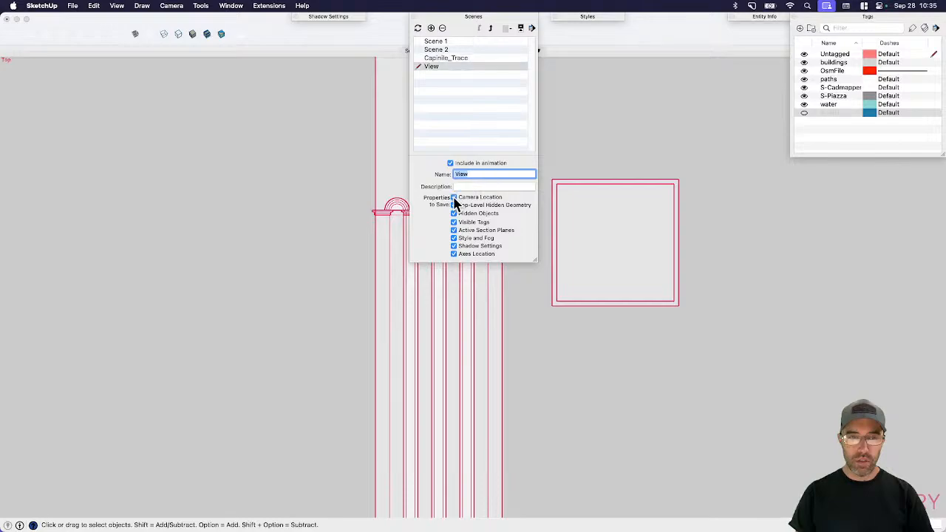
{"action": "left_click", "coordinate": [473, 19]}
- Zoom in on the arches and switch between the Capinile_Trace and View scenes to compare the tracing with and without the drawing
{"action": "left_click", "coordinate": [491, 52]}
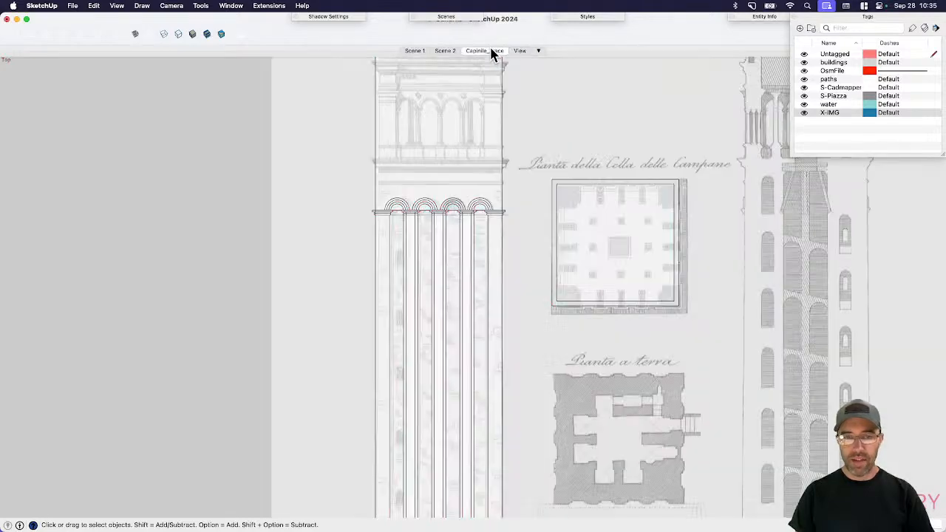
{"action": "scroll", "coordinate": [434, 193], "scroll_direction": "up", "scroll_amount": 5}
{"action": "left_click", "coordinate": [525, 52]}
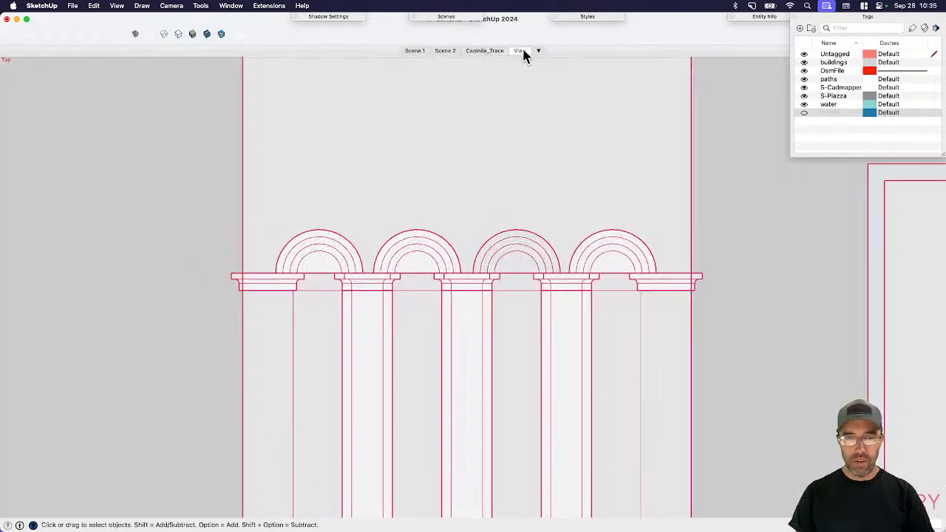
{"action": "left_click", "coordinate": [494, 51]}
{"action": "left_click", "coordinate": [522, 52]}
{"action": "left_click", "coordinate": [492, 52]}
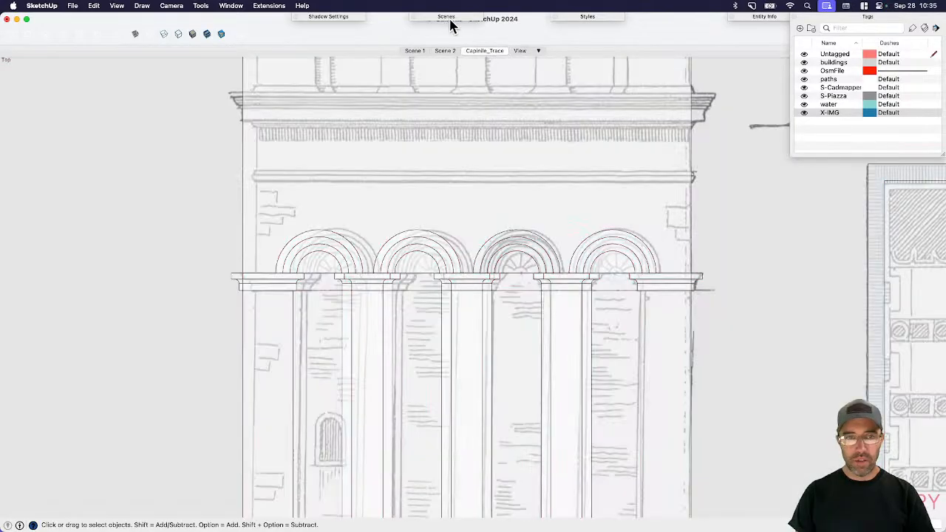
- Apply the in-model DEFAULT1 style with red edges while in the Capinile_Trace scene
{"action": "left_click", "coordinate": [449, 18]}
{"action": "left_click", "coordinate": [517, 17]}
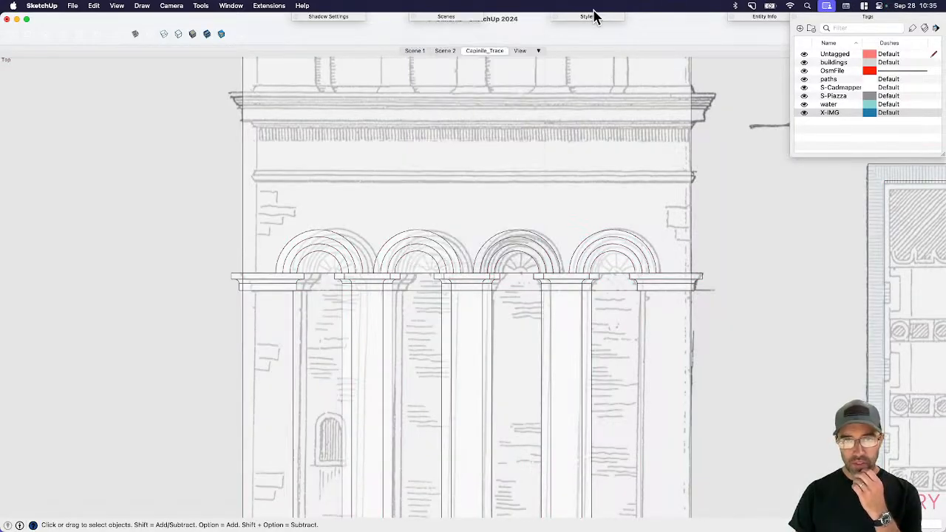
{"action": "left_click", "coordinate": [597, 16]}
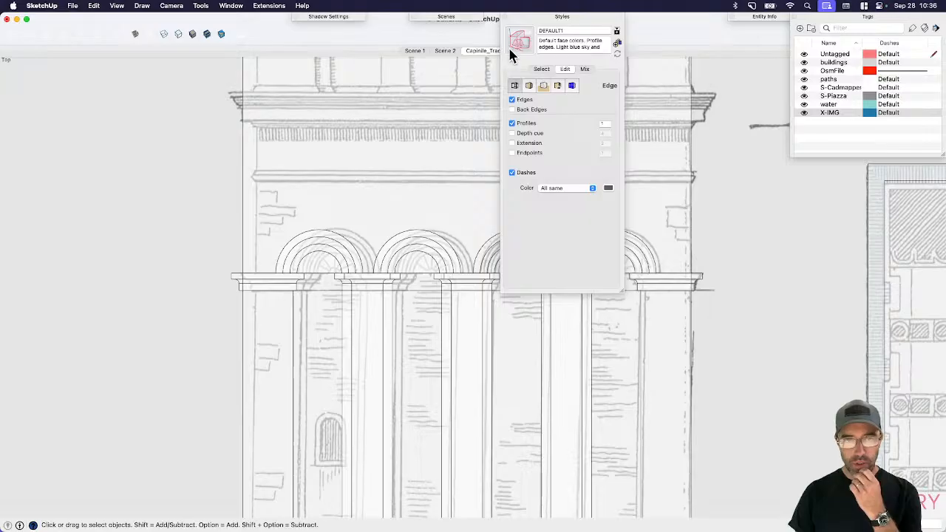
{"action": "left_click", "coordinate": [541, 68]}
{"action": "left_click", "coordinate": [560, 109]}
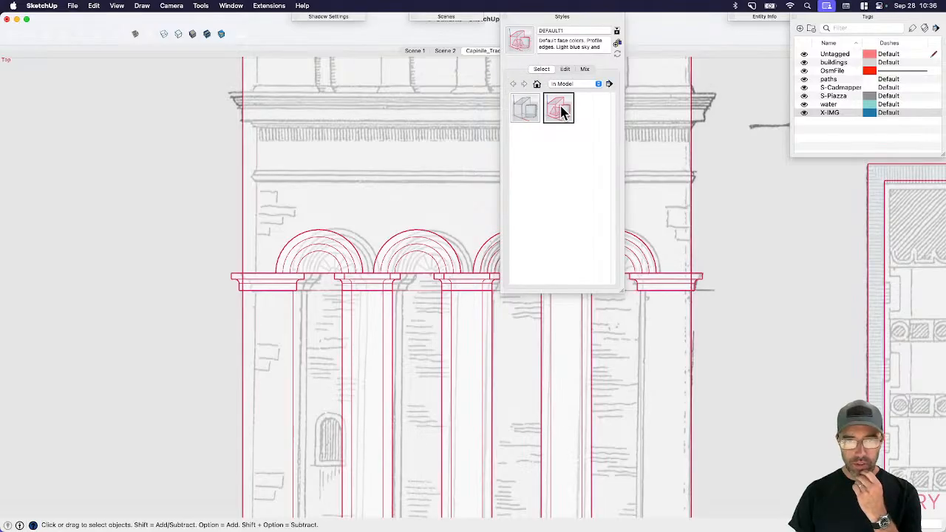
- Update the Capinile_Trace scene so that it stores the DEFAULT1 style with red edges
{"action": "left_click", "coordinate": [340, 253]}
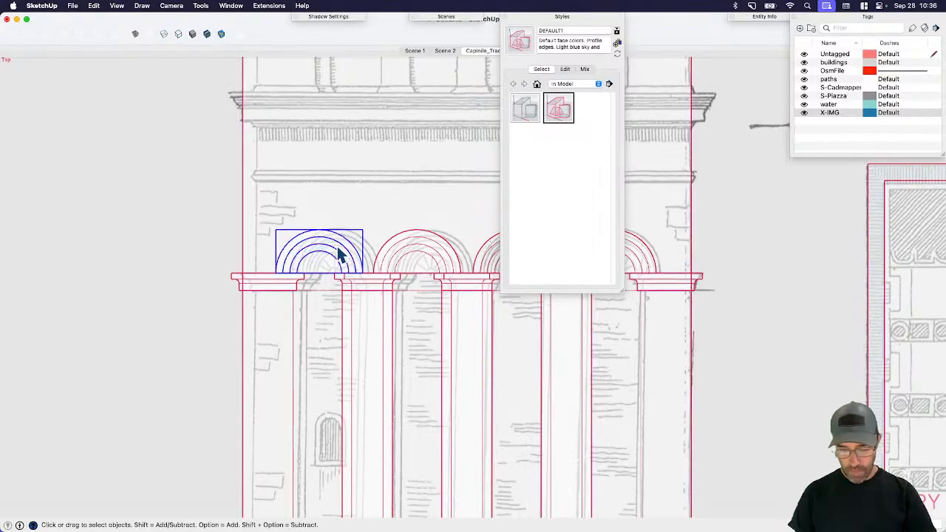
{"action": "right_click", "coordinate": [484, 53]}
{"action": "left_click", "coordinate": [502, 96]}
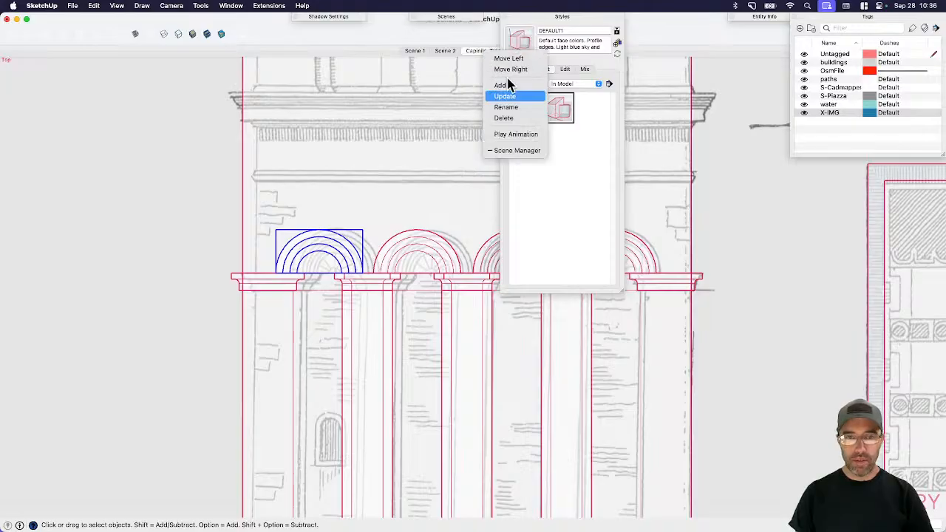
- Apply the in-model DEFAULT style in the View scene and update that scene to store it
{"action": "left_click_drag", "start_coordinate": [560, 18], "coordinate": [645, 23]}
{"action": "left_click", "coordinate": [520, 51]}
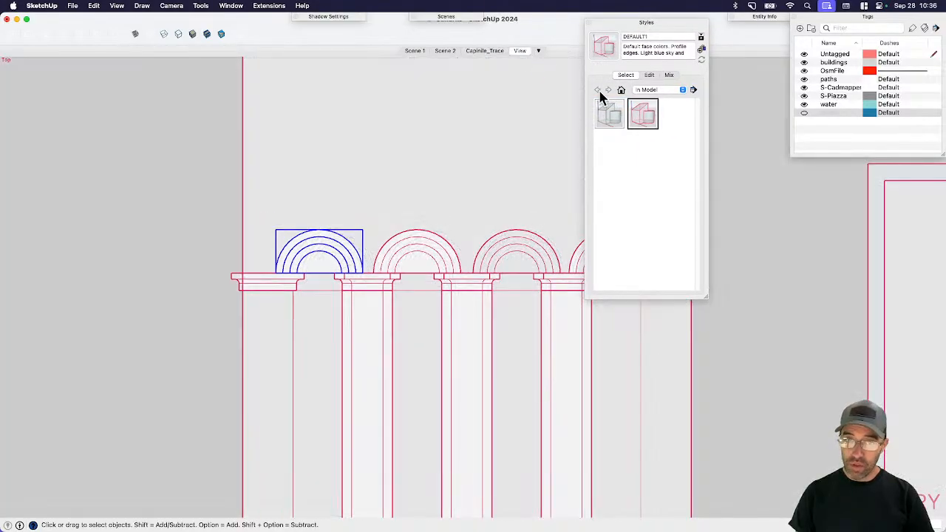
{"action": "left_click", "coordinate": [609, 114]}
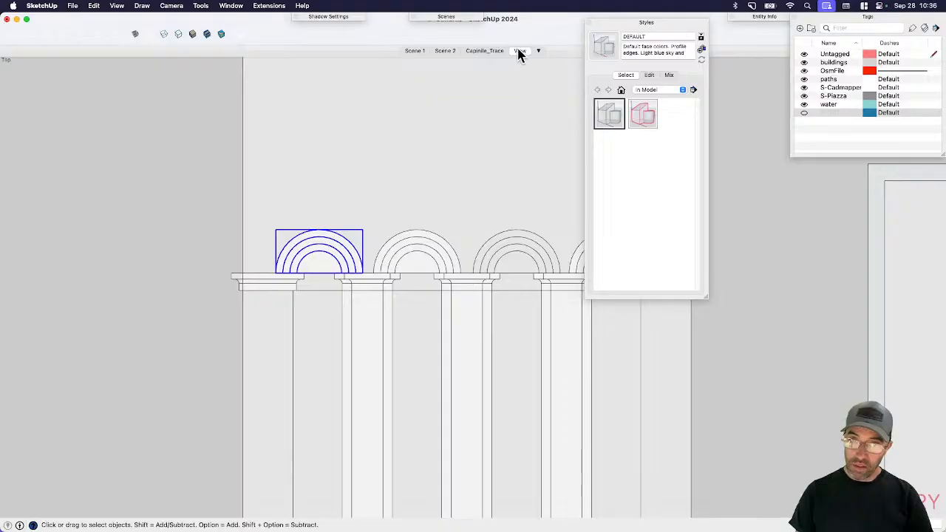
{"action": "right_click", "coordinate": [520, 51]}
{"action": "left_click", "coordinate": [548, 92]}
{"action": "left_click", "coordinate": [655, 22]}
- Inspect the tower volumes and flat tracing in 3D, comparing the View scene with Capinile_Trace and its drawing
{"action": "scroll", "coordinate": [412, 223], "scroll_direction": "down", "scroll_amount": 5}
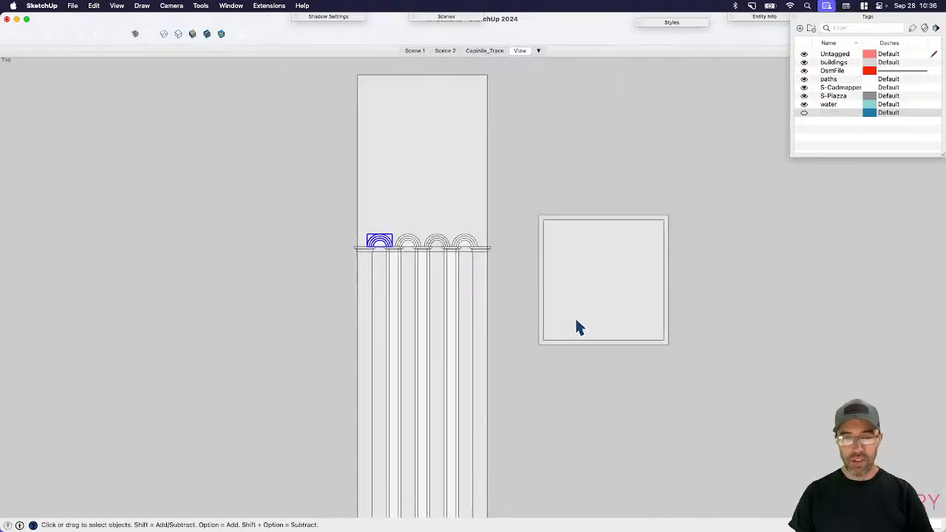
{"action": "scroll", "coordinate": [471, 249], "scroll_direction": "down", "scroll_amount": 6}
{"action": "middle_click_drag", "start_coordinate": [490, 382], "coordinate": [498, 66]}
{"action": "left_click", "coordinate": [440, 290]}
{"action": "left_click", "coordinate": [359, 323]}
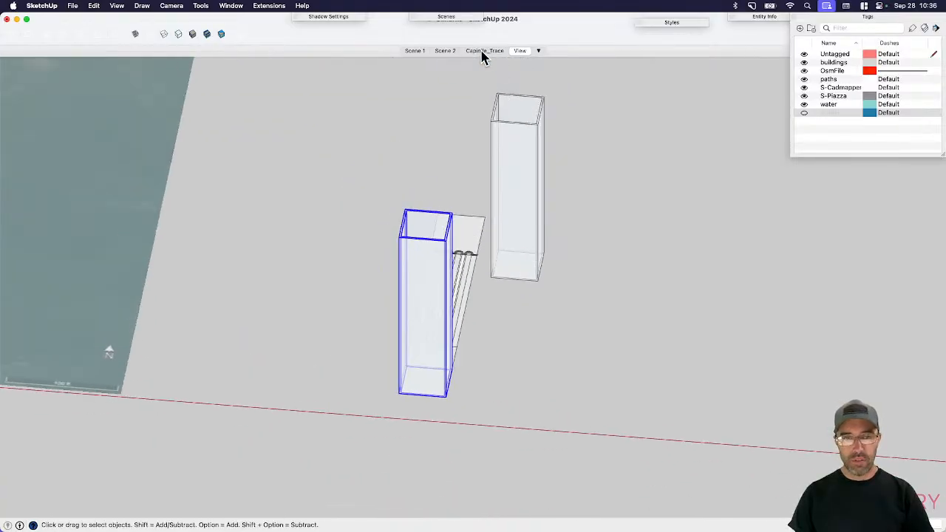
{"action": "left_click", "coordinate": [482, 52]}
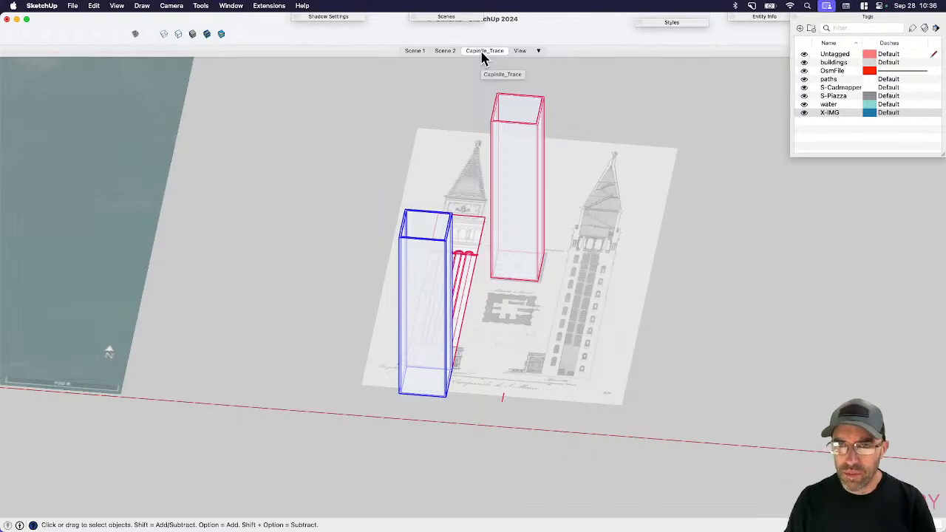
{"action": "left_click", "coordinate": [558, 302]}
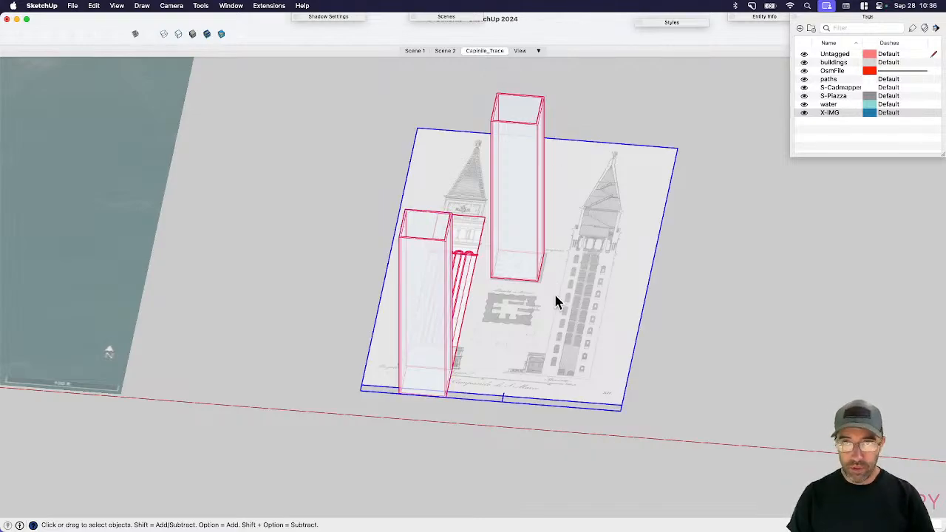
- In top view, draw a horizontal line across the tower along the lower edge of the moulding above the arches
{"action": "key", "text": "super+2"}
{"action": "scroll", "coordinate": [469, 312], "scroll_direction": "up", "scroll_amount": 5}
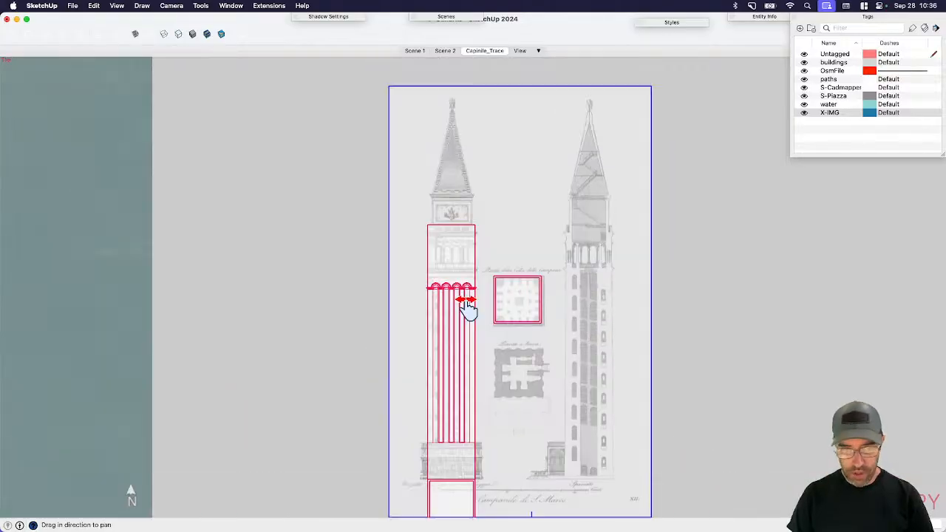
{"action": "scroll", "coordinate": [537, 452], "scroll_direction": "up", "scroll_amount": 8}
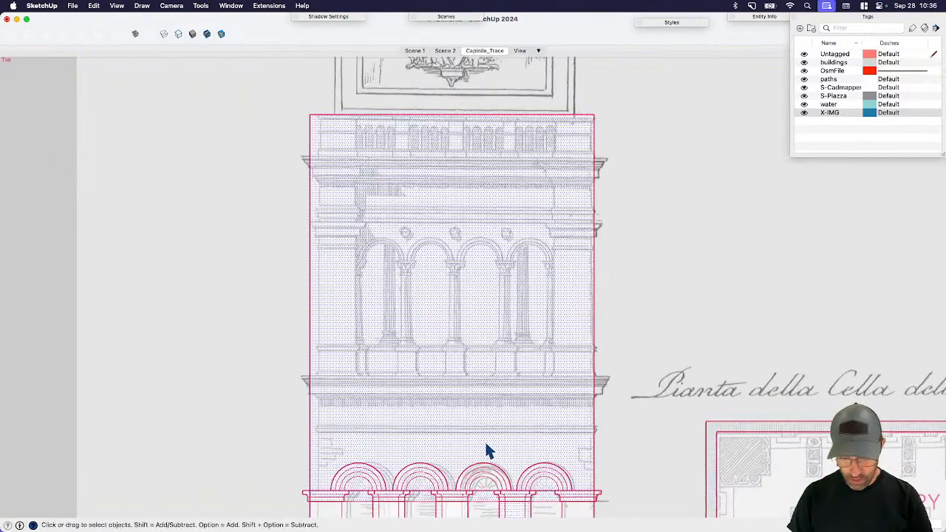
{"action": "key", "text": "l"}
{"action": "scroll", "coordinate": [406, 369], "scroll_direction": "up", "scroll_amount": 4}
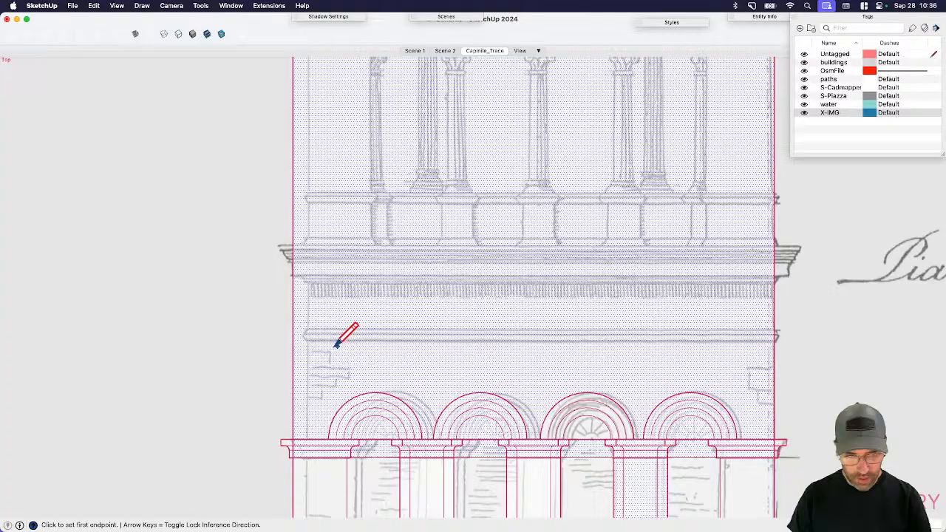
{"action": "left_click", "coordinate": [293, 343]}
{"action": "left_click", "coordinate": [775, 343]}
{"action": "key", "text": "space"}
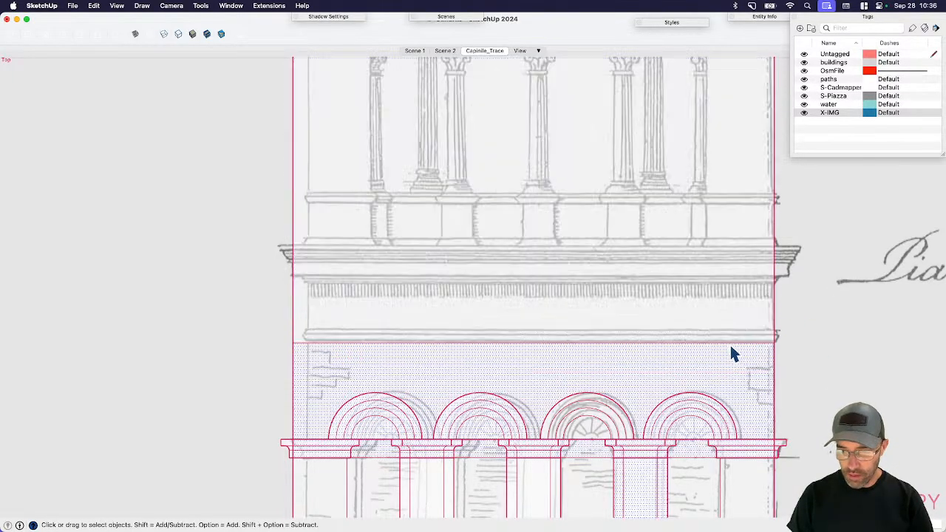
- Copy the horizontal line up twice, onto the middle and upper lines of the drawn moulding above the arches
{"action": "left_click", "coordinate": [750, 342]}
{"action": "scroll", "coordinate": [752, 344], "scroll_direction": "up", "scroll_amount": 5}
{"action": "key", "text": "m"}
{"action": "key", "text": "alt"}
{"action": "left_click", "coordinate": [811, 340]}
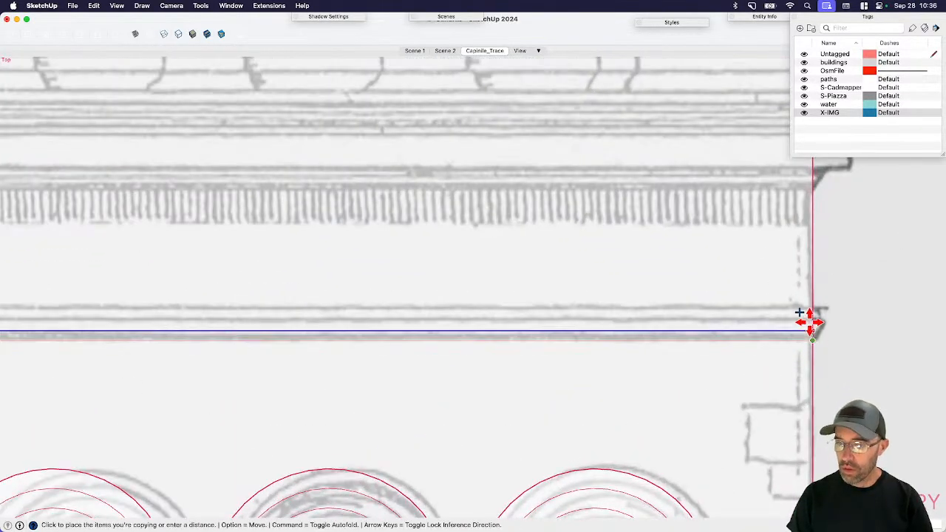
{"action": "scroll", "coordinate": [809, 318], "scroll_direction": "up", "scroll_amount": 2}
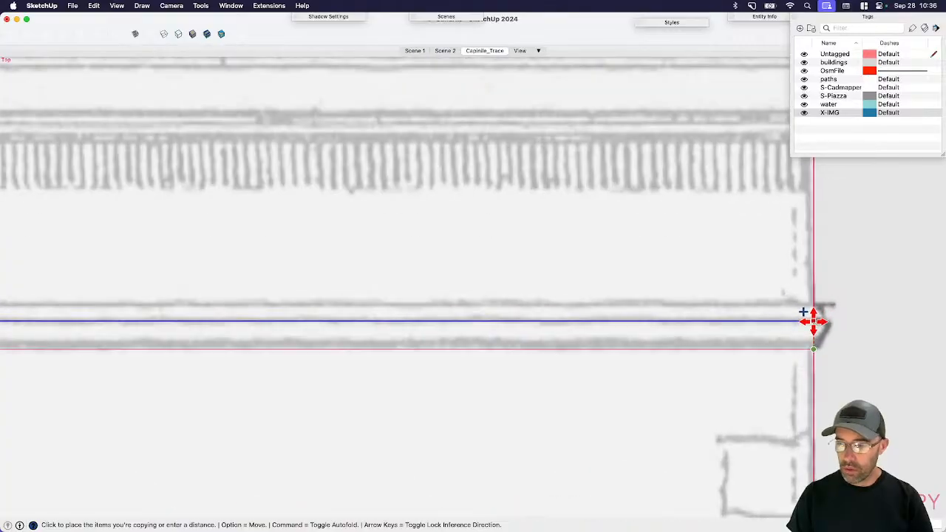
{"action": "left_click", "coordinate": [811, 320]}
{"action": "left_click", "coordinate": [811, 320]}
{"action": "left_click", "coordinate": [815, 302]}
{"action": "key", "text": "space"}
{"action": "scroll", "coordinate": [739, 344], "scroll_direction": "down", "scroll_amount": 5}
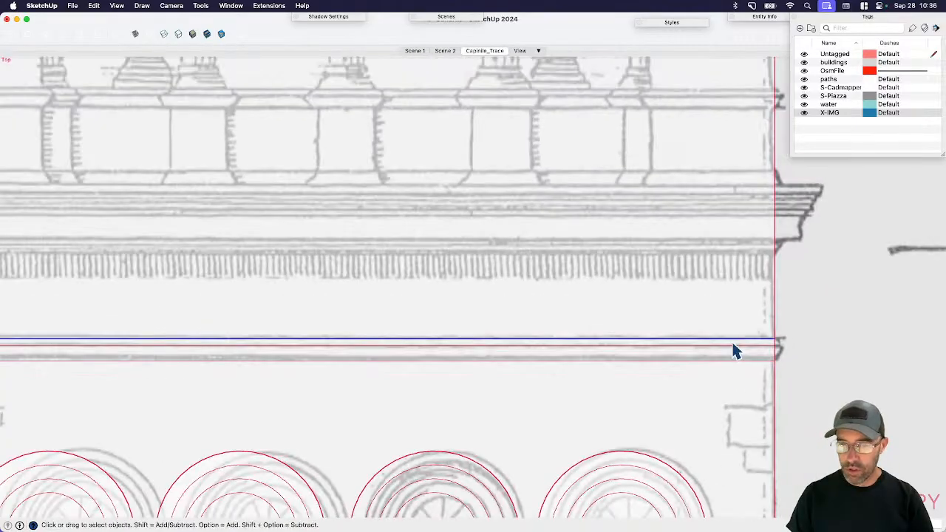
- Trace the moulding's projecting end profile outside the tower's right edge, with an upper step and a slanted lower part
{"action": "scroll", "coordinate": [767, 345], "scroll_direction": "up", "scroll_amount": 4}
{"action": "key", "text": "l"}
{"action": "left_click", "coordinate": [773, 340]}
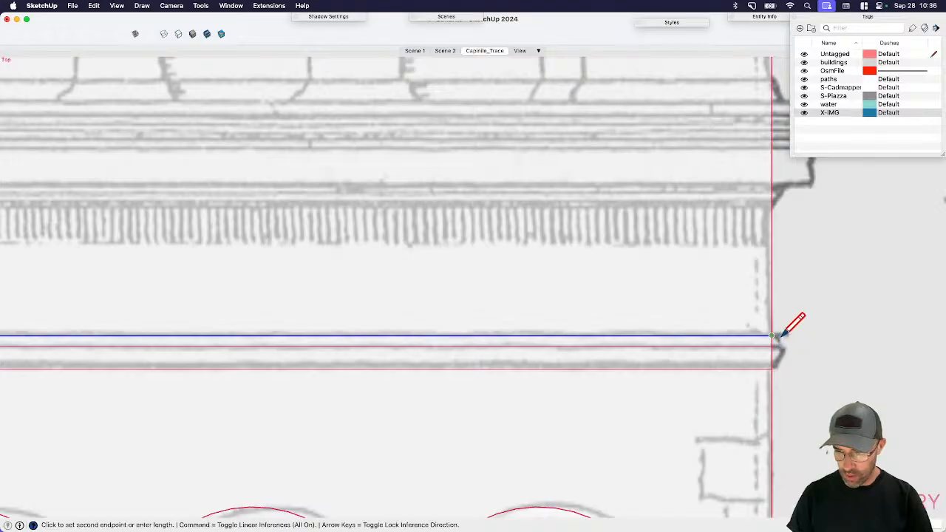
{"action": "scroll", "coordinate": [776, 337], "scroll_direction": "up", "scroll_amount": 4}
{"action": "left_click", "coordinate": [733, 340]}
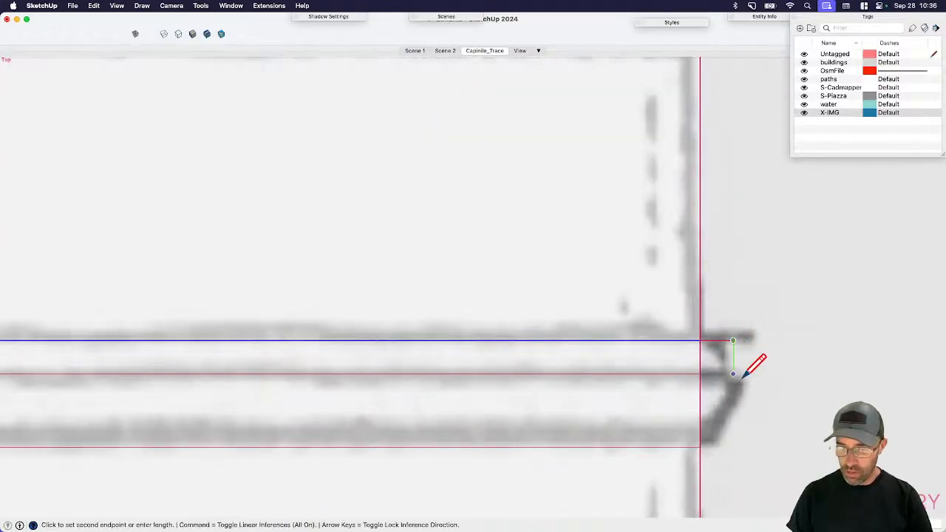
{"action": "left_click", "coordinate": [734, 374]}
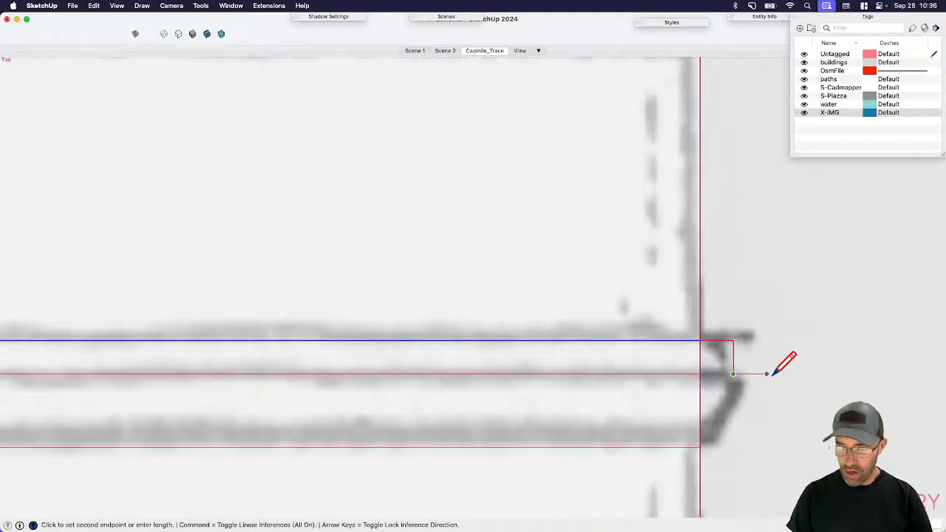
{"action": "left_click", "coordinate": [766, 374]}
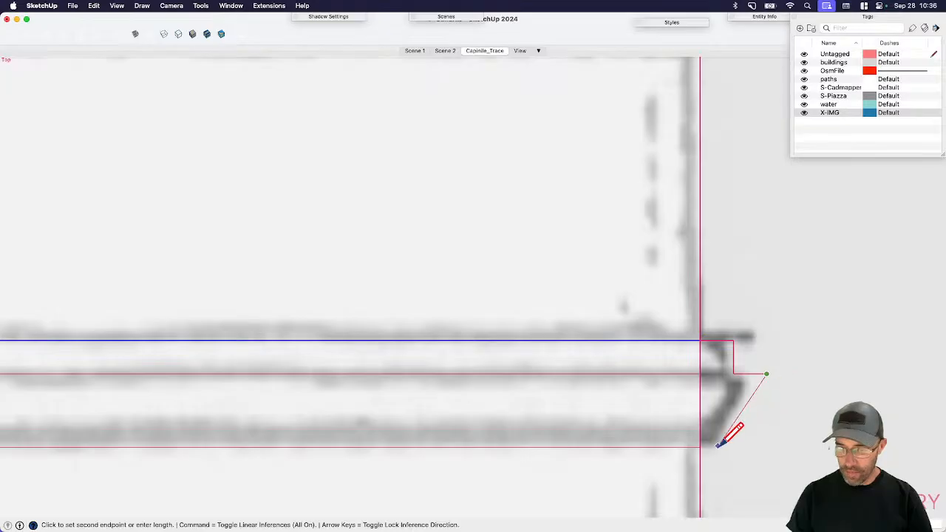
{"action": "left_click", "coordinate": [733, 447]}
{"action": "left_click", "coordinate": [733, 447]}
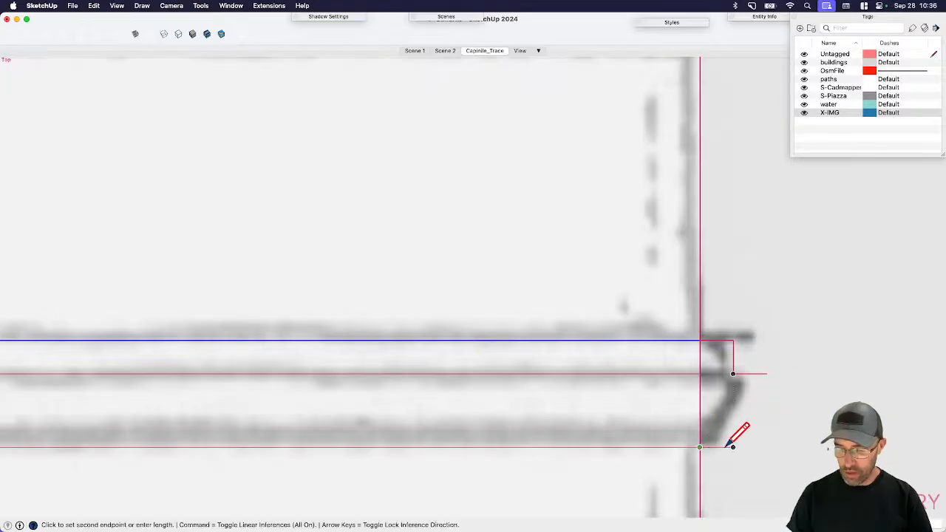
{"action": "left_click", "coordinate": [766, 375]}
- Erase the tower edge segments that separate the moulding's horizontal bands from its projecting end profile
{"action": "key", "text": "space"}
{"action": "scroll", "coordinate": [704, 380], "scroll_direction": "down", "scroll_amount": 2}
{"action": "key", "text": "e"}
{"action": "key", "text": "l"}
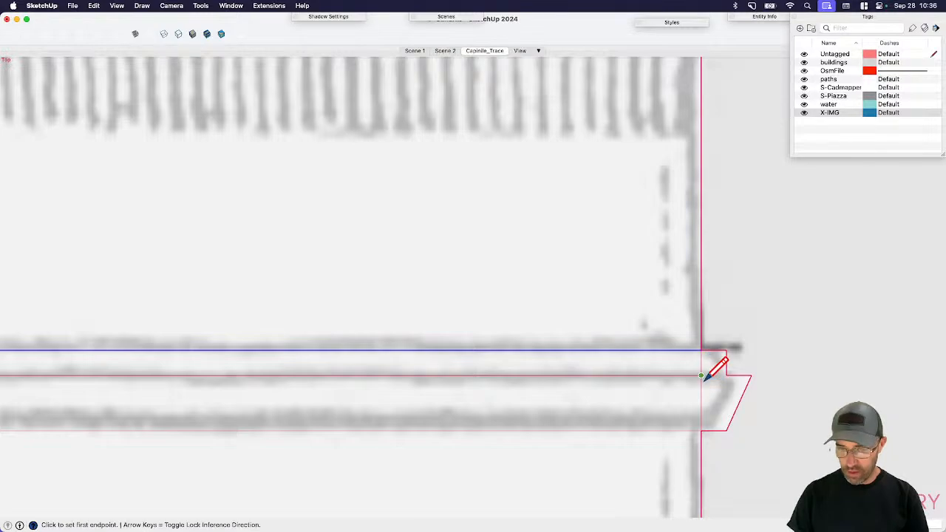
{"action": "left_click", "coordinate": [702, 377]}
{"action": "key", "text": "space"}
{"action": "scroll", "coordinate": [711, 388], "scroll_direction": "down", "scroll_amount": 4}
{"action": "key", "text": "e"}
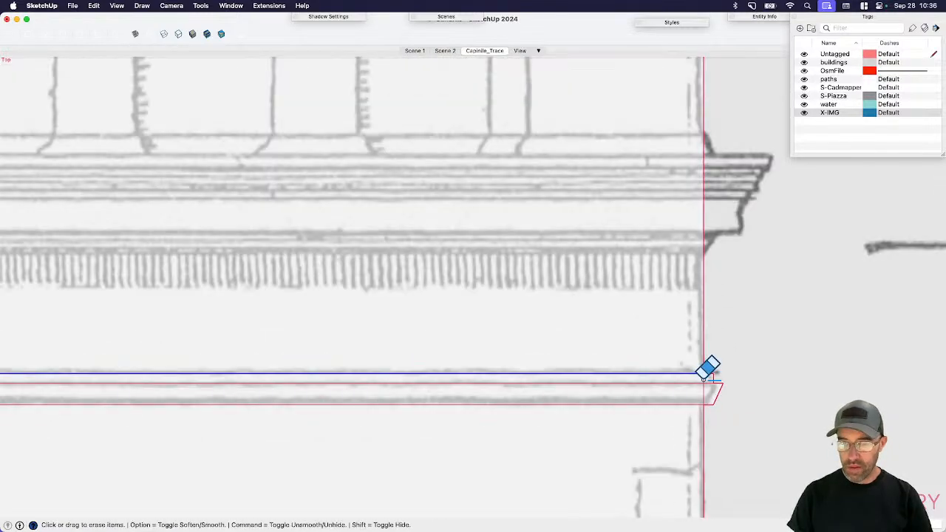
{"action": "key", "text": "space"}
{"action": "scroll", "coordinate": [706, 400], "scroll_direction": "down", "scroll_amount": 5}
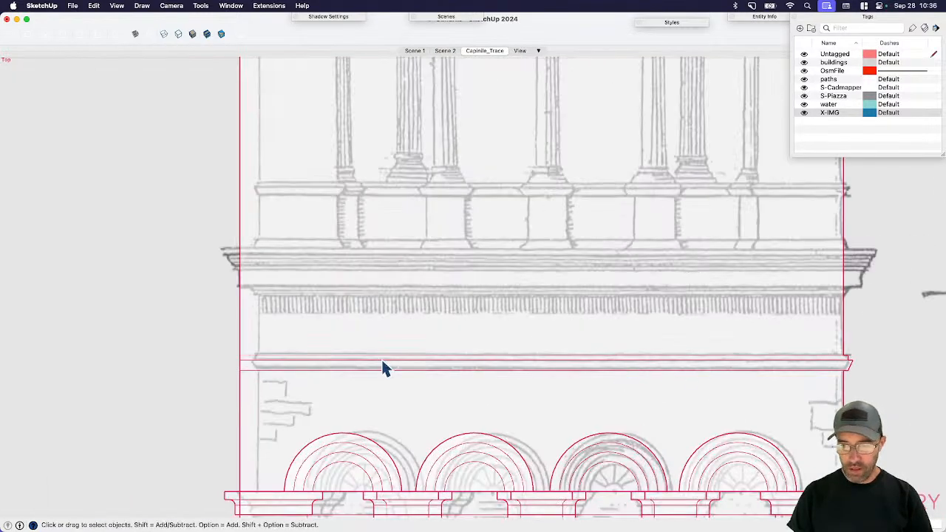
- Examine the traced arches, a middle pilaster and the moulding's end profile against the tower drawing
{"action": "scroll", "coordinate": [533, 296], "scroll_direction": "down", "scroll_amount": 10}
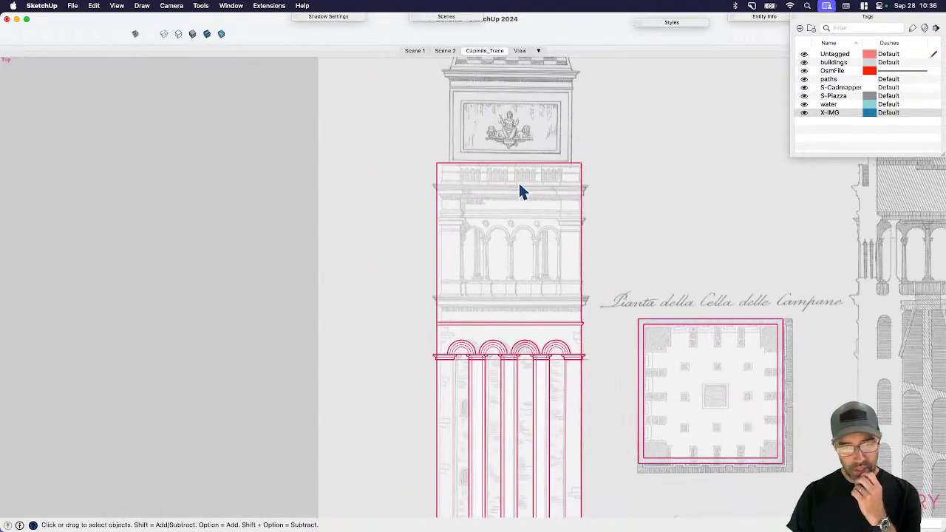
{"action": "scroll", "coordinate": [517, 249], "scroll_direction": "down", "scroll_amount": 3}
{"action": "scroll", "coordinate": [511, 310], "scroll_direction": "up", "scroll_amount": 8}
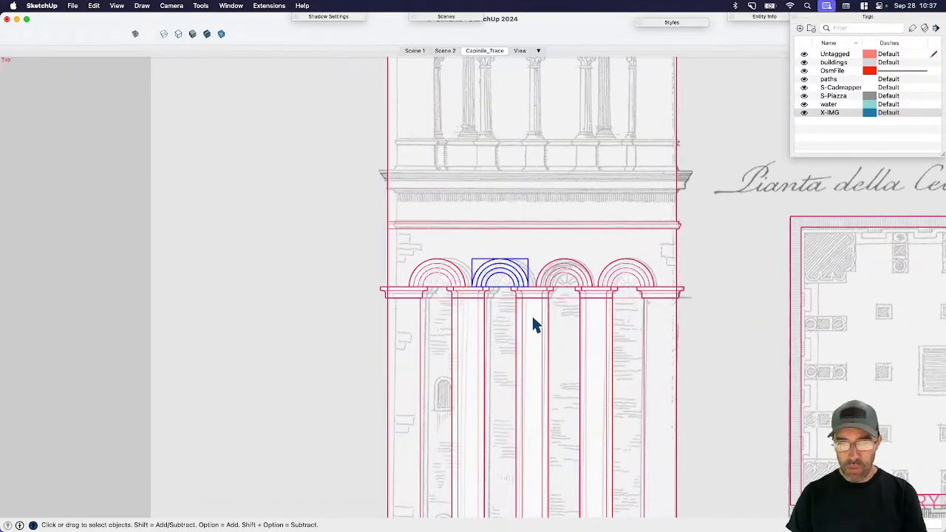
{"action": "left_click", "coordinate": [527, 332]}
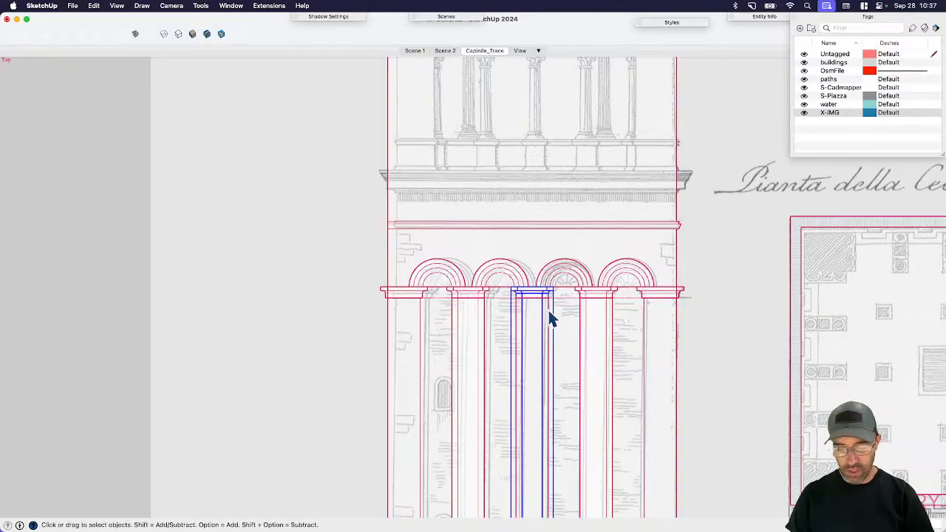
{"action": "middle_click_drag", "start_coordinate": [560, 244], "coordinate": [549, 391], "text": "shift"}
{"action": "scroll", "coordinate": [595, 340], "scroll_direction": "up", "scroll_amount": 3}
{"action": "scroll", "coordinate": [667, 372], "scroll_direction": "up", "scroll_amount": 3}
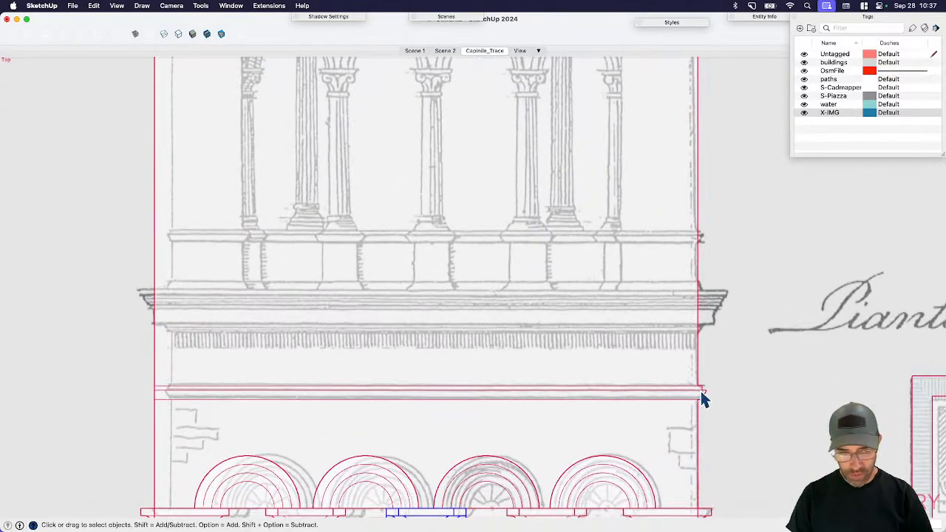
{"action": "left_click_drag", "start_coordinate": [730, 423], "coordinate": [728, 420]}
{"action": "scroll", "coordinate": [592, 366], "scroll_direction": "down", "scroll_amount": 5}
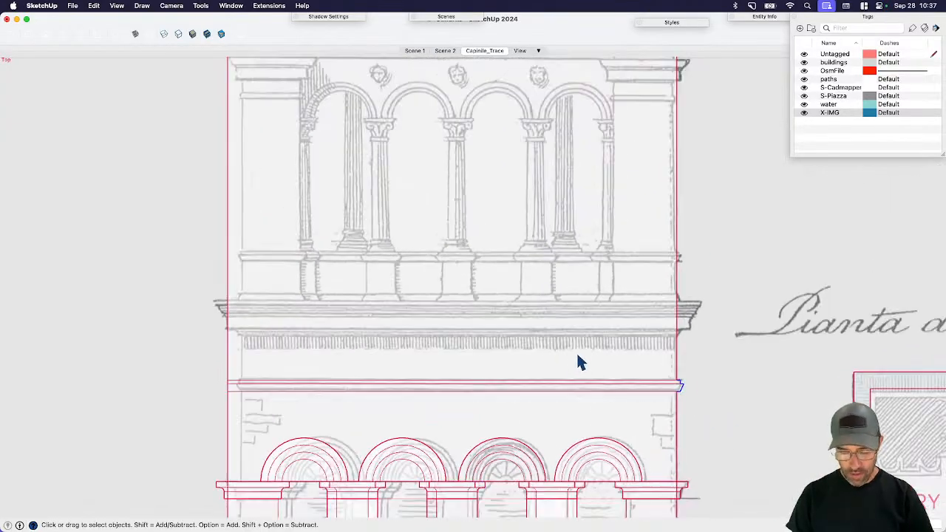
- Draw a vertical centre line through the tower face, from the capital level between the middle arches to the top edge
{"action": "key", "text": "l"}
{"action": "scroll", "coordinate": [540, 384], "scroll_direction": "up", "scroll_amount": 4}
{"action": "scroll", "coordinate": [526, 414], "scroll_direction": "up", "scroll_amount": 2}
{"action": "key", "text": "space"}
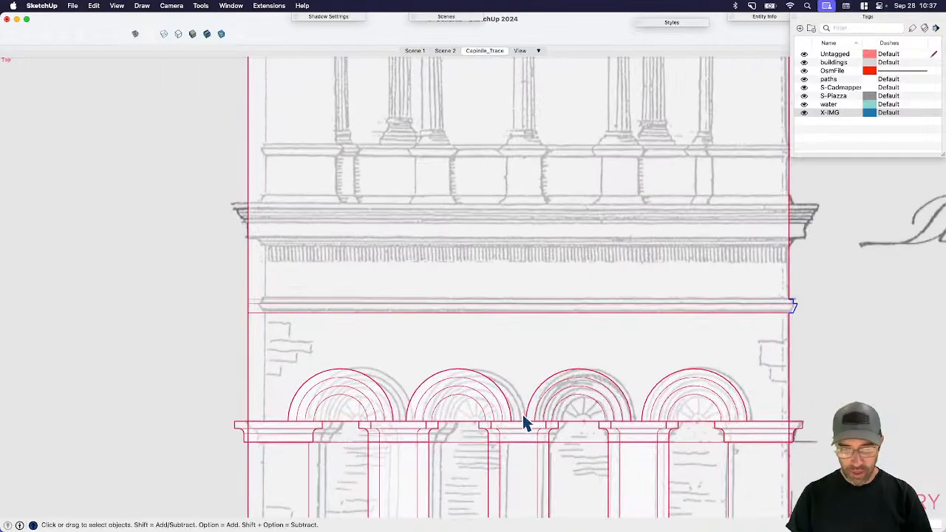
{"action": "left_click", "coordinate": [524, 408]}
{"action": "key", "text": "l"}
{"action": "left_click", "coordinate": [519, 440]}
{"action": "scroll", "coordinate": [521, 438], "scroll_direction": "down", "scroll_amount": 5}
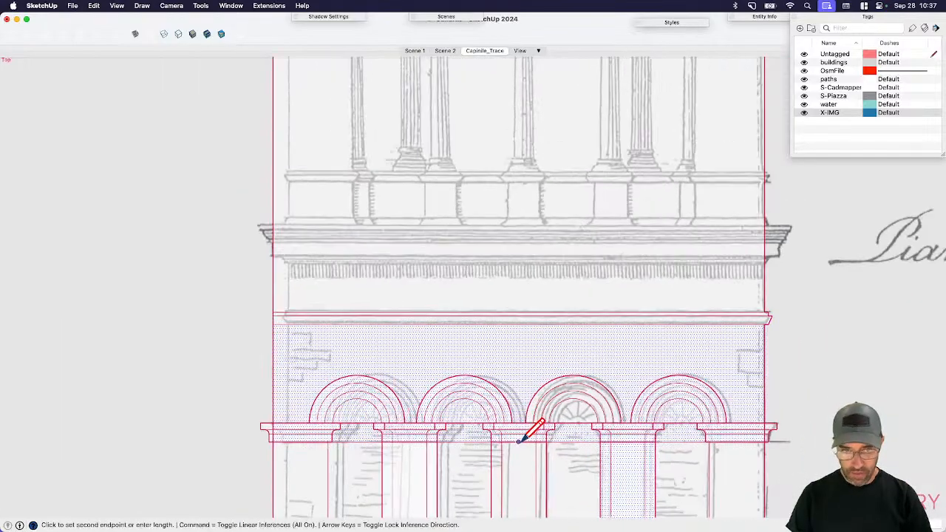
{"action": "left_click", "coordinate": [520, 158]}
- Delete the left half of the tower face above the capitals, including its moulding bands and outer edges
{"action": "key", "text": "space"}
{"action": "left_click", "coordinate": [507, 246]}
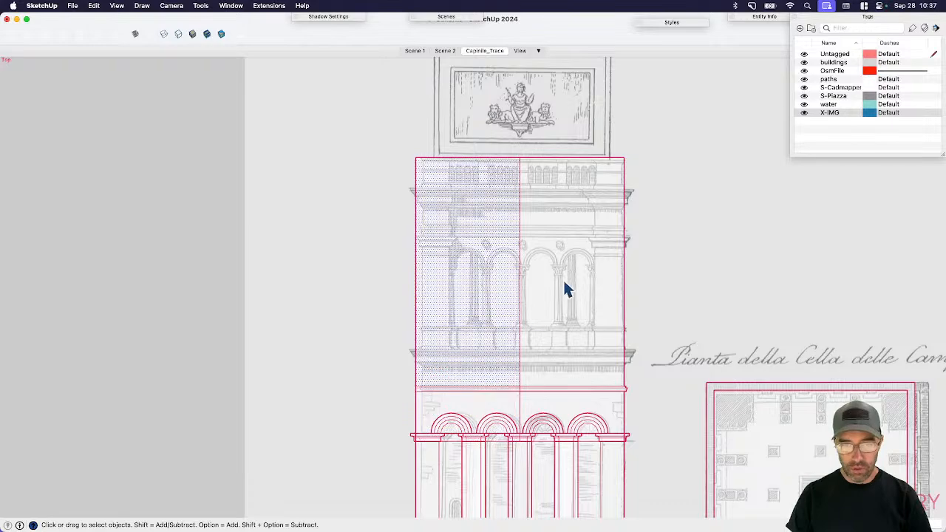
{"action": "left_click", "coordinate": [542, 374]}
{"action": "key", "text": "e"}
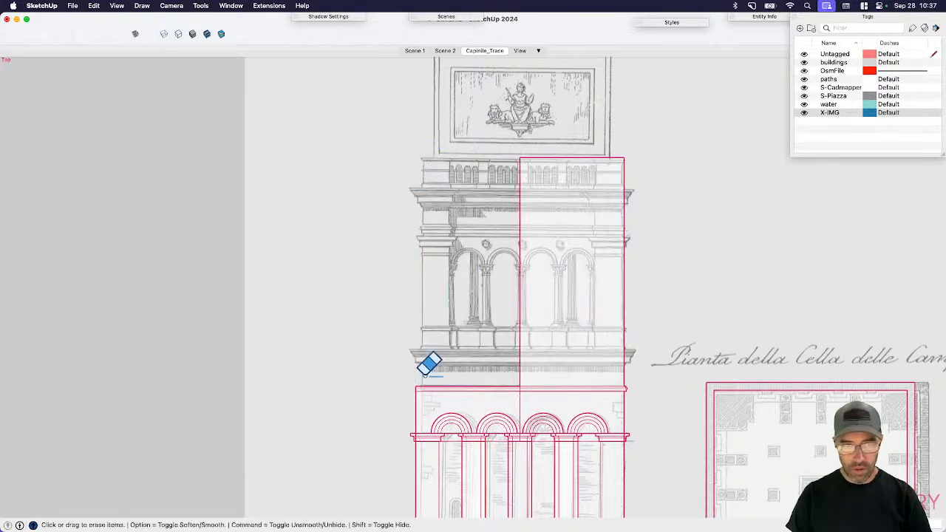
{"action": "scroll", "coordinate": [430, 366], "scroll_direction": "up", "scroll_amount": 2}
{"action": "key", "text": "space"}
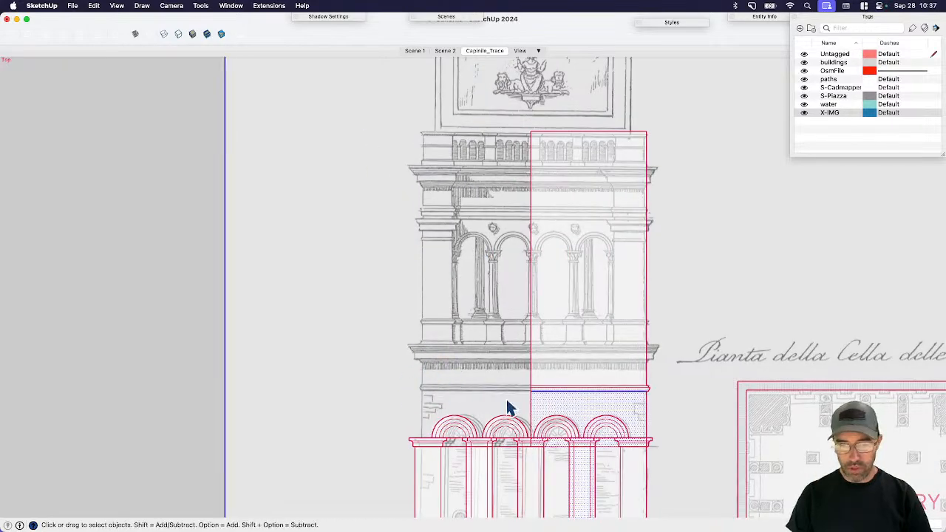
{"action": "scroll", "coordinate": [507, 406], "scroll_direction": "down", "scroll_amount": 3}
{"action": "left_click", "coordinate": [569, 310]}
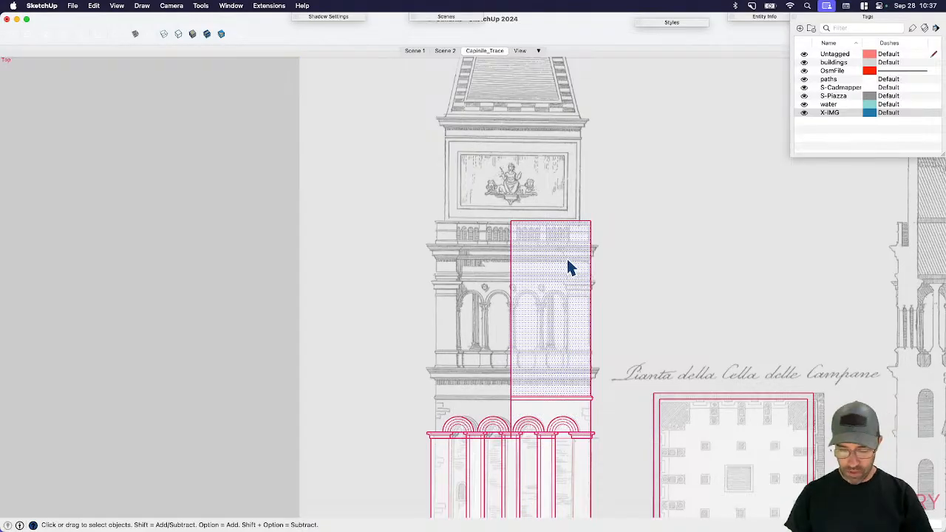
{"action": "middle_click_drag", "start_coordinate": [570, 203], "coordinate": [563, 312], "text": "shift"}
{"action": "scroll", "coordinate": [562, 311], "scroll_direction": "up", "scroll_amount": 4}
{"action": "key", "text": "l"}
{"action": "scroll", "coordinate": [562, 311], "scroll_direction": "up", "scroll_amount": 1}
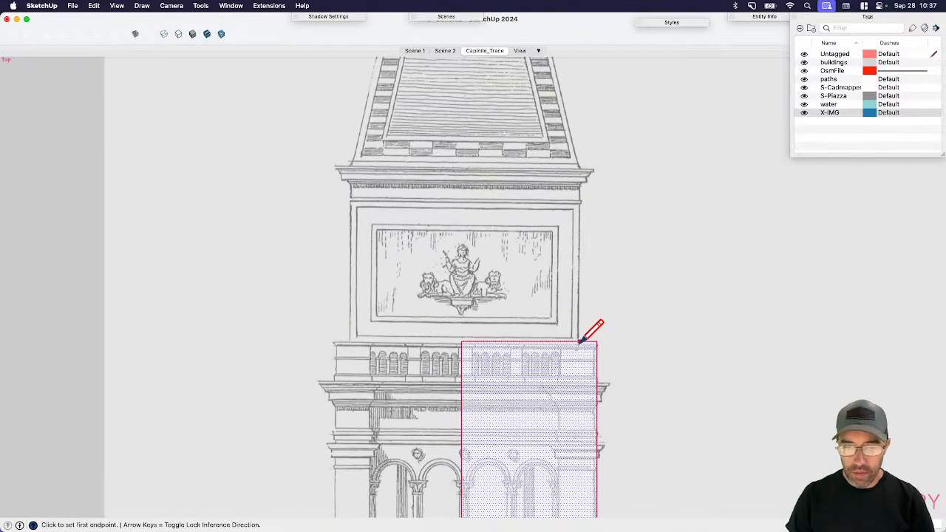
{"action": "left_click", "coordinate": [581, 342]}
{"action": "scroll", "coordinate": [588, 205], "scroll_direction": "up", "scroll_amount": 3}
{"action": "key", "text": "space"}
{"action": "key", "text": "r"}
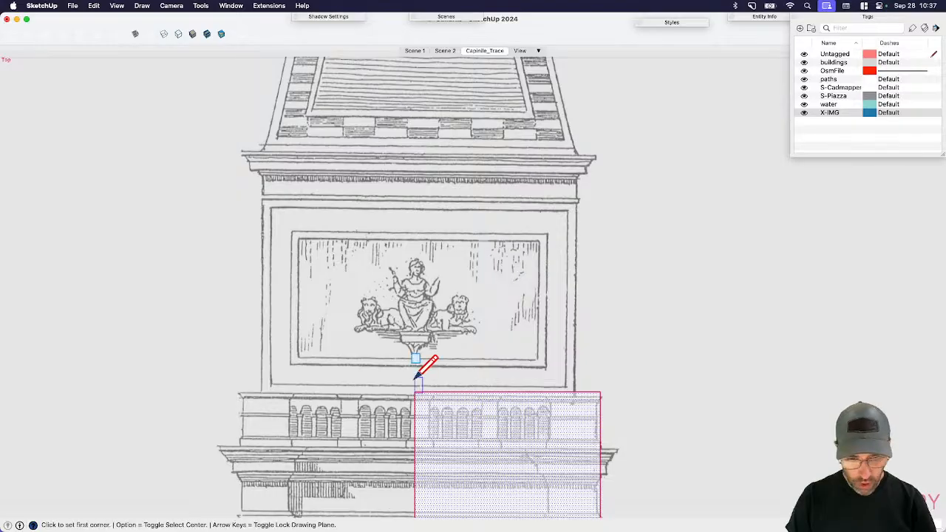
{"action": "key", "text": "space"}
- Extend the centre line from the top edge of the half face up the spire to the base of the angel statue
{"action": "key", "text": "l"}
{"action": "left_click", "coordinate": [416, 394]}
{"action": "scroll", "coordinate": [425, 388], "scroll_direction": "down", "scroll_amount": 5}
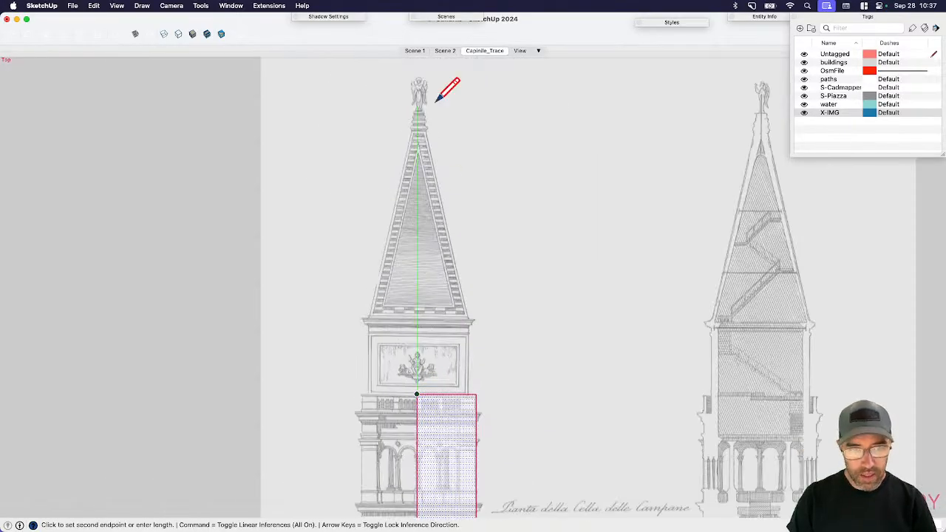
{"action": "scroll", "coordinate": [434, 85], "scroll_direction": "up", "scroll_amount": 6}
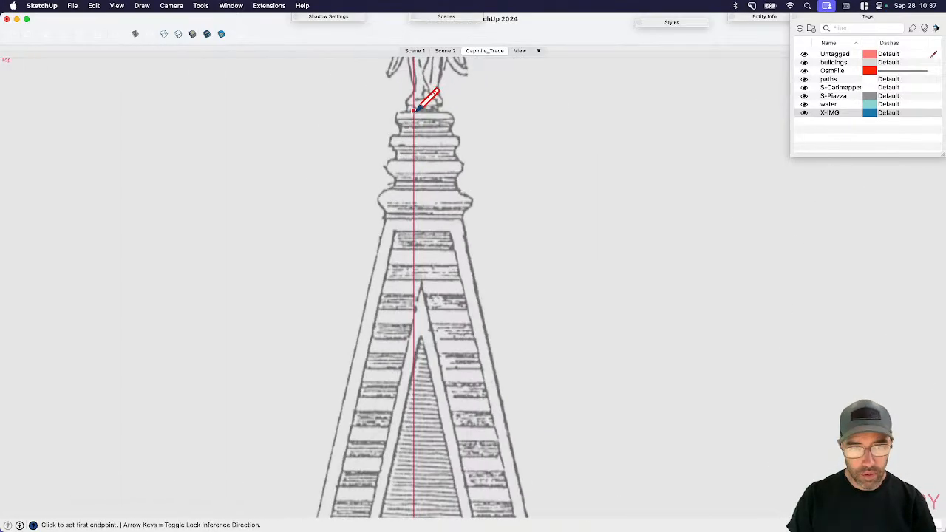
- Draw the spire's sloping outer edge from its tip down to the top of the cornice
{"action": "scroll", "coordinate": [440, 100], "scroll_direction": "down", "scroll_amount": 4}
{"action": "scroll", "coordinate": [495, 326], "scroll_direction": "up", "scroll_amount": 5}
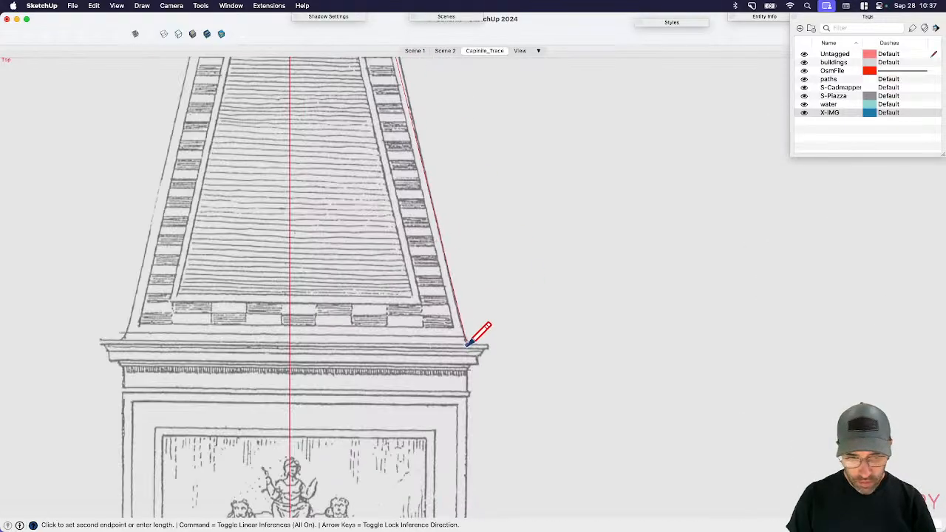
{"action": "scroll", "coordinate": [467, 341], "scroll_direction": "up", "scroll_amount": 3}
{"action": "left_click", "coordinate": [466, 340]}
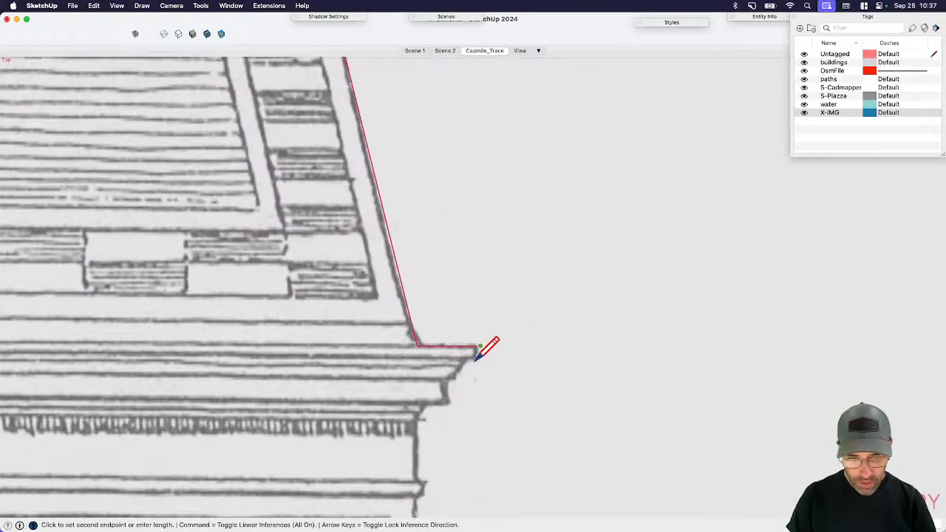
- Trace the projecting cornice profile below the spire, from its top ledge through the slanted steps back to the wall
{"action": "scroll", "coordinate": [468, 341], "scroll_direction": "up", "scroll_amount": 2}
{"action": "left_click", "coordinate": [485, 335]}
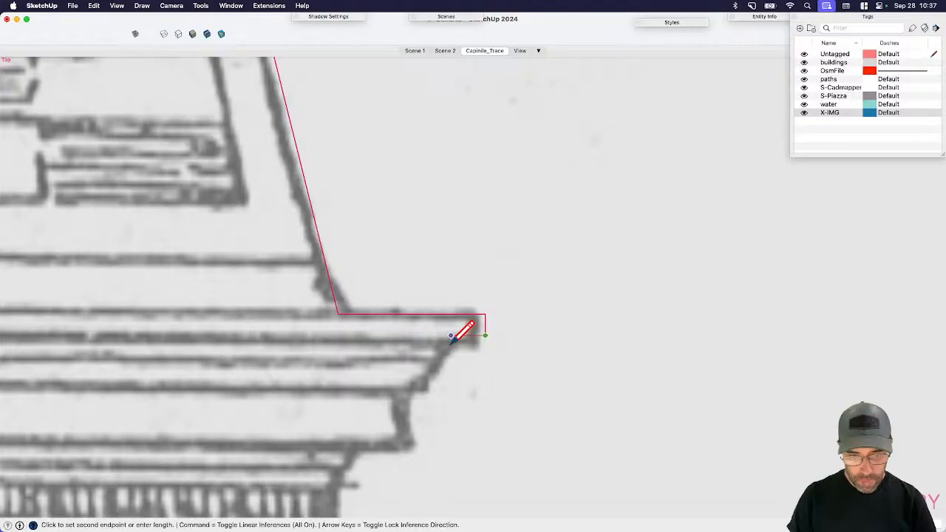
{"action": "left_click", "coordinate": [451, 335]}
{"action": "left_click", "coordinate": [415, 395]}
{"action": "left_click", "coordinate": [393, 396]}
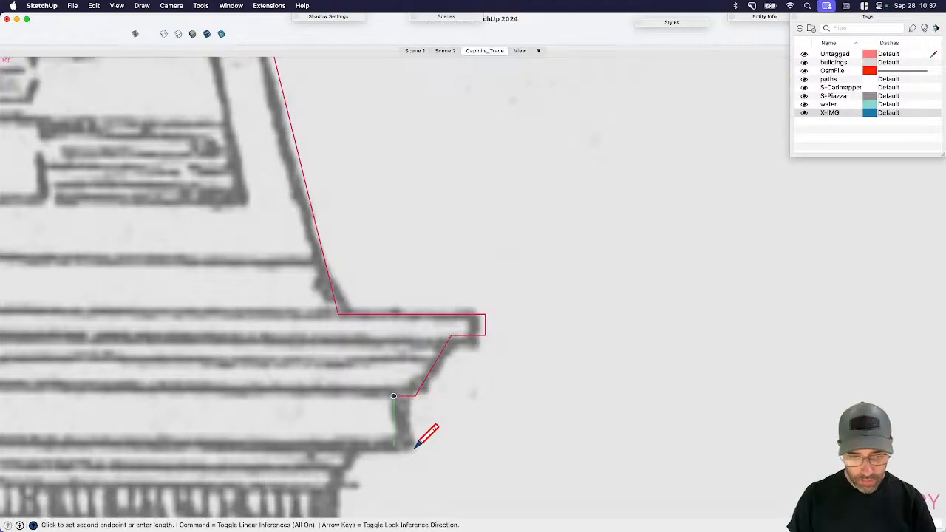
{"action": "scroll", "coordinate": [414, 447], "scroll_direction": "up", "scroll_amount": 3}
{"action": "left_click", "coordinate": [405, 443]}
{"action": "scroll", "coordinate": [687, 270], "scroll_direction": "down", "scroll_amount": 3}
{"action": "scroll", "coordinate": [484, 368], "scroll_direction": "up", "scroll_amount": 3}
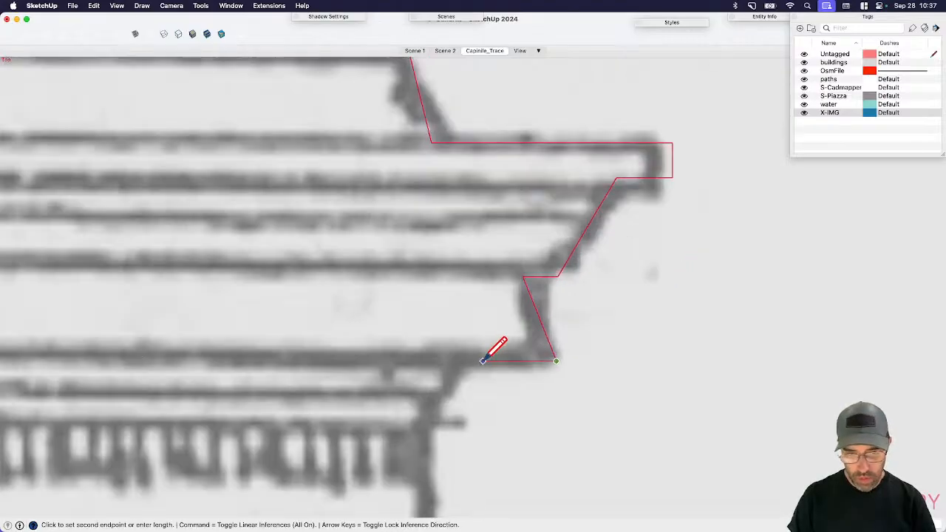
{"action": "left_click", "coordinate": [466, 361]}
{"action": "left_click", "coordinate": [433, 406]}
- Trace the wall edge below the cornice and a small rectangular projection for the thin moulding beneath it
{"action": "scroll", "coordinate": [554, 333], "scroll_direction": "down", "scroll_amount": 3}
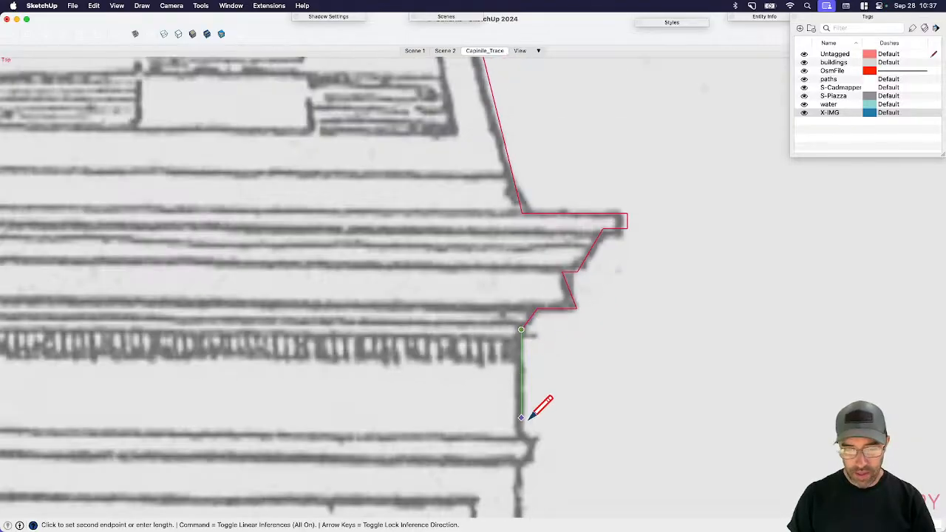
{"action": "left_click", "coordinate": [521, 437]}
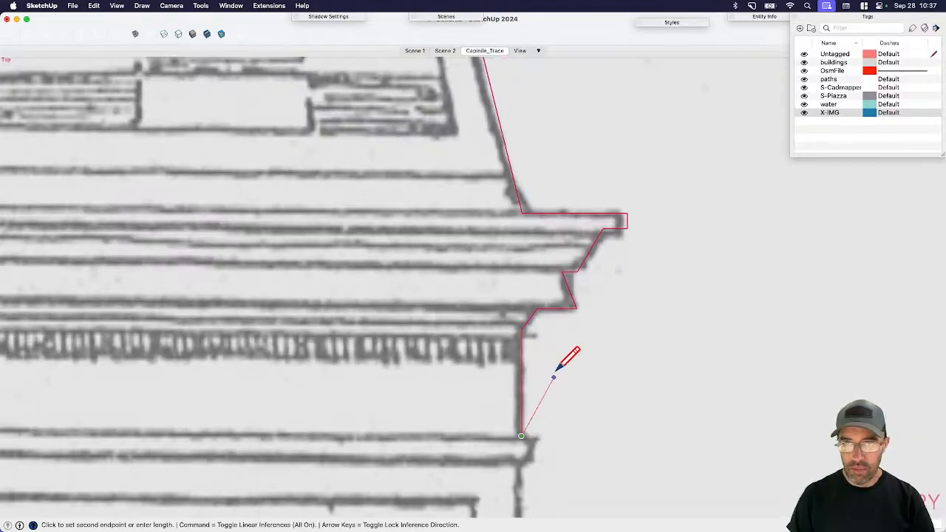
{"action": "scroll", "coordinate": [566, 356], "scroll_direction": "down", "scroll_amount": 2}
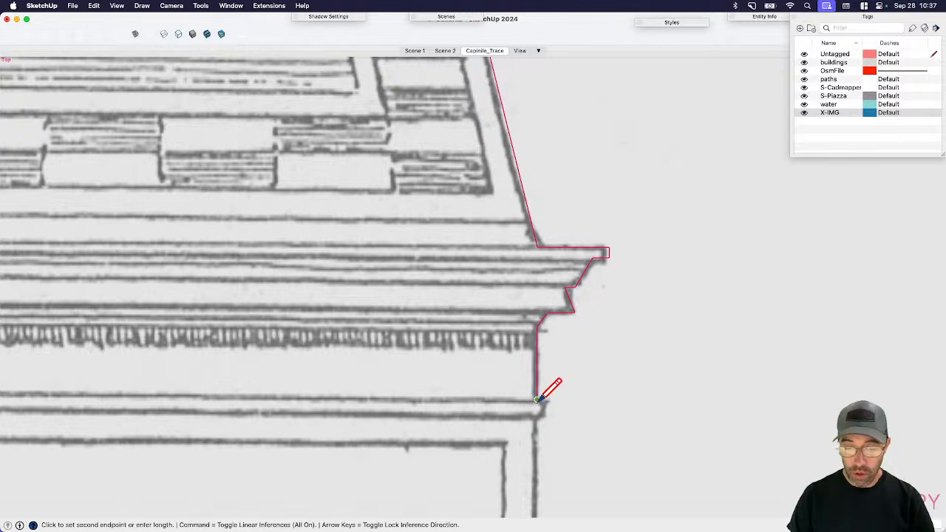
{"action": "scroll", "coordinate": [538, 400], "scroll_direction": "up", "scroll_amount": 2}
{"action": "left_click", "coordinate": [556, 400]}
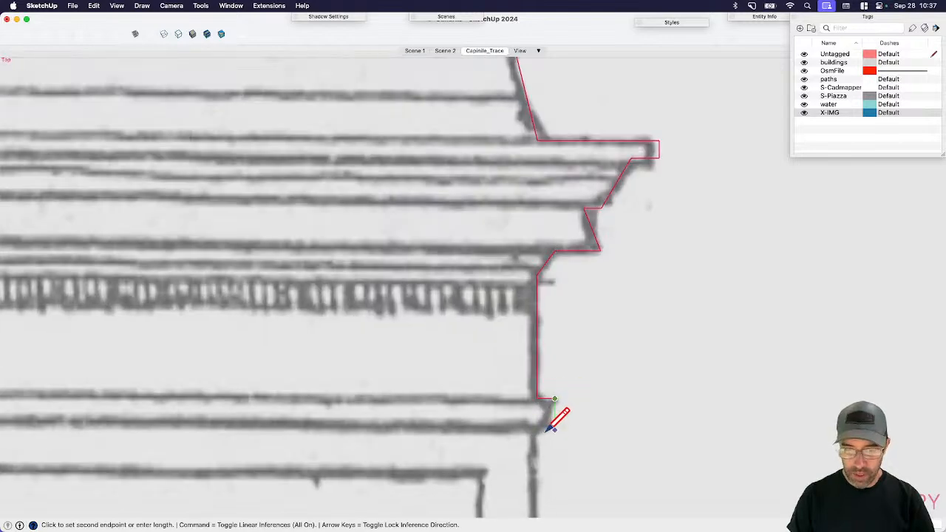
{"action": "scroll", "coordinate": [558, 416], "scroll_direction": "up", "scroll_amount": 1}
{"action": "scroll", "coordinate": [583, 267], "scroll_direction": "down", "scroll_amount": 5}
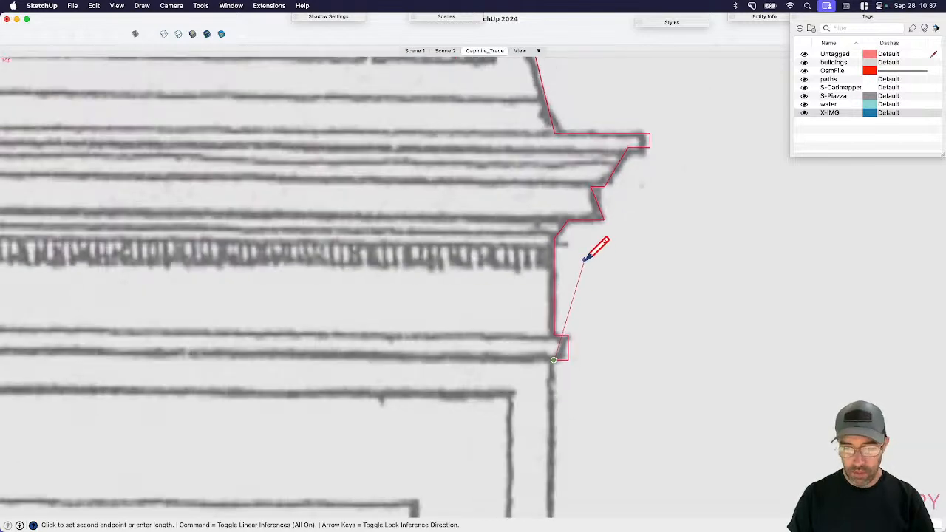
- Draw the attic storey's outer edge from the thin moulding down to the half face's top edge, closing the outline
{"action": "scroll", "coordinate": [591, 294], "scroll_direction": "down", "scroll_amount": 3}
{"action": "scroll", "coordinate": [591, 412], "scroll_direction": "up", "scroll_amount": 4}
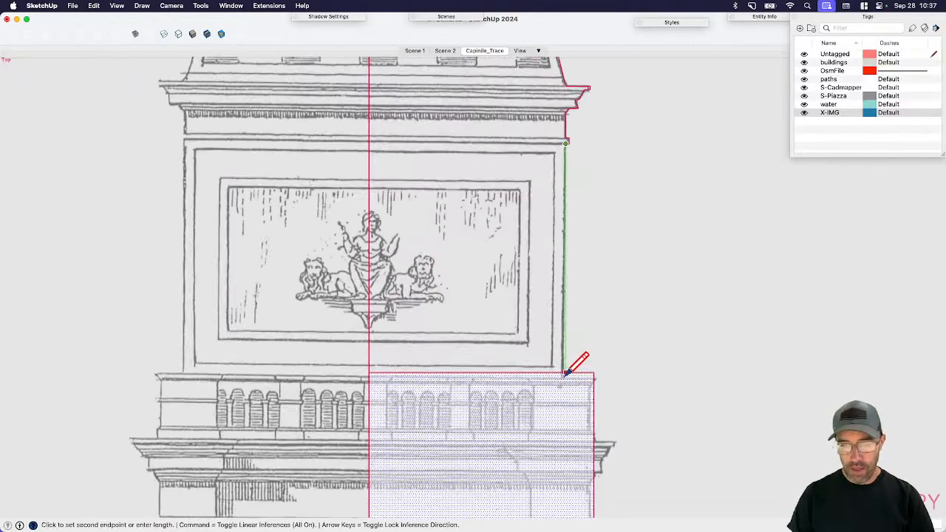
{"action": "left_click", "coordinate": [566, 375]}
{"action": "key", "text": "space"}
{"action": "middle_click_drag", "start_coordinate": [573, 321], "coordinate": [596, 374], "text": "shift"}
{"action": "scroll", "coordinate": [594, 373], "scroll_direction": "down", "scroll_amount": 2}
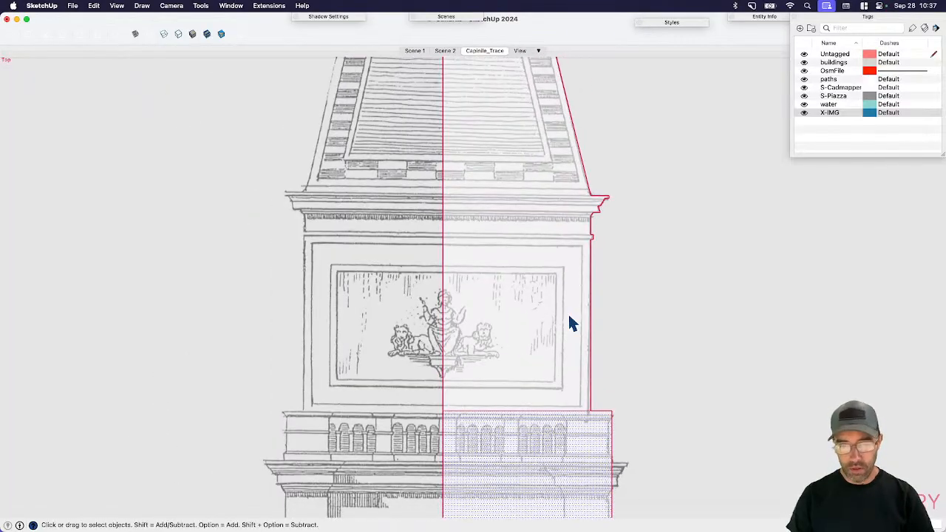
- Draw two horizontal lines from the thin moulding's upper and lower inner corners to the centre line
{"action": "left_click", "coordinate": [568, 312]}
{"action": "key", "text": "l"}
{"action": "scroll", "coordinate": [566, 223], "scroll_direction": "up", "scroll_amount": 3}
{"action": "scroll", "coordinate": [607, 247], "scroll_direction": "up", "scroll_amount": 2}
{"action": "left_click", "coordinate": [613, 244]}
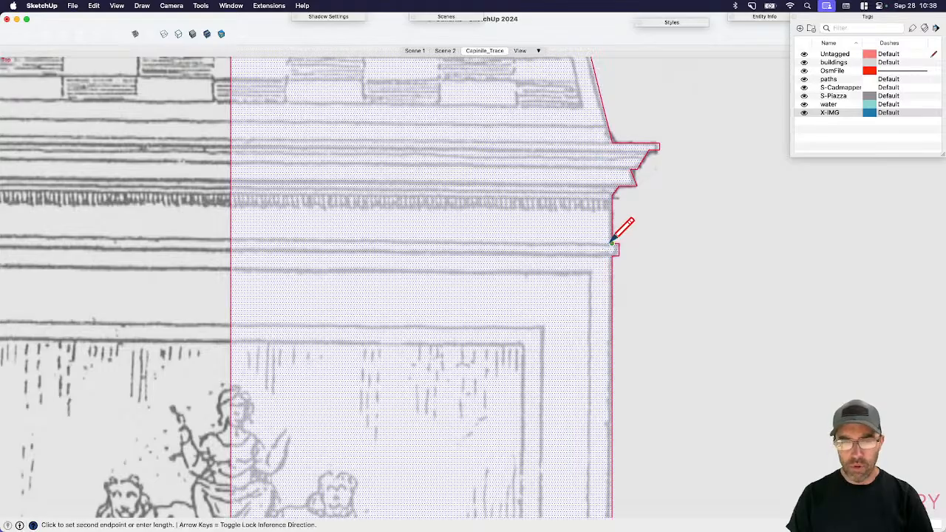
{"action": "left_click", "coordinate": [230, 243]}
{"action": "left_click", "coordinate": [612, 255]}
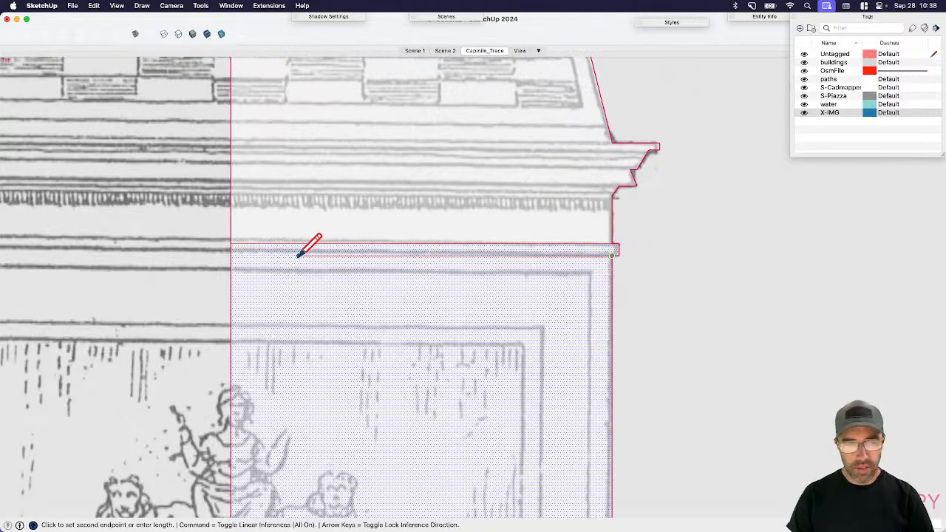
{"action": "left_click", "coordinate": [231, 253]}
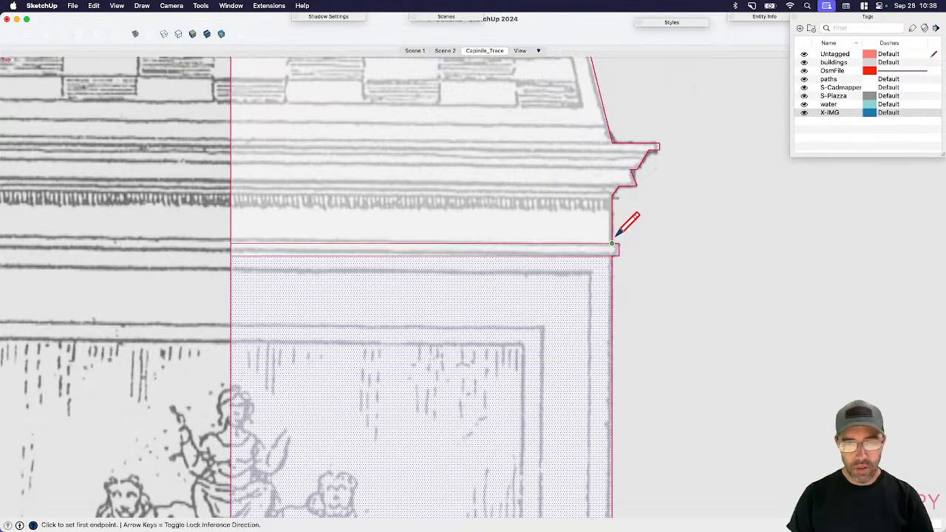
- Draw three more horizontal lines from corners of the cornice profile across to the centre line
{"action": "left_click", "coordinate": [612, 196]}
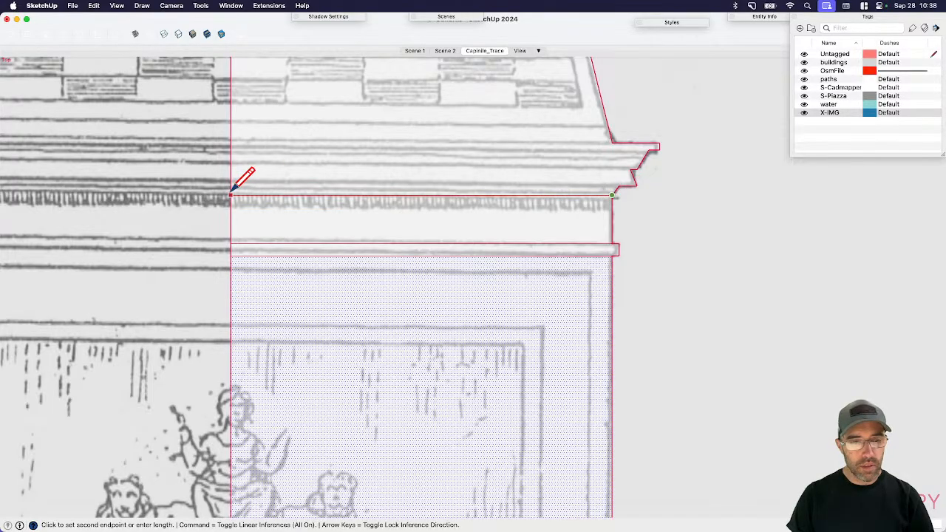
{"action": "left_click", "coordinate": [231, 195]}
{"action": "key", "text": "space"}
{"action": "middle_click_drag", "start_coordinate": [466, 239], "coordinate": [586, 358], "text": "shift"}
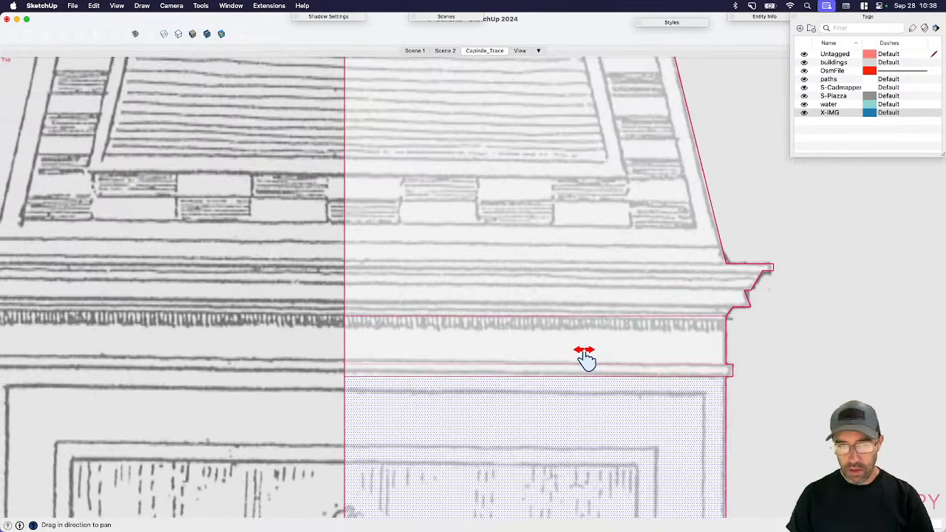
{"action": "key", "text": "l"}
{"action": "left_click", "coordinate": [733, 307]}
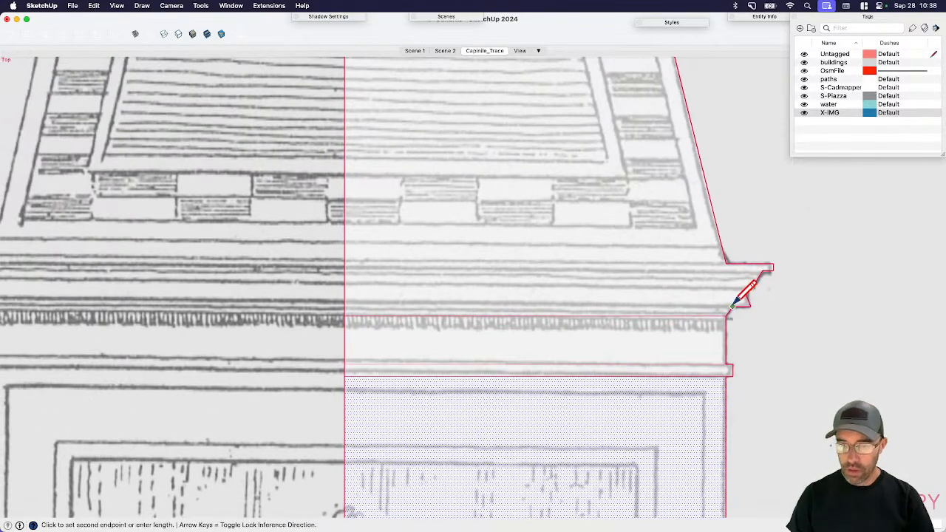
{"action": "left_click", "coordinate": [345, 306]}
{"action": "left_click", "coordinate": [745, 290]}
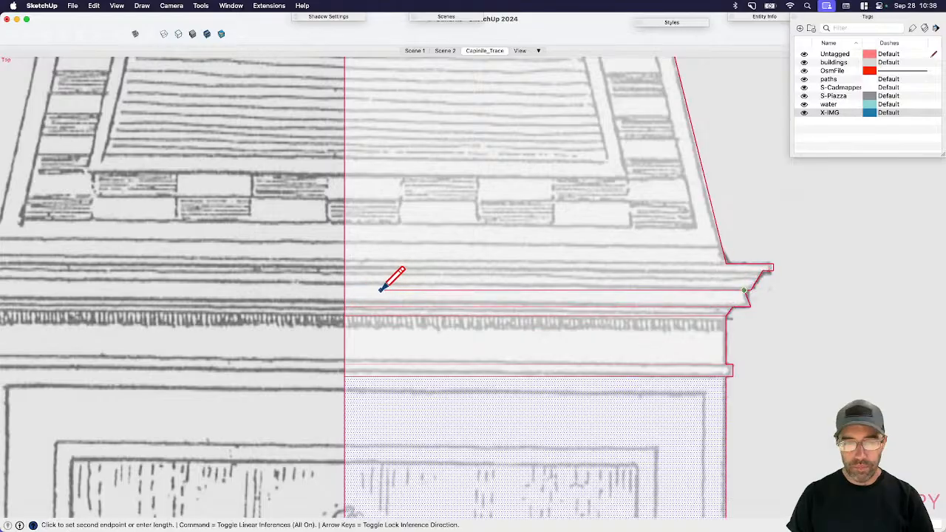
{"action": "left_click", "coordinate": [344, 290]}
- Erase the horizontal lines drawn across the attic storey at the cornice and thin moulding
{"action": "key", "text": "space"}
{"action": "scroll", "coordinate": [548, 289], "scroll_direction": "down", "scroll_amount": 3}
{"action": "key", "text": "e"}
{"action": "left_click_drag", "start_coordinate": [609, 288], "coordinate": [590, 346]}
{"action": "key", "text": "space"}
- Draw a vertical line from the thin moulding's lower corner up to the spire's base, separating both projecting profiles from the face
{"action": "scroll", "coordinate": [643, 317], "scroll_direction": "up", "scroll_amount": 6}
{"action": "key", "text": "l"}
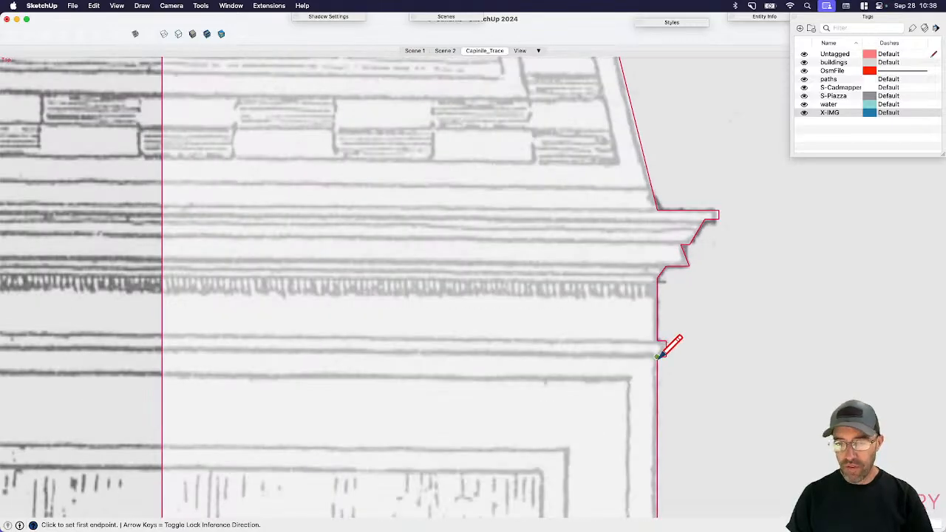
{"action": "left_click", "coordinate": [657, 355]}
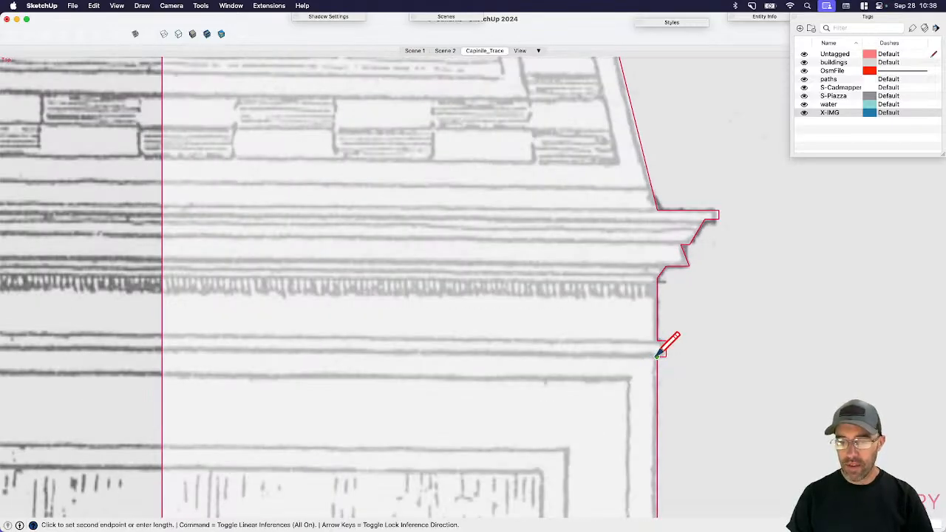
{"action": "left_click", "coordinate": [657, 211]}
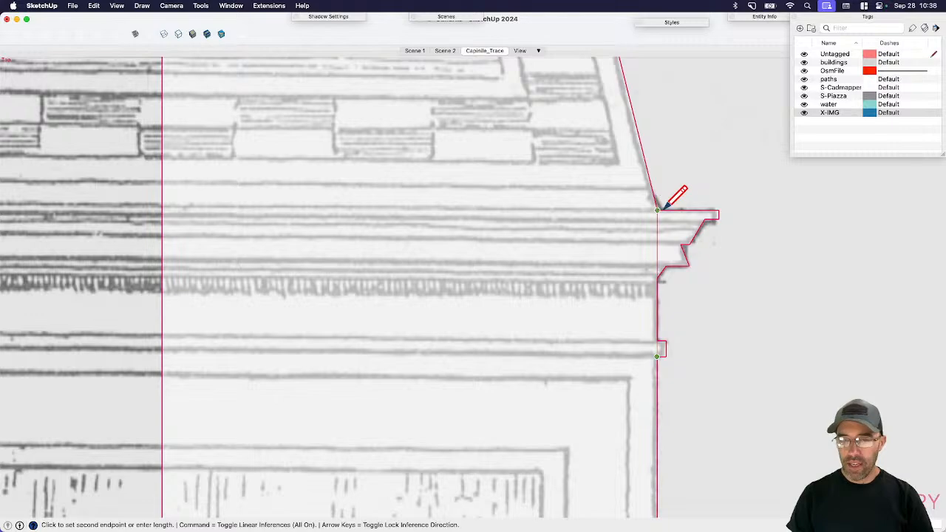
{"action": "left_click", "coordinate": [661, 212]}
{"action": "key", "text": "space"}
- Select the cornice and thin moulding profile faces outside the wall line
{"action": "scroll", "coordinate": [661, 212], "scroll_direction": "down", "scroll_amount": 3}
{"action": "left_click", "coordinate": [670, 215]}
{"action": "scroll", "coordinate": [661, 301], "scroll_direction": "up", "scroll_amount": 3}
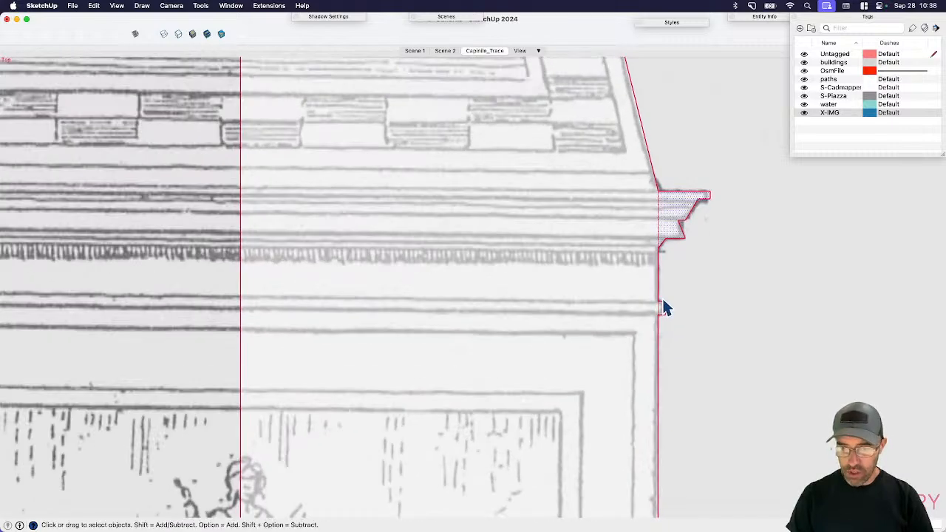
{"action": "left_click", "coordinate": [664, 307], "text": "shift"}
{"action": "scroll", "coordinate": [664, 310], "scroll_direction": "down", "scroll_amount": 2}
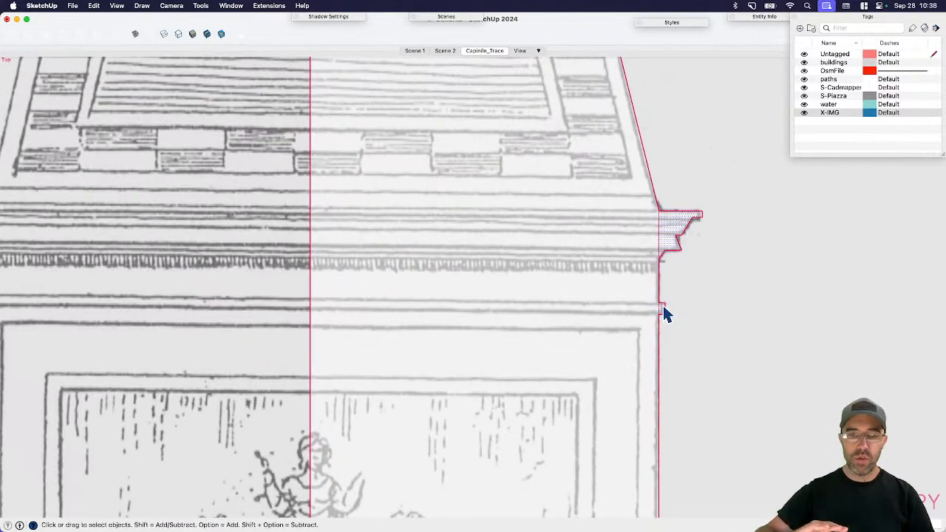
- Examine the balustrade, the cornice below it and the lower mouldings in the drawing against the traced outer edge
{"action": "scroll", "coordinate": [688, 236], "scroll_direction": "down", "scroll_amount": 3}
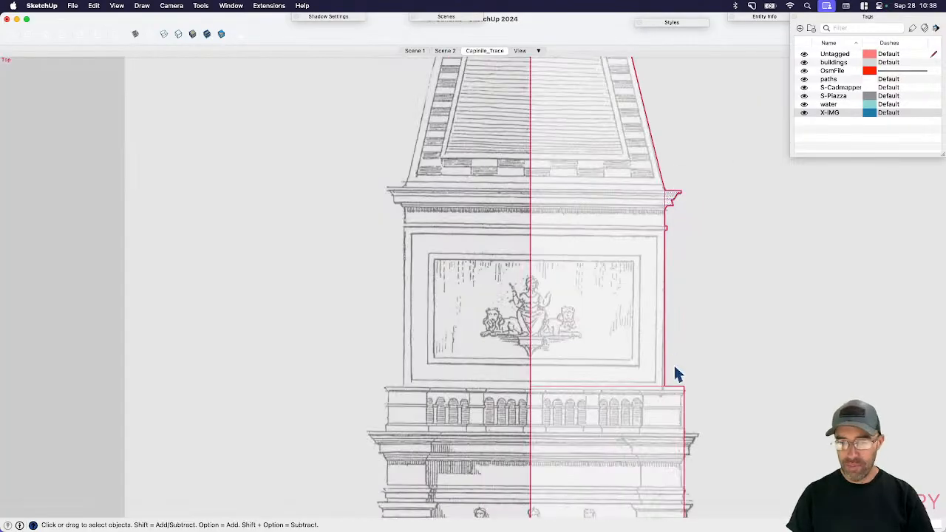
{"action": "scroll", "coordinate": [712, 473], "scroll_direction": "up", "scroll_amount": 10}
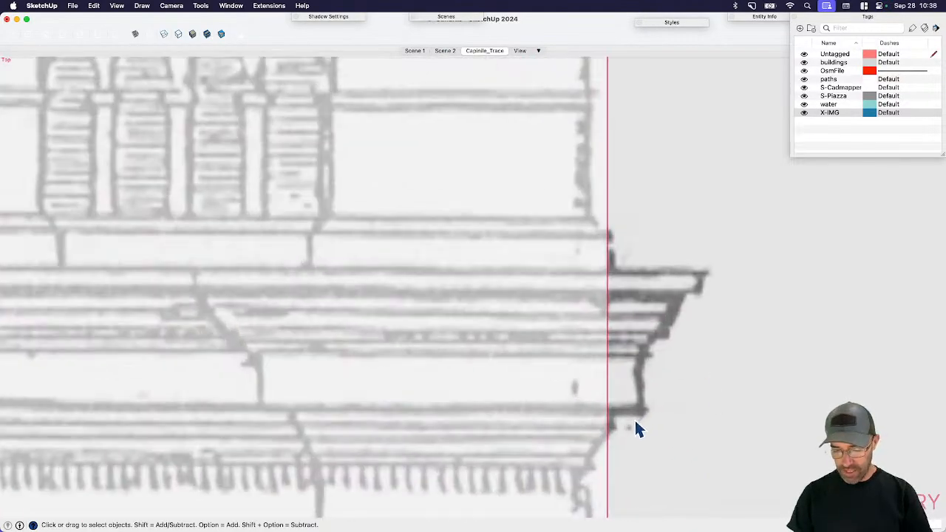
{"action": "key", "text": "l"}
{"action": "scroll", "coordinate": [600, 403], "scroll_direction": "down", "scroll_amount": 5}
{"action": "scroll", "coordinate": [605, 463], "scroll_direction": "up", "scroll_amount": 3}
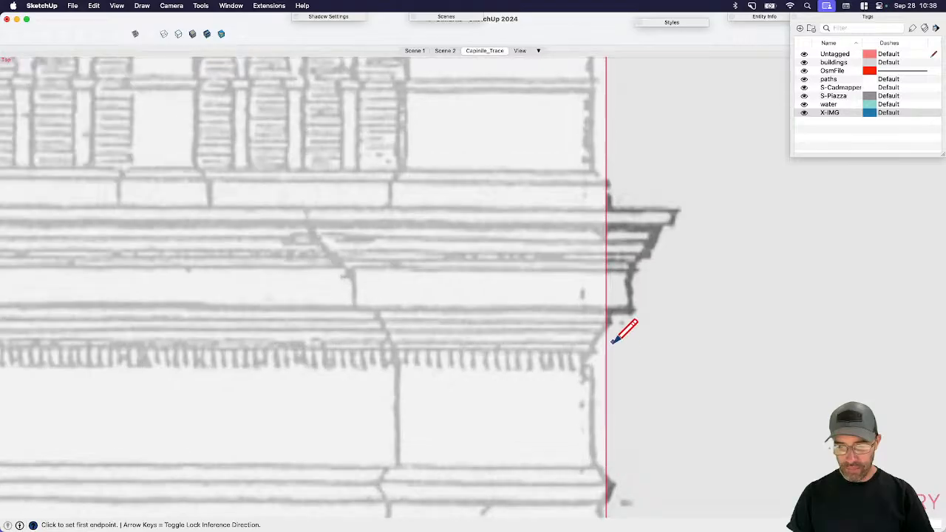
{"action": "scroll", "coordinate": [613, 343], "scroll_direction": "down", "scroll_amount": 2}
{"action": "scroll", "coordinate": [608, 332], "scroll_direction": "down", "scroll_amount": 2}
{"action": "scroll", "coordinate": [608, 334], "scroll_direction": "up", "scroll_amount": 1}
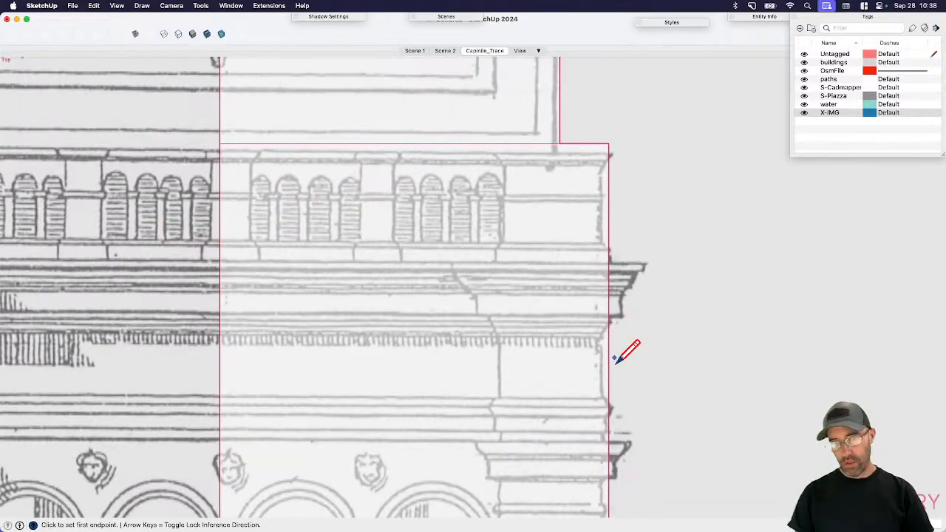
{"action": "scroll", "coordinate": [607, 391], "scroll_direction": "up", "scroll_amount": 2}
{"action": "left_click", "coordinate": [610, 390]}
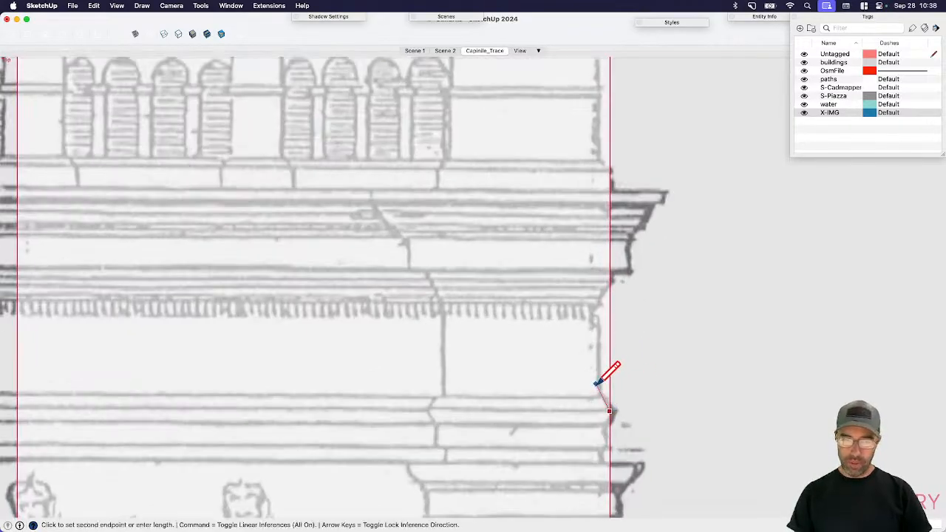
{"action": "scroll", "coordinate": [613, 362], "scroll_direction": "down", "scroll_amount": 1}
{"action": "key", "text": "Escape"}
{"action": "scroll", "coordinate": [629, 466], "scroll_direction": "up", "scroll_amount": 3}
{"action": "scroll", "coordinate": [672, 255], "scroll_direction": "down", "scroll_amount": 5}
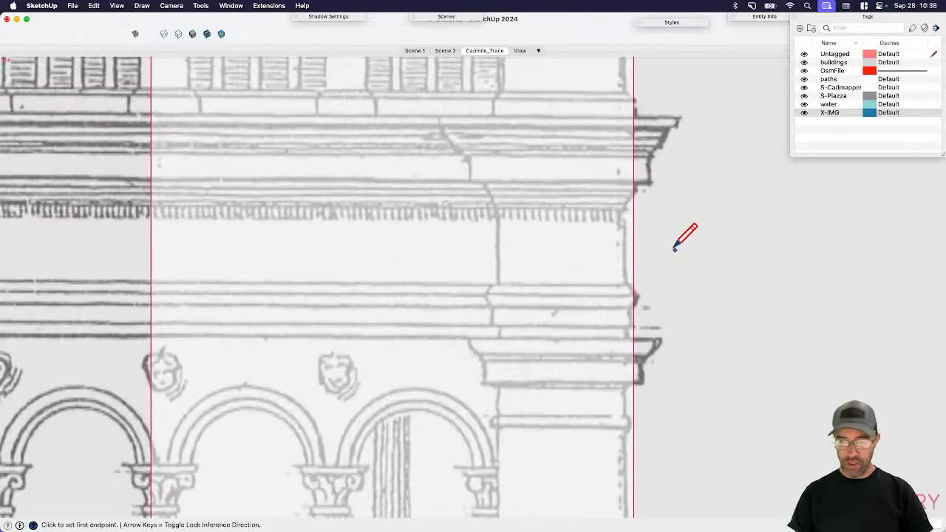
- Select the vertical outer edge above the thin moulding and try shifting it sideways against the belfry wall in the drawing
{"action": "scroll", "coordinate": [647, 356], "scroll_direction": "up", "scroll_amount": 2}
{"action": "scroll", "coordinate": [647, 355], "scroll_direction": "down", "scroll_amount": 2}
{"action": "scroll", "coordinate": [643, 466], "scroll_direction": "up", "scroll_amount": 1}
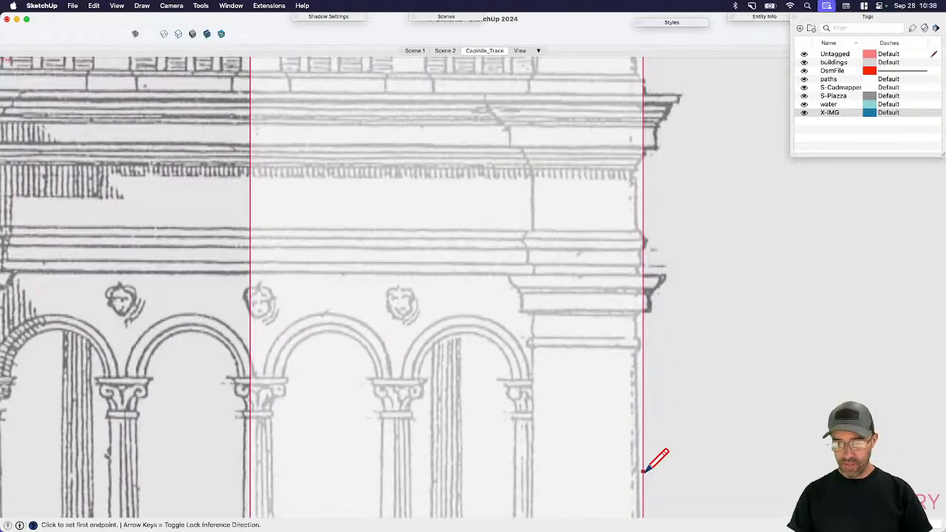
{"action": "scroll", "coordinate": [642, 357], "scroll_direction": "up", "scroll_amount": 1}
{"action": "key", "text": "space"}
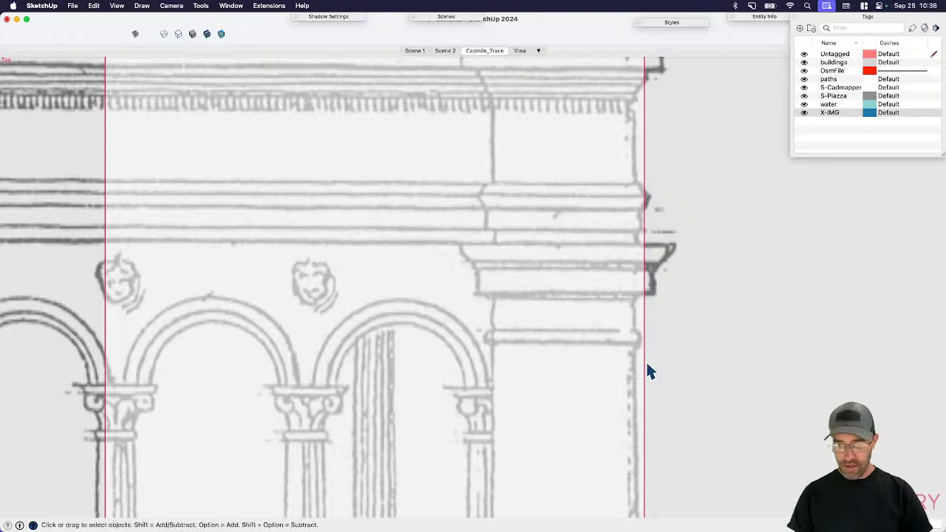
{"action": "left_click", "coordinate": [645, 371]}
{"action": "key", "text": "m"}
{"action": "left_click", "coordinate": [646, 388]}
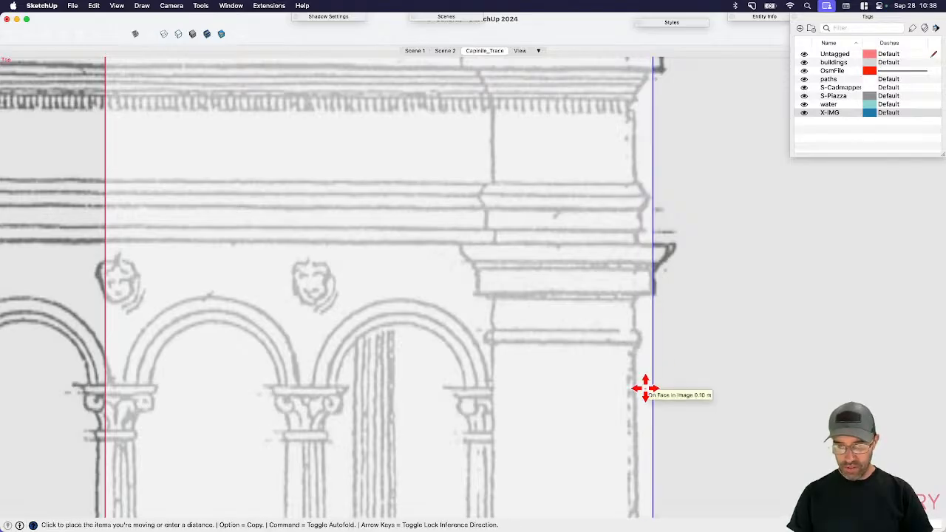
{"action": "left_click", "coordinate": [644, 386]}
{"action": "key", "text": "space"}
- Draw a horizontal line from the outer edge to the centreline along the top of the balustrade's base moulding
{"action": "scroll", "coordinate": [633, 321], "scroll_direction": "down", "scroll_amount": 5}
{"action": "scroll", "coordinate": [631, 381], "scroll_direction": "up", "scroll_amount": 3}
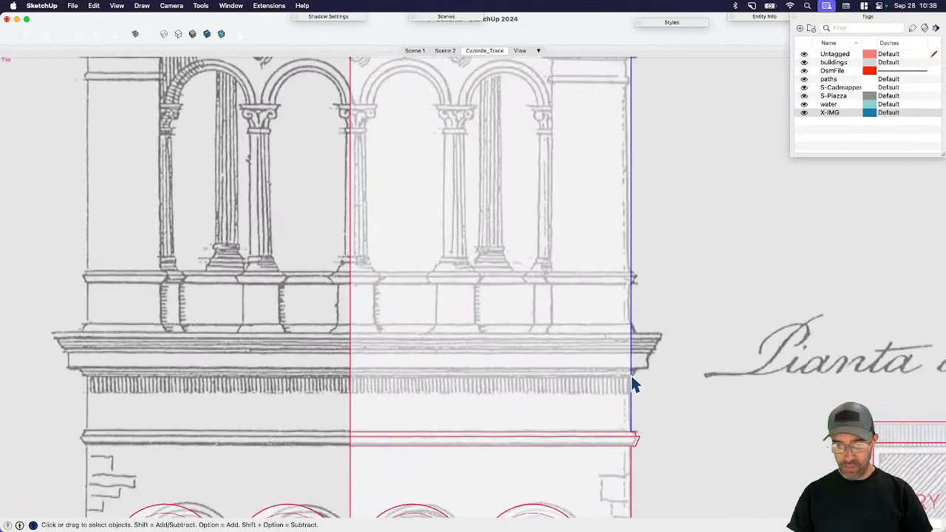
{"action": "scroll", "coordinate": [633, 333], "scroll_direction": "up", "scroll_amount": 3}
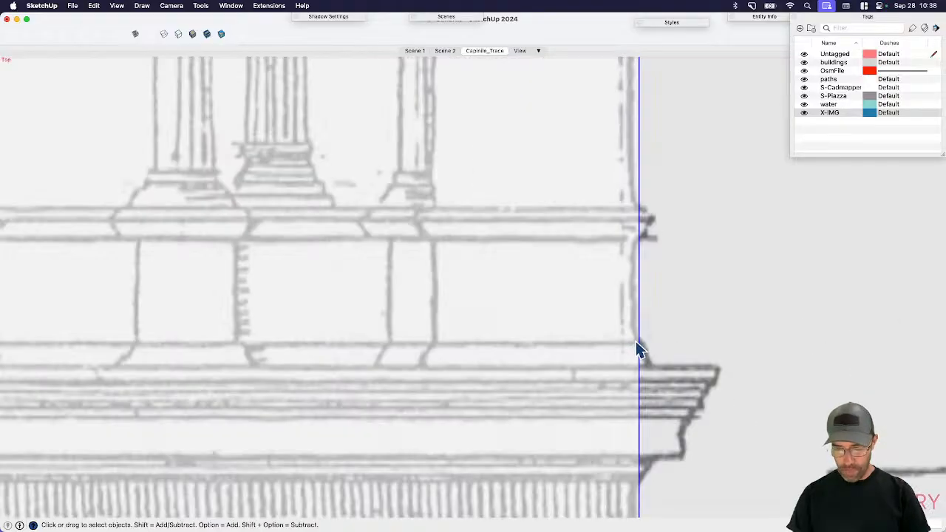
{"action": "key", "text": "l"}
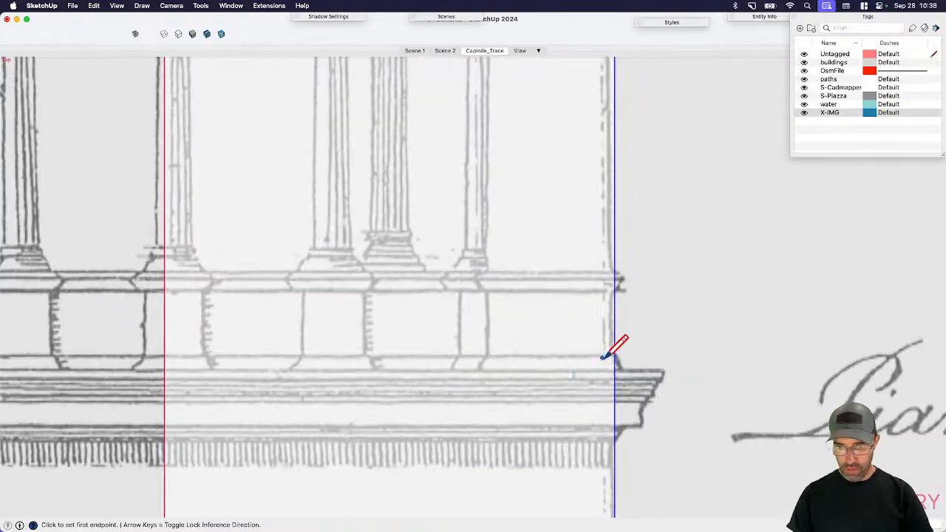
{"action": "left_click", "coordinate": [615, 355]}
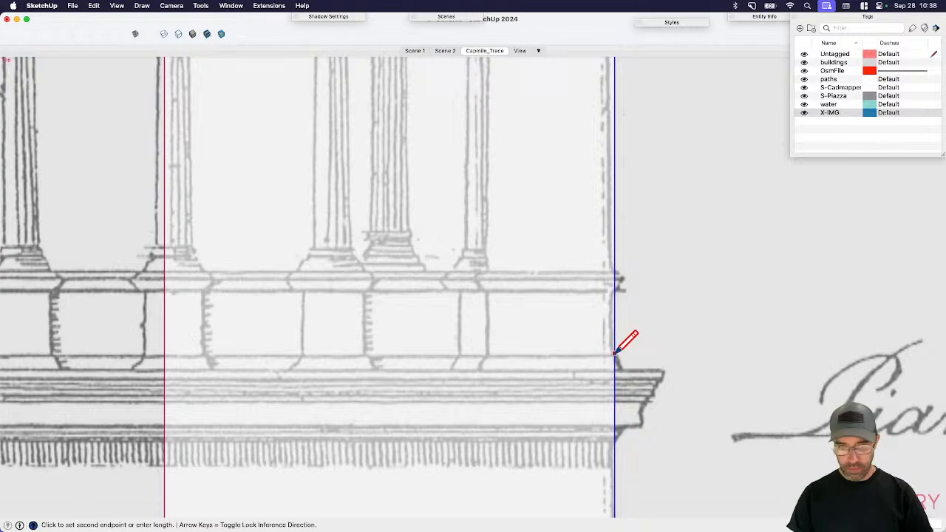
{"action": "double_click", "coordinate": [164, 355]}
{"action": "key", "text": "space"}
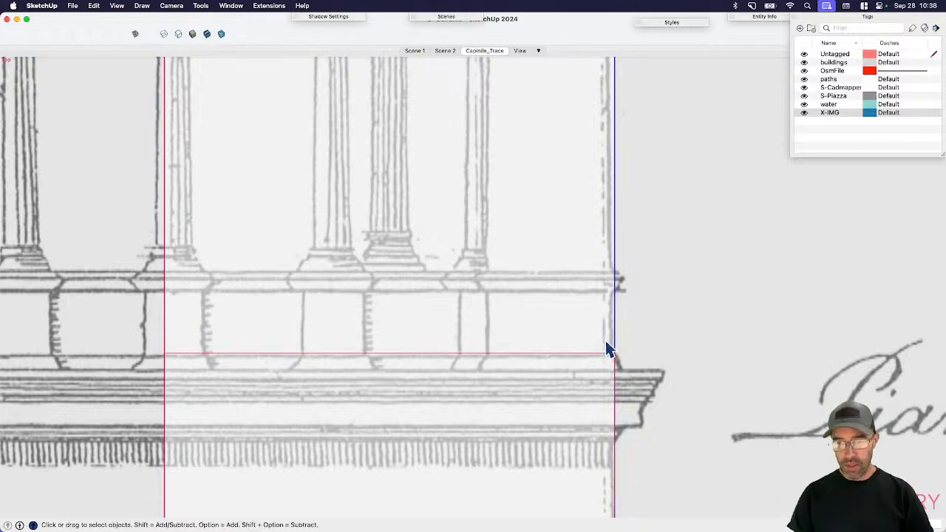
- Move the outer edge above the balustrade's base line inward, leaving a small step at that line
{"action": "scroll", "coordinate": [609, 349], "scroll_direction": "up", "scroll_amount": 4}
{"action": "key", "text": "m"}
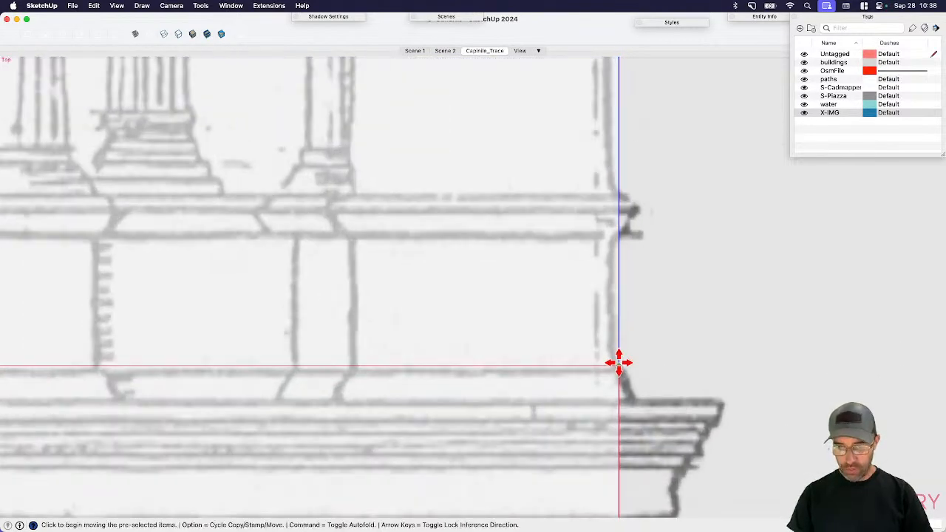
{"action": "left_click", "coordinate": [619, 363]}
{"action": "key", "text": "space"}
{"action": "key", "text": "m"}
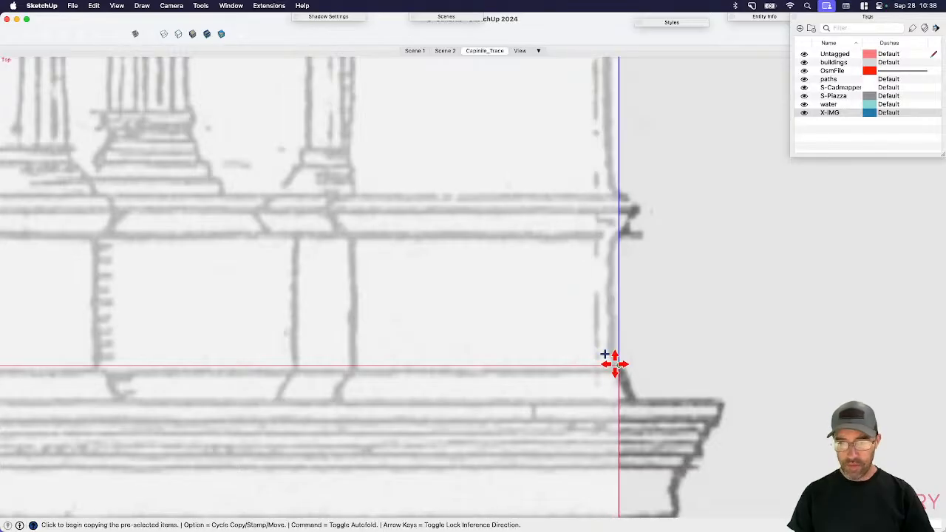
{"action": "left_click", "coordinate": [616, 364]}
{"action": "left_click", "coordinate": [590, 361]}
{"action": "key", "text": "e"}
{"action": "scroll", "coordinate": [597, 335], "scroll_direction": "down", "scroll_amount": 3}
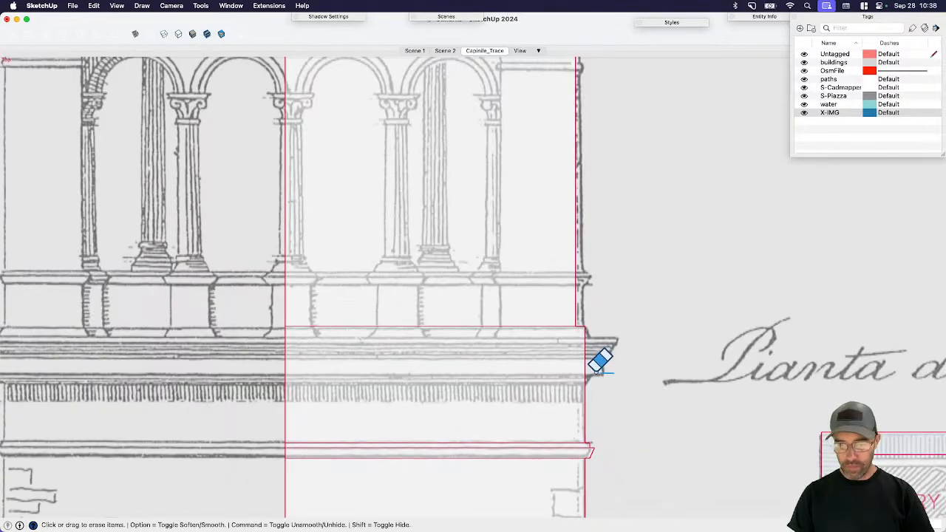
- Trace the stepped cornice profile below the balustrade, from the wall line out and up to the balustrade's base corner
{"action": "scroll", "coordinate": [599, 359], "scroll_direction": "up", "scroll_amount": 5}
{"action": "key", "text": "l"}
{"action": "left_click", "coordinate": [565, 383]}
{"action": "scroll", "coordinate": [591, 348], "scroll_direction": "up", "scroll_amount": 2}
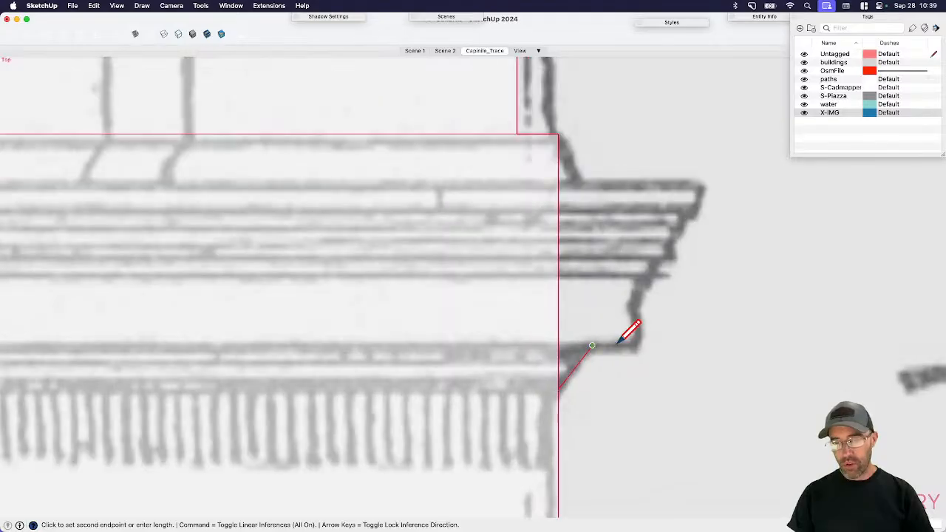
{"action": "scroll", "coordinate": [674, 247], "scroll_direction": "up", "scroll_amount": 3}
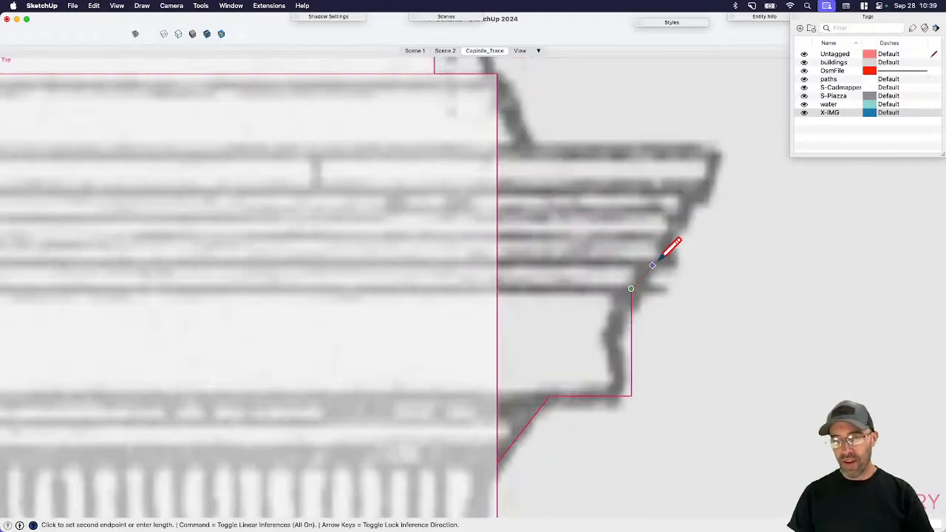
{"action": "left_click", "coordinate": [655, 269]}
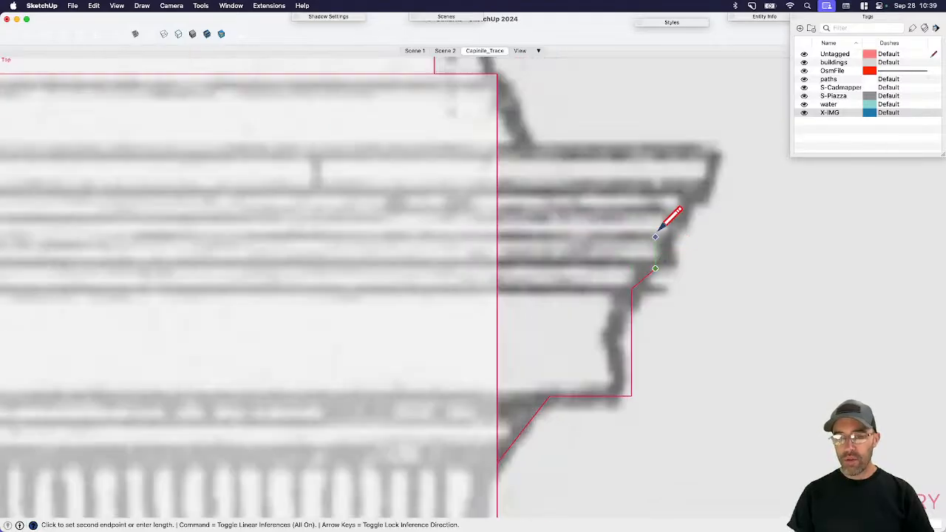
{"action": "left_click", "coordinate": [688, 204]}
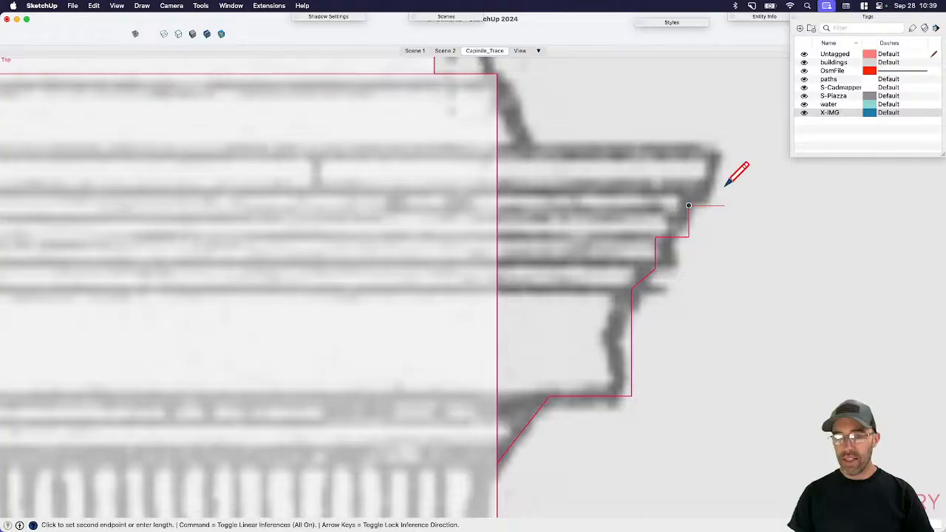
{"action": "left_click", "coordinate": [719, 144]}
{"action": "left_click", "coordinate": [525, 144]}
{"action": "scroll", "coordinate": [555, 185], "scroll_direction": "down", "scroll_amount": 3}
{"action": "scroll", "coordinate": [592, 236], "scroll_direction": "up", "scroll_amount": 1}
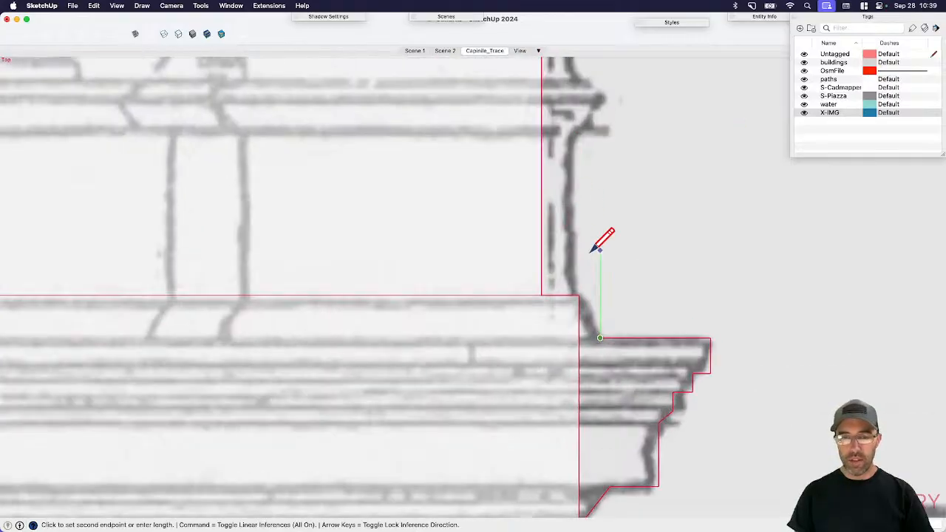
{"action": "left_click", "coordinate": [579, 295]}
- Trace the balustrade's vertical outer edge and its projecting top rail profile, starting from the base corner
{"action": "scroll", "coordinate": [580, 293], "scroll_direction": "down", "scroll_amount": 3}
{"action": "scroll", "coordinate": [573, 297], "scroll_direction": "up", "scroll_amount": 3}
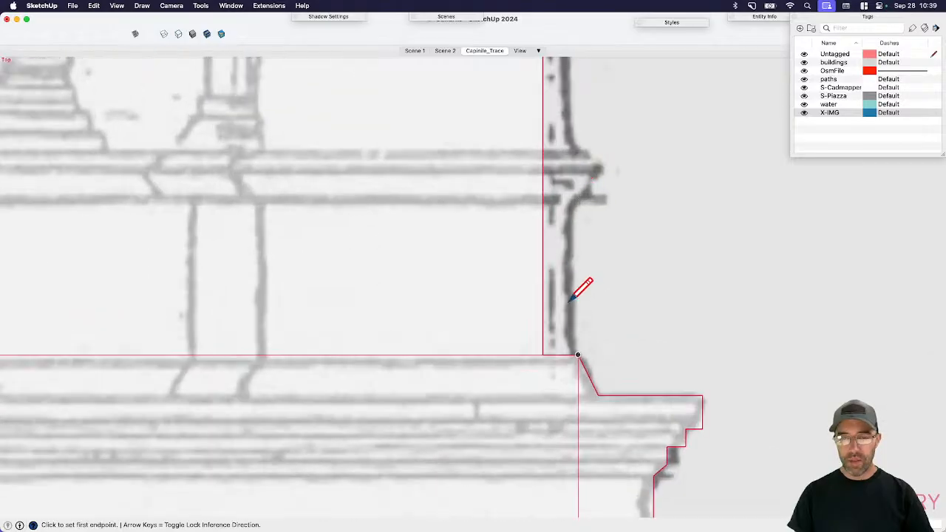
{"action": "left_click", "coordinate": [578, 354]}
{"action": "scroll", "coordinate": [585, 207], "scroll_direction": "up", "scroll_amount": 3}
{"action": "left_click", "coordinate": [580, 188]}
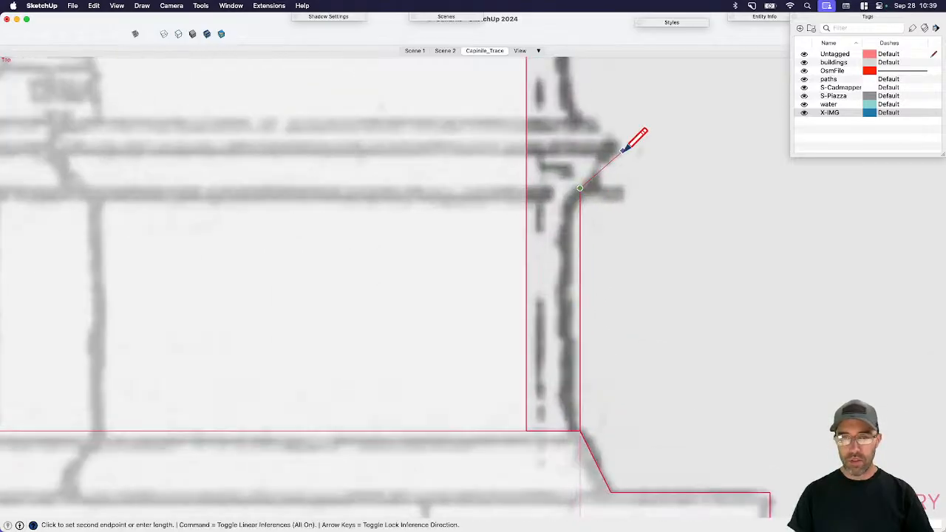
{"action": "left_click", "coordinate": [619, 132]}
{"action": "left_click", "coordinate": [595, 117]}
{"action": "scroll", "coordinate": [595, 116], "scroll_direction": "up", "scroll_amount": 2}
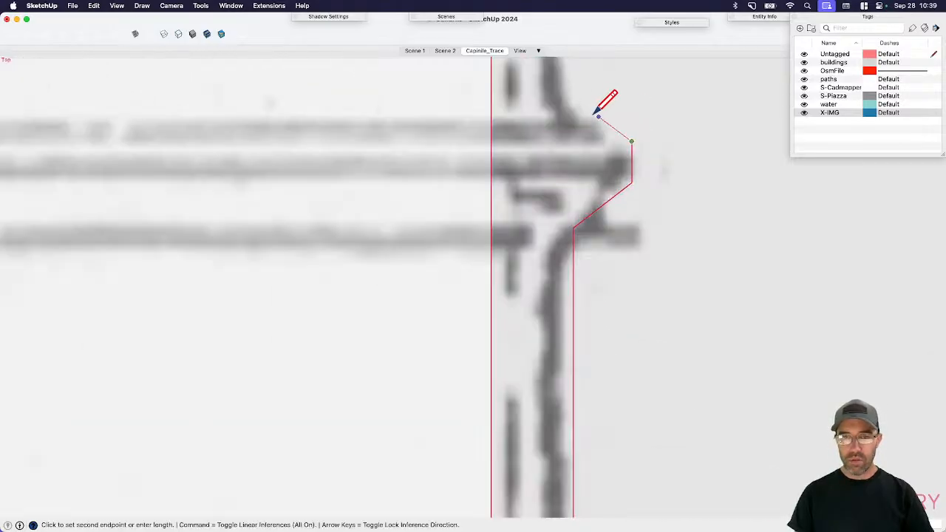
{"action": "scroll", "coordinate": [564, 399], "scroll_direction": "down", "scroll_amount": 5}
{"action": "scroll", "coordinate": [552, 298], "scroll_direction": "up", "scroll_amount": 3}
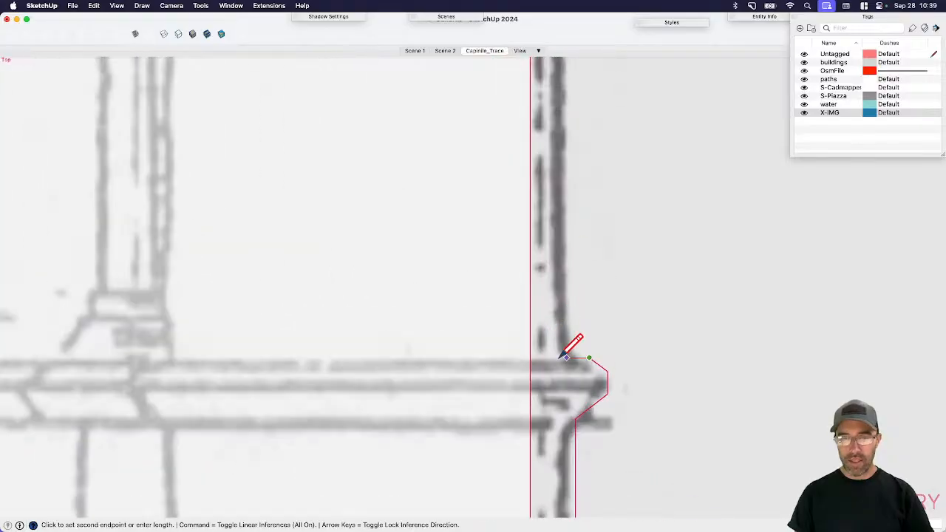
- Close the rail's top edge in to the belfry pier and draw the pier's vertical edge up to the thin band below the capital
{"action": "scroll", "coordinate": [570, 355], "scroll_direction": "down", "scroll_amount": 5}
{"action": "scroll", "coordinate": [562, 275], "scroll_direction": "up", "scroll_amount": 4}
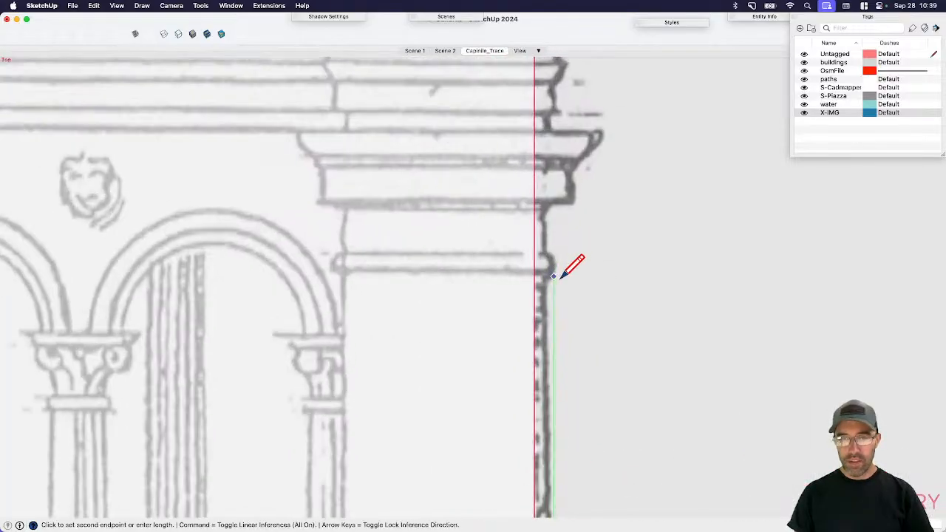
{"action": "scroll", "coordinate": [555, 273], "scroll_direction": "up", "scroll_amount": 2}
{"action": "scroll", "coordinate": [555, 272], "scroll_direction": "down", "scroll_amount": 3}
{"action": "scroll", "coordinate": [547, 274], "scroll_direction": "up", "scroll_amount": 4}
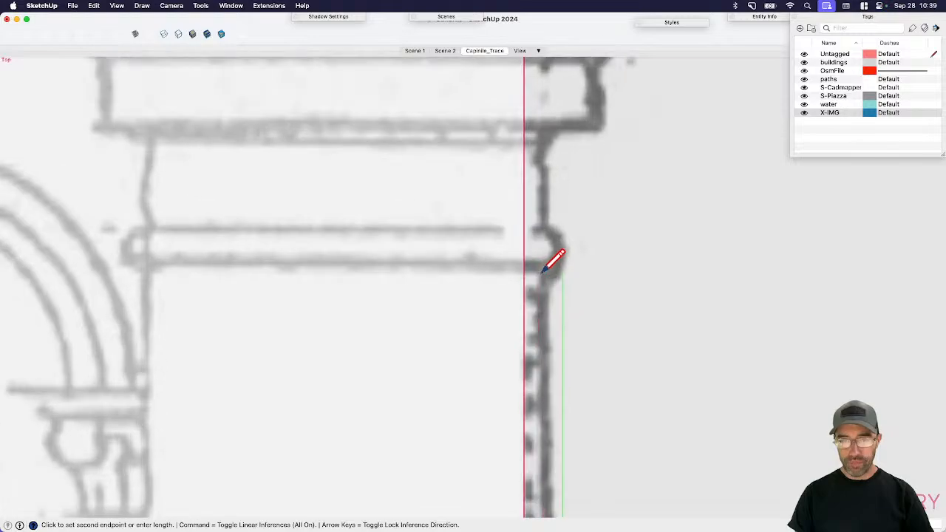
{"action": "scroll", "coordinate": [551, 259], "scroll_direction": "up", "scroll_amount": 2}
{"action": "scroll", "coordinate": [549, 244], "scroll_direction": "down", "scroll_amount": 6}
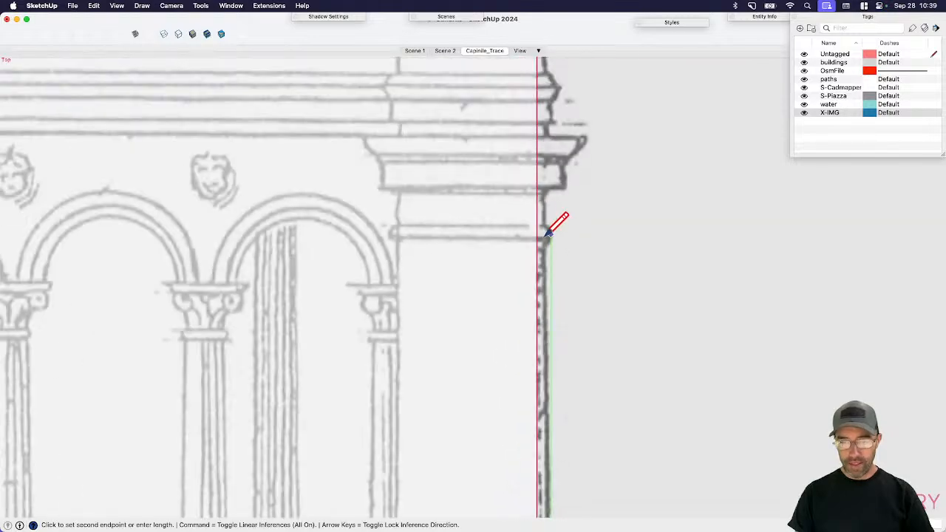
{"action": "scroll", "coordinate": [570, 486], "scroll_direction": "up", "scroll_amount": 2}
{"action": "scroll", "coordinate": [541, 477], "scroll_direction": "up", "scroll_amount": 6}
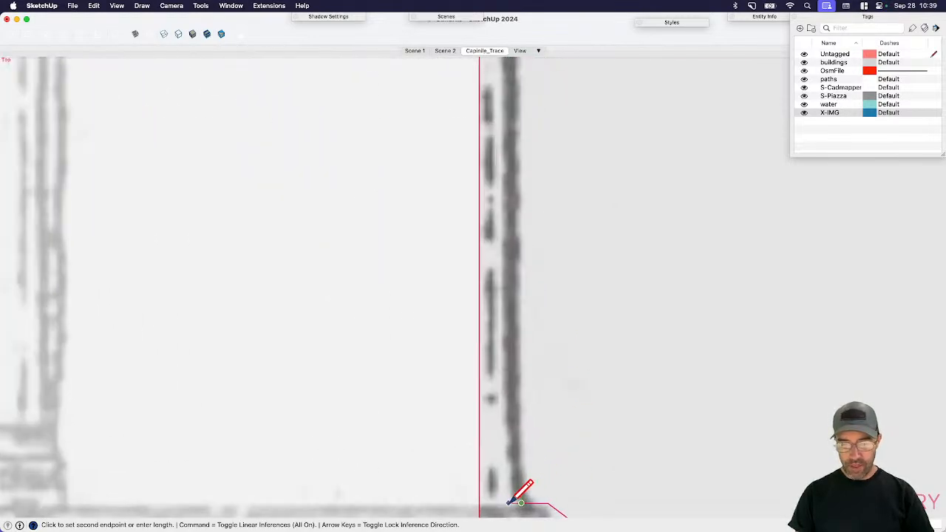
{"action": "left_click", "coordinate": [517, 503]}
{"action": "scroll", "coordinate": [507, 503], "scroll_direction": "down", "scroll_amount": 4}
{"action": "scroll", "coordinate": [512, 264], "scroll_direction": "down", "scroll_amount": 3}
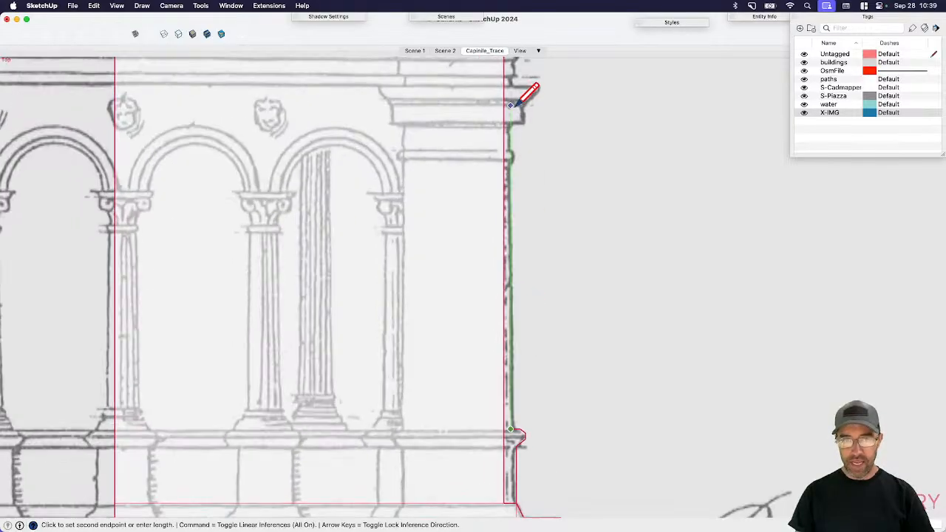
{"action": "scroll", "coordinate": [517, 100], "scroll_direction": "up", "scroll_amount": 5}
{"action": "left_click", "coordinate": [508, 224]}
- Trace the small projecting band below the pier capital with a slanted underside, vertical face and flat top
{"action": "scroll", "coordinate": [530, 209], "scroll_direction": "up", "scroll_amount": 3}
{"action": "left_click", "coordinate": [528, 205]}
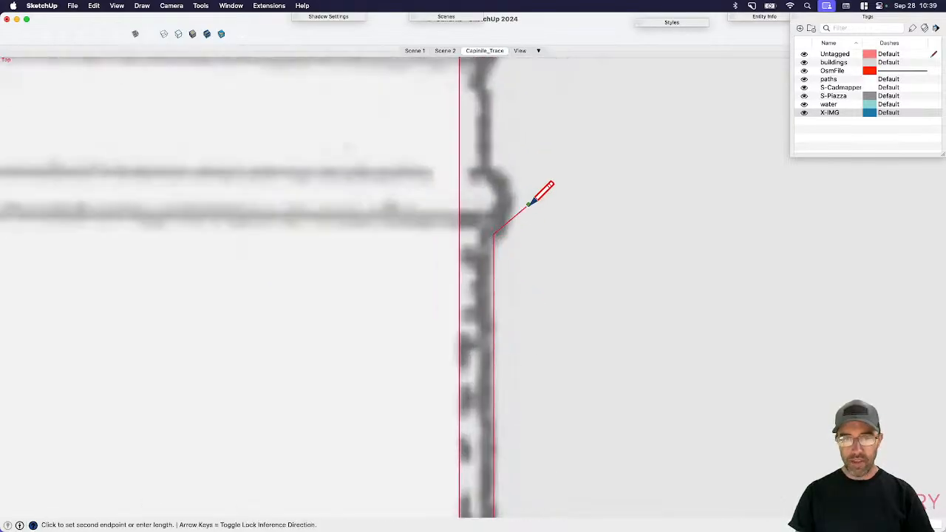
{"action": "left_click", "coordinate": [528, 174]}
{"action": "scroll", "coordinate": [507, 159], "scroll_direction": "up", "scroll_amount": 1}
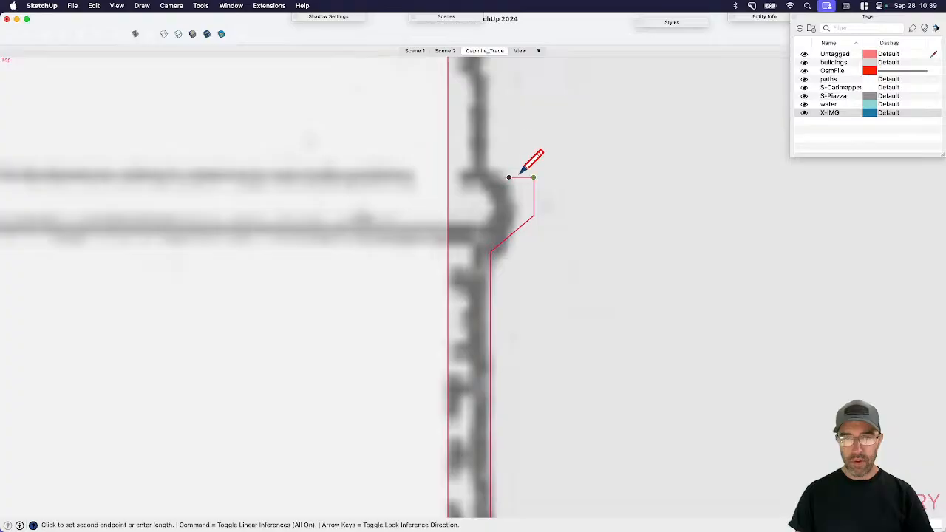
{"action": "scroll", "coordinate": [521, 174], "scroll_direction": "up", "scroll_amount": 3}
{"action": "left_click", "coordinate": [487, 185]}
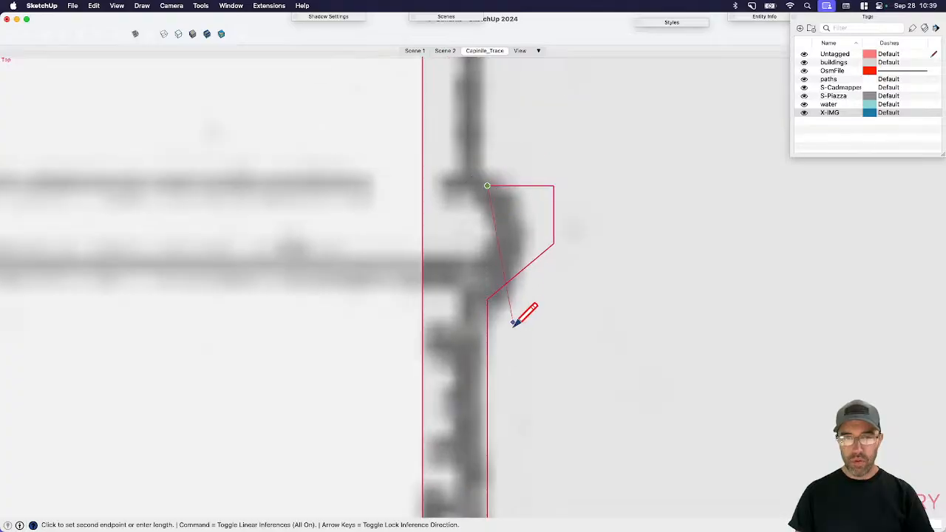
- Trace the pier's neck and the projecting capital profile above it, ending with its flat top edge
{"action": "scroll", "coordinate": [510, 288], "scroll_direction": "down", "scroll_amount": 4}
{"action": "scroll", "coordinate": [513, 222], "scroll_direction": "up", "scroll_amount": 2}
{"action": "left_click", "coordinate": [509, 232]}
{"action": "left_click", "coordinate": [564, 232]}
{"action": "left_click", "coordinate": [563, 167]}
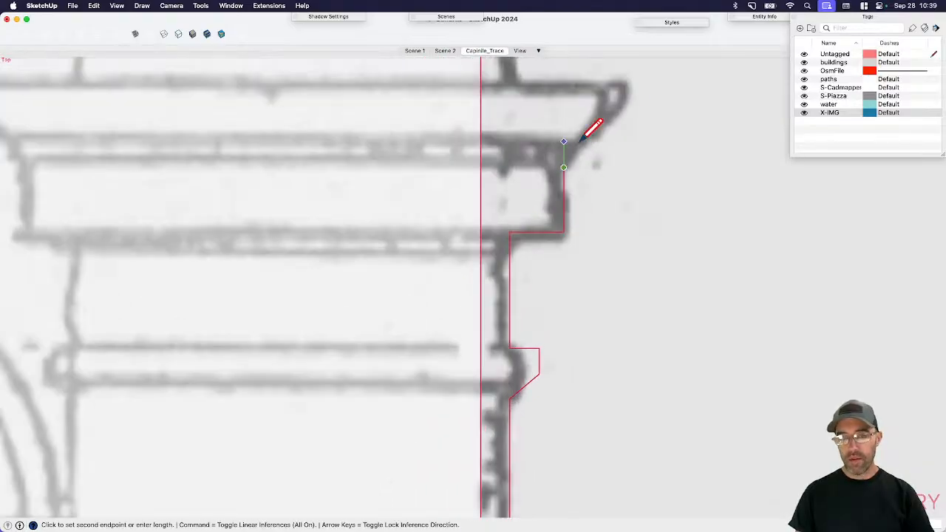
{"action": "left_click", "coordinate": [618, 112]}
{"action": "scroll", "coordinate": [549, 232], "scroll_direction": "down", "scroll_amount": 4}
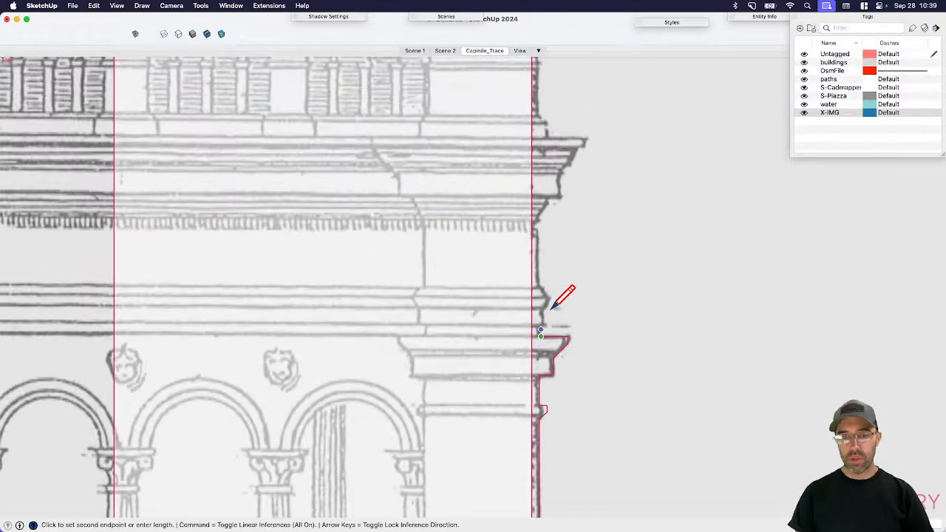
- Trace the stepped architrave profile above the capital, including its pointed projection, up to the frieze's lower edge
{"action": "scroll", "coordinate": [562, 296], "scroll_direction": "up", "scroll_amount": 2}
{"action": "scroll", "coordinate": [532, 370], "scroll_direction": "up", "scroll_amount": 1}
{"action": "scroll", "coordinate": [529, 374], "scroll_direction": "up", "scroll_amount": 2}
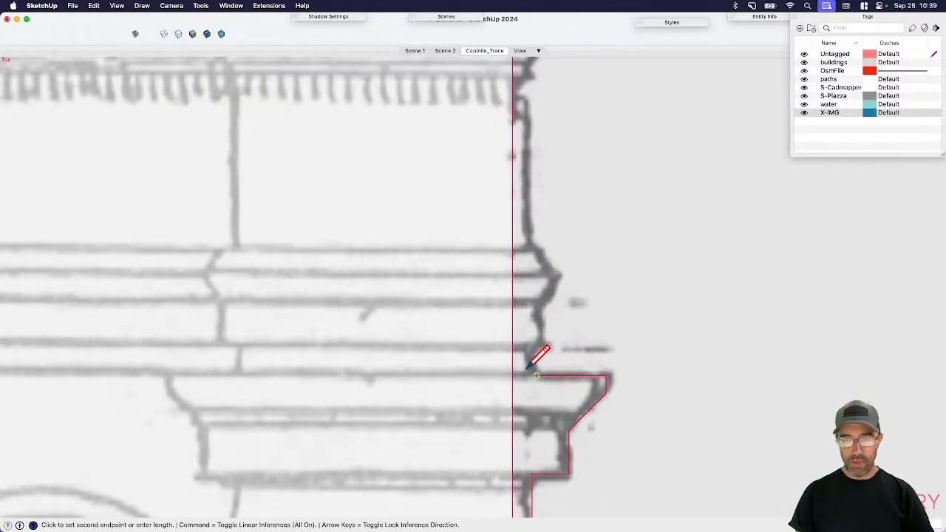
{"action": "left_click", "coordinate": [534, 340]}
{"action": "left_click", "coordinate": [558, 340]}
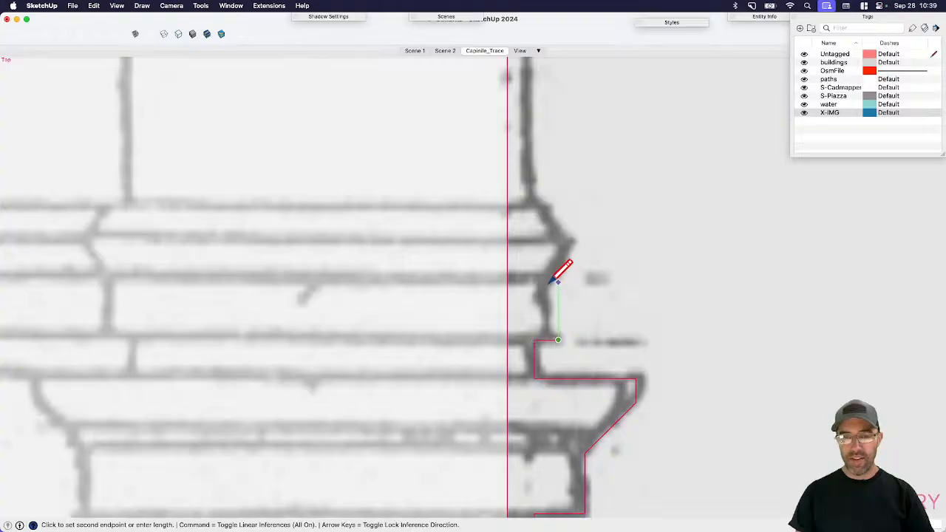
{"action": "left_click", "coordinate": [558, 278]}
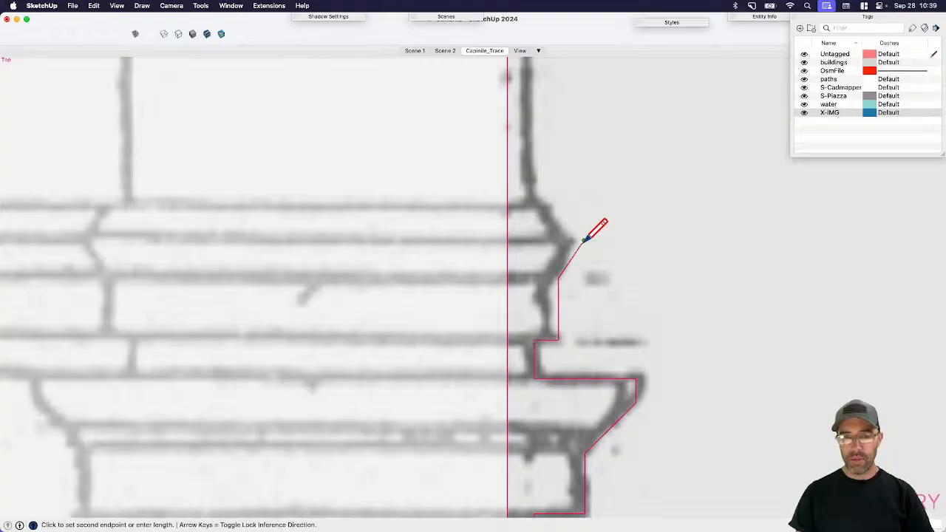
{"action": "left_click", "coordinate": [585, 240]}
{"action": "left_click", "coordinate": [534, 199]}
- Draw the frieze's vertical outer edge from the architrave up to the underside of the upper cornice
{"action": "scroll", "coordinate": [547, 370], "scroll_direction": "down", "scroll_amount": 4}
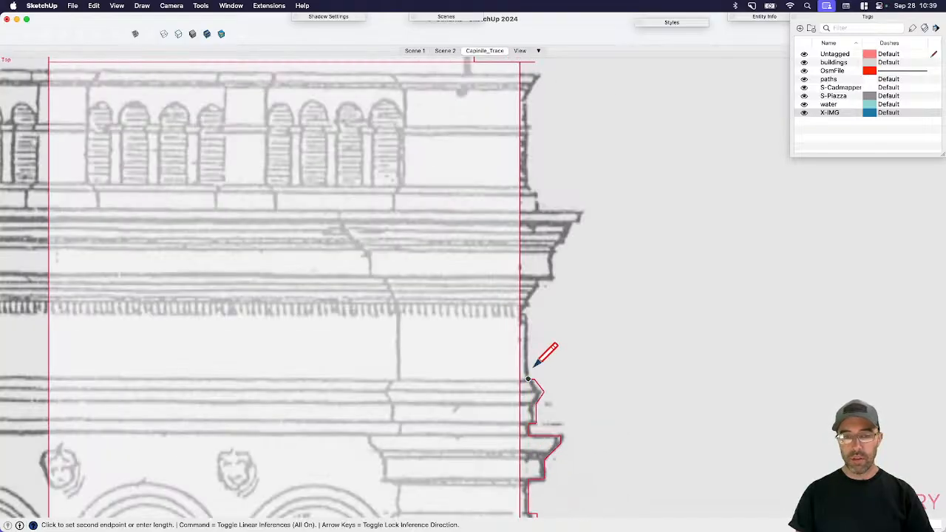
{"action": "scroll", "coordinate": [529, 311], "scroll_direction": "up", "scroll_amount": 2}
{"action": "left_click", "coordinate": [522, 289]}
{"action": "scroll", "coordinate": [518, 285], "scroll_direction": "up", "scroll_amount": 2}
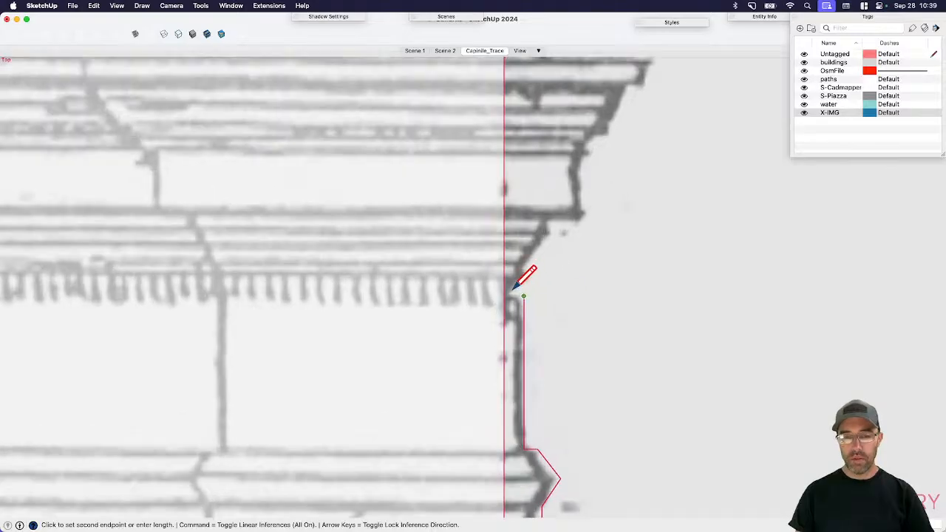
- Trace the small recess above the frieze, the slanted moulding and flat soffit, and the vertical fascia of the upper cornice
{"action": "left_click", "coordinate": [506, 289]}
{"action": "left_click", "coordinate": [505, 277]}
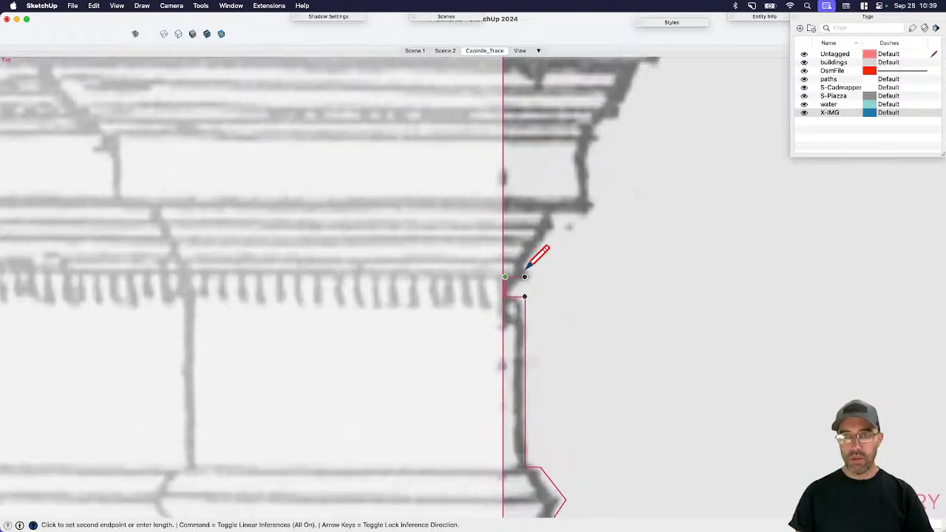
{"action": "left_click", "coordinate": [525, 276]}
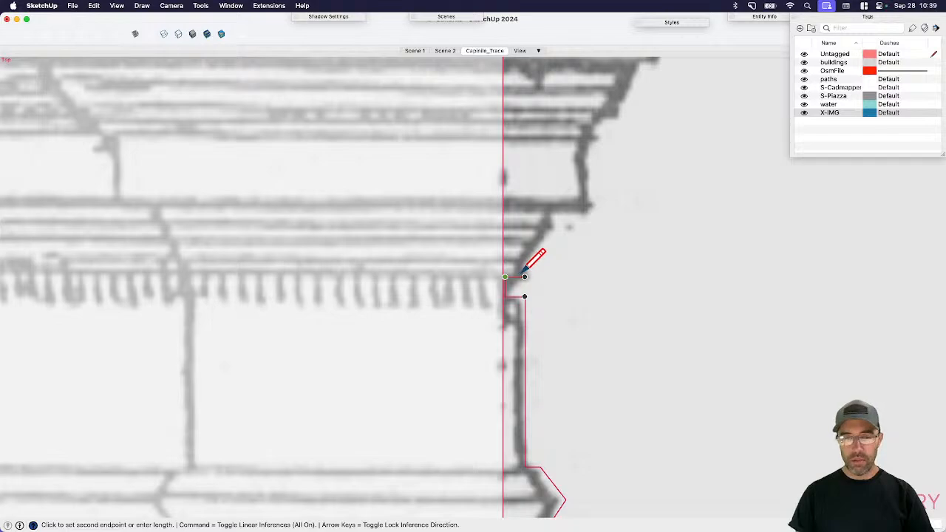
{"action": "left_click", "coordinate": [524, 256]}
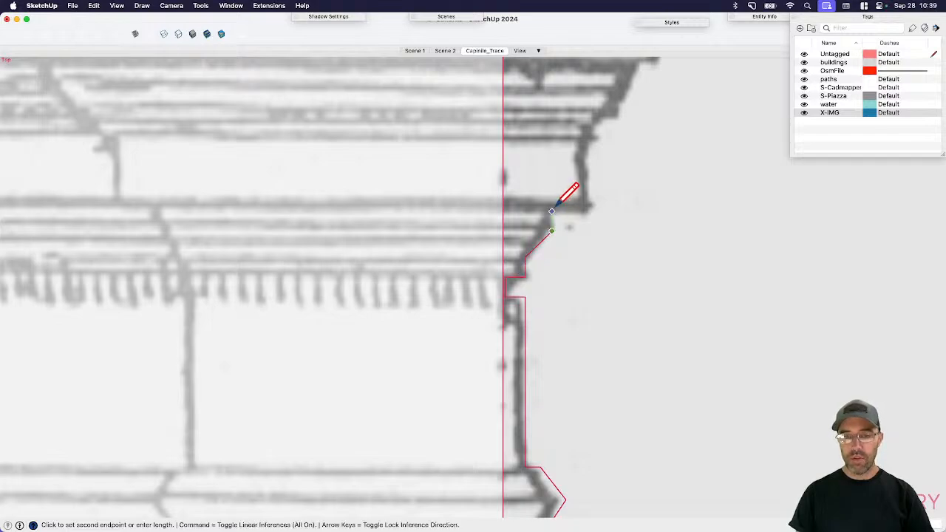
{"action": "left_click", "coordinate": [588, 204]}
{"action": "scroll", "coordinate": [577, 238], "scroll_direction": "down", "scroll_amount": 4}
{"action": "scroll", "coordinate": [574, 229], "scroll_direction": "up", "scroll_amount": 3}
{"action": "left_click", "coordinate": [576, 227]}
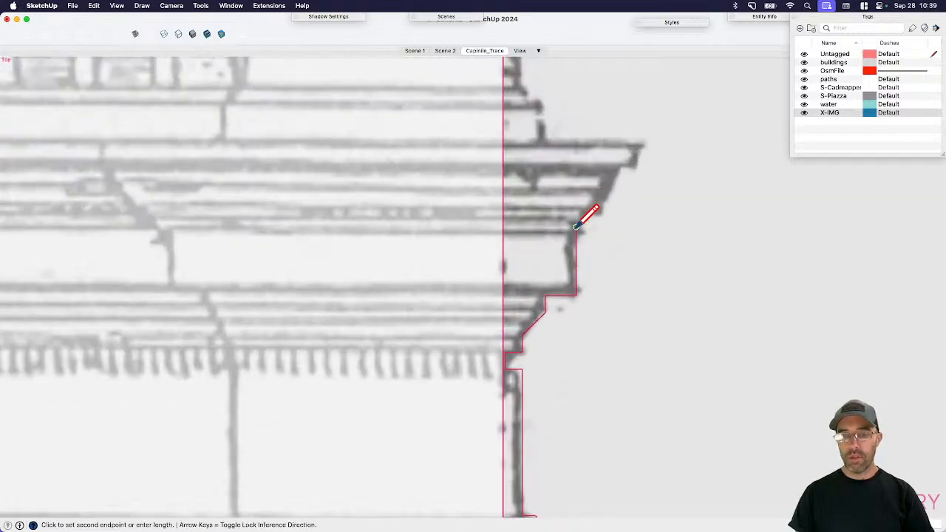
- Trace the upper cornice's slanted, stepped mouldings outward to the top corner of its projecting lip
{"action": "scroll", "coordinate": [599, 206], "scroll_direction": "up", "scroll_amount": 1}
{"action": "left_click", "coordinate": [601, 204]}
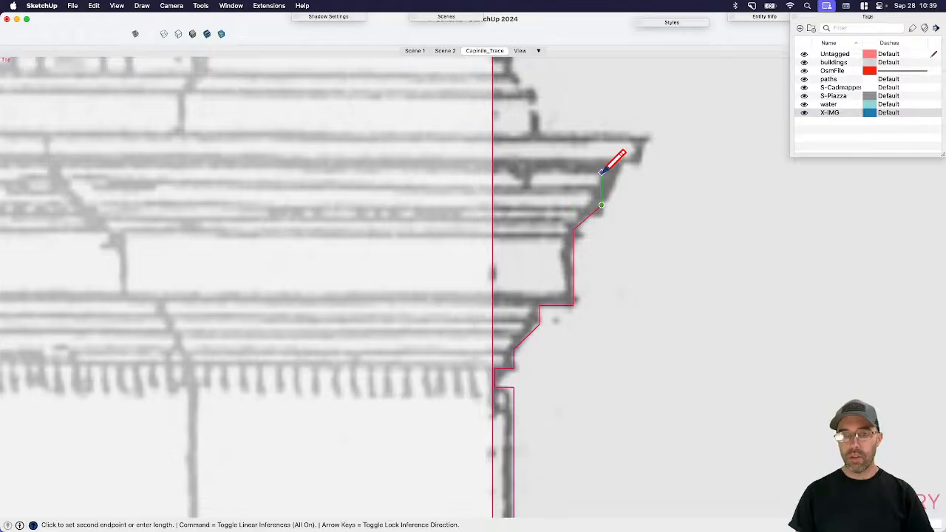
{"action": "left_click", "coordinate": [625, 161]}
{"action": "scroll", "coordinate": [625, 162], "scroll_direction": "up", "scroll_amount": 2}
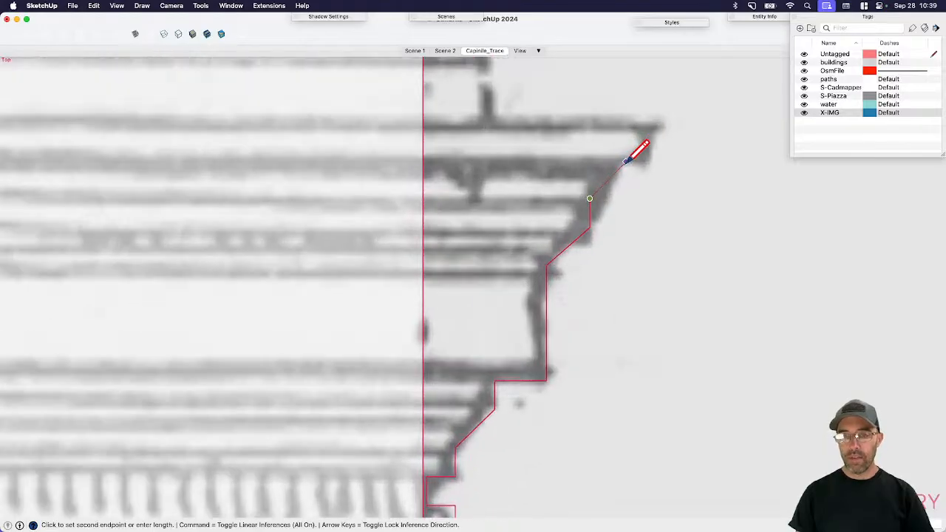
{"action": "left_click", "coordinate": [654, 131]}
{"action": "scroll", "coordinate": [602, 285], "scroll_direction": "down", "scroll_amount": 3}
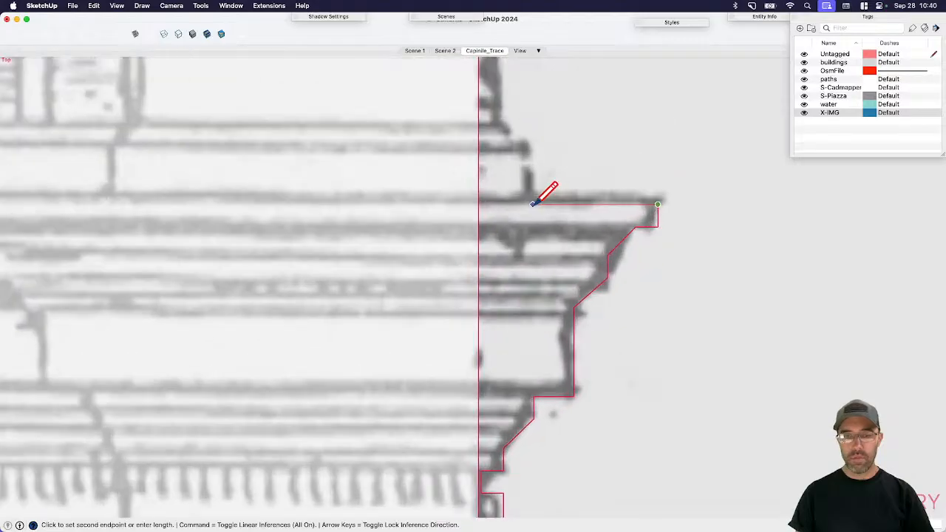
- Trace the cornice's flat top back to the balustrade, followed by the balustrade plinth's vertical face and sloped top
{"action": "left_click", "coordinate": [534, 204]}
{"action": "left_click", "coordinate": [533, 143]}
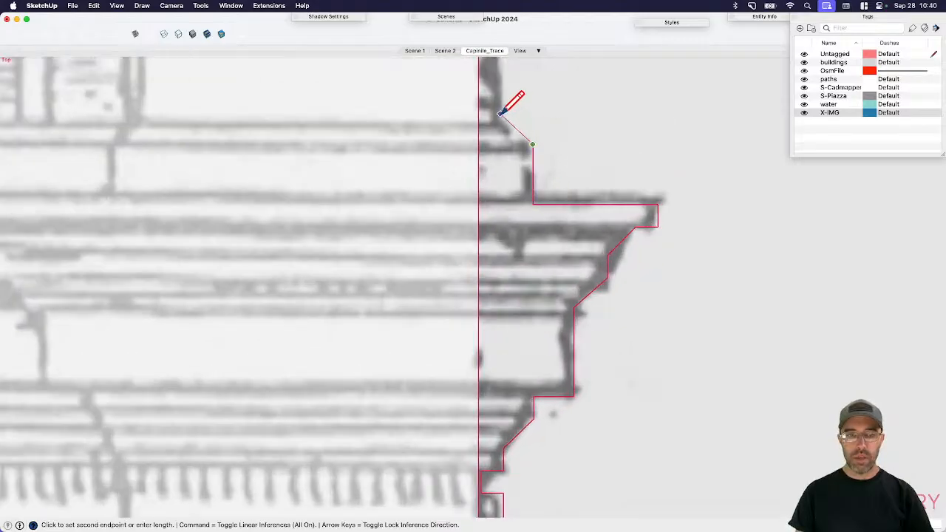
{"action": "left_click", "coordinate": [501, 113]}
{"action": "scroll", "coordinate": [549, 481], "scroll_direction": "down", "scroll_amount": 3}
{"action": "scroll", "coordinate": [543, 236], "scroll_direction": "up", "scroll_amount": 3}
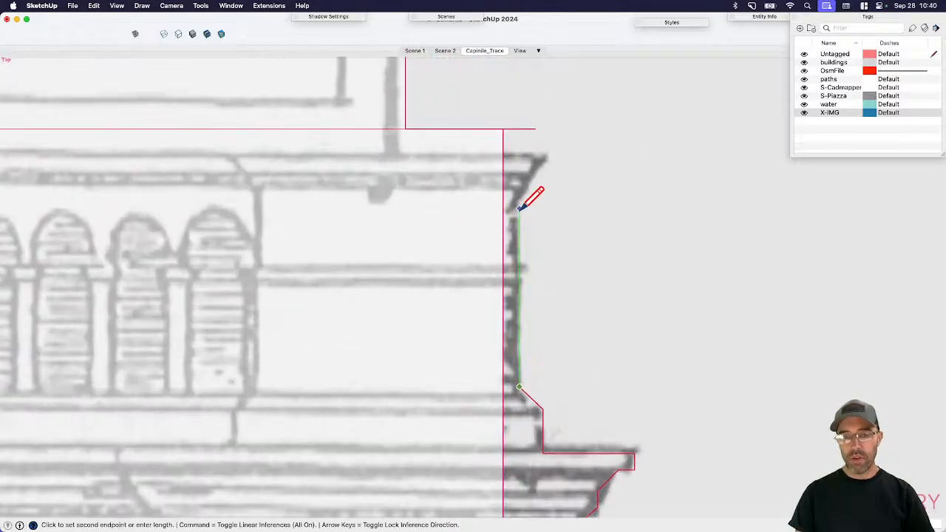
- Trace the balustrade's vertical outer face, flared cap and flat top edge back to the attic wall
{"action": "left_click", "coordinate": [519, 204]}
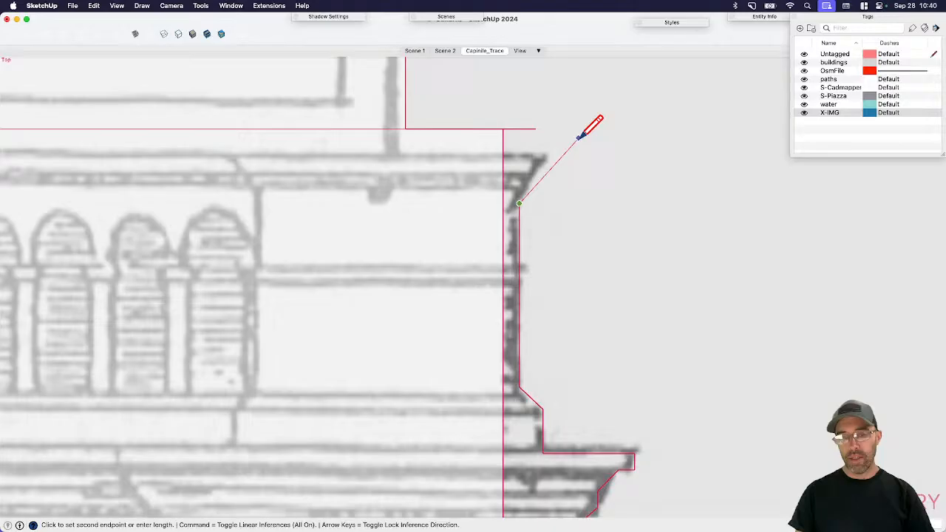
{"action": "left_click", "coordinate": [547, 164]}
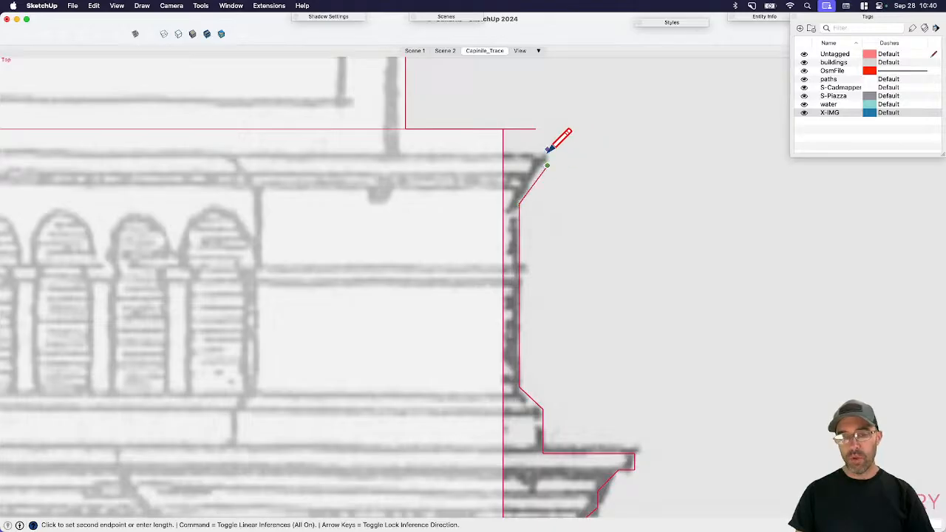
{"action": "left_click", "coordinate": [401, 149]}
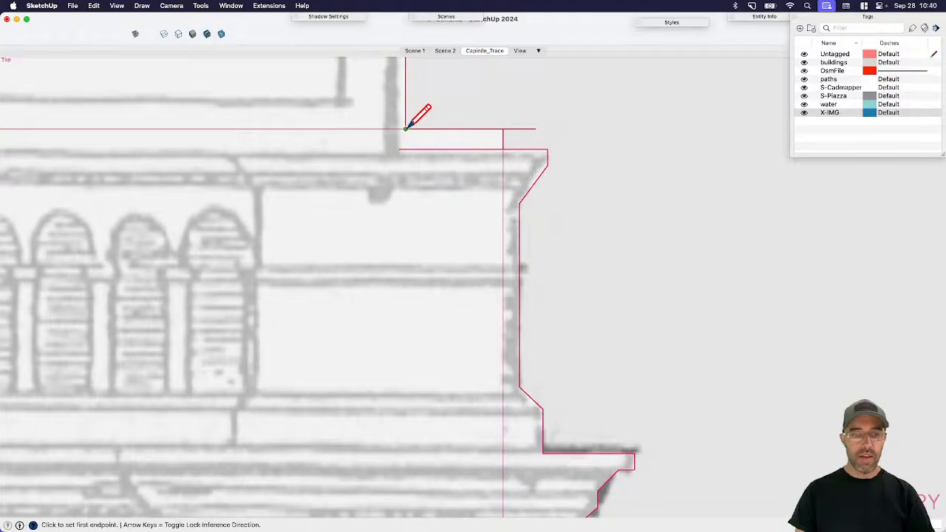
- Erase the leftover construction lines above the balustrade cap and the cap line's overshoot past the attic wall
{"action": "key", "text": "e"}
{"action": "left_click_drag", "start_coordinate": [503, 131], "coordinate": [501, 132]}
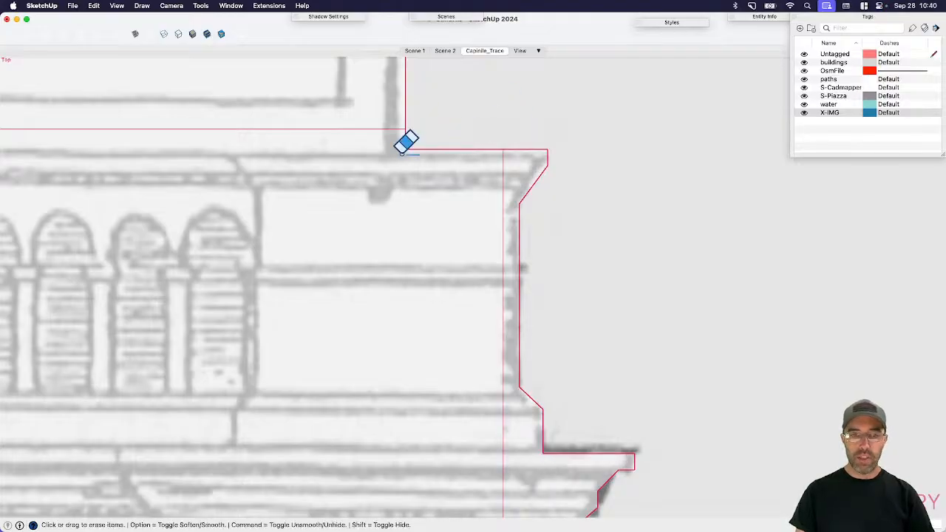
{"action": "scroll", "coordinate": [401, 150], "scroll_direction": "up", "scroll_amount": 2}
{"action": "left_click", "coordinate": [401, 149]}
{"action": "scroll", "coordinate": [473, 131], "scroll_direction": "down", "scroll_amount": 6}
{"action": "key", "text": "space"}
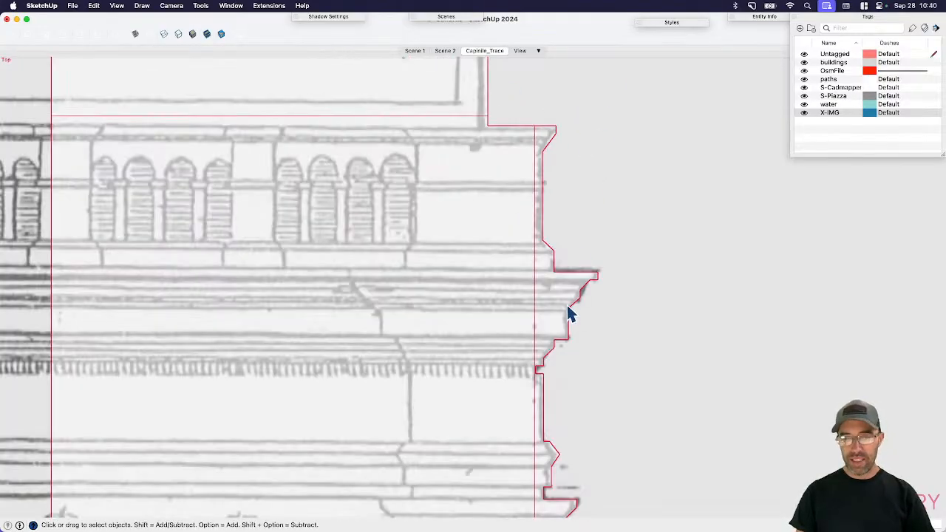
- Make the recess under the upper cornice half as deep with a new vertical edge, erasing its old inner edges
{"action": "scroll", "coordinate": [549, 360], "scroll_direction": "up", "scroll_amount": 5}
{"action": "scroll", "coordinate": [516, 388], "scroll_direction": "up", "scroll_amount": 3}
{"action": "key", "text": "l"}
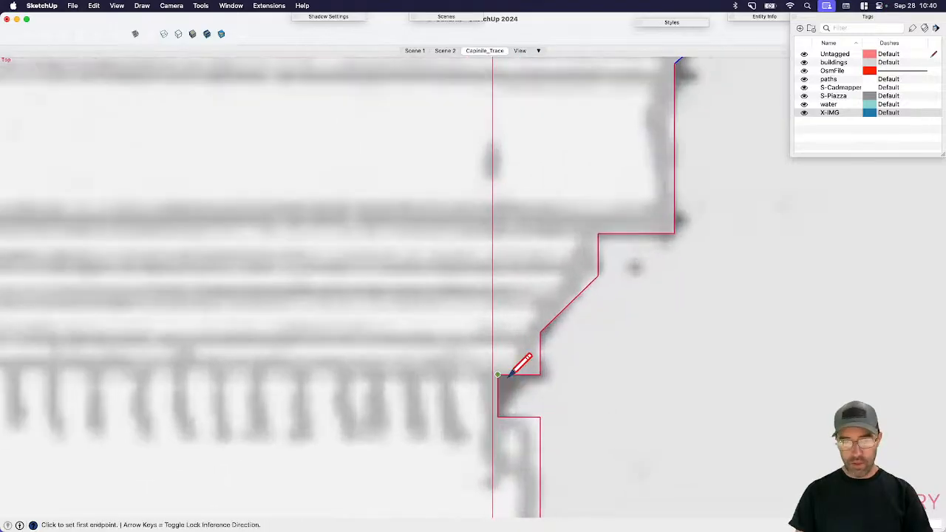
{"action": "left_click", "coordinate": [519, 375]}
{"action": "left_click", "coordinate": [519, 418]}
{"action": "key", "text": "e"}
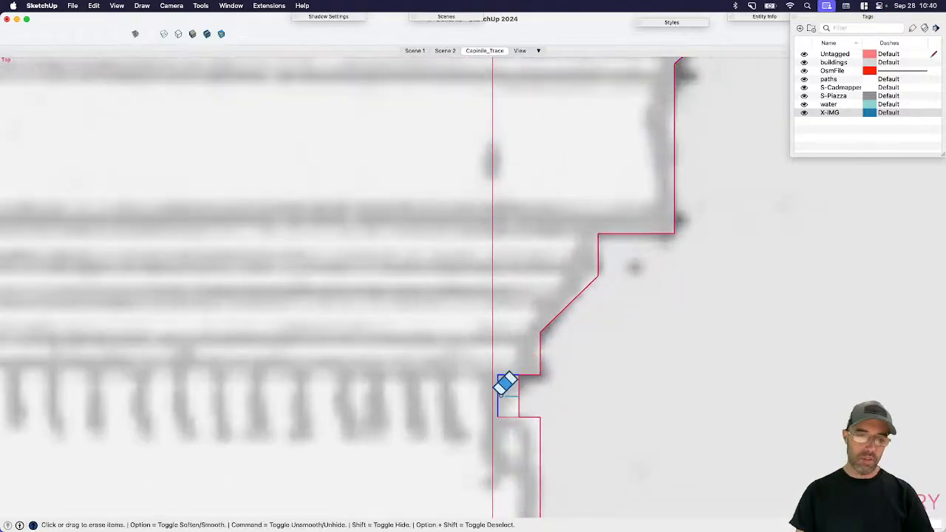
{"action": "left_click", "coordinate": [501, 390]}
{"action": "key", "text": "space"}
{"action": "scroll", "coordinate": [547, 211], "scroll_direction": "down", "scroll_amount": 10}
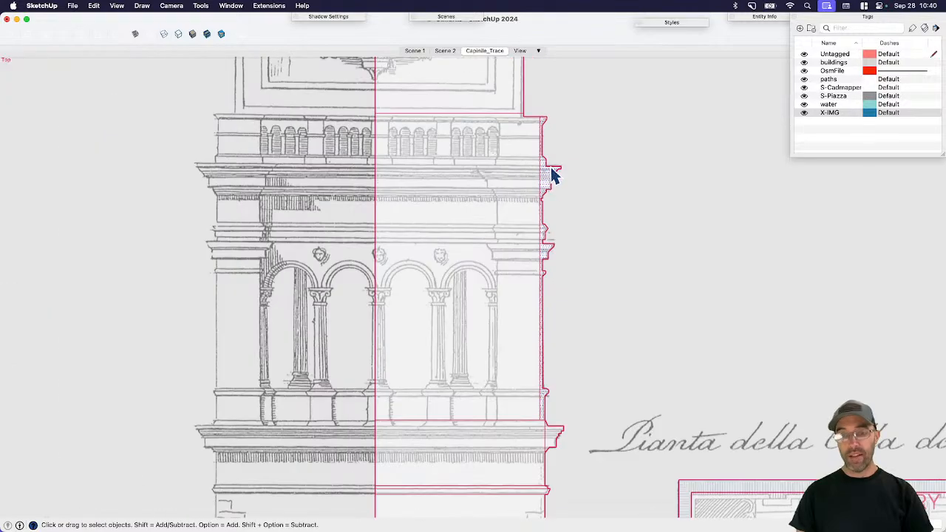
- Extend the belfry's inner vertical line down to the lower band and erase the old dividing edges to merge the cornice profile face
{"action": "scroll", "coordinate": [552, 196], "scroll_direction": "down", "scroll_amount": 3}
{"action": "scroll", "coordinate": [540, 381], "scroll_direction": "up", "scroll_amount": 8}
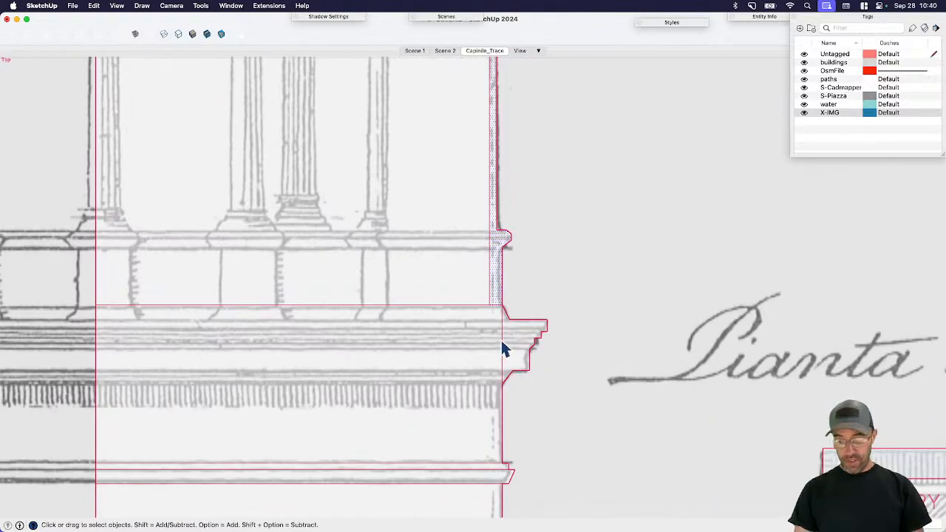
{"action": "key", "text": "l"}
{"action": "left_click", "coordinate": [489, 304]}
{"action": "scroll", "coordinate": [497, 451], "scroll_direction": "up", "scroll_amount": 3}
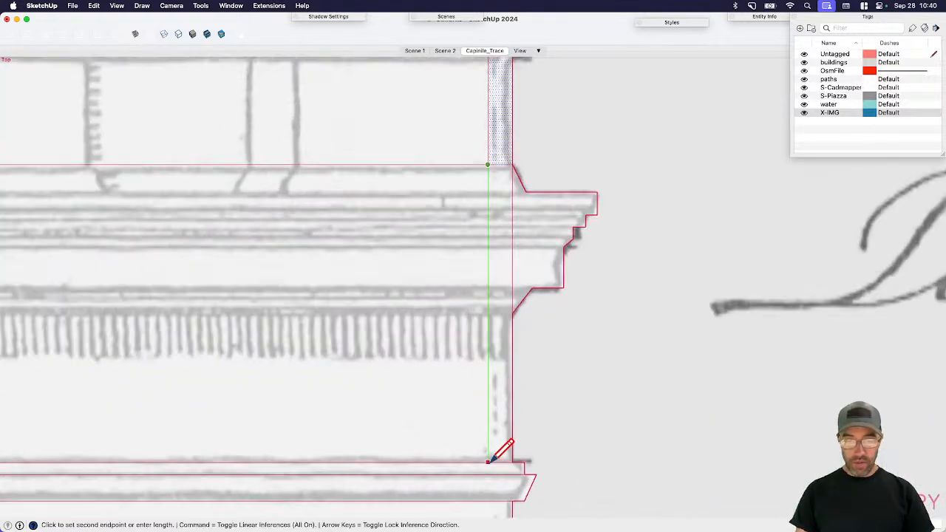
{"action": "left_click", "coordinate": [488, 462]}
{"action": "key", "text": "e"}
{"action": "left_click", "coordinate": [512, 211]}
{"action": "left_click", "coordinate": [502, 167]}
{"action": "key", "text": "space"}
{"action": "scroll", "coordinate": [506, 169], "scroll_direction": "down", "scroll_amount": 3}
{"action": "left_click", "coordinate": [518, 221]}
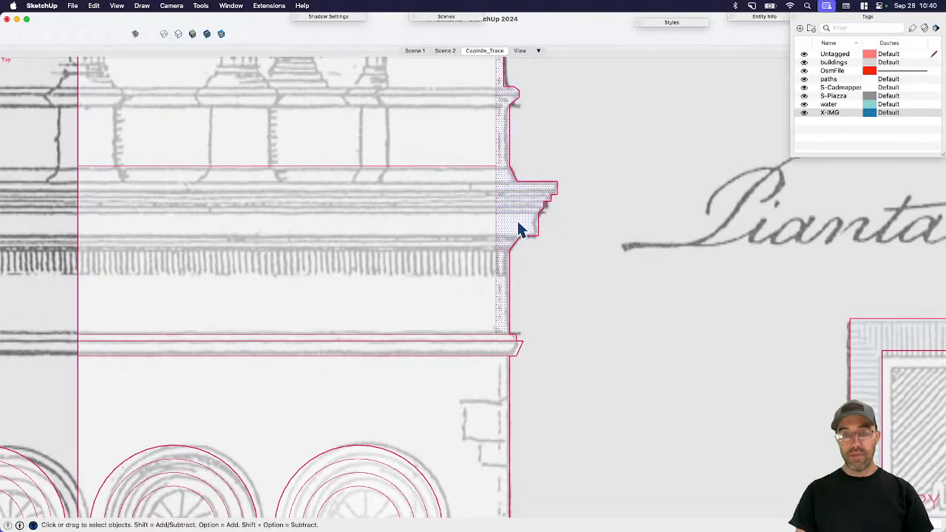
- Examine the traced half elevation of the whole tower beside the plan outlines on the imported drawing
{"action": "scroll", "coordinate": [519, 230], "scroll_direction": "down", "scroll_amount": 3}
{"action": "scroll", "coordinate": [520, 244], "scroll_direction": "down", "scroll_amount": 3}
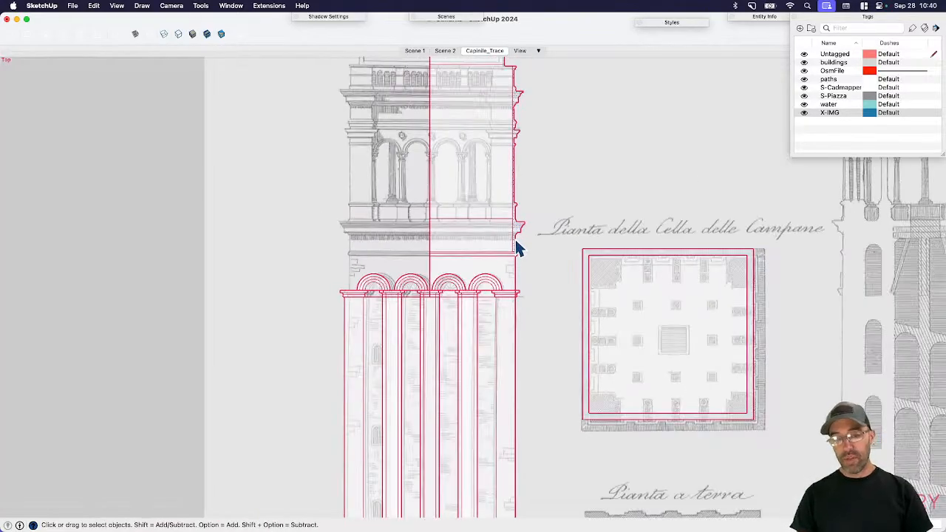
{"action": "scroll", "coordinate": [521, 255], "scroll_direction": "down", "scroll_amount": 3}
{"action": "scroll", "coordinate": [520, 188], "scroll_direction": "up", "scroll_amount": 3}
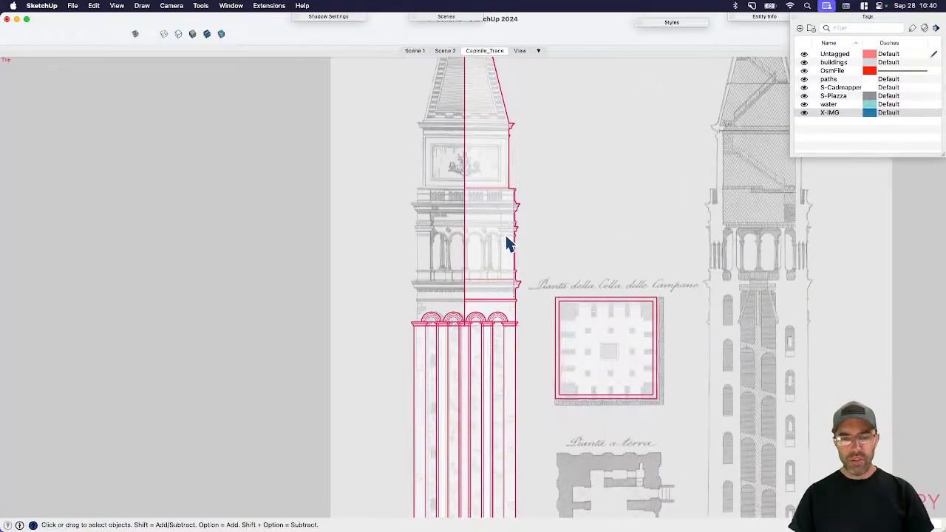
{"action": "scroll", "coordinate": [509, 244], "scroll_direction": "down", "scroll_amount": 2}
{"action": "mouse_move", "coordinate": [480, 303]}
{"action": "middle_mouse_down"}
{"action": "mouse_move", "coordinate": [416, 274]}
{"action": "mouse_move", "coordinate": [403, 226]}
{"action": "mouse_move", "coordinate": [493, 291]}
{"action": "middle_mouse_up"}
{"action": "scroll", "coordinate": [404, 226], "scroll_direction": "down", "scroll_amount": 2}
{"action": "scroll", "coordinate": [492, 292], "scroll_direction": "down", "scroll_amount": 2}
{"action": "scroll", "coordinate": [457, 240], "scroll_direction": "up", "scroll_amount": 2}
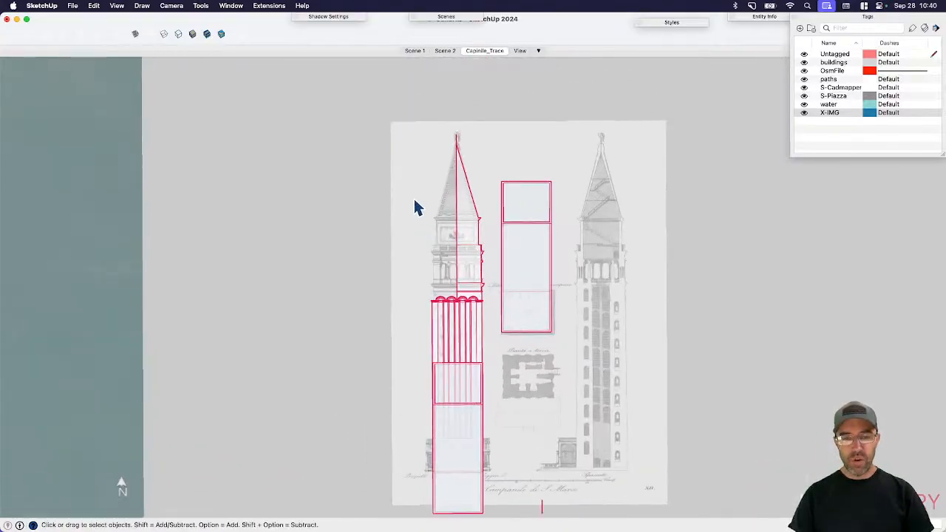
- Select the traced campanile half-elevation lines and group them into one component
{"action": "scroll", "coordinate": [416, 207], "scroll_direction": "down", "scroll_amount": 2}
{"action": "left_click_drag", "start_coordinate": [396, 118], "coordinate": [466, 347]}
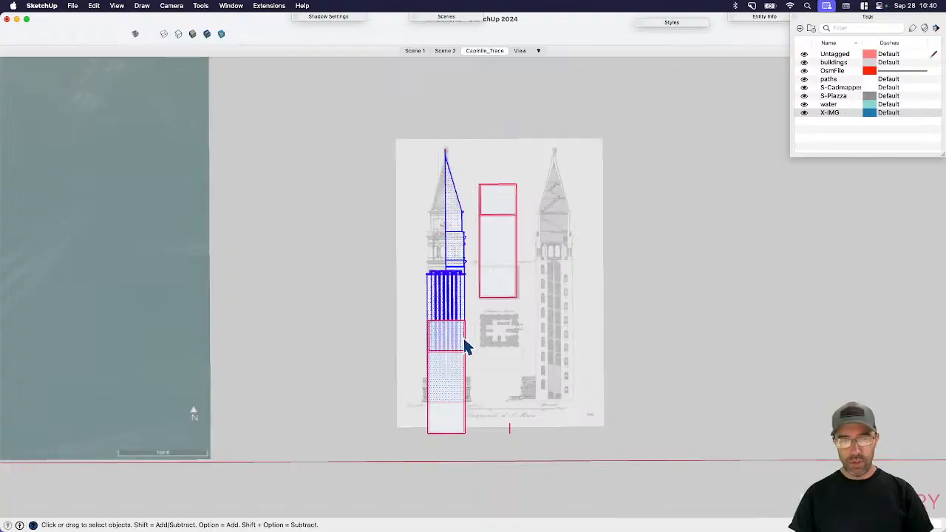
{"action": "middle_click_drag", "start_coordinate": [466, 347], "coordinate": [374, 327]}
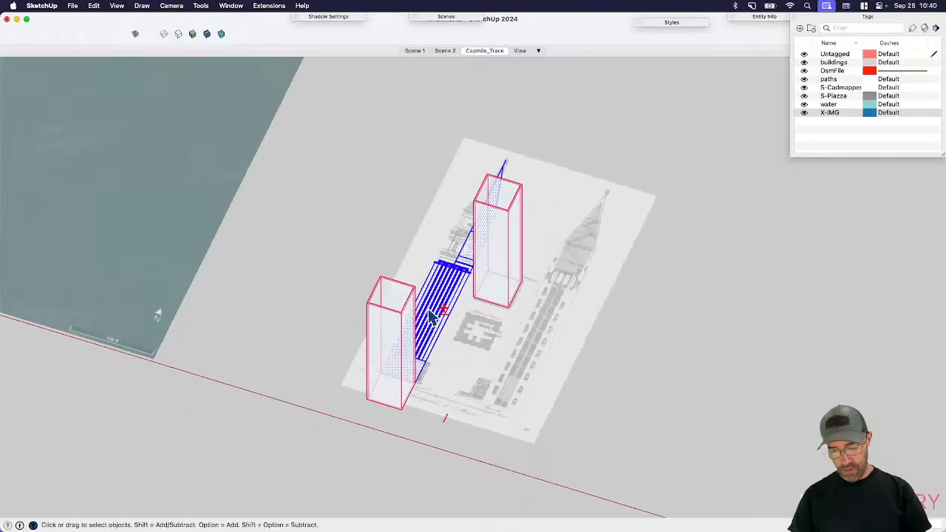
{"action": "key", "text": "g"}
{"action": "key", "text": "Return"}
{"action": "middle_click_drag", "start_coordinate": [461, 366], "coordinate": [296, 339]}
{"action": "scroll", "coordinate": [334, 336], "scroll_direction": "up", "scroll_amount": 3}
{"action": "key", "text": "q"}
{"action": "scroll", "coordinate": [356, 331], "scroll_direction": "up", "scroll_amount": 5}
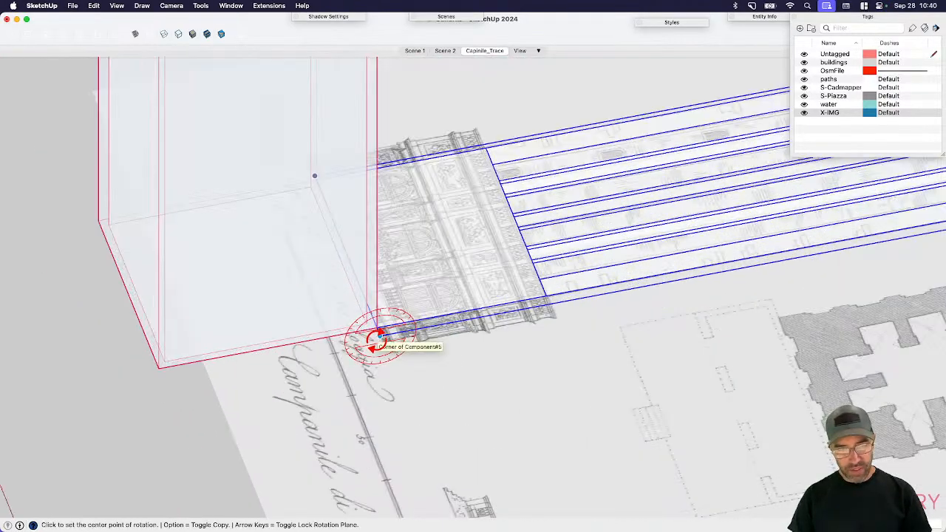
{"action": "left_click", "coordinate": [379, 336]}
{"action": "left_click", "coordinate": [410, 331]}
{"action": "left_click", "coordinate": [411, 297]}
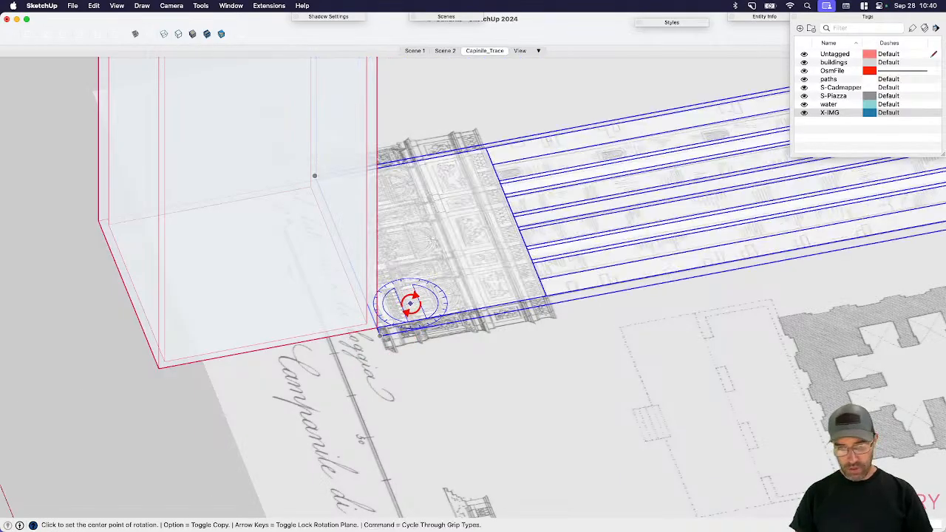
{"action": "key", "text": "m"}
- Rotate a copy of the traced elevation upright about the corner at the tower box's base
{"action": "key", "text": "q"}
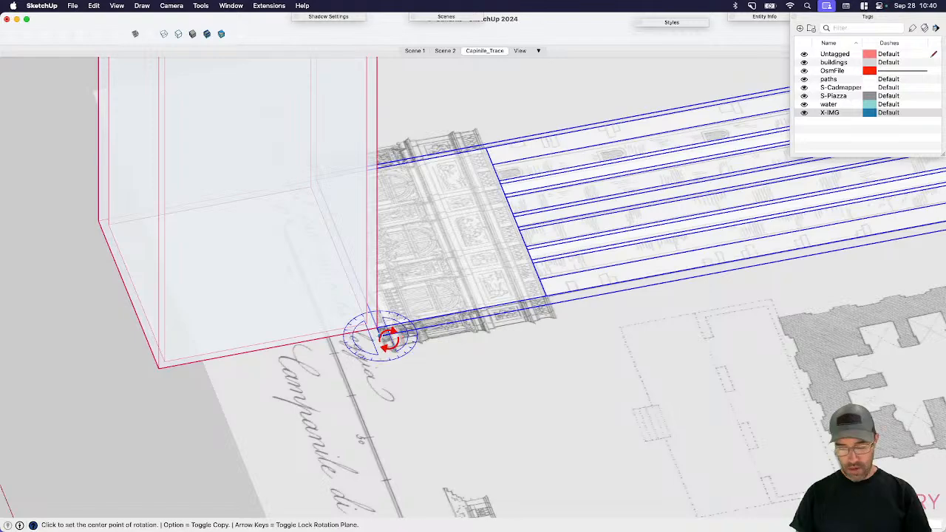
{"action": "left_click", "coordinate": [380, 335]}
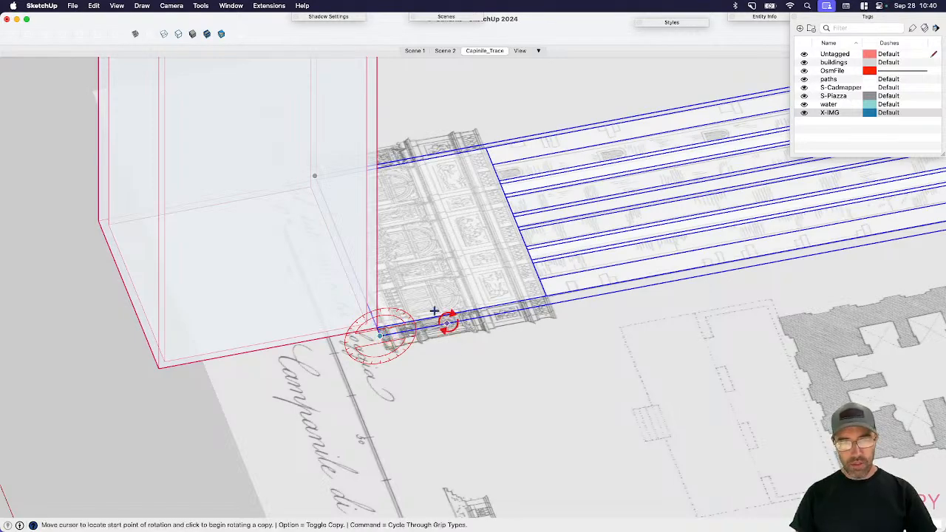
{"action": "left_click", "coordinate": [446, 323]}
{"action": "left_click", "coordinate": [423, 259]}
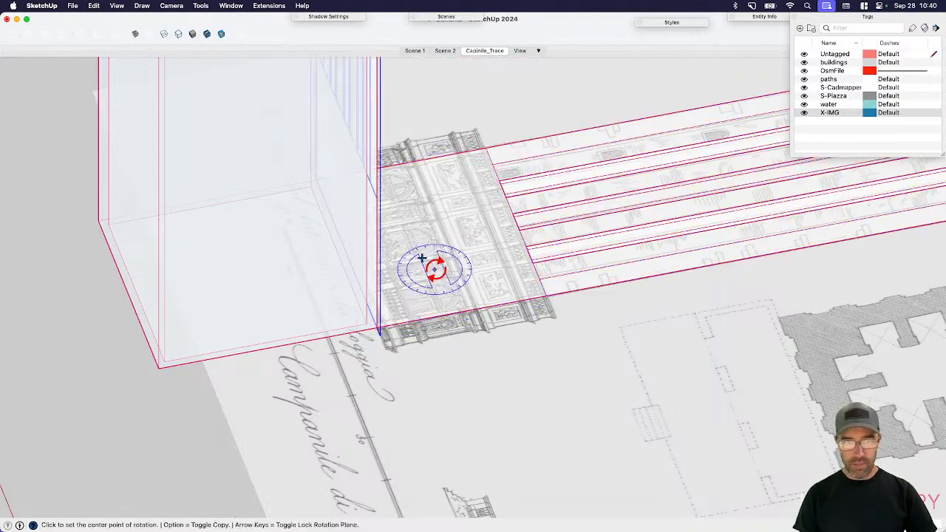
{"action": "key", "text": "space"}
{"action": "key", "text": "m"}
{"action": "left_click", "coordinate": [375, 335]}
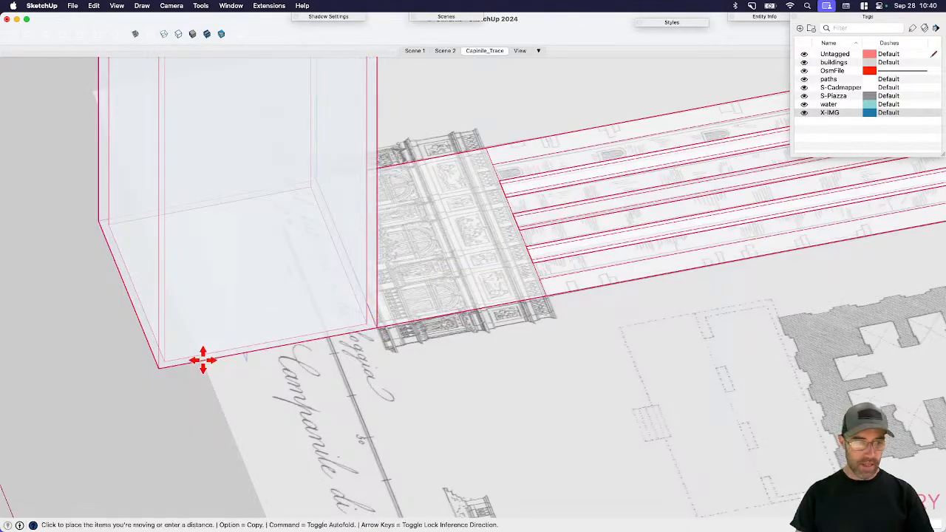
{"action": "left_click", "coordinate": [160, 368]}
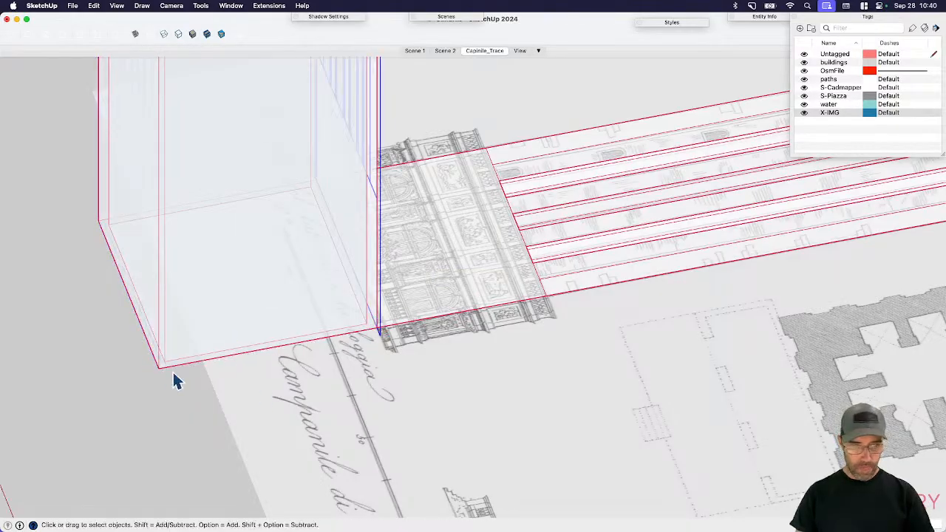
- Copy the upright elevation from its base corner to the matching corner on the opposite face of the tower box
{"action": "scroll", "coordinate": [451, 332], "scroll_direction": "up", "scroll_amount": 6}
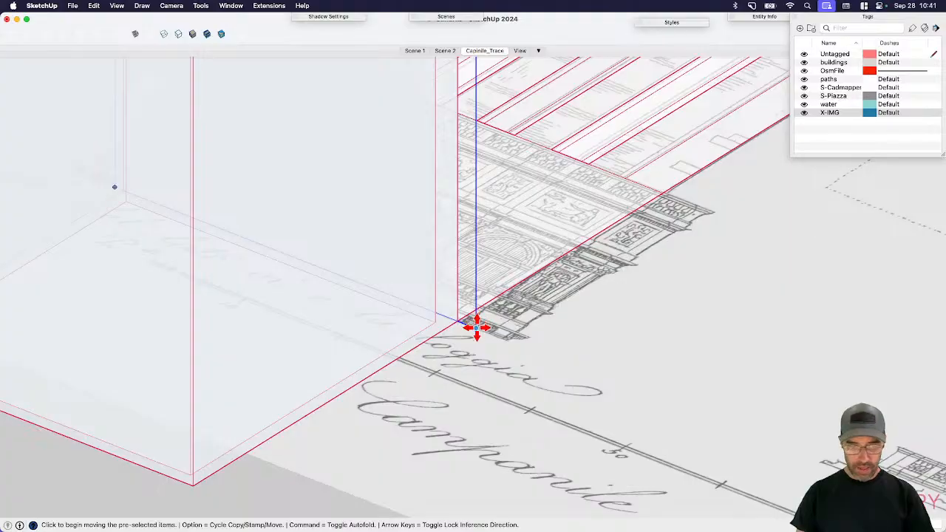
{"action": "scroll", "coordinate": [476, 328], "scroll_direction": "down", "scroll_amount": 2}
{"action": "left_click", "coordinate": [475, 328]}
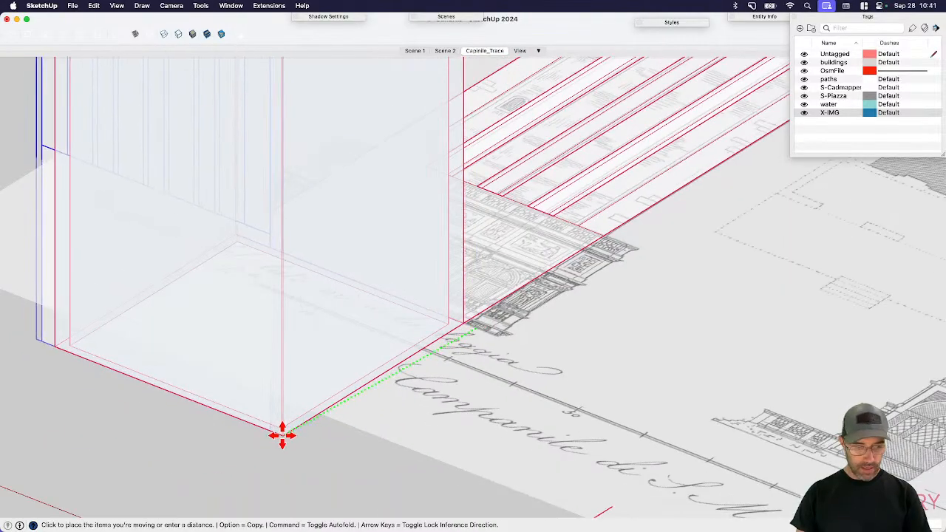
{"action": "scroll", "coordinate": [295, 431], "scroll_direction": "down", "scroll_amount": 2}
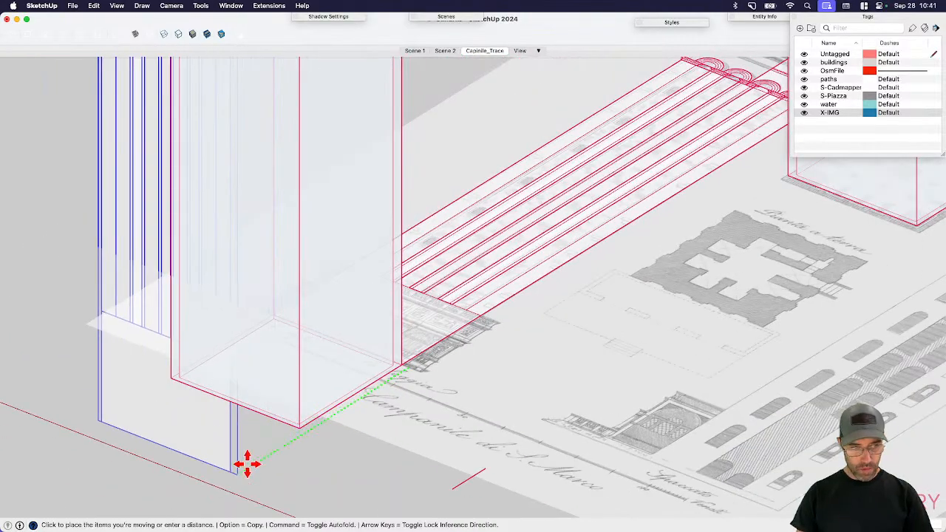
{"action": "scroll", "coordinate": [266, 452], "scroll_direction": "down", "scroll_amount": 3}
{"action": "key", "text": "alt"}
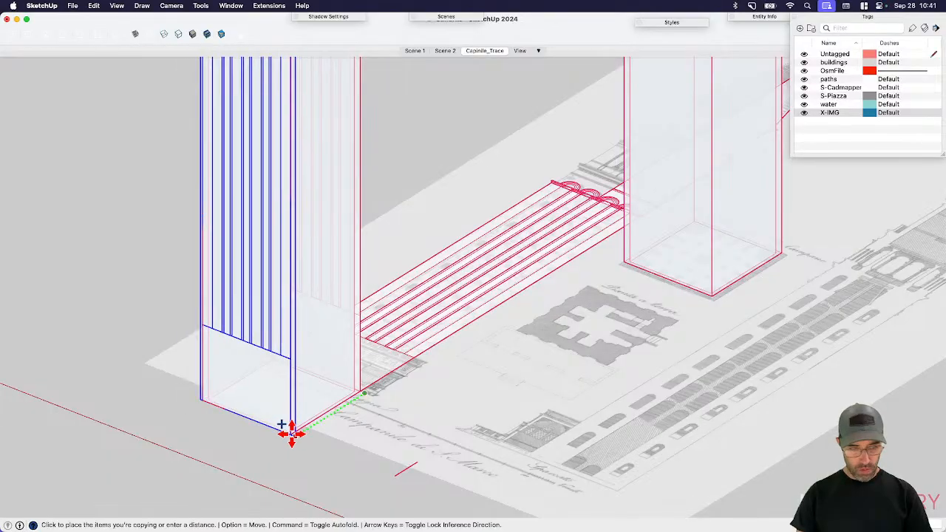
{"action": "left_click", "coordinate": [292, 433]}
- Remove the leftover upright elevation on the tower box face beside the flat trace
{"action": "key", "text": "space"}
{"action": "left_click", "coordinate": [362, 366]}
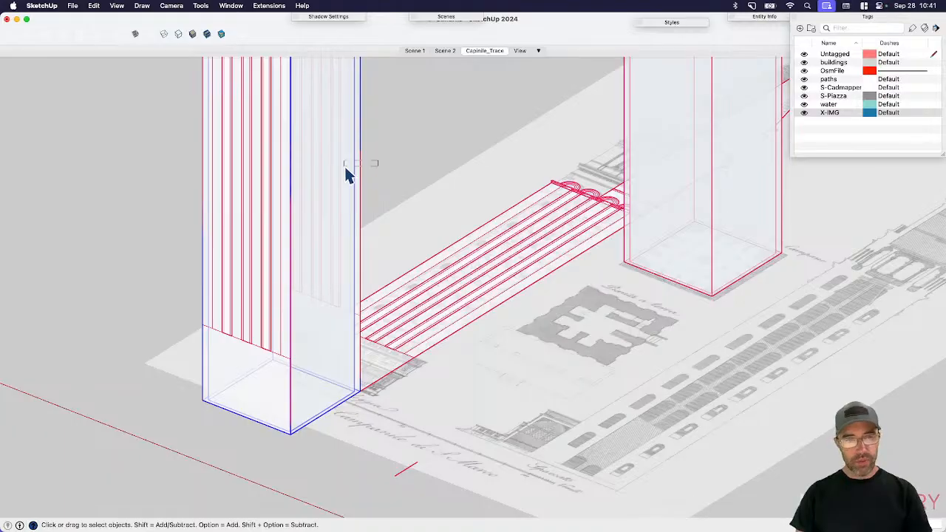
{"action": "left_click", "coordinate": [330, 177]}
- Examine the upright elevation against the tower box, selecting the flat trace and its upright copy in turn
{"action": "middle_click_drag", "start_coordinate": [366, 171], "coordinate": [598, 370]}
{"action": "scroll", "coordinate": [389, 296], "scroll_direction": "down", "scroll_amount": 3}
{"action": "scroll", "coordinate": [523, 362], "scroll_direction": "down", "scroll_amount": 3}
{"action": "middle_click_drag", "start_coordinate": [598, 370], "coordinate": [644, 344], "text": "shift"}
{"action": "scroll", "coordinate": [505, 340], "scroll_direction": "up", "scroll_amount": 4}
{"action": "scroll", "coordinate": [629, 229], "scroll_direction": "up", "scroll_amount": 3}
{"action": "middle_click_drag", "start_coordinate": [628, 229], "coordinate": [599, 202], "text": "shift"}
{"action": "scroll", "coordinate": [579, 203], "scroll_direction": "down", "scroll_amount": 3}
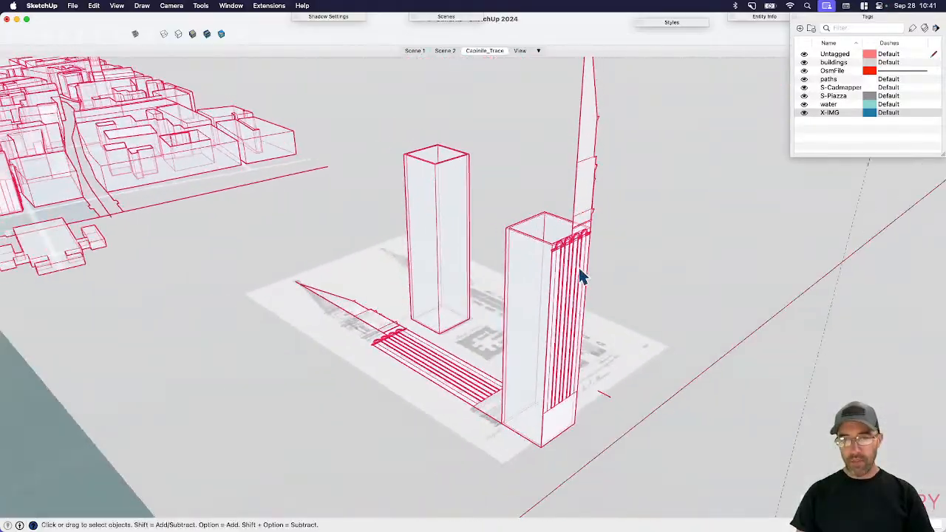
{"action": "scroll", "coordinate": [597, 207], "scroll_direction": "up", "scroll_amount": 2}
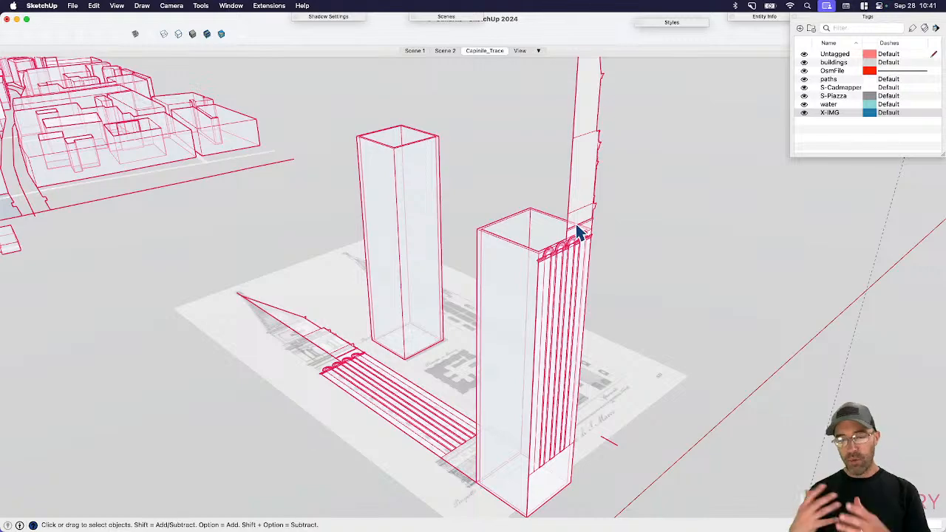
{"action": "left_click", "coordinate": [353, 379]}
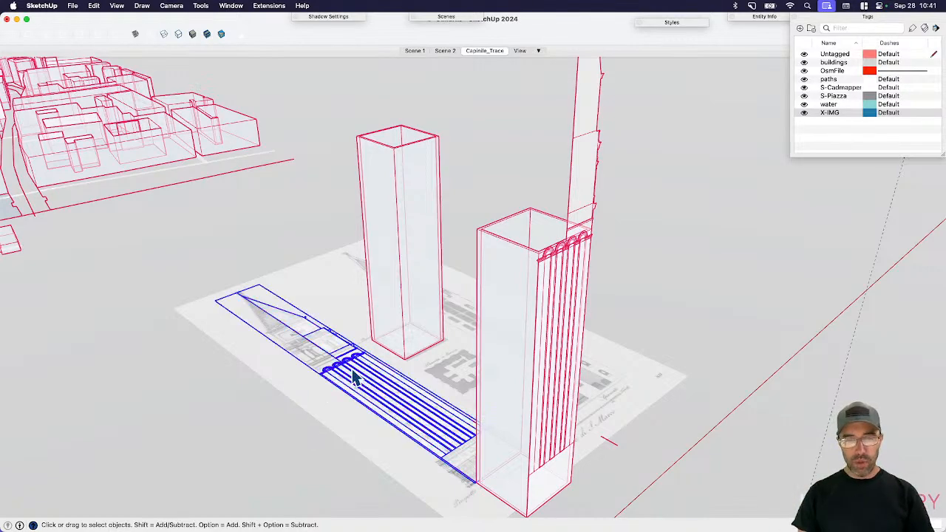
{"action": "left_click", "coordinate": [591, 191]}
{"action": "scroll", "coordinate": [592, 196], "scroll_direction": "down", "scroll_amount": 2}
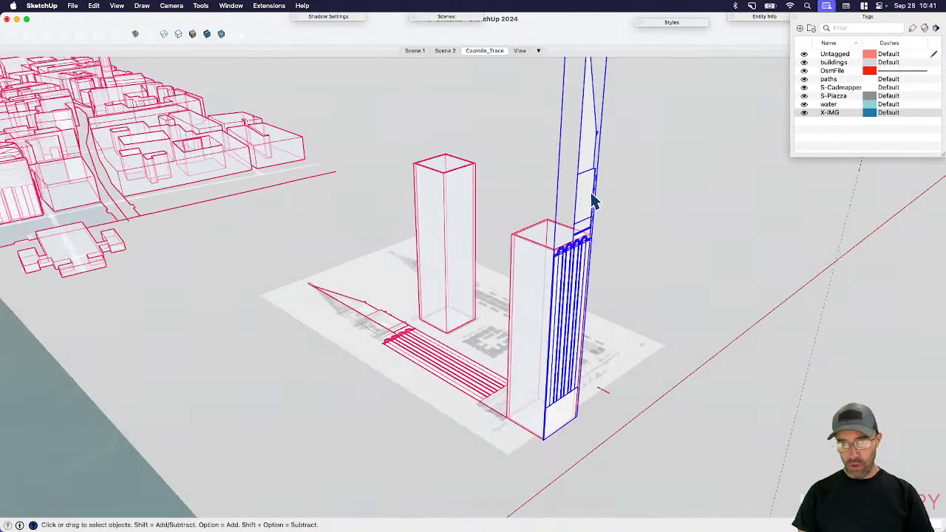
{"action": "scroll", "coordinate": [600, 218], "scroll_direction": "up", "scroll_amount": 3}
{"action": "scroll", "coordinate": [554, 253], "scroll_direction": "down", "scroll_amount": 2}
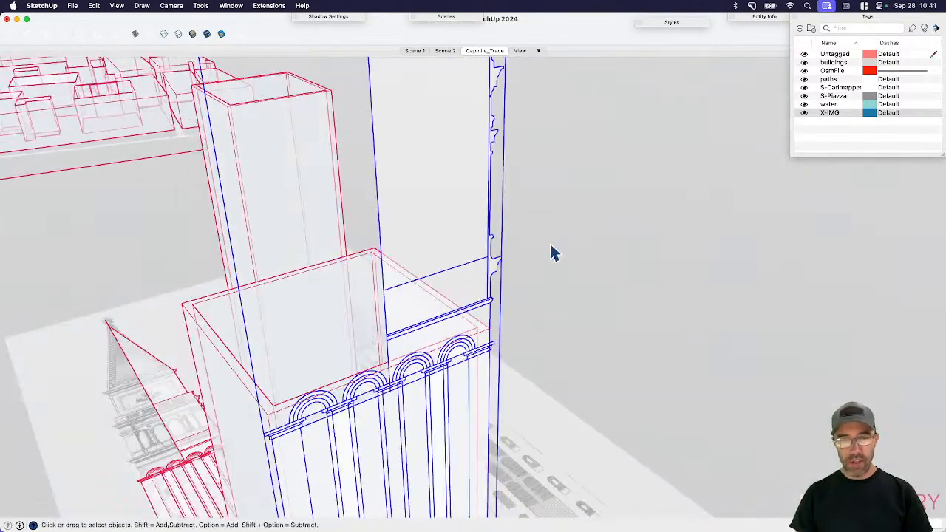
- Draw a line along the top edge inside the tower box group to close its open top with a face
{"action": "double_click", "coordinate": [406, 292]}
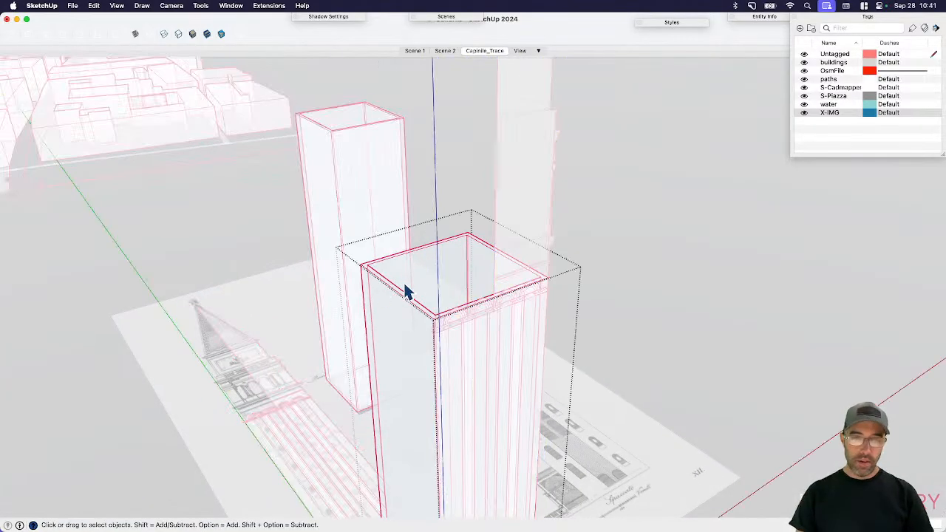
{"action": "key", "text": "l"}
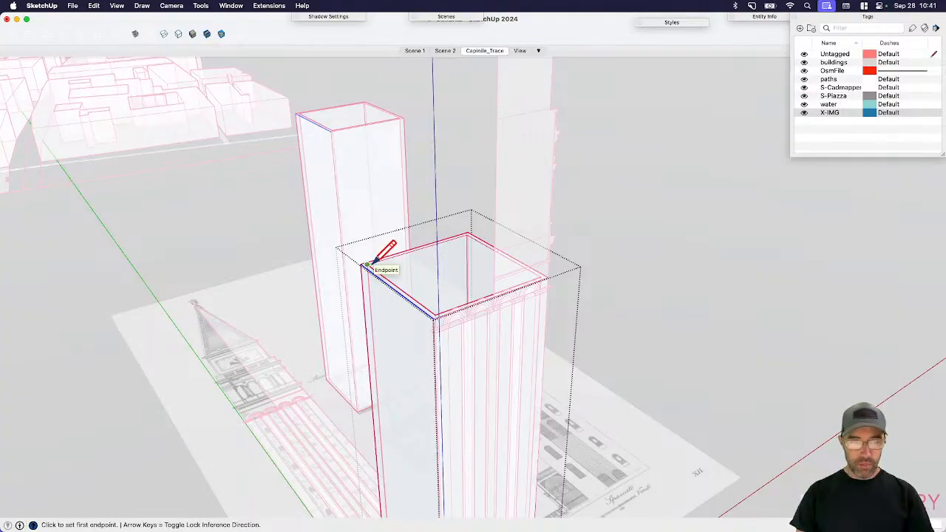
{"action": "scroll", "coordinate": [366, 264], "scroll_direction": "up", "scroll_amount": 3}
{"action": "left_click", "coordinate": [365, 264]}
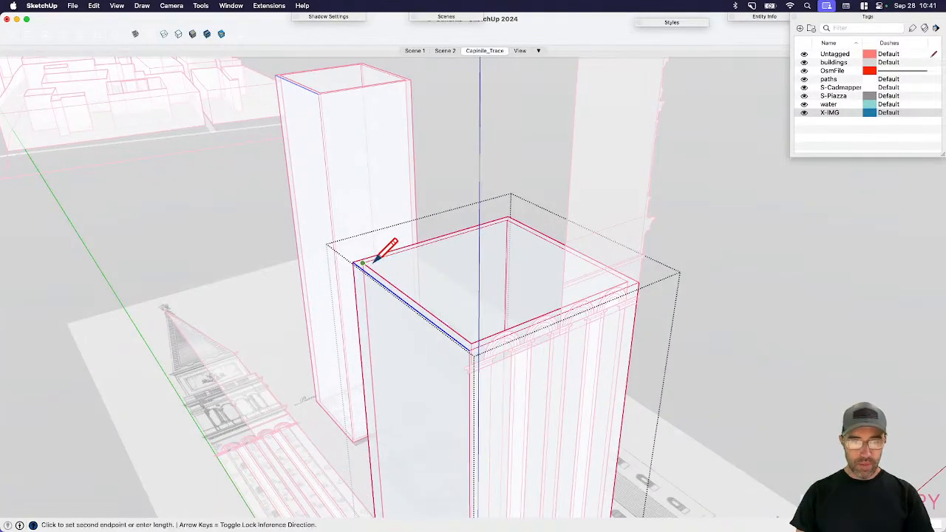
{"action": "left_click", "coordinate": [509, 219]}
{"action": "key", "text": "space"}
- Erase the stray edge at the back corner of the tower box's top rim
{"action": "scroll", "coordinate": [515, 229], "scroll_direction": "up", "scroll_amount": 3}
{"action": "scroll", "coordinate": [515, 224], "scroll_direction": "up", "scroll_amount": 3}
{"action": "key", "text": "e"}
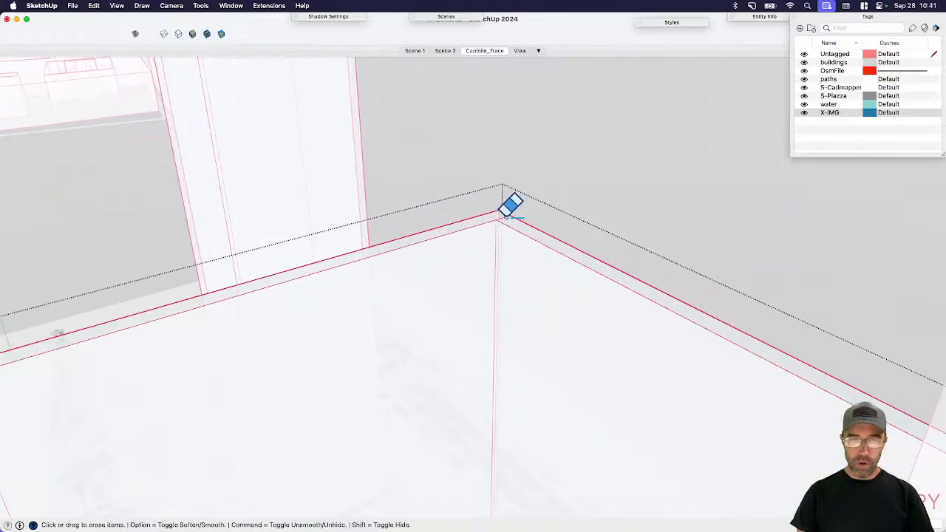
{"action": "left_click", "coordinate": [507, 215]}
{"action": "key", "text": "space"}
{"action": "scroll", "coordinate": [477, 256], "scroll_direction": "down", "scroll_amount": 3}
{"action": "scroll", "coordinate": [490, 265], "scroll_direction": "down", "scroll_amount": 1}
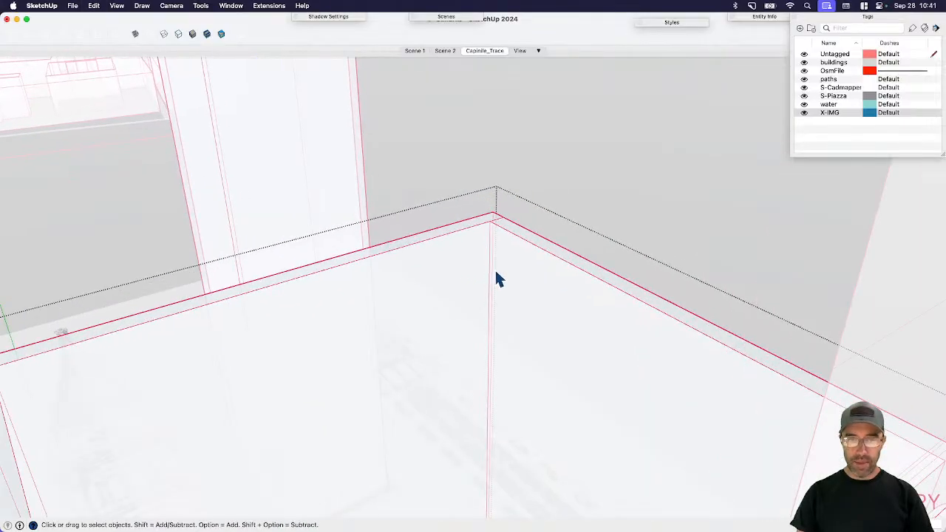
- Paste the inner top face in place outside the tower box group and turn off the X-ray display
{"action": "scroll", "coordinate": [495, 262], "scroll_direction": "down", "scroll_amount": 3}
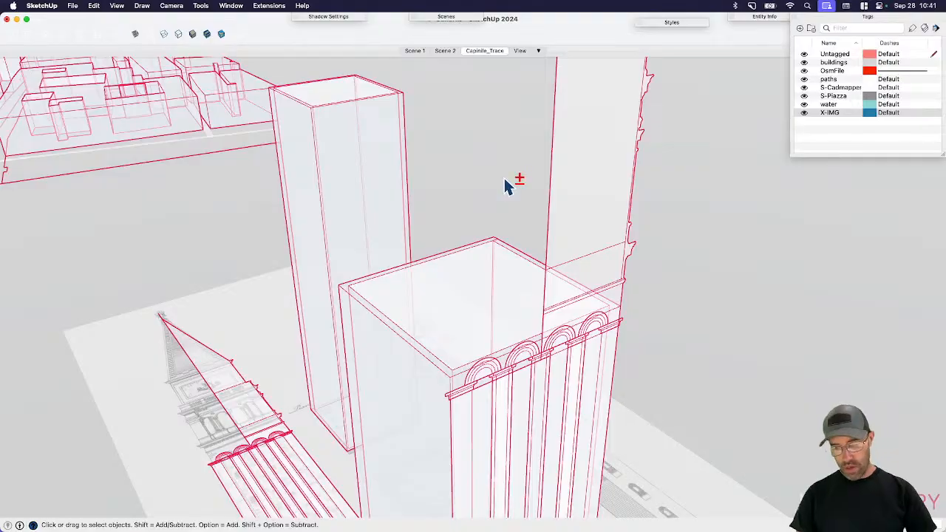
{"action": "key", "text": "shift+super+v"}
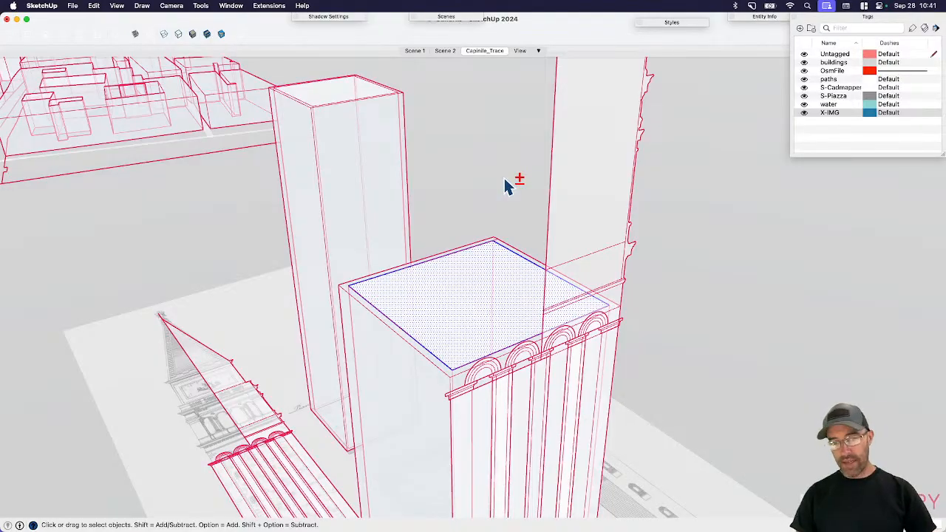
{"action": "key", "text": "shift+x"}
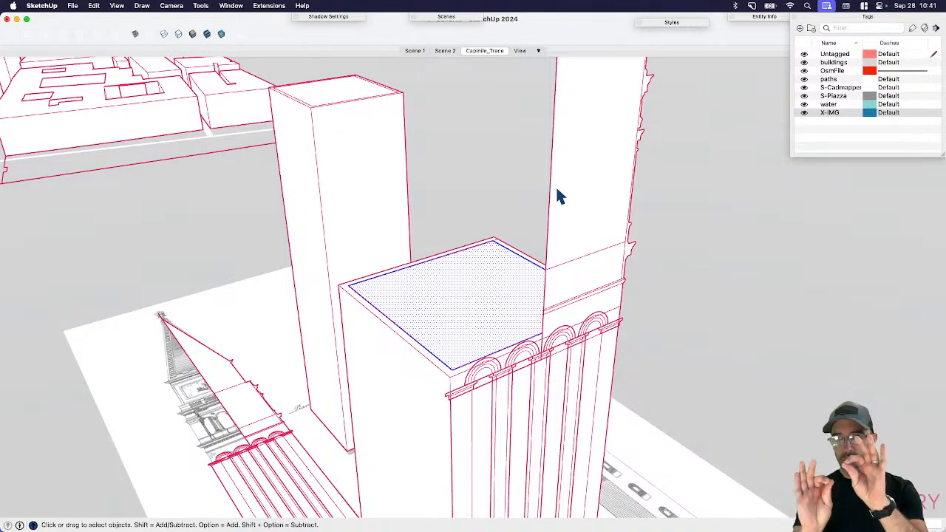
- Copy the moulding profile face from inside the upright elevation component and paste it in place outside the component
{"action": "middle_click_drag", "start_coordinate": [563, 213], "coordinate": [599, 276]}
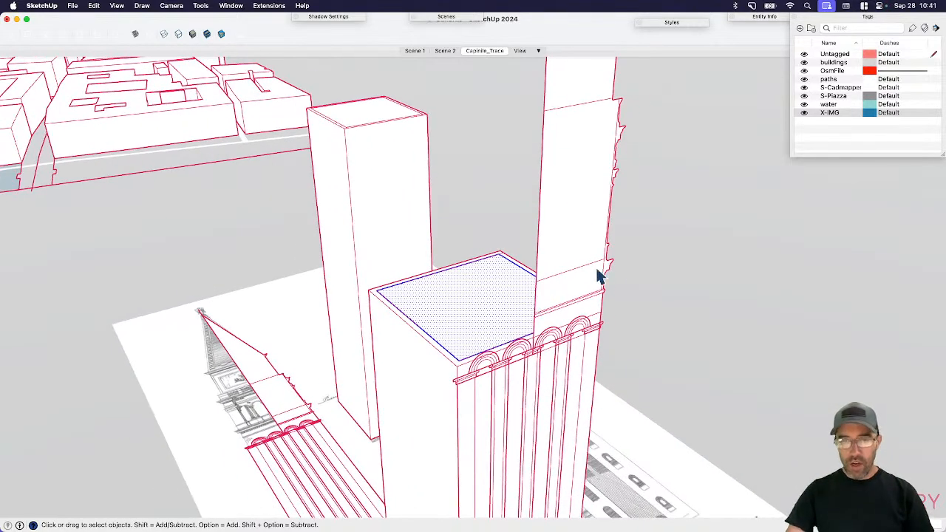
{"action": "scroll", "coordinate": [615, 274], "scroll_direction": "up", "scroll_amount": 3}
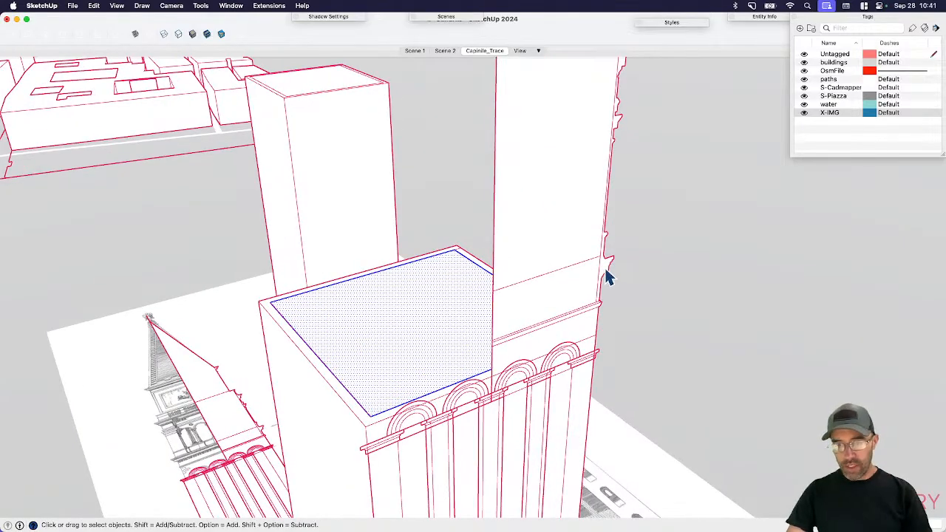
{"action": "left_click", "coordinate": [607, 277]}
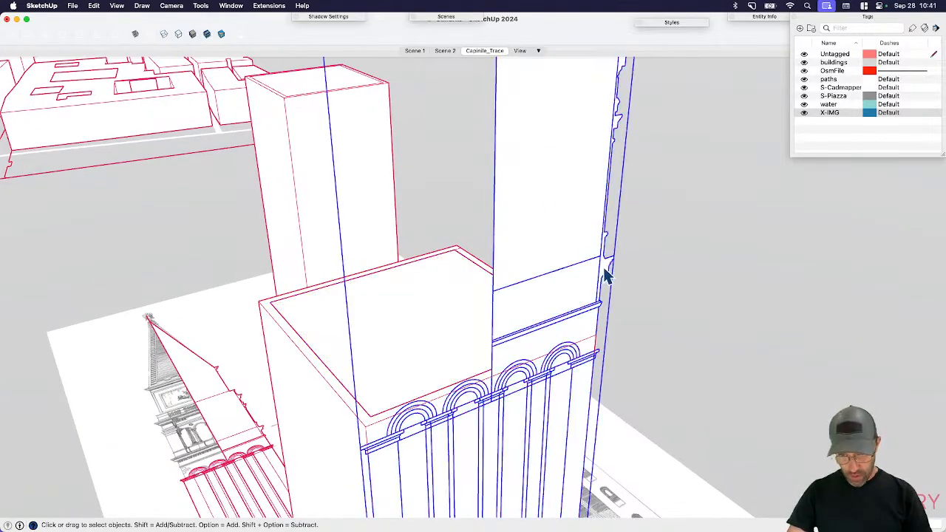
{"action": "double_click", "coordinate": [605, 275]}
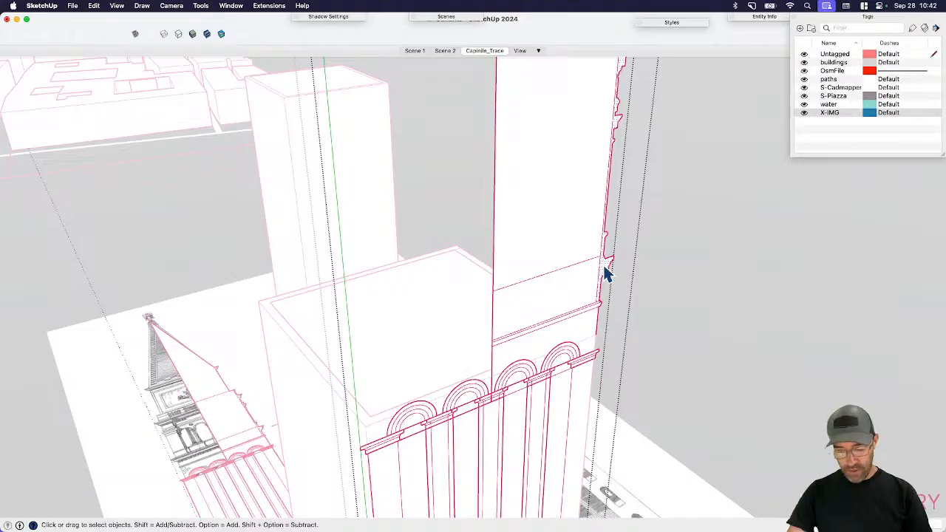
{"action": "key", "text": "Escape"}
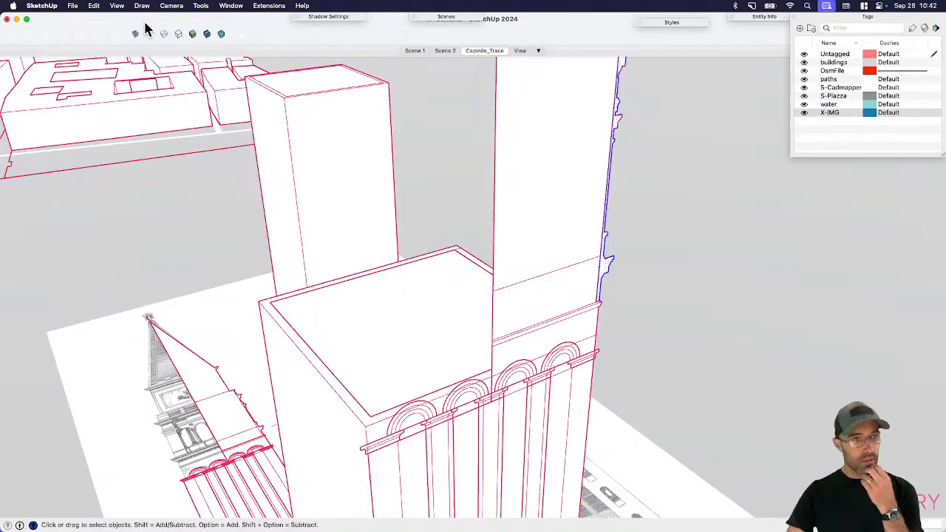
- Extrude the moulding profile around the tower's top face with Follow Me
{"action": "left_click", "coordinate": [200, 6]}
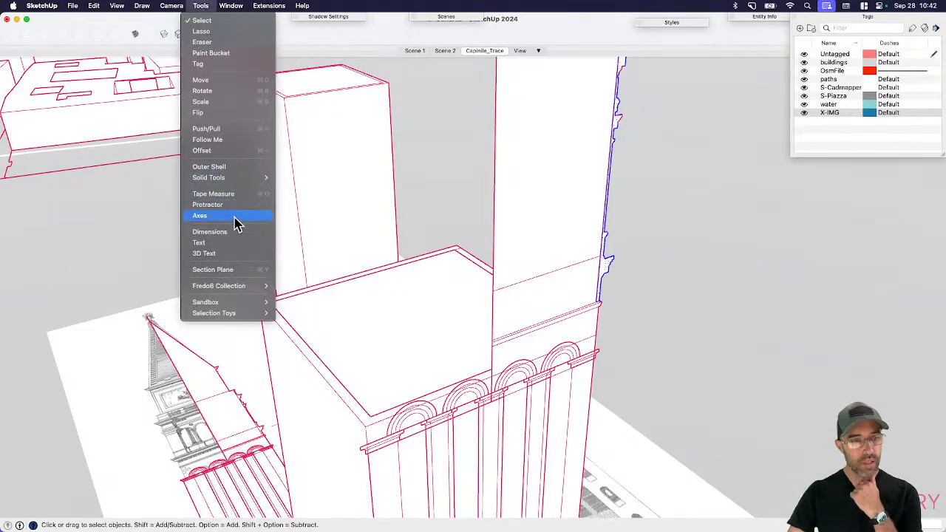
{"action": "left_click", "coordinate": [218, 140]}
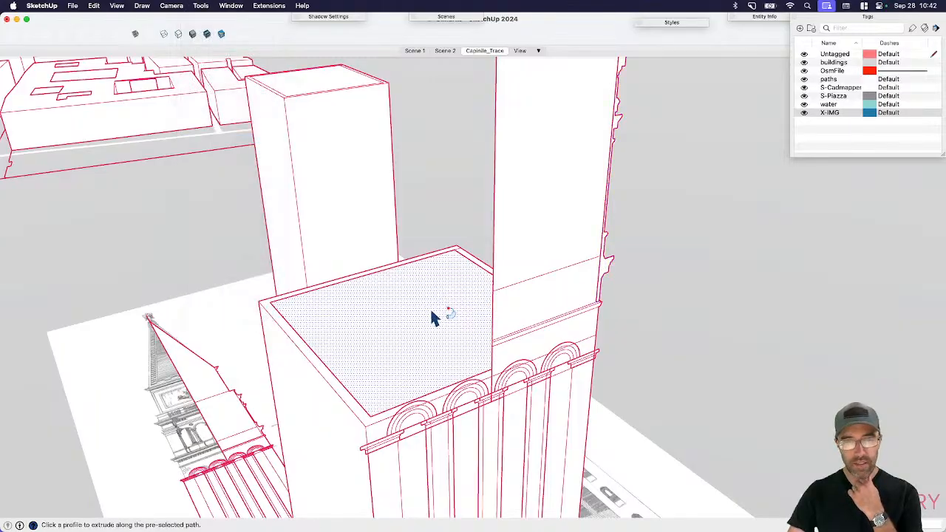
{"action": "left_click", "coordinate": [429, 319]}
{"action": "scroll", "coordinate": [430, 318], "scroll_direction": "down", "scroll_amount": 3}
{"action": "middle_click_drag", "start_coordinate": [432, 318], "coordinate": [369, 302]}
{"action": "scroll", "coordinate": [498, 306], "scroll_direction": "down", "scroll_amount": 4}
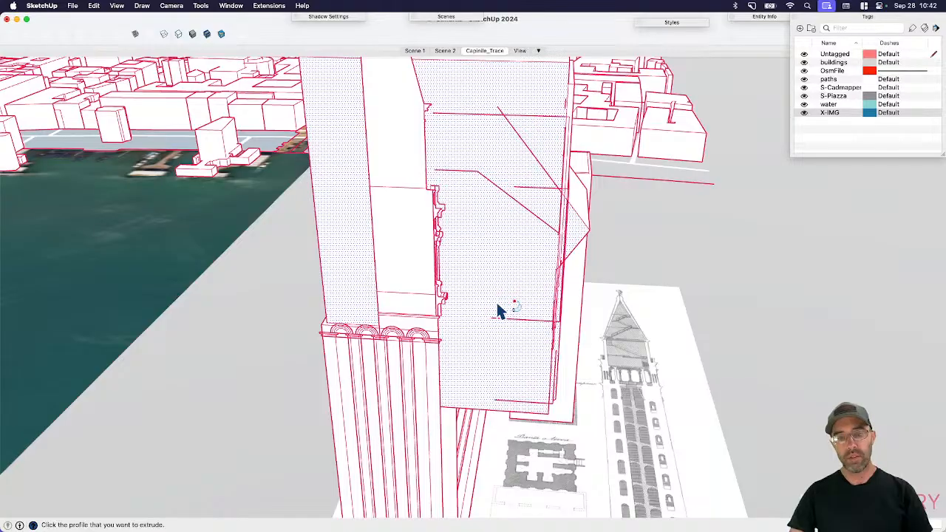
- Copy the four outer top edges of the tower box from inside its group and paste them in place outside the group
{"action": "scroll", "coordinate": [499, 311], "scroll_direction": "down", "scroll_amount": 3}
{"action": "middle_click_drag", "start_coordinate": [414, 317], "coordinate": [510, 350]}
{"action": "scroll", "coordinate": [488, 355], "scroll_direction": "up", "scroll_amount": 3}
{"action": "middle_click_drag", "start_coordinate": [298, 356], "coordinate": [727, 295]}
{"action": "scroll", "coordinate": [441, 405], "scroll_direction": "up", "scroll_amount": 3}
{"action": "left_click", "coordinate": [425, 378]}
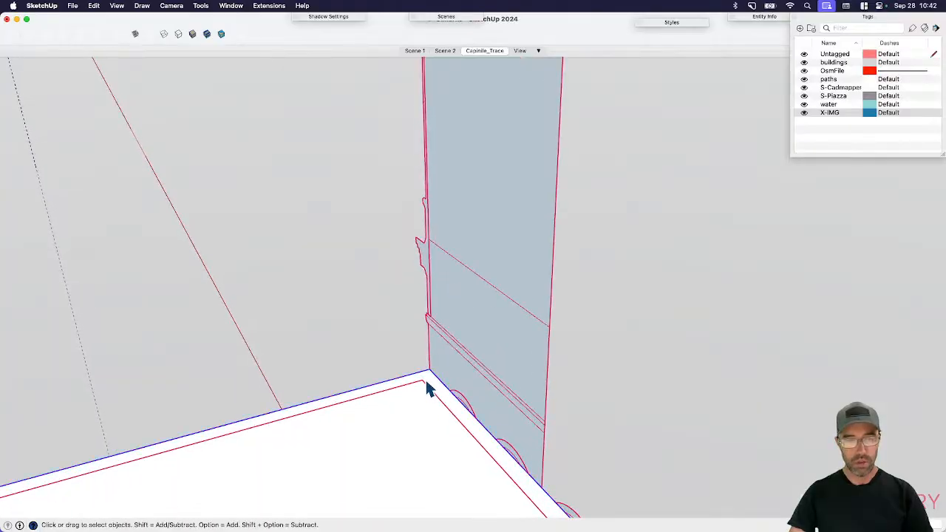
{"action": "scroll", "coordinate": [425, 377], "scroll_direction": "down", "scroll_amount": 3}
{"action": "middle_click_drag", "start_coordinate": [446, 311], "coordinate": [320, 423]}
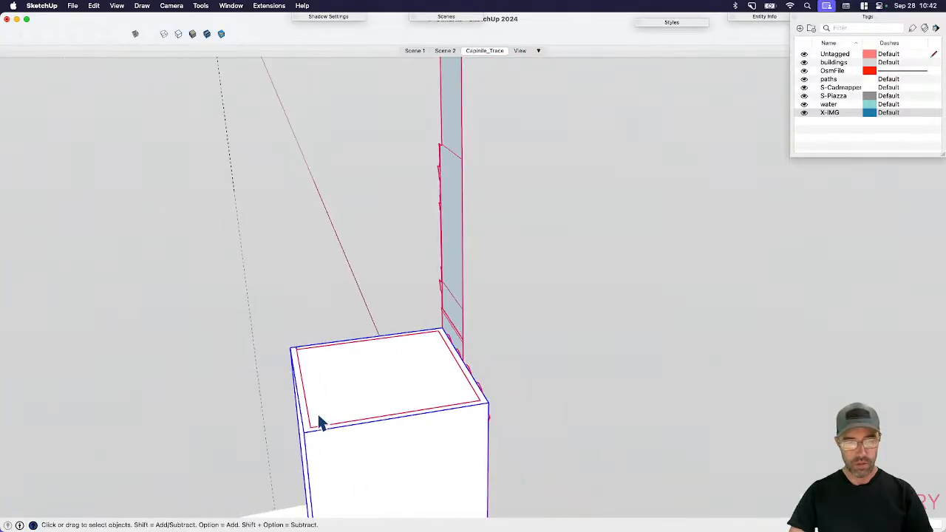
{"action": "left_click", "coordinate": [307, 432]}
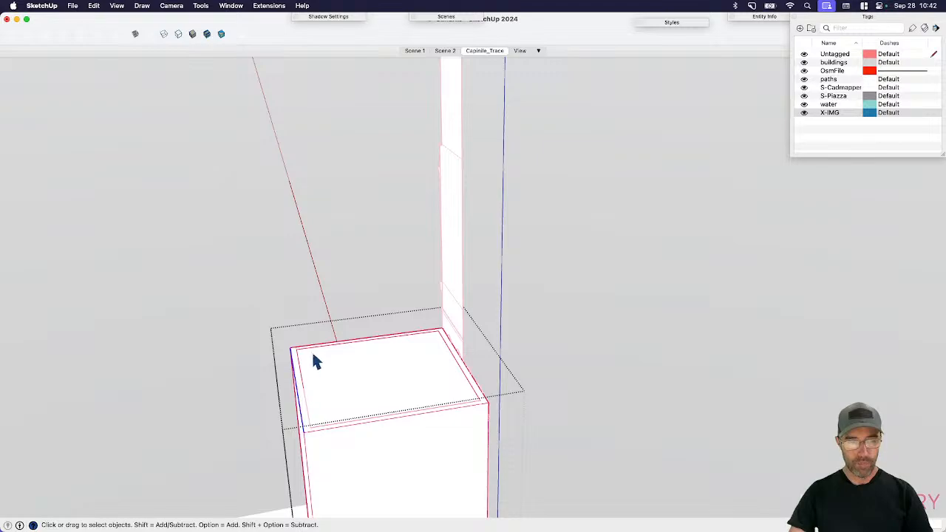
{"action": "scroll", "coordinate": [518, 390], "scroll_direction": "up", "scroll_amount": 2}
{"action": "left_click", "coordinate": [475, 408], "text": "shift"}
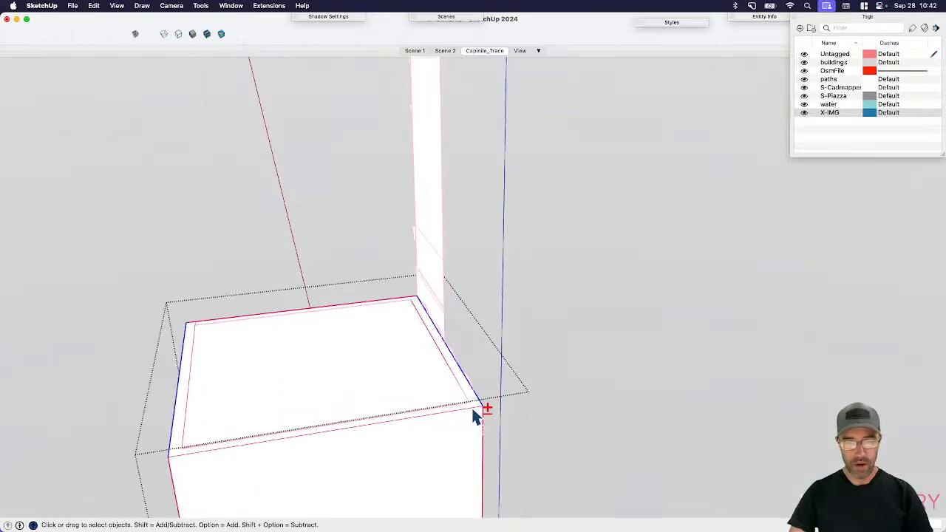
{"action": "left_click", "coordinate": [473, 412], "text": "shift"}
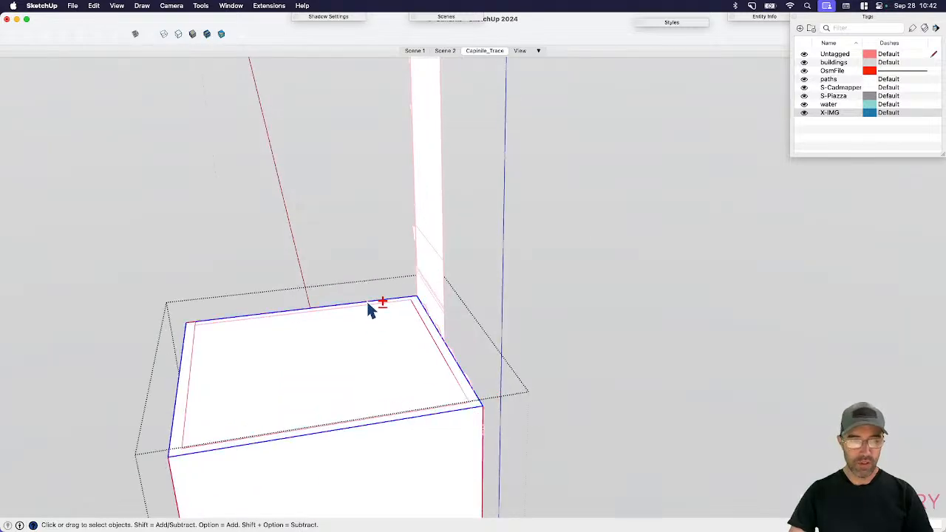
{"action": "left_click", "coordinate": [702, 303]}
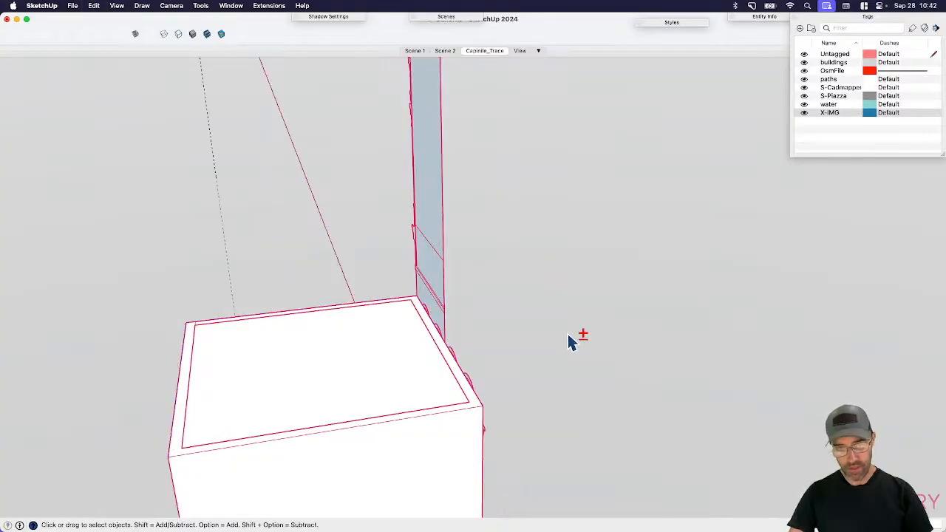
- Copy the pasted top outline straight up along the edge of the upright elevation, above the tower box
{"action": "key", "text": "m"}
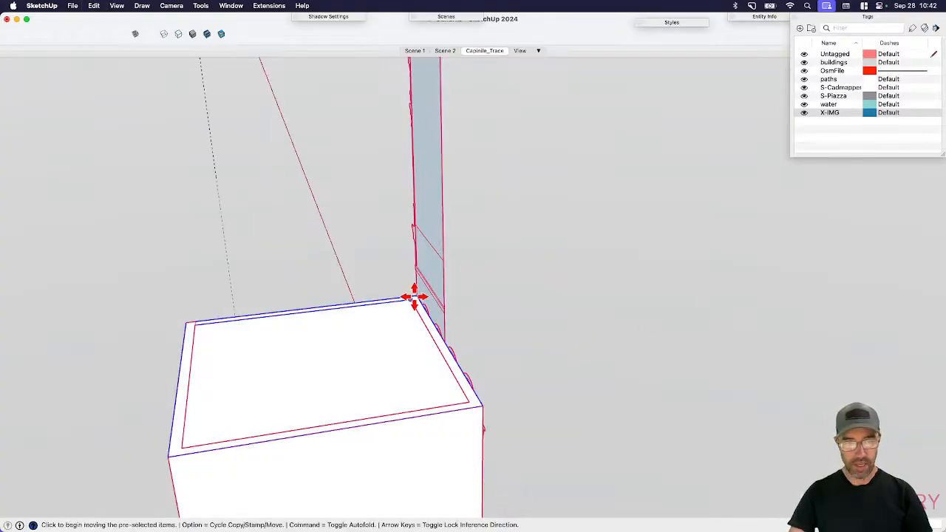
{"action": "left_click", "coordinate": [414, 296]}
{"action": "key", "text": "alt"}
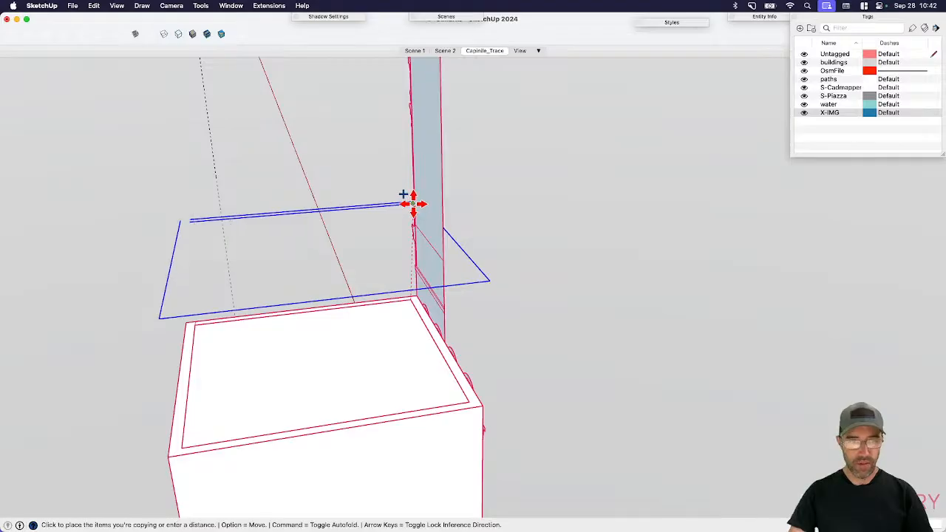
{"action": "left_click", "coordinate": [414, 205]}
{"action": "key", "text": "space"}
- Delete the extra inner edge beside the back side of the raised outline
{"action": "middle_click_drag", "start_coordinate": [318, 302], "coordinate": [351, 391]}
{"action": "scroll", "coordinate": [353, 313], "scroll_direction": "down", "scroll_amount": 5}
{"action": "left_click", "coordinate": [406, 307]}
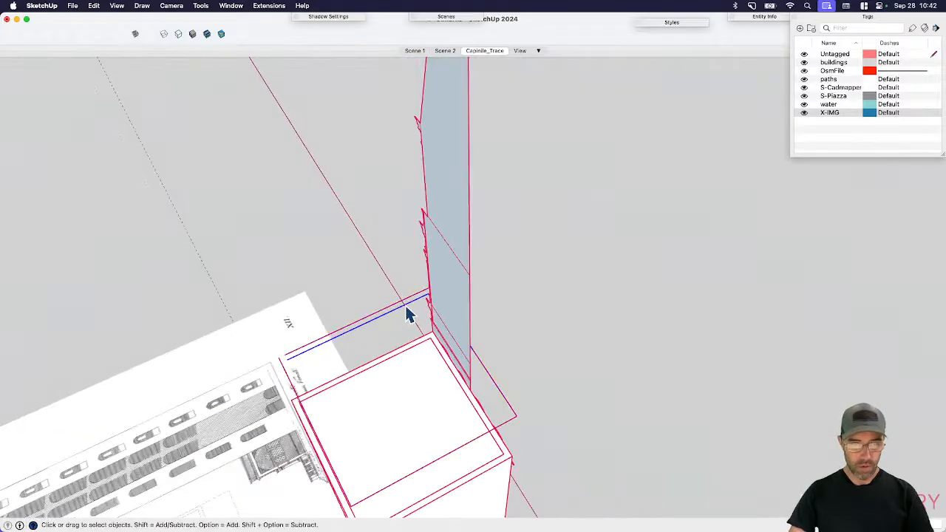
{"action": "key", "text": "Delete"}
- Close the gap at the corner of the raised outline with a line so that it forms a face
{"action": "mouse_move", "coordinate": [496, 350]}
{"action": "middle_mouse_down"}
{"action": "mouse_move", "coordinate": [228, 349]}
{"action": "mouse_move", "coordinate": [181, 362]}
{"action": "middle_mouse_up"}
{"action": "mouse_move", "coordinate": [573, 240]}
{"action": "middle_mouse_down"}
{"action": "mouse_move", "coordinate": [533, 258]}
{"action": "mouse_move", "coordinate": [360, 201]}
{"action": "middle_mouse_up"}
{"action": "scroll", "coordinate": [388, 220], "scroll_direction": "up", "scroll_amount": 5}
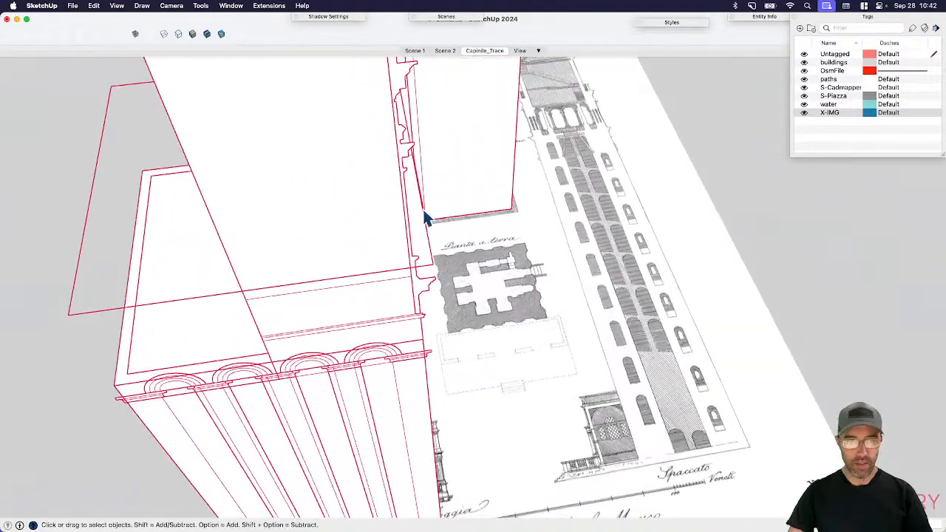
{"action": "middle_click_drag", "start_coordinate": [436, 274], "coordinate": [418, 307]}
{"action": "left_click", "coordinate": [418, 298]}
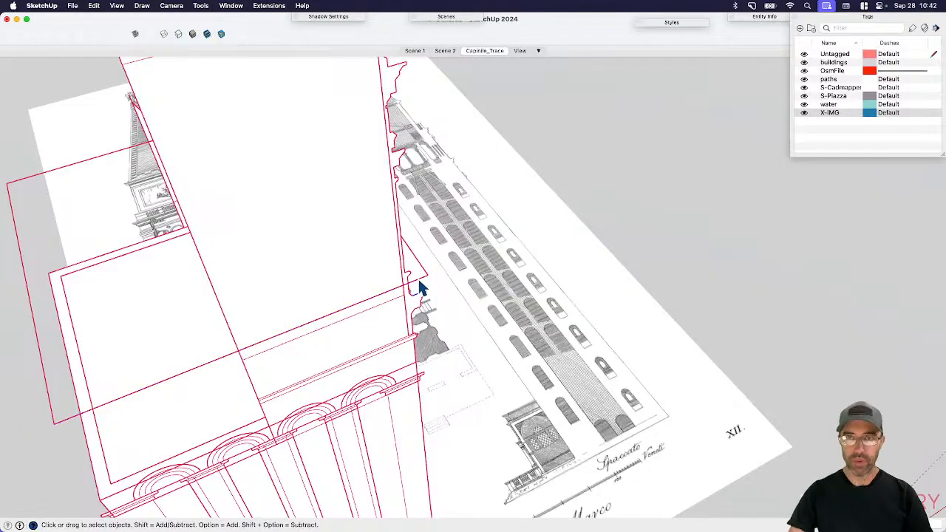
{"action": "mouse_move", "coordinate": [420, 271]}
{"action": "middle_mouse_down"}
{"action": "mouse_move", "coordinate": [365, 296]}
{"action": "mouse_move", "coordinate": [461, 249]}
{"action": "mouse_move", "coordinate": [345, 239]}
{"action": "middle_mouse_up"}
{"action": "key", "text": "l"}
{"action": "scroll", "coordinate": [332, 230], "scroll_direction": "up", "scroll_amount": 2}
{"action": "left_click", "coordinate": [322, 227]}
{"action": "scroll", "coordinate": [312, 224], "scroll_direction": "up", "scroll_amount": 8}
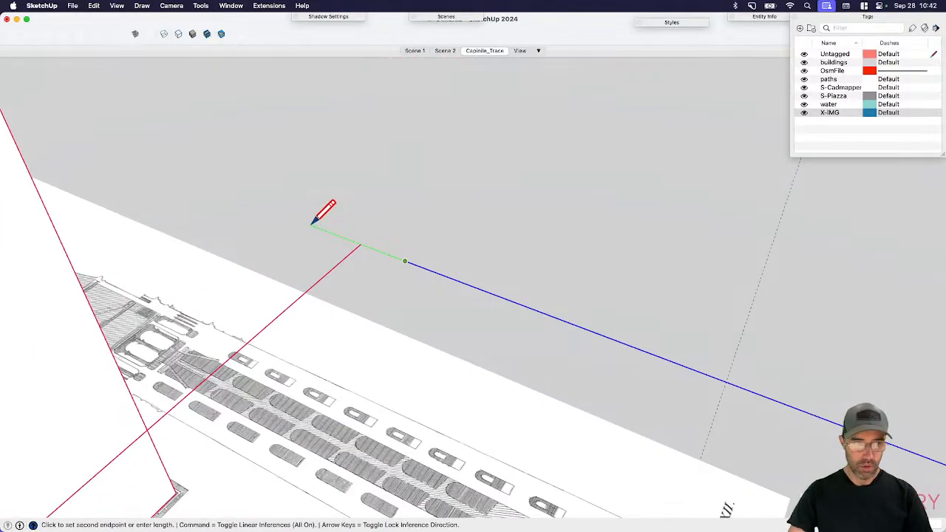
{"action": "left_click", "coordinate": [361, 244]}
{"action": "key", "text": "space"}
{"action": "scroll", "coordinate": [359, 224], "scroll_direction": "down", "scroll_amount": 5}
- Offset the raised face's outline inward to the lower end of the moulding profile on the elevation
{"action": "left_click", "coordinate": [400, 238]}
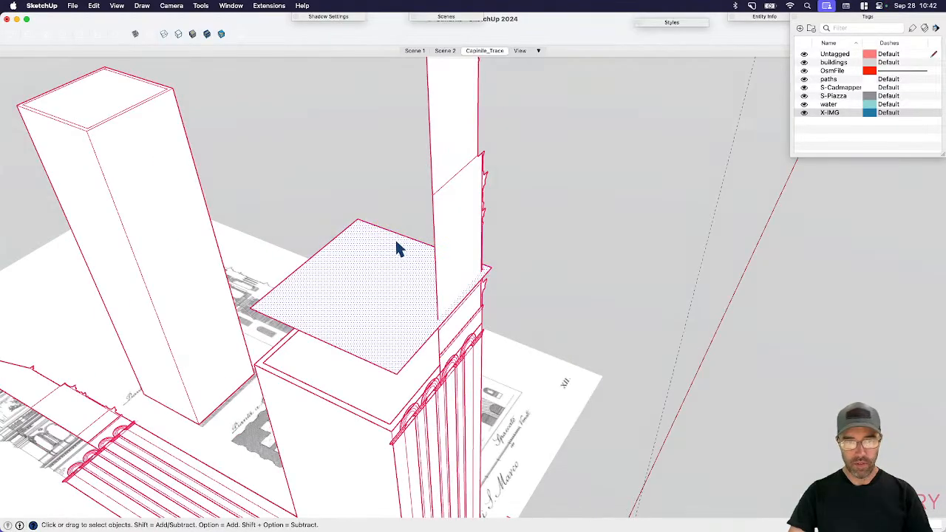
{"action": "middle_click_drag", "start_coordinate": [451, 226], "coordinate": [328, 217]}
{"action": "scroll", "coordinate": [513, 269], "scroll_direction": "up", "scroll_amount": 6}
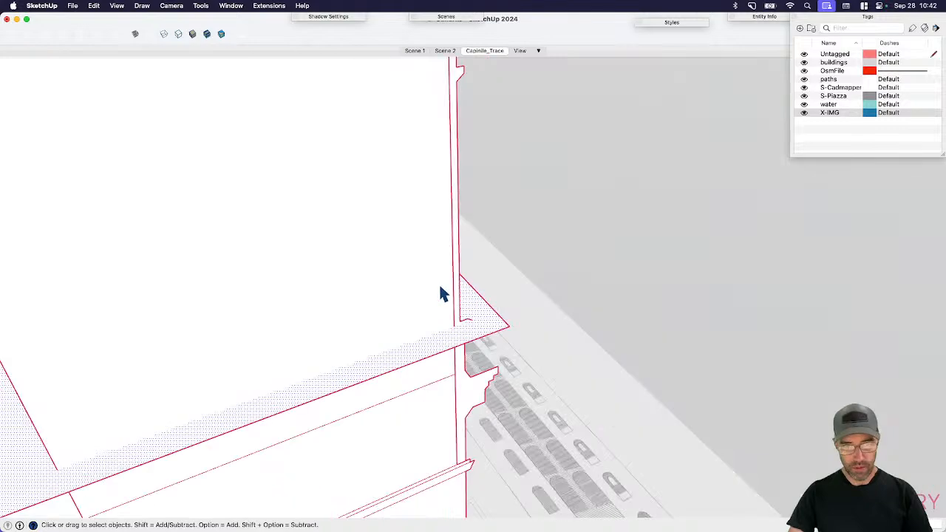
{"action": "scroll", "coordinate": [460, 316], "scroll_direction": "down", "scroll_amount": 2}
{"action": "key", "text": "f"}
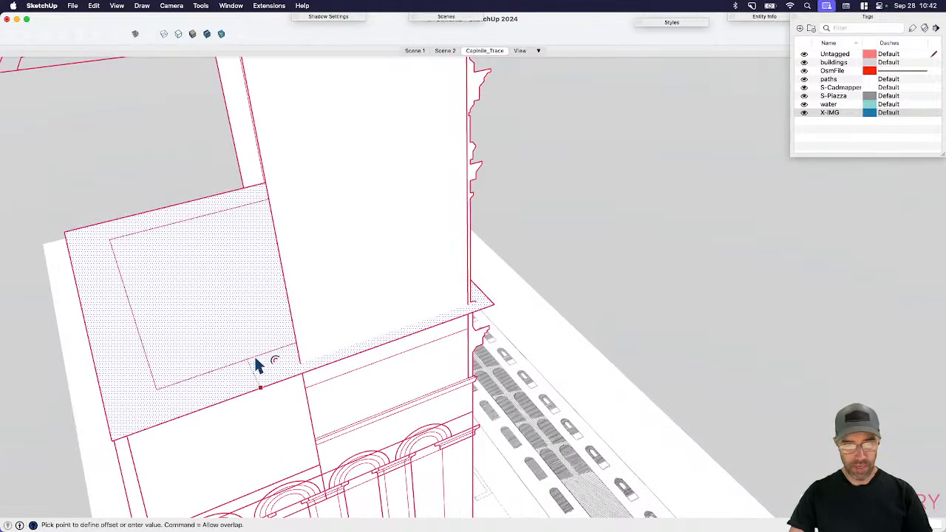
{"action": "left_click", "coordinate": [331, 353]}
{"action": "key", "text": "space"}
{"action": "left_click", "coordinate": [201, 372]}
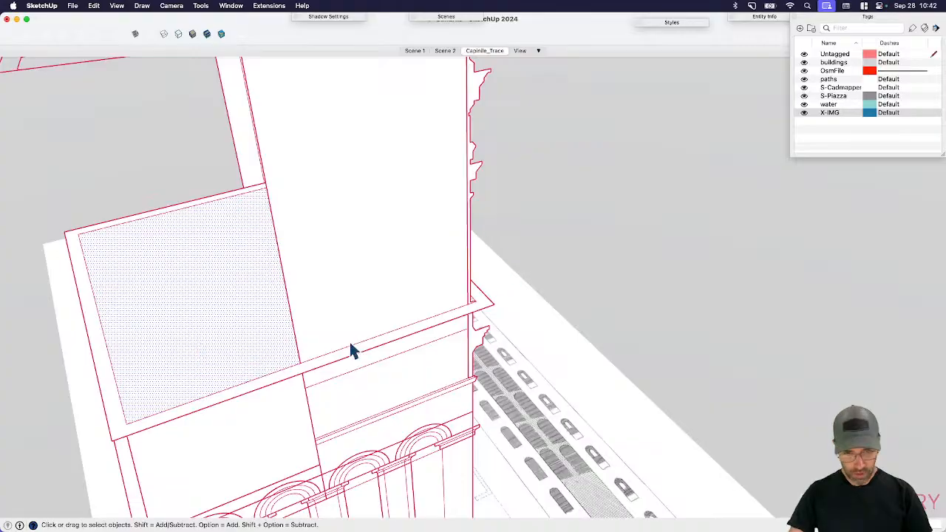
- Offset the inner face's outline inward again to the inner edge of the moulding profile
{"action": "middle_click_drag", "start_coordinate": [453, 314], "coordinate": [456, 281]}
{"action": "left_click", "coordinate": [451, 288]}
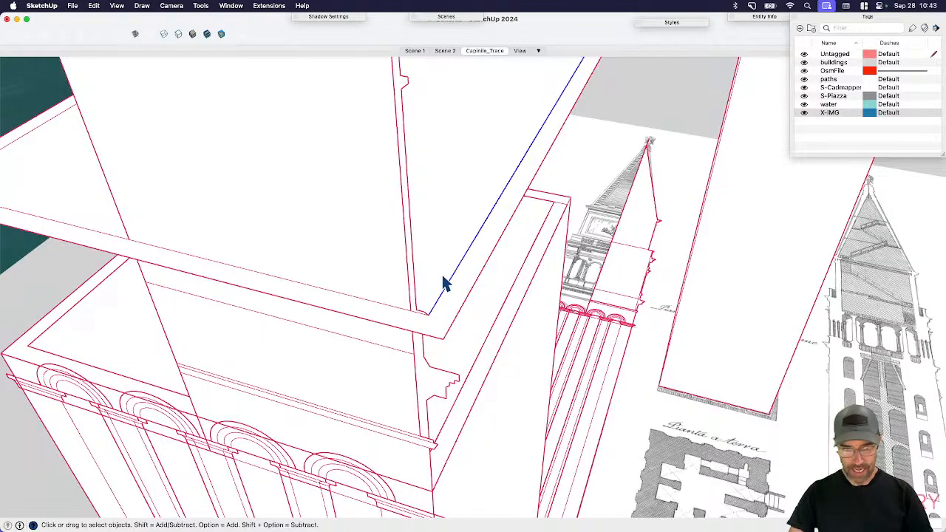
{"action": "left_click", "coordinate": [445, 276]}
{"action": "key", "text": "f"}
{"action": "left_click", "coordinate": [451, 276]}
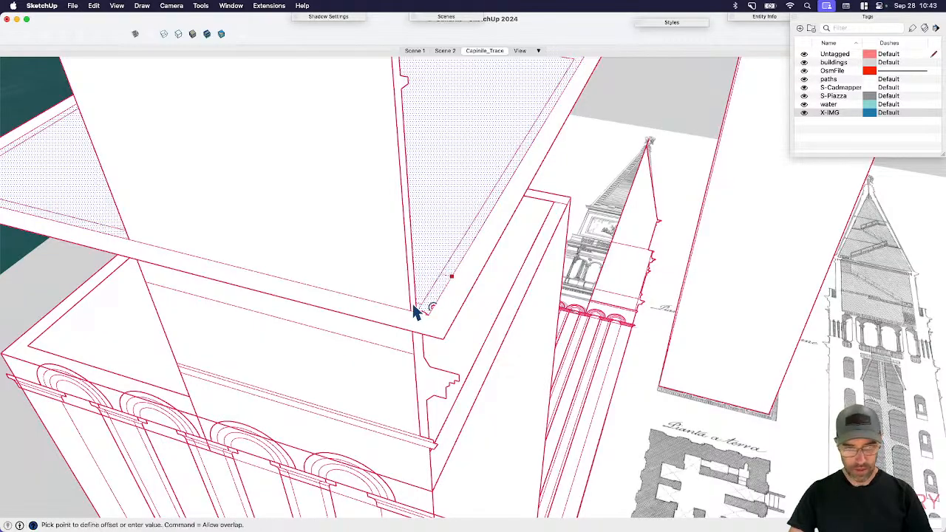
{"action": "left_click", "coordinate": [412, 318]}
{"action": "key", "text": "space"}
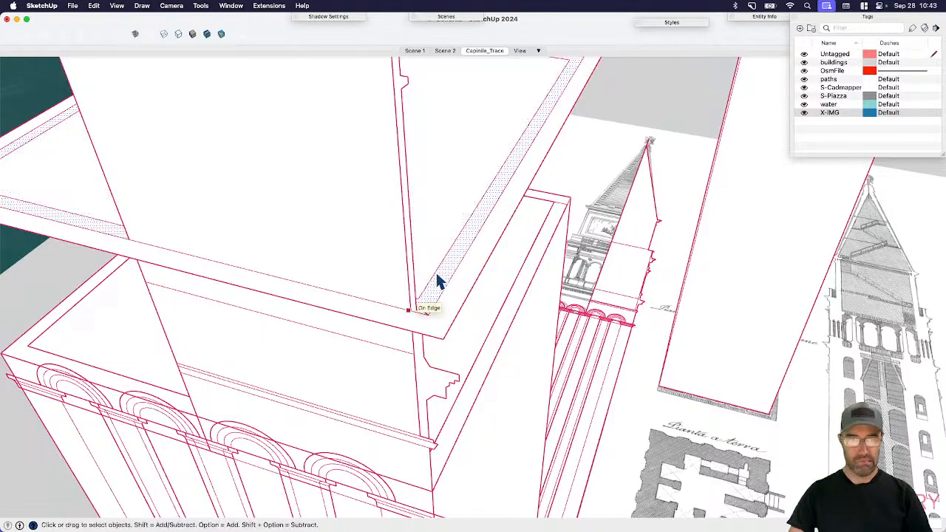
- Sweep the moulding profile around the innermost raised face with Follow Me
{"action": "left_click", "coordinate": [201, 7]}
{"action": "mouse_move", "coordinate": [226, 182]}
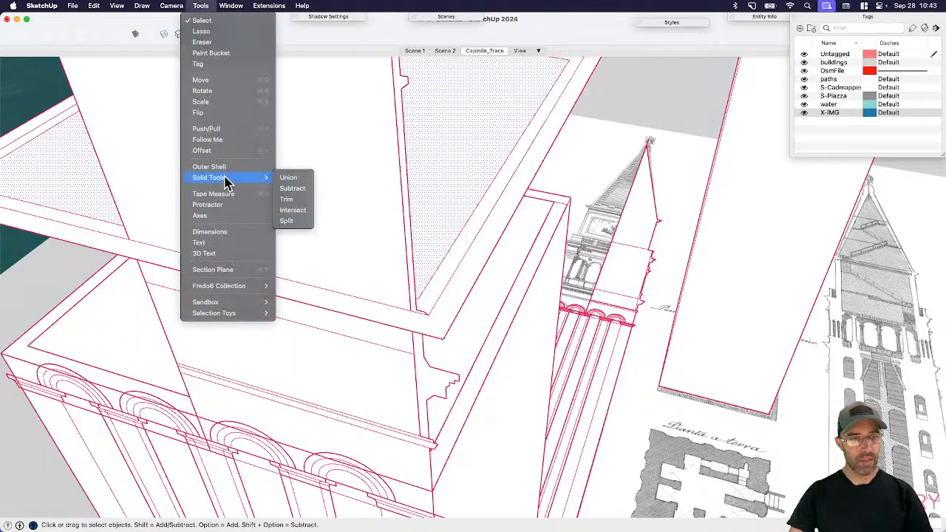
{"action": "left_click", "coordinate": [214, 140]}
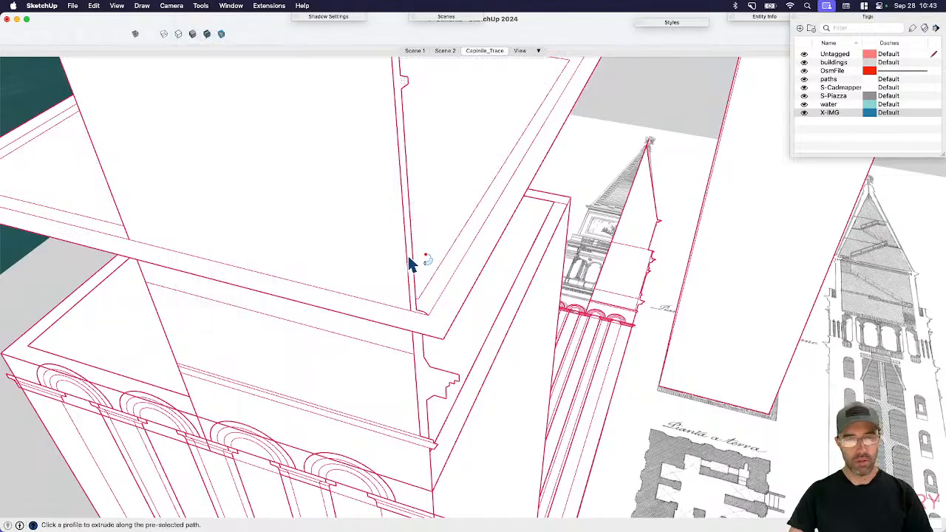
{"action": "middle_click_drag", "start_coordinate": [412, 266], "coordinate": [411, 205]}
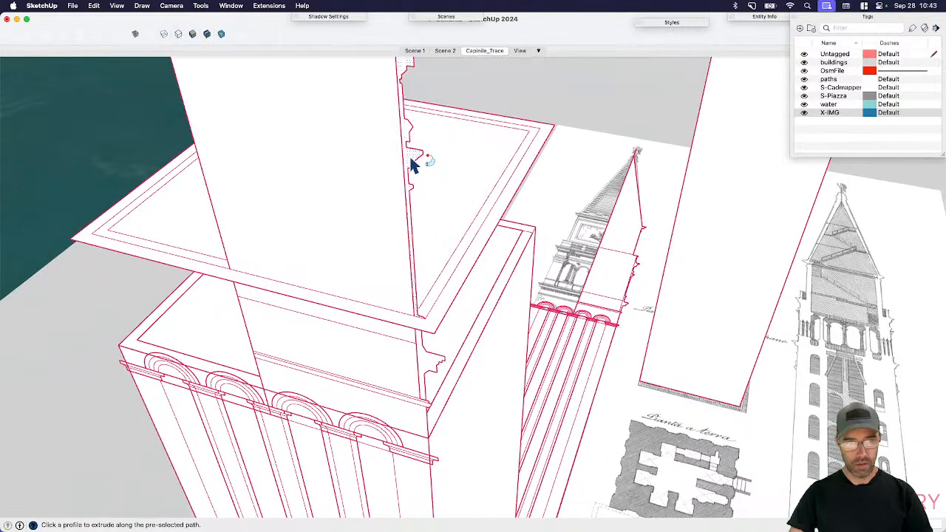
{"action": "middle_click_drag", "start_coordinate": [412, 164], "coordinate": [477, 177]}
{"action": "key", "text": "space"}
{"action": "left_click", "coordinate": [482, 122]}
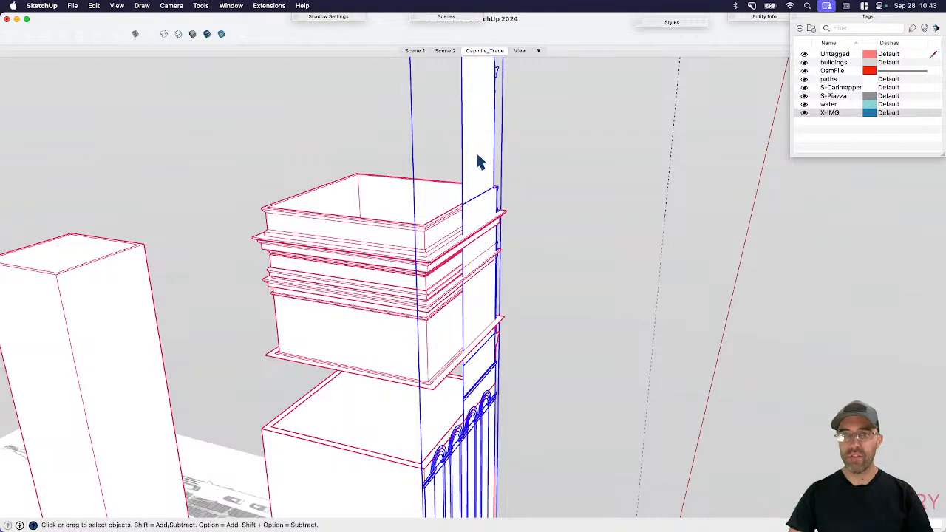
{"action": "middle_click_drag", "start_coordinate": [482, 185], "coordinate": [418, 274]}
{"action": "key", "text": "Escape"}
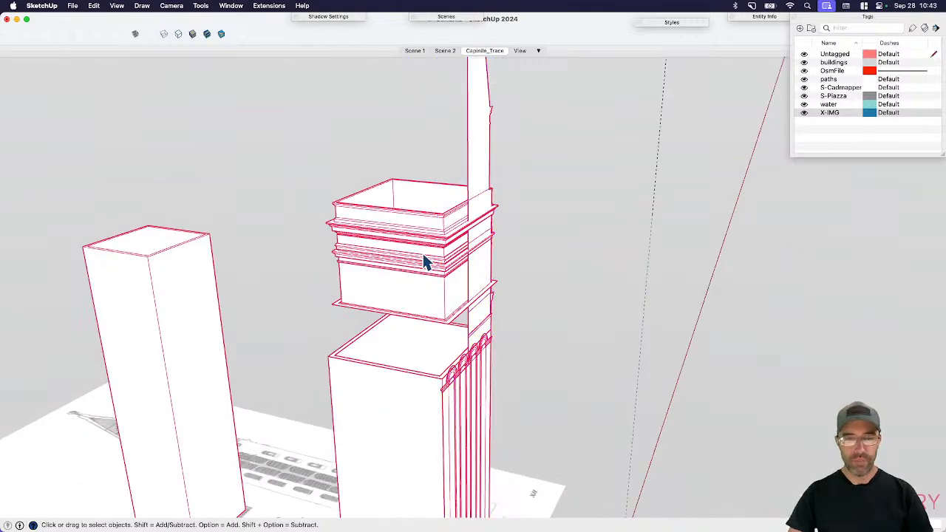
- Group the complete swept moulding and cut the group from the model
{"action": "left_click", "coordinate": [440, 279]}
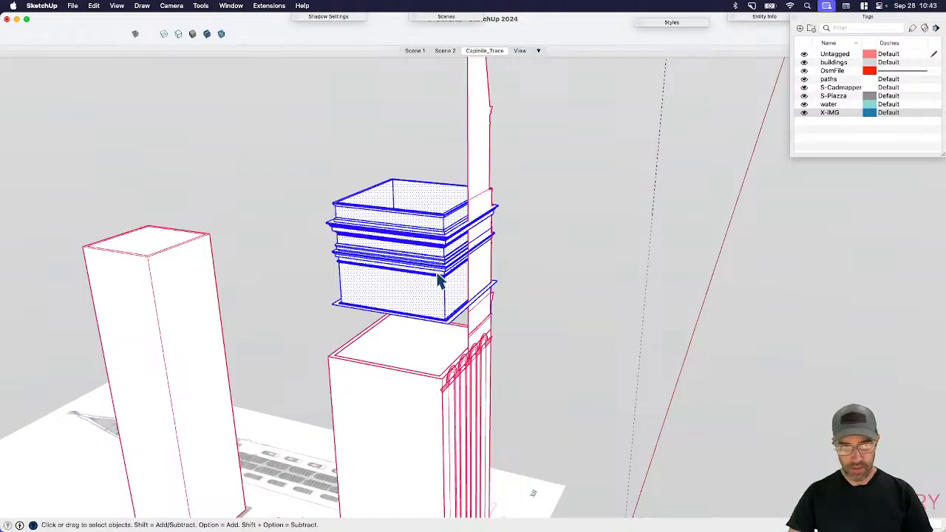
{"action": "key", "text": "super+g"}
{"action": "scroll", "coordinate": [444, 336], "scroll_direction": "up", "scroll_amount": 3}
{"action": "key", "text": "m"}
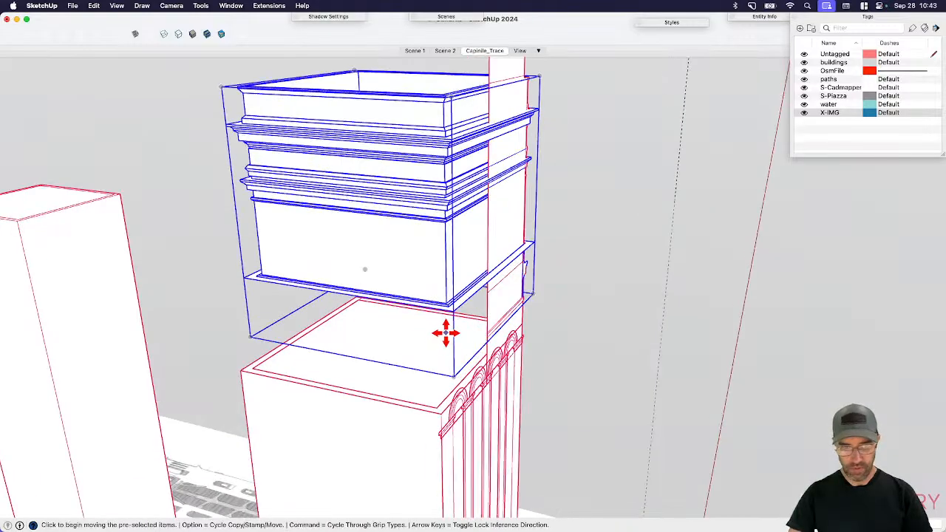
{"action": "key", "text": "space"}
{"action": "key", "text": "super+x"}
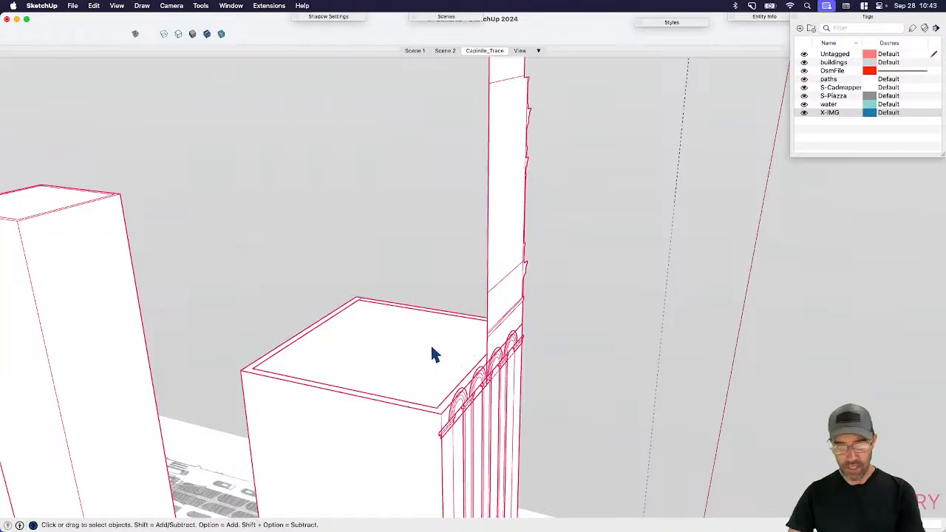
- Remove the loose inner face and its edges left on the tower box's top
{"action": "left_click", "coordinate": [429, 352]}
{"action": "key", "text": "Escape"}
{"action": "left_click", "coordinate": [425, 367]}
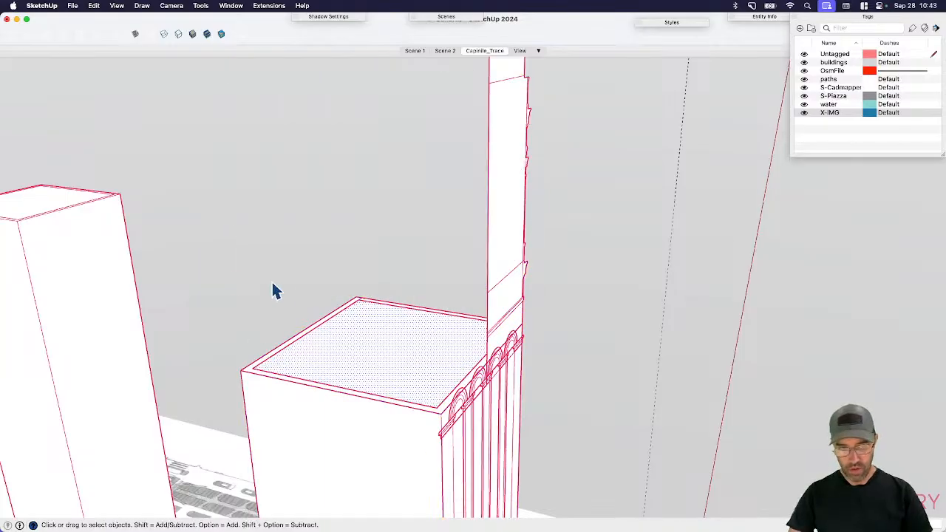
{"action": "left_click", "coordinate": [219, 276]}
{"action": "scroll", "coordinate": [218, 272], "scroll_direction": "down", "scroll_amount": 5}
{"action": "left_click_drag", "start_coordinate": [220, 258], "coordinate": [537, 399]}
{"action": "key", "text": "super+x"}
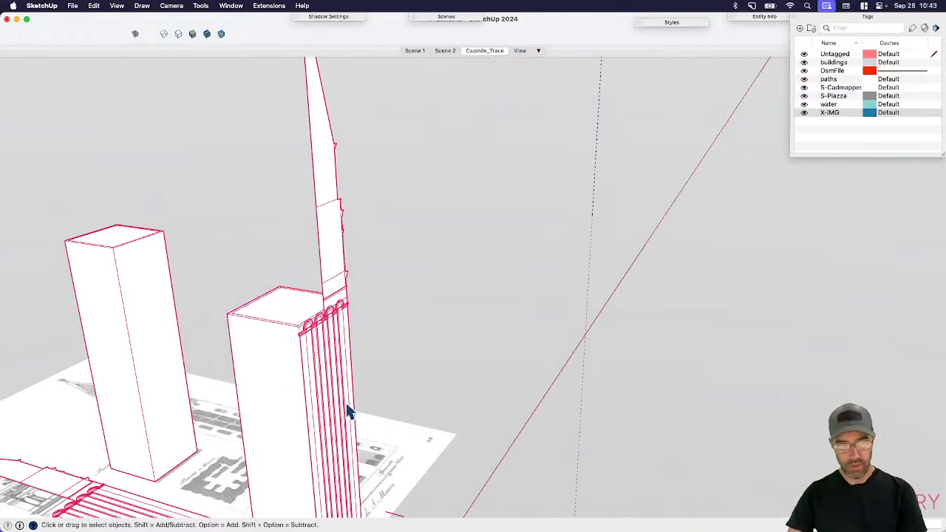
- Open the tower box for editing and paste the moulding group in place inside it
{"action": "double_click", "coordinate": [287, 383]}
{"action": "scroll", "coordinate": [242, 392], "scroll_direction": "up", "scroll_amount": 5}
{"action": "key", "text": "super+shift+v"}
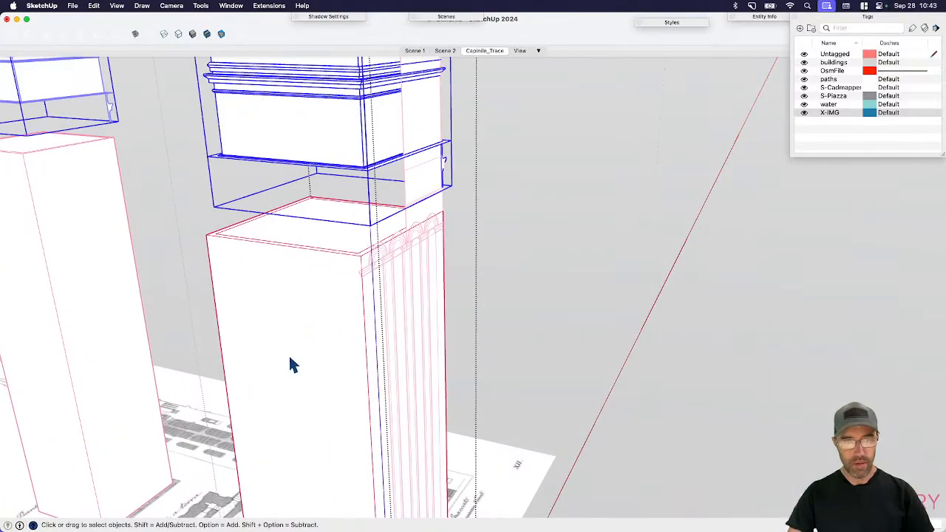
{"action": "scroll", "coordinate": [354, 200], "scroll_direction": "up", "scroll_amount": 2}
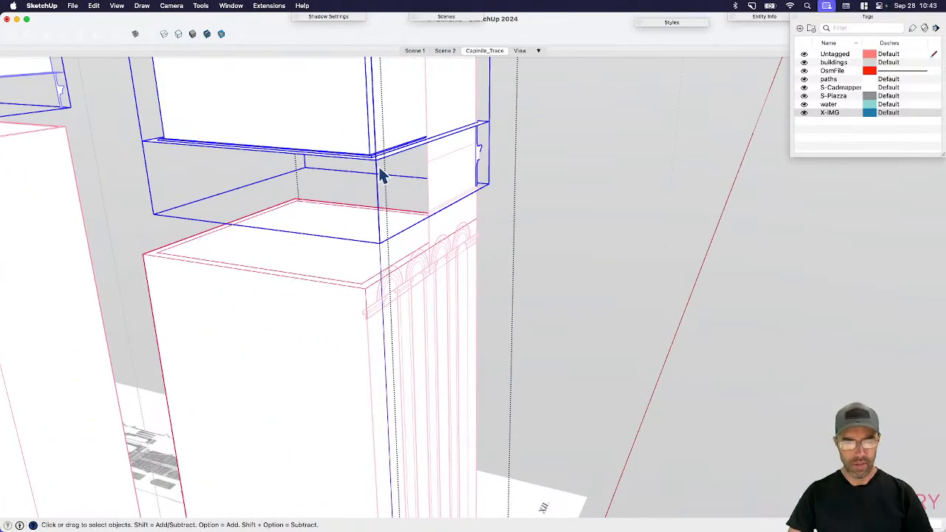
- Move the moulding group down from its lower corner onto the inner rim corner of the tower box's top
{"action": "key", "text": "m"}
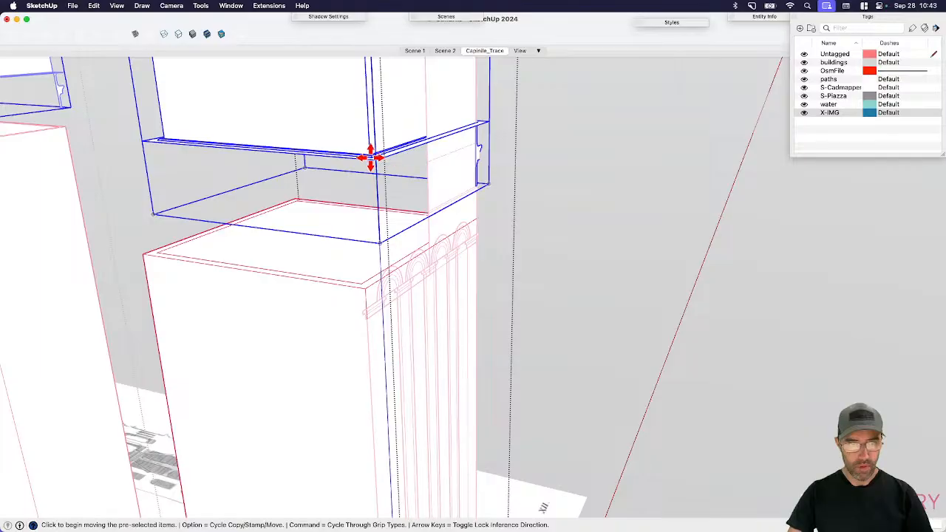
{"action": "left_click", "coordinate": [374, 158]}
{"action": "scroll", "coordinate": [363, 278], "scroll_direction": "up", "scroll_amount": 3}
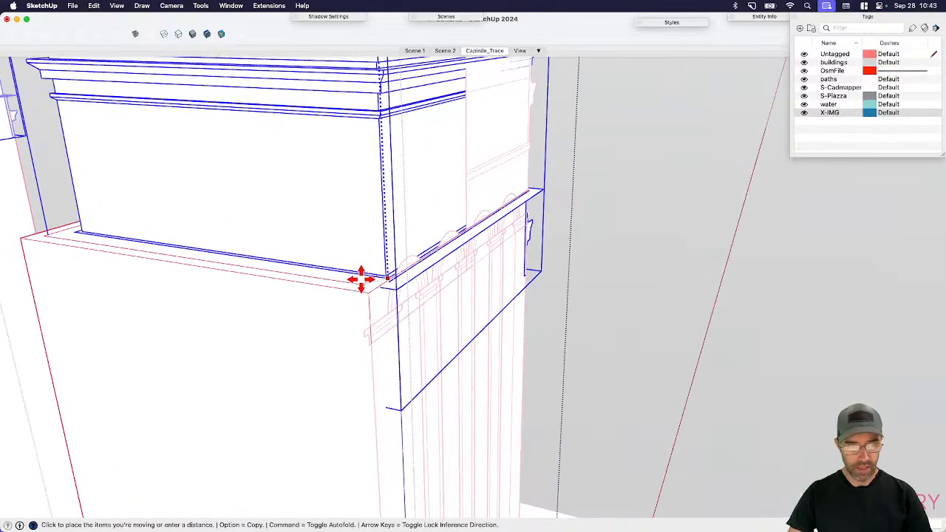
{"action": "left_click", "coordinate": [361, 281]}
{"action": "key", "text": "space"}
- Scale the moulding group along both horizontal directions so its base reaches toward the outer edges of the tower box's top
{"action": "middle_click_drag", "start_coordinate": [377, 290], "coordinate": [342, 321]}
{"action": "scroll", "coordinate": [307, 325], "scroll_direction": "down", "scroll_amount": 5}
{"action": "scroll", "coordinate": [306, 333], "scroll_direction": "up", "scroll_amount": 5}
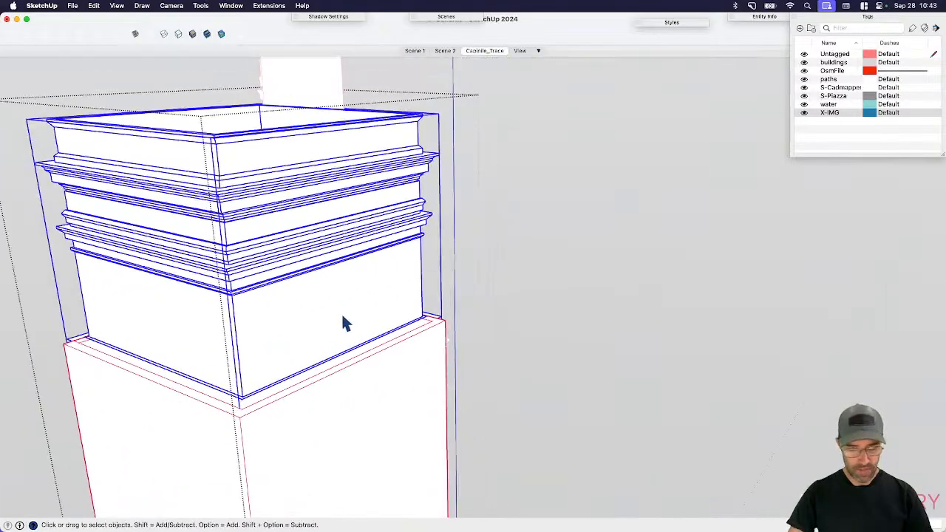
{"action": "key", "text": "s"}
{"action": "left_click", "coordinate": [359, 271]}
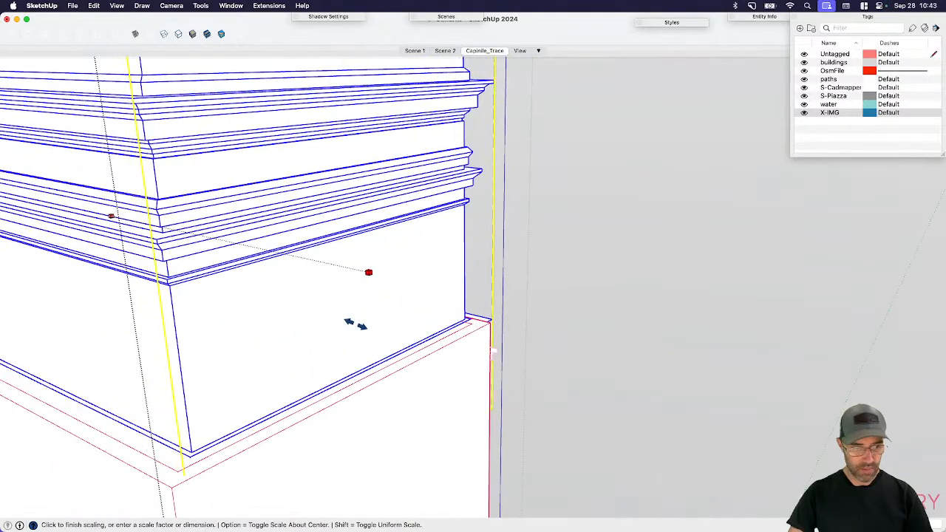
{"action": "left_click", "coordinate": [359, 328]}
{"action": "scroll", "coordinate": [471, 297], "scroll_direction": "down", "scroll_amount": 5}
{"action": "scroll", "coordinate": [195, 303], "scroll_direction": "up", "scroll_amount": 4}
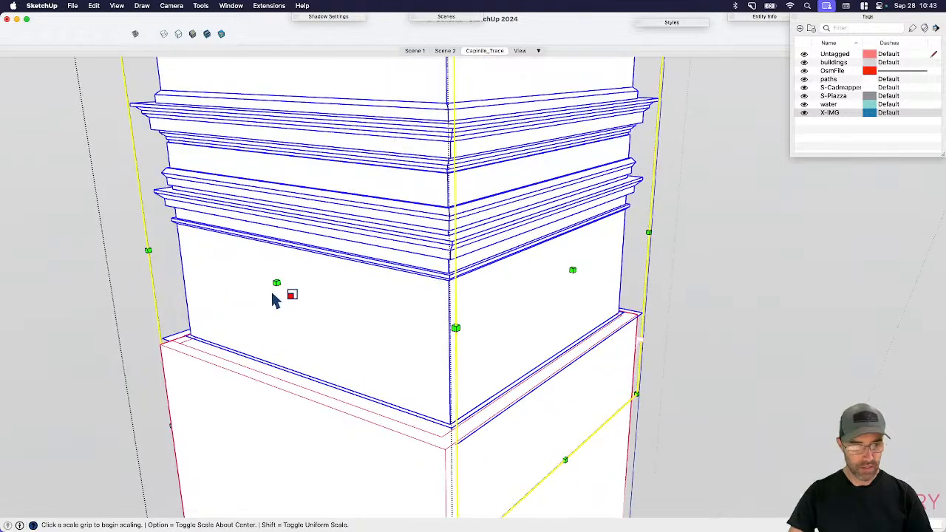
{"action": "left_click", "coordinate": [276, 284]}
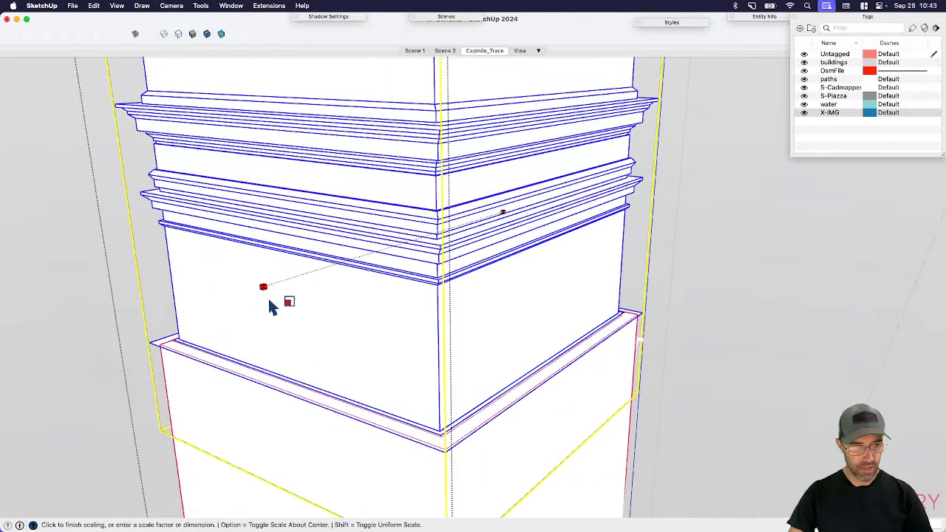
{"action": "left_click", "coordinate": [275, 306]}
- Open the moulding group for editing and erase the stray edge running around its base
{"action": "middle_click_drag", "start_coordinate": [274, 306], "coordinate": [348, 377]}
{"action": "key", "text": "space"}
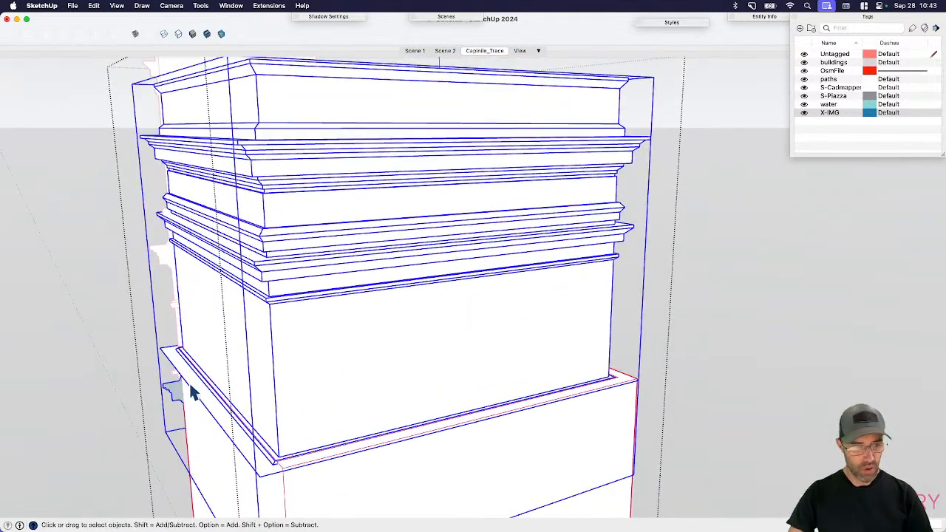
{"action": "left_click", "coordinate": [191, 392]}
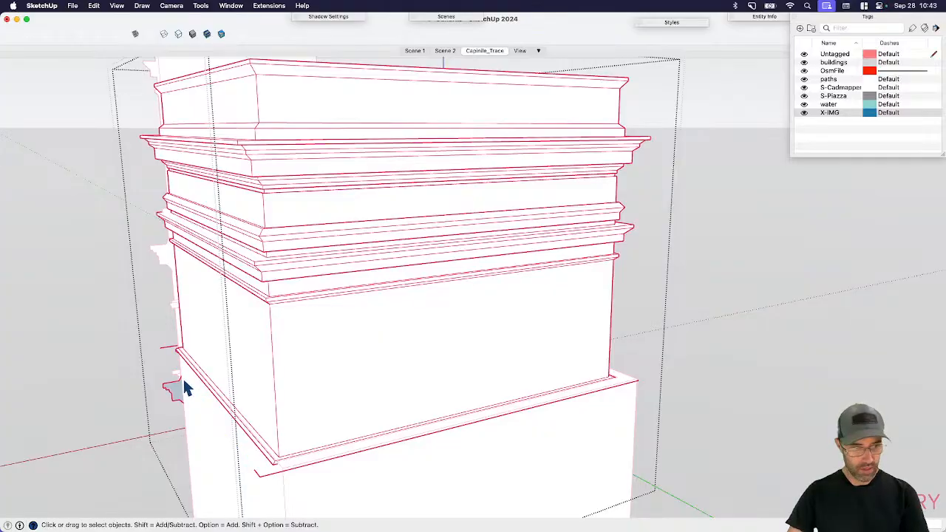
{"action": "scroll", "coordinate": [182, 377], "scroll_direction": "up", "scroll_amount": 2}
{"action": "key", "text": "e"}
{"action": "scroll", "coordinate": [370, 488], "scroll_direction": "up", "scroll_amount": 2}
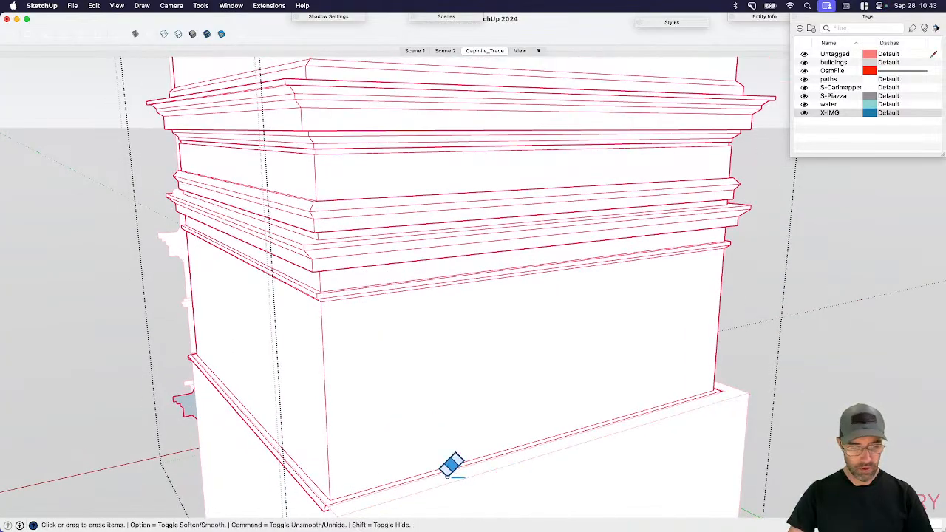
- Try to extrude the small lower moulding profile along the tower's side with Push/Pull to the far corner
{"action": "mouse_move", "coordinate": [450, 465]}
{"action": "middle_mouse_down"}
{"action": "mouse_move", "coordinate": [522, 391]}
{"action": "mouse_move", "coordinate": [598, 380]}
{"action": "middle_mouse_up"}
{"action": "middle_click_drag", "start_coordinate": [575, 416], "coordinate": [389, 414]}
{"action": "key", "text": "space"}
{"action": "left_click", "coordinate": [218, 413]}
{"action": "double_click", "coordinate": [279, 413]}
{"action": "scroll", "coordinate": [276, 410], "scroll_direction": "up", "scroll_amount": 5}
{"action": "left_click", "coordinate": [274, 406]}
{"action": "scroll", "coordinate": [249, 344], "scroll_direction": "down", "scroll_amount": 5}
{"action": "key", "text": "p"}
{"action": "left_click", "coordinate": [264, 378]}
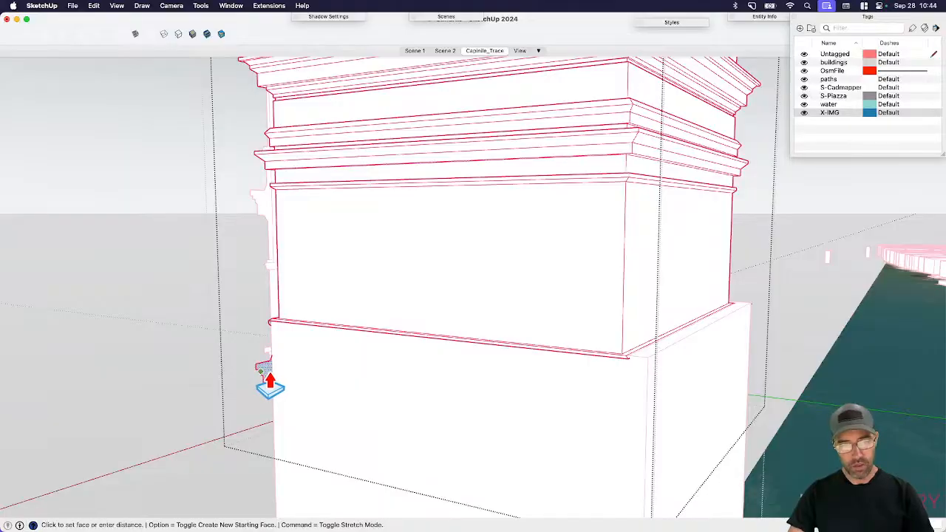
{"action": "left_click", "coordinate": [651, 370]}
{"action": "scroll", "coordinate": [249, 386], "scroll_direction": "down", "scroll_amount": 3}
{"action": "middle_click_drag", "start_coordinate": [547, 436], "coordinate": [450, 443]}
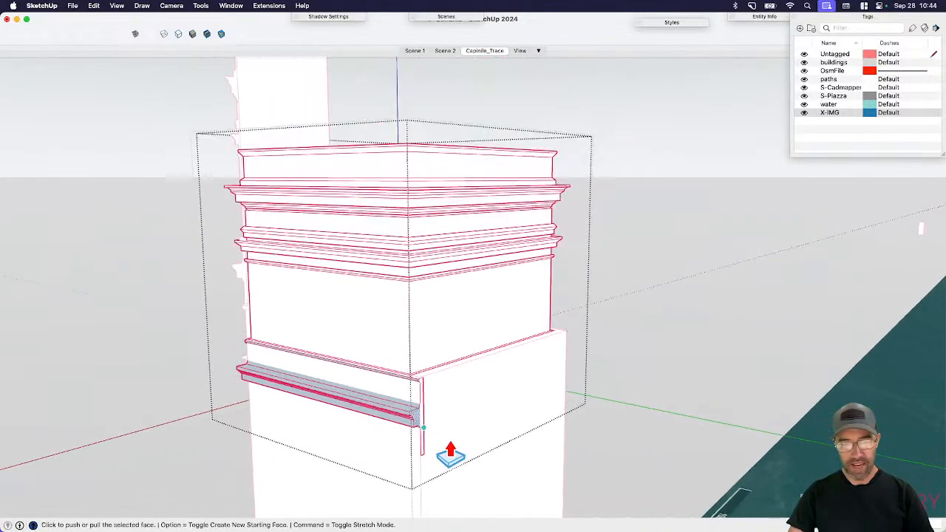
- Remove the extruded lower moulding strip from the tower's side
{"action": "scroll", "coordinate": [450, 444], "scroll_direction": "up", "scroll_amount": 5}
{"action": "middle_click_drag", "start_coordinate": [399, 392], "coordinate": [497, 423]}
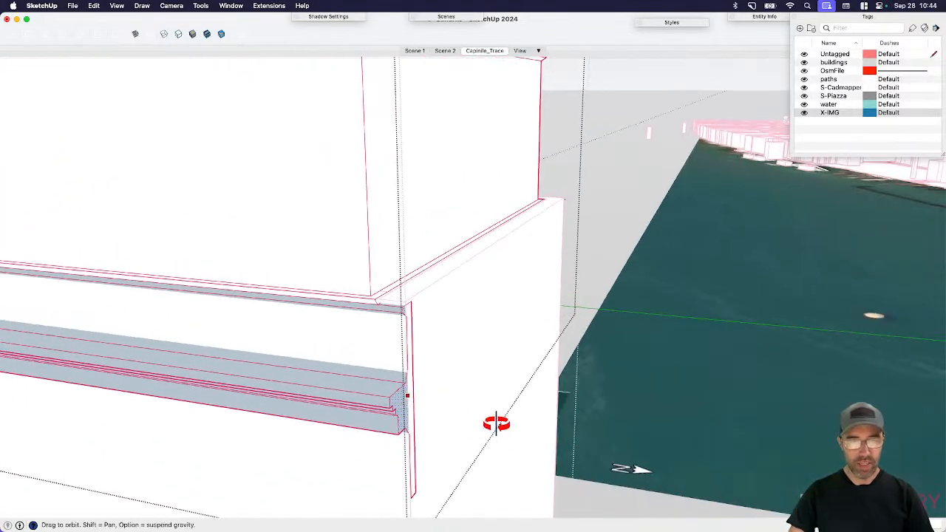
{"action": "key", "text": "space"}
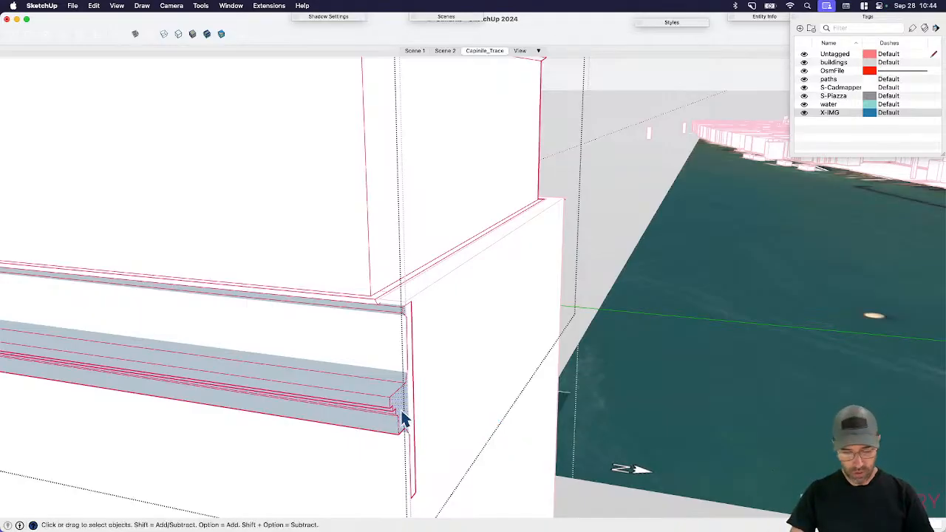
{"action": "scroll", "coordinate": [605, 325], "scroll_direction": "down", "scroll_amount": 5}
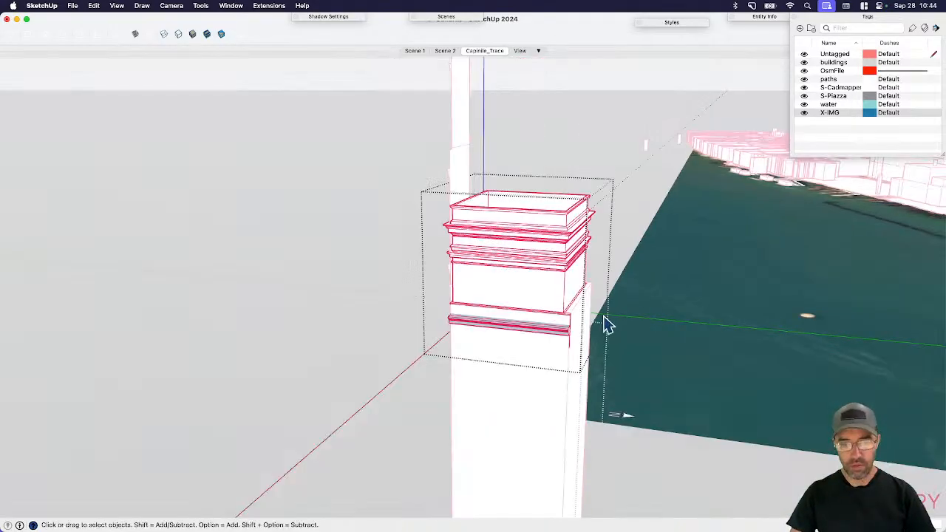
{"action": "key", "text": "Delete"}
- Scale the moulding group from two adjacent sides so its base lines up with the outer edges of the tower box
{"action": "scroll", "coordinate": [537, 279], "scroll_direction": "up", "scroll_amount": 5}
{"action": "middle_click_drag", "start_coordinate": [535, 278], "coordinate": [566, 355]}
{"action": "scroll", "coordinate": [611, 332], "scroll_direction": "up", "scroll_amount": 5}
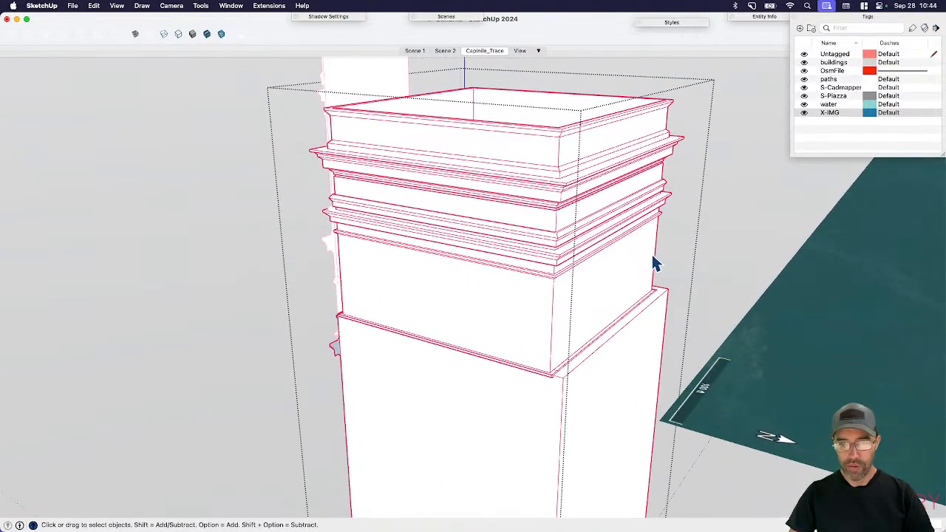
{"action": "left_click", "coordinate": [636, 272]}
{"action": "scroll", "coordinate": [629, 278], "scroll_direction": "up", "scroll_amount": 3}
{"action": "key", "text": "s"}
{"action": "left_click", "coordinate": [626, 261]}
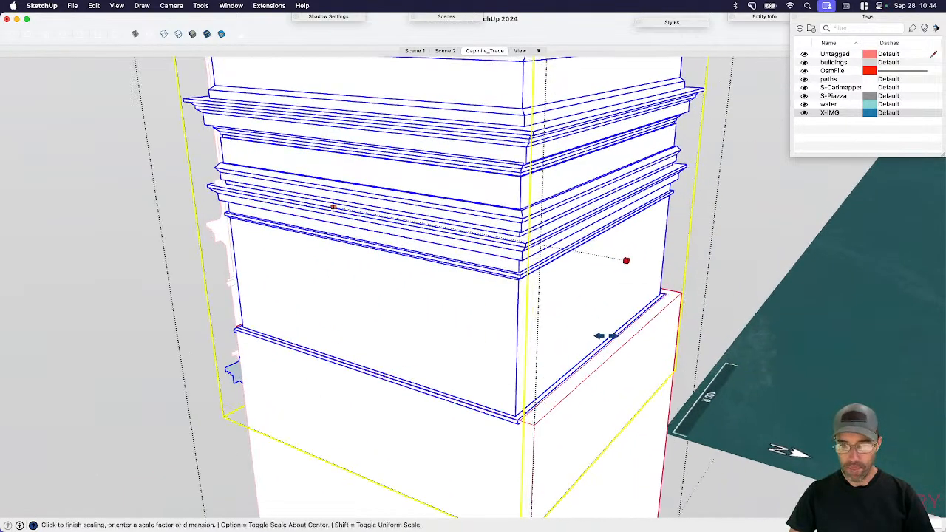
{"action": "left_click", "coordinate": [549, 426]}
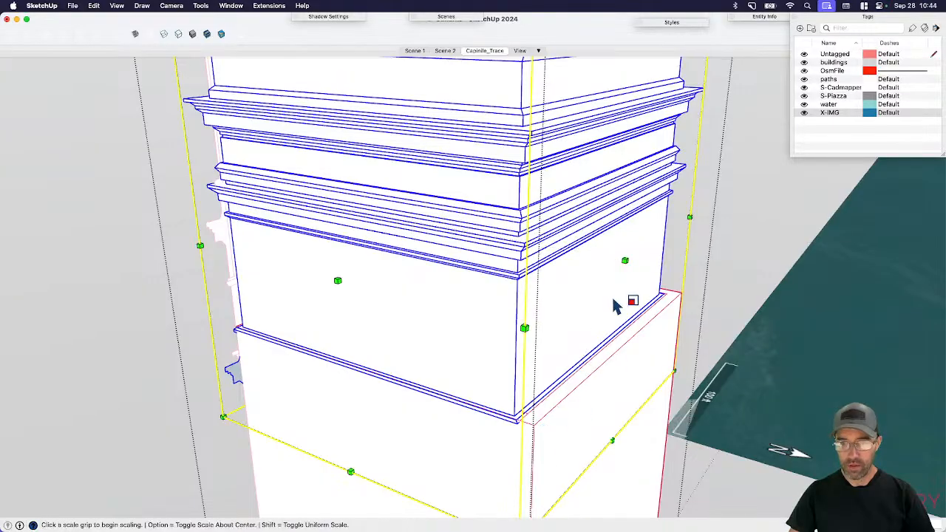
{"action": "left_click", "coordinate": [626, 261]}
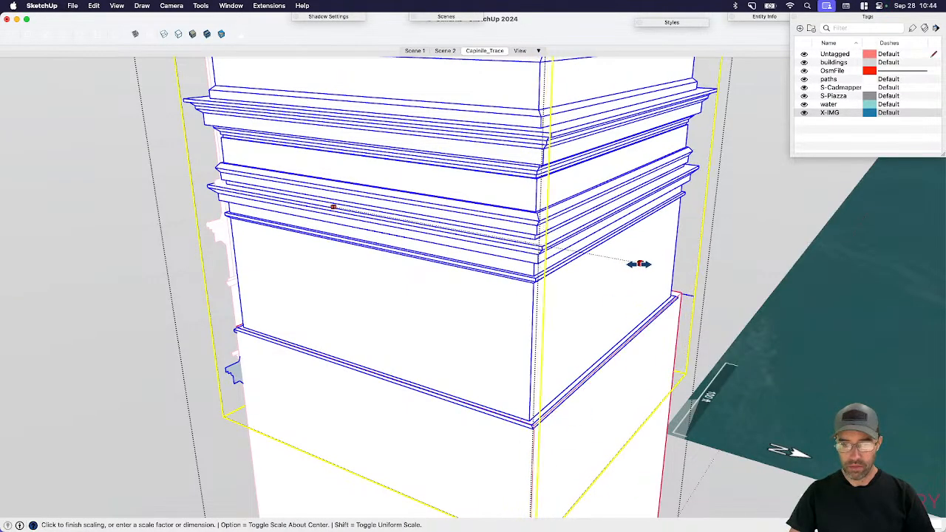
{"action": "left_click", "coordinate": [636, 264]}
{"action": "left_click", "coordinate": [344, 283]}
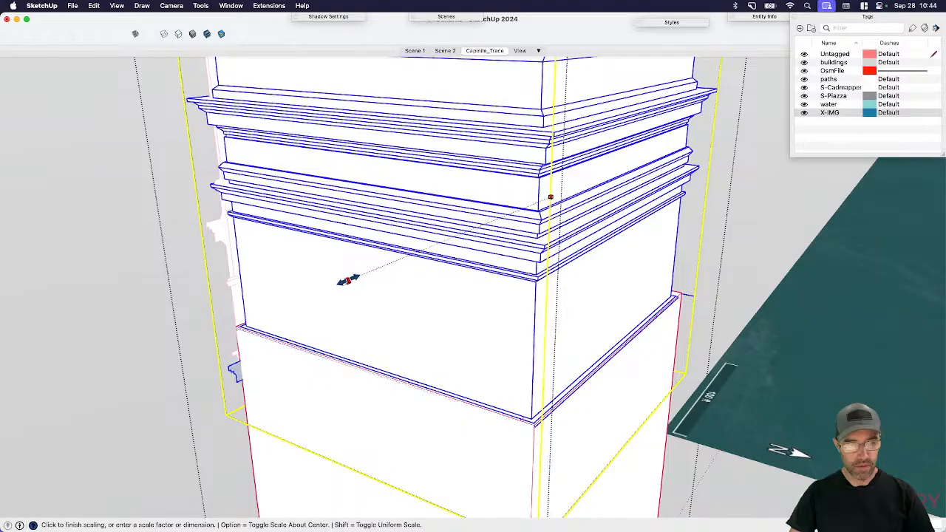
{"action": "left_click", "coordinate": [349, 280]}
- Orbit to the other side of the tower and fine-tune the moulding group's width there to match the tower box's edge
{"action": "middle_click_drag", "start_coordinate": [497, 297], "coordinate": [333, 290]}
{"action": "scroll", "coordinate": [333, 290], "scroll_direction": "down", "scroll_amount": 4}
{"action": "scroll", "coordinate": [655, 375], "scroll_direction": "up", "scroll_amount": 3}
{"action": "middle_click_drag", "start_coordinate": [706, 376], "coordinate": [661, 374]}
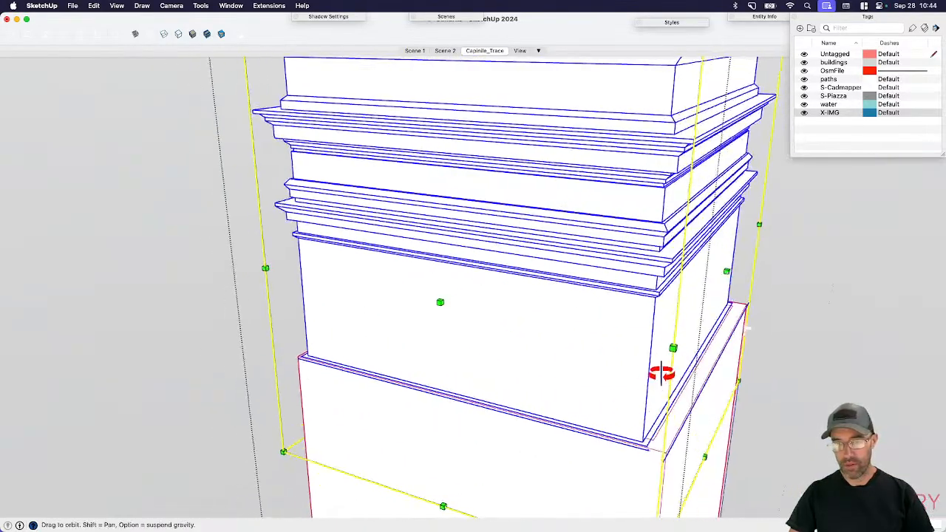
{"action": "scroll", "coordinate": [661, 373], "scroll_direction": "down", "scroll_amount": 1}
{"action": "left_click", "coordinate": [723, 280]}
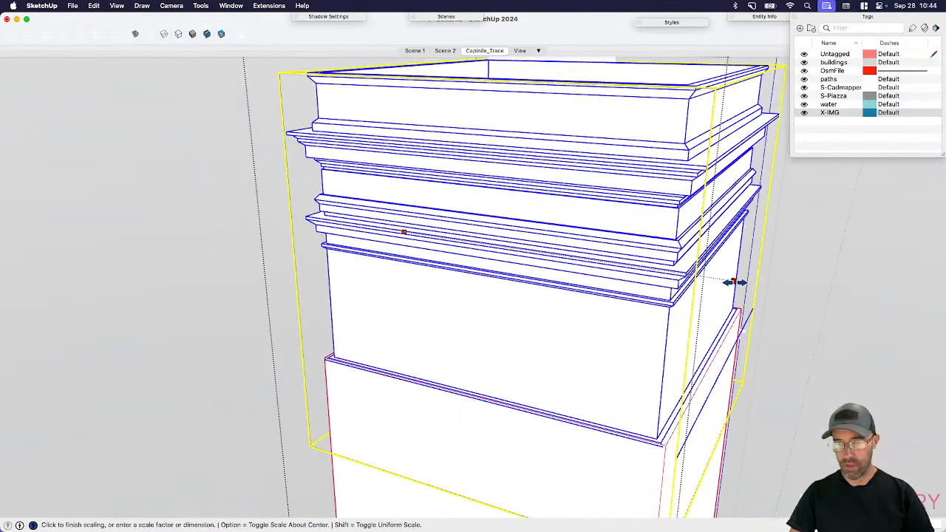
{"action": "left_click", "coordinate": [735, 281]}
{"action": "scroll", "coordinate": [732, 267], "scroll_direction": "up", "scroll_amount": 2}
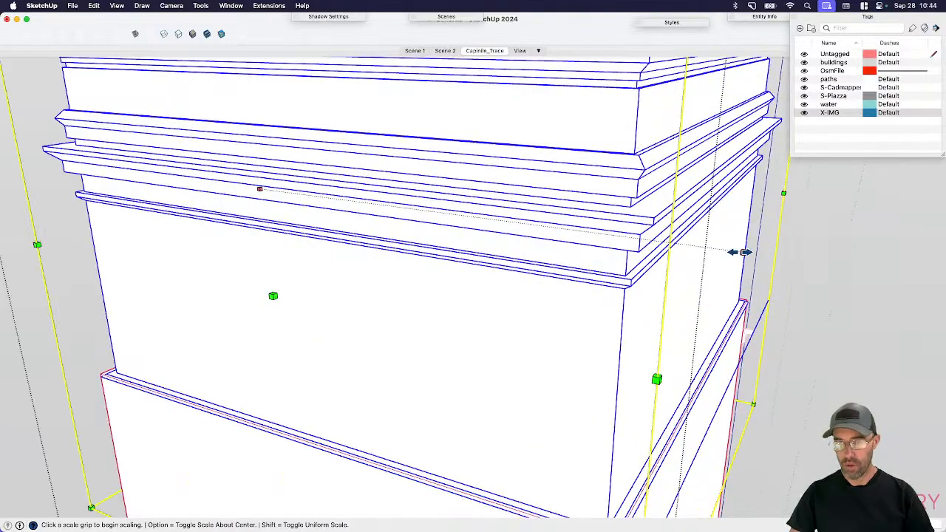
{"action": "left_click", "coordinate": [737, 251]}
{"action": "left_click", "coordinate": [735, 258]}
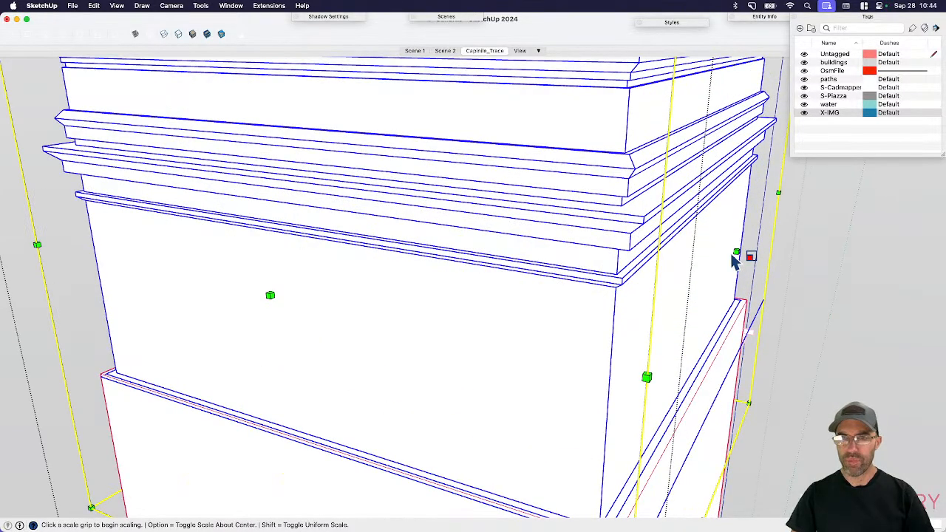
{"action": "key", "text": "space"}
{"action": "scroll", "coordinate": [314, 192], "scroll_direction": "down", "scroll_amount": 2}
{"action": "scroll", "coordinate": [424, 262], "scroll_direction": "down", "scroll_amount": 5}
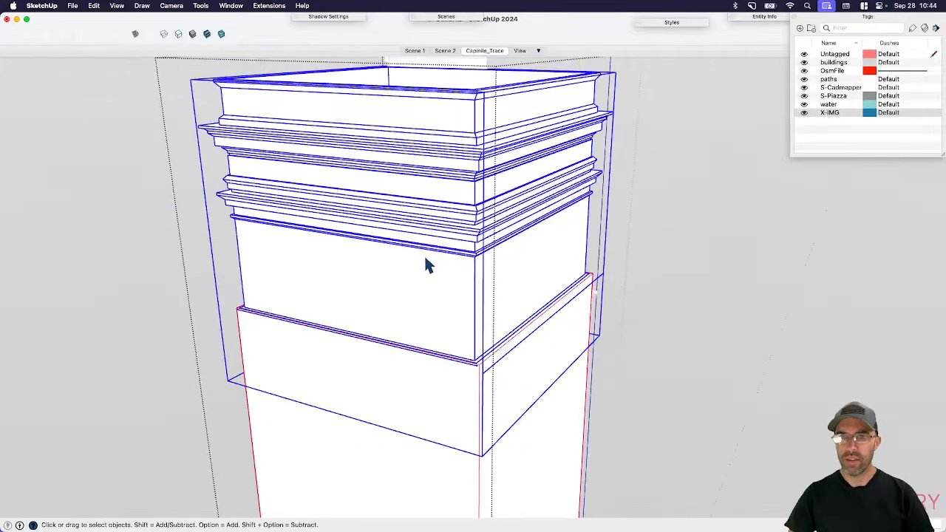
- Close the tower group and look over both campanile towers beside the traced drawing and the city
{"action": "left_click", "coordinate": [573, 343]}
{"action": "middle_click_drag", "start_coordinate": [572, 342], "coordinate": [407, 259]}
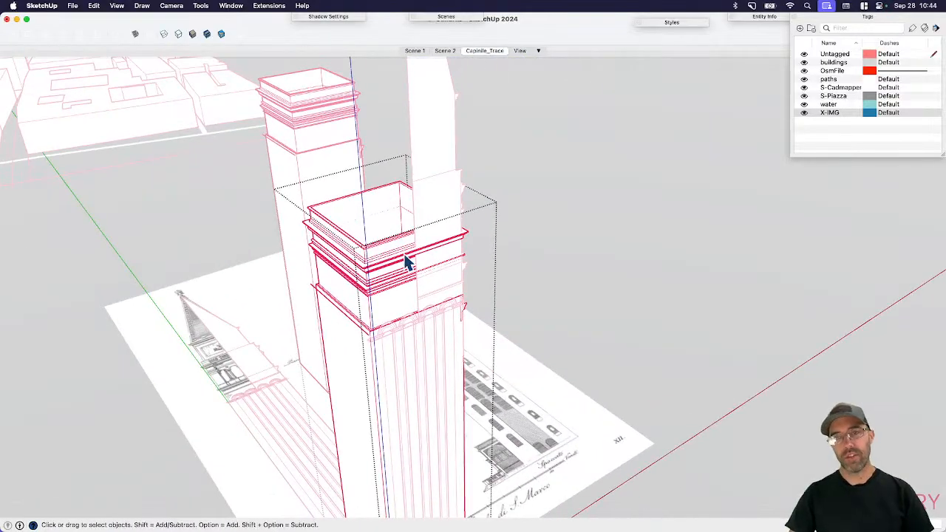
{"action": "scroll", "coordinate": [559, 278], "scroll_direction": "down", "scroll_amount": 3}
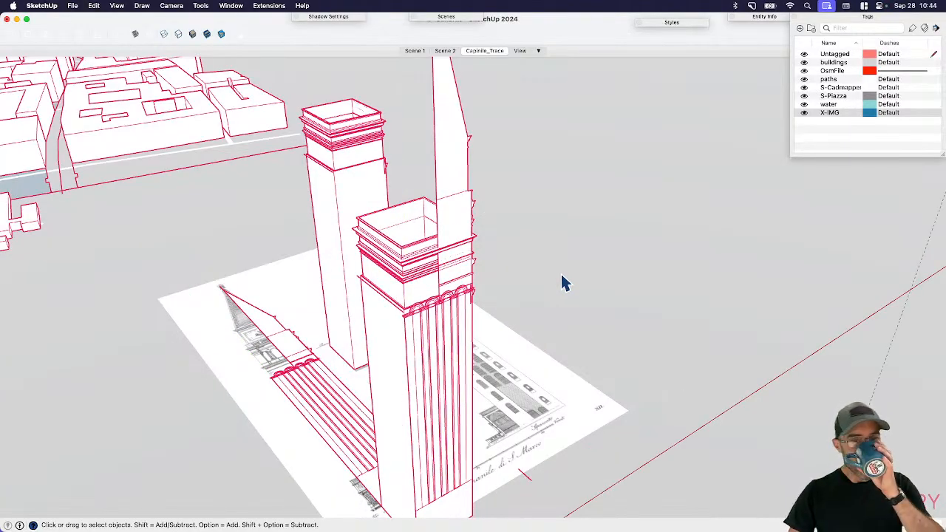
{"action": "scroll", "coordinate": [564, 284], "scroll_direction": "down", "scroll_amount": 3}
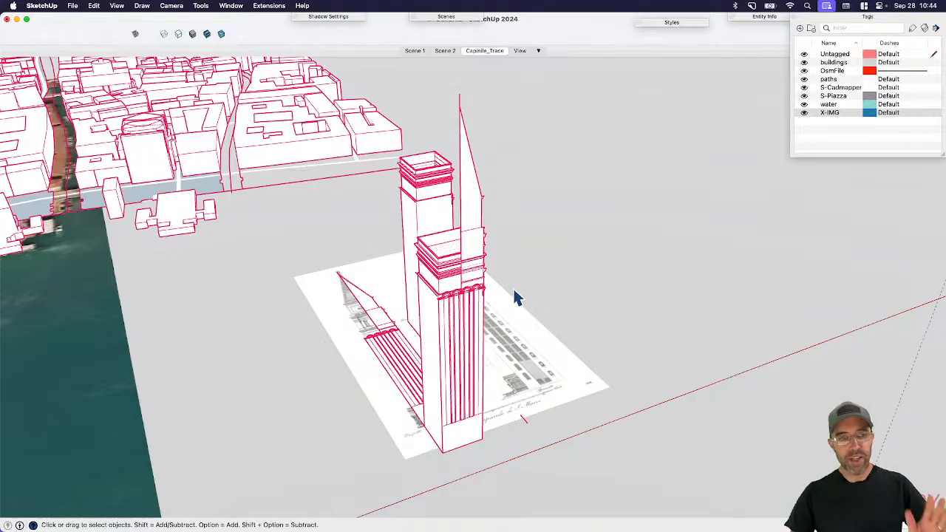
{"action": "scroll", "coordinate": [540, 287], "scroll_direction": "down", "scroll_amount": 5}
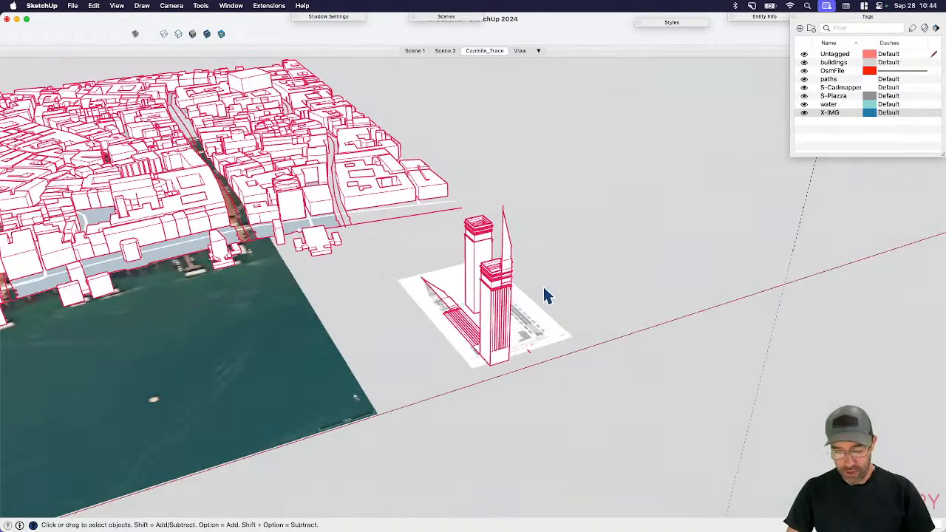
{"action": "middle_click_drag", "start_coordinate": [544, 289], "coordinate": [616, 305], "text": "shift"}
{"action": "scroll", "coordinate": [473, 296], "scroll_direction": "up", "scroll_amount": 2}
{"action": "middle_click_drag", "start_coordinate": [355, 292], "coordinate": [278, 322], "text": "shift"}
{"action": "middle_click_drag", "start_coordinate": [651, 315], "coordinate": [452, 332], "text": "shift"}
{"action": "scroll", "coordinate": [702, 272], "scroll_direction": "up", "scroll_amount": 5}
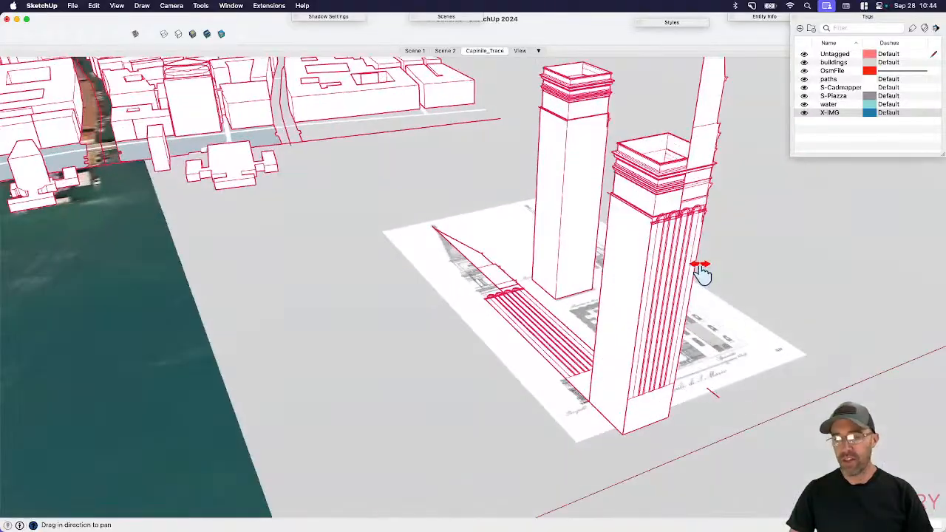
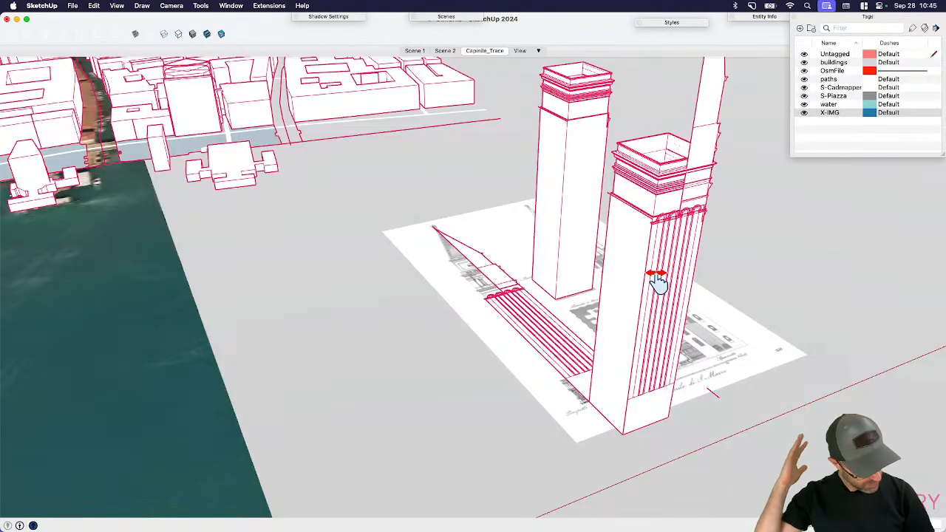
- Inspect the tower and its moulding in the View scene, and return to the Capinile_Trace scene
{"action": "key", "text": "space"}
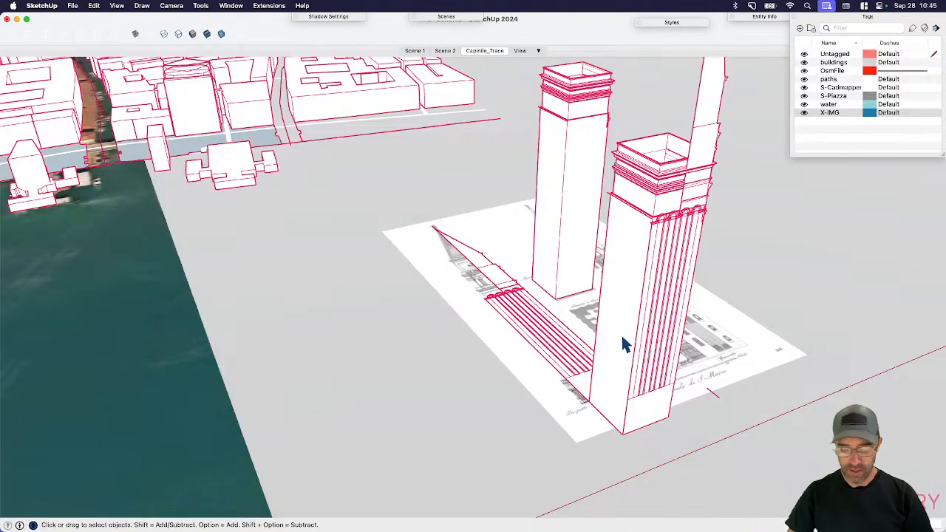
{"action": "left_click", "coordinate": [644, 341]}
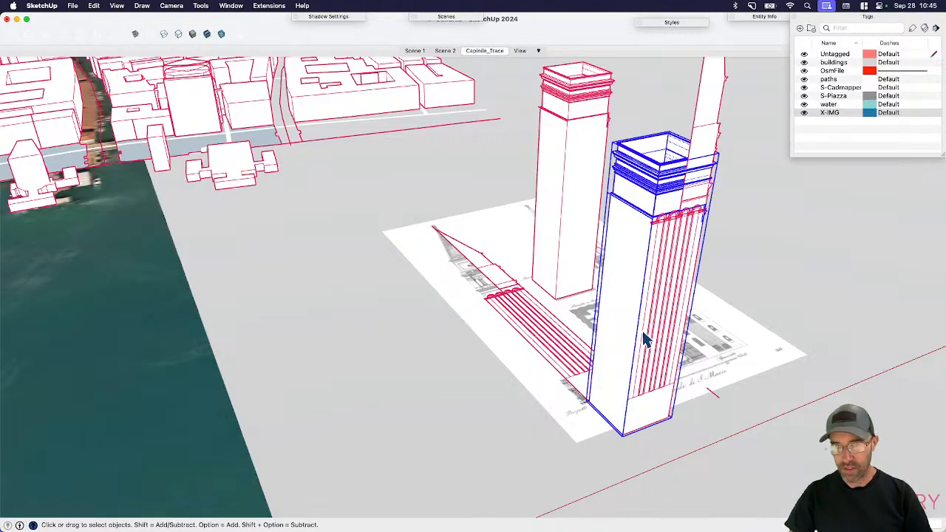
{"action": "left_click", "coordinate": [560, 358]}
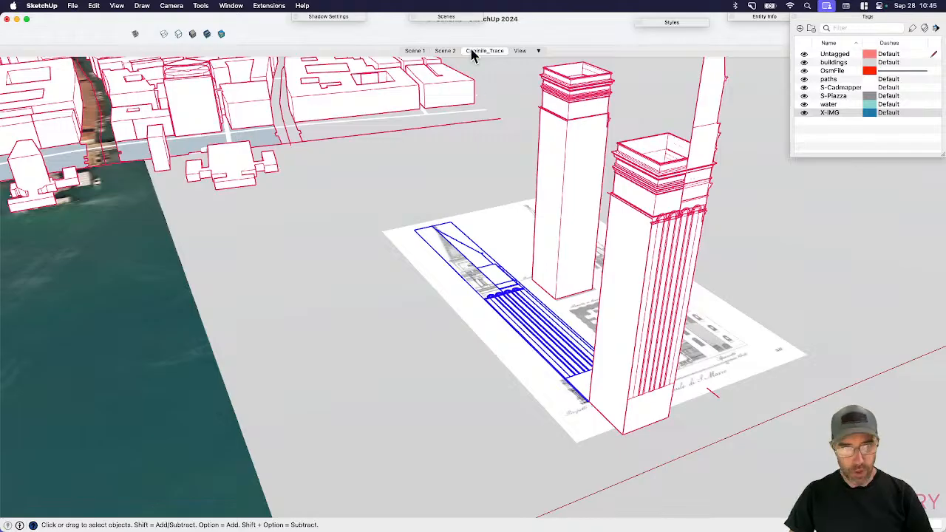
{"action": "left_click", "coordinate": [520, 52]}
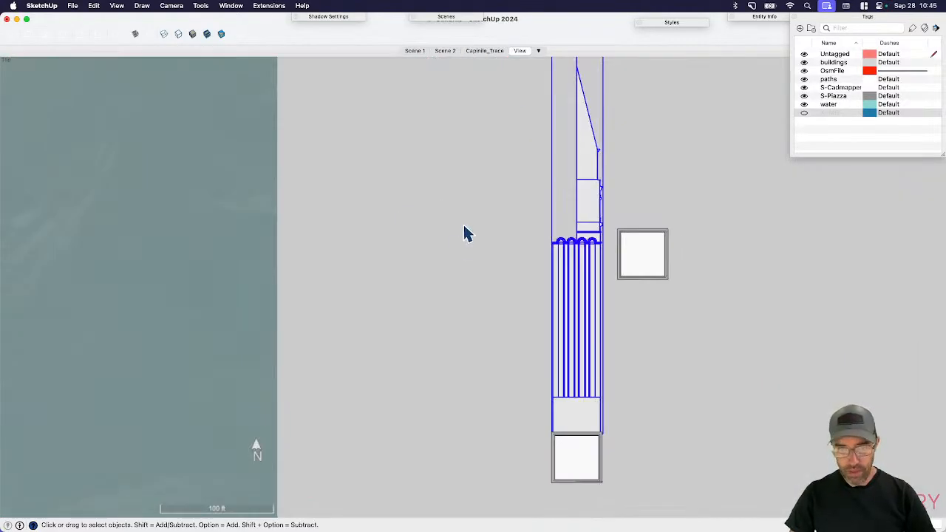
{"action": "middle_click_drag", "start_coordinate": [497, 285], "coordinate": [508, 328]}
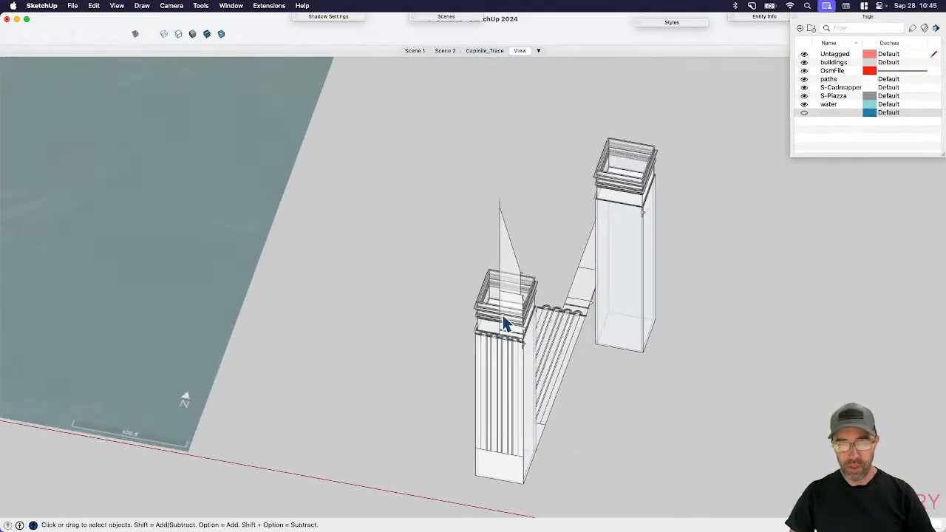
{"action": "scroll", "coordinate": [508, 324], "scroll_direction": "up", "scroll_amount": 3}
{"action": "scroll", "coordinate": [509, 319], "scroll_direction": "up", "scroll_amount": 4}
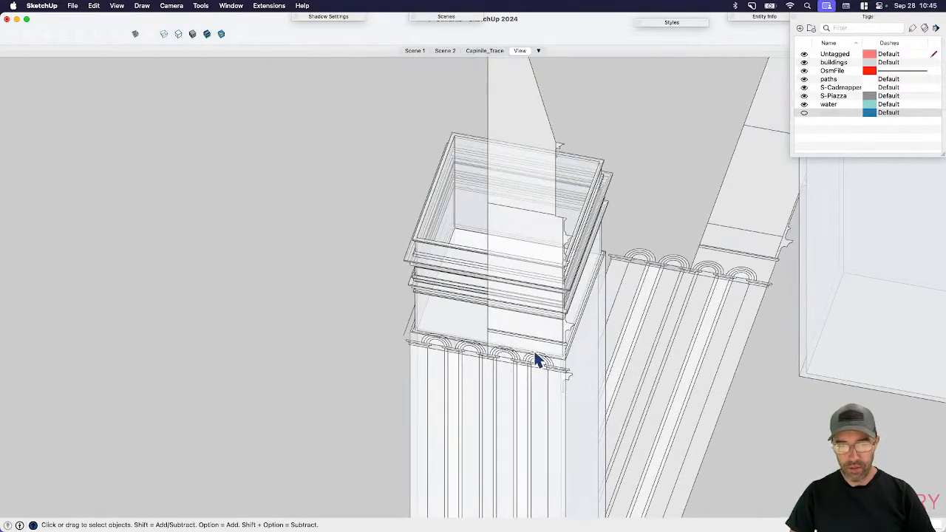
{"action": "left_click", "coordinate": [488, 52]}
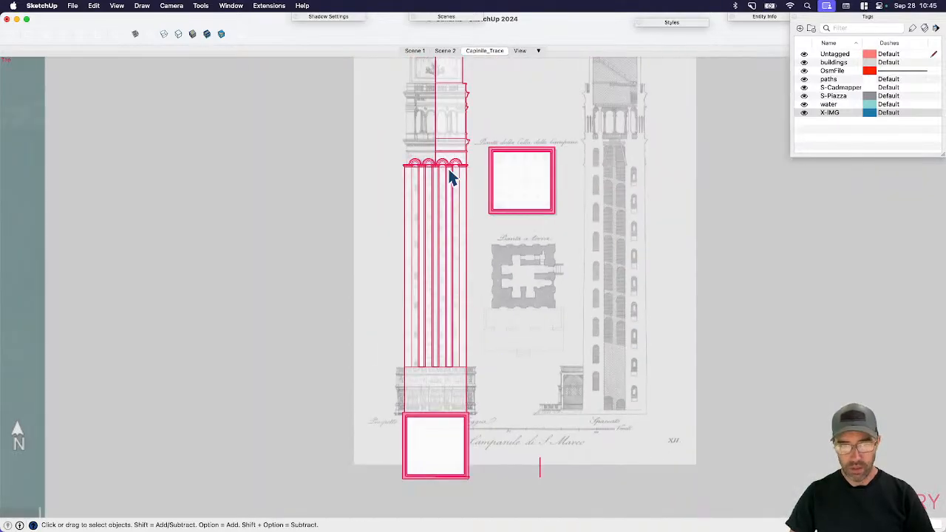
- Open the traced elevation for editing and draw a horizontal line along the balustrade's top from the moulding profile to the tower's centreline
{"action": "left_click", "coordinate": [450, 169]}
{"action": "middle_click_drag", "start_coordinate": [447, 148], "coordinate": [483, 347], "text": "shift"}
{"action": "scroll", "coordinate": [484, 349], "scroll_direction": "up", "scroll_amount": 8}
{"action": "middle_click_drag", "start_coordinate": [489, 384], "coordinate": [494, 349], "text": "shift"}
{"action": "scroll", "coordinate": [493, 349], "scroll_direction": "up", "scroll_amount": 4}
{"action": "double_click", "coordinate": [493, 349]}
{"action": "left_click", "coordinate": [564, 339]}
{"action": "scroll", "coordinate": [566, 339], "scroll_direction": "up", "scroll_amount": 3}
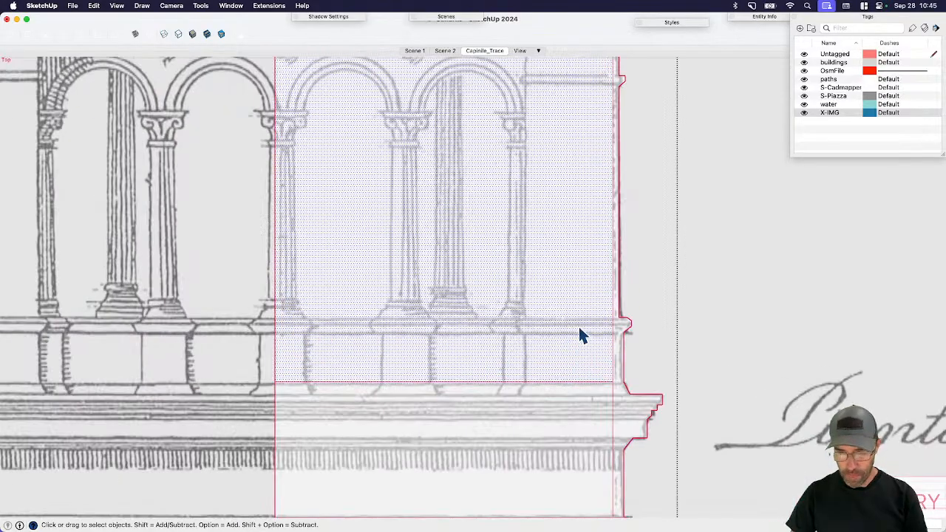
{"action": "key", "text": "l"}
{"action": "scroll", "coordinate": [614, 318], "scroll_direction": "up", "scroll_amount": 2}
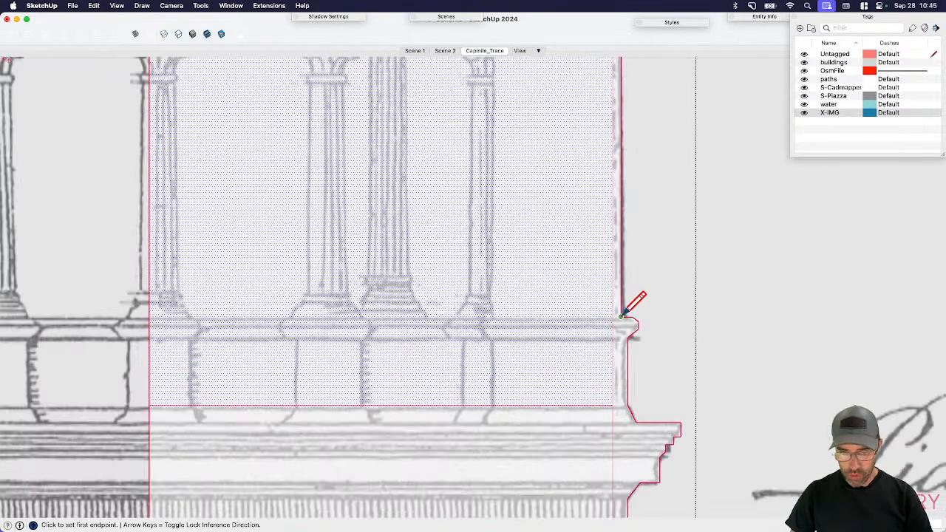
{"action": "scroll", "coordinate": [625, 317], "scroll_direction": "up", "scroll_amount": 2}
{"action": "left_click", "coordinate": [625, 317]}
{"action": "scroll", "coordinate": [625, 317], "scroll_direction": "down", "scroll_amount": 4}
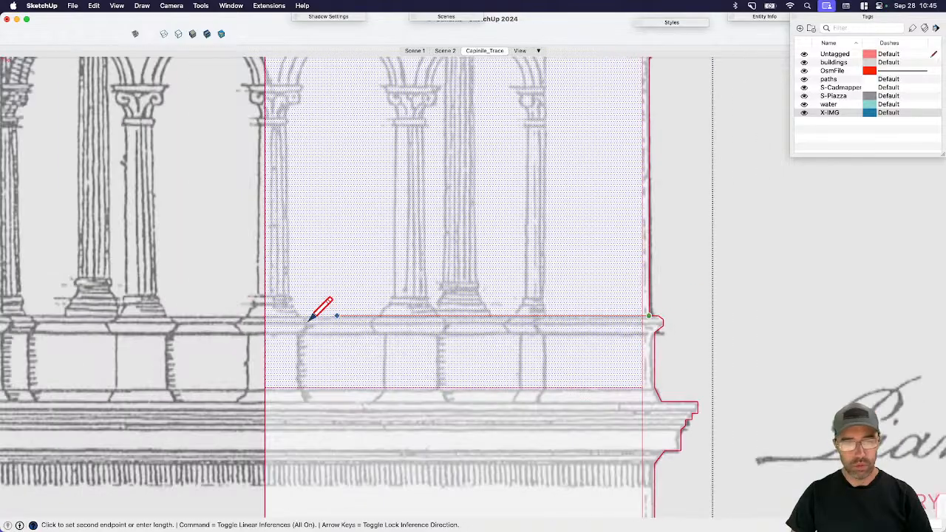
{"action": "left_click", "coordinate": [265, 315]}
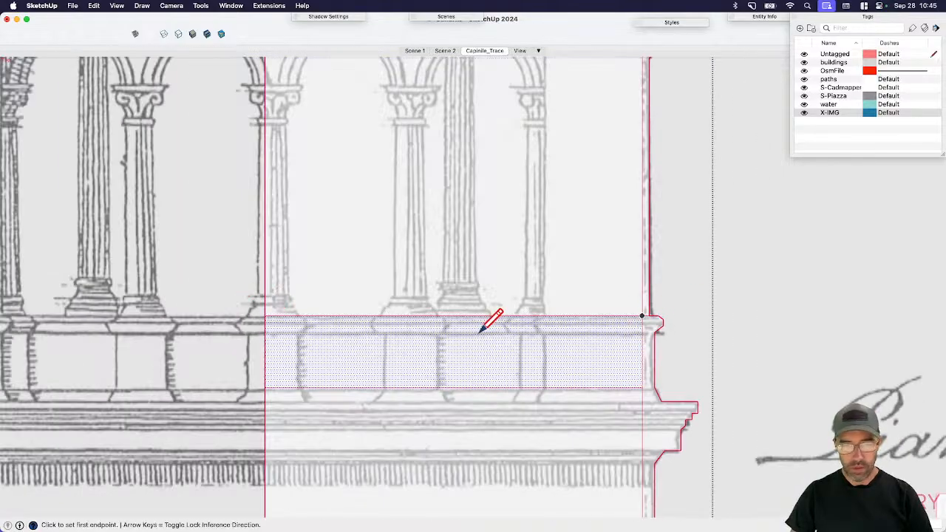
- Draw a vertical line at the outermost balustrade pier's edge and a horizontal line along the balustrade's foot from the profile to the centreline
{"action": "scroll", "coordinate": [538, 352], "scroll_direction": "down", "scroll_amount": 3}
{"action": "scroll", "coordinate": [531, 380], "scroll_direction": "up", "scroll_amount": 3}
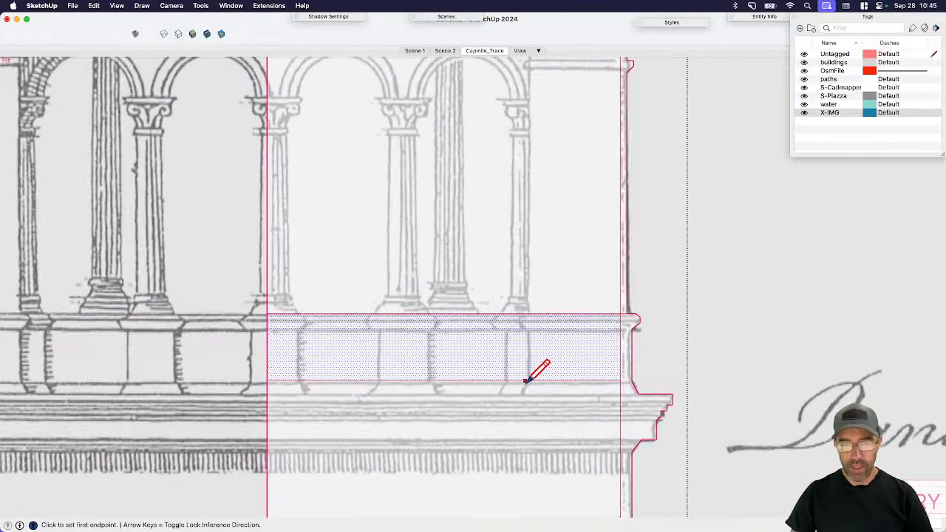
{"action": "left_click", "coordinate": [526, 381]}
{"action": "left_click", "coordinate": [529, 315]}
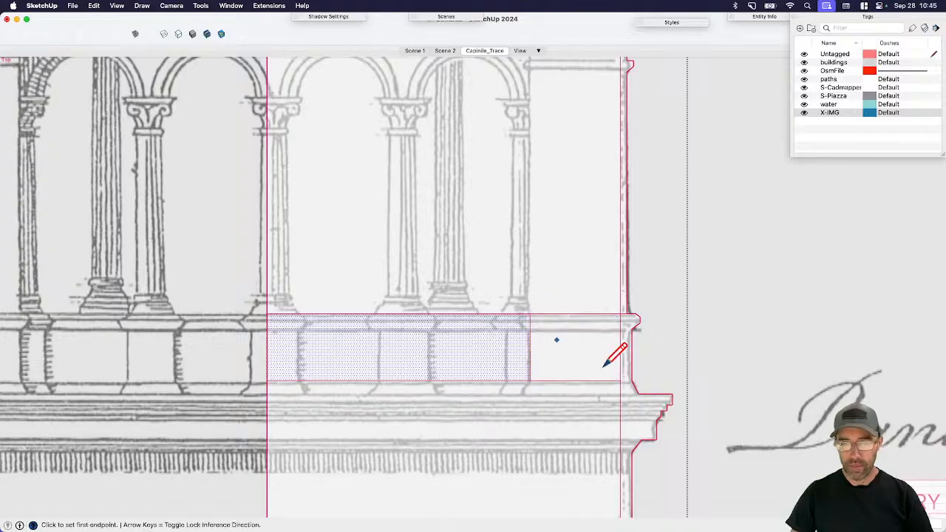
{"action": "left_click", "coordinate": [638, 393]}
{"action": "left_click", "coordinate": [267, 394]}
{"action": "scroll", "coordinate": [616, 350], "scroll_direction": "down", "scroll_amount": 1}
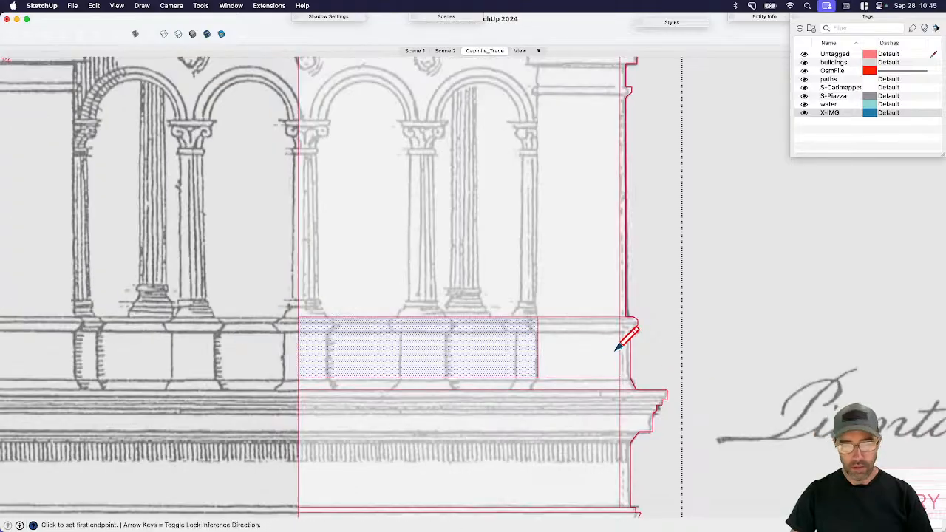
- Draw two short vertical lines through the base strip in line with both edges of the middle balustrade pier
{"action": "scroll", "coordinate": [551, 371], "scroll_direction": "up", "scroll_amount": 4}
{"action": "key", "text": "space"}
{"action": "key", "text": "l"}
{"action": "scroll", "coordinate": [418, 381], "scroll_direction": "up", "scroll_amount": 3}
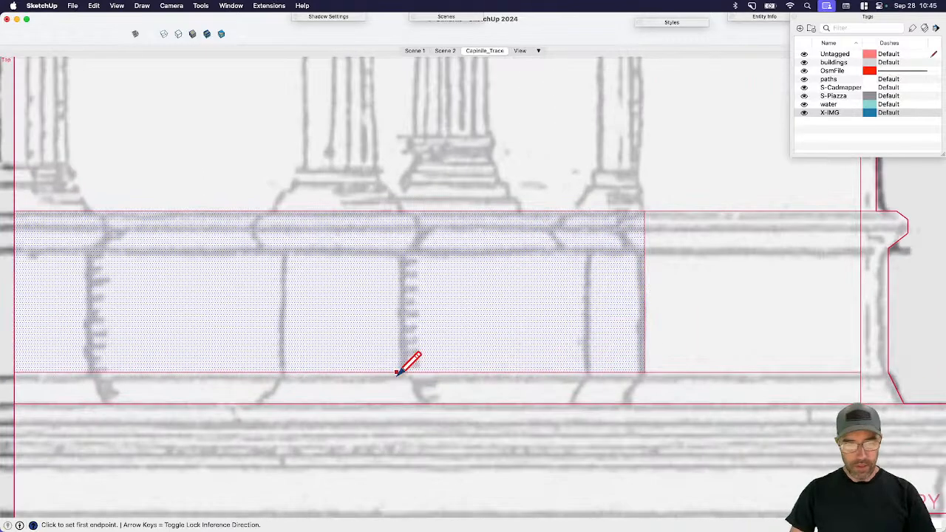
{"action": "left_click", "coordinate": [403, 373]}
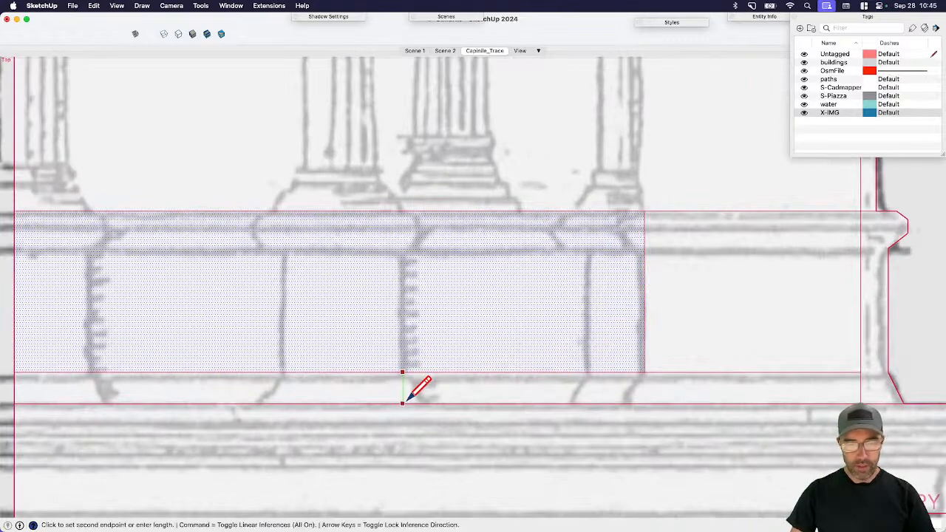
{"action": "left_click", "coordinate": [403, 403]}
{"action": "left_click", "coordinate": [282, 373]}
{"action": "left_click", "coordinate": [282, 403]}
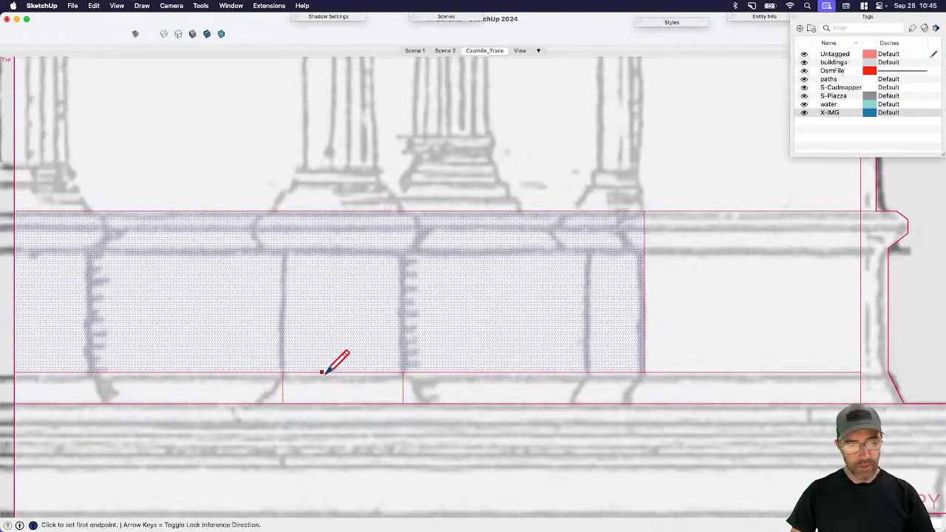
- Draw a slanted edge flaring out from the middle pier's outer foot corner and erase the short vertical line beside it
{"action": "key", "text": "space"}
{"action": "left_click", "coordinate": [395, 392]}
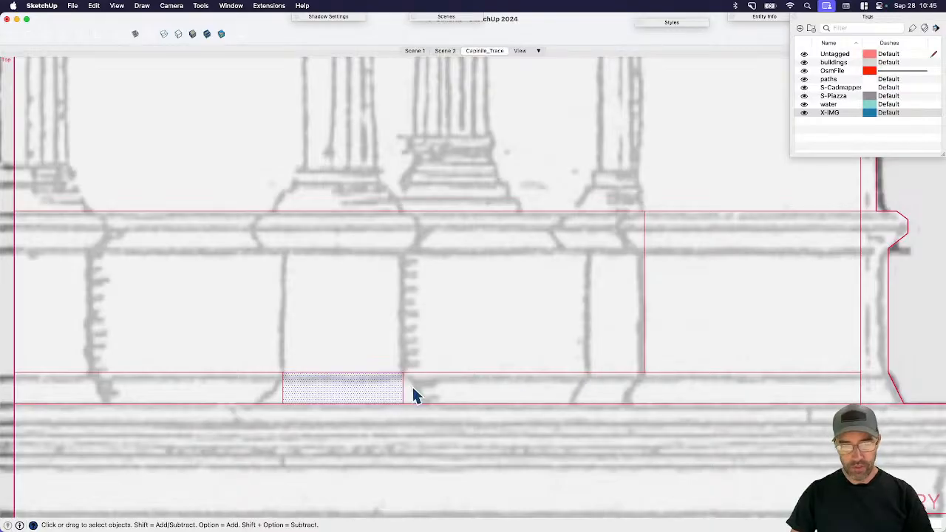
{"action": "key", "text": "l"}
{"action": "left_click", "coordinate": [403, 372]}
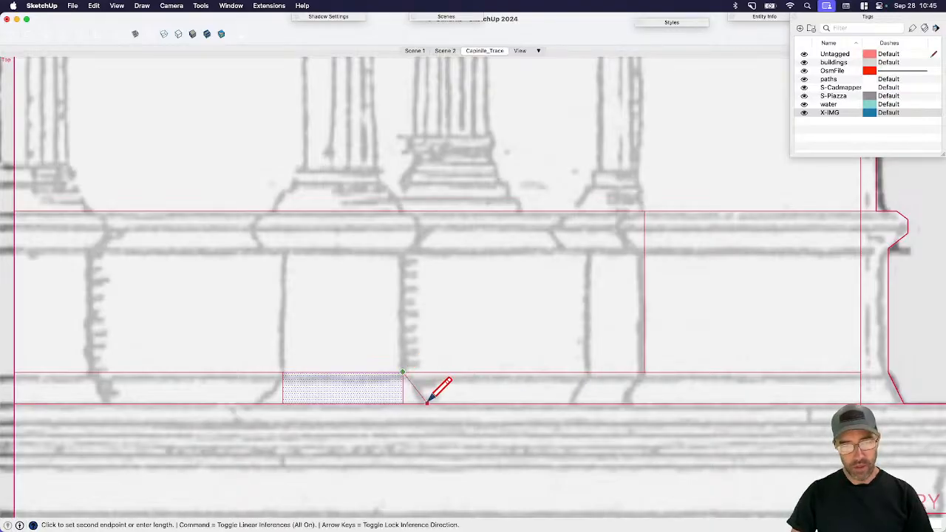
{"action": "scroll", "coordinate": [427, 403], "scroll_direction": "up", "scroll_amount": 3}
{"action": "left_click", "coordinate": [429, 403]}
{"action": "key", "text": "e"}
{"action": "left_click", "coordinate": [396, 387]}
{"action": "key", "text": "space"}
{"action": "scroll", "coordinate": [424, 382], "scroll_direction": "down", "scroll_amount": 5}
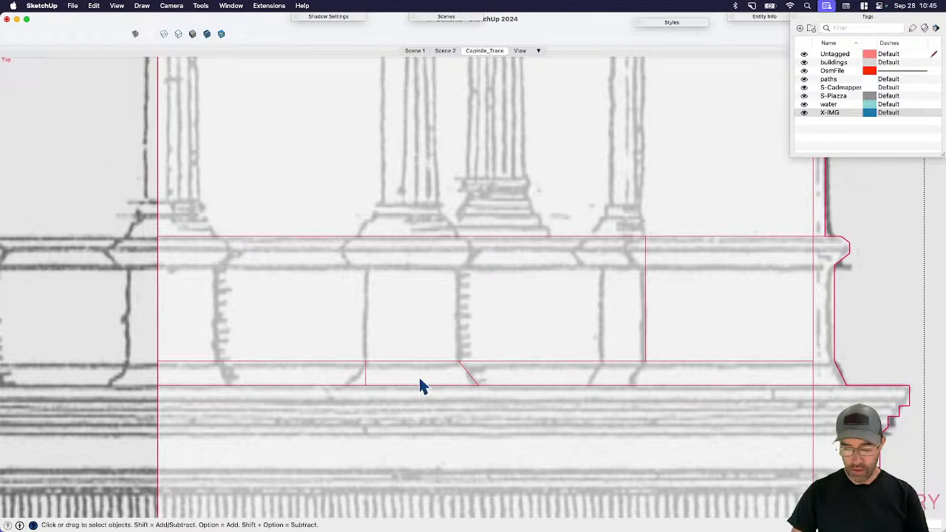
- Split the pier's base with a vertical line at its midpoint and copy the half with the slanted edge into the panel above
{"action": "key", "text": "l"}
{"action": "left_click", "coordinate": [412, 362]}
{"action": "left_click", "coordinate": [412, 385]}
{"action": "key", "text": "space"}
{"action": "left_click", "coordinate": [438, 379]}
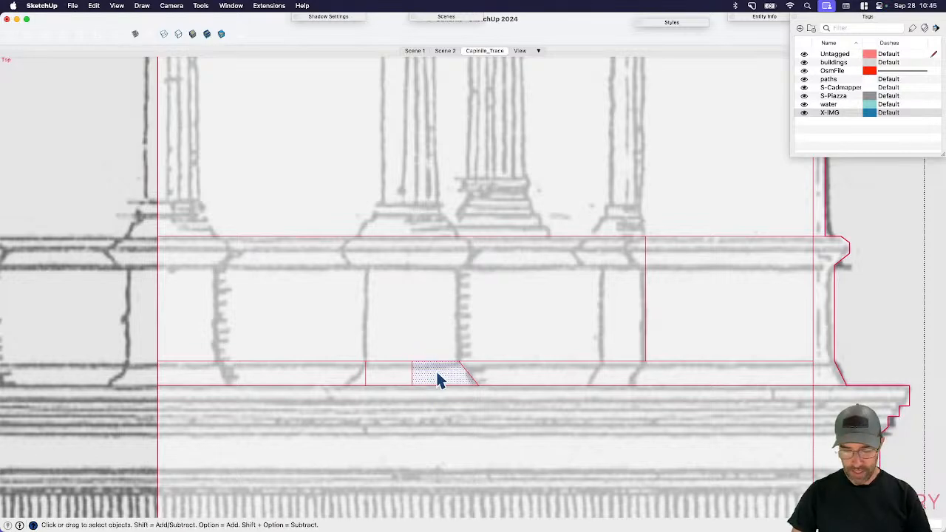
{"action": "key", "text": "m"}
{"action": "key", "text": "alt"}
{"action": "left_click", "coordinate": [439, 372]}
{"action": "left_click", "coordinate": [424, 320]}
- Mirror the copied half horizontally with Scale and move it against the base's midline to form the opposite side
{"action": "key", "text": "s"}
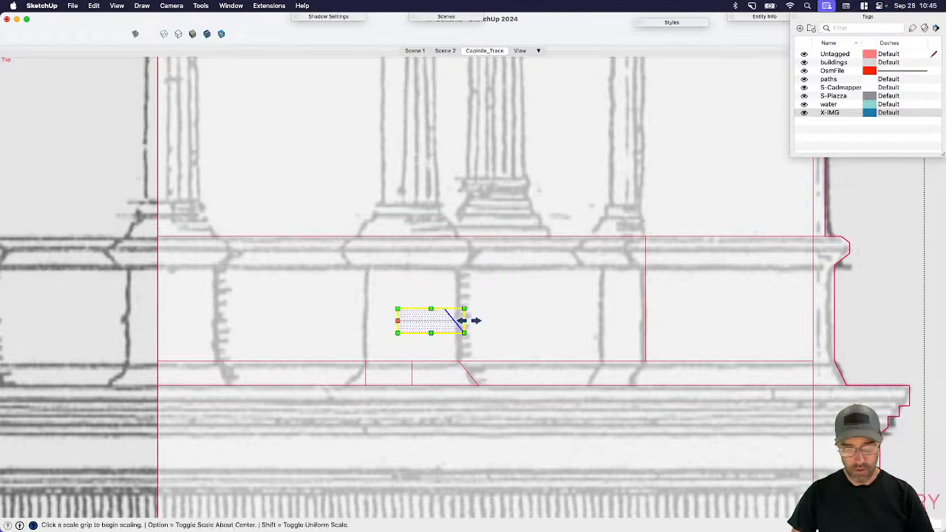
{"action": "left_click", "coordinate": [465, 320]}
{"action": "left_click", "coordinate": [332, 320]}
{"action": "key", "text": "m"}
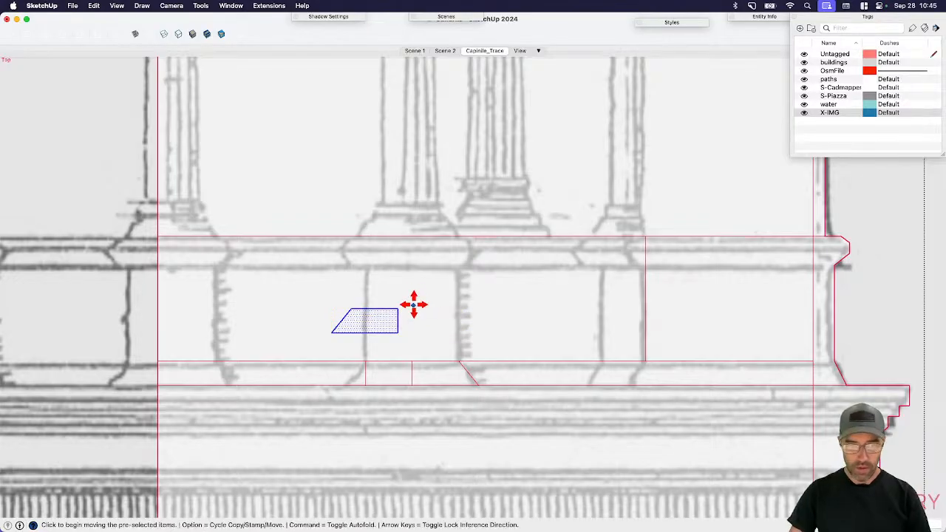
{"action": "left_click", "coordinate": [398, 308]}
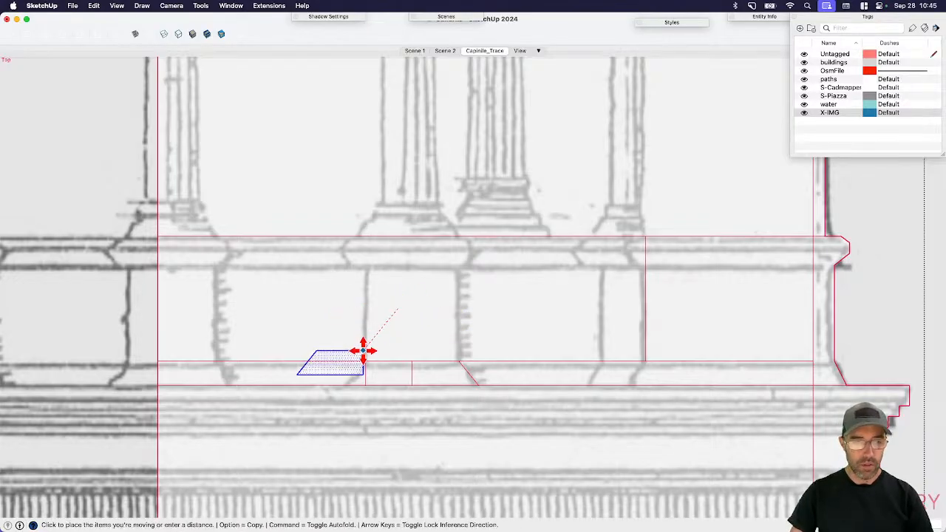
{"action": "left_click", "coordinate": [412, 362]}
- Erase the leftover vertical lines inside the pier's base so both halves form a single trapezoid face
{"action": "scroll", "coordinate": [371, 369], "scroll_direction": "up", "scroll_amount": 3}
{"action": "key", "text": "e"}
{"action": "scroll", "coordinate": [434, 370], "scroll_direction": "down", "scroll_amount": 3}
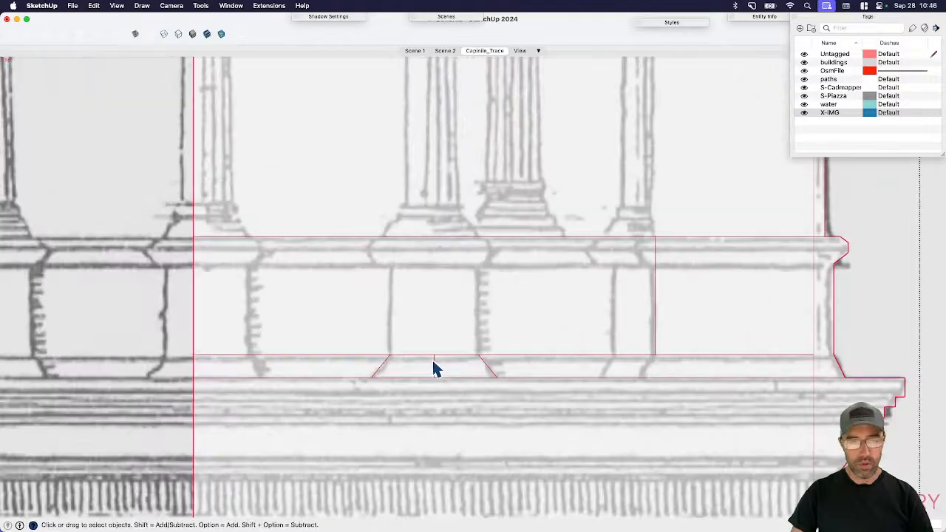
{"action": "key", "text": "space"}
{"action": "left_click", "coordinate": [451, 370]}
- Draw the column's vertical centreline above the middle pier, from the balustrade's top up to the top of the capital
{"action": "scroll", "coordinate": [539, 364], "scroll_direction": "down", "scroll_amount": 3}
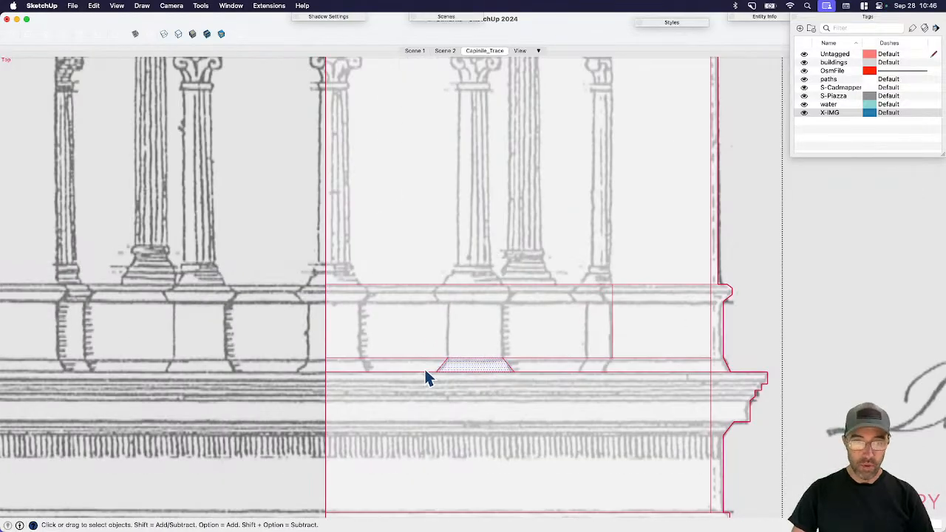
{"action": "scroll", "coordinate": [475, 371], "scroll_direction": "down", "scroll_amount": 2}
{"action": "scroll", "coordinate": [475, 371], "scroll_direction": "down", "scroll_amount": 1}
{"action": "key", "text": "l"}
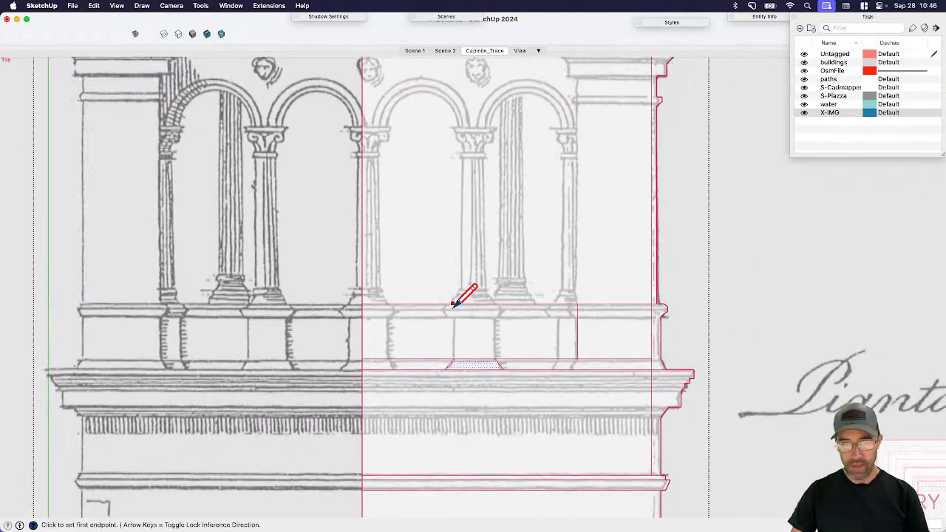
{"action": "scroll", "coordinate": [461, 310], "scroll_direction": "down", "scroll_amount": 3}
{"action": "scroll", "coordinate": [460, 227], "scroll_direction": "up", "scroll_amount": 3}
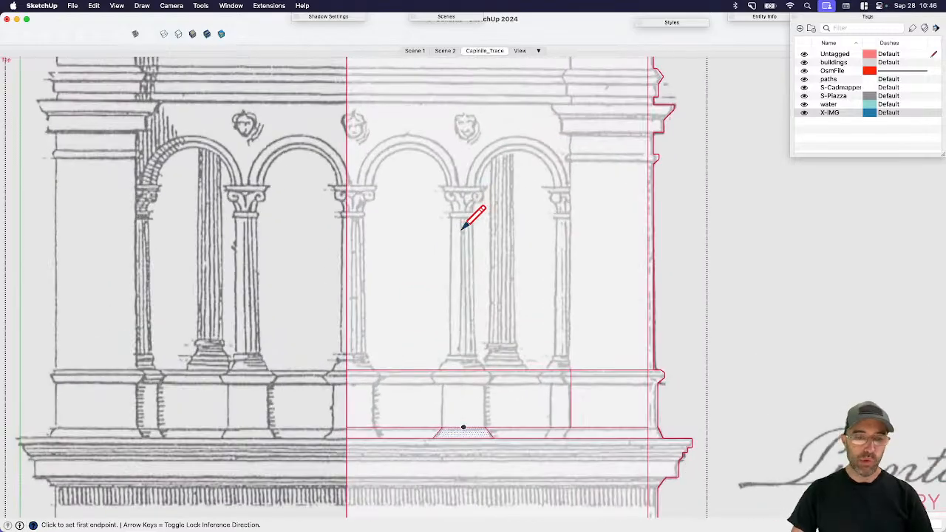
{"action": "left_click", "coordinate": [458, 369]}
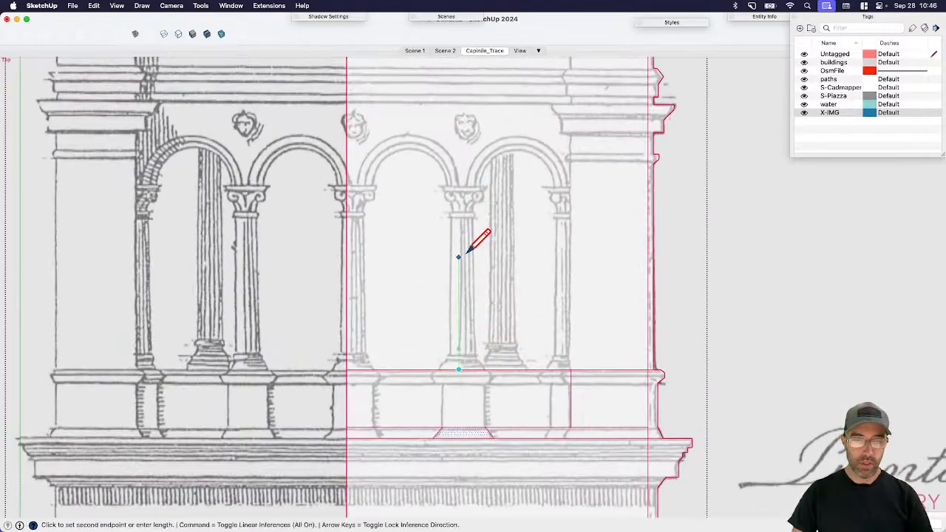
{"action": "scroll", "coordinate": [457, 191], "scroll_direction": "up", "scroll_amount": 2}
{"action": "left_click", "coordinate": [464, 187]}
{"action": "key", "text": "space"}
- Trace half of the capital's top slab from the column's centreline, with its outer edge and a short return underneath
{"action": "scroll", "coordinate": [465, 194], "scroll_direction": "up", "scroll_amount": 2}
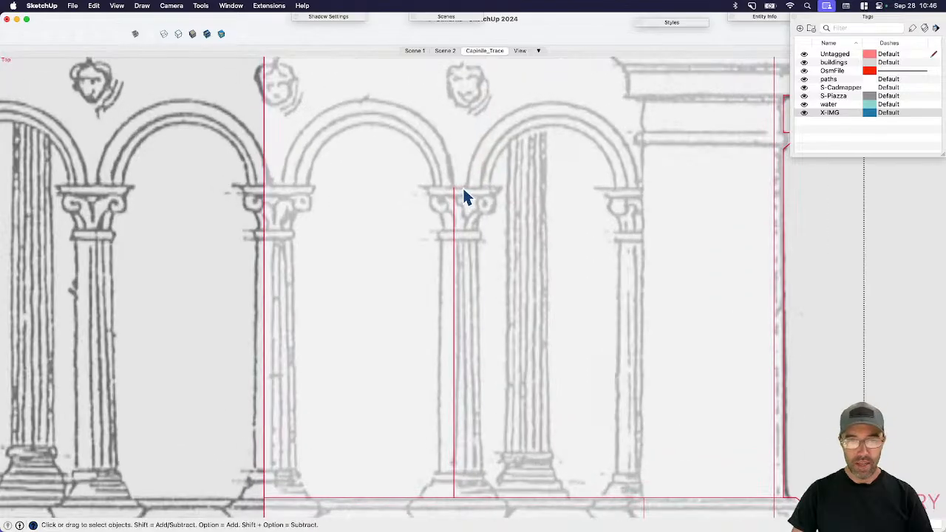
{"action": "key", "text": "l"}
{"action": "scroll", "coordinate": [458, 177], "scroll_direction": "up", "scroll_amount": 2}
{"action": "left_click", "coordinate": [445, 185]}
{"action": "scroll", "coordinate": [522, 185], "scroll_direction": "up", "scroll_amount": 4}
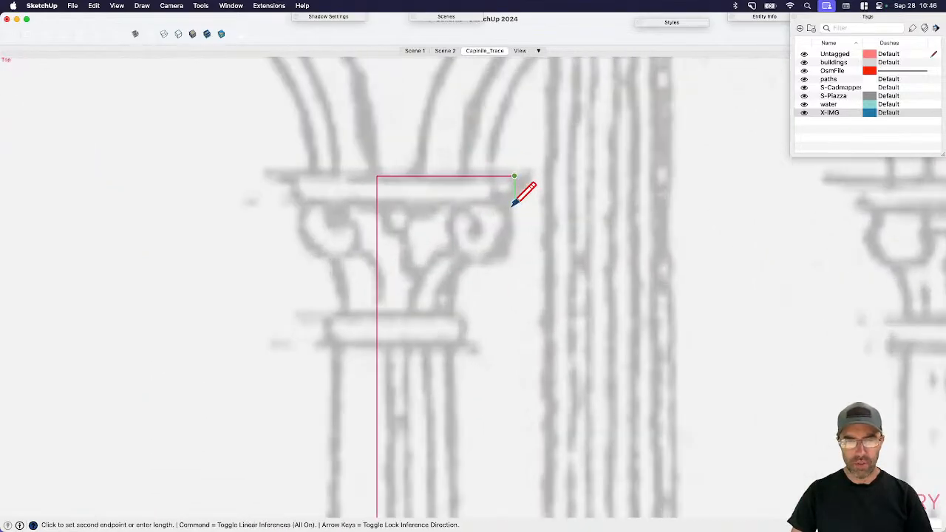
{"action": "left_click", "coordinate": [513, 203]}
{"action": "left_click", "coordinate": [488, 202]}
{"action": "key", "text": "space"}
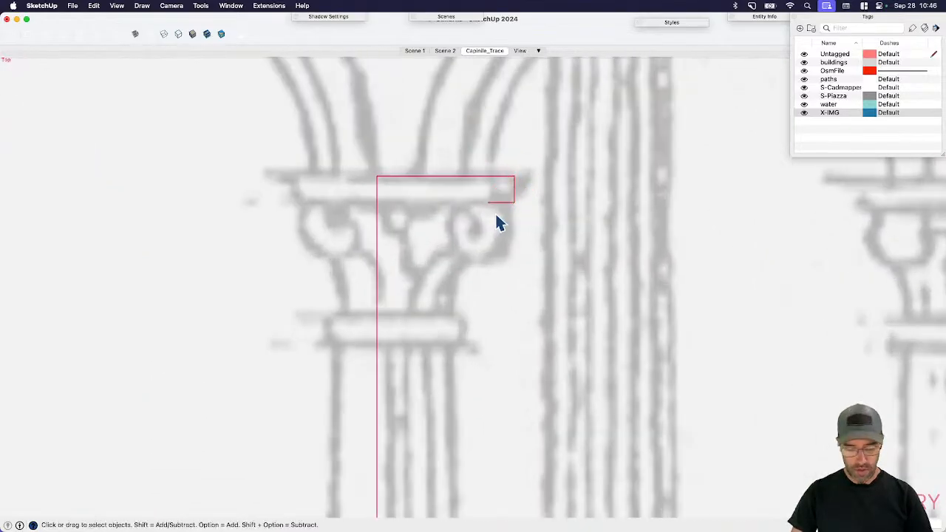
- Draw a circle for the capital's volute under the slab and an arc curving from it down to the neck ring
{"action": "key", "text": "c"}
{"action": "left_click", "coordinate": [488, 229]}
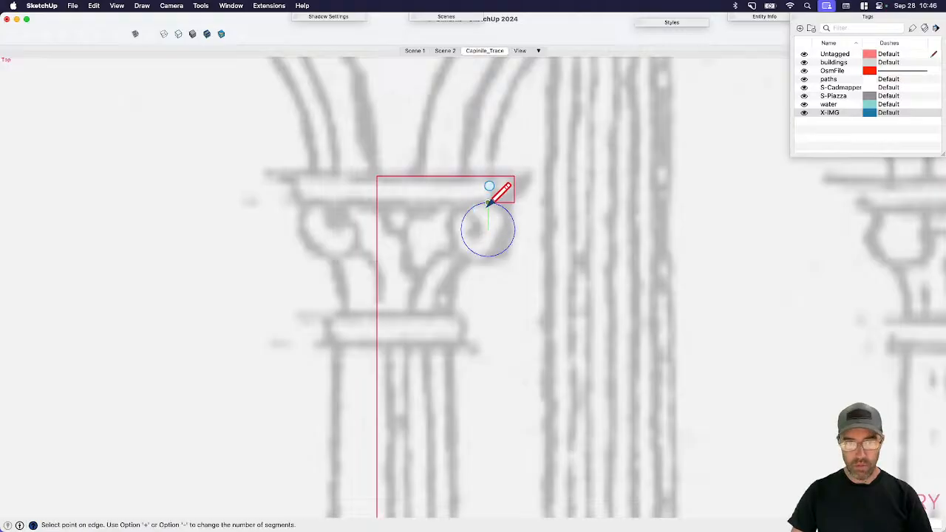
{"action": "left_click", "coordinate": [507, 210]}
{"action": "key", "text": "space"}
{"action": "key", "text": "a"}
{"action": "left_click", "coordinate": [444, 311]}
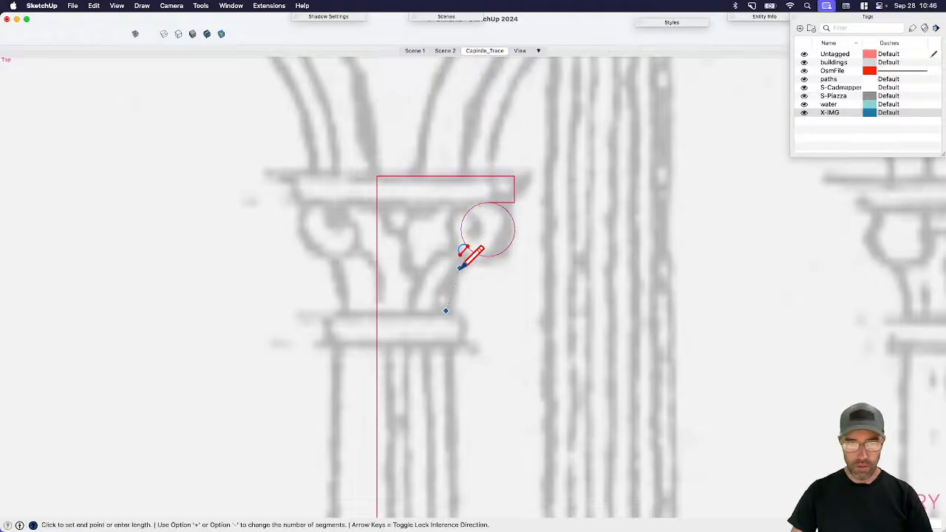
{"action": "left_click", "coordinate": [471, 252]}
{"action": "scroll", "coordinate": [457, 264], "scroll_direction": "up", "scroll_amount": 2}
{"action": "left_click", "coordinate": [454, 268]}
{"action": "key", "text": "space"}
{"action": "scroll", "coordinate": [457, 255], "scroll_direction": "down", "scroll_amount": 3}
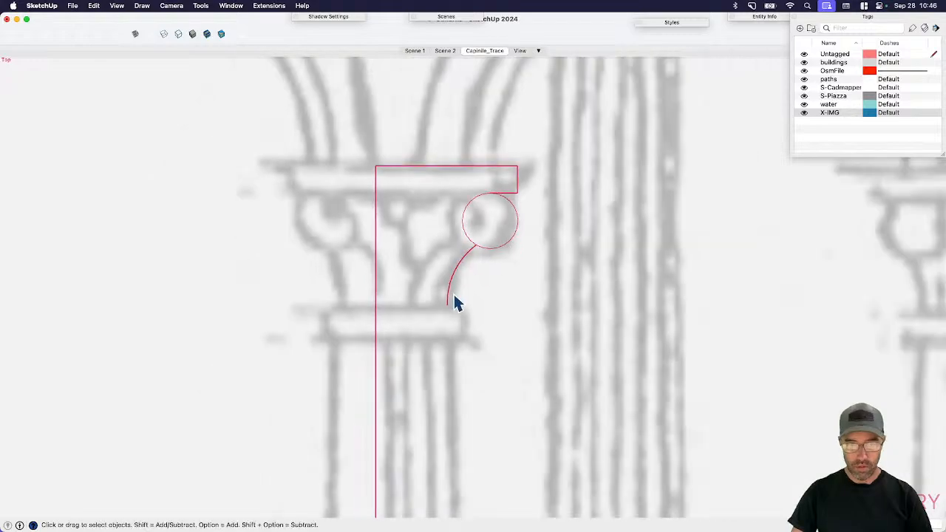
- Trace the stepped outline of the neck ring below the capital, starting from the arc's lower end
{"action": "scroll", "coordinate": [453, 299], "scroll_direction": "up", "scroll_amount": 2}
{"action": "key", "text": "l"}
{"action": "left_click", "coordinate": [446, 308]}
{"action": "left_click", "coordinate": [479, 308]}
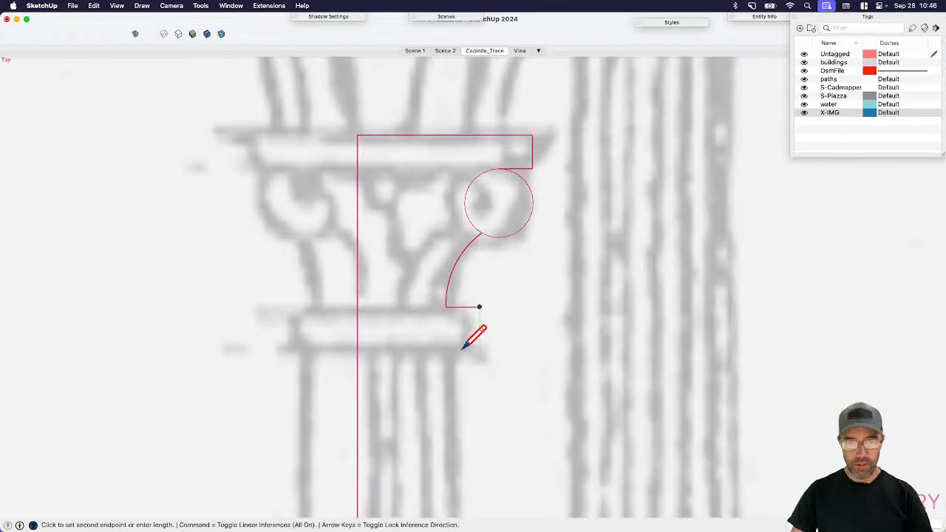
{"action": "scroll", "coordinate": [465, 321], "scroll_direction": "up", "scroll_amount": 2}
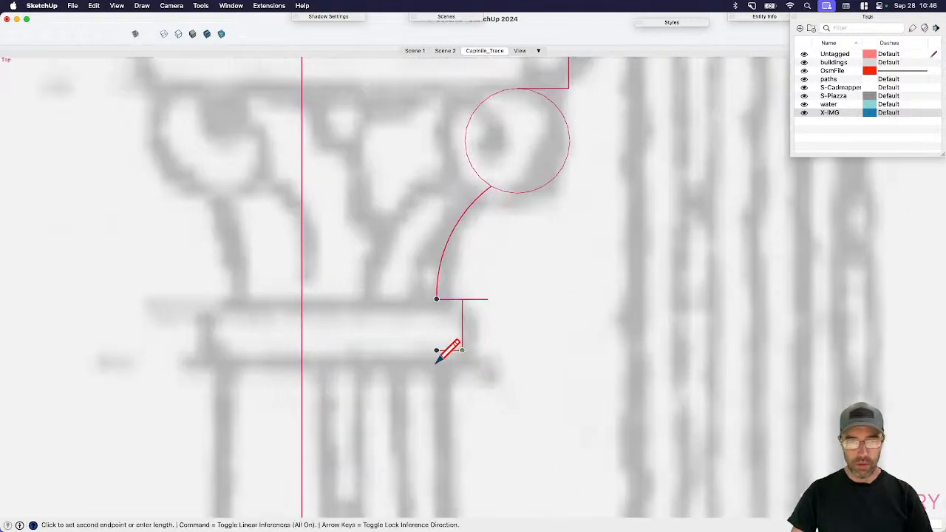
- Trace the column's tapered shaft edge and its stepped, sloping base profile down to the balustrade's top line
{"action": "scroll", "coordinate": [464, 265], "scroll_direction": "down", "scroll_amount": 5}
{"action": "scroll", "coordinate": [459, 439], "scroll_direction": "up", "scroll_amount": 6}
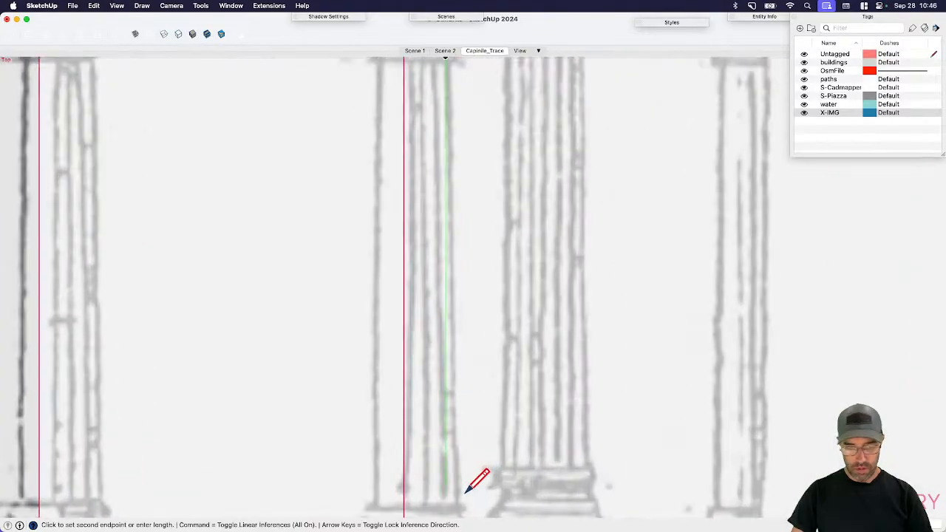
{"action": "scroll", "coordinate": [459, 376], "scroll_direction": "up", "scroll_amount": 2}
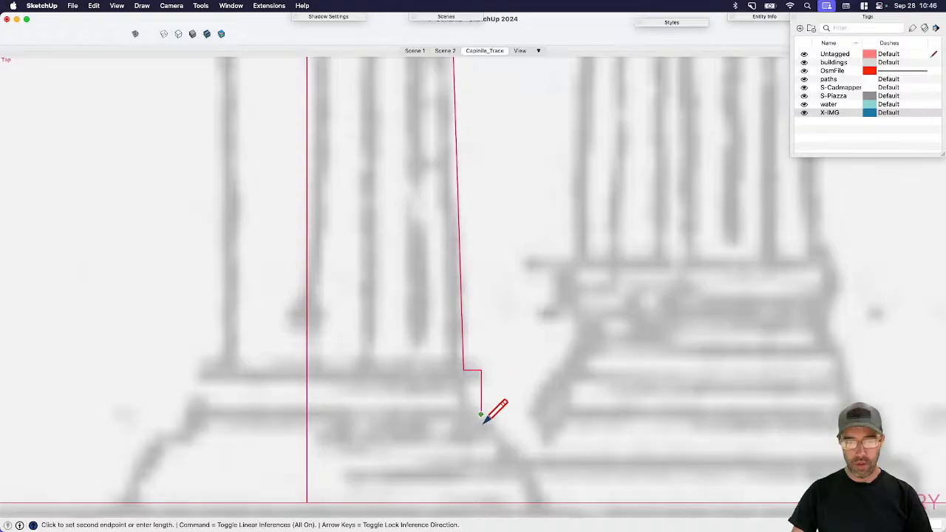
{"action": "left_click", "coordinate": [515, 442]}
{"action": "left_click", "coordinate": [514, 469]}
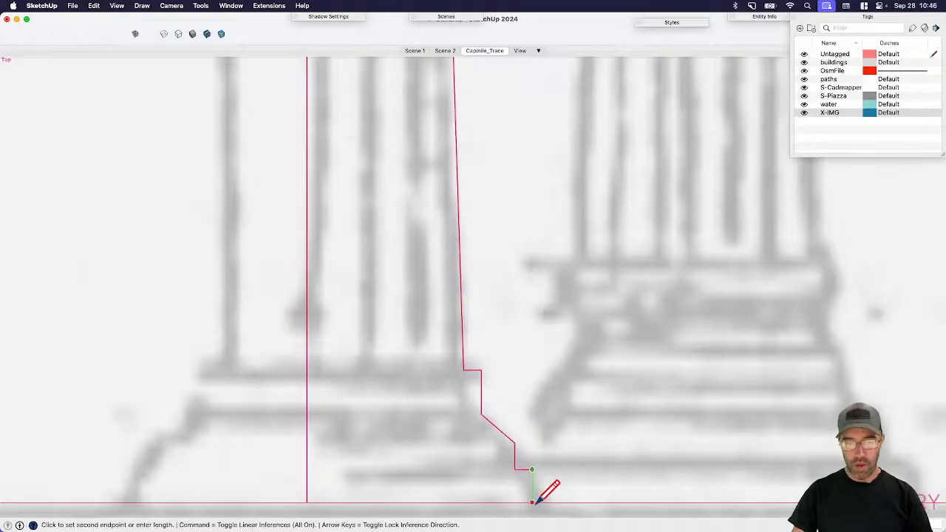
{"action": "left_click", "coordinate": [534, 502]}
{"action": "scroll", "coordinate": [500, 441], "scroll_direction": "down", "scroll_amount": 5}
{"action": "key", "text": "space"}
- Erase the leftover line ends at the capital's slab and the neck ring of the column profile
{"action": "scroll", "coordinate": [465, 442], "scroll_direction": "up", "scroll_amount": 5}
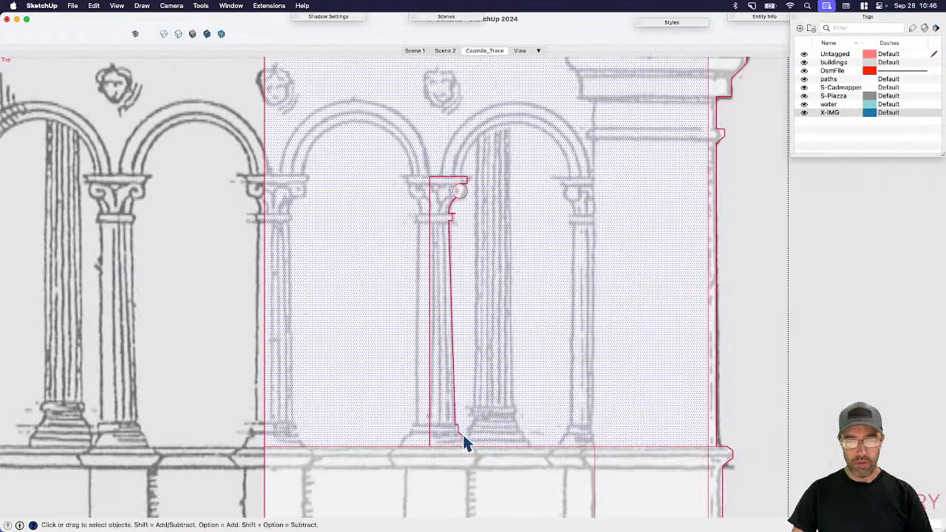
{"action": "scroll", "coordinate": [448, 170], "scroll_direction": "up", "scroll_amount": 8}
{"action": "key", "text": "e"}
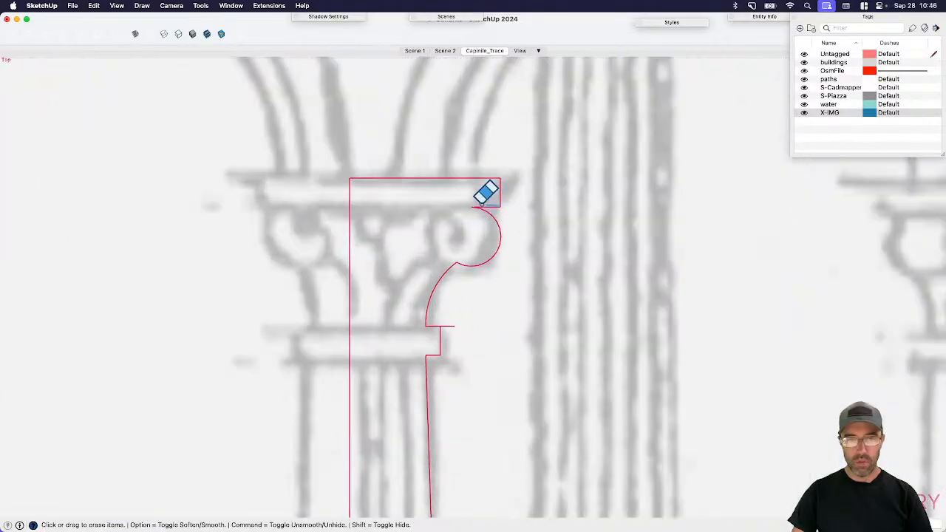
{"action": "key", "text": "space"}
{"action": "left_click", "coordinate": [477, 190]}
{"action": "key", "text": "e"}
{"action": "left_click", "coordinate": [447, 289]}
{"action": "key", "text": "space"}
{"action": "scroll", "coordinate": [428, 242], "scroll_direction": "down", "scroll_amount": 5}
{"action": "left_click", "coordinate": [428, 242]}
{"action": "scroll", "coordinate": [458, 156], "scroll_direction": "down", "scroll_amount": 6}
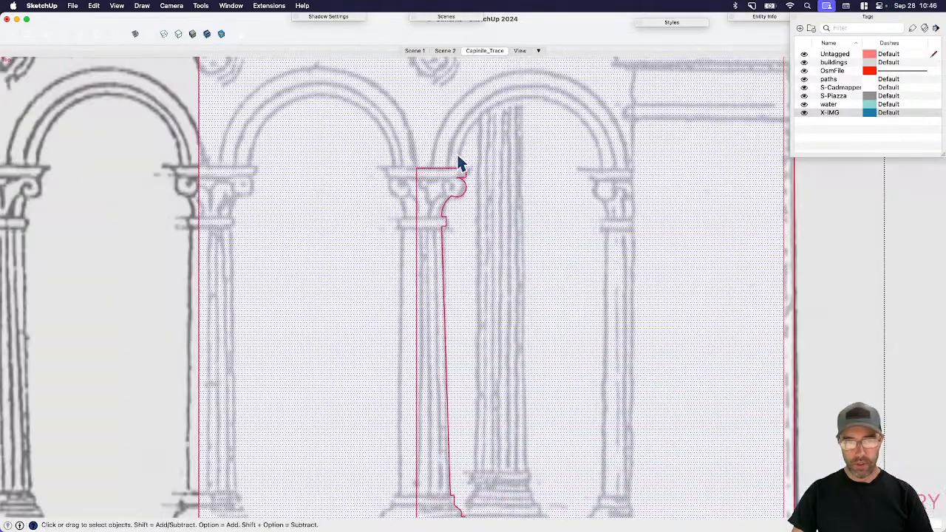
- Close the column profile into a face with a line along the balustrade's top from the centreline to the base's outer edge
{"action": "middle_click_drag", "start_coordinate": [459, 163], "coordinate": [494, 484]}
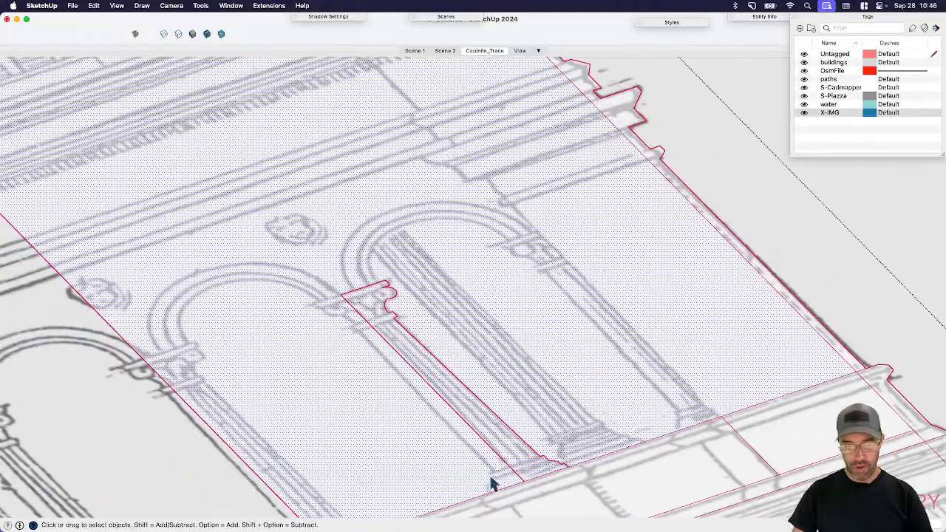
{"action": "scroll", "coordinate": [494, 484], "scroll_direction": "up", "scroll_amount": 5}
{"action": "key", "text": "l"}
{"action": "left_click", "coordinate": [523, 476]}
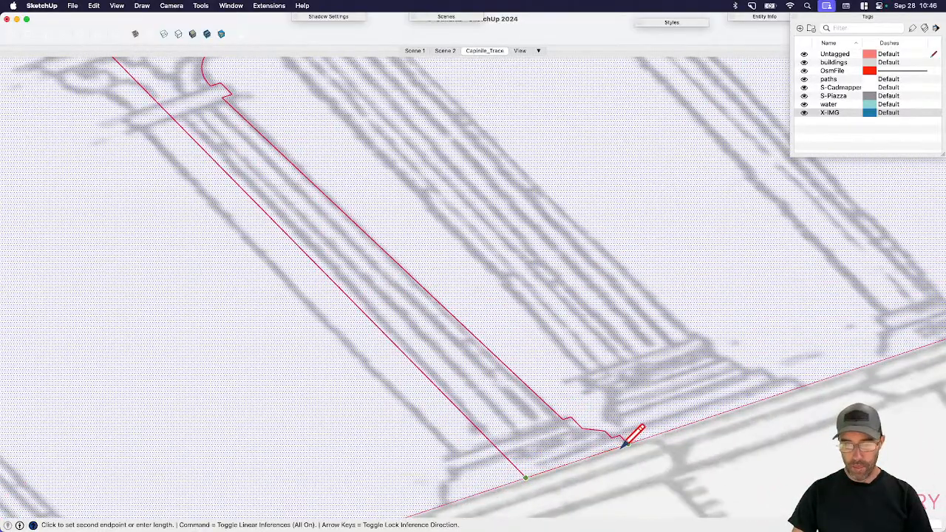
{"action": "left_click", "coordinate": [628, 441]}
{"action": "key", "text": "space"}
{"action": "scroll", "coordinate": [627, 444], "scroll_direction": "up", "scroll_amount": 2}
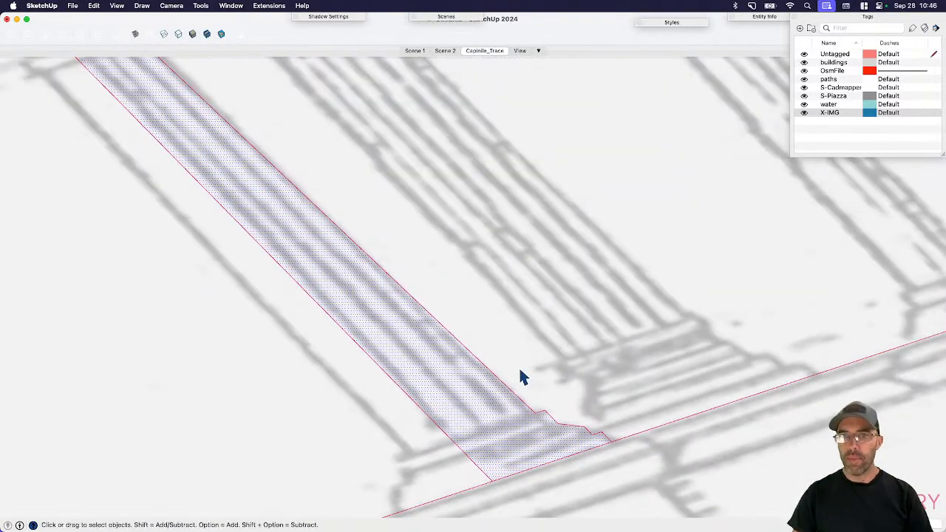
- Draw a new column centreline from the slab's top to the balustrade line, slightly closer to the shaft edge, and erase the old one
{"action": "scroll", "coordinate": [519, 371], "scroll_direction": "down", "scroll_amount": 3}
{"action": "key", "text": "super+1"}
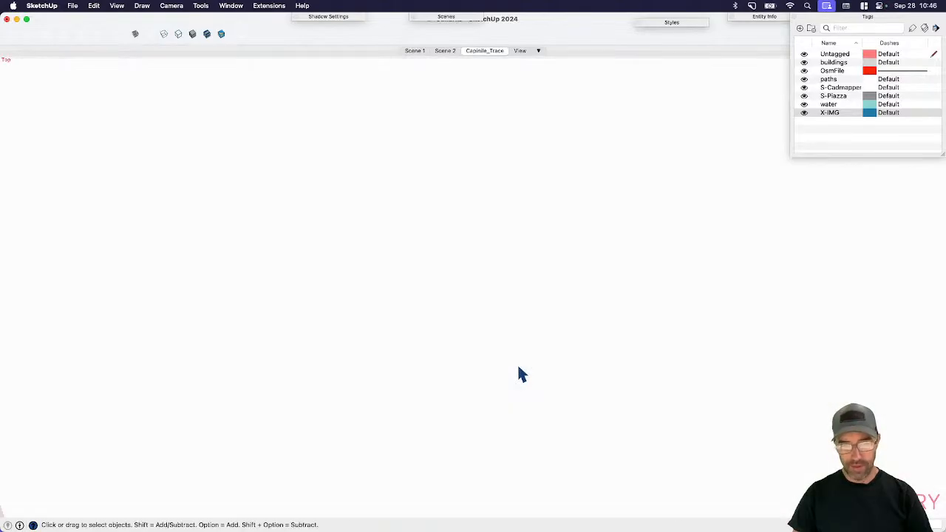
{"action": "key", "text": "shift+z"}
{"action": "scroll", "coordinate": [625, 295], "scroll_direction": "up", "scroll_amount": 10}
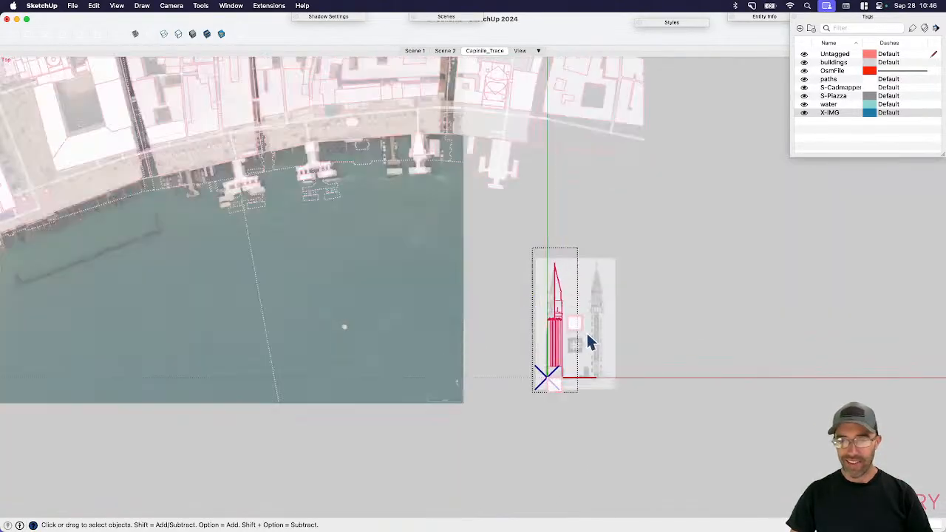
{"action": "scroll", "coordinate": [545, 292], "scroll_direction": "up", "scroll_amount": 8}
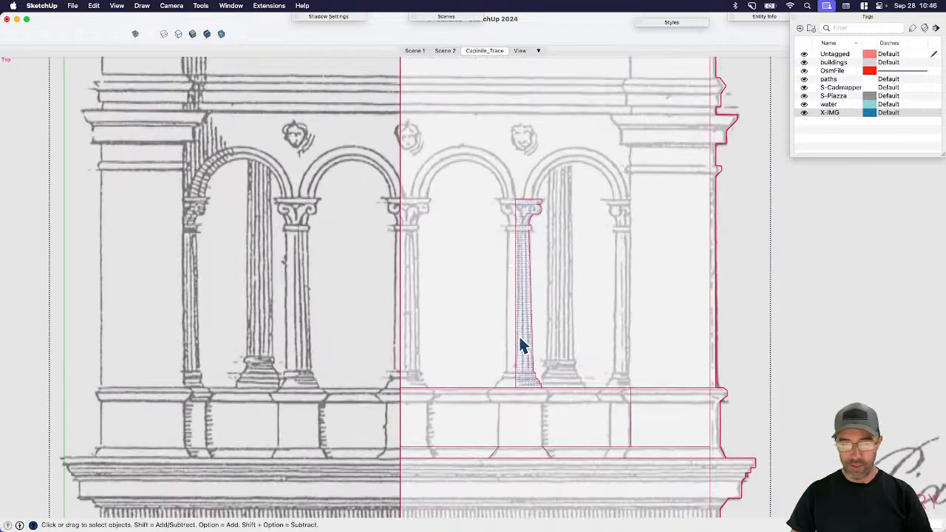
{"action": "scroll", "coordinate": [521, 337], "scroll_direction": "up", "scroll_amount": 3}
{"action": "middle_click_drag", "start_coordinate": [524, 345], "coordinate": [520, 292]}
{"action": "key", "text": "space"}
{"action": "key", "text": "l"}
{"action": "scroll", "coordinate": [517, 158], "scroll_direction": "up", "scroll_amount": 5}
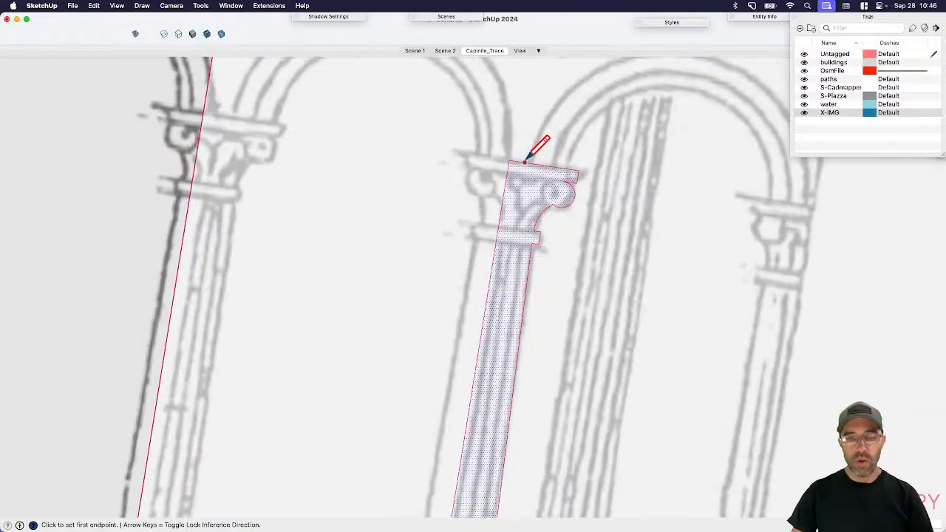
{"action": "left_click", "coordinate": [521, 158]}
{"action": "scroll", "coordinate": [522, 158], "scroll_direction": "down", "scroll_amount": 3}
{"action": "scroll", "coordinate": [507, 299], "scroll_direction": "down", "scroll_amount": 3}
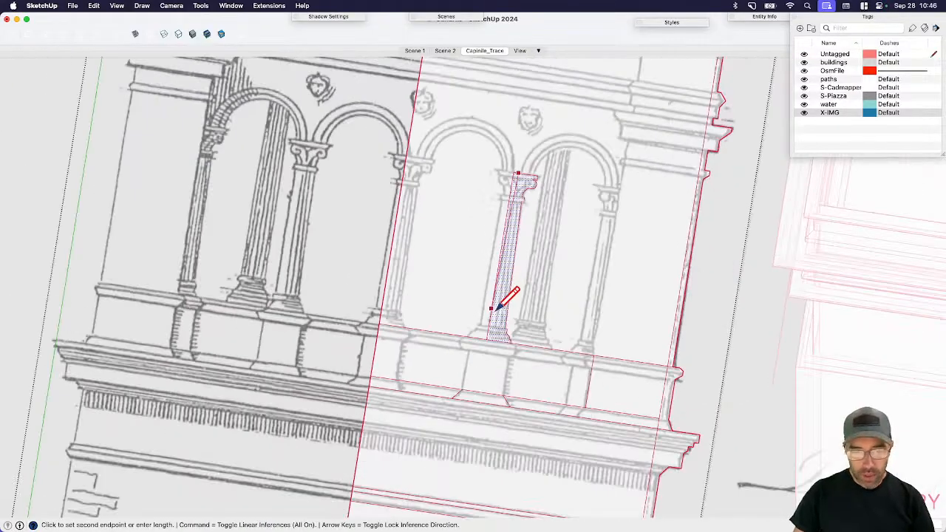
{"action": "scroll", "coordinate": [503, 340], "scroll_direction": "up", "scroll_amount": 2}
{"action": "left_click", "coordinate": [488, 351]}
{"action": "left_click", "coordinate": [488, 322]}
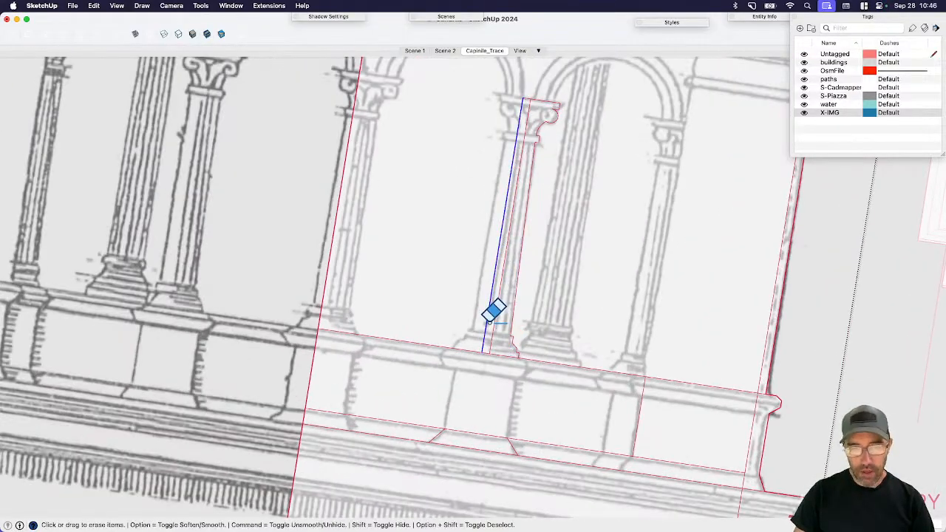
- Erase the slab edge left beyond the new centreline, and move the centreline slightly away from the traced shaft edge
{"action": "key", "text": "space"}
{"action": "scroll", "coordinate": [532, 114], "scroll_direction": "up", "scroll_amount": 4}
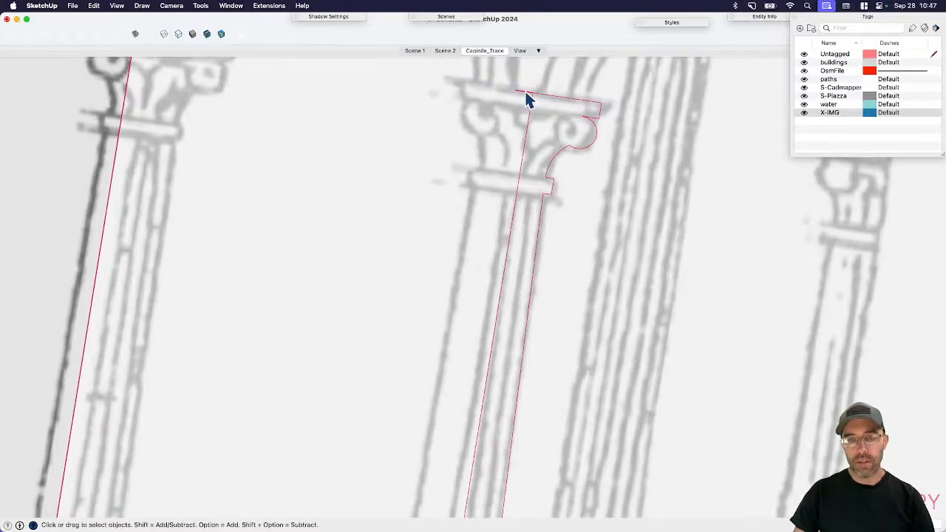
{"action": "key", "text": "e"}
{"action": "key", "text": "space"}
{"action": "scroll", "coordinate": [527, 87], "scroll_direction": "down", "scroll_amount": 2}
{"action": "left_click", "coordinate": [529, 111]}
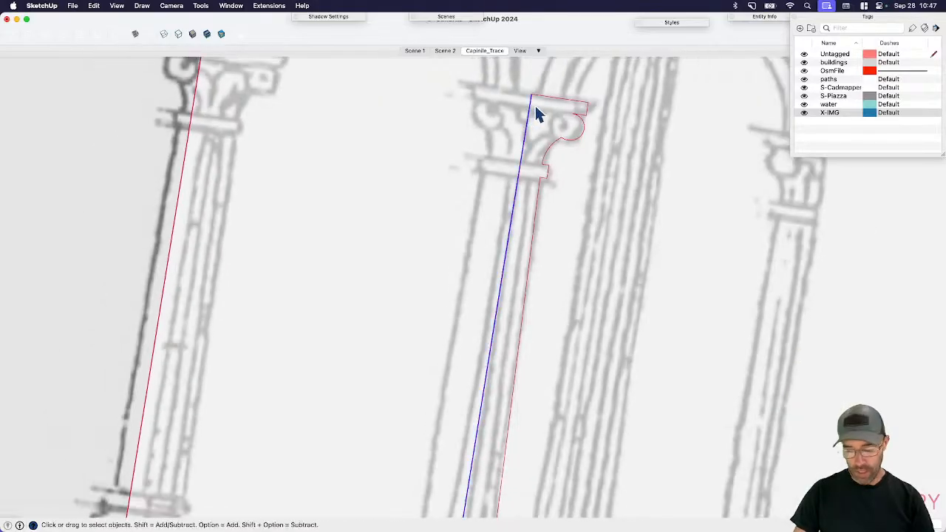
{"action": "scroll", "coordinate": [547, 99], "scroll_direction": "up", "scroll_amount": 3}
{"action": "key", "text": "m"}
{"action": "left_click", "coordinate": [554, 91]}
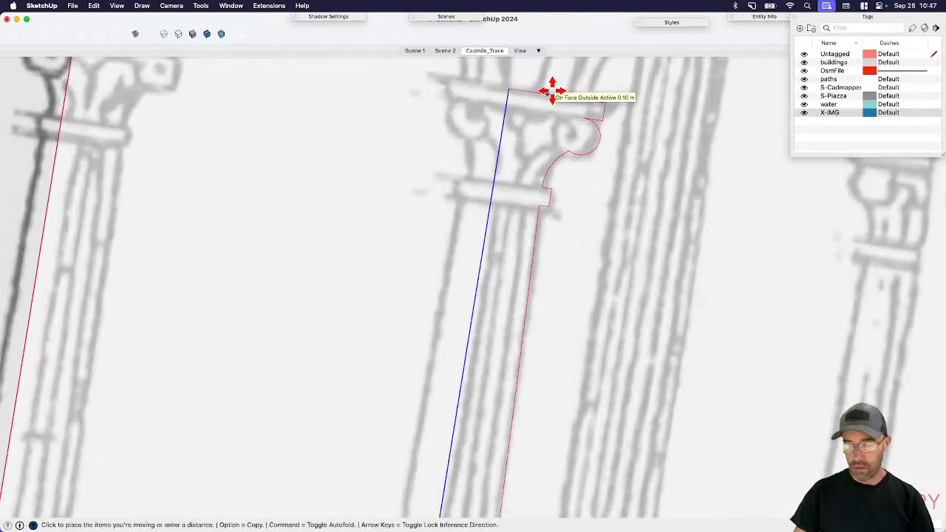
{"action": "key", "text": "space"}
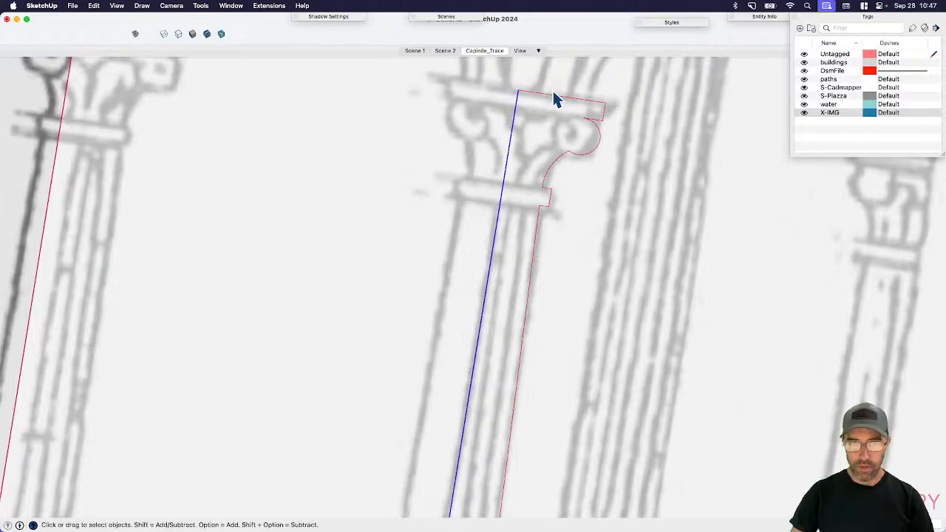
- Examine the tower models beside the traced drawing from an angle, ending on the belfry's column profile
{"action": "scroll", "coordinate": [556, 99], "scroll_direction": "down", "scroll_amount": 8}
{"action": "middle_click_drag", "start_coordinate": [534, 331], "coordinate": [583, 296]}
{"action": "scroll", "coordinate": [463, 172], "scroll_direction": "down", "scroll_amount": 5}
{"action": "scroll", "coordinate": [463, 172], "scroll_direction": "down", "scroll_amount": 4}
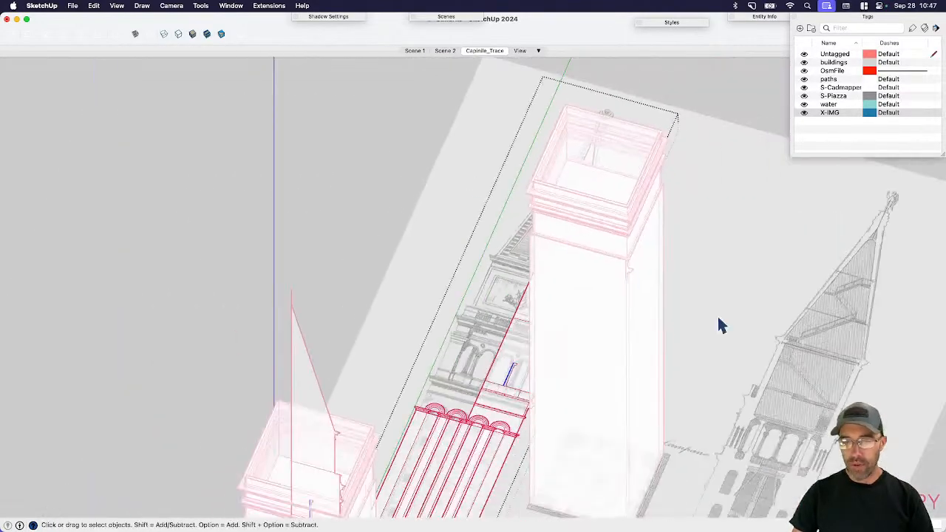
{"action": "middle_click_drag", "start_coordinate": [688, 319], "coordinate": [684, 255]}
{"action": "scroll", "coordinate": [590, 371], "scroll_direction": "down", "scroll_amount": 4}
{"action": "mouse_move", "coordinate": [495, 348]}
{"action": "middle_mouse_down"}
{"action": "mouse_move", "coordinate": [551, 417]}
{"action": "mouse_move", "coordinate": [682, 342]}
{"action": "middle_mouse_up"}
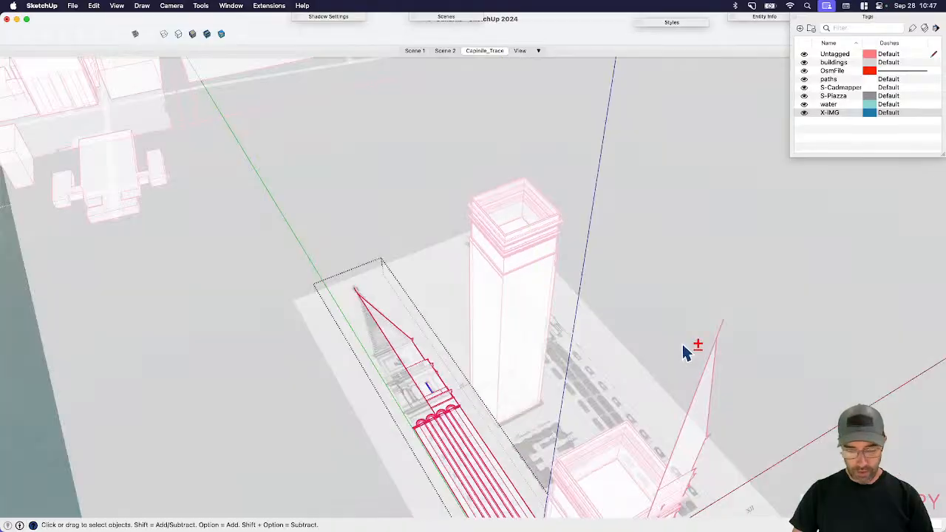
{"action": "scroll", "coordinate": [460, 417], "scroll_direction": "up", "scroll_amount": 8}
{"action": "middle_click_drag", "start_coordinate": [503, 355], "coordinate": [599, 293]}
{"action": "scroll", "coordinate": [564, 284], "scroll_direction": "up", "scroll_amount": 4}
{"action": "scroll", "coordinate": [564, 288], "scroll_direction": "up", "scroll_amount": 4}
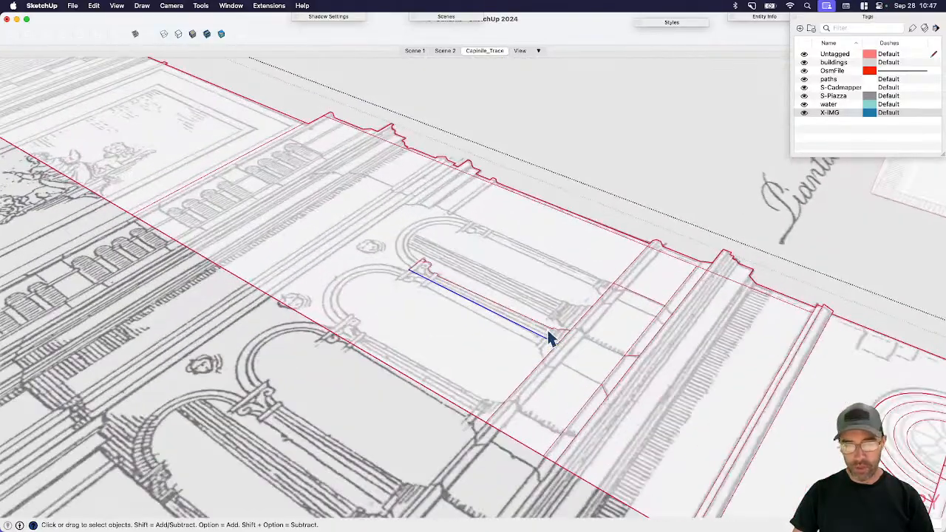
- Rotate a copy of the column profile upright about the centreline's base point
{"action": "left_click", "coordinate": [554, 344]}
{"action": "key", "text": "q"}
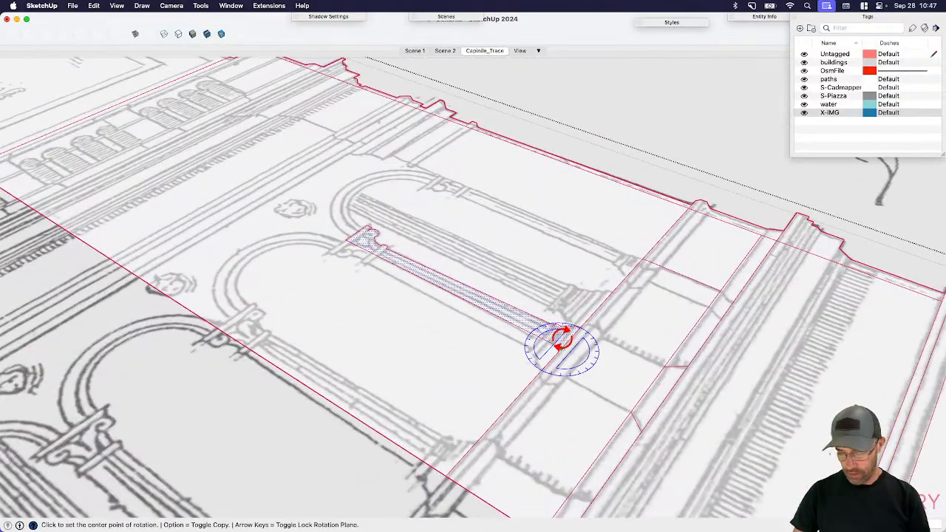
{"action": "left_click", "coordinate": [563, 347]}
{"action": "left_click", "coordinate": [490, 312]}
{"action": "key", "text": "alt"}
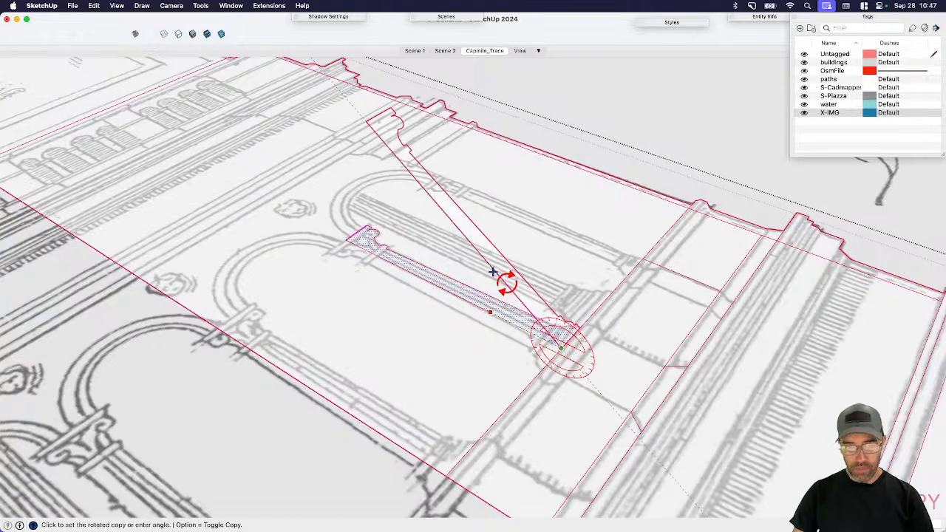
{"action": "left_click", "coordinate": [504, 283]}
{"action": "key", "text": "space"}
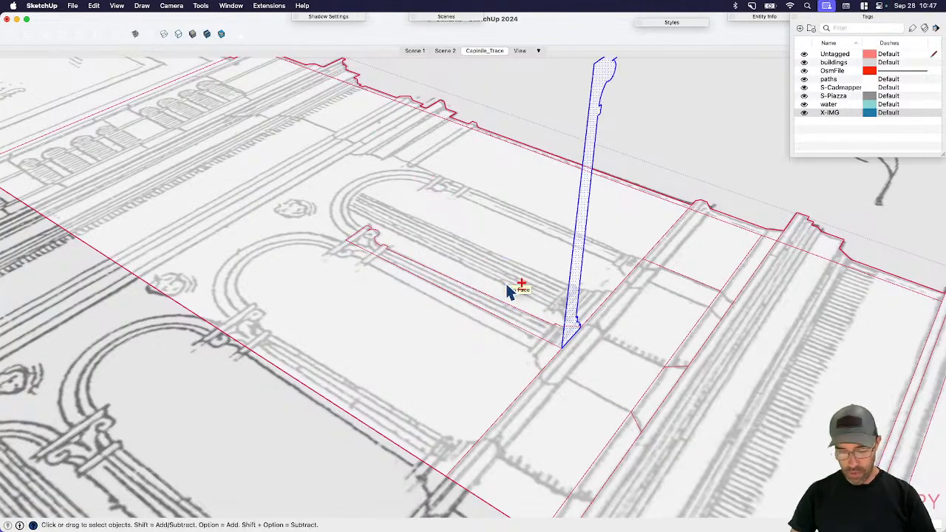
- Make the upright profile copy a component and draw a circle inside it, centred on the centreline's base
{"action": "key", "text": "g"}
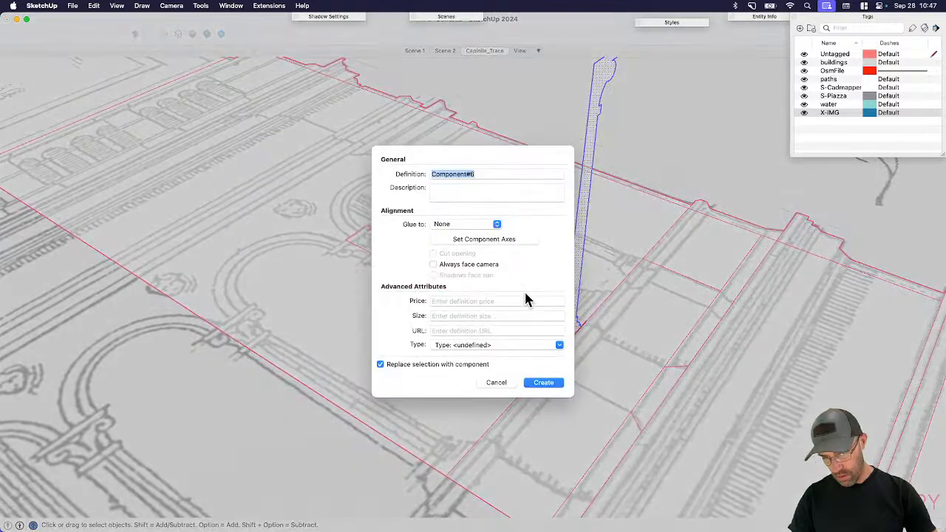
{"action": "key", "text": "Return"}
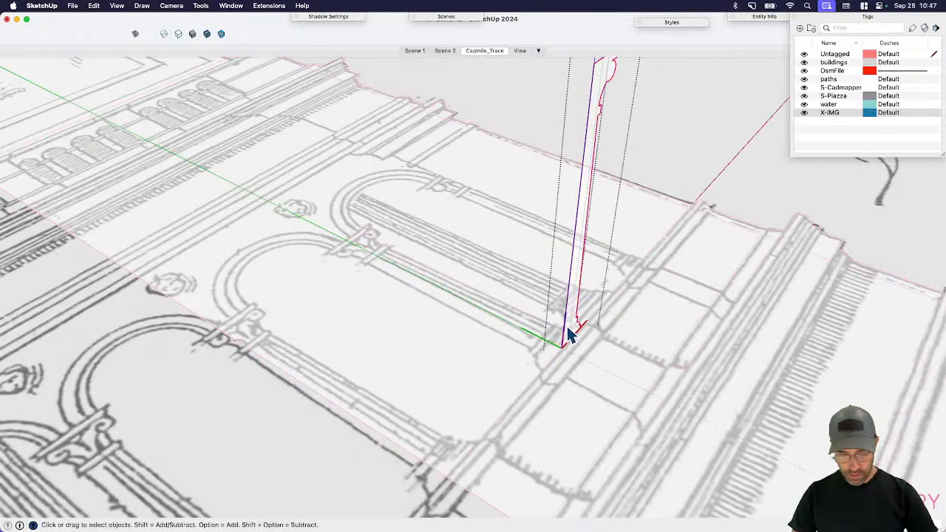
{"action": "key", "text": "c"}
{"action": "left_click", "coordinate": [563, 347]}
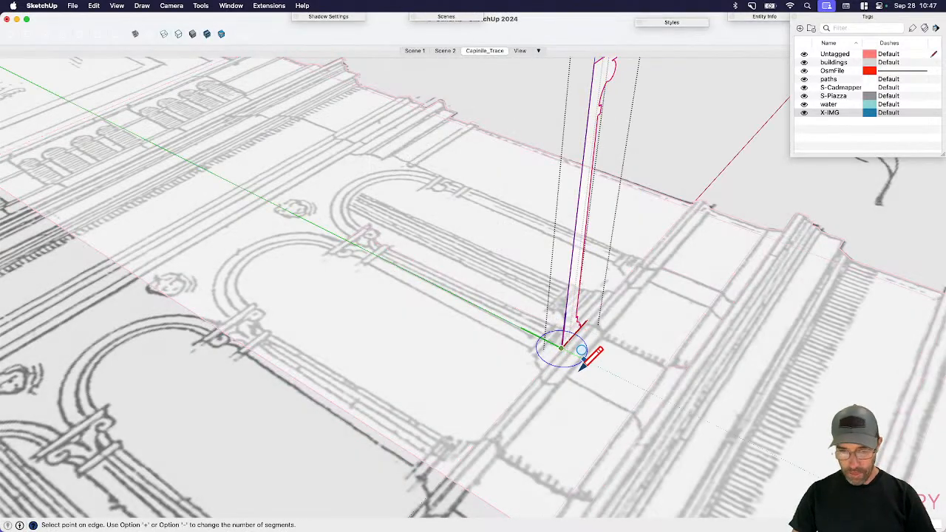
{"action": "left_click", "coordinate": [567, 364]}
{"action": "key", "text": "space"}
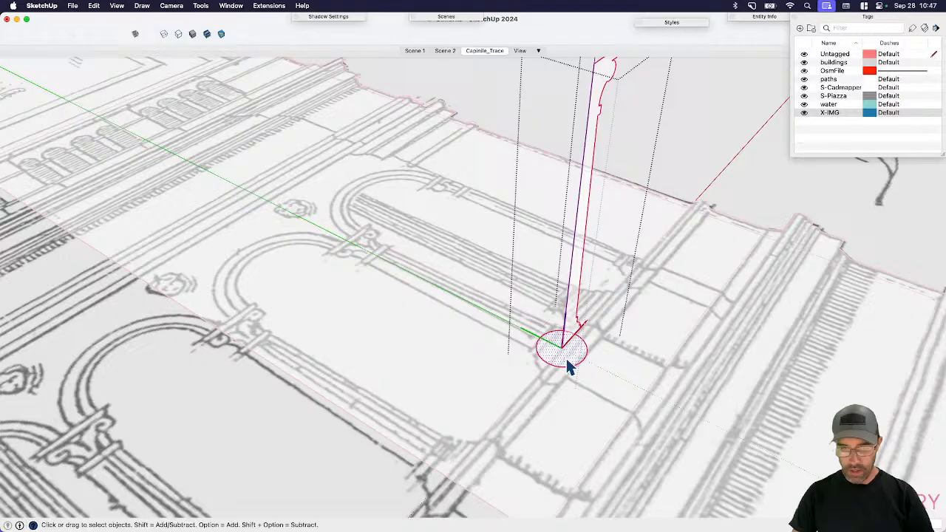
- Revolve the upright profile around the circle with Follow Me to form the column, and leave the component
{"action": "left_click", "coordinate": [202, 6]}
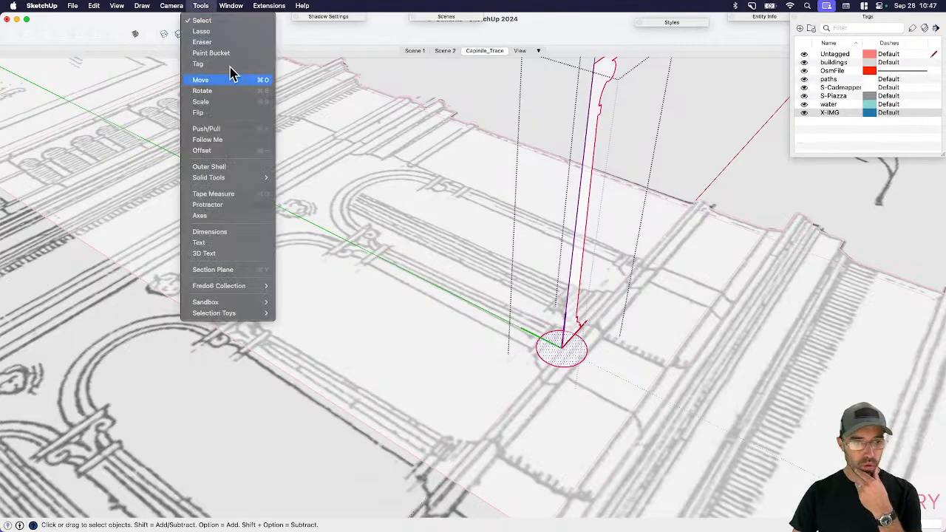
{"action": "left_click", "coordinate": [229, 140]}
{"action": "left_click", "coordinate": [599, 146]}
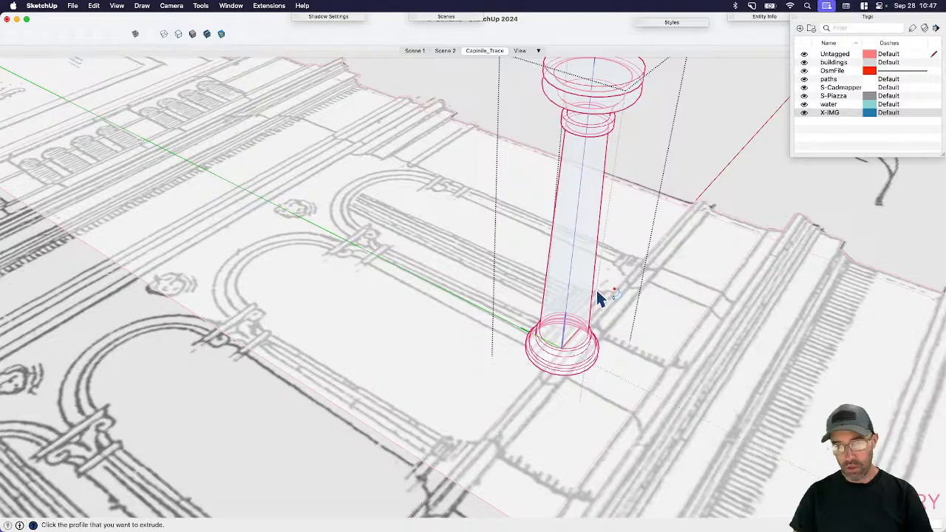
{"action": "middle_click_drag", "start_coordinate": [599, 298], "coordinate": [484, 311]}
{"action": "key", "text": "space"}
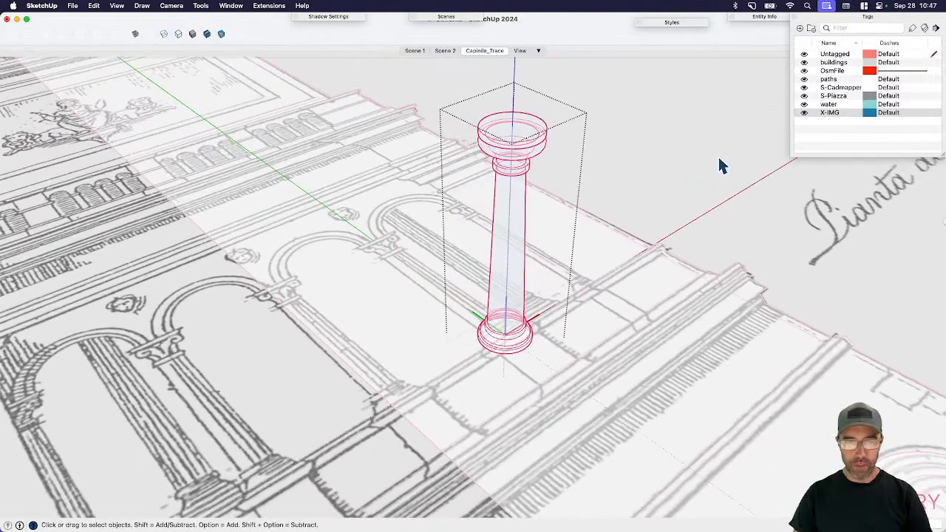
{"action": "left_click", "coordinate": [619, 160]}
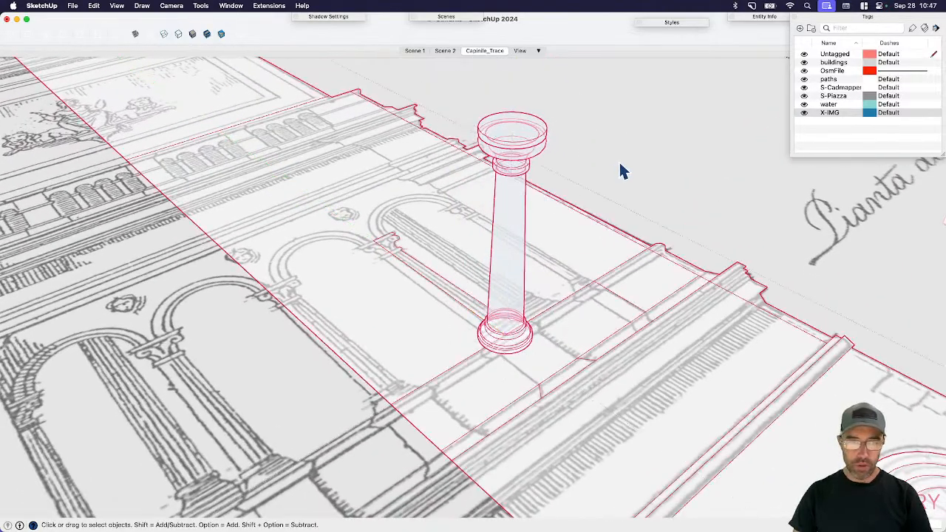
- Undo the revolved column, its base circle, the component and the upright copy of the profile
{"action": "left_click", "coordinate": [460, 302]}
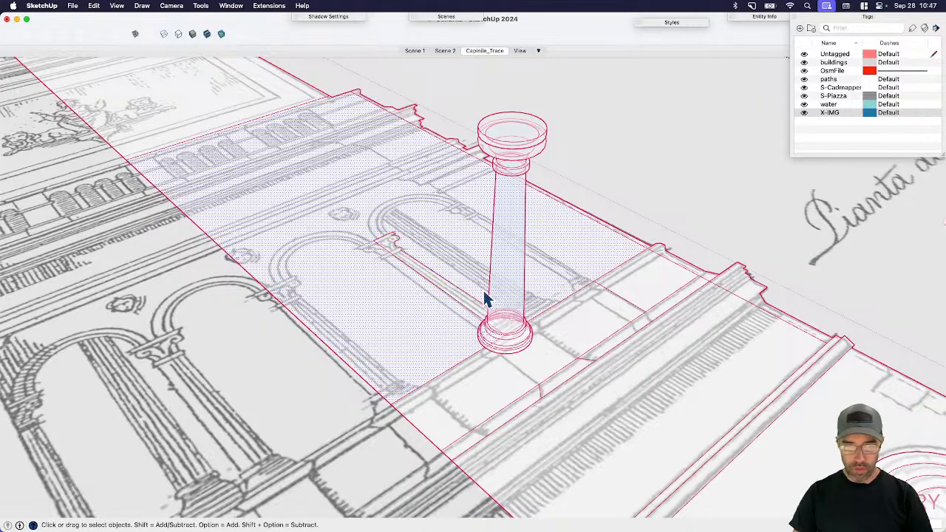
{"action": "left_click", "coordinate": [487, 304]}
{"action": "double_click", "coordinate": [517, 349]}
{"action": "key", "text": "super+z"}
{"action": "key", "text": "super+z"}
{"action": "key", "text": "super+z"}
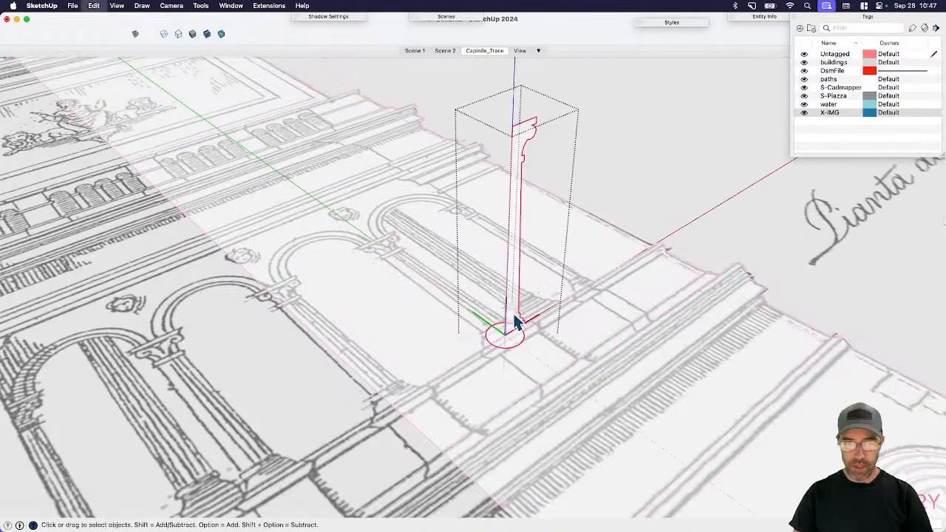
{"action": "key", "text": "super+z"}
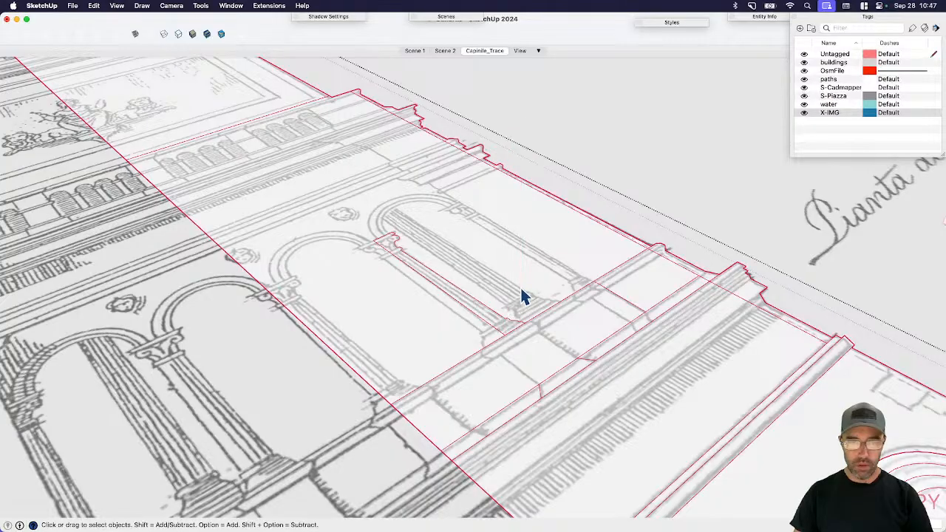
- Make the traced column profile a component and rotate a copy of it upright about the centreline's base point
{"action": "left_click", "coordinate": [496, 328]}
{"action": "key", "text": "g"}
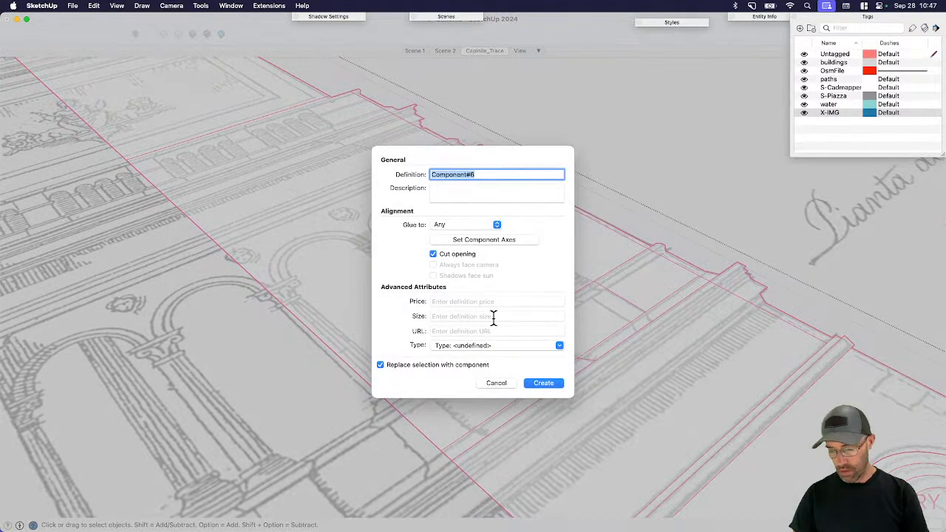
{"action": "key", "text": "Return"}
{"action": "key", "text": "q"}
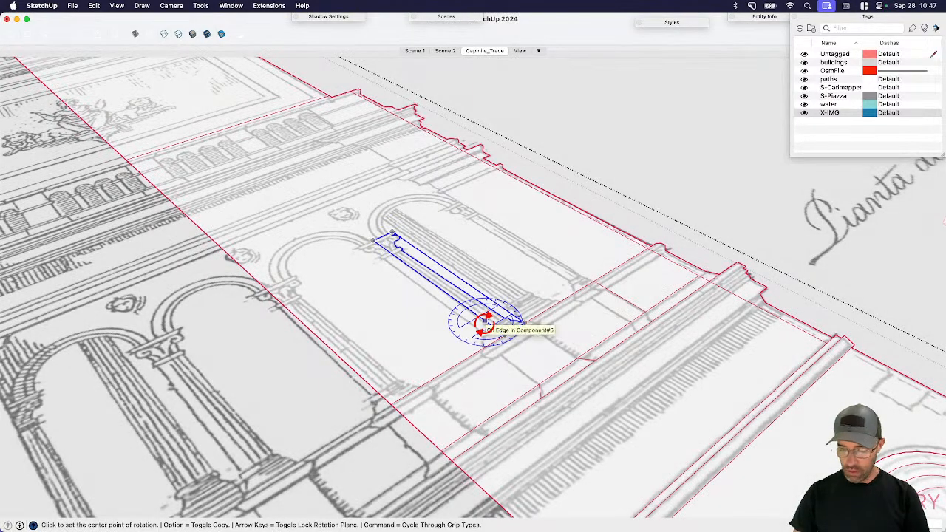
{"action": "left_click", "coordinate": [506, 334]}
{"action": "left_click", "coordinate": [419, 281]}
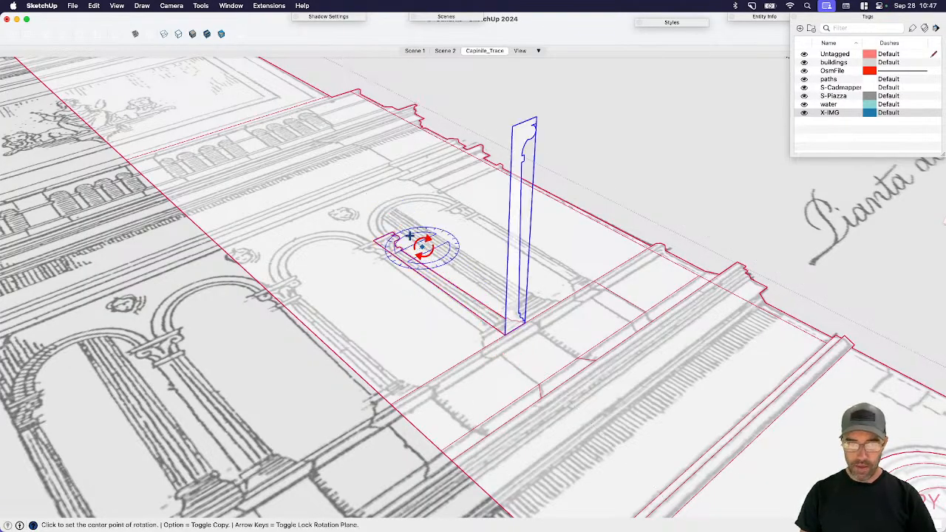
{"action": "left_click", "coordinate": [420, 250]}
{"action": "key", "text": "space"}
- Open the upright profile copy for editing and draw a circle centred on the centreline's base
{"action": "double_click", "coordinate": [462, 295]}
{"action": "key", "text": "c"}
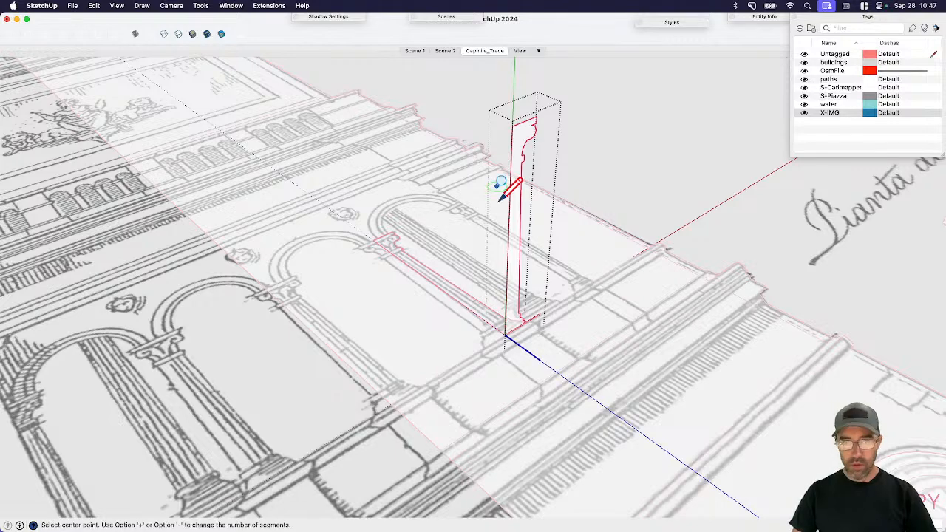
{"action": "left_click", "coordinate": [506, 336]}
{"action": "left_click", "coordinate": [528, 331]}
{"action": "key", "text": "space"}
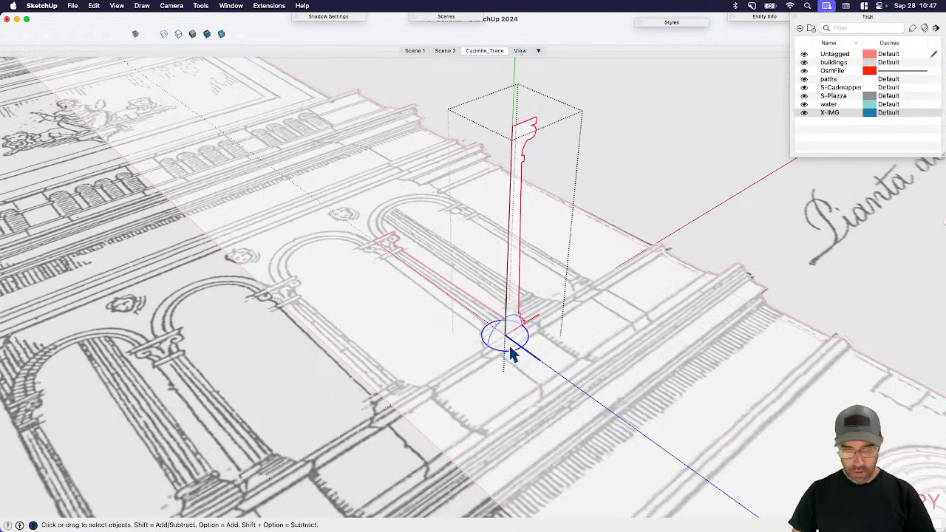
- Revolve the upright profile around the base circle with Follow Me to form the column, and leave the component
{"action": "scroll", "coordinate": [510, 349], "scroll_direction": "up", "scroll_amount": 2}
{"action": "left_click", "coordinate": [201, 6]}
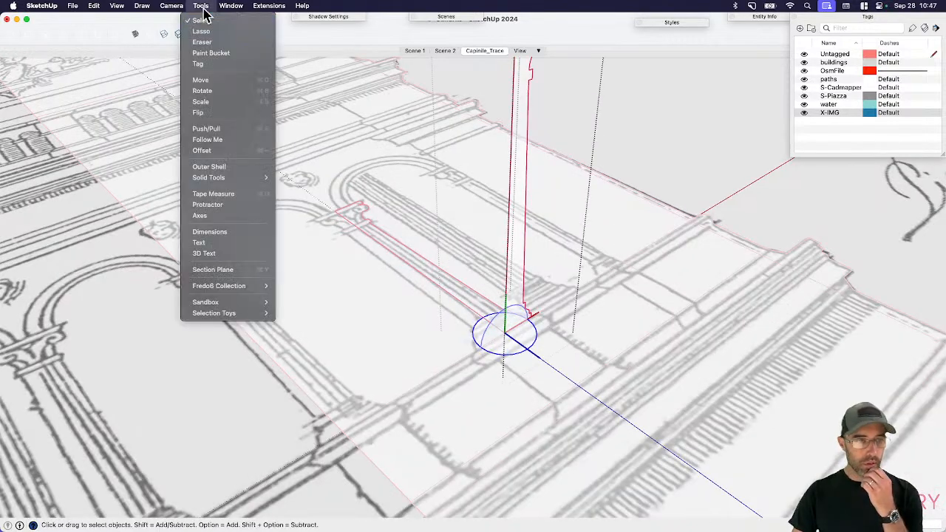
{"action": "left_click", "coordinate": [221, 139]}
{"action": "left_click", "coordinate": [520, 238]}
{"action": "middle_click_drag", "start_coordinate": [501, 321], "coordinate": [529, 175]}
{"action": "left_click", "coordinate": [527, 164]}
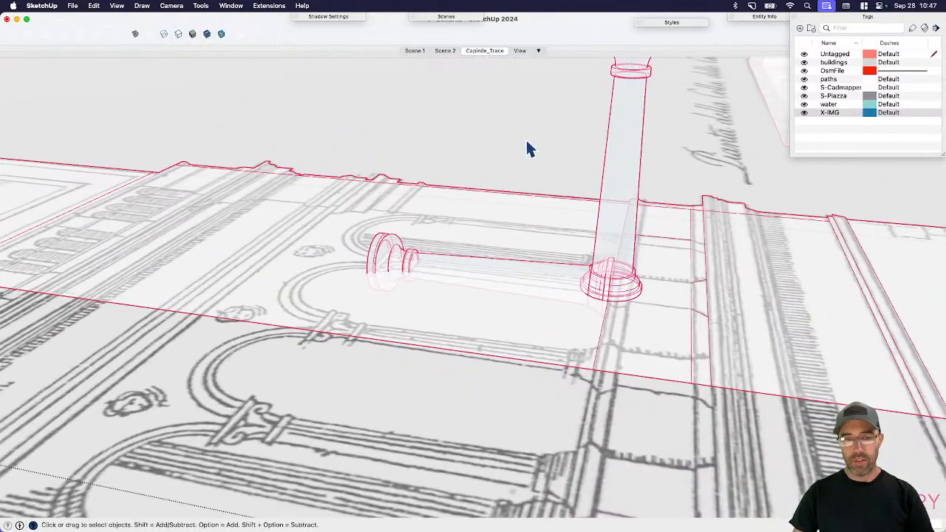
- Delete the upright column copy, return to the top view of the belfry and save the model
{"action": "left_click", "coordinate": [619, 200]}
{"action": "key", "text": "Delete"}
{"action": "middle_click_drag", "start_coordinate": [626, 281], "coordinate": [657, 346]}
{"action": "key", "text": "super+1"}
{"action": "scroll", "coordinate": [512, 317], "scroll_direction": "down", "scroll_amount": 5}
{"action": "key", "text": "super+s"}
{"action": "middle_click_drag", "start_coordinate": [440, 220], "coordinate": [443, 314], "text": "shift"}
{"action": "scroll", "coordinate": [444, 313], "scroll_direction": "up", "scroll_amount": 1}
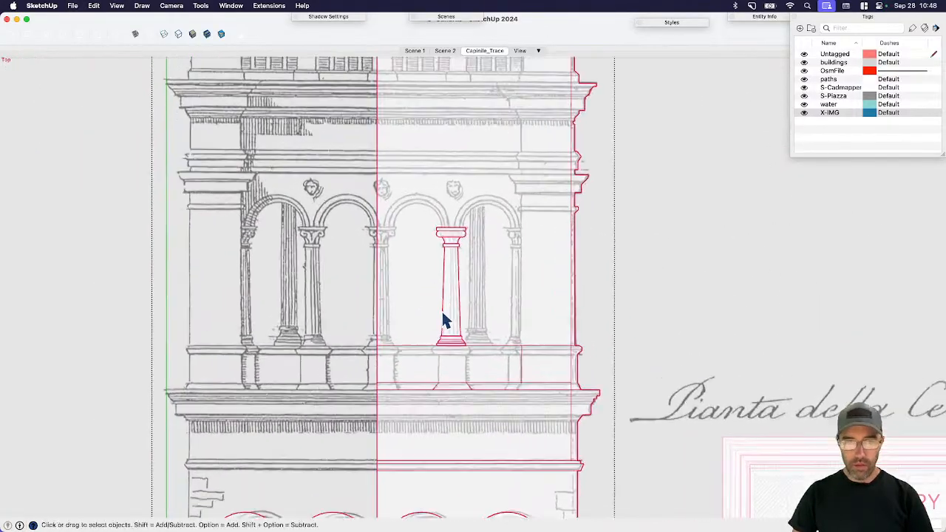
{"action": "scroll", "coordinate": [443, 319], "scroll_direction": "up", "scroll_amount": 2}
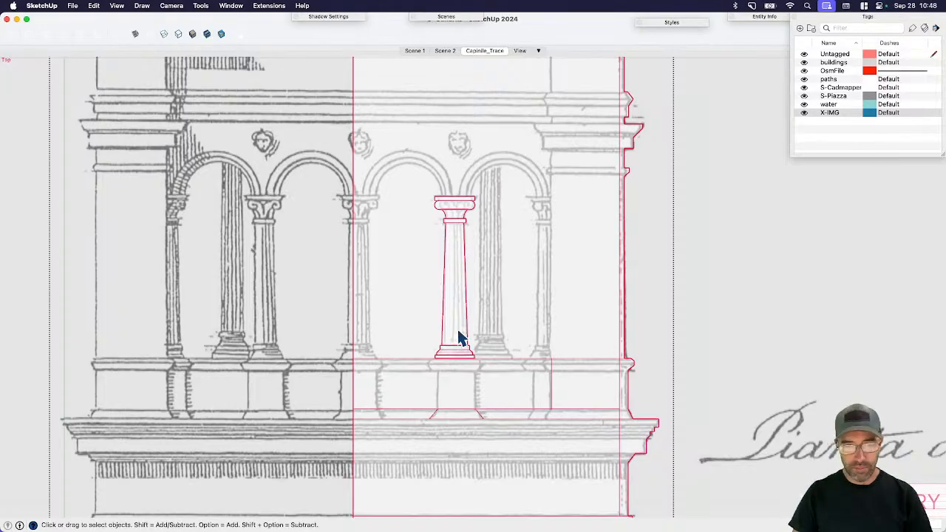
- Copy the column from its base midpoint along the parapet to the tower's centreline
{"action": "left_click", "coordinate": [457, 340]}
{"action": "scroll", "coordinate": [451, 354], "scroll_direction": "up", "scroll_amount": 3}
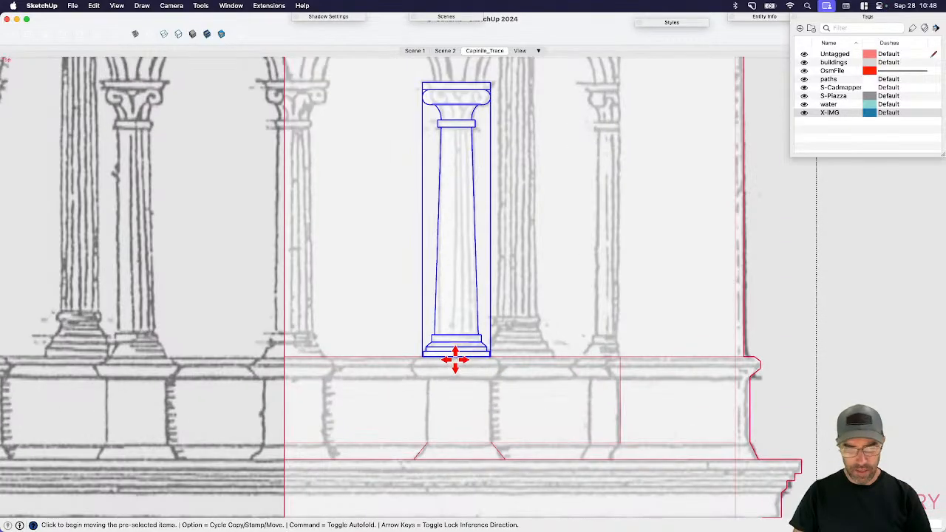
{"action": "key", "text": "alt"}
{"action": "left_click", "coordinate": [456, 360]}
{"action": "left_click", "coordinate": [293, 361]}
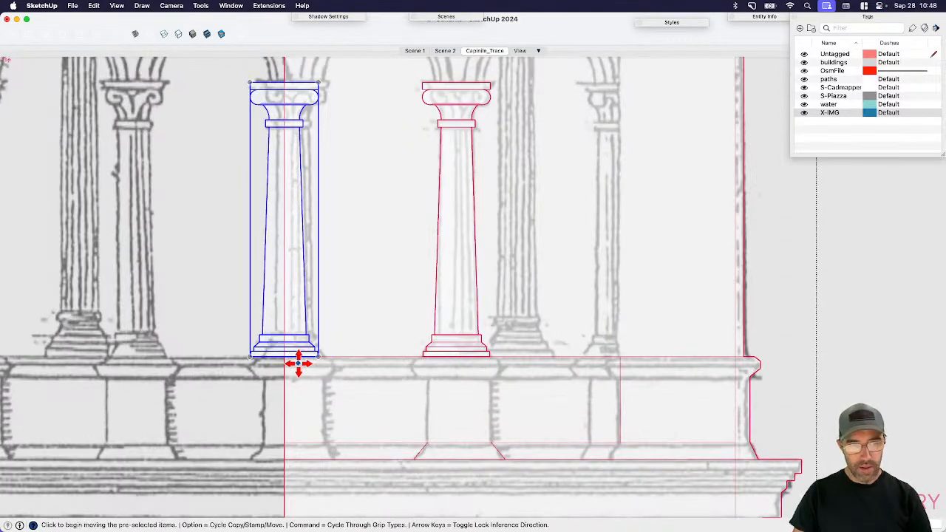
- Copy the centreline column from its base midpoint to the arcade's outer end at the pier edge
{"action": "scroll", "coordinate": [318, 360], "scroll_direction": "down", "scroll_amount": 2}
{"action": "scroll", "coordinate": [462, 345], "scroll_direction": "down", "scroll_amount": 2}
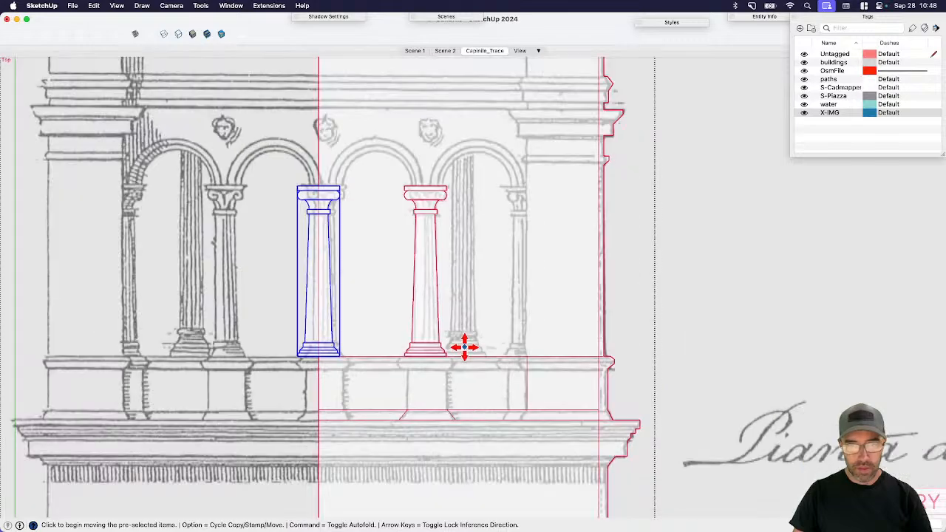
{"action": "key", "text": "alt"}
{"action": "left_click", "coordinate": [318, 356]}
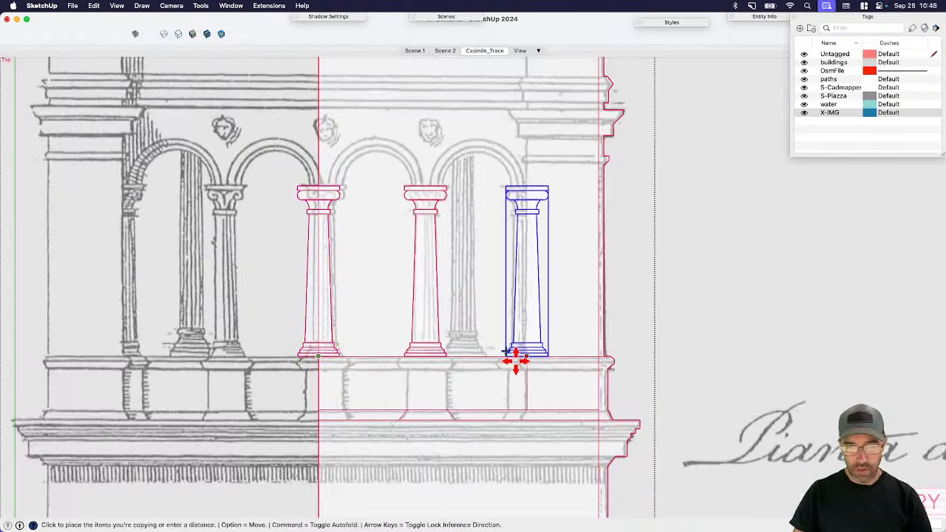
{"action": "left_click", "coordinate": [518, 360]}
{"action": "key", "text": "space"}
{"action": "scroll", "coordinate": [532, 258], "scroll_direction": "down", "scroll_amount": 3}
{"action": "scroll", "coordinate": [462, 243], "scroll_direction": "up", "scroll_amount": 5}
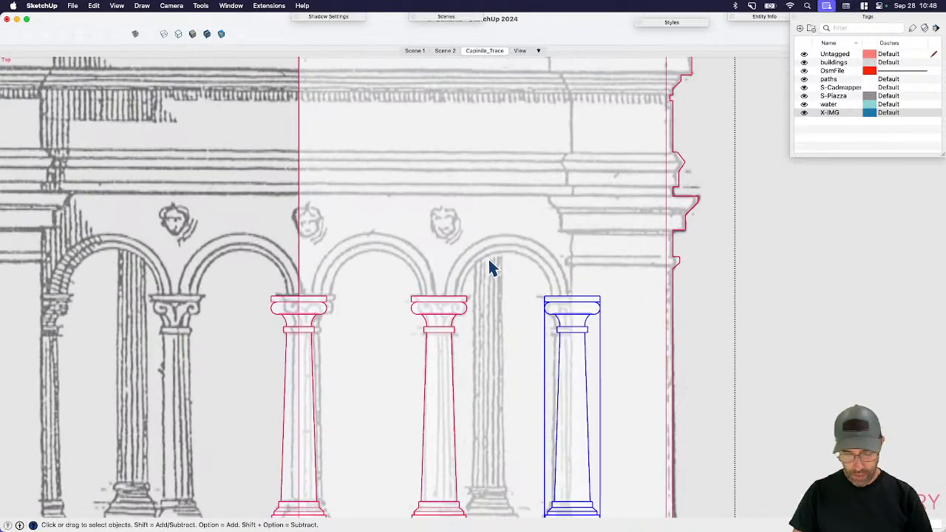
{"action": "key", "text": "c"}
{"action": "scroll", "coordinate": [480, 276], "scroll_direction": "up", "scroll_amount": 4}
{"action": "mouse_move", "coordinate": [424, 296]}
{"action": "middle_mouse_down"}
{"action": "mouse_move", "coordinate": [414, 338]}
{"action": "mouse_move", "coordinate": [413, 306]}
{"action": "middle_mouse_up"}
{"action": "key", "text": "space"}
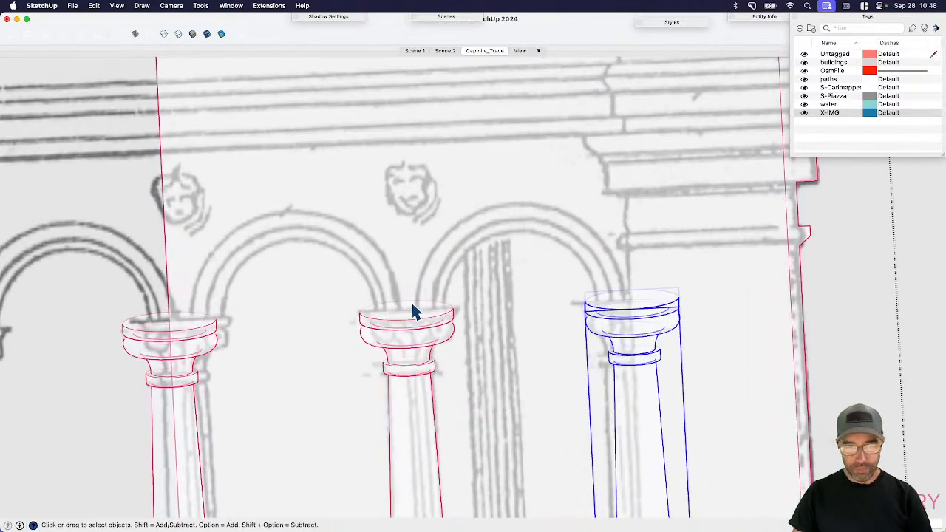
{"action": "key", "text": "l"}
{"action": "scroll", "coordinate": [362, 310], "scroll_direction": "up", "scroll_amount": 5}
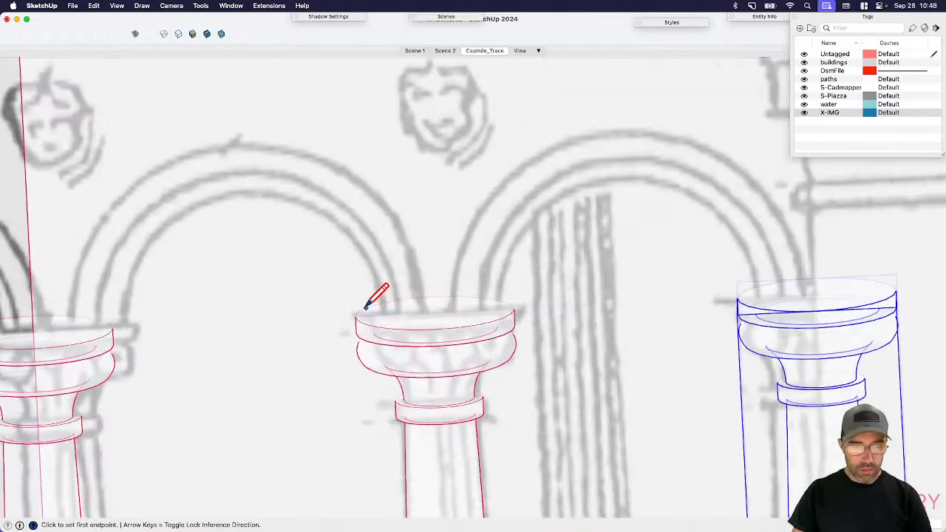
{"action": "key", "text": "space"}
- Open the middle column component, intersect its top face with the model, and leave the component
{"action": "scroll", "coordinate": [510, 348], "scroll_direction": "down", "scroll_amount": 1}
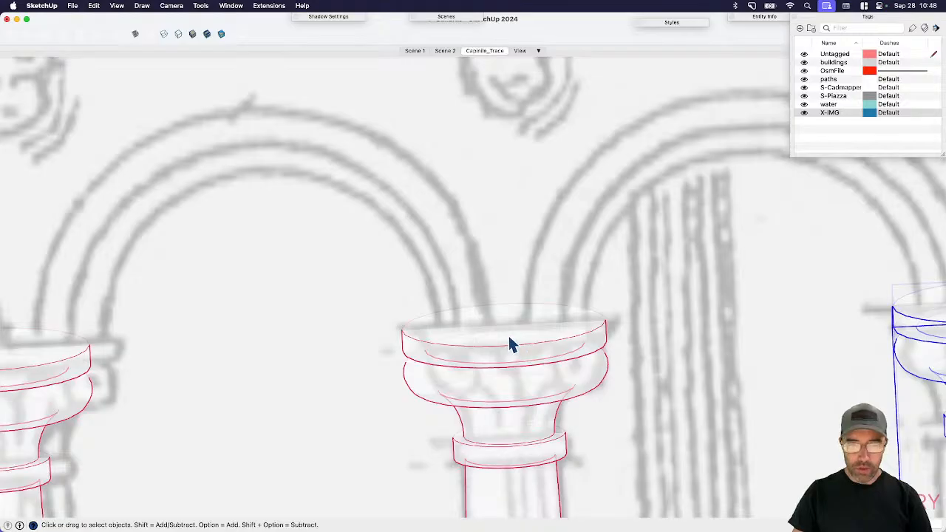
{"action": "middle_click_drag", "start_coordinate": [510, 337], "coordinate": [491, 346]}
{"action": "double_click", "coordinate": [519, 344]}
{"action": "left_click", "coordinate": [480, 347]}
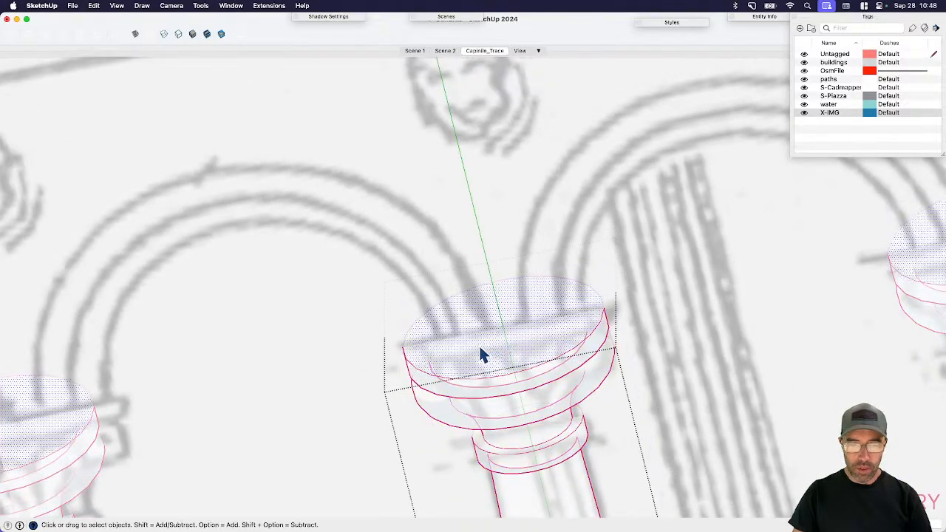
{"action": "right_click", "coordinate": [515, 355]}
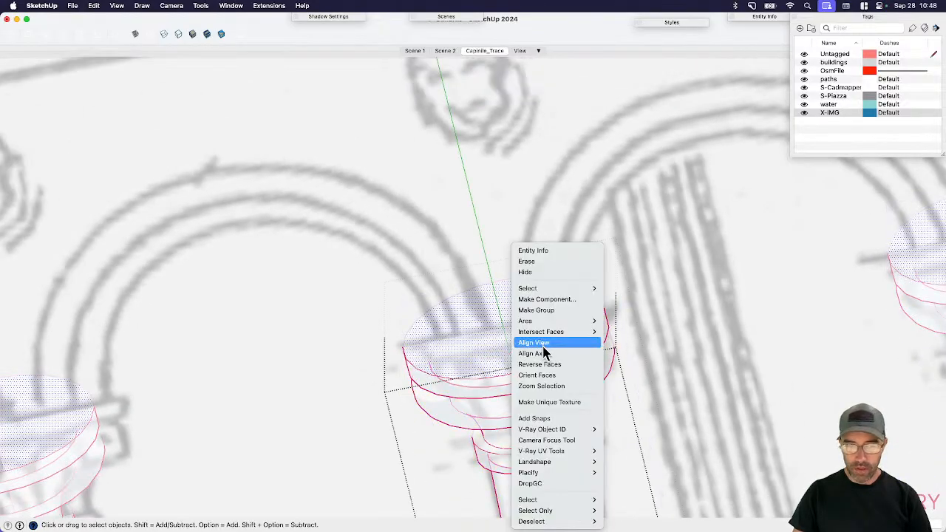
{"action": "mouse_move", "coordinate": [588, 332]}
{"action": "left_click", "coordinate": [625, 332]}
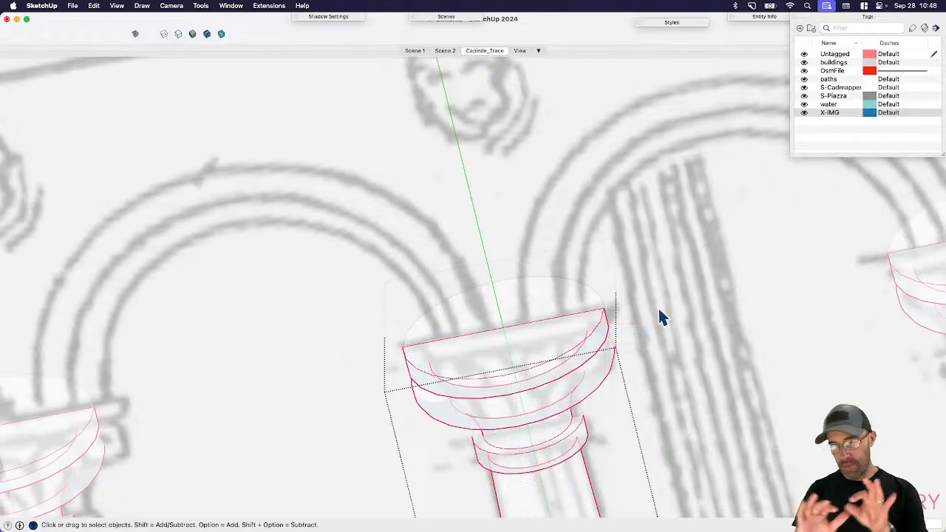
{"action": "scroll", "coordinate": [596, 281], "scroll_direction": "down", "scroll_amount": 3}
{"action": "key", "text": "Escape"}
{"action": "scroll", "coordinate": [562, 355], "scroll_direction": "down", "scroll_amount": 2}
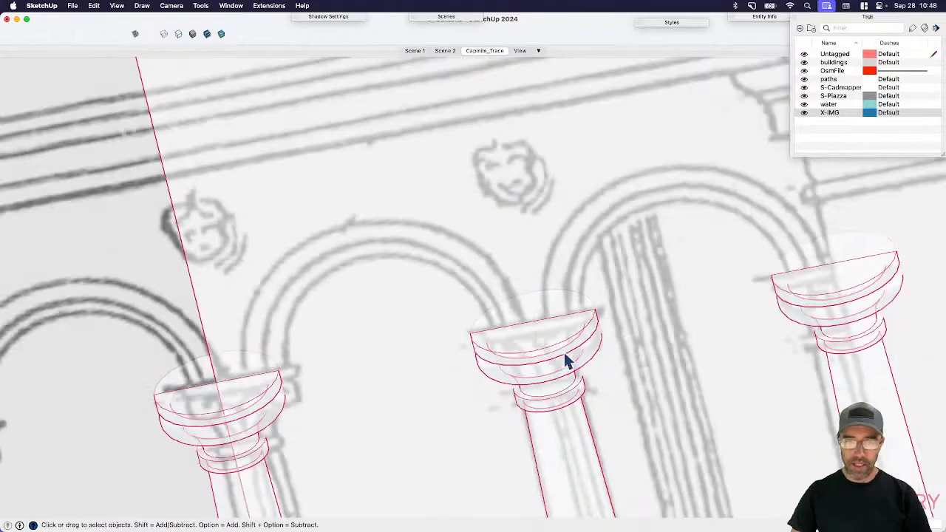
{"action": "middle_click_drag", "start_coordinate": [562, 354], "coordinate": [579, 309]}
{"action": "scroll", "coordinate": [579, 318], "scroll_direction": "down", "scroll_amount": 10}
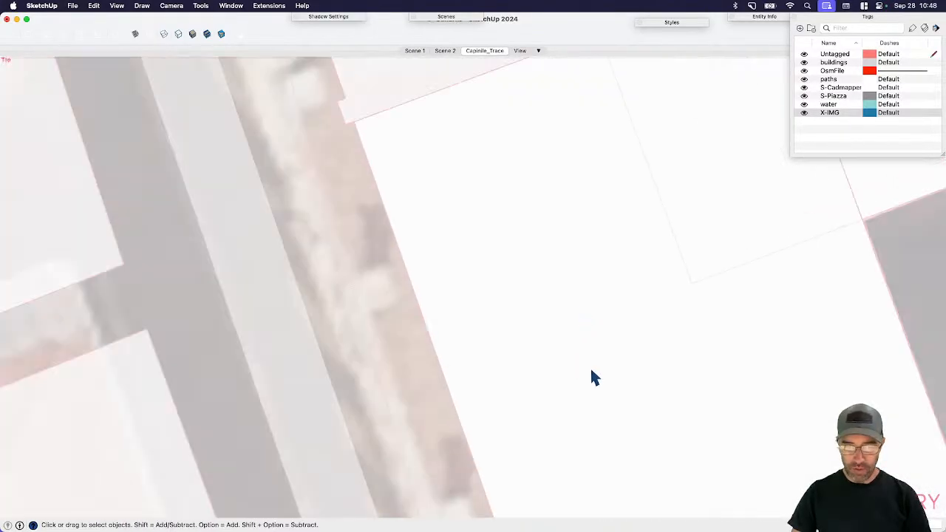
{"action": "scroll", "coordinate": [626, 306], "scroll_direction": "down", "scroll_amount": 10}
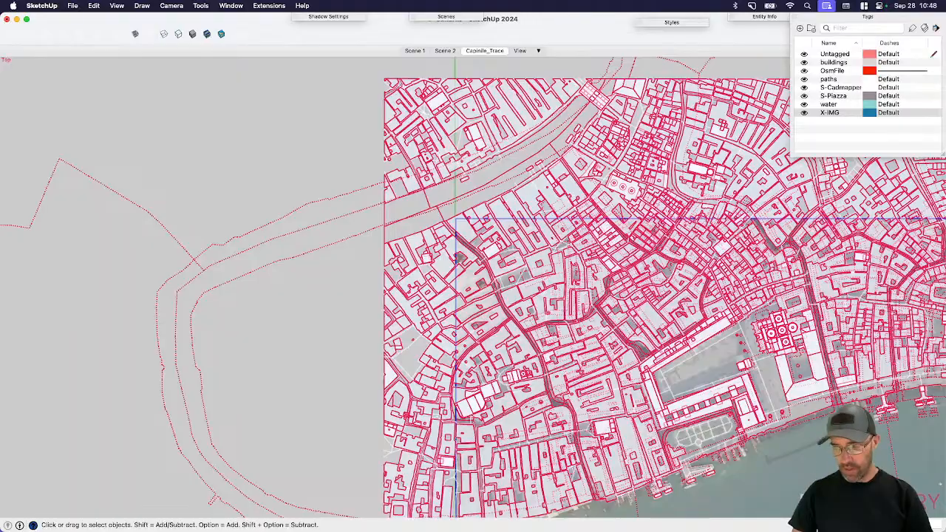
{"action": "middle_click_drag", "start_coordinate": [850, 389], "coordinate": [623, 345], "text": "shift"}
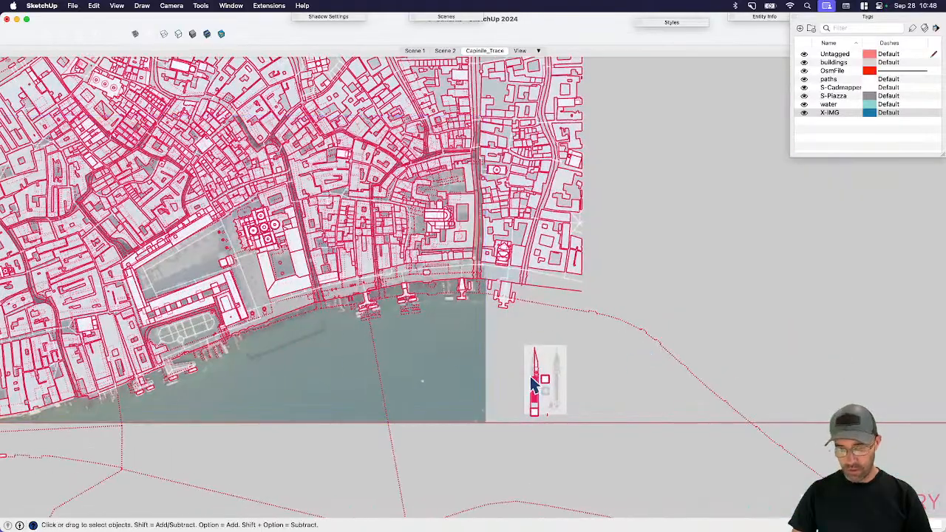
{"action": "scroll", "coordinate": [531, 380], "scroll_direction": "up", "scroll_amount": 10}
{"action": "scroll", "coordinate": [507, 360], "scroll_direction": "up", "scroll_amount": 15}
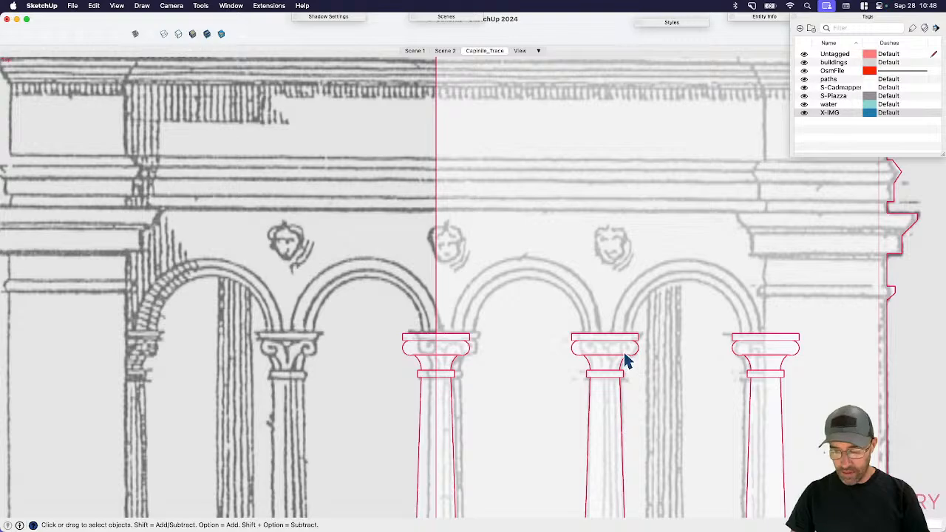
- Draw a line from the top centre of the middle column's capital to the top centre of the outer column's capital
{"action": "middle_click_drag", "start_coordinate": [625, 360], "coordinate": [619, 380]}
{"action": "scroll", "coordinate": [623, 334], "scroll_direction": "up", "scroll_amount": 5}
{"action": "key", "text": "l"}
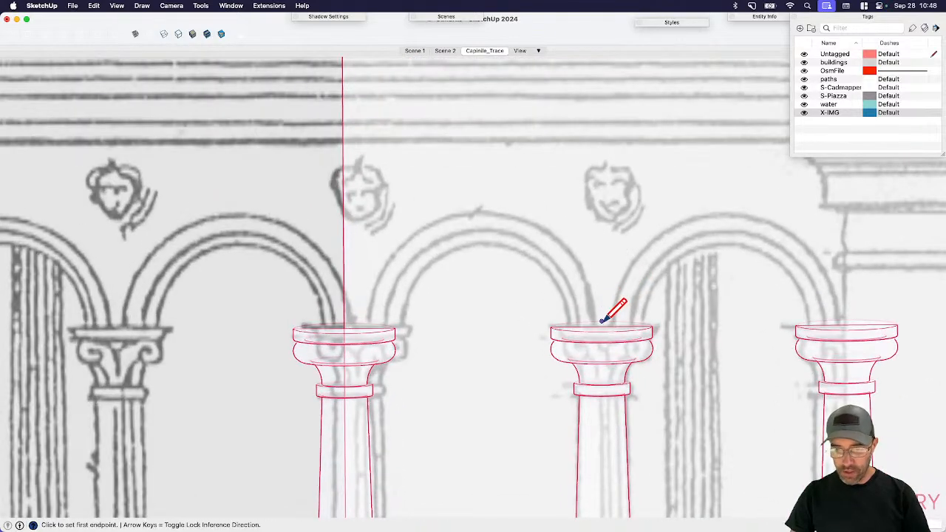
{"action": "scroll", "coordinate": [603, 323], "scroll_direction": "up", "scroll_amount": 5}
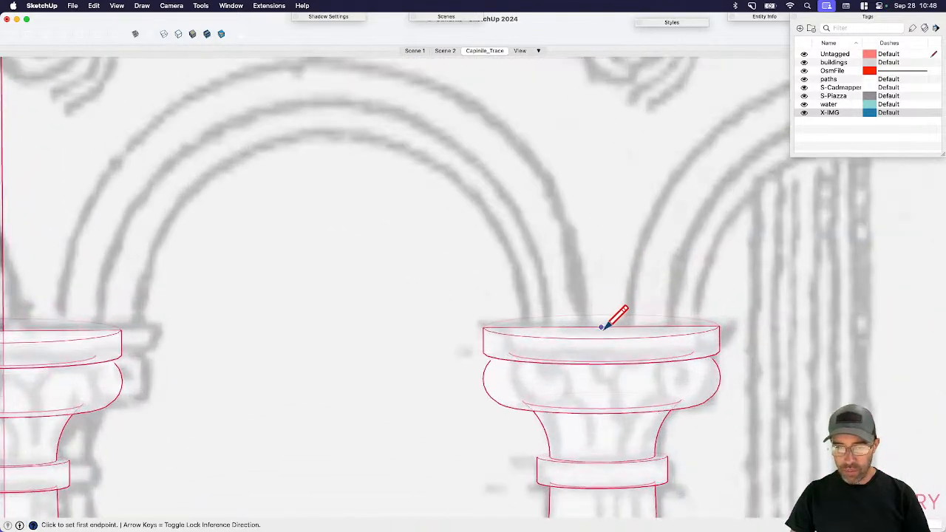
{"action": "scroll", "coordinate": [605, 326], "scroll_direction": "up", "scroll_amount": 3}
{"action": "left_click", "coordinate": [604, 326]}
{"action": "scroll", "coordinate": [345, 277], "scroll_direction": "down", "scroll_amount": 6}
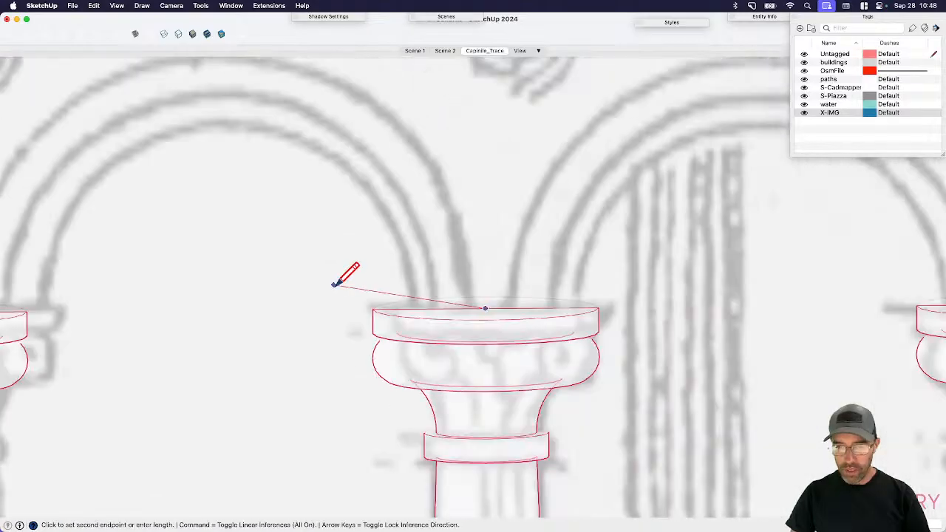
{"action": "scroll", "coordinate": [727, 298], "scroll_direction": "up", "scroll_amount": 1}
{"action": "left_click", "coordinate": [727, 297]}
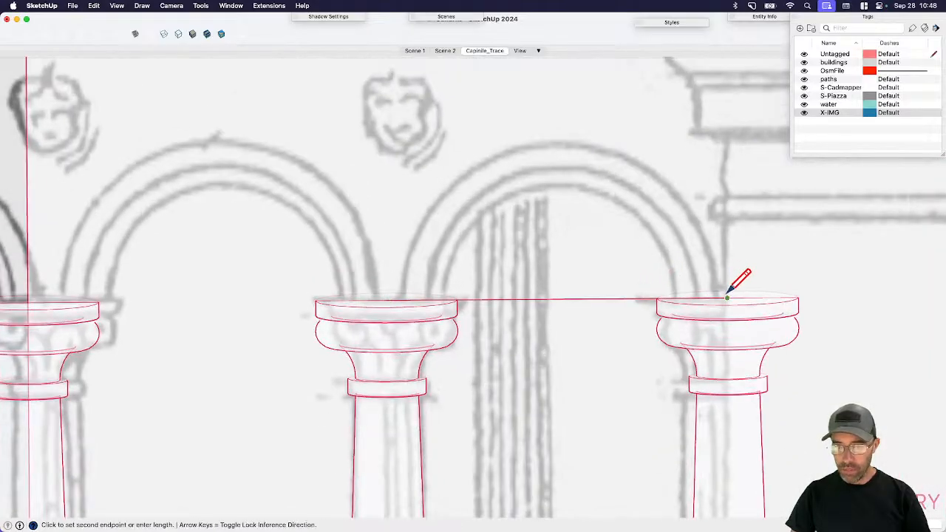
{"action": "key", "text": "space"}
- Draw a circle of about 1.01 m radius from the line's midpoint to the outer edge of the traced arch
{"action": "key", "text": "c"}
{"action": "left_click", "coordinate": [557, 299]}
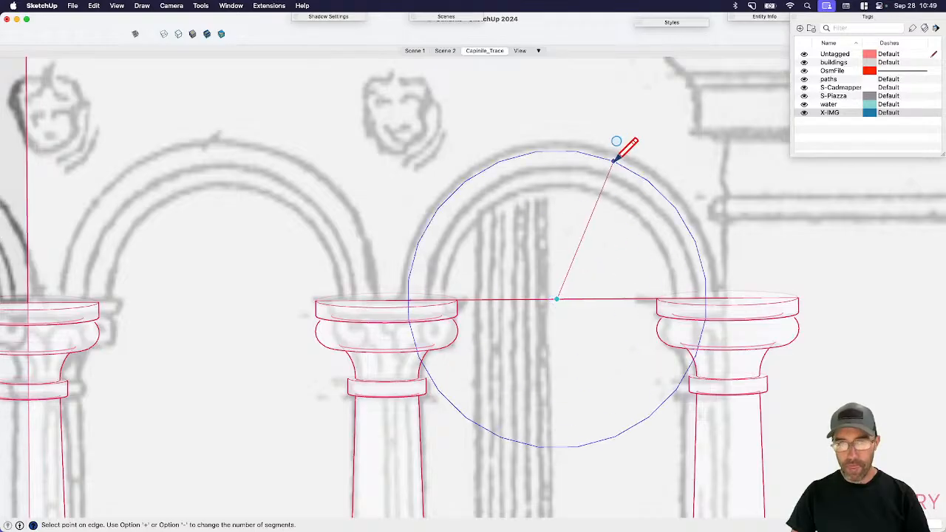
{"action": "left_click", "coordinate": [617, 141]}
- Select the circle's upper arc and increase its number of segments to smooth the curve
{"action": "key", "text": "space"}
{"action": "double_click", "coordinate": [615, 162]}
{"action": "left_click", "coordinate": [747, 18]}
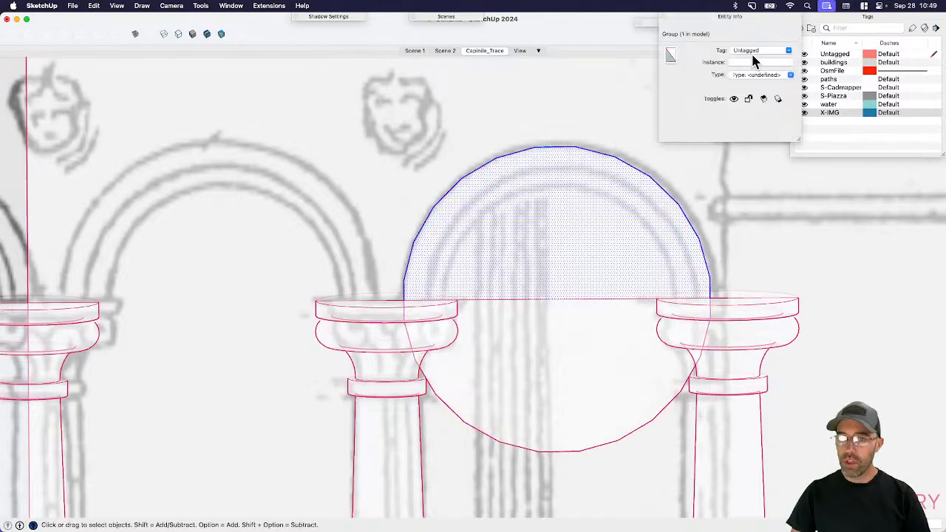
{"action": "left_click", "coordinate": [620, 166]}
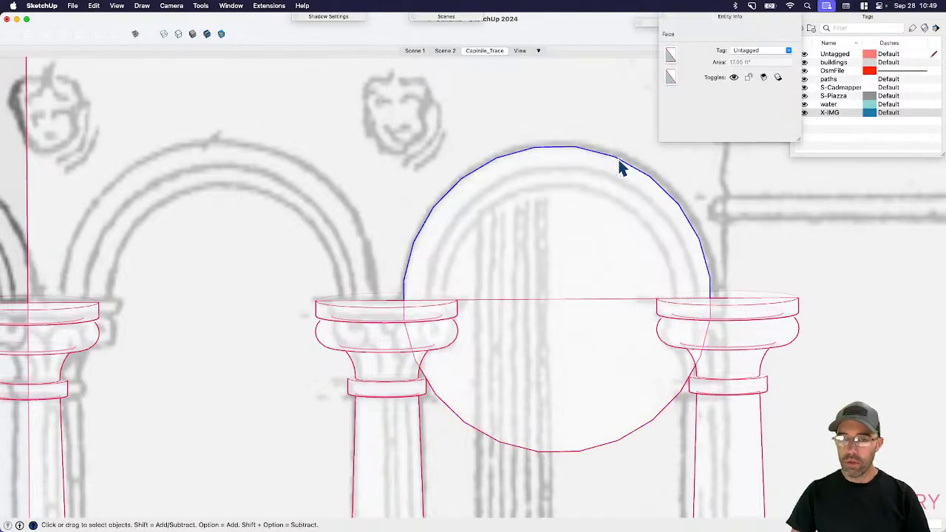
{"action": "left_click", "coordinate": [729, 76]}
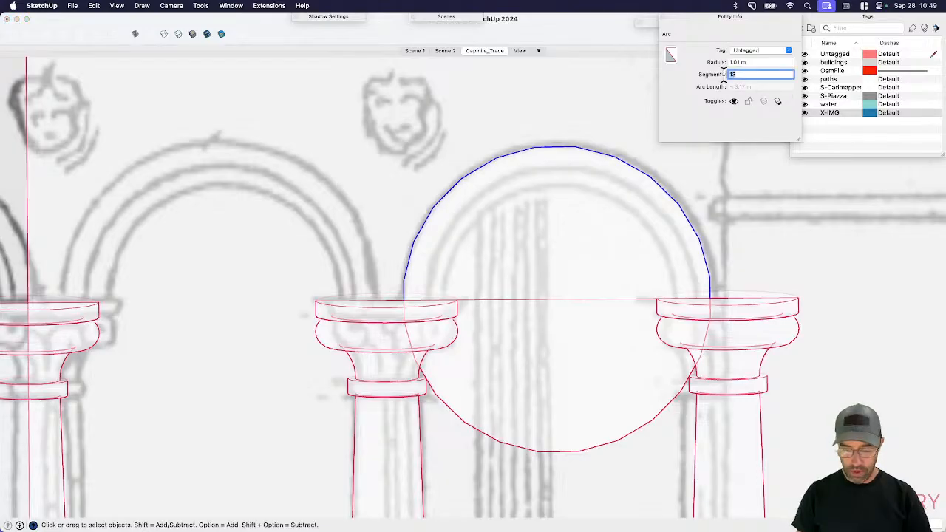
{"action": "key", "text": "Return"}
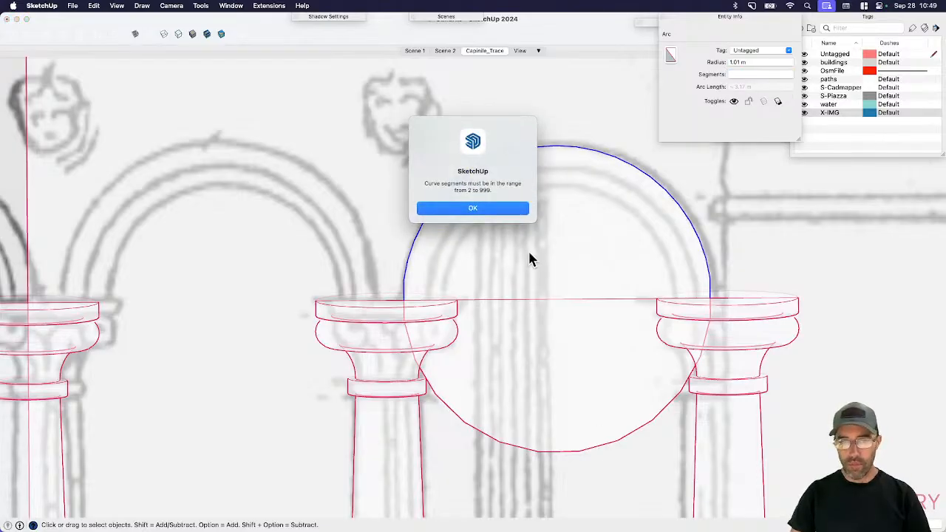
{"action": "left_click", "coordinate": [503, 212]}
- Erase the circle's lower half below the line between the capitals and collapse the tag list
{"action": "key", "text": "e"}
{"action": "left_click", "coordinate": [587, 450]}
{"action": "left_click", "coordinate": [850, 16]}
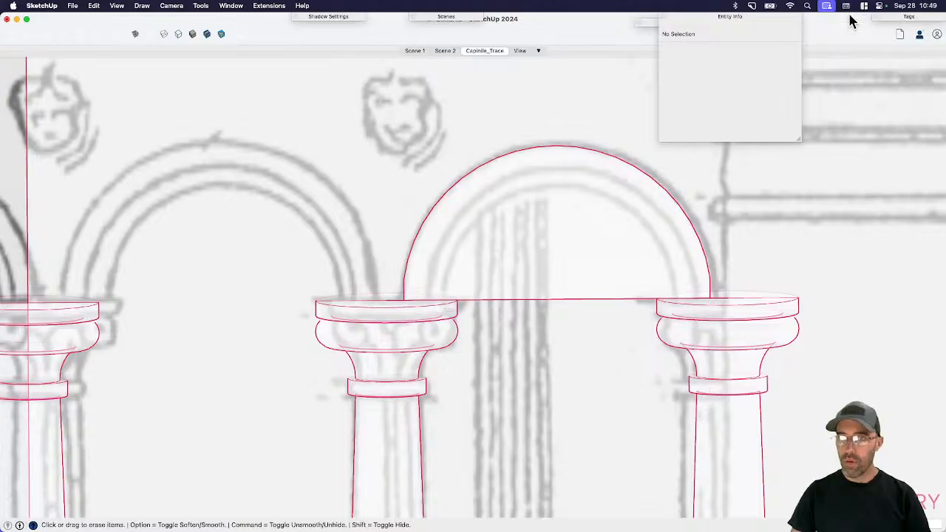
{"action": "key", "text": "space"}
{"action": "left_click_drag", "start_coordinate": [554, 249], "coordinate": [428, 268]}
{"action": "scroll", "coordinate": [429, 268], "scroll_direction": "down", "scroll_amount": 3}
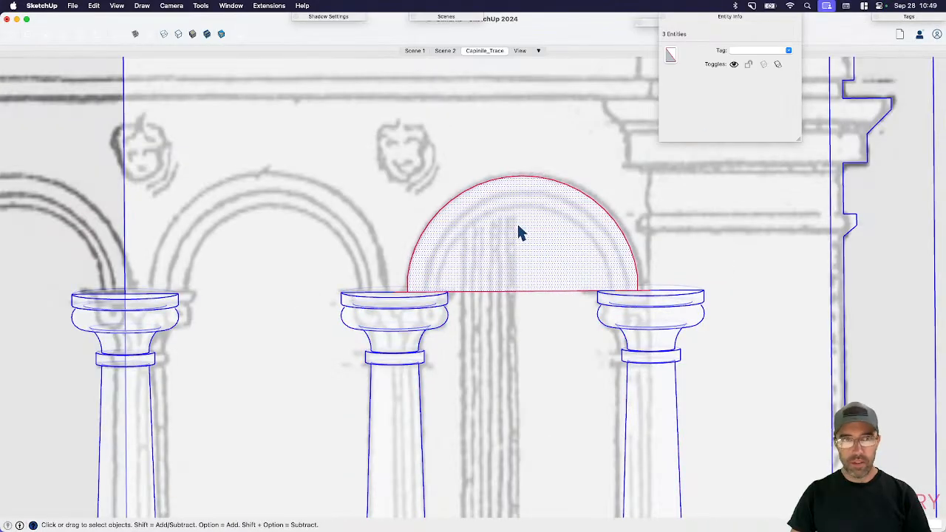
{"action": "left_click", "coordinate": [518, 227]}
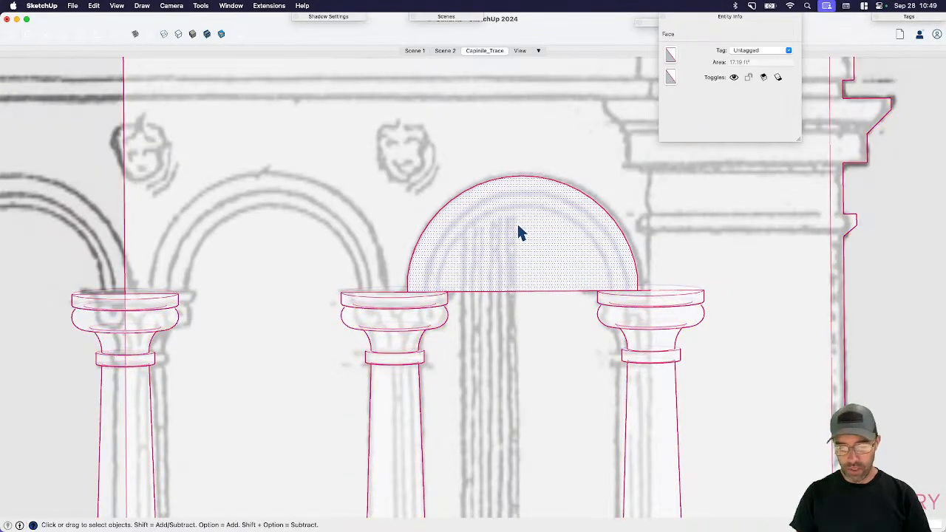
{"action": "key", "text": "f"}
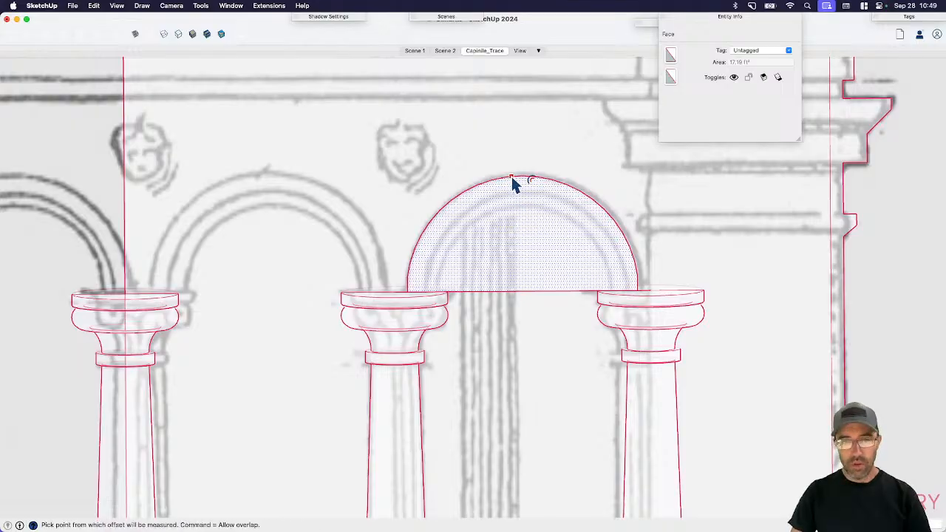
{"action": "left_click", "coordinate": [512, 179]}
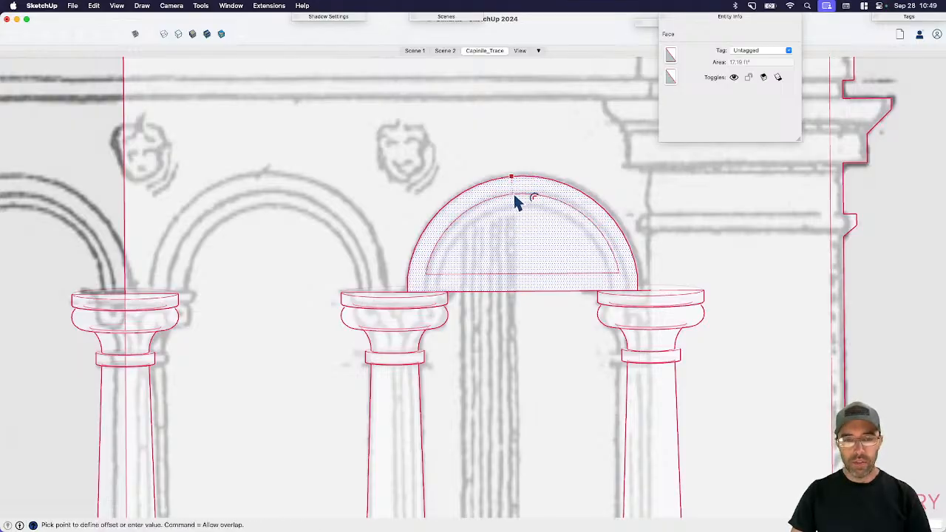
{"action": "key", "text": "Escape"}
{"action": "key", "text": "space"}
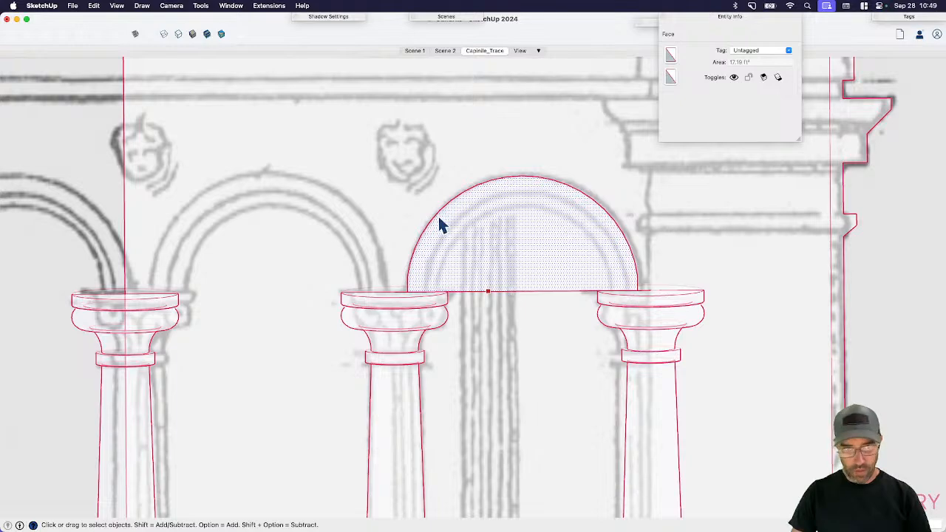
- Offset the arch's outer arc inward to the middle traced line and select the new arc for another offset
{"action": "left_click", "coordinate": [438, 213]}
{"action": "key", "text": "f"}
{"action": "left_click", "coordinate": [480, 183]}
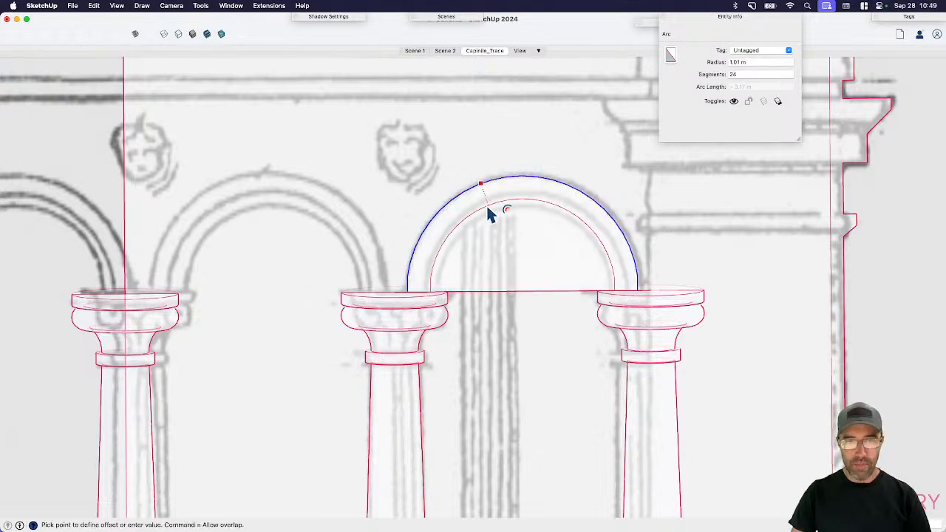
{"action": "left_click", "coordinate": [486, 203]}
{"action": "key", "text": "space"}
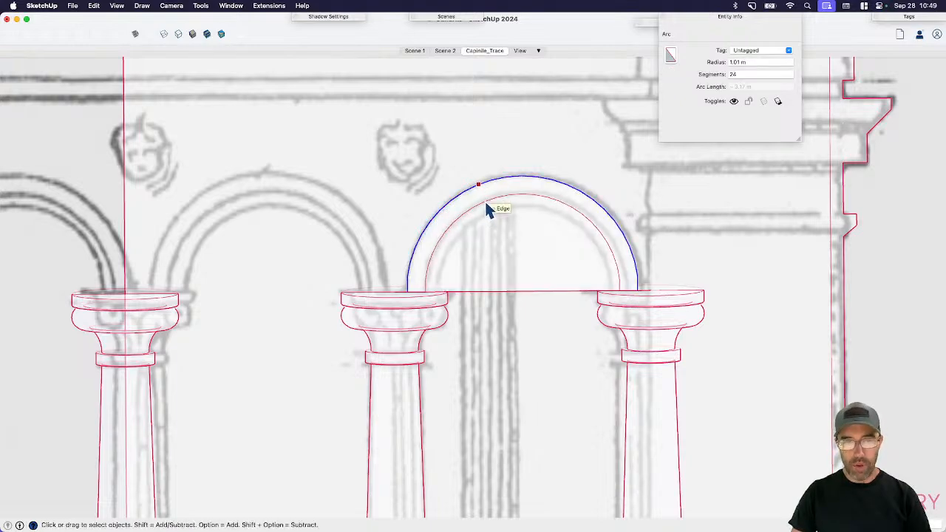
{"action": "key", "text": "f"}
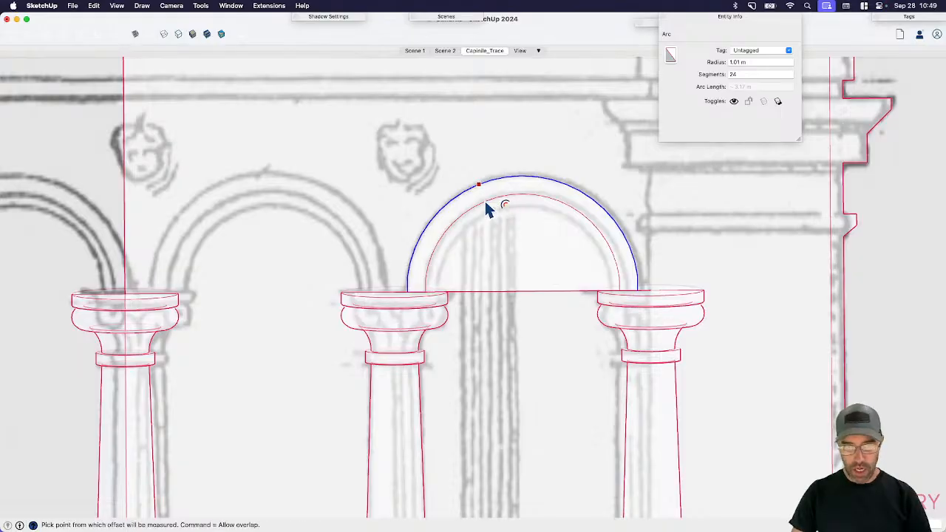
{"action": "key", "text": "space"}
{"action": "left_click", "coordinate": [485, 207]}
{"action": "left_click", "coordinate": [484, 207]}
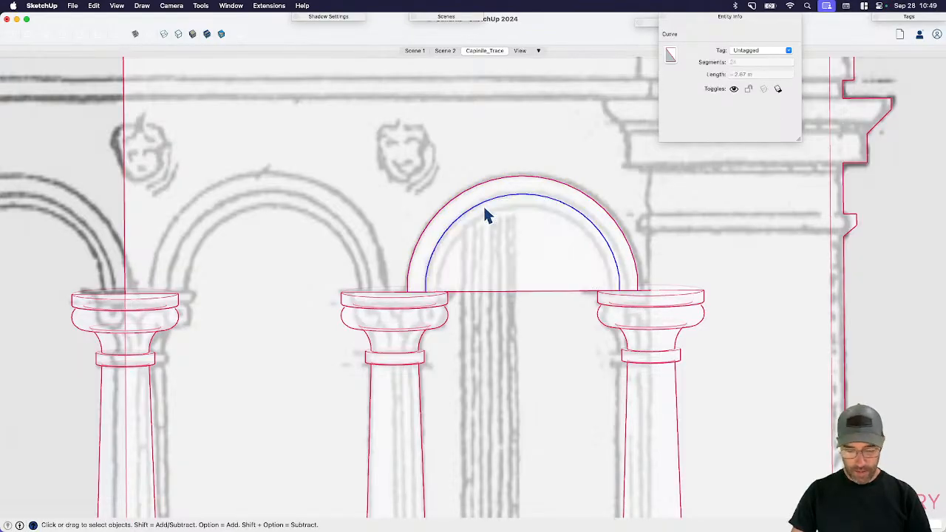
{"action": "key", "text": "f"}
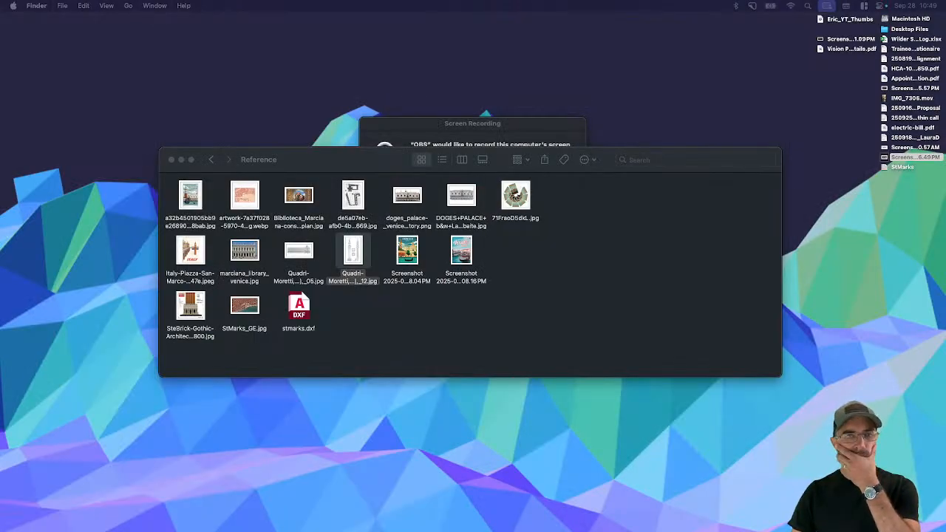
{"action": "left_click", "coordinate": [602, 291]}
{"action": "mouse_move", "coordinate": [346, 158]}
{"action": "left_mouse_down"}
{"action": "mouse_move", "coordinate": [344, 191]}
{"action": "mouse_move", "coordinate": [354, 171]}
{"action": "left_mouse_up"}
{"action": "left_click", "coordinate": [481, 134]}
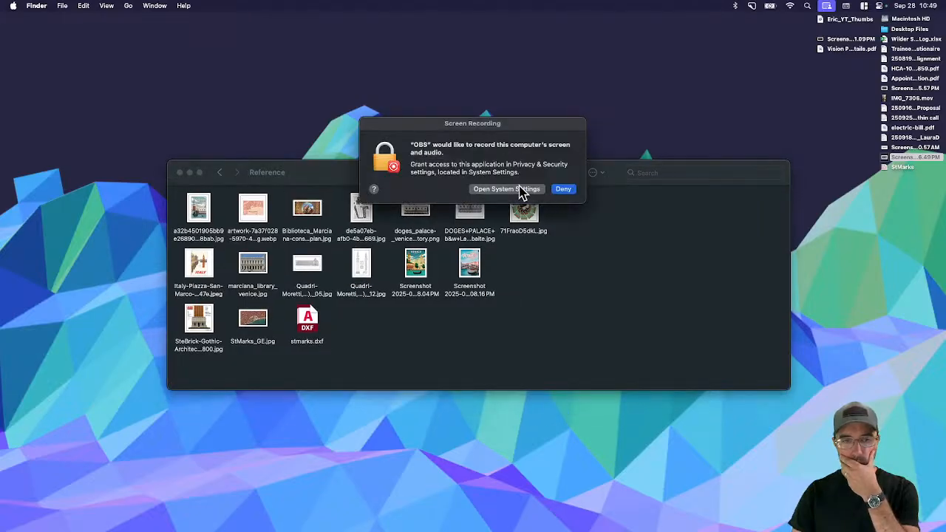
{"action": "left_click", "coordinate": [574, 226]}
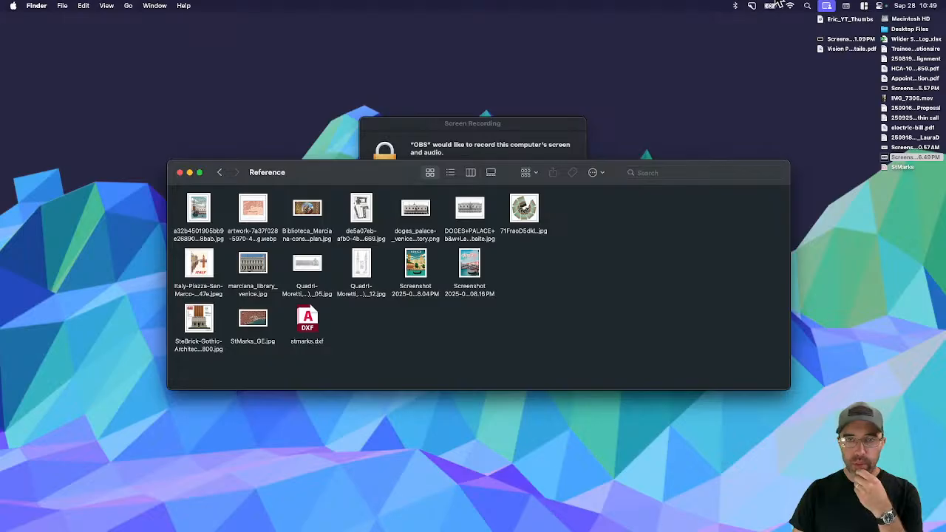
- Switch to SketchUp, send its error report, and collapse the entity information in the reopened model
{"action": "key", "text": "super+Tab"}
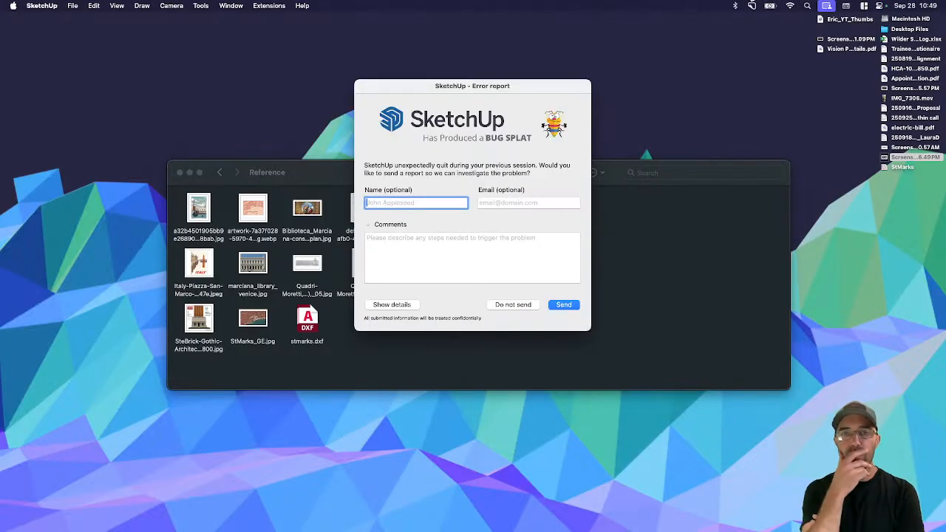
{"action": "left_click", "coordinate": [556, 305]}
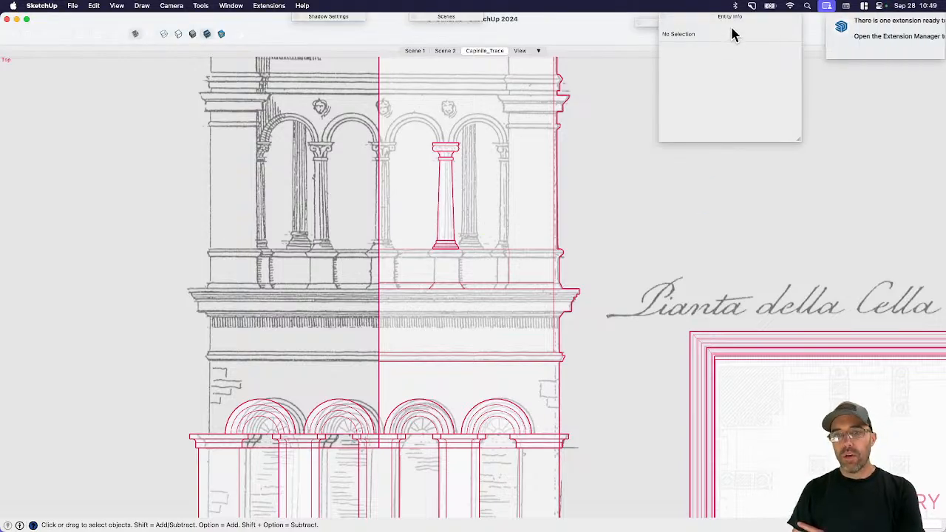
{"action": "left_click", "coordinate": [731, 18]}
{"action": "left_click", "coordinate": [893, 49]}
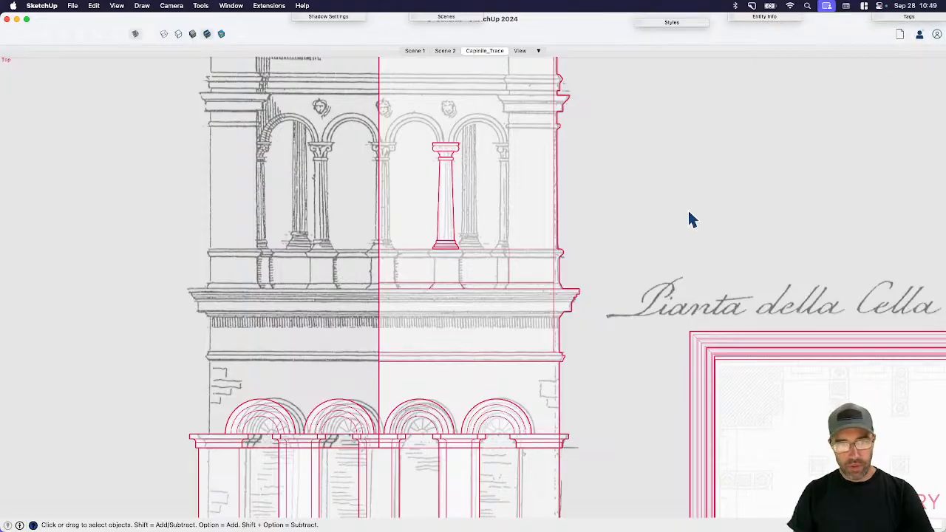
- Open the trace group for editing and select the revolved belfry column inside it
{"action": "scroll", "coordinate": [517, 268], "scroll_direction": "up", "scroll_amount": 5}
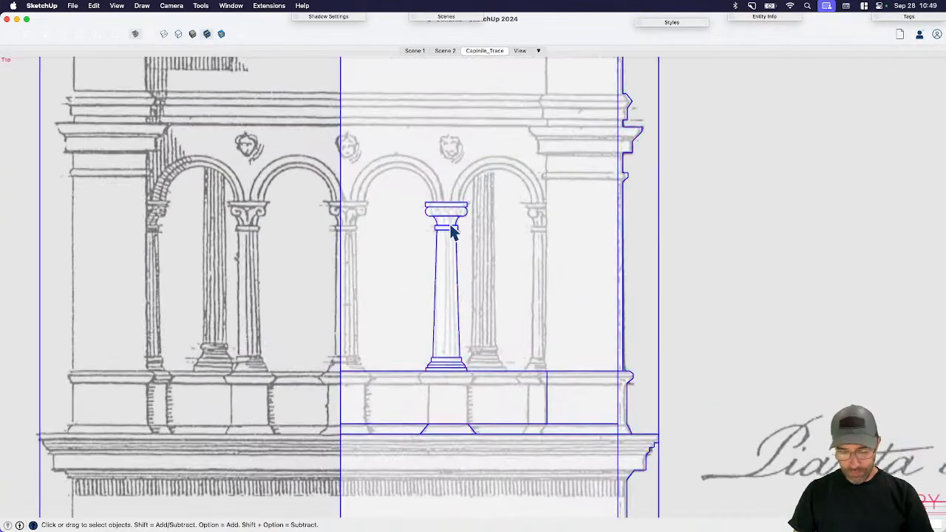
{"action": "double_click", "coordinate": [451, 226]}
{"action": "left_click", "coordinate": [451, 274]}
{"action": "key", "text": "m"}
{"action": "scroll", "coordinate": [493, 280], "scroll_direction": "up", "scroll_amount": 3}
{"action": "key", "text": "alt"}
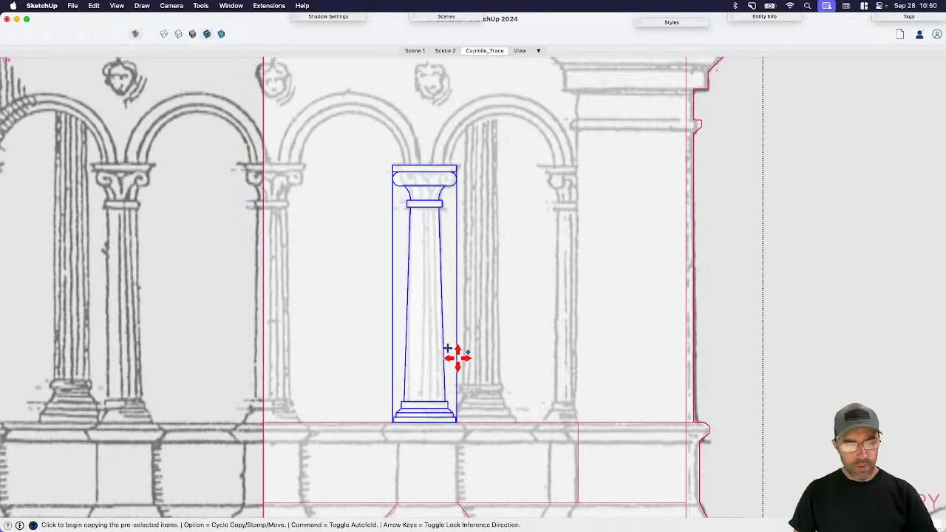
{"action": "middle_click_drag", "start_coordinate": [432, 247], "coordinate": [433, 357]}
{"action": "scroll", "coordinate": [419, 178], "scroll_direction": "up", "scroll_amount": 3}
{"action": "key", "text": "space"}
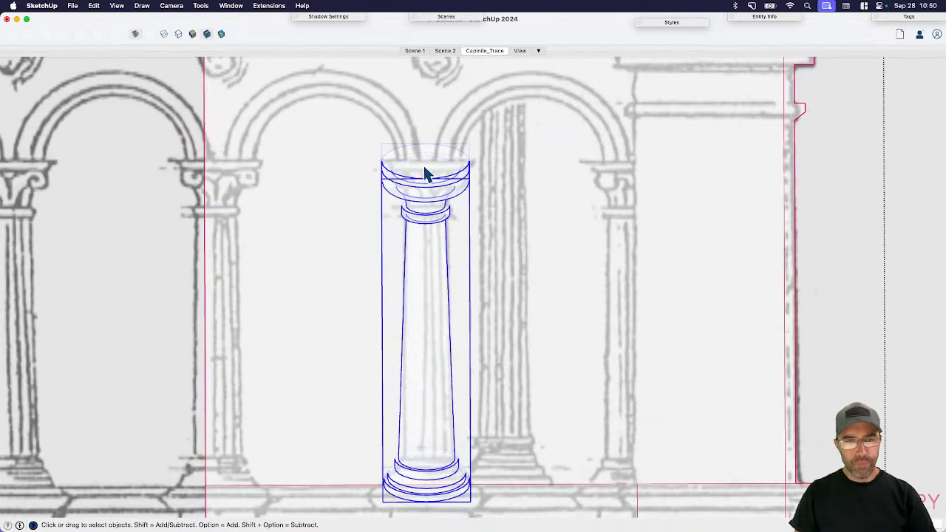
- Intersect the top face of the column's capital with the model, then leave the column group
{"action": "left_click", "coordinate": [425, 175]}
{"action": "scroll", "coordinate": [428, 172], "scroll_direction": "up", "scroll_amount": 2}
{"action": "right_click", "coordinate": [428, 167]}
{"action": "mouse_move", "coordinate": [484, 252]}
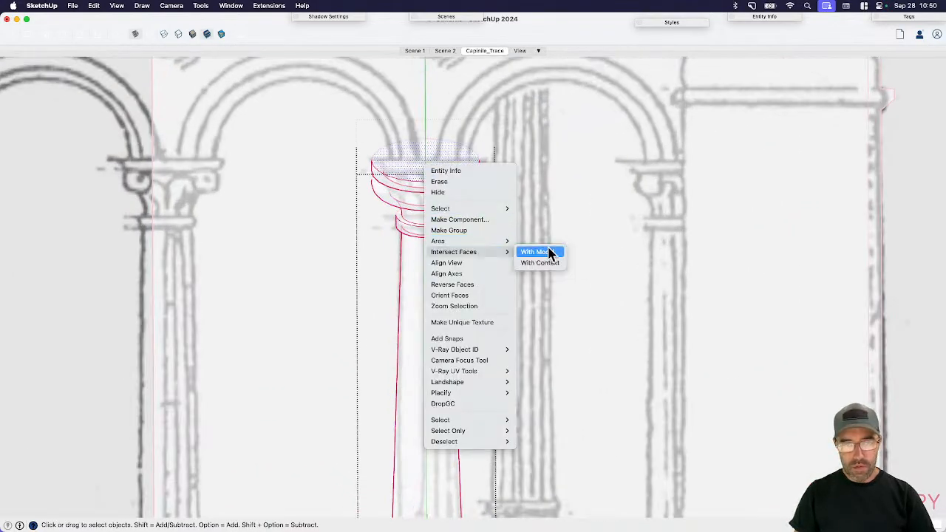
{"action": "left_click", "coordinate": [548, 252]}
{"action": "left_click", "coordinate": [522, 155]}
- Copy the column by the top centre of its capital onto the tower's vertical centre line
{"action": "left_click", "coordinate": [454, 171]}
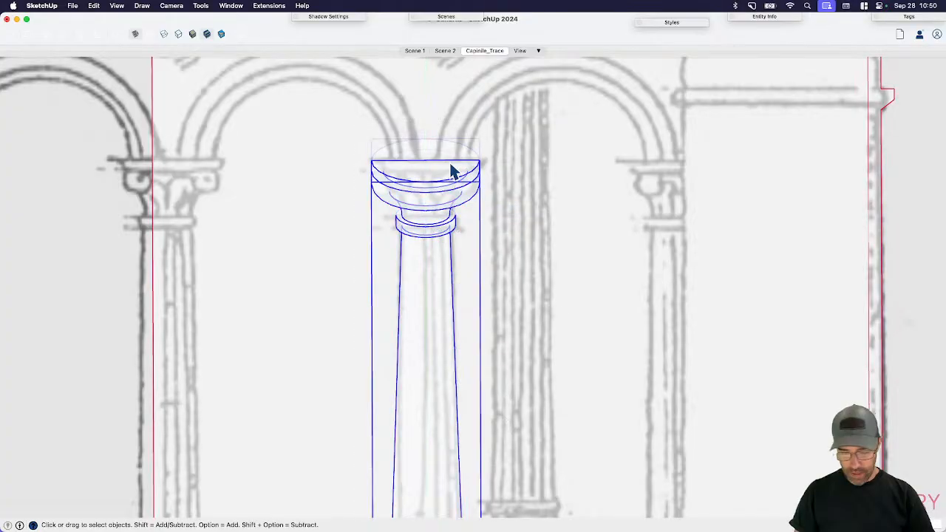
{"action": "key", "text": "m"}
{"action": "key", "text": "alt"}
{"action": "scroll", "coordinate": [419, 163], "scroll_direction": "up", "scroll_amount": 2}
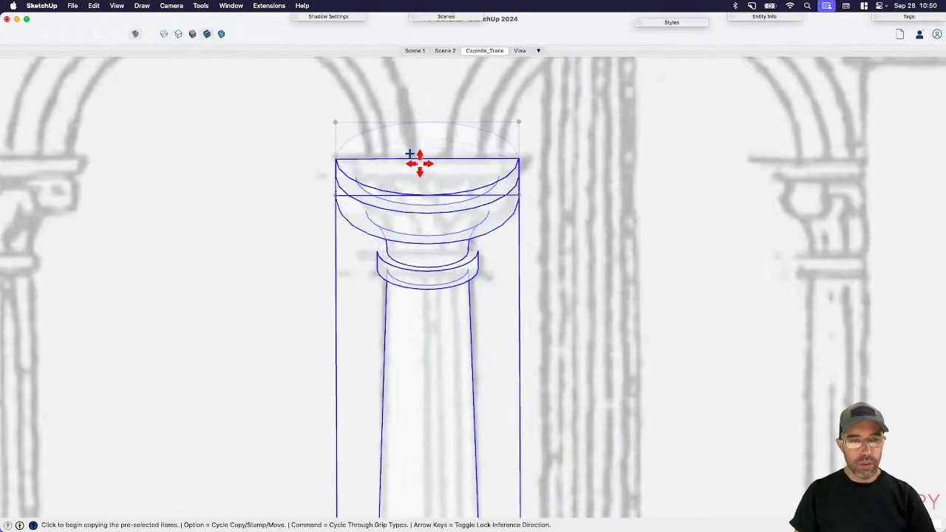
{"action": "left_click", "coordinate": [422, 159]}
{"action": "scroll", "coordinate": [422, 159], "scroll_direction": "down", "scroll_amount": 3}
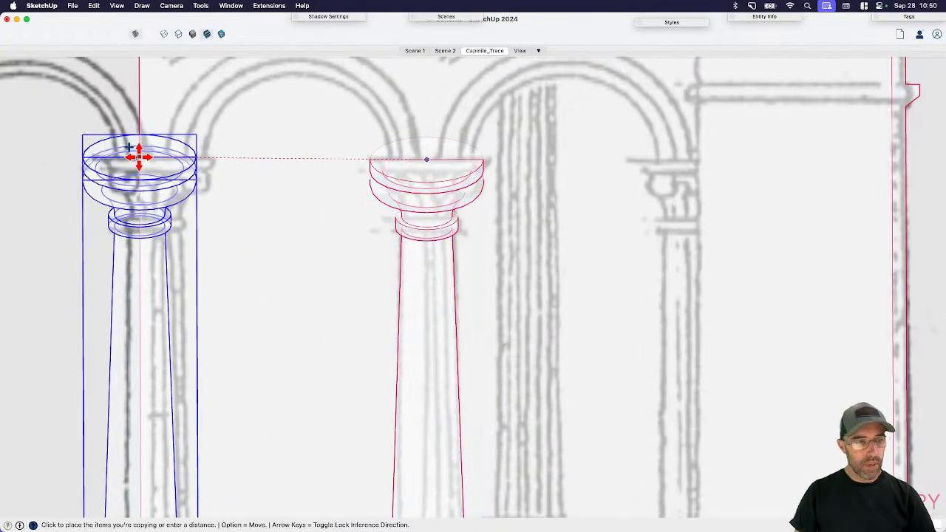
{"action": "scroll", "coordinate": [137, 159], "scroll_direction": "down", "scroll_amount": 2}
{"action": "scroll", "coordinate": [120, 159], "scroll_direction": "up", "scroll_amount": 2}
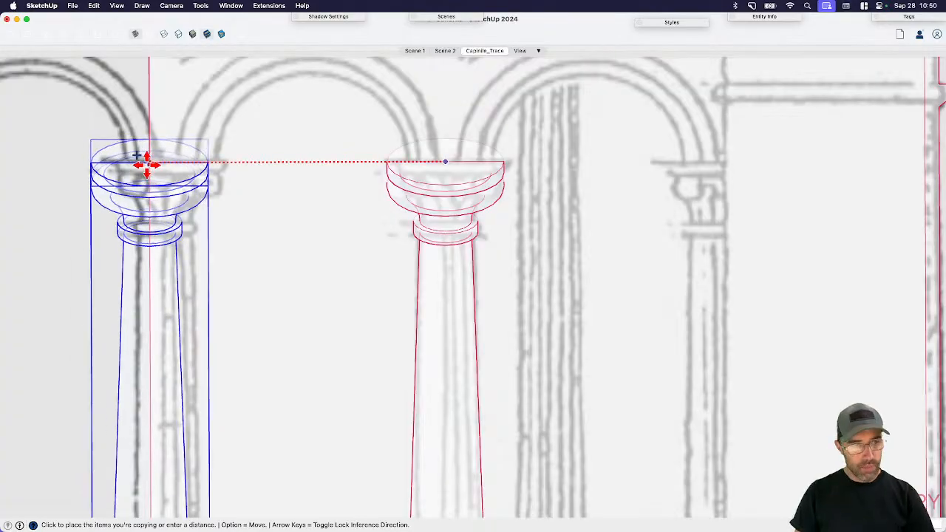
{"action": "left_click", "coordinate": [147, 164]}
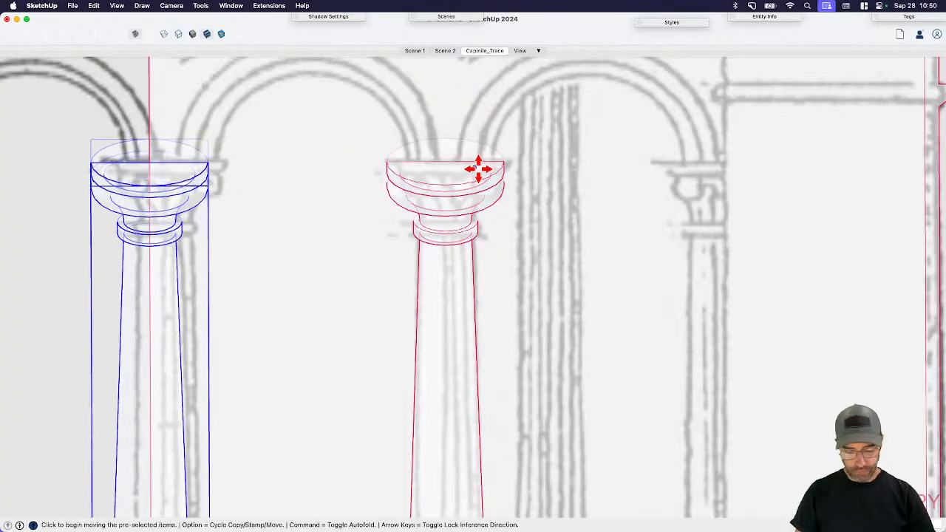
{"action": "key", "text": "x"}
{"action": "key", "text": "space"}
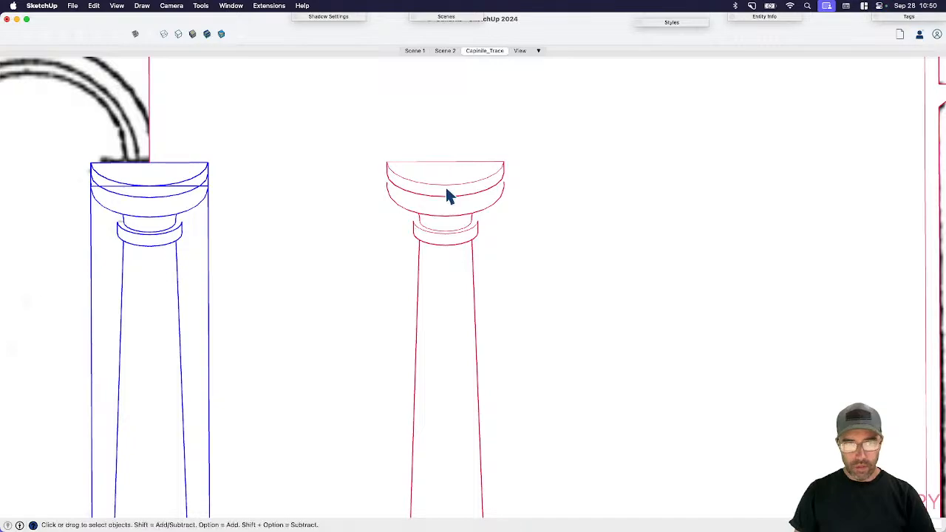
{"action": "scroll", "coordinate": [446, 172], "scroll_direction": "down", "scroll_amount": 2}
{"action": "key", "text": "m"}
{"action": "key", "text": "alt"}
{"action": "left_click", "coordinate": [444, 165]}
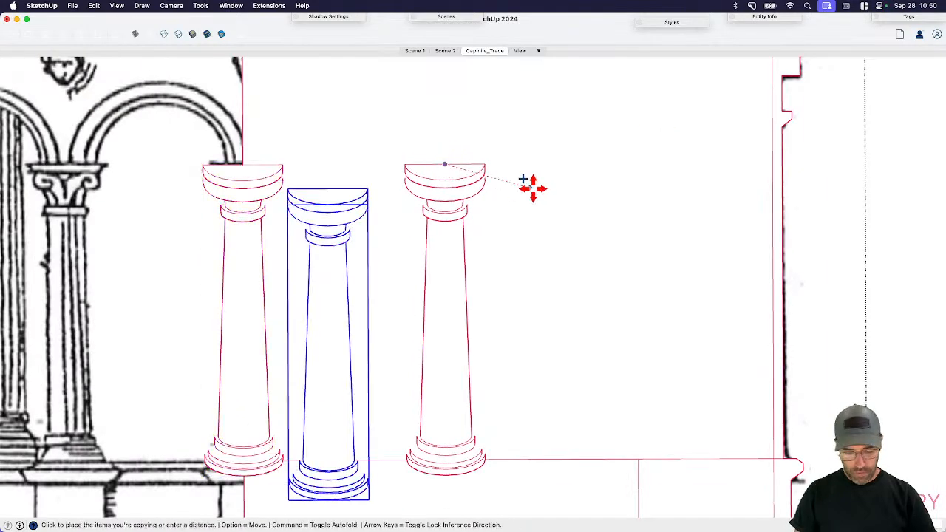
{"action": "key", "text": "space"}
- Select the original middle column and turn X-ray display back on
{"action": "left_click", "coordinate": [456, 186]}
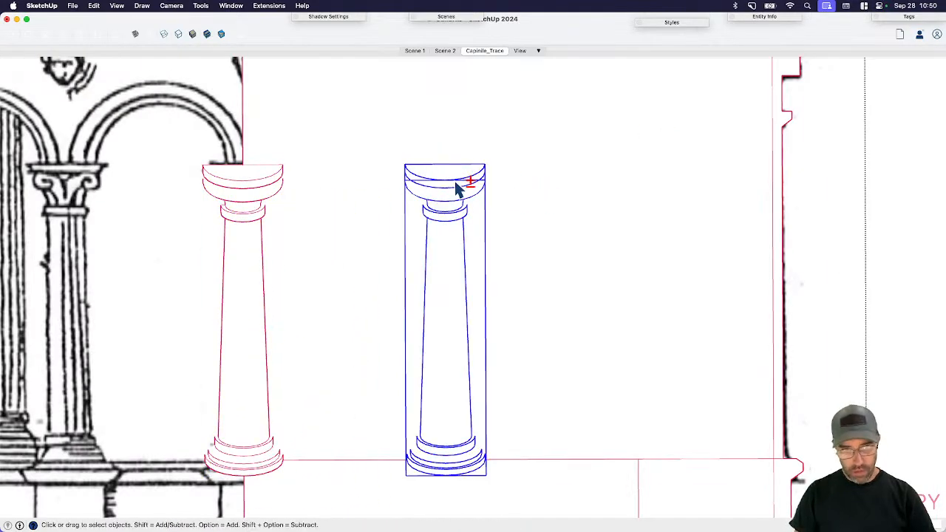
{"action": "key", "text": "x"}
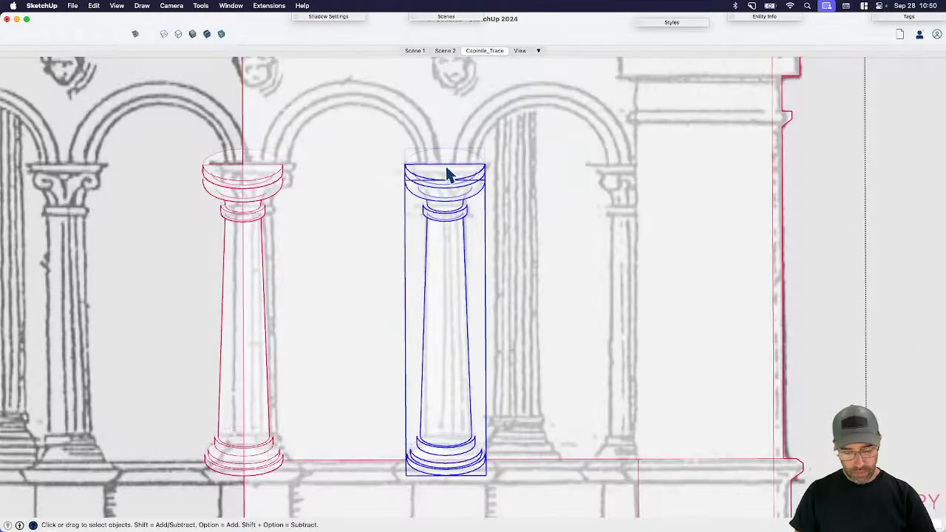
{"action": "key", "text": "c"}
{"action": "key", "text": "space"}
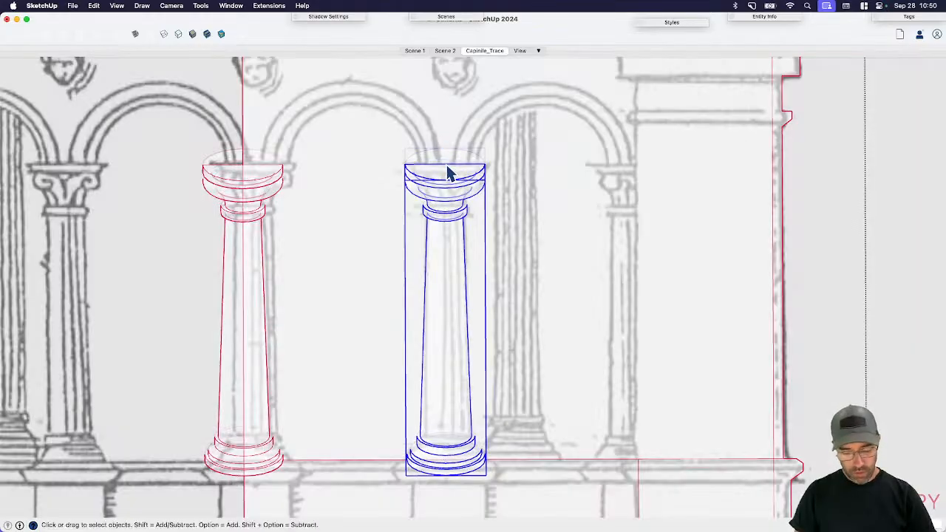
{"action": "key", "text": "m"}
{"action": "key", "text": "alt"}
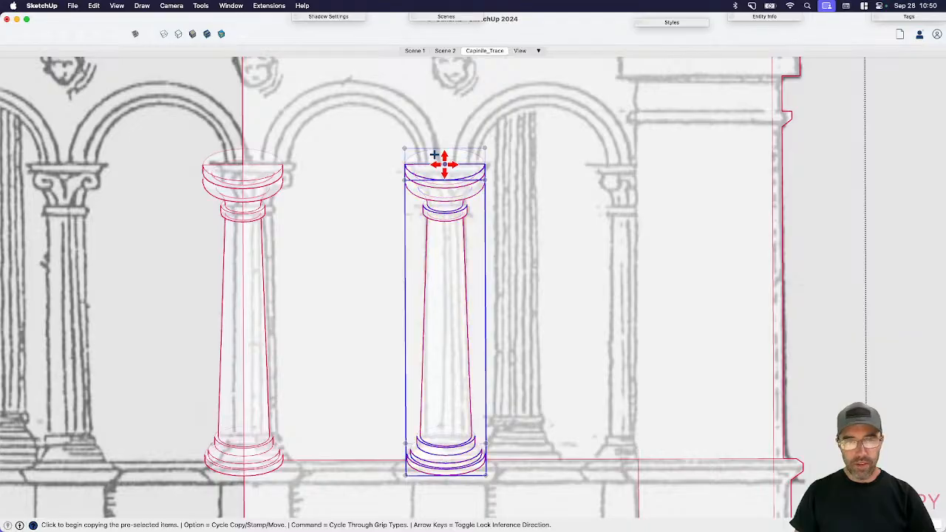
{"action": "left_click", "coordinate": [445, 164]}
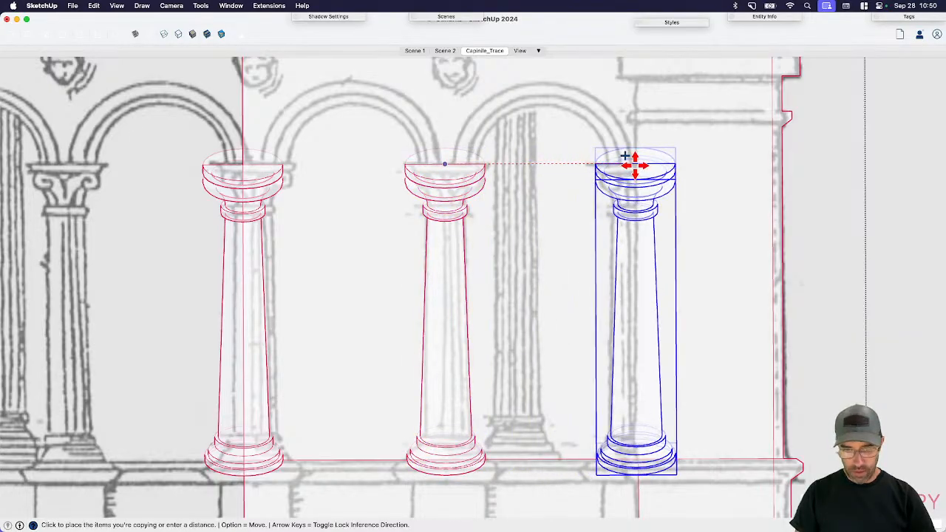
{"action": "key", "text": "space"}
- Copy the middle column outward by the distance between the capital top centres of the centre-line and middle columns
{"action": "key", "text": "m"}
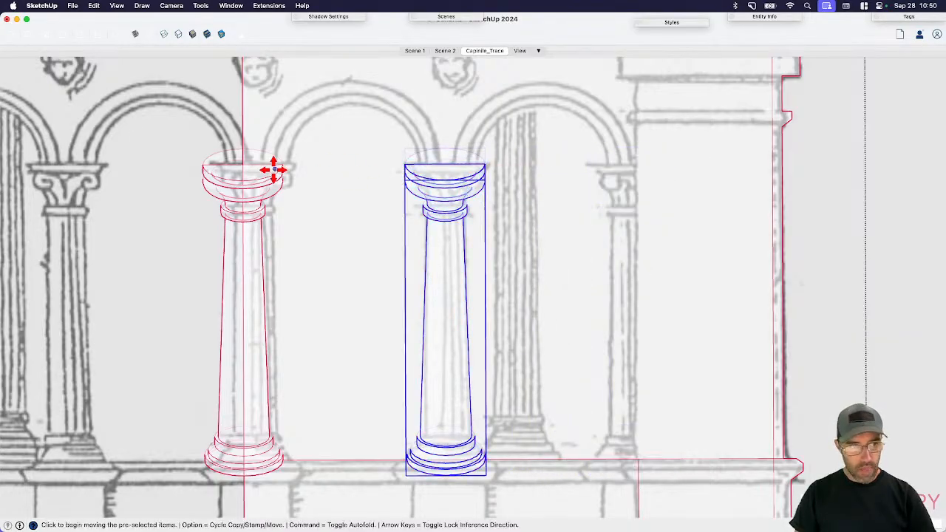
{"action": "key", "text": "alt"}
{"action": "left_click", "coordinate": [242, 163]}
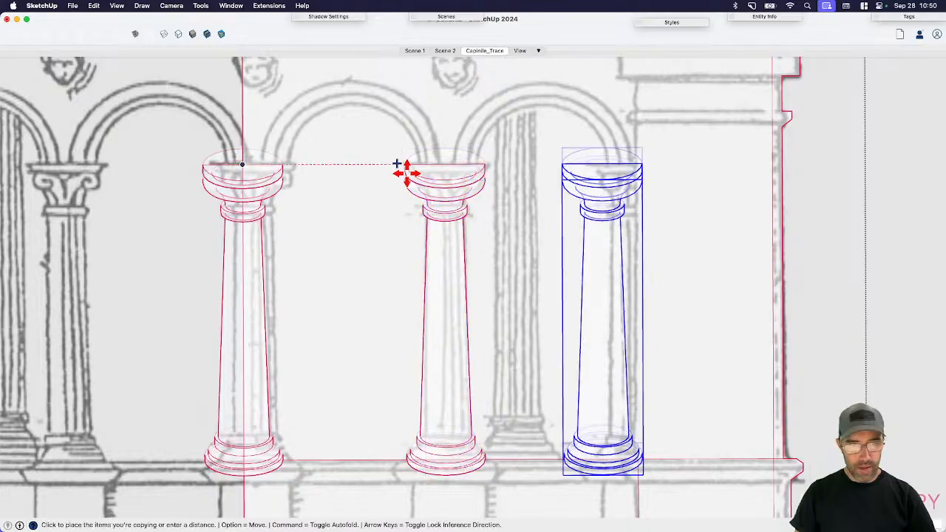
{"action": "left_click", "coordinate": [435, 157]}
{"action": "key", "text": "space"}
{"action": "scroll", "coordinate": [548, 236], "scroll_direction": "down", "scroll_amount": 3}
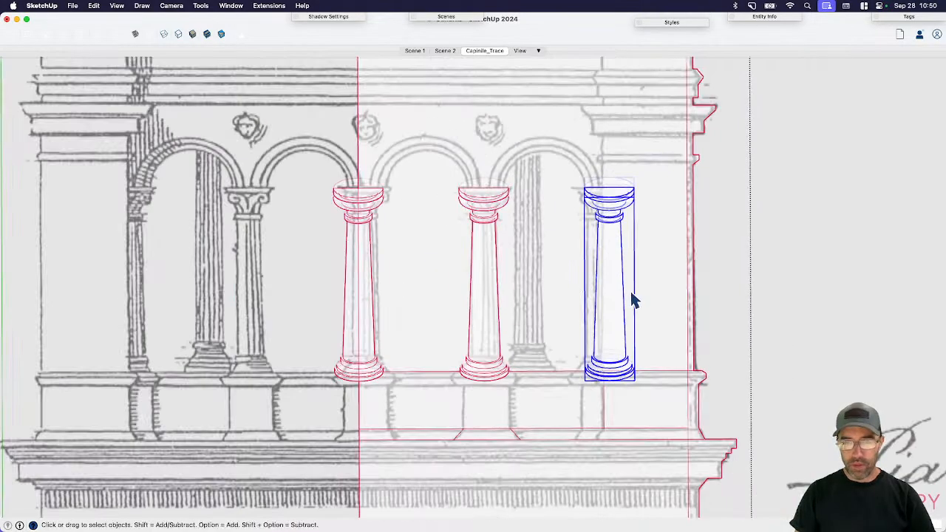
{"action": "middle_click_drag", "start_coordinate": [634, 300], "coordinate": [624, 177]}
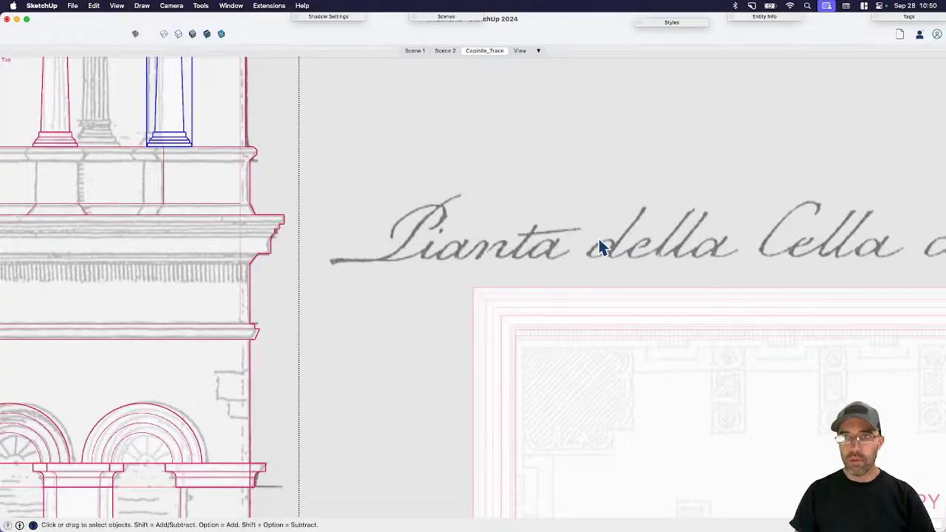
{"action": "scroll", "coordinate": [518, 301], "scroll_direction": "down", "scroll_amount": 3}
{"action": "scroll", "coordinate": [406, 205], "scroll_direction": "up", "scroll_amount": 3}
{"action": "left_click", "coordinate": [406, 205]}
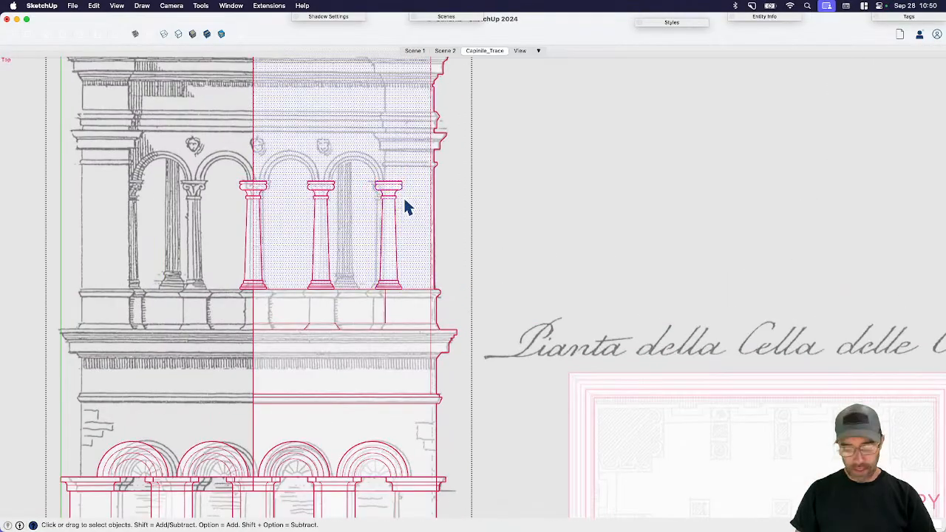
{"action": "scroll", "coordinate": [408, 205], "scroll_direction": "up", "scroll_amount": 2}
{"action": "key", "text": "l"}
{"action": "scroll", "coordinate": [423, 315], "scroll_direction": "up", "scroll_amount": 2}
{"action": "scroll", "coordinate": [386, 377], "scroll_direction": "down", "scroll_amount": 2}
{"action": "scroll", "coordinate": [380, 215], "scroll_direction": "up", "scroll_amount": 1}
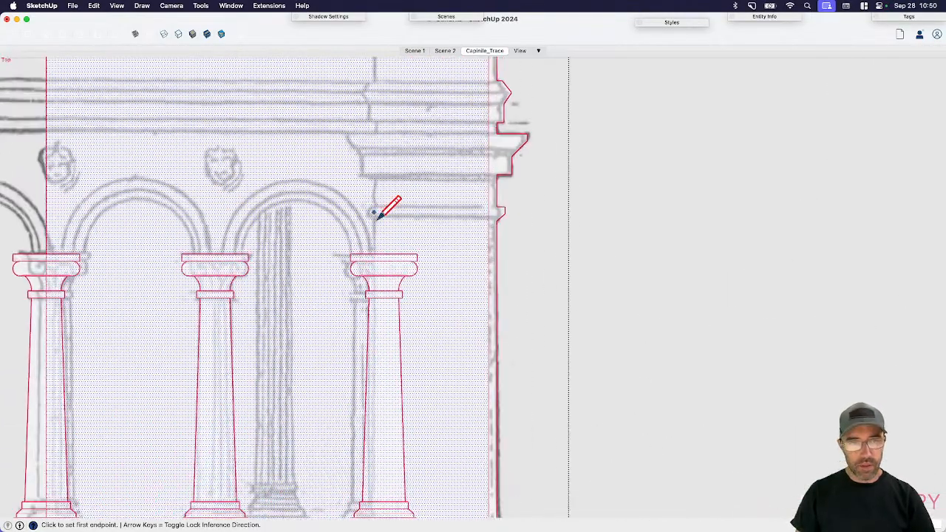
{"action": "scroll", "coordinate": [391, 238], "scroll_direction": "up", "scroll_amount": 2}
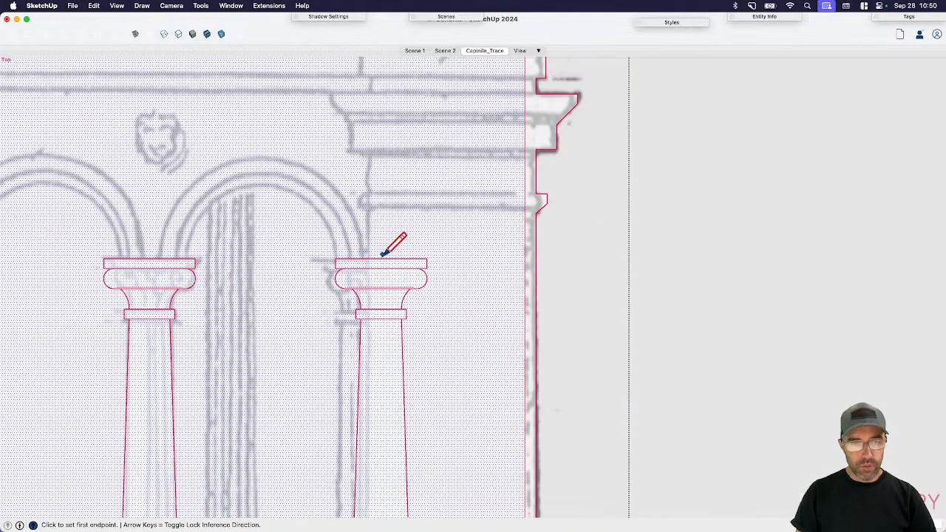
{"action": "scroll", "coordinate": [386, 249], "scroll_direction": "down", "scroll_amount": 2}
{"action": "scroll", "coordinate": [411, 458], "scroll_direction": "down", "scroll_amount": 2}
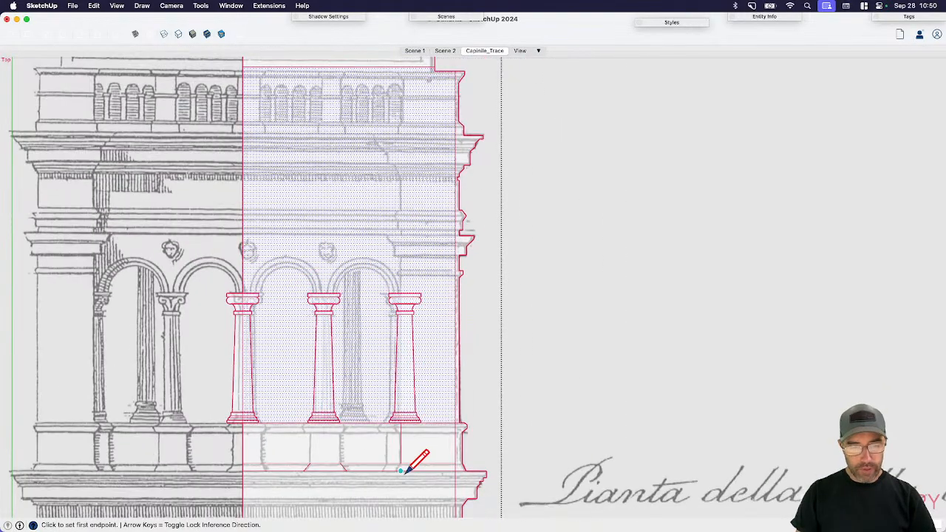
{"action": "scroll", "coordinate": [406, 447], "scroll_direction": "up", "scroll_amount": 2}
{"action": "key", "text": "space"}
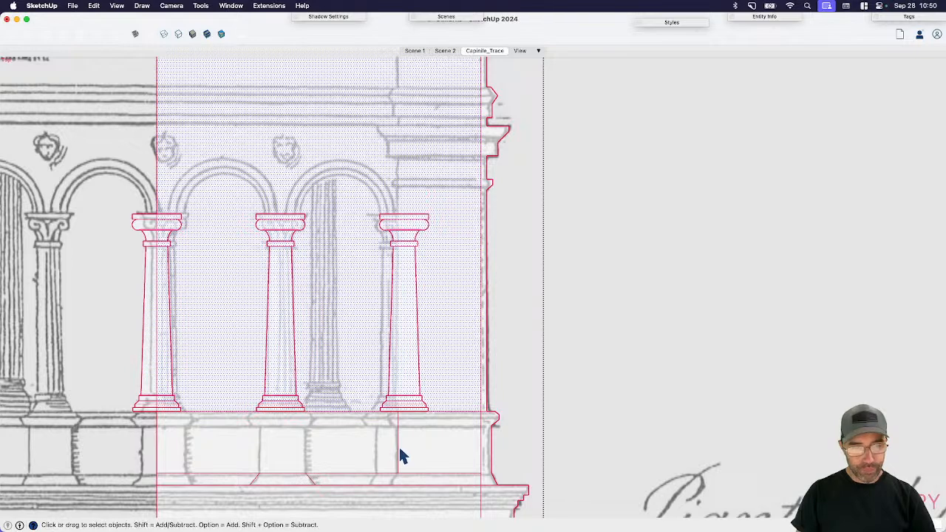
- Move the vertical pedestal edge beneath the outer column so that its upper end sits on the column base's centre
{"action": "left_click", "coordinate": [398, 452]}
{"action": "scroll", "coordinate": [399, 455], "scroll_direction": "up", "scroll_amount": 2}
{"action": "key", "text": "m"}
{"action": "left_click", "coordinate": [402, 460]}
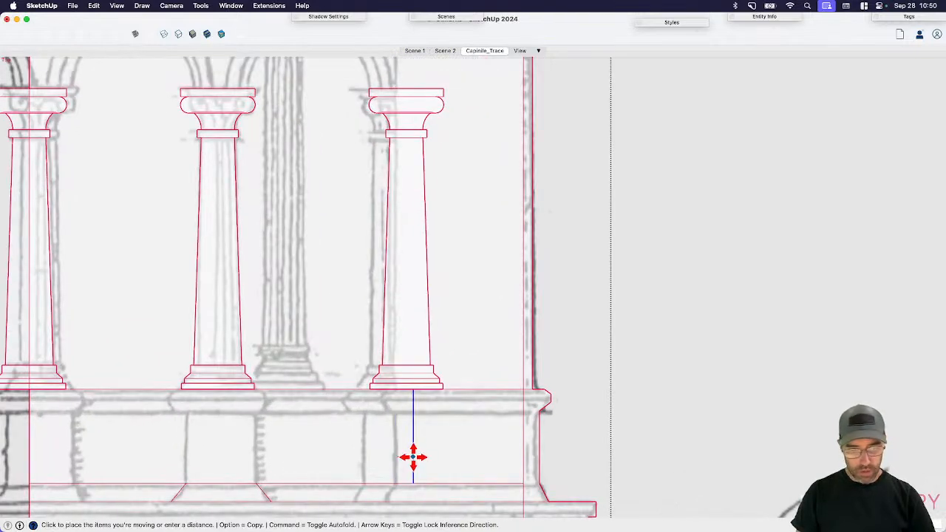
{"action": "key", "text": "space"}
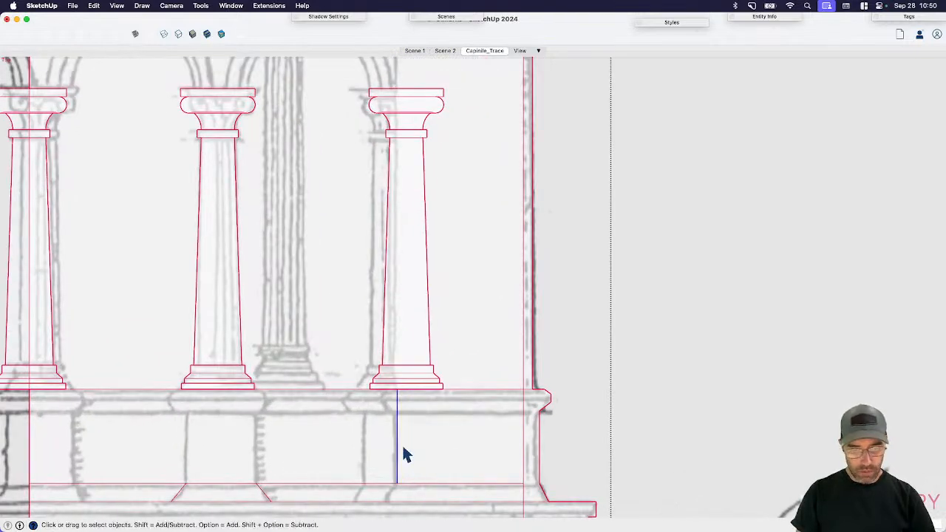
{"action": "middle_click_drag", "start_coordinate": [404, 452], "coordinate": [410, 327]}
{"action": "scroll", "coordinate": [407, 397], "scroll_direction": "up", "scroll_amount": 3}
{"action": "key", "text": "m"}
{"action": "left_click", "coordinate": [394, 382]}
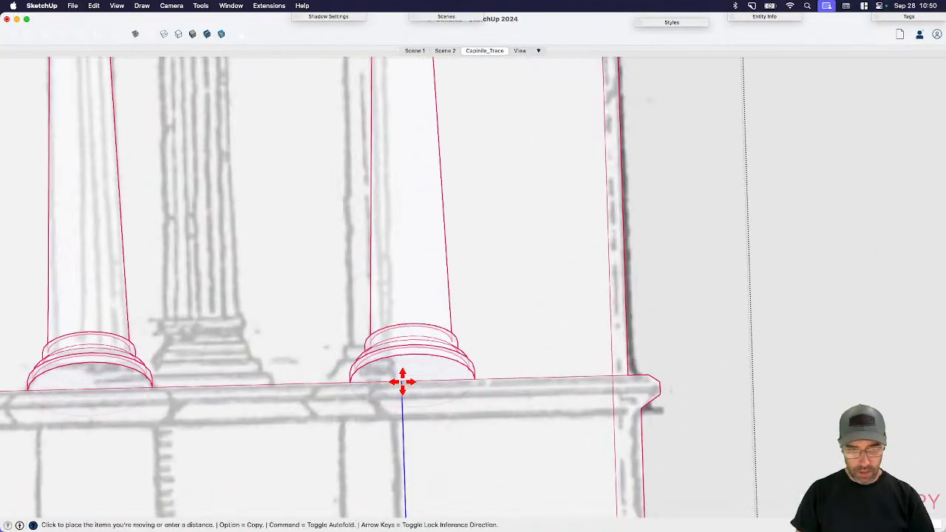
{"action": "left_click", "coordinate": [410, 382]}
{"action": "key", "text": "super+z"}
{"action": "scroll", "coordinate": [416, 387], "scroll_direction": "up", "scroll_amount": 2}
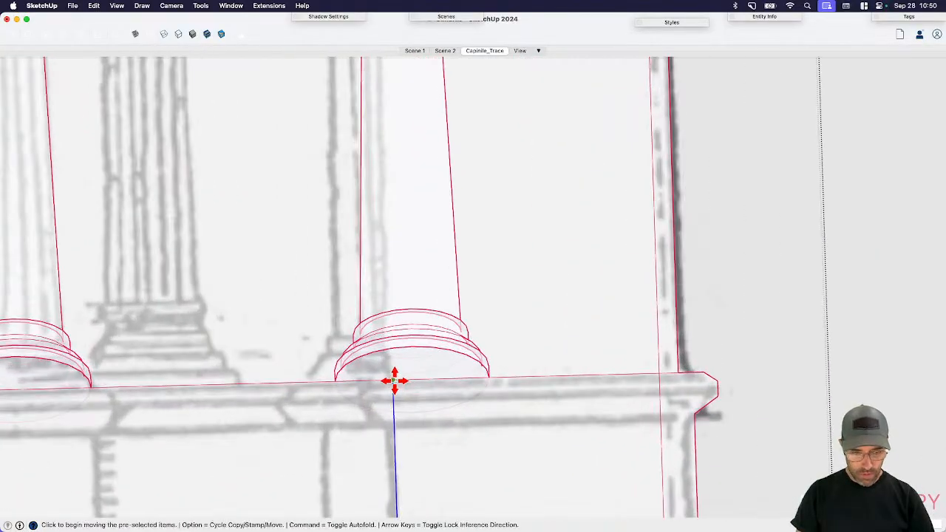
{"action": "left_click", "coordinate": [397, 380]}
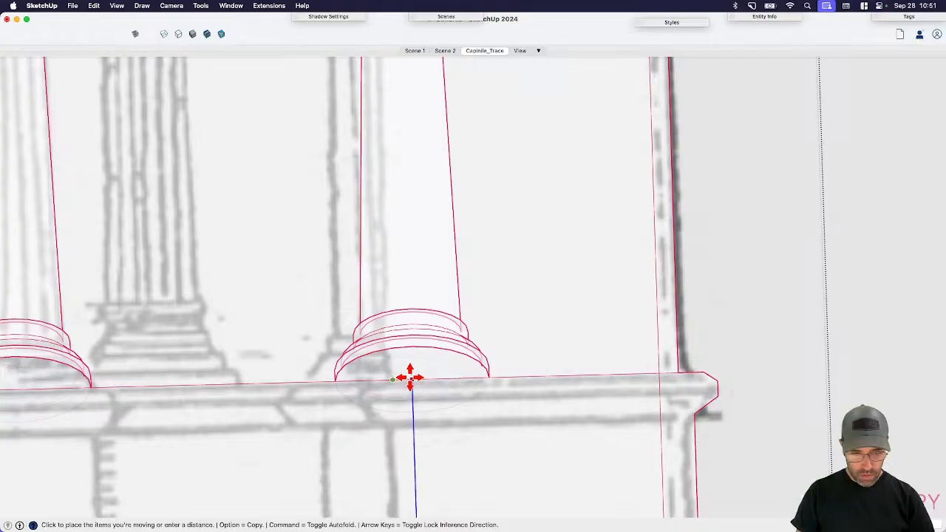
{"action": "left_click", "coordinate": [412, 379]}
{"action": "key", "text": "space"}
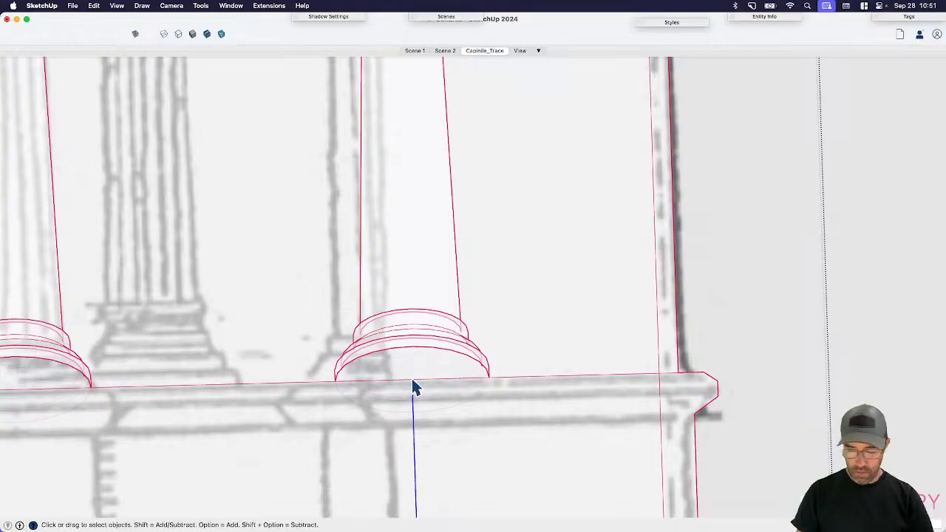
- Draw a line along the green axis from the outer column's base centre past its capital to the lower moulding beside the arch
{"action": "key", "text": "l"}
{"action": "left_click", "coordinate": [412, 379]}
{"action": "scroll", "coordinate": [425, 384], "scroll_direction": "down", "scroll_amount": 6}
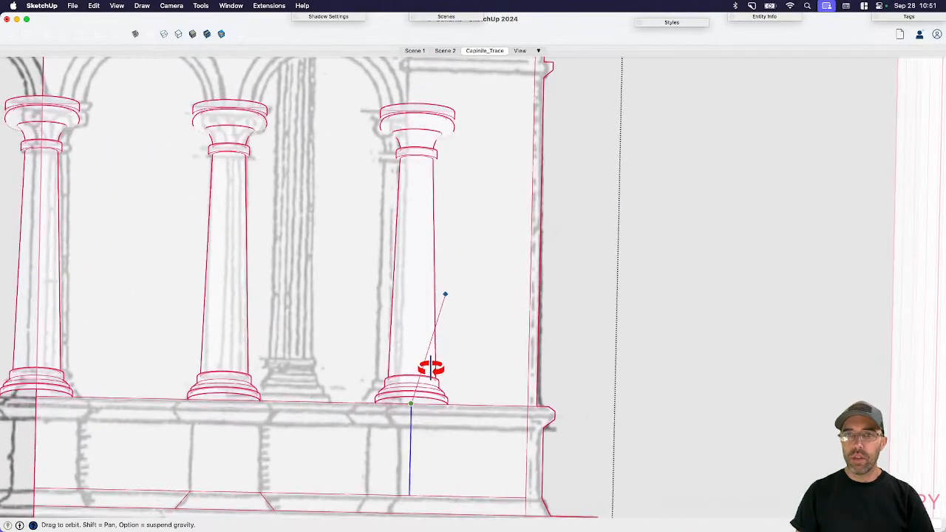
{"action": "scroll", "coordinate": [430, 386], "scroll_direction": "down", "scroll_amount": 4}
{"action": "key", "text": "super+1"}
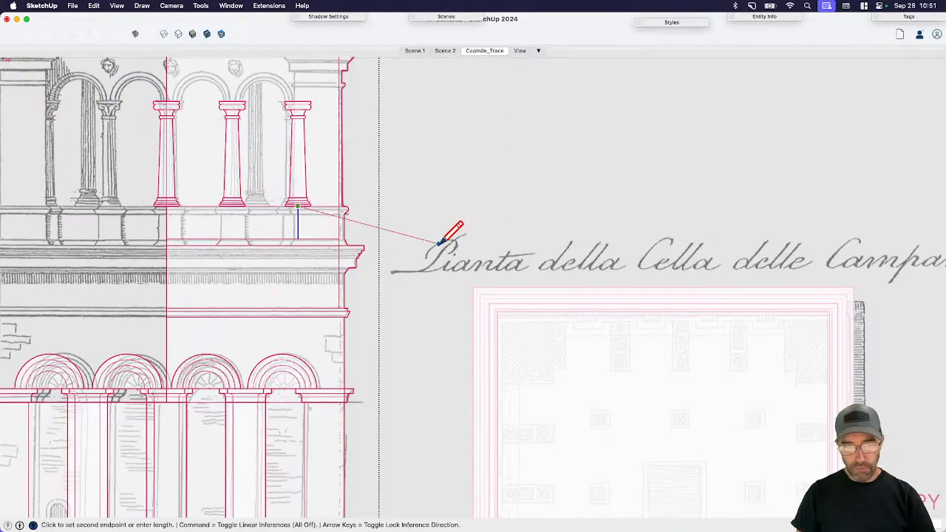
{"action": "scroll", "coordinate": [447, 275], "scroll_direction": "down", "scroll_amount": 5}
{"action": "scroll", "coordinate": [362, 147], "scroll_direction": "up", "scroll_amount": 8}
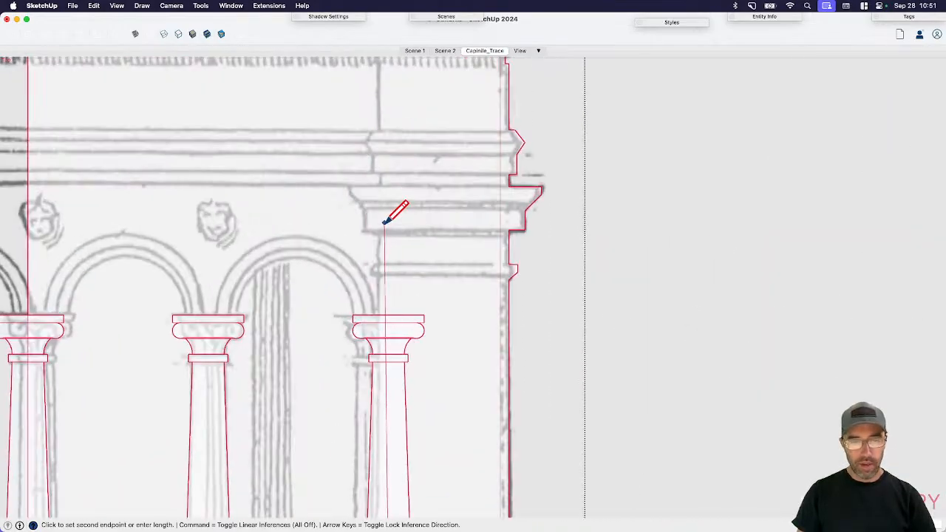
{"action": "key", "text": "Left"}
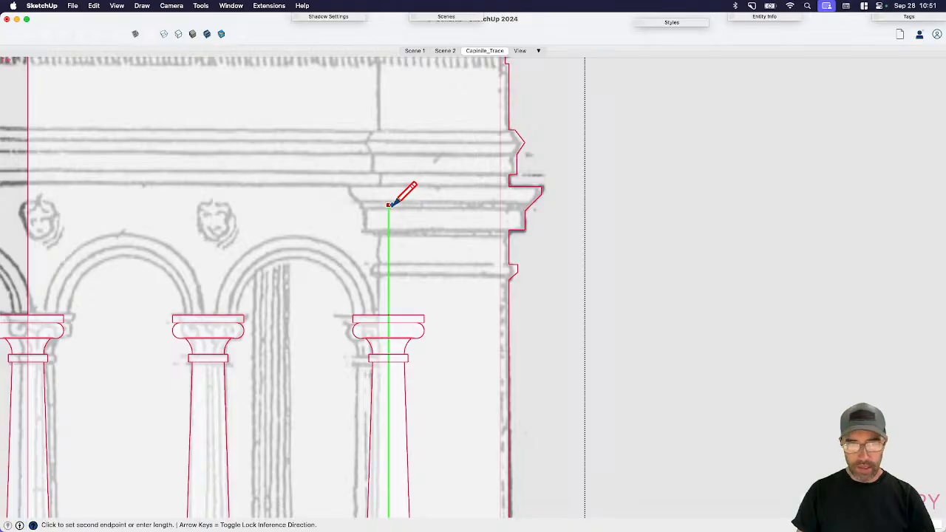
{"action": "key", "text": "Left"}
{"action": "scroll", "coordinate": [386, 263], "scroll_direction": "up", "scroll_amount": 2}
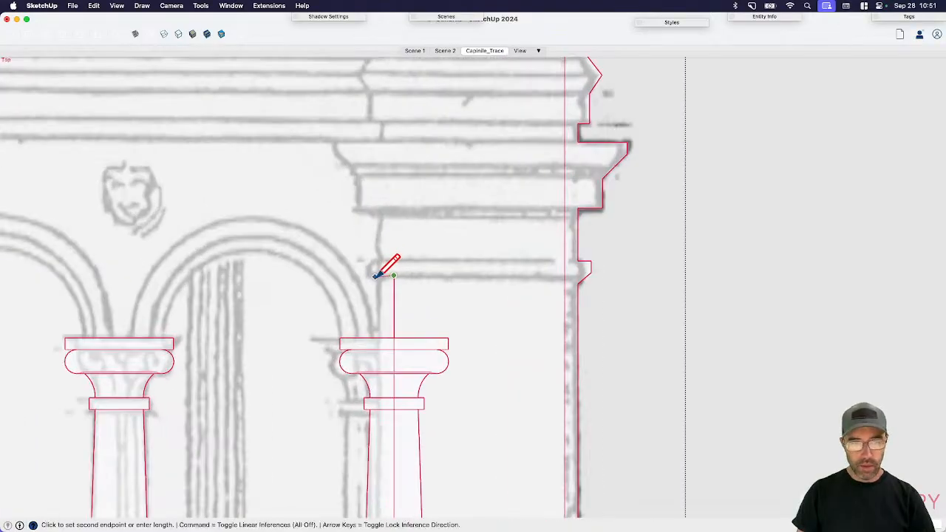
{"action": "key", "text": "Escape"}
{"action": "left_click", "coordinate": [578, 284]}
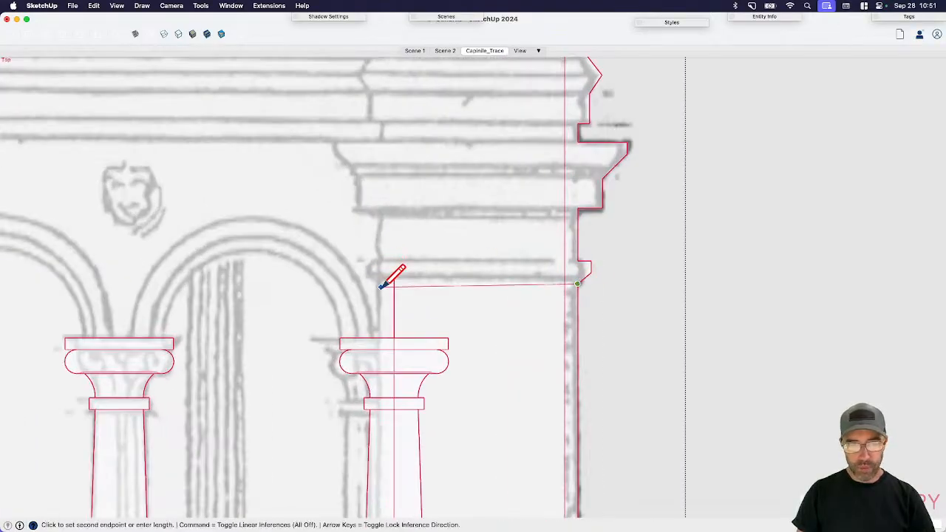
{"action": "scroll", "coordinate": [474, 268], "scroll_direction": "down", "scroll_amount": 2}
{"action": "middle_click_drag", "start_coordinate": [507, 264], "coordinate": [503, 362]}
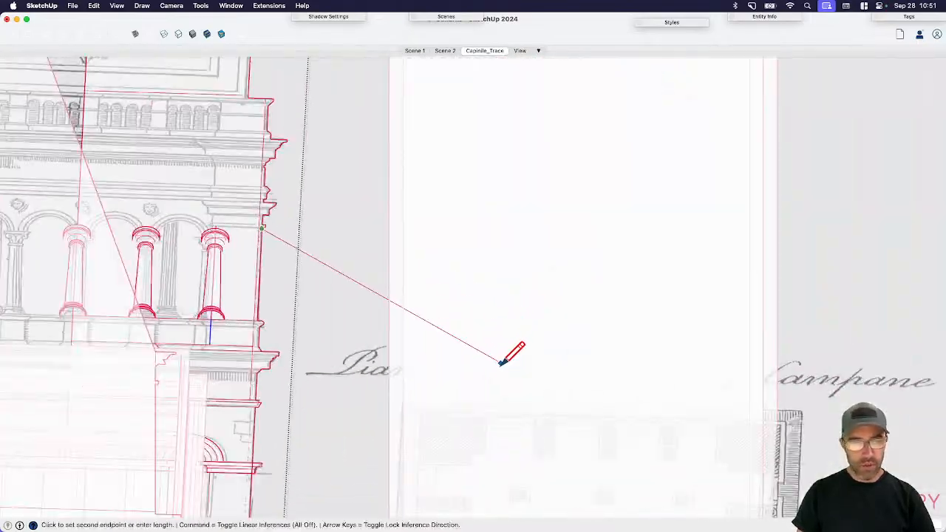
{"action": "scroll", "coordinate": [503, 363], "scroll_direction": "down", "scroll_amount": 4}
{"action": "scroll", "coordinate": [299, 258], "scroll_direction": "up", "scroll_amount": 3}
{"action": "middle_click_drag", "start_coordinate": [300, 258], "coordinate": [365, 332]}
{"action": "scroll", "coordinate": [366, 332], "scroll_direction": "down", "scroll_amount": 3}
{"action": "key", "text": "space"}
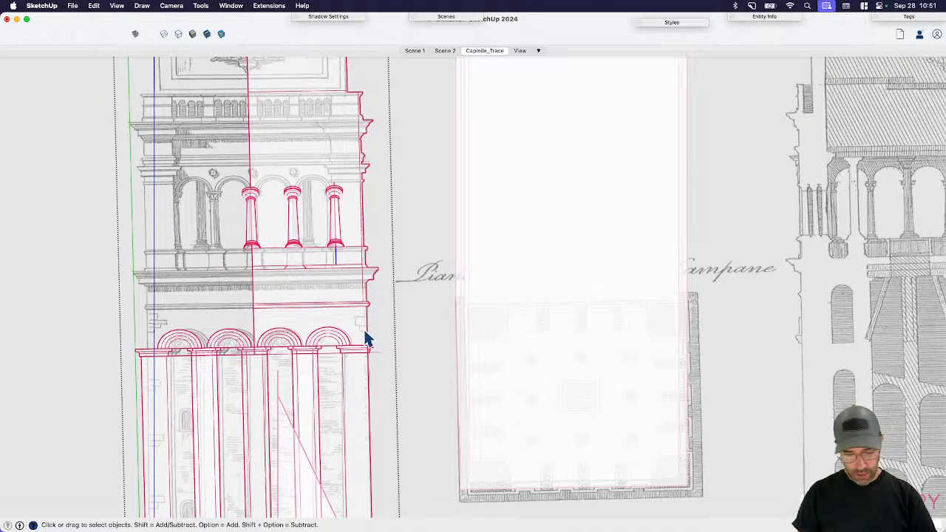
- Hide the two extruded tower bodies, over the elevation's base and over the belfry plan, and update the Capinile_Trace scene
{"action": "scroll", "coordinate": [442, 332], "scroll_direction": "down", "scroll_amount": 6}
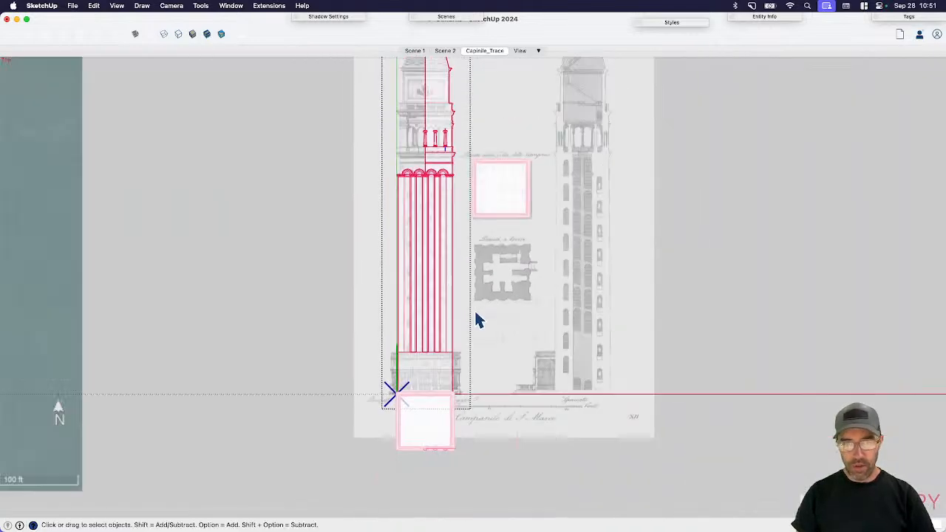
{"action": "left_click", "coordinate": [443, 429]}
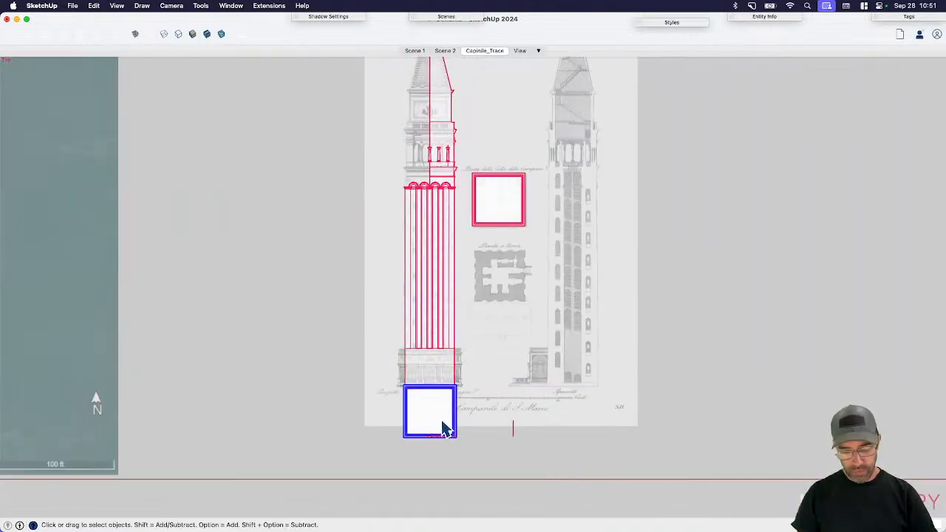
{"action": "left_click", "coordinate": [443, 428]}
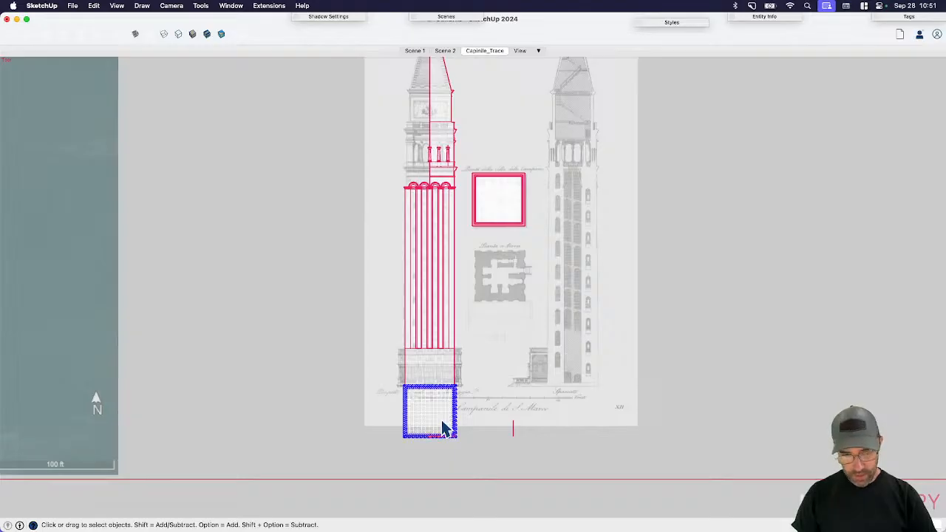
{"action": "key", "text": "Delete"}
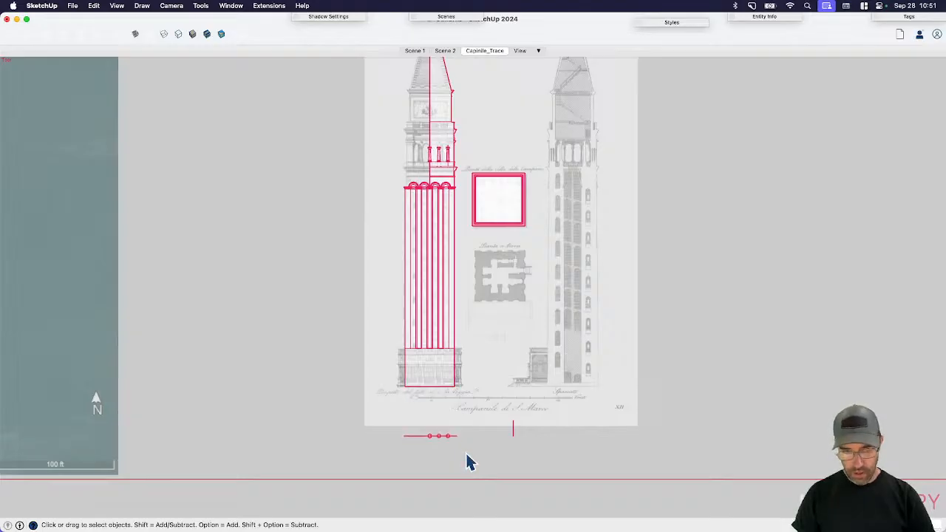
{"action": "left_click", "coordinate": [674, 24]}
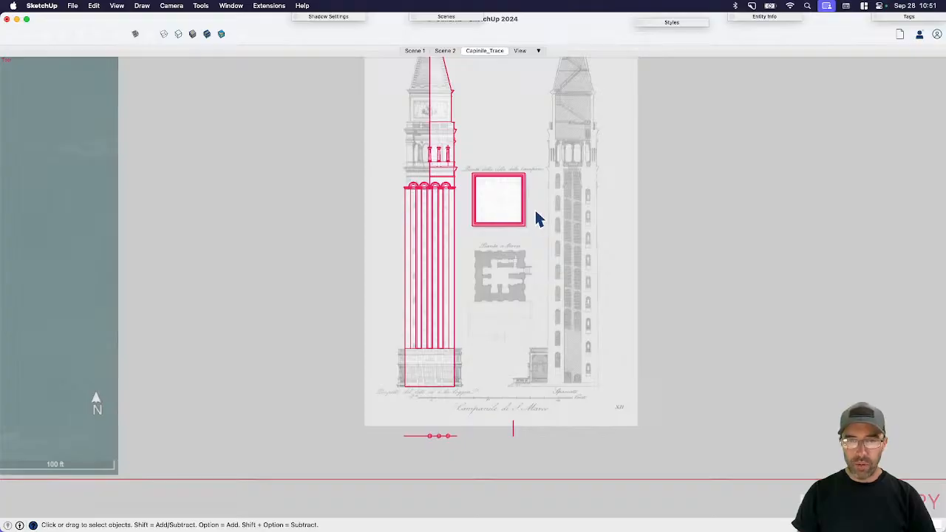
{"action": "left_click", "coordinate": [499, 214]}
{"action": "key", "text": "Delete"}
{"action": "mouse_move", "coordinate": [509, 213]}
{"action": "middle_mouse_down", "text": "shift"}
{"action": "mouse_move", "coordinate": [460, 313]}
{"action": "mouse_move", "coordinate": [456, 227]}
{"action": "middle_mouse_up", "text": "shift"}
{"action": "right_click", "coordinate": [492, 54]}
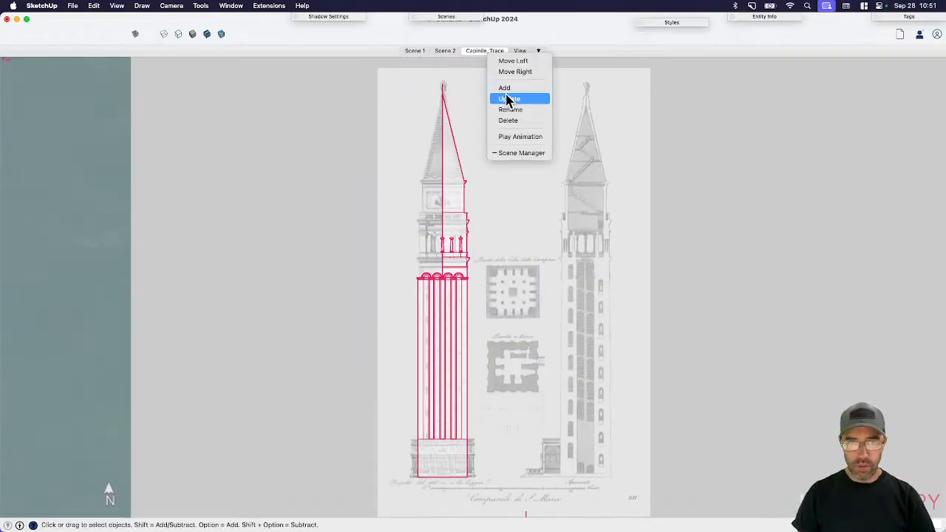
{"action": "left_click", "coordinate": [507, 96]}
- Hide the extruded tower body standing over the belfry plan in the View scene as well, and update that scene
{"action": "left_click", "coordinate": [521, 51]}
{"action": "middle_click_drag", "start_coordinate": [494, 251], "coordinate": [412, 139]}
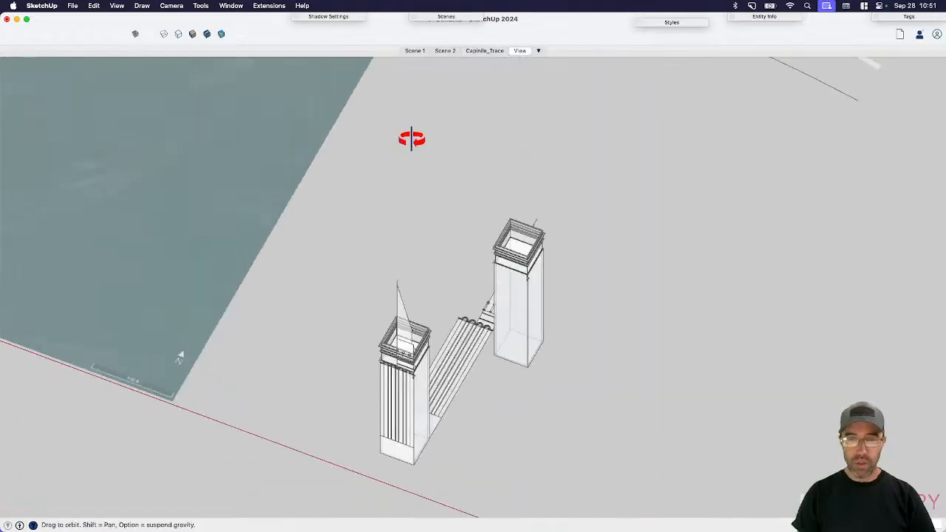
{"action": "middle_click_drag", "start_coordinate": [481, 355], "coordinate": [469, 304]}
{"action": "left_click", "coordinate": [502, 299]}
{"action": "key", "text": "Delete"}
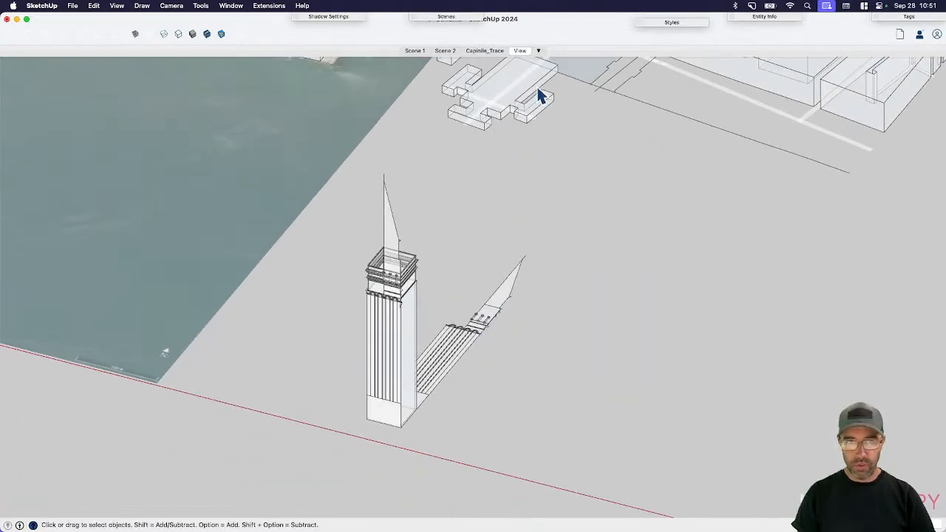
{"action": "right_click", "coordinate": [522, 51]}
{"action": "left_click", "coordinate": [531, 93]}
- Open the flat traced elevation group for editing and select the pedestal face beside the outer column's base
{"action": "scroll", "coordinate": [448, 362], "scroll_direction": "up", "scroll_amount": 6}
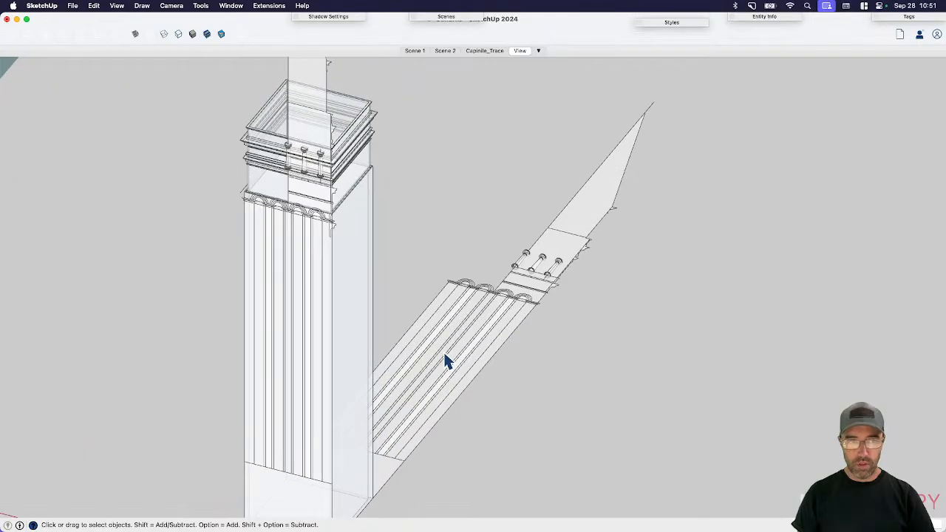
{"action": "scroll", "coordinate": [446, 361], "scroll_direction": "down", "scroll_amount": 3}
{"action": "scroll", "coordinate": [509, 303], "scroll_direction": "up", "scroll_amount": 10}
{"action": "left_click", "coordinate": [555, 305]}
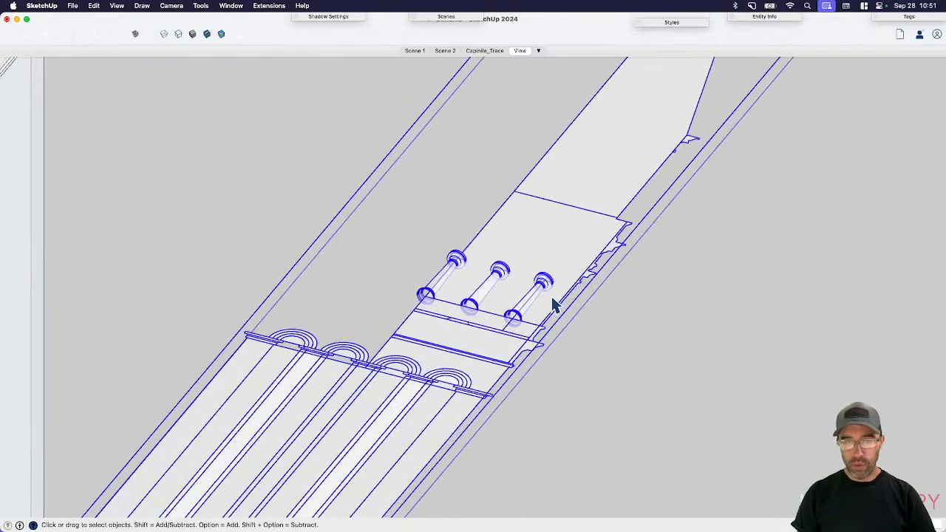
{"action": "scroll", "coordinate": [547, 310], "scroll_direction": "up", "scroll_amount": 6}
{"action": "double_click", "coordinate": [517, 321]}
{"action": "left_click", "coordinate": [478, 354]}
{"action": "scroll", "coordinate": [436, 351], "scroll_direction": "up", "scroll_amount": 1}
{"action": "middle_click_drag", "start_coordinate": [402, 357], "coordinate": [469, 345]}
{"action": "scroll", "coordinate": [465, 344], "scroll_direction": "up", "scroll_amount": 4}
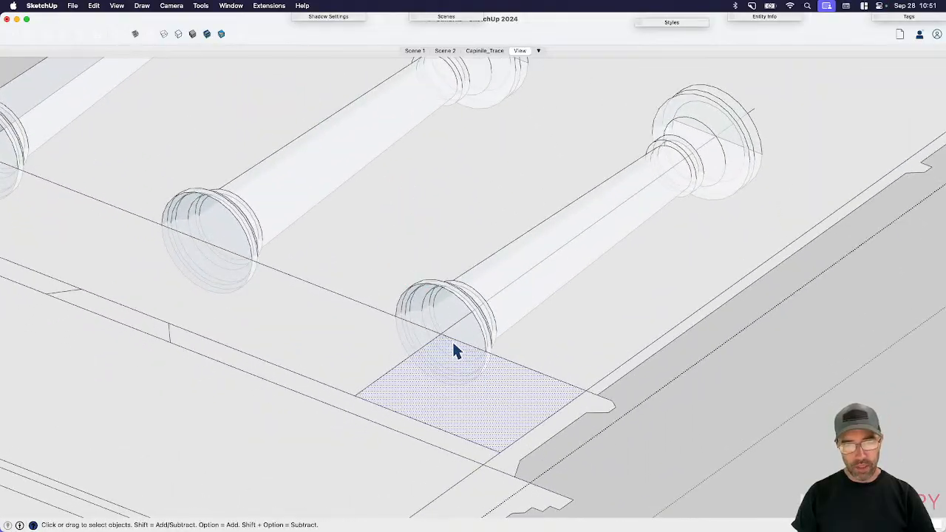
{"action": "scroll", "coordinate": [444, 340], "scroll_direction": "down", "scroll_amount": 5}
{"action": "middle_click_drag", "start_coordinate": [570, 262], "coordinate": [518, 345]}
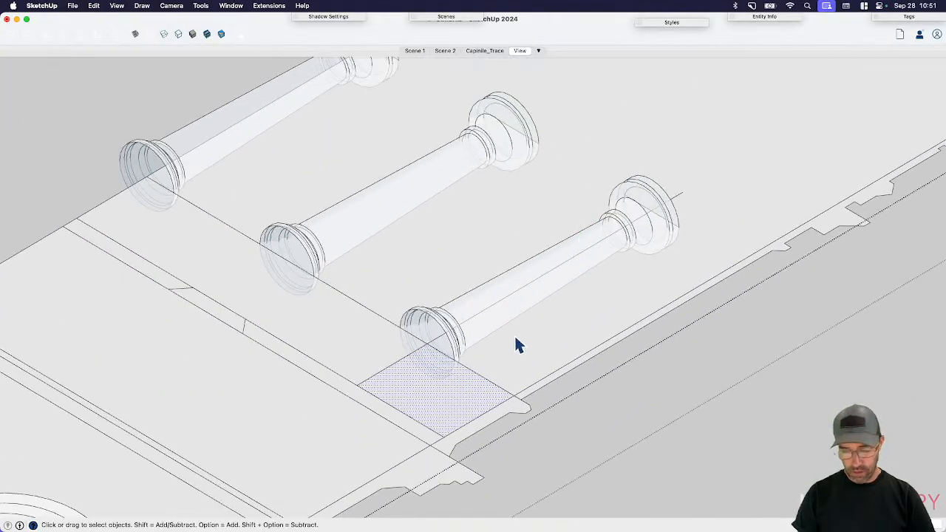
- Draw a line along the green axis from the outer column's base centre to the horizontal edge at the belfry's top
{"action": "key", "text": "l"}
{"action": "left_click", "coordinate": [426, 344]}
{"action": "scroll", "coordinate": [385, 351], "scroll_direction": "down", "scroll_amount": 4}
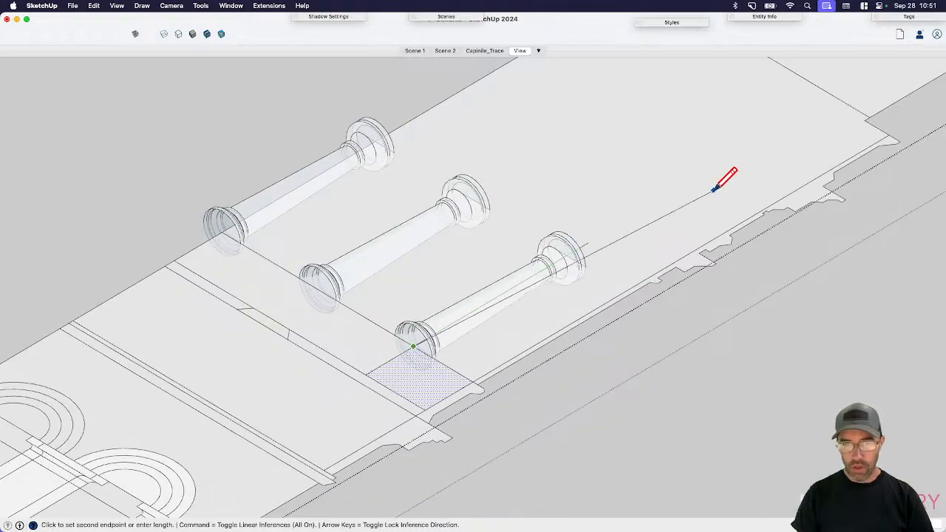
{"action": "left_click", "coordinate": [836, 96]}
{"action": "key", "text": "space"}
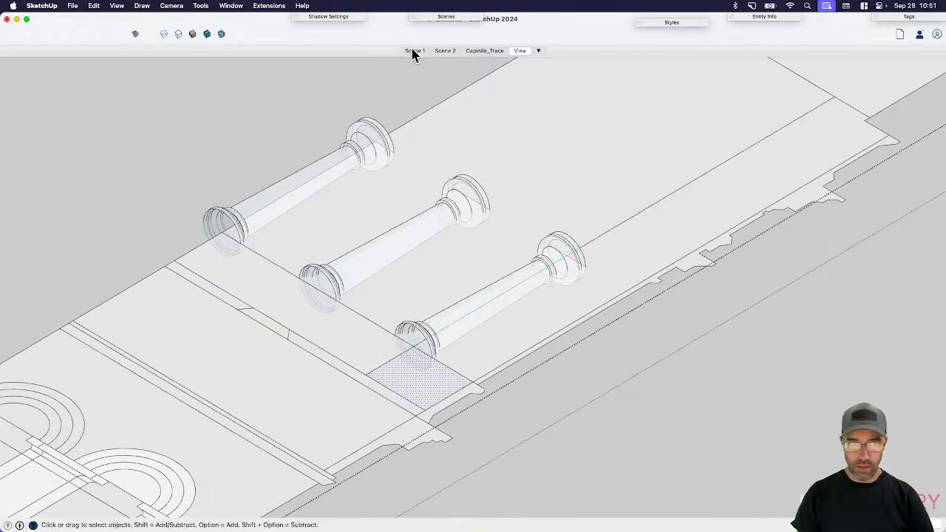
- Return to the Capinile_Trace scene and set the camera to the top view
{"action": "left_click", "coordinate": [477, 52]}
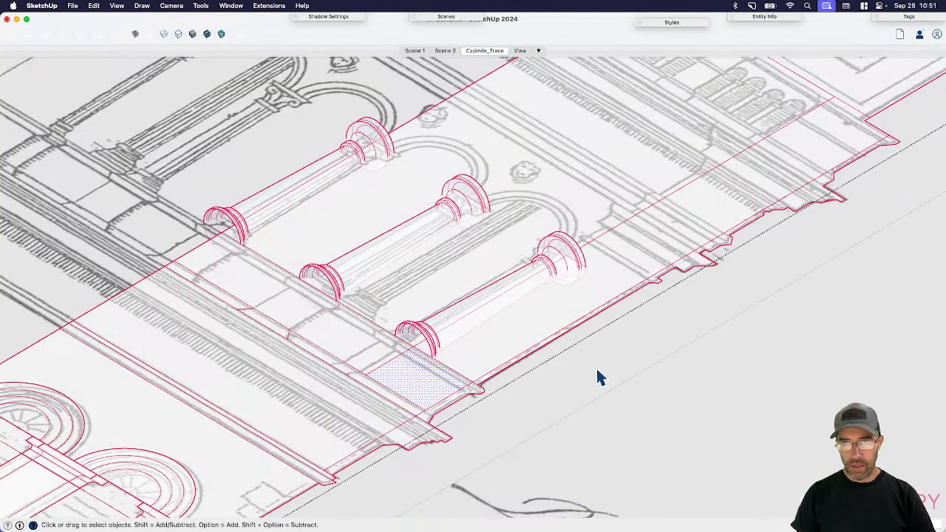
{"action": "key", "text": "super+1"}
{"action": "scroll", "coordinate": [568, 403], "scroll_direction": "down", "scroll_amount": 12}
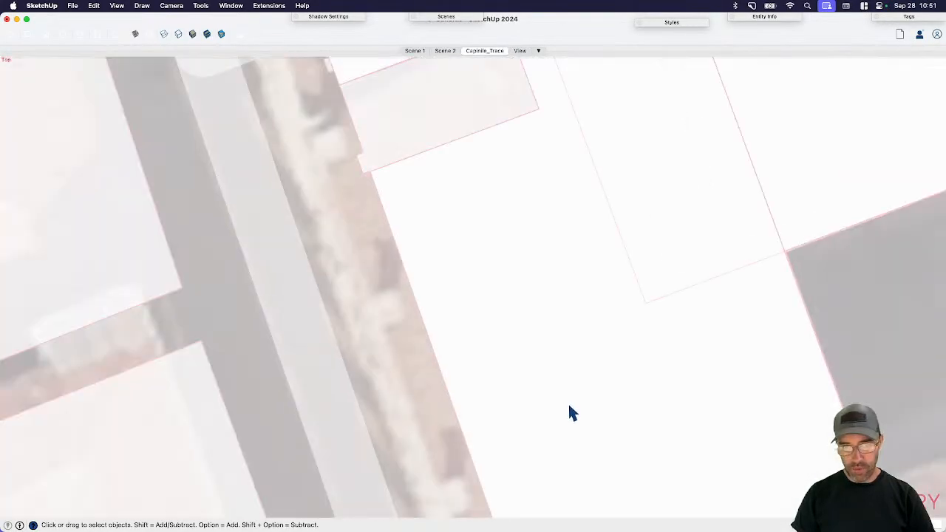
- Open the traced elevation group and draw a horizontal line across the corner pier, from the lowest capital moulding's bottom corner to the pier's inner edge
{"action": "scroll", "coordinate": [450, 311], "scroll_direction": "down", "scroll_amount": 8}
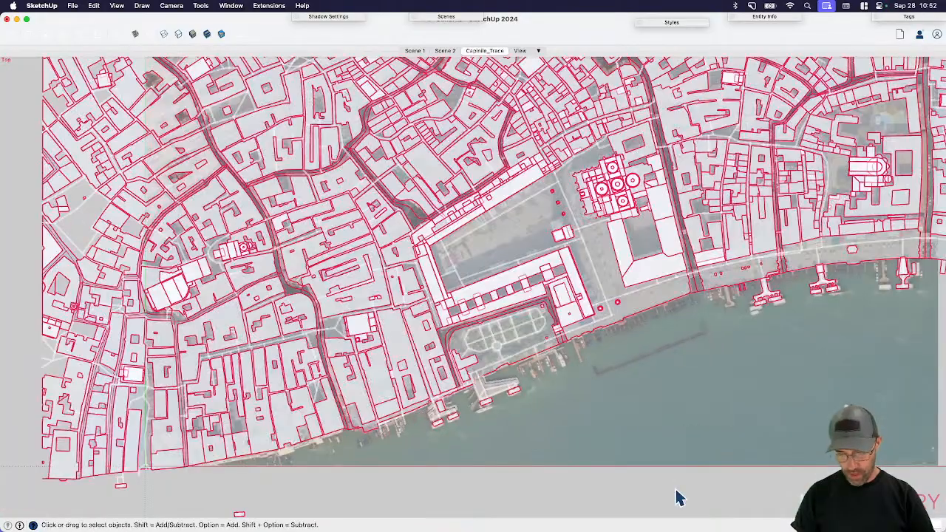
{"action": "middle_click_drag", "start_coordinate": [679, 483], "coordinate": [342, 432], "text": "shift"}
{"action": "scroll", "coordinate": [613, 407], "scroll_direction": "up", "scroll_amount": 15}
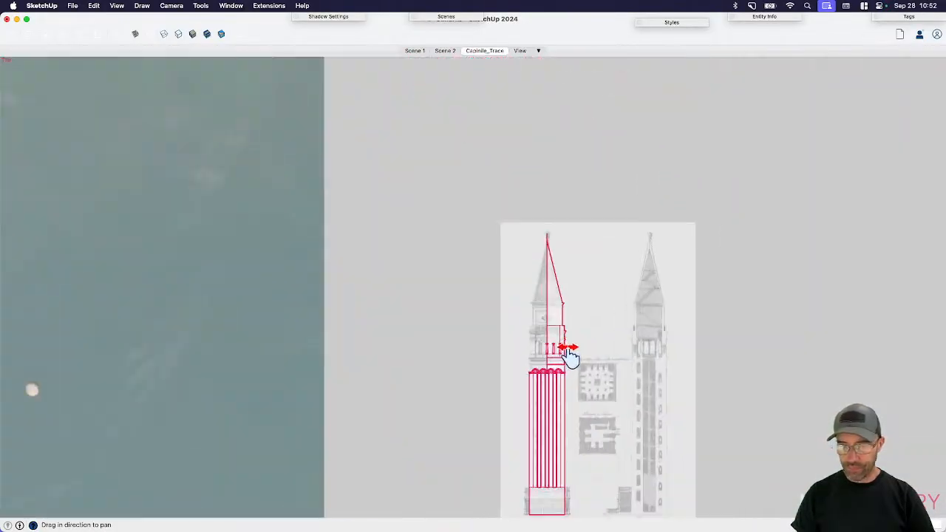
{"action": "scroll", "coordinate": [560, 327], "scroll_direction": "up", "scroll_amount": 5}
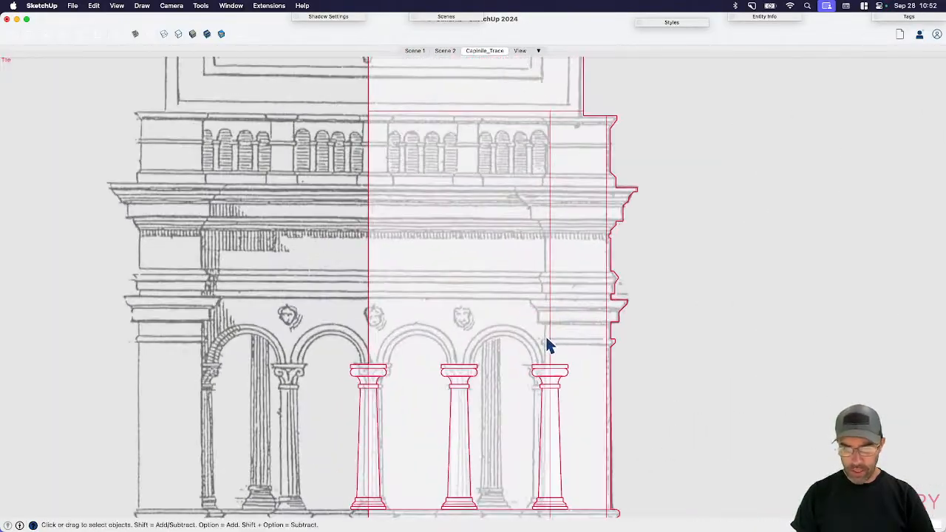
{"action": "double_click", "coordinate": [574, 331]}
{"action": "left_click", "coordinate": [585, 344]}
{"action": "scroll", "coordinate": [585, 345], "scroll_direction": "up", "scroll_amount": 5}
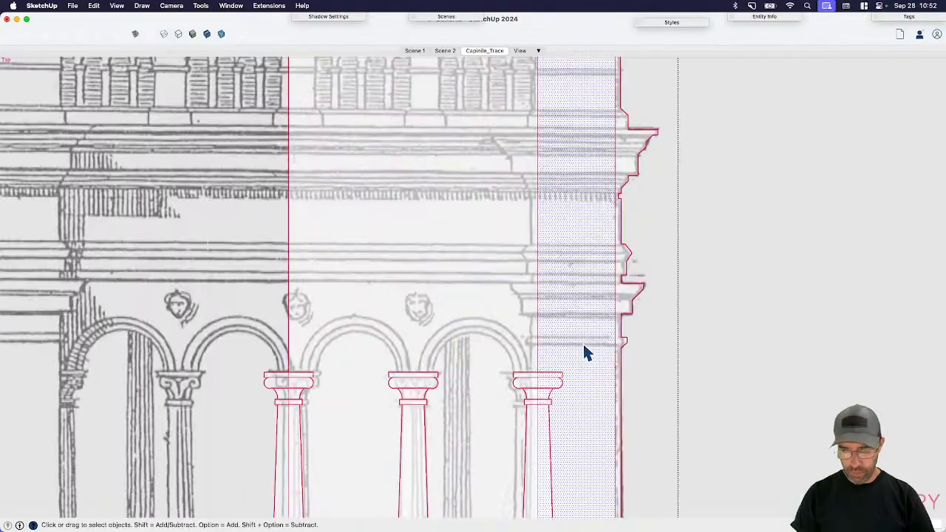
{"action": "key", "text": "l"}
{"action": "left_click", "coordinate": [629, 347]}
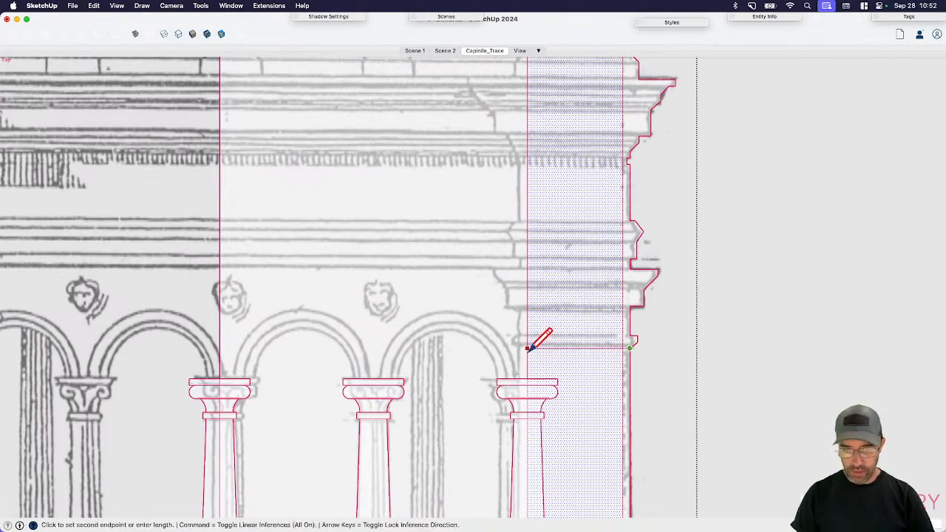
{"action": "left_click", "coordinate": [528, 348]}
{"action": "scroll", "coordinate": [626, 340], "scroll_direction": "up", "scroll_amount": 2}
{"action": "left_click", "coordinate": [633, 335]}
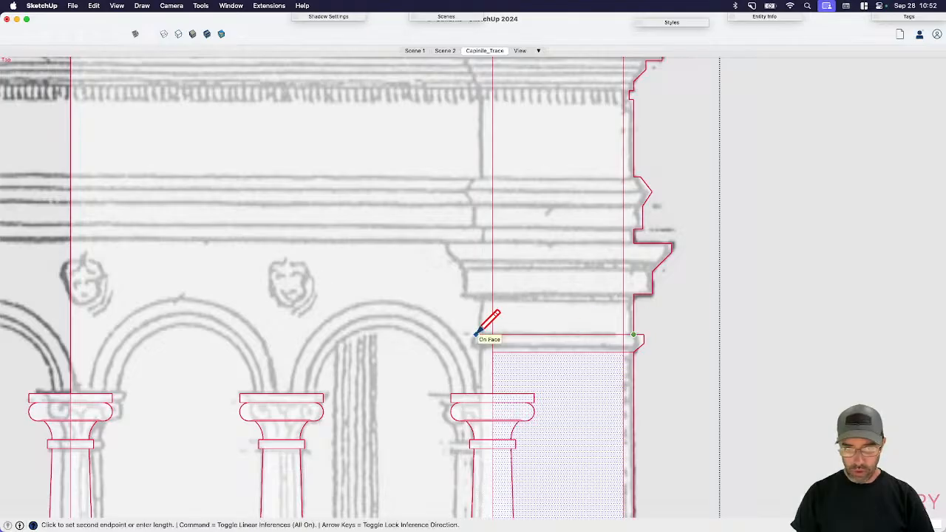
{"action": "key", "text": "Escape"}
{"action": "scroll", "coordinate": [595, 283], "scroll_direction": "down", "scroll_amount": 3}
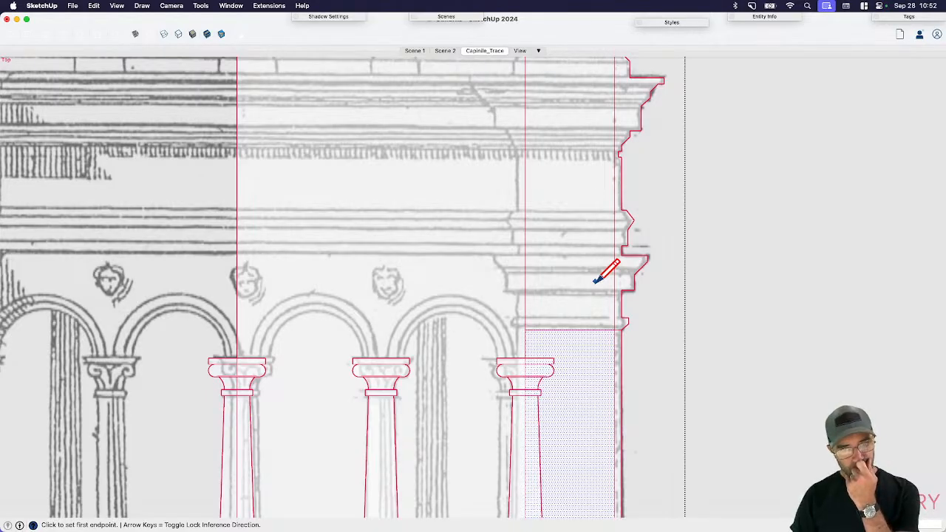
{"action": "scroll", "coordinate": [626, 261], "scroll_direction": "down", "scroll_amount": 1}
{"action": "key", "text": "space"}
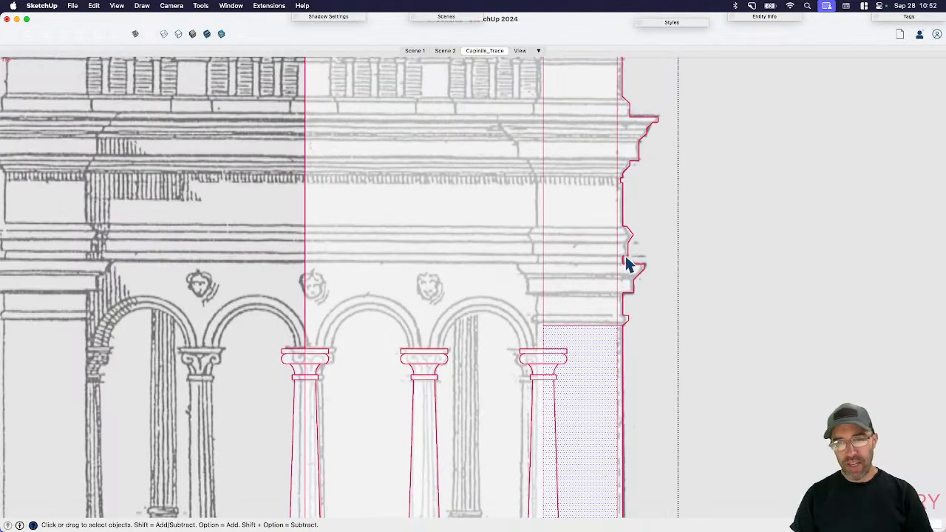
{"action": "scroll", "coordinate": [633, 288], "scroll_direction": "up", "scroll_amount": 3}
{"action": "key", "text": "l"}
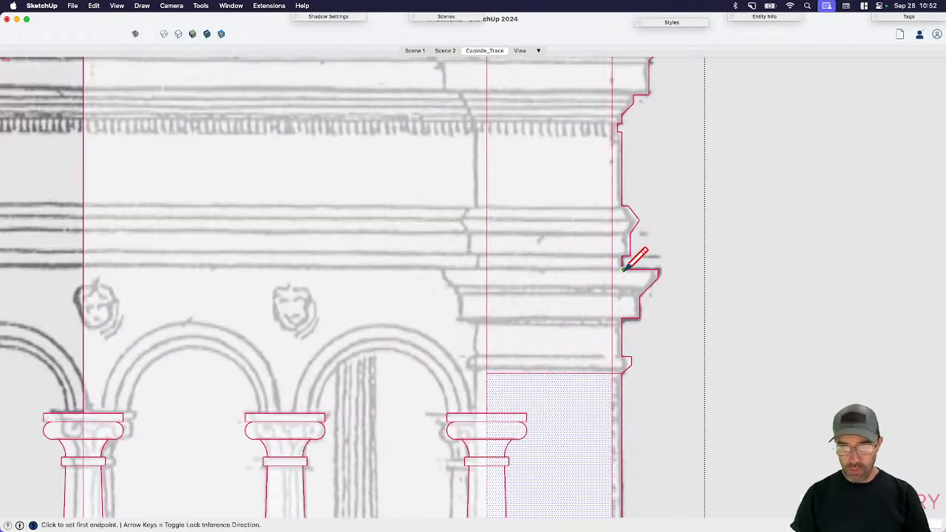
{"action": "left_click", "coordinate": [621, 269]}
{"action": "key", "text": "Escape"}
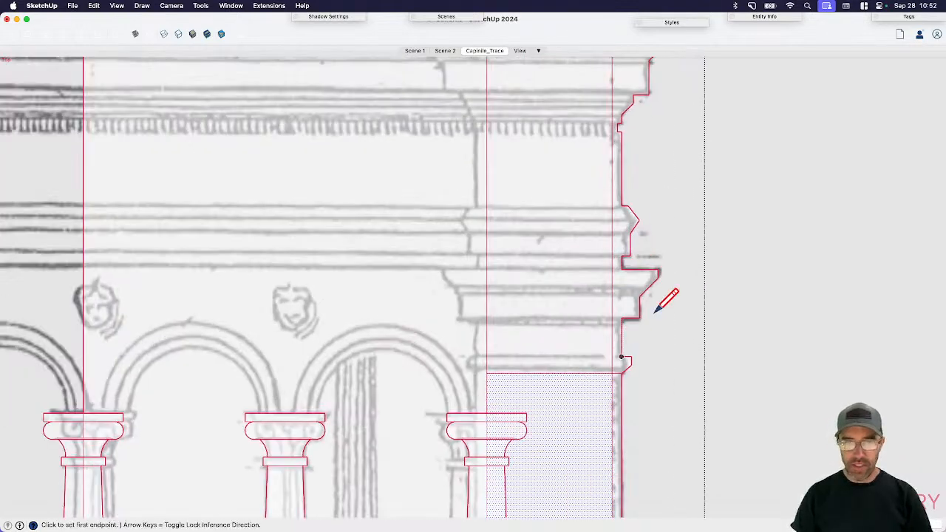
{"action": "scroll", "coordinate": [698, 243], "scroll_direction": "down", "scroll_amount": 2}
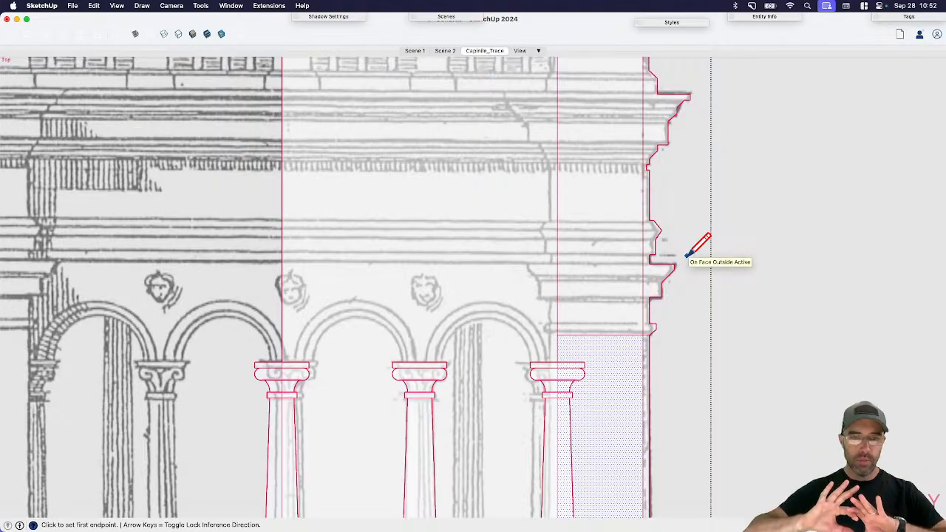
{"action": "scroll", "coordinate": [672, 255], "scroll_direction": "up", "scroll_amount": 2}
{"action": "left_click", "coordinate": [644, 267]}
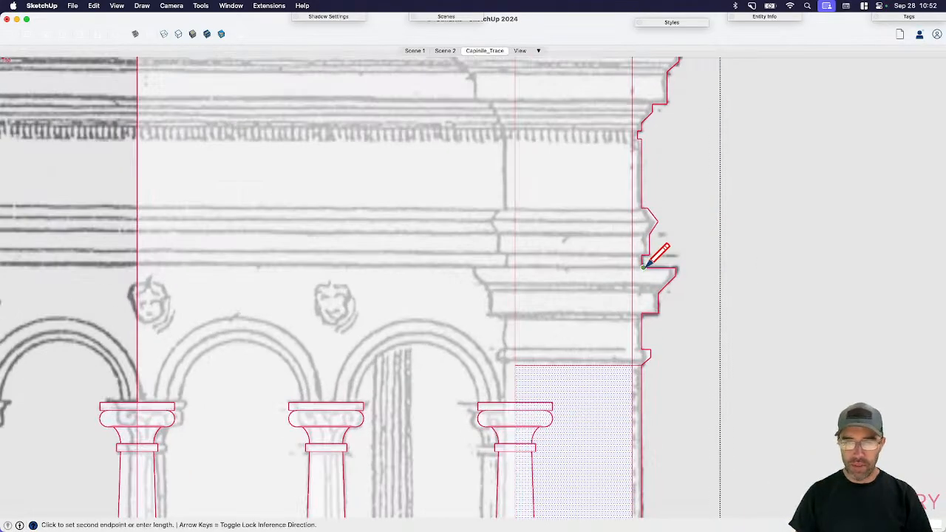
{"action": "key", "text": "space"}
{"action": "left_click", "coordinate": [644, 296]}
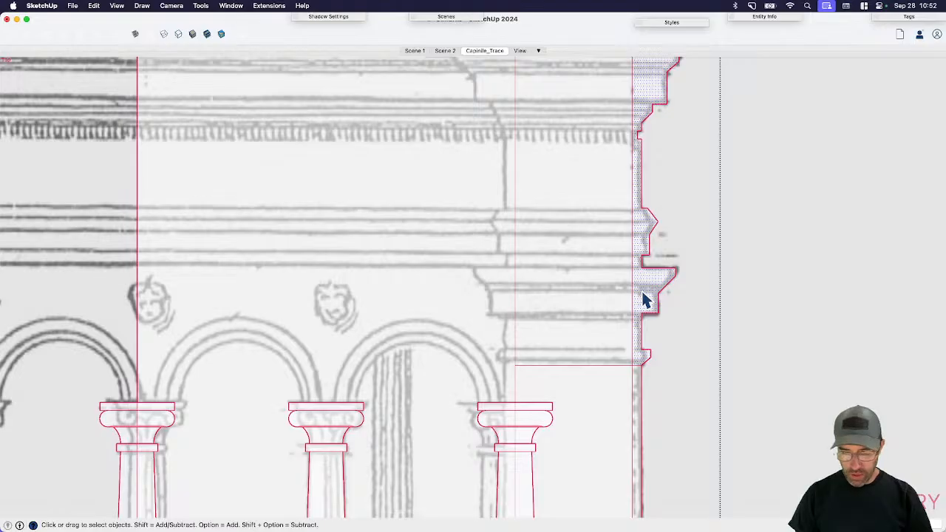
- Draw a line along the red axis from the inner corner above the main cornice to the tower's vertical centre line
{"action": "key", "text": "l"}
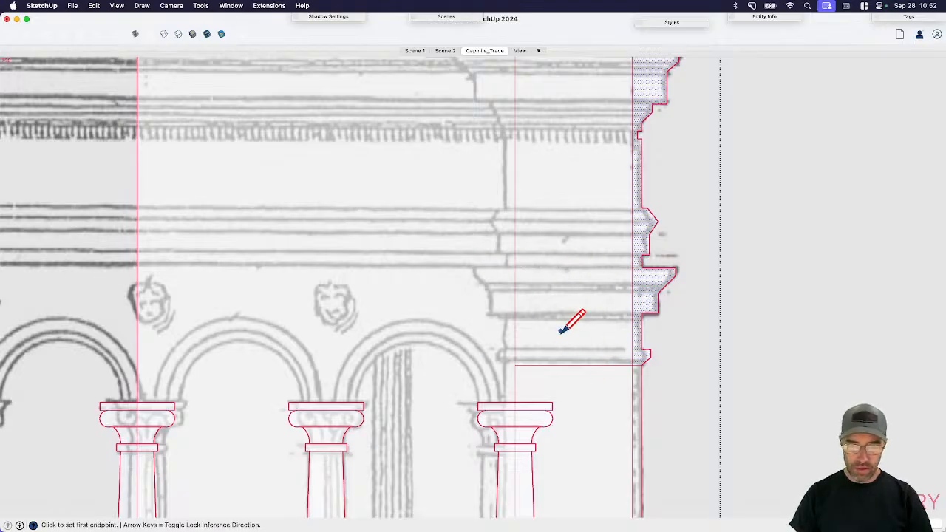
{"action": "scroll", "coordinate": [573, 325], "scroll_direction": "down", "scroll_amount": 3}
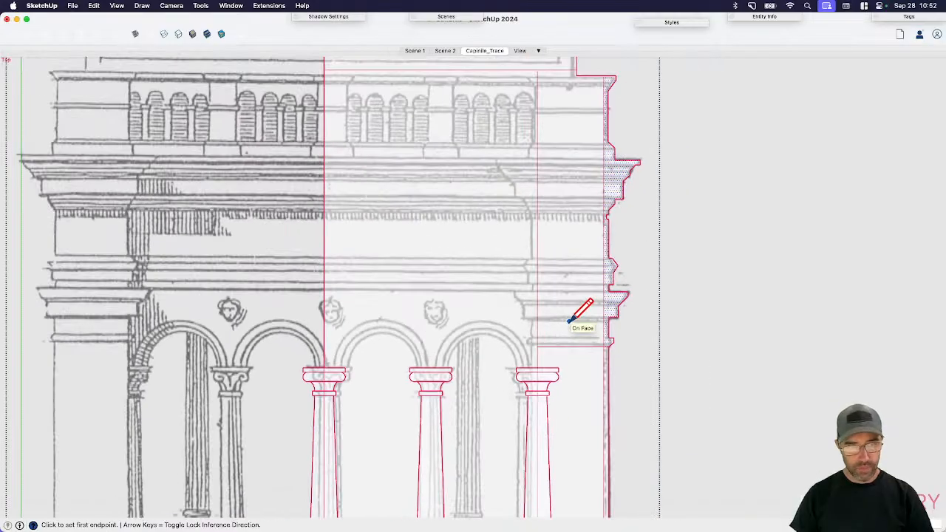
{"action": "scroll", "coordinate": [570, 325], "scroll_direction": "down", "scroll_amount": 3}
{"action": "scroll", "coordinate": [510, 145], "scroll_direction": "up", "scroll_amount": 3}
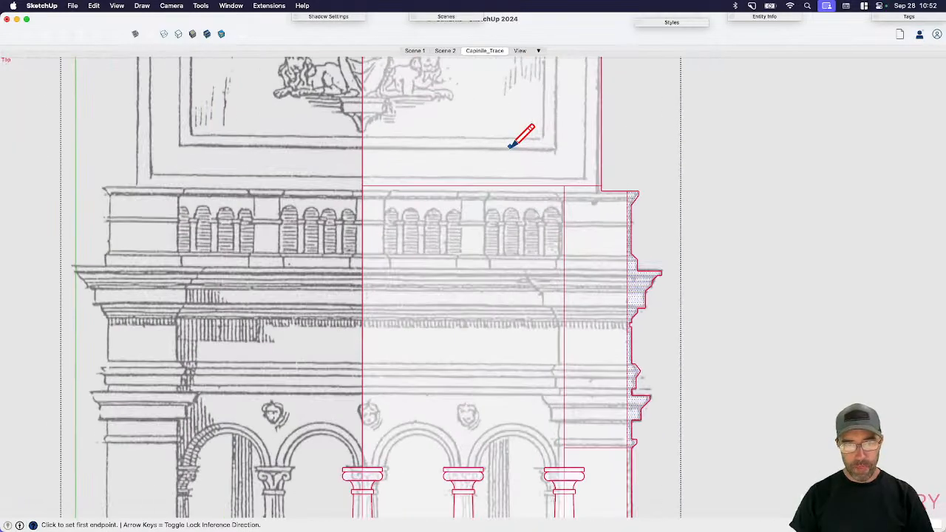
{"action": "left_click", "coordinate": [637, 271]}
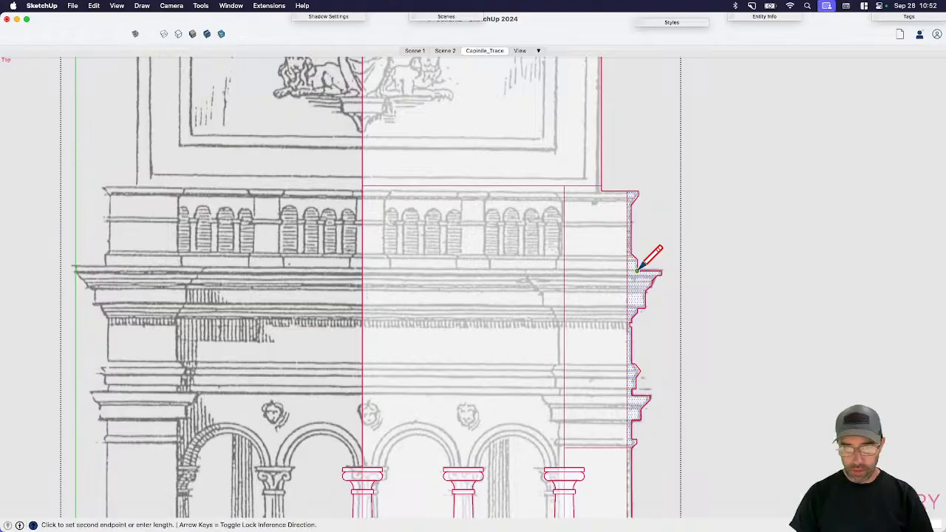
{"action": "scroll", "coordinate": [359, 262], "scroll_direction": "up", "scroll_amount": 2}
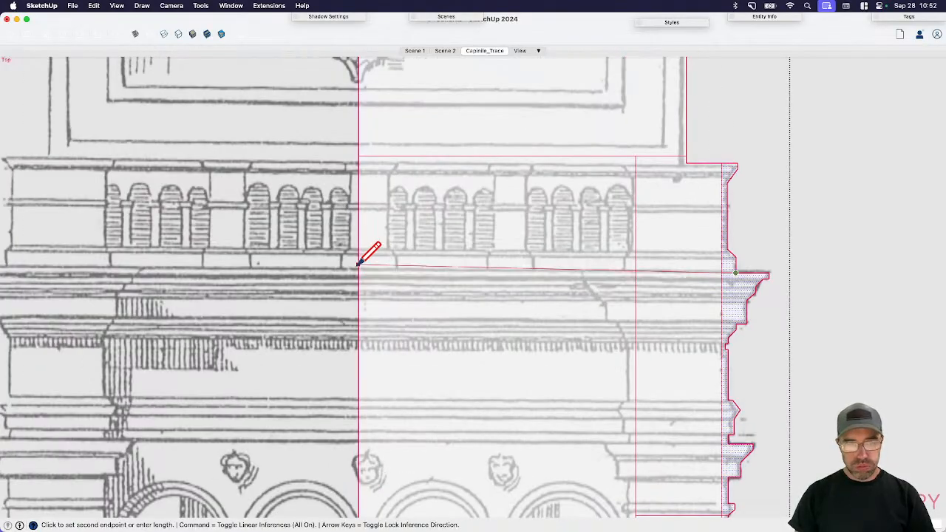
{"action": "scroll", "coordinate": [361, 266], "scroll_direction": "up", "scroll_amount": 3}
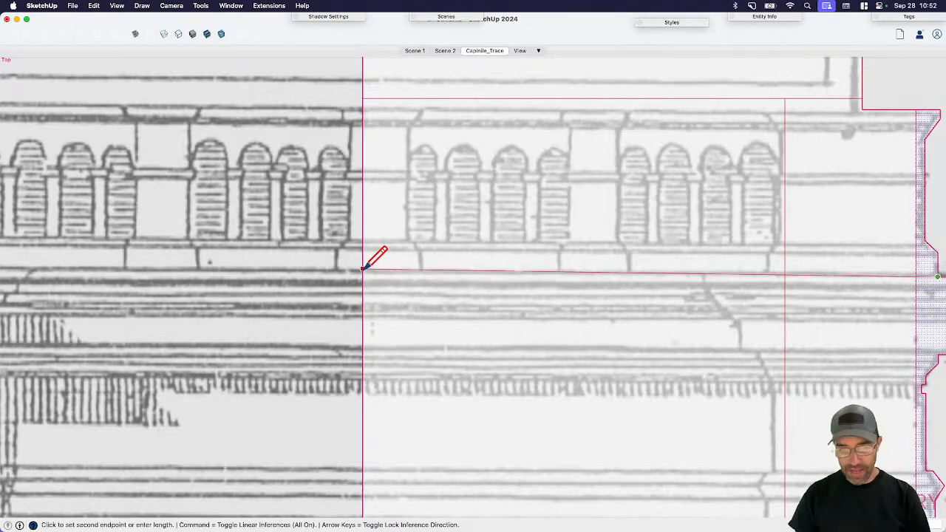
{"action": "scroll", "coordinate": [363, 268], "scroll_direction": "down", "scroll_amount": 1}
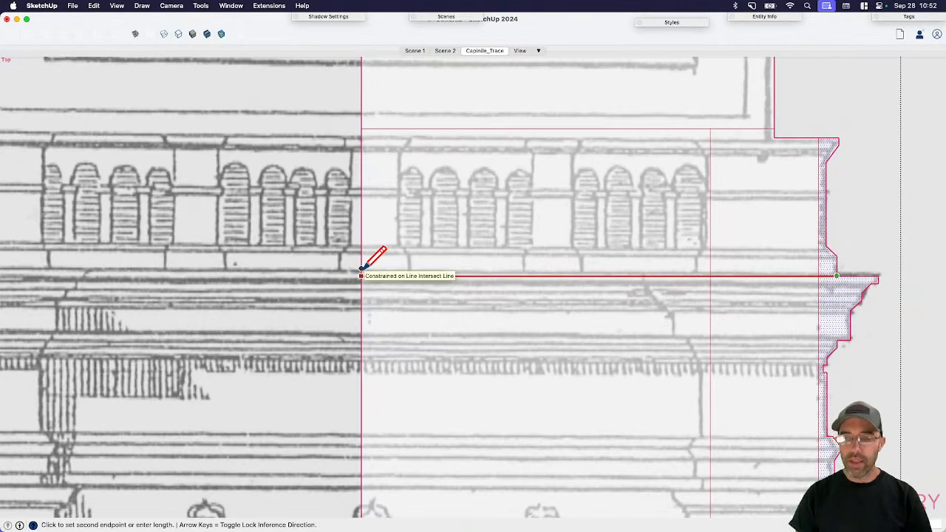
{"action": "left_click", "coordinate": [361, 273]}
{"action": "key", "text": "space"}
{"action": "scroll", "coordinate": [666, 277], "scroll_direction": "down", "scroll_amount": 3}
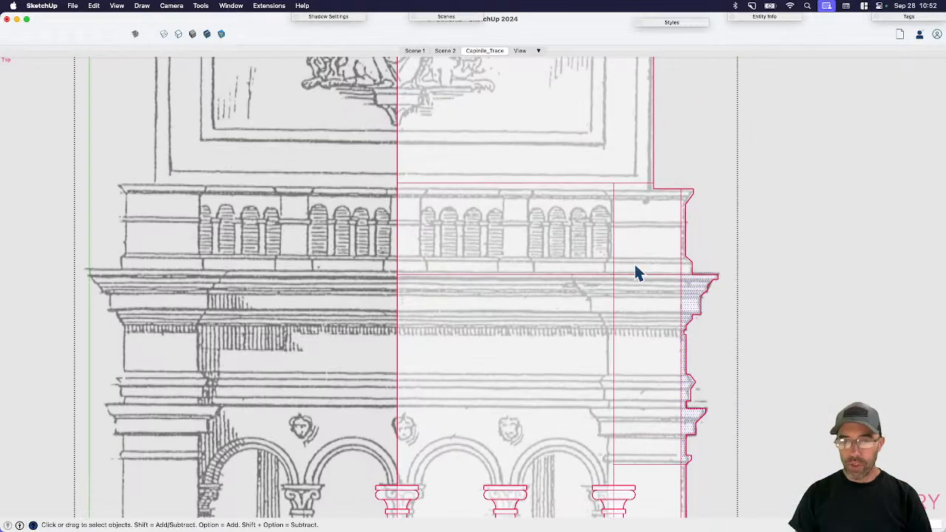
- Draw a second horizontal line from the lower end of the balustrade base's slanted profile edge to the tower's vertical centre line
{"action": "left_click", "coordinate": [676, 268]}
{"action": "scroll", "coordinate": [675, 274], "scroll_direction": "up", "scroll_amount": 2}
{"action": "key", "text": "l"}
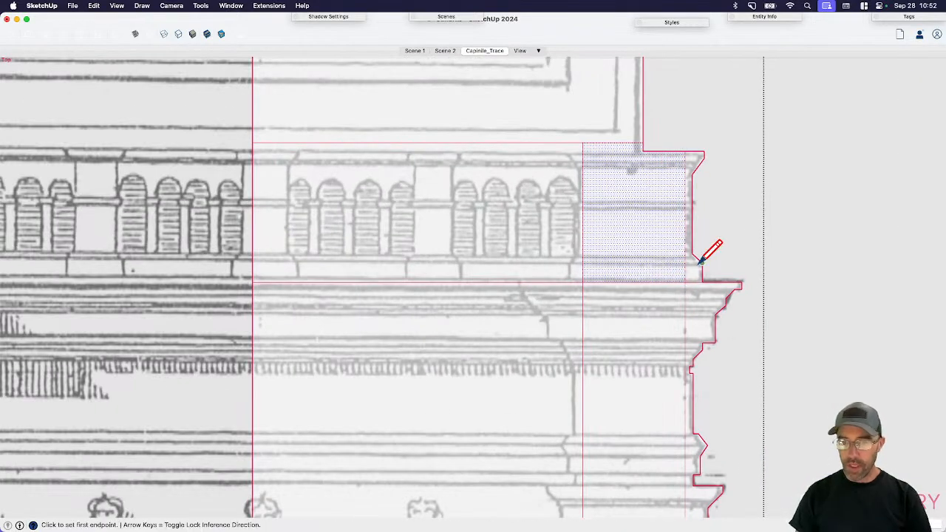
{"action": "left_click", "coordinate": [702, 263]}
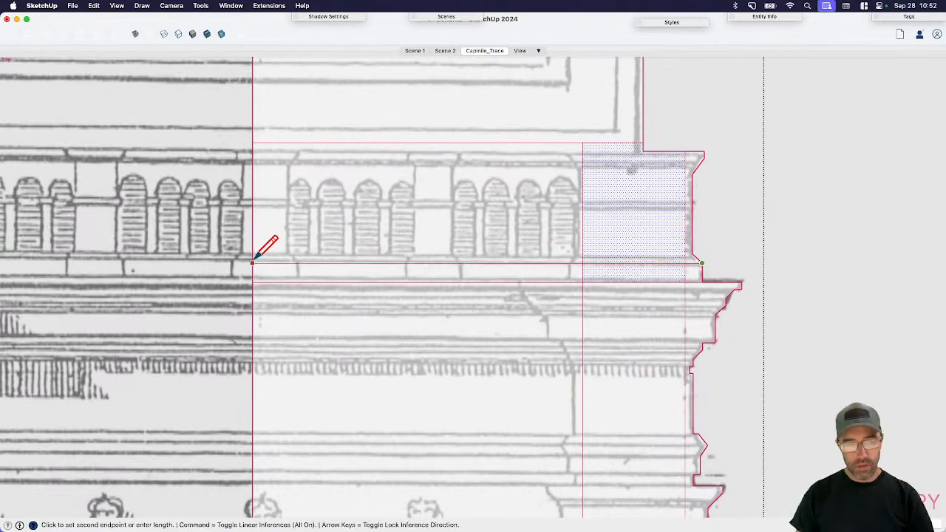
{"action": "left_click", "coordinate": [253, 263]}
- Check which properties the Capinile_Trace scene saves
{"action": "middle_click_drag", "start_coordinate": [288, 255], "coordinate": [554, 397]}
{"action": "scroll", "coordinate": [574, 396], "scroll_direction": "up", "scroll_amount": 5}
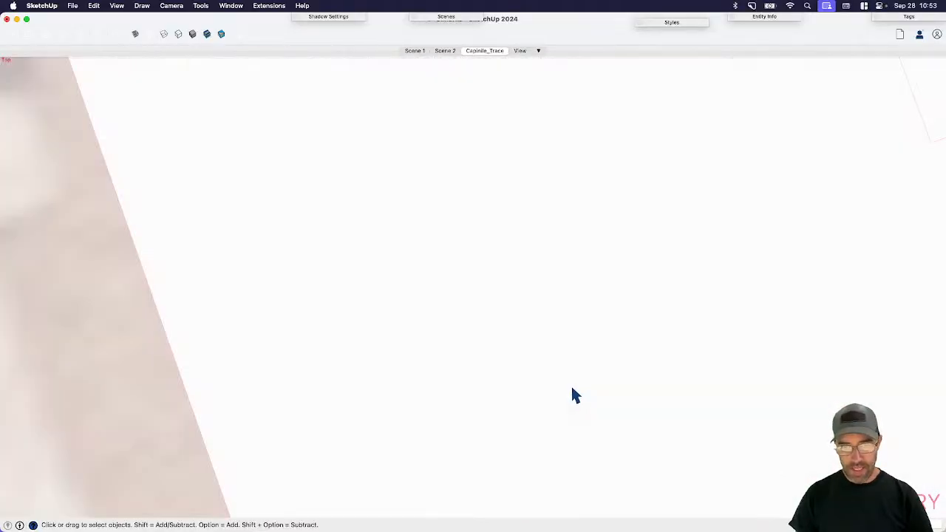
{"action": "scroll", "coordinate": [575, 396], "scroll_direction": "down", "scroll_amount": 10}
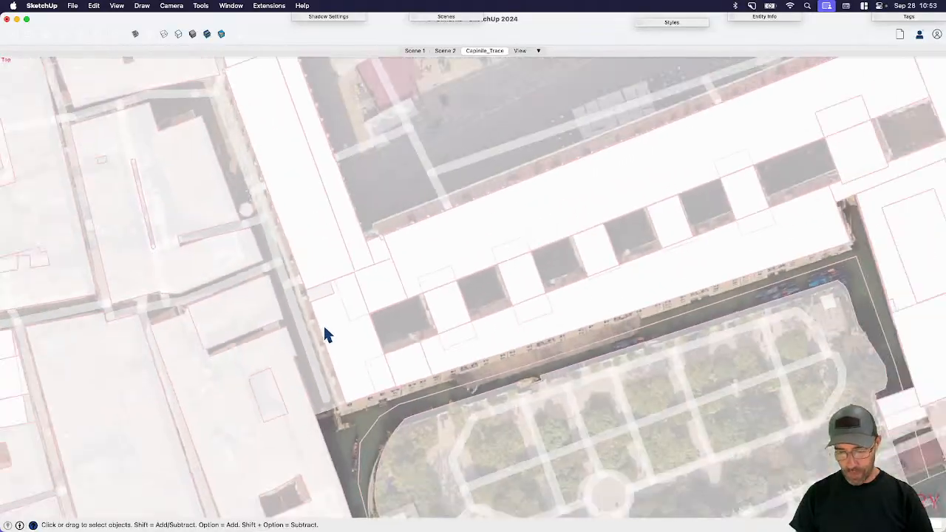
{"action": "middle_click_drag", "start_coordinate": [325, 334], "coordinate": [316, 222], "text": "shift"}
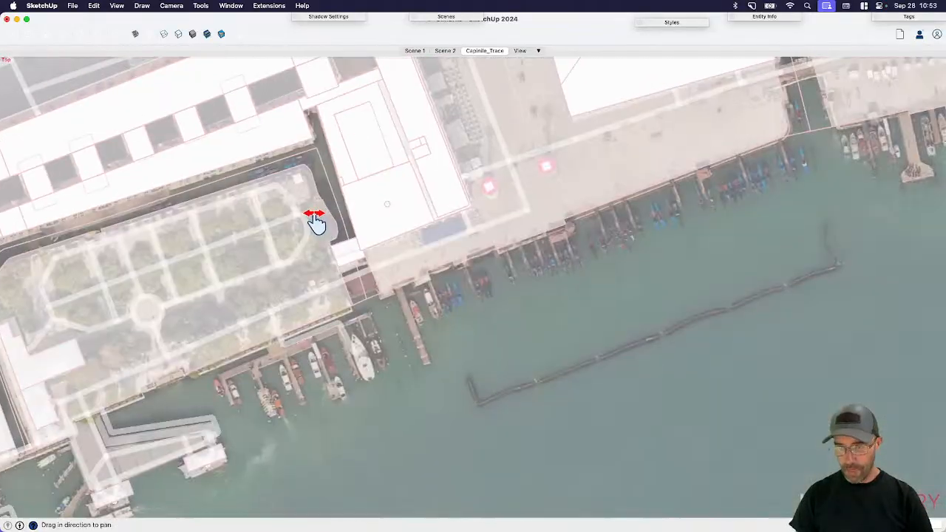
{"action": "scroll", "coordinate": [613, 409], "scroll_direction": "down", "scroll_amount": 5}
{"action": "scroll", "coordinate": [498, 298], "scroll_direction": "down", "scroll_amount": 6}
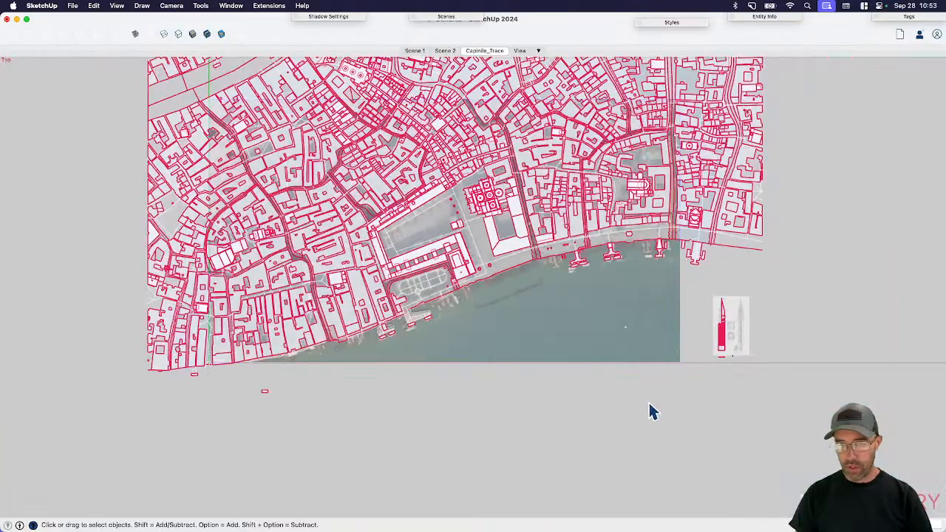
{"action": "scroll", "coordinate": [743, 289], "scroll_direction": "up", "scroll_amount": 8}
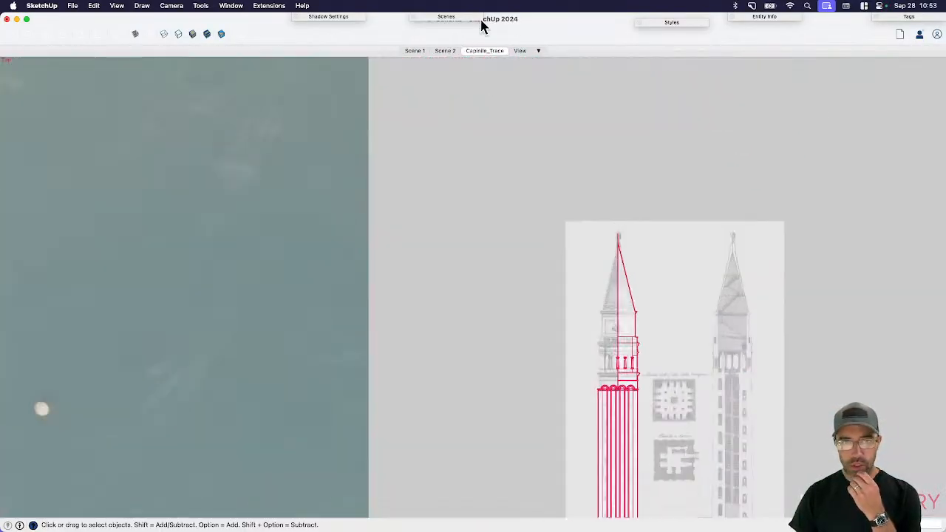
{"action": "left_click", "coordinate": [439, 16]}
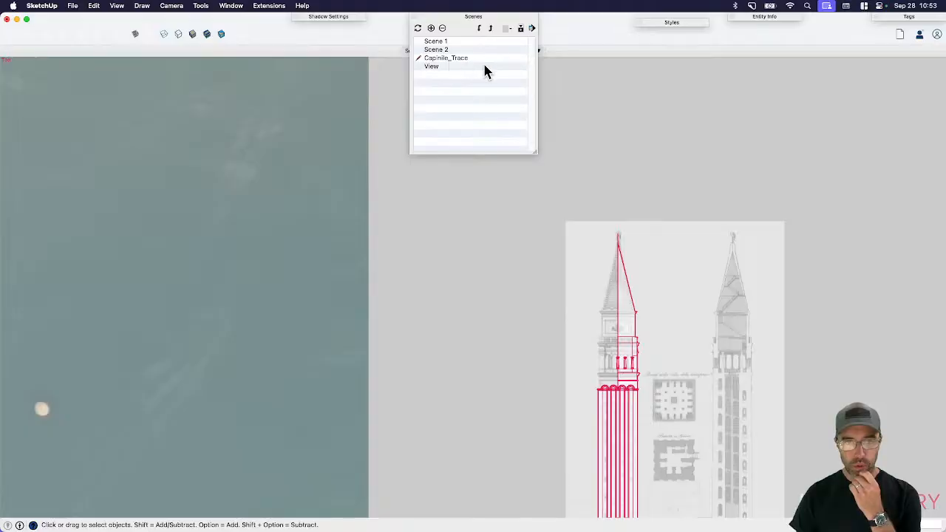
{"action": "left_click", "coordinate": [524, 30]}
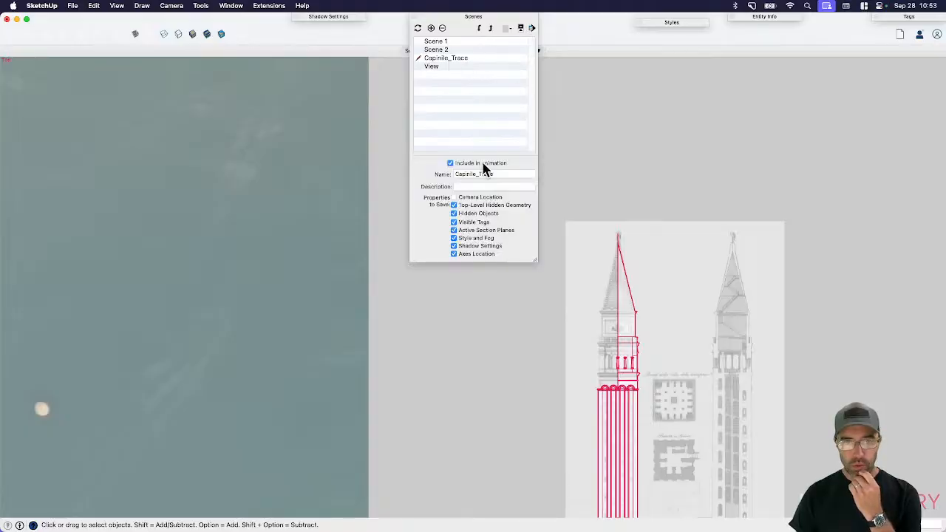
{"action": "left_click", "coordinate": [474, 17]}
- Update the Capinile_Trace scene and activate it again
{"action": "right_click", "coordinate": [486, 49]}
{"action": "left_click", "coordinate": [588, 240]}
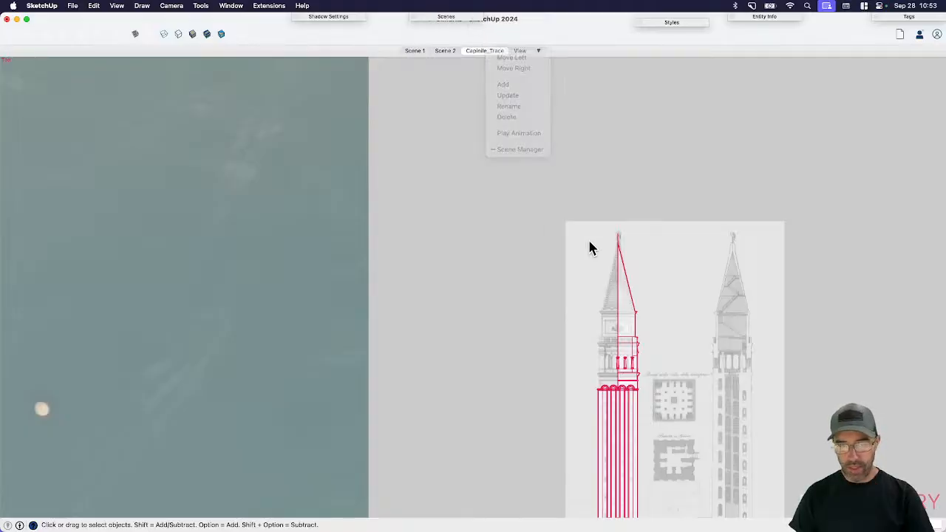
{"action": "scroll", "coordinate": [645, 366], "scroll_direction": "up", "scroll_amount": 10}
{"action": "right_click", "coordinate": [487, 51]}
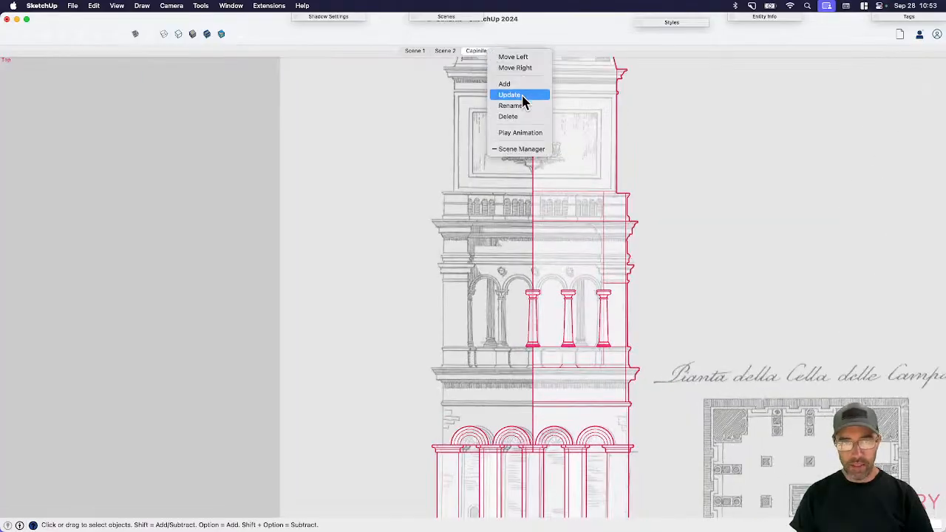
{"action": "left_click", "coordinate": [522, 95]}
{"action": "left_click", "coordinate": [500, 53]}
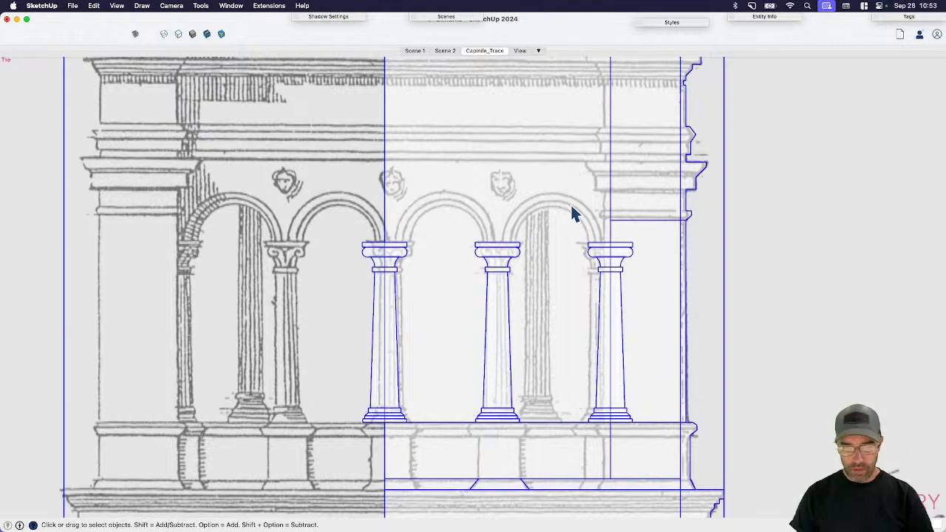
{"action": "double_click", "coordinate": [623, 252]}
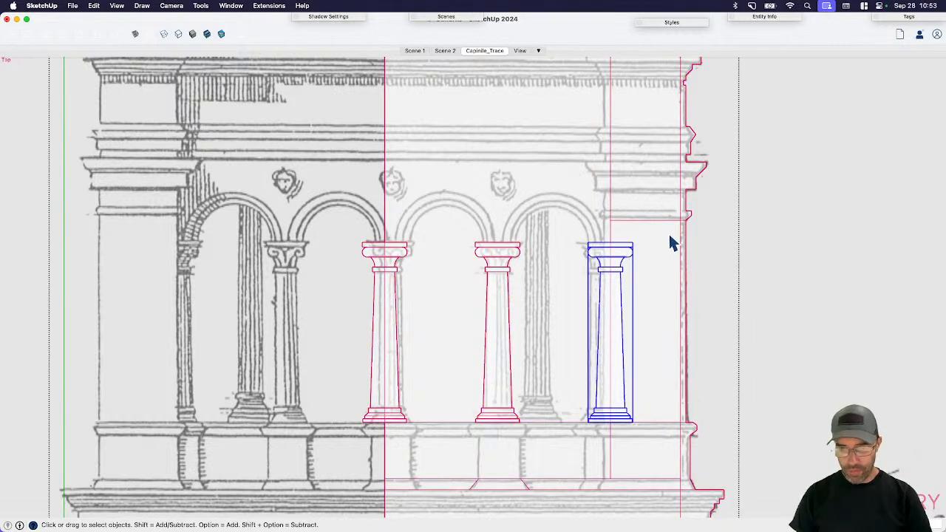
{"action": "left_click", "coordinate": [660, 239]}
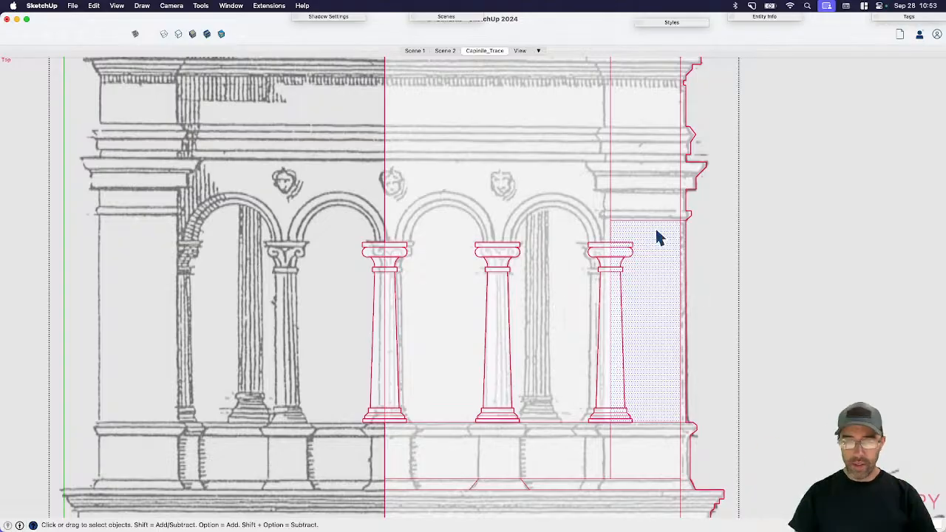
{"action": "scroll", "coordinate": [575, 210], "scroll_direction": "up", "scroll_amount": 3}
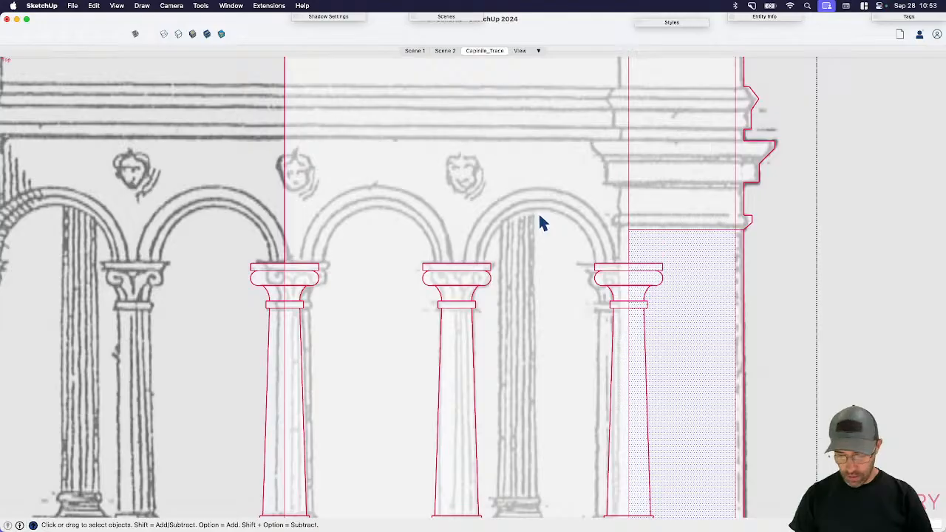
{"action": "key", "text": "l"}
{"action": "scroll", "coordinate": [473, 252], "scroll_direction": "up", "scroll_amount": 3}
{"action": "scroll", "coordinate": [451, 281], "scroll_direction": "up", "scroll_amount": 2}
{"action": "left_click", "coordinate": [433, 276]}
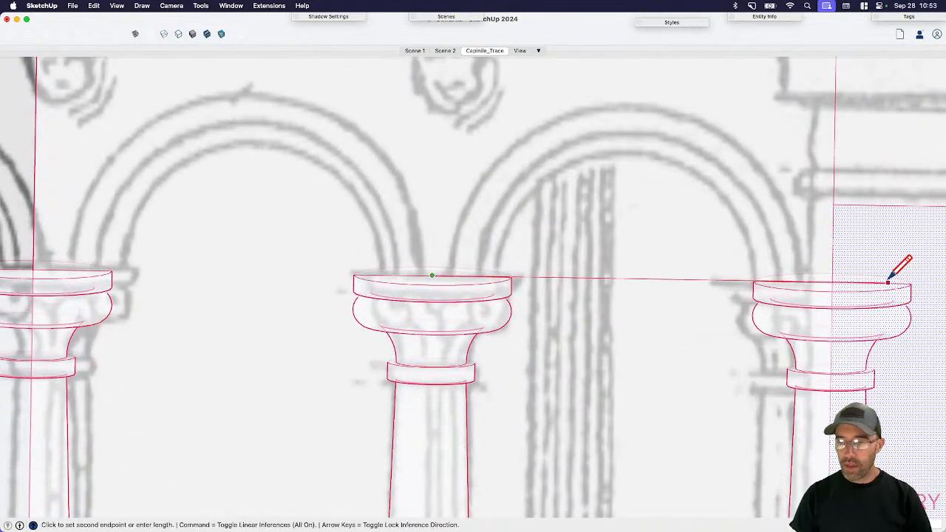
{"action": "key", "text": "space"}
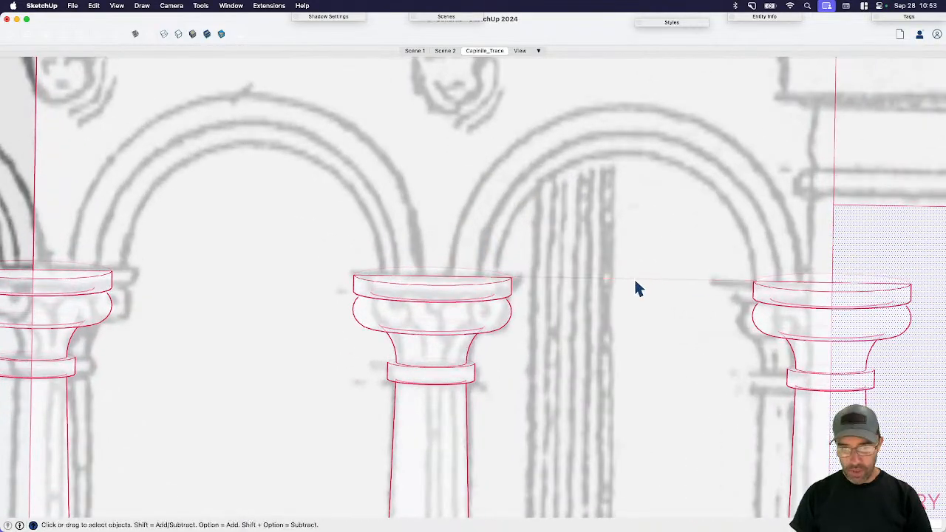
- Try to draw a line from the top centre of the middle column's capital to the top centre of the corner column's capital
{"action": "middle_click_drag", "start_coordinate": [638, 288], "coordinate": [566, 327]}
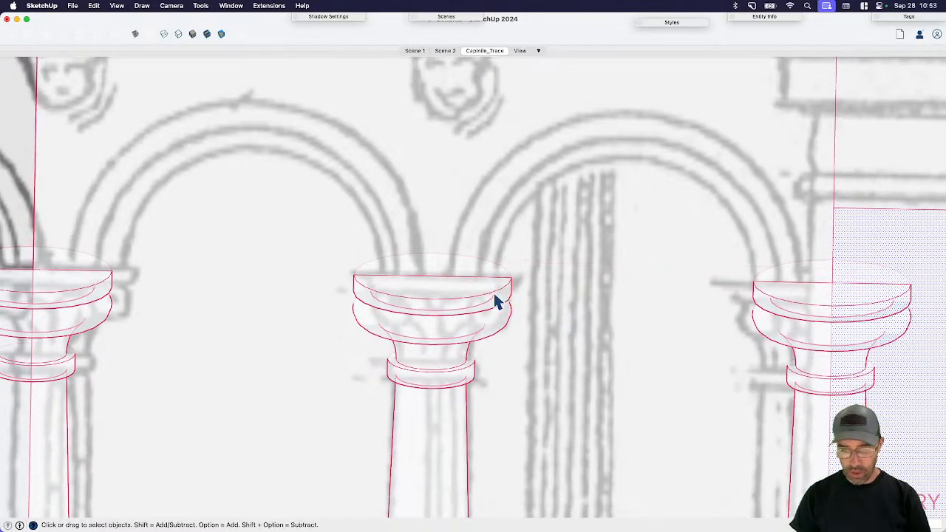
{"action": "key", "text": "l"}
{"action": "left_click", "coordinate": [433, 276]}
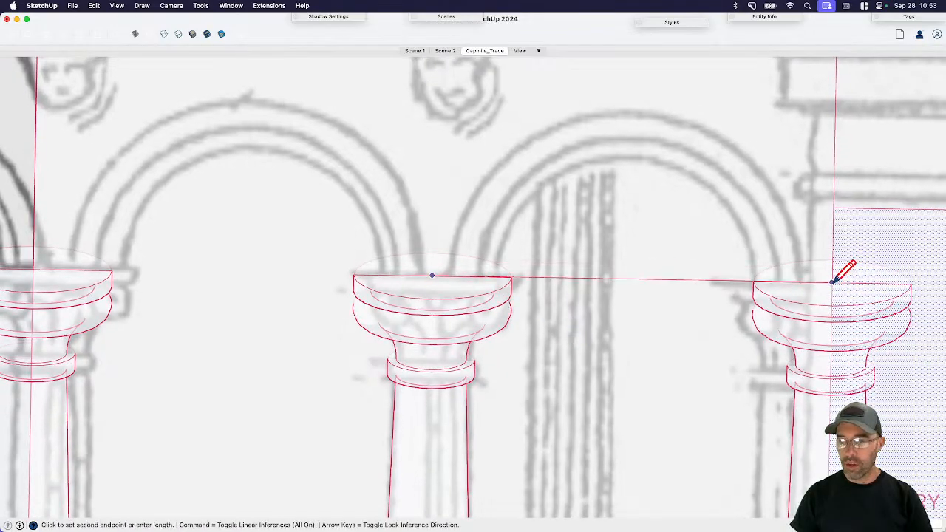
{"action": "left_click", "coordinate": [834, 282]}
{"action": "key", "text": "space"}
{"action": "middle_click_drag", "start_coordinate": [629, 289], "coordinate": [436, 183]}
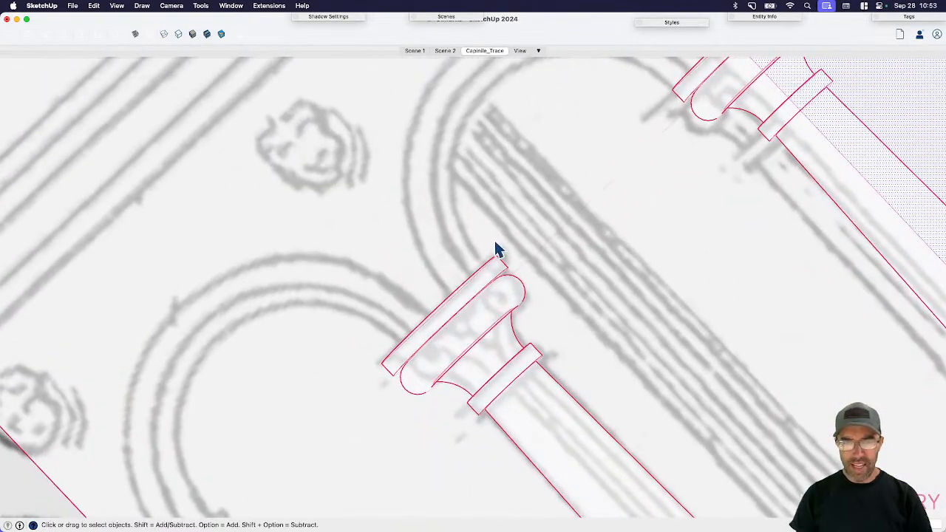
{"action": "mouse_move", "coordinate": [587, 305]}
{"action": "middle_mouse_down"}
{"action": "mouse_move", "coordinate": [528, 451]}
{"action": "mouse_move", "coordinate": [647, 383]}
{"action": "mouse_move", "coordinate": [589, 332]}
{"action": "mouse_move", "coordinate": [718, 366]}
{"action": "mouse_move", "coordinate": [669, 303]}
{"action": "mouse_move", "coordinate": [529, 342]}
{"action": "mouse_move", "coordinate": [583, 327]}
{"action": "mouse_move", "coordinate": [550, 395]}
{"action": "mouse_move", "coordinate": [526, 332]}
{"action": "middle_mouse_up"}
- Draw a springing line between the top midpoints of the middle and corner column capitals
{"action": "key", "text": "l"}
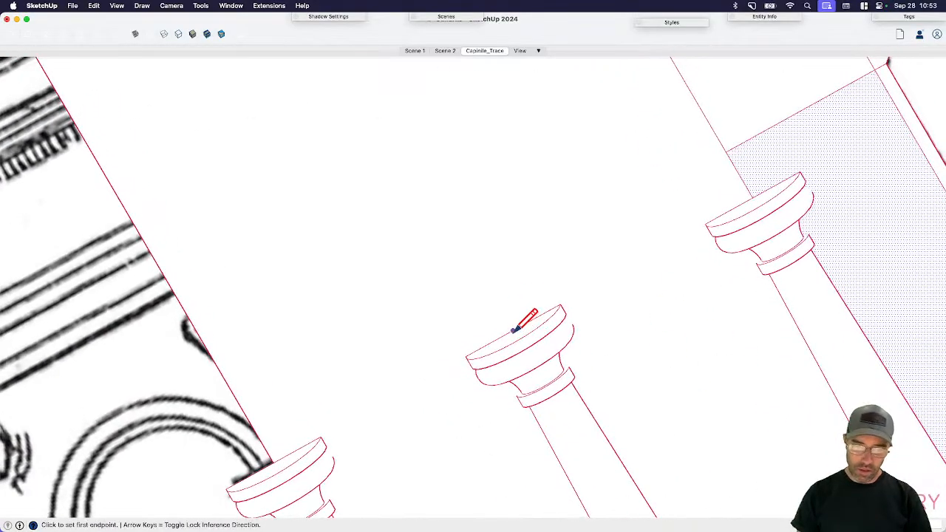
{"action": "left_click", "coordinate": [513, 331]}
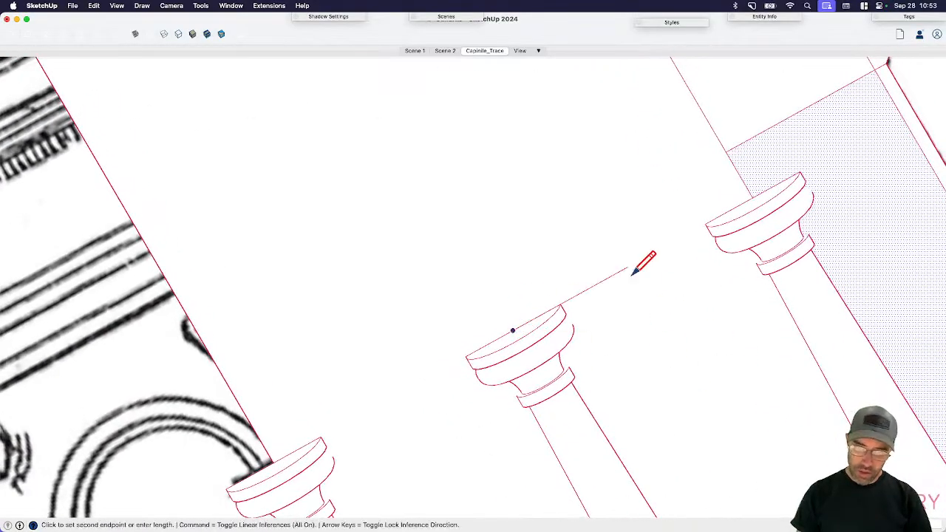
{"action": "left_click", "coordinate": [754, 196]}
{"action": "key", "text": "space"}
- Draw a circle of about 1.04 m radius centred on the springing line's midpoint, matching the traced outer arch
{"action": "middle_click_drag", "start_coordinate": [641, 261], "coordinate": [600, 273]}
{"action": "key", "text": "super+1"}
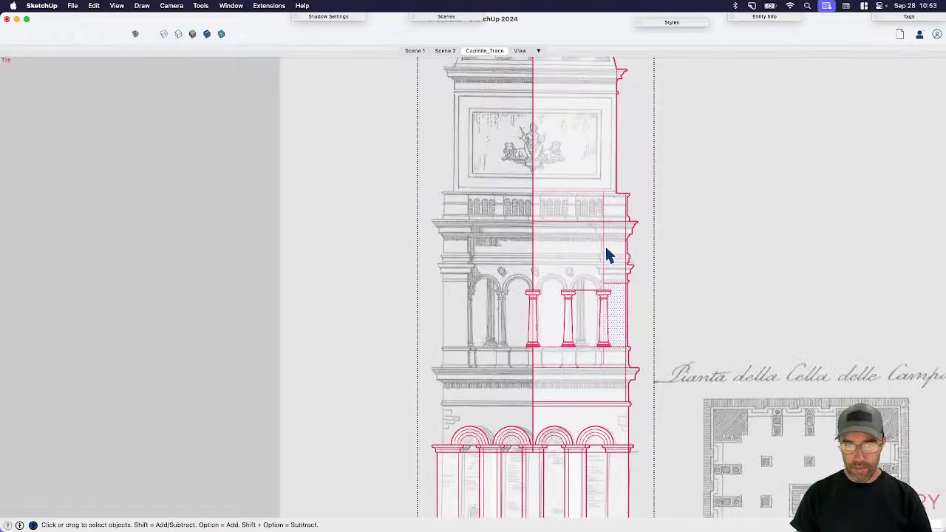
{"action": "scroll", "coordinate": [606, 259], "scroll_direction": "up", "scroll_amount": 5}
{"action": "key", "text": "c"}
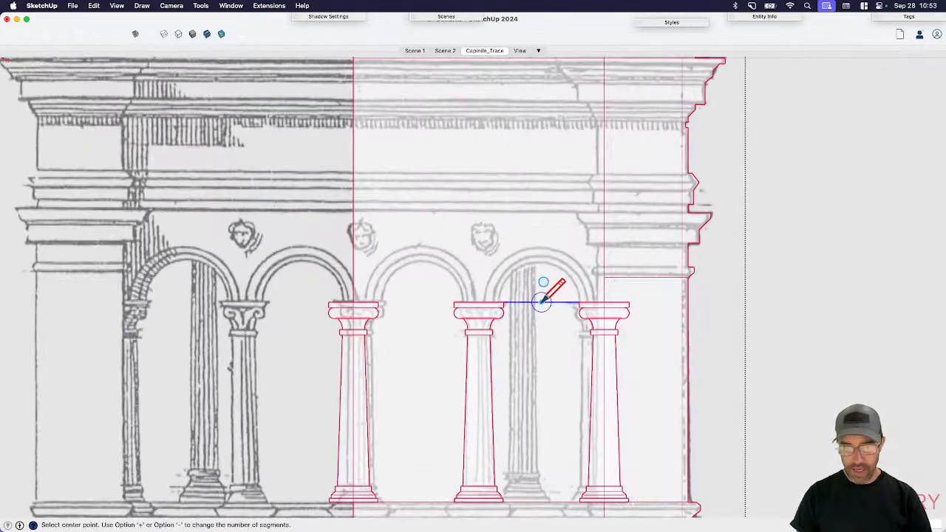
{"action": "scroll", "coordinate": [541, 296], "scroll_direction": "up", "scroll_amount": 3}
{"action": "left_click", "coordinate": [542, 303]}
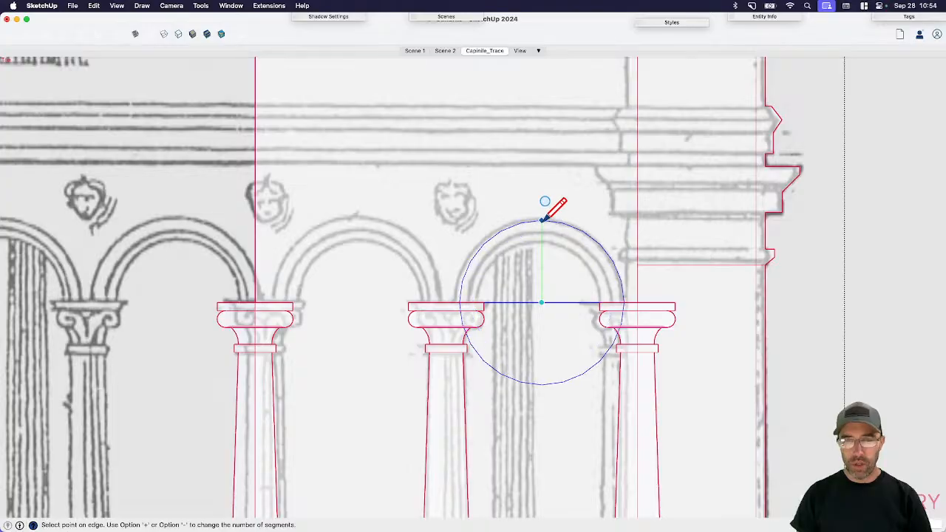
{"action": "left_click", "coordinate": [544, 219]}
{"action": "key", "text": "space"}
- Erase the lower half of the circle below the springing line
{"action": "left_click", "coordinate": [545, 220]}
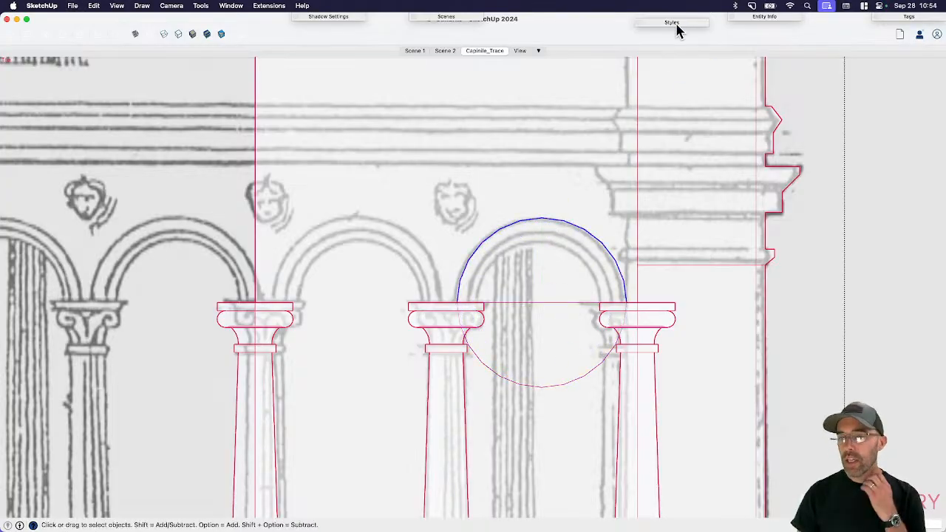
{"action": "left_click", "coordinate": [579, 378]}
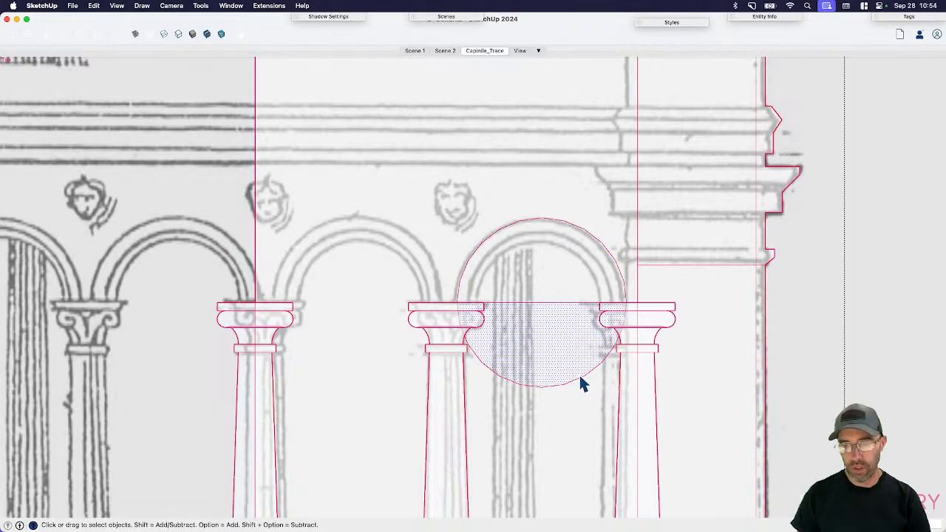
{"action": "key", "text": "e"}
{"action": "left_click", "coordinate": [585, 370]}
{"action": "key", "text": "space"}
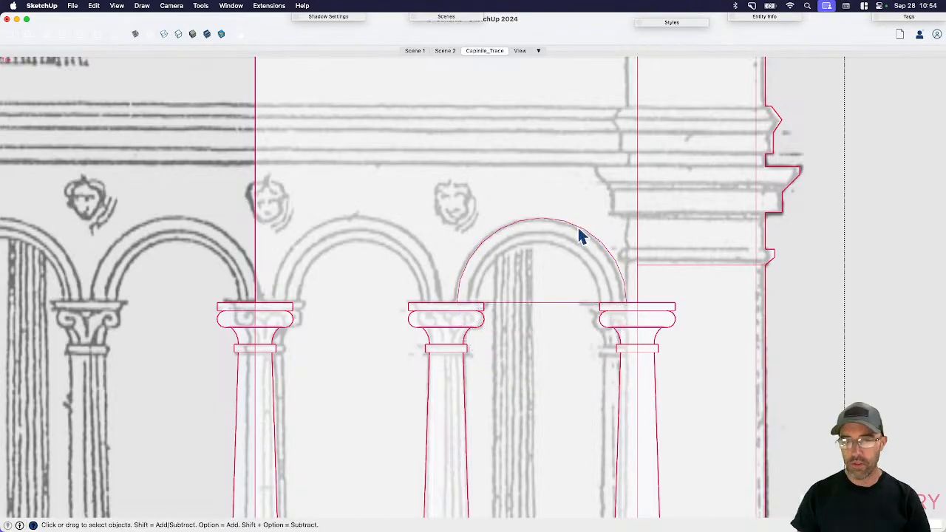
- Set the outer arch's arc to 24 segments
{"action": "left_click", "coordinate": [580, 229]}
{"action": "left_click", "coordinate": [765, 17]}
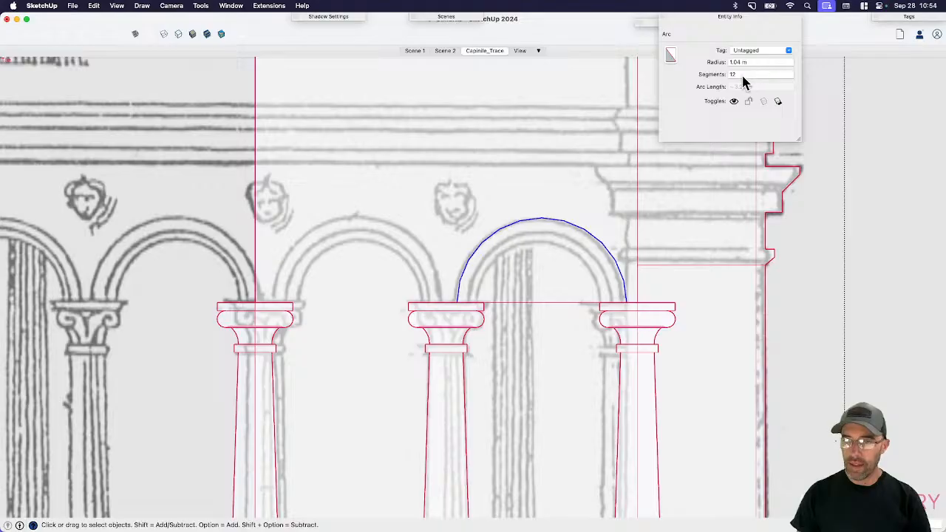
{"action": "type", "text": "24"}
{"action": "key", "text": "Return"}
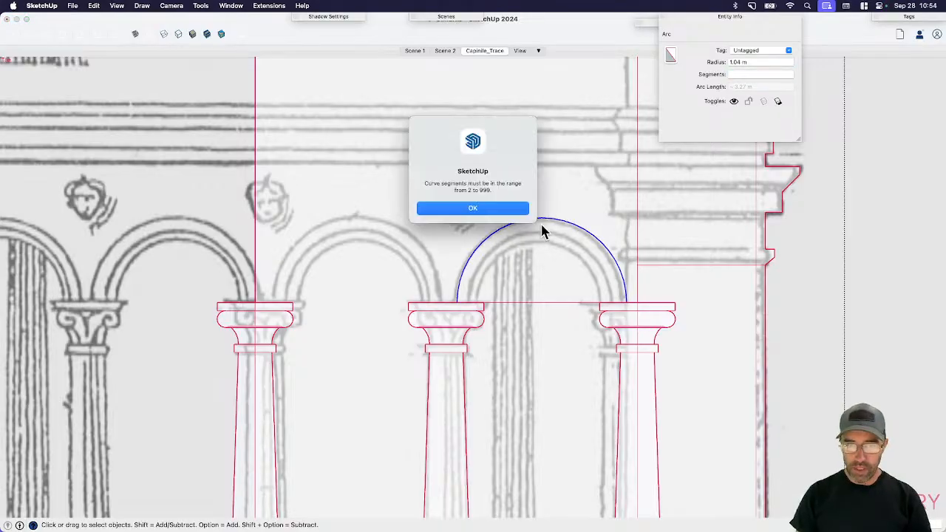
{"action": "left_click", "coordinate": [484, 213]}
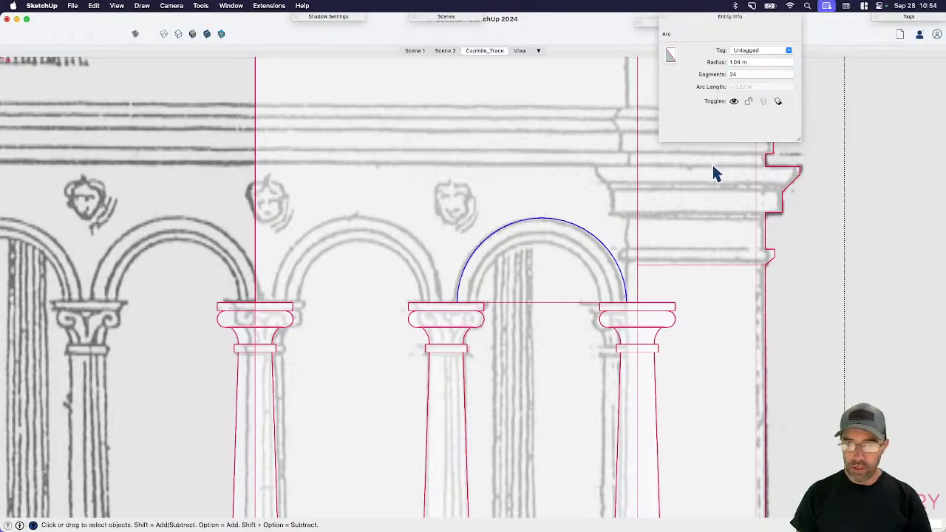
{"action": "left_click", "coordinate": [765, 17]}
- Offset the outer arch inward to the traced middle ring of the arch moulding
{"action": "left_click", "coordinate": [560, 227]}
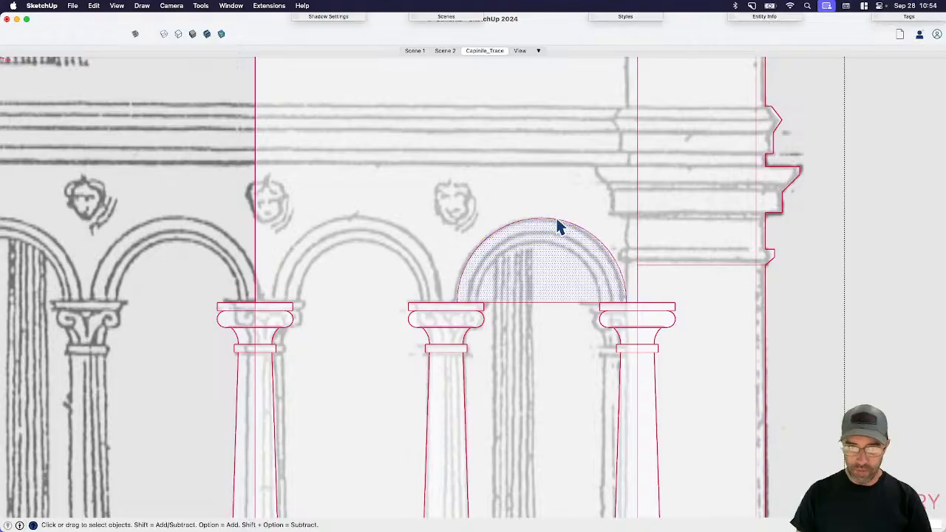
{"action": "scroll", "coordinate": [559, 227], "scroll_direction": "up", "scroll_amount": 2}
{"action": "left_click", "coordinate": [559, 227]}
{"action": "key", "text": "f"}
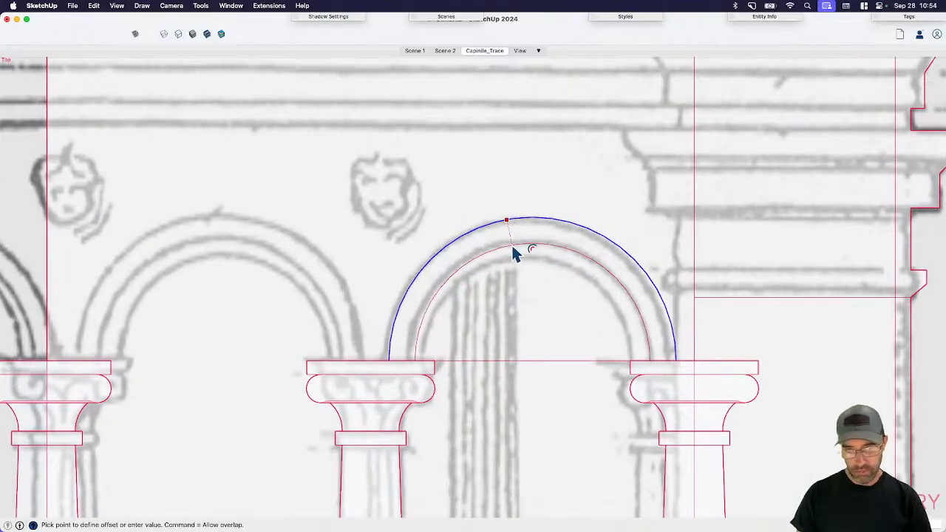
{"action": "left_click", "coordinate": [515, 252]}
{"action": "key", "text": "space"}
- Offset the middle arc inward to the traced inner edge of the arch opening
{"action": "left_click", "coordinate": [515, 249]}
{"action": "key", "text": "f"}
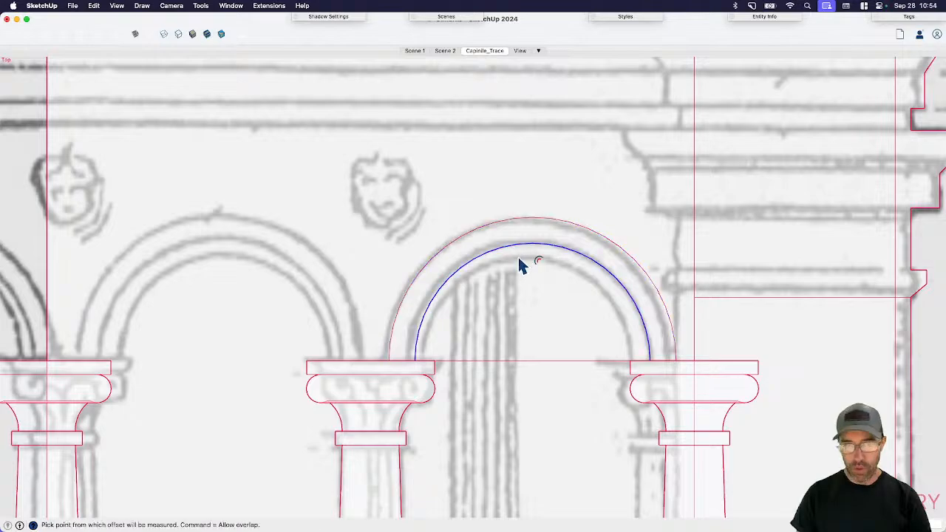
{"action": "left_click", "coordinate": [516, 245]}
{"action": "left_click", "coordinate": [518, 265]}
{"action": "key", "text": "space"}
- Erase the springing line across the opening under the innermost arc so only the arch bands keep faces
{"action": "scroll", "coordinate": [496, 342], "scroll_direction": "up", "scroll_amount": 3}
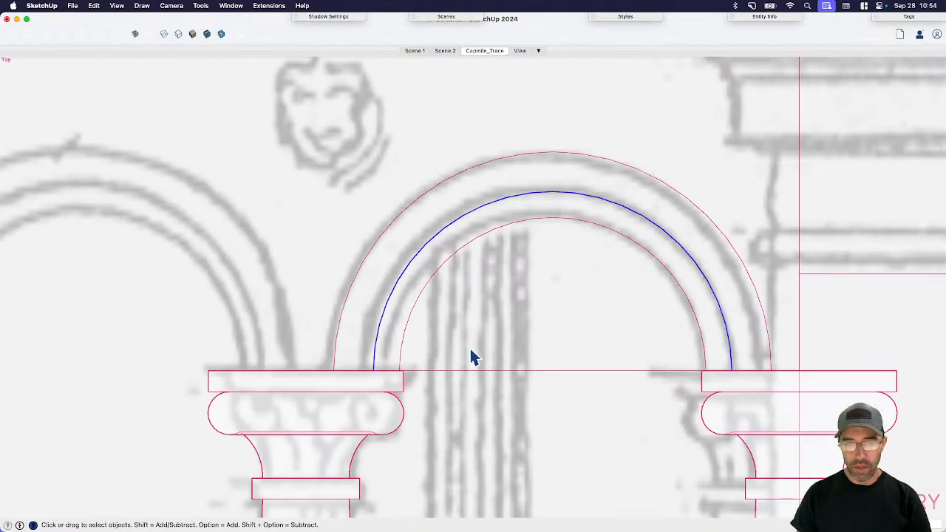
{"action": "left_click", "coordinate": [469, 346]}
{"action": "scroll", "coordinate": [421, 356], "scroll_direction": "up", "scroll_amount": 5}
{"action": "scroll", "coordinate": [464, 381], "scroll_direction": "down", "scroll_amount": 10}
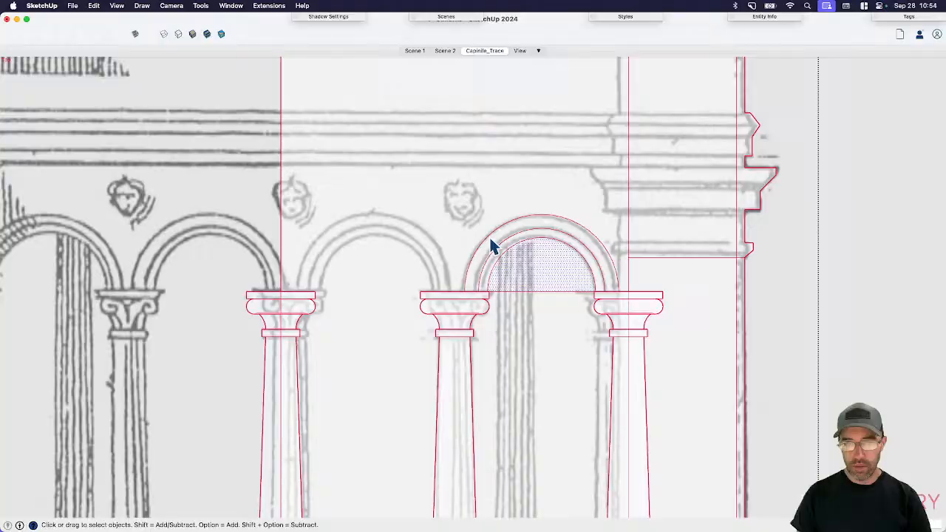
{"action": "left_click_drag", "start_coordinate": [453, 199], "coordinate": [627, 307]}
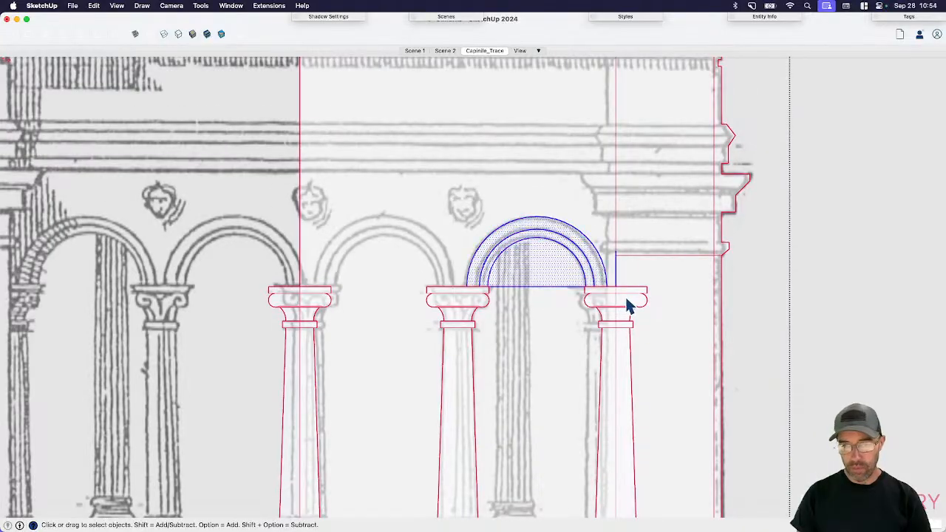
{"action": "key", "text": "e"}
{"action": "left_click", "coordinate": [550, 286]}
{"action": "key", "text": "space"}
- Make the arch's curves and band faces into a component
{"action": "left_click_drag", "start_coordinate": [460, 193], "coordinate": [612, 304]}
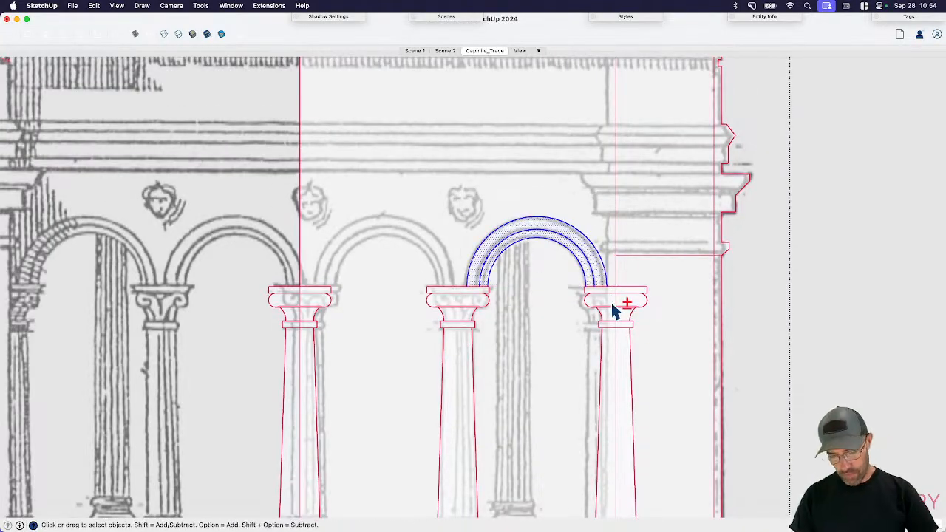
{"action": "key", "text": "g"}
{"action": "key", "text": "Return"}
- Copy the arch one column spacing toward the tower's centre line, using matching corners of the column capitals as reference points
{"action": "key", "text": "m"}
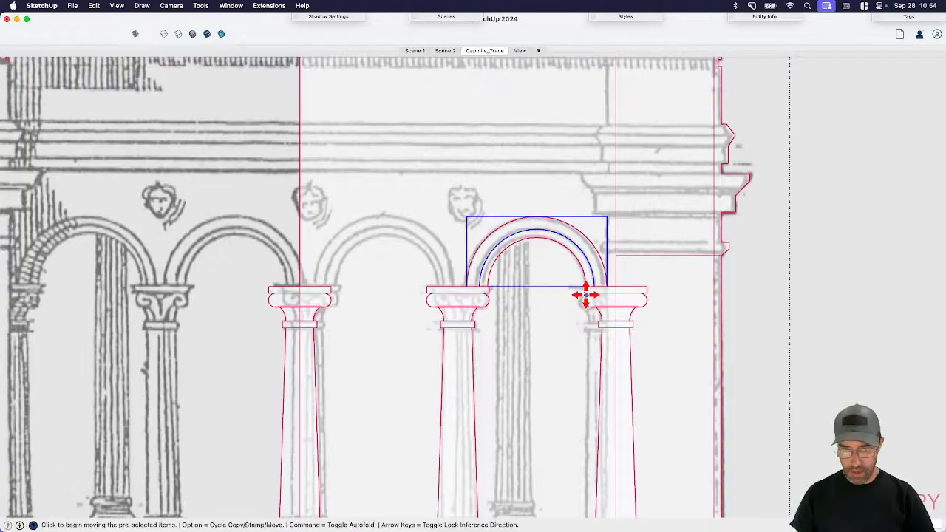
{"action": "key", "text": "alt"}
{"action": "left_click", "coordinate": [647, 286]}
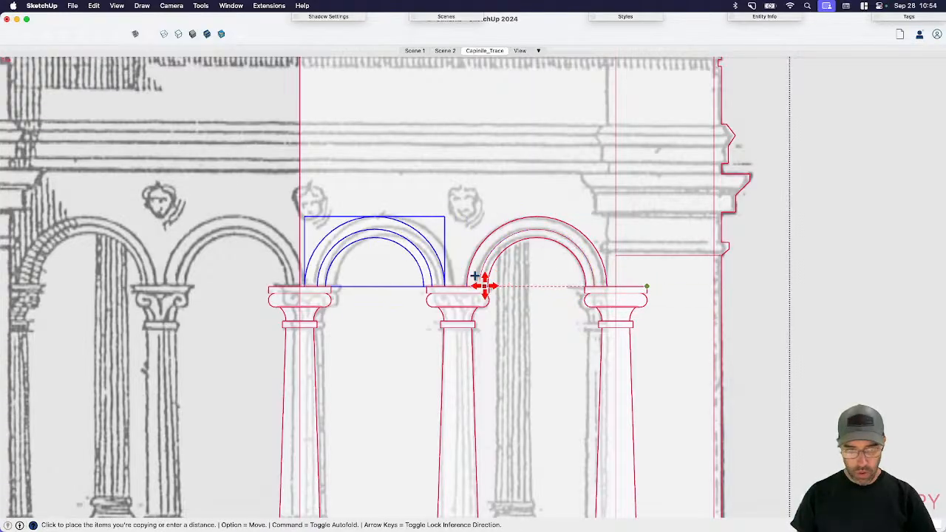
{"action": "scroll", "coordinate": [481, 288], "scroll_direction": "up", "scroll_amount": 5}
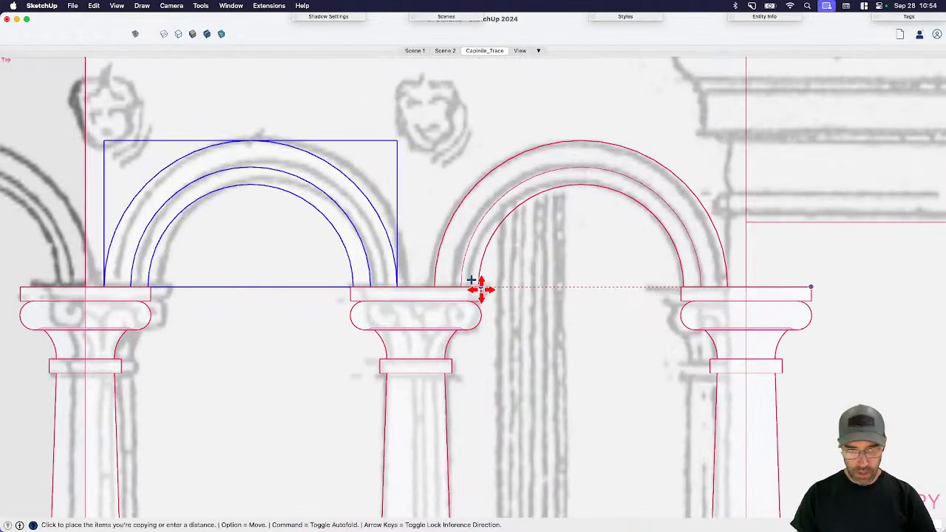
{"action": "left_click", "coordinate": [473, 285]}
{"action": "key", "text": "space"}
- Draw a horizontal line along the top of the moulding above the arches, from the pier's inner vertical line to the tower's centre line
{"action": "scroll", "coordinate": [586, 349], "scroll_direction": "down", "scroll_amount": 6}
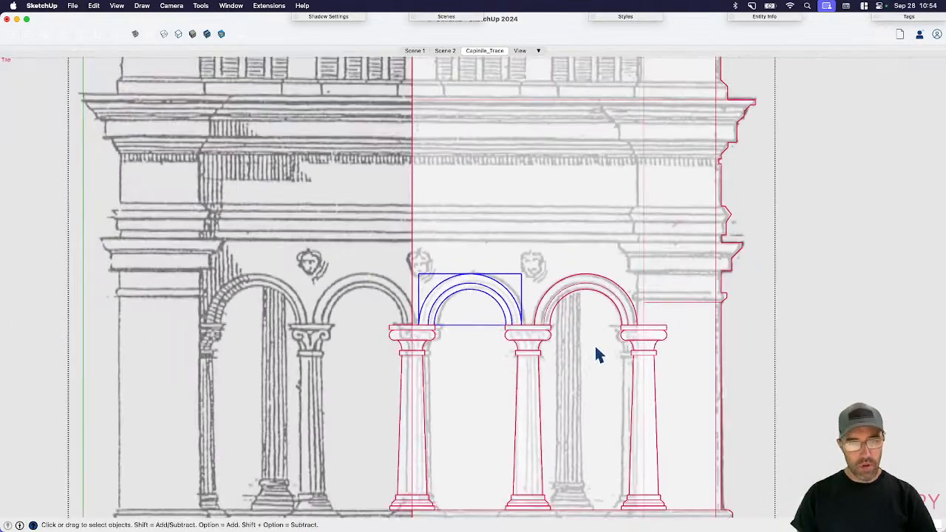
{"action": "scroll", "coordinate": [596, 342], "scroll_direction": "down", "scroll_amount": 2}
{"action": "left_click", "coordinate": [579, 295]}
{"action": "scroll", "coordinate": [623, 244], "scroll_direction": "up", "scroll_amount": 3}
{"action": "key", "text": "l"}
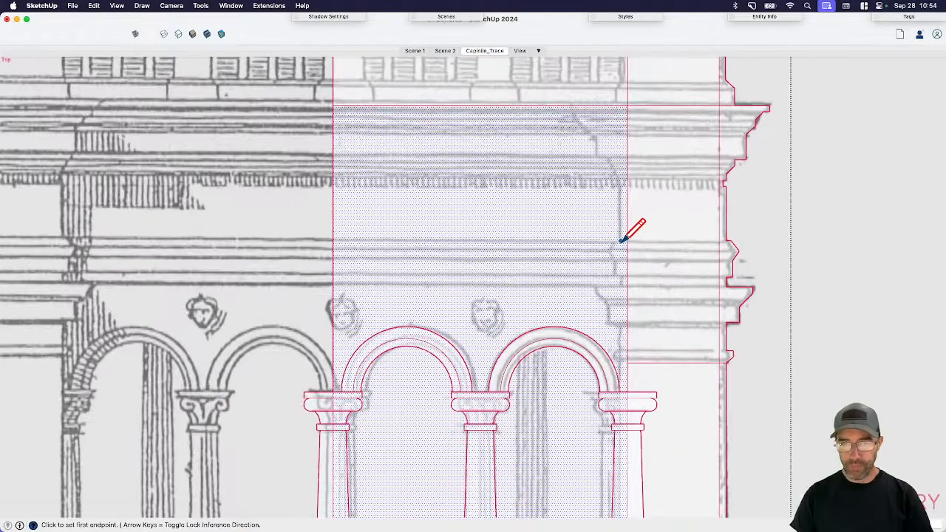
{"action": "left_click", "coordinate": [627, 240]}
{"action": "left_click", "coordinate": [333, 240]}
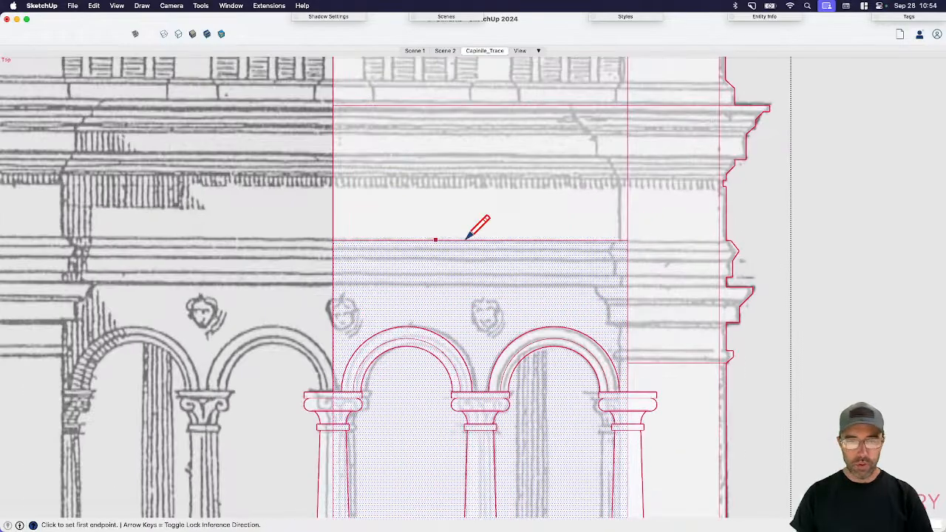
{"action": "key", "text": "space"}
{"action": "left_click", "coordinate": [602, 240]}
{"action": "key", "text": "m"}
{"action": "scroll", "coordinate": [581, 244], "scroll_direction": "up", "scroll_amount": 4}
{"action": "key", "text": "alt"}
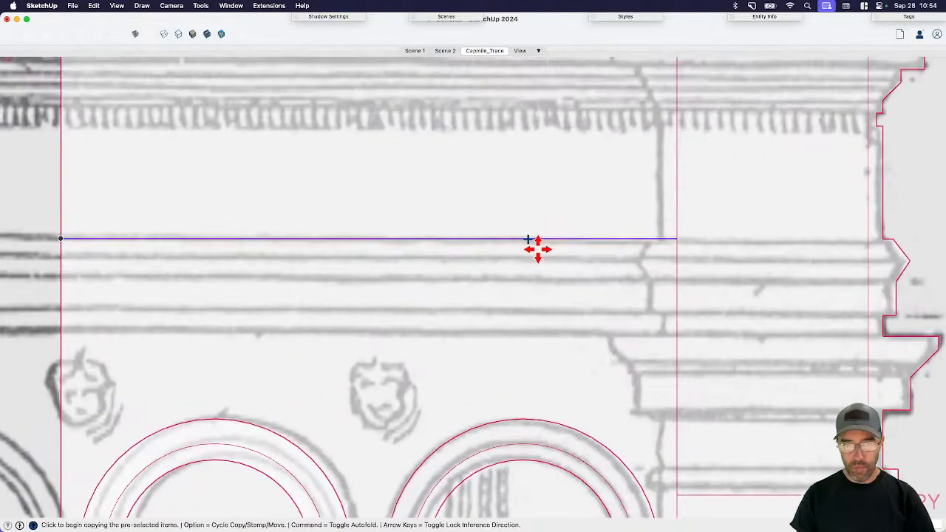
{"action": "left_click", "coordinate": [529, 239]}
{"action": "key", "text": "alt"}
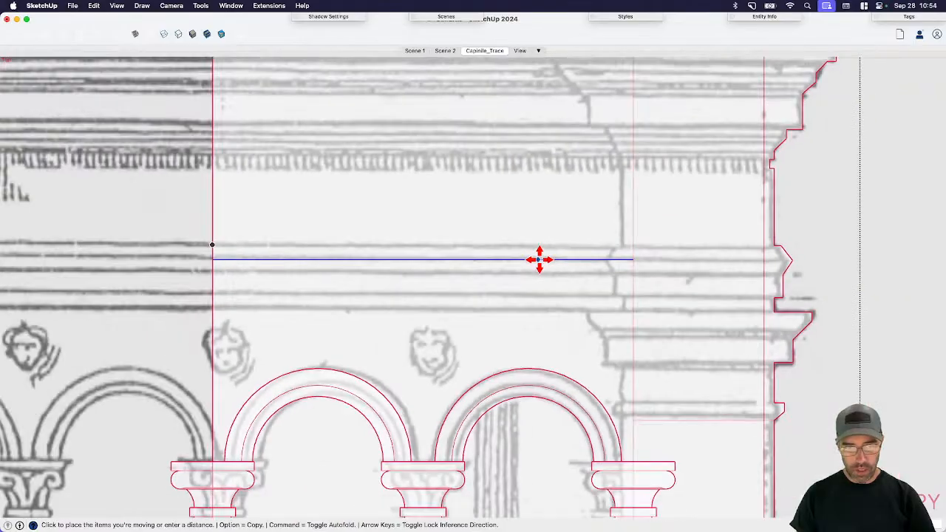
{"action": "scroll", "coordinate": [539, 258], "scroll_direction": "down", "scroll_amount": 2}
{"action": "left_click", "coordinate": [642, 245]}
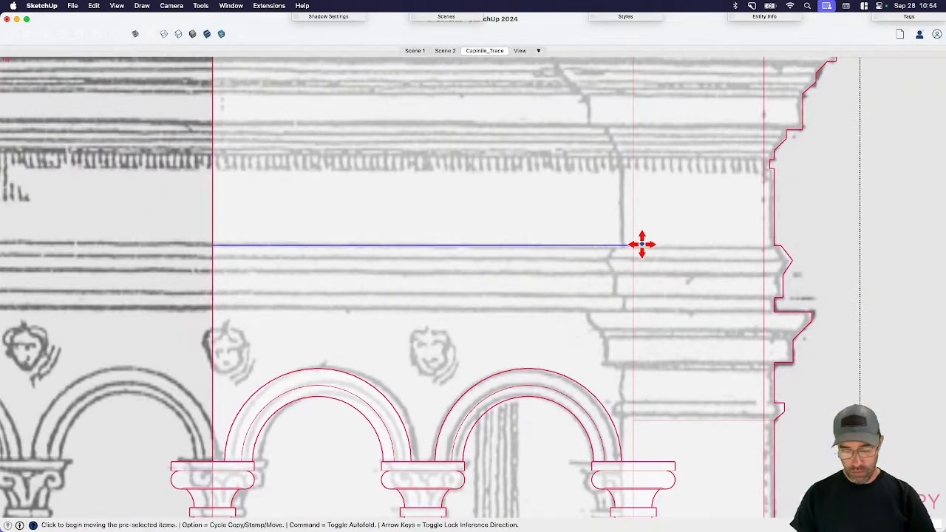
- Try to stamp copies of the moulding's top line down onto the lower moulding lines above the arches
{"action": "scroll", "coordinate": [641, 244], "scroll_direction": "up", "scroll_amount": 2}
{"action": "key", "text": "alt"}
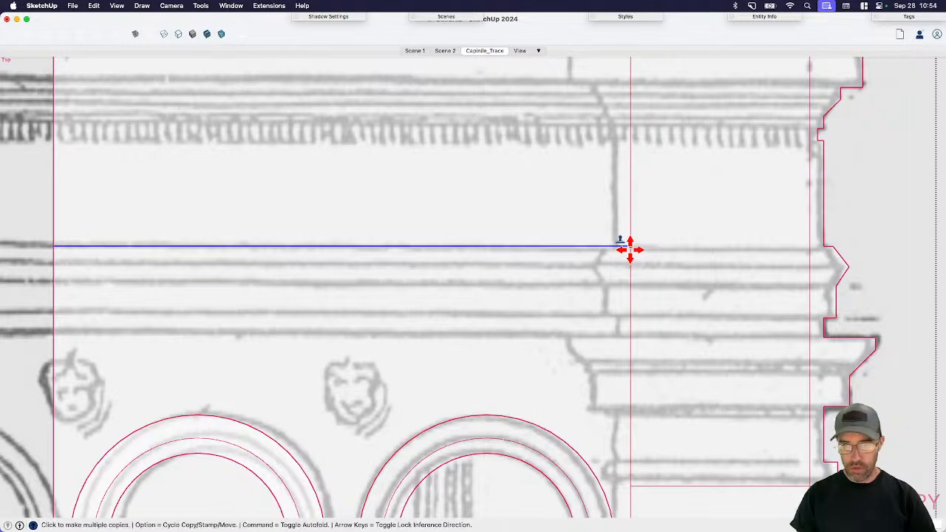
{"action": "left_click", "coordinate": [630, 247]}
{"action": "left_click", "coordinate": [631, 262]}
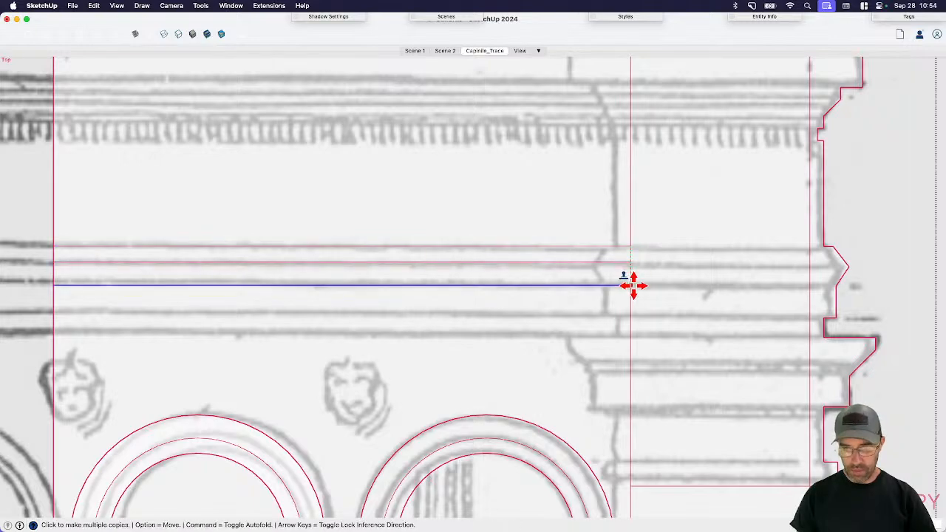
{"action": "left_click", "coordinate": [634, 285]}
{"action": "left_click", "coordinate": [633, 317]}
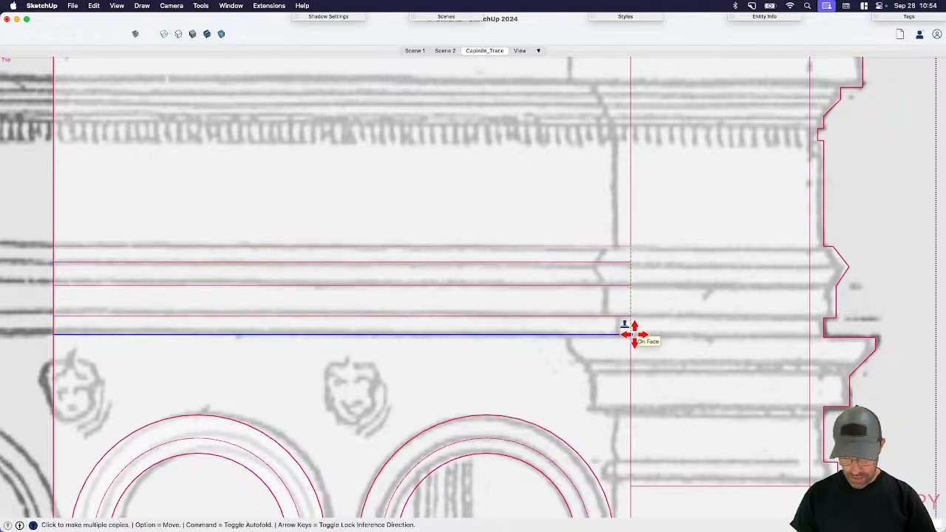
- Undo the stamped copies of the moulding line, keeping only the original top line
{"action": "key", "text": "space"}
{"action": "key", "text": "super+z"}
{"action": "key", "text": "super+z"}
{"action": "key", "text": "super+z"}
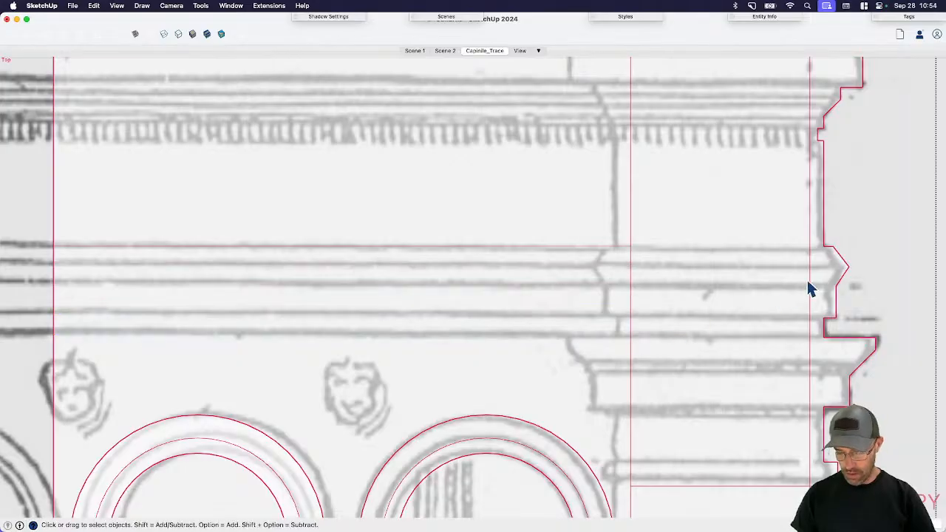
- Draw a horizontal line along the moulding's top from the outer profile's corner to the tower's centre line
{"action": "scroll", "coordinate": [809, 289], "scroll_direction": "down", "scroll_amount": 2}
{"action": "key", "text": "l"}
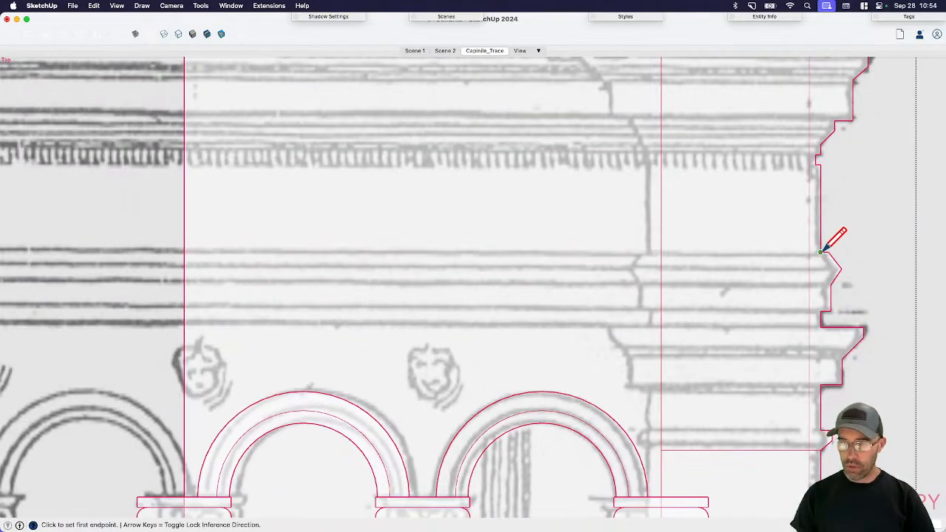
{"action": "left_click", "coordinate": [821, 252]}
{"action": "left_click", "coordinate": [184, 252]}
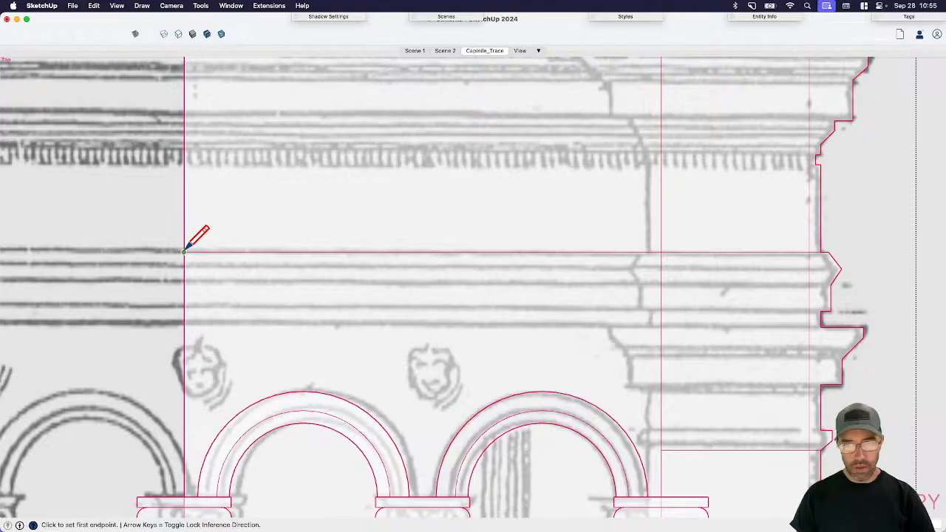
- Draw horizontal lines from the moulding profile's pointed tip and the corner just below it to the tower's centre line
{"action": "left_click", "coordinate": [841, 267]}
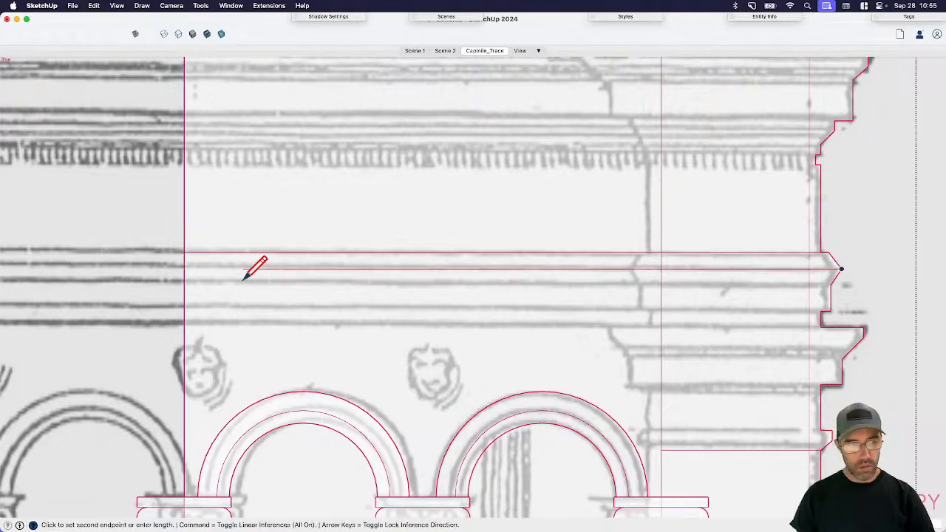
{"action": "left_click", "coordinate": [185, 267]}
{"action": "left_click", "coordinate": [831, 285]}
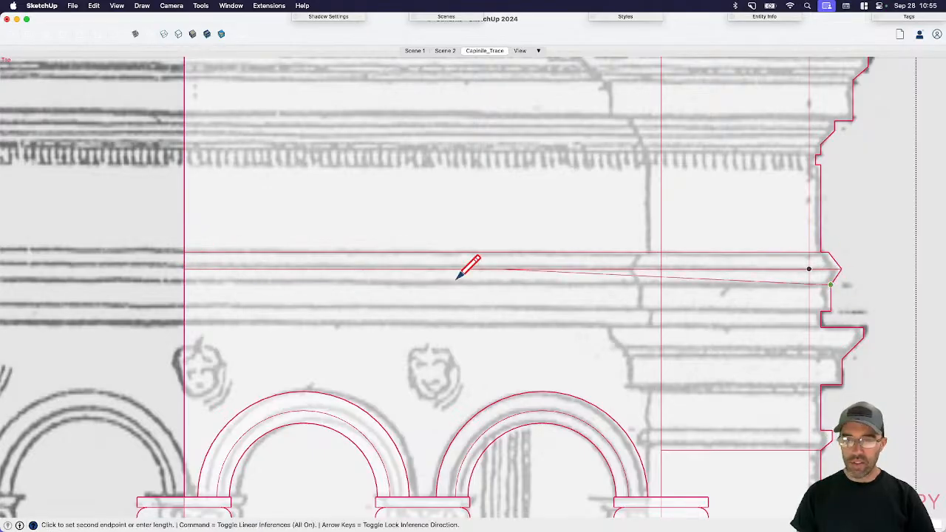
{"action": "left_click", "coordinate": [184, 285]}
- Draw horizontal lines from the moulding profile's two lowest inner corners to the centre line and erase the stub overshooting it
{"action": "left_click", "coordinate": [820, 311]}
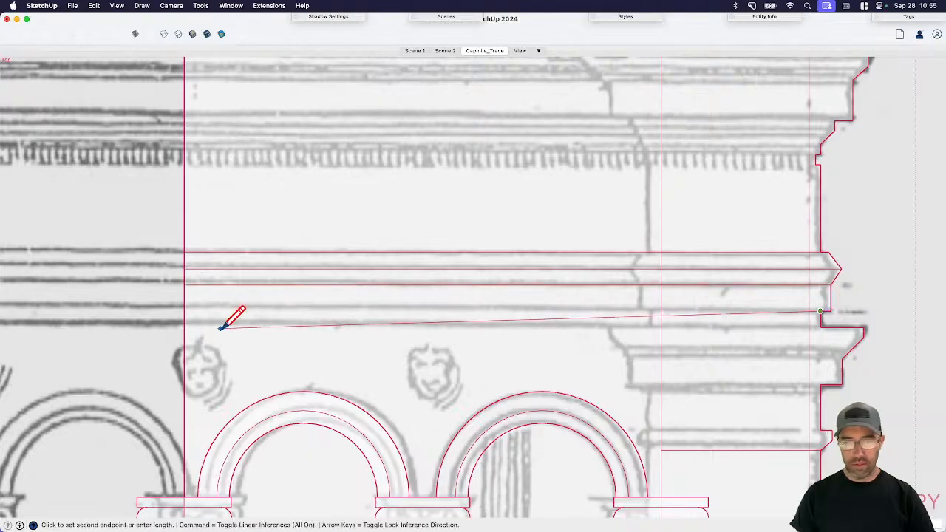
{"action": "left_click", "coordinate": [184, 311]}
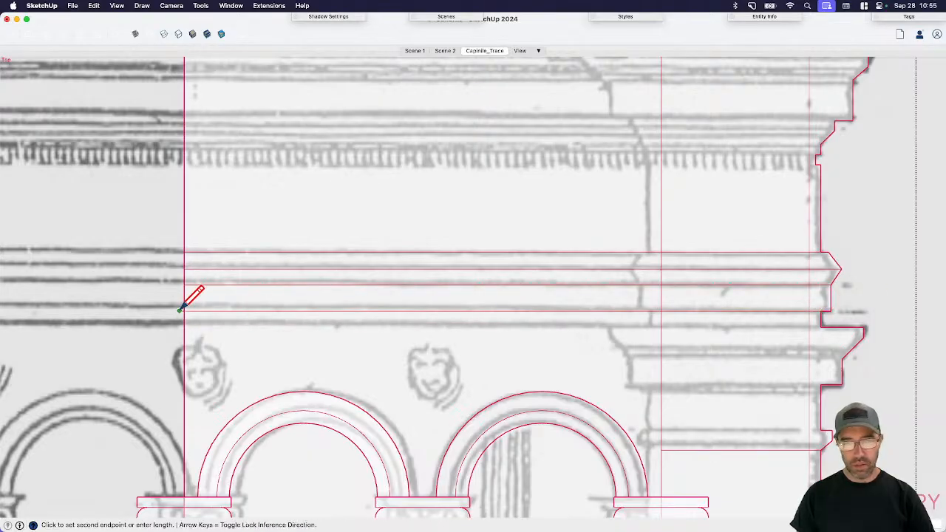
{"action": "left_click", "coordinate": [821, 326]}
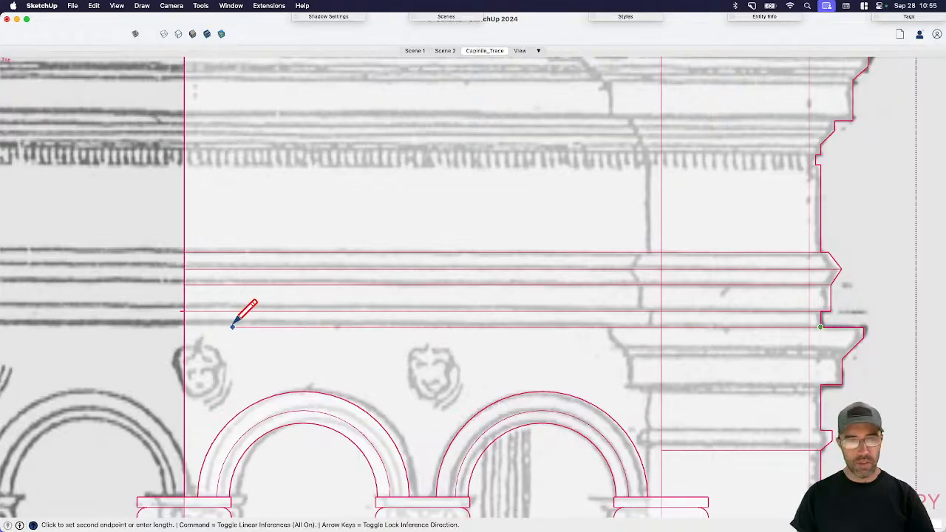
{"action": "left_click", "coordinate": [184, 326]}
{"action": "scroll", "coordinate": [184, 326], "scroll_direction": "up", "scroll_amount": 5}
{"action": "key", "text": "e"}
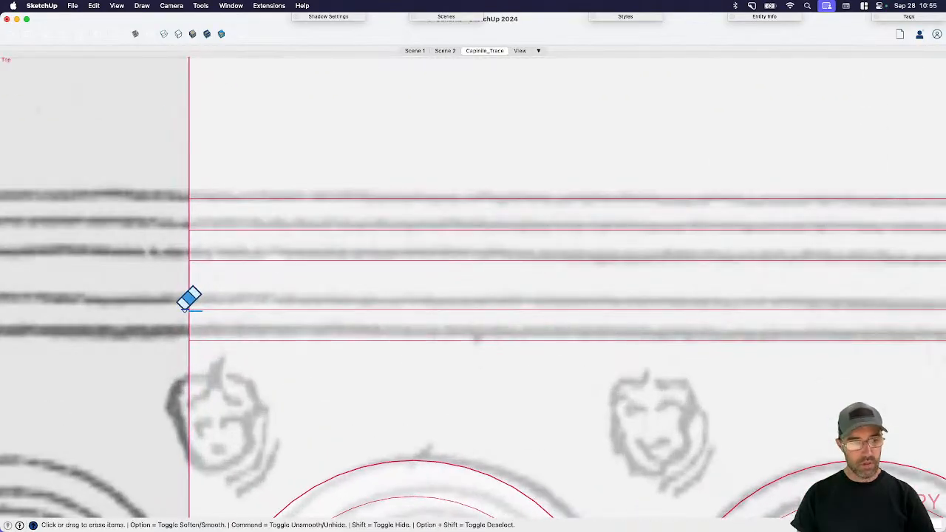
{"action": "key", "text": "space"}
- Draw a horizontal line along the spire's base from the spire's lower corner to the tower's centre line
{"action": "scroll", "coordinate": [243, 368], "scroll_direction": "down", "scroll_amount": 8}
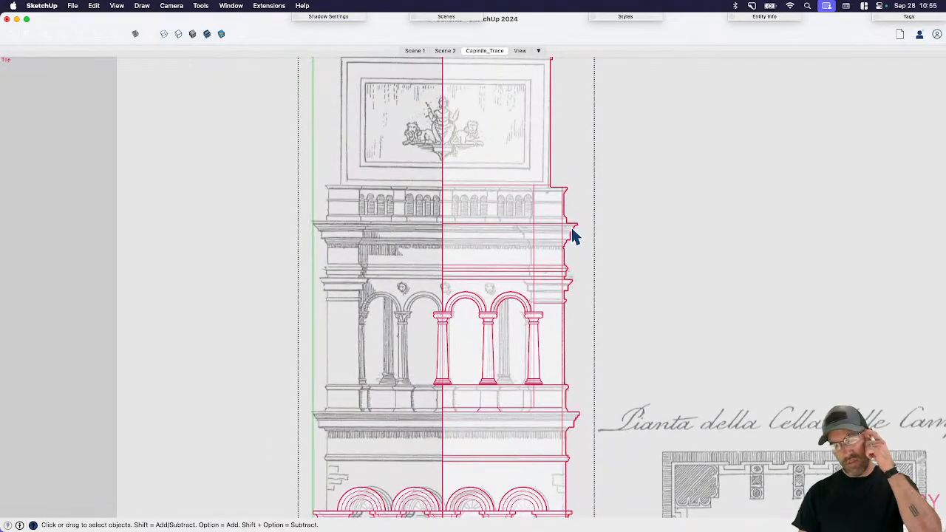
{"action": "scroll", "coordinate": [575, 236], "scroll_direction": "down", "scroll_amount": 3}
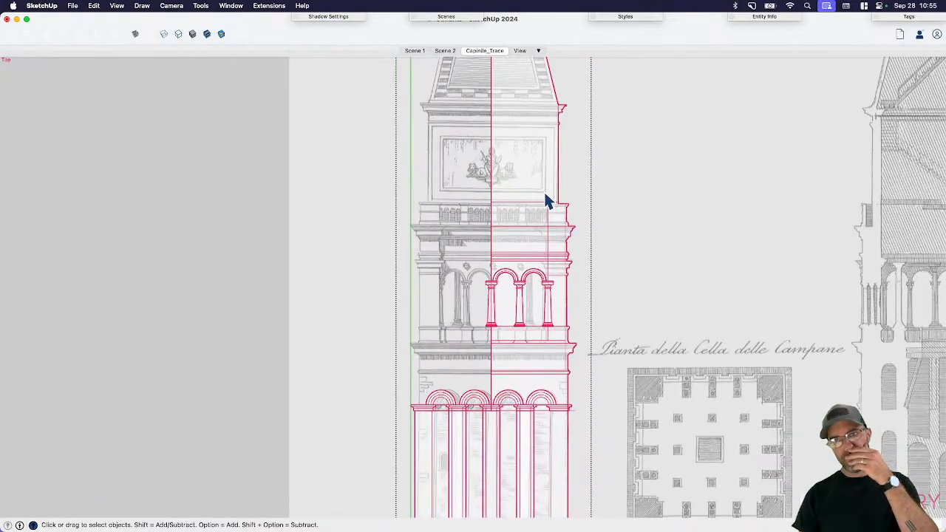
{"action": "left_click", "coordinate": [538, 187]}
{"action": "scroll", "coordinate": [538, 176], "scroll_direction": "up", "scroll_amount": 5}
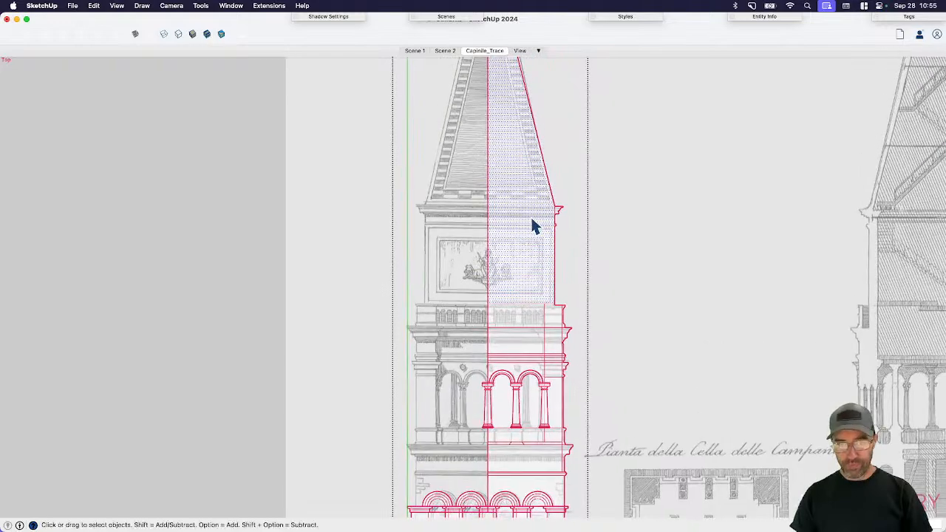
{"action": "key", "text": "l"}
{"action": "left_click", "coordinate": [579, 206]}
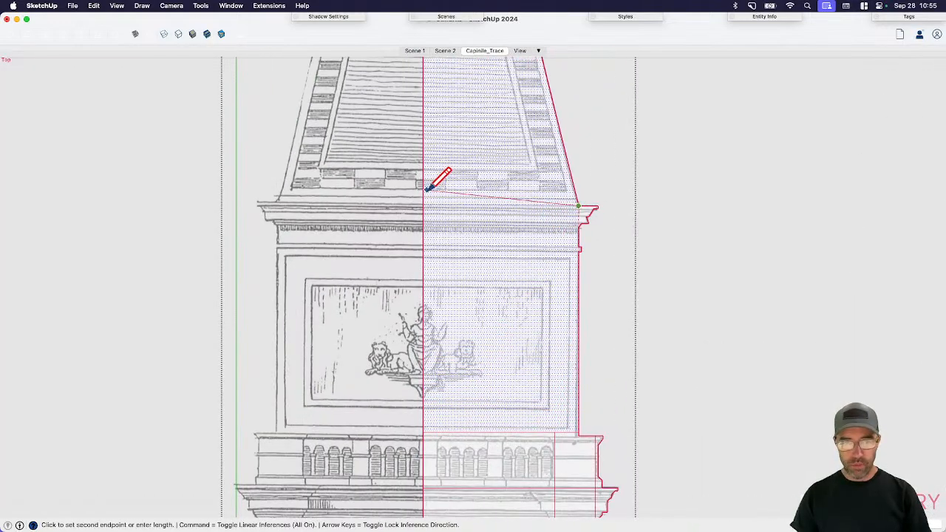
{"action": "left_click", "coordinate": [423, 206]}
- Draw a horizontal line along the underside of the cornice below the spire, from the profile's inner corner to the centre line
{"action": "scroll", "coordinate": [598, 220], "scroll_direction": "up", "scroll_amount": 4}
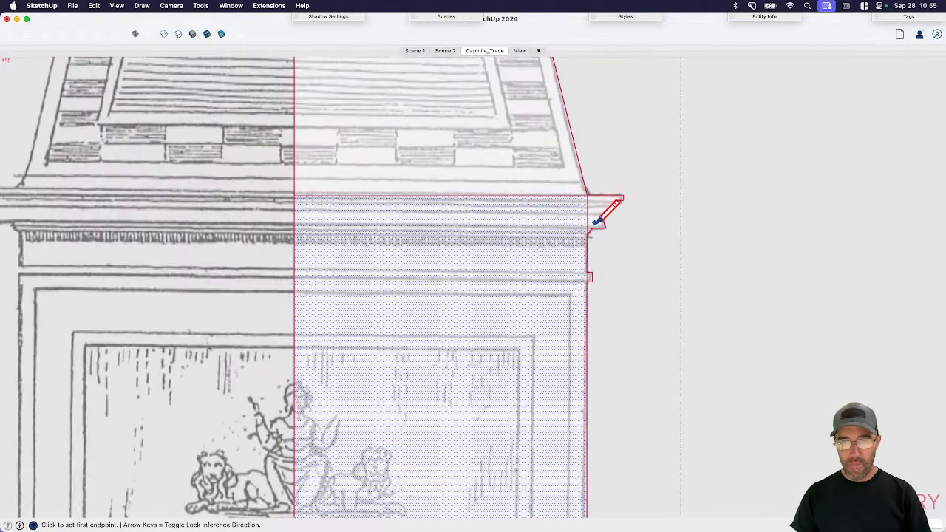
{"action": "left_click", "coordinate": [593, 228]}
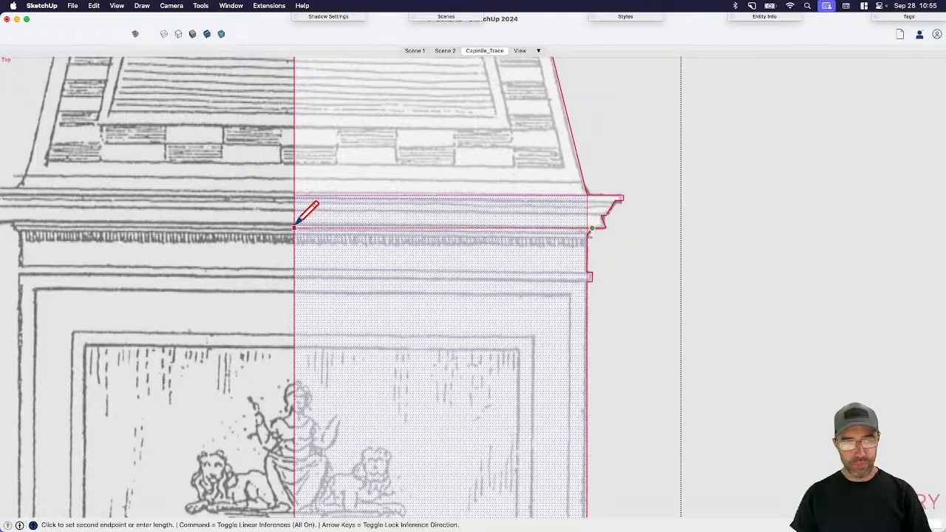
{"action": "left_click", "coordinate": [294, 227]}
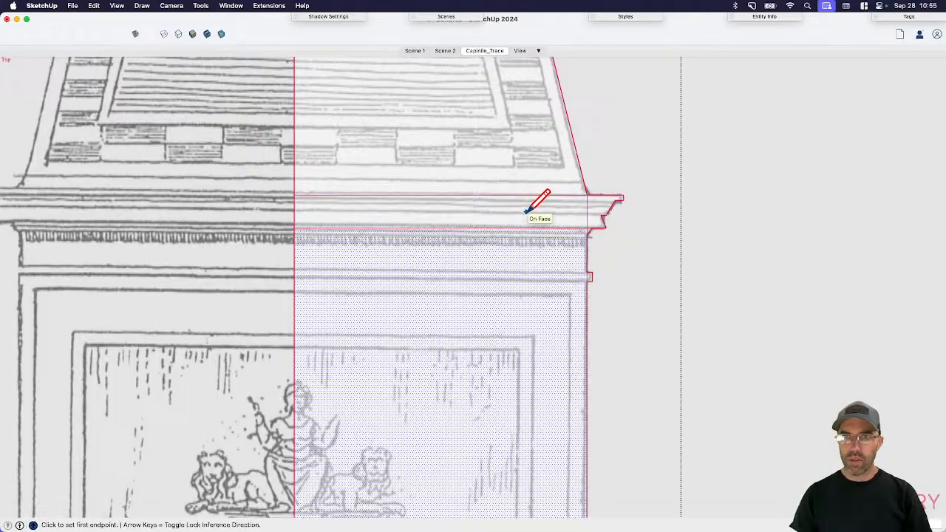
{"action": "scroll", "coordinate": [526, 213], "scroll_direction": "up", "scroll_amount": 2}
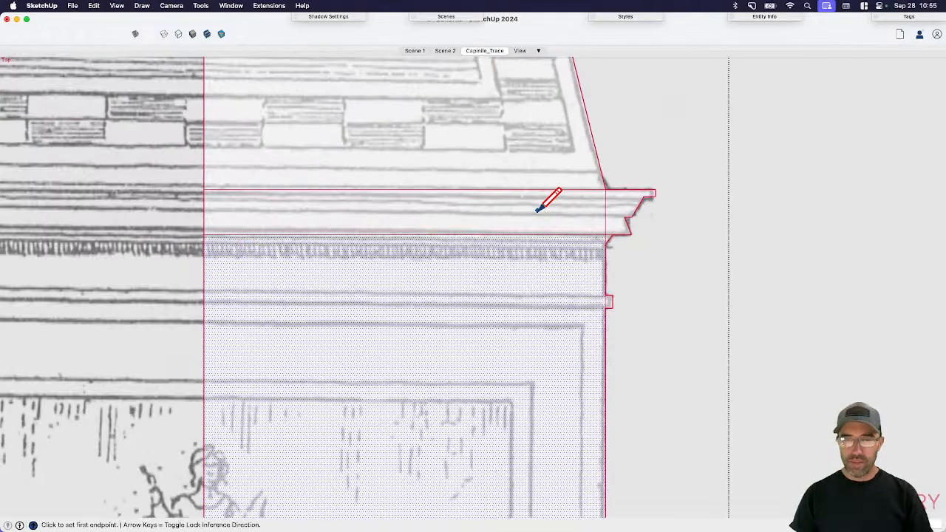
- Draw three horizontal lines from the corners of the cornice profile across to the tower's centerline
{"action": "left_click", "coordinate": [626, 216]}
{"action": "left_click", "coordinate": [205, 216]}
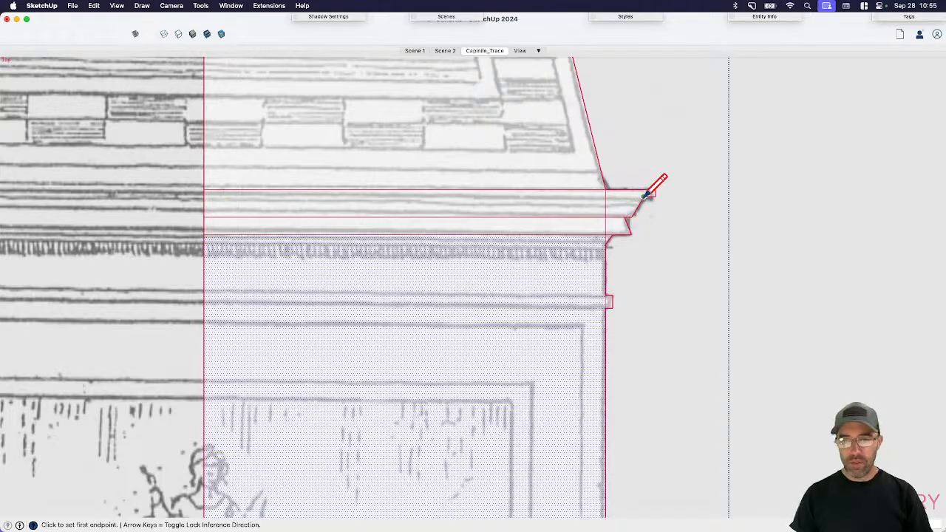
{"action": "left_click", "coordinate": [645, 195]}
{"action": "left_click", "coordinate": [205, 194]}
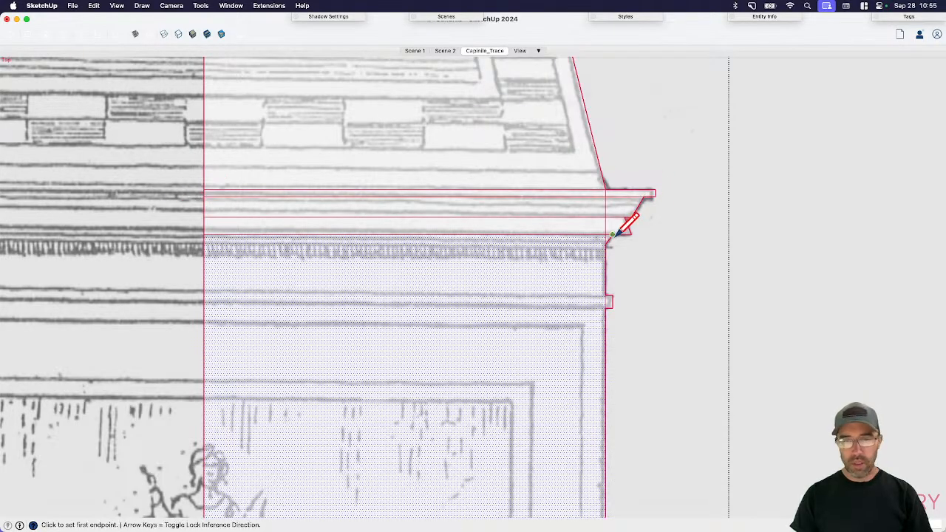
{"action": "left_click", "coordinate": [606, 244]}
{"action": "left_click", "coordinate": [205, 244]}
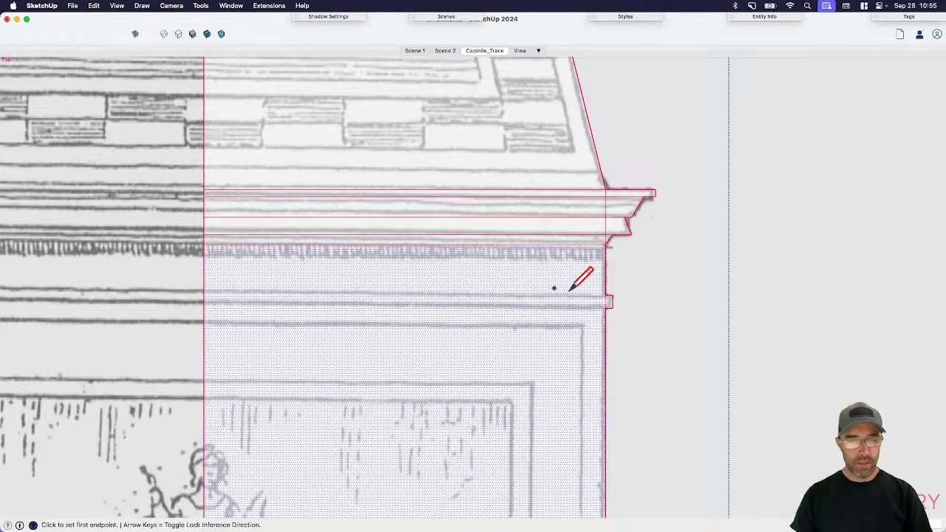
- Draw two horizontal lines to the centerline from the upper and lower corners of the small projecting band below the cornice
{"action": "left_click", "coordinate": [605, 296]}
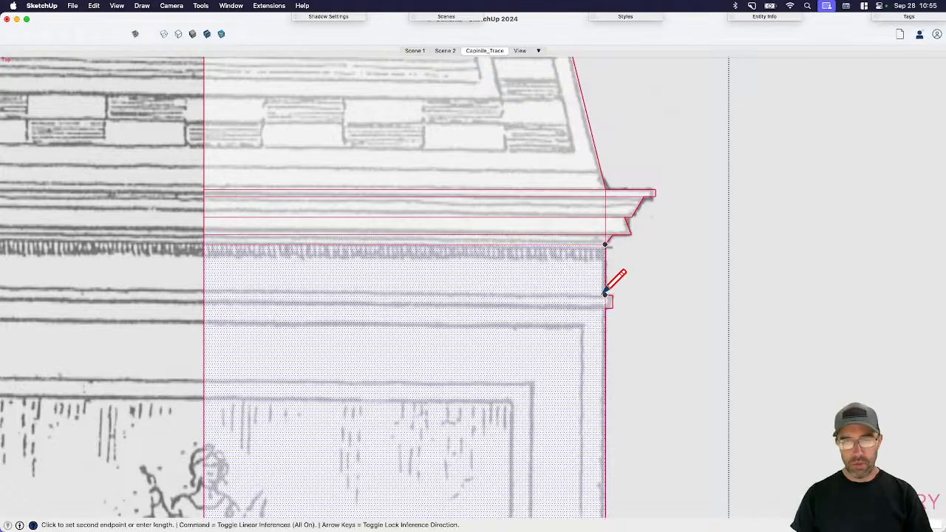
{"action": "left_click", "coordinate": [205, 295]}
{"action": "left_click", "coordinate": [606, 306]}
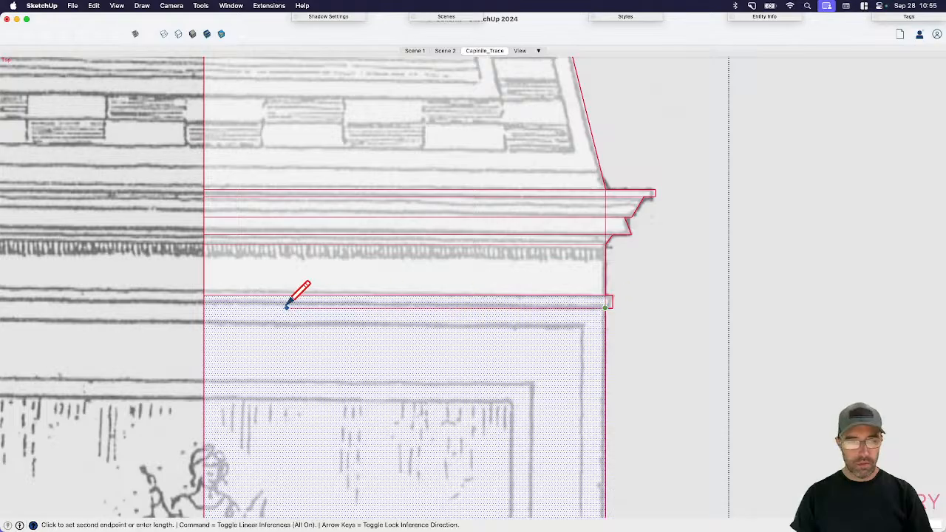
{"action": "left_click", "coordinate": [205, 306]}
{"action": "key", "text": "space"}
{"action": "scroll", "coordinate": [598, 237], "scroll_direction": "down", "scroll_amount": 5}
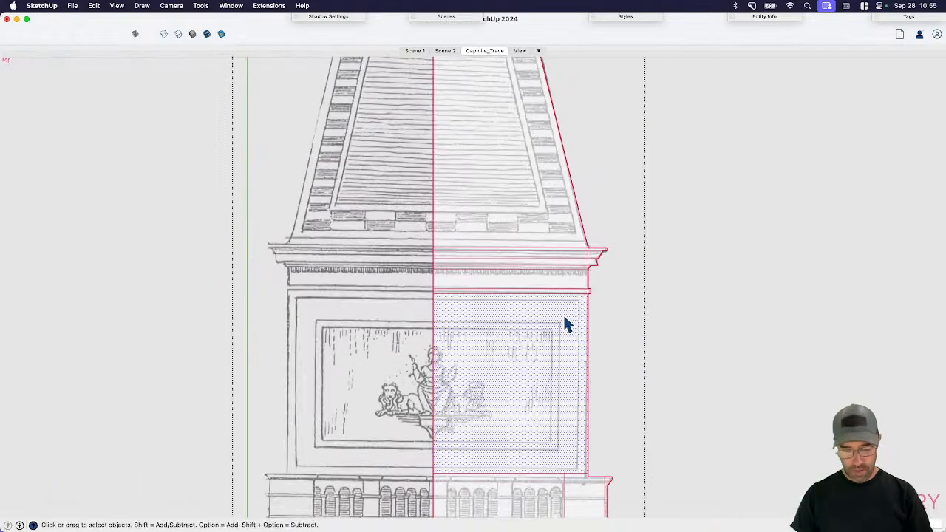
- Offset the large panel face inward to its traced outer frame and move the offset's inner vertical edge onto the centerline
{"action": "scroll", "coordinate": [547, 444], "scroll_direction": "up", "scroll_amount": 3}
{"action": "key", "text": "f"}
{"action": "left_click", "coordinate": [558, 484]}
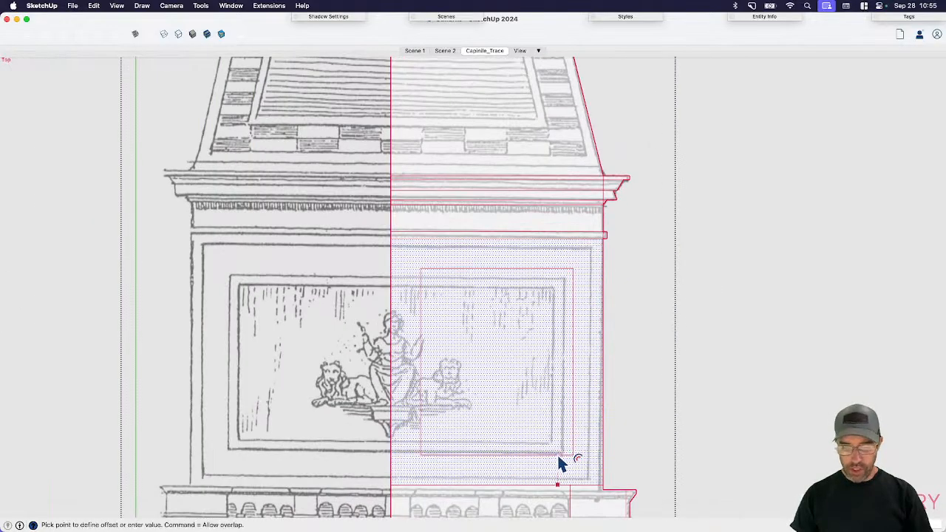
{"action": "left_click", "coordinate": [578, 480]}
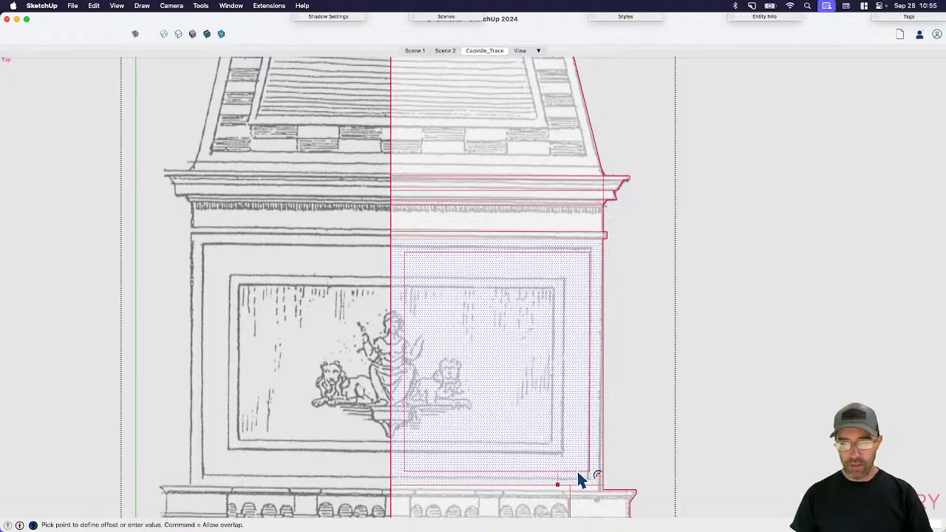
{"action": "key", "text": "space"}
{"action": "left_click", "coordinate": [405, 407]}
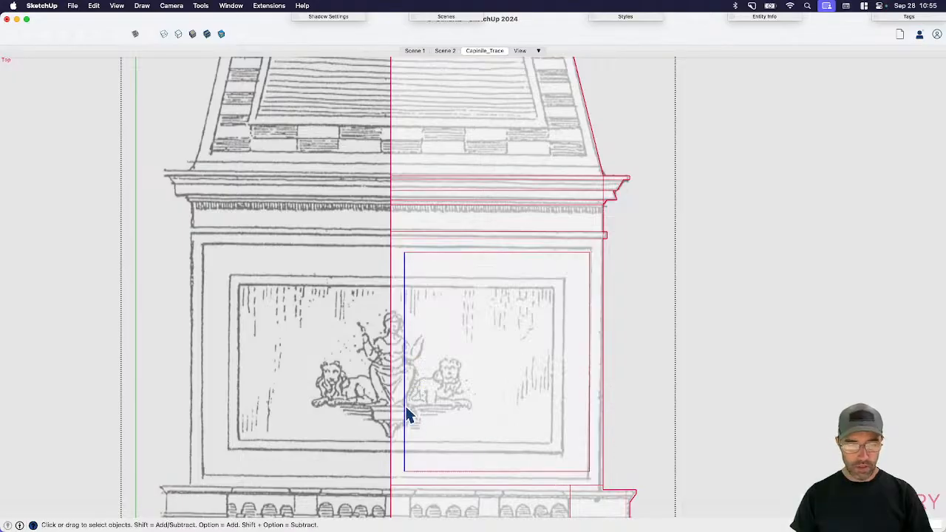
{"action": "key", "text": "m"}
{"action": "left_click", "coordinate": [406, 469]}
{"action": "left_click", "coordinate": [391, 473]}
{"action": "key", "text": "space"}
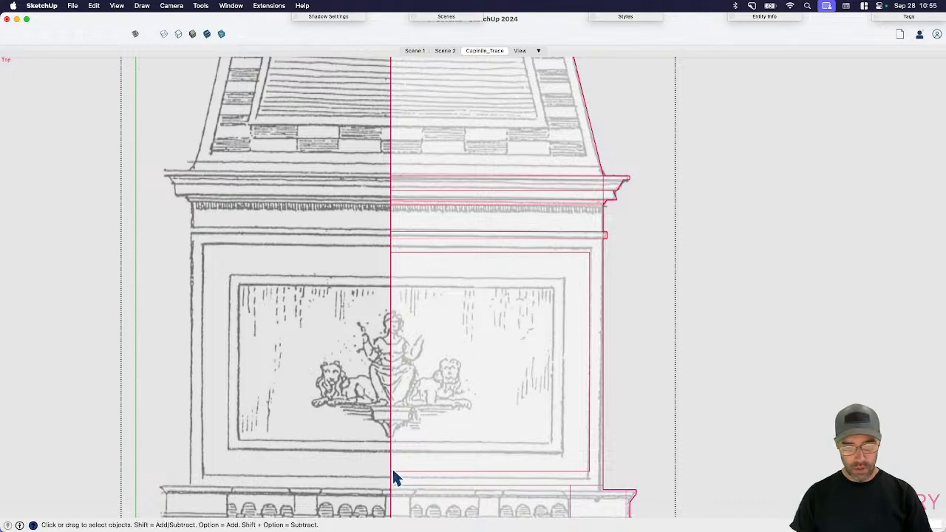
- Offset the framed panel face inward to the relief's outer border and move the new vertical edge onto the centerline
{"action": "left_click", "coordinate": [532, 437]}
{"action": "key", "text": "f"}
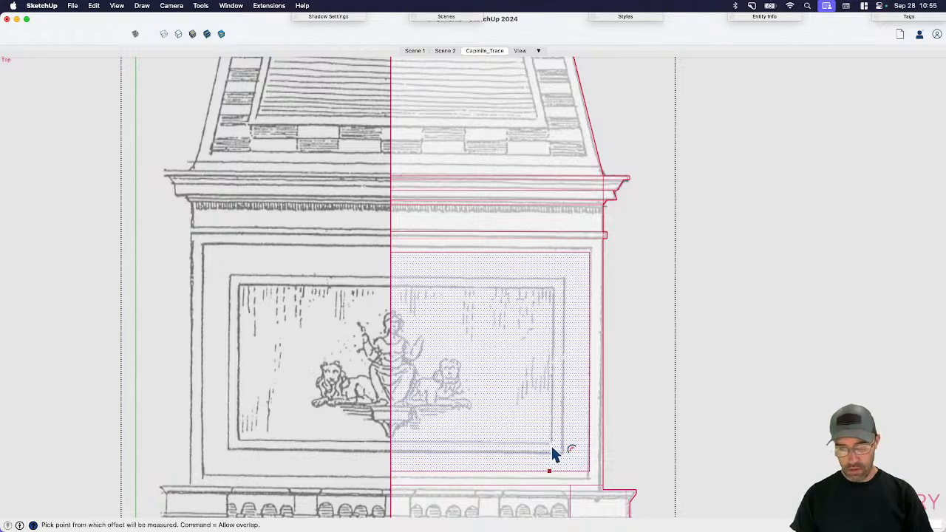
{"action": "left_click", "coordinate": [551, 444]}
{"action": "left_click", "coordinate": [554, 444]}
{"action": "key", "text": "space"}
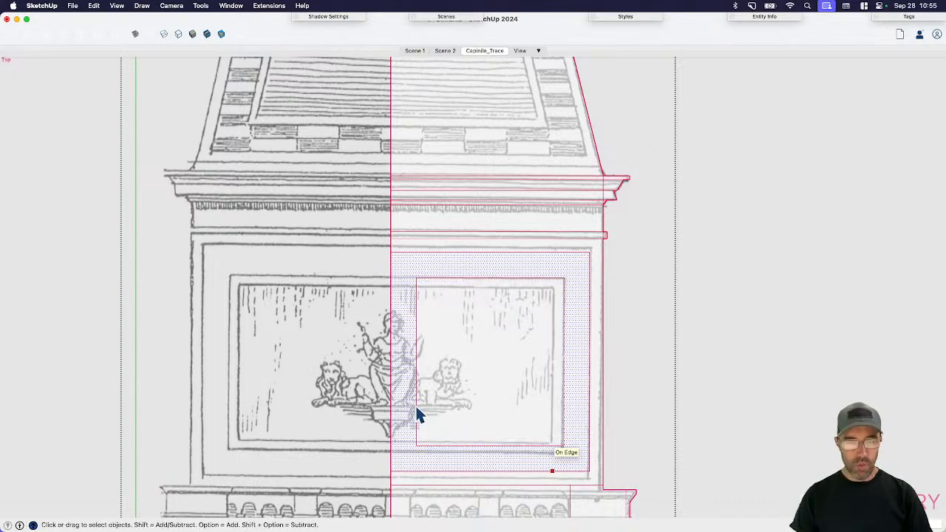
{"action": "left_click", "coordinate": [417, 416]}
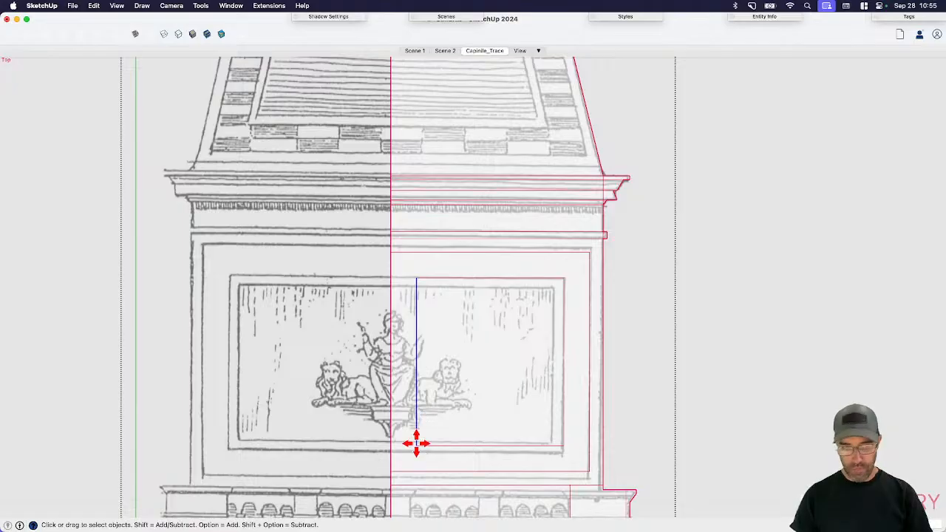
{"action": "left_click", "coordinate": [416, 445]}
{"action": "left_click", "coordinate": [391, 443]}
{"action": "key", "text": "space"}
- Offset the relief panel face inward to its inner border line and extend it by moving the vertical edge to the centerline
{"action": "left_click", "coordinate": [506, 426]}
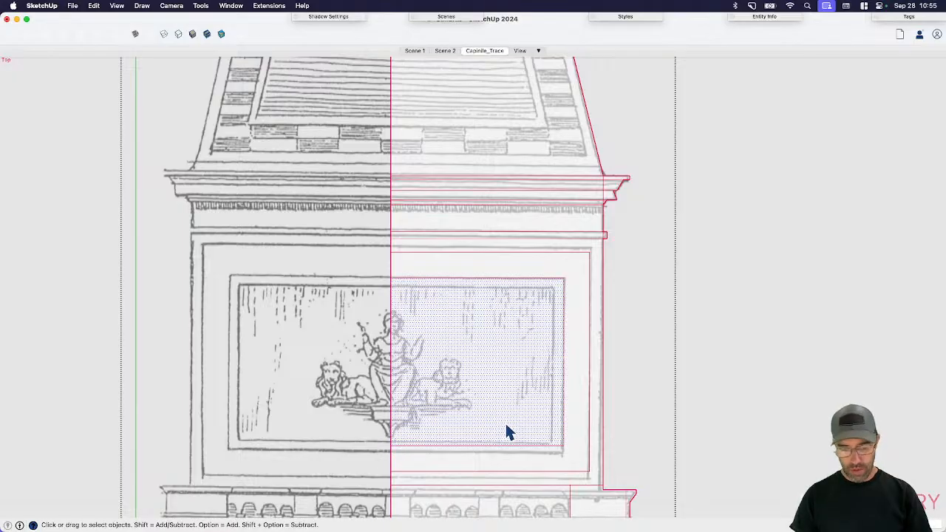
{"action": "key", "text": "f"}
{"action": "left_click", "coordinate": [539, 443]}
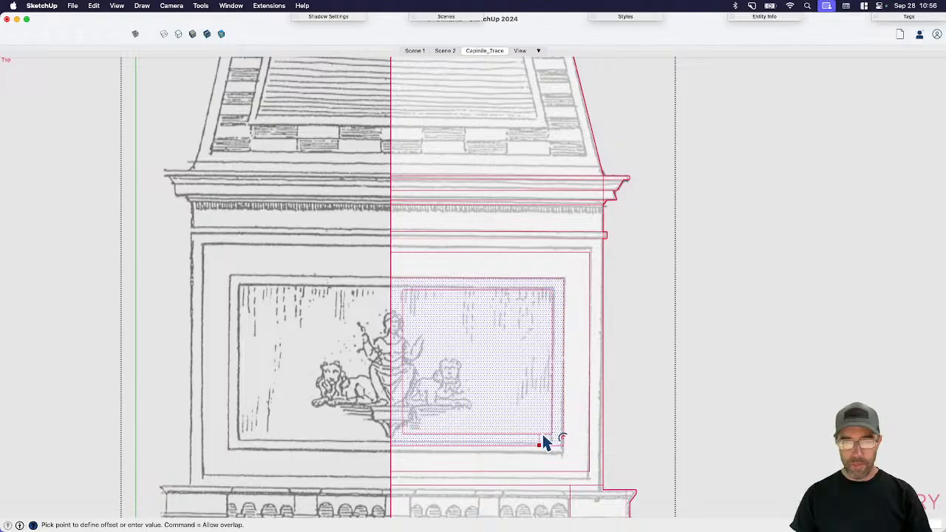
{"action": "left_click", "coordinate": [544, 442]}
{"action": "key", "text": "space"}
{"action": "left_click", "coordinate": [401, 437]}
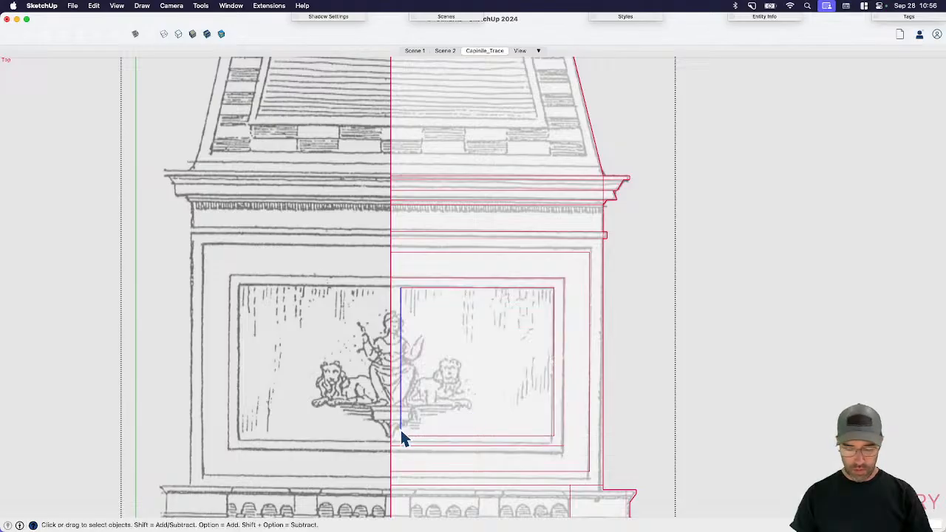
{"action": "key", "text": "m"}
{"action": "left_click", "coordinate": [402, 437]}
{"action": "left_click", "coordinate": [391, 435]}
{"action": "key", "text": "space"}
- Offset the spire face inward so its base edge follows the underside of the checkered stone border
{"action": "scroll", "coordinate": [428, 420], "scroll_direction": "down", "scroll_amount": 4}
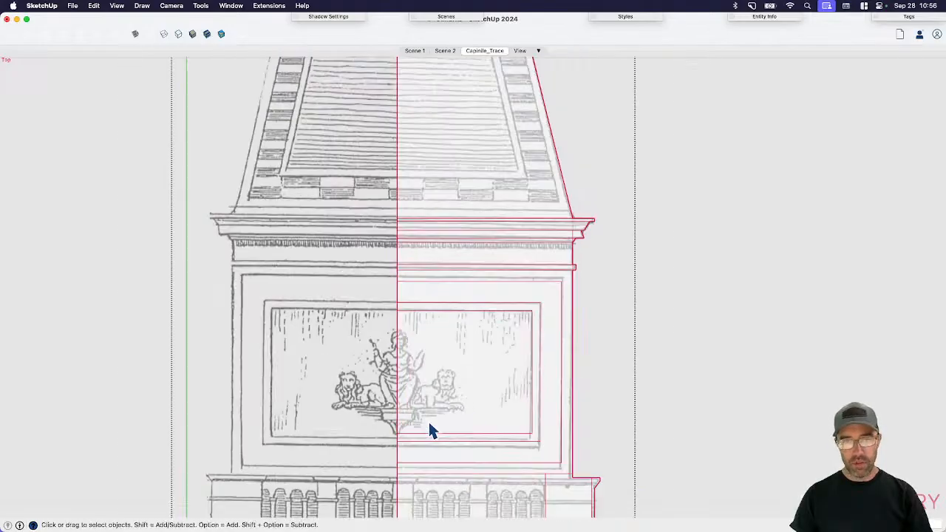
{"action": "left_click", "coordinate": [456, 233]}
{"action": "middle_click_drag", "start_coordinate": [459, 229], "coordinate": [477, 354], "text": "shift"}
{"action": "scroll", "coordinate": [477, 353], "scroll_direction": "up", "scroll_amount": 1}
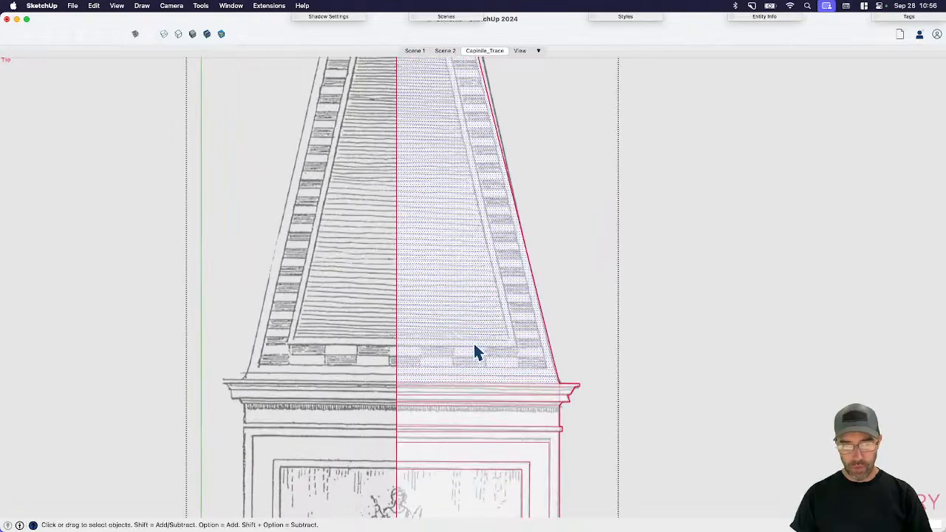
{"action": "key", "text": "f"}
{"action": "left_click", "coordinate": [488, 356]}
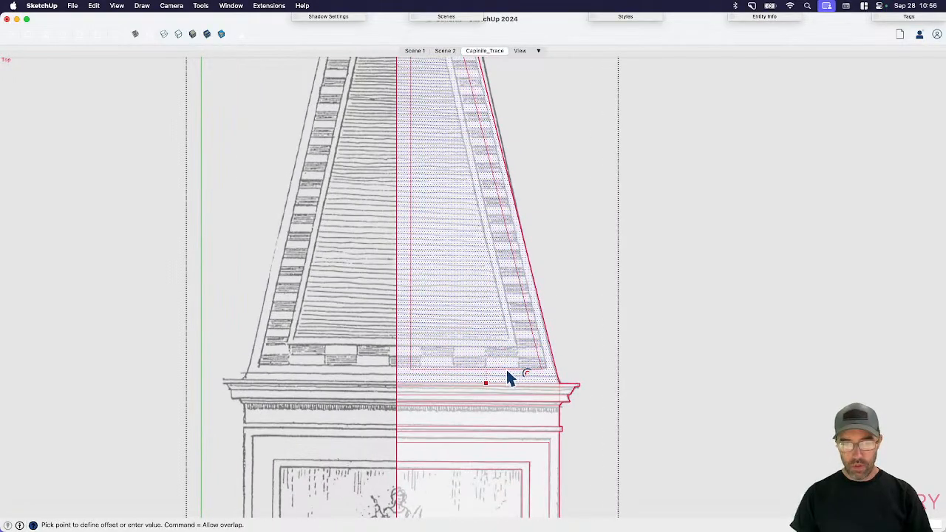
{"action": "left_click", "coordinate": [505, 367]}
{"action": "key", "text": "space"}
{"action": "scroll", "coordinate": [527, 371], "scroll_direction": "up", "scroll_amount": 4}
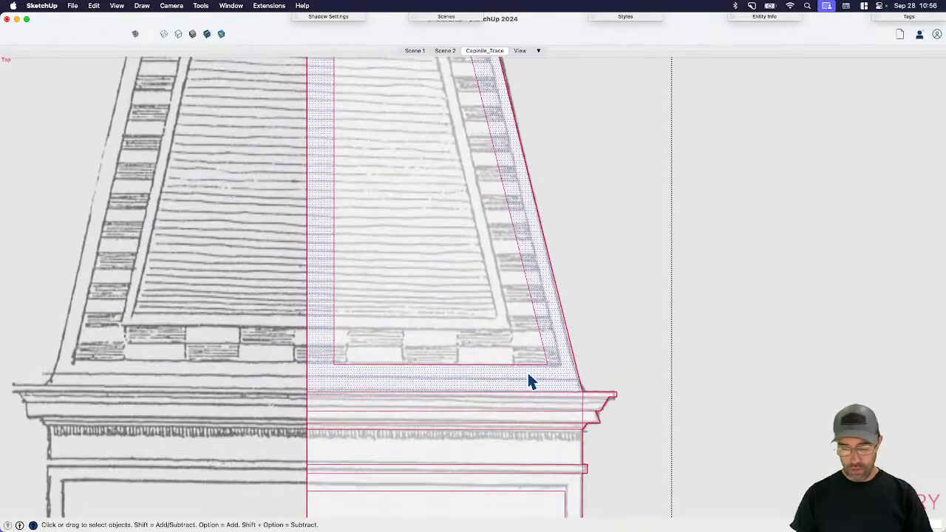
- Draw a horizontal line from the spire's sloping edge to the centerline, just above the cornice
{"action": "key", "text": "l"}
{"action": "left_click", "coordinate": [588, 381]}
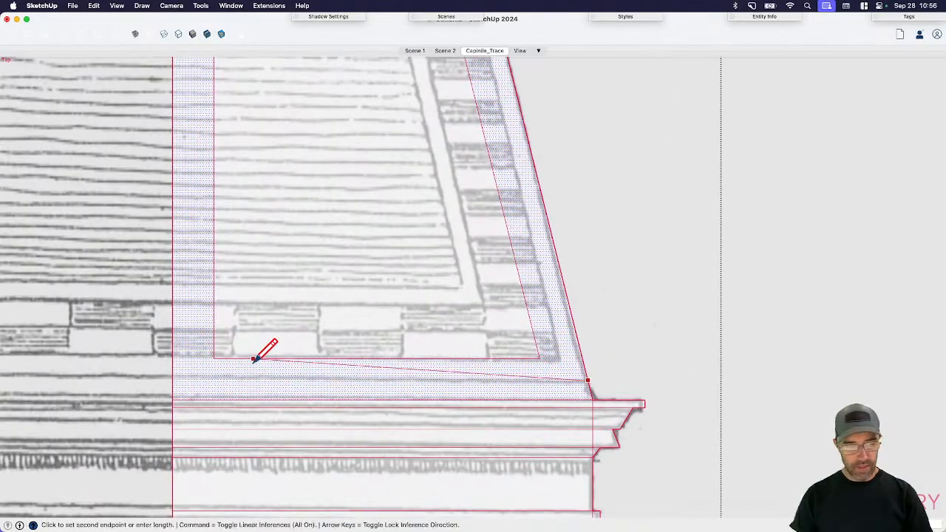
{"action": "left_click", "coordinate": [173, 381]}
{"action": "key", "text": "space"}
- Try to move the spire offset's inner vertical edge onto the centerline and check it up to the apex
{"action": "scroll", "coordinate": [445, 382], "scroll_direction": "down", "scroll_amount": 4}
{"action": "left_click", "coordinate": [301, 366]}
{"action": "key", "text": "m"}
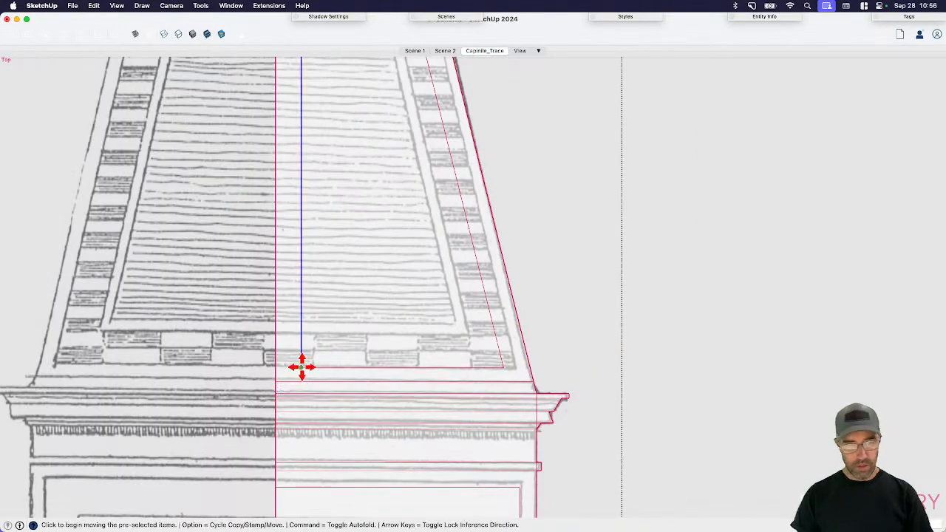
{"action": "left_click", "coordinate": [302, 367]}
{"action": "left_click", "coordinate": [277, 367]}
{"action": "key", "text": "space"}
{"action": "scroll", "coordinate": [343, 383], "scroll_direction": "down", "scroll_amount": 6}
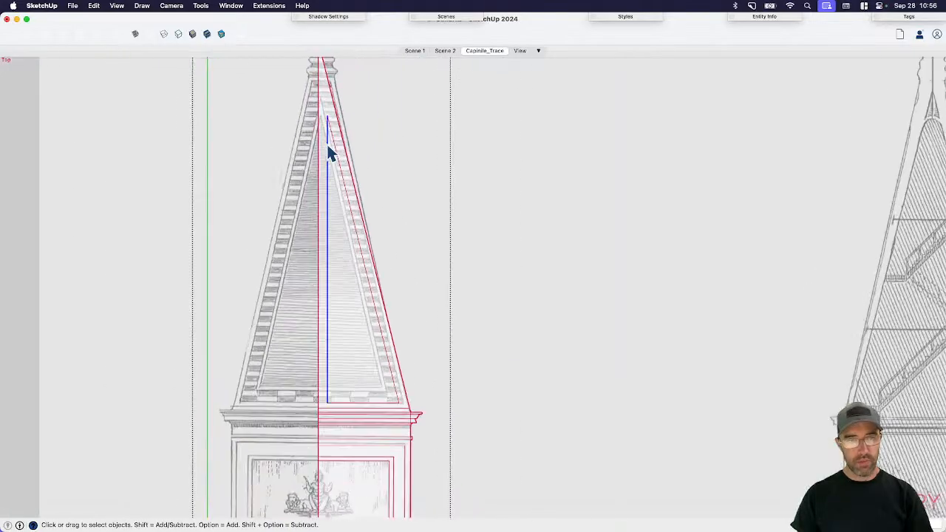
{"action": "middle_click_drag", "start_coordinate": [396, 263], "coordinate": [416, 310], "text": "shift"}
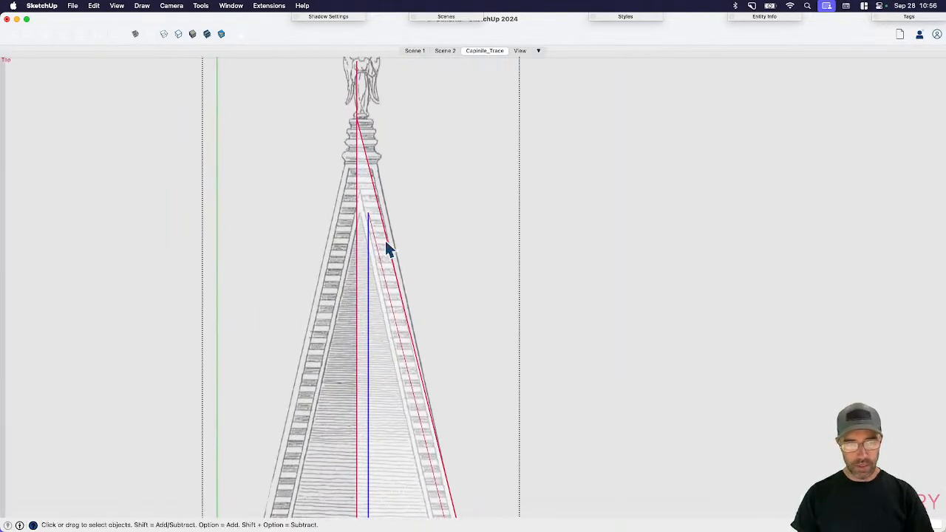
{"action": "scroll", "coordinate": [391, 205], "scroll_direction": "down", "scroll_amount": 2}
{"action": "scroll", "coordinate": [439, 395], "scroll_direction": "up", "scroll_amount": 2}
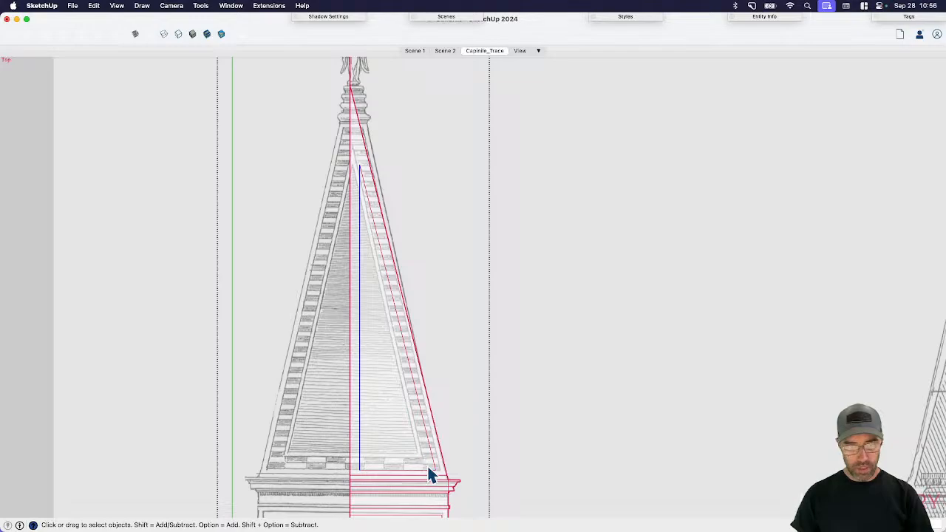
- Move the spire offset's sloping edge along its base line toward the outer edge of the checkered border
{"action": "left_click", "coordinate": [423, 455]}
{"action": "scroll", "coordinate": [427, 471], "scroll_direction": "up", "scroll_amount": 3}
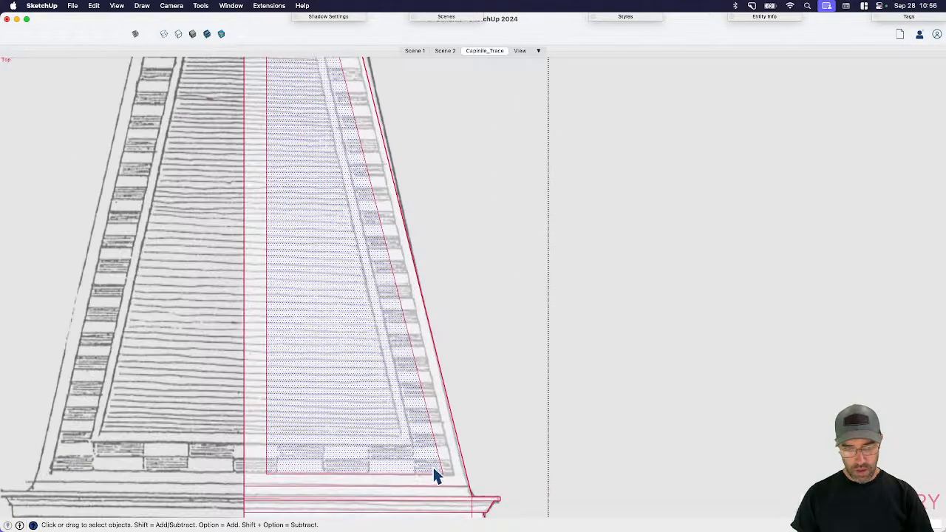
{"action": "left_click", "coordinate": [442, 475]}
{"action": "scroll", "coordinate": [437, 479], "scroll_direction": "up", "scroll_amount": 3}
{"action": "key", "text": "m"}
{"action": "left_click", "coordinate": [415, 476]}
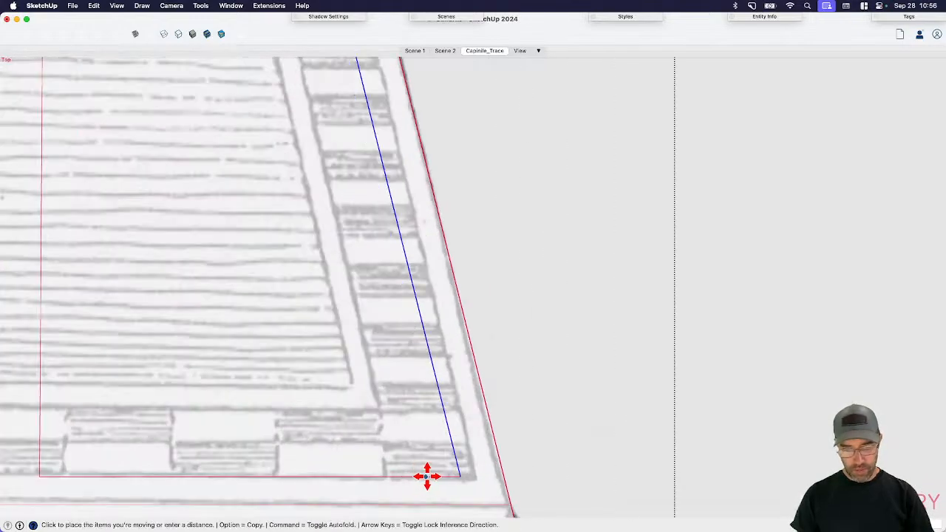
{"action": "scroll", "coordinate": [443, 477], "scroll_direction": "down", "scroll_amount": 3}
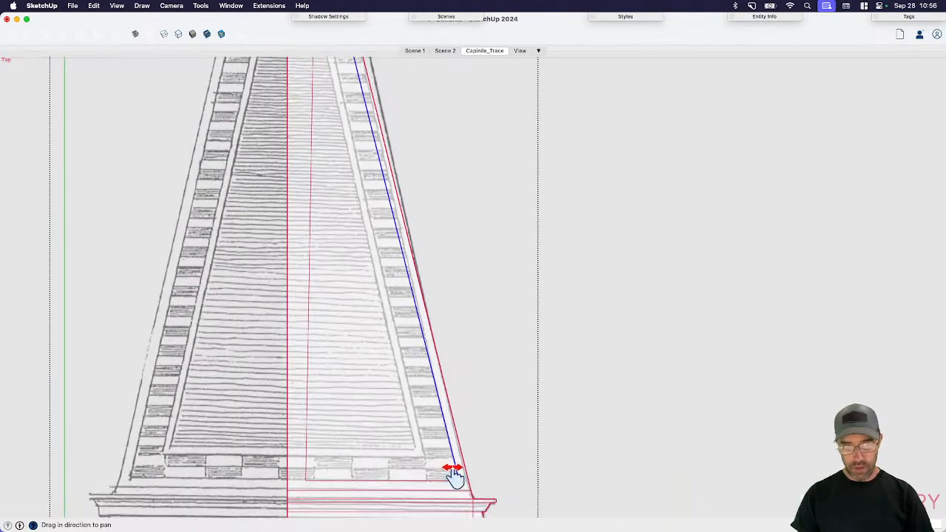
{"action": "left_click_drag", "start_coordinate": [334, 64], "coordinate": [450, 416]}
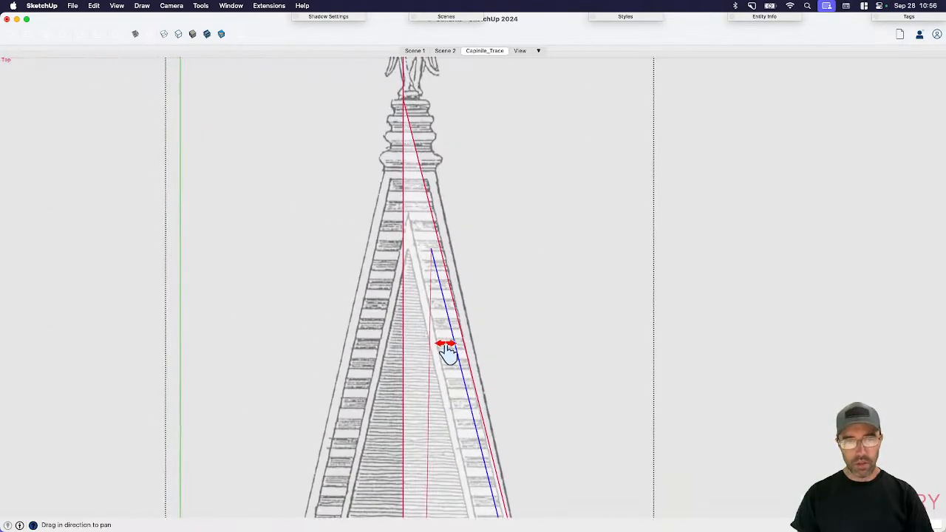
- Erase the inner vertical edge of the spire offset
{"action": "key", "text": "e"}
{"action": "left_click", "coordinate": [438, 296]}
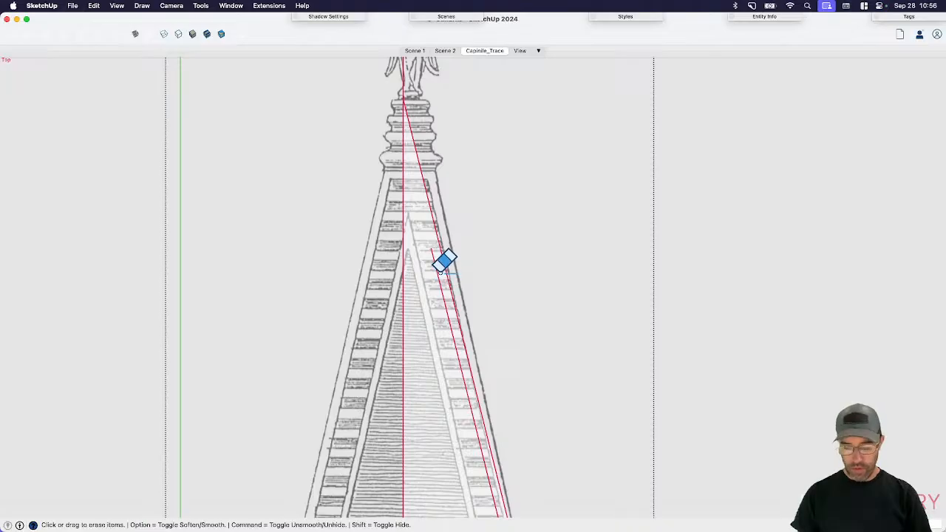
{"action": "key", "text": "l"}
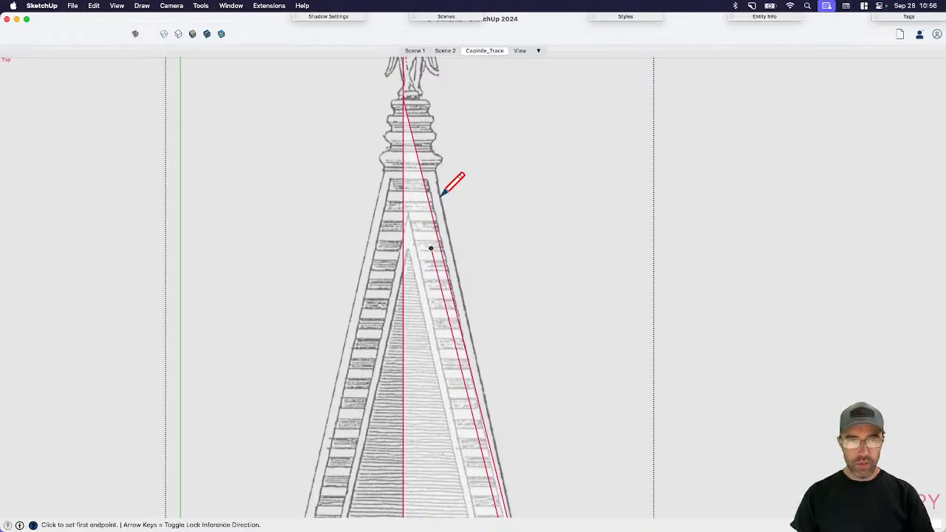
{"action": "key", "text": "space"}
- Draw a horizontal line from the centerline to the spire's traced outer edge, directly below the finial base
{"action": "scroll", "coordinate": [443, 190], "scroll_direction": "down", "scroll_amount": 2}
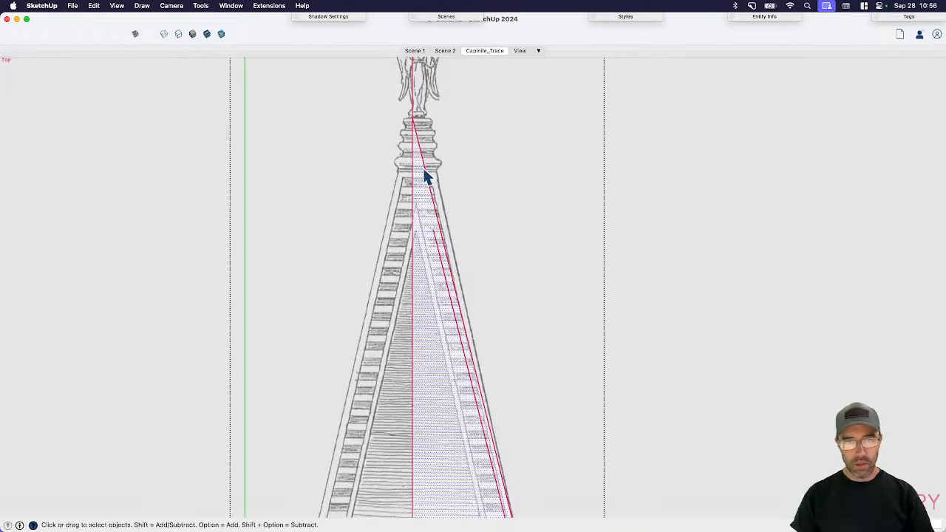
{"action": "scroll", "coordinate": [426, 192], "scroll_direction": "down", "scroll_amount": 3}
{"action": "scroll", "coordinate": [426, 211], "scroll_direction": "up", "scroll_amount": 4}
{"action": "key", "text": "l"}
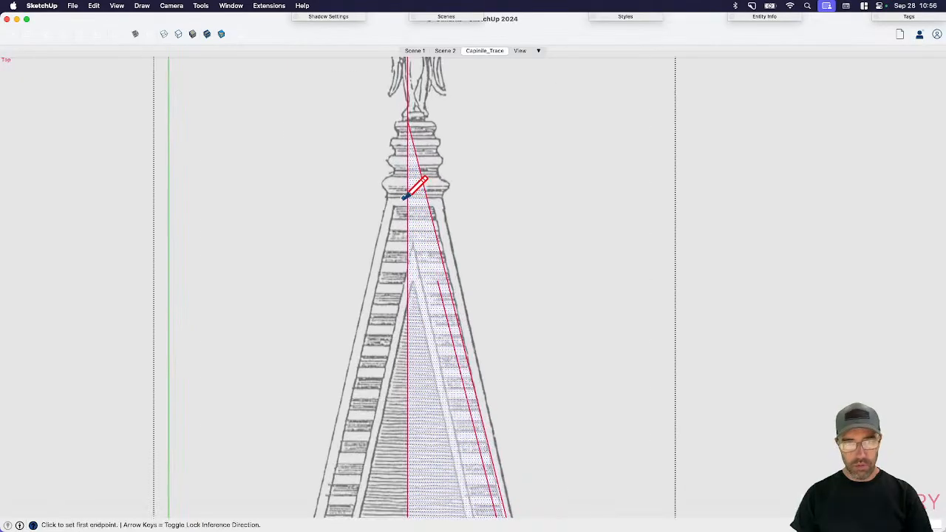
{"action": "left_click", "coordinate": [408, 195]}
- Erase the spire's misaligned outer sloping edge and the remaining sloping edge of the offset
{"action": "key", "text": "e"}
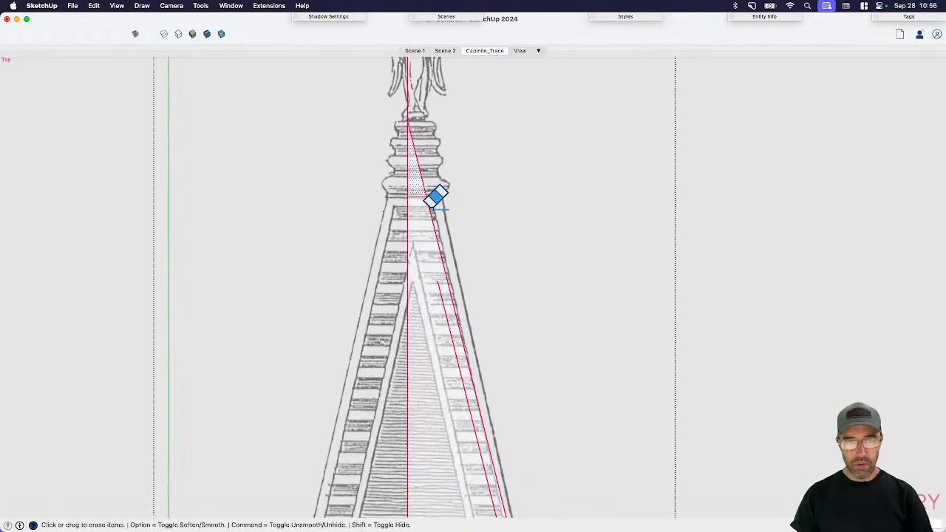
{"action": "left_click", "coordinate": [435, 200]}
{"action": "left_click", "coordinate": [442, 285]}
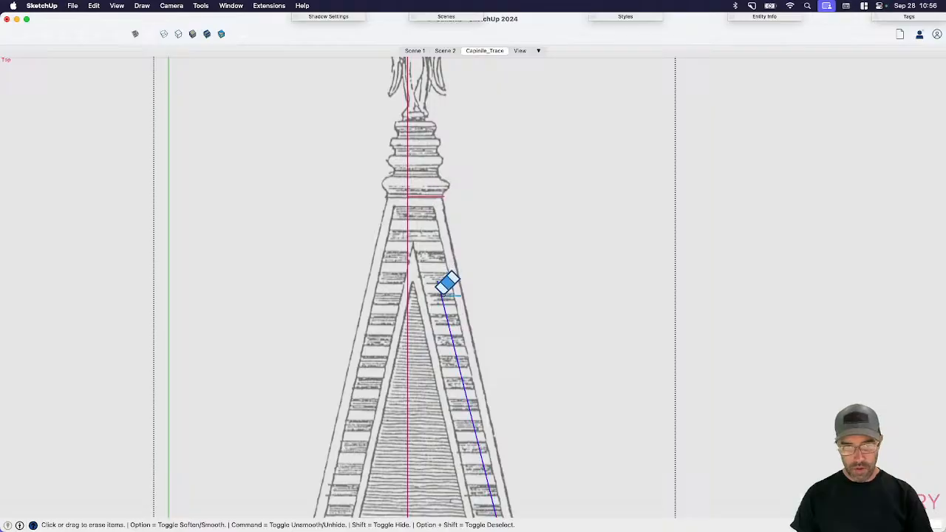
- Draw the spire's outer sloping edge from the line below the finial base down to the cornice corner
{"action": "key", "text": "l"}
{"action": "left_click", "coordinate": [444, 196]}
{"action": "scroll", "coordinate": [486, 148], "scroll_direction": "down", "scroll_amount": 3}
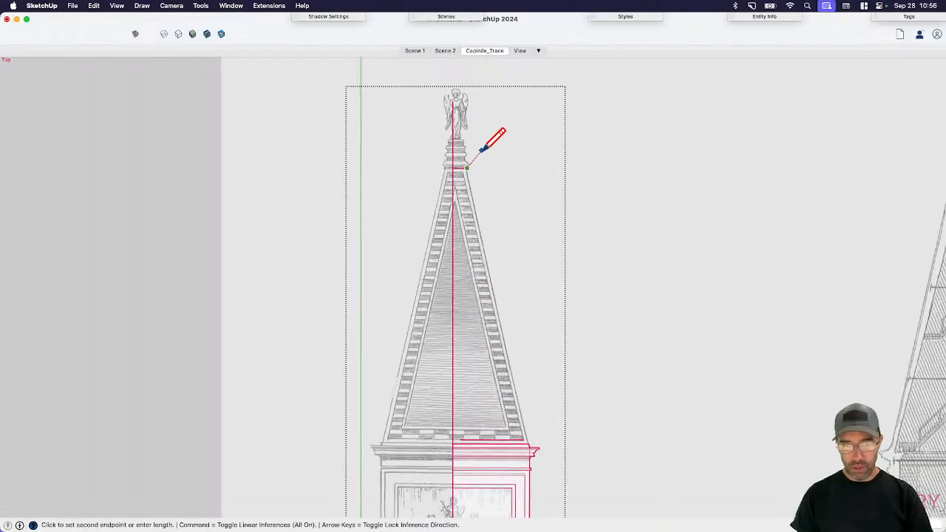
{"action": "scroll", "coordinate": [536, 388], "scroll_direction": "up", "scroll_amount": 6}
{"action": "left_click", "coordinate": [525, 429]}
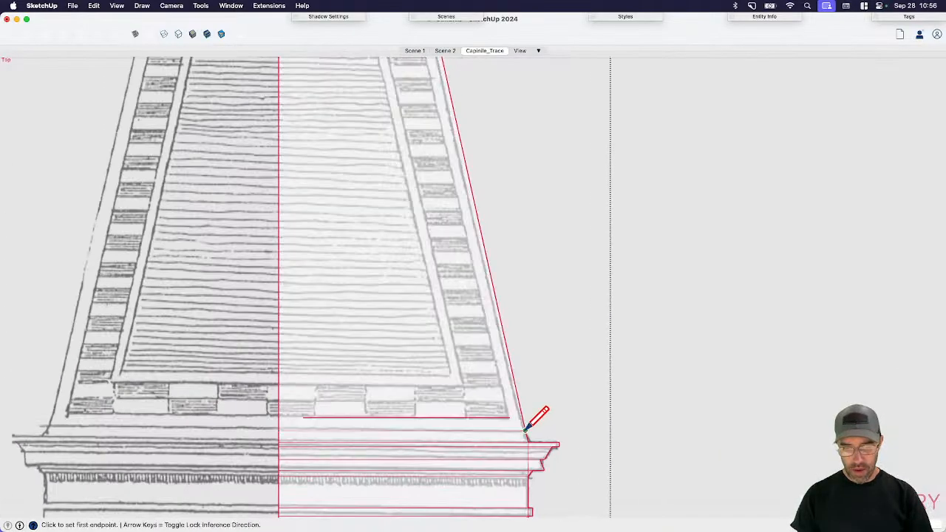
{"action": "key", "text": "space"}
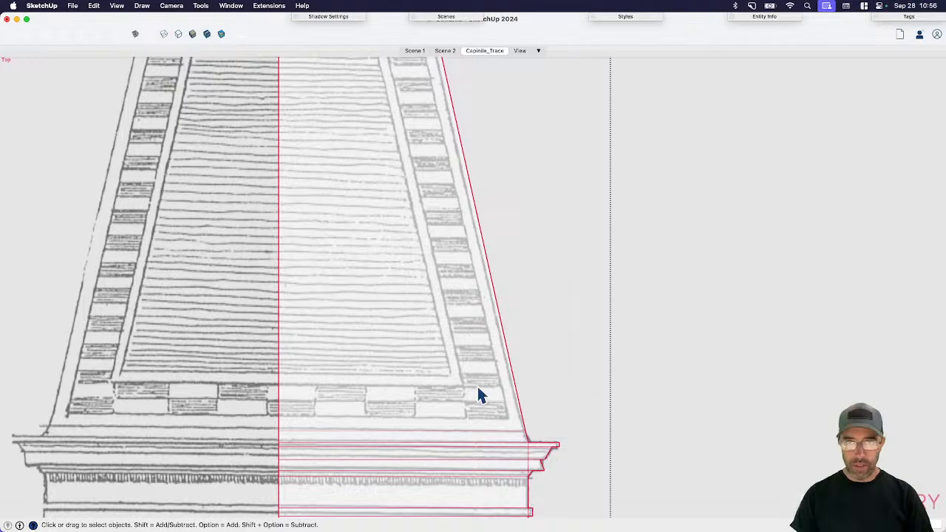
- Offset the spire face inward to the checkered border's outer edge and move the offset's vertical edge onto the centerline
{"action": "key", "text": "f"}
{"action": "left_click", "coordinate": [465, 430]}
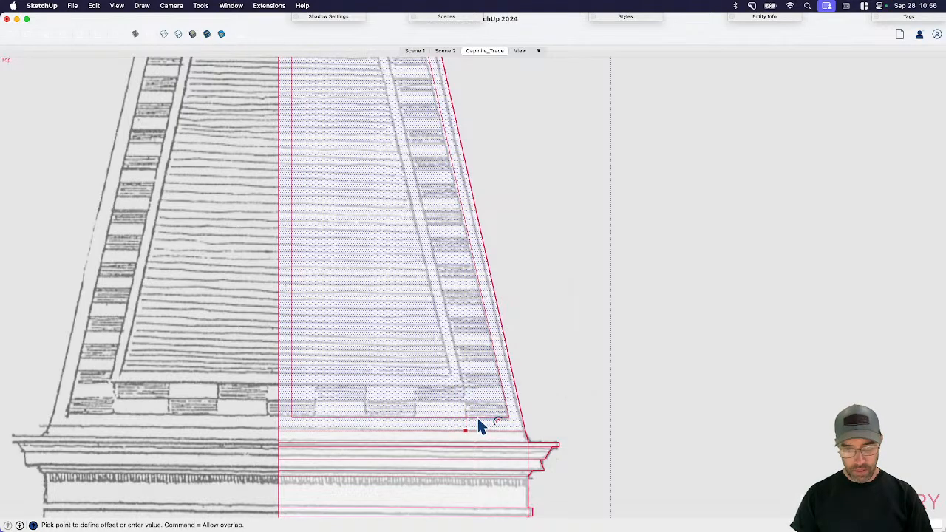
{"action": "left_click", "coordinate": [479, 427]}
{"action": "key", "text": "space"}
{"action": "left_click", "coordinate": [292, 390]}
{"action": "key", "text": "m"}
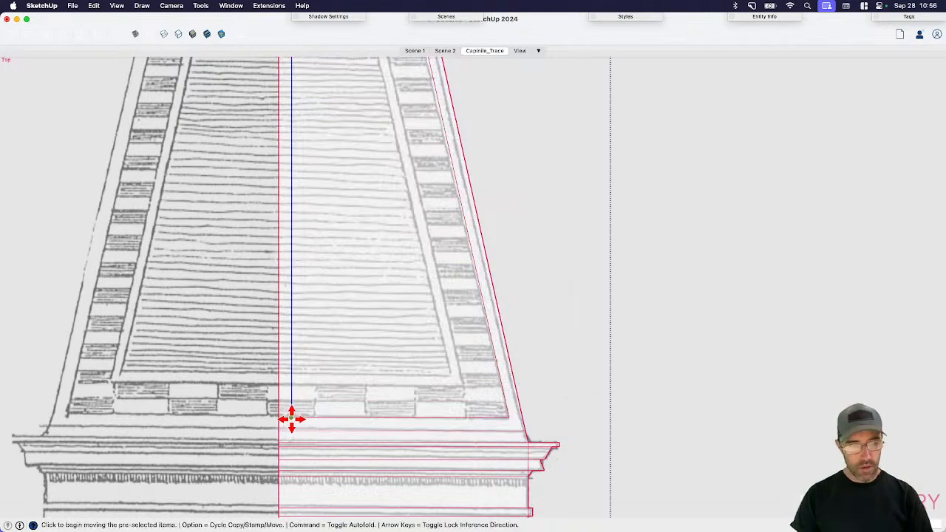
{"action": "left_click", "coordinate": [291, 419]}
{"action": "left_click", "coordinate": [280, 417]}
{"action": "key", "text": "space"}
- Offset the inner spire face inward to the inner edge of the checkered border
{"action": "left_click", "coordinate": [350, 400]}
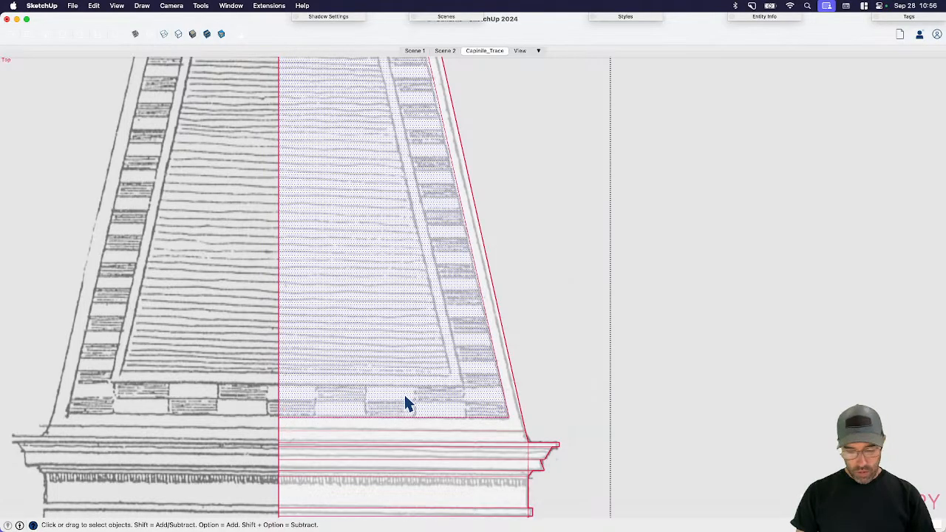
{"action": "key", "text": "f"}
{"action": "left_click", "coordinate": [456, 415]}
{"action": "left_click", "coordinate": [442, 385]}
{"action": "key", "text": "space"}
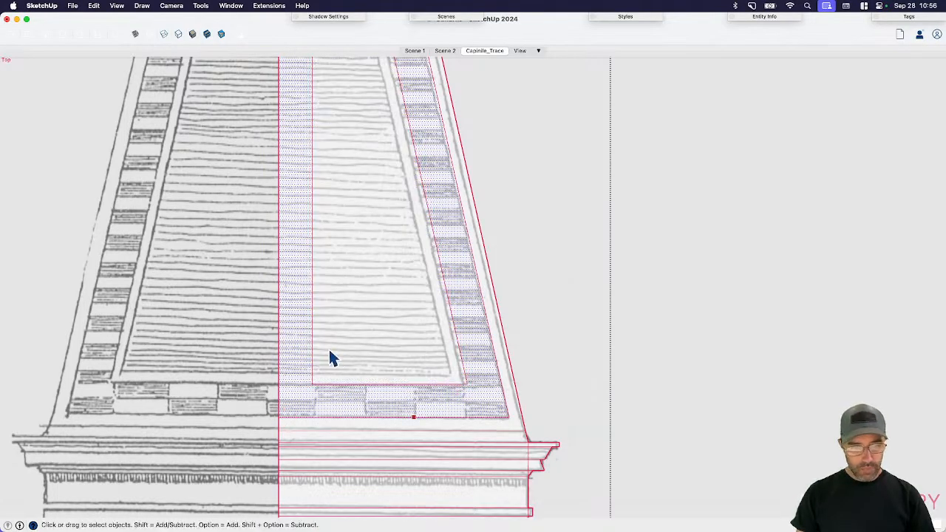
{"action": "left_click", "coordinate": [313, 378]}
{"action": "key", "text": "m"}
{"action": "left_click", "coordinate": [311, 383]}
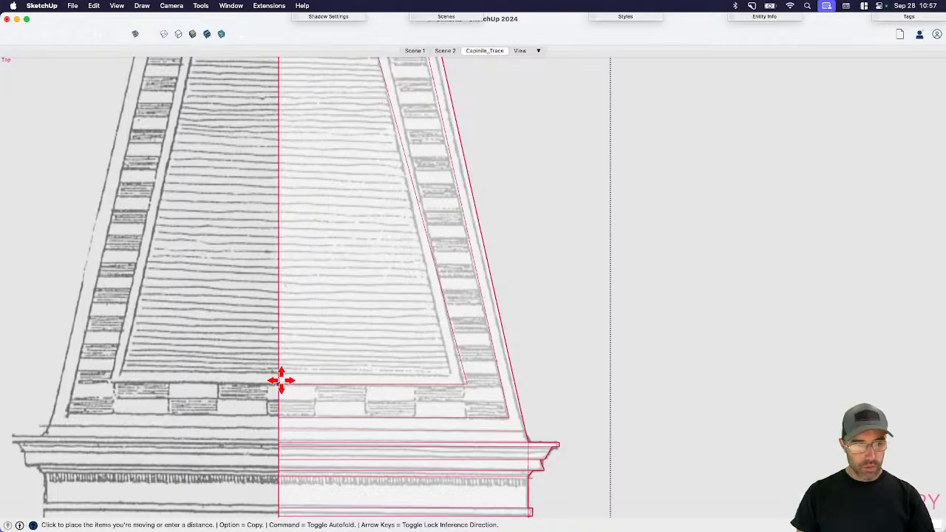
{"action": "key", "text": "space"}
{"action": "scroll", "coordinate": [362, 287], "scroll_direction": "down", "scroll_amount": 3}
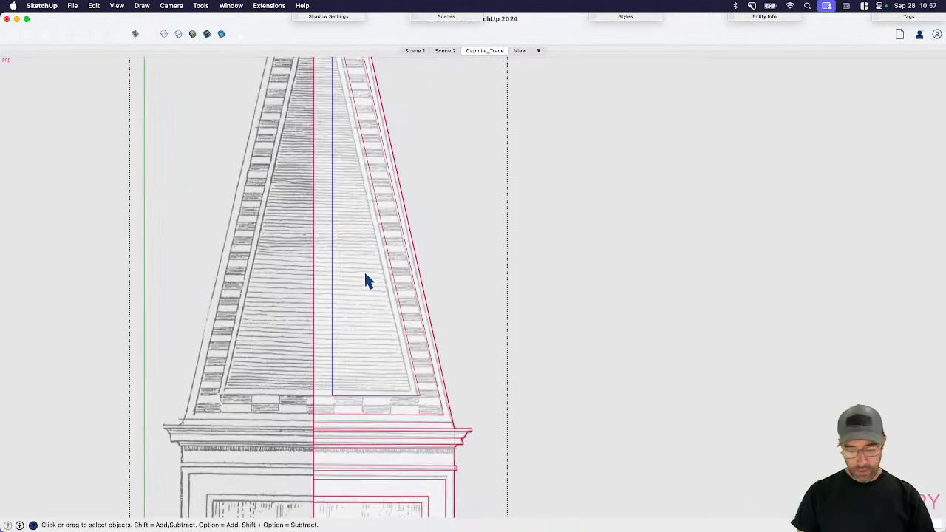
{"action": "key", "text": "h"}
{"action": "left_click_drag", "start_coordinate": [373, 258], "coordinate": [448, 380]}
{"action": "key", "text": "space"}
{"action": "key", "text": "l"}
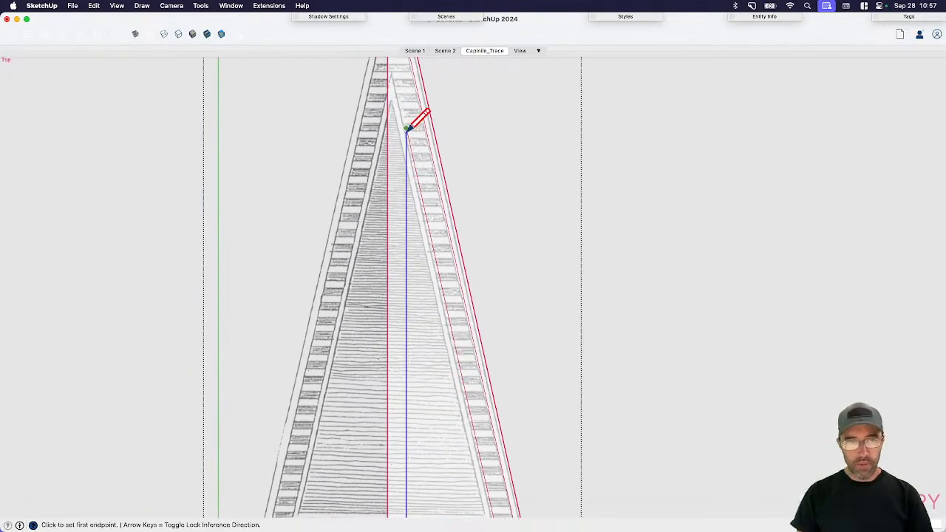
{"action": "left_click", "coordinate": [407, 130]}
{"action": "scroll", "coordinate": [417, 181], "scroll_direction": "down", "scroll_amount": 3}
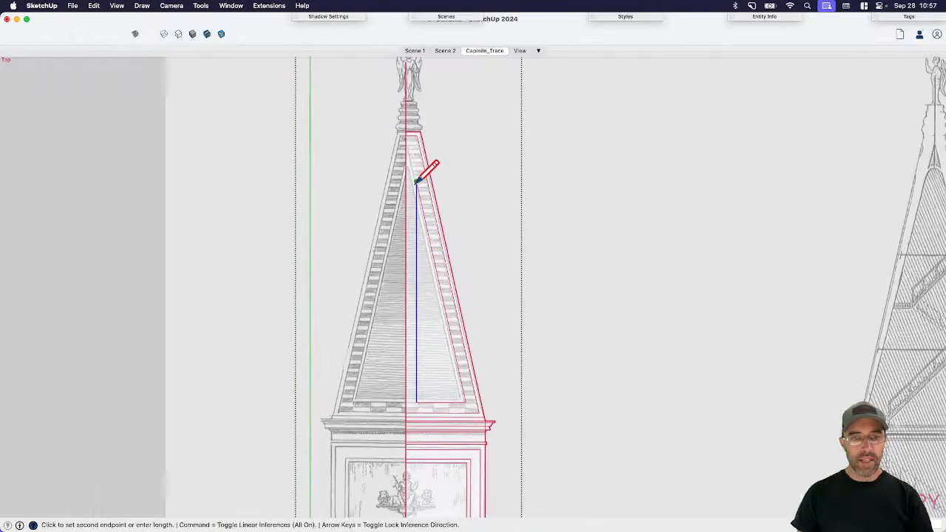
{"action": "scroll", "coordinate": [416, 180], "scroll_direction": "up", "scroll_amount": 3}
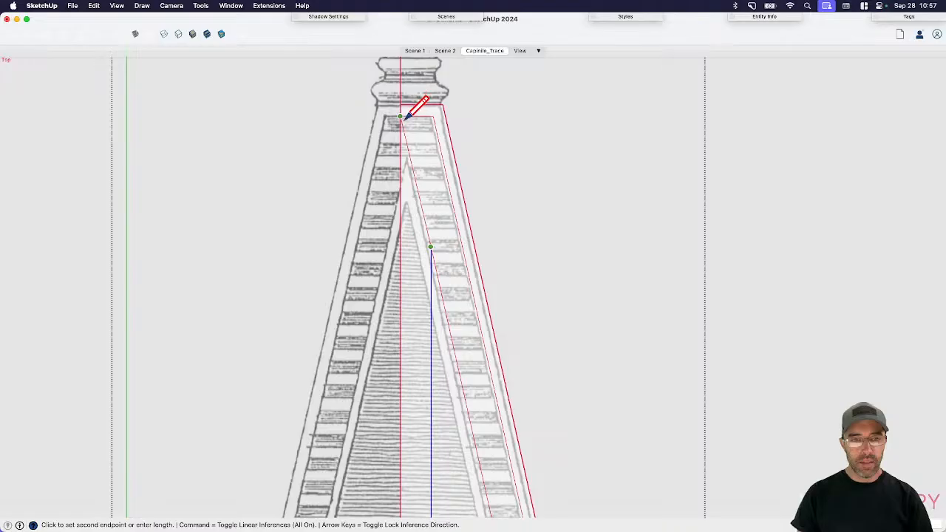
{"action": "scroll", "coordinate": [406, 116], "scroll_direction": "down", "scroll_amount": 3}
{"action": "scroll", "coordinate": [418, 181], "scroll_direction": "up", "scroll_amount": 3}
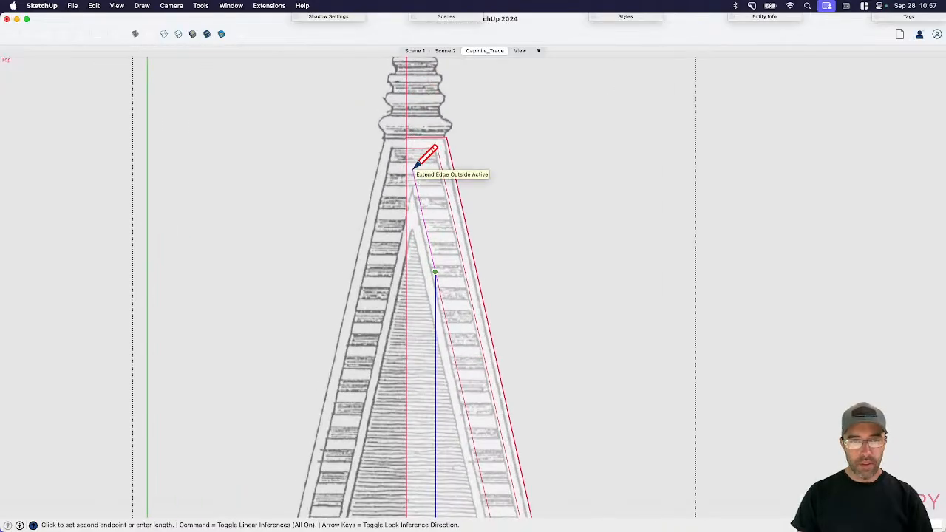
{"action": "key", "text": "space"}
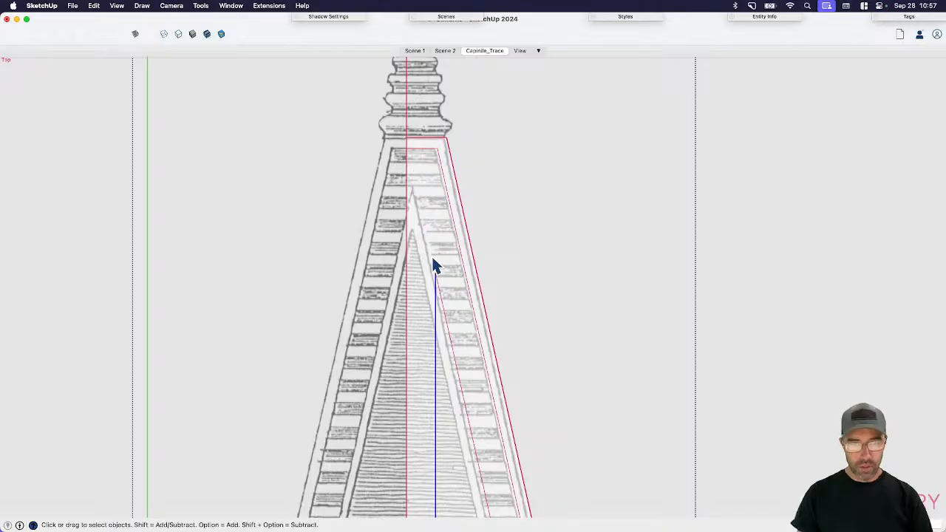
- Extend the checkered border's inner sloping edge up near the drawn apex and connect it horizontally to the centerline
{"action": "key", "text": "l"}
{"action": "left_click", "coordinate": [434, 272]}
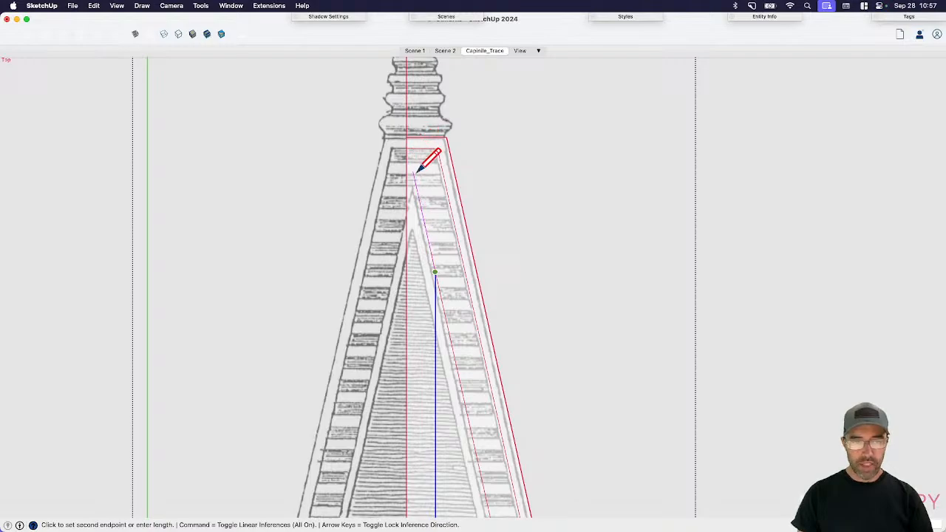
{"action": "left_click", "coordinate": [418, 194]}
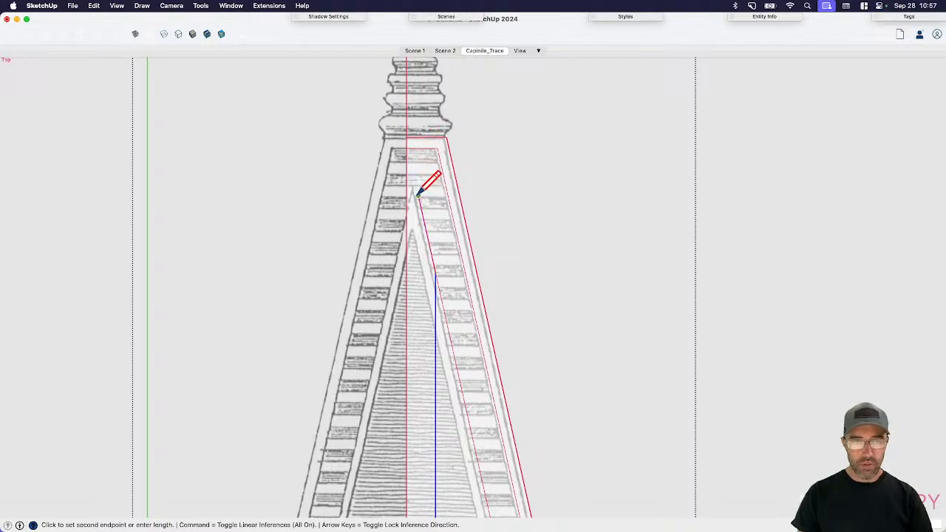
{"action": "key", "text": "space"}
- Erase the inner vertical edge beside the centerline and extend the checkered border's inner base line to the centerline
{"action": "key", "text": "e"}
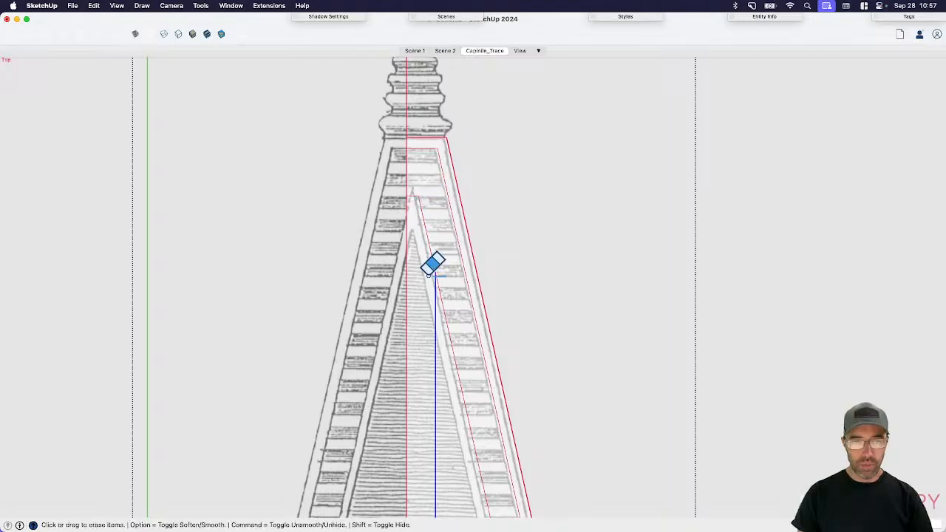
{"action": "left_click", "coordinate": [434, 295]}
{"action": "key", "text": "space"}
{"action": "scroll", "coordinate": [423, 190], "scroll_direction": "down", "scroll_amount": 2}
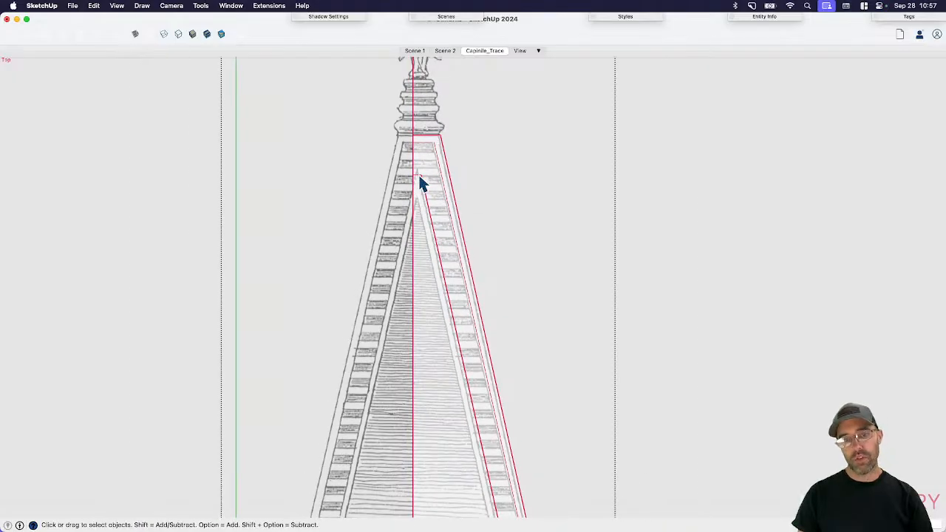
{"action": "scroll", "coordinate": [432, 155], "scroll_direction": "down", "scroll_amount": 2}
{"action": "scroll", "coordinate": [440, 320], "scroll_direction": "up", "scroll_amount": 4}
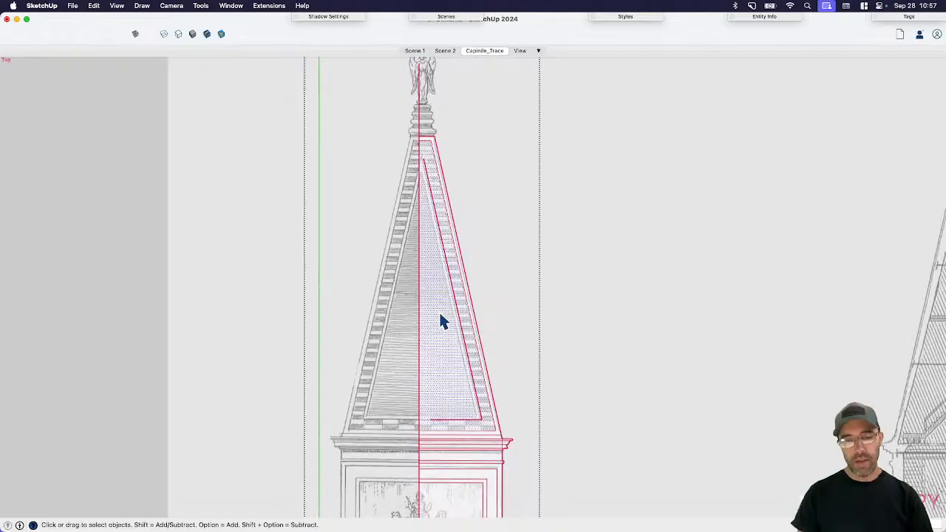
{"action": "left_click", "coordinate": [413, 434]}
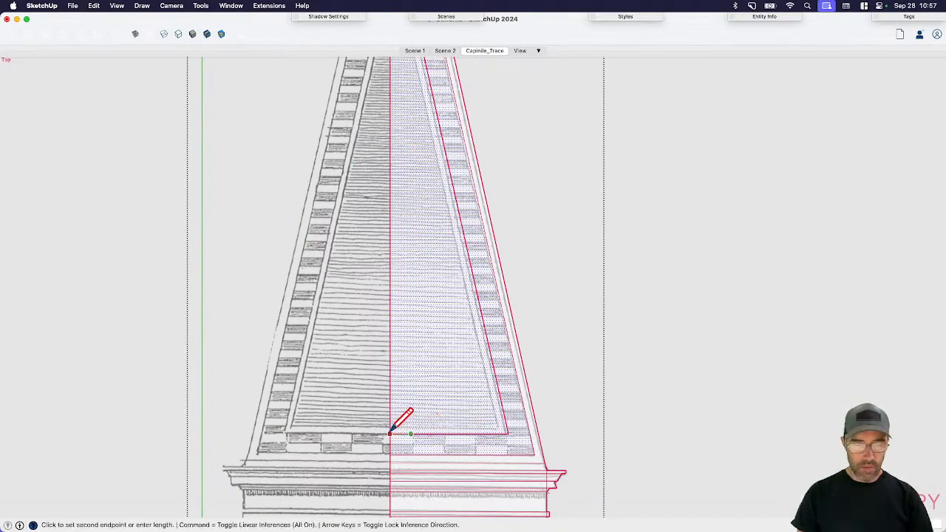
{"action": "left_click", "coordinate": [391, 434]}
{"action": "key", "text": "space"}
- Offset the central spire panel face inward to the edge of its hatched area
{"action": "left_click", "coordinate": [490, 420]}
{"action": "scroll", "coordinate": [491, 427], "scroll_direction": "up", "scroll_amount": 1}
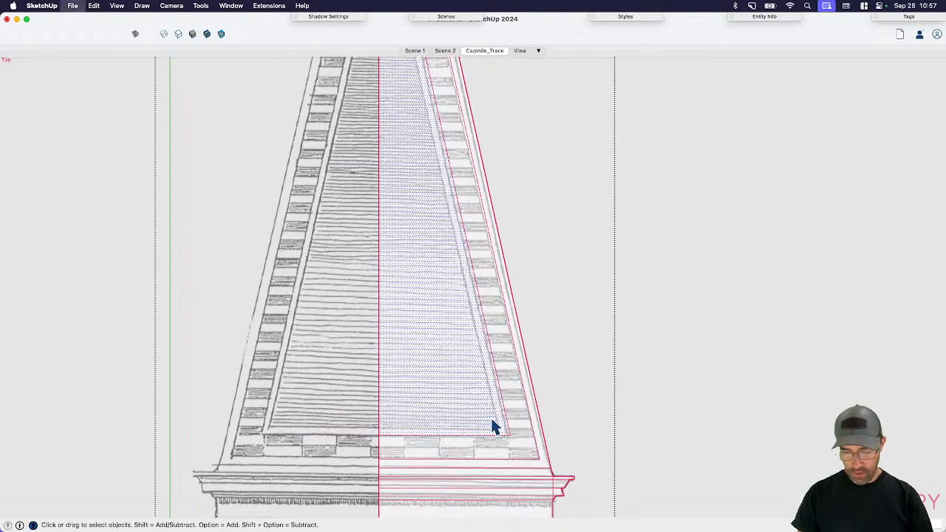
{"action": "scroll", "coordinate": [494, 428], "scroll_direction": "up", "scroll_amount": 2}
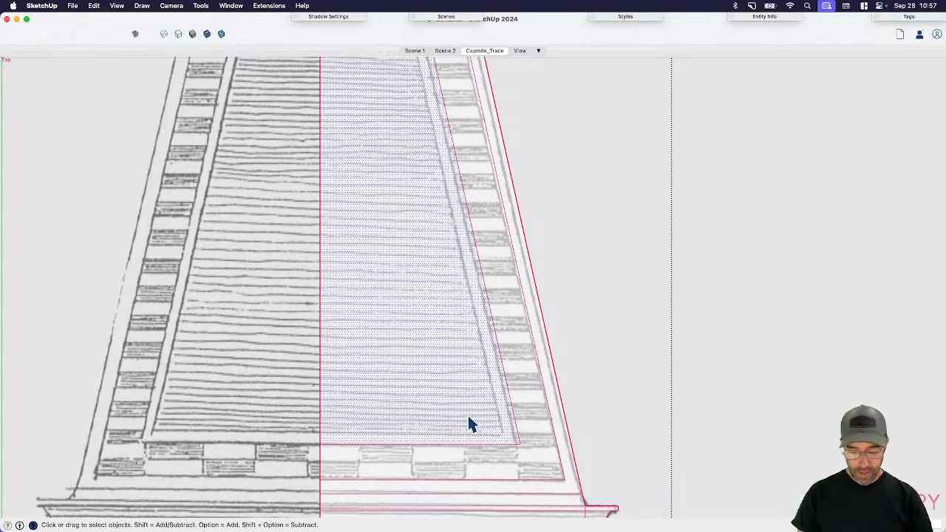
{"action": "scroll", "coordinate": [477, 410], "scroll_direction": "down", "scroll_amount": 1}
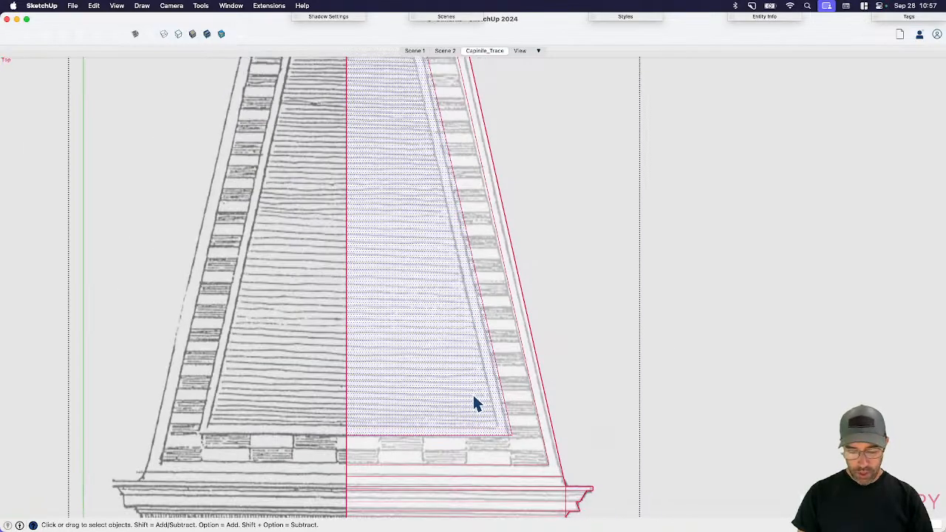
{"action": "key", "text": "f"}
{"action": "left_click", "coordinate": [464, 434]}
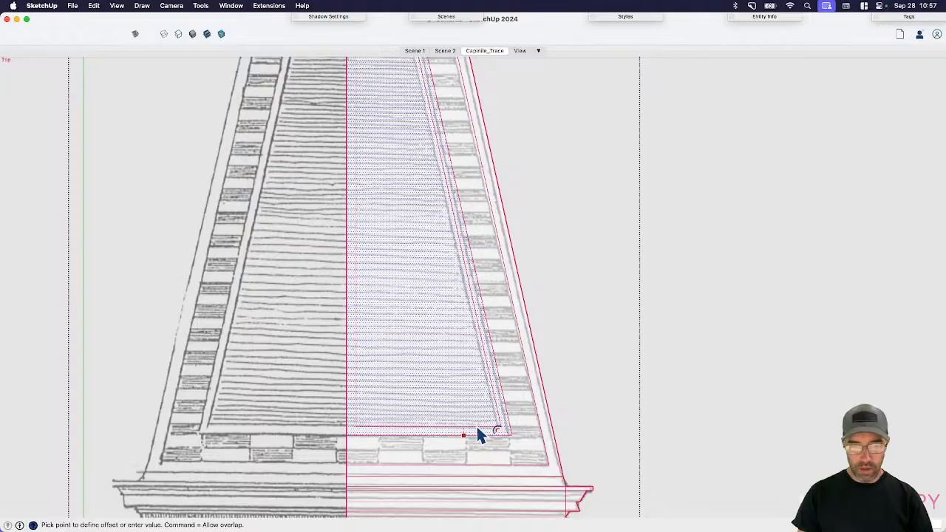
{"action": "left_click", "coordinate": [477, 429]}
{"action": "key", "text": "space"}
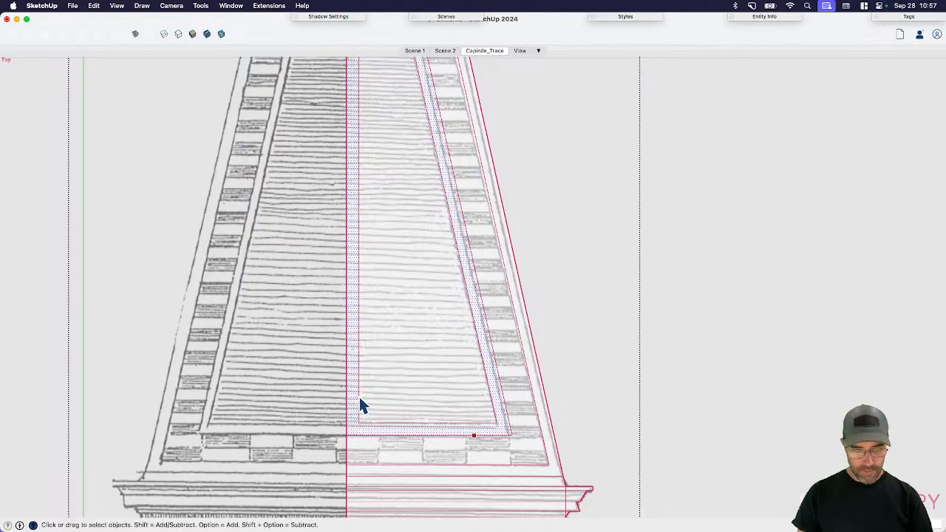
{"action": "scroll", "coordinate": [360, 406], "scroll_direction": "up", "scroll_amount": 2}
{"action": "key", "text": "m"}
{"action": "left_click", "coordinate": [360, 434]}
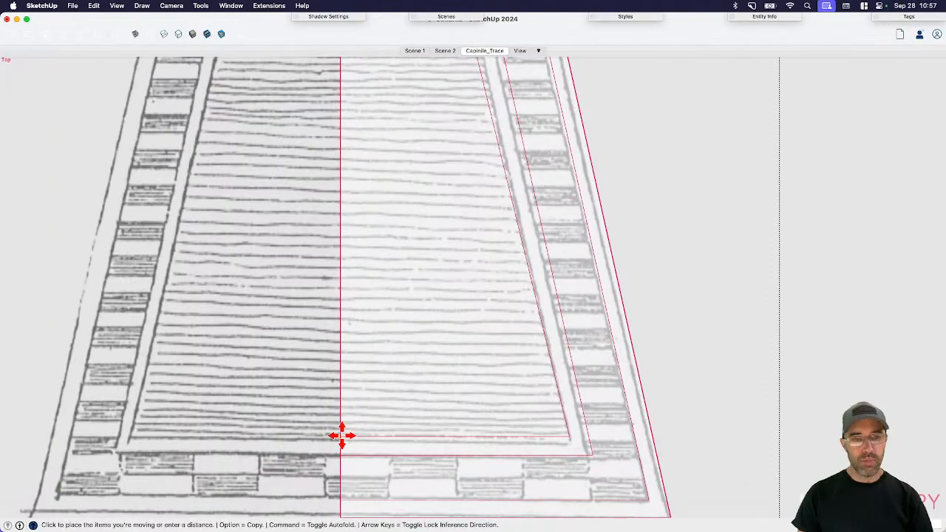
{"action": "left_click", "coordinate": [342, 435]}
{"action": "key", "text": "space"}
- Extend the hatched panel's base line to the centerline and erase the panel's inner vertical edge
{"action": "scroll", "coordinate": [404, 424], "scroll_direction": "down", "scroll_amount": 4}
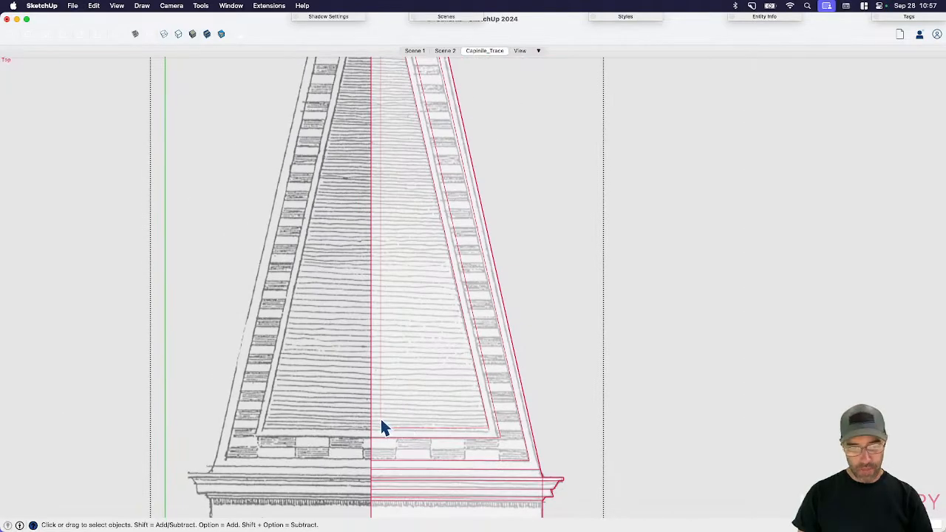
{"action": "key", "text": "l"}
{"action": "left_click", "coordinate": [381, 428]}
{"action": "left_click", "coordinate": [372, 428]}
{"action": "key", "text": "e"}
{"action": "left_click", "coordinate": [382, 412]}
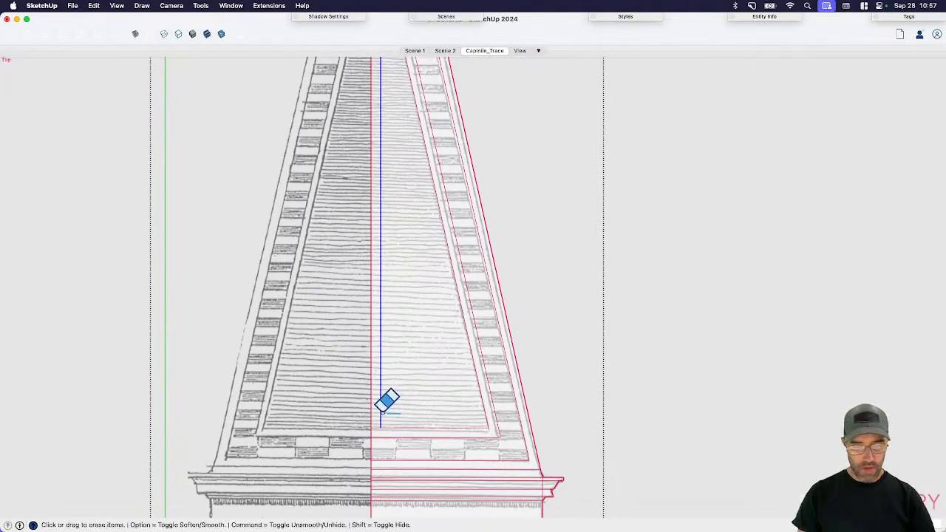
- Extend the hatched panel's sloping edge up to its drawn apex and connect it horizontally to the centerline
{"action": "middle_click_drag", "start_coordinate": [384, 82], "coordinate": [426, 255], "text": "shift"}
{"action": "key", "text": "space"}
{"action": "scroll", "coordinate": [426, 255], "scroll_direction": "up", "scroll_amount": 4}
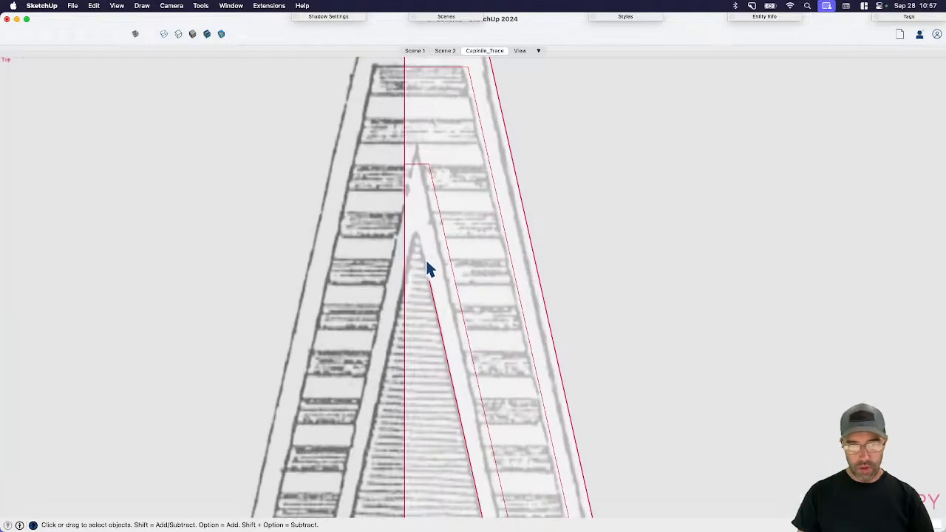
{"action": "key", "text": "l"}
{"action": "left_click", "coordinate": [428, 281]}
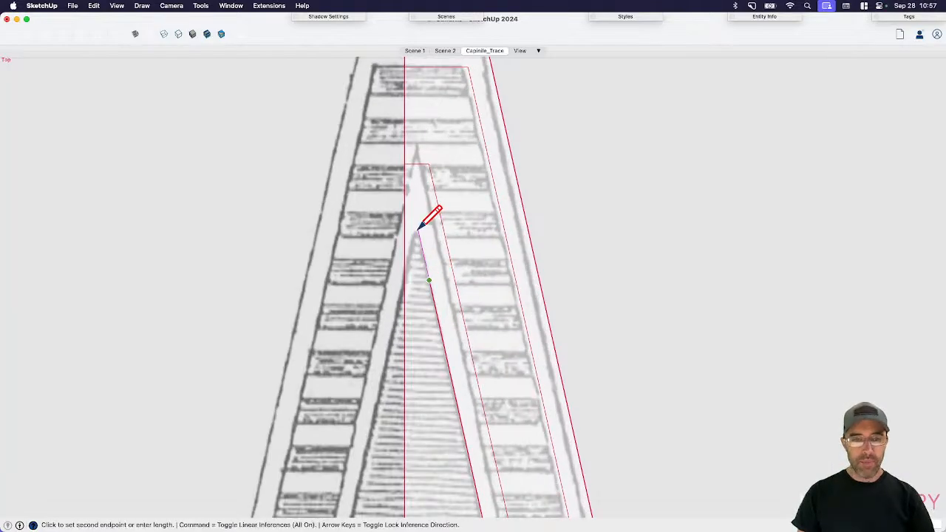
{"action": "left_click", "coordinate": [418, 229]}
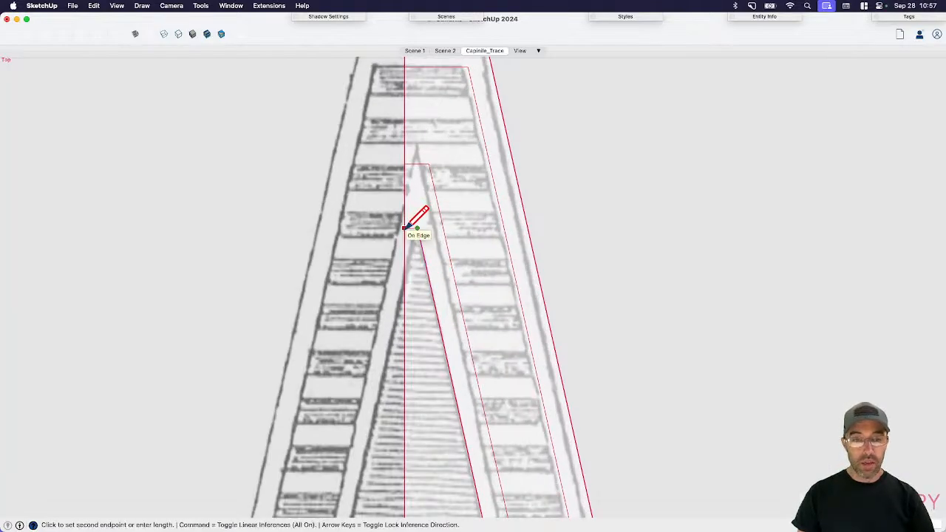
{"action": "key", "text": "e"}
- Trace the right profile of the finial's lowest moulding and the recess above it, starting from the spire border's upper corner
{"action": "scroll", "coordinate": [425, 186], "scroll_direction": "down", "scroll_amount": 6}
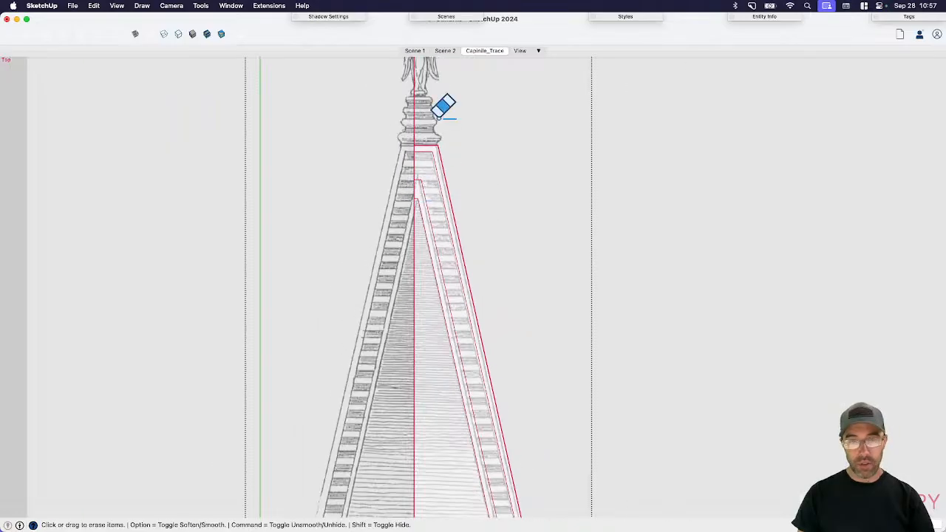
{"action": "key", "text": "l"}
{"action": "scroll", "coordinate": [434, 264], "scroll_direction": "up", "scroll_amount": 3}
{"action": "scroll", "coordinate": [436, 302], "scroll_direction": "up", "scroll_amount": 2}
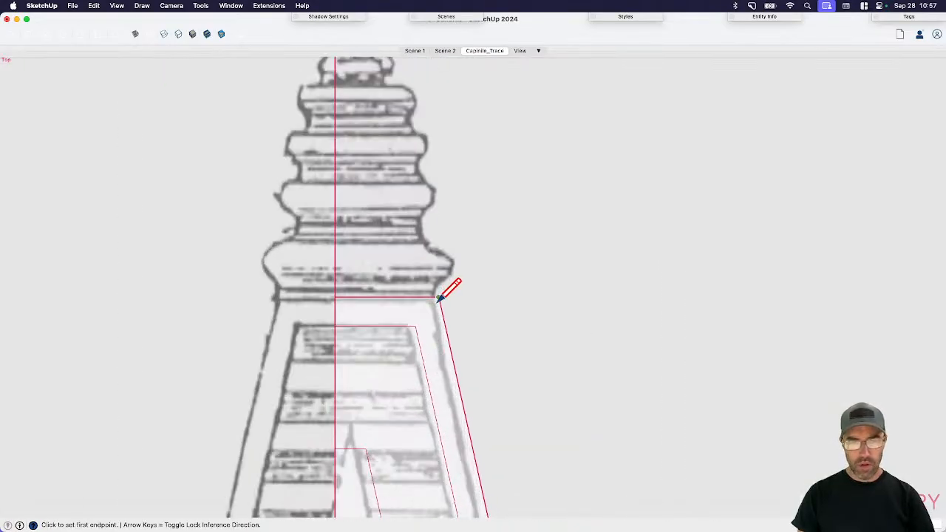
{"action": "left_click", "coordinate": [450, 271]}
{"action": "scroll", "coordinate": [453, 266], "scroll_direction": "up", "scroll_amount": 2}
{"action": "left_click", "coordinate": [455, 244]}
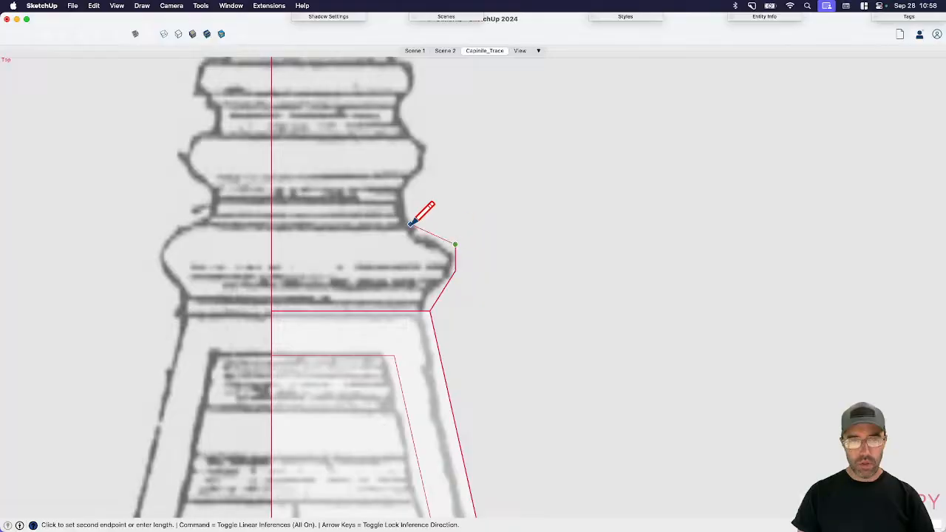
{"action": "left_click", "coordinate": [410, 223]}
{"action": "left_click", "coordinate": [410, 183]}
{"action": "left_click", "coordinate": [426, 161]}
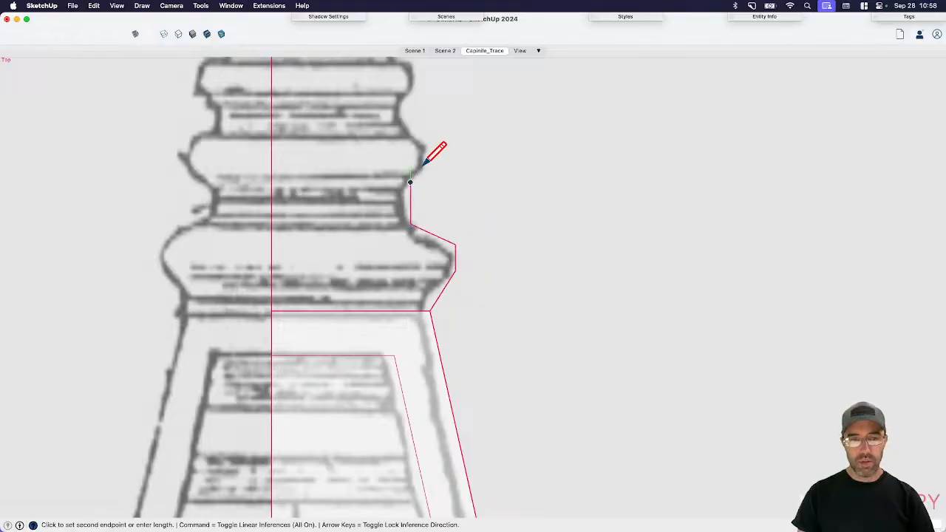
- Continue the finial profile around the second moulding and up the recess above it
{"action": "scroll", "coordinate": [435, 154], "scroll_direction": "up", "scroll_amount": 2}
{"action": "left_click", "coordinate": [425, 128]}
{"action": "scroll", "coordinate": [443, 344], "scroll_direction": "down", "scroll_amount": 5}
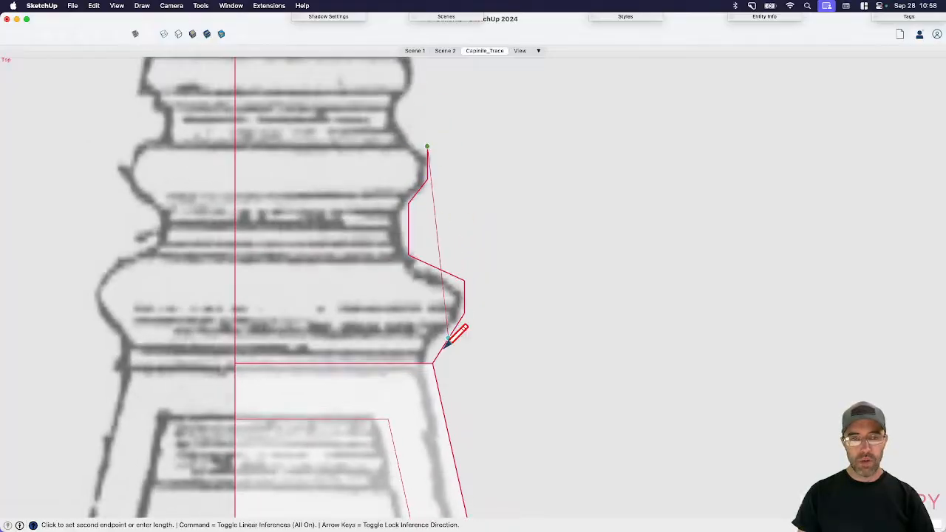
{"action": "scroll", "coordinate": [426, 239], "scroll_direction": "up", "scroll_amount": 4}
{"action": "left_click", "coordinate": [414, 244]}
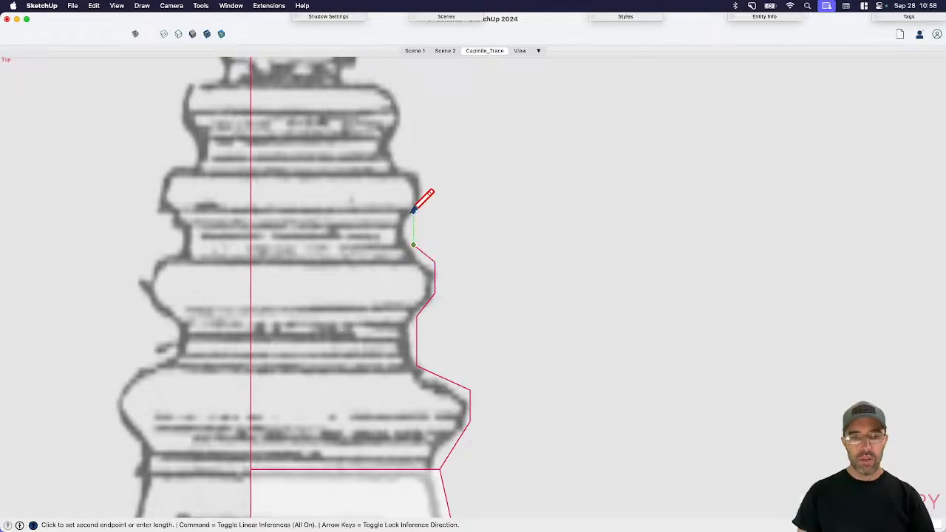
{"action": "left_click", "coordinate": [413, 215]}
{"action": "scroll", "coordinate": [414, 244], "scroll_direction": "up", "scroll_amount": 1}
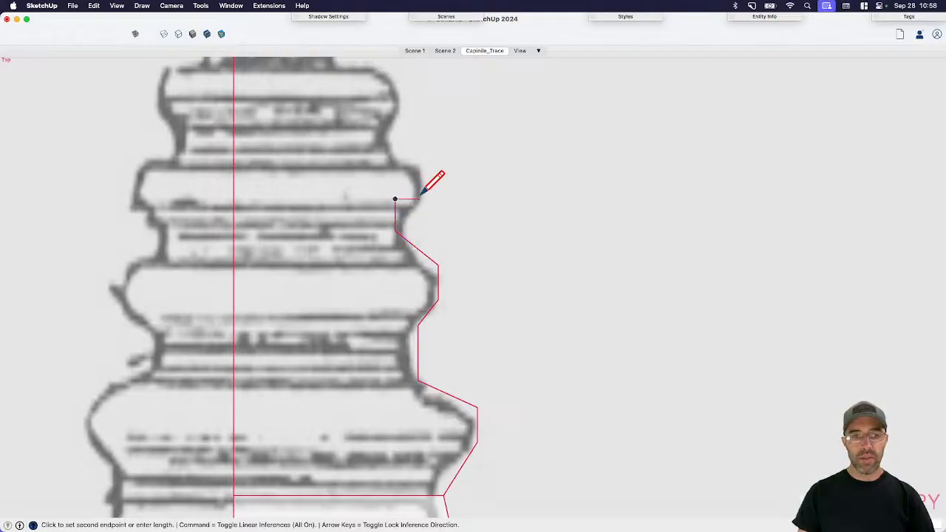
{"action": "scroll", "coordinate": [421, 195], "scroll_direction": "down", "scroll_amount": 2}
{"action": "scroll", "coordinate": [434, 185], "scroll_direction": "down", "scroll_amount": 1}
{"action": "scroll", "coordinate": [433, 184], "scroll_direction": "up", "scroll_amount": 2}
{"action": "left_click", "coordinate": [431, 193]}
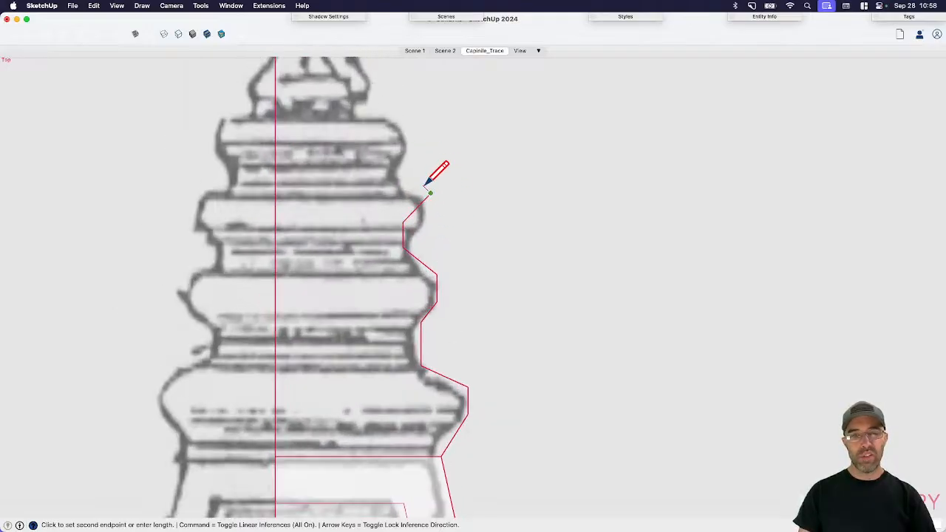
{"action": "key", "text": "Escape"}
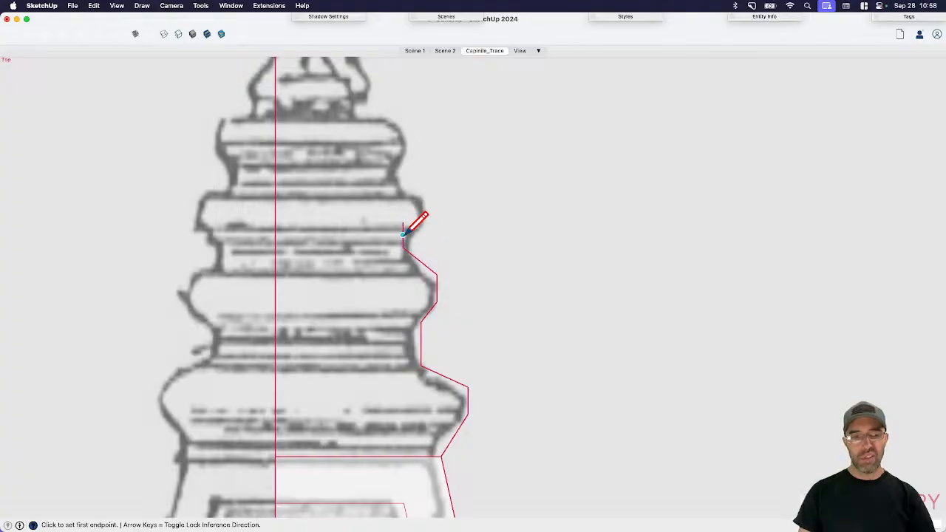
- Resume the finial profile from the open end of the recess and trace the third moulding and the neck above it
{"action": "left_click", "coordinate": [404, 235]}
{"action": "scroll", "coordinate": [416, 222], "scroll_direction": "up", "scroll_amount": 1}
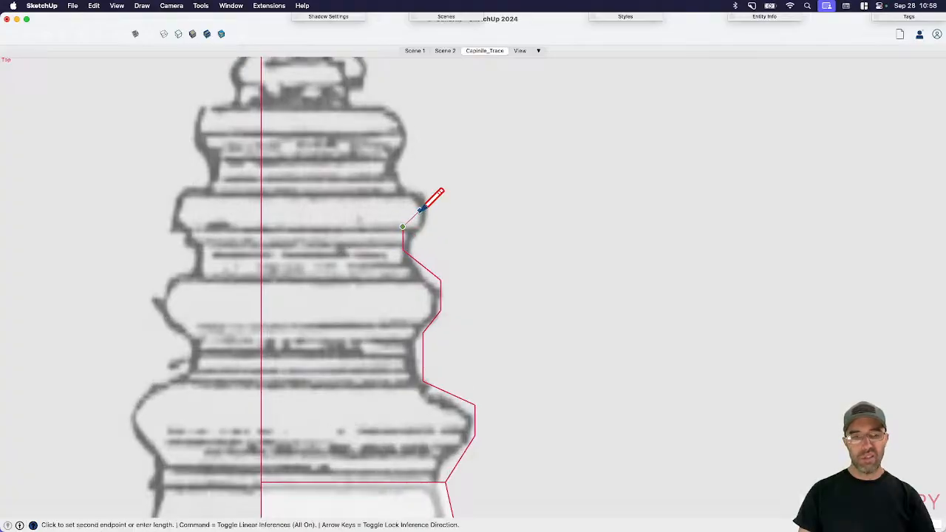
{"action": "left_click", "coordinate": [420, 211]}
{"action": "left_click", "coordinate": [419, 187]}
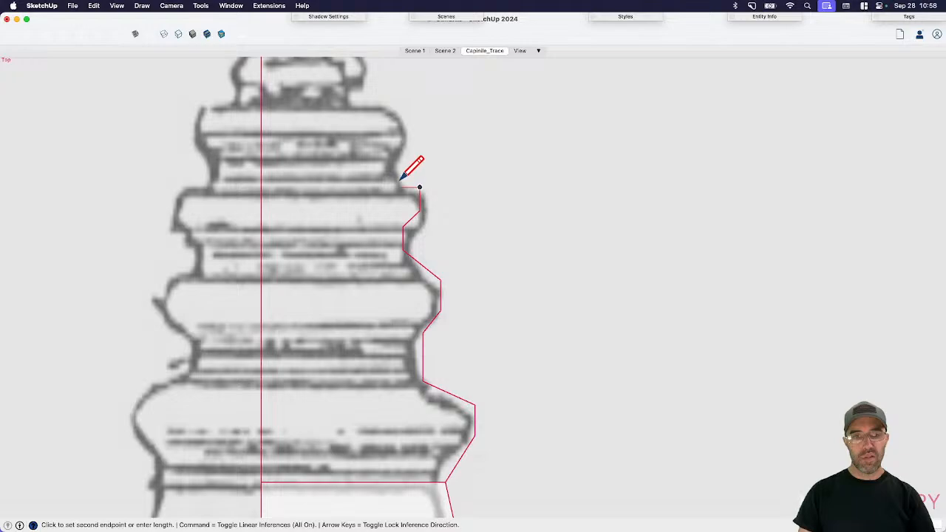
{"action": "left_click", "coordinate": [399, 187]}
{"action": "left_click", "coordinate": [377, 157]}
{"action": "scroll", "coordinate": [377, 157], "scroll_direction": "up", "scroll_amount": 1}
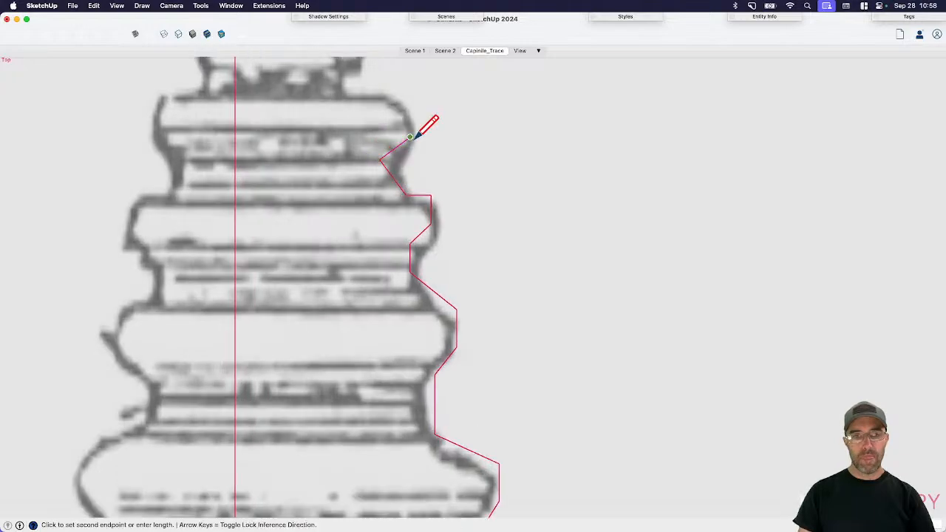
- Trace the uppermost moulding and the small pedestal under the angel's feet, closing the finial profile at the centerline
{"action": "left_click", "coordinate": [410, 137]}
{"action": "left_click", "coordinate": [409, 104]}
{"action": "left_click", "coordinate": [383, 102]}
{"action": "scroll", "coordinate": [460, 288], "scroll_direction": "down", "scroll_amount": 3}
{"action": "scroll", "coordinate": [431, 191], "scroll_direction": "up", "scroll_amount": 2}
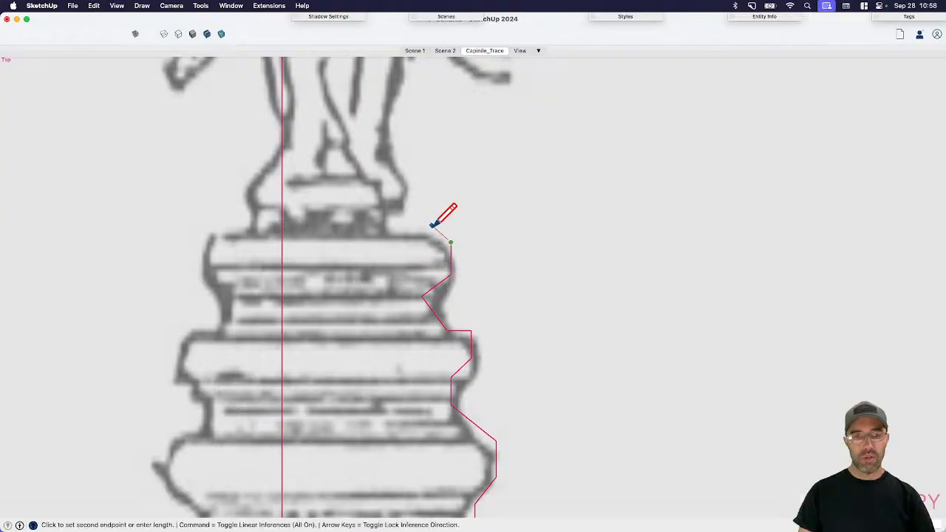
{"action": "left_click", "coordinate": [435, 227]}
{"action": "left_click", "coordinate": [385, 227]}
{"action": "left_click", "coordinate": [383, 188]}
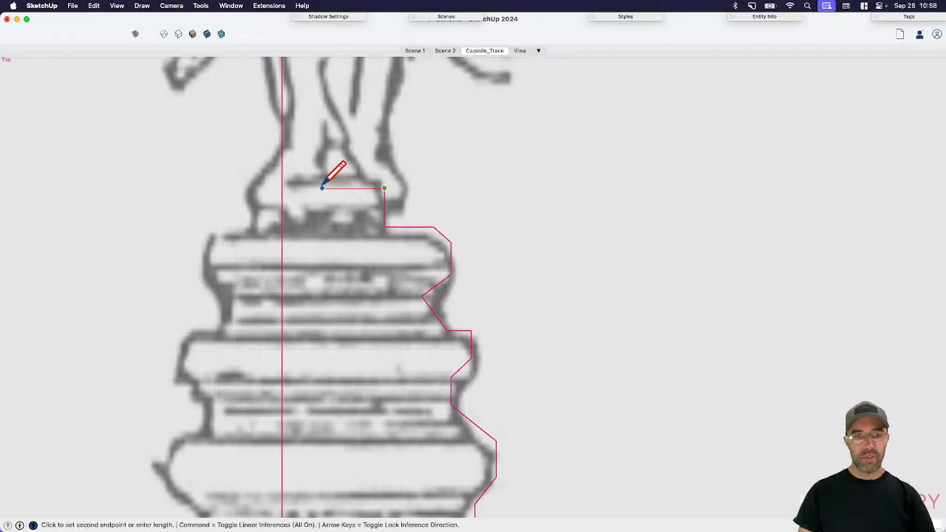
{"action": "left_click", "coordinate": [282, 189]}
- Erase the excess centerline above the top of the finial profile
{"action": "key", "text": "space"}
{"action": "scroll", "coordinate": [433, 199], "scroll_direction": "down", "scroll_amount": 3}
{"action": "key", "text": "e"}
{"action": "scroll", "coordinate": [330, 140], "scroll_direction": "down", "scroll_amount": 10}
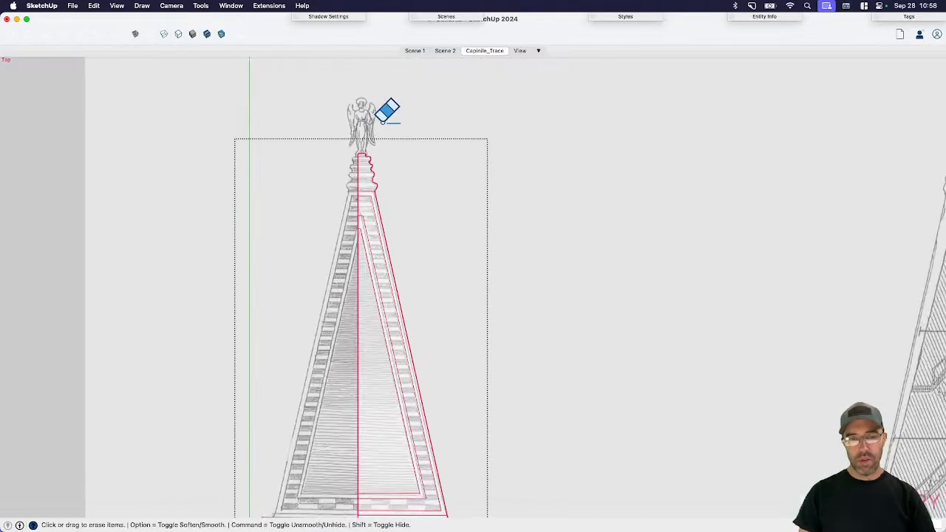
- Check the traced elevation for closed faces by selecting the balustrade band and its corner section
{"action": "key", "text": "space"}
{"action": "scroll", "coordinate": [414, 321], "scroll_direction": "down", "scroll_amount": 3}
{"action": "scroll", "coordinate": [397, 385], "scroll_direction": "up", "scroll_amount": 8}
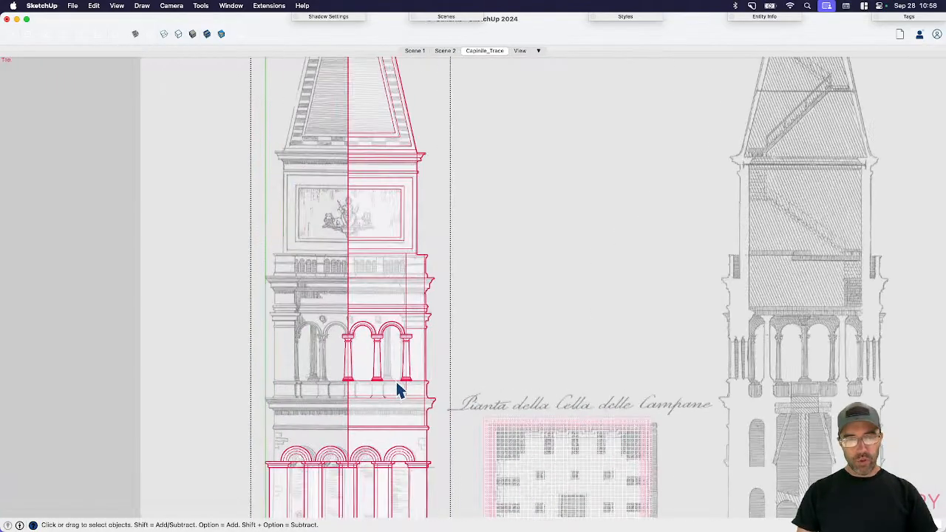
{"action": "scroll", "coordinate": [379, 216], "scroll_direction": "up", "scroll_amount": 5}
{"action": "left_click", "coordinate": [416, 214]}
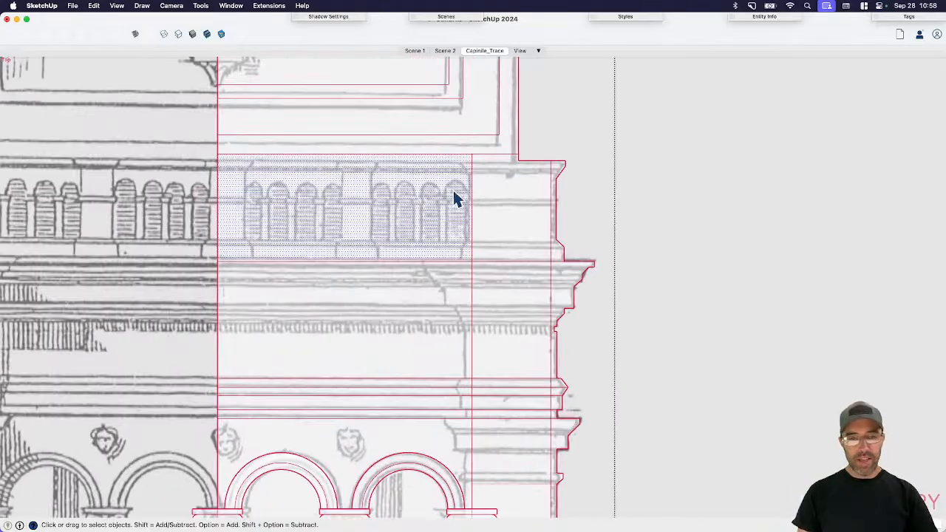
{"action": "scroll", "coordinate": [507, 215], "scroll_direction": "down", "scroll_amount": 3}
{"action": "left_click", "coordinate": [520, 185]}
{"action": "scroll", "coordinate": [509, 195], "scroll_direction": "up", "scroll_amount": 3}
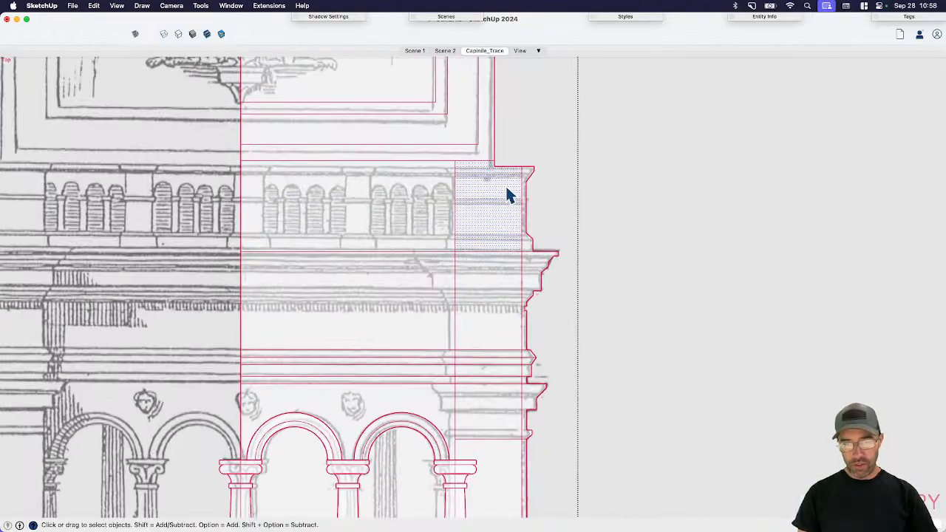
{"action": "scroll", "coordinate": [505, 195], "scroll_direction": "down", "scroll_amount": 3}
{"action": "scroll", "coordinate": [477, 281], "scroll_direction": "up", "scroll_amount": 2}
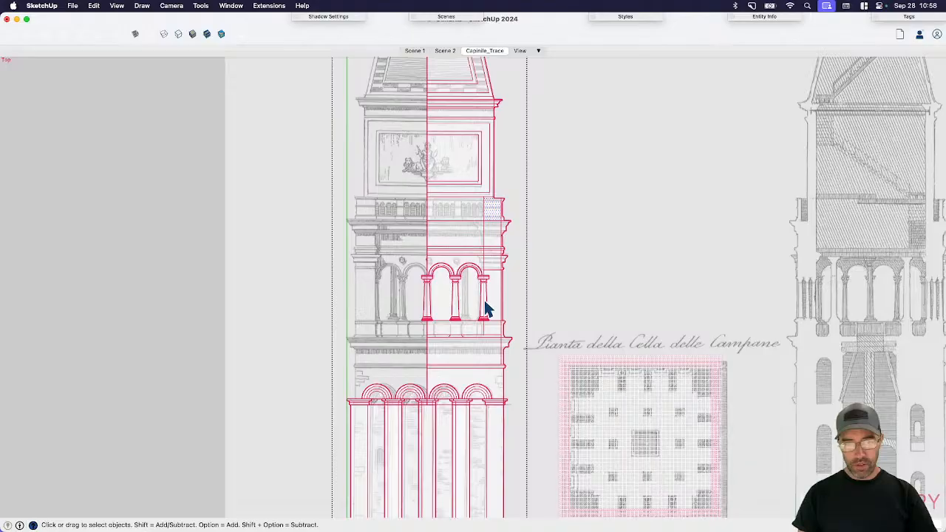
- Draw two horizontal lines from the outer profile to the centerline along the underside of the cornice below the belfry parapet
{"action": "scroll", "coordinate": [481, 360], "scroll_direction": "up", "scroll_amount": 6}
{"action": "key", "text": "l"}
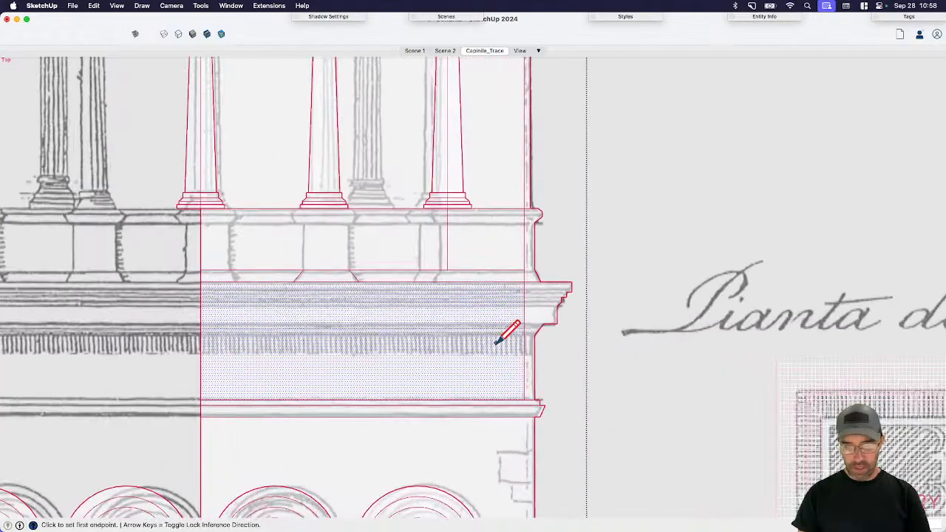
{"action": "left_click", "coordinate": [531, 321]}
{"action": "scroll", "coordinate": [411, 321], "scroll_direction": "down", "scroll_amount": 2}
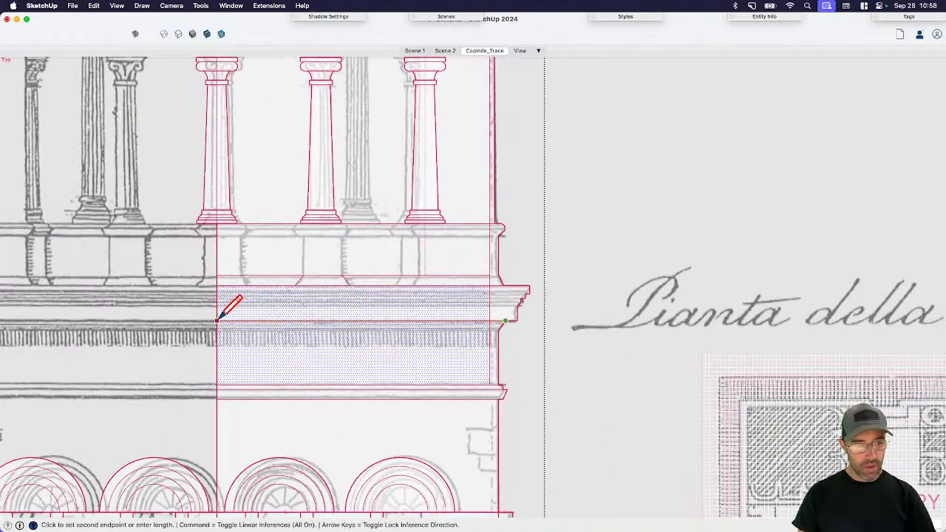
{"action": "left_click", "coordinate": [217, 323]}
{"action": "left_click", "coordinate": [499, 333]}
{"action": "left_click", "coordinate": [216, 334]}
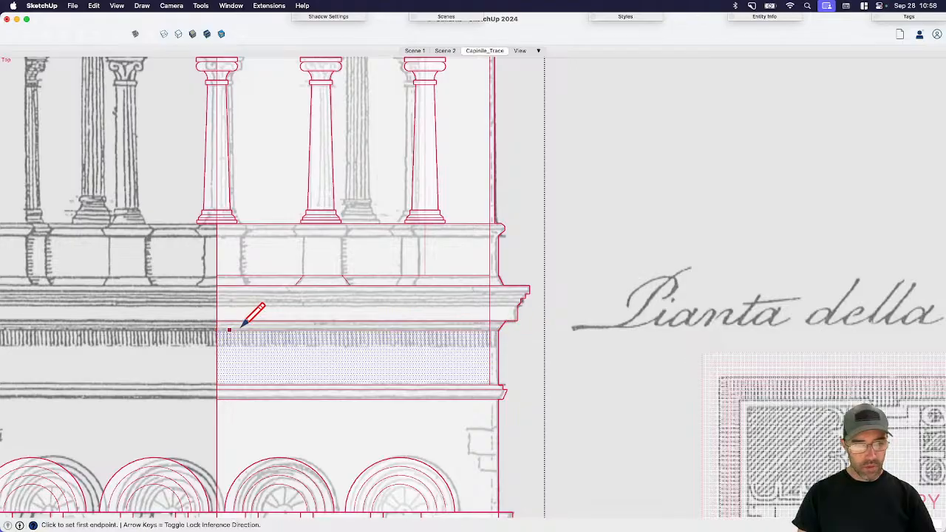
{"action": "key", "text": "space"}
- Examine the flat elevation trace and its upright copy in a 3D view, selecting each one
{"action": "scroll", "coordinate": [477, 340], "scroll_direction": "down", "scroll_amount": 3}
{"action": "scroll", "coordinate": [481, 362], "scroll_direction": "up", "scroll_amount": 3}
{"action": "scroll", "coordinate": [490, 355], "scroll_direction": "down", "scroll_amount": 5}
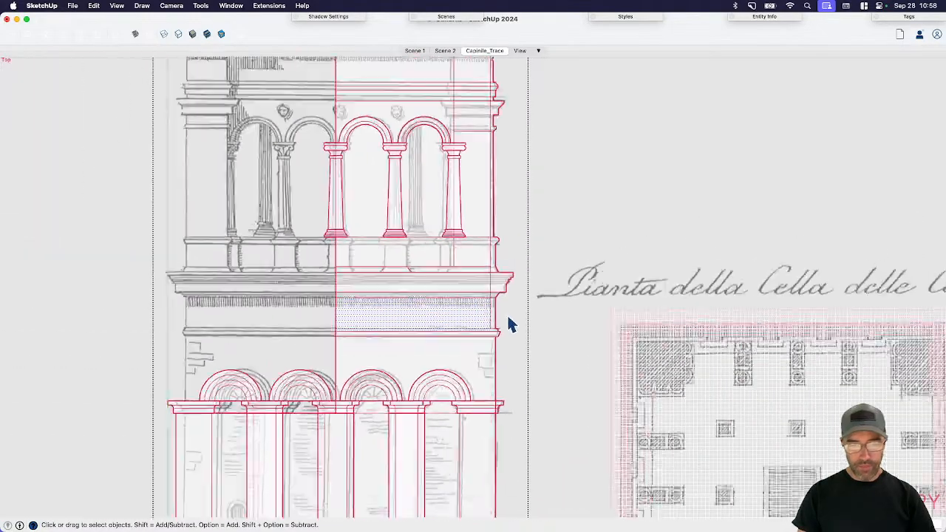
{"action": "scroll", "coordinate": [492, 287], "scroll_direction": "down", "scroll_amount": 5}
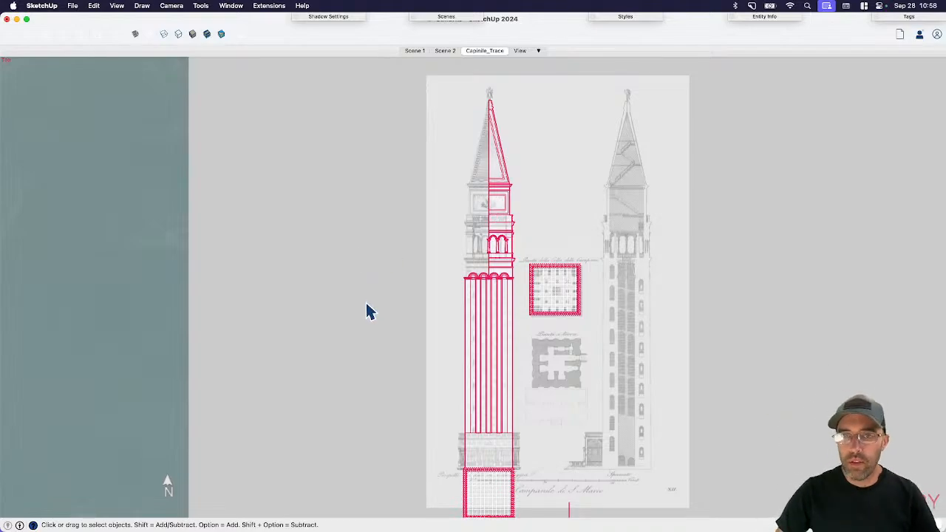
{"action": "mouse_move", "coordinate": [403, 319]}
{"action": "middle_mouse_down"}
{"action": "mouse_move", "coordinate": [454, 286]}
{"action": "mouse_move", "coordinate": [411, 360]}
{"action": "mouse_move", "coordinate": [416, 281]}
{"action": "middle_mouse_up"}
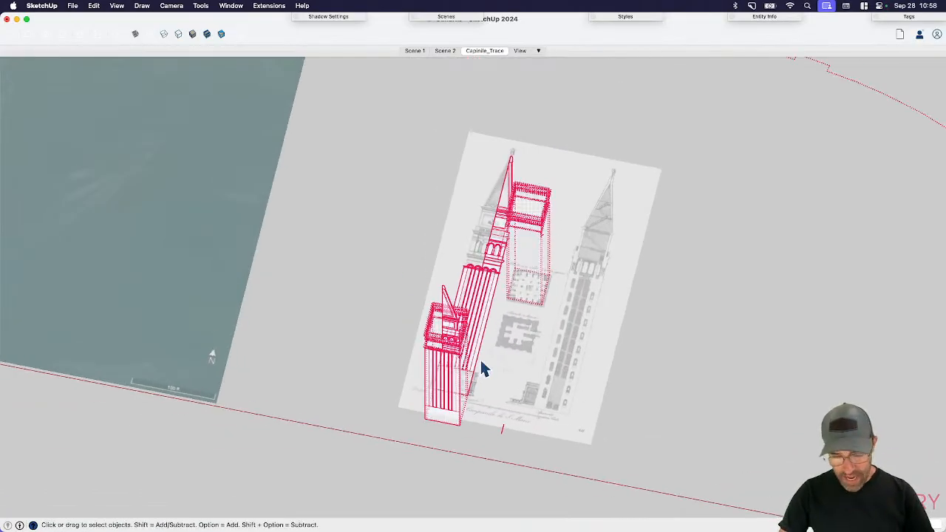
{"action": "mouse_move", "coordinate": [483, 370]}
{"action": "middle_mouse_down"}
{"action": "mouse_move", "coordinate": [422, 281]}
{"action": "mouse_move", "coordinate": [555, 311]}
{"action": "middle_mouse_up"}
{"action": "left_click", "coordinate": [556, 281]}
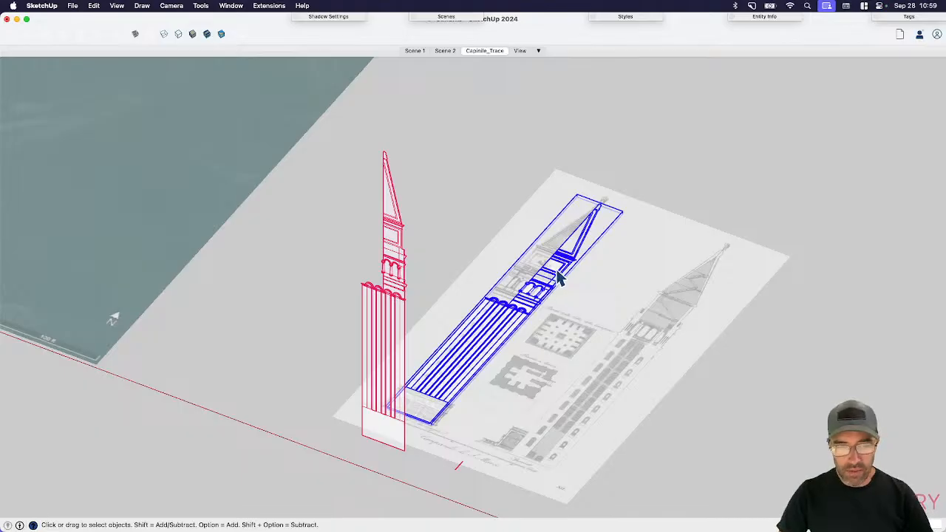
{"action": "left_click", "coordinate": [397, 281]}
{"action": "scroll", "coordinate": [397, 281], "scroll_direction": "up", "scroll_amount": 3}
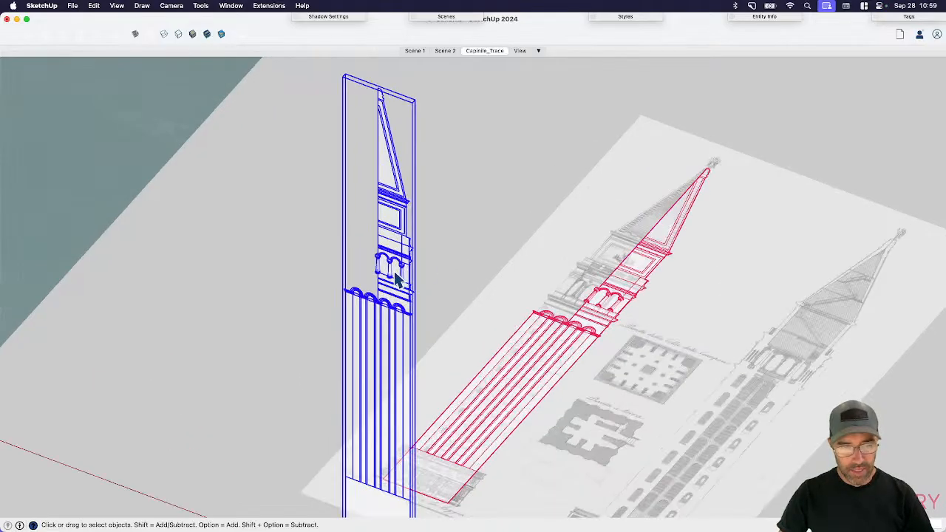
- Open the upright tower copy for editing and select the geometry above the shaft, leaving out the pilaster arches
{"action": "double_click", "coordinate": [397, 281]}
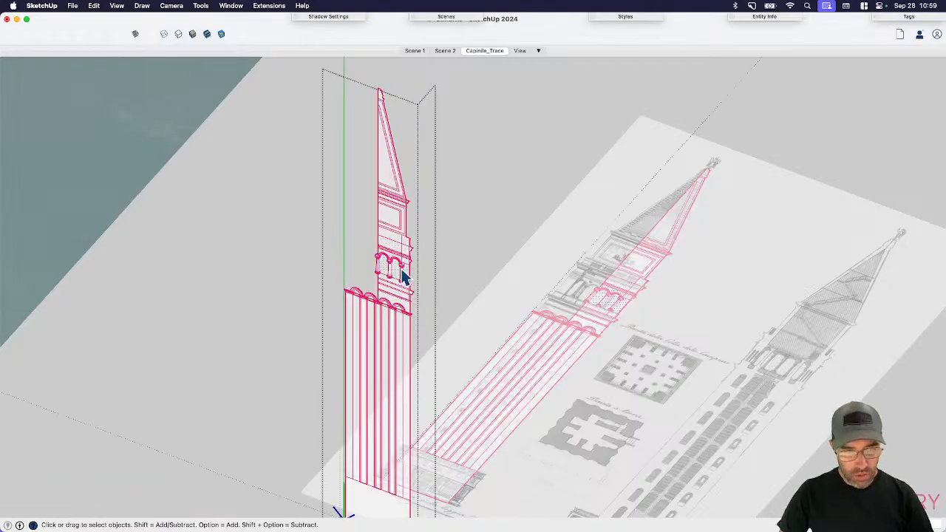
{"action": "scroll", "coordinate": [403, 281], "scroll_direction": "down", "scroll_amount": 2}
{"action": "left_click", "coordinate": [439, 311]}
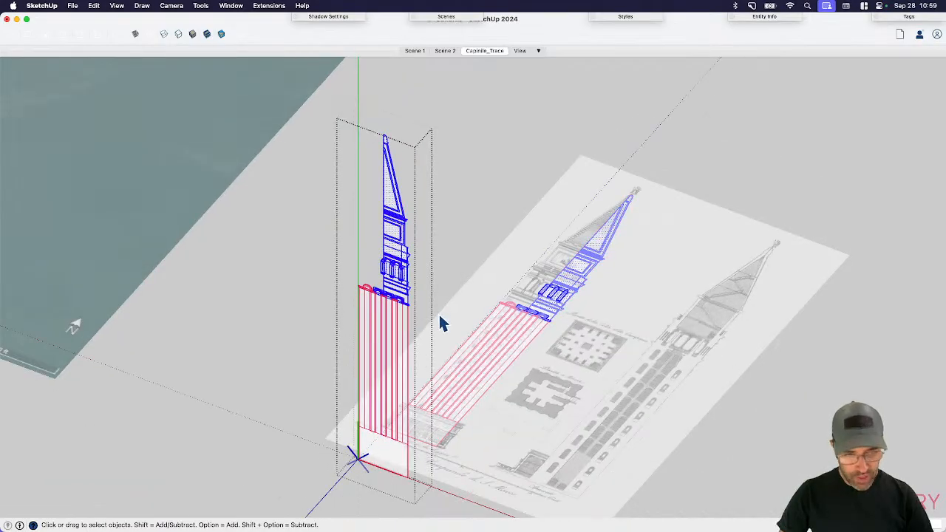
{"action": "scroll", "coordinate": [380, 310], "scroll_direction": "up", "scroll_amount": 4}
{"action": "scroll", "coordinate": [419, 299], "scroll_direction": "up", "scroll_amount": 3}
{"action": "left_click", "coordinate": [394, 281], "text": "shift"}
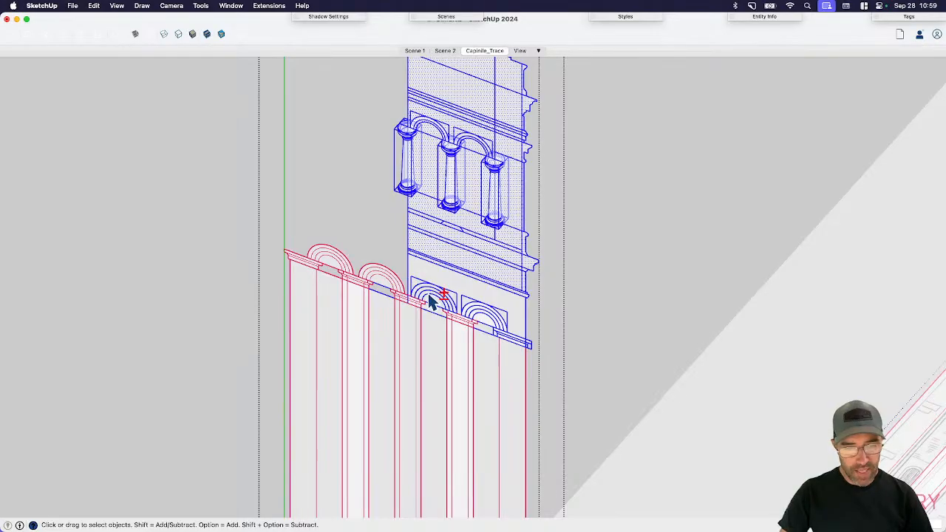
{"action": "left_click", "coordinate": [428, 294], "text": "shift"}
{"action": "left_click", "coordinate": [496, 312], "text": "shift"}
{"action": "scroll", "coordinate": [460, 328], "scroll_direction": "down", "scroll_amount": 2}
{"action": "mouse_move", "coordinate": [462, 336]}
{"action": "middle_mouse_down"}
{"action": "mouse_move", "coordinate": [566, 355]}
{"action": "mouse_move", "coordinate": [469, 331]}
{"action": "middle_mouse_up"}
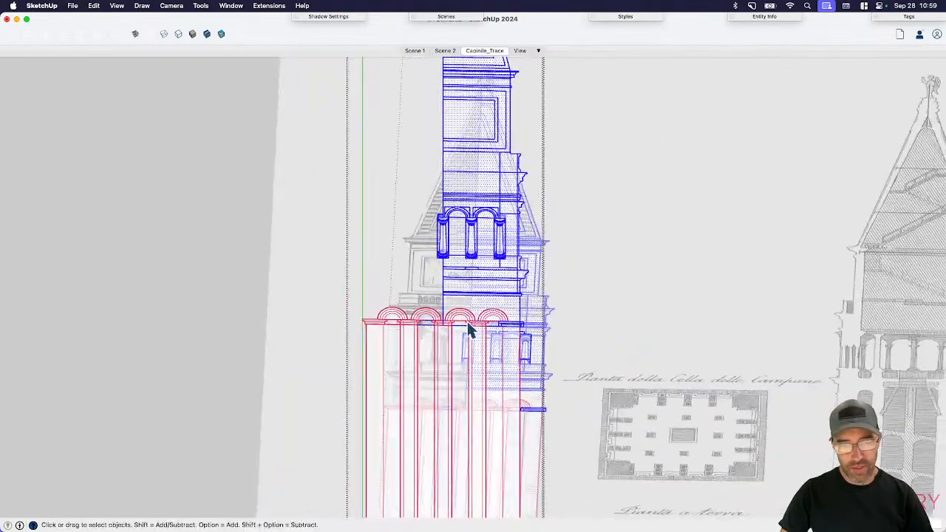
- Turn the selected half elevation above the shaft of the upright tower copy into a component
{"action": "scroll", "coordinate": [438, 330], "scroll_direction": "down", "scroll_amount": 4}
{"action": "mouse_move", "coordinate": [421, 363]}
{"action": "middle_mouse_down"}
{"action": "mouse_move", "coordinate": [370, 345]}
{"action": "mouse_move", "coordinate": [316, 200]}
{"action": "middle_mouse_up"}
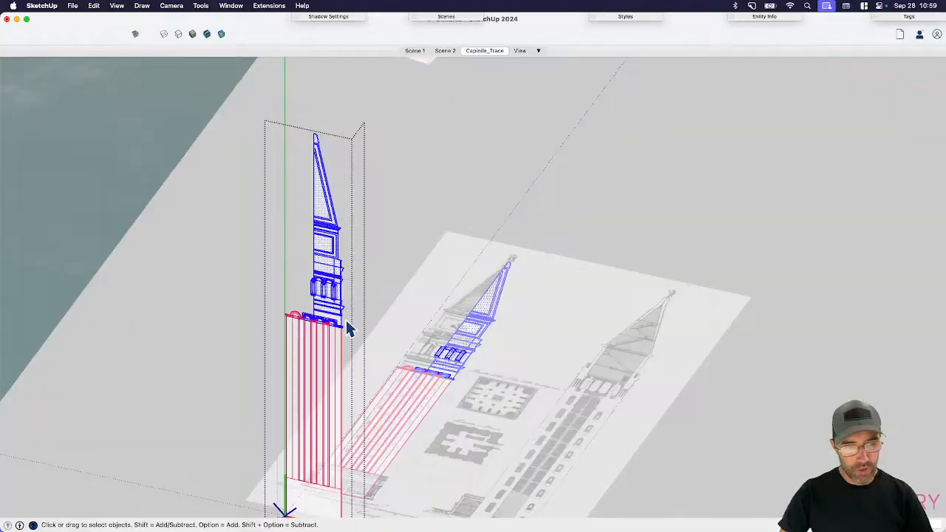
{"action": "scroll", "coordinate": [317, 329], "scroll_direction": "up", "scroll_amount": 3}
{"action": "scroll", "coordinate": [316, 329], "scroll_direction": "up", "scroll_amount": 2}
{"action": "scroll", "coordinate": [332, 327], "scroll_direction": "up", "scroll_amount": 3}
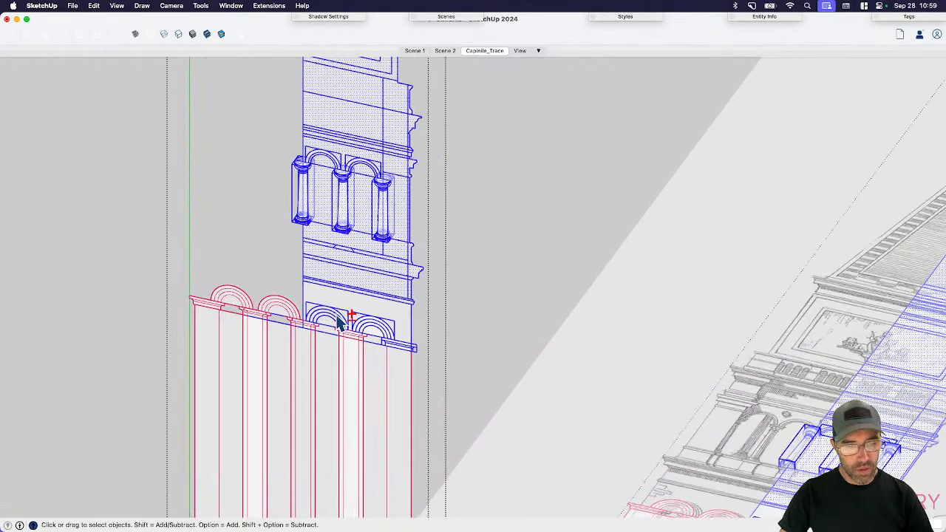
{"action": "scroll", "coordinate": [383, 329], "scroll_direction": "down", "scroll_amount": 2}
{"action": "scroll", "coordinate": [420, 342], "scroll_direction": "down", "scroll_amount": 3}
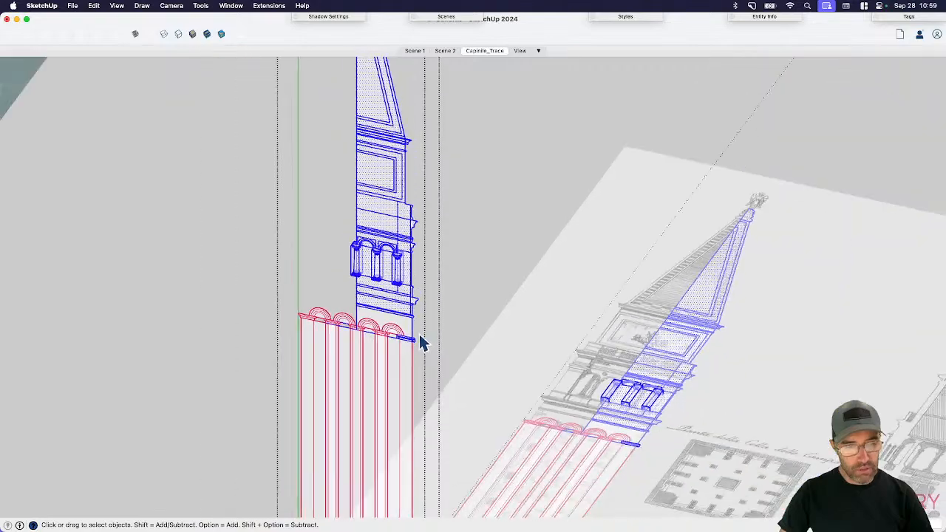
{"action": "scroll", "coordinate": [419, 343], "scroll_direction": "up", "scroll_amount": 4}
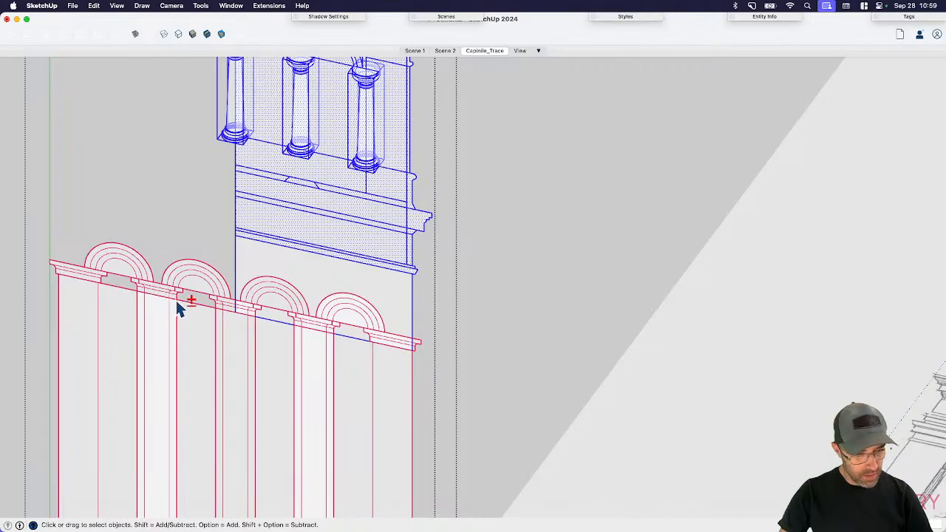
{"action": "scroll", "coordinate": [351, 383], "scroll_direction": "down", "scroll_amount": 5}
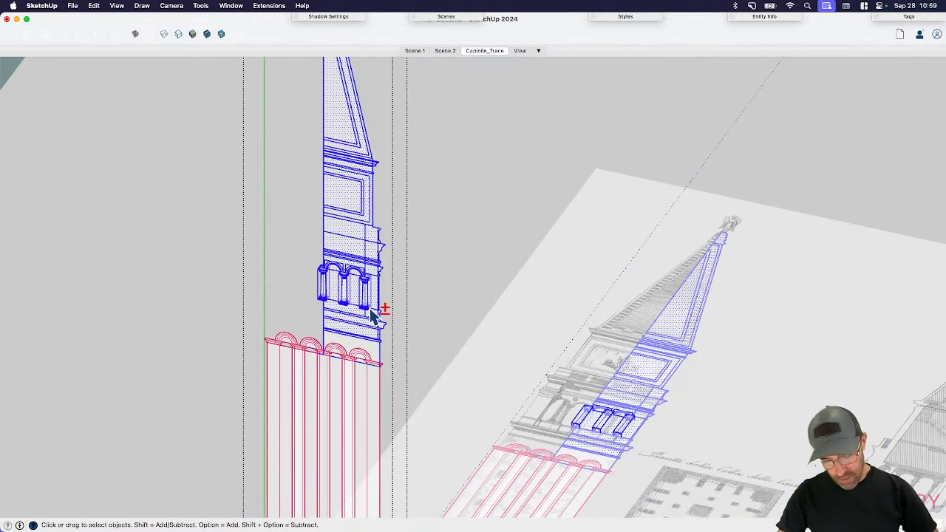
{"action": "key", "text": "g"}
{"action": "key", "text": "Return"}
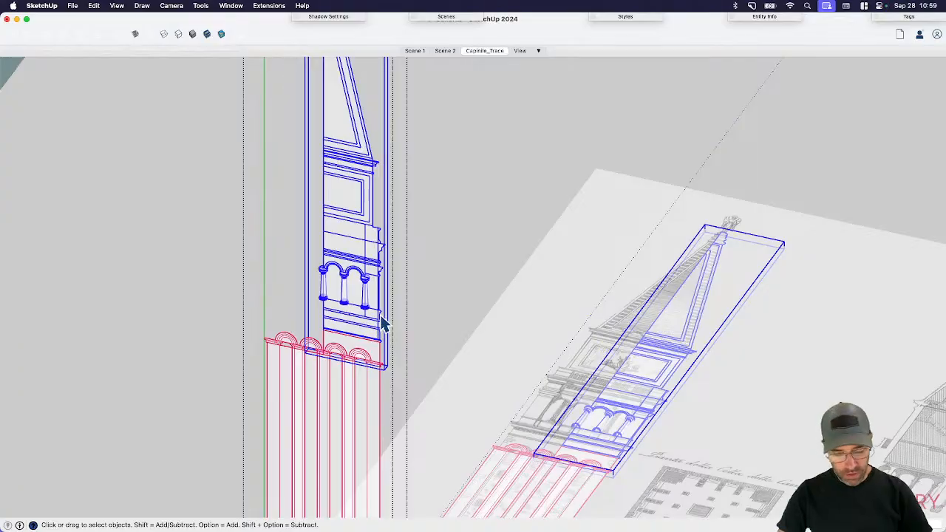
- Create a horizontally mirrored copy of the upper-section component with the Scale tool
{"action": "middle_click_drag", "start_coordinate": [383, 342], "coordinate": [438, 347]}
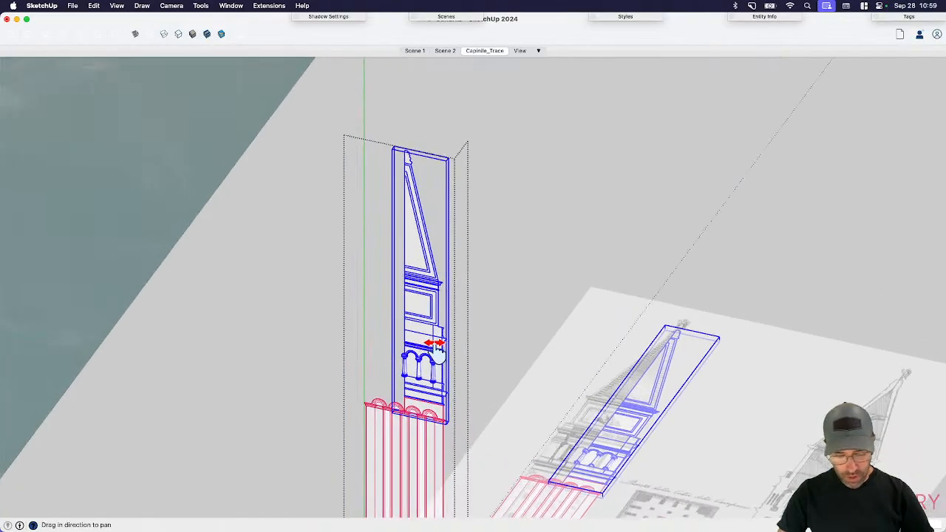
{"action": "key", "text": "s"}
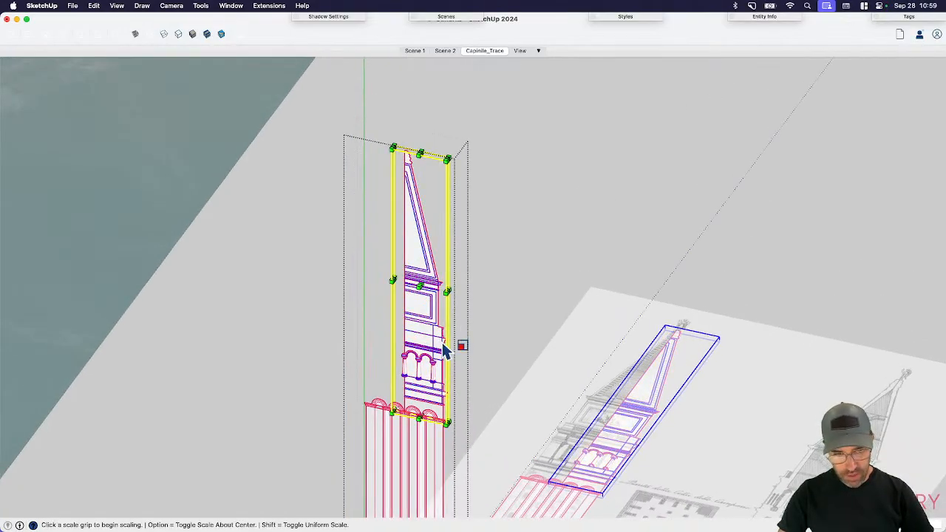
{"action": "scroll", "coordinate": [451, 304], "scroll_direction": "up", "scroll_amount": 3}
{"action": "scroll", "coordinate": [451, 304], "scroll_direction": "up", "scroll_amount": 5}
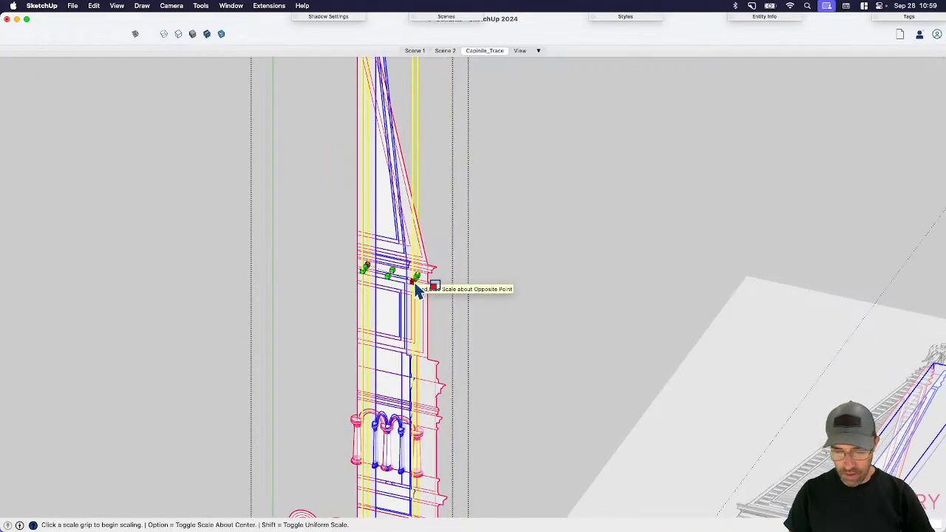
{"action": "key", "text": "space"}
{"action": "scroll", "coordinate": [418, 292], "scroll_direction": "down", "scroll_amount": 5}
- Move the mirrored half by its spire tip so it meets the original half along the tower's centerline
{"action": "key", "text": "m"}
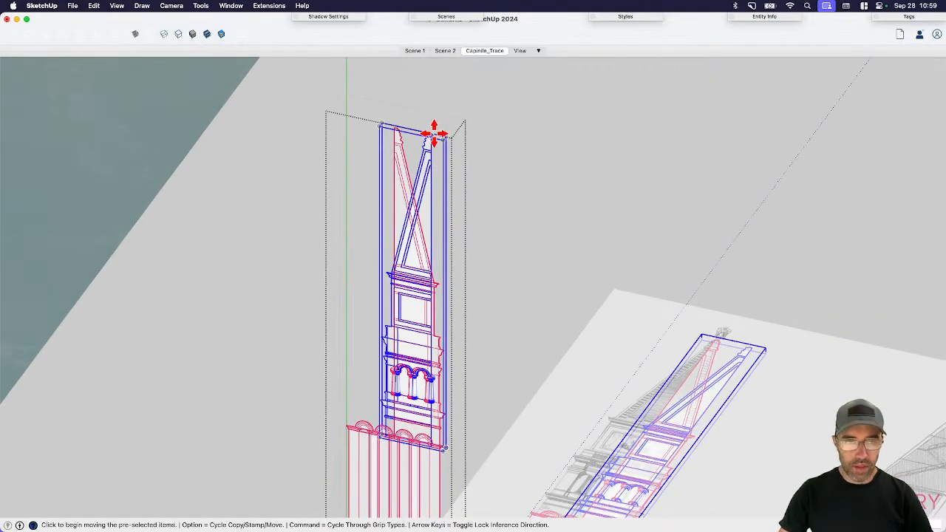
{"action": "left_click", "coordinate": [433, 134]}
{"action": "scroll", "coordinate": [404, 131], "scroll_direction": "up", "scroll_amount": 5}
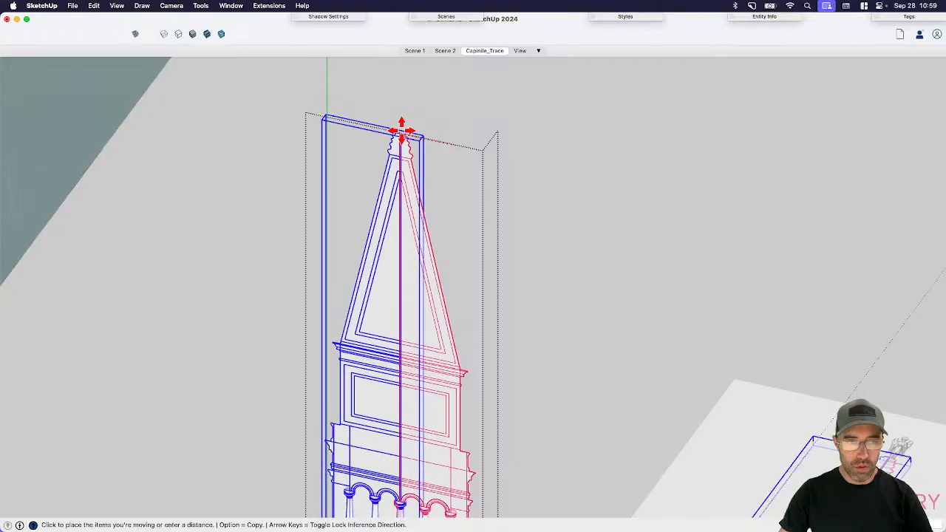
{"action": "scroll", "coordinate": [399, 131], "scroll_direction": "up", "scroll_amount": 2}
{"action": "scroll", "coordinate": [399, 131], "scroll_direction": "down", "scroll_amount": 2}
{"action": "left_click", "coordinate": [402, 140]}
{"action": "key", "text": "space"}
{"action": "scroll", "coordinate": [418, 200], "scroll_direction": "down", "scroll_amount": 5}
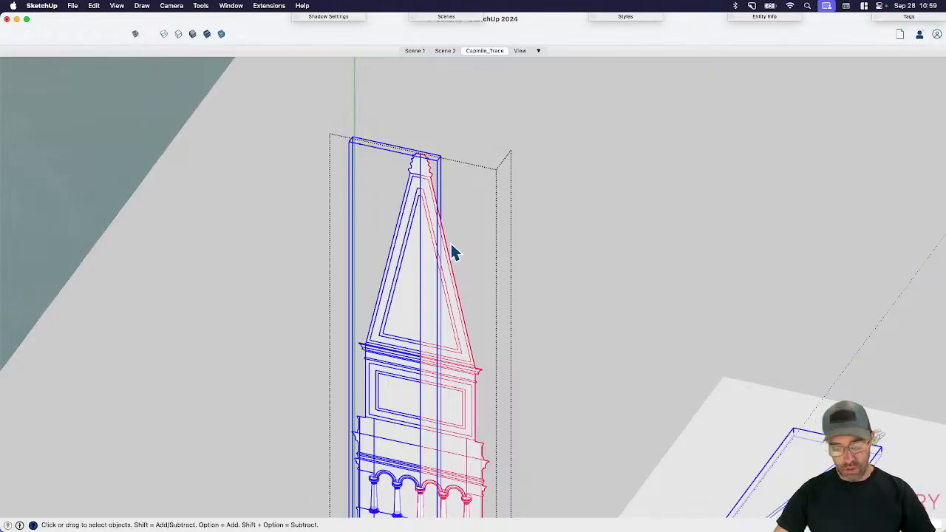
- Close the upright facade component and rotate a copy of it about its bottom outer corner, perpendicular to the original
{"action": "key", "text": "h"}
{"action": "scroll", "coordinate": [459, 313], "scroll_direction": "down", "scroll_amount": 5}
{"action": "left_click_drag", "start_coordinate": [464, 351], "coordinate": [464, 186]}
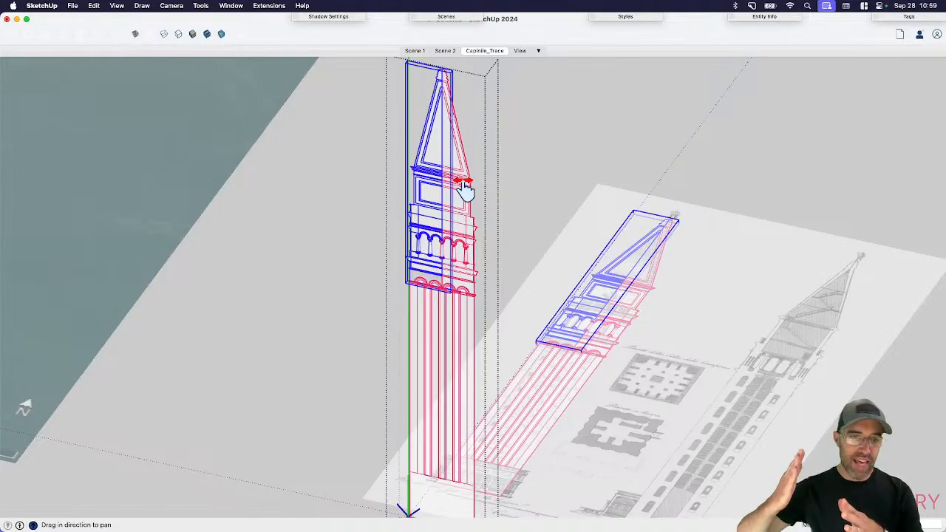
{"action": "key", "text": "space"}
{"action": "scroll", "coordinate": [461, 210], "scroll_direction": "down", "scroll_amount": 4}
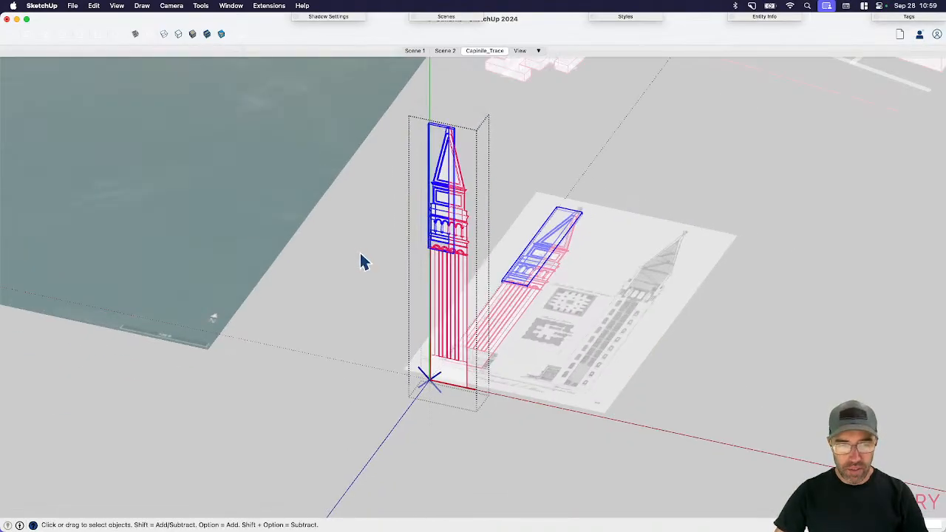
{"action": "left_click", "coordinate": [362, 255]}
{"action": "left_click", "coordinate": [465, 339]}
{"action": "left_click", "coordinate": [460, 364]}
{"action": "scroll", "coordinate": [462, 373], "scroll_direction": "up", "scroll_amount": 8}
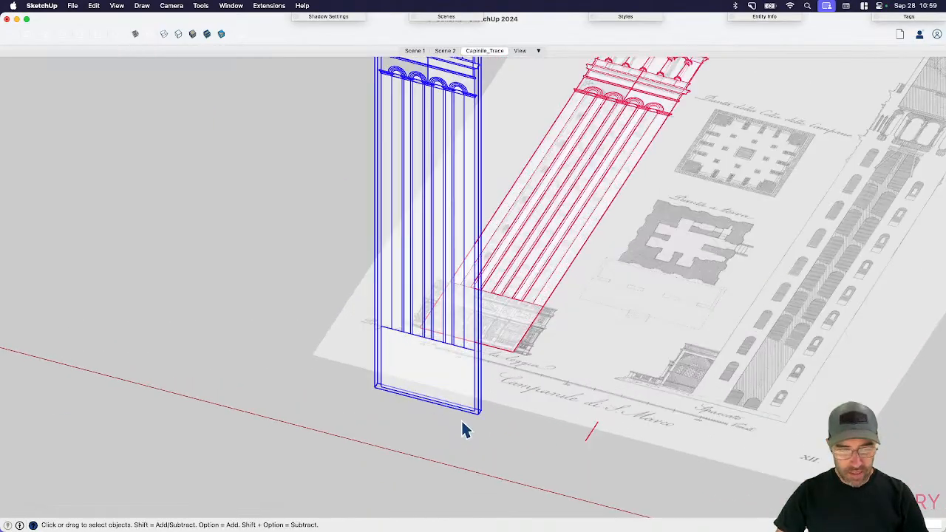
{"action": "key", "text": "q"}
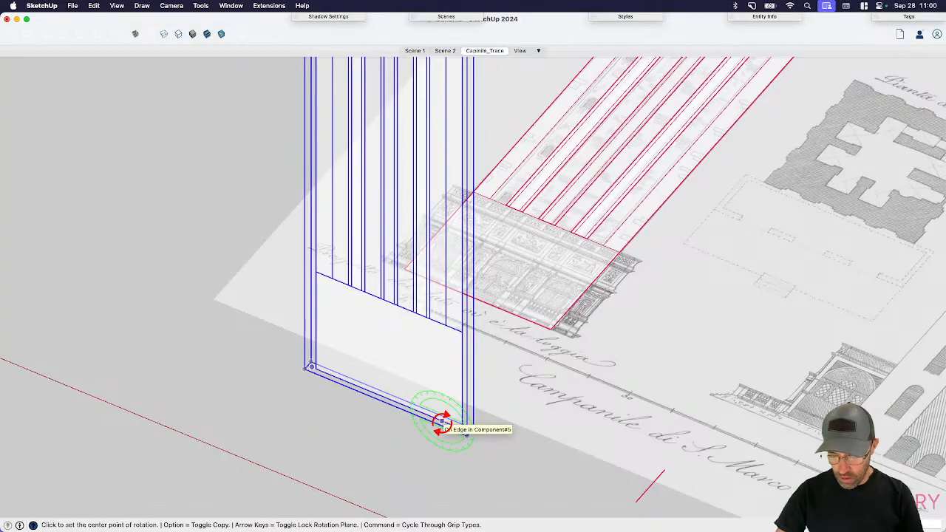
{"action": "left_click", "coordinate": [461, 429]}
{"action": "left_click", "coordinate": [412, 409]}
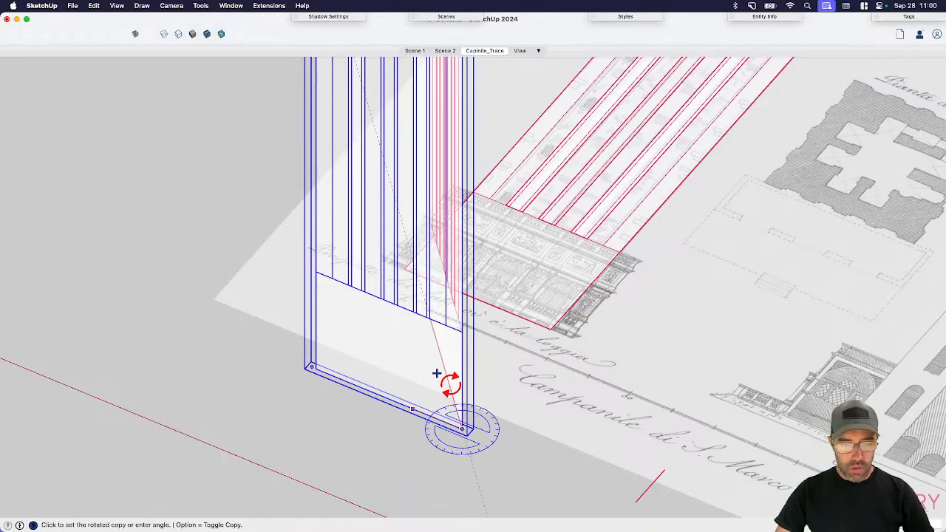
{"action": "left_click", "coordinate": [437, 374]}
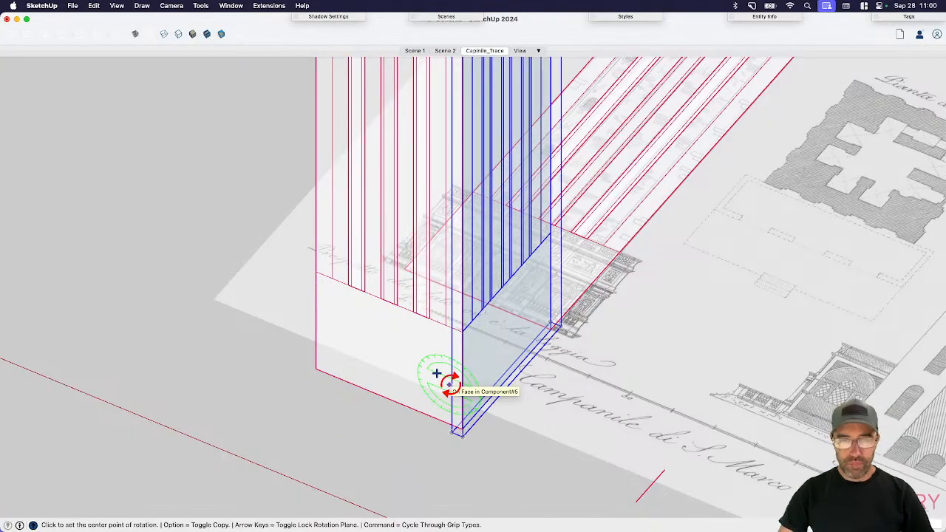
{"action": "key", "text": "space"}
- Flip the rotated facade copy about its center along its depth so the belfry columns lie on the correct side
{"action": "scroll", "coordinate": [486, 471], "scroll_direction": "down", "scroll_amount": 5}
{"action": "key", "text": "s"}
{"action": "left_click", "coordinate": [486, 212], "text": "alt"}
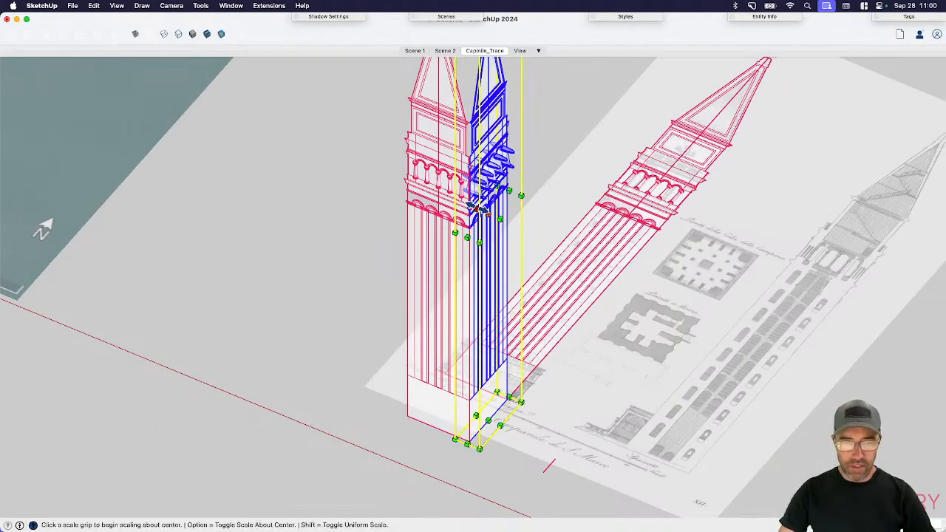
{"action": "left_click", "coordinate": [483, 212]}
{"action": "key", "text": "space"}
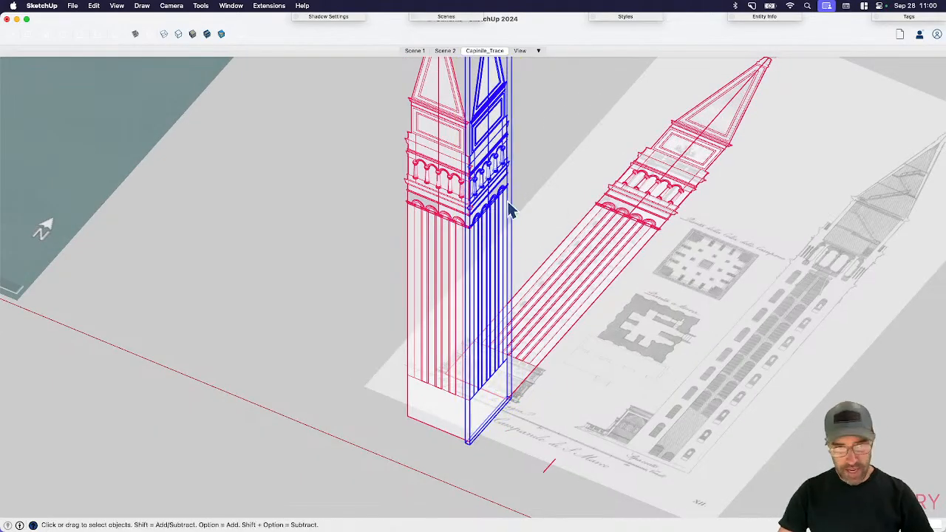
- Switch to the scene "View" and look over the two upright facades
{"action": "left_click", "coordinate": [520, 51]}
{"action": "left_click", "coordinate": [559, 203]}
{"action": "middle_click_drag", "start_coordinate": [563, 259], "coordinate": [496, 298], "text": "shift"}
{"action": "scroll", "coordinate": [554, 326], "scroll_direction": "down", "scroll_amount": 3}
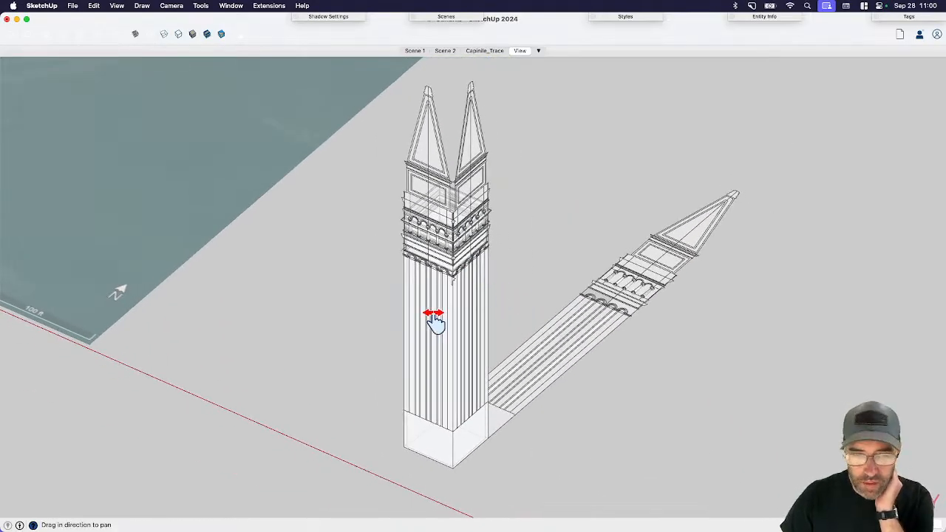
{"action": "middle_click_drag", "start_coordinate": [433, 321], "coordinate": [488, 325]}
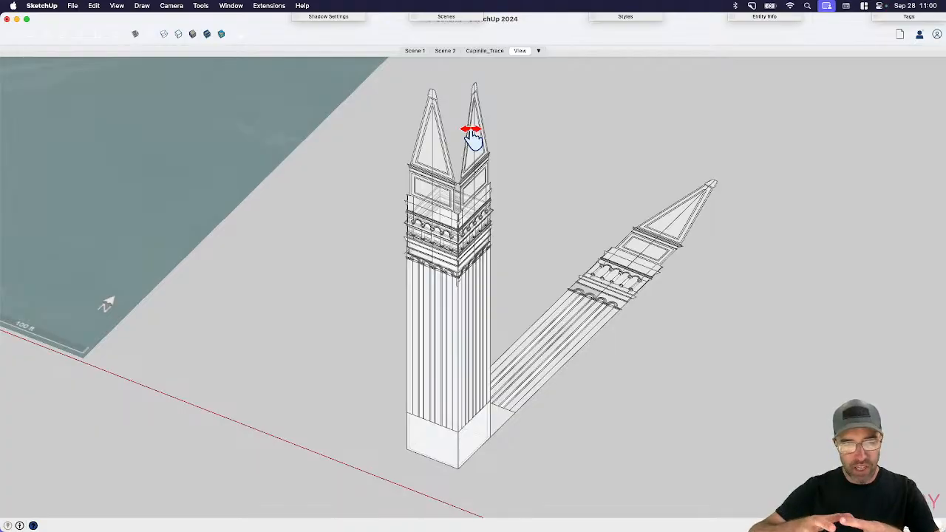
- Select the earlier plain tower mass behind the facades and remove it from view
{"action": "key", "text": "space"}
{"action": "left_click", "coordinate": [465, 414]}
{"action": "middle_click_drag", "start_coordinate": [465, 414], "coordinate": [540, 231]}
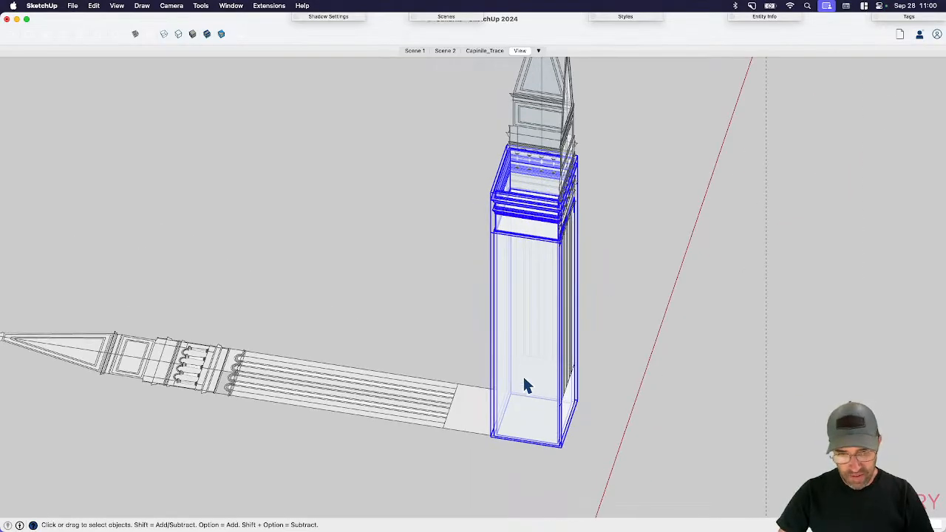
{"action": "middle_click_drag", "start_coordinate": [534, 222], "coordinate": [469, 258]}
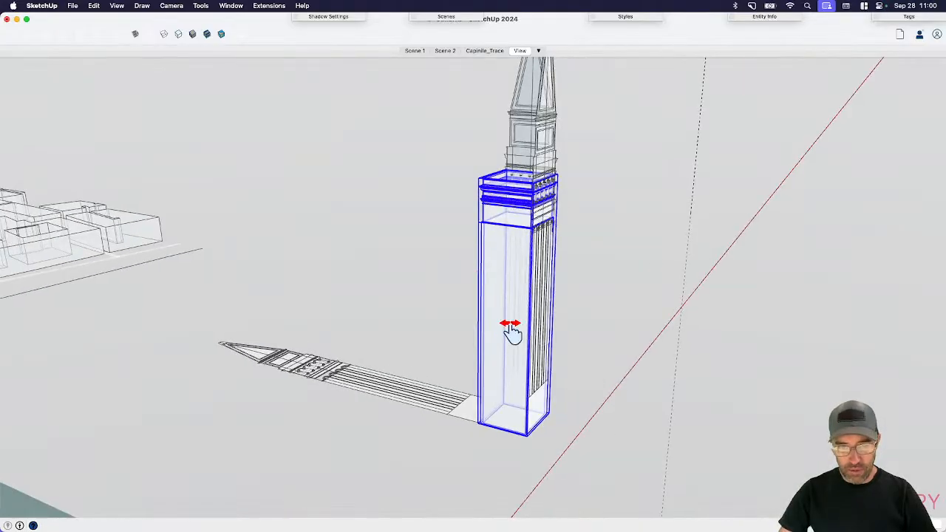
{"action": "scroll", "coordinate": [505, 296], "scroll_direction": "up", "scroll_amount": 3}
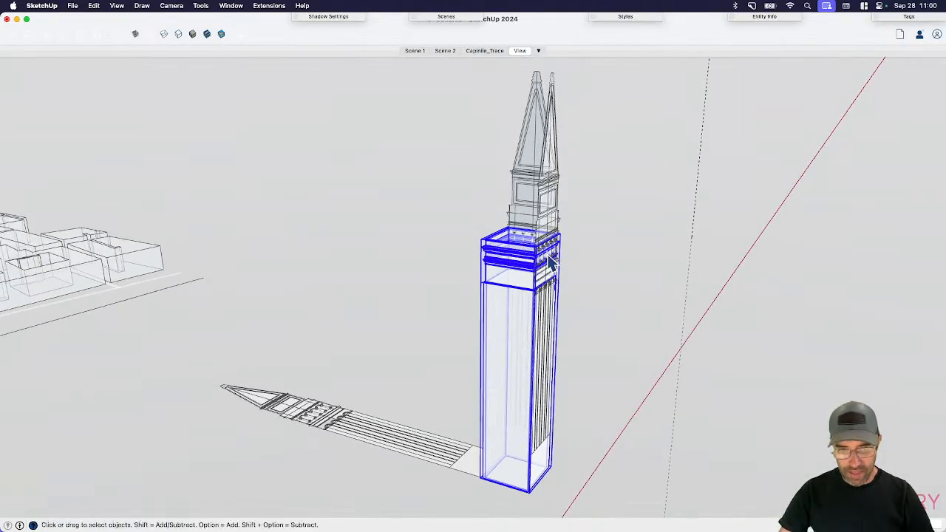
{"action": "left_click", "coordinate": [524, 322]}
{"action": "middle_click_drag", "start_coordinate": [526, 325], "coordinate": [519, 421]}
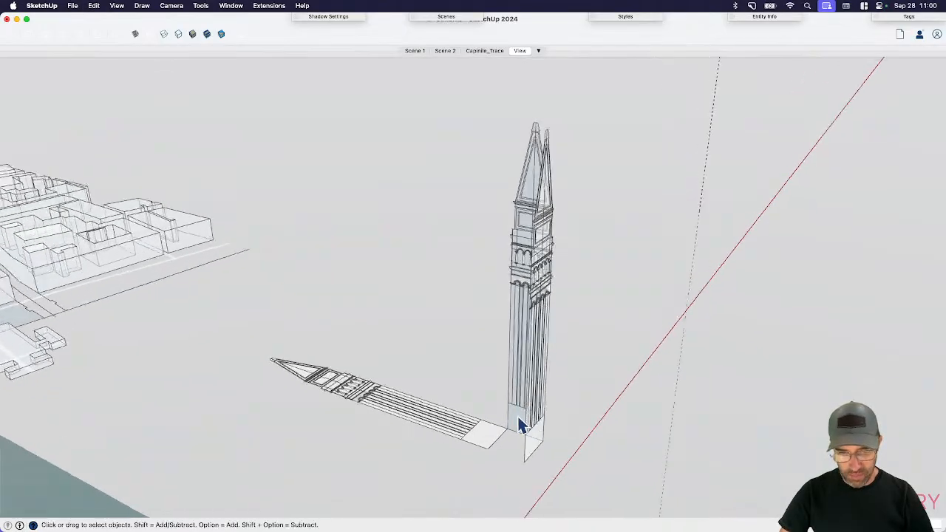
{"action": "scroll", "coordinate": [521, 427], "scroll_direction": "up", "scroll_amount": 3}
{"action": "left_click", "coordinate": [525, 400]}
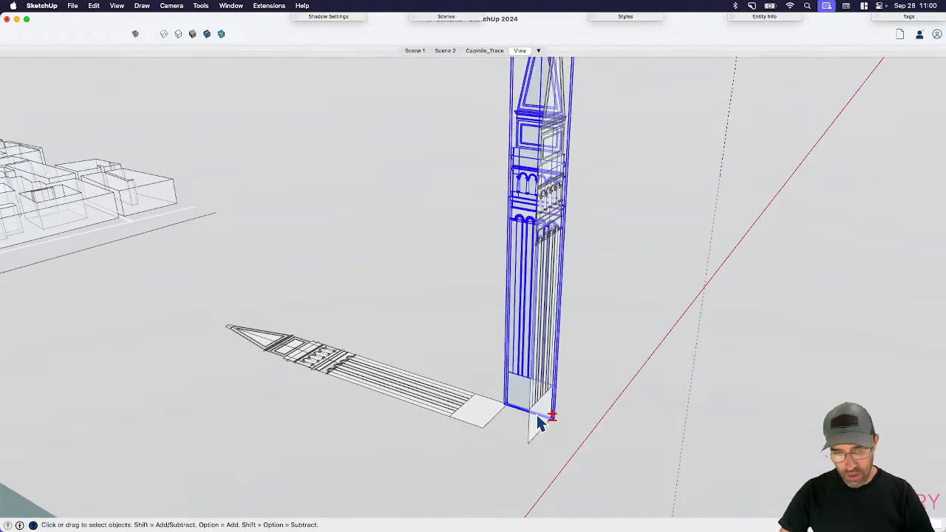
{"action": "left_click", "coordinate": [538, 423], "text": "shift"}
{"action": "key", "text": "q"}
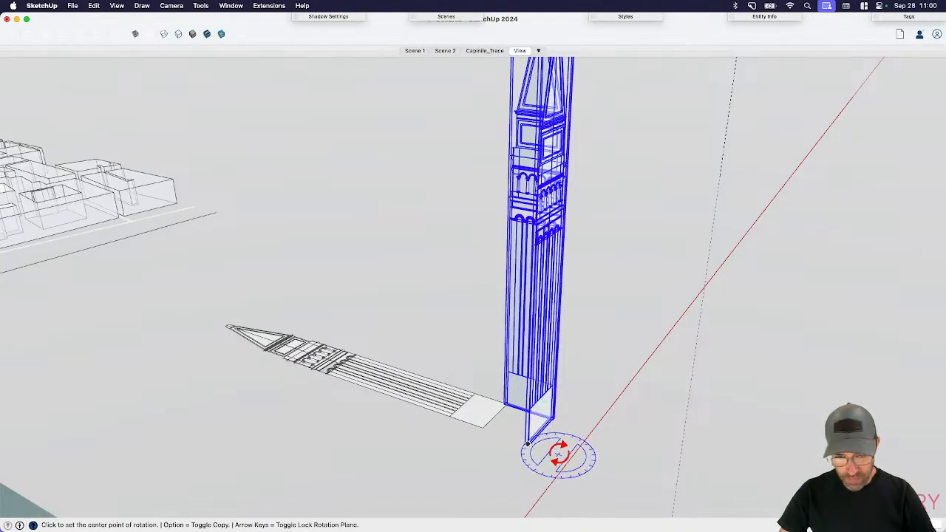
{"action": "mouse_move", "coordinate": [525, 442]}
{"action": "middle_mouse_down"}
{"action": "mouse_move", "coordinate": [533, 450]}
{"action": "mouse_move", "coordinate": [521, 443]}
{"action": "middle_mouse_up"}
{"action": "key", "text": "space"}
- Rotate a copy of the side facade about its free bottom corner to form a third, perpendicular side of the tower
{"action": "key", "text": "q"}
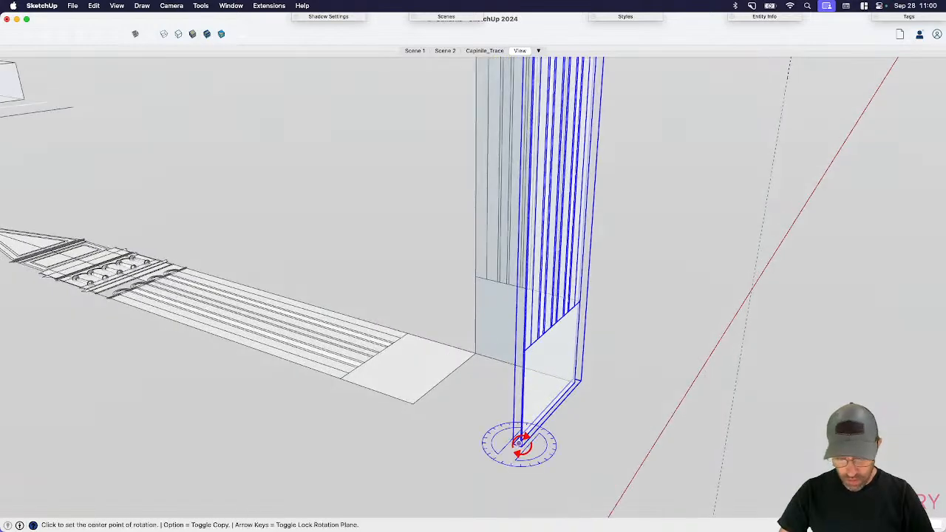
{"action": "scroll", "coordinate": [521, 442], "scroll_direction": "up", "scroll_amount": 3}
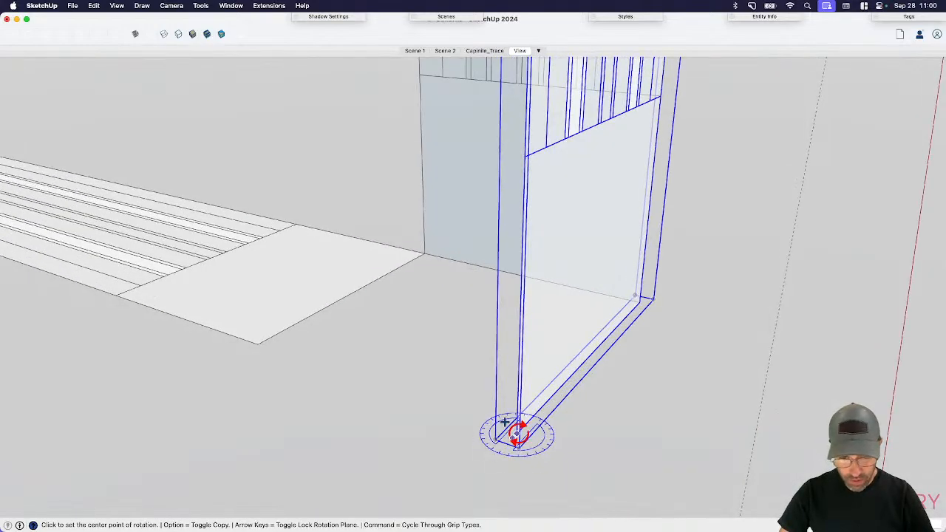
{"action": "left_click", "coordinate": [518, 435]}
{"action": "left_click", "coordinate": [539, 409]}
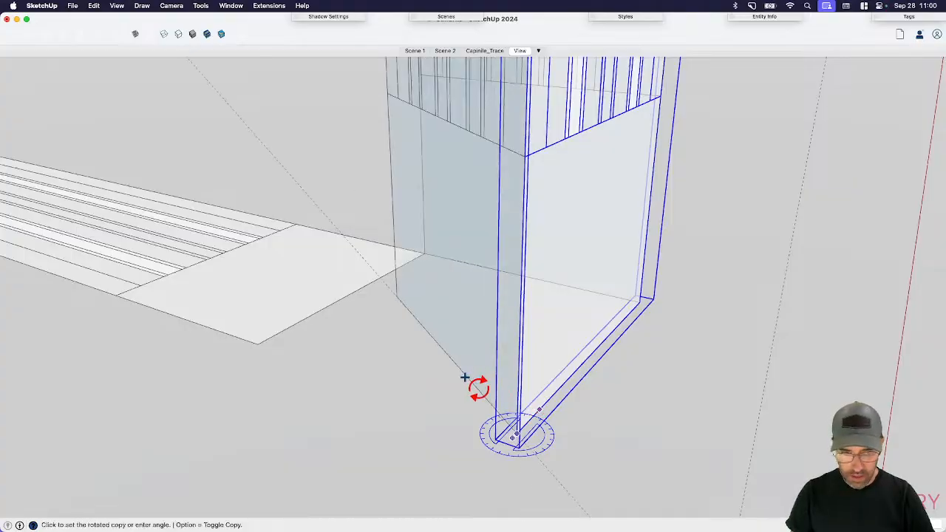
{"action": "left_click", "coordinate": [465, 377]}
{"action": "key", "text": "space"}
- Flip the third facade along its depth with a scale factor of -1
{"action": "scroll", "coordinate": [474, 403], "scroll_direction": "down", "scroll_amount": 5}
{"action": "key", "text": "s"}
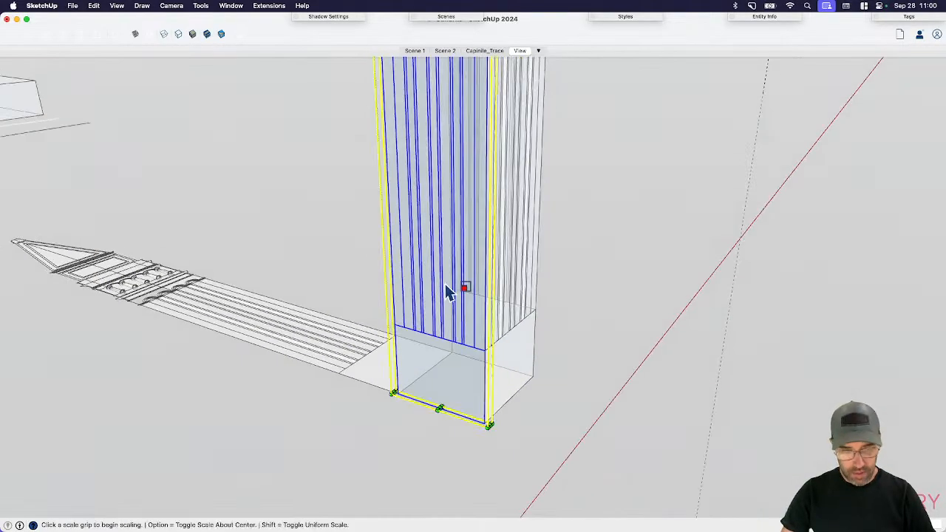
{"action": "scroll", "coordinate": [422, 399], "scroll_direction": "down", "scroll_amount": 4}
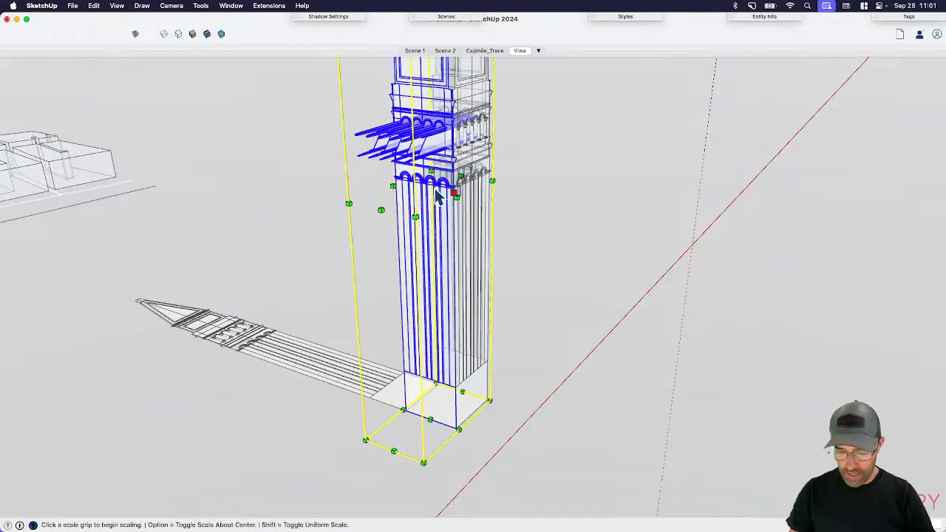
{"action": "type", "text": "-1"}
{"action": "key", "text": "Return"}
{"action": "key", "text": "space"}
- Place a copy of the side facade so its bottom corner meets the footprint corner, and delete the surplus facade
{"action": "scroll", "coordinate": [428, 292], "scroll_direction": "down", "scroll_amount": 1}
{"action": "left_click", "coordinate": [469, 390]}
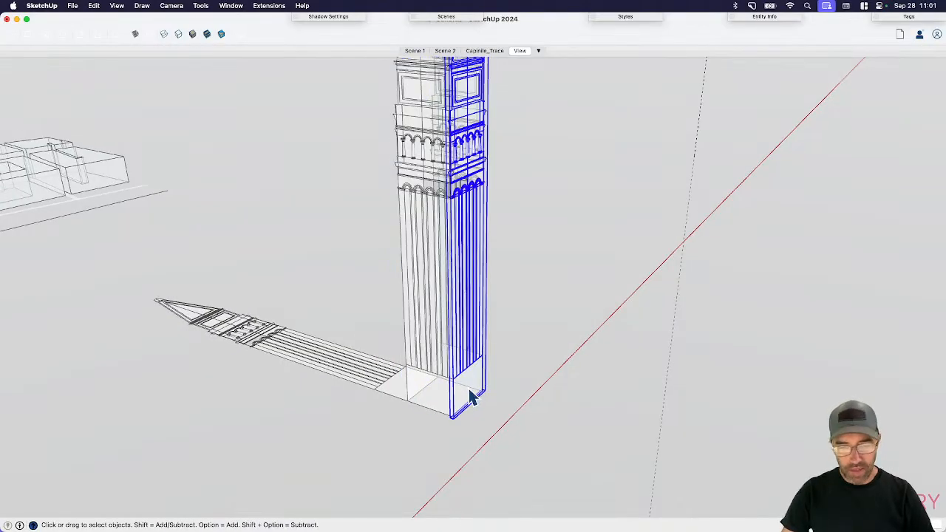
{"action": "key", "text": "m"}
{"action": "scroll", "coordinate": [461, 443], "scroll_direction": "up", "scroll_amount": 4}
{"action": "middle_click_drag", "start_coordinate": [437, 414], "coordinate": [557, 434]}
{"action": "left_click", "coordinate": [373, 429]}
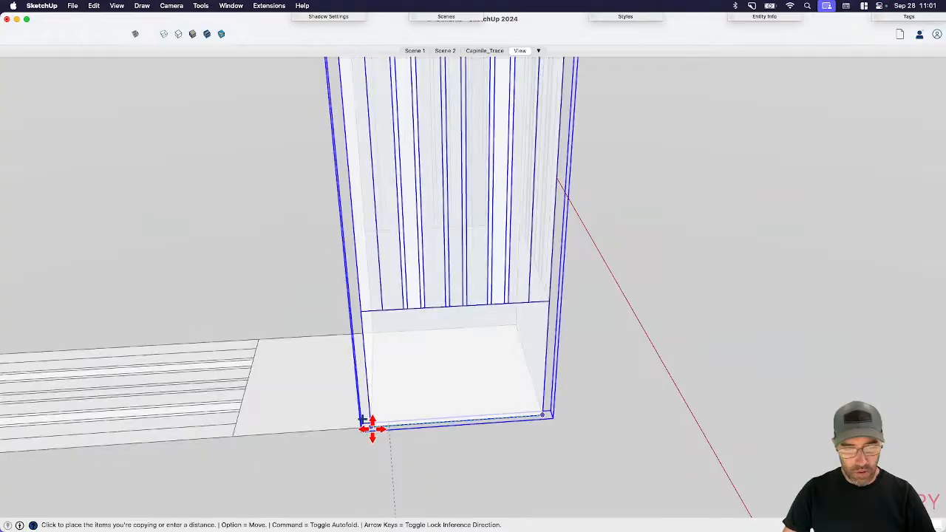
{"action": "scroll", "coordinate": [373, 428], "scroll_direction": "up", "scroll_amount": 5}
{"action": "left_click", "coordinate": [375, 412]}
{"action": "scroll", "coordinate": [490, 464], "scroll_direction": "down", "scroll_amount": 5}
{"action": "key", "text": "space"}
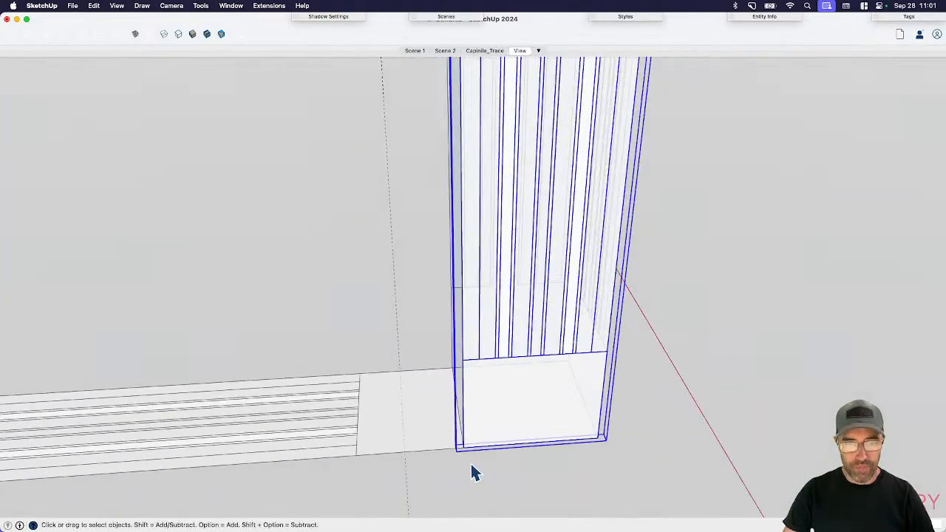
{"action": "middle_click_drag", "start_coordinate": [472, 465], "coordinate": [653, 427]}
{"action": "key", "text": "Delete"}
{"action": "middle_click_drag", "start_coordinate": [542, 418], "coordinate": [545, 318]}
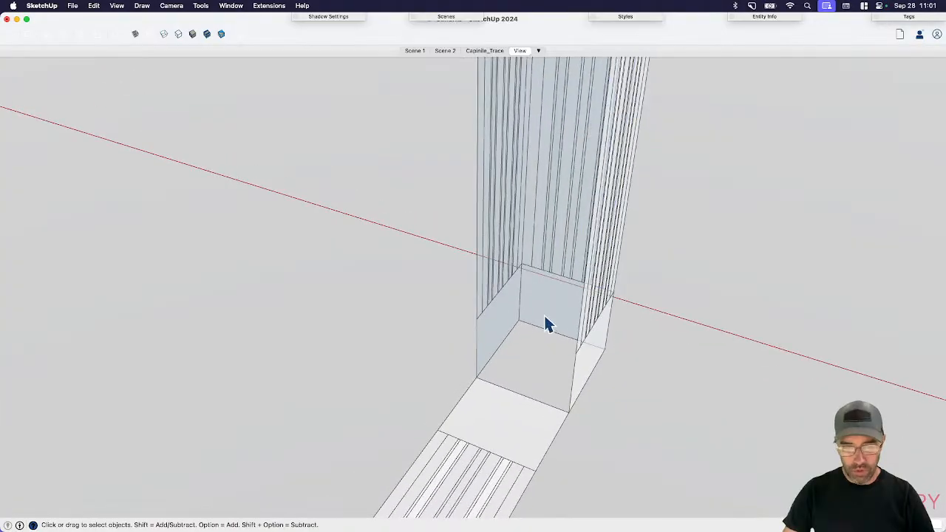
{"action": "left_click", "coordinate": [545, 323]}
{"action": "key", "text": "m"}
{"action": "left_click", "coordinate": [518, 320]}
{"action": "key", "text": "alt"}
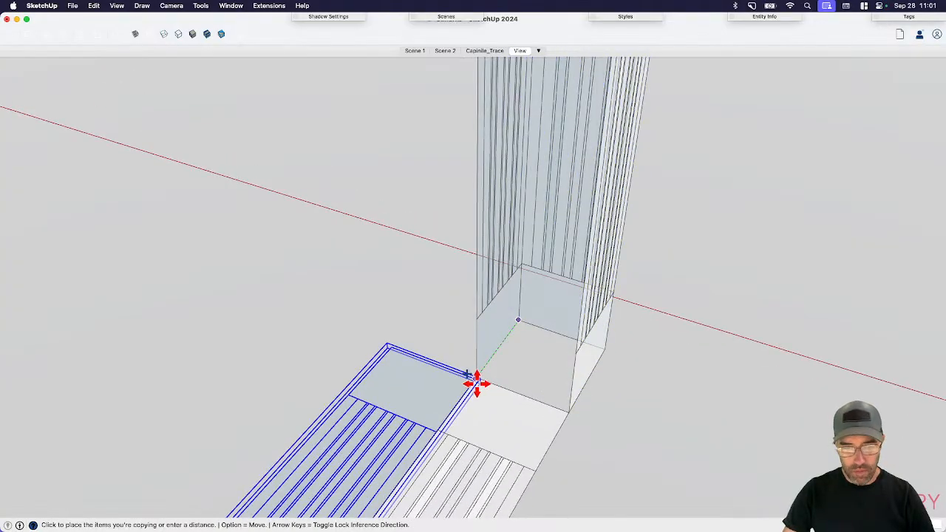
{"action": "scroll", "coordinate": [477, 383], "scroll_direction": "up", "scroll_amount": 2}
{"action": "scroll", "coordinate": [477, 378], "scroll_direction": "up", "scroll_amount": 2}
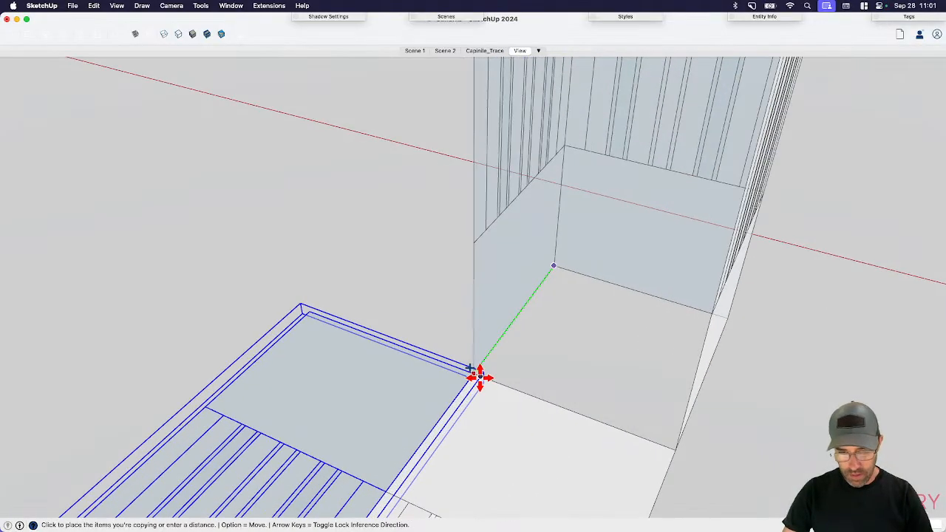
{"action": "key", "text": "space"}
{"action": "key", "text": "m"}
{"action": "left_click", "coordinate": [581, 306]}
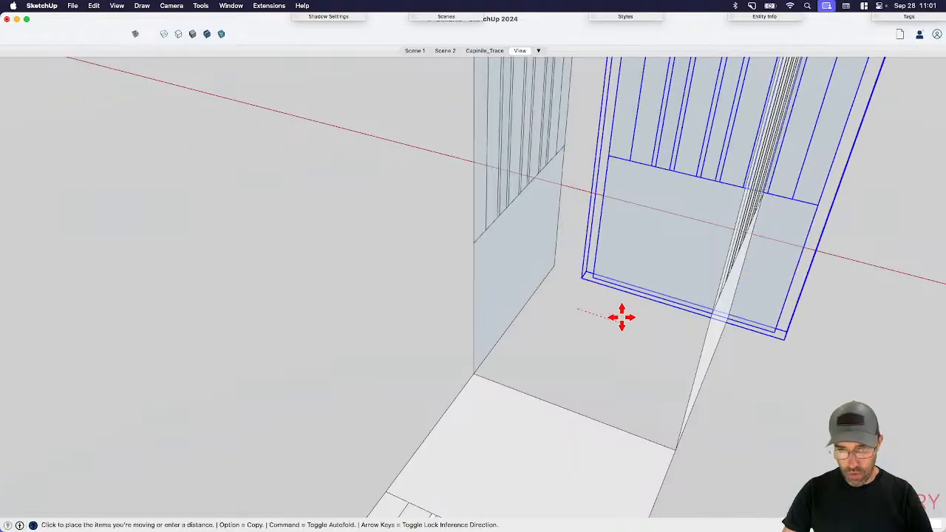
{"action": "key", "text": "space"}
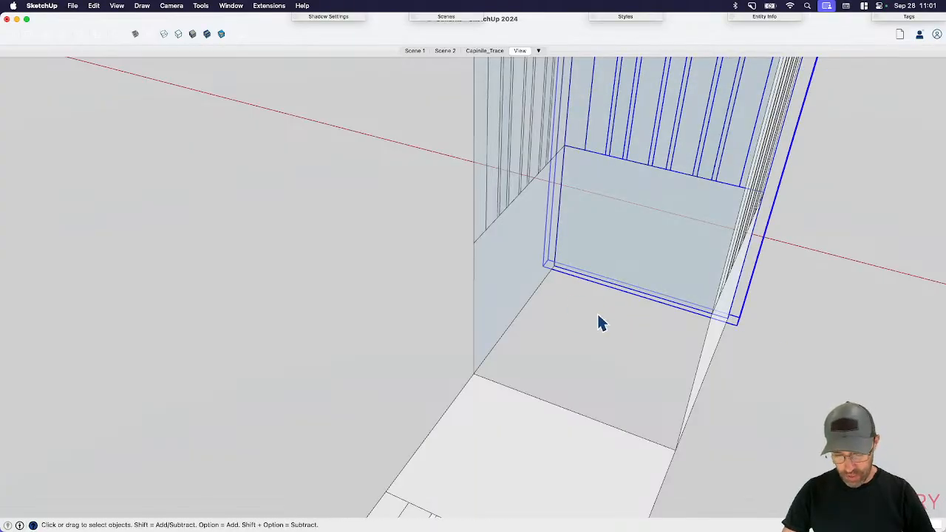
- Copy the back facade from its bottom corner toward the open front side of the tower
{"action": "key", "text": "m"}
{"action": "left_click", "coordinate": [551, 264]}
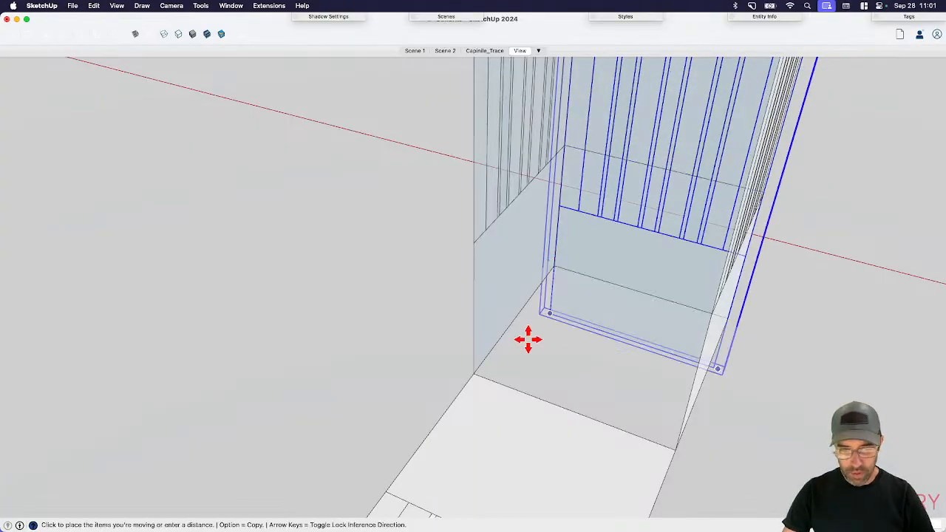
{"action": "scroll", "coordinate": [474, 375], "scroll_direction": "up", "scroll_amount": 2}
{"action": "left_click", "coordinate": [474, 375]}
{"action": "scroll", "coordinate": [465, 391], "scroll_direction": "down", "scroll_amount": 5}
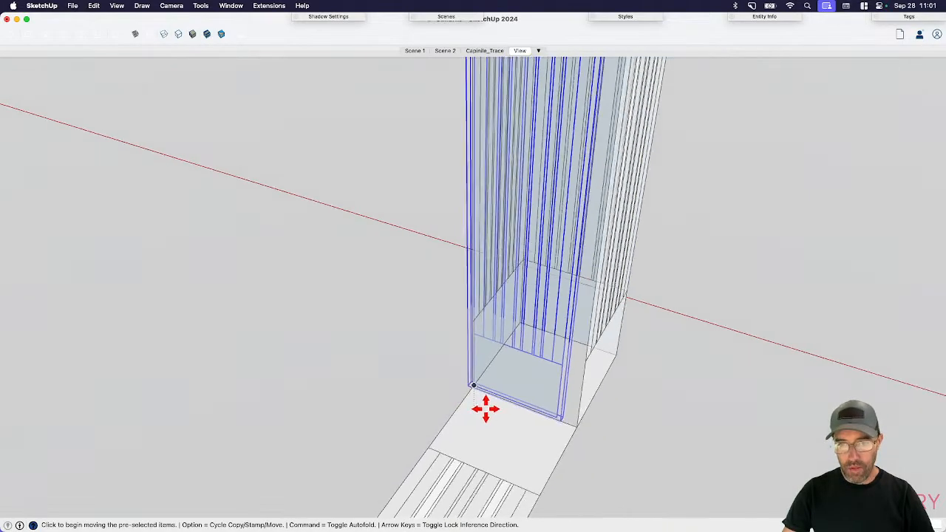
- Copy the misplaced front facade corner-to-corner onto the footprint's open side and delete the misplaced one
{"action": "middle_click_drag", "start_coordinate": [486, 408], "coordinate": [685, 328]}
{"action": "scroll", "coordinate": [452, 421], "scroll_direction": "up", "scroll_amount": 2}
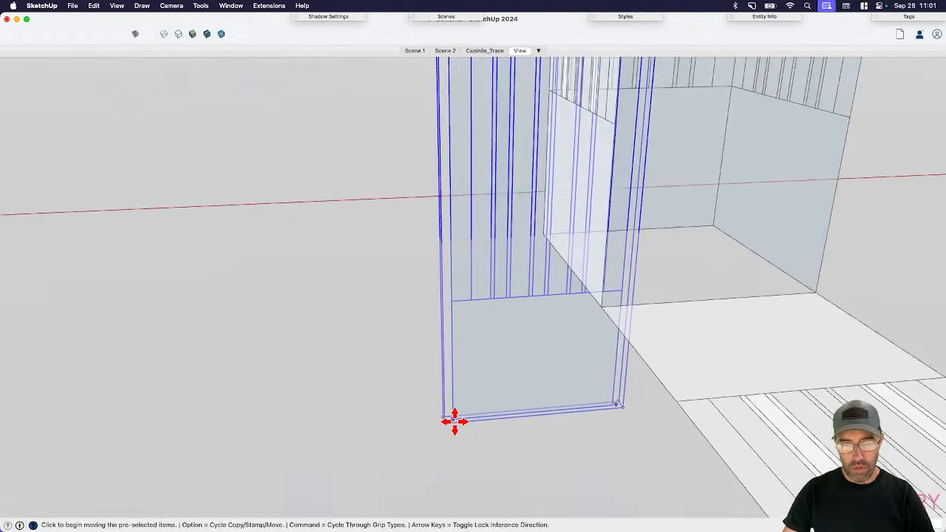
{"action": "left_click", "coordinate": [452, 421]}
{"action": "key", "text": "alt"}
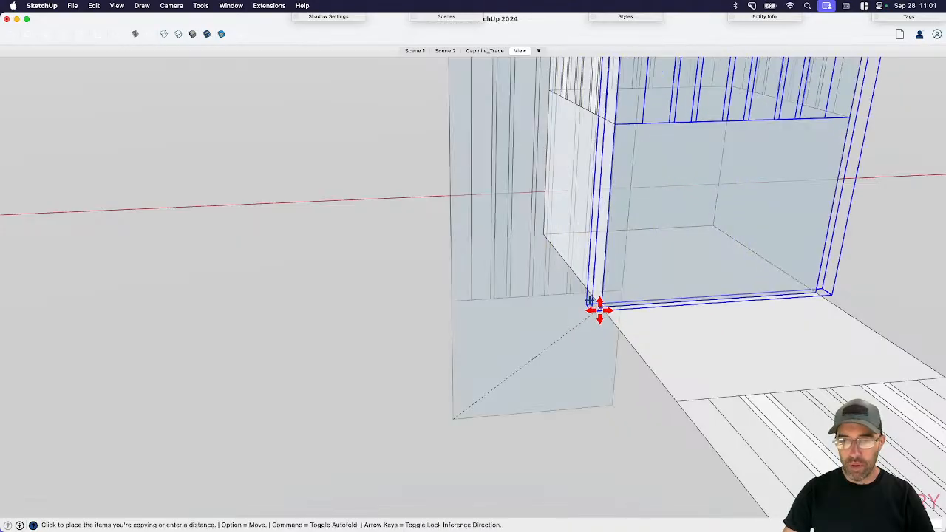
{"action": "left_click", "coordinate": [600, 309]}
{"action": "key", "text": "space"}
{"action": "left_click", "coordinate": [570, 361]}
{"action": "scroll", "coordinate": [570, 361], "scroll_direction": "down", "scroll_amount": 3}
{"action": "key", "text": "Delete"}
- Flip the new front facade along its depth with the Scale tool and deselect it
{"action": "left_click", "coordinate": [655, 283]}
{"action": "scroll", "coordinate": [465, 510], "scroll_direction": "down", "scroll_amount": 2}
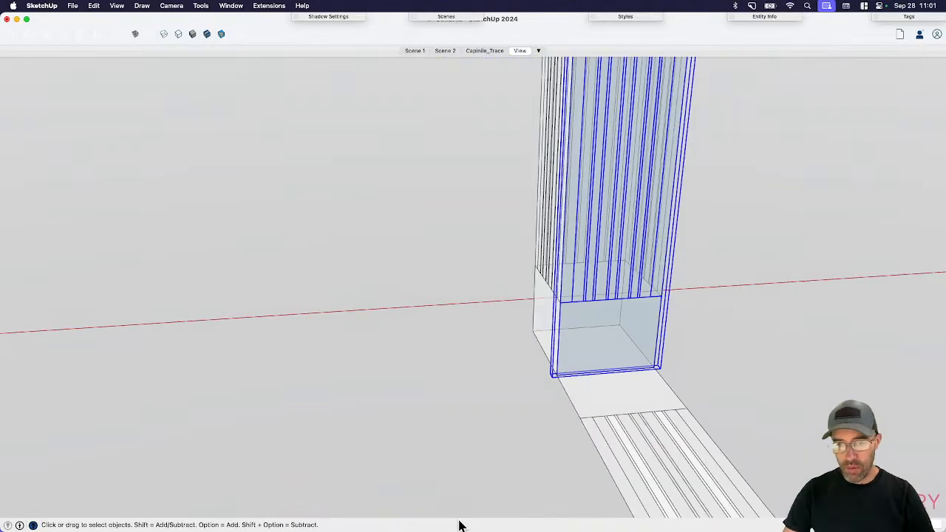
{"action": "middle_click_drag", "start_coordinate": [527, 427], "coordinate": [492, 505], "text": "shift"}
{"action": "scroll", "coordinate": [527, 433], "scroll_direction": "down", "scroll_amount": 1}
{"action": "key", "text": "s"}
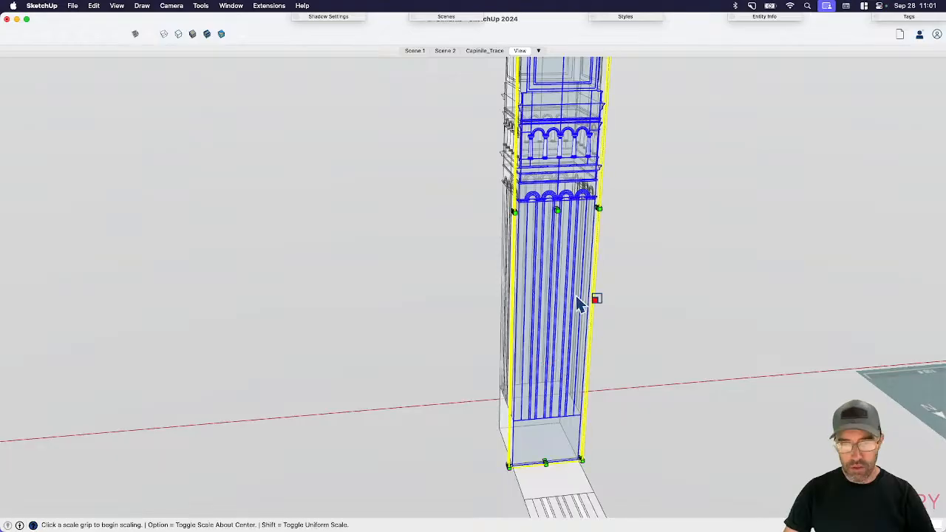
{"action": "key", "text": "space"}
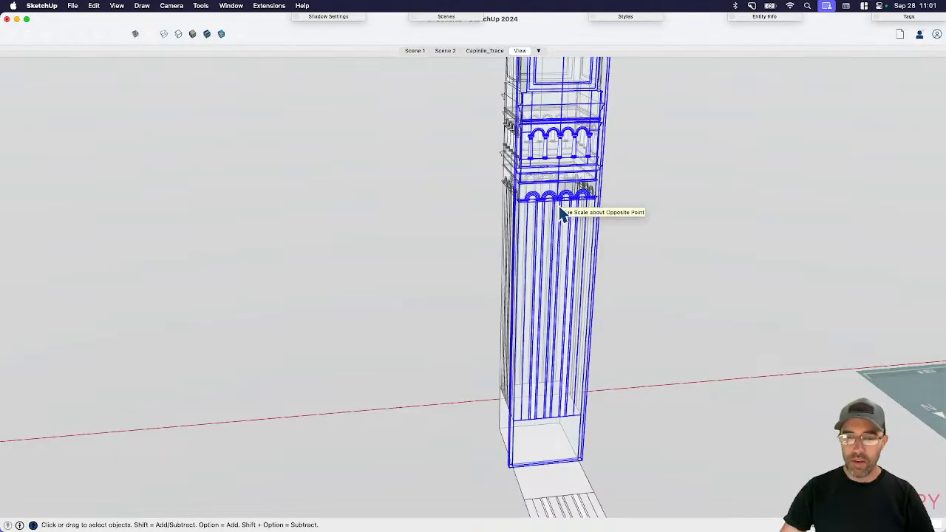
{"action": "left_click", "coordinate": [643, 302]}
- Examine the assembled four-sided tower and the frieze above the lower arches
{"action": "scroll", "coordinate": [604, 353], "scroll_direction": "down", "scroll_amount": 5}
{"action": "scroll", "coordinate": [561, 367], "scroll_direction": "up", "scroll_amount": 2}
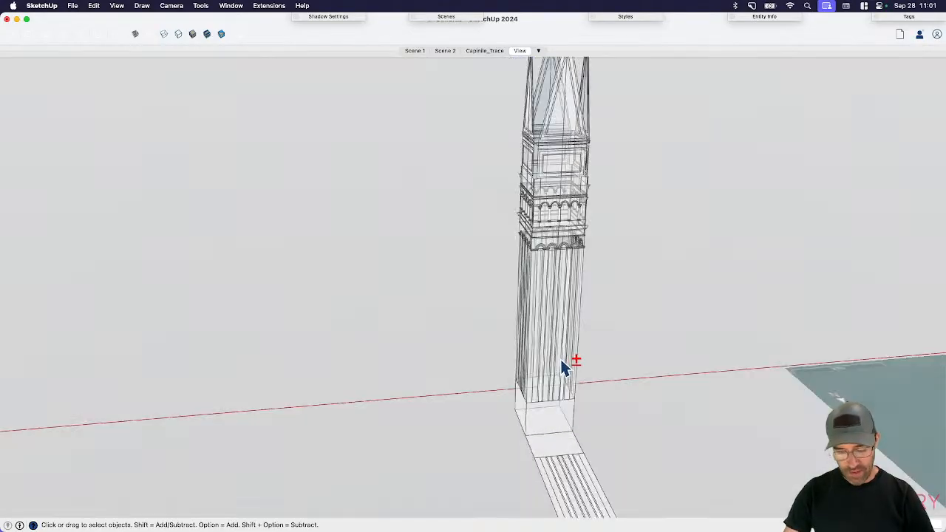
{"action": "scroll", "coordinate": [542, 361], "scroll_direction": "down", "scroll_amount": 2}
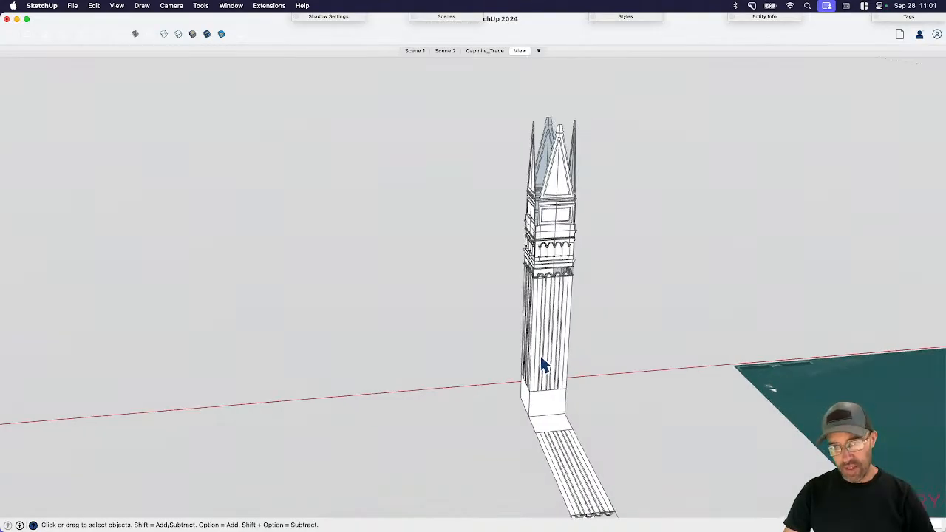
{"action": "scroll", "coordinate": [561, 213], "scroll_direction": "up", "scroll_amount": 4}
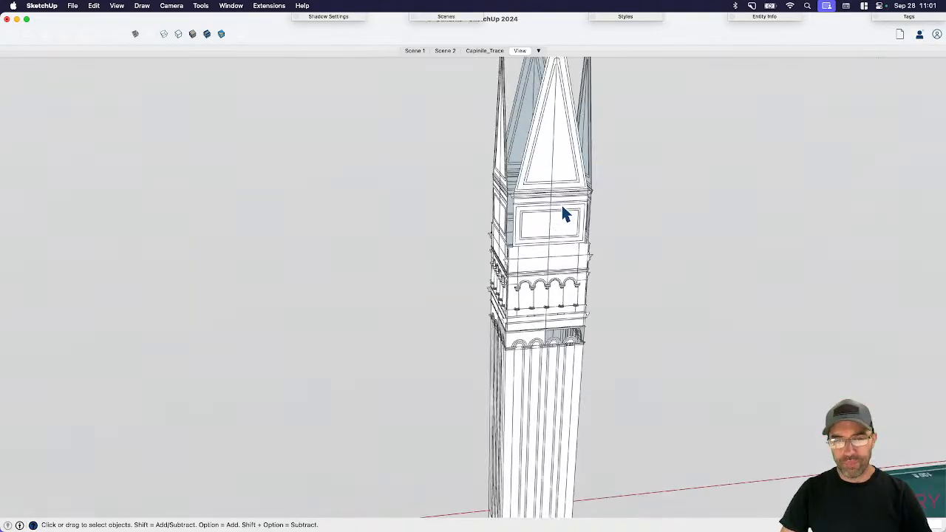
{"action": "scroll", "coordinate": [481, 337], "scroll_direction": "up", "scroll_amount": 3}
{"action": "middle_click_drag", "start_coordinate": [481, 336], "coordinate": [658, 329]}
{"action": "middle_click_drag", "start_coordinate": [275, 391], "coordinate": [332, 365]}
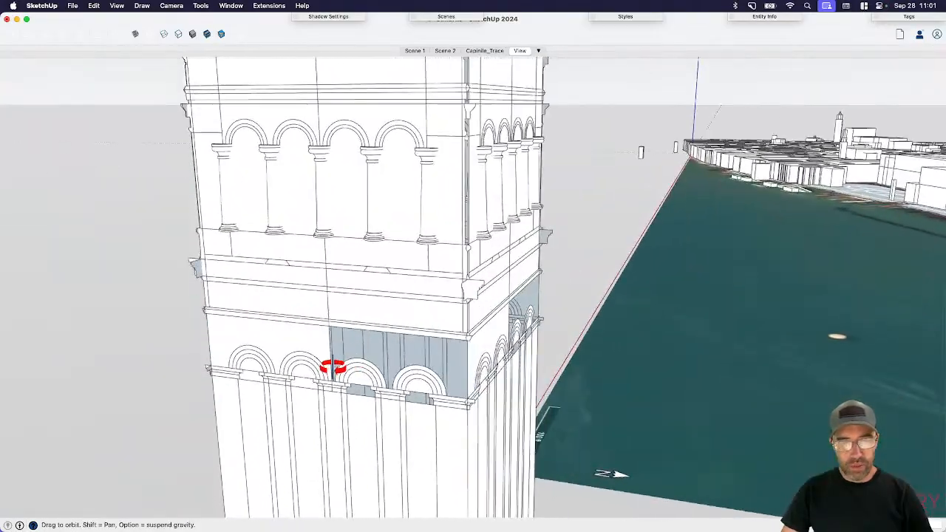
- Remove the surrounding city buildings and aerial ground image from around the tower
{"action": "scroll", "coordinate": [811, 159], "scroll_direction": "down", "scroll_amount": 6}
{"action": "left_click", "coordinate": [814, 166]}
{"action": "key", "text": "Delete"}
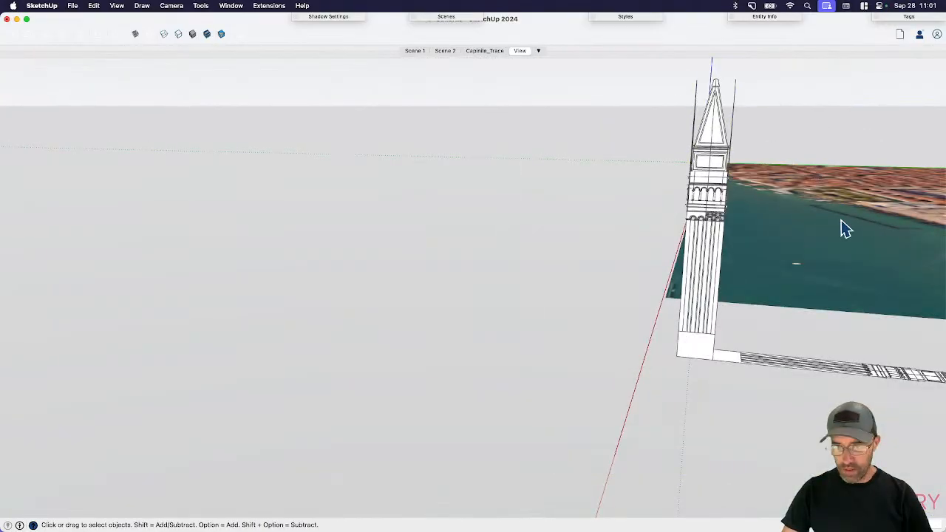
- Frame the whole tower and update the scene "View" with this camera position
{"action": "key", "text": "h"}
{"action": "left_click_drag", "start_coordinate": [774, 280], "coordinate": [575, 312]}
{"action": "scroll", "coordinate": [559, 281], "scroll_direction": "up", "scroll_amount": 3}
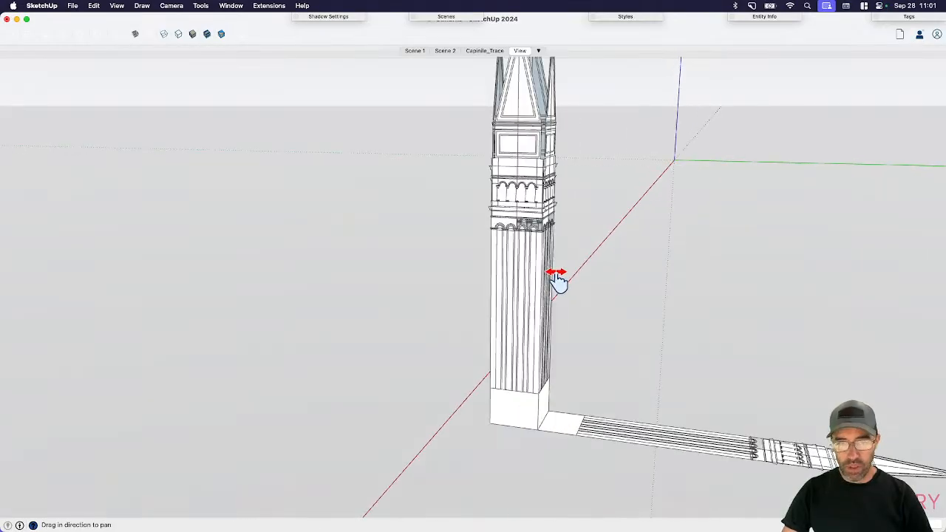
{"action": "right_click", "coordinate": [521, 53]}
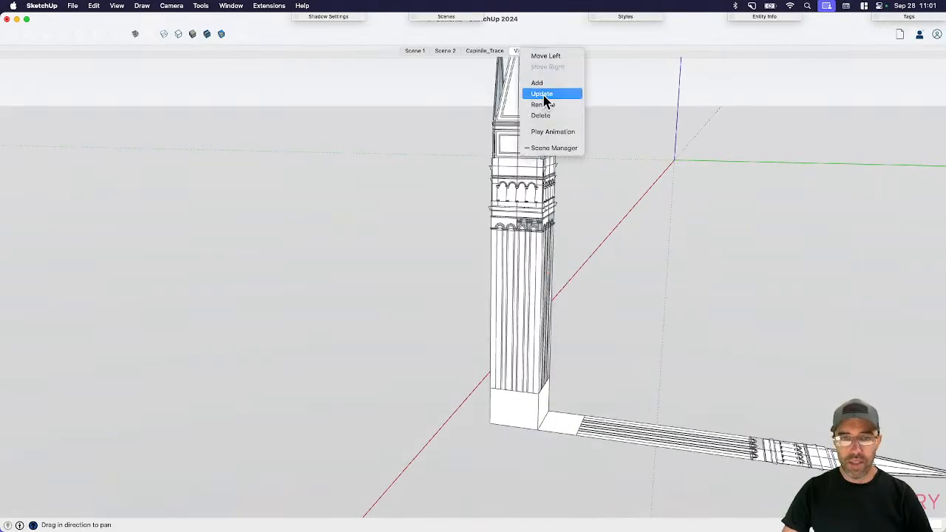
{"action": "left_click", "coordinate": [544, 95]}
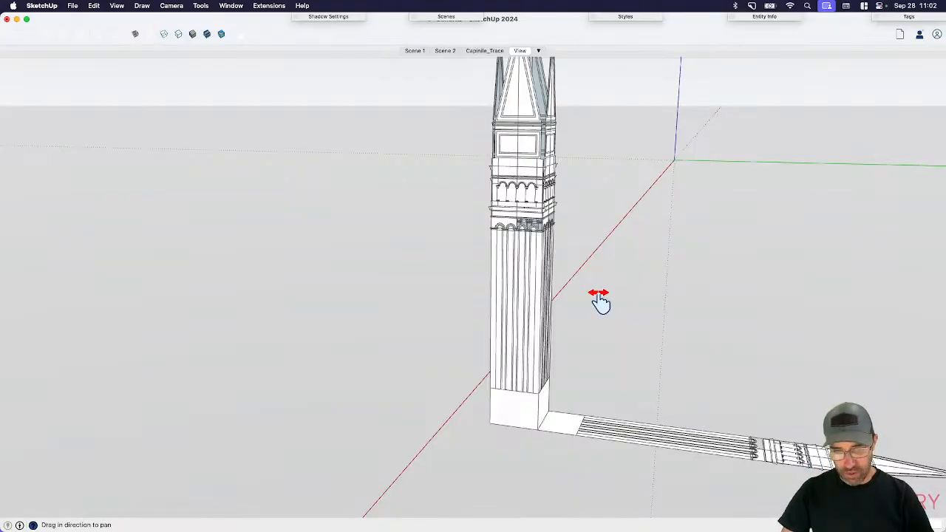
- Open the front facade for editing at the missing panel above the lower arches
{"action": "middle_click_drag", "start_coordinate": [600, 301], "coordinate": [570, 368], "text": "shift"}
{"action": "scroll", "coordinate": [512, 318], "scroll_direction": "up", "scroll_amount": 5}
{"action": "scroll", "coordinate": [452, 303], "scroll_direction": "up", "scroll_amount": 5}
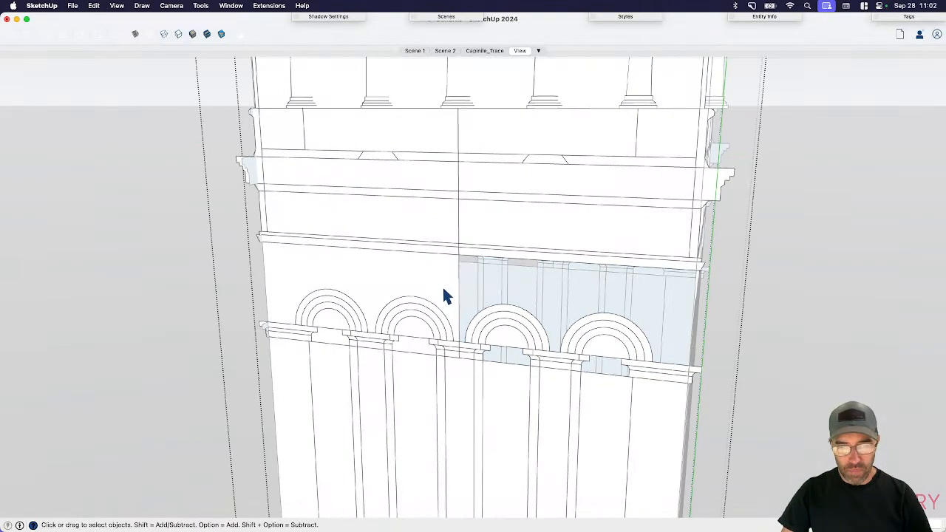
{"action": "key", "text": "r"}
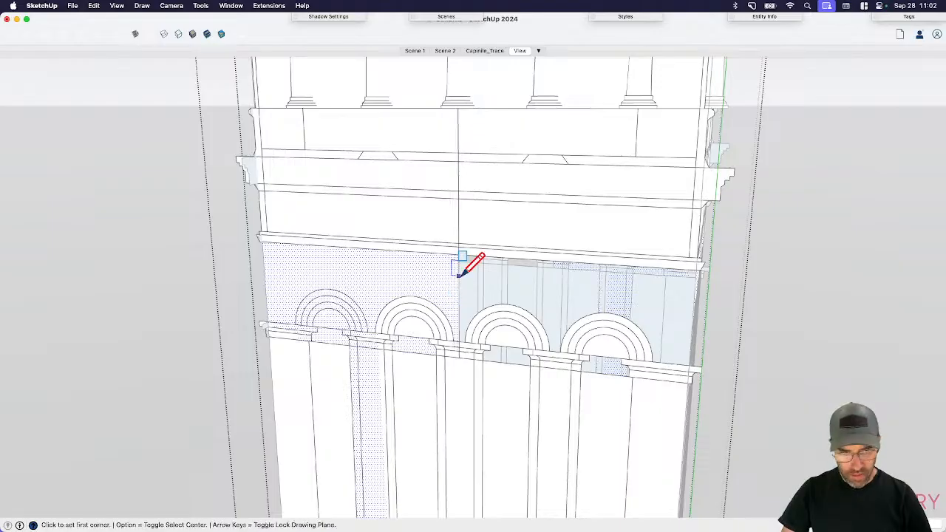
{"action": "left_click", "coordinate": [459, 255]}
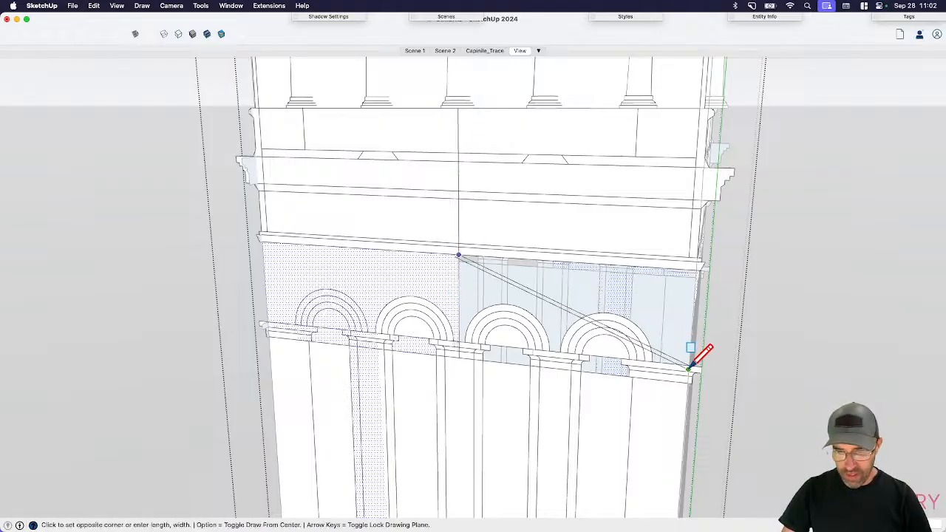
{"action": "scroll", "coordinate": [682, 370], "scroll_direction": "up", "scroll_amount": 2}
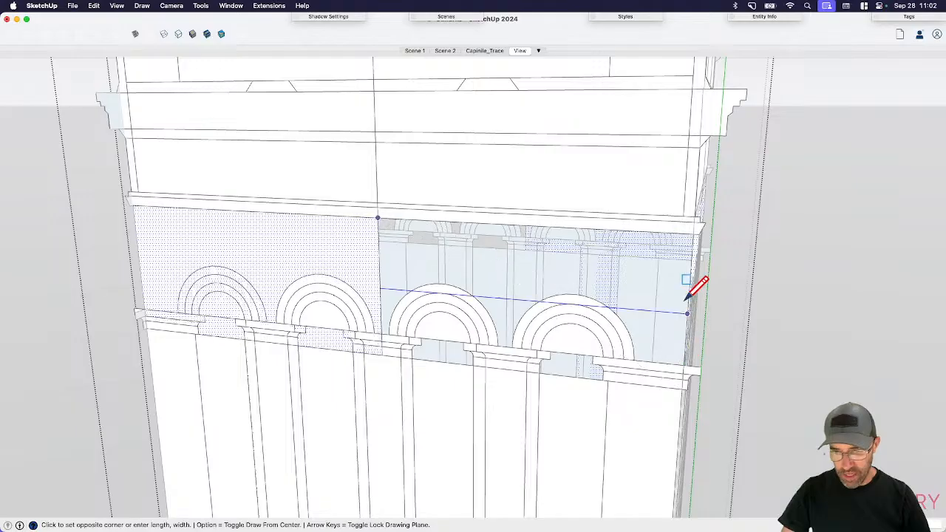
{"action": "key", "text": "space"}
- Draw a vertical line closing the outer side of the missing frieze panel, from the upper moulding down to the capital band
{"action": "key", "text": "l"}
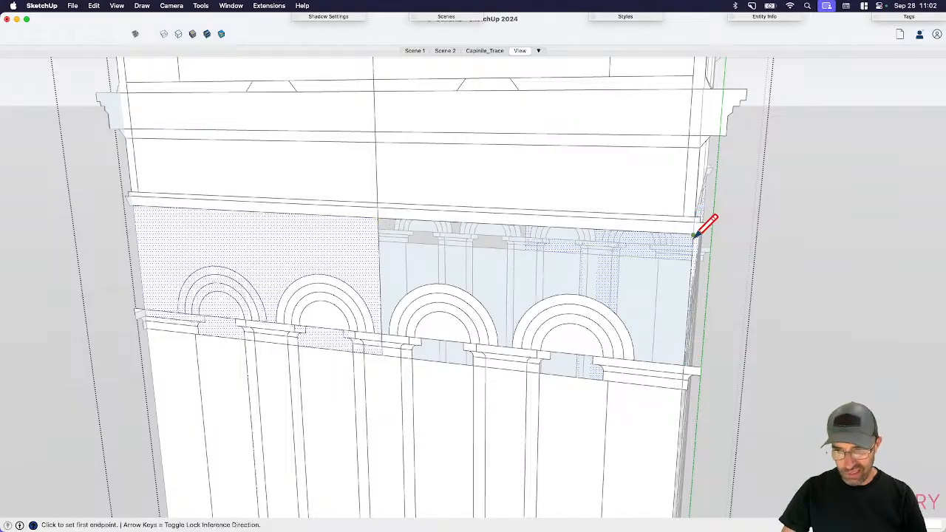
{"action": "left_click", "coordinate": [693, 235]}
{"action": "mouse_move", "coordinate": [684, 364]}
{"action": "middle_mouse_down"}
{"action": "mouse_move", "coordinate": [668, 382]}
{"action": "mouse_move", "coordinate": [674, 376]}
{"action": "middle_mouse_up"}
{"action": "left_click", "coordinate": [674, 377]}
{"action": "key", "text": "space"}
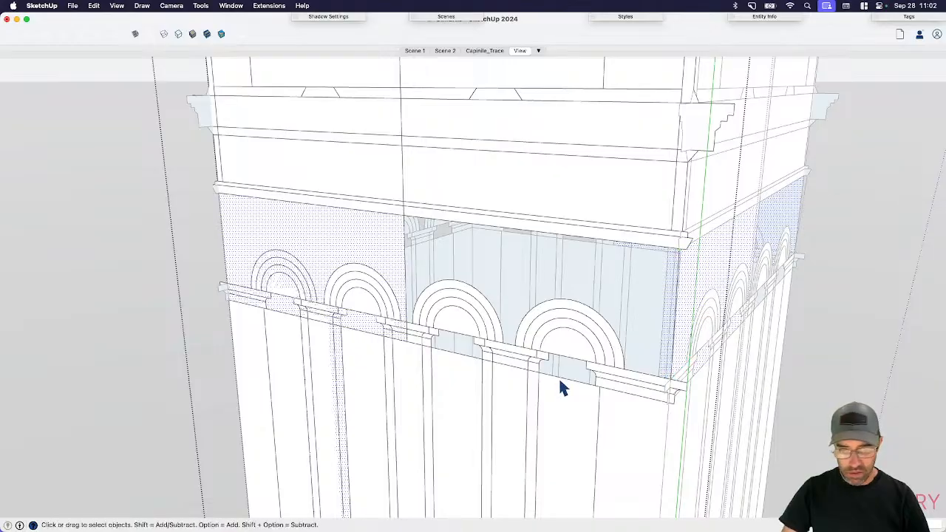
- Delete the two arches and their capital mouldings on the half of the frieze with the missing panel
{"action": "scroll", "coordinate": [507, 253], "scroll_direction": "down", "scroll_amount": 4}
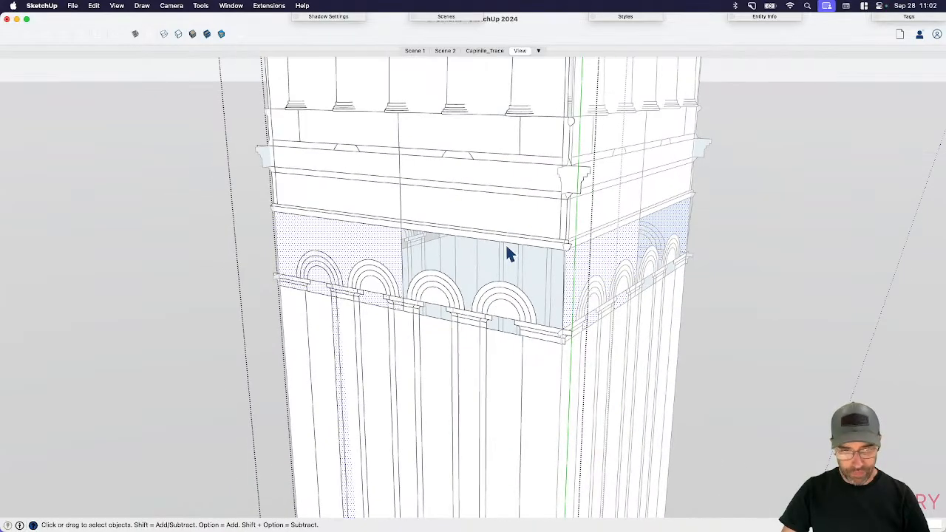
{"action": "scroll", "coordinate": [567, 233], "scroll_direction": "down", "scroll_amount": 2}
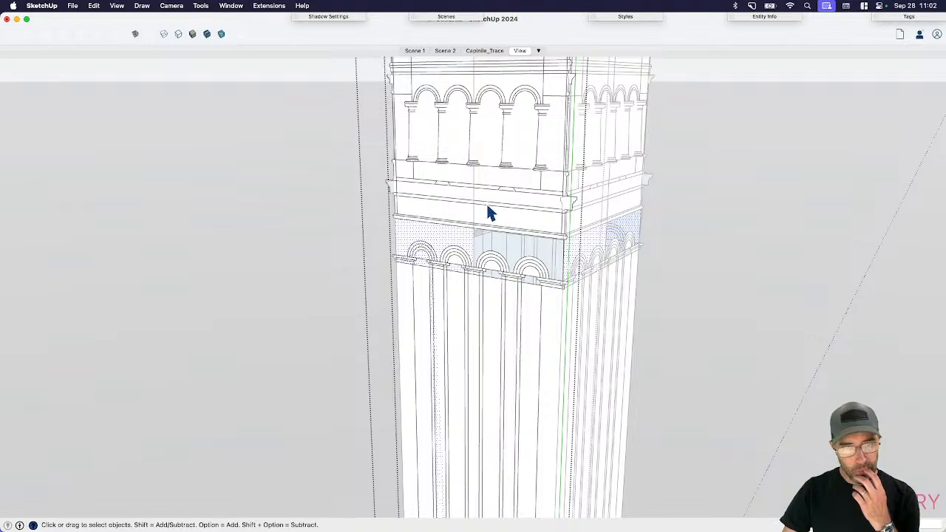
{"action": "scroll", "coordinate": [491, 215], "scroll_direction": "down", "scroll_amount": 2}
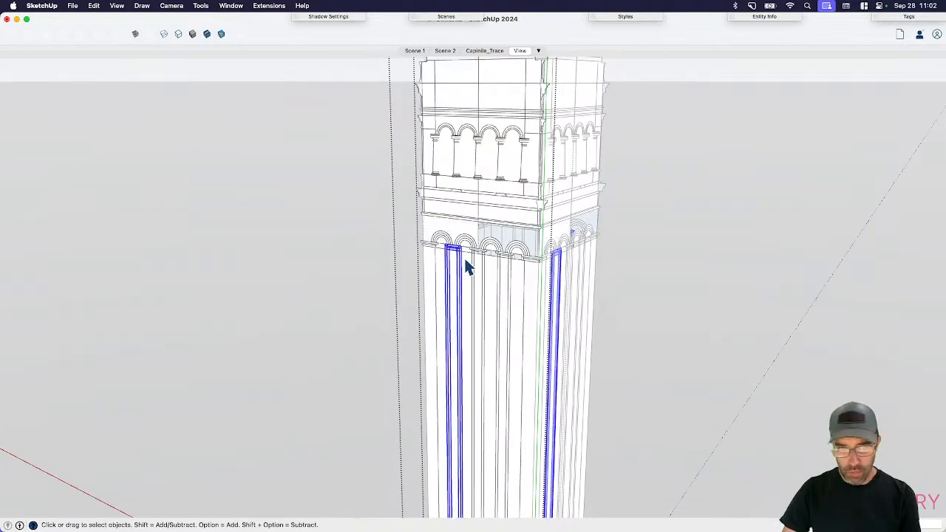
{"action": "scroll", "coordinate": [488, 264], "scroll_direction": "up", "scroll_amount": 2}
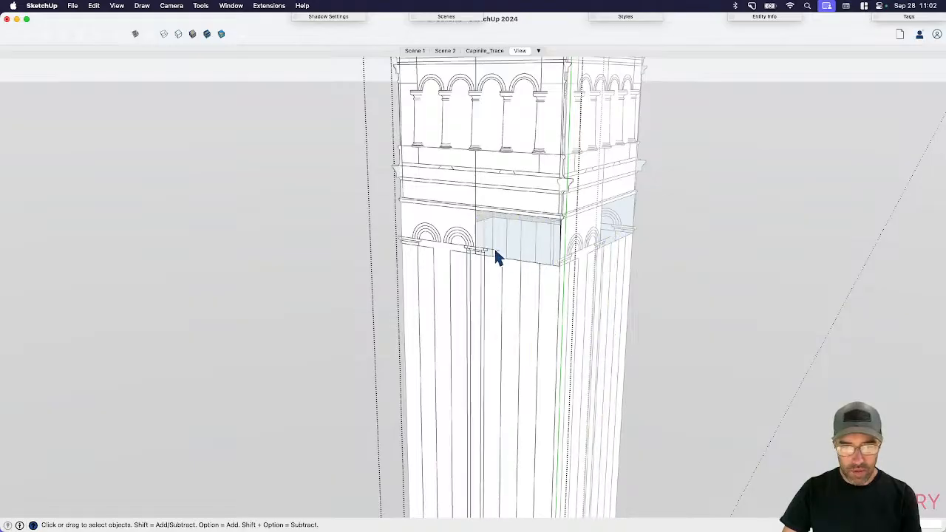
{"action": "left_click", "coordinate": [497, 257]}
{"action": "double_click", "coordinate": [497, 257]}
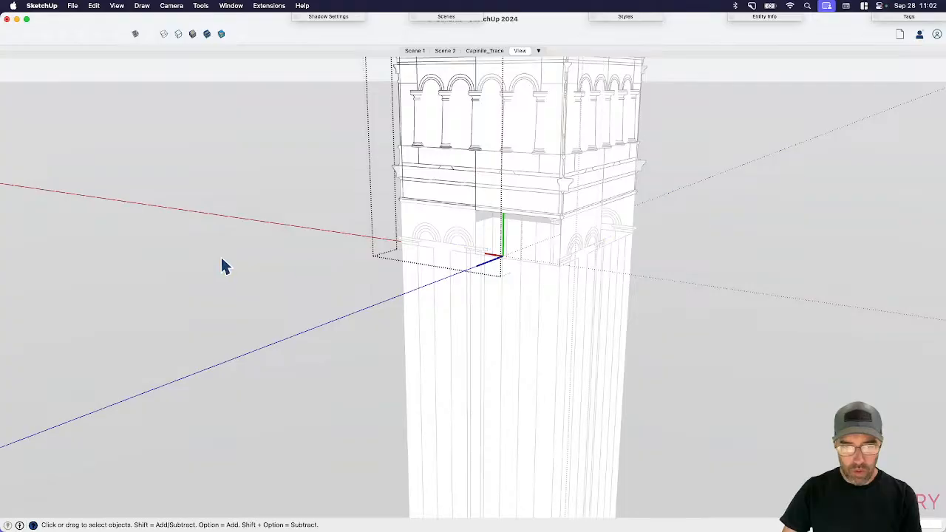
{"action": "left_click", "coordinate": [226, 266]}
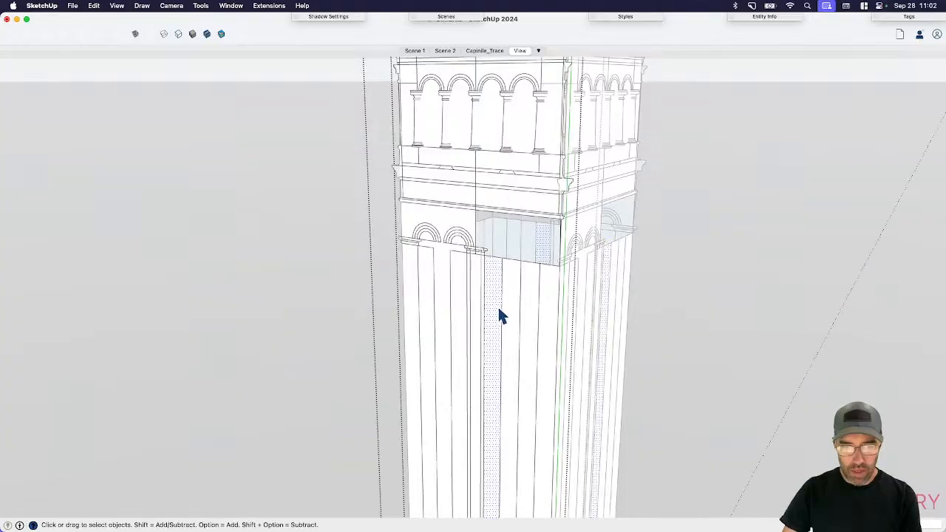
- Delete the remaining strip faces of the shaft half below the missing frieze panel
{"action": "key", "text": "Delete"}
{"action": "left_click", "coordinate": [544, 276]}
{"action": "key", "text": "Delete"}
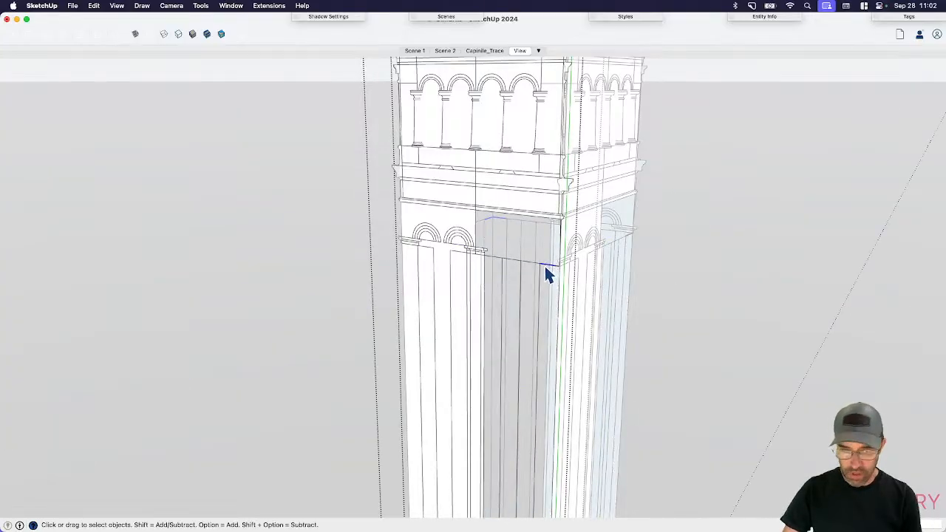
- Try deleting the outer segment of the edge along the underside of the missing panel, and undo the deletion
{"action": "key", "text": "e"}
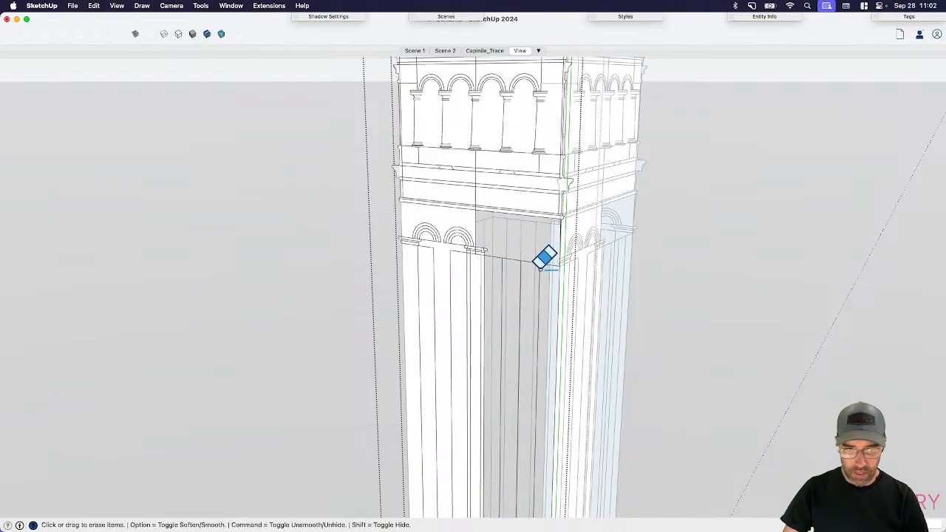
{"action": "key", "text": "space"}
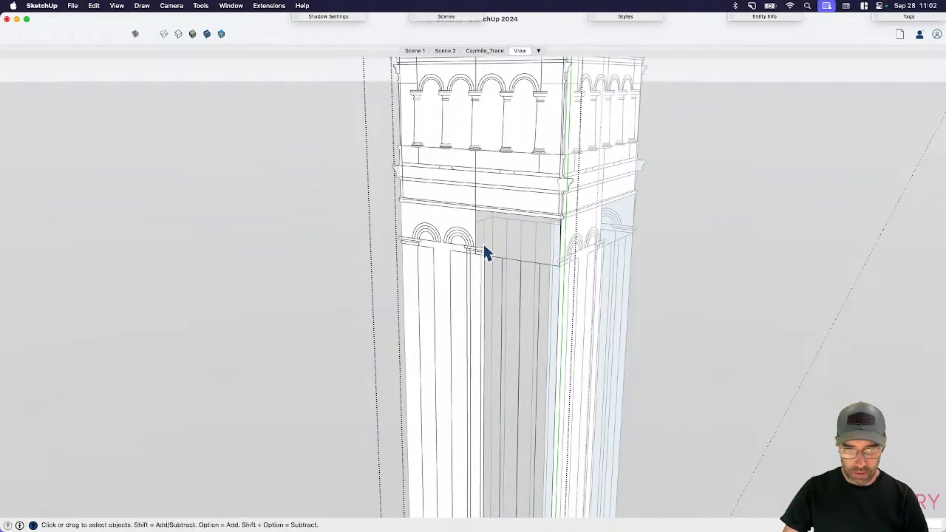
{"action": "left_click", "coordinate": [552, 264]}
{"action": "key", "text": "Delete"}
{"action": "key", "text": "super+z"}
- Delete the vertical dividing lines of the shaft half below the missing panel
{"action": "scroll", "coordinate": [544, 269], "scroll_direction": "up", "scroll_amount": 4}
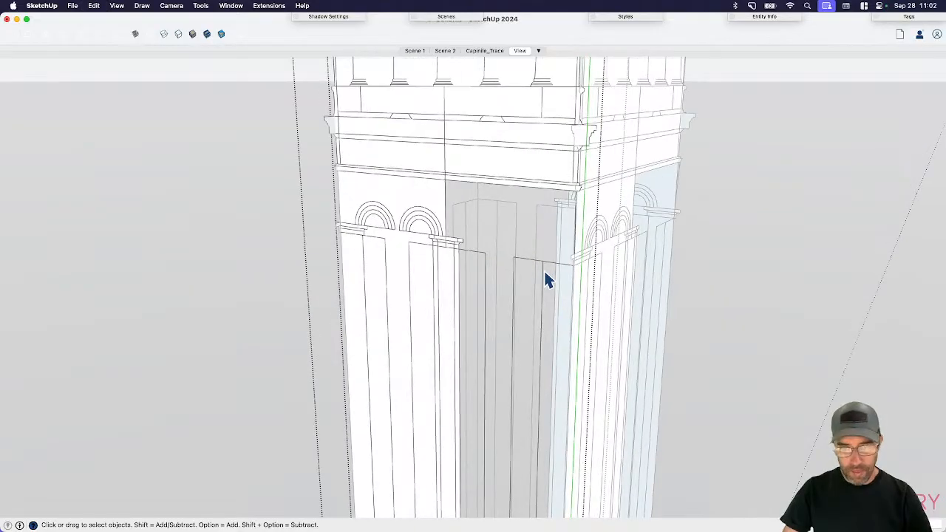
{"action": "left_click", "coordinate": [543, 272]}
{"action": "key", "text": "Delete"}
{"action": "left_click", "coordinate": [515, 275]}
{"action": "key", "text": "Delete"}
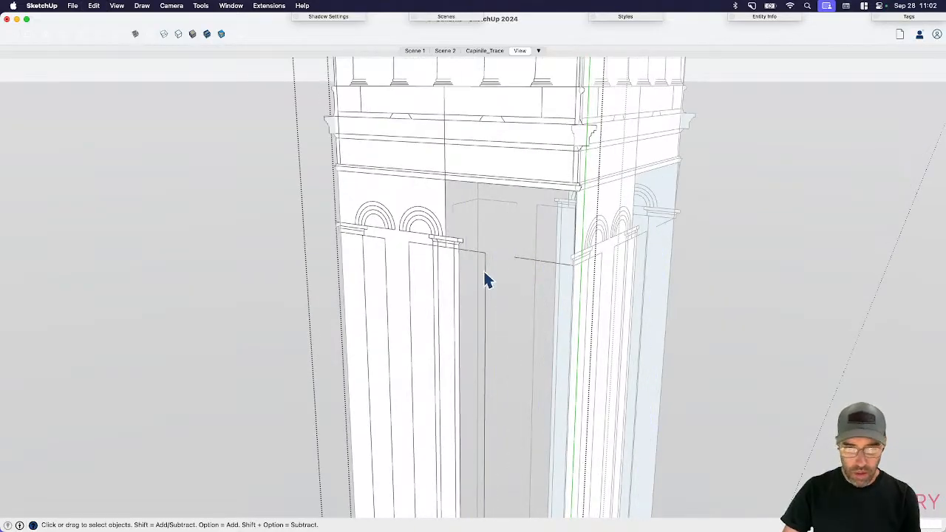
{"action": "left_click", "coordinate": [487, 280]}
{"action": "key", "text": "Delete"}
- Open the upper half-facade component and bridge the gap in the frieze's lower edge with a line to rebuild the missing panel
{"action": "double_click", "coordinate": [545, 178]}
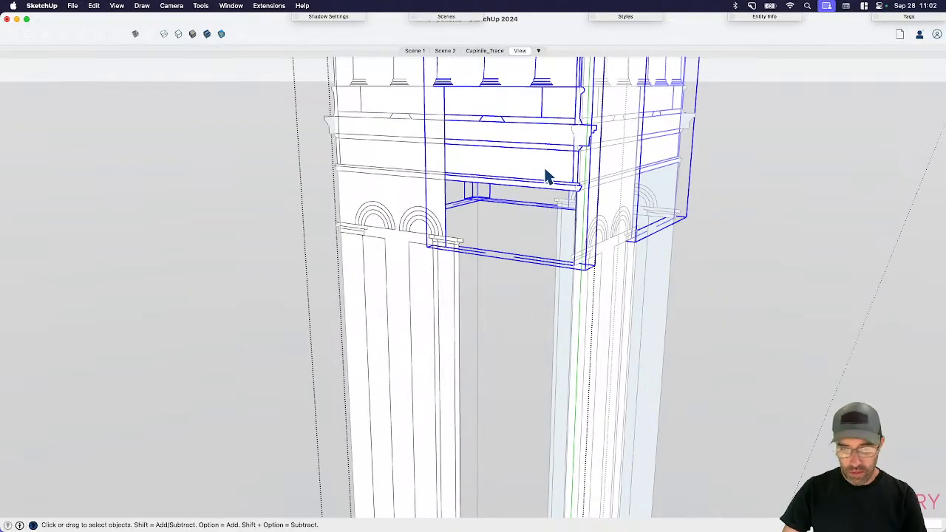
{"action": "key", "text": "l"}
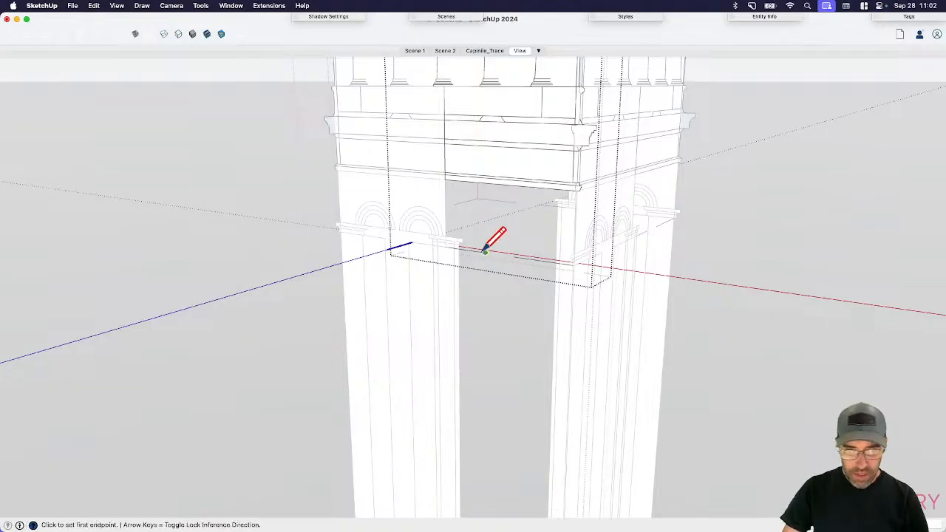
{"action": "left_click", "coordinate": [483, 252]}
{"action": "left_click", "coordinate": [518, 257]}
{"action": "key", "text": "space"}
{"action": "scroll", "coordinate": [473, 238], "scroll_direction": "down", "scroll_amount": 3}
{"action": "left_click", "coordinate": [507, 252]}
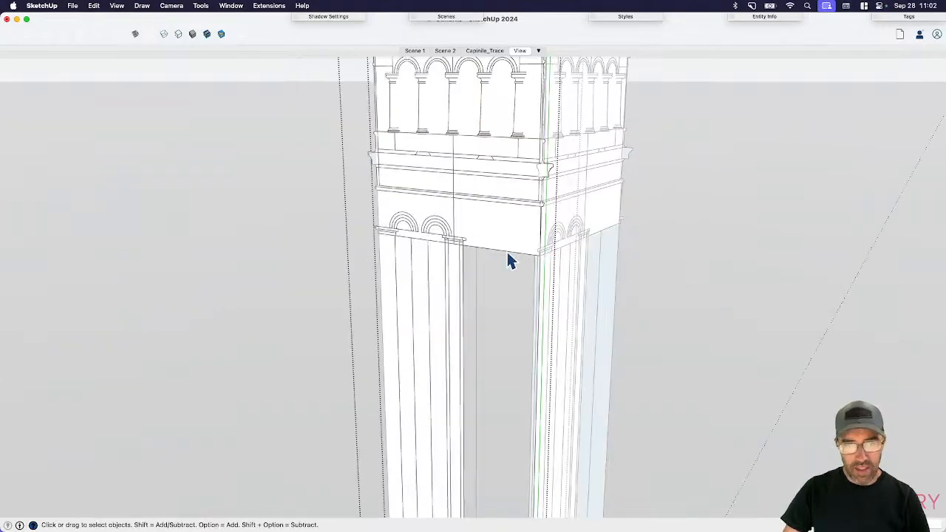
- Delete the shaft strip below the junction of the two remaining arches and select the central pilaster
{"action": "left_click", "coordinate": [436, 209]}
{"action": "scroll", "coordinate": [435, 214], "scroll_direction": "down", "scroll_amount": 2}
{"action": "left_click", "coordinate": [436, 258]}
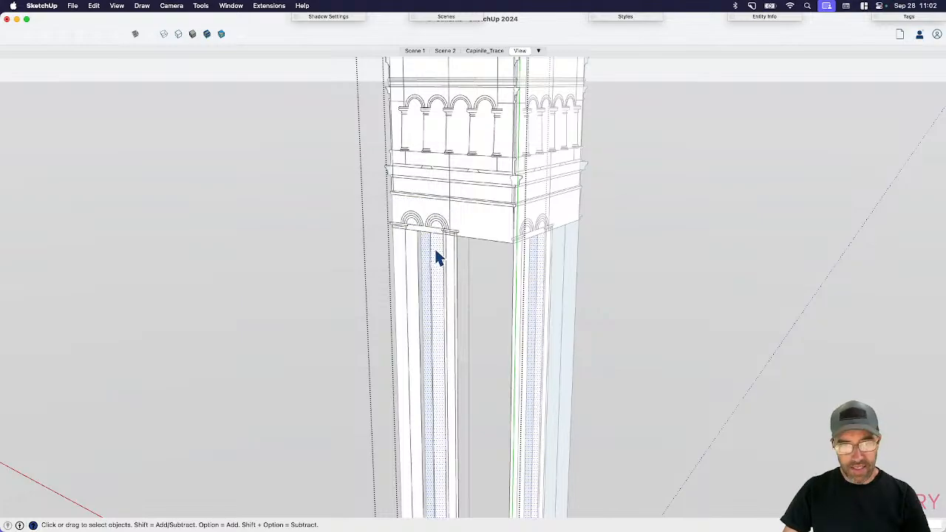
{"action": "middle_click_drag", "start_coordinate": [427, 244], "coordinate": [461, 226]}
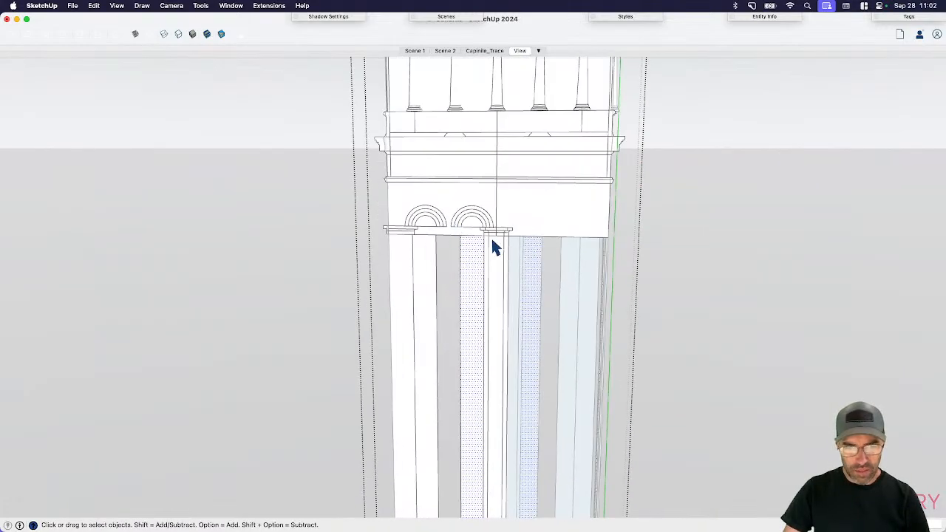
{"action": "left_click", "coordinate": [495, 240]}
{"action": "scroll", "coordinate": [495, 238], "scroll_direction": "up", "scroll_amount": 2}
{"action": "left_click", "coordinate": [375, 244]}
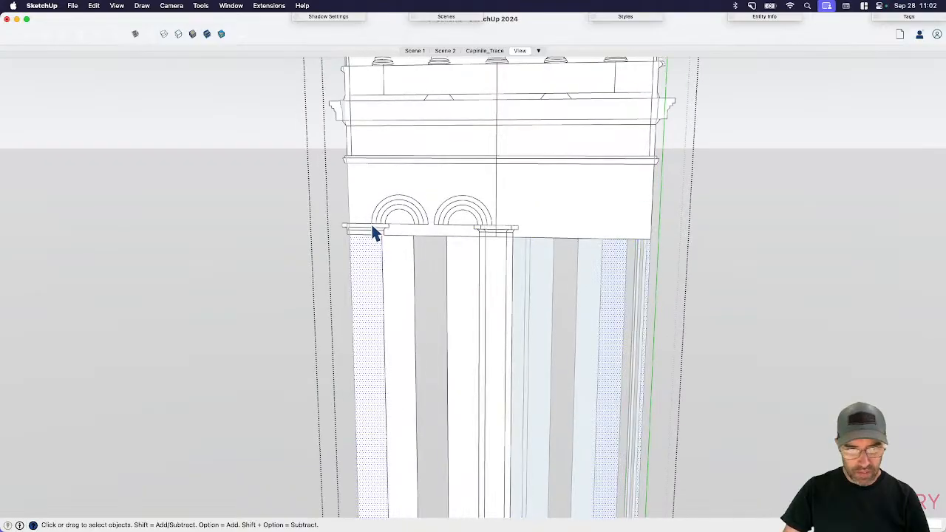
{"action": "left_click", "coordinate": [376, 232]}
{"action": "scroll", "coordinate": [382, 239], "scroll_direction": "down", "scroll_amount": 2}
{"action": "left_click", "coordinate": [485, 269]}
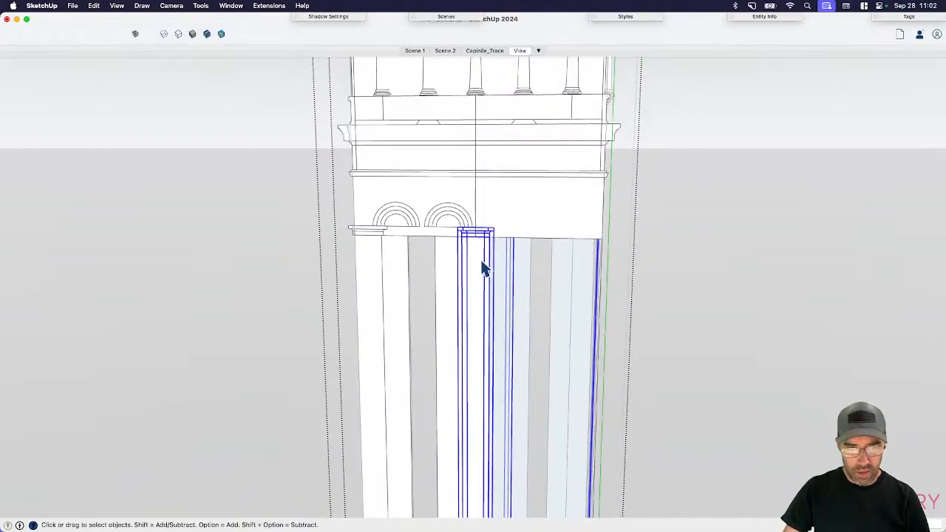
{"action": "scroll", "coordinate": [480, 251], "scroll_direction": "up", "scroll_amount": 3}
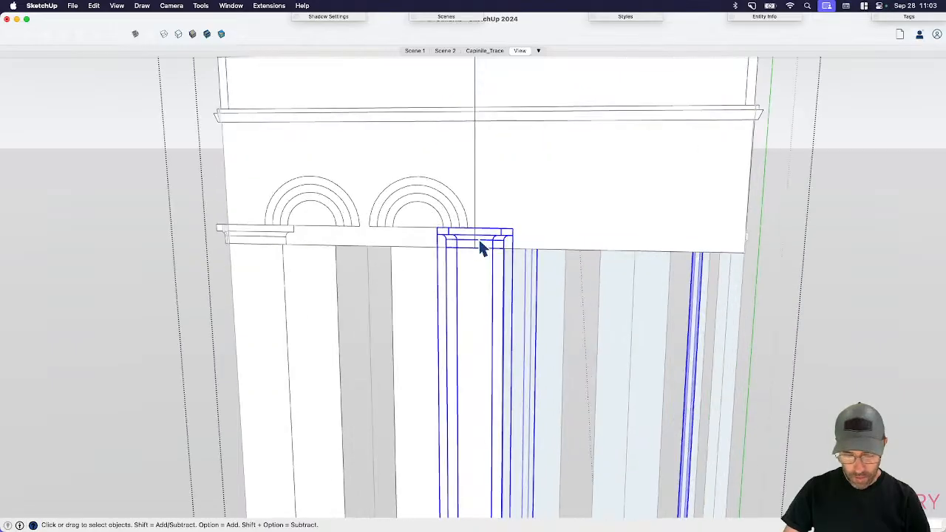
{"action": "key", "text": "m"}
{"action": "key", "text": "alt"}
{"action": "left_click", "coordinate": [476, 247]}
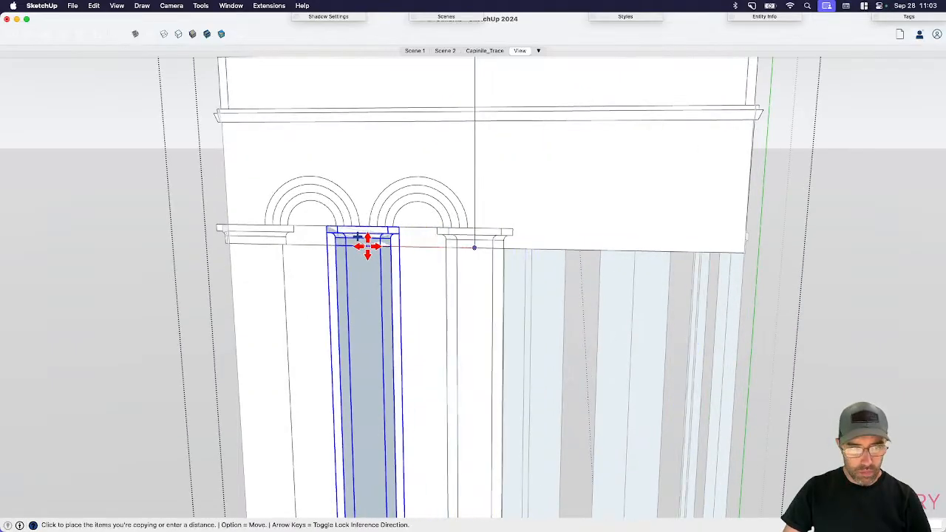
{"action": "key", "text": "Escape"}
{"action": "middle_click_drag", "start_coordinate": [363, 246], "coordinate": [345, 293]}
{"action": "scroll", "coordinate": [440, 229], "scroll_direction": "up", "scroll_amount": 3}
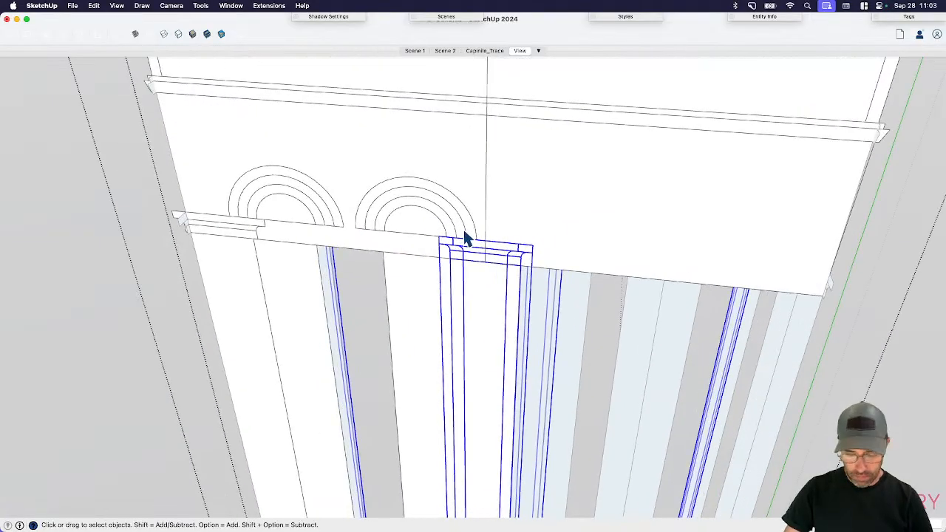
{"action": "key", "text": "m"}
{"action": "key", "text": "alt"}
{"action": "left_click", "coordinate": [477, 230]}
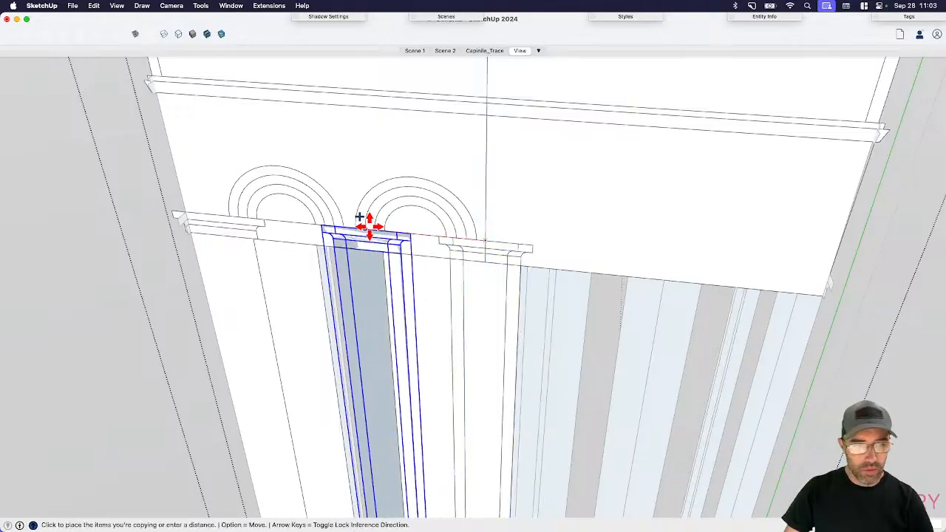
{"action": "scroll", "coordinate": [353, 222], "scroll_direction": "up", "scroll_amount": 2}
{"action": "key", "text": "space"}
- Draw a short line joining the neighbouring feet of the two remaining arches
{"action": "key", "text": "l"}
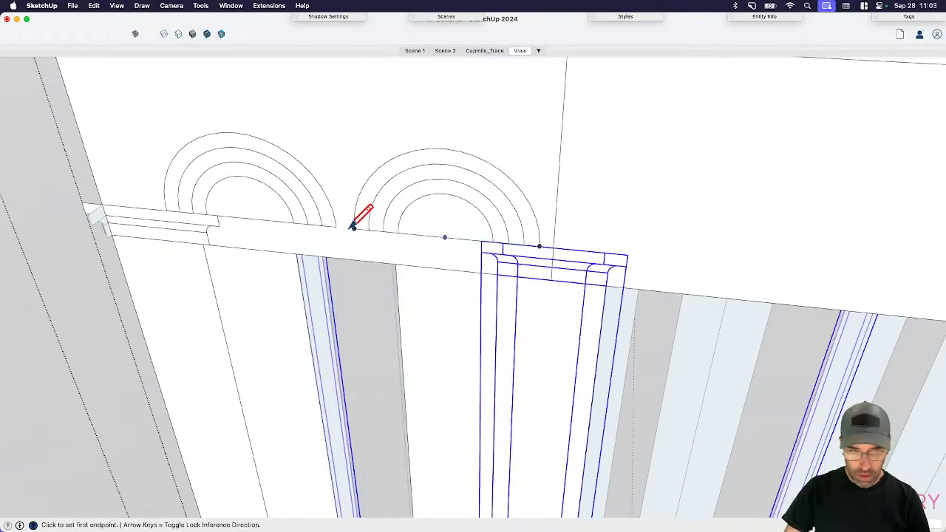
{"action": "left_click", "coordinate": [337, 227]}
{"action": "left_click", "coordinate": [355, 229]}
{"action": "key", "text": "space"}
- Copy the central pilaster from the facade's centre line to the midpoint between the two remaining arches
{"action": "key", "text": "m"}
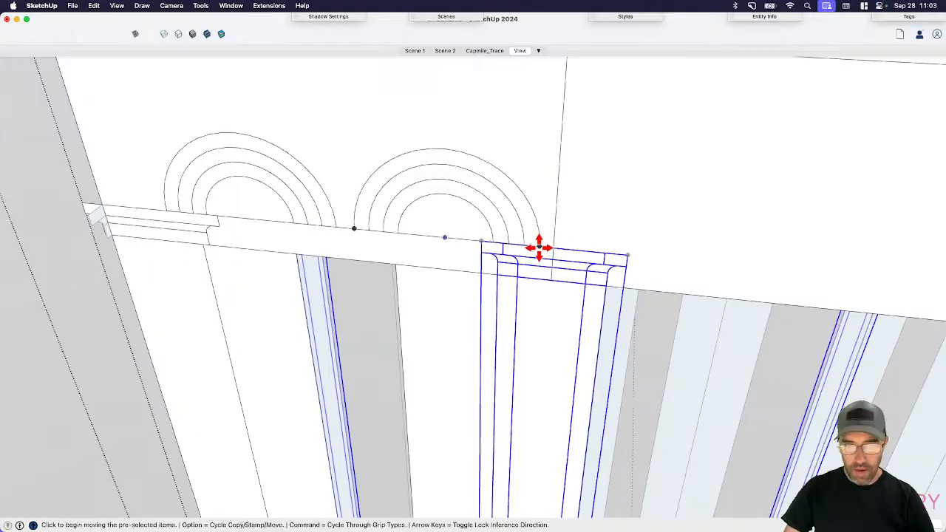
{"action": "key", "text": "alt"}
{"action": "left_click", "coordinate": [551, 248]}
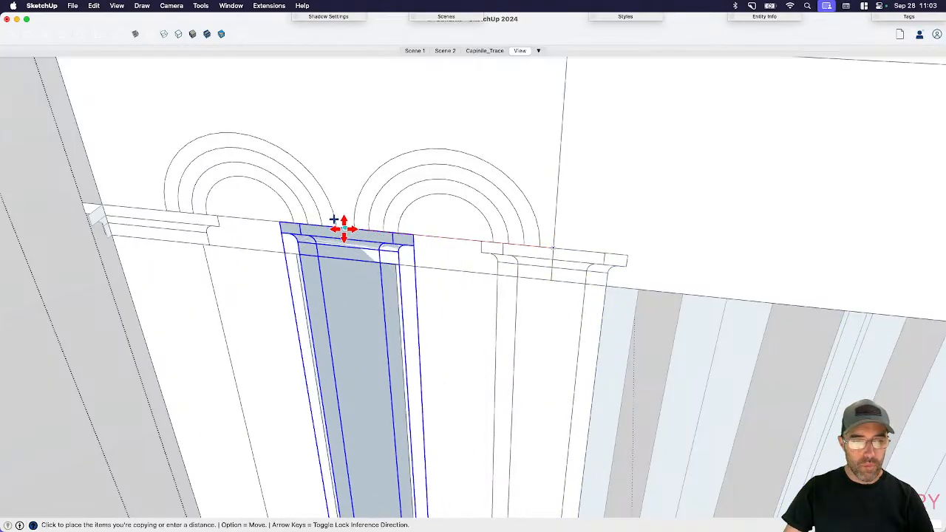
{"action": "left_click", "coordinate": [344, 228]}
{"action": "key", "text": "space"}
{"action": "scroll", "coordinate": [492, 190], "scroll_direction": "down", "scroll_amount": 5}
{"action": "scroll", "coordinate": [515, 220], "scroll_direction": "down", "scroll_amount": 3}
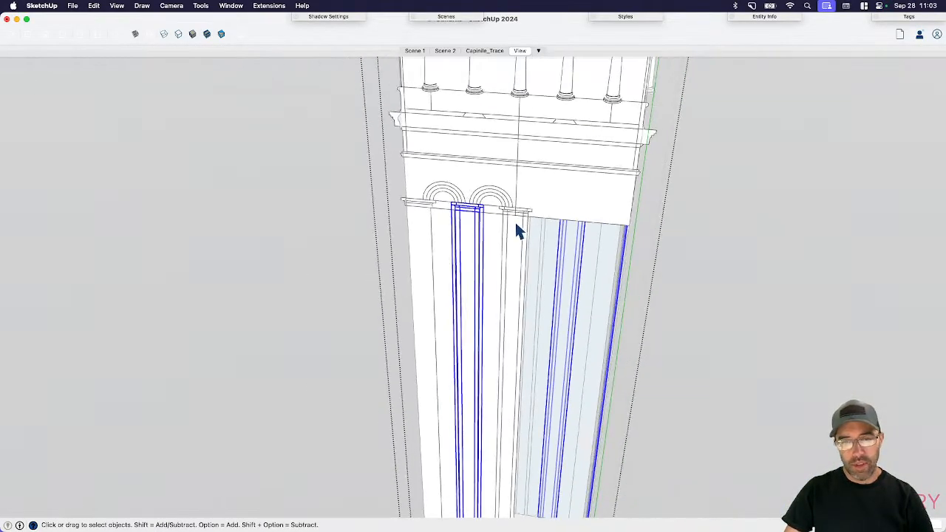
{"action": "left_click", "coordinate": [516, 227]}
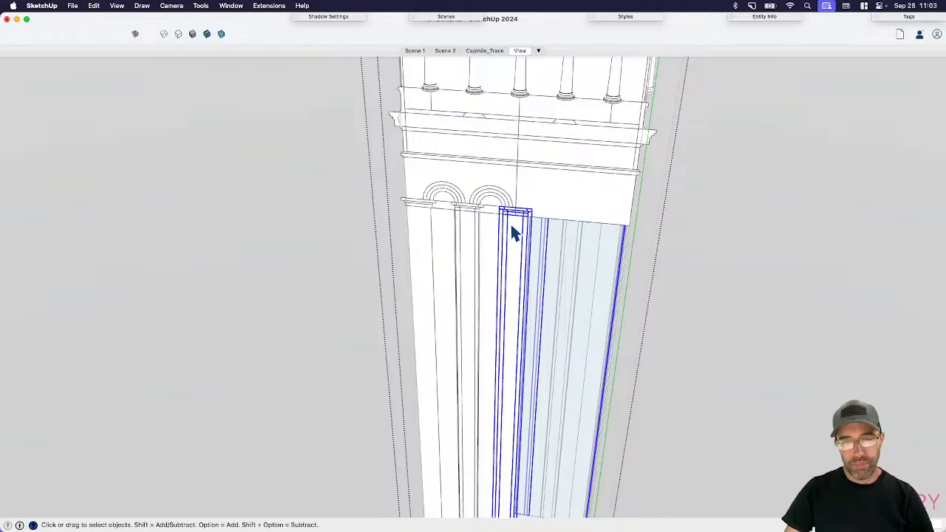
{"action": "left_click", "coordinate": [474, 231]}
- Draw a vertical centre line from the frieze's underside down through the base, and erase the base half on the open side
{"action": "scroll", "coordinate": [478, 169], "scroll_direction": "down", "scroll_amount": 6}
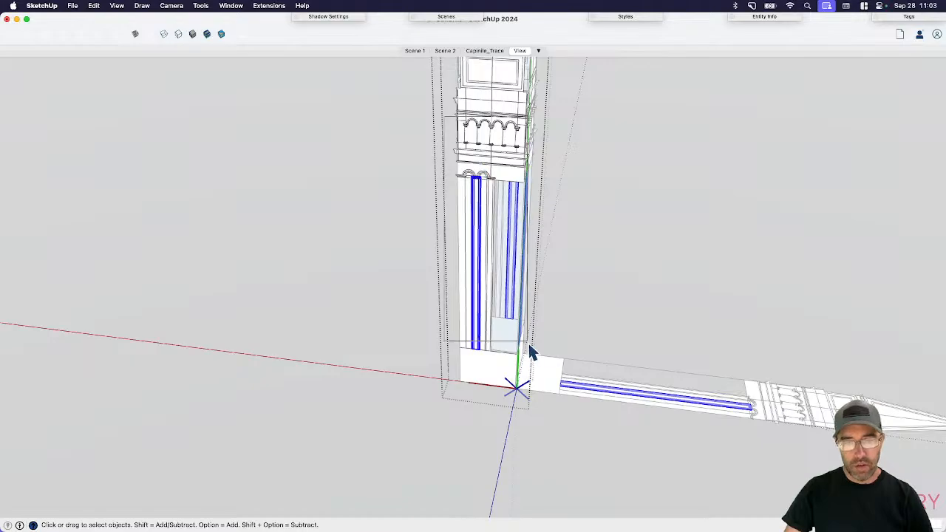
{"action": "left_click_drag", "start_coordinate": [529, 344], "coordinate": [533, 414]}
{"action": "scroll", "coordinate": [488, 378], "scroll_direction": "up", "scroll_amount": 6}
{"action": "key", "text": "l"}
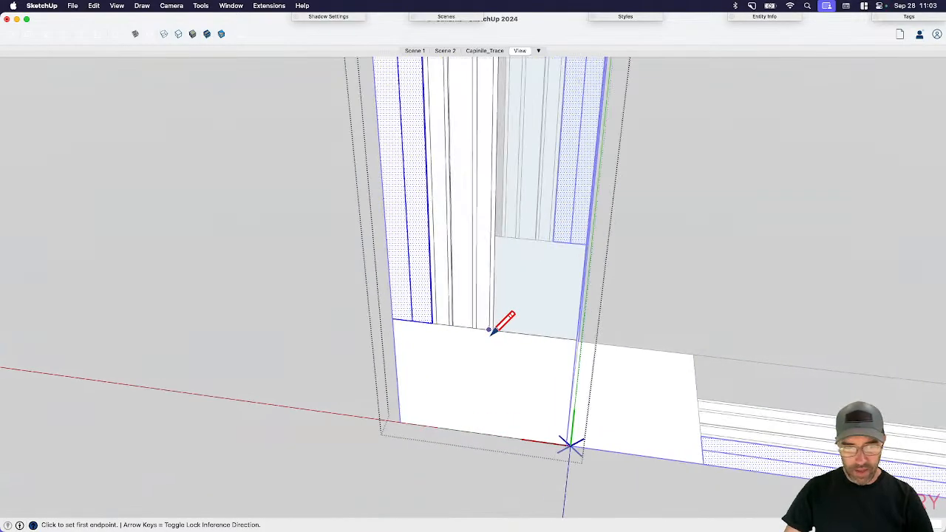
{"action": "scroll", "coordinate": [505, 418], "scroll_direction": "down", "scroll_amount": 6}
{"action": "scroll", "coordinate": [529, 164], "scroll_direction": "up", "scroll_amount": 2}
{"action": "scroll", "coordinate": [490, 258], "scroll_direction": "up", "scroll_amount": 4}
{"action": "left_click", "coordinate": [490, 259]}
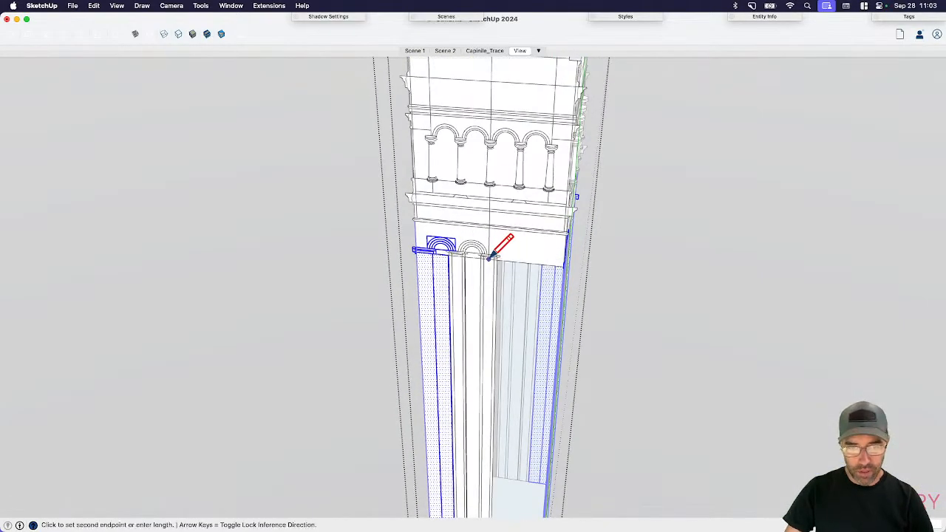
{"action": "scroll", "coordinate": [507, 360], "scroll_direction": "down", "scroll_amount": 3}
{"action": "key", "text": "e"}
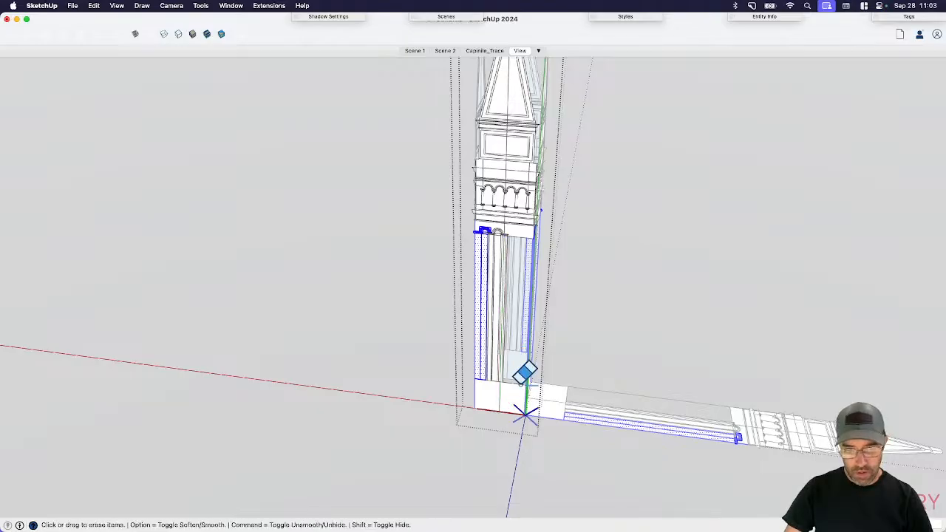
{"action": "scroll", "coordinate": [464, 218], "scroll_direction": "down", "scroll_amount": 2}
{"action": "key", "text": "space"}
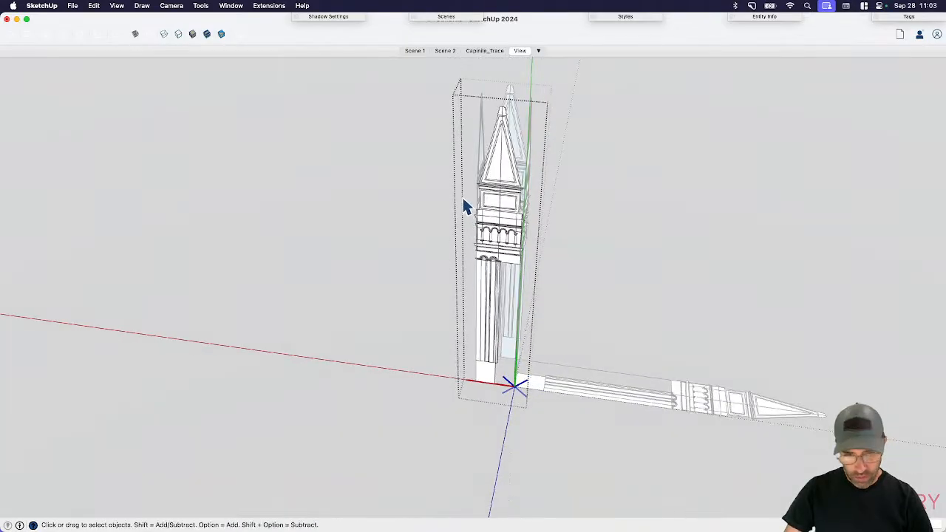
- Cut the lower half shaft with its arches and base, leaving the central pilaster, and paste it in place inside the upper half-facade component
{"action": "left_click_drag", "start_coordinate": [464, 207], "coordinate": [508, 406]}
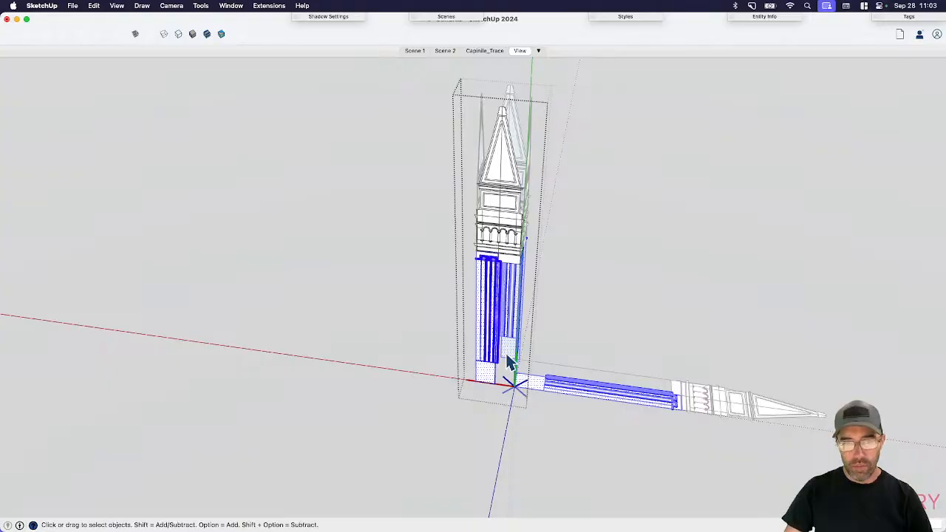
{"action": "middle_click_drag", "start_coordinate": [509, 363], "coordinate": [476, 359]}
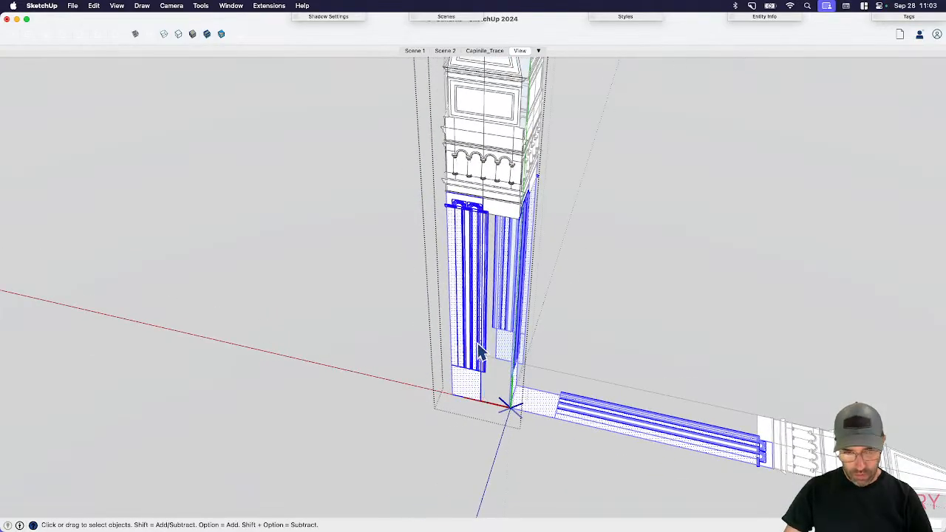
{"action": "scroll", "coordinate": [479, 353], "scroll_direction": "up", "scroll_amount": 5}
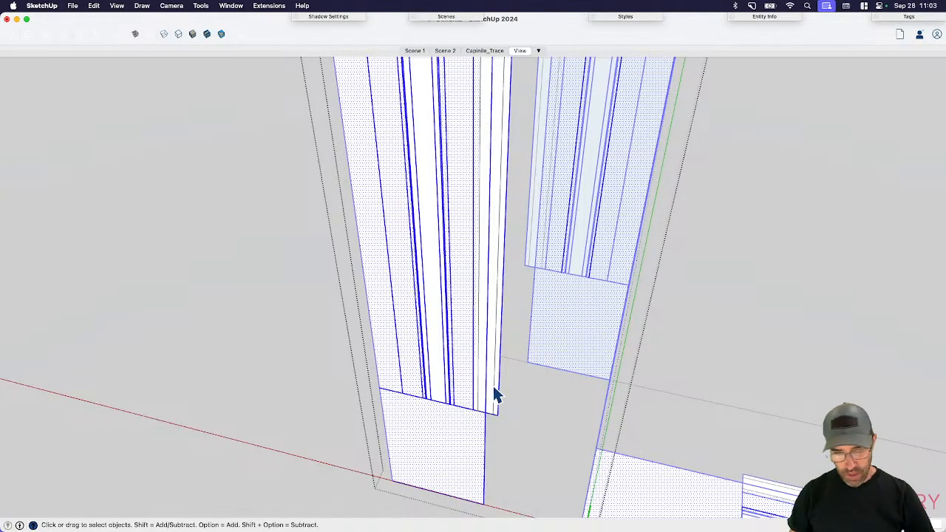
{"action": "scroll", "coordinate": [494, 391], "scroll_direction": "down", "scroll_amount": 6}
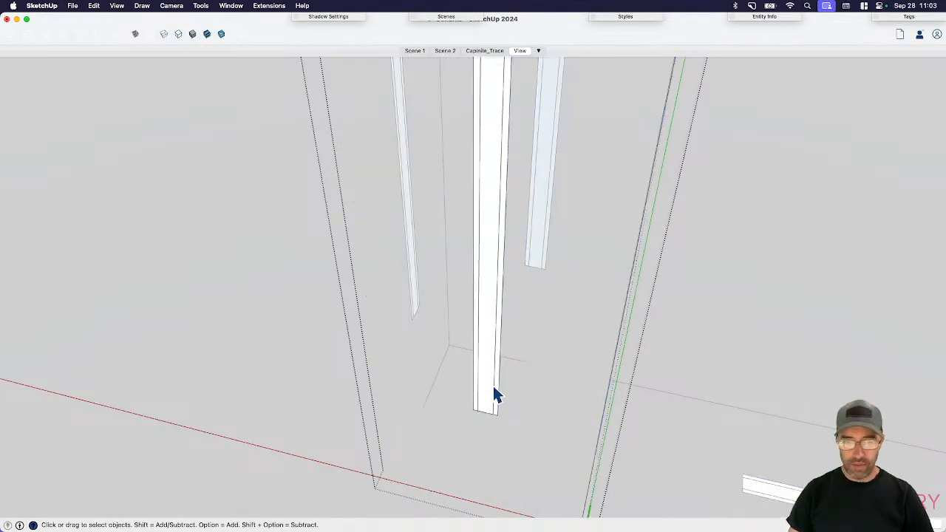
{"action": "scroll", "coordinate": [494, 414], "scroll_direction": "down", "scroll_amount": 3}
{"action": "scroll", "coordinate": [497, 419], "scroll_direction": "down", "scroll_amount": 2}
{"action": "left_click", "coordinate": [488, 191]}
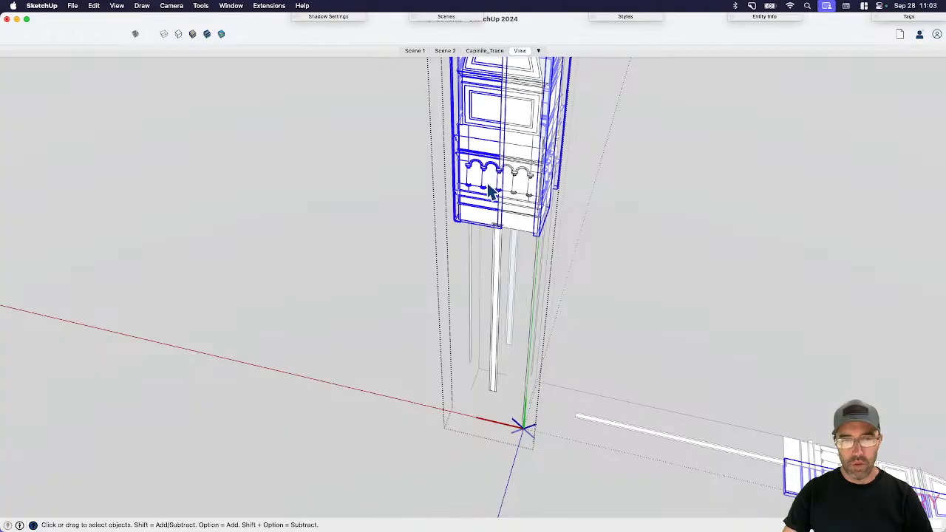
{"action": "double_click", "coordinate": [484, 219]}
{"action": "left_click", "coordinate": [484, 220]}
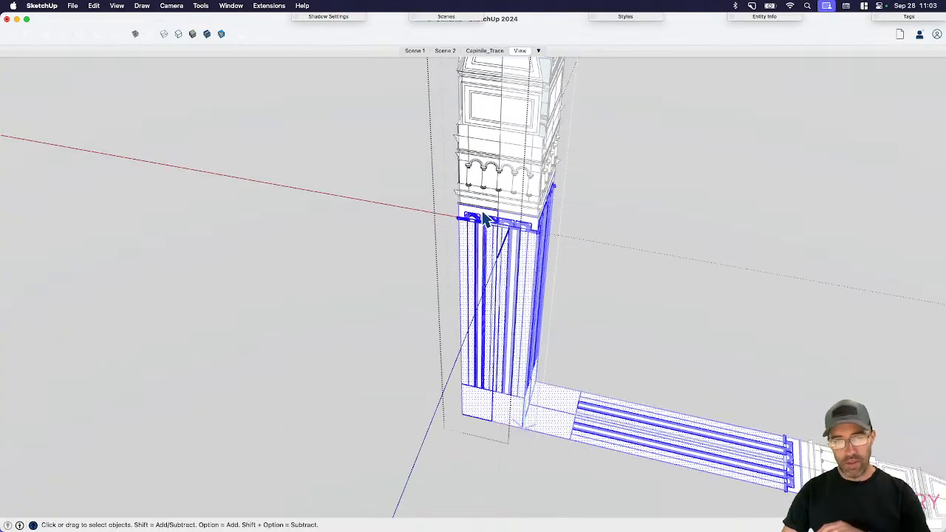
- Leave the half-facade component, select the central pilaster and examine the row of four arches up close
{"action": "double_click", "coordinate": [470, 300]}
{"action": "scroll", "coordinate": [475, 226], "scroll_direction": "up", "scroll_amount": 5}
{"action": "left_click", "coordinate": [504, 238]}
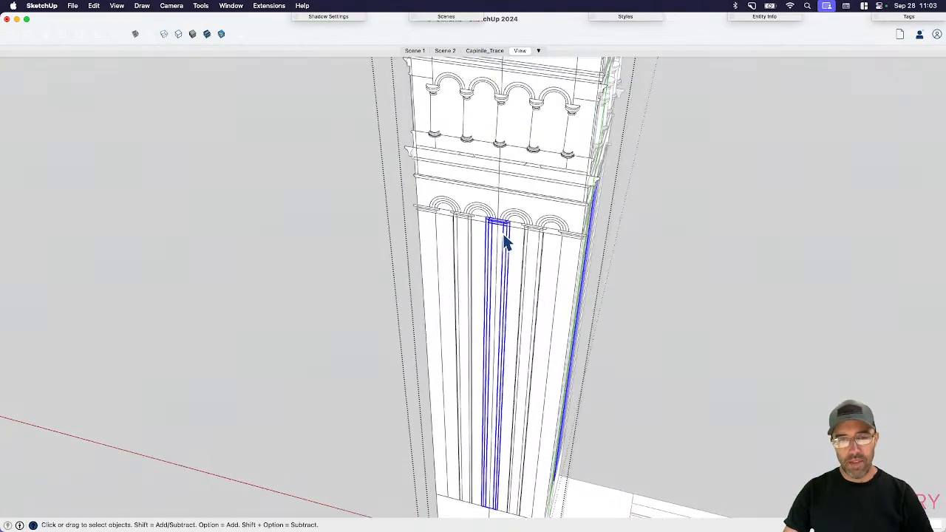
{"action": "scroll", "coordinate": [504, 239], "scroll_direction": "up", "scroll_amount": 5}
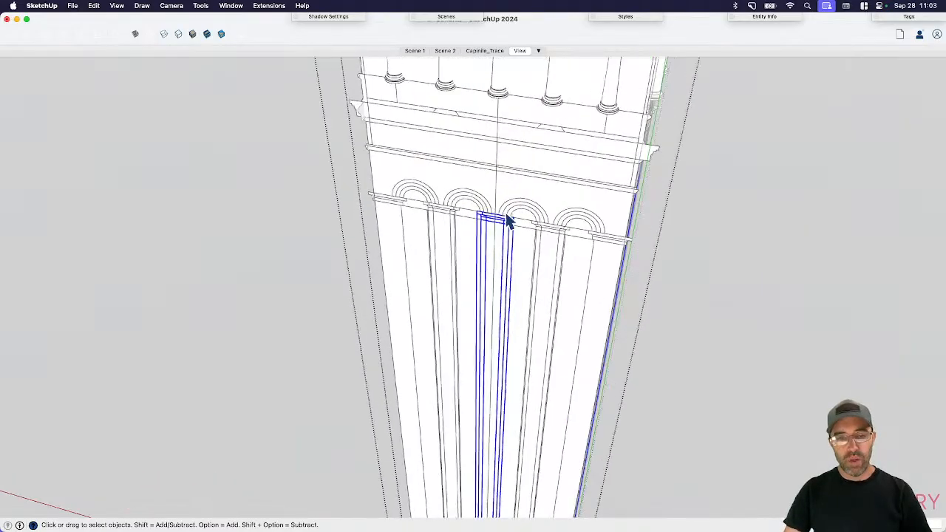
{"action": "mouse_move", "coordinate": [494, 244]}
{"action": "middle_mouse_down"}
{"action": "mouse_move", "coordinate": [454, 210]}
{"action": "mouse_move", "coordinate": [520, 253]}
{"action": "mouse_move", "coordinate": [473, 229]}
{"action": "mouse_move", "coordinate": [492, 209]}
{"action": "middle_mouse_up"}
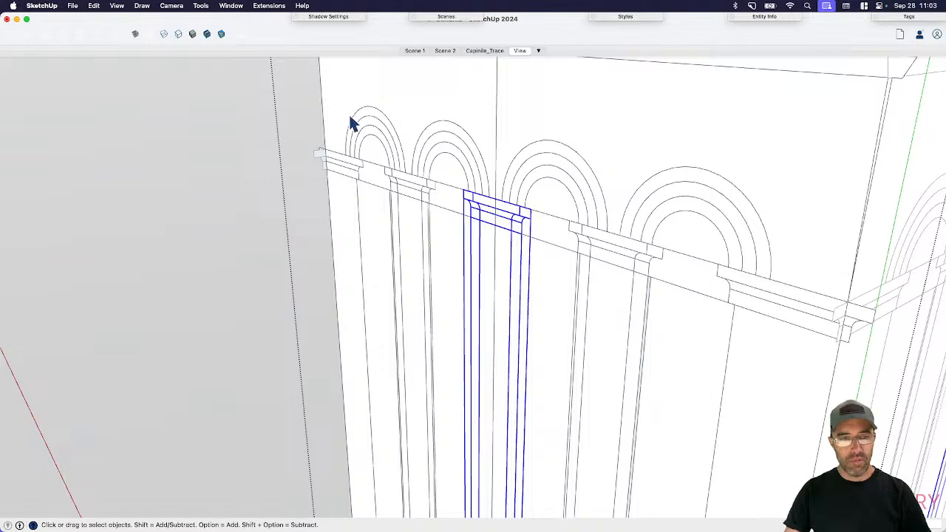
- Open the half-facade component and check the outer arch and the wall face behind it by selecting each
{"action": "double_click", "coordinate": [377, 157]}
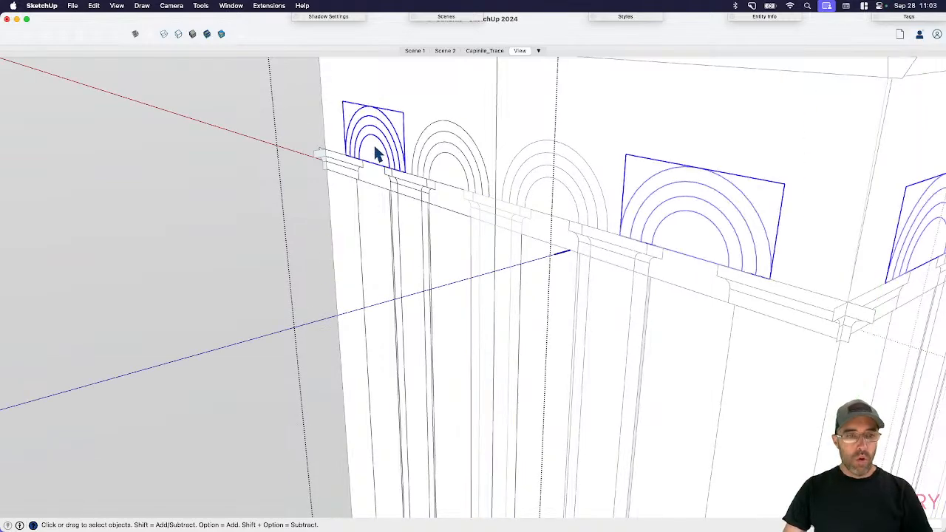
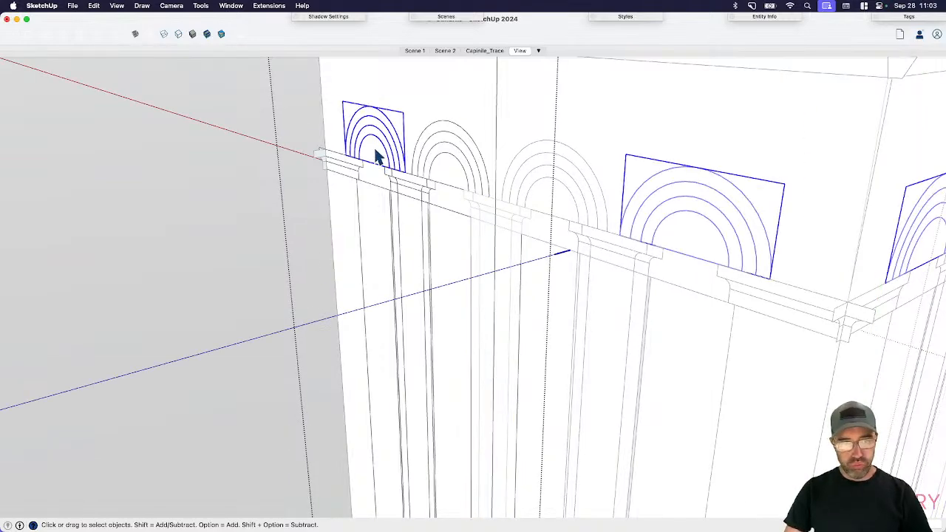
{"action": "left_click", "coordinate": [415, 124]}
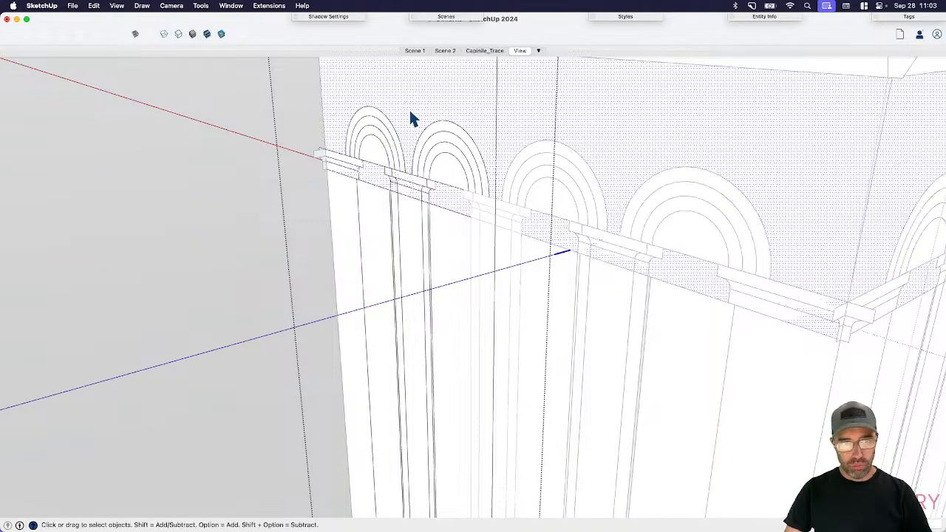
{"action": "left_click", "coordinate": [375, 154]}
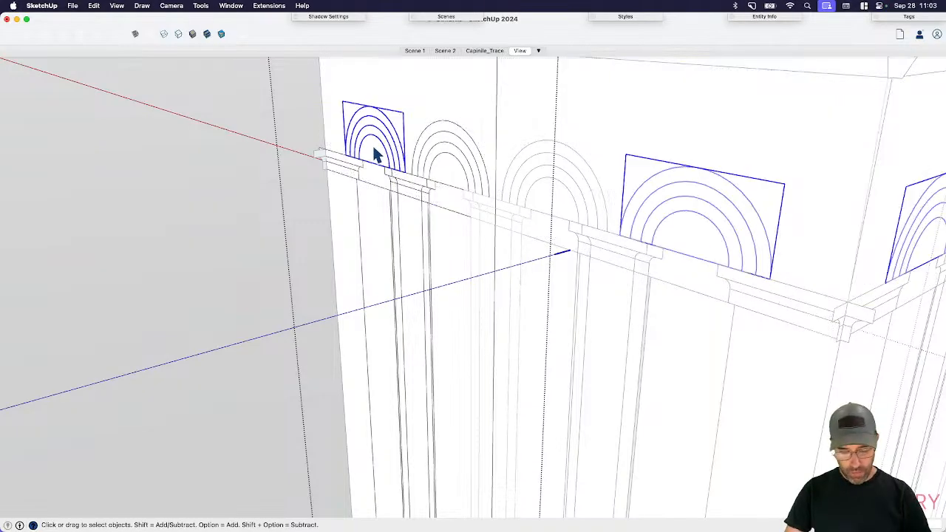
{"action": "left_click", "coordinate": [405, 96]}
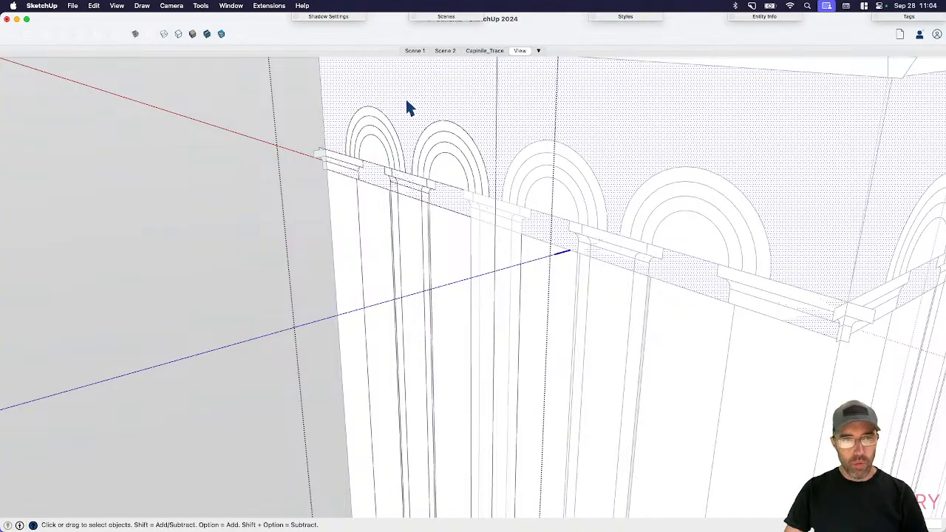
- Try to delete the outer arch component from the wall face
{"action": "right_click", "coordinate": [405, 97]}
{"action": "mouse_move", "coordinate": [469, 185]}
{"action": "left_click", "coordinate": [517, 188]}
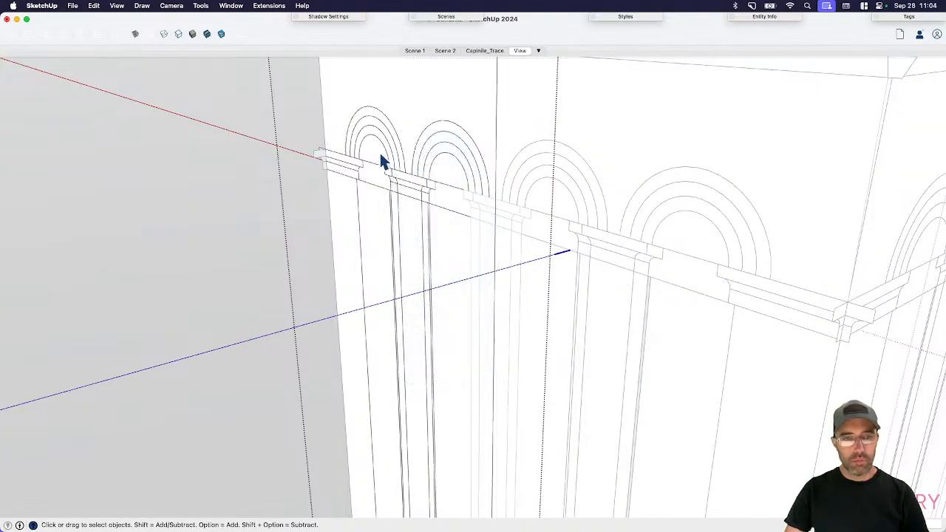
{"action": "left_click", "coordinate": [380, 155]}
{"action": "key", "text": "Delete"}
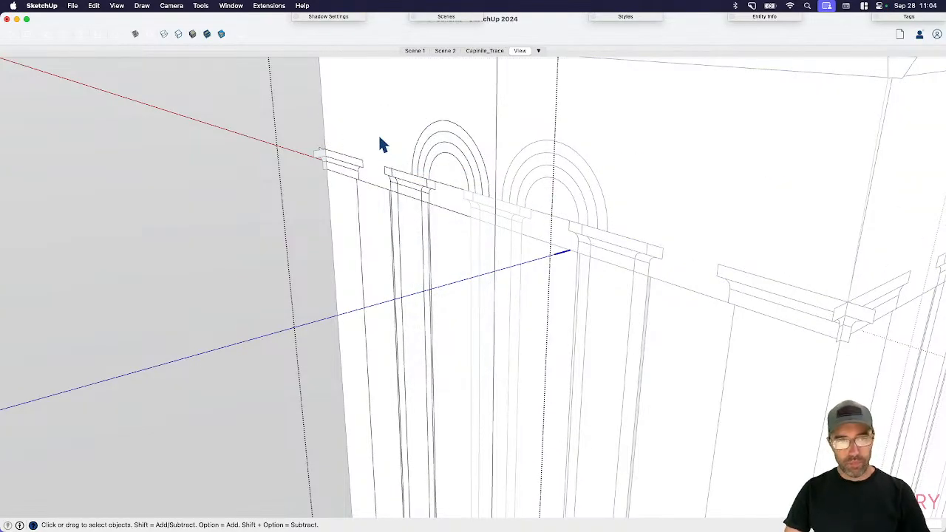
- Make the outer arch a unique component and explode it into the wall
{"action": "scroll", "coordinate": [383, 145], "scroll_direction": "up", "scroll_amount": 5}
{"action": "left_click", "coordinate": [376, 152]}
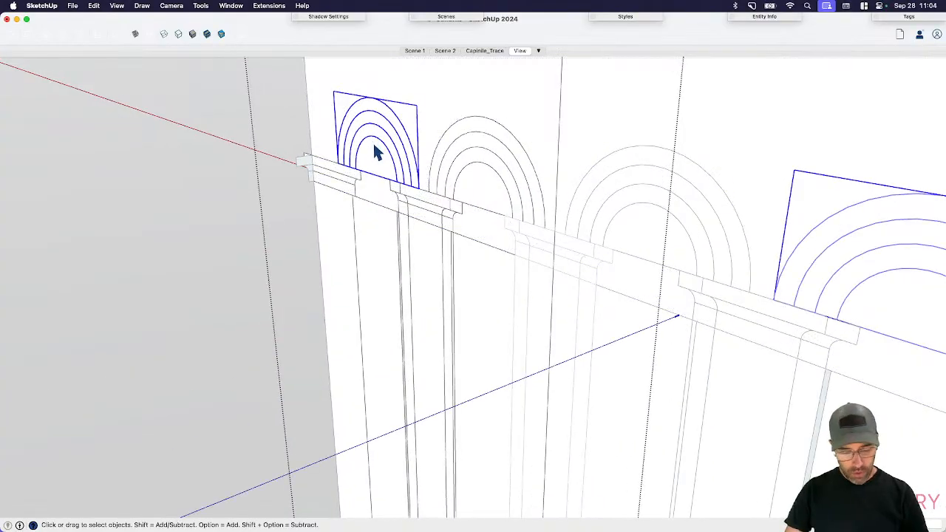
{"action": "right_click", "coordinate": [372, 141]}
{"action": "left_click", "coordinate": [411, 210]}
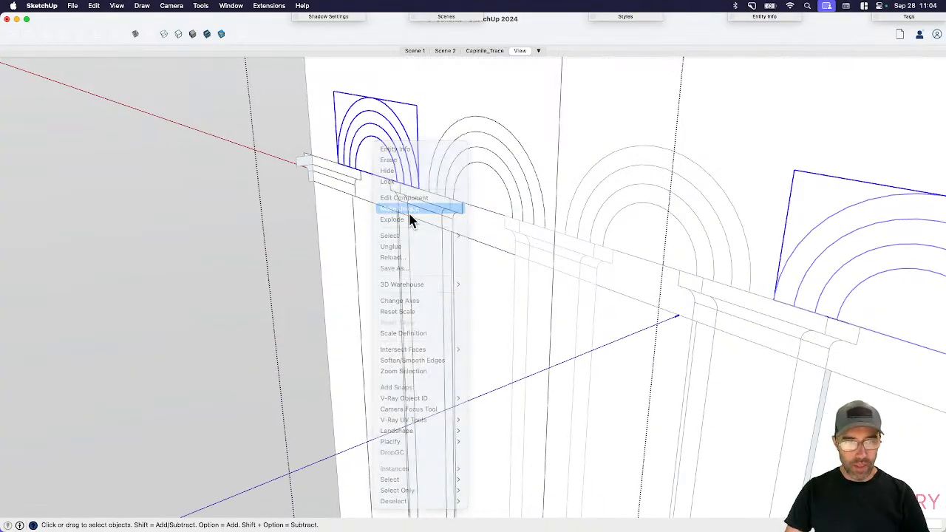
{"action": "right_click", "coordinate": [392, 149]}
{"action": "left_click", "coordinate": [416, 221]}
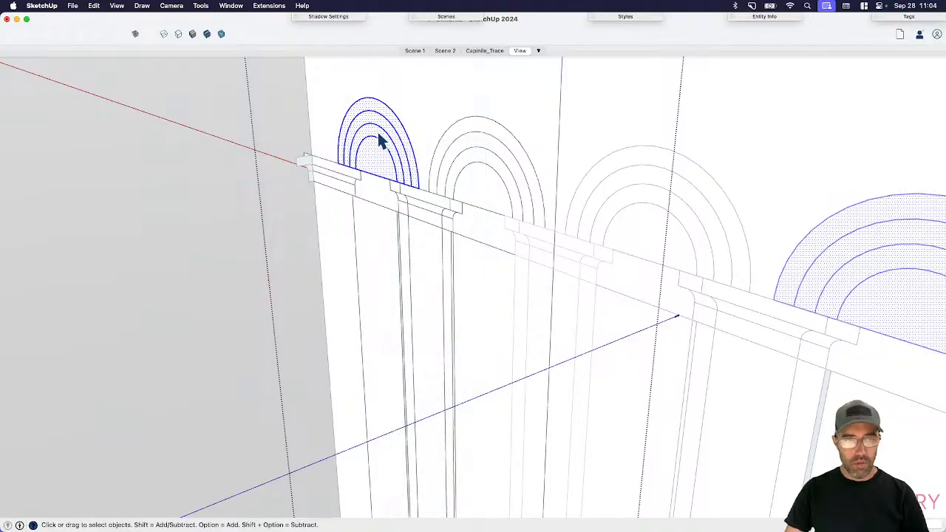
- Lift the arch rings off the wall, leaving only the outer arch outline in the wall face
{"action": "key", "text": "e"}
{"action": "key", "text": "Delete"}
{"action": "key", "text": "space"}
- Push the arched wall face inward into a recess and restore the arch rings at the wall's front plane
{"action": "left_click", "coordinate": [380, 105]}
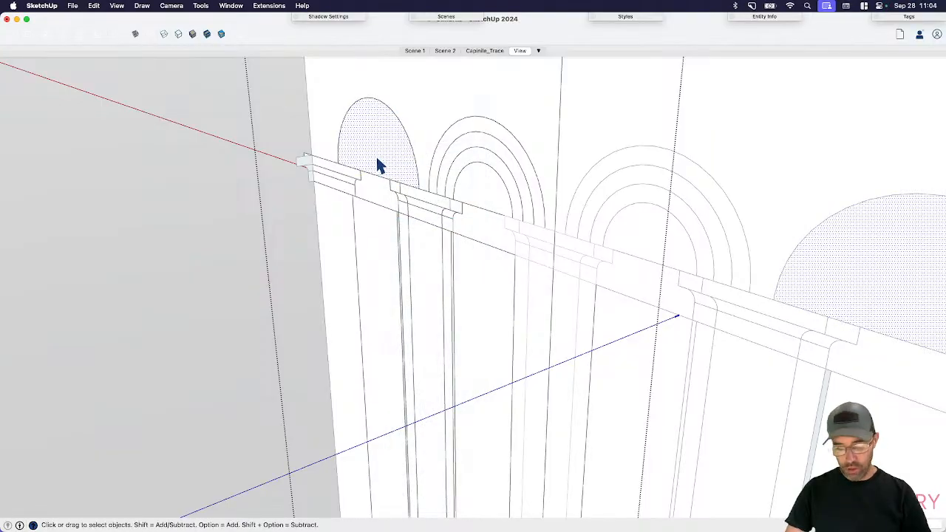
{"action": "key", "text": "p"}
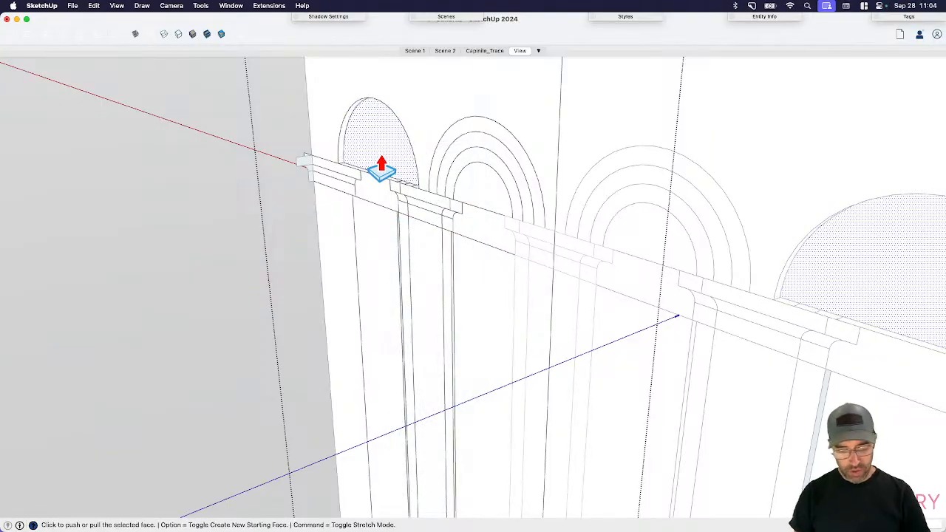
{"action": "left_click", "coordinate": [382, 170]}
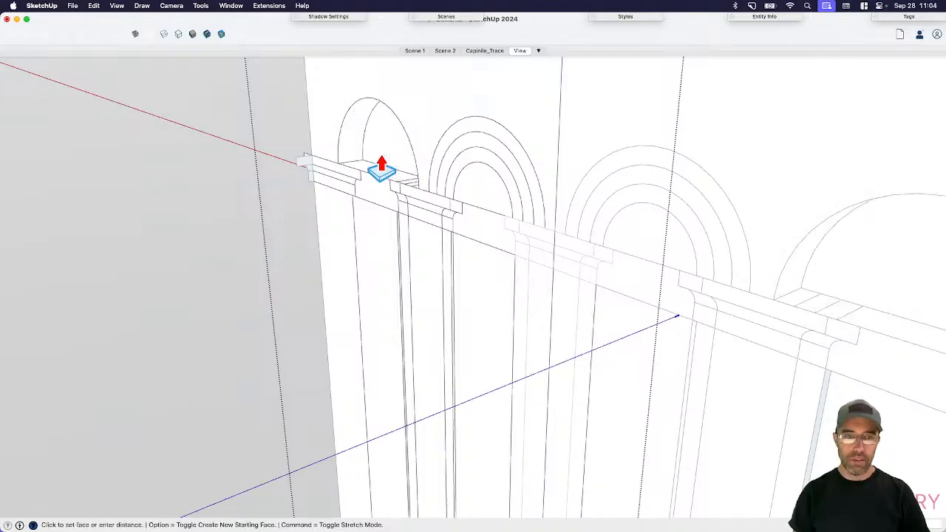
{"action": "key", "text": "Escape"}
{"action": "key", "text": "space"}
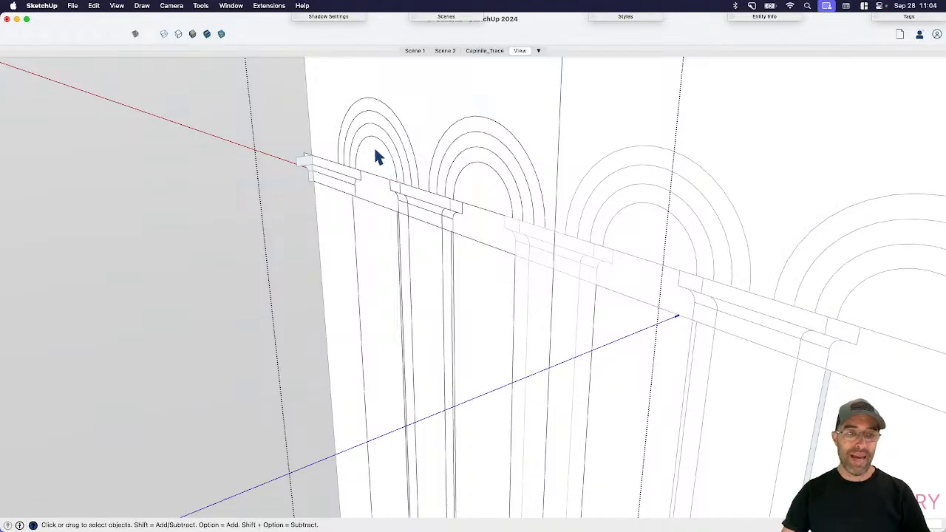
- Open the arch rings for editing and try to push the innermost arched face inward with Push/Pull
{"action": "middle_click_drag", "start_coordinate": [376, 155], "coordinate": [449, 294]}
{"action": "left_click", "coordinate": [443, 284]}
{"action": "double_click", "coordinate": [434, 265]}
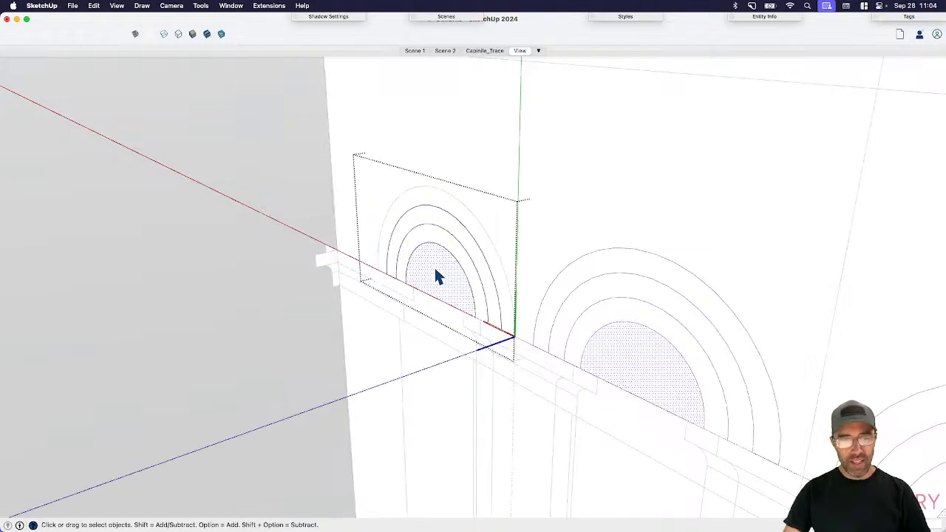
{"action": "key", "text": "p"}
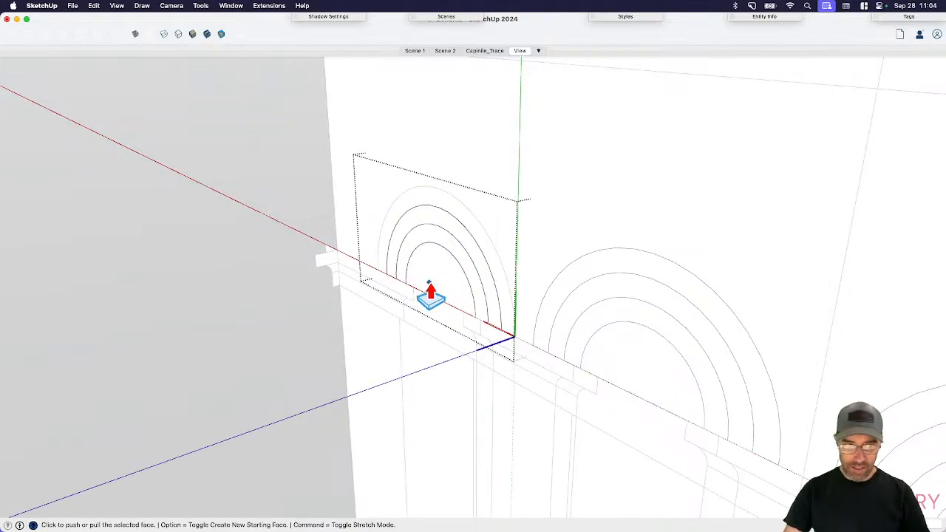
{"action": "scroll", "coordinate": [433, 281], "scroll_direction": "up", "scroll_amount": 2}
{"action": "key", "text": "space"}
{"action": "left_click", "coordinate": [433, 274]}
{"action": "key", "text": "p"}
{"action": "left_click", "coordinate": [430, 275]}
{"action": "left_click", "coordinate": [440, 278]}
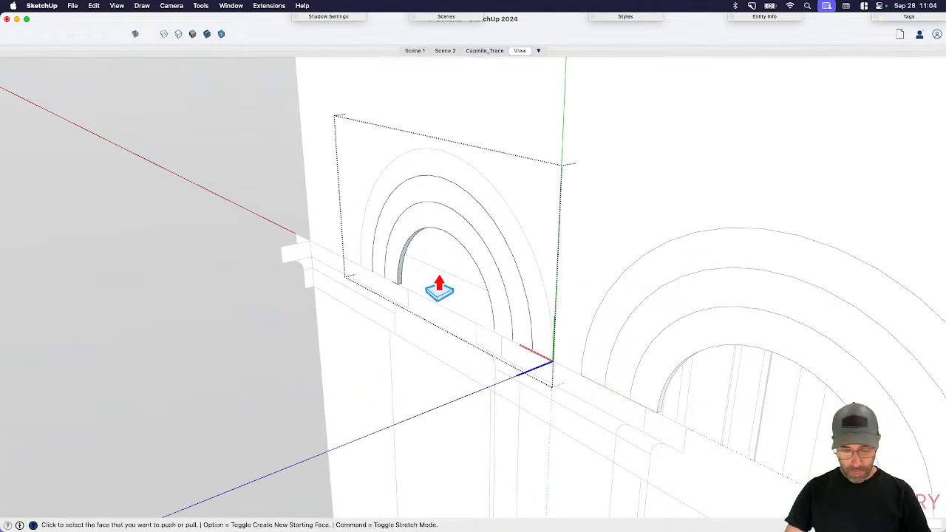
- Retry pushing the innermost arched face inward from a closer view, and undo the attempts
{"action": "left_click", "coordinate": [439, 288]}
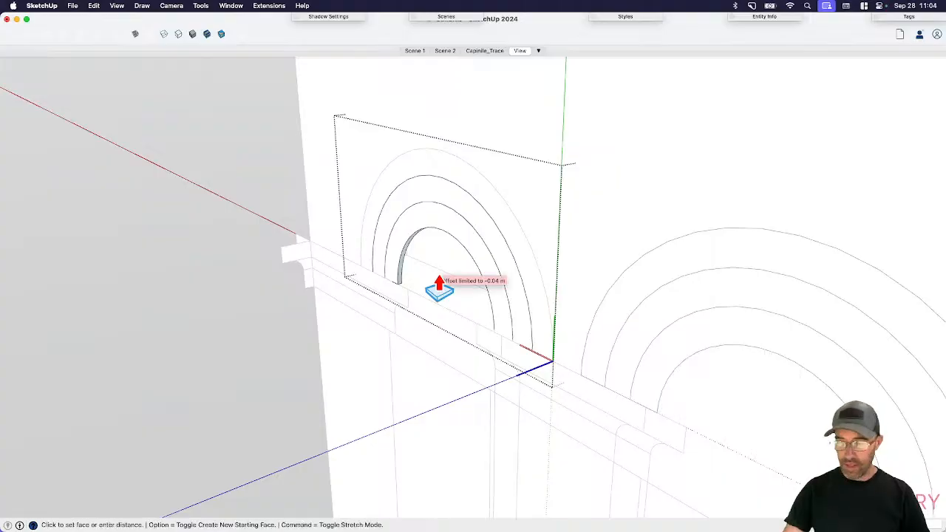
{"action": "key", "text": "super+s"}
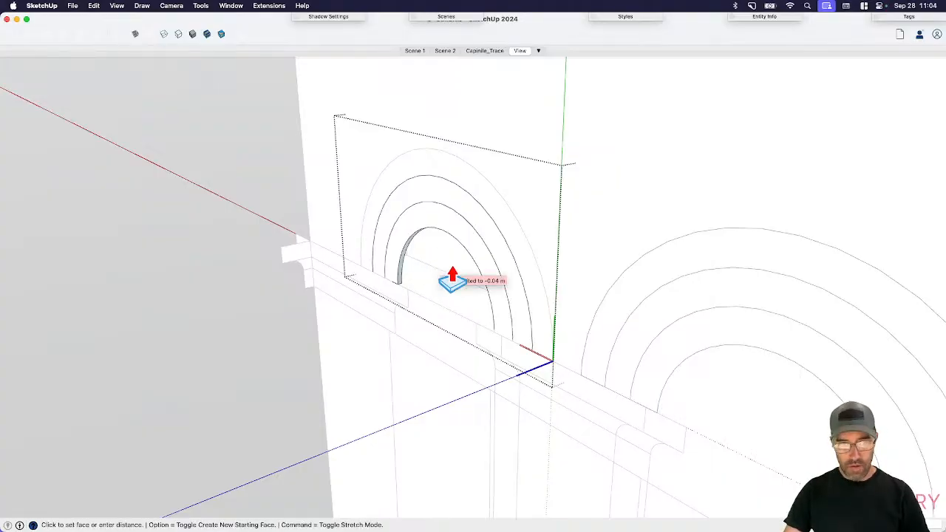
{"action": "key", "text": "space"}
{"action": "scroll", "coordinate": [447, 269], "scroll_direction": "up", "scroll_amount": 4}
{"action": "middle_click_drag", "start_coordinate": [447, 269], "coordinate": [484, 258]}
{"action": "key", "text": "super+z"}
{"action": "key", "text": "p"}
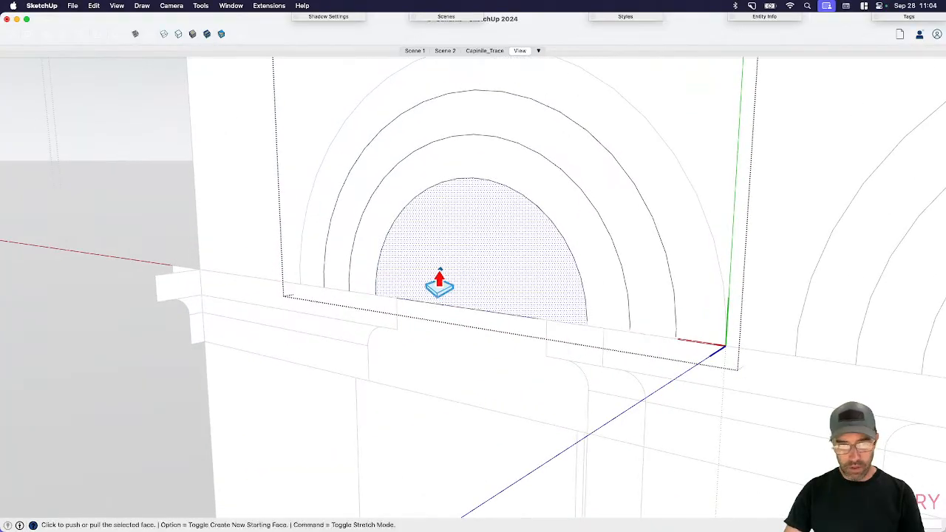
{"action": "double_click", "coordinate": [442, 283]}
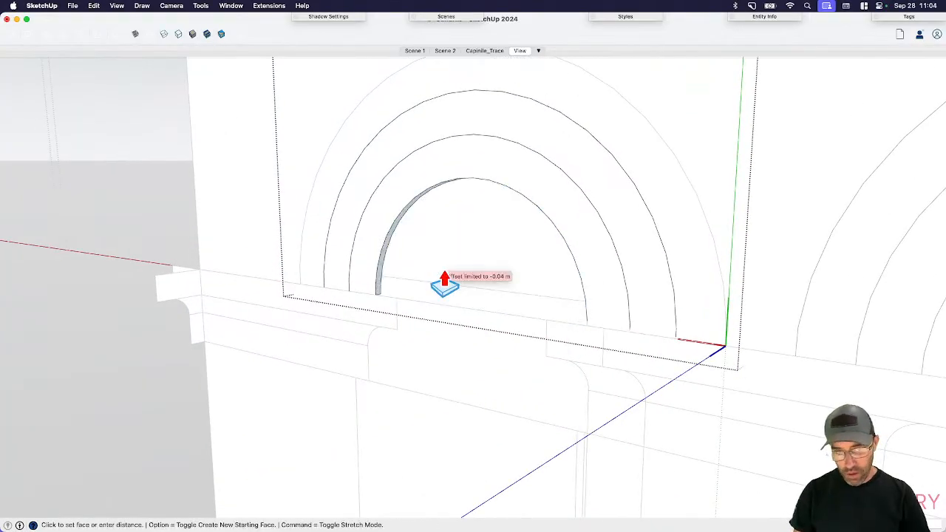
{"action": "key", "text": "space"}
{"action": "key", "text": "super+z"}
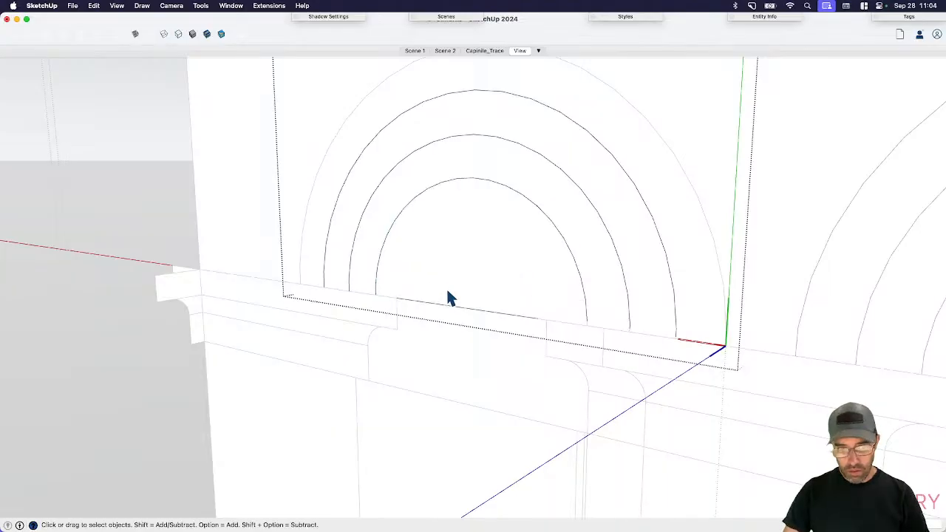
- Leave the arch rings and move them from the wall's front plane to the back of the arched recess
{"action": "key", "text": "Escape"}
{"action": "left_click", "coordinate": [328, 260]}
{"action": "key", "text": "m"}
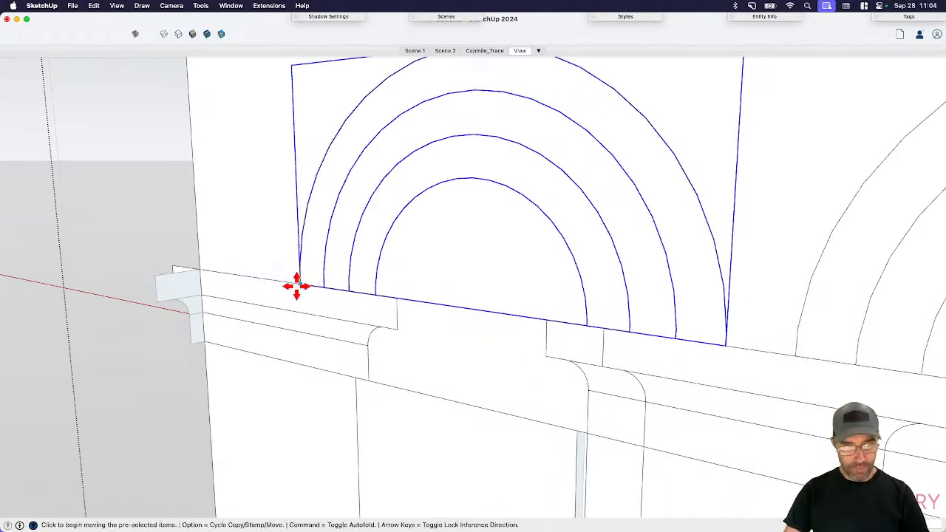
{"action": "left_click", "coordinate": [301, 284]}
{"action": "left_click", "coordinate": [362, 274]}
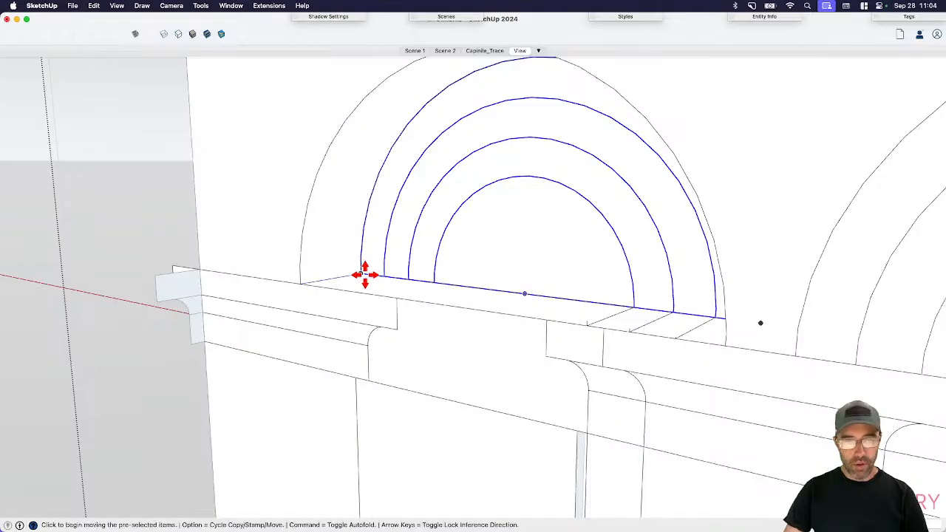
{"action": "key", "text": "space"}
- Check the edges along the recess floor beneath the arch
{"action": "middle_click_drag", "start_coordinate": [370, 283], "coordinate": [498, 319]}
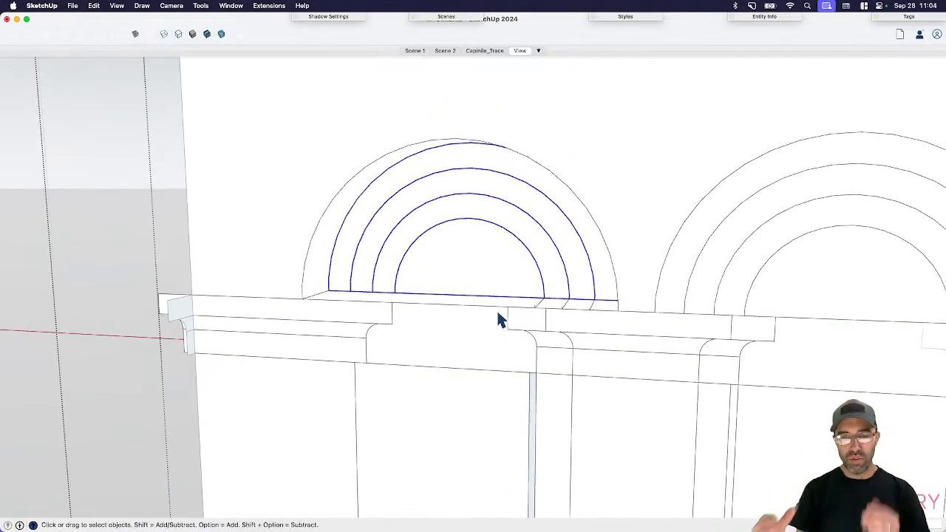
{"action": "middle_click_drag", "start_coordinate": [534, 318], "coordinate": [533, 313]}
{"action": "scroll", "coordinate": [533, 314], "scroll_direction": "up", "scroll_amount": 3}
{"action": "left_click", "coordinate": [522, 298]}
{"action": "left_click", "coordinate": [570, 329]}
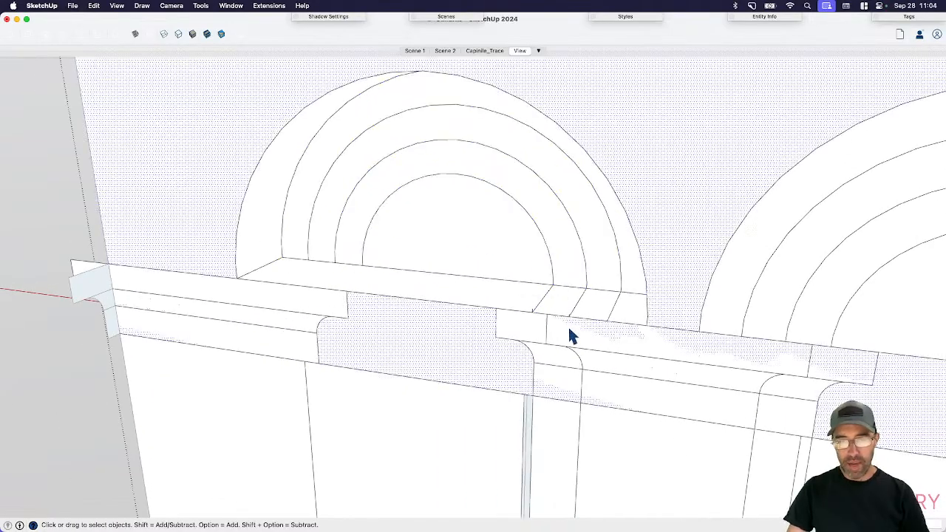
{"action": "left_click", "coordinate": [530, 311]}
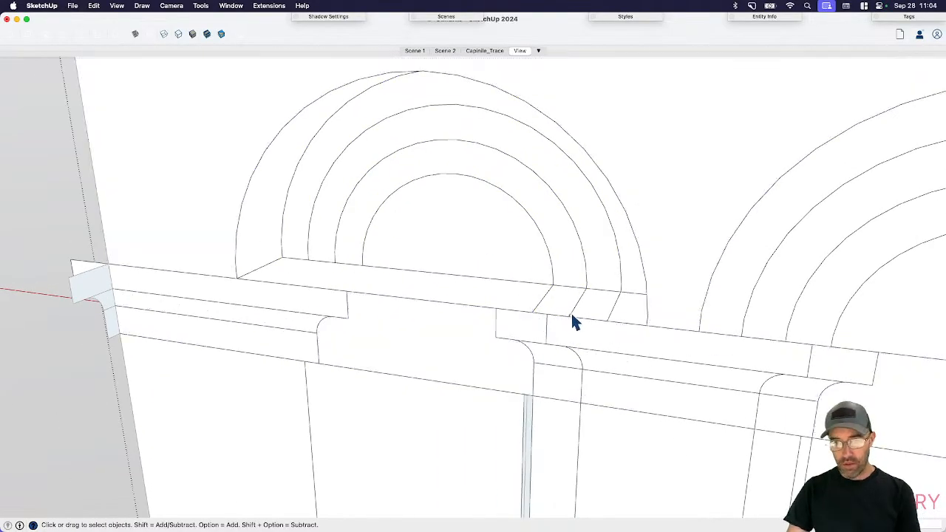
- Open the recessed arch rings and pull the outermost ring forward to just short of the wall face
{"action": "scroll", "coordinate": [516, 340], "scroll_direction": "down", "scroll_amount": 2}
{"action": "triple_click", "coordinate": [345, 214]}
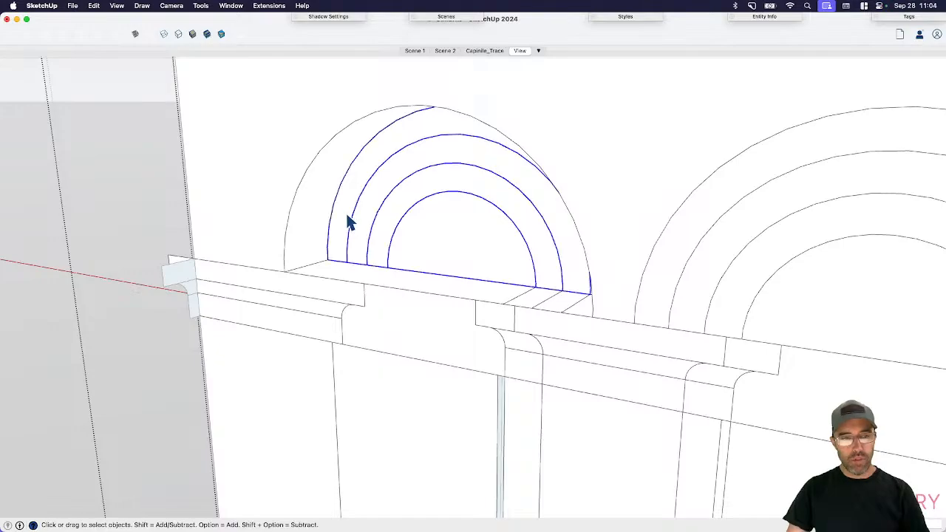
{"action": "left_click", "coordinate": [342, 212]}
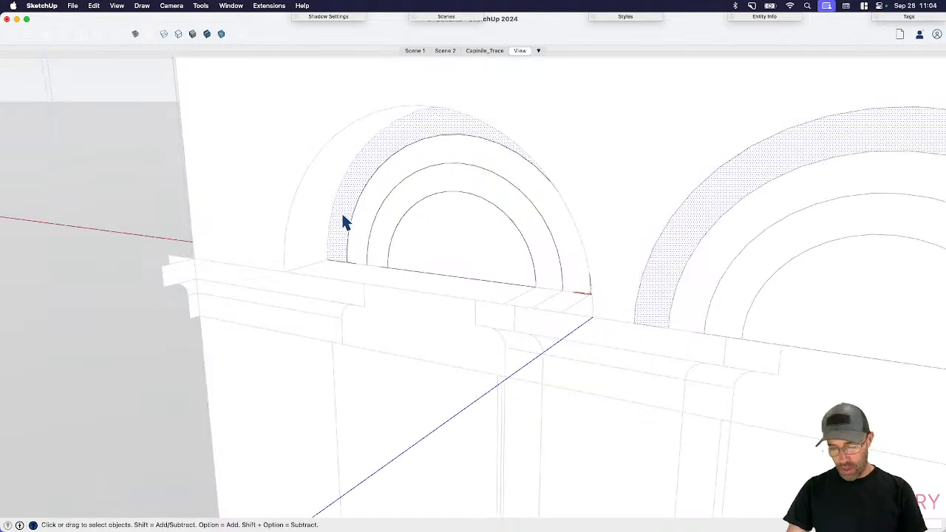
{"action": "key", "text": "p"}
{"action": "left_click", "coordinate": [342, 215]}
{"action": "left_click", "coordinate": [319, 233]}
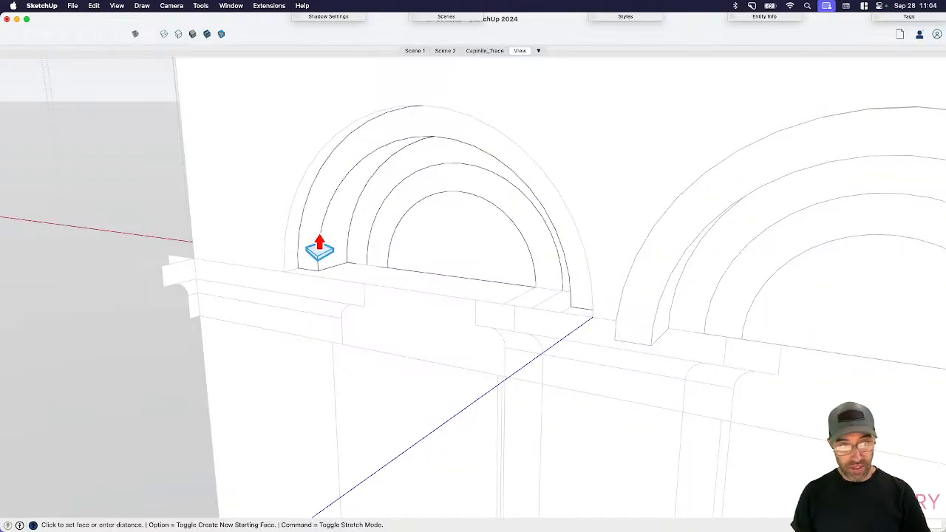
- Pull the second arch ring forward, leaving it slightly stepped back from the outermost ring
{"action": "key", "text": "space"}
{"action": "left_click", "coordinate": [361, 249]}
{"action": "key", "text": "p"}
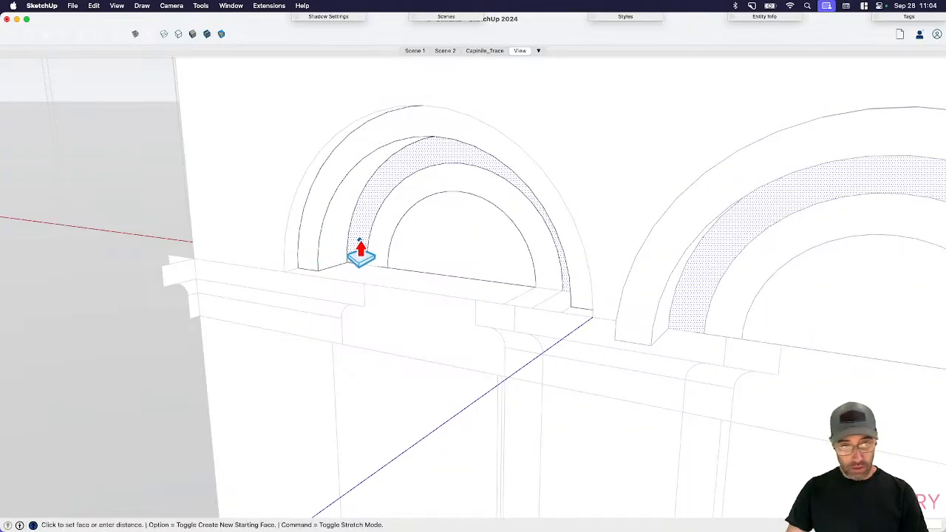
{"action": "left_click", "coordinate": [357, 253]}
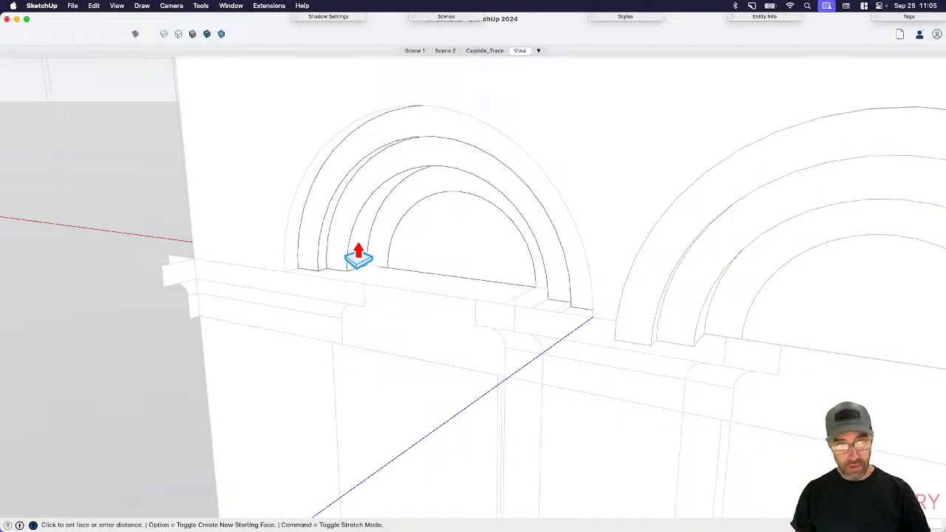
- Pull the third arch ring forward, leaving it stepped back from the second ring
{"action": "key", "text": "space"}
{"action": "left_click", "coordinate": [388, 238]}
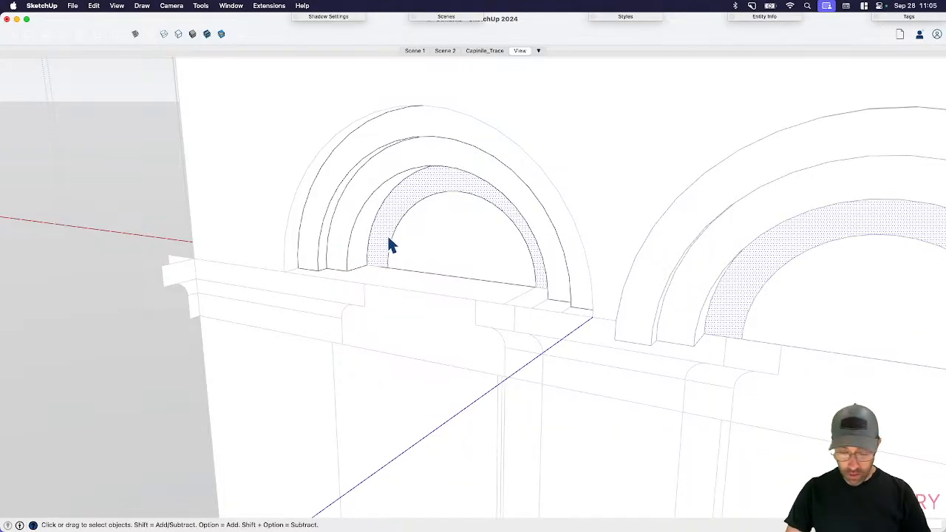
{"action": "key", "text": "p"}
{"action": "left_click", "coordinate": [384, 233]}
{"action": "left_click", "coordinate": [382, 239]}
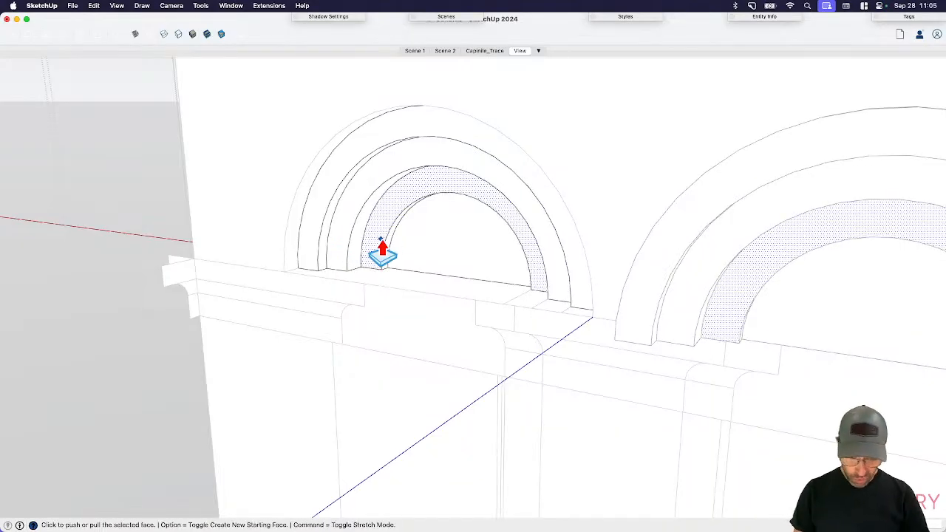
{"action": "double_click", "coordinate": [381, 239]}
- Pull the innermost half-round panel forward, leaving it slightly stepped back from the third arch ring
{"action": "key", "text": "space"}
{"action": "left_click", "coordinate": [402, 252]}
{"action": "middle_click_drag", "start_coordinate": [402, 252], "coordinate": [370, 237]}
{"action": "key", "text": "p"}
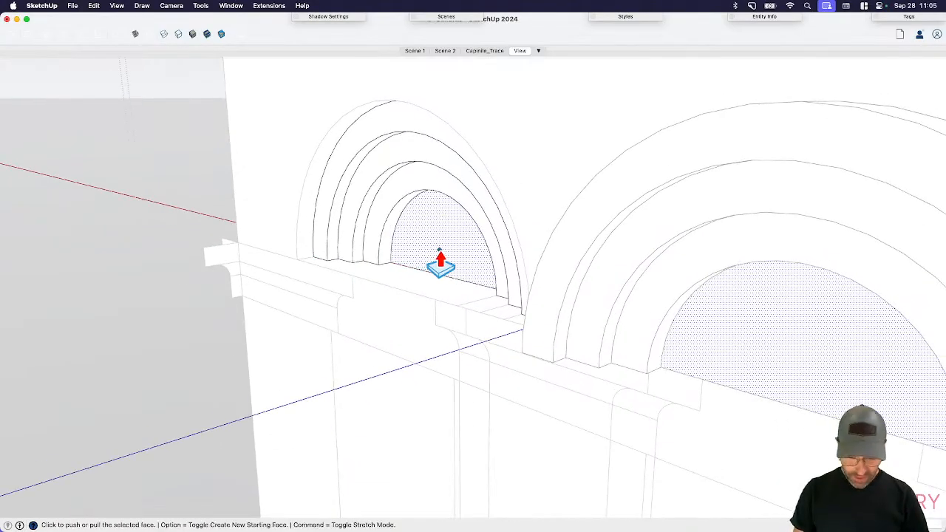
{"action": "left_click", "coordinate": [441, 263]}
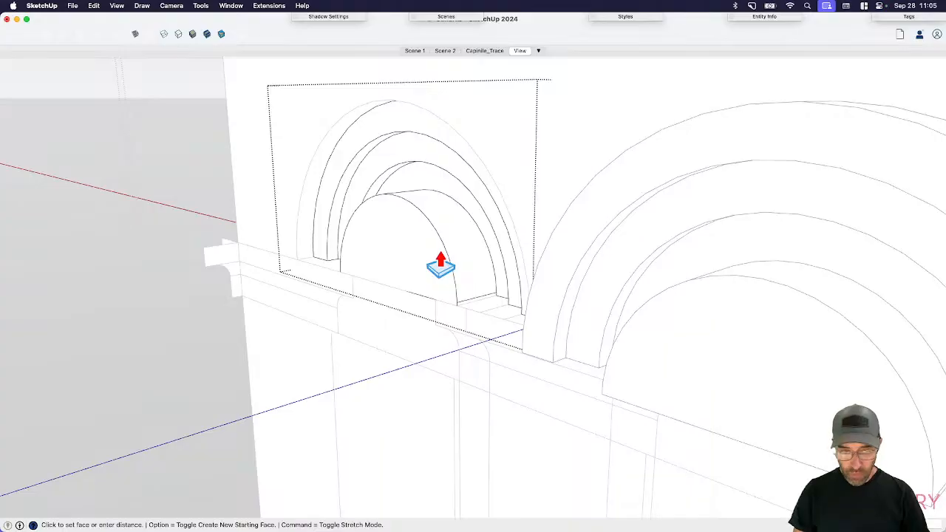
{"action": "key", "text": "Return"}
- Copy the neighbouring arch by its front base corner back to the matching point on the wall face
{"action": "key", "text": "space"}
{"action": "scroll", "coordinate": [441, 250], "scroll_direction": "down", "scroll_amount": 5}
{"action": "left_click", "coordinate": [522, 270]}
{"action": "middle_click_drag", "start_coordinate": [522, 269], "coordinate": [534, 272]}
{"action": "left_click", "coordinate": [574, 258]}
{"action": "middle_click_drag", "start_coordinate": [396, 255], "coordinate": [472, 259]}
{"action": "scroll", "coordinate": [471, 258], "scroll_direction": "up", "scroll_amount": 5}
{"action": "key", "text": "m"}
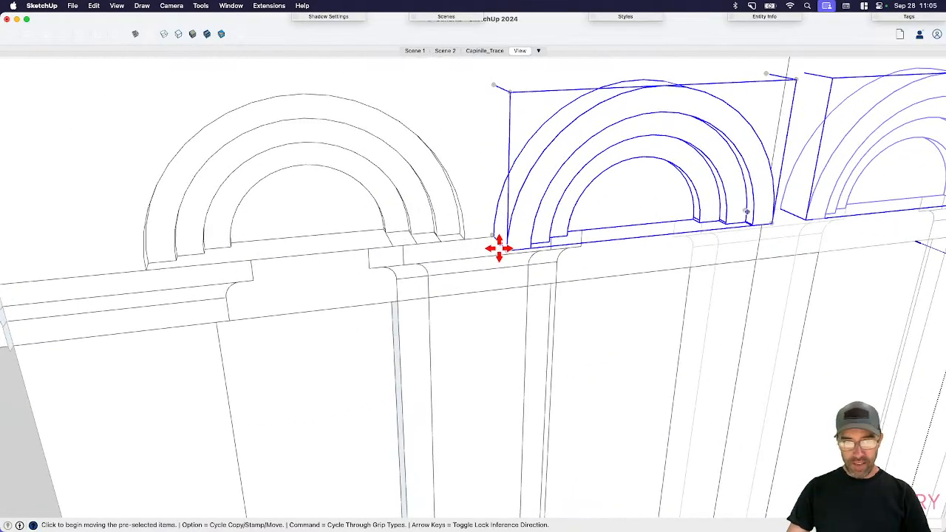
{"action": "left_click", "coordinate": [503, 249]}
{"action": "key", "text": "alt"}
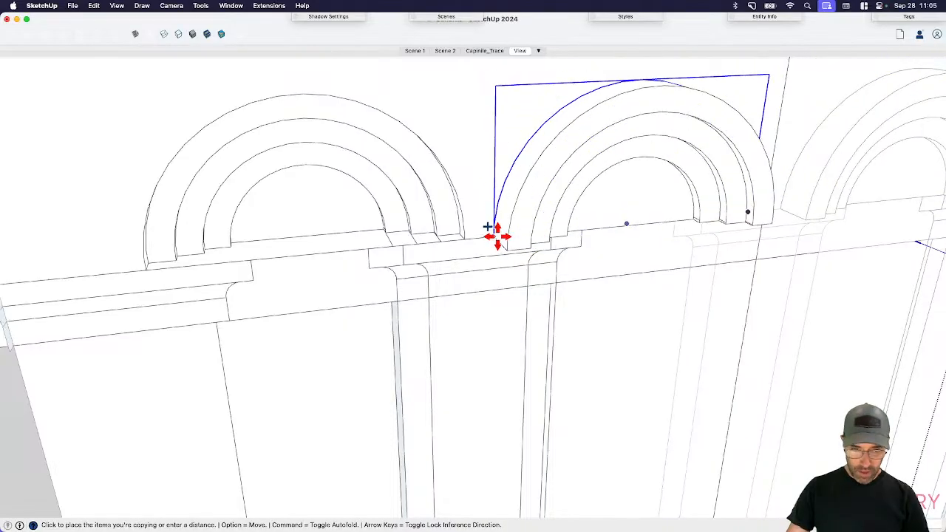
{"action": "left_click", "coordinate": [497, 237]}
- Delete the original arch that projects in front of the copied one
{"action": "key", "text": "space"}
{"action": "left_click", "coordinate": [504, 237]}
{"action": "scroll", "coordinate": [504, 237], "scroll_direction": "down", "scroll_amount": 3}
{"action": "key", "text": "Delete"}
- Draw a line on the wall face along the base of the second arch, joining its two outer feet
{"action": "left_click", "coordinate": [576, 187]}
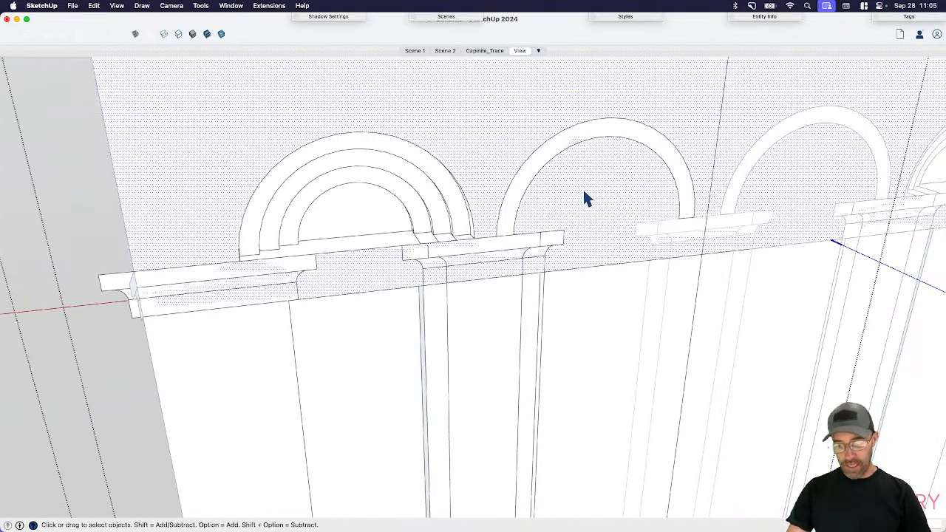
{"action": "key", "text": "l"}
{"action": "left_click", "coordinate": [497, 236]}
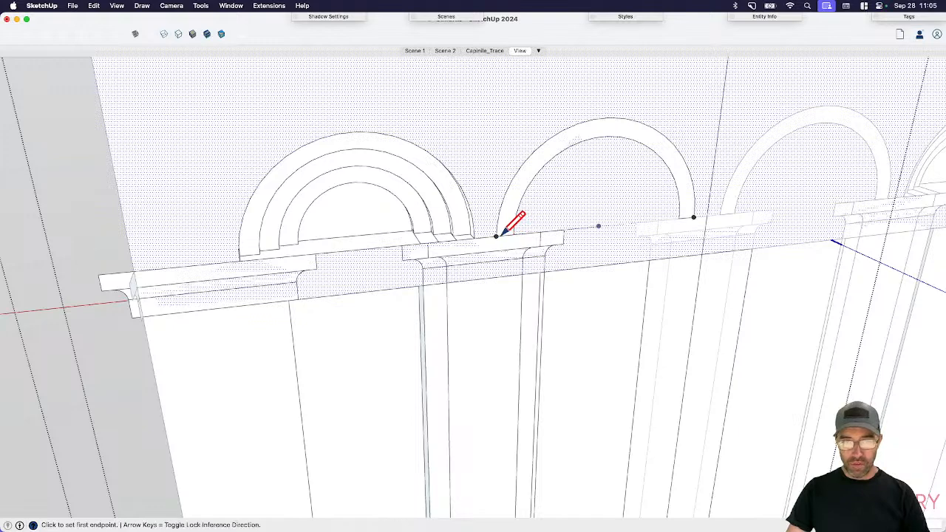
{"action": "left_click", "coordinate": [695, 217]}
{"action": "key", "text": "space"}
{"action": "scroll", "coordinate": [588, 192], "scroll_direction": "down", "scroll_amount": 3}
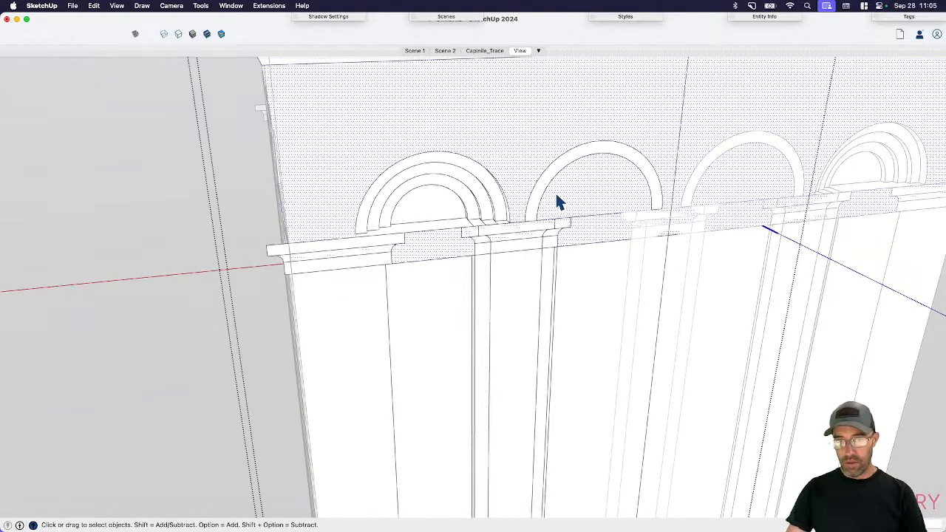
{"action": "scroll", "coordinate": [558, 182], "scroll_direction": "up", "scroll_amount": 3}
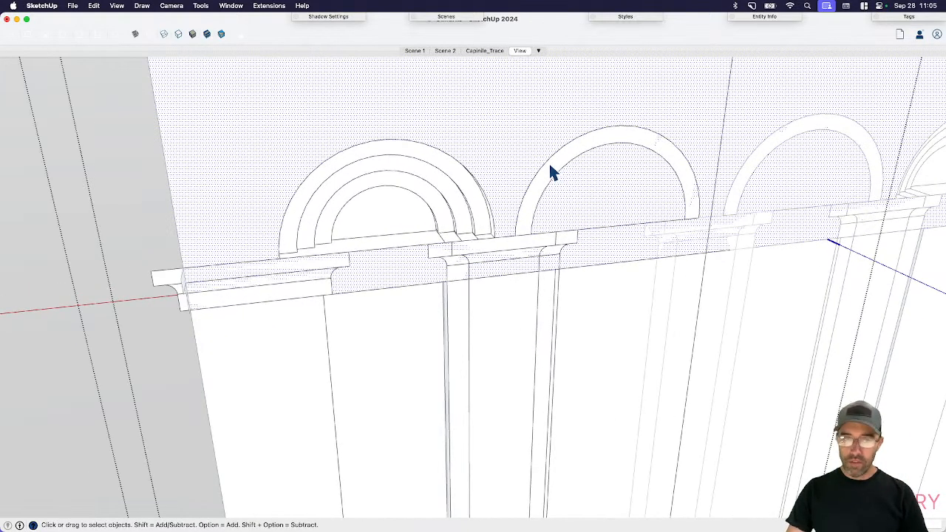
{"action": "left_click", "coordinate": [551, 172]}
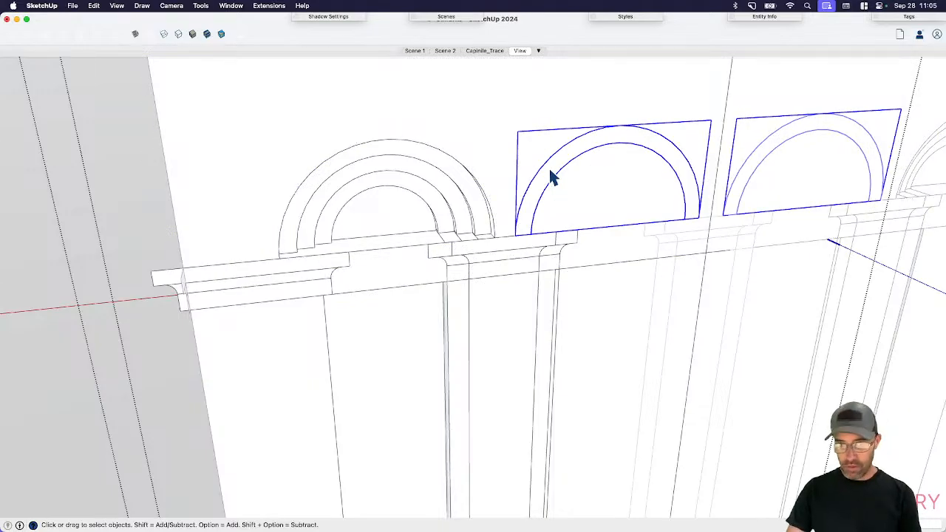
{"action": "key", "text": "Delete"}
{"action": "key", "text": "super+z"}
- Transfer the outer arch outline from inside the arch component onto the wall, pasted in place
{"action": "left_click", "coordinate": [552, 176]}
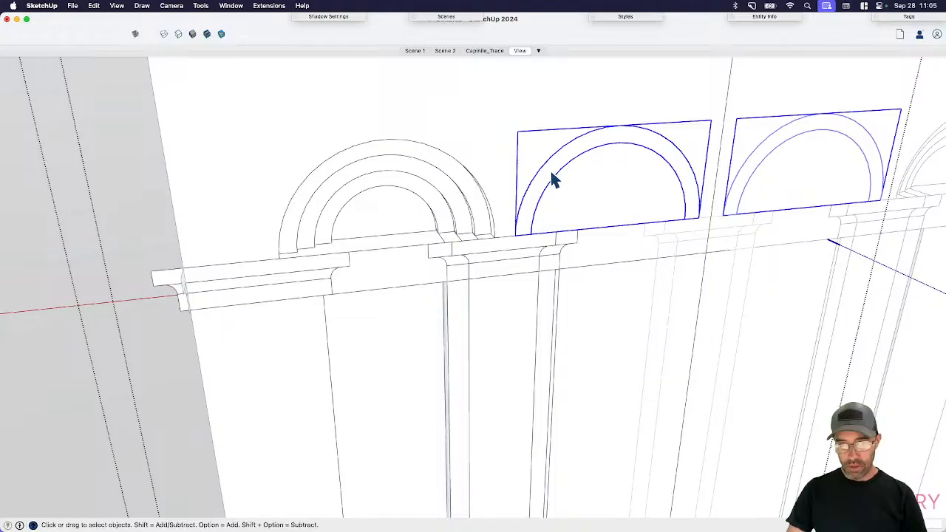
{"action": "double_click", "coordinate": [549, 171]}
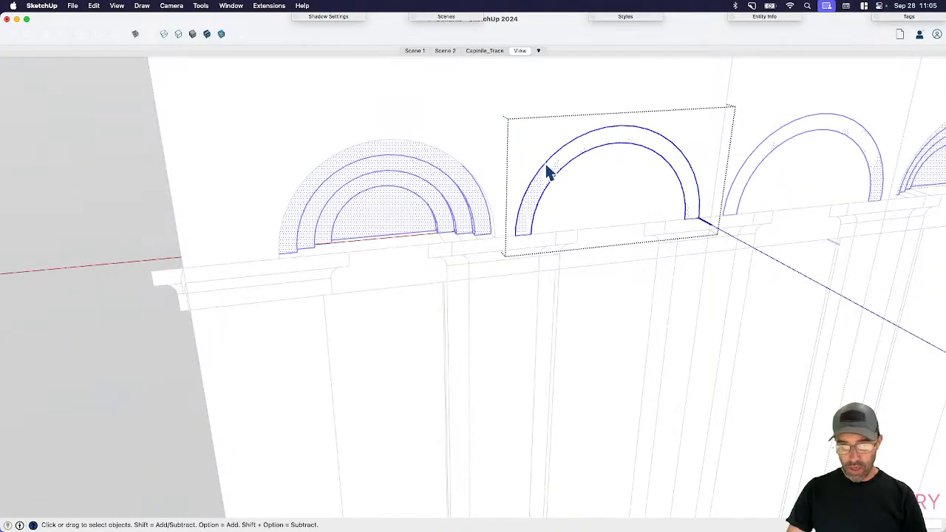
{"action": "left_click", "coordinate": [549, 177]}
{"action": "key", "text": "super+x"}
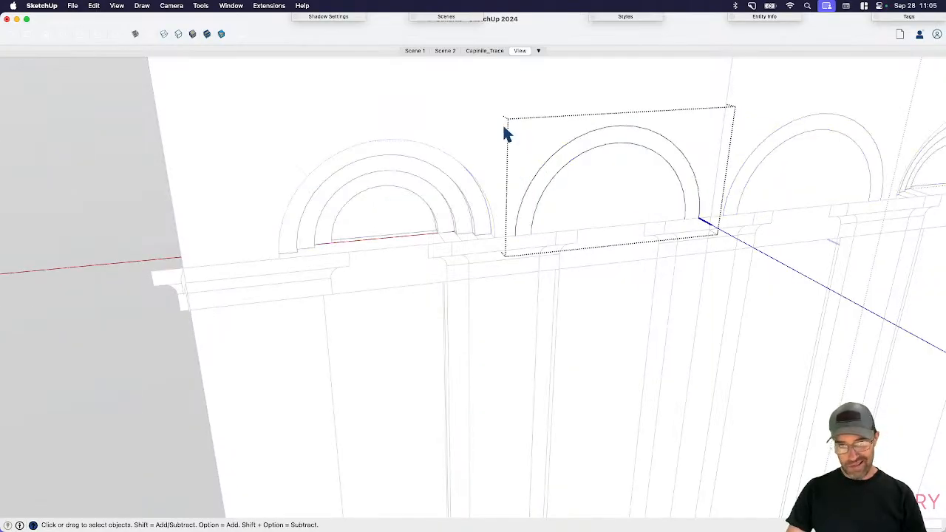
{"action": "left_click", "coordinate": [489, 122]}
{"action": "key", "text": "shift+super+v"}
- Delete the faces covering the second arch to open up its stepped recess in the wall
{"action": "left_click", "coordinate": [557, 186]}
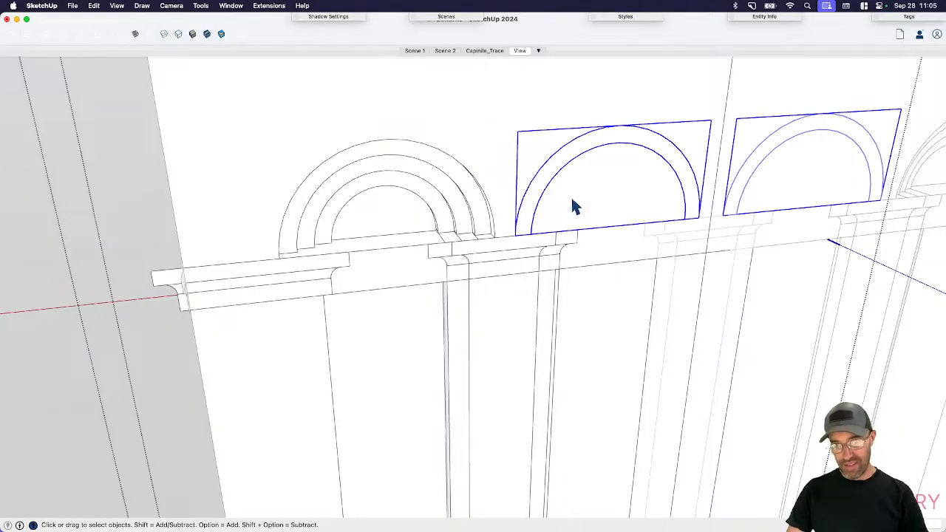
{"action": "key", "text": "Delete"}
{"action": "left_click", "coordinate": [582, 201]}
{"action": "key", "text": "Delete"}
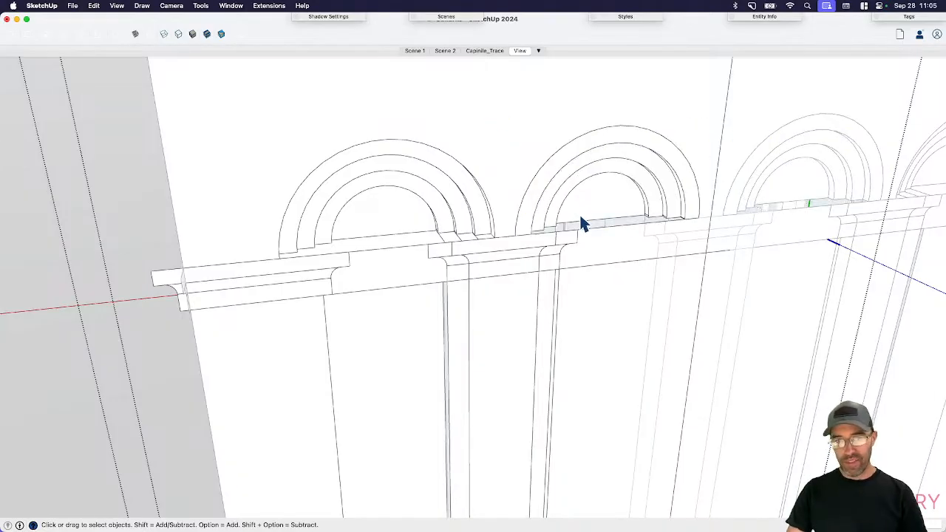
- Open the second arch for editing and draw a rectangle across the recess base to fill its floor
{"action": "middle_click_drag", "start_coordinate": [584, 220], "coordinate": [608, 249]}
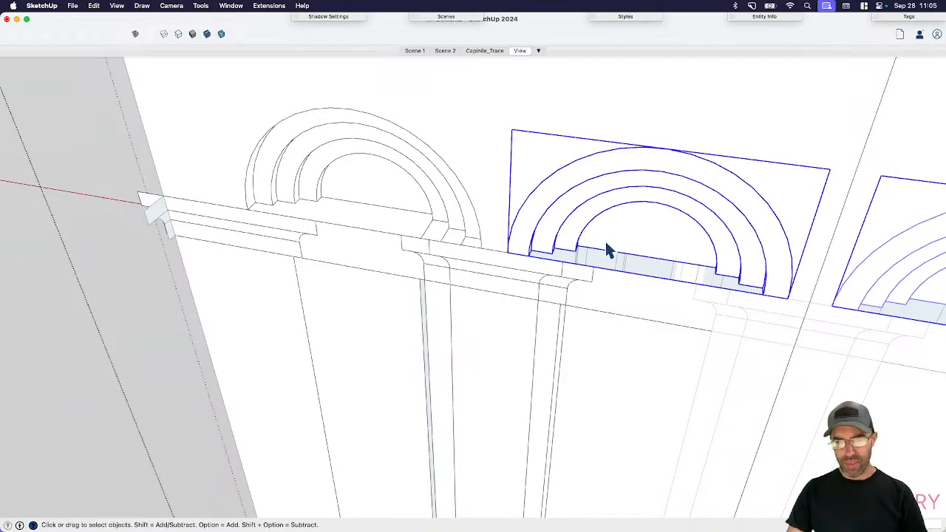
{"action": "double_click", "coordinate": [641, 255]}
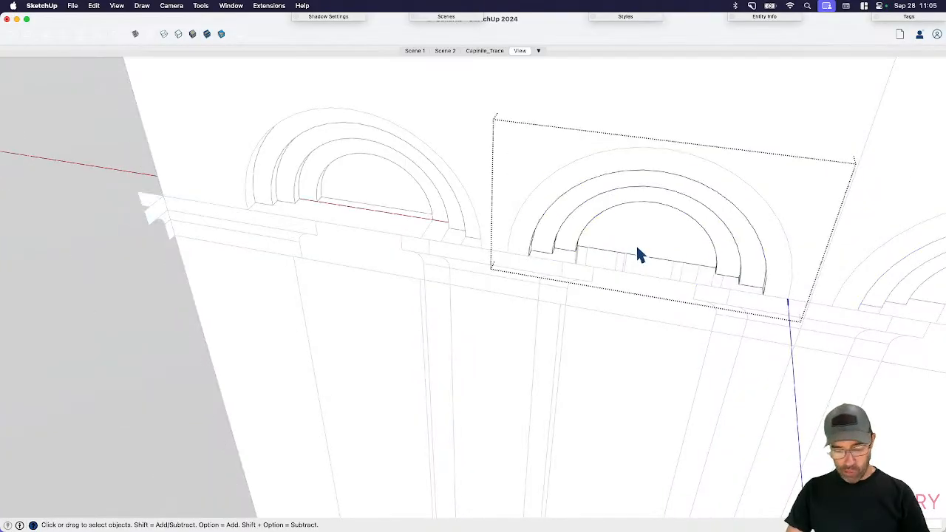
{"action": "key", "text": "r"}
{"action": "left_click", "coordinate": [529, 254]}
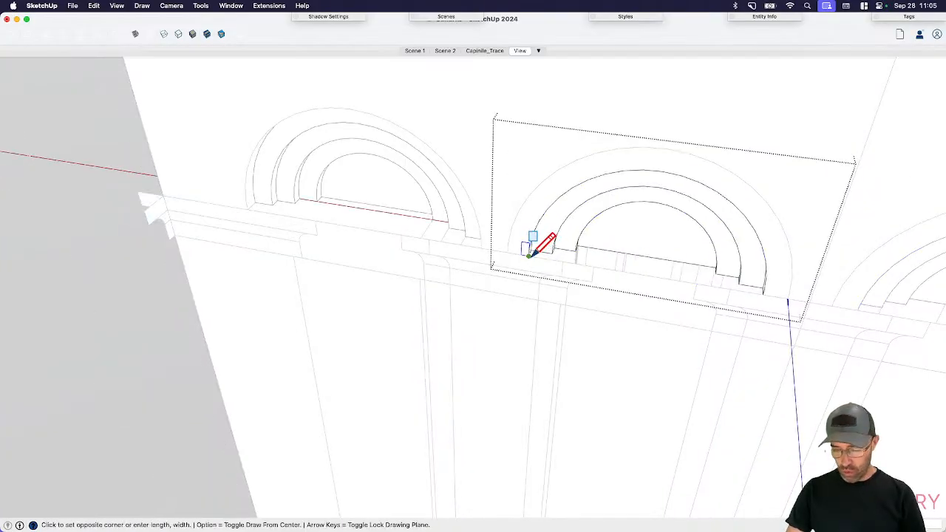
{"action": "middle_click_drag", "start_coordinate": [606, 253], "coordinate": [645, 183]}
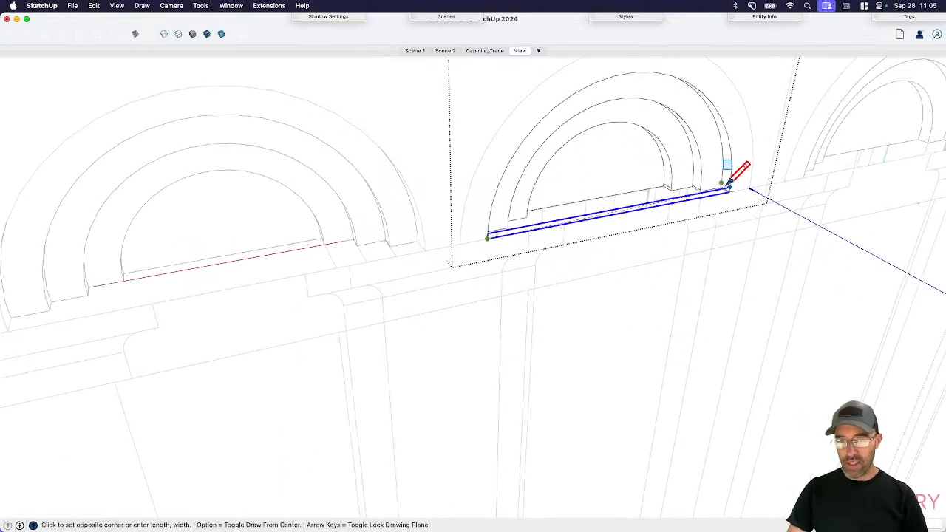
{"action": "scroll", "coordinate": [719, 184], "scroll_direction": "up", "scroll_amount": 6}
{"action": "scroll", "coordinate": [715, 191], "scroll_direction": "up", "scroll_amount": 2}
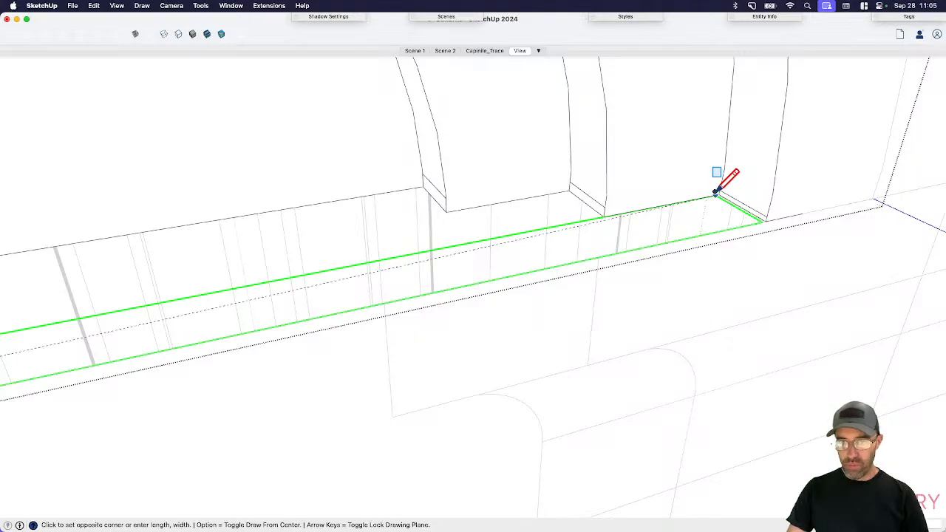
{"action": "left_click", "coordinate": [719, 194]}
{"action": "scroll", "coordinate": [687, 196], "scroll_direction": "down", "scroll_amount": 3}
{"action": "key", "text": "space"}
{"action": "left_click", "coordinate": [683, 196]}
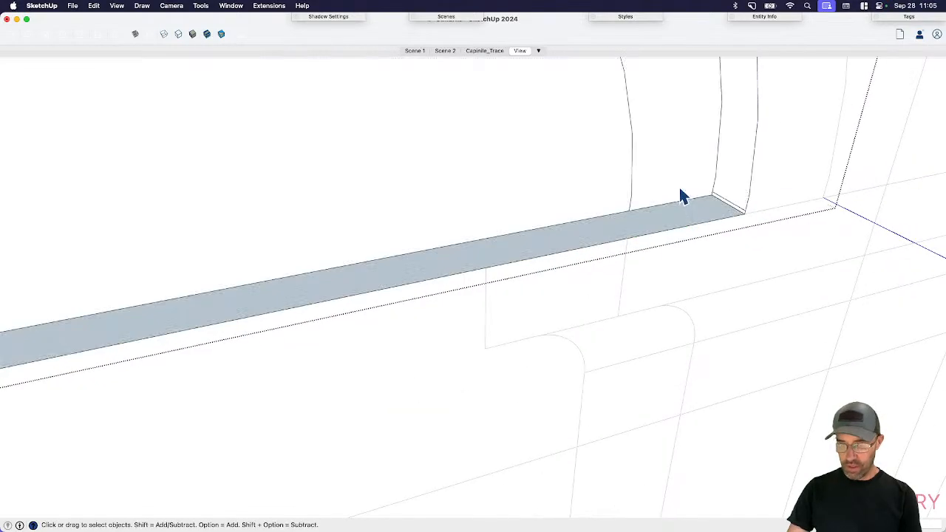
{"action": "scroll", "coordinate": [645, 224], "scroll_direction": "down", "scroll_amount": 3}
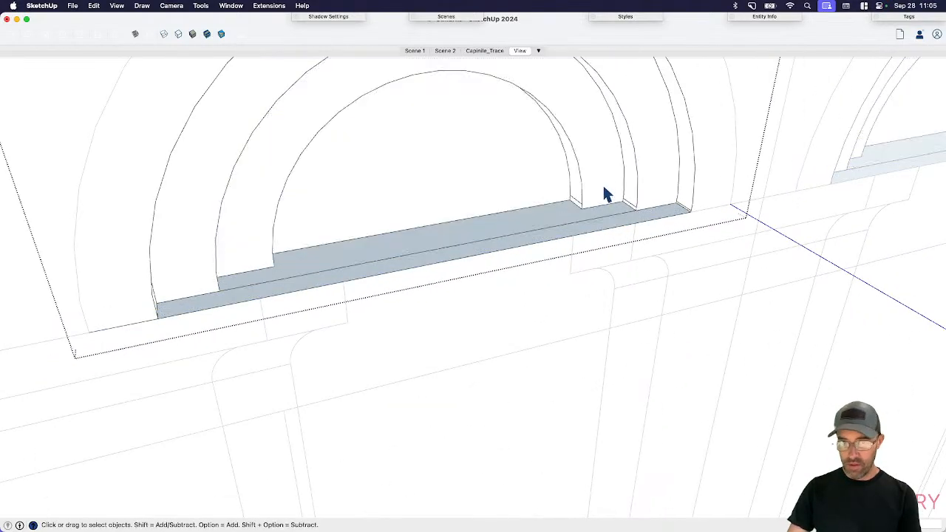
- Merge the recess floor beneath the arch rings into a single face and reverse its orientation
{"action": "key", "text": "p"}
{"action": "key", "text": "space"}
{"action": "scroll", "coordinate": [627, 218], "scroll_direction": "up", "scroll_amount": 2}
{"action": "right_click", "coordinate": [554, 225]}
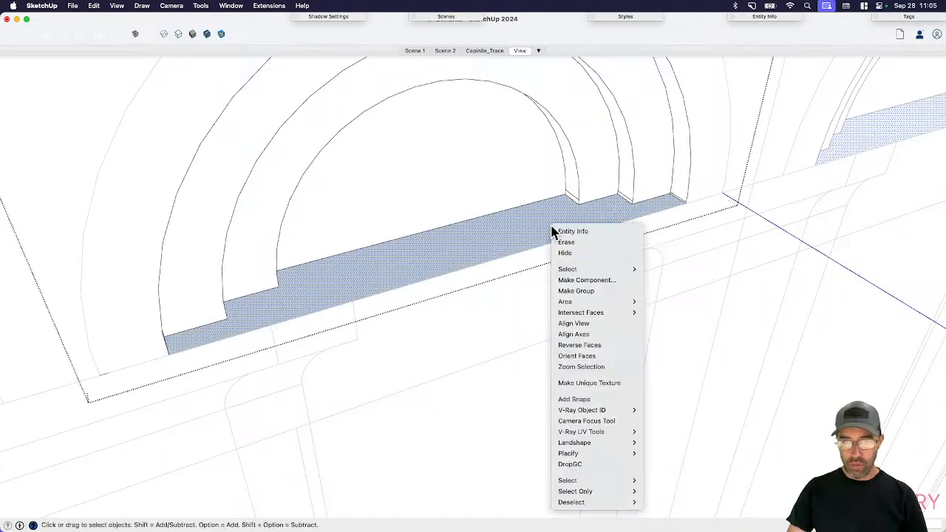
{"action": "left_click", "coordinate": [604, 345]}
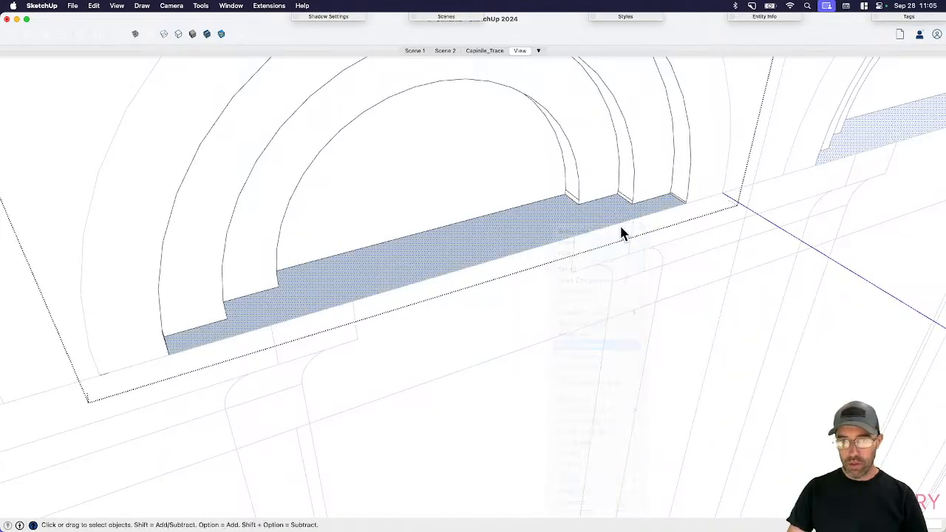
- Erase the stray short edges at the feet of the arch rings and leave the arch component
{"action": "left_click", "coordinate": [626, 194]}
{"action": "scroll", "coordinate": [626, 193], "scroll_direction": "up", "scroll_amount": 3}
{"action": "key", "text": "e"}
{"action": "left_click", "coordinate": [625, 196]}
{"action": "left_click", "coordinate": [548, 194], "text": "shift"}
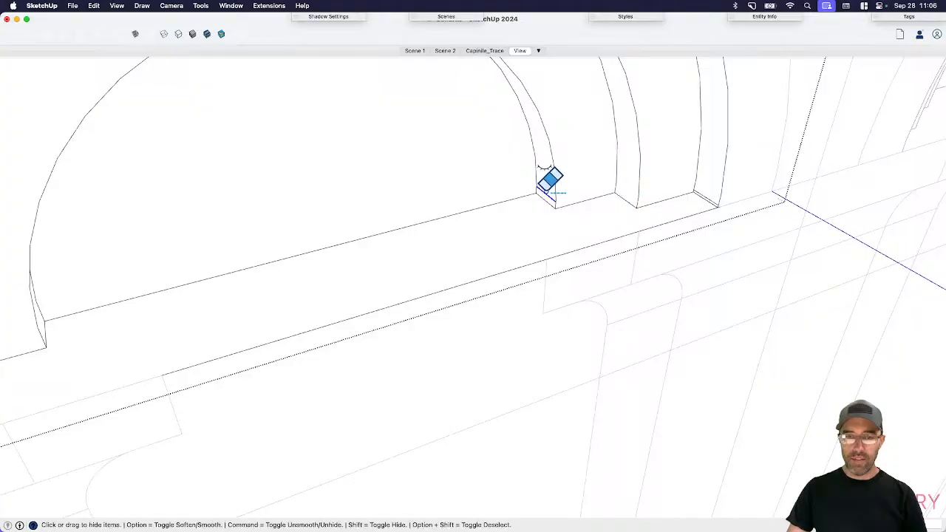
{"action": "left_click", "coordinate": [707, 195]}
{"action": "scroll", "coordinate": [724, 196], "scroll_direction": "down", "scroll_amount": 4}
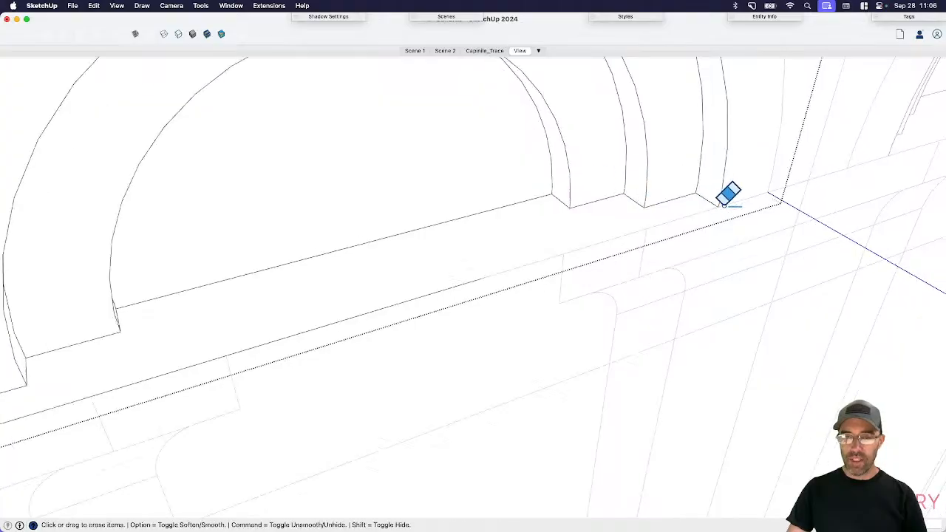
{"action": "middle_click_drag", "start_coordinate": [724, 196], "coordinate": [338, 227]}
{"action": "scroll", "coordinate": [445, 230], "scroll_direction": "up", "scroll_amount": 4}
{"action": "middle_click_drag", "start_coordinate": [445, 231], "coordinate": [437, 248]}
{"action": "key", "text": "space"}
{"action": "scroll", "coordinate": [437, 248], "scroll_direction": "down", "scroll_amount": 5}
{"action": "left_click", "coordinate": [504, 293]}
- Open the pilaster between the first two arches for editing
{"action": "middle_click_drag", "start_coordinate": [504, 294], "coordinate": [528, 256]}
{"action": "left_click", "coordinate": [420, 274]}
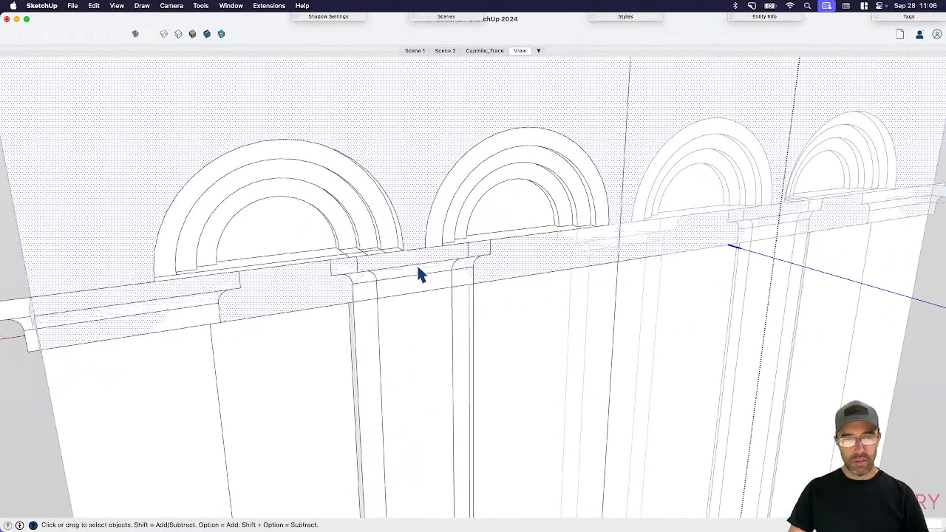
{"action": "left_click", "coordinate": [421, 311]}
{"action": "scroll", "coordinate": [508, 256], "scroll_direction": "down", "scroll_amount": 3}
{"action": "double_click", "coordinate": [421, 340]}
{"action": "scroll", "coordinate": [419, 299], "scroll_direction": "up", "scroll_amount": 4}
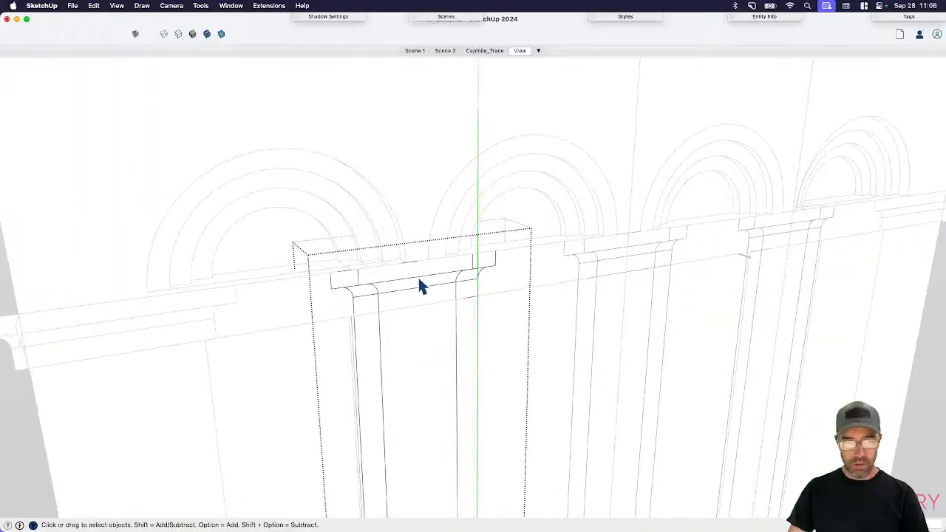
- Pull the front panel of the pilaster shaft slightly forward from its frame
{"action": "left_click", "coordinate": [417, 270]}
{"action": "middle_click_drag", "start_coordinate": [418, 272], "coordinate": [484, 292]}
{"action": "left_click", "coordinate": [442, 354]}
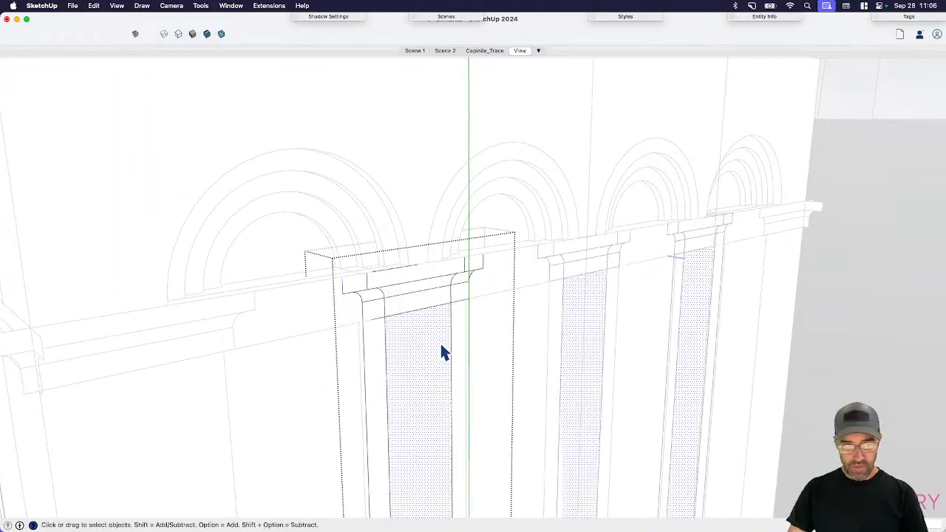
{"action": "scroll", "coordinate": [429, 344], "scroll_direction": "down", "scroll_amount": 5}
{"action": "scroll", "coordinate": [436, 329], "scroll_direction": "up", "scroll_amount": 6}
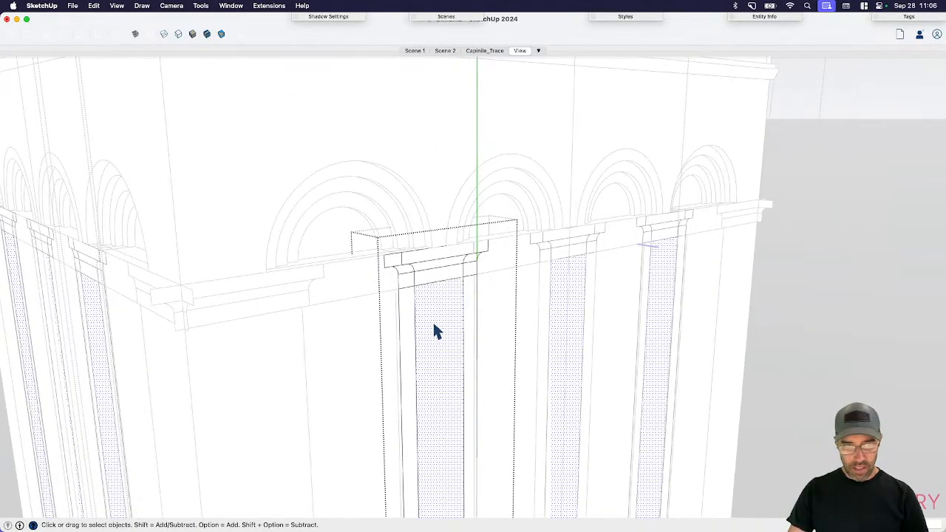
{"action": "key", "text": "p"}
{"action": "left_click", "coordinate": [447, 360]}
{"action": "left_click", "coordinate": [454, 360]}
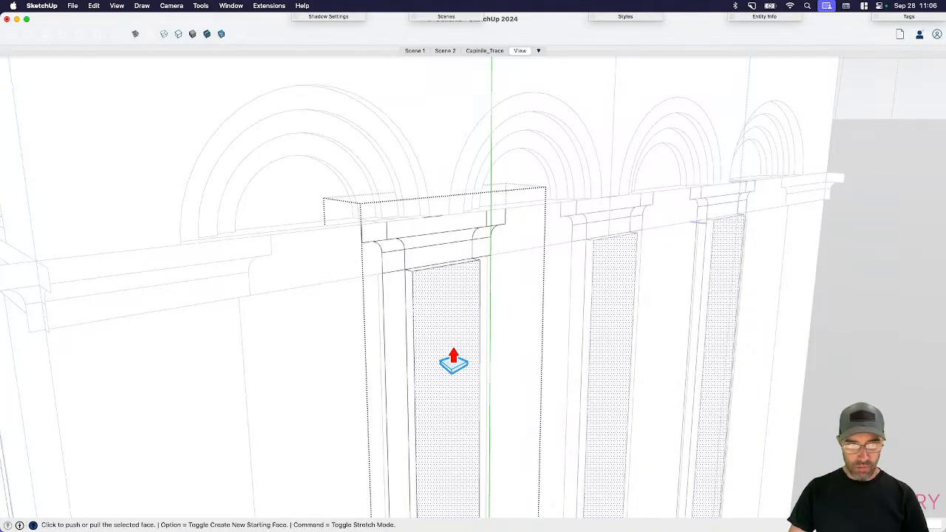
{"action": "left_click", "coordinate": [454, 361]}
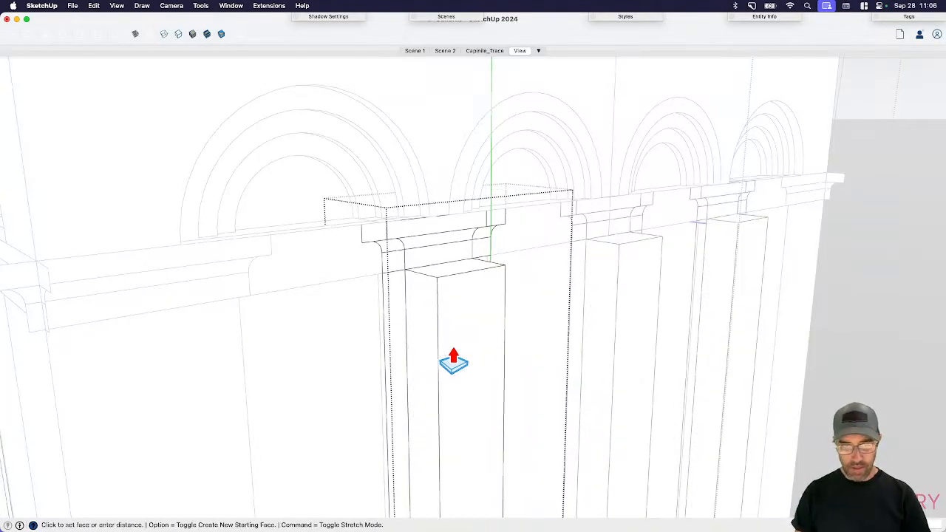
{"action": "key", "text": "Return"}
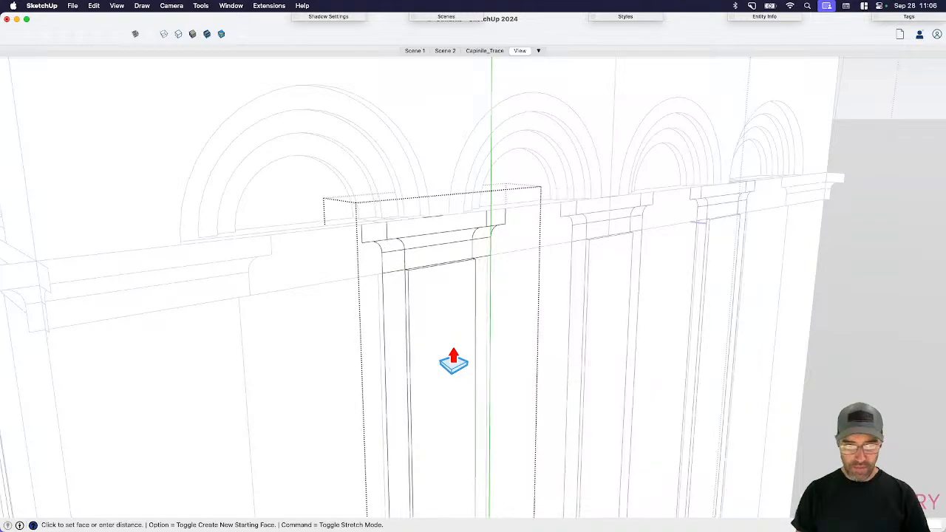
- Extend the pilaster's front panel further forward with a repeated Push/Pull
{"action": "middle_click_drag", "start_coordinate": [452, 363], "coordinate": [459, 337]}
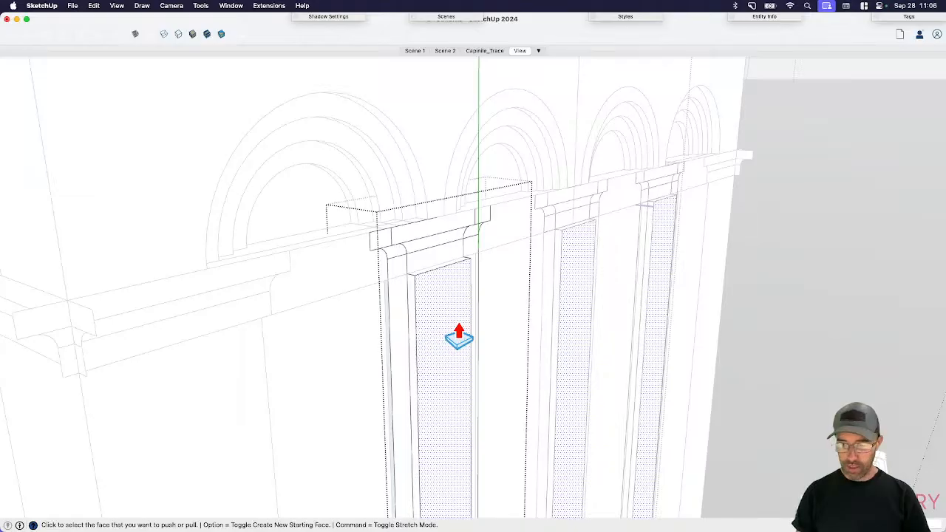
{"action": "double_click", "coordinate": [459, 337]}
{"action": "scroll", "coordinate": [454, 338], "scroll_direction": "up", "scroll_amount": 3}
{"action": "key", "text": "space"}
- Pull the narrow side strips flanking the pilaster's front panel slightly forward, keeping them set back from the panel
{"action": "left_click", "coordinate": [382, 288]}
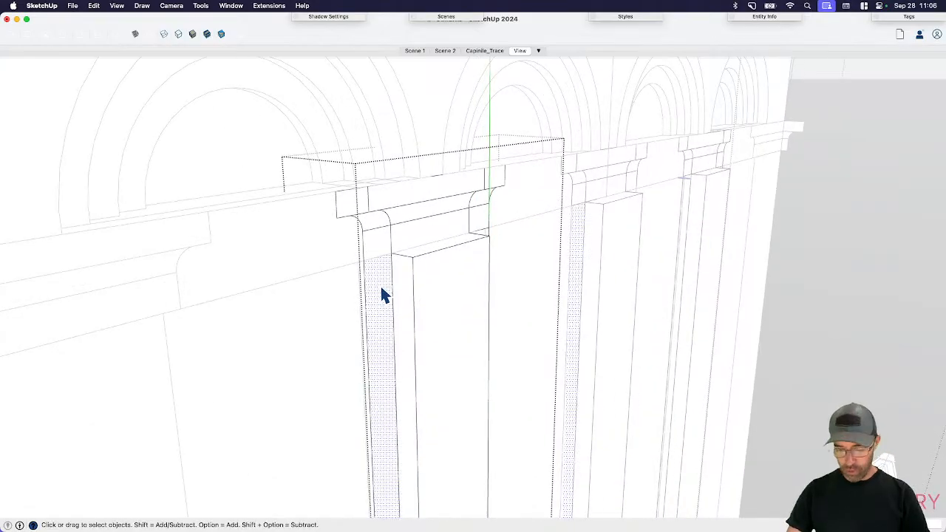
{"action": "key", "text": "p"}
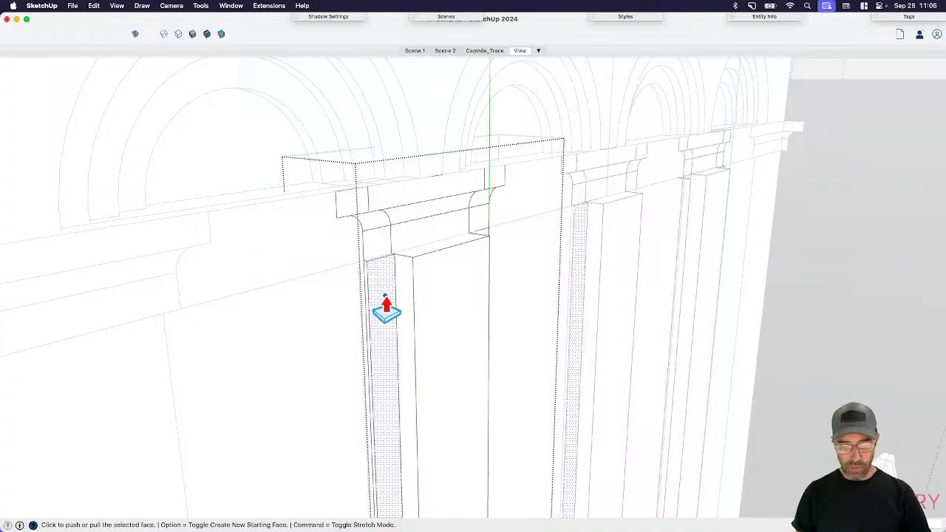
{"action": "left_click", "coordinate": [385, 310]}
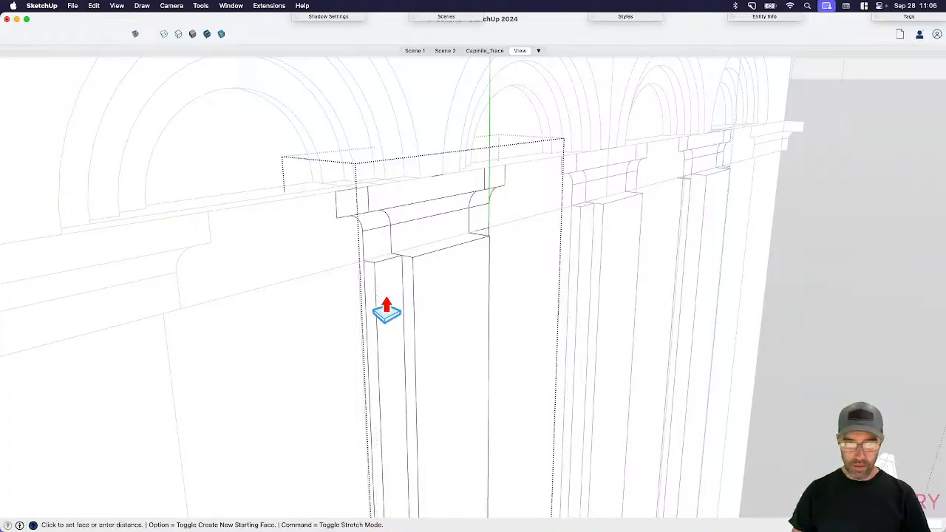
{"action": "left_click", "coordinate": [460, 317]}
{"action": "middle_click_drag", "start_coordinate": [461, 316], "coordinate": [351, 302]}
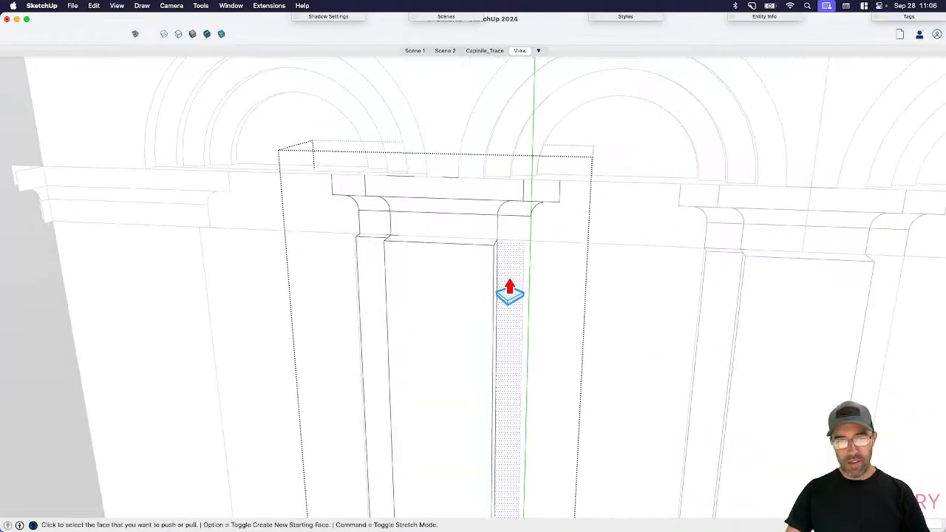
{"action": "double_click", "coordinate": [510, 293]}
- Open the pilaster's capital for editing and pull the central face of its lower block forward
{"action": "middle_click_drag", "start_coordinate": [510, 292], "coordinate": [360, 253]}
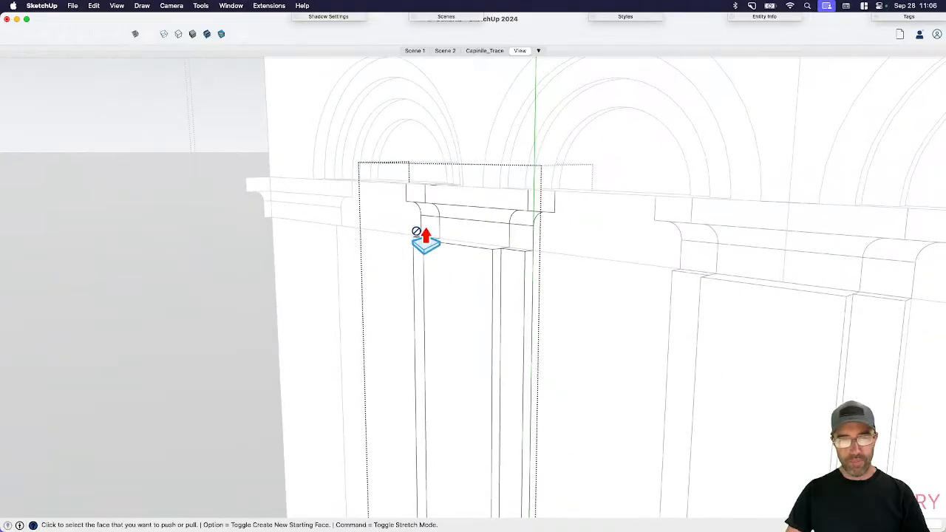
{"action": "key", "text": "space"}
{"action": "left_click", "coordinate": [435, 231]}
{"action": "double_click", "coordinate": [435, 232]}
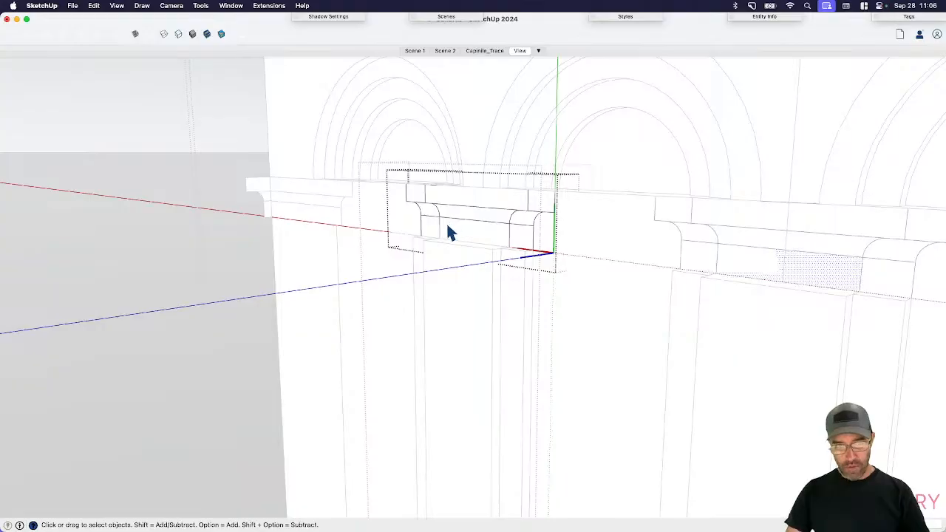
{"action": "key", "text": "p"}
{"action": "key", "text": "space"}
{"action": "key", "text": "p"}
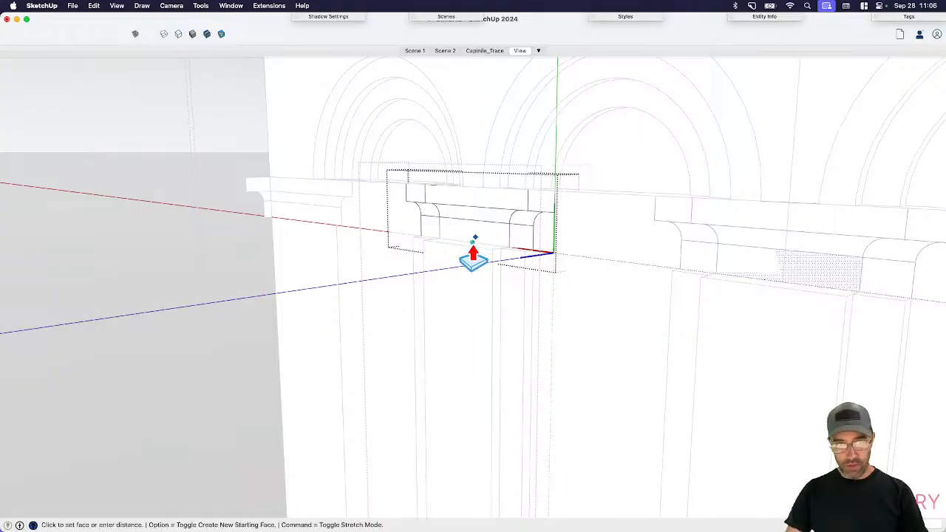
{"action": "left_click", "coordinate": [468, 226]}
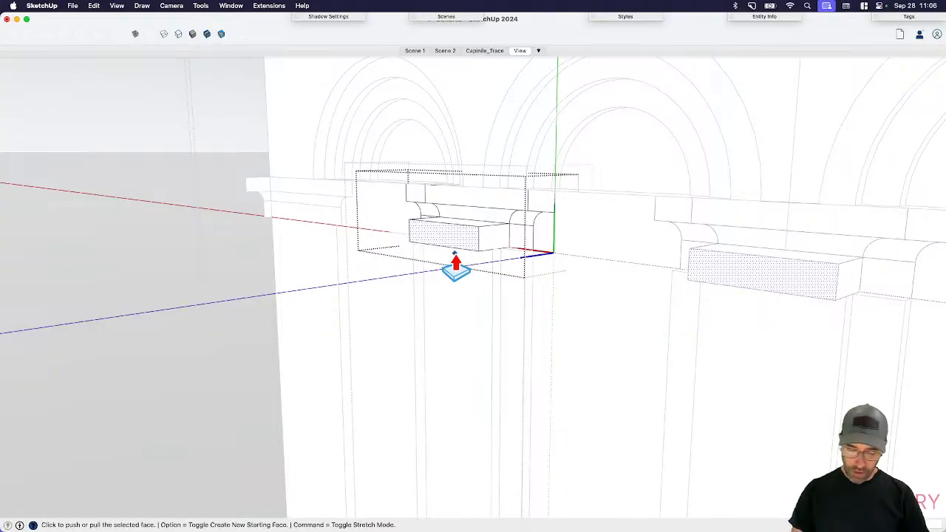
{"action": "left_click", "coordinate": [456, 266]}
{"action": "left_click", "coordinate": [508, 256]}
- Pull the right side face of the capital's lower block forward to a shallower depth than the centre
{"action": "key", "text": "space"}
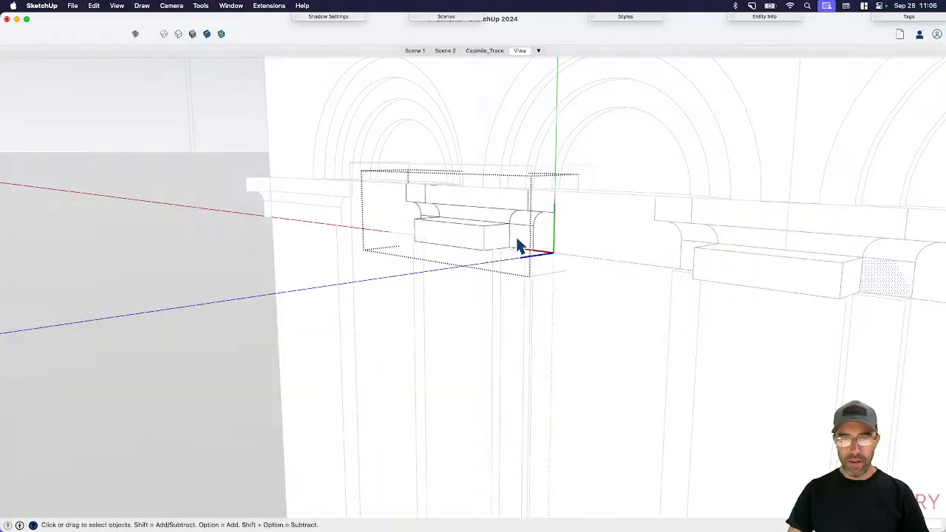
{"action": "key", "text": "p"}
{"action": "left_click", "coordinate": [520, 240]}
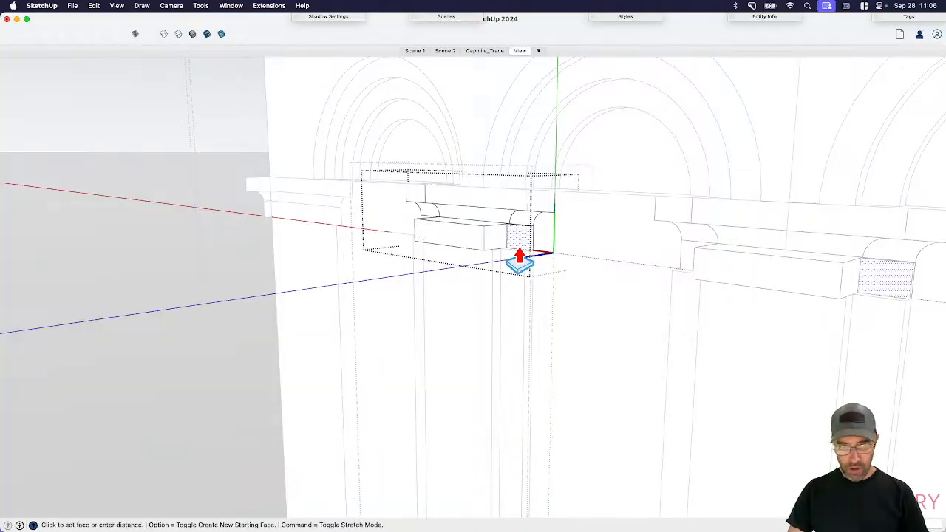
{"action": "left_click", "coordinate": [520, 245]}
{"action": "left_click", "coordinate": [520, 245]}
{"action": "left_click", "coordinate": [516, 250]}
{"action": "left_click", "coordinate": [516, 248]}
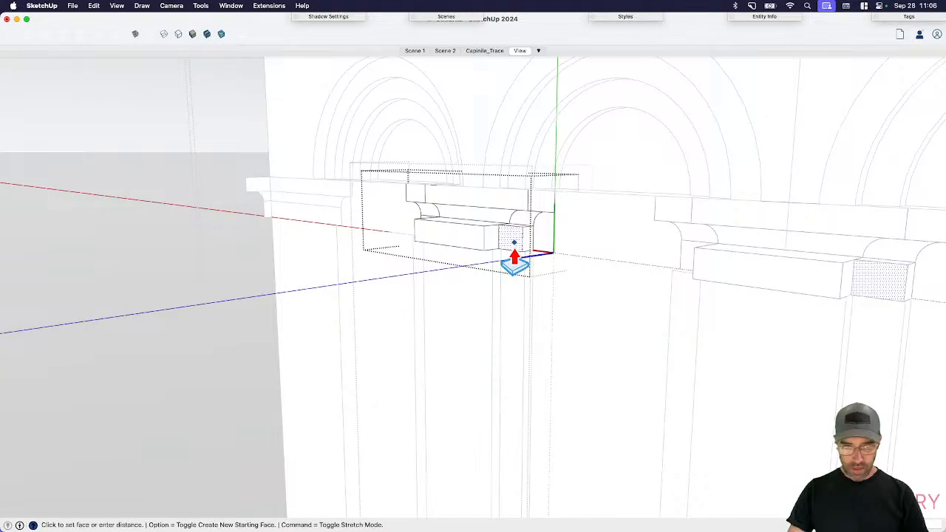
{"action": "left_click", "coordinate": [515, 249]}
{"action": "left_click", "coordinate": [514, 251]}
{"action": "left_click", "coordinate": [441, 297]}
- Pull the left side face of the capital's lower block forward, level with the right one
{"action": "middle_click_drag", "start_coordinate": [442, 296], "coordinate": [731, 312]}
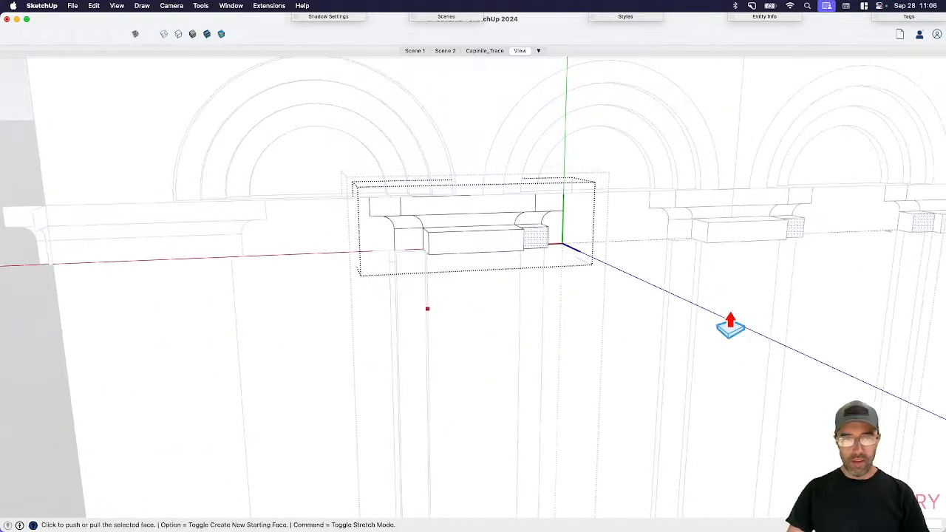
{"action": "scroll", "coordinate": [412, 240], "scroll_direction": "up", "scroll_amount": 3}
{"action": "key", "text": "space"}
{"action": "key", "text": "l"}
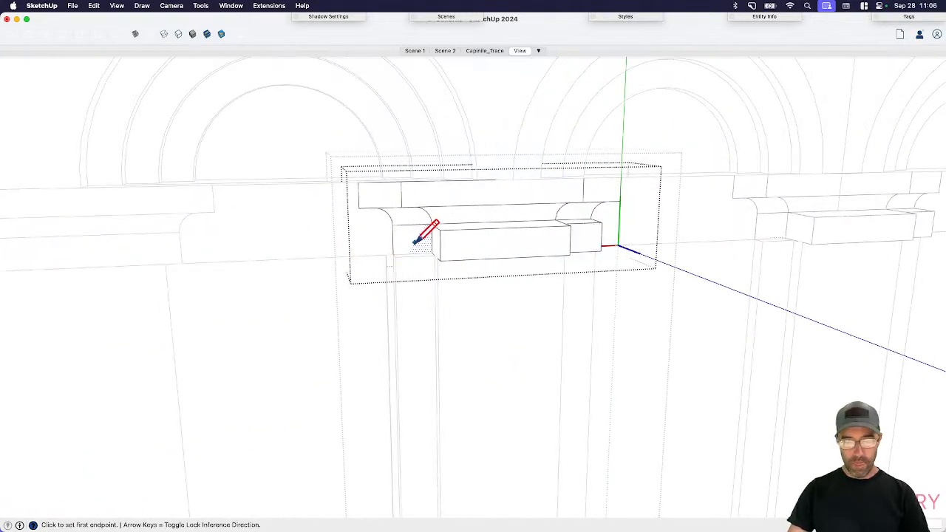
{"action": "key", "text": "space"}
{"action": "key", "text": "p"}
{"action": "left_click", "coordinate": [415, 241]}
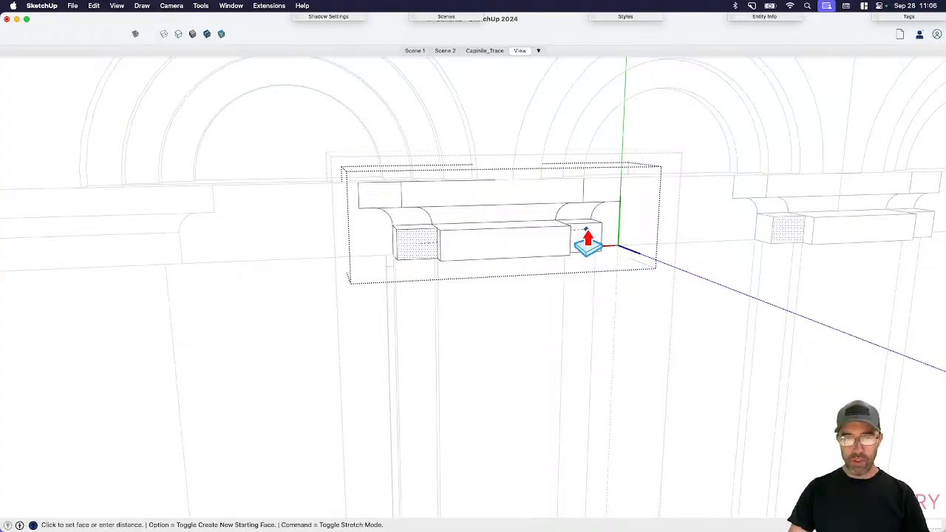
{"action": "key", "text": "space"}
{"action": "key", "text": "p"}
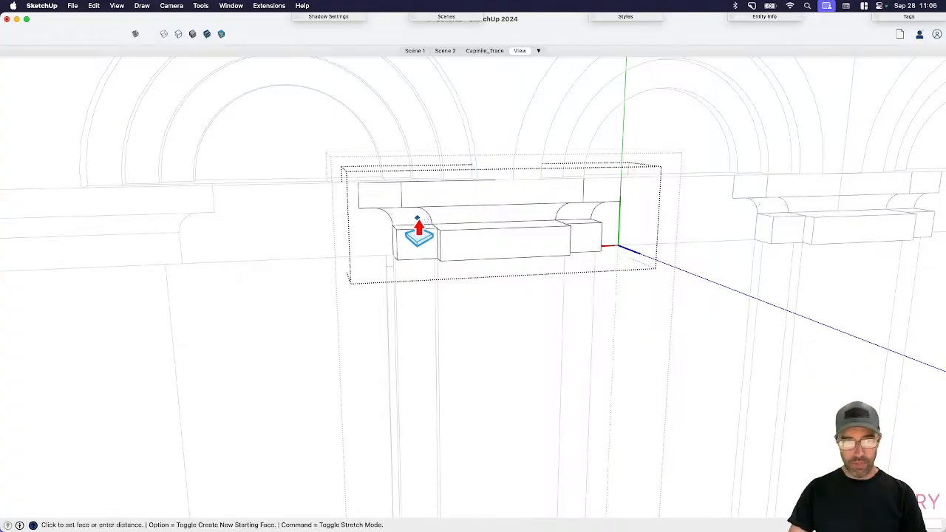
- Pull the left, central and right curved moulding faces of the capital forward to match the stepped blocks below
{"action": "left_click", "coordinate": [425, 231]}
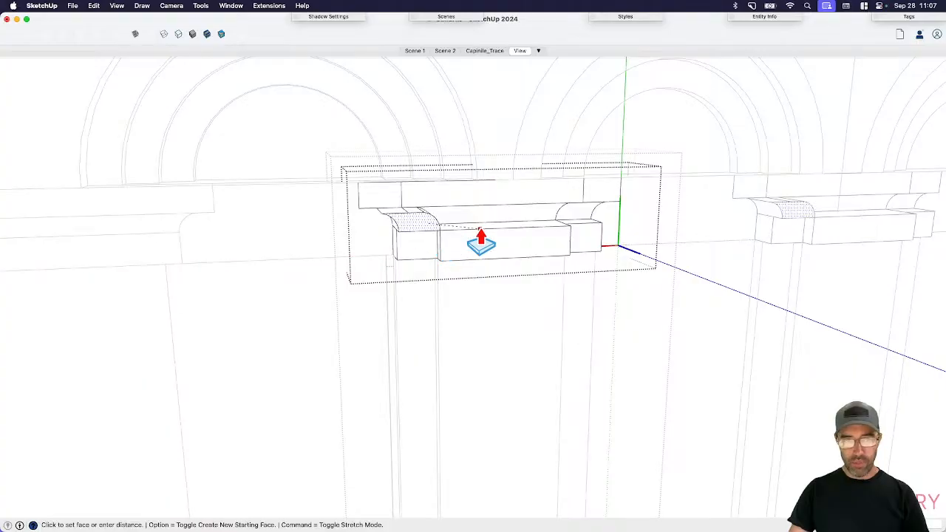
{"action": "key", "text": "space"}
{"action": "key", "text": "p"}
{"action": "left_click", "coordinate": [480, 214]}
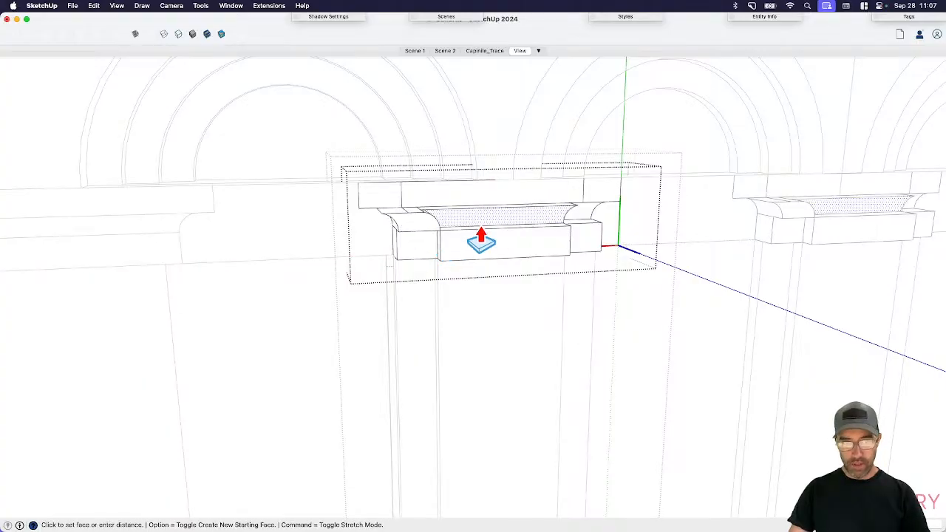
{"action": "mouse_move", "coordinate": [482, 245]}
{"action": "middle_mouse_down"}
{"action": "mouse_move", "coordinate": [564, 212]}
{"action": "mouse_move", "coordinate": [408, 237]}
{"action": "mouse_move", "coordinate": [518, 217]}
{"action": "mouse_move", "coordinate": [450, 224]}
{"action": "mouse_move", "coordinate": [254, 271]}
{"action": "mouse_move", "coordinate": [495, 255]}
{"action": "mouse_move", "coordinate": [439, 256]}
{"action": "mouse_move", "coordinate": [481, 253]}
{"action": "middle_mouse_up"}
{"action": "key", "text": "space"}
{"action": "key", "text": "p"}
{"action": "left_click", "coordinate": [394, 252]}
{"action": "key", "text": "space"}
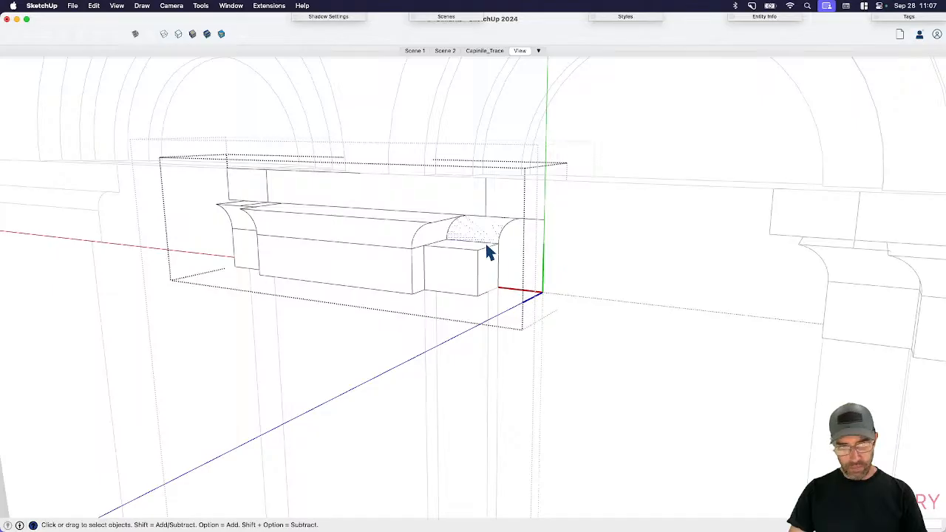
{"action": "key", "text": "p"}
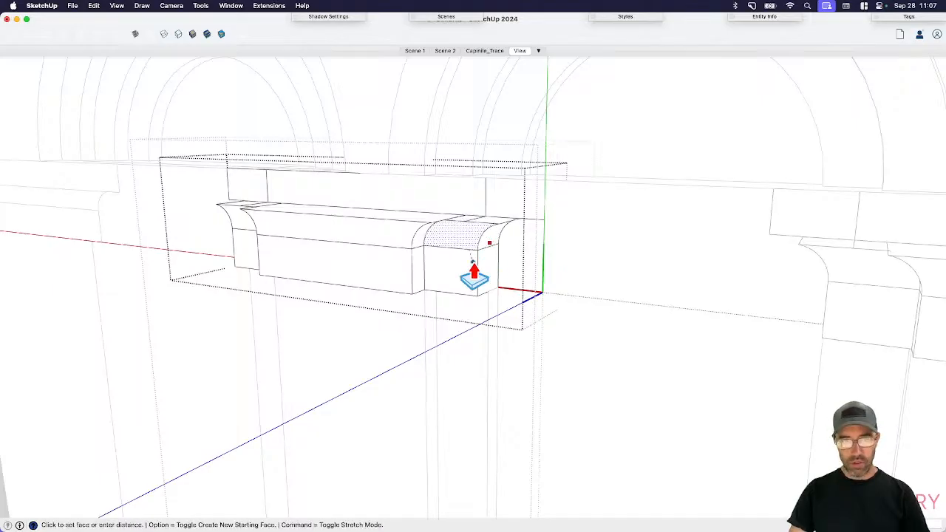
{"action": "key", "text": "space"}
- Pull the front face of the capital's top slab forward over the curved moulding
{"action": "middle_click_drag", "start_coordinate": [477, 266], "coordinate": [492, 220]}
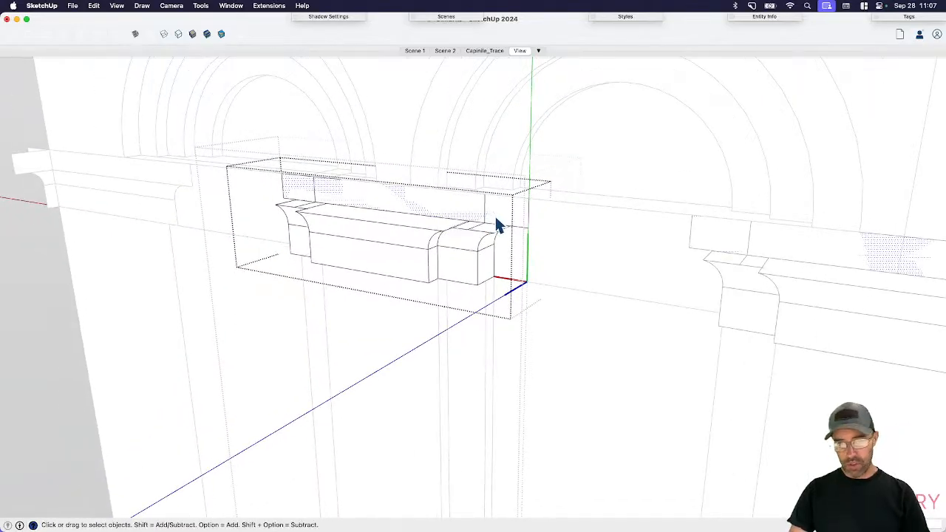
{"action": "key", "text": "p"}
{"action": "left_click", "coordinate": [490, 215]}
{"action": "left_click", "coordinate": [483, 235]}
{"action": "key", "text": "space"}
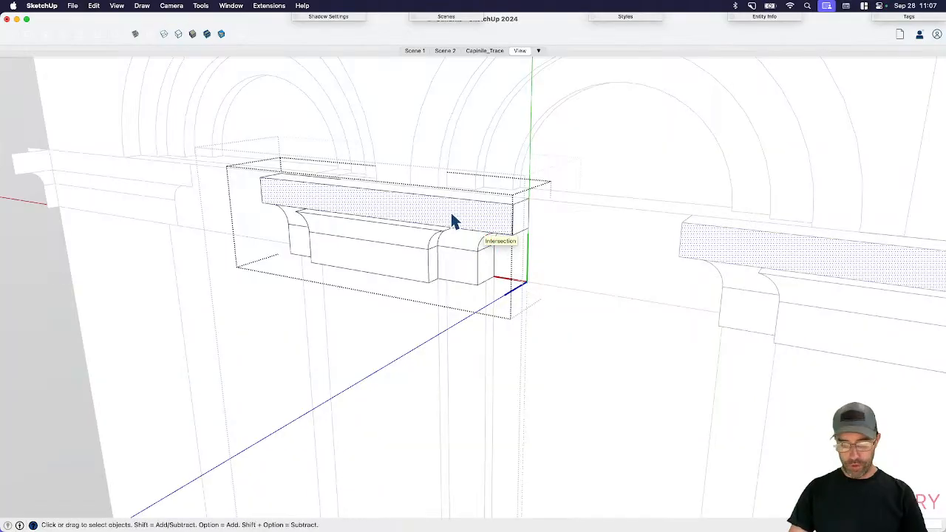
- Divide the top slab's front face with a vertical line starting above the step in the moulding
{"action": "key", "text": "l"}
{"action": "left_click", "coordinate": [453, 226]}
{"action": "left_click", "coordinate": [452, 196]}
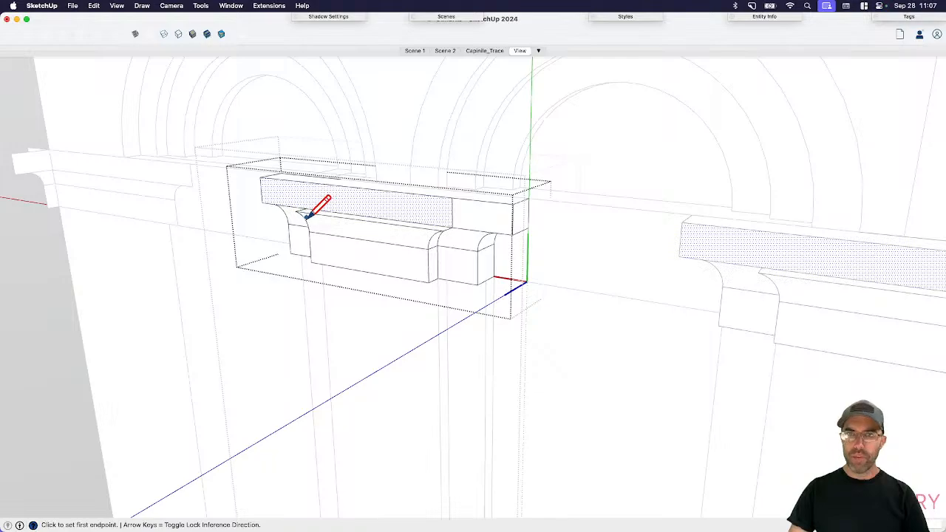
{"action": "mouse_move", "coordinate": [299, 212]}
{"action": "middle_mouse_down"}
{"action": "mouse_move", "coordinate": [355, 219]}
{"action": "mouse_move", "coordinate": [253, 217]}
{"action": "mouse_move", "coordinate": [355, 220]}
{"action": "mouse_move", "coordinate": [291, 245]}
{"action": "mouse_move", "coordinate": [405, 258]}
{"action": "mouse_move", "coordinate": [405, 239]}
{"action": "middle_mouse_up"}
{"action": "key", "text": "space"}
- Pull the central section of the capital's top slab forward to project beyond its end sections
{"action": "key", "text": "p"}
{"action": "middle_click_drag", "start_coordinate": [454, 274], "coordinate": [537, 266]}
{"action": "key", "text": "space"}
{"action": "key", "text": "p"}
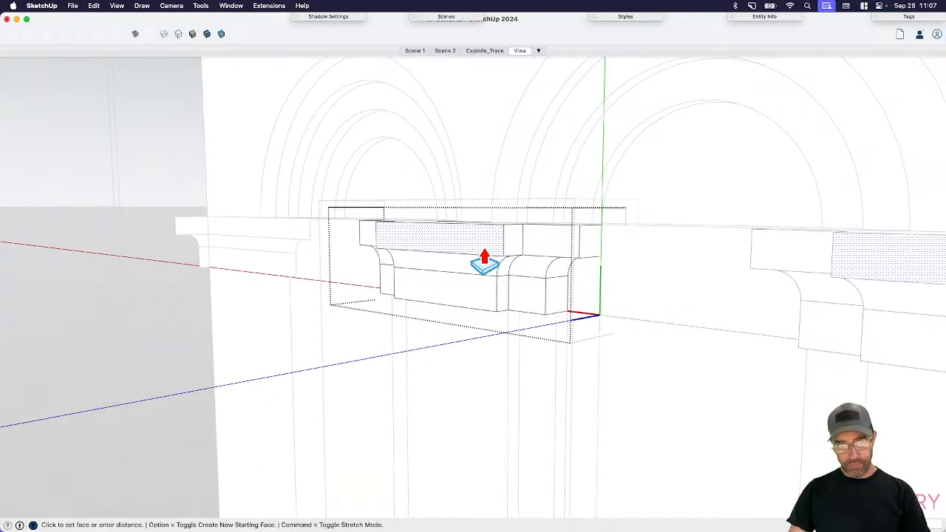
{"action": "left_click", "coordinate": [484, 255]}
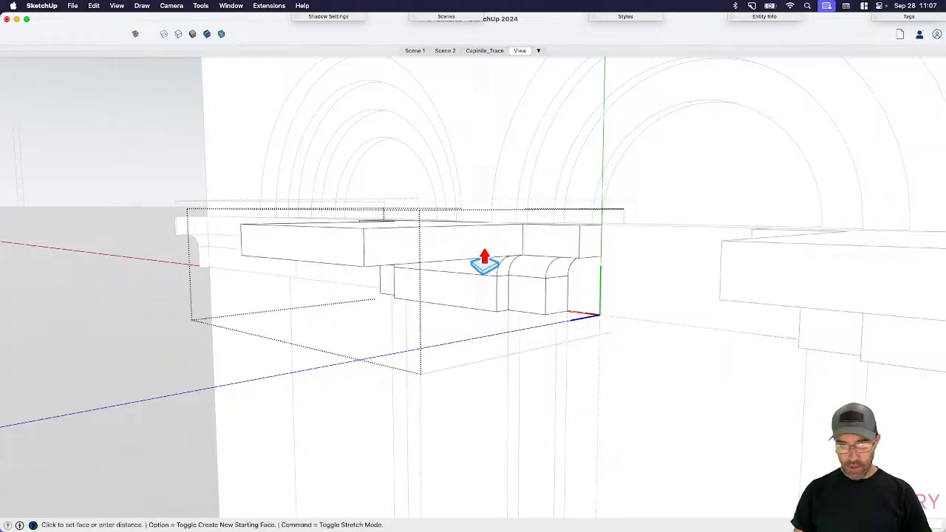
{"action": "key", "text": "Escape"}
{"action": "key", "text": "space"}
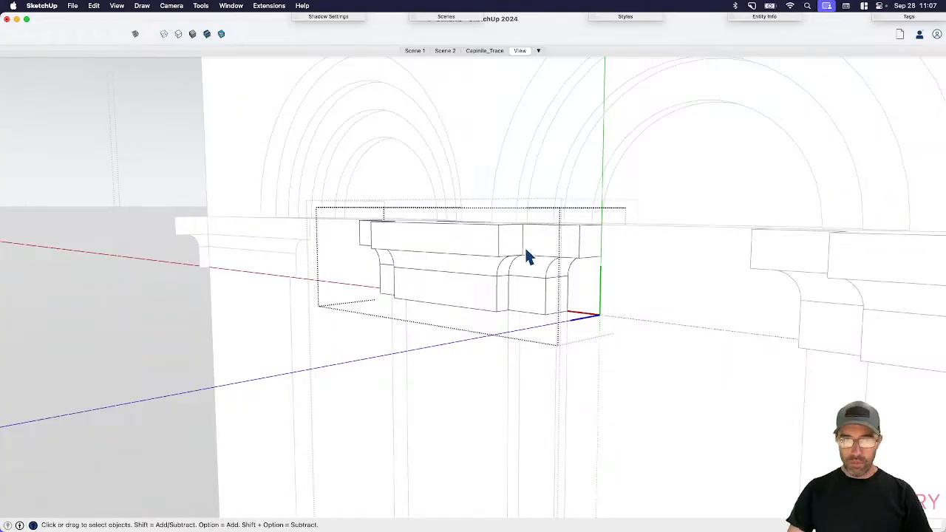
- Pull both end sections of the capital's top slab slightly forward by the same amount and leave the capital component
{"action": "key", "text": "p"}
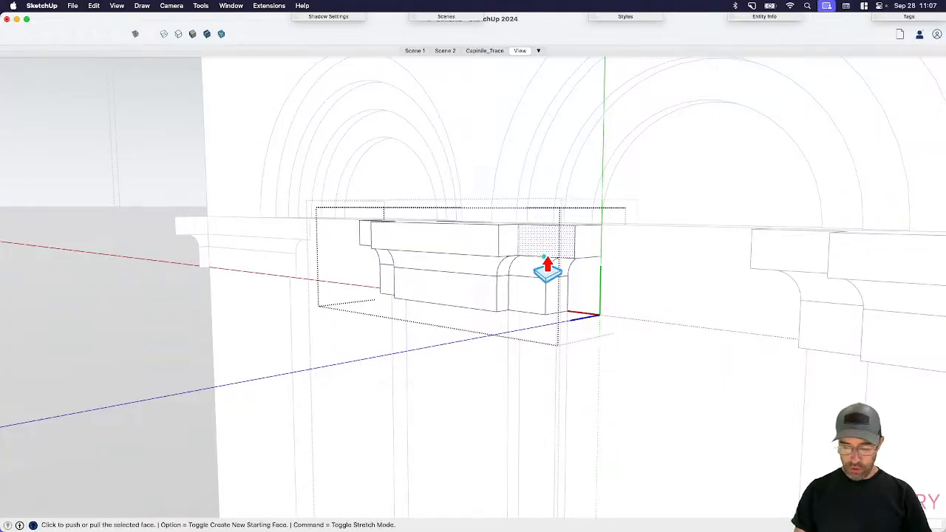
{"action": "left_click", "coordinate": [547, 257]}
{"action": "middle_click_drag", "start_coordinate": [520, 276], "coordinate": [660, 315]}
{"action": "key", "text": "space"}
{"action": "scroll", "coordinate": [457, 257], "scroll_direction": "up", "scroll_amount": 1}
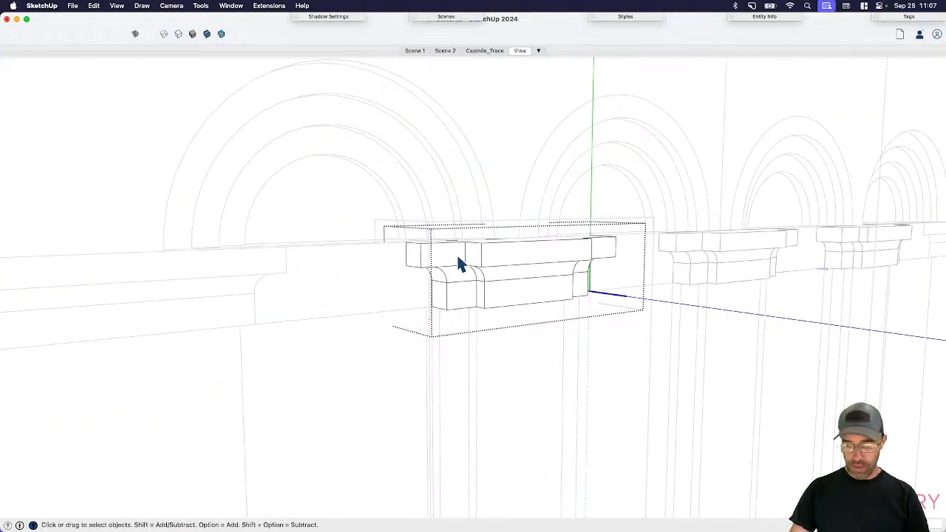
{"action": "left_click", "coordinate": [459, 264]}
{"action": "key", "text": "p"}
{"action": "scroll", "coordinate": [455, 266], "scroll_direction": "up", "scroll_amount": 1}
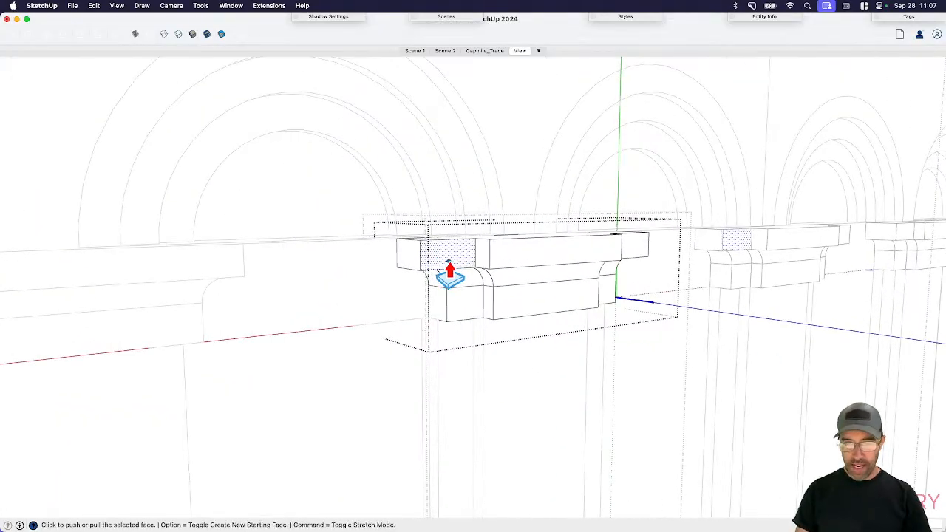
{"action": "double_click", "coordinate": [449, 262]}
{"action": "key", "text": "space"}
{"action": "scroll", "coordinate": [465, 236], "scroll_direction": "down", "scroll_amount": 5}
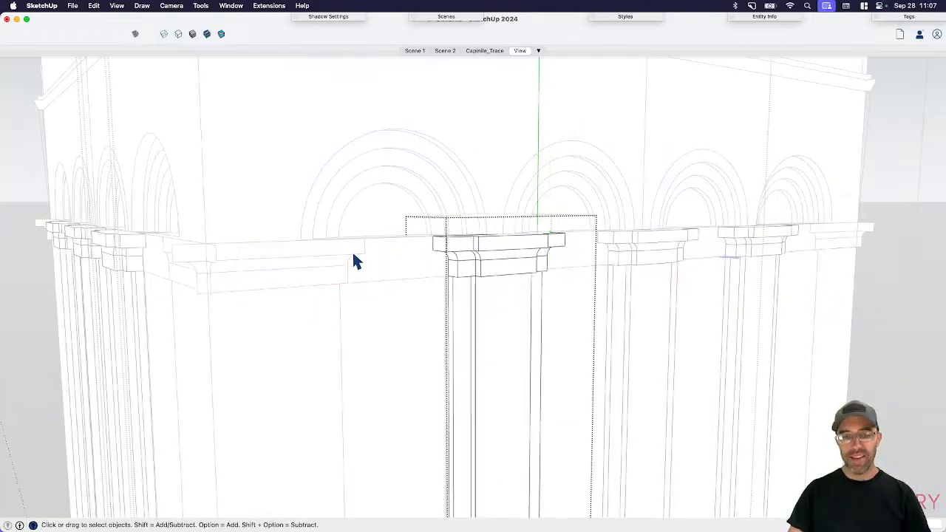
- Copy the pilaster between the first two arches one pilaster spacing outward to the tower's corner, and clear the selection
{"action": "scroll", "coordinate": [352, 250], "scroll_direction": "down", "scroll_amount": 5}
{"action": "scroll", "coordinate": [444, 237], "scroll_direction": "down", "scroll_amount": 3}
{"action": "middle_click_drag", "start_coordinate": [419, 253], "coordinate": [258, 275]}
{"action": "scroll", "coordinate": [431, 268], "scroll_direction": "up", "scroll_amount": 6}
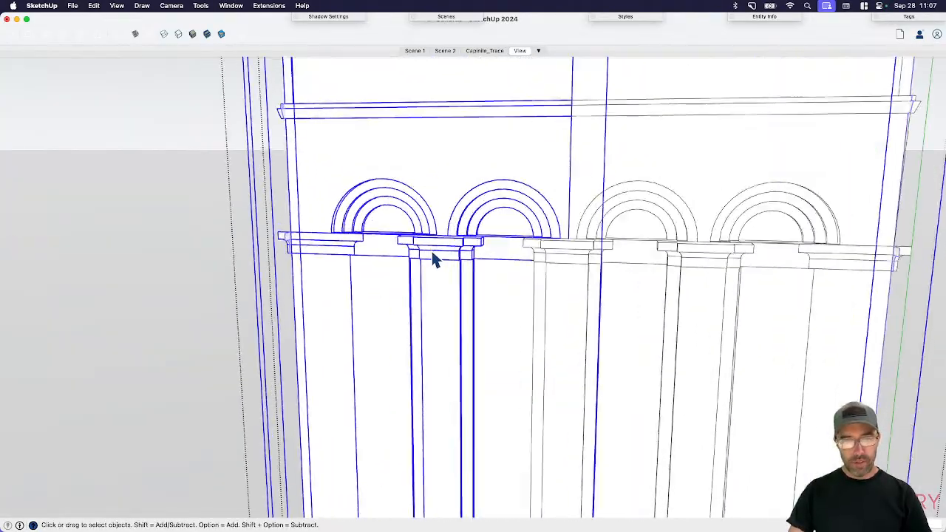
{"action": "left_click", "coordinate": [445, 250]}
{"action": "scroll", "coordinate": [441, 244], "scroll_direction": "up", "scroll_amount": 5}
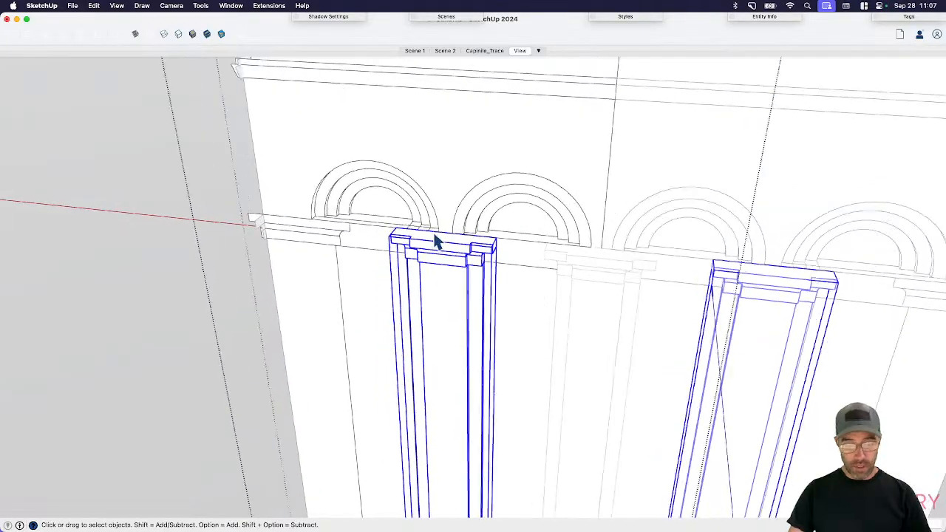
{"action": "key", "text": "m"}
{"action": "key", "text": "alt"}
{"action": "scroll", "coordinate": [406, 239], "scroll_direction": "down", "scroll_amount": 2}
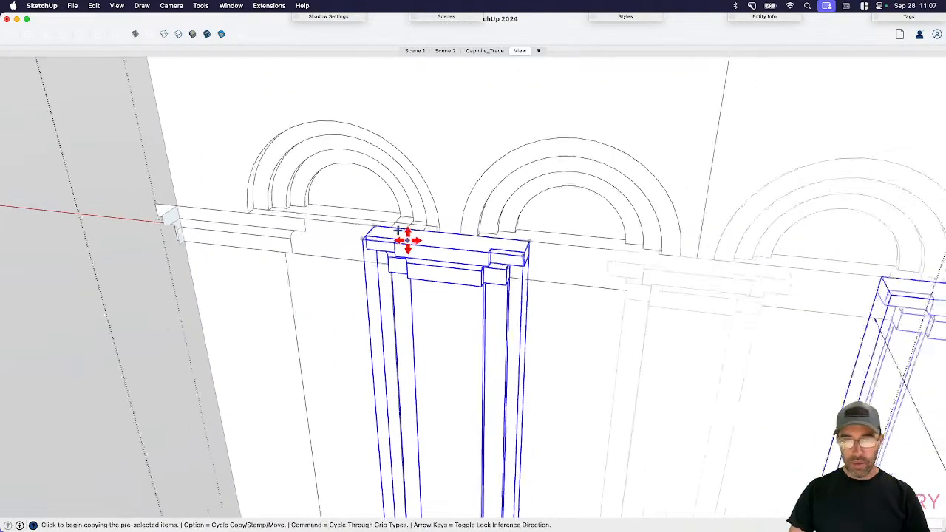
{"action": "left_click", "coordinate": [619, 266]}
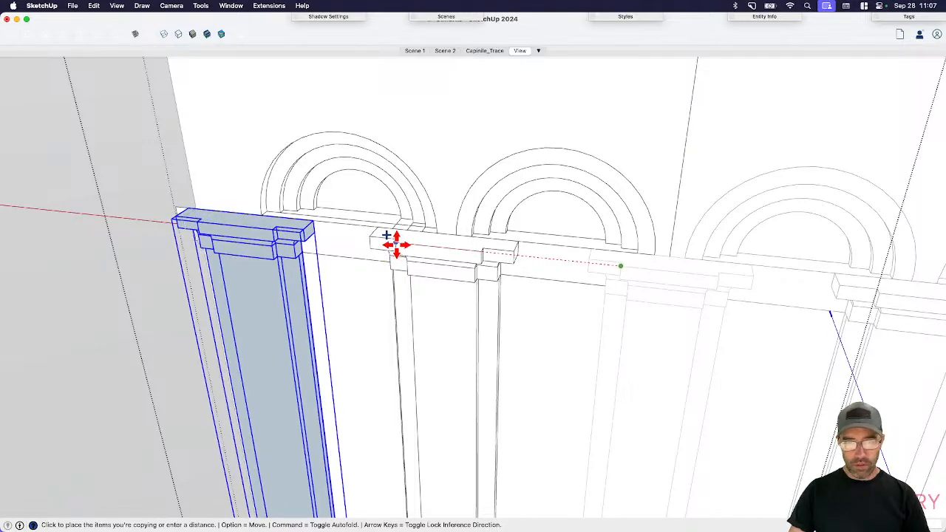
{"action": "left_click", "coordinate": [397, 245]}
{"action": "scroll", "coordinate": [360, 216], "scroll_direction": "down", "scroll_amount": 3}
{"action": "key", "text": "space"}
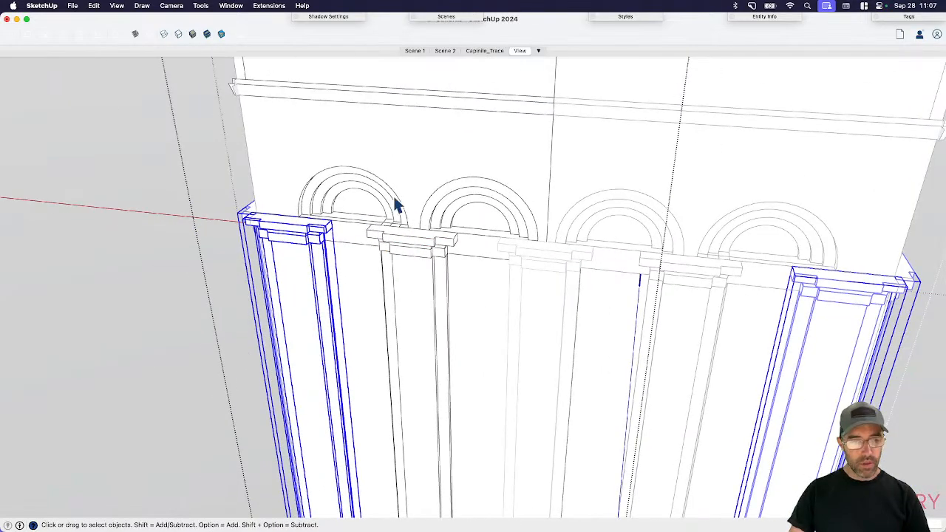
{"action": "left_click", "coordinate": [178, 163]}
{"action": "scroll", "coordinate": [179, 163], "scroll_direction": "down", "scroll_amount": 3}
{"action": "scroll", "coordinate": [659, 296], "scroll_direction": "down", "scroll_amount": 10}
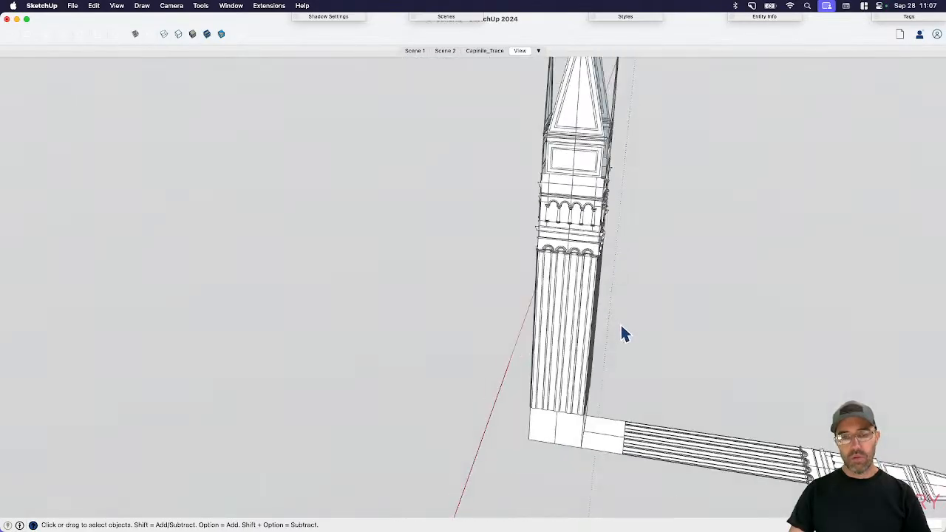
- Open one façade component and its nested half for editing at the panelled section below the spire
{"action": "middle_click_drag", "start_coordinate": [623, 332], "coordinate": [455, 311]}
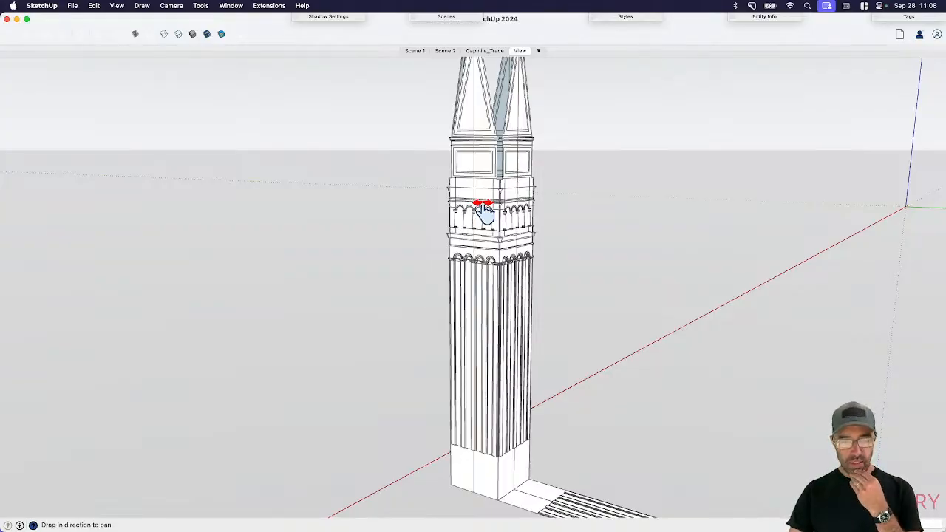
{"action": "left_click", "coordinate": [460, 482]}
{"action": "middle_click_drag", "start_coordinate": [510, 385], "coordinate": [506, 397]}
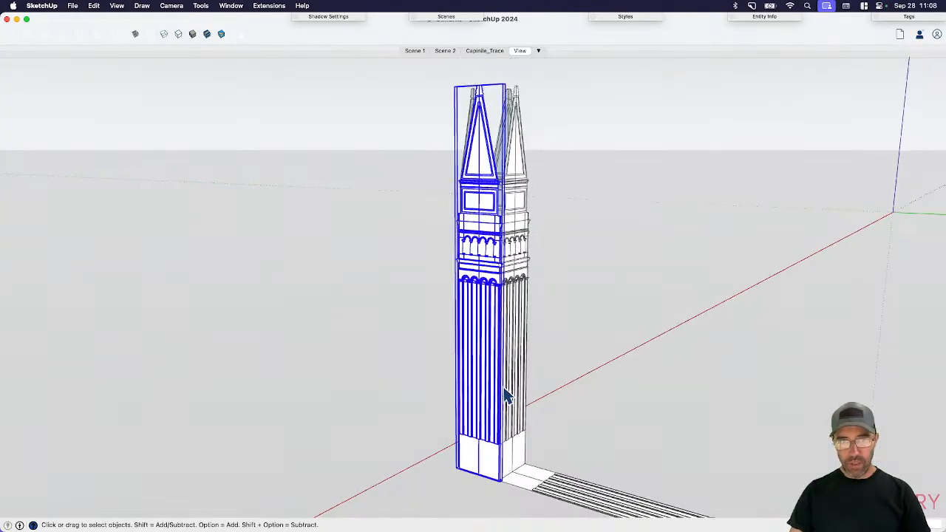
{"action": "scroll", "coordinate": [505, 384], "scroll_direction": "down", "scroll_amount": 1}
{"action": "middle_click_drag", "start_coordinate": [485, 216], "coordinate": [477, 334], "text": "shift"}
{"action": "scroll", "coordinate": [516, 207], "scroll_direction": "up", "scroll_amount": 5}
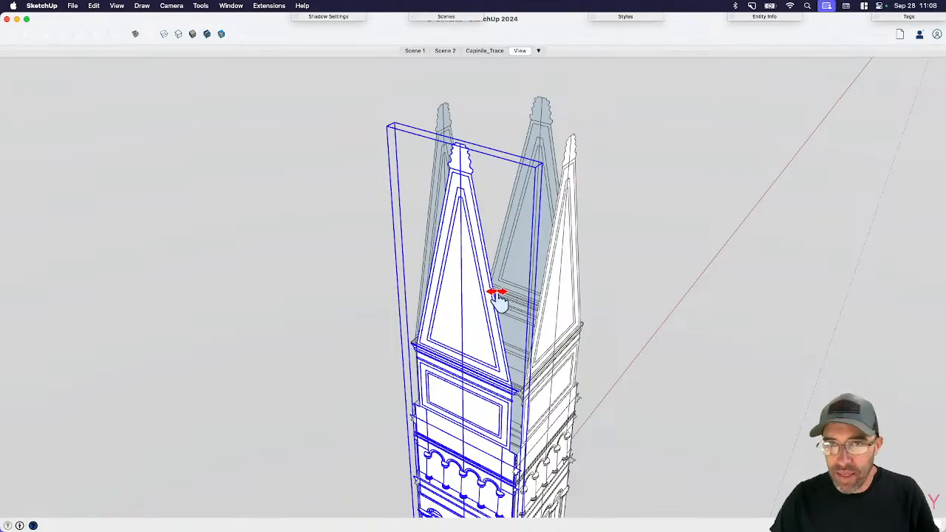
{"action": "key", "text": "space"}
{"action": "scroll", "coordinate": [503, 367], "scroll_direction": "up", "scroll_amount": 3}
{"action": "middle_click_drag", "start_coordinate": [504, 368], "coordinate": [568, 386]}
{"action": "scroll", "coordinate": [569, 386], "scroll_direction": "down", "scroll_amount": 3}
{"action": "scroll", "coordinate": [505, 444], "scroll_direction": "up", "scroll_amount": 3}
{"action": "double_click", "coordinate": [499, 444]}
{"action": "left_click", "coordinate": [500, 443]}
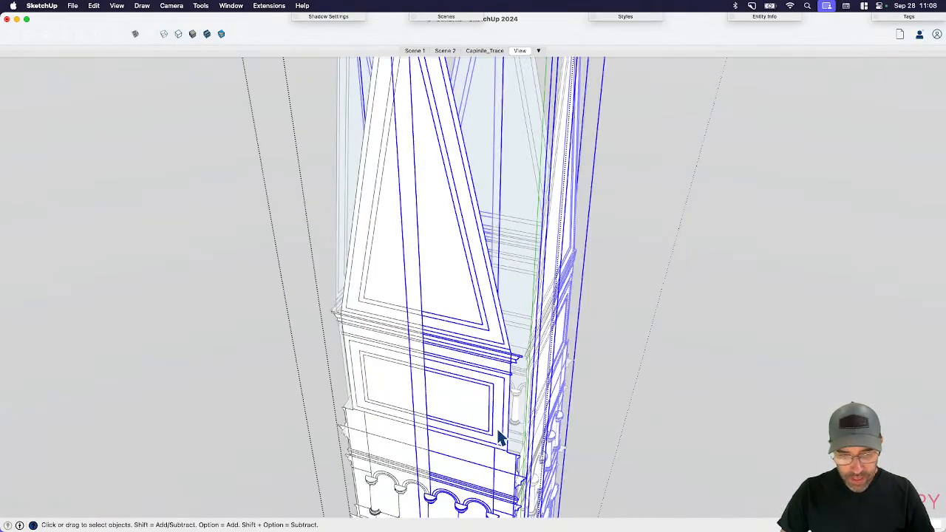
{"action": "scroll", "coordinate": [499, 444], "scroll_direction": "up", "scroll_amount": 3}
{"action": "scroll", "coordinate": [504, 450], "scroll_direction": "up", "scroll_amount": 3}
{"action": "double_click", "coordinate": [505, 449]}
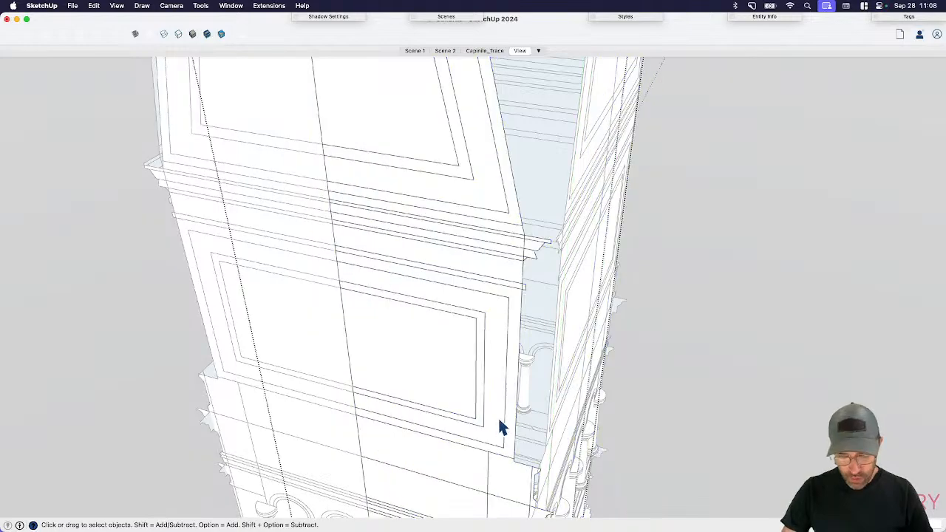
- Select the framed faces and edges of the panelled section below the spire and group them
{"action": "scroll", "coordinate": [500, 420], "scroll_direction": "down", "scroll_amount": 3}
{"action": "middle_click_drag", "start_coordinate": [500, 420], "coordinate": [490, 382], "text": "shift"}
{"action": "scroll", "coordinate": [504, 399], "scroll_direction": "up", "scroll_amount": 3}
{"action": "left_click", "coordinate": [489, 376], "text": "shift"}
{"action": "scroll", "coordinate": [487, 375], "scroll_direction": "up", "scroll_amount": 3}
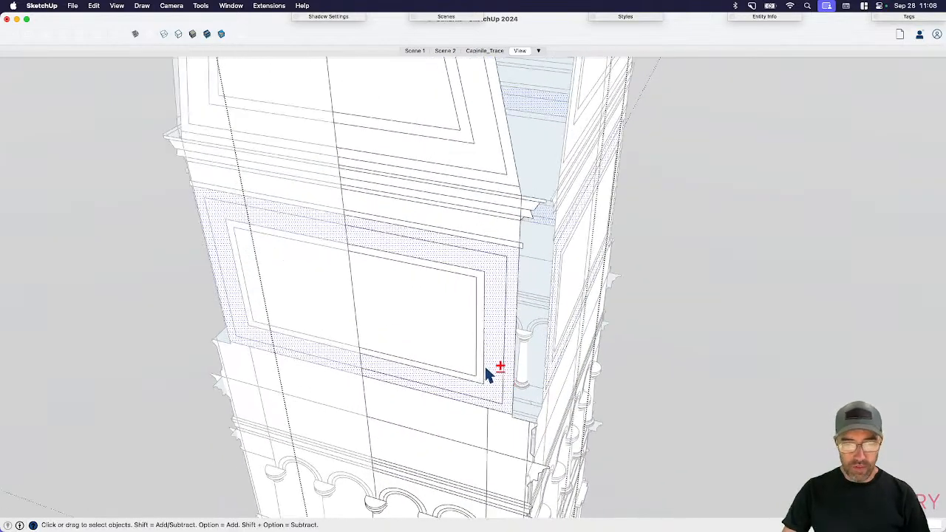
{"action": "scroll", "coordinate": [451, 342], "scroll_direction": "down", "scroll_amount": 3}
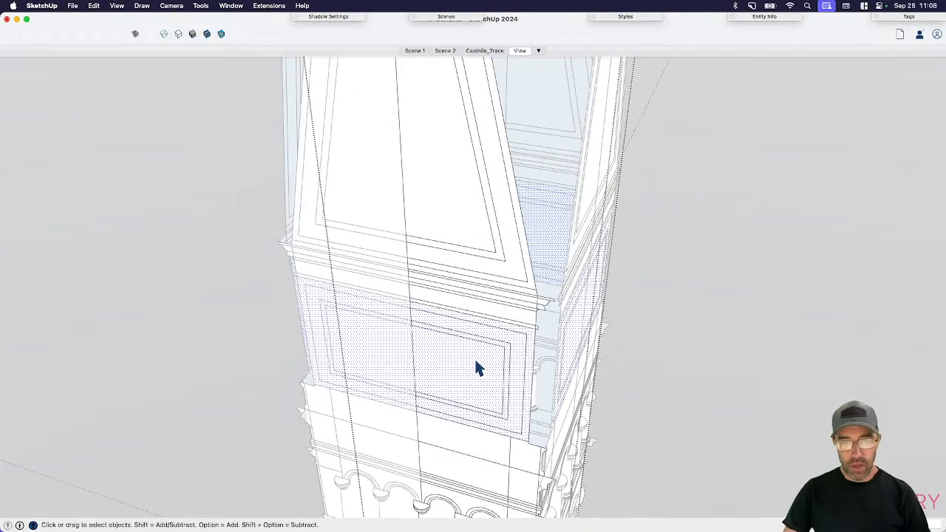
{"action": "middle_click_drag", "start_coordinate": [476, 363], "coordinate": [472, 324]}
{"action": "scroll", "coordinate": [472, 326], "scroll_direction": "down", "scroll_amount": 3}
{"action": "left_click", "coordinate": [503, 324]}
{"action": "scroll", "coordinate": [503, 325], "scroll_direction": "down", "scroll_amount": 4}
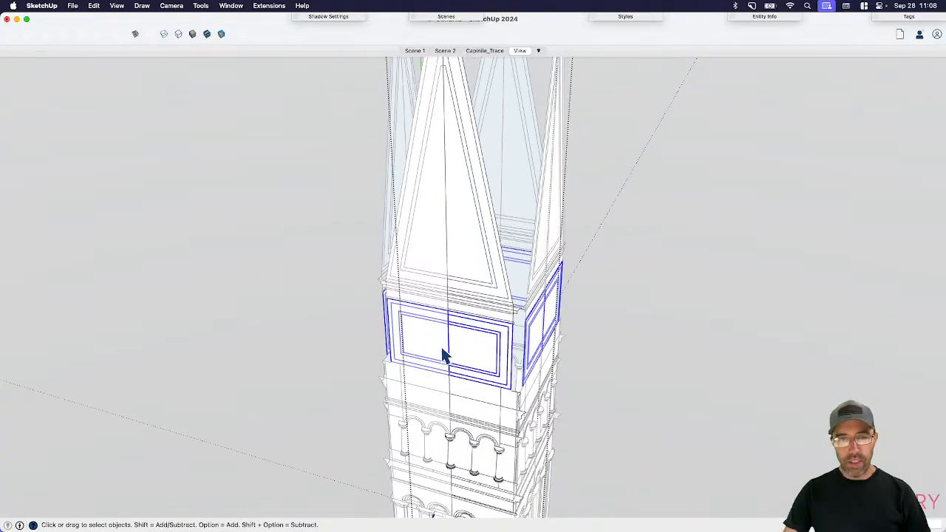
- Group the cornice and spire geometry above the panelled section and leave the façade component
{"action": "scroll", "coordinate": [433, 152], "scroll_direction": "down", "scroll_amount": 3}
{"action": "left_click", "coordinate": [516, 345]}
{"action": "scroll", "coordinate": [482, 347], "scroll_direction": "up", "scroll_amount": 3}
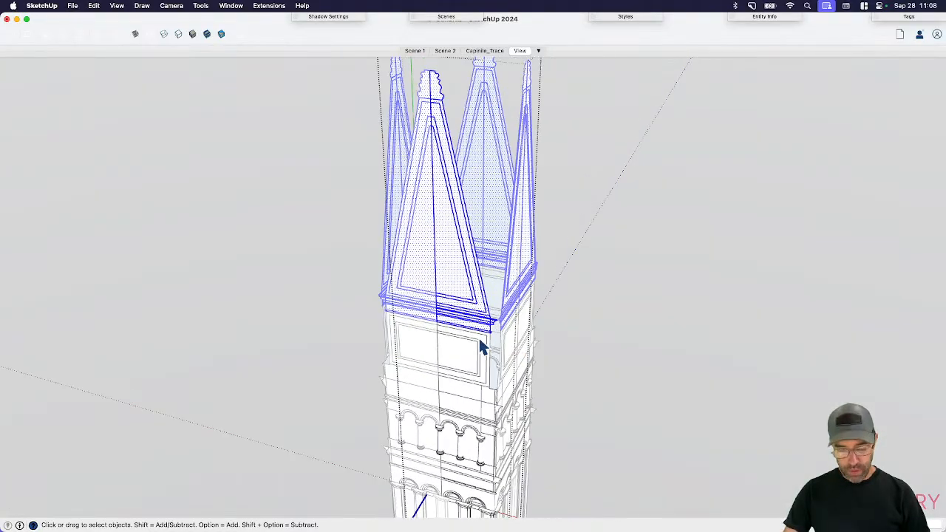
{"action": "key", "text": "g"}
{"action": "left_click", "coordinate": [483, 363]}
{"action": "scroll", "coordinate": [493, 401], "scroll_direction": "up", "scroll_amount": 5}
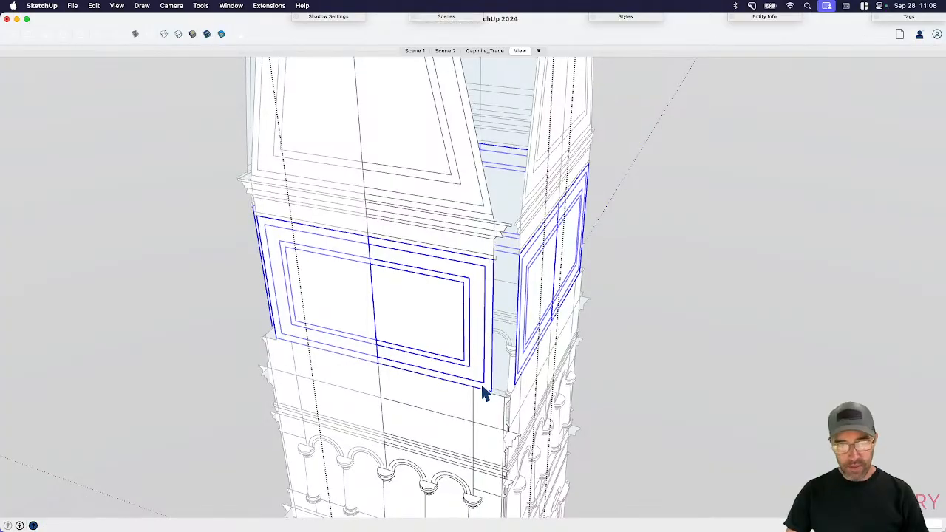
{"action": "middle_click_drag", "start_coordinate": [484, 392], "coordinate": [464, 412]}
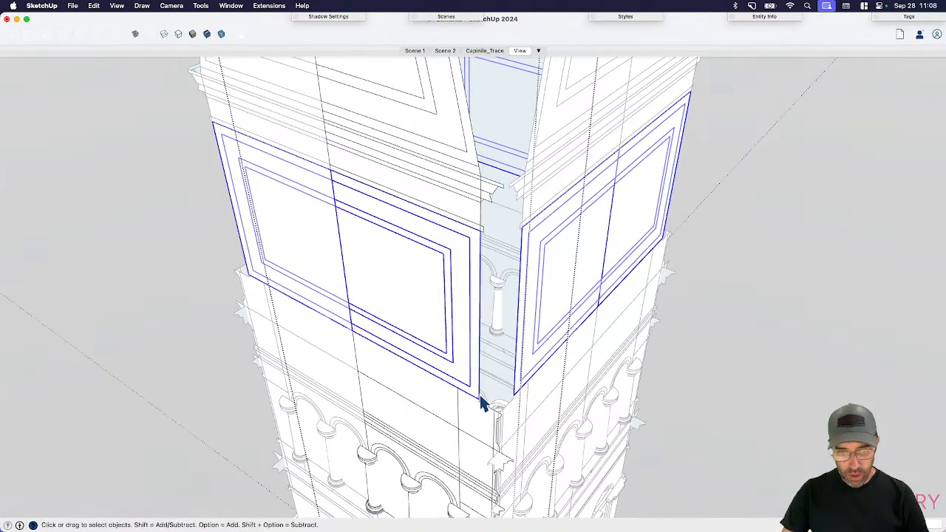
{"action": "scroll", "coordinate": [482, 403], "scroll_direction": "down", "scroll_amount": 1}
{"action": "key", "text": "r"}
{"action": "key", "text": "space"}
{"action": "scroll", "coordinate": [498, 408], "scroll_direction": "down", "scroll_amount": 4}
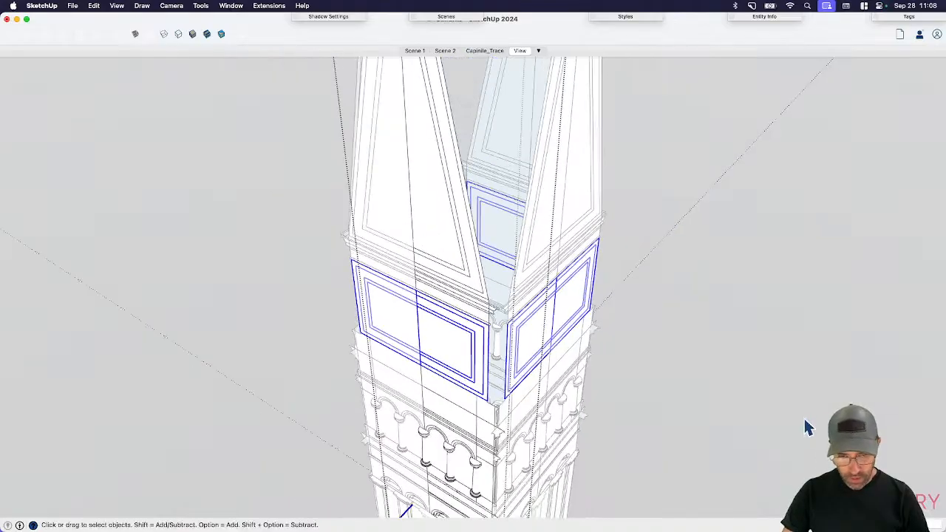
{"action": "left_click", "coordinate": [802, 414]}
{"action": "left_click", "coordinate": [749, 341]}
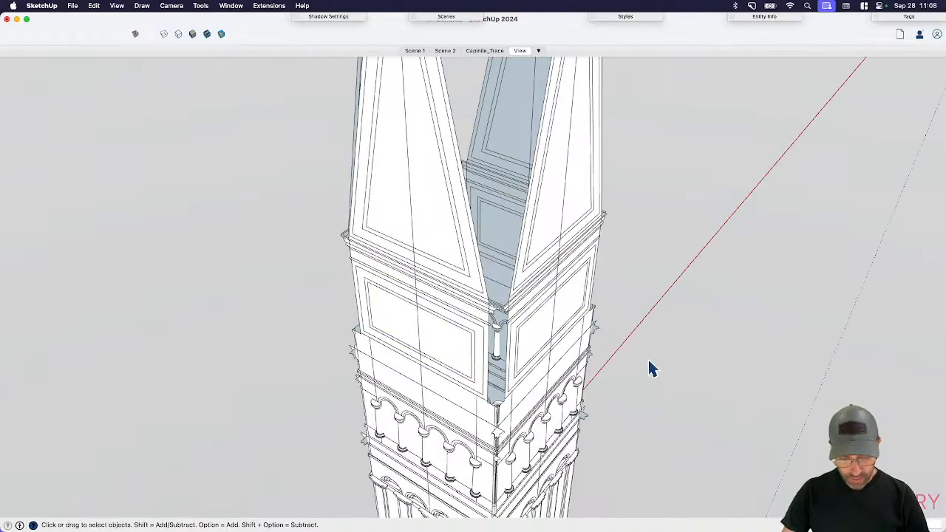
- Draw a horizontal rectangle across the whole tower between opposite corners of the wall top, directly below the panelled section
{"action": "key", "text": "r"}
{"action": "scroll", "coordinate": [499, 402], "scroll_direction": "up", "scroll_amount": 8}
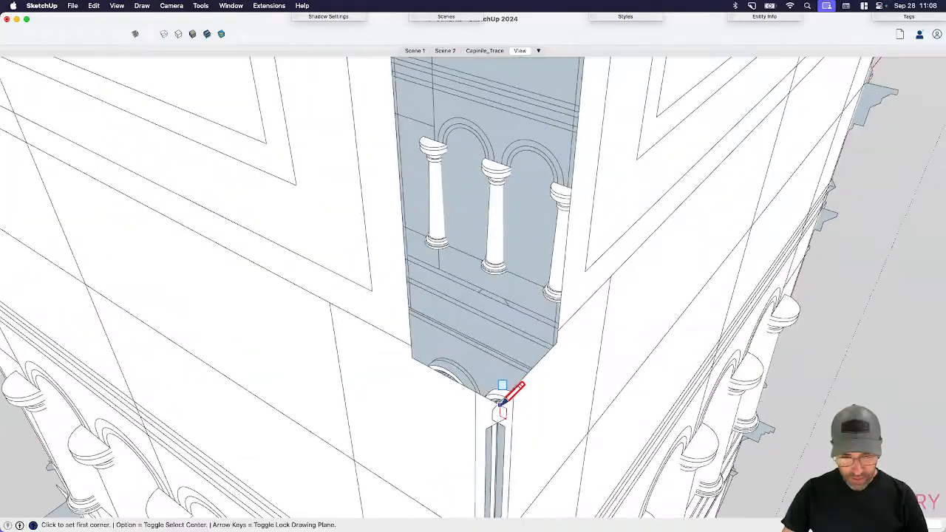
{"action": "scroll", "coordinate": [501, 402], "scroll_direction": "up", "scroll_amount": 5}
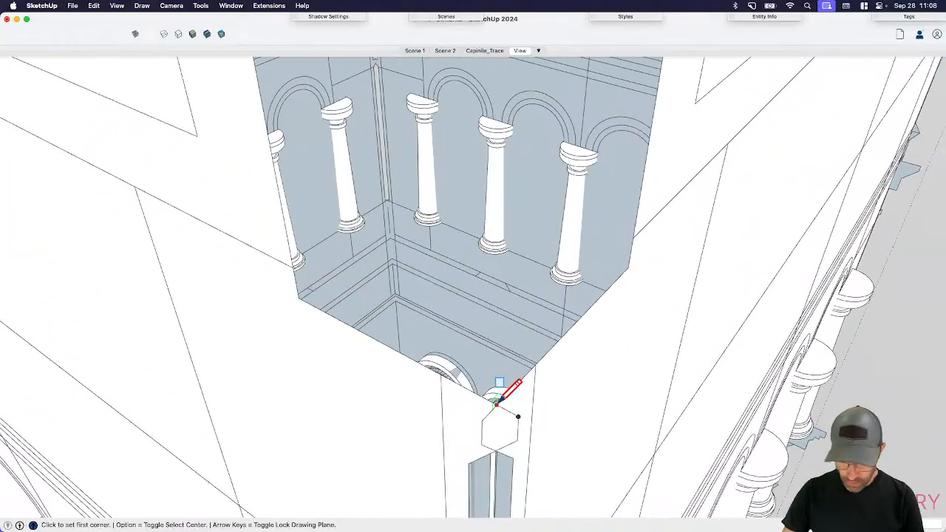
{"action": "left_click", "coordinate": [496, 403]}
{"action": "middle_click_drag", "start_coordinate": [496, 404], "coordinate": [433, 427]}
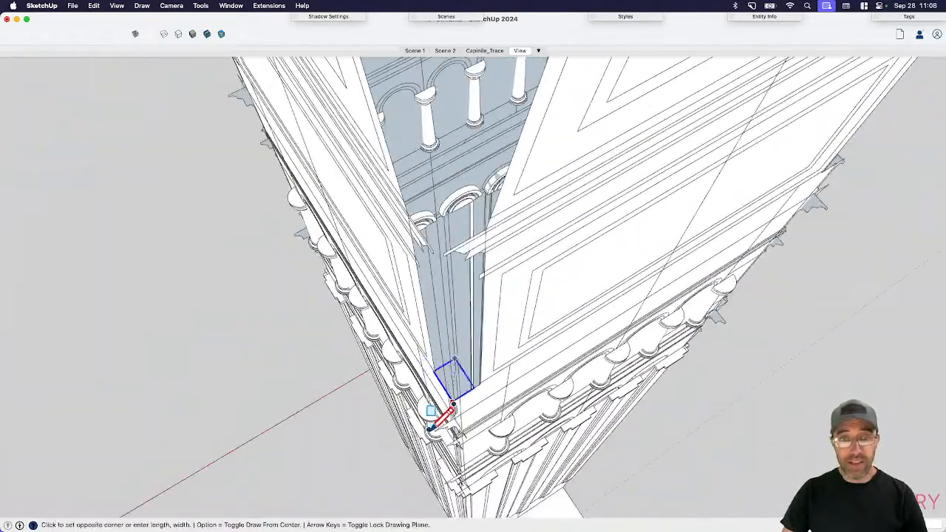
{"action": "scroll", "coordinate": [429, 430], "scroll_direction": "down", "scroll_amount": 6}
{"action": "scroll", "coordinate": [504, 144], "scroll_direction": "up", "scroll_amount": 8}
{"action": "scroll", "coordinate": [485, 104], "scroll_direction": "up", "scroll_amount": 5}
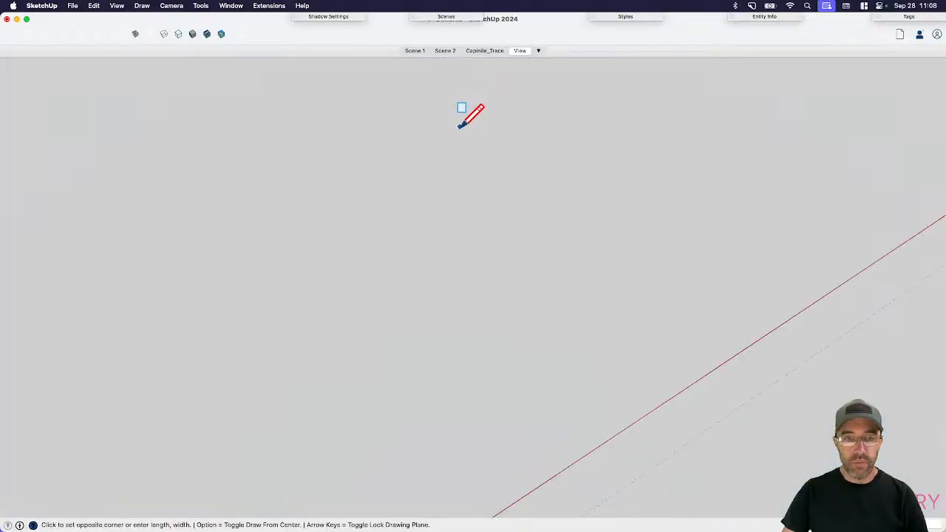
{"action": "scroll", "coordinate": [451, 148], "scroll_direction": "down", "scroll_amount": 4}
{"action": "scroll", "coordinate": [370, 288], "scroll_direction": "up", "scroll_amount": 5}
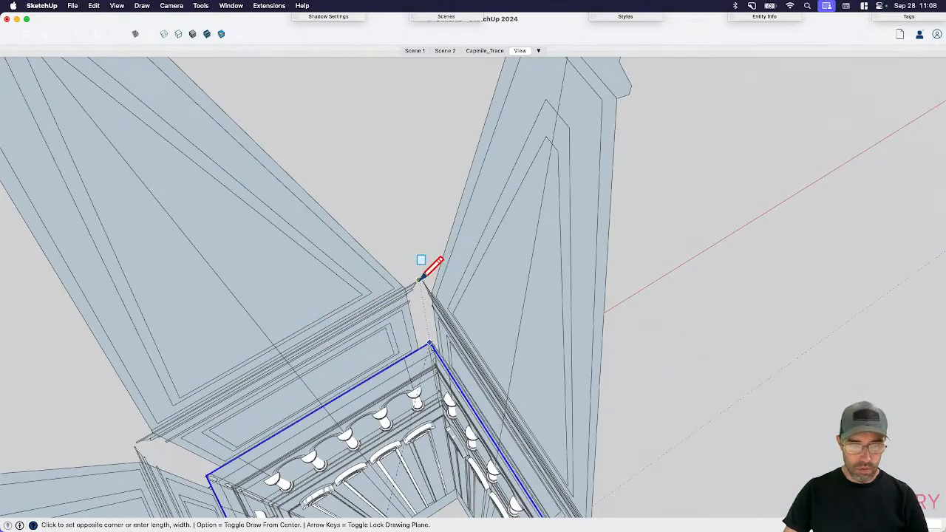
{"action": "left_click", "coordinate": [419, 280]}
{"action": "key", "text": "space"}
- Inside the façade component, move the panelled section inward until adjacent panels meet at the tower's corner, and leave the component
{"action": "scroll", "coordinate": [522, 181], "scroll_direction": "down", "scroll_amount": 4}
{"action": "middle_click_drag", "start_coordinate": [526, 377], "coordinate": [601, 267]}
{"action": "scroll", "coordinate": [601, 264], "scroll_direction": "down", "scroll_amount": 6}
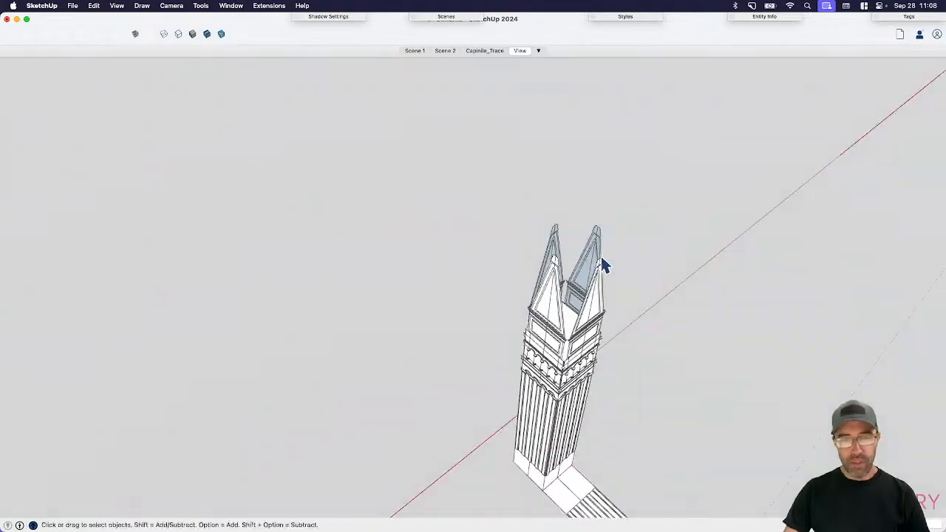
{"action": "scroll", "coordinate": [585, 329], "scroll_direction": "up", "scroll_amount": 2}
{"action": "scroll", "coordinate": [588, 336], "scroll_direction": "up", "scroll_amount": 10}
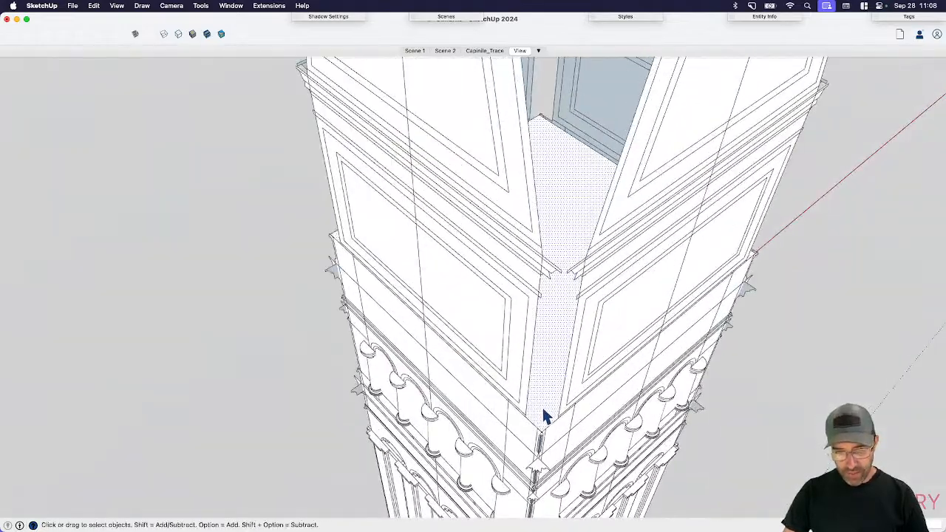
{"action": "middle_click_drag", "start_coordinate": [543, 433], "coordinate": [563, 340]}
{"action": "double_click", "coordinate": [513, 330]}
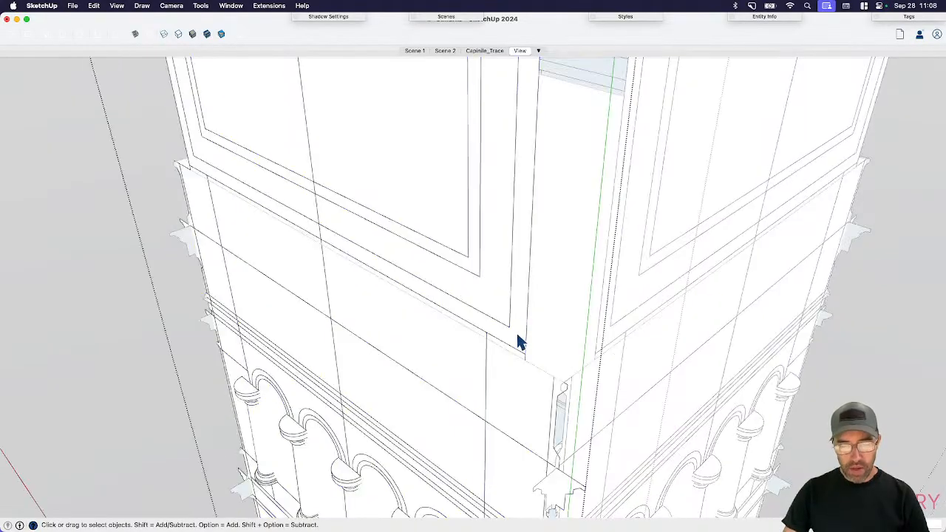
{"action": "left_click", "coordinate": [516, 336]}
{"action": "scroll", "coordinate": [515, 364], "scroll_direction": "down", "scroll_amount": 3}
{"action": "scroll", "coordinate": [517, 336], "scroll_direction": "up", "scroll_amount": 8}
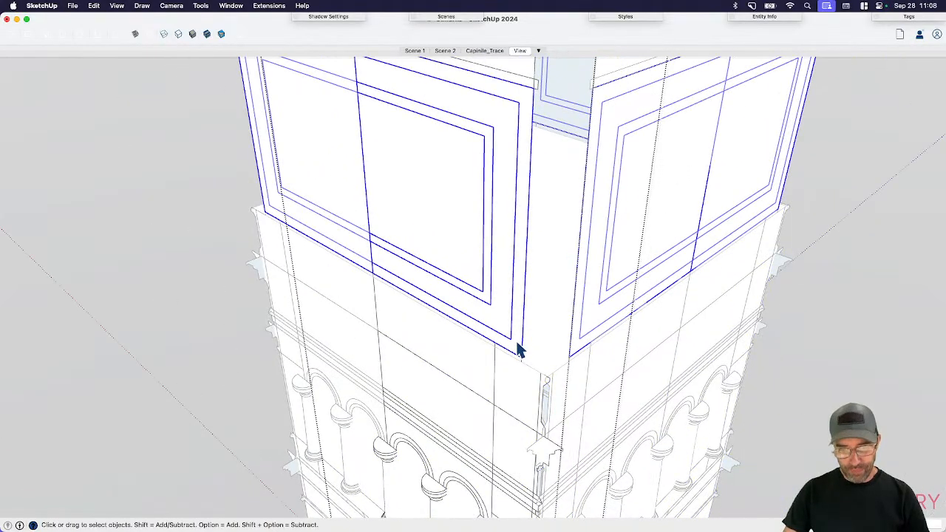
{"action": "key", "text": "m"}
{"action": "left_click", "coordinate": [522, 367]}
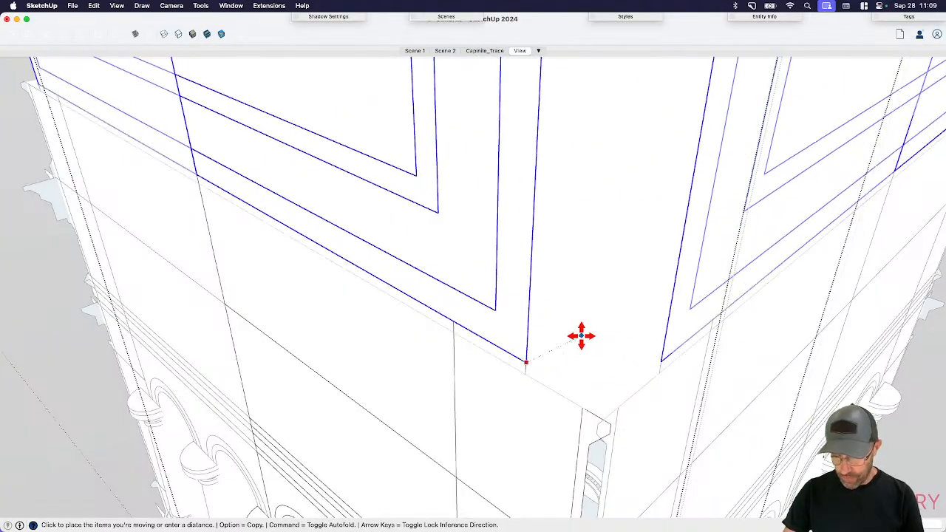
{"action": "scroll", "coordinate": [590, 338], "scroll_direction": "up", "scroll_amount": 4}
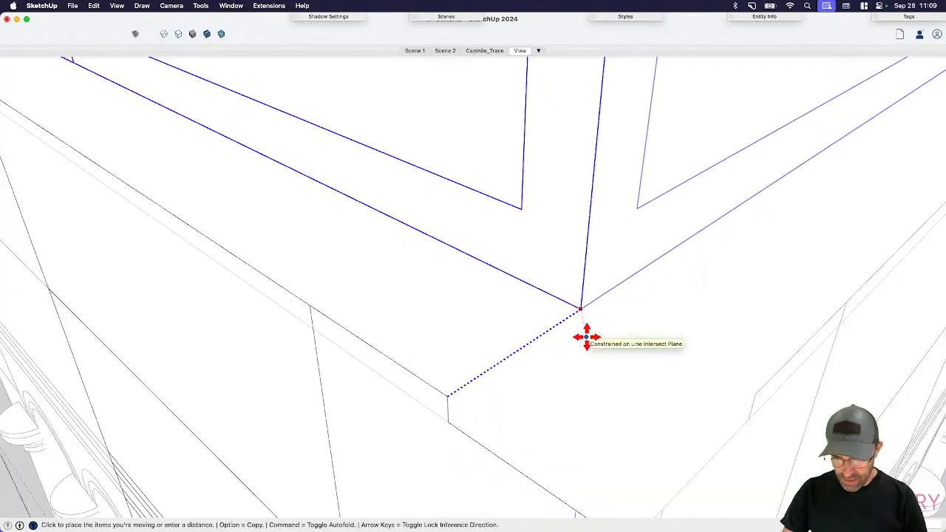
{"action": "left_click", "coordinate": [586, 337]}
{"action": "key", "text": "space"}
{"action": "scroll", "coordinate": [580, 360], "scroll_direction": "down", "scroll_amount": 3}
{"action": "scroll", "coordinate": [581, 367], "scroll_direction": "down", "scroll_amount": 8}
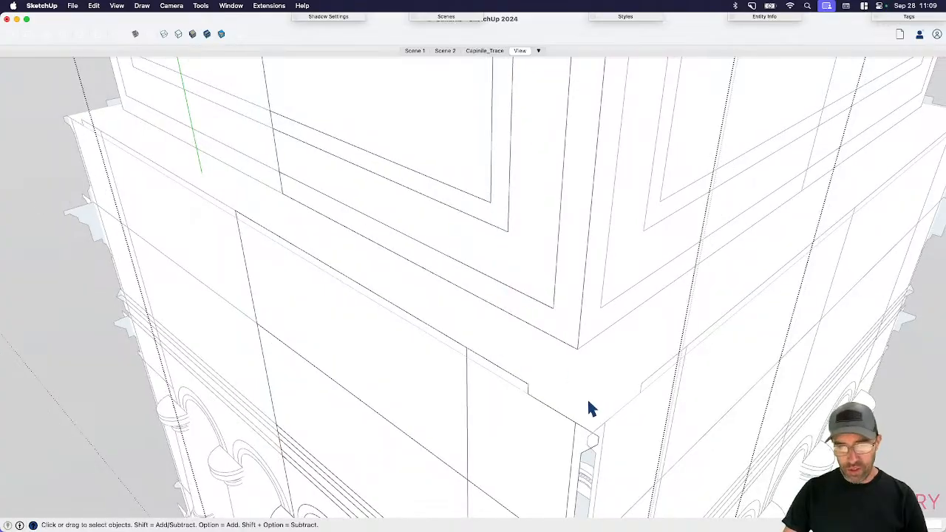
{"action": "left_click", "coordinate": [819, 333]}
{"action": "left_click", "coordinate": [813, 321]}
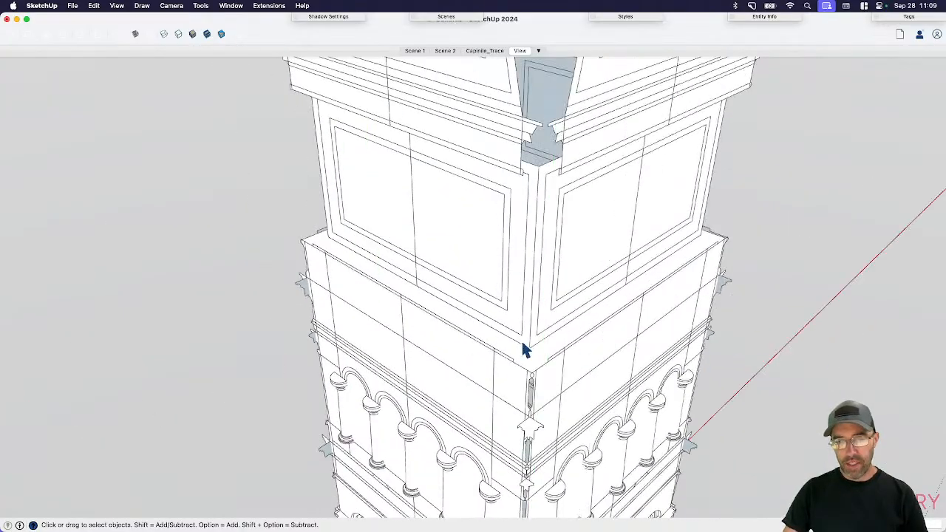
- Offset the outline of the horizontal cap face inward to the base of the panelled walls
{"action": "scroll", "coordinate": [519, 344], "scroll_direction": "up", "scroll_amount": 3}
{"action": "left_click", "coordinate": [547, 368]}
{"action": "key", "text": "f"}
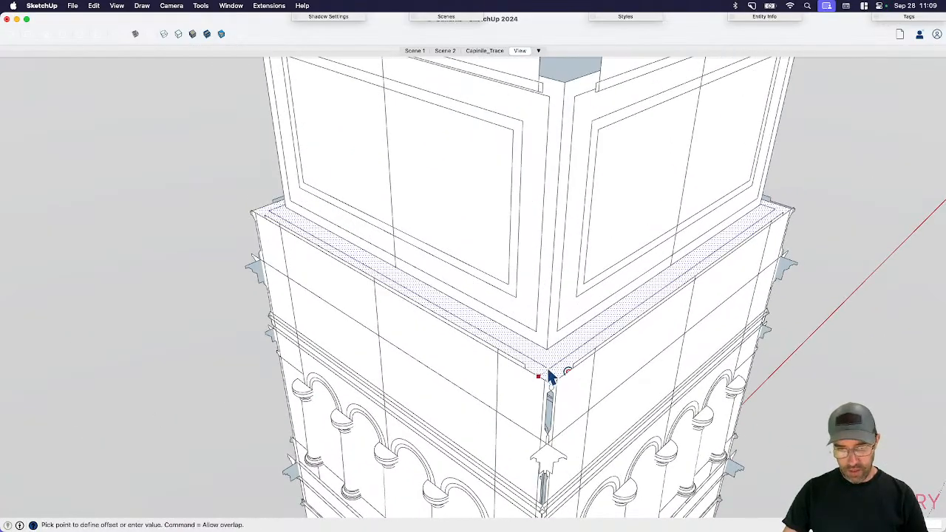
{"action": "key", "text": "Escape"}
{"action": "key", "text": "space"}
- Inside the façade component, move the panelled section straight down onto the offset outline on the cap, and leave the component
{"action": "scroll", "coordinate": [550, 372], "scroll_direction": "up", "scroll_amount": 5}
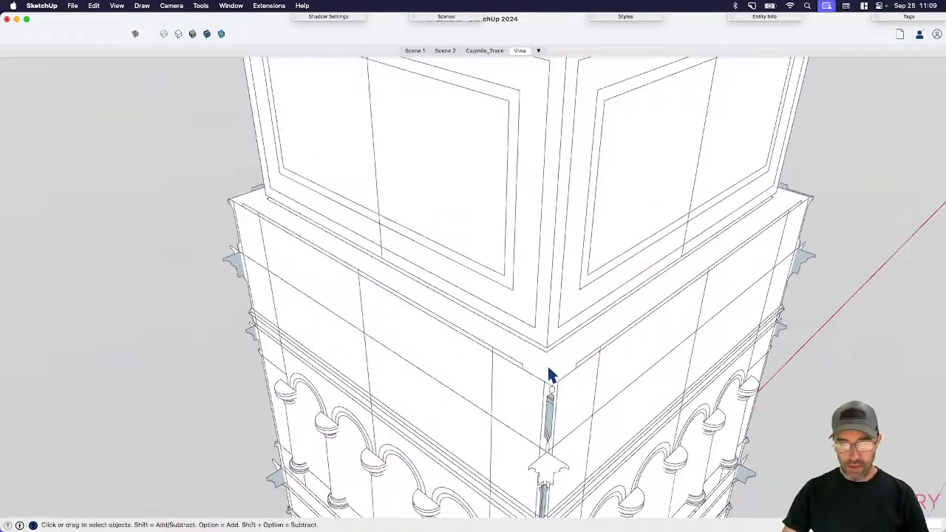
{"action": "left_click", "coordinate": [565, 352]}
{"action": "middle_click_drag", "start_coordinate": [555, 355], "coordinate": [537, 381]}
{"action": "middle_click_drag", "start_coordinate": [543, 338], "coordinate": [564, 311]}
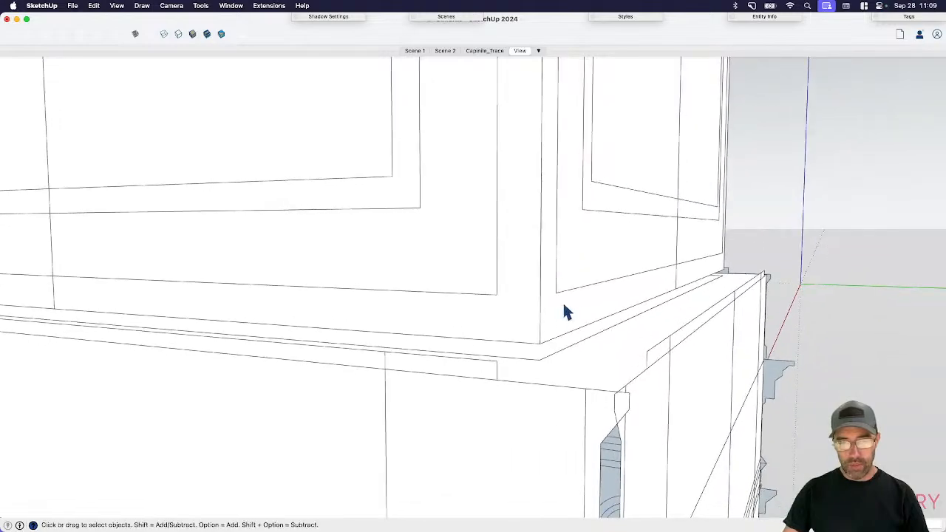
{"action": "left_click", "coordinate": [551, 340]}
{"action": "double_click", "coordinate": [529, 332]}
{"action": "left_click", "coordinate": [529, 321]}
{"action": "double_click", "coordinate": [532, 332]}
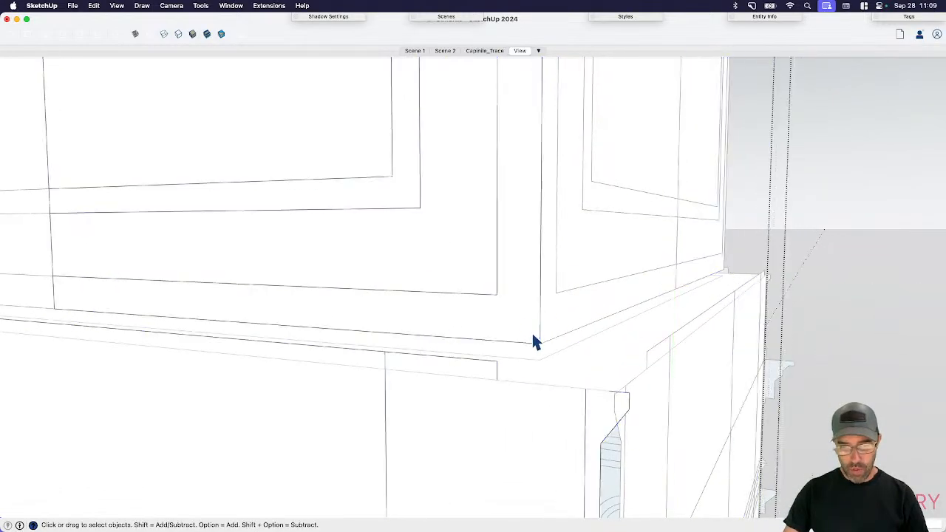
{"action": "left_click", "coordinate": [532, 332]}
{"action": "key", "text": "m"}
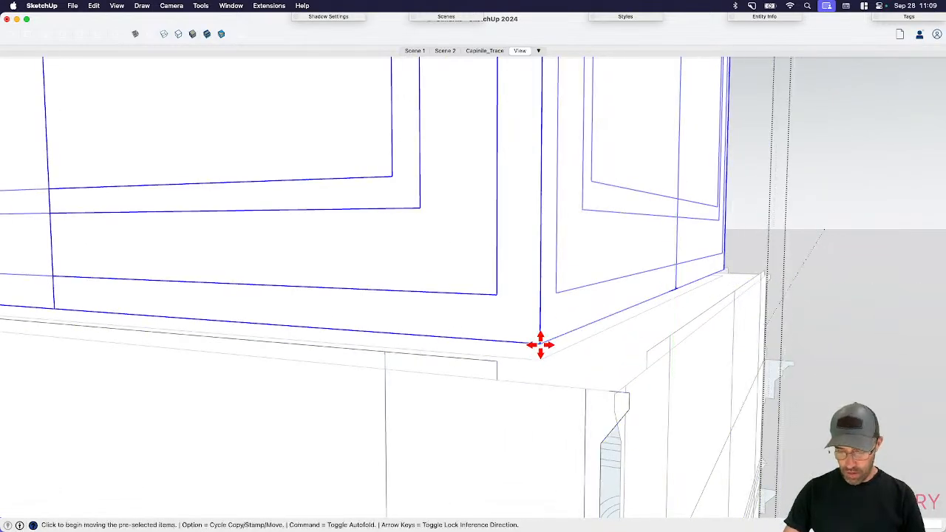
{"action": "left_click", "coordinate": [541, 345]}
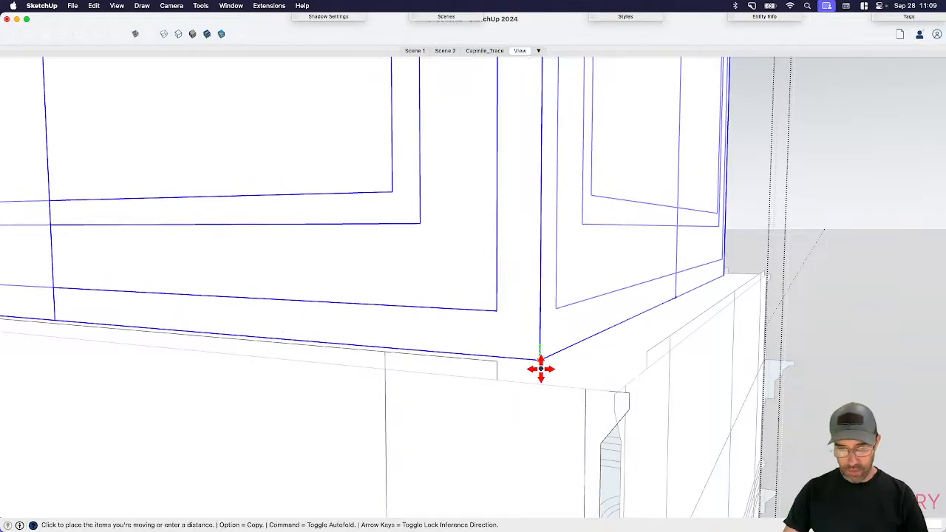
{"action": "left_click", "coordinate": [542, 368]}
{"action": "key", "text": "space"}
{"action": "scroll", "coordinate": [518, 394], "scroll_direction": "down", "scroll_amount": 5}
{"action": "left_click", "coordinate": [739, 282]}
{"action": "scroll", "coordinate": [620, 358], "scroll_direction": "down", "scroll_amount": 5}
{"action": "middle_click_drag", "start_coordinate": [620, 358], "coordinate": [502, 380]}
{"action": "left_click", "coordinate": [735, 342]}
- Open the façade component for editing and select the notched corner face of the wall directly below the panelled section
{"action": "scroll", "coordinate": [508, 396], "scroll_direction": "up", "scroll_amount": 5}
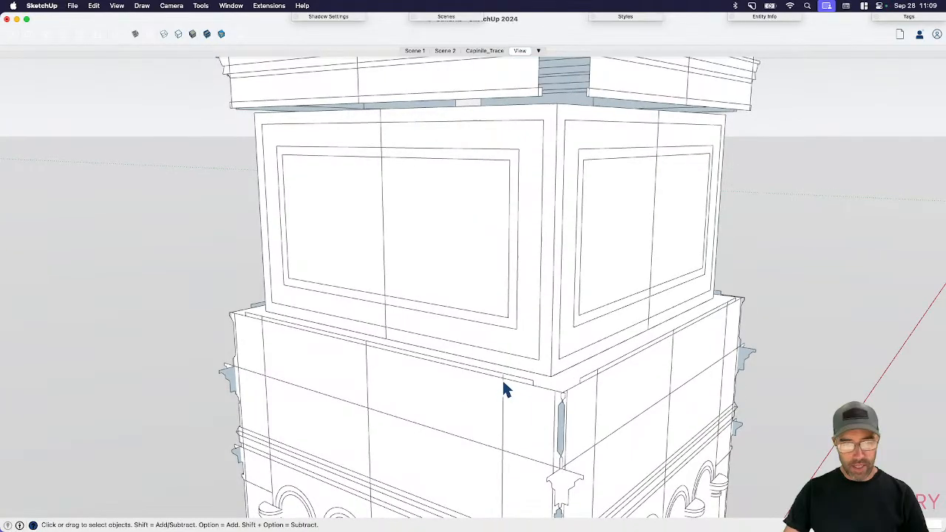
{"action": "double_click", "coordinate": [528, 381]}
{"action": "left_click", "coordinate": [526, 387]}
{"action": "scroll", "coordinate": [526, 387], "scroll_direction": "up", "scroll_amount": 4}
{"action": "double_click", "coordinate": [524, 379]}
{"action": "left_click", "coordinate": [526, 378]}
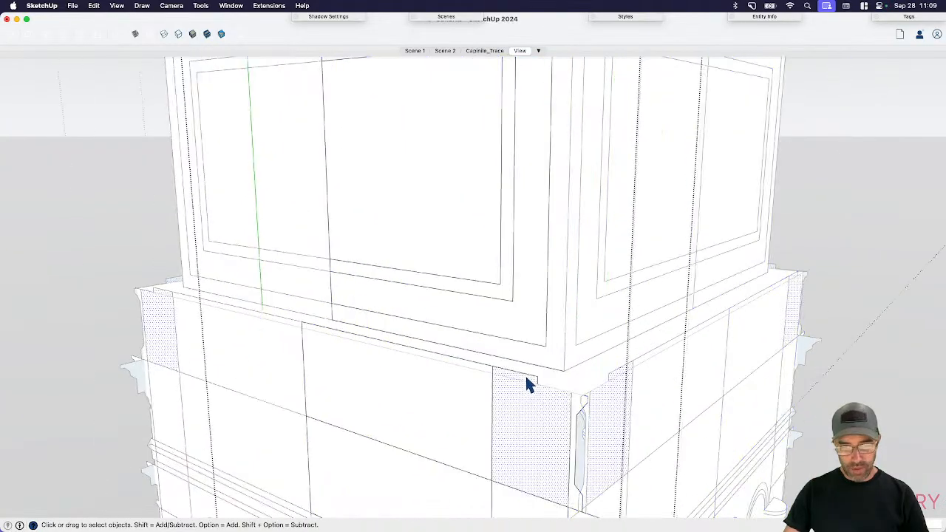
{"action": "scroll", "coordinate": [526, 381], "scroll_direction": "up", "scroll_amount": 3}
{"action": "key", "text": "l"}
{"action": "left_click", "coordinate": [543, 389]}
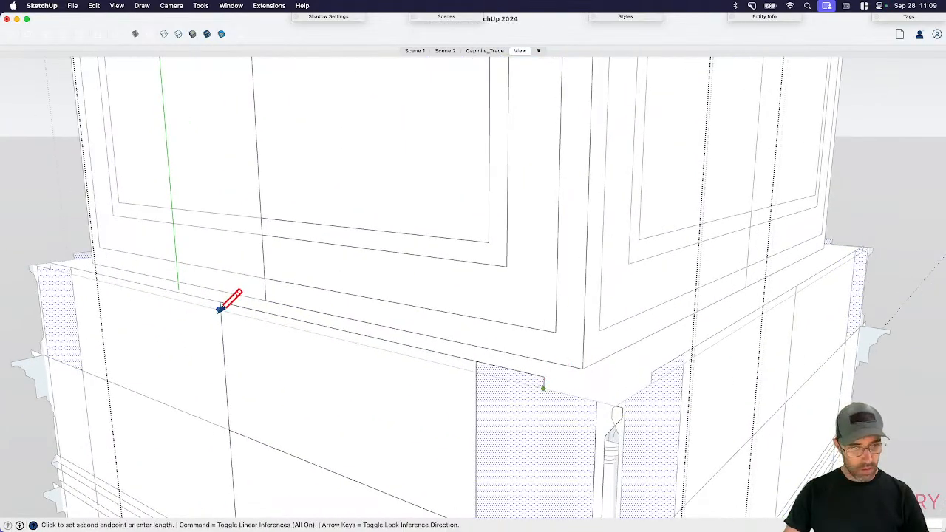
{"action": "key", "text": "Escape"}
- Erase the edges of the thin strip and its corner notch projecting above the wall top, and leave the façade component
{"action": "key", "text": "e"}
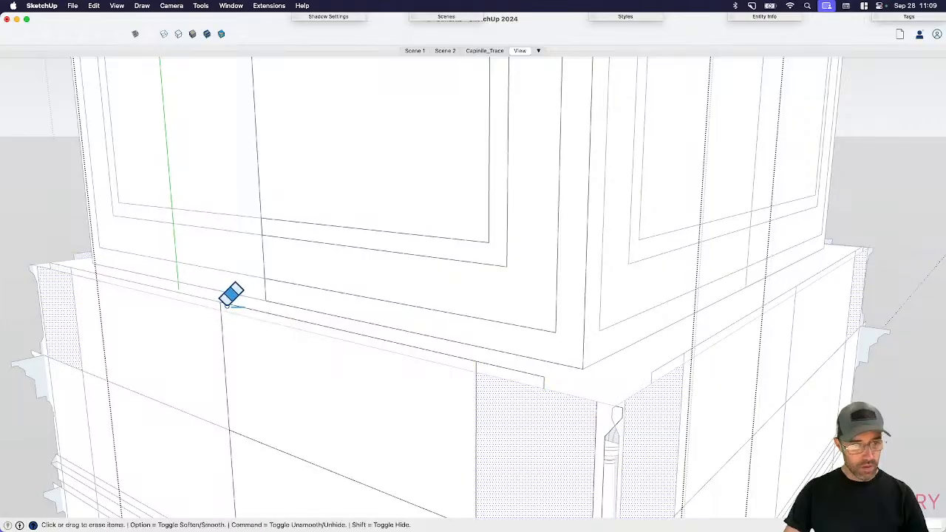
{"action": "left_click", "coordinate": [469, 363]}
{"action": "left_click", "coordinate": [543, 384]}
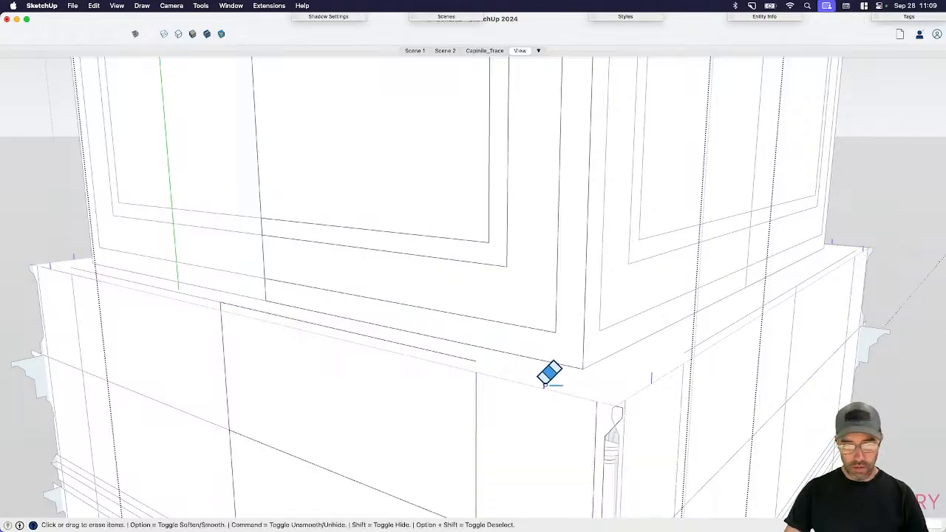
{"action": "left_click", "coordinate": [467, 363]}
{"action": "scroll", "coordinate": [257, 290], "scroll_direction": "up", "scroll_amount": 3}
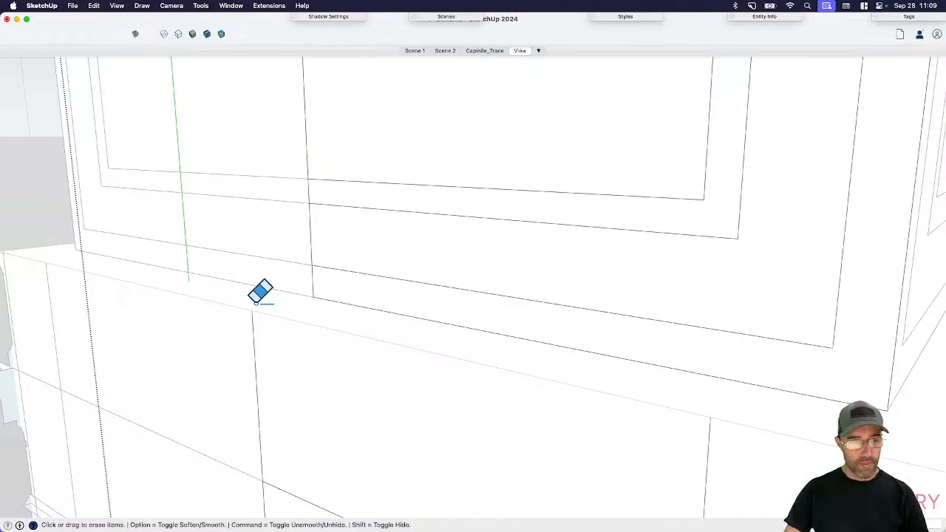
{"action": "key", "text": "space"}
- Switch the camera to parallel projection and examine the tower from the fluted shaft up to the spire faces
{"action": "scroll", "coordinate": [518, 310], "scroll_direction": "down", "scroll_amount": 3}
{"action": "scroll", "coordinate": [780, 194], "scroll_direction": "down", "scroll_amount": 10}
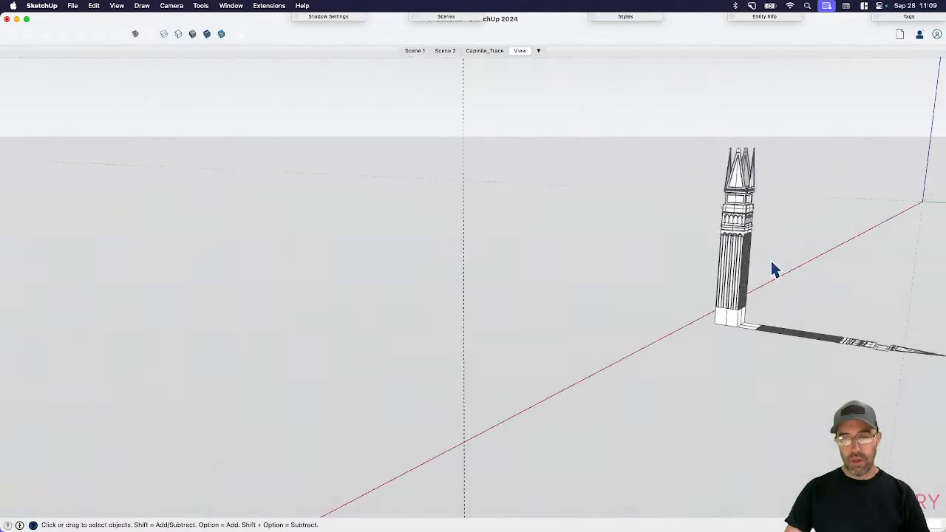
{"action": "scroll", "coordinate": [774, 270], "scroll_direction": "up", "scroll_amount": 5}
{"action": "middle_click_drag", "start_coordinate": [774, 271], "coordinate": [566, 303], "text": "shift"}
{"action": "scroll", "coordinate": [604, 294], "scroll_direction": "up", "scroll_amount": 6}
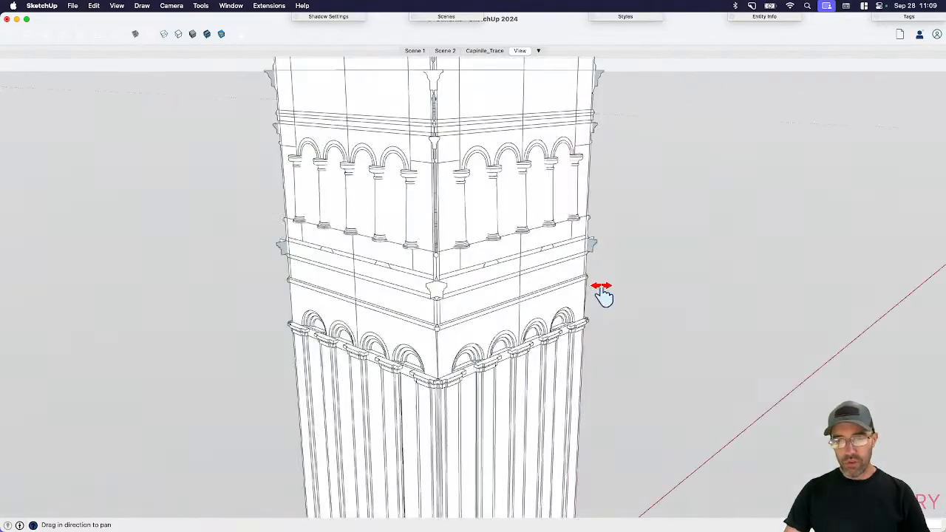
{"action": "scroll", "coordinate": [589, 312], "scroll_direction": "down", "scroll_amount": 2}
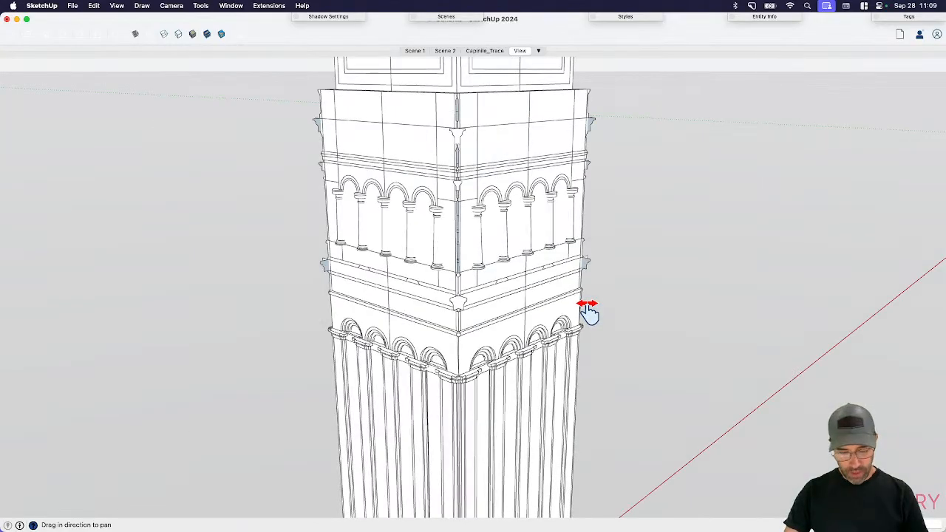
{"action": "key", "text": "shift+p"}
{"action": "scroll", "coordinate": [571, 323], "scroll_direction": "down", "scroll_amount": 4}
{"action": "middle_click_drag", "start_coordinate": [527, 339], "coordinate": [522, 413]}
{"action": "scroll", "coordinate": [522, 413], "scroll_direction": "down", "scroll_amount": 2}
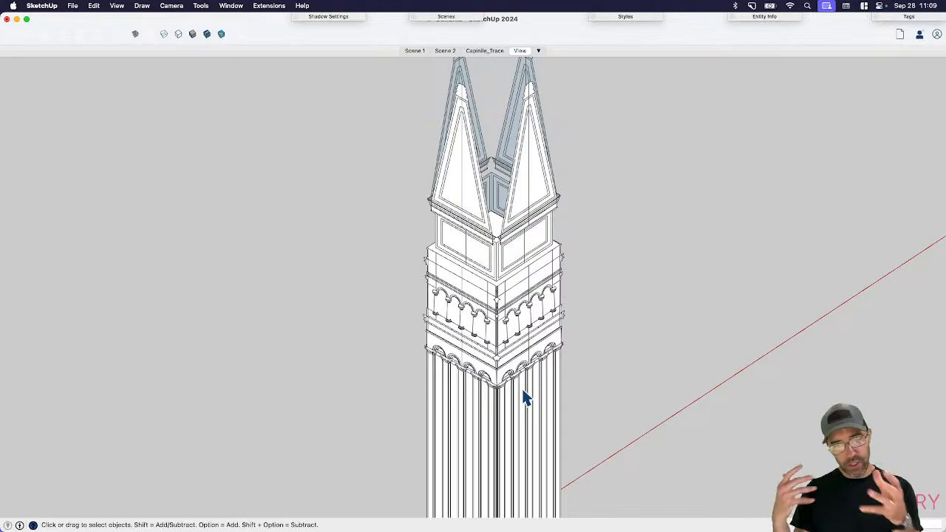
{"action": "scroll", "coordinate": [521, 395], "scroll_direction": "down", "scroll_amount": 2}
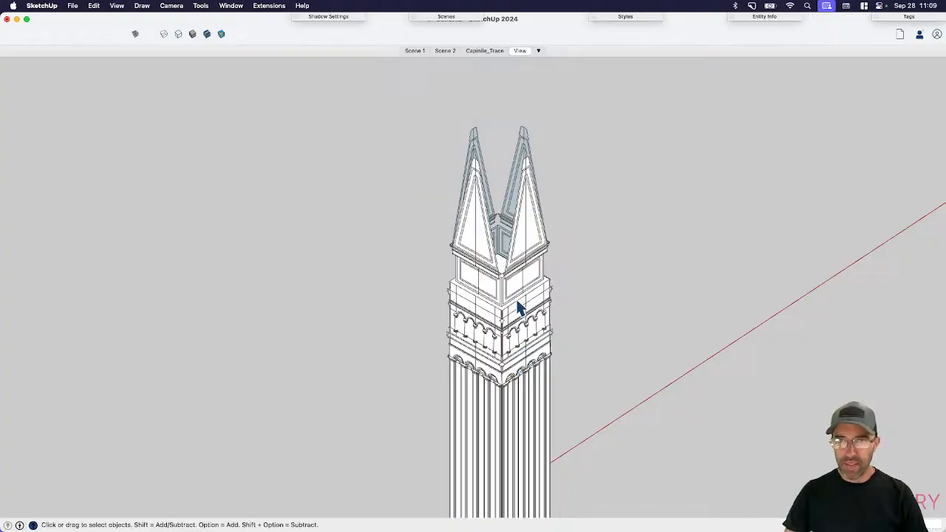
- Inside the façade component, move the cornice and spire section horizontally inward until the adjacent walls meet at the tower's corner
{"action": "scroll", "coordinate": [514, 259], "scroll_direction": "up", "scroll_amount": 6}
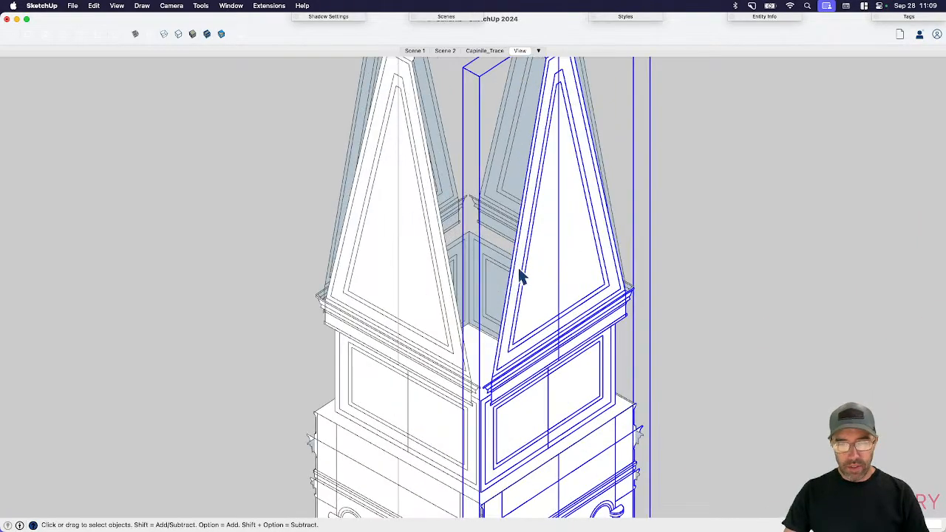
{"action": "middle_click_drag", "start_coordinate": [464, 416], "coordinate": [451, 344]}
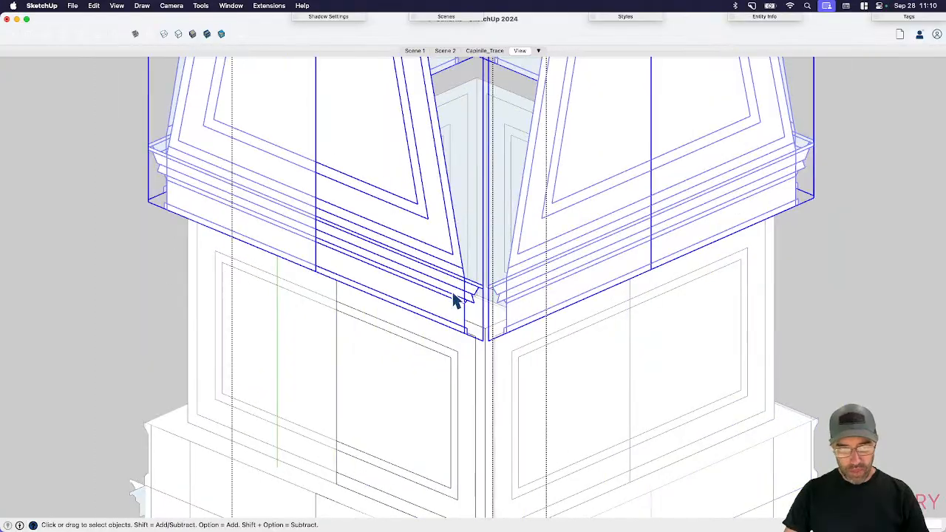
{"action": "key", "text": "m"}
{"action": "scroll", "coordinate": [466, 338], "scroll_direction": "up", "scroll_amount": 2}
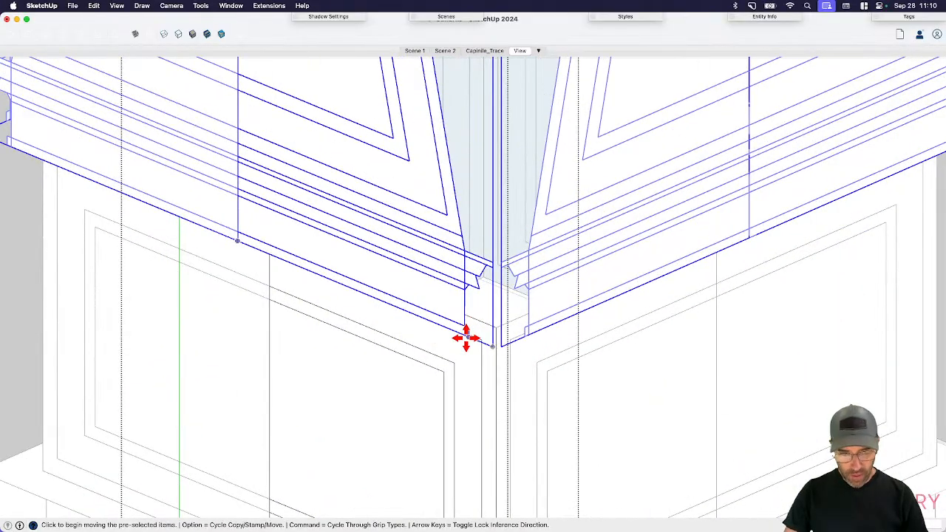
{"action": "left_click", "coordinate": [466, 338]}
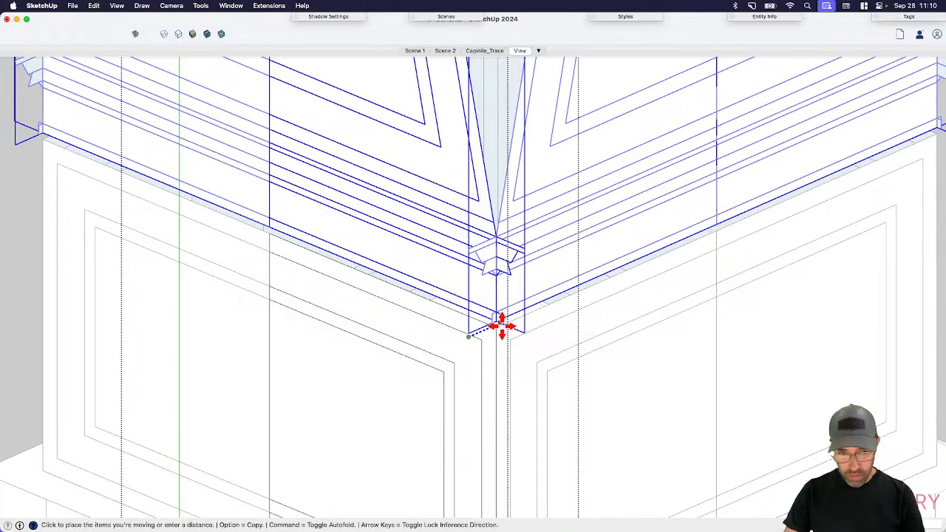
{"action": "scroll", "coordinate": [498, 326], "scroll_direction": "up", "scroll_amount": 5}
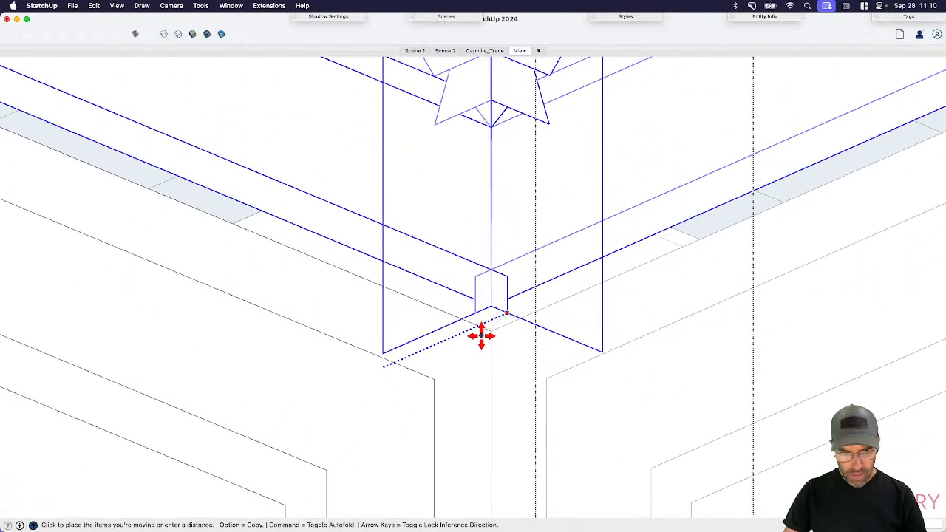
{"action": "scroll", "coordinate": [481, 303], "scroll_direction": "up", "scroll_amount": 3}
{"action": "left_click", "coordinate": [480, 274]}
- Try to shift the cornice and spire section slightly outward so the ends of its base moulding meet at the corner
{"action": "scroll", "coordinate": [492, 296], "scroll_direction": "up", "scroll_amount": 3}
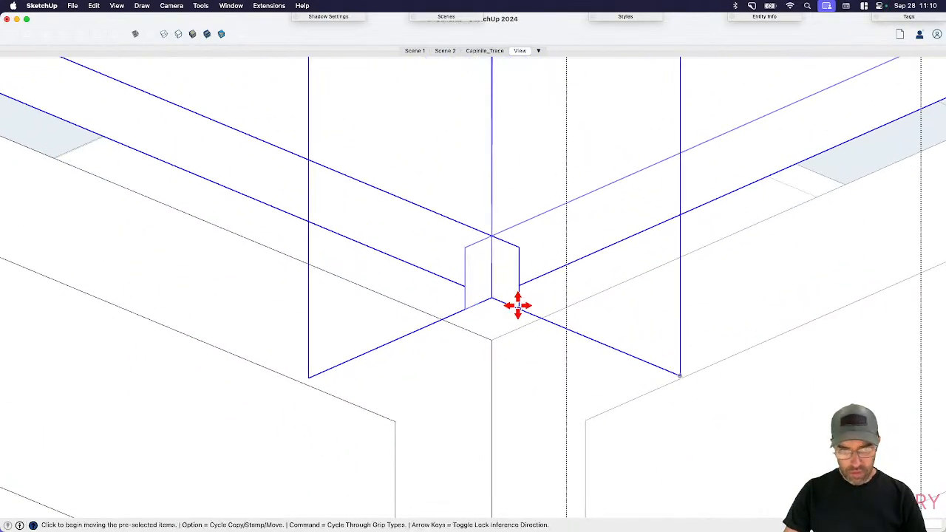
{"action": "left_click", "coordinate": [517, 306]}
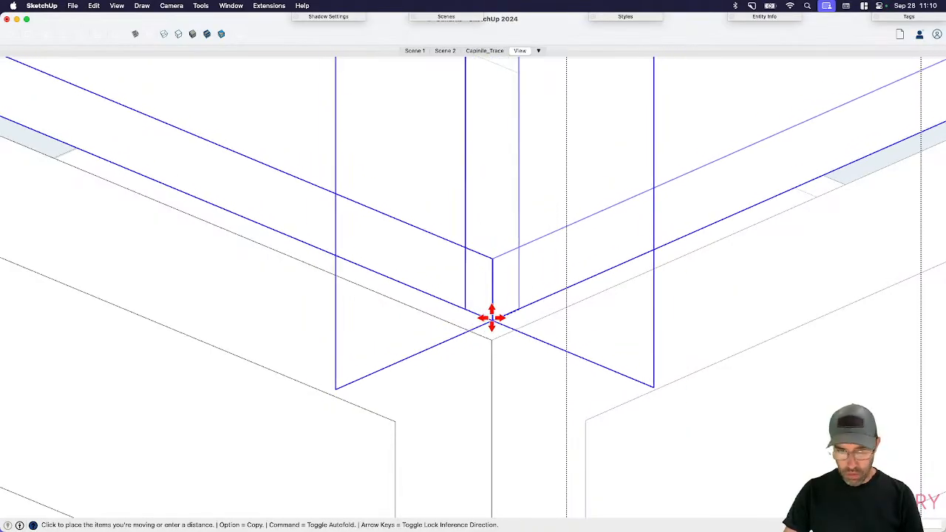
{"action": "left_click", "coordinate": [494, 318]}
{"action": "key", "text": "space"}
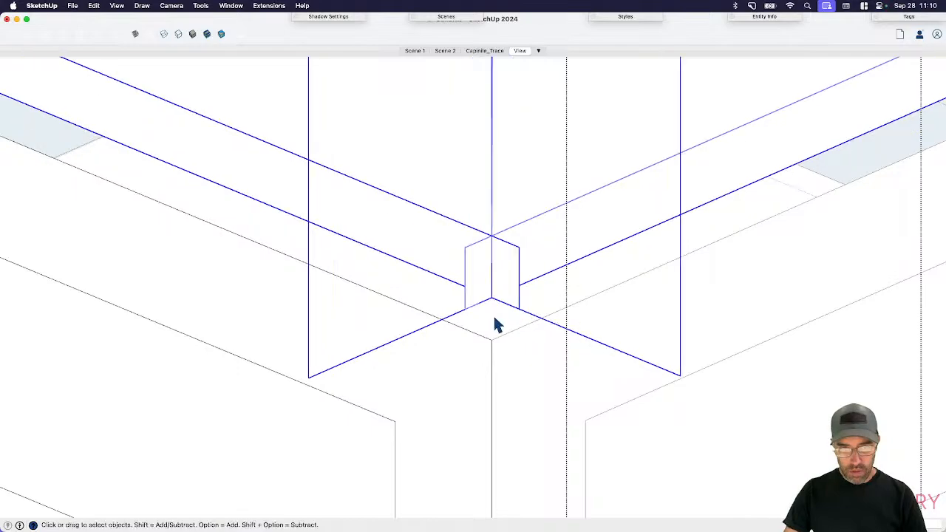
- Leave the façade component, then reopen it and select the cornice and spire section
{"action": "scroll", "coordinate": [495, 325], "scroll_direction": "down", "scroll_amount": 10}
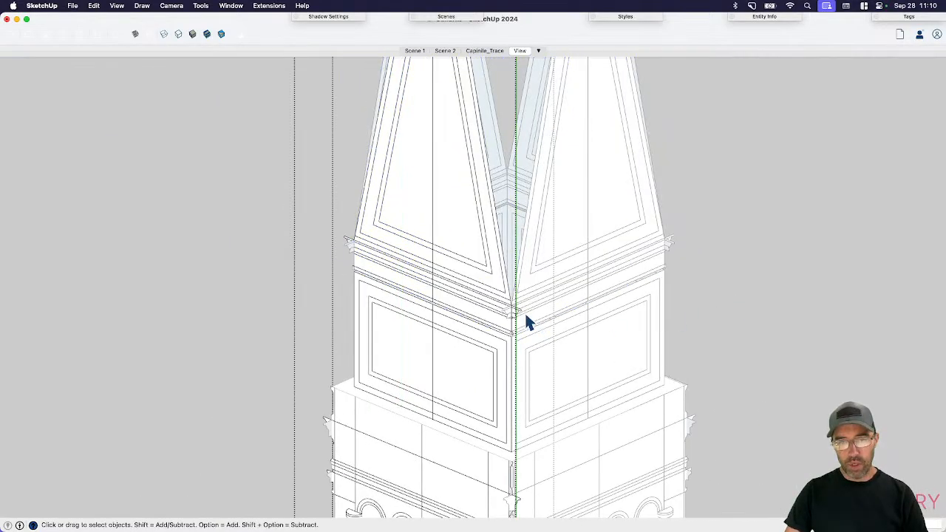
{"action": "left_click", "coordinate": [756, 309]}
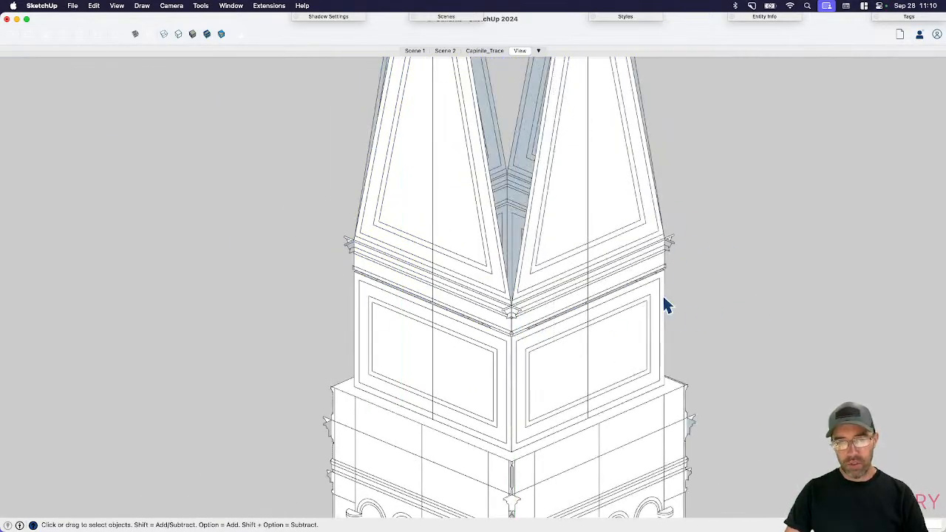
{"action": "scroll", "coordinate": [509, 316], "scroll_direction": "down", "scroll_amount": 2}
{"action": "mouse_move", "coordinate": [517, 309]}
{"action": "middle_mouse_down"}
{"action": "mouse_move", "coordinate": [484, 391]}
{"action": "mouse_move", "coordinate": [500, 361]}
{"action": "middle_mouse_up"}
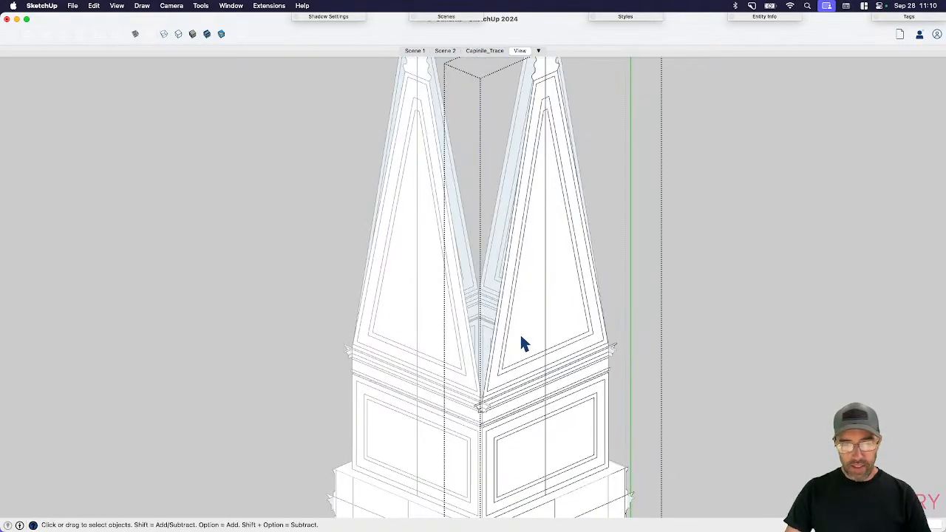
{"action": "left_click", "coordinate": [522, 342]}
{"action": "left_click", "coordinate": [522, 341]}
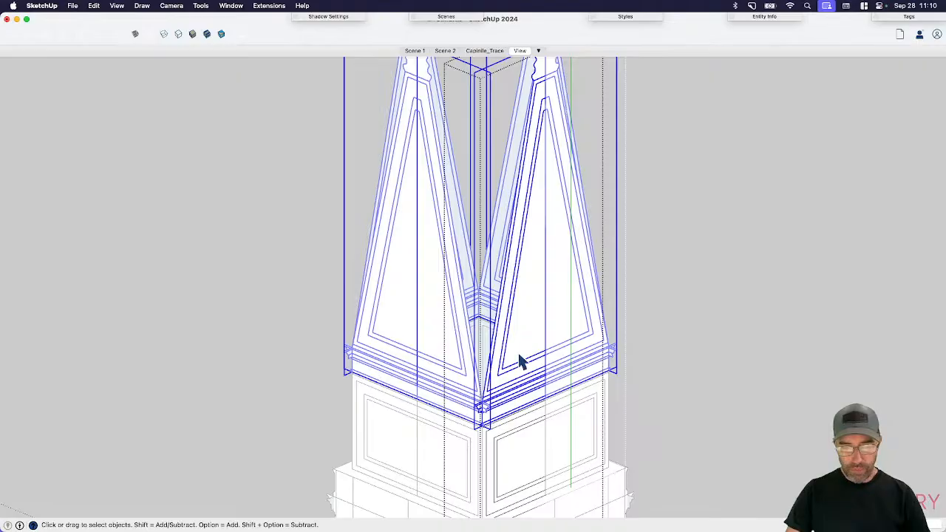
- Inside the cornice and spire section, select the wavy-edged finial's faces and edges at the spire's tip and group them
{"action": "scroll", "coordinate": [518, 370], "scroll_direction": "up", "scroll_amount": 10}
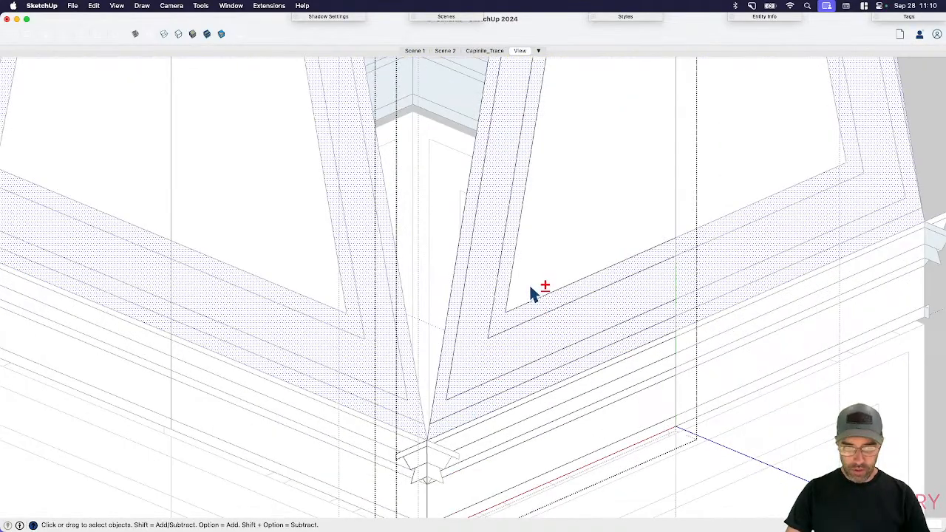
{"action": "scroll", "coordinate": [486, 442], "scroll_direction": "down", "scroll_amount": 10}
{"action": "scroll", "coordinate": [485, 442], "scroll_direction": "down", "scroll_amount": 5}
{"action": "scroll", "coordinate": [518, 248], "scroll_direction": "up", "scroll_amount": 5}
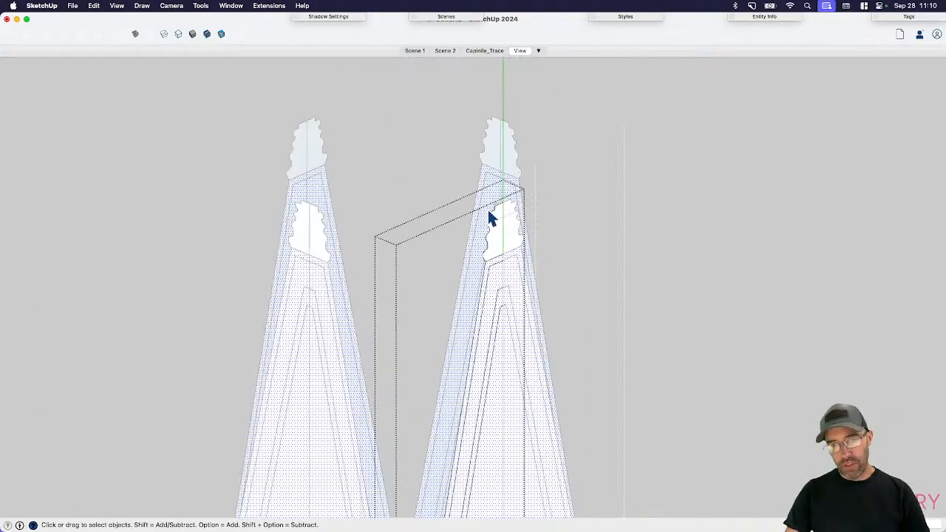
{"action": "left_click_drag", "start_coordinate": [550, 286], "coordinate": [551, 287]}
{"action": "scroll", "coordinate": [500, 258], "scroll_direction": "up", "scroll_amount": 4}
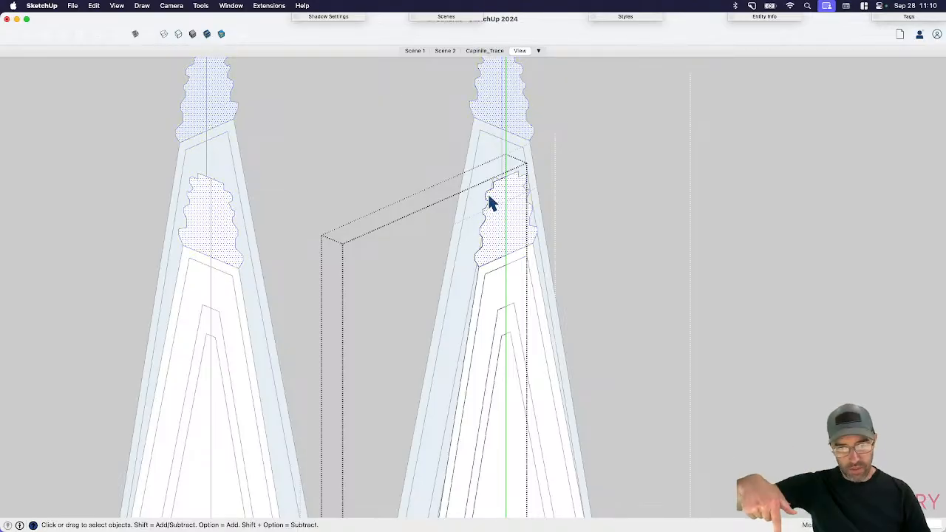
{"action": "scroll", "coordinate": [492, 205], "scroll_direction": "down", "scroll_amount": 3}
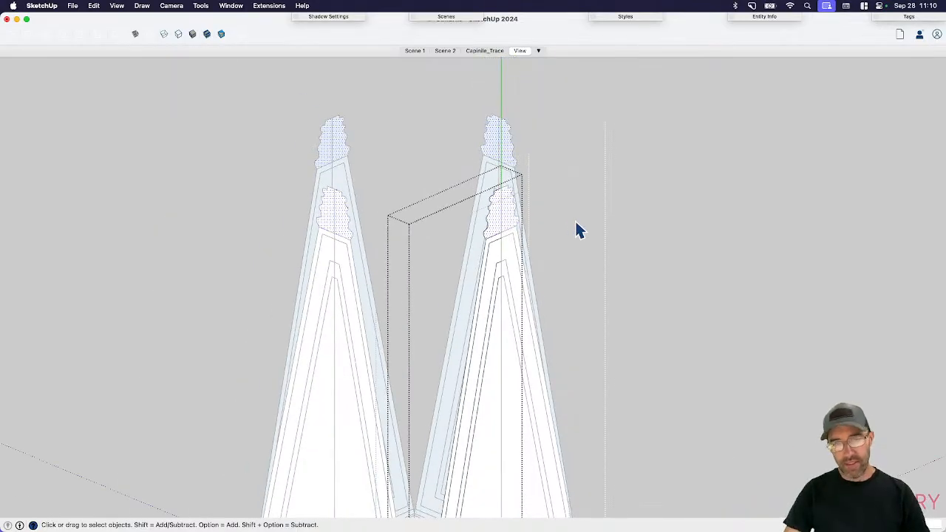
{"action": "left_click", "coordinate": [499, 216]}
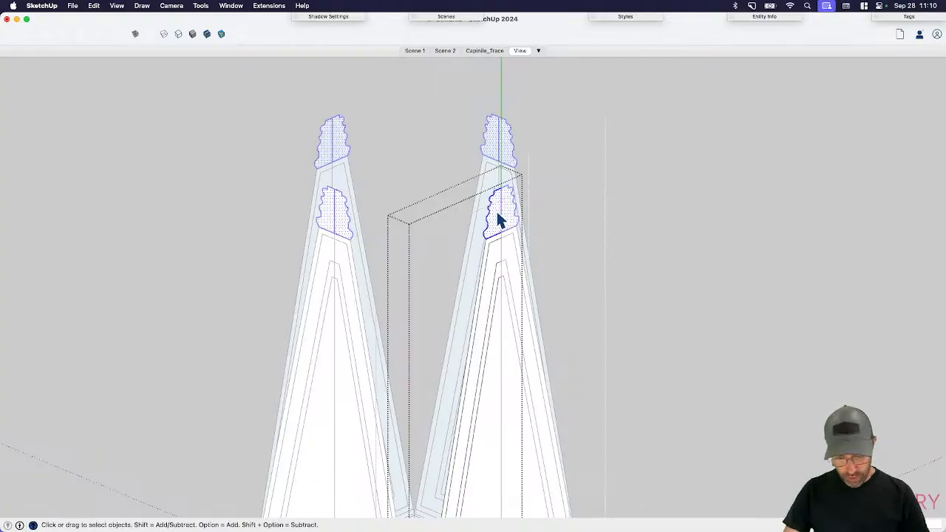
{"action": "key", "text": "super+g"}
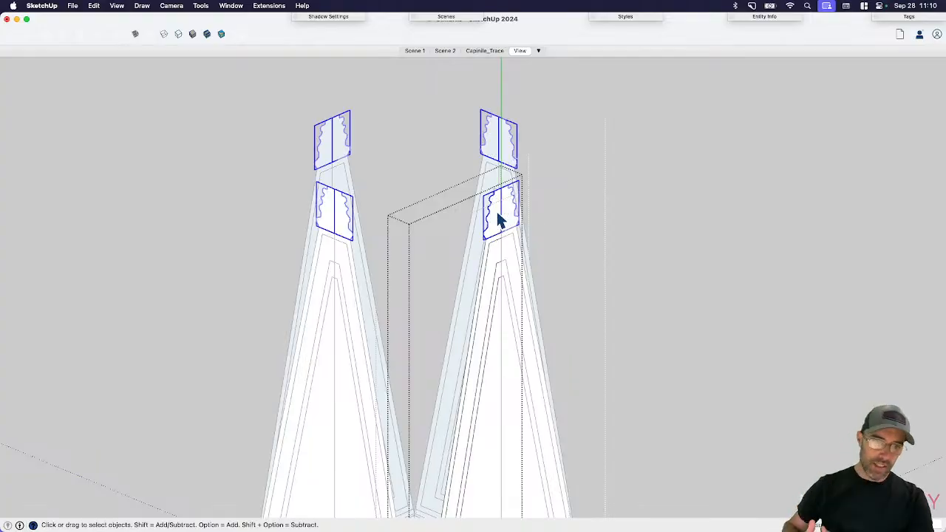
- Cut the molding profile from the tops of the nested spire panels and paste it in place at the model's top level
{"action": "key", "text": "Delete"}
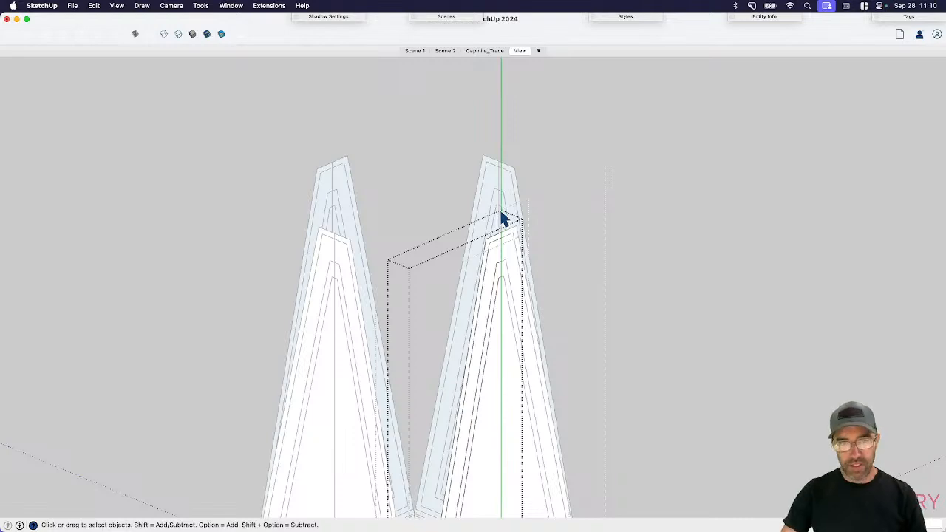
{"action": "left_click", "coordinate": [589, 243]}
{"action": "left_click", "coordinate": [626, 177]}
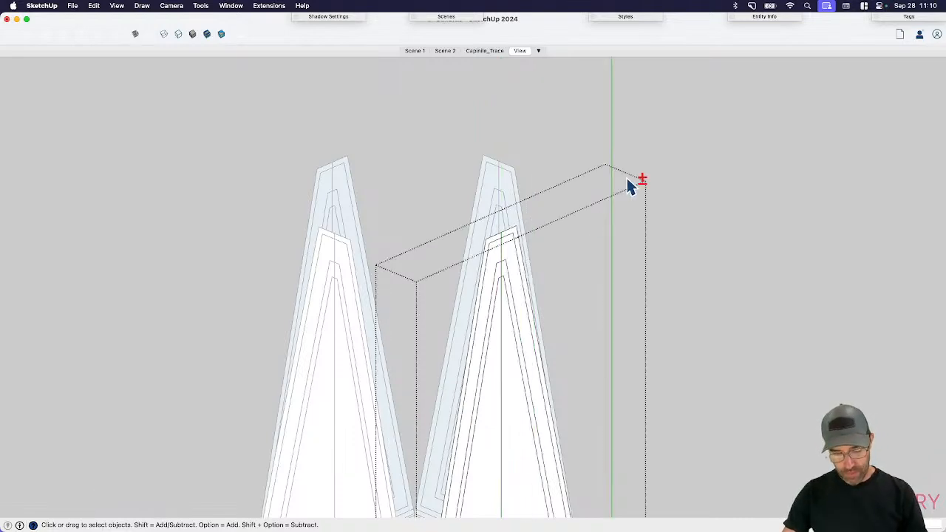
{"action": "key", "text": "super+z"}
{"action": "key", "text": "Delete"}
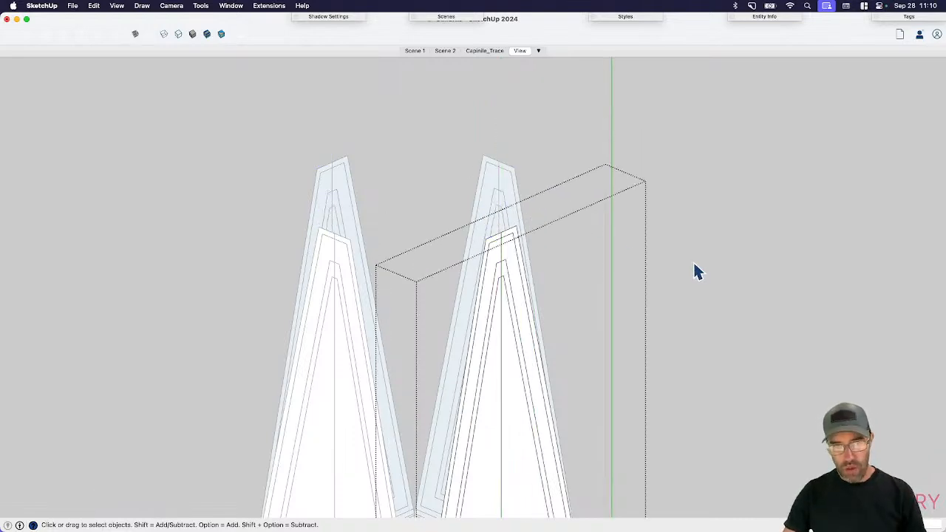
{"action": "left_click", "coordinate": [699, 257]}
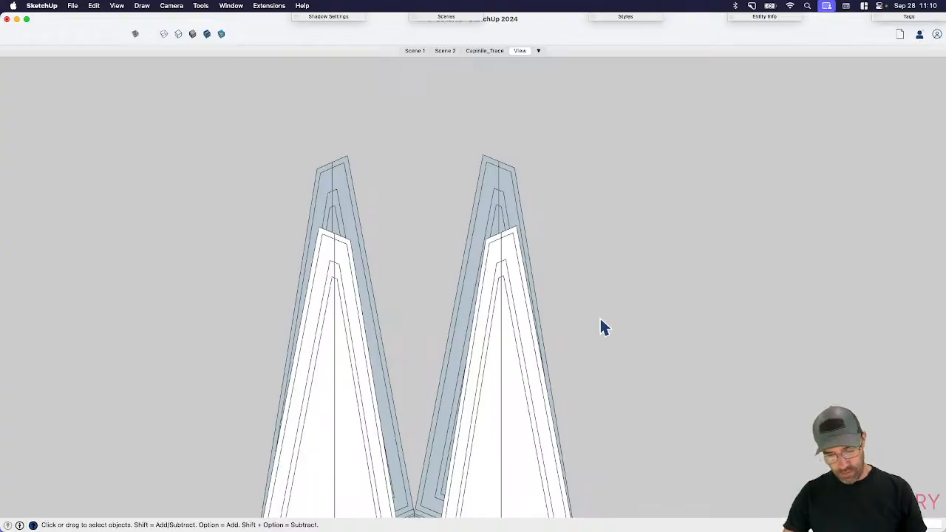
- Open the nested wall components and group the faces and edges of the tapered spire panel above the cornice
{"action": "left_click", "coordinate": [491, 368]}
{"action": "scroll", "coordinate": [497, 304], "scroll_direction": "down", "scroll_amount": 3}
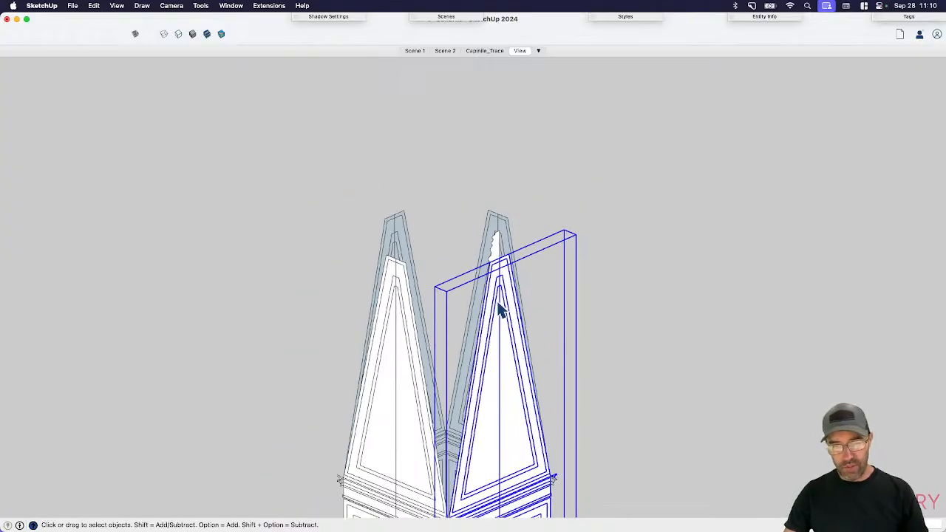
{"action": "middle_click_drag", "start_coordinate": [494, 350], "coordinate": [486, 309], "text": "shift"}
{"action": "double_click", "coordinate": [486, 309]}
{"action": "left_click", "coordinate": [487, 309]}
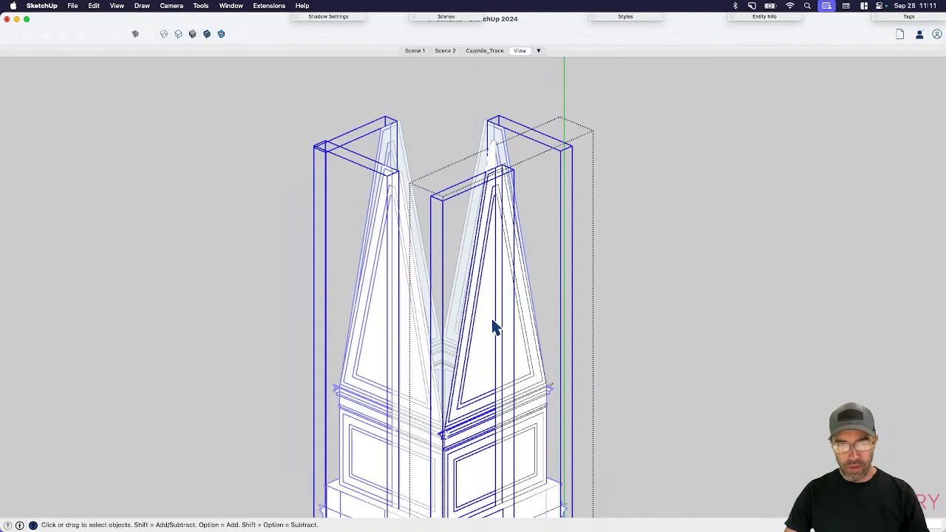
{"action": "double_click", "coordinate": [491, 325]}
{"action": "left_click", "coordinate": [490, 342]}
{"action": "double_click", "coordinate": [475, 406]}
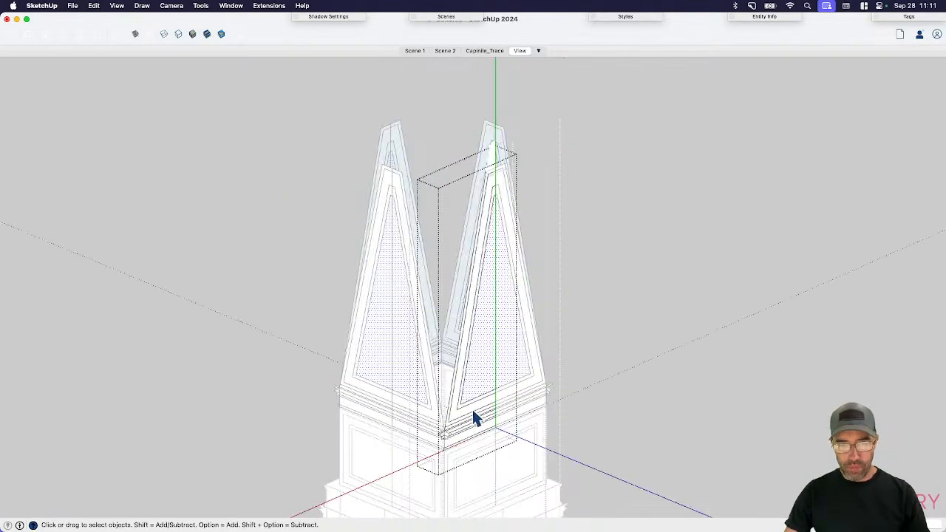
{"action": "scroll", "coordinate": [476, 419], "scroll_direction": "up", "scroll_amount": 6}
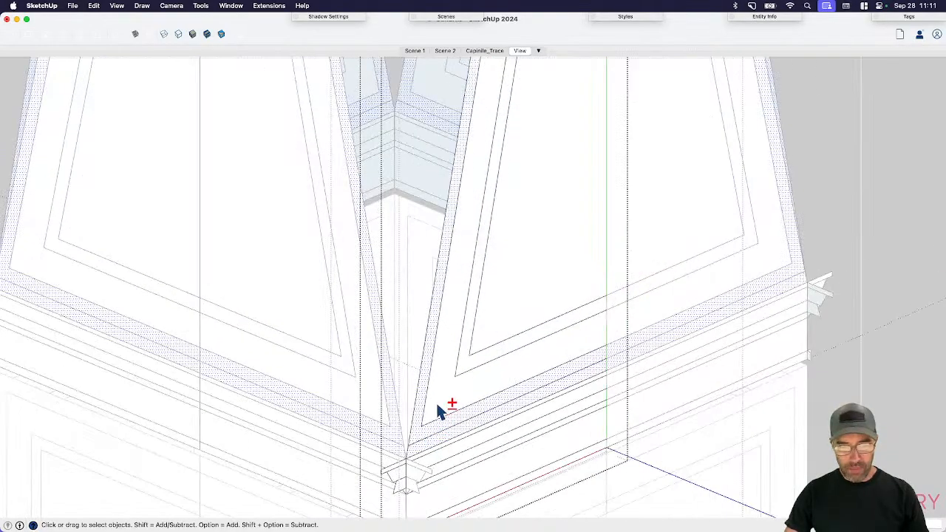
{"action": "scroll", "coordinate": [454, 422], "scroll_direction": "down", "scroll_amount": 6}
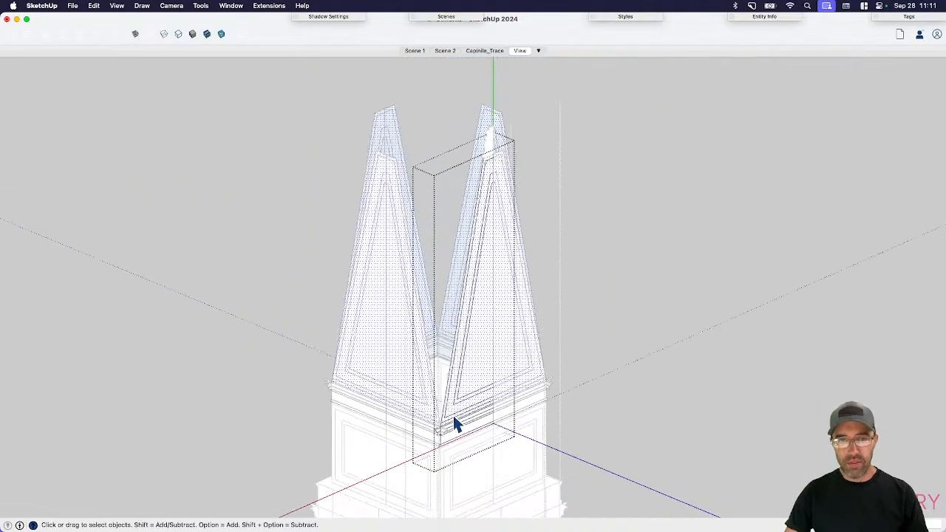
{"action": "left_click", "coordinate": [458, 425]}
{"action": "scroll", "coordinate": [445, 426], "scroll_direction": "up", "scroll_amount": 5}
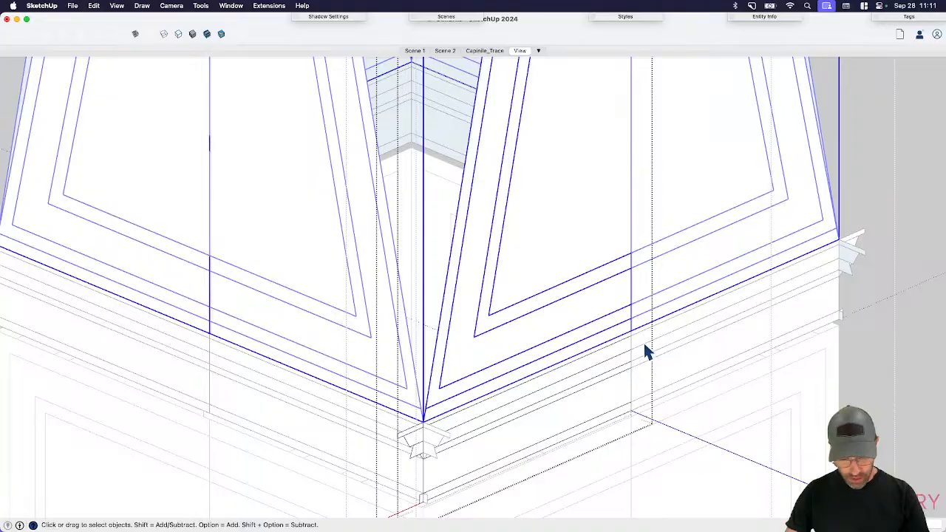
- Rotate the tapered panel inward about the midpoint of its base edge so the four panels lean toward each other
{"action": "key", "text": "q"}
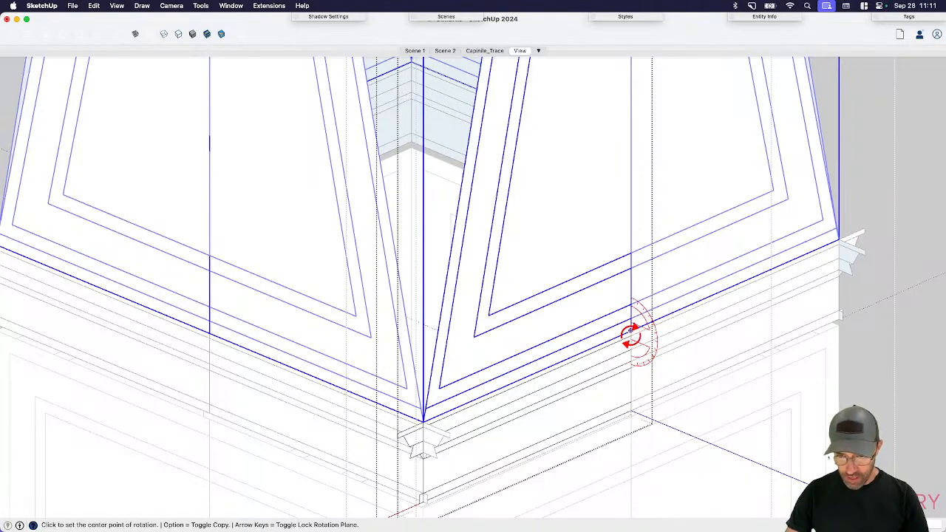
{"action": "left_click", "coordinate": [631, 331]}
{"action": "scroll", "coordinate": [631, 331], "scroll_direction": "down", "scroll_amount": 8}
{"action": "scroll", "coordinate": [619, 177], "scroll_direction": "up", "scroll_amount": 4}
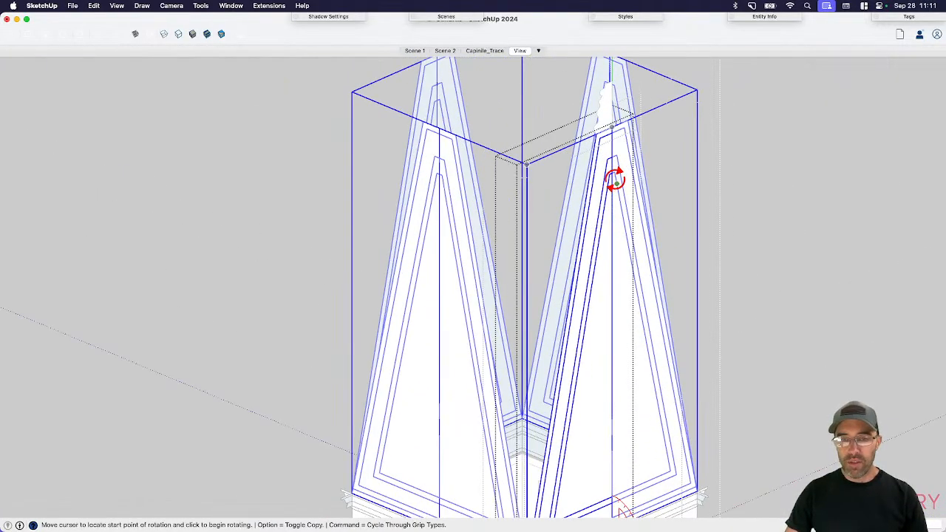
{"action": "left_click", "coordinate": [614, 180]}
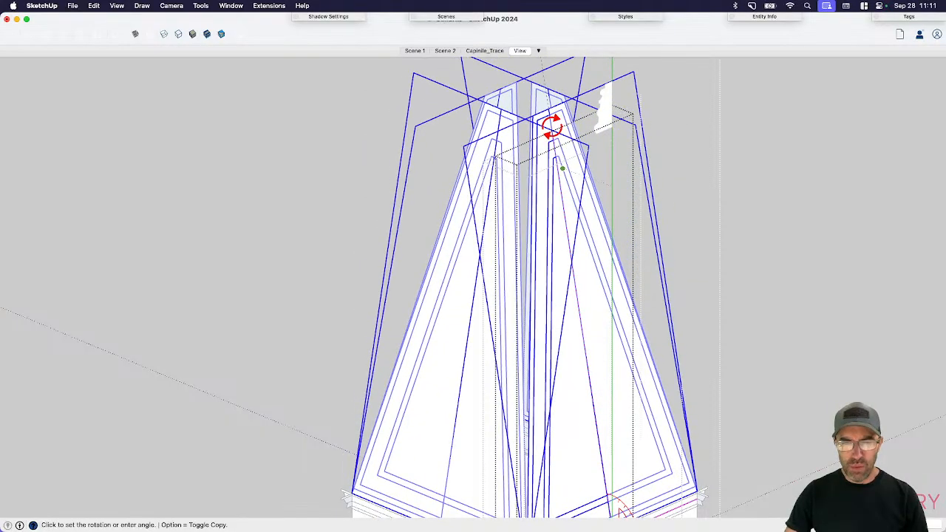
{"action": "scroll", "coordinate": [551, 128], "scroll_direction": "up", "scroll_amount": 8}
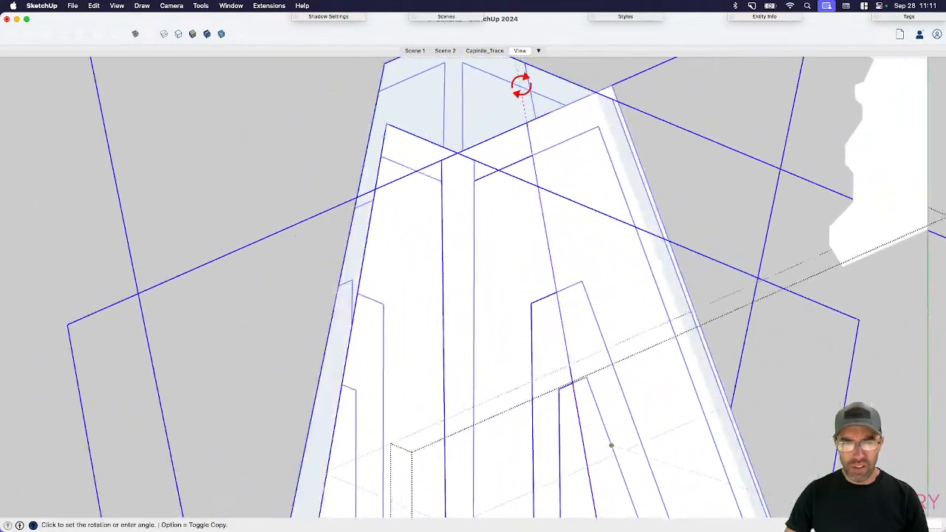
{"action": "scroll", "coordinate": [522, 85], "scroll_direction": "up", "scroll_amount": 5}
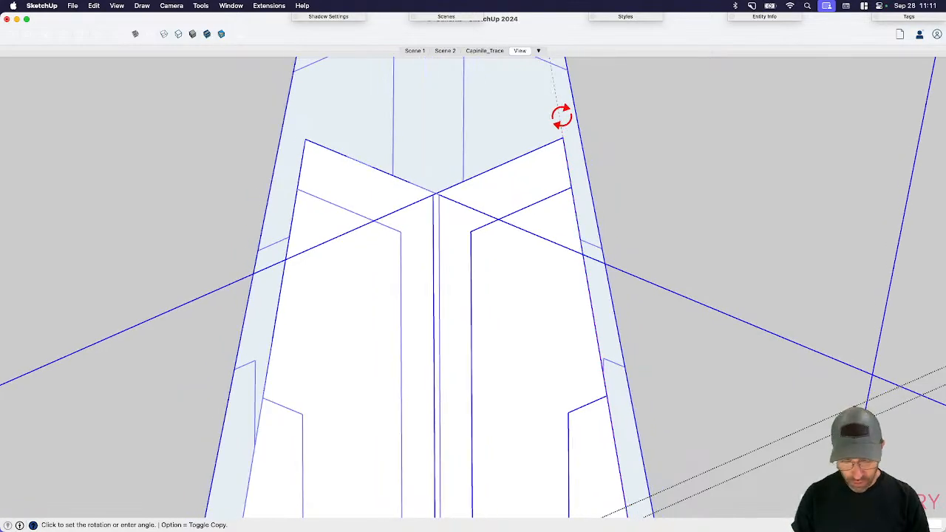
- Refine the panels' tilt angle until neighbouring spire panels meet exactly along their shared corner edge
{"action": "key", "text": "Escape"}
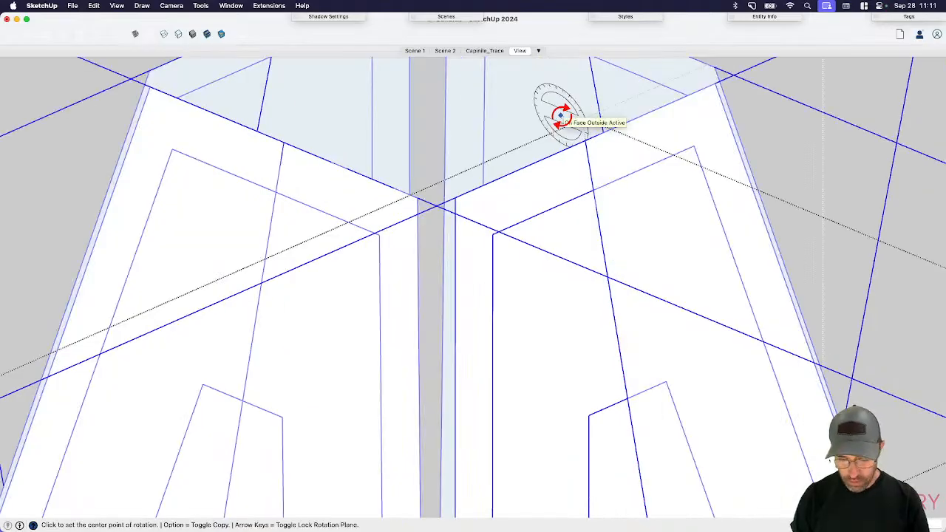
{"action": "key", "text": "super+z"}
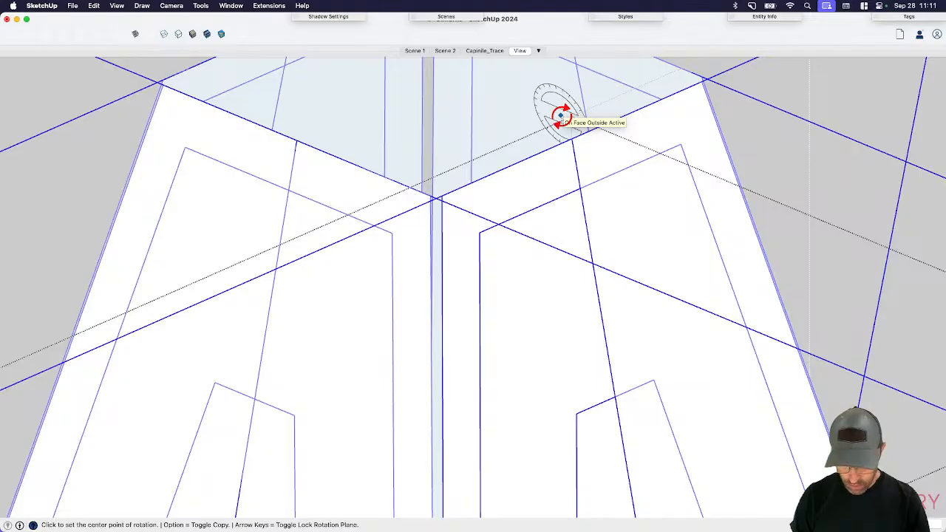
{"action": "key", "text": "super+z"}
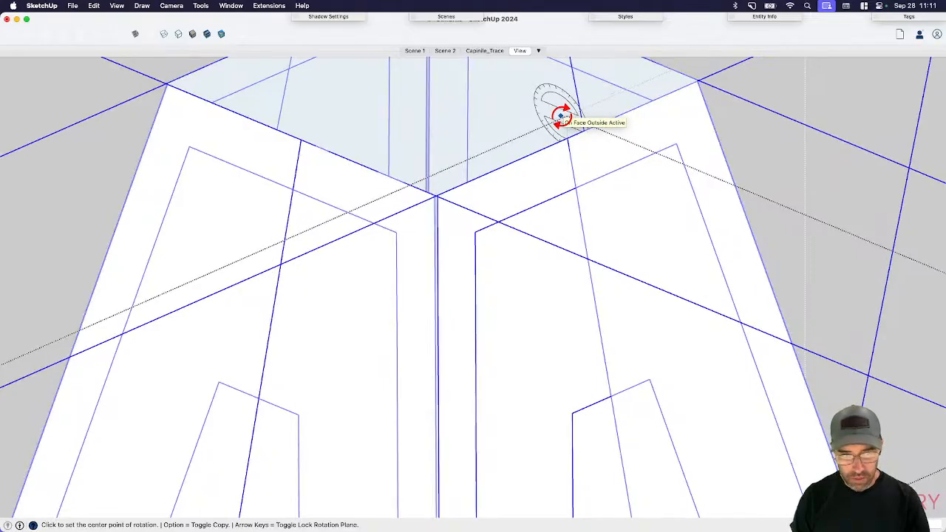
{"action": "scroll", "coordinate": [443, 177], "scroll_direction": "up", "scroll_amount": 5}
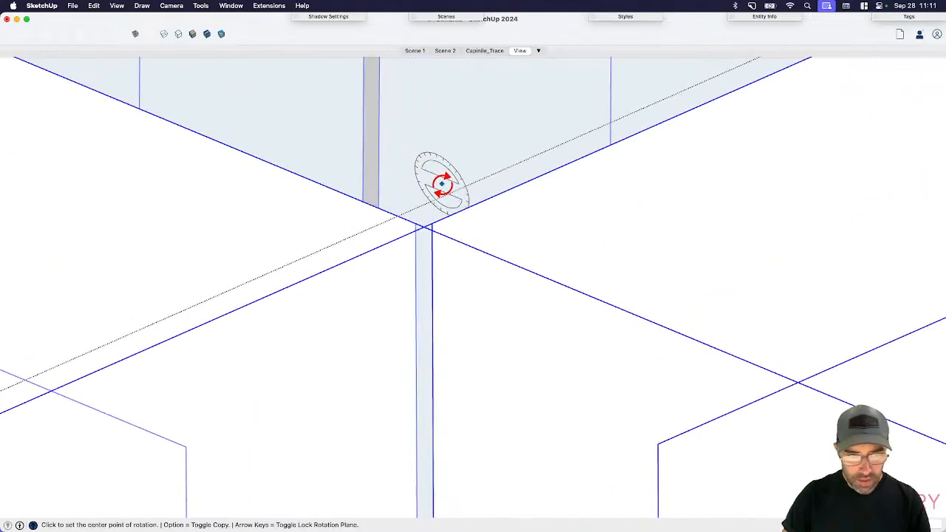
{"action": "scroll", "coordinate": [442, 183], "scroll_direction": "up", "scroll_amount": 2}
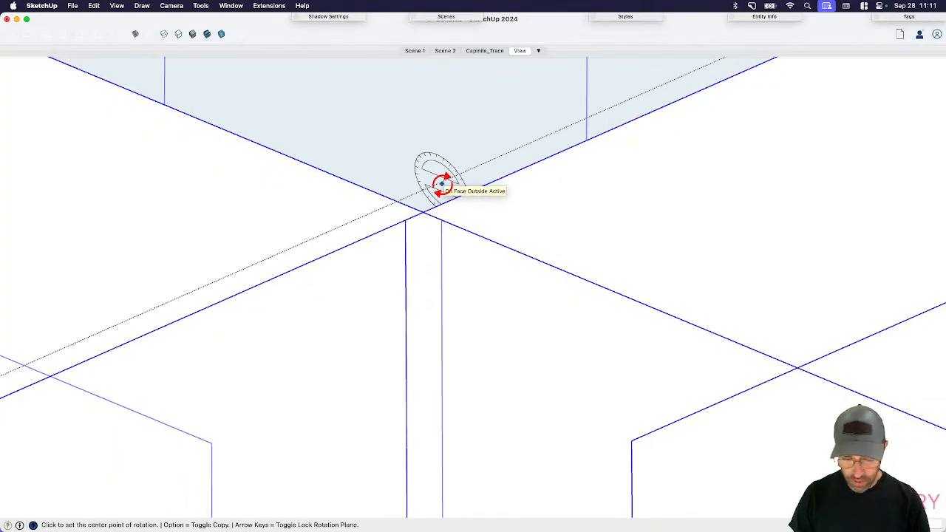
{"action": "scroll", "coordinate": [442, 183], "scroll_direction": "up", "scroll_amount": 1}
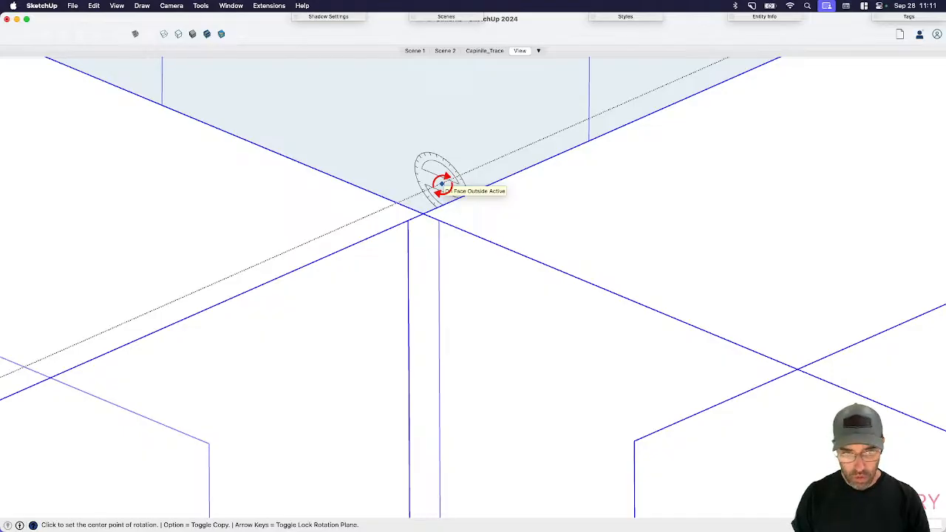
{"action": "scroll", "coordinate": [442, 183], "scroll_direction": "up", "scroll_amount": 1}
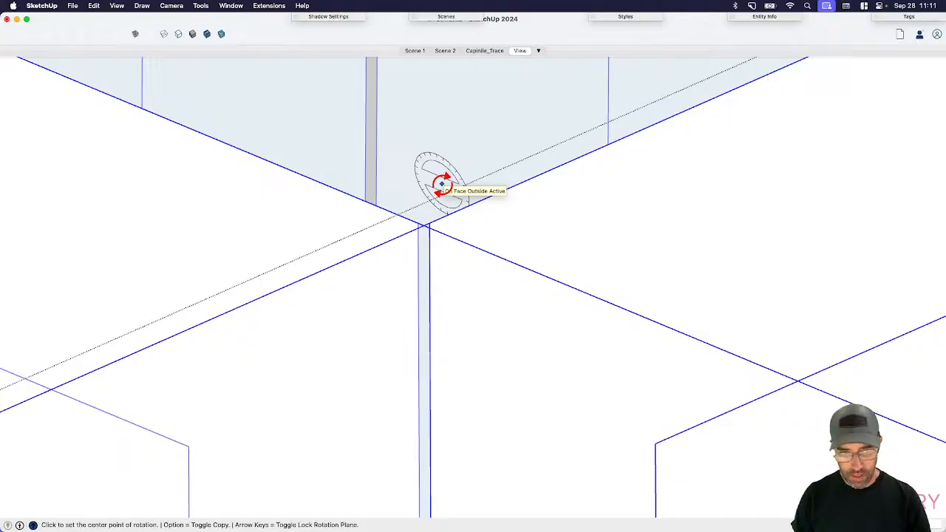
{"action": "scroll", "coordinate": [443, 184], "scroll_direction": "down", "scroll_amount": 1}
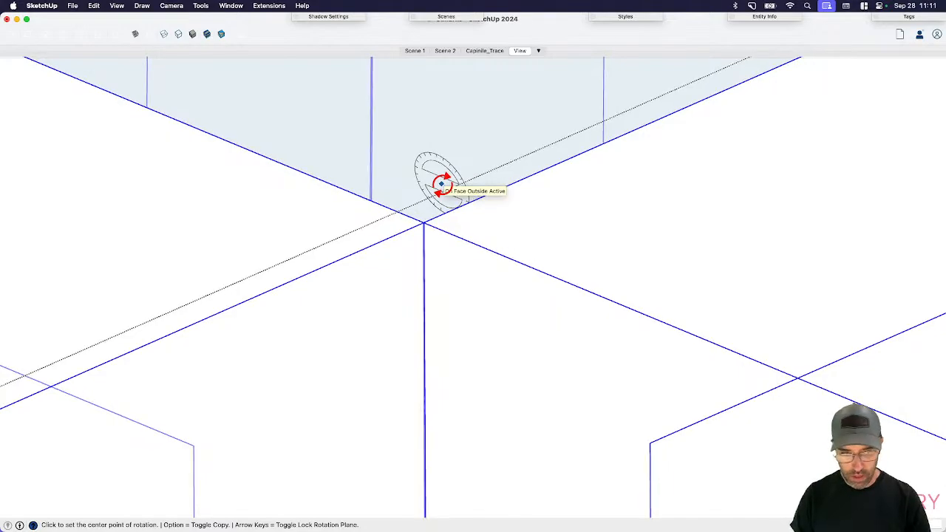
{"action": "key", "text": "space"}
{"action": "scroll", "coordinate": [498, 247], "scroll_direction": "down", "scroll_amount": 4}
{"action": "scroll", "coordinate": [530, 181], "scroll_direction": "down", "scroll_amount": 5}
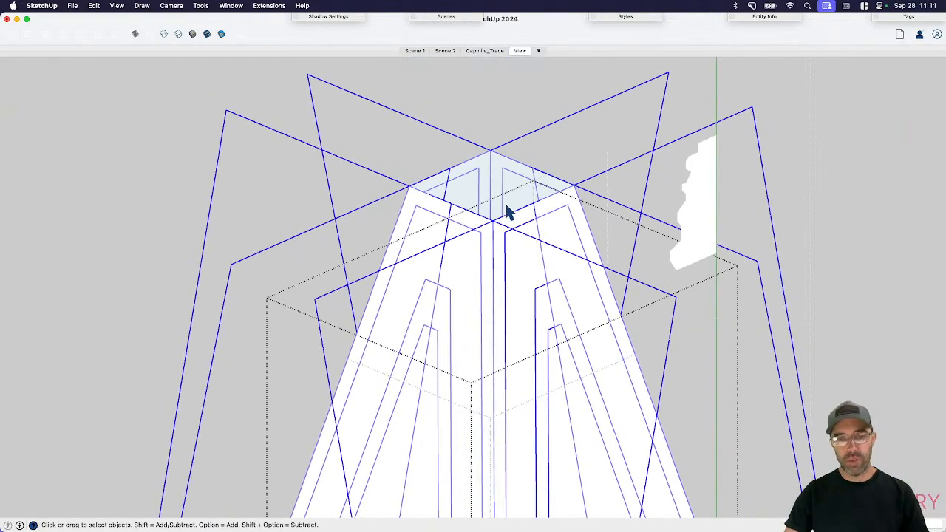
- Close the nested tower components to return to the model's top level
{"action": "scroll", "coordinate": [519, 147], "scroll_direction": "down", "scroll_amount": 3}
{"action": "left_click", "coordinate": [696, 205]}
{"action": "left_click", "coordinate": [718, 220]}
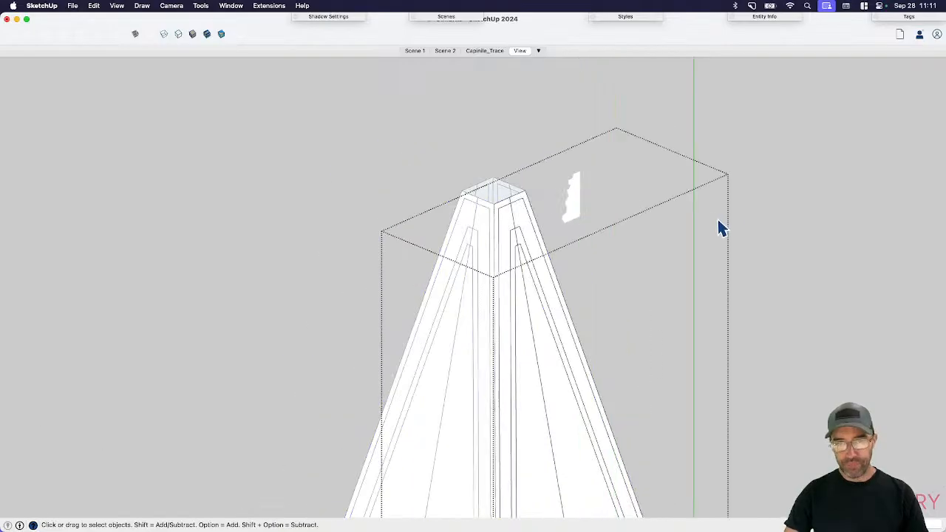
{"action": "left_click", "coordinate": [810, 241]}
{"action": "scroll", "coordinate": [597, 221], "scroll_direction": "up", "scroll_amount": 2}
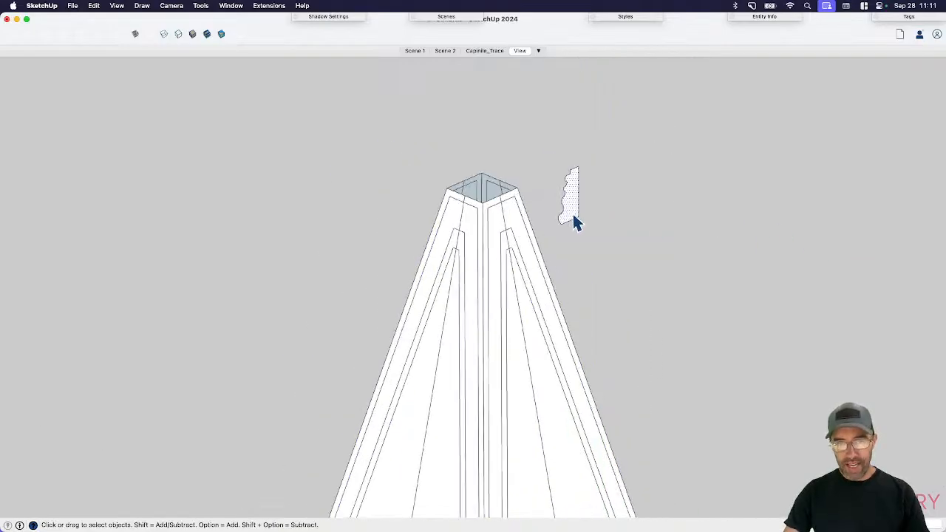
{"action": "double_click", "coordinate": [574, 220]}
{"action": "key", "text": "m"}
{"action": "key", "text": "space"}
{"action": "middle_click_drag", "start_coordinate": [581, 226], "coordinate": [505, 218]}
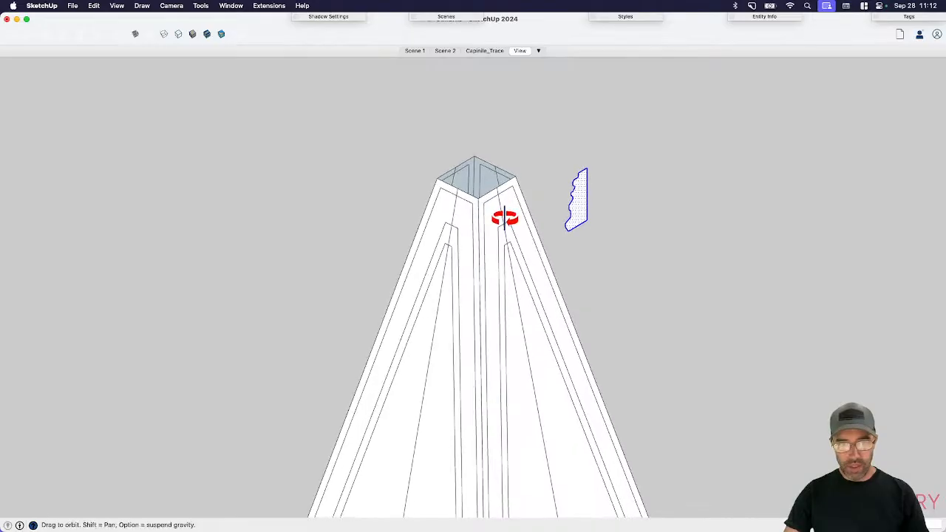
- Cap the spire's open top with a rectangle between its opposite corners and group the rectangle
{"action": "scroll", "coordinate": [474, 168], "scroll_direction": "up", "scroll_amount": 3}
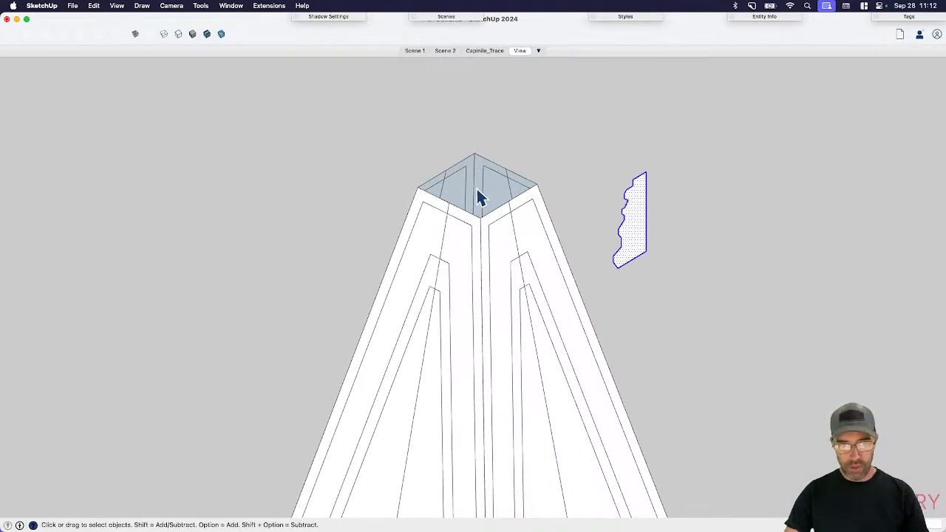
{"action": "left_click", "coordinate": [477, 194]}
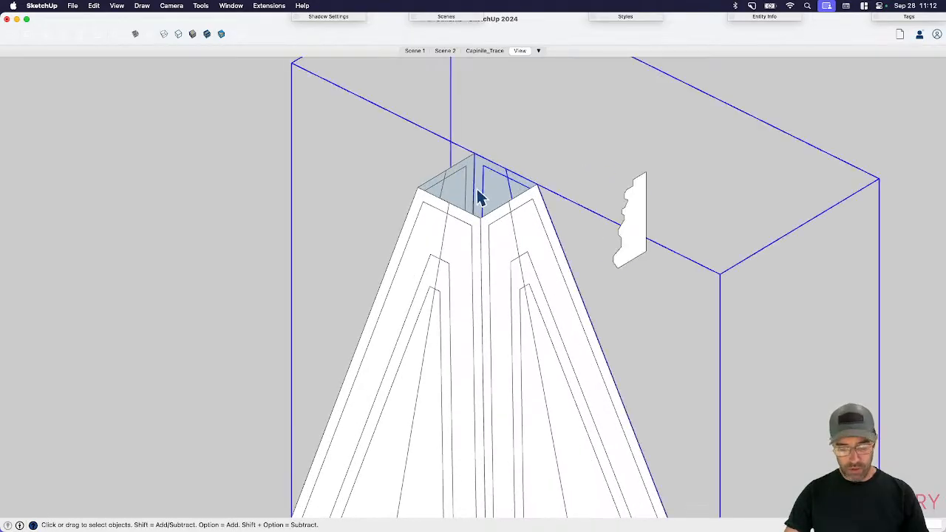
{"action": "left_click", "coordinate": [479, 239]}
{"action": "key", "text": "r"}
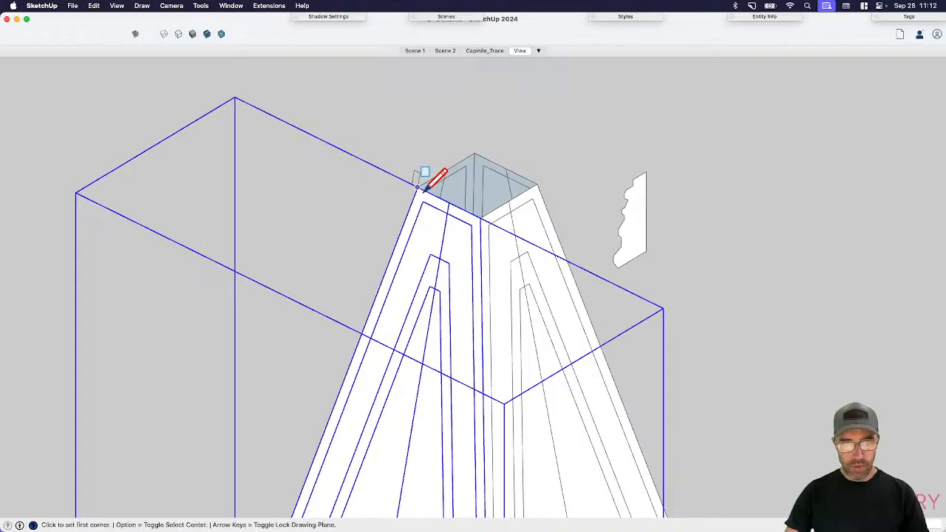
{"action": "left_click", "coordinate": [419, 187]}
{"action": "left_click", "coordinate": [533, 184]}
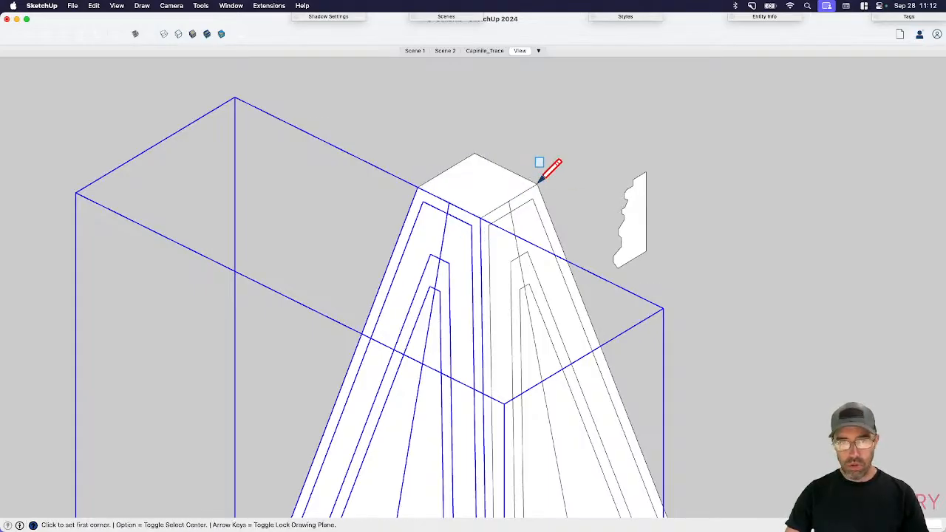
{"action": "key", "text": "space"}
{"action": "left_click", "coordinate": [494, 194]}
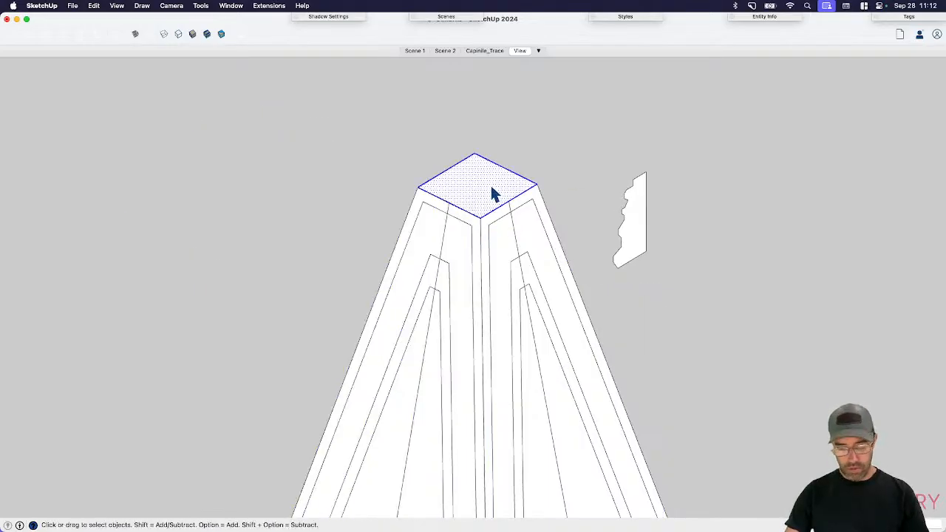
- Group the freestanding molding profile beside the spire
{"action": "left_click", "coordinate": [646, 255]}
{"action": "left_click", "coordinate": [640, 250]}
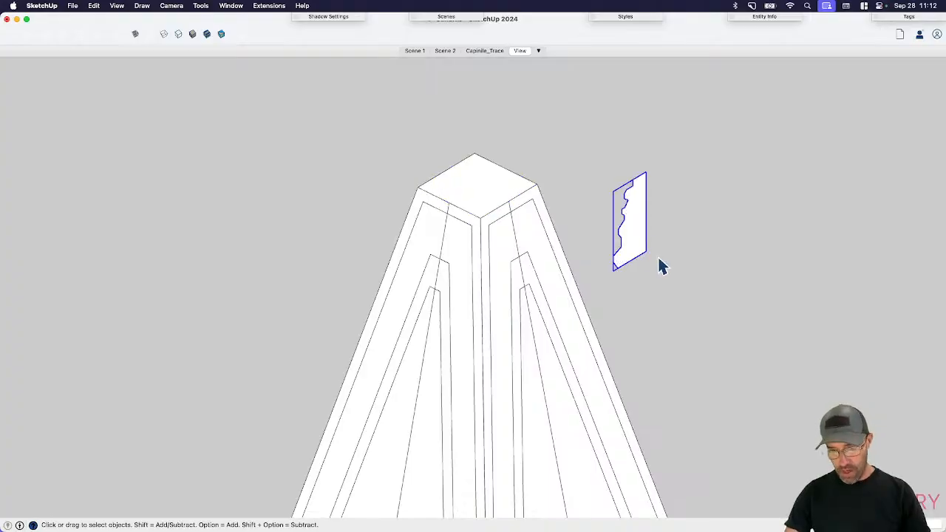
{"action": "key", "text": "m"}
{"action": "left_click", "coordinate": [650, 253]}
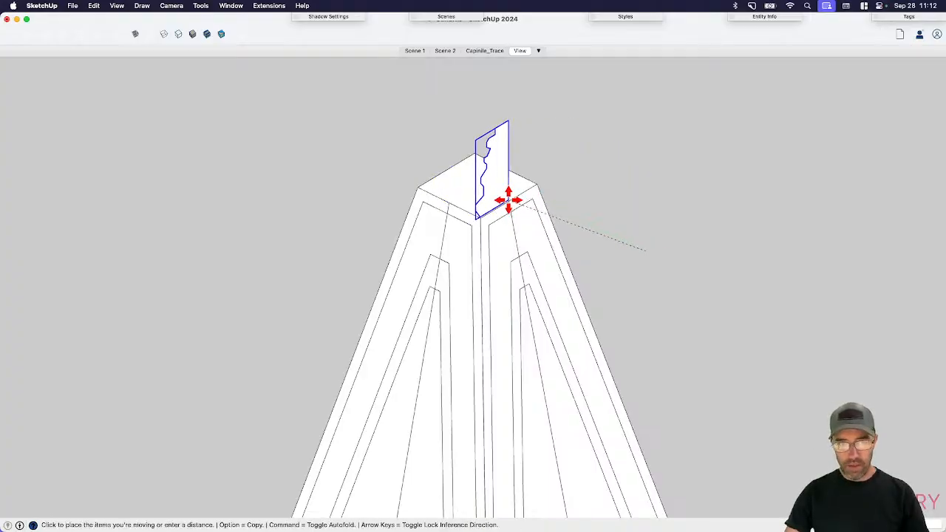
{"action": "key", "text": "space"}
{"action": "key", "text": "l"}
{"action": "key", "text": "space"}
- Draw a line across the spire's cap, inside its group, between the midpoints of two opposite edges
{"action": "double_click", "coordinate": [463, 198]}
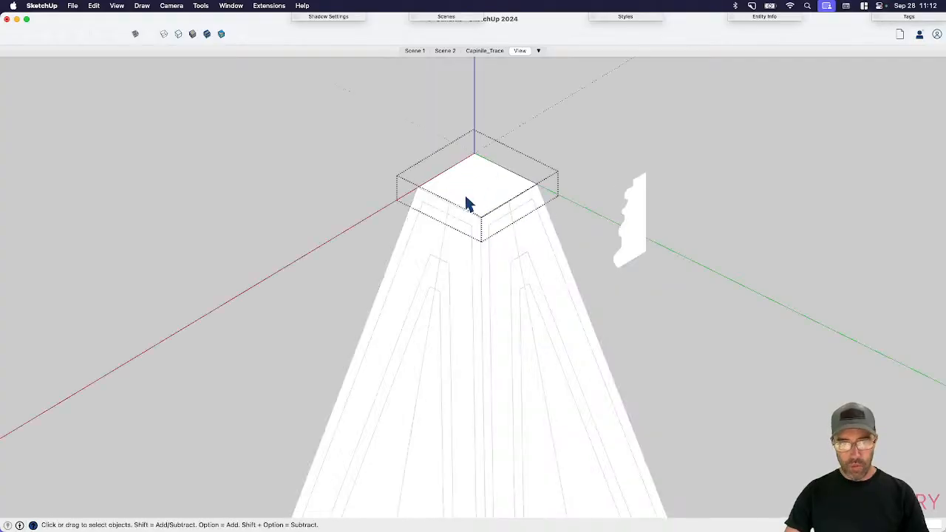
{"action": "key", "text": "l"}
{"action": "left_click", "coordinate": [449, 202]}
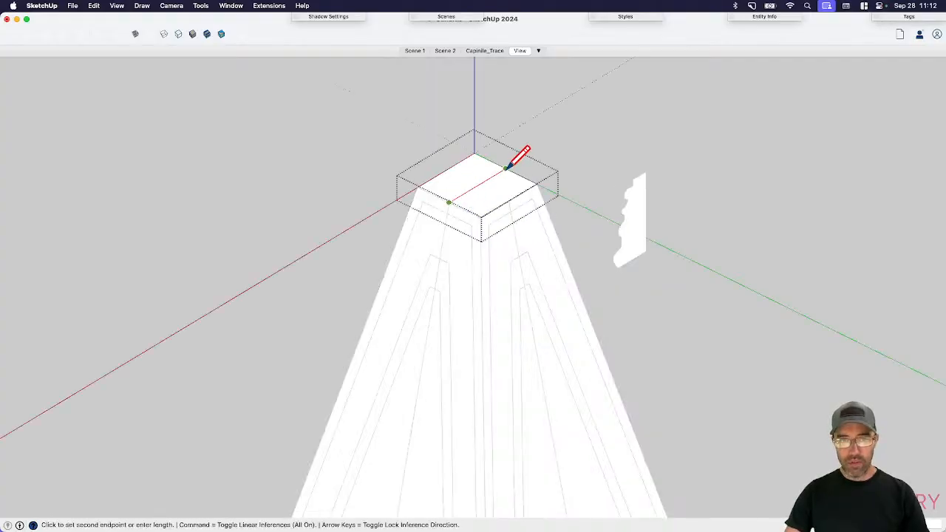
{"action": "key", "text": "space"}
- Copy the molding profile by its lower inner corner to the midpoint of the cap's dividing line and delete the original profile
{"action": "left_click", "coordinate": [568, 156]}
{"action": "key", "text": "m"}
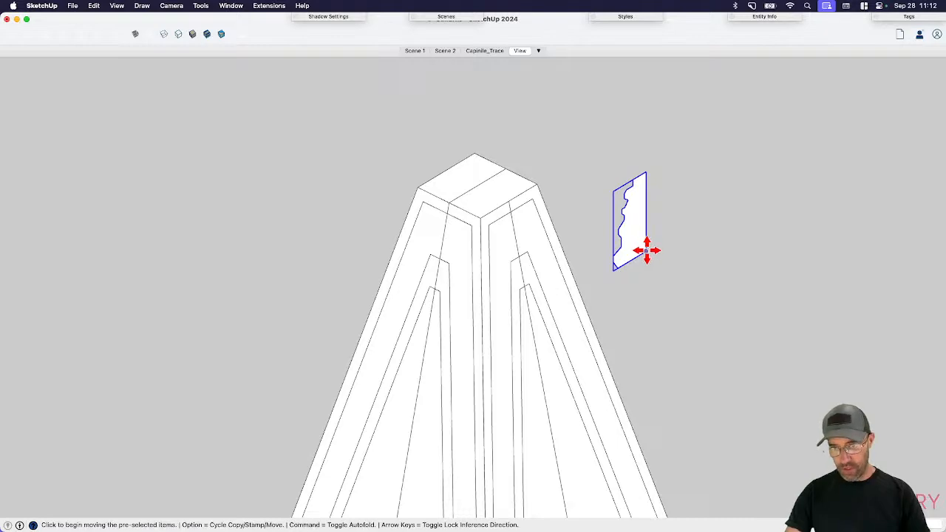
{"action": "left_click", "coordinate": [646, 255]}
{"action": "key", "text": "alt"}
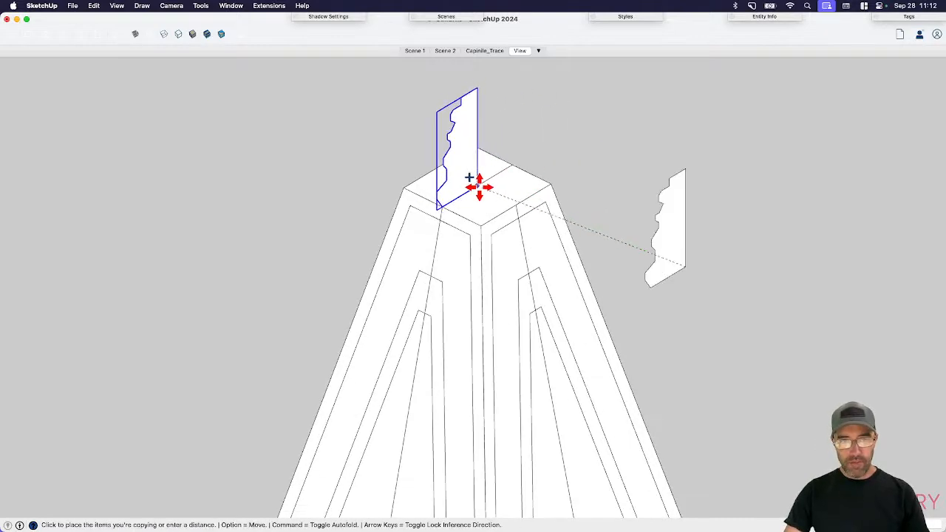
{"action": "left_click", "coordinate": [478, 185]}
{"action": "key", "text": "space"}
{"action": "left_click", "coordinate": [667, 254]}
{"action": "key", "text": "Delete"}
- Draw a circle on the cap centred on the profile's lower inner corner and reaching to the cap's edge
{"action": "middle_click_drag", "start_coordinate": [565, 217], "coordinate": [515, 203]}
{"action": "scroll", "coordinate": [515, 232], "scroll_direction": "up", "scroll_amount": 2}
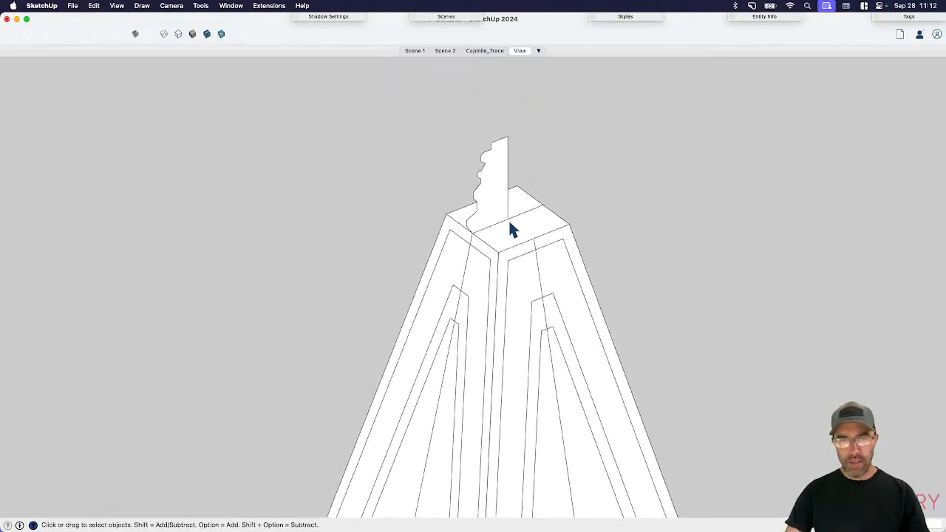
{"action": "left_click", "coordinate": [511, 228]}
{"action": "key", "text": "c"}
{"action": "left_click", "coordinate": [507, 218]}
{"action": "left_click", "coordinate": [557, 213]}
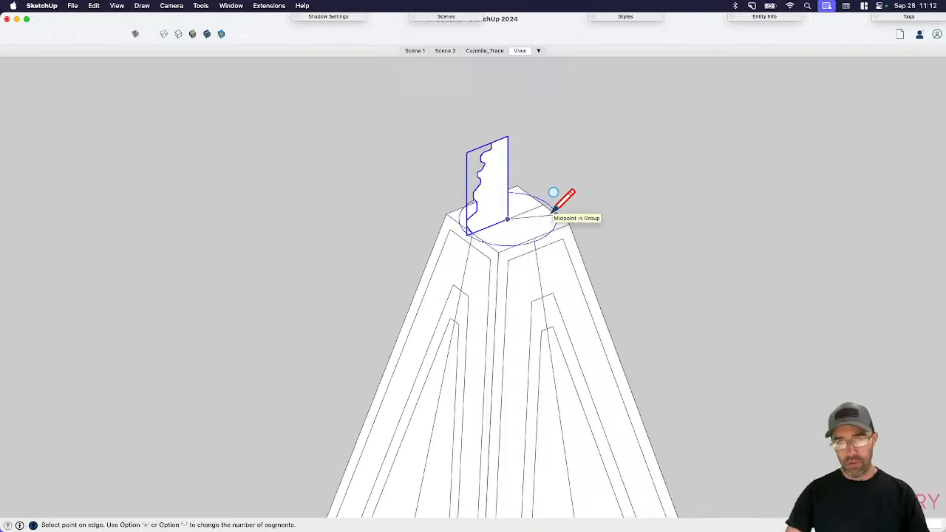
{"action": "key", "text": "space"}
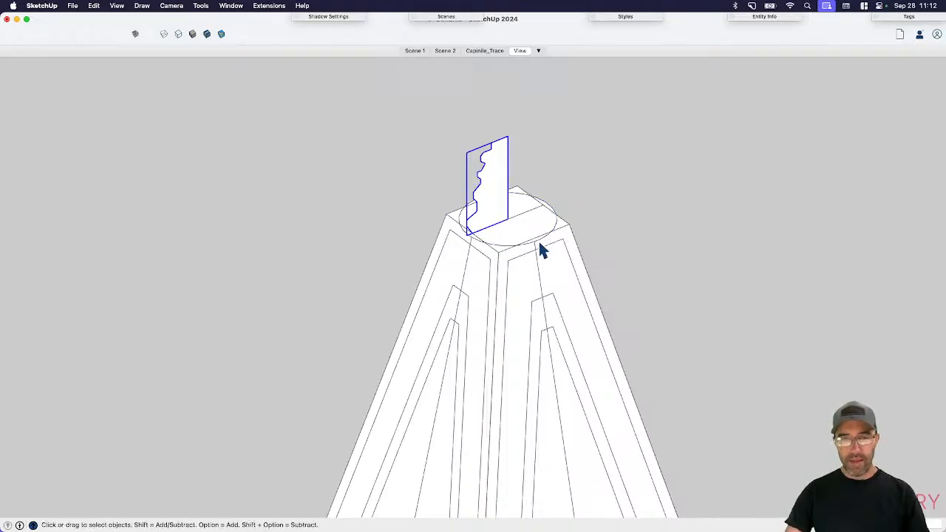
{"action": "left_click", "coordinate": [533, 243]}
{"action": "left_click", "coordinate": [204, 7]}
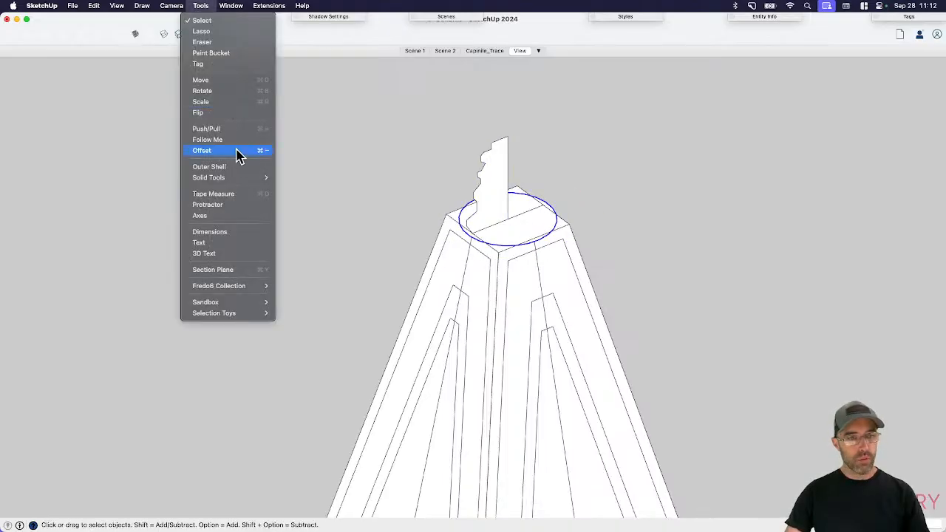
{"action": "left_click", "coordinate": [231, 139]}
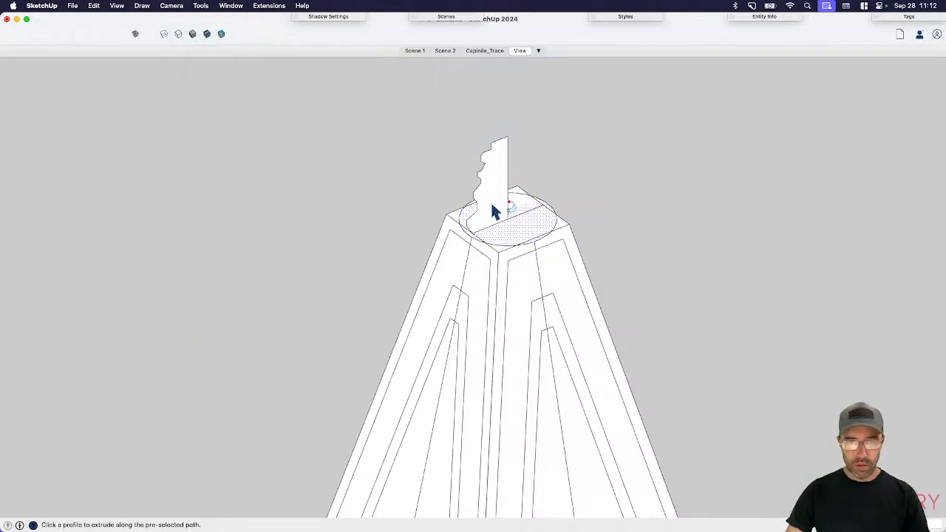
- Explode the molding profile's group and sweep the profile around the circle with Follow Me to form the finial base
{"action": "right_click", "coordinate": [499, 180]}
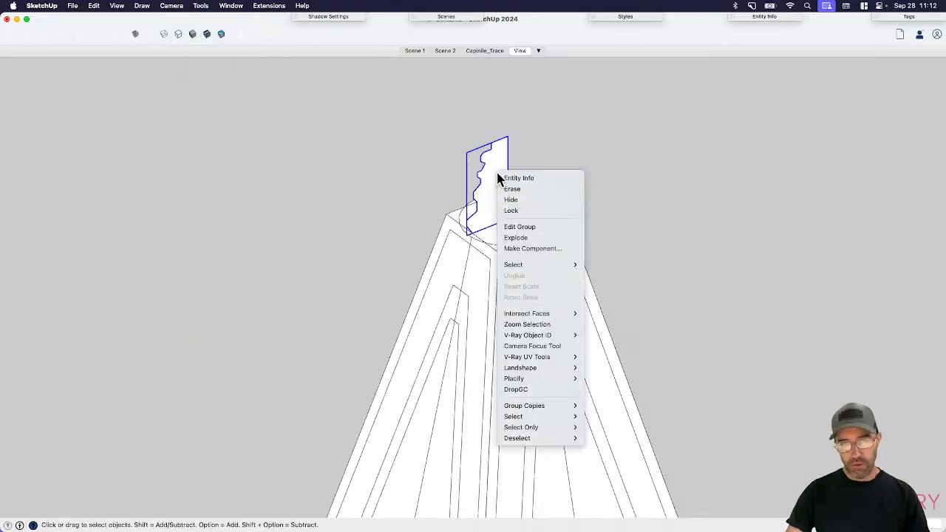
{"action": "left_click", "coordinate": [525, 238]}
{"action": "left_click", "coordinate": [556, 223]}
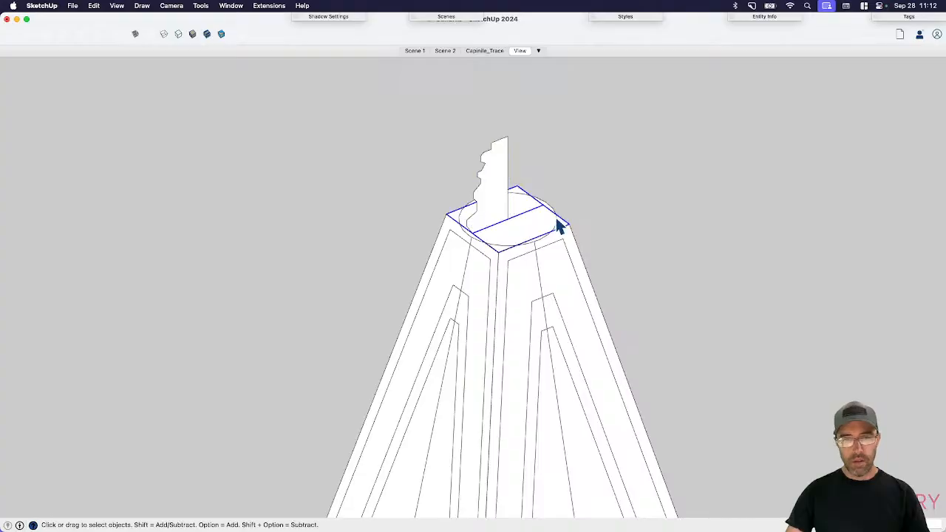
{"action": "left_click", "coordinate": [551, 212]}
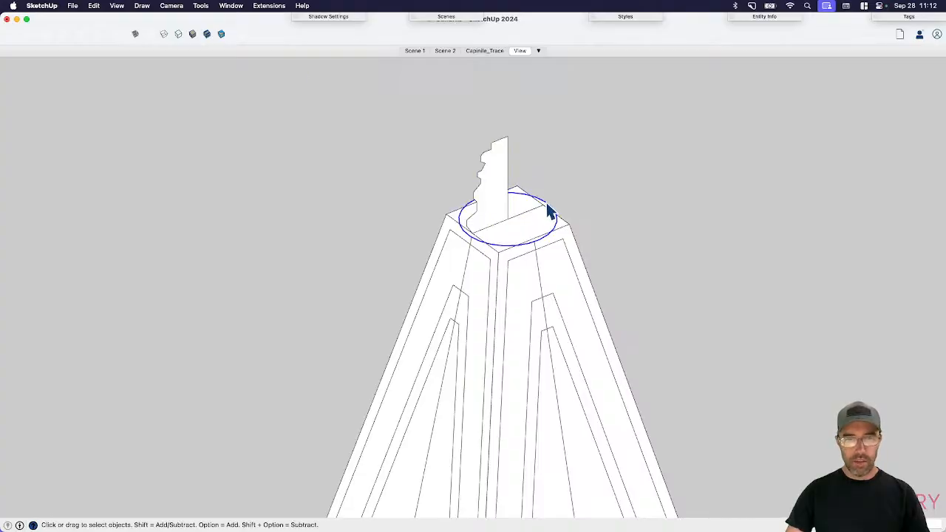
{"action": "left_click", "coordinate": [199, 6]}
{"action": "left_click", "coordinate": [231, 138]}
{"action": "left_click", "coordinate": [475, 200]}
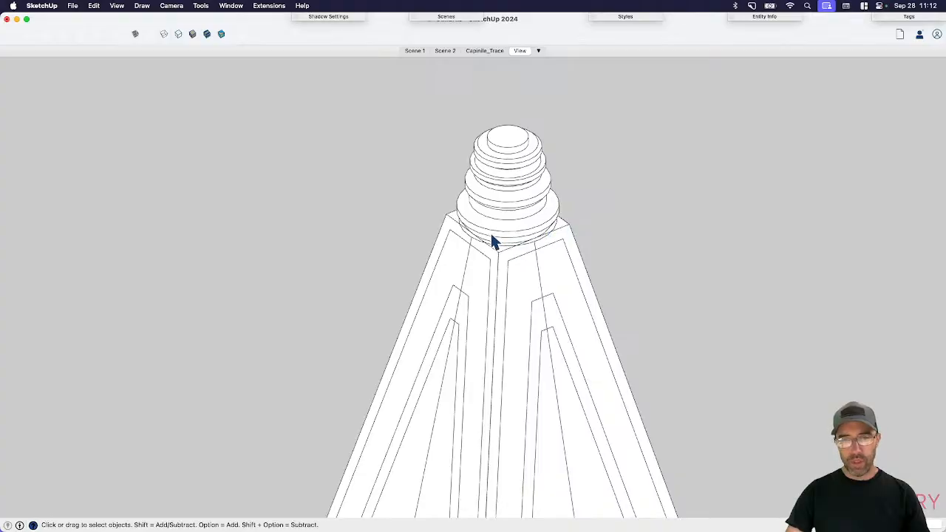
- Group all the geometry of the revolved molding on top of the spire
{"action": "triple_click", "coordinate": [515, 212]}
{"action": "key", "text": "super+g"}
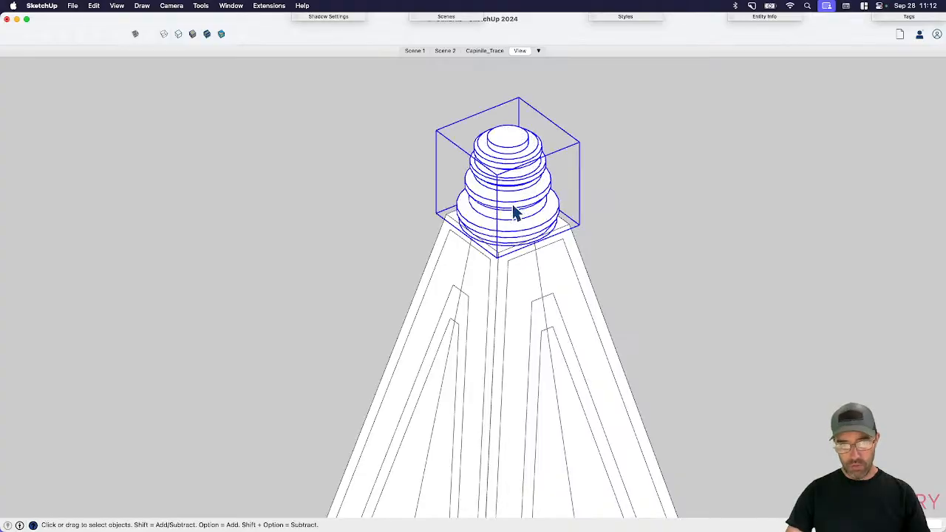
{"action": "scroll", "coordinate": [474, 228], "scroll_direction": "down", "scroll_amount": 5}
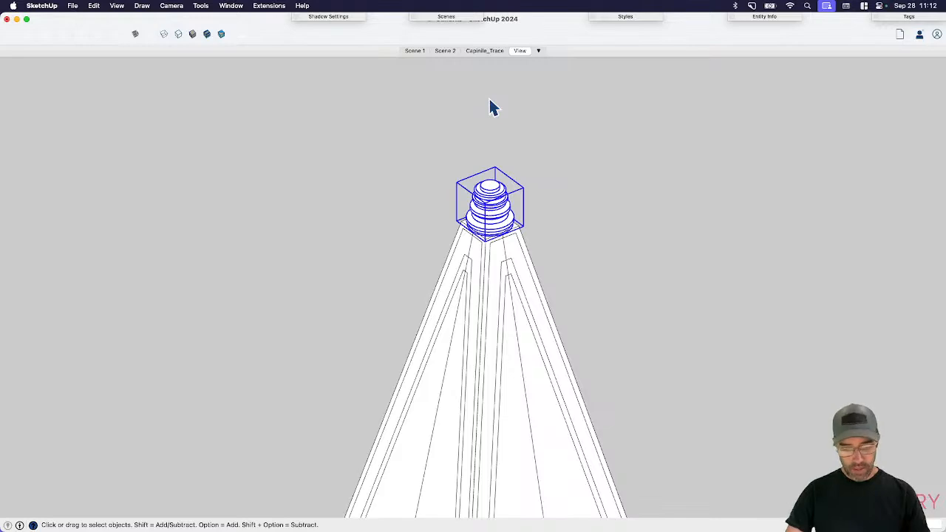
- Examine the whole tower in front view, including its base, and the arcaded belfry section up close
{"action": "key", "text": "super+3"}
{"action": "scroll", "coordinate": [454, 203], "scroll_direction": "up", "scroll_amount": 3}
{"action": "scroll", "coordinate": [466, 213], "scroll_direction": "down", "scroll_amount": 5}
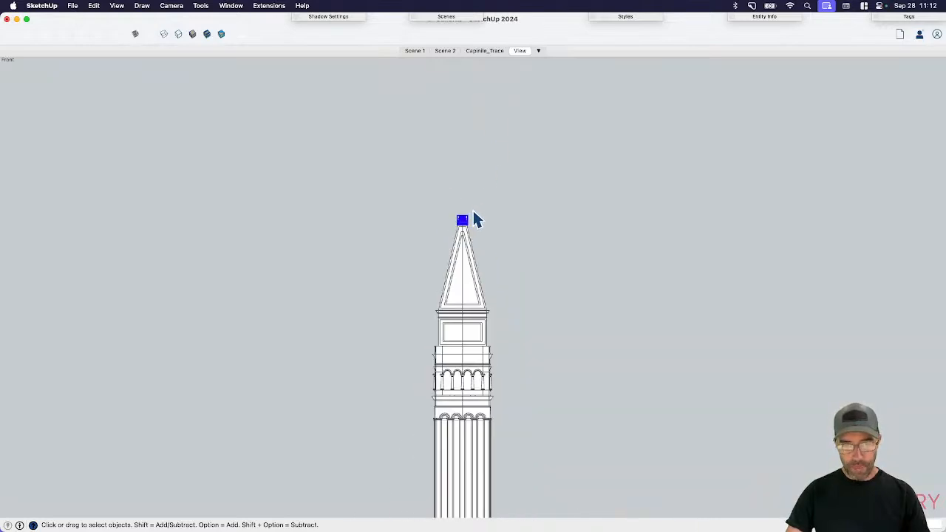
{"action": "left_click", "coordinate": [513, 326]}
{"action": "scroll", "coordinate": [510, 340], "scroll_direction": "up", "scroll_amount": 3}
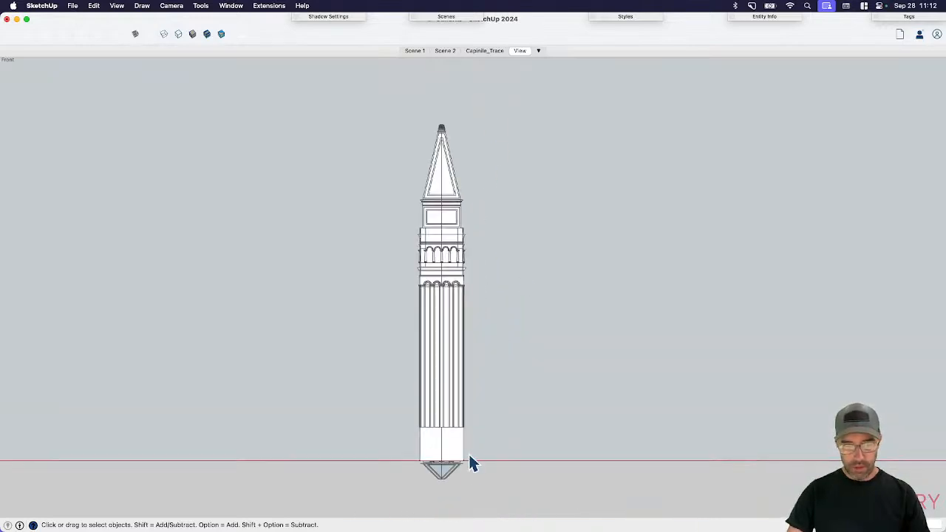
{"action": "middle_click_drag", "start_coordinate": [476, 416], "coordinate": [481, 418], "text": "shift"}
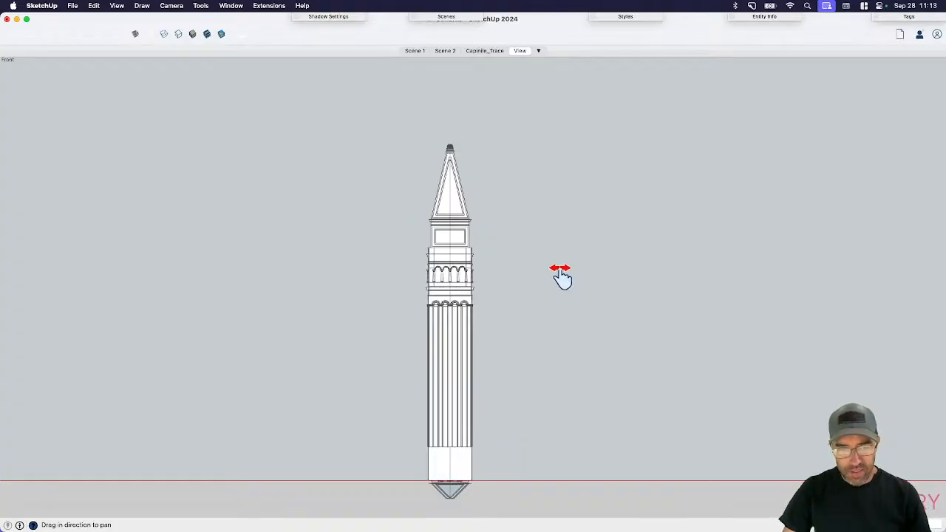
{"action": "middle_click_drag", "start_coordinate": [562, 277], "coordinate": [464, 422]}
{"action": "key", "text": "space"}
{"action": "scroll", "coordinate": [452, 318], "scroll_direction": "up", "scroll_amount": 10}
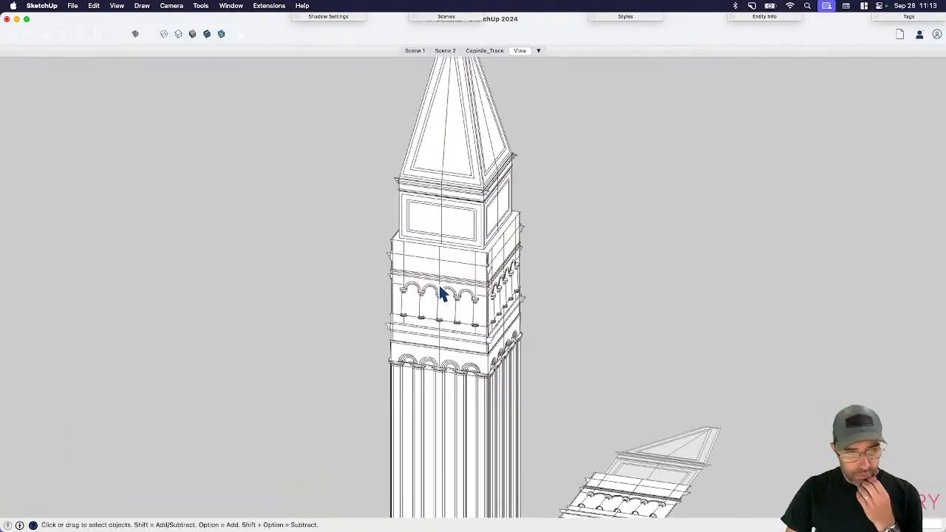
- Open the nested wall panel component at the belfry and select the cornice profile face beneath the arches
{"action": "left_click", "coordinate": [446, 328]}
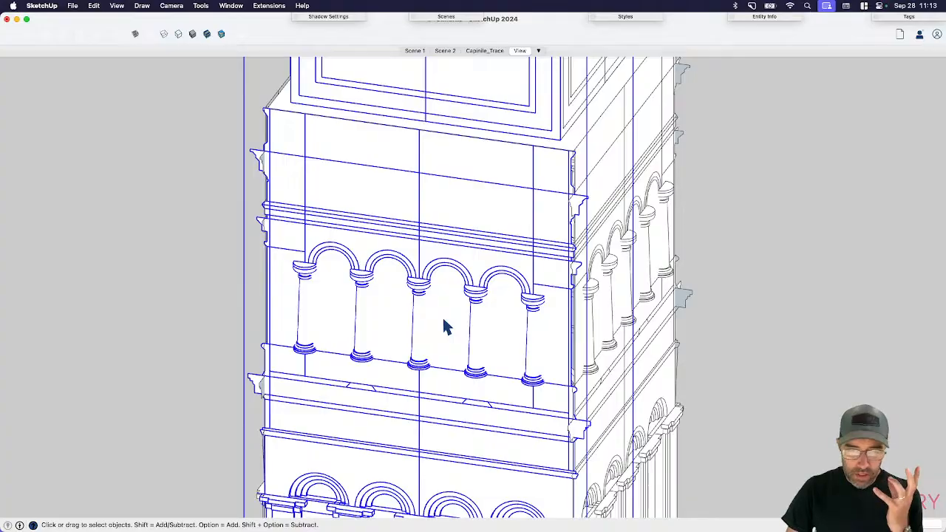
{"action": "scroll", "coordinate": [680, 316], "scroll_direction": "up", "scroll_amount": 3}
{"action": "double_click", "coordinate": [682, 288]}
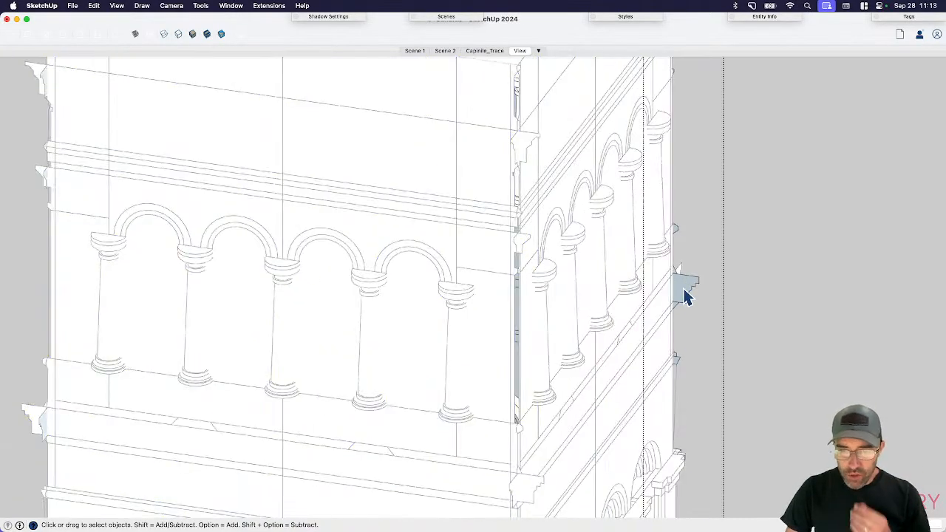
{"action": "left_click", "coordinate": [683, 289]}
{"action": "double_click", "coordinate": [676, 289]}
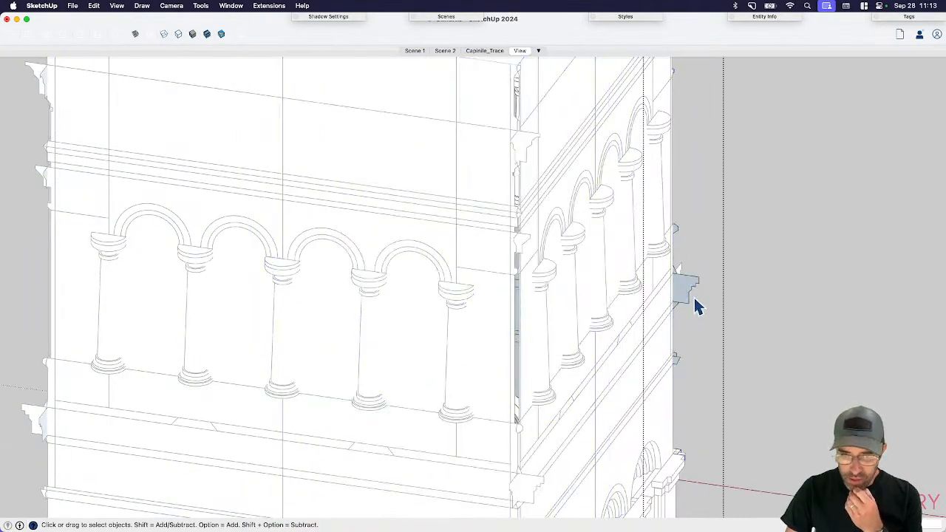
{"action": "left_click", "coordinate": [684, 289]}
{"action": "scroll", "coordinate": [678, 302], "scroll_direction": "down", "scroll_amount": 3}
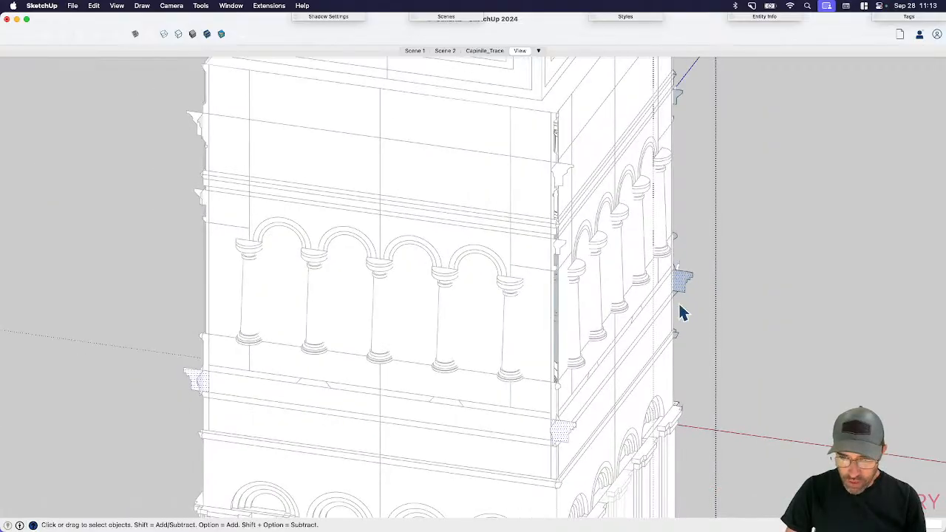
- Try to select the small lower molding's face together with the cornice profile face
{"action": "scroll", "coordinate": [675, 325], "scroll_direction": "up", "scroll_amount": 5}
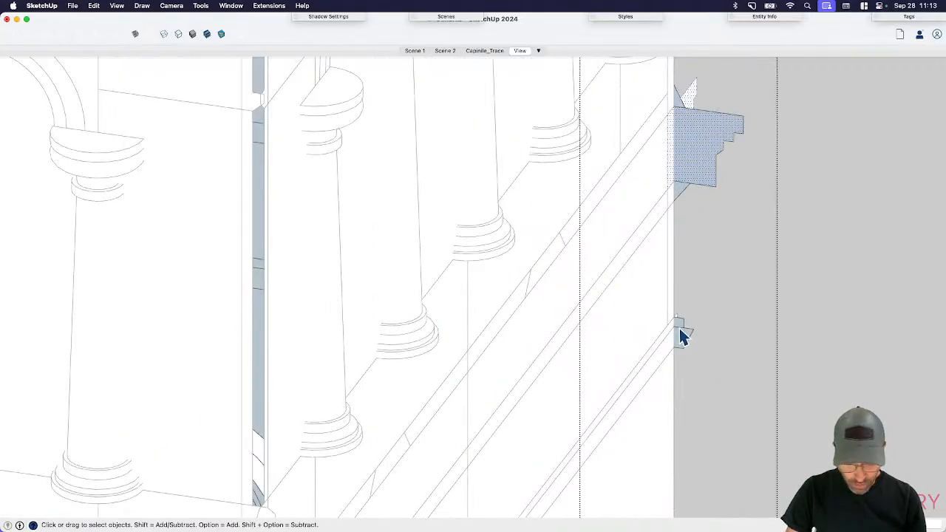
{"action": "scroll", "coordinate": [682, 337], "scroll_direction": "up", "scroll_amount": 2}
{"action": "left_click", "coordinate": [680, 338]}
{"action": "scroll", "coordinate": [681, 337], "scroll_direction": "down", "scroll_amount": 1}
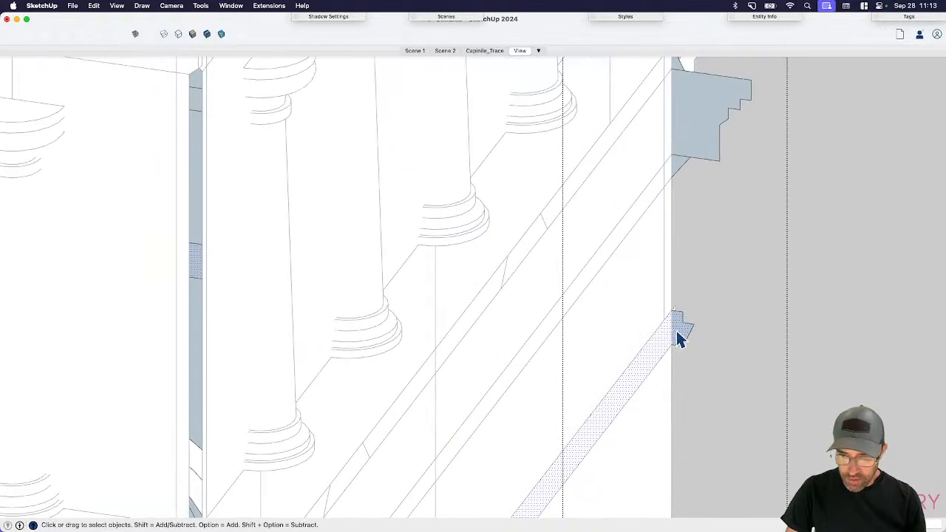
{"action": "left_click", "coordinate": [678, 332]}
{"action": "scroll", "coordinate": [680, 325], "scroll_direction": "down", "scroll_amount": 2}
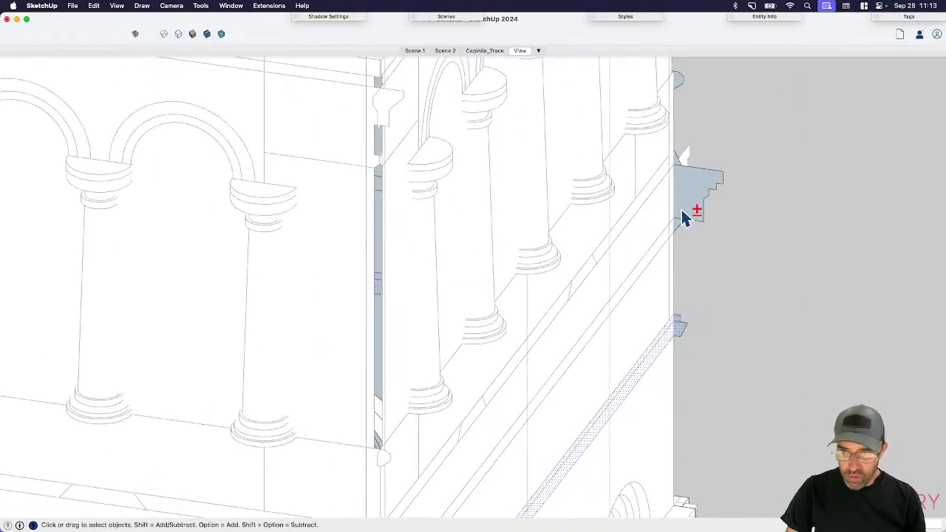
{"action": "left_click", "coordinate": [683, 213], "text": "shift"}
{"action": "scroll", "coordinate": [683, 213], "scroll_direction": "up", "scroll_amount": 3}
{"action": "scroll", "coordinate": [682, 154], "scroll_direction": "down", "scroll_amount": 2}
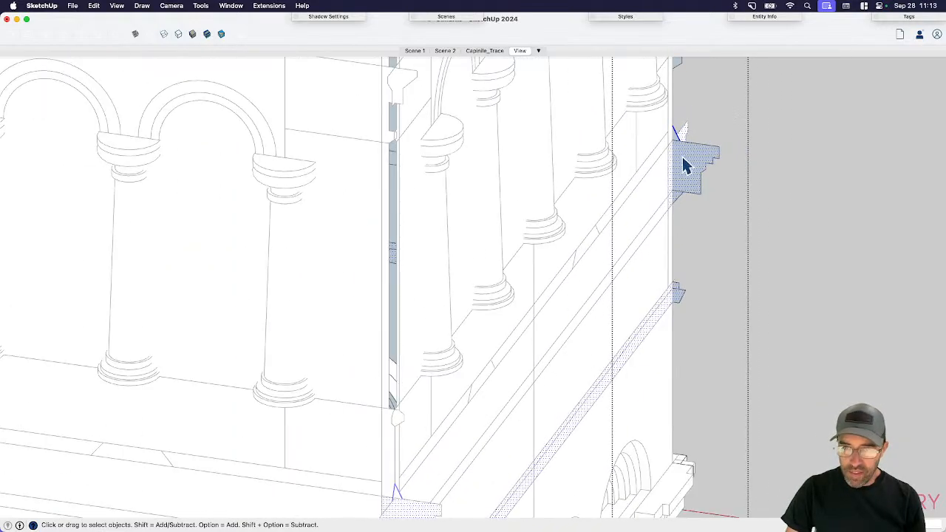
{"action": "scroll", "coordinate": [687, 172], "scroll_direction": "down", "scroll_amount": 1}
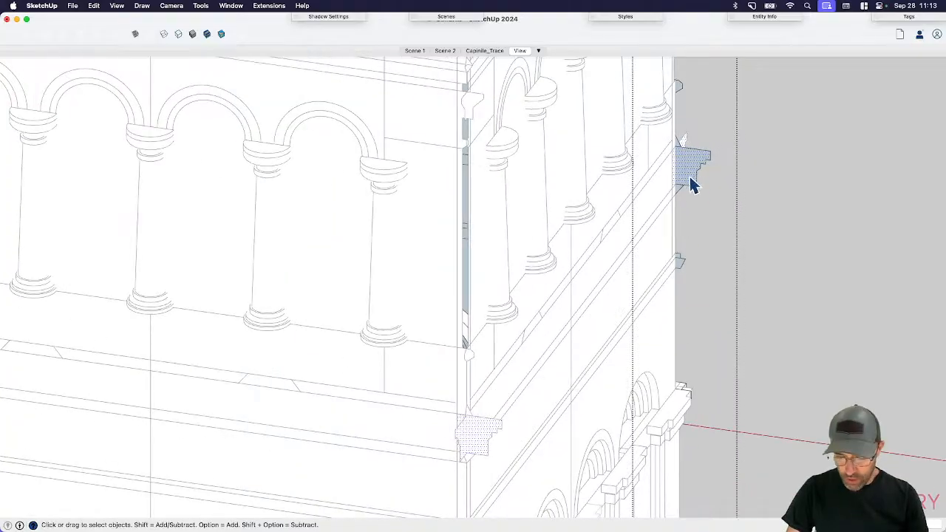
{"action": "key", "text": "p"}
{"action": "left_click", "coordinate": [689, 133]}
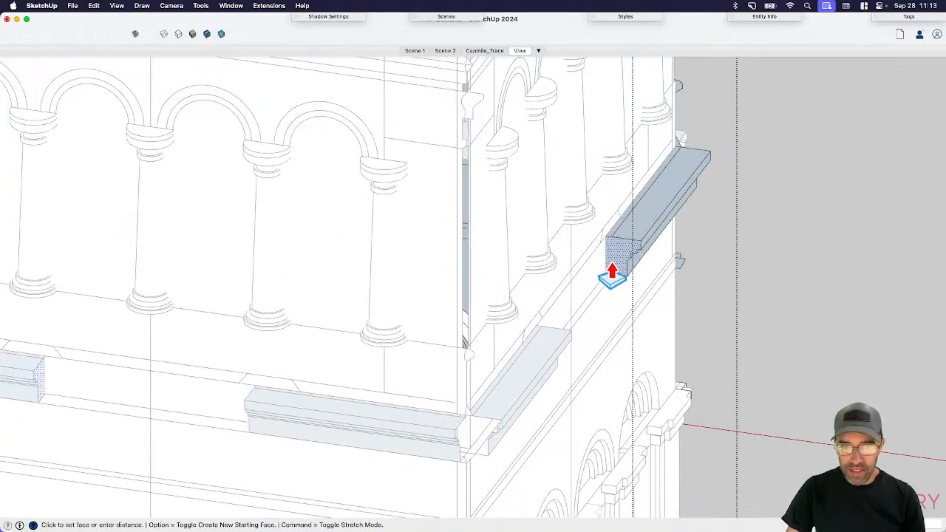
{"action": "mouse_move", "coordinate": [612, 273]}
{"action": "middle_mouse_down"}
{"action": "mouse_move", "coordinate": [289, 264]}
{"action": "mouse_move", "coordinate": [644, 214]}
{"action": "mouse_move", "coordinate": [416, 247]}
{"action": "mouse_move", "coordinate": [526, 250]}
{"action": "middle_mouse_up"}
{"action": "key", "text": "Escape"}
{"action": "scroll", "coordinate": [622, 244], "scroll_direction": "up", "scroll_amount": 3}
{"action": "key", "text": "space"}
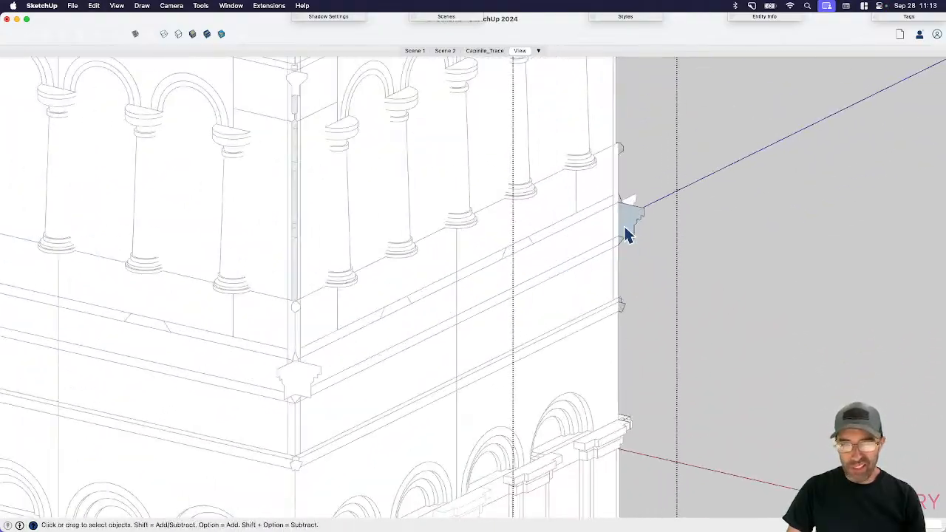
- Extrude the cornice profile beneath the arches to the wall's vertical centre line with Push/Pull, keeping its starting face
{"action": "key", "text": "p"}
{"action": "left_click", "coordinate": [626, 239]}
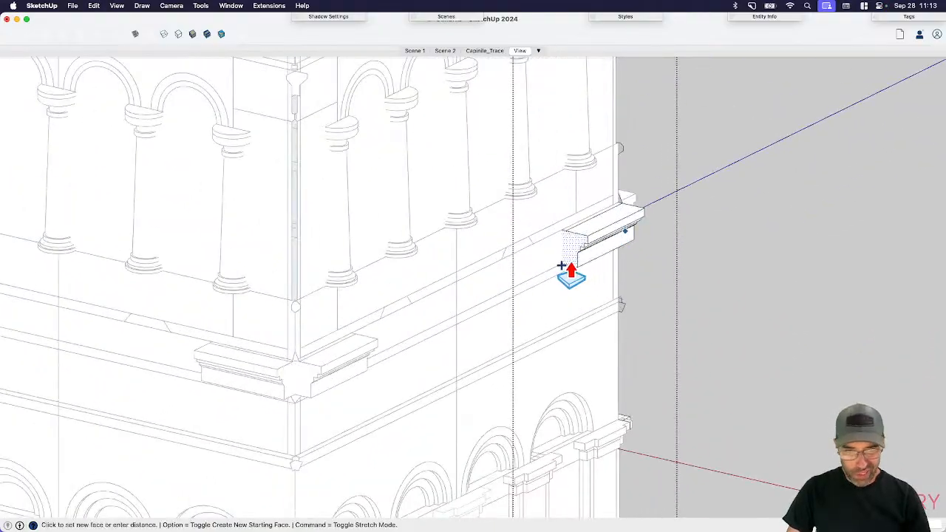
{"action": "left_click", "coordinate": [451, 276]}
{"action": "scroll", "coordinate": [633, 276], "scroll_direction": "down", "scroll_amount": 2}
{"action": "middle_click_drag", "start_coordinate": [634, 276], "coordinate": [192, 284]}
{"action": "key", "text": "space"}
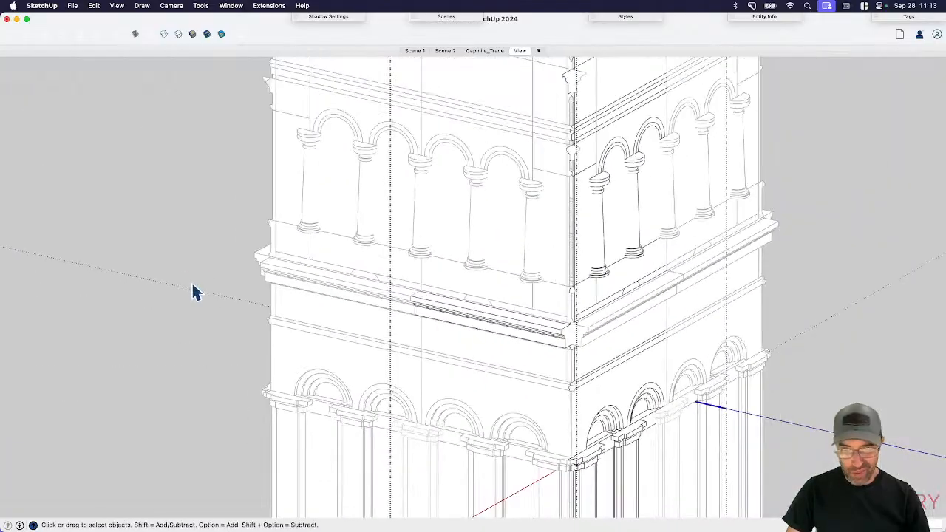
{"action": "scroll", "coordinate": [547, 328], "scroll_direction": "up", "scroll_amount": 8}
{"action": "middle_click_drag", "start_coordinate": [543, 359], "coordinate": [547, 363]}
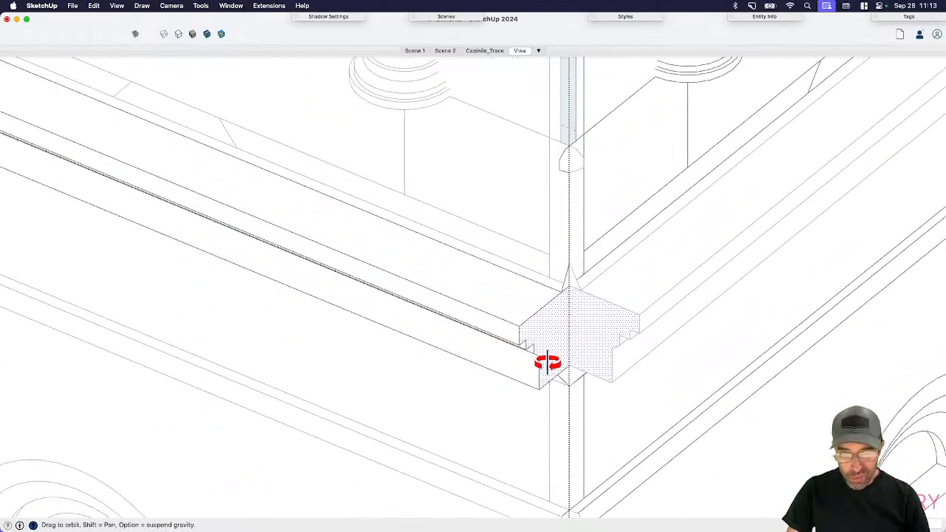
{"action": "mouse_move", "coordinate": [565, 314]}
{"action": "middle_mouse_down"}
{"action": "mouse_move", "coordinate": [562, 358]}
{"action": "mouse_move", "coordinate": [573, 320]}
{"action": "middle_mouse_up"}
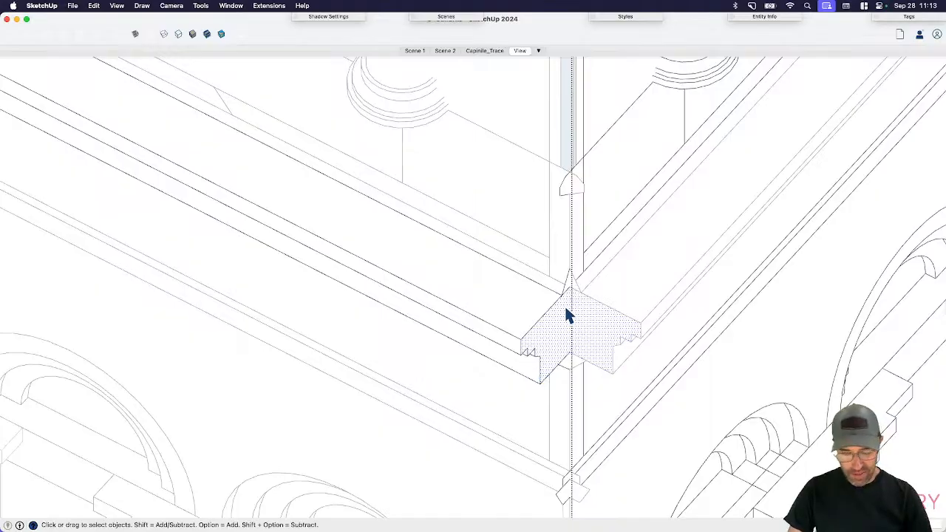
{"action": "key", "text": "c"}
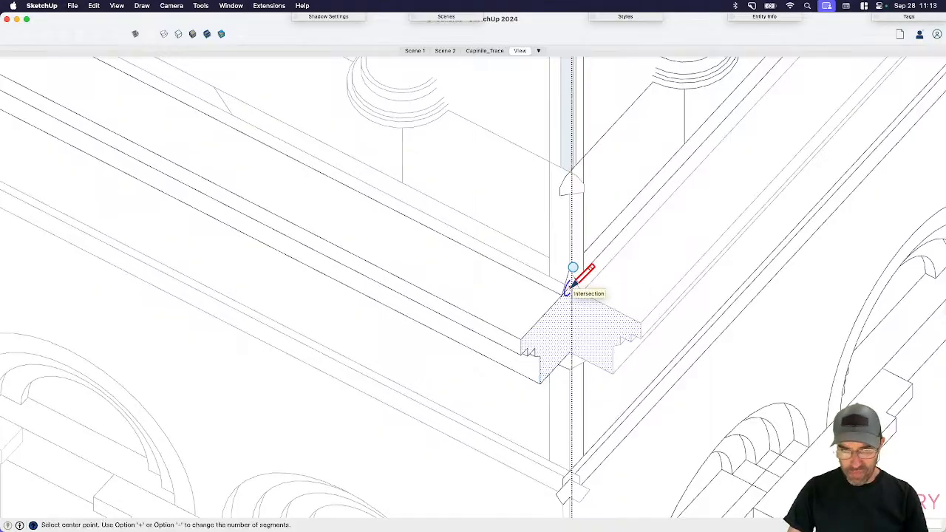
{"action": "key", "text": "space"}
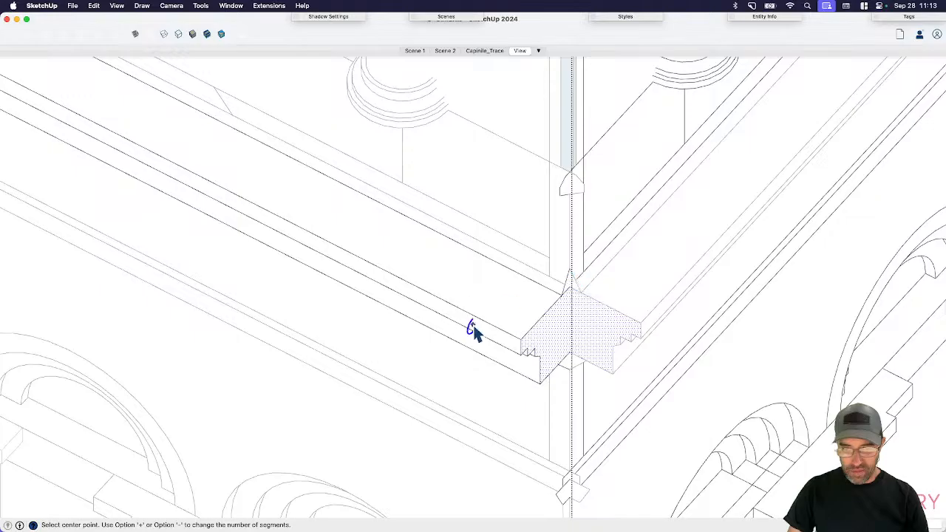
{"action": "scroll", "coordinate": [549, 353], "scroll_direction": "down", "scroll_amount": 2}
{"action": "middle_click_drag", "start_coordinate": [549, 358], "coordinate": [444, 247]}
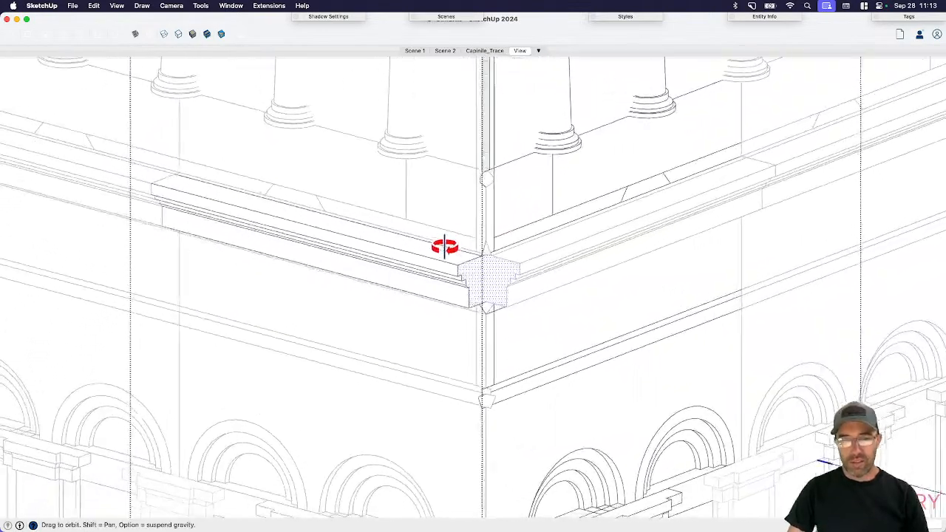
{"action": "scroll", "coordinate": [475, 232], "scroll_direction": "up", "scroll_amount": 5}
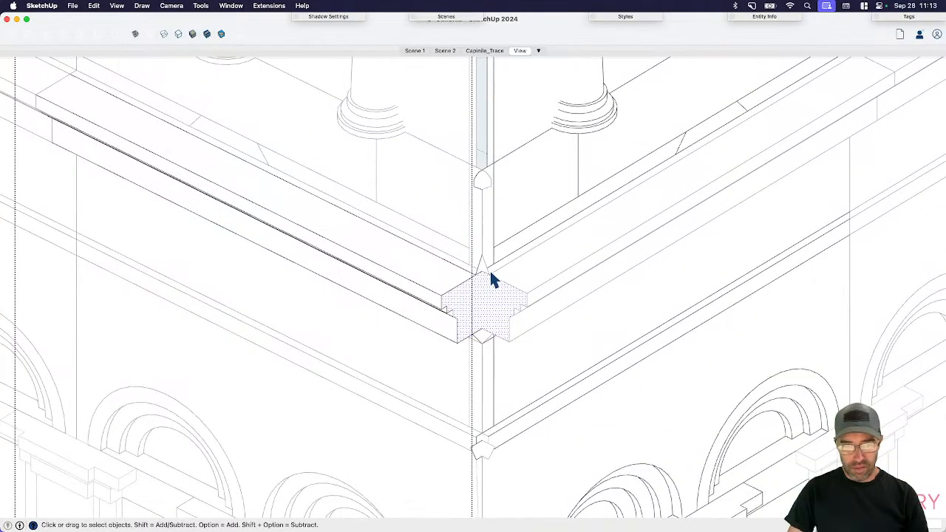
- Try to extend the cornice's end profile face outward at the tower corner with Push/Pull
{"action": "scroll", "coordinate": [459, 305], "scroll_direction": "up", "scroll_amount": 2}
{"action": "key", "text": "p"}
{"action": "left_click", "coordinate": [456, 309]}
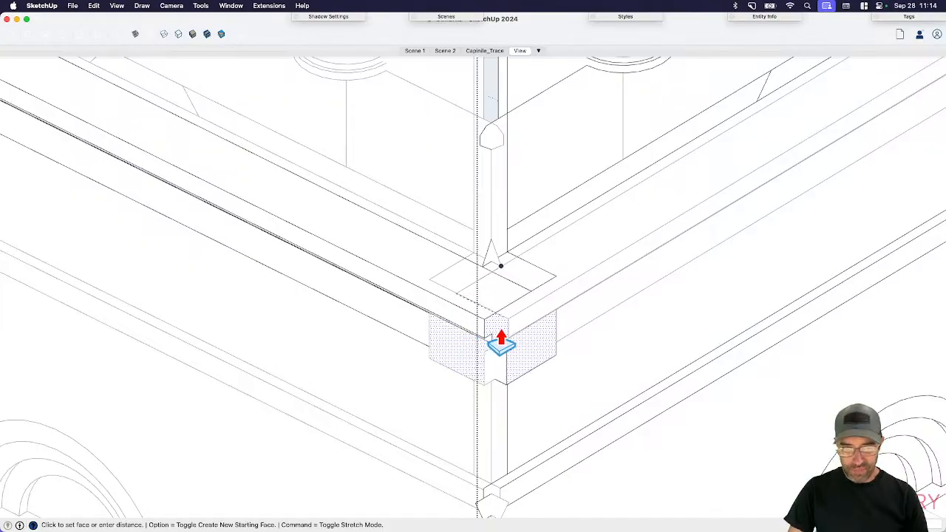
{"action": "left_click", "coordinate": [475, 314]}
{"action": "scroll", "coordinate": [501, 325], "scroll_direction": "up", "scroll_amount": 2}
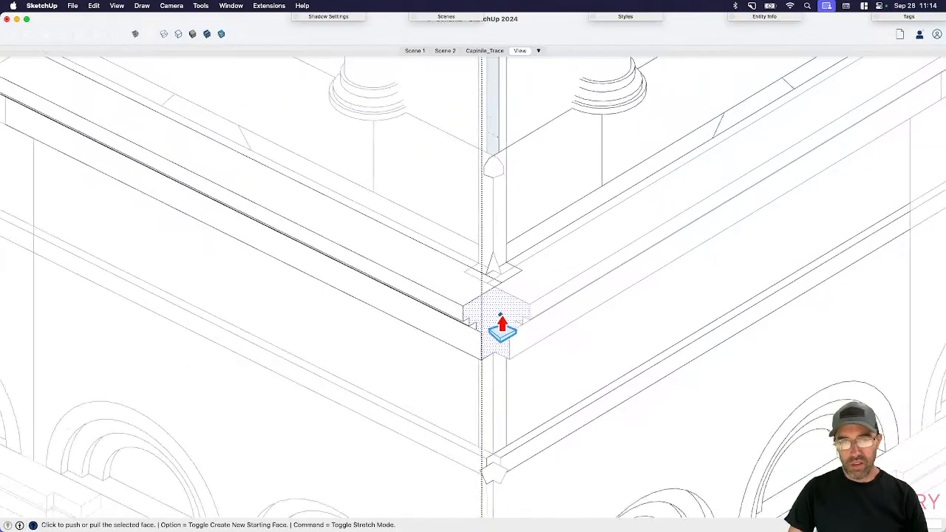
{"action": "middle_click_drag", "start_coordinate": [502, 325], "coordinate": [513, 158]}
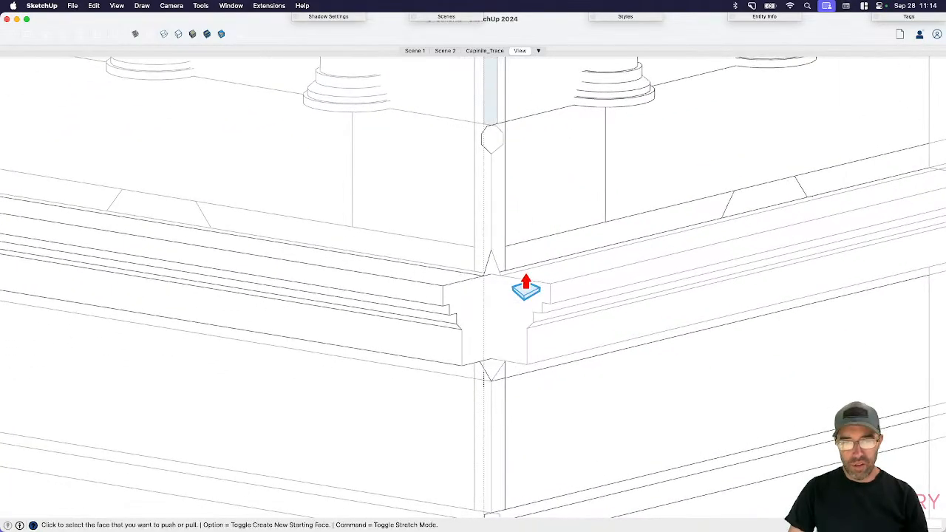
{"action": "key", "text": "space"}
{"action": "middle_click_drag", "start_coordinate": [525, 289], "coordinate": [482, 313]}
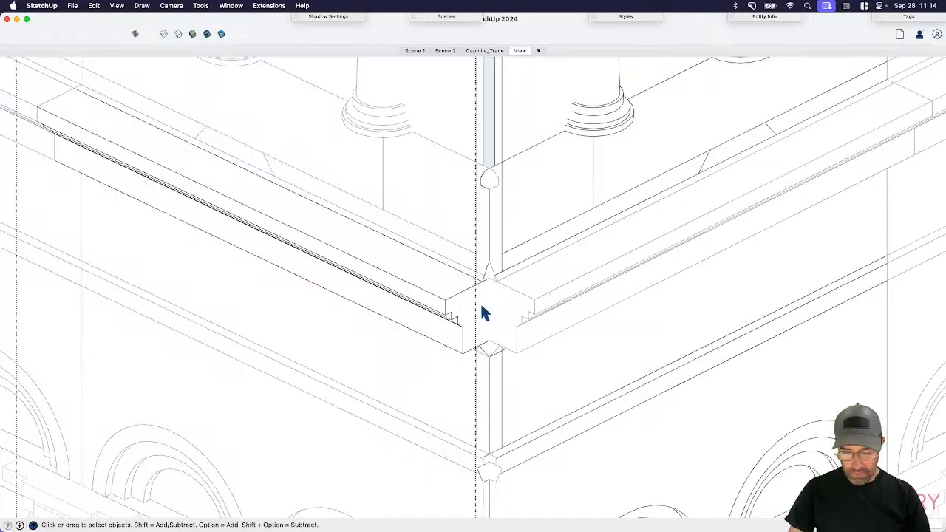
- Square off the cornice corner with two lines running from the outer points of both end profiles to the corner's diagonal
{"action": "key", "text": "l"}
{"action": "left_click", "coordinate": [444, 300]}
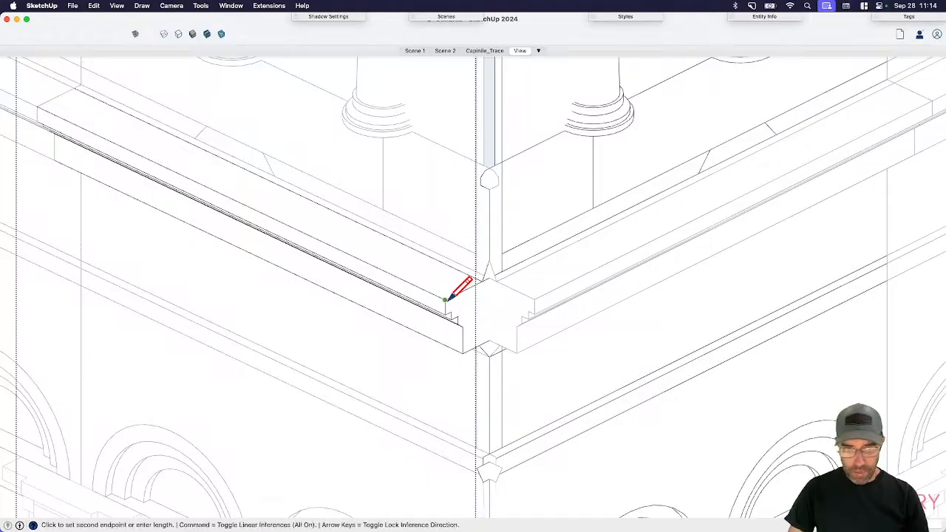
{"action": "left_click", "coordinate": [538, 298]}
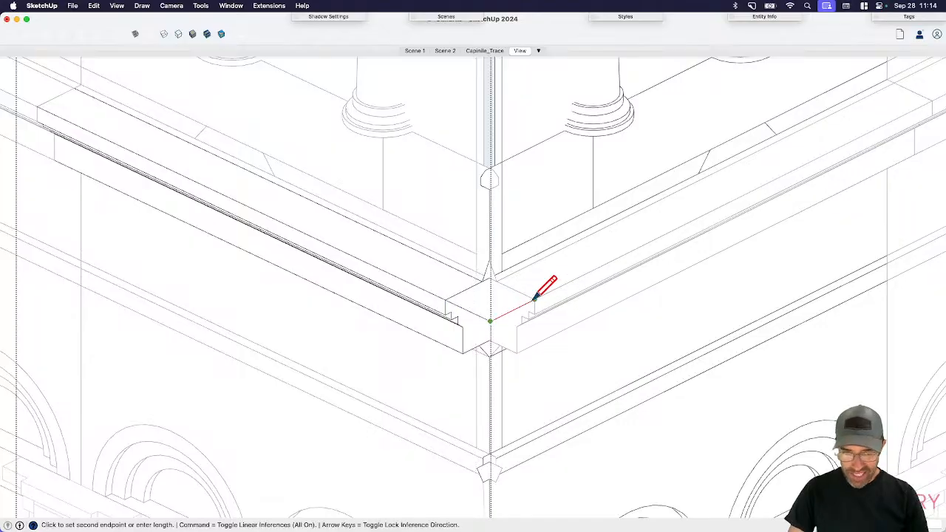
{"action": "key", "text": "space"}
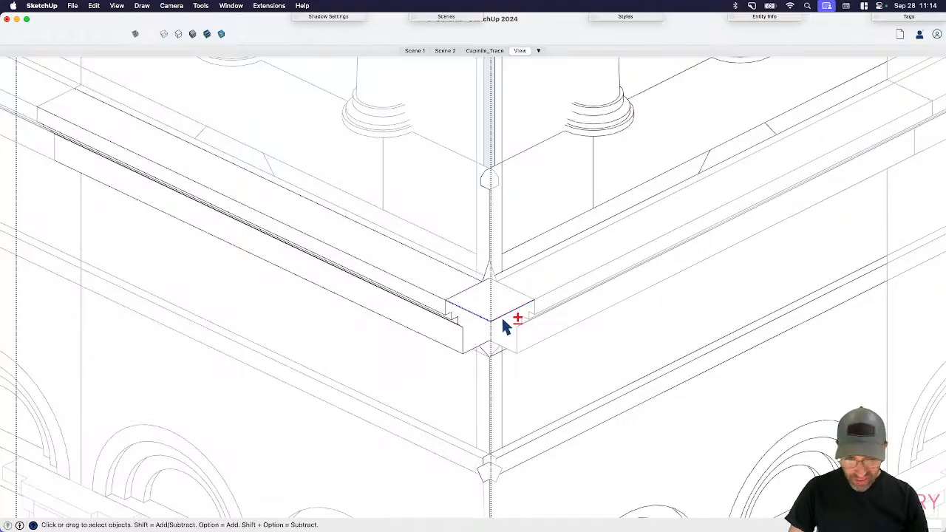
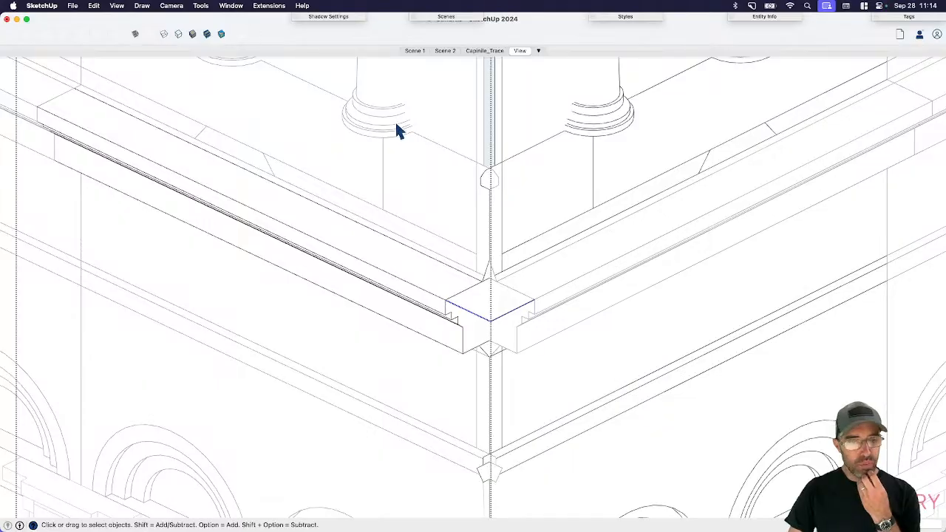
- Try to sweep the cornice's end profile around the two square-corner lines with Follow Me
{"action": "left_click", "coordinate": [201, 7]}
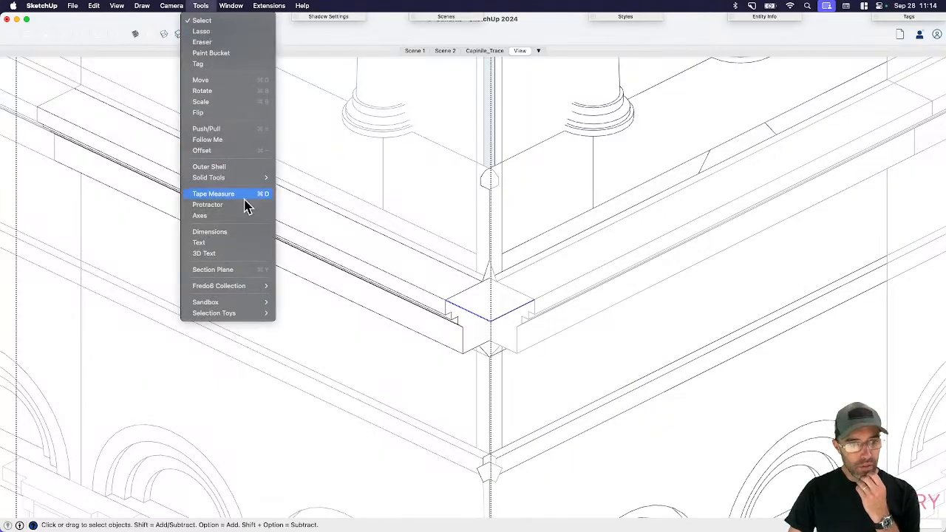
{"action": "left_click", "coordinate": [225, 141]}
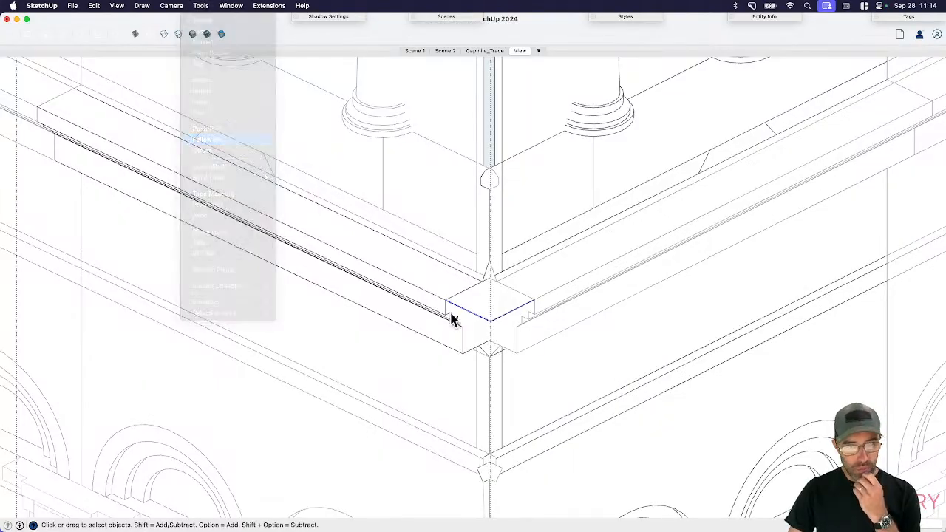
{"action": "left_click", "coordinate": [477, 337]}
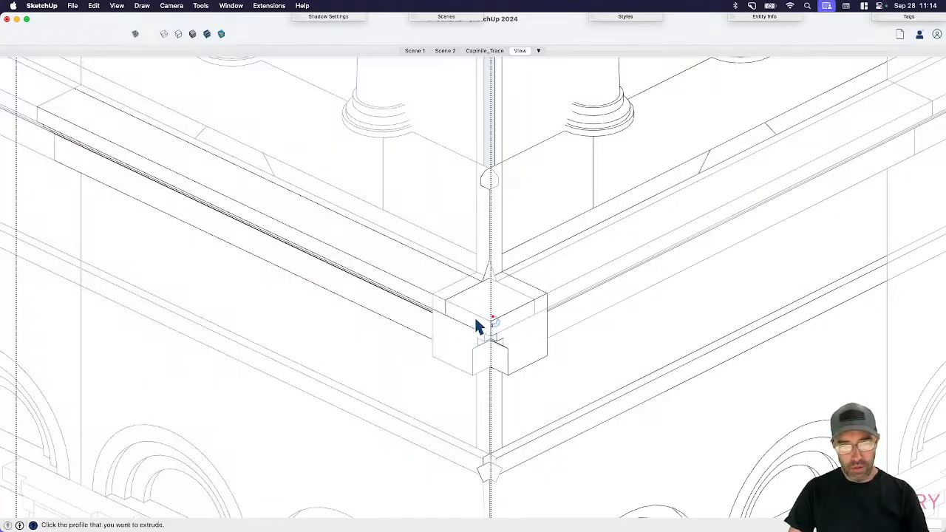
{"action": "middle_click_drag", "start_coordinate": [478, 326], "coordinate": [394, 289]}
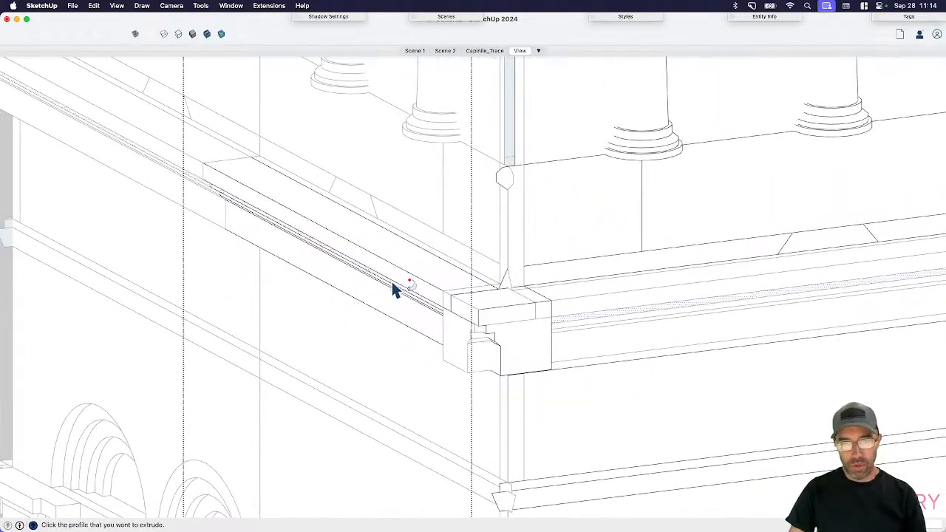
{"action": "scroll", "coordinate": [521, 359], "scroll_direction": "up", "scroll_amount": 2}
{"action": "scroll", "coordinate": [545, 356], "scroll_direction": "down", "scroll_amount": 2}
{"action": "key", "text": "space"}
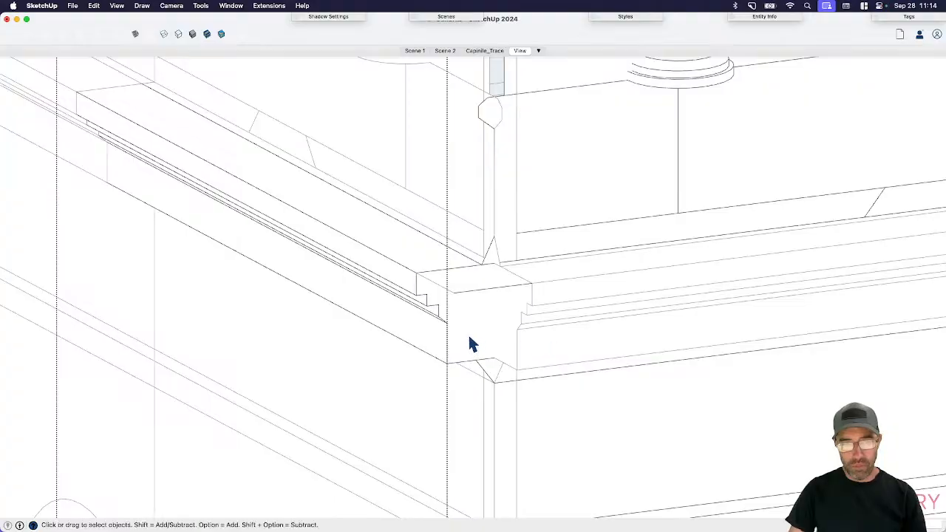
- Rotate a copy of the cornice's end profile face about the wall corner point onto the corner's diagonal
{"action": "middle_click_drag", "start_coordinate": [468, 334], "coordinate": [482, 320]}
{"action": "key", "text": "q"}
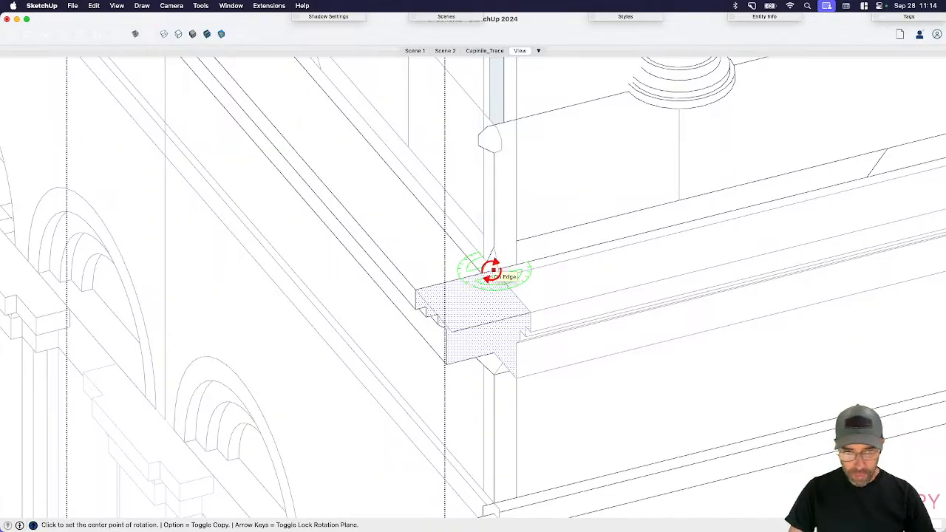
{"action": "key", "text": "alt"}
{"action": "left_click", "coordinate": [493, 272]}
{"action": "left_click", "coordinate": [415, 290]}
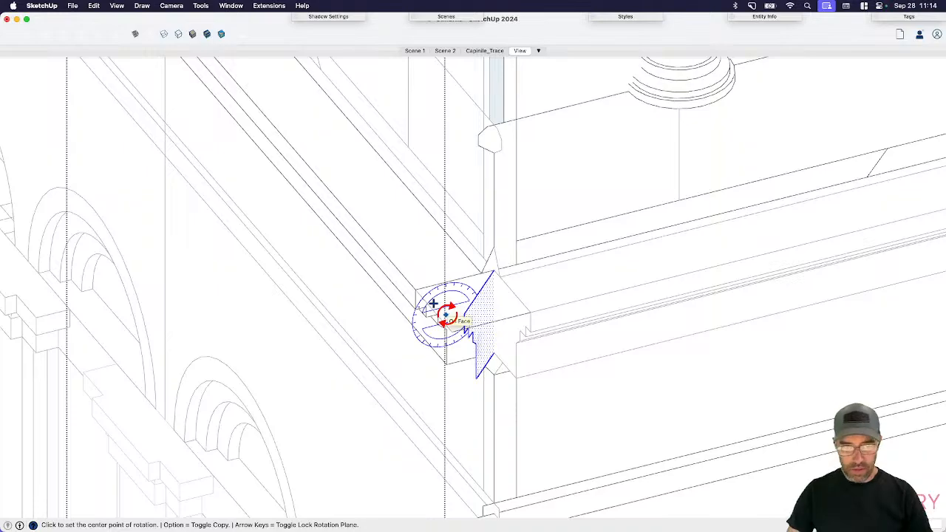
{"action": "mouse_move", "coordinate": [446, 316]}
{"action": "middle_mouse_down"}
{"action": "mouse_move", "coordinate": [454, 334]}
{"action": "mouse_move", "coordinate": [676, 292]}
{"action": "mouse_move", "coordinate": [729, 262]}
{"action": "mouse_move", "coordinate": [448, 332]}
{"action": "mouse_move", "coordinate": [512, 303]}
{"action": "middle_mouse_up"}
- Draw lines joining the upper profile points of the cornice end to the matching points of the rotated diagonal profile
{"action": "key", "text": "space"}
{"action": "key", "text": "l"}
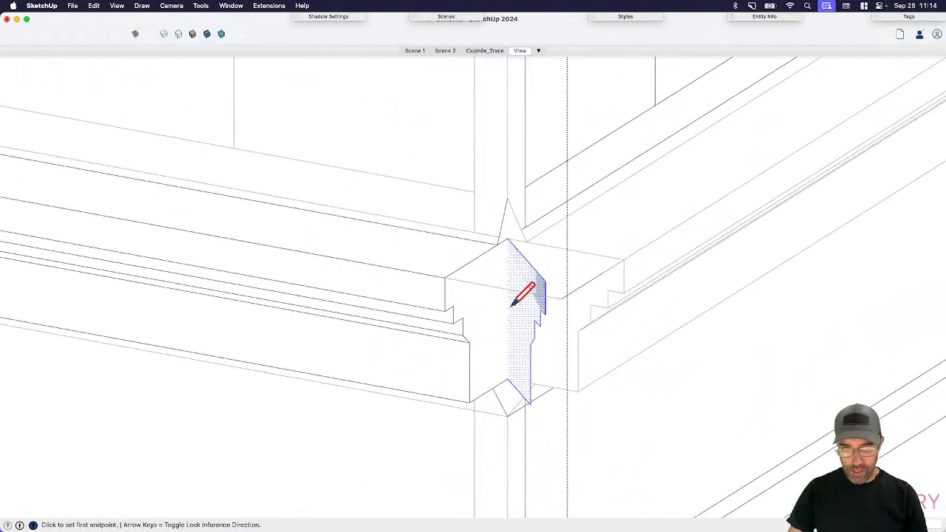
{"action": "left_click", "coordinate": [445, 311]}
{"action": "key", "text": "Escape"}
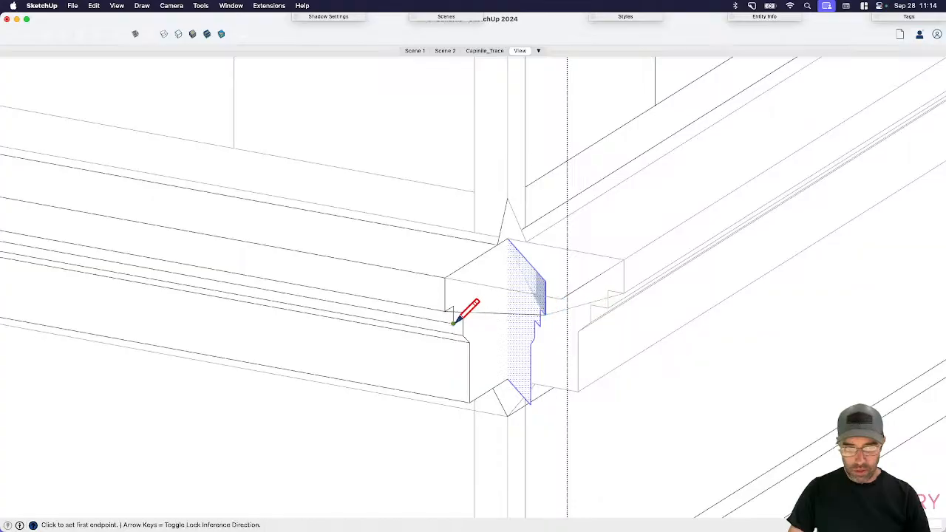
{"action": "left_click", "coordinate": [454, 323]}
{"action": "scroll", "coordinate": [540, 326], "scroll_direction": "up", "scroll_amount": 2}
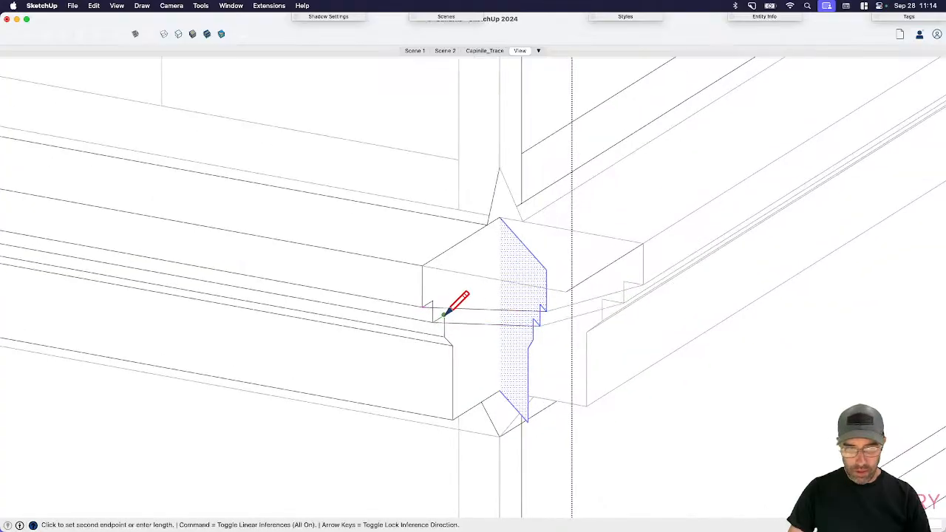
{"action": "left_click", "coordinate": [537, 320]}
{"action": "left_click", "coordinate": [433, 301]}
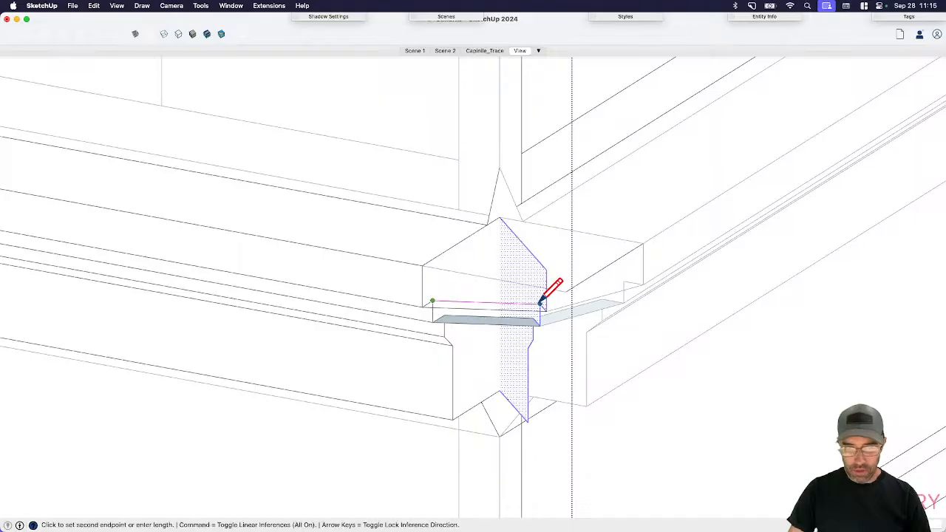
{"action": "left_click", "coordinate": [546, 307]}
{"action": "left_click", "coordinate": [423, 266]}
{"action": "left_click", "coordinate": [545, 269]}
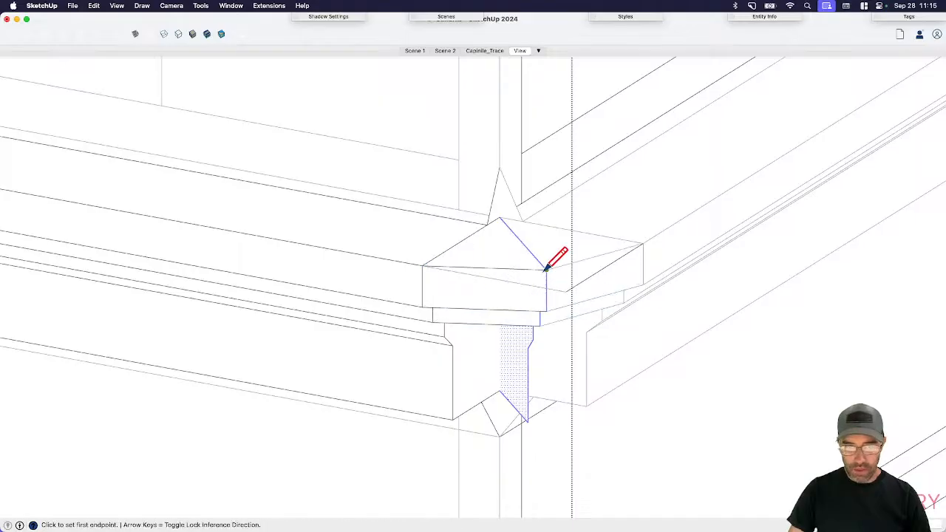
- Draw lines joining the remaining lower profile points of the cornice end to the diagonal profile, closing the chamfered corner faces
{"action": "left_click", "coordinate": [445, 338]}
{"action": "left_click", "coordinate": [534, 338]}
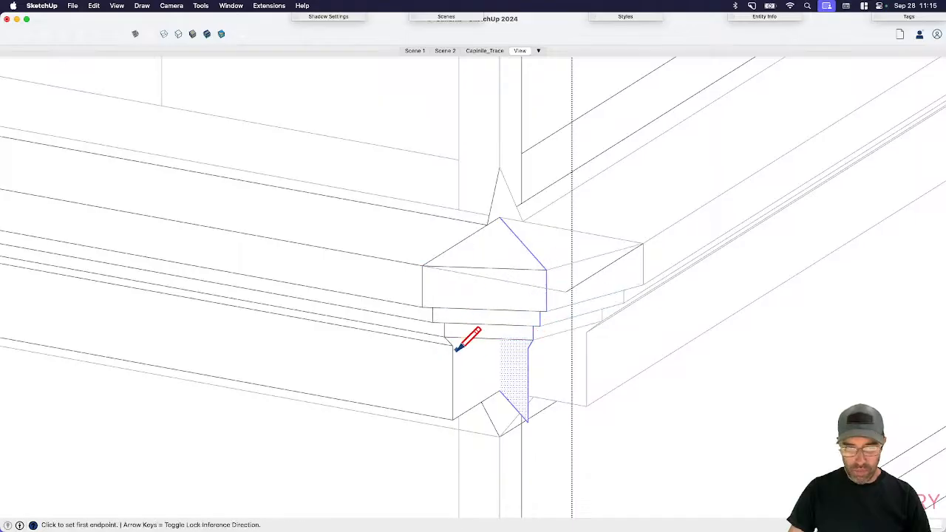
{"action": "left_click", "coordinate": [453, 345]}
{"action": "left_click", "coordinate": [528, 348]}
{"action": "left_click", "coordinate": [453, 420]}
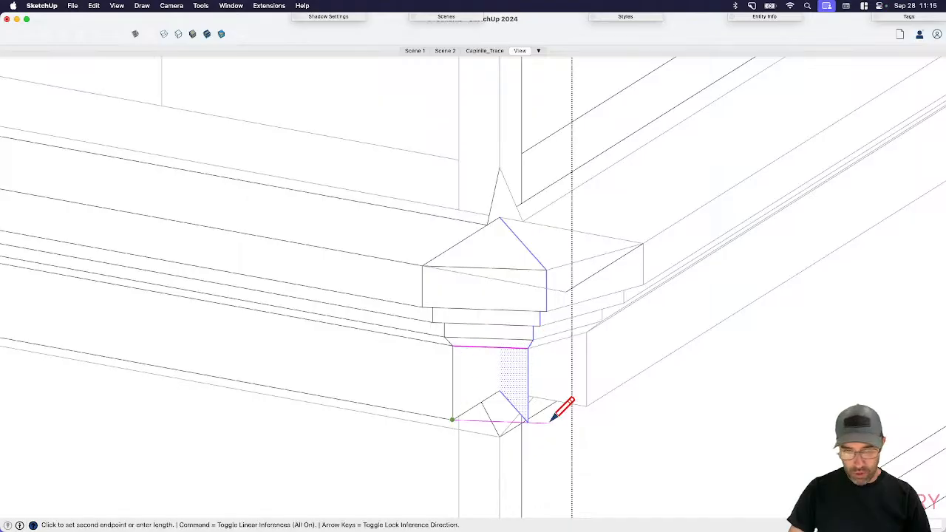
{"action": "left_click", "coordinate": [528, 422]}
- Delete the leftover square-corner lines above the chamfered cornice corner and close the component
{"action": "middle_click_drag", "start_coordinate": [514, 410], "coordinate": [567, 288]}
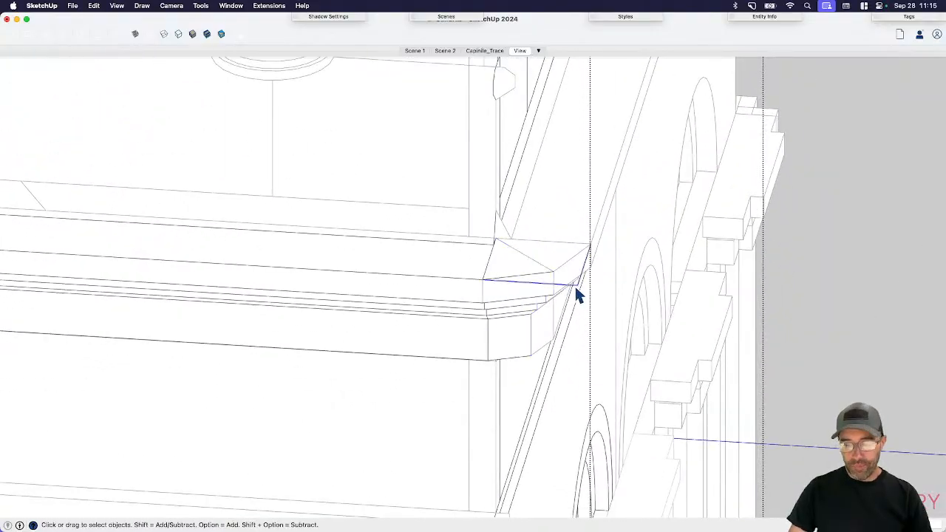
{"action": "scroll", "coordinate": [575, 284], "scroll_direction": "down", "scroll_amount": 4}
{"action": "scroll", "coordinate": [813, 299], "scroll_direction": "down", "scroll_amount": 5}
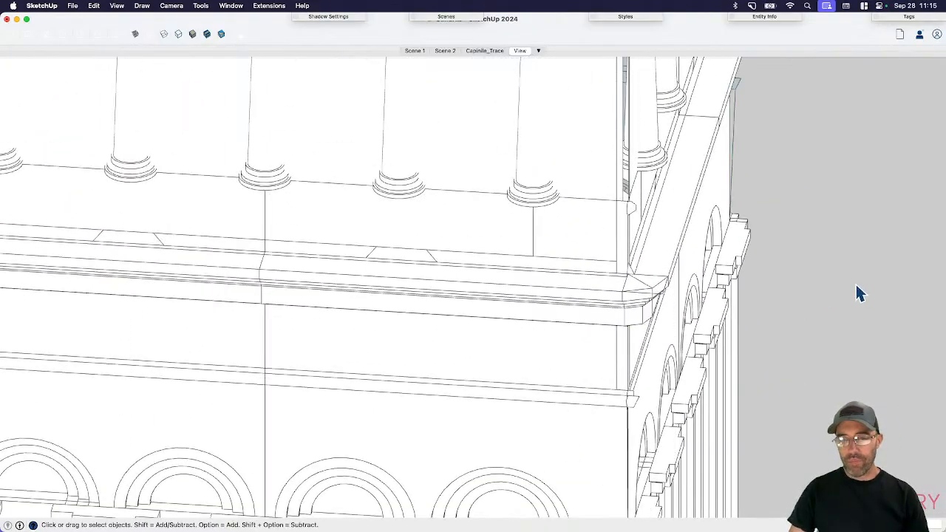
- Open the component of the panelled block above the belfry and select its nested wall panel component
{"action": "middle_click_drag", "start_coordinate": [781, 335], "coordinate": [532, 277]}
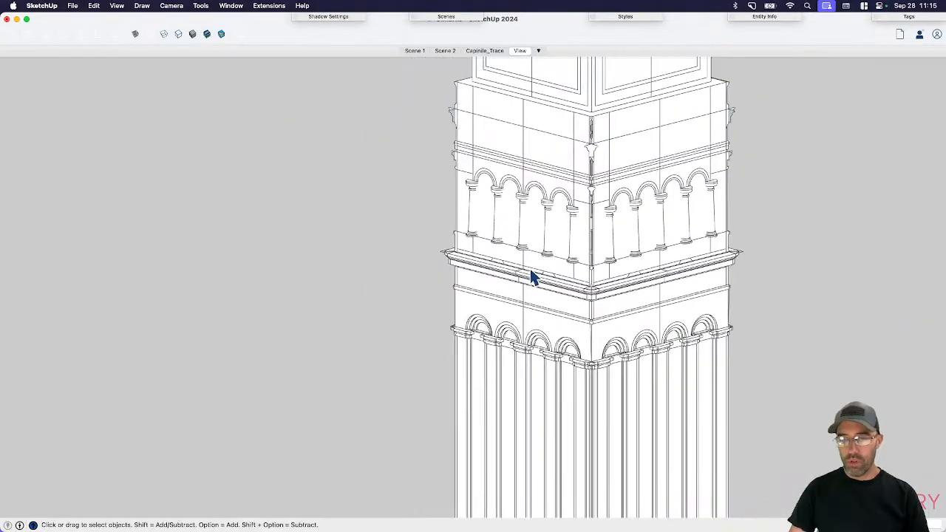
{"action": "scroll", "coordinate": [588, 289], "scroll_direction": "down", "scroll_amount": 3}
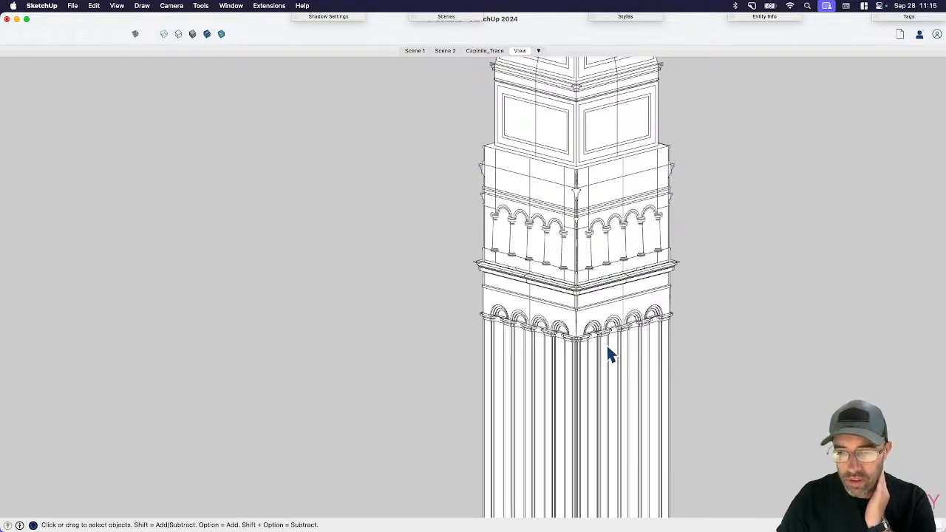
{"action": "scroll", "coordinate": [598, 283], "scroll_direction": "down", "scroll_amount": 5}
{"action": "scroll", "coordinate": [563, 229], "scroll_direction": "up", "scroll_amount": 5}
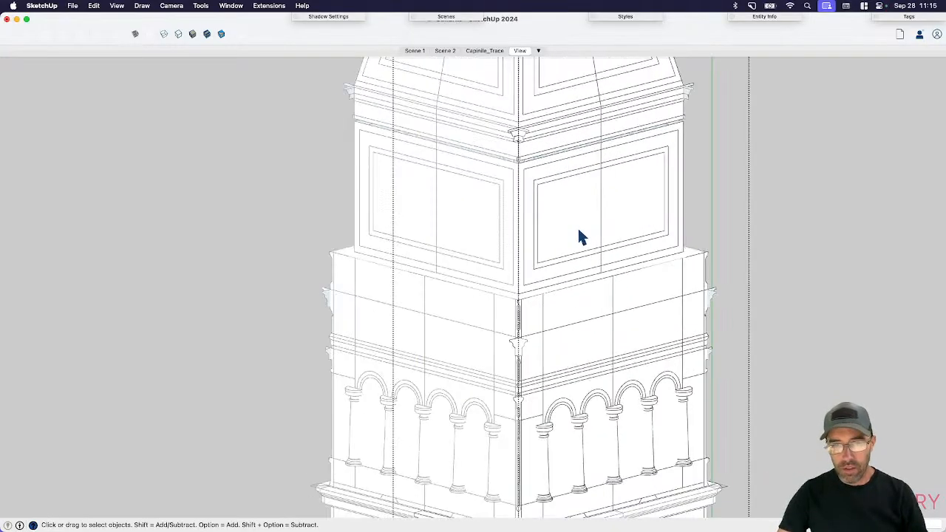
{"action": "left_click", "coordinate": [577, 228]}
{"action": "double_click", "coordinate": [565, 225]}
{"action": "left_click", "coordinate": [565, 226]}
{"action": "scroll", "coordinate": [560, 270], "scroll_direction": "up", "scroll_amount": 4}
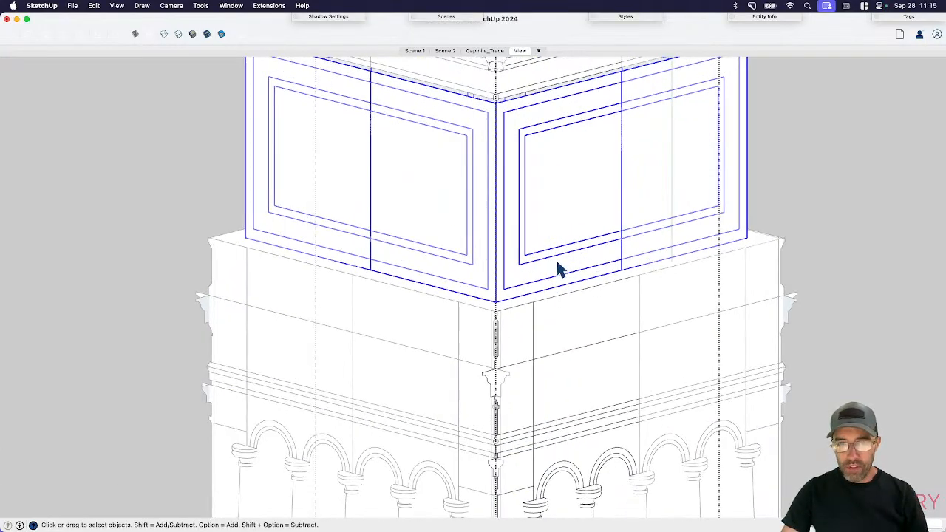
- Open the nested wall panel component and recess the band between its outer border and inner frame with Push/Pull
{"action": "double_click", "coordinate": [562, 264]}
{"action": "left_click", "coordinate": [564, 264]}
{"action": "scroll", "coordinate": [563, 274], "scroll_direction": "up", "scroll_amount": 3}
{"action": "key", "text": "p"}
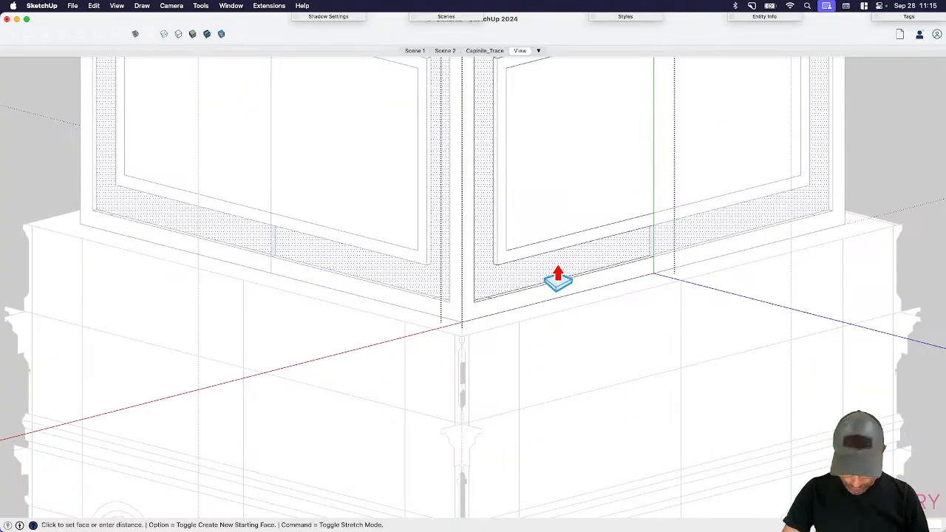
{"action": "key", "text": "Return"}
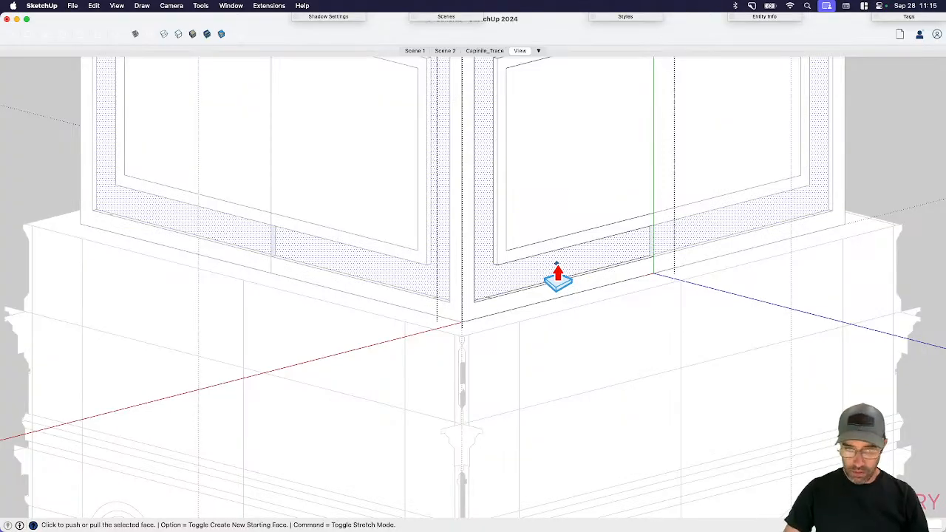
{"action": "key", "text": "space"}
{"action": "middle_click_drag", "start_coordinate": [550, 291], "coordinate": [521, 401]}
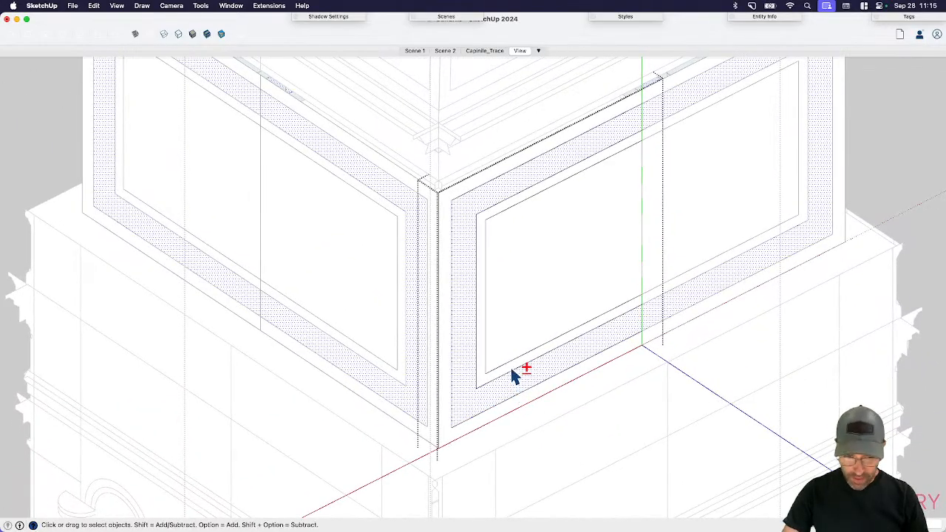
{"action": "left_click", "coordinate": [518, 361], "text": "shift"}
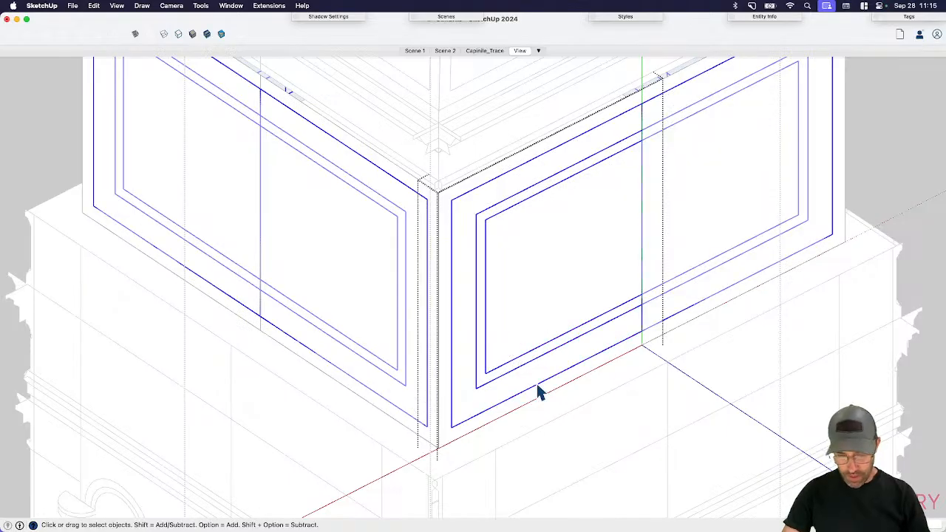
{"action": "key", "text": "m"}
{"action": "left_click", "coordinate": [545, 379]}
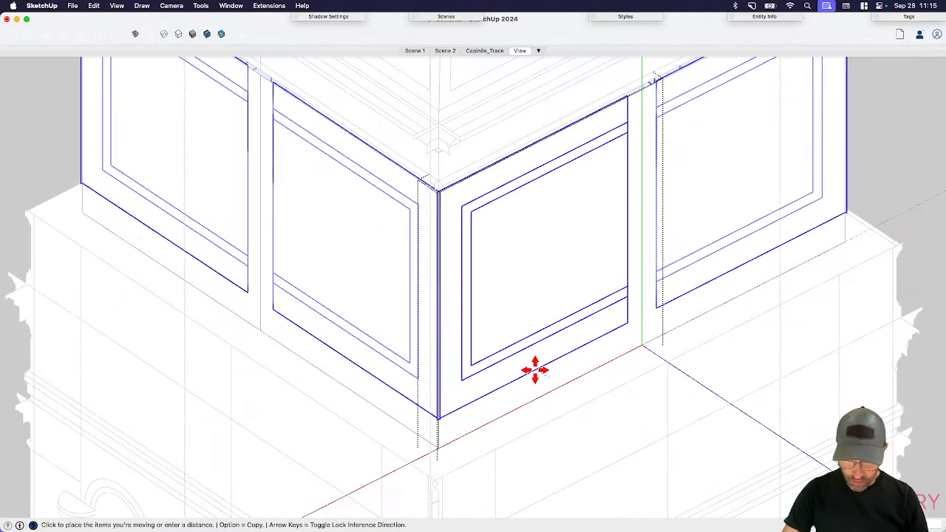
{"action": "left_click", "coordinate": [537, 372]}
{"action": "key", "text": "space"}
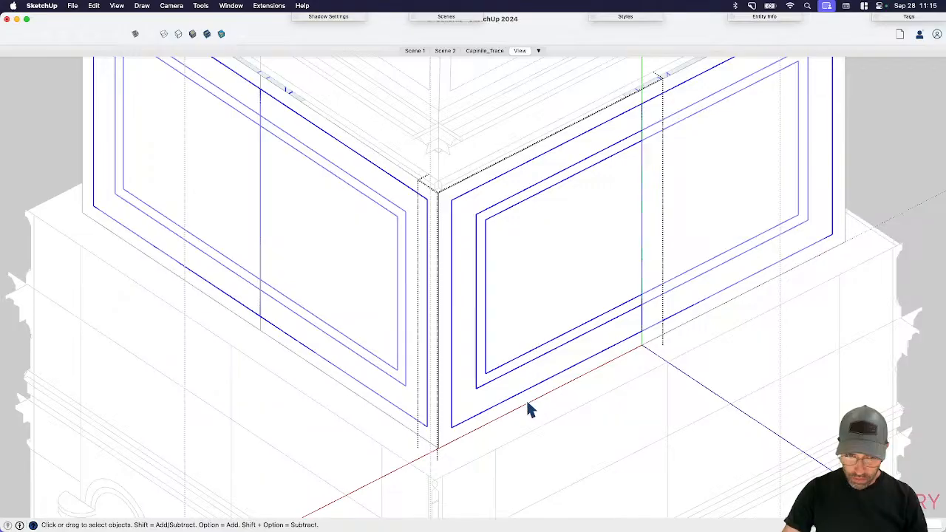
- Select only the band face inside the panel's outer border and push it back into the wall
{"action": "left_click", "coordinate": [528, 403]}
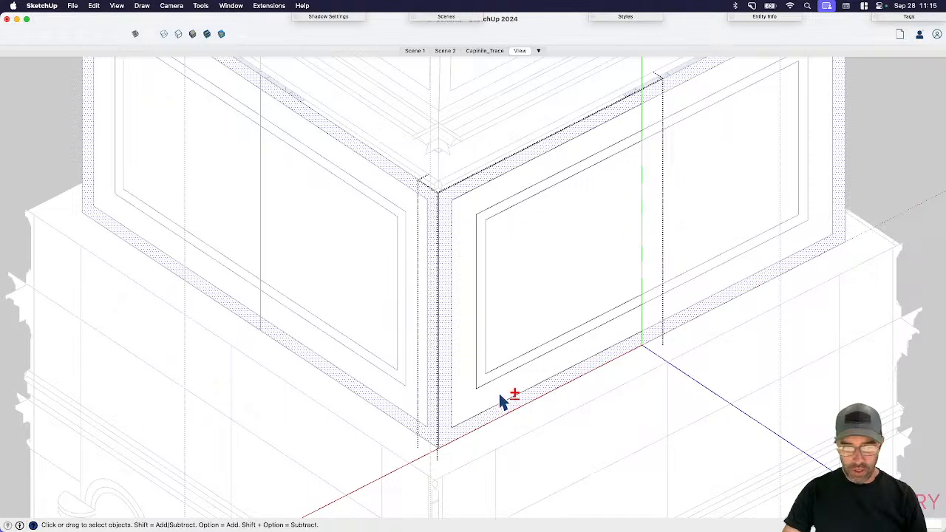
{"action": "left_click", "coordinate": [507, 362], "text": "shift"}
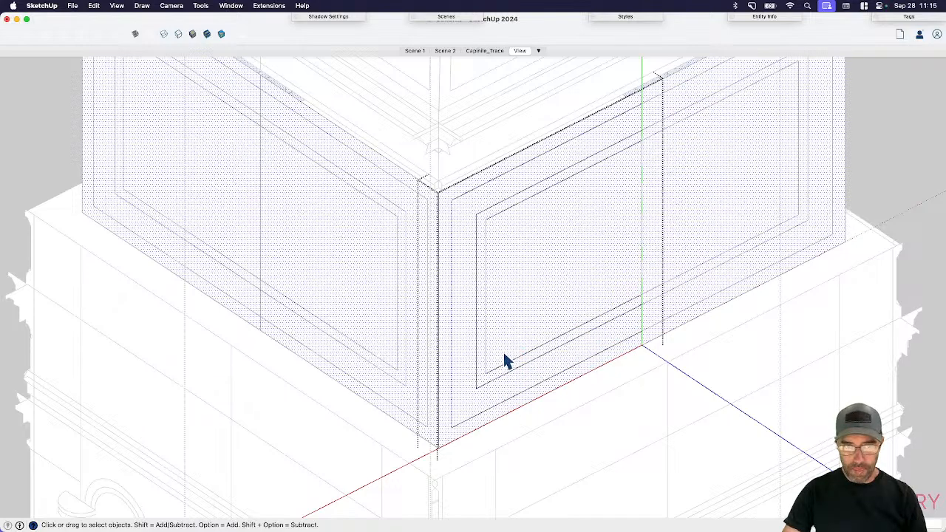
{"action": "left_click", "coordinate": [454, 380]}
{"action": "key", "text": "p"}
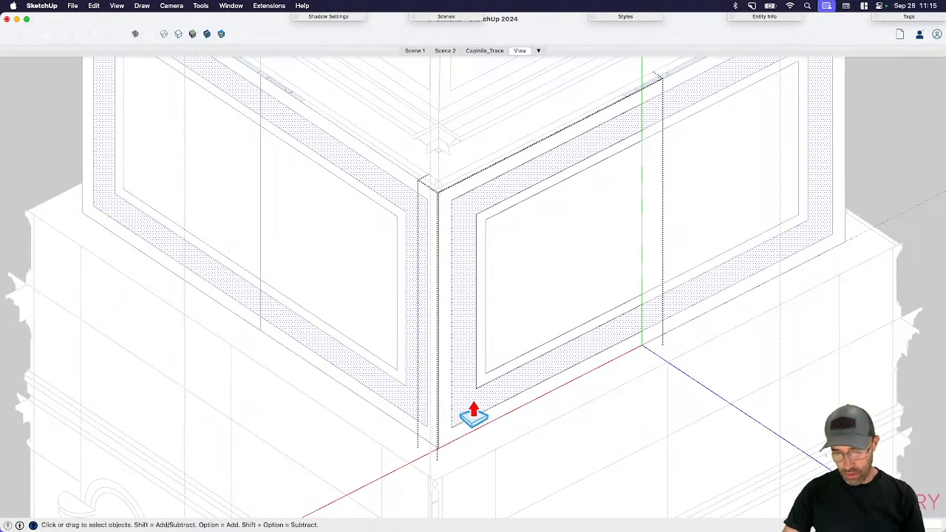
{"action": "middle_click_drag", "start_coordinate": [477, 369], "coordinate": [483, 392]}
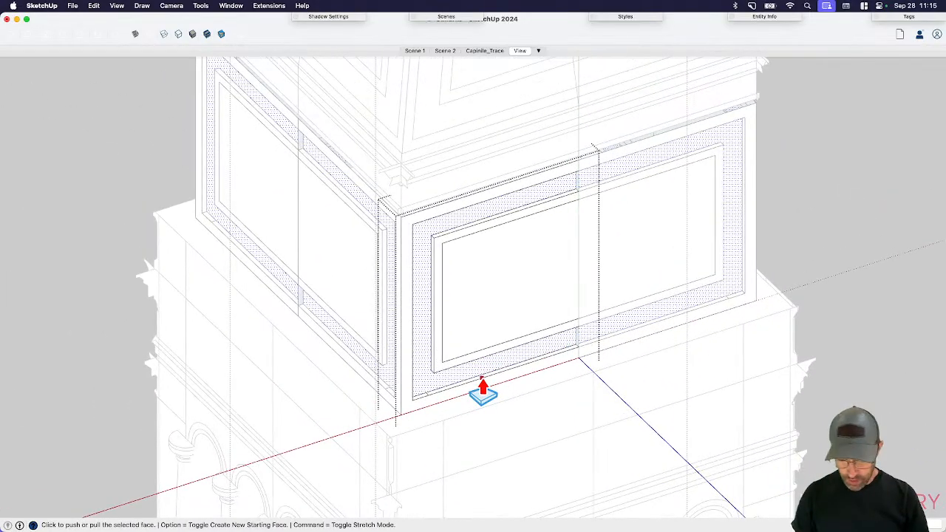
{"action": "left_click", "coordinate": [483, 388]}
{"action": "key", "text": "space"}
{"action": "scroll", "coordinate": [467, 372], "scroll_direction": "up", "scroll_amount": 3}
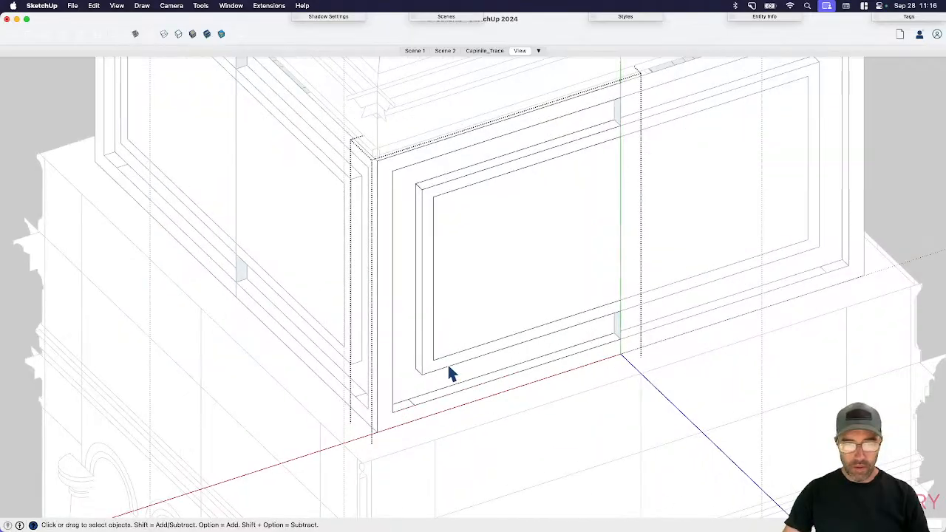
- Push the narrow strip around the centre panel back until it is flush with the recessed band
{"action": "left_click", "coordinate": [442, 363]}
{"action": "key", "text": "p"}
{"action": "left_click", "coordinate": [432, 375]}
{"action": "left_click", "coordinate": [418, 369]}
{"action": "key", "text": "space"}
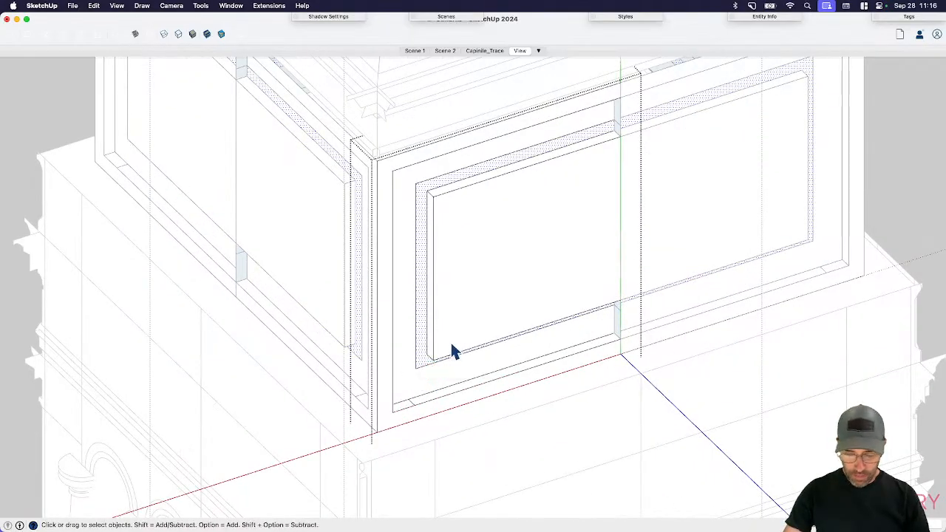
{"action": "left_click", "coordinate": [452, 348]}
{"action": "key", "text": "p"}
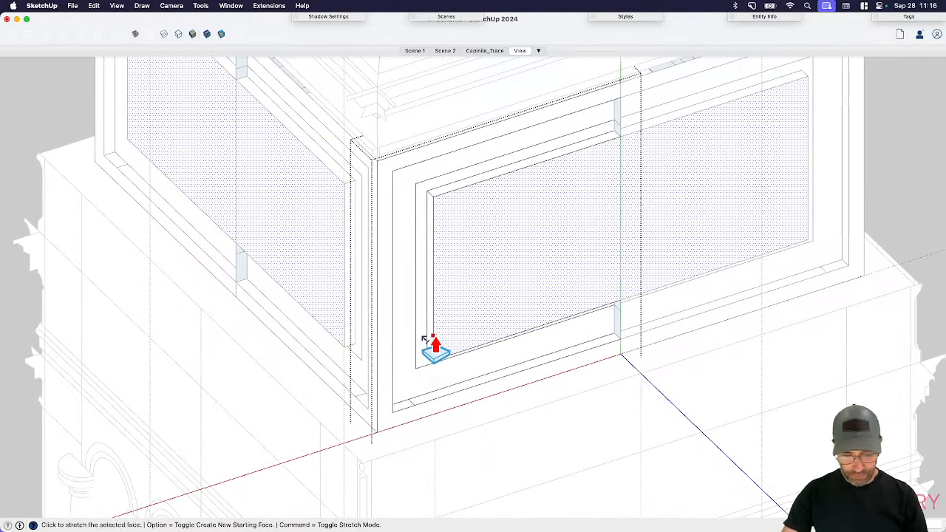
{"action": "key", "text": "space"}
{"action": "key", "text": "p"}
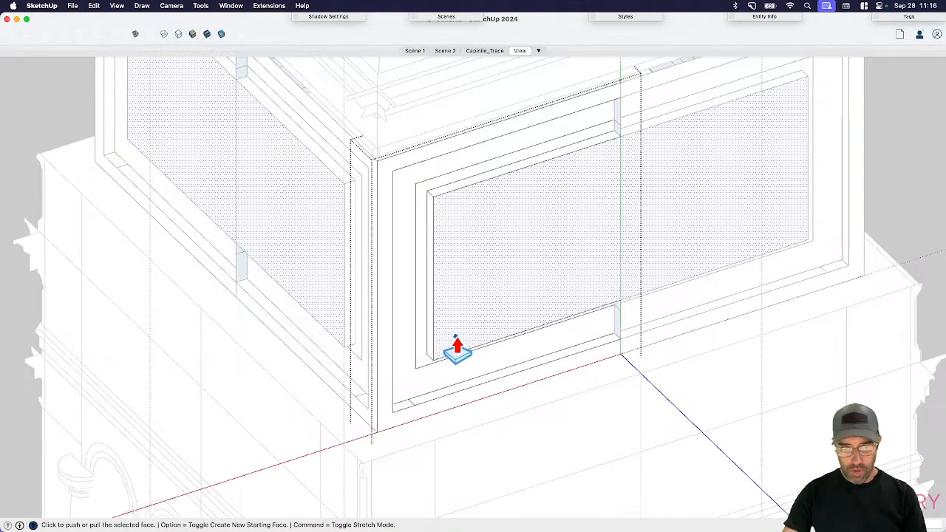
- Recess the narrow strip around the centre panel deeper than the surrounding band
{"action": "middle_click_drag", "start_coordinate": [429, 332], "coordinate": [279, 284]}
{"action": "key", "text": "space"}
{"action": "scroll", "coordinate": [277, 281], "scroll_direction": "up", "scroll_amount": 3}
{"action": "left_click", "coordinate": [277, 281]}
{"action": "scroll", "coordinate": [278, 281], "scroll_direction": "up", "scroll_amount": 3}
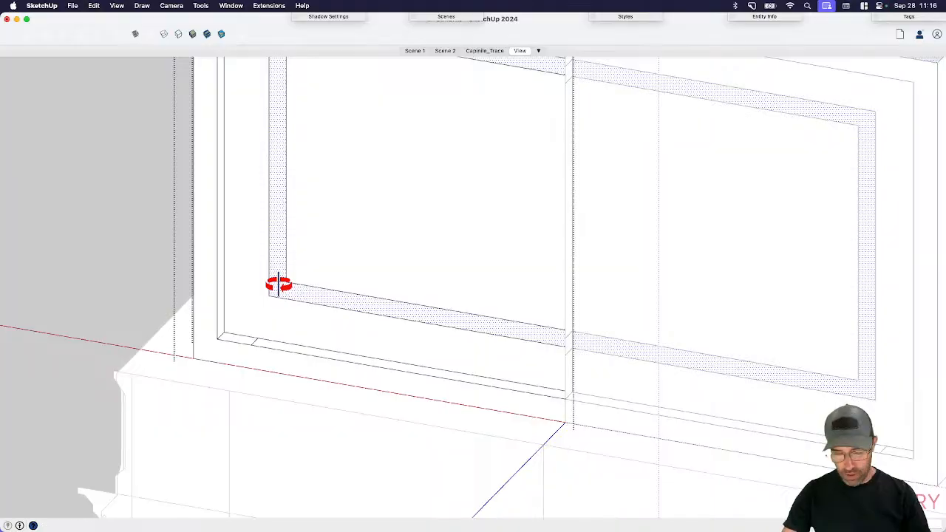
{"action": "key", "text": "p"}
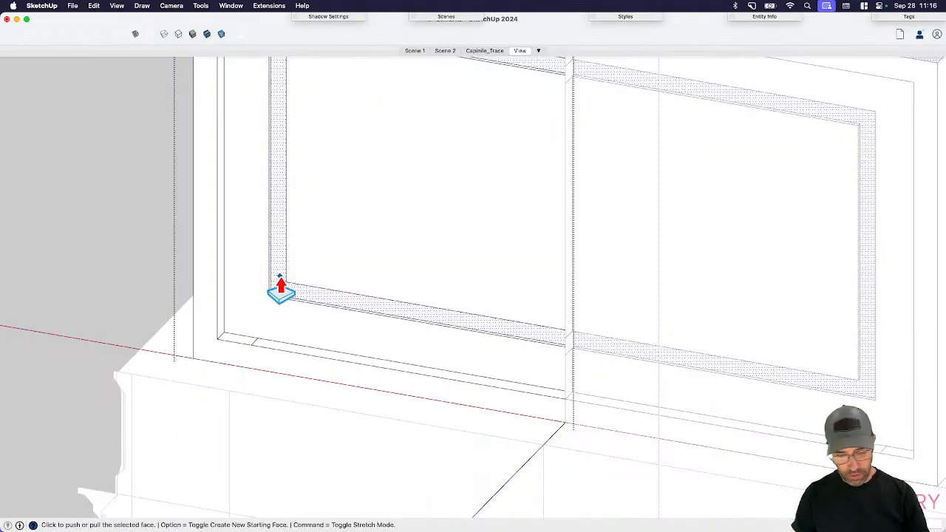
{"action": "key", "text": "Escape"}
- Push the centre panel face back until it is level with the recessed strip around it
{"action": "key", "text": "space"}
{"action": "left_click", "coordinate": [324, 260]}
{"action": "key", "text": "p"}
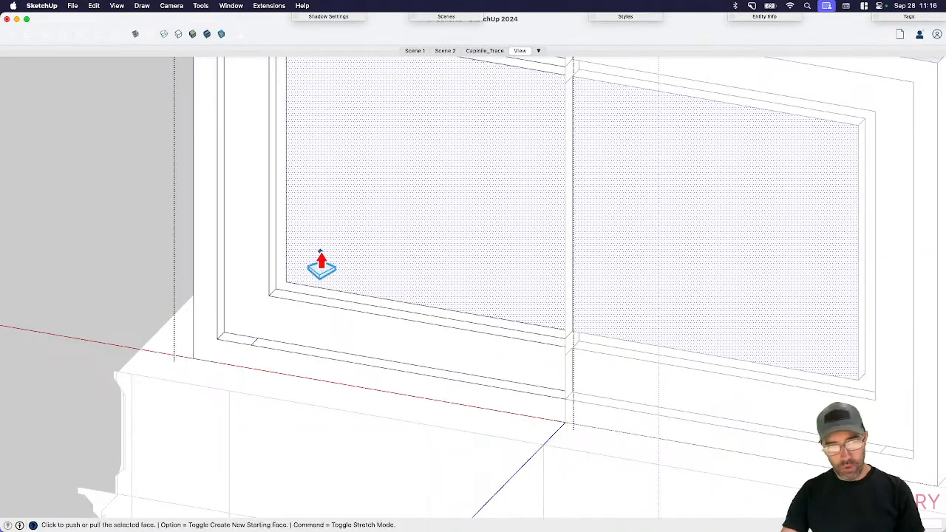
{"action": "left_click", "coordinate": [321, 264]}
{"action": "left_click", "coordinate": [286, 216]}
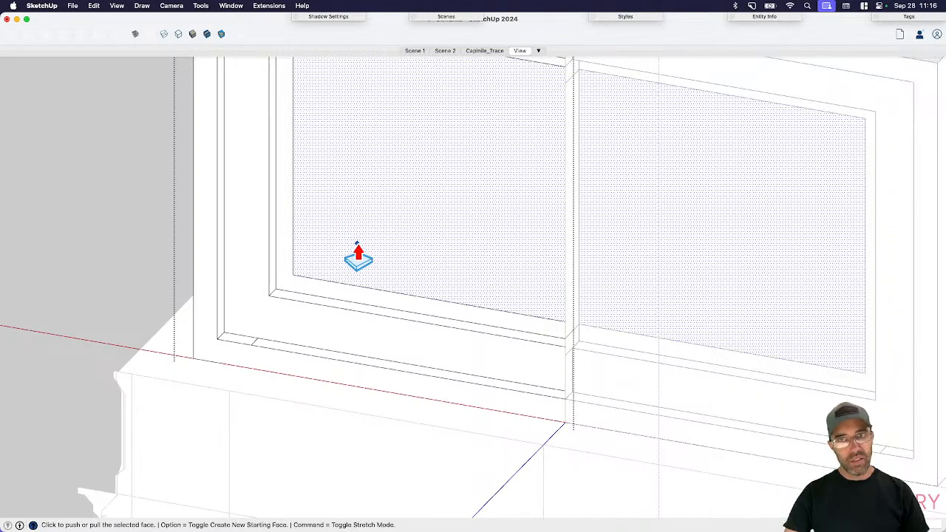
- Recess the centre panel face one step further behind the strip that frames it
{"action": "key", "text": "space"}
{"action": "key", "text": "p"}
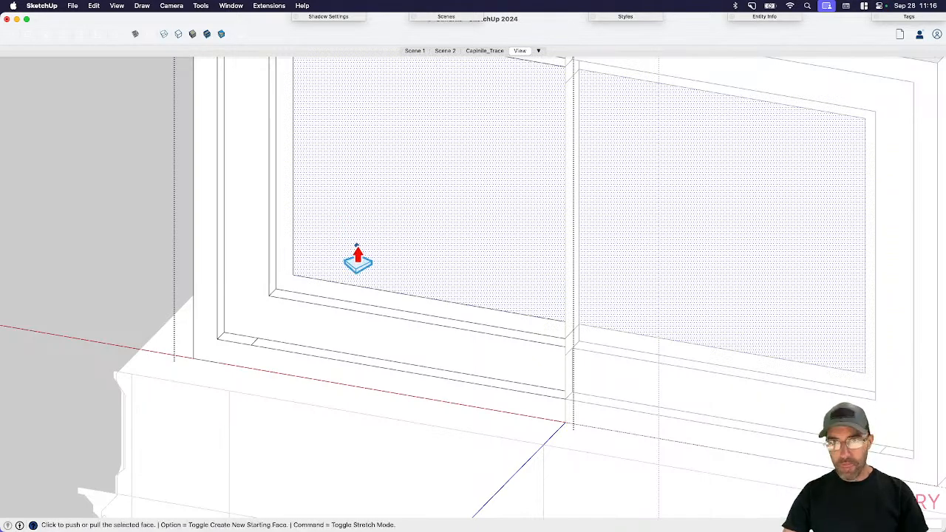
{"action": "left_click", "coordinate": [355, 255]}
{"action": "left_click", "coordinate": [359, 250]}
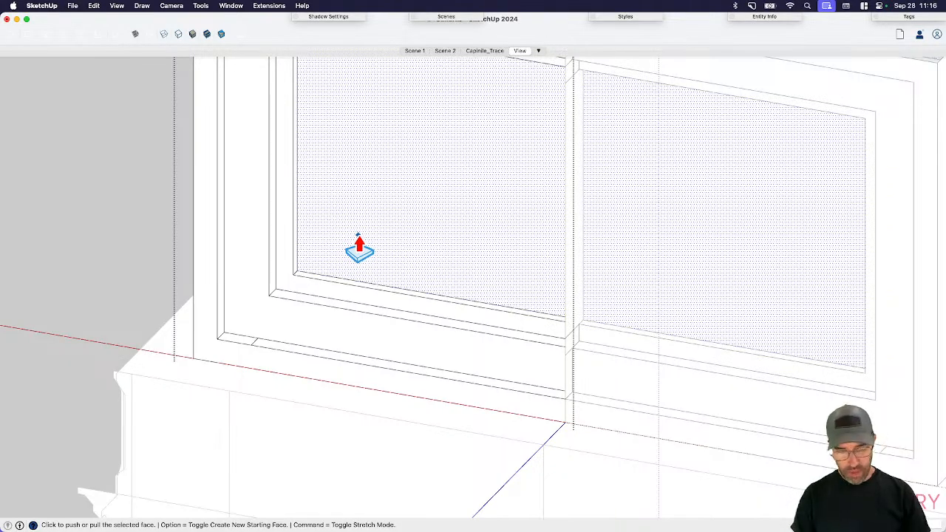
{"action": "key", "text": "space"}
- Erase the stray line on the lower corner ledge and the leftover seam faces down the panel's middle and lower frame
{"action": "key", "text": "e"}
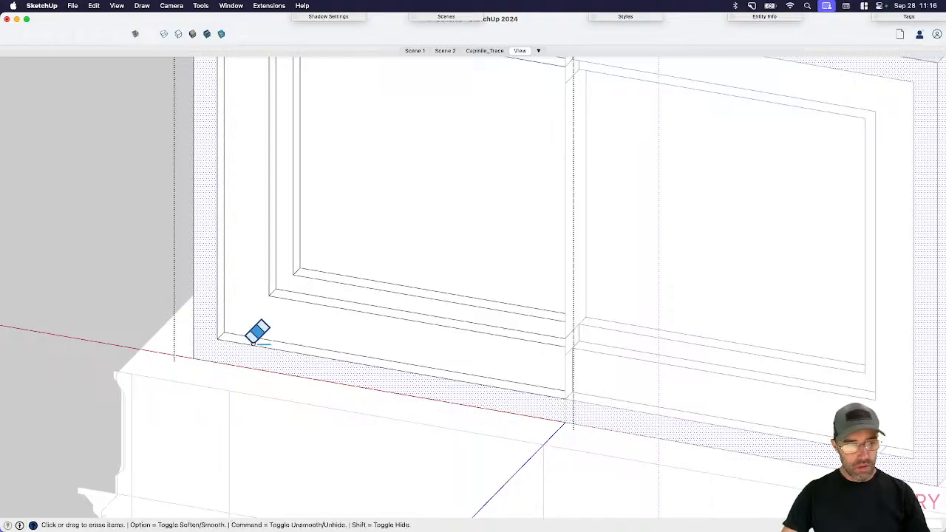
{"action": "left_click", "coordinate": [253, 341]}
{"action": "scroll", "coordinate": [477, 348], "scroll_direction": "up", "scroll_amount": 1}
{"action": "middle_click_drag", "start_coordinate": [499, 352], "coordinate": [777, 311]}
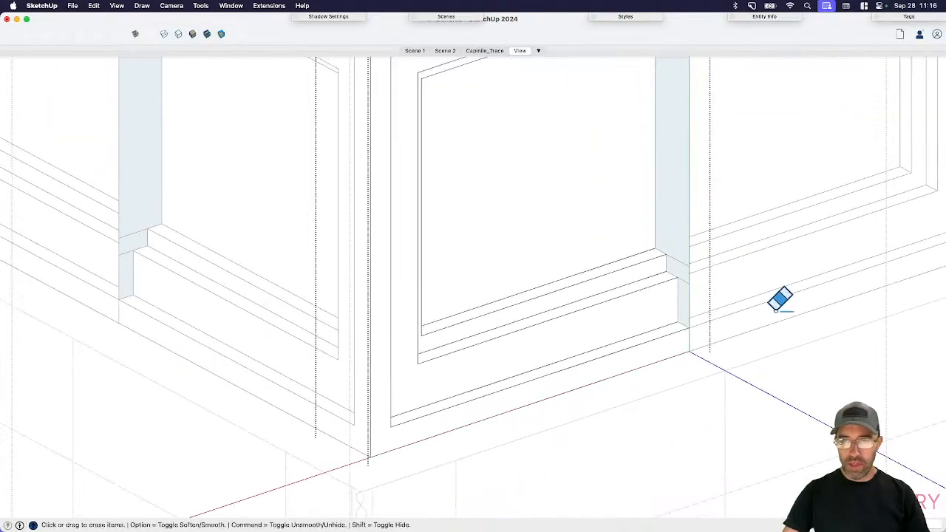
{"action": "left_click", "coordinate": [691, 208]}
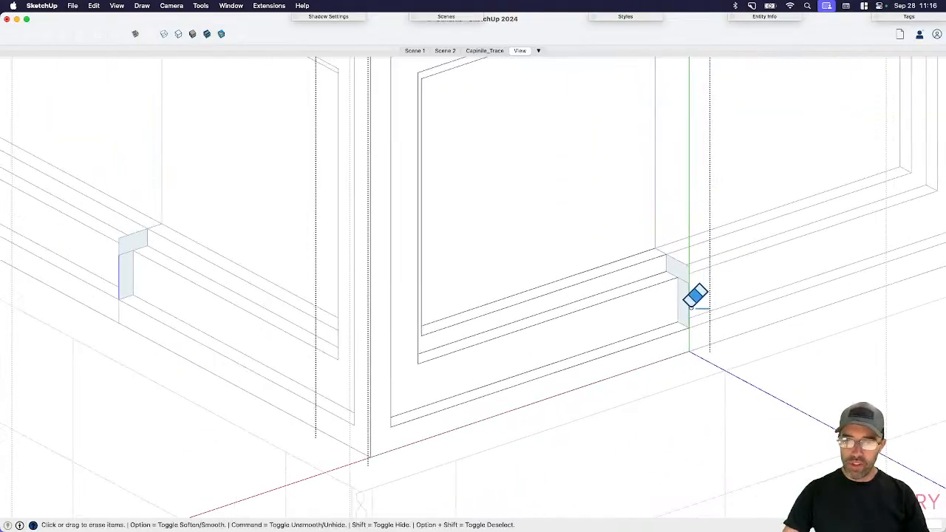
{"action": "left_click", "coordinate": [692, 297]}
{"action": "scroll", "coordinate": [692, 272], "scroll_direction": "up", "scroll_amount": 2}
{"action": "left_click", "coordinate": [669, 250]}
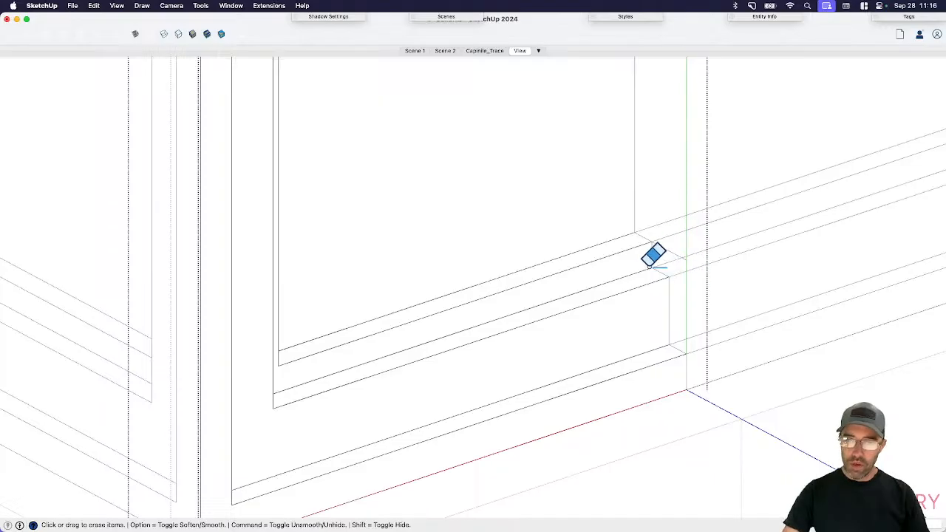
- Erase the leftover seam faces at the middle of the panel's upper frame
{"action": "scroll", "coordinate": [534, 323], "scroll_direction": "down", "scroll_amount": 3}
{"action": "scroll", "coordinate": [570, 203], "scroll_direction": "up", "scroll_amount": 3}
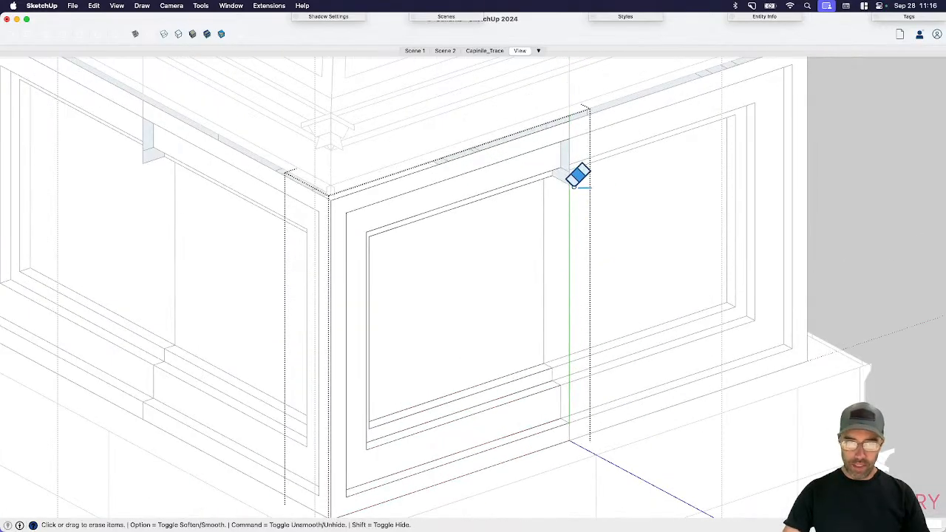
{"action": "scroll", "coordinate": [574, 159], "scroll_direction": "up", "scroll_amount": 2}
{"action": "scroll", "coordinate": [577, 184], "scroll_direction": "up", "scroll_amount": 2}
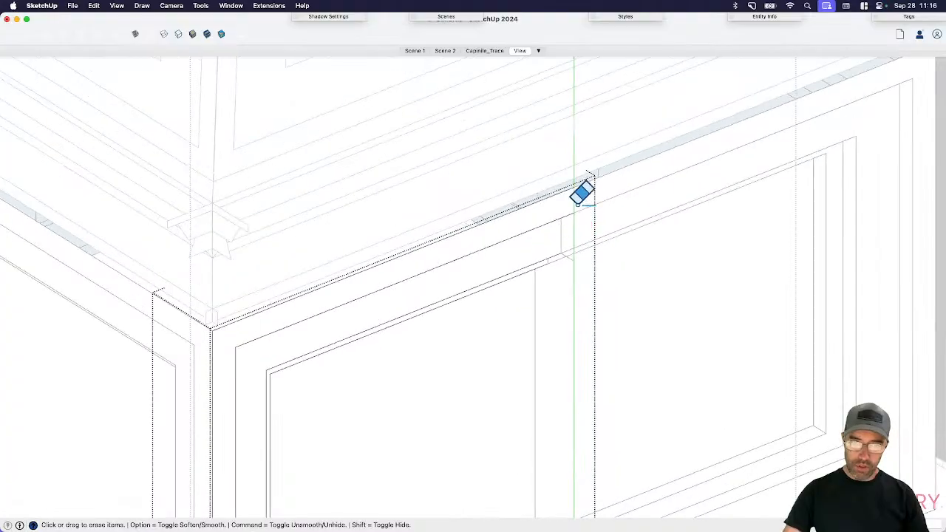
{"action": "scroll", "coordinate": [579, 221], "scroll_direction": "down", "scroll_amount": 2}
- Examine the panel's top edge and upper corner with the rest of the model hidden, and show the model again
{"action": "mouse_move", "coordinate": [579, 256]}
{"action": "middle_mouse_down"}
{"action": "mouse_move", "coordinate": [439, 330]}
{"action": "mouse_move", "coordinate": [196, 338]}
{"action": "middle_mouse_up"}
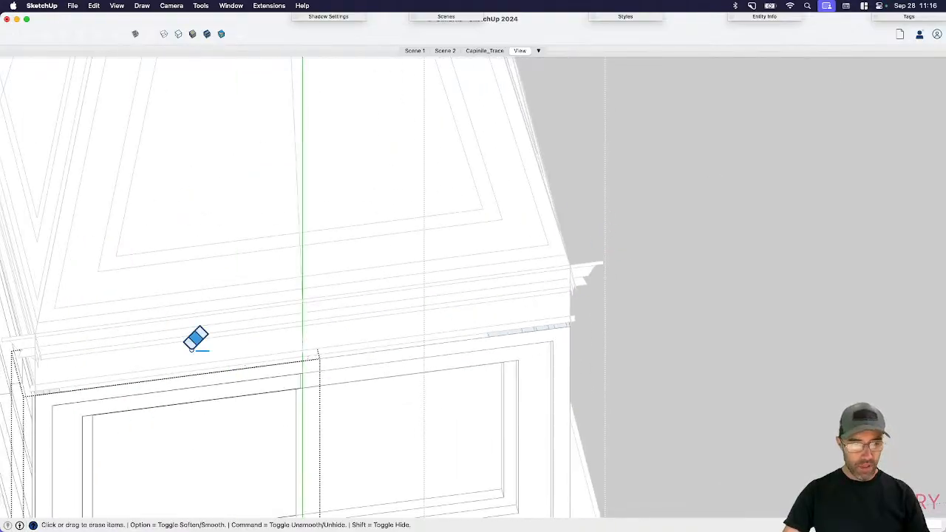
{"action": "scroll", "coordinate": [36, 387], "scroll_direction": "up", "scroll_amount": 5}
{"action": "scroll", "coordinate": [384, 340], "scroll_direction": "down", "scroll_amount": 3}
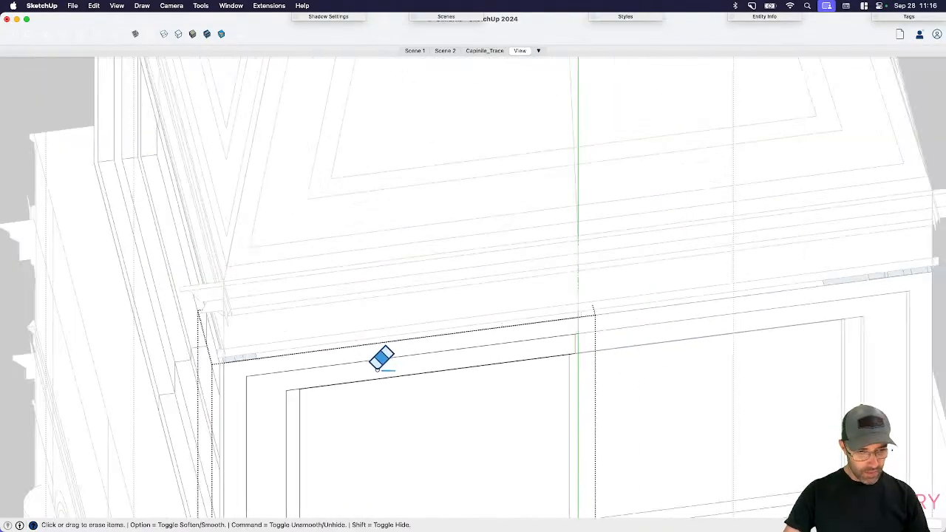
{"action": "scroll", "coordinate": [228, 366], "scroll_direction": "up", "scroll_amount": 2}
{"action": "key", "text": "space"}
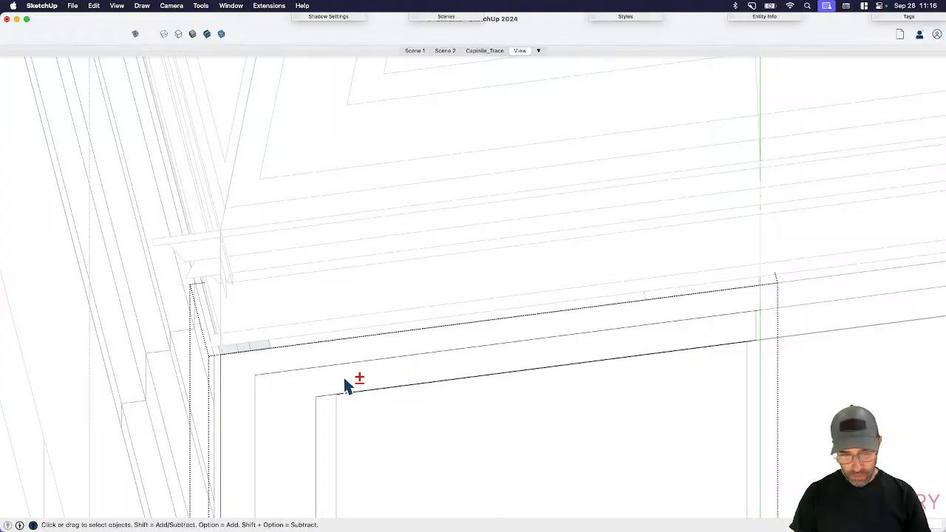
{"action": "key", "text": "shift+h"}
{"action": "scroll", "coordinate": [420, 350], "scroll_direction": "down", "scroll_amount": 2}
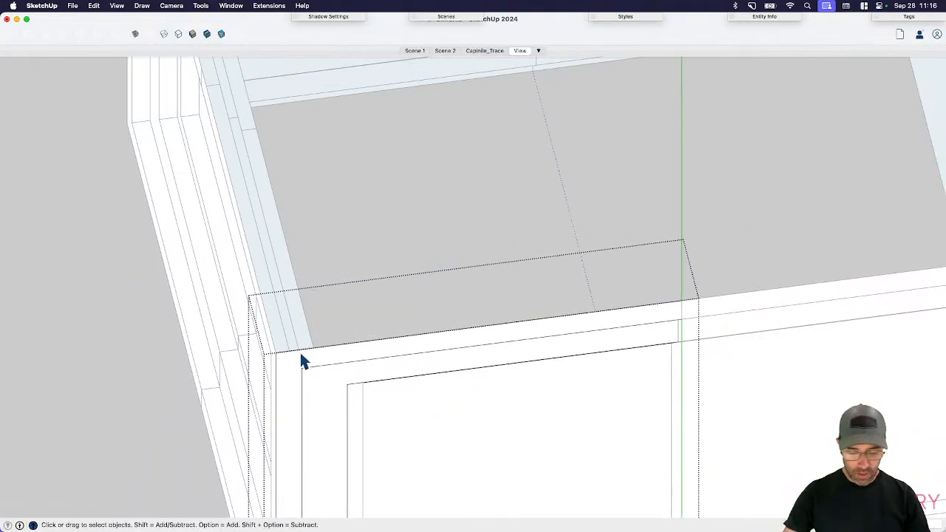
{"action": "key", "text": "l"}
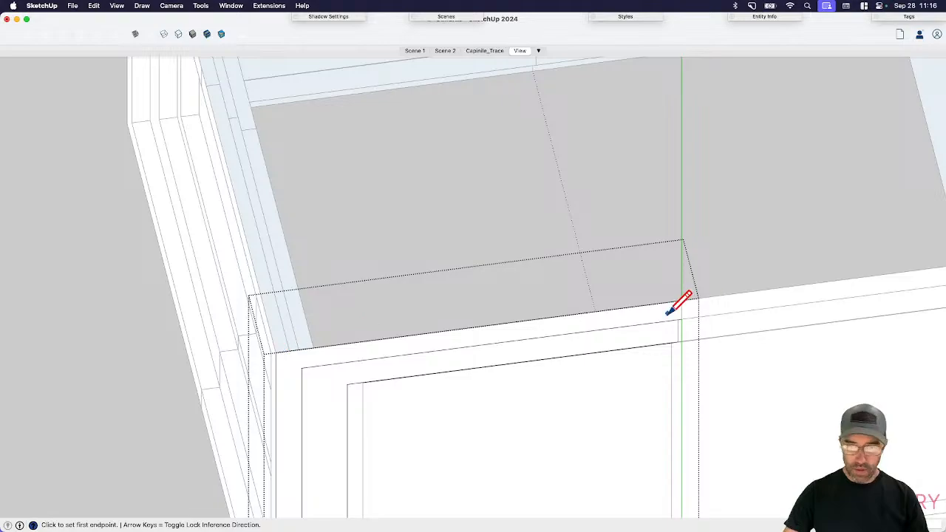
{"action": "key", "text": "space"}
{"action": "key", "text": "shift+h"}
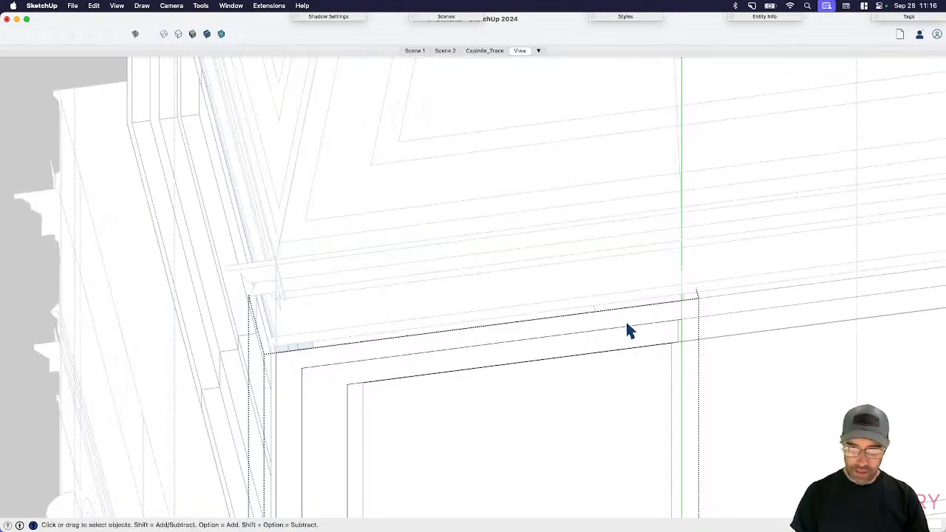
{"action": "middle_click_drag", "start_coordinate": [621, 291], "coordinate": [569, 359]}
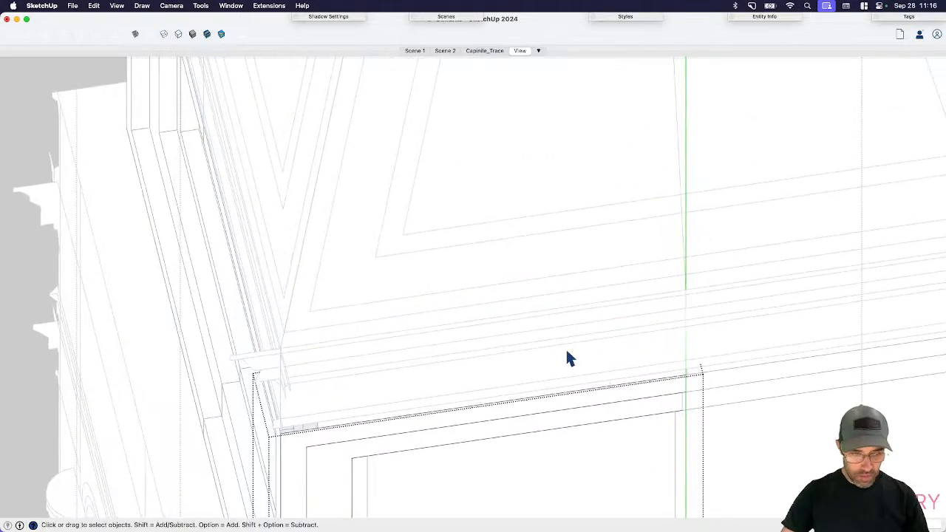
{"action": "left_click", "coordinate": [421, 423]}
{"action": "key", "text": "p"}
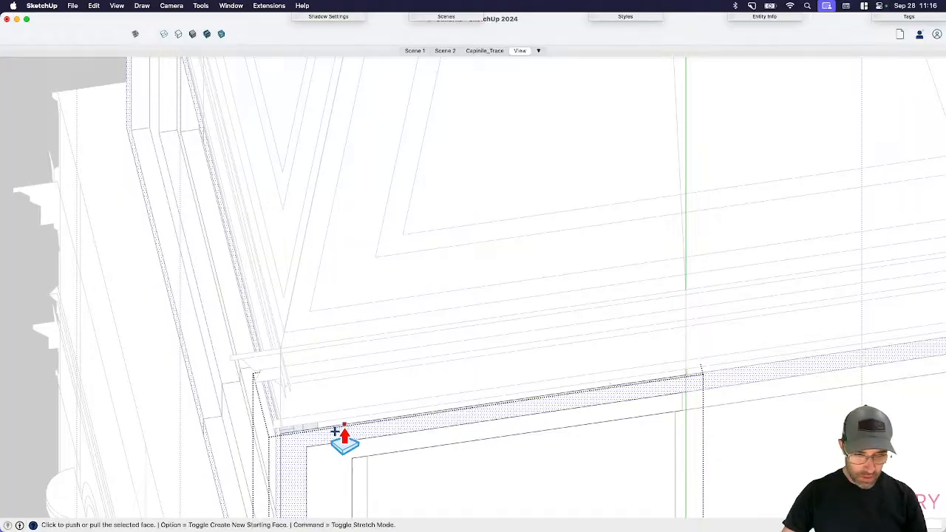
{"action": "scroll", "coordinate": [333, 436], "scroll_direction": "up", "scroll_amount": 3}
{"action": "left_click", "coordinate": [310, 422]}
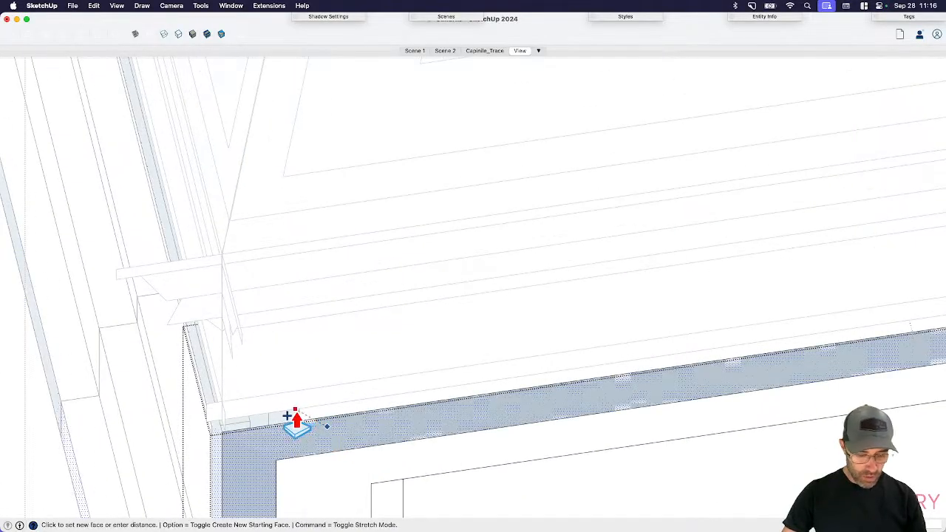
{"action": "key", "text": "Escape"}
- Draw a rectangle over the narrow gap along the panel frame's upper edge, from the corner to the middle of the wall
{"action": "middle_click_drag", "start_coordinate": [538, 363], "coordinate": [564, 392]}
{"action": "scroll", "coordinate": [317, 370], "scroll_direction": "up", "scroll_amount": 3}
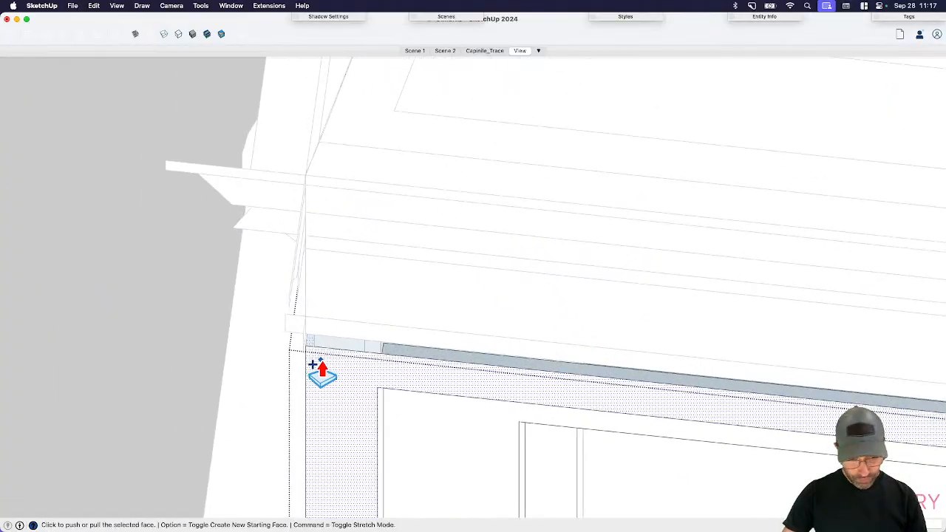
{"action": "key", "text": "space"}
{"action": "key", "text": "r"}
{"action": "left_click", "coordinate": [307, 341]}
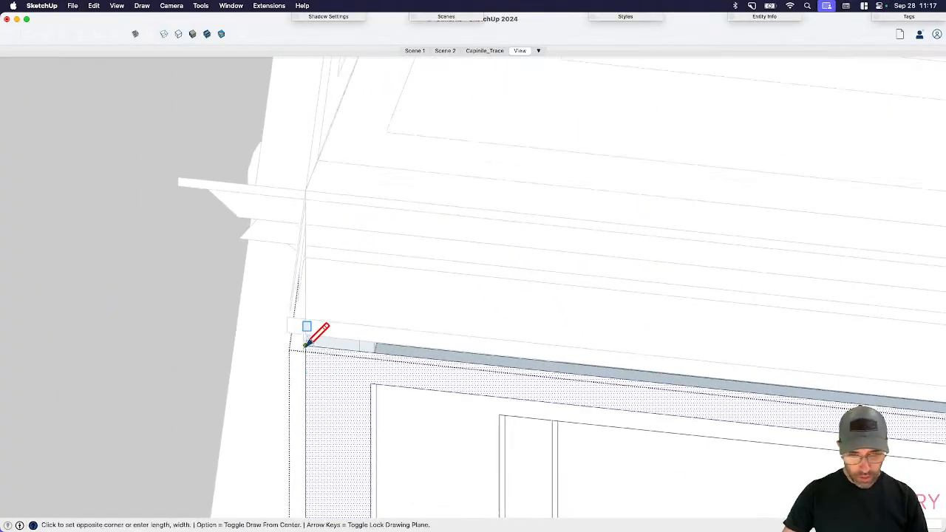
{"action": "scroll", "coordinate": [776, 381], "scroll_direction": "up", "scroll_amount": 3}
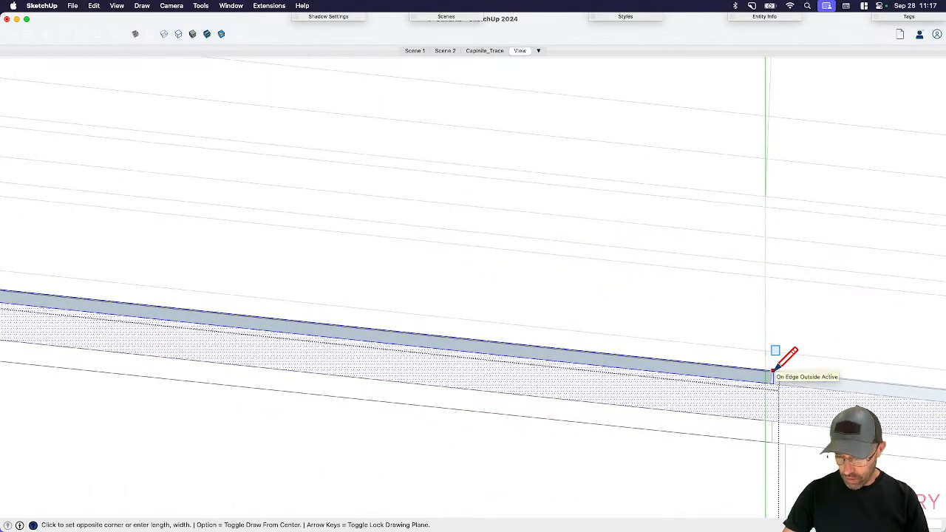
{"action": "middle_click_drag", "start_coordinate": [773, 371], "coordinate": [834, 411]}
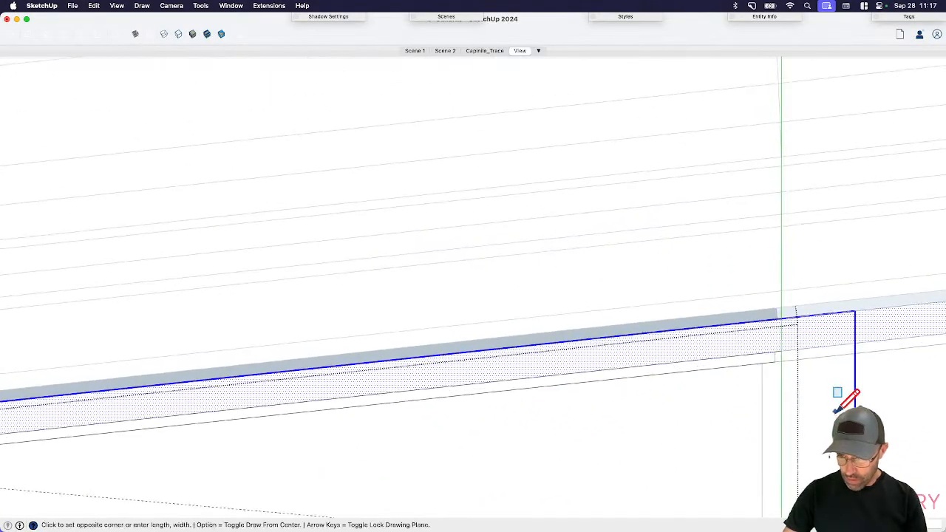
{"action": "scroll", "coordinate": [781, 307], "scroll_direction": "up", "scroll_amount": 3}
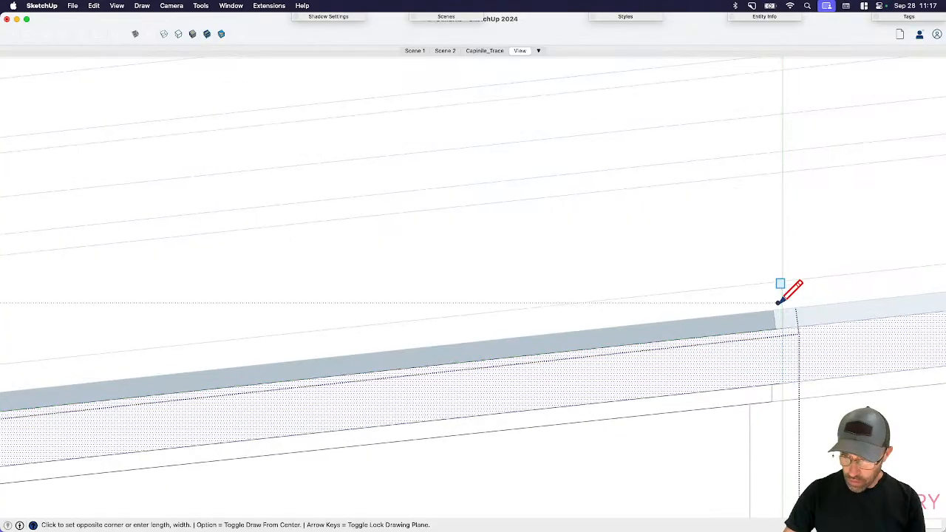
{"action": "left_click", "coordinate": [782, 307]}
{"action": "middle_click_drag", "start_coordinate": [782, 307], "coordinate": [773, 271]}
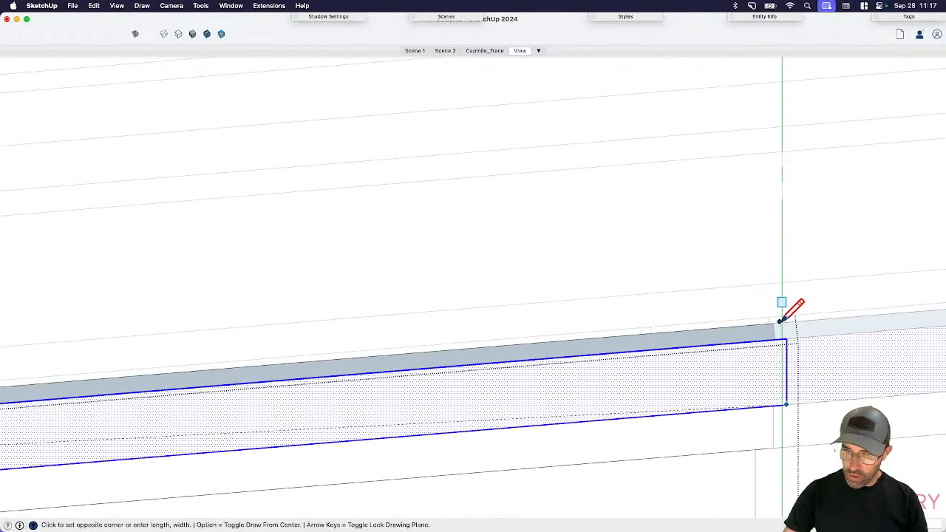
{"action": "middle_click_drag", "start_coordinate": [782, 310], "coordinate": [777, 268]}
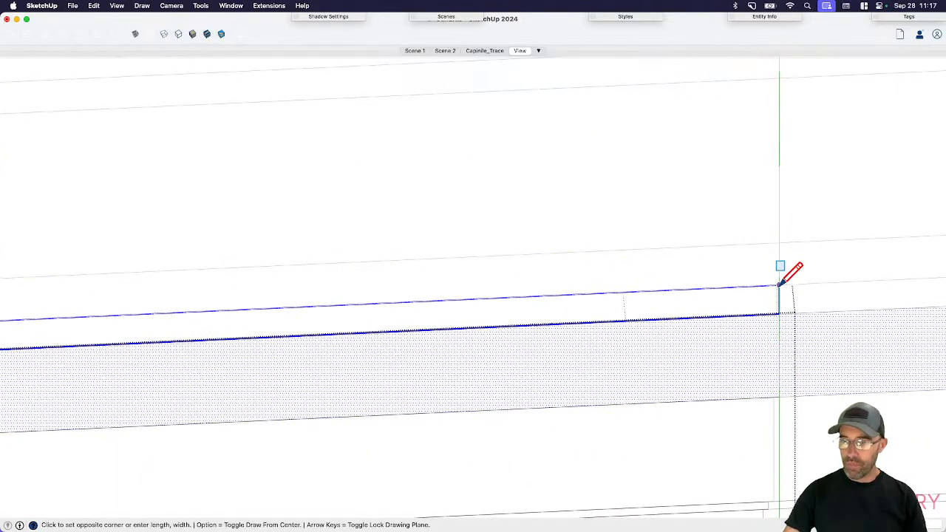
{"action": "left_click", "coordinate": [779, 285]}
{"action": "key", "text": "space"}
{"action": "scroll", "coordinate": [771, 294], "scroll_direction": "down", "scroll_amount": 15}
{"action": "left_click", "coordinate": [369, 305]}
{"action": "middle_click_drag", "start_coordinate": [589, 368], "coordinate": [437, 262]}
{"action": "scroll", "coordinate": [414, 293], "scroll_direction": "up", "scroll_amount": 3}
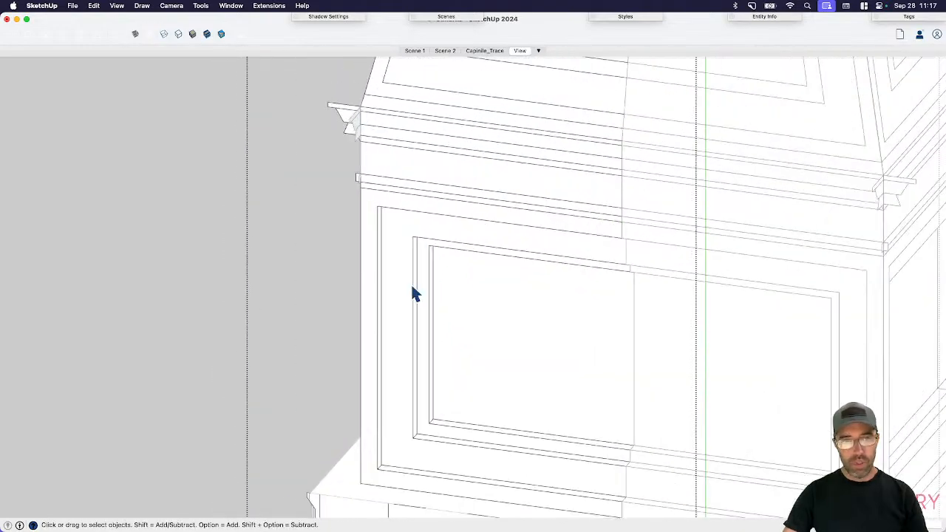
- Erase the inner dividing lines of the cornice's end profile below the spire to make it a single face
{"action": "scroll", "coordinate": [377, 158], "scroll_direction": "down", "scroll_amount": 2}
{"action": "double_click", "coordinate": [362, 135]}
{"action": "scroll", "coordinate": [359, 132], "scroll_direction": "up", "scroll_amount": 3}
{"action": "scroll", "coordinate": [360, 135], "scroll_direction": "up", "scroll_amount": 3}
{"action": "double_click", "coordinate": [365, 140]}
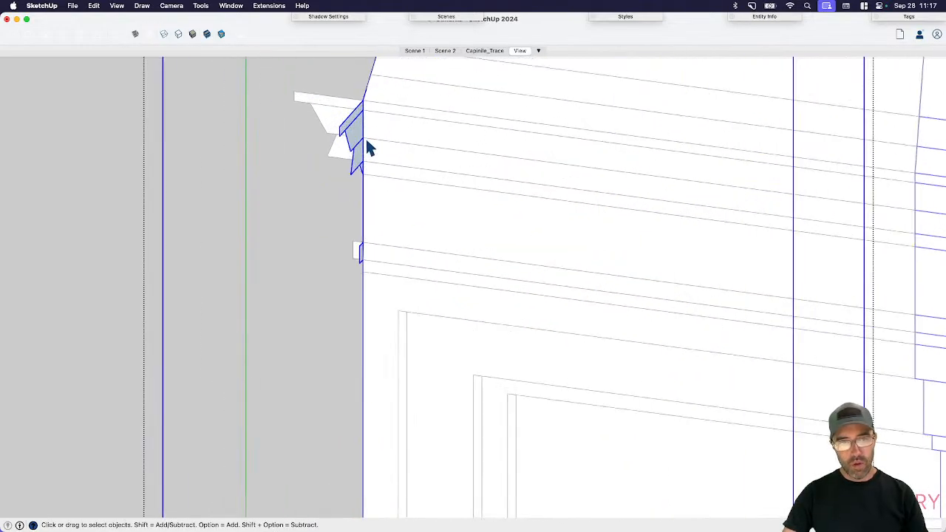
{"action": "scroll", "coordinate": [358, 129], "scroll_direction": "up", "scroll_amount": 1}
{"action": "left_click", "coordinate": [357, 124]}
{"action": "double_click", "coordinate": [357, 133]}
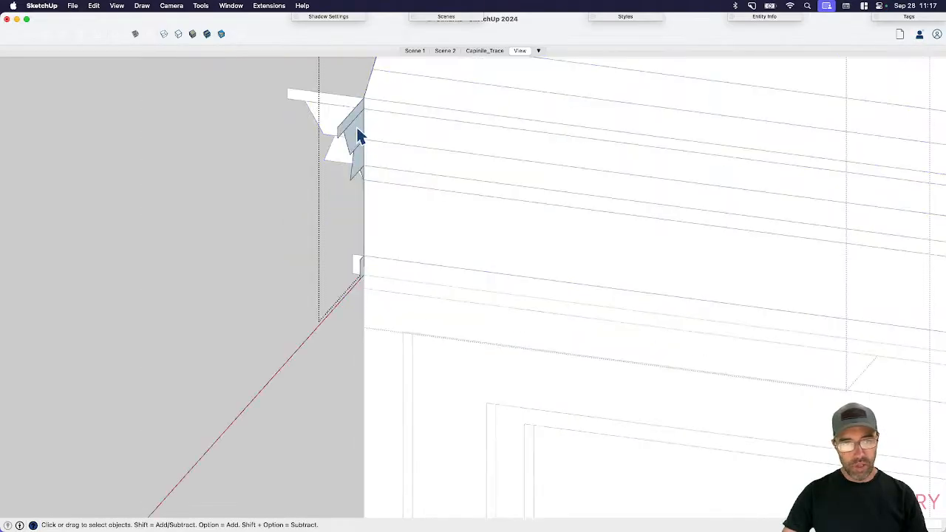
{"action": "key", "text": "e"}
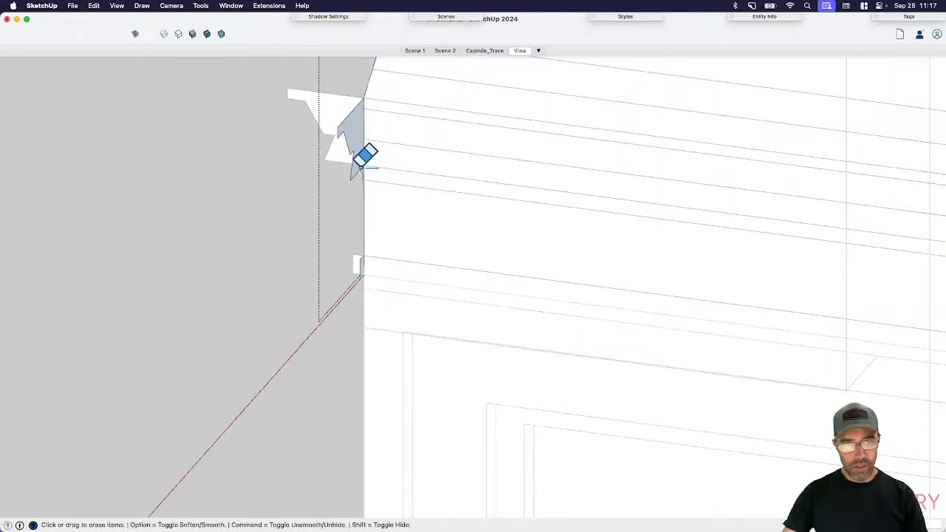
{"action": "scroll", "coordinate": [362, 156], "scroll_direction": "up", "scroll_amount": 2}
{"action": "scroll", "coordinate": [362, 164], "scroll_direction": "down", "scroll_amount": 1}
{"action": "key", "text": "space"}
- Extrude the merged cornice profile along the wall to its middle, and leave group editing
{"action": "scroll", "coordinate": [326, 176], "scroll_direction": "down", "scroll_amount": 2}
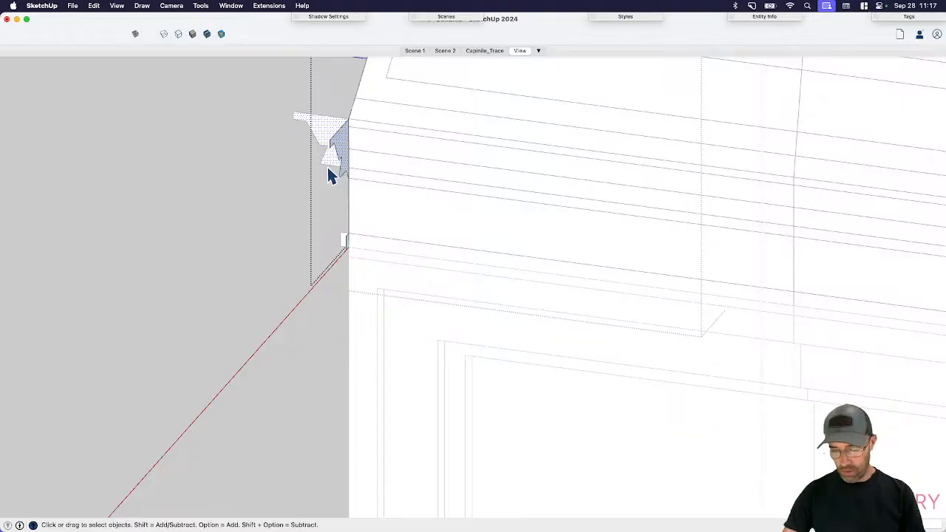
{"action": "key", "text": "p"}
{"action": "scroll", "coordinate": [324, 170], "scroll_direction": "down", "scroll_amount": 3}
{"action": "left_click", "coordinate": [334, 166]}
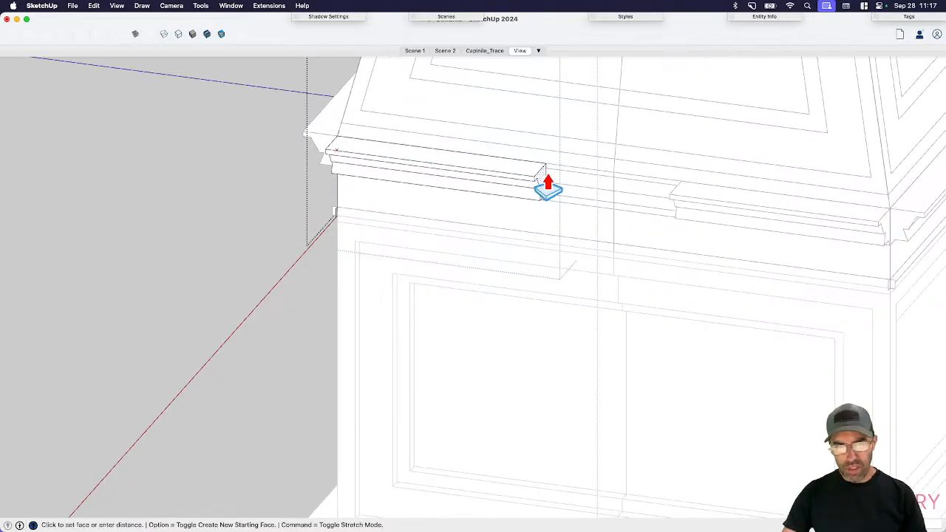
{"action": "left_click", "coordinate": [619, 293]}
{"action": "key", "text": "space"}
{"action": "scroll", "coordinate": [444, 298], "scroll_direction": "down", "scroll_amount": 3}
{"action": "middle_click_drag", "start_coordinate": [627, 270], "coordinate": [620, 300]}
{"action": "scroll", "coordinate": [619, 300], "scroll_direction": "down", "scroll_amount": 1}
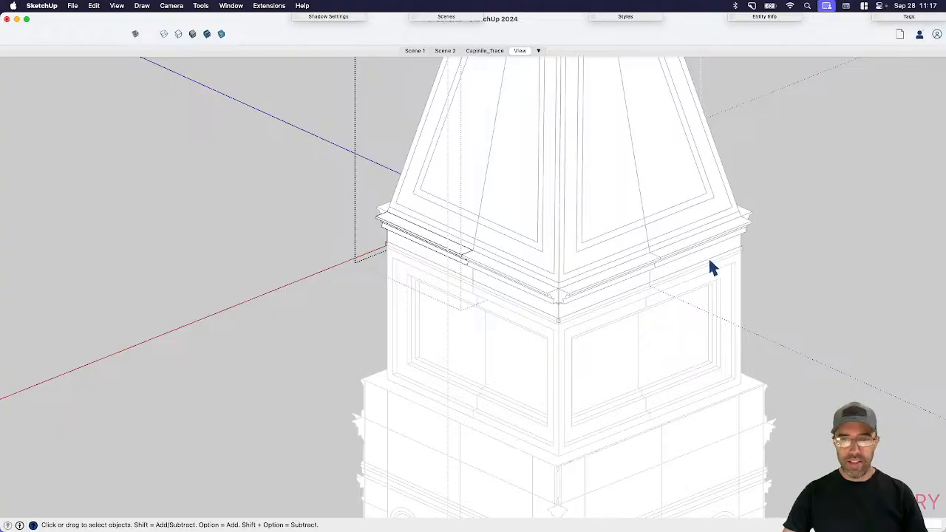
{"action": "left_click", "coordinate": [800, 225]}
{"action": "left_click", "coordinate": [808, 219]}
{"action": "left_click", "coordinate": [816, 235]}
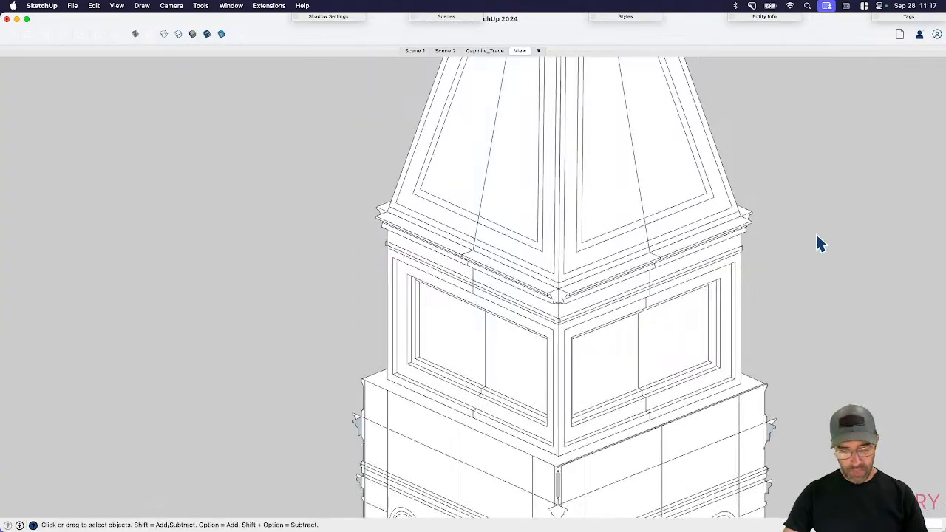
- Examine the tower from the front and at an angle, including the ledge corner below the columns
{"action": "key", "text": "super+3"}
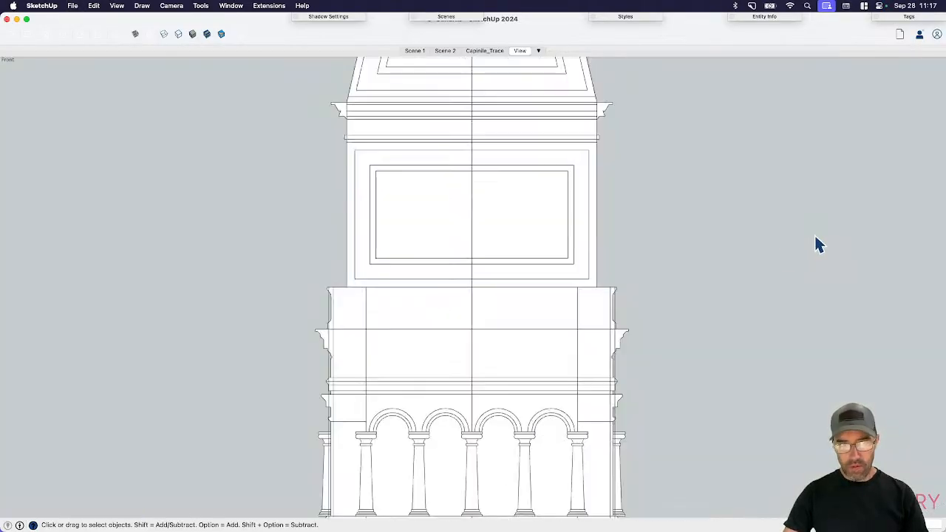
{"action": "scroll", "coordinate": [651, 253], "scroll_direction": "down", "scroll_amount": 6}
{"action": "middle_click_drag", "start_coordinate": [669, 241], "coordinate": [522, 333]}
{"action": "scroll", "coordinate": [608, 240], "scroll_direction": "down", "scroll_amount": 3}
{"action": "middle_click_drag", "start_coordinate": [609, 240], "coordinate": [668, 271]}
{"action": "scroll", "coordinate": [605, 239], "scroll_direction": "up", "scroll_amount": 4}
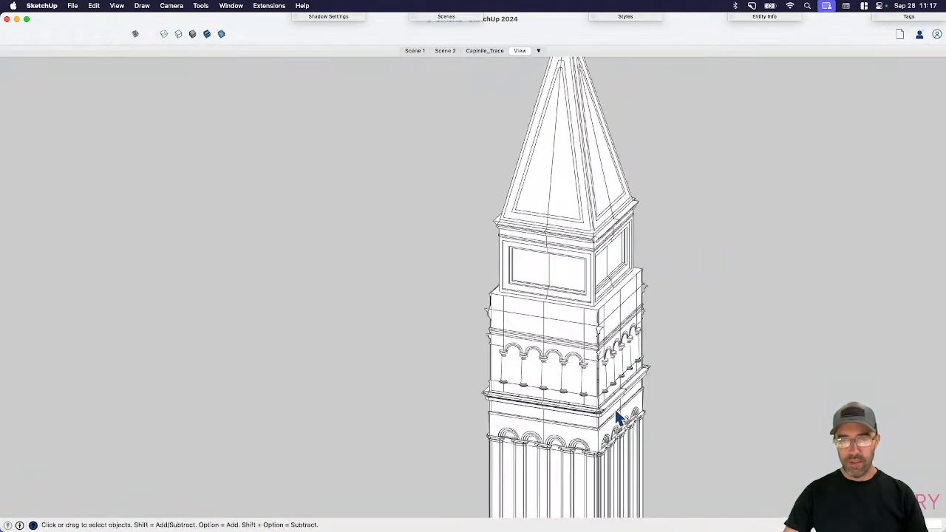
{"action": "scroll", "coordinate": [619, 418], "scroll_direction": "up", "scroll_amount": 3}
{"action": "scroll", "coordinate": [601, 418], "scroll_direction": "up", "scroll_amount": 10}
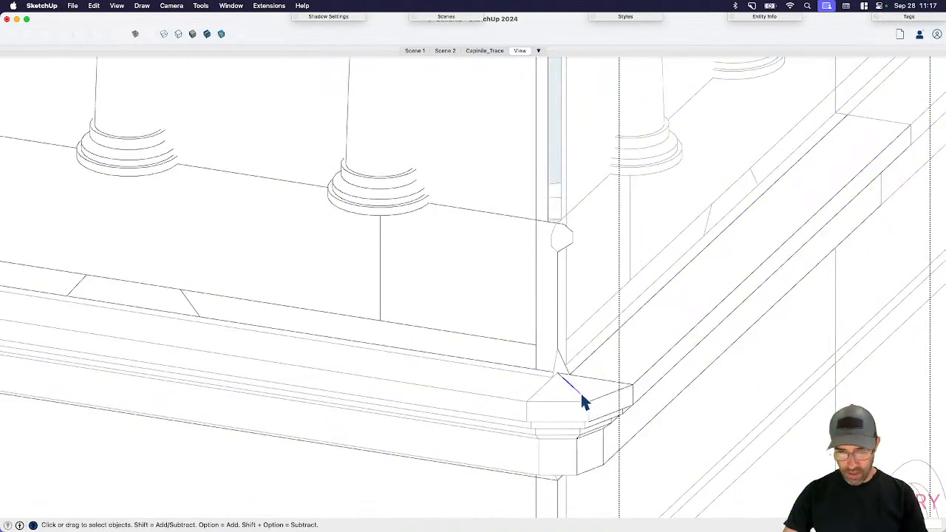
- Erase the stray diagonal line on top of the ledge corner below the columns
{"action": "scroll", "coordinate": [567, 384], "scroll_direction": "up", "scroll_amount": 3}
{"action": "key", "text": "e"}
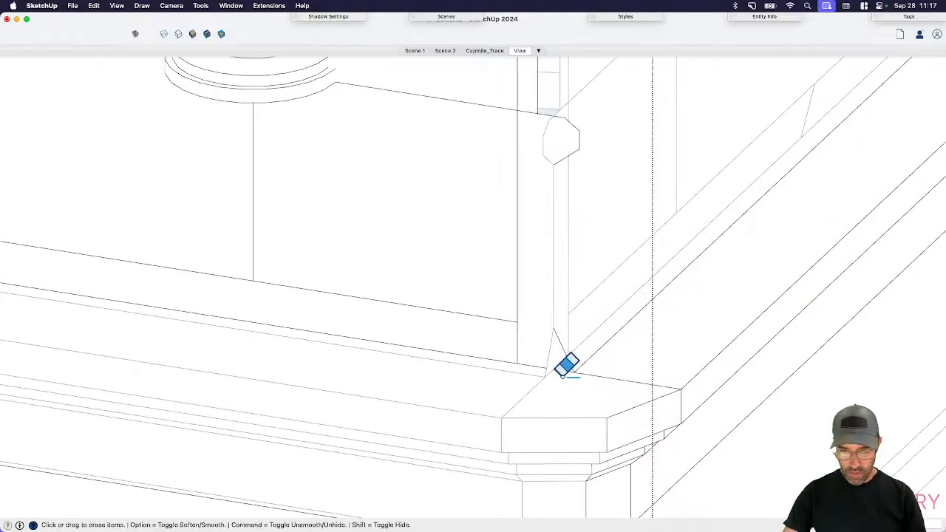
{"action": "key", "text": "space"}
{"action": "scroll", "coordinate": [562, 363], "scroll_direction": "up", "scroll_amount": 2}
- Try to erase the sloped edge at the foot of the moulding profile on the ledge corner
{"action": "mouse_move", "coordinate": [552, 370]}
{"action": "middle_mouse_down"}
{"action": "mouse_move", "coordinate": [769, 306]}
{"action": "mouse_move", "coordinate": [610, 337]}
{"action": "mouse_move", "coordinate": [614, 391]}
{"action": "middle_mouse_up"}
{"action": "key", "text": "e"}
{"action": "left_click", "coordinate": [580, 329]}
{"action": "key", "text": "super+z"}
{"action": "key", "text": "space"}
- Extrude the moulding profile at the ledge corner a short way along the wall below the columns
{"action": "left_click", "coordinate": [566, 349]}
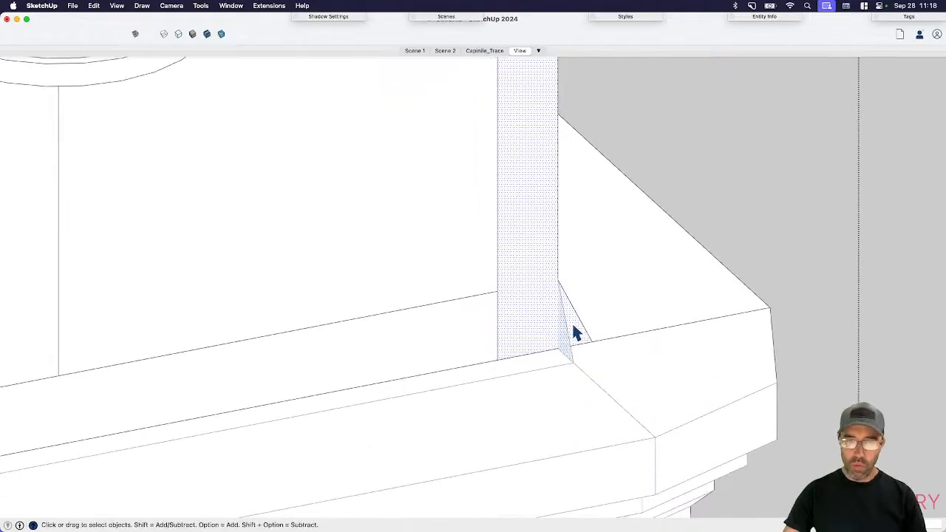
{"action": "right_click", "coordinate": [573, 326]}
{"action": "left_click", "coordinate": [556, 323]}
{"action": "middle_click_drag", "start_coordinate": [587, 335], "coordinate": [530, 349]}
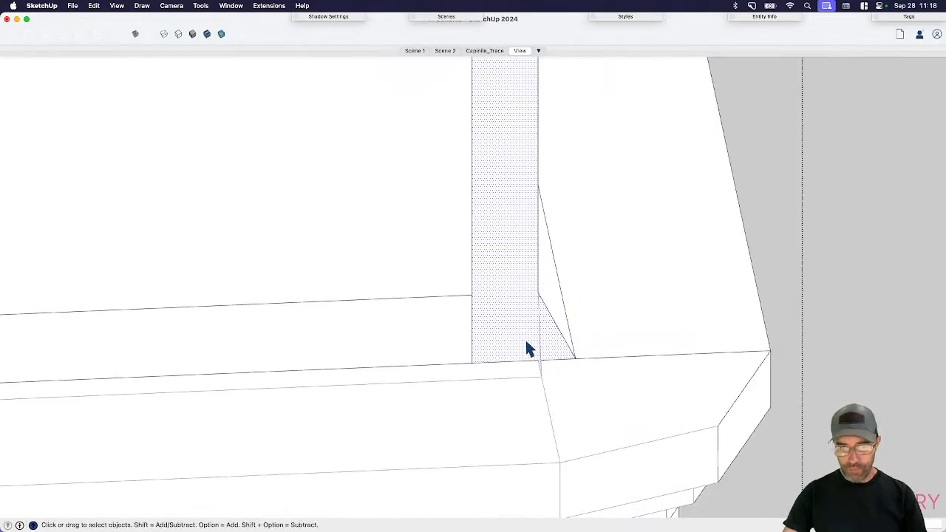
{"action": "scroll", "coordinate": [528, 355], "scroll_direction": "down", "scroll_amount": 6}
{"action": "key", "text": "p"}
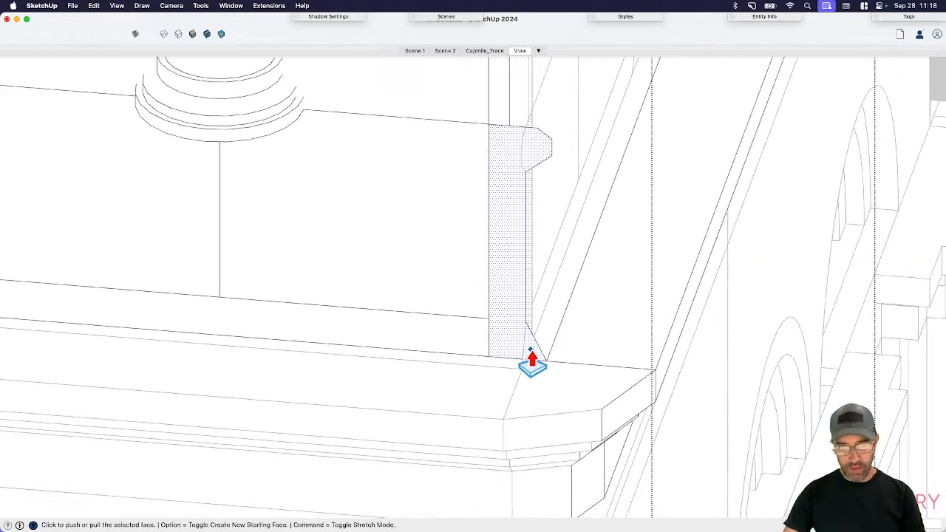
{"action": "middle_click_drag", "start_coordinate": [543, 370], "coordinate": [439, 394]}
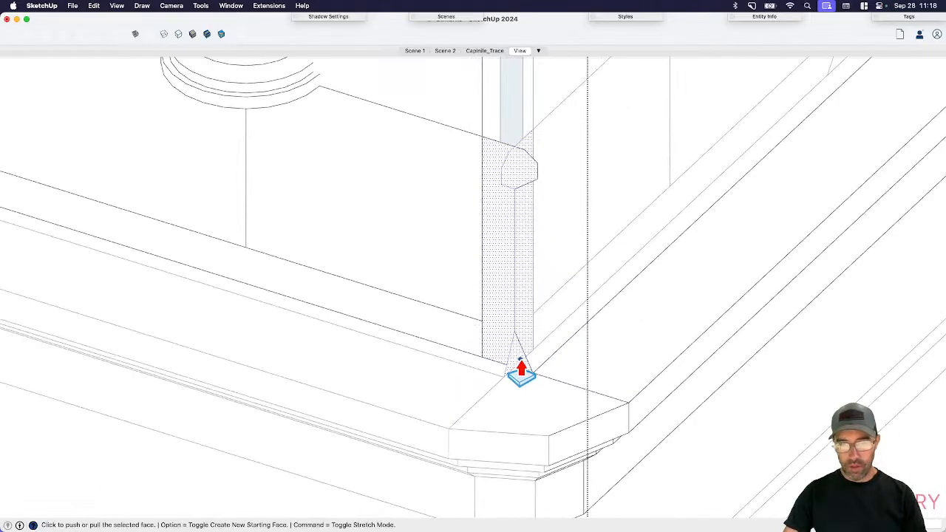
{"action": "left_click", "coordinate": [516, 374]}
{"action": "left_click", "coordinate": [568, 348]}
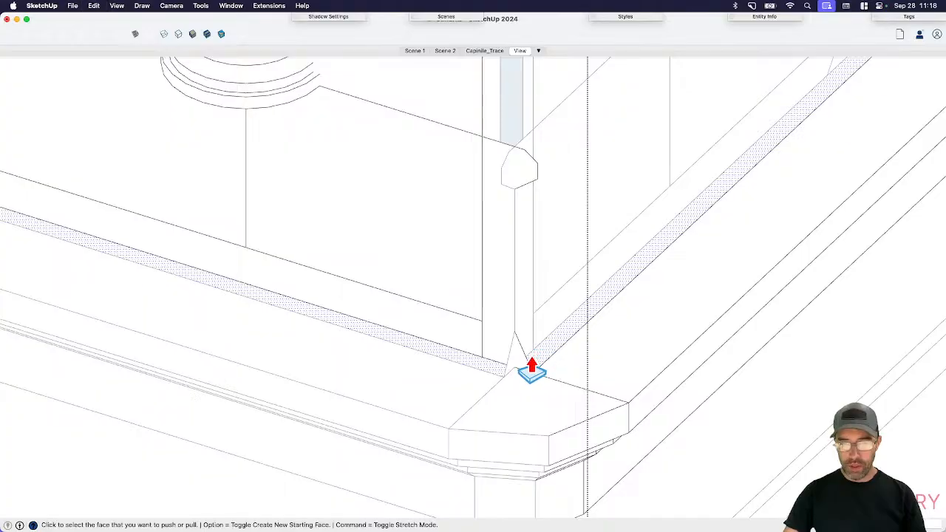
{"action": "left_click", "coordinate": [535, 367]}
{"action": "left_click", "coordinate": [663, 264]}
- Extend the moulding's extrusion along the ledge to the middle of the wall
{"action": "scroll", "coordinate": [663, 265], "scroll_direction": "down", "scroll_amount": 3}
{"action": "middle_click_drag", "start_coordinate": [664, 265], "coordinate": [351, 367]}
{"action": "middle_click_drag", "start_coordinate": [532, 355], "coordinate": [353, 291]}
{"action": "scroll", "coordinate": [531, 328], "scroll_direction": "down", "scroll_amount": 3}
{"action": "scroll", "coordinate": [531, 328], "scroll_direction": "up", "scroll_amount": 3}
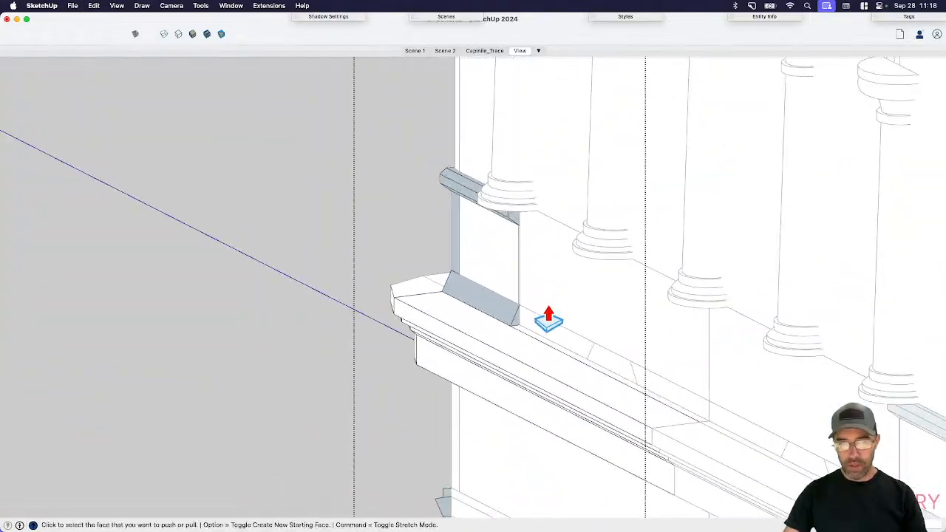
{"action": "left_click", "coordinate": [515, 332]}
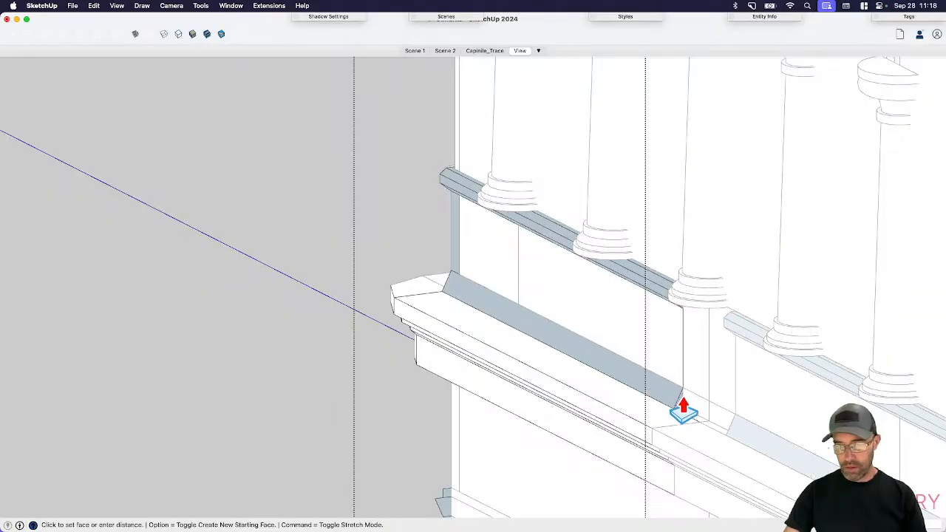
{"action": "left_click", "coordinate": [710, 403]}
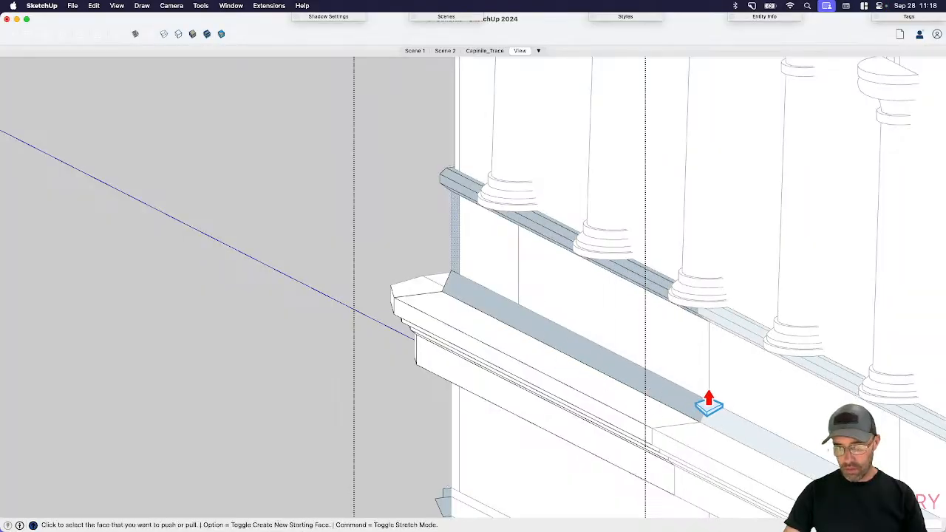
- Undo the moulding's extrusion back to the flat profile face
{"action": "key", "text": "space"}
{"action": "right_click", "coordinate": [638, 380]}
{"action": "left_click", "coordinate": [593, 366]}
{"action": "left_click", "coordinate": [558, 338]}
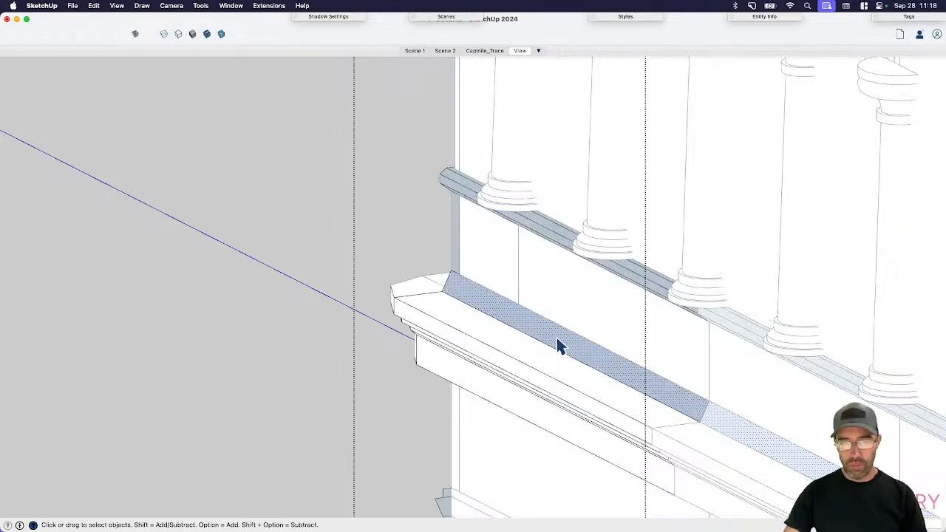
{"action": "key", "text": "super+z"}
{"action": "key", "text": "super+z"}
- Make a separate group from the moulding profile face at the ledge corner
{"action": "scroll", "coordinate": [445, 291], "scroll_direction": "up", "scroll_amount": 3}
{"action": "left_click", "coordinate": [454, 292]}
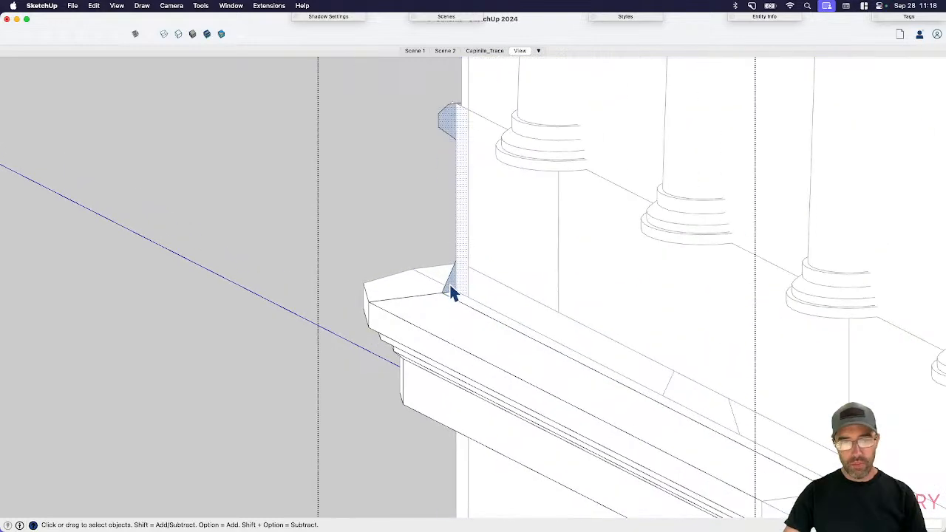
{"action": "right_click", "coordinate": [453, 292]}
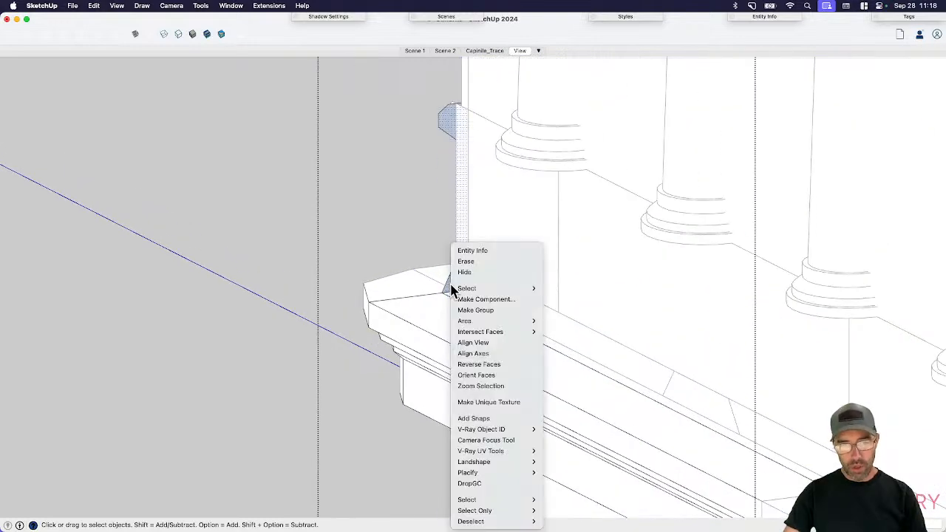
{"action": "left_click", "coordinate": [488, 314]}
{"action": "scroll", "coordinate": [448, 284], "scroll_direction": "down", "scroll_amount": 3}
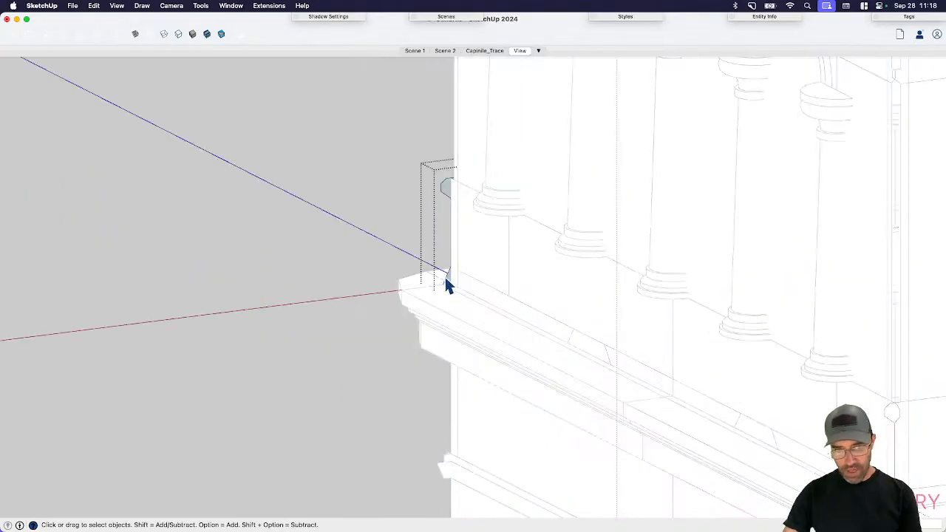
- Extrude the grouped moulding profile along the ledge toward the middle of the wall
{"action": "key", "text": "p"}
{"action": "left_click", "coordinate": [451, 293]}
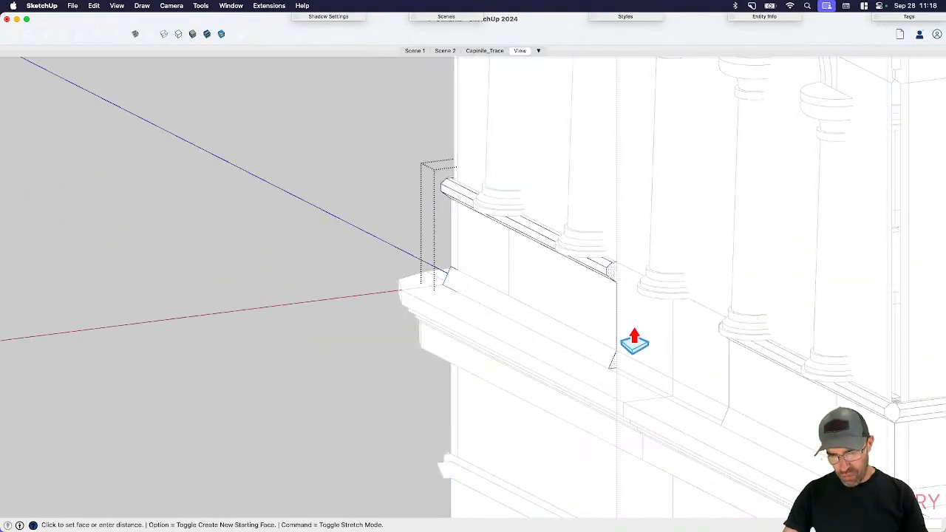
{"action": "key", "text": "space"}
{"action": "middle_click_drag", "start_coordinate": [435, 238], "coordinate": [449, 313]}
{"action": "scroll", "coordinate": [448, 315], "scroll_direction": "up", "scroll_amount": 5}
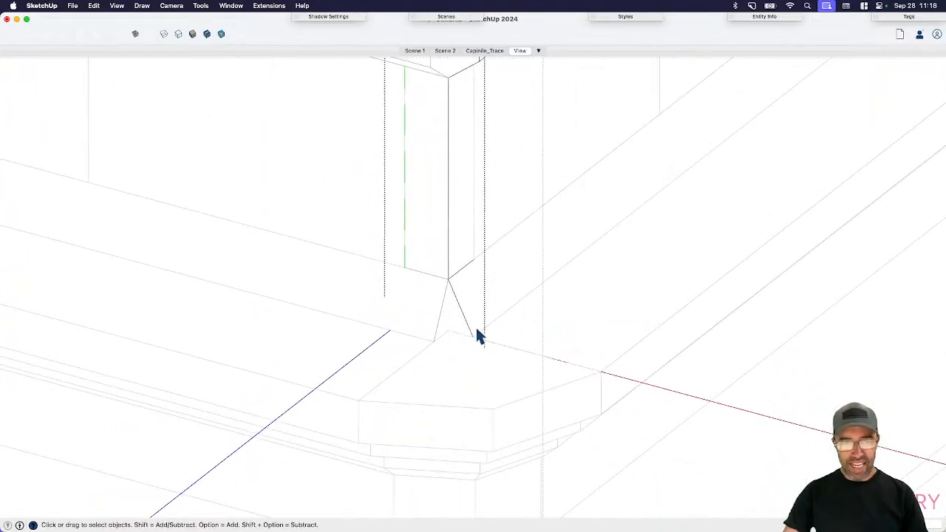
- Examine the arcade's wall panel around the columns and arches near the tower corner
{"action": "scroll", "coordinate": [476, 336], "scroll_direction": "down", "scroll_amount": 6}
{"action": "scroll", "coordinate": [497, 370], "scroll_direction": "up", "scroll_amount": 2}
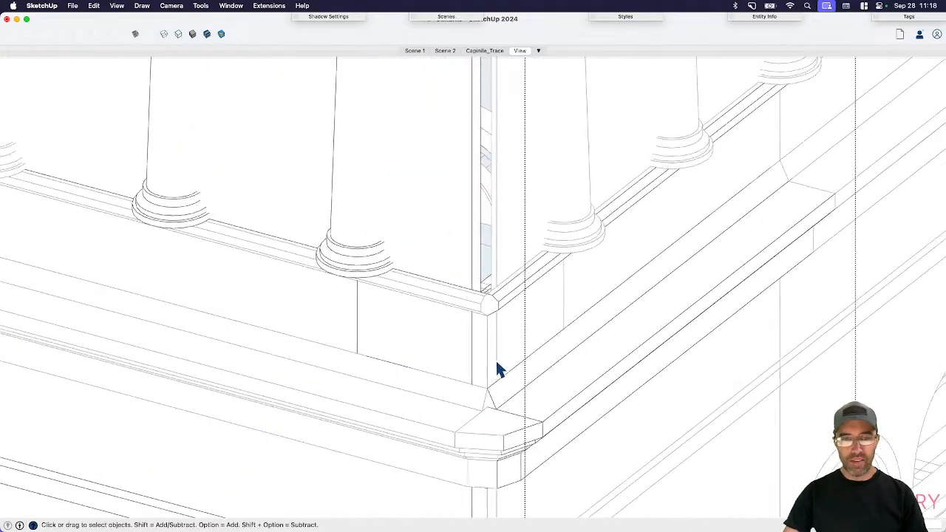
{"action": "scroll", "coordinate": [499, 366], "scroll_direction": "down", "scroll_amount": 3}
{"action": "left_click", "coordinate": [537, 419]}
{"action": "middle_click_drag", "start_coordinate": [376, 240], "coordinate": [545, 254]}
{"action": "left_click", "coordinate": [389, 234]}
{"action": "scroll", "coordinate": [514, 258], "scroll_direction": "down", "scroll_amount": 3}
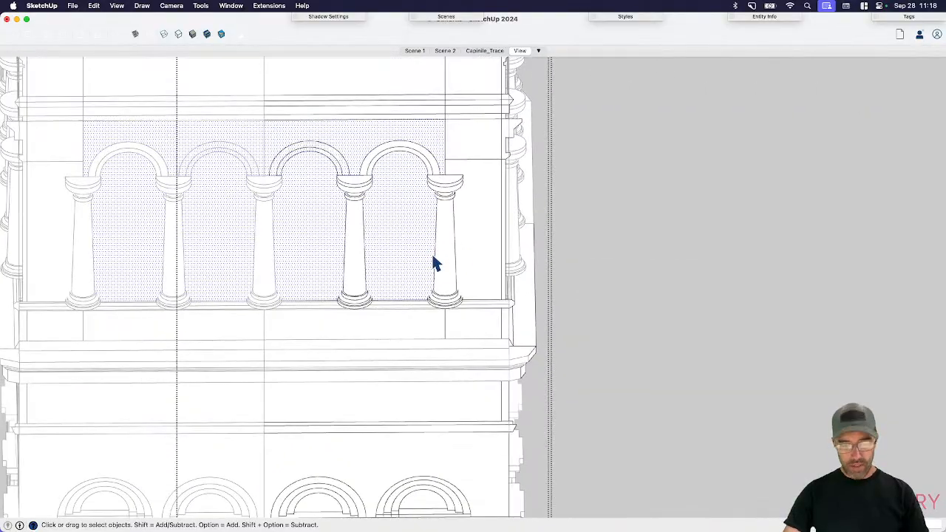
{"action": "middle_click_drag", "start_coordinate": [422, 259], "coordinate": [560, 269], "text": "shift"}
{"action": "left_click", "coordinate": [639, 278]}
{"action": "middle_click_drag", "start_coordinate": [806, 283], "coordinate": [644, 285]}
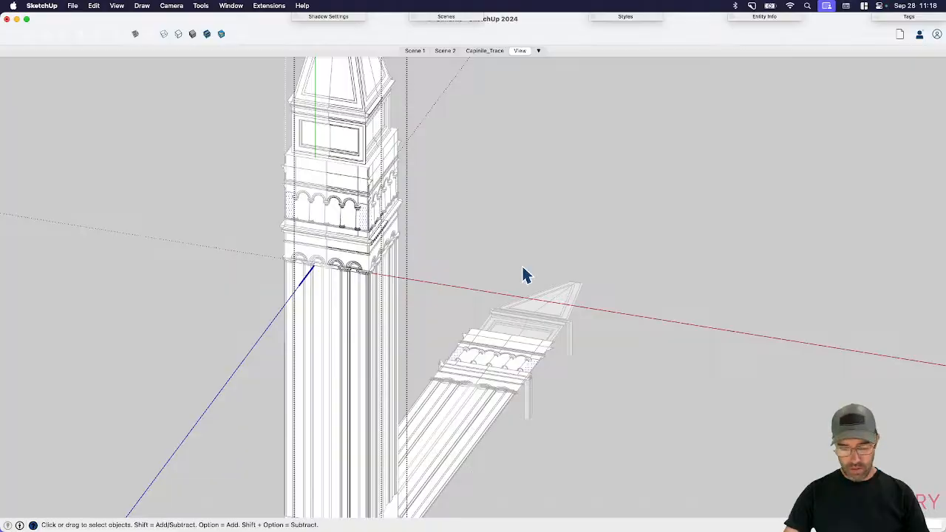
{"action": "middle_click_drag", "start_coordinate": [474, 266], "coordinate": [614, 302], "text": "shift"}
{"action": "scroll", "coordinate": [497, 278], "scroll_direction": "up", "scroll_amount": 5}
{"action": "middle_click_drag", "start_coordinate": [497, 278], "coordinate": [509, 272], "text": "shift"}
{"action": "left_click", "coordinate": [531, 243]}
{"action": "scroll", "coordinate": [524, 237], "scroll_direction": "up", "scroll_amount": 3}
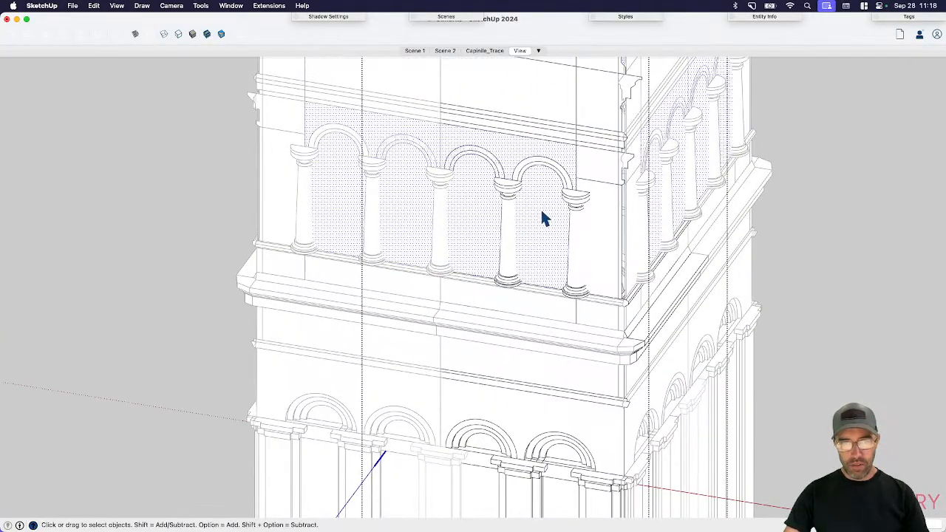
{"action": "scroll", "coordinate": [542, 184], "scroll_direction": "up", "scroll_amount": 2}
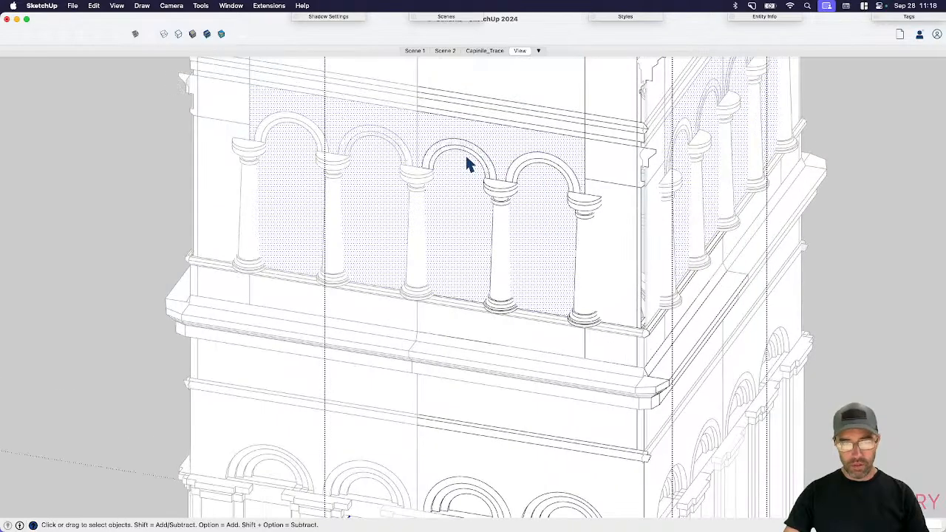
- Draw a short line along the top of the corner column's capital, from the wall panel edge to the arch's outer end
{"action": "key", "text": "l"}
{"action": "scroll", "coordinate": [477, 143], "scroll_direction": "up", "scroll_amount": 3}
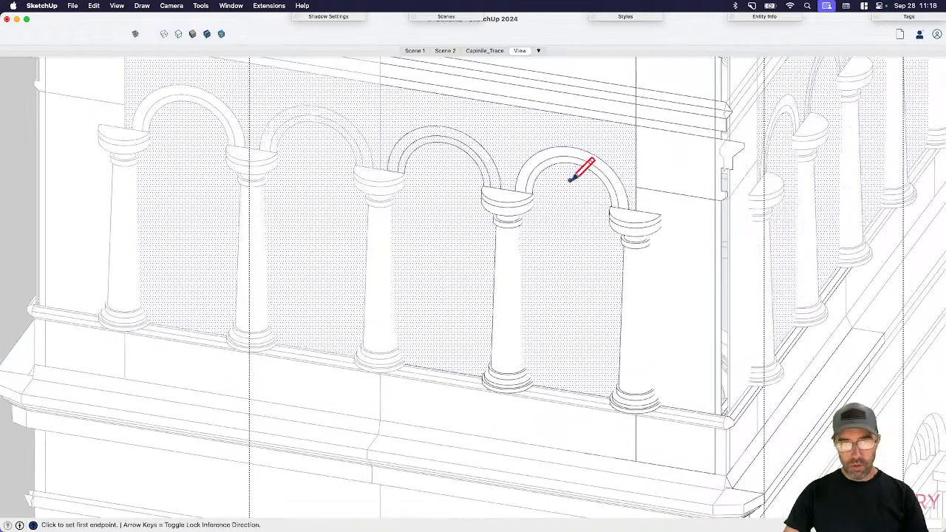
{"action": "left_click", "coordinate": [636, 210]}
{"action": "scroll", "coordinate": [634, 210], "scroll_direction": "up", "scroll_amount": 2}
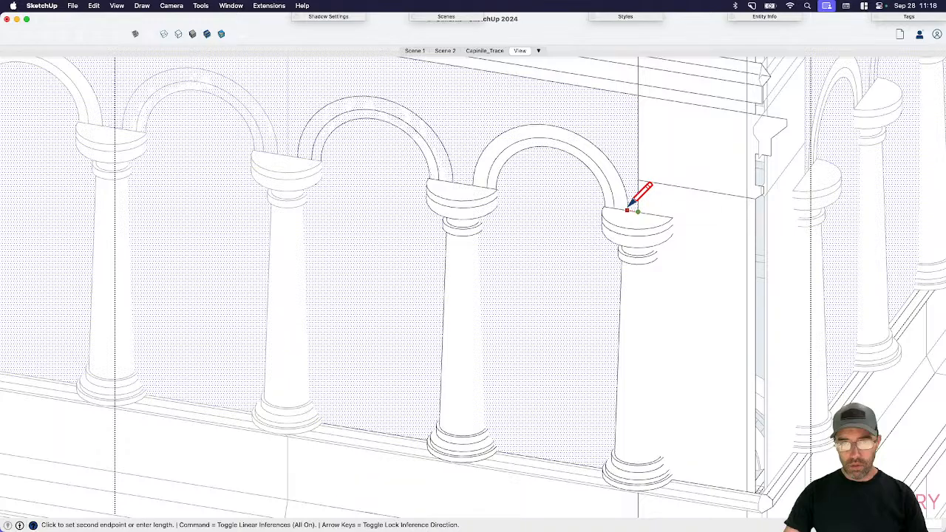
{"action": "left_click", "coordinate": [629, 210]}
{"action": "scroll", "coordinate": [449, 186], "scroll_direction": "up", "scroll_amount": 2}
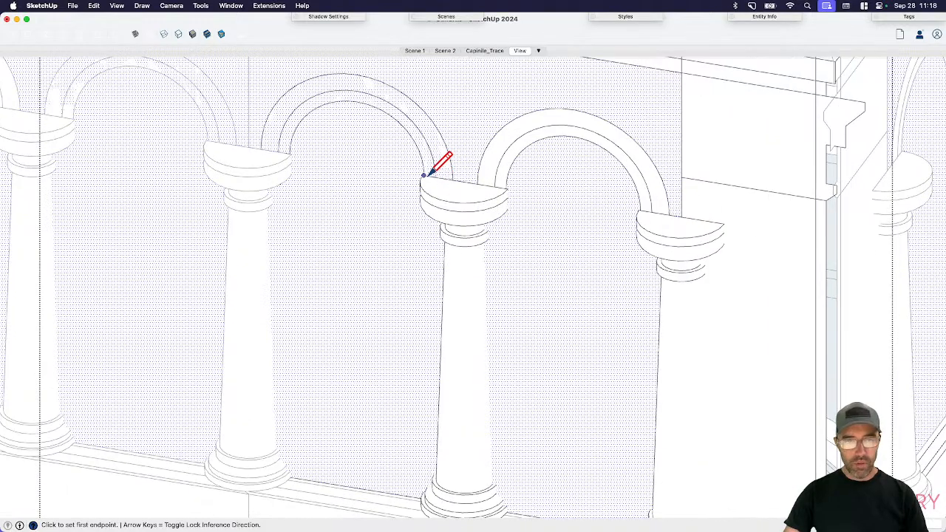
{"action": "key", "text": "space"}
{"action": "scroll", "coordinate": [525, 230], "scroll_direction": "down", "scroll_amount": 4}
{"action": "middle_click_drag", "start_coordinate": [572, 261], "coordinate": [446, 207]}
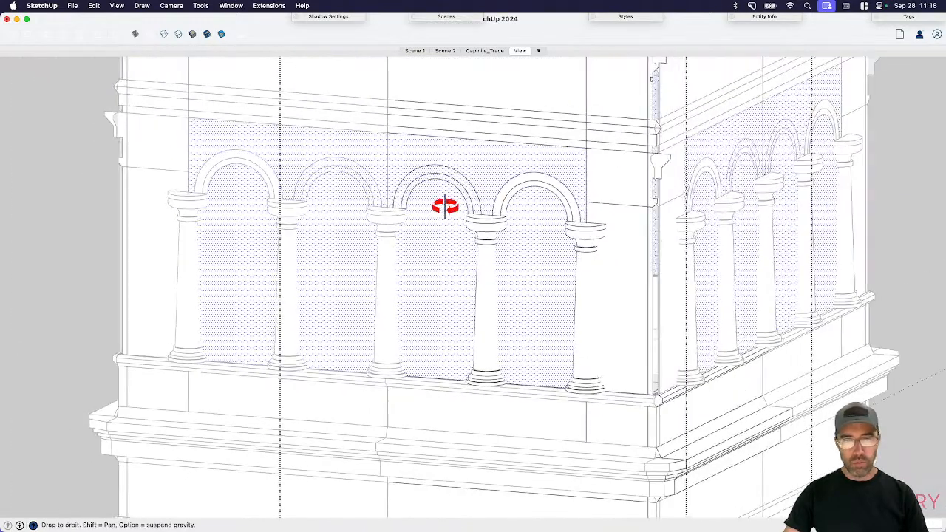
- Compare the layered arches on the lower storey with the arches above the arcade columns
{"action": "scroll", "coordinate": [483, 300], "scroll_direction": "down", "scroll_amount": 6}
{"action": "scroll", "coordinate": [517, 406], "scroll_direction": "up", "scroll_amount": 5}
{"action": "left_click", "coordinate": [549, 364]}
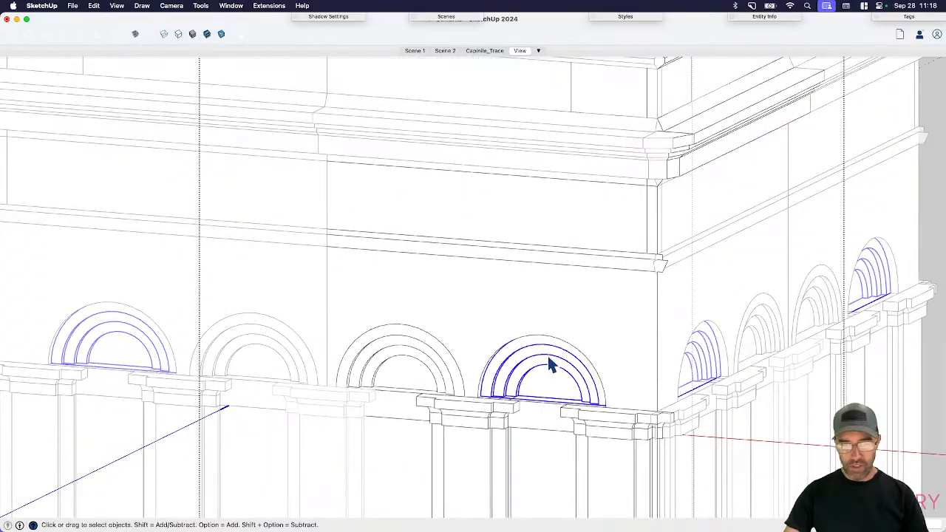
{"action": "scroll", "coordinate": [544, 406], "scroll_direction": "down", "scroll_amount": 5}
{"action": "scroll", "coordinate": [524, 191], "scroll_direction": "up", "scroll_amount": 4}
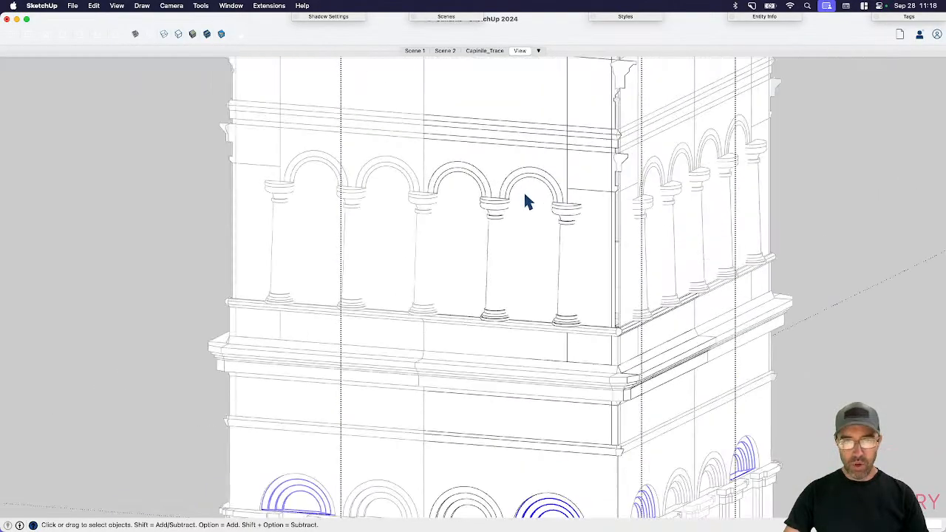
{"action": "scroll", "coordinate": [529, 186], "scroll_direction": "down", "scroll_amount": 4}
{"action": "scroll", "coordinate": [550, 326], "scroll_direction": "up", "scroll_amount": 5}
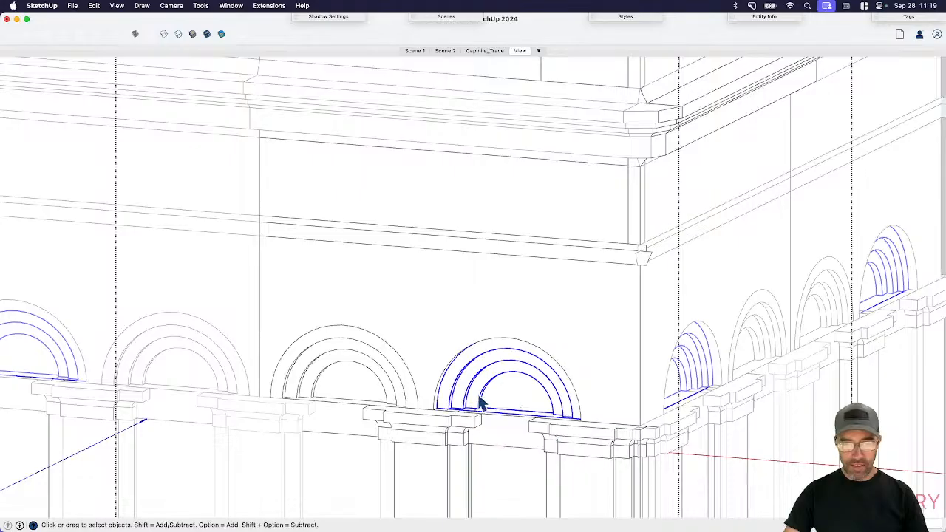
{"action": "key", "text": "h"}
{"action": "left_click_drag", "start_coordinate": [510, 252], "coordinate": [575, 529]}
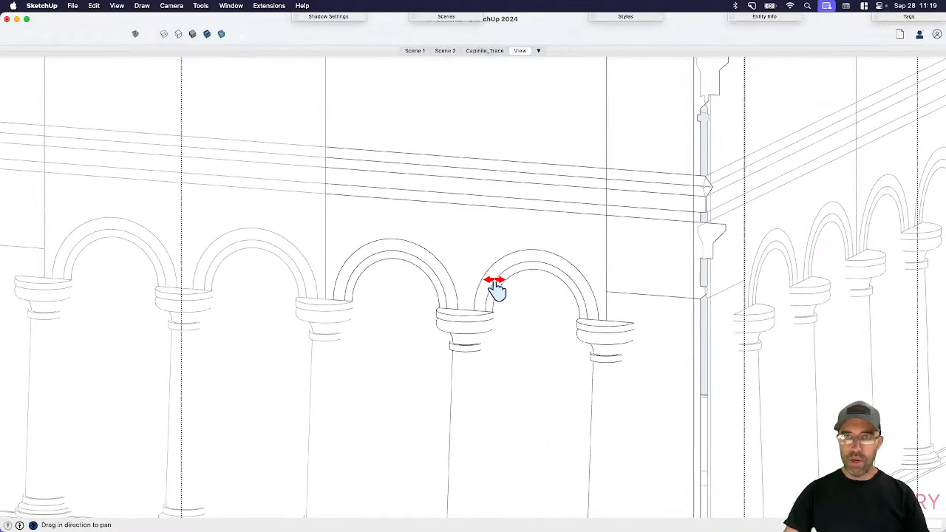
- Explode the arch above the two columns nearest the corner into loose geometry on the wall
{"action": "key", "text": "space"}
{"action": "left_click", "coordinate": [498, 290]}
{"action": "scroll", "coordinate": [487, 290], "scroll_direction": "up", "scroll_amount": 2}
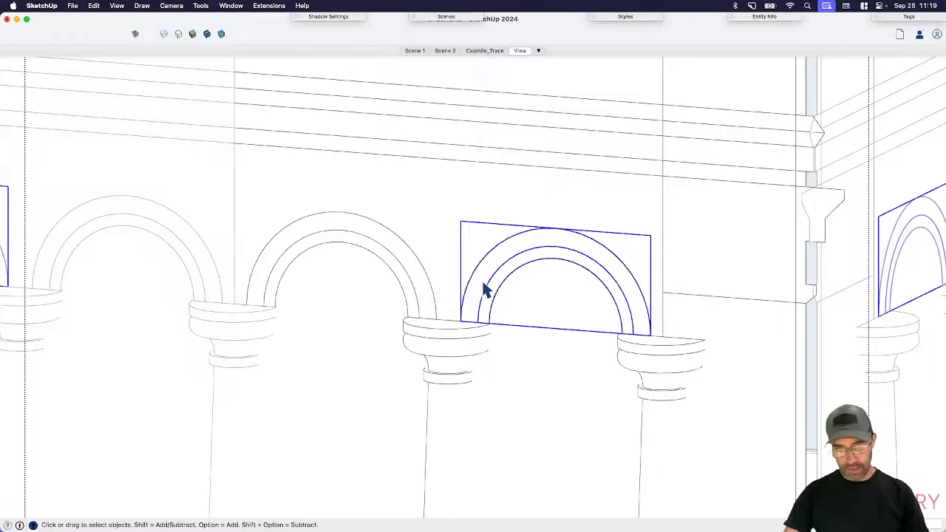
{"action": "right_click", "coordinate": [484, 288]}
{"action": "left_click", "coordinate": [500, 239]}
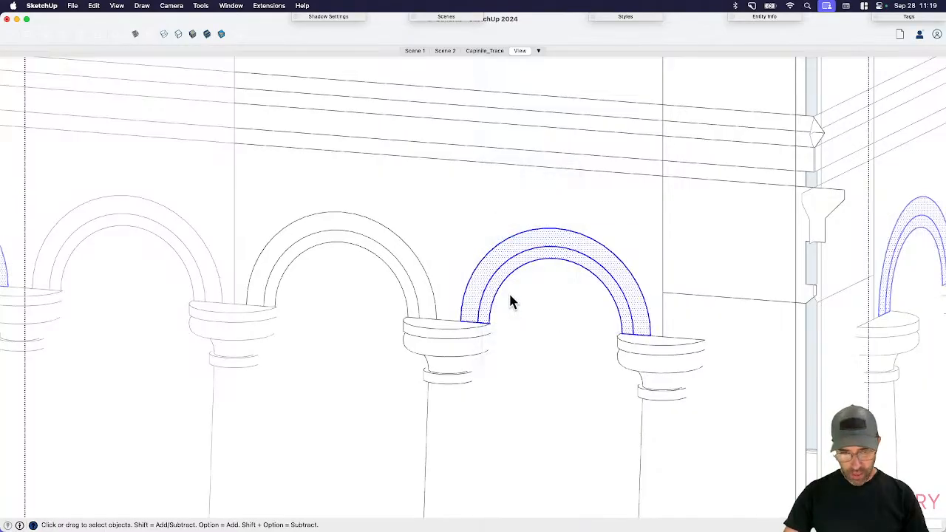
{"action": "key", "text": "e"}
- Close the base of the corner arch with lines between its inner ends and between its outer ends
{"action": "key", "text": "l"}
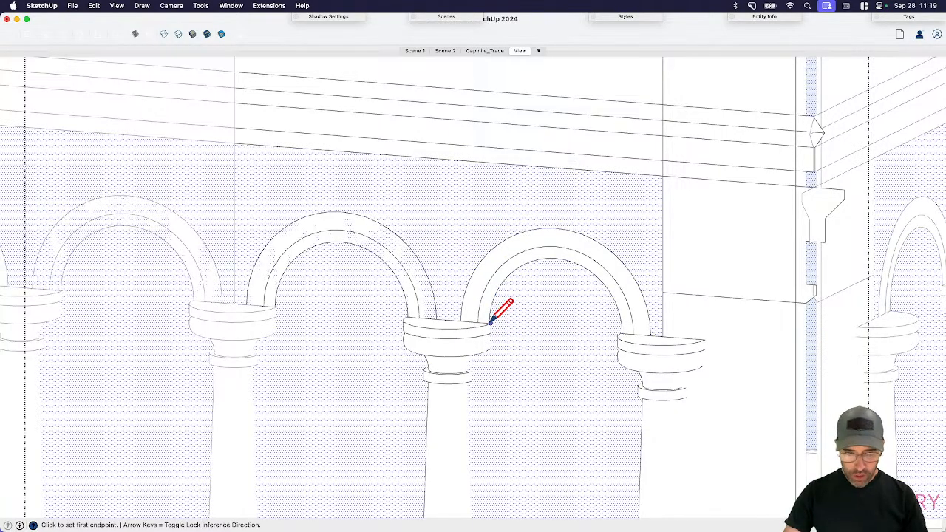
{"action": "left_click", "coordinate": [490, 323]}
{"action": "scroll", "coordinate": [625, 333], "scroll_direction": "up", "scroll_amount": 2}
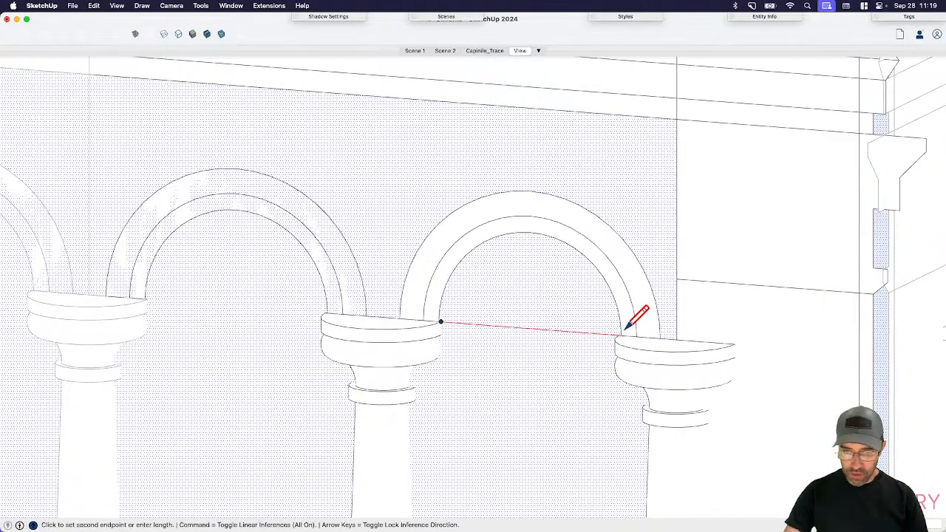
{"action": "scroll", "coordinate": [644, 332], "scroll_direction": "up", "scroll_amount": 1}
{"action": "left_click", "coordinate": [626, 335]}
{"action": "key", "text": "space"}
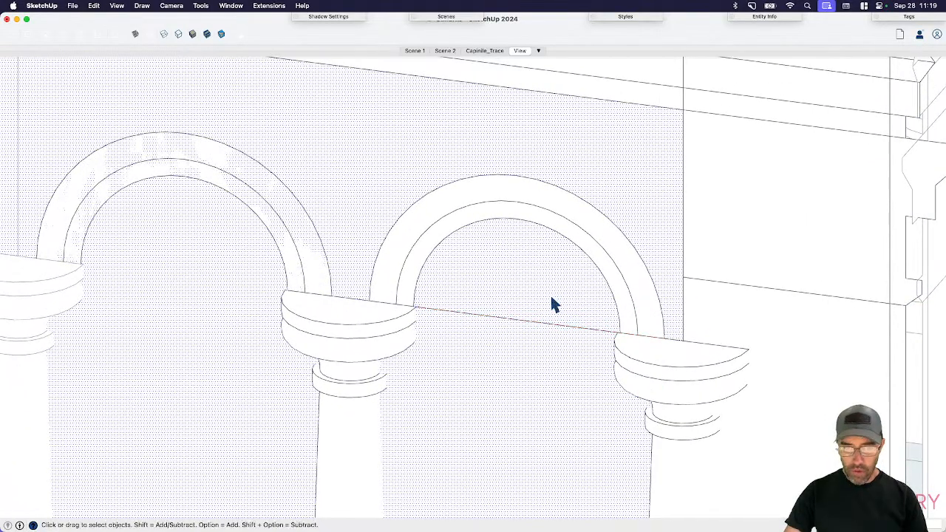
{"action": "key", "text": "l"}
{"action": "left_click", "coordinate": [369, 301]}
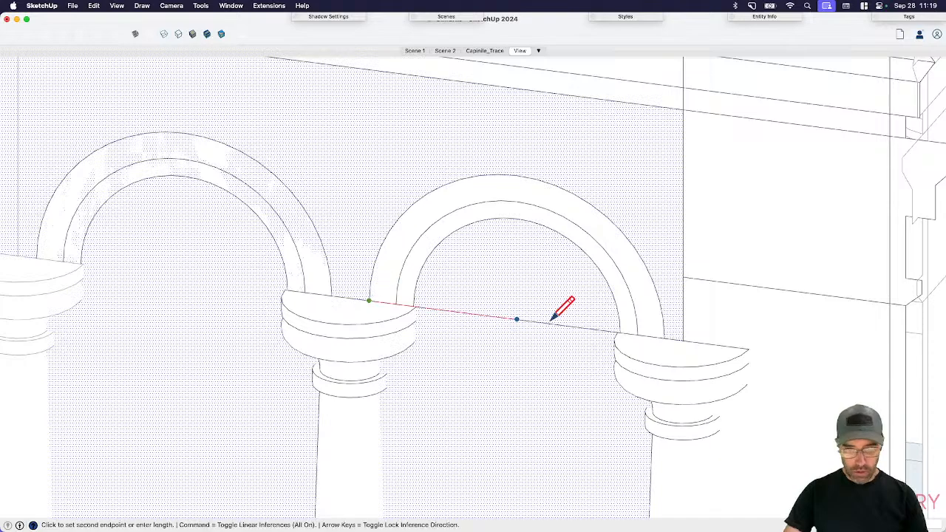
{"action": "left_click", "coordinate": [665, 338]}
- Erase the inner arcs of the corner arch within its outer curve
{"action": "key", "text": "space"}
{"action": "left_click", "coordinate": [596, 313]}
{"action": "key", "text": "e"}
{"action": "left_click_drag", "start_coordinate": [440, 254], "coordinate": [425, 230]}
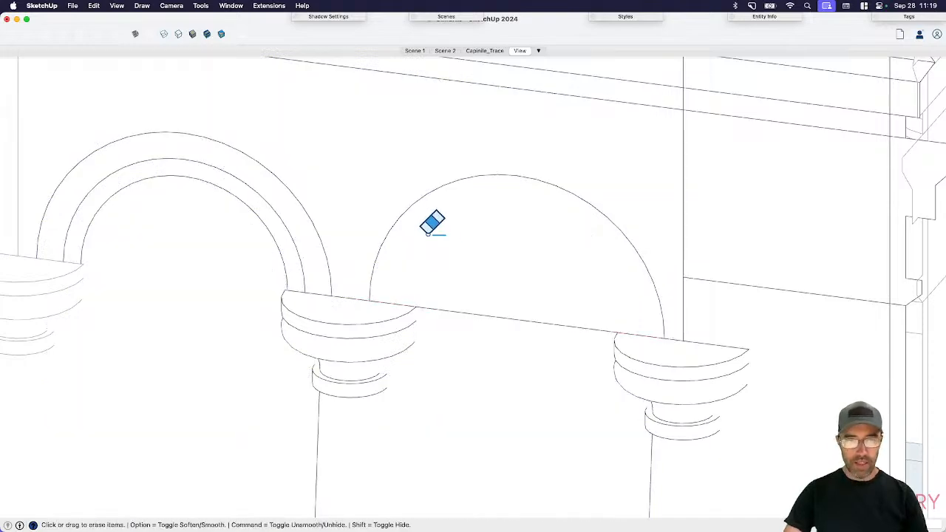
{"action": "key", "text": "space"}
{"action": "scroll", "coordinate": [477, 274], "scroll_direction": "down", "scroll_amount": 3}
{"action": "left_click", "coordinate": [476, 281]}
{"action": "key", "text": "p"}
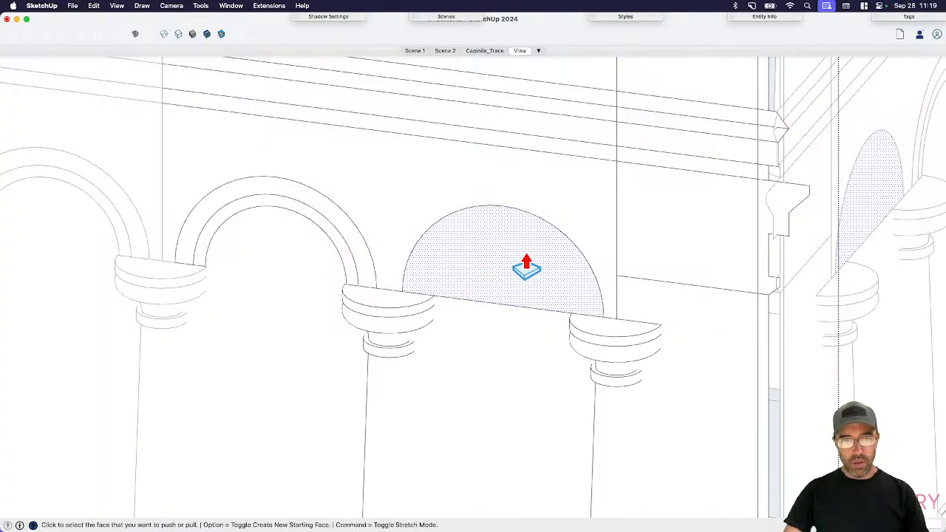
{"action": "key", "text": "space"}
{"action": "middle_click_drag", "start_coordinate": [525, 266], "coordinate": [539, 380]}
{"action": "left_click", "coordinate": [507, 376]}
{"action": "right_click", "coordinate": [517, 370]}
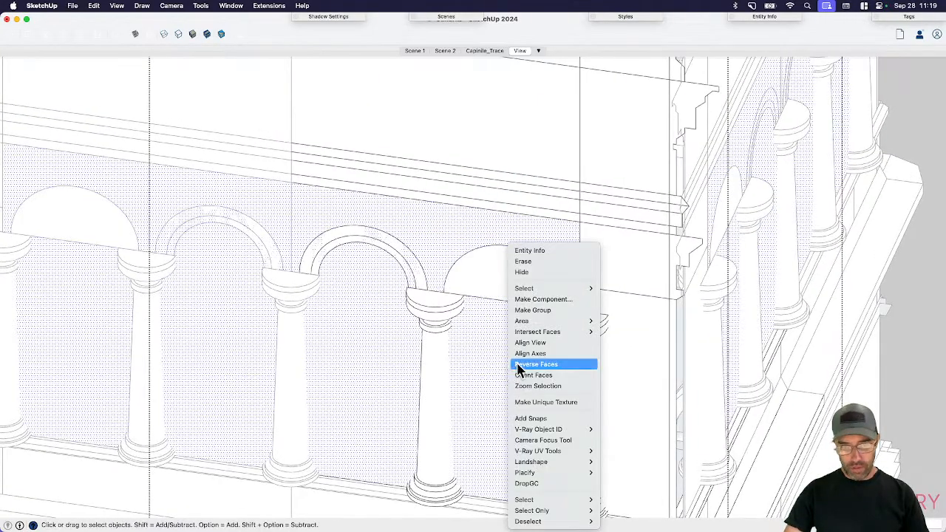
{"action": "left_click", "coordinate": [623, 333]}
- Extrude the half-round arch face outward from the wall
{"action": "left_click", "coordinate": [508, 289]}
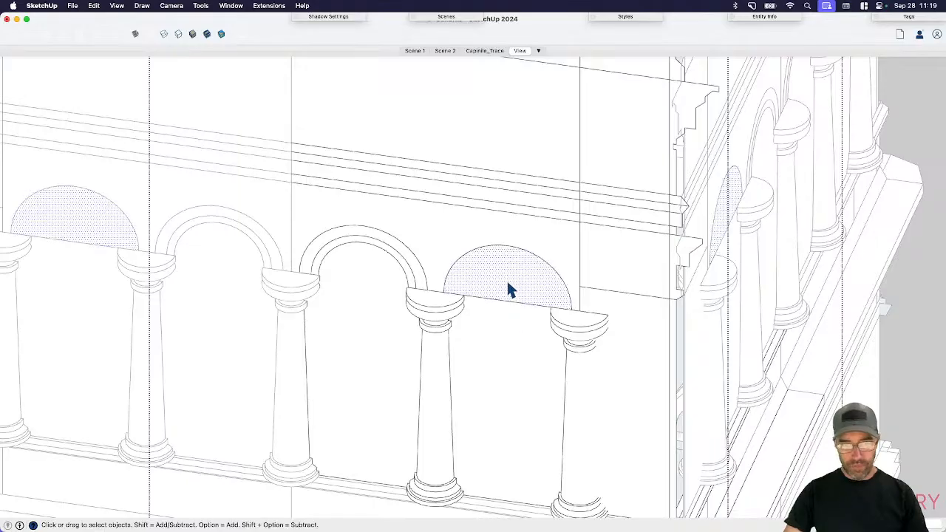
{"action": "key", "text": "p"}
{"action": "left_click", "coordinate": [505, 292]}
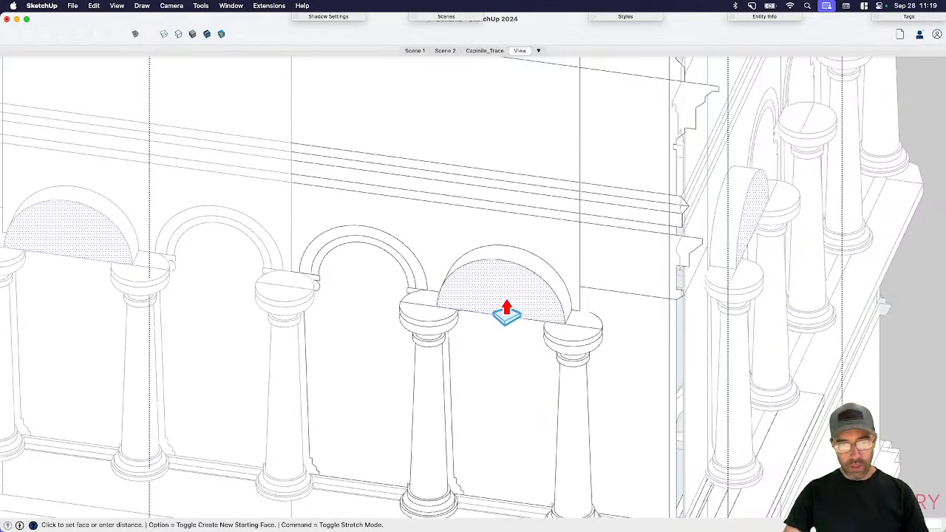
{"action": "left_click", "coordinate": [505, 334]}
{"action": "key", "text": "space"}
- Try to extrude the projecting half-round face again and check the two columns beneath it
{"action": "scroll", "coordinate": [540, 240], "scroll_direction": "down", "scroll_amount": 6}
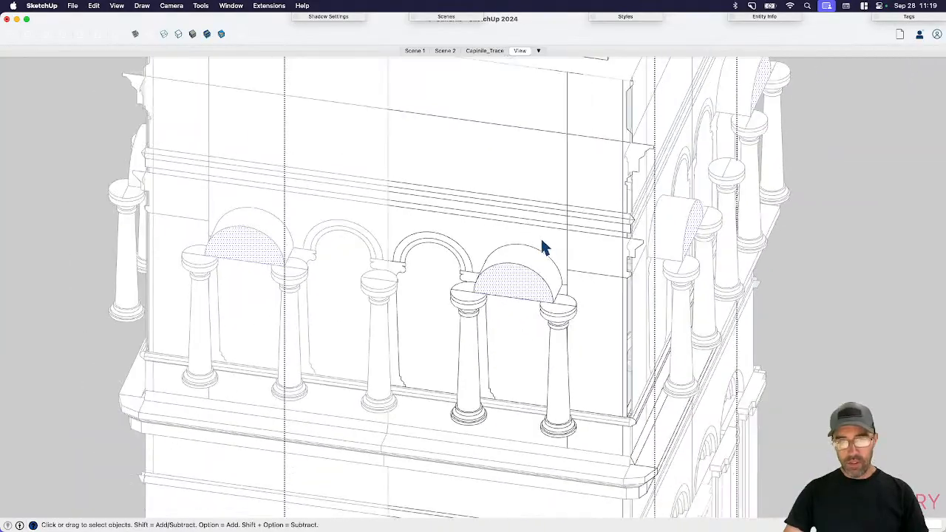
{"action": "middle_click_drag", "start_coordinate": [551, 297], "coordinate": [487, 290]}
{"action": "scroll", "coordinate": [520, 285], "scroll_direction": "up", "scroll_amount": 3}
{"action": "key", "text": "p"}
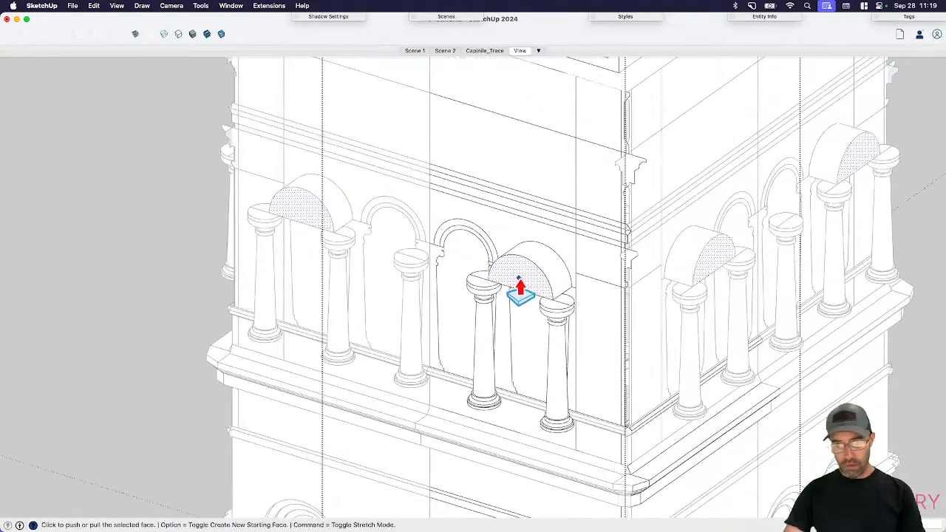
{"action": "left_click", "coordinate": [515, 281]}
{"action": "left_click", "coordinate": [498, 290]}
{"action": "key", "text": "space"}
{"action": "left_click", "coordinate": [488, 294]}
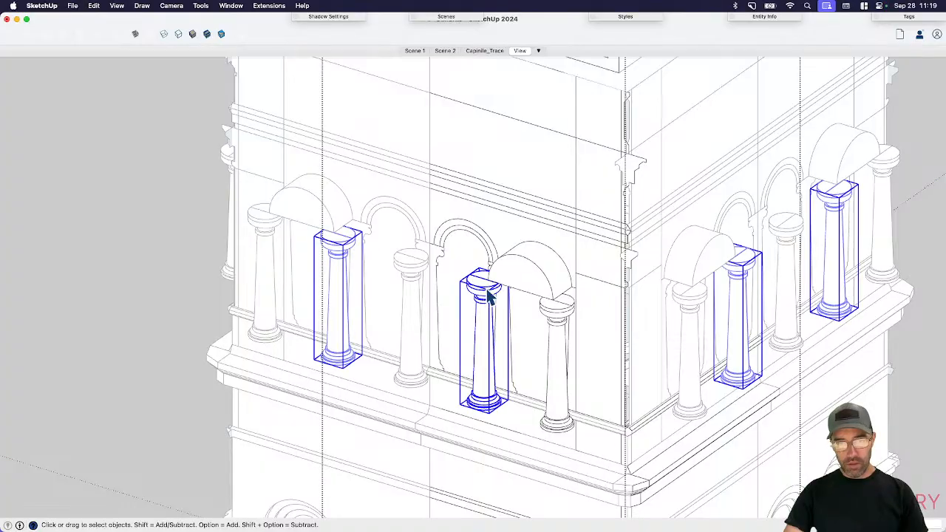
{"action": "left_click", "coordinate": [558, 317]}
{"action": "left_click", "coordinate": [486, 295]}
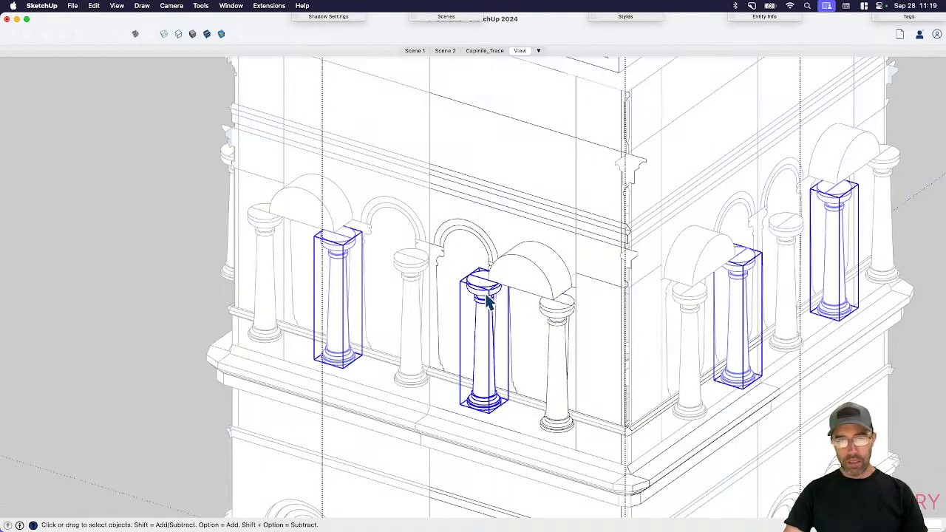
- Undo the extrusion of the half-round face back to the flat wall
{"action": "key", "text": "super+z"}
{"action": "key", "text": "super+z"}
{"action": "left_click", "coordinate": [571, 306], "text": "shift"}
{"action": "left_click", "coordinate": [548, 264]}
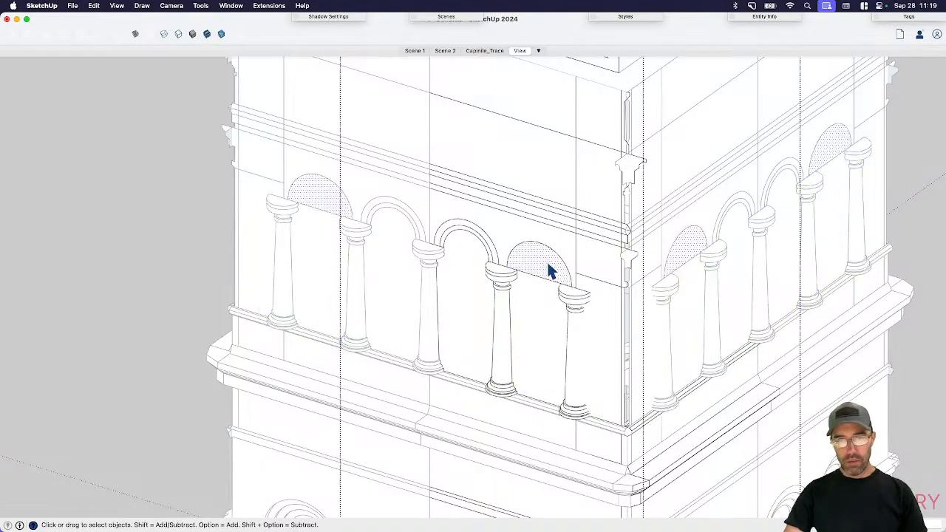
- Select the three columns on this half of the wall and remove them from the arcade
{"action": "left_click", "coordinate": [507, 298]}
{"action": "left_click", "coordinate": [582, 304], "text": "shift"}
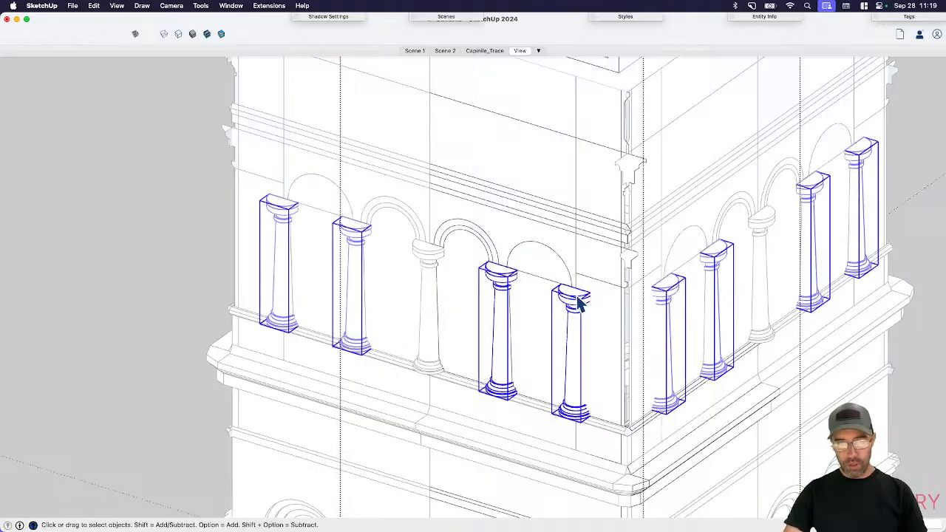
{"action": "left_click", "coordinate": [543, 267]}
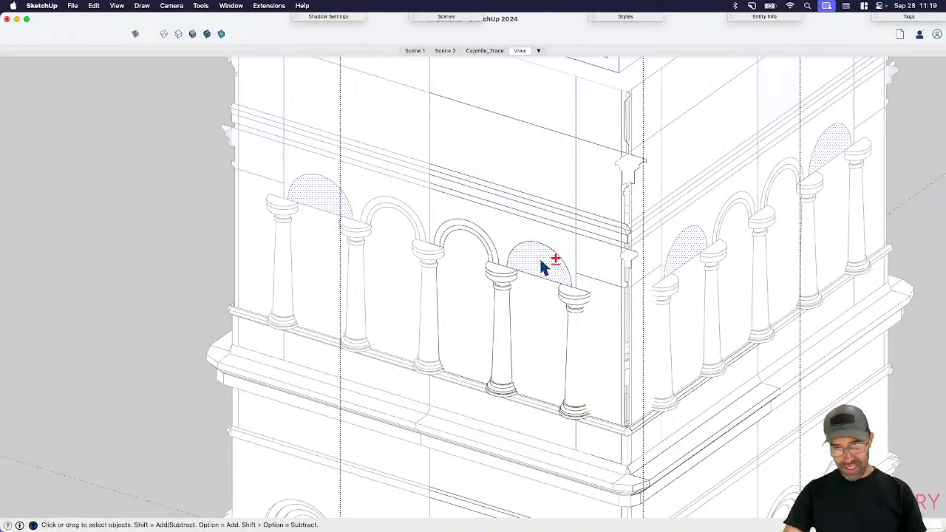
{"action": "left_click", "coordinate": [544, 270]}
{"action": "left_click", "coordinate": [507, 285]}
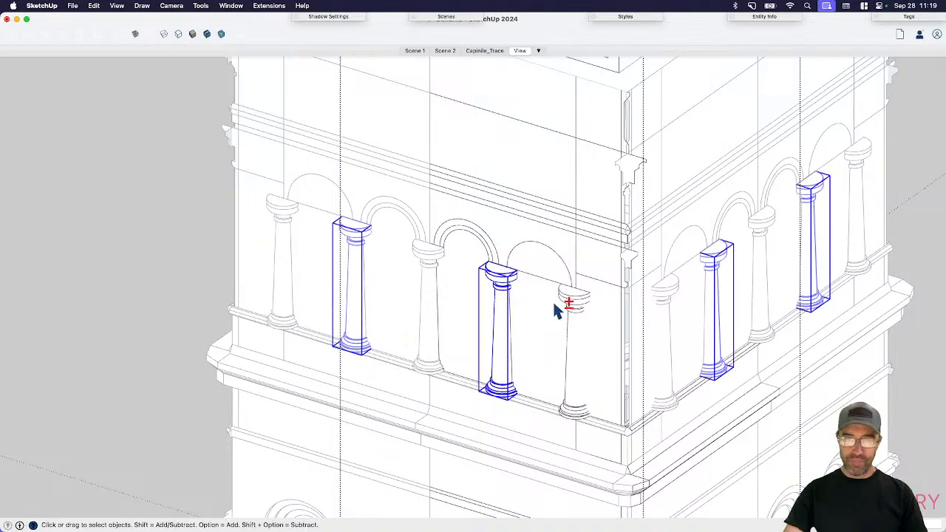
{"action": "left_click", "coordinate": [560, 310], "text": "shift"}
{"action": "left_click", "coordinate": [442, 260], "text": "shift"}
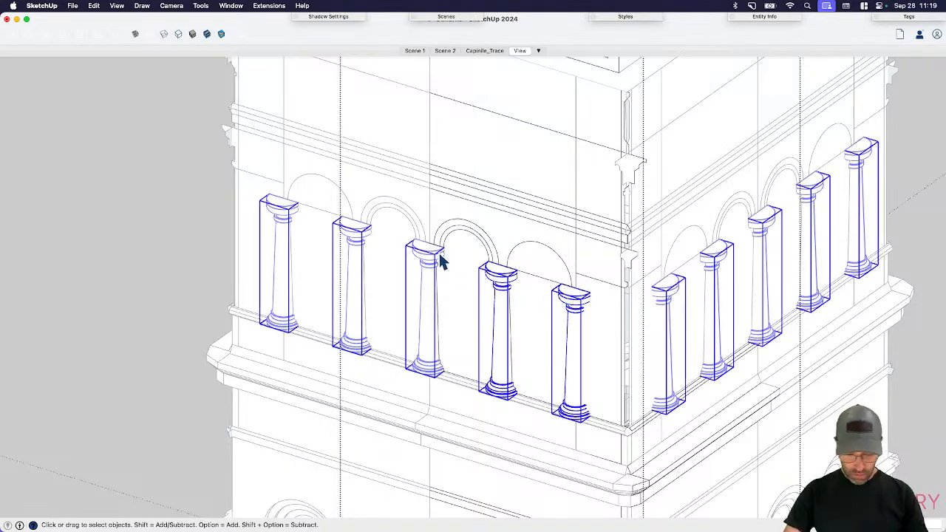
{"action": "key", "text": "super+g"}
{"action": "key", "text": "Delete"}
- Push the half-round face of the arch nearest the corner inward to recess it behind the wall
{"action": "left_click", "coordinate": [534, 266]}
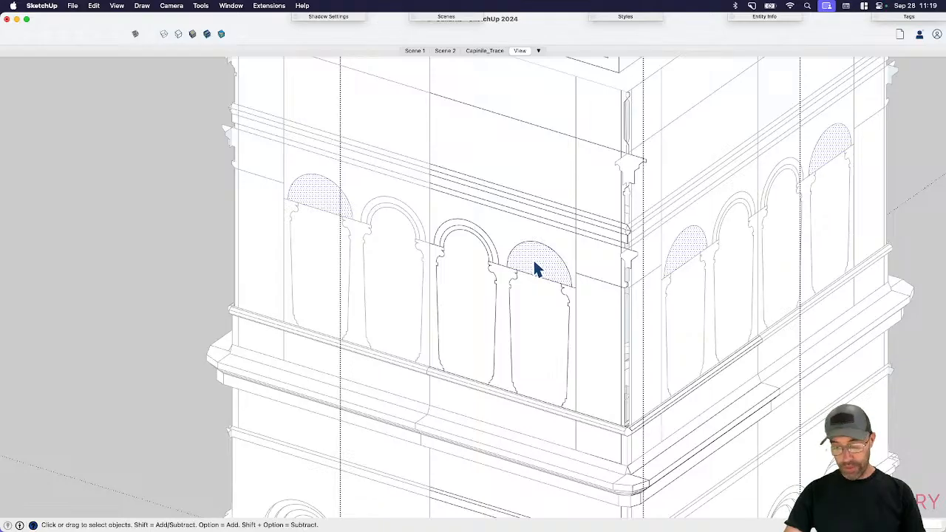
{"action": "key", "text": "p"}
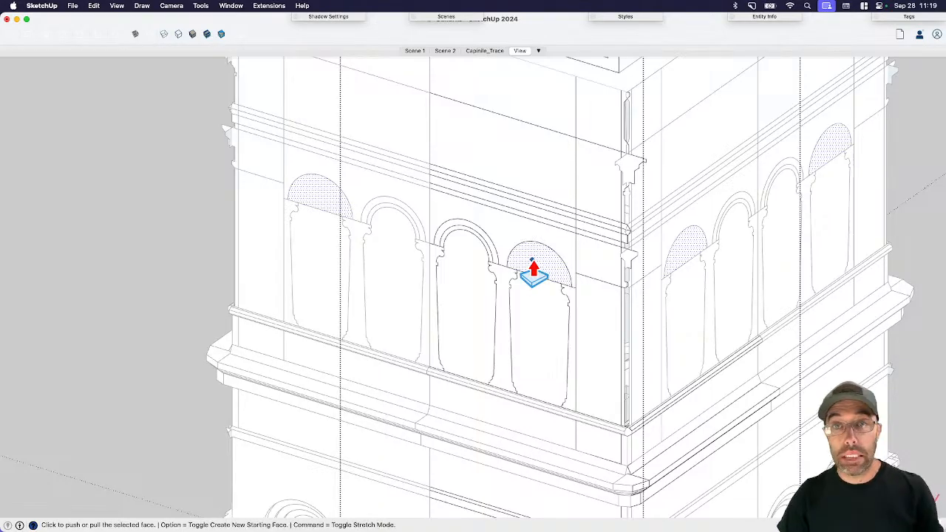
{"action": "scroll", "coordinate": [534, 272], "scroll_direction": "up", "scroll_amount": 2}
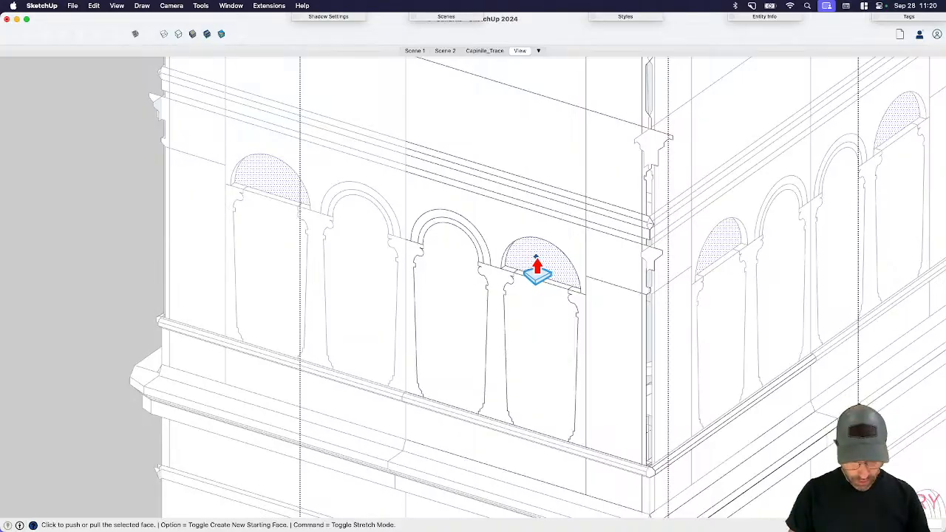
{"action": "left_click", "coordinate": [538, 268]}
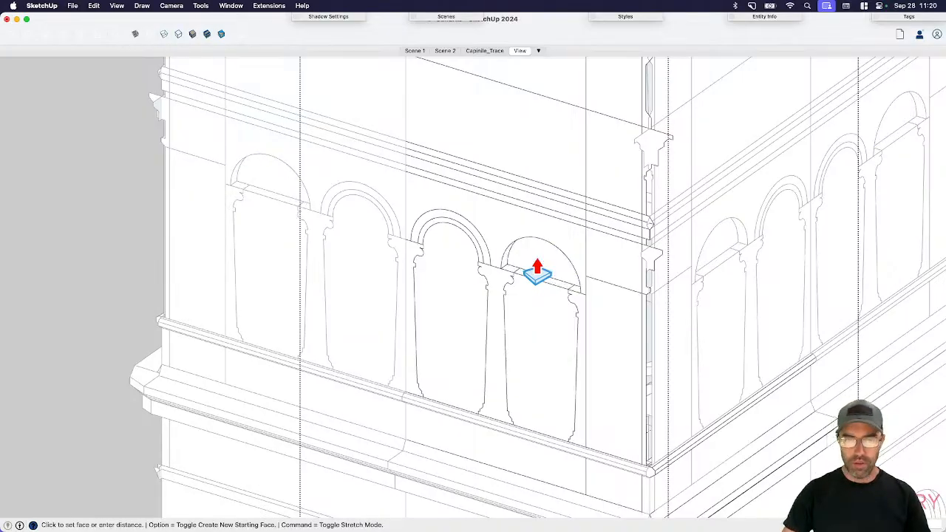
{"action": "scroll", "coordinate": [538, 269], "scroll_direction": "up", "scroll_amount": 5}
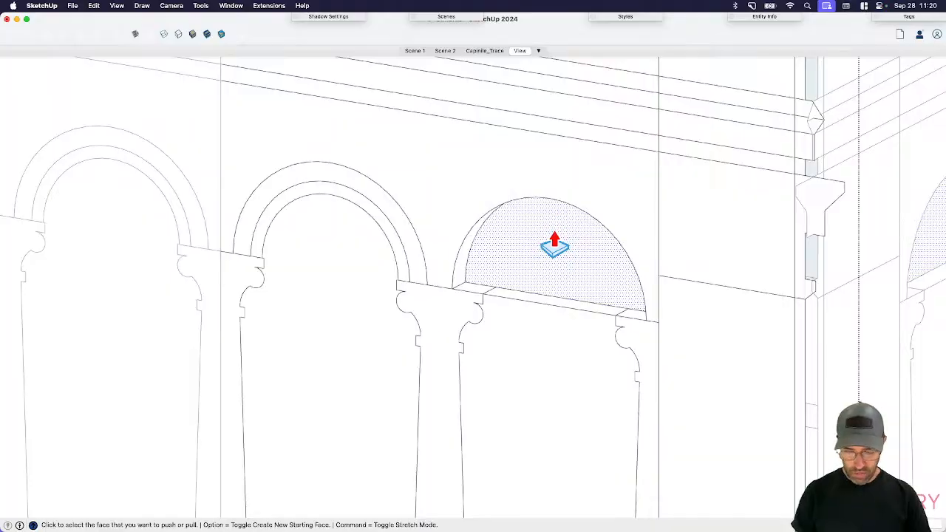
{"action": "double_click", "coordinate": [555, 233]}
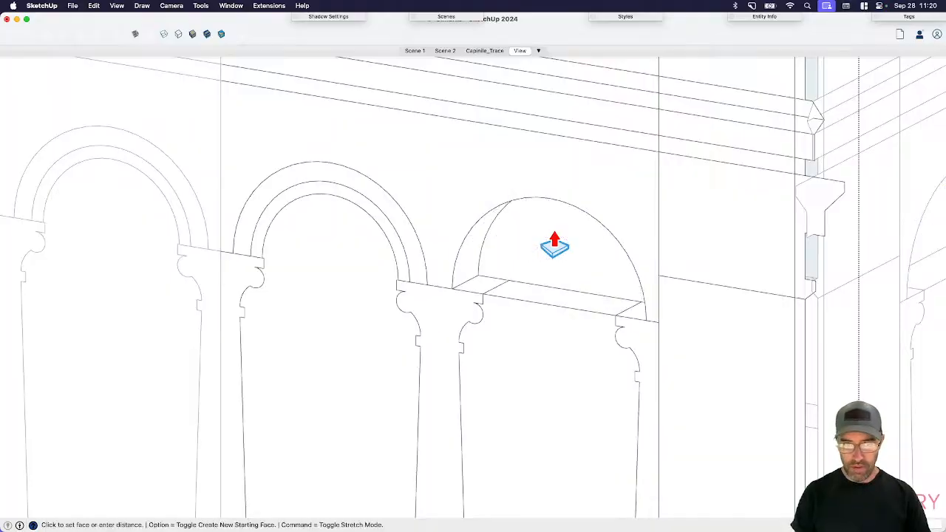
- Show the hidden geometry and delete the concentric arch components over the two middle bays
{"action": "key", "text": "space"}
{"action": "triple_click", "coordinate": [557, 239]}
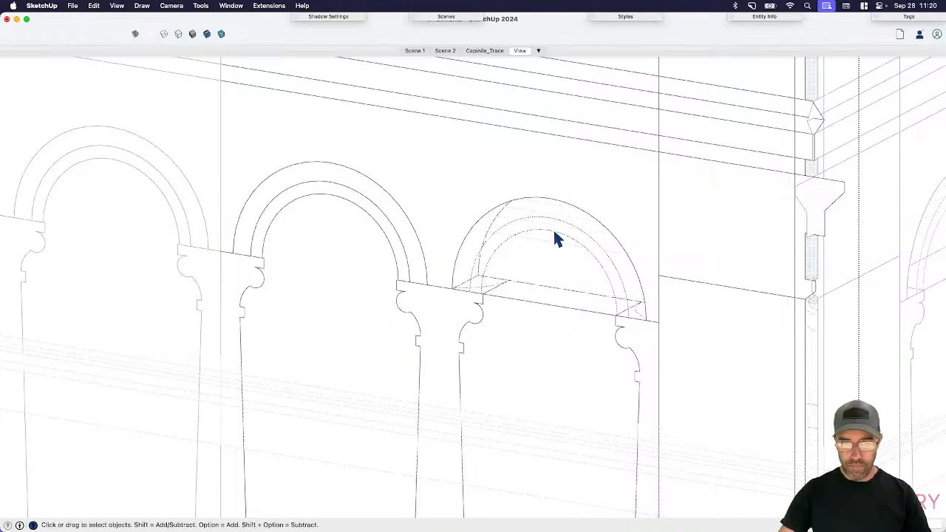
{"action": "right_click", "coordinate": [515, 240]}
{"action": "left_click", "coordinate": [511, 238]}
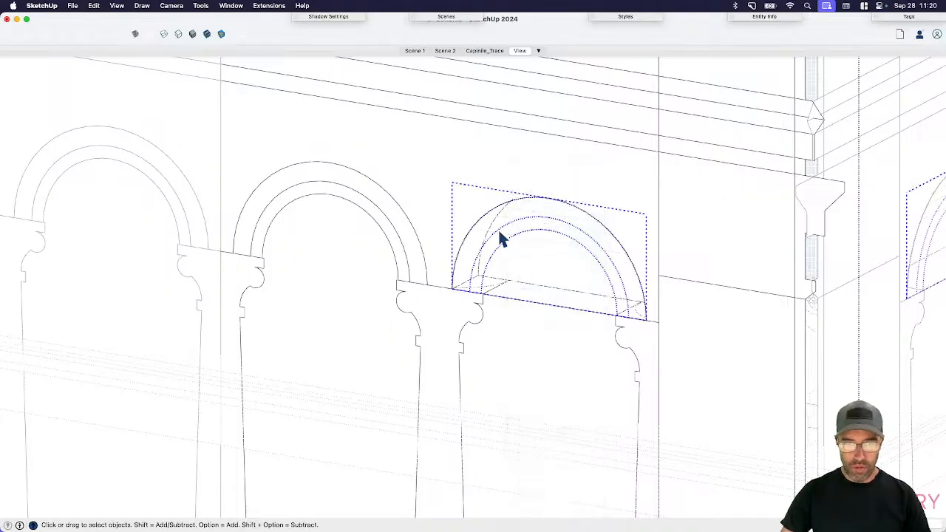
{"action": "left_click", "coordinate": [394, 222]}
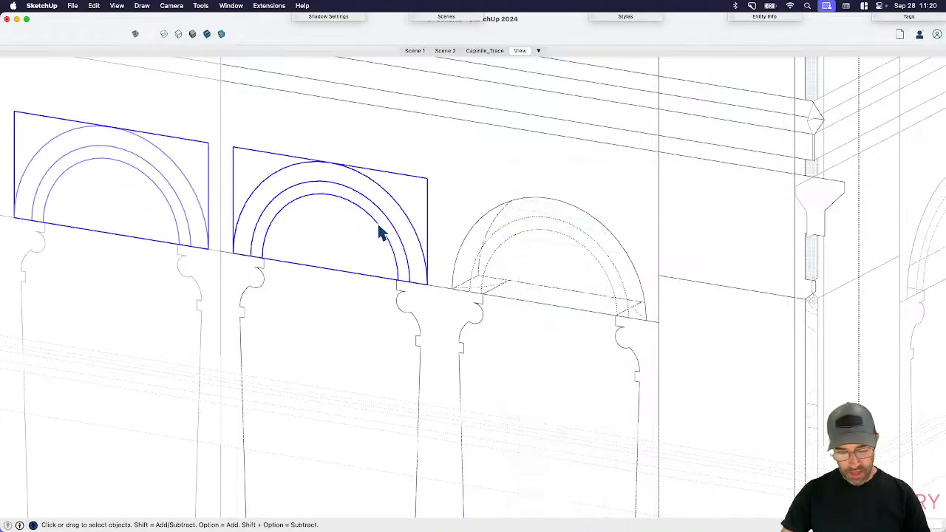
{"action": "key", "text": "Delete"}
{"action": "left_click", "coordinate": [374, 226]}
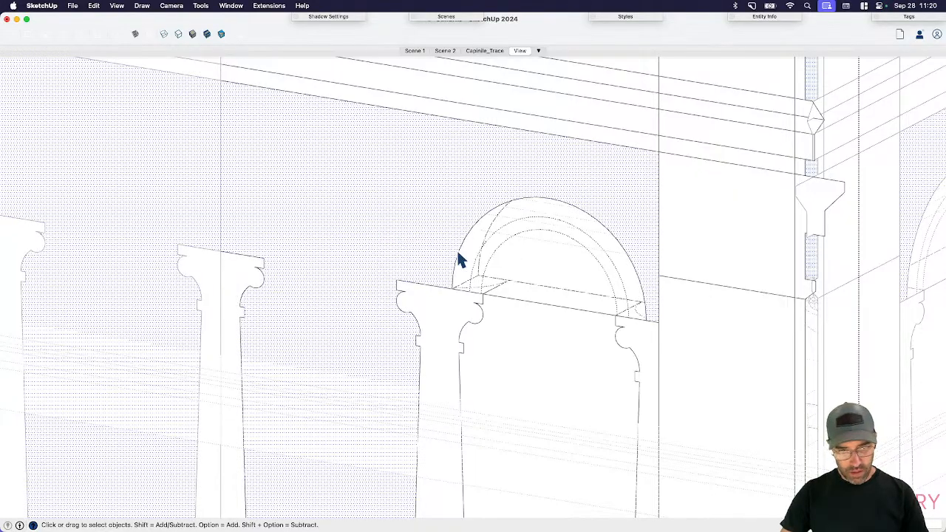
- Turn the hidden geometry display off and erase the two short stray edges crossing the recessed arch's ledge
{"action": "left_click", "coordinate": [520, 274]}
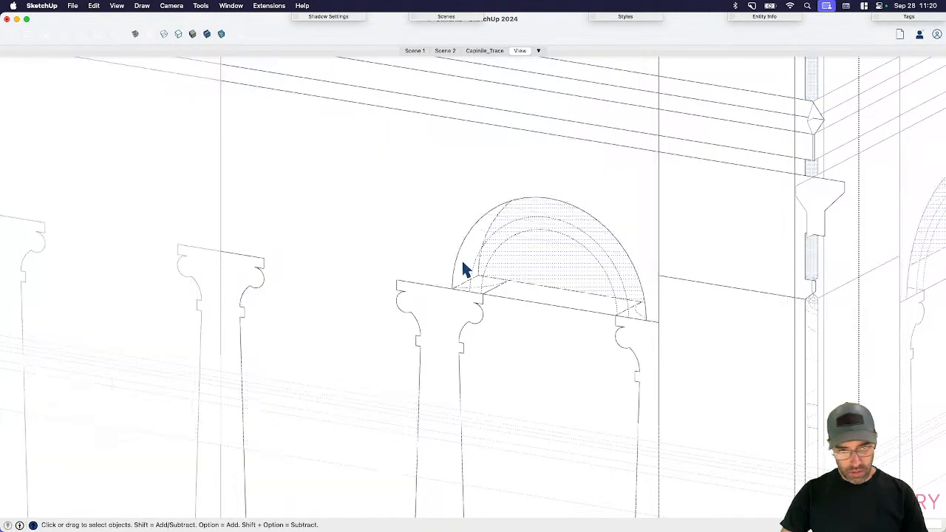
{"action": "key", "text": "k"}
{"action": "left_click", "coordinate": [473, 245]}
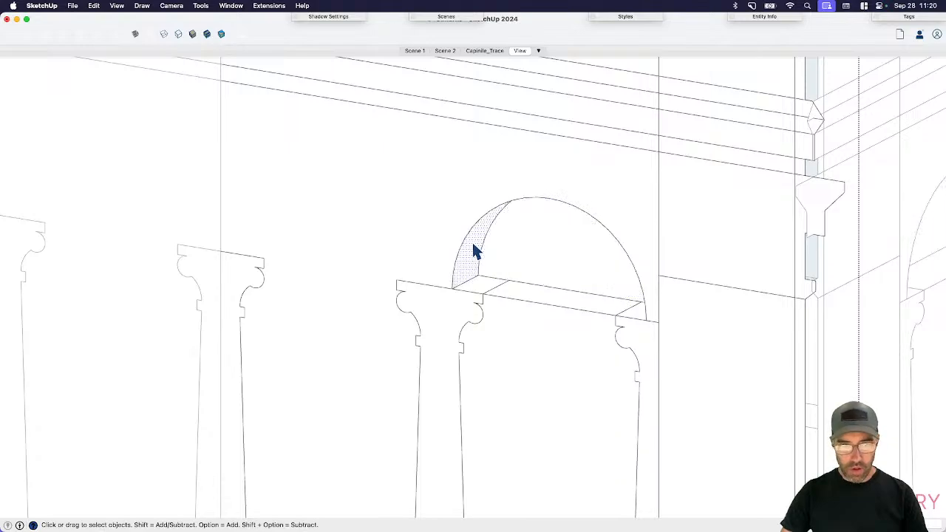
{"action": "key", "text": "e"}
{"action": "left_click", "coordinate": [492, 289]}
{"action": "middle_click_drag", "start_coordinate": [522, 314], "coordinate": [555, 330]}
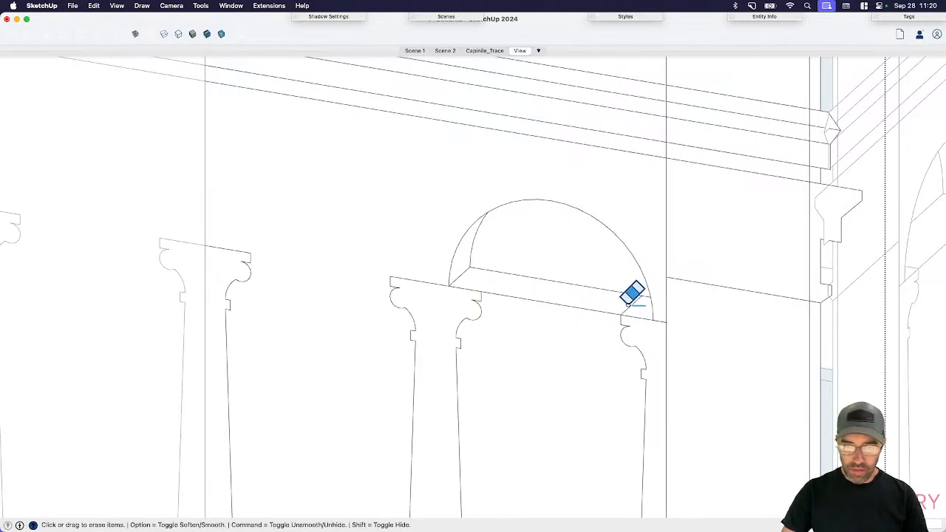
{"action": "left_click", "coordinate": [627, 306]}
- Select the recessed arch's back, ledge and curved side faces and copy them along the wall to the neighbouring bays as a 2x array
{"action": "key", "text": "space"}
{"action": "left_click", "coordinate": [511, 286]}
{"action": "left_click", "coordinate": [522, 260], "text": "shift"}
{"action": "left_click", "coordinate": [463, 256], "text": "shift"}
{"action": "middle_click_drag", "start_coordinate": [463, 257], "coordinate": [712, 246]}
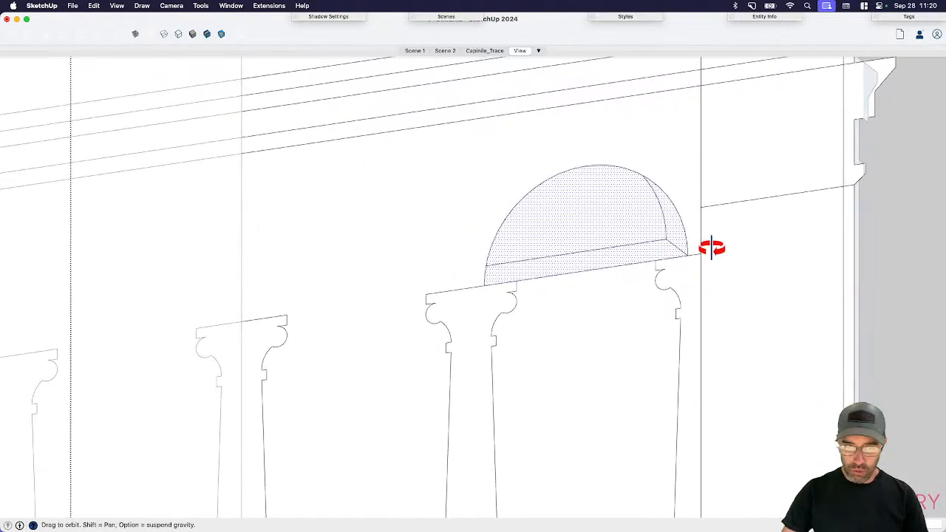
{"action": "scroll", "coordinate": [699, 240], "scroll_direction": "up", "scroll_amount": 1}
{"action": "key", "text": "m"}
{"action": "key", "text": "alt"}
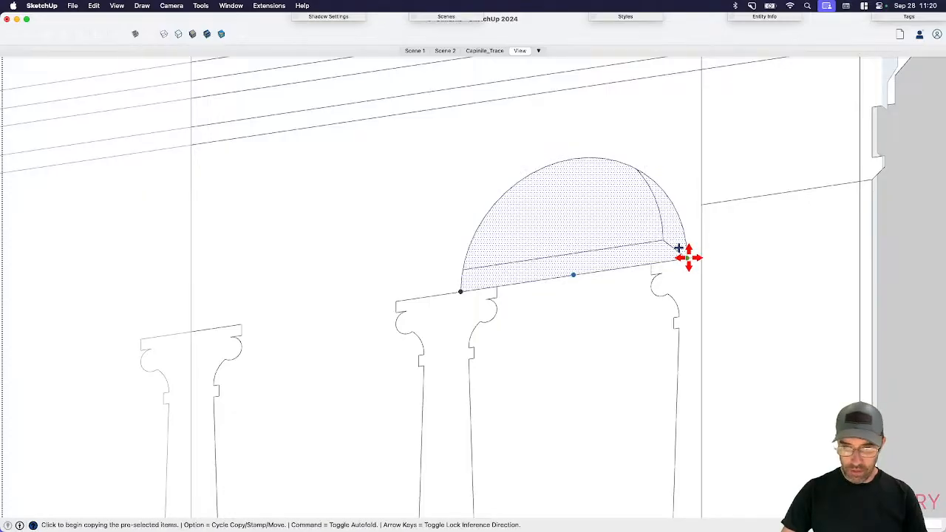
{"action": "left_click", "coordinate": [650, 262]}
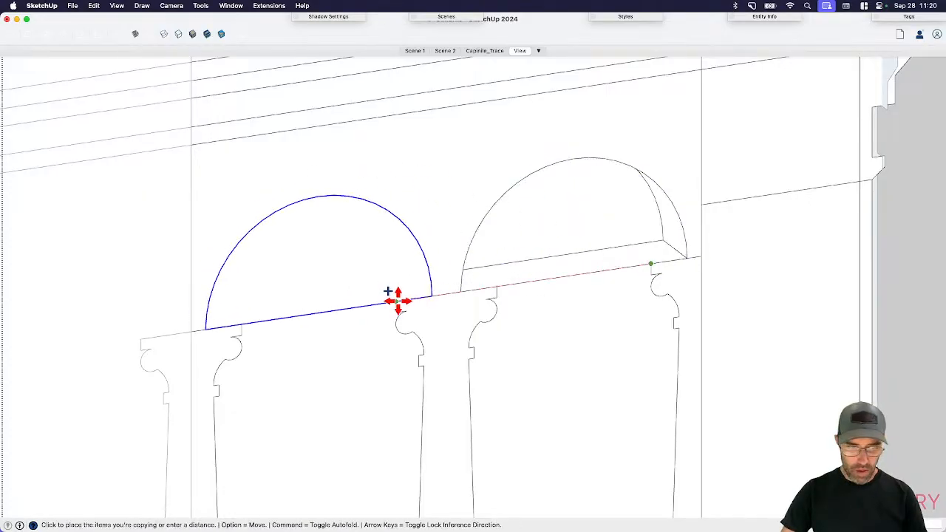
{"action": "left_click", "coordinate": [394, 298]}
{"action": "type", "text": "2x"}
{"action": "key", "text": "Return"}
{"action": "key", "text": "space"}
- Unhide the concentric arch component over the bay nearest the corner and open it for editing
{"action": "middle_click_drag", "start_coordinate": [403, 295], "coordinate": [435, 298]}
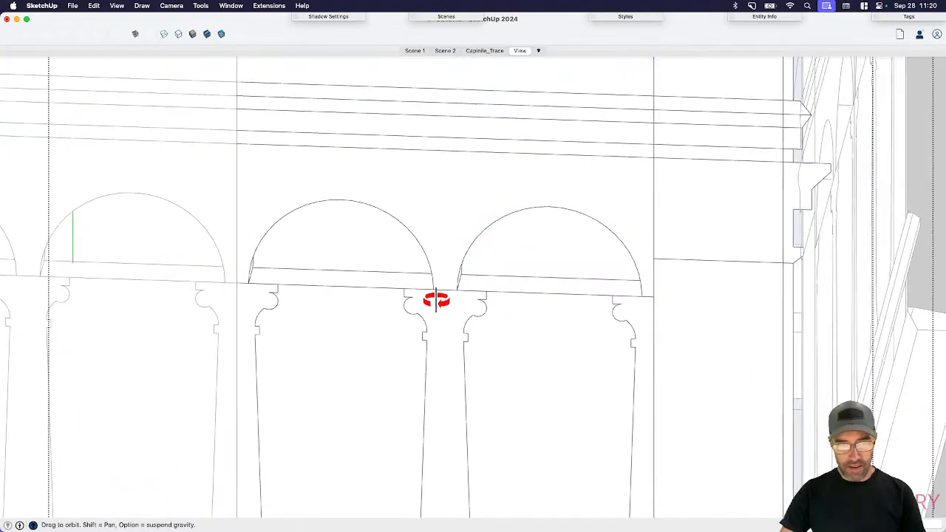
{"action": "right_click", "coordinate": [529, 238]}
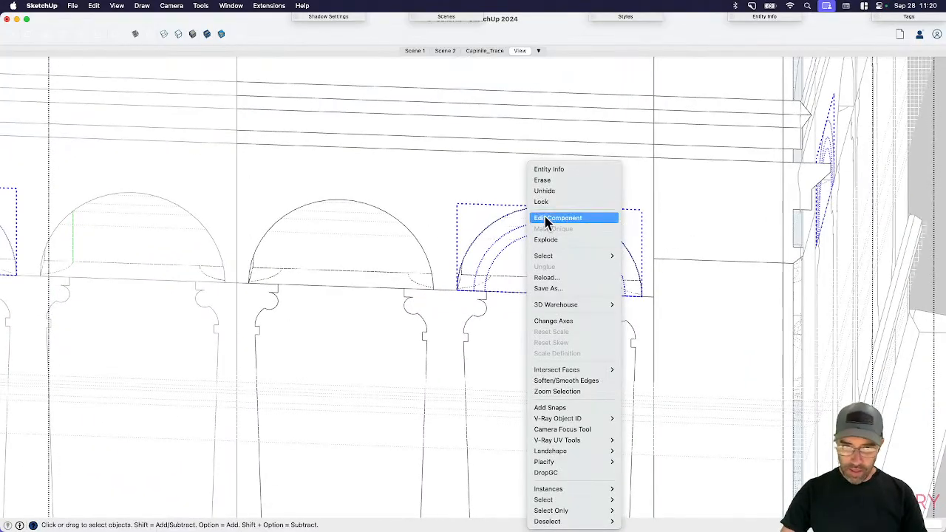
{"action": "left_click", "coordinate": [540, 134]}
{"action": "middle_click_drag", "start_coordinate": [533, 232], "coordinate": [639, 285]}
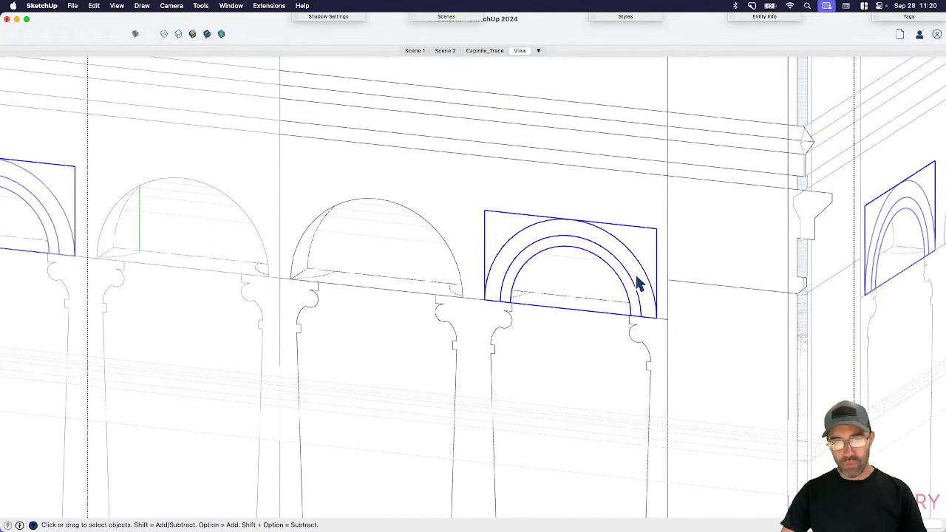
{"action": "double_click", "coordinate": [523, 261]}
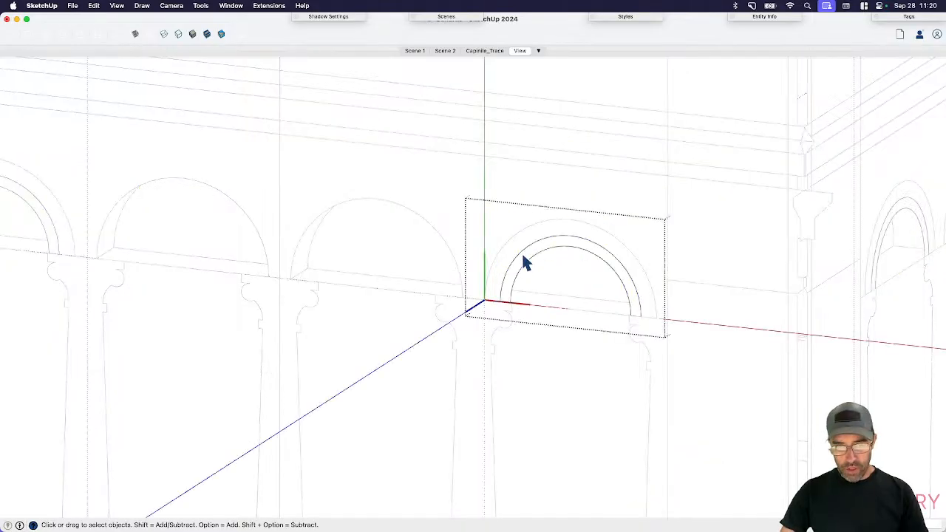
- Try to extrude the narrow inner arch band back to the recessed face
{"action": "left_click", "coordinate": [528, 270]}
{"action": "key", "text": "p"}
{"action": "middle_click_drag", "start_coordinate": [526, 263], "coordinate": [512, 290]}
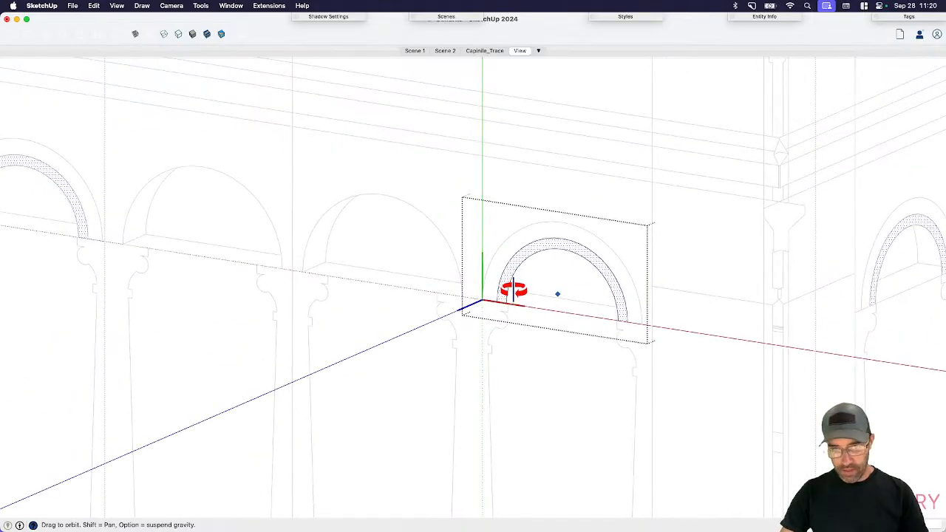
{"action": "key", "text": "space"}
{"action": "scroll", "coordinate": [511, 292], "scroll_direction": "up", "scroll_amount": 2}
{"action": "key", "text": "l"}
{"action": "key", "text": "space"}
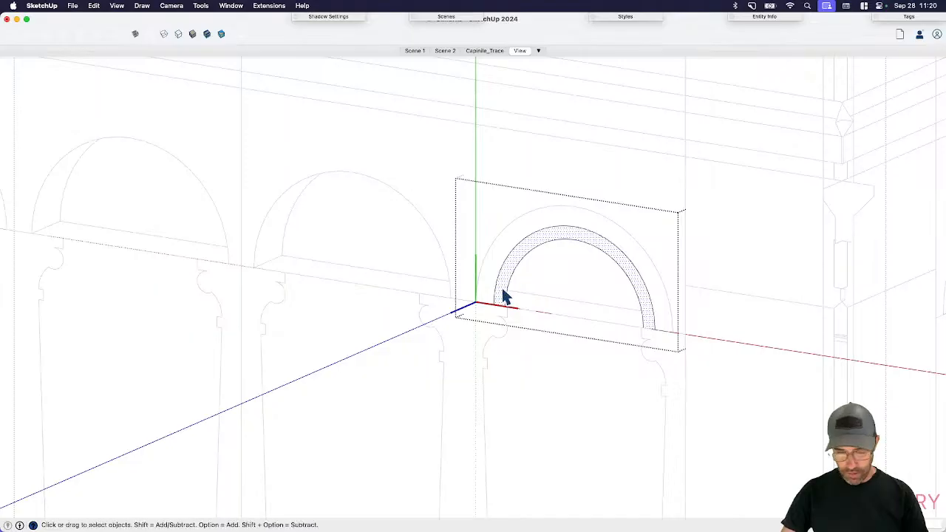
{"action": "key", "text": "p"}
{"action": "left_click", "coordinate": [503, 294]}
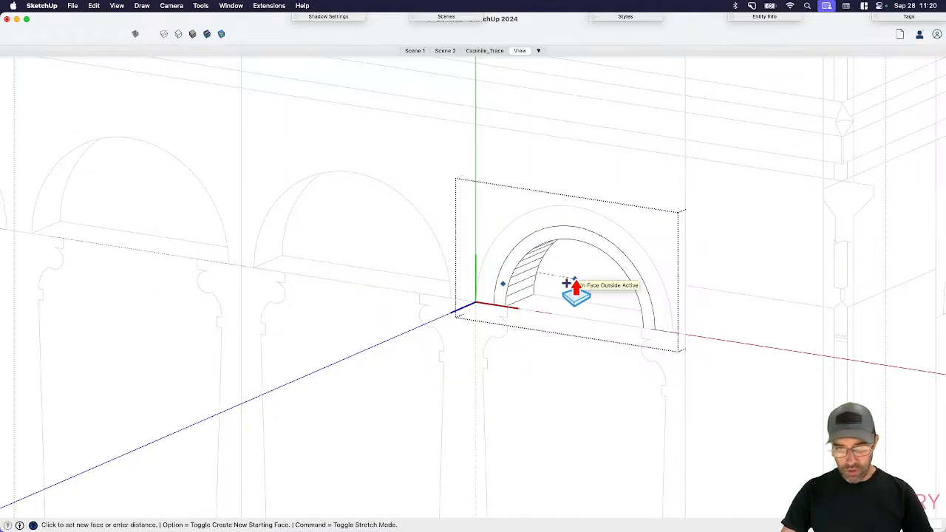
{"action": "left_click", "coordinate": [516, 281]}
- Select the inner arch band with its bounding edges and weld the edges into continuous curves
{"action": "key", "text": "space"}
{"action": "left_click", "coordinate": [510, 264]}
{"action": "right_click", "coordinate": [510, 264]}
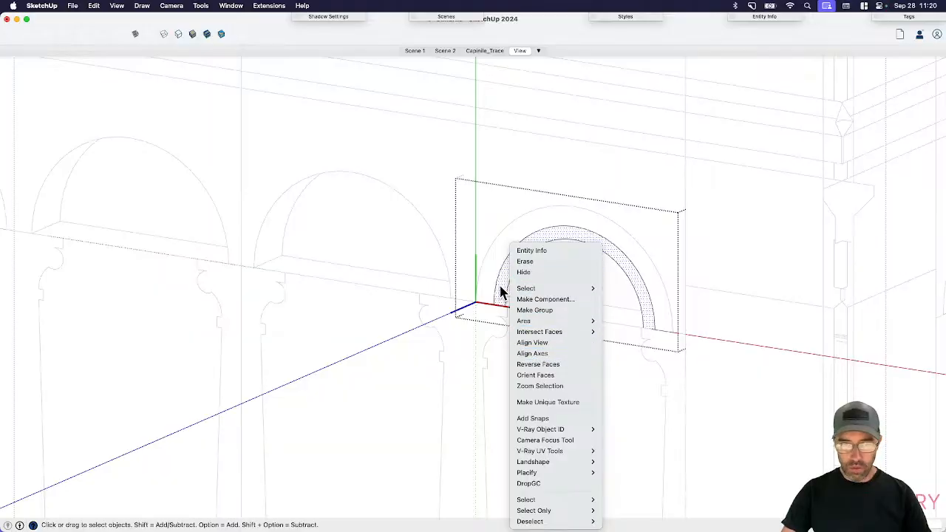
{"action": "left_click", "coordinate": [500, 292]}
{"action": "double_click", "coordinate": [512, 276]}
{"action": "right_click", "coordinate": [517, 270]}
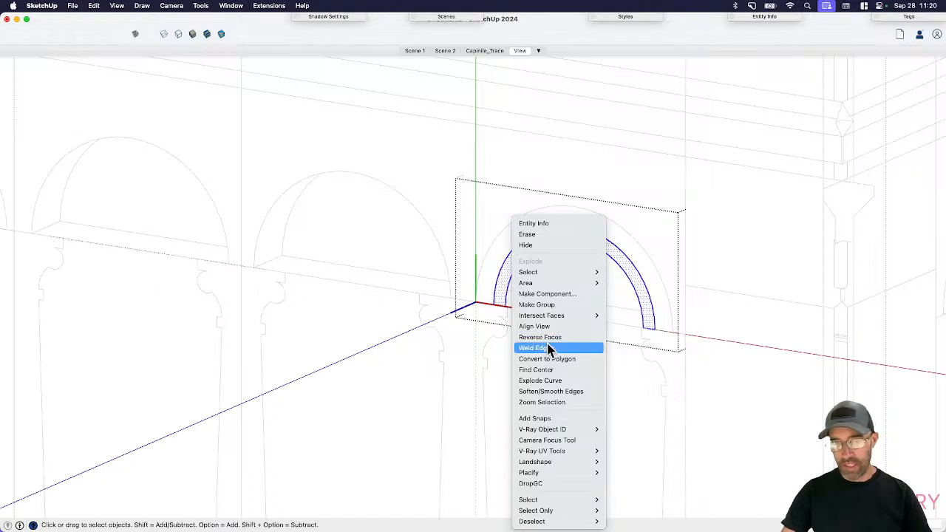
{"action": "left_click", "coordinate": [549, 348]}
- Extrude the welded inner arch band inward to meet the back of the recess
{"action": "left_click", "coordinate": [513, 275]}
{"action": "key", "text": "p"}
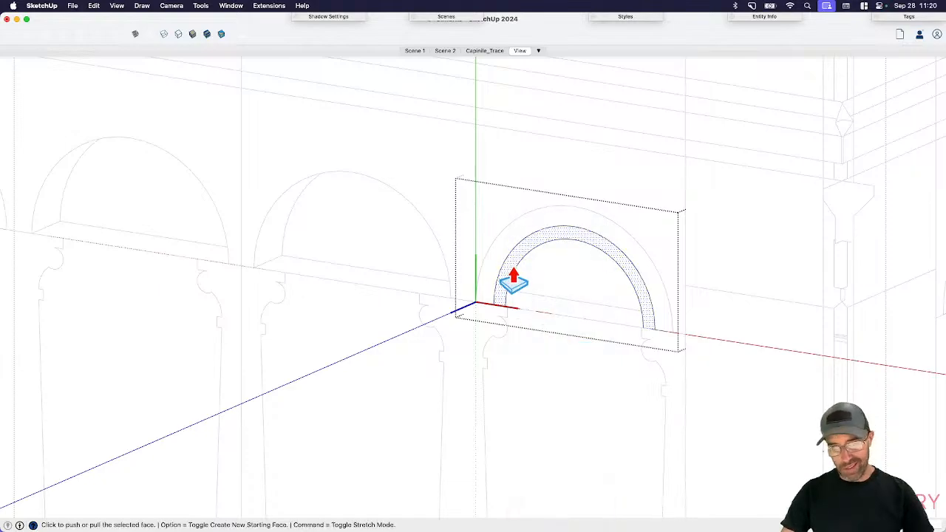
{"action": "left_click", "coordinate": [513, 270]}
{"action": "left_click", "coordinate": [567, 267]}
{"action": "key", "text": "space"}
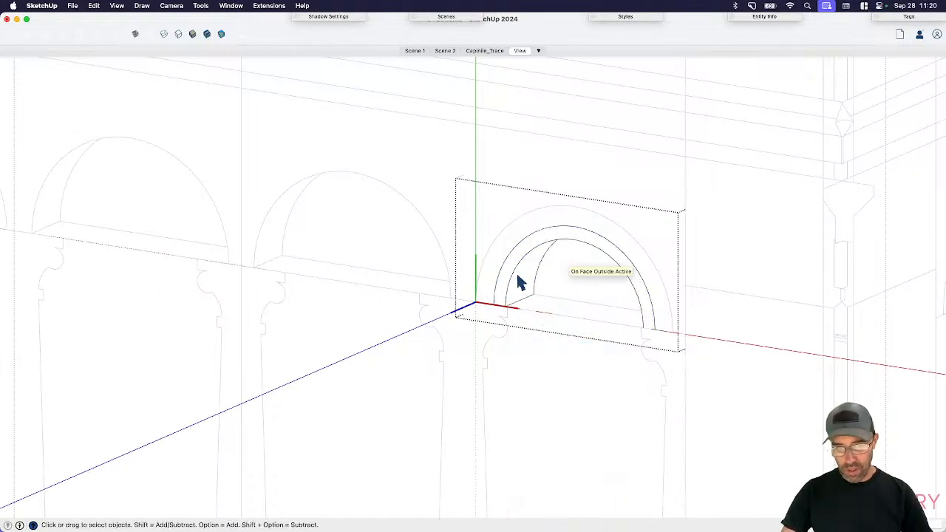
- Push the inner band's front face back so it sits stepped behind the outer arch ring
{"action": "left_click", "coordinate": [505, 280]}
{"action": "key", "text": "p"}
{"action": "left_click", "coordinate": [505, 293]}
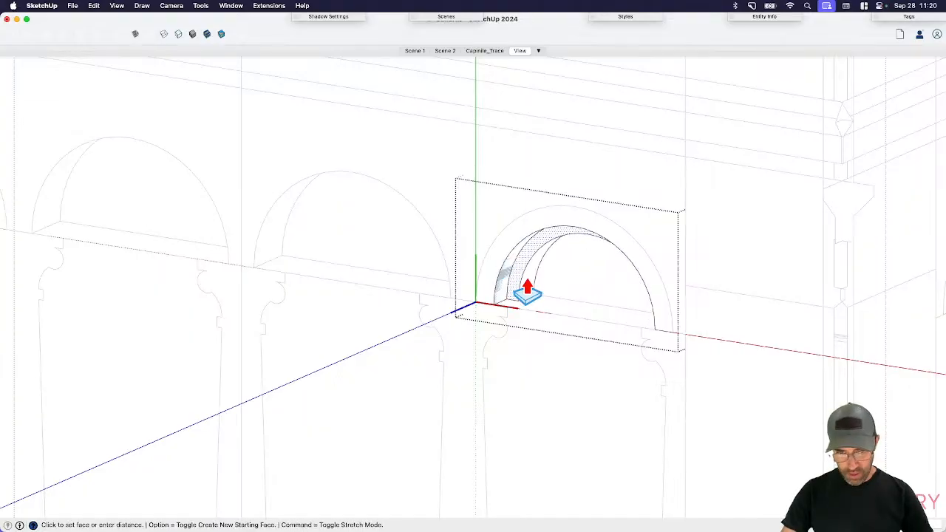
{"action": "left_click", "coordinate": [526, 290]}
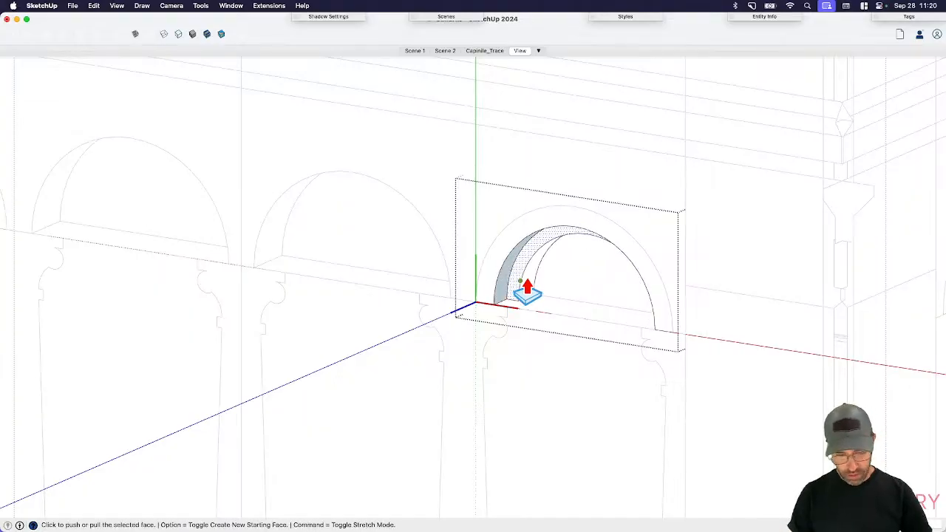
{"action": "left_click", "coordinate": [526, 290]}
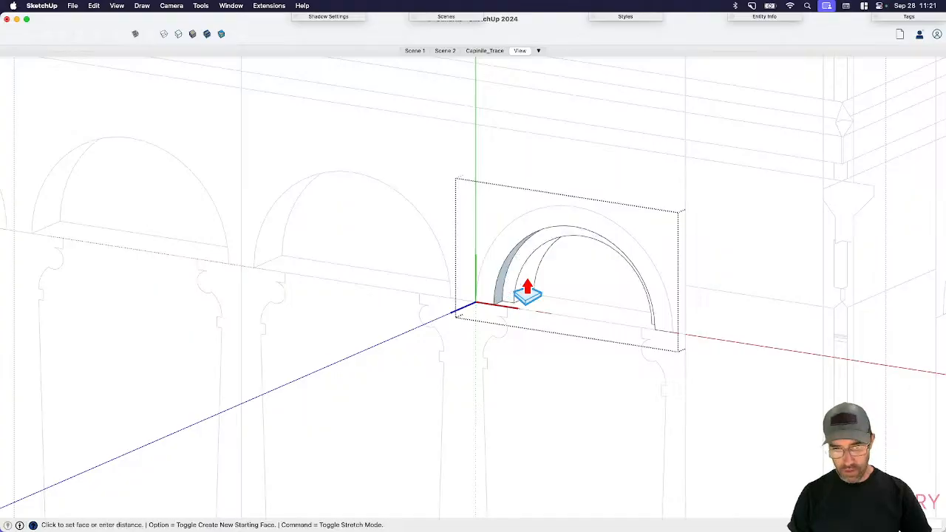
{"action": "scroll", "coordinate": [527, 290], "scroll_direction": "up", "scroll_amount": 3}
- Reverse the grey curved side face between the outer ring and the inner band
{"action": "key", "text": "space"}
{"action": "scroll", "coordinate": [484, 296], "scroll_direction": "up", "scroll_amount": 3}
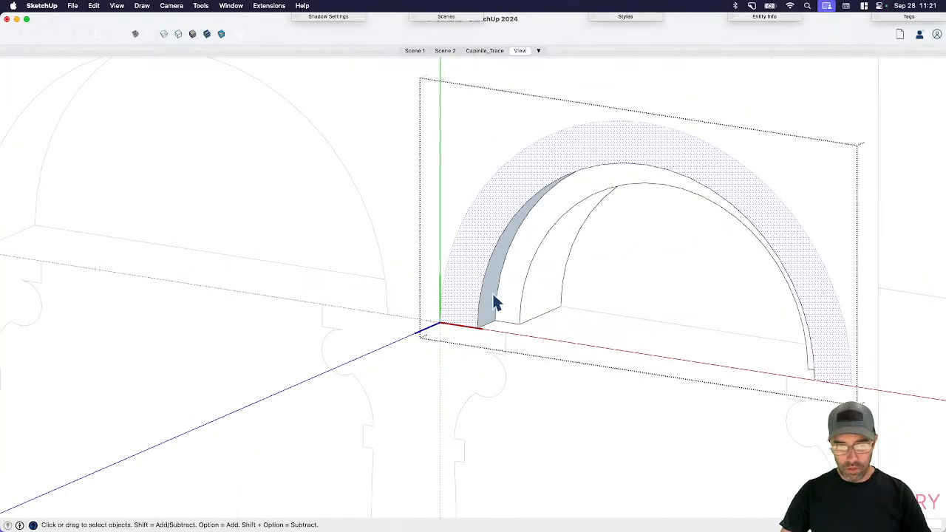
{"action": "right_click", "coordinate": [487, 303]}
{"action": "left_click", "coordinate": [514, 380]}
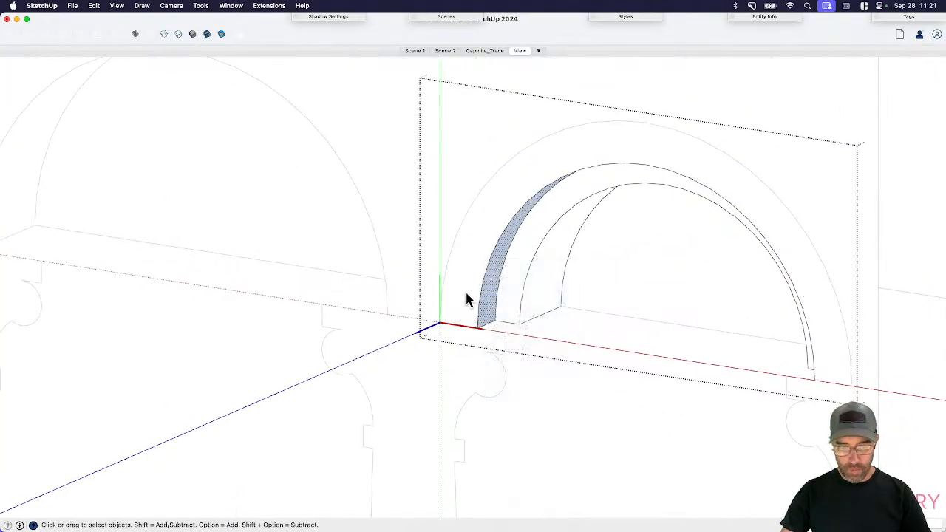
{"action": "key", "text": "p"}
{"action": "left_click", "coordinate": [470, 312]}
{"action": "left_click", "coordinate": [475, 311]}
{"action": "key", "text": "super+z"}
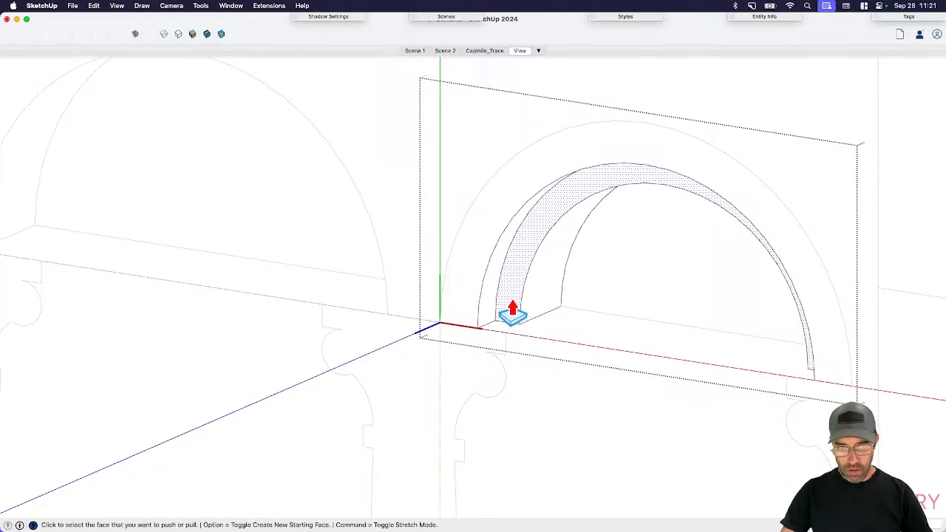
- Push the inner band's front face slightly deeper into the arch recess
{"action": "key", "text": "space"}
{"action": "key", "text": "p"}
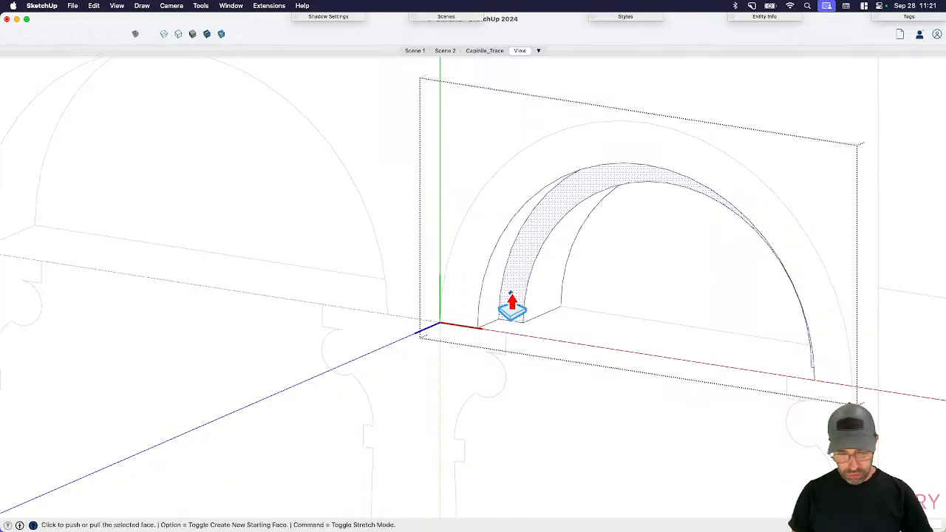
{"action": "key", "text": "space"}
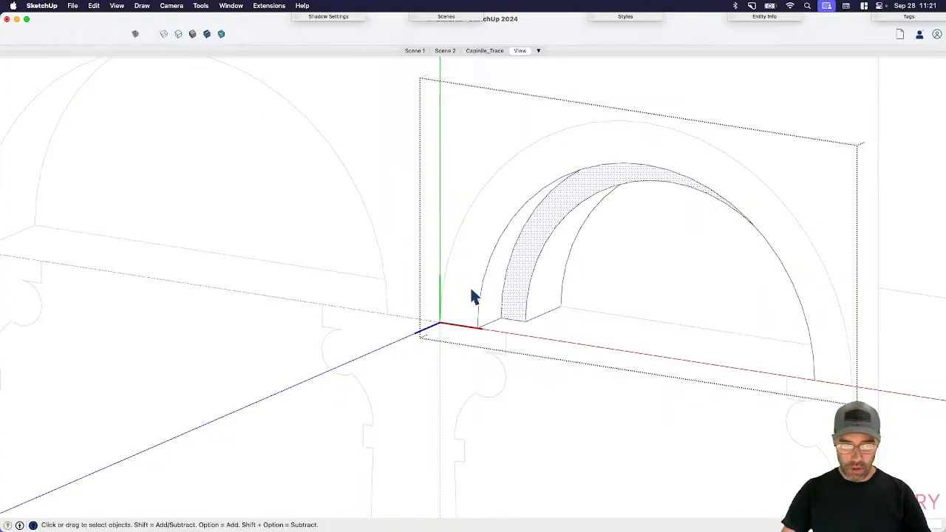
- Try to push the outer arch ring's front face outward with Push/Pull
{"action": "left_click", "coordinate": [471, 296]}
{"action": "key", "text": "p"}
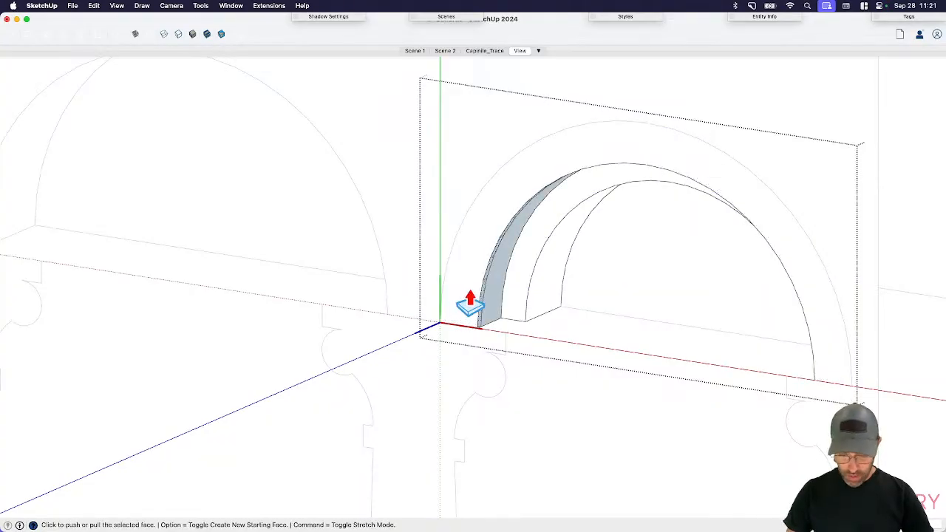
{"action": "double_click", "coordinate": [470, 297]}
{"action": "key", "text": "space"}
{"action": "mouse_move", "coordinate": [511, 297]}
{"action": "middle_mouse_down"}
{"action": "mouse_move", "coordinate": [395, 308]}
{"action": "mouse_move", "coordinate": [503, 301]}
{"action": "middle_mouse_up"}
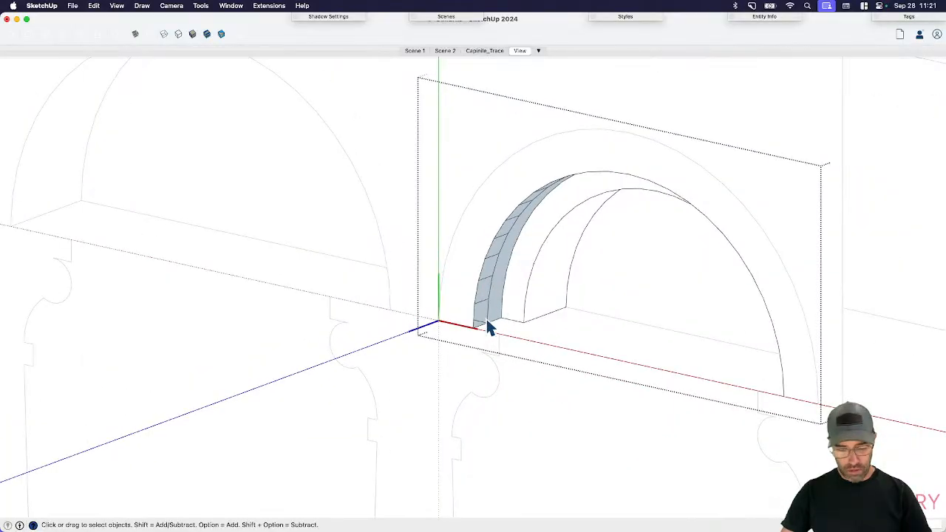
{"action": "scroll", "coordinate": [469, 318], "scroll_direction": "down", "scroll_amount": 3}
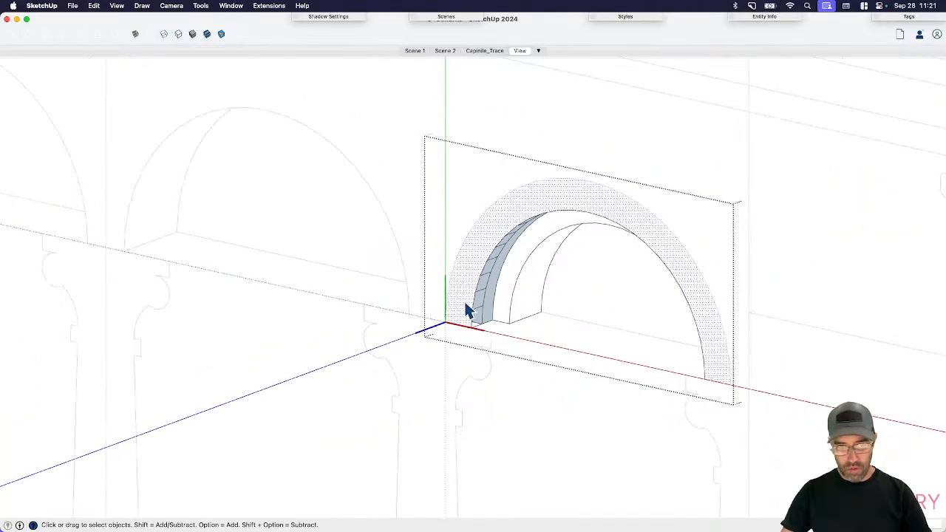
- Recess the outer arch ring's front face slightly behind the wall, leaving a step in front of the inner band
{"action": "left_click", "coordinate": [469, 296]}
{"action": "scroll", "coordinate": [472, 326], "scroll_direction": "up", "scroll_amount": 2}
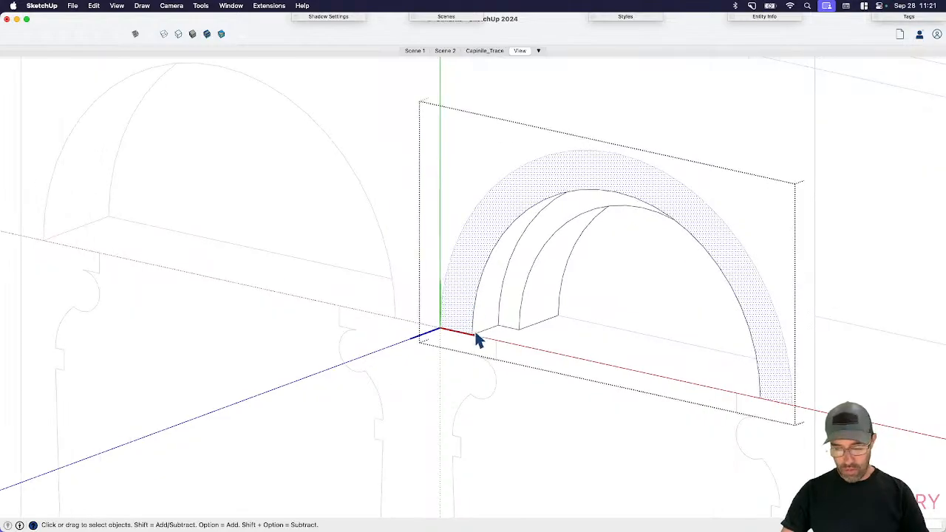
{"action": "key", "text": "m"}
{"action": "left_click", "coordinate": [472, 334]}
{"action": "key", "text": "space"}
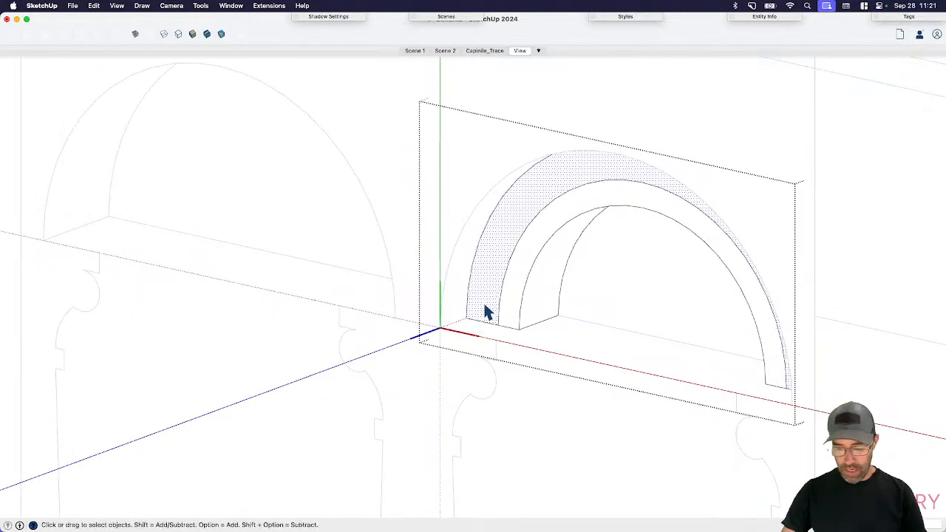
{"action": "key", "text": "p"}
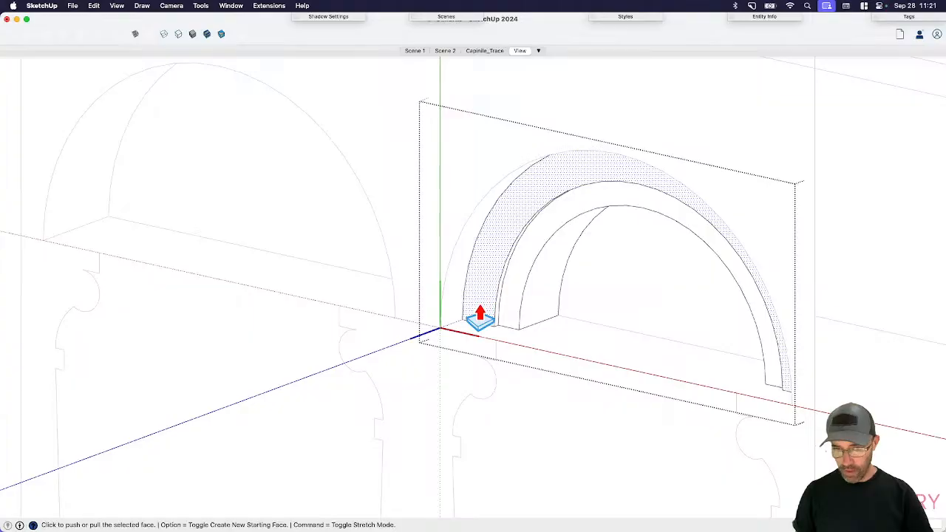
{"action": "double_click", "coordinate": [480, 305]}
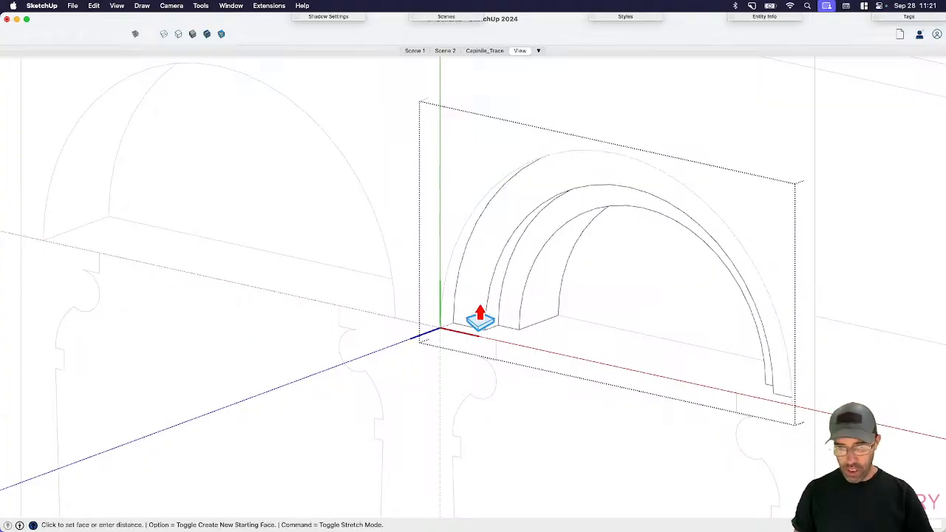
{"action": "key", "text": "space"}
{"action": "scroll", "coordinate": [562, 312], "scroll_direction": "down", "scroll_amount": 6}
{"action": "left_click", "coordinate": [629, 229]}
{"action": "scroll", "coordinate": [568, 253], "scroll_direction": "up", "scroll_amount": 1}
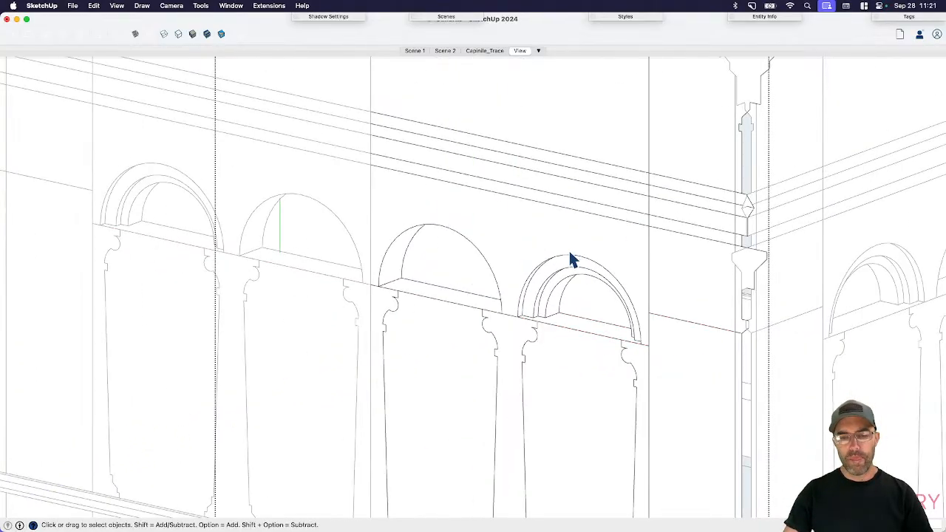
- Copy the stepped arch across the two neighbouring middle bays of the arcade as a 2x array
{"action": "middle_click_drag", "start_coordinate": [568, 254], "coordinate": [640, 258]}
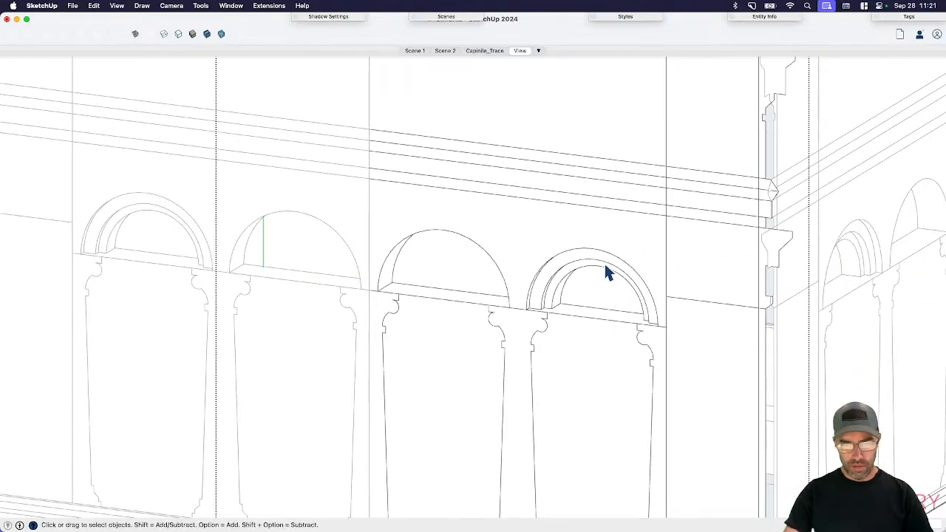
{"action": "left_click", "coordinate": [604, 262]}
{"action": "key", "text": "m"}
{"action": "scroll", "coordinate": [621, 292], "scroll_direction": "up", "scroll_amount": 2}
{"action": "scroll", "coordinate": [632, 302], "scroll_direction": "up", "scroll_amount": 1}
{"action": "key", "text": "alt"}
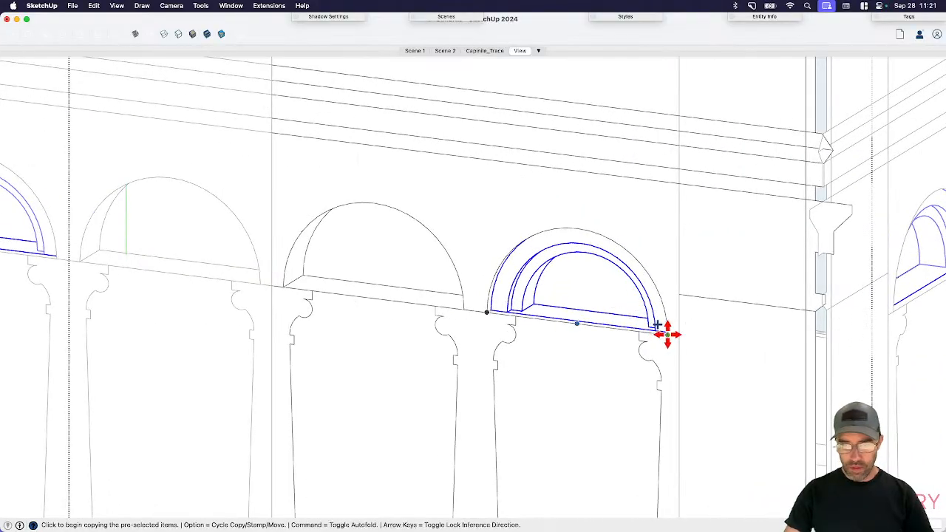
{"action": "left_click", "coordinate": [670, 335]}
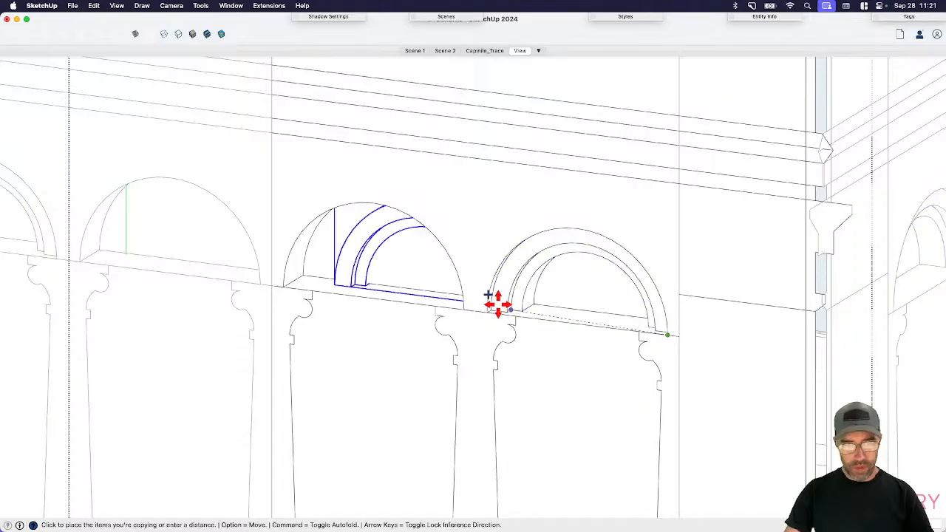
{"action": "left_click", "coordinate": [465, 311]}
{"action": "type", "text": "2x"}
{"action": "key", "text": "Return"}
{"action": "key", "text": "space"}
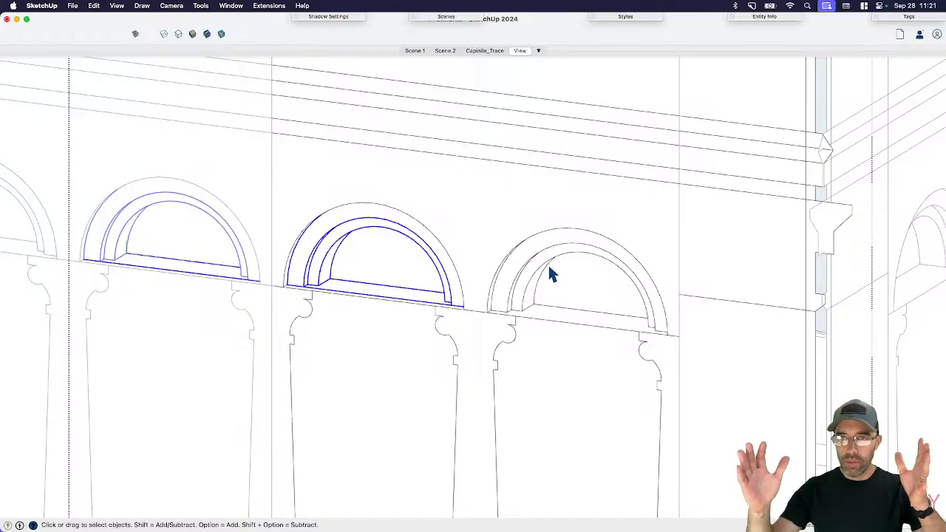
- Delete the infill face below the stepped arch in the end bay to open the arcade
{"action": "scroll", "coordinate": [548, 263], "scroll_direction": "down", "scroll_amount": 5}
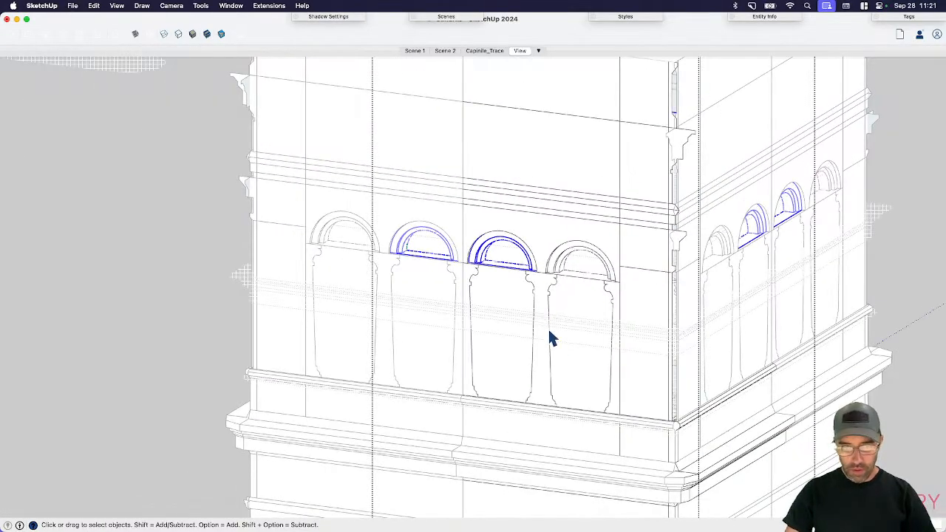
{"action": "scroll", "coordinate": [549, 333], "scroll_direction": "down", "scroll_amount": 3}
{"action": "middle_click_drag", "start_coordinate": [547, 328], "coordinate": [643, 337]}
{"action": "middle_click_drag", "start_coordinate": [585, 349], "coordinate": [510, 346]}
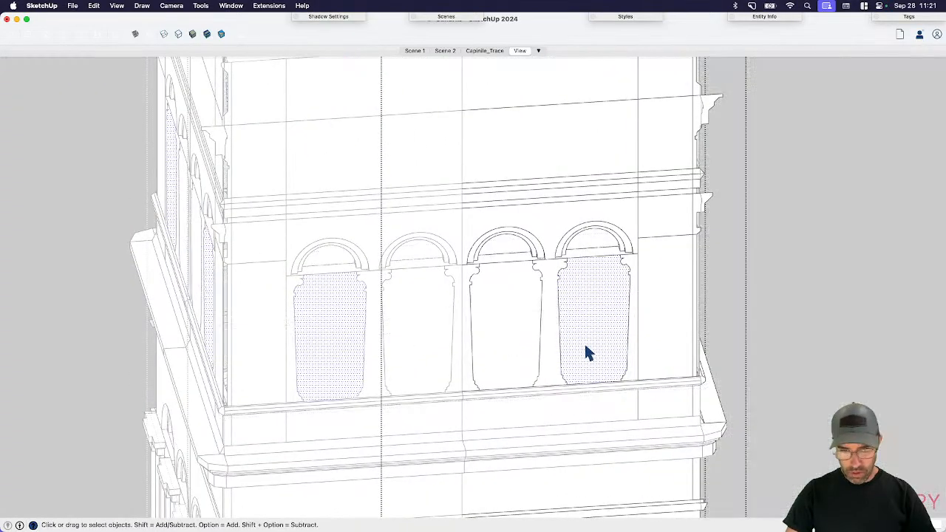
{"action": "key", "text": "h"}
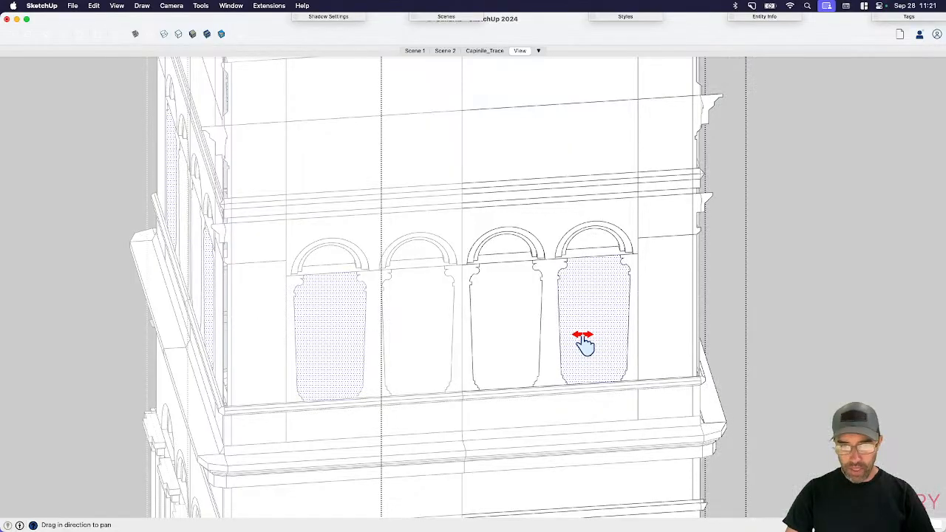
{"action": "scroll", "coordinate": [581, 338], "scroll_direction": "down", "scroll_amount": 5}
{"action": "key", "text": "space"}
{"action": "key", "text": "Delete"}
{"action": "scroll", "coordinate": [649, 331], "scroll_direction": "up", "scroll_amount": 4}
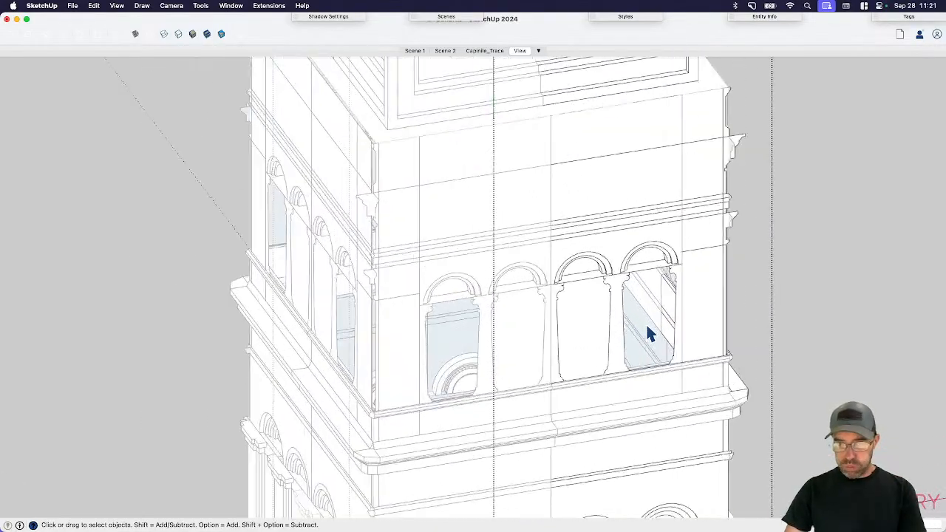
- Select the hidden column group beside the opened end bay and unhide it
{"action": "middle_click_drag", "start_coordinate": [648, 333], "coordinate": [485, 304]}
{"action": "scroll", "coordinate": [662, 398], "scroll_direction": "up", "scroll_amount": 6}
{"action": "mouse_move", "coordinate": [662, 398]}
{"action": "middle_mouse_down"}
{"action": "mouse_move", "coordinate": [552, 399]}
{"action": "mouse_move", "coordinate": [589, 404]}
{"action": "middle_mouse_up"}
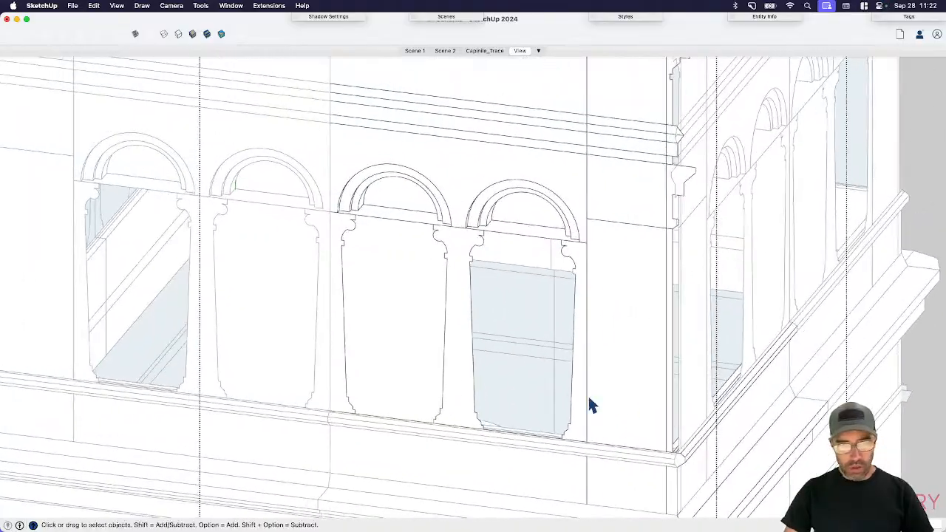
{"action": "scroll", "coordinate": [502, 387], "scroll_direction": "up", "scroll_amount": 2}
{"action": "left_click", "coordinate": [501, 377]}
{"action": "scroll", "coordinate": [483, 414], "scroll_direction": "up", "scroll_amount": 2}
{"action": "triple_click", "coordinate": [485, 420]}
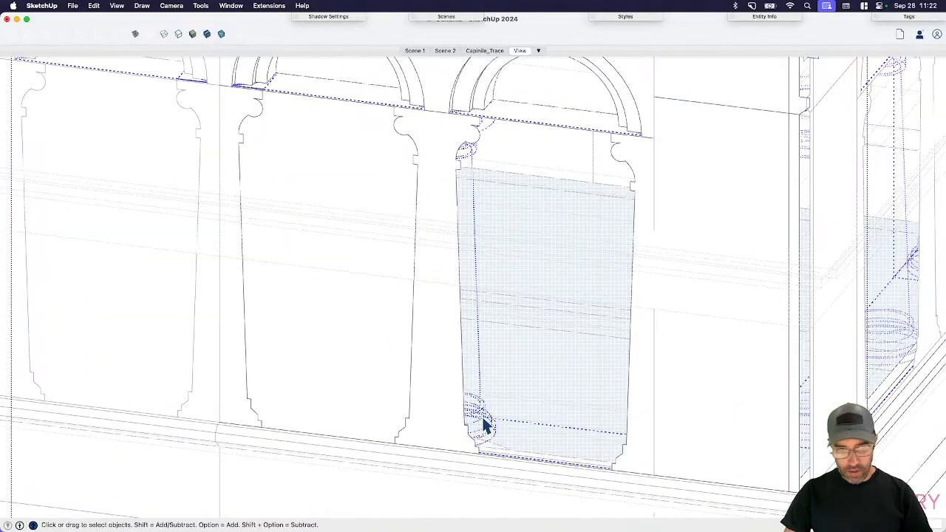
{"action": "scroll", "coordinate": [481, 418], "scroll_direction": "down", "scroll_amount": 3}
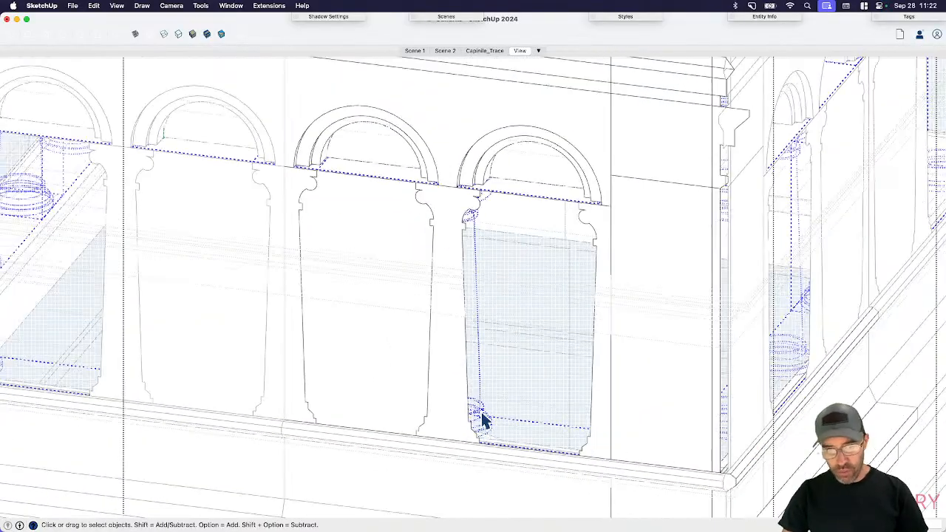
{"action": "scroll", "coordinate": [481, 429], "scroll_direction": "up", "scroll_amount": 2}
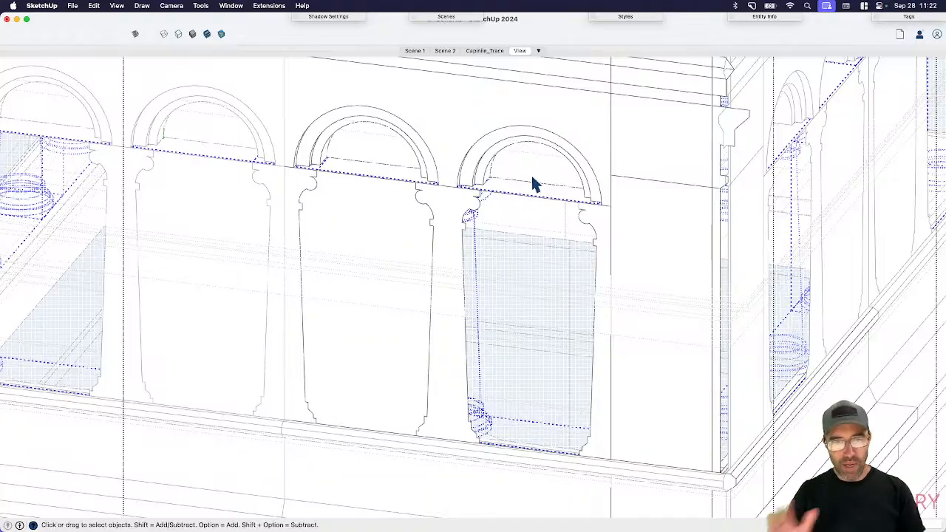
{"action": "key", "text": "m"}
{"action": "left_click", "coordinate": [482, 426]}
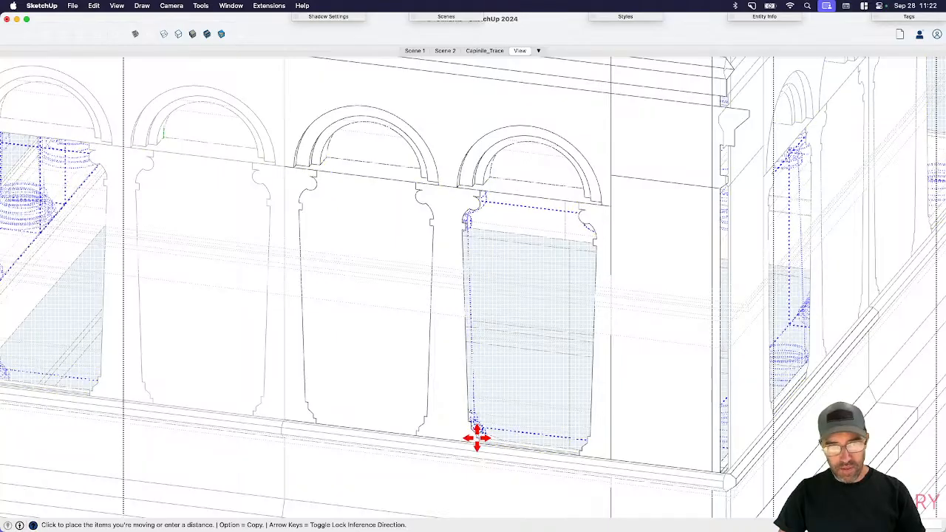
{"action": "key", "text": "space"}
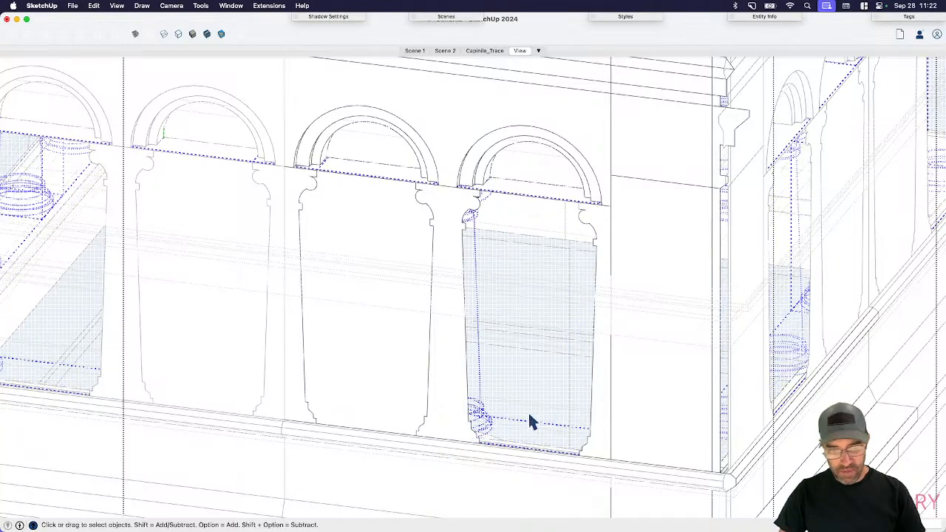
{"action": "scroll", "coordinate": [516, 420], "scroll_direction": "up", "scroll_amount": 1}
{"action": "right_click", "coordinate": [482, 425]}
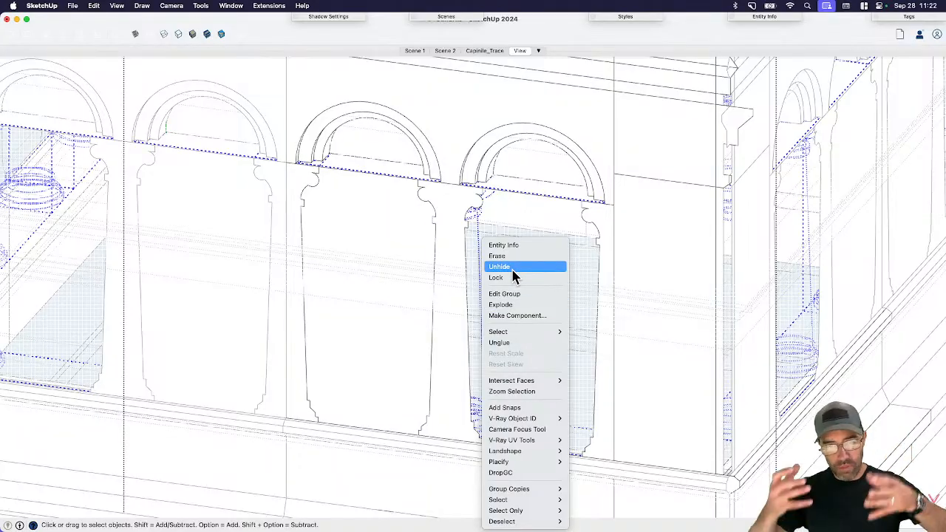
{"action": "left_click", "coordinate": [515, 267]}
{"action": "middle_click_drag", "start_coordinate": [515, 267], "coordinate": [465, 382]}
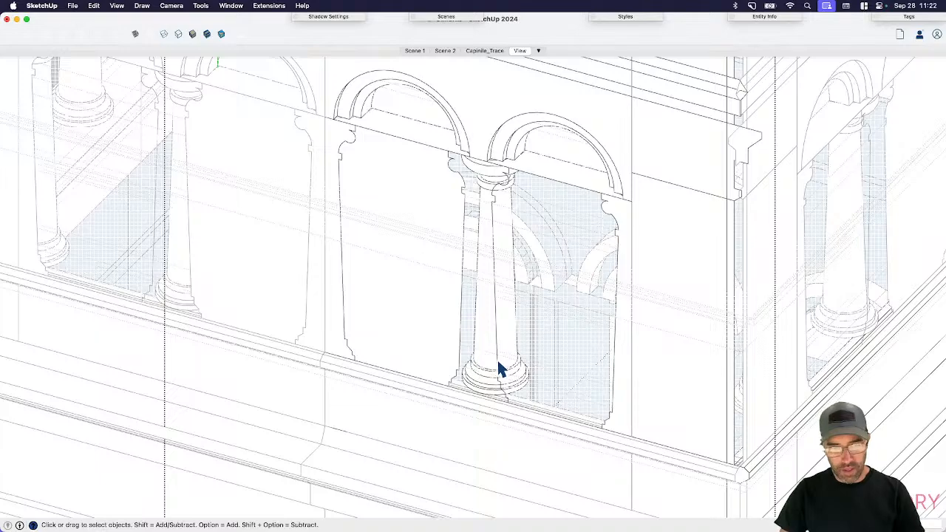
- Move the unhidden column clear of the arches so the full top of its capital is exposed
{"action": "left_click", "coordinate": [498, 363]}
{"action": "triple_click", "coordinate": [518, 376]}
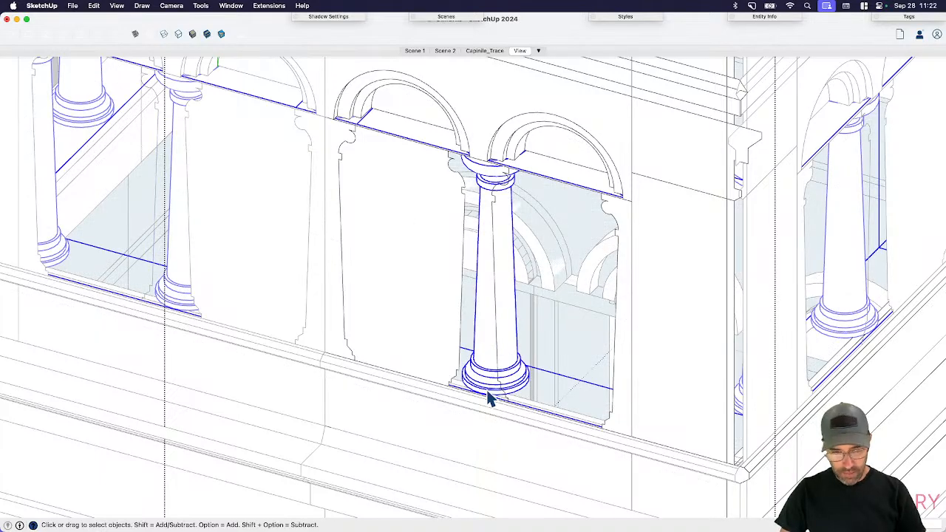
{"action": "scroll", "coordinate": [488, 391], "scroll_direction": "up", "scroll_amount": 2}
{"action": "scroll", "coordinate": [497, 320], "scroll_direction": "down", "scroll_amount": 2}
{"action": "scroll", "coordinate": [489, 281], "scroll_direction": "down", "scroll_amount": 3}
{"action": "scroll", "coordinate": [488, 188], "scroll_direction": "up", "scroll_amount": 5}
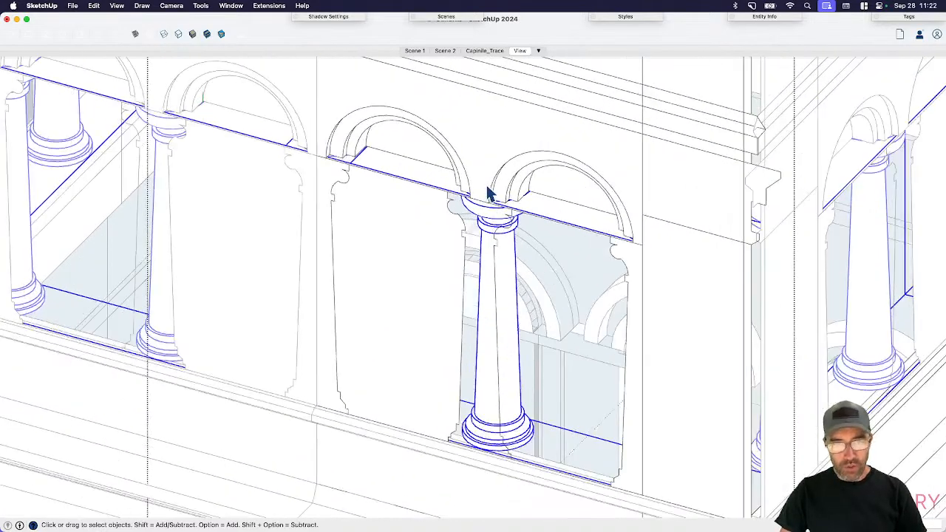
{"action": "key", "text": "m"}
{"action": "left_click", "coordinate": [490, 210]}
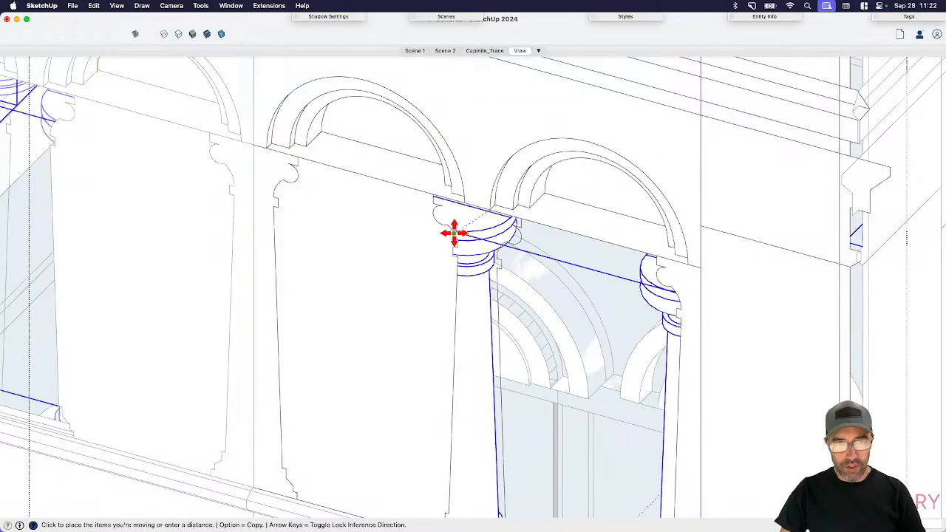
{"action": "left_click", "coordinate": [484, 278]}
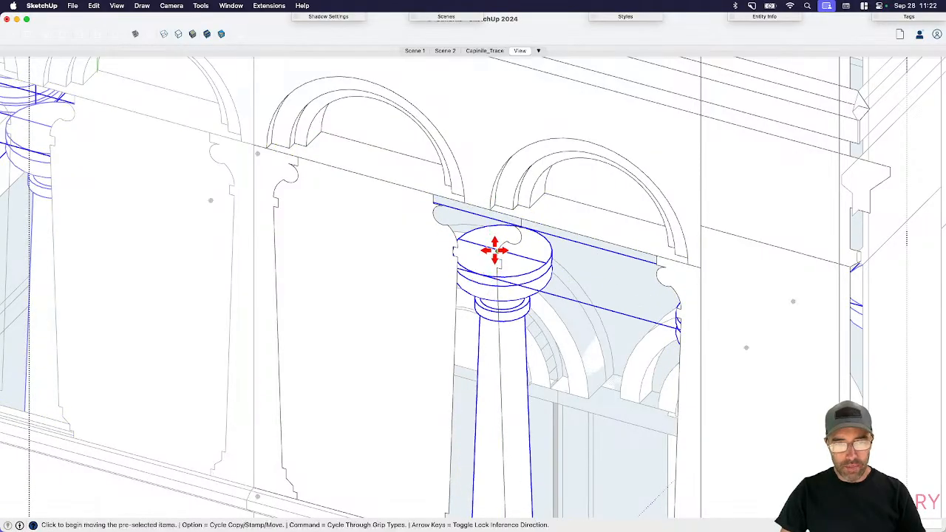
- Snap the capital's top centre to the springing line midway between two arches, and place columns at the other arcade piers
{"action": "scroll", "coordinate": [499, 250], "scroll_direction": "up", "scroll_amount": 4}
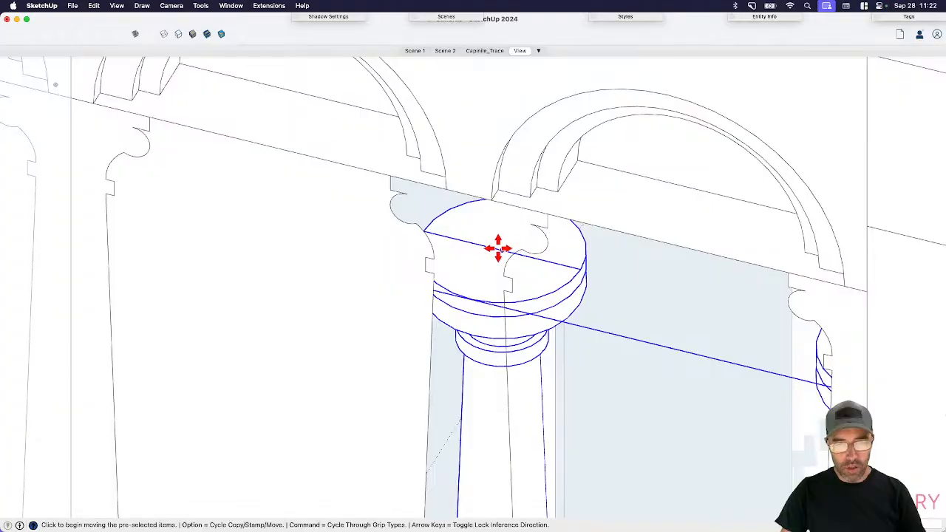
{"action": "left_click", "coordinate": [501, 250]}
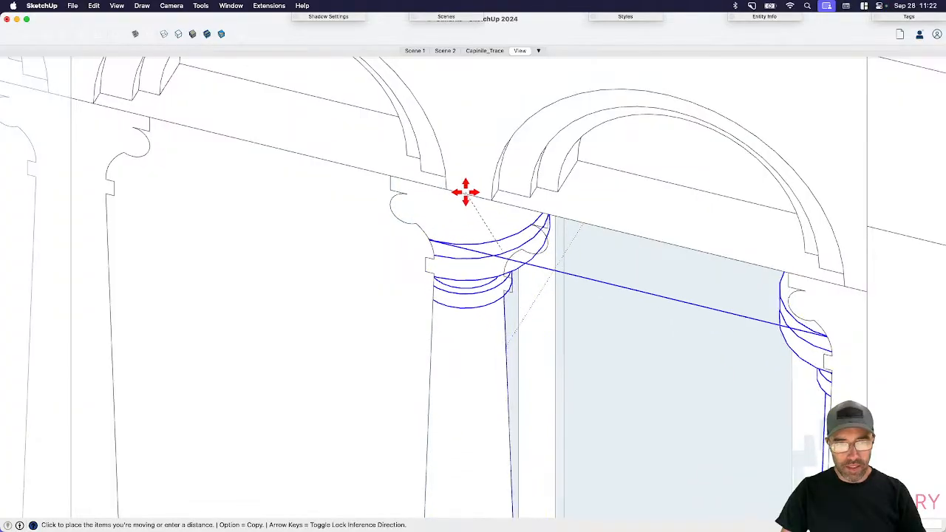
{"action": "key", "text": "alt"}
{"action": "key", "text": "space"}
{"action": "scroll", "coordinate": [545, 292], "scroll_direction": "down", "scroll_amount": 8}
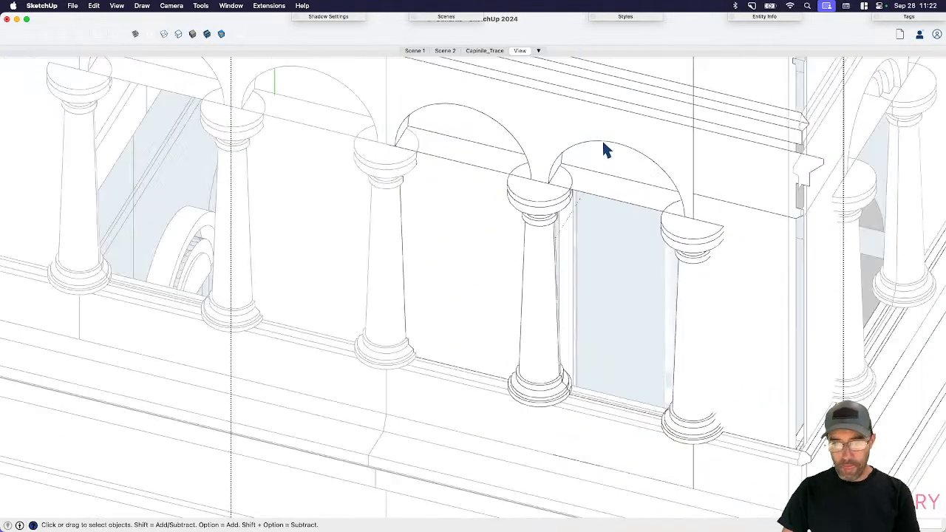
- Push the infill panels of the two middle bays back behind the columns
{"action": "middle_click_drag", "start_coordinate": [604, 148], "coordinate": [511, 211]}
{"action": "left_click", "coordinate": [518, 216]}
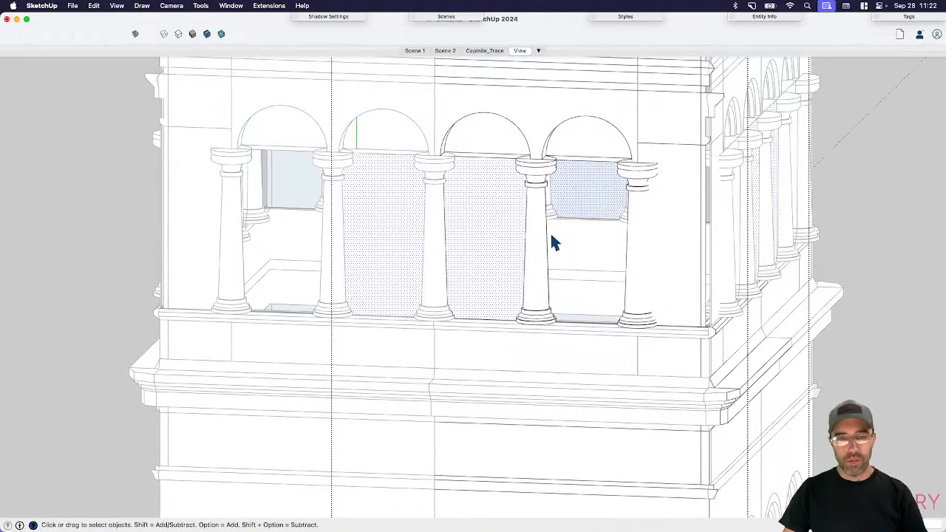
{"action": "middle_click_drag", "start_coordinate": [550, 239], "coordinate": [451, 245]}
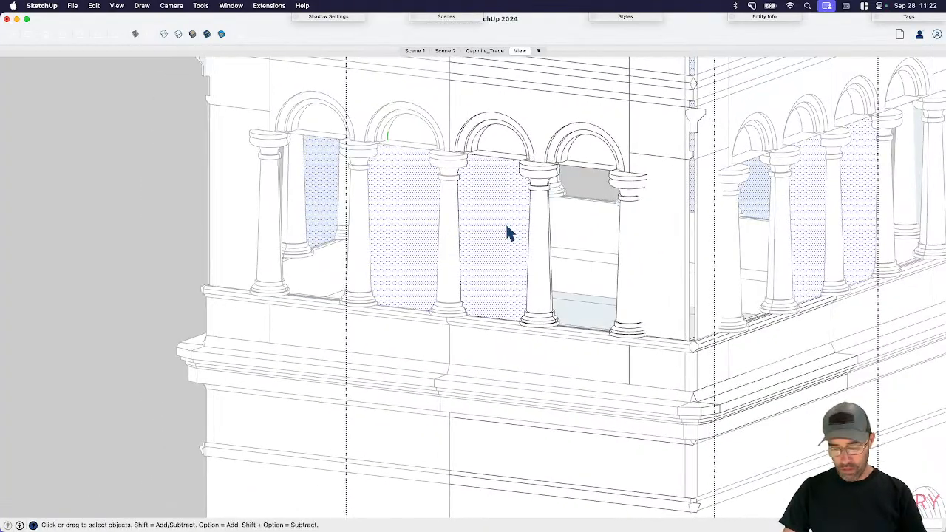
{"action": "key", "text": "p"}
{"action": "key", "text": "space"}
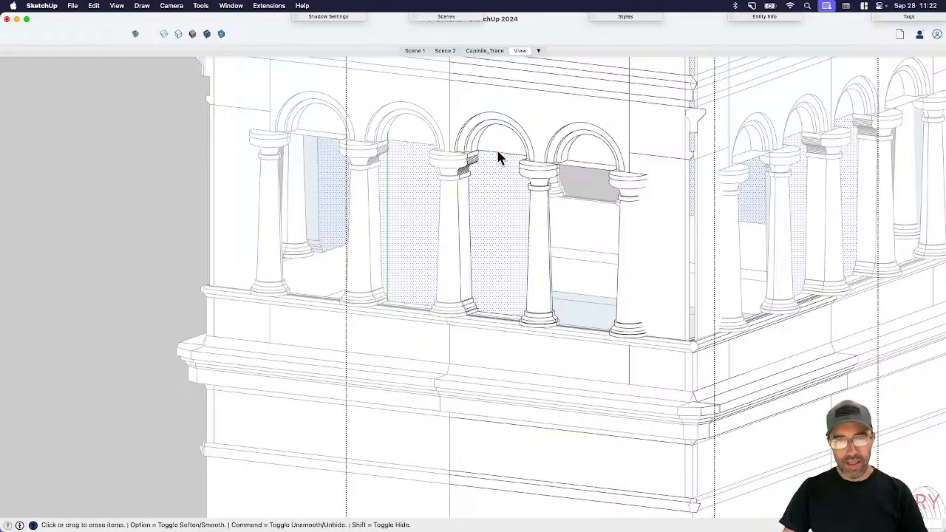
{"action": "mouse_move", "coordinate": [499, 154]}
{"action": "middle_mouse_down"}
{"action": "mouse_move", "coordinate": [557, 238]}
{"action": "mouse_move", "coordinate": [757, 219]}
{"action": "mouse_move", "coordinate": [649, 246]}
{"action": "mouse_move", "coordinate": [539, 170]}
{"action": "mouse_move", "coordinate": [507, 291]}
{"action": "mouse_move", "coordinate": [496, 289]}
{"action": "middle_mouse_up"}
{"action": "key", "text": "e"}
{"action": "key", "text": "space"}
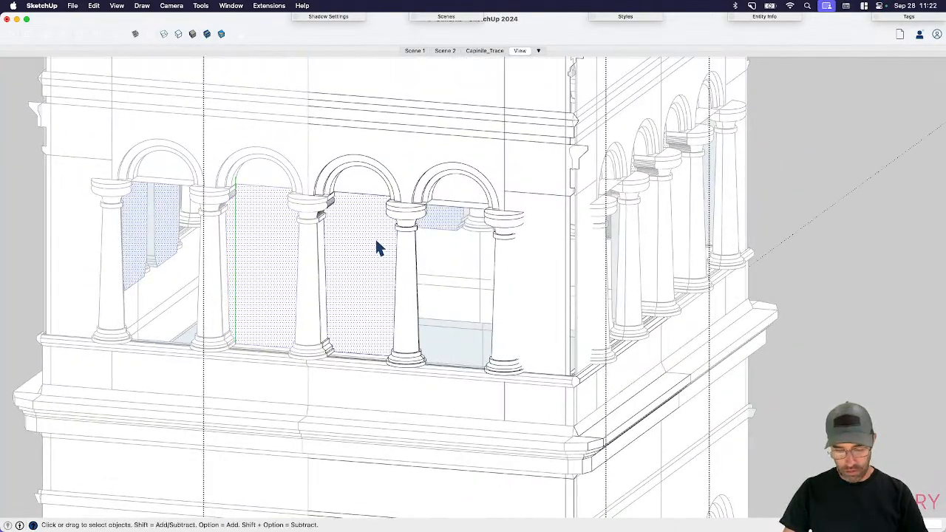
- Copy the two middle bays' infill panels along the facade into the end bays, snapping from the column capital's corner
{"action": "scroll", "coordinate": [375, 244], "scroll_direction": "up", "scroll_amount": 5}
{"action": "key", "text": "m"}
{"action": "key", "text": "alt"}
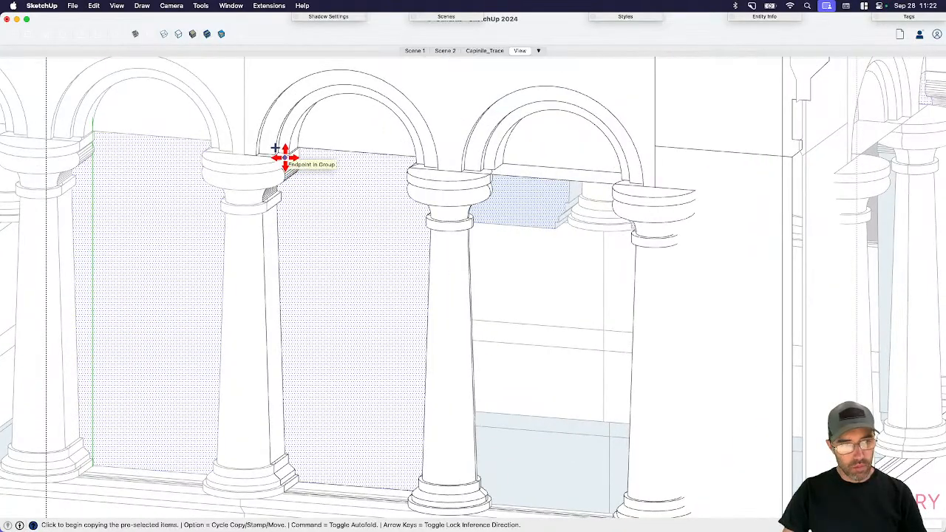
{"action": "key", "text": "alt"}
{"action": "scroll", "coordinate": [284, 156], "scroll_direction": "up", "scroll_amount": 5}
{"action": "key", "text": "alt"}
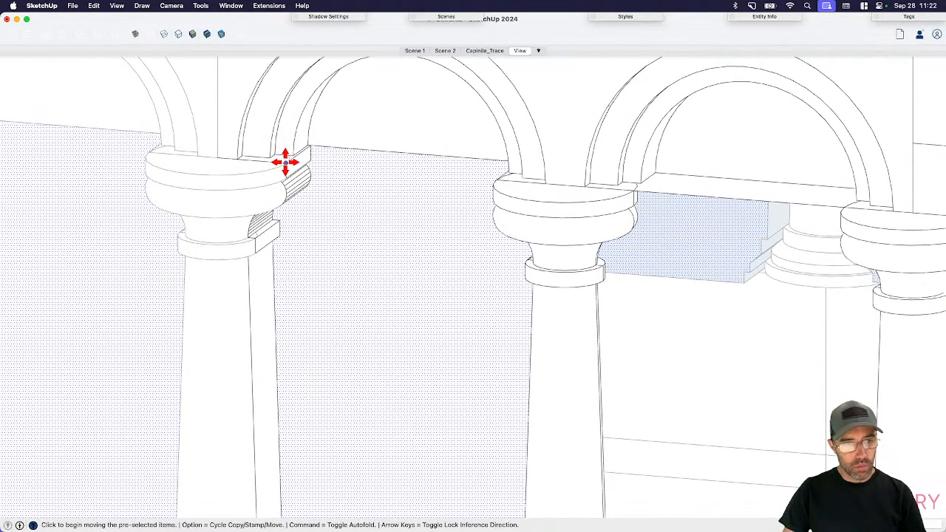
{"action": "key", "text": "alt"}
{"action": "left_click", "coordinate": [285, 162]}
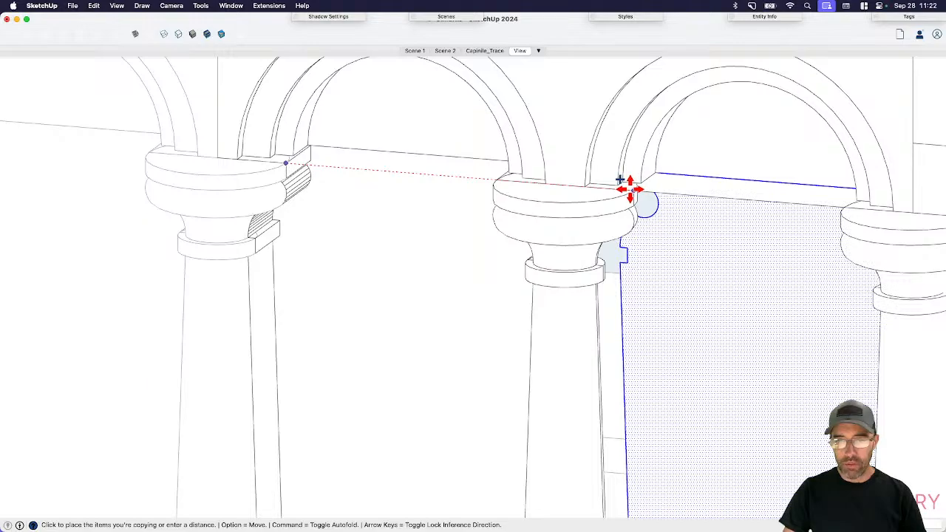
{"action": "middle_click_drag", "start_coordinate": [621, 179], "coordinate": [562, 216]}
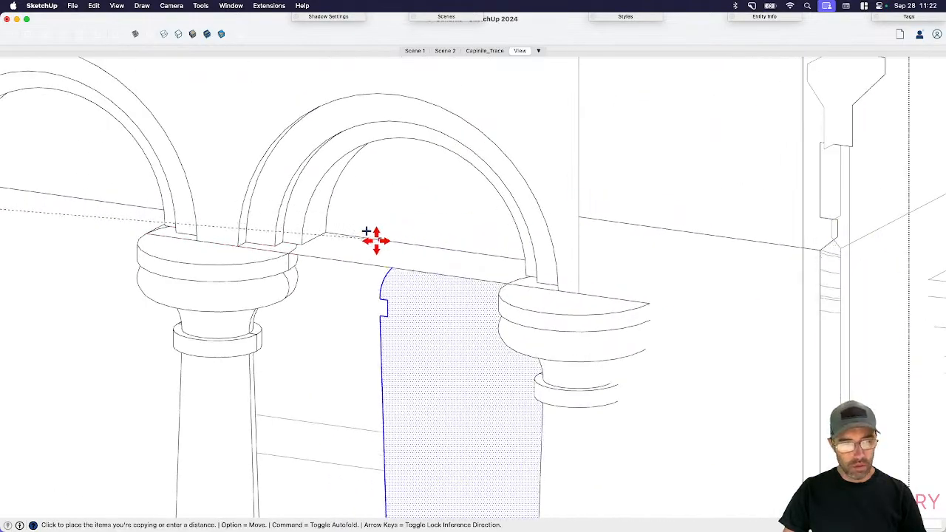
{"action": "middle_click_drag", "start_coordinate": [272, 258], "coordinate": [530, 357]}
{"action": "left_click", "coordinate": [274, 247]}
{"action": "key", "text": "space"}
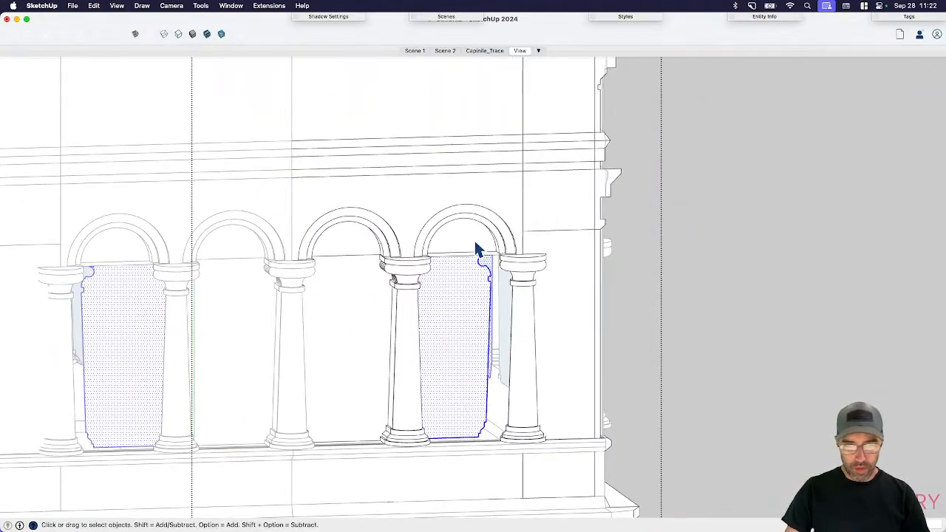
- Move the outer profile edge of the copied end-bay panel sideways until it is hidden behind the end column
{"action": "left_click_drag", "start_coordinate": [473, 239], "coordinate": [549, 487]}
{"action": "scroll", "coordinate": [483, 445], "scroll_direction": "up", "scroll_amount": 3}
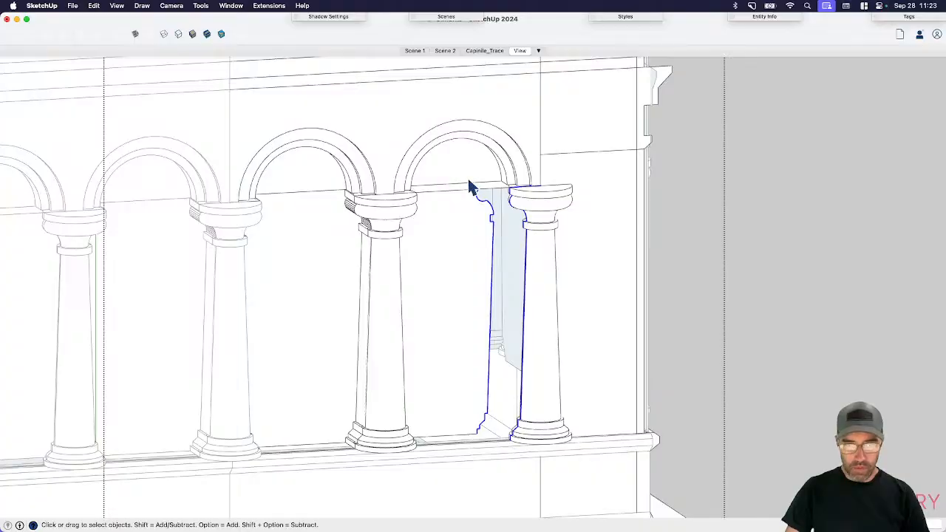
{"action": "scroll", "coordinate": [513, 456], "scroll_direction": "up", "scroll_amount": 3}
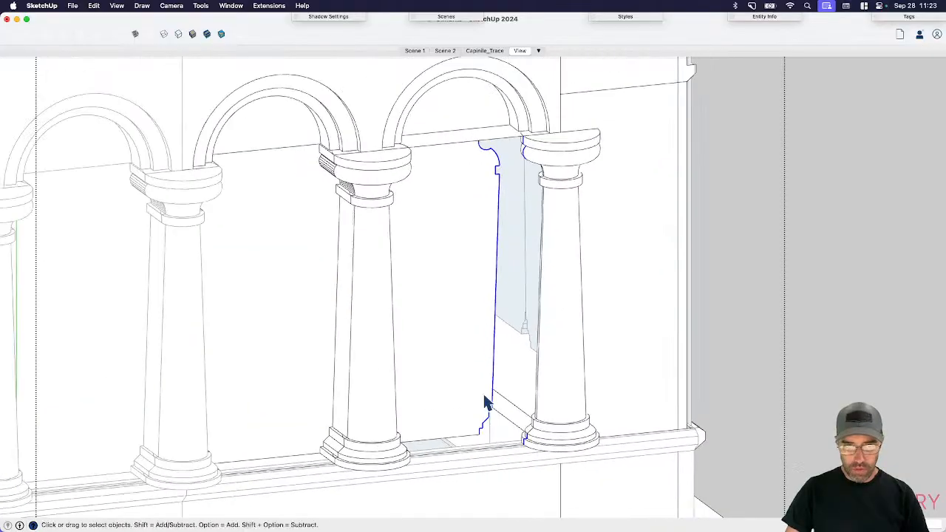
{"action": "scroll", "coordinate": [486, 402], "scroll_direction": "down", "scroll_amount": 3}
{"action": "left_click_drag", "start_coordinate": [472, 180], "coordinate": [496, 439]}
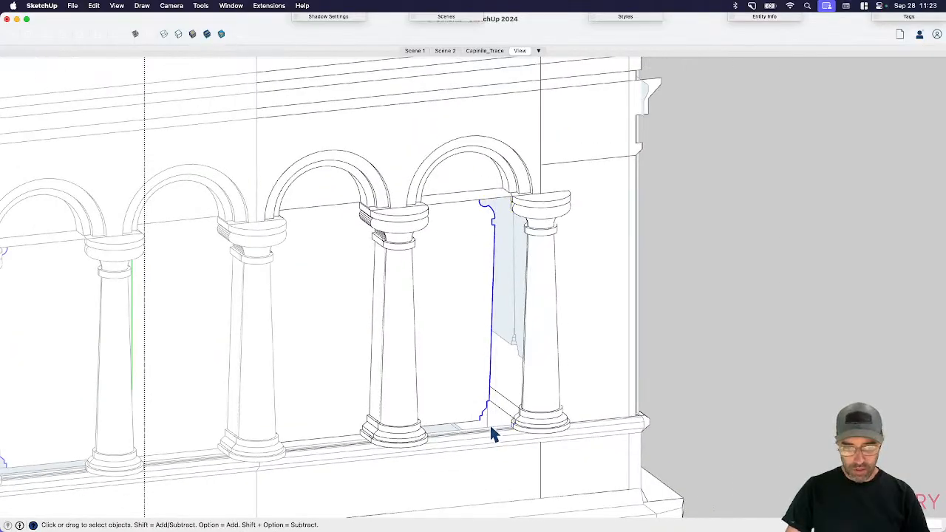
{"action": "scroll", "coordinate": [494, 435], "scroll_direction": "up", "scroll_amount": 3}
{"action": "key", "text": "m"}
{"action": "left_click", "coordinate": [473, 418]}
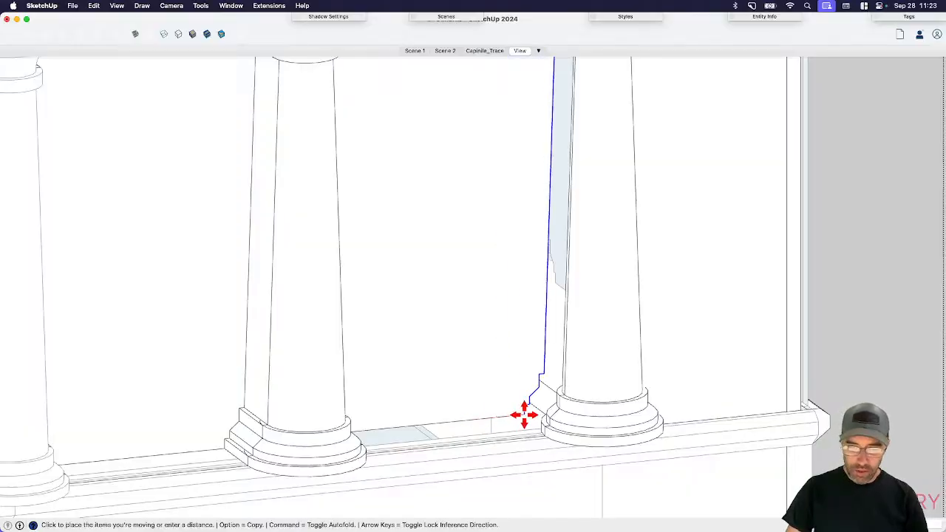
{"action": "middle_click_drag", "start_coordinate": [524, 416], "coordinate": [557, 382]}
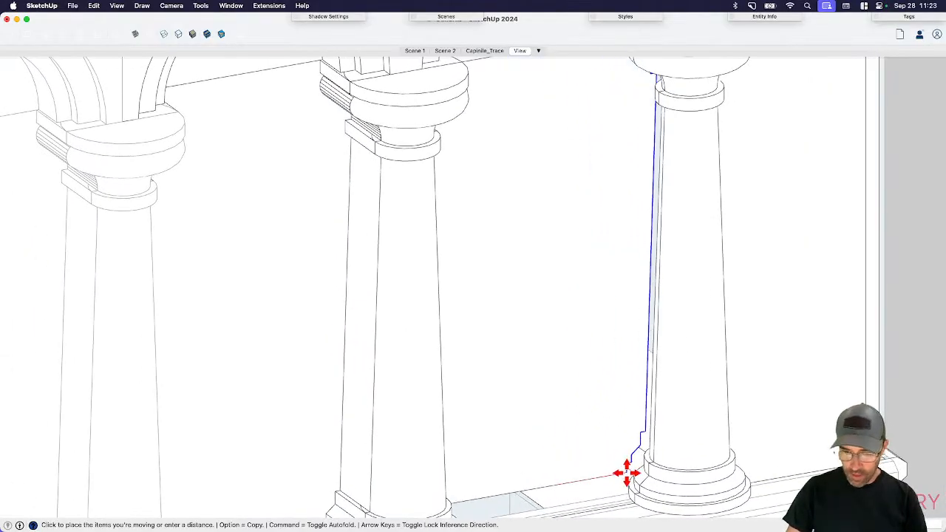
{"action": "middle_click_drag", "start_coordinate": [633, 472], "coordinate": [645, 476]}
{"action": "scroll", "coordinate": [623, 468], "scroll_direction": "up", "scroll_amount": 3}
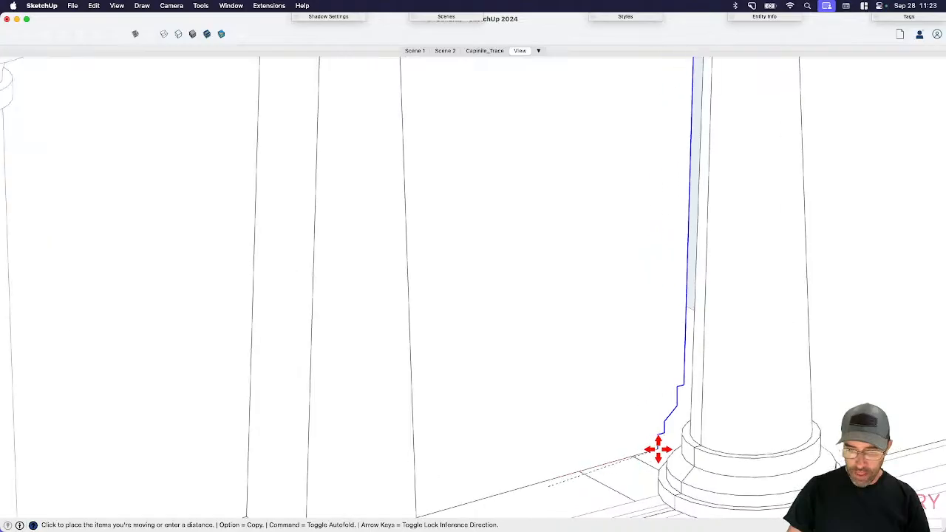
{"action": "scroll", "coordinate": [649, 446], "scroll_direction": "down", "scroll_amount": 3}
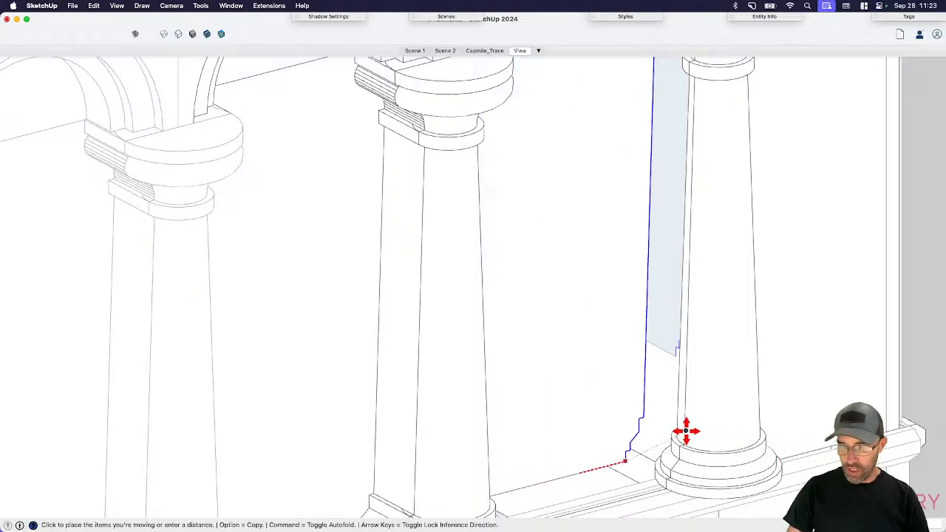
{"action": "scroll", "coordinate": [687, 431], "scroll_direction": "down", "scroll_amount": 2}
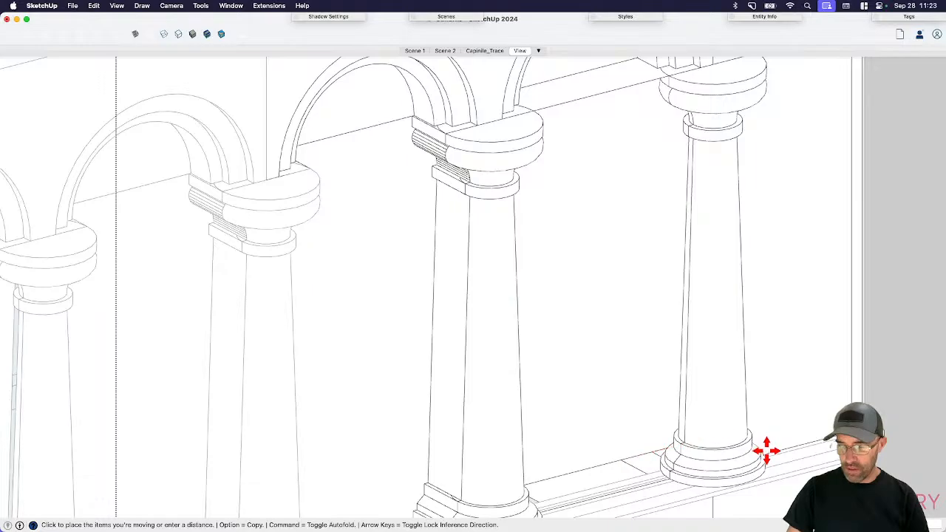
{"action": "scroll", "coordinate": [688, 436], "scroll_direction": "down", "scroll_amount": 2}
{"action": "middle_click_drag", "start_coordinate": [648, 424], "coordinate": [304, 473]}
{"action": "key", "text": "space"}
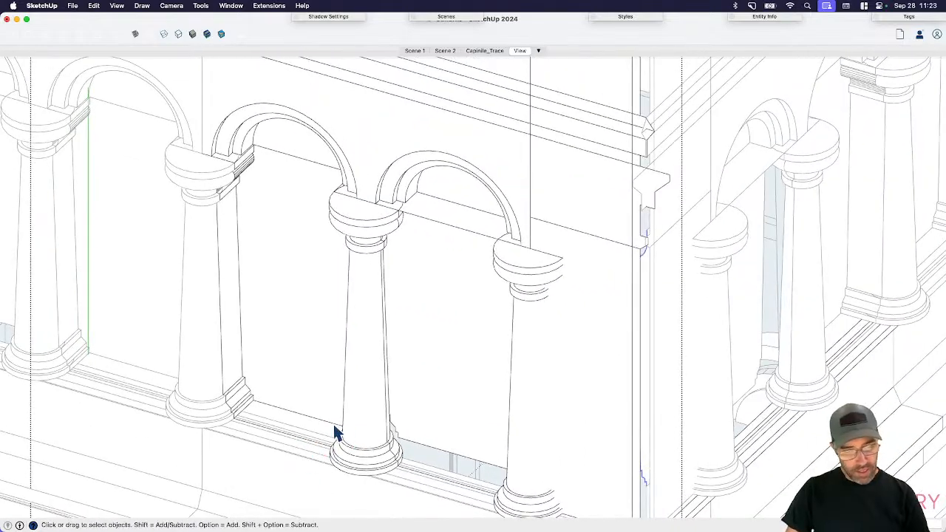
- Erase the leftover ledge edge beneath the end arch, just above the copied infill panel
{"action": "scroll", "coordinate": [414, 454], "scroll_direction": "up", "scroll_amount": 2}
{"action": "mouse_move", "coordinate": [414, 454]}
{"action": "middle_mouse_down"}
{"action": "mouse_move", "coordinate": [414, 440]}
{"action": "mouse_move", "coordinate": [338, 458]}
{"action": "mouse_move", "coordinate": [427, 457]}
{"action": "middle_mouse_up"}
{"action": "key", "text": "e"}
{"action": "left_click_drag", "start_coordinate": [470, 169], "coordinate": [479, 186]}
{"action": "scroll", "coordinate": [486, 248], "scroll_direction": "down", "scroll_amount": 3}
{"action": "key", "text": "space"}
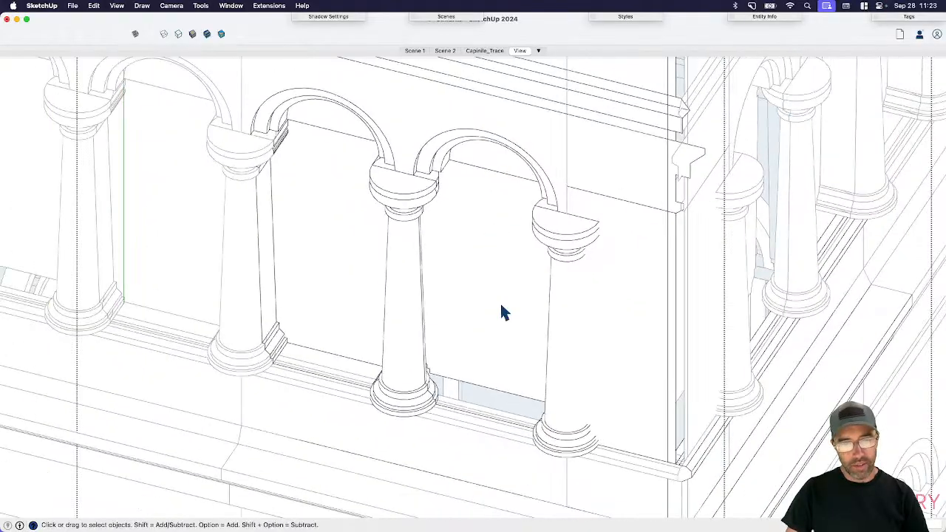
- Erase the horizontal seam between the end bay's infill panel and the arch face above it, and leave the editing context
{"action": "middle_click_drag", "start_coordinate": [501, 312], "coordinate": [392, 255]}
{"action": "mouse_move", "coordinate": [418, 152]}
{"action": "middle_mouse_down"}
{"action": "mouse_move", "coordinate": [437, 78]}
{"action": "mouse_move", "coordinate": [567, 15]}
{"action": "middle_mouse_up"}
{"action": "key", "text": "e"}
{"action": "key", "text": "space"}
{"action": "key", "text": "e"}
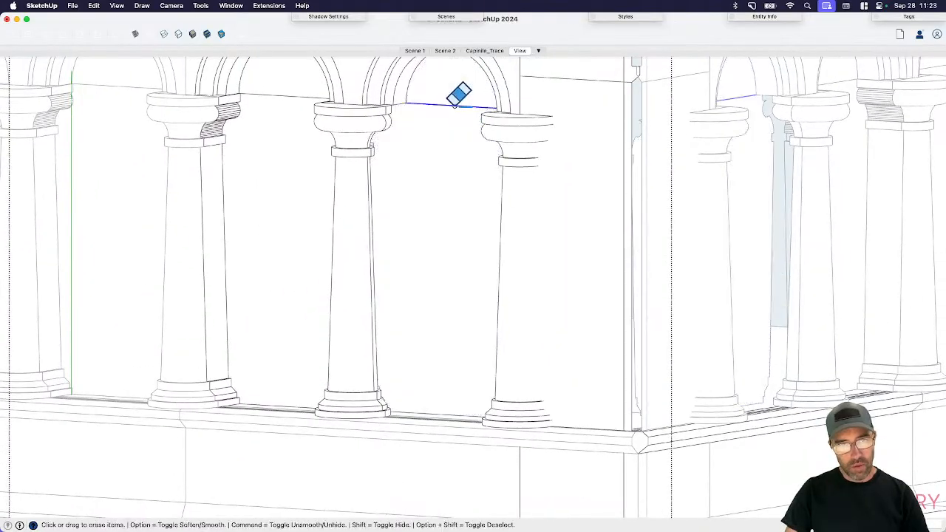
{"action": "scroll", "coordinate": [466, 148], "scroll_direction": "down", "scroll_amount": 6}
{"action": "key", "text": "space"}
{"action": "scroll", "coordinate": [563, 289], "scroll_direction": "down", "scroll_amount": 4}
{"action": "key", "text": "Escape"}
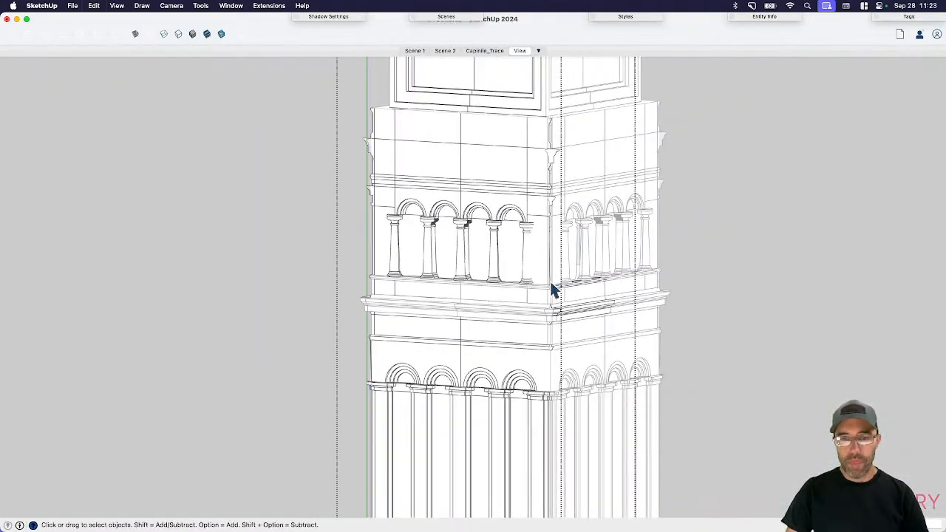
- Select the wall face beside the arcade's end column at the tower corner and intersect it with the model
{"action": "scroll", "coordinate": [553, 285], "scroll_direction": "up", "scroll_amount": 2}
{"action": "middle_click_drag", "start_coordinate": [553, 285], "coordinate": [555, 265]}
{"action": "double_click", "coordinate": [553, 256]}
{"action": "right_click", "coordinate": [552, 246]}
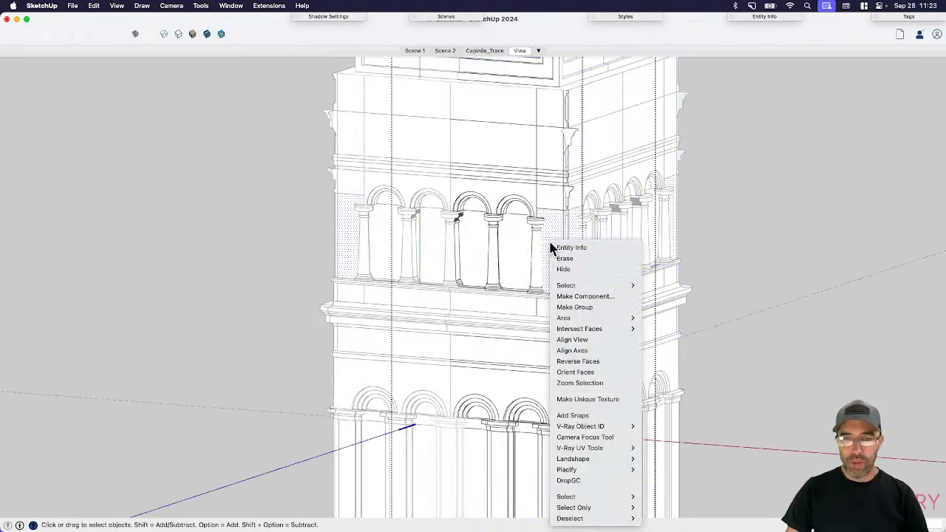
{"action": "mouse_move", "coordinate": [609, 330]}
{"action": "left_click", "coordinate": [649, 330]}
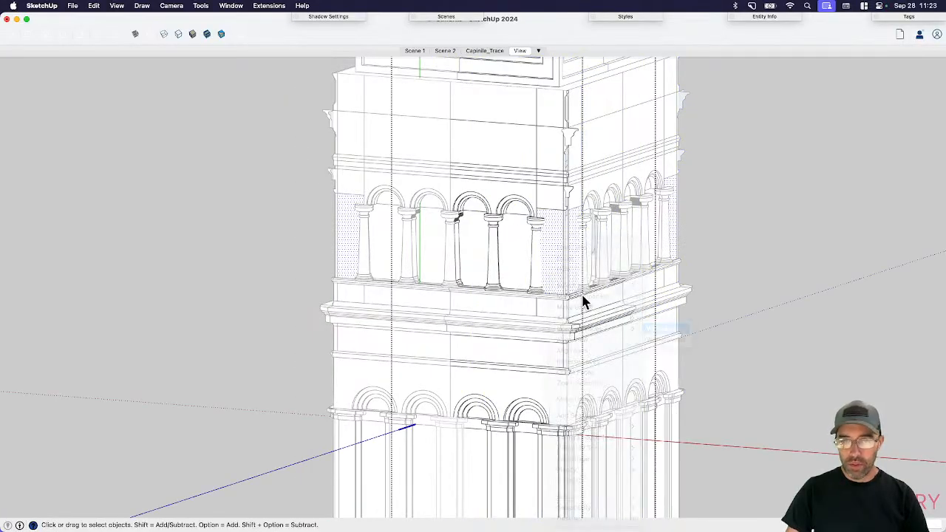
- Examine the whole tower in front view and from its corner to check the arcade level on both visible sides
{"action": "middle_click_drag", "start_coordinate": [579, 287], "coordinate": [721, 314]}
{"action": "scroll", "coordinate": [716, 307], "scroll_direction": "down", "scroll_amount": 5}
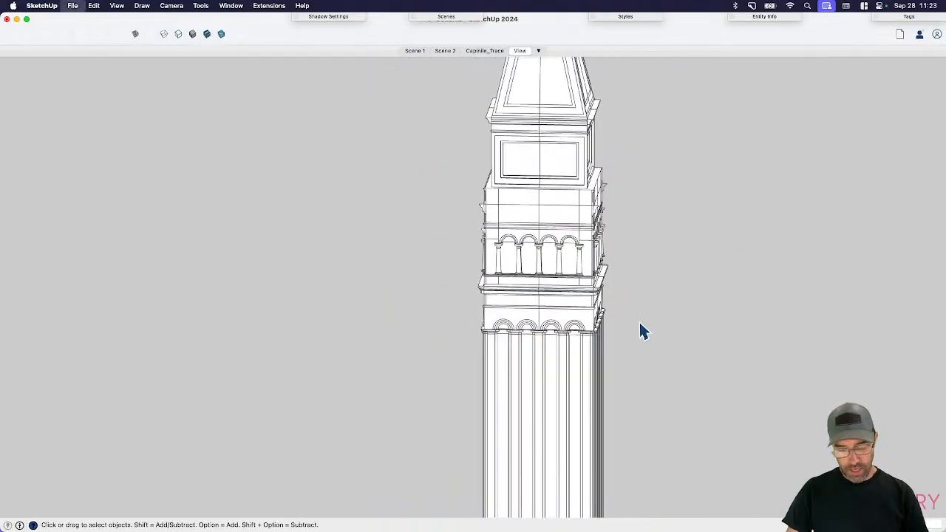
{"action": "key", "text": "super+3"}
{"action": "scroll", "coordinate": [570, 247], "scroll_direction": "down", "scroll_amount": 6}
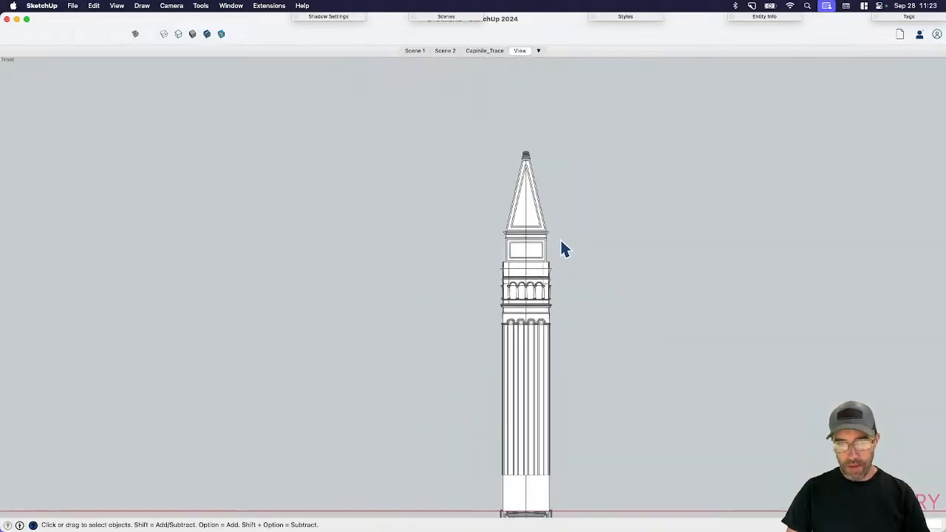
{"action": "middle_click_drag", "start_coordinate": [560, 268], "coordinate": [508, 340]}
{"action": "scroll", "coordinate": [508, 340], "scroll_direction": "up", "scroll_amount": 4}
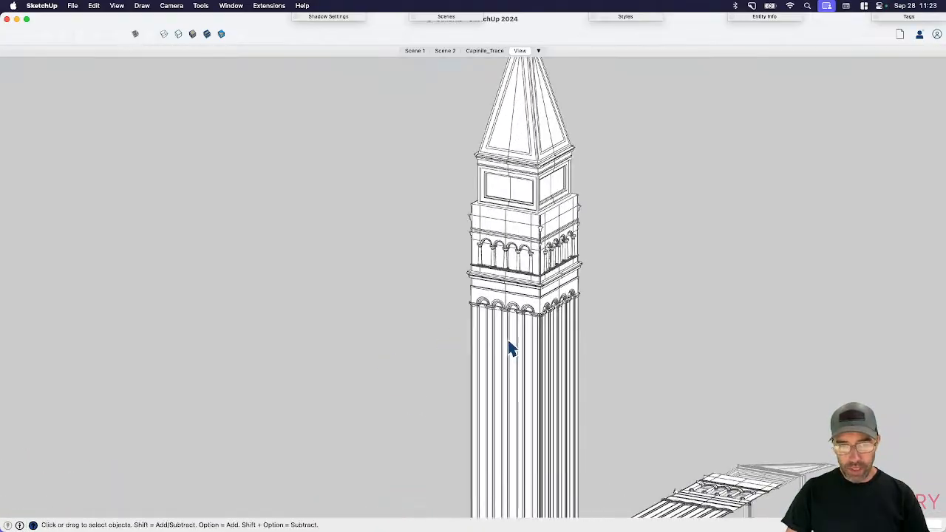
{"action": "scroll", "coordinate": [509, 343], "scroll_direction": "up", "scroll_amount": 3}
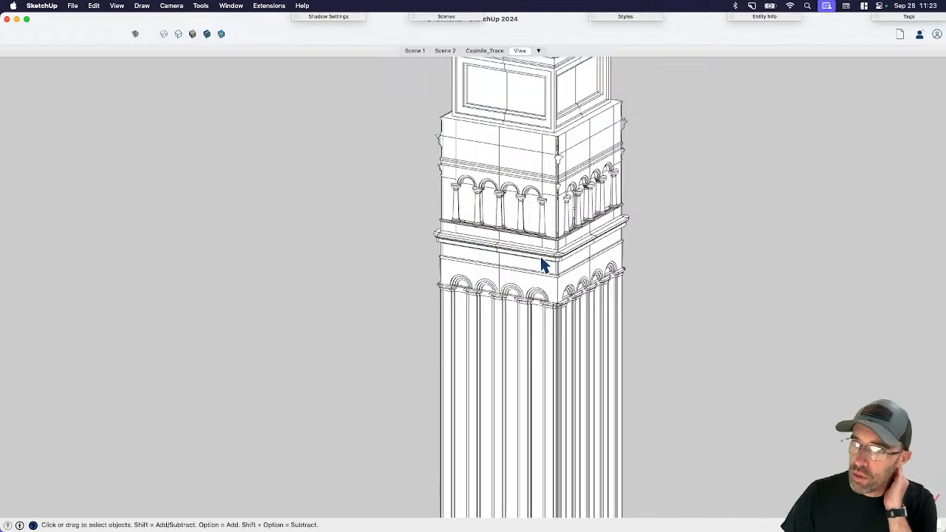
{"action": "scroll", "coordinate": [626, 269], "scroll_direction": "down", "scroll_amount": 2}
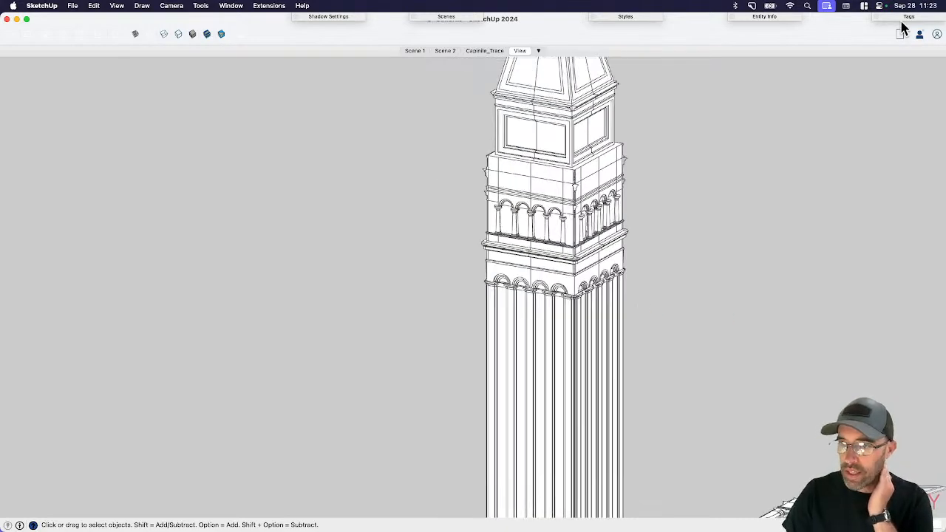
- Bring up Scene 2, tilt it to an aerial view of the city, and select the detailed tower beside the map
{"action": "left_click", "coordinate": [416, 52]}
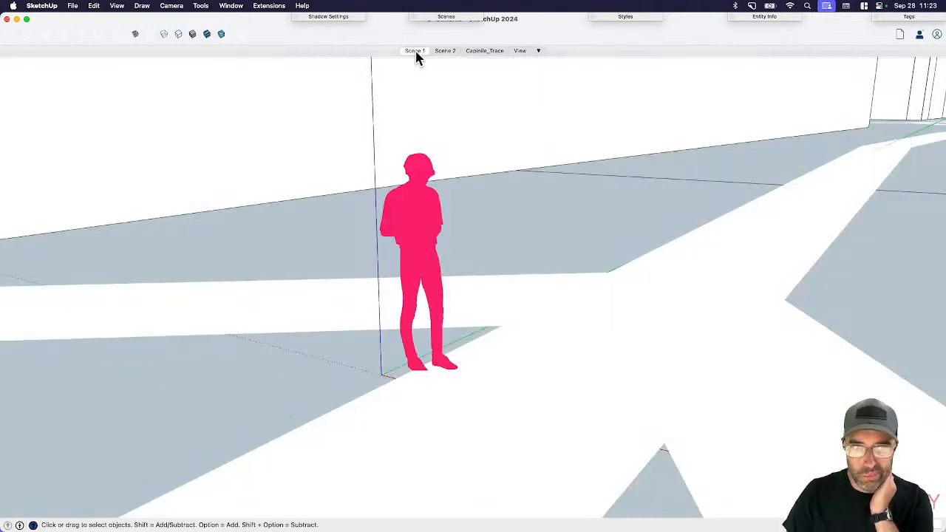
{"action": "left_click", "coordinate": [442, 52]}
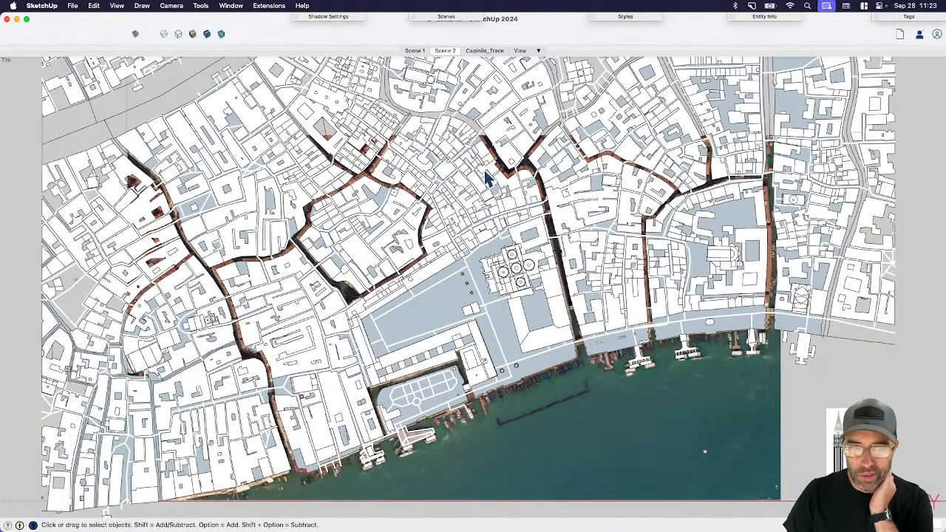
{"action": "scroll", "coordinate": [489, 199], "scroll_direction": "down", "scroll_amount": 2}
{"action": "middle_click_drag", "start_coordinate": [544, 368], "coordinate": [479, 266]}
{"action": "left_click", "coordinate": [479, 266]}
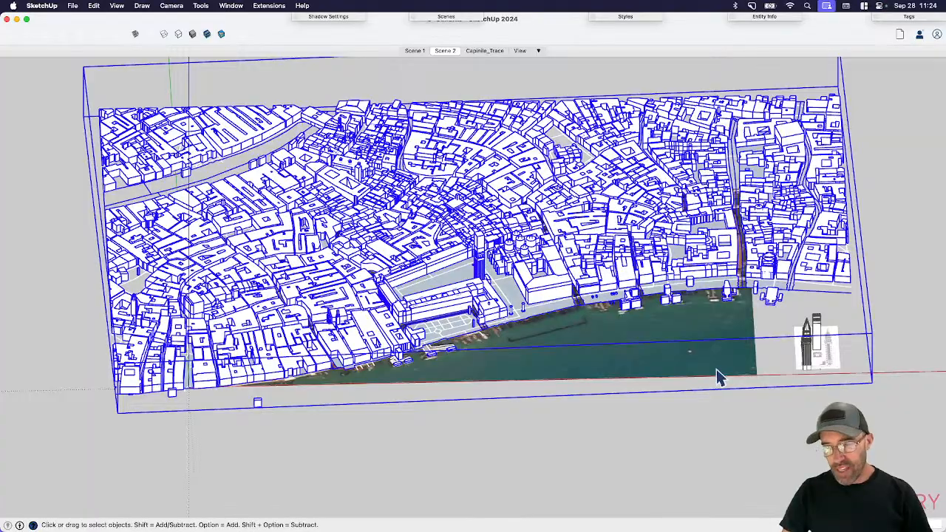
{"action": "left_click", "coordinate": [813, 354]}
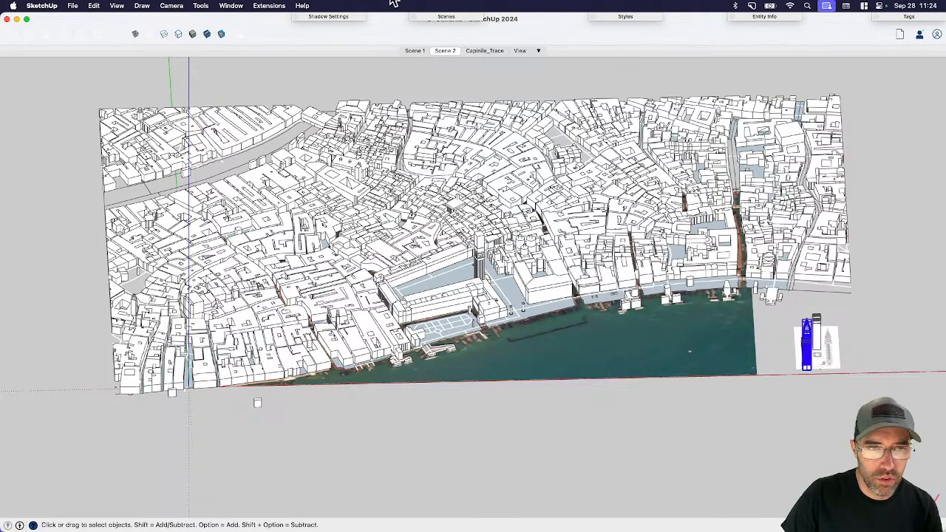
- Switch to Finder's Reference folder and review the Venice posters, the Campanile engraving and the SteBrick image in Preview
{"action": "key", "text": "super+Tab"}
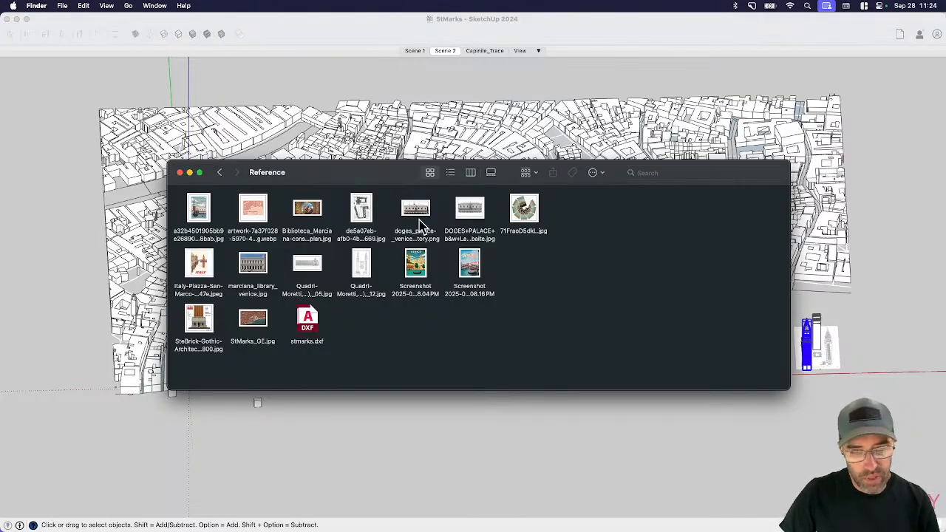
{"action": "double_click", "coordinate": [473, 272]}
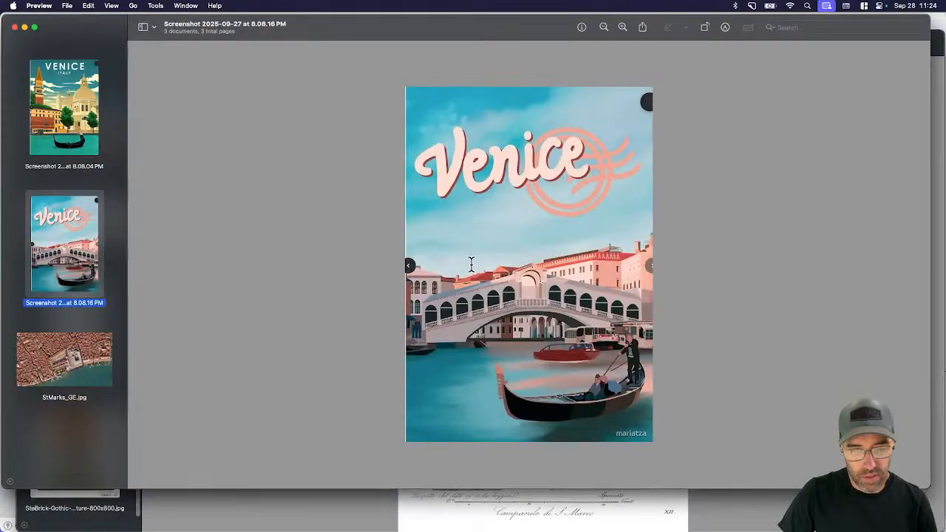
{"action": "left_click", "coordinate": [74, 135]}
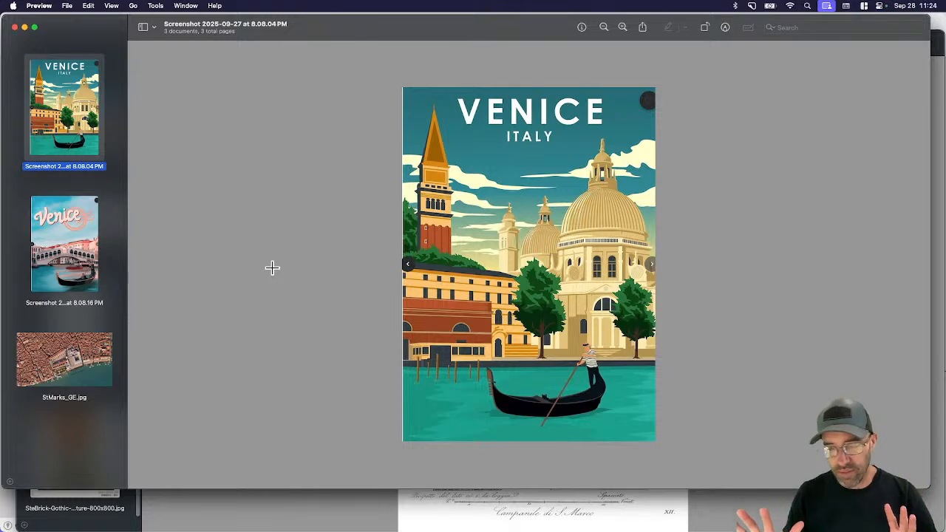
{"action": "key", "text": "super+w"}
{"action": "left_click", "coordinate": [94, 438]}
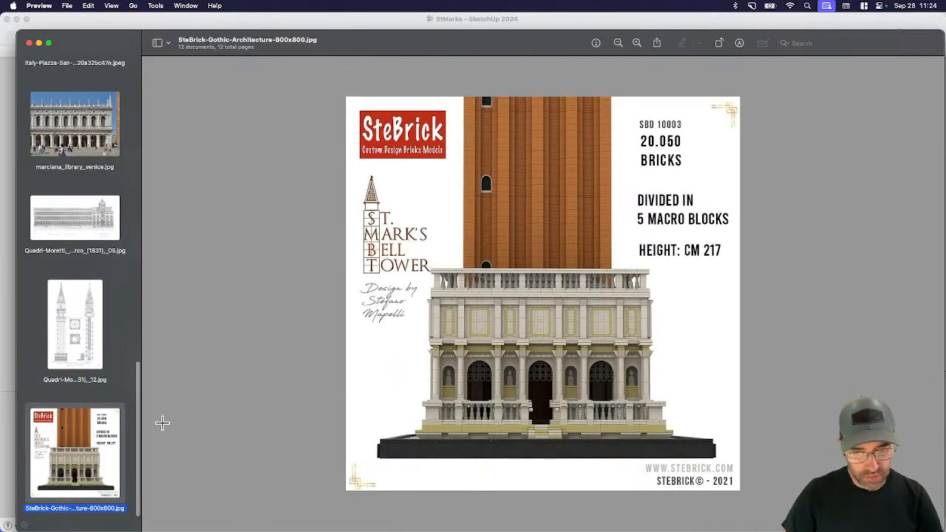
{"action": "key", "text": "Up"}
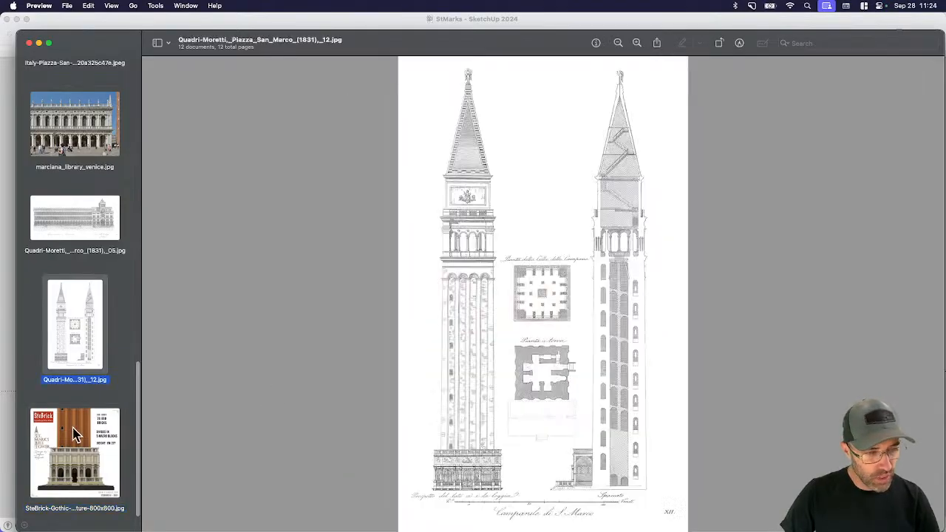
{"action": "key", "text": "Down"}
{"action": "key", "text": "super+q"}
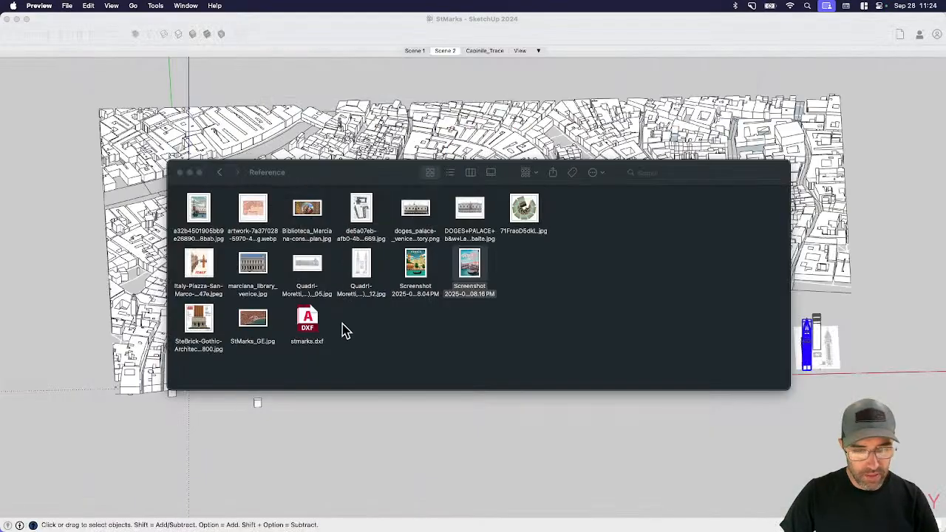
- Import the SteBrick bell tower image from the Reference folder and place it beside the Campanile engraving
{"action": "mouse_move", "coordinate": [199, 326]}
{"action": "left_mouse_down"}
{"action": "mouse_move", "coordinate": [828, 400]}
{"action": "mouse_move", "coordinate": [874, 361]}
{"action": "mouse_move", "coordinate": [869, 371]}
{"action": "left_mouse_up"}
{"action": "scroll", "coordinate": [865, 363], "scroll_direction": "up", "scroll_amount": 3}
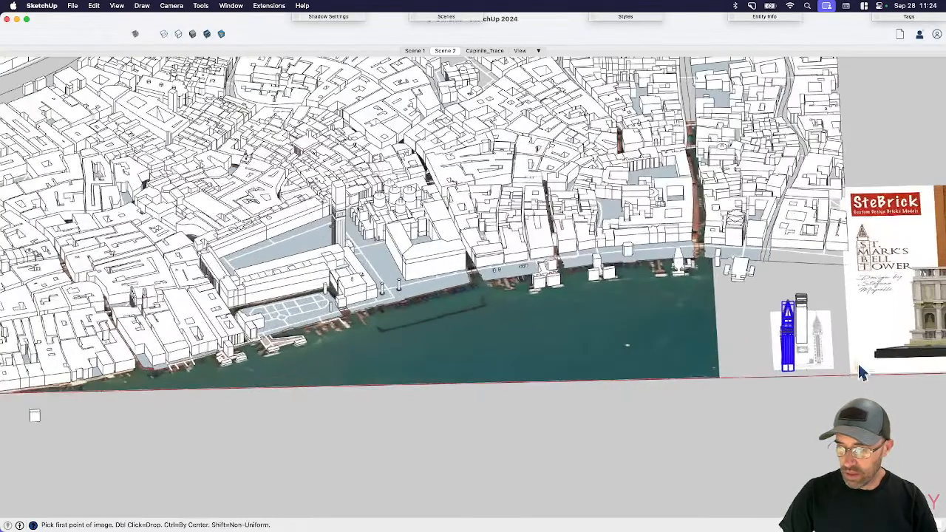
{"action": "left_click", "coordinate": [853, 375]}
{"action": "left_click", "coordinate": [872, 332]}
{"action": "middle_click_drag", "start_coordinate": [826, 355], "coordinate": [488, 369], "text": "shift"}
{"action": "scroll", "coordinate": [487, 374], "scroll_direction": "up", "scroll_amount": 8}
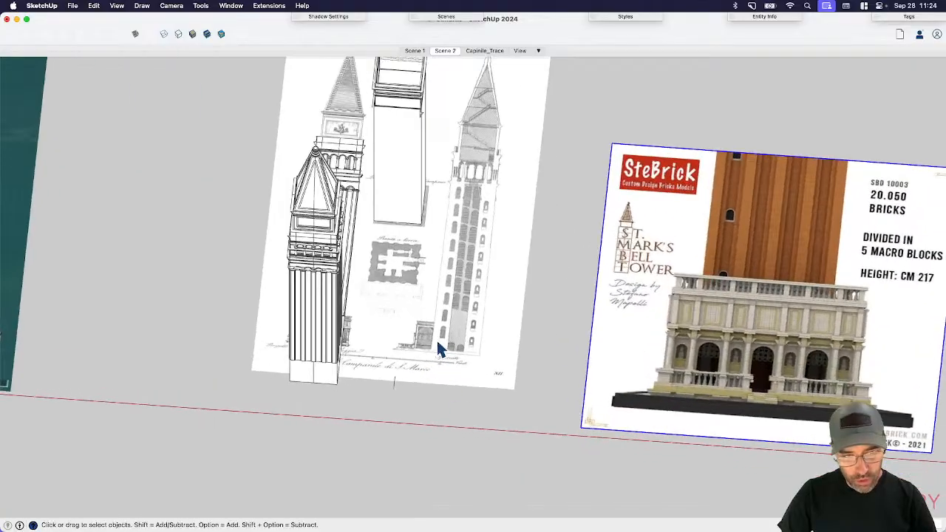
{"action": "scroll", "coordinate": [437, 342], "scroll_direction": "up", "scroll_amount": 4}
{"action": "middle_click_drag", "start_coordinate": [437, 341], "coordinate": [435, 408]}
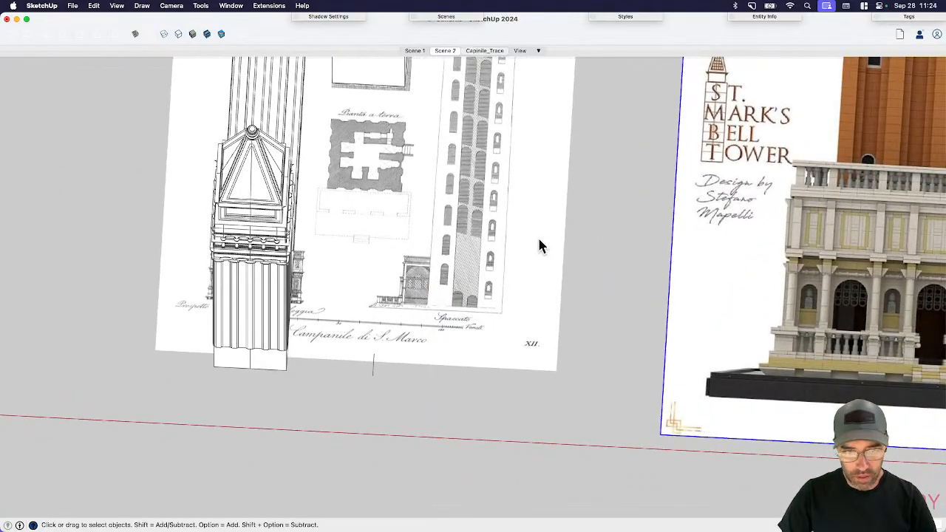
- Bring up the Capinile_Trace scene and measure the height of the loggia along its outer edge on the front elevation
{"action": "left_click", "coordinate": [500, 52]}
{"action": "scroll", "coordinate": [504, 139], "scroll_direction": "down", "scroll_amount": 4}
{"action": "middle_click_drag", "start_coordinate": [539, 305], "coordinate": [507, 172], "text": "shift"}
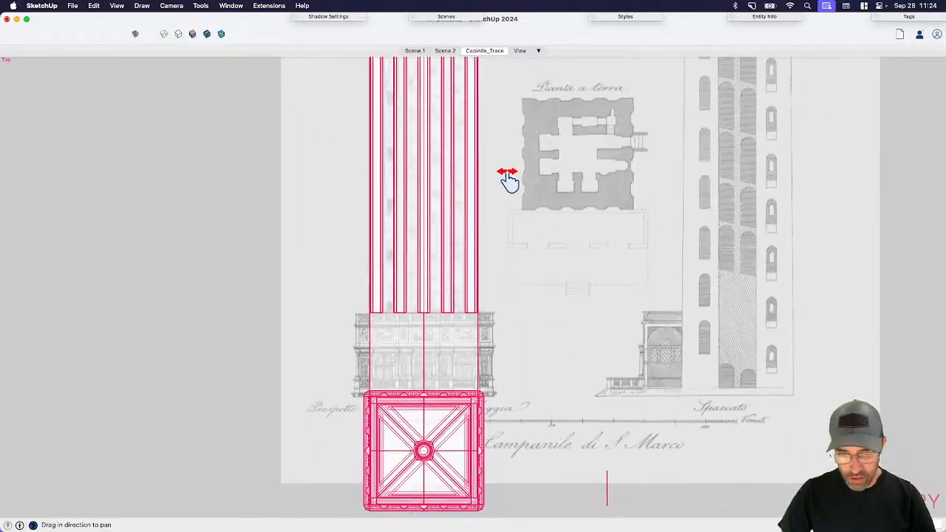
{"action": "middle_click_drag", "start_coordinate": [512, 360], "coordinate": [504, 293], "text": "shift"}
{"action": "scroll", "coordinate": [488, 284], "scroll_direction": "up", "scroll_amount": 5}
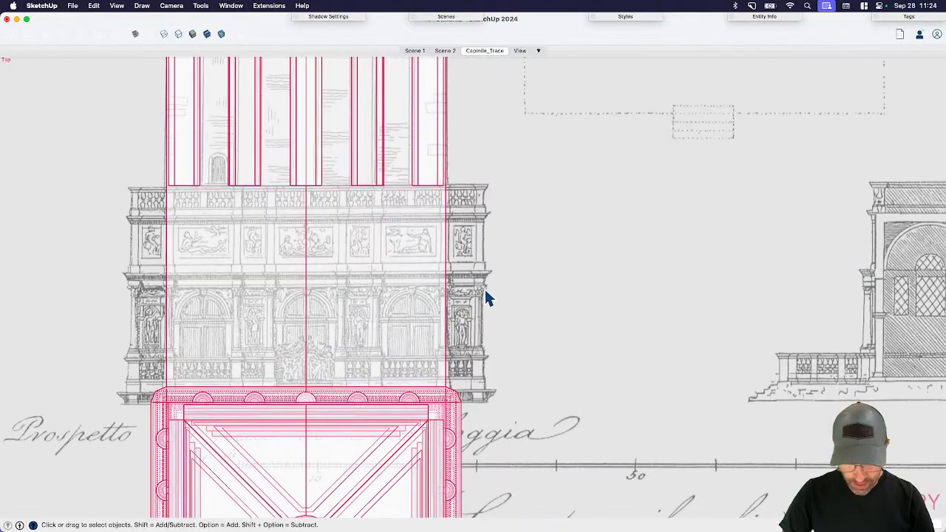
{"action": "key", "text": "t"}
{"action": "left_click", "coordinate": [482, 187]}
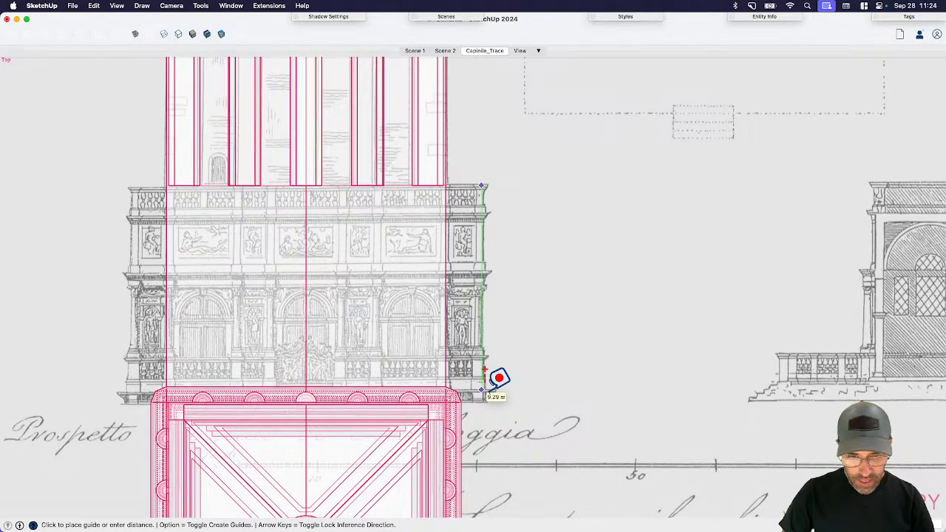
{"action": "scroll", "coordinate": [486, 389], "scroll_direction": "up", "scroll_amount": 3}
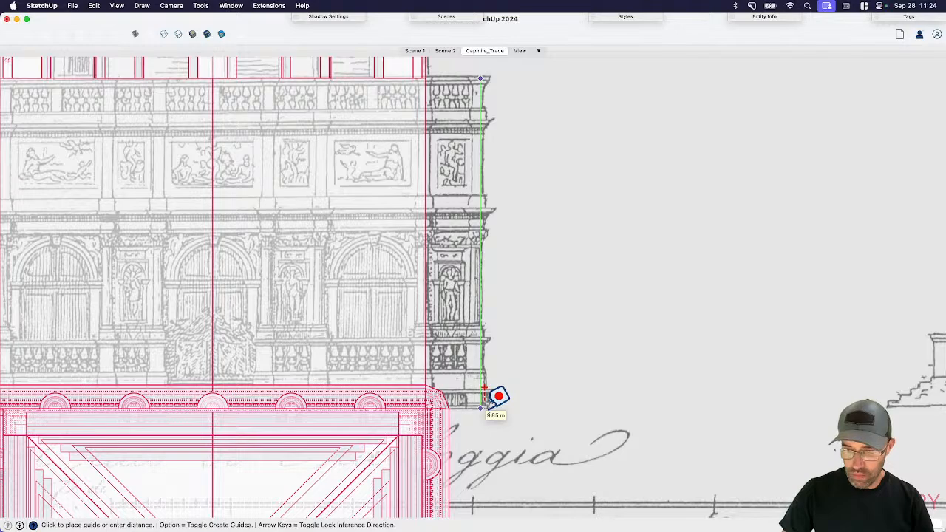
{"action": "scroll", "coordinate": [481, 408], "scroll_direction": "down", "scroll_amount": 5}
{"action": "key", "text": "Escape"}
- Measure the loggia's overall width just below the balustrade on the engraving's front elevation
{"action": "scroll", "coordinate": [485, 207], "scroll_direction": "up", "scroll_amount": 3}
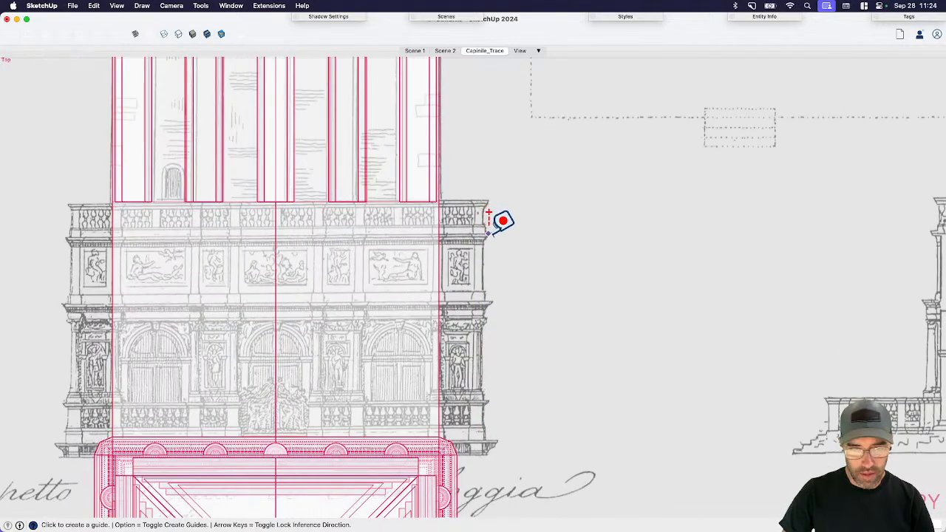
{"action": "left_click", "coordinate": [488, 232]}
{"action": "scroll", "coordinate": [487, 233], "scroll_direction": "down", "scroll_amount": 2}
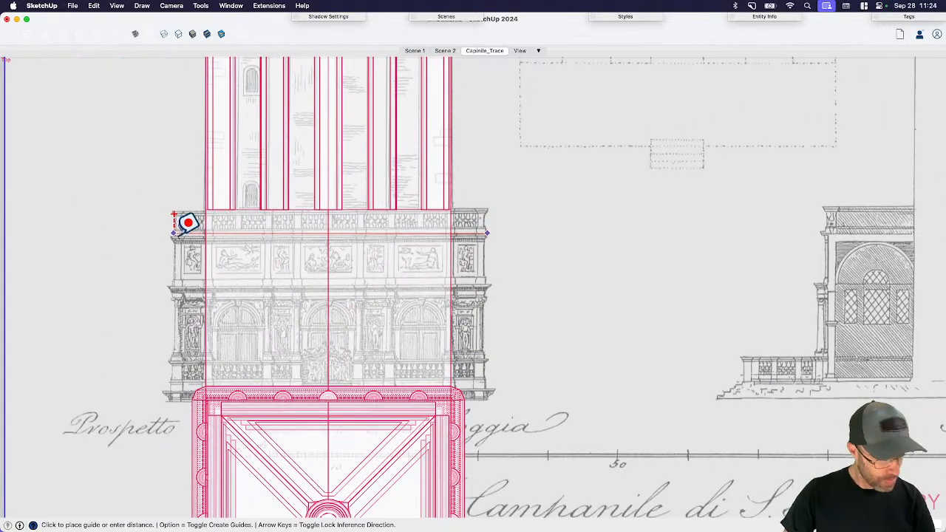
{"action": "scroll", "coordinate": [174, 232], "scroll_direction": "up", "scroll_amount": 3}
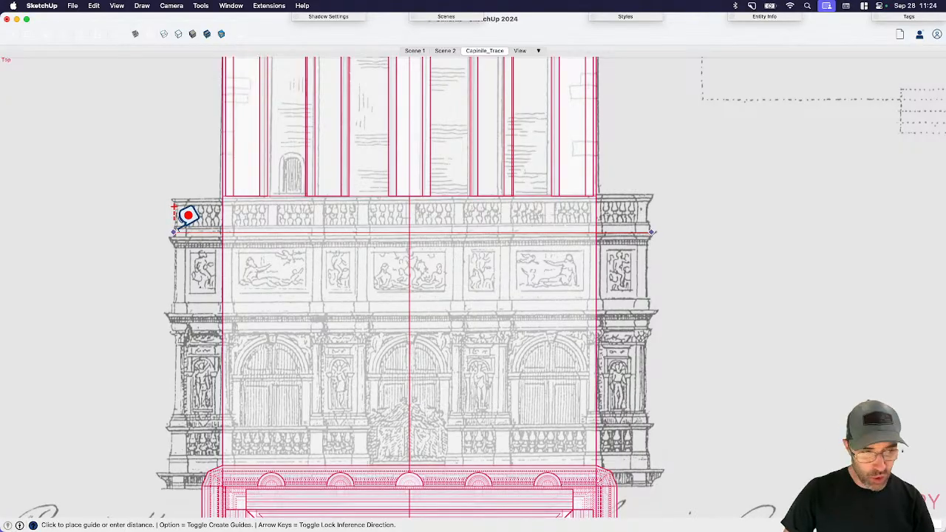
{"action": "scroll", "coordinate": [181, 222], "scroll_direction": "down", "scroll_amount": 8}
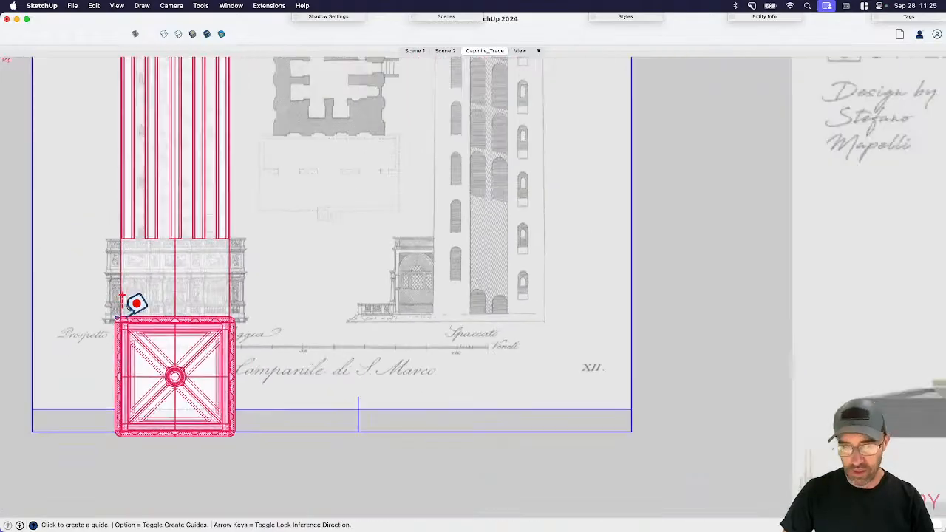
- Draw a horizontal line at the base of the SteBrick image and open the group containing both for editing
{"action": "key", "text": "space"}
{"action": "left_click", "coordinate": [584, 338]}
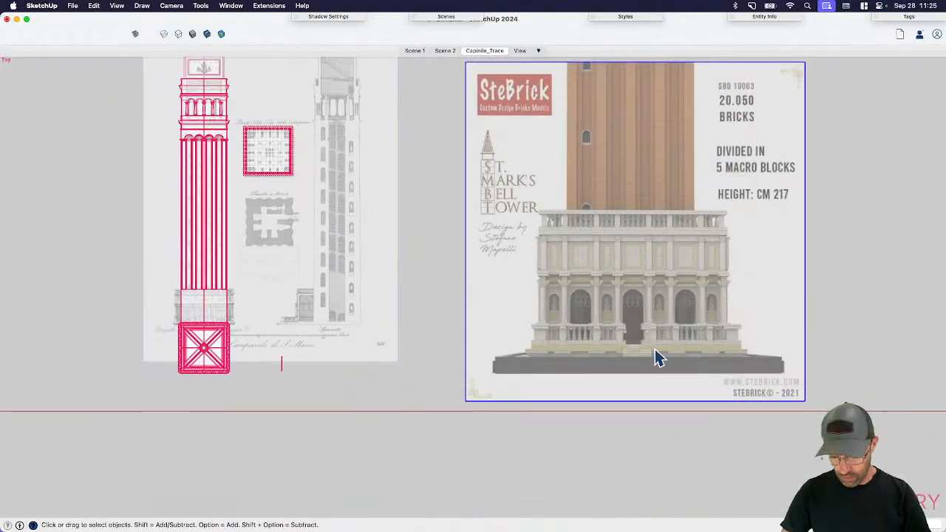
{"action": "key", "text": "l"}
{"action": "left_click", "coordinate": [709, 353]}
{"action": "left_click", "coordinate": [847, 353]}
{"action": "key", "text": "space"}
{"action": "double_click", "coordinate": [727, 351]}
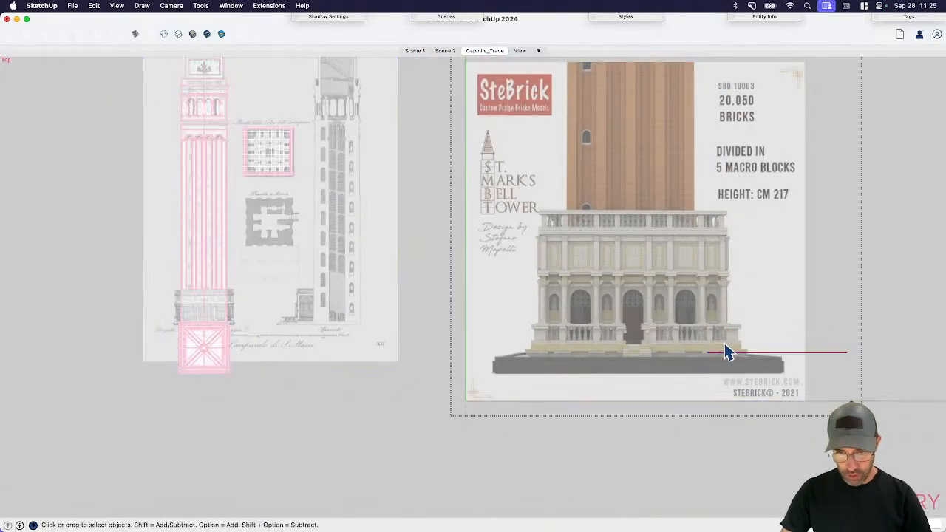
- Measure across the facade in the SteBrick image with the Tape Measure and resize the active group to the engraving's loggia width
{"action": "key", "text": "t"}
{"action": "scroll", "coordinate": [662, 284], "scroll_direction": "up", "scroll_amount": 3}
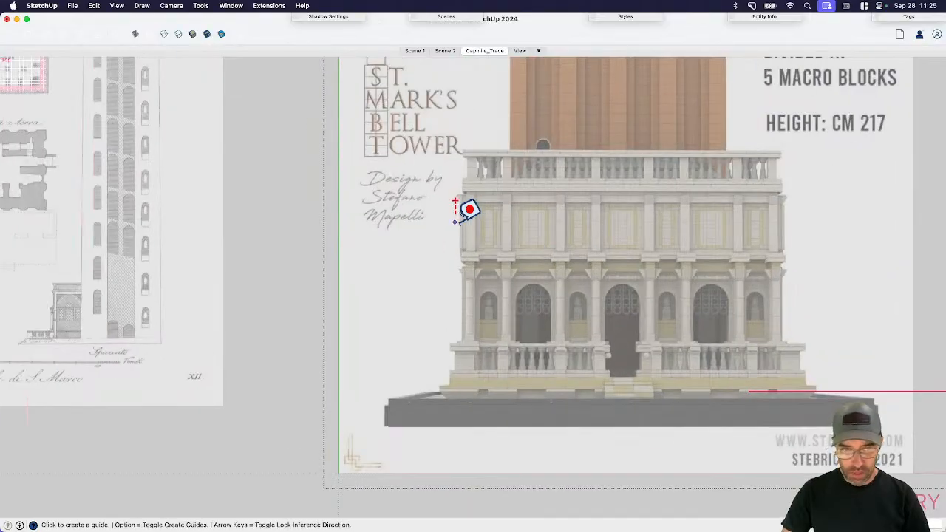
{"action": "left_click", "coordinate": [459, 222]}
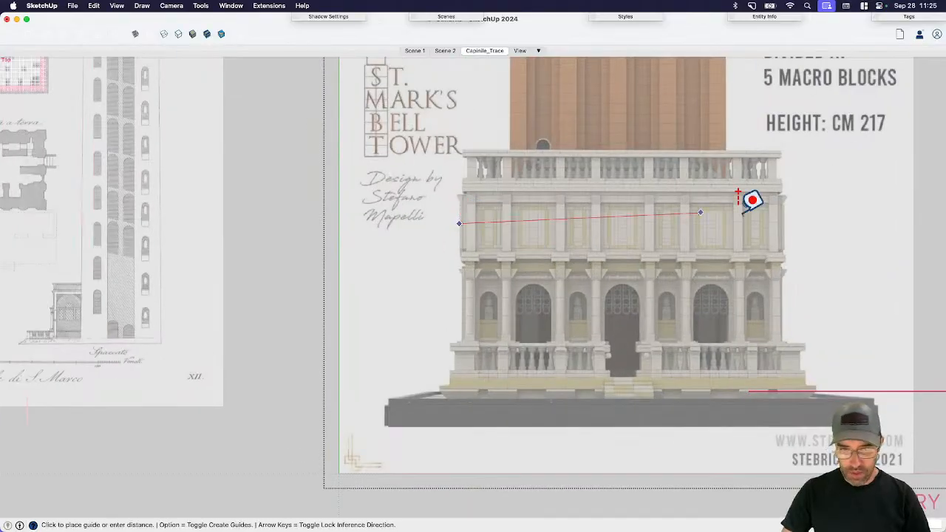
{"action": "left_click", "coordinate": [786, 220]}
{"action": "key", "text": "Return"}
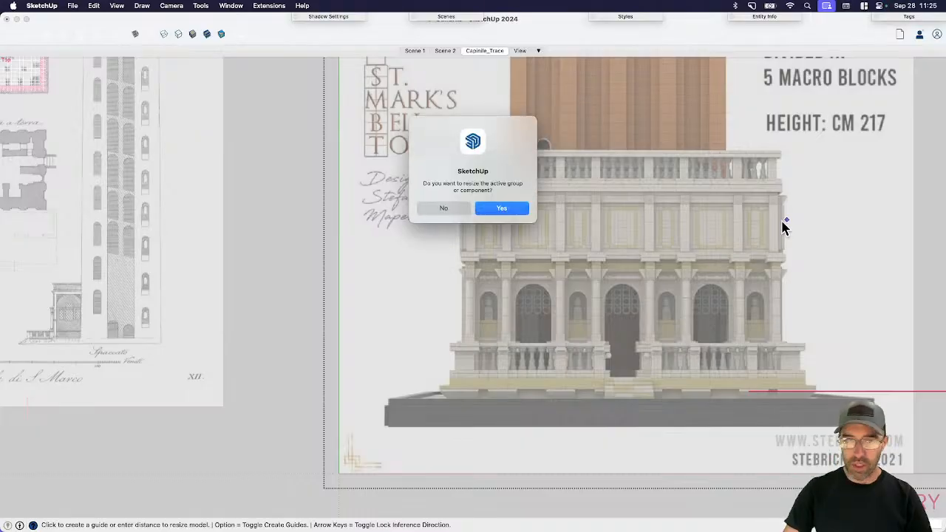
{"action": "left_click", "coordinate": [516, 211]}
{"action": "key", "text": "space"}
{"action": "scroll", "coordinate": [617, 264], "scroll_direction": "down", "scroll_amount": 3}
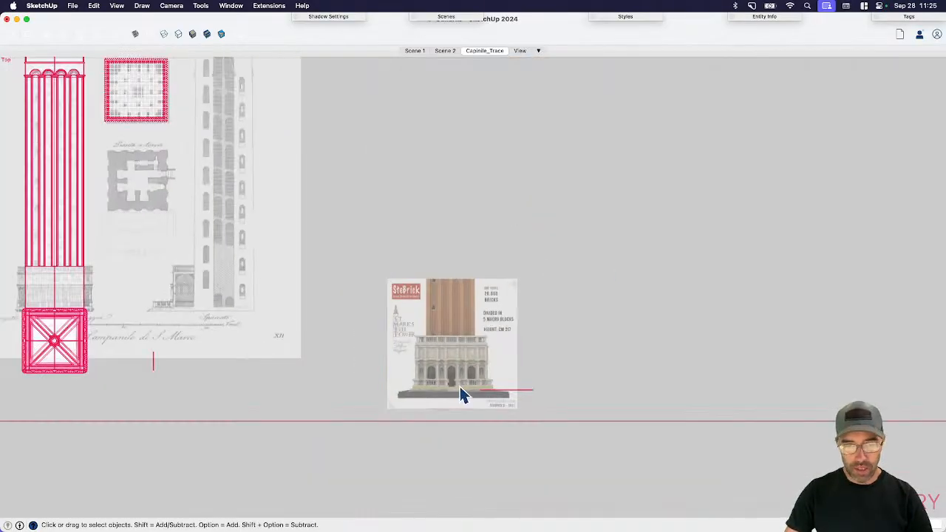
- Explode the group holding the SteBrick image and remove the horizontal helper line, keeping only the image
{"action": "left_click", "coordinate": [462, 396]}
{"action": "key", "text": "m"}
{"action": "key", "text": "space"}
{"action": "scroll", "coordinate": [469, 396], "scroll_direction": "down", "scroll_amount": 2}
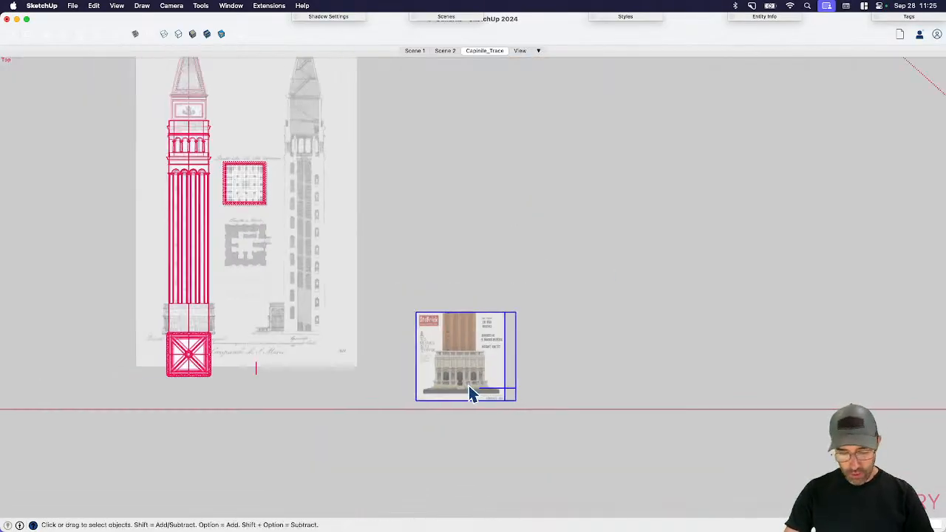
{"action": "scroll", "coordinate": [473, 375], "scroll_direction": "up", "scroll_amount": 3}
{"action": "right_click", "coordinate": [517, 400]}
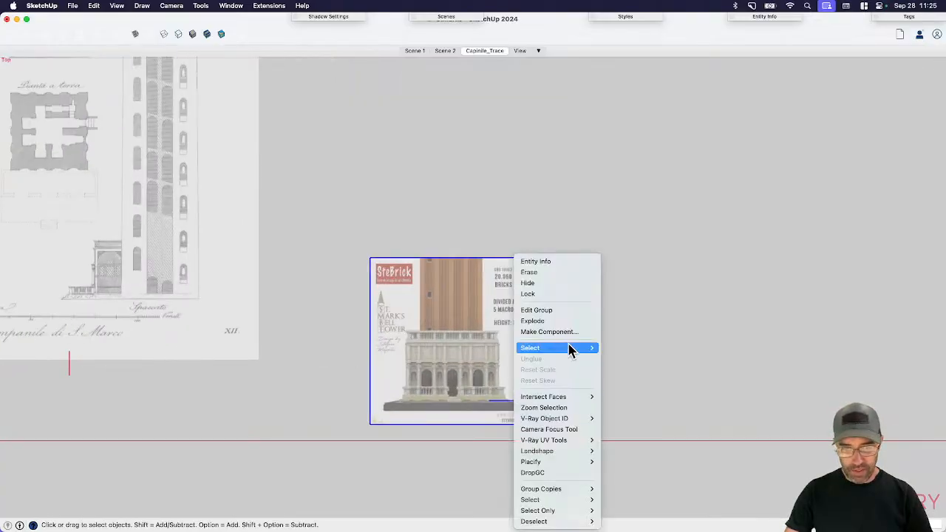
{"action": "left_click", "coordinate": [551, 321]}
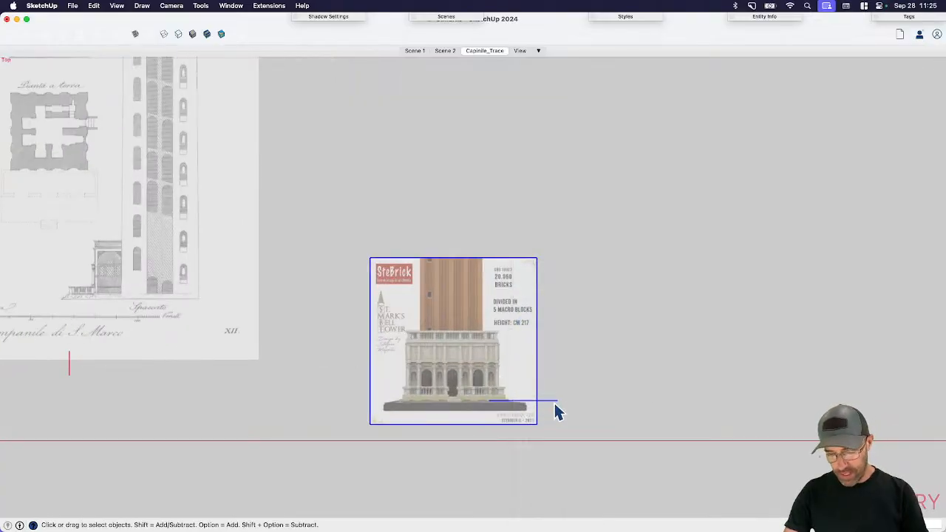
{"action": "left_click", "coordinate": [434, 391]}
{"action": "scroll", "coordinate": [446, 392], "scroll_direction": "up", "scroll_amount": 3}
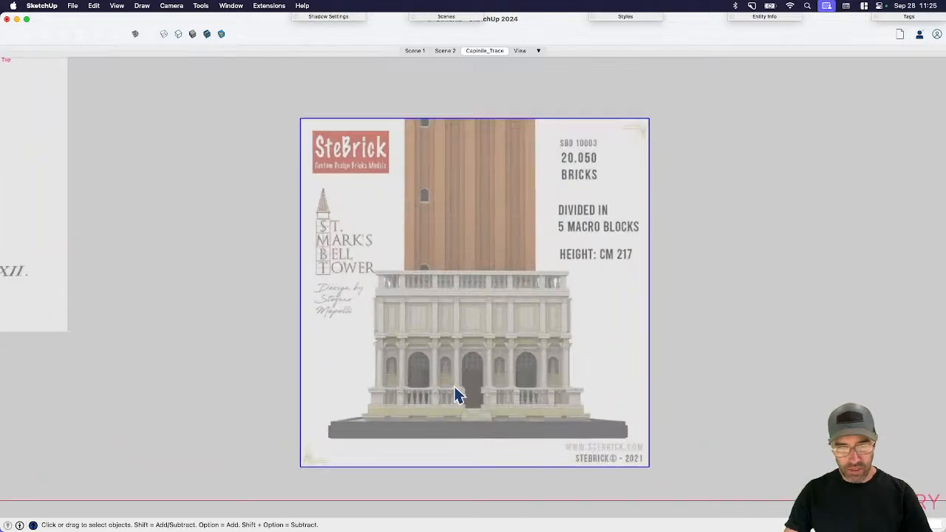
{"action": "scroll", "coordinate": [462, 396], "scroll_direction": "up", "scroll_amount": 3}
- Draw a vertical line through the middle of the SteBrick facade from the foot of the entrance steps to the balustrade top
{"action": "key", "text": "l"}
{"action": "scroll", "coordinate": [654, 429], "scroll_direction": "up", "scroll_amount": 3}
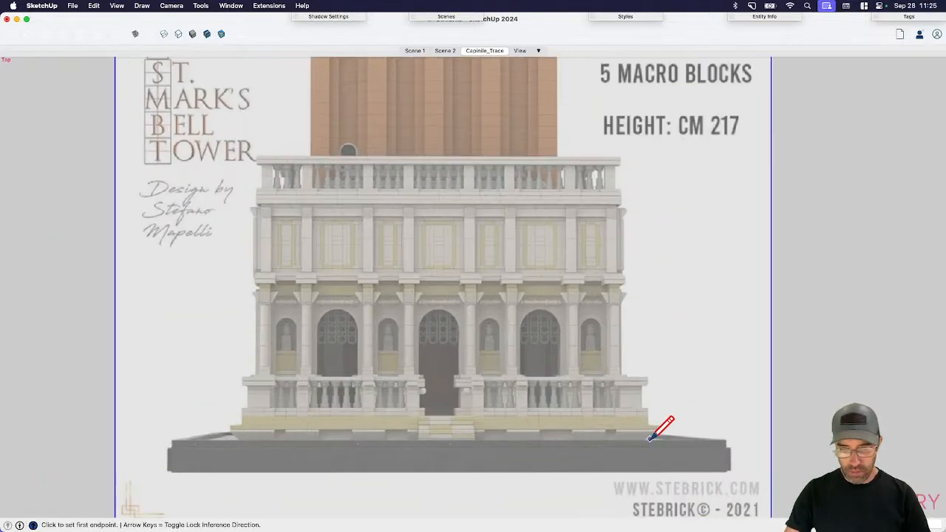
{"action": "left_click", "coordinate": [441, 439]}
{"action": "scroll", "coordinate": [442, 439], "scroll_direction": "down", "scroll_amount": 3}
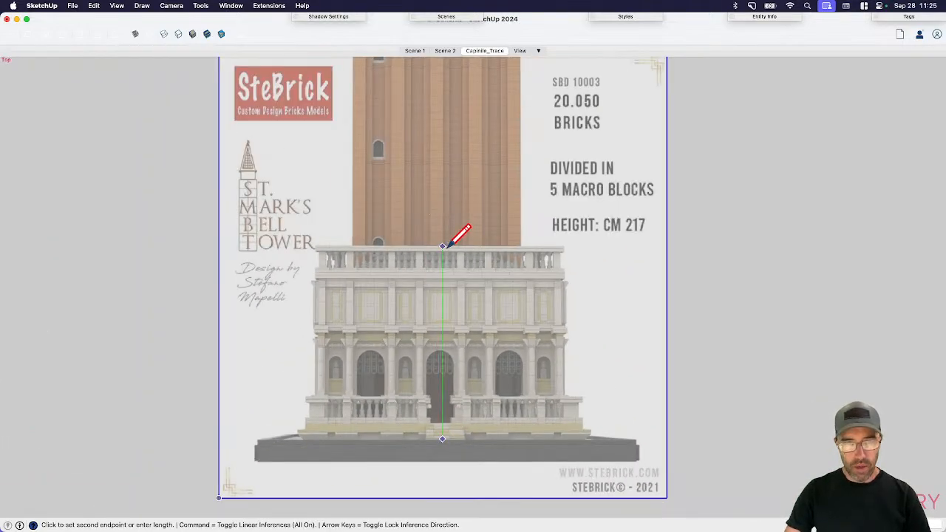
{"action": "left_click", "coordinate": [442, 241]}
{"action": "key", "text": "space"}
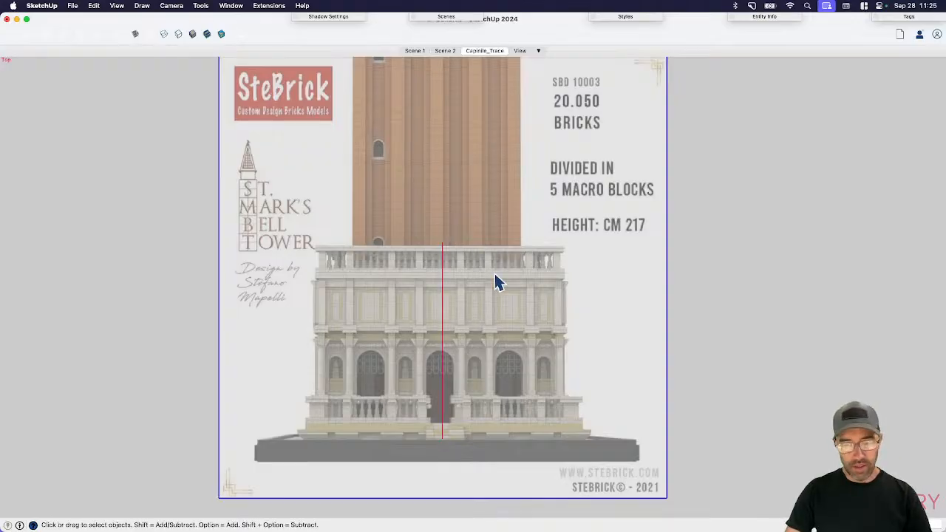
- Examine the SteBrick facade's storeys and bays and compare them with the corner bay of the engraving's loggia
{"action": "middle_click_drag", "start_coordinate": [495, 276], "coordinate": [631, 285], "text": "shift"}
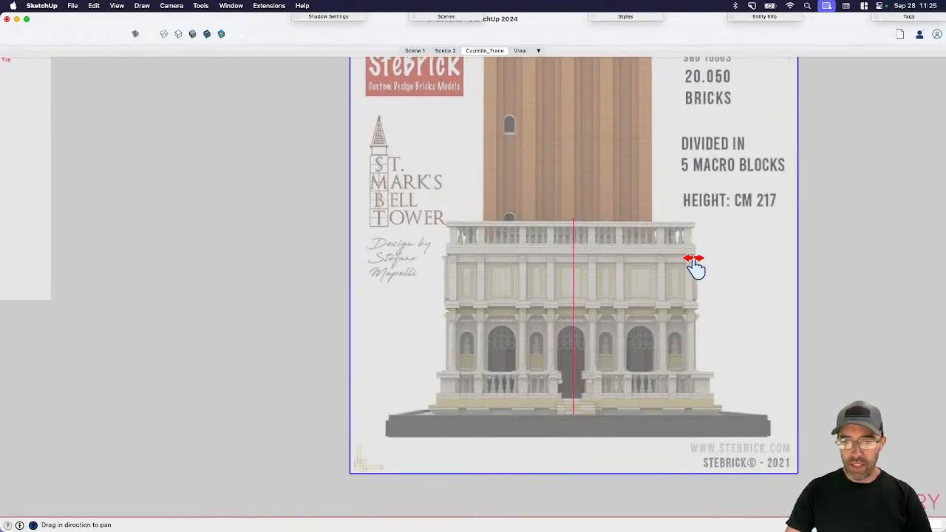
{"action": "scroll", "coordinate": [693, 295], "scroll_direction": "up", "scroll_amount": 4}
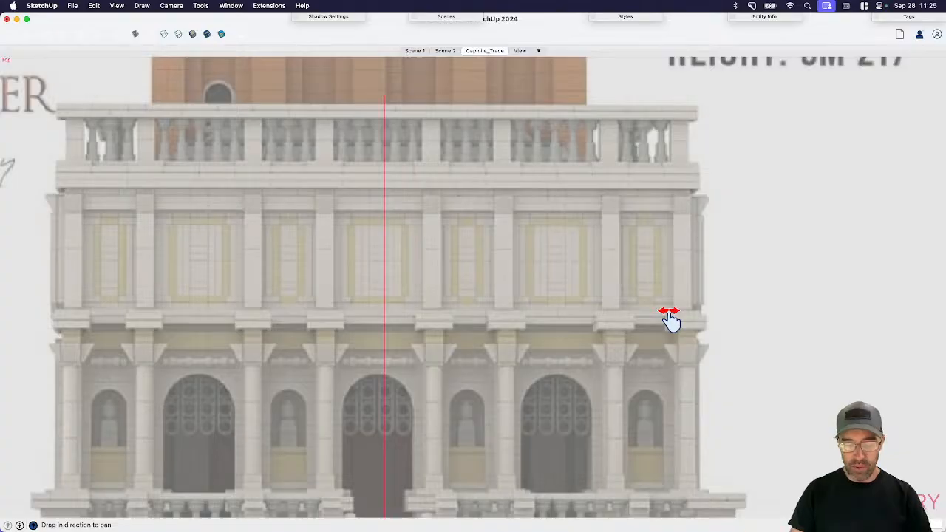
{"action": "scroll", "coordinate": [681, 315], "scroll_direction": "down", "scroll_amount": 5}
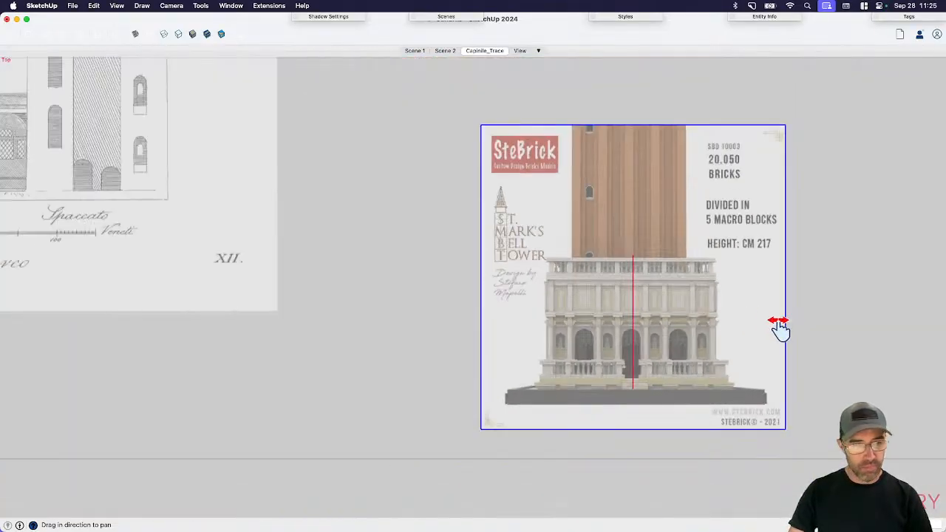
{"action": "scroll", "coordinate": [781, 329], "scroll_direction": "down", "scroll_amount": 2}
{"action": "mouse_move", "coordinate": [380, 303]}
{"action": "left_mouse_down"}
{"action": "mouse_move", "coordinate": [540, 342]}
{"action": "mouse_move", "coordinate": [775, 344]}
{"action": "left_mouse_up"}
{"action": "key", "text": "space"}
{"action": "scroll", "coordinate": [497, 274], "scroll_direction": "up", "scroll_amount": 8}
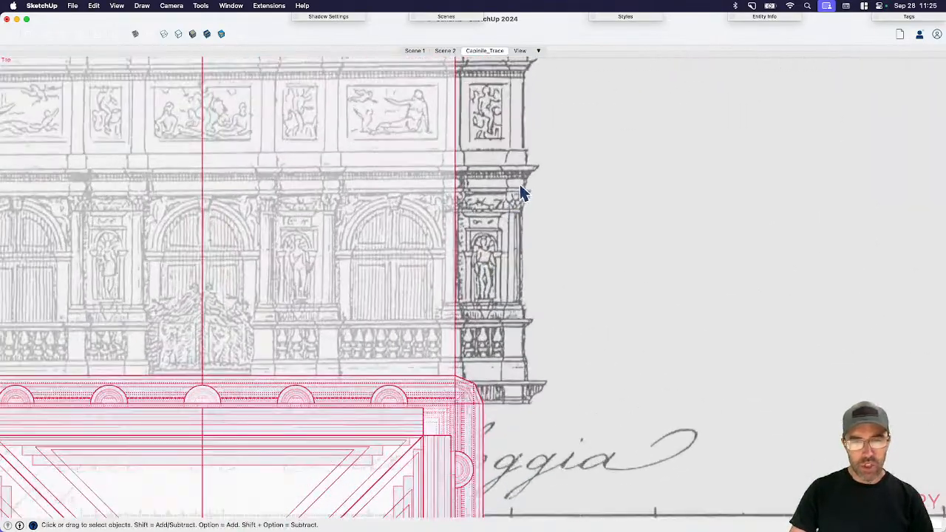
{"action": "scroll", "coordinate": [522, 194], "scroll_direction": "up", "scroll_amount": 3}
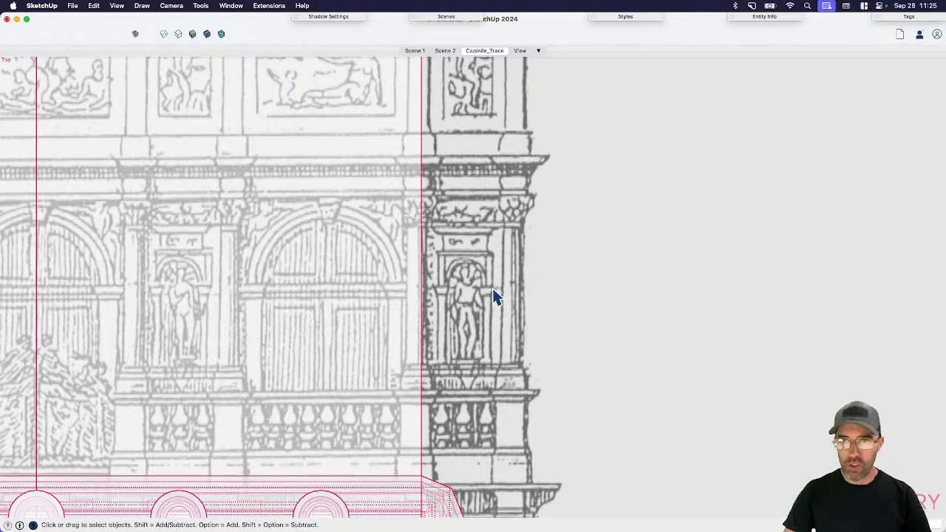
{"action": "key", "text": "h"}
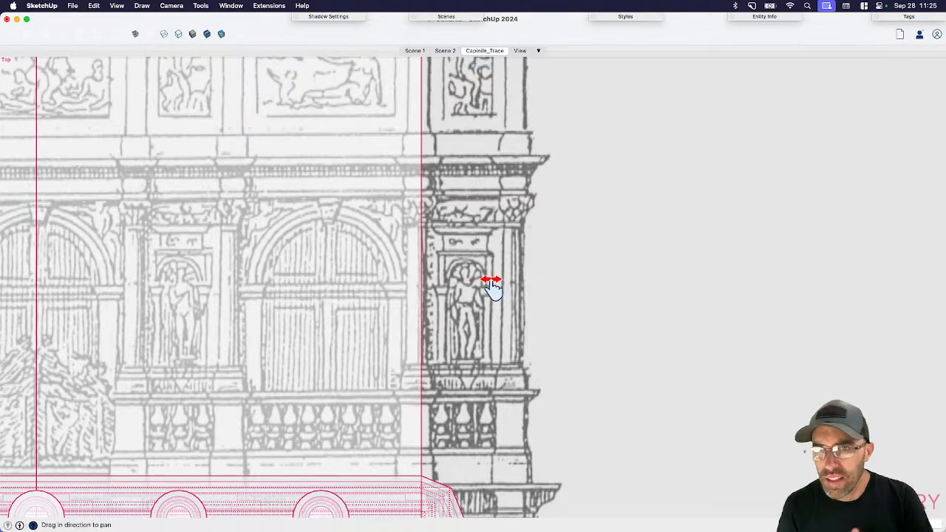
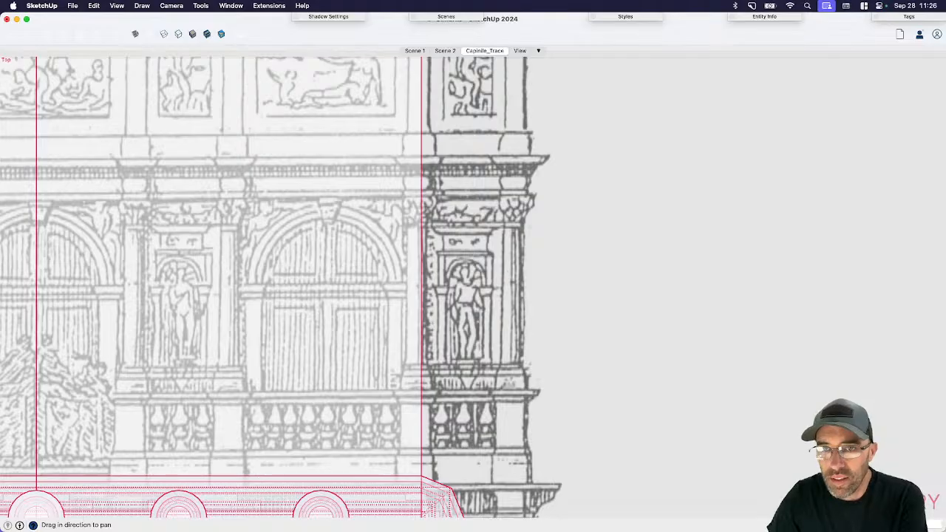
- Draw the top edge of the SteBrick balustrade rail from the vertical centre line to its outer end, and continue down the rail's end face
{"action": "key", "text": "super+Tab"}
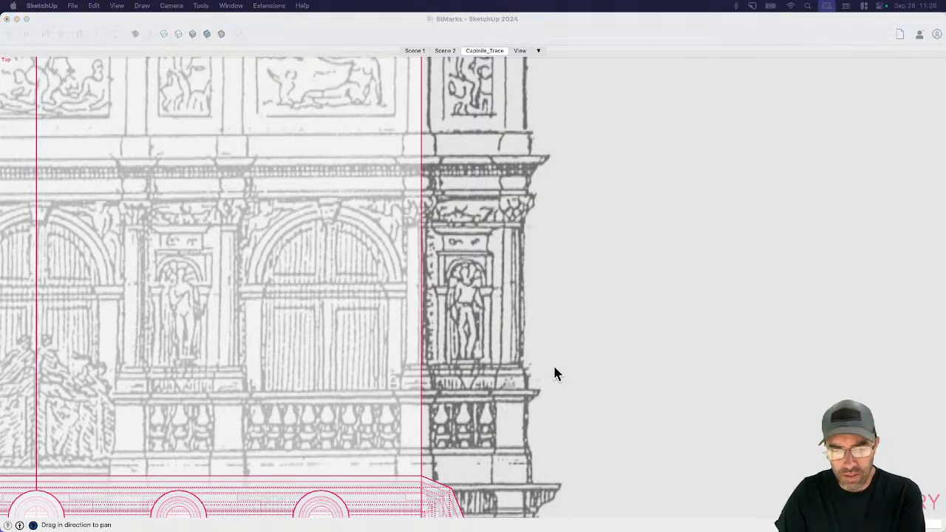
{"action": "scroll", "coordinate": [433, 307], "scroll_direction": "down", "scroll_amount": 8}
{"action": "left_click", "coordinate": [534, 364]}
{"action": "scroll", "coordinate": [438, 327], "scroll_direction": "down", "scroll_amount": 2}
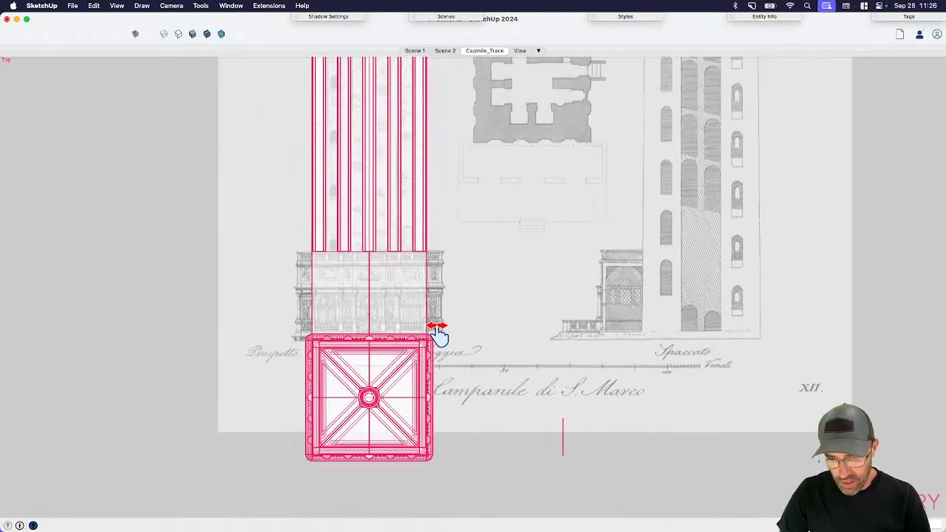
{"action": "middle_click_drag", "start_coordinate": [600, 365], "coordinate": [414, 352], "text": "shift"}
{"action": "scroll", "coordinate": [414, 353], "scroll_direction": "down", "scroll_amount": 4}
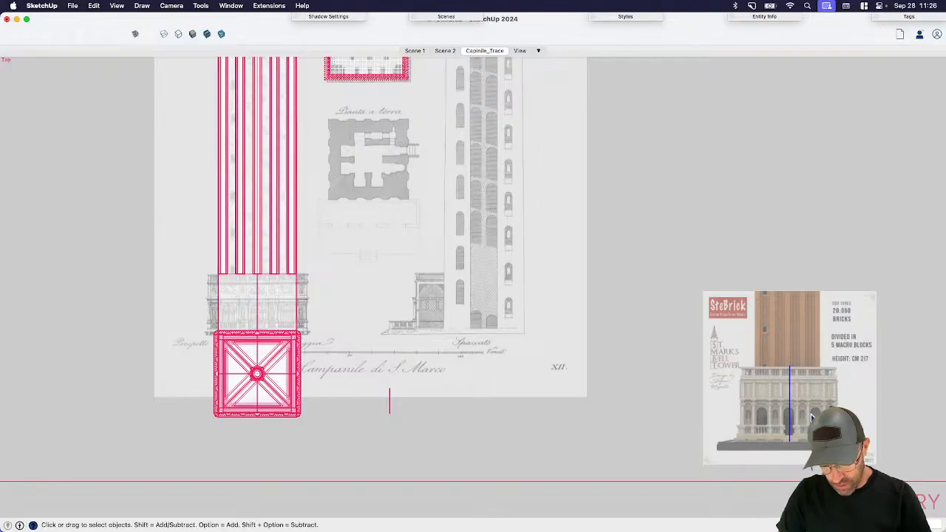
{"action": "middle_click_drag", "start_coordinate": [812, 418], "coordinate": [628, 382], "text": "shift"}
{"action": "scroll", "coordinate": [575, 377], "scroll_direction": "up", "scroll_amount": 5}
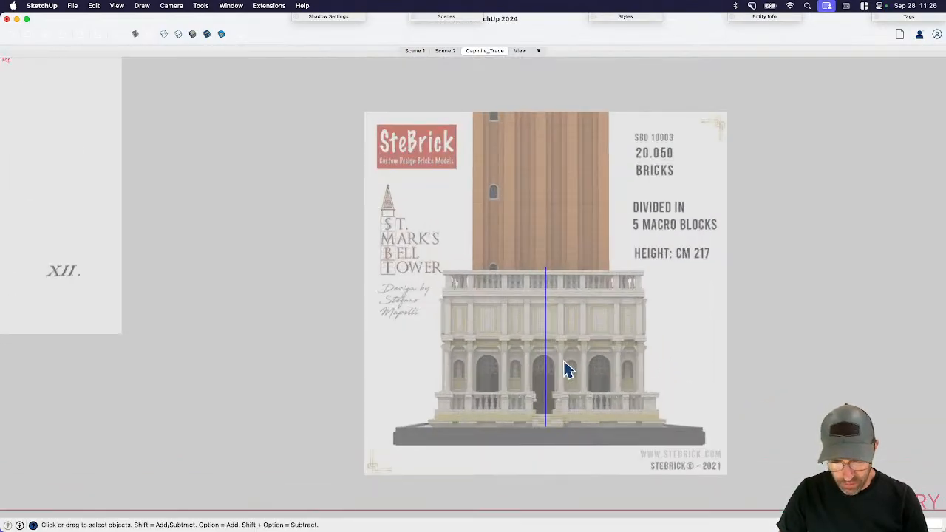
{"action": "scroll", "coordinate": [569, 381], "scroll_direction": "up", "scroll_amount": 3}
{"action": "key", "text": "e"}
{"action": "scroll", "coordinate": [570, 203], "scroll_direction": "up", "scroll_amount": 5}
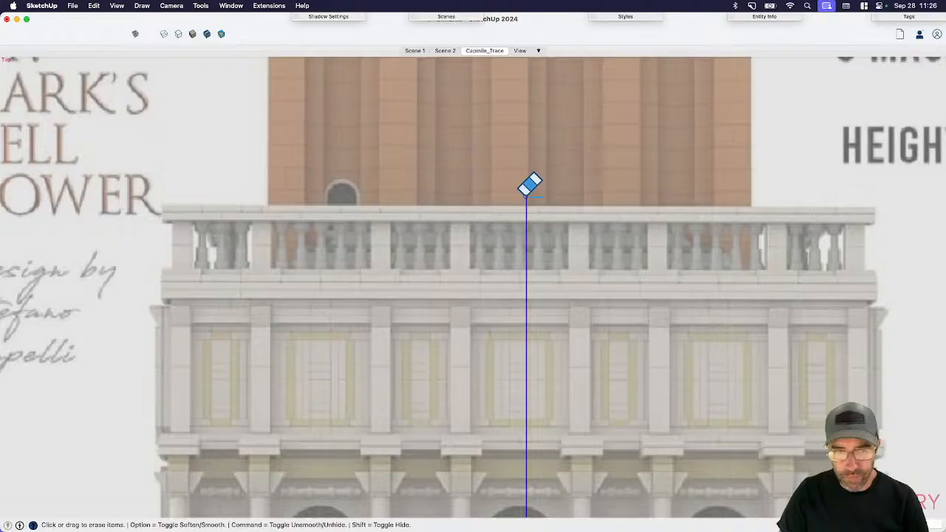
{"action": "scroll", "coordinate": [530, 189], "scroll_direction": "up", "scroll_amount": 3}
{"action": "key", "text": "l"}
{"action": "left_click", "coordinate": [527, 206]}
{"action": "scroll", "coordinate": [528, 203], "scroll_direction": "down", "scroll_amount": 5}
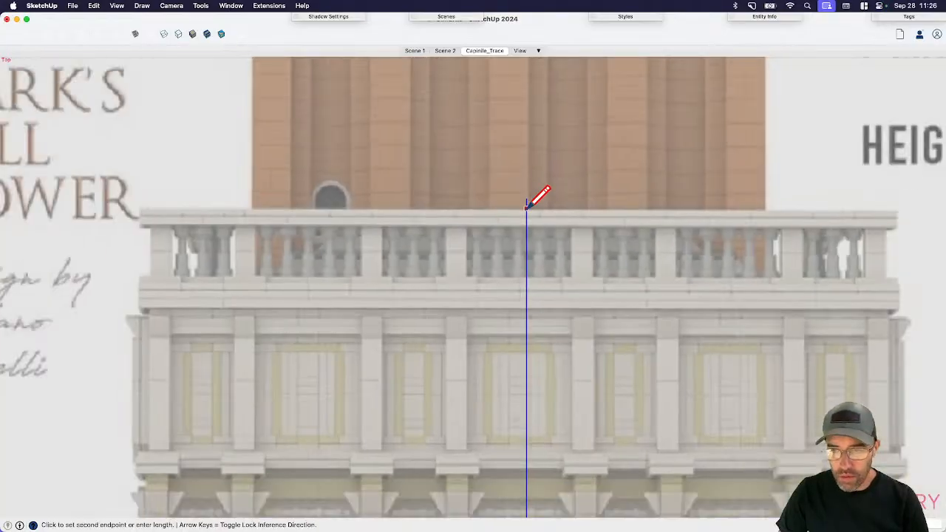
{"action": "scroll", "coordinate": [781, 212], "scroll_direction": "up", "scroll_amount": 2}
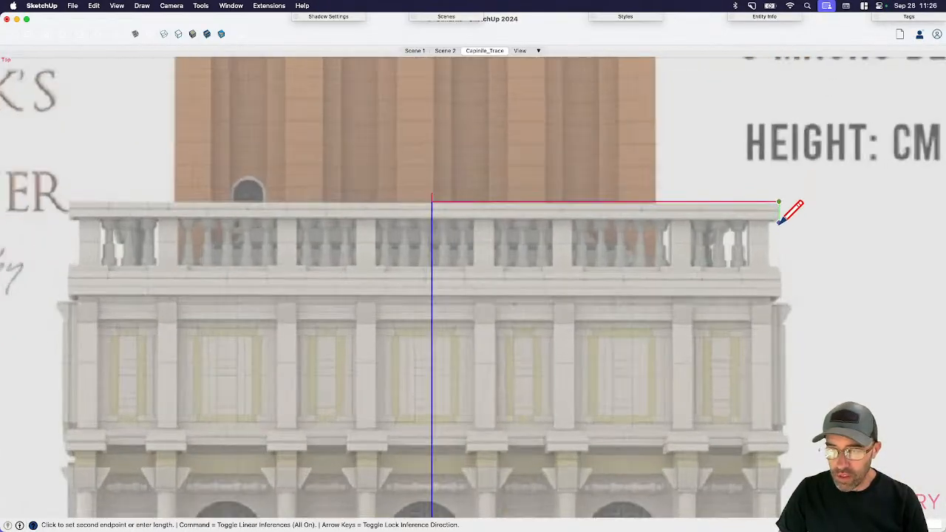
{"action": "left_click", "coordinate": [780, 222]}
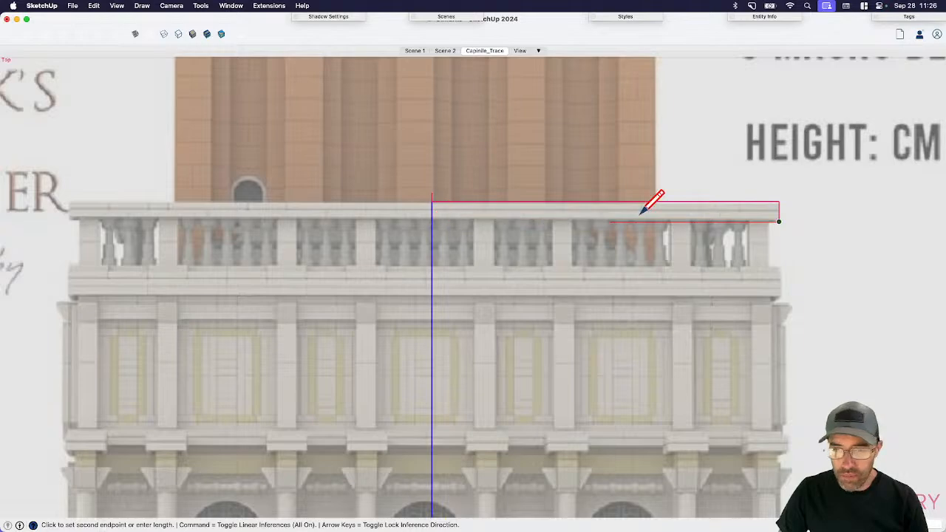
- Draw the underside of the balustrade's top rail from the centre line to its outer end, closing the rail outline
{"action": "key", "text": "Escape"}
{"action": "scroll", "coordinate": [761, 213], "scroll_direction": "up", "scroll_amount": 2}
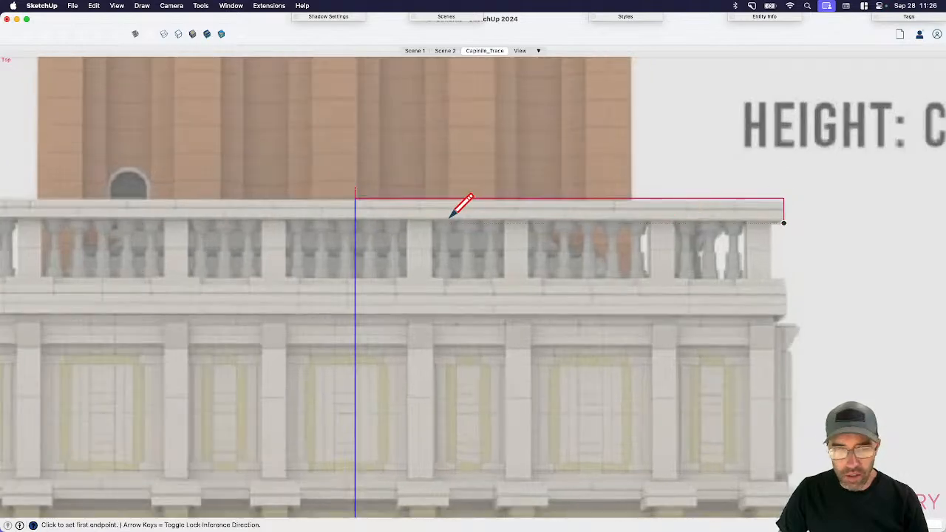
{"action": "left_click", "coordinate": [356, 215]}
{"action": "scroll", "coordinate": [790, 204], "scroll_direction": "down", "scroll_amount": 2}
{"action": "left_click", "coordinate": [782, 201]}
{"action": "key", "text": "space"}
{"action": "scroll", "coordinate": [778, 214], "scroll_direction": "up", "scroll_amount": 2}
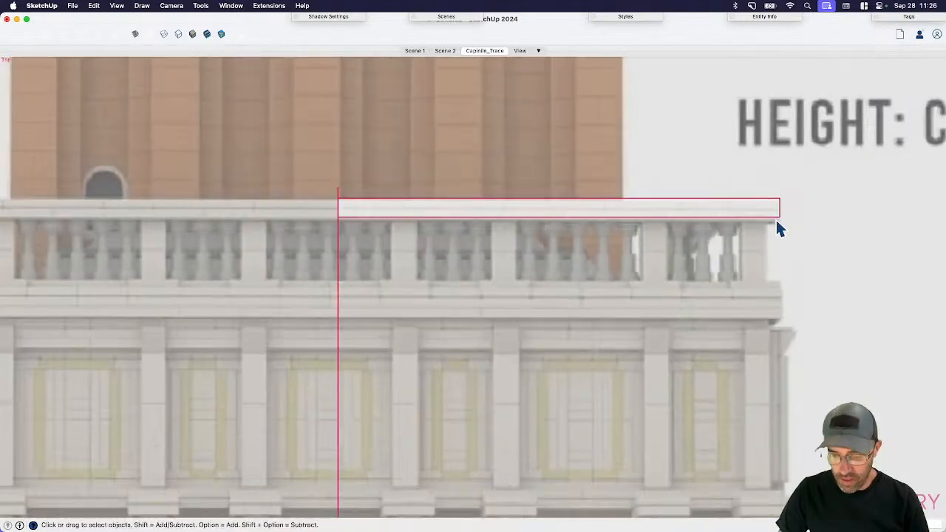
- Trace the outer profile from the top rail down the corner balustrade pier and around the projecting base course to the upper-storey wall
{"action": "key", "text": "l"}
{"action": "scroll", "coordinate": [777, 221], "scroll_direction": "up", "scroll_amount": 2}
{"action": "left_click", "coordinate": [782, 216]}
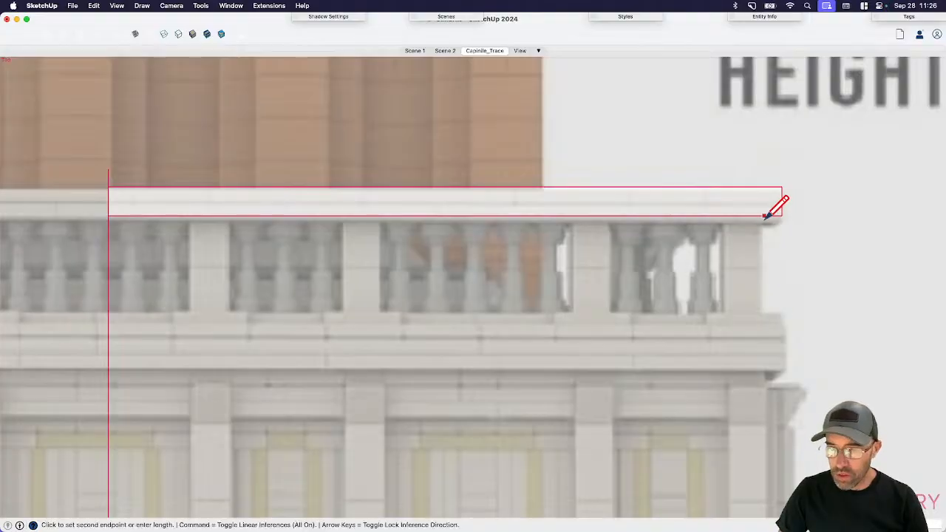
{"action": "left_click", "coordinate": [782, 317]}
{"action": "left_click", "coordinate": [781, 362]}
{"action": "left_click", "coordinate": [765, 362]}
{"action": "scroll", "coordinate": [768, 362], "scroll_direction": "down", "scroll_amount": 2}
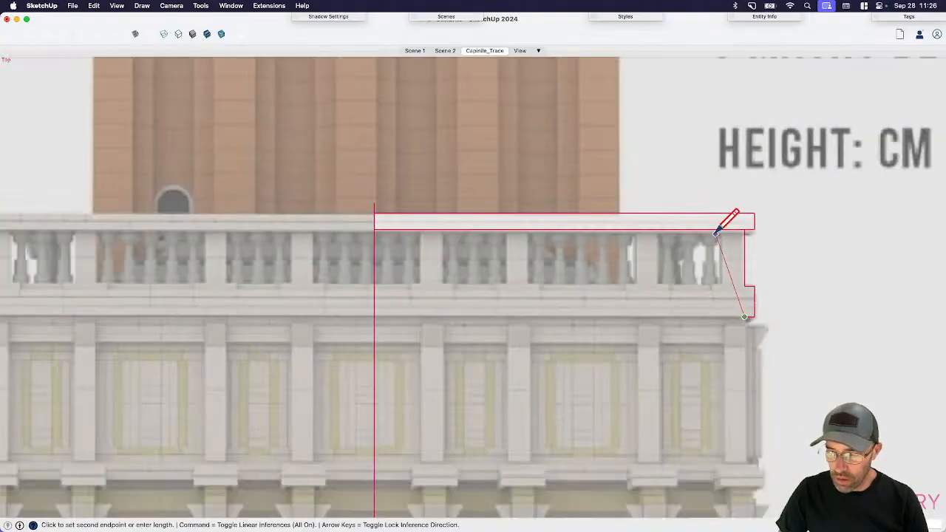
- Trace the upper storey's outer edge down to the entablature and around the stepped, projecting cornice
{"action": "scroll", "coordinate": [725, 353], "scroll_direction": "down", "scroll_amount": 2}
{"action": "scroll", "coordinate": [739, 358], "scroll_direction": "up", "scroll_amount": 4}
{"action": "left_click", "coordinate": [739, 357]}
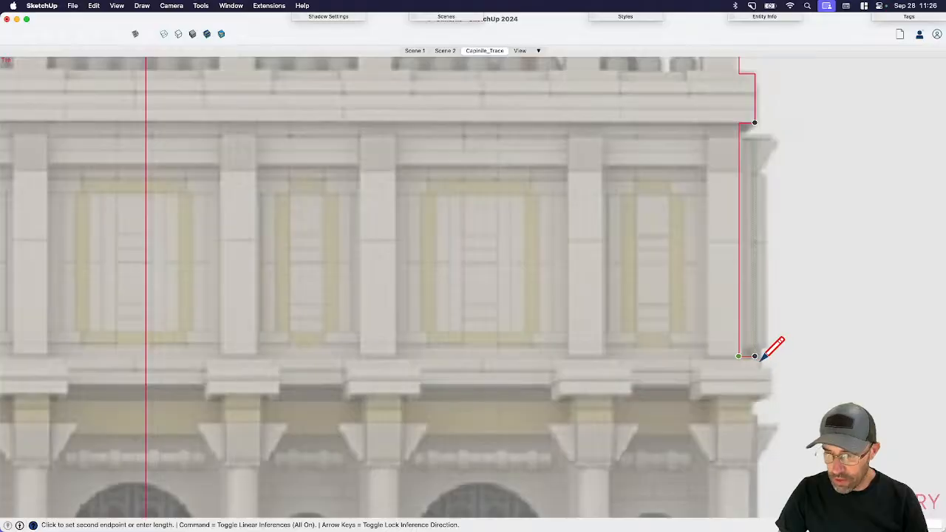
{"action": "left_click", "coordinate": [756, 357]}
{"action": "scroll", "coordinate": [757, 366], "scroll_direction": "up", "scroll_amount": 3}
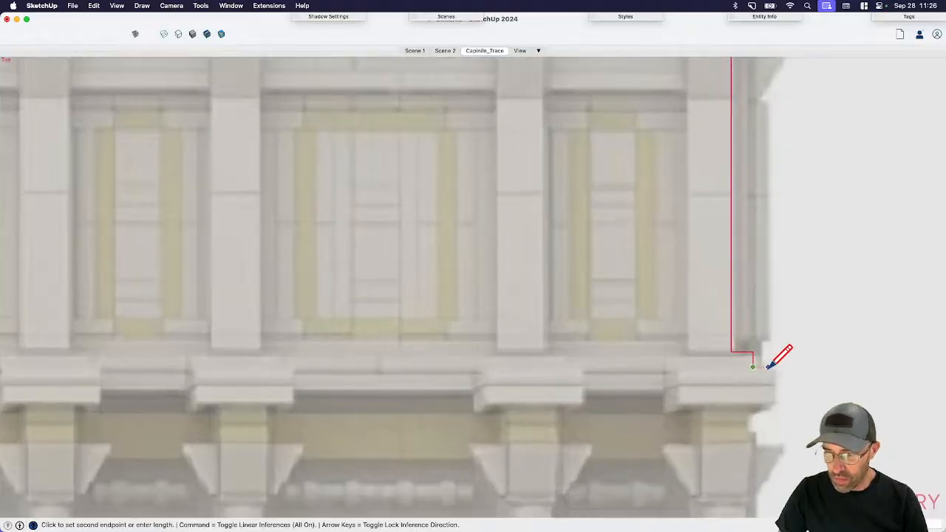
{"action": "left_click", "coordinate": [770, 406]}
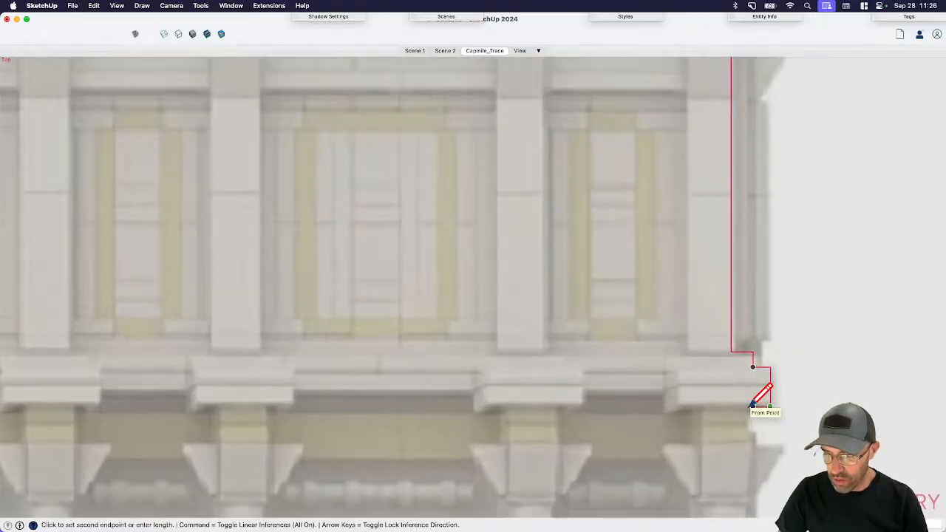
{"action": "left_click", "coordinate": [753, 406]}
- Trace the recess under the cornice and continue straight down the ground-storey column edge to the lower balustrade
{"action": "scroll", "coordinate": [755, 441], "scroll_direction": "up", "scroll_amount": 3}
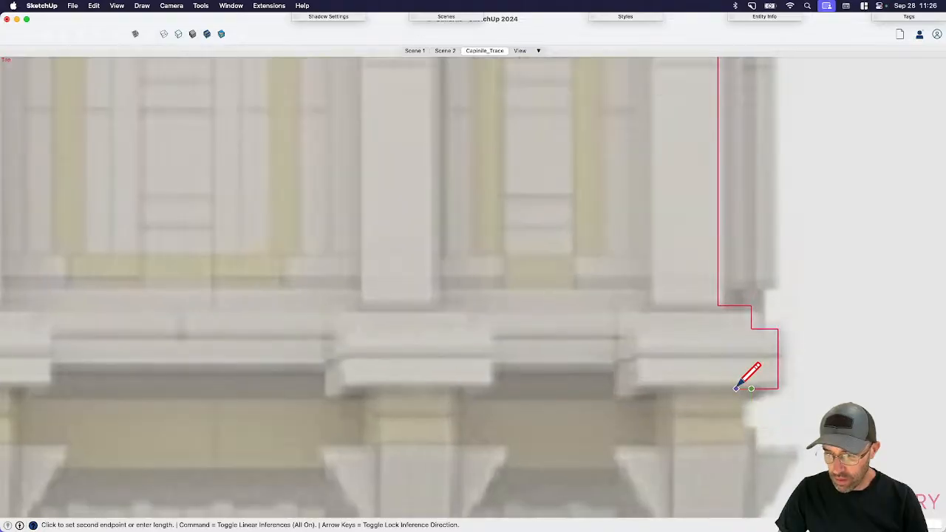
{"action": "left_click", "coordinate": [753, 423]}
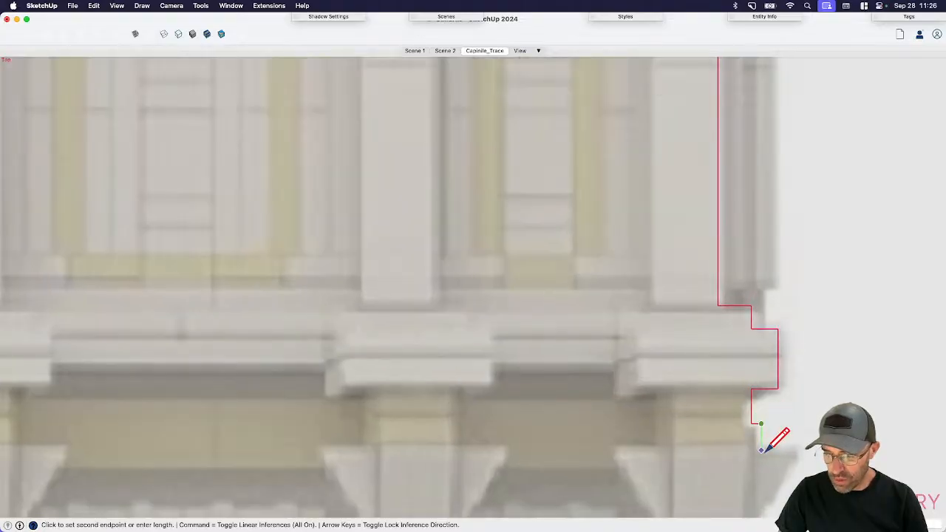
{"action": "scroll", "coordinate": [762, 449], "scroll_direction": "down", "scroll_amount": 5}
{"action": "scroll", "coordinate": [732, 403], "scroll_direction": "up", "scroll_amount": 3}
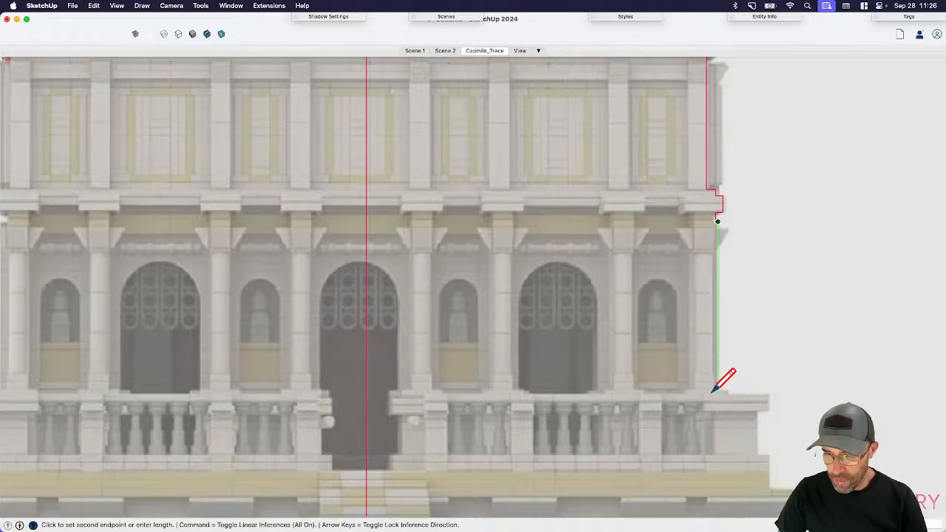
{"action": "scroll", "coordinate": [714, 392], "scroll_direction": "up", "scroll_amount": 2}
{"action": "left_click", "coordinate": [721, 392]}
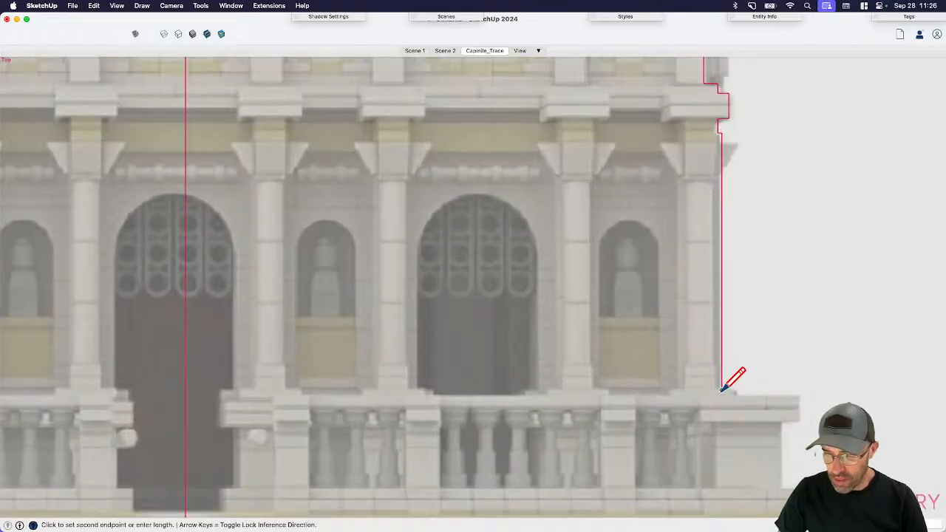
- Trace the lower balustrade's outer end around its stepped cap and down the end pier to the plinth's edge
{"action": "scroll", "coordinate": [738, 394], "scroll_direction": "up", "scroll_amount": 2}
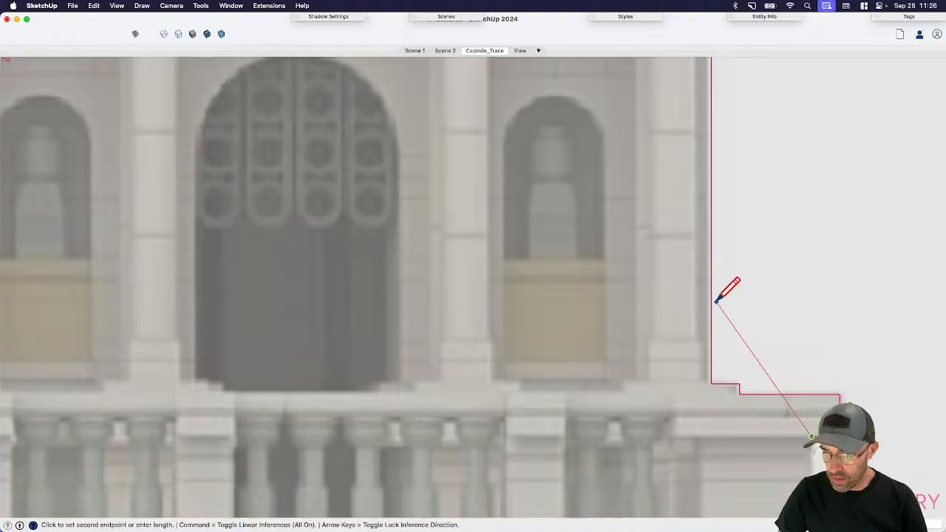
{"action": "scroll", "coordinate": [786, 355], "scroll_direction": "down", "scroll_amount": 3}
{"action": "scroll", "coordinate": [750, 363], "scroll_direction": "up", "scroll_amount": 2}
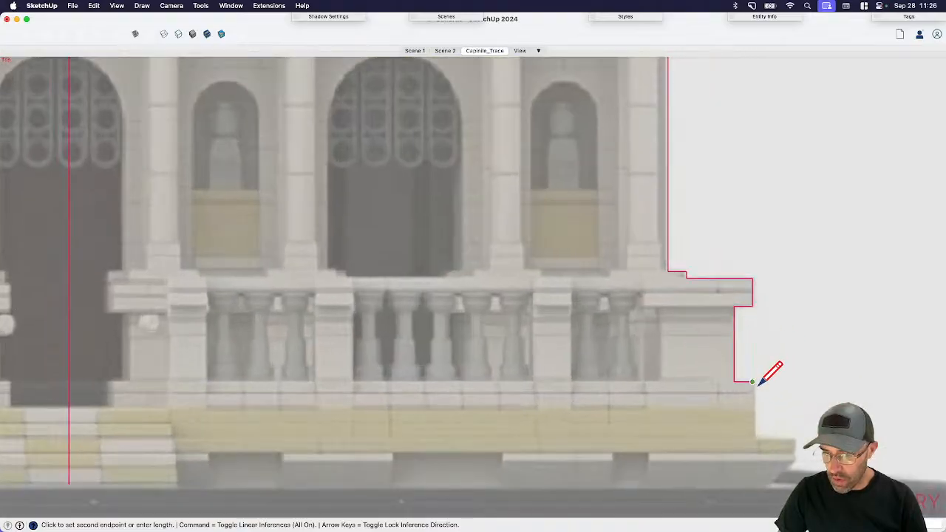
{"action": "left_click", "coordinate": [752, 381]}
- Trace the plinth and projecting base step, slope the line inward to the ground, and run the bottom edge back past the centre line
{"action": "scroll", "coordinate": [803, 399], "scroll_direction": "down", "scroll_amount": 3}
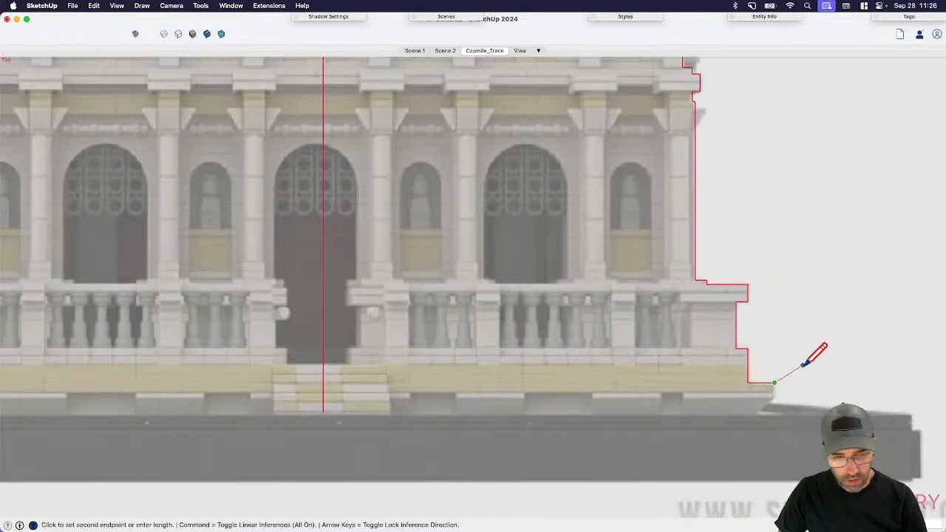
{"action": "scroll", "coordinate": [809, 359], "scroll_direction": "up", "scroll_amount": 4}
{"action": "left_click", "coordinate": [760, 404]}
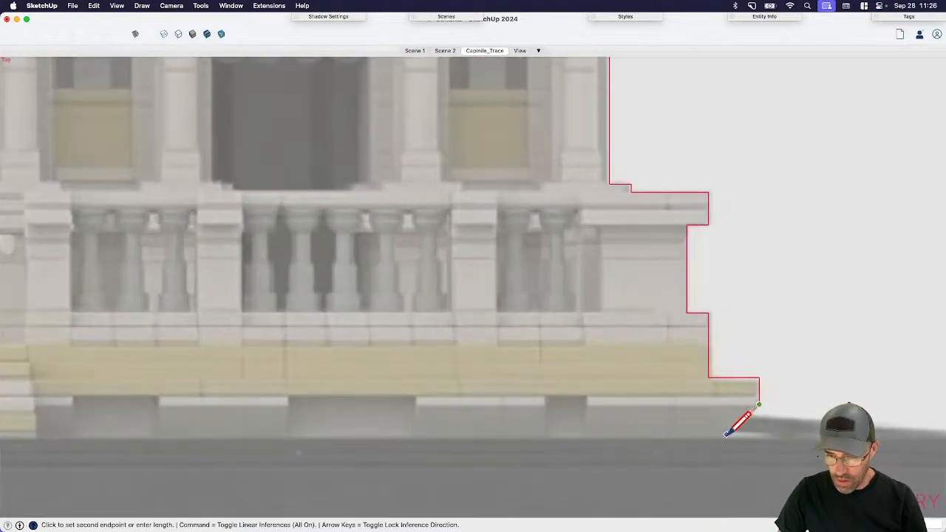
{"action": "left_click", "coordinate": [736, 433]}
{"action": "scroll", "coordinate": [740, 428], "scroll_direction": "down", "scroll_amount": 5}
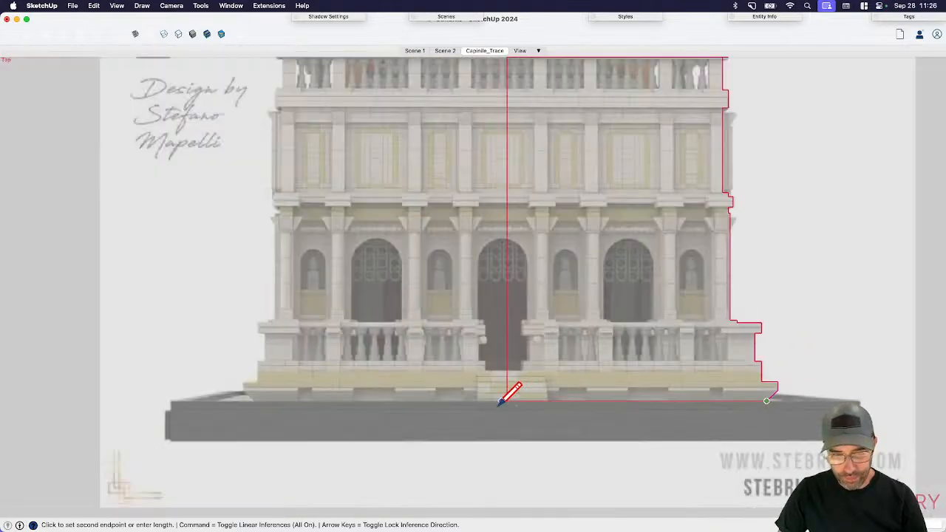
- Close the half-facade outline by extending the centre line down to the ground line and trimming the overhanging end
{"action": "key", "text": "space"}
{"action": "scroll", "coordinate": [509, 400], "scroll_direction": "up", "scroll_amount": 8}
{"action": "key", "text": "l"}
{"action": "left_click", "coordinate": [498, 400]}
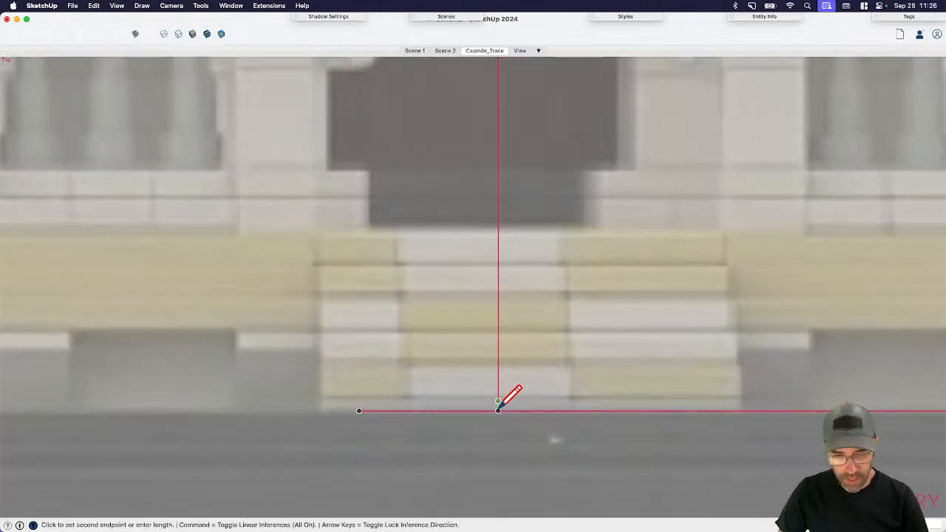
{"action": "left_click", "coordinate": [499, 411]}
{"action": "key", "text": "e"}
{"action": "key", "text": "space"}
{"action": "scroll", "coordinate": [474, 429], "scroll_direction": "down", "scroll_amount": 10}
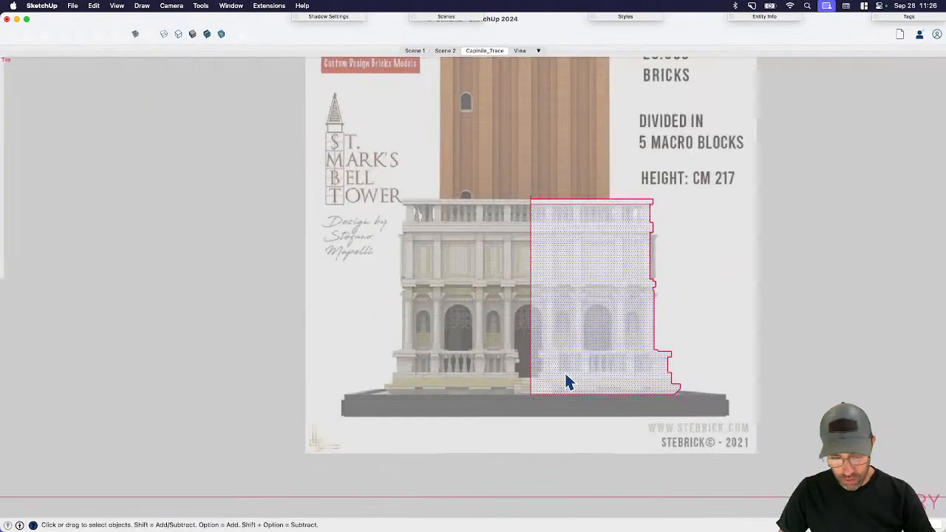
- Try to make the traced half-facade face below the top rail its own group and move it
{"action": "left_click", "coordinate": [566, 382]}
{"action": "key", "text": "g"}
{"action": "left_click", "coordinate": [544, 371]}
{"action": "key", "text": "m"}
{"action": "left_click", "coordinate": [587, 362]}
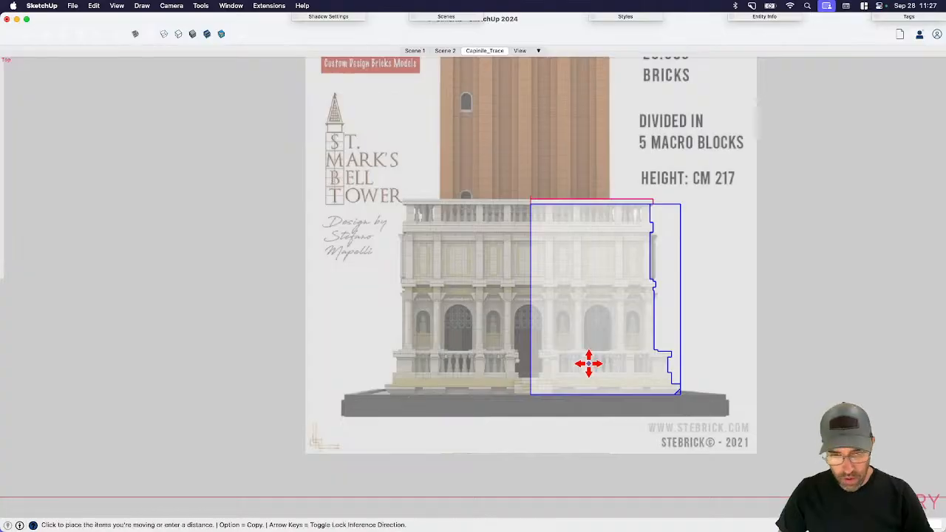
{"action": "key", "text": "alt"}
{"action": "key", "text": "space"}
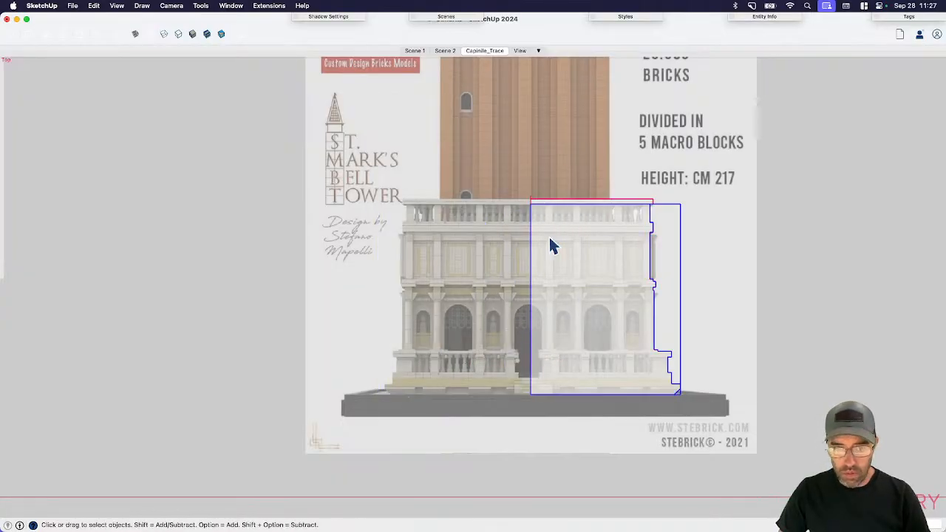
{"action": "key", "text": "e"}
{"action": "scroll", "coordinate": [533, 192], "scroll_direction": "up", "scroll_amount": 3}
{"action": "key", "text": "space"}
{"action": "key", "text": "x"}
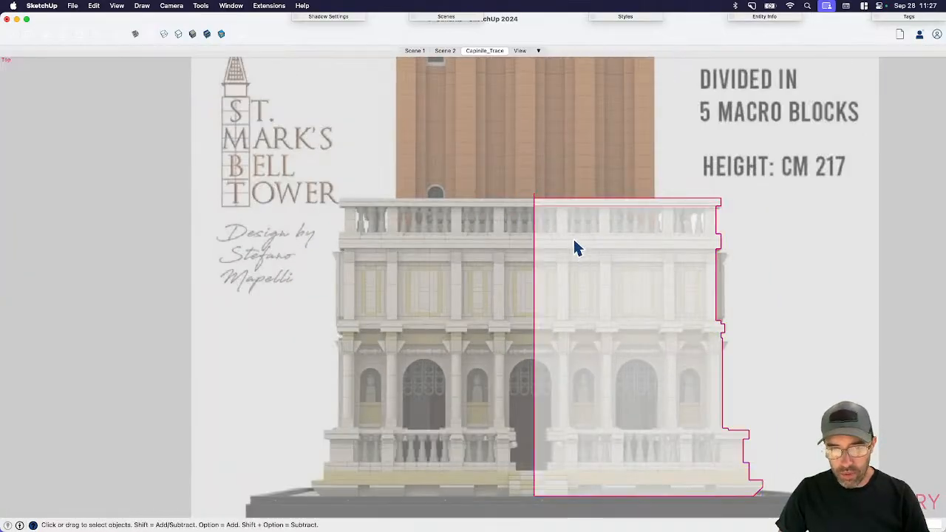
- Erase the stray edge that sticks out above the upper end of the facade's vertical centre line
{"action": "left_click", "coordinate": [575, 239]}
{"action": "key", "text": "e"}
{"action": "left_click", "coordinate": [533, 193]}
{"action": "key", "text": "space"}
- Draw two horizontal edges across the half facade to mark the upper and lower limits of the band beneath the balustrade
{"action": "left_click", "coordinate": [618, 214]}
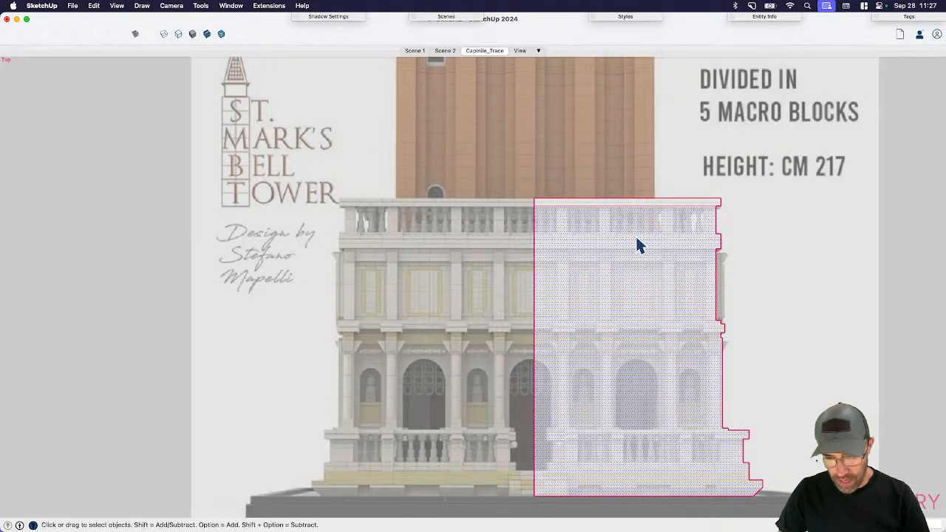
{"action": "left_click", "coordinate": [647, 262], "text": "shift"}
{"action": "middle_click_drag", "start_coordinate": [643, 239], "coordinate": [540, 242], "text": "shift"}
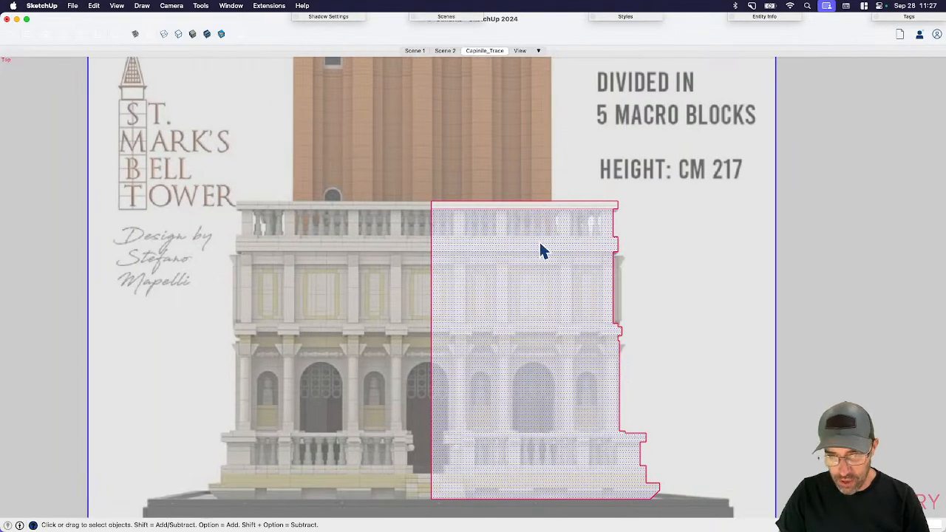
{"action": "scroll", "coordinate": [553, 240], "scroll_direction": "up", "scroll_amount": 3}
{"action": "key", "text": "l"}
{"action": "scroll", "coordinate": [626, 235], "scroll_direction": "up", "scroll_amount": 1}
{"action": "left_click", "coordinate": [639, 236]}
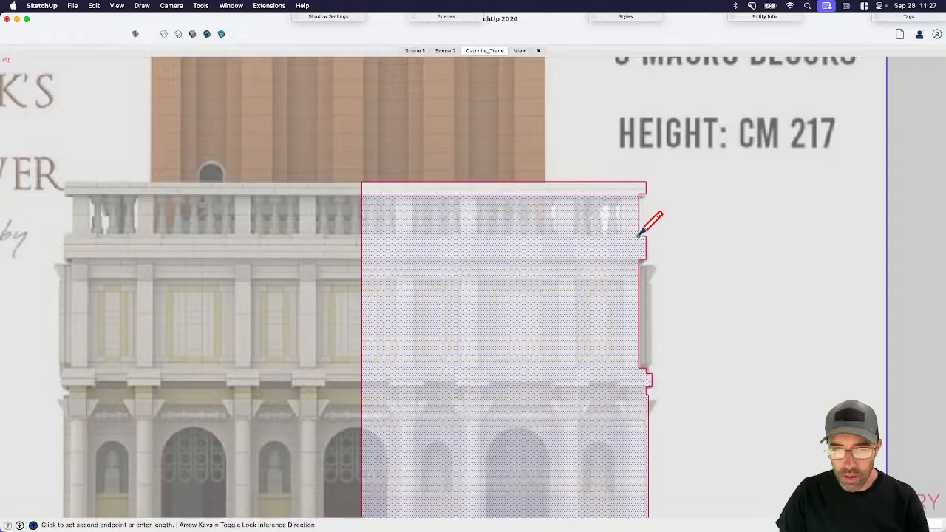
{"action": "left_click", "coordinate": [362, 235]}
{"action": "left_click", "coordinate": [639, 259]}
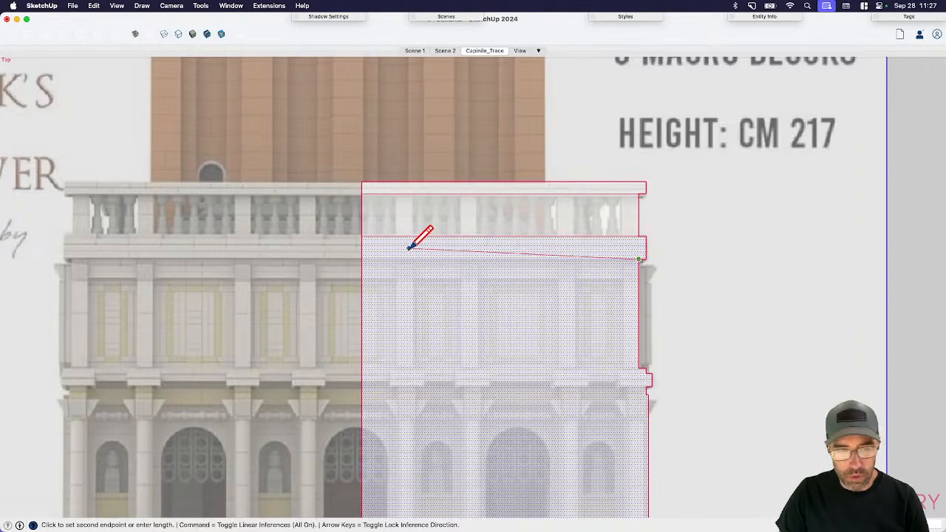
{"action": "left_click", "coordinate": [362, 259]}
- Draw three horizontal edges from the profile to the centre line to split off the cornice layers below the upper storey
{"action": "left_click", "coordinate": [639, 368]}
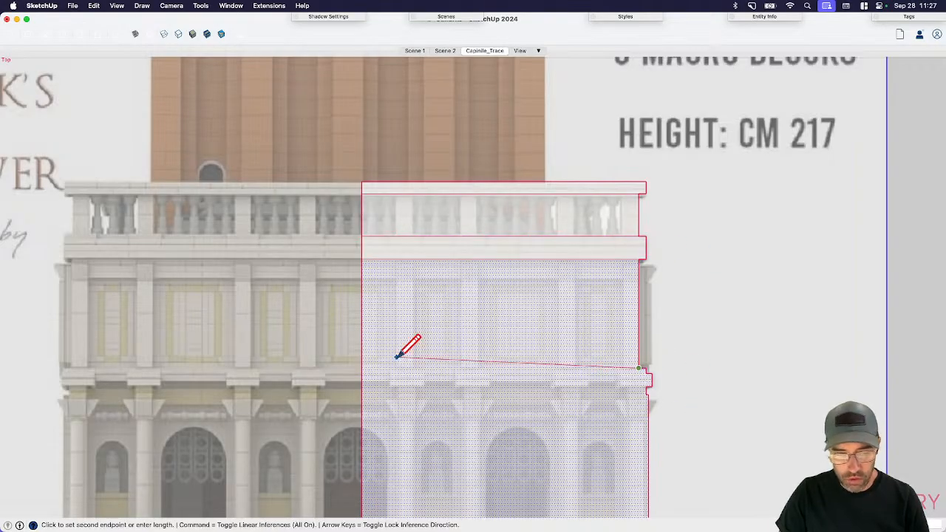
{"action": "left_click", "coordinate": [363, 367]}
{"action": "left_click", "coordinate": [647, 386]}
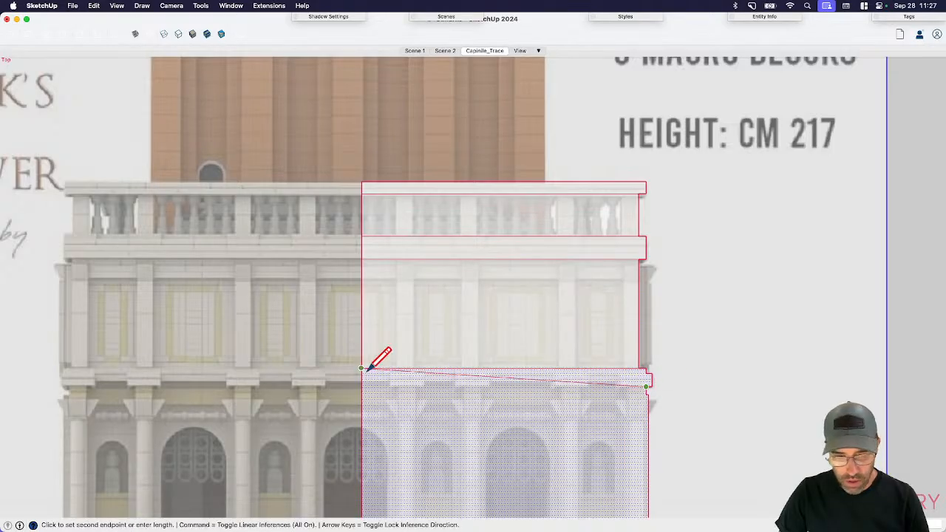
{"action": "left_click", "coordinate": [362, 386]}
{"action": "scroll", "coordinate": [674, 359], "scroll_direction": "up", "scroll_amount": 3}
{"action": "left_click", "coordinate": [629, 377]}
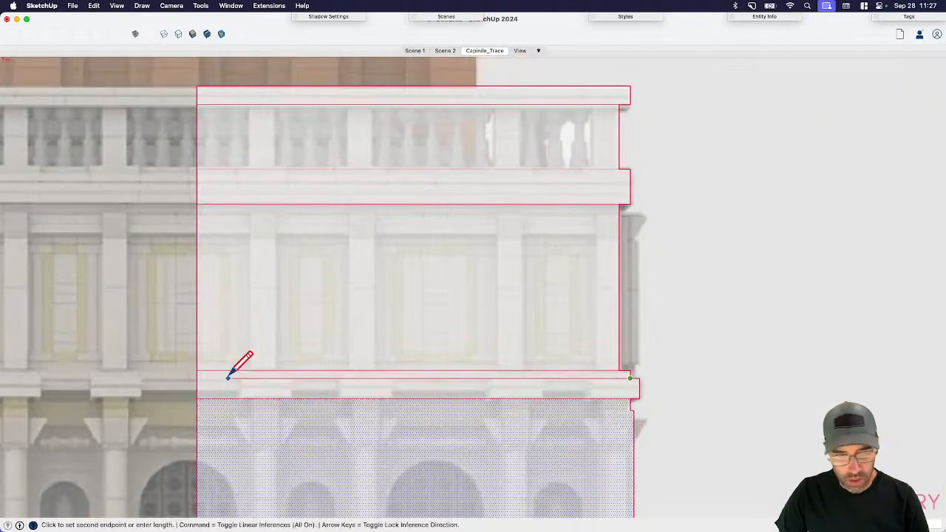
{"action": "left_click", "coordinate": [203, 377]}
- Draw both vertical edges of the second pilaster from the outer corner, between top rail and cornice, erasing the segments crossing the band
{"action": "scroll", "coordinate": [528, 268], "scroll_direction": "down", "scroll_amount": 2}
{"action": "scroll", "coordinate": [517, 237], "scroll_direction": "up", "scroll_amount": 3}
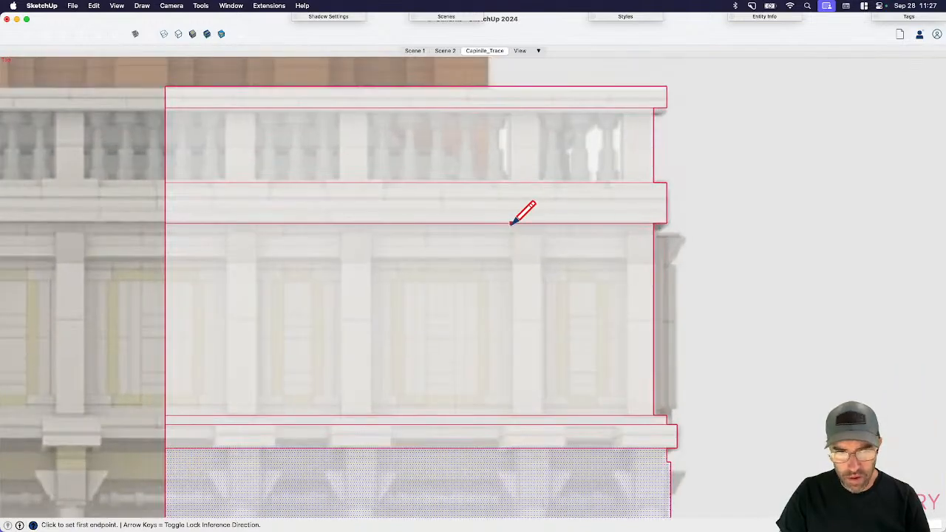
{"action": "left_click", "coordinate": [513, 222]}
{"action": "left_click", "coordinate": [514, 415]}
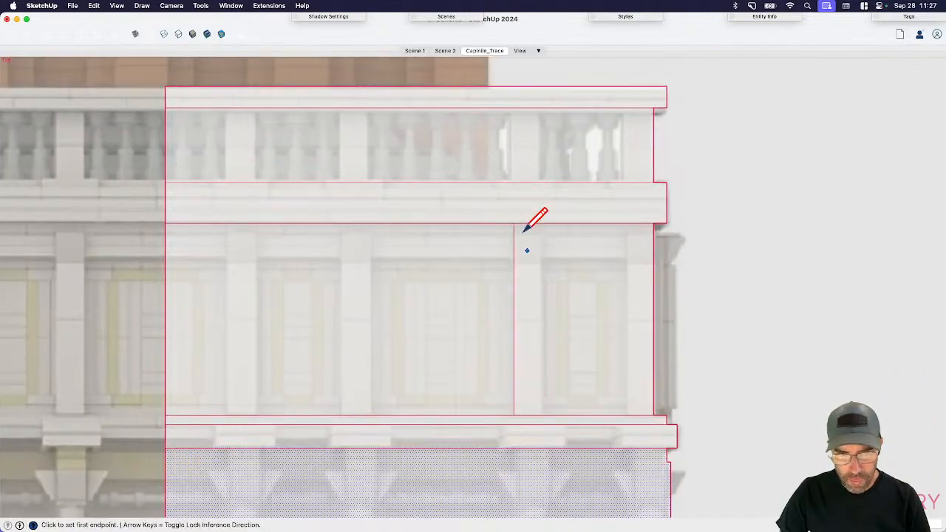
{"action": "left_click", "coordinate": [513, 182]}
{"action": "left_click", "coordinate": [514, 222]}
{"action": "left_click", "coordinate": [514, 222]}
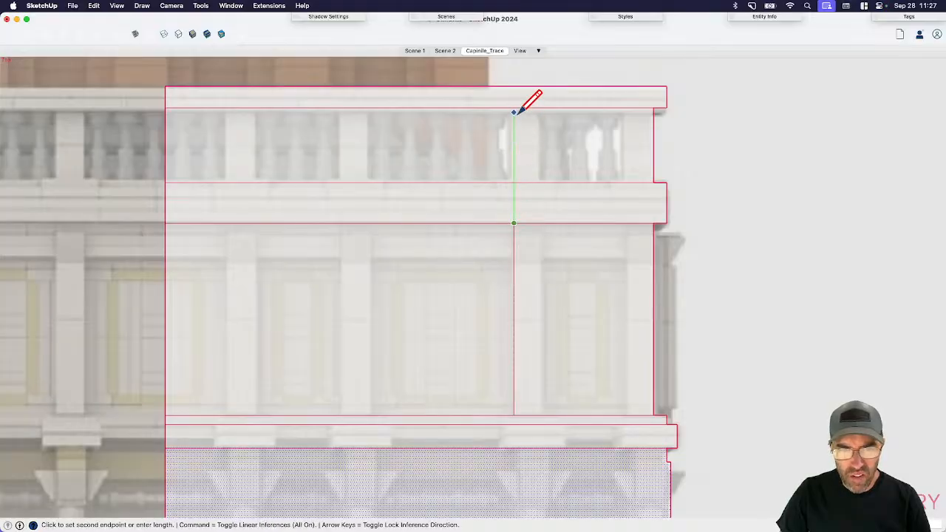
{"action": "left_click", "coordinate": [515, 108]}
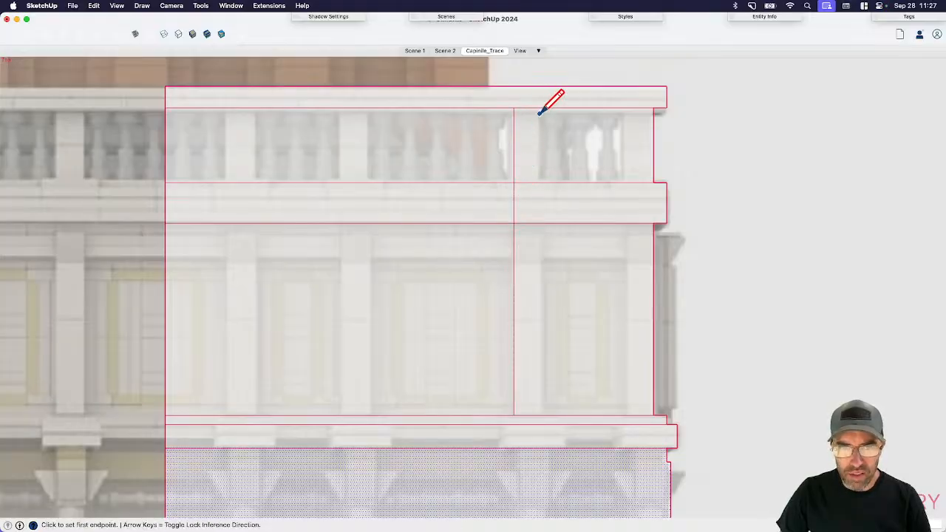
{"action": "left_click", "coordinate": [541, 108]}
{"action": "left_click", "coordinate": [541, 415]}
{"action": "key", "text": "e"}
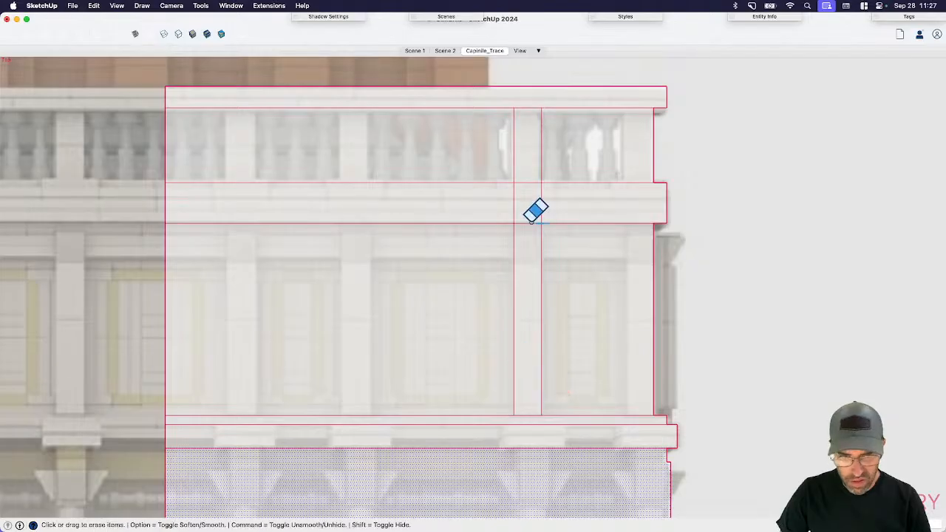
{"action": "left_click_drag", "start_coordinate": [510, 202], "coordinate": [552, 205]}
- Make one component from the pilaster's balustrade face and its upper-storey face
{"action": "key", "text": "space"}
{"action": "left_click", "coordinate": [533, 252]}
{"action": "left_click", "coordinate": [534, 165]}
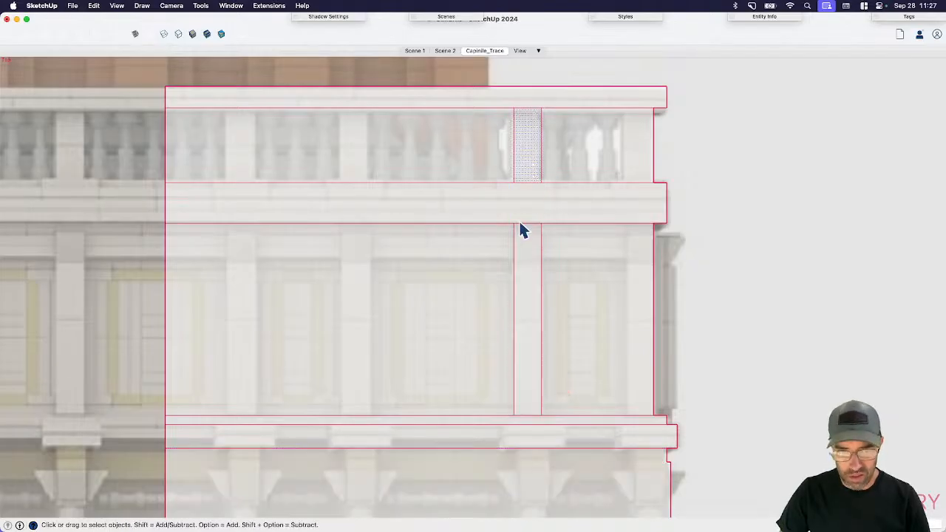
{"action": "left_click", "coordinate": [529, 266], "text": "shift"}
{"action": "key", "text": "g"}
{"action": "key", "text": "Return"}
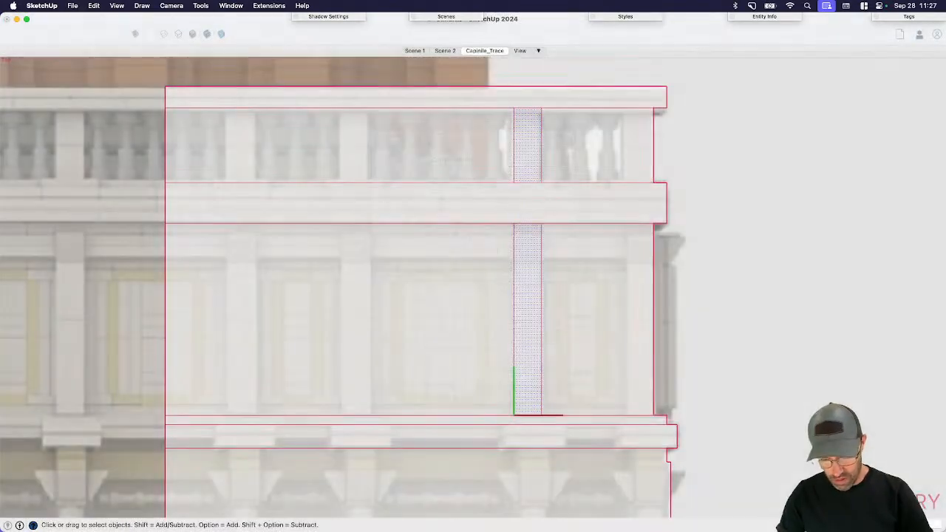
- Copy the pilaster component to the outer corner of the facade, aligning it with the wall's vertical edge
{"action": "key", "text": "m"}
{"action": "scroll", "coordinate": [565, 140], "scroll_direction": "down", "scroll_amount": 4}
{"action": "scroll", "coordinate": [513, 136], "scroll_direction": "up", "scroll_amount": 2}
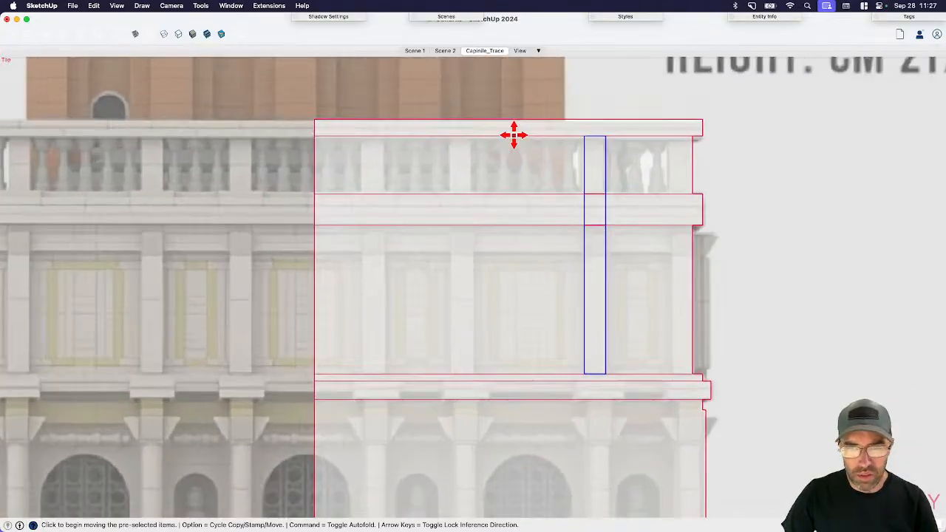
{"action": "scroll", "coordinate": [470, 205], "scroll_direction": "down", "scroll_amount": 2}
{"action": "scroll", "coordinate": [480, 209], "scroll_direction": "up", "scroll_amount": 3}
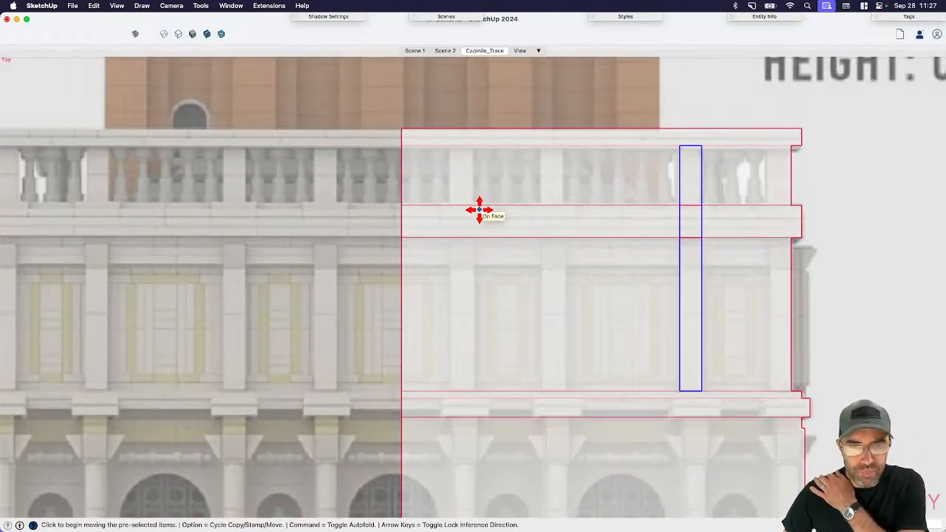
{"action": "left_click", "coordinate": [701, 147]}
{"action": "key", "text": "alt"}
{"action": "left_click", "coordinate": [788, 145]}
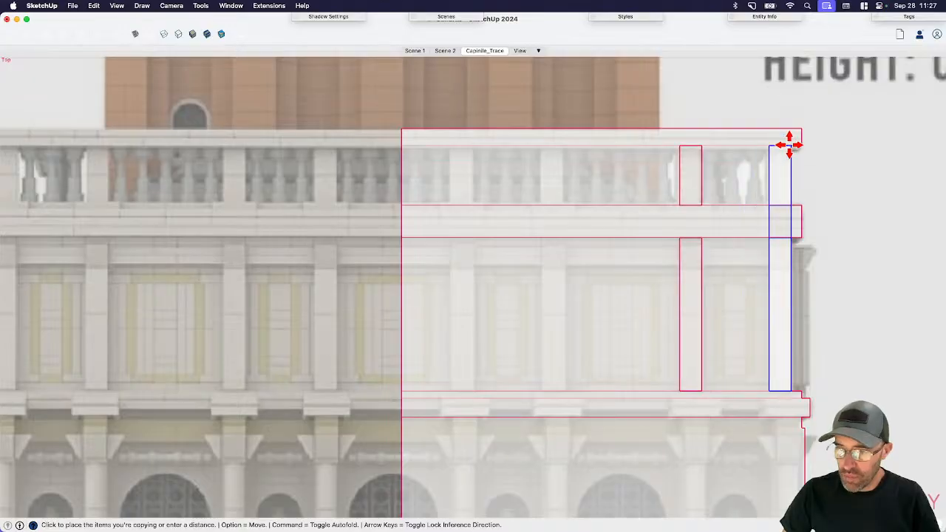
{"action": "key", "text": "space"}
- Delete the upper-storey wall face between and behind the two outer pilasters
{"action": "scroll", "coordinate": [782, 275], "scroll_direction": "down", "scroll_amount": 2}
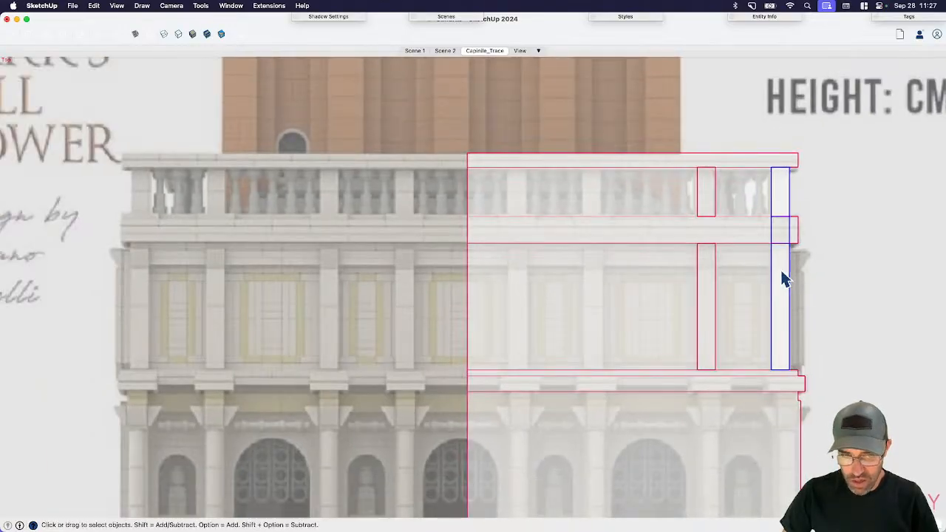
{"action": "left_click", "coordinate": [712, 193]}
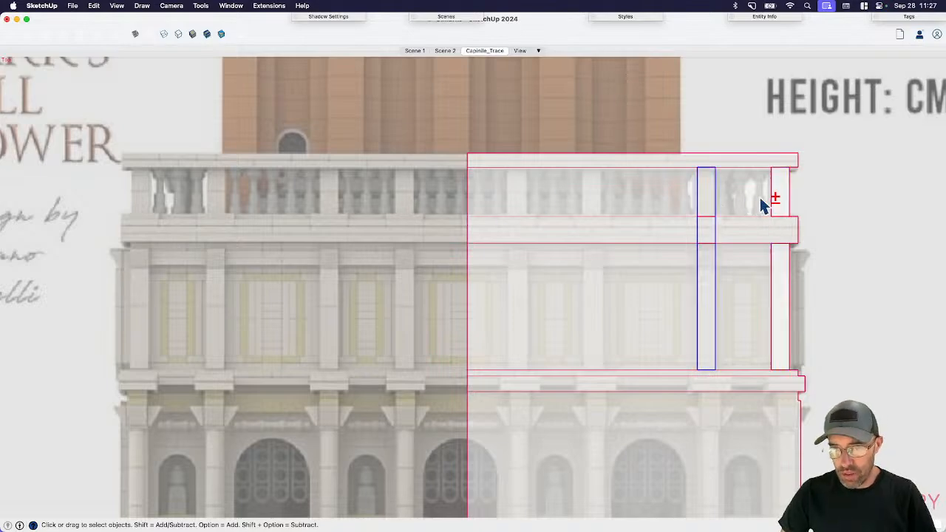
{"action": "left_click", "coordinate": [779, 203], "text": "shift"}
{"action": "left_click", "coordinate": [784, 316]}
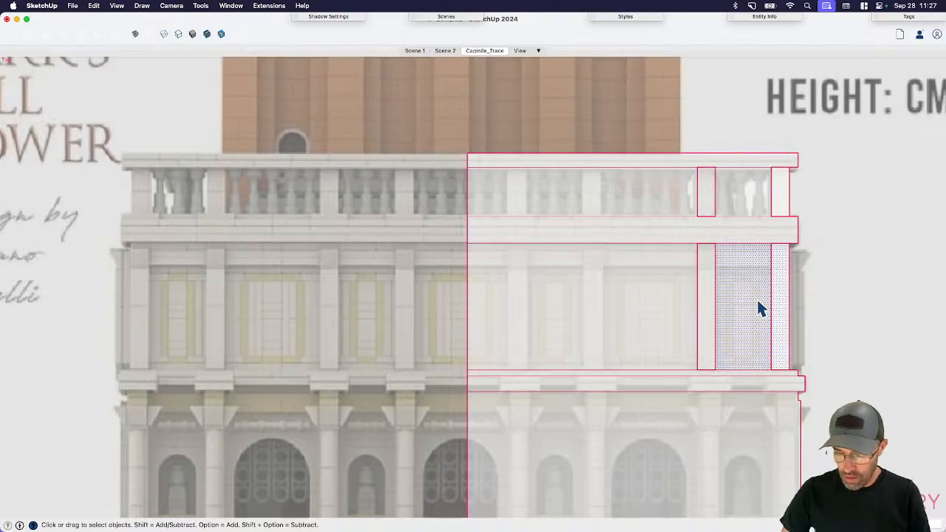
- Copy the two outer pilasters together to the two inner pilaster positions nearer the centre line
{"action": "left_click", "coordinate": [778, 307]}
{"action": "left_click", "coordinate": [707, 307], "text": "shift"}
{"action": "key", "text": "m"}
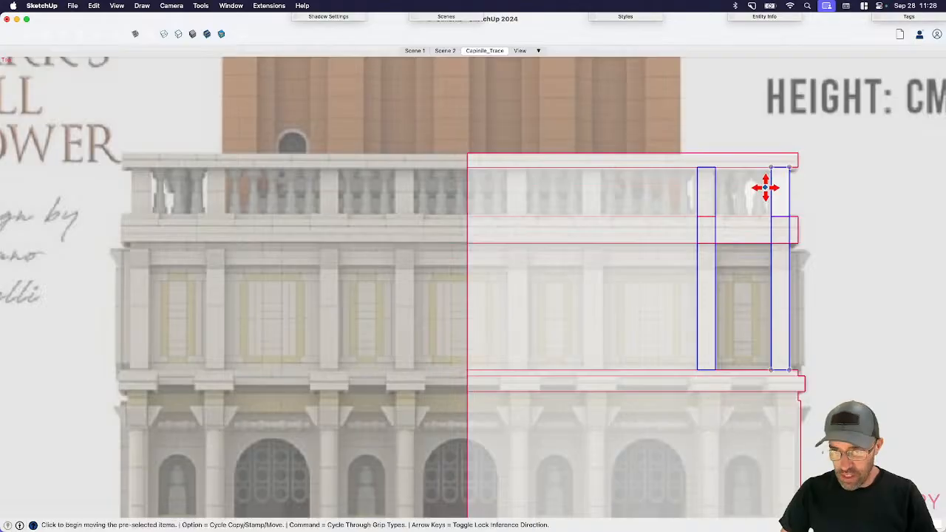
{"action": "key", "text": "alt"}
{"action": "left_click", "coordinate": [790, 167]}
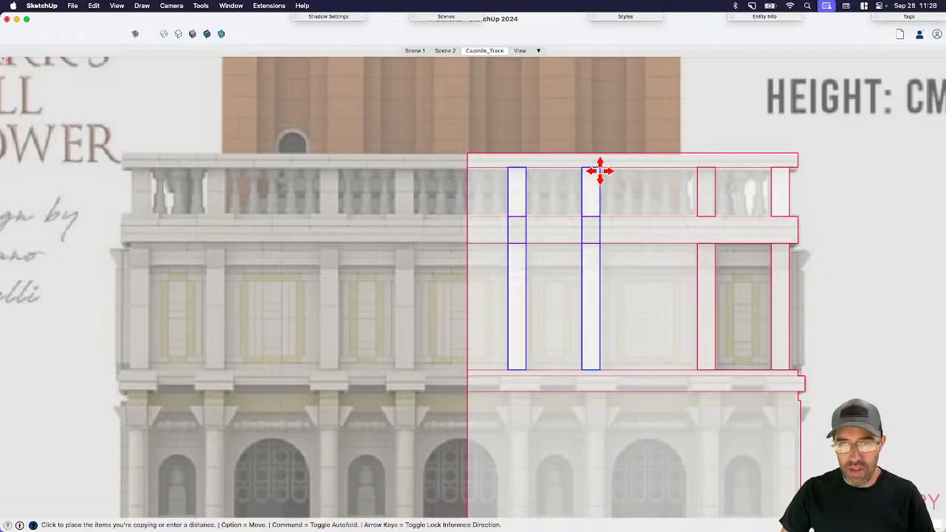
{"action": "left_click", "coordinate": [599, 170]}
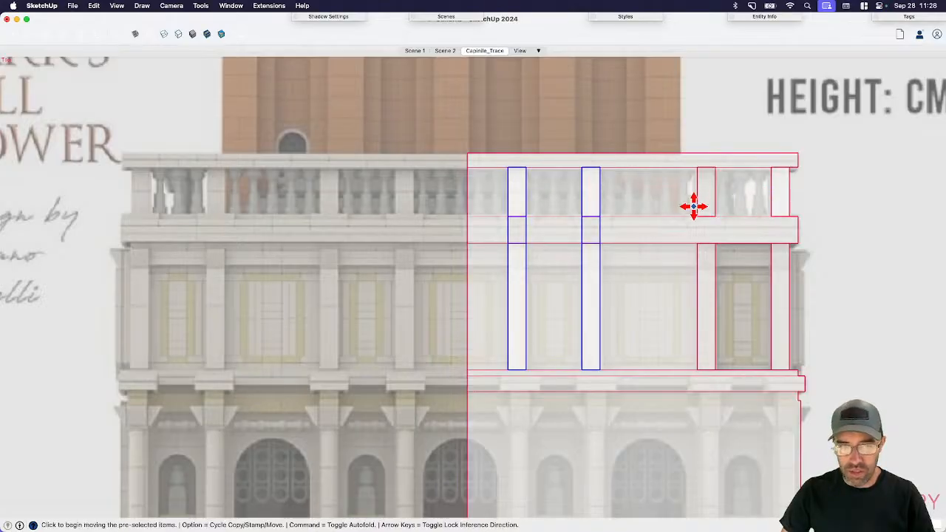
{"action": "key", "text": "space"}
- Open the second pilaster from the outer corner for editing and extend its left edge down to the top of the ground-floor balustrade
{"action": "scroll", "coordinate": [605, 151], "scroll_direction": "down", "scroll_amount": 3}
{"action": "middle_click_drag", "start_coordinate": [627, 291], "coordinate": [590, 246], "text": "shift"}
{"action": "scroll", "coordinate": [600, 239], "scroll_direction": "up", "scroll_amount": 3}
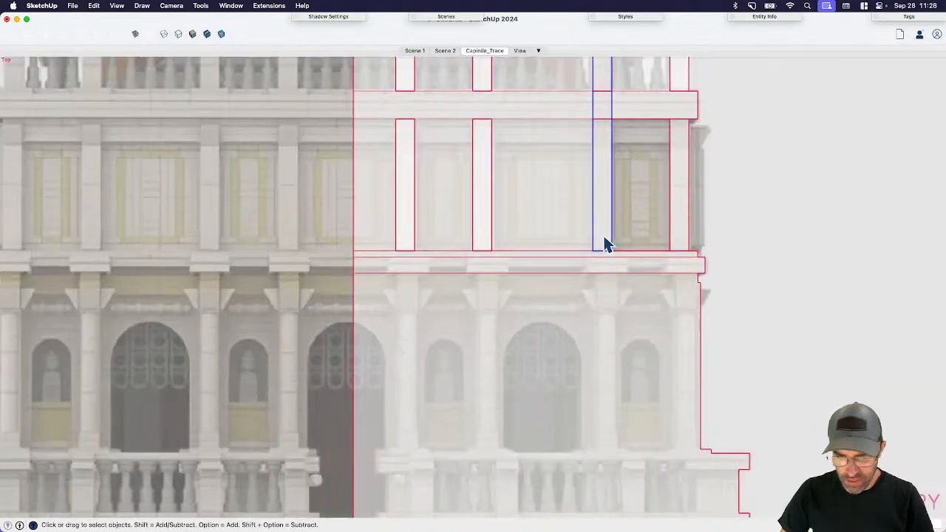
{"action": "scroll", "coordinate": [605, 245], "scroll_direction": "up", "scroll_amount": 2}
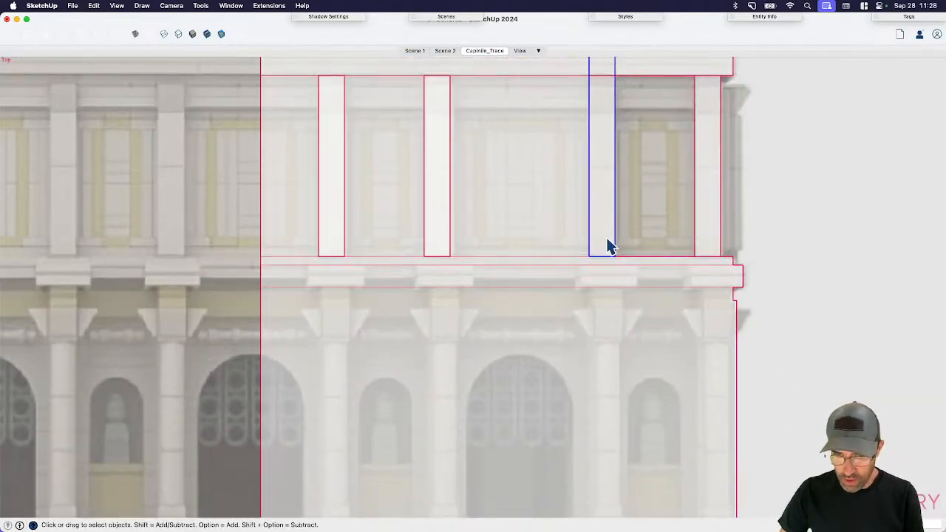
{"action": "double_click", "coordinate": [607, 247]}
{"action": "key", "text": "l"}
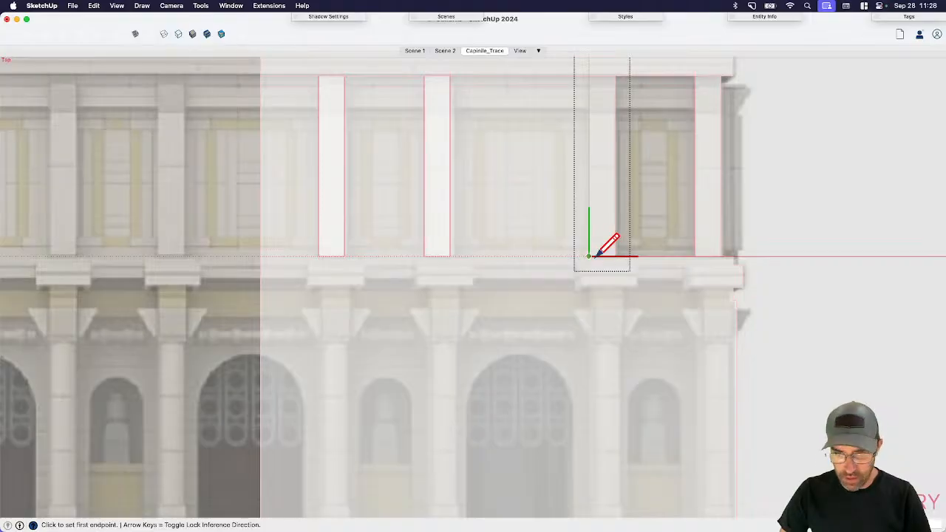
{"action": "left_click", "coordinate": [589, 257]}
{"action": "scroll", "coordinate": [589, 257], "scroll_direction": "down", "scroll_amount": 2}
{"action": "left_click", "coordinate": [589, 415]}
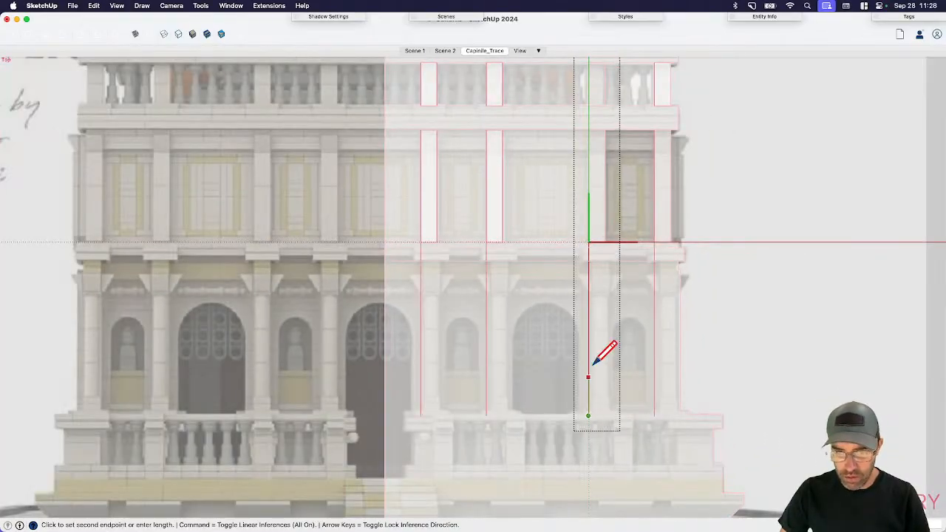
{"action": "key", "text": "Escape"}
- Extend the pilaster's right edge down to the same level, close the base with an edge, and exit the component
{"action": "left_click", "coordinate": [605, 241]}
{"action": "scroll", "coordinate": [609, 419], "scroll_direction": "up", "scroll_amount": 2}
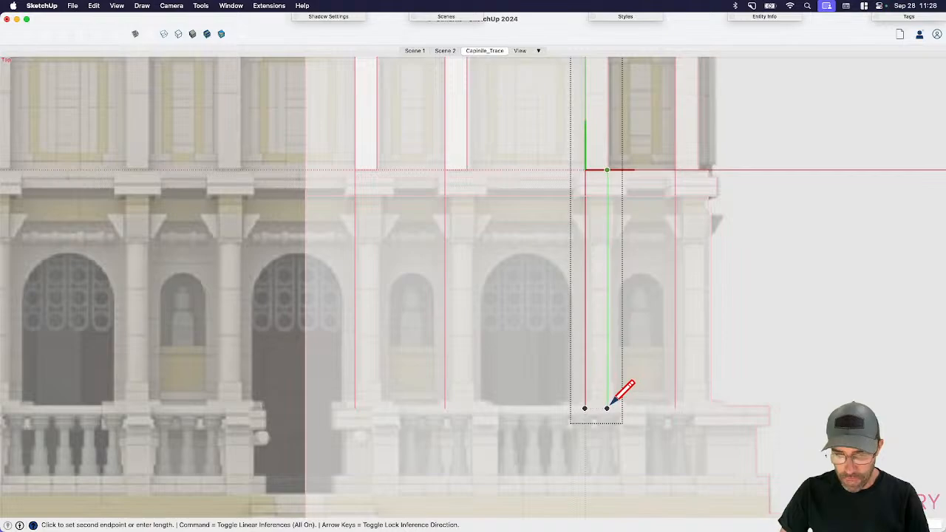
{"action": "left_click", "coordinate": [607, 409]}
{"action": "key", "text": "Escape"}
{"action": "left_click", "coordinate": [585, 408]}
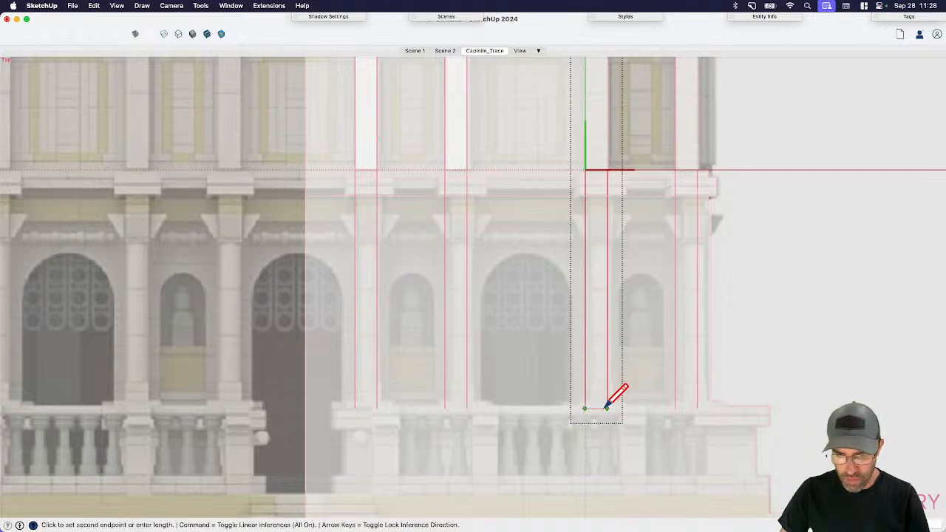
{"action": "left_click", "coordinate": [607, 405]}
{"action": "key", "text": "space"}
{"action": "scroll", "coordinate": [611, 398], "scroll_direction": "down", "scroll_amount": 1}
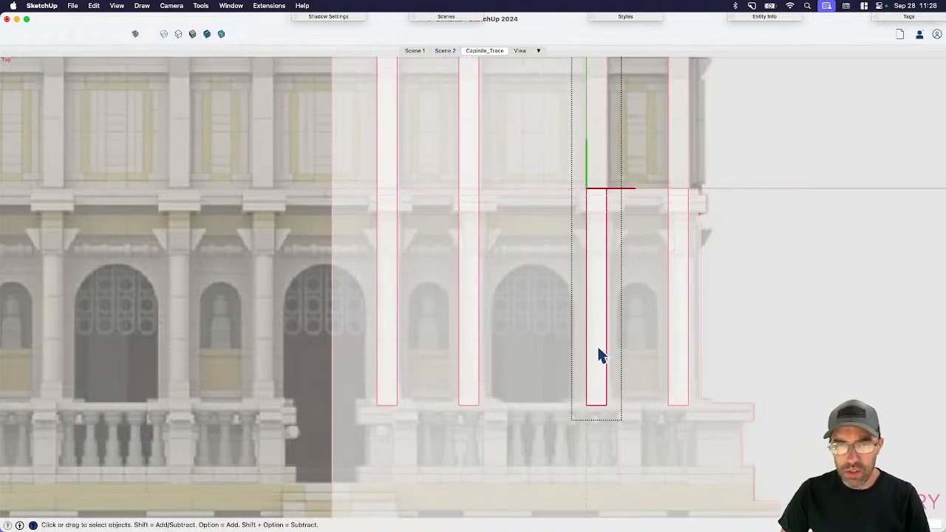
{"action": "scroll", "coordinate": [601, 355], "scroll_direction": "down", "scroll_amount": 2}
{"action": "left_click", "coordinate": [699, 295]}
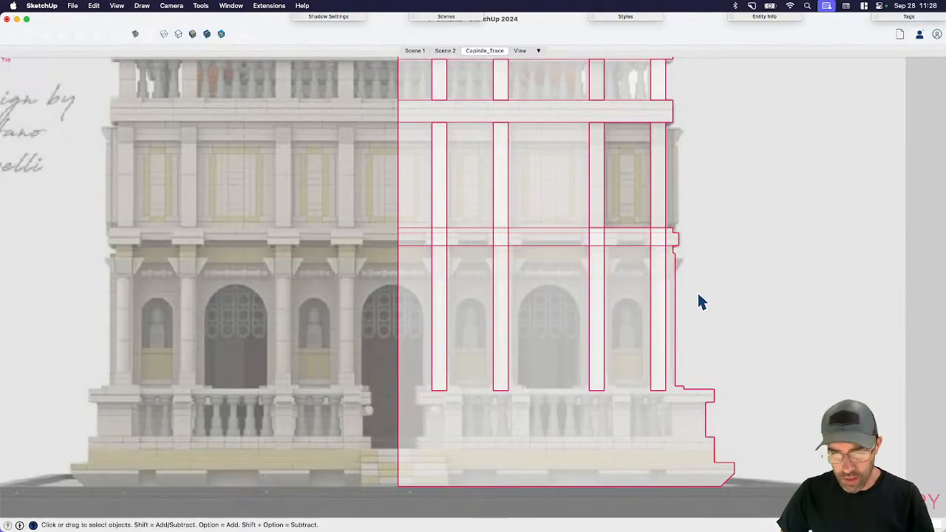
- Draw a horizontal edge across the ground-floor wall face along the pilaster bases, from the outermost to the innermost pilaster
{"action": "left_click", "coordinate": [639, 266]}
{"action": "scroll", "coordinate": [639, 265], "scroll_direction": "up", "scroll_amount": 2}
{"action": "key", "text": "l"}
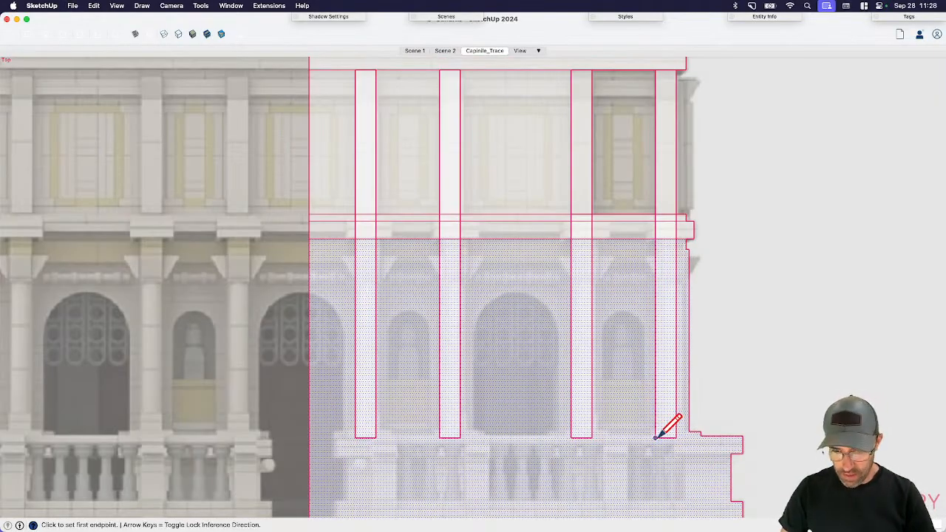
{"action": "left_click", "coordinate": [655, 438]}
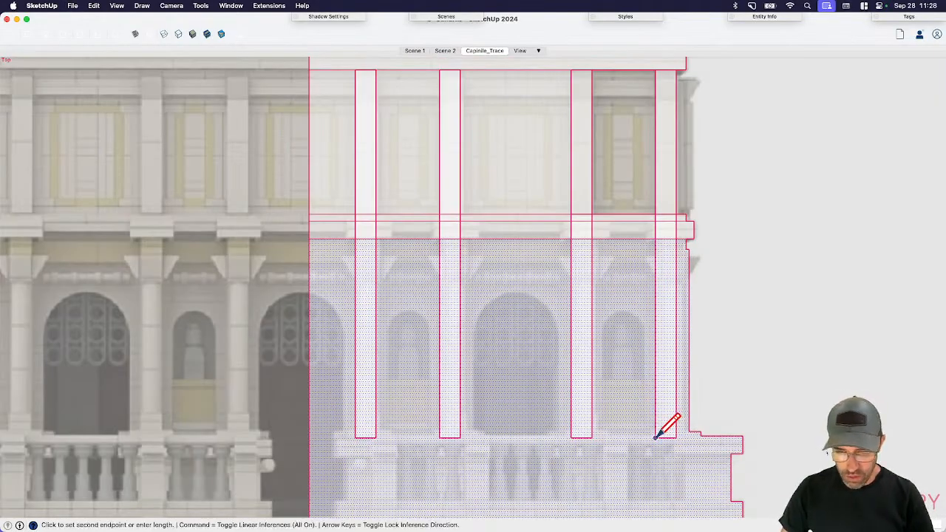
{"action": "left_click", "coordinate": [356, 437]}
{"action": "scroll", "coordinate": [497, 362], "scroll_direction": "down", "scroll_amount": 1}
{"action": "middle_click_drag", "start_coordinate": [427, 399], "coordinate": [582, 362], "text": "shift"}
{"action": "key", "text": "space"}
{"action": "scroll", "coordinate": [519, 289], "scroll_direction": "up", "scroll_amount": 2}
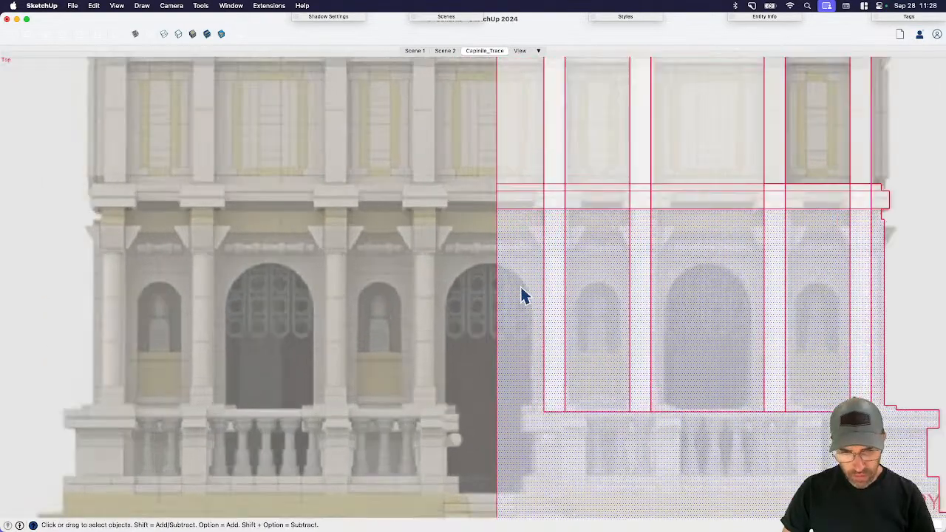
{"action": "scroll", "coordinate": [506, 278], "scroll_direction": "down", "scroll_amount": 4}
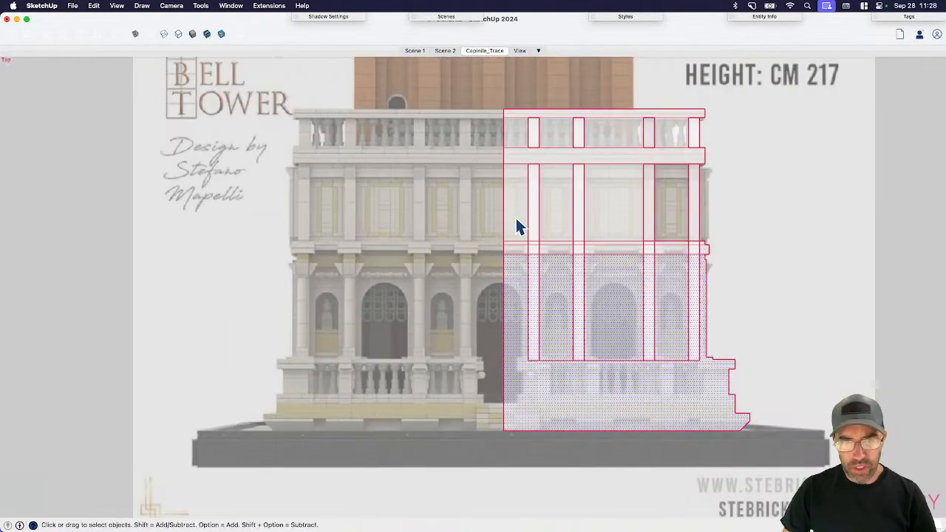
{"action": "middle_click_drag", "start_coordinate": [511, 207], "coordinate": [524, 291], "text": "shift"}
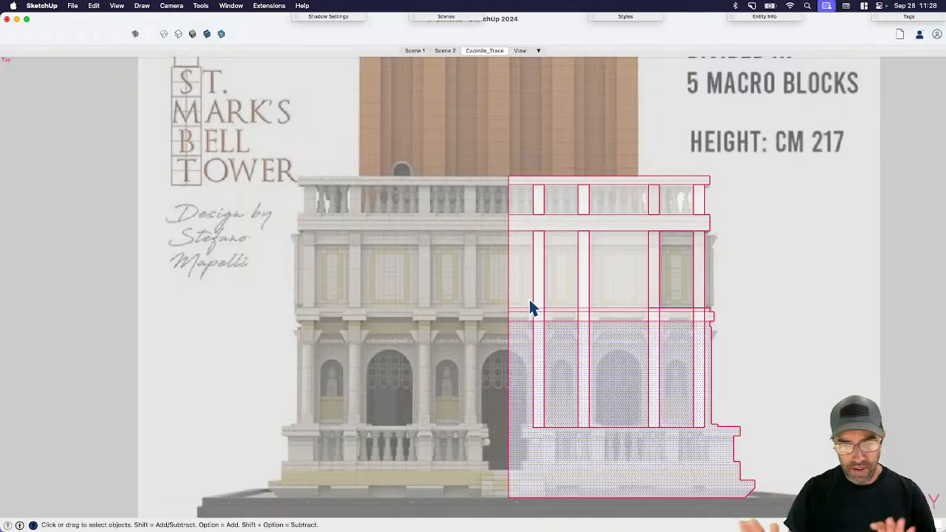
{"action": "scroll", "coordinate": [531, 337], "scroll_direction": "up", "scroll_amount": 3}
{"action": "middle_click_drag", "start_coordinate": [491, 373], "coordinate": [531, 267], "text": "shift"}
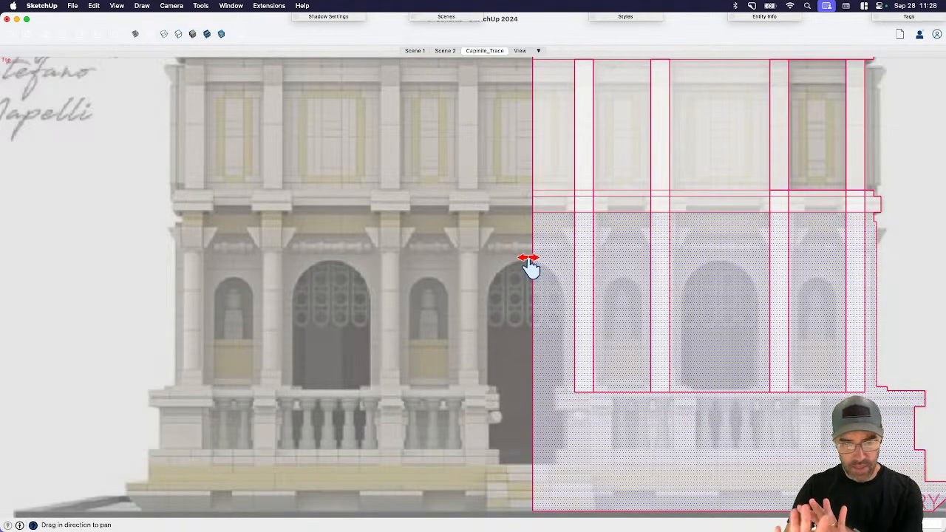
{"action": "key", "text": "l"}
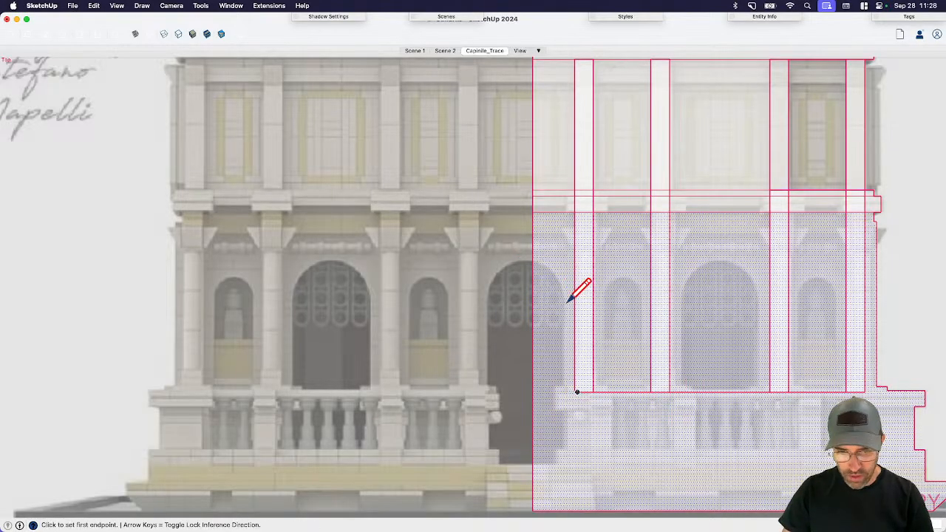
{"action": "scroll", "coordinate": [578, 298], "scroll_direction": "up", "scroll_amount": 3}
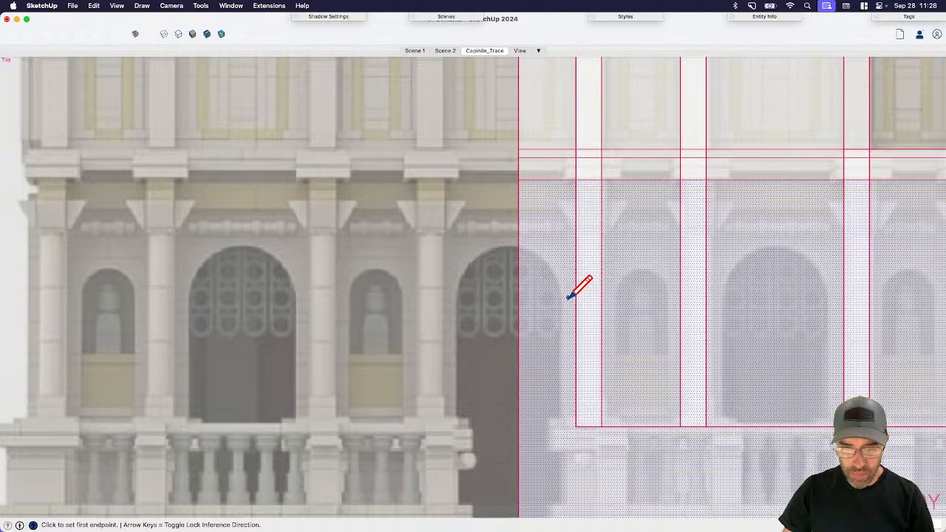
{"action": "scroll", "coordinate": [569, 297], "scroll_direction": "up", "scroll_amount": 1}
{"action": "left_click", "coordinate": [566, 298]}
{"action": "key", "text": "space"}
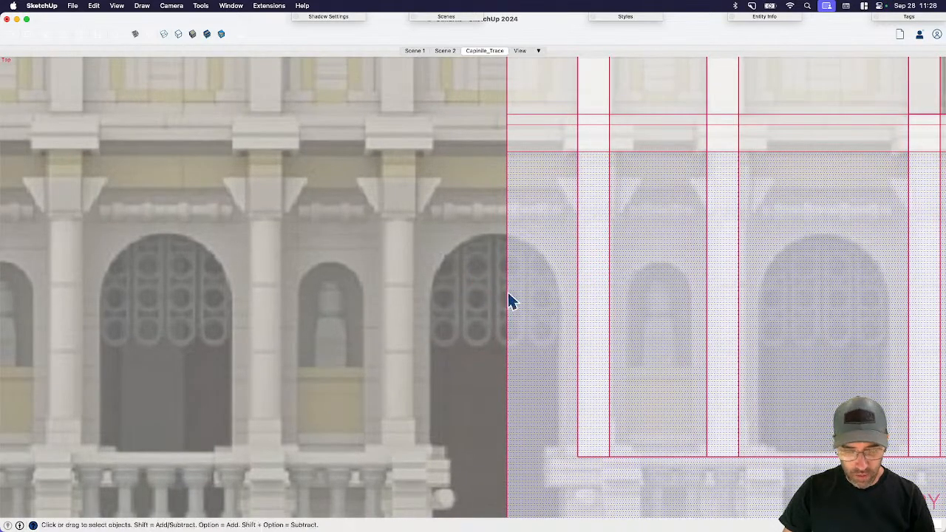
- Trace the central doorway's arch with a two-point arc from side to side and close it with a straight chord
{"action": "scroll", "coordinate": [510, 300], "scroll_direction": "down", "scroll_amount": 2}
{"action": "scroll", "coordinate": [499, 306], "scroll_direction": "up", "scroll_amount": 2}
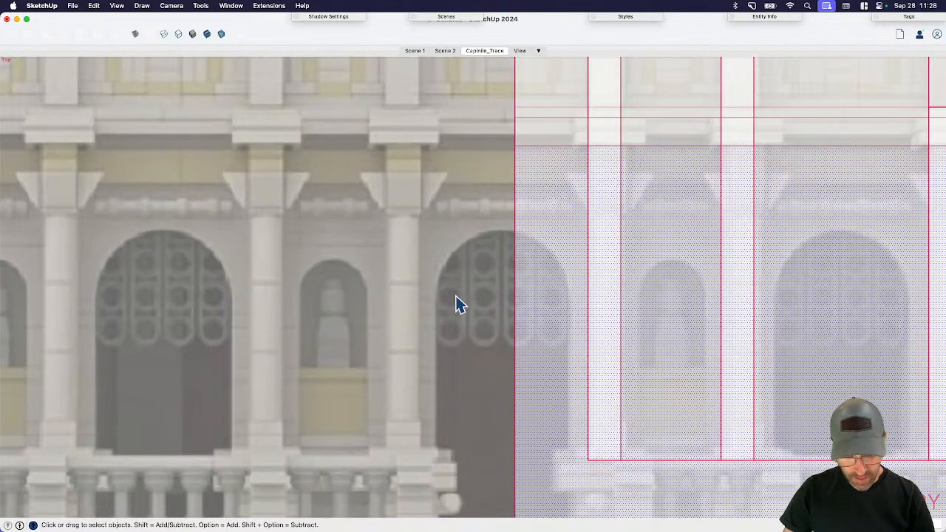
{"action": "key", "text": "a"}
{"action": "left_click", "coordinate": [438, 285]}
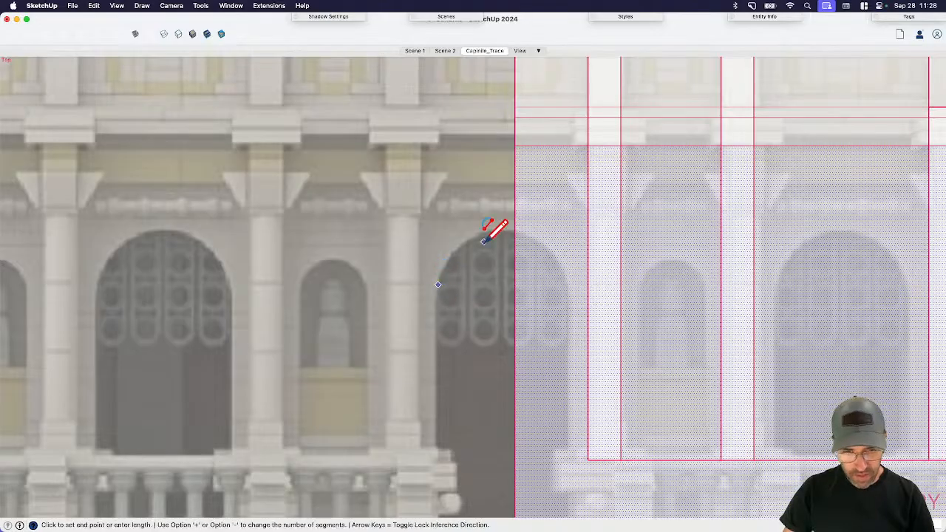
{"action": "left_click", "coordinate": [567, 284]}
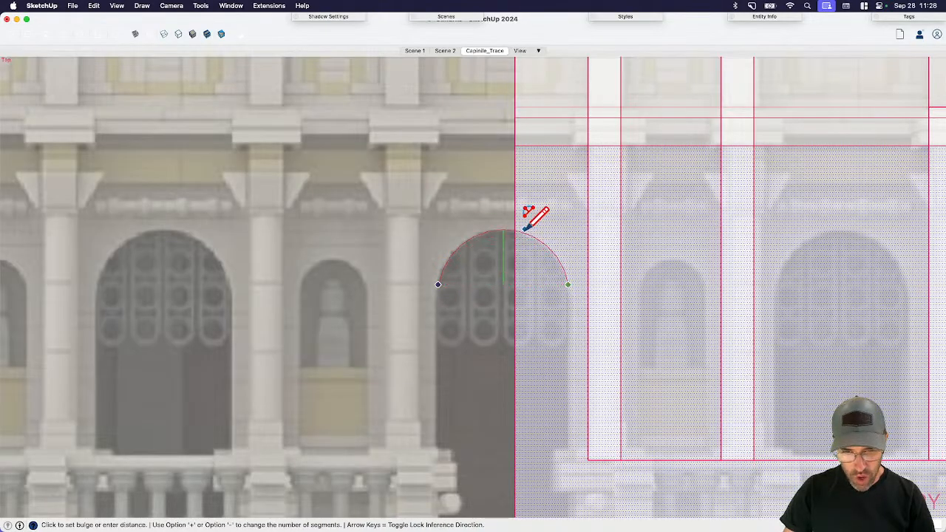
{"action": "left_click", "coordinate": [526, 169]}
{"action": "key", "text": "space"}
{"action": "left_click", "coordinate": [568, 284]}
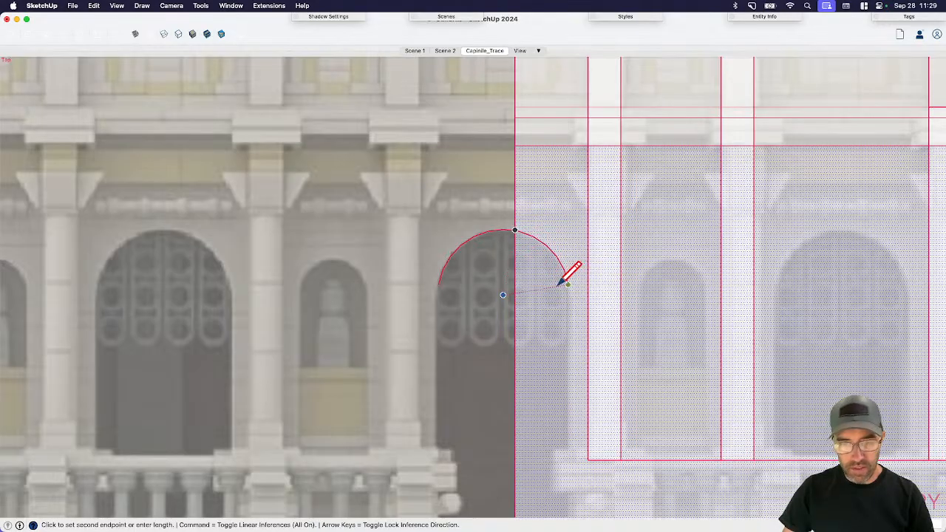
{"action": "left_click", "coordinate": [439, 285]}
- Select the traced arch's faces and edges on both sides of the centre line and make them a group
{"action": "key", "text": "space"}
{"action": "scroll", "coordinate": [488, 261], "scroll_direction": "up", "scroll_amount": 2}
{"action": "left_click", "coordinate": [482, 272]}
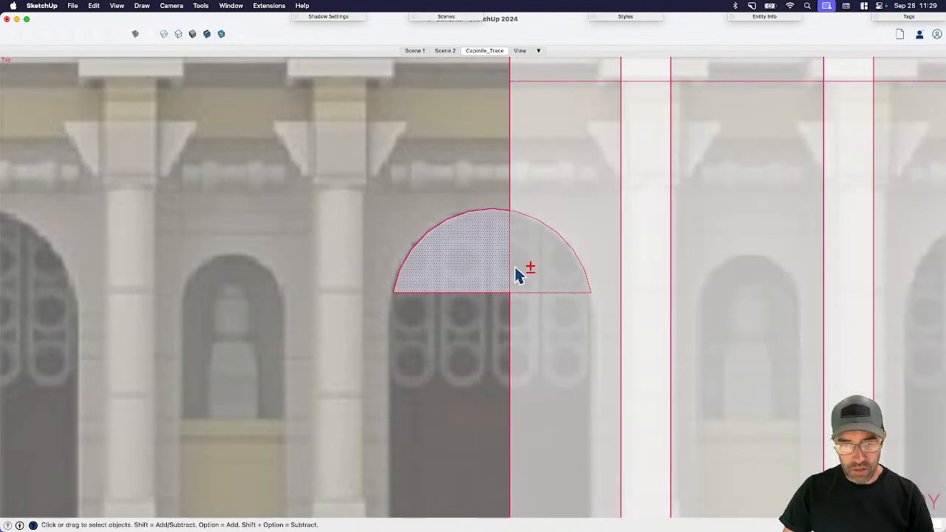
{"action": "key", "text": "super+g"}
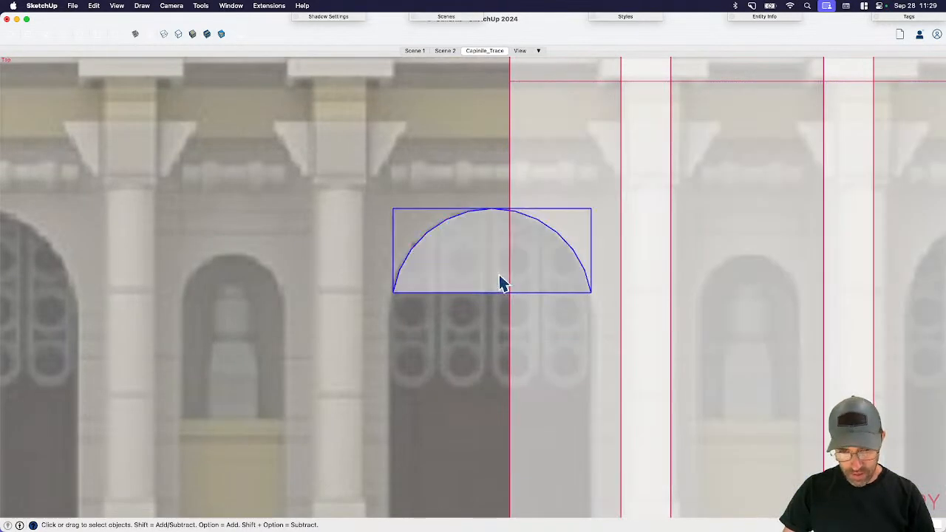
- Move the arch group aside from the doorway and delete the vertical dividing line inside it
{"action": "key", "text": "m"}
{"action": "scroll", "coordinate": [485, 290], "scroll_direction": "up", "scroll_amount": 2}
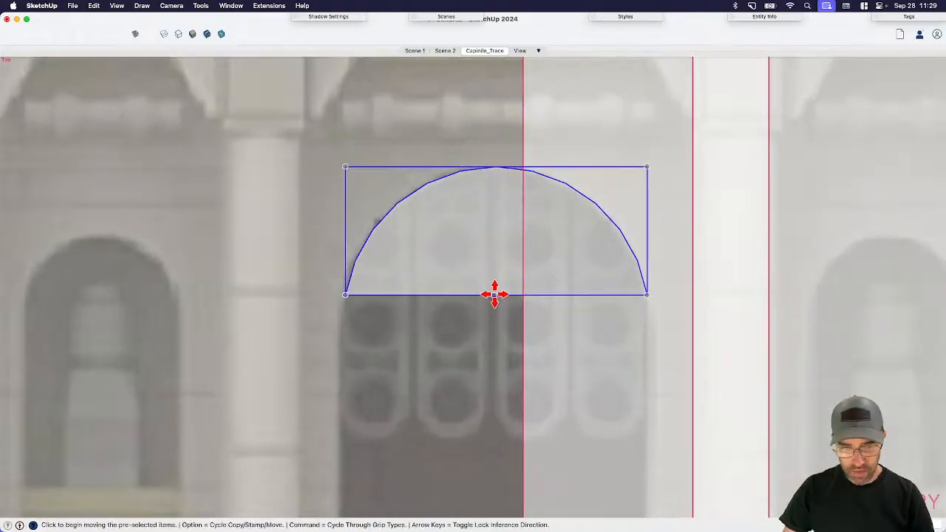
{"action": "key", "text": "space"}
{"action": "scroll", "coordinate": [497, 296], "scroll_direction": "down", "scroll_amount": 3}
{"action": "key", "text": "m"}
{"action": "left_click", "coordinate": [489, 281]}
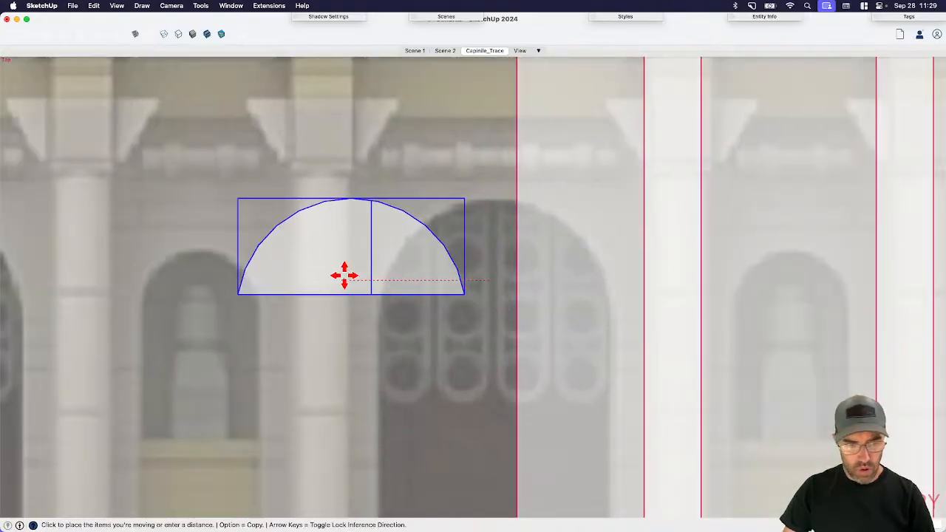
{"action": "left_click", "coordinate": [344, 262]}
{"action": "key", "text": "space"}
{"action": "double_click", "coordinate": [379, 261]}
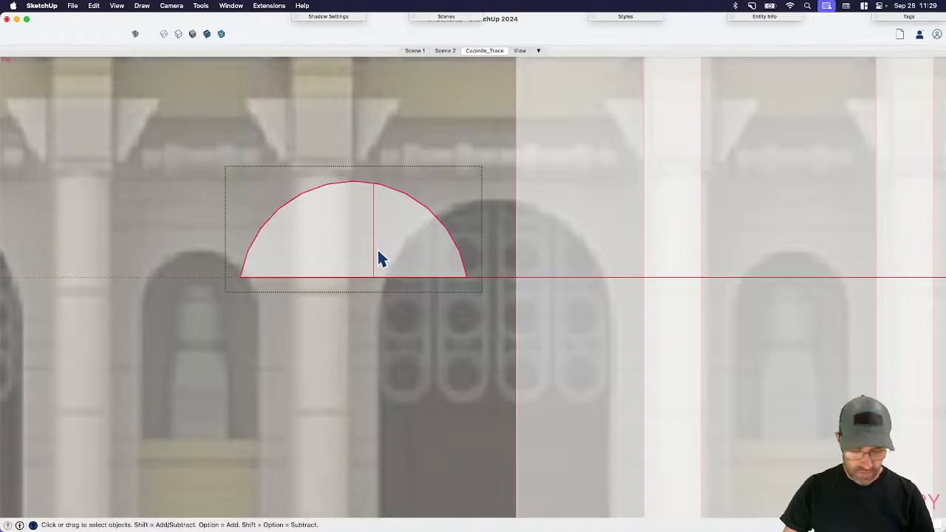
{"action": "key", "text": "Escape"}
- Move the arch group by its base midpoint onto the facade's centre line and lower it to the doorway's crown
{"action": "key", "text": "m"}
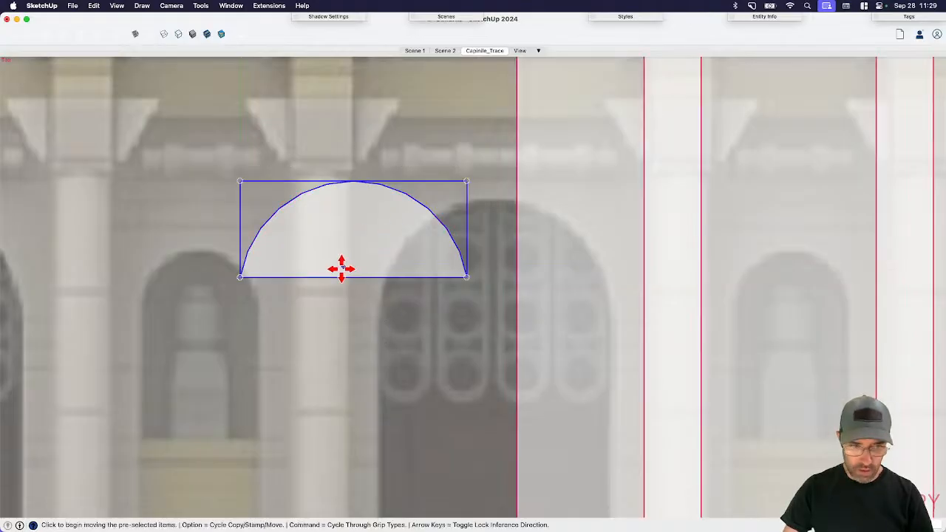
{"action": "left_click", "coordinate": [352, 277]}
{"action": "scroll", "coordinate": [353, 276], "scroll_direction": "down", "scroll_amount": 2}
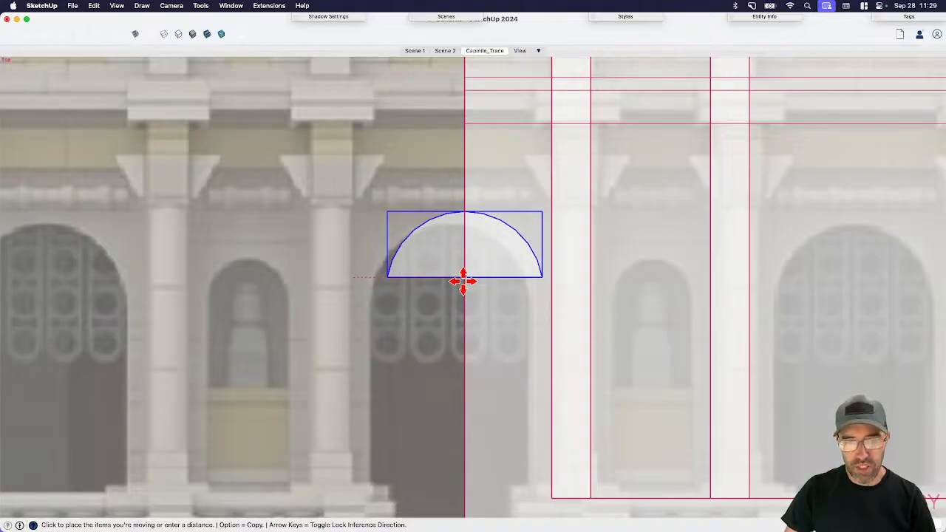
{"action": "left_click", "coordinate": [463, 282]}
{"action": "left_click", "coordinate": [502, 306]}
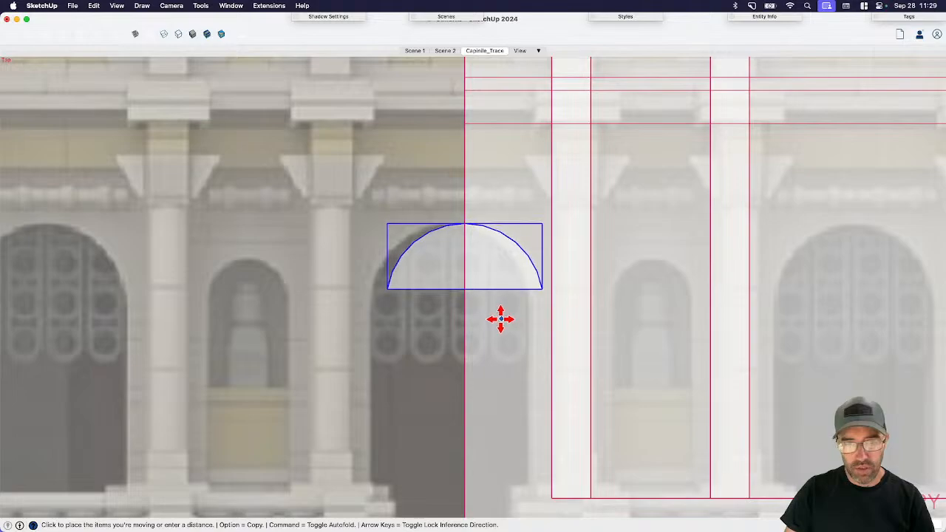
{"action": "left_click", "coordinate": [500, 320]}
{"action": "scroll", "coordinate": [531, 260], "scroll_direction": "up", "scroll_amount": 2}
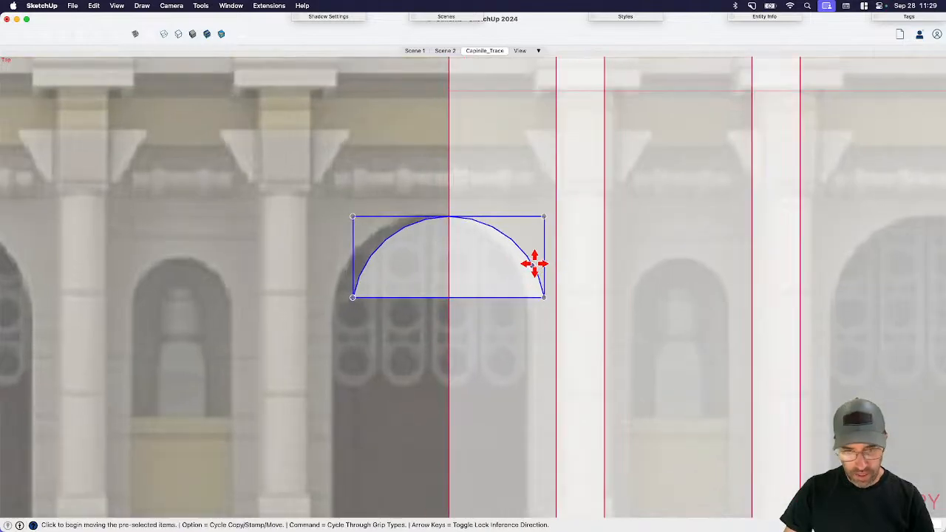
- Scale the arch group narrower on its outer side to match the doorway's edge, and explode it
{"action": "key", "text": "s"}
{"action": "left_click", "coordinate": [545, 258]}
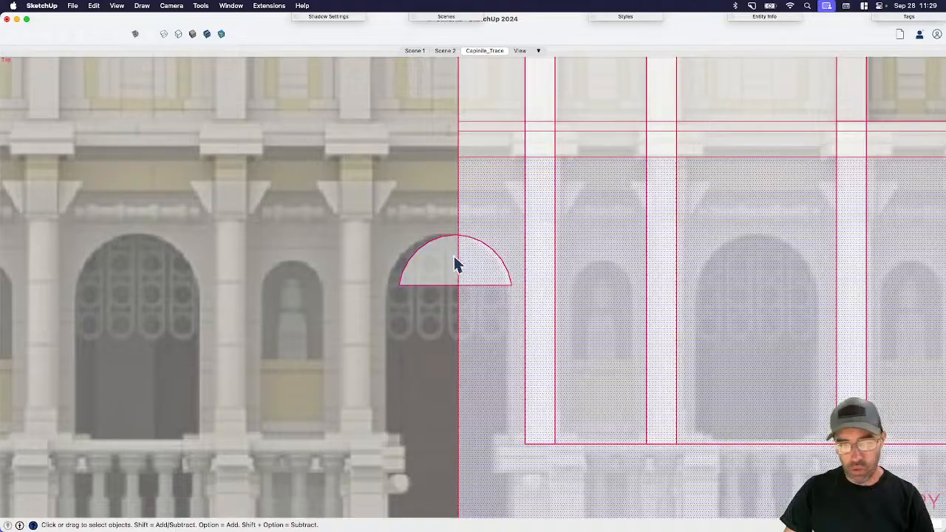
{"action": "scroll", "coordinate": [456, 264], "scroll_direction": "down", "scroll_amount": 2}
{"action": "left_click", "coordinate": [440, 264]}
{"action": "right_click", "coordinate": [440, 257]}
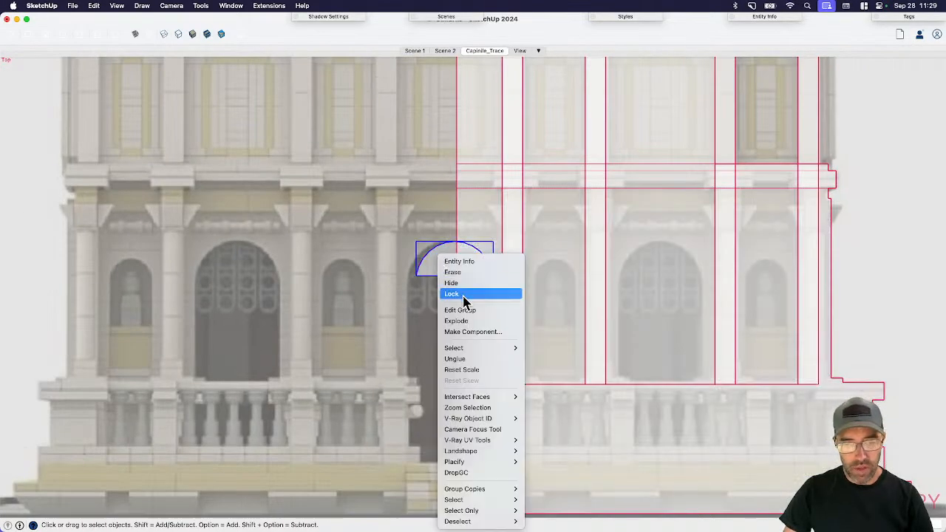
{"action": "left_click", "coordinate": [456, 321]}
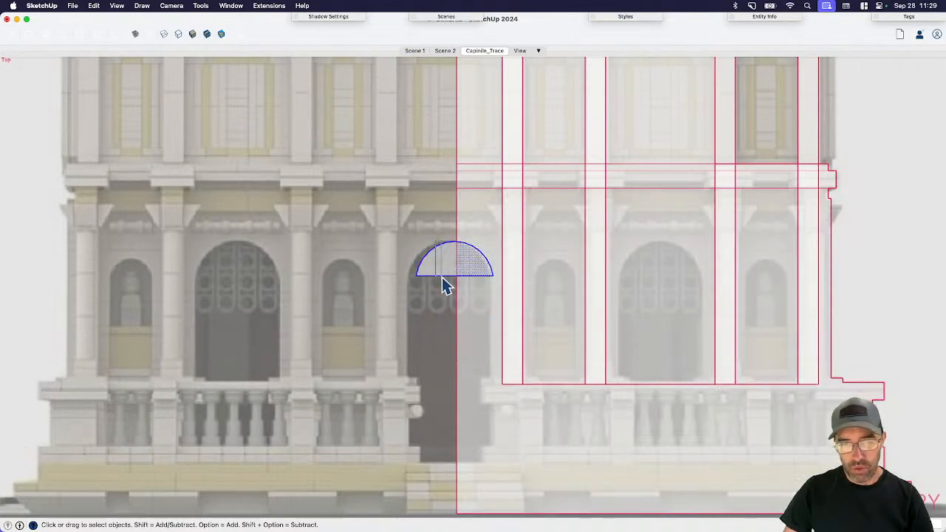
- Delete the half of the arch outside the traced facade and undo the deletion
{"action": "left_click", "coordinate": [445, 285]}
{"action": "scroll", "coordinate": [447, 281], "scroll_direction": "down", "scroll_amount": 1}
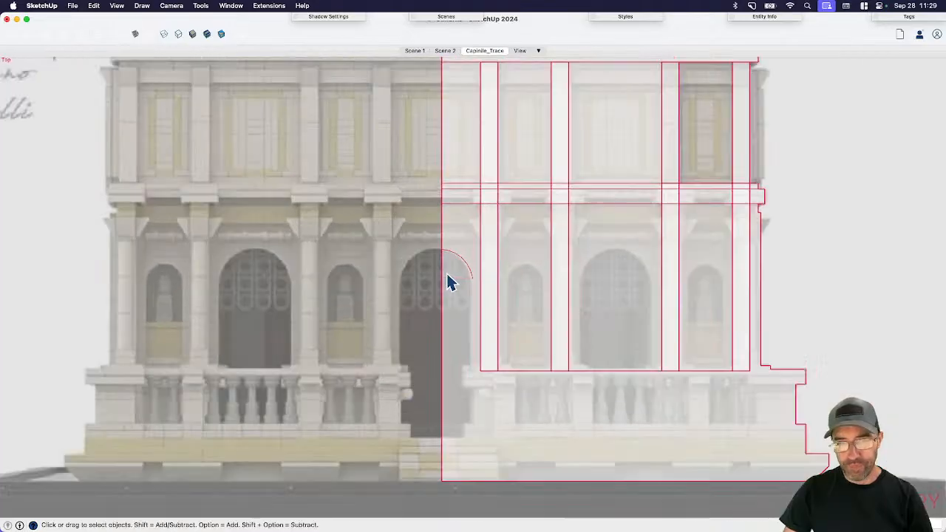
{"action": "scroll", "coordinate": [501, 294], "scroll_direction": "up", "scroll_amount": 1}
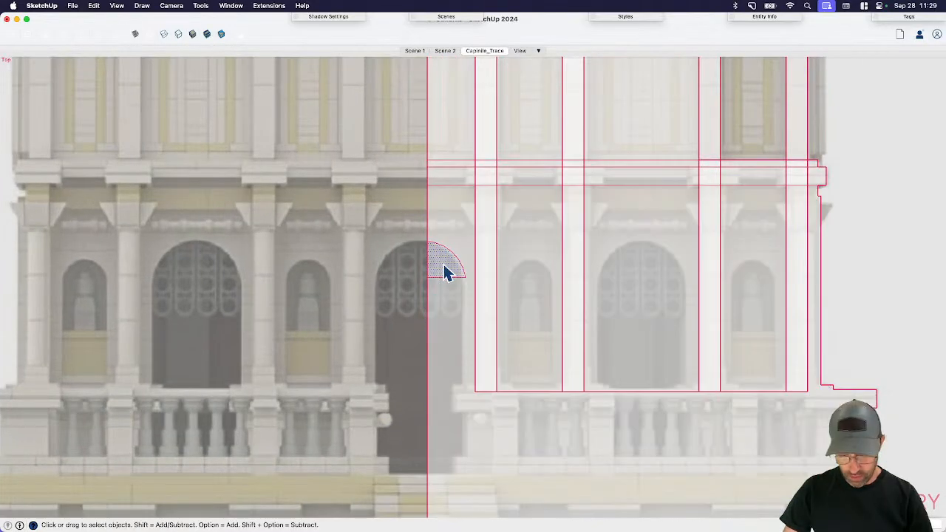
{"action": "left_click", "coordinate": [445, 269]}
{"action": "key", "text": "m"}
{"action": "key", "text": "alt"}
{"action": "key", "text": "space"}
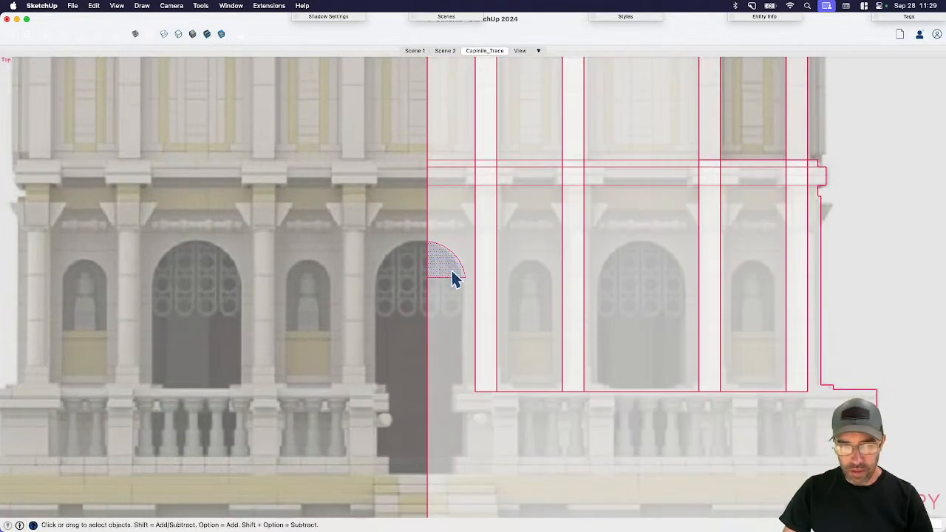
{"action": "key", "text": "super+z"}
{"action": "key", "text": "m"}
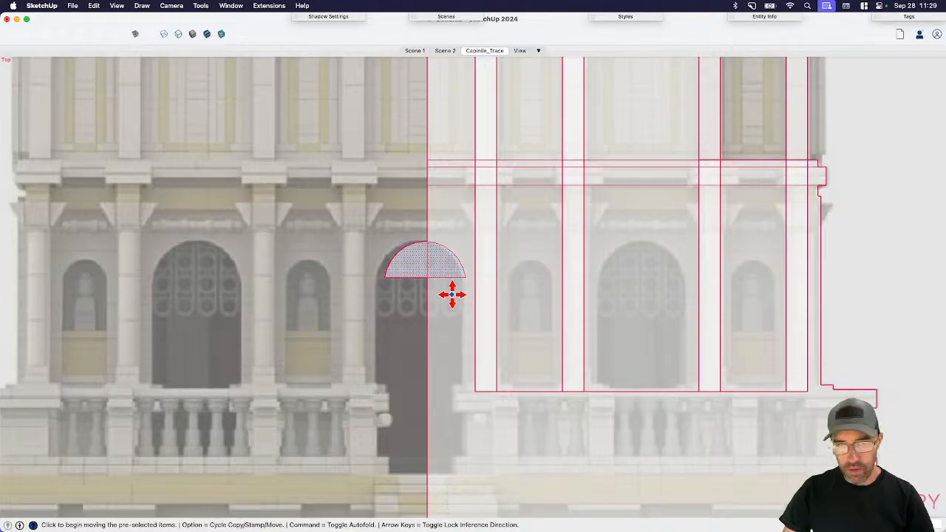
{"action": "key", "text": "alt"}
{"action": "left_click", "coordinate": [452, 294]}
{"action": "key", "text": "space"}
- Draw an edge under the cornice between the two middle pilasters and a vertical guide line down from its midpoint into the arched opening
{"action": "key", "text": "l"}
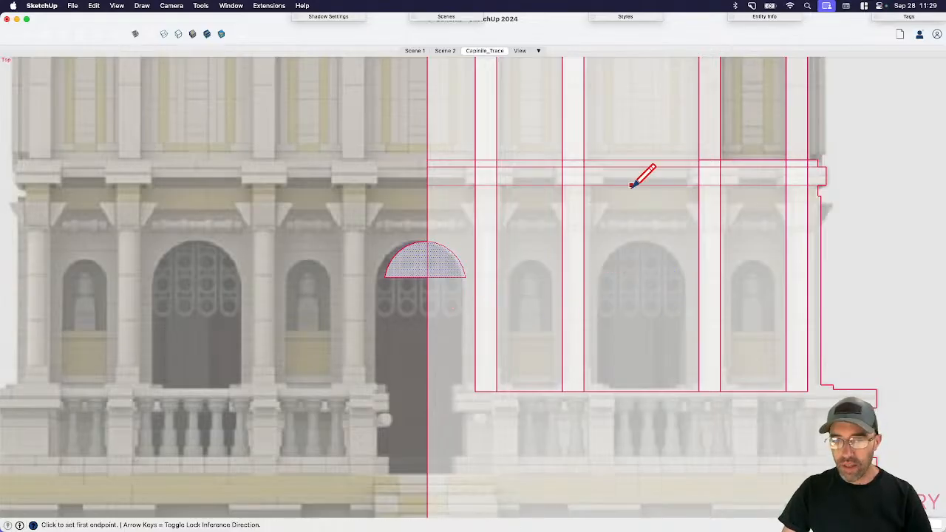
{"action": "left_click", "coordinate": [585, 186]}
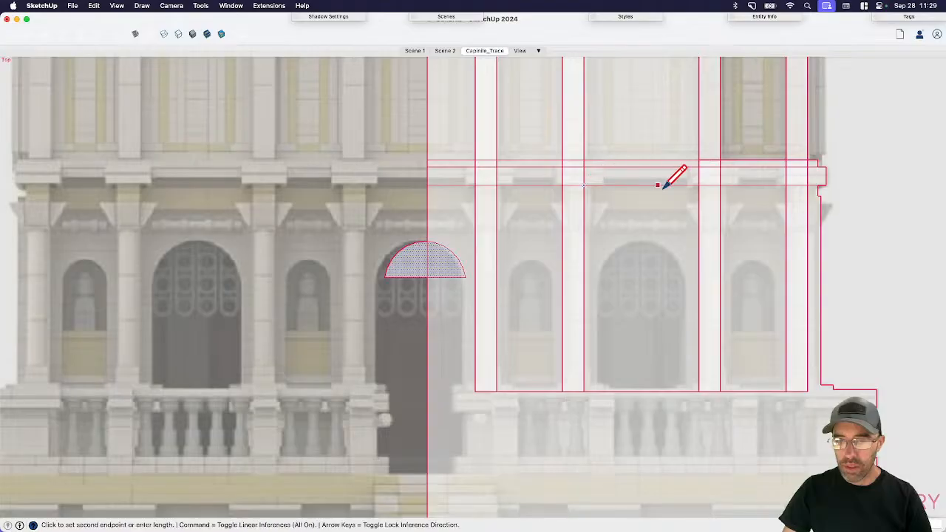
{"action": "left_click", "coordinate": [700, 186]}
{"action": "left_click", "coordinate": [641, 185]}
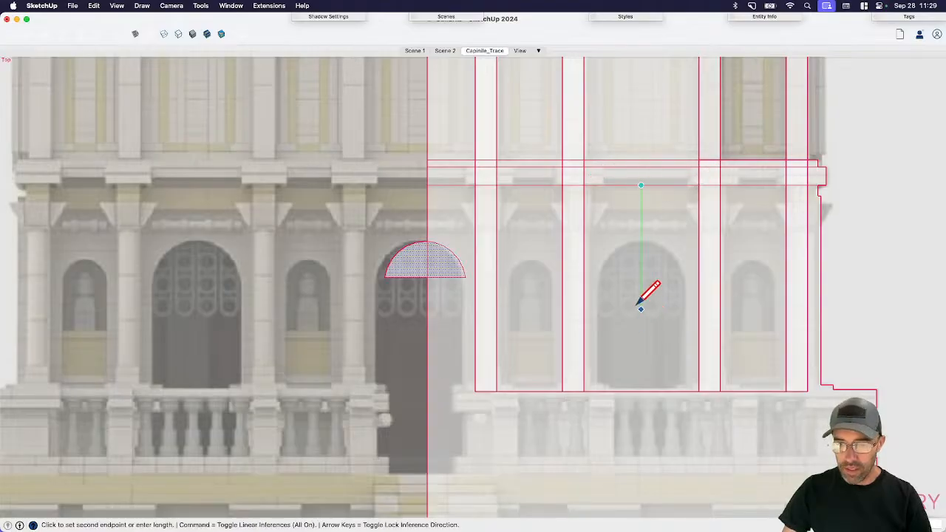
{"action": "left_click", "coordinate": [641, 309]}
- Copy the arch by its base midpoint from the centre line onto the vertical guide line in the wide bay
{"action": "key", "text": "space"}
{"action": "key", "text": "m"}
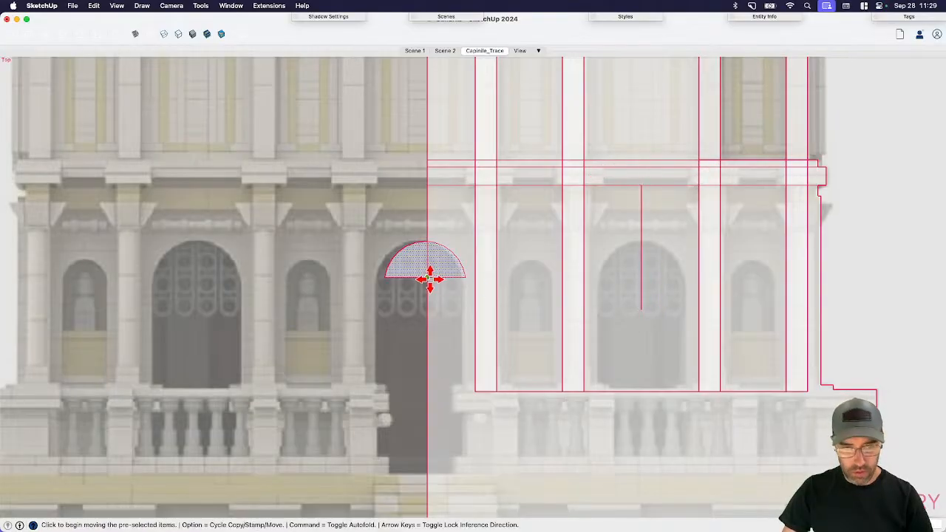
{"action": "left_click", "coordinate": [427, 277]}
{"action": "key", "text": "alt"}
{"action": "left_click", "coordinate": [642, 277]}
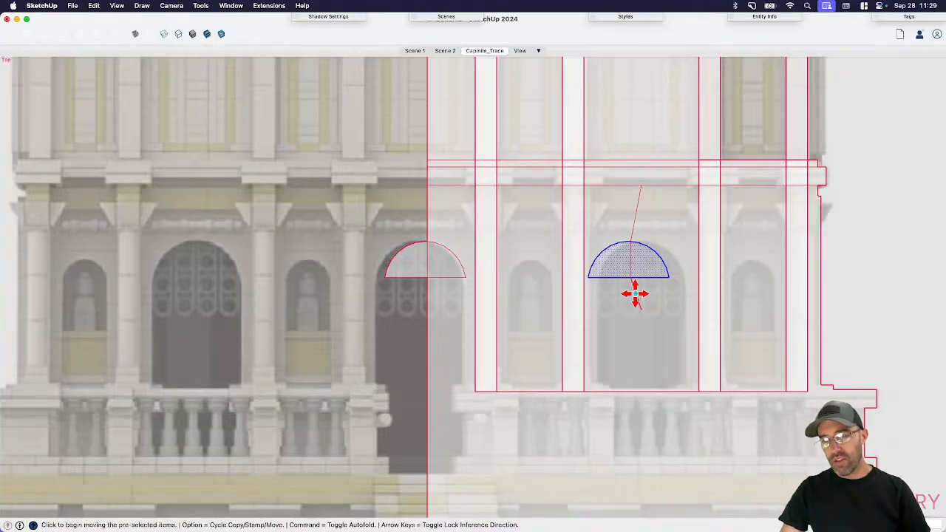
- Undo the last shift of the copied arch and erase the part of the vertical guide line below it
{"action": "key", "text": "super+z"}
{"action": "key", "text": "e"}
{"action": "left_click", "coordinate": [642, 293]}
{"action": "key", "text": "space"}
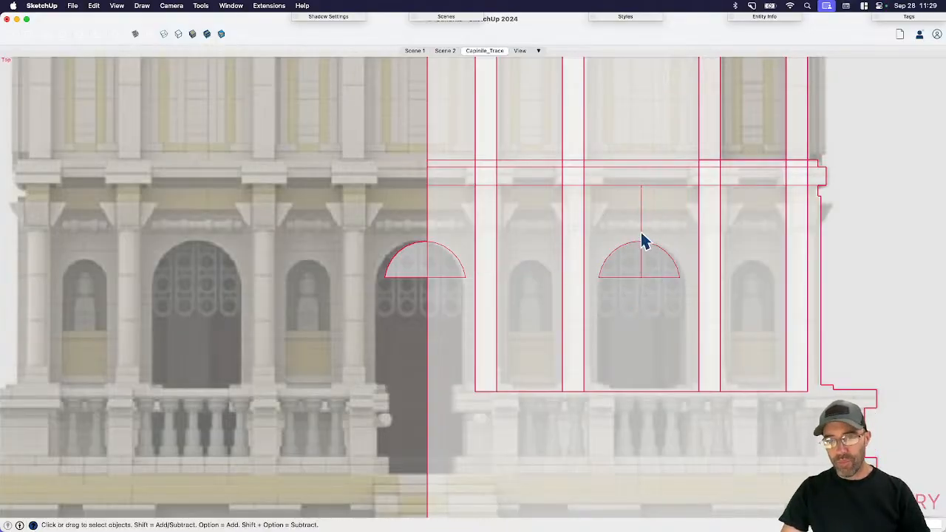
- Undo the arch copy in the wide bay and the trimming of its vertical guide line
{"action": "scroll", "coordinate": [687, 271], "scroll_direction": "up", "scroll_amount": 3}
{"action": "scroll", "coordinate": [688, 274], "scroll_direction": "up", "scroll_amount": 2}
{"action": "scroll", "coordinate": [595, 217], "scroll_direction": "up", "scroll_amount": 3}
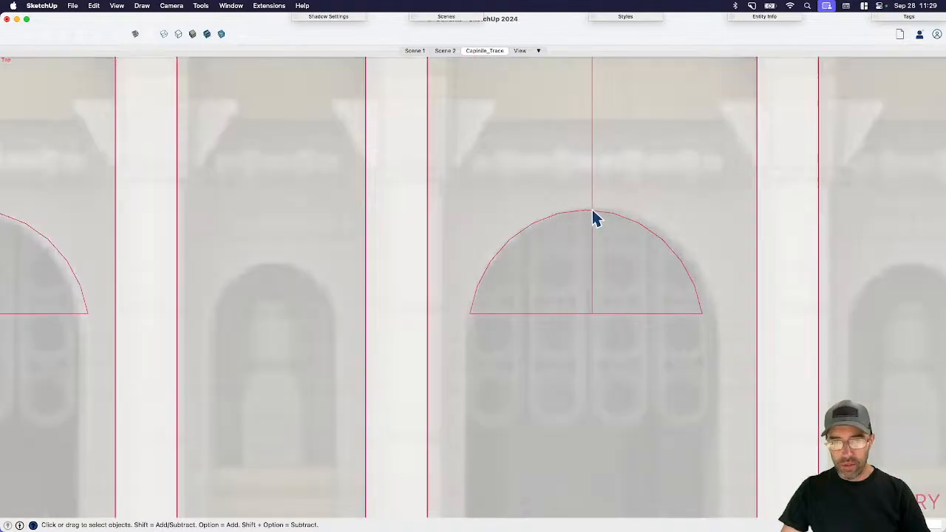
{"action": "scroll", "coordinate": [611, 266], "scroll_direction": "down", "scroll_amount": 3}
{"action": "key", "text": "super+z"}
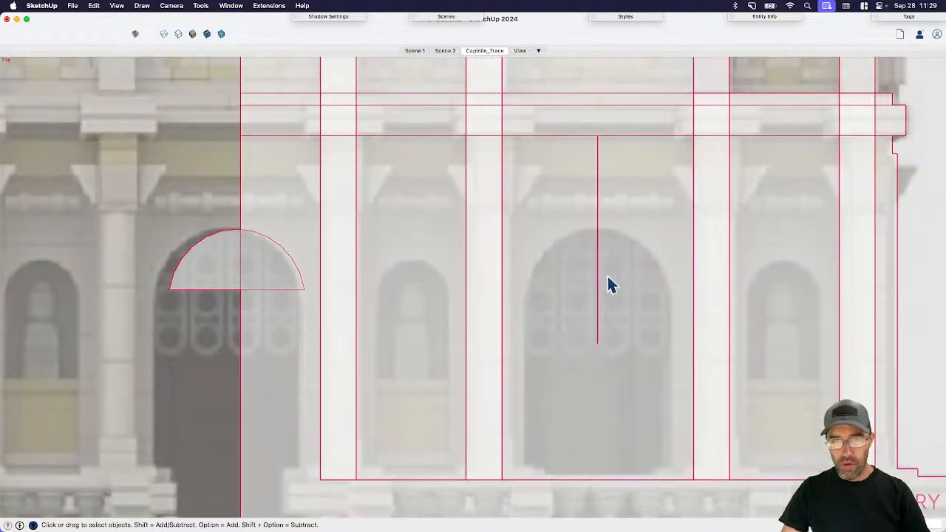
- Copy the central arch sideways by its apex so that the apex lands on the facade's centre line
{"action": "scroll", "coordinate": [227, 220], "scroll_direction": "up", "scroll_amount": 5}
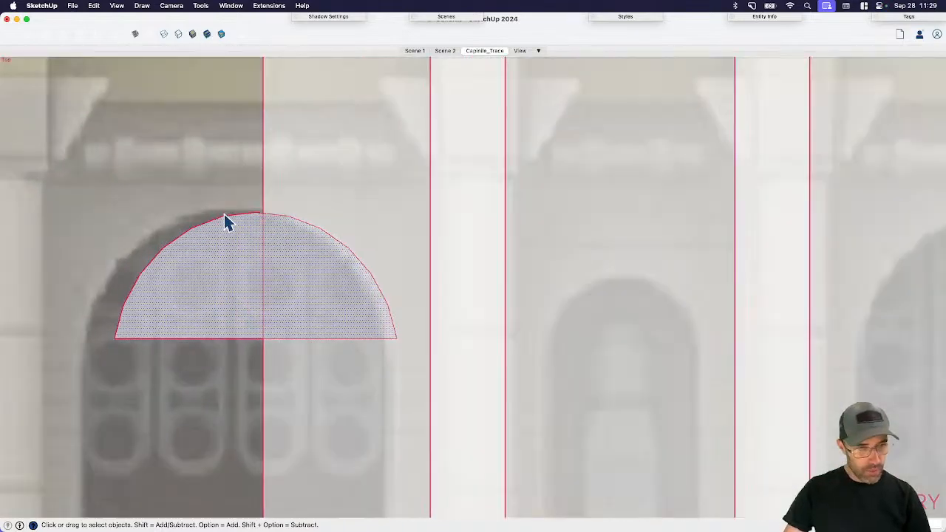
{"action": "key", "text": "m"}
{"action": "scroll", "coordinate": [255, 211], "scroll_direction": "up", "scroll_amount": 4}
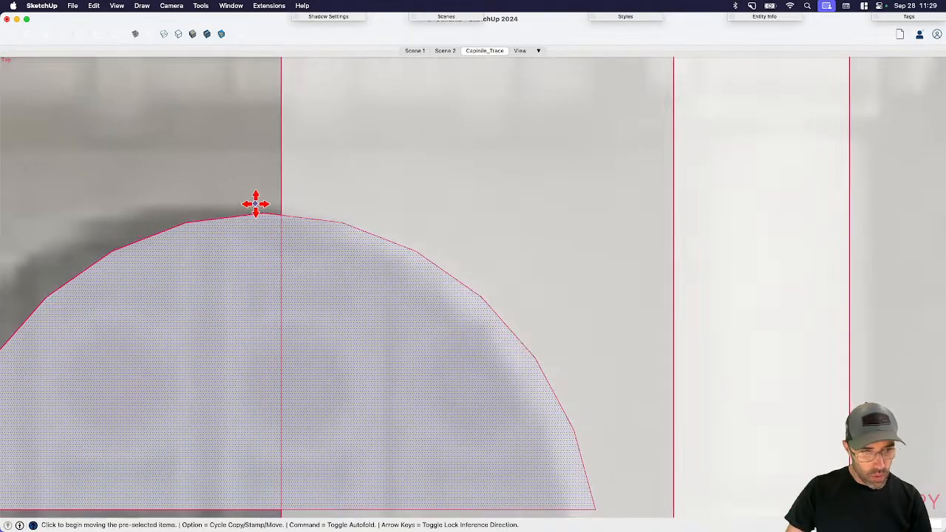
{"action": "key", "text": "alt"}
{"action": "left_click", "coordinate": [267, 217]}
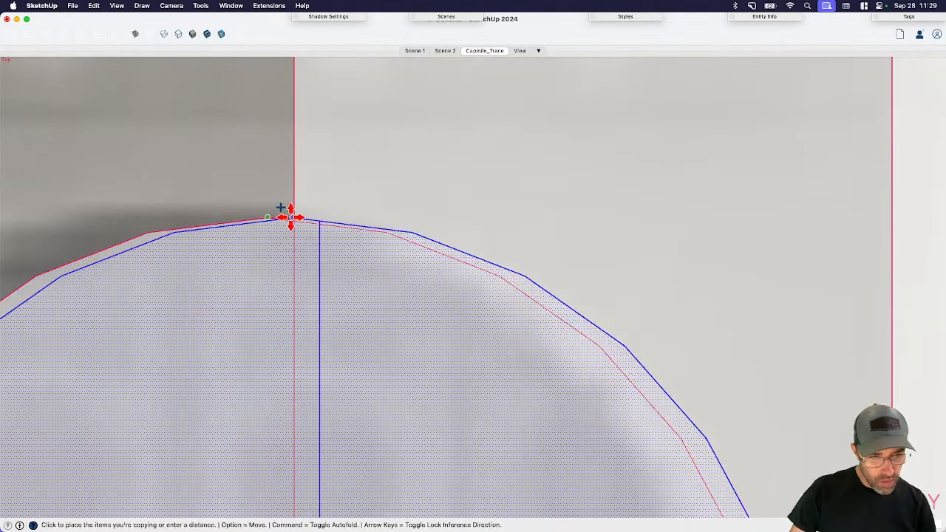
{"action": "scroll", "coordinate": [292, 216], "scroll_direction": "up", "scroll_amount": 2}
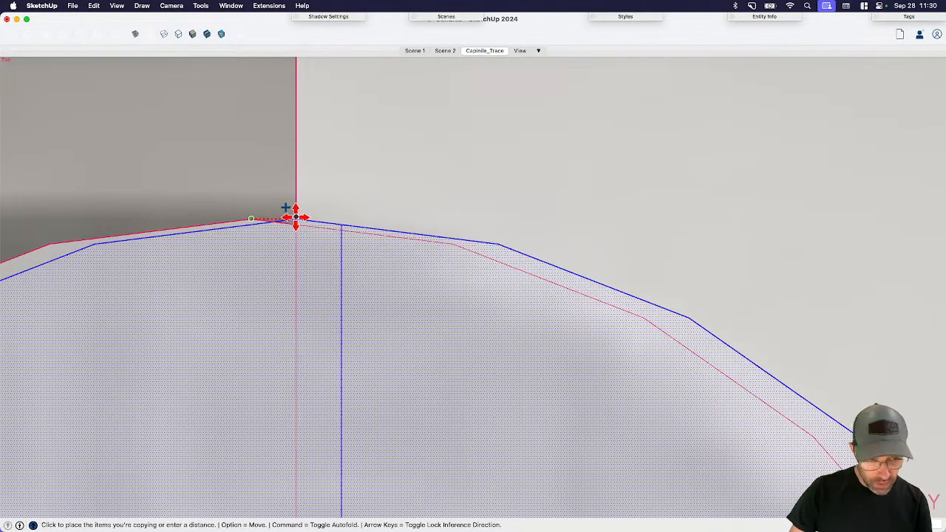
{"action": "left_click", "coordinate": [295, 218]}
- Erase the leftover edges of the original off-centre arch, including its inner line and the stub beyond the base's outer end
{"action": "key", "text": "e"}
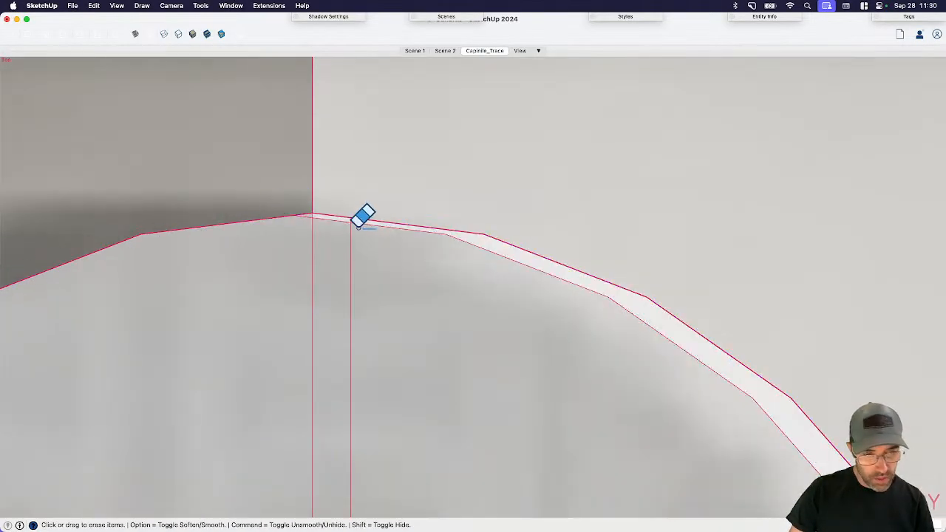
{"action": "mouse_move", "coordinate": [354, 226]}
{"action": "left_mouse_down"}
{"action": "mouse_move", "coordinate": [348, 222]}
{"action": "mouse_move", "coordinate": [366, 223]}
{"action": "left_mouse_up"}
{"action": "scroll", "coordinate": [314, 213], "scroll_direction": "up", "scroll_amount": 2}
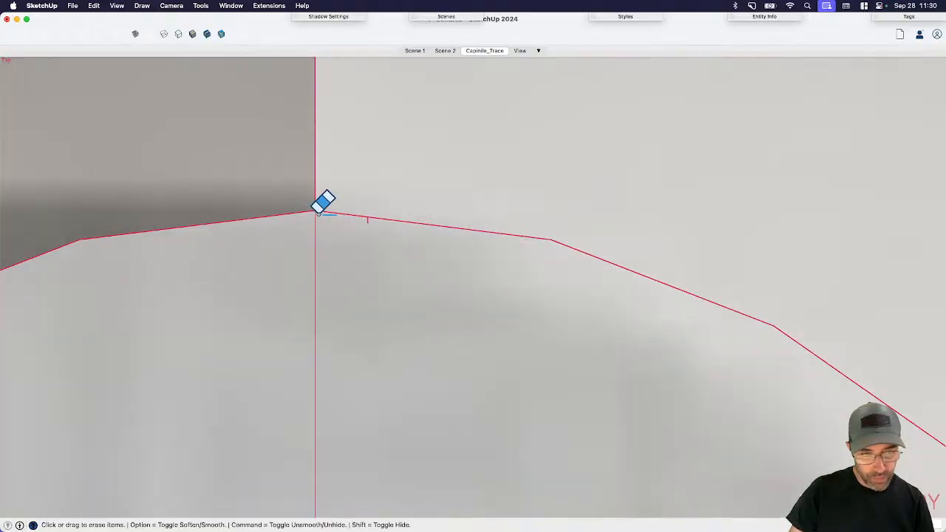
{"action": "scroll", "coordinate": [518, 119], "scroll_direction": "down", "scroll_amount": 5}
{"action": "key", "text": "space"}
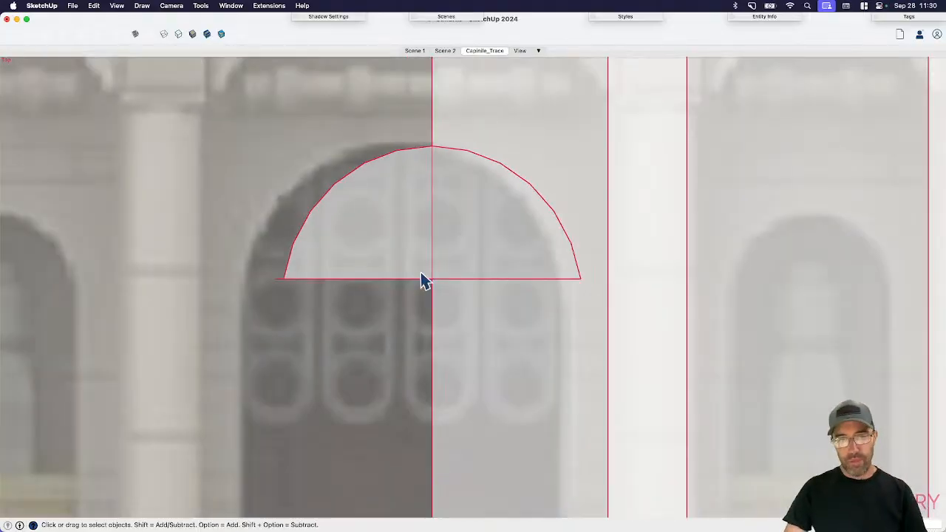
{"action": "scroll", "coordinate": [421, 218], "scroll_direction": "down", "scroll_amount": 1}
{"action": "key", "text": "e"}
{"action": "scroll", "coordinate": [311, 247], "scroll_direction": "up", "scroll_amount": 3}
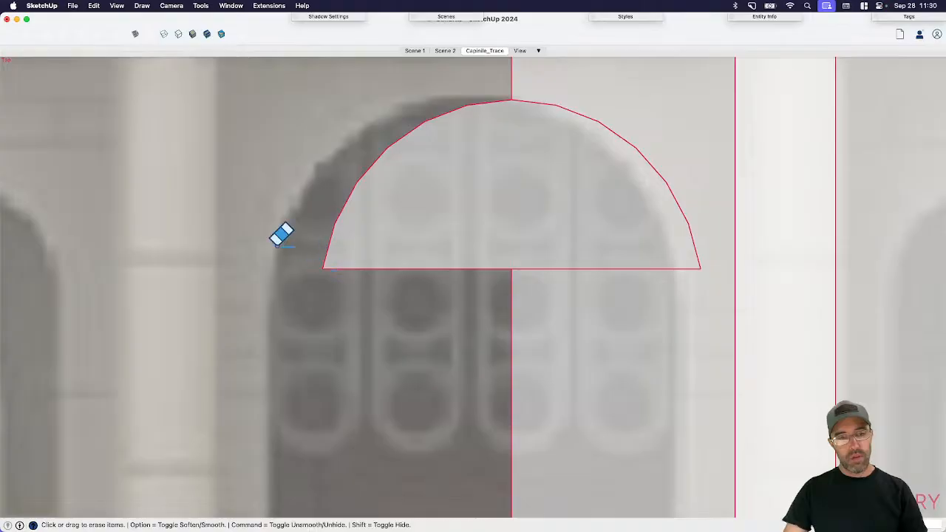
{"action": "scroll", "coordinate": [281, 235], "scroll_direction": "down", "scroll_amount": 3}
{"action": "key", "text": "space"}
{"action": "scroll", "coordinate": [355, 250], "scroll_direction": "down", "scroll_amount": 3}
- Draw an edge along the centre line from the arch's base midpoint up to its apex
{"action": "key", "text": "l"}
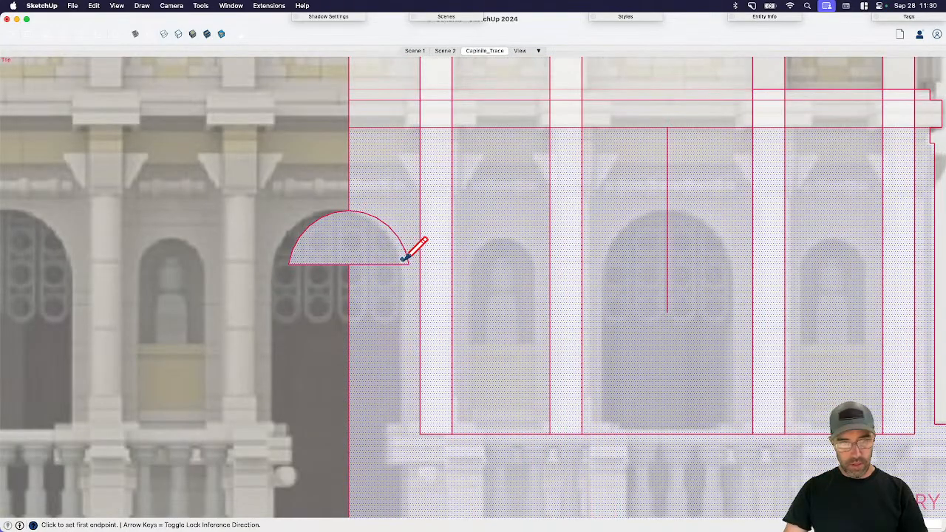
{"action": "left_click", "coordinate": [405, 260]}
{"action": "left_click", "coordinate": [353, 264]}
{"action": "left_click", "coordinate": [351, 210]}
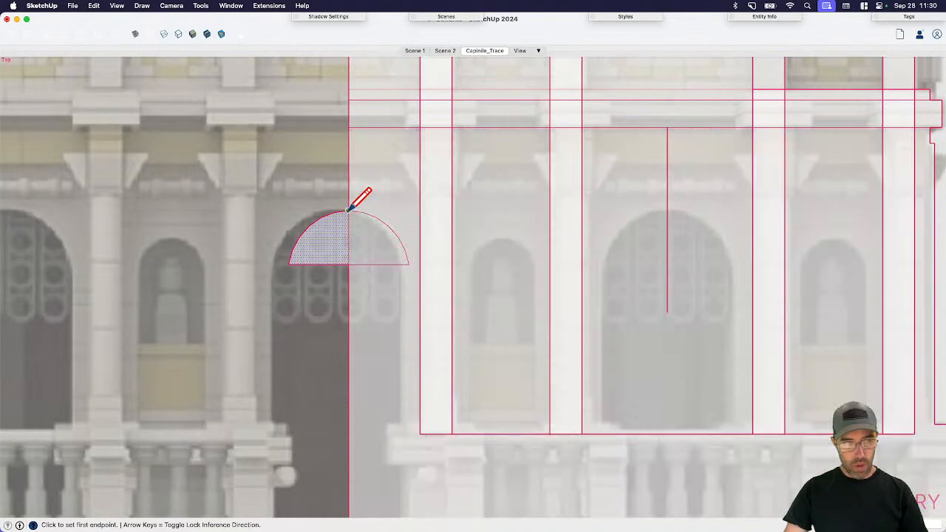
- Erase the arch half outside the traced facade and undo the erasure
{"action": "key", "text": "e"}
{"action": "left_click_drag", "start_coordinate": [330, 209], "coordinate": [308, 276]}
{"action": "scroll", "coordinate": [255, 226], "scroll_direction": "down", "scroll_amount": 3}
{"action": "key", "text": "space"}
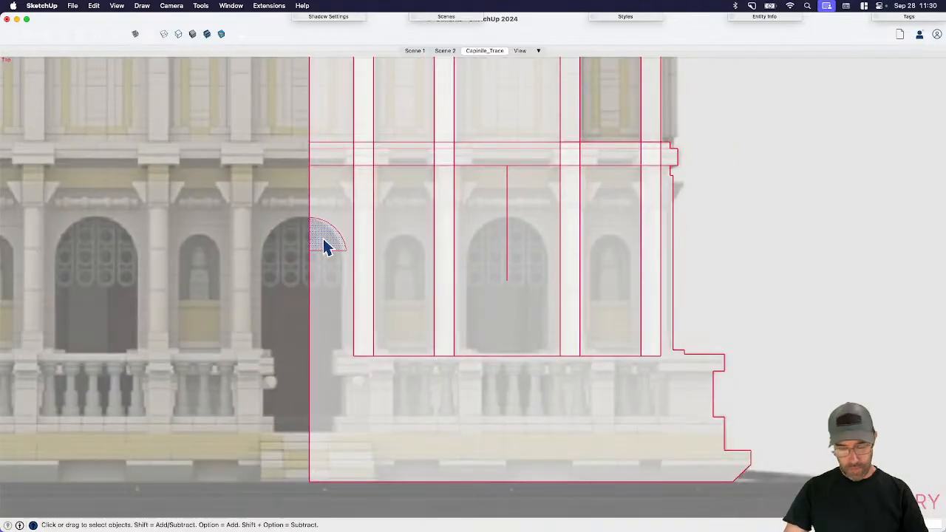
{"action": "key", "text": "super+z"}
- Copy the full arch by its base midpoint onto the vertical guide line in the wide bay and remove the guide line
{"action": "key", "text": "m"}
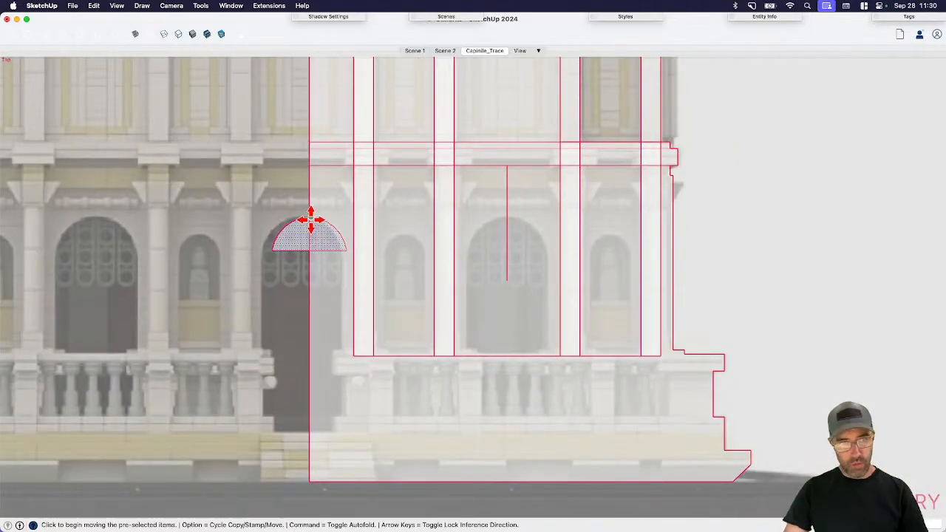
{"action": "key", "text": "alt"}
{"action": "left_click", "coordinate": [309, 251]}
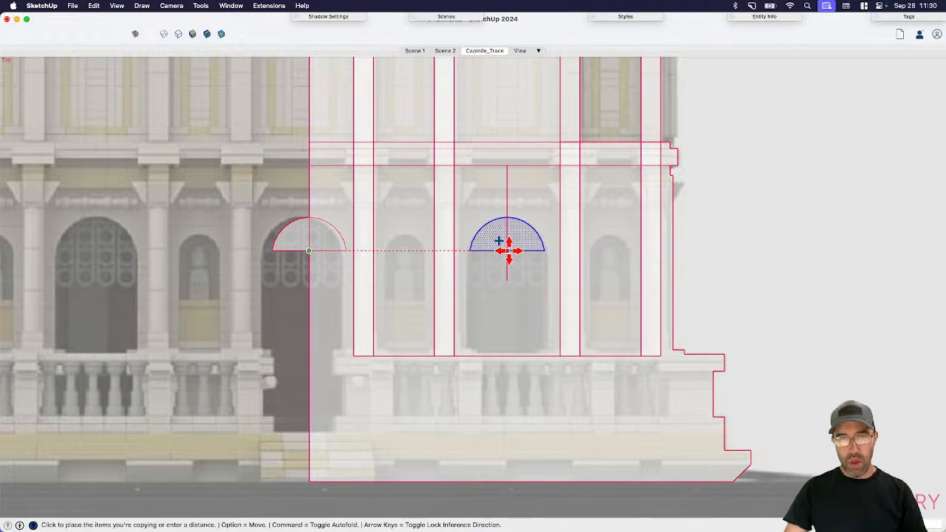
{"action": "left_click", "coordinate": [497, 251]}
{"action": "key", "text": "space"}
{"action": "scroll", "coordinate": [500, 285], "scroll_direction": "down", "scroll_amount": 3}
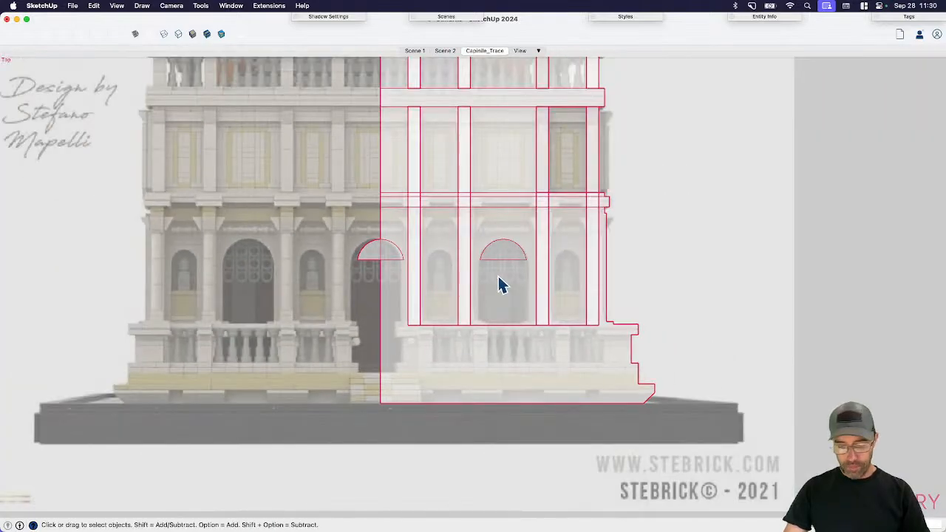
- Draw a narrow rectangle against the outer side of the outermost middle-storey pilaster, over the wall strip in the reference image
{"action": "scroll", "coordinate": [499, 286], "scroll_direction": "up", "scroll_amount": 3}
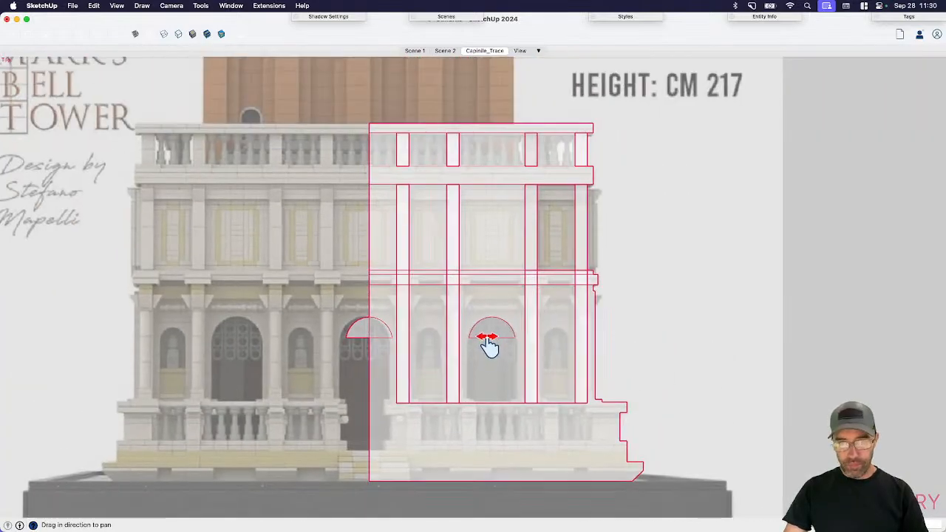
{"action": "left_click", "coordinate": [522, 419]}
{"action": "scroll", "coordinate": [602, 225], "scroll_direction": "up", "scroll_amount": 5}
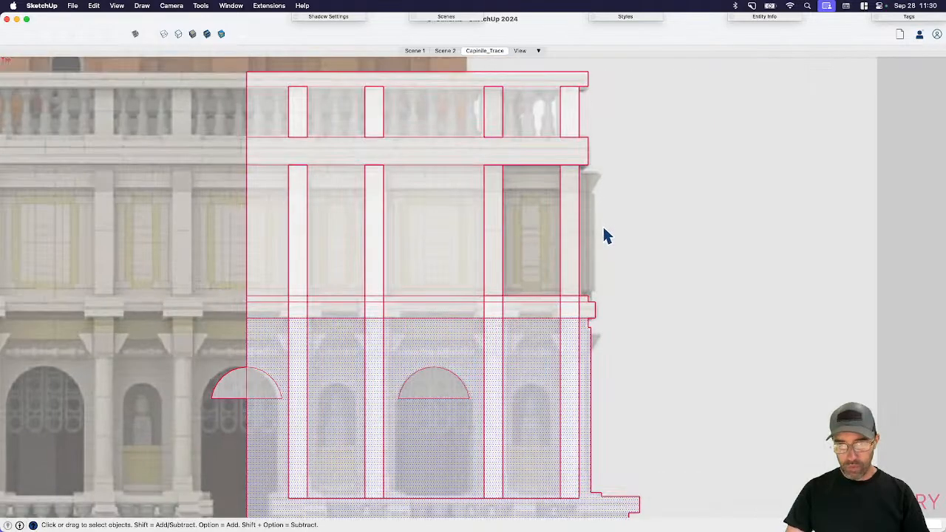
{"action": "key", "text": "l"}
{"action": "scroll", "coordinate": [575, 174], "scroll_direction": "up", "scroll_amount": 1}
{"action": "left_click", "coordinate": [589, 140]}
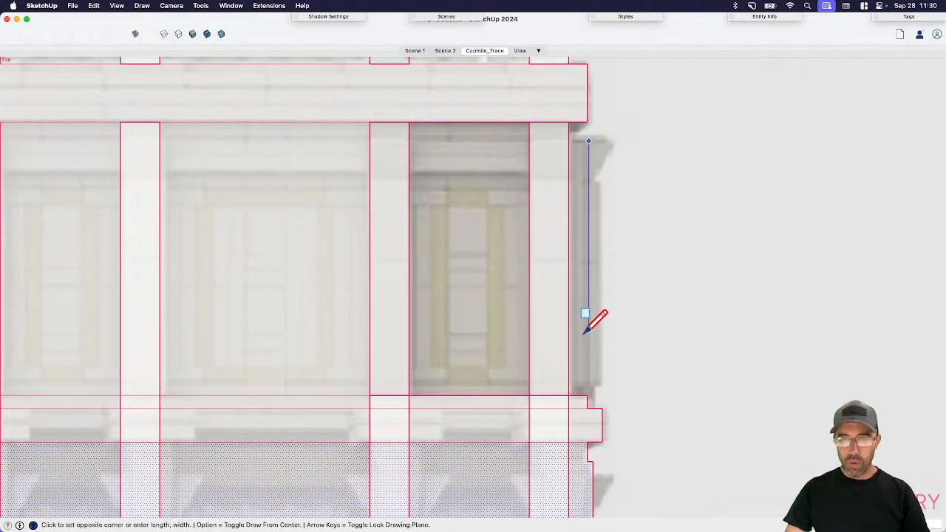
{"action": "left_click", "coordinate": [570, 383]}
{"action": "key", "text": "space"}
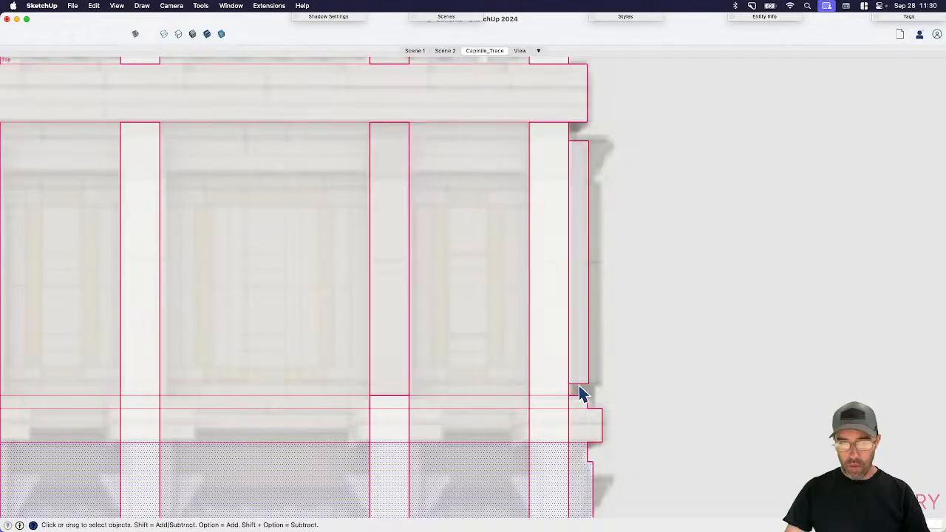
- Check the faces of the new side strip, the outer middle-storey bay and the outer balustrade bay by selecting them
{"action": "left_click", "coordinate": [576, 344]}
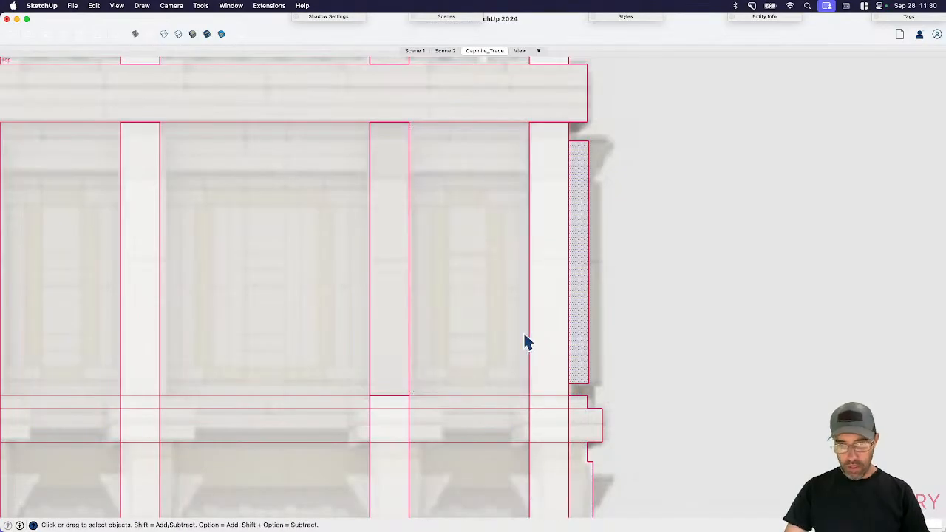
{"action": "left_click", "coordinate": [527, 342]}
{"action": "scroll", "coordinate": [562, 289], "scroll_direction": "down", "scroll_amount": 5}
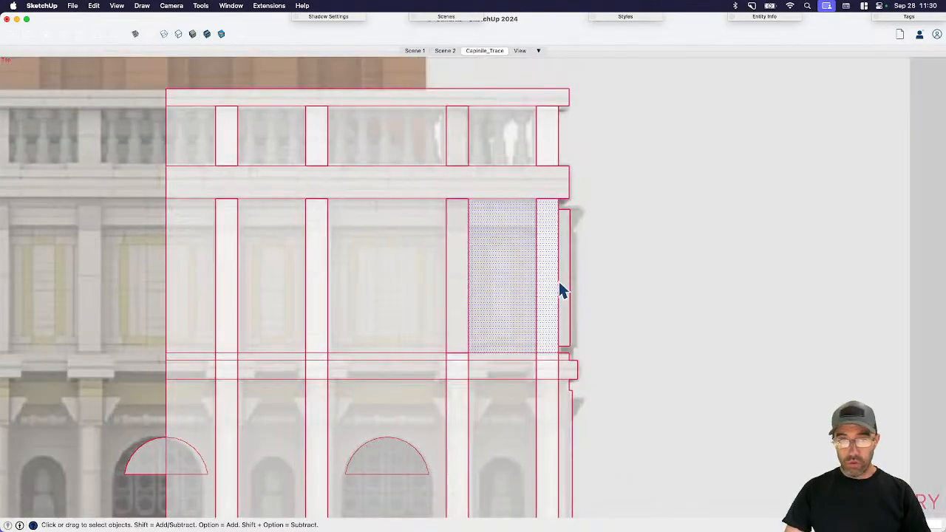
{"action": "scroll", "coordinate": [587, 275], "scroll_direction": "up", "scroll_amount": 3}
{"action": "left_click", "coordinate": [545, 215]}
{"action": "scroll", "coordinate": [558, 237], "scroll_direction": "up", "scroll_amount": 5}
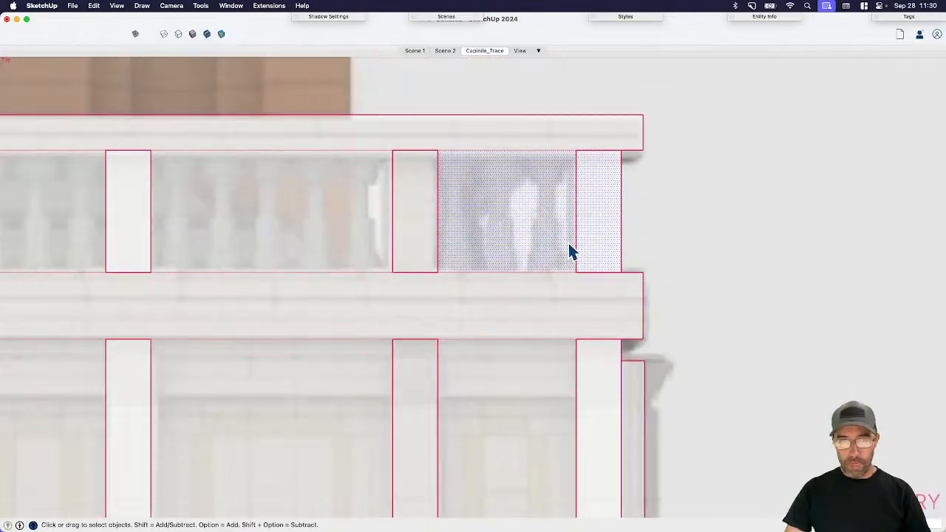
- Trace the lower steps of a baluster profile with lines, starting from the lower edge of the outermost balustrade bay
{"action": "key", "text": "l"}
{"action": "left_click", "coordinate": [505, 292]}
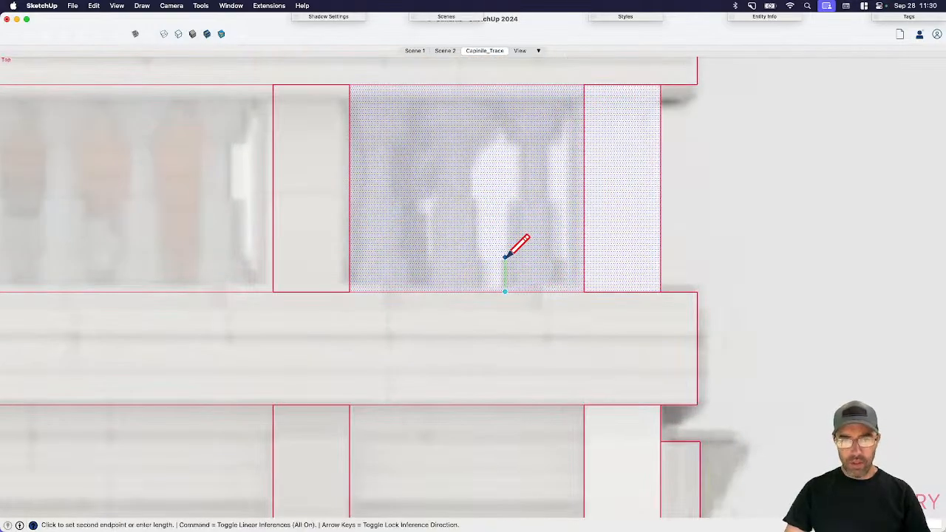
{"action": "scroll", "coordinate": [505, 258], "scroll_direction": "up", "scroll_amount": 3}
{"action": "left_click", "coordinate": [505, 261]}
{"action": "left_click", "coordinate": [522, 260]}
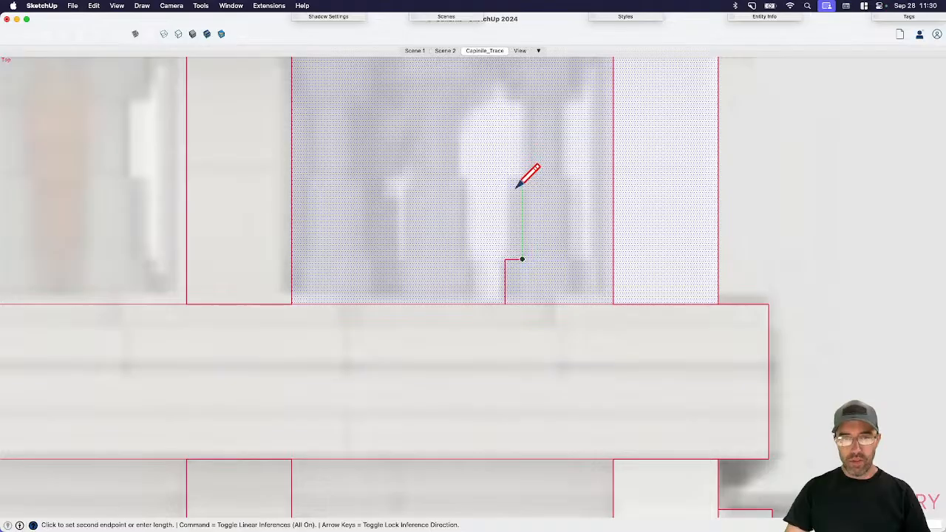
{"action": "scroll", "coordinate": [507, 325], "scroll_direction": "down", "scroll_amount": 4}
{"action": "scroll", "coordinate": [516, 244], "scroll_direction": "up", "scroll_amount": 4}
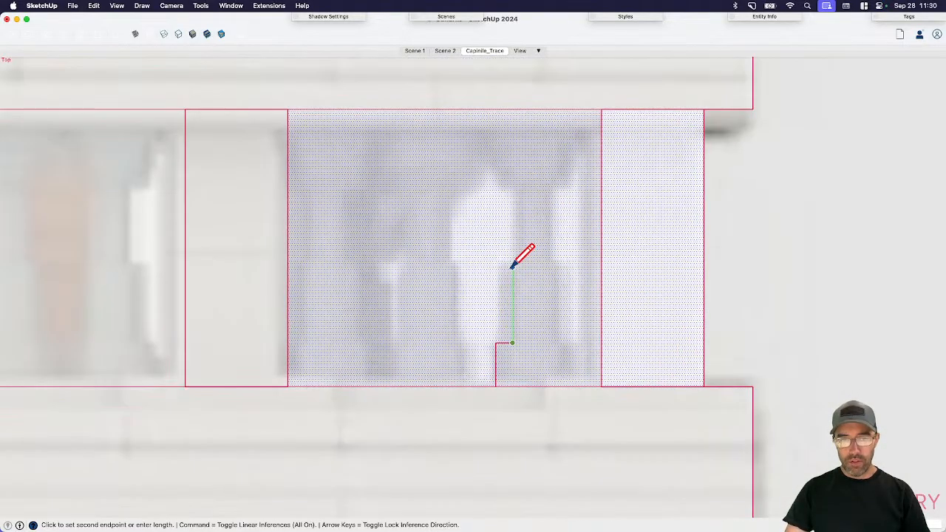
{"action": "left_click", "coordinate": [513, 268]}
{"action": "left_click", "coordinate": [524, 267]}
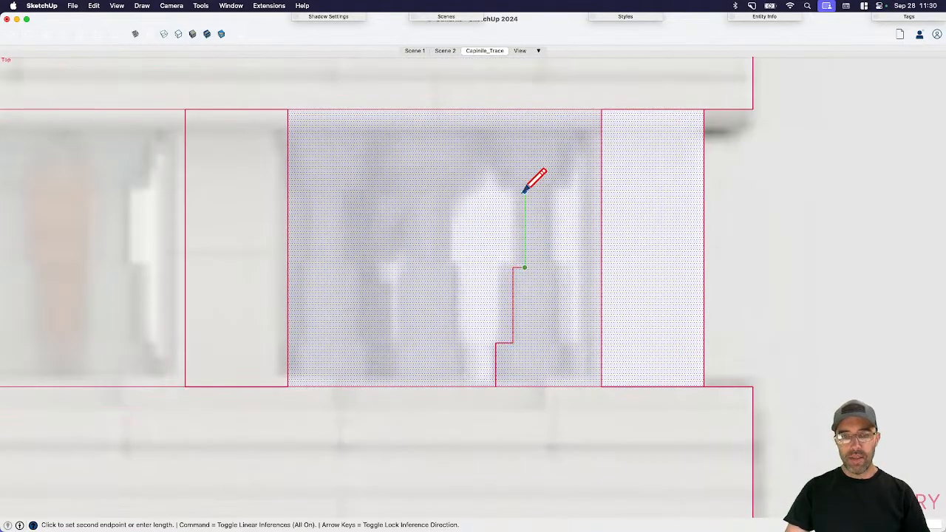
- Continue the baluster profile upward past its widest gap, stepping it back inward to just below the top rail, and end the line
{"action": "left_click", "coordinate": [524, 192]}
{"action": "left_click", "coordinate": [503, 192]}
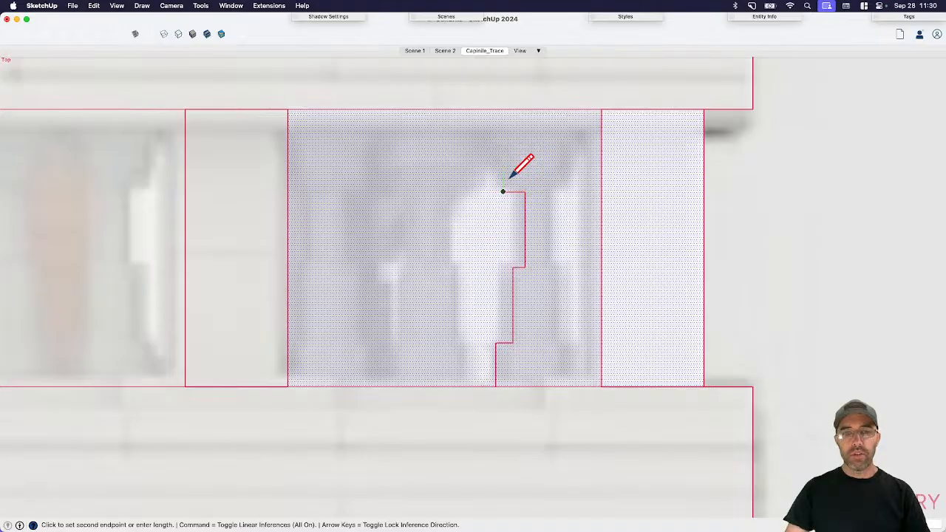
{"action": "left_click", "coordinate": [503, 178]}
{"action": "left_click", "coordinate": [496, 178]}
{"action": "left_click", "coordinate": [496, 155]}
{"action": "scroll", "coordinate": [488, 155], "scroll_direction": "up", "scroll_amount": 2}
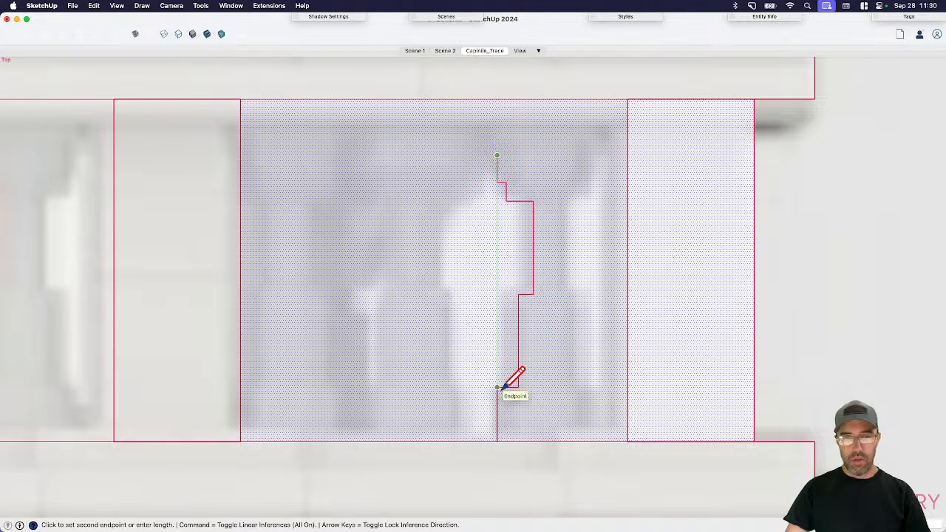
{"action": "left_click", "coordinate": [485, 154]}
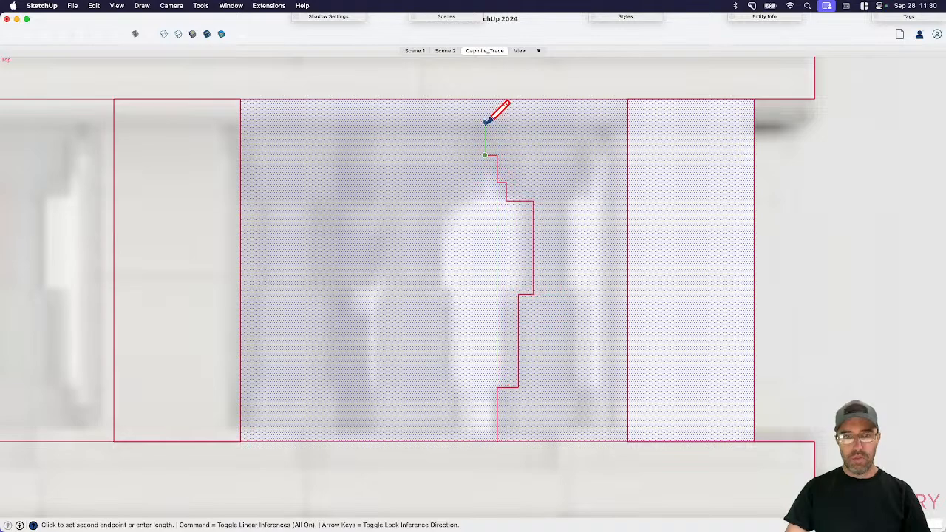
{"action": "left_click", "coordinate": [485, 124]}
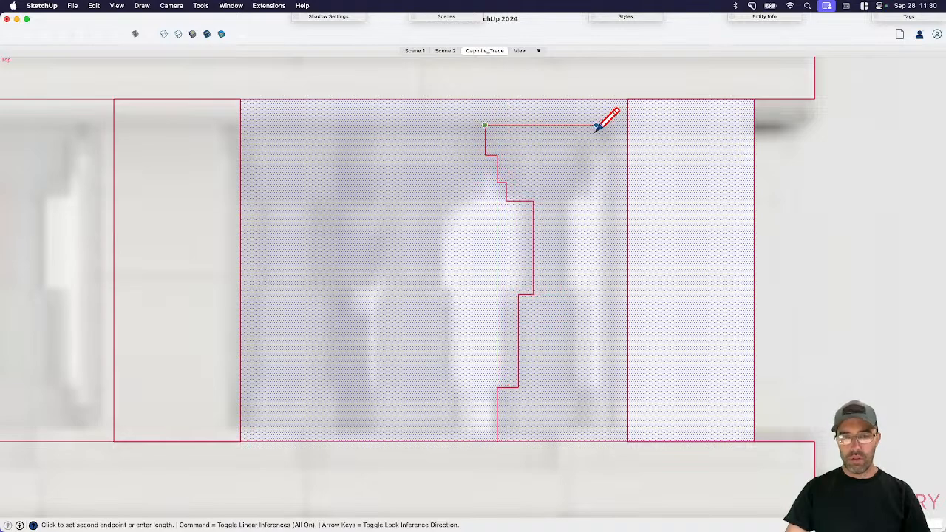
{"action": "key", "text": "Escape"}
{"action": "scroll", "coordinate": [520, 222], "scroll_direction": "down", "scroll_amount": 3}
{"action": "scroll", "coordinate": [512, 354], "scroll_direction": "up", "scroll_amount": 3}
{"action": "scroll", "coordinate": [499, 377], "scroll_direction": "down", "scroll_amount": 2}
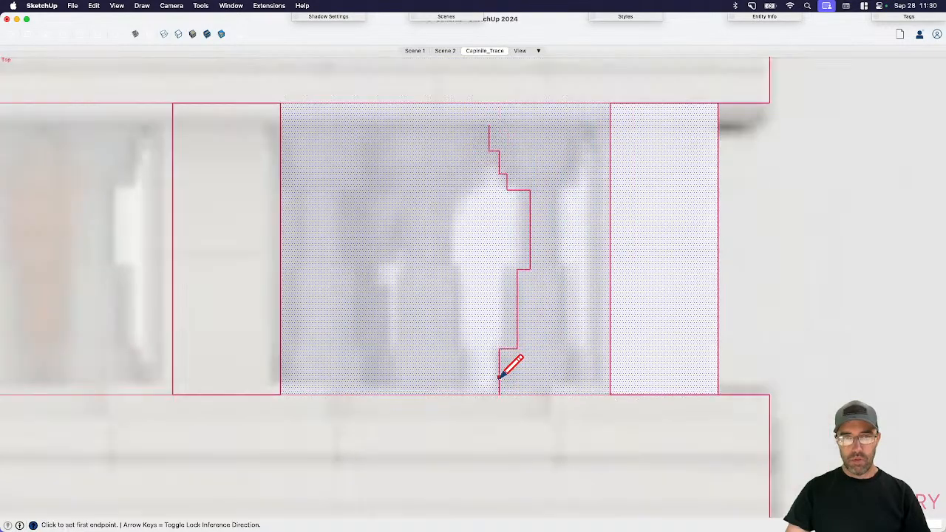
- Add a short bottom step to the baluster profile, aligned vertically with its top end, and erase the surplus vertical segments
{"action": "left_click", "coordinate": [488, 151]}
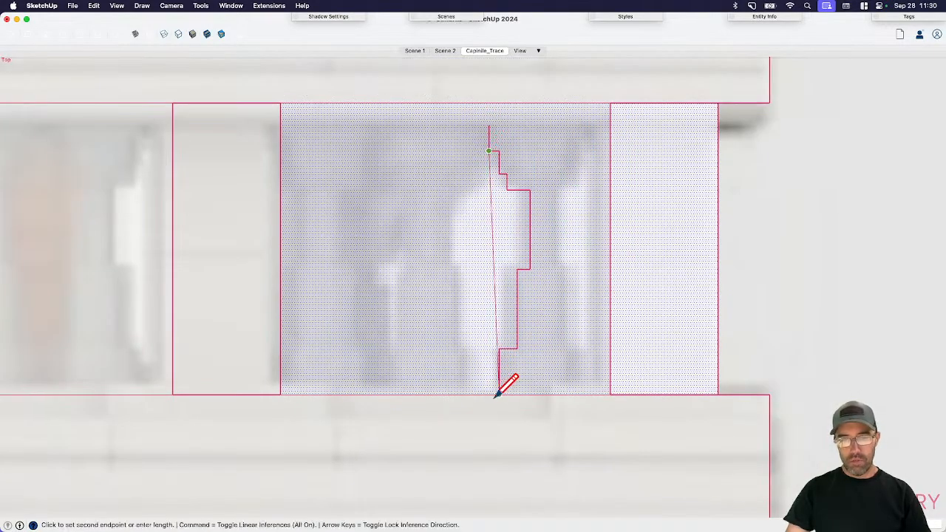
{"action": "left_click", "coordinate": [489, 394]}
{"action": "key", "text": "e"}
{"action": "left_click", "coordinate": [500, 384]}
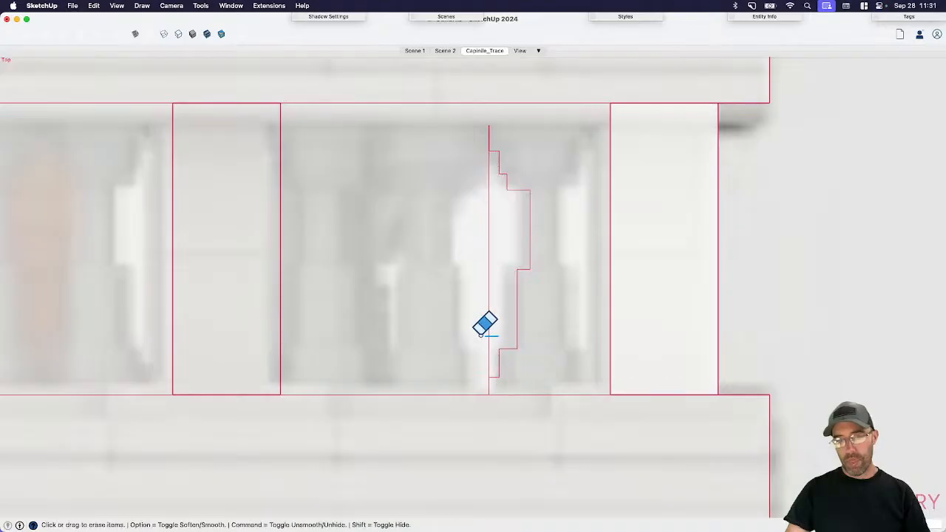
{"action": "left_click", "coordinate": [488, 332]}
{"action": "key", "text": "space"}
{"action": "scroll", "coordinate": [474, 275], "scroll_direction": "down", "scroll_amount": 3}
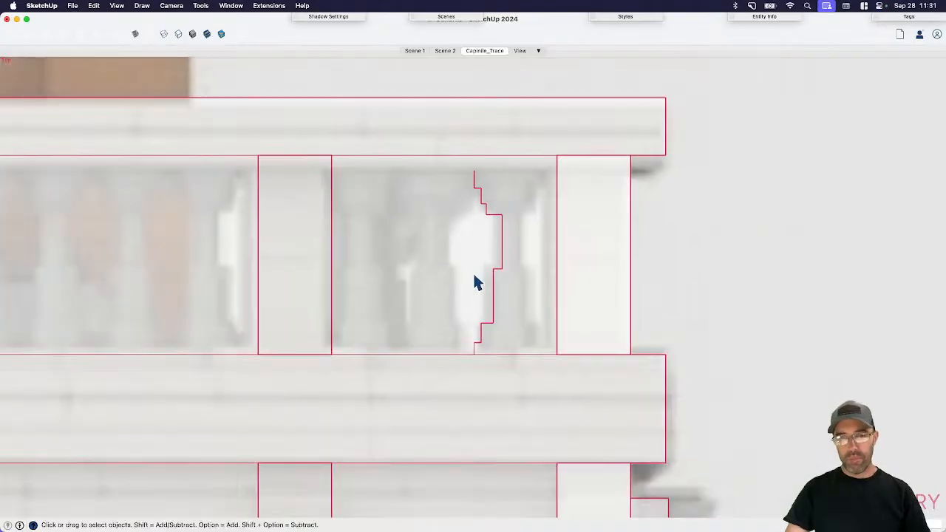
- Draw a horizontal line from the top end of the baluster profile to the outer pilaster's inner edge
{"action": "key", "text": "l"}
{"action": "left_click", "coordinate": [474, 171]}
{"action": "left_click", "coordinate": [558, 170]}
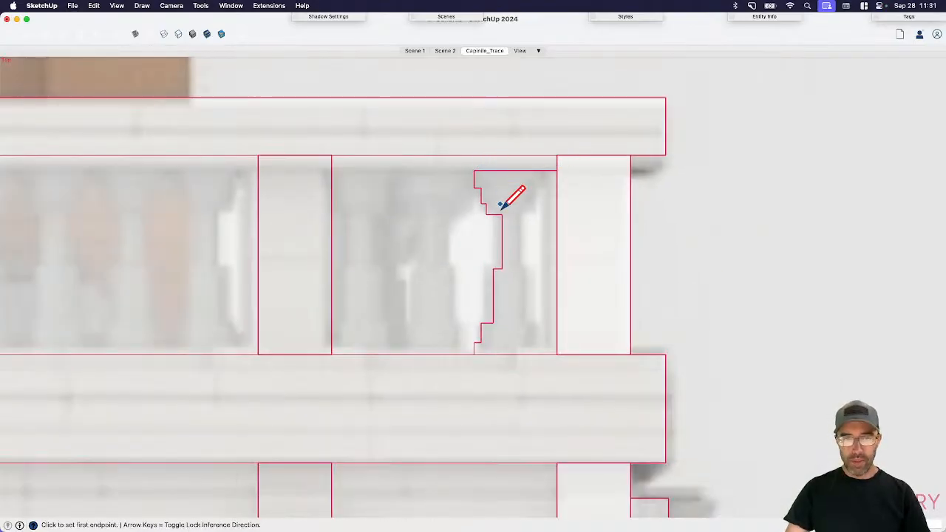
{"action": "key", "text": "space"}
{"action": "key", "text": "l"}
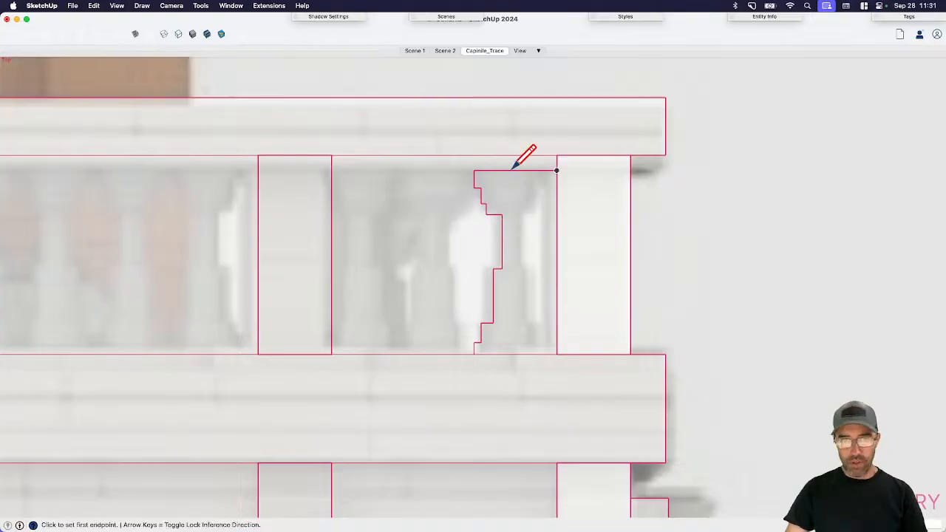
- Draw the baluster's vertical centreline from the new top line down to the balustrade bay's lower edge, closing the half profile into a face
{"action": "scroll", "coordinate": [511, 205], "scroll_direction": "up", "scroll_amount": 2}
{"action": "left_click", "coordinate": [508, 218]}
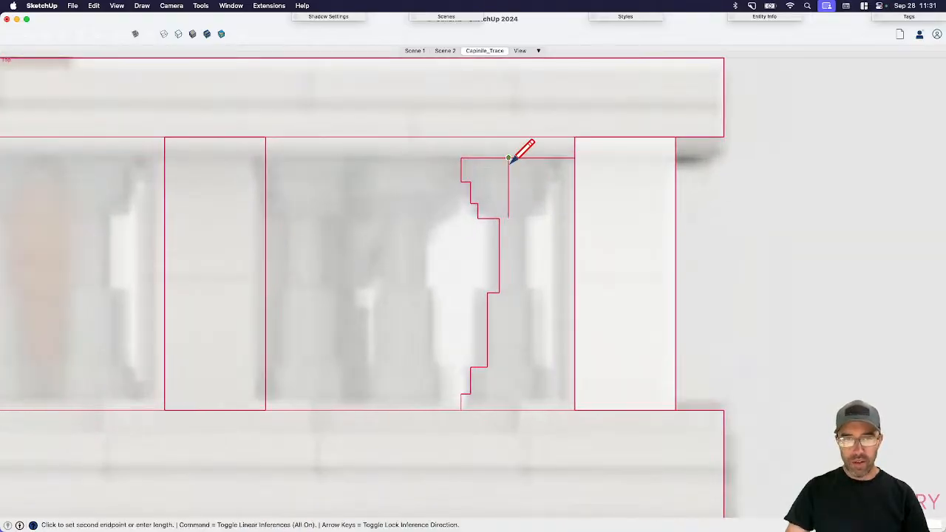
{"action": "left_click", "coordinate": [508, 157]}
{"action": "left_click", "coordinate": [509, 218]}
{"action": "left_click", "coordinate": [508, 410]}
{"action": "key", "text": "space"}
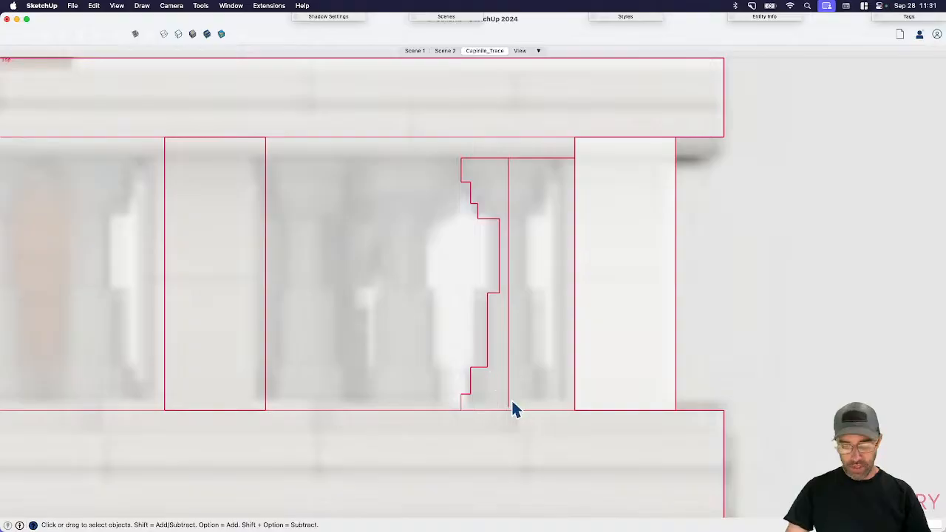
{"action": "scroll", "coordinate": [512, 407], "scroll_direction": "up", "scroll_amount": 4}
{"action": "key", "text": "l"}
{"action": "left_click", "coordinate": [506, 420]}
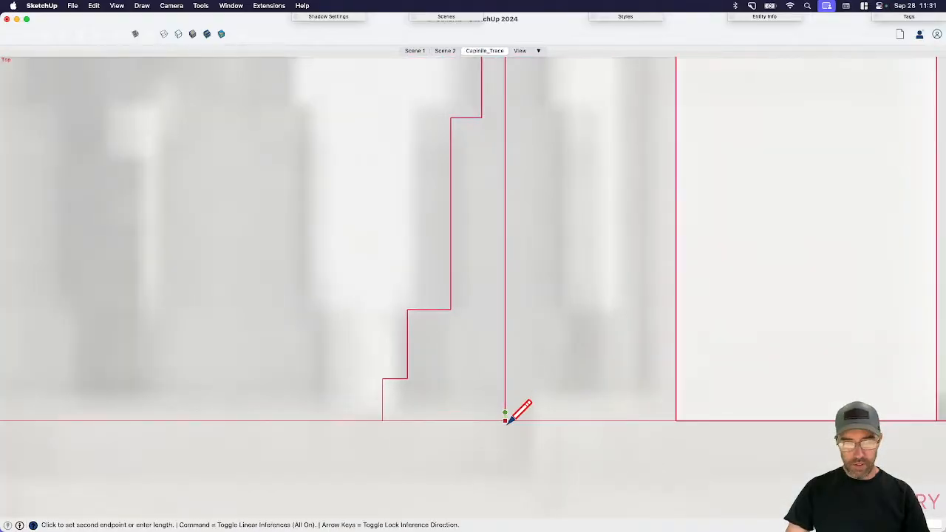
{"action": "left_click", "coordinate": [506, 421]}
- Copy the half-baluster face horizontally into the empty area beside the facade and mirror the copy about its vertical axis
{"action": "key", "text": "space"}
{"action": "scroll", "coordinate": [485, 383], "scroll_direction": "down", "scroll_amount": 5}
{"action": "double_click", "coordinate": [475, 373]}
{"action": "key", "text": "m"}
{"action": "left_click", "coordinate": [483, 372]}
{"action": "key", "text": "alt"}
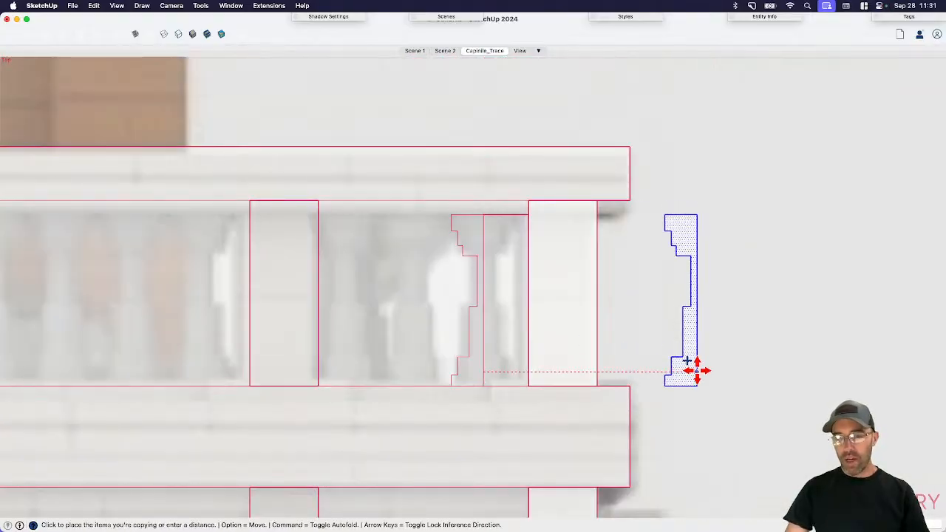
{"action": "left_click", "coordinate": [698, 370]}
{"action": "key", "text": "s"}
{"action": "left_click_drag", "start_coordinate": [668, 303], "coordinate": [683, 303]}
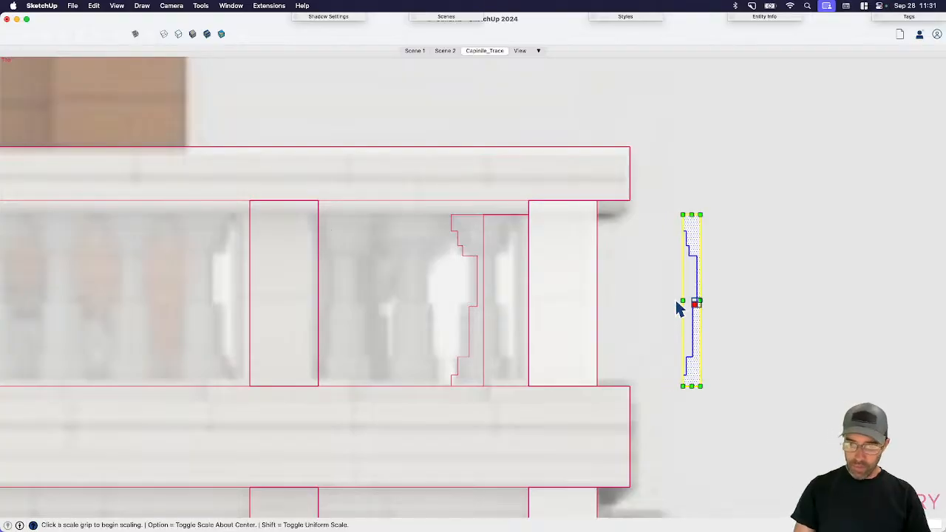
{"action": "key", "text": "Escape"}
- Try to move the mirrored half profile against the baluster's centreline, and undo the misplaced move
{"action": "key", "text": "m"}
{"action": "left_click", "coordinate": [702, 386]}
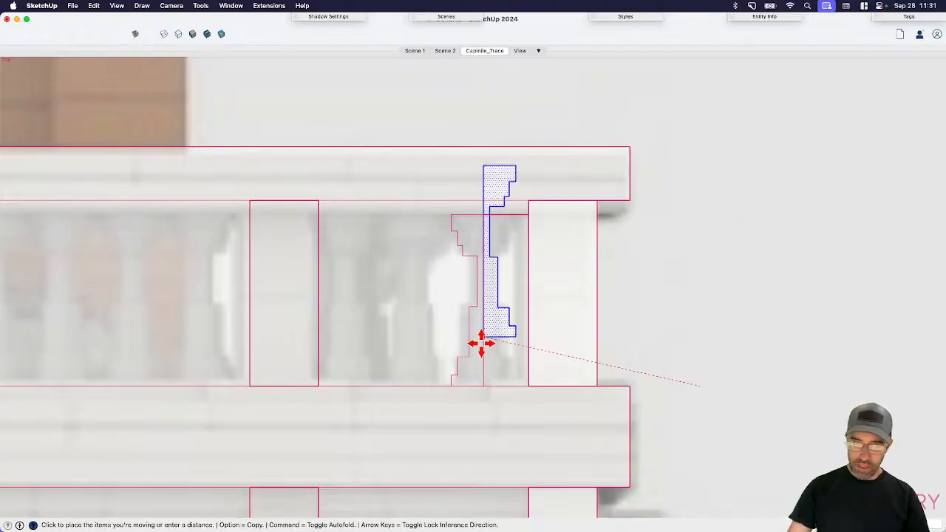
{"action": "left_click", "coordinate": [485, 383]}
{"action": "left_click", "coordinate": [485, 372]}
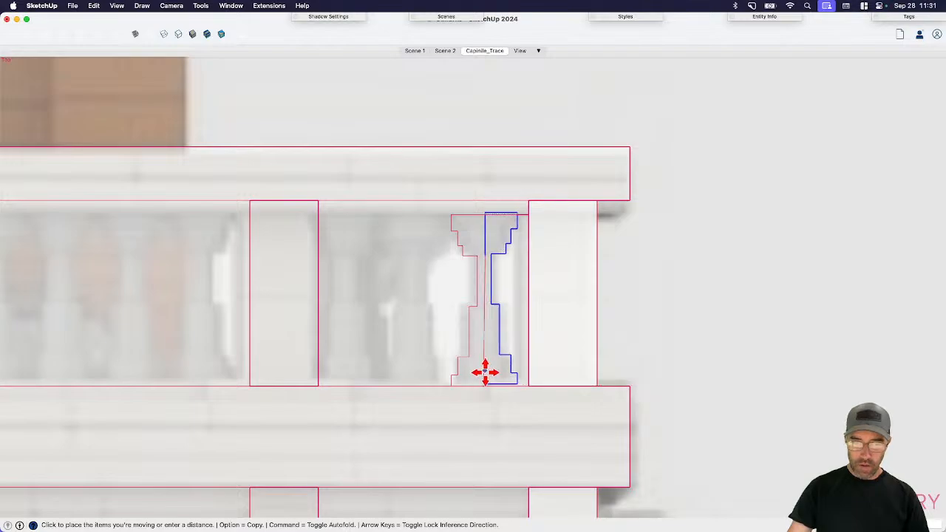
{"action": "scroll", "coordinate": [488, 380], "scroll_direction": "up", "scroll_amount": 2}
{"action": "key", "text": "super+z"}
{"action": "key", "text": "space"}
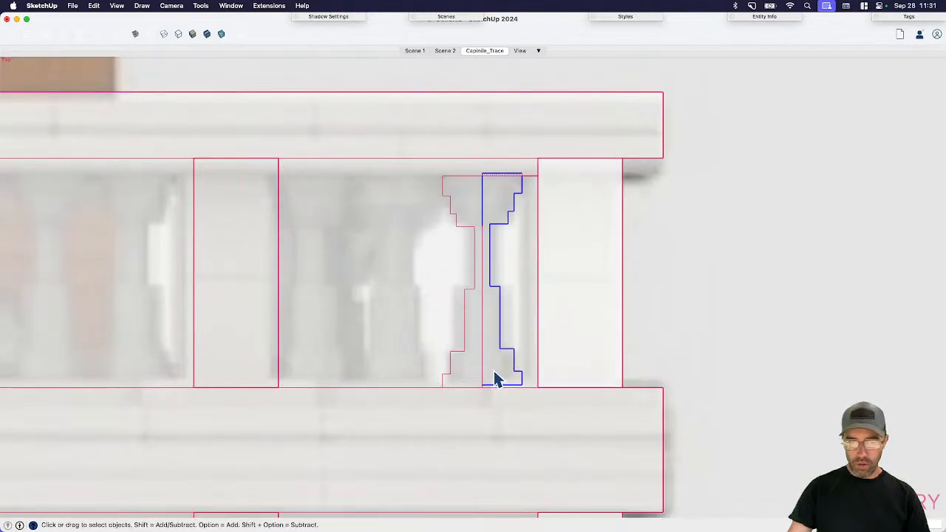
{"action": "key", "text": "super+z"}
- Move the mirrored half profile by its lower axis corner onto the foot of the centreline, and erase the dividing line between the halves
{"action": "key", "text": "m"}
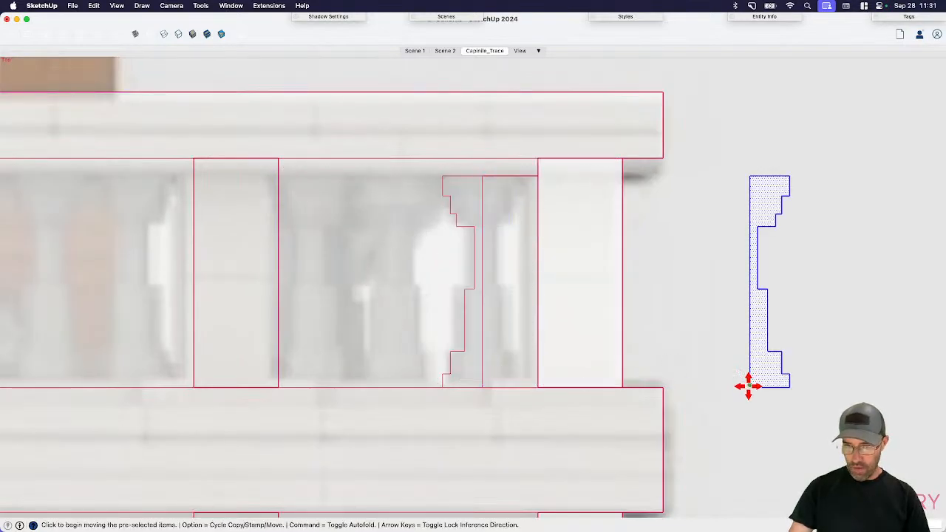
{"action": "left_click", "coordinate": [751, 389]}
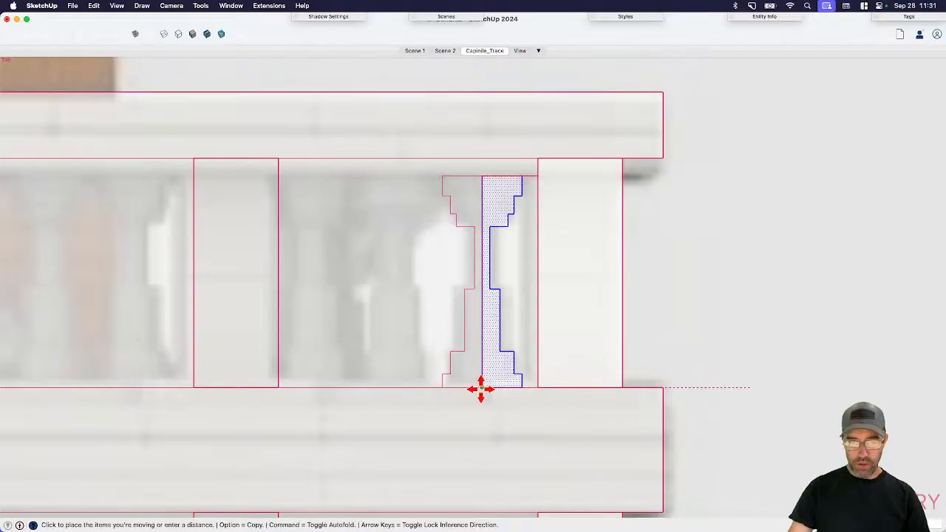
{"action": "left_click", "coordinate": [481, 389]}
{"action": "key", "text": "e"}
{"action": "left_click", "coordinate": [483, 370]}
{"action": "left_click", "coordinate": [482, 207]}
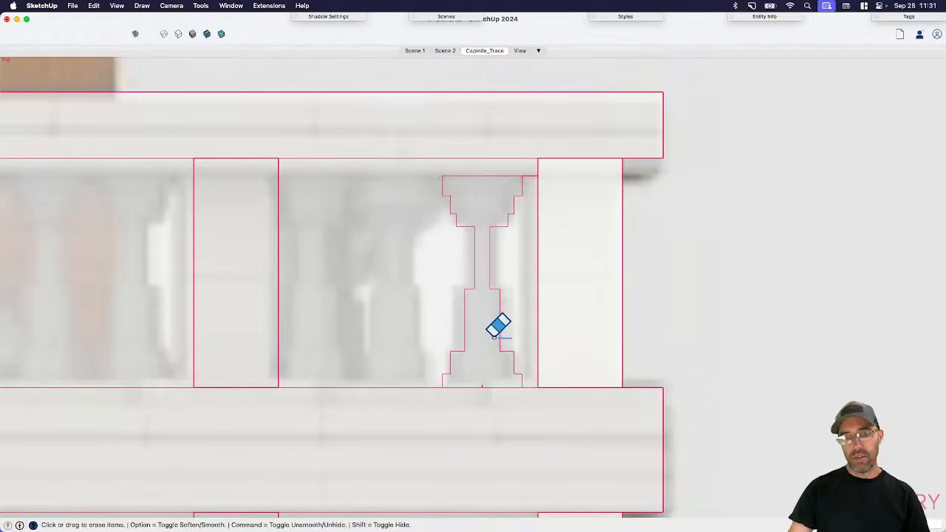
{"action": "scroll", "coordinate": [495, 372], "scroll_direction": "up", "scroll_amount": 4}
{"action": "left_click", "coordinate": [479, 320]}
{"action": "scroll", "coordinate": [480, 319], "scroll_direction": "down", "scroll_amount": 3}
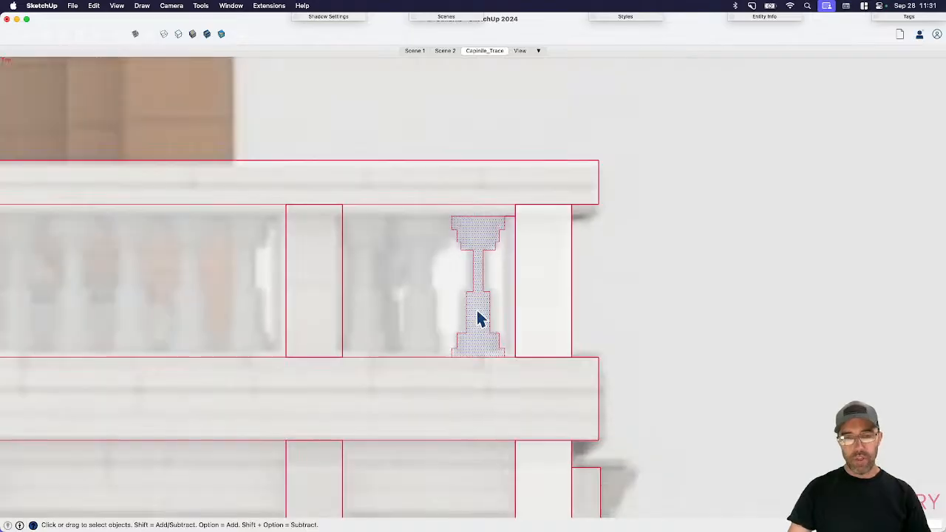
- Undo the centreline erasure and the joining of the two halves, returning the mirrored half profile beside the facade
{"action": "middle_click_drag", "start_coordinate": [473, 314], "coordinate": [486, 349]}
{"action": "key", "text": "super+z"}
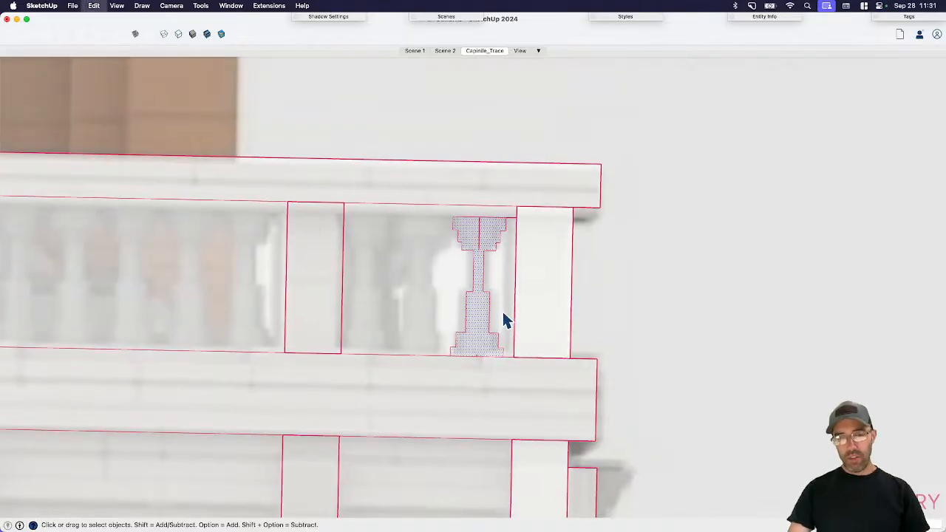
{"action": "left_click", "coordinate": [481, 322]}
{"action": "key", "text": "super+z"}
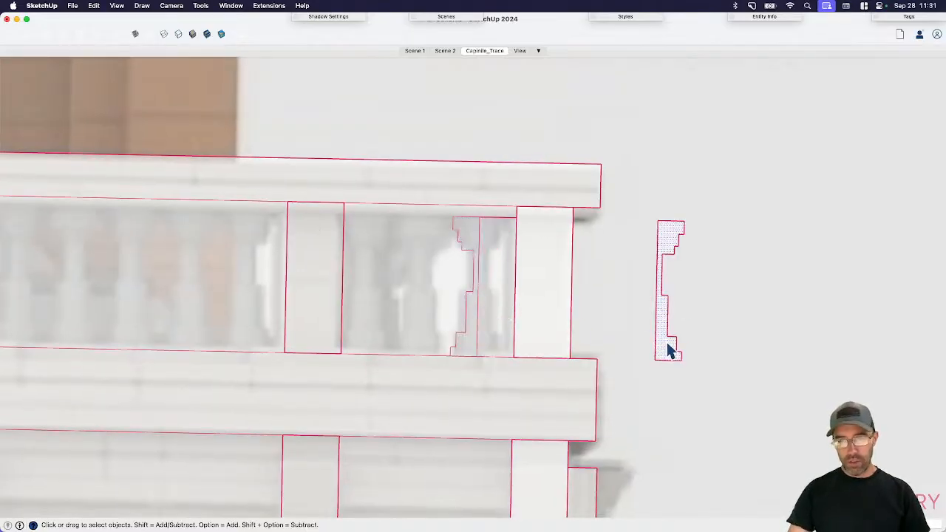
- Draw a small circle centred on the lower axis corner of the mirrored half profile, perpendicular to the profile's long axis
{"action": "middle_click_drag", "start_coordinate": [669, 351], "coordinate": [547, 363]}
{"action": "scroll", "coordinate": [545, 365], "scroll_direction": "up", "scroll_amount": 4}
{"action": "key", "text": "c"}
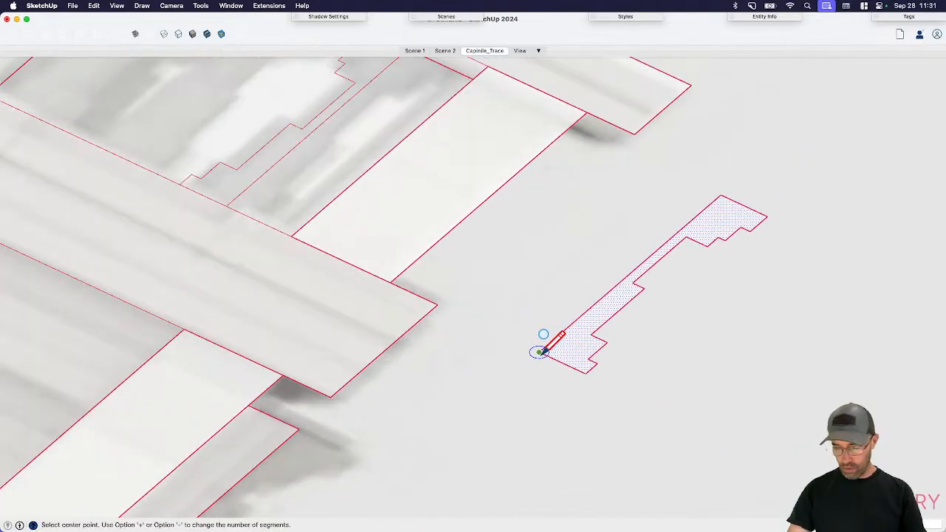
{"action": "left_click", "coordinate": [539, 353]}
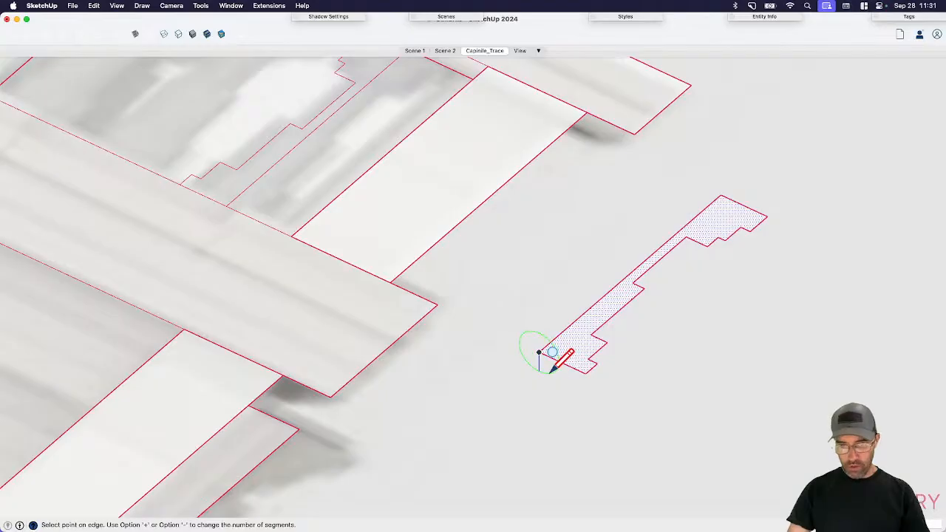
{"action": "left_click", "coordinate": [554, 361]}
{"action": "key", "text": "space"}
- Revolve the half profile around the circle with Follow Me to form a solid baluster
{"action": "left_click", "coordinate": [536, 349]}
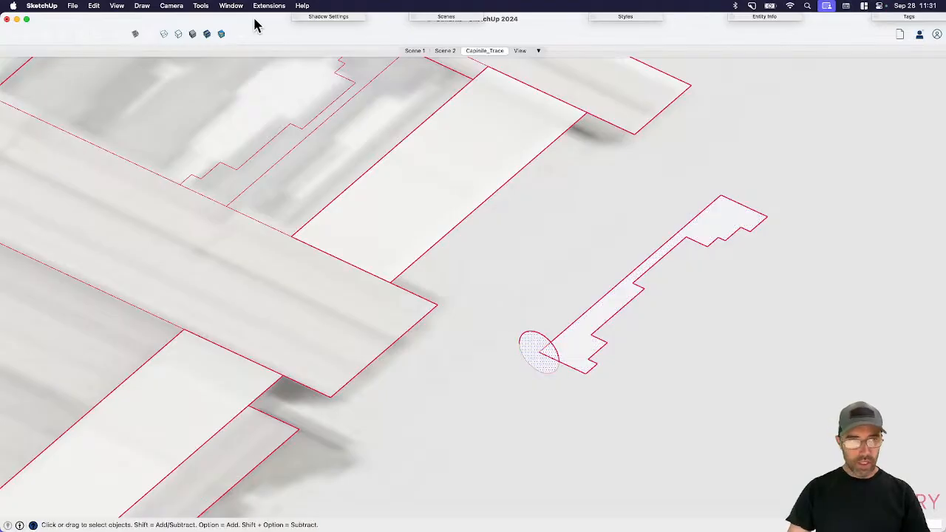
{"action": "left_click", "coordinate": [201, 6]}
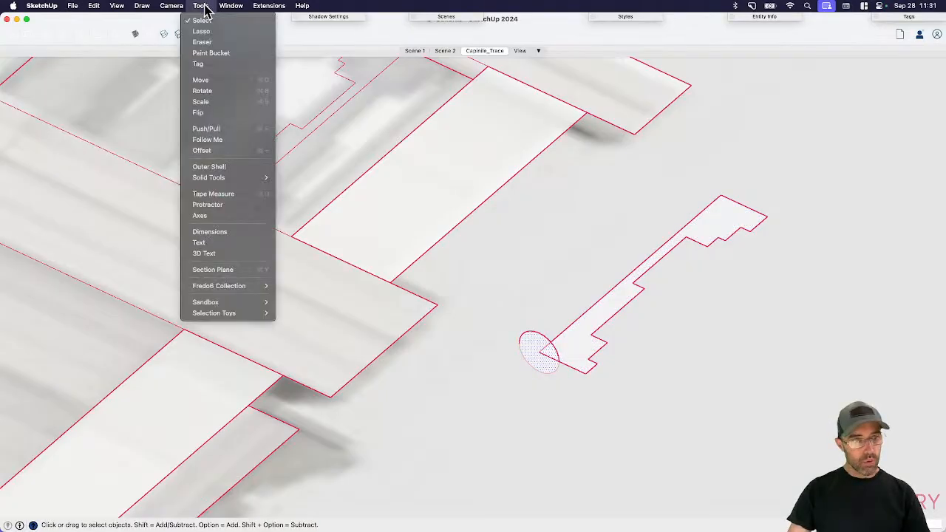
{"action": "left_click", "coordinate": [207, 140]}
{"action": "left_click", "coordinate": [572, 344]}
{"action": "key", "text": "space"}
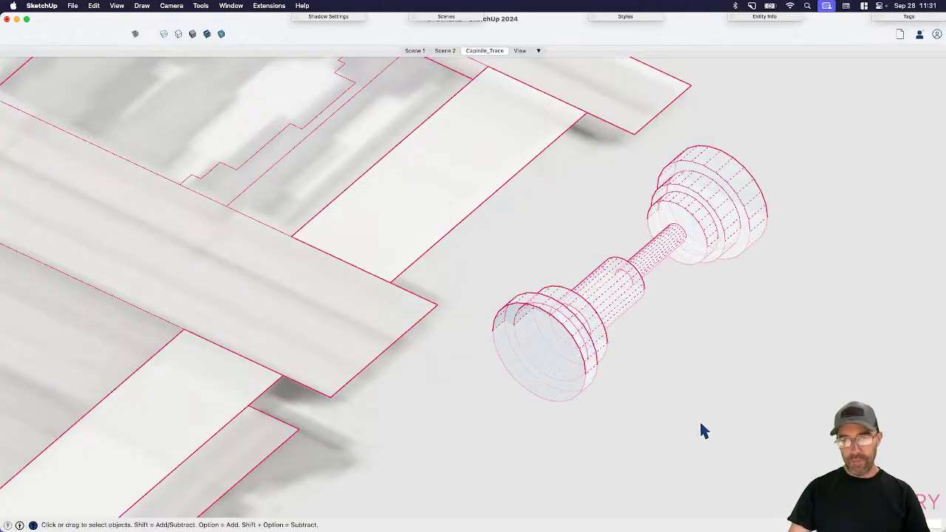
- Select all the connected geometry of the revolved baluster and make it a component
{"action": "middle_click_drag", "start_coordinate": [701, 427], "coordinate": [567, 355]}
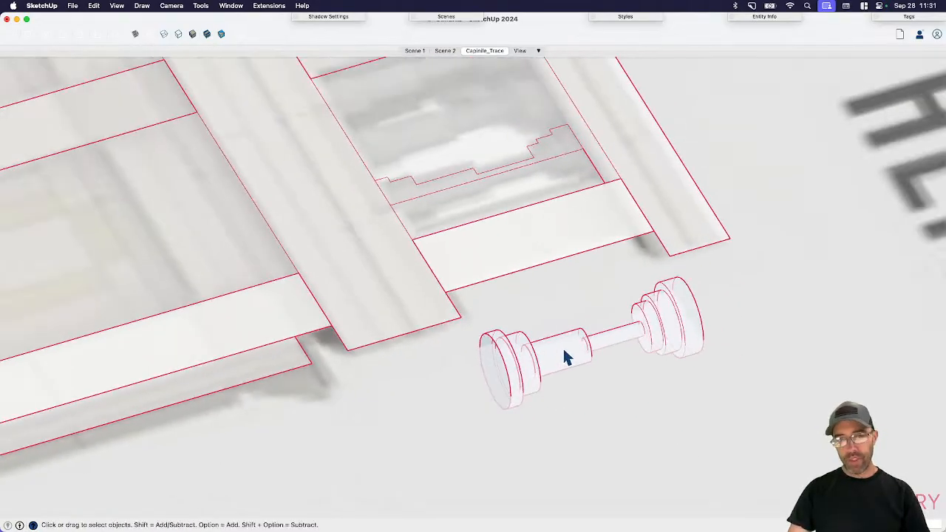
{"action": "left_click", "coordinate": [565, 358]}
{"action": "key", "text": "g"}
{"action": "key", "text": "Return"}
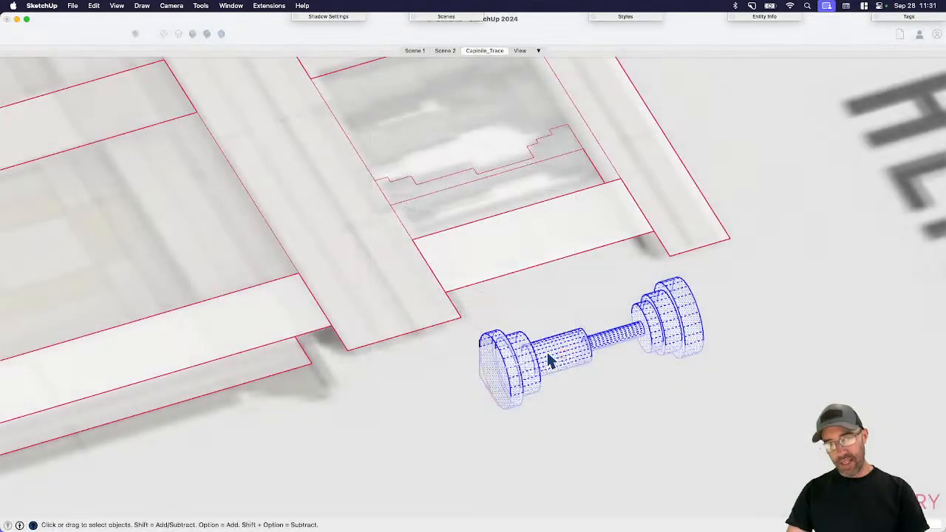
- Delete the flat half-profile outline and its centreline from the outermost balustrade bay
{"action": "left_click", "coordinate": [446, 192]}
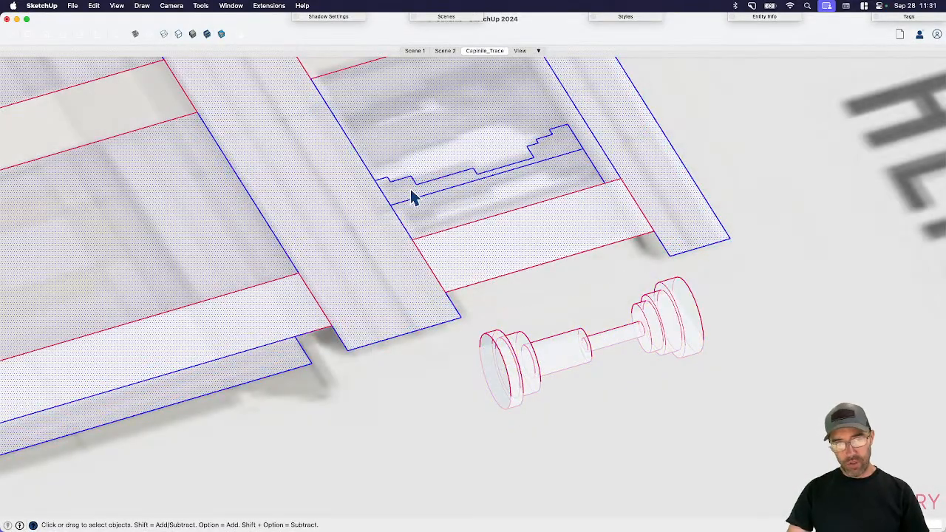
{"action": "left_click", "coordinate": [411, 196]}
{"action": "key", "text": "Delete"}
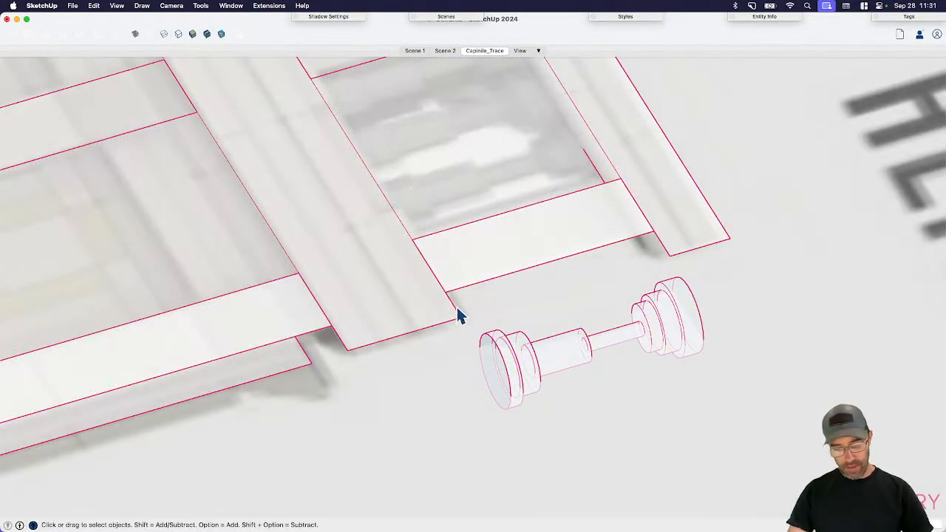
- Copy the baluster horizontally over the reference baluster beside the outer pilaster, and delete the original outside the facade
{"action": "key", "text": "super+3"}
{"action": "scroll", "coordinate": [622, 330], "scroll_direction": "up", "scroll_amount": 1}
{"action": "left_click", "coordinate": [636, 324]}
{"action": "key", "text": "m"}
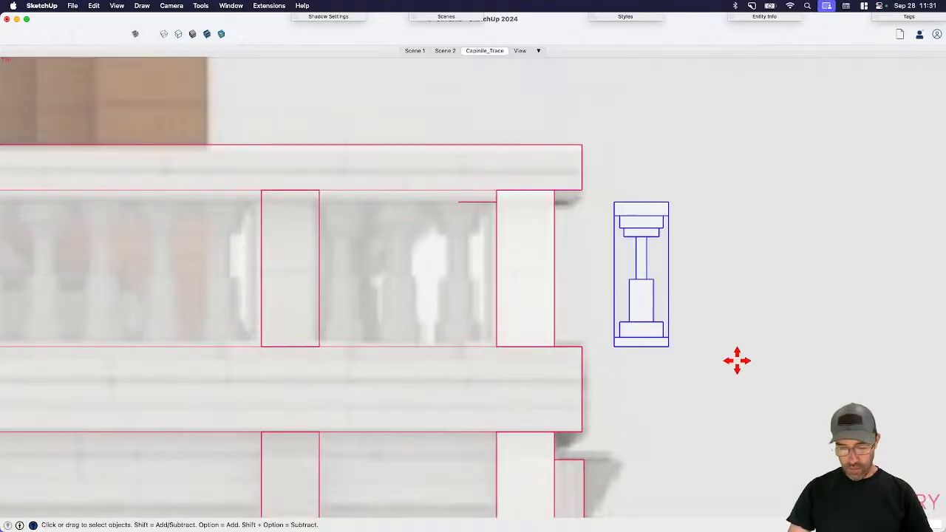
{"action": "left_click", "coordinate": [871, 375]}
{"action": "key", "text": "alt"}
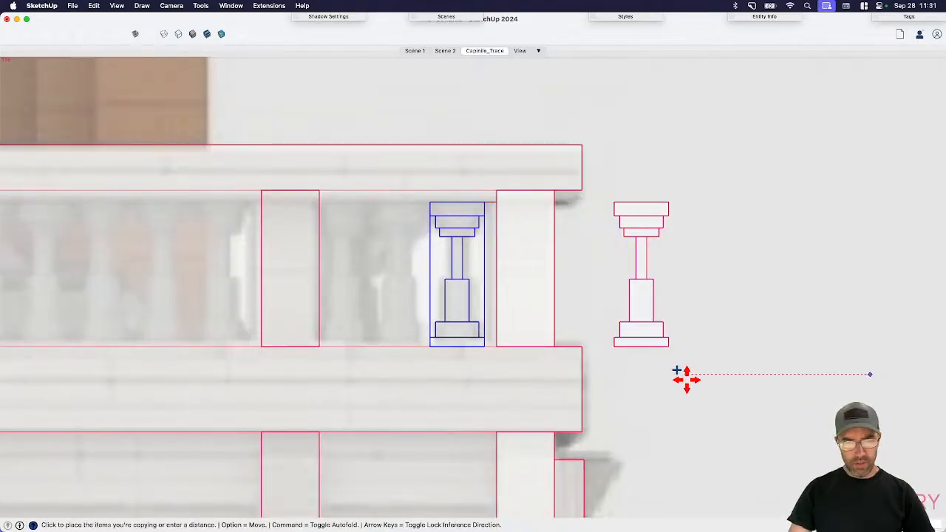
{"action": "left_click", "coordinate": [688, 378]}
{"action": "key", "text": "space"}
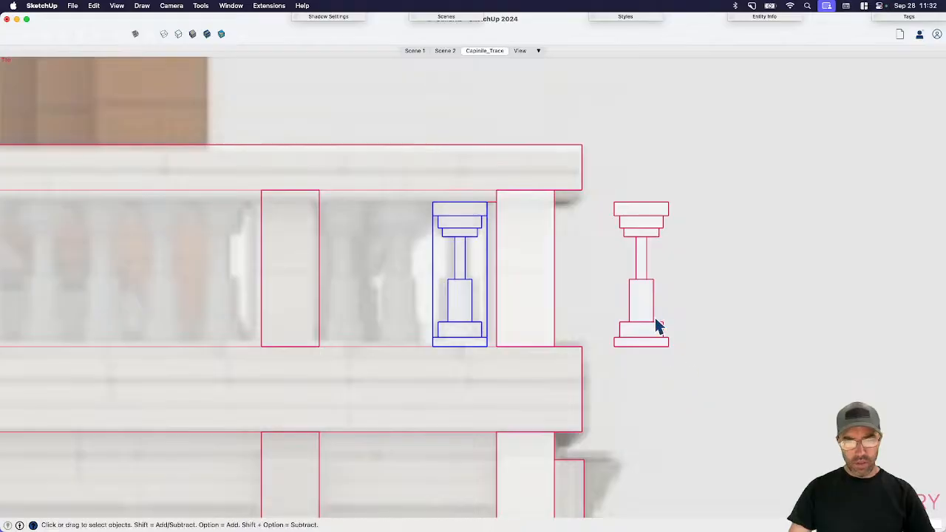
{"action": "left_click", "coordinate": [658, 325]}
{"action": "key", "text": "Delete"}
- Draw a horizontal line at the baluster's top from the outer pilaster across the bay to the next pilaster
{"action": "left_click", "coordinate": [460, 320]}
{"action": "scroll", "coordinate": [460, 320], "scroll_direction": "down", "scroll_amount": 3}
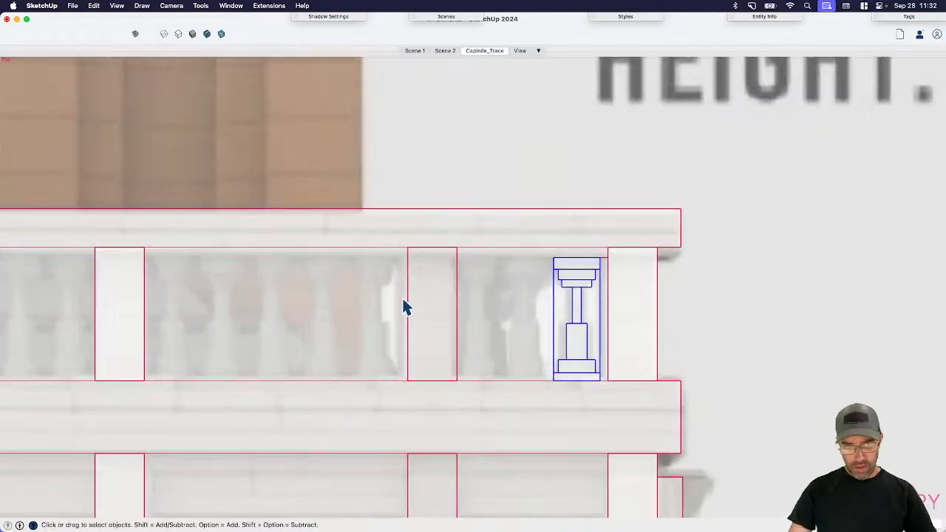
{"action": "scroll", "coordinate": [405, 307], "scroll_direction": "up", "scroll_amount": 2}
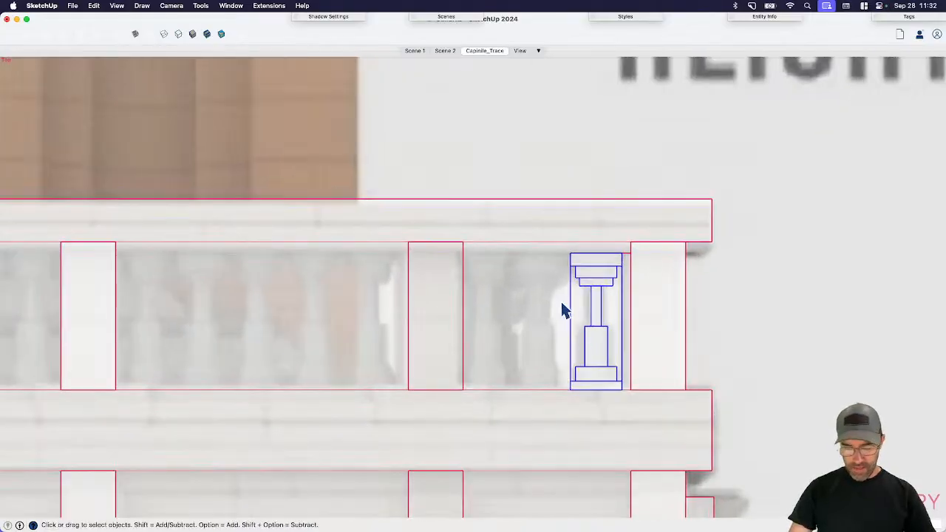
{"action": "key", "text": "m"}
{"action": "scroll", "coordinate": [625, 249], "scroll_direction": "up", "scroll_amount": 2}
{"action": "key", "text": "space"}
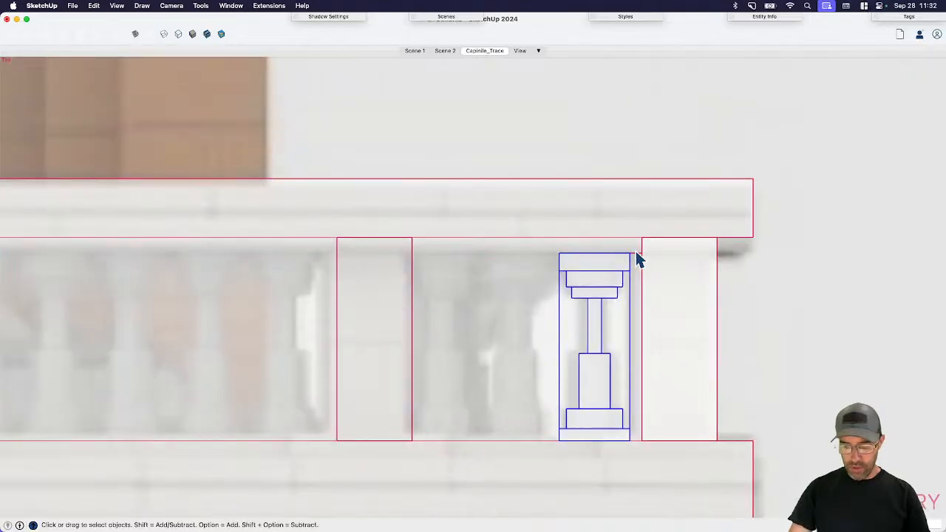
{"action": "key", "text": "l"}
{"action": "left_click", "coordinate": [642, 253]}
{"action": "left_click", "coordinate": [413, 253]}
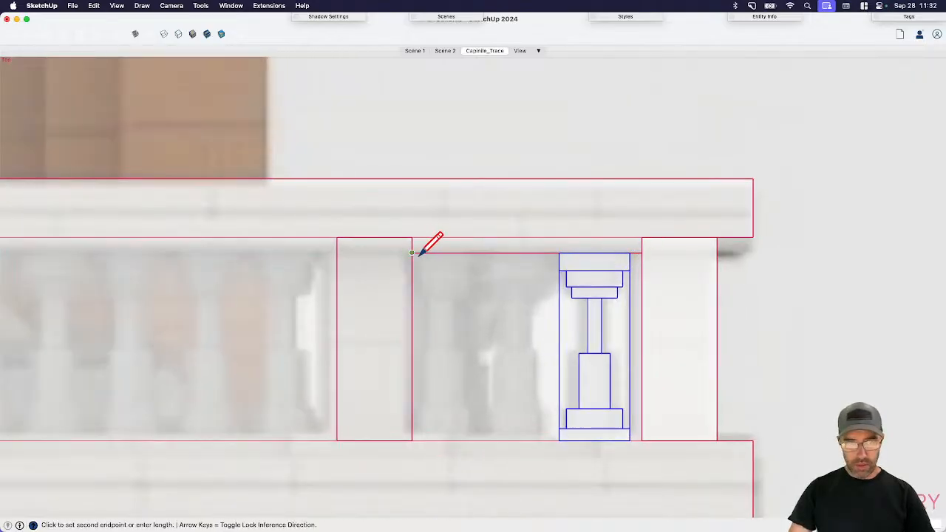
{"action": "key", "text": "space"}
{"action": "key", "text": "m"}
{"action": "key", "text": "space"}
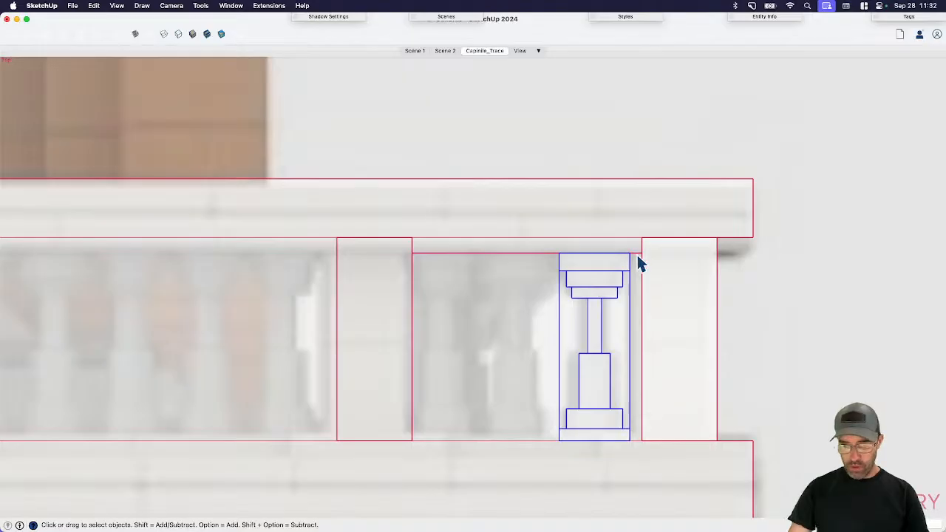
{"action": "left_click", "coordinate": [642, 260]}
{"action": "left_click", "coordinate": [629, 261]}
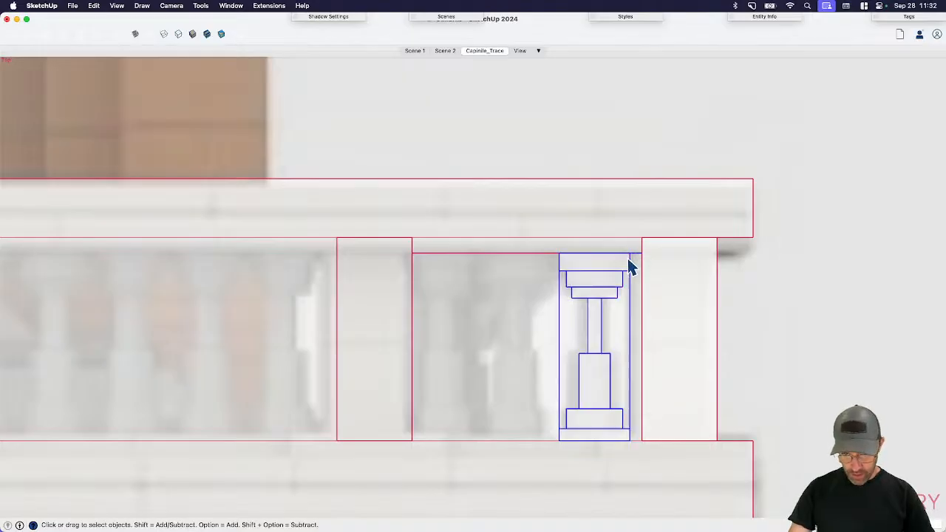
{"action": "key", "text": "m"}
{"action": "key", "text": "space"}
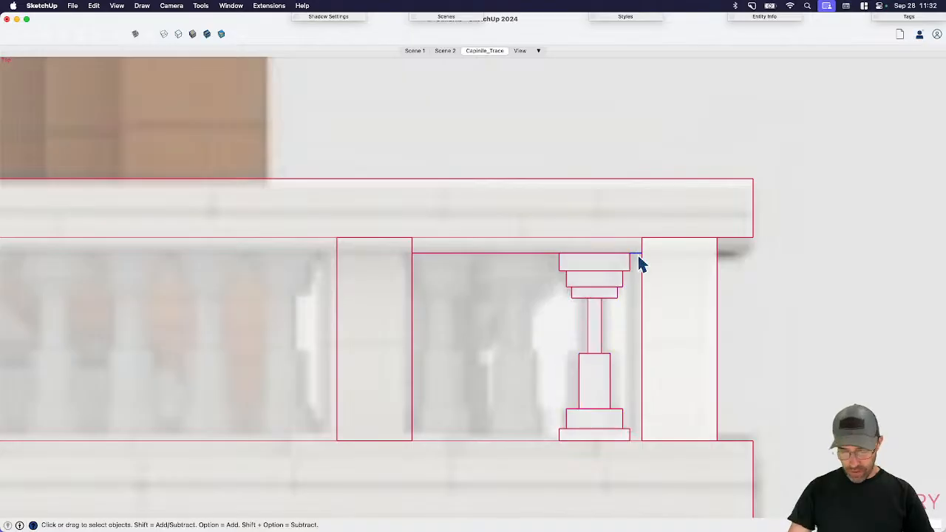
{"action": "key", "text": "m"}
{"action": "key", "text": "alt"}
{"action": "left_click", "coordinate": [641, 253]}
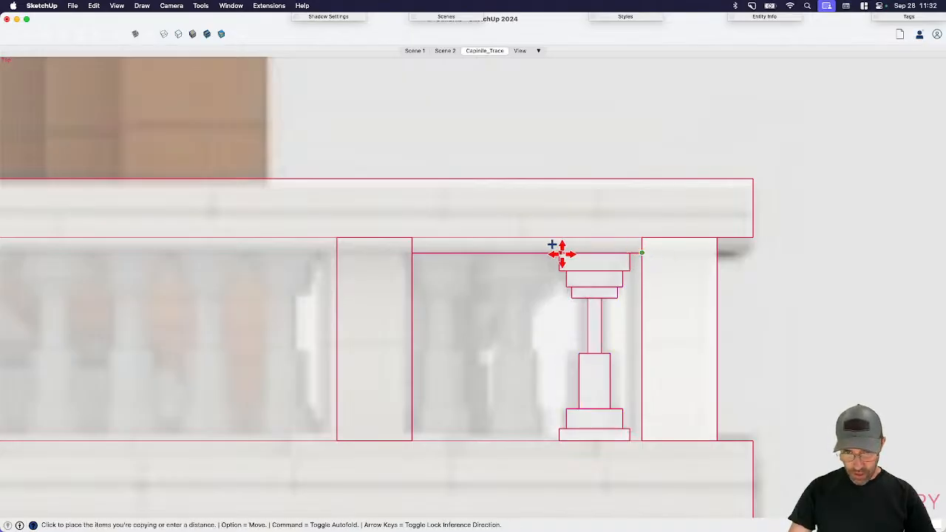
{"action": "scroll", "coordinate": [563, 245], "scroll_direction": "up", "scroll_amount": 5}
{"action": "key", "text": "space"}
- Copy the baluster horizontally across the outermost bay, placing the copy beside the bay's inner pilaster
{"action": "left_click", "coordinate": [672, 281]}
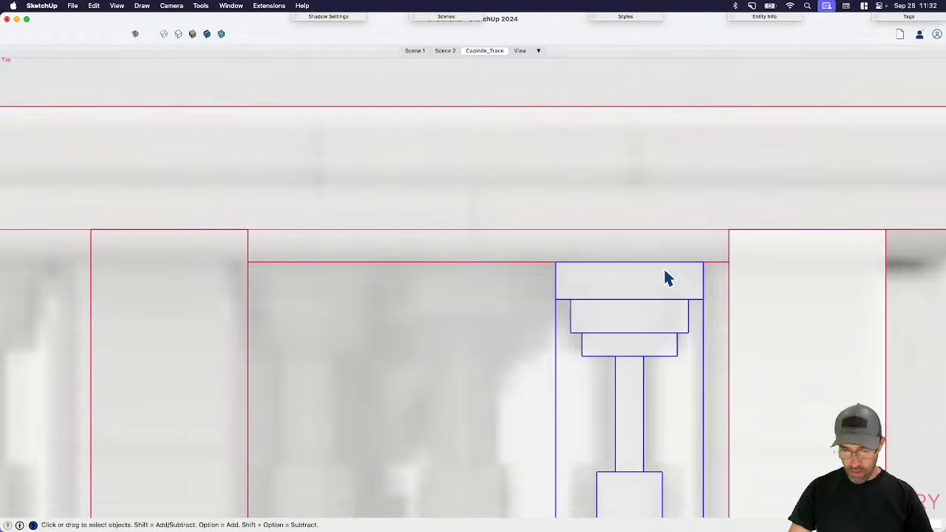
{"action": "scroll", "coordinate": [666, 267], "scroll_direction": "down", "scroll_amount": 3}
{"action": "key", "text": "m"}
{"action": "key", "text": "alt"}
{"action": "left_click", "coordinate": [622, 349]}
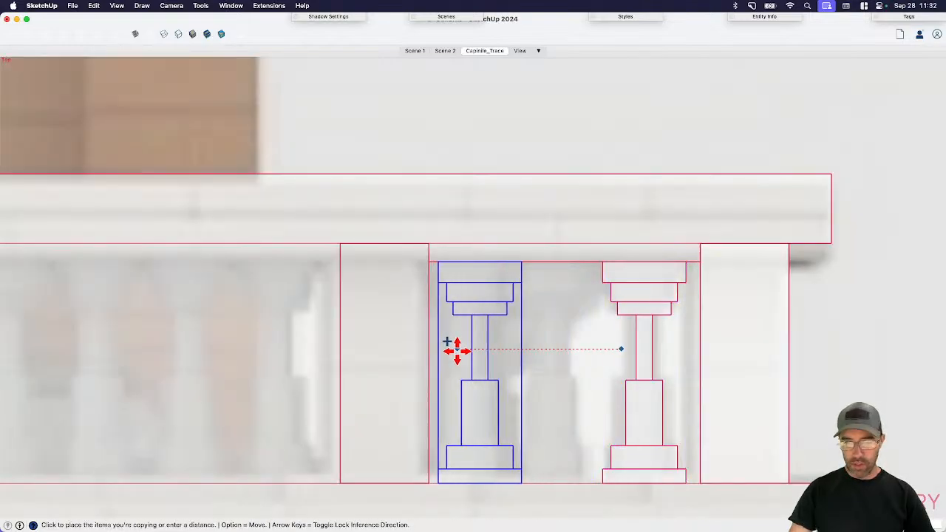
{"action": "left_click", "coordinate": [460, 351]}
{"action": "key", "text": "space"}
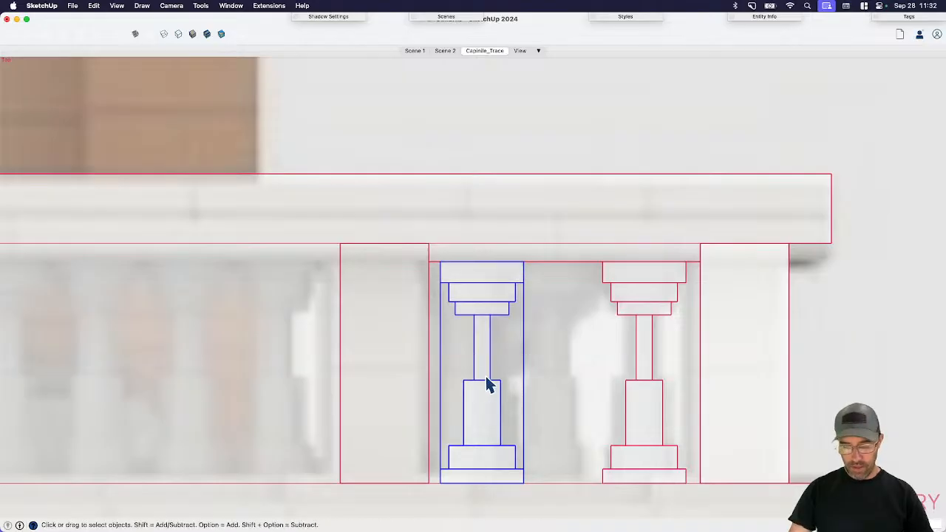
- Copy the inner baluster onto the outer one from its lower corner and divide the distance by /2 to add a middle baluster
{"action": "key", "text": "m"}
{"action": "key", "text": "alt"}
{"action": "left_click", "coordinate": [441, 484]}
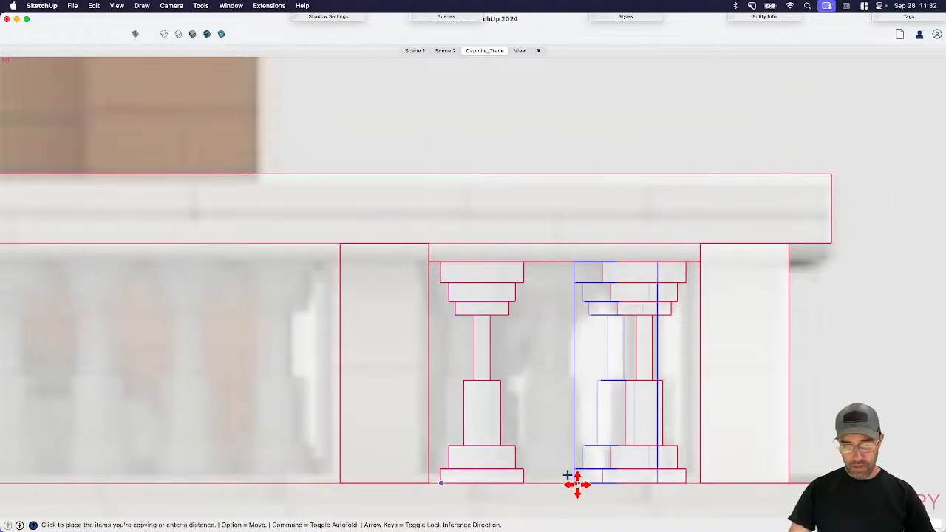
{"action": "scroll", "coordinate": [601, 484], "scroll_direction": "up", "scroll_amount": 10}
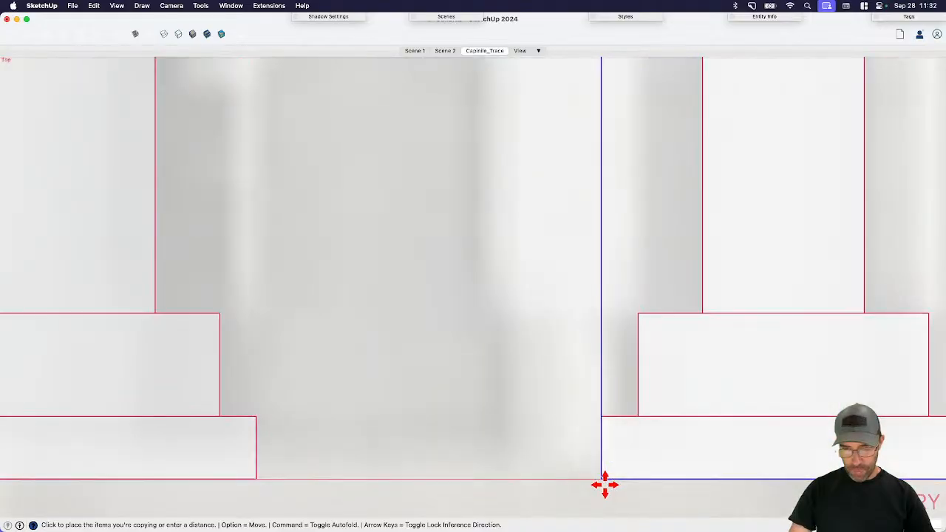
{"action": "left_click", "coordinate": [605, 484]}
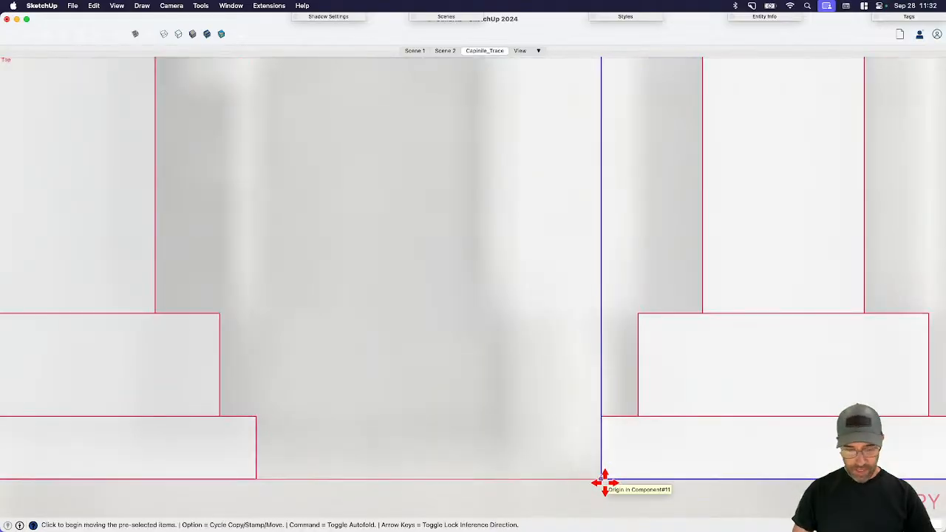
{"action": "type", "text": "/2"}
{"action": "key", "text": "Return"}
{"action": "key", "text": "space"}
{"action": "scroll", "coordinate": [604, 484], "scroll_direction": "down", "scroll_amount": 3}
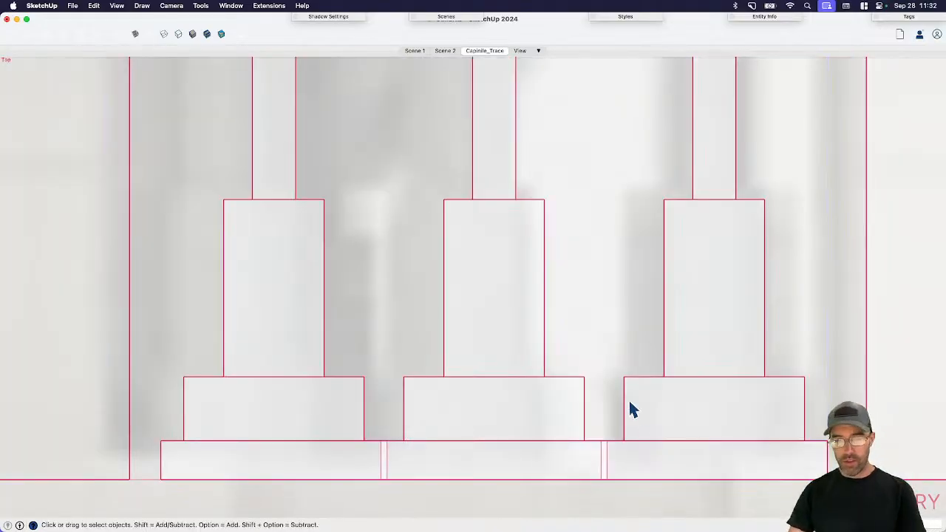
- Move the inner and outer balusters horizontally so their bases meet the middle baluster's sides
{"action": "scroll", "coordinate": [629, 408], "scroll_direction": "down", "scroll_amount": 6}
{"action": "left_click", "coordinate": [474, 392]}
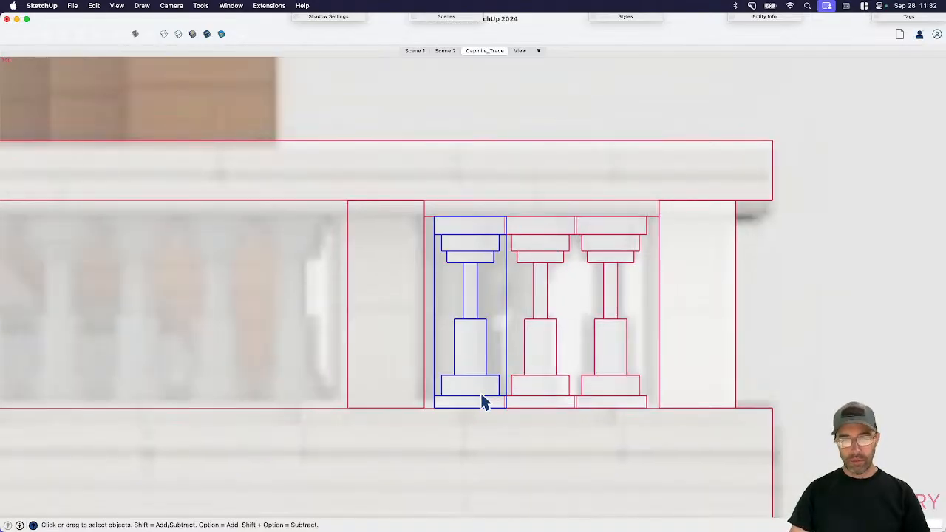
{"action": "scroll", "coordinate": [482, 401], "scroll_direction": "up", "scroll_amount": 2}
{"action": "key", "text": "m"}
{"action": "left_click", "coordinate": [485, 433]}
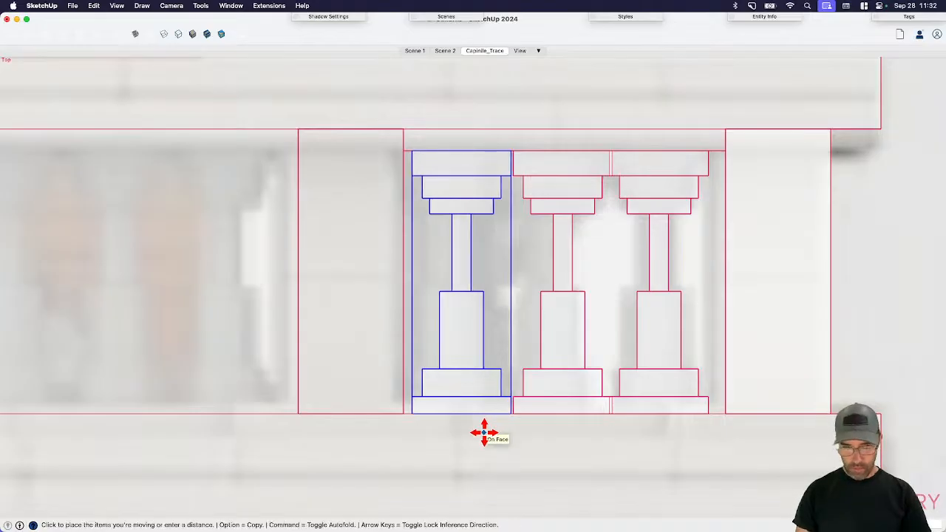
{"action": "left_click", "coordinate": [485, 433]}
{"action": "key", "text": "space"}
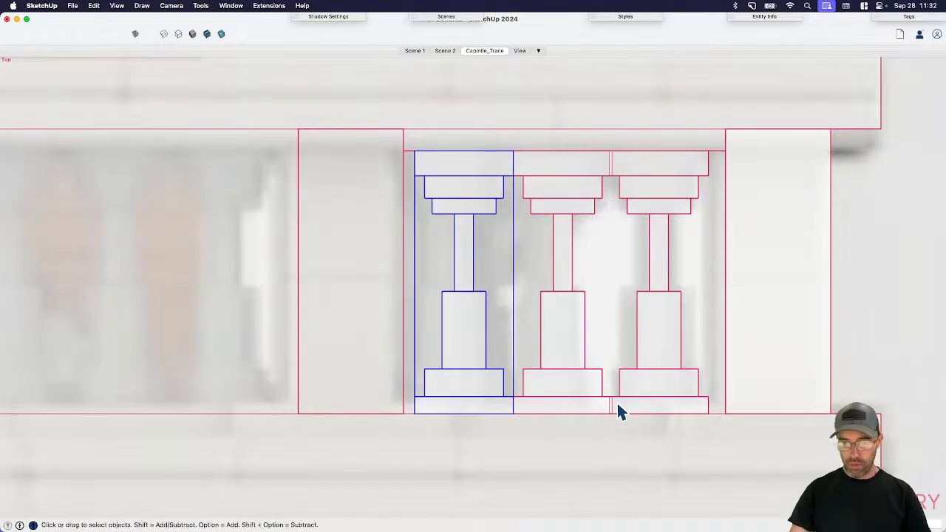
{"action": "left_click", "coordinate": [618, 404]}
{"action": "key", "text": "m"}
{"action": "left_click", "coordinate": [580, 462]}
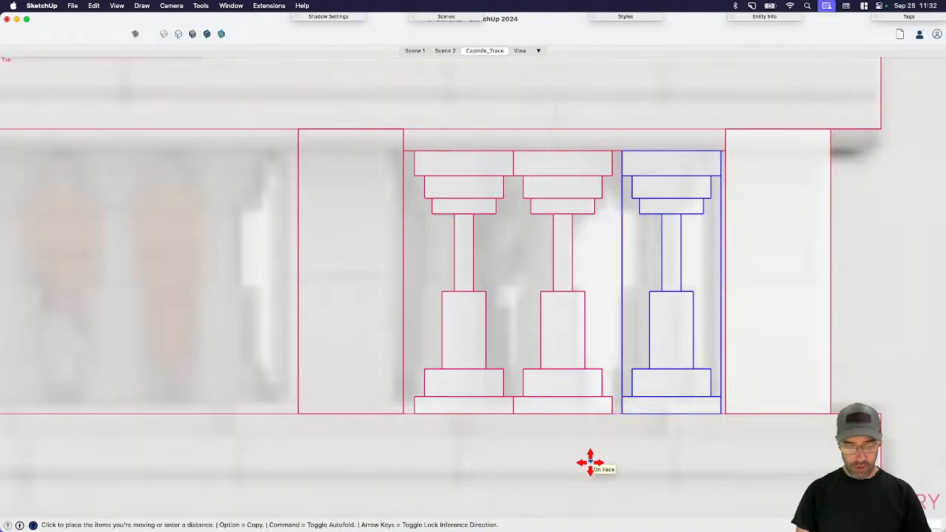
{"action": "key", "text": "space"}
- Select the three balusters of the outermost bay and make them a single component
{"action": "scroll", "coordinate": [622, 386], "scroll_direction": "down", "scroll_amount": 5}
{"action": "left_click", "coordinate": [602, 378]}
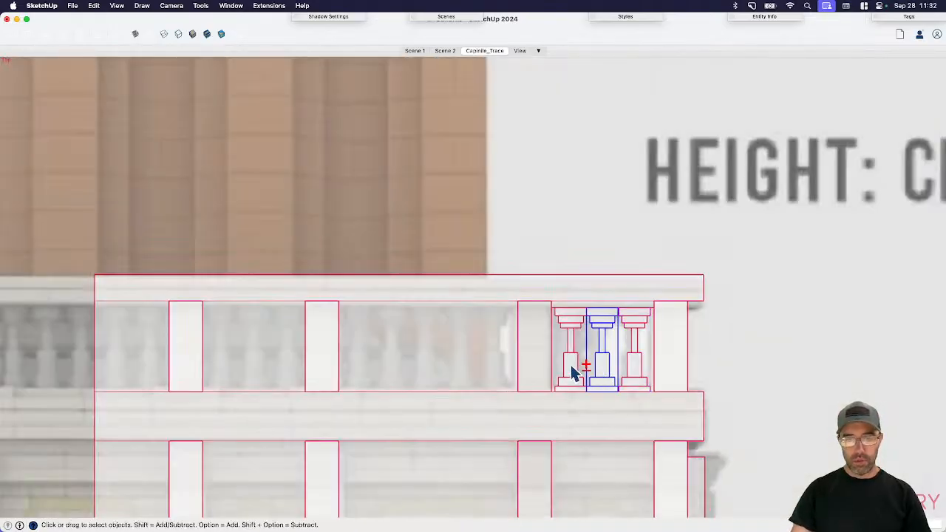
{"action": "left_click", "coordinate": [574, 374], "text": "shift"}
{"action": "left_click", "coordinate": [634, 372], "text": "shift"}
{"action": "scroll", "coordinate": [649, 364], "scroll_direction": "down", "scroll_amount": 3}
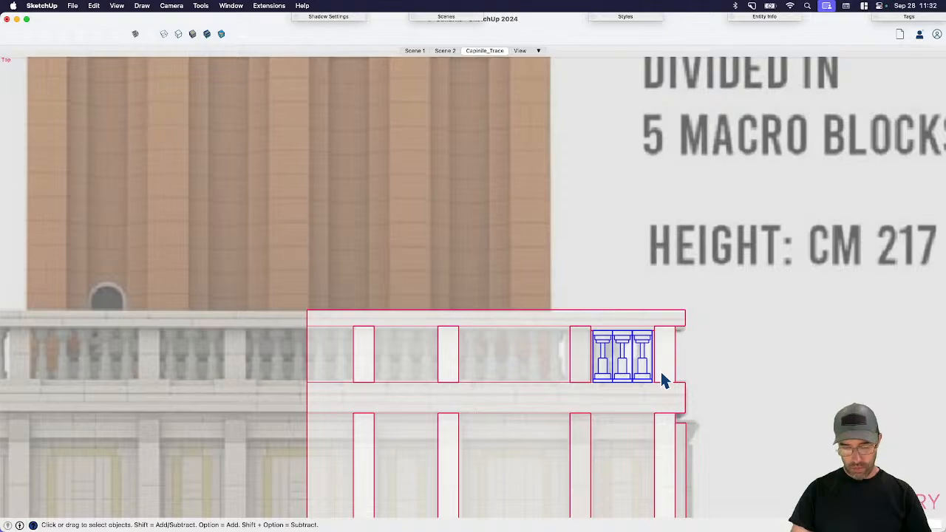
{"action": "key", "text": "g"}
{"action": "key", "text": "Return"}
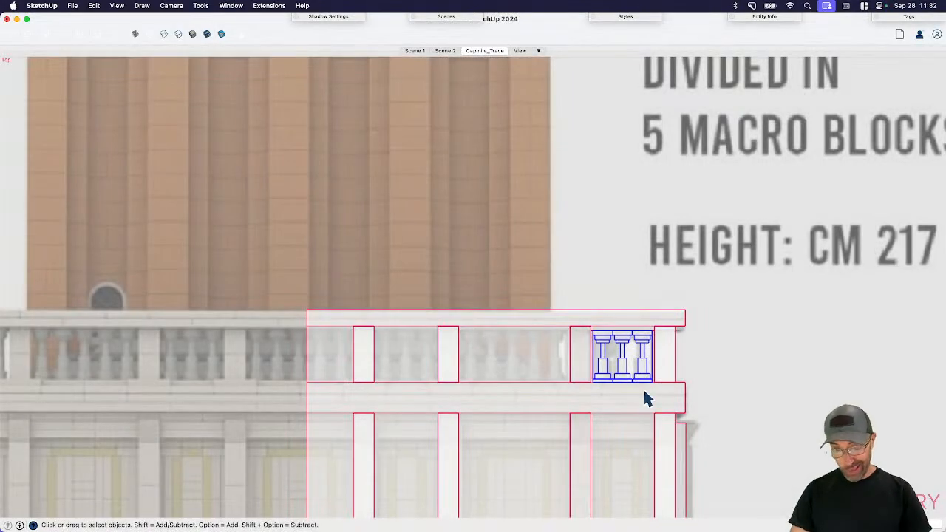
- Copy the three-baluster component horizontally into the other narrow bay, aligned to the matching corner of the second pilaster from the facade's centreline
{"action": "scroll", "coordinate": [644, 397], "scroll_direction": "up", "scroll_amount": 3}
{"action": "key", "text": "m"}
{"action": "key", "text": "alt"}
{"action": "left_click", "coordinate": [623, 312]}
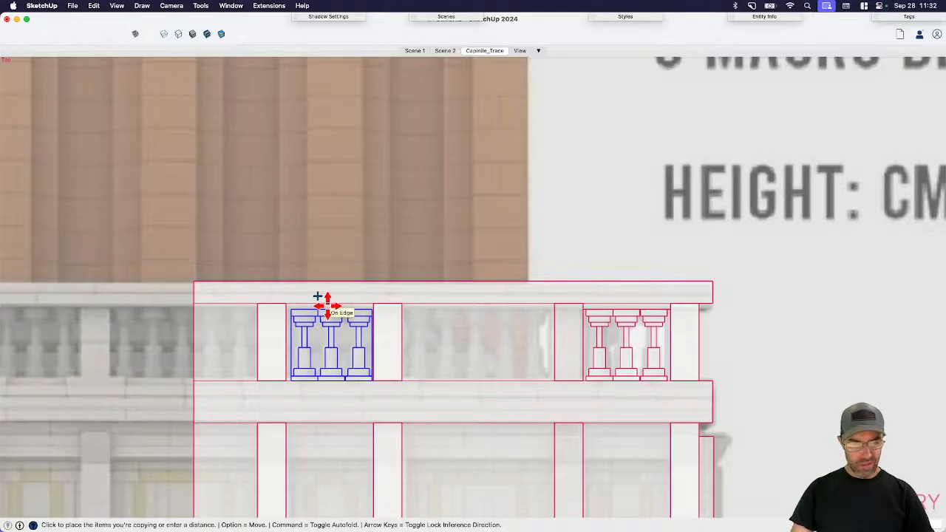
{"action": "key", "text": "Escape"}
{"action": "scroll", "coordinate": [668, 291], "scroll_direction": "up", "scroll_amount": 2}
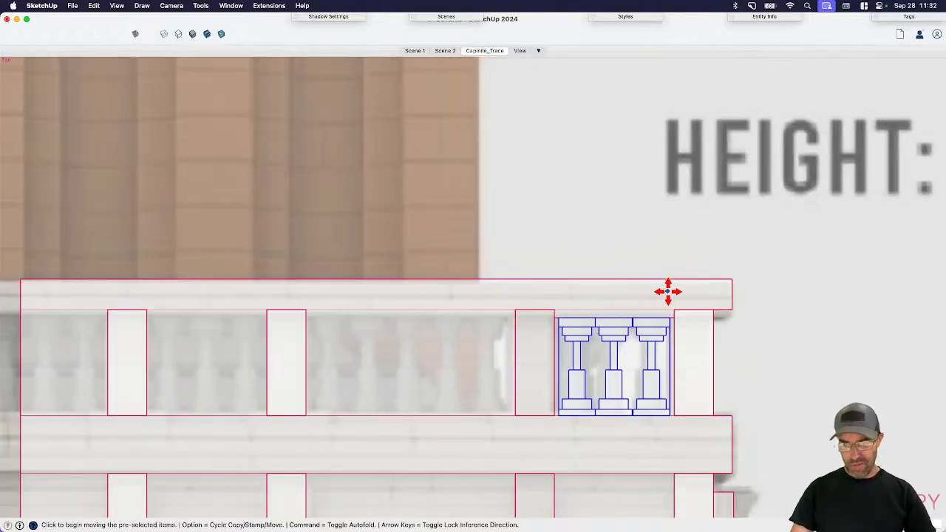
{"action": "key", "text": "alt"}
{"action": "left_click", "coordinate": [673, 309]}
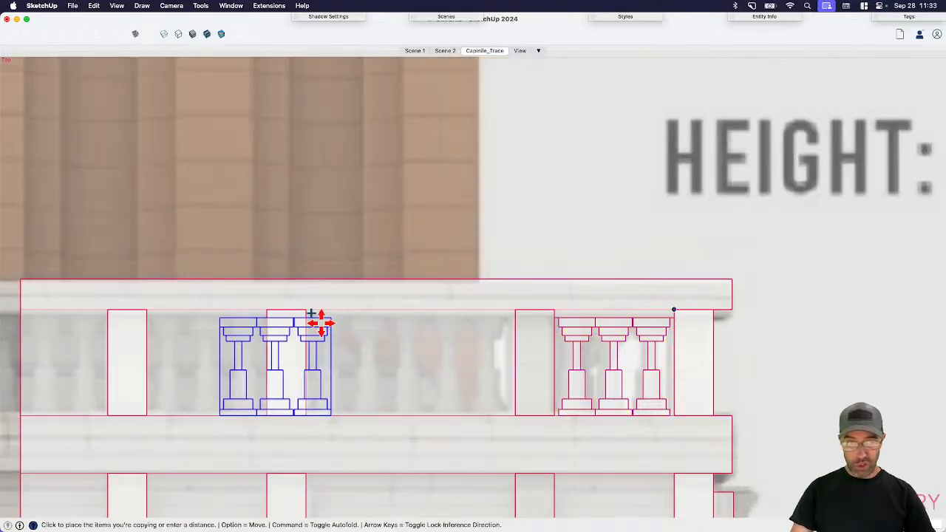
{"action": "left_click", "coordinate": [265, 308]}
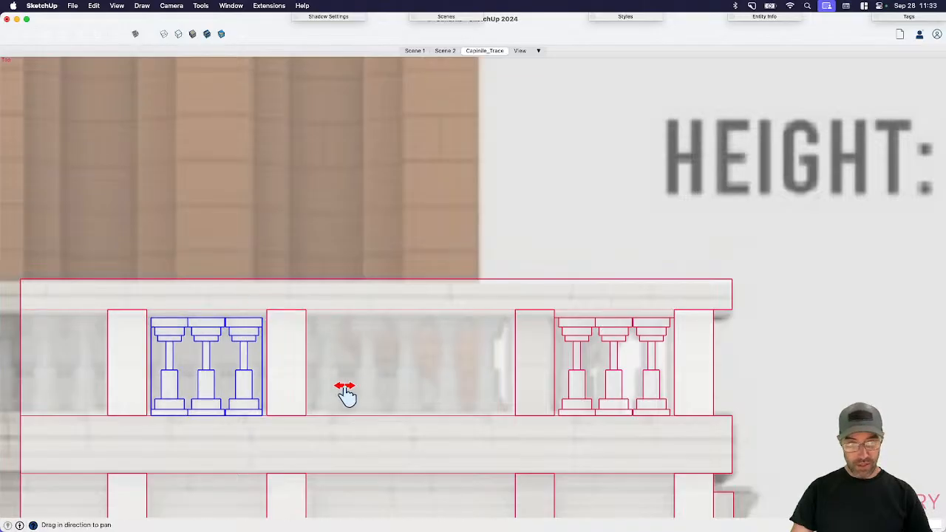
{"action": "middle_click_drag", "start_coordinate": [347, 394], "coordinate": [502, 364], "text": "shift"}
{"action": "key", "text": "space"}
- Copy the handrail's lower edge down to the height of the baluster tops, across the inner balustrade bays
{"action": "left_click", "coordinate": [569, 298]}
{"action": "left_click", "coordinate": [419, 280]}
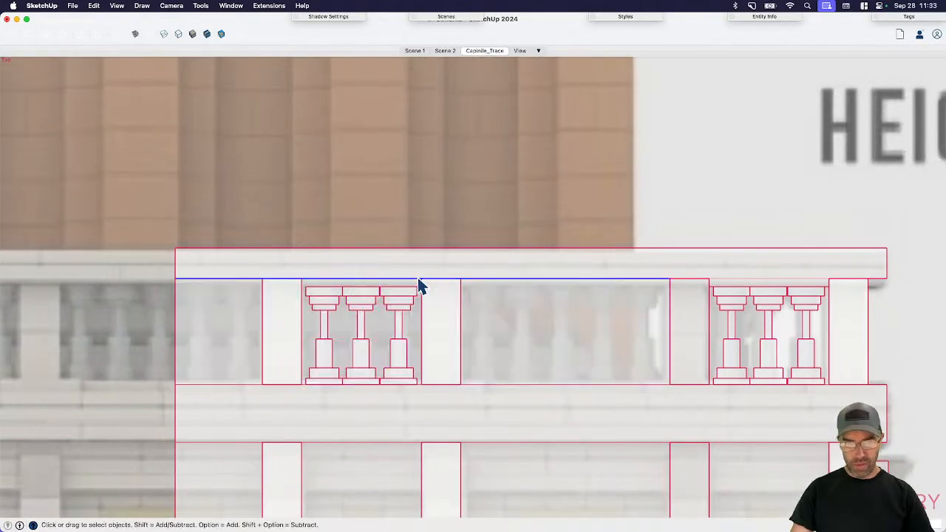
{"action": "key", "text": "m"}
{"action": "scroll", "coordinate": [613, 278], "scroll_direction": "up", "scroll_amount": 2}
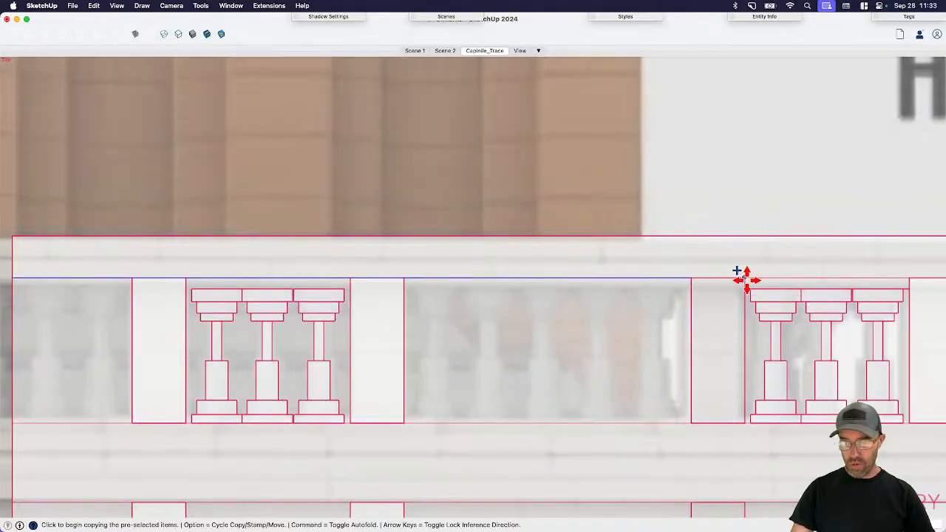
{"action": "left_click", "coordinate": [742, 278]}
{"action": "key", "text": "alt"}
{"action": "left_click", "coordinate": [748, 287]}
{"action": "key", "text": "space"}
{"action": "scroll", "coordinate": [629, 278], "scroll_direction": "down", "scroll_amount": 3}
{"action": "left_click", "coordinate": [475, 288]}
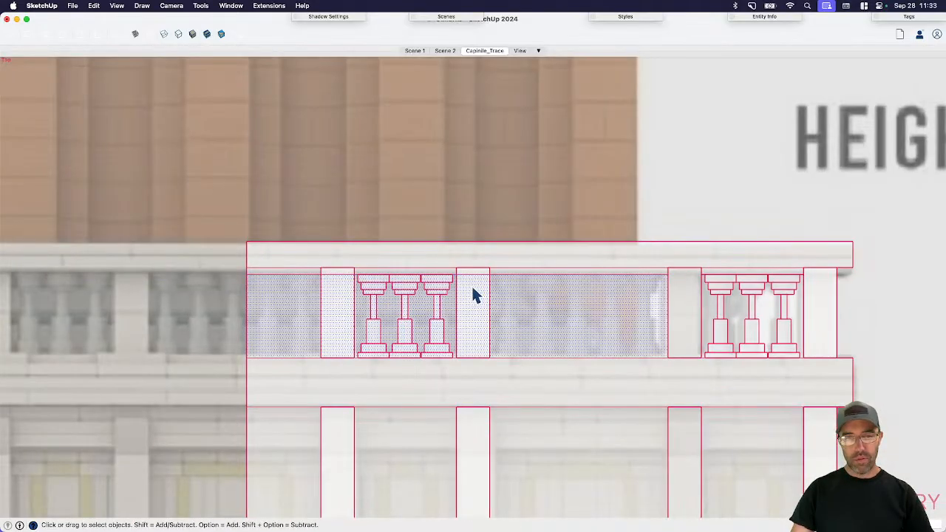
- Retrace the copied line across the wide bay, then split it at both sides of the innermost pilaster and erase the segment crossing that pilaster
{"action": "key", "text": "e"}
{"action": "scroll", "coordinate": [470, 276], "scroll_direction": "up", "scroll_amount": 2}
{"action": "left_click", "coordinate": [474, 272]}
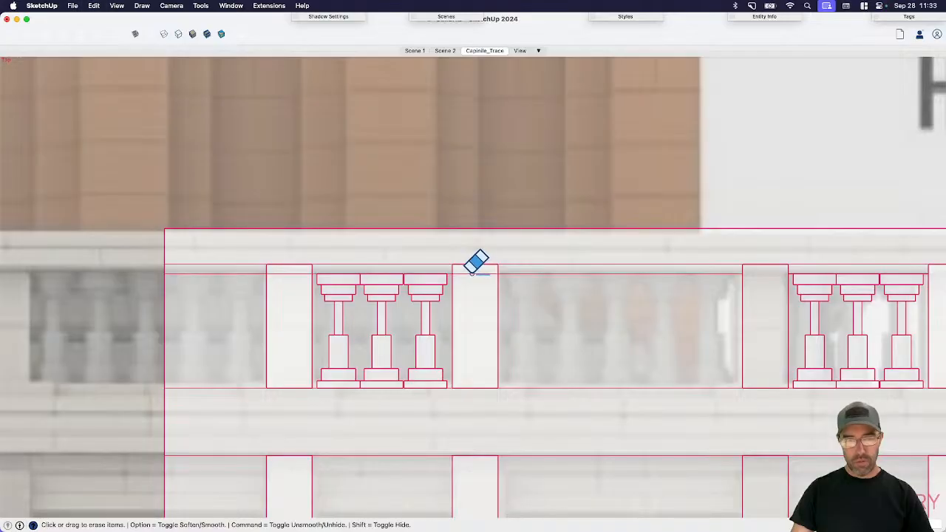
{"action": "key", "text": "l"}
{"action": "left_click", "coordinate": [499, 273]}
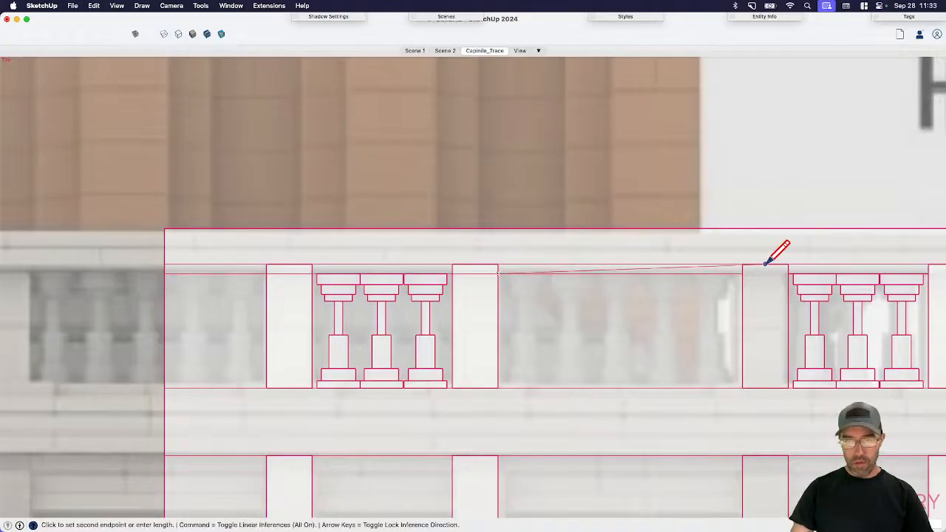
{"action": "left_click", "coordinate": [742, 273]}
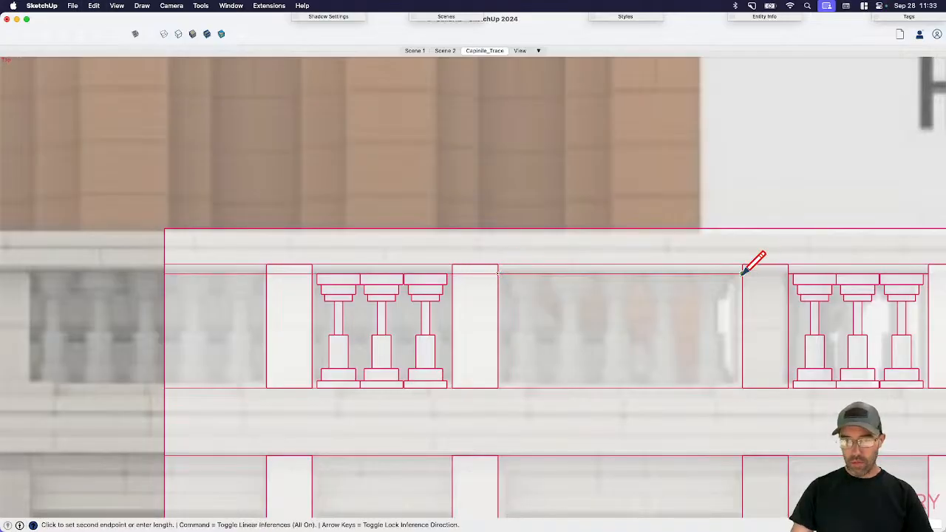
{"action": "left_click", "coordinate": [266, 274]}
{"action": "left_click", "coordinate": [312, 274]}
{"action": "key", "text": "e"}
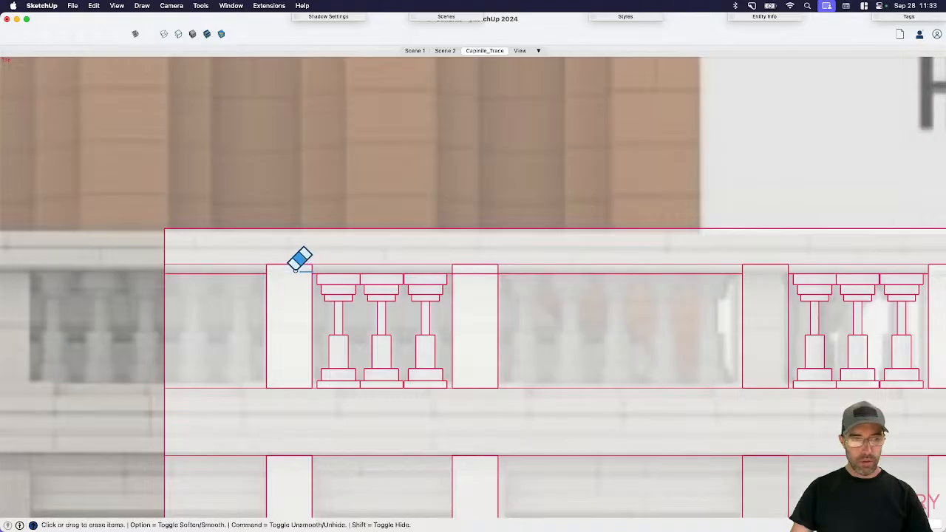
- Split the copied line at both sides of the second pilaster from the centreline and erase the segment crossing it
{"action": "left_click", "coordinate": [475, 272]}
{"action": "key", "text": "l"}
{"action": "left_click", "coordinate": [454, 273]}
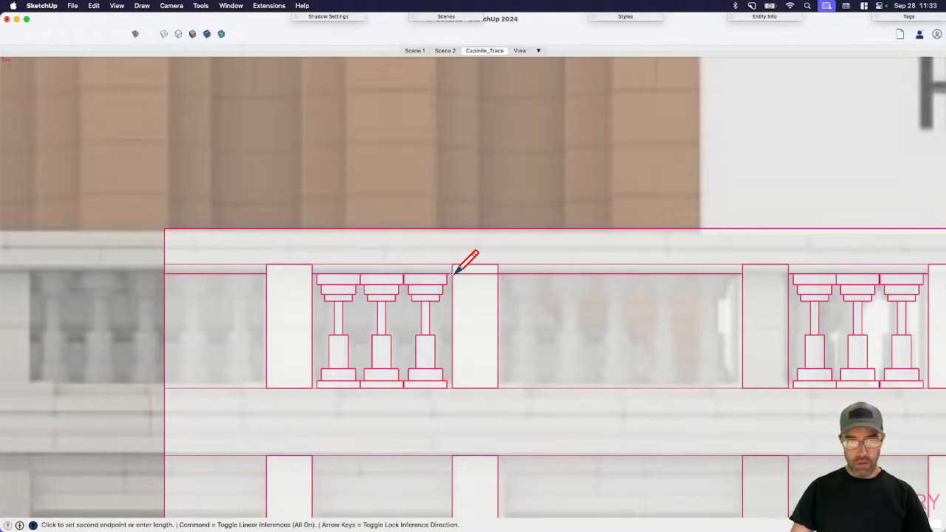
{"action": "left_click", "coordinate": [499, 273]}
{"action": "key", "text": "e"}
{"action": "key", "text": "space"}
{"action": "scroll", "coordinate": [476, 225], "scroll_direction": "down", "scroll_amount": 6}
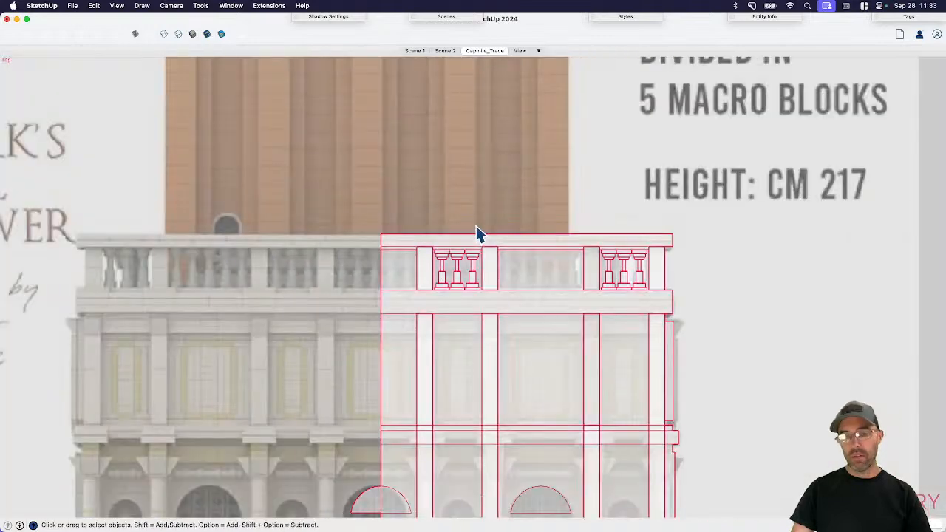
{"action": "scroll", "coordinate": [645, 257], "scroll_direction": "up", "scroll_amount": 2}
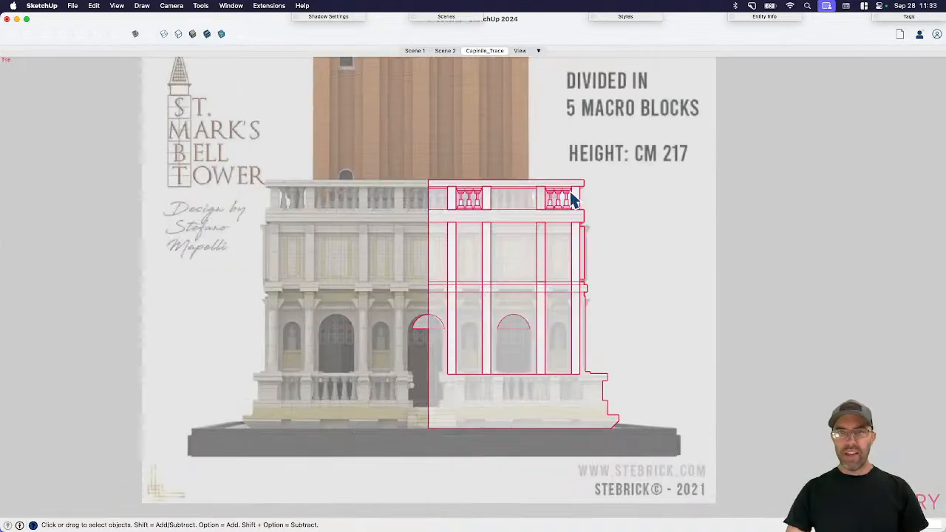
{"action": "left_click", "coordinate": [519, 253]}
{"action": "scroll", "coordinate": [518, 252], "scroll_direction": "up", "scroll_amount": 1}
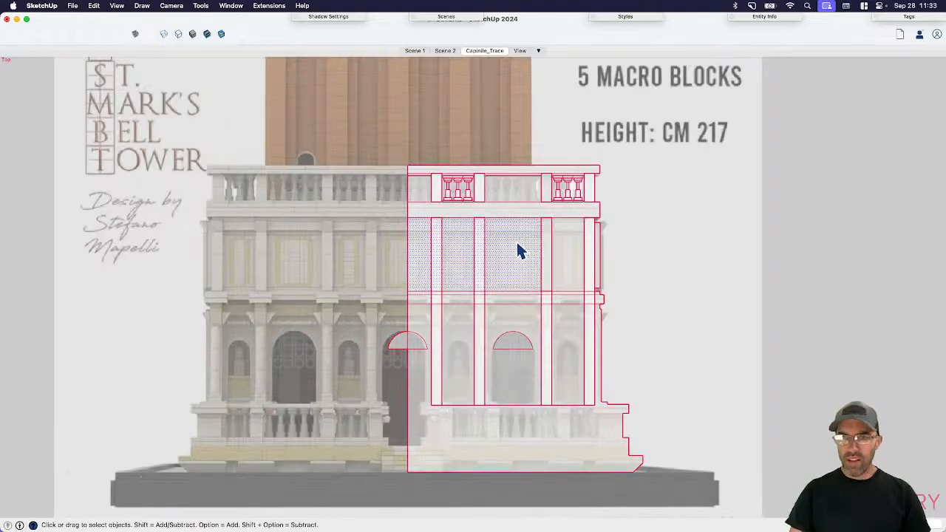
{"action": "scroll", "coordinate": [417, 222], "scroll_direction": "up", "scroll_amount": 3}
{"action": "left_click", "coordinate": [419, 208]}
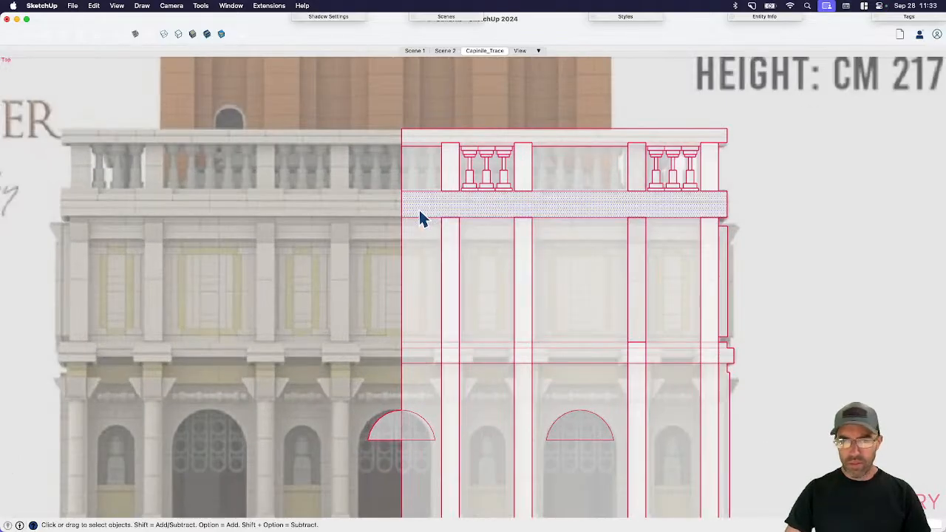
- Copy two of the three balusters from inside the component in the inner narrow bay and paste them in place outside it
{"action": "left_click", "coordinate": [472, 152]}
{"action": "scroll", "coordinate": [474, 152], "scroll_direction": "up", "scroll_amount": 4}
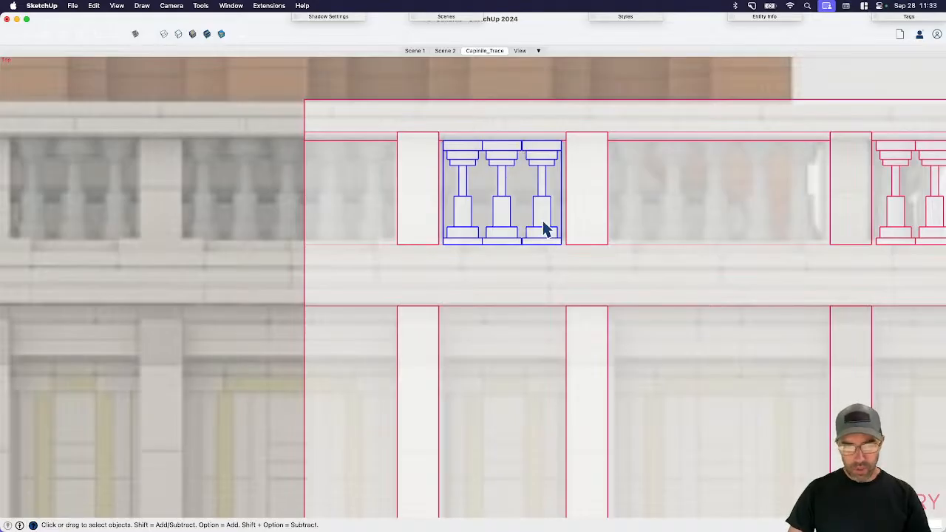
{"action": "double_click", "coordinate": [543, 223]}
{"action": "left_click", "coordinate": [542, 222]}
{"action": "left_click", "coordinate": [503, 215], "text": "shift"}
{"action": "left_click", "coordinate": [358, 263]}
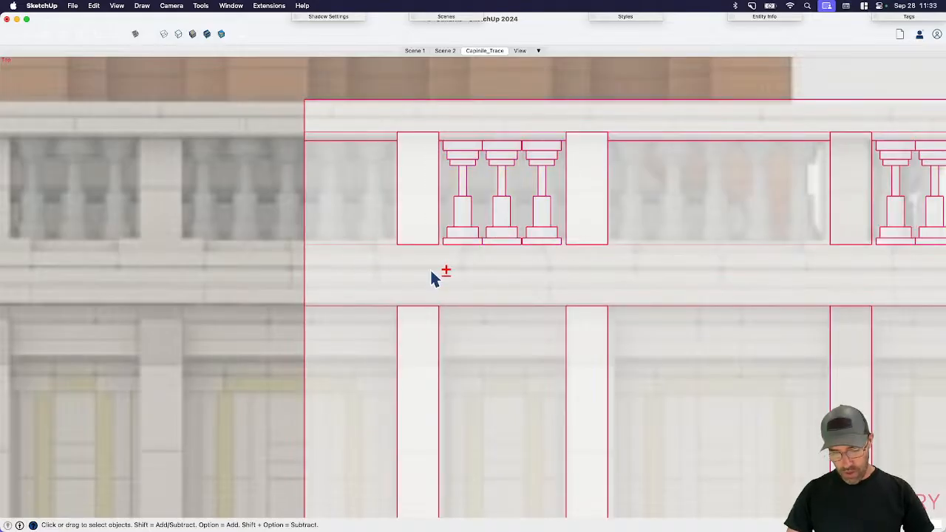
{"action": "key", "text": "shift+super+v"}
- Move the pasted pair of balusters horizontally into the half bay beside the facade's centreline
{"action": "key", "text": "m"}
{"action": "left_click", "coordinate": [589, 278]}
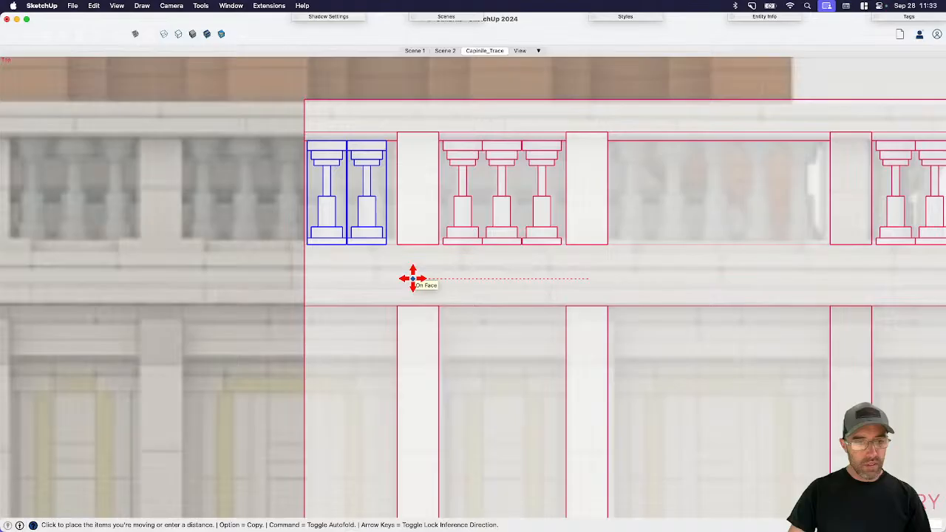
{"action": "key", "text": "space"}
{"action": "left_click", "coordinate": [360, 239]}
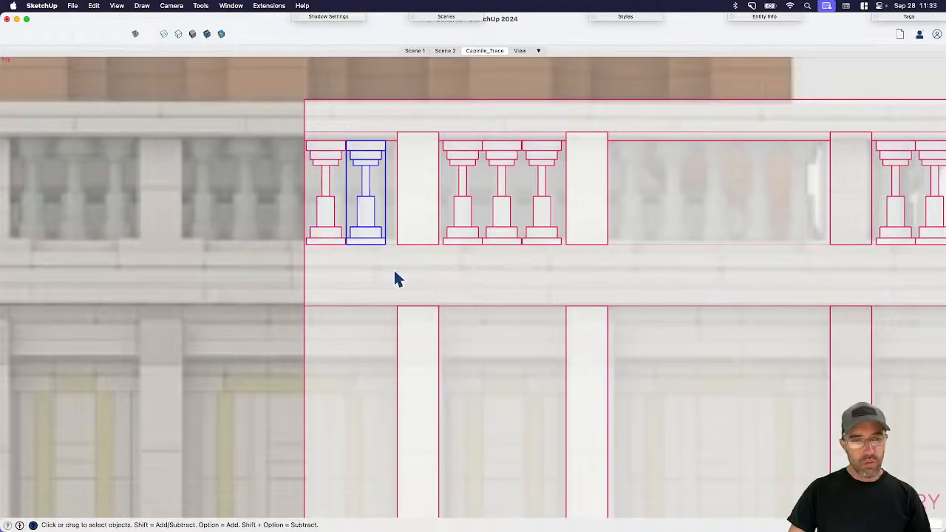
{"action": "scroll", "coordinate": [386, 233], "scroll_direction": "up", "scroll_amount": 3}
{"action": "scroll", "coordinate": [374, 253], "scroll_direction": "down", "scroll_amount": 4}
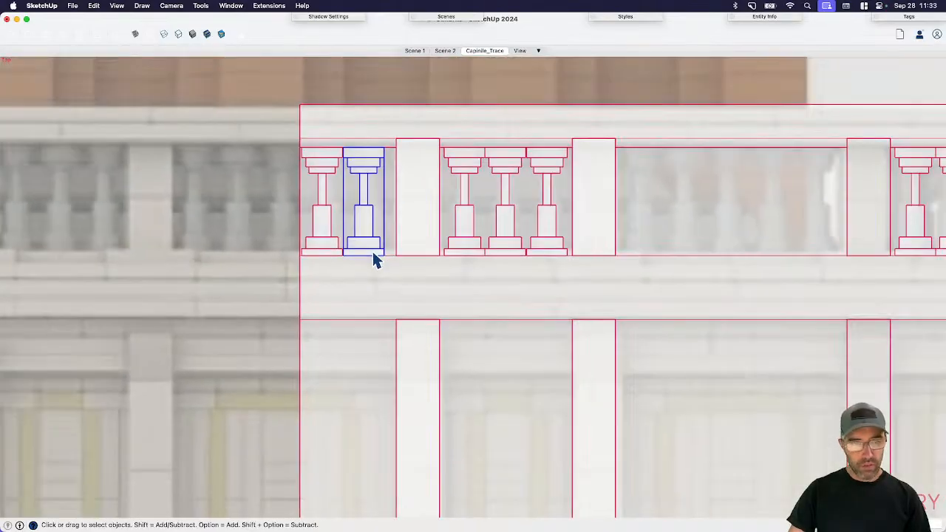
- Copy the pair of balusters from the half bay horizontally into the wide bay, beside the second pilaster from the centreline
{"action": "left_click", "coordinate": [466, 251]}
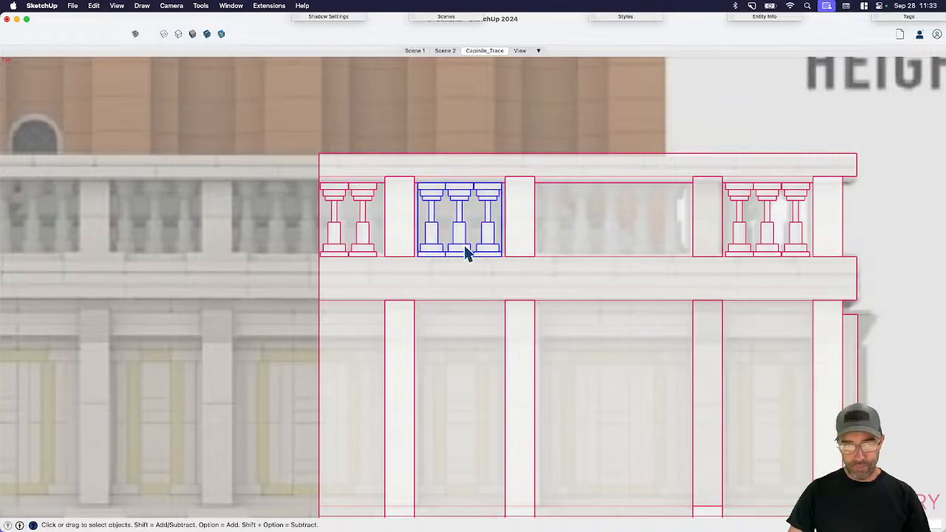
{"action": "left_click", "coordinate": [370, 253]}
{"action": "key", "text": "m"}
{"action": "left_click", "coordinate": [384, 278]}
{"action": "key", "text": "alt"}
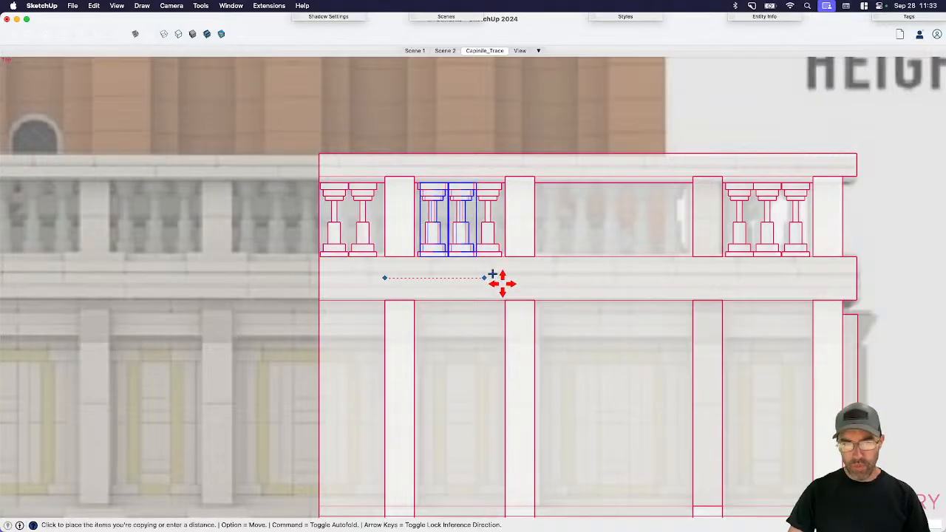
{"action": "left_click", "coordinate": [601, 280]}
{"action": "key", "text": "space"}
{"action": "key", "text": "m"}
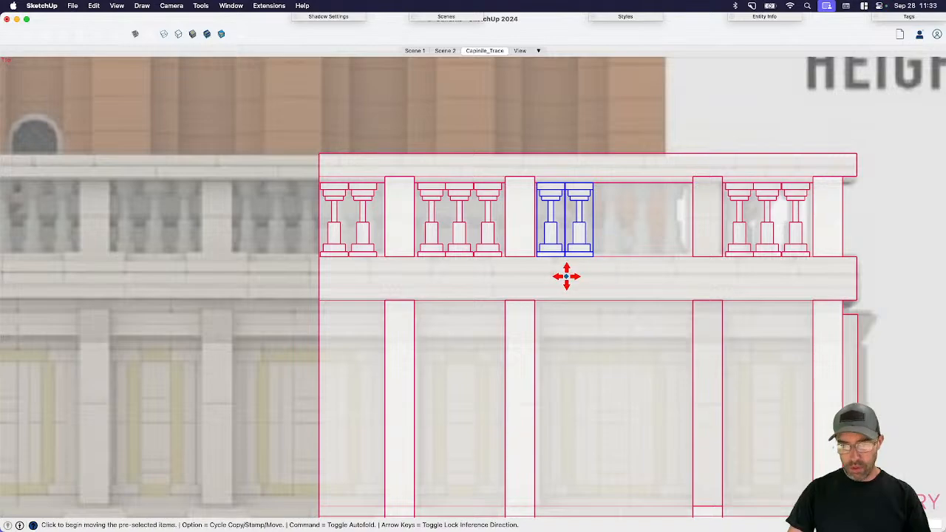
{"action": "left_click", "coordinate": [567, 277]}
{"action": "key", "text": "alt"}
{"action": "scroll", "coordinate": [657, 279], "scroll_direction": "up", "scroll_amount": 2}
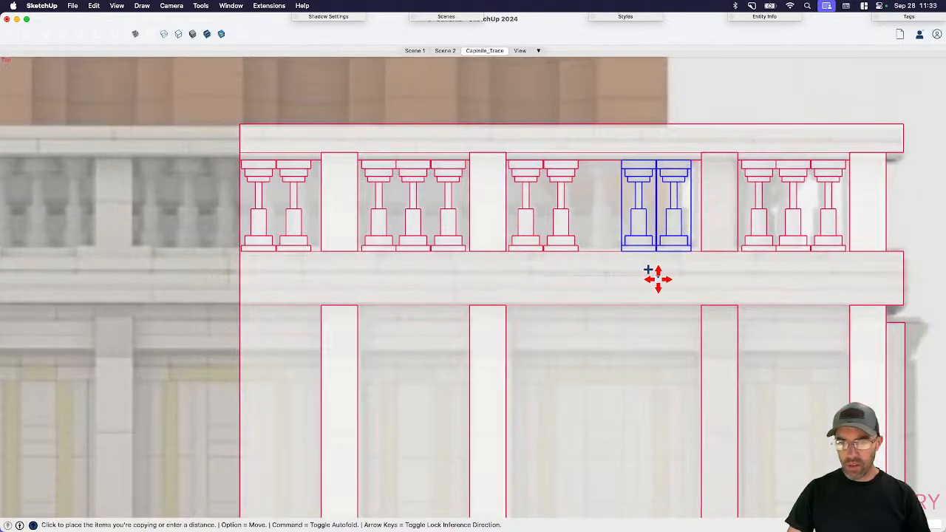
{"action": "key", "text": "space"}
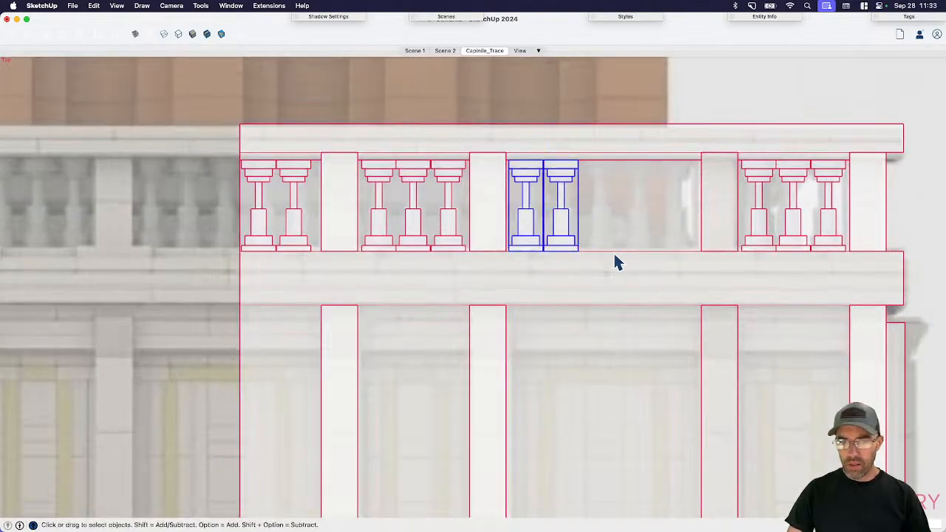
- Copy the wide bay's second baluster outward at the spacing of the existing pair and array the copy with 3x
{"action": "scroll", "coordinate": [616, 262], "scroll_direction": "up", "scroll_amount": 1}
{"action": "left_click", "coordinate": [567, 249]}
{"action": "key", "text": "m"}
{"action": "scroll", "coordinate": [539, 247], "scroll_direction": "up", "scroll_amount": 3}
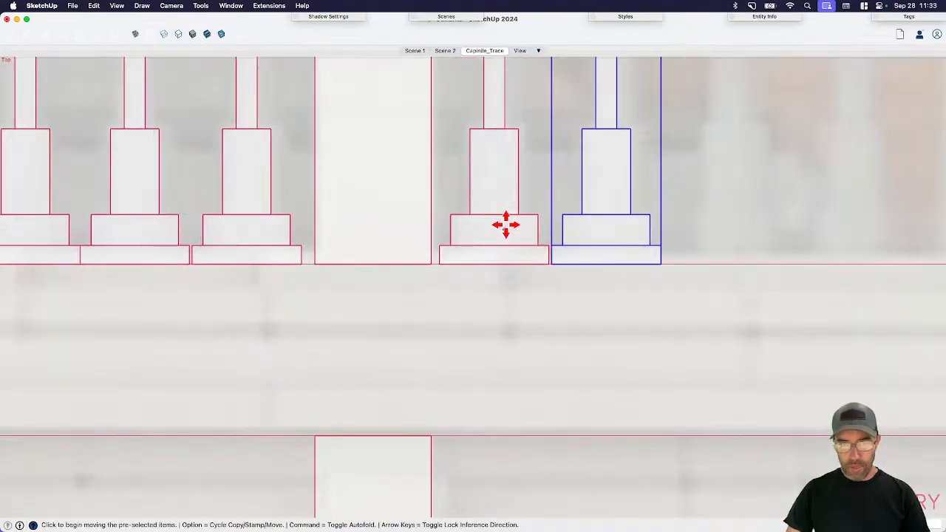
{"action": "key", "text": "alt"}
{"action": "left_click", "coordinate": [494, 215]}
{"action": "left_click", "coordinate": [606, 214]}
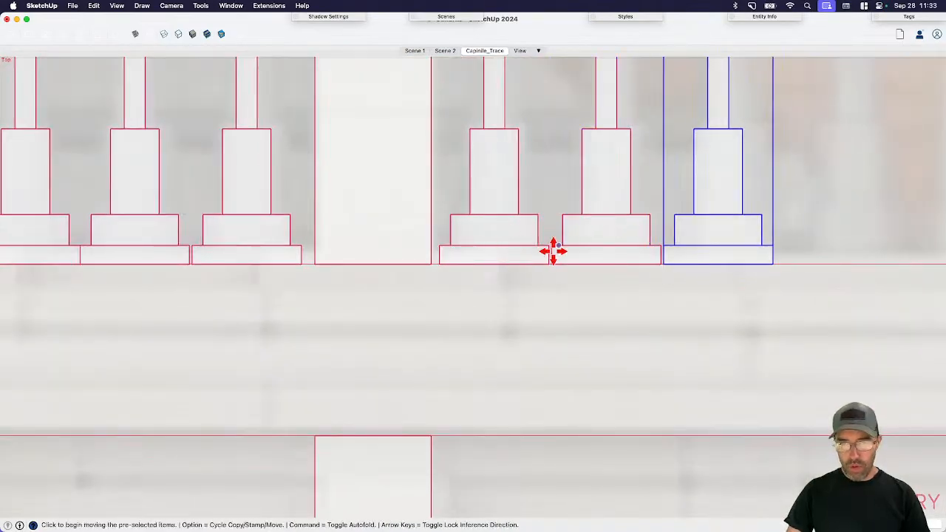
{"action": "scroll", "coordinate": [478, 296], "scroll_direction": "down", "scroll_amount": 3}
{"action": "type", "text": "3x"}
{"action": "key", "text": "Return"}
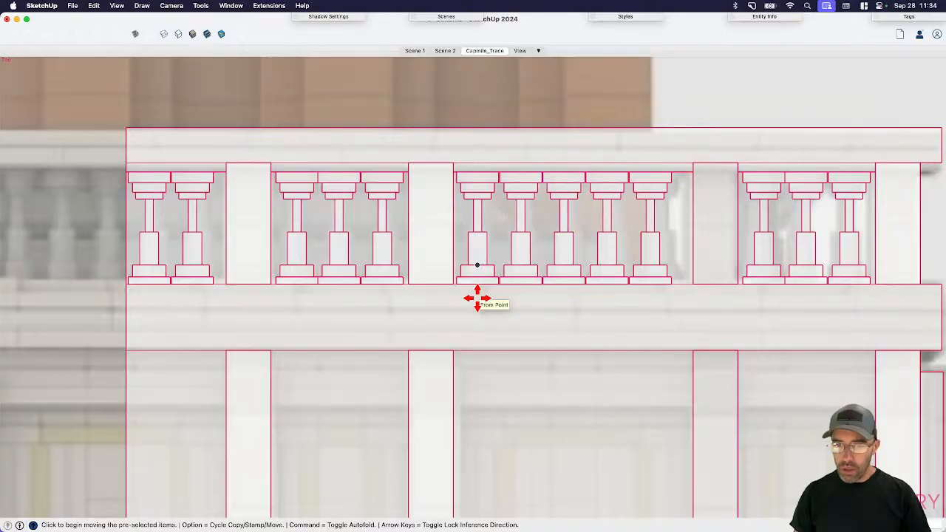
- Select all five balusters in the wide bay and move them horizontally to centre them between the pilasters
{"action": "key", "text": "space"}
{"action": "left_click", "coordinate": [486, 271]}
{"action": "left_click", "coordinate": [530, 273], "text": "shift"}
{"action": "left_click", "coordinate": [571, 272], "text": "shift"}
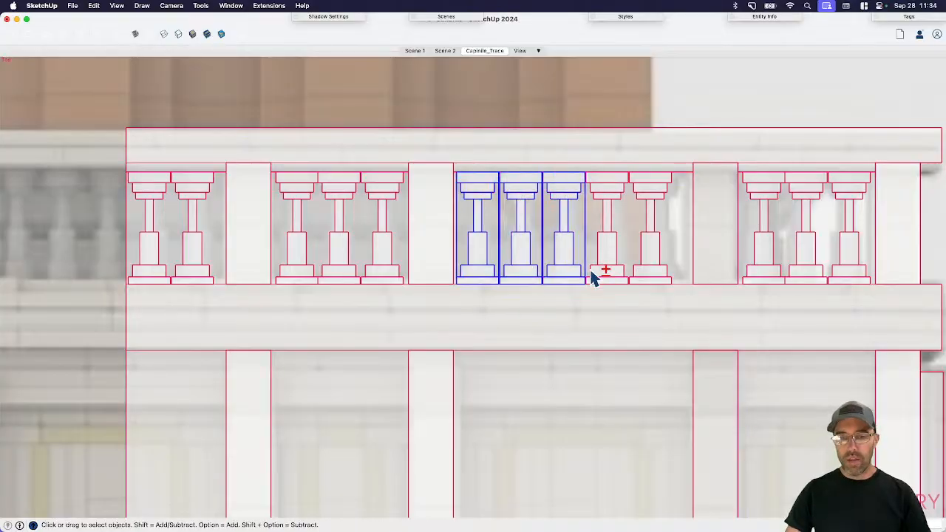
{"action": "left_click", "coordinate": [615, 273], "text": "shift"}
{"action": "left_click", "coordinate": [648, 280], "text": "shift"}
{"action": "key", "text": "m"}
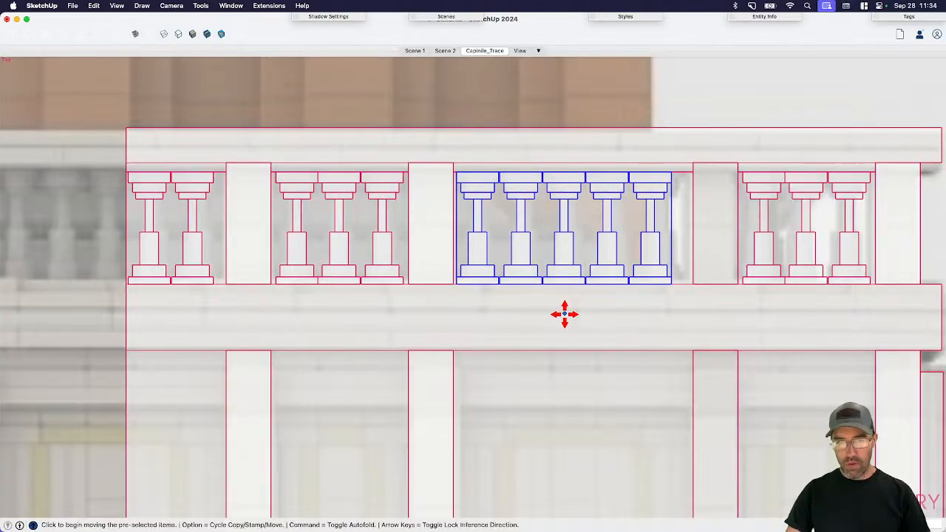
{"action": "left_click", "coordinate": [566, 314]}
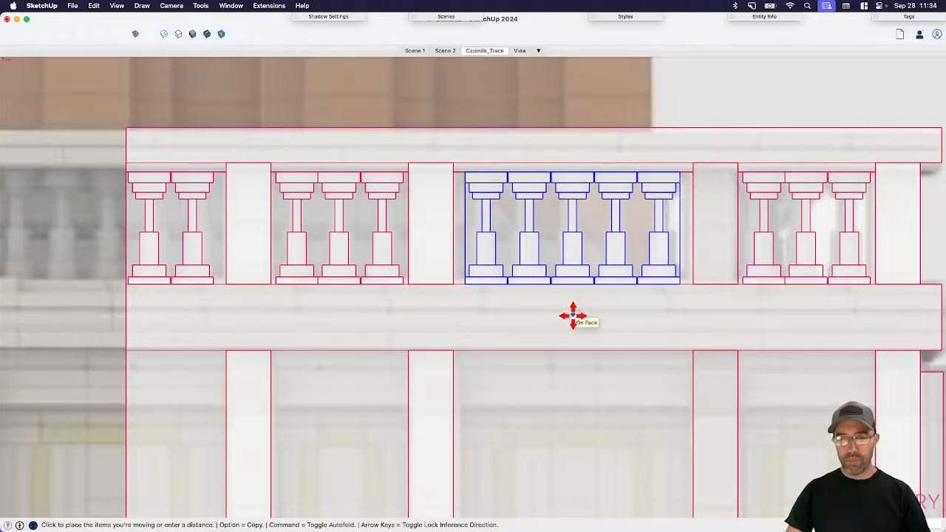
{"action": "key", "text": "space"}
- Draw vertical lines from both ends of the wide bay's semicircular arch down to the pilasters' base line
{"action": "scroll", "coordinate": [522, 239], "scroll_direction": "down", "scroll_amount": 10}
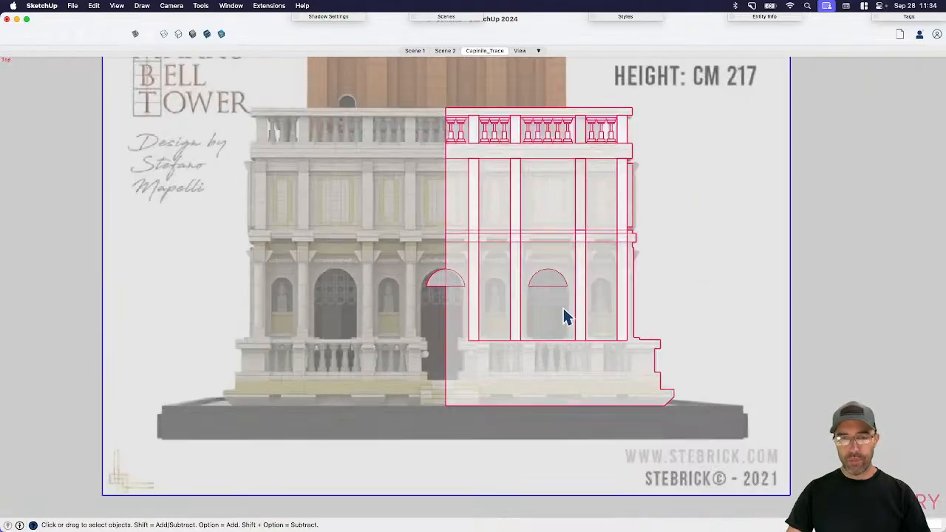
{"action": "scroll", "coordinate": [562, 306], "scroll_direction": "up", "scroll_amount": 6}
{"action": "key", "text": "l"}
{"action": "left_click", "coordinate": [530, 272]}
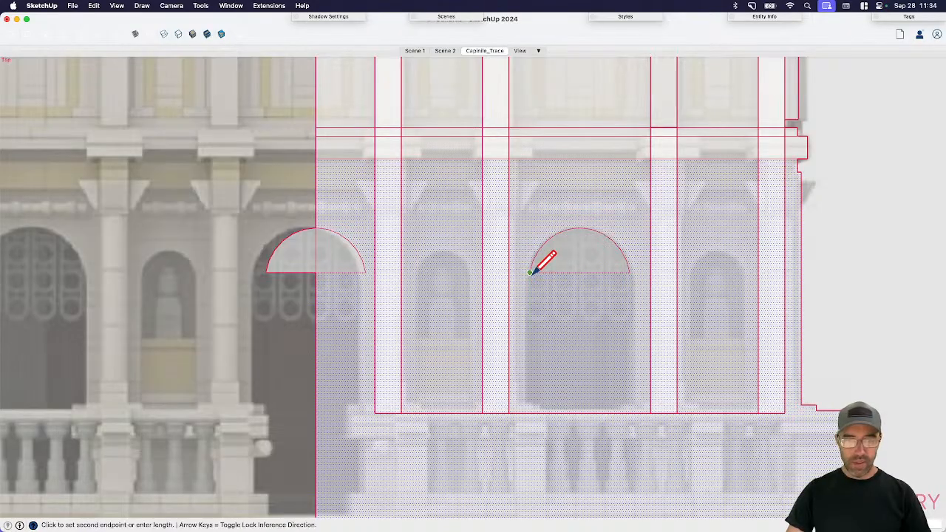
{"action": "left_click", "coordinate": [530, 411]}
{"action": "key", "text": "Escape"}
{"action": "left_click", "coordinate": [630, 272]}
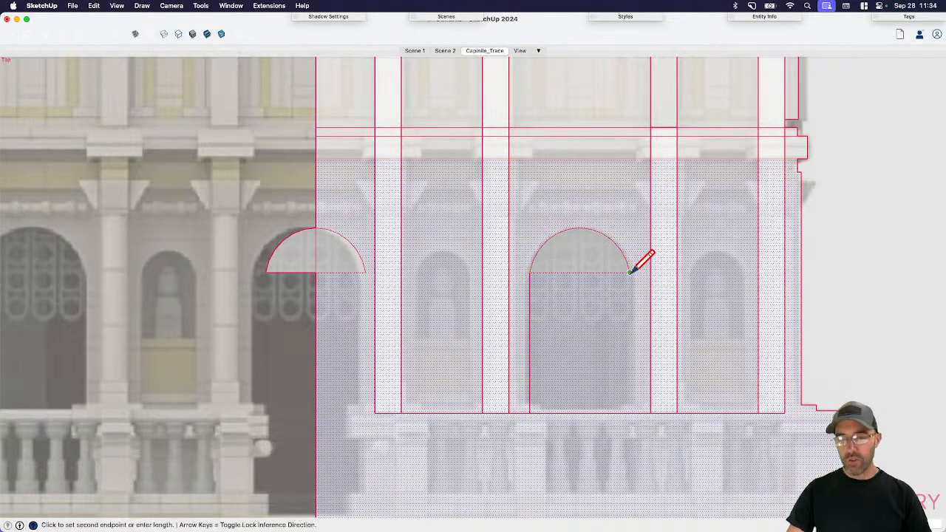
{"action": "left_click", "coordinate": [630, 412]}
- Erase the horizontal line across the wide bay's arch at its springing, and select the surrounding face to check its extent
{"action": "key", "text": "e"}
{"action": "left_click", "coordinate": [557, 273]}
{"action": "scroll", "coordinate": [559, 273], "scroll_direction": "down", "scroll_amount": 5}
{"action": "key", "text": "space"}
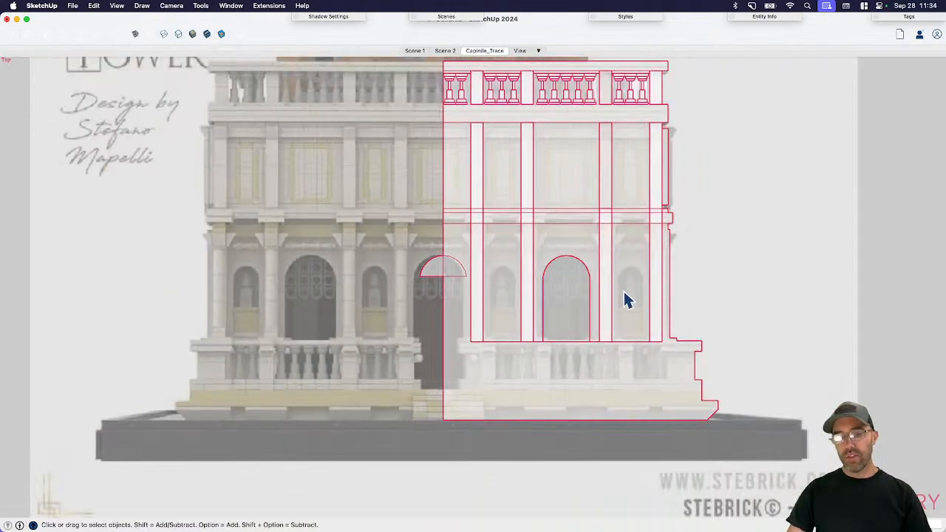
{"action": "scroll", "coordinate": [634, 292], "scroll_direction": "up", "scroll_amount": 1}
{"action": "left_click", "coordinate": [634, 292]}
{"action": "scroll", "coordinate": [633, 292], "scroll_direction": "up", "scroll_amount": 4}
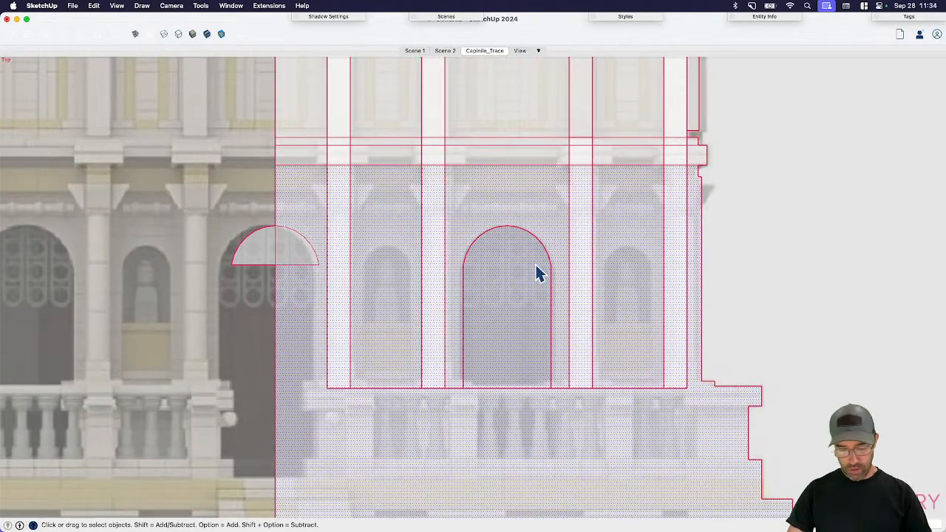
- Retrace the base line between the wide bay arch's two sides so the opening forms its own face
{"action": "key", "text": "l"}
{"action": "left_click", "coordinate": [462, 388]}
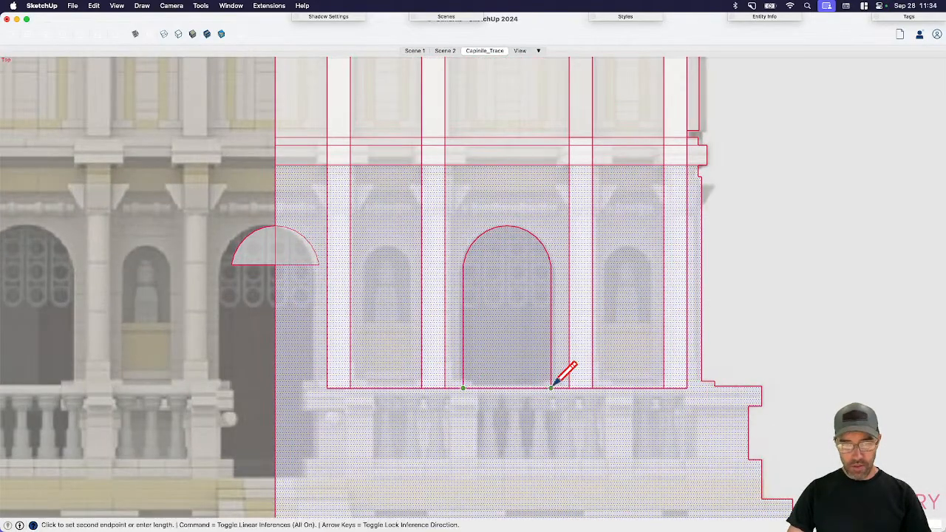
{"action": "left_click", "coordinate": [551, 388]}
{"action": "key", "text": "space"}
{"action": "left_click", "coordinate": [539, 351]}
{"action": "scroll", "coordinate": [503, 340], "scroll_direction": "down", "scroll_amount": 3}
{"action": "scroll", "coordinate": [417, 331], "scroll_direction": "down", "scroll_amount": 3}
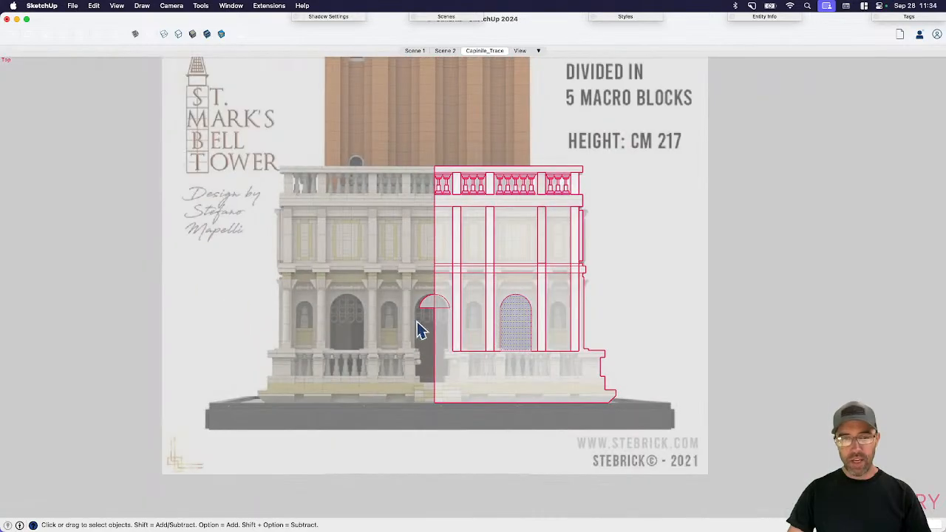
- Erase the central arch's half beyond the centreline, and draw its remaining side down to the base line and across to the innermost pilaster
{"action": "scroll", "coordinate": [446, 309], "scroll_direction": "up", "scroll_amount": 3}
{"action": "key", "text": "l"}
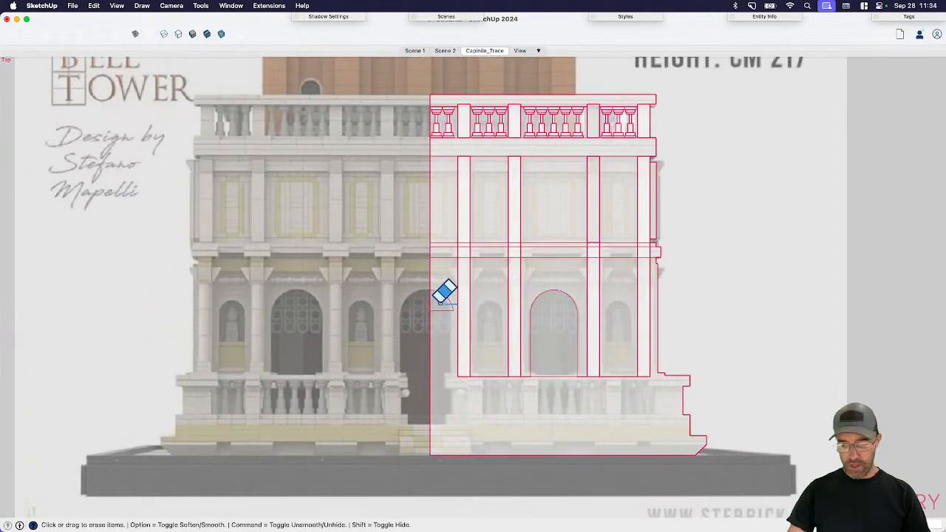
{"action": "scroll", "coordinate": [436, 305], "scroll_direction": "up", "scroll_amount": 3}
{"action": "left_click", "coordinate": [456, 313]}
{"action": "scroll", "coordinate": [468, 397], "scroll_direction": "up", "scroll_amount": 2}
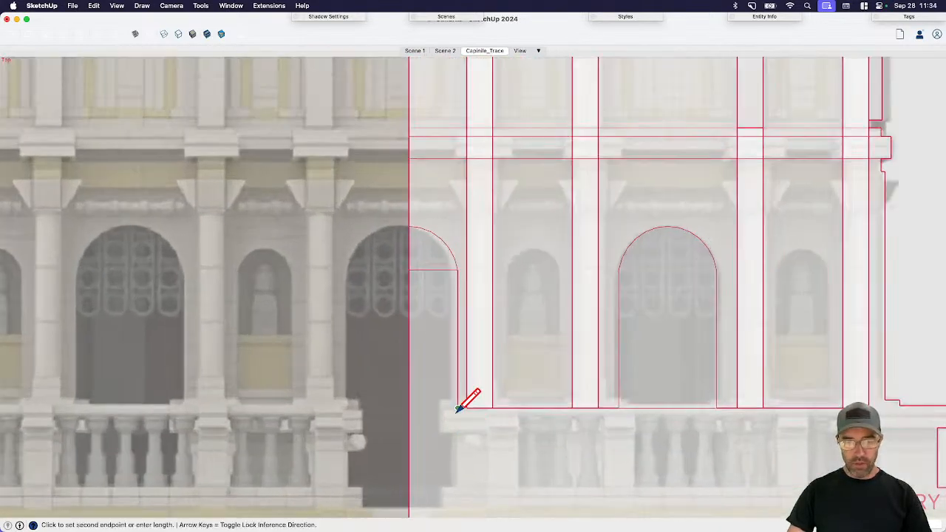
{"action": "left_click", "coordinate": [458, 407]}
{"action": "left_click", "coordinate": [468, 407]}
{"action": "key", "text": "space"}
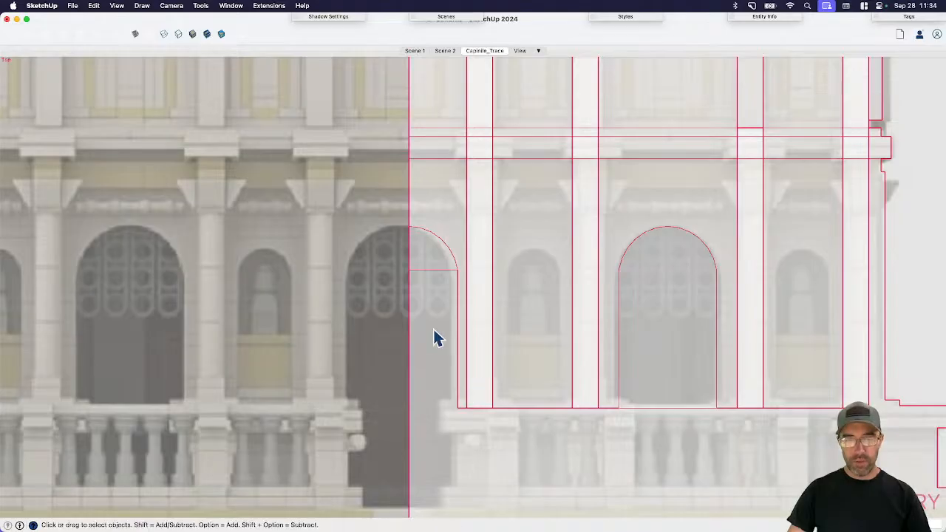
- Select the entire traced half of the facade, including its balusters, and make it a component
{"action": "scroll", "coordinate": [437, 337], "scroll_direction": "down", "scroll_amount": 3}
{"action": "scroll", "coordinate": [436, 336], "scroll_direction": "down", "scroll_amount": 5}
{"action": "middle_click_drag", "start_coordinate": [522, 350], "coordinate": [456, 186]}
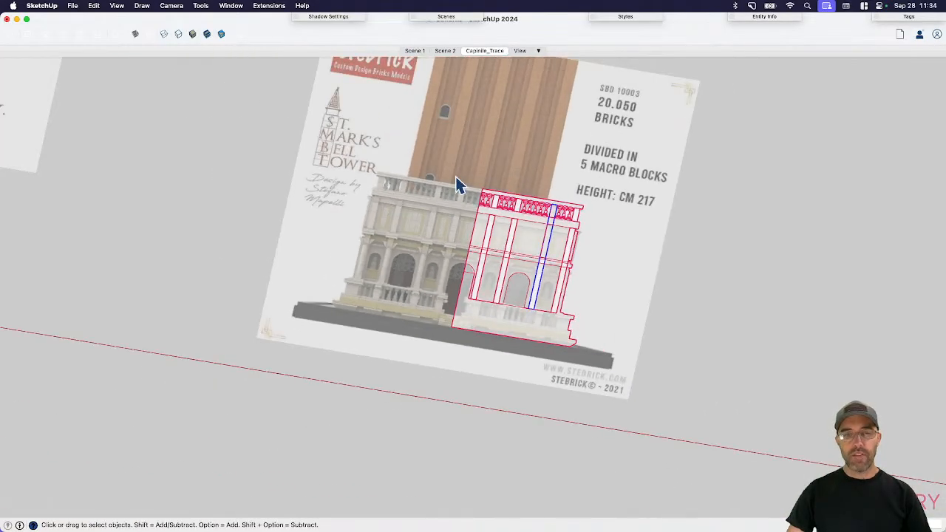
{"action": "mouse_move", "coordinate": [405, 183]}
{"action": "left_mouse_down"}
{"action": "mouse_move", "coordinate": [619, 366]}
{"action": "mouse_move", "coordinate": [614, 375]}
{"action": "left_mouse_up"}
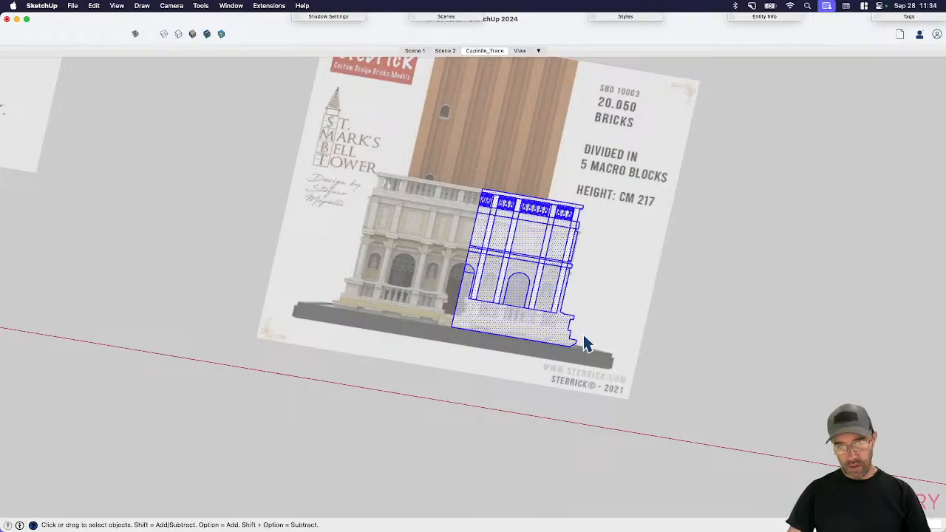
{"action": "key", "text": "g"}
{"action": "key", "text": "Return"}
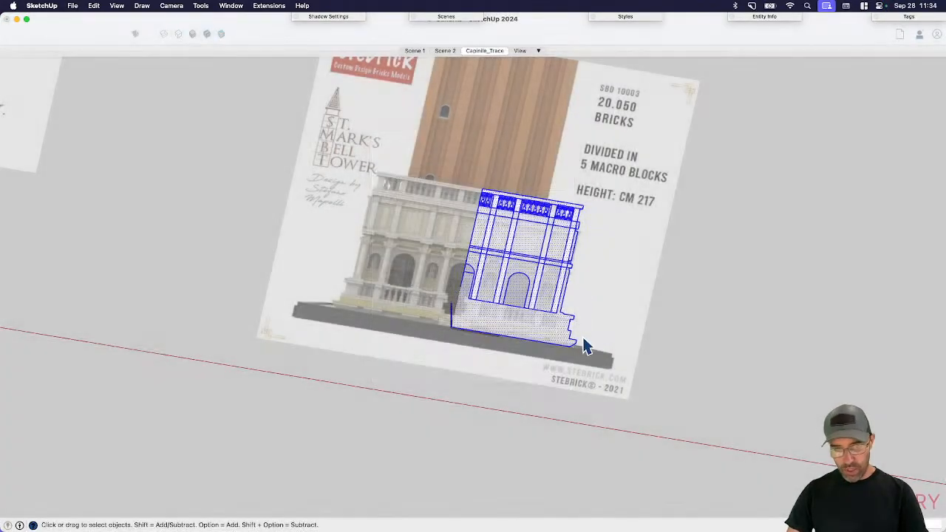
- Copy the half-facade component horizontally onto the untraced half of the elevation
{"action": "key", "text": "m"}
{"action": "left_click", "coordinate": [509, 316]}
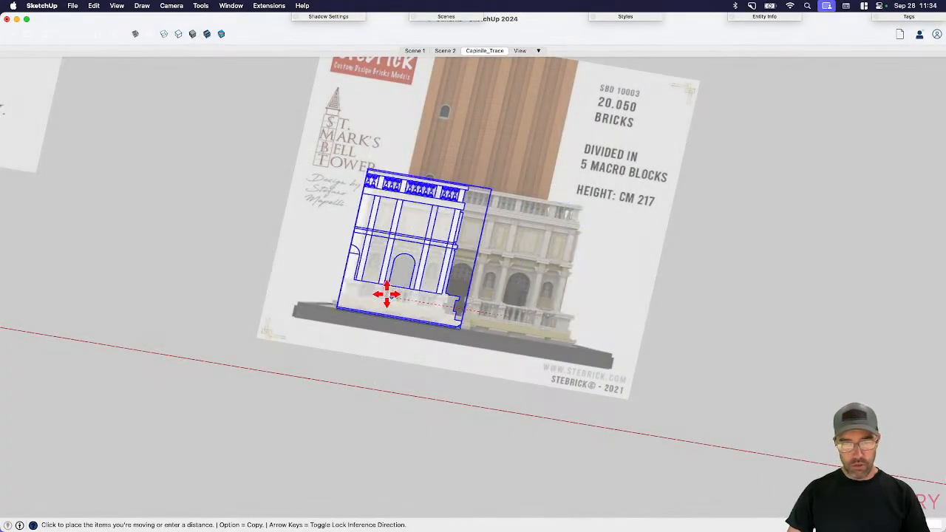
{"action": "key", "text": "alt"}
{"action": "left_click", "coordinate": [387, 296]}
- Mirror the copied half-facade horizontally by scaling it along the red axis by -1
{"action": "key", "text": "s"}
{"action": "scroll", "coordinate": [481, 258], "scroll_direction": "up", "scroll_amount": 5}
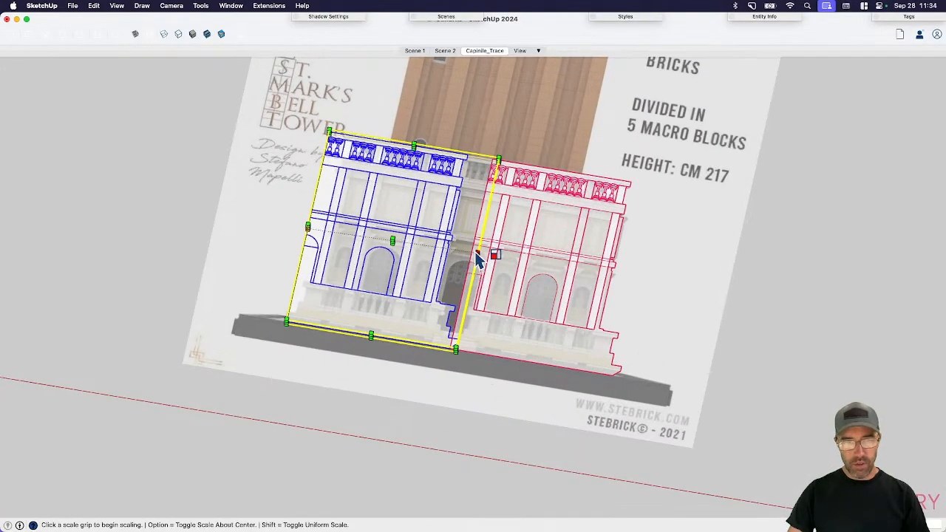
{"action": "scroll", "coordinate": [480, 253], "scroll_direction": "up", "scroll_amount": 3}
{"action": "left_click_drag", "start_coordinate": [478, 257], "coordinate": [469, 258], "text": "alt"}
{"action": "type", "text": "-1"}
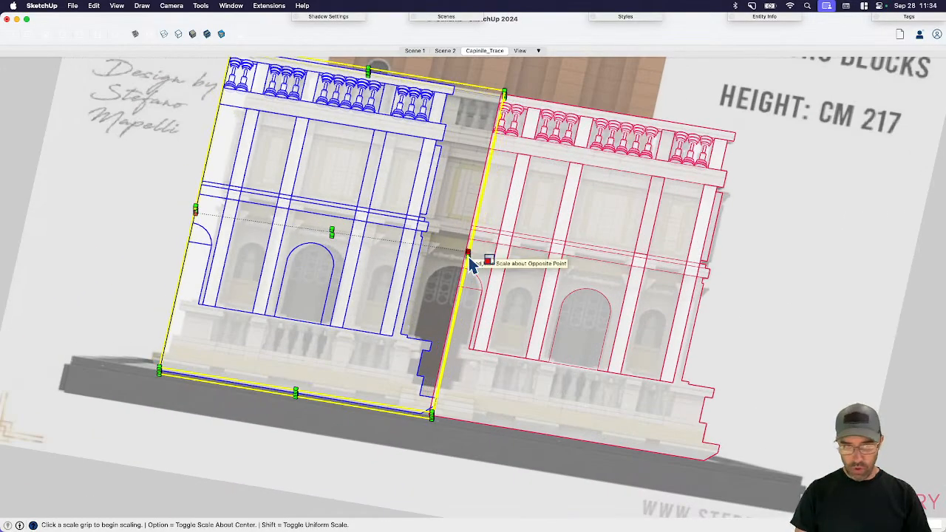
{"action": "key", "text": "Return"}
{"action": "key", "text": "space"}
- Move the mirrored half-facade horizontally until its lower inner corner meets the other half's corner on the centreline
{"action": "scroll", "coordinate": [465, 381], "scroll_direction": "up", "scroll_amount": 3}
{"action": "key", "text": "m"}
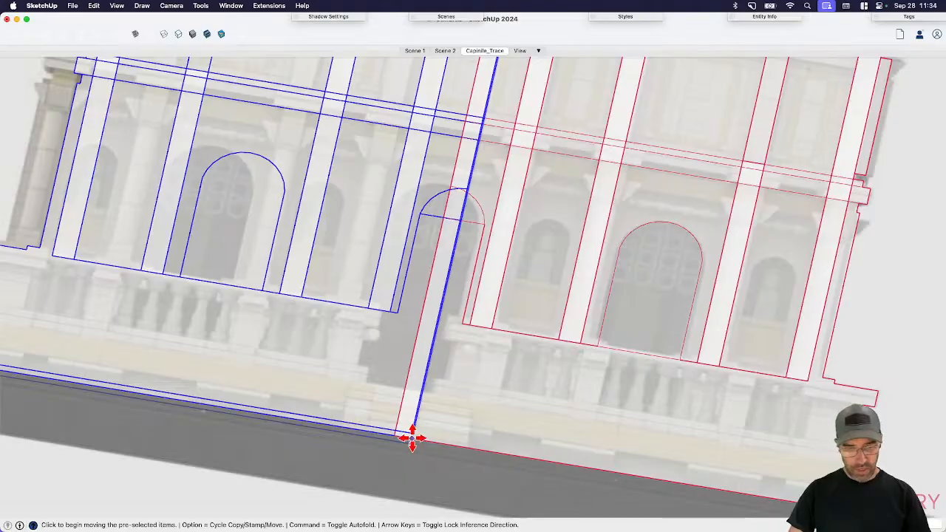
{"action": "left_click", "coordinate": [412, 439]}
{"action": "left_click", "coordinate": [392, 437]}
{"action": "scroll", "coordinate": [392, 437], "scroll_direction": "up", "scroll_amount": 3}
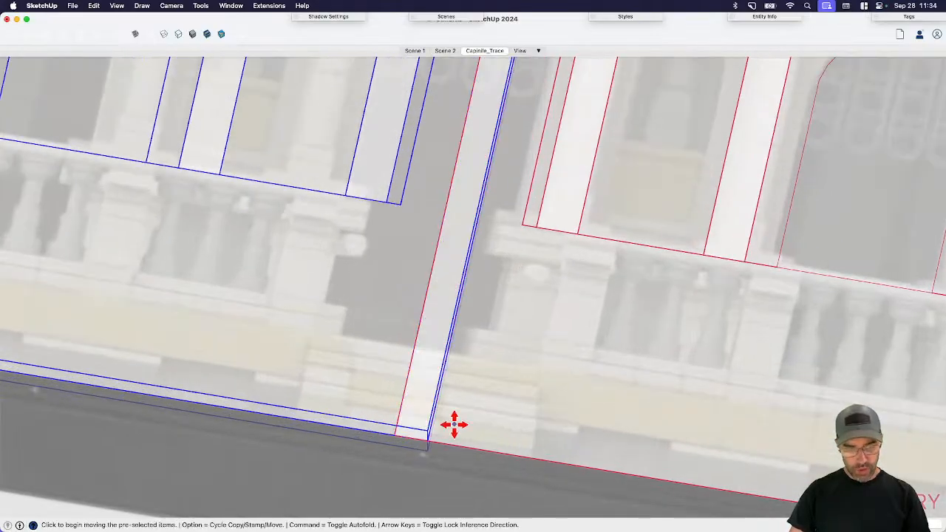
{"action": "key", "text": "super+1"}
{"action": "scroll", "coordinate": [514, 348], "scroll_direction": "down", "scroll_amount": 3}
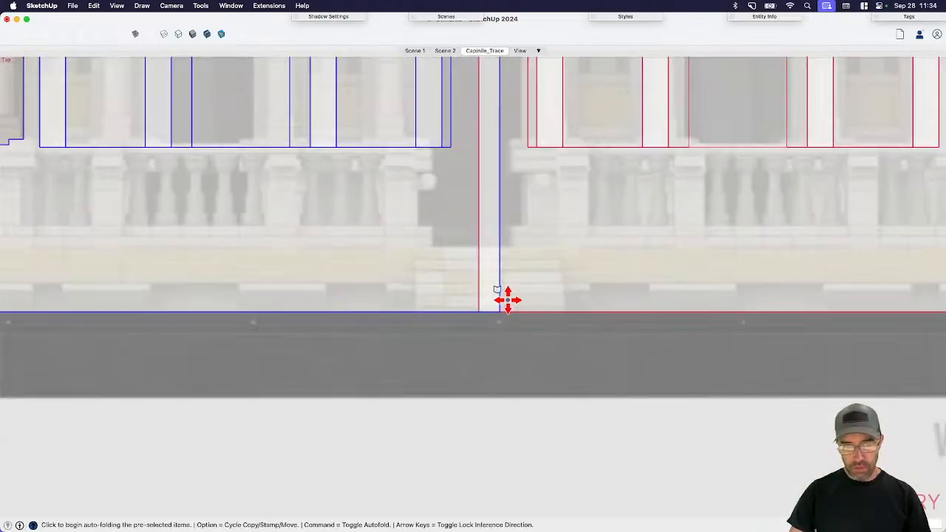
{"action": "left_click", "coordinate": [499, 311]}
{"action": "left_click", "coordinate": [479, 310]}
{"action": "key", "text": "space"}
{"action": "scroll", "coordinate": [485, 393], "scroll_direction": "down", "scroll_amount": 5}
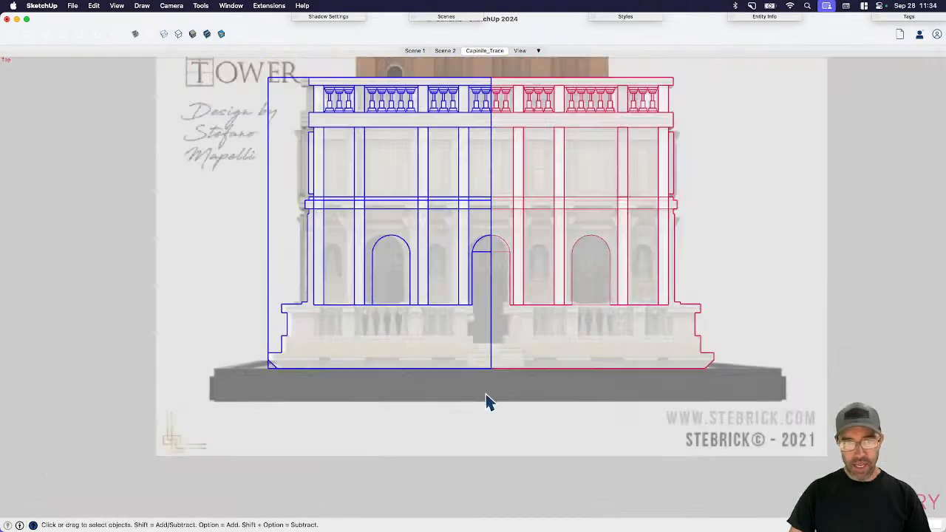
- Select both half-facades, open the component, and examine how the mirrored halves align with each other and the elevation image
{"action": "left_click", "coordinate": [538, 302]}
{"action": "left_click", "coordinate": [488, 305], "text": "shift"}
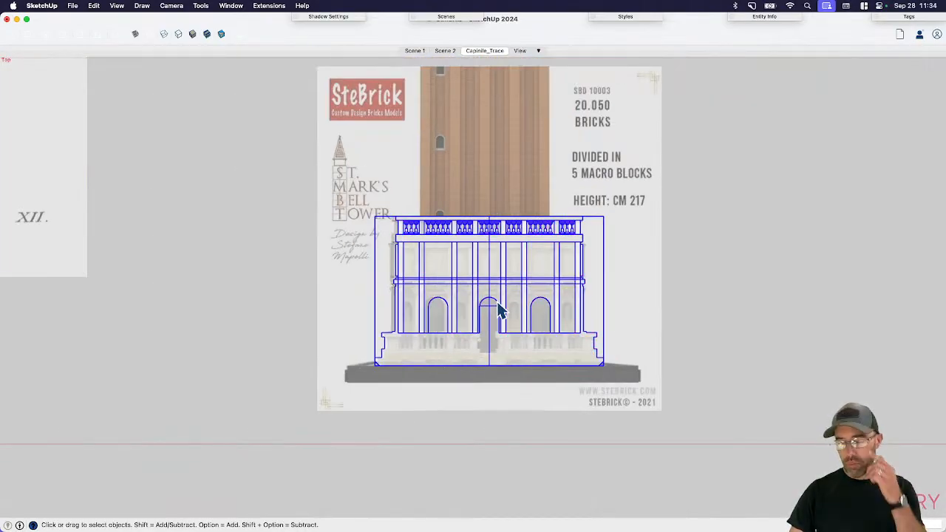
{"action": "scroll", "coordinate": [562, 270], "scroll_direction": "up", "scroll_amount": 4}
{"action": "scroll", "coordinate": [544, 257], "scroll_direction": "up", "scroll_amount": 5}
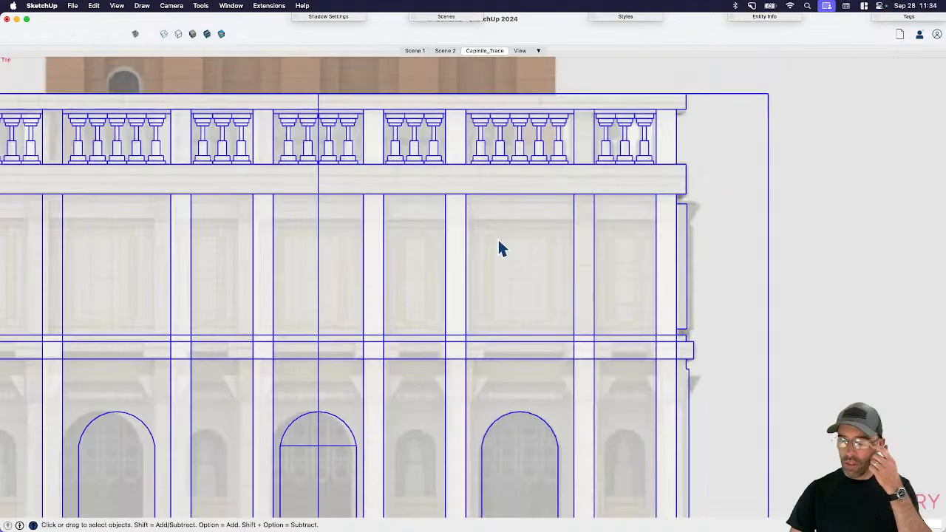
{"action": "scroll", "coordinate": [531, 282], "scroll_direction": "down", "scroll_amount": 8}
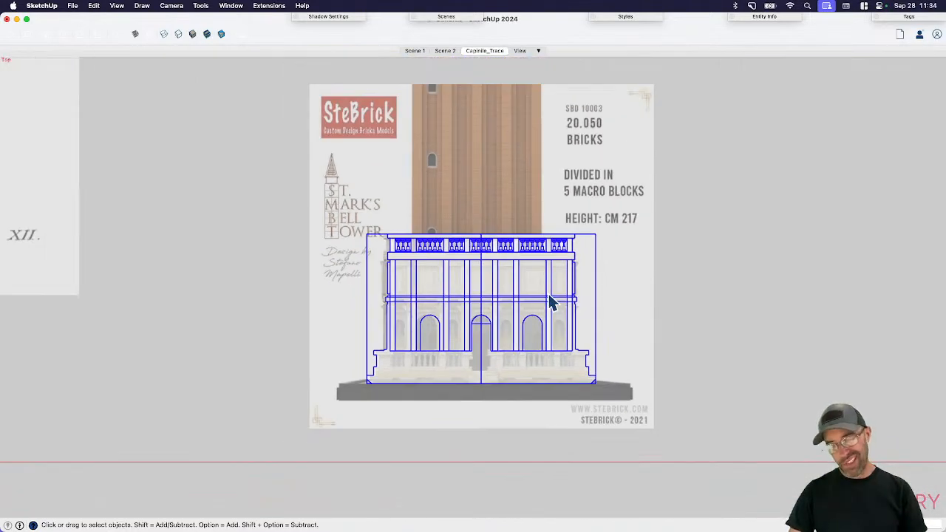
{"action": "scroll", "coordinate": [486, 340], "scroll_direction": "up", "scroll_amount": 3}
{"action": "left_click", "coordinate": [483, 334]}
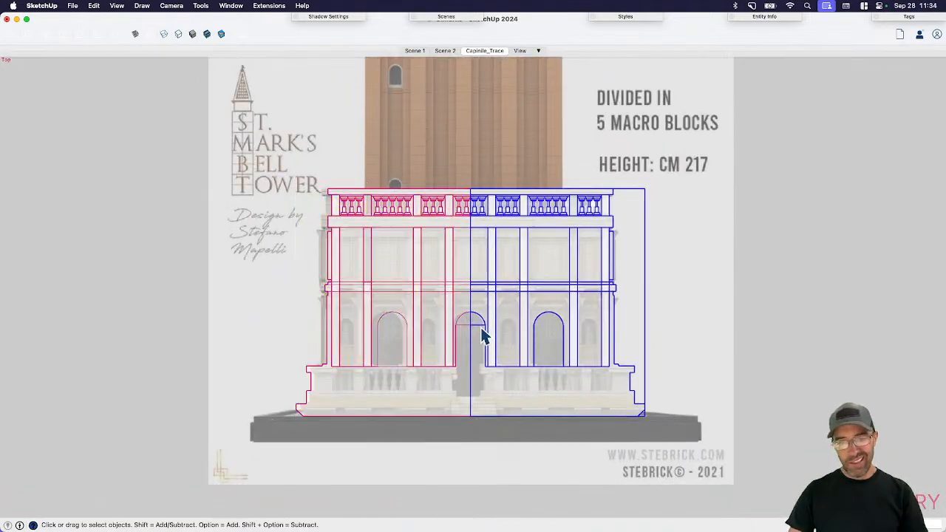
{"action": "scroll", "coordinate": [484, 333], "scroll_direction": "up", "scroll_amount": 3}
{"action": "double_click", "coordinate": [480, 331]}
{"action": "scroll", "coordinate": [481, 333], "scroll_direction": "down", "scroll_amount": 3}
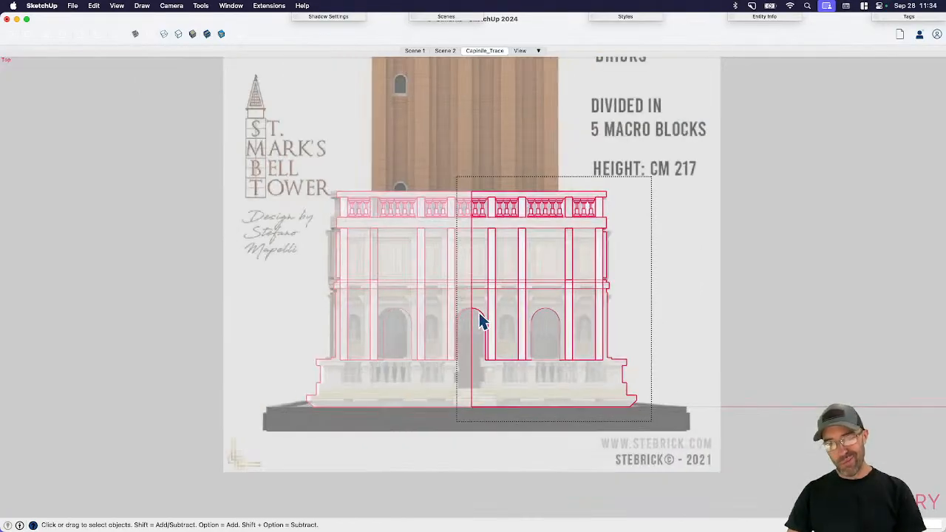
{"action": "left_click", "coordinate": [753, 341]}
{"action": "left_click", "coordinate": [565, 337]}
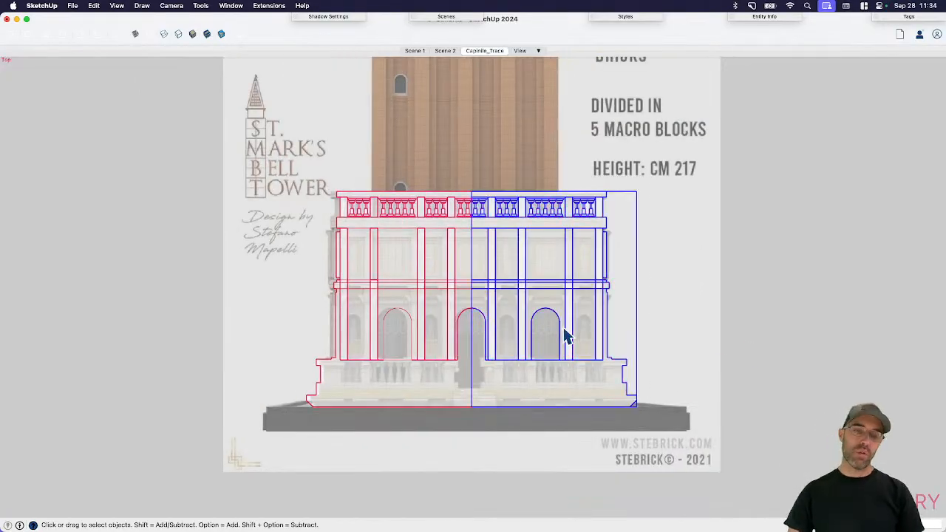
- Open the half-facade component for editing and hide its vertical centreline edges from the top cornice down to the base
{"action": "double_click", "coordinate": [485, 263]}
{"action": "scroll", "coordinate": [473, 201], "scroll_direction": "up", "scroll_amount": 3}
{"action": "scroll", "coordinate": [478, 203], "scroll_direction": "up", "scroll_amount": 3}
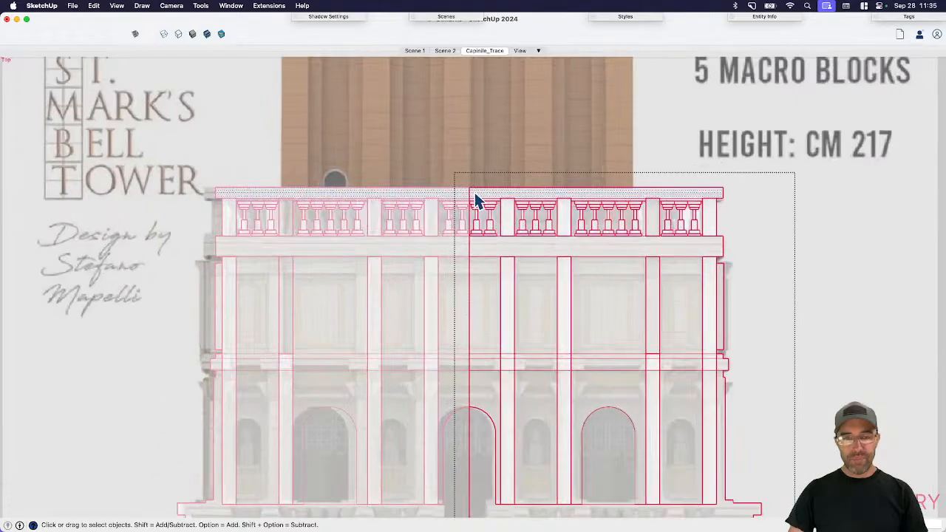
{"action": "key", "text": "e"}
{"action": "scroll", "coordinate": [479, 194], "scroll_direction": "up", "scroll_amount": 3}
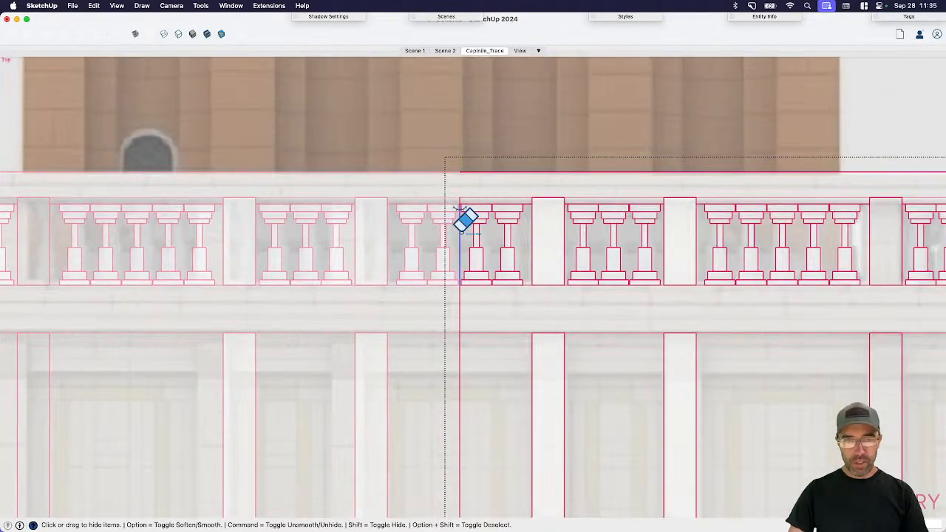
{"action": "scroll", "coordinate": [474, 201], "scroll_direction": "up", "scroll_amount": 3}
{"action": "key", "text": "shift"}
{"action": "scroll", "coordinate": [457, 163], "scroll_direction": "down", "scroll_amount": 4}
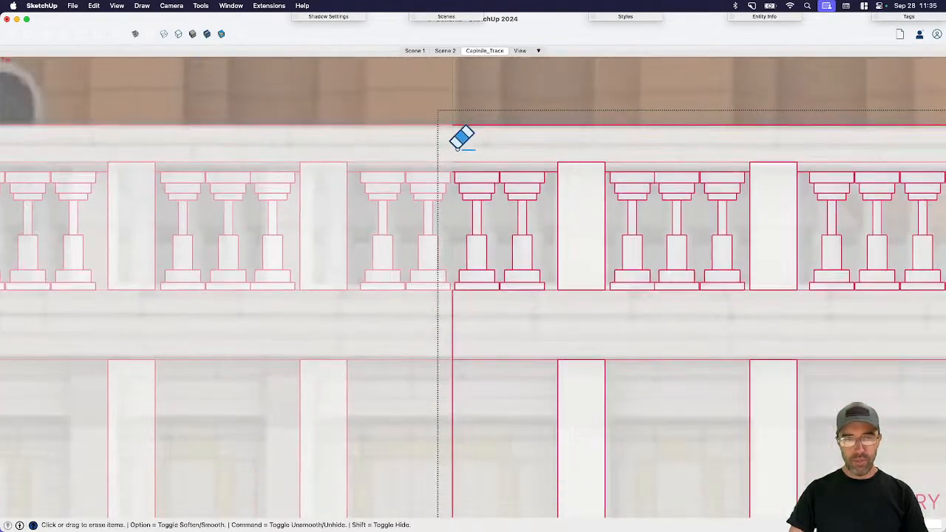
{"action": "scroll", "coordinate": [518, 321], "scroll_direction": "down", "scroll_amount": 5}
{"action": "scroll", "coordinate": [502, 291], "scroll_direction": "up", "scroll_amount": 8}
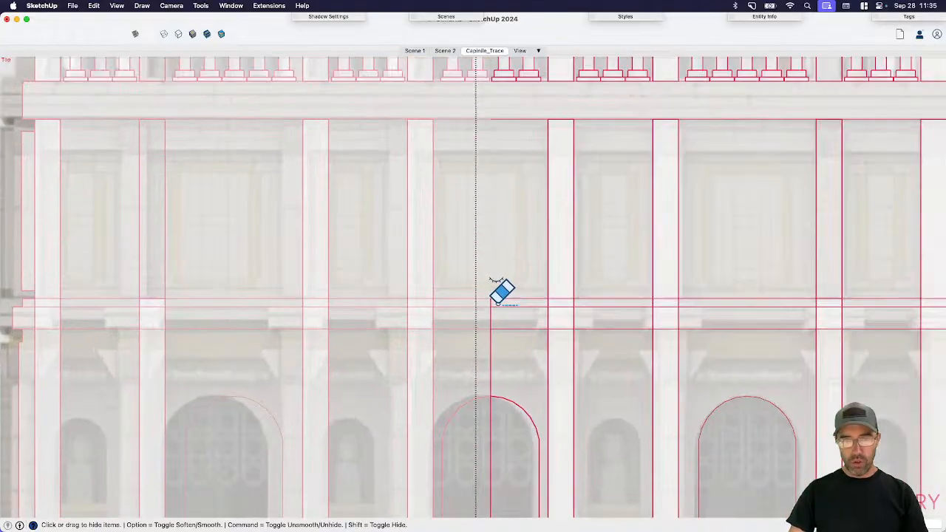
{"action": "left_click_drag", "start_coordinate": [481, 319], "coordinate": [498, 370], "text": "shift"}
{"action": "scroll", "coordinate": [461, 386], "scroll_direction": "down", "scroll_amount": 6}
{"action": "scroll", "coordinate": [485, 412], "scroll_direction": "down", "scroll_amount": 3}
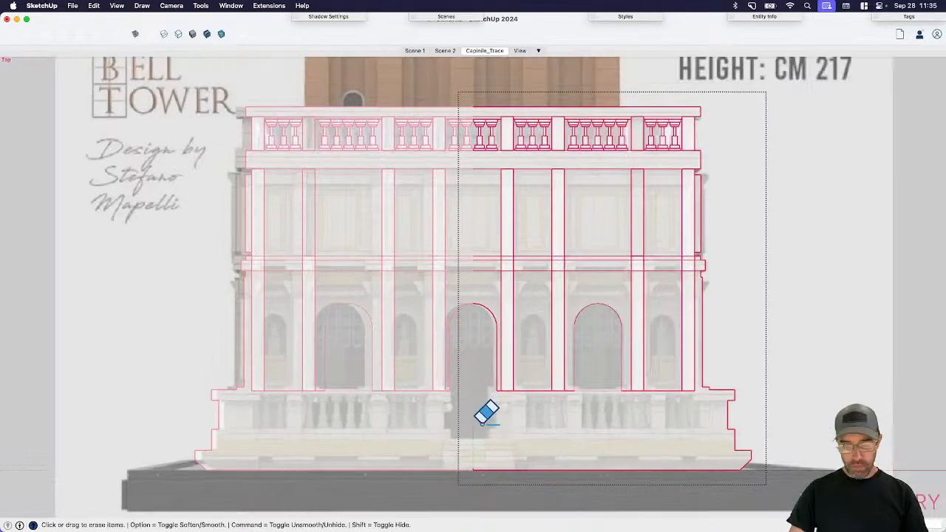
- Draw a vertical line on the centreline from the base line up to the top of the entrance steps
{"action": "scroll", "coordinate": [496, 456], "scroll_direction": "up", "scroll_amount": 10}
{"action": "key", "text": "l"}
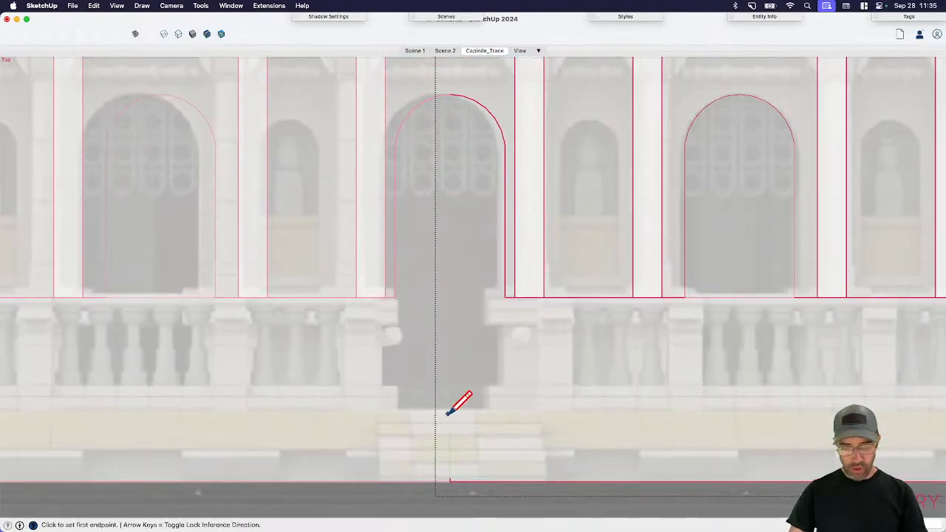
{"action": "scroll", "coordinate": [465, 473], "scroll_direction": "up", "scroll_amount": 5}
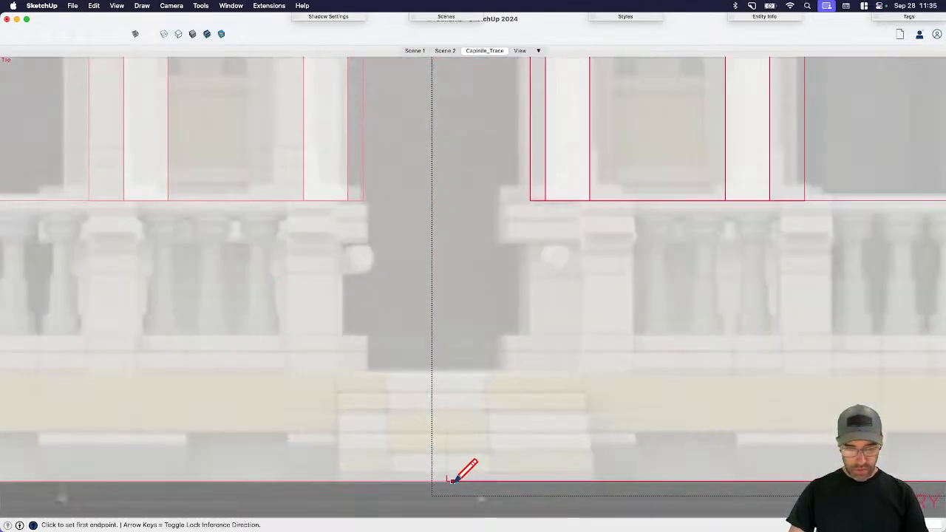
{"action": "key", "text": "e"}
{"action": "key", "text": "space"}
{"action": "key", "text": "l"}
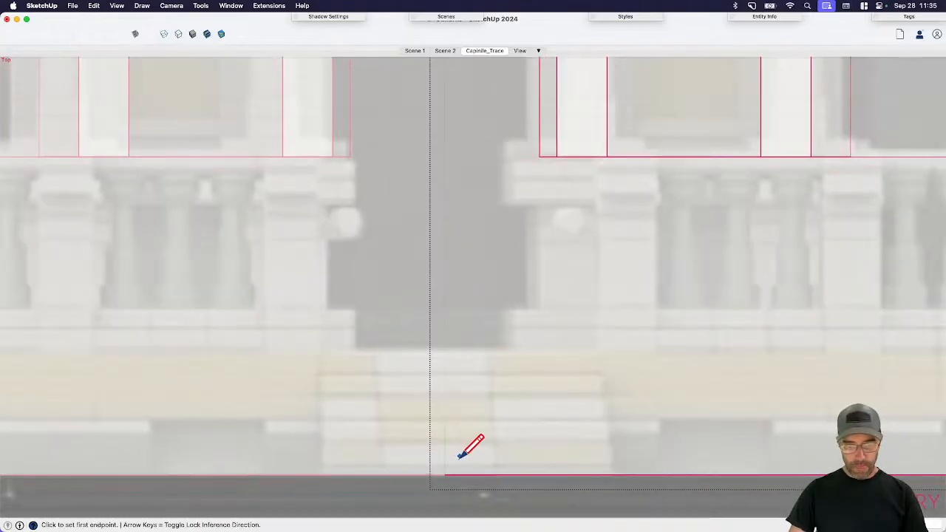
{"action": "mouse_move", "coordinate": [444, 475]}
{"action": "left_mouse_down"}
{"action": "mouse_move", "coordinate": [449, 338]}
{"action": "mouse_move", "coordinate": [446, 350]}
{"action": "left_mouse_up"}
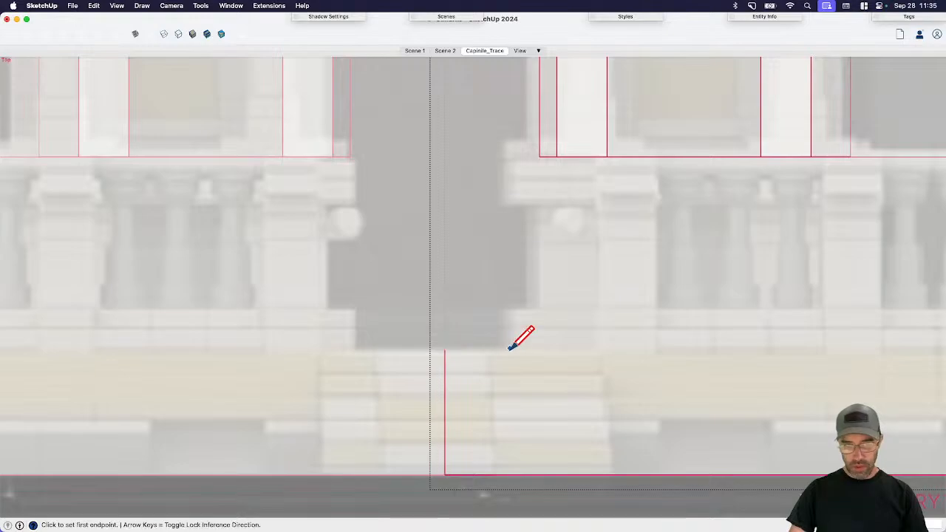
- Trace the stepped side of the central doorway opening from the centreline up past the balustrade to the arch's lower corner
{"action": "left_click", "coordinate": [445, 350]}
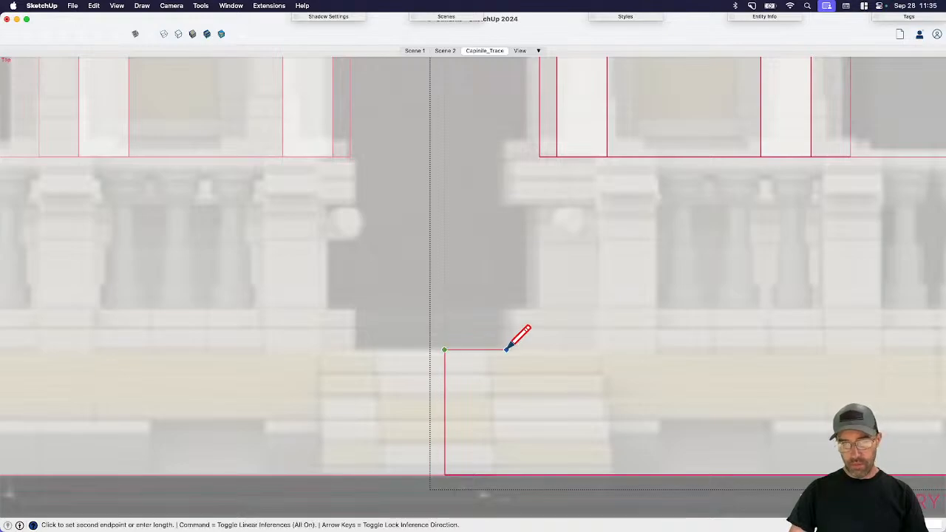
{"action": "left_click", "coordinate": [507, 350]}
{"action": "left_click", "coordinate": [507, 308]}
{"action": "left_click", "coordinate": [528, 308]}
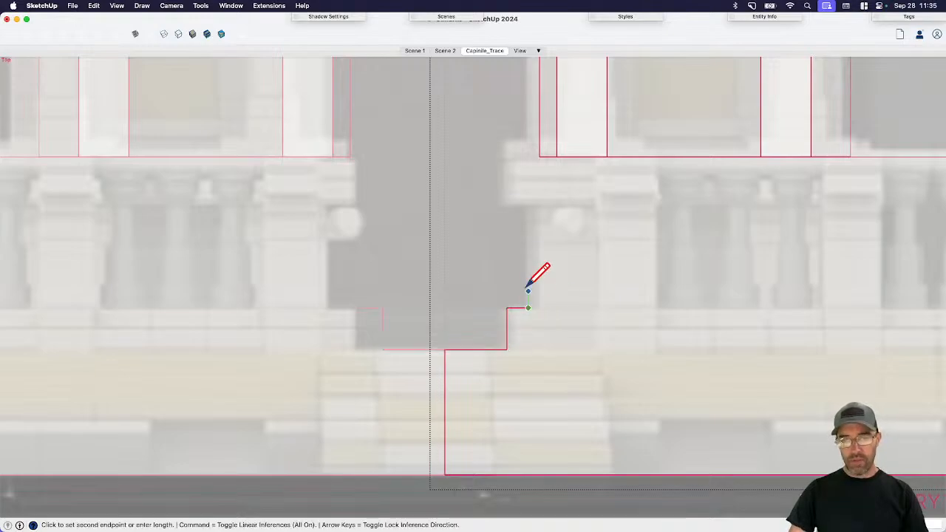
{"action": "left_click", "coordinate": [527, 202]}
{"action": "left_click", "coordinate": [500, 202]}
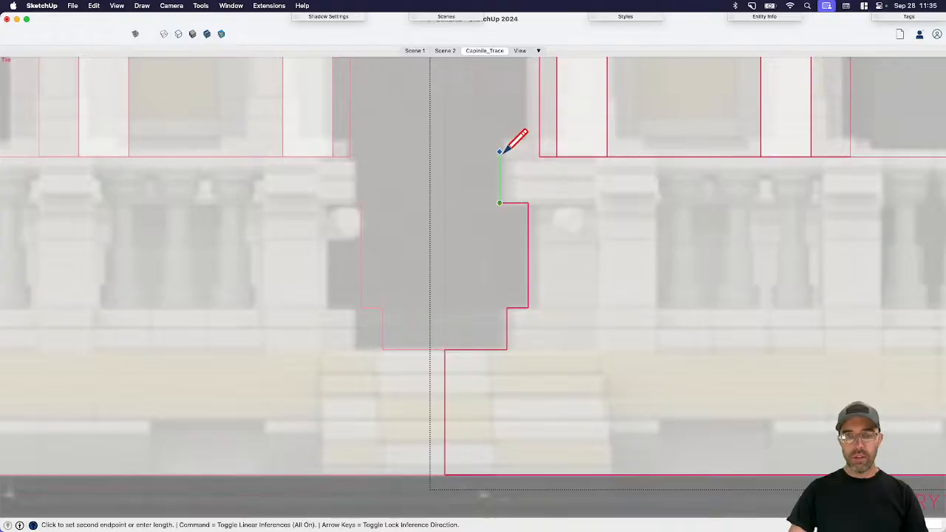
{"action": "left_click", "coordinate": [500, 155]}
{"action": "left_click", "coordinate": [540, 156]}
- Draw the closing line to the doorway's upper corner and erase the short overshoot above it
{"action": "scroll", "coordinate": [501, 154], "scroll_direction": "up", "scroll_amount": 2}
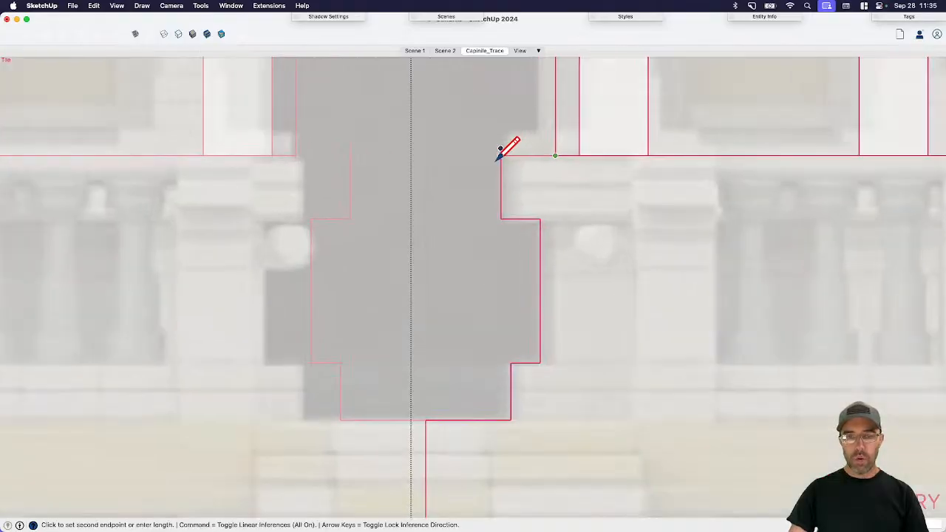
{"action": "left_click", "coordinate": [501, 156]}
{"action": "scroll", "coordinate": [500, 142], "scroll_direction": "up", "scroll_amount": 3}
{"action": "key", "text": "e"}
{"action": "left_click", "coordinate": [500, 151]}
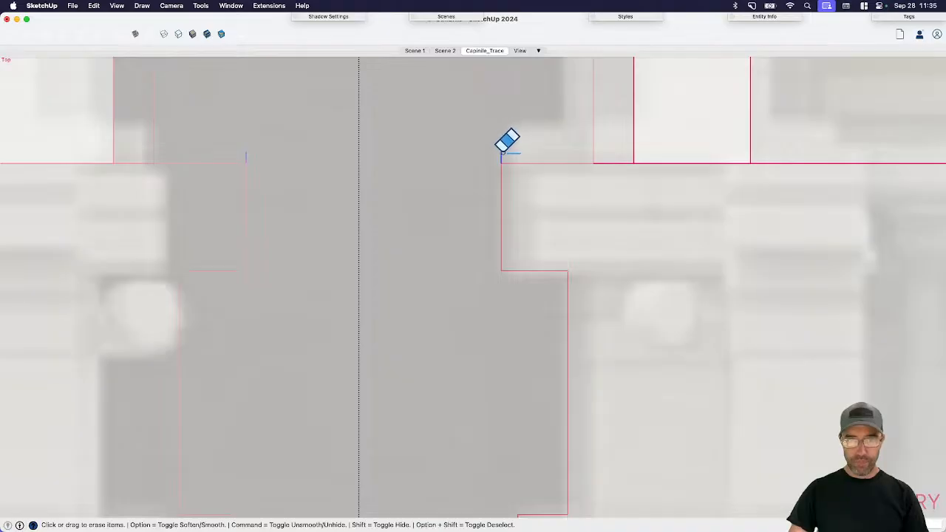
- Check the lower facade face, and hide the centreline edge between the doorway bottom and the base line
{"action": "key", "text": "space"}
{"action": "scroll", "coordinate": [485, 166], "scroll_direction": "down", "scroll_amount": 3}
{"action": "scroll", "coordinate": [486, 187], "scroll_direction": "down", "scroll_amount": 5}
{"action": "left_click", "coordinate": [369, 370]}
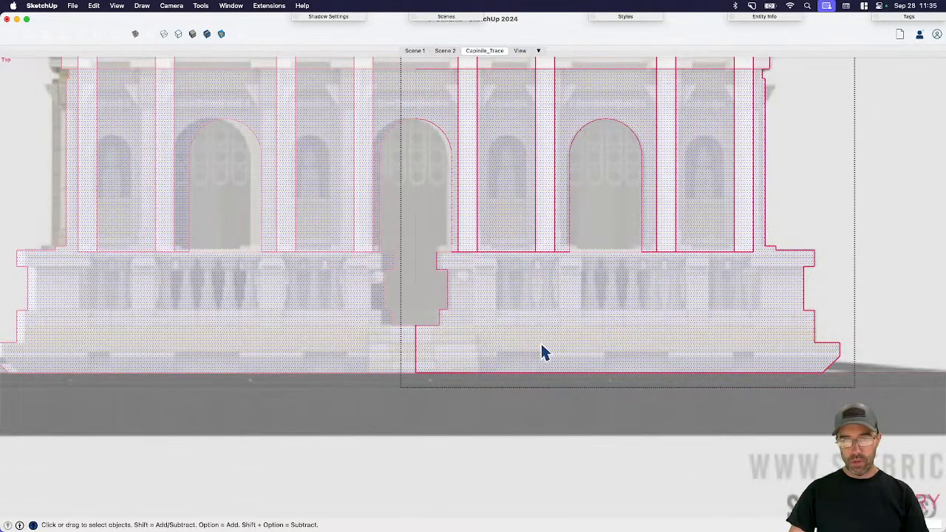
{"action": "key", "text": "e"}
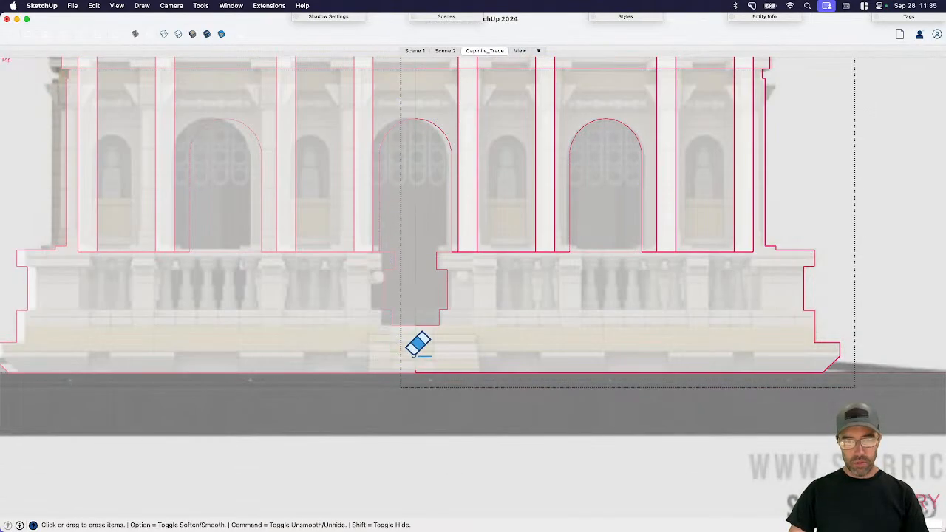
{"action": "scroll", "coordinate": [416, 355], "scroll_direction": "down", "scroll_amount": 2}
{"action": "scroll", "coordinate": [414, 348], "scroll_direction": "up", "scroll_amount": 5}
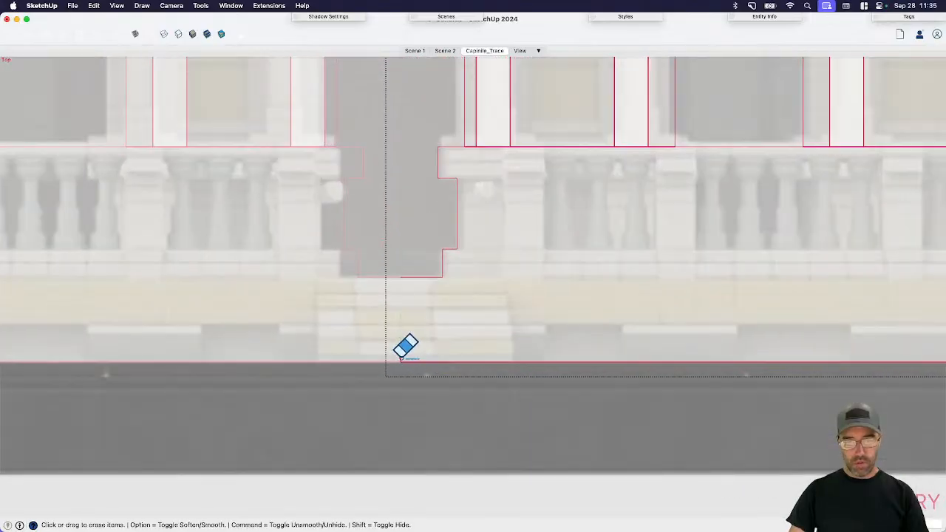
{"action": "scroll", "coordinate": [414, 347], "scroll_direction": "down", "scroll_amount": 3}
{"action": "scroll", "coordinate": [440, 375], "scroll_direction": "up", "scroll_amount": 2}
{"action": "scroll", "coordinate": [440, 366], "scroll_direction": "down", "scroll_amount": 3}
{"action": "key", "text": "space"}
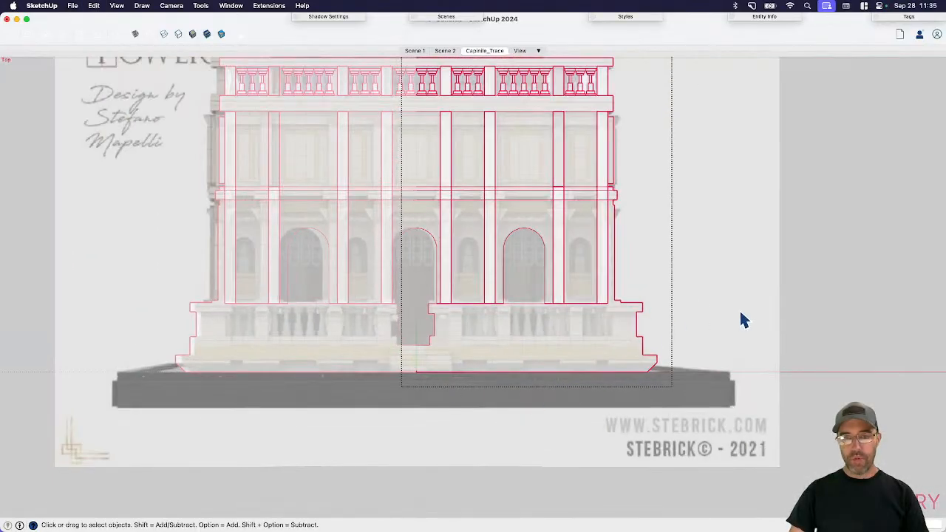
- Reopen the half-facade component and outline the entrance steps from the doorway's lower corner outward and down to the base line
{"action": "left_click", "coordinate": [769, 329]}
{"action": "double_click", "coordinate": [433, 363]}
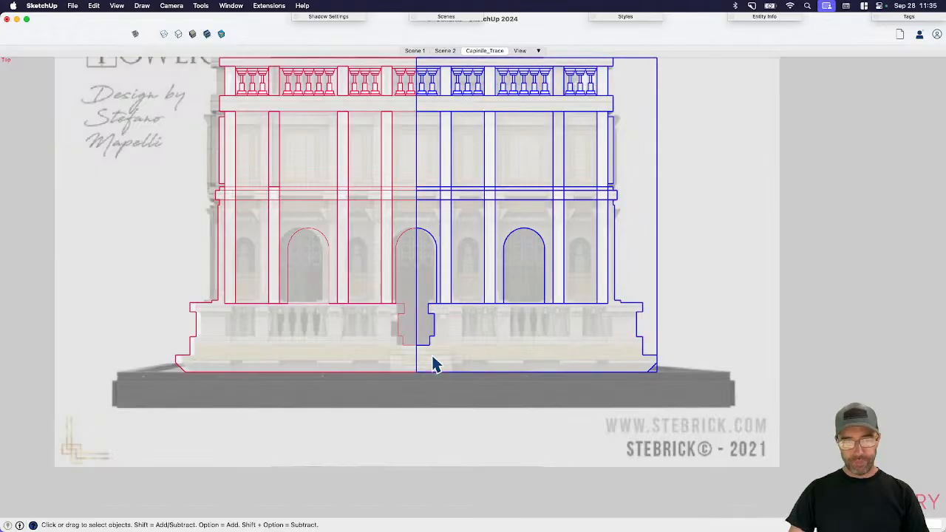
{"action": "scroll", "coordinate": [432, 356], "scroll_direction": "up", "scroll_amount": 6}
{"action": "key", "text": "l"}
{"action": "left_click", "coordinate": [428, 330]}
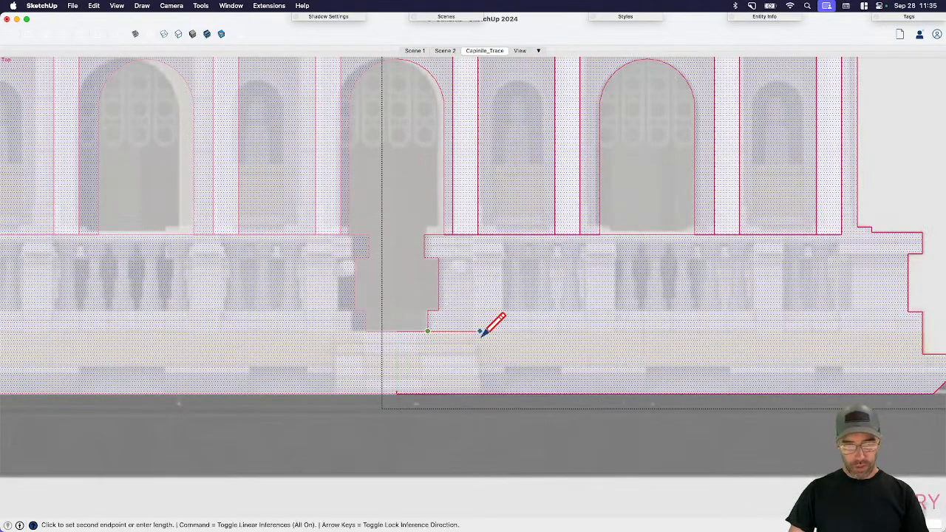
{"action": "left_click", "coordinate": [480, 331]}
{"action": "left_click", "coordinate": [479, 392]}
{"action": "scroll", "coordinate": [458, 349], "scroll_direction": "up", "scroll_amount": 5}
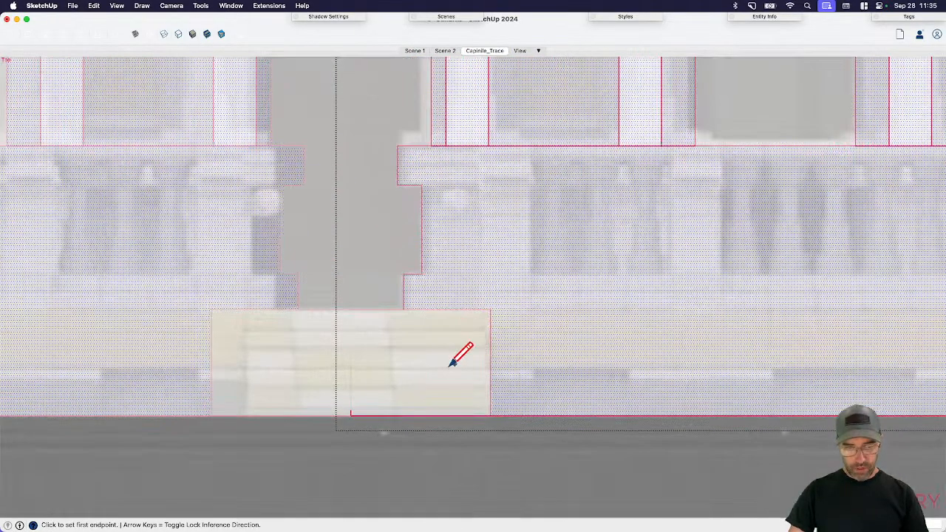
- Redraw the centreline edge from the base line to the top of the entrance steps, closing the steps' outline
{"action": "key", "text": "e"}
{"action": "left_click", "coordinate": [349, 386]}
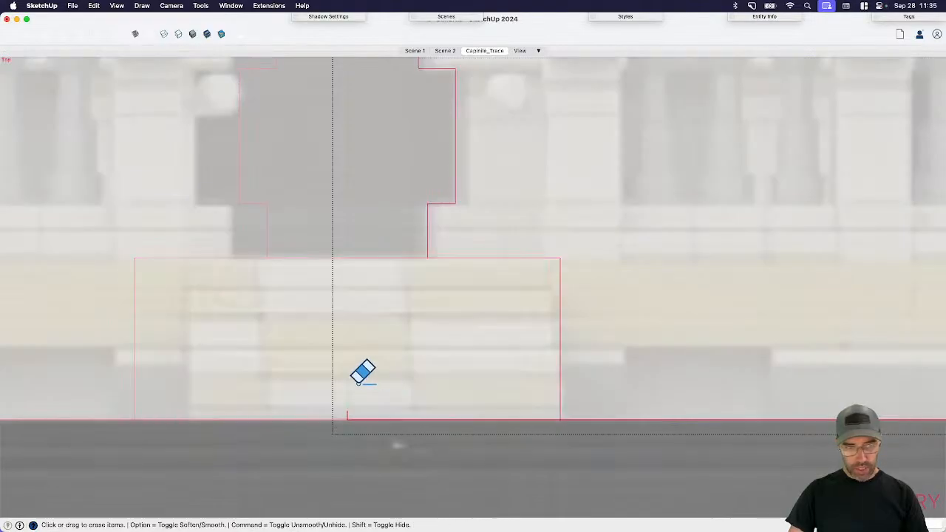
{"action": "key", "text": "l"}
{"action": "left_click", "coordinate": [347, 420]}
{"action": "left_click", "coordinate": [352, 261]}
{"action": "key", "text": "space"}
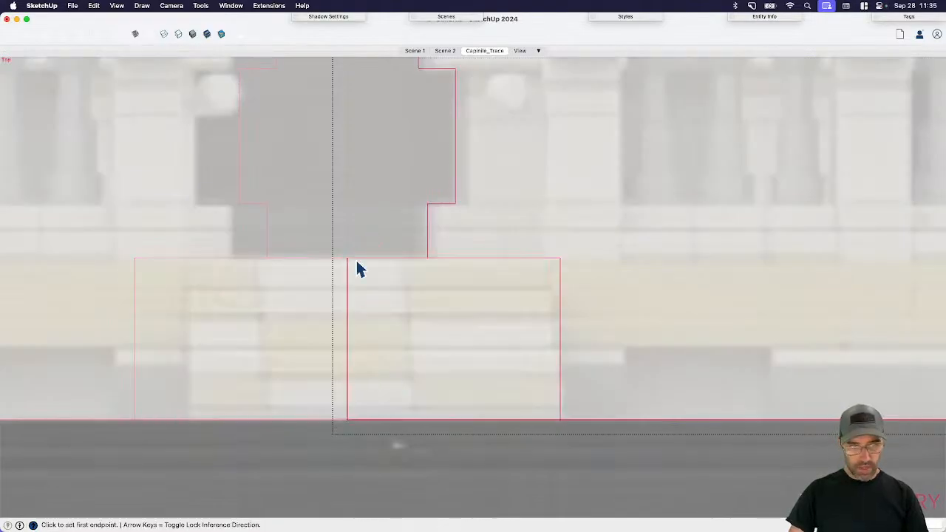
- Copy the top edge of the entrance steps down to the base line and divide the distance into six equal steps
{"action": "left_click", "coordinate": [523, 259]}
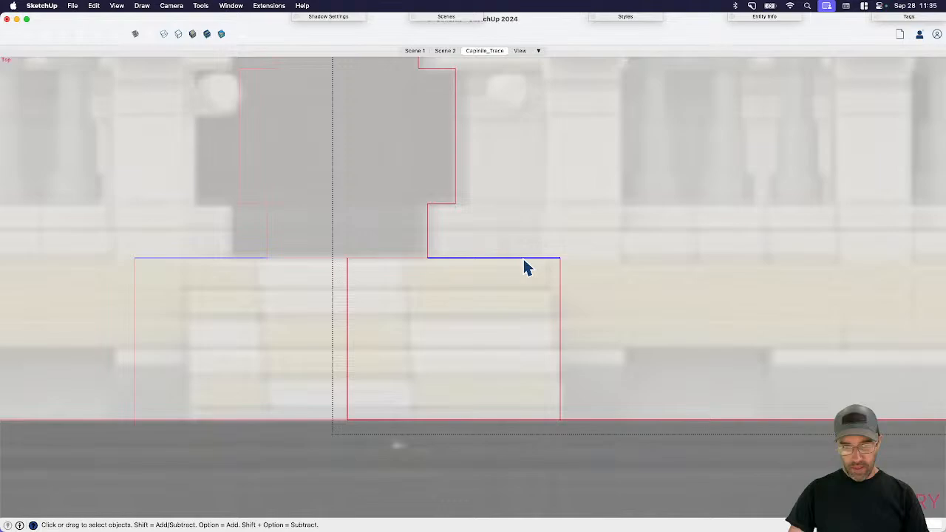
{"action": "left_click", "coordinate": [416, 258], "text": "shift"}
{"action": "key", "text": "m"}
{"action": "key", "text": "alt"}
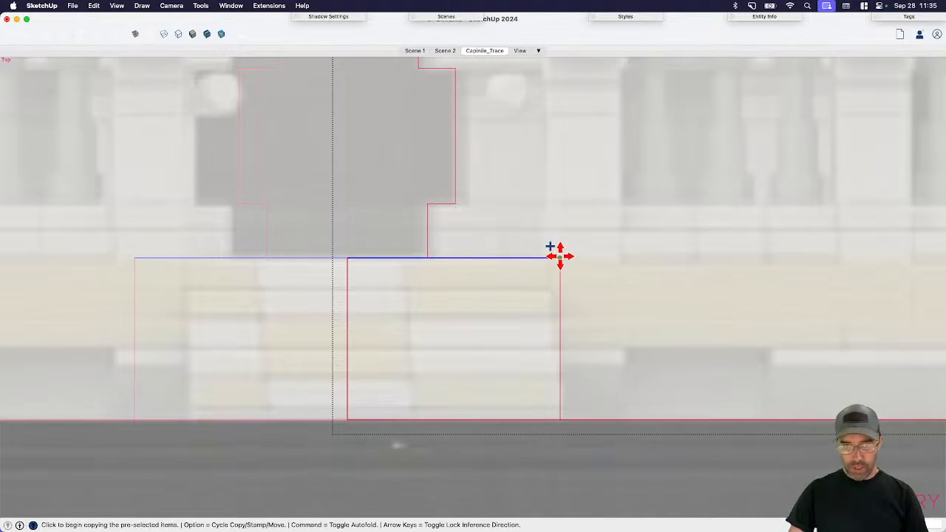
{"action": "left_click", "coordinate": [559, 257]}
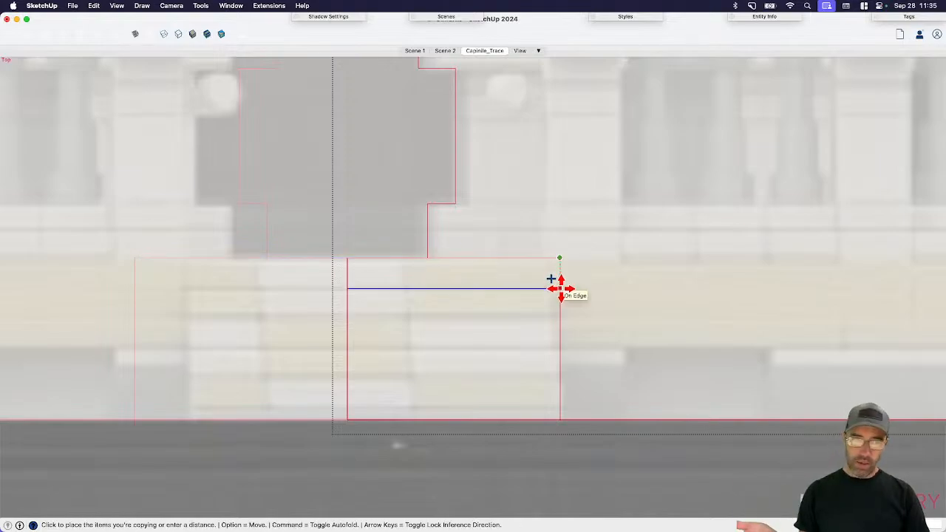
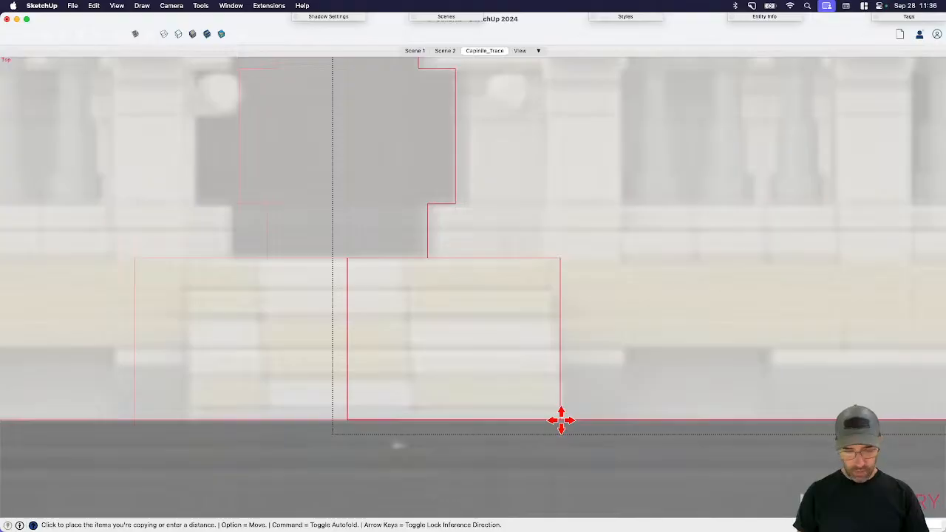
{"action": "left_click", "coordinate": [561, 420]}
{"action": "type", "text": "/6"}
{"action": "key", "text": "Return"}
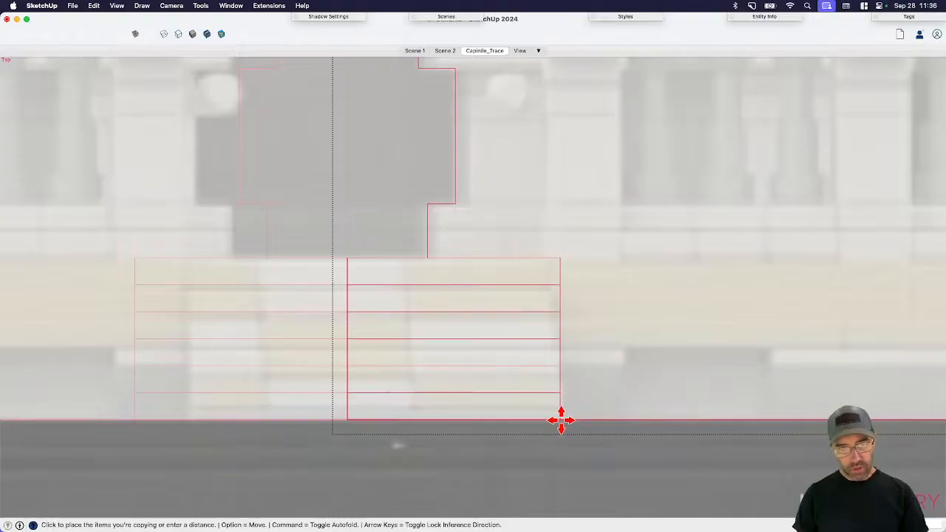
{"action": "key", "text": "space"}
{"action": "key", "text": "r"}
{"action": "key", "text": "t"}
{"action": "left_click", "coordinate": [560, 393]}
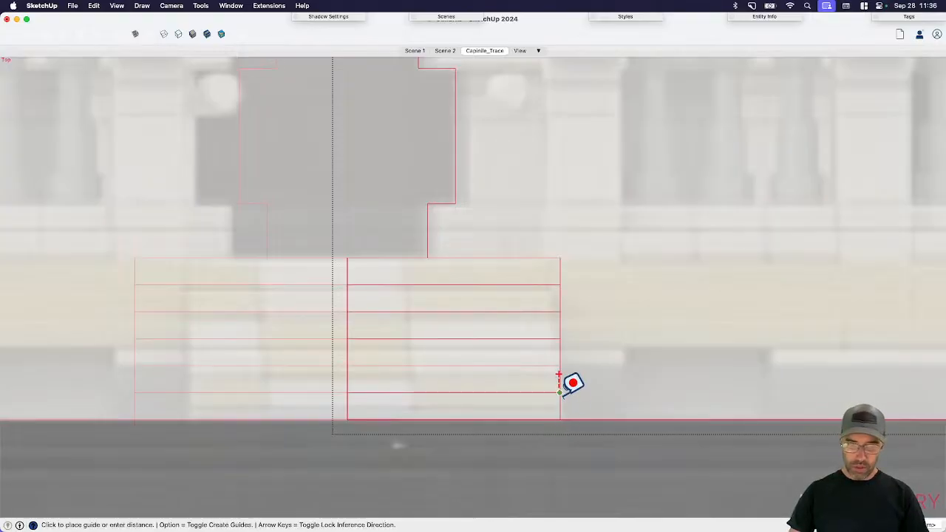
{"action": "key", "text": "space"}
{"action": "scroll", "coordinate": [560, 420], "scroll_direction": "down", "scroll_amount": 1}
{"action": "scroll", "coordinate": [562, 428], "scroll_direction": "down", "scroll_amount": 1}
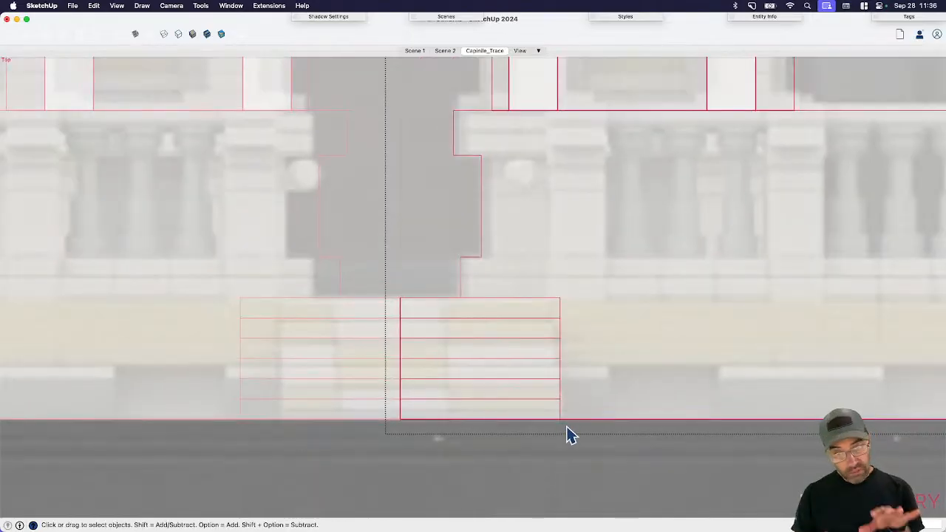
{"action": "scroll", "coordinate": [439, 370], "scroll_direction": "down", "scroll_amount": 3}
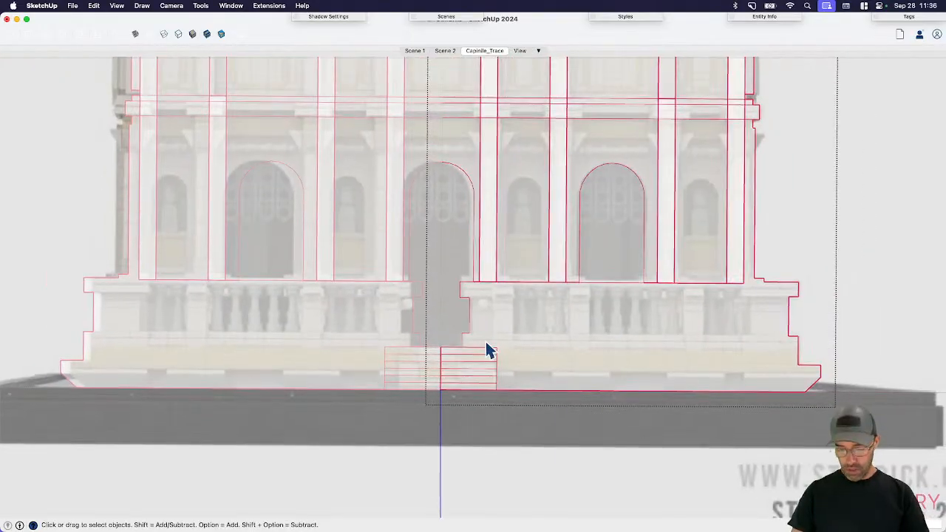
{"action": "key", "text": "l"}
{"action": "scroll", "coordinate": [468, 322], "scroll_direction": "up", "scroll_amount": 2}
{"action": "left_click", "coordinate": [467, 338]}
{"action": "scroll", "coordinate": [466, 338], "scroll_direction": "down", "scroll_amount": 2}
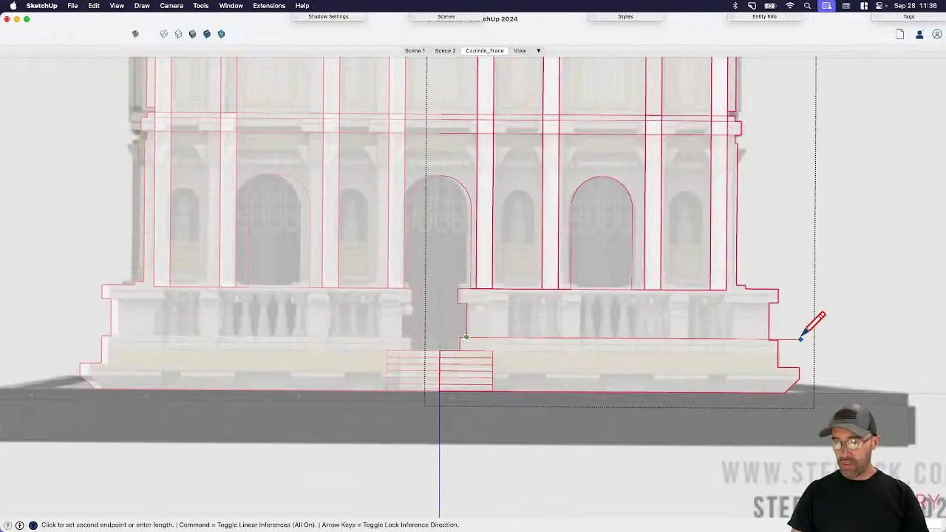
{"action": "scroll", "coordinate": [763, 340], "scroll_direction": "up", "scroll_amount": 2}
{"action": "key", "text": "Escape"}
- Draw a line from the outer corner below the balustrade across to the doorway's lower side edge
{"action": "left_click", "coordinate": [773, 342]}
{"action": "scroll", "coordinate": [286, 343], "scroll_direction": "up", "scroll_amount": 2}
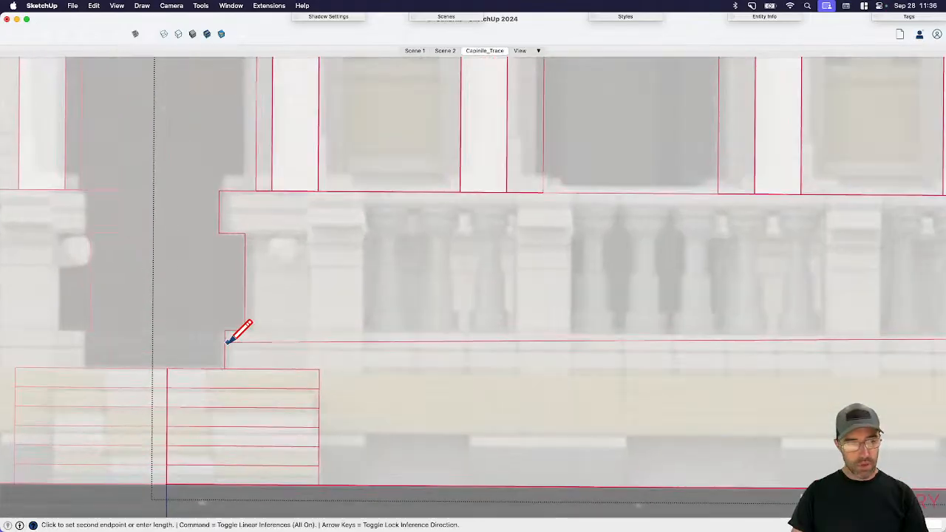
{"action": "scroll", "coordinate": [225, 333], "scroll_direction": "up", "scroll_amount": 2}
{"action": "left_click", "coordinate": [226, 333]}
{"action": "key", "text": "space"}
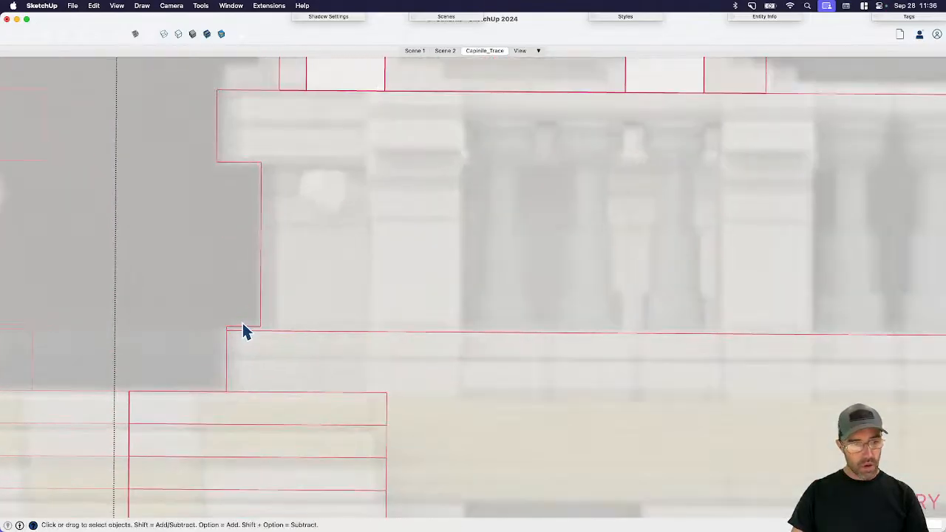
- Move the doorway's short lower ledge edge down onto the balustrade's bottom line and check the resulting face
{"action": "scroll", "coordinate": [246, 329], "scroll_direction": "up", "scroll_amount": 3}
{"action": "left_click", "coordinate": [264, 331]}
{"action": "key", "text": "m"}
{"action": "left_click", "coordinate": [277, 331]}
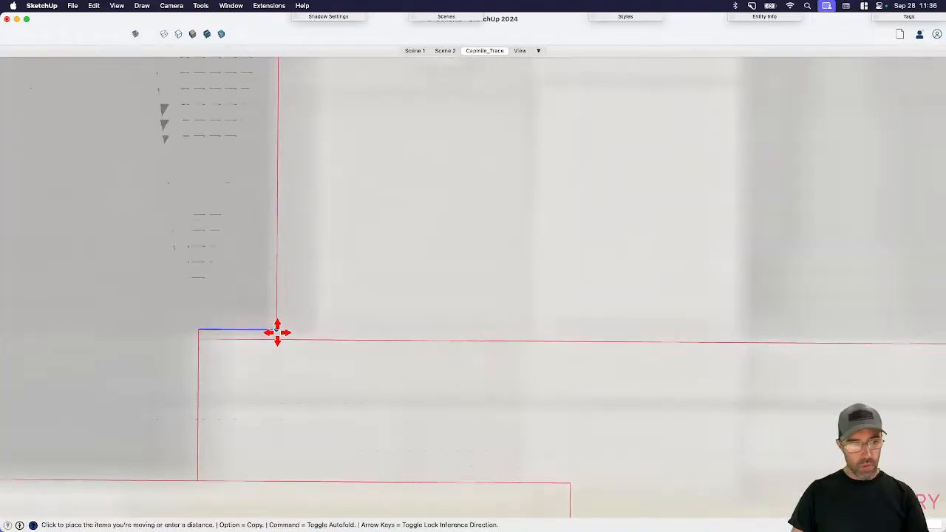
{"action": "left_click", "coordinate": [276, 340]}
{"action": "key", "text": "space"}
{"action": "scroll", "coordinate": [250, 407], "scroll_direction": "down", "scroll_amount": 5}
{"action": "left_click", "coordinate": [321, 328]}
- Draw the handrail's underside line from its outer corner across to the doorway edge
{"action": "key", "text": "l"}
{"action": "scroll", "coordinate": [321, 331], "scroll_direction": "down", "scroll_amount": 5}
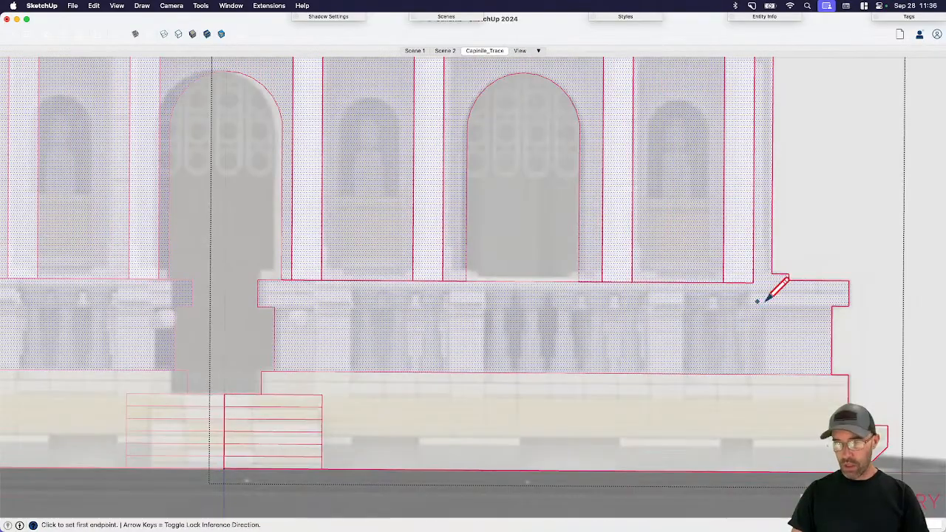
{"action": "left_click", "coordinate": [834, 301]}
{"action": "scroll", "coordinate": [227, 304], "scroll_direction": "up", "scroll_amount": 5}
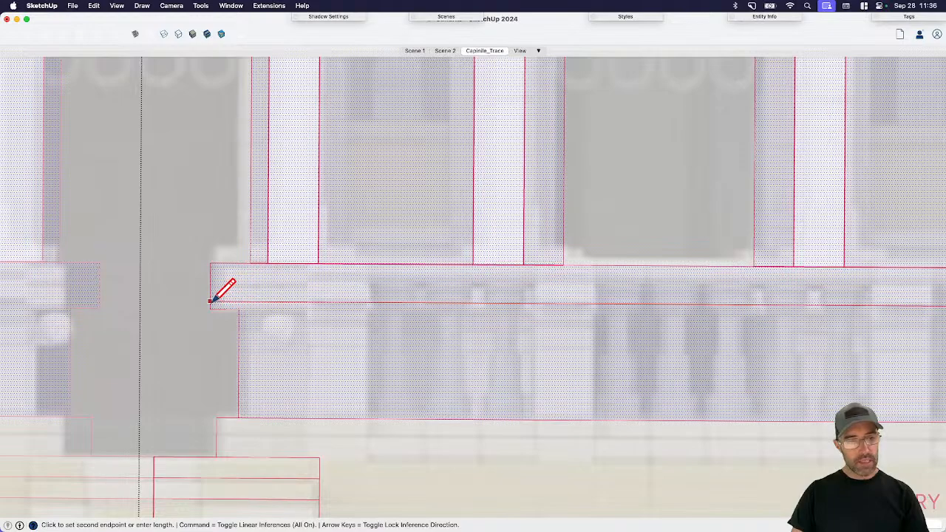
{"action": "left_click", "coordinate": [210, 308]}
{"action": "key", "text": "e"}
- Move the short handrail edge beside the doorway up onto the handrail's underside line
{"action": "key", "text": "space"}
{"action": "scroll", "coordinate": [228, 311], "scroll_direction": "up", "scroll_amount": 4}
{"action": "key", "text": "m"}
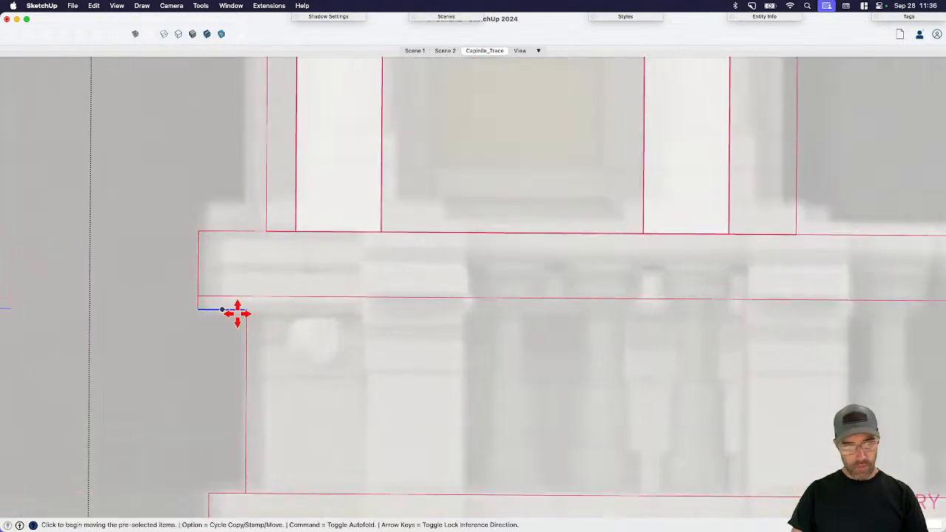
{"action": "left_click", "coordinate": [245, 310]}
{"action": "left_click", "coordinate": [247, 296]}
{"action": "key", "text": "space"}
{"action": "scroll", "coordinate": [219, 306], "scroll_direction": "down", "scroll_amount": 3}
{"action": "scroll", "coordinate": [218, 305], "scroll_direction": "down", "scroll_amount": 6}
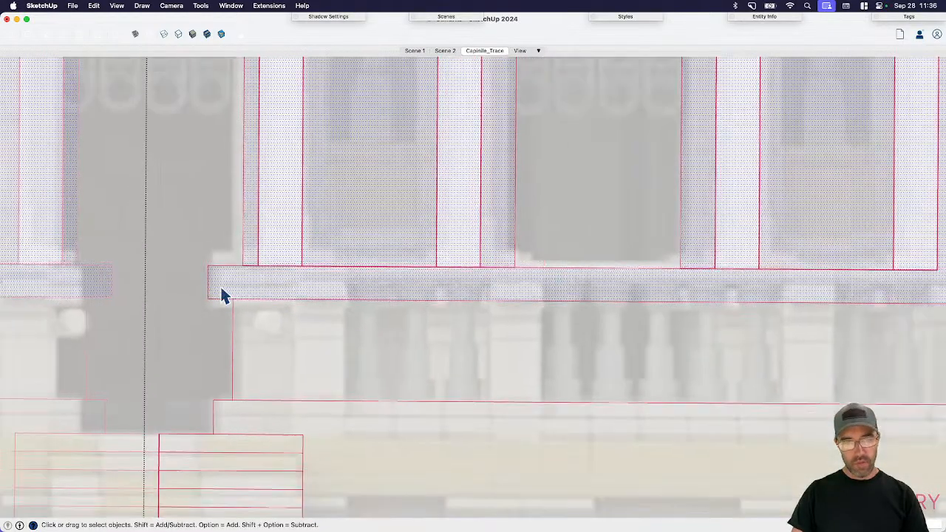
- Draw the first balustrade pier's inner side down to the steps' top, and extend the steps' top line to the facade's outer edge
{"action": "key", "text": "l"}
{"action": "scroll", "coordinate": [440, 334], "scroll_direction": "down", "scroll_amount": 2}
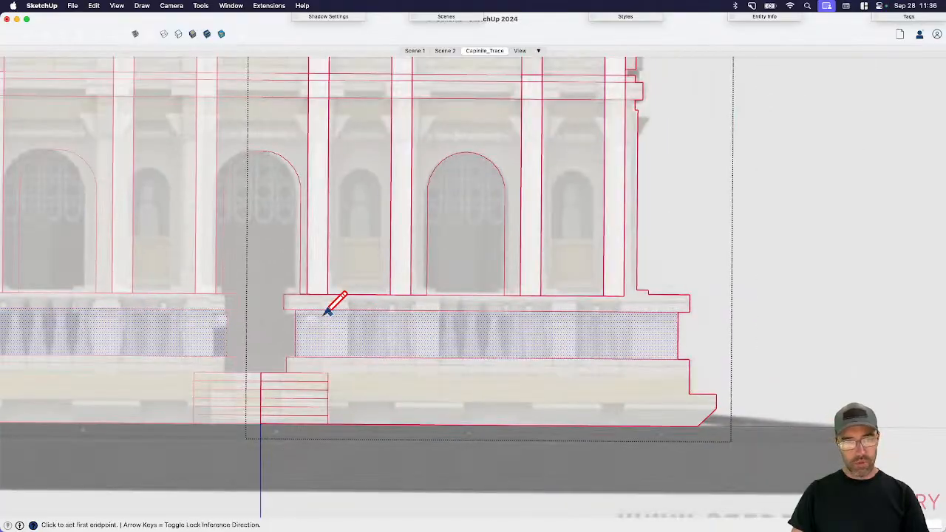
{"action": "scroll", "coordinate": [328, 299], "scroll_direction": "up", "scroll_amount": 5}
{"action": "left_click", "coordinate": [331, 279]}
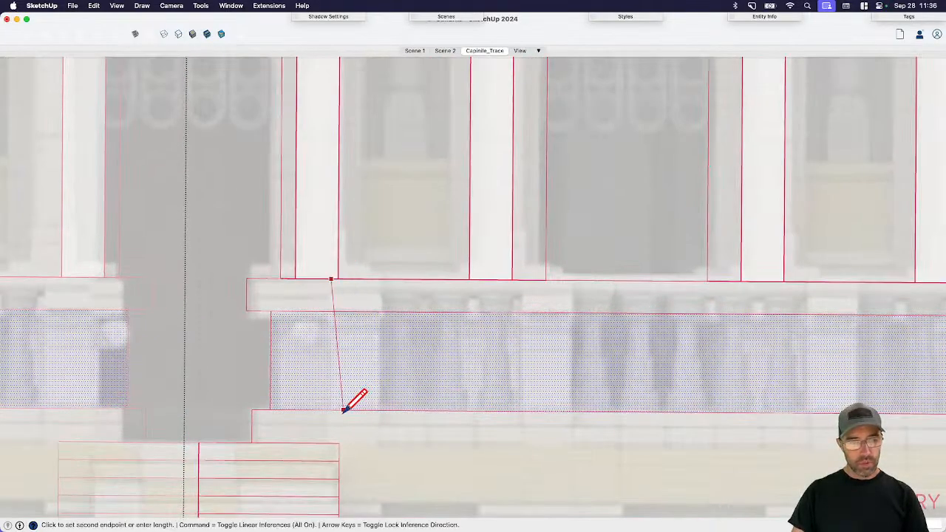
{"action": "left_click", "coordinate": [331, 442]}
{"action": "scroll", "coordinate": [347, 441], "scroll_direction": "down", "scroll_amount": 3}
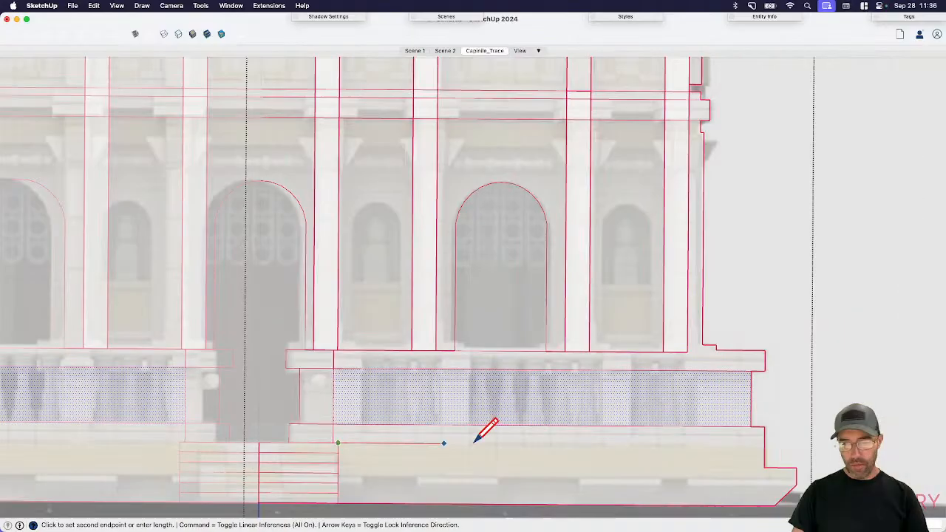
{"action": "left_click", "coordinate": [765, 445]}
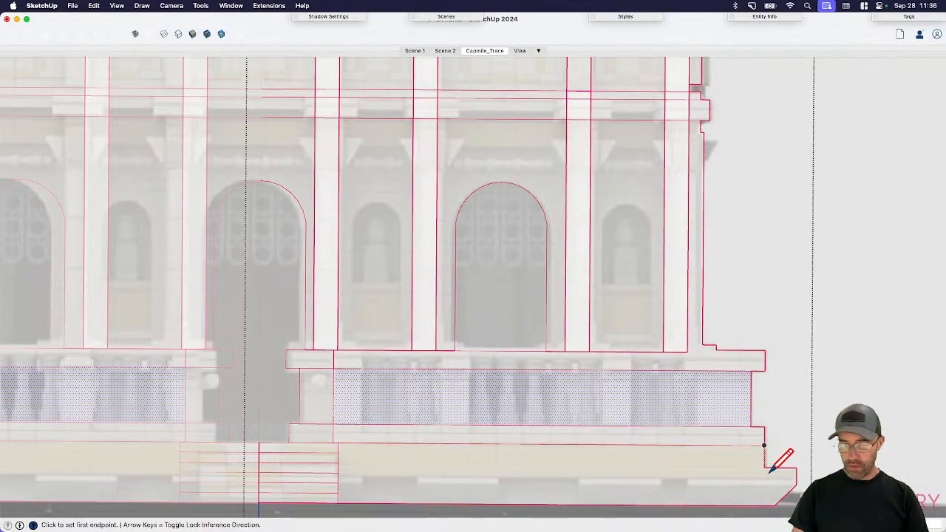
{"action": "left_click", "coordinate": [338, 473]}
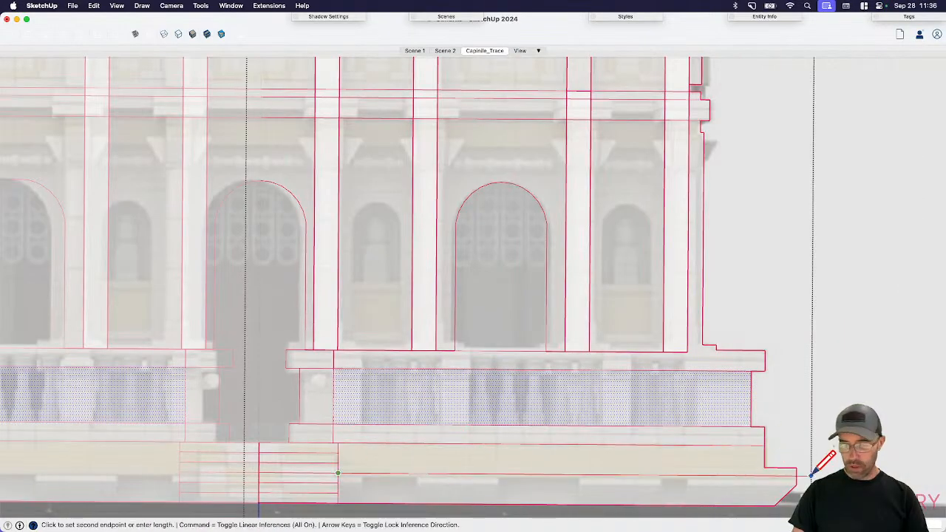
{"action": "scroll", "coordinate": [481, 363], "scroll_direction": "up", "scroll_amount": 3}
{"action": "key", "text": "space"}
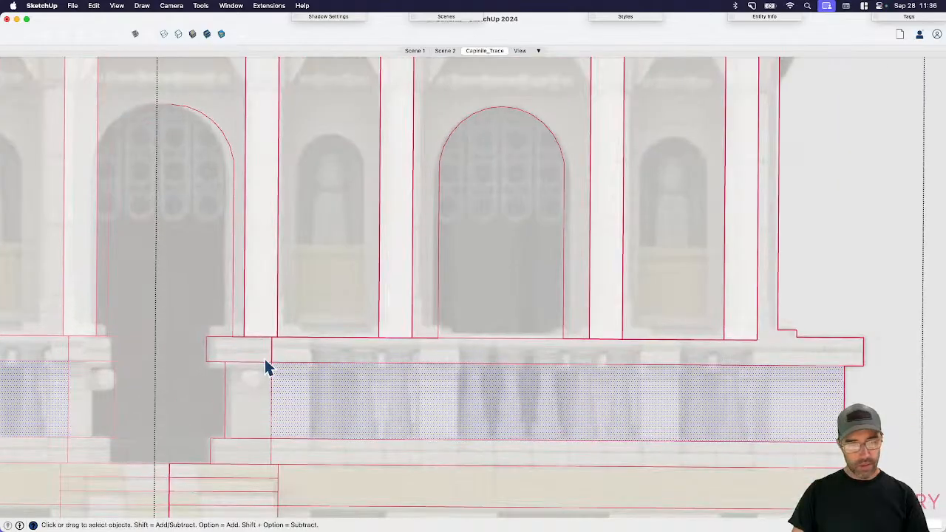
- Draw the first pier's second side, erase the horizontal lines crossing the pier, and select its face
{"action": "key", "text": "l"}
{"action": "left_click", "coordinate": [311, 337]}
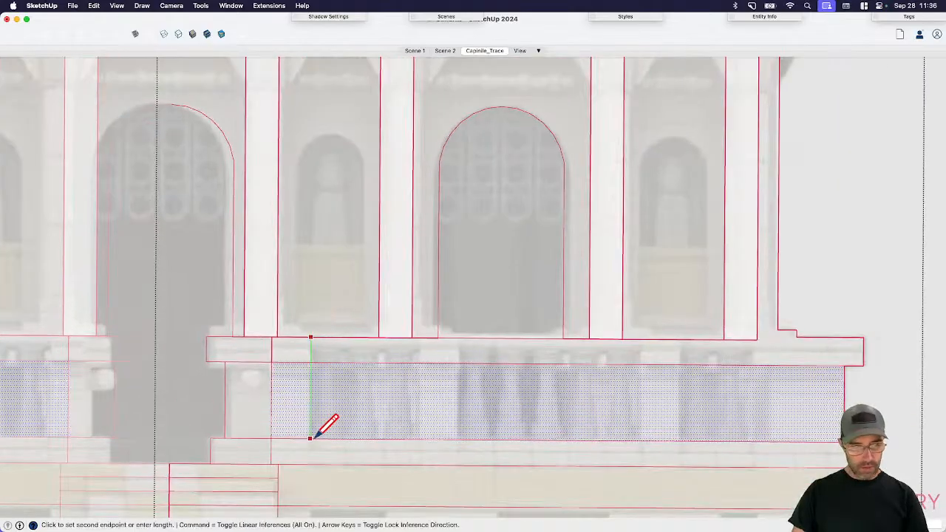
{"action": "left_click", "coordinate": [310, 465]}
{"action": "key", "text": "e"}
{"action": "left_click_drag", "start_coordinate": [287, 437], "coordinate": [288, 361]}
{"action": "key", "text": "space"}
{"action": "left_click", "coordinate": [292, 400]}
{"action": "key", "text": "m"}
{"action": "key", "text": "alt"}
{"action": "left_click", "coordinate": [293, 425]}
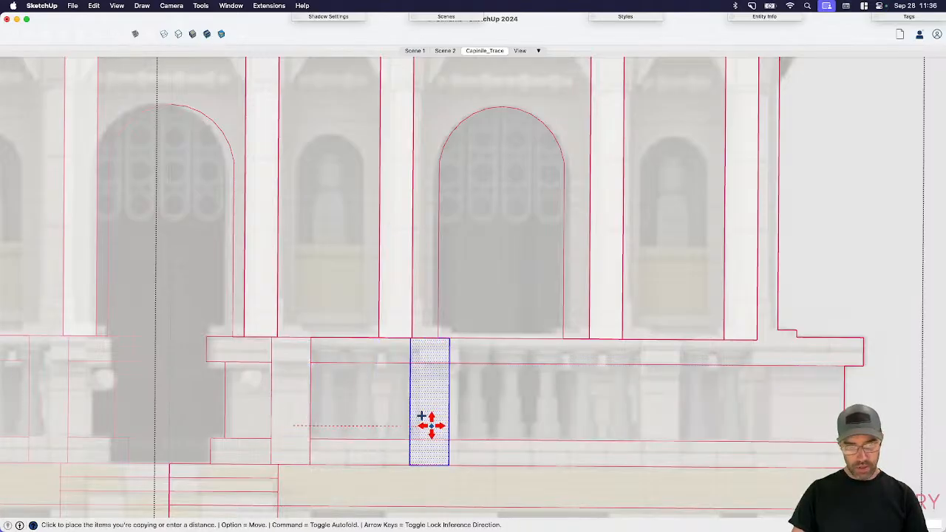
{"action": "key", "text": "space"}
- Make the pier a component and copy it along the balustrade onto the next two piers in the photo
{"action": "key", "text": "g"}
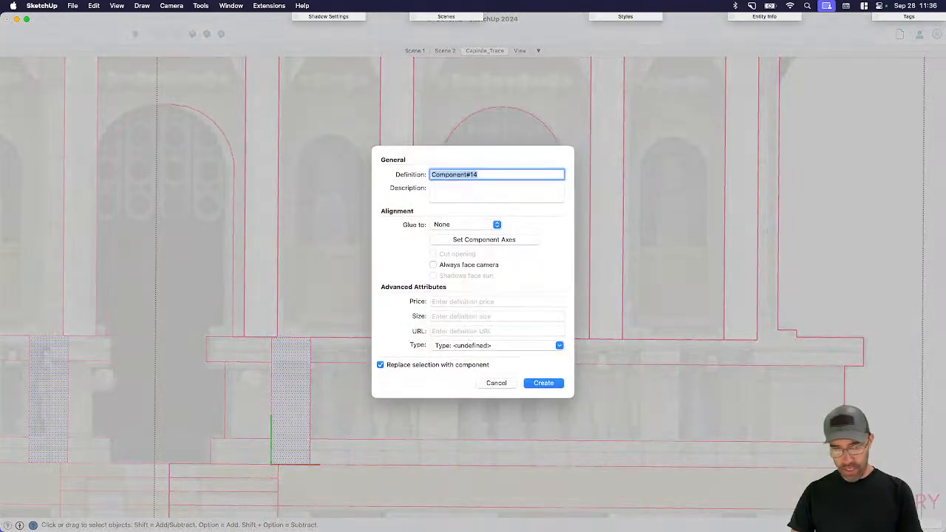
{"action": "key", "text": "Return"}
{"action": "key", "text": "m"}
{"action": "key", "text": "alt"}
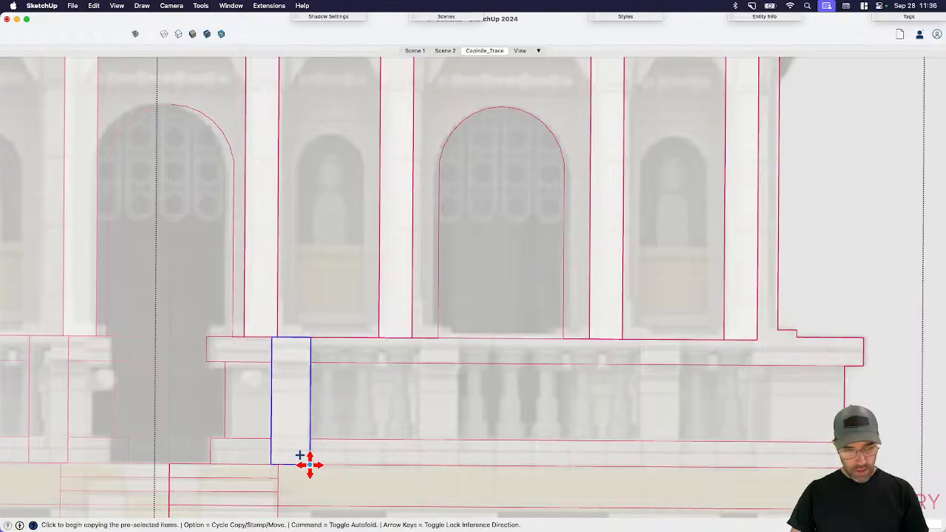
{"action": "left_click", "coordinate": [310, 465]}
{"action": "left_click", "coordinate": [459, 465]}
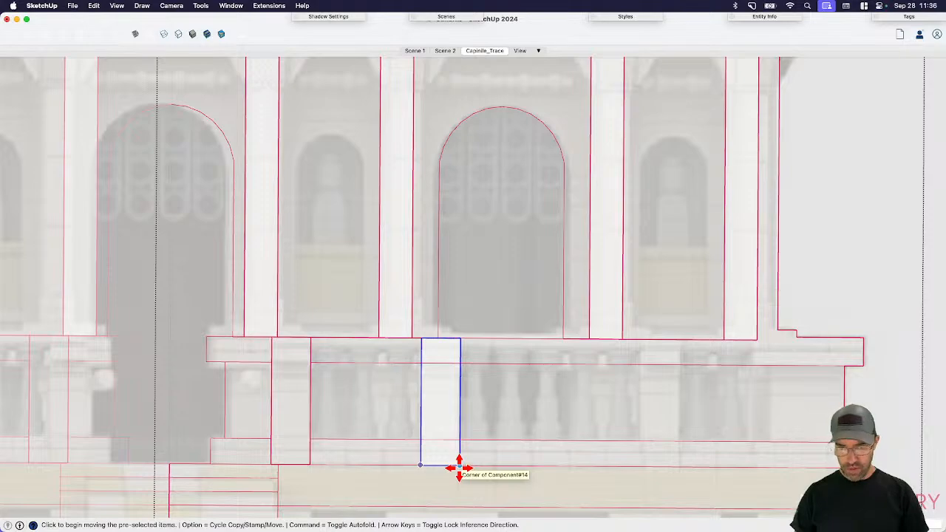
{"action": "key", "text": "alt"}
{"action": "left_click", "coordinate": [459, 466]}
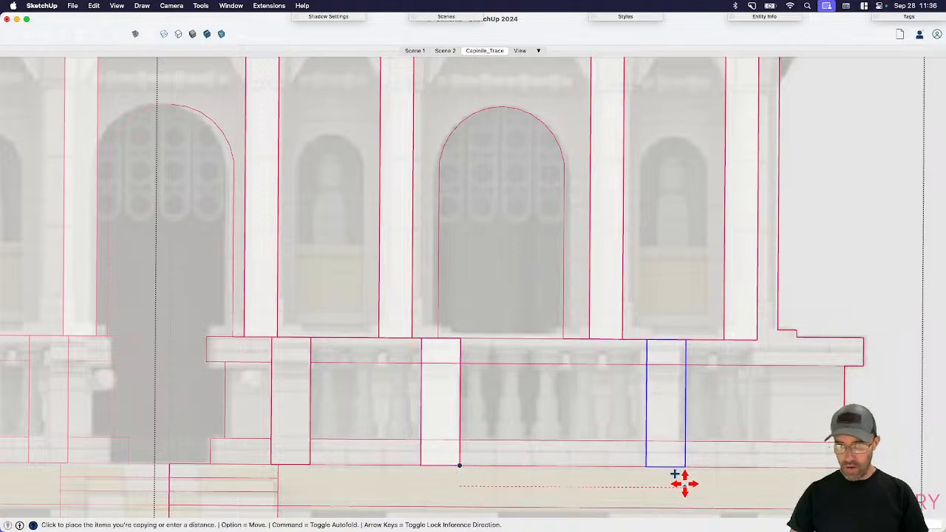
{"action": "left_click", "coordinate": [678, 484]}
{"action": "key", "text": "space"}
- Outline the balustrade's outer end block from the last pilaster's bottom corner, stepping outward at the handrail underside and down to the bottom line
{"action": "left_click", "coordinate": [745, 425]}
{"action": "scroll", "coordinate": [757, 359], "scroll_direction": "up", "scroll_amount": 2}
{"action": "key", "text": "l"}
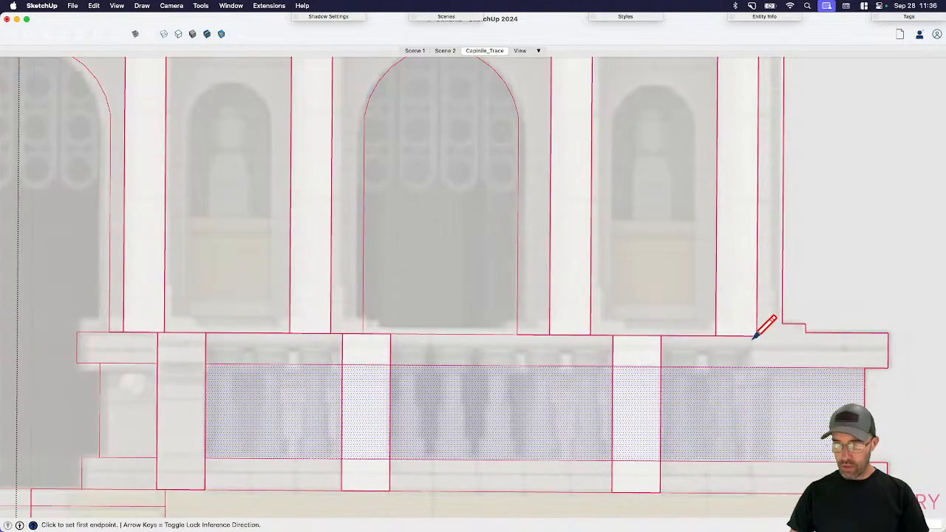
{"action": "left_click", "coordinate": [756, 336]}
{"action": "left_click", "coordinate": [756, 366]}
{"action": "left_click", "coordinate": [774, 367]}
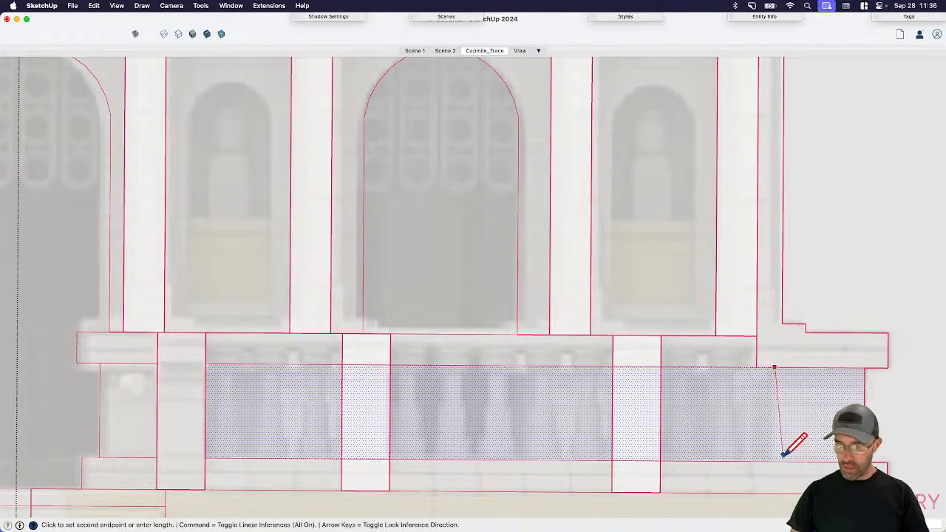
{"action": "left_click", "coordinate": [775, 461]}
{"action": "key", "text": "space"}
- Erase the handrail's underside line between the first pier and the outer end block
{"action": "scroll", "coordinate": [714, 375], "scroll_direction": "down", "scroll_amount": 3}
{"action": "key", "text": "e"}
{"action": "left_click", "coordinate": [720, 369]}
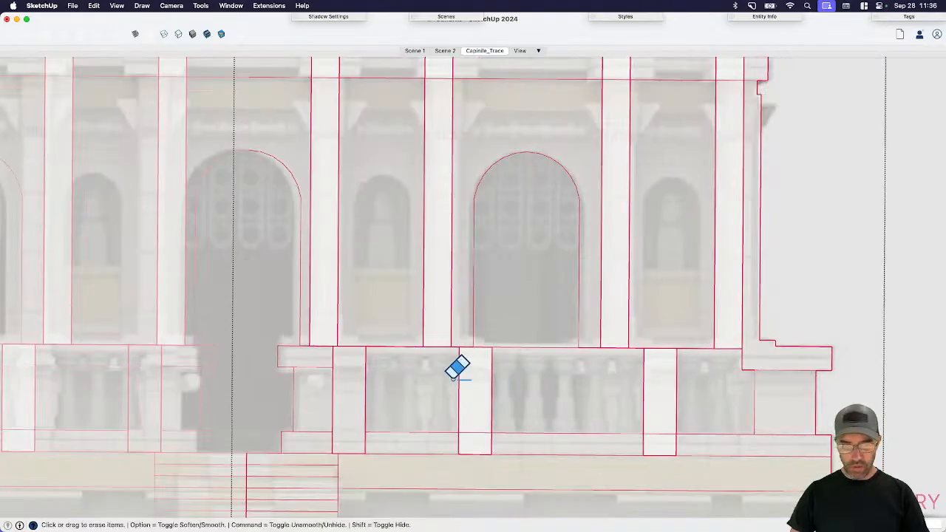
{"action": "key", "text": "space"}
- Draw a higher, thinner handrail line from the first pier across to the outer end block
{"action": "scroll", "coordinate": [421, 363], "scroll_direction": "up", "scroll_amount": 3}
{"action": "key", "text": "l"}
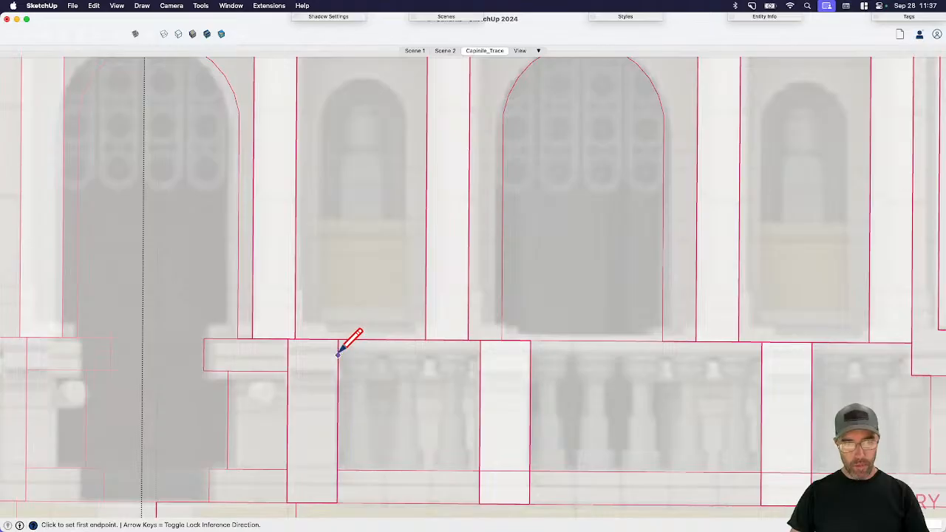
{"action": "left_click", "coordinate": [338, 354]}
{"action": "scroll", "coordinate": [339, 354], "scroll_direction": "down", "scroll_amount": 2}
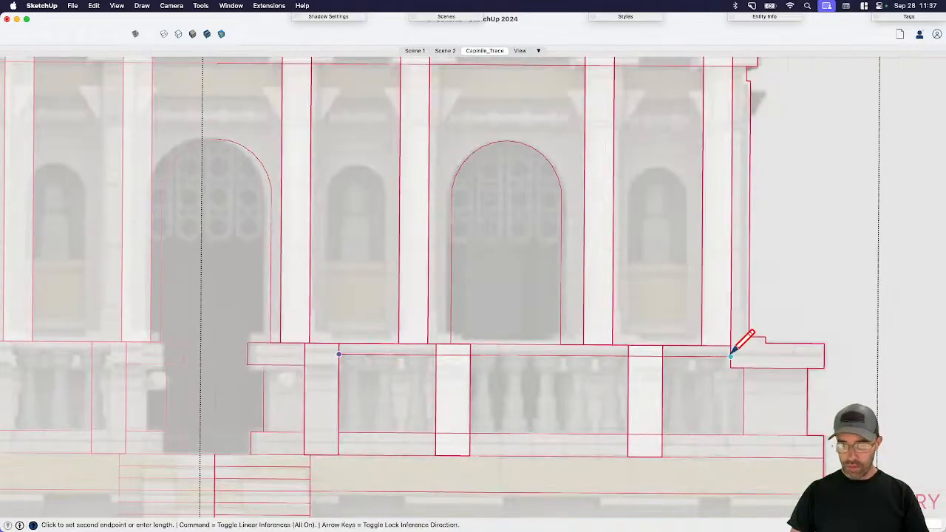
{"action": "left_click", "coordinate": [732, 356]}
{"action": "key", "text": "space"}
- Draw a rectangle over the thin handrail strip from the first pier to the end block, and select the opening face below
{"action": "key", "text": "r"}
{"action": "left_click", "coordinate": [339, 344]}
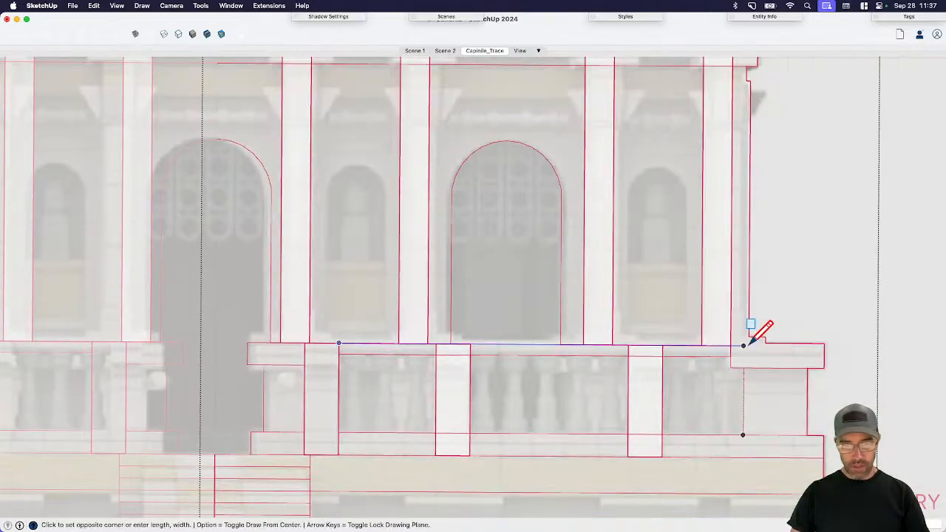
{"action": "left_click", "coordinate": [731, 357]}
{"action": "key", "text": "space"}
{"action": "left_click", "coordinate": [615, 406]}
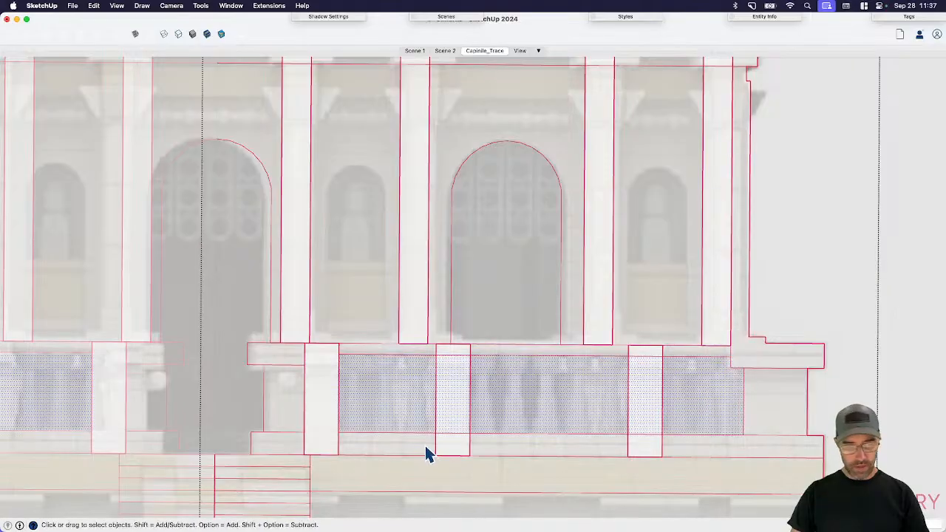
- Delete the face filling the lower balustrade's openings between the first pier and the outer end block
{"action": "left_click", "coordinate": [299, 409]}
{"action": "key", "text": "Delete"}
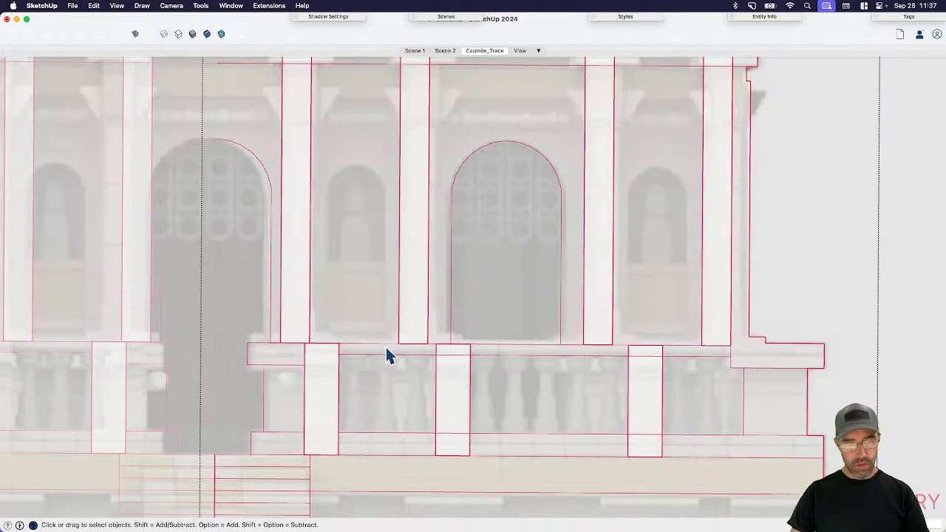
{"action": "left_click", "coordinate": [299, 305]}
{"action": "scroll", "coordinate": [403, 383], "scroll_direction": "down", "scroll_amount": 4}
{"action": "left_click", "coordinate": [386, 218]}
{"action": "scroll", "coordinate": [548, 238], "scroll_direction": "down", "scroll_amount": 3}
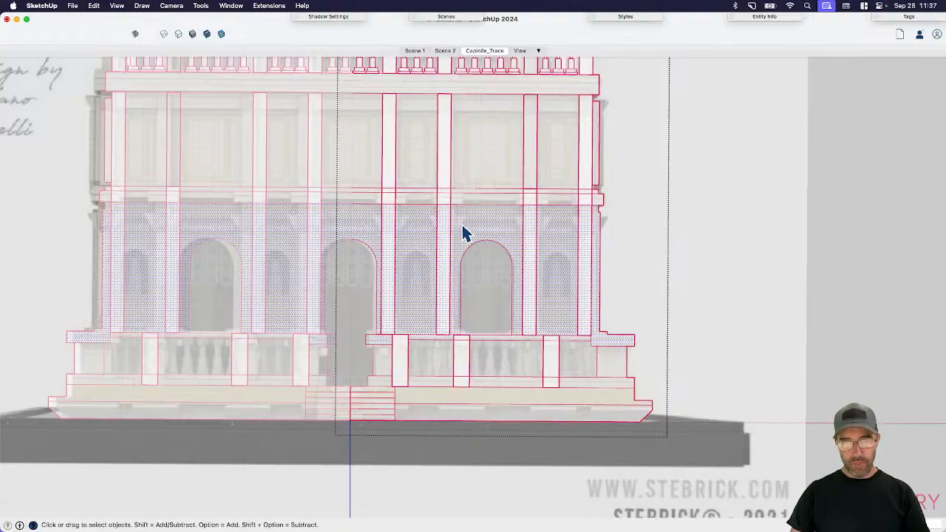
- Combine both mirrored halves of the traced facade into one component
{"action": "scroll", "coordinate": [532, 311], "scroll_direction": "down", "scroll_amount": 4}
{"action": "mouse_move", "coordinate": [712, 368]}
{"action": "middle_mouse_down"}
{"action": "mouse_move", "coordinate": [682, 376]}
{"action": "mouse_move", "coordinate": [354, 297]}
{"action": "mouse_move", "coordinate": [478, 268]}
{"action": "middle_mouse_up"}
{"action": "left_click", "coordinate": [478, 268]}
{"action": "left_click", "coordinate": [395, 234], "text": "shift"}
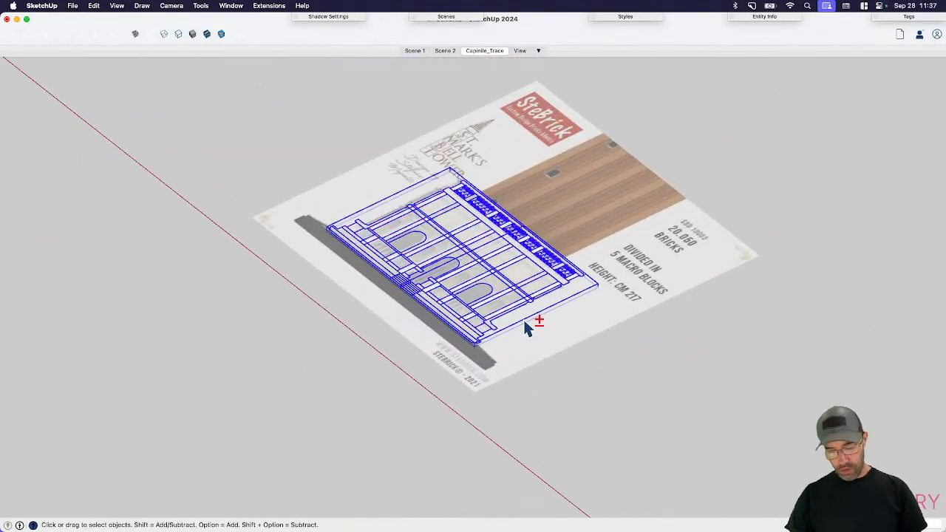
{"action": "key", "text": "g"}
{"action": "key", "text": "Return"}
- Rotate a copy of the facade component 90° upright about the bottom corner of its base
{"action": "middle_click_drag", "start_coordinate": [507, 353], "coordinate": [443, 322]}
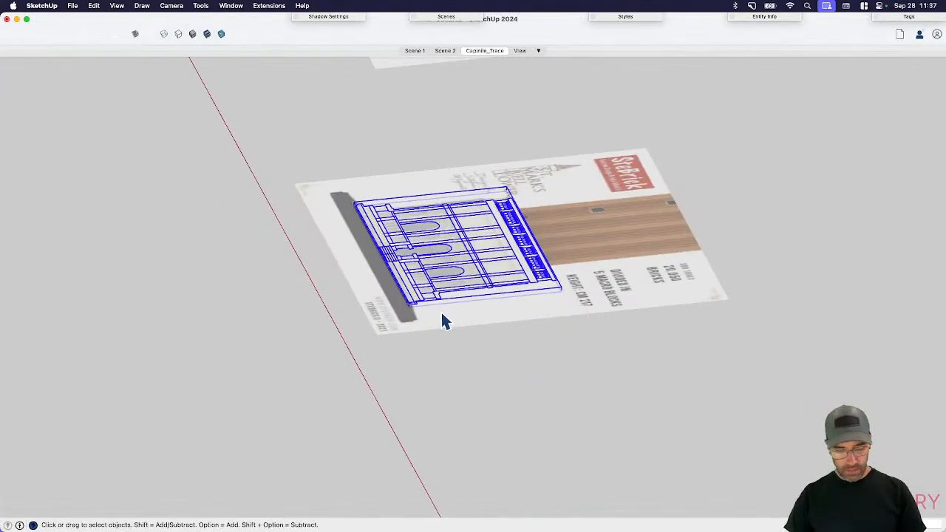
{"action": "key", "text": "q"}
{"action": "scroll", "coordinate": [414, 313], "scroll_direction": "up", "scroll_amount": 3}
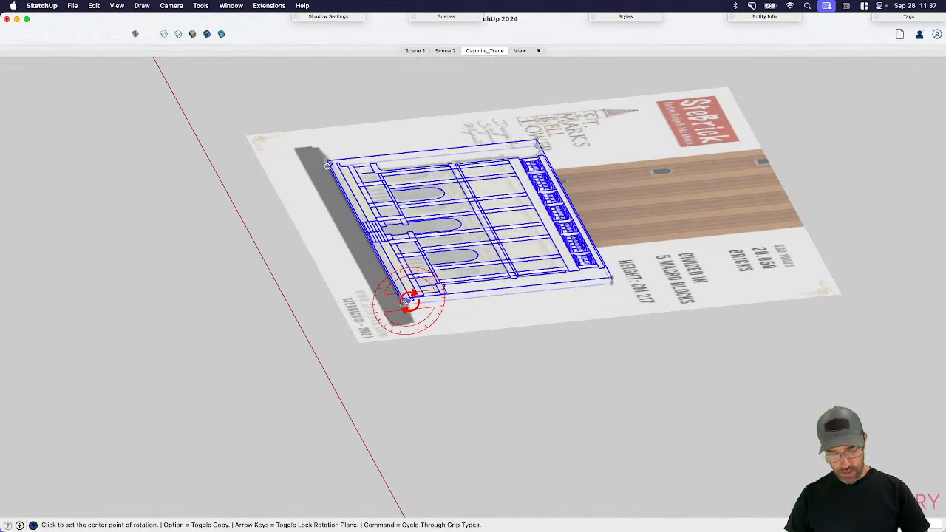
{"action": "scroll", "coordinate": [405, 302], "scroll_direction": "up", "scroll_amount": 3}
{"action": "scroll", "coordinate": [397, 305], "scroll_direction": "up", "scroll_amount": 3}
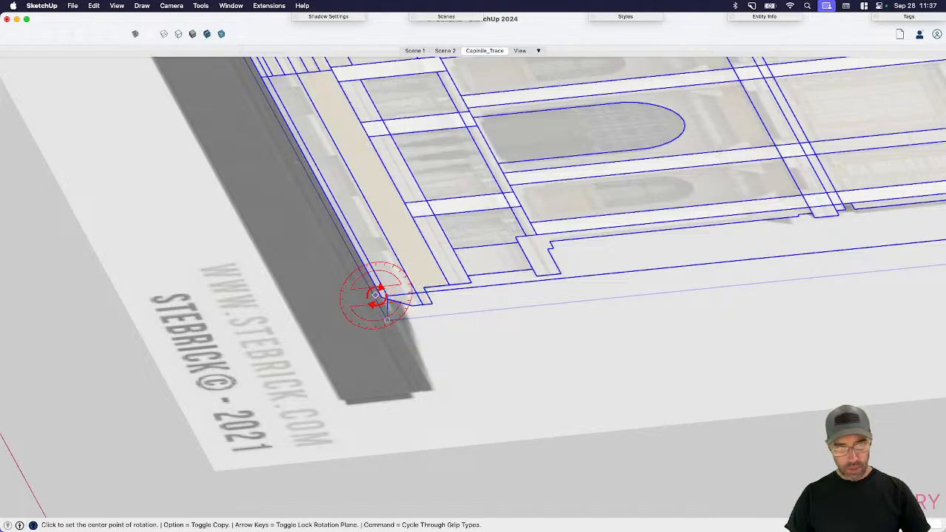
{"action": "key", "text": "alt"}
{"action": "left_click", "coordinate": [381, 297]}
{"action": "left_click", "coordinate": [464, 271]}
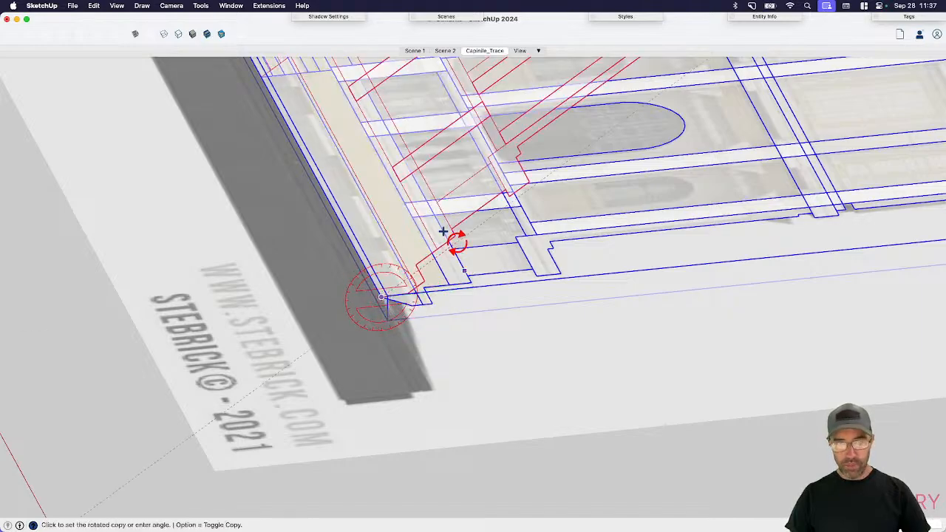
{"action": "type", "text": "90"}
{"action": "key", "text": "Return"}
{"action": "key", "text": "space"}
{"action": "scroll", "coordinate": [456, 244], "scroll_direction": "down", "scroll_amount": 8}
{"action": "middle_click_drag", "start_coordinate": [459, 251], "coordinate": [521, 164], "text": "shift"}
- Switch to the View scene and turn on Ambient Occlusion in the style, raising its distance and intensity
{"action": "left_click", "coordinate": [521, 51]}
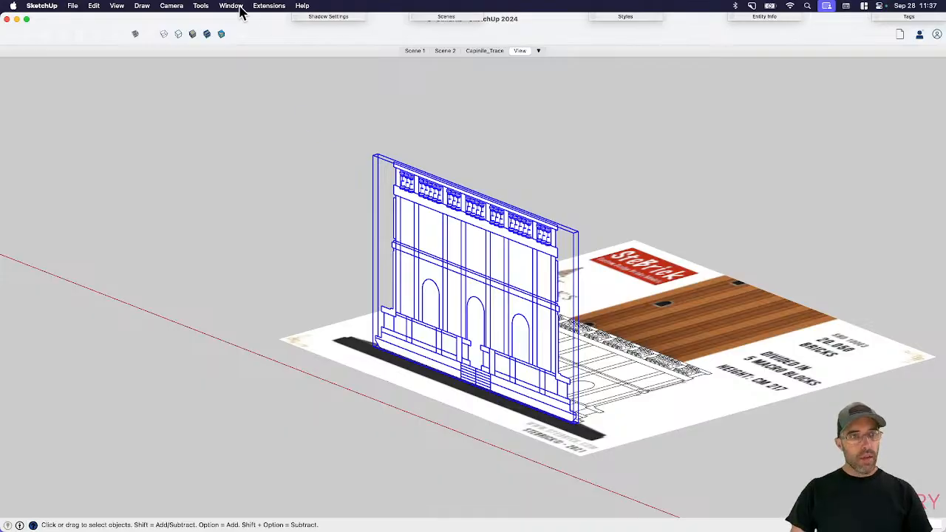
{"action": "left_click", "coordinate": [626, 16]}
{"action": "left_click", "coordinate": [603, 69]}
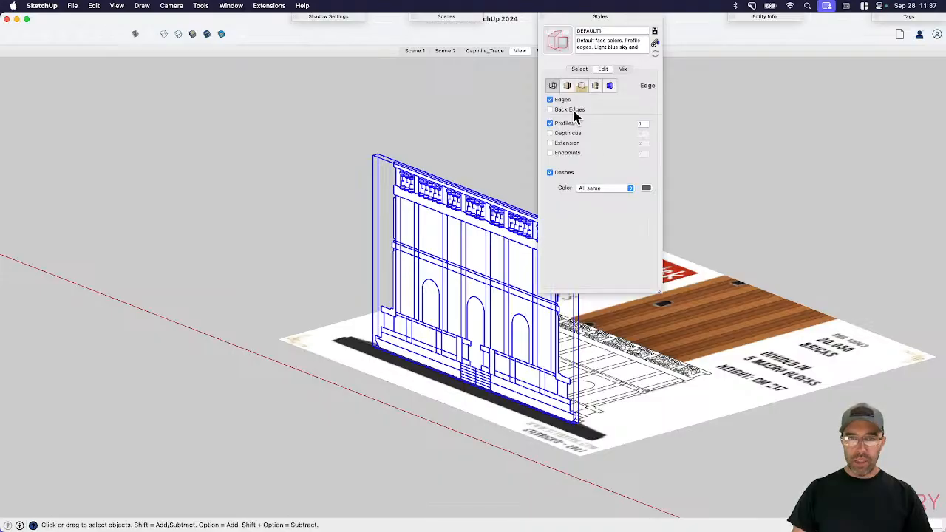
{"action": "left_click", "coordinate": [581, 86]}
{"action": "left_click", "coordinate": [567, 87]}
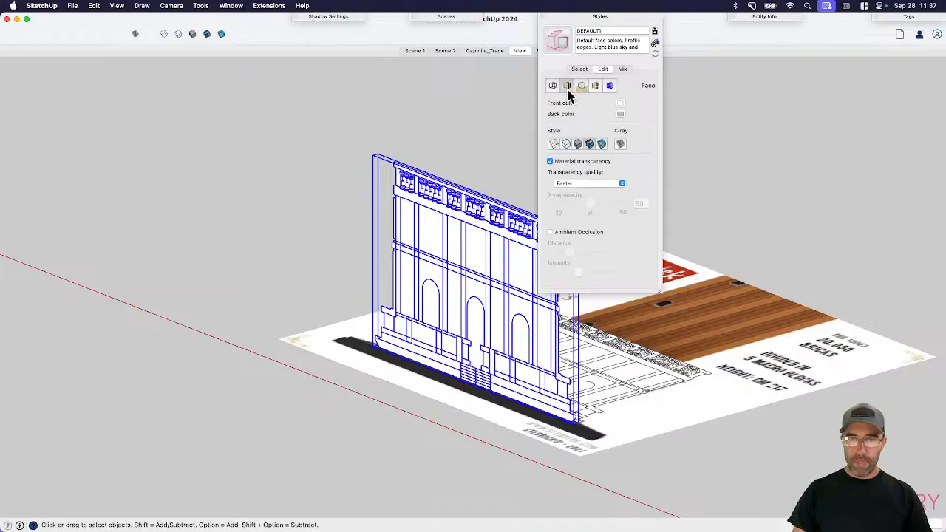
{"action": "left_click", "coordinate": [552, 232]}
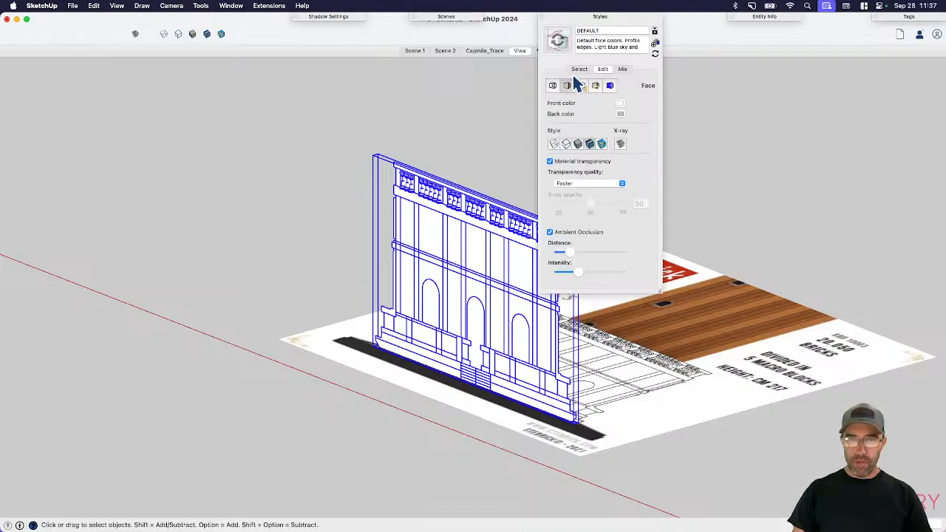
{"action": "left_click", "coordinate": [609, 253]}
{"action": "left_click_drag", "start_coordinate": [576, 273], "coordinate": [597, 273]}
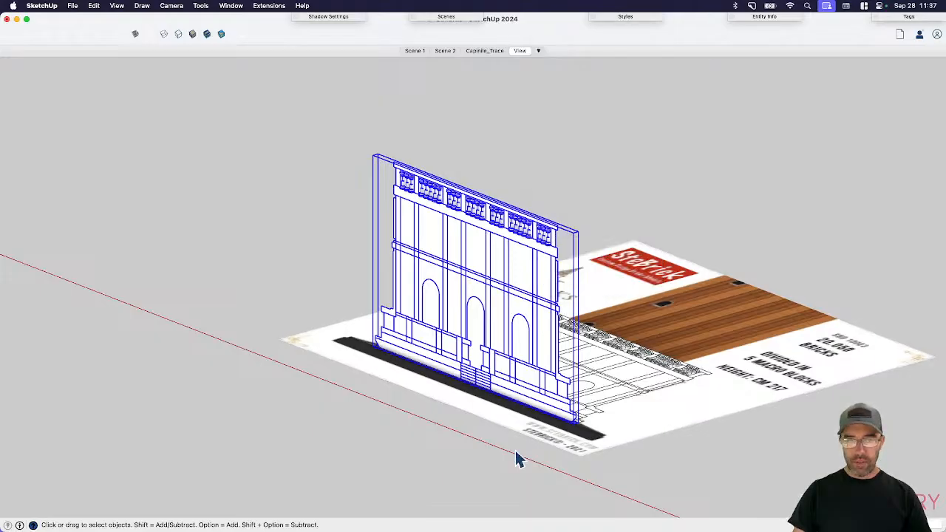
- Open the half component of the upright facade for editing at its top balustrade
{"action": "scroll", "coordinate": [521, 444], "scroll_direction": "up", "scroll_amount": 3}
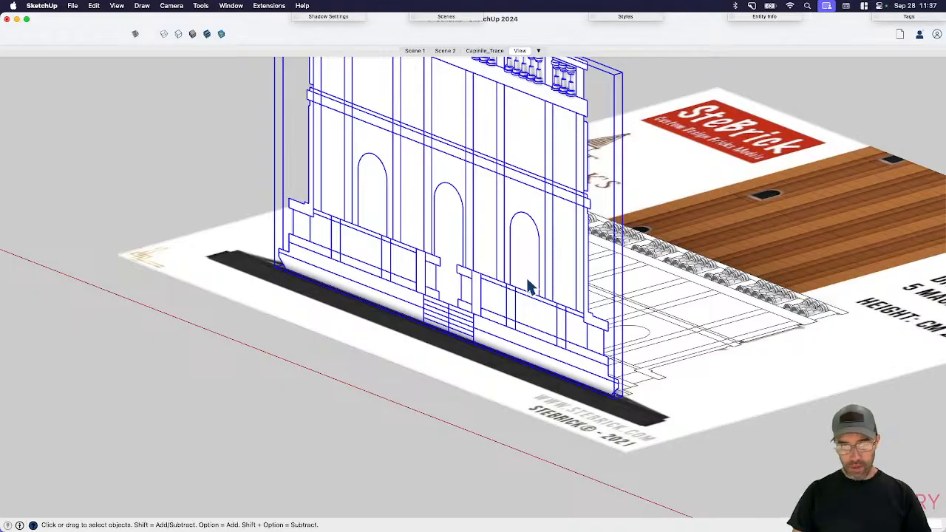
{"action": "left_click_drag", "start_coordinate": [531, 347], "coordinate": [533, 348]}
{"action": "middle_click_drag", "start_coordinate": [534, 269], "coordinate": [536, 345], "text": "shift"}
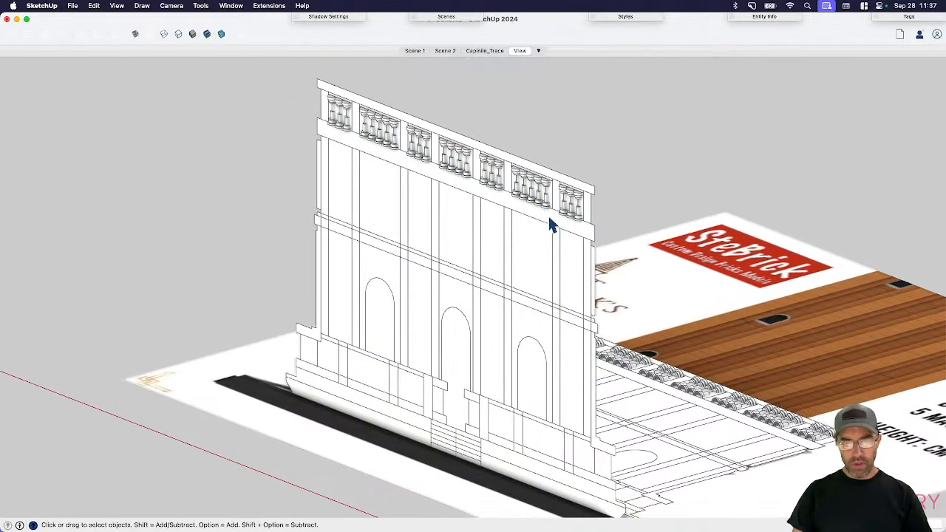
{"action": "scroll", "coordinate": [549, 220], "scroll_direction": "up", "scroll_amount": 5}
{"action": "middle_click_drag", "start_coordinate": [547, 172], "coordinate": [543, 313], "text": "shift"}
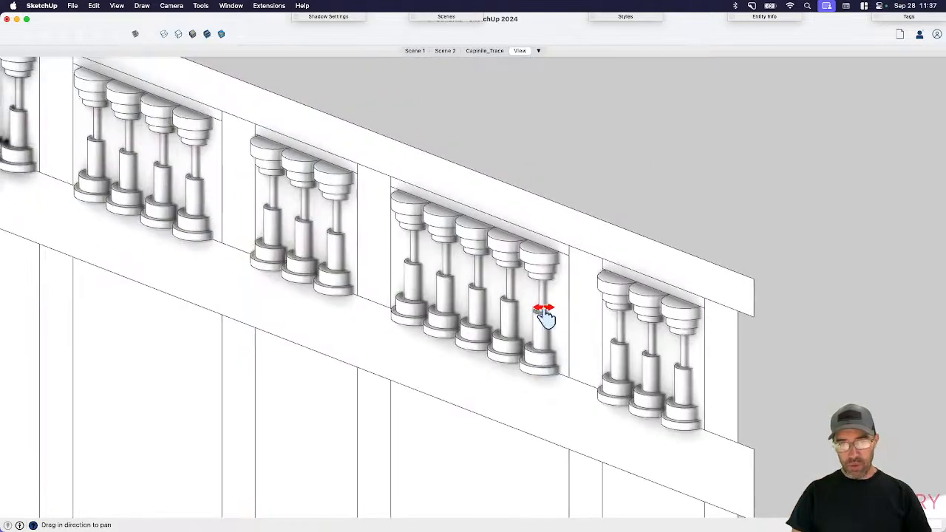
{"action": "left_click", "coordinate": [510, 255]}
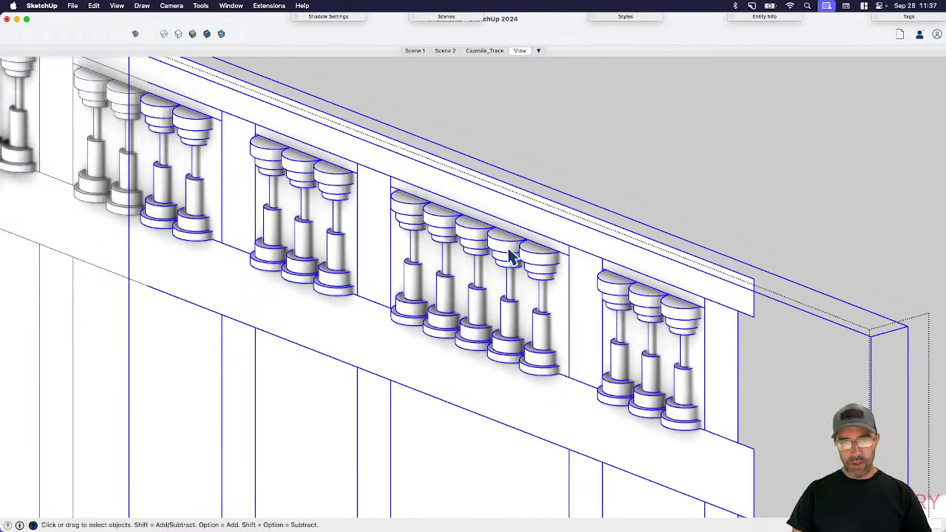
{"action": "scroll", "coordinate": [553, 273], "scroll_direction": "down", "scroll_amount": 2}
{"action": "double_click", "coordinate": [556, 286]}
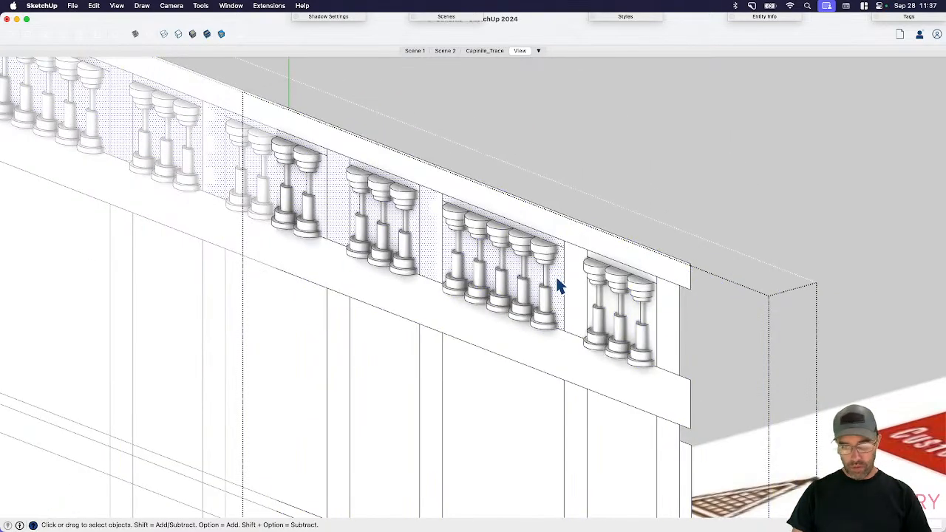
- Push/Pull the top balustrade's handrail forward in two passes so it overhangs the balusters
{"action": "scroll", "coordinate": [587, 303], "scroll_direction": "up", "scroll_amount": 2}
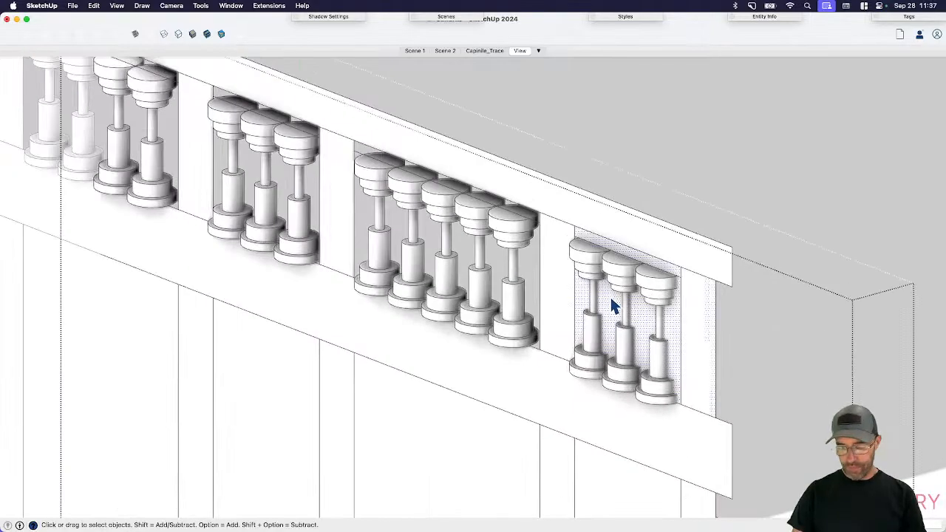
{"action": "middle_click_drag", "start_coordinate": [602, 238], "coordinate": [580, 240]}
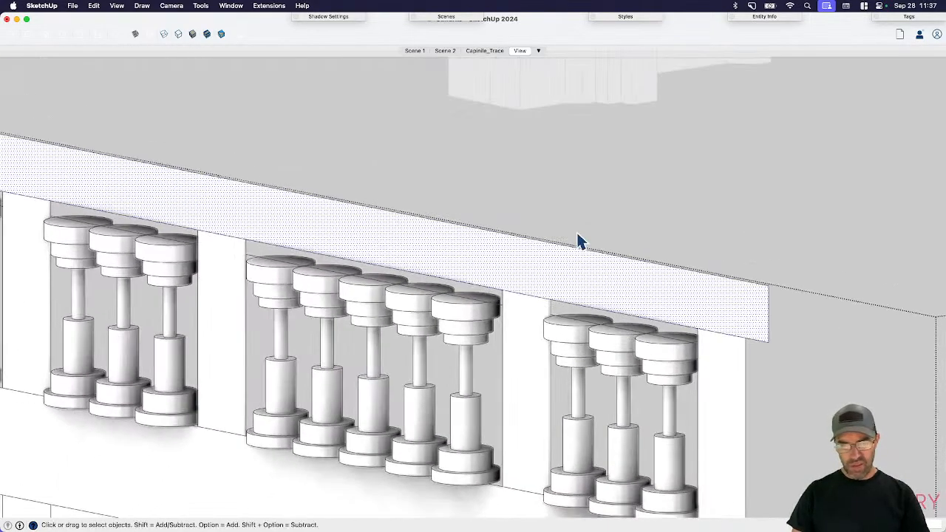
{"action": "key", "text": "p"}
{"action": "left_click", "coordinate": [610, 305]}
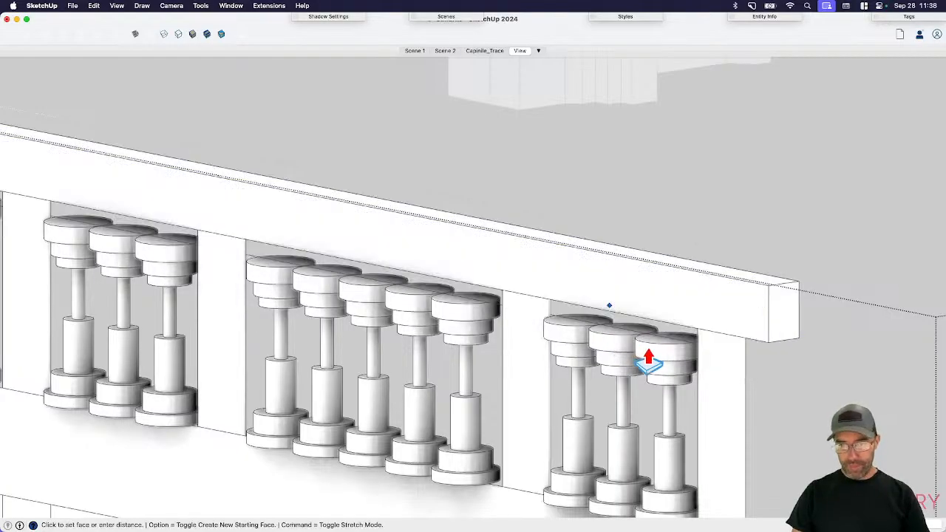
{"action": "left_click", "coordinate": [653, 359]}
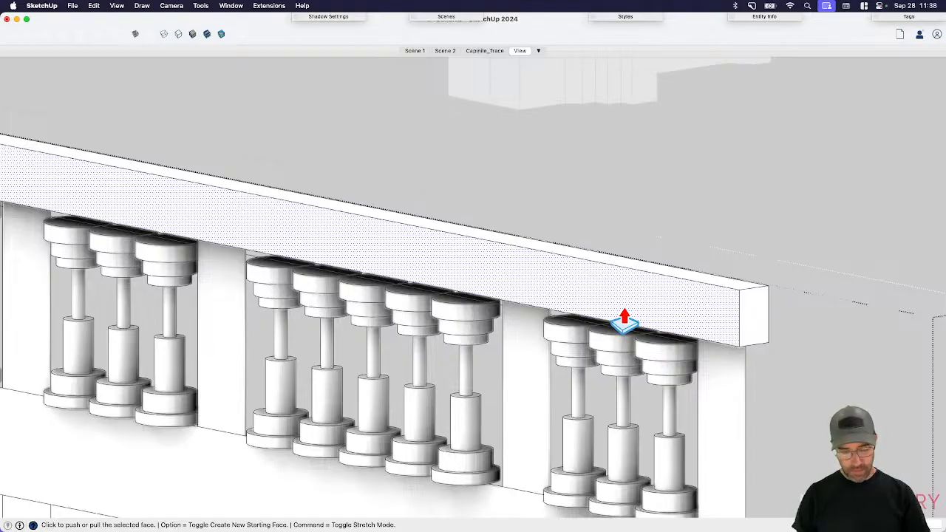
{"action": "left_click", "coordinate": [625, 323]}
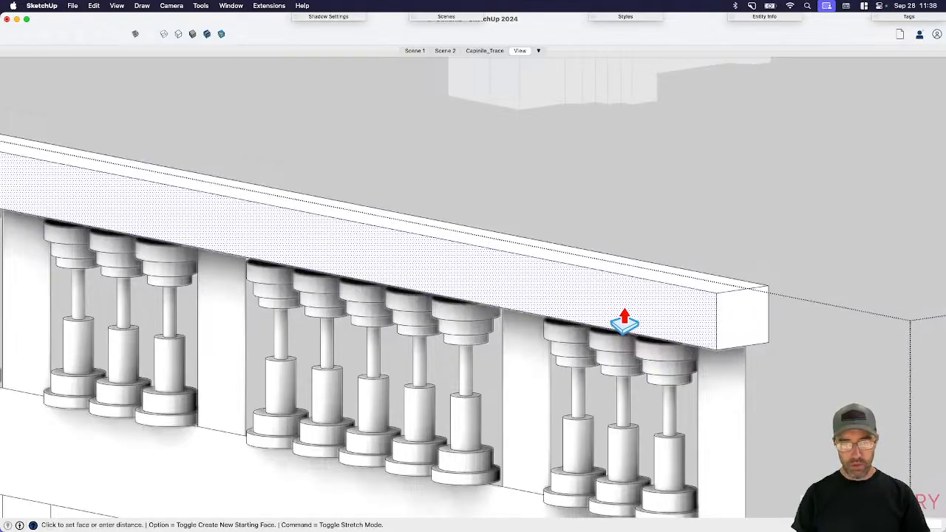
{"action": "left_click", "coordinate": [643, 387]}
- Erase the leftover edges on the underside of the extruded handrail
{"action": "scroll", "coordinate": [639, 399], "scroll_direction": "down", "scroll_amount": 5}
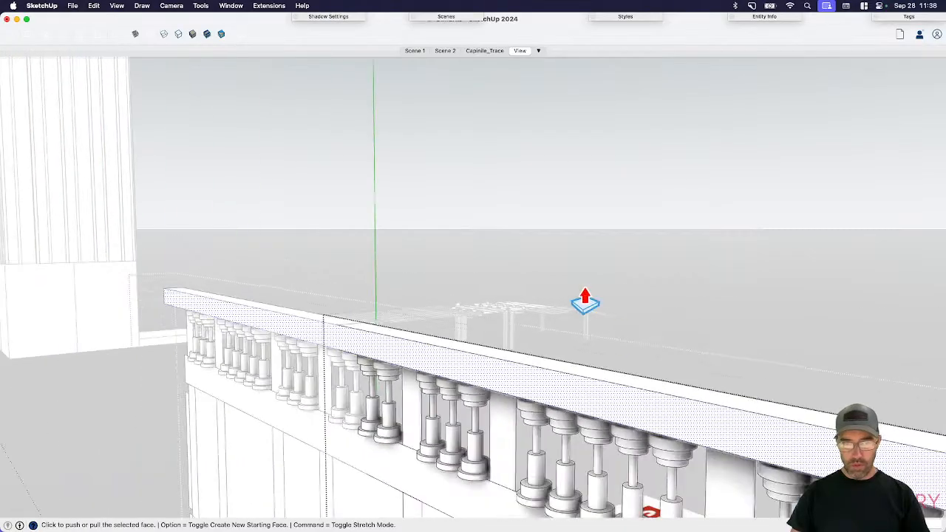
{"action": "middle_click_drag", "start_coordinate": [488, 377], "coordinate": [454, 256]}
{"action": "scroll", "coordinate": [534, 390], "scroll_direction": "up", "scroll_amount": 4}
{"action": "key", "text": "e"}
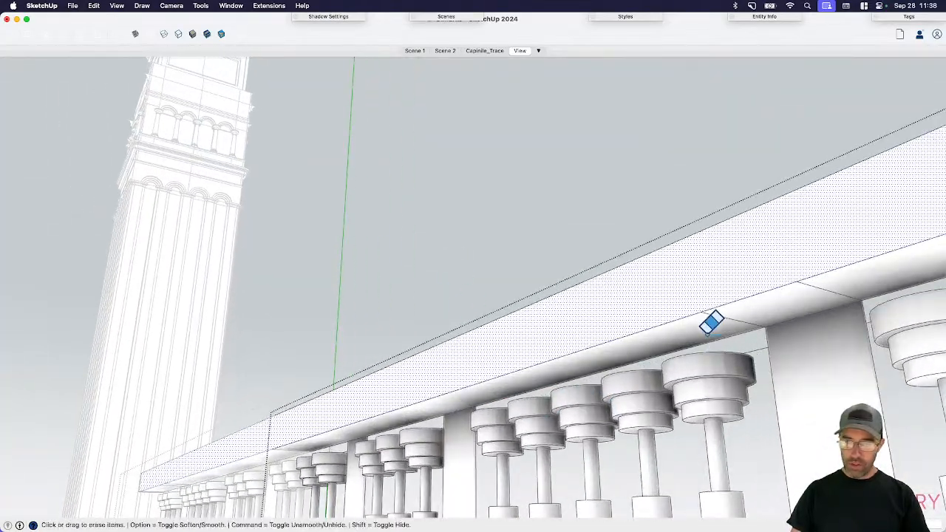
{"action": "scroll", "coordinate": [517, 296], "scroll_direction": "up", "scroll_amount": 2}
{"action": "scroll", "coordinate": [693, 288], "scroll_direction": "down", "scroll_amount": 3}
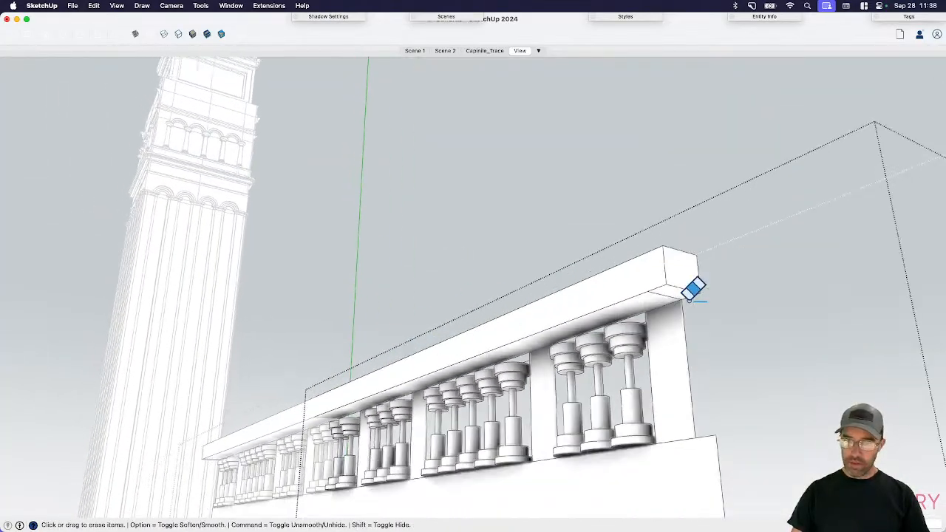
{"action": "scroll", "coordinate": [655, 285], "scroll_direction": "up", "scroll_amount": 1}
{"action": "key", "text": "space"}
- Offset the handrail's underside face slightly inward
{"action": "scroll", "coordinate": [640, 296], "scroll_direction": "up", "scroll_amount": 2}
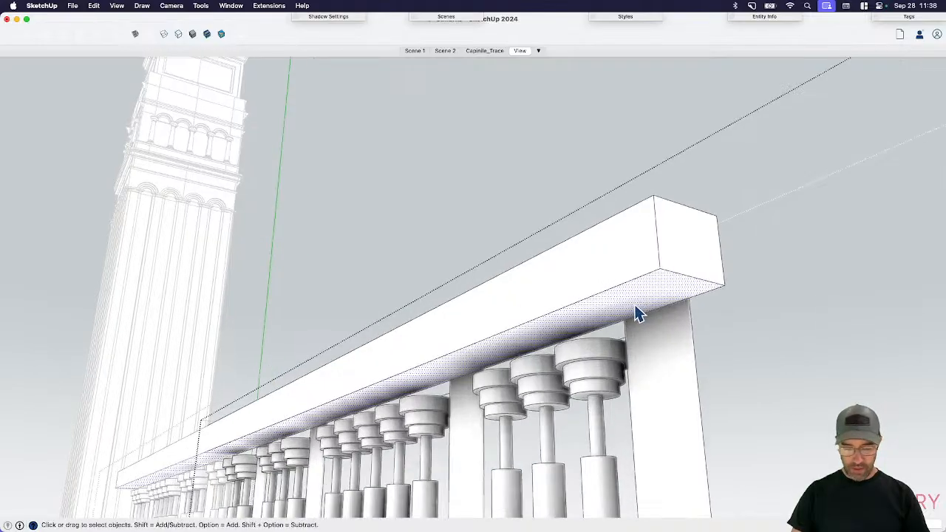
{"action": "key", "text": "f"}
{"action": "left_click", "coordinate": [638, 311]}
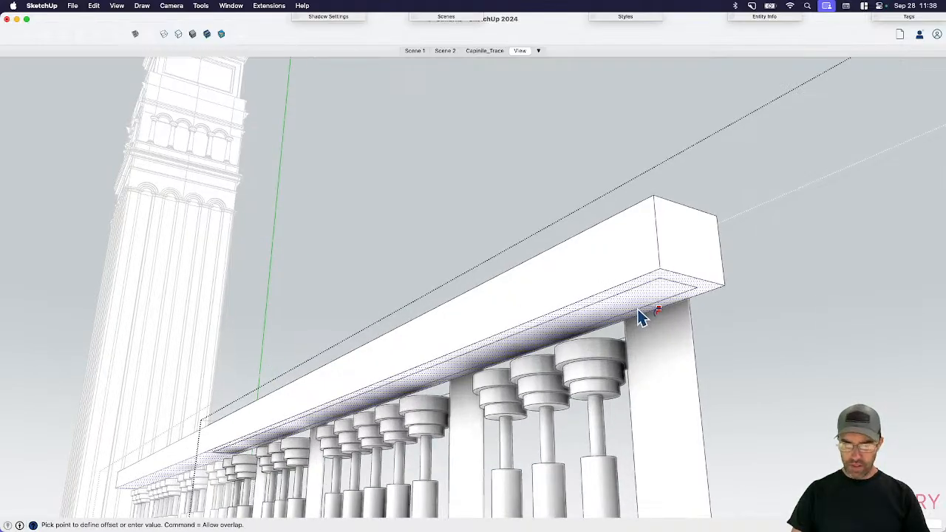
{"action": "left_click", "coordinate": [639, 314]}
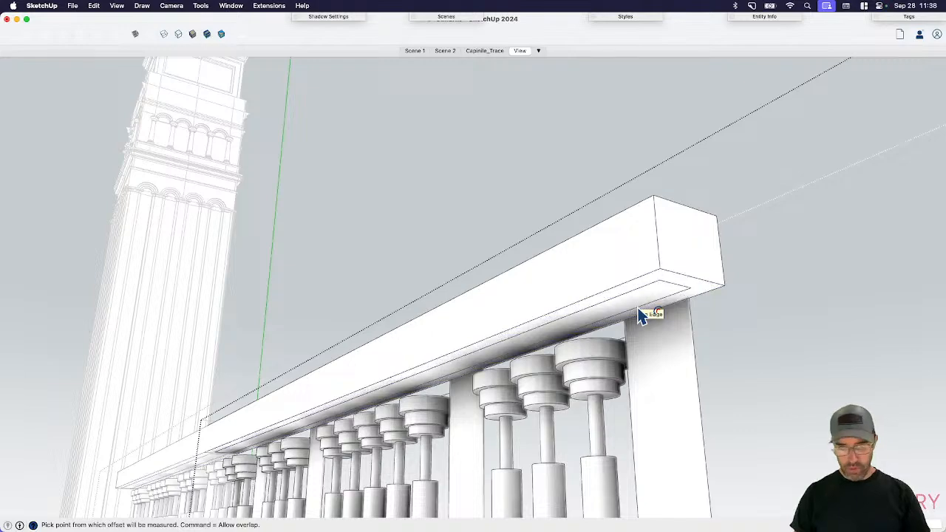
{"action": "key", "text": "space"}
- Pull the inset underside strip down to form a thin moulding beneath the handrail
{"action": "left_click", "coordinate": [644, 311]}
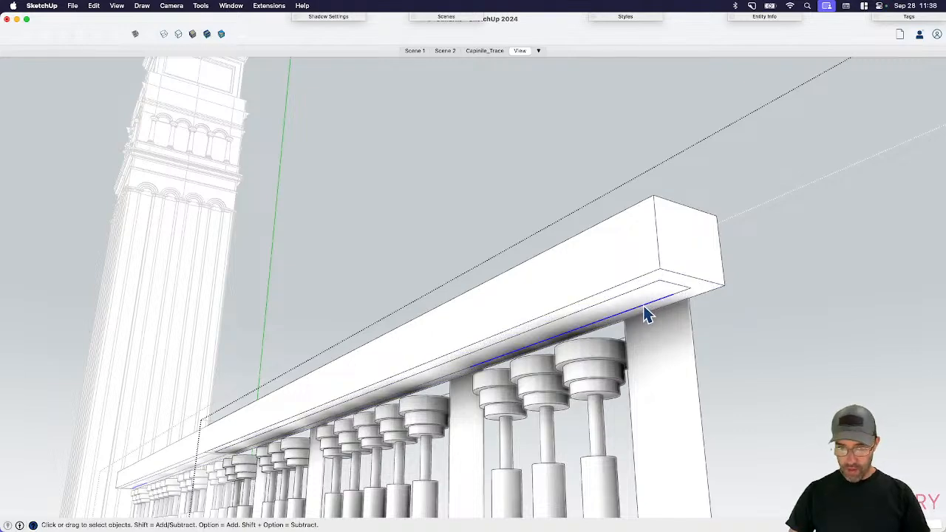
{"action": "key", "text": "p"}
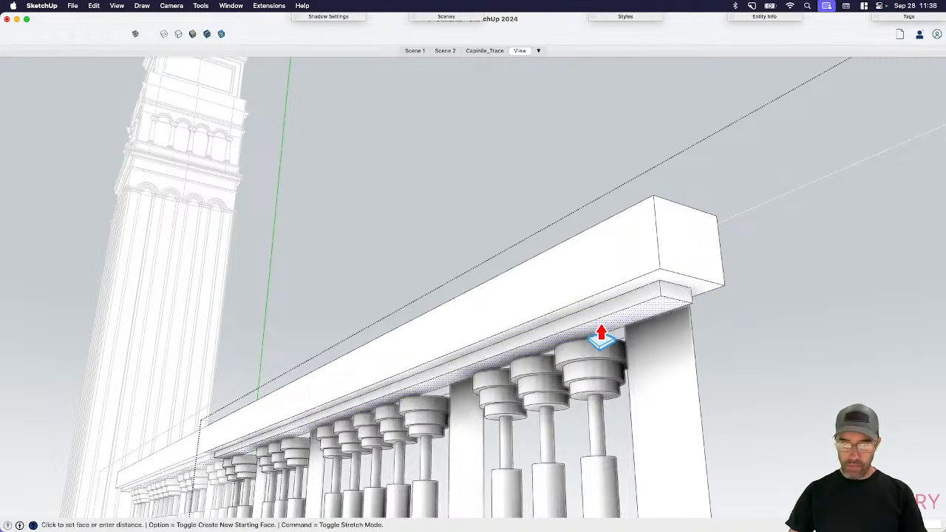
{"action": "scroll", "coordinate": [610, 336], "scroll_direction": "up", "scroll_amount": 5}
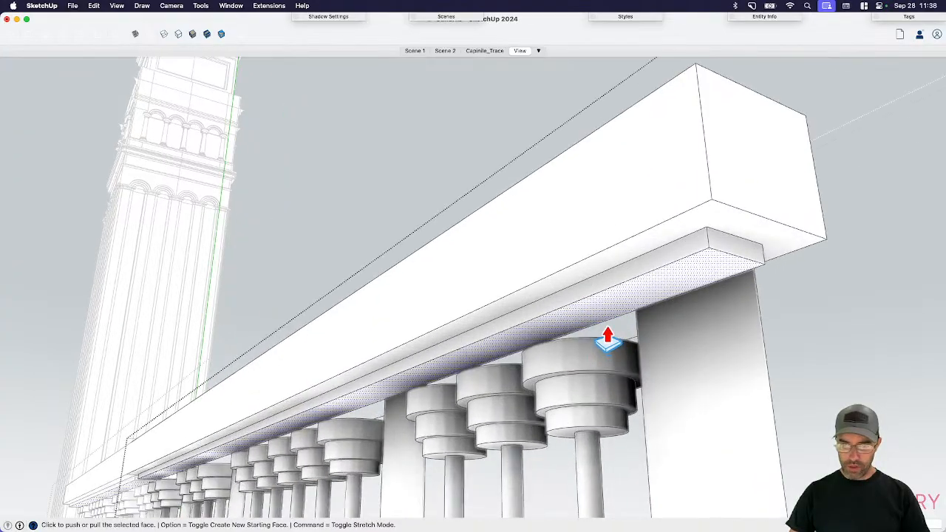
{"action": "scroll", "coordinate": [614, 362], "scroll_direction": "down", "scroll_amount": 3}
{"action": "key", "text": "space"}
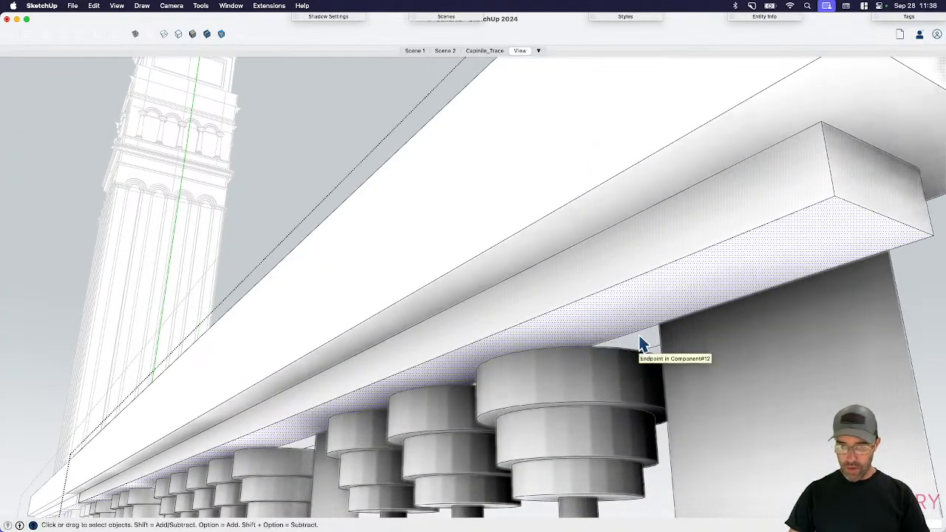
- Push/Pull the front face of the top balustrade's pier component forward beneath the moulding
{"action": "middle_click_drag", "start_coordinate": [642, 342], "coordinate": [478, 363]}
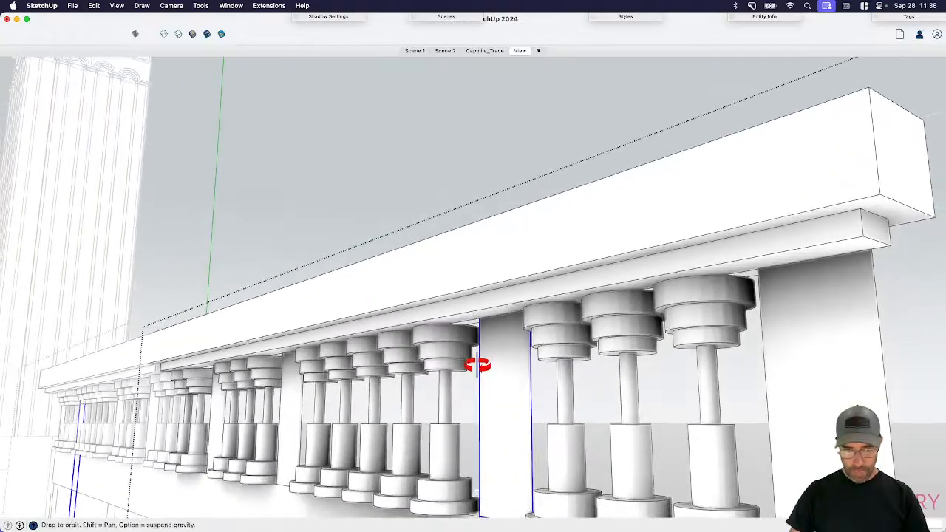
{"action": "key", "text": "p"}
{"action": "left_click", "coordinate": [498, 362]}
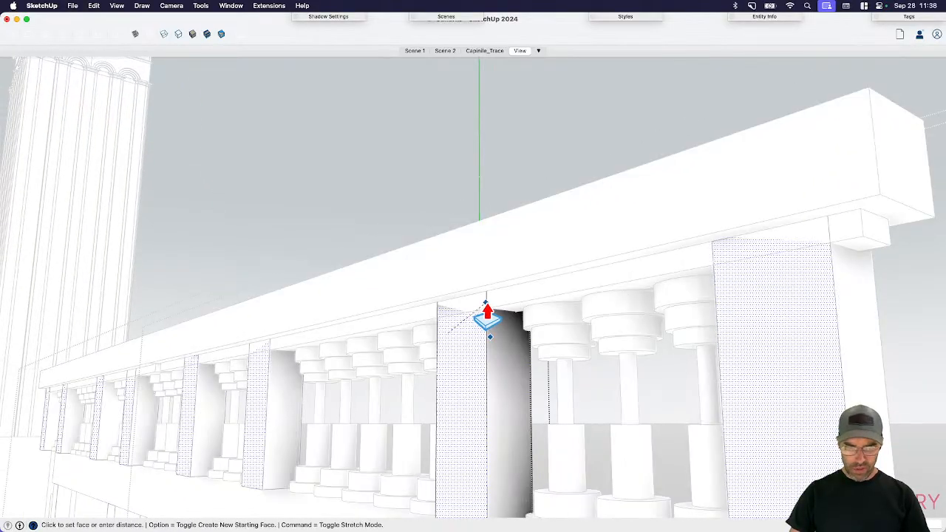
{"action": "left_click", "coordinate": [487, 307]}
{"action": "scroll", "coordinate": [483, 333], "scroll_direction": "up", "scroll_amount": 3}
{"action": "left_click", "coordinate": [481, 349]}
{"action": "left_click", "coordinate": [482, 350]}
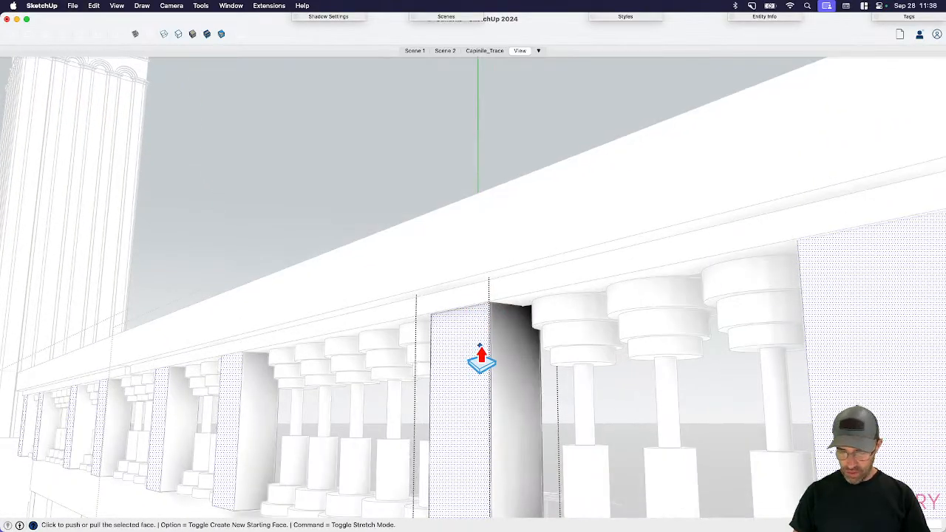
- Push/Pull the plain horizontal band beneath the top balustrade forward so it projects past the piers
{"action": "key", "text": "space"}
{"action": "scroll", "coordinate": [482, 359], "scroll_direction": "down", "scroll_amount": 5}
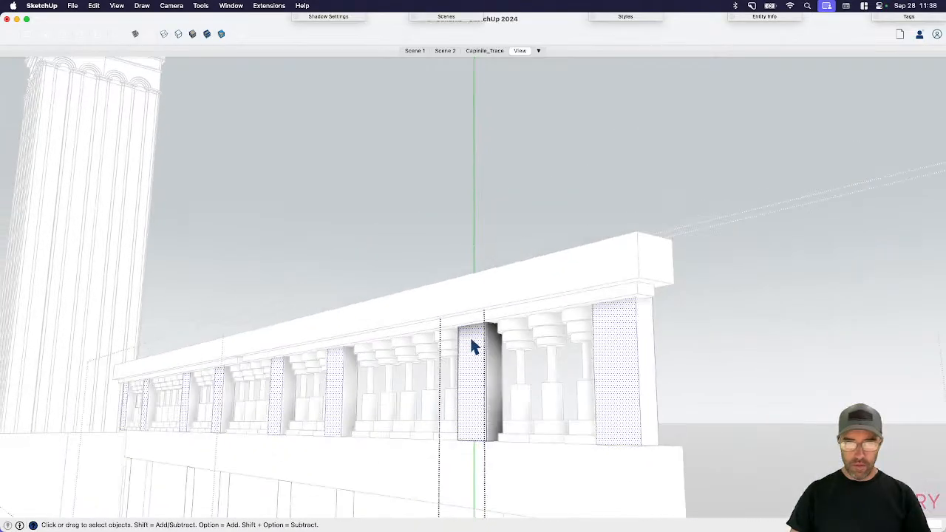
{"action": "key", "text": "p"}
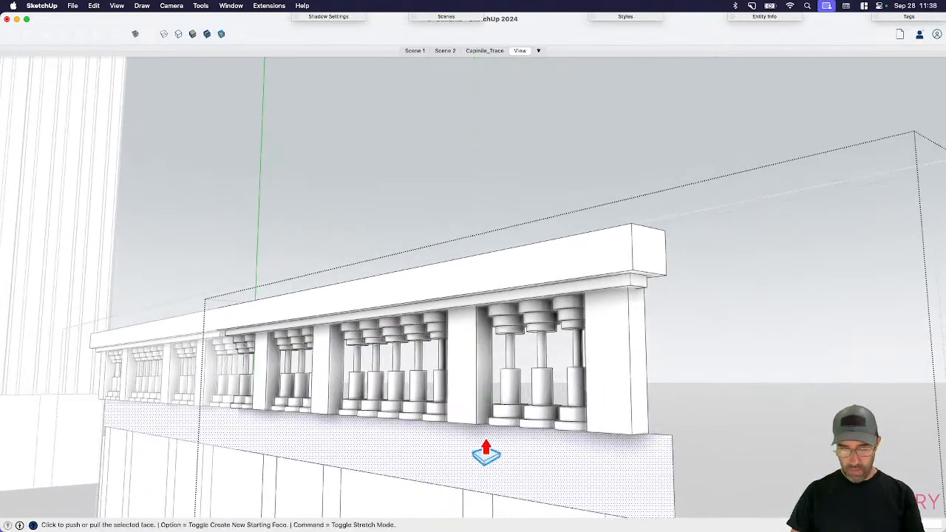
{"action": "left_click", "coordinate": [475, 442]}
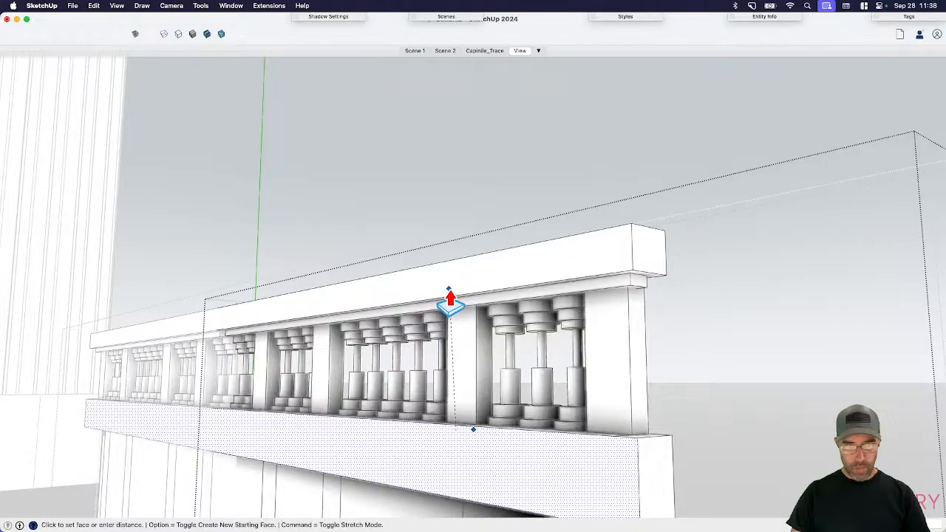
{"action": "left_click", "coordinate": [450, 303]}
{"action": "key", "text": "space"}
{"action": "scroll", "coordinate": [504, 382], "scroll_direction": "down", "scroll_amount": 5}
- Open the pilaster component below the band and pull its upper front face forward
{"action": "left_click", "coordinate": [478, 452]}
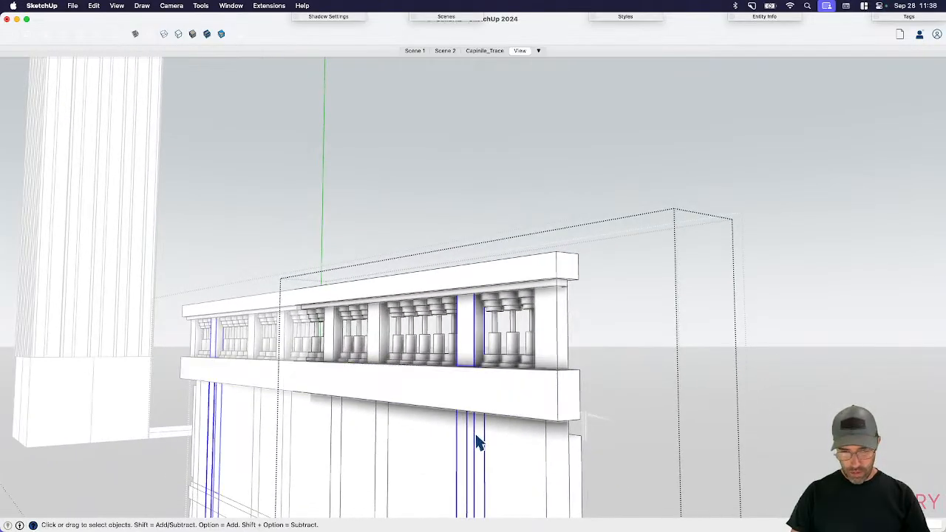
{"action": "double_click", "coordinate": [475, 436]}
{"action": "scroll", "coordinate": [476, 437], "scroll_direction": "up", "scroll_amount": 5}
{"action": "key", "text": "p"}
{"action": "left_click", "coordinate": [473, 444]}
{"action": "left_click", "coordinate": [460, 298]}
{"action": "key", "text": "space"}
{"action": "scroll", "coordinate": [540, 268], "scroll_direction": "down", "scroll_amount": 5}
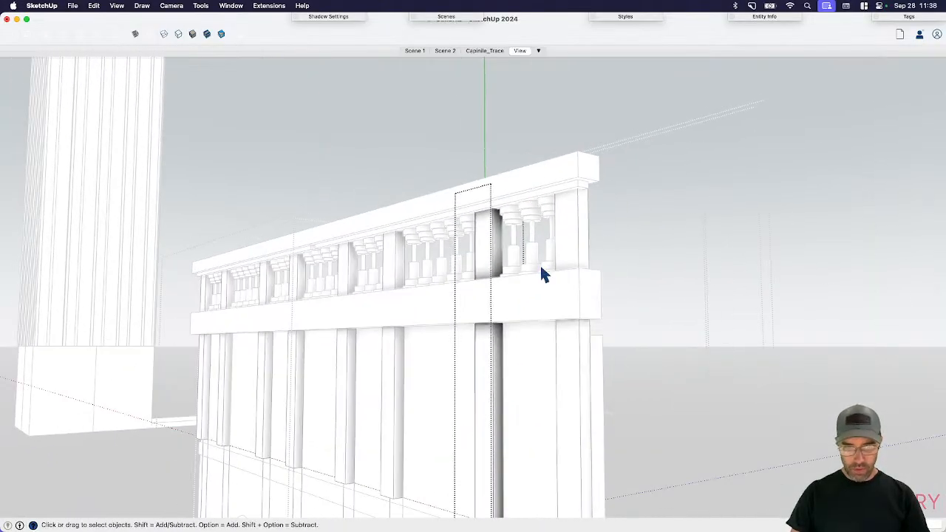
{"action": "scroll", "coordinate": [544, 272], "scroll_direction": "down", "scroll_amount": 3}
- Push/Pull the lower segment of the pilaster component forward, flush with its upper segment
{"action": "middle_click_drag", "start_coordinate": [545, 268], "coordinate": [522, 403]}
{"action": "scroll", "coordinate": [522, 404], "scroll_direction": "up", "scroll_amount": 5}
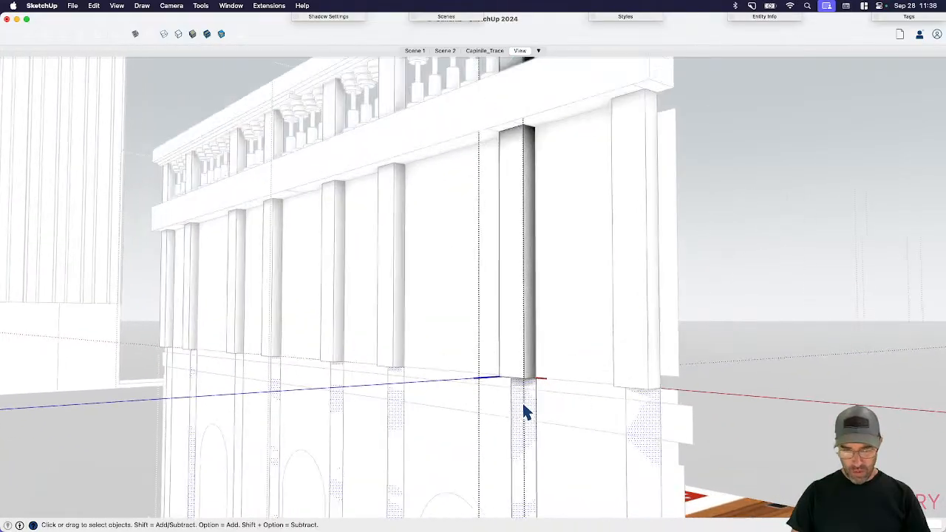
{"action": "scroll", "coordinate": [523, 404], "scroll_direction": "up", "scroll_amount": 2}
{"action": "key", "text": "p"}
{"action": "left_click", "coordinate": [523, 406]}
{"action": "left_click", "coordinate": [524, 300]}
{"action": "key", "text": "space"}
{"action": "scroll", "coordinate": [540, 231], "scroll_direction": "down", "scroll_amount": 6}
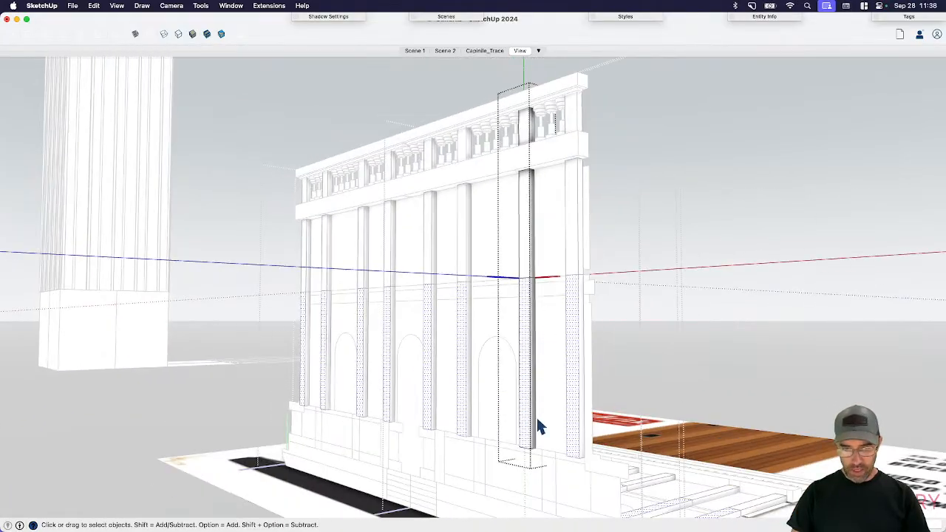
- Push/Pull the lower balustrade's handrail strip at the foot of the pilasters forward
{"action": "middle_click_drag", "start_coordinate": [541, 428], "coordinate": [540, 464]}
{"action": "scroll", "coordinate": [537, 451], "scroll_direction": "up", "scroll_amount": 6}
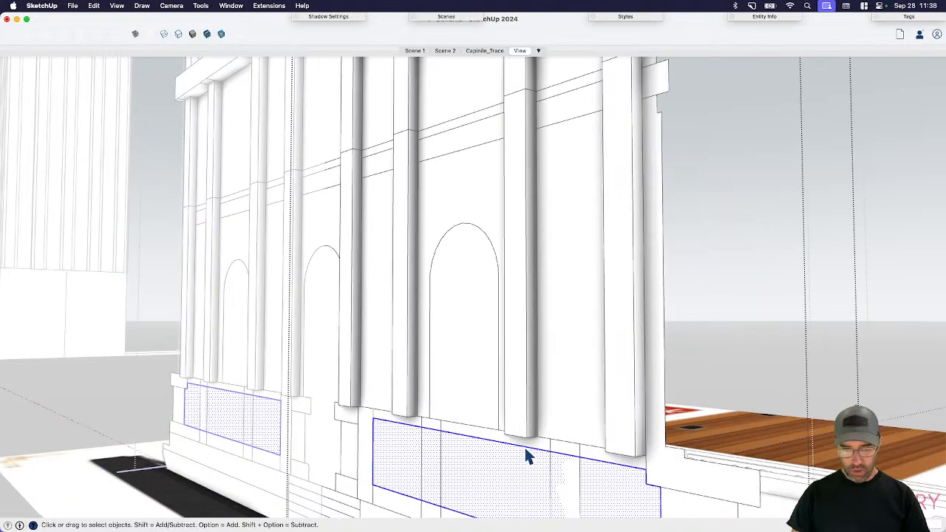
{"action": "left_click", "coordinate": [531, 440]}
{"action": "scroll", "coordinate": [532, 441], "scroll_direction": "up", "scroll_amount": 2}
{"action": "key", "text": "p"}
{"action": "left_click", "coordinate": [531, 442]}
{"action": "left_click", "coordinate": [524, 434]}
{"action": "key", "text": "space"}
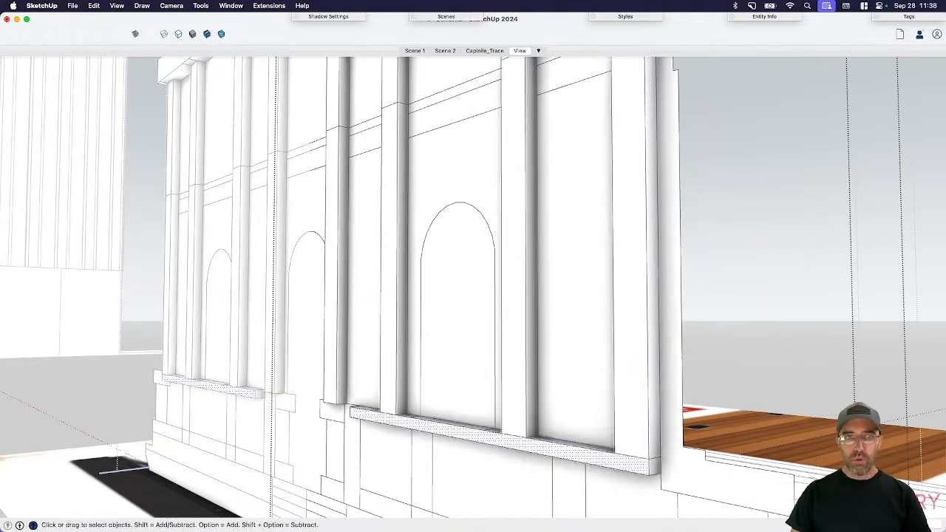
- Switch to Google Street View in Firefox and examine the real tower base's lower balustrade and the entablature above its columns
{"action": "left_click", "coordinate": [595, 0]}
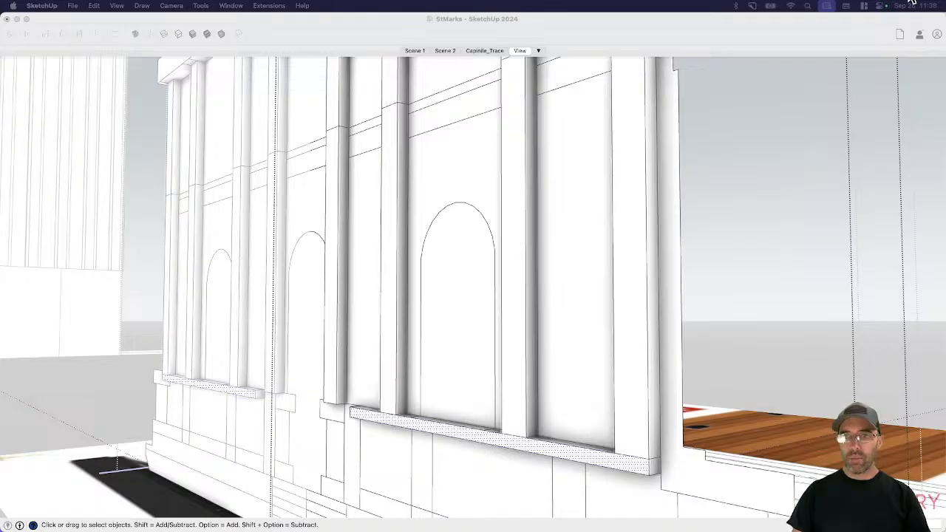
{"action": "key", "text": "super+Tab"}
{"action": "left_click", "coordinate": [472, 379]}
{"action": "left_click", "coordinate": [472, 380]}
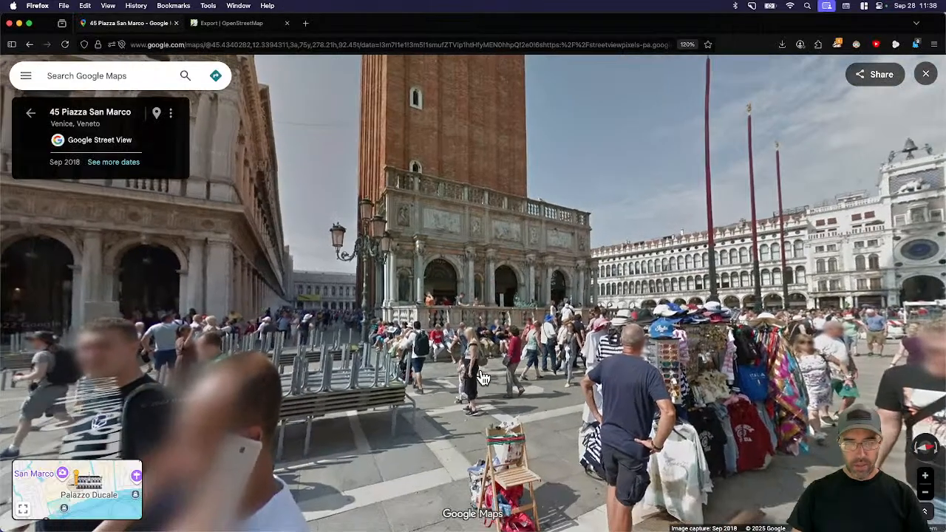
{"action": "left_click_drag", "start_coordinate": [472, 379], "coordinate": [665, 392]}
{"action": "scroll", "coordinate": [412, 335], "scroll_direction": "up", "scroll_amount": 5}
{"action": "scroll", "coordinate": [635, 344], "scroll_direction": "up", "scroll_amount": 5}
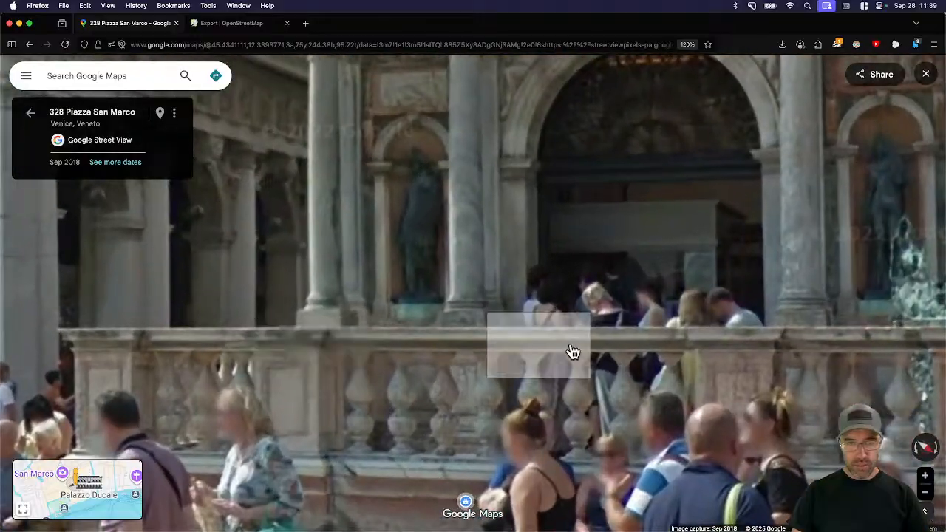
{"action": "scroll", "coordinate": [434, 389], "scroll_direction": "down", "scroll_amount": 3}
{"action": "scroll", "coordinate": [450, 195], "scroll_direction": "down", "scroll_amount": 5}
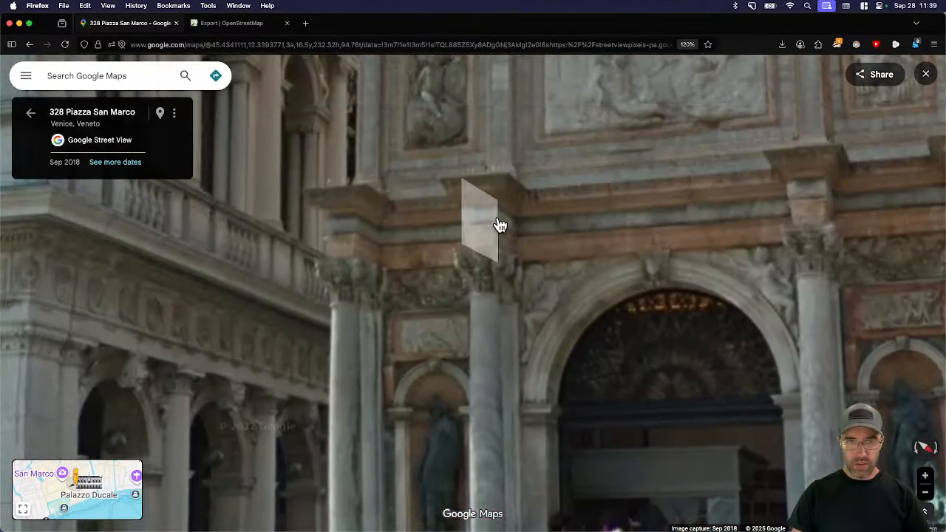
{"action": "scroll", "coordinate": [437, 315], "scroll_direction": "down", "scroll_amount": 5}
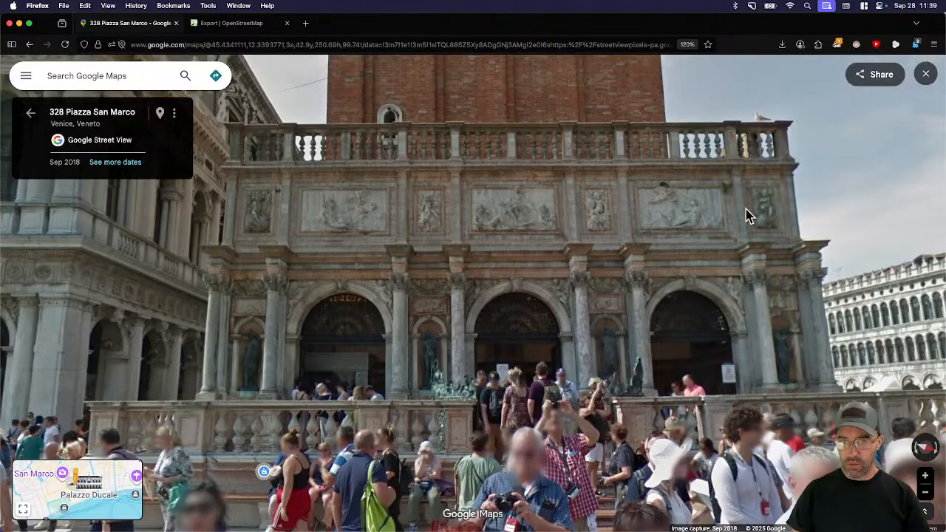
- Examine the upper balustrade and the brick tower shaft in Street View, and return to SketchUp
{"action": "left_click_drag", "start_coordinate": [747, 210], "coordinate": [769, 259]}
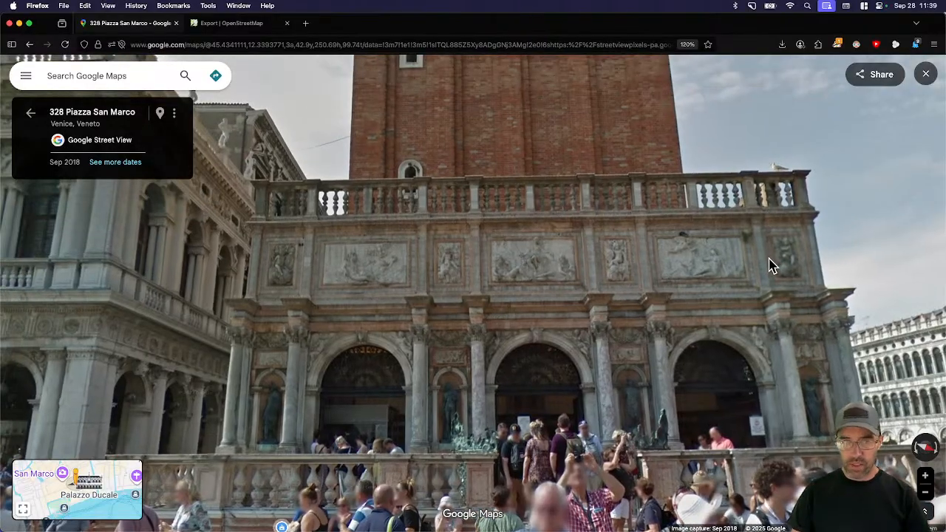
{"action": "left_click_drag", "start_coordinate": [484, 181], "coordinate": [503, 469]}
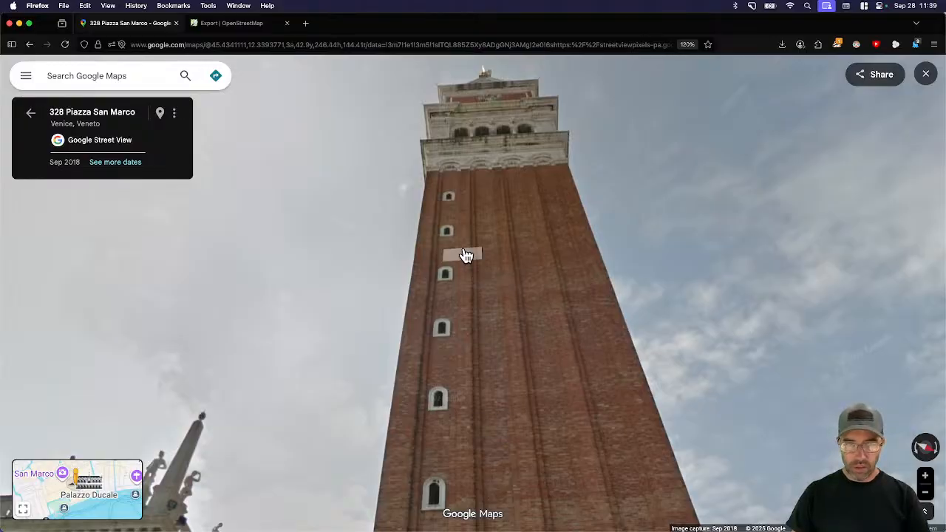
{"action": "left_click_drag", "start_coordinate": [463, 255], "coordinate": [465, 140]}
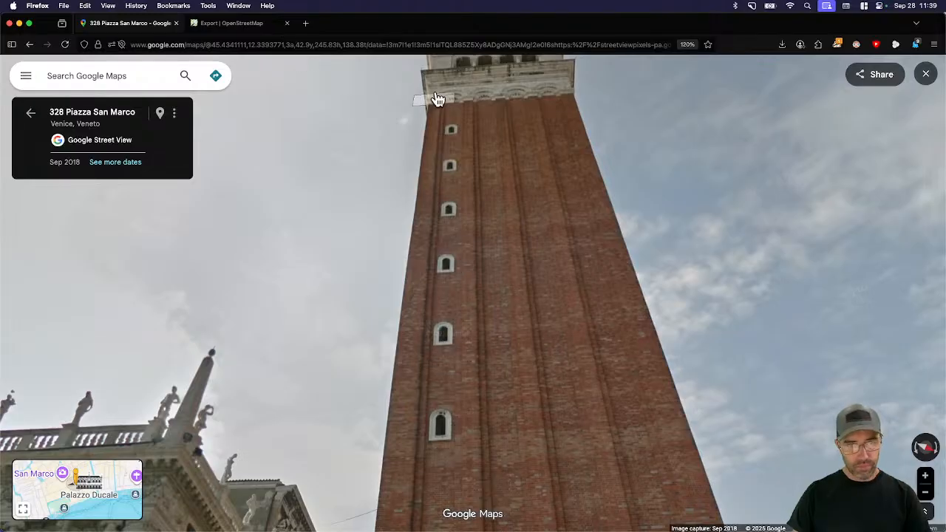
{"action": "left_click", "coordinate": [20, 24]}
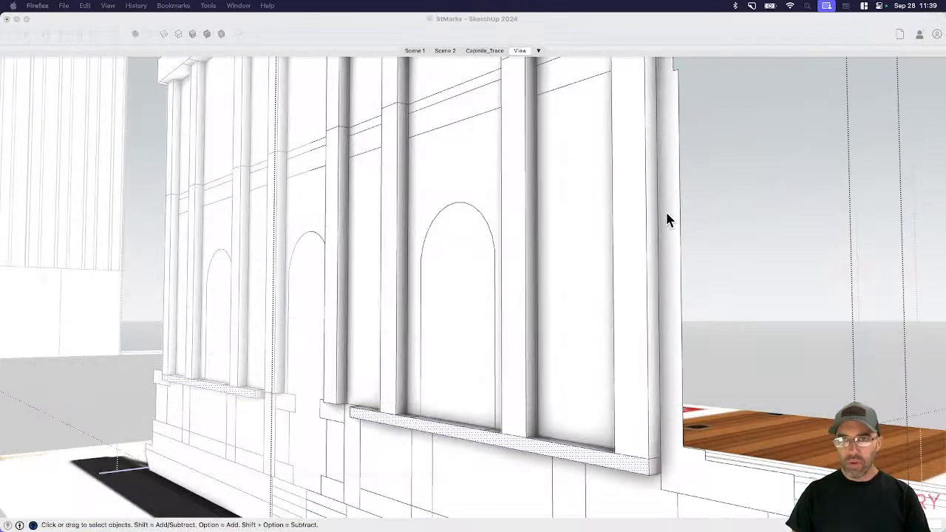
- Push/Pull the front faces of the lower balustrade's piers forward beneath the handrail
{"action": "scroll", "coordinate": [480, 444], "scroll_direction": "up", "scroll_amount": 3}
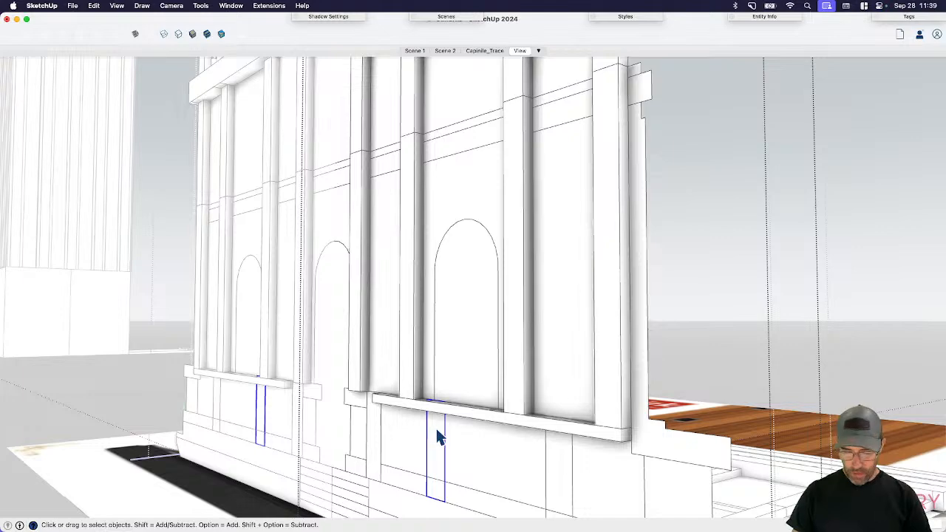
{"action": "key", "text": "p"}
{"action": "left_click", "coordinate": [429, 405]}
{"action": "key", "text": "space"}
{"action": "scroll", "coordinate": [520, 374], "scroll_direction": "down", "scroll_amount": 5}
{"action": "scroll", "coordinate": [458, 451], "scroll_direction": "up", "scroll_amount": 8}
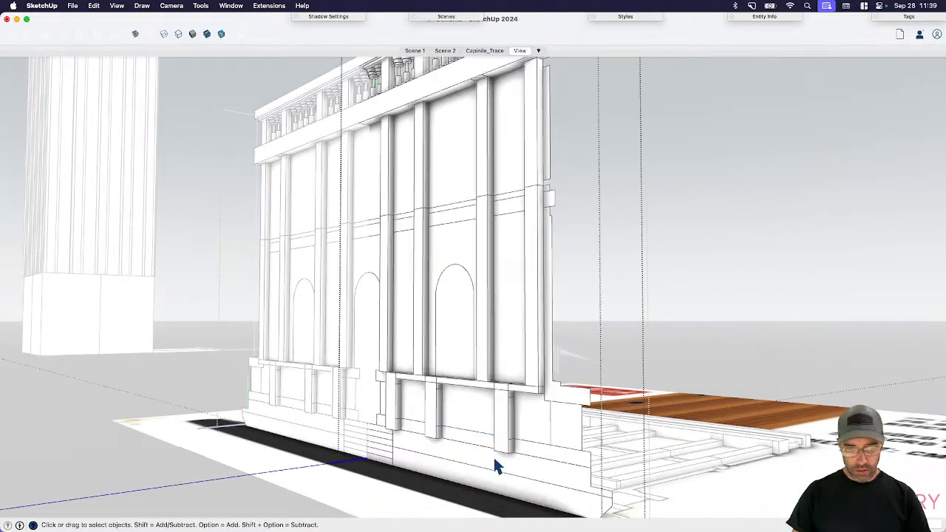
- Push/Pull the base band beneath the lower balustrade's piers forward
{"action": "key", "text": "p"}
{"action": "left_click", "coordinate": [403, 438]}
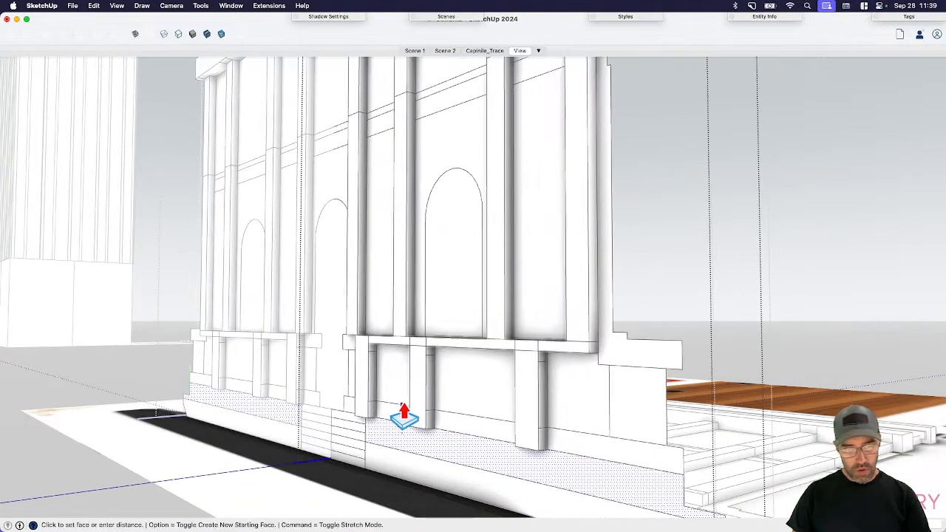
{"action": "left_click", "coordinate": [366, 393]}
{"action": "key", "text": "space"}
{"action": "scroll", "coordinate": [477, 358], "scroll_direction": "down", "scroll_amount": 3}
- Push/Pull the lowest course of the base forward past the band above it
{"action": "middle_click_drag", "start_coordinate": [476, 361], "coordinate": [423, 383]}
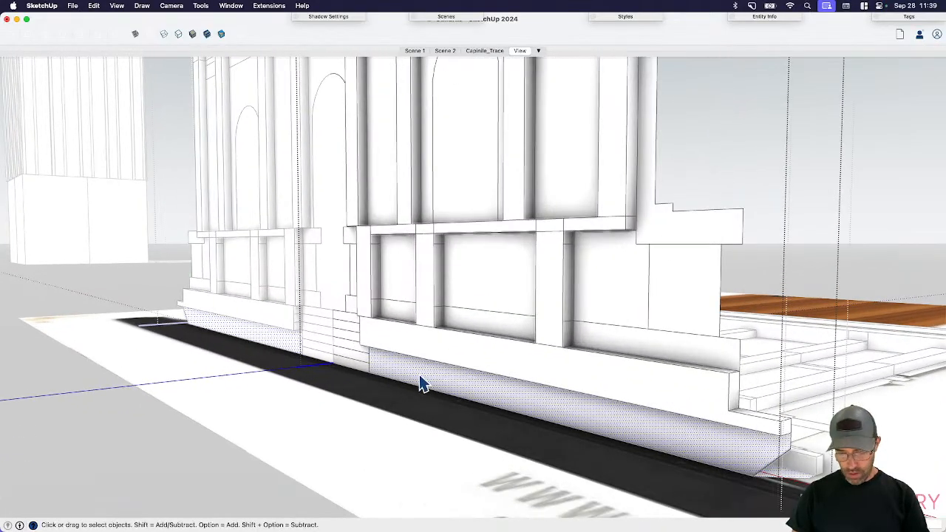
{"action": "key", "text": "p"}
{"action": "left_click", "coordinate": [423, 338]}
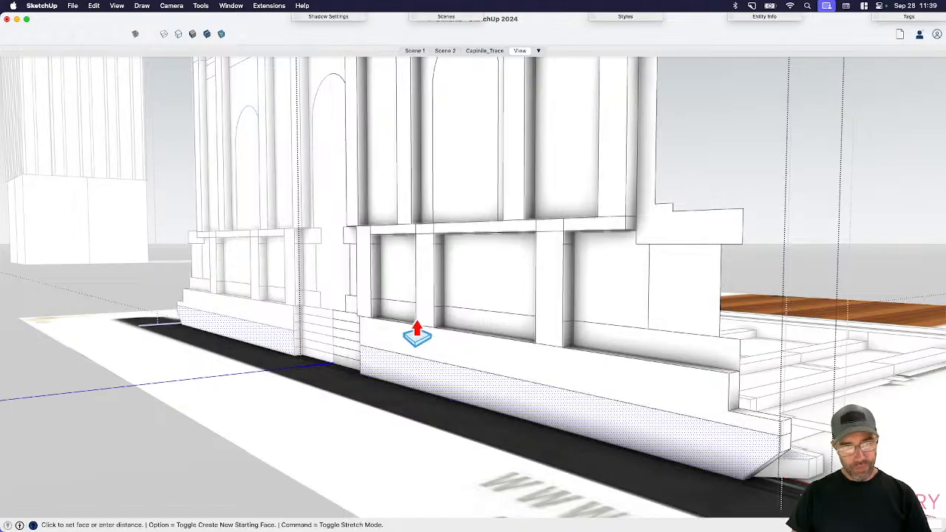
{"action": "left_click", "coordinate": [400, 347]}
{"action": "middle_click_drag", "start_coordinate": [424, 212], "coordinate": [541, 235]}
{"action": "key", "text": "space"}
- Draw a line along the top edge of the handrail's end block beside the central opening to separate it from the wall face
{"action": "scroll", "coordinate": [385, 213], "scroll_direction": "up", "scroll_amount": 5}
{"action": "left_click", "coordinate": [389, 215]}
{"action": "left_click", "coordinate": [357, 230]}
{"action": "key", "text": "p"}
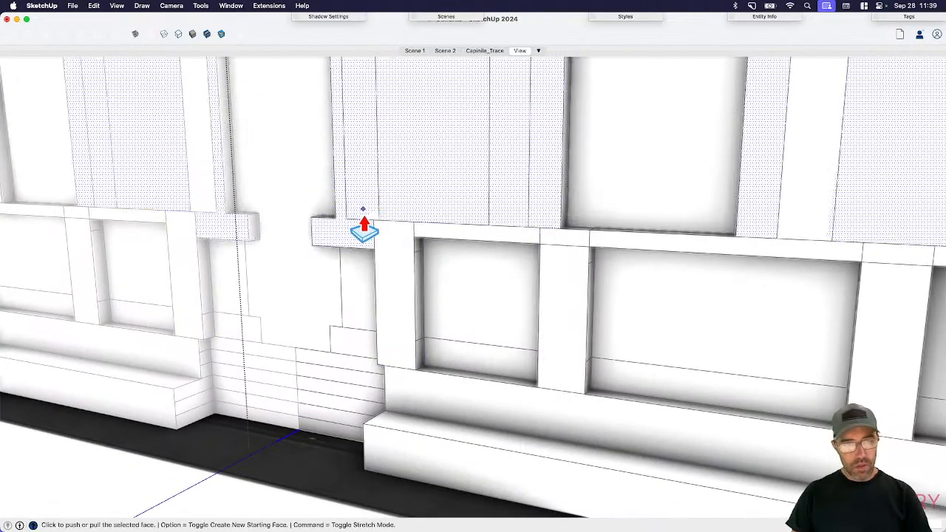
{"action": "scroll", "coordinate": [420, 380], "scroll_direction": "down", "scroll_amount": 5}
{"action": "scroll", "coordinate": [519, 333], "scroll_direction": "up", "scroll_amount": 3}
{"action": "scroll", "coordinate": [592, 289], "scroll_direction": "up", "scroll_amount": 5}
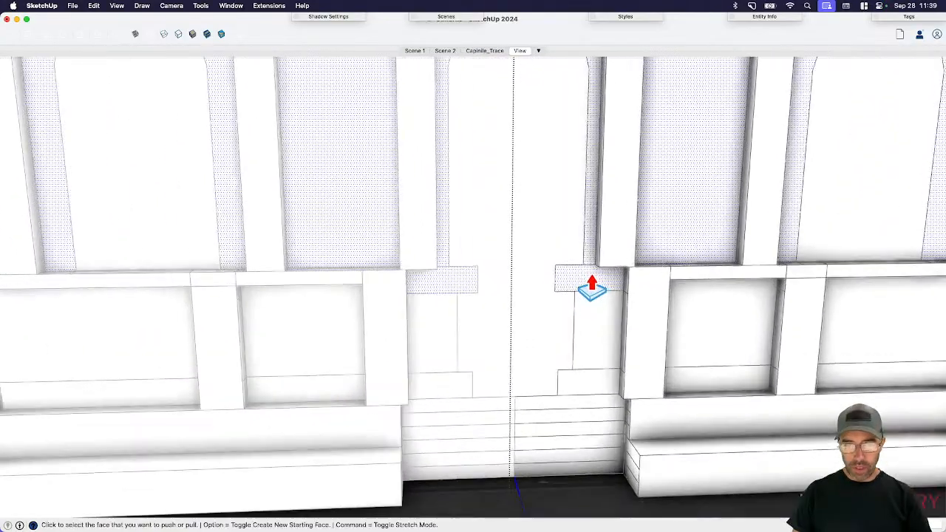
{"action": "key", "text": "l"}
{"action": "left_click", "coordinate": [577, 257]}
{"action": "middle_click_drag", "start_coordinate": [674, 256], "coordinate": [725, 261]}
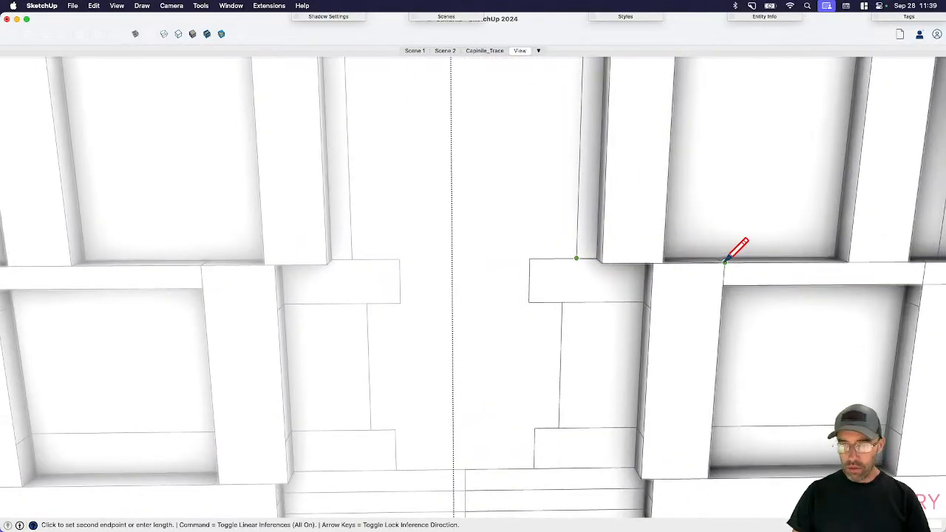
{"action": "key", "text": "space"}
- Try to pull the handrail's end block and the panel beneath it forward beside the central opening
{"action": "left_click", "coordinate": [625, 286]}
{"action": "key", "text": "p"}
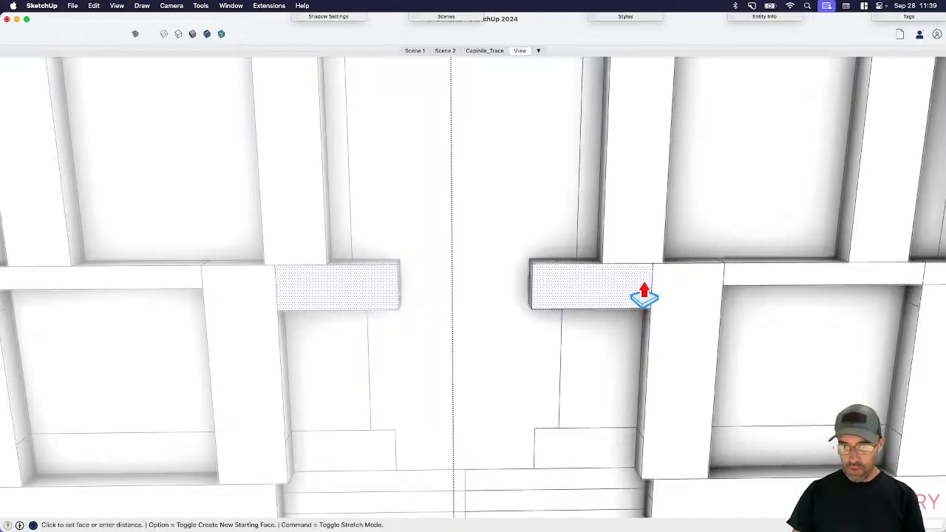
{"action": "key", "text": "super+z"}
{"action": "left_click", "coordinate": [641, 294]}
{"action": "left_click", "coordinate": [690, 284]}
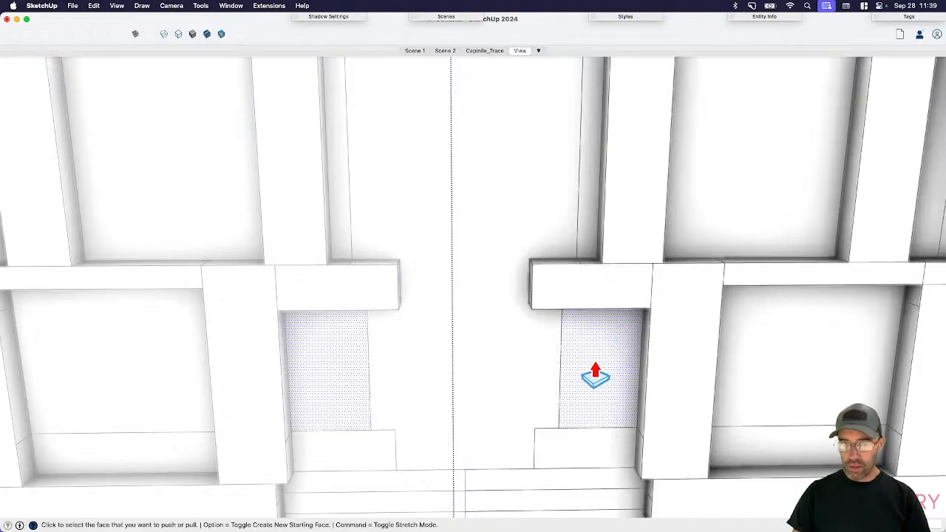
{"action": "double_click", "coordinate": [624, 381]}
{"action": "key", "text": "super+z"}
{"action": "key", "text": "super+z"}
- Push/Pull the handrail's end block beside the central opening forward, flush with the adjoining pier's face
{"action": "scroll", "coordinate": [617, 370], "scroll_direction": "down", "scroll_amount": 2}
{"action": "middle_click_drag", "start_coordinate": [611, 366], "coordinate": [669, 351]}
{"action": "key", "text": "space"}
{"action": "left_click", "coordinate": [619, 298]}
{"action": "key", "text": "p"}
{"action": "left_click", "coordinate": [621, 309]}
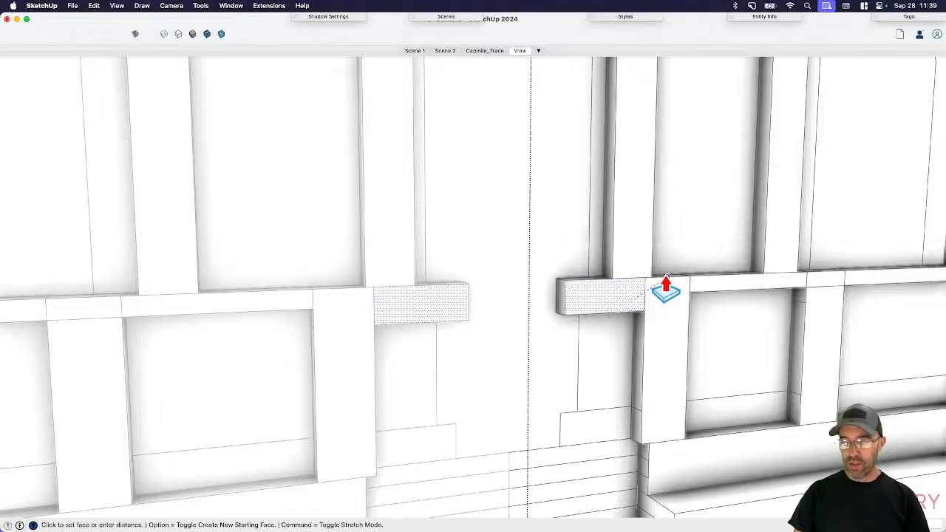
{"action": "left_click", "coordinate": [662, 288]}
{"action": "key", "text": "space"}
- Draw a line across the top of the pier next to the opening, continuing the handrail's lower edge
{"action": "key", "text": "l"}
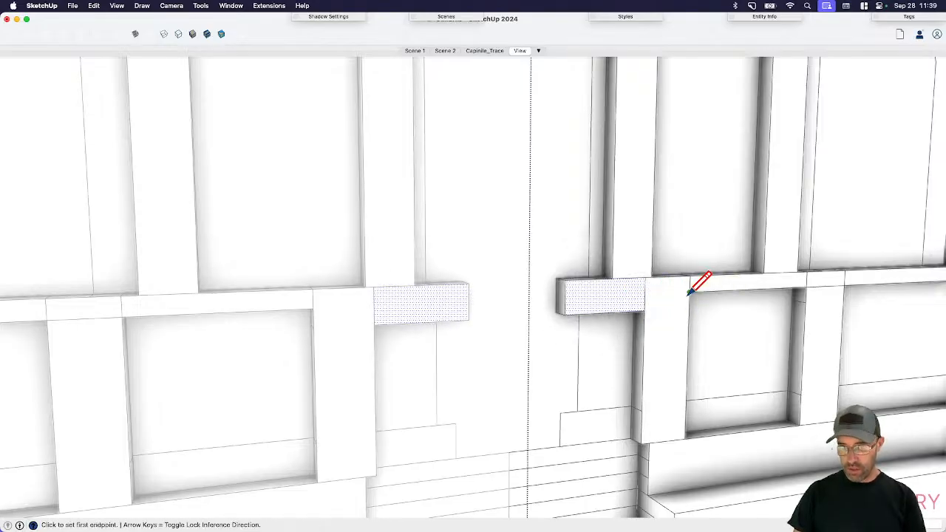
{"action": "left_click", "coordinate": [689, 294]}
{"action": "left_click", "coordinate": [644, 294]}
{"action": "key", "text": "space"}
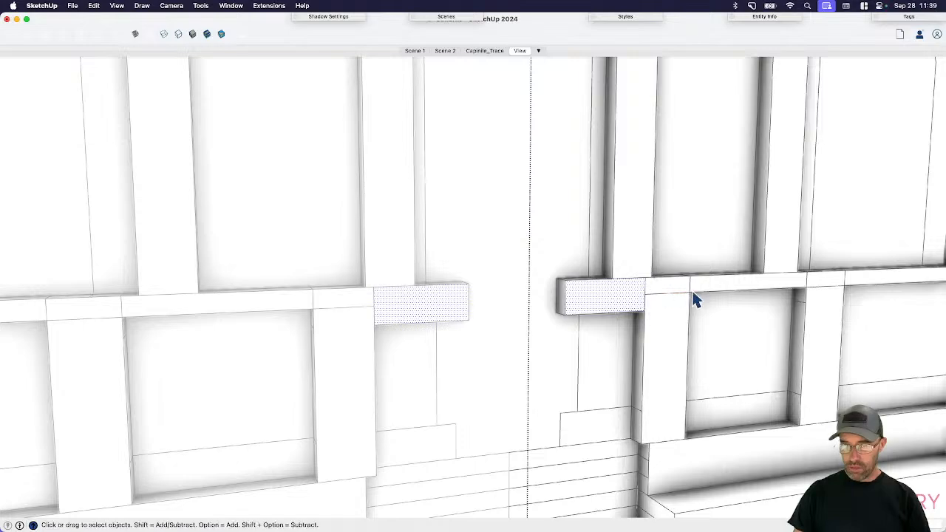
- Push/Pull the lowest stair riser in the central opening forward to the front corner of the base course
{"action": "scroll", "coordinate": [693, 294], "scroll_direction": "down", "scroll_amount": 3}
{"action": "middle_click_drag", "start_coordinate": [692, 294], "coordinate": [668, 329]}
{"action": "left_click", "coordinate": [600, 410]}
{"action": "middle_click_drag", "start_coordinate": [605, 437], "coordinate": [597, 453]}
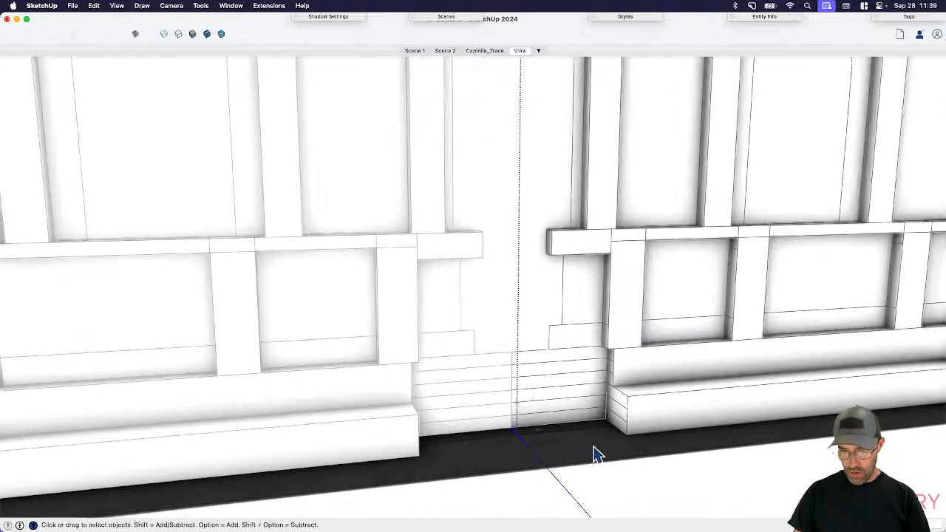
{"action": "key", "text": "p"}
{"action": "left_click", "coordinate": [592, 432]}
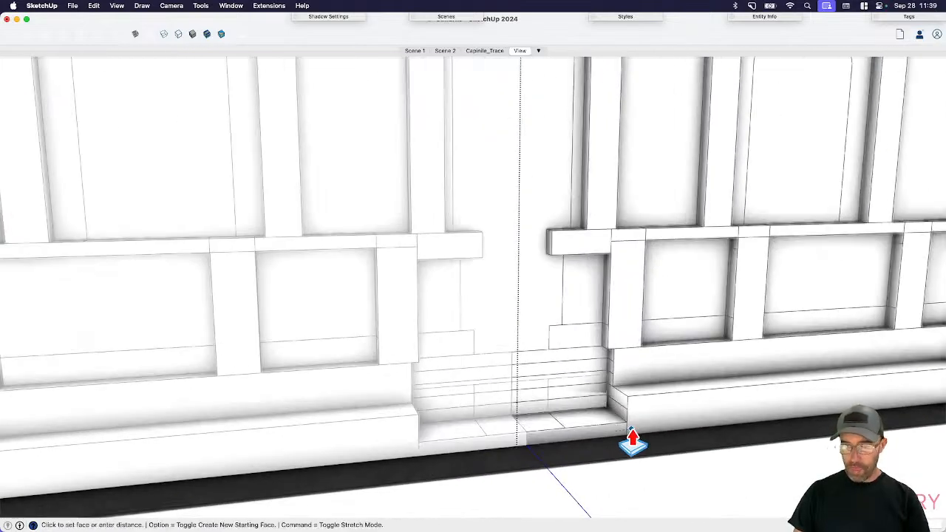
{"action": "left_click", "coordinate": [633, 440]}
- Erase the stray edges on the tread of the lowest stair
{"action": "key", "text": "e"}
{"action": "middle_click_drag", "start_coordinate": [597, 444], "coordinate": [582, 412]}
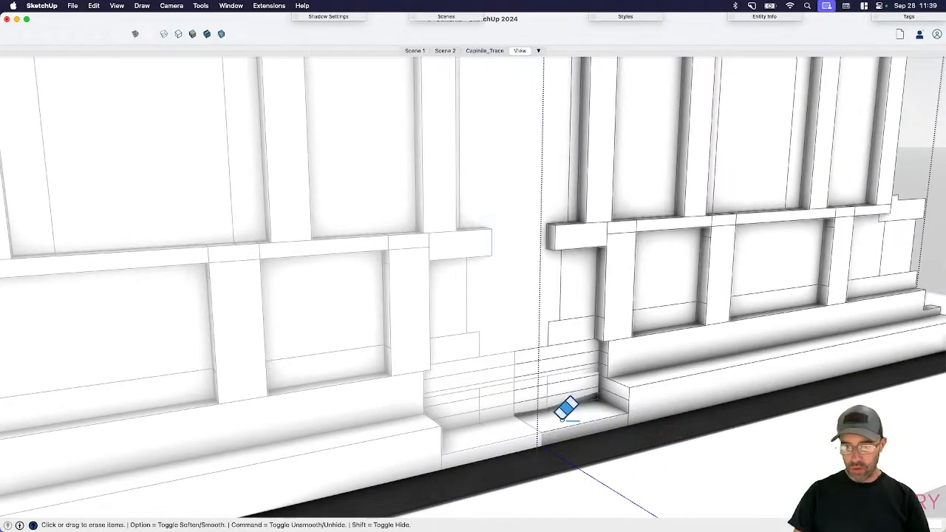
{"action": "scroll", "coordinate": [543, 384], "scroll_direction": "up", "scroll_amount": 3}
{"action": "key", "text": "space"}
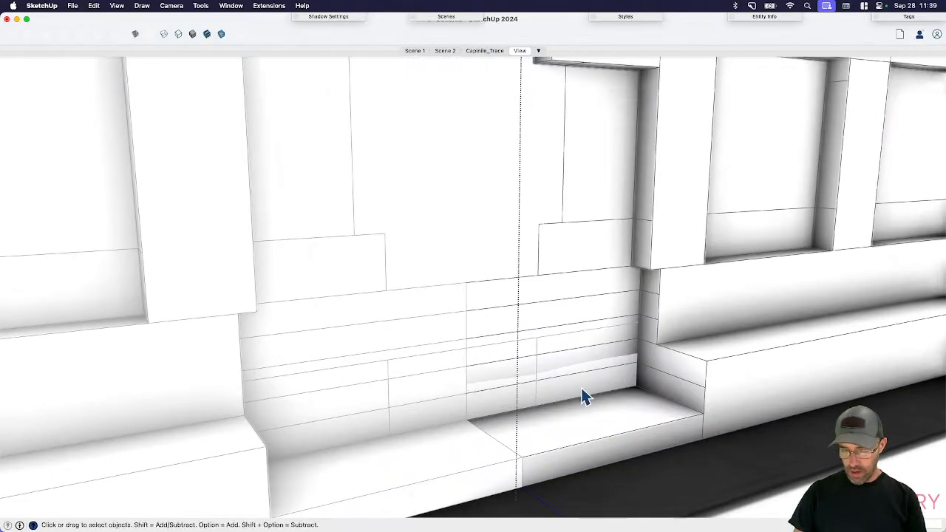
- Push/Pull the second stair riser in the central opening forward, leaving it set back from the lowest stair's front
{"action": "key", "text": "p"}
{"action": "left_click", "coordinate": [591, 384]}
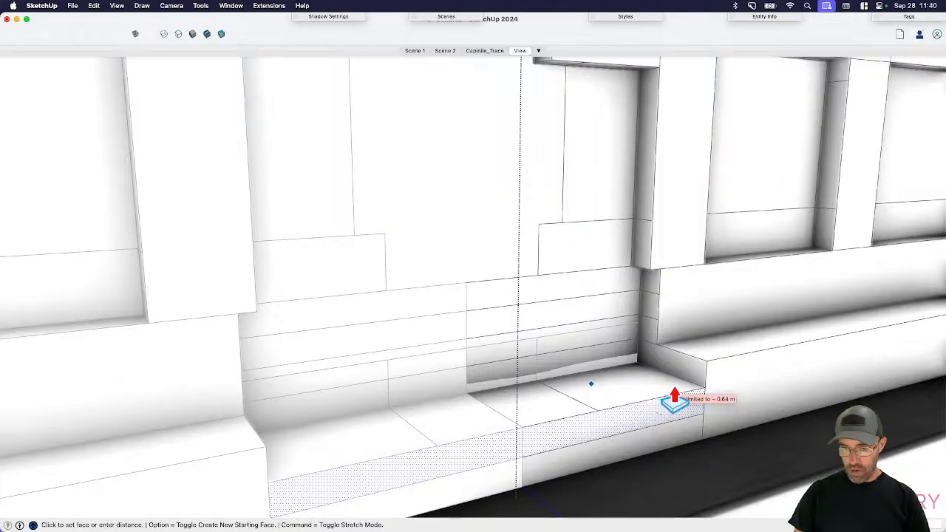
{"action": "key", "text": "Escape"}
{"action": "left_click", "coordinate": [670, 407]}
{"action": "left_click", "coordinate": [664, 406]}
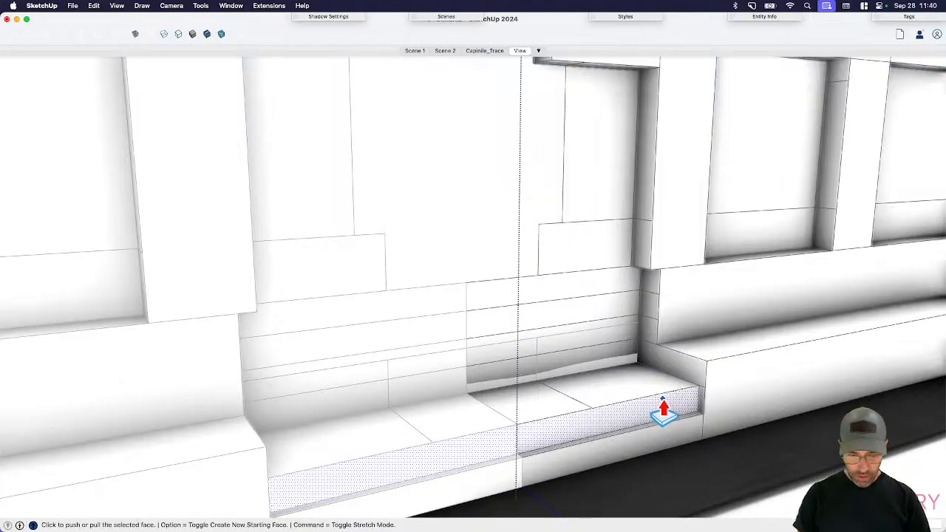
{"action": "left_click", "coordinate": [663, 411]}
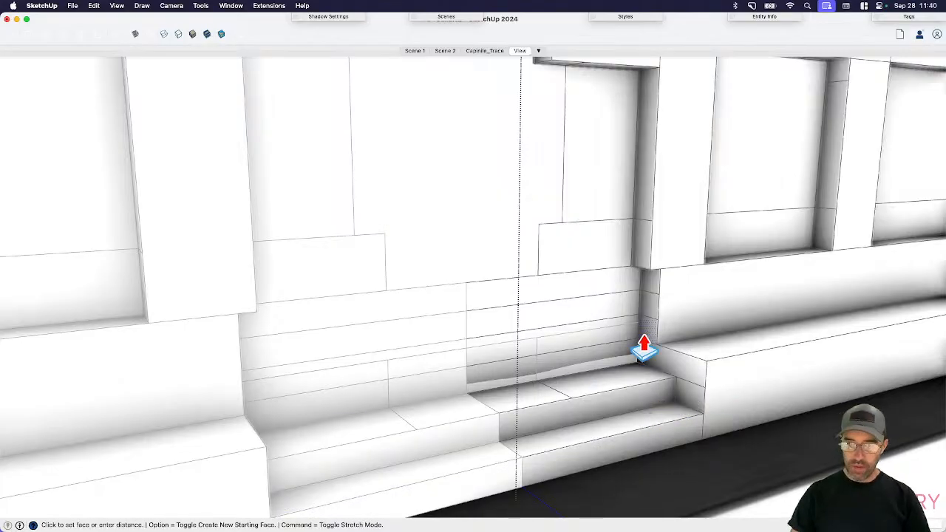
{"action": "left_click", "coordinate": [642, 358]}
{"action": "key", "text": "space"}
{"action": "scroll", "coordinate": [642, 362], "scroll_direction": "down", "scroll_amount": 3}
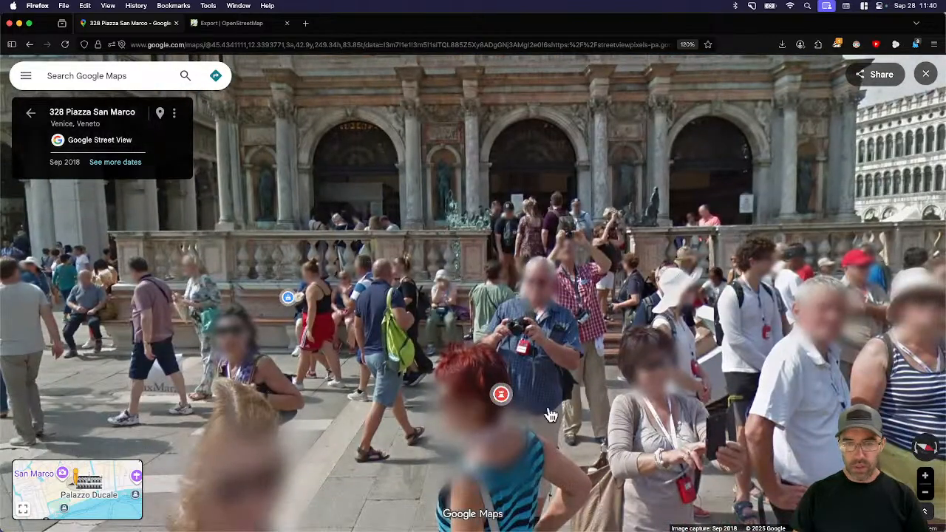
- Switch to Google Street View in Firefox to examine the real entrance steps in front of the balustrade, and return to SketchUp
{"action": "left_click_drag", "start_coordinate": [497, 354], "coordinate": [303, 343]}
{"action": "left_click", "coordinate": [509, 368]}
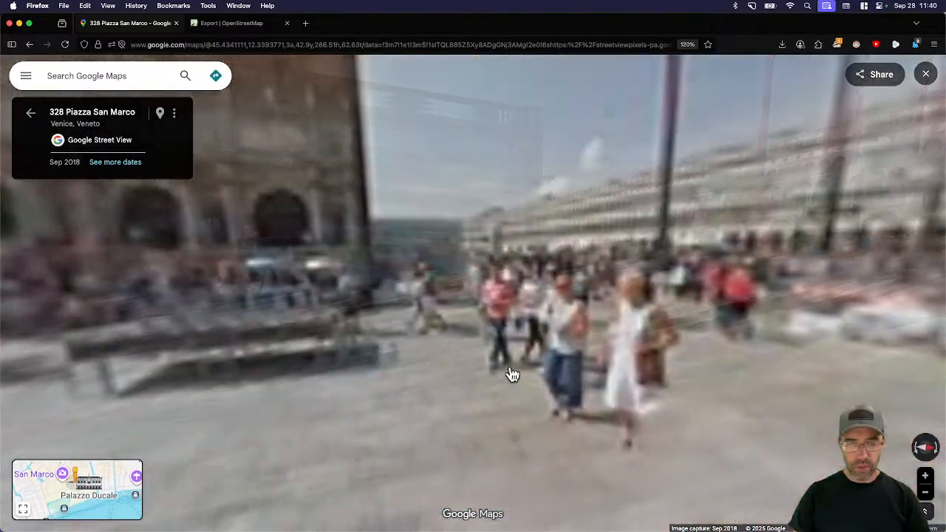
{"action": "left_click_drag", "start_coordinate": [509, 369], "coordinate": [641, 423]}
{"action": "left_click", "coordinate": [448, 400]}
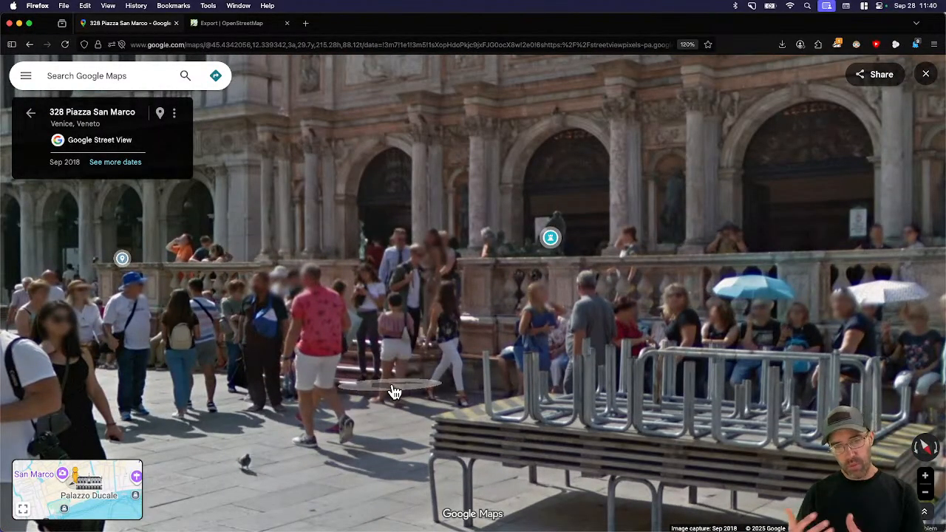
{"action": "left_click", "coordinate": [20, 23]}
{"action": "scroll", "coordinate": [481, 422], "scroll_direction": "up", "scroll_amount": 3}
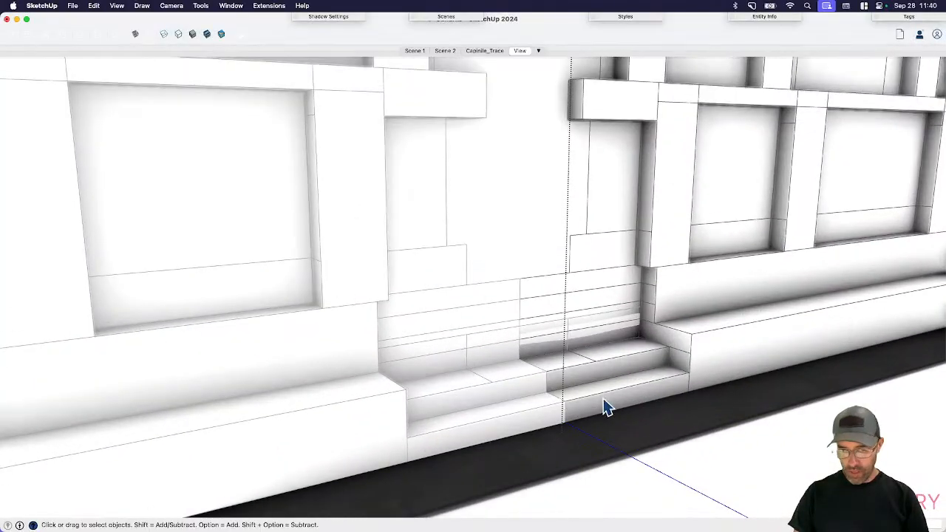
- Push/Pull the lowest stair riser forward beyond the base course, repeating the same distance once more
{"action": "key", "text": "p"}
{"action": "left_click_drag", "start_coordinate": [606, 414], "coordinate": [631, 422]}
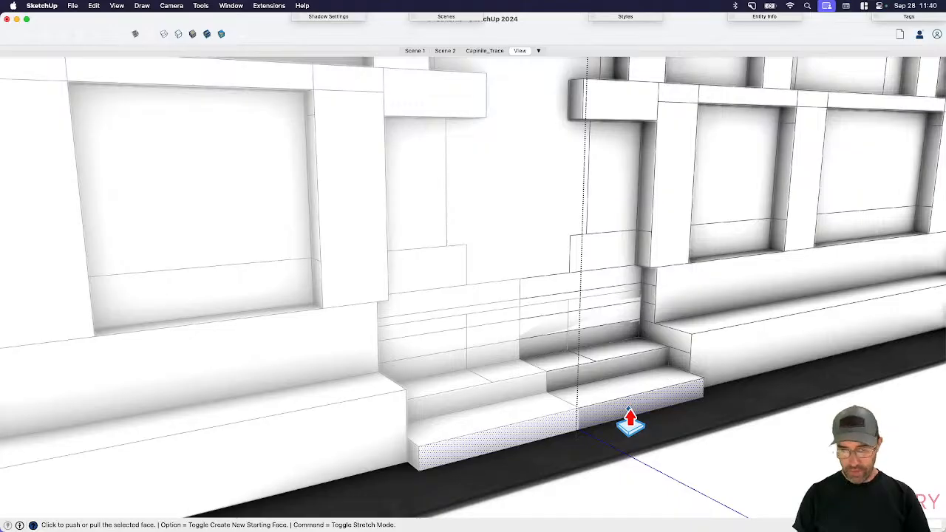
{"action": "double_click", "coordinate": [630, 409]}
{"action": "key", "text": "space"}
- Push/Pull the second stair riser forward past the base course, leaving a tread on the lowest stair
{"action": "left_click", "coordinate": [623, 369]}
{"action": "key", "text": "p"}
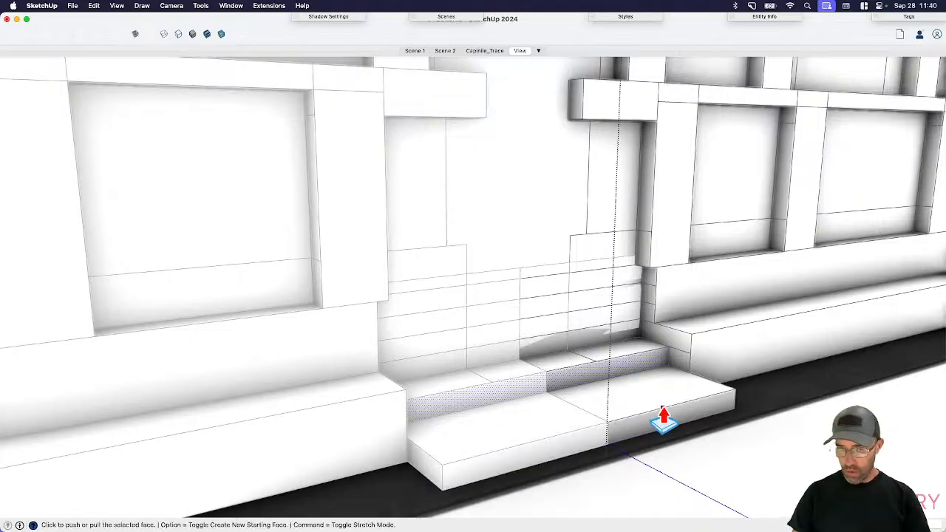
{"action": "left_click_drag", "start_coordinate": [640, 374], "coordinate": [668, 401]}
{"action": "key", "text": "space"}
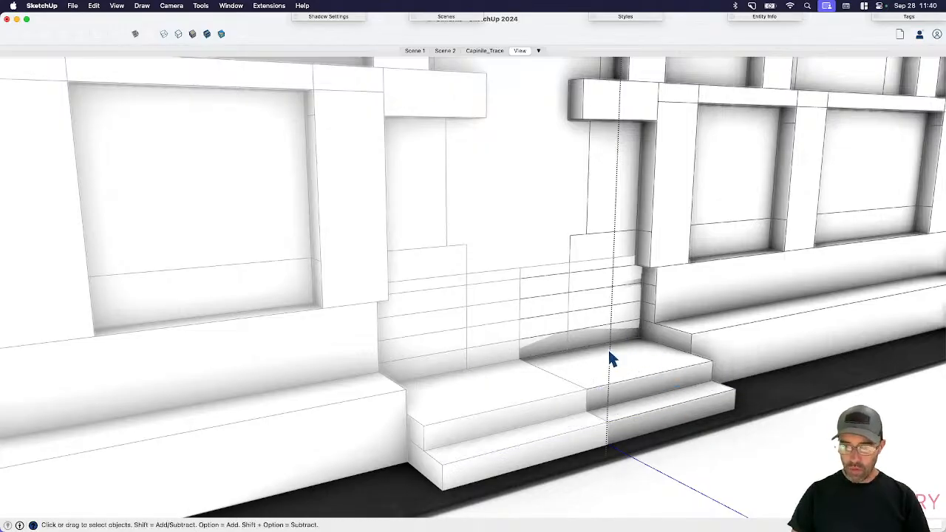
- Push/Pull the third stair riser forward to the base course's front face and erase the stray edge on its tread
{"action": "key", "text": "p"}
{"action": "left_click_drag", "start_coordinate": [608, 341], "coordinate": [648, 383]}
{"action": "mouse_move", "coordinate": [645, 358]}
{"action": "left_mouse_down"}
{"action": "mouse_move", "coordinate": [654, 365]}
{"action": "mouse_move", "coordinate": [638, 373]}
{"action": "left_mouse_up"}
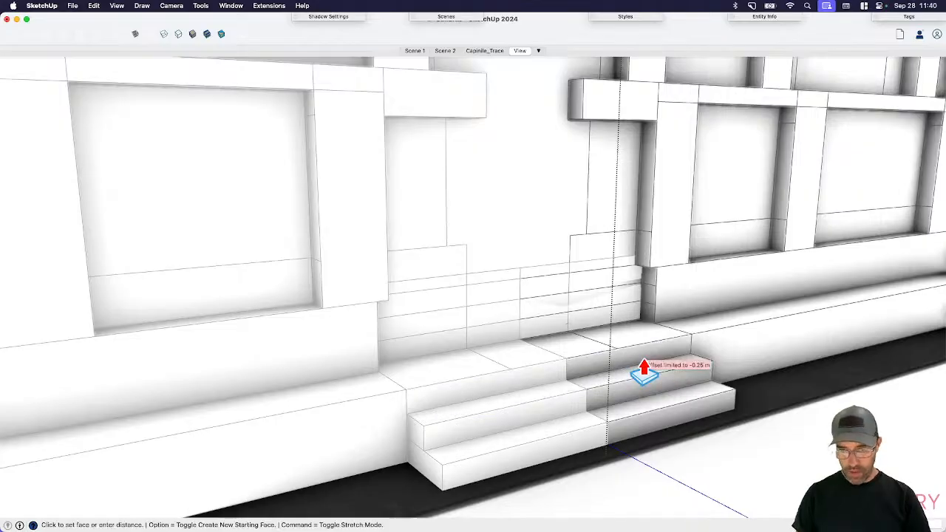
{"action": "key", "text": "e"}
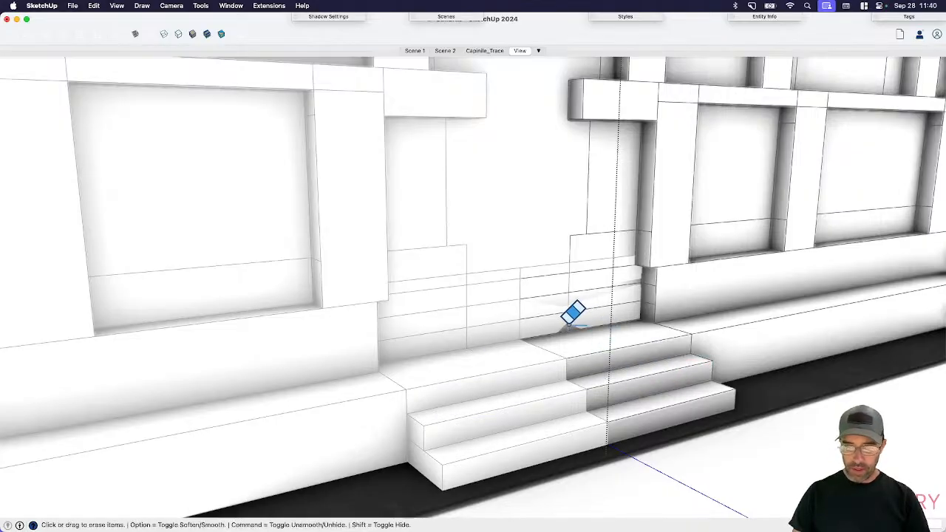
{"action": "key", "text": "space"}
- Push/Pull the fourth stair riser forward to leave a tread on the third stair, and erase the stray edge on top
{"action": "key", "text": "p"}
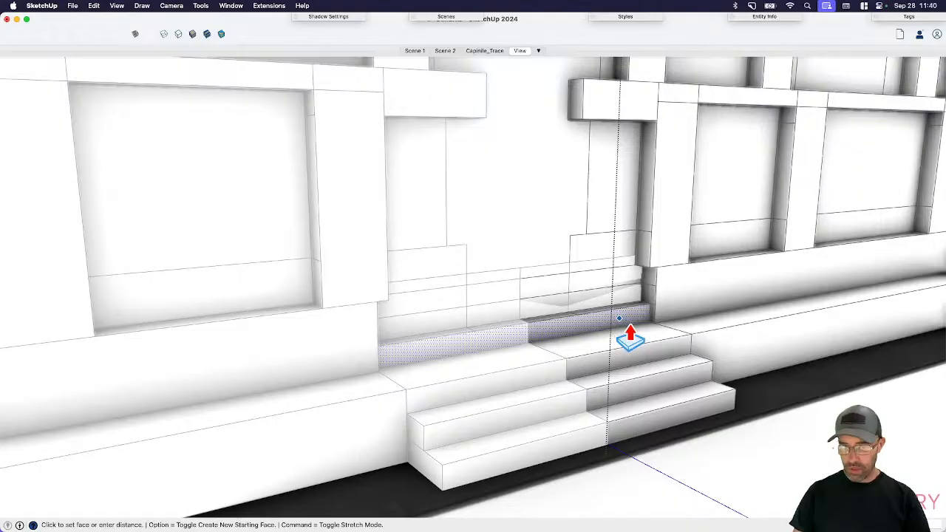
{"action": "left_click_drag", "start_coordinate": [655, 332], "coordinate": [663, 344]}
{"action": "left_click_drag", "start_coordinate": [660, 343], "coordinate": [648, 331]}
{"action": "double_click", "coordinate": [647, 331]}
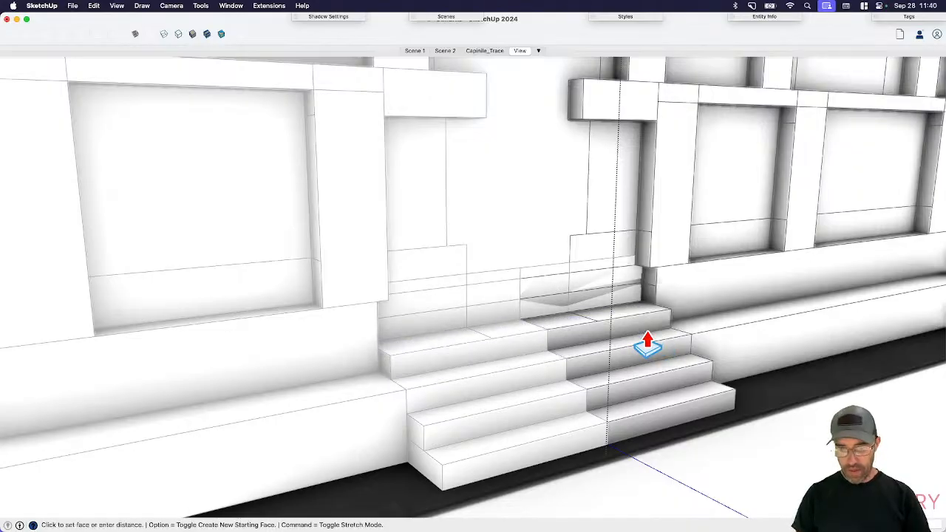
{"action": "key", "text": "e"}
{"action": "scroll", "coordinate": [588, 316], "scroll_direction": "up", "scroll_amount": 2}
{"action": "left_click", "coordinate": [588, 316]}
{"action": "key", "text": "space"}
{"action": "middle_click_drag", "start_coordinate": [598, 307], "coordinate": [618, 348]}
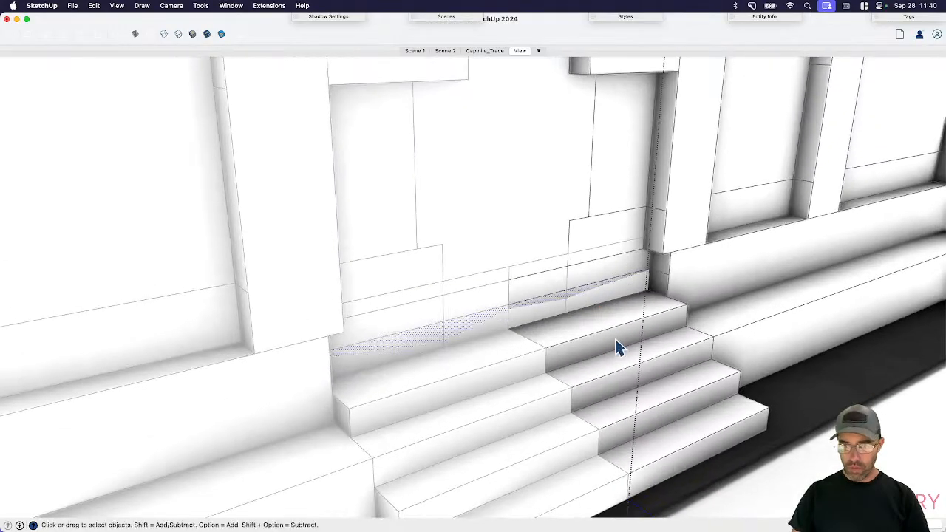
- Push/Pull the fifth stair riser forward to leave a tread on the fourth stair
{"action": "key", "text": "p"}
{"action": "left_click_drag", "start_coordinate": [604, 293], "coordinate": [626, 264]}
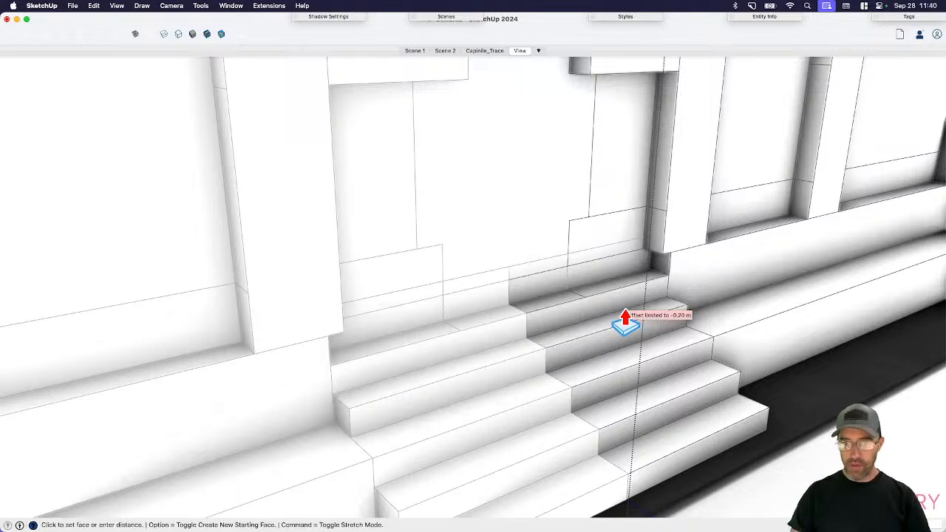
{"action": "key", "text": "space"}
- Push the arched doorway face above the stairs inward to recess the entrance, and close the facade component
{"action": "left_click", "coordinate": [538, 255]}
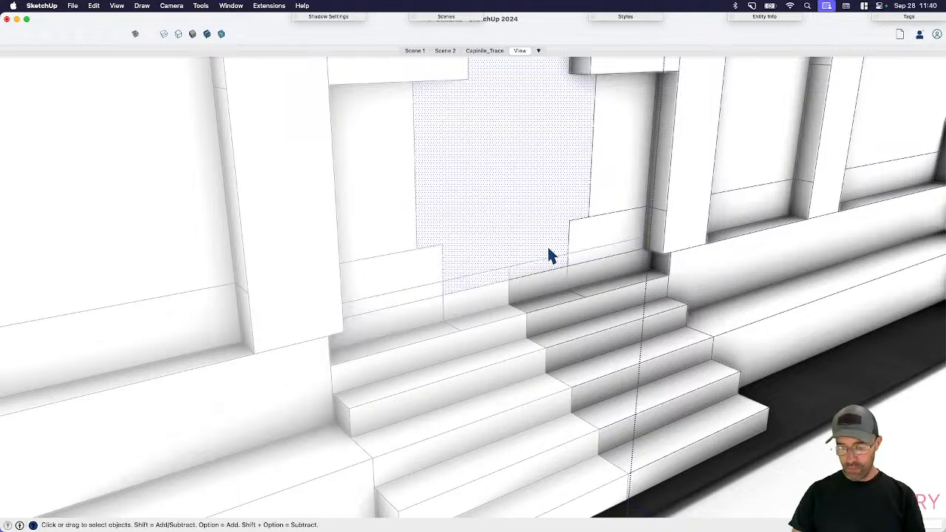
{"action": "key", "text": "p"}
{"action": "left_click_drag", "start_coordinate": [528, 256], "coordinate": [512, 244]}
{"action": "left_click", "coordinate": [512, 244]}
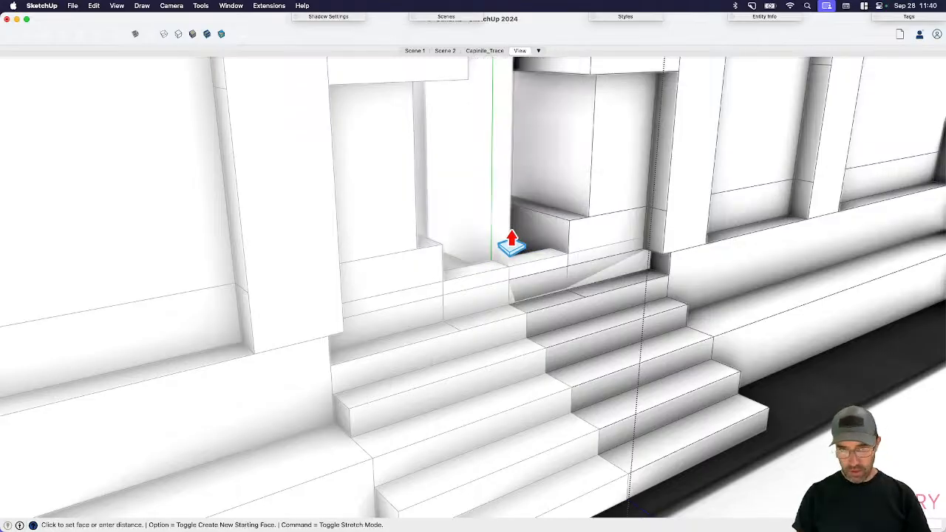
{"action": "key", "text": "e"}
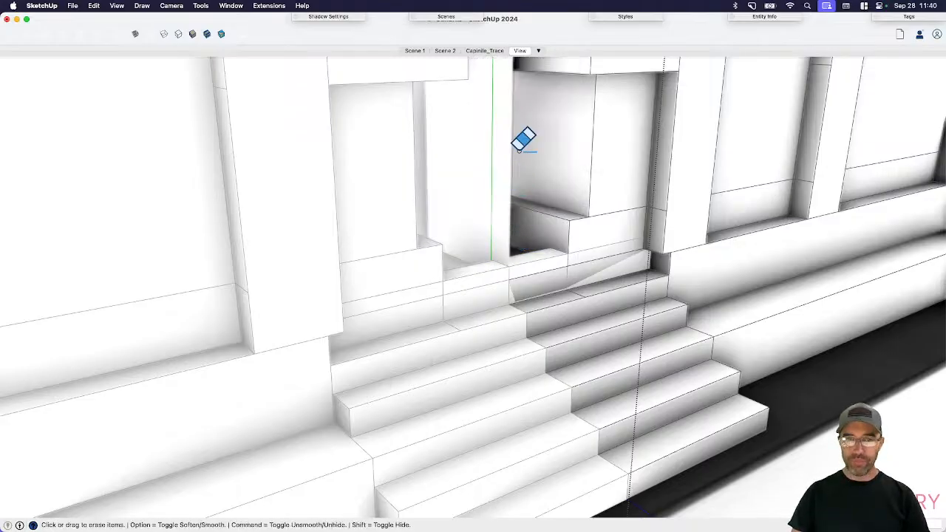
{"action": "key", "text": "space"}
{"action": "scroll", "coordinate": [563, 260], "scroll_direction": "down", "scroll_amount": 5}
{"action": "mouse_move", "coordinate": [562, 266]}
{"action": "middle_mouse_down"}
{"action": "mouse_move", "coordinate": [445, 295]}
{"action": "mouse_move", "coordinate": [458, 301]}
{"action": "middle_mouse_up"}
{"action": "scroll", "coordinate": [503, 325], "scroll_direction": "down", "scroll_amount": 4}
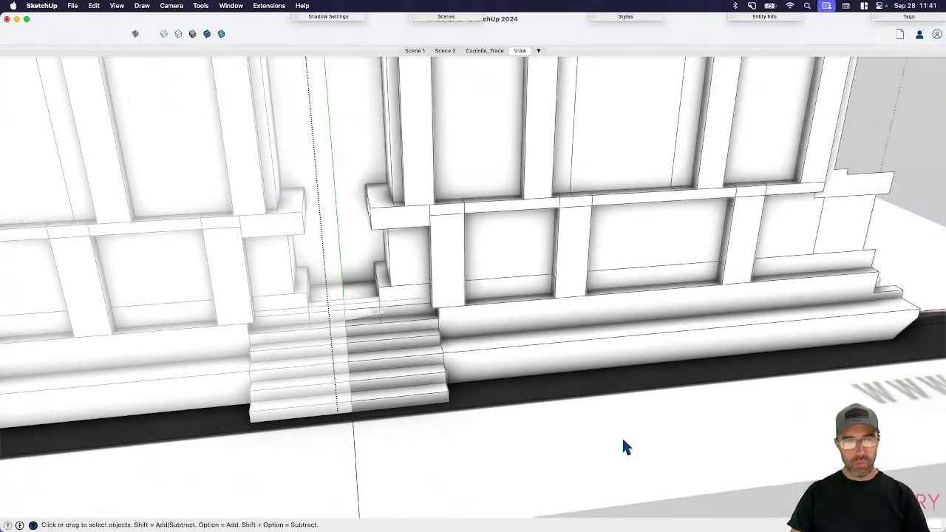
{"action": "left_click", "coordinate": [622, 438]}
- Open the face settings of the current style for editing
{"action": "scroll", "coordinate": [339, 256], "scroll_direction": "up", "scroll_amount": 3}
{"action": "left_click", "coordinate": [340, 263]}
{"action": "middle_click_drag", "start_coordinate": [340, 263], "coordinate": [439, 285]}
{"action": "scroll", "coordinate": [427, 310], "scroll_direction": "down", "scroll_amount": 3}
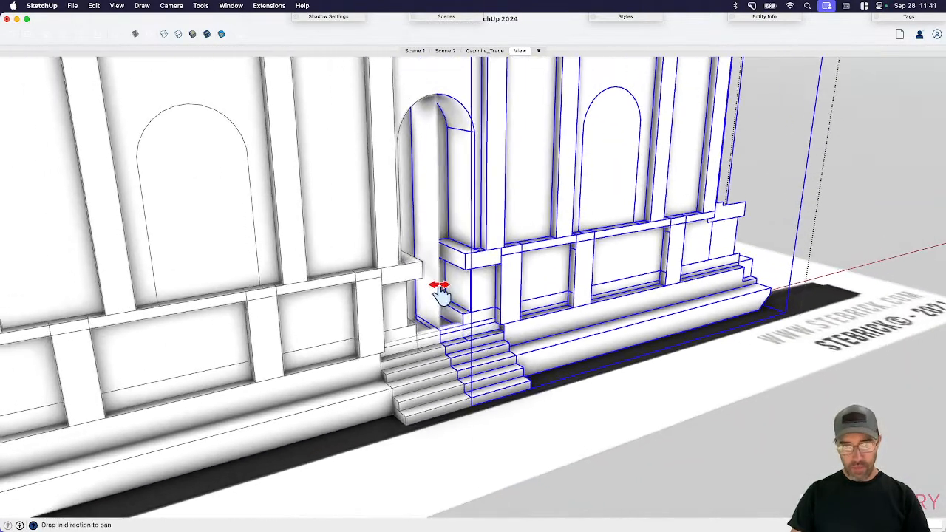
{"action": "left_click", "coordinate": [601, 403]}
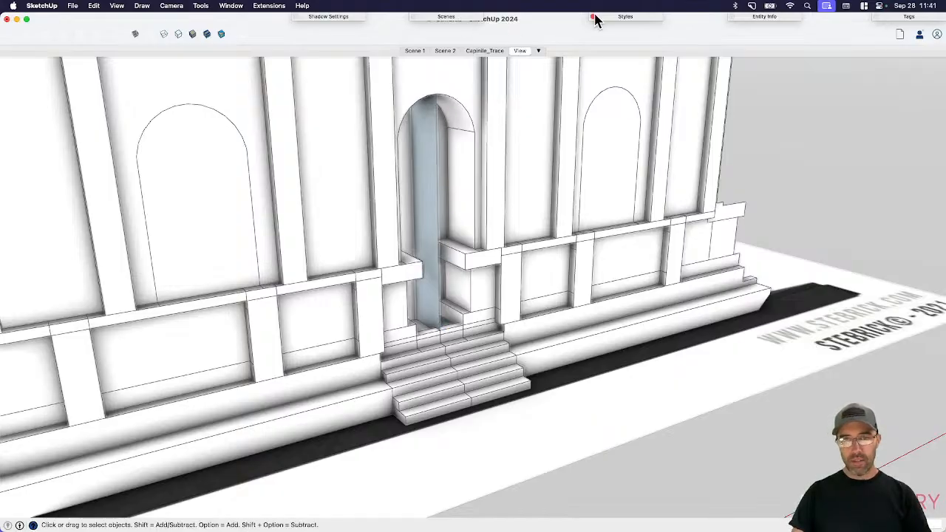
{"action": "left_click", "coordinate": [626, 17]}
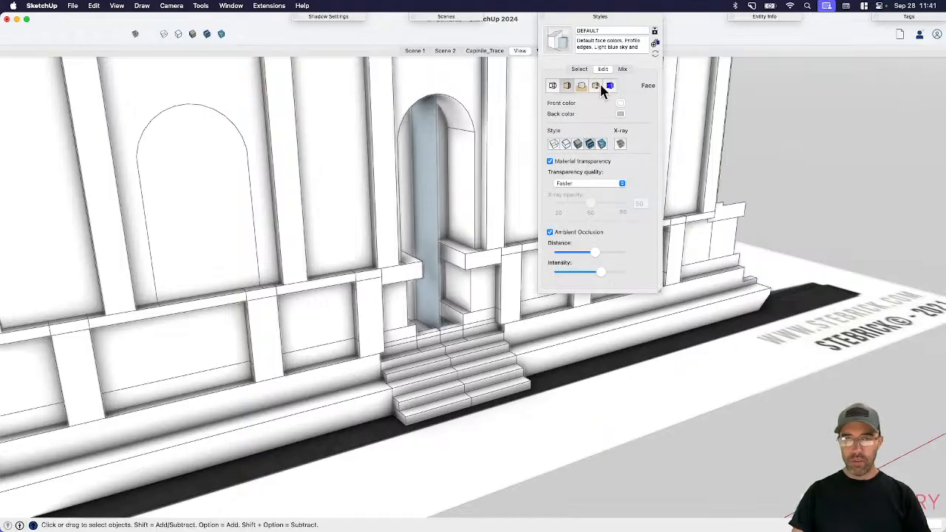
- Turn off ambient occlusion in the face style settings and collapse the style settings
{"action": "left_click", "coordinate": [556, 234]}
{"action": "scroll", "coordinate": [395, 289], "scroll_direction": "up", "scroll_amount": 3}
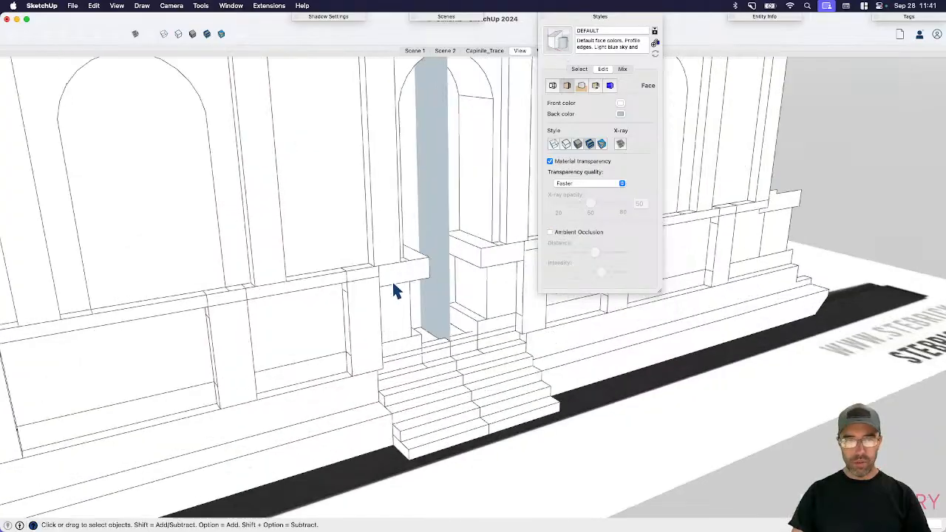
{"action": "left_click", "coordinate": [599, 17]}
- Open the half-facade component for editing and erase the tall strip face and its edges in the central doorway
{"action": "left_click", "coordinate": [453, 208]}
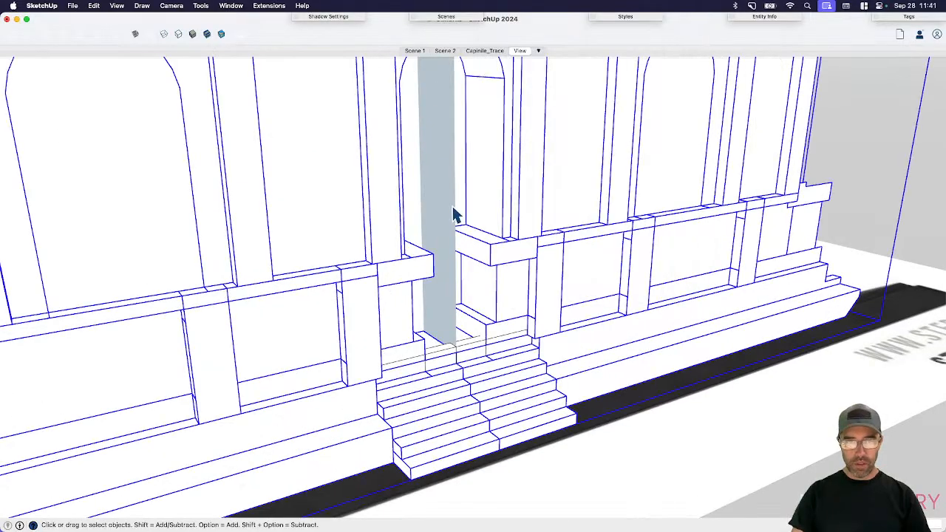
{"action": "double_click", "coordinate": [450, 194]}
{"action": "left_click", "coordinate": [450, 190]}
{"action": "double_click", "coordinate": [452, 194]}
{"action": "left_click", "coordinate": [451, 191]}
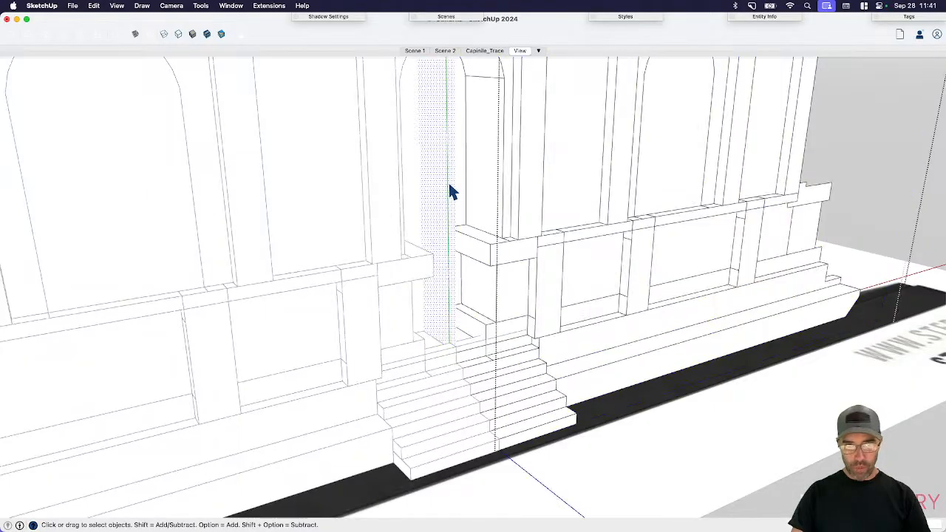
{"action": "key", "text": "e"}
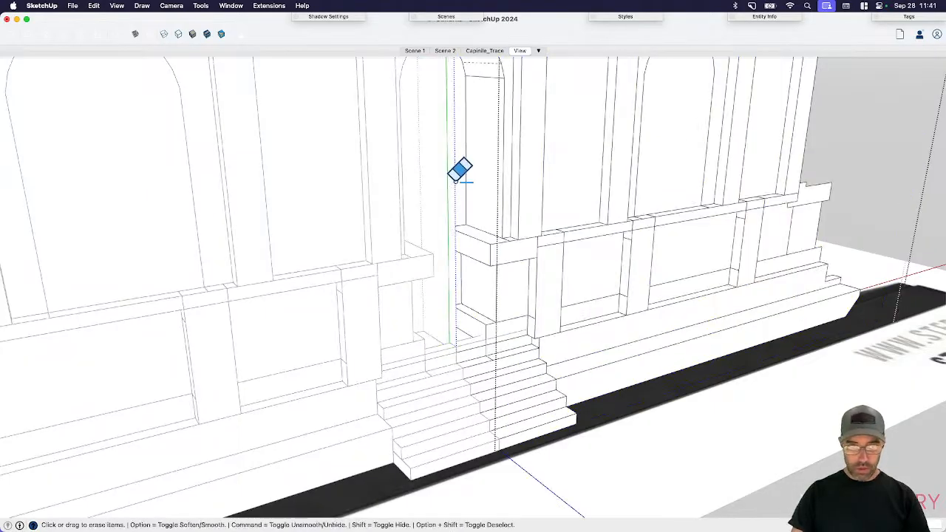
{"action": "key", "text": "space"}
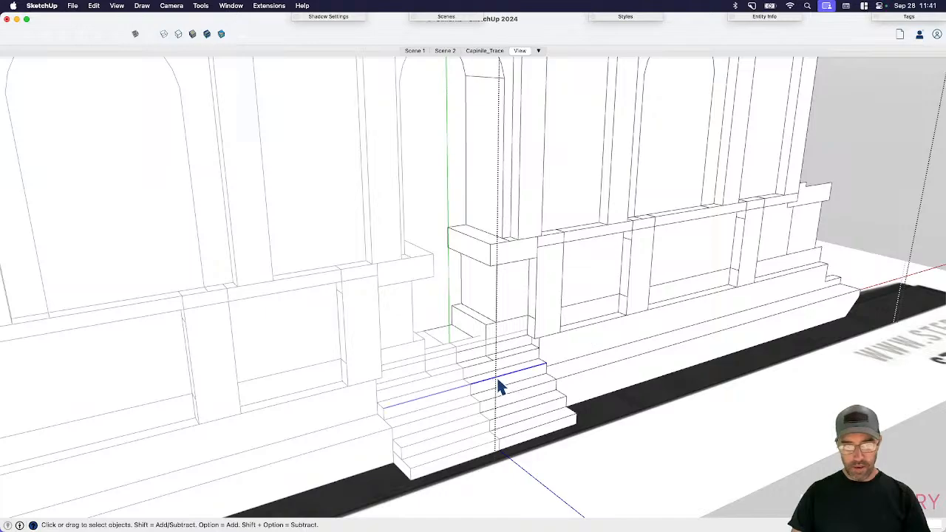
- Erase the leftover vertical edge on the top stair riser below the pedestal beside the doorway
{"action": "mouse_move", "coordinate": [500, 386]}
{"action": "middle_mouse_down"}
{"action": "mouse_move", "coordinate": [714, 397]}
{"action": "mouse_move", "coordinate": [581, 363]}
{"action": "mouse_move", "coordinate": [357, 336]}
{"action": "middle_mouse_up"}
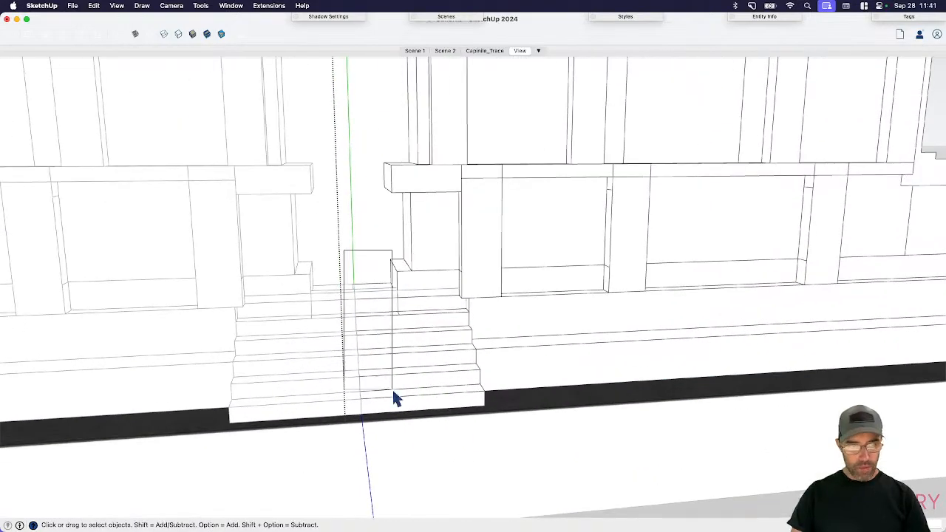
{"action": "scroll", "coordinate": [431, 370], "scroll_direction": "up", "scroll_amount": 4}
{"action": "middle_click_drag", "start_coordinate": [447, 363], "coordinate": [387, 318]}
{"action": "scroll", "coordinate": [386, 315], "scroll_direction": "up", "scroll_amount": 4}
{"action": "key", "text": "e"}
{"action": "key", "text": "space"}
{"action": "key", "text": "e"}
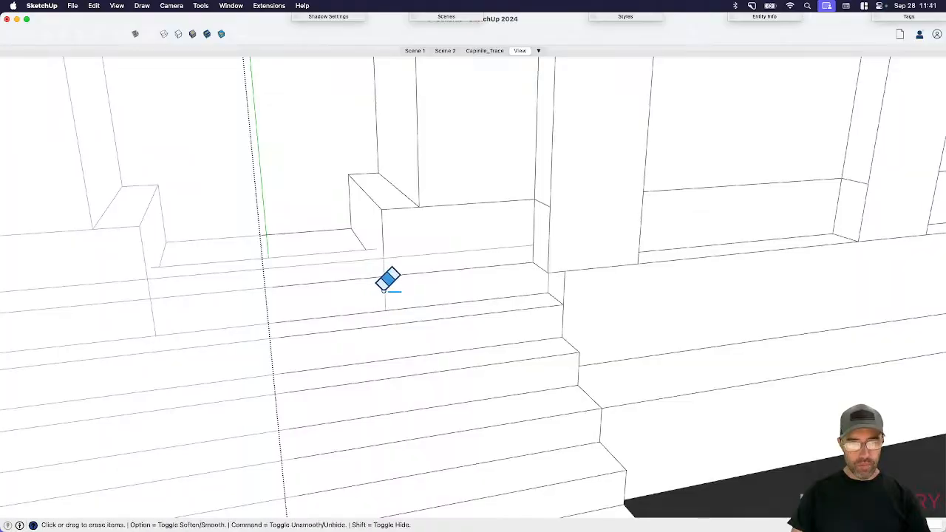
{"action": "key", "text": "space"}
{"action": "triple_click", "coordinate": [385, 294]}
{"action": "left_click", "coordinate": [386, 298]}
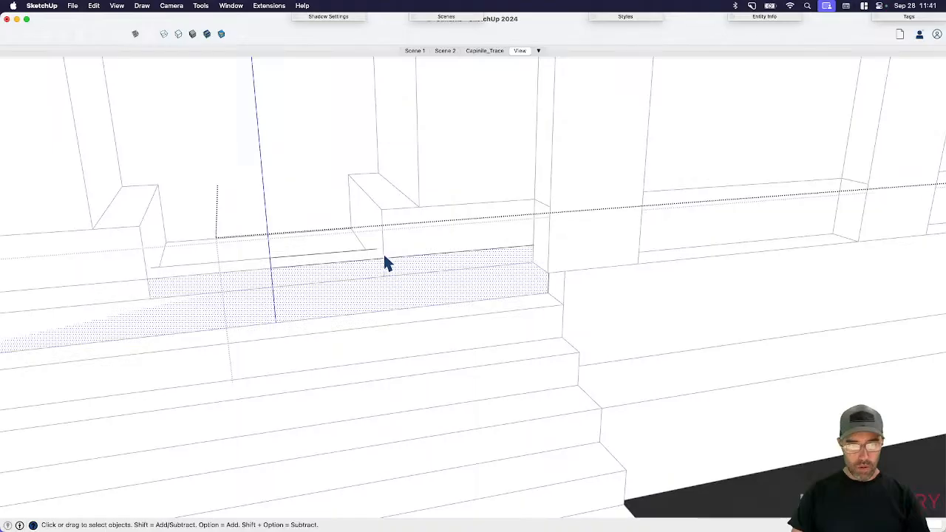
- Leave the nested stairs geometry and reopen the half-facade component with the stair landing face selected
{"action": "scroll", "coordinate": [374, 332], "scroll_direction": "down", "scroll_amount": 5}
{"action": "left_click", "coordinate": [179, 251]}
{"action": "scroll", "coordinate": [498, 194], "scroll_direction": "down", "scroll_amount": 4}
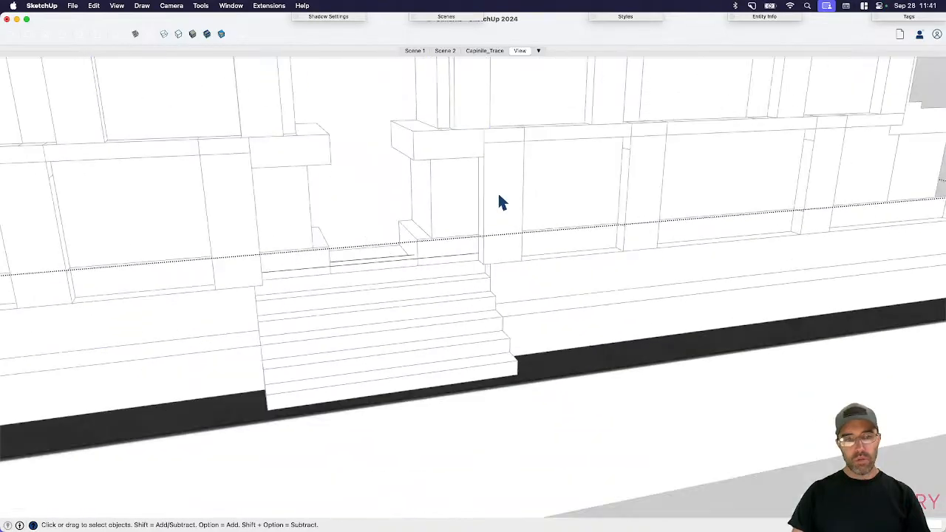
{"action": "left_click", "coordinate": [410, 248]}
{"action": "key", "text": "Escape"}
{"action": "left_click", "coordinate": [409, 249]}
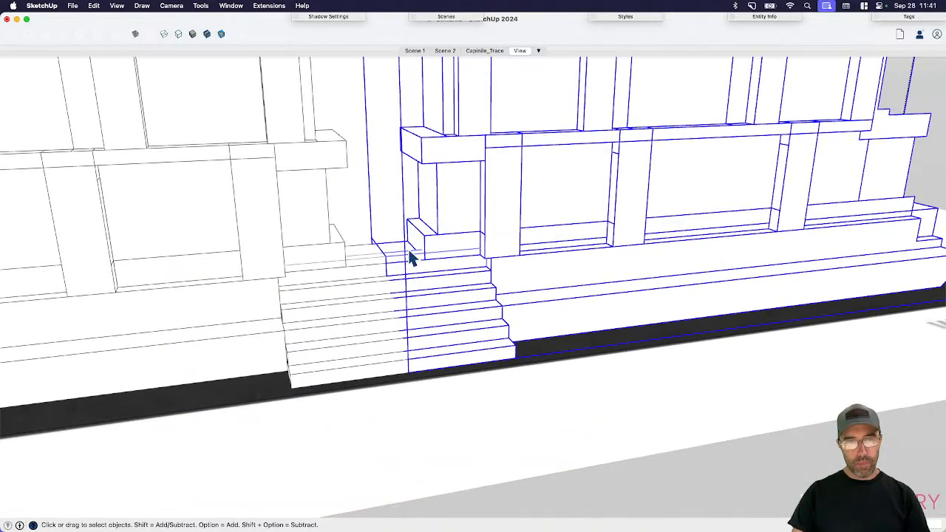
{"action": "double_click", "coordinate": [408, 250]}
{"action": "left_click", "coordinate": [408, 250]}
{"action": "scroll", "coordinate": [583, 412], "scroll_direction": "down", "scroll_amount": 8}
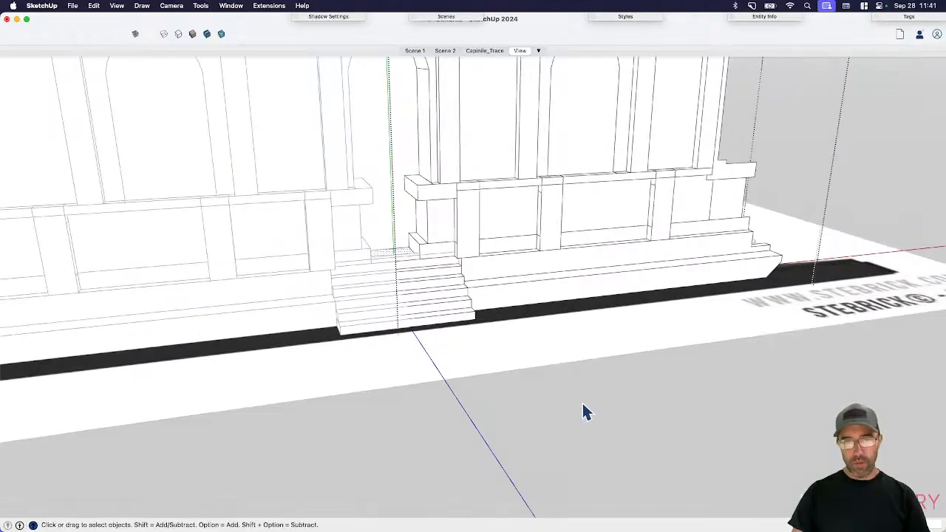
- Push/pull the front face of the long horizontal ledge outward from the facade
{"action": "middle_click_drag", "start_coordinate": [651, 437], "coordinate": [344, 403]}
{"action": "scroll", "coordinate": [379, 293], "scroll_direction": "up", "scroll_amount": 3}
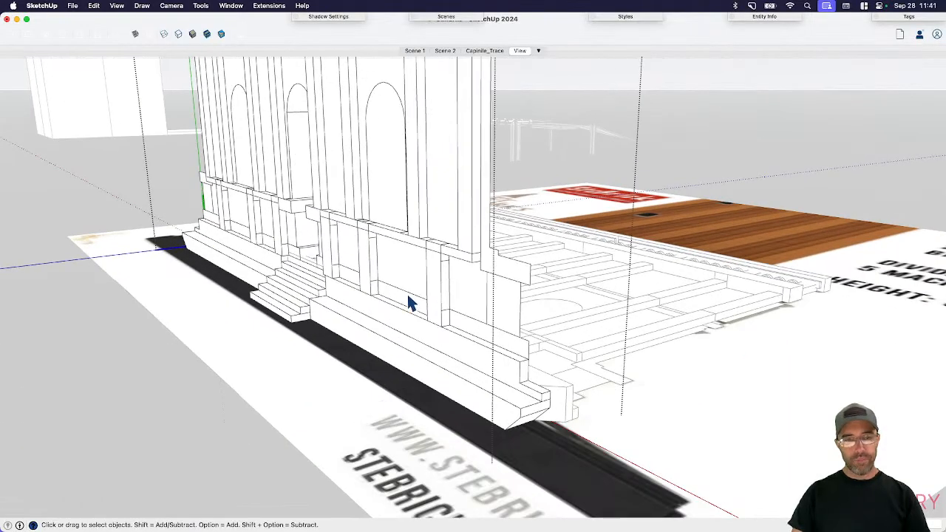
{"action": "double_click", "coordinate": [402, 303]}
{"action": "middle_click_drag", "start_coordinate": [406, 305], "coordinate": [422, 274]}
{"action": "scroll", "coordinate": [381, 255], "scroll_direction": "up", "scroll_amount": 5}
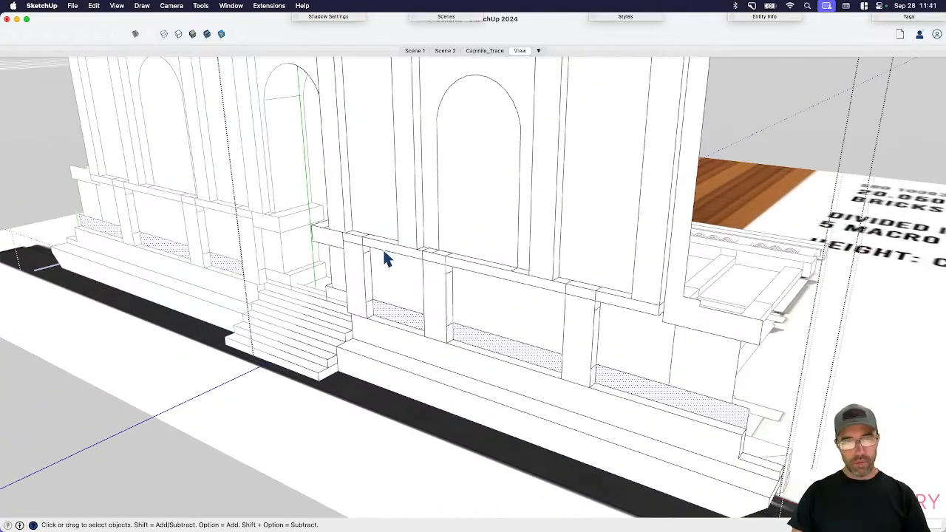
{"action": "scroll", "coordinate": [374, 255], "scroll_direction": "up", "scroll_amount": 2}
{"action": "key", "text": "p"}
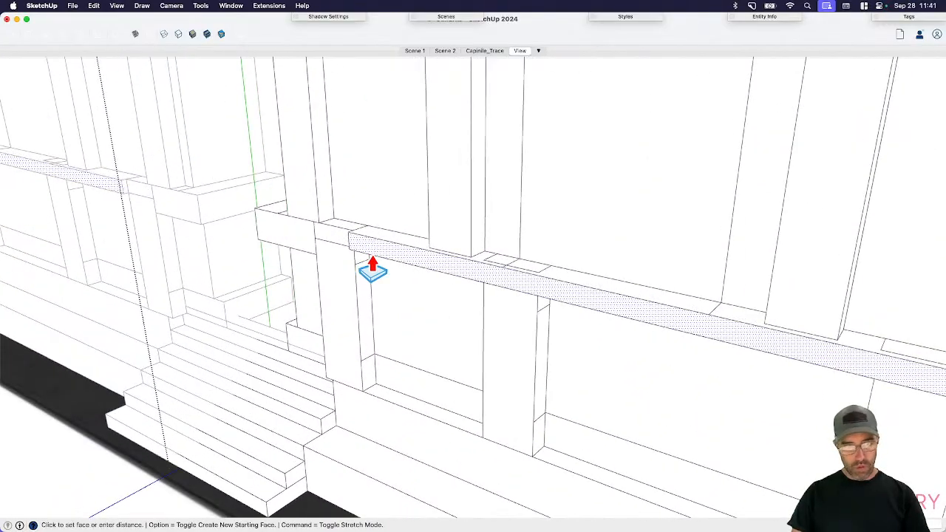
{"action": "left_click", "coordinate": [372, 264]}
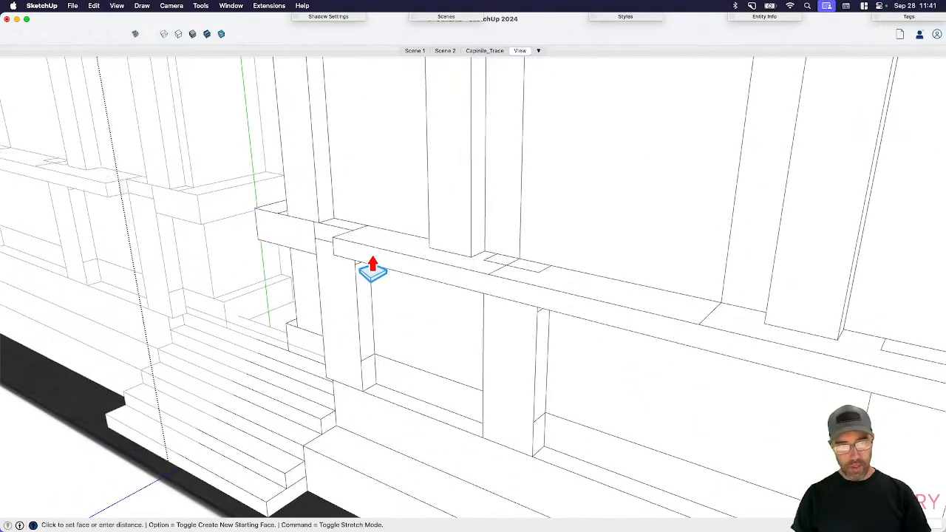
{"action": "key", "text": "Escape"}
{"action": "key", "text": "space"}
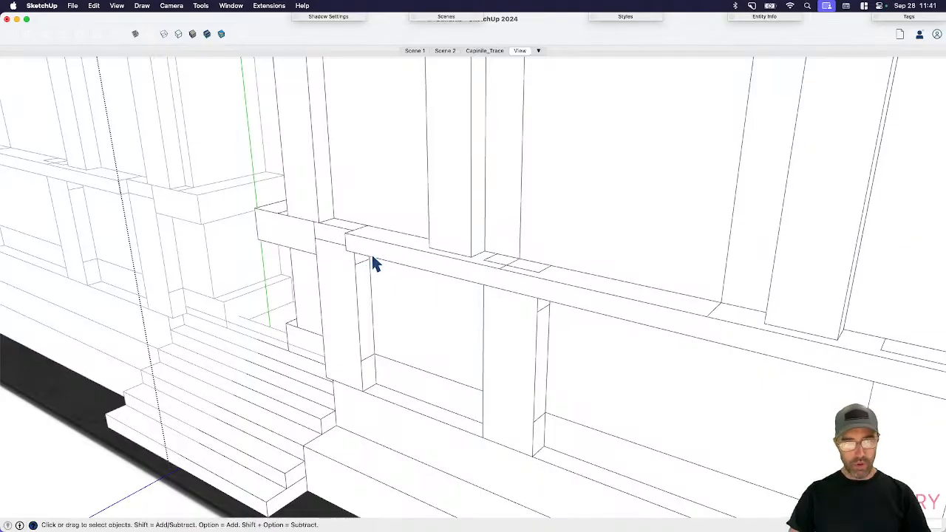
- Extend the ledge's end face to the corner of the slab beside the doorway
{"action": "mouse_move", "coordinate": [372, 262]}
{"action": "middle_mouse_down"}
{"action": "mouse_move", "coordinate": [597, 321]}
{"action": "mouse_move", "coordinate": [372, 332]}
{"action": "middle_mouse_up"}
{"action": "key", "text": "e"}
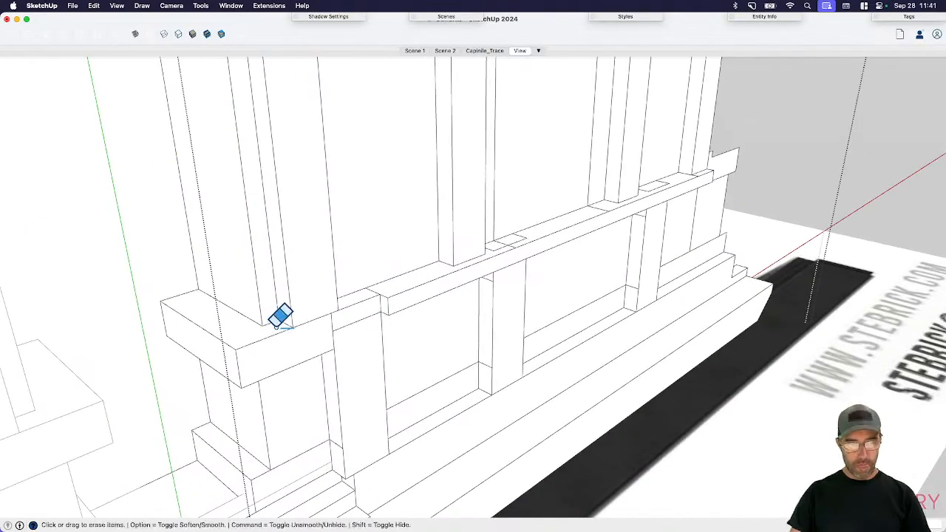
{"action": "key", "text": "space"}
{"action": "key", "text": "p"}
{"action": "left_click", "coordinate": [380, 307]}
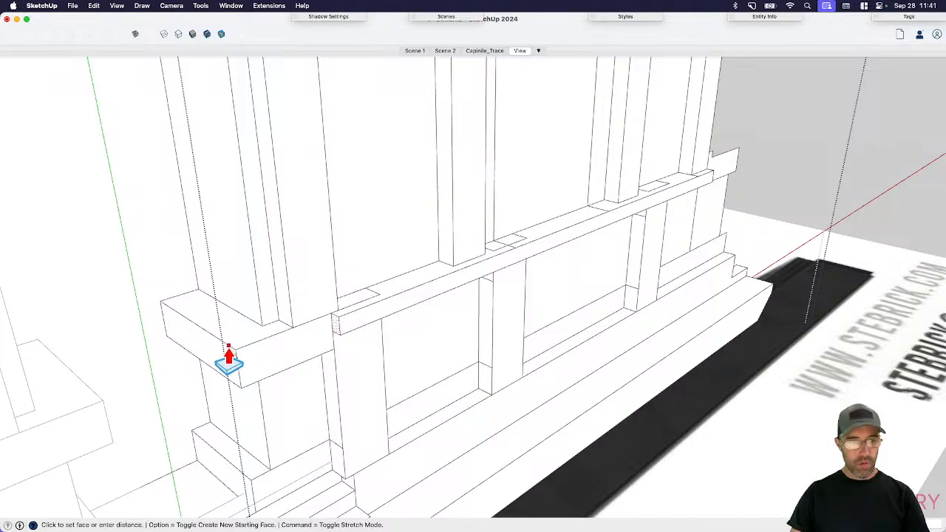
{"action": "left_click", "coordinate": [229, 349]}
{"action": "left_click", "coordinate": [340, 324]}
{"action": "left_click", "coordinate": [236, 351]}
{"action": "key", "text": "space"}
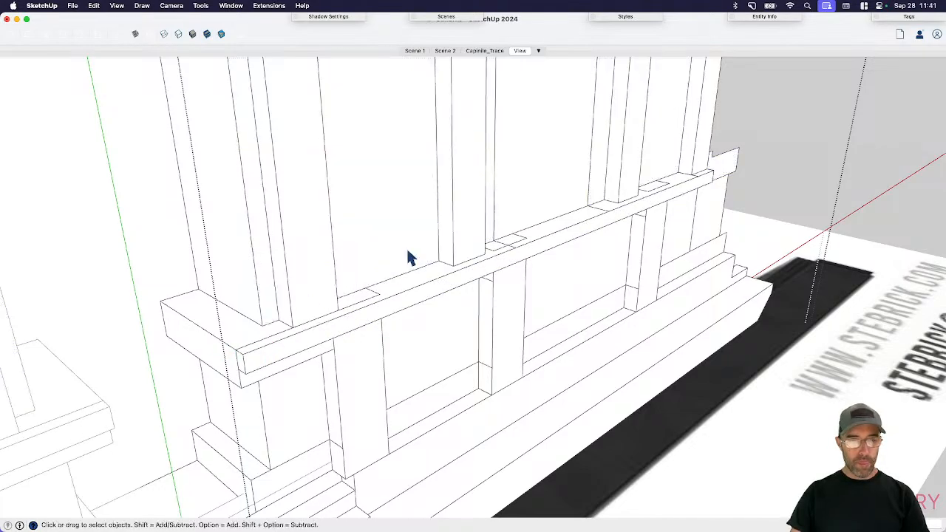
- Try to extend the ledge's opposite end to the outer corner of the slab at the facade's far side
{"action": "middle_click_drag", "start_coordinate": [547, 255], "coordinate": [340, 287]}
{"action": "scroll", "coordinate": [423, 239], "scroll_direction": "up", "scroll_amount": 5}
{"action": "middle_click_drag", "start_coordinate": [423, 238], "coordinate": [290, 299]}
{"action": "scroll", "coordinate": [294, 292], "scroll_direction": "down", "scroll_amount": 4}
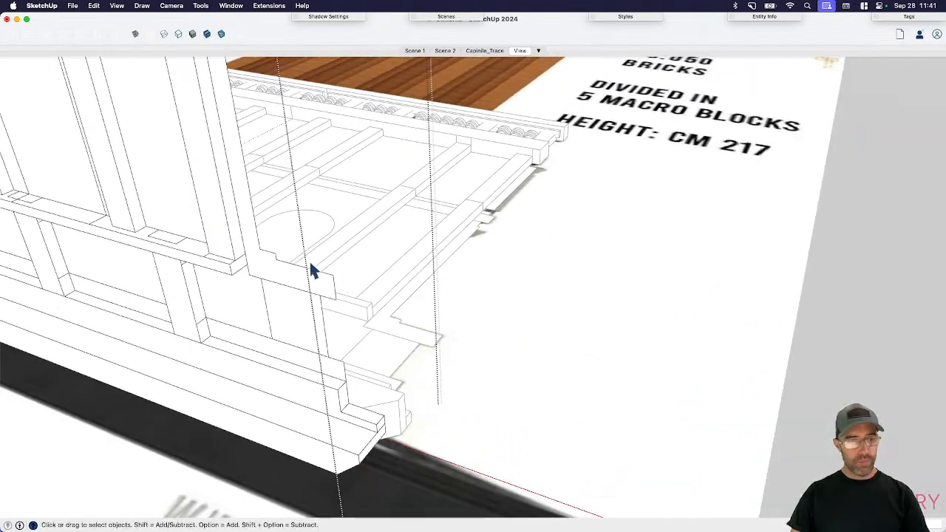
{"action": "scroll", "coordinate": [218, 274], "scroll_direction": "up", "scroll_amount": 4}
{"action": "key", "text": "p"}
{"action": "left_click", "coordinate": [279, 281]}
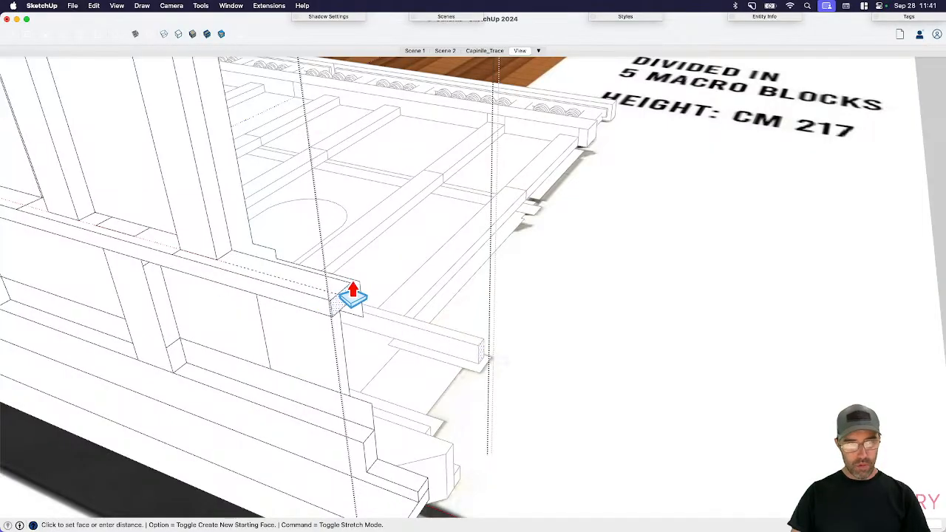
{"action": "left_click", "coordinate": [360, 283]}
{"action": "middle_click_drag", "start_coordinate": [306, 353], "coordinate": [418, 238]}
{"action": "scroll", "coordinate": [416, 235], "scroll_direction": "down", "scroll_amount": 4}
{"action": "scroll", "coordinate": [414, 251], "scroll_direction": "up", "scroll_amount": 2}
{"action": "middle_click_drag", "start_coordinate": [411, 296], "coordinate": [323, 271]}
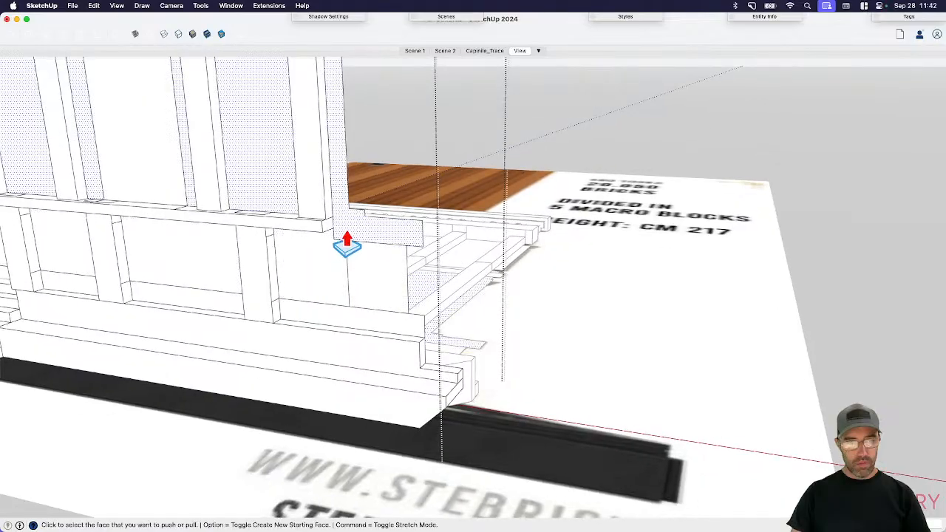
{"action": "left_click", "coordinate": [348, 246]}
{"action": "scroll", "coordinate": [386, 277], "scroll_direction": "down", "scroll_amount": 3}
{"action": "left_click", "coordinate": [395, 344]}
{"action": "key", "text": "space"}
- Draw a rectangle over the slab outline at the facade's outer end to separate it from the wall face
{"action": "scroll", "coordinate": [373, 259], "scroll_direction": "up", "scroll_amount": 3}
{"action": "key", "text": "l"}
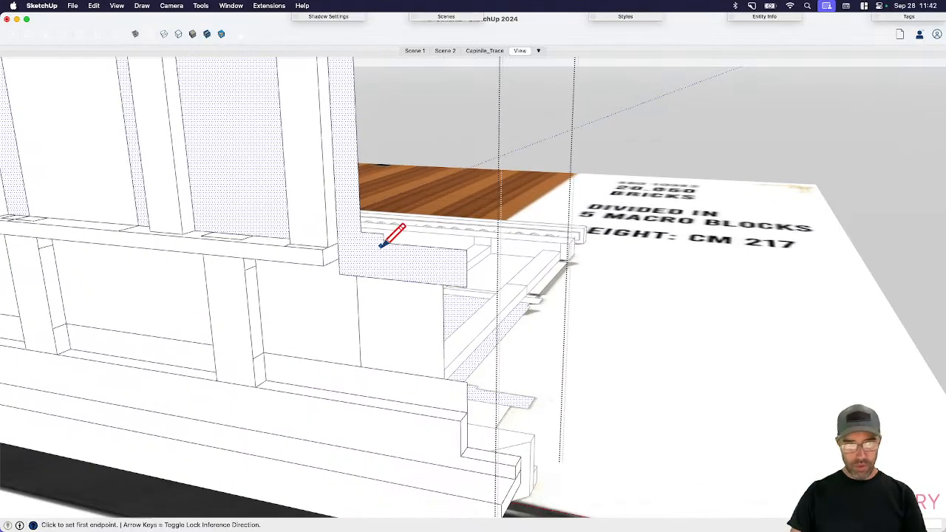
{"action": "left_click", "coordinate": [383, 242]}
{"action": "key", "text": "Escape"}
{"action": "key", "text": "space"}
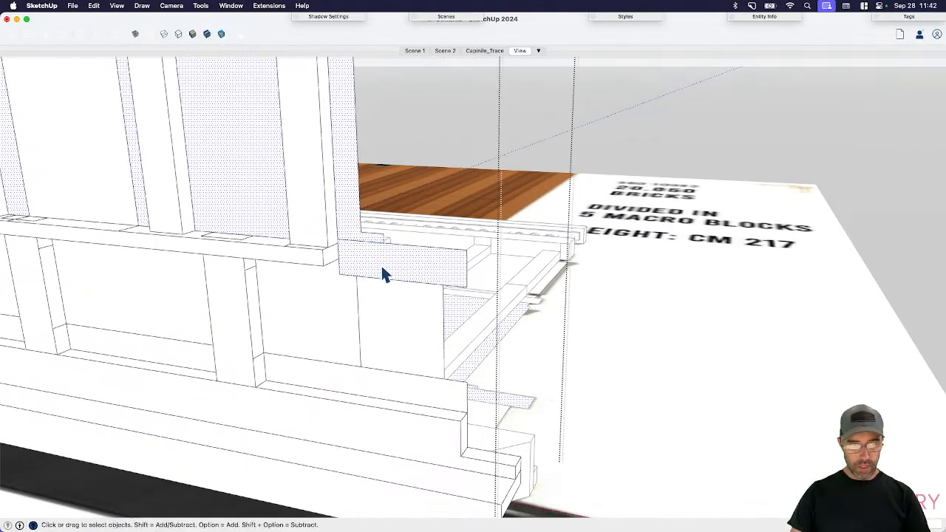
{"action": "scroll", "coordinate": [350, 275], "scroll_direction": "up", "scroll_amount": 2}
{"action": "middle_click_drag", "start_coordinate": [350, 275], "coordinate": [335, 234]}
{"action": "key", "text": "r"}
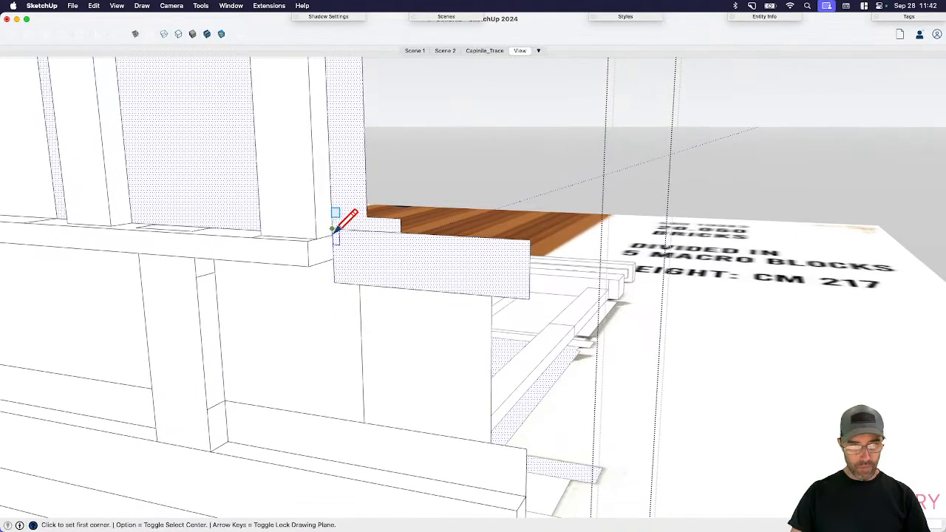
{"action": "left_click", "coordinate": [333, 229]}
{"action": "left_click", "coordinate": [528, 296]}
{"action": "key", "text": "space"}
- Push/pull the outer slab's front face outward to form a block beside the ledge
{"action": "key", "text": "p"}
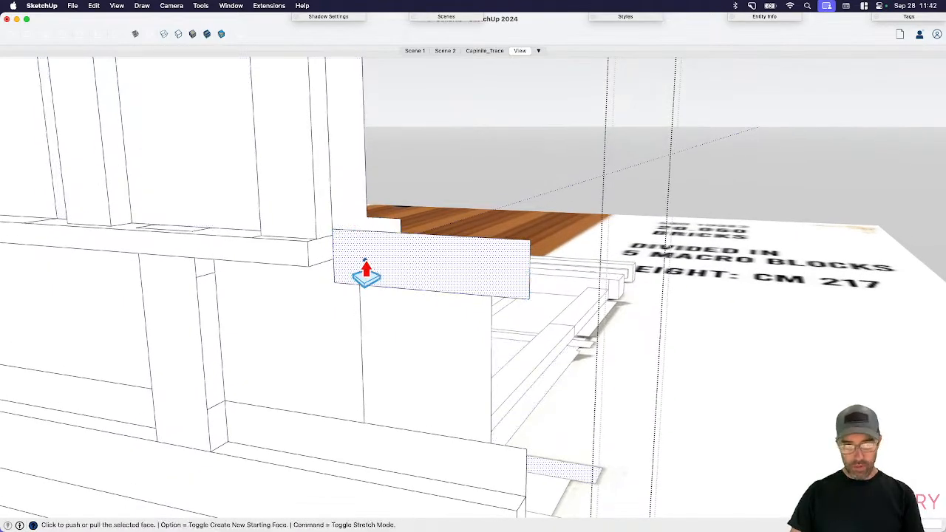
{"action": "left_click", "coordinate": [366, 274]}
{"action": "middle_click_drag", "start_coordinate": [312, 207], "coordinate": [323, 258]}
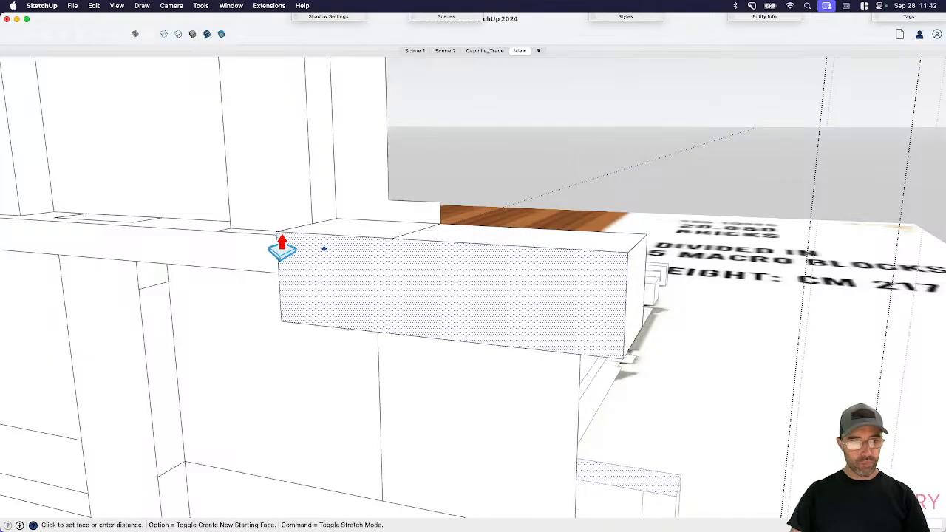
{"action": "left_click", "coordinate": [350, 247]}
{"action": "key", "text": "space"}
- Push/pull the pier face beneath the outer slab forward from the wall
{"action": "middle_click_drag", "start_coordinate": [439, 359], "coordinate": [424, 393]}
{"action": "key", "text": "p"}
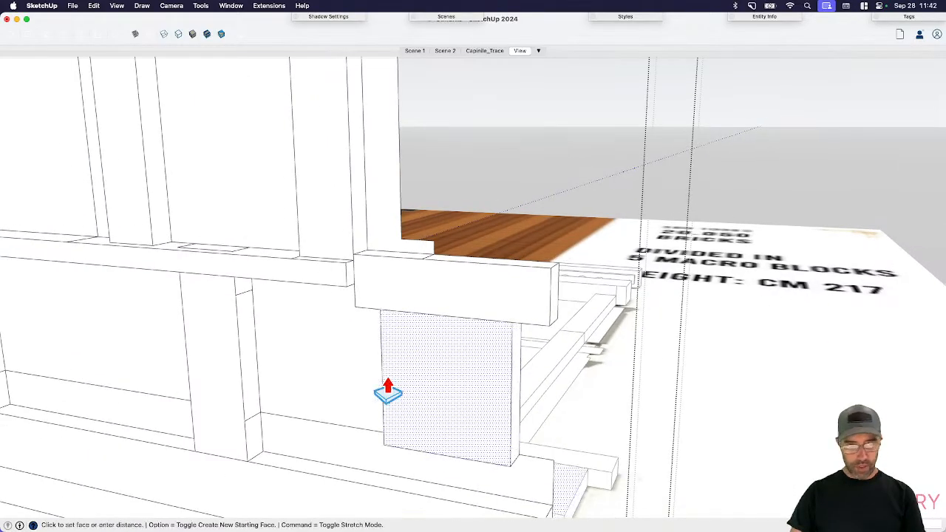
{"action": "key", "text": "e"}
{"action": "key", "text": "space"}
- Push/pull the low base strip between the piers forward to the depth of the outer slab's front
{"action": "left_click", "coordinate": [311, 455]}
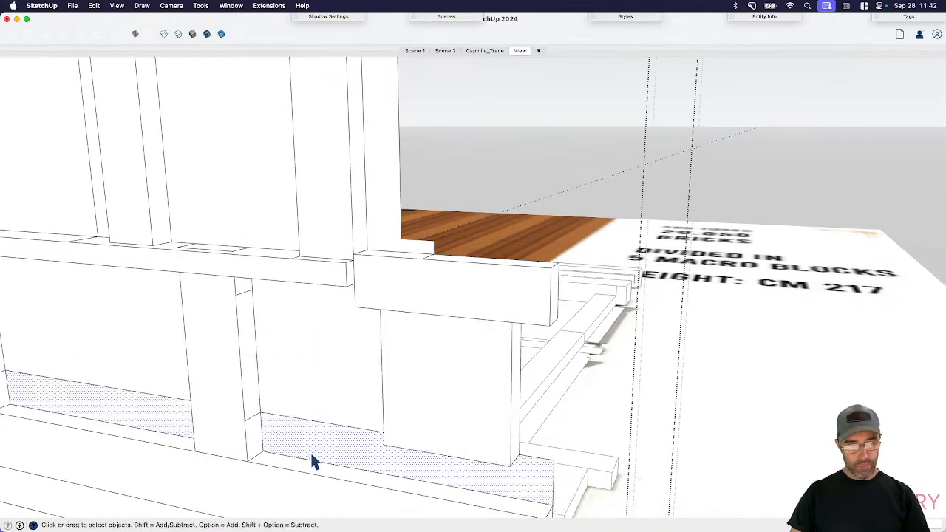
{"action": "key", "text": "p"}
{"action": "left_click", "coordinate": [266, 451]}
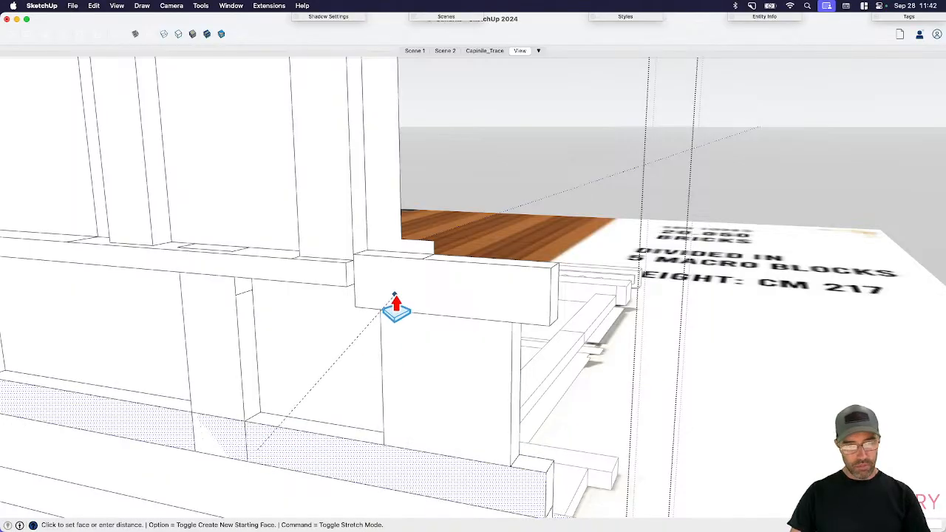
{"action": "left_click", "coordinate": [395, 303]}
{"action": "key", "text": "space"}
- Pull the base strip's front face slightly farther out so it projects past the piers
{"action": "scroll", "coordinate": [263, 386], "scroll_direction": "down", "scroll_amount": 4}
{"action": "scroll", "coordinate": [303, 390], "scroll_direction": "up", "scroll_amount": 2}
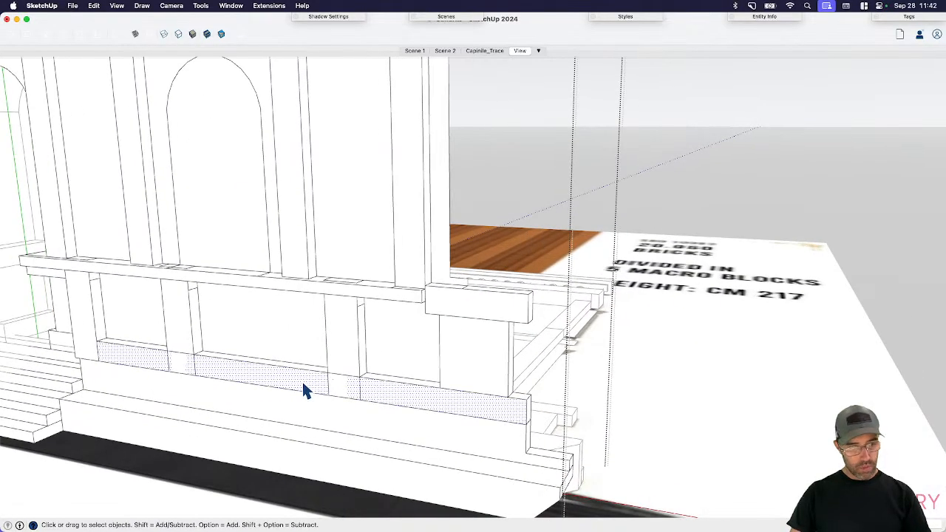
{"action": "key", "text": "p"}
{"action": "left_click", "coordinate": [298, 392]}
{"action": "left_click", "coordinate": [294, 398]}
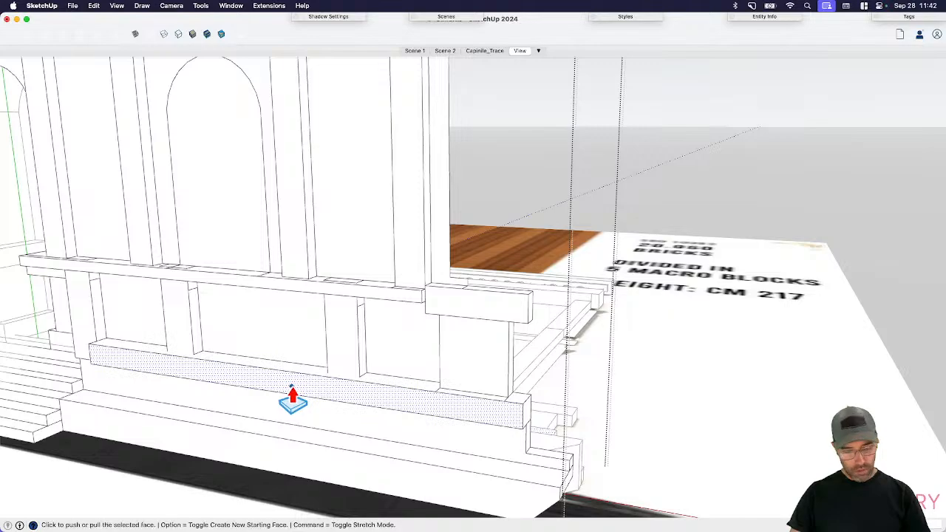
{"action": "left_click", "coordinate": [293, 398]}
{"action": "left_click", "coordinate": [293, 398]}
- Extend the base strip's end face toward the stairs to the outer corner of the first pier
{"action": "middle_click_drag", "start_coordinate": [294, 397], "coordinate": [499, 395]}
{"action": "scroll", "coordinate": [497, 394], "scroll_direction": "up", "scroll_amount": 7}
{"action": "key", "text": "space"}
{"action": "key", "text": "p"}
{"action": "scroll", "coordinate": [486, 355], "scroll_direction": "up", "scroll_amount": 1}
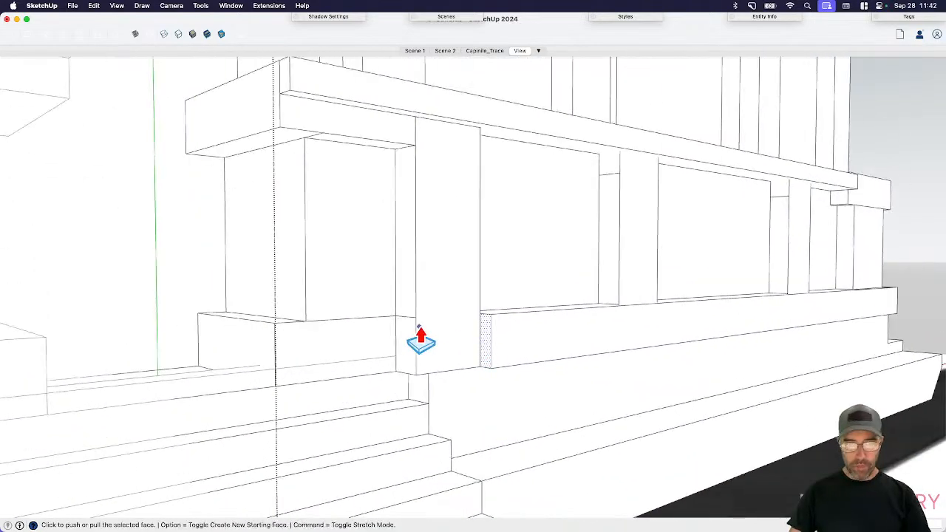
{"action": "left_click", "coordinate": [484, 351]}
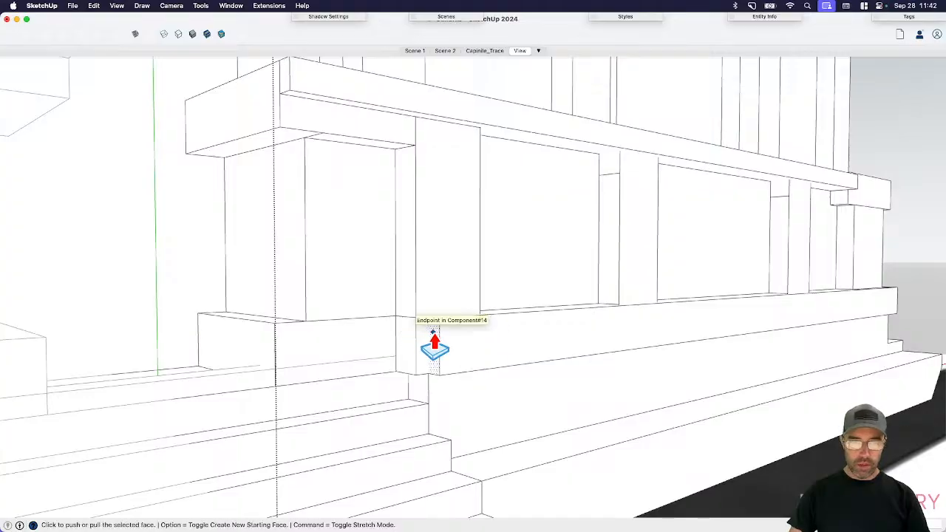
{"action": "left_click", "coordinate": [416, 328]}
{"action": "key", "text": "space"}
- Pull the long riser face beneath the base strip forward until it projects slightly past the strip's front
{"action": "left_click", "coordinate": [477, 414]}
{"action": "key", "text": "p"}
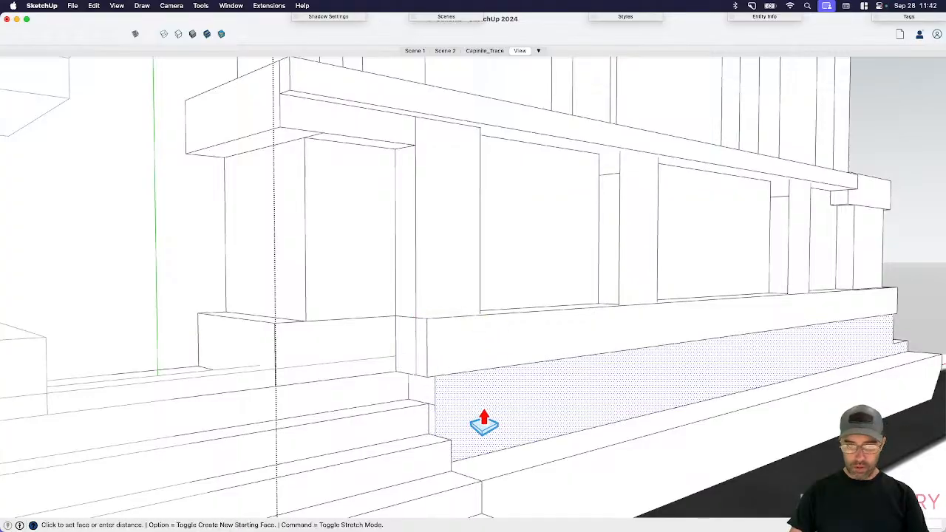
{"action": "left_click", "coordinate": [485, 422]}
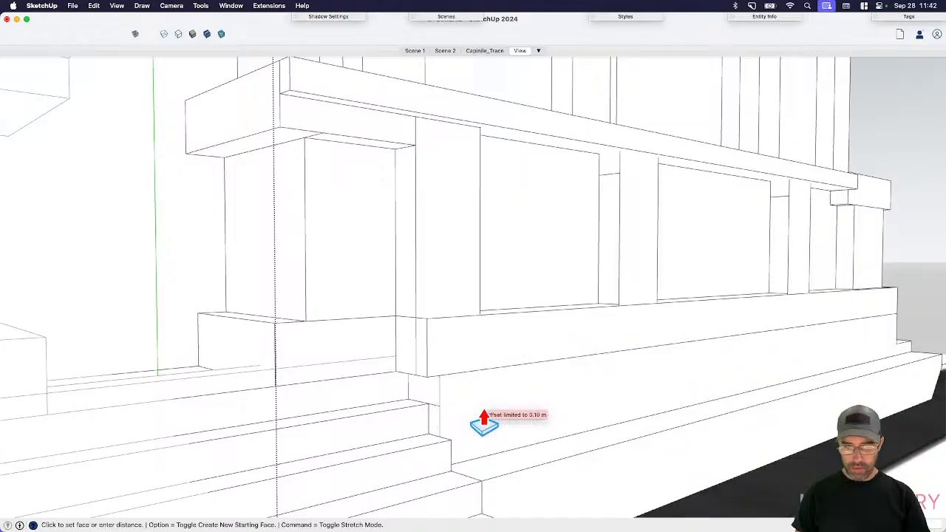
{"action": "middle_click_drag", "start_coordinate": [488, 422], "coordinate": [591, 460]}
{"action": "key", "text": "space"}
{"action": "scroll", "coordinate": [644, 285], "scroll_direction": "down", "scroll_amount": 5}
{"action": "scroll", "coordinate": [667, 442], "scroll_direction": "up", "scroll_amount": 4}
{"action": "left_click", "coordinate": [593, 451]}
{"action": "left_click", "coordinate": [593, 461]}
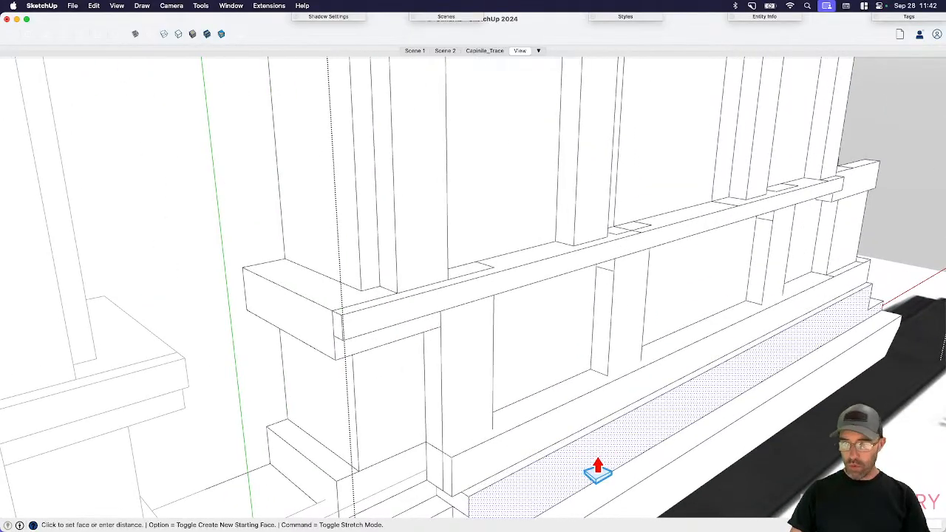
{"action": "left_click", "coordinate": [605, 475]}
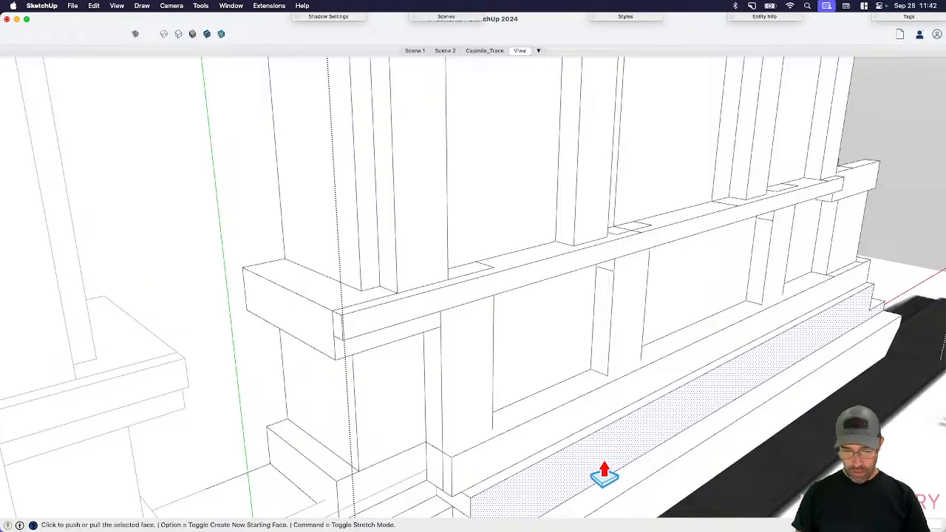
{"action": "left_click", "coordinate": [605, 475]}
{"action": "key", "text": "space"}
{"action": "scroll", "coordinate": [636, 281], "scroll_direction": "down", "scroll_amount": 2}
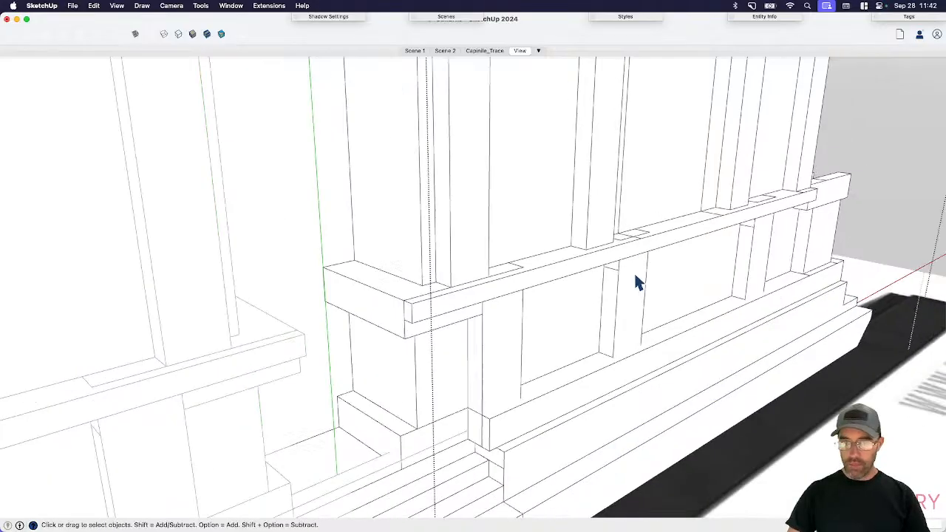
- Examine the whole front of the facade, including its three arched openings and the base beside the stairs
{"action": "middle_click_drag", "start_coordinate": [636, 281], "coordinate": [463, 286]}
{"action": "scroll", "coordinate": [682, 274], "scroll_direction": "down", "scroll_amount": 6}
{"action": "left_click", "coordinate": [683, 274]}
{"action": "middle_click_drag", "start_coordinate": [564, 251], "coordinate": [552, 250]}
{"action": "scroll", "coordinate": [550, 218], "scroll_direction": "up", "scroll_amount": 2}
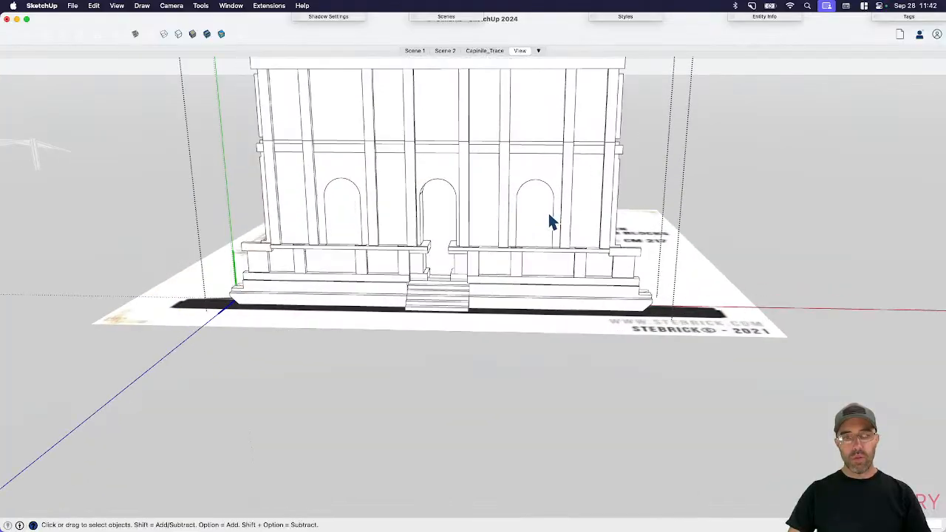
{"action": "scroll", "coordinate": [540, 211], "scroll_direction": "up", "scroll_amount": 3}
{"action": "key", "text": "p"}
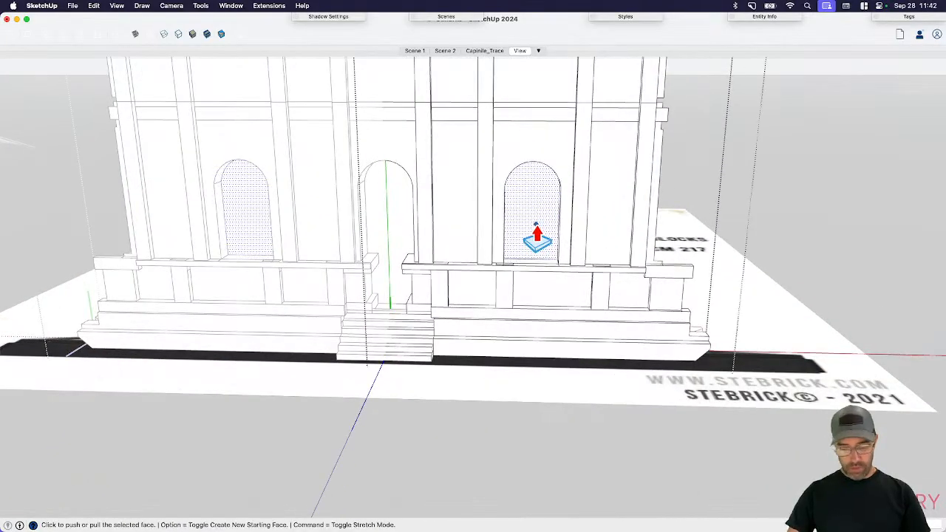
{"action": "key", "text": "space"}
{"action": "scroll", "coordinate": [540, 311], "scroll_direction": "down", "scroll_amount": 5}
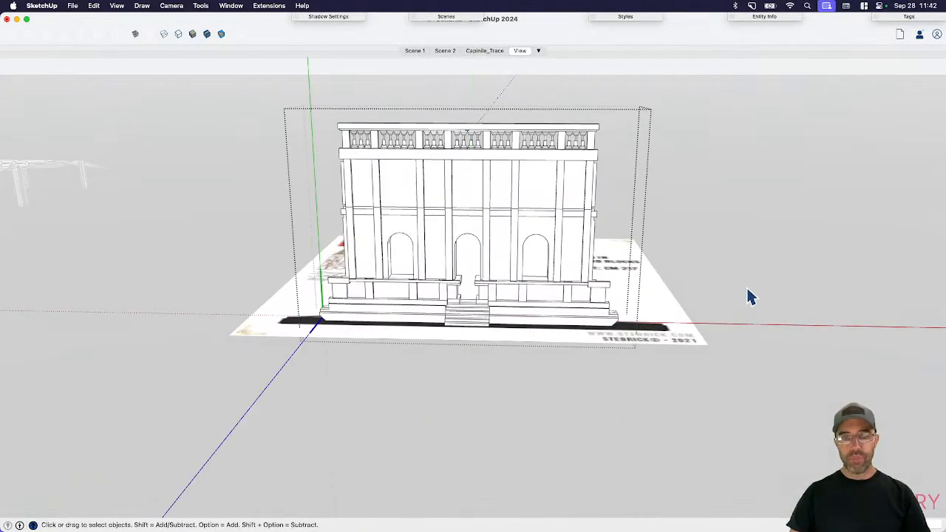
- Select the facade component and examine it from behind and in relation to the tower
{"action": "middle_click_drag", "start_coordinate": [749, 298], "coordinate": [502, 355]}
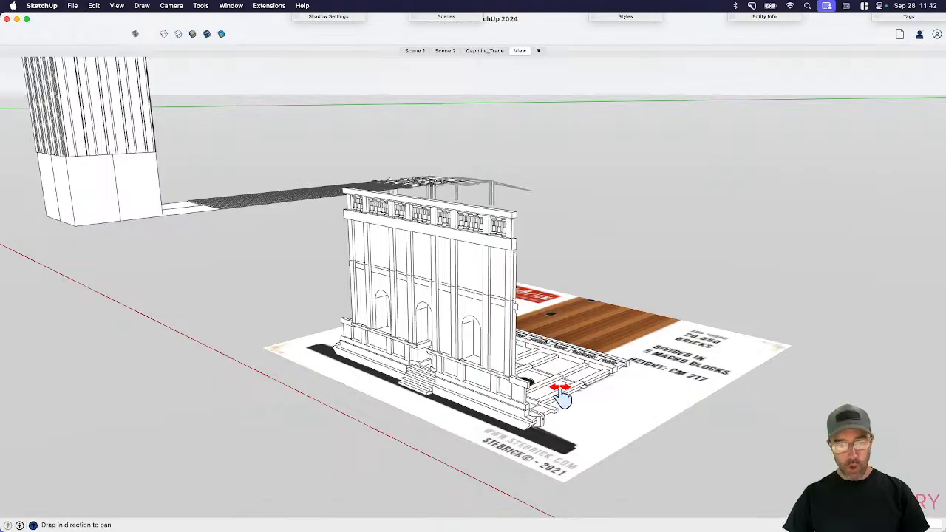
{"action": "middle_click_drag", "start_coordinate": [561, 392], "coordinate": [250, 434]}
{"action": "key", "text": "space"}
{"action": "scroll", "coordinate": [351, 327], "scroll_direction": "up", "scroll_amount": 3}
{"action": "left_click", "coordinate": [351, 309]}
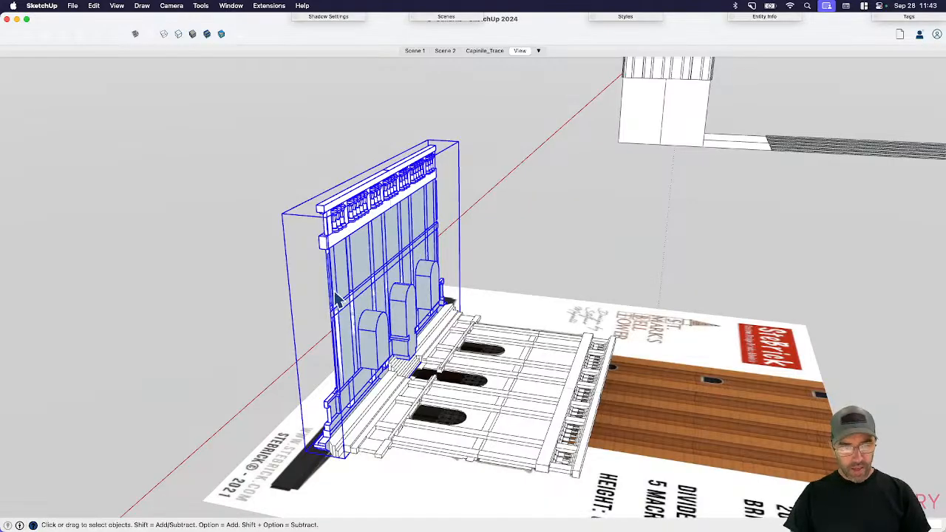
{"action": "middle_click_drag", "start_coordinate": [355, 313], "coordinate": [434, 195]}
{"action": "scroll", "coordinate": [498, 308], "scroll_direction": "down", "scroll_amount": 5}
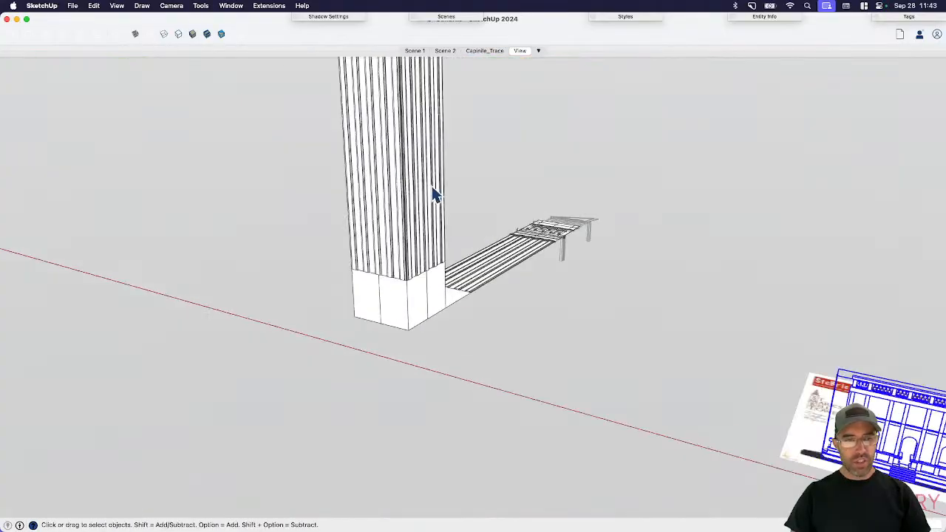
{"action": "scroll", "coordinate": [389, 279], "scroll_direction": "down", "scroll_amount": 3}
{"action": "middle_click_drag", "start_coordinate": [879, 431], "coordinate": [507, 387]}
{"action": "scroll", "coordinate": [197, 360], "scroll_direction": "up", "scroll_amount": 4}
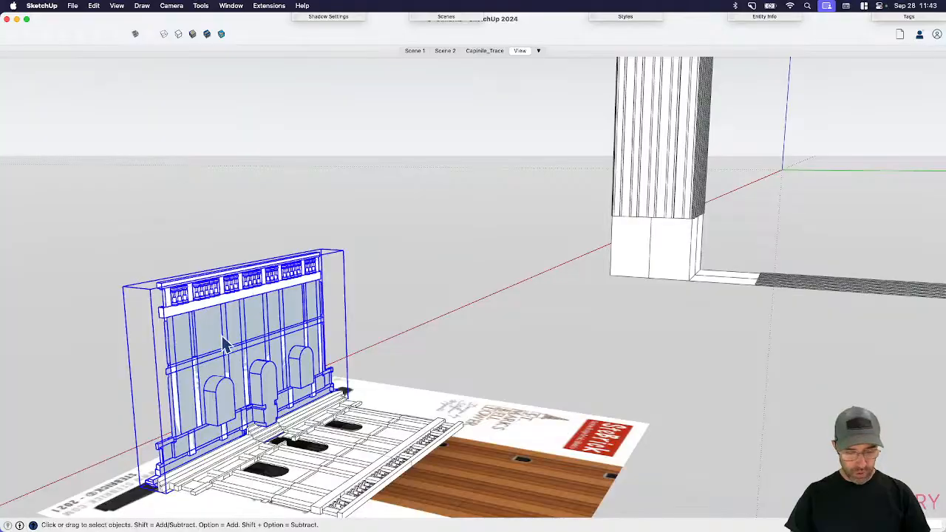
{"action": "key", "text": "r"}
{"action": "scroll", "coordinate": [166, 314], "scroll_direction": "up", "scroll_amount": 2}
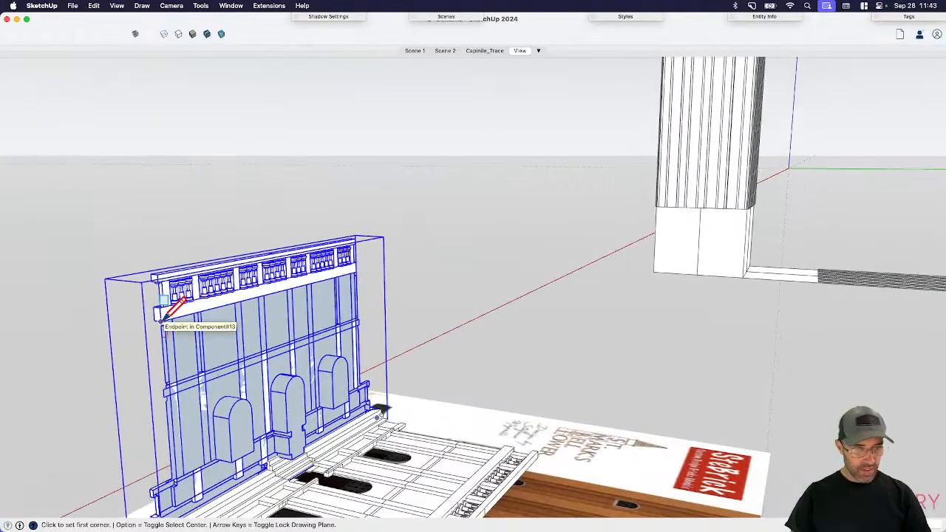
{"action": "left_click", "coordinate": [160, 316]}
{"action": "mouse_move", "coordinate": [392, 415]}
{"action": "middle_mouse_down"}
{"action": "mouse_move", "coordinate": [328, 392]}
{"action": "mouse_move", "coordinate": [289, 395]}
{"action": "mouse_move", "coordinate": [332, 382]}
{"action": "mouse_move", "coordinate": [236, 348]}
{"action": "middle_mouse_up"}
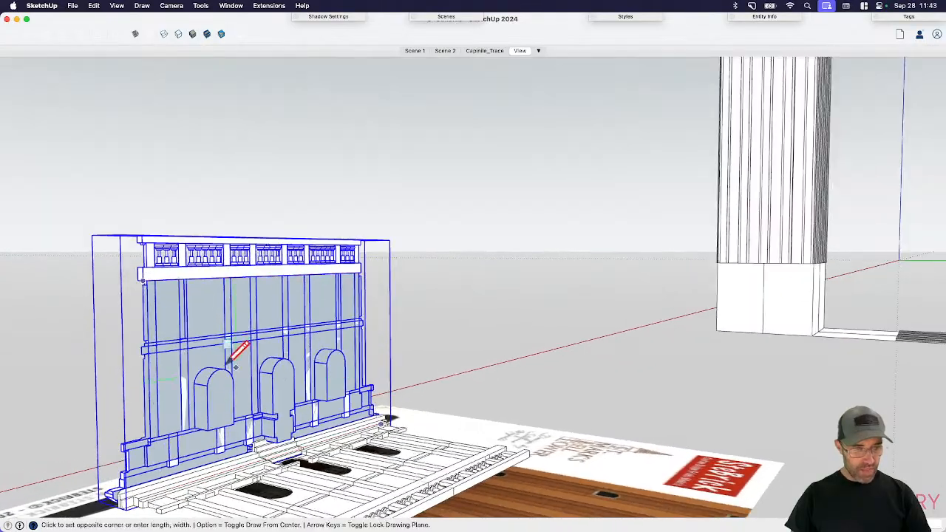
{"action": "scroll", "coordinate": [156, 373], "scroll_direction": "up", "scroll_amount": 2}
{"action": "scroll", "coordinate": [452, 226], "scroll_direction": "down", "scroll_amount": 4}
{"action": "key", "text": "space"}
- Open the upright facade component for editing at its lower end
{"action": "scroll", "coordinate": [285, 403], "scroll_direction": "up", "scroll_amount": 4}
{"action": "mouse_move", "coordinate": [285, 403]}
{"action": "middle_mouse_down"}
{"action": "mouse_move", "coordinate": [293, 416]}
{"action": "mouse_move", "coordinate": [283, 411]}
{"action": "middle_mouse_up"}
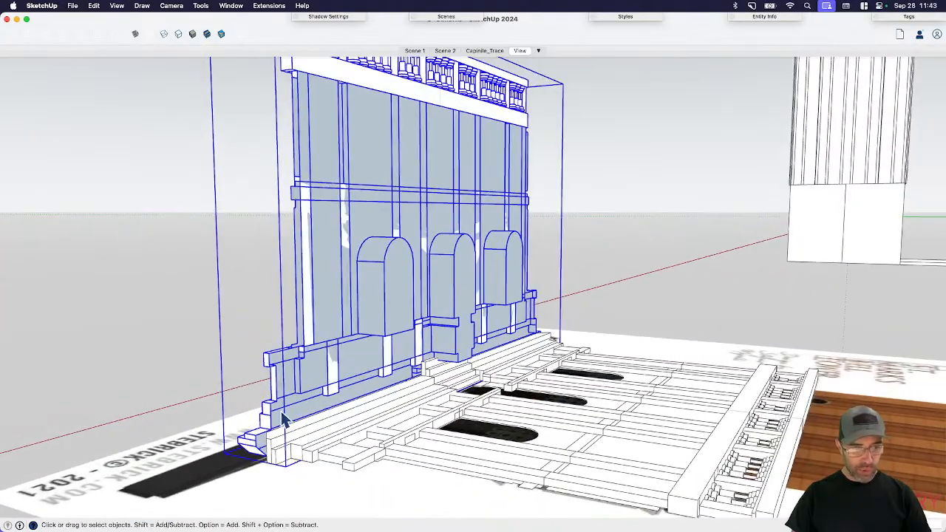
{"action": "double_click", "coordinate": [279, 416]}
- Try to move the selected back edges of the facade's stepped end profile backward
{"action": "scroll", "coordinate": [279, 420], "scroll_direction": "up", "scroll_amount": 3}
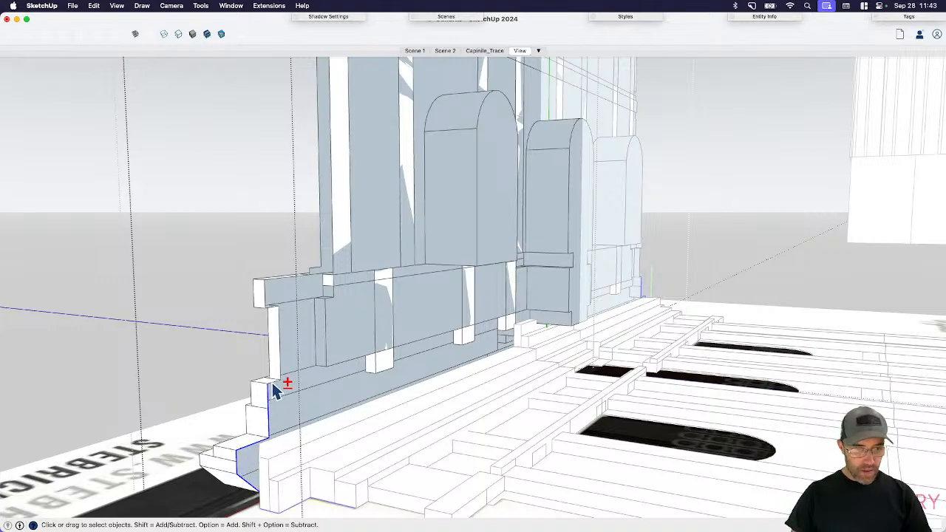
{"action": "scroll", "coordinate": [280, 329], "scroll_direction": "up", "scroll_amount": 2}
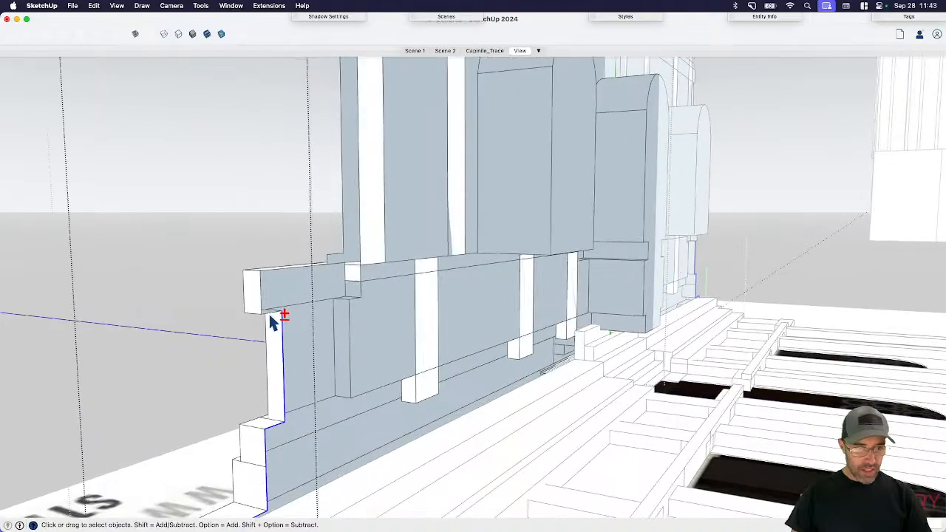
{"action": "middle_click_drag", "start_coordinate": [279, 276], "coordinate": [299, 272]}
{"action": "scroll", "coordinate": [378, 318], "scroll_direction": "down", "scroll_amount": 3}
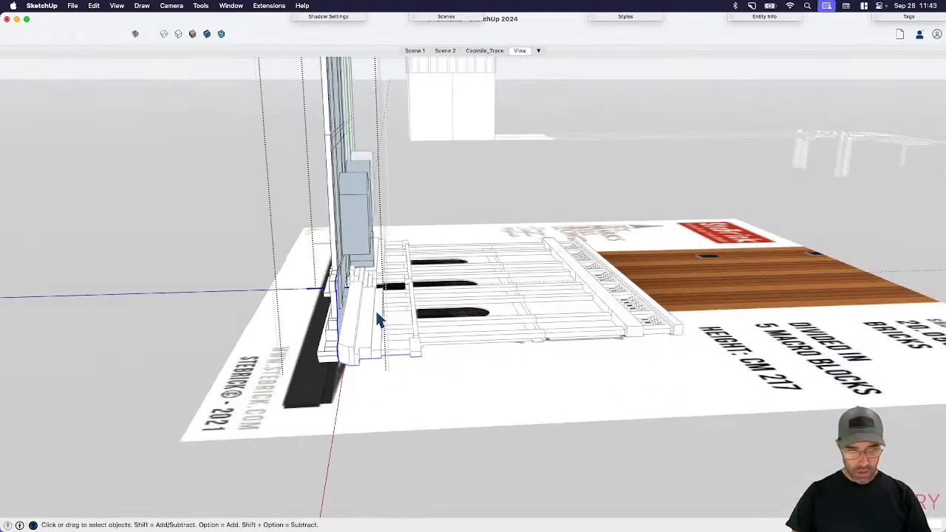
{"action": "key", "text": "m"}
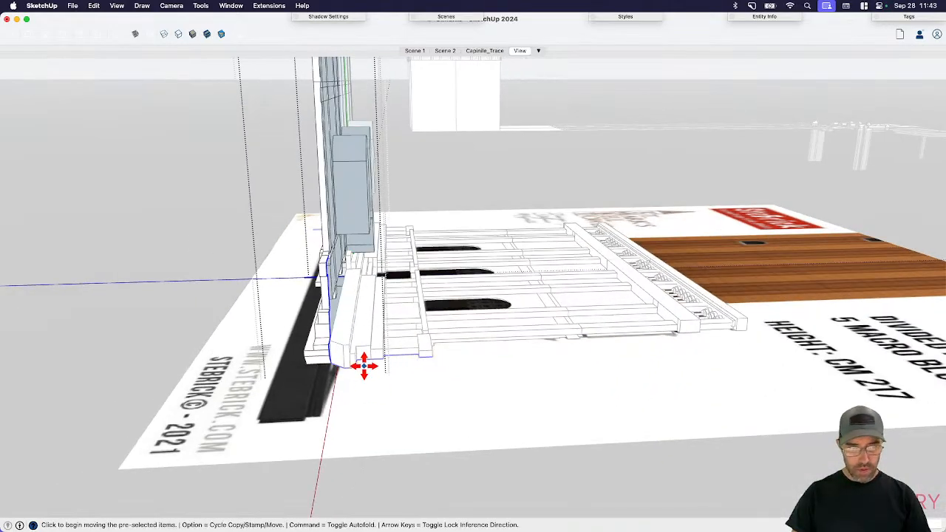
{"action": "left_click", "coordinate": [370, 388]}
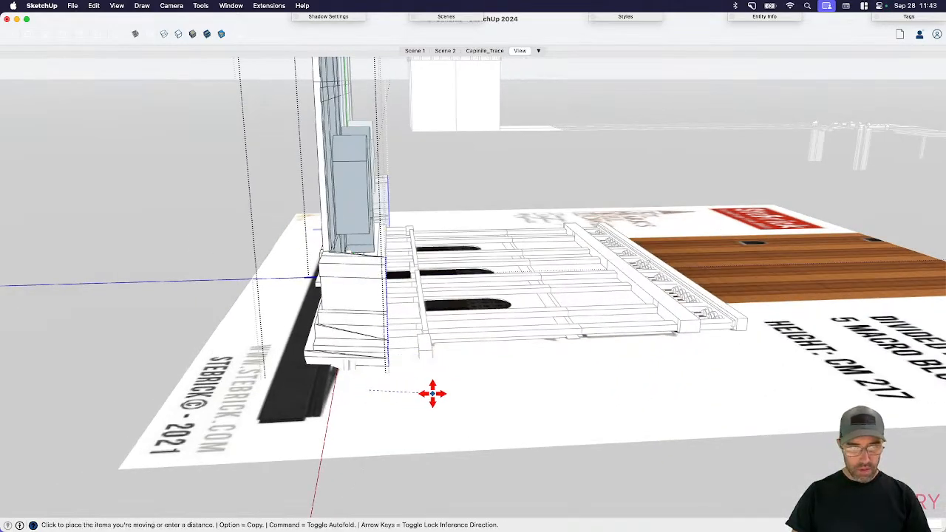
{"action": "key", "text": "Escape"}
- Add the higher back edges up to the mid-height ledge to the selection and try to move them backward
{"action": "middle_click_drag", "start_coordinate": [365, 301], "coordinate": [365, 302]}
{"action": "scroll", "coordinate": [348, 303], "scroll_direction": "up", "scroll_amount": 6}
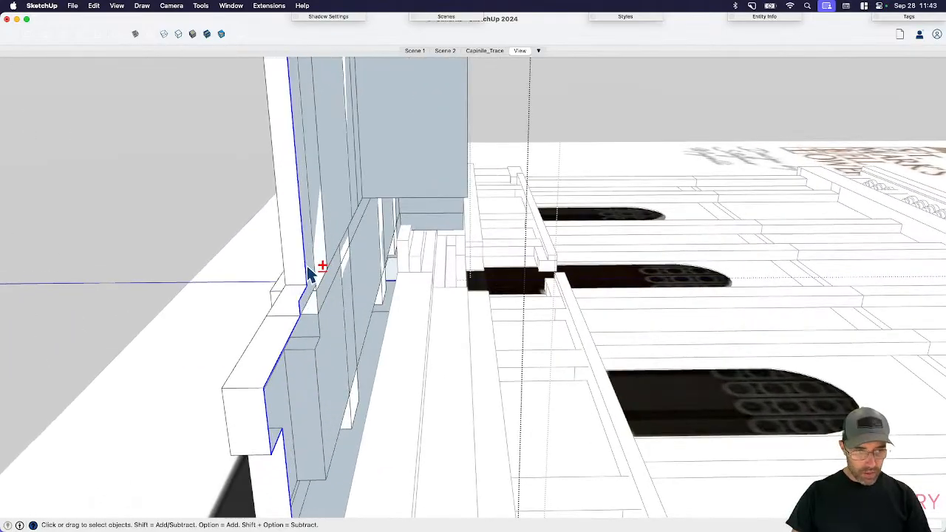
{"action": "mouse_move", "coordinate": [321, 268]}
{"action": "middle_mouse_down"}
{"action": "mouse_move", "coordinate": [343, 423]}
{"action": "mouse_move", "coordinate": [317, 185]}
{"action": "mouse_move", "coordinate": [318, 251]}
{"action": "middle_mouse_up"}
{"action": "scroll", "coordinate": [320, 257], "scroll_direction": "up", "scroll_amount": 3}
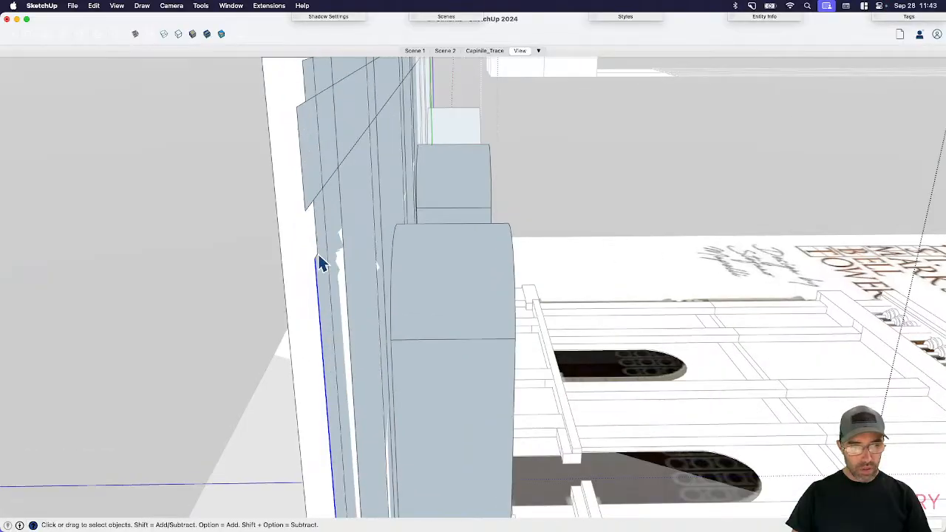
{"action": "left_click", "coordinate": [313, 207], "text": "shift"}
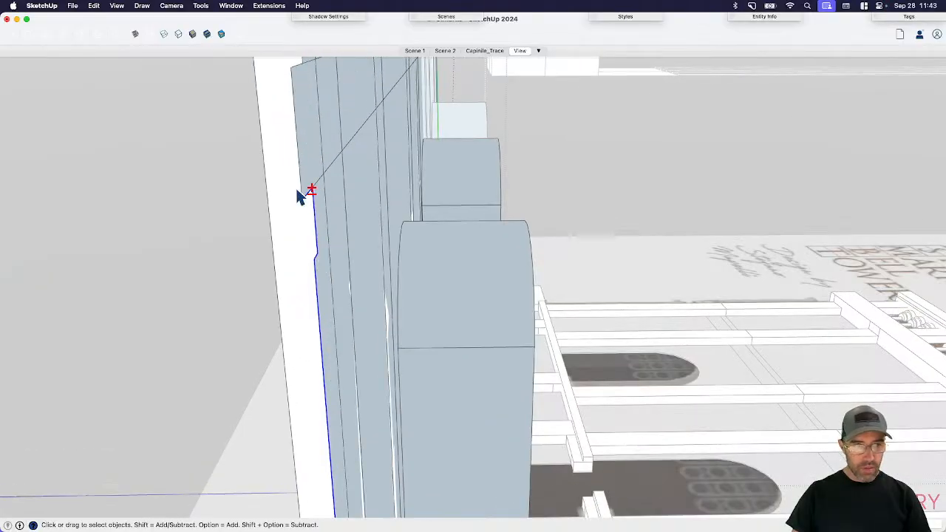
{"action": "scroll", "coordinate": [310, 185], "scroll_direction": "down", "scroll_amount": 10}
{"action": "key", "text": "m"}
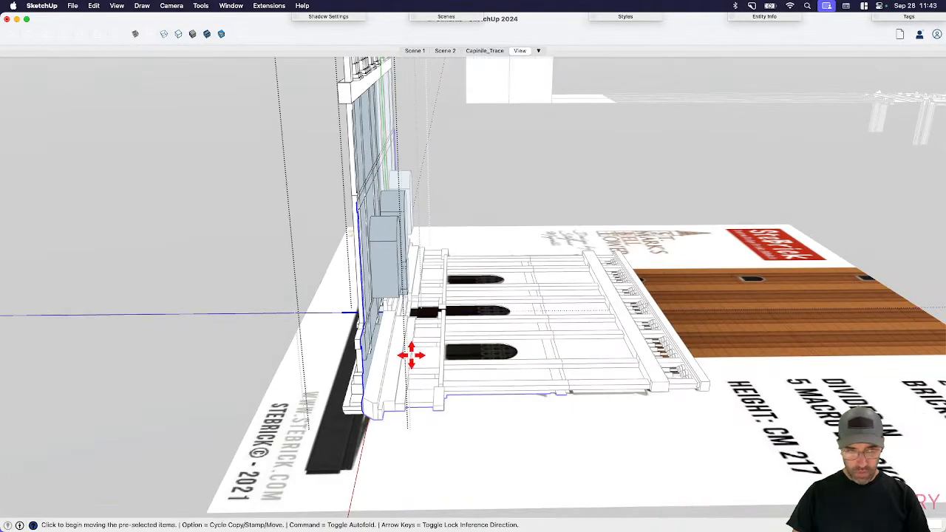
{"action": "left_click", "coordinate": [420, 406]}
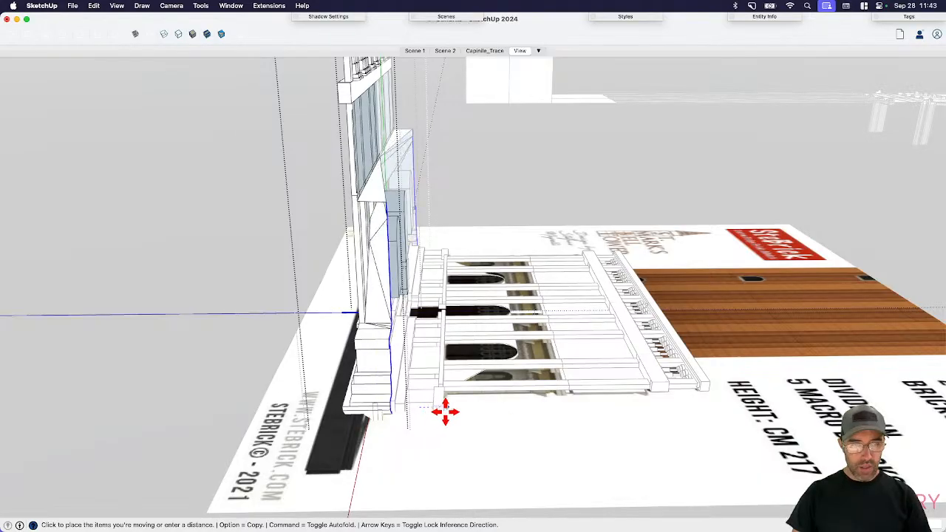
{"action": "key", "text": "space"}
- Push/pull the lower wall face backward with a new starting face to form a deep block behind the facade
{"action": "middle_click_drag", "start_coordinate": [362, 307], "coordinate": [573, 314]}
{"action": "scroll", "coordinate": [575, 314], "scroll_direction": "up", "scroll_amount": 3}
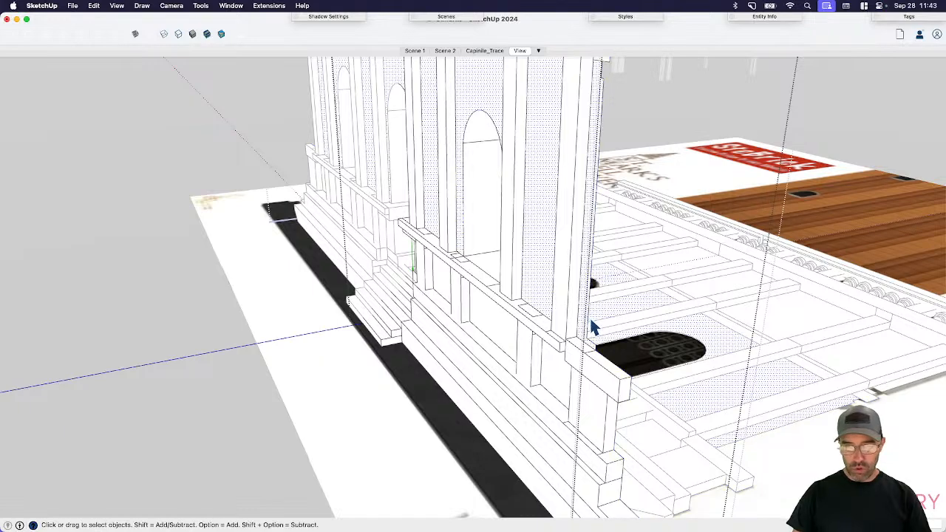
{"action": "scroll", "coordinate": [588, 332], "scroll_direction": "up", "scroll_amount": 3}
{"action": "scroll", "coordinate": [584, 336], "scroll_direction": "down", "scroll_amount": 1}
{"action": "key", "text": "p"}
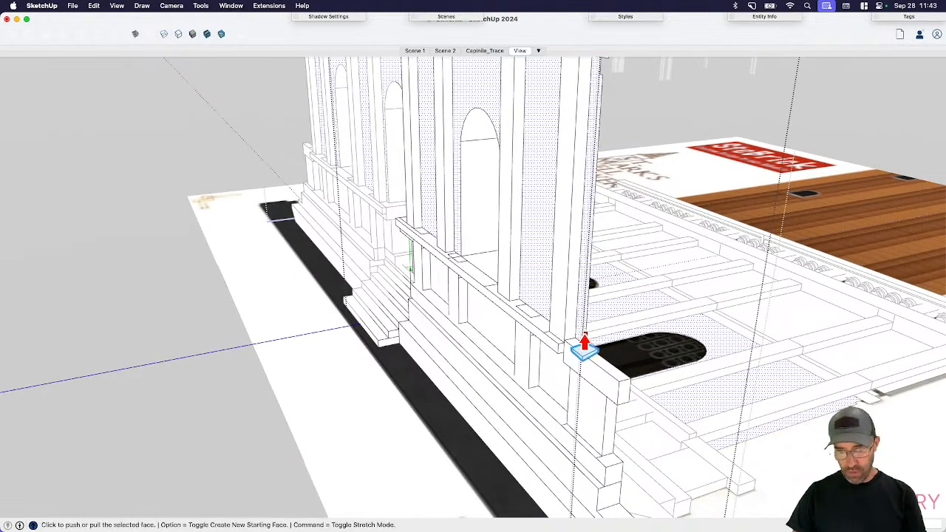
{"action": "left_click", "coordinate": [582, 341]}
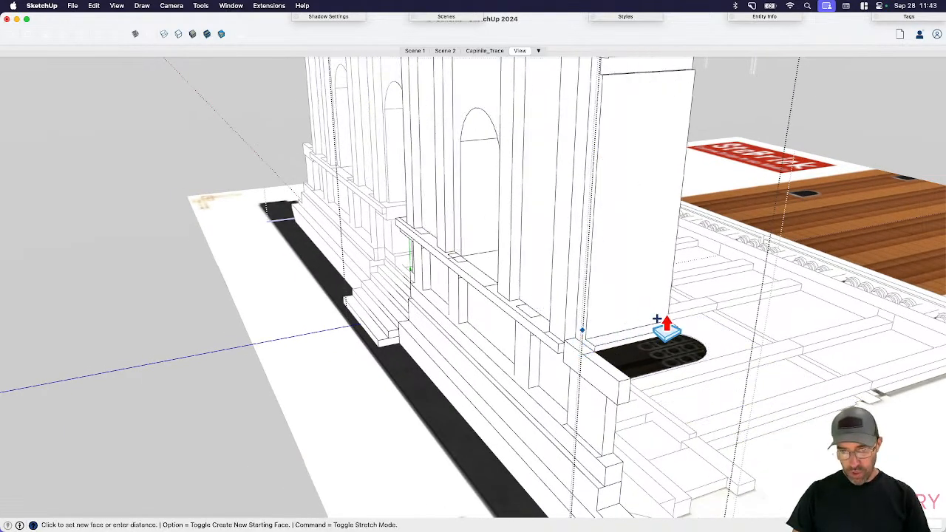
{"action": "left_click", "coordinate": [701, 312]}
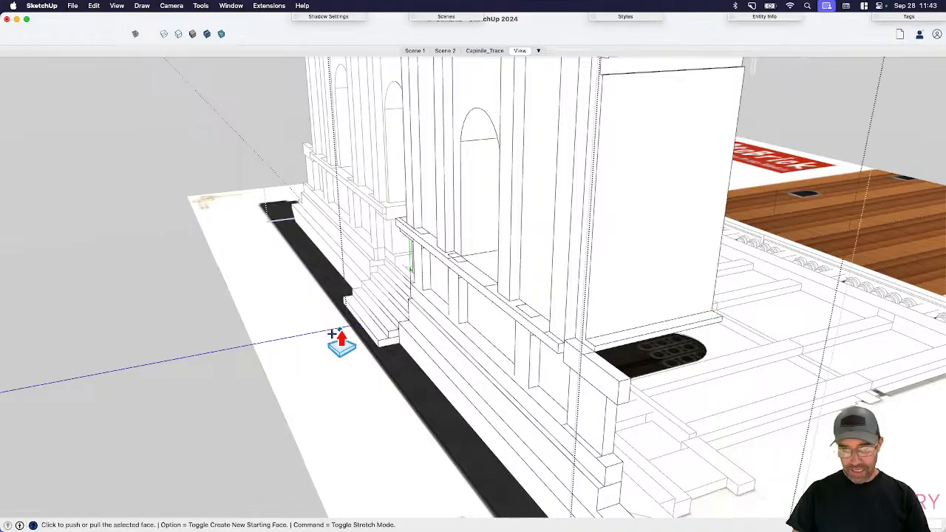
- Leave component editing, switch to the Capinile_Trace scene and examine the loggia's side section with its balustrade and steps
{"action": "scroll", "coordinate": [332, 333], "scroll_direction": "down", "scroll_amount": 5}
{"action": "scroll", "coordinate": [501, 349], "scroll_direction": "down", "scroll_amount": 3}
{"action": "key", "text": "space"}
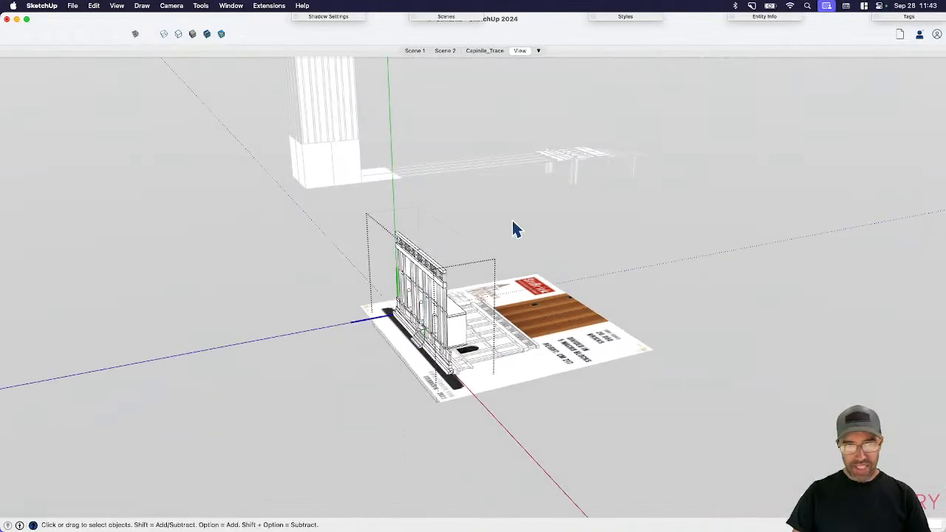
{"action": "left_click", "coordinate": [515, 230]}
{"action": "key", "text": "super+2"}
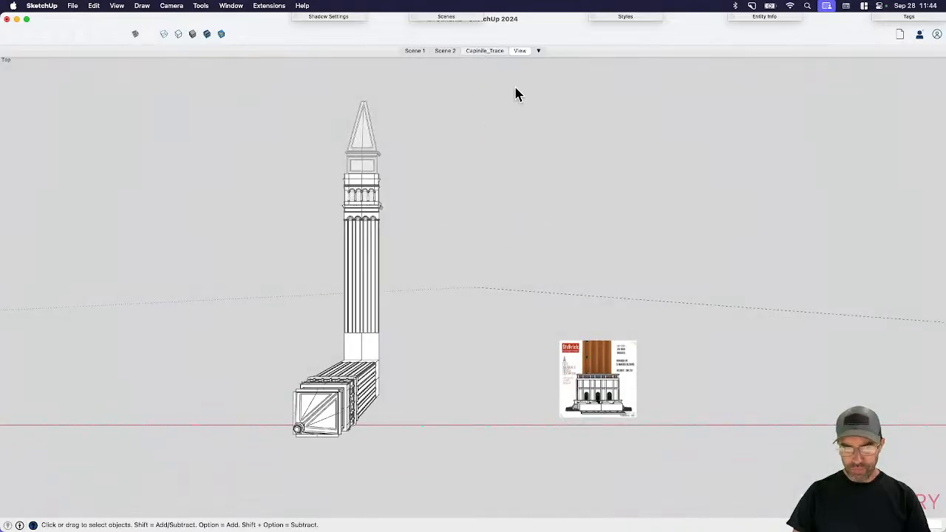
{"action": "left_click", "coordinate": [486, 51]}
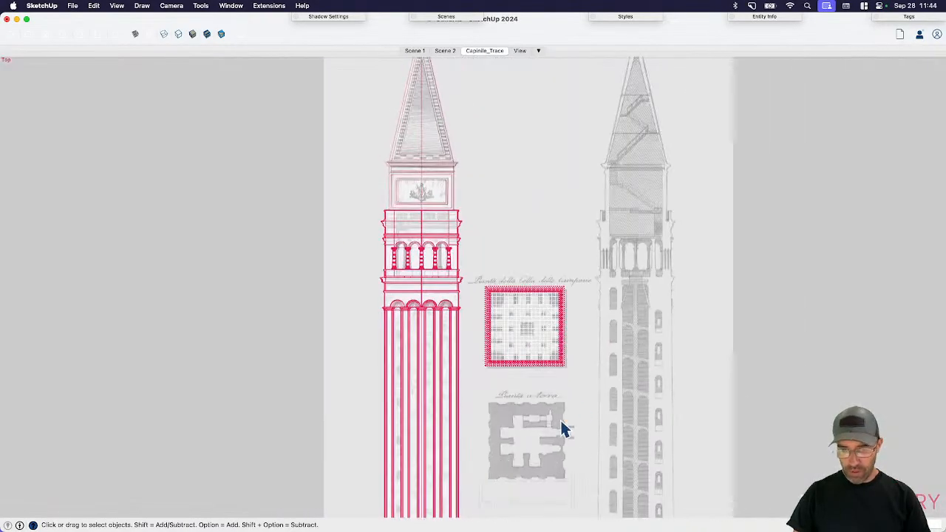
{"action": "scroll", "coordinate": [490, 475], "scroll_direction": "up", "scroll_amount": 10}
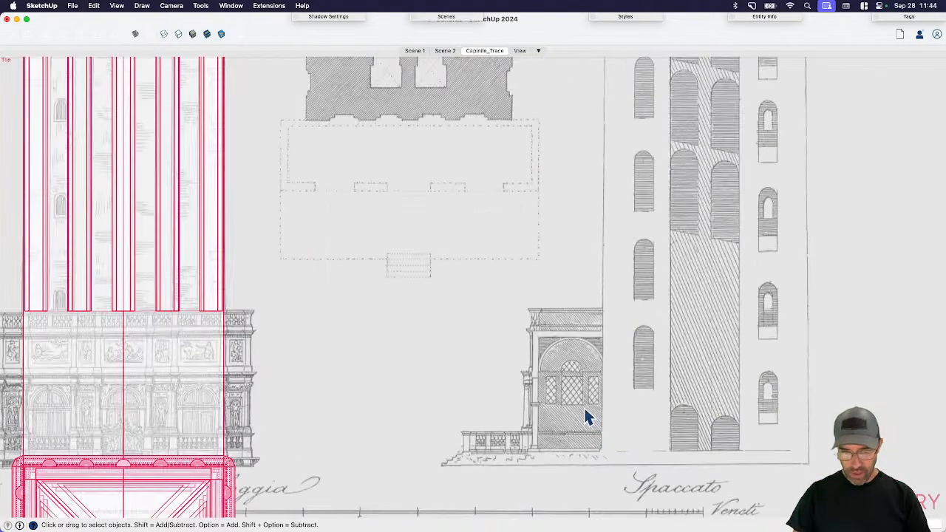
{"action": "scroll", "coordinate": [584, 443], "scroll_direction": "up", "scroll_amount": 3}
{"action": "scroll", "coordinate": [432, 444], "scroll_direction": "up", "scroll_amount": 3}
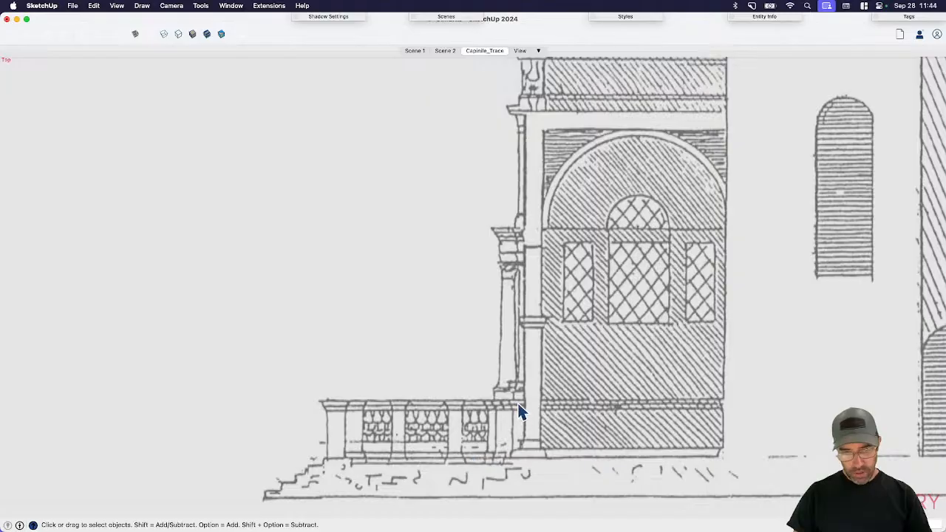
{"action": "middle_click_drag", "start_coordinate": [402, 420], "coordinate": [421, 397], "text": "shift"}
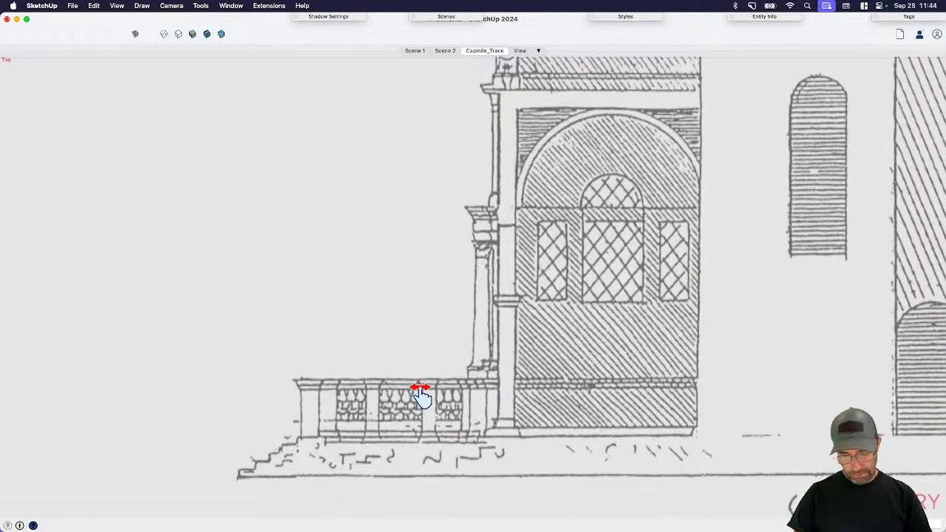
- Measure the loggia's depth along its top edge and the ledge below in the traced section drawing
{"action": "scroll", "coordinate": [422, 397], "scroll_direction": "down", "scroll_amount": 2}
{"action": "scroll", "coordinate": [425, 399], "scroll_direction": "down", "scroll_amount": 3}
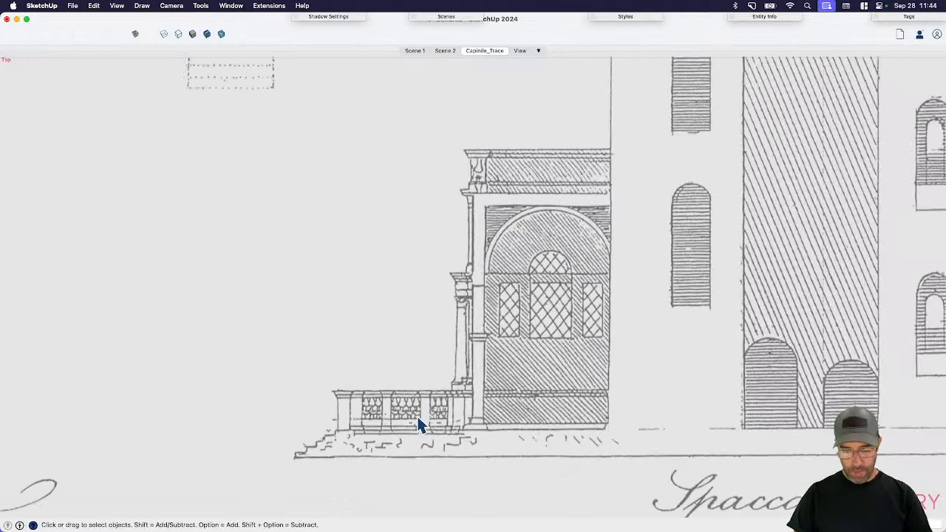
{"action": "key", "text": "t"}
{"action": "left_click", "coordinate": [466, 149]}
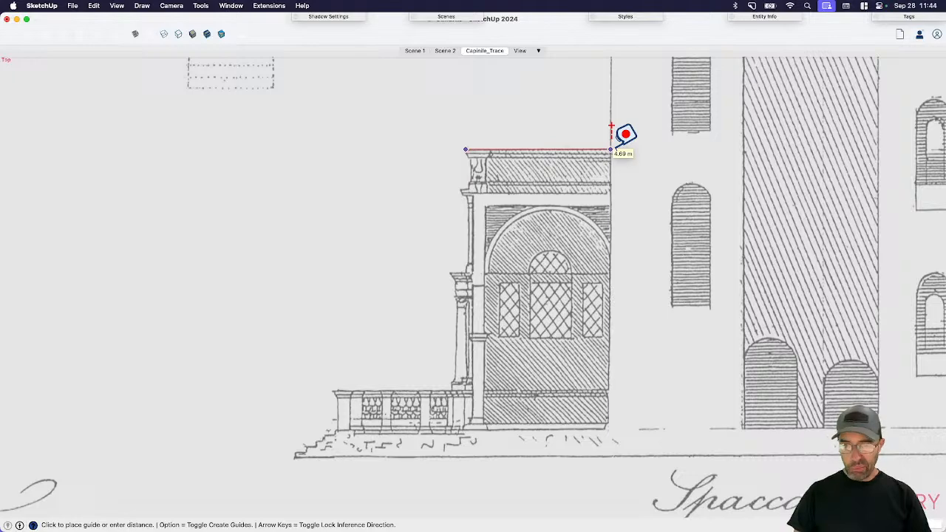
{"action": "left_click", "coordinate": [596, 150]}
{"action": "left_click", "coordinate": [474, 191]}
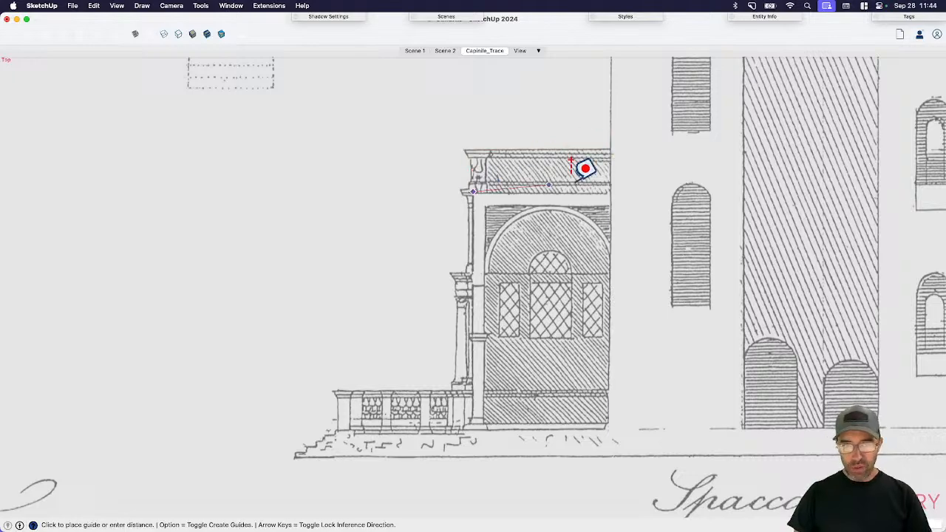
{"action": "key", "text": "space"}
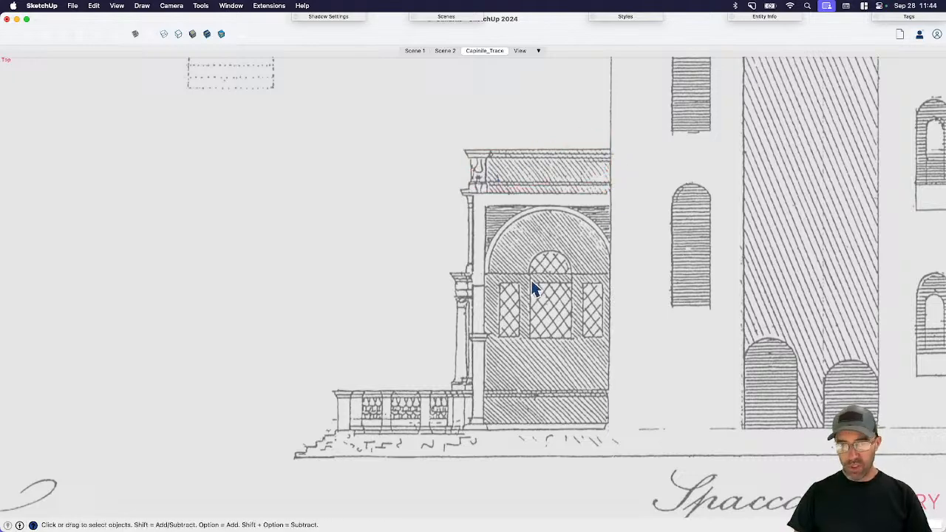
{"action": "scroll", "coordinate": [510, 244], "scroll_direction": "down", "scroll_amount": 4}
- Switch to the View scene and open the facade component for editing
{"action": "left_click", "coordinate": [521, 50]}
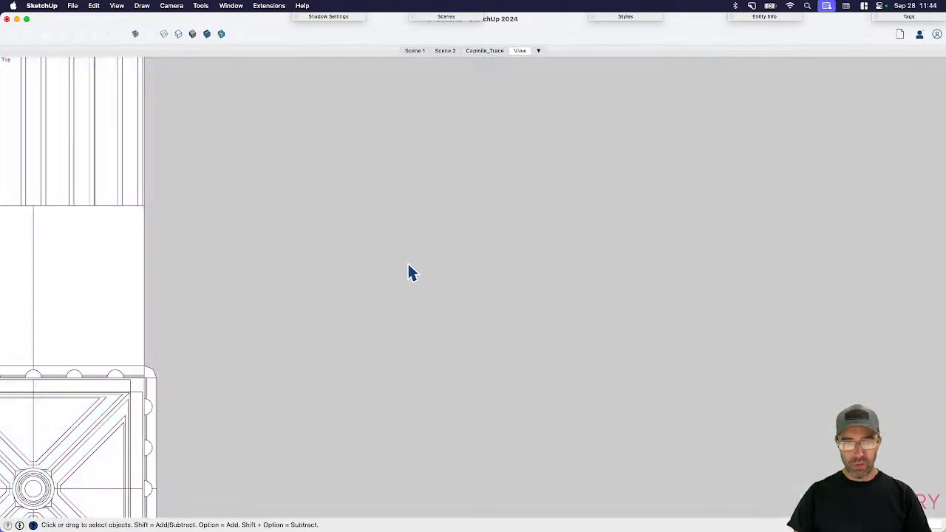
{"action": "middle_click_drag", "start_coordinate": [722, 365], "coordinate": [491, 254]}
{"action": "scroll", "coordinate": [587, 332], "scroll_direction": "up", "scroll_amount": 6}
{"action": "double_click", "coordinate": [534, 256]}
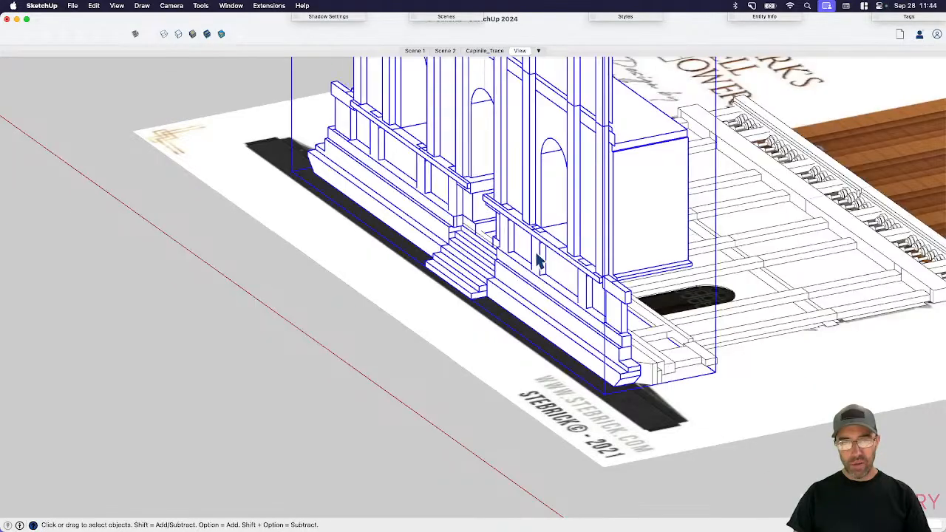
{"action": "left_click", "coordinate": [476, 271]}
{"action": "scroll", "coordinate": [482, 281], "scroll_direction": "down", "scroll_amount": 1}
{"action": "double_click", "coordinate": [526, 311]}
{"action": "middle_click_drag", "start_coordinate": [528, 320], "coordinate": [470, 285]}
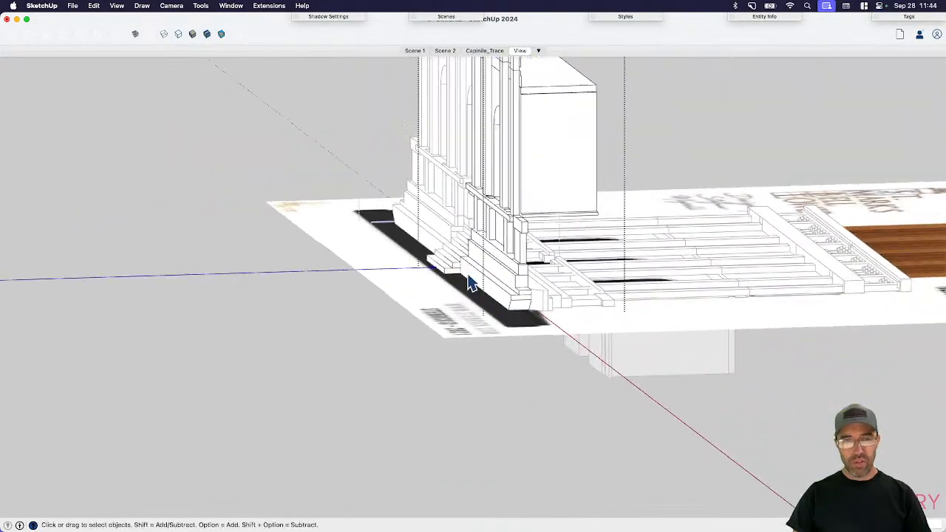
- Select the balustrade, stepped base and entrance steps of the lower facade and group them
{"action": "middle_click_drag", "start_coordinate": [415, 200], "coordinate": [447, 260]}
{"action": "middle_click_drag", "start_coordinate": [392, 221], "coordinate": [380, 162]}
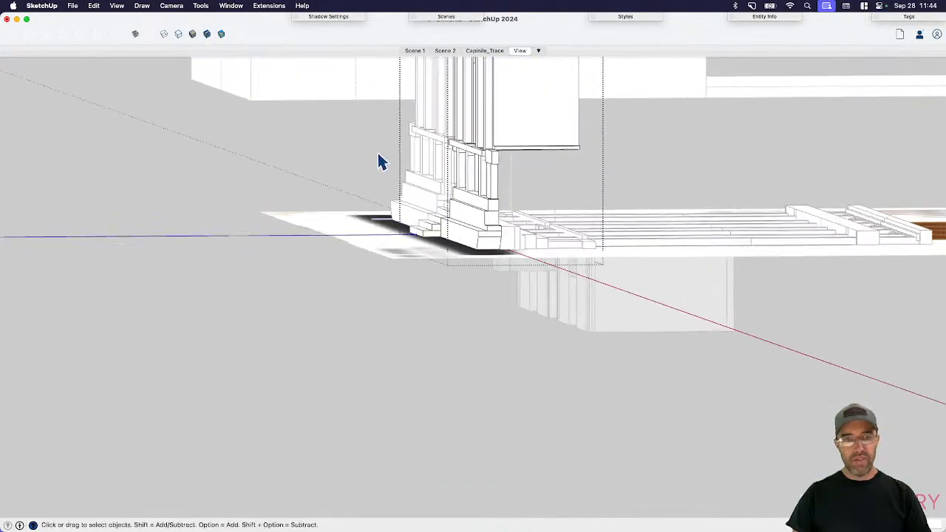
{"action": "left_click_drag", "start_coordinate": [373, 122], "coordinate": [528, 266]}
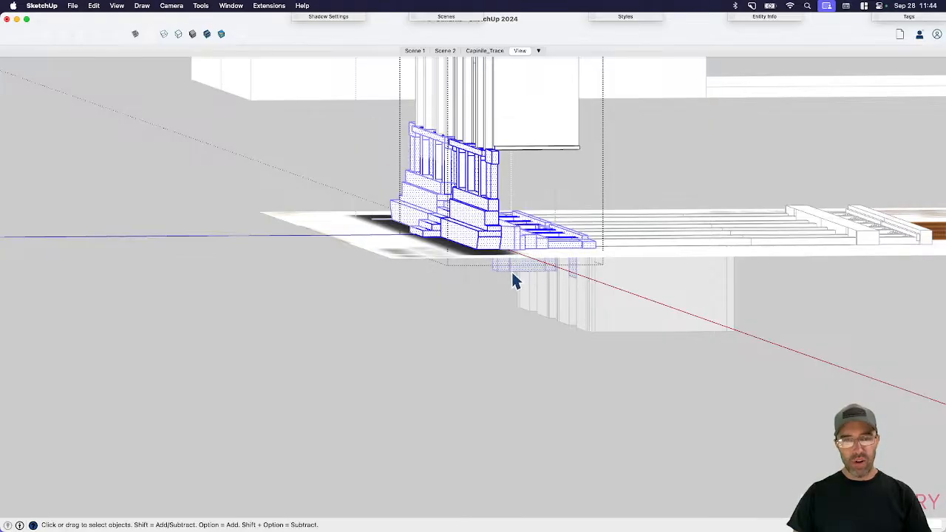
{"action": "key", "text": "super+g"}
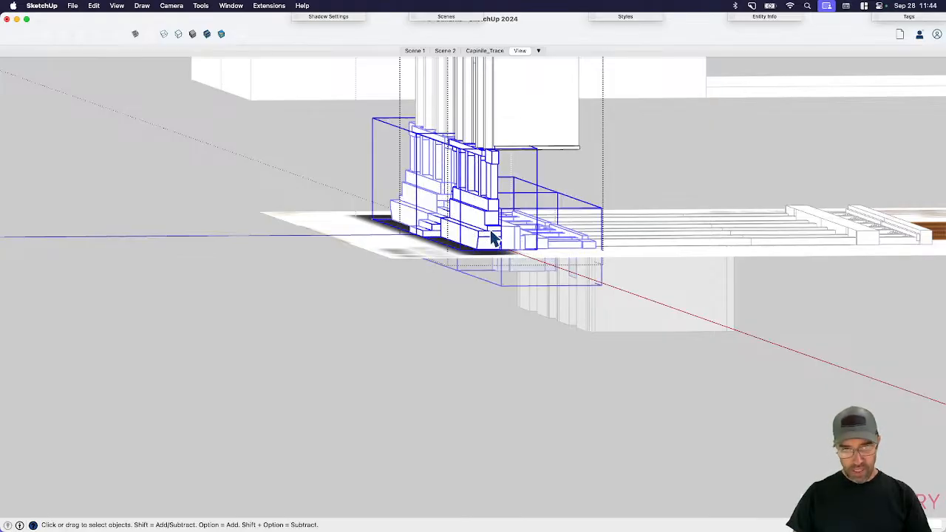
- Move the grouped balustrade and base forward along the blue axis, away from the facade wall
{"action": "key", "text": "m"}
{"action": "left_click", "coordinate": [488, 308]}
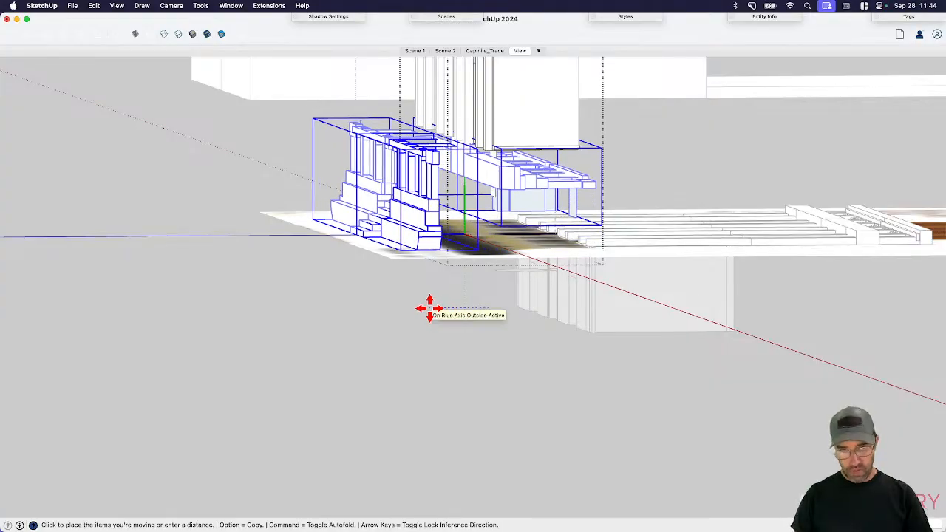
{"action": "key", "text": "super+z"}
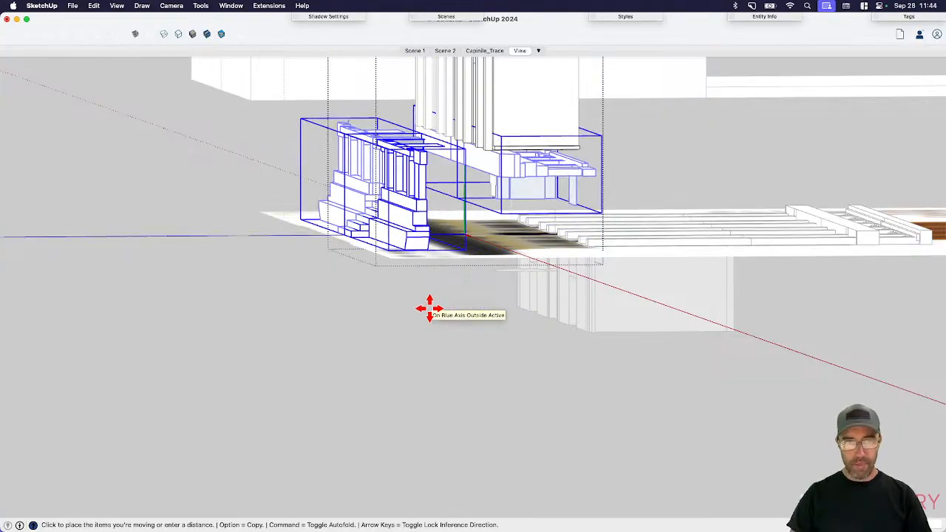
{"action": "key", "text": "space"}
- Open the base group and close its stepped end profile with lines across the top and down the back
{"action": "middle_click_drag", "start_coordinate": [430, 312], "coordinate": [383, 300]}
{"action": "key", "text": "v"}
{"action": "scroll", "coordinate": [425, 327], "scroll_direction": "up", "scroll_amount": 5}
{"action": "scroll", "coordinate": [409, 292], "scroll_direction": "up", "scroll_amount": 3}
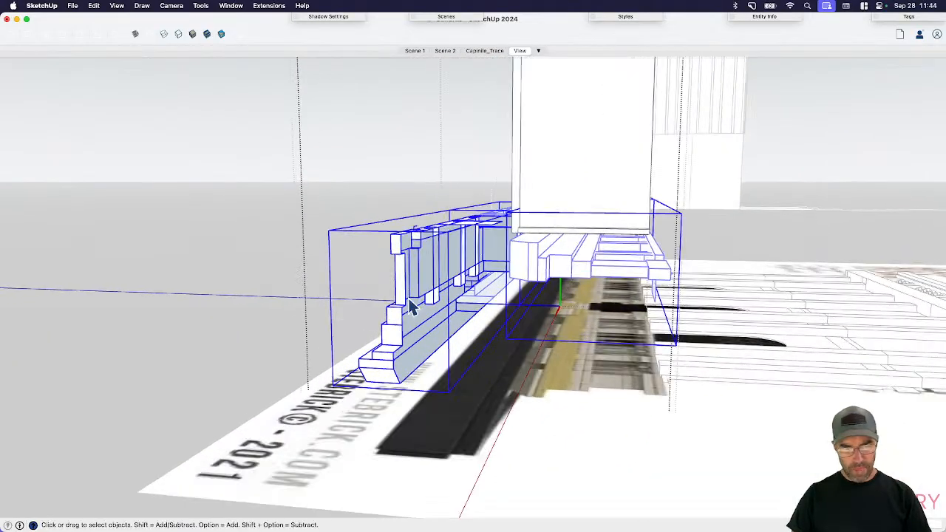
{"action": "double_click", "coordinate": [405, 293]}
{"action": "scroll", "coordinate": [403, 273], "scroll_direction": "up", "scroll_amount": 6}
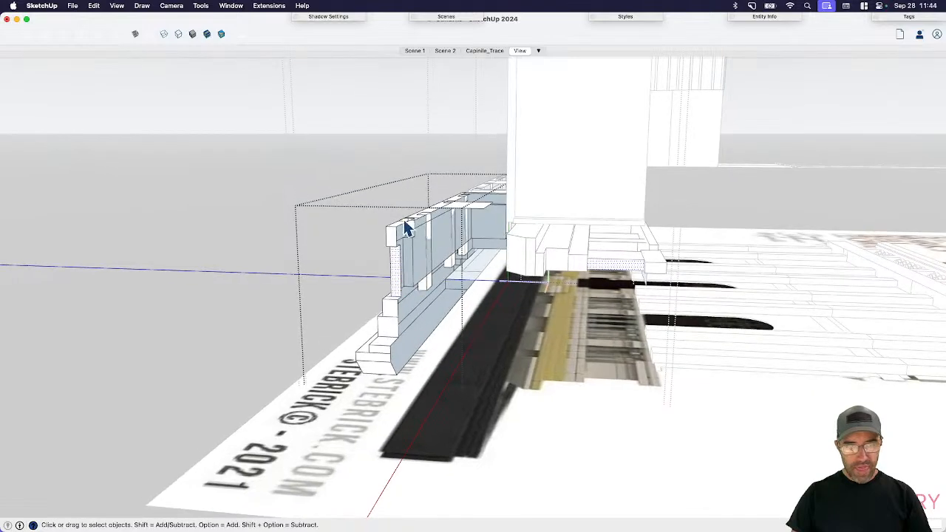
{"action": "key", "text": "l"}
{"action": "left_click", "coordinate": [391, 234]}
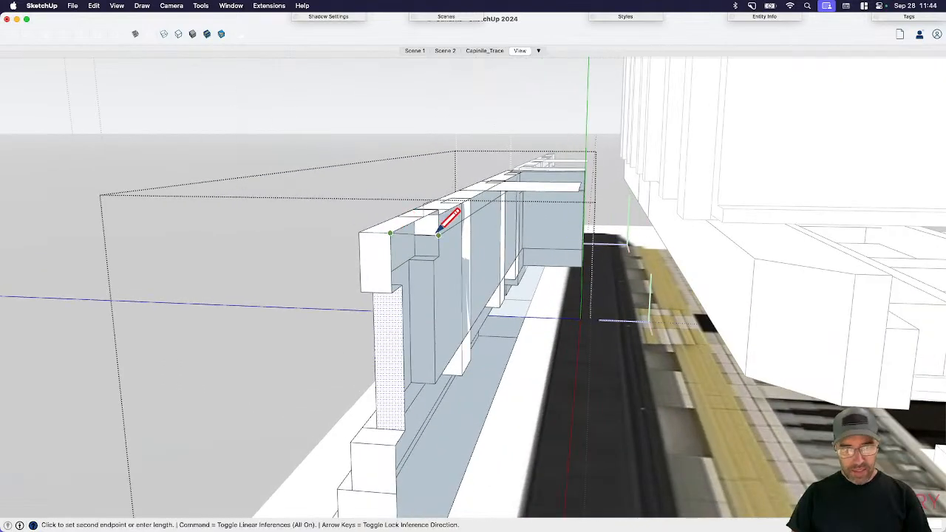
{"action": "left_click", "coordinate": [438, 235]}
{"action": "scroll", "coordinate": [438, 236], "scroll_direction": "down", "scroll_amount": 2}
{"action": "left_click", "coordinate": [435, 370]}
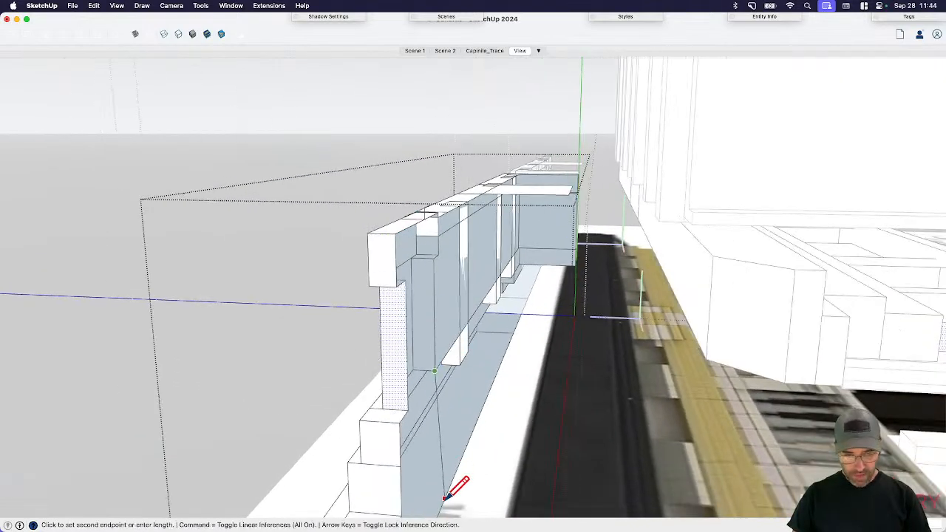
{"action": "scroll", "coordinate": [442, 478], "scroll_direction": "down", "scroll_amount": 3}
{"action": "left_click", "coordinate": [454, 452]}
{"action": "key", "text": "space"}
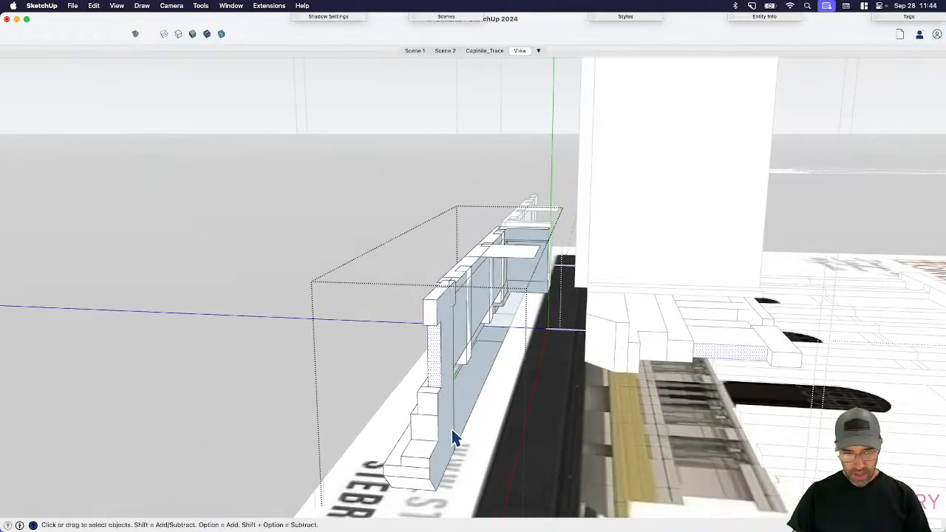
- Push/pull the closed end profile backward to carry the base and balustrade back toward the facade wall
{"action": "scroll", "coordinate": [450, 429], "scroll_direction": "up", "scroll_amount": 3}
{"action": "left_click", "coordinate": [450, 394]}
{"action": "scroll", "coordinate": [451, 395], "scroll_direction": "down", "scroll_amount": 3}
{"action": "key", "text": "p"}
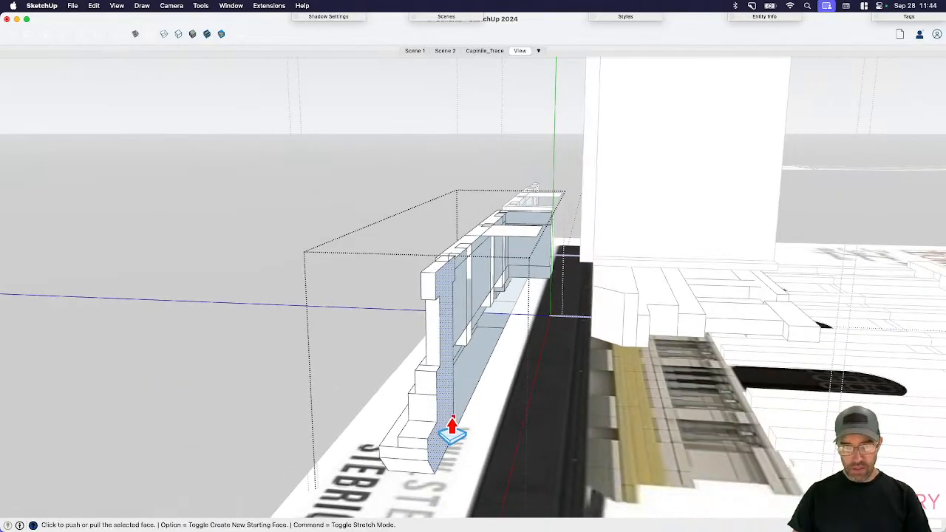
{"action": "left_click", "coordinate": [451, 429]}
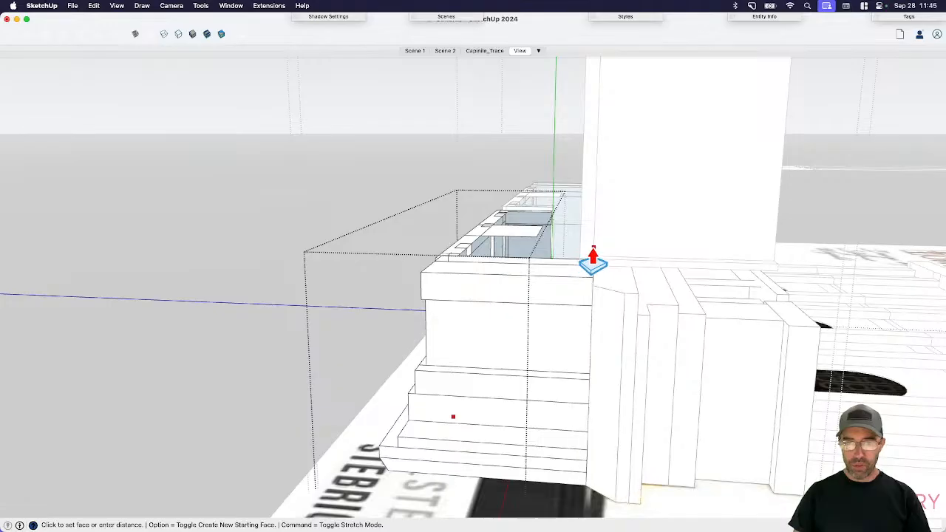
{"action": "left_click", "coordinate": [593, 247]}
- Leave component editing and hide the flat facade copy lying over the reference image
{"action": "scroll", "coordinate": [592, 251], "scroll_direction": "down", "scroll_amount": 3}
{"action": "key", "text": "space"}
{"action": "left_click", "coordinate": [369, 247]}
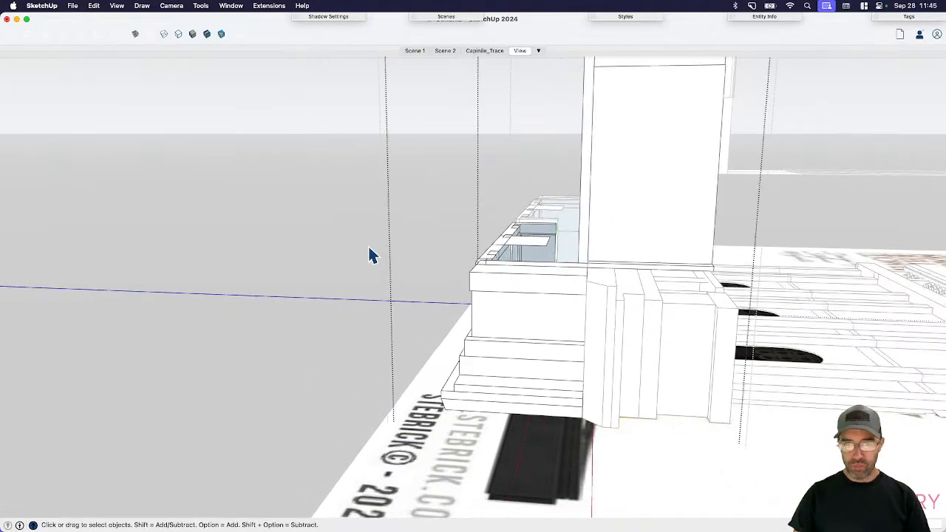
{"action": "left_click", "coordinate": [297, 289]}
{"action": "left_click", "coordinate": [342, 268]}
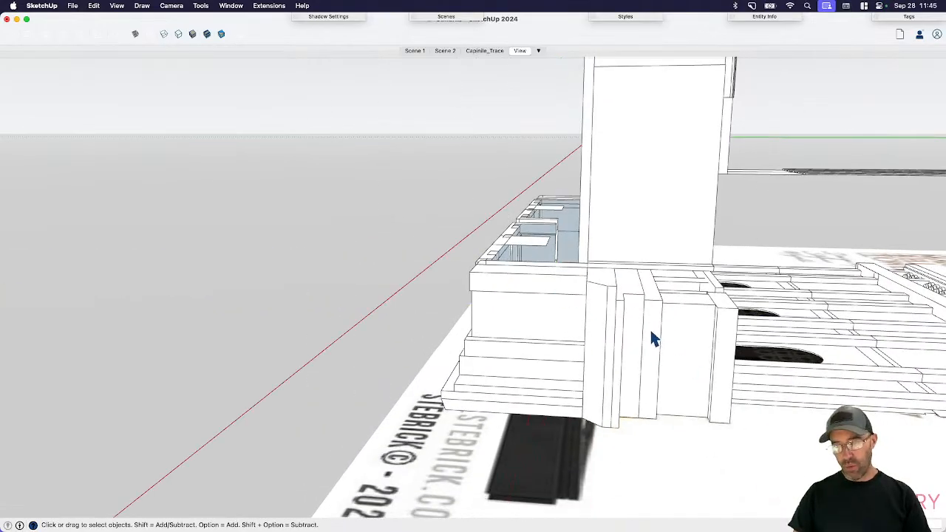
{"action": "left_click", "coordinate": [665, 336]}
{"action": "key", "text": "super+e"}
- Reopen the base group in the facade and push/pull its end profile back flush with the block's rear face
{"action": "middle_click_drag", "start_coordinate": [655, 349], "coordinate": [554, 327]}
{"action": "double_click", "coordinate": [435, 309]}
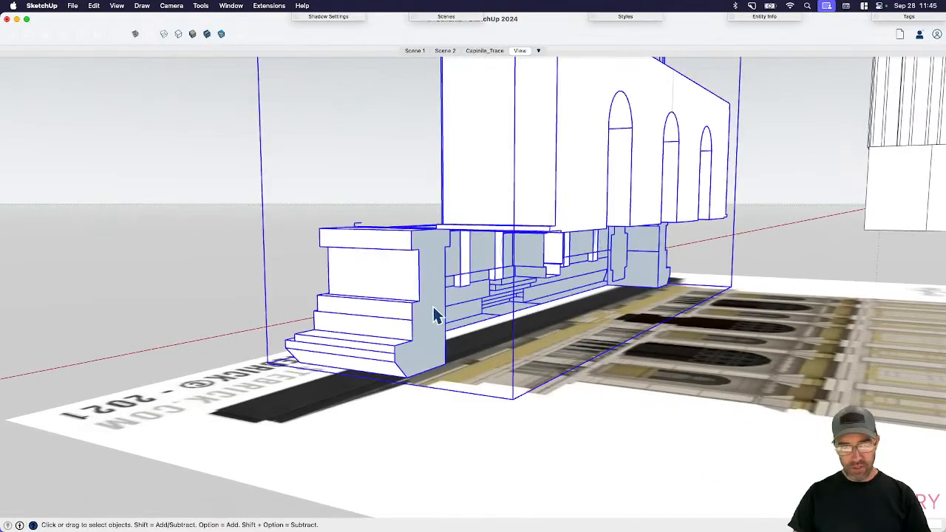
{"action": "double_click", "coordinate": [436, 272]}
{"action": "left_click", "coordinate": [437, 263]}
{"action": "key", "text": "p"}
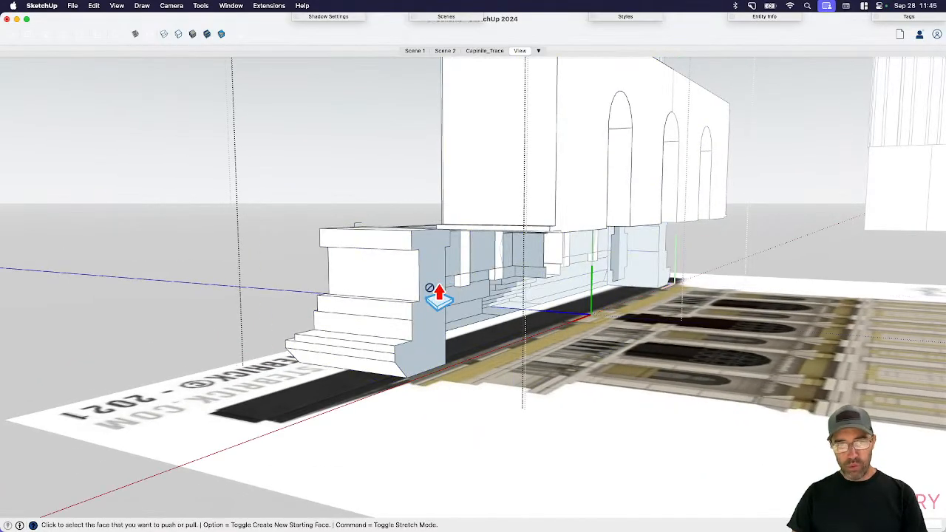
{"action": "key", "text": "space"}
{"action": "key", "text": "p"}
{"action": "left_click_drag", "start_coordinate": [437, 274], "coordinate": [542, 246]}
{"action": "middle_click_drag", "start_coordinate": [542, 246], "coordinate": [565, 407]}
- Measure the block's depth from the facade front and push/pull its rear face 2 m farther backward
{"action": "key", "text": "space"}
{"action": "key", "text": "t"}
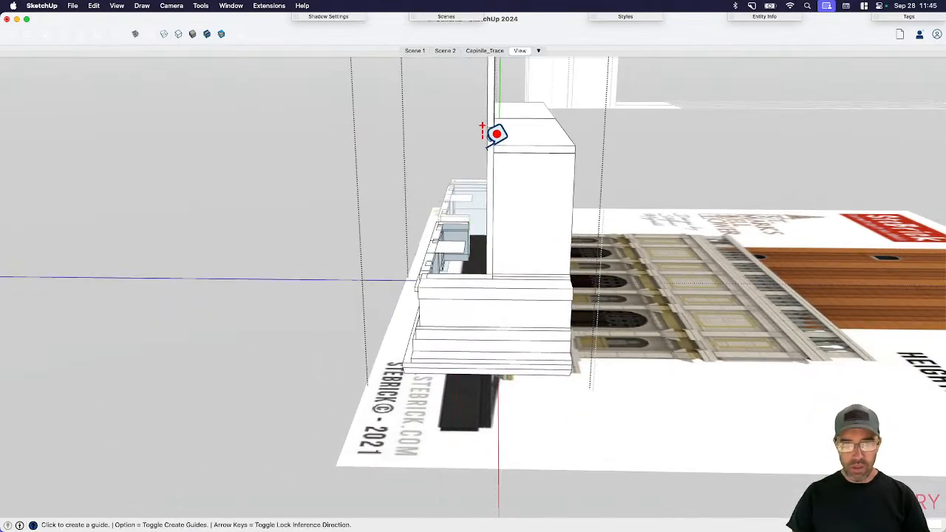
{"action": "left_click", "coordinate": [486, 149]}
{"action": "key", "text": "space"}
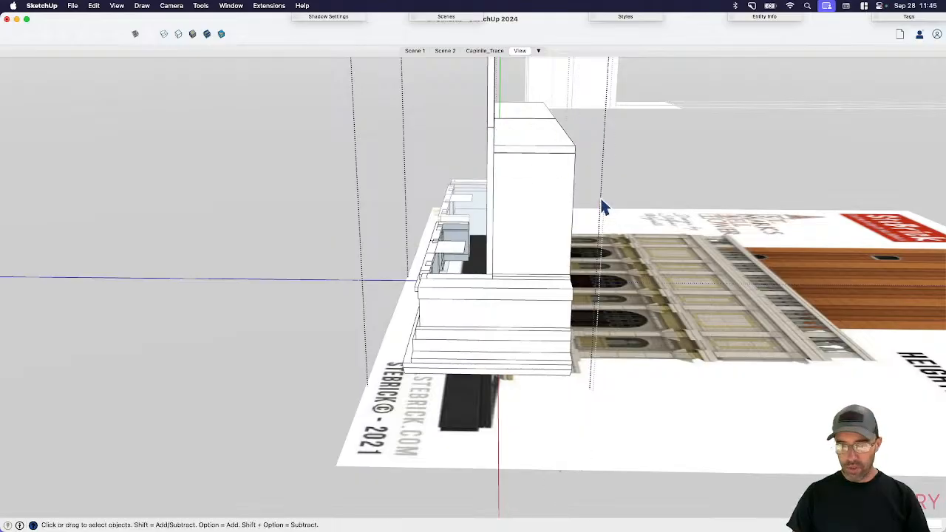
{"action": "middle_click_drag", "start_coordinate": [602, 207], "coordinate": [513, 207]}
{"action": "scroll", "coordinate": [525, 185], "scroll_direction": "up", "scroll_amount": 2}
{"action": "scroll", "coordinate": [523, 178], "scroll_direction": "up", "scroll_amount": 1}
{"action": "key", "text": "p"}
{"action": "left_click", "coordinate": [524, 179]}
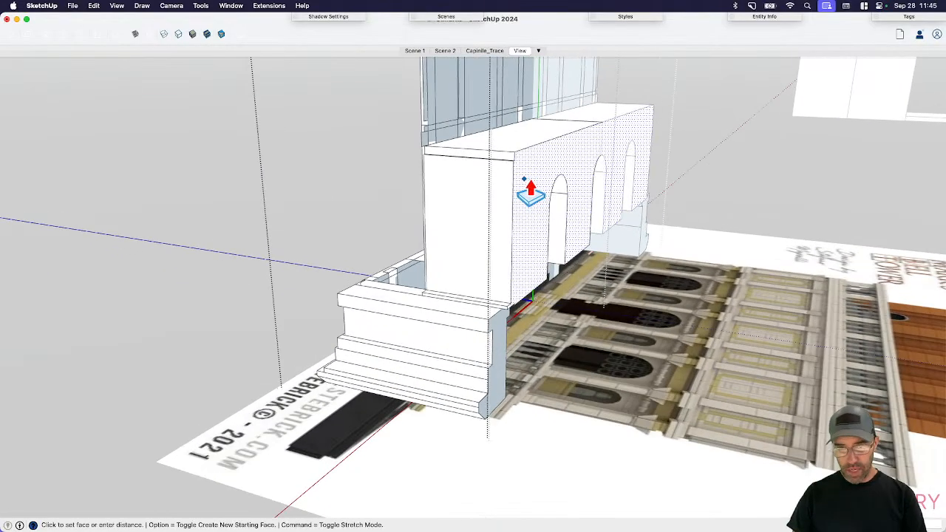
{"action": "left_click", "coordinate": [531, 181]}
{"action": "type", "text": "2"}
{"action": "key", "text": "Return"}
{"action": "key", "text": "space"}
- Open the base group and push/pull its end profile backward to match the deepened block
{"action": "left_click", "coordinate": [497, 347]}
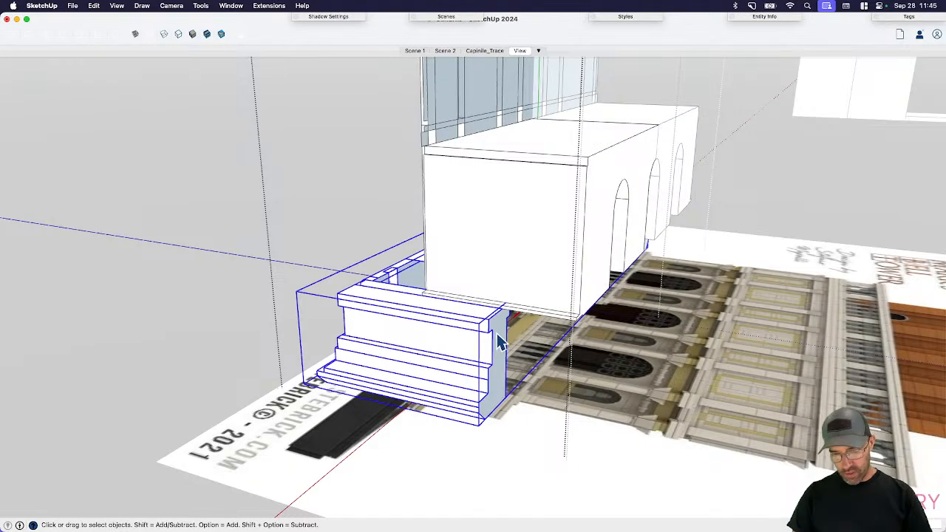
{"action": "double_click", "coordinate": [497, 346]}
{"action": "key", "text": "p"}
{"action": "left_click", "coordinate": [499, 340]}
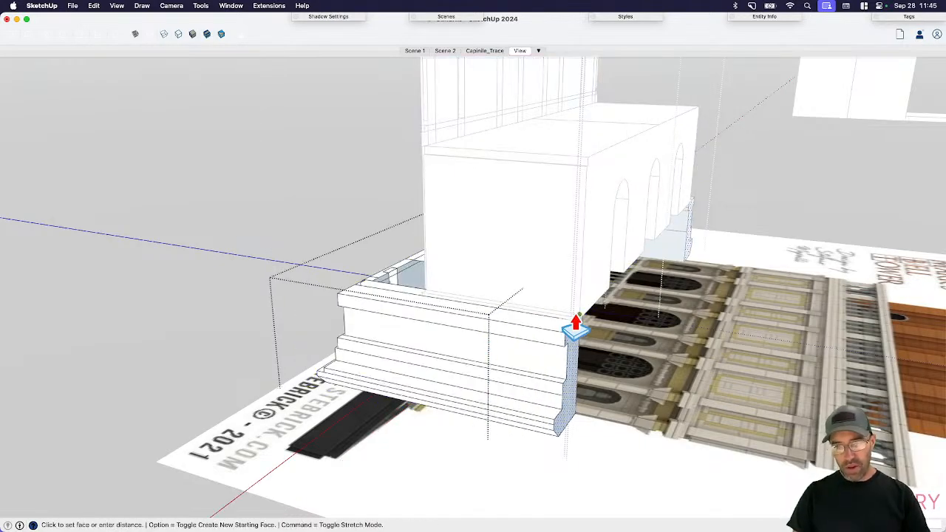
{"action": "left_click", "coordinate": [575, 323]}
{"action": "key", "text": "space"}
- Examine the extended base, balustrade and entrance steps from the side, the front and above
{"action": "middle_click_drag", "start_coordinate": [410, 322], "coordinate": [529, 315]}
{"action": "scroll", "coordinate": [437, 277], "scroll_direction": "up", "scroll_amount": 3}
{"action": "mouse_move", "coordinate": [436, 284]}
{"action": "middle_mouse_down"}
{"action": "mouse_move", "coordinate": [455, 292]}
{"action": "mouse_move", "coordinate": [545, 271]}
{"action": "mouse_move", "coordinate": [585, 317]}
{"action": "mouse_move", "coordinate": [557, 244]}
{"action": "mouse_move", "coordinate": [488, 275]}
{"action": "mouse_move", "coordinate": [454, 243]}
{"action": "middle_mouse_up"}
{"action": "key", "text": "e"}
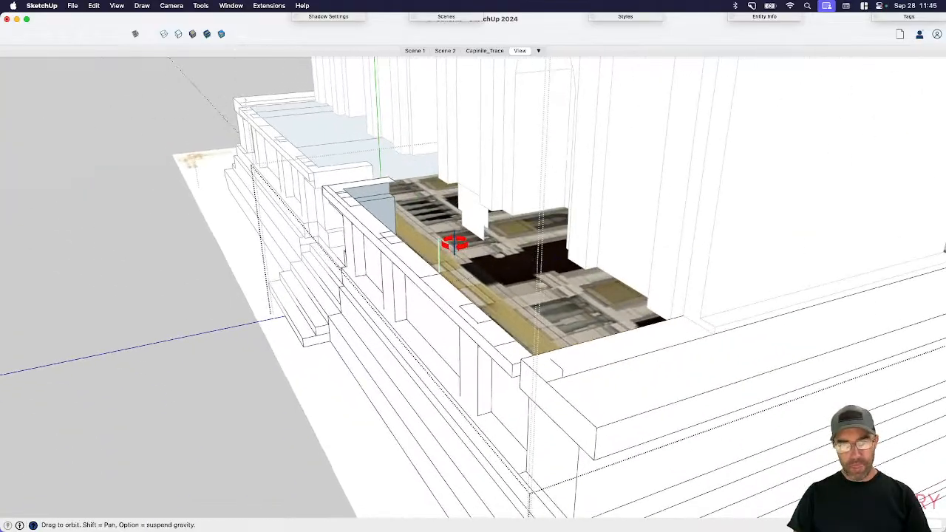
{"action": "key", "text": "space"}
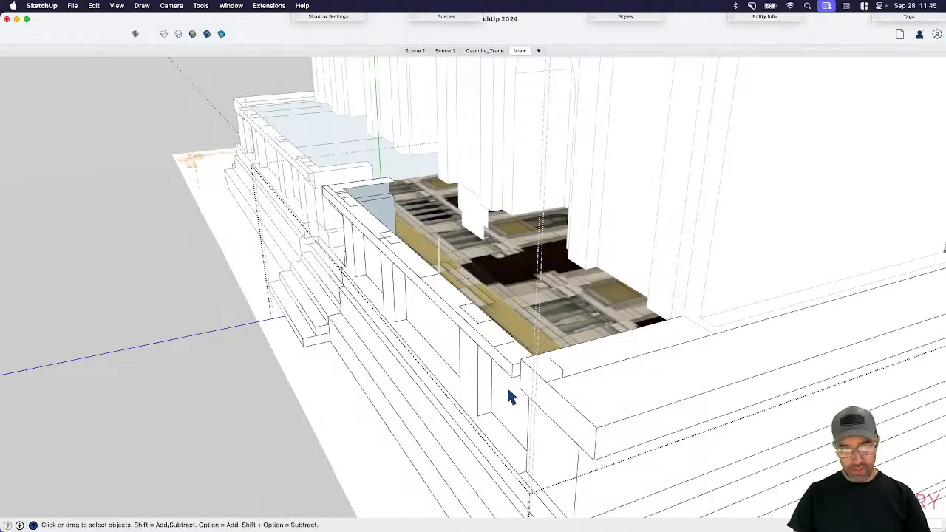
{"action": "middle_click_drag", "start_coordinate": [508, 397], "coordinate": [637, 332]}
{"action": "scroll", "coordinate": [560, 352], "scroll_direction": "down", "scroll_amount": 6}
{"action": "middle_click_drag", "start_coordinate": [560, 353], "coordinate": [634, 333]}
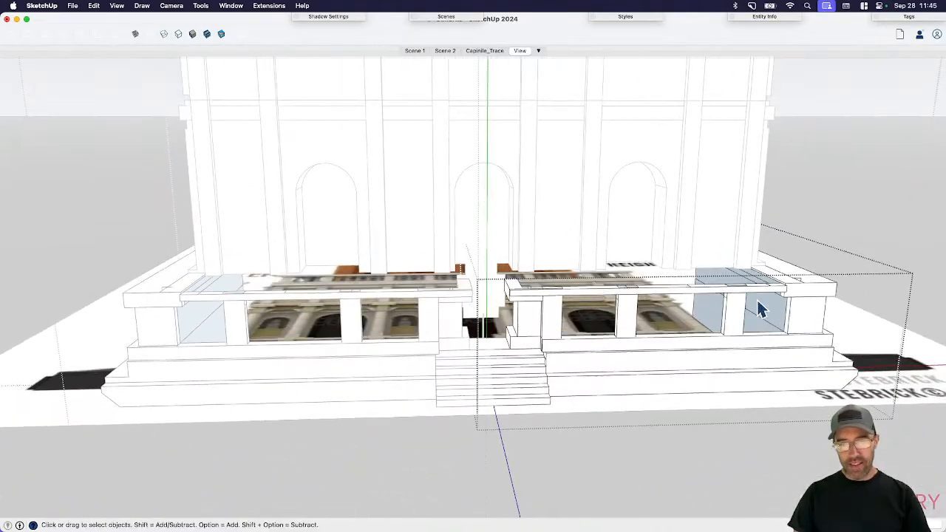
{"action": "middle_click_drag", "start_coordinate": [554, 303], "coordinate": [500, 294]}
{"action": "middle_click_drag", "start_coordinate": [605, 358], "coordinate": [584, 483]}
{"action": "scroll", "coordinate": [464, 301], "scroll_direction": "up", "scroll_amount": 5}
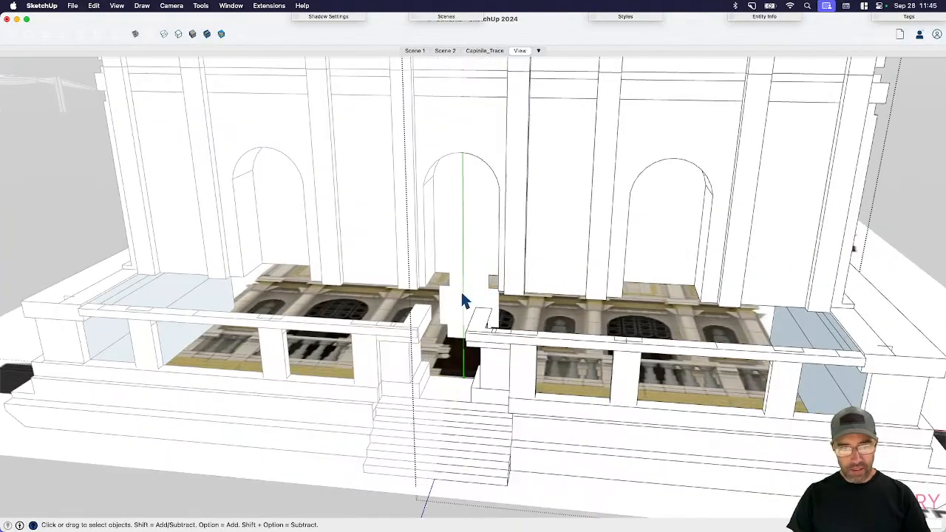
- Split the central arch's face with a line at the opening's bottom edge and group the stepped part below it
{"action": "left_click", "coordinate": [480, 282]}
{"action": "scroll", "coordinate": [488, 277], "scroll_direction": "up", "scroll_amount": 4}
{"action": "key", "text": "l"}
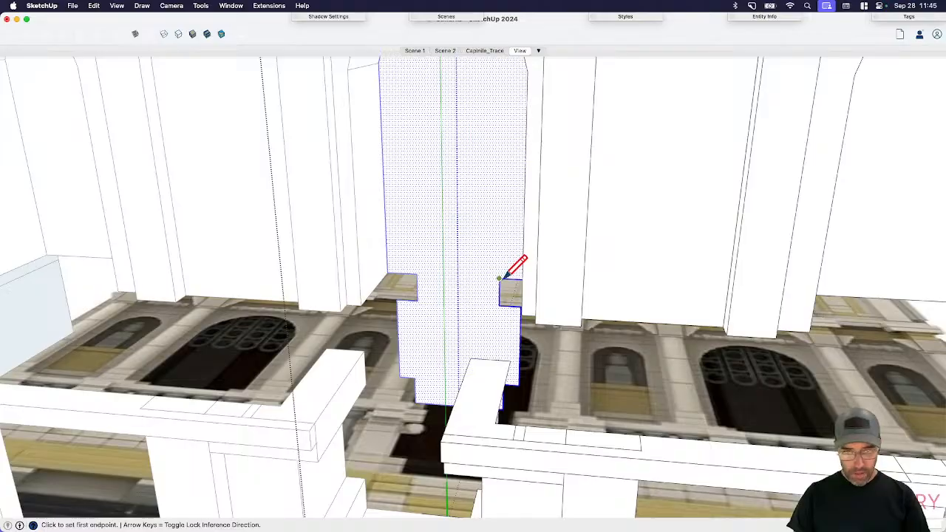
{"action": "left_click", "coordinate": [500, 279]}
{"action": "left_click", "coordinate": [458, 276]}
{"action": "key", "text": "space"}
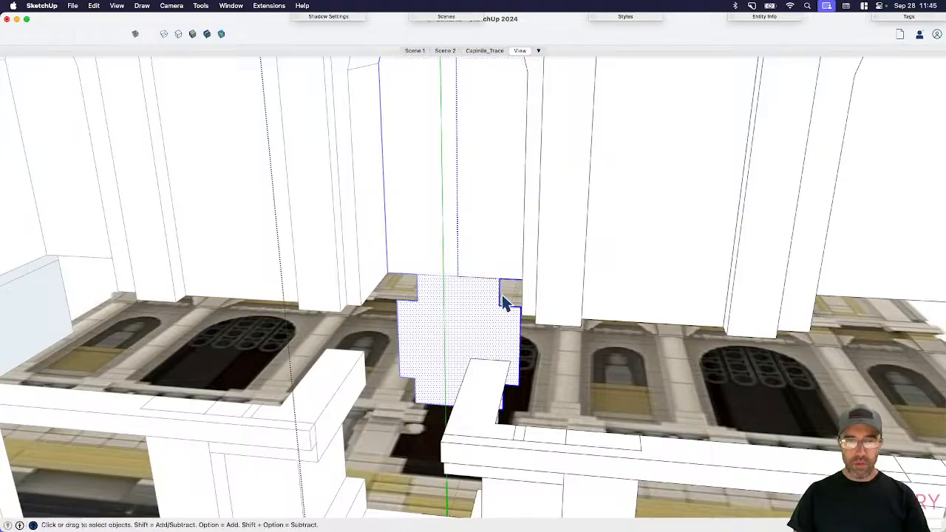
{"action": "scroll", "coordinate": [491, 297], "scroll_direction": "down", "scroll_amount": 4}
{"action": "double_click", "coordinate": [488, 306]}
{"action": "key", "text": "super+g"}
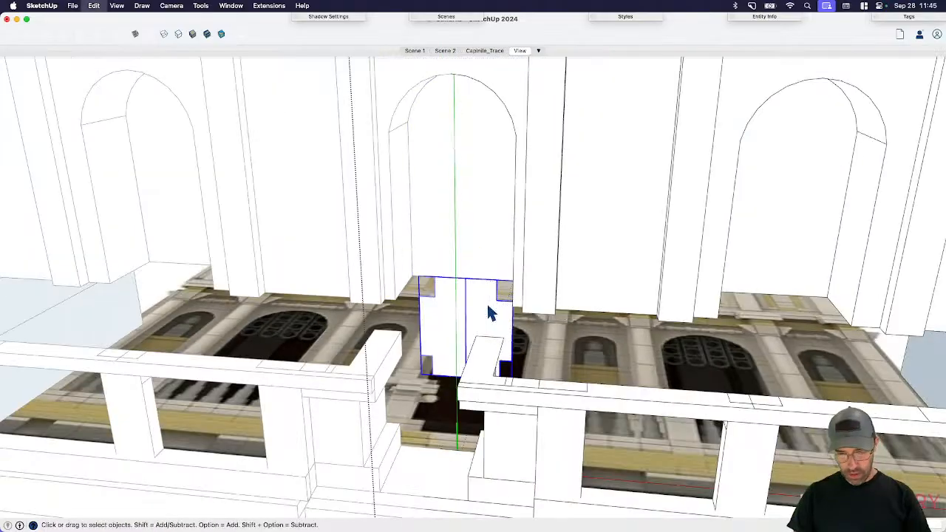
- Delete the grouped stepped part below the central arch
{"action": "key", "text": "Delete"}
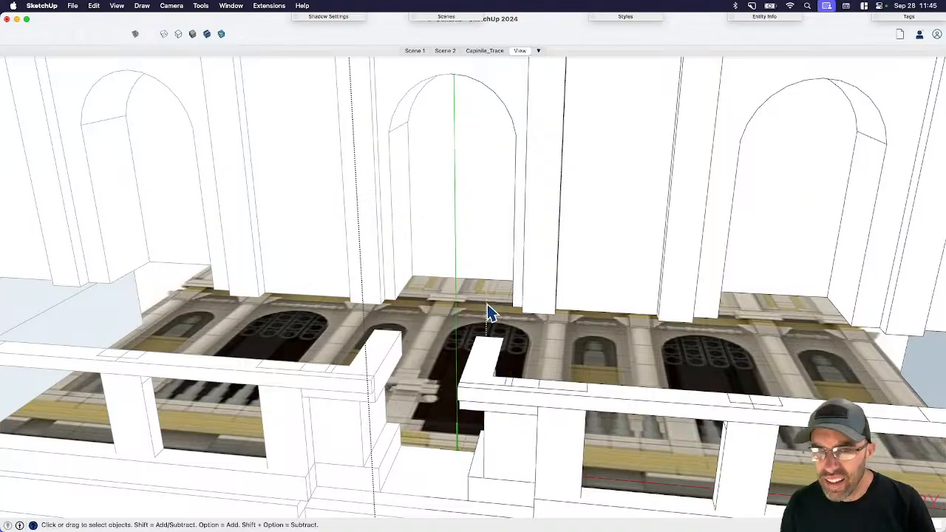
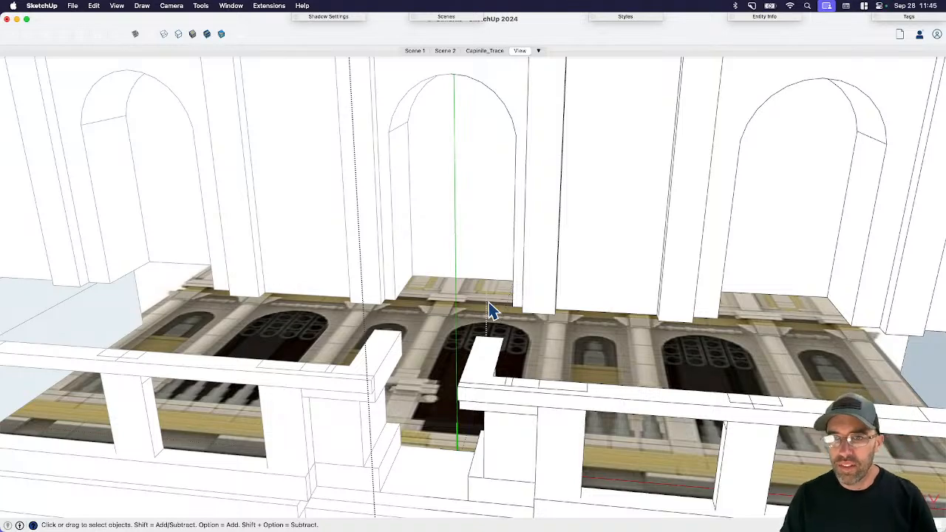
{"action": "scroll", "coordinate": [499, 303], "scroll_direction": "down", "scroll_amount": 6}
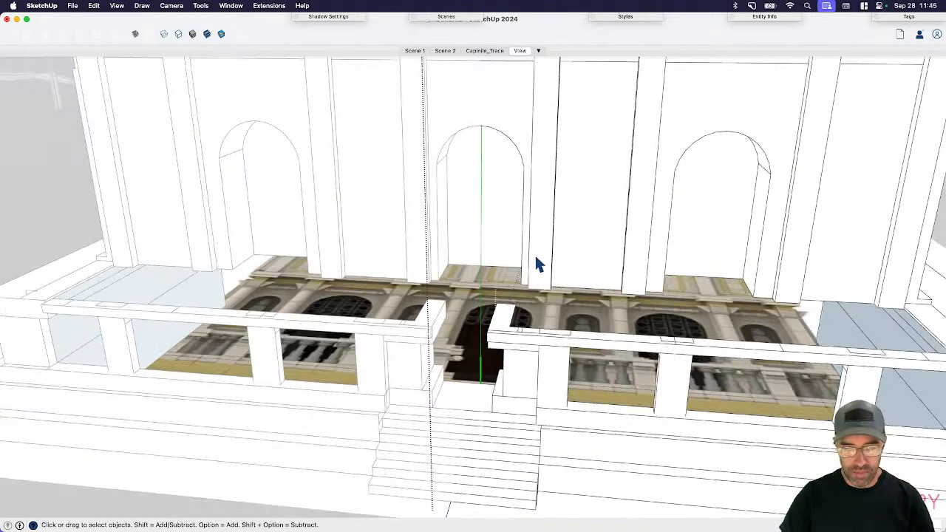
{"action": "scroll", "coordinate": [452, 260], "scroll_direction": "down", "scroll_amount": 4}
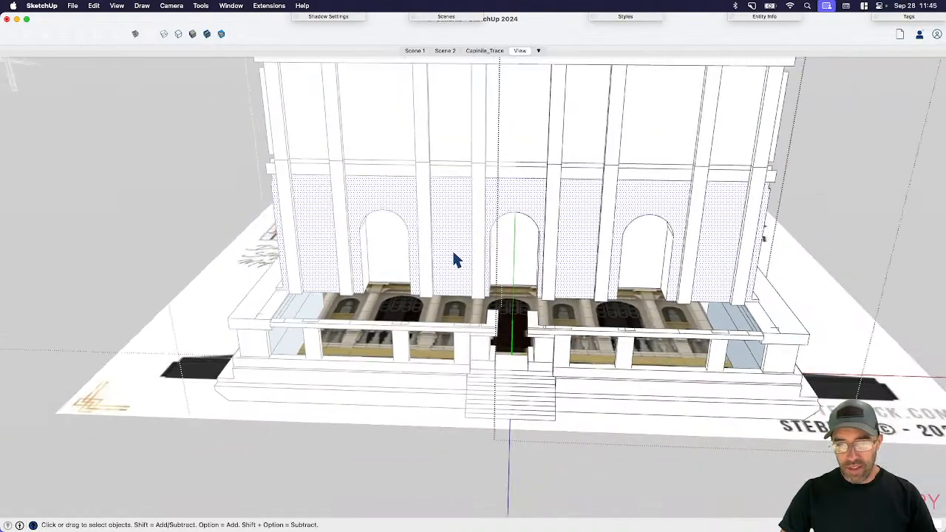
{"action": "left_click_drag", "start_coordinate": [453, 251], "coordinate": [743, 325]}
{"action": "middle_click_drag", "start_coordinate": [743, 325], "coordinate": [613, 274]}
{"action": "scroll", "coordinate": [687, 318], "scroll_direction": "up", "scroll_amount": 5}
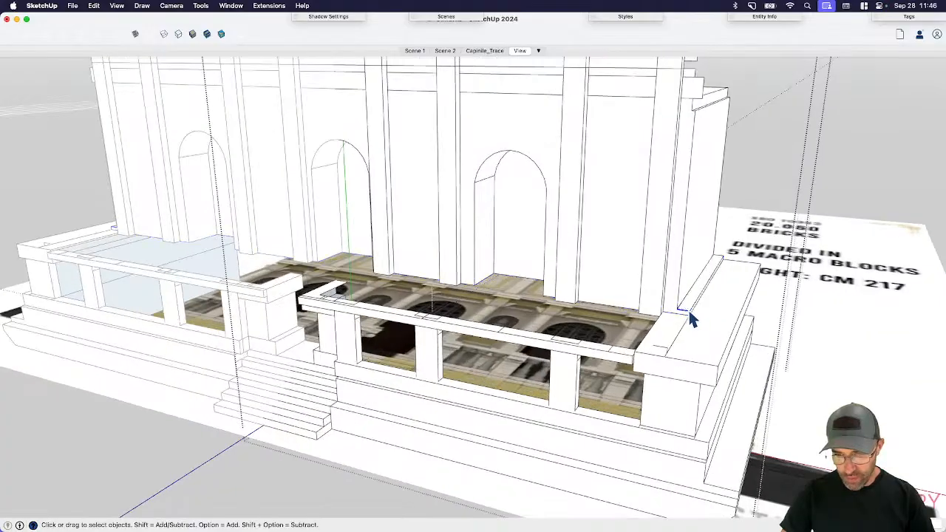
{"action": "scroll", "coordinate": [687, 319], "scroll_direction": "up", "scroll_amount": 8}
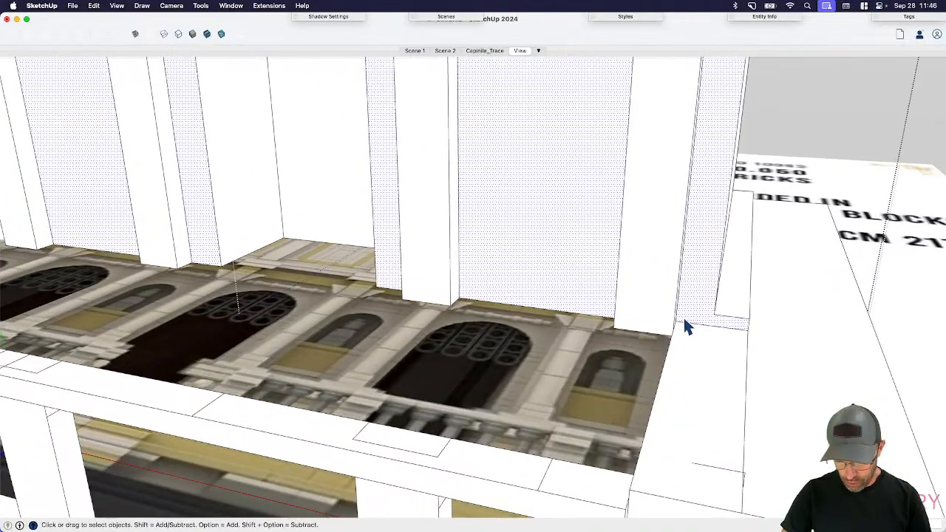
{"action": "mouse_move", "coordinate": [685, 323]}
{"action": "middle_mouse_down"}
{"action": "mouse_move", "coordinate": [638, 263]}
{"action": "mouse_move", "coordinate": [616, 330]}
{"action": "mouse_move", "coordinate": [579, 117]}
{"action": "middle_mouse_up"}
{"action": "key", "text": "l"}
{"action": "scroll", "coordinate": [610, 330], "scroll_direction": "down", "scroll_amount": 10}
{"action": "scroll", "coordinate": [562, 92], "scroll_direction": "up", "scroll_amount": 5}
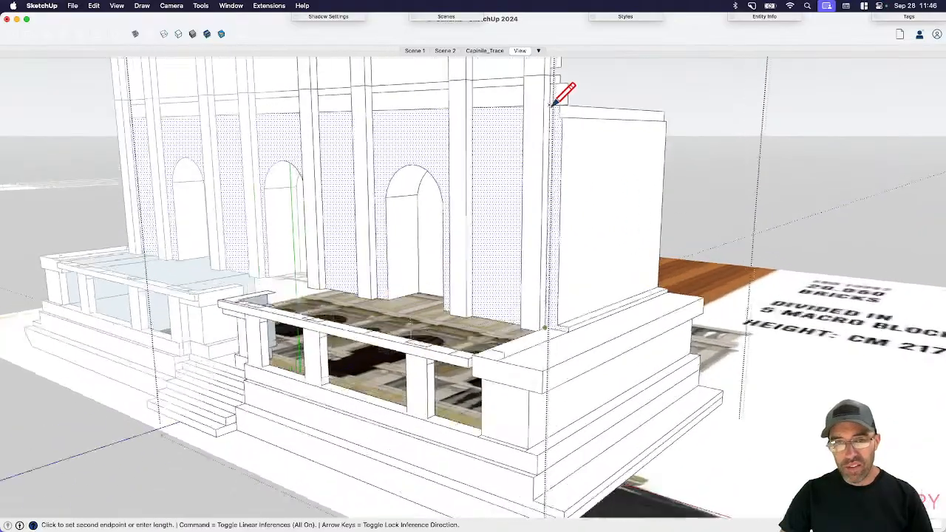
{"action": "key", "text": "space"}
{"action": "key", "text": "p"}
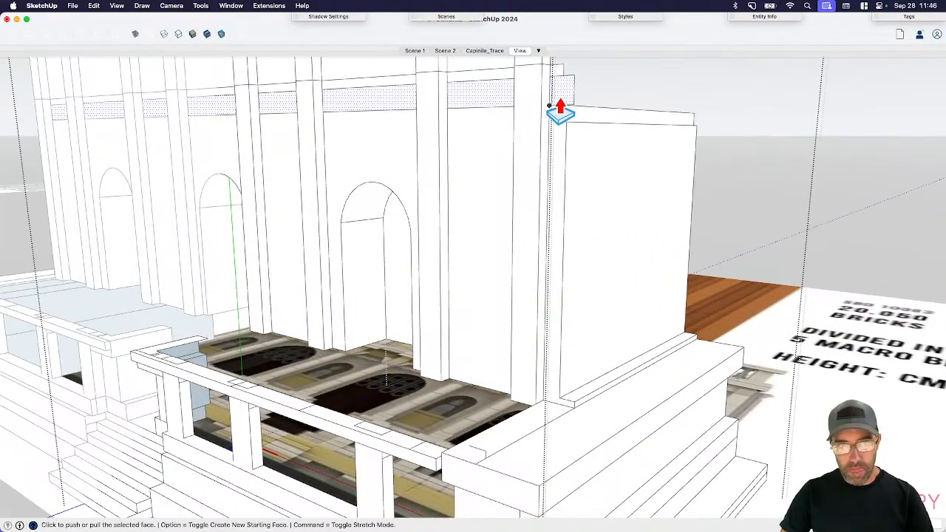
{"action": "scroll", "coordinate": [550, 102], "scroll_direction": "up", "scroll_amount": 2}
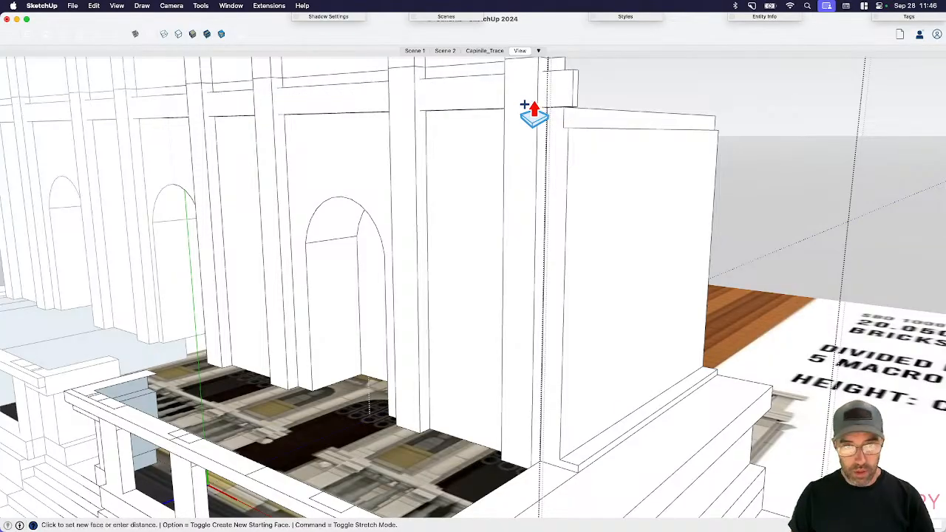
{"action": "key", "text": "space"}
- Intersect the faces of the horizontal band above the arches
{"action": "scroll", "coordinate": [471, 101], "scroll_direction": "down", "scroll_amount": 2}
{"action": "triple_click", "coordinate": [474, 103]}
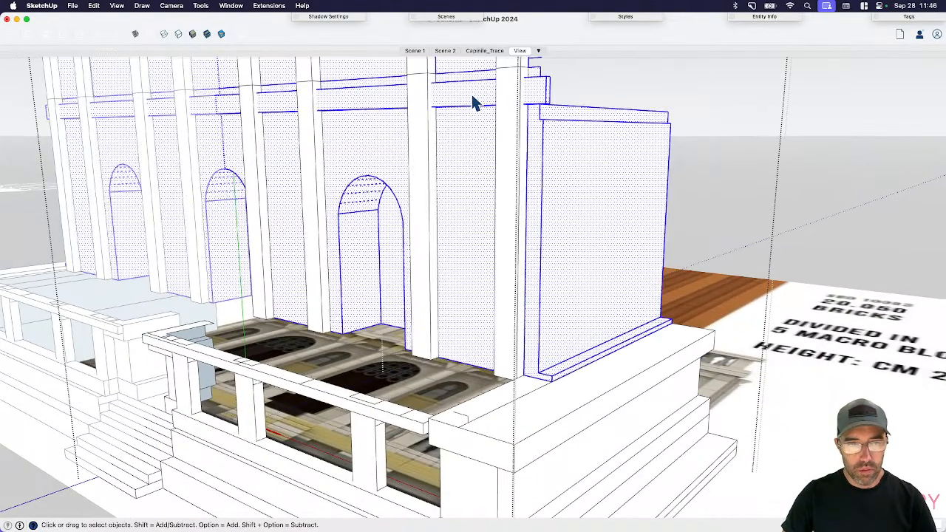
{"action": "left_click", "coordinate": [474, 103]}
{"action": "right_click", "coordinate": [471, 99]}
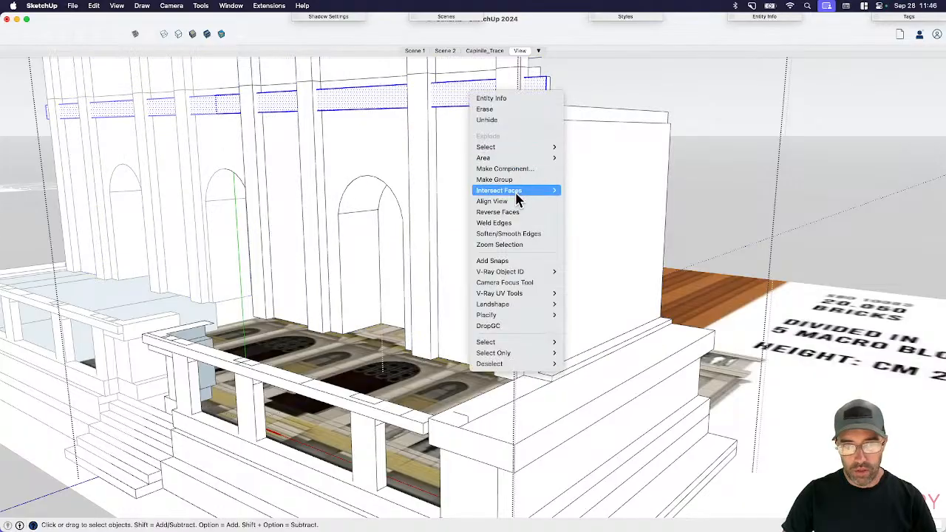
{"action": "mouse_move", "coordinate": [517, 190]}
{"action": "left_click", "coordinate": [584, 191]}
- Draw a horizontal floor rectangle from the top of the entrance steps to the foot of the facade's corner pilaster
{"action": "scroll", "coordinate": [566, 222], "scroll_direction": "down", "scroll_amount": 2}
{"action": "middle_click_drag", "start_coordinate": [564, 228], "coordinate": [601, 307]}
{"action": "middle_click_drag", "start_coordinate": [427, 306], "coordinate": [463, 283]}
{"action": "scroll", "coordinate": [350, 375], "scroll_direction": "up", "scroll_amount": 2}
{"action": "left_click", "coordinate": [371, 394]}
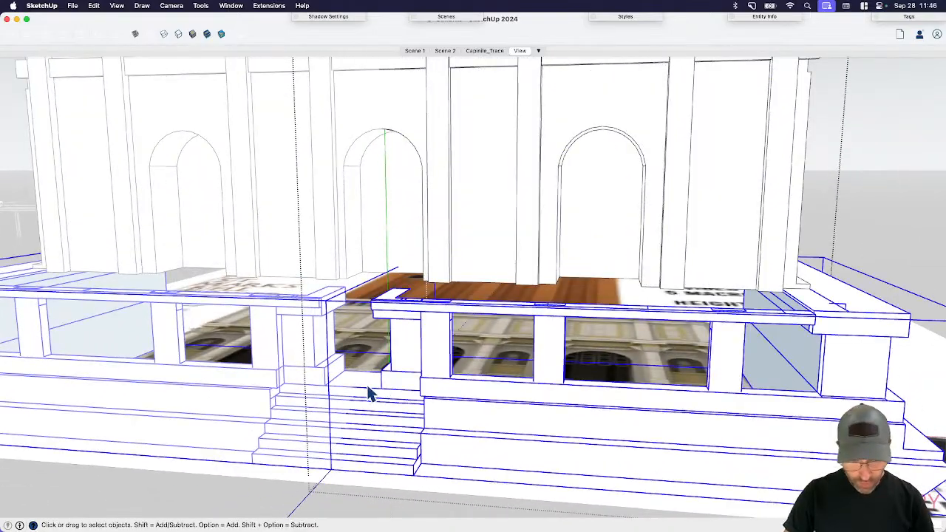
{"action": "scroll", "coordinate": [377, 414], "scroll_direction": "up", "scroll_amount": 1}
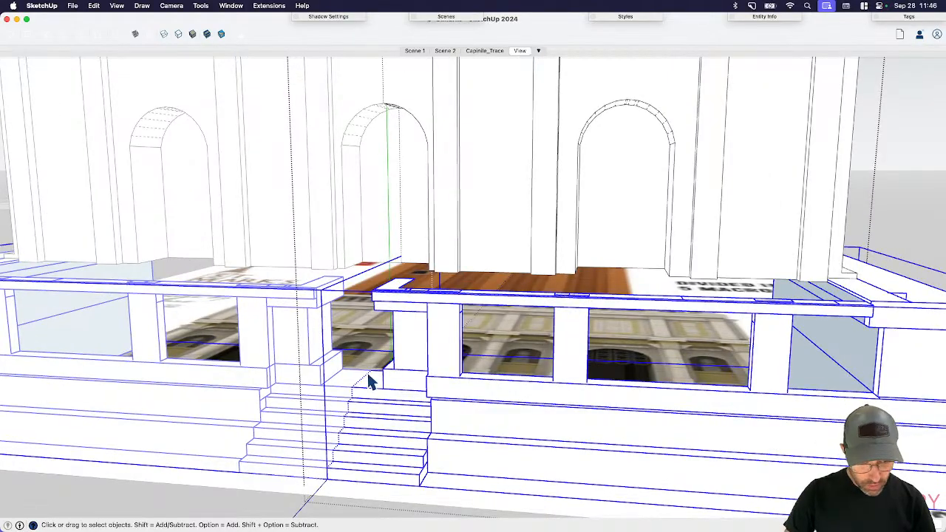
{"action": "scroll", "coordinate": [370, 381], "scroll_direction": "up", "scroll_amount": 1}
{"action": "key", "text": "r"}
{"action": "left_click", "coordinate": [386, 399]}
{"action": "middle_click_drag", "start_coordinate": [386, 399], "coordinate": [731, 391]}
{"action": "scroll", "coordinate": [754, 381], "scroll_direction": "up", "scroll_amount": 1}
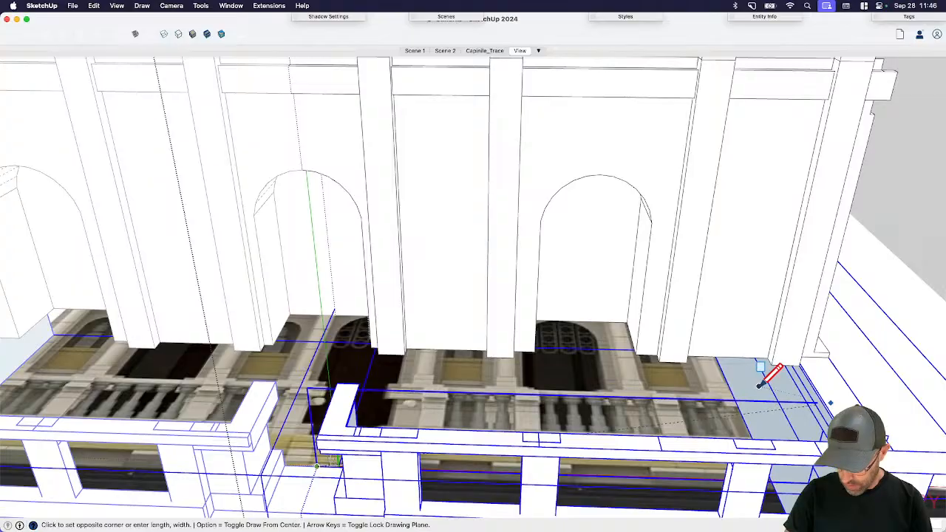
{"action": "scroll", "coordinate": [771, 361], "scroll_direction": "up", "scroll_amount": 1}
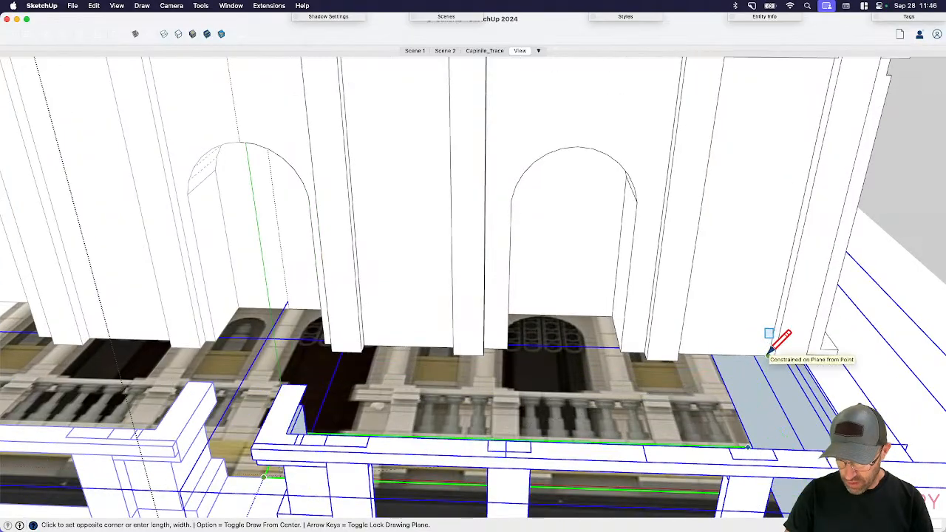
{"action": "left_click", "coordinate": [769, 356]}
{"action": "scroll", "coordinate": [592, 402], "scroll_direction": "down", "scroll_amount": 2}
{"action": "middle_click_drag", "start_coordinate": [592, 402], "coordinate": [575, 435]}
{"action": "scroll", "coordinate": [575, 435], "scroll_direction": "down", "scroll_amount": 1}
- Move the floor's outer side edge along the red axis toward the side of the base
{"action": "key", "text": "space"}
{"action": "left_click", "coordinate": [587, 442]}
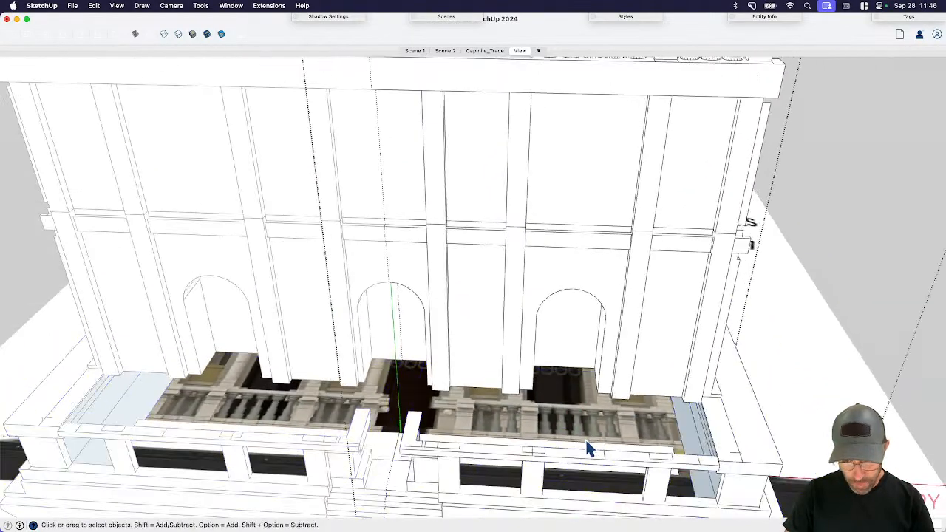
{"action": "left_click", "coordinate": [490, 472]}
{"action": "middle_click_drag", "start_coordinate": [490, 473], "coordinate": [498, 445]}
{"action": "left_click", "coordinate": [504, 450]}
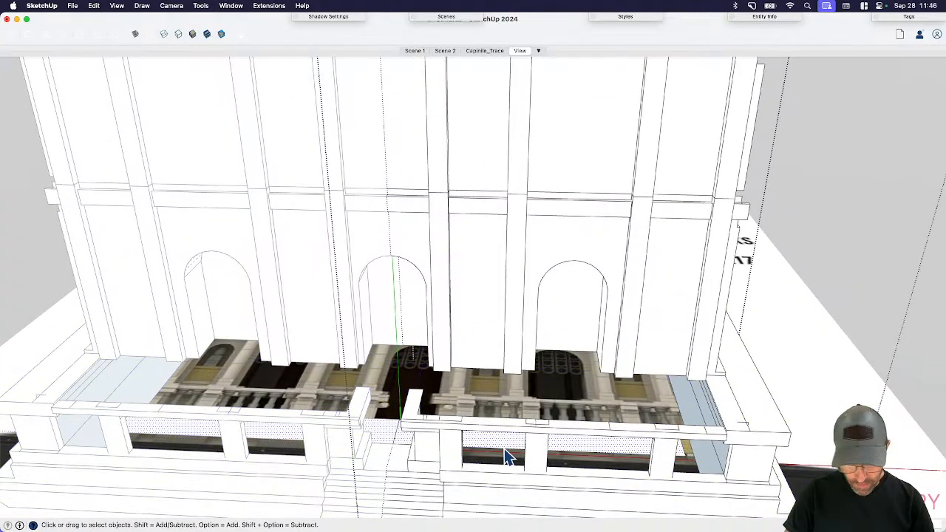
{"action": "scroll", "coordinate": [512, 454], "scroll_direction": "down", "scroll_amount": 2}
{"action": "scroll", "coordinate": [640, 466], "scroll_direction": "up", "scroll_amount": 3}
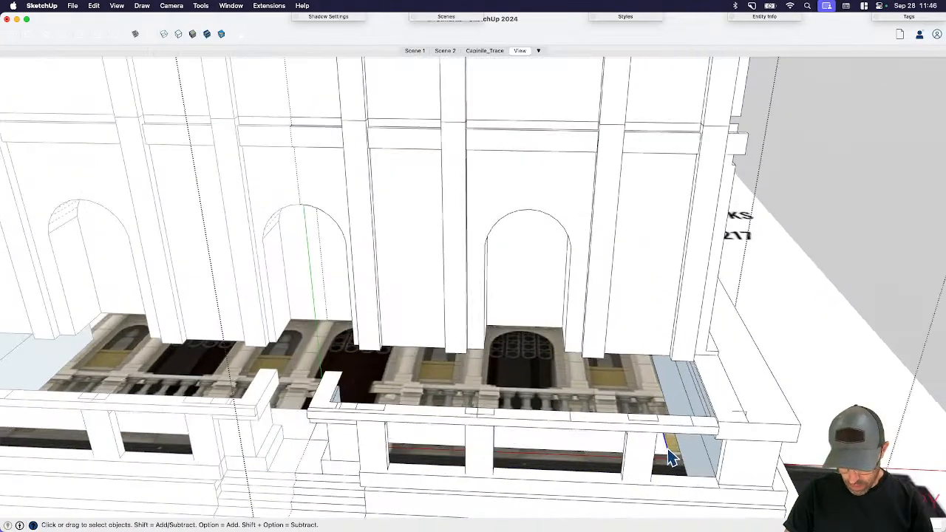
{"action": "key", "text": "m"}
{"action": "left_click", "coordinate": [667, 451]}
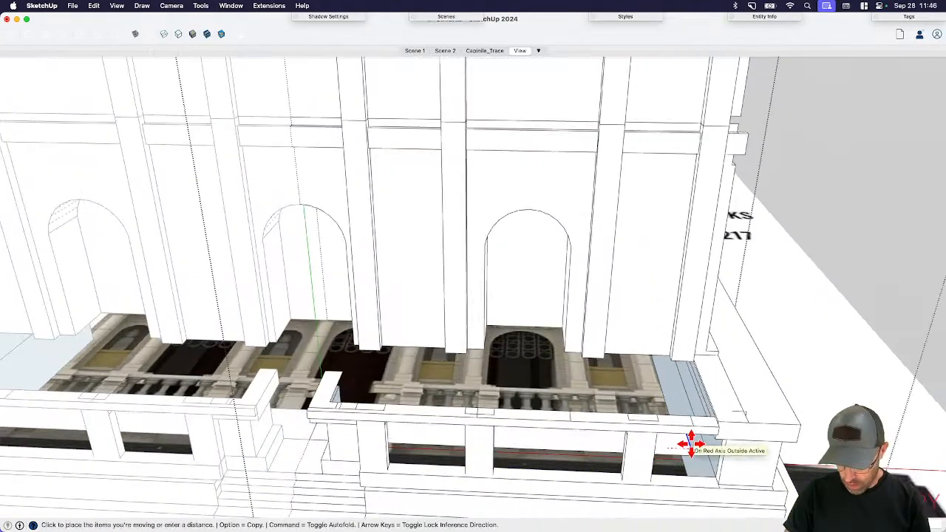
{"action": "left_click", "coordinate": [691, 363]}
{"action": "key", "text": "space"}
{"action": "left_click", "coordinate": [669, 446]}
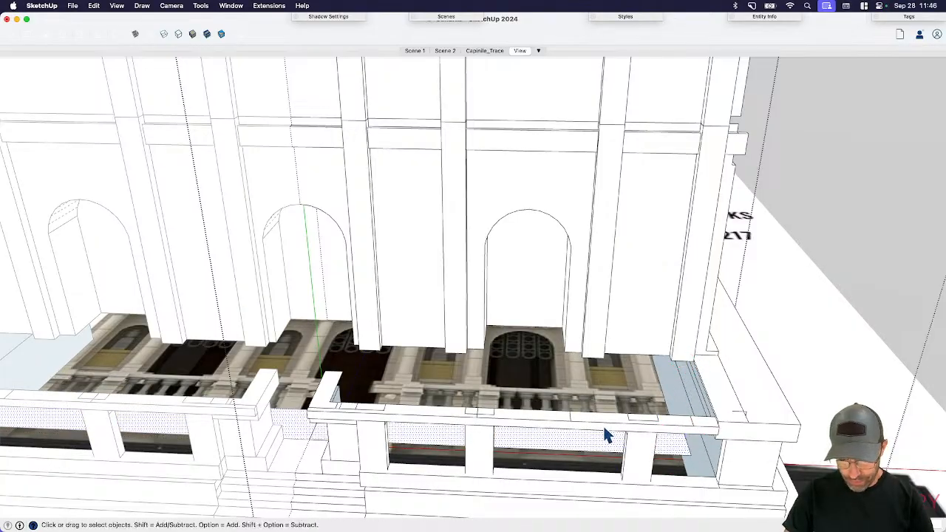
- Try to push/pull the floor face down to the bottom edge of the base
{"action": "middle_click_drag", "start_coordinate": [604, 427], "coordinate": [341, 427]}
{"action": "scroll", "coordinate": [243, 356], "scroll_direction": "up", "scroll_amount": 5}
{"action": "middle_click_drag", "start_coordinate": [242, 356], "coordinate": [314, 266]}
{"action": "key", "text": "p"}
{"action": "left_click", "coordinate": [322, 255]}
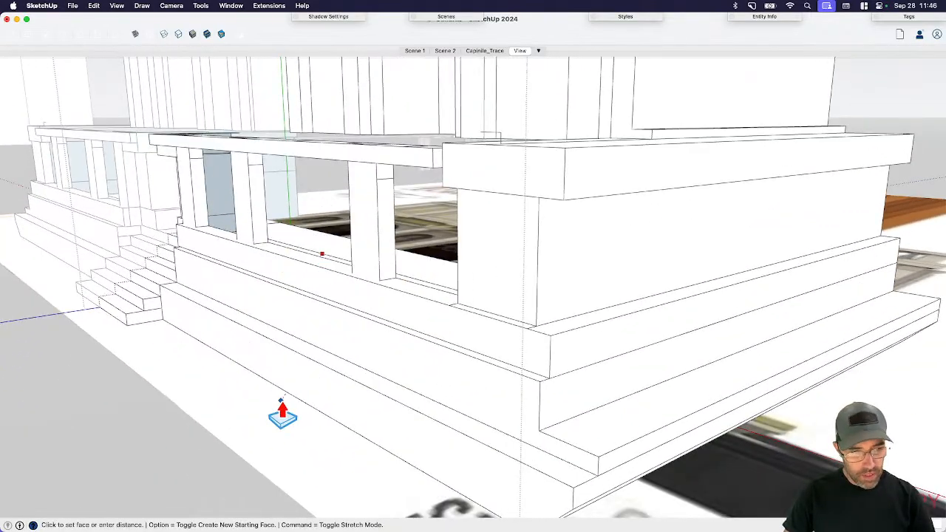
{"action": "left_click", "coordinate": [284, 395]}
{"action": "left_click", "coordinate": [468, 216]}
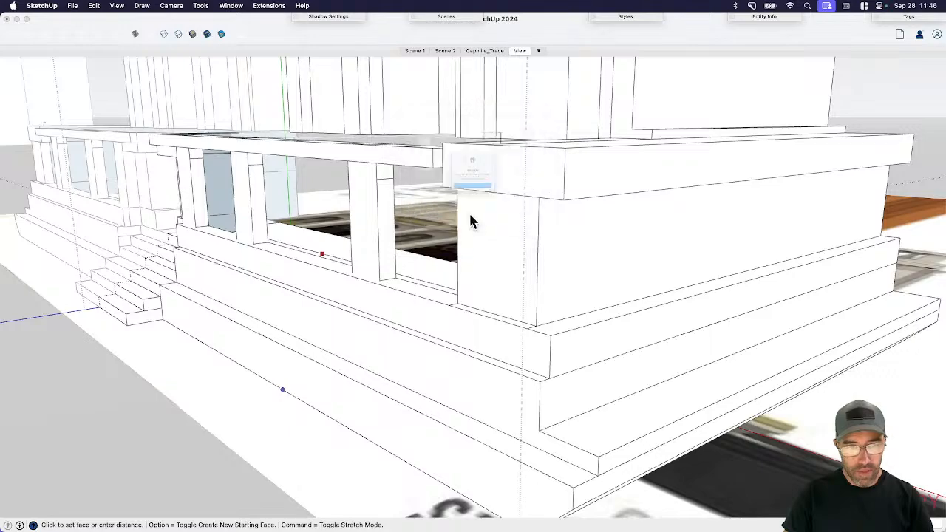
{"action": "left_click", "coordinate": [475, 214]}
- Push/pull the floor face behind the balustrade downward into a solid slab
{"action": "middle_click_drag", "start_coordinate": [476, 222], "coordinate": [522, 294]}
{"action": "scroll", "coordinate": [525, 296], "scroll_direction": "up", "scroll_amount": 3}
{"action": "key", "text": "space"}
{"action": "scroll", "coordinate": [532, 300], "scroll_direction": "up", "scroll_amount": 2}
{"action": "key", "text": "p"}
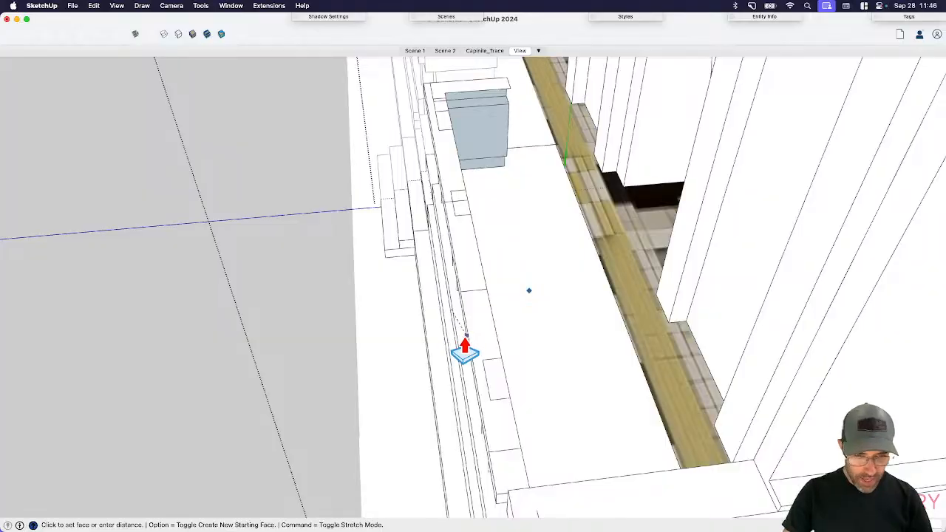
{"action": "left_click", "coordinate": [486, 290]}
{"action": "scroll", "coordinate": [486, 289], "scroll_direction": "down", "scroll_amount": 3}
{"action": "key", "text": "space"}
{"action": "left_click", "coordinate": [492, 187]}
{"action": "scroll", "coordinate": [518, 207], "scroll_direction": "down", "scroll_amount": 3}
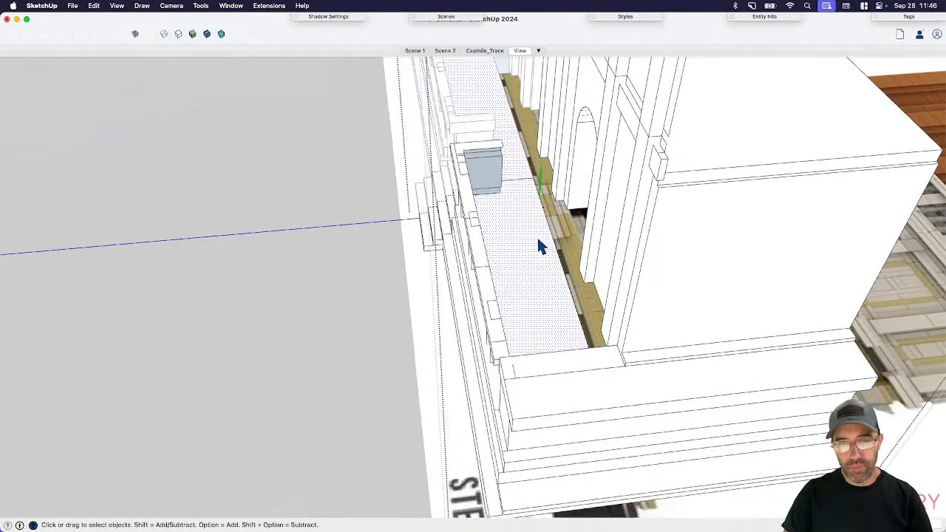
- Push/pull the floor slab's rear face backward to match the rear end of the base
{"action": "mouse_move", "coordinate": [539, 247]}
{"action": "middle_mouse_down"}
{"action": "mouse_move", "coordinate": [281, 159]}
{"action": "mouse_move", "coordinate": [428, 235]}
{"action": "middle_mouse_up"}
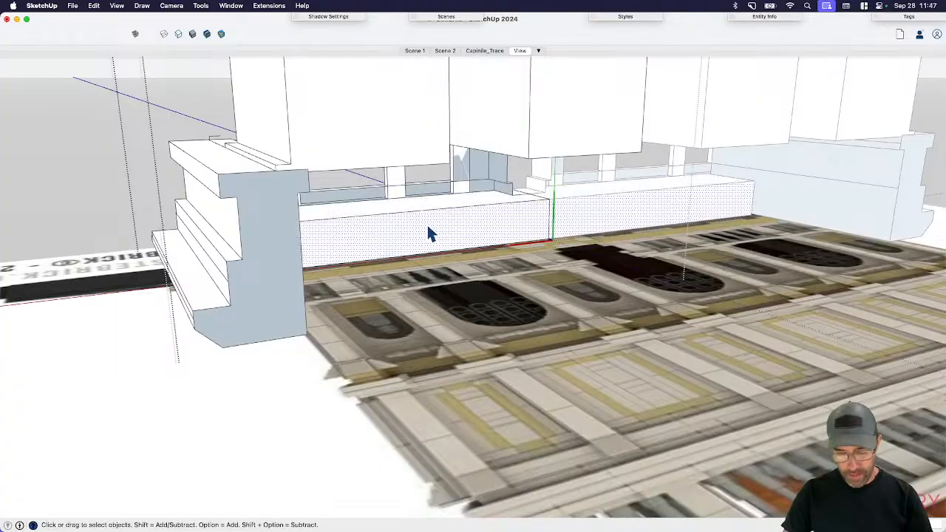
{"action": "key", "text": "p"}
{"action": "left_click", "coordinate": [382, 237]}
{"action": "left_click", "coordinate": [291, 312]}
- Examine the extended floor slab and the plinth strip along the block's bottom from behind and from the side
{"action": "middle_click_drag", "start_coordinate": [292, 312], "coordinate": [744, 311]}
{"action": "key", "text": "space"}
{"action": "middle_click_drag", "start_coordinate": [421, 229], "coordinate": [436, 214]}
{"action": "left_click", "coordinate": [522, 196]}
{"action": "middle_click_drag", "start_coordinate": [522, 204], "coordinate": [394, 171]}
{"action": "left_click_drag", "start_coordinate": [694, 231], "coordinate": [694, 235]}
{"action": "middle_click_drag", "start_coordinate": [559, 217], "coordinate": [494, 231]}
{"action": "scroll", "coordinate": [370, 205], "scroll_direction": "up", "scroll_amount": 5}
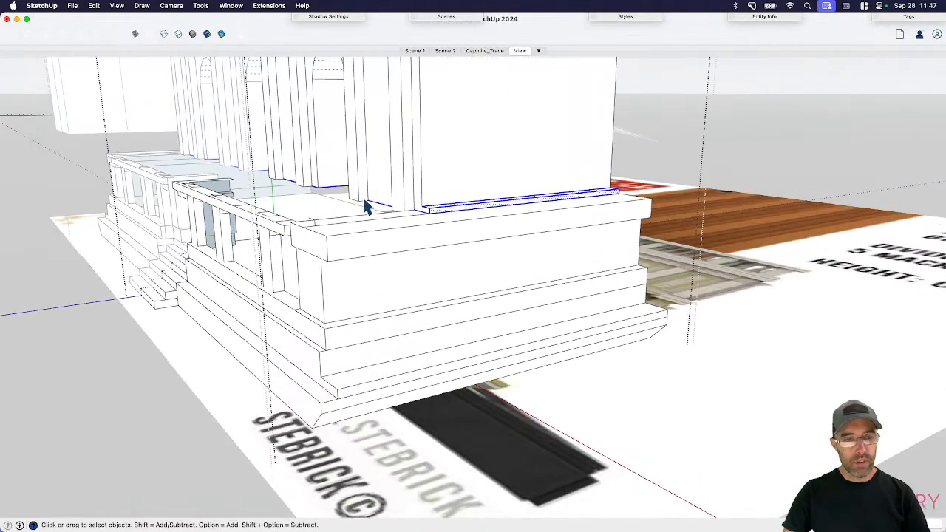
- Draw a short vertical line on the block's rear face, cutting the end of the side plinth strip off at the corner
{"action": "middle_click_drag", "start_coordinate": [365, 207], "coordinate": [562, 258]}
{"action": "left_click", "coordinate": [446, 204]}
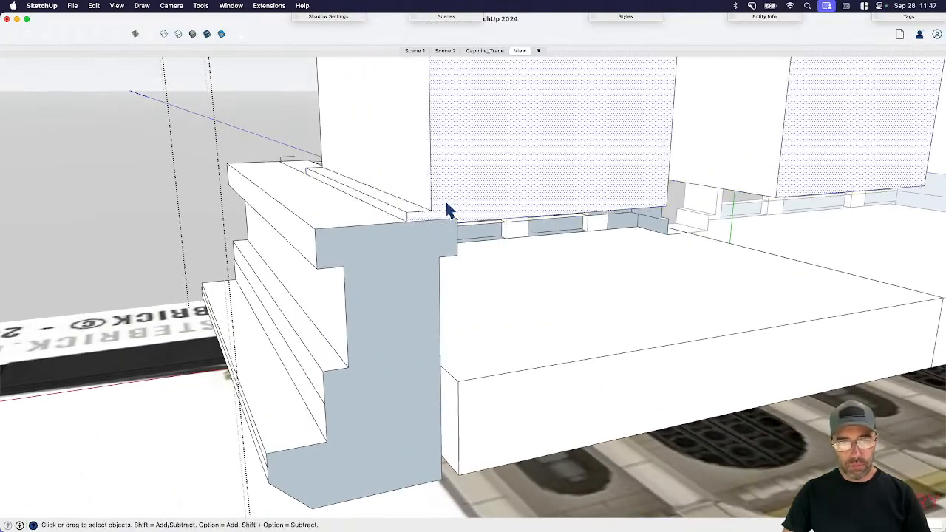
{"action": "scroll", "coordinate": [428, 216], "scroll_direction": "up", "scroll_amount": 2}
{"action": "left_click", "coordinate": [436, 211]}
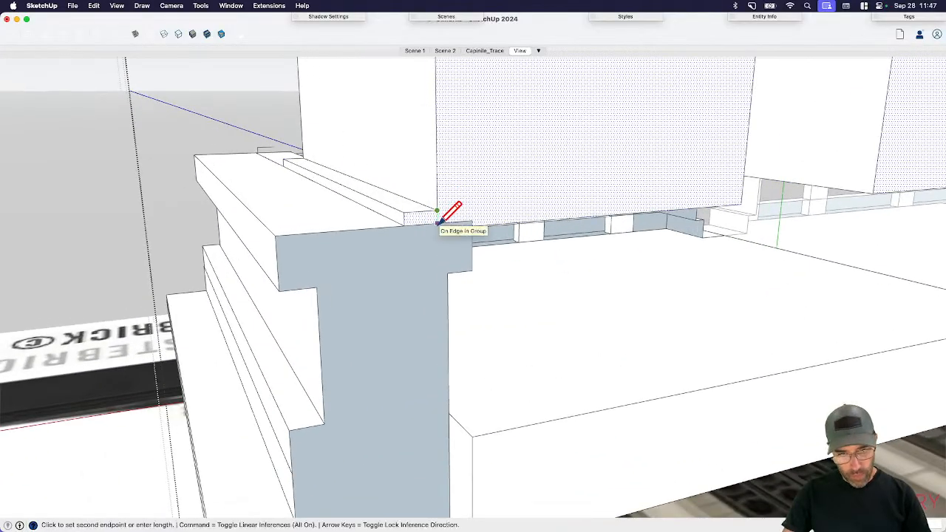
{"action": "left_click", "coordinate": [437, 223]}
{"action": "scroll", "coordinate": [435, 229], "scroll_direction": "down", "scroll_amount": 2}
- Draw a short vertical line at the front end of the side plinth strip, down to the block's bottom edge
{"action": "middle_click_drag", "start_coordinate": [433, 240], "coordinate": [776, 287]}
{"action": "middle_click_drag", "start_coordinate": [518, 275], "coordinate": [614, 266]}
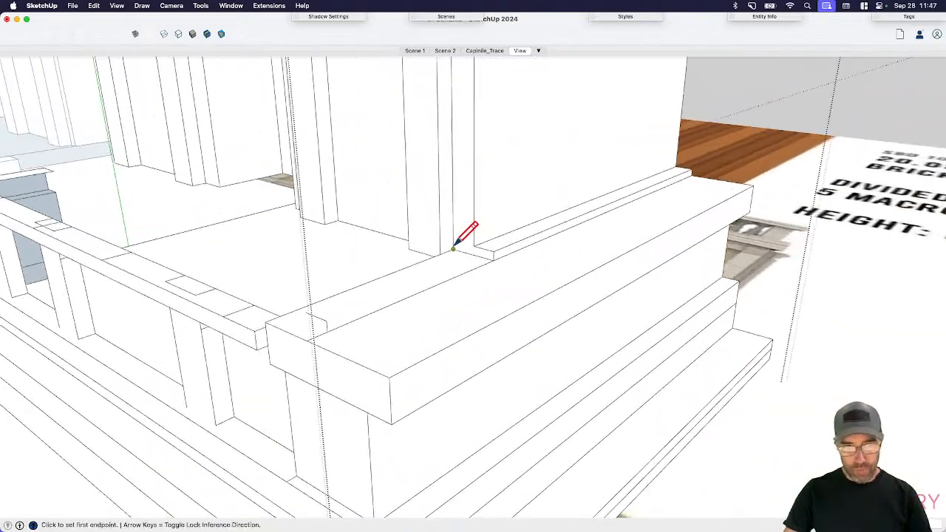
{"action": "left_click", "coordinate": [474, 247]}
{"action": "left_click", "coordinate": [475, 255]}
{"action": "scroll", "coordinate": [477, 253], "scroll_direction": "down", "scroll_amount": 2}
{"action": "key", "text": "space"}
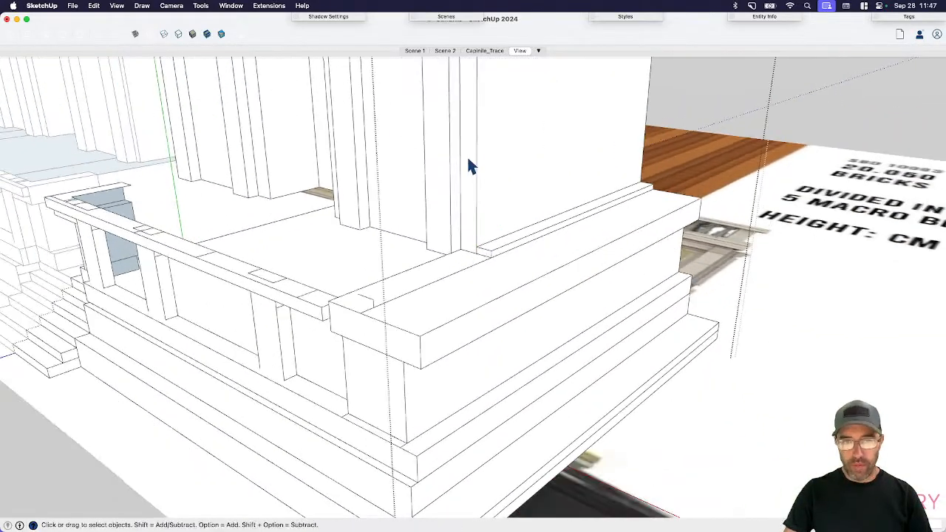
- Select the plinth strip and bottom edges of the arched block and move them straight down to the base behind the balustrade
{"action": "mouse_move", "coordinate": [464, 136]}
{"action": "left_mouse_down"}
{"action": "mouse_move", "coordinate": [703, 279]}
{"action": "mouse_move", "coordinate": [670, 272]}
{"action": "left_mouse_up"}
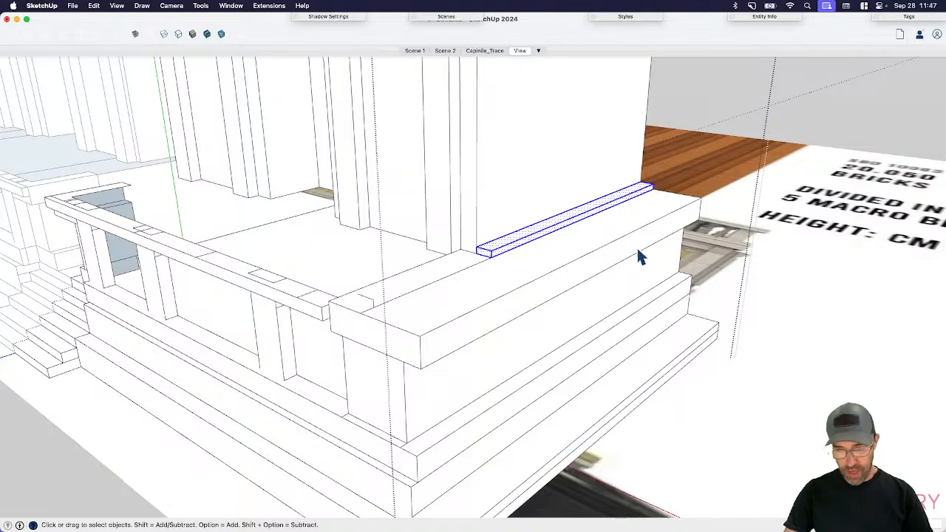
{"action": "middle_click_drag", "start_coordinate": [491, 229], "coordinate": [642, 212]}
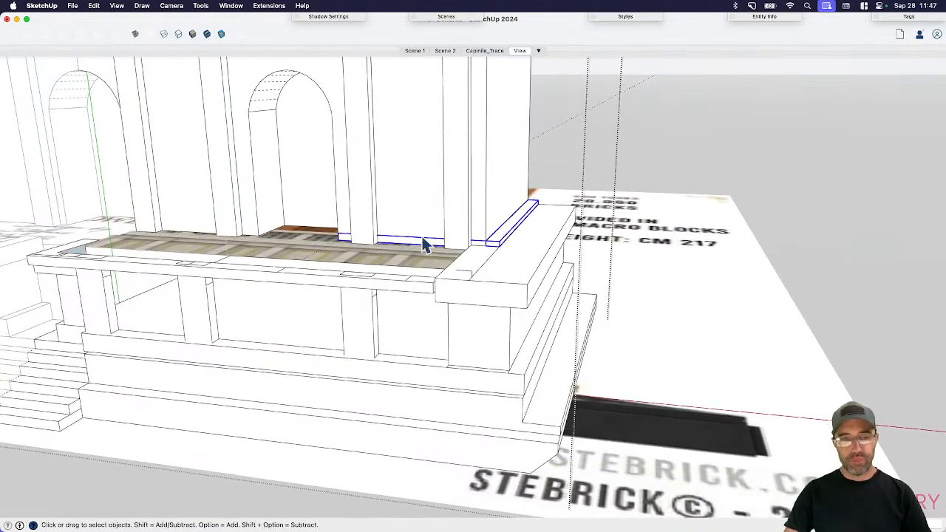
{"action": "left_click", "coordinate": [410, 243]}
{"action": "scroll", "coordinate": [436, 256], "scroll_direction": "down", "scroll_amount": 3}
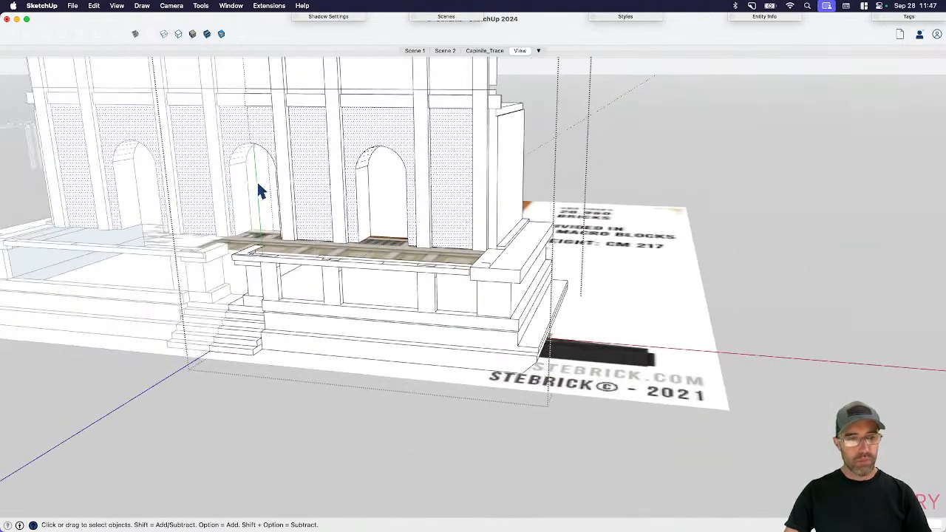
{"action": "left_click_drag", "start_coordinate": [255, 205], "coordinate": [688, 281]}
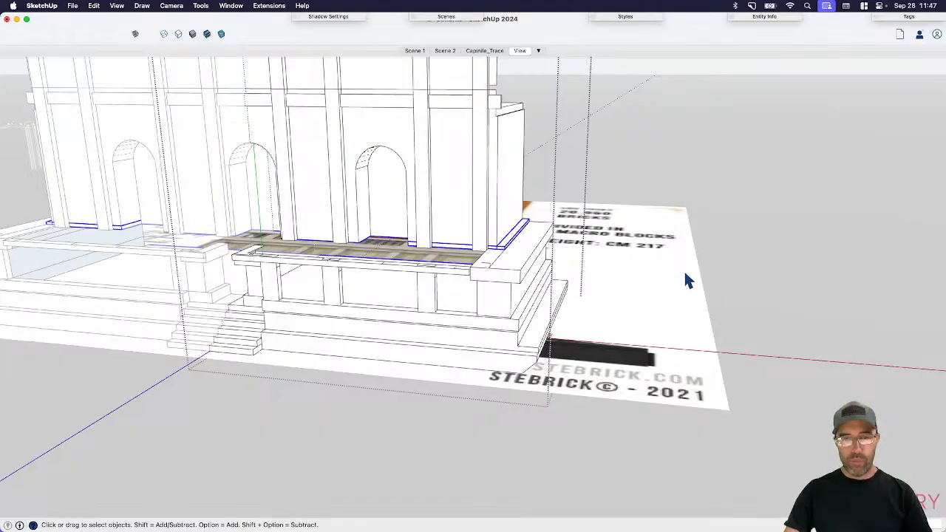
{"action": "middle_click_drag", "start_coordinate": [606, 278], "coordinate": [316, 220]}
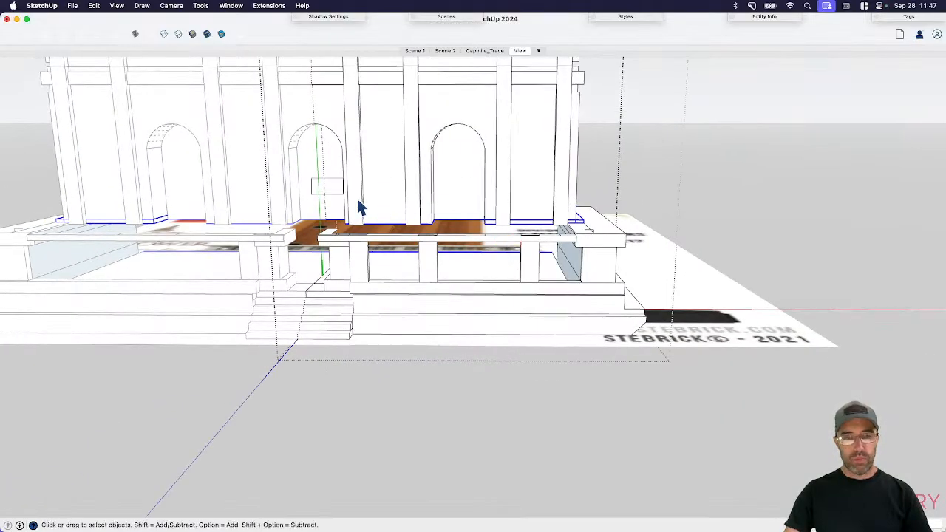
{"action": "scroll", "coordinate": [602, 234], "scroll_direction": "up", "scroll_amount": 2}
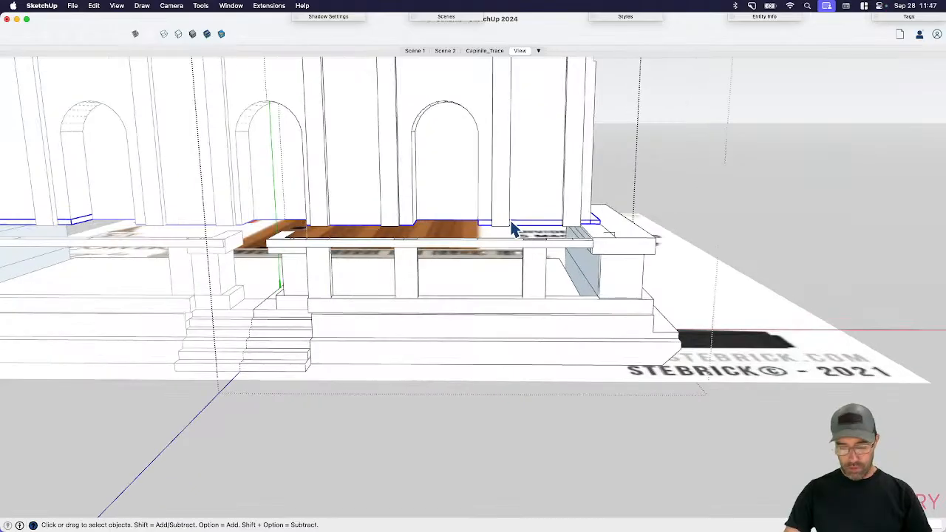
{"action": "key", "text": "m"}
{"action": "left_click", "coordinate": [481, 224]}
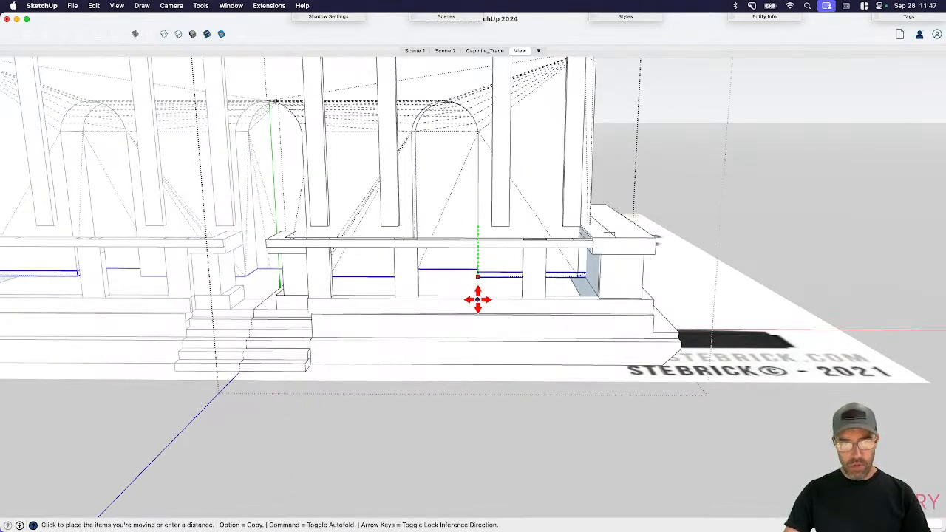
{"action": "scroll", "coordinate": [479, 293], "scroll_direction": "up", "scroll_amount": 3}
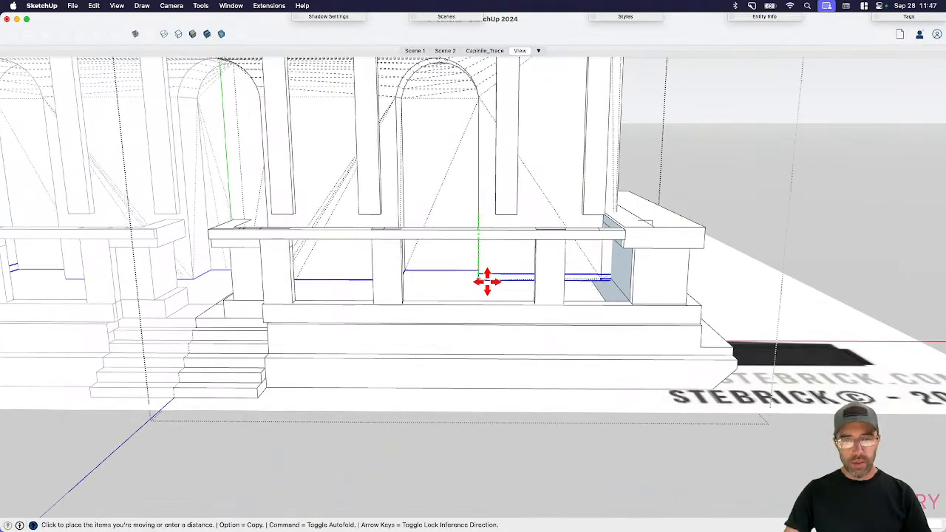
{"action": "middle_click_drag", "start_coordinate": [488, 281], "coordinate": [499, 258]}
{"action": "left_click", "coordinate": [471, 308]}
- Select the bottom ends of the facade pilasters and move them straight down to the level of the block's lowered base
{"action": "key", "text": "space"}
{"action": "scroll", "coordinate": [471, 308], "scroll_direction": "down", "scroll_amount": 2}
{"action": "scroll", "coordinate": [517, 269], "scroll_direction": "up", "scroll_amount": 2}
{"action": "left_click_drag", "start_coordinate": [478, 233], "coordinate": [527, 273]}
{"action": "key", "text": "m"}
{"action": "scroll", "coordinate": [482, 267], "scroll_direction": "up", "scroll_amount": 2}
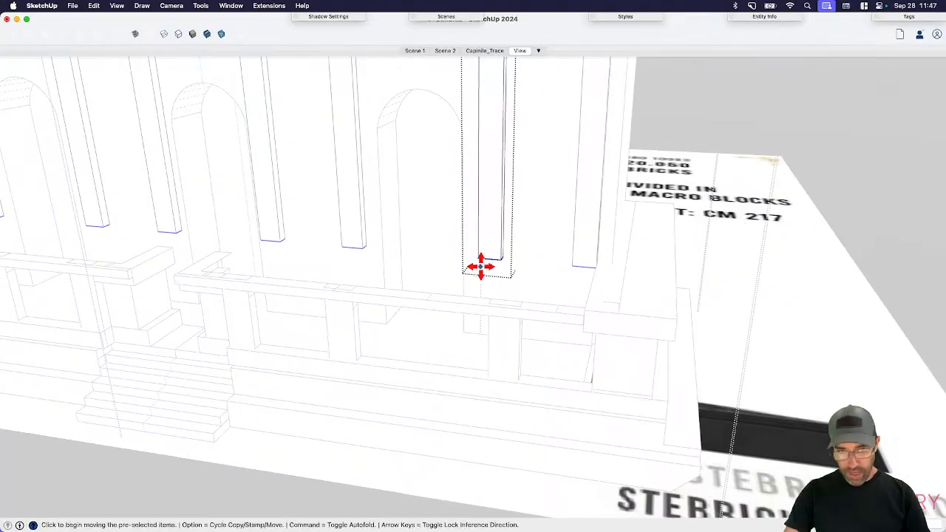
{"action": "left_click", "coordinate": [477, 258]}
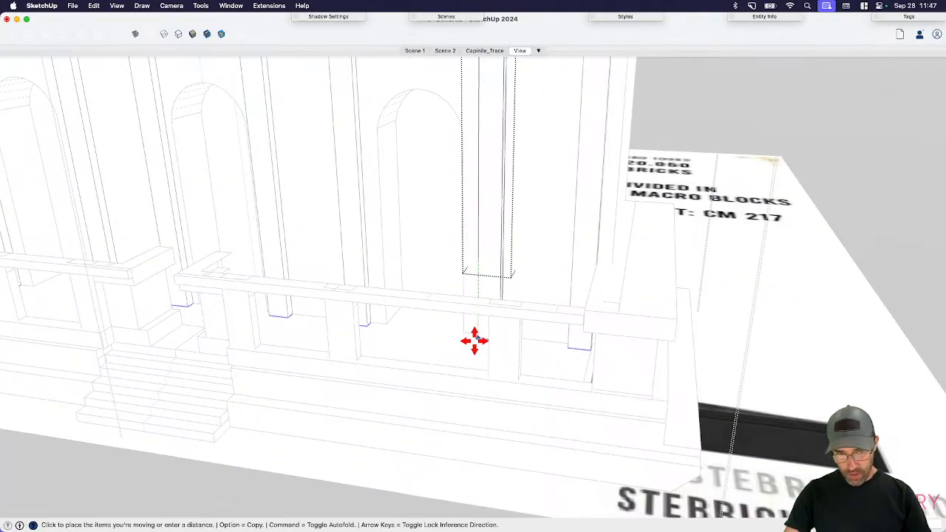
{"action": "left_click", "coordinate": [475, 341]}
{"action": "key", "text": "space"}
{"action": "scroll", "coordinate": [526, 331], "scroll_direction": "down", "scroll_amount": 4}
{"action": "left_click", "coordinate": [656, 151]}
{"action": "left_click", "coordinate": [676, 132]}
{"action": "scroll", "coordinate": [677, 133], "scroll_direction": "down", "scroll_amount": 3}
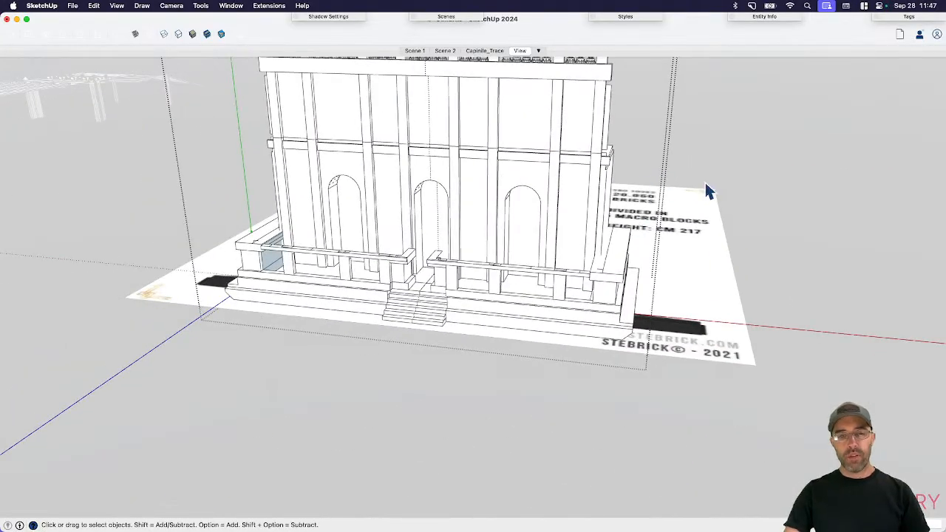
- Push/pull the balustrade cap's return beside the stairs downward to give it thickness, and erase the stray edge next to it
{"action": "middle_click_drag", "start_coordinate": [706, 190], "coordinate": [450, 281]}
{"action": "scroll", "coordinate": [403, 255], "scroll_direction": "up", "scroll_amount": 6}
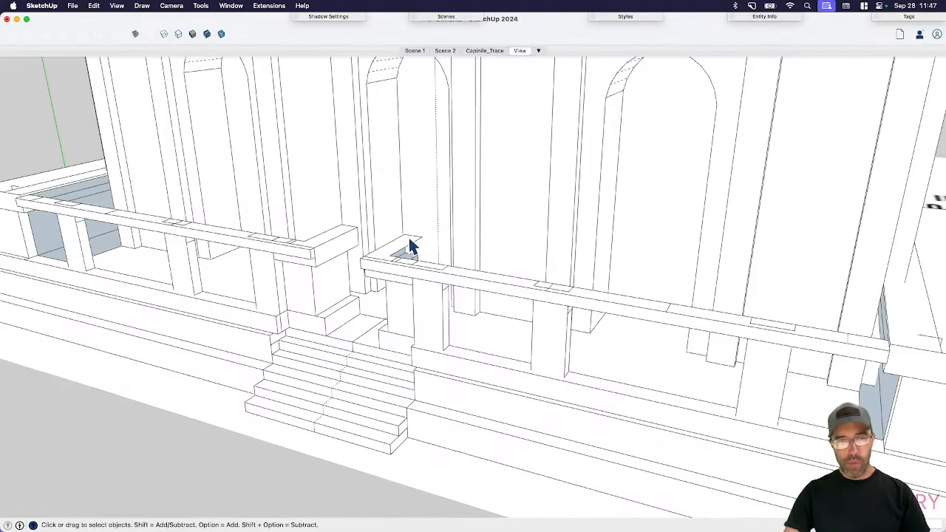
{"action": "scroll", "coordinate": [410, 248], "scroll_direction": "up", "scroll_amount": 6}
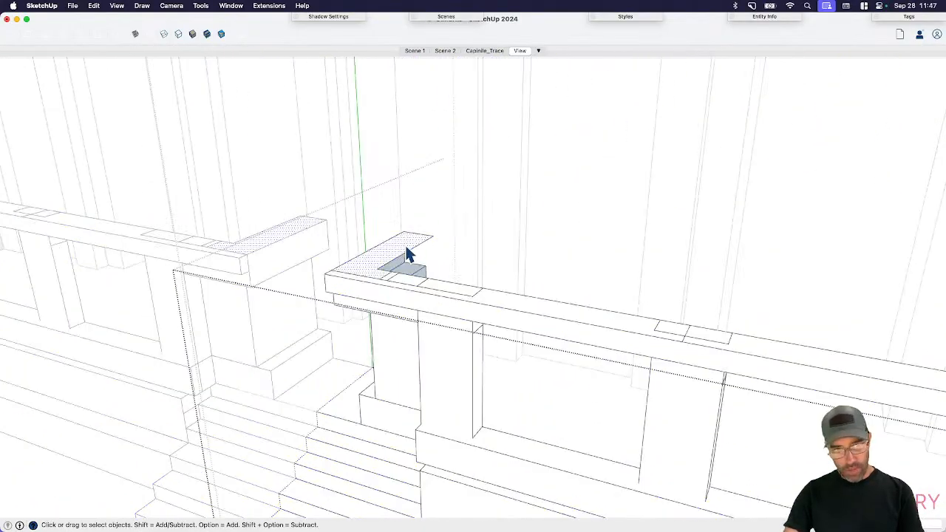
{"action": "key", "text": "p"}
{"action": "left_click", "coordinate": [405, 255]}
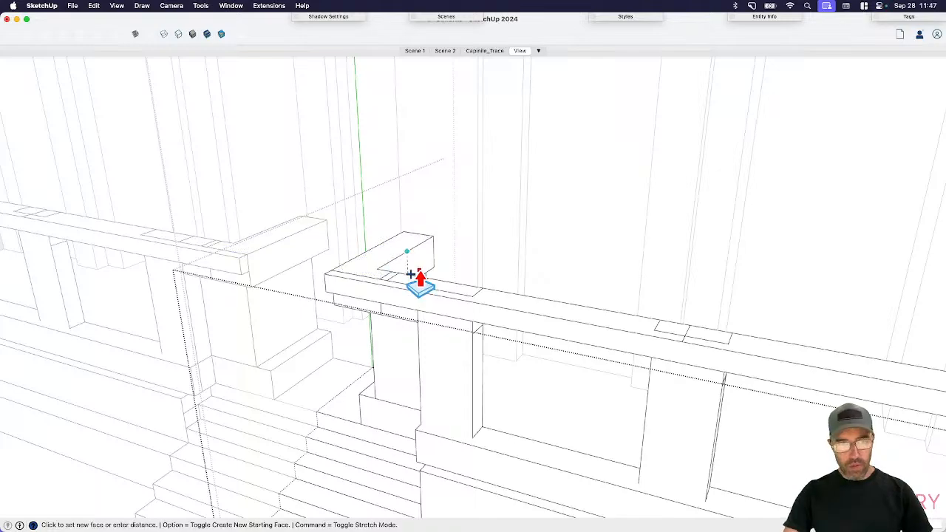
{"action": "key", "text": "e"}
{"action": "scroll", "coordinate": [381, 274], "scroll_direction": "up", "scroll_amount": 2}
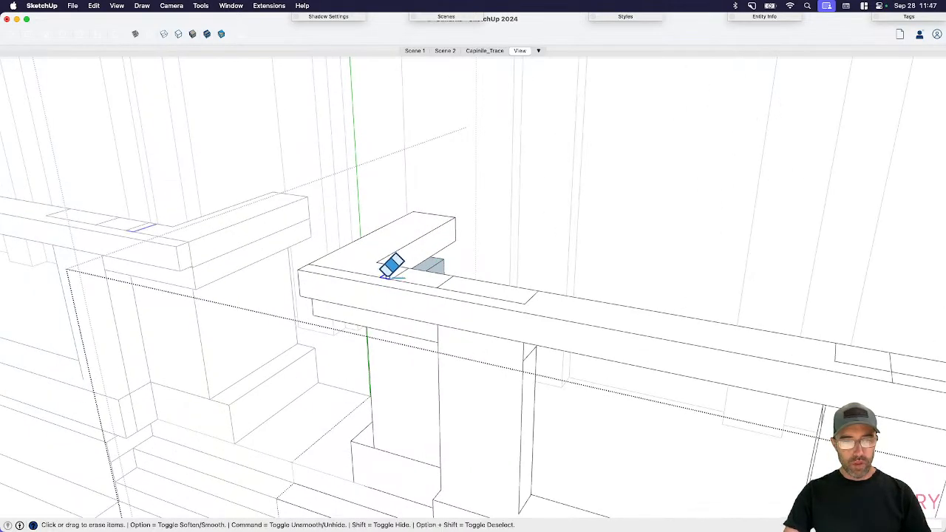
- Push the top face of the balustrade post down so the post ends beneath the handrail
{"action": "key", "text": "space"}
{"action": "double_click", "coordinate": [500, 325]}
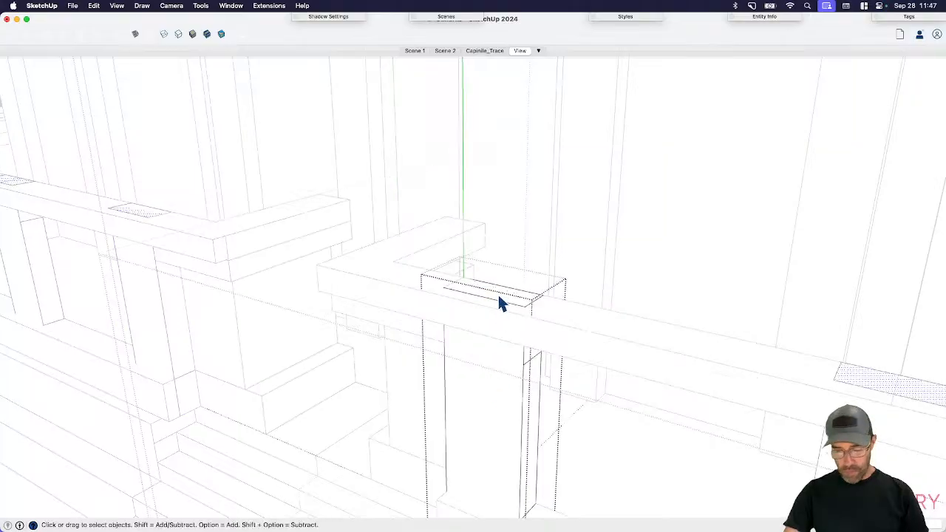
{"action": "key", "text": "p"}
{"action": "left_click", "coordinate": [497, 295]}
{"action": "left_click", "coordinate": [477, 344]}
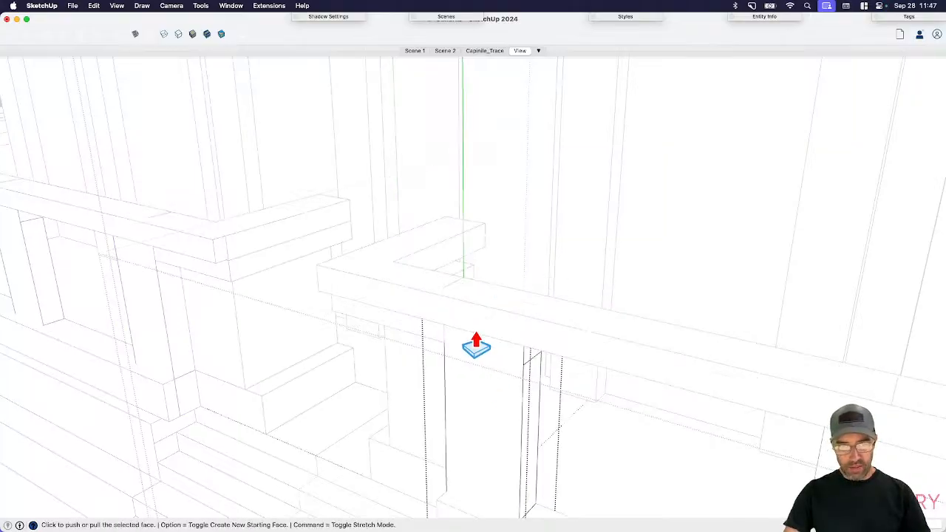
{"action": "scroll", "coordinate": [476, 343], "scroll_direction": "down", "scroll_amount": 3}
{"action": "key", "text": "space"}
{"action": "left_click", "coordinate": [377, 209]}
- Examine the whole facade, stairs and lower balustrade from several angles
{"action": "scroll", "coordinate": [379, 211], "scroll_direction": "down", "scroll_amount": 6}
{"action": "middle_click_drag", "start_coordinate": [431, 235], "coordinate": [380, 240]}
{"action": "scroll", "coordinate": [382, 242], "scroll_direction": "down", "scroll_amount": 10}
{"action": "left_click", "coordinate": [764, 178]}
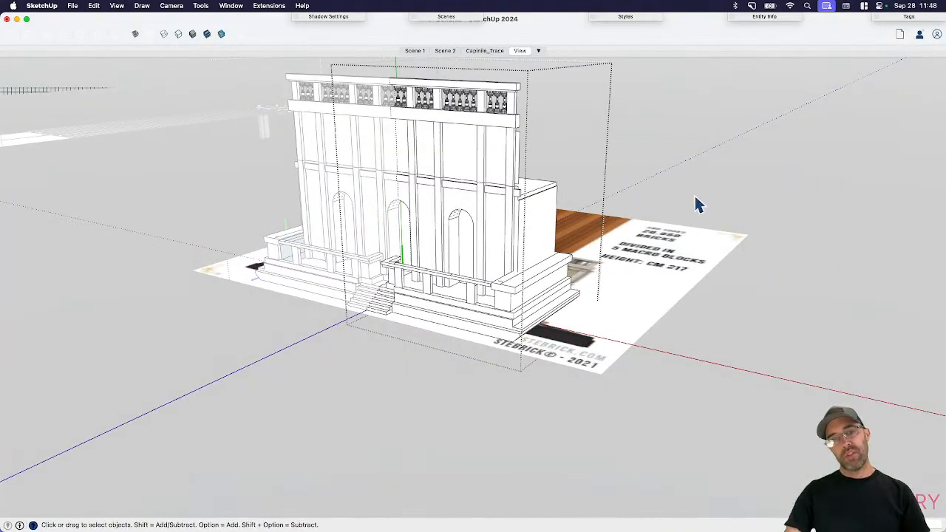
{"action": "middle_click_drag", "start_coordinate": [699, 204], "coordinate": [596, 258]}
{"action": "left_click", "coordinate": [624, 177]}
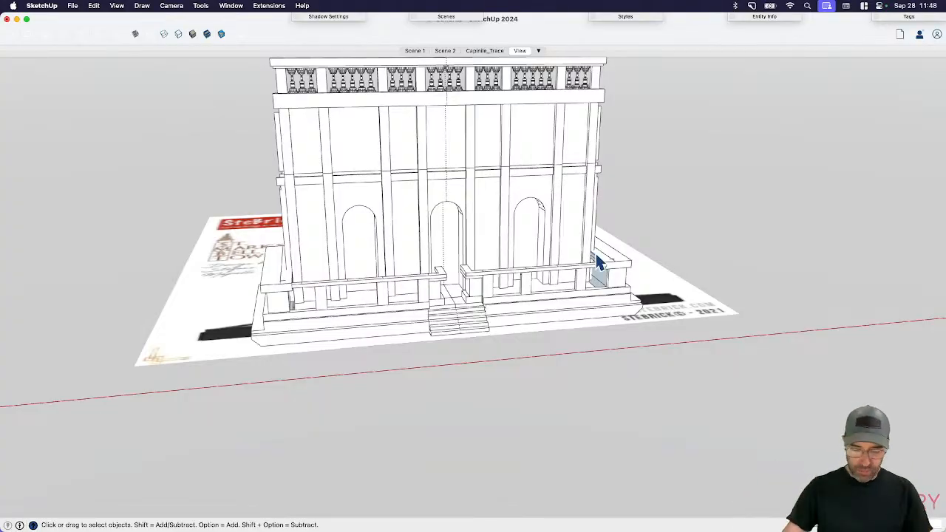
{"action": "middle_click_drag", "start_coordinate": [598, 261], "coordinate": [568, 336], "text": "shift"}
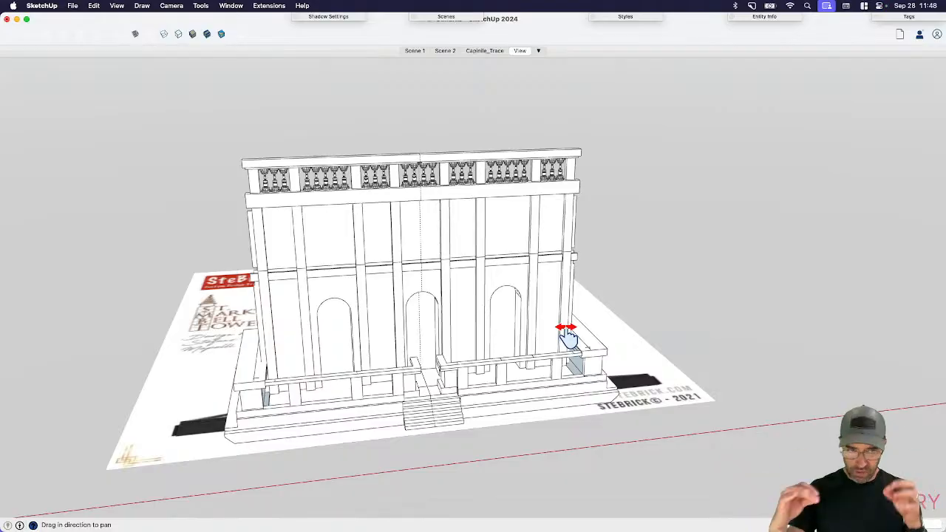
{"action": "scroll", "coordinate": [564, 359], "scroll_direction": "up", "scroll_amount": 10}
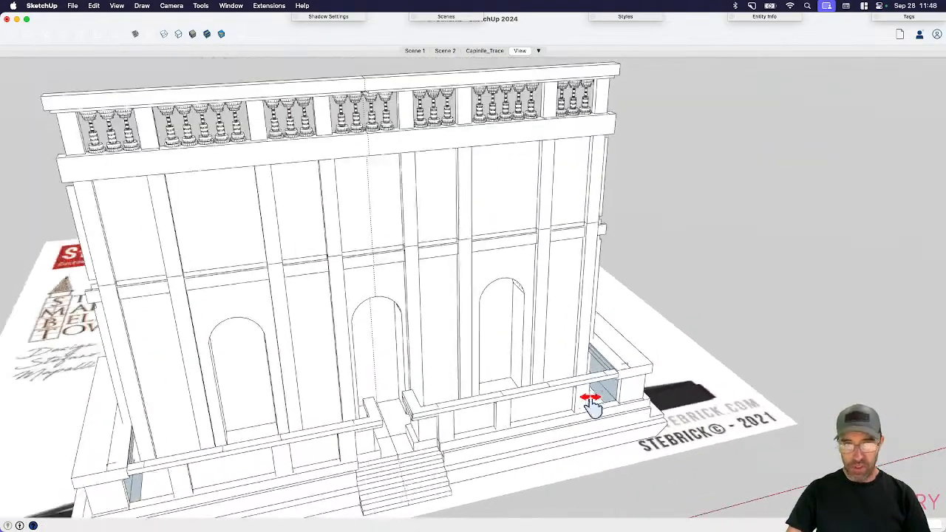
{"action": "scroll", "coordinate": [597, 235], "scroll_direction": "down", "scroll_amount": 3}
- Copy the three-baluster set from the roof balustrade's end bay and paste it into the lower balustrade's end bay
{"action": "scroll", "coordinate": [557, 231], "scroll_direction": "down", "scroll_amount": 6}
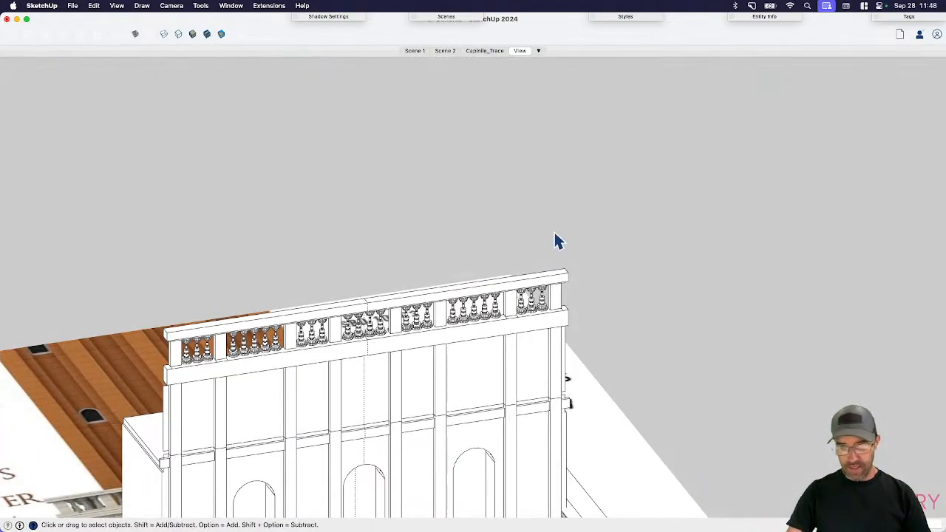
{"action": "scroll", "coordinate": [548, 281], "scroll_direction": "up", "scroll_amount": 3}
{"action": "left_click", "coordinate": [547, 300]}
{"action": "double_click", "coordinate": [547, 300]}
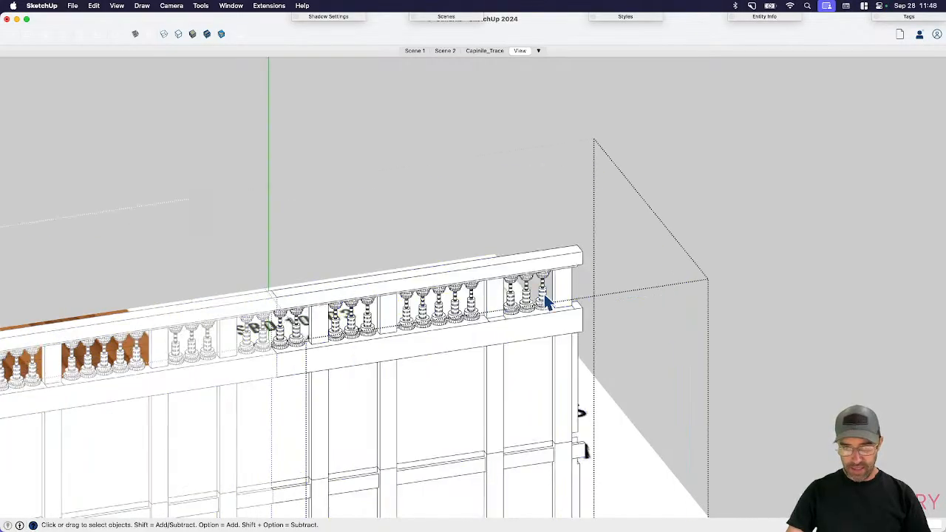
{"action": "left_click", "coordinate": [547, 299]}
{"action": "scroll", "coordinate": [528, 181], "scroll_direction": "down", "scroll_amount": 2}
{"action": "scroll", "coordinate": [531, 182], "scroll_direction": "down", "scroll_amount": 5}
{"action": "scroll", "coordinate": [553, 385], "scroll_direction": "up", "scroll_amount": 8}
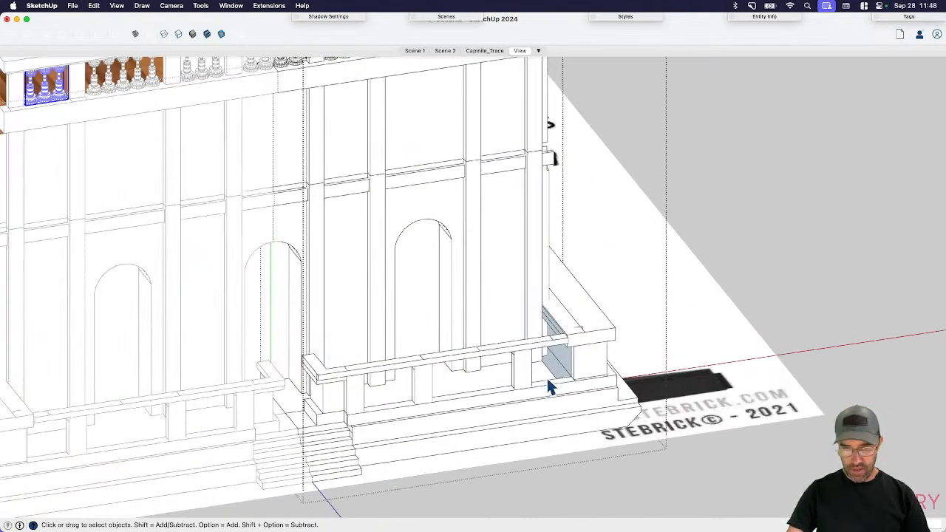
{"action": "scroll", "coordinate": [553, 385], "scroll_direction": "up", "scroll_amount": 1}
{"action": "key", "text": "super+v"}
{"action": "scroll", "coordinate": [553, 384], "scroll_direction": "up", "scroll_amount": 3}
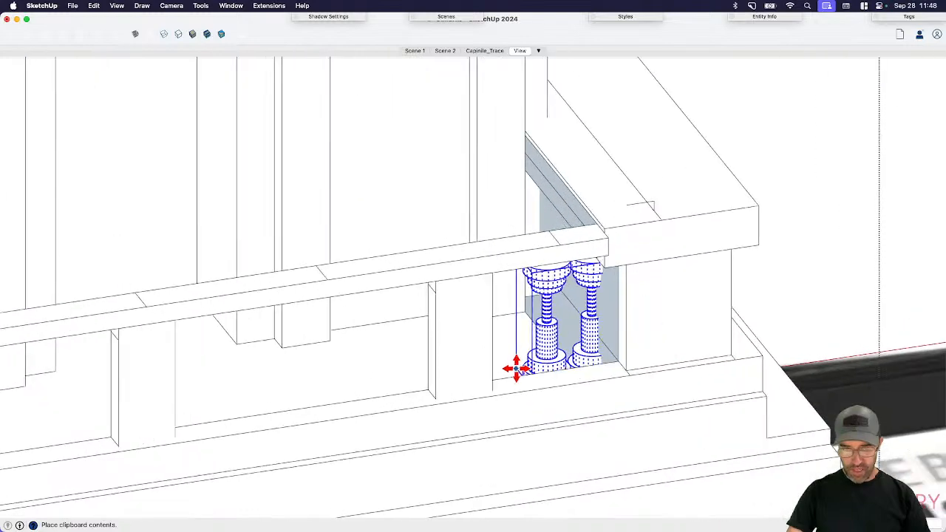
{"action": "left_click", "coordinate": [507, 378]}
- Move the pasted balusters sideways along the base into the gap between the last post and the corner pier
{"action": "scroll", "coordinate": [609, 396], "scroll_direction": "up", "scroll_amount": 2}
{"action": "left_click", "coordinate": [655, 379]}
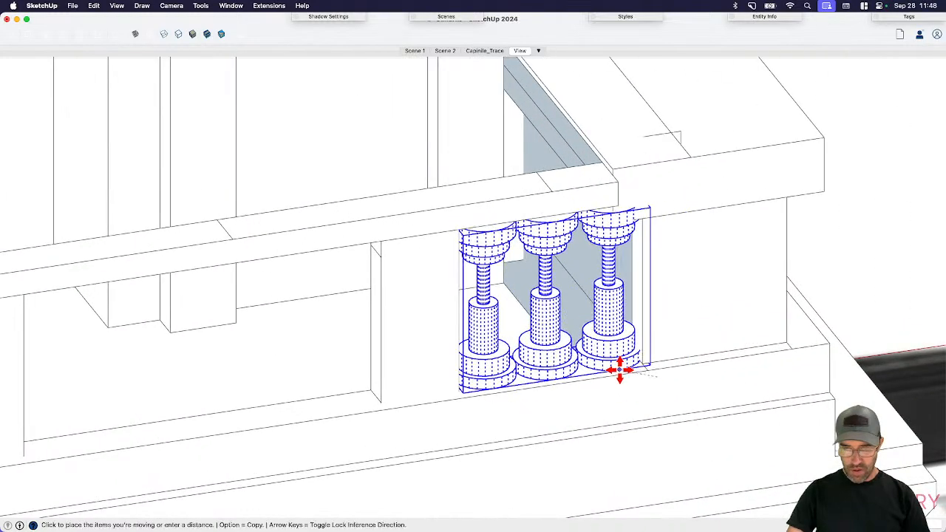
{"action": "left_click", "coordinate": [618, 371]}
- Switch to the Top standard view for a straight-on look at the pasted balusters and reopen the half-facade for editing
{"action": "key", "text": "super+3"}
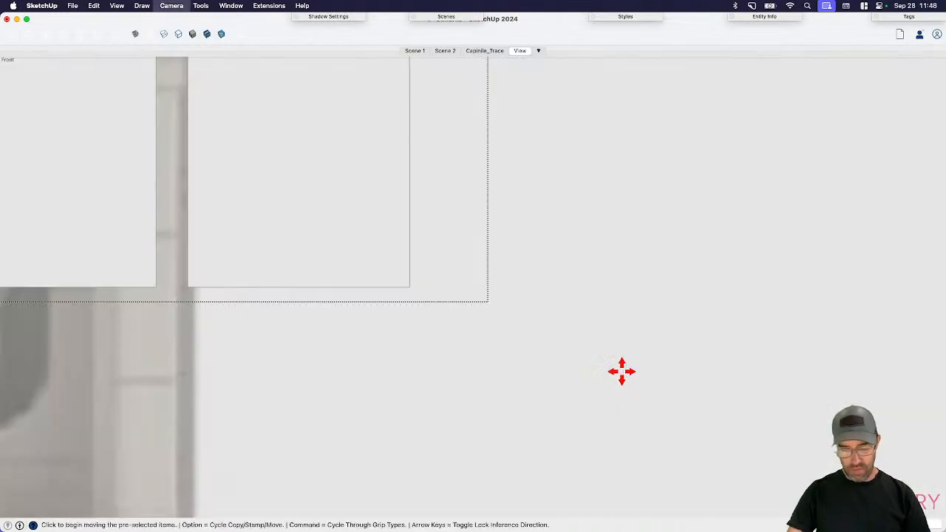
{"action": "scroll", "coordinate": [646, 378], "scroll_direction": "down", "scroll_amount": 10}
{"action": "key", "text": "space"}
{"action": "left_click", "coordinate": [658, 353]}
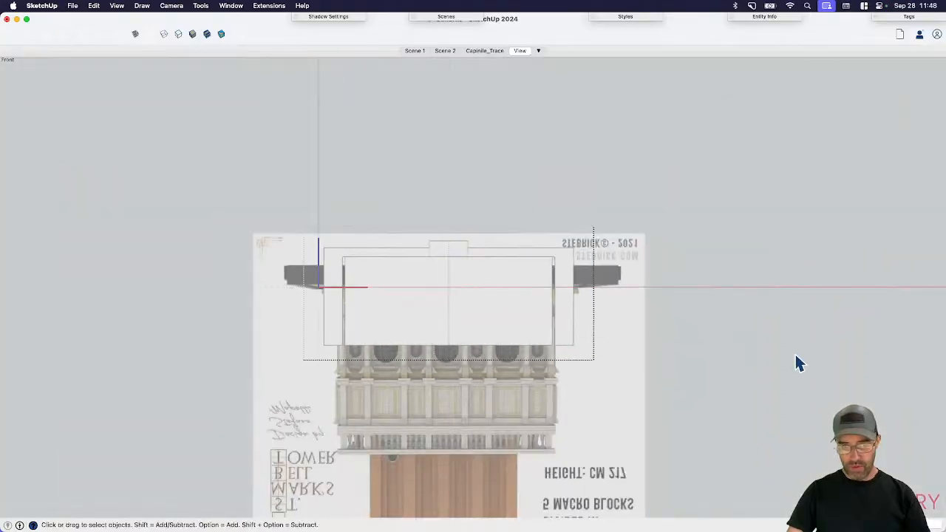
{"action": "left_click", "coordinate": [792, 377]}
{"action": "key", "text": "super+3"}
{"action": "scroll", "coordinate": [573, 340], "scroll_direction": "up", "scroll_amount": 10}
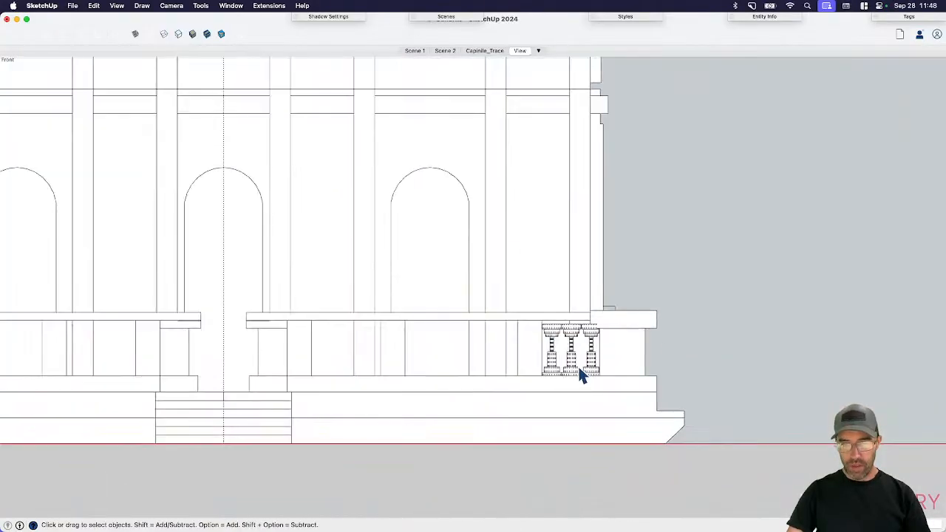
{"action": "left_click", "coordinate": [576, 368]}
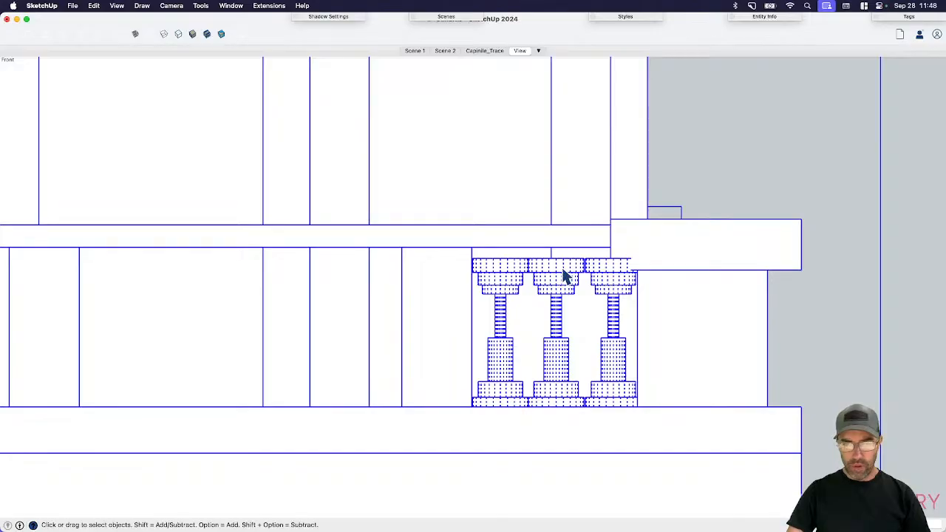
{"action": "key", "text": "super+2"}
{"action": "double_click", "coordinate": [565, 274]}
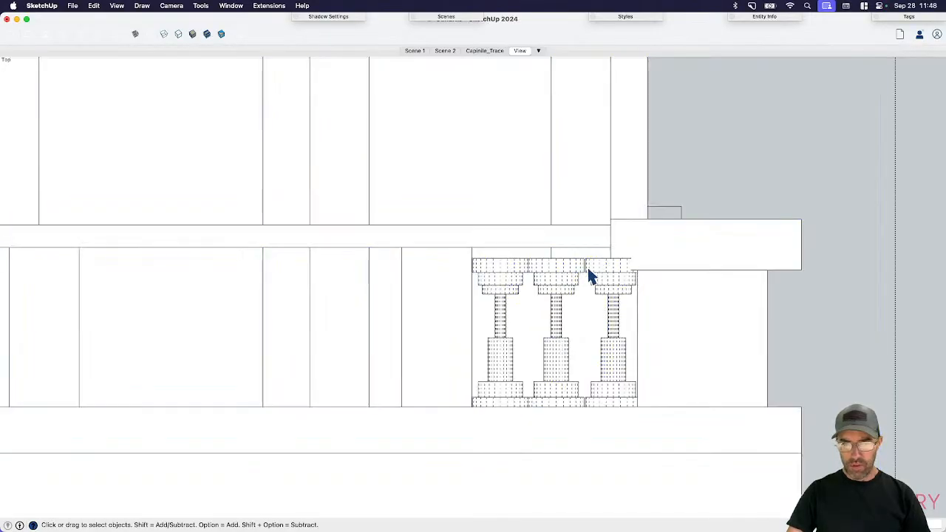
{"action": "left_click", "coordinate": [591, 278]}
{"action": "key", "text": "m"}
{"action": "key", "text": "alt"}
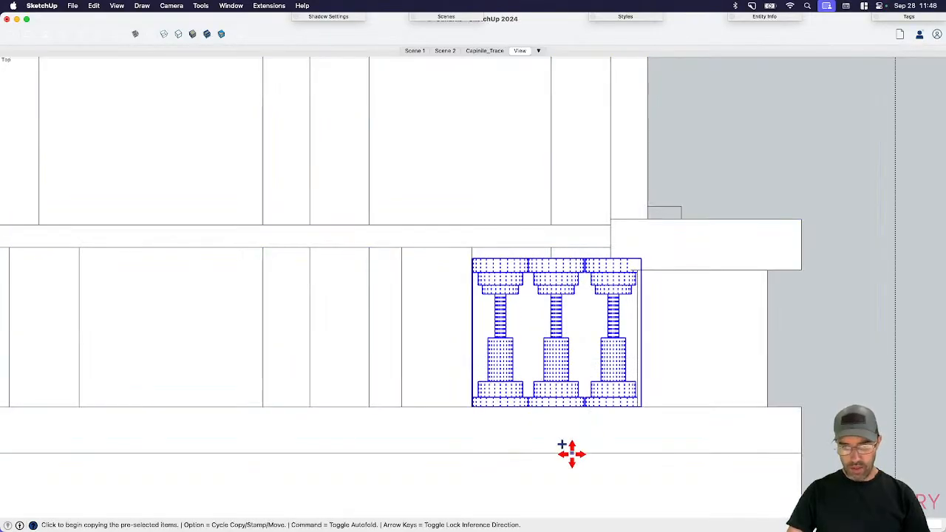
{"action": "left_click", "coordinate": [568, 450]}
{"action": "scroll", "coordinate": [569, 451], "scroll_direction": "down", "scroll_amount": 5}
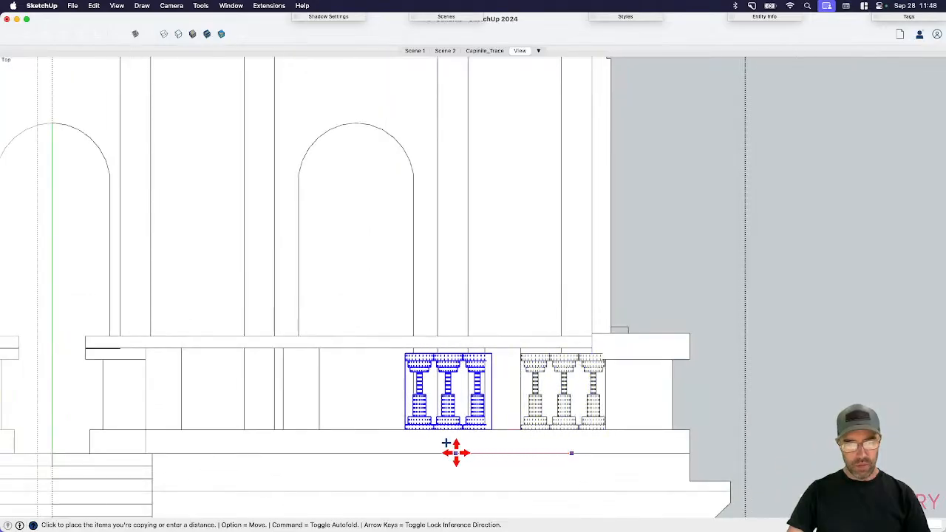
{"action": "key", "text": "space"}
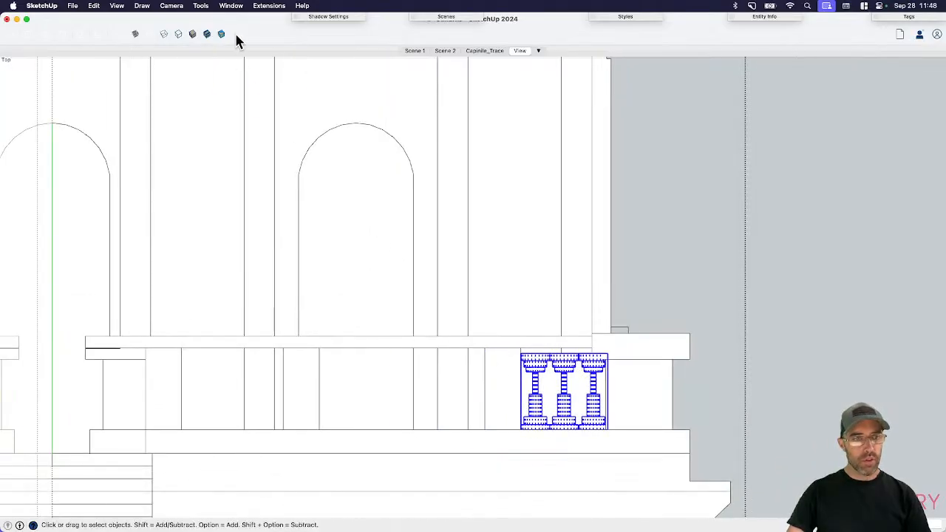
{"action": "left_click", "coordinate": [239, 34]}
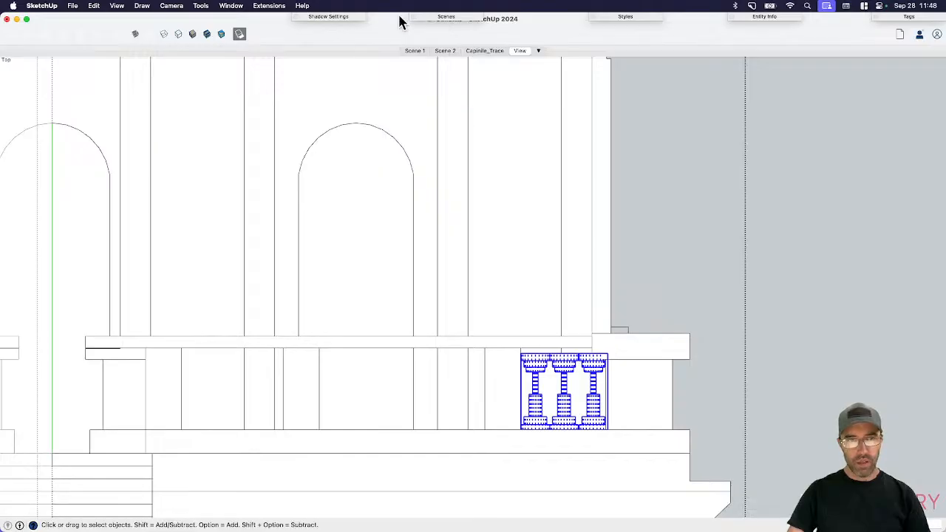
- Turn on shadows and set the date to 07/07, time 01:17 PM, light 76 and dark 61
{"action": "left_click", "coordinate": [337, 18]}
{"action": "left_click", "coordinate": [415, 29]}
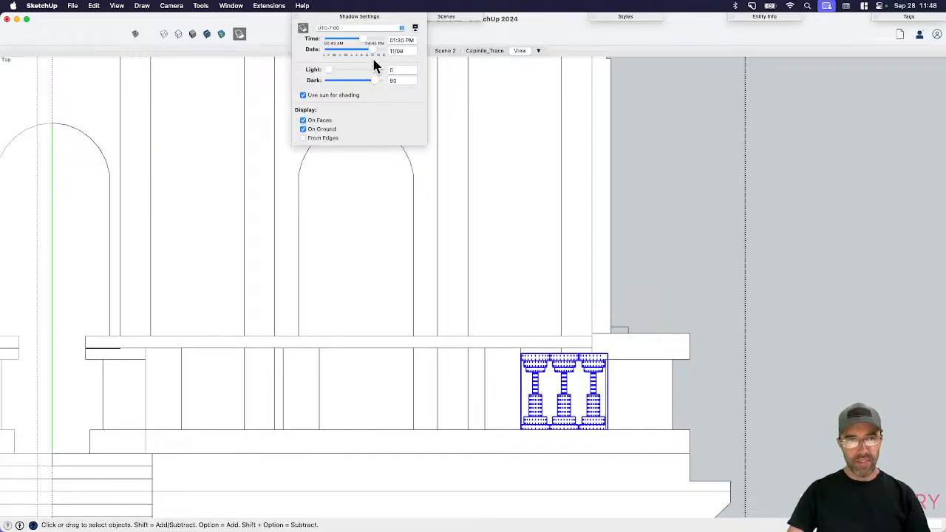
{"action": "left_click_drag", "start_coordinate": [372, 85], "coordinate": [353, 80]}
{"action": "left_click_drag", "start_coordinate": [329, 69], "coordinate": [359, 33]}
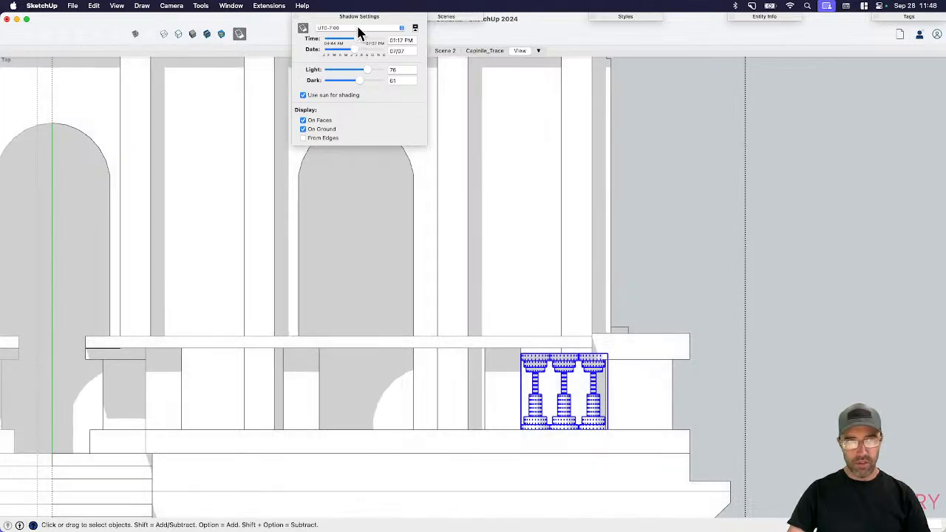
{"action": "left_click", "coordinate": [360, 22]}
- Switch to the Front standard view for a straight-on look at the whole facade
{"action": "scroll", "coordinate": [511, 333], "scroll_direction": "down", "scroll_amount": 3}
{"action": "middle_click_drag", "start_coordinate": [511, 334], "coordinate": [493, 397]}
{"action": "key", "text": "super+3"}
{"action": "scroll", "coordinate": [538, 388], "scroll_direction": "down", "scroll_amount": 8}
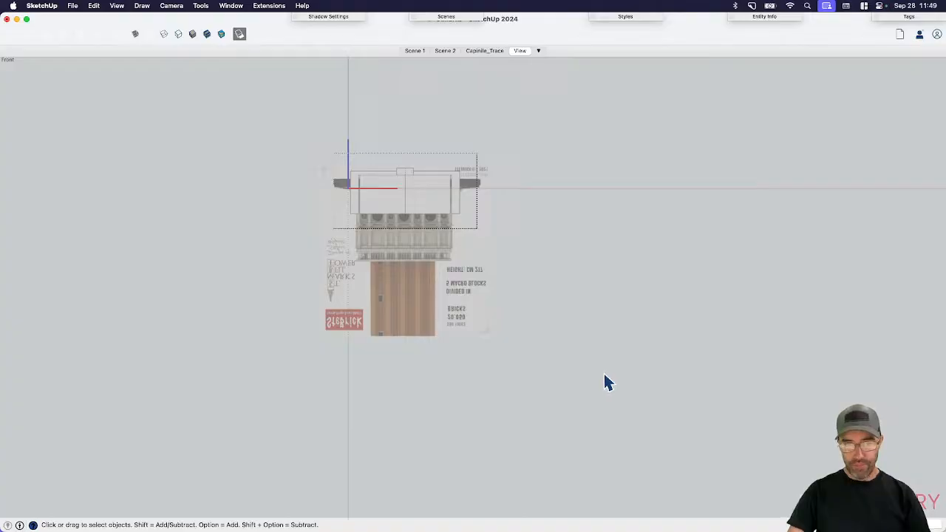
{"action": "left_click", "coordinate": [602, 324]}
{"action": "key", "text": "super+3"}
{"action": "scroll", "coordinate": [510, 327], "scroll_direction": "up", "scroll_amount": 10}
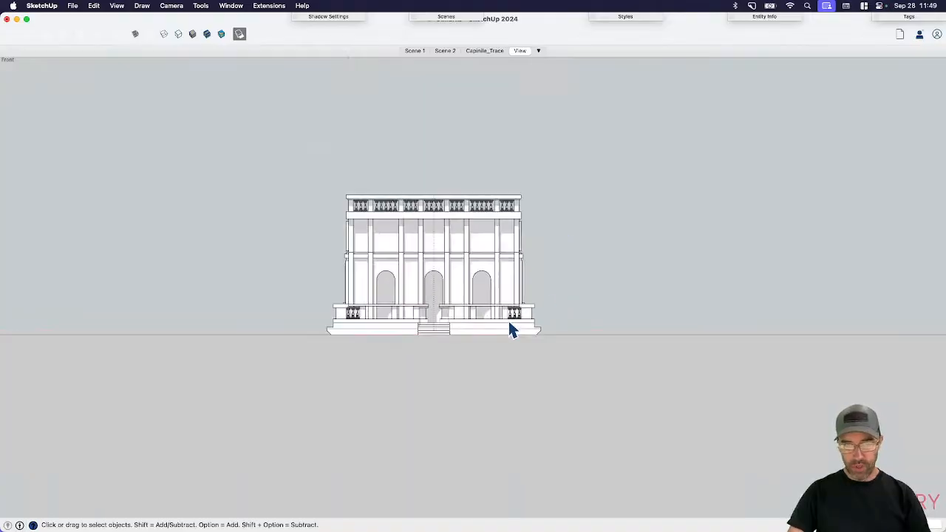
- Reopen the half-facade and copy the lower three-baluster set sideways along the base into the next bay
{"action": "left_click", "coordinate": [528, 318]}
{"action": "double_click", "coordinate": [531, 316]}
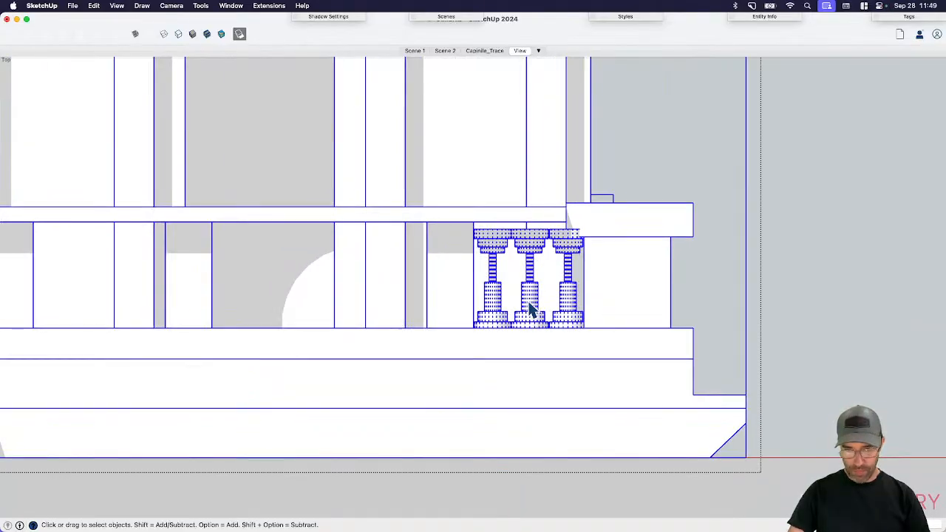
{"action": "double_click", "coordinate": [556, 301]}
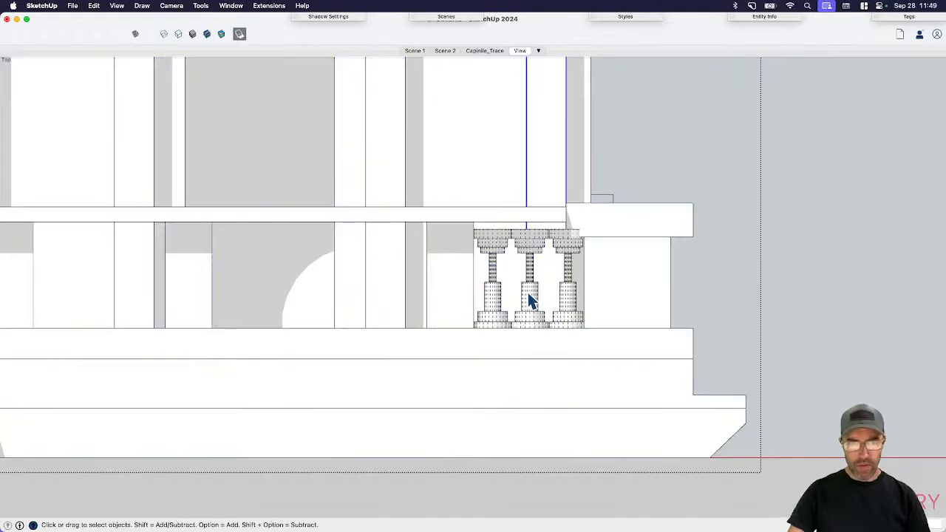
{"action": "left_click", "coordinate": [529, 295]}
{"action": "middle_click_drag", "start_coordinate": [507, 321], "coordinate": [486, 308]}
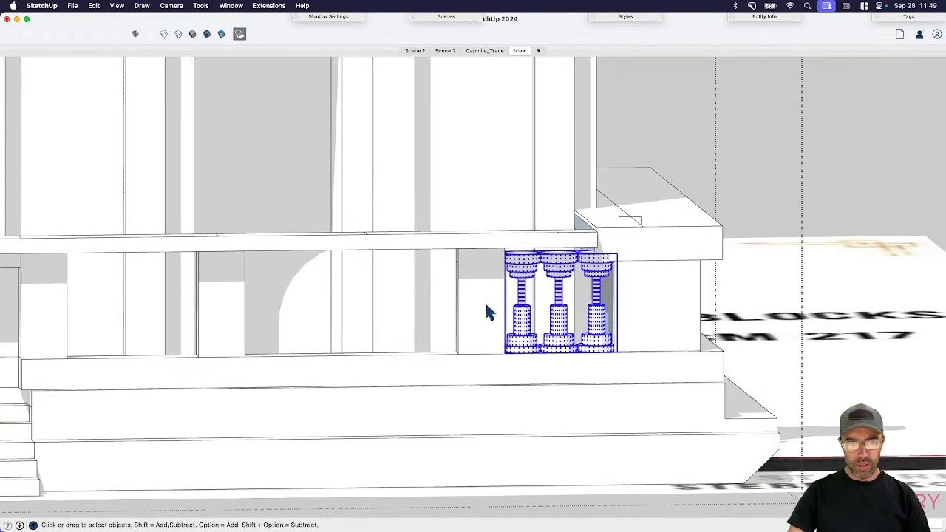
{"action": "key", "text": "m"}
{"action": "key", "text": "alt"}
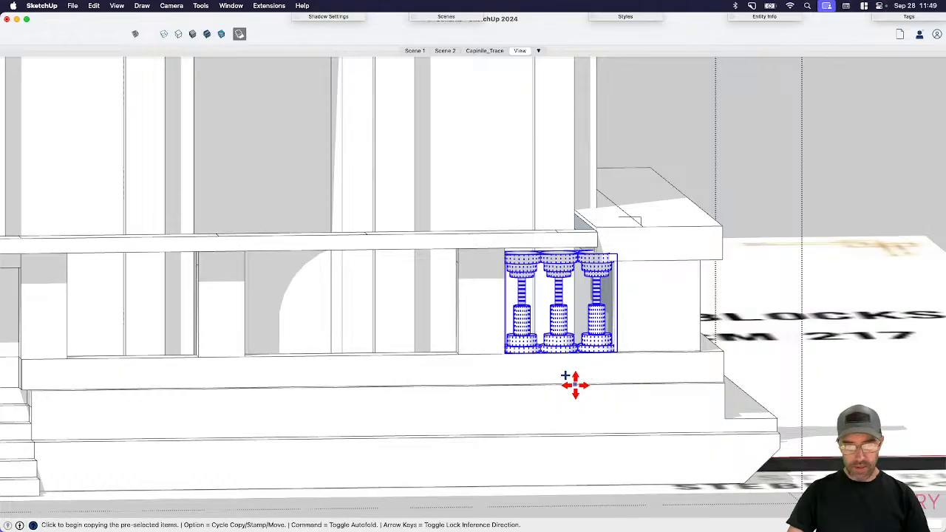
{"action": "left_click", "coordinate": [575, 385]}
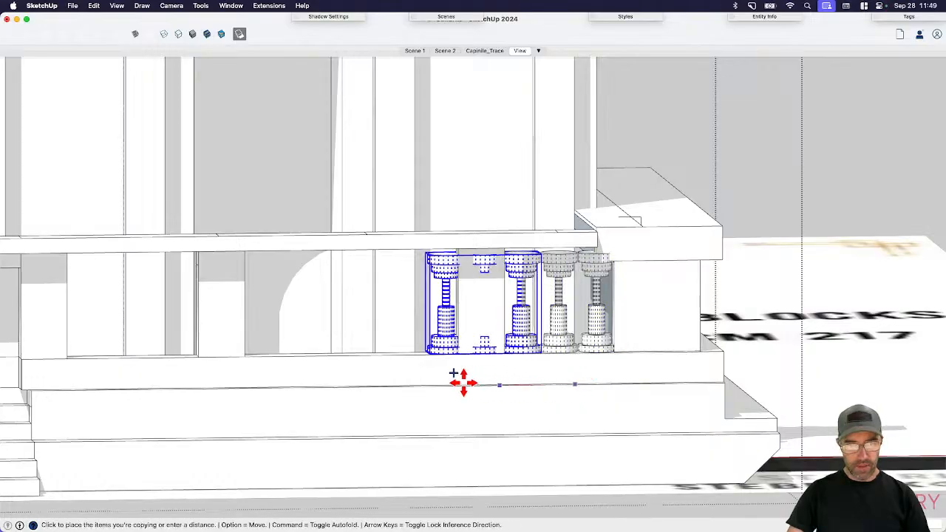
{"action": "left_click", "coordinate": [414, 384]}
{"action": "key", "text": "space"}
- Explode the copied three-baluster set into separate balusters
{"action": "right_click", "coordinate": [404, 342]}
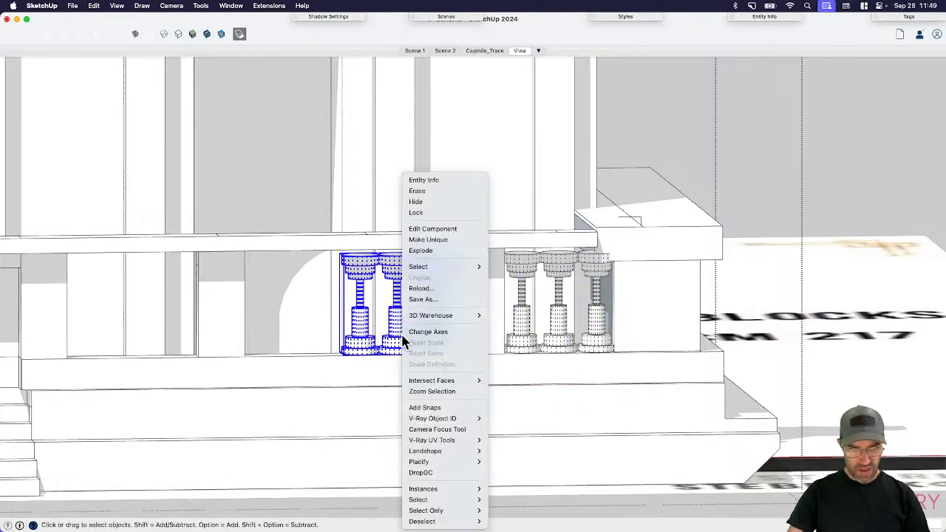
{"action": "left_click", "coordinate": [447, 251]}
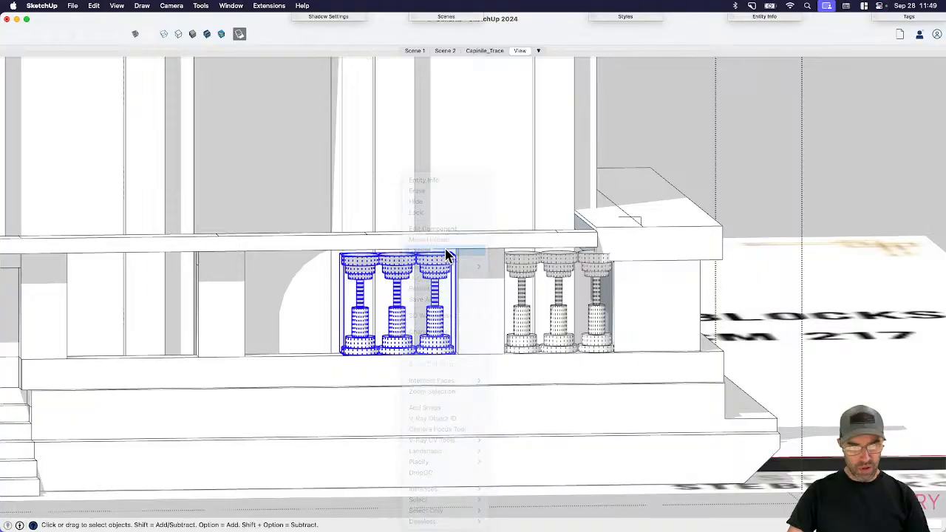
{"action": "left_click", "coordinate": [372, 348]}
{"action": "key", "text": "m"}
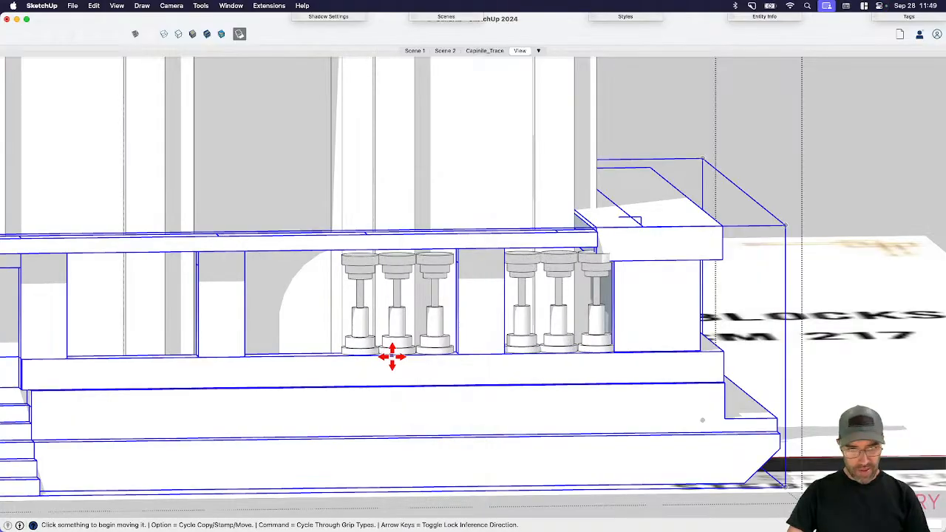
{"action": "key", "text": "space"}
- Copy the baluster nearest the stairs twice towards the stairs at the existing spacing, making a row of five
{"action": "left_click", "coordinate": [364, 344]}
{"action": "key", "text": "m"}
{"action": "key", "text": "alt"}
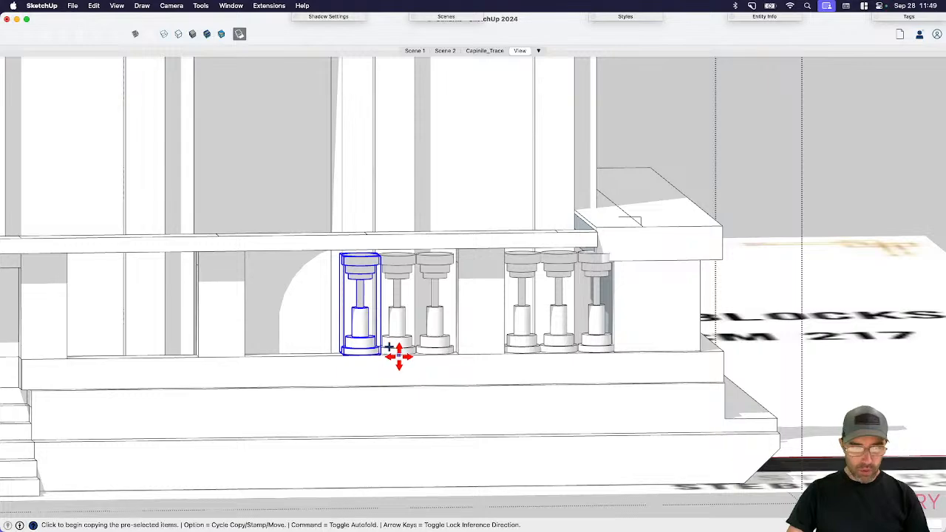
{"action": "left_click", "coordinate": [397, 357]}
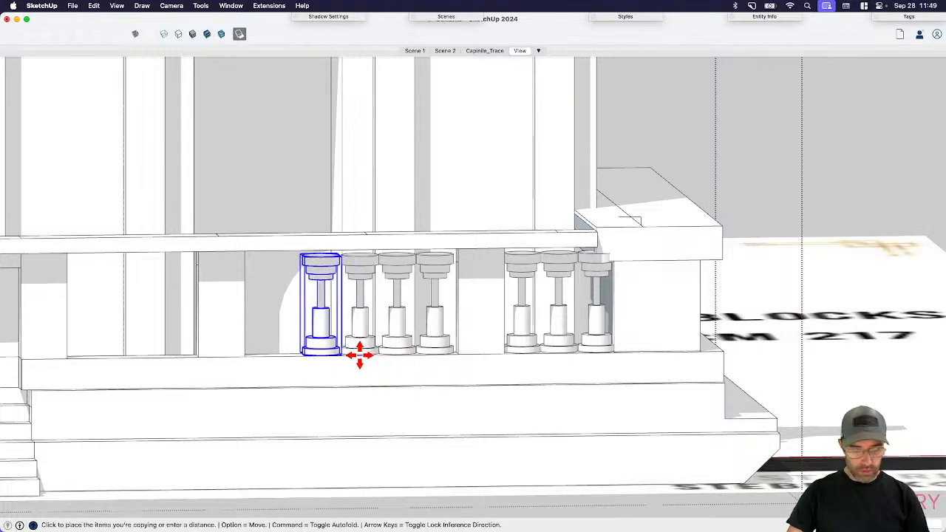
{"action": "key", "text": "Return"}
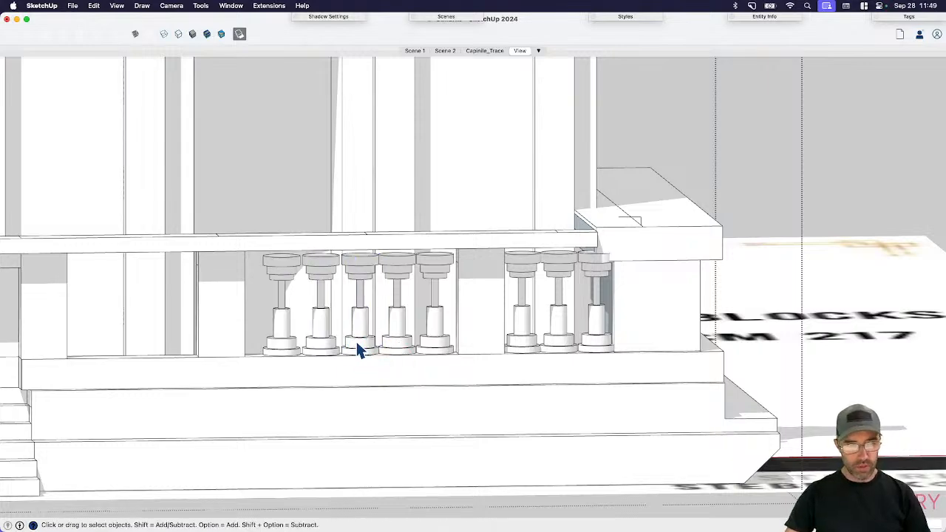
- Select all five balusters in the wider bay and move them sideways to centre them between the two posts
{"action": "left_click", "coordinate": [278, 345]}
{"action": "scroll", "coordinate": [369, 367], "scroll_direction": "down", "scroll_amount": 3}
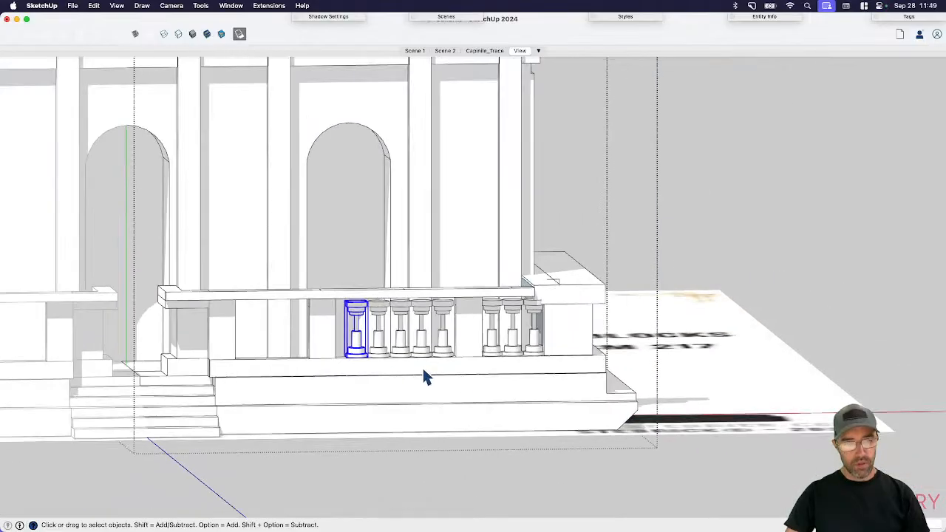
{"action": "scroll", "coordinate": [344, 363], "scroll_direction": "up", "scroll_amount": 6}
{"action": "left_click", "coordinate": [366, 354], "text": "shift"}
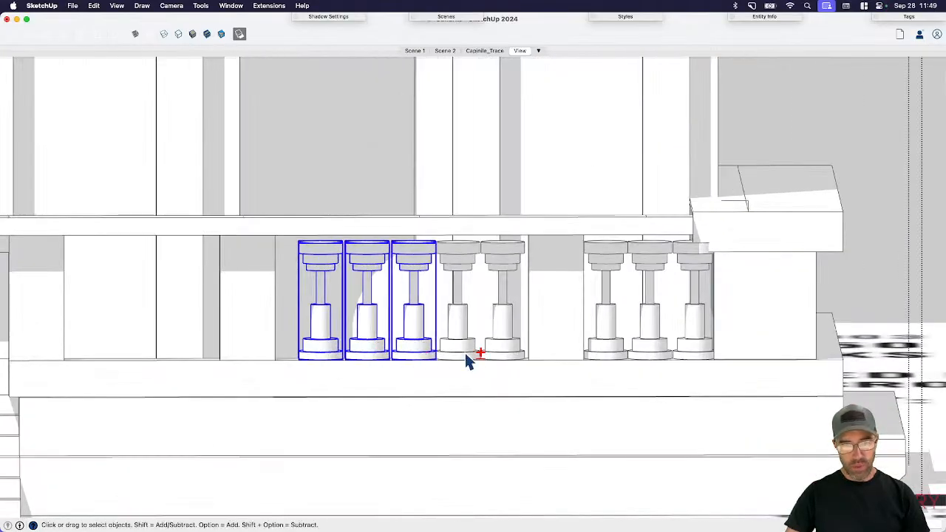
{"action": "scroll", "coordinate": [431, 370], "scroll_direction": "up", "scroll_amount": 4}
{"action": "key", "text": "m"}
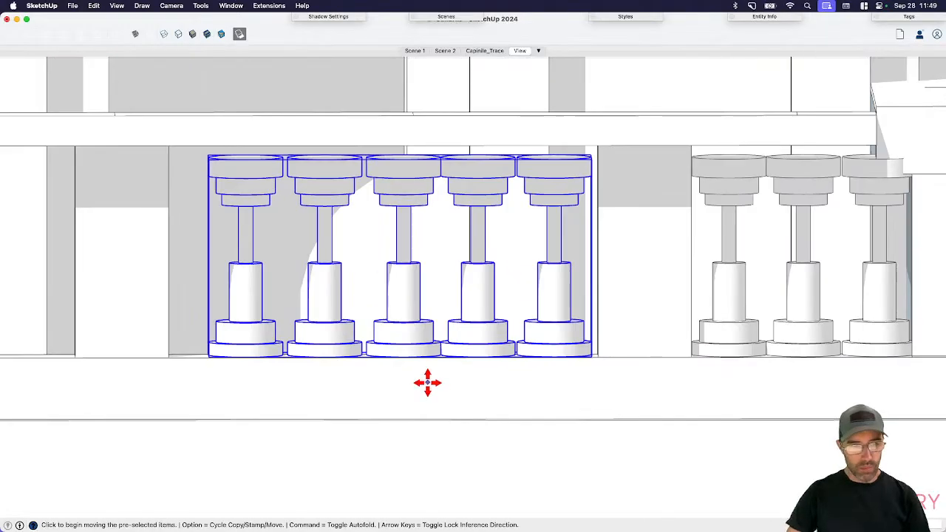
{"action": "left_click", "coordinate": [423, 382]}
{"action": "left_click", "coordinate": [414, 387]}
{"action": "key", "text": "space"}
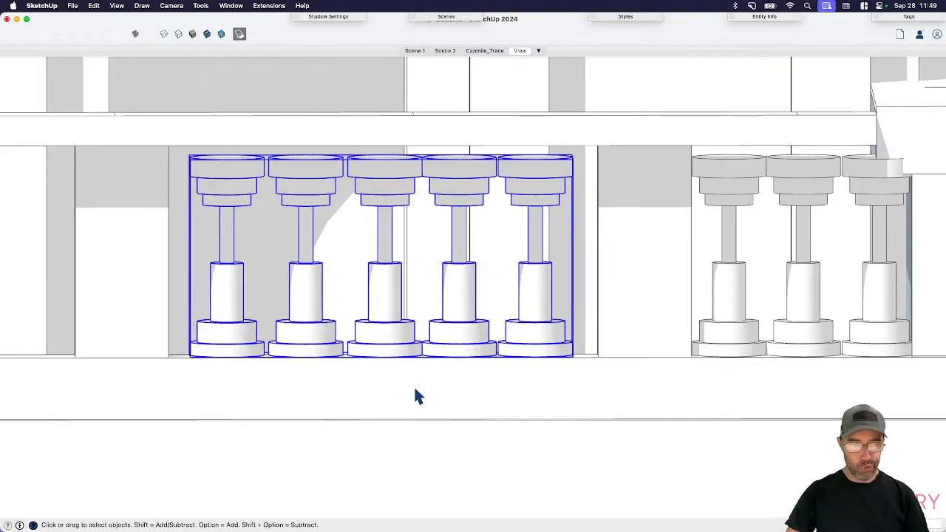
- Examine the balusters' spacing between the posts and their fit beneath the lower handrail
{"action": "scroll", "coordinate": [418, 381], "scroll_direction": "down", "scroll_amount": 3}
{"action": "middle_click_drag", "start_coordinate": [419, 258], "coordinate": [447, 235], "text": "shift"}
{"action": "scroll", "coordinate": [458, 244], "scroll_direction": "down", "scroll_amount": 4}
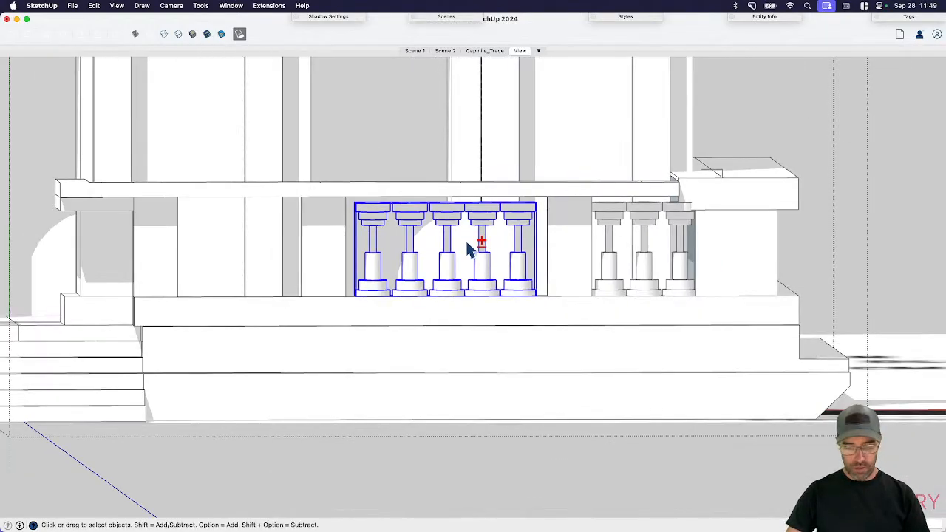
{"action": "scroll", "coordinate": [509, 262], "scroll_direction": "up", "scroll_amount": 8}
{"action": "scroll", "coordinate": [472, 311], "scroll_direction": "down", "scroll_amount": 10}
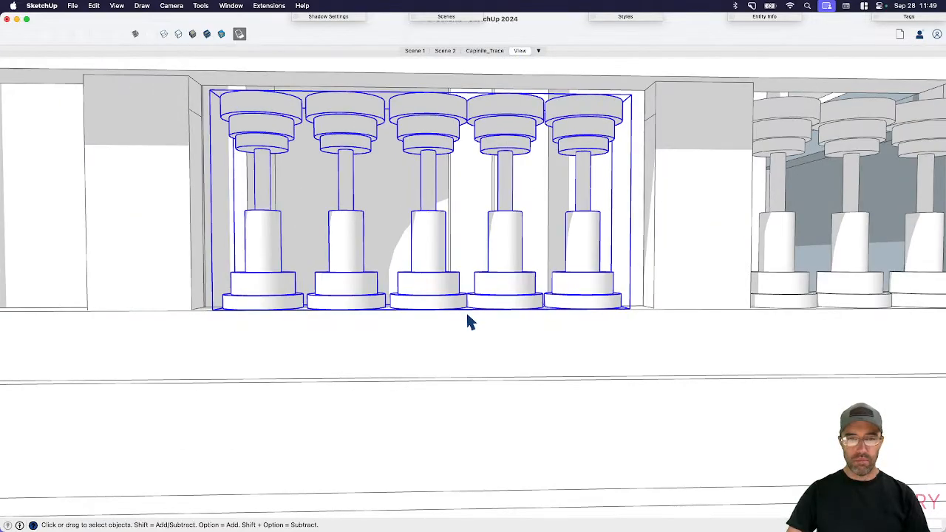
{"action": "scroll", "coordinate": [592, 256], "scroll_direction": "up", "scroll_amount": 8}
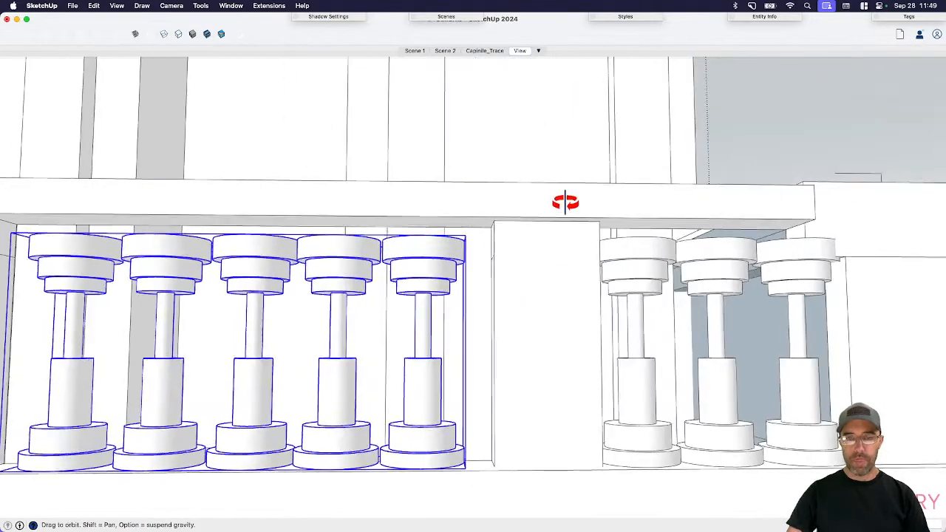
{"action": "middle_click_drag", "start_coordinate": [565, 201], "coordinate": [625, 159]}
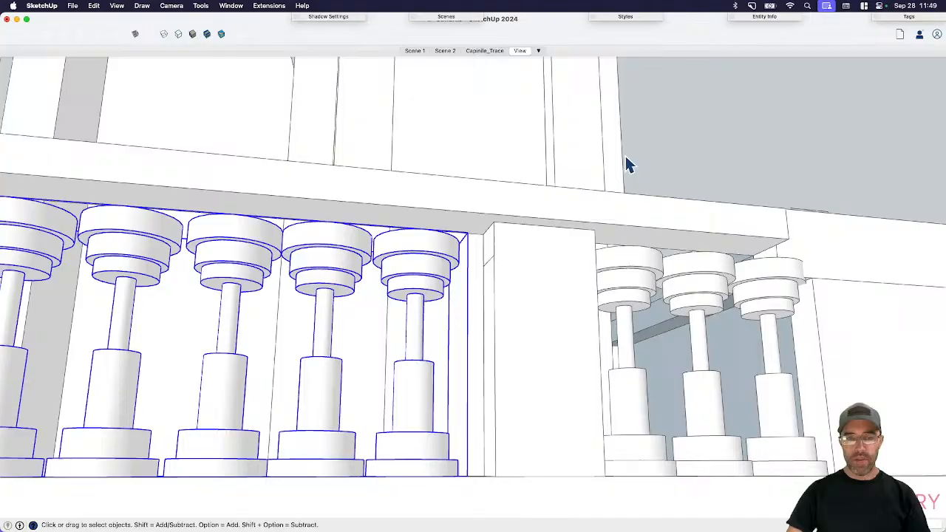
- Open the lower balustrade for editing and offset the handrail's underside face inward
{"action": "left_click", "coordinate": [460, 231]}
{"action": "double_click", "coordinate": [463, 232]}
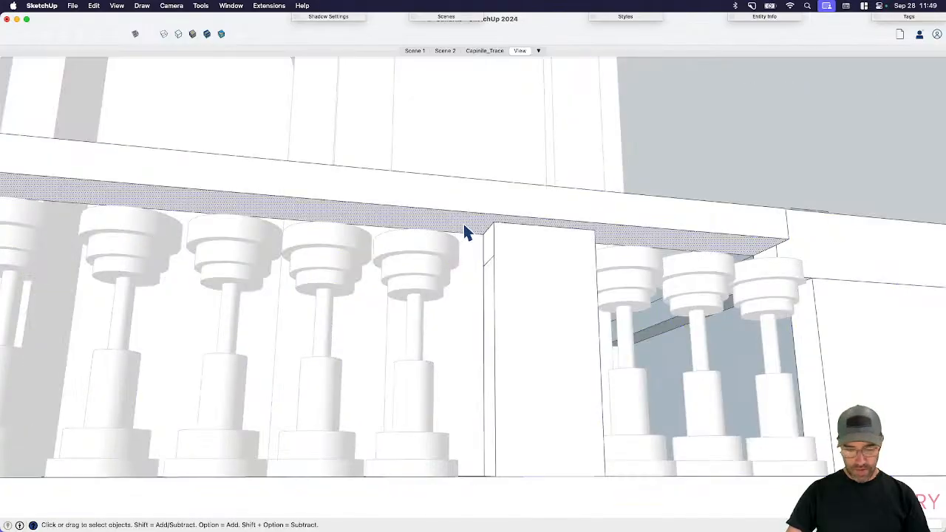
{"action": "key", "text": "f"}
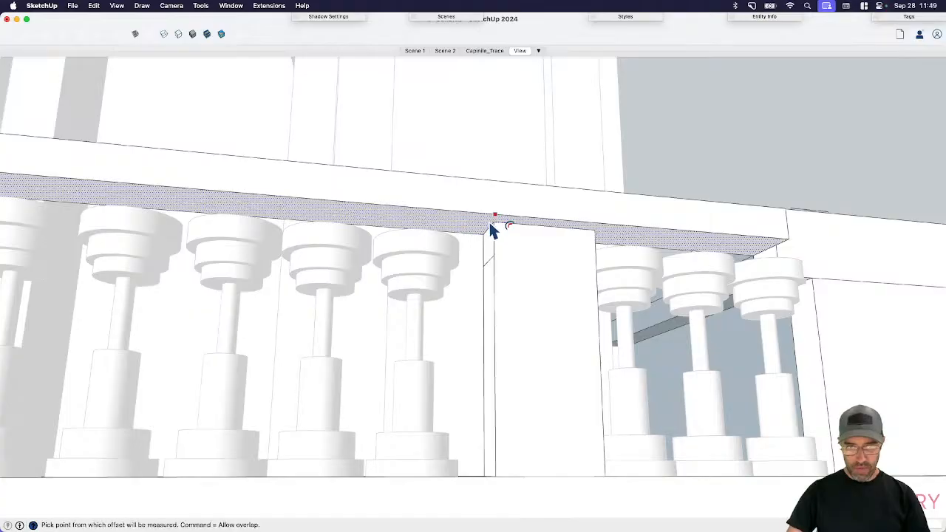
{"action": "middle_click_drag", "start_coordinate": [491, 230], "coordinate": [551, 165]}
{"action": "left_click", "coordinate": [478, 226]}
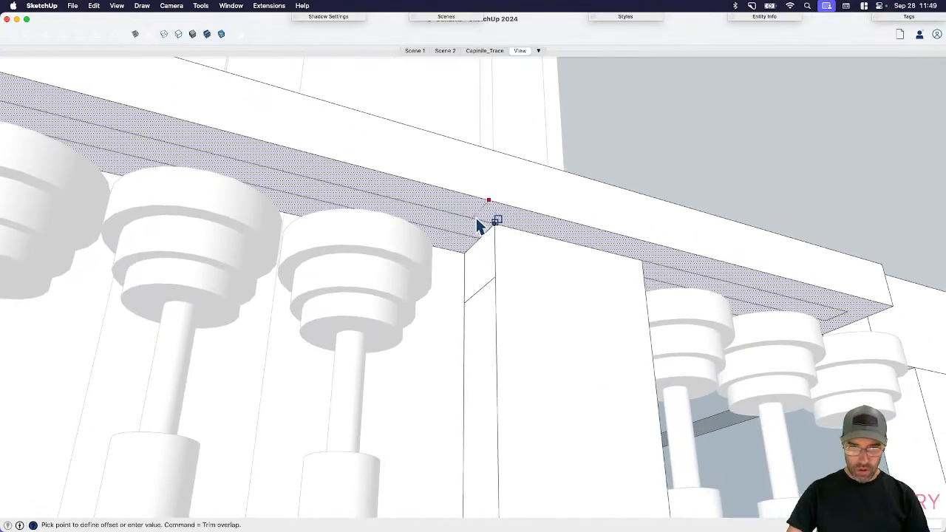
{"action": "key", "text": "space"}
- Push/Pull the inset underside face down to form a thin band between the handrail and the balusters
{"action": "key", "text": "p"}
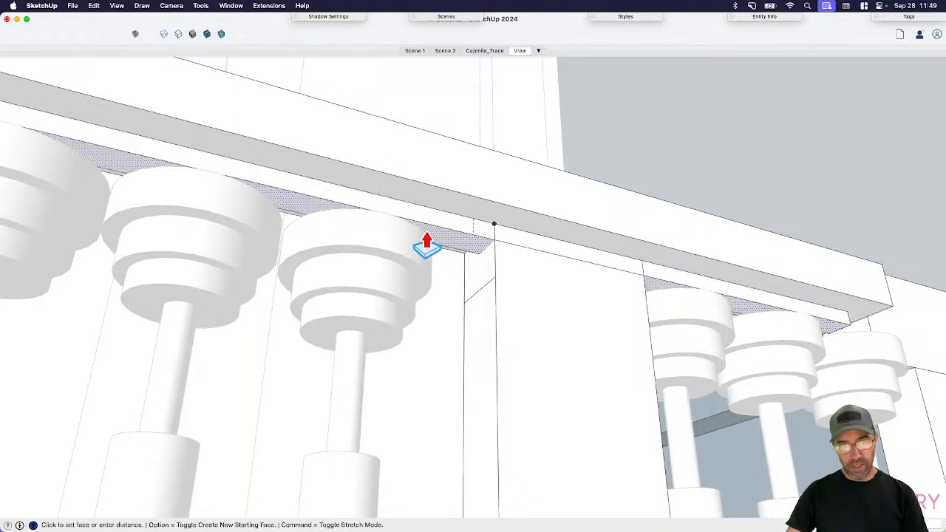
{"action": "middle_click_drag", "start_coordinate": [380, 228], "coordinate": [524, 264]}
{"action": "key", "text": "space"}
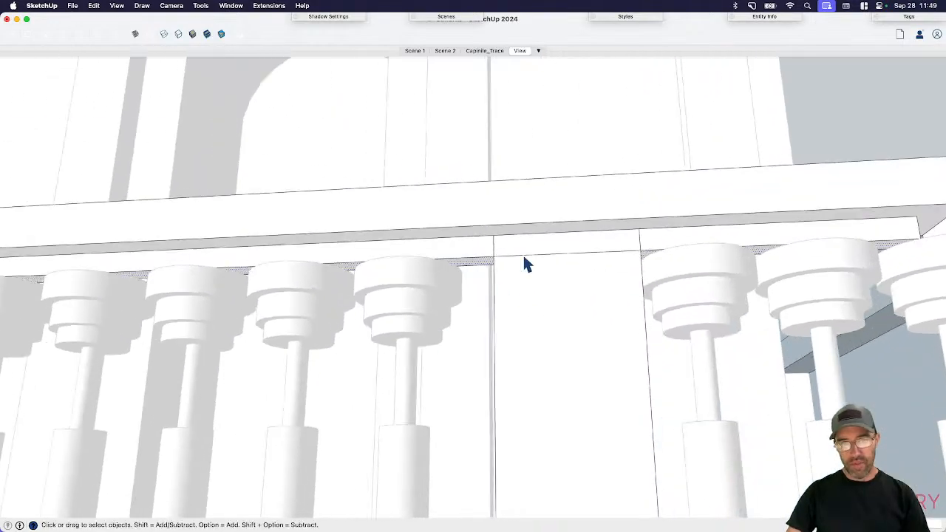
- Pull the band's front face forward until it is flush with the handrail's front
{"action": "left_click", "coordinate": [481, 249]}
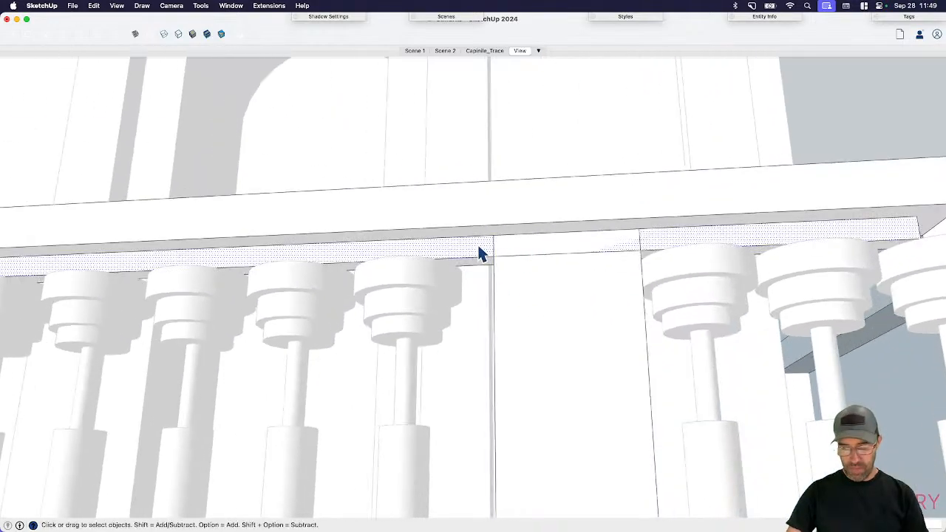
{"action": "key", "text": "p"}
{"action": "left_click", "coordinate": [449, 249]}
{"action": "left_click", "coordinate": [399, 252]}
{"action": "key", "text": "space"}
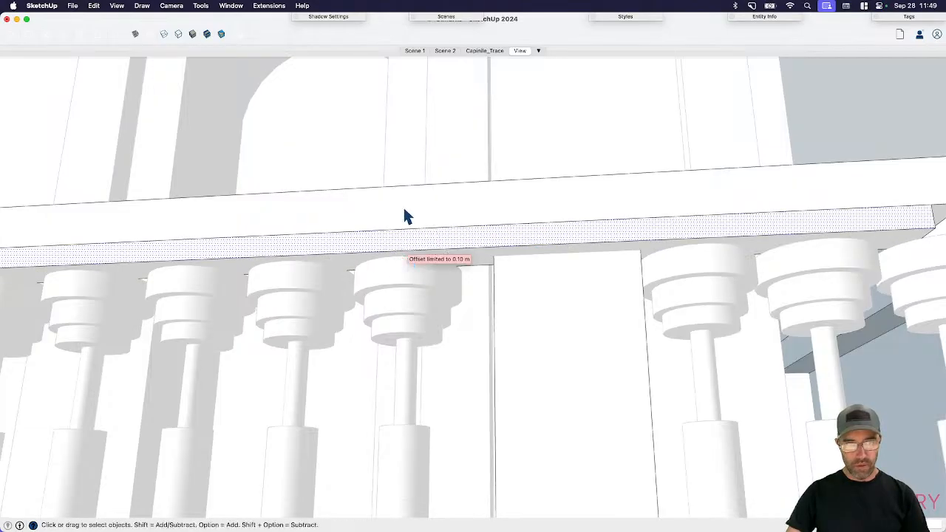
- Pull the handrail's front face slightly forward so that it overhangs the band below
{"action": "left_click", "coordinate": [422, 216]}
{"action": "key", "text": "p"}
{"action": "left_click", "coordinate": [421, 218]}
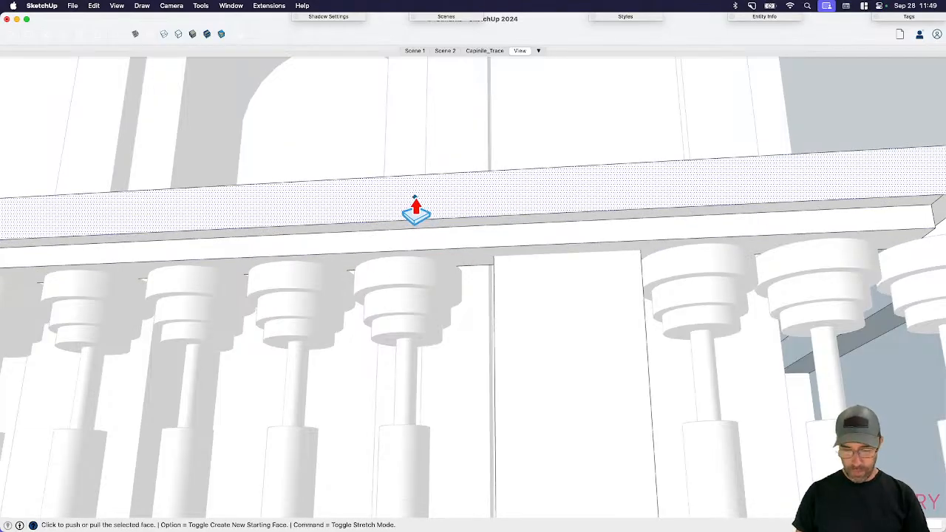
{"action": "left_click", "coordinate": [416, 211]}
{"action": "key", "text": "space"}
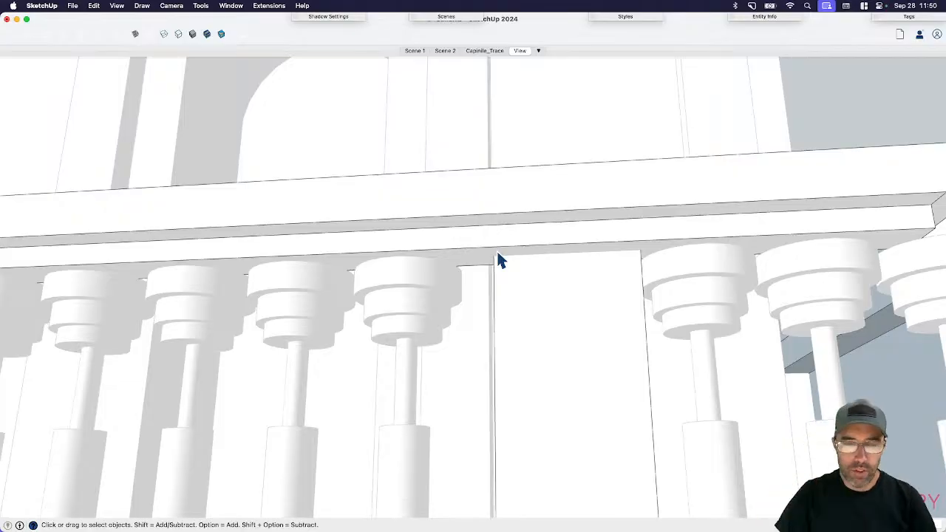
- Try to Push/Pull the inner strip of the side parapet's top face downward, and undo it
{"action": "scroll", "coordinate": [491, 262], "scroll_direction": "down", "scroll_amount": 6}
{"action": "middle_click_drag", "start_coordinate": [587, 321], "coordinate": [591, 409]}
{"action": "scroll", "coordinate": [654, 388], "scroll_direction": "down", "scroll_amount": 3}
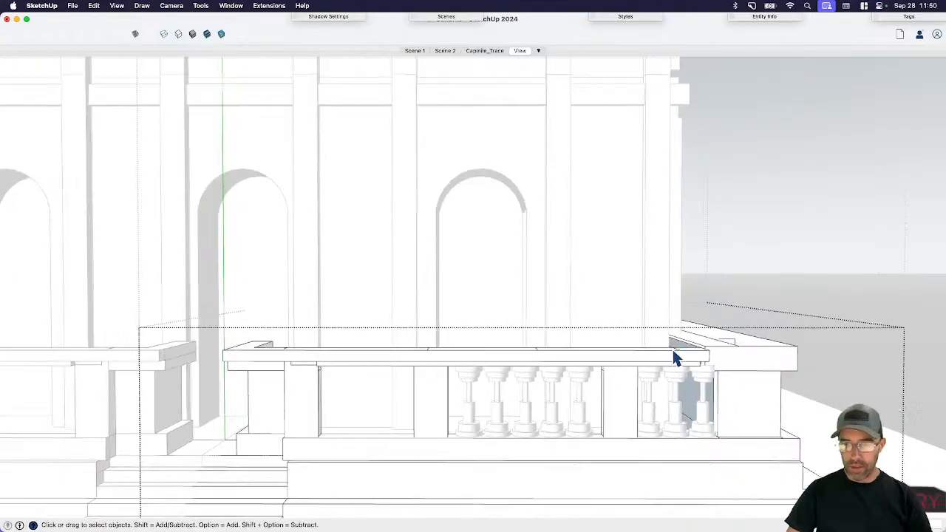
{"action": "middle_click_drag", "start_coordinate": [674, 357], "coordinate": [722, 436]}
{"action": "scroll", "coordinate": [766, 436], "scroll_direction": "up", "scroll_amount": 3}
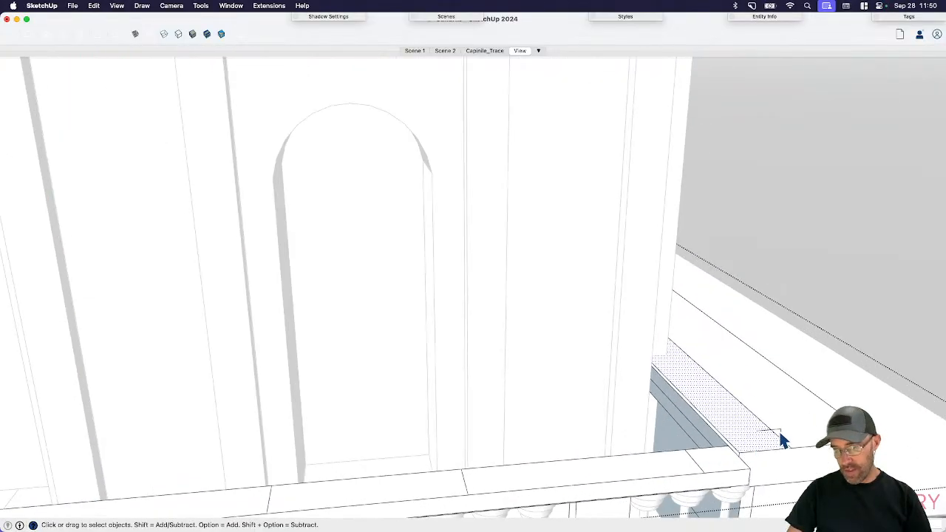
{"action": "key", "text": "p"}
{"action": "scroll", "coordinate": [690, 391], "scroll_direction": "down", "scroll_amount": 3}
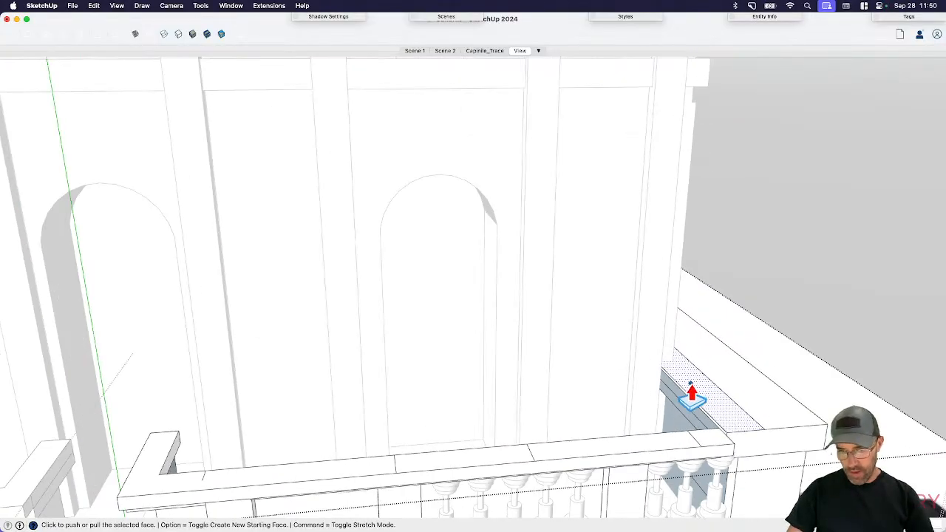
{"action": "middle_click_drag", "start_coordinate": [687, 397], "coordinate": [680, 386]}
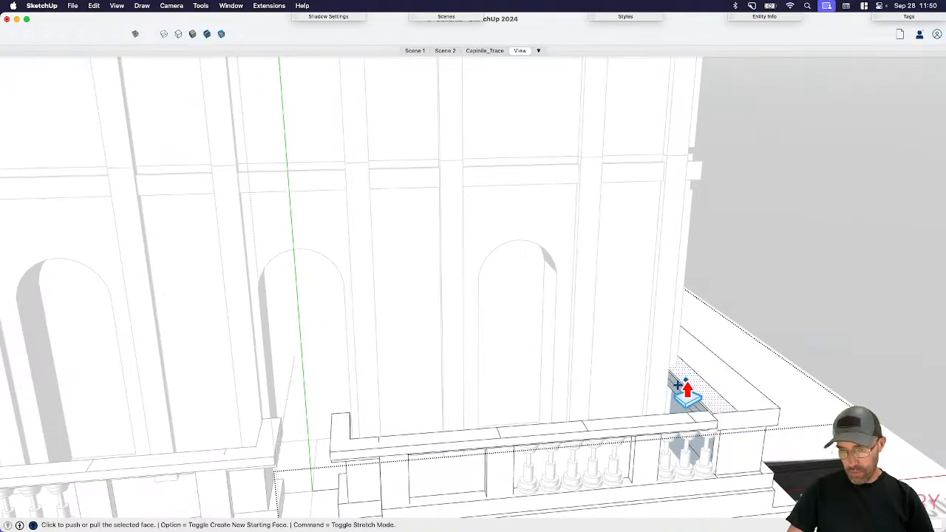
{"action": "left_click", "coordinate": [673, 461]}
{"action": "scroll", "coordinate": [699, 469], "scroll_direction": "up", "scroll_amount": 5}
{"action": "middle_click_drag", "start_coordinate": [701, 475], "coordinate": [697, 446]}
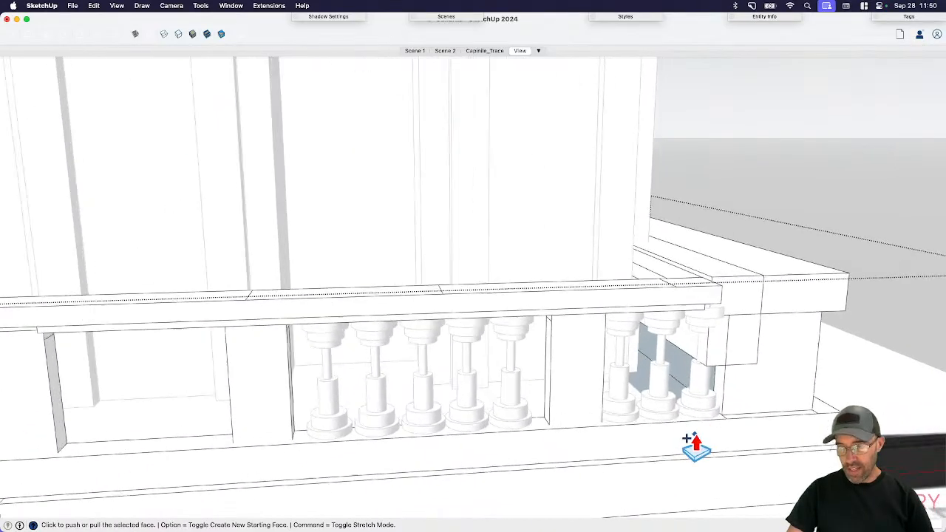
{"action": "key", "text": "super+z"}
{"action": "key", "text": "space"}
{"action": "middle_click_drag", "start_coordinate": [679, 286], "coordinate": [714, 343]}
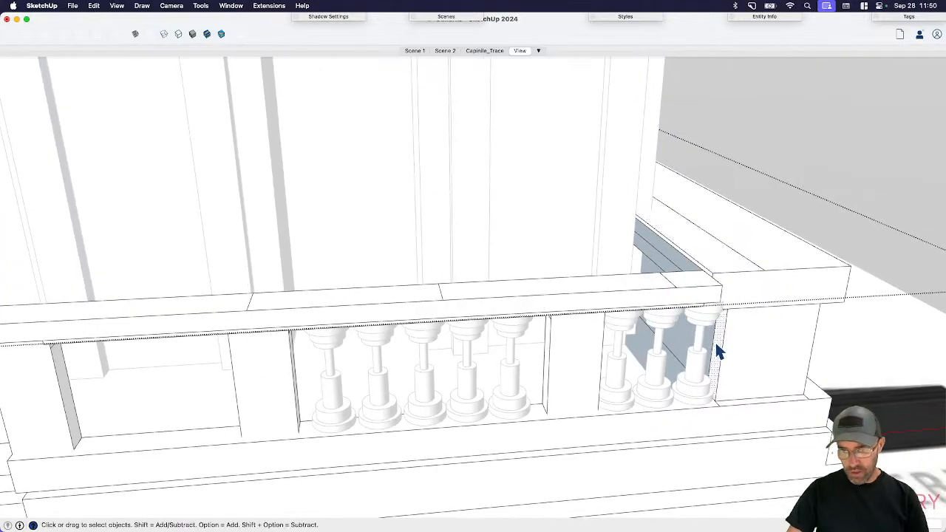
{"action": "key", "text": "m"}
{"action": "left_click", "coordinate": [667, 245]}
{"action": "key", "text": "Left"}
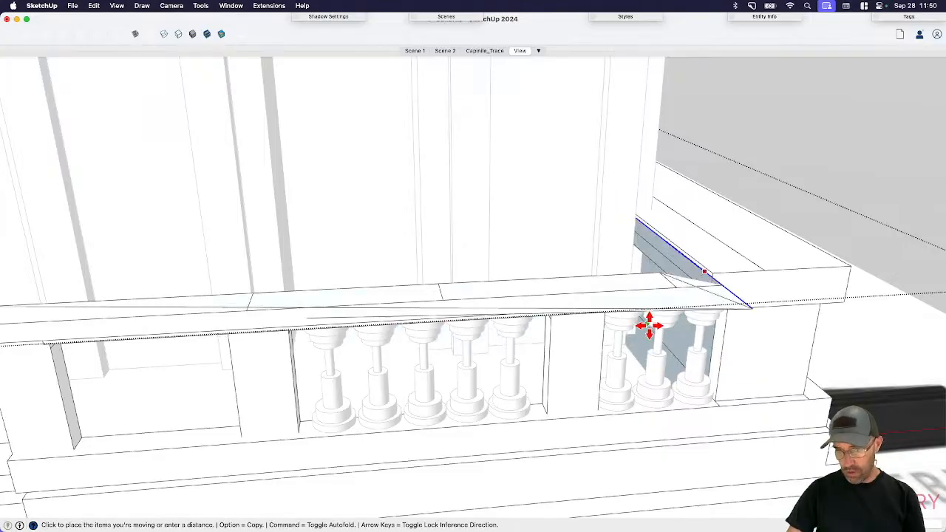
{"action": "key", "text": "space"}
- Reverse the two uppermost faces on the inner side of the side parapet
{"action": "middle_click_drag", "start_coordinate": [681, 269], "coordinate": [670, 245]}
{"action": "scroll", "coordinate": [559, 316], "scroll_direction": "up", "scroll_amount": 2}
{"action": "middle_click_drag", "start_coordinate": [559, 318], "coordinate": [833, 195]}
{"action": "scroll", "coordinate": [596, 266], "scroll_direction": "up", "scroll_amount": 3}
{"action": "left_click", "coordinate": [597, 264]}
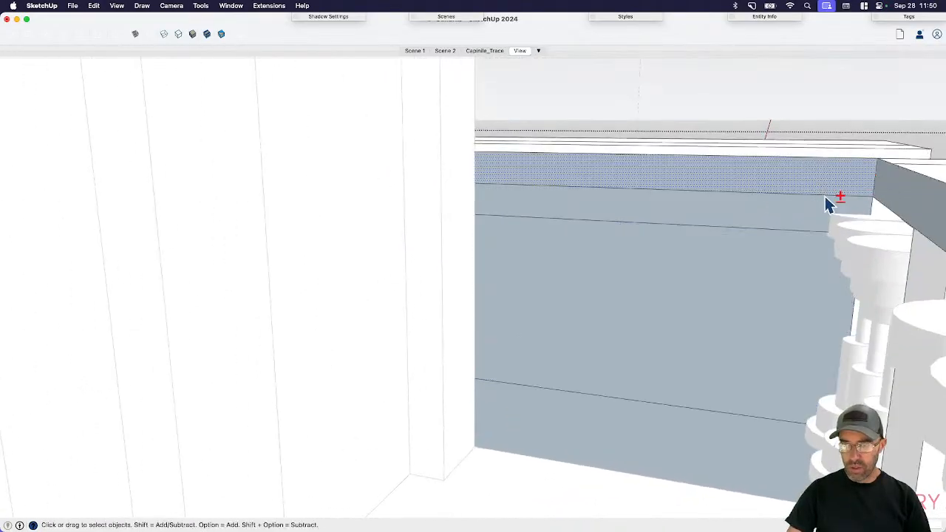
{"action": "right_click", "coordinate": [793, 217]}
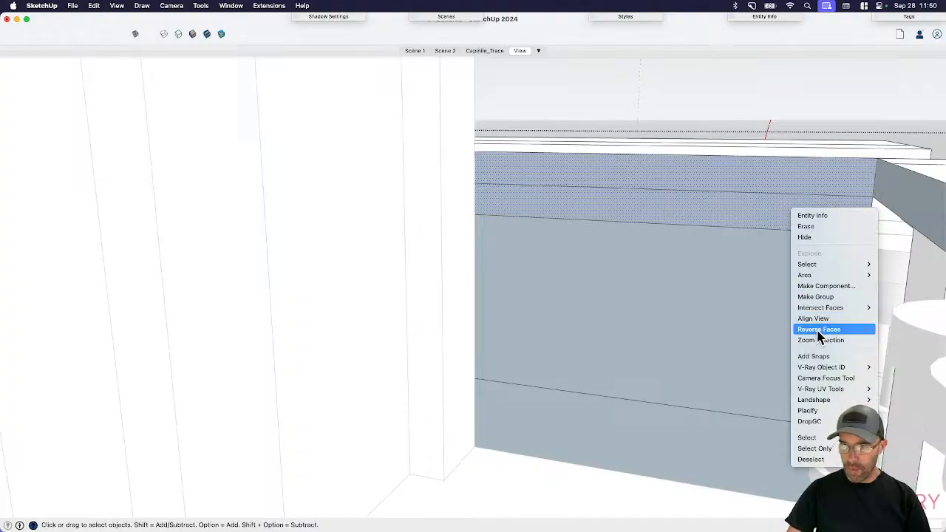
{"action": "left_click", "coordinate": [688, 354]}
- Reverse the remaining lower faces and the narrow underside strip on the side parapet's inner side
{"action": "middle_click_drag", "start_coordinate": [688, 354], "coordinate": [688, 226]}
{"action": "left_click", "coordinate": [688, 225]}
{"action": "scroll", "coordinate": [689, 225], "scroll_direction": "up", "scroll_amount": 1}
{"action": "left_click", "coordinate": [679, 454], "text": "shift"}
{"action": "right_click", "coordinate": [675, 454]}
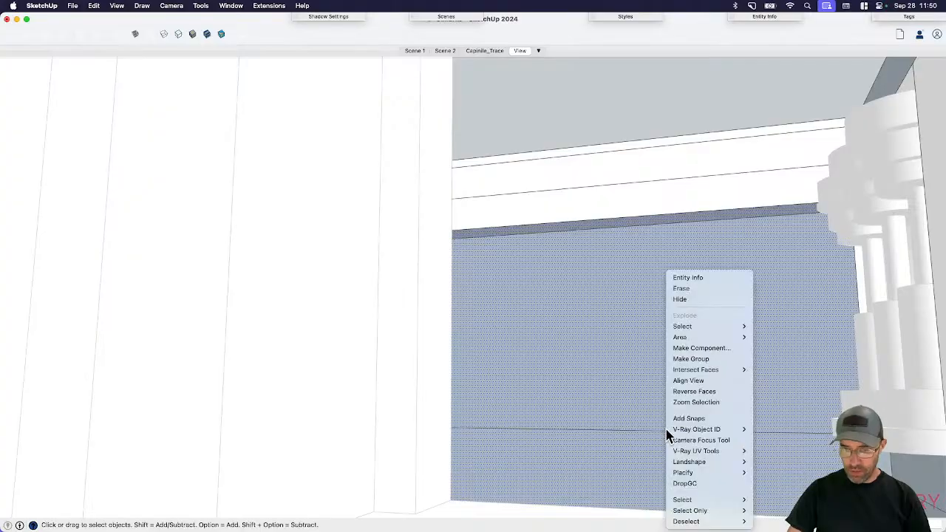
{"action": "left_click", "coordinate": [713, 396]}
- Reverse the side parapet's large outer face below the coping
{"action": "middle_click_drag", "start_coordinate": [712, 397], "coordinate": [538, 378]}
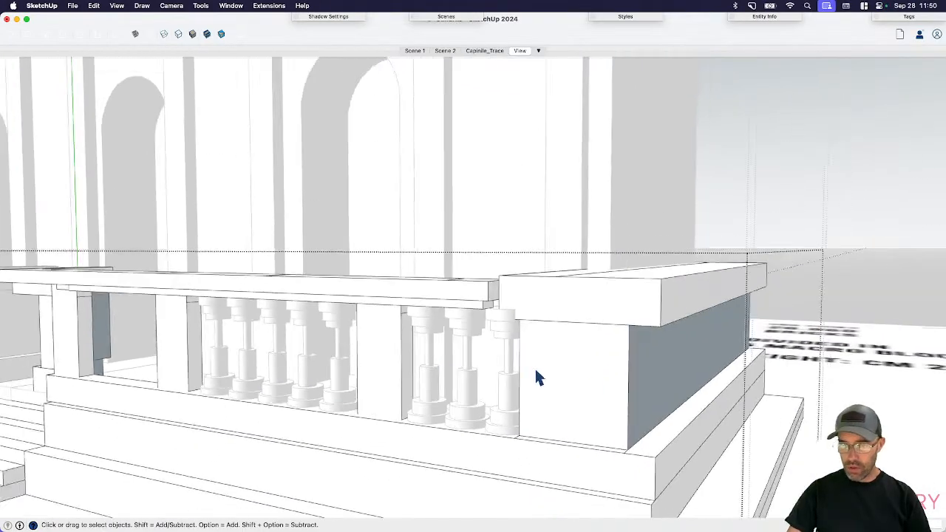
{"action": "right_click", "coordinate": [680, 368]}
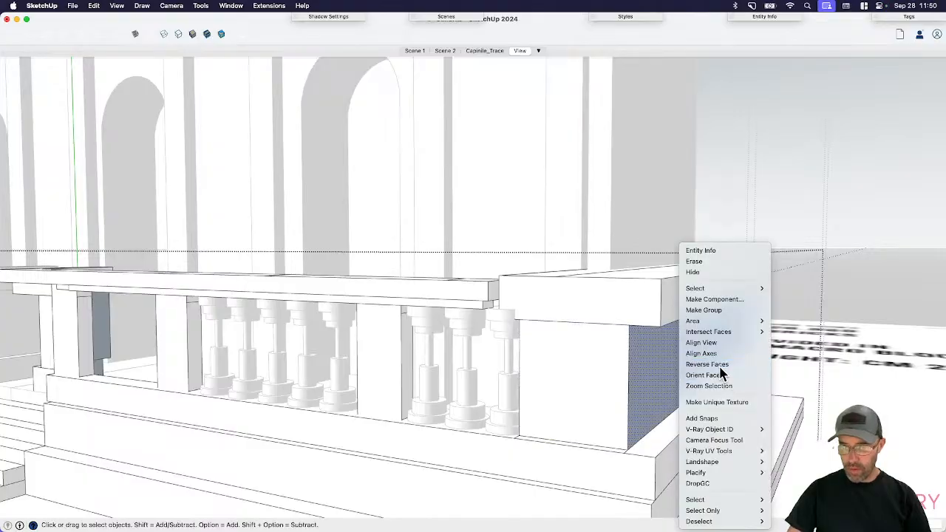
{"action": "left_click", "coordinate": [720, 367]}
- Extend the front handrail's end face across the side parapet's front and erase the leftover seam edges on the tops
{"action": "middle_click_drag", "start_coordinate": [549, 375], "coordinate": [791, 359]}
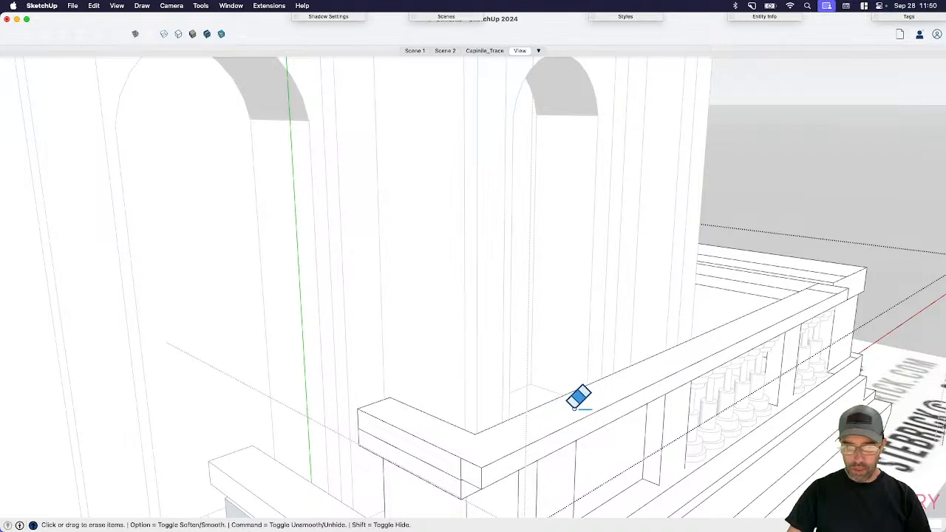
{"action": "scroll", "coordinate": [839, 274], "scroll_direction": "up", "scroll_amount": 3}
{"action": "mouse_move", "coordinate": [745, 244]}
{"action": "middle_mouse_down"}
{"action": "mouse_move", "coordinate": [676, 303]}
{"action": "mouse_move", "coordinate": [281, 319]}
{"action": "middle_mouse_up"}
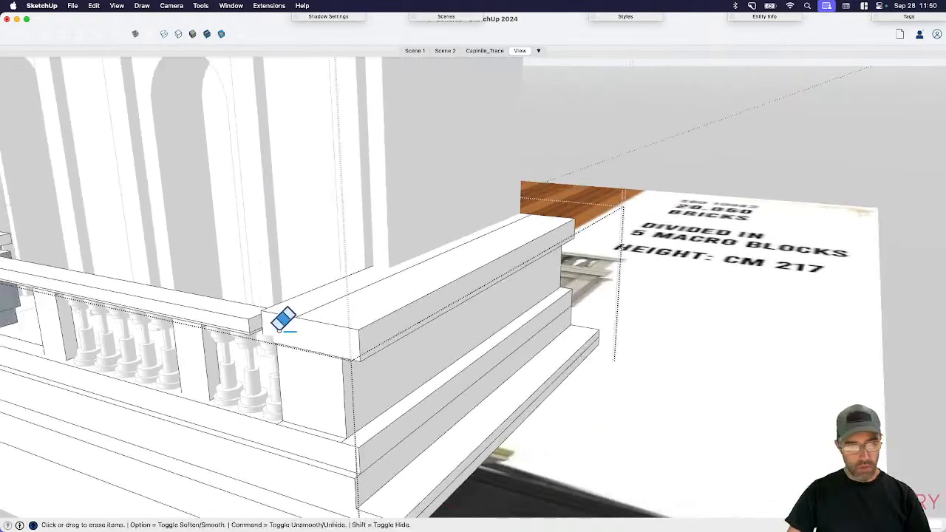
{"action": "scroll", "coordinate": [273, 325], "scroll_direction": "up", "scroll_amount": 2}
{"action": "key", "text": "space"}
{"action": "left_click", "coordinate": [266, 333]}
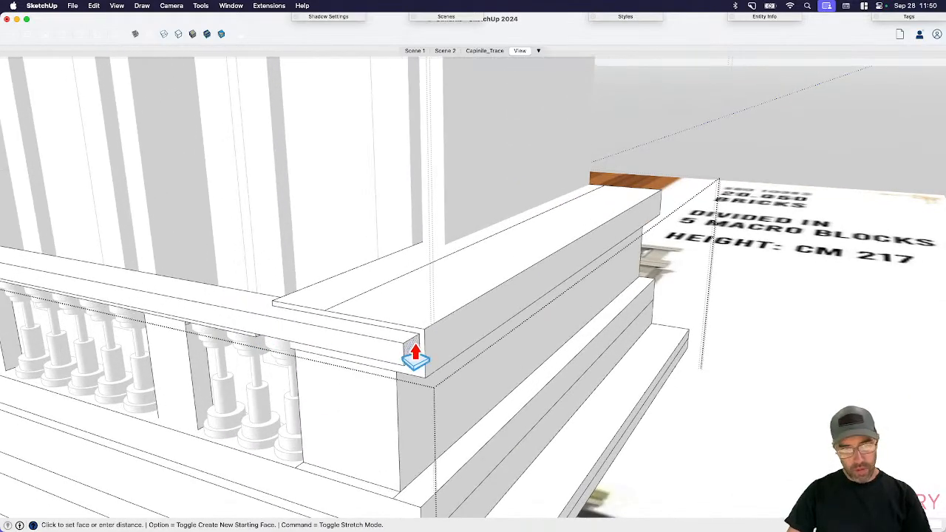
{"action": "left_click", "coordinate": [423, 341]}
{"action": "key", "text": "e"}
{"action": "scroll", "coordinate": [354, 299], "scroll_direction": "up", "scroll_amount": 1}
{"action": "left_click", "coordinate": [353, 299]}
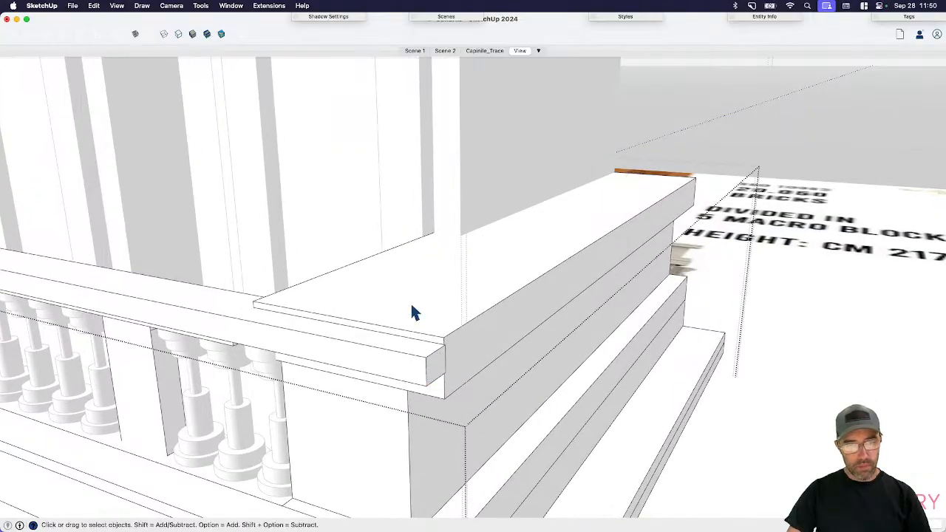
- Pull the front handrail's end face out flush with the side parapet coping's outer face and close the group
{"action": "left_click", "coordinate": [414, 313]}
{"action": "middle_click_drag", "start_coordinate": [414, 313], "coordinate": [474, 298]}
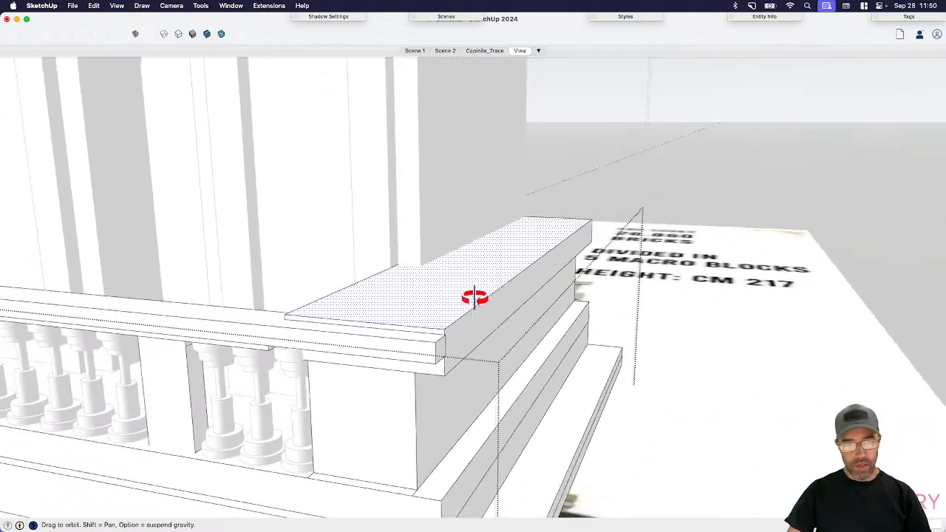
{"action": "scroll", "coordinate": [443, 352], "scroll_direction": "up", "scroll_amount": 1}
{"action": "scroll", "coordinate": [452, 349], "scroll_direction": "down", "scroll_amount": 1}
{"action": "scroll", "coordinate": [435, 354], "scroll_direction": "up", "scroll_amount": 2}
{"action": "left_click", "coordinate": [443, 350]}
{"action": "scroll", "coordinate": [443, 352], "scroll_direction": "up", "scroll_amount": 2}
{"action": "key", "text": "p"}
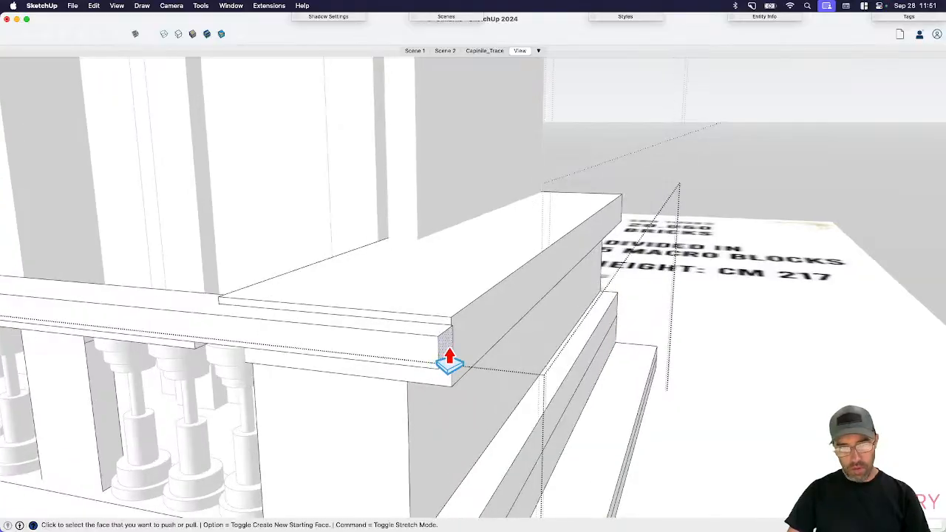
{"action": "left_click", "coordinate": [447, 361]}
{"action": "left_click", "coordinate": [464, 308]}
{"action": "key", "text": "space"}
{"action": "scroll", "coordinate": [651, 311], "scroll_direction": "down", "scroll_amount": 10}
{"action": "left_click", "coordinate": [844, 202]}
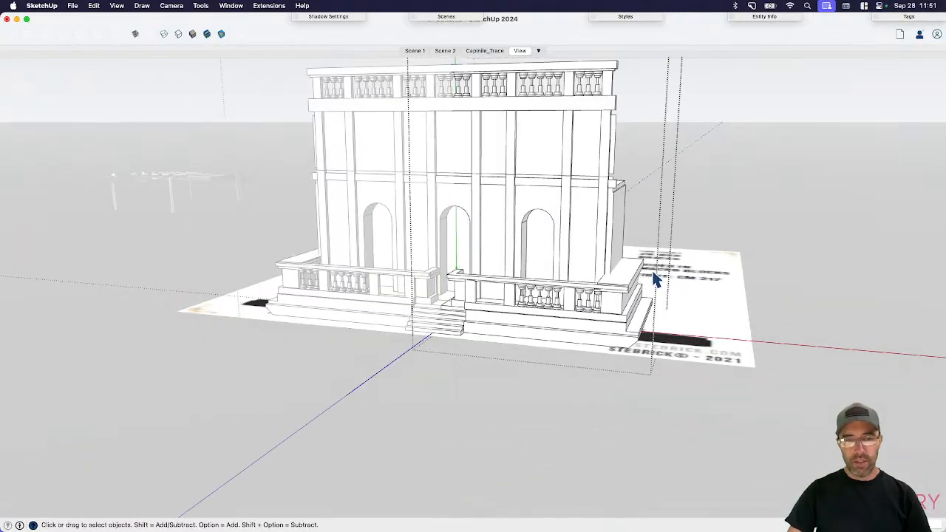
{"action": "left_click", "coordinate": [713, 176]}
- Select the loggia and open it for editing from behind its upper balustrade
{"action": "middle_click_drag", "start_coordinate": [498, 288], "coordinate": [536, 323]}
{"action": "scroll", "coordinate": [555, 268], "scroll_direction": "up", "scroll_amount": 4}
{"action": "middle_click_drag", "start_coordinate": [560, 256], "coordinate": [205, 318]}
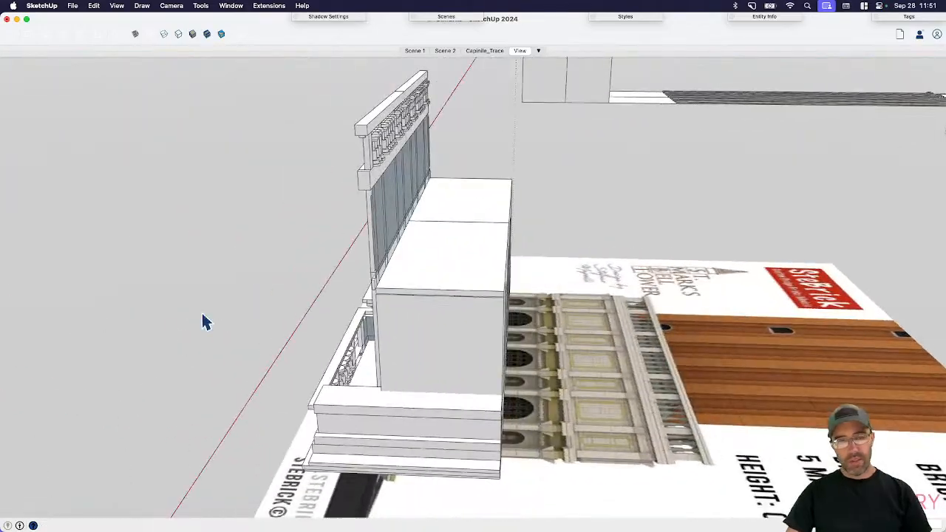
{"action": "scroll", "coordinate": [387, 238], "scroll_direction": "up", "scroll_amount": 6}
{"action": "left_click", "coordinate": [367, 176]}
{"action": "middle_click_drag", "start_coordinate": [348, 148], "coordinate": [340, 189]}
{"action": "left_click_drag", "start_coordinate": [410, 255], "coordinate": [363, 152]}
{"action": "scroll", "coordinate": [370, 191], "scroll_direction": "up", "scroll_amount": 5}
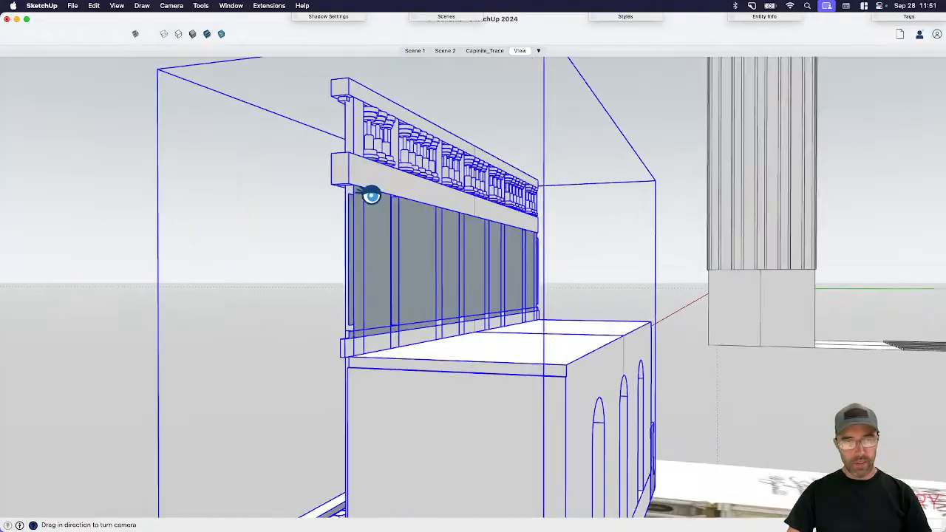
{"action": "middle_click_drag", "start_coordinate": [372, 195], "coordinate": [376, 188]}
{"action": "scroll", "coordinate": [375, 184], "scroll_direction": "up", "scroll_amount": 3}
{"action": "key", "text": "space"}
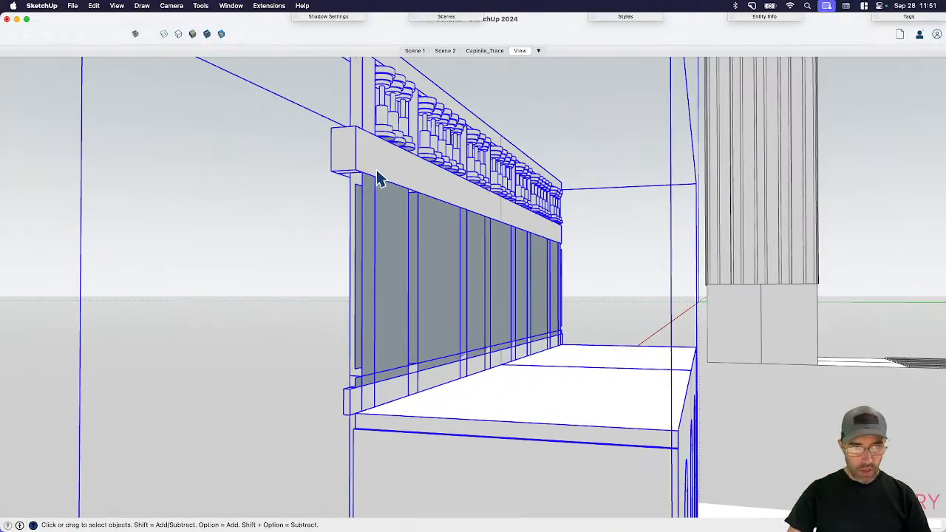
{"action": "double_click", "coordinate": [378, 180]}
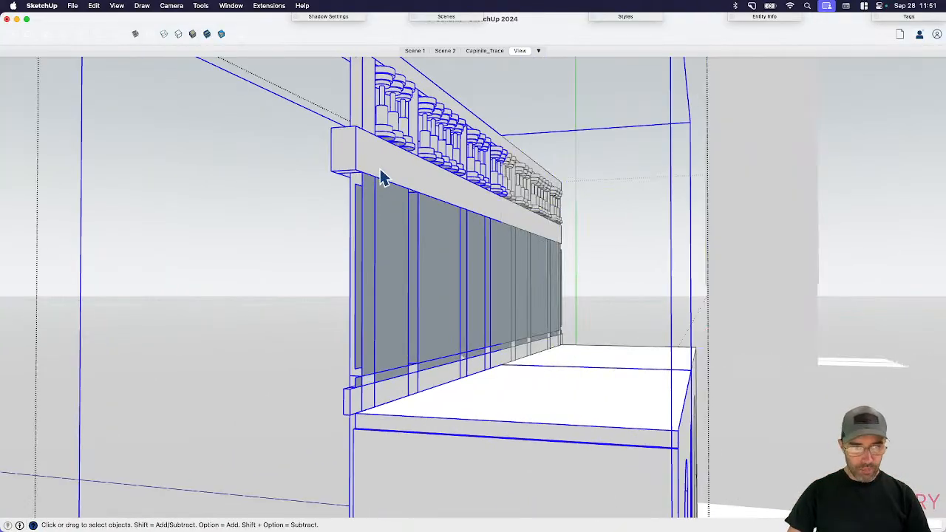
- Push/Pull the rear block's roof face up to the level of the cornice below the upper balustrade
{"action": "left_click", "coordinate": [494, 406]}
{"action": "left_click", "coordinate": [463, 417]}
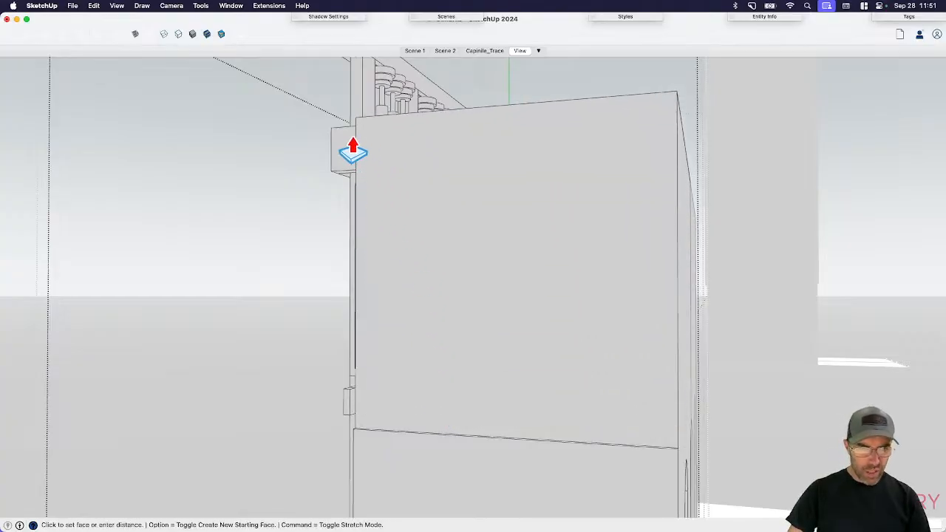
{"action": "middle_click_drag", "start_coordinate": [394, 248], "coordinate": [539, 295]}
{"action": "scroll", "coordinate": [565, 216], "scroll_direction": "up", "scroll_amount": 3}
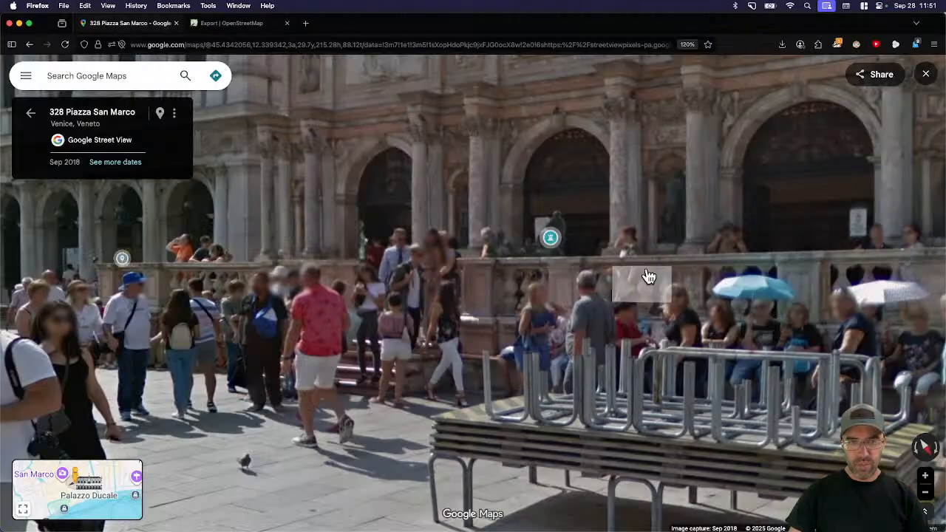
- Switch to Google Street View and examine the loggia's front and side, including how the upper balustrade turns the corner
{"action": "left_click", "coordinate": [649, 274]}
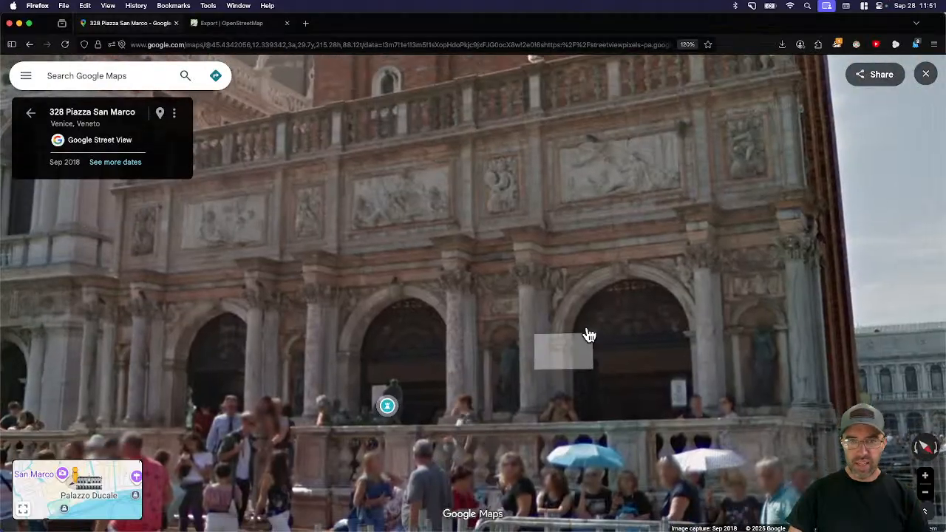
{"action": "left_click_drag", "start_coordinate": [765, 406], "coordinate": [642, 427]}
{"action": "left_click", "coordinate": [676, 386]}
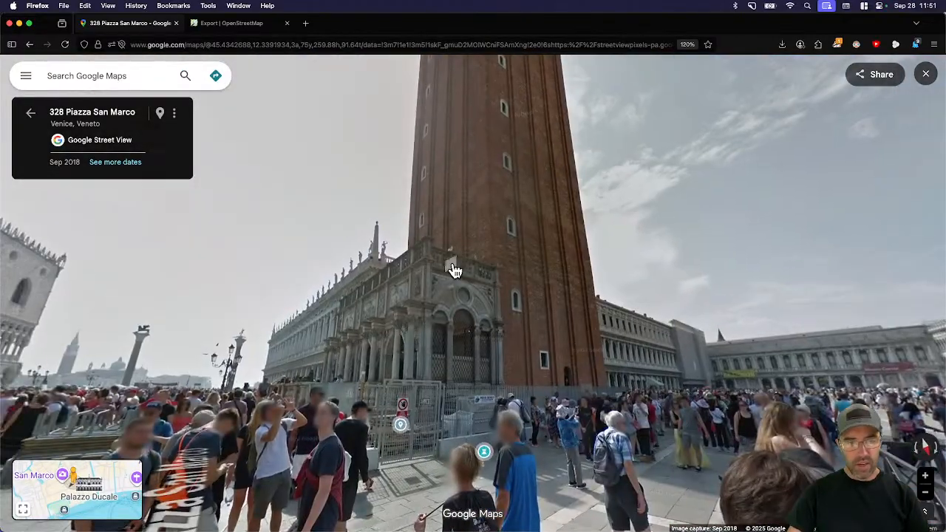
{"action": "scroll", "coordinate": [453, 271], "scroll_direction": "up", "scroll_amount": 10}
{"action": "scroll", "coordinate": [548, 300], "scroll_direction": "down", "scroll_amount": 5}
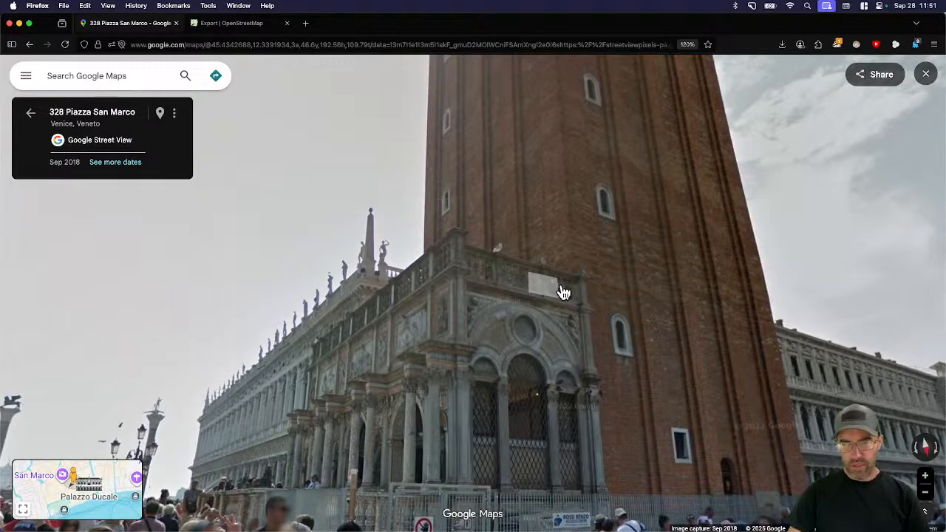
{"action": "left_click", "coordinate": [19, 23]}
{"action": "mouse_move", "coordinate": [429, 237]}
{"action": "middle_mouse_down"}
{"action": "mouse_move", "coordinate": [541, 274]}
{"action": "mouse_move", "coordinate": [716, 274]}
{"action": "middle_mouse_up"}
{"action": "left_click", "coordinate": [715, 274]}
{"action": "double_click", "coordinate": [822, 289]}
{"action": "left_click", "coordinate": [819, 286]}
{"action": "middle_click_drag", "start_coordinate": [820, 286], "coordinate": [774, 291]}
{"action": "left_click", "coordinate": [698, 268]}
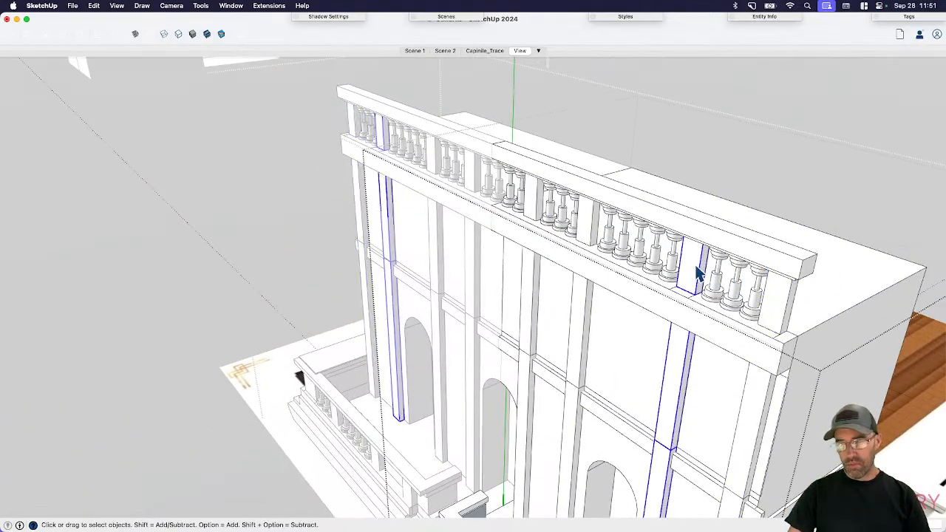
{"action": "scroll", "coordinate": [711, 255], "scroll_direction": "down", "scroll_amount": 2}
{"action": "left_click", "coordinate": [746, 271]}
{"action": "scroll", "coordinate": [733, 268], "scroll_direction": "up", "scroll_amount": 1}
{"action": "left_click", "coordinate": [730, 269]}
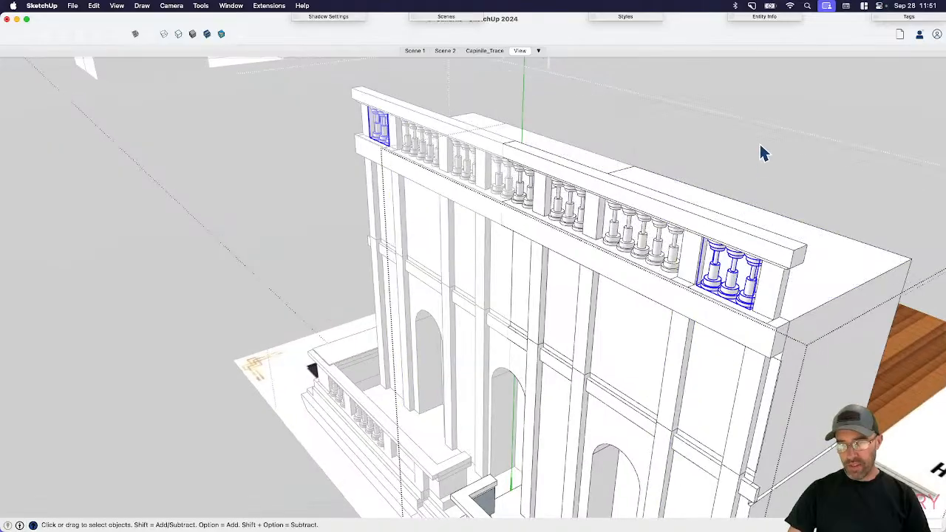
{"action": "left_click", "coordinate": [760, 147]}
{"action": "left_click", "coordinate": [728, 272]}
{"action": "left_click", "coordinate": [284, 215]}
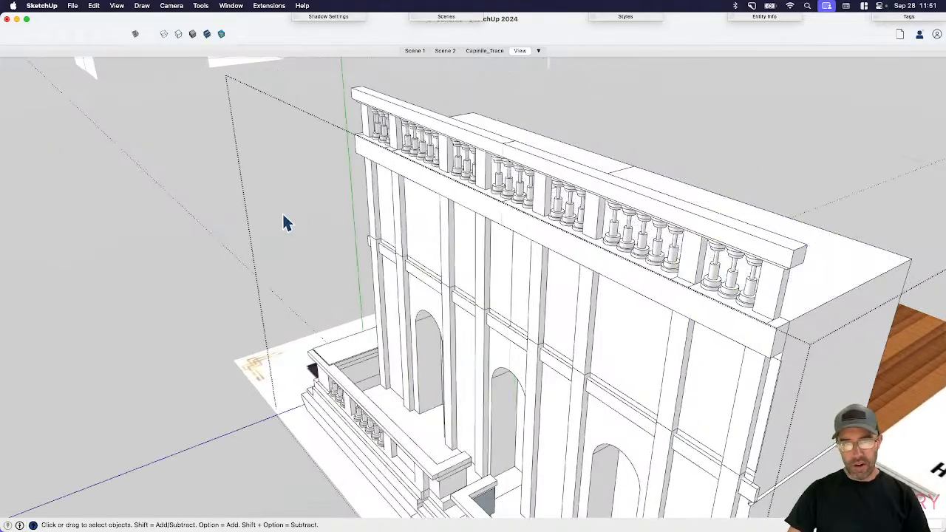
- Select the upper balustrade's end-bay baluster group and rotate a copy about the cornice corner, perpendicular to the front
{"action": "left_click", "coordinate": [729, 285]}
{"action": "double_click", "coordinate": [729, 285]}
{"action": "left_click", "coordinate": [731, 285]}
{"action": "middle_click_drag", "start_coordinate": [730, 286], "coordinate": [628, 311]}
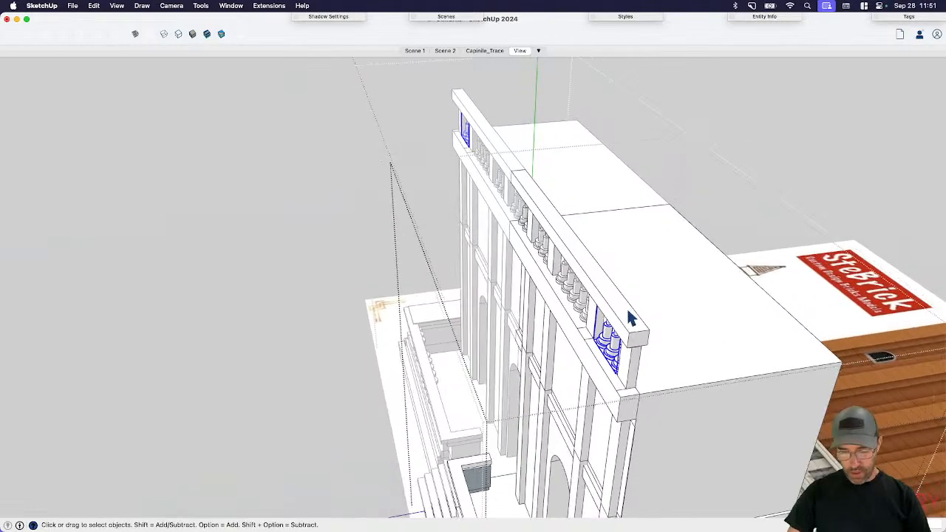
{"action": "key", "text": "q"}
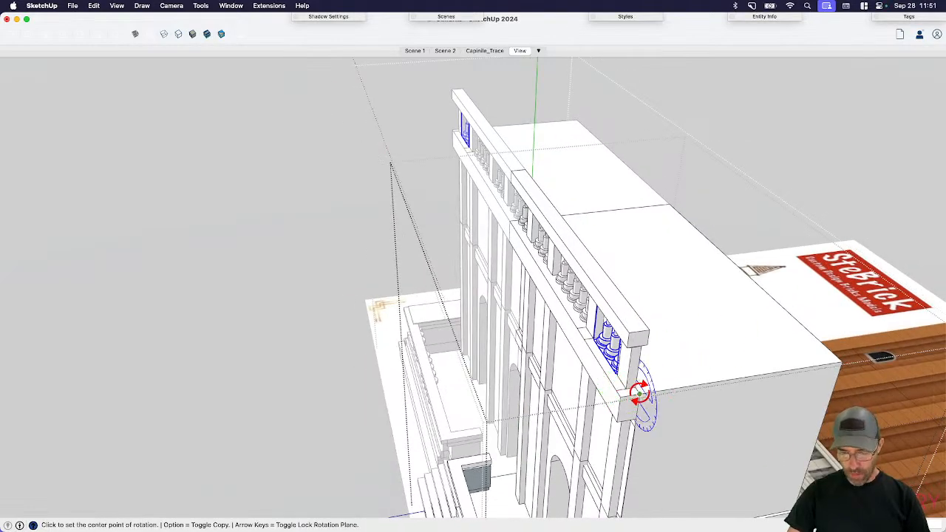
{"action": "left_click", "coordinate": [638, 392]}
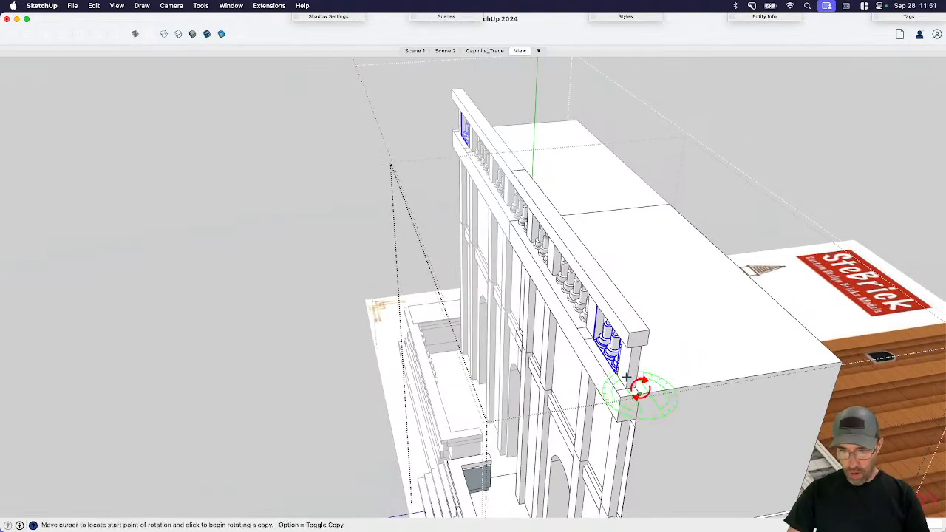
{"action": "left_click", "coordinate": [651, 366]}
{"action": "left_click", "coordinate": [661, 349]}
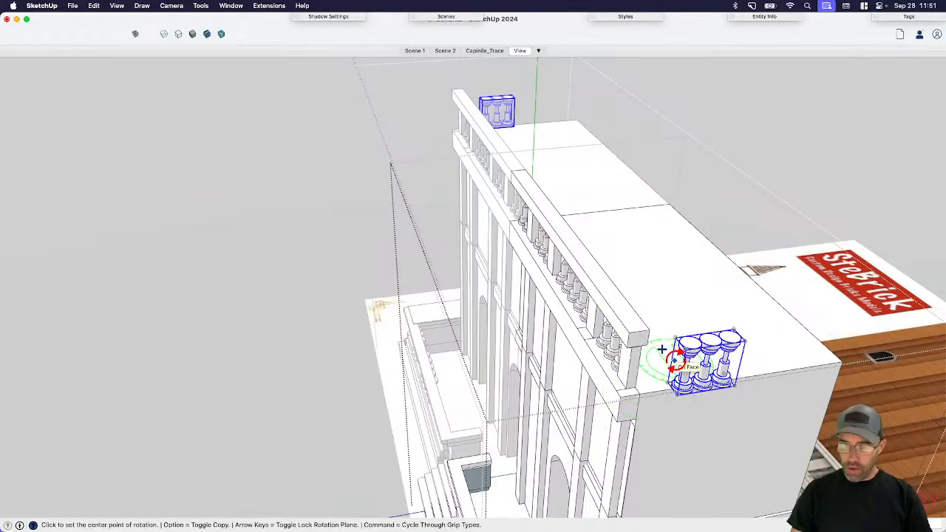
- Move the rotated baluster group along the roof's side up against the corner post beneath the upper handrail's end
{"action": "key", "text": "space"}
{"action": "scroll", "coordinate": [669, 385], "scroll_direction": "up", "scroll_amount": 6}
{"action": "key", "text": "m"}
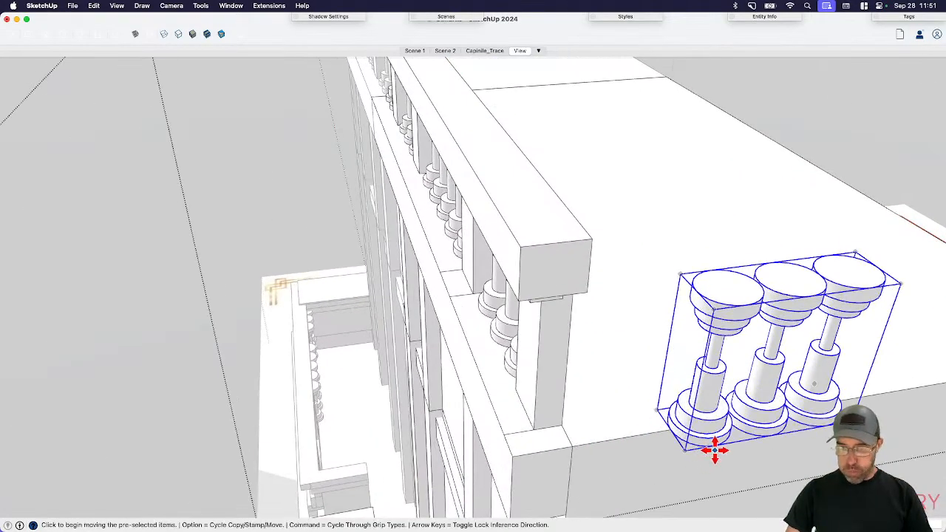
{"action": "left_click", "coordinate": [715, 450]}
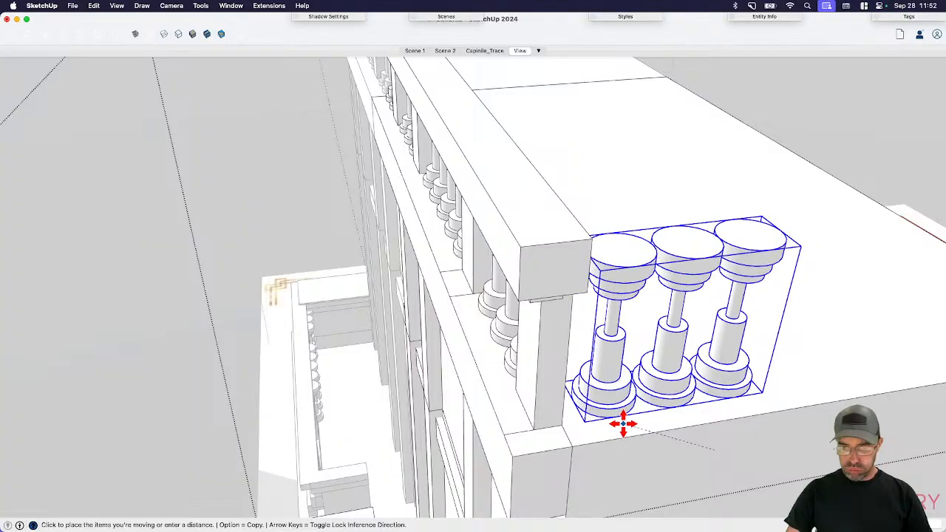
{"action": "left_click", "coordinate": [617, 422]}
{"action": "middle_click_drag", "start_coordinate": [552, 395], "coordinate": [411, 228]}
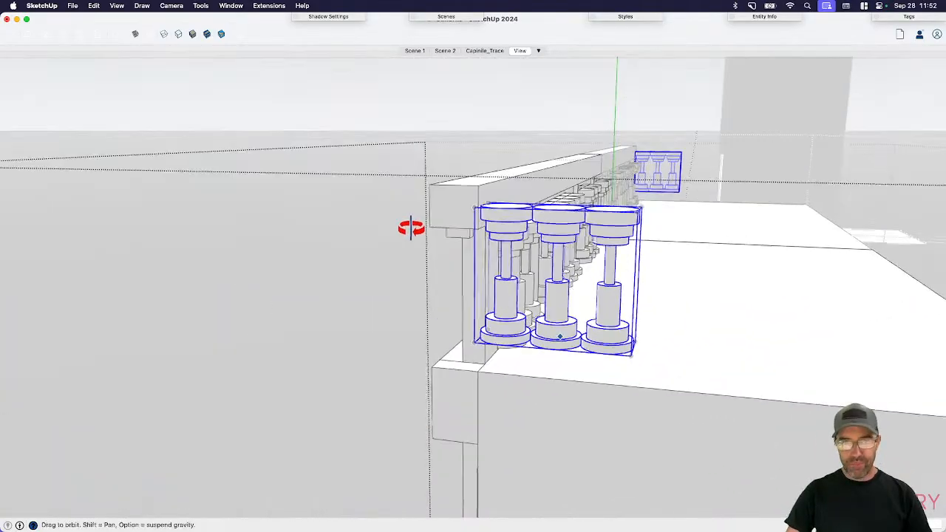
{"action": "key", "text": "space"}
- Rotate a copy of the upper handrail's end edge about its inner corner to divide the rail's inner face
{"action": "left_click", "coordinate": [523, 197]}
{"action": "middle_click_drag", "start_coordinate": [525, 198], "coordinate": [459, 232]}
{"action": "left_click", "coordinate": [431, 241]}
{"action": "key", "text": "q"}
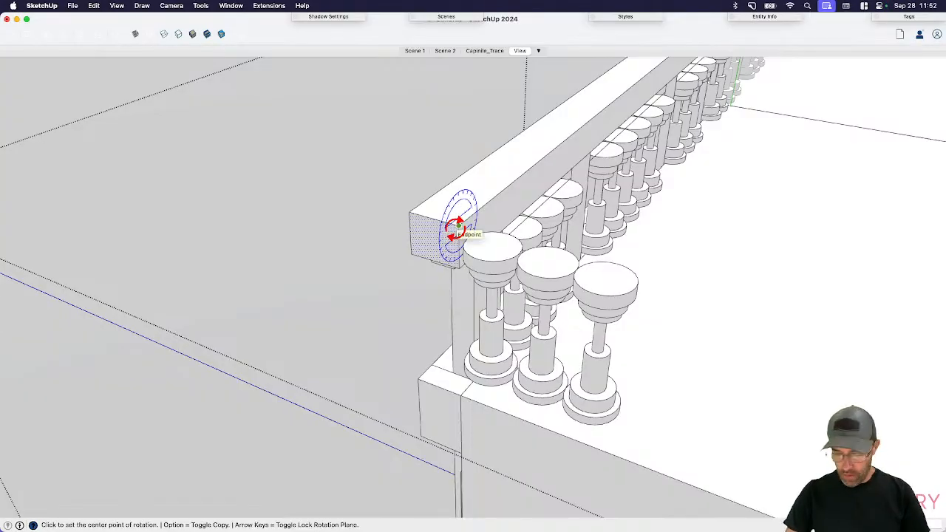
{"action": "left_click", "coordinate": [457, 226]}
{"action": "left_click", "coordinate": [448, 219]}
{"action": "key", "text": "alt"}
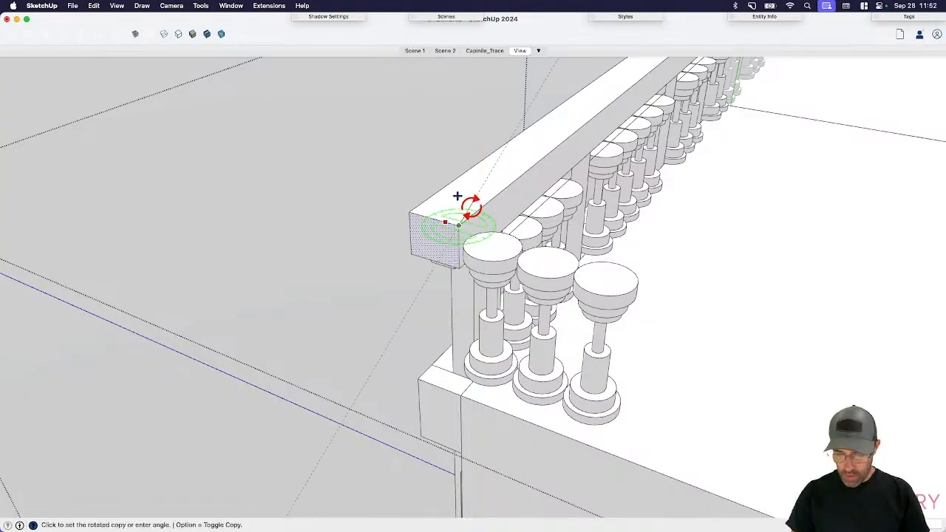
{"action": "key", "text": "space"}
- Push/Pull the divided end of the upper handrail along the roof's side as far as its rear corner
{"action": "middle_click_drag", "start_coordinate": [466, 216], "coordinate": [577, 264]}
{"action": "key", "text": "p"}
{"action": "scroll", "coordinate": [557, 262], "scroll_direction": "down", "scroll_amount": 3}
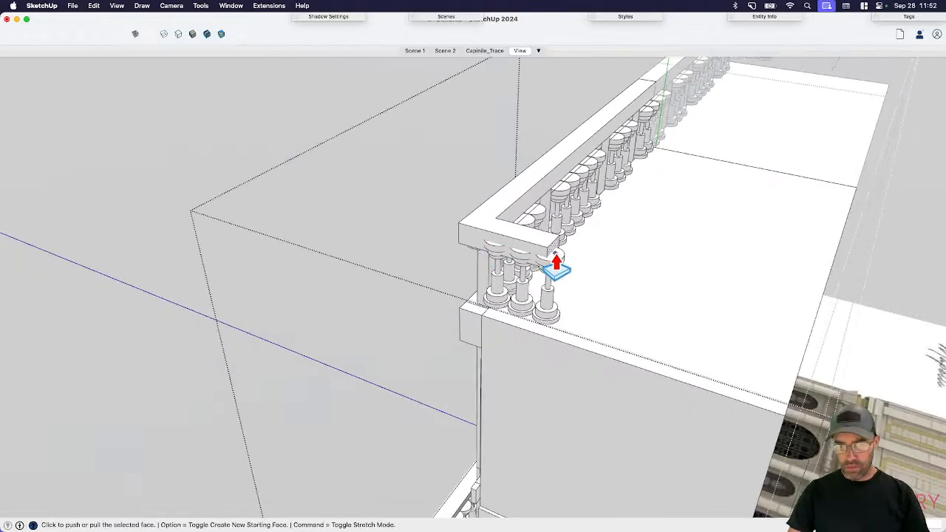
{"action": "left_click", "coordinate": [558, 259]}
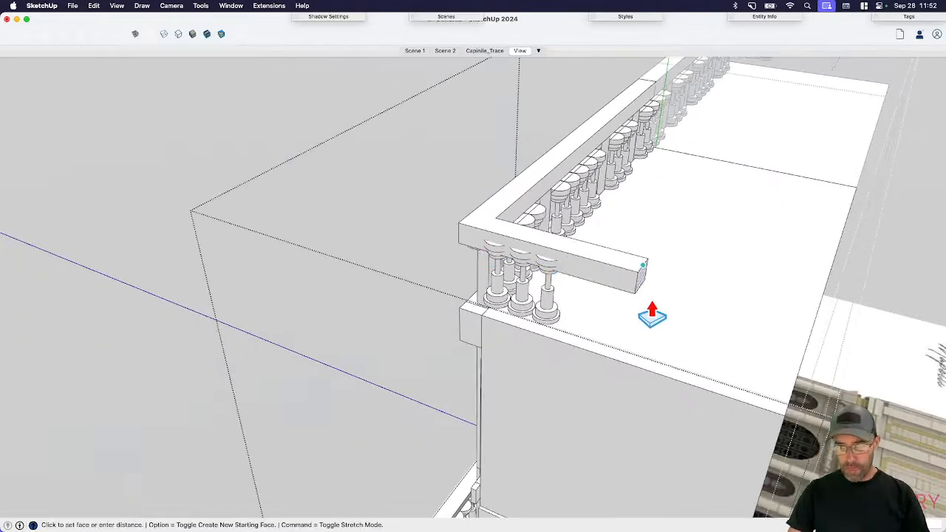
{"action": "left_click", "coordinate": [793, 413]}
- Move the side baluster group sideways to line it up beneath the new side handrail near the roof edge
{"action": "key", "text": "space"}
{"action": "middle_click_drag", "start_coordinate": [550, 351], "coordinate": [491, 370]}
{"action": "left_click", "coordinate": [490, 368]}
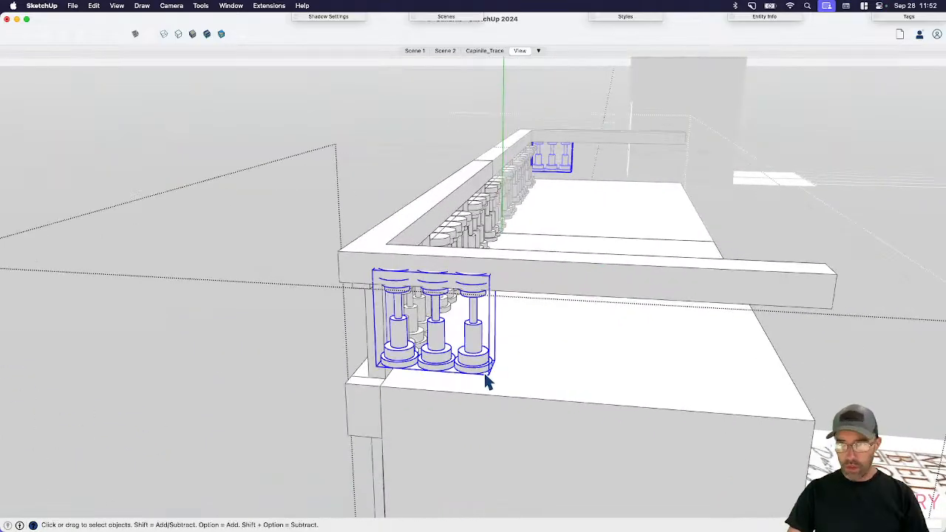
{"action": "key", "text": "m"}
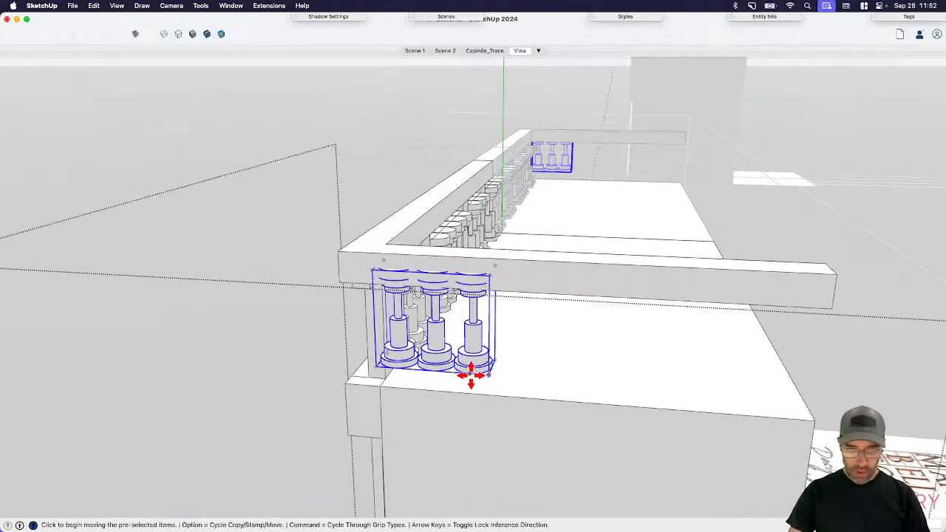
{"action": "left_click", "coordinate": [471, 375]}
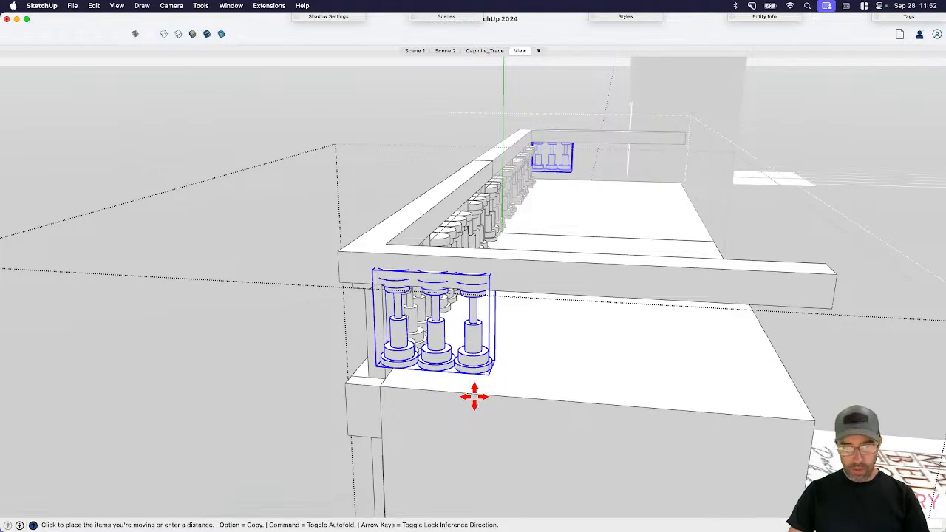
{"action": "left_click", "coordinate": [474, 397]}
{"action": "scroll", "coordinate": [391, 363], "scroll_direction": "up", "scroll_amount": 5}
{"action": "left_click", "coordinate": [399, 381]}
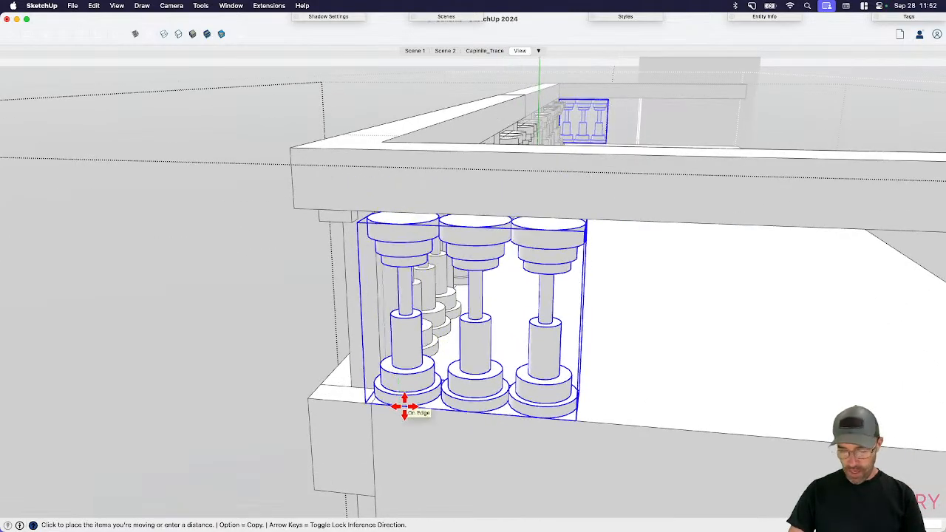
{"action": "mouse_move", "coordinate": [402, 407]}
{"action": "middle_mouse_down"}
{"action": "mouse_move", "coordinate": [561, 412]}
{"action": "mouse_move", "coordinate": [411, 422]}
{"action": "middle_mouse_up"}
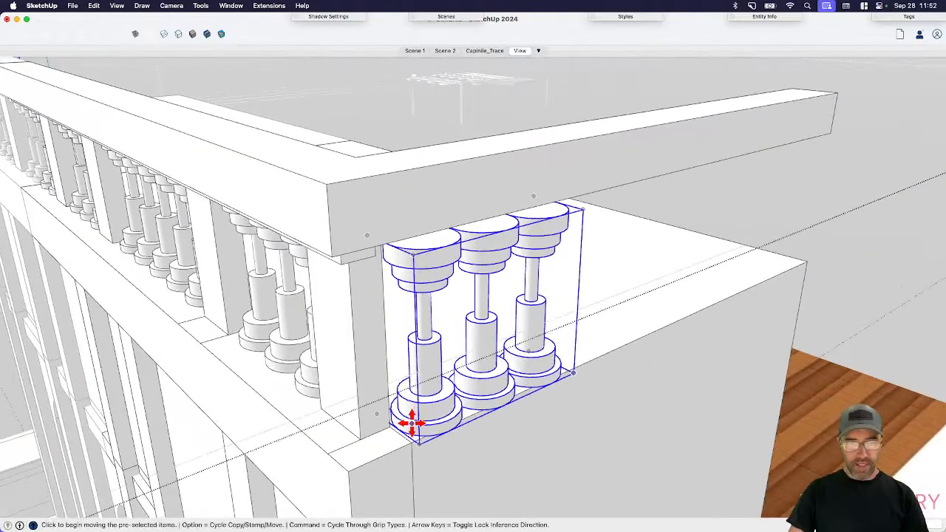
{"action": "scroll", "coordinate": [412, 432], "scroll_direction": "up", "scroll_amount": 2}
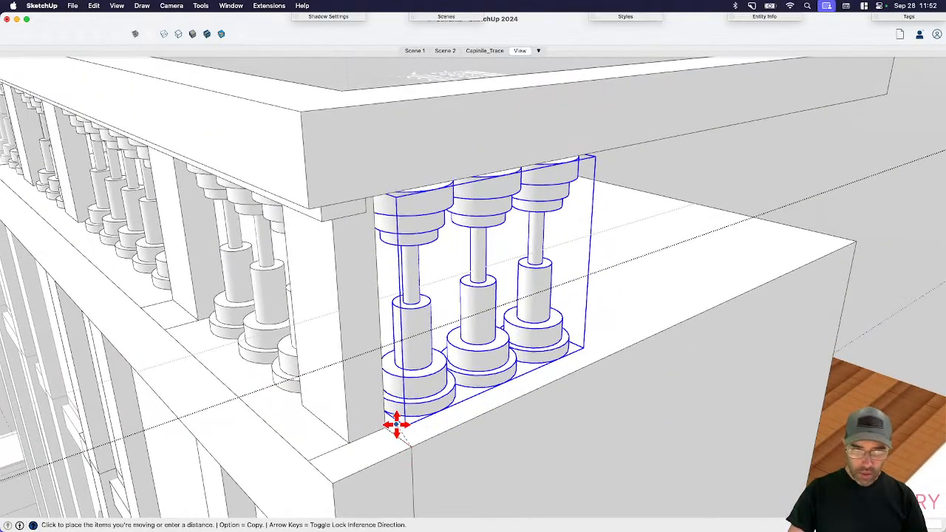
{"action": "left_click", "coordinate": [400, 433]}
- Shift the side baluster group slightly away from the corner post along the handrail
{"action": "middle_click_drag", "start_coordinate": [438, 406], "coordinate": [444, 328]}
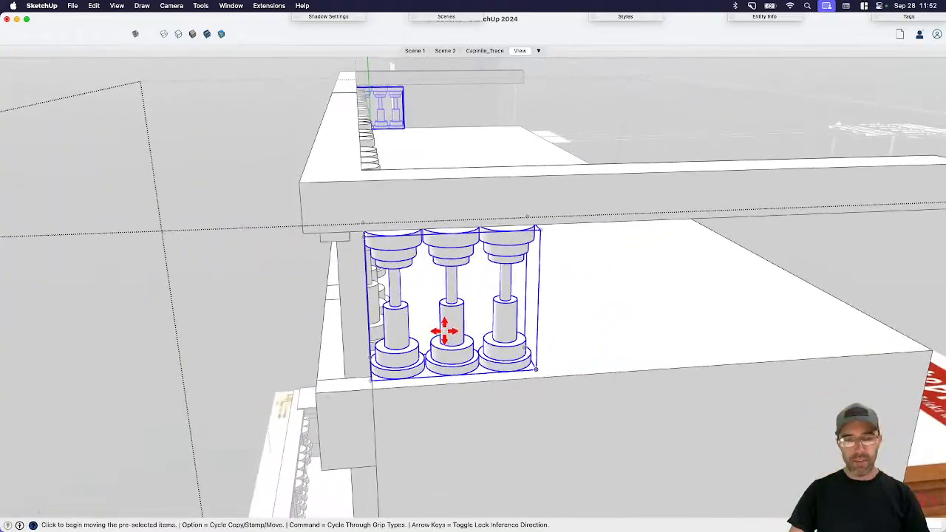
{"action": "left_click", "coordinate": [553, 358]}
{"action": "left_click", "coordinate": [507, 355]}
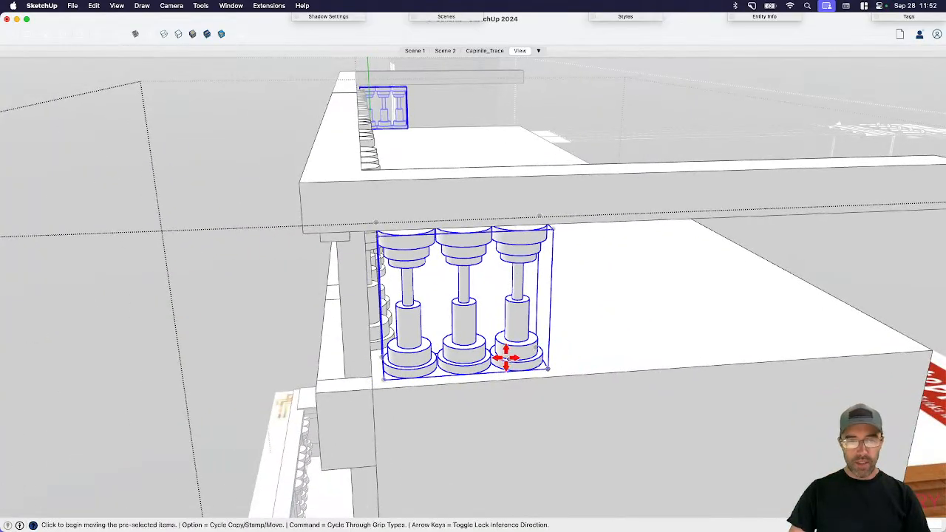
{"action": "middle_click_drag", "start_coordinate": [507, 355], "coordinate": [427, 379]}
{"action": "key", "text": "space"}
- Unhide the city buildings model behind the tower and loggia
{"action": "scroll", "coordinate": [427, 379], "scroll_direction": "down", "scroll_amount": 8}
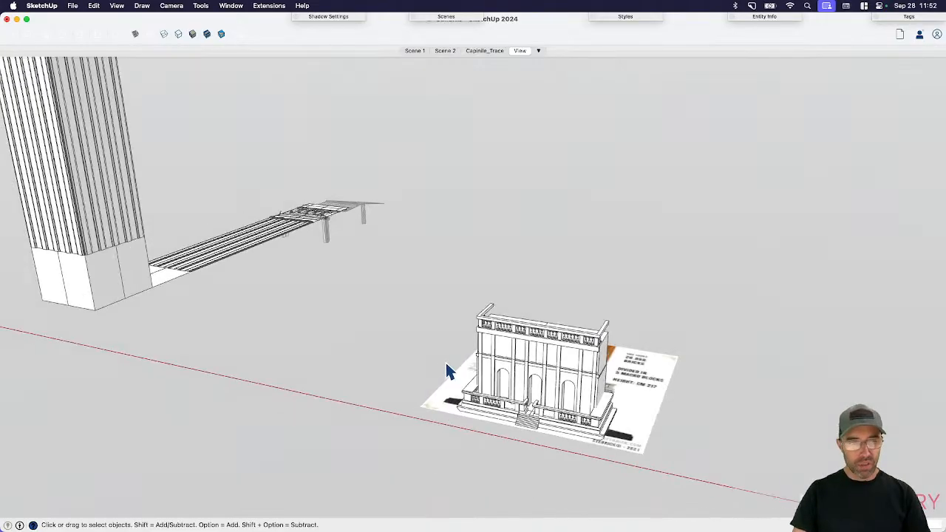
{"action": "mouse_move", "coordinate": [452, 380]}
{"action": "middle_mouse_down", "text": "shift"}
{"action": "mouse_move", "coordinate": [418, 353]}
{"action": "mouse_move", "coordinate": [459, 397]}
{"action": "middle_mouse_up", "text": "shift"}
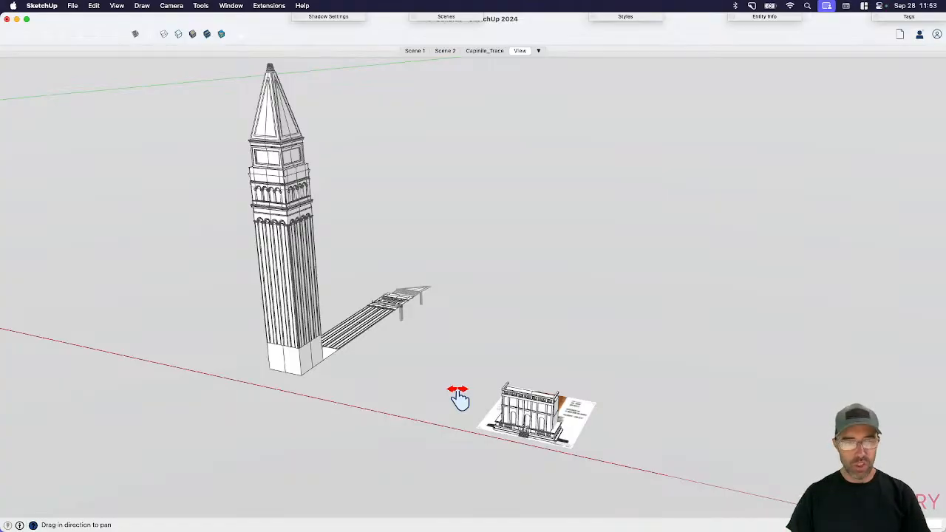
{"action": "key", "text": "space"}
{"action": "scroll", "coordinate": [481, 401], "scroll_direction": "down", "scroll_amount": 5}
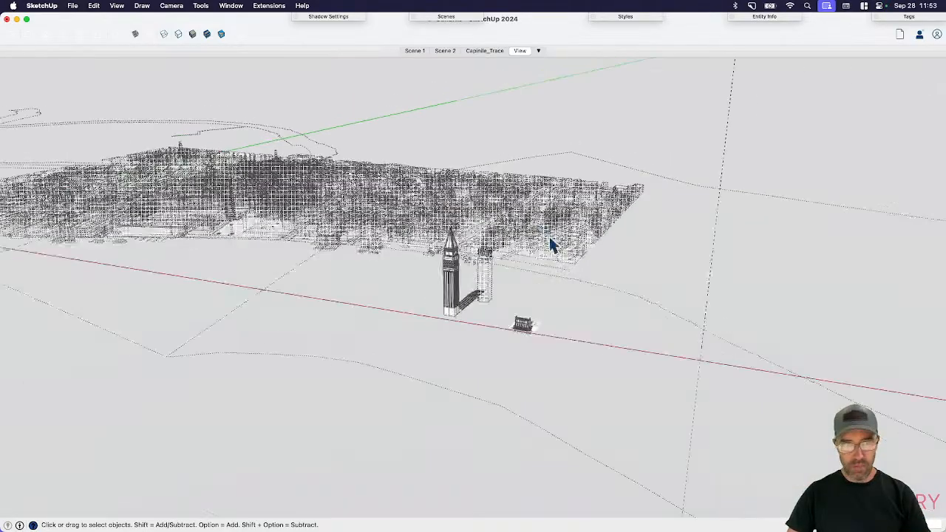
{"action": "left_click", "coordinate": [407, 212]}
{"action": "right_click", "coordinate": [406, 204]}
{"action": "left_click", "coordinate": [436, 237]}
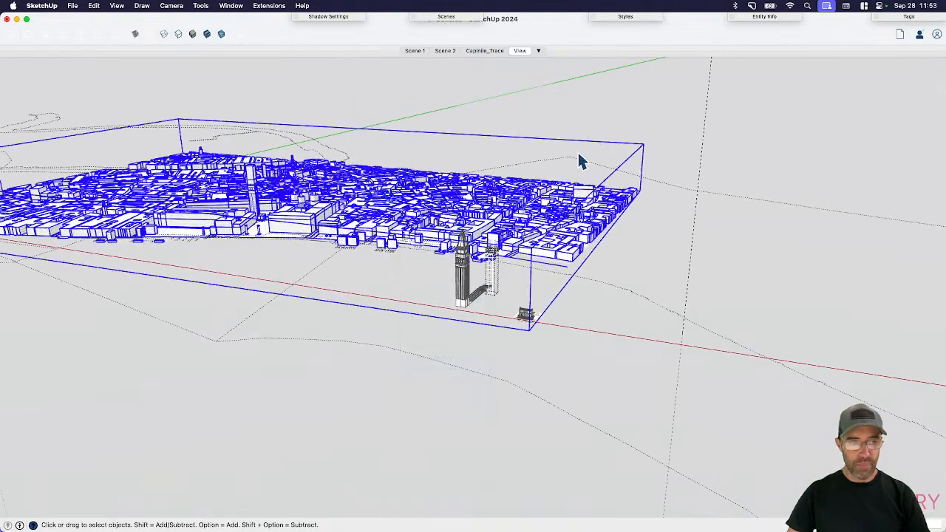
{"action": "left_click", "coordinate": [591, 173]}
- Unhide the component with the shoreline and waterway outlines around the city
{"action": "middle_click_drag", "start_coordinate": [602, 190], "coordinate": [371, 275]}
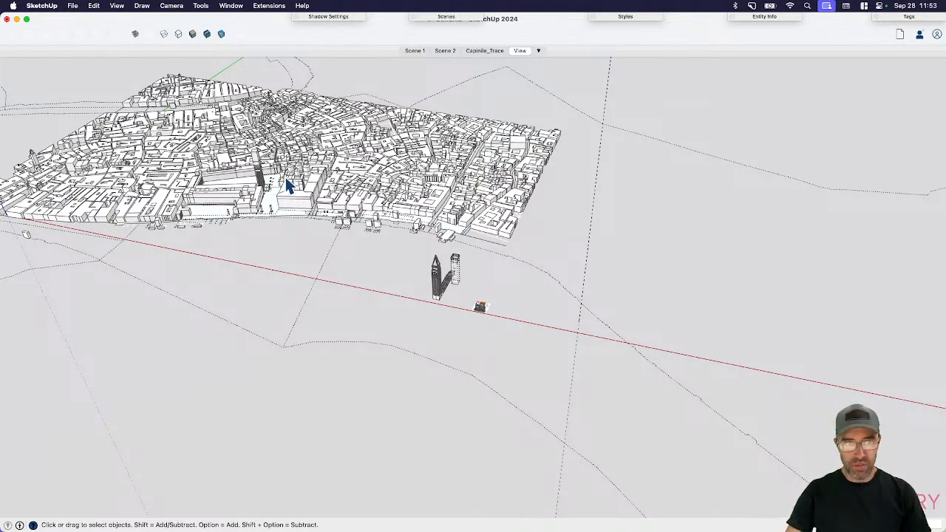
{"action": "left_click", "coordinate": [508, 270]}
{"action": "right_click", "coordinate": [510, 264]}
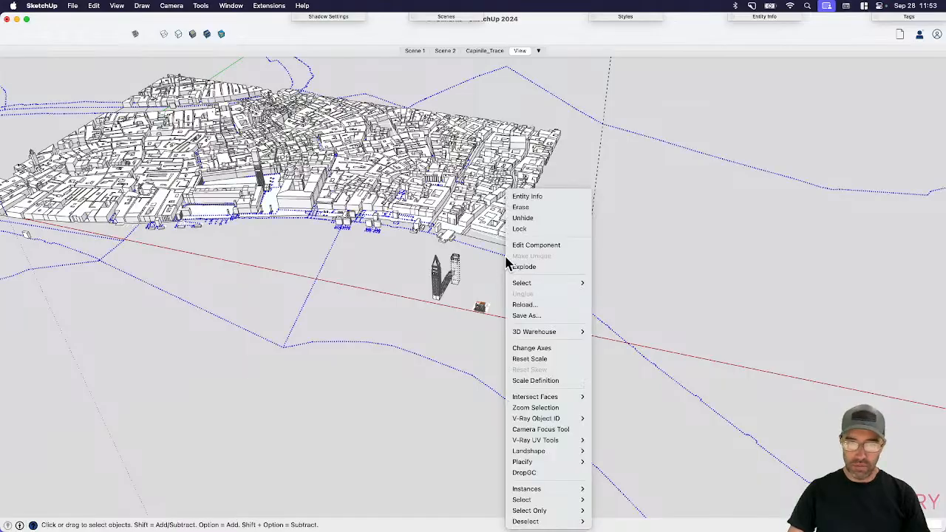
{"action": "left_click", "coordinate": [520, 220]}
{"action": "scroll", "coordinate": [589, 268], "scroll_direction": "down", "scroll_amount": 3}
{"action": "left_click", "coordinate": [634, 269]}
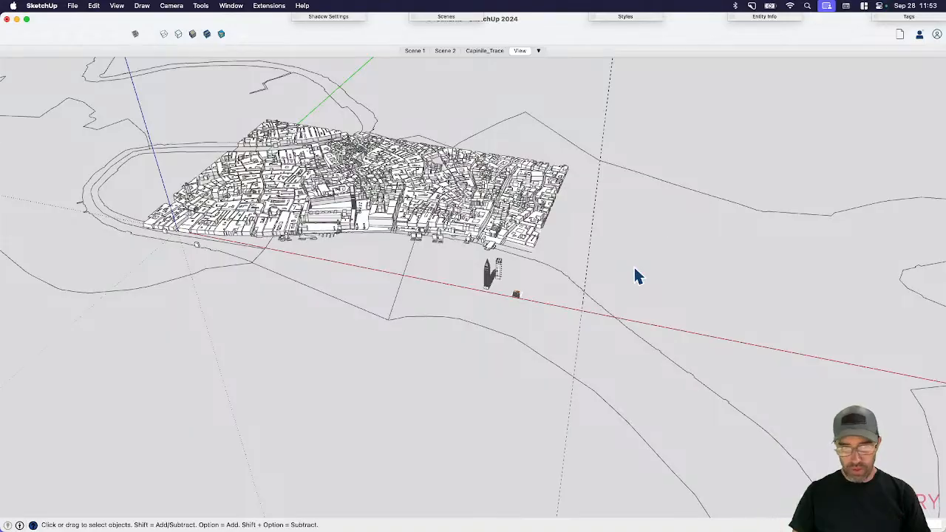
- Delete the hidden, dashed tower standing behind the detailed bell tower
{"action": "scroll", "coordinate": [560, 270], "scroll_direction": "up", "scroll_amount": 10}
{"action": "left_click", "coordinate": [403, 309]}
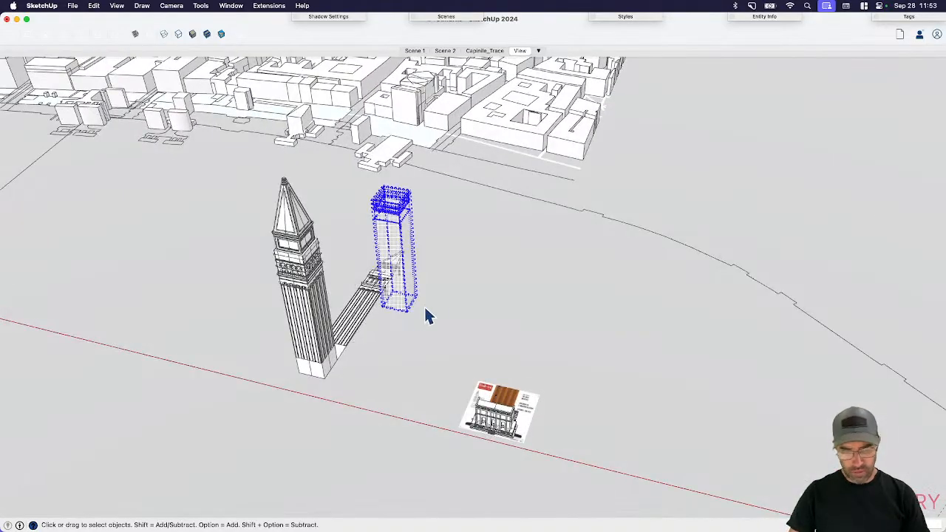
{"action": "key", "text": "Delete"}
- Open the loggia's right half for editing and hide the centre seam edge across the entrance landing
{"action": "middle_click_drag", "start_coordinate": [441, 338], "coordinate": [487, 442]}
{"action": "left_click", "coordinate": [487, 442]}
{"action": "scroll", "coordinate": [488, 441], "scroll_direction": "up", "scroll_amount": 6}
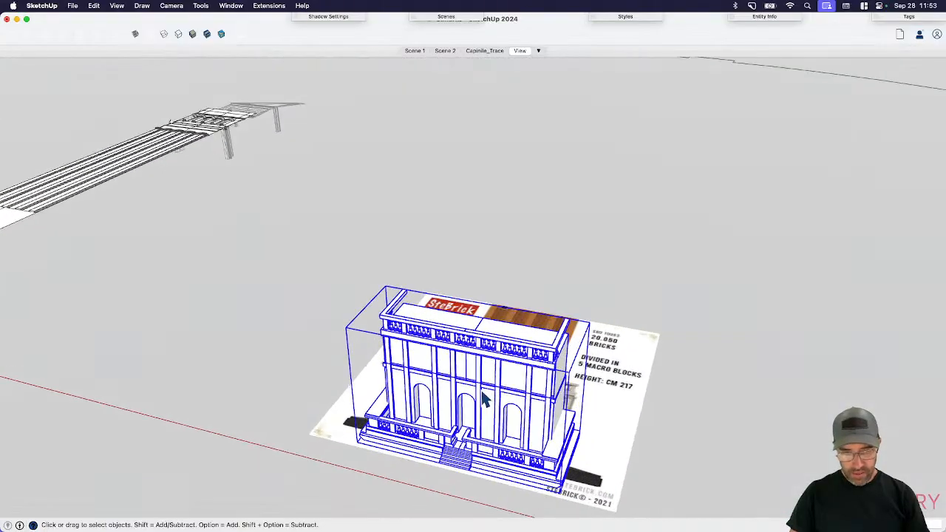
{"action": "right_click", "coordinate": [484, 397]}
{"action": "left_click", "coordinate": [436, 339]}
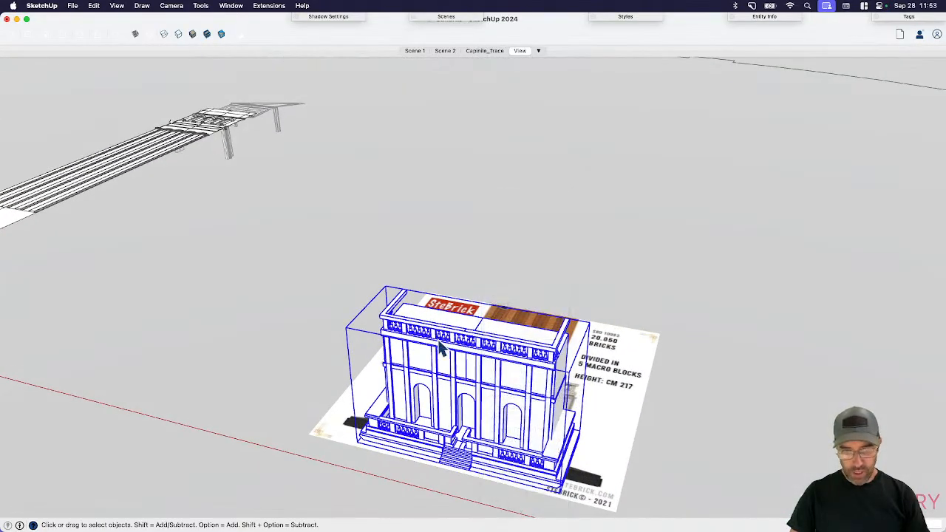
{"action": "middle_click_drag", "start_coordinate": [493, 417], "coordinate": [579, 328]}
{"action": "scroll", "coordinate": [481, 447], "scroll_direction": "up", "scroll_amount": 4}
{"action": "scroll", "coordinate": [480, 452], "scroll_direction": "up", "scroll_amount": 5}
{"action": "middle_click_drag", "start_coordinate": [507, 408], "coordinate": [536, 433]}
{"action": "scroll", "coordinate": [477, 442], "scroll_direction": "up", "scroll_amount": 8}
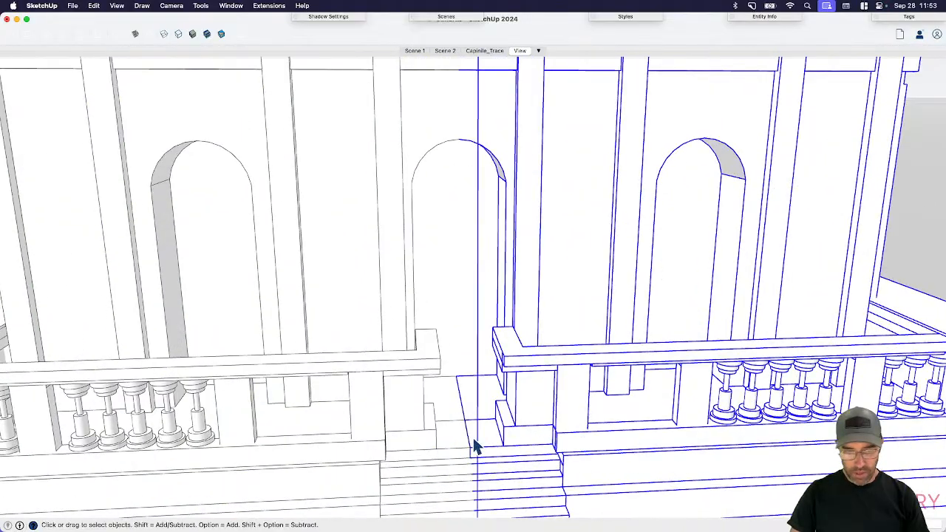
{"action": "key", "text": "e"}
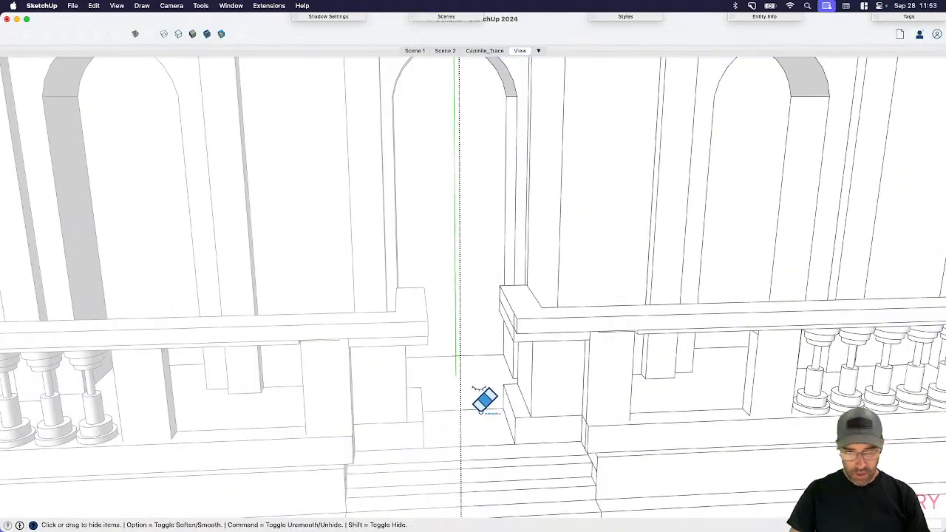
- Try to erase the line crossing the entrance landing above the steps, and undo the erasure
{"action": "key", "text": "space"}
{"action": "left_click", "coordinate": [485, 416]}
{"action": "key", "text": "e"}
{"action": "key", "text": "space"}
{"action": "double_click", "coordinate": [490, 412]}
{"action": "key", "text": "e"}
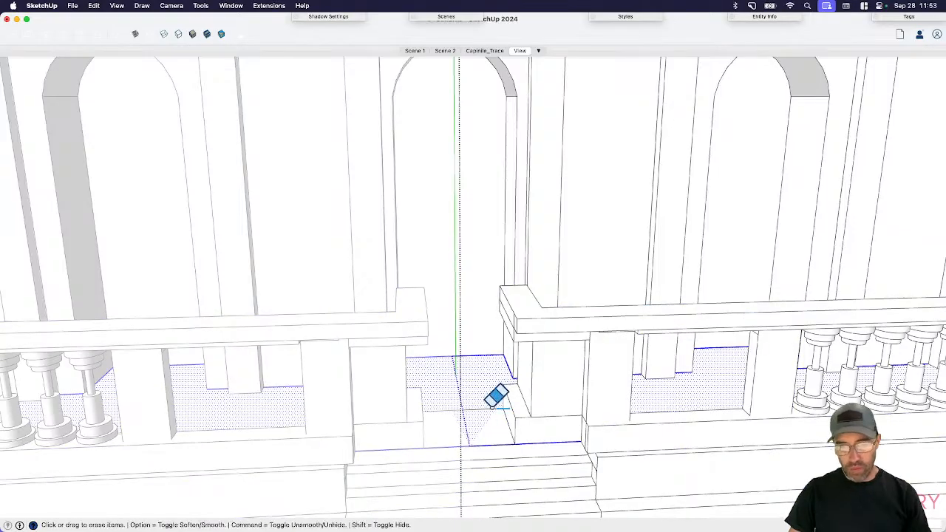
{"action": "left_click", "coordinate": [489, 407]}
{"action": "key", "text": "super+z"}
- Open the entrance base's nested group and delete the stray line crossing the landing
{"action": "key", "text": "space"}
{"action": "left_click", "coordinate": [491, 407]}
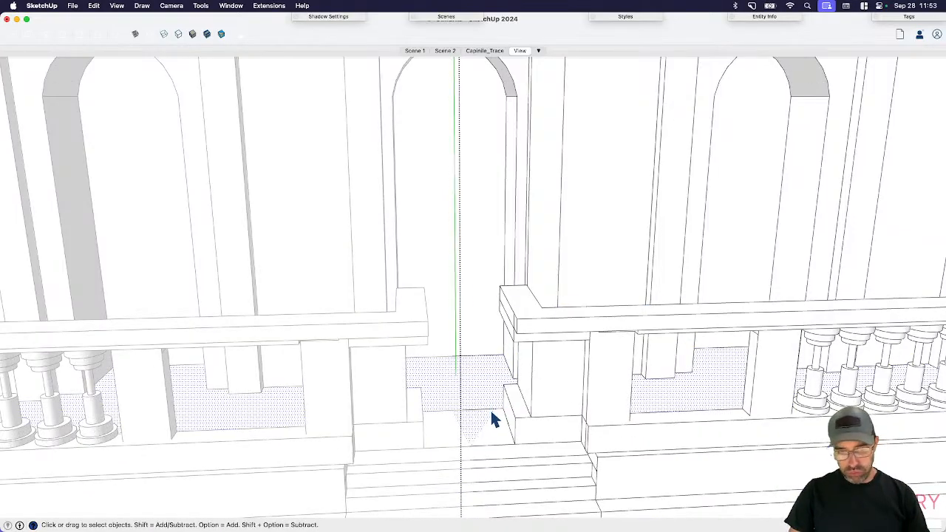
{"action": "double_click", "coordinate": [491, 411]}
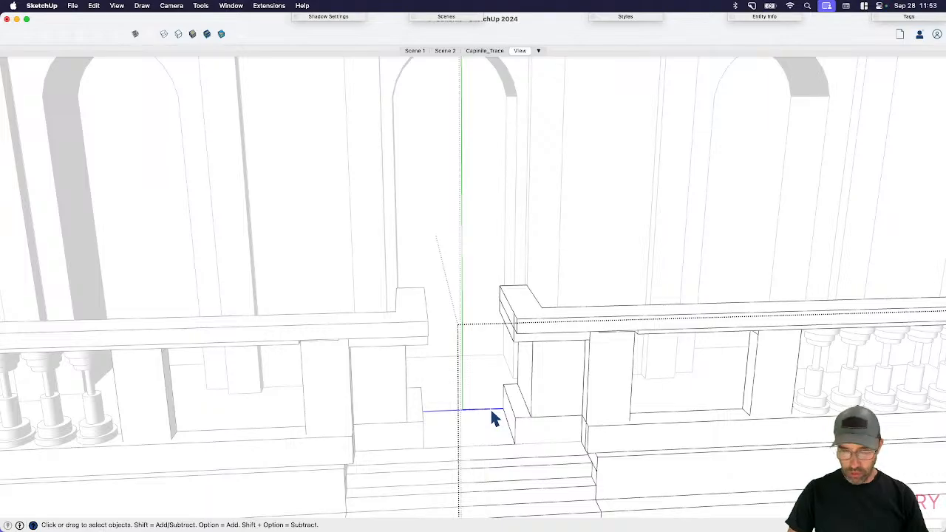
{"action": "key", "text": "Delete"}
- Push/Pull the end of the narrow moulding under the lower handrail out to the corner beside the entrance steps
{"action": "scroll", "coordinate": [493, 411], "scroll_direction": "down", "scroll_amount": 5}
{"action": "middle_click_drag", "start_coordinate": [533, 409], "coordinate": [671, 227]}
{"action": "scroll", "coordinate": [598, 294], "scroll_direction": "up", "scroll_amount": 5}
{"action": "scroll", "coordinate": [637, 284], "scroll_direction": "up", "scroll_amount": 3}
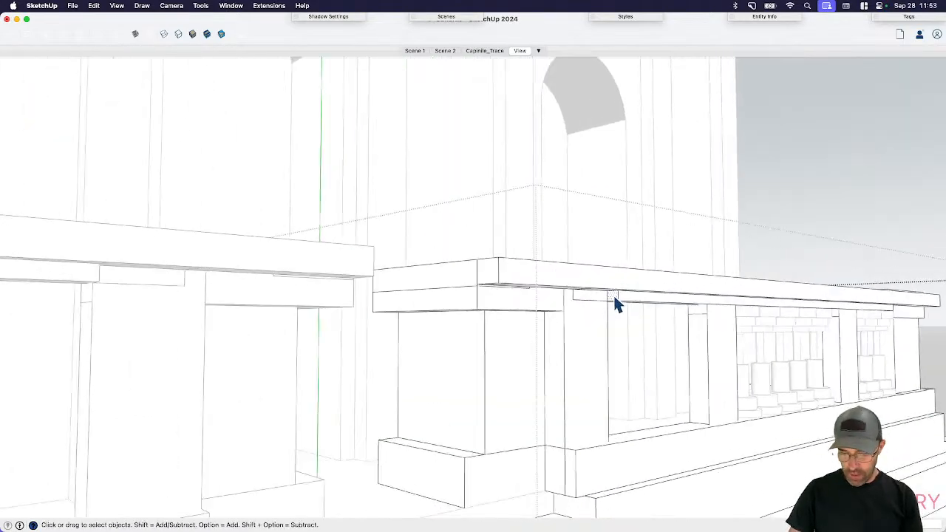
{"action": "key", "text": "p"}
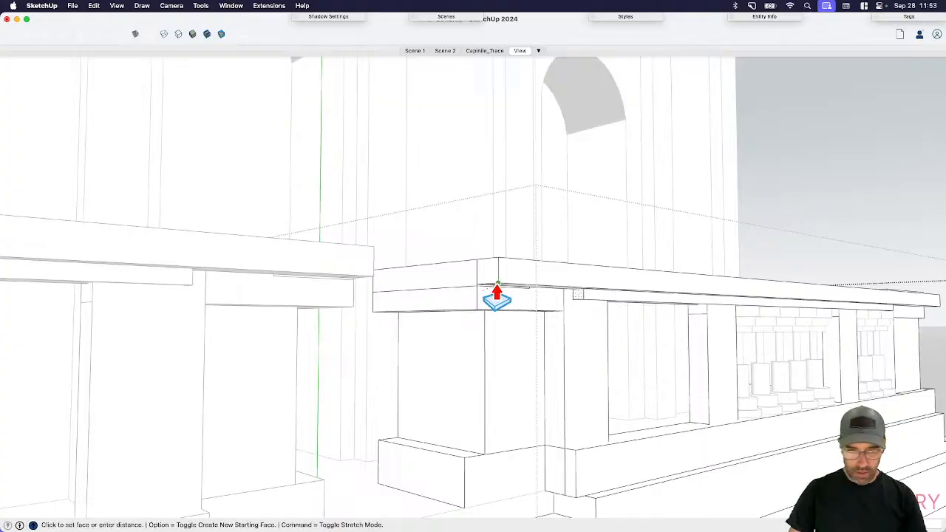
{"action": "scroll", "coordinate": [595, 302], "scroll_direction": "up", "scroll_amount": 3}
{"action": "left_click", "coordinate": [568, 296]}
{"action": "left_click", "coordinate": [427, 290]}
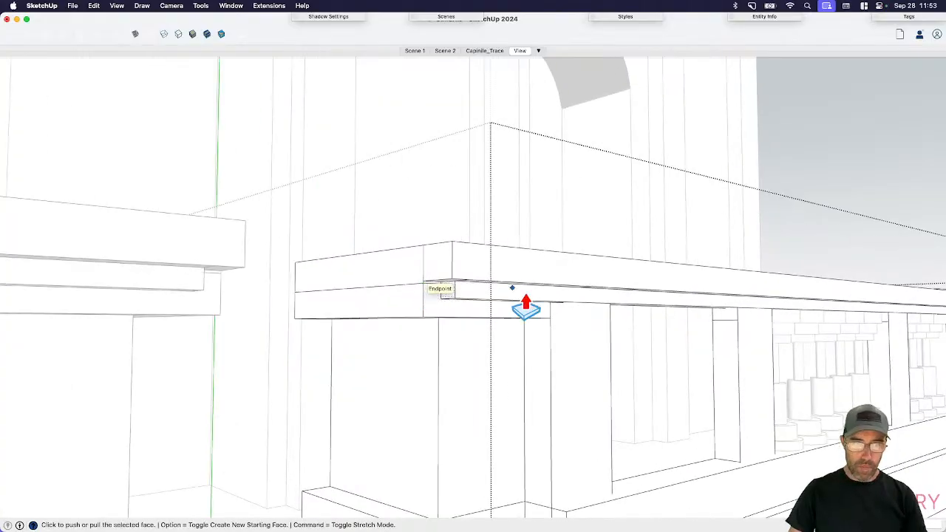
{"action": "scroll", "coordinate": [522, 294], "scroll_direction": "down", "scroll_amount": 5}
{"action": "middle_click_drag", "start_coordinate": [592, 318], "coordinate": [613, 433]}
{"action": "key", "text": "space"}
{"action": "left_click", "coordinate": [737, 182]}
{"action": "scroll", "coordinate": [648, 284], "scroll_direction": "down", "scroll_amount": 3}
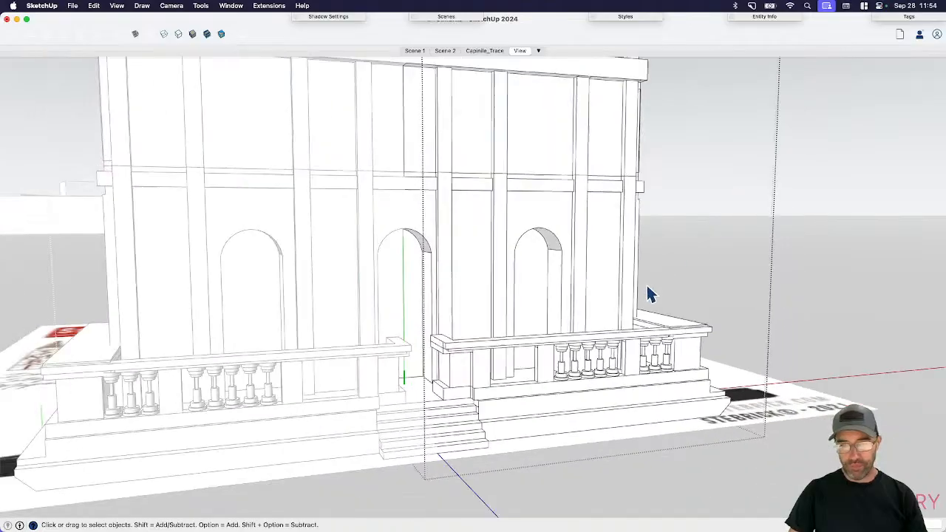
- Copy the three-baluster group of the lower balustrade into the empty bay beside the entrance steps
{"action": "middle_click_drag", "start_coordinate": [645, 290], "coordinate": [629, 333]}
{"action": "scroll", "coordinate": [573, 391], "scroll_direction": "up", "scroll_amount": 3}
{"action": "left_click", "coordinate": [560, 406]}
{"action": "middle_click_drag", "start_coordinate": [580, 406], "coordinate": [604, 406]}
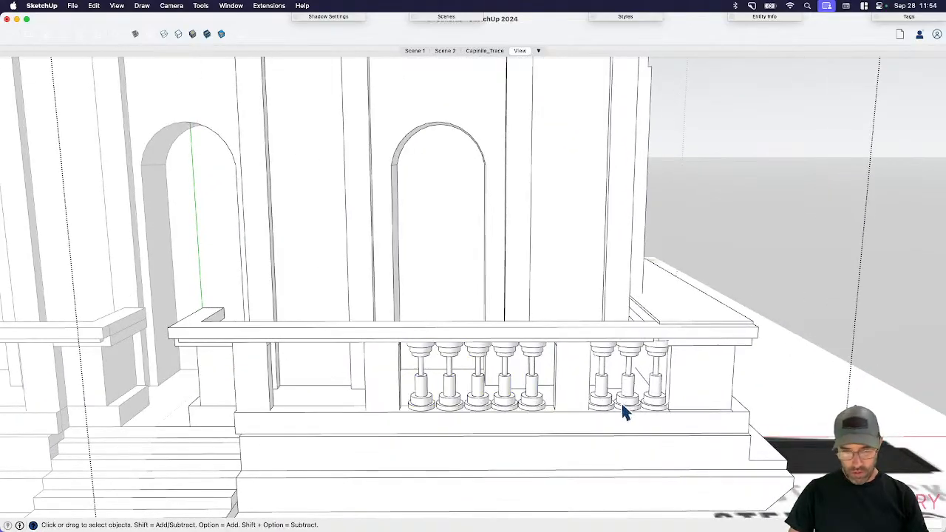
{"action": "left_click", "coordinate": [624, 412]}
{"action": "key", "text": "m"}
{"action": "scroll", "coordinate": [635, 411], "scroll_direction": "up", "scroll_amount": 3}
{"action": "key", "text": "alt"}
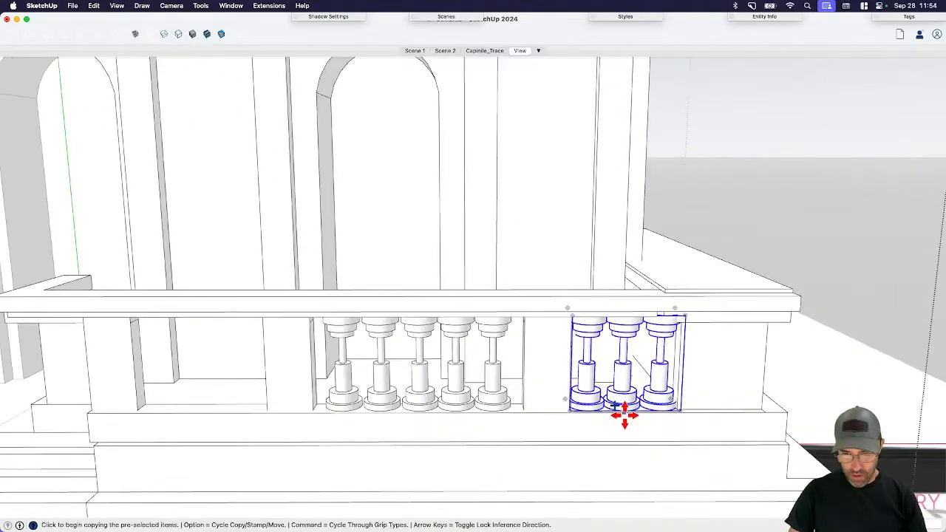
{"action": "left_click", "coordinate": [624, 414]}
{"action": "scroll", "coordinate": [443, 414], "scroll_direction": "down", "scroll_amount": 3}
{"action": "scroll", "coordinate": [353, 414], "scroll_direction": "up", "scroll_amount": 5}
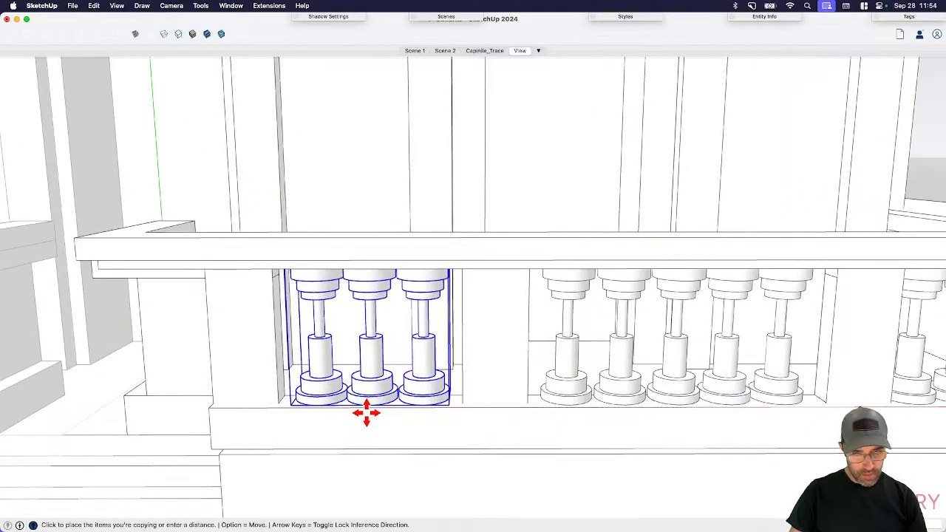
{"action": "left_click", "coordinate": [366, 413]}
{"action": "scroll", "coordinate": [625, 338], "scroll_direction": "down", "scroll_amount": 5}
{"action": "scroll", "coordinate": [805, 277], "scroll_direction": "down", "scroll_amount": 8}
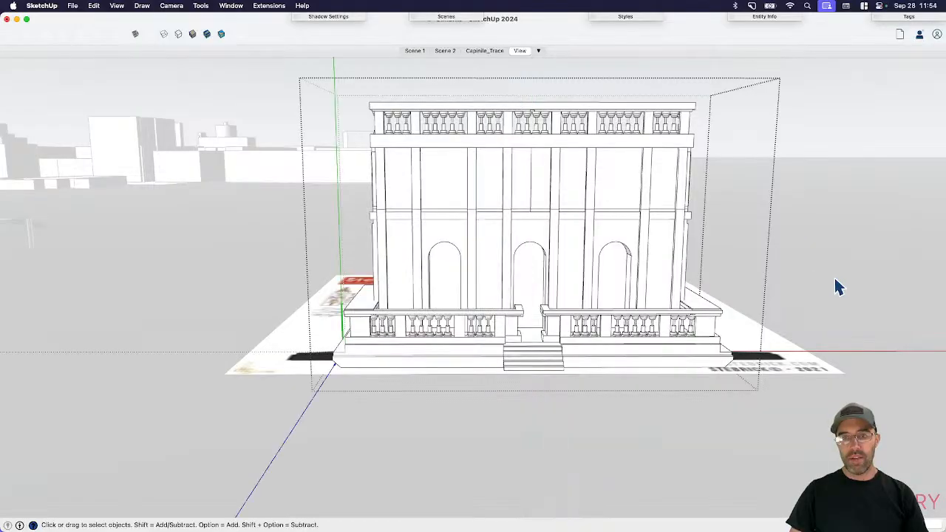
{"action": "left_click", "coordinate": [836, 279]}
- Open the loggia half for editing and rotate a copy of the upper corner pilaster to face the building's side
{"action": "middle_click_drag", "start_coordinate": [836, 279], "coordinate": [497, 363]}
{"action": "scroll", "coordinate": [513, 206], "scroll_direction": "up", "scroll_amount": 6}
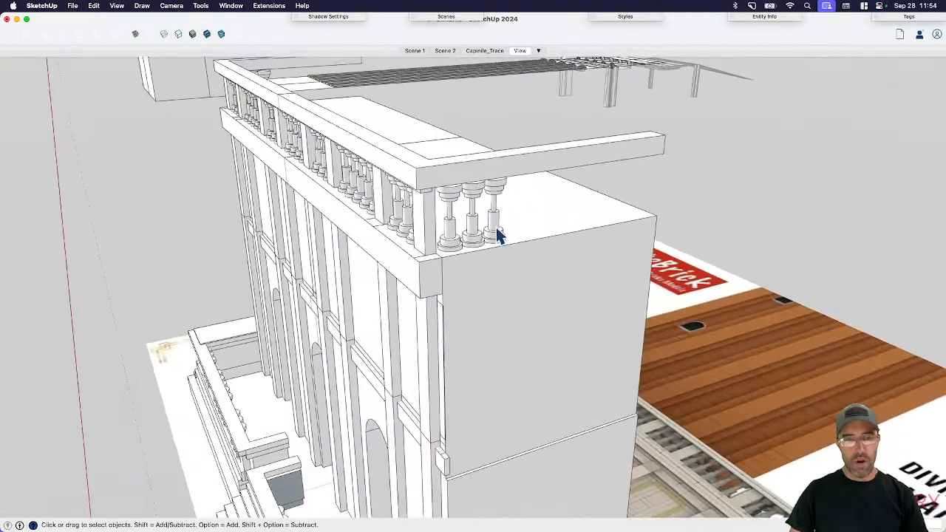
{"action": "left_click", "coordinate": [497, 231]}
{"action": "middle_click_drag", "start_coordinate": [497, 230], "coordinate": [422, 241]}
{"action": "double_click", "coordinate": [486, 226]}
{"action": "left_click", "coordinate": [486, 225]}
{"action": "double_click", "coordinate": [491, 235]}
{"action": "left_click", "coordinate": [491, 235]}
{"action": "left_click", "coordinate": [376, 236]}
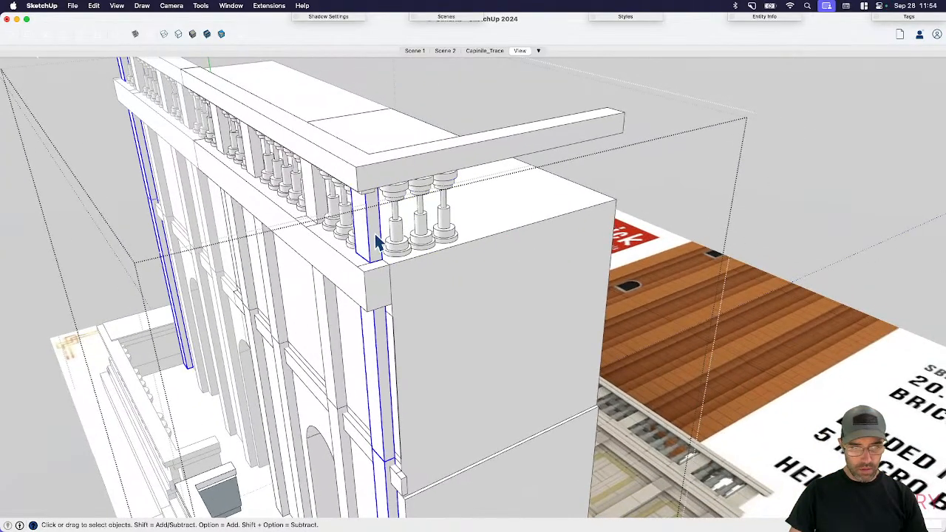
{"action": "key", "text": "q"}
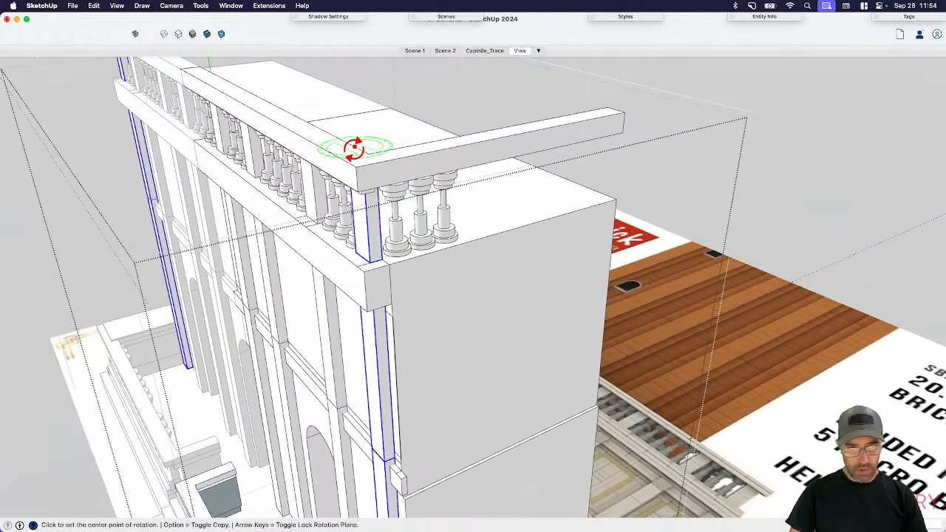
{"action": "key", "text": "alt"}
{"action": "left_click", "coordinate": [352, 152]}
{"action": "left_click", "coordinate": [369, 171]}
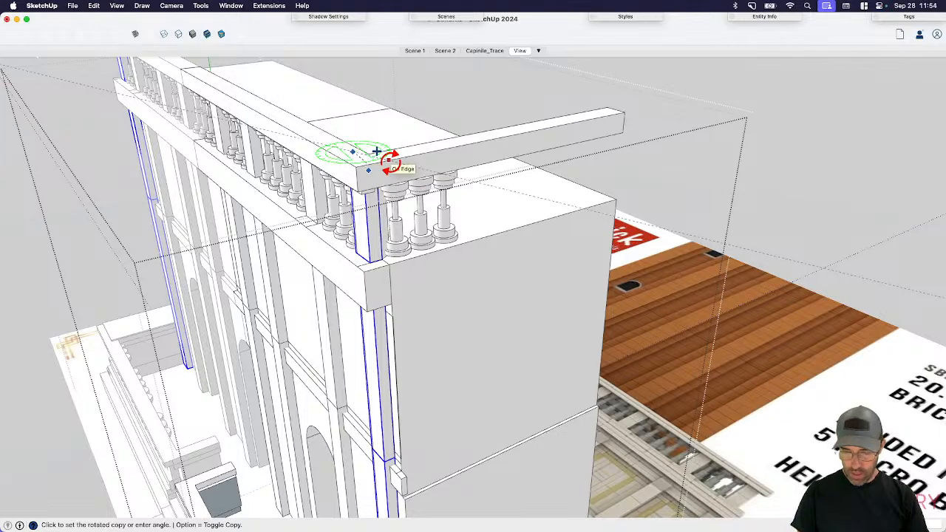
{"action": "left_click", "coordinate": [389, 160]}
{"action": "key", "text": "space"}
- Move the rotated pilaster copy along the building's side to just inside the side handrail, past the three side balusters
{"action": "key", "text": "m"}
{"action": "left_click", "coordinate": [416, 281]}
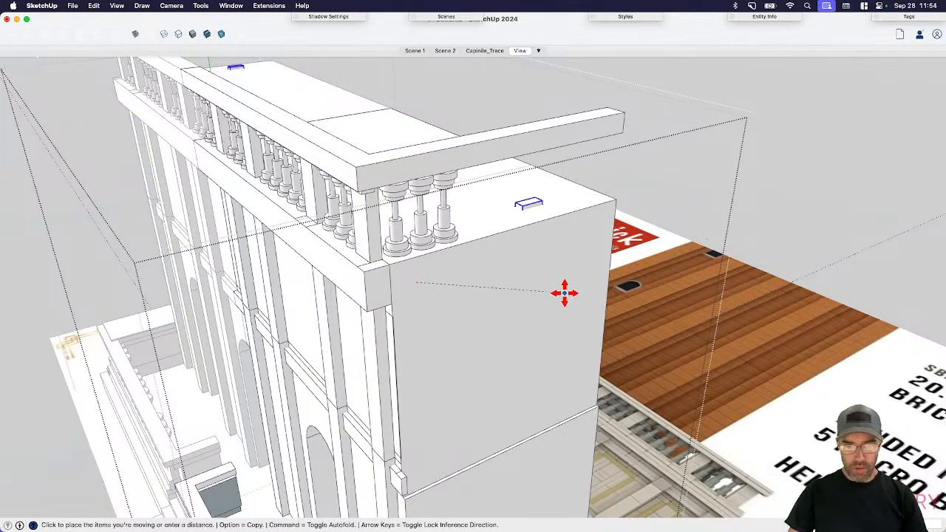
{"action": "middle_click_drag", "start_coordinate": [549, 266], "coordinate": [404, 319]}
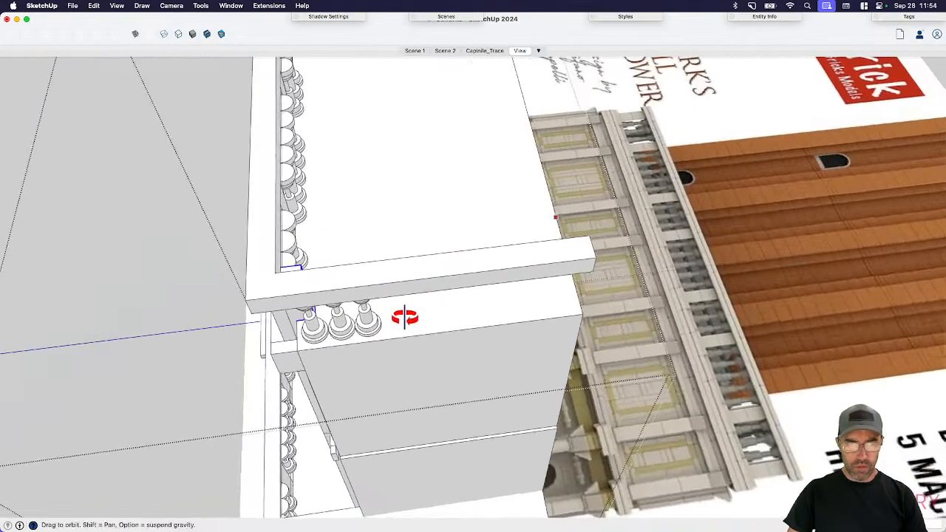
{"action": "left_click", "coordinate": [475, 207]}
{"action": "left_click", "coordinate": [412, 246]}
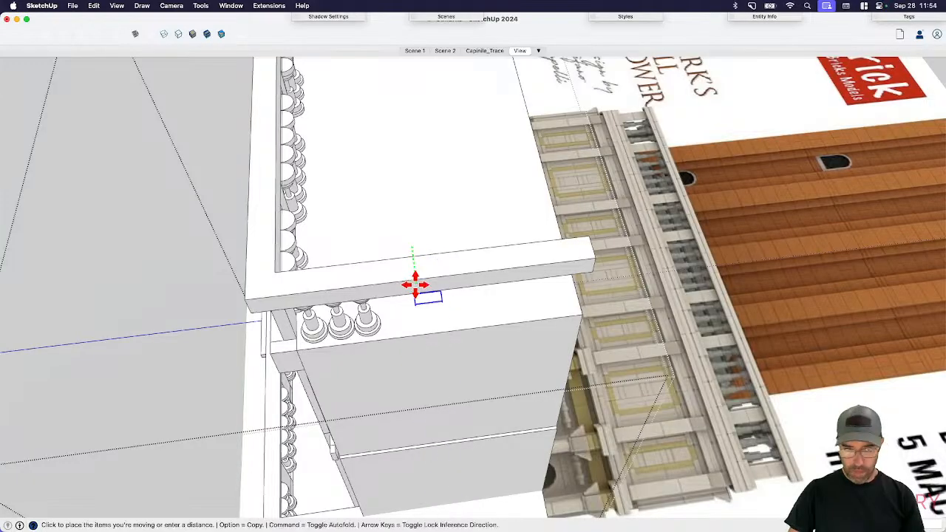
{"action": "key", "text": "Right"}
{"action": "key", "text": "Left"}
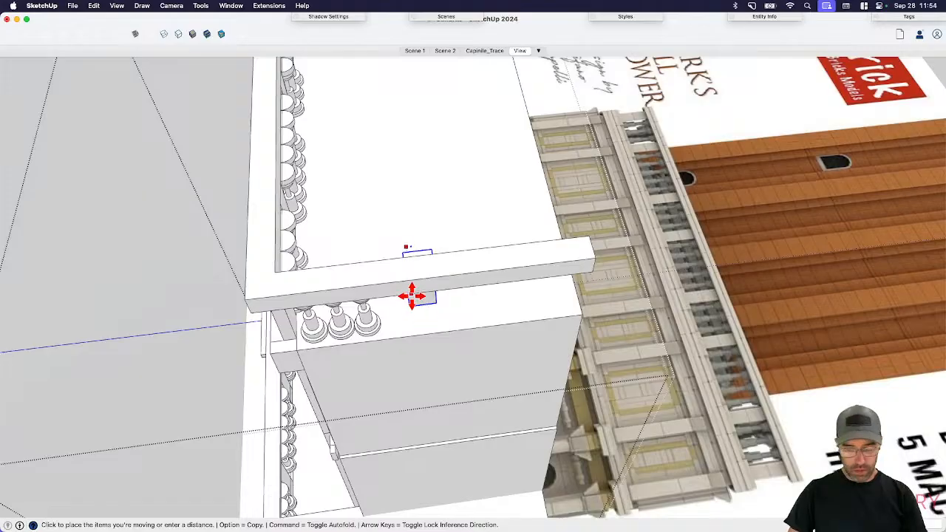
{"action": "key", "text": "Left"}
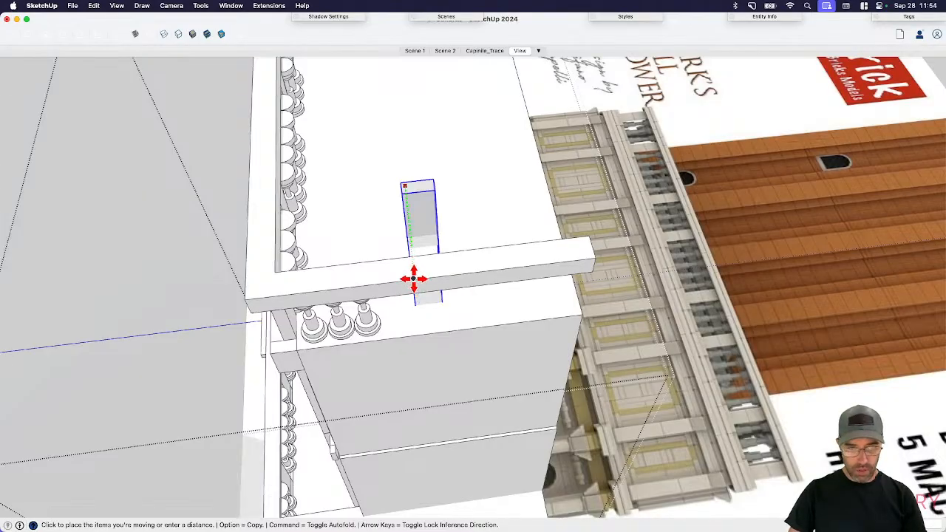
{"action": "left_click", "coordinate": [418, 281]}
- Move the pilaster copy by its top corner out to the outer face of the side handrail
{"action": "middle_click_drag", "start_coordinate": [418, 284], "coordinate": [360, 284]}
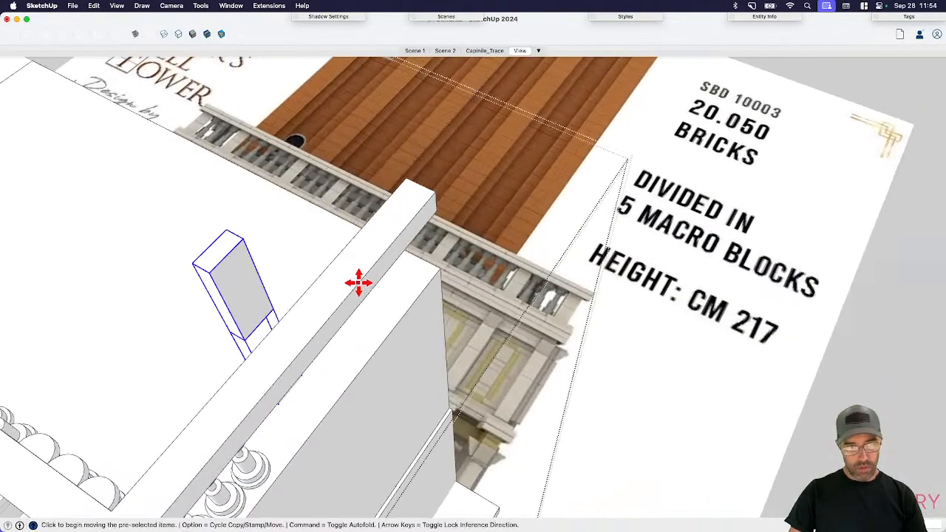
{"action": "left_click", "coordinate": [197, 263]}
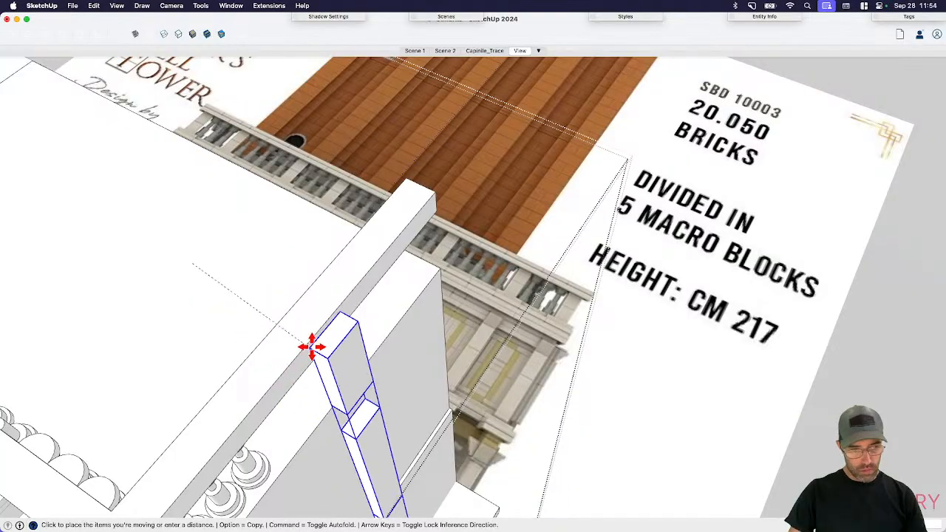
{"action": "left_click", "coordinate": [324, 321]}
{"action": "key", "text": "space"}
- Scale the side pilaster in depth so it no longer projects in front of the side wall
{"action": "scroll", "coordinate": [362, 374], "scroll_direction": "down", "scroll_amount": 3}
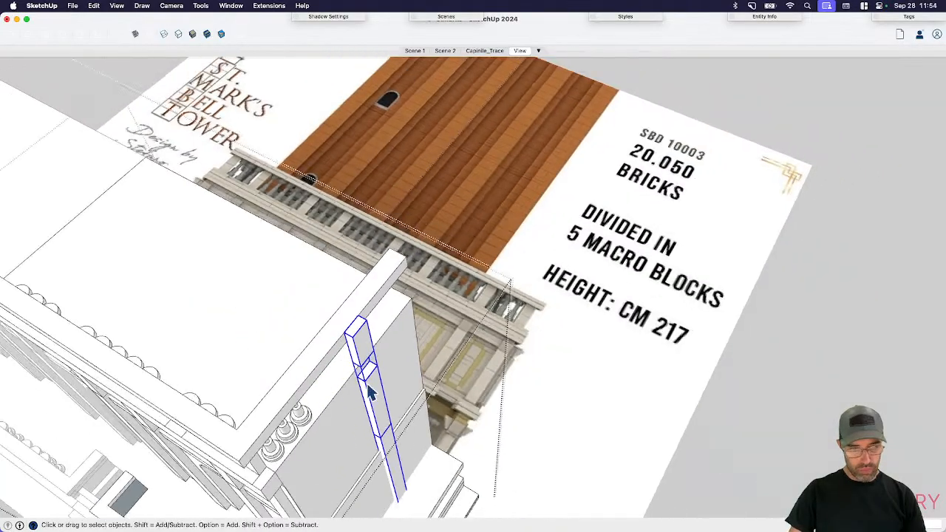
{"action": "middle_click_drag", "start_coordinate": [370, 390], "coordinate": [397, 251]}
{"action": "middle_click_drag", "start_coordinate": [394, 304], "coordinate": [393, 238]}
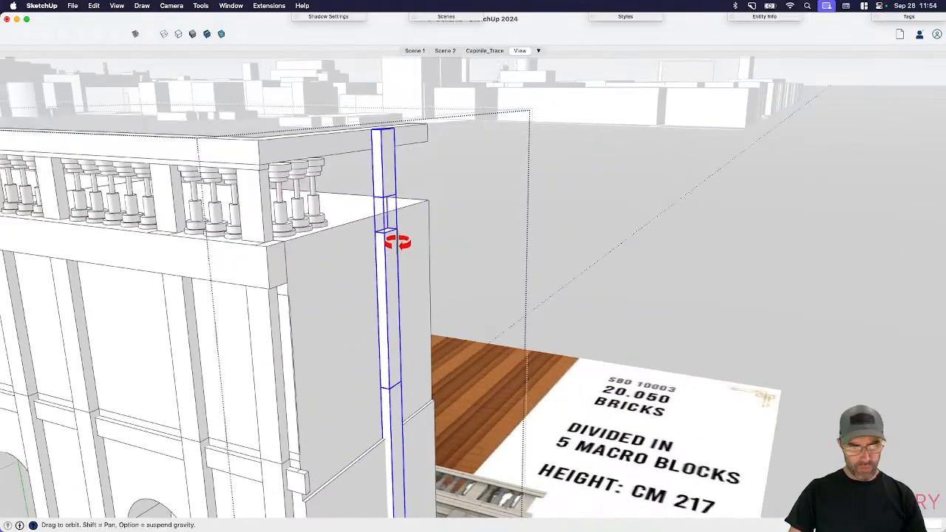
{"action": "key", "text": "s"}
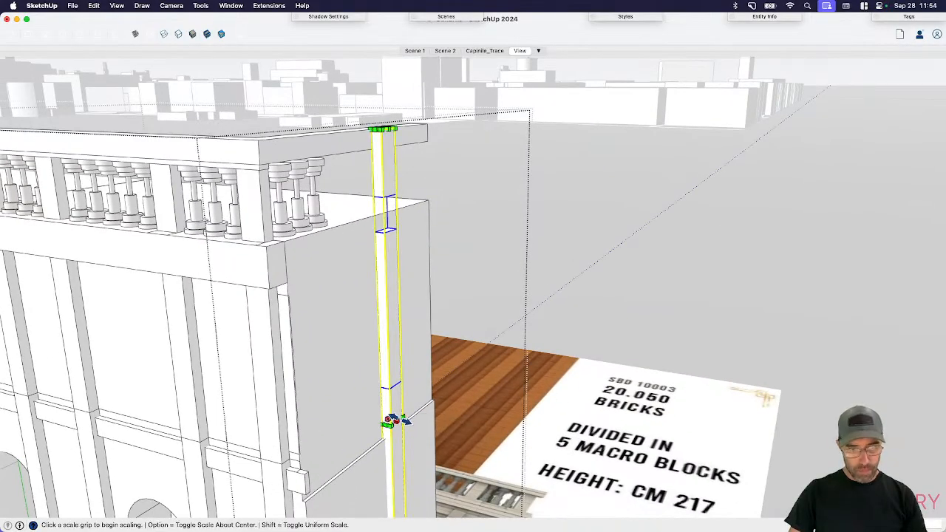
{"action": "left_click_drag", "start_coordinate": [392, 420], "coordinate": [364, 397]}
{"action": "key", "text": "space"}
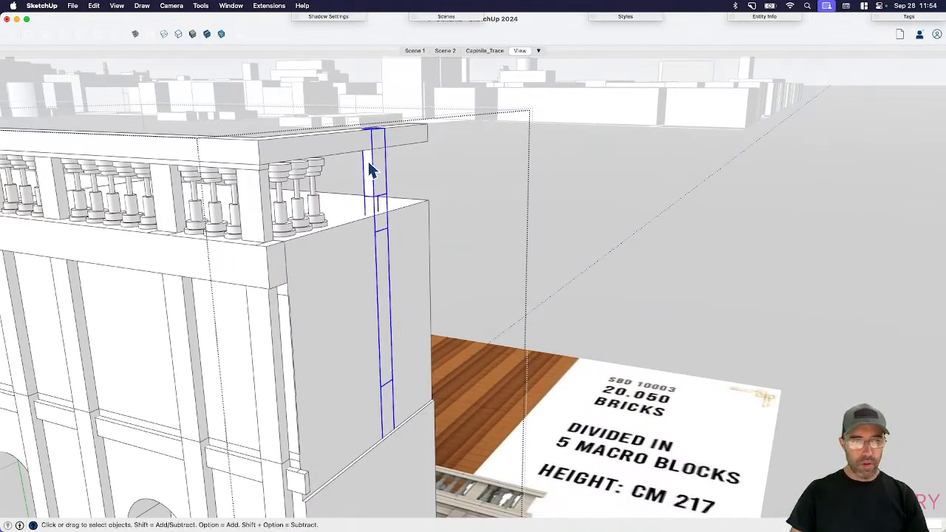
- Move the side pilaster against the three side balusters and place a copy near the rear end of the handrail
{"action": "scroll", "coordinate": [372, 170], "scroll_direction": "up", "scroll_amount": 3}
{"action": "key", "text": "m"}
{"action": "left_click", "coordinate": [377, 235]}
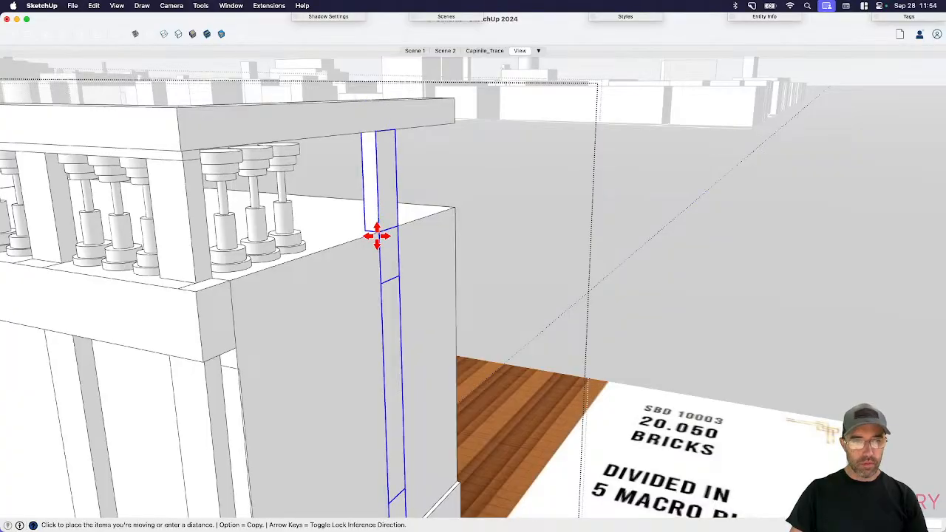
{"action": "key", "text": "Escape"}
{"action": "left_click", "coordinate": [382, 230]}
{"action": "left_click", "coordinate": [321, 256]}
{"action": "middle_click_drag", "start_coordinate": [425, 247], "coordinate": [345, 234]}
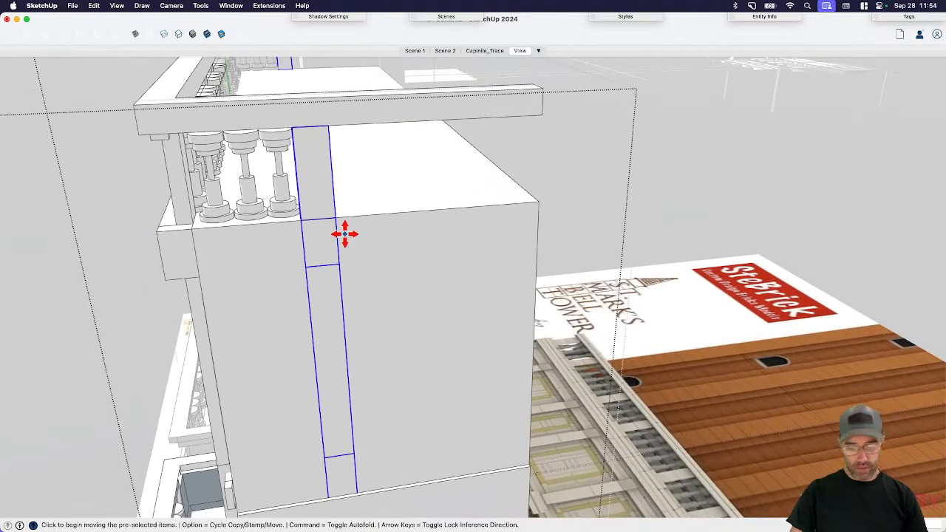
{"action": "left_click", "coordinate": [550, 249]}
{"action": "key", "text": "space"}
- Copy the three side balusters along the roof edge to the far side of the first side pilaster
{"action": "left_click", "coordinate": [289, 216]}
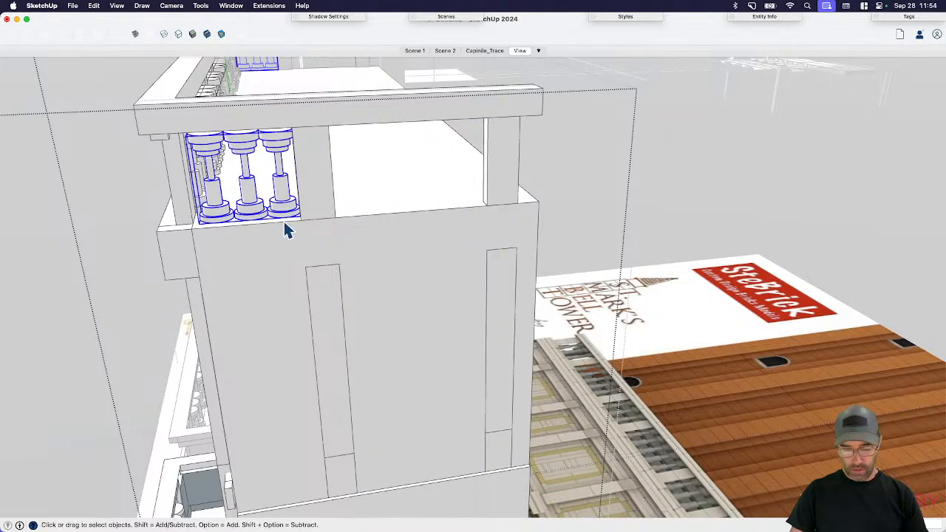
{"action": "key", "text": "m"}
{"action": "left_click", "coordinate": [191, 230]}
{"action": "key", "text": "alt"}
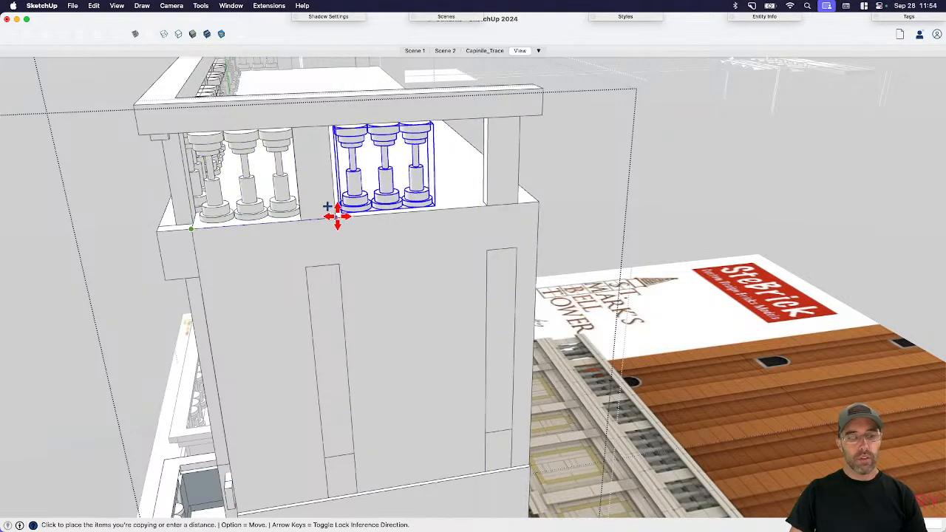
{"action": "left_click", "coordinate": [334, 212]}
- Move the rear side pilaster forward to stand next to the second set of side balusters
{"action": "key", "text": "space"}
{"action": "left_click", "coordinate": [492, 205]}
{"action": "key", "text": "m"}
{"action": "left_click", "coordinate": [467, 244]}
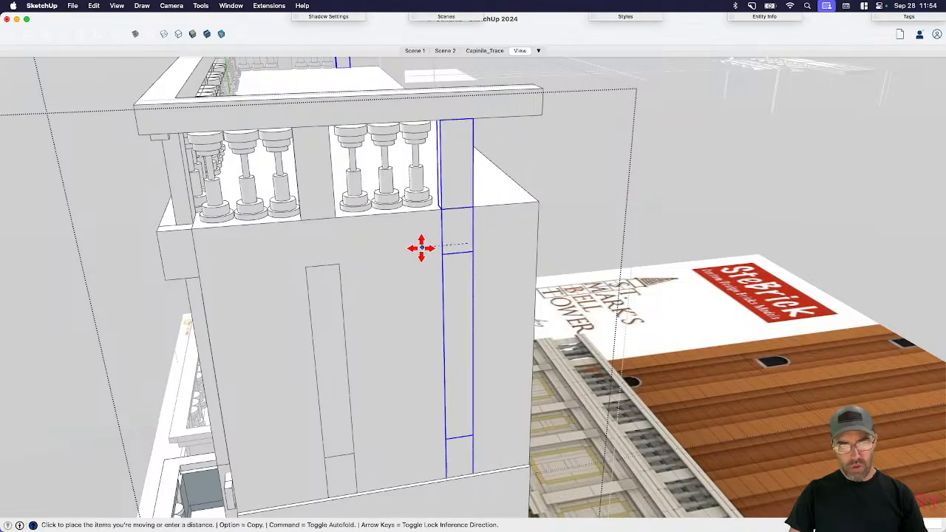
{"action": "left_click", "coordinate": [416, 247]}
- Shift the second set of side balusters slightly to sit evenly between the two side pilasters
{"action": "key", "text": "space"}
{"action": "left_click", "coordinate": [412, 185]}
{"action": "middle_click_drag", "start_coordinate": [412, 185], "coordinate": [416, 212]}
{"action": "key", "text": "m"}
{"action": "scroll", "coordinate": [414, 212], "scroll_direction": "up", "scroll_amount": 4}
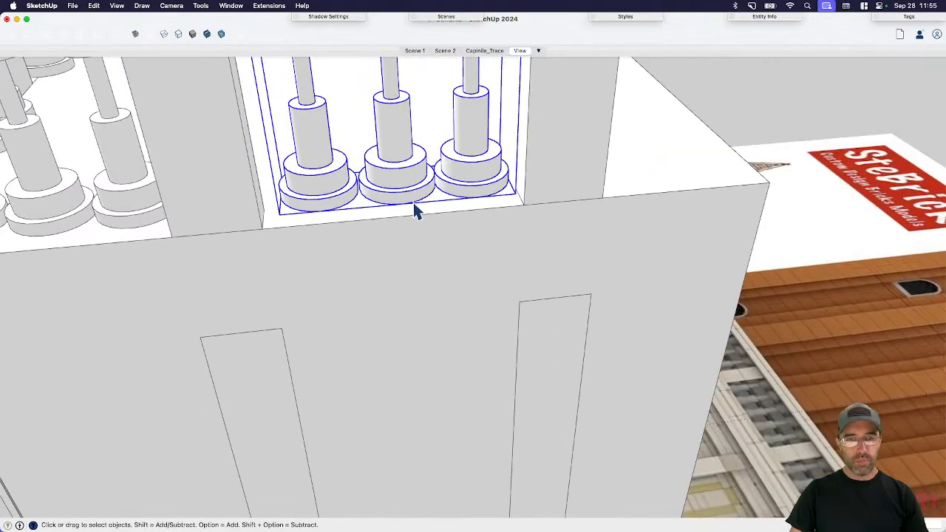
{"action": "scroll", "coordinate": [414, 222], "scroll_direction": "down", "scroll_amount": 3}
{"action": "key", "text": "m"}
{"action": "left_click", "coordinate": [415, 241]}
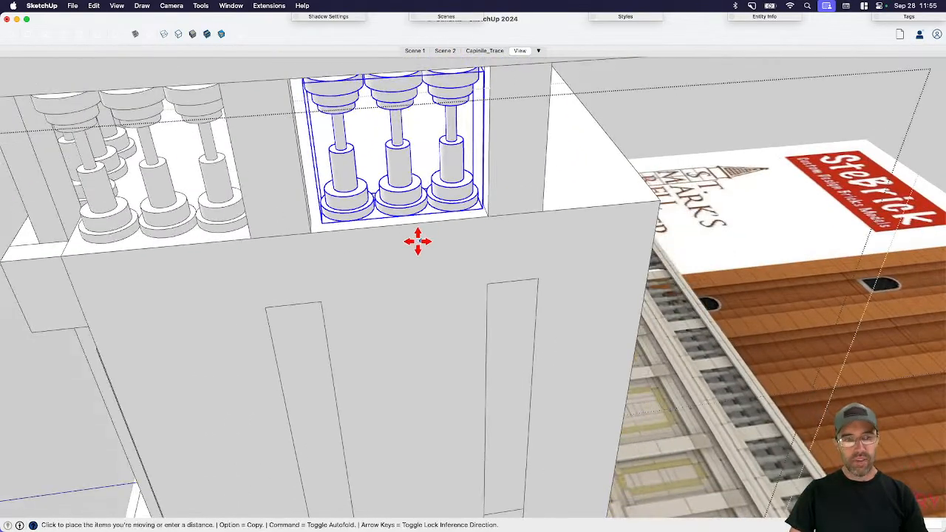
{"action": "left_click", "coordinate": [415, 243]}
{"action": "key", "text": "space"}
- Copy the second set of side balusters to the rear bay beyond the last side pilaster
{"action": "scroll", "coordinate": [417, 246], "scroll_direction": "down", "scroll_amount": 5}
{"action": "middle_click_drag", "start_coordinate": [418, 251], "coordinate": [419, 275]}
{"action": "key", "text": "m"}
{"action": "left_click", "coordinate": [369, 291]}
{"action": "key", "text": "alt"}
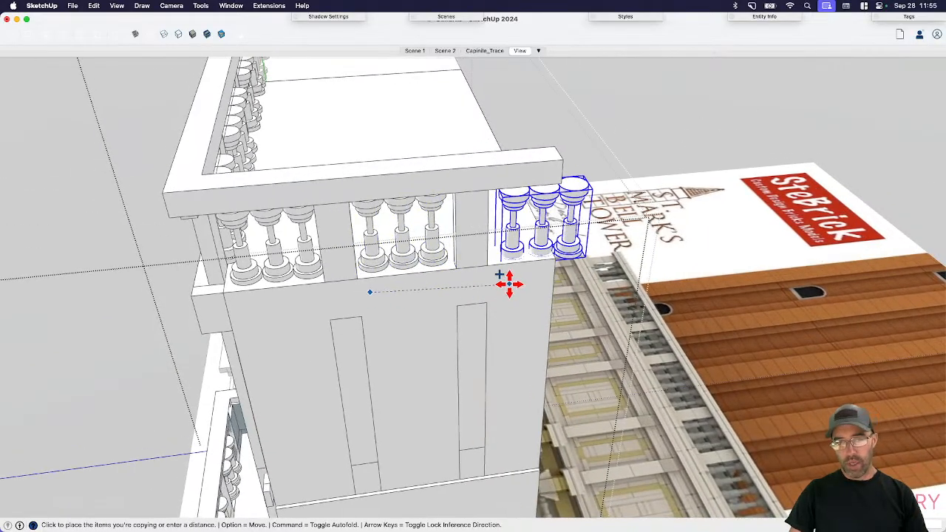
{"action": "left_click", "coordinate": [500, 278]}
{"action": "key", "text": "space"}
- Edit the rear baluster set separately and delete the baluster projecting past the end of the side wall
{"action": "right_click", "coordinate": [559, 244]}
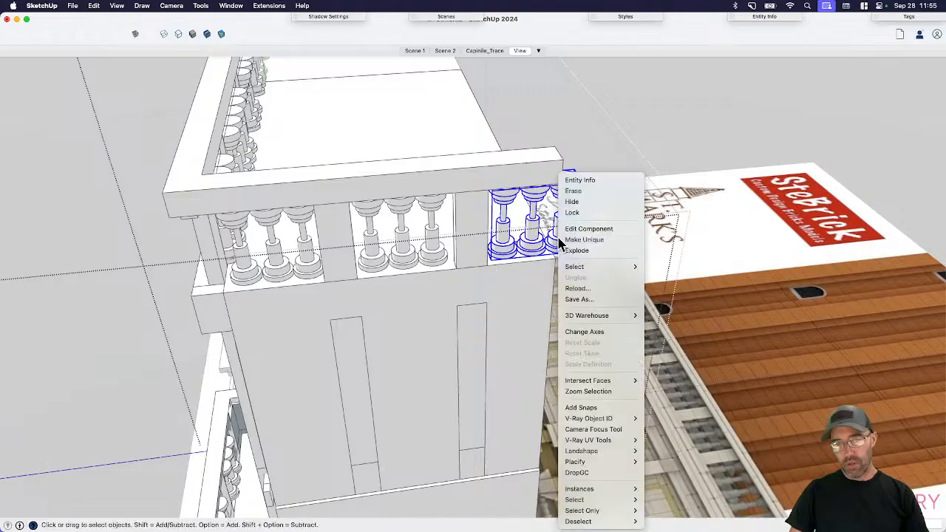
{"action": "left_click", "coordinate": [565, 229]}
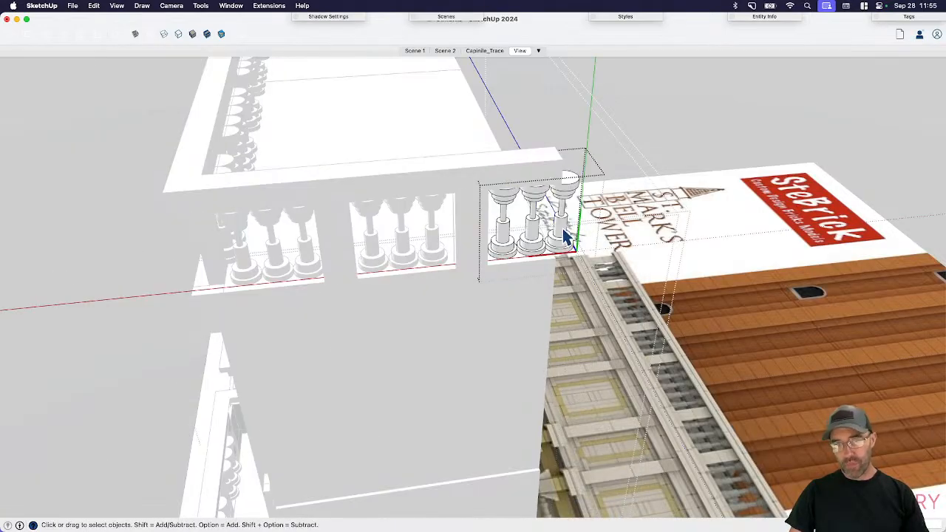
{"action": "left_click", "coordinate": [508, 291]}
{"action": "scroll", "coordinate": [508, 291], "scroll_direction": "down", "scroll_amount": 4}
{"action": "left_click", "coordinate": [616, 111]}
- Hide the centre seam edge between the two mirrored halves across the loggia's roof
{"action": "middle_click_drag", "start_coordinate": [399, 296], "coordinate": [552, 345]}
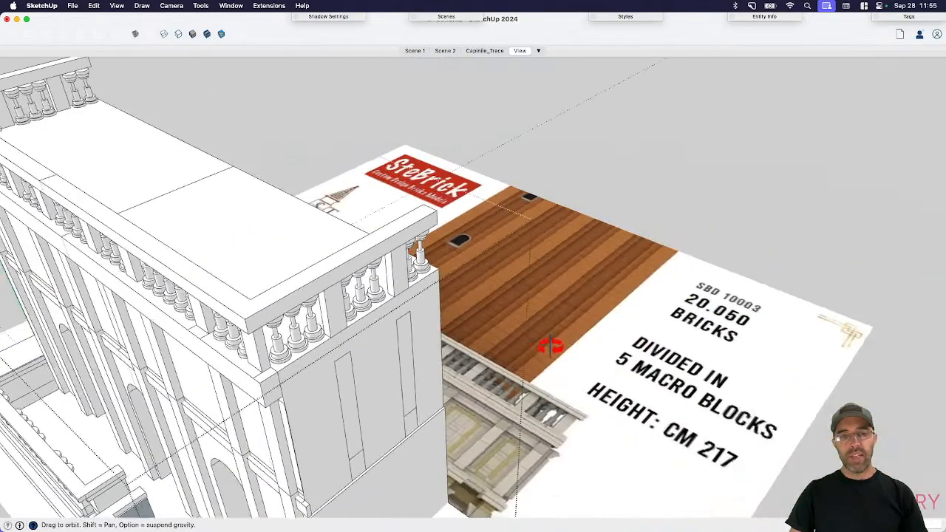
{"action": "scroll", "coordinate": [553, 345], "scroll_direction": "down", "scroll_amount": 5}
{"action": "scroll", "coordinate": [421, 229], "scroll_direction": "up", "scroll_amount": 3}
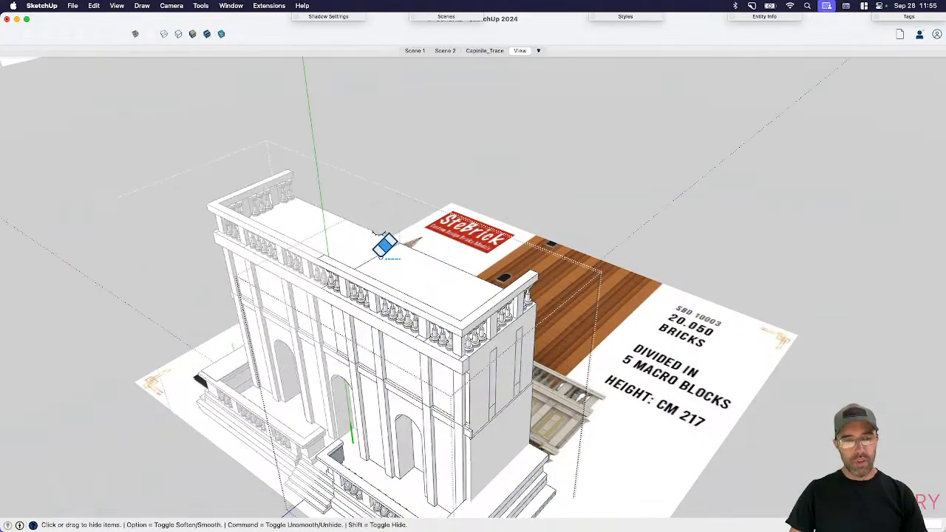
{"action": "middle_click_drag", "start_coordinate": [380, 258], "coordinate": [373, 293]}
{"action": "scroll", "coordinate": [375, 293], "scroll_direction": "up", "scroll_amount": 5}
{"action": "scroll", "coordinate": [483, 124], "scroll_direction": "down", "scroll_amount": 3}
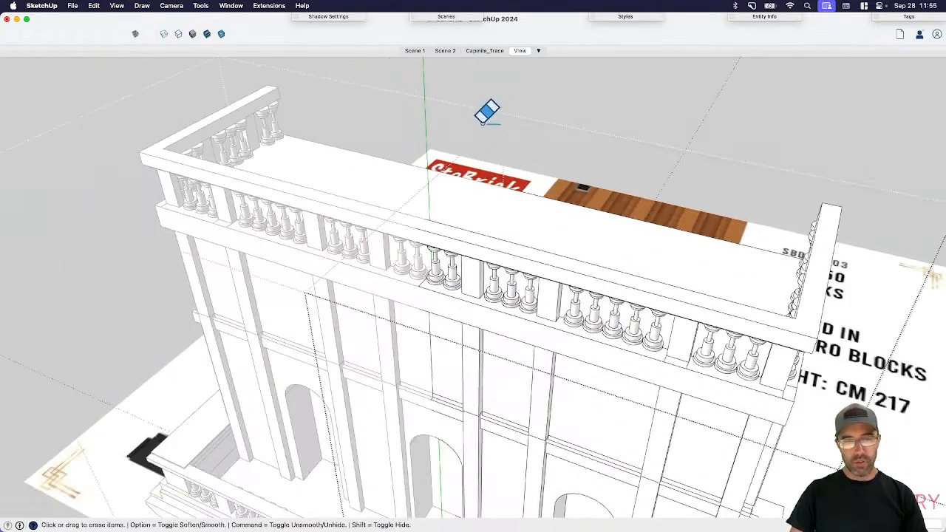
{"action": "middle_click_drag", "start_coordinate": [466, 258], "coordinate": [497, 205]}
- Hide the centre seam edges under the upper cornice and on the horizontal band above the middle arch
{"action": "scroll", "coordinate": [479, 255], "scroll_direction": "up", "scroll_amount": 5}
{"action": "scroll", "coordinate": [496, 212], "scroll_direction": "up", "scroll_amount": 2}
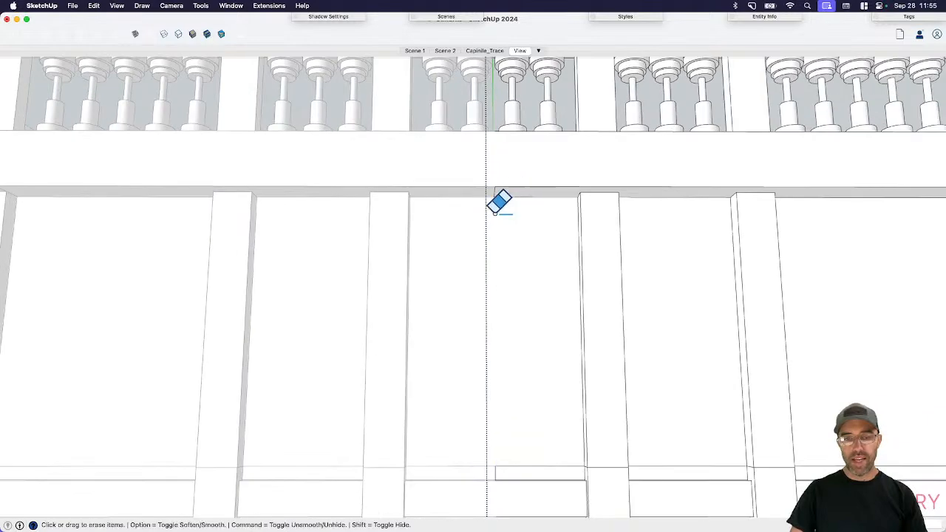
{"action": "scroll", "coordinate": [495, 185], "scroll_direction": "up", "scroll_amount": 3}
{"action": "left_click_drag", "start_coordinate": [485, 172], "coordinate": [480, 172], "text": "shift"}
{"action": "scroll", "coordinate": [482, 174], "scroll_direction": "down", "scroll_amount": 4}
{"action": "scroll", "coordinate": [452, 414], "scroll_direction": "up", "scroll_amount": 4}
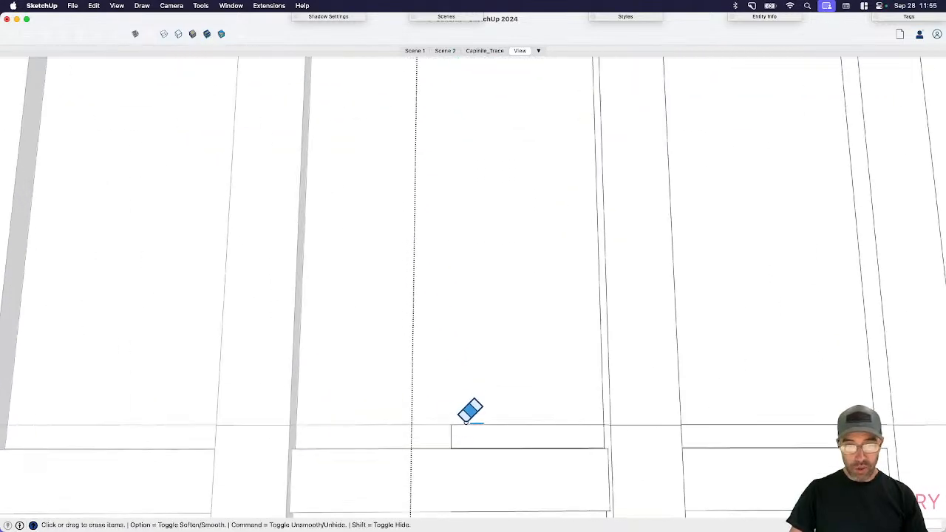
{"action": "left_click_drag", "start_coordinate": [460, 430], "coordinate": [445, 432], "text": "shift"}
{"action": "middle_click_drag", "start_coordinate": [465, 435], "coordinate": [449, 459]}
{"action": "scroll", "coordinate": [454, 432], "scroll_direction": "up", "scroll_amount": 3}
{"action": "scroll", "coordinate": [488, 311], "scroll_direction": "down", "scroll_amount": 4}
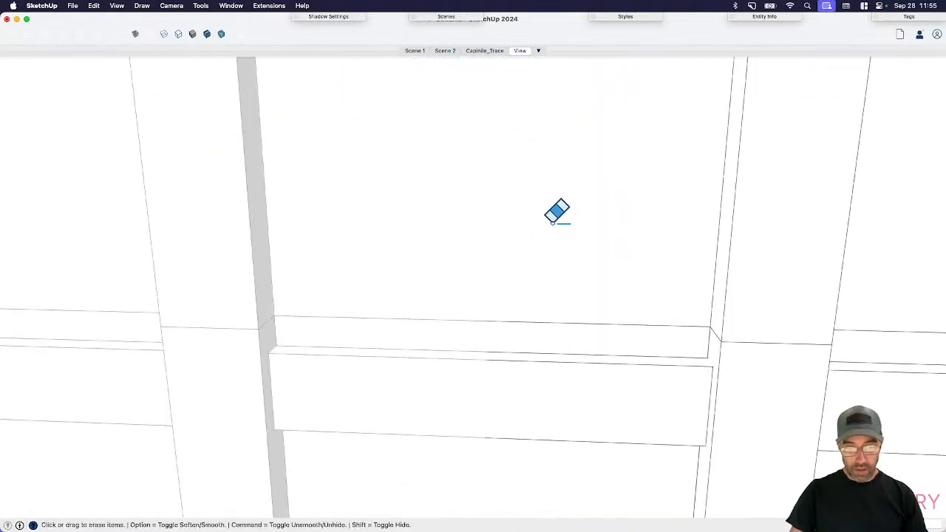
- Hide the centre seam edge on the underside of the horizontal band above the middle arch and leave the loggia's editing mode
{"action": "mouse_move", "coordinate": [557, 211]}
{"action": "middle_mouse_down"}
{"action": "mouse_move", "coordinate": [526, 352]}
{"action": "mouse_move", "coordinate": [516, 306]}
{"action": "middle_mouse_up"}
{"action": "scroll", "coordinate": [523, 361], "scroll_direction": "up", "scroll_amount": 3}
{"action": "left_click", "coordinate": [499, 320], "text": "shift"}
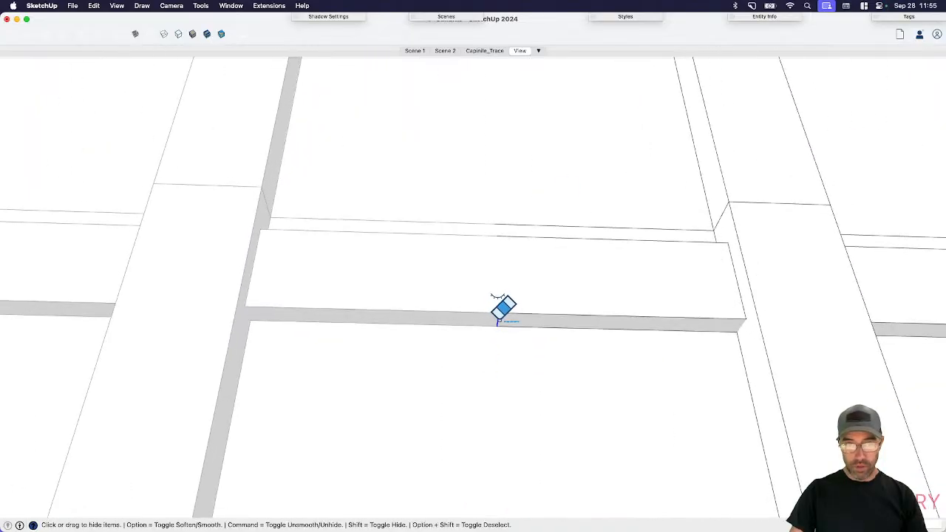
{"action": "scroll", "coordinate": [499, 252], "scroll_direction": "down", "scroll_amount": 5}
{"action": "scroll", "coordinate": [480, 399], "scroll_direction": "up", "scroll_amount": 2}
{"action": "scroll", "coordinate": [501, 304], "scroll_direction": "down", "scroll_amount": 8}
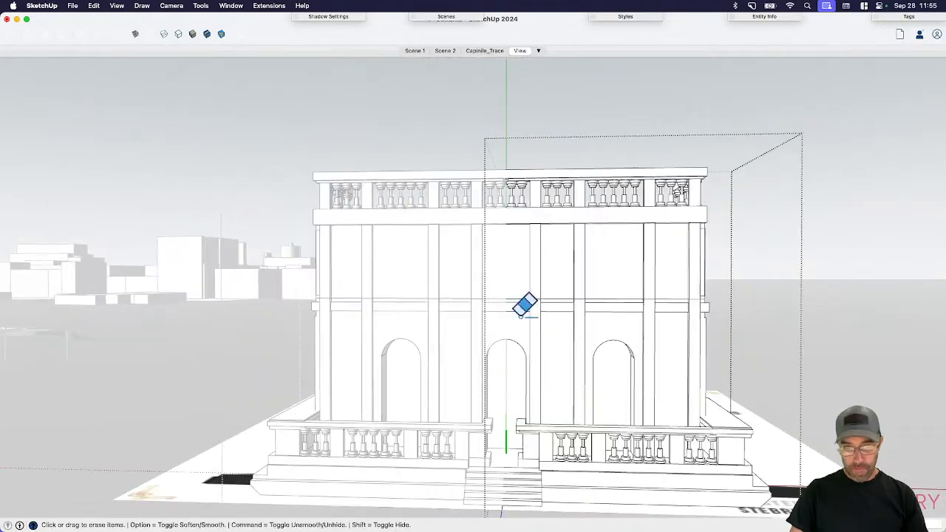
{"action": "middle_click_drag", "start_coordinate": [524, 303], "coordinate": [523, 430]}
{"action": "scroll", "coordinate": [517, 370], "scroll_direction": "down", "scroll_amount": 4}
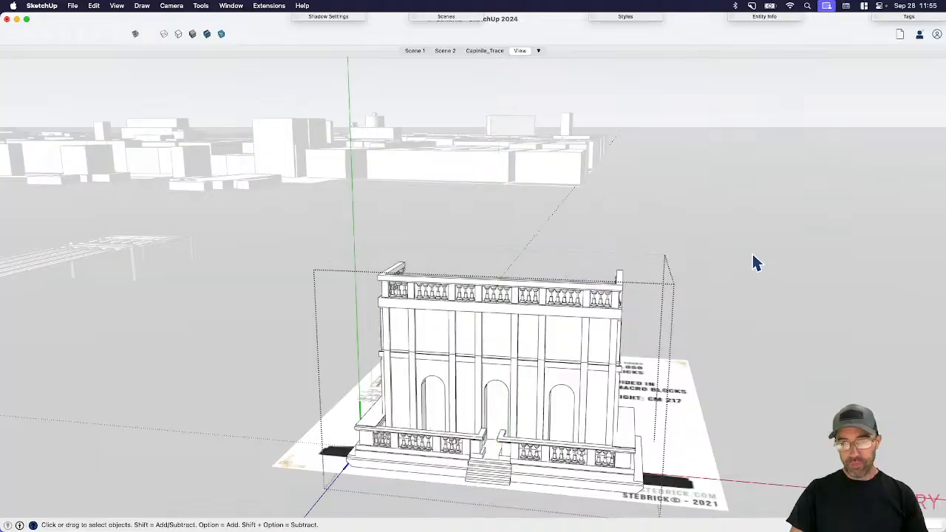
- Move the whole loggia from the reference image to the base of the bell tower
{"action": "scroll", "coordinate": [592, 310], "scroll_direction": "down", "scroll_amount": 5}
{"action": "left_click", "coordinate": [547, 375]}
{"action": "scroll", "coordinate": [591, 385], "scroll_direction": "down", "scroll_amount": 5}
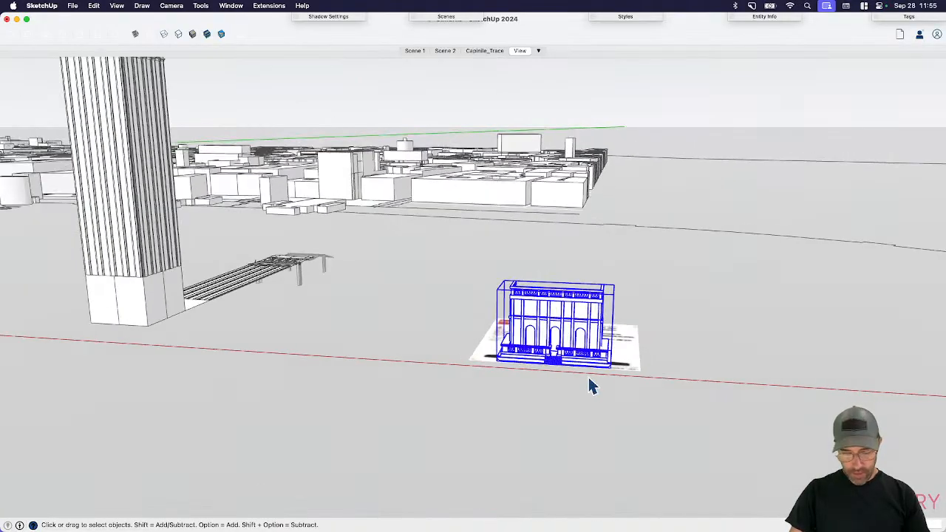
{"action": "key", "text": "m"}
{"action": "left_click", "coordinate": [670, 400]}
{"action": "left_click", "coordinate": [264, 370]}
{"action": "key", "text": "space"}
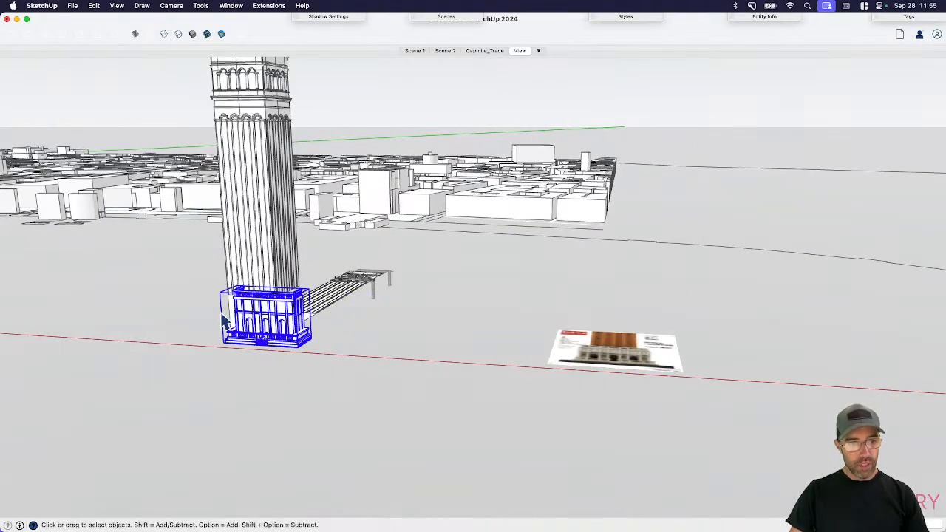
- Move the loggia by a point on its rear roof edge towards the tower's front face
{"action": "scroll", "coordinate": [253, 414], "scroll_direction": "up", "scroll_amount": 10}
{"action": "scroll", "coordinate": [429, 448], "scroll_direction": "up", "scroll_amount": 2}
{"action": "key", "text": "m"}
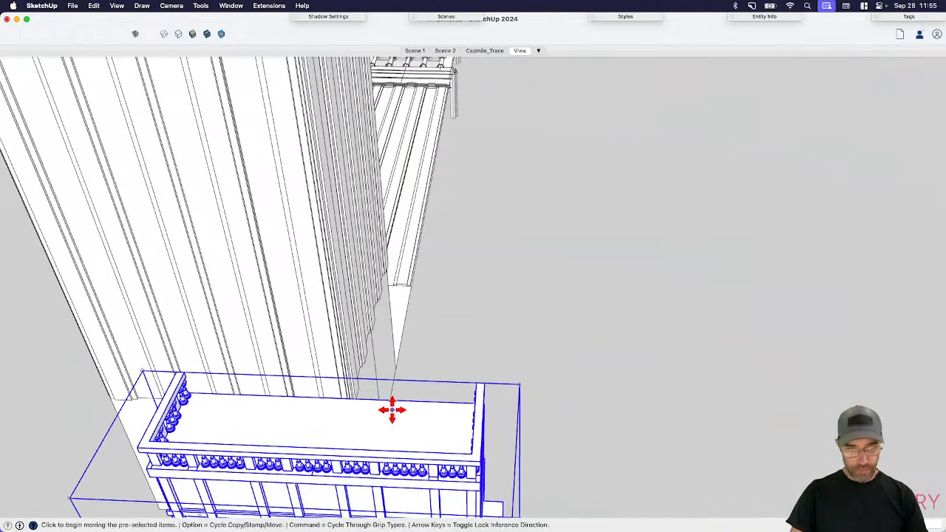
{"action": "left_click", "coordinate": [319, 397]}
{"action": "scroll", "coordinate": [402, 401], "scroll_direction": "down", "scroll_amount": 3}
{"action": "scroll", "coordinate": [292, 392], "scroll_direction": "up", "scroll_amount": 3}
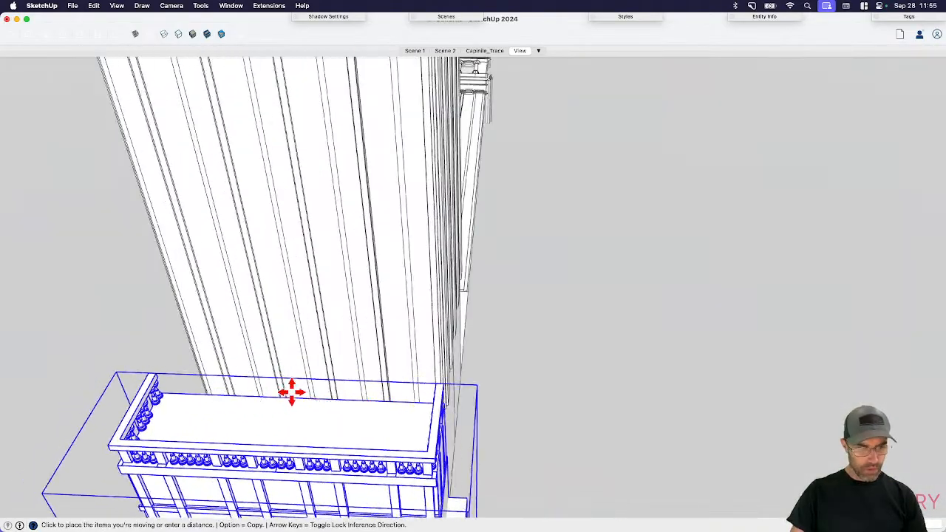
{"action": "scroll", "coordinate": [315, 349], "scroll_direction": "down", "scroll_amount": 2}
{"action": "left_click", "coordinate": [317, 357]}
{"action": "key", "text": "space"}
- Examine how the loggia lines up with the tower base in the standard front view
{"action": "middle_click_drag", "start_coordinate": [317, 359], "coordinate": [716, 378]}
{"action": "middle_click_drag", "start_coordinate": [613, 411], "coordinate": [376, 384]}
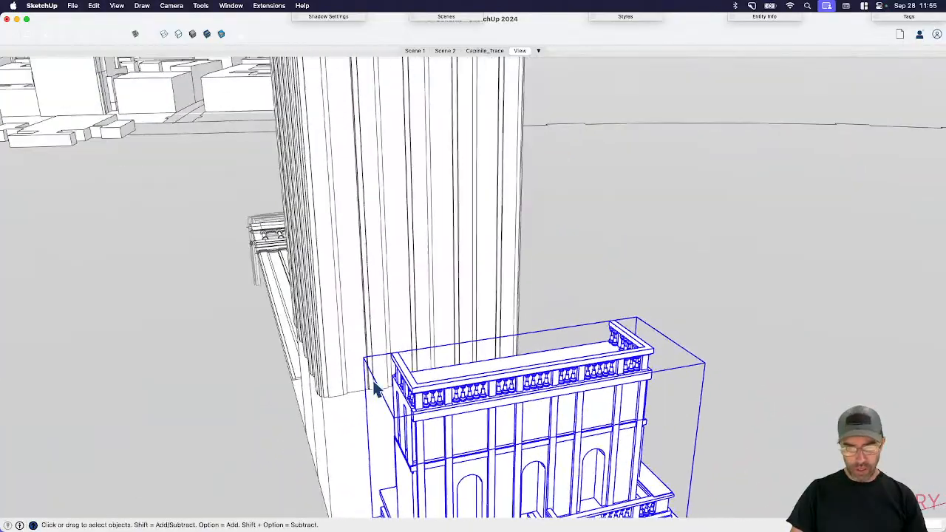
{"action": "key", "text": "super+3"}
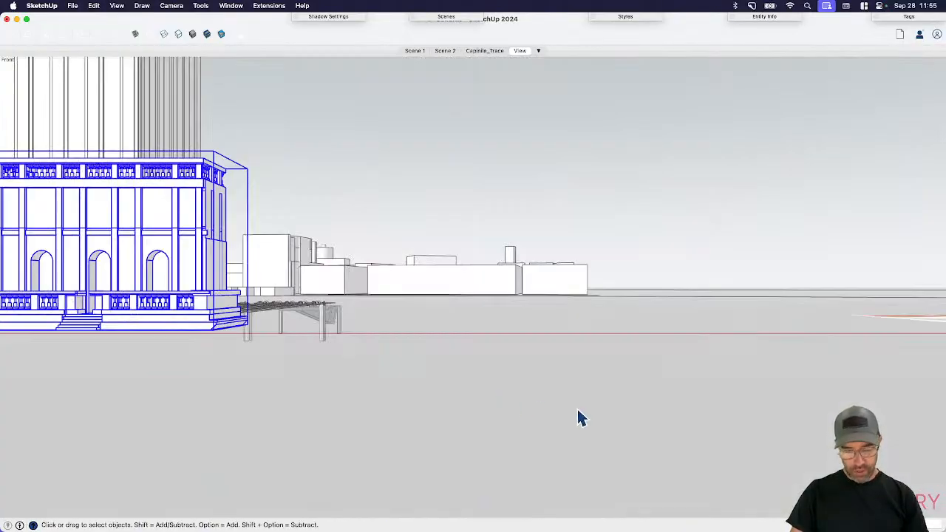
{"action": "key", "text": "shift+z"}
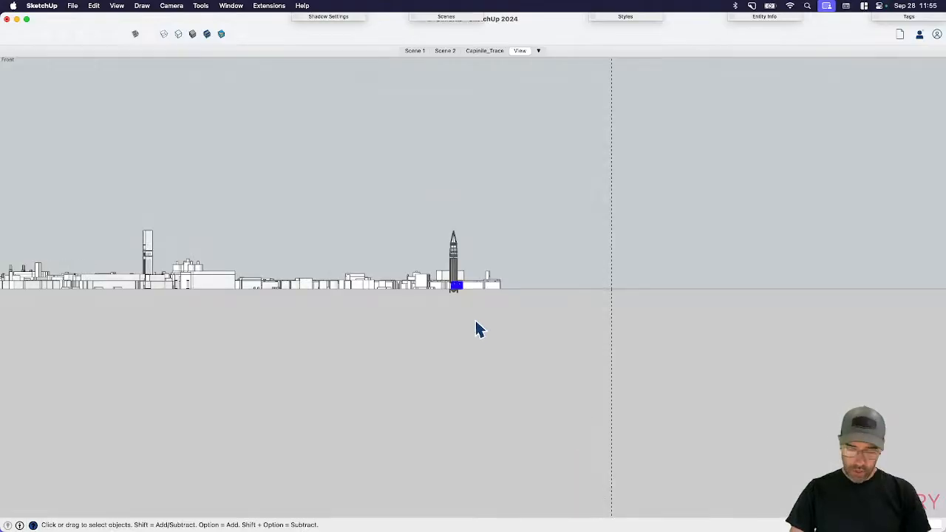
{"action": "middle_click_drag", "start_coordinate": [447, 295], "coordinate": [449, 397], "text": "shift"}
{"action": "scroll", "coordinate": [451, 397], "scroll_direction": "up", "scroll_amount": 13}
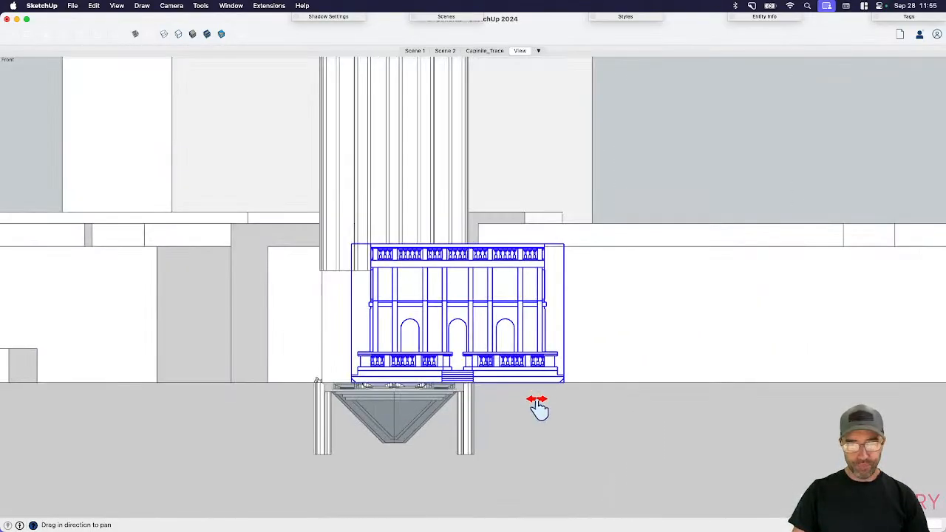
{"action": "scroll", "coordinate": [538, 407], "scroll_direction": "up", "scroll_amount": 6}
{"action": "key", "text": "m"}
{"action": "scroll", "coordinate": [632, 446], "scroll_direction": "down", "scroll_amount": 2}
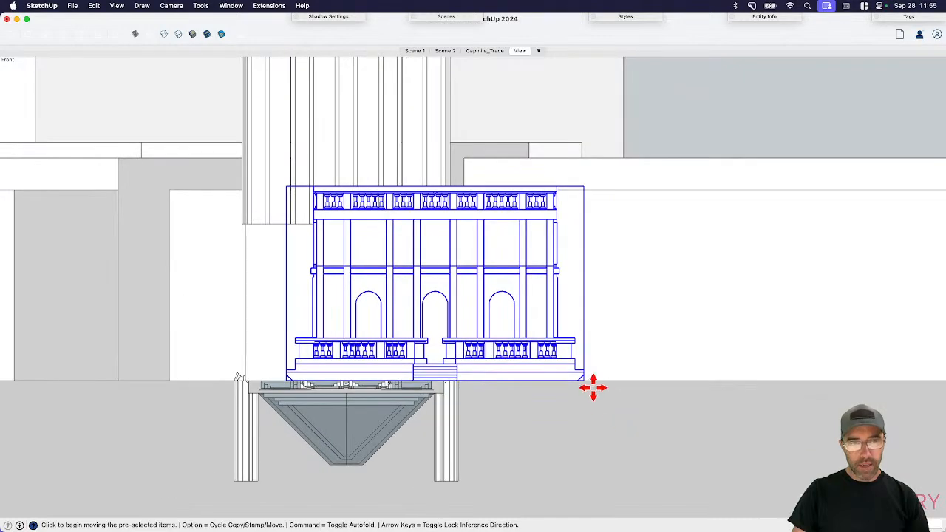
{"action": "middle_click_drag", "start_coordinate": [516, 331], "coordinate": [604, 451], "text": "shift"}
{"action": "left_click", "coordinate": [444, 255]}
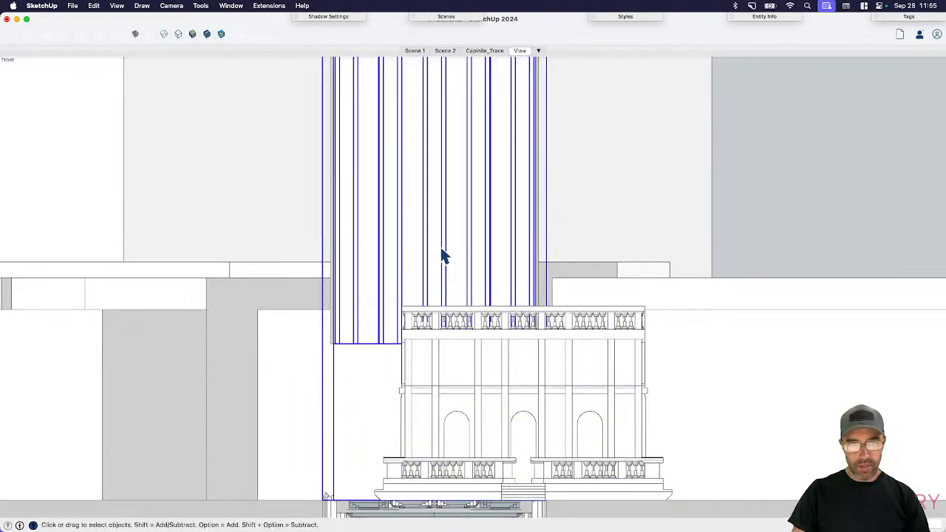
{"action": "scroll", "coordinate": [439, 259], "scroll_direction": "up", "scroll_amount": 2}
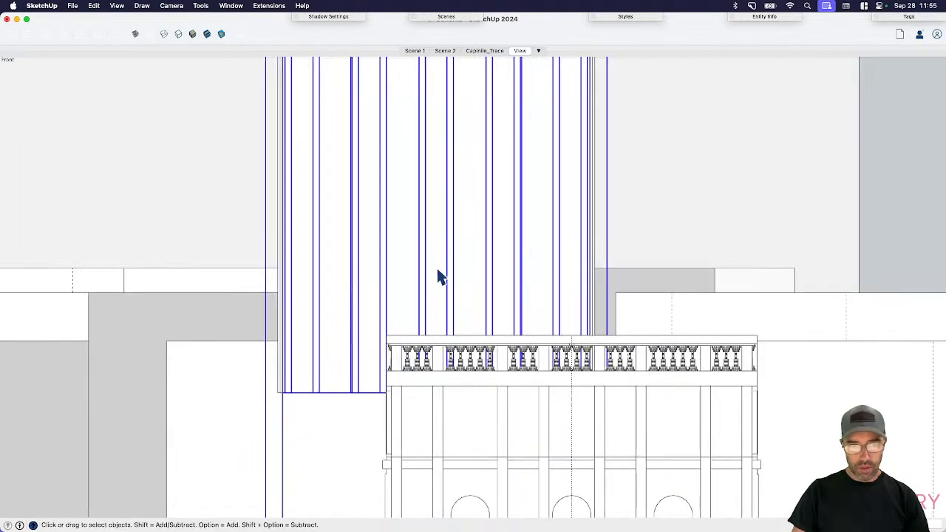
{"action": "scroll", "coordinate": [439, 277], "scroll_direction": "down", "scroll_amount": 5}
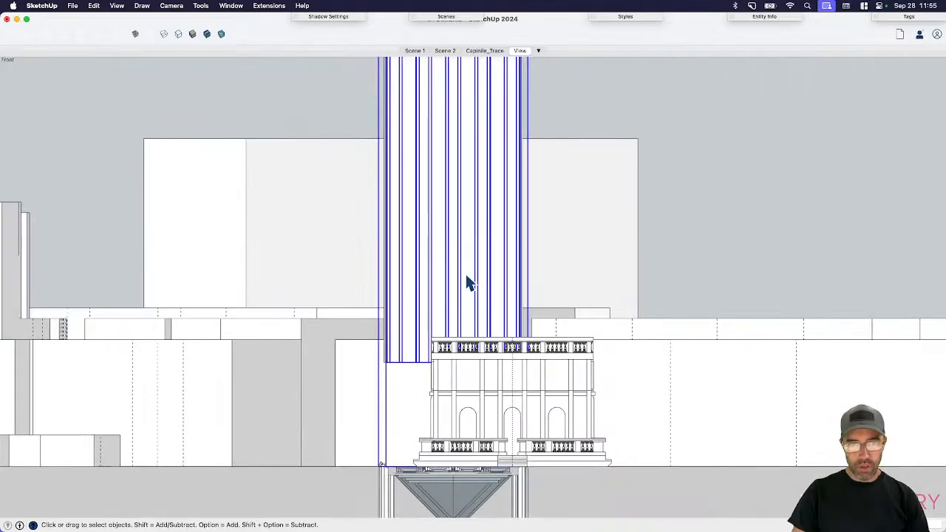
- Move the loggia sideways along the red axis, clear of the tower base
{"action": "left_click", "coordinate": [479, 400]}
{"action": "scroll", "coordinate": [479, 400], "scroll_direction": "up", "scroll_amount": 3}
{"action": "key", "text": "m"}
{"action": "left_click", "coordinate": [476, 402]}
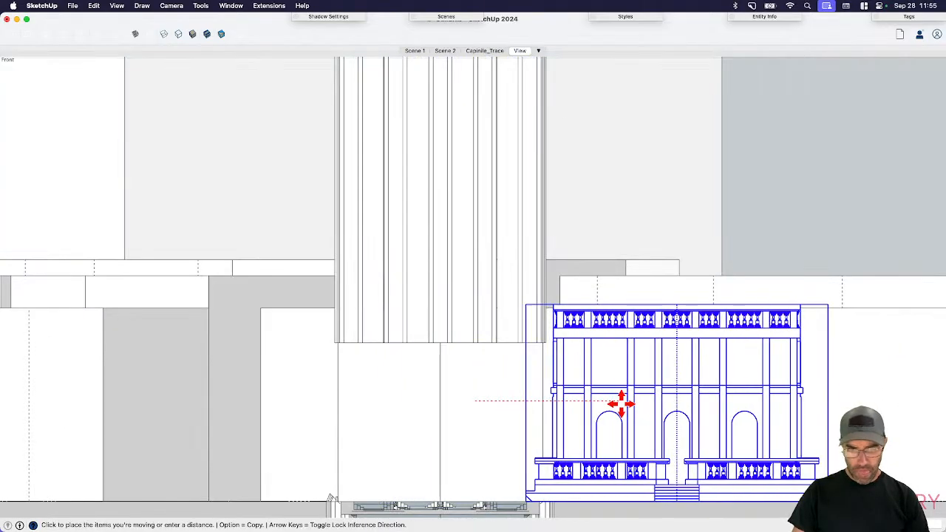
{"action": "left_click", "coordinate": [622, 403]}
{"action": "key", "text": "space"}
- Move the loggia along the red axis so the midpoint of its rear roof edge aligns with the tower front's centre
{"action": "scroll", "coordinate": [497, 381], "scroll_direction": "up", "scroll_amount": 2}
{"action": "left_click", "coordinate": [455, 361]}
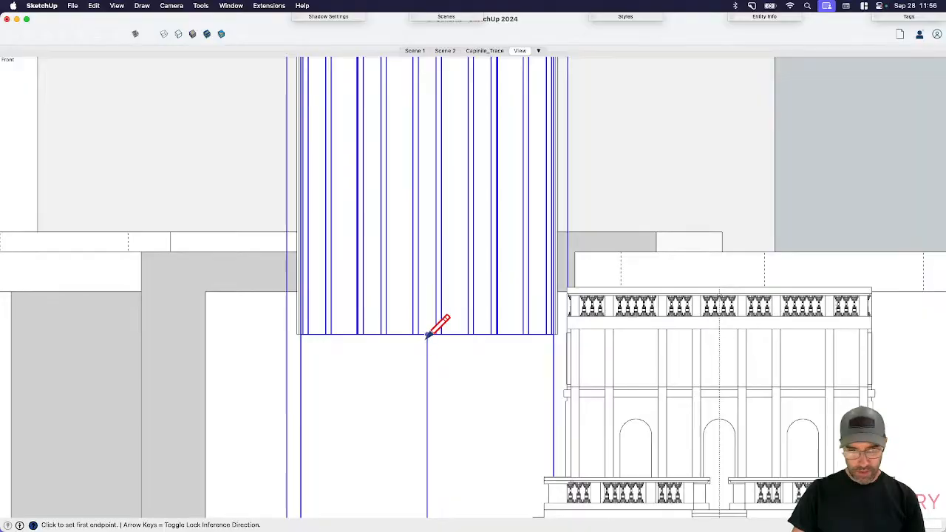
{"action": "middle_click_drag", "start_coordinate": [427, 347], "coordinate": [545, 405]}
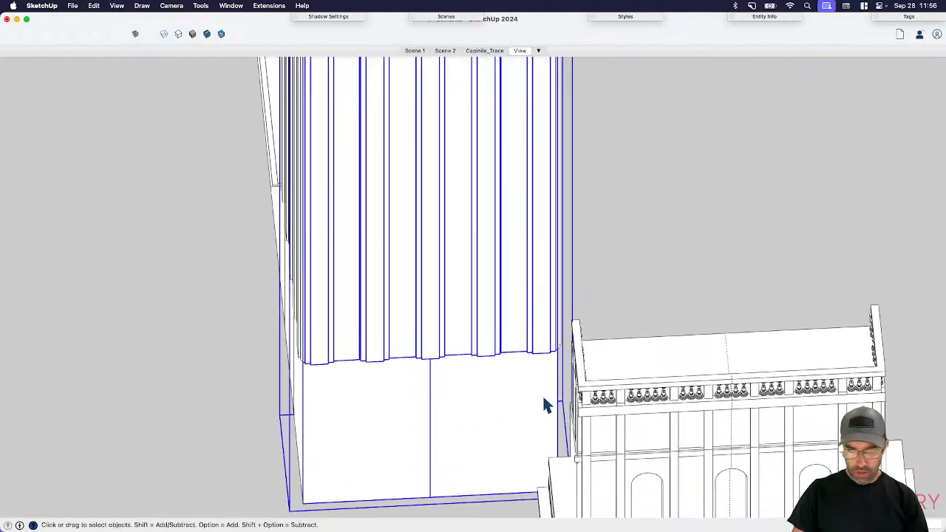
{"action": "left_click", "coordinate": [739, 352]}
{"action": "key", "text": "m"}
{"action": "left_click", "coordinate": [729, 334]}
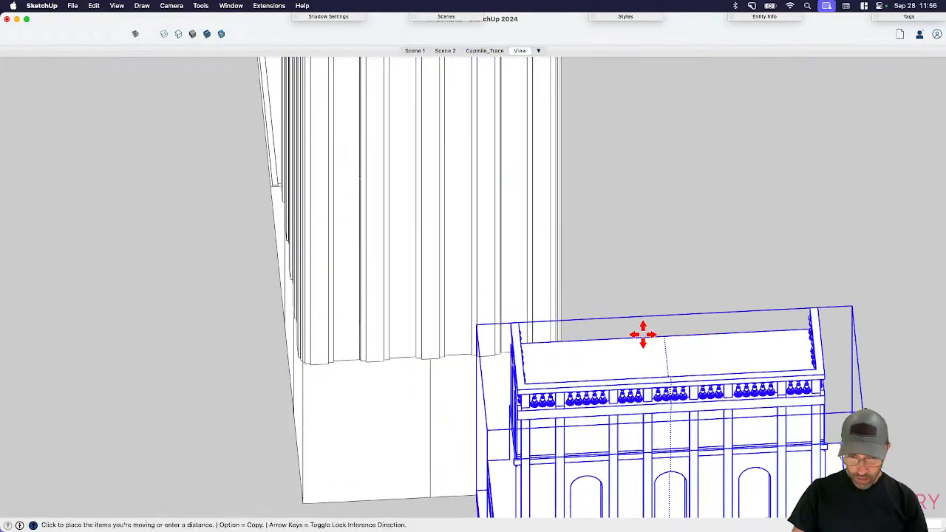
{"action": "key", "text": "Left"}
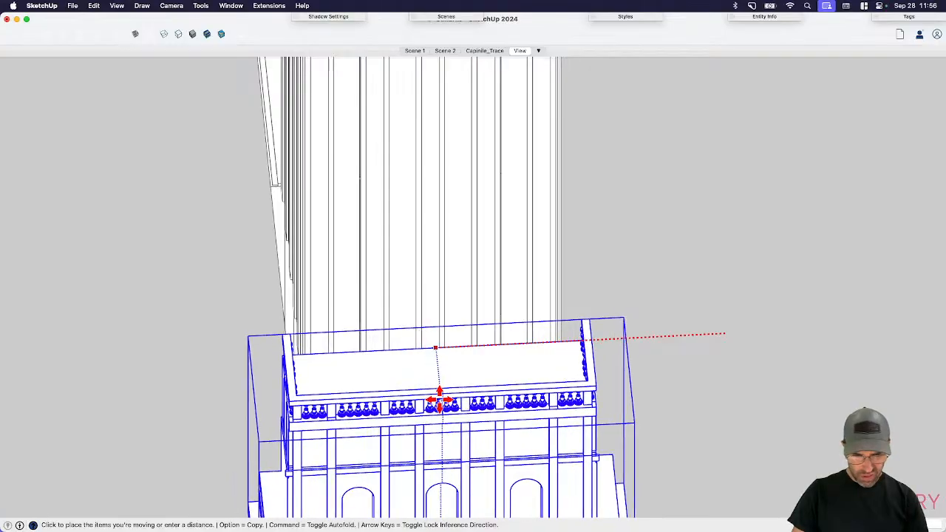
{"action": "scroll", "coordinate": [439, 389], "scroll_direction": "up", "scroll_amount": 8}
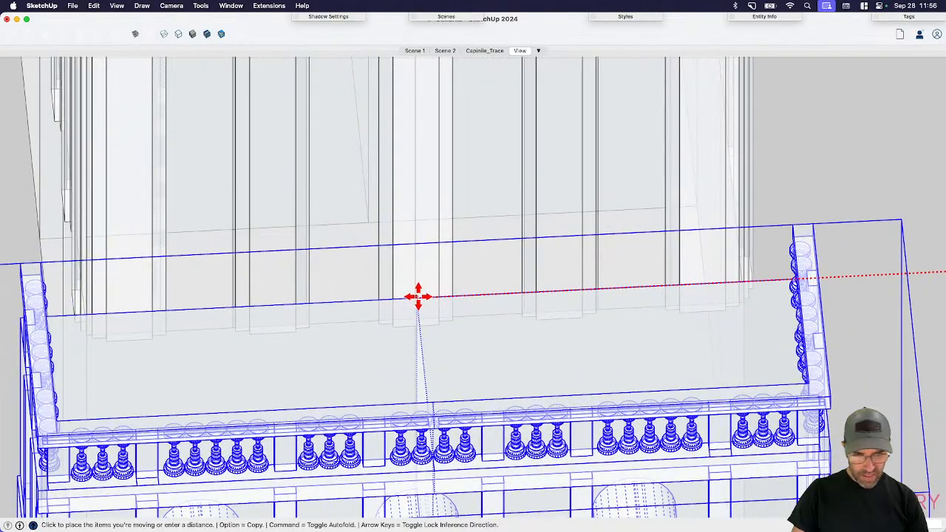
{"action": "left_click", "coordinate": [418, 297]}
- Move the loggia back along the green axis until its rear roof edge meets the tower's front wall between the pilasters
{"action": "scroll", "coordinate": [450, 271], "scroll_direction": "down", "scroll_amount": 6}
{"action": "middle_click_drag", "start_coordinate": [451, 270], "coordinate": [759, 238]}
{"action": "scroll", "coordinate": [551, 235], "scroll_direction": "up", "scroll_amount": 5}
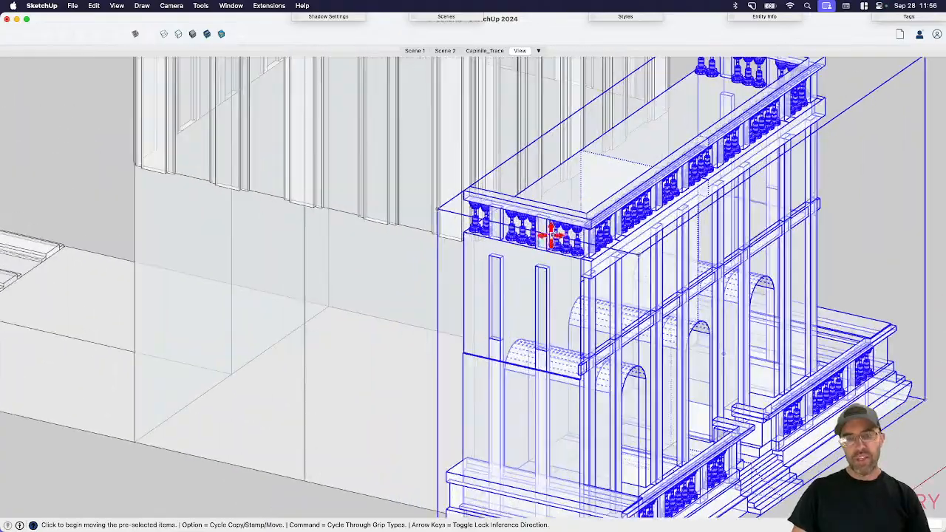
{"action": "key", "text": "space"}
{"action": "scroll", "coordinate": [579, 187], "scroll_direction": "up", "scroll_amount": 2}
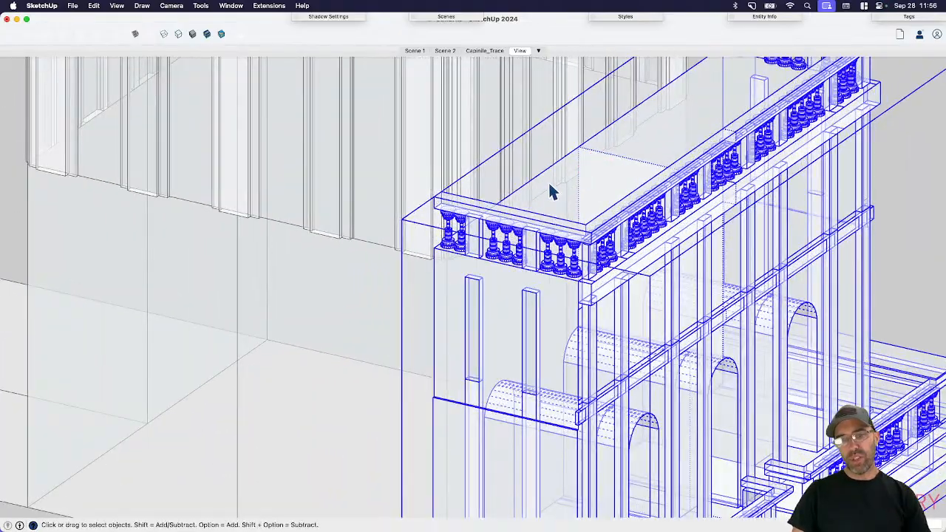
{"action": "scroll", "coordinate": [551, 192], "scroll_direction": "up", "scroll_amount": 5}
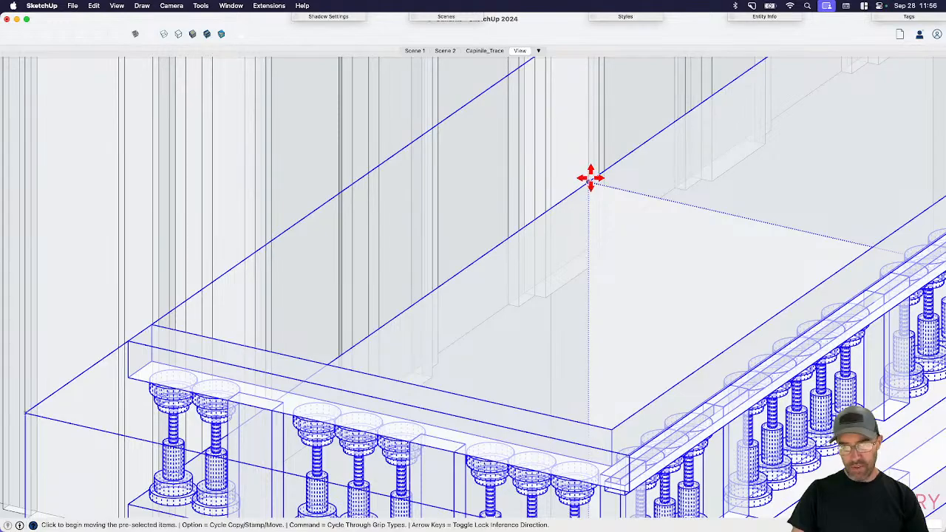
{"action": "left_click", "coordinate": [589, 180]}
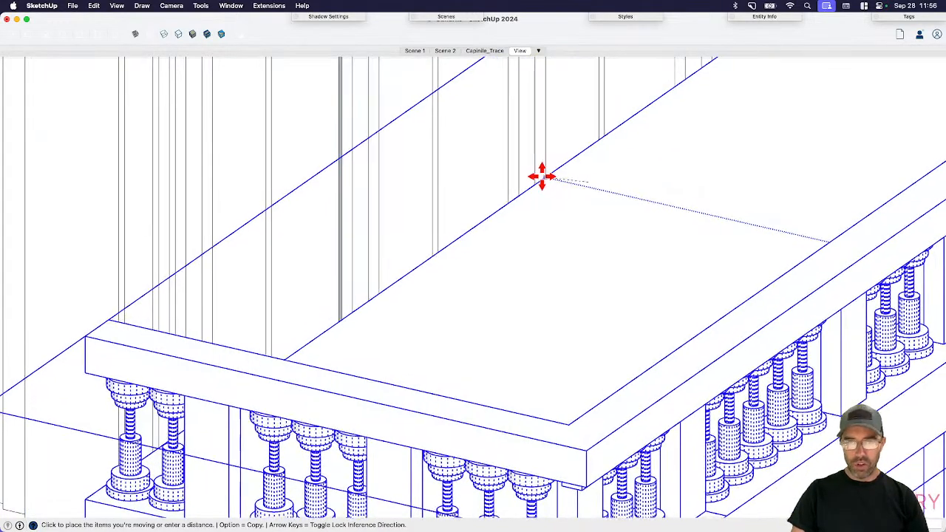
{"action": "key", "text": "Left"}
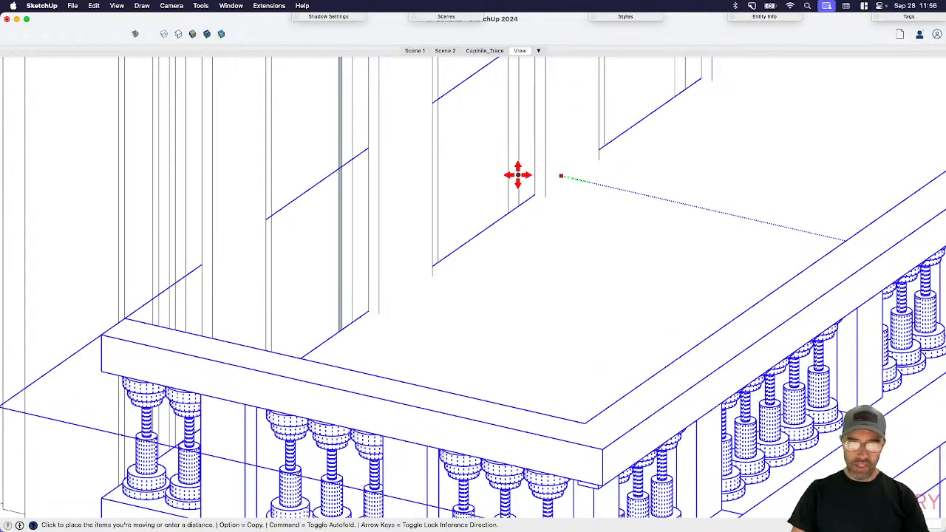
{"action": "left_click", "coordinate": [506, 173]}
{"action": "key", "text": "space"}
{"action": "scroll", "coordinate": [521, 269], "scroll_direction": "down", "scroll_amount": 10}
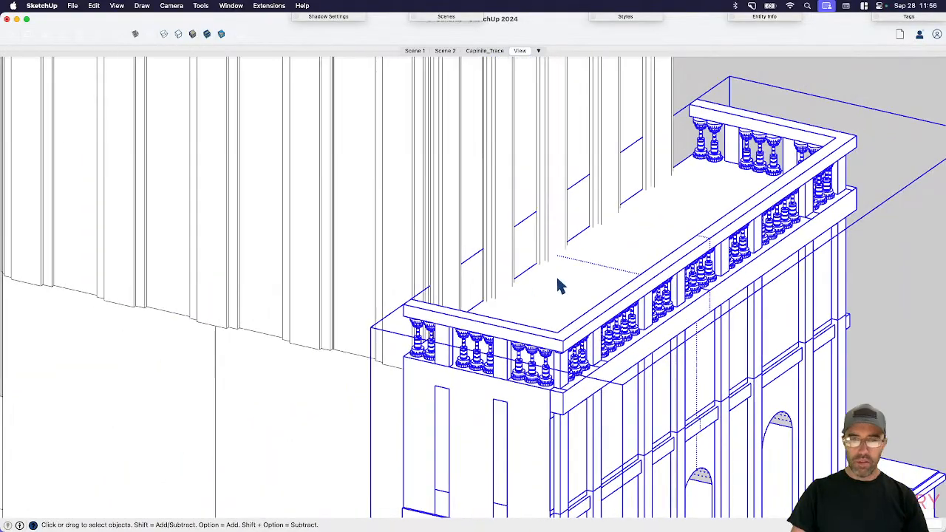
- Open the loggia half for editing at the rear end of its upper side balustrade and turn on the X-ray display
{"action": "left_click", "coordinate": [735, 130]}
{"action": "mouse_move", "coordinate": [628, 246]}
{"action": "middle_mouse_down"}
{"action": "mouse_move", "coordinate": [566, 241]}
{"action": "mouse_move", "coordinate": [249, 386]}
{"action": "middle_mouse_up"}
{"action": "scroll", "coordinate": [247, 340], "scroll_direction": "up", "scroll_amount": 2}
{"action": "mouse_move", "coordinate": [433, 353]}
{"action": "middle_mouse_down"}
{"action": "mouse_move", "coordinate": [422, 349]}
{"action": "mouse_move", "coordinate": [503, 348]}
{"action": "mouse_move", "coordinate": [222, 288]}
{"action": "mouse_move", "coordinate": [244, 317]}
{"action": "mouse_move", "coordinate": [469, 307]}
{"action": "middle_mouse_up"}
{"action": "scroll", "coordinate": [222, 281], "scroll_direction": "up", "scroll_amount": 2}
{"action": "scroll", "coordinate": [240, 310], "scroll_direction": "up", "scroll_amount": 3}
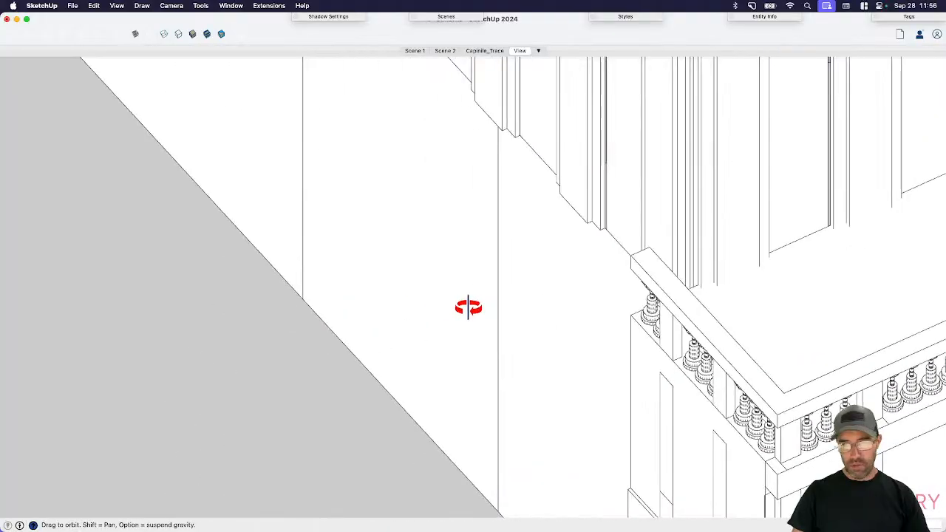
{"action": "scroll", "coordinate": [649, 270], "scroll_direction": "up", "scroll_amount": 3}
{"action": "left_click", "coordinate": [642, 275]}
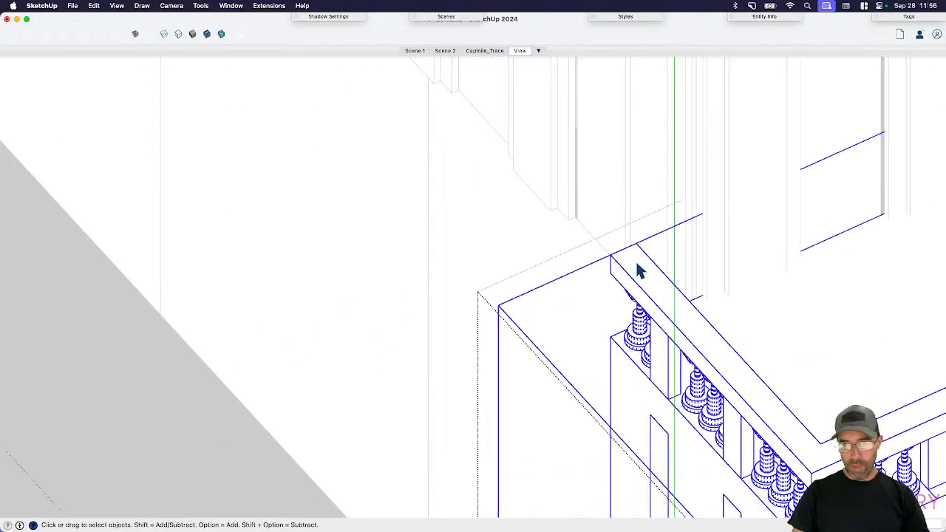
{"action": "double_click", "coordinate": [636, 264]}
{"action": "left_click", "coordinate": [637, 264]}
{"action": "left_click", "coordinate": [602, 230]}
{"action": "key", "text": "shift+x"}
{"action": "left_click_drag", "start_coordinate": [596, 226], "coordinate": [657, 283]}
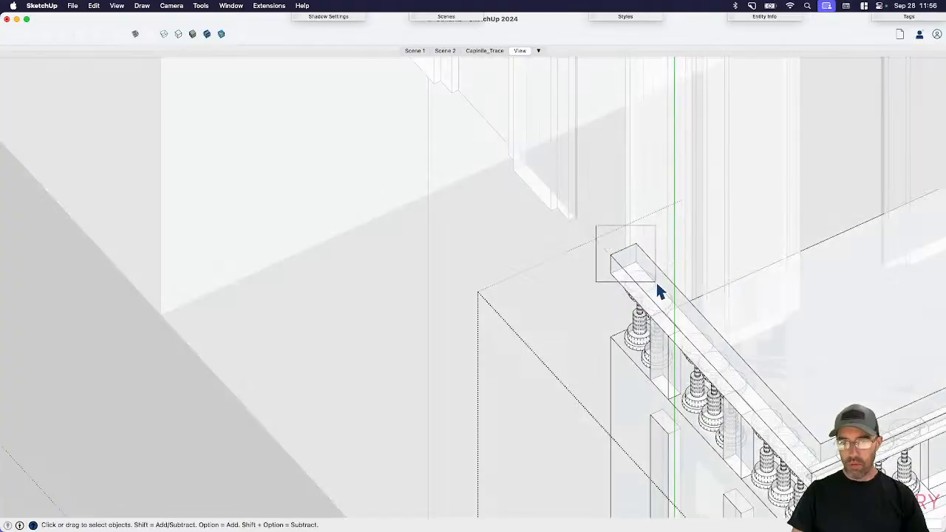
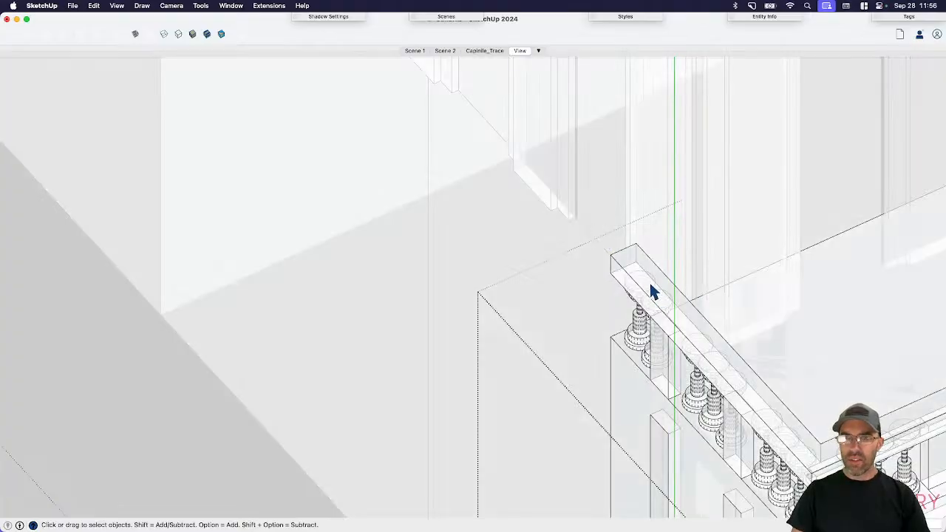
- Rotate a copy of the upper side handrail's rear end face about its inner corner onto the rail's inner side
{"action": "scroll", "coordinate": [624, 255], "scroll_direction": "up", "scroll_amount": 2}
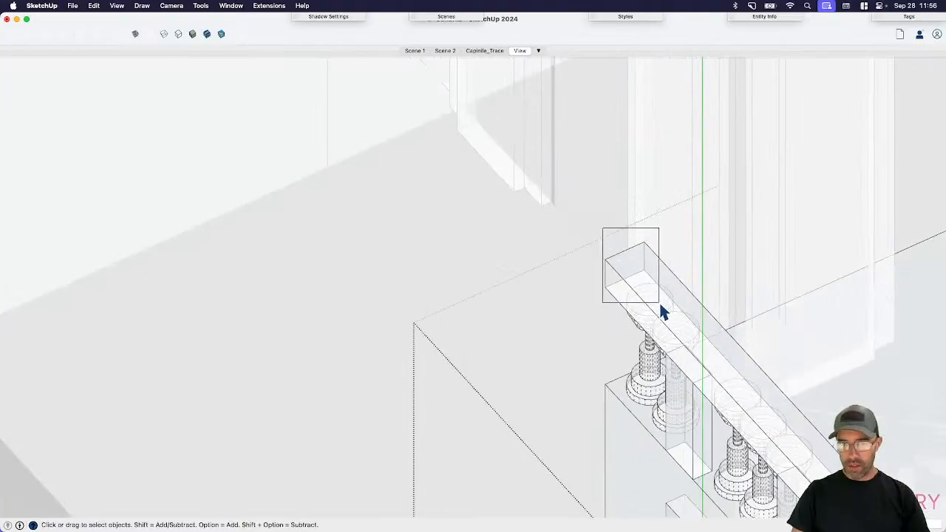
{"action": "double_click", "coordinate": [627, 258]}
{"action": "left_click", "coordinate": [630, 260]}
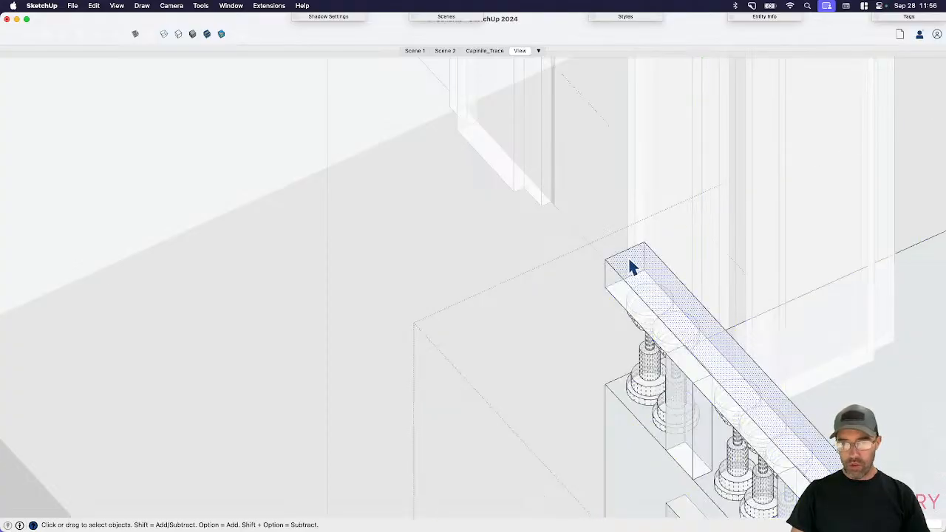
{"action": "left_click_drag", "start_coordinate": [642, 303], "coordinate": [643, 304]}
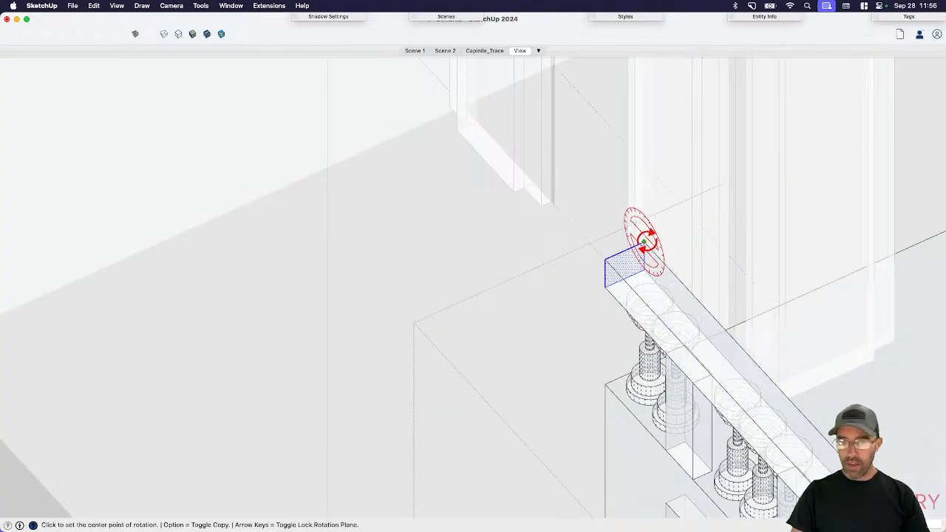
{"action": "key", "text": "Down"}
{"action": "key", "text": "Left"}
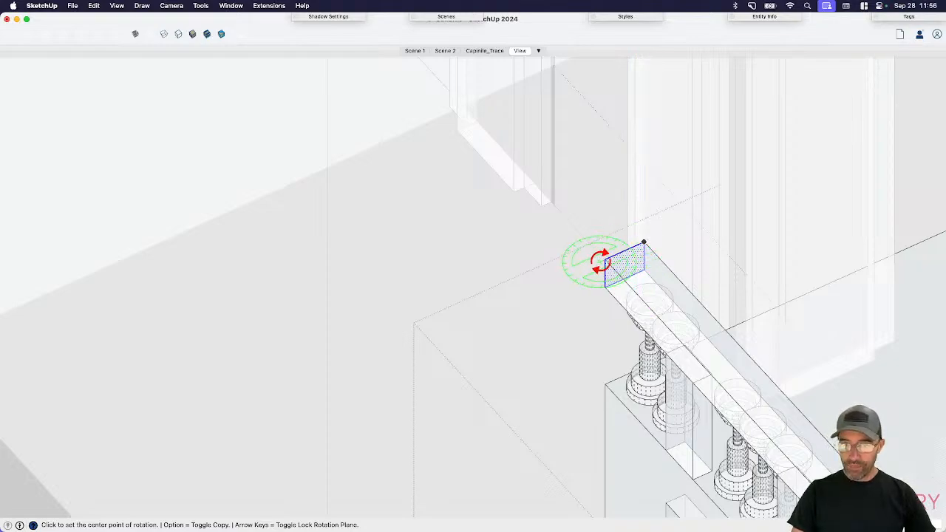
{"action": "left_click", "coordinate": [643, 243]}
{"action": "left_click", "coordinate": [643, 264]}
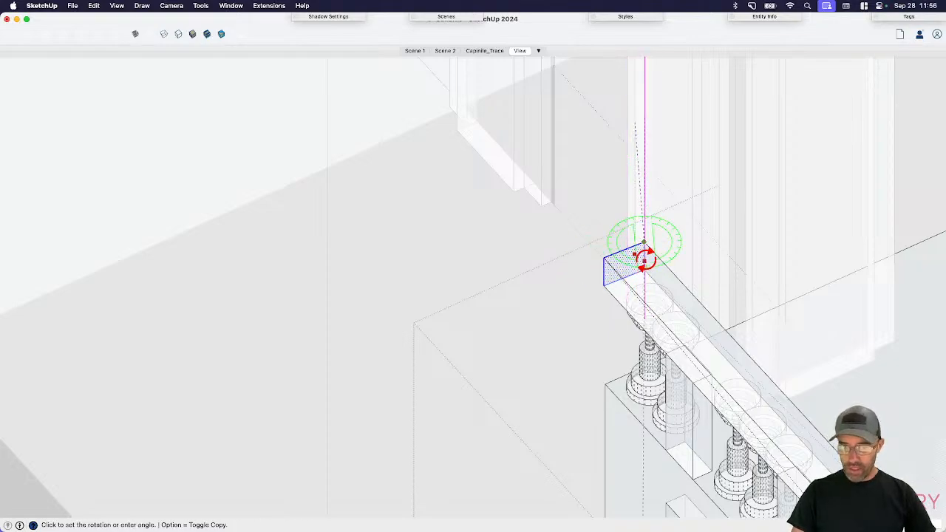
{"action": "key", "text": "alt"}
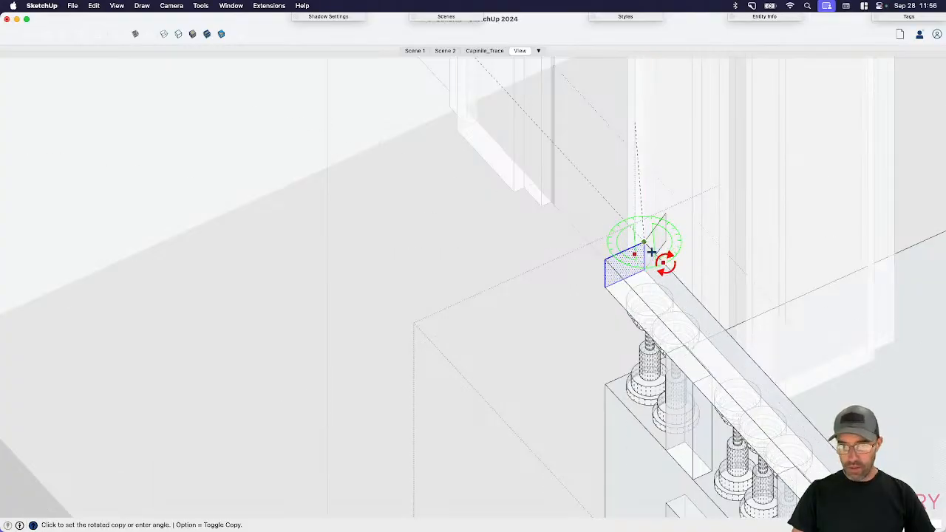
{"action": "left_click", "coordinate": [655, 265]}
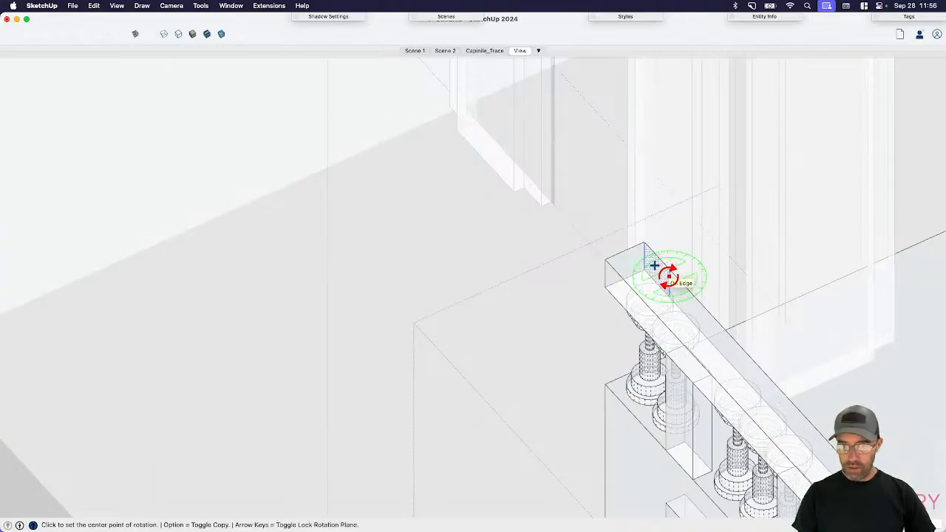
{"action": "key", "text": "space"}
- Turn off the X-ray display and extrude the copied face from the handrail's inner side to the tower's front wall
{"action": "middle_click_drag", "start_coordinate": [626, 281], "coordinate": [427, 287]}
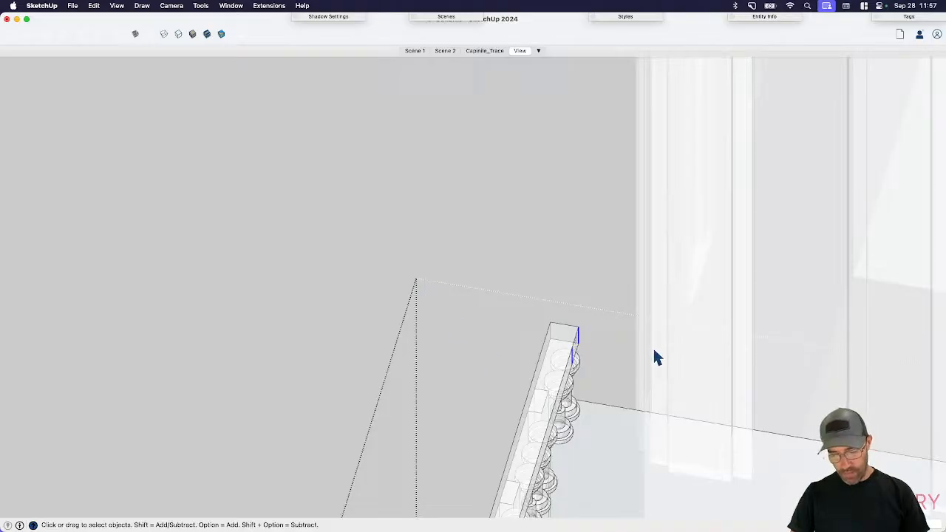
{"action": "key", "text": "x"}
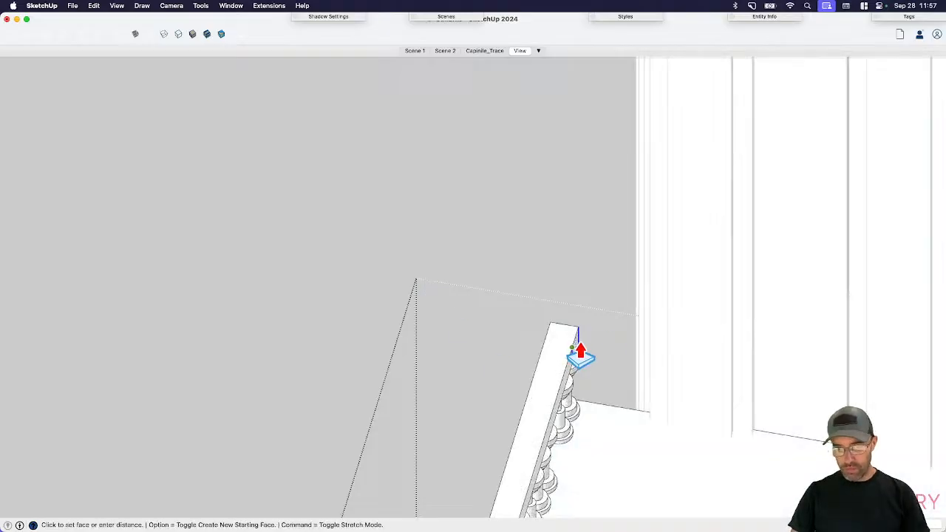
{"action": "left_click", "coordinate": [650, 312]}
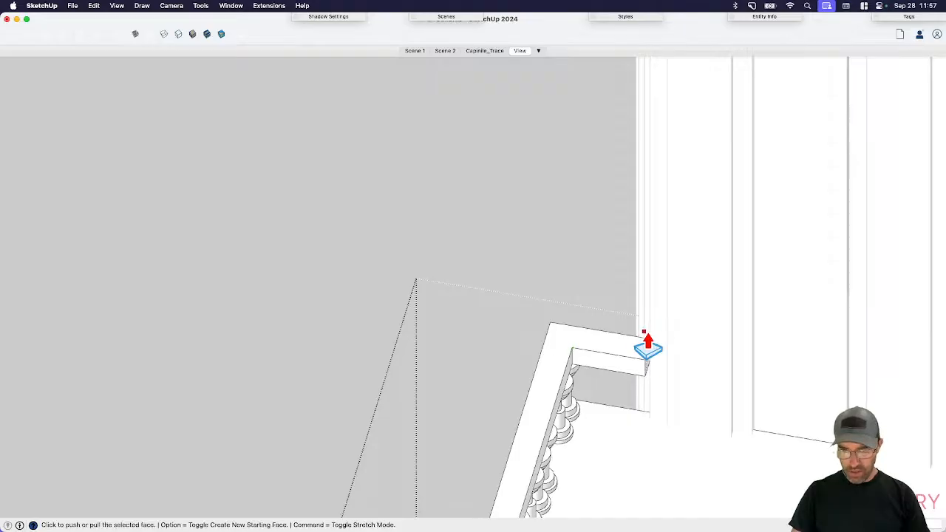
- Copy the end face of the short handrail return along the red axis to its inner corner with the side rail
{"action": "scroll", "coordinate": [646, 333], "scroll_direction": "down", "scroll_amount": 3}
{"action": "middle_click_drag", "start_coordinate": [647, 336], "coordinate": [665, 363]}
{"action": "scroll", "coordinate": [655, 281], "scroll_direction": "up", "scroll_amount": 3}
{"action": "key", "text": "space"}
{"action": "scroll", "coordinate": [662, 281], "scroll_direction": "up", "scroll_amount": 3}
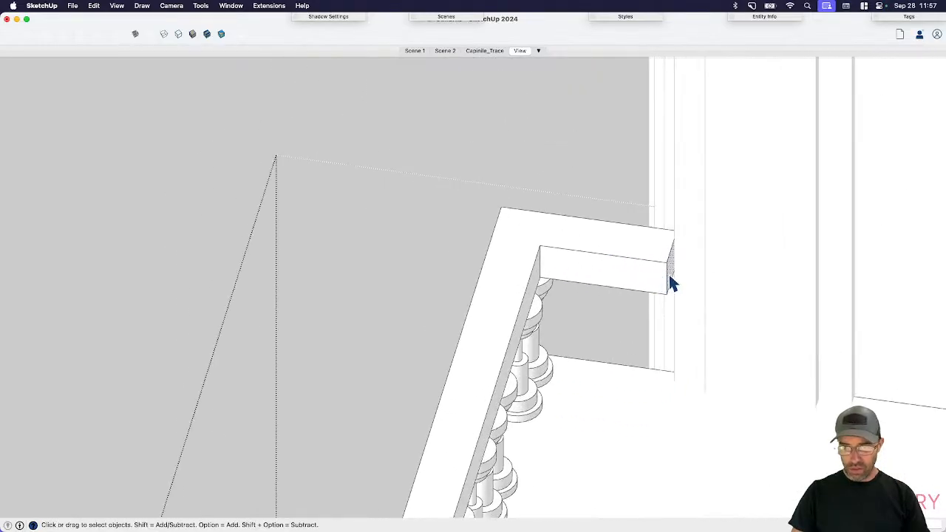
{"action": "key", "text": "p"}
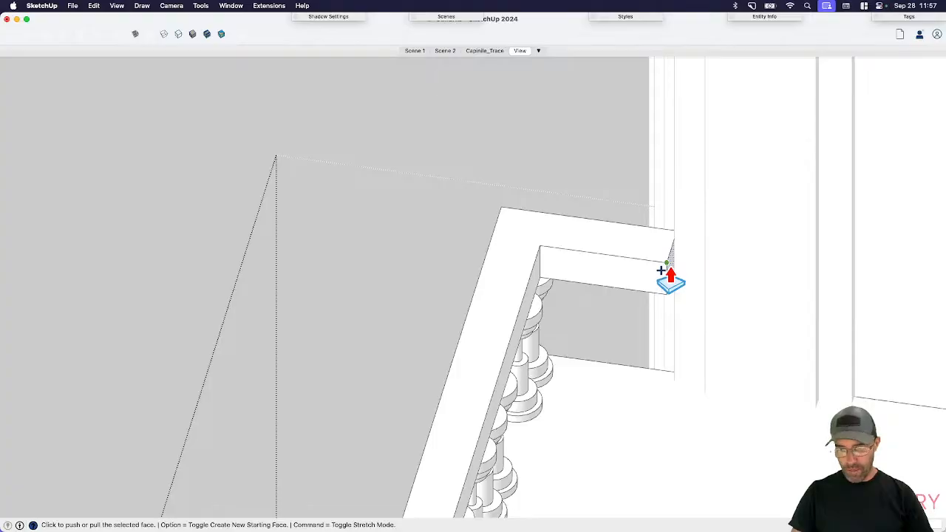
{"action": "key", "text": "m"}
{"action": "key", "text": "alt"}
{"action": "left_click", "coordinate": [666, 261]}
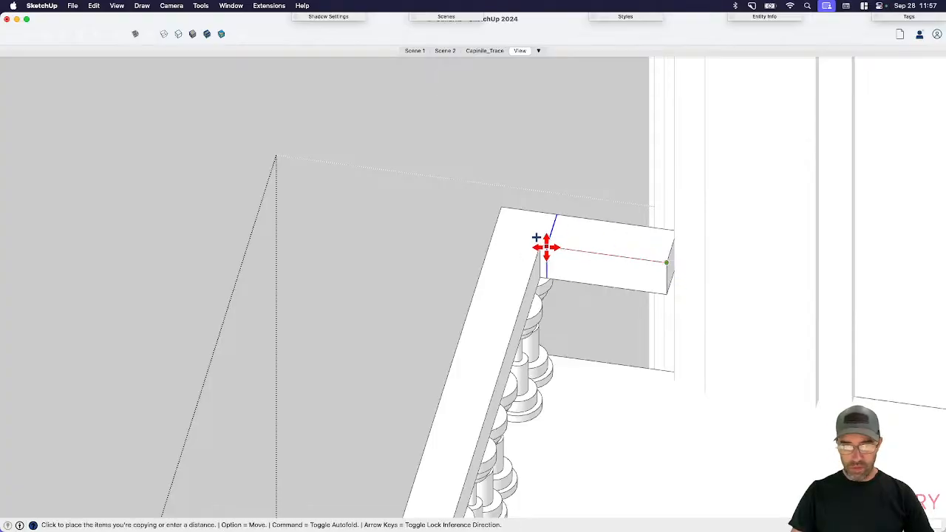
{"action": "key", "text": "space"}
- Extrude the underside of the short handrail return down to the top of the wall below the balusters
{"action": "scroll", "coordinate": [627, 326], "scroll_direction": "down", "scroll_amount": 1}
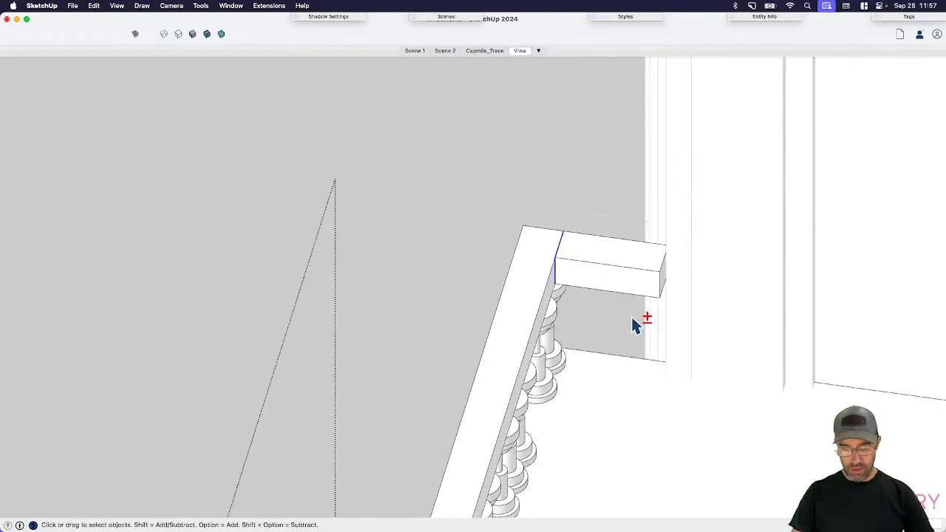
{"action": "scroll", "coordinate": [634, 322], "scroll_direction": "down", "scroll_amount": 3}
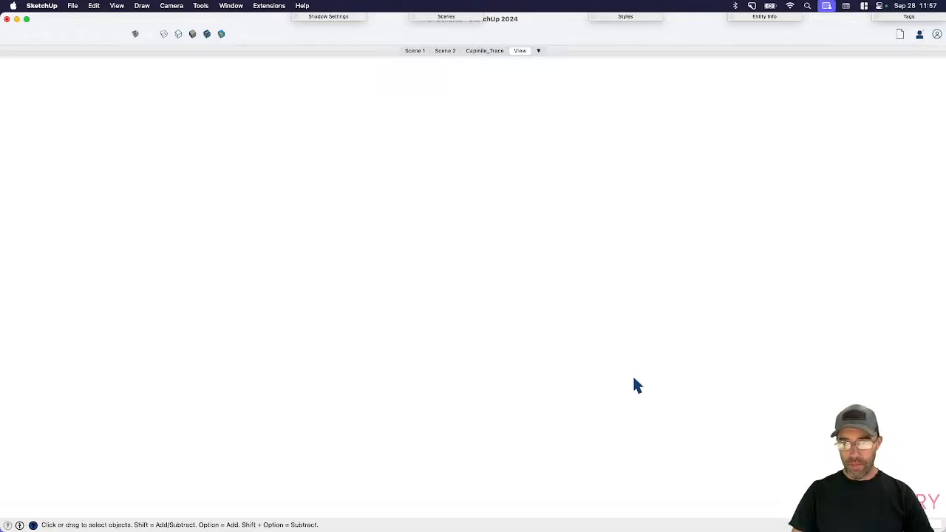
{"action": "key", "text": "shift+z"}
{"action": "scroll", "coordinate": [554, 245], "scroll_direction": "up", "scroll_amount": 6}
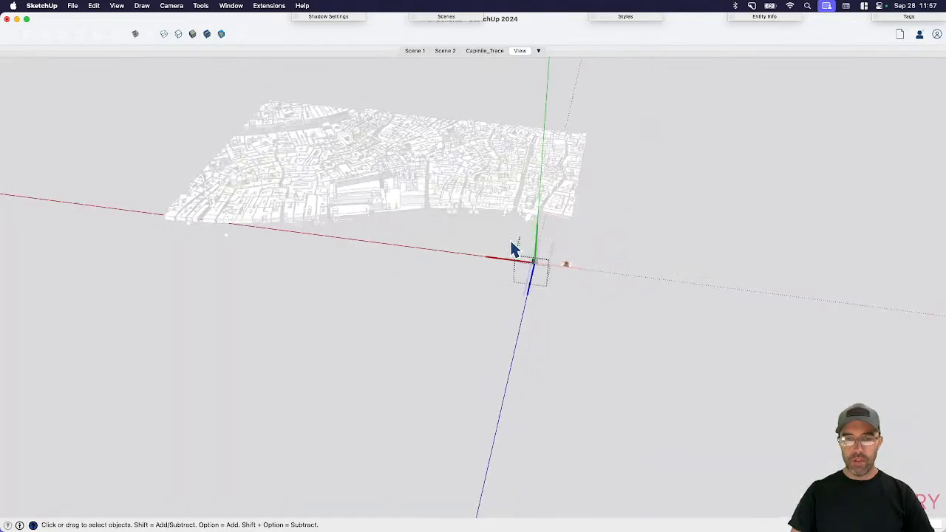
{"action": "scroll", "coordinate": [545, 260], "scroll_direction": "up", "scroll_amount": 10}
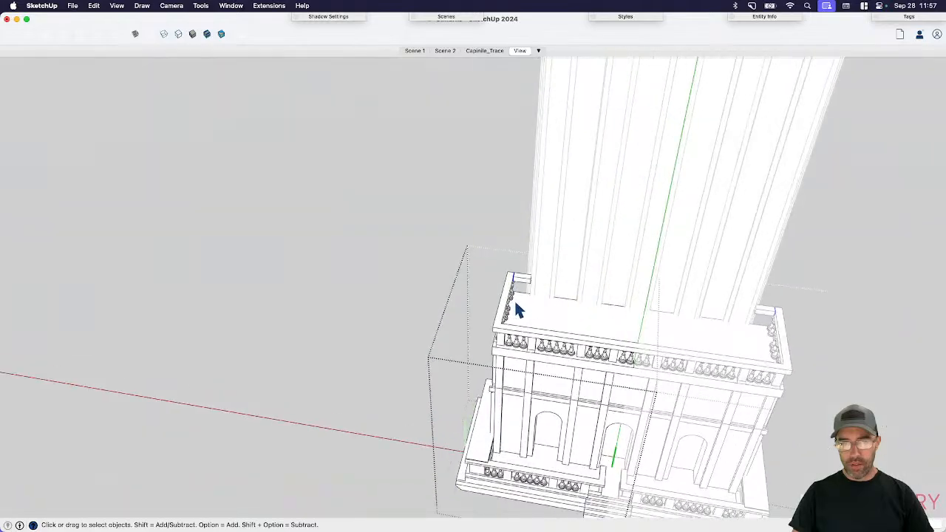
{"action": "middle_click_drag", "start_coordinate": [524, 272], "coordinate": [763, 145]}
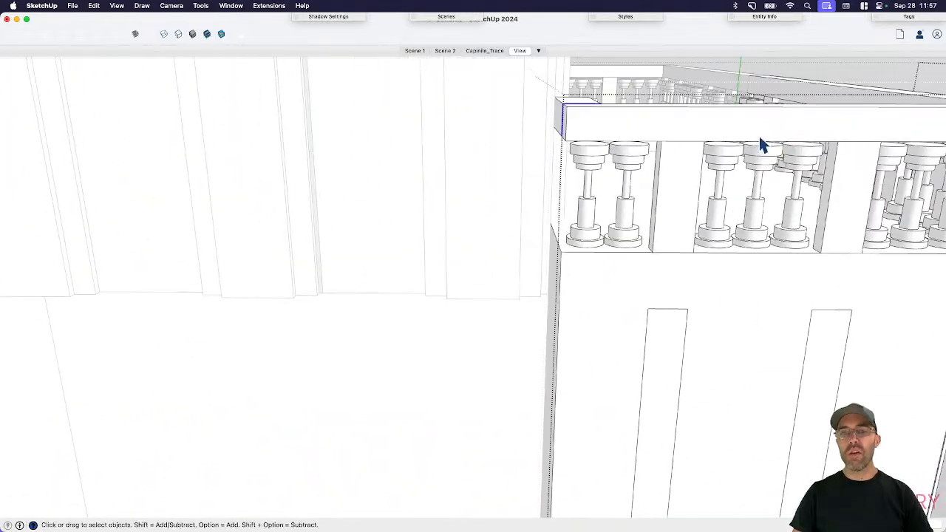
{"action": "middle_click_drag", "start_coordinate": [653, 214], "coordinate": [537, 273]}
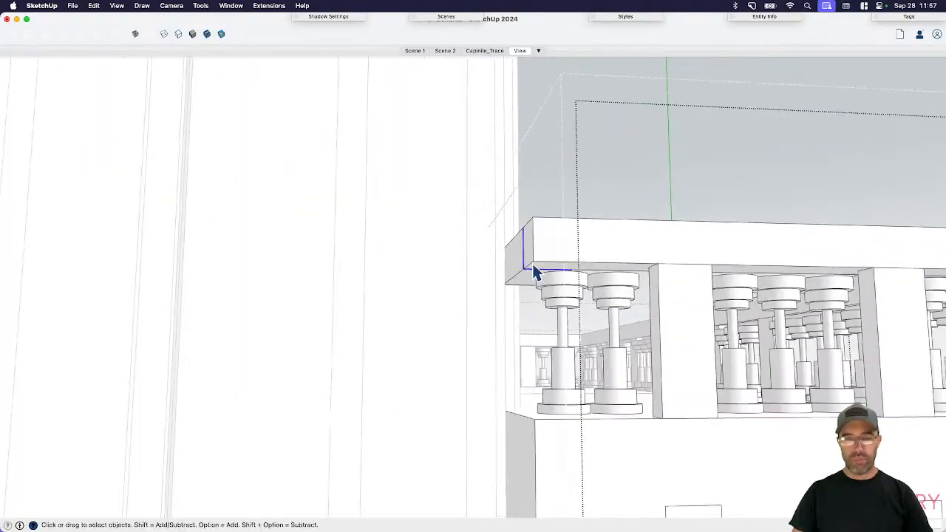
{"action": "key", "text": "p"}
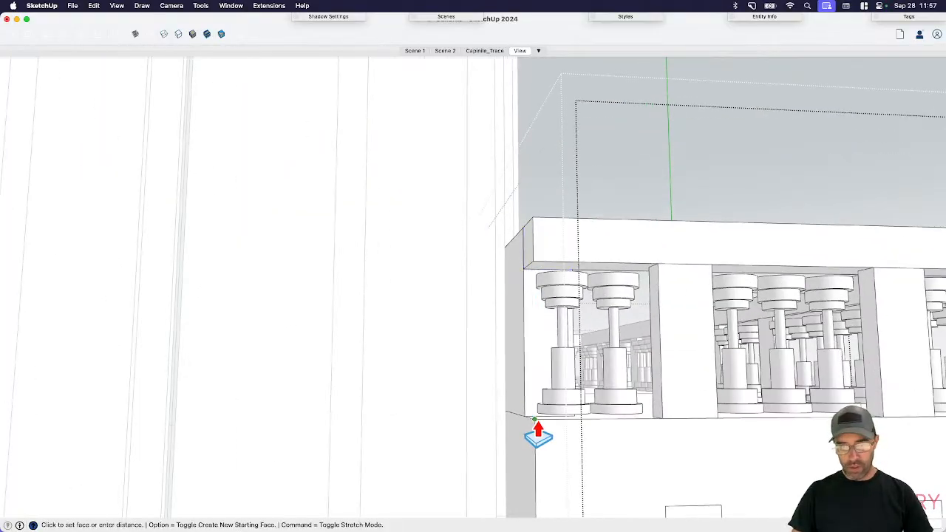
{"action": "key", "text": "space"}
- Leave the loggia group, assign the reference image beside the tower to the X-IMG tag, and make that tag visible
{"action": "scroll", "coordinate": [498, 406], "scroll_direction": "down", "scroll_amount": 10}
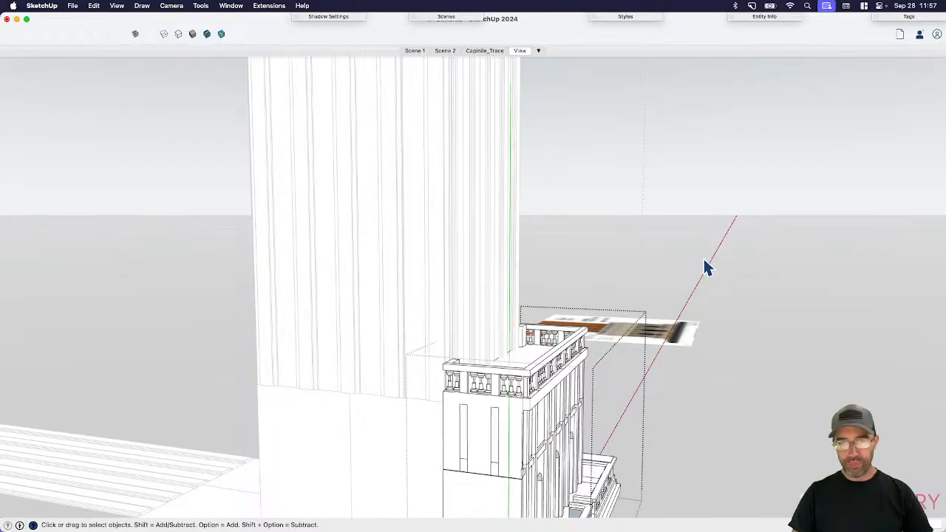
{"action": "left_click", "coordinate": [730, 267]}
{"action": "middle_click_drag", "start_coordinate": [731, 267], "coordinate": [583, 395]}
{"action": "scroll", "coordinate": [584, 395], "scroll_direction": "down", "scroll_amount": 5}
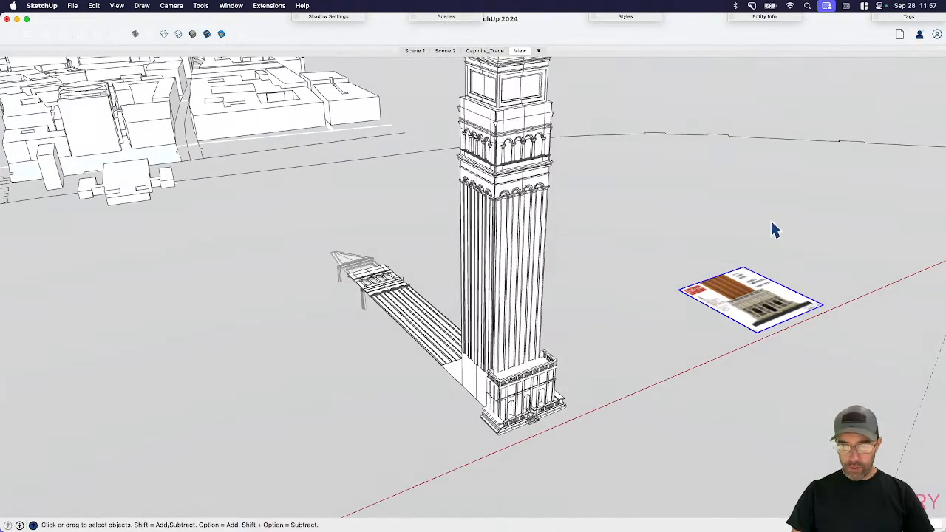
{"action": "left_click", "coordinate": [909, 17]}
{"action": "left_click_drag", "start_coordinate": [940, 72], "coordinate": [929, 127]}
{"action": "left_click", "coordinate": [769, 20]}
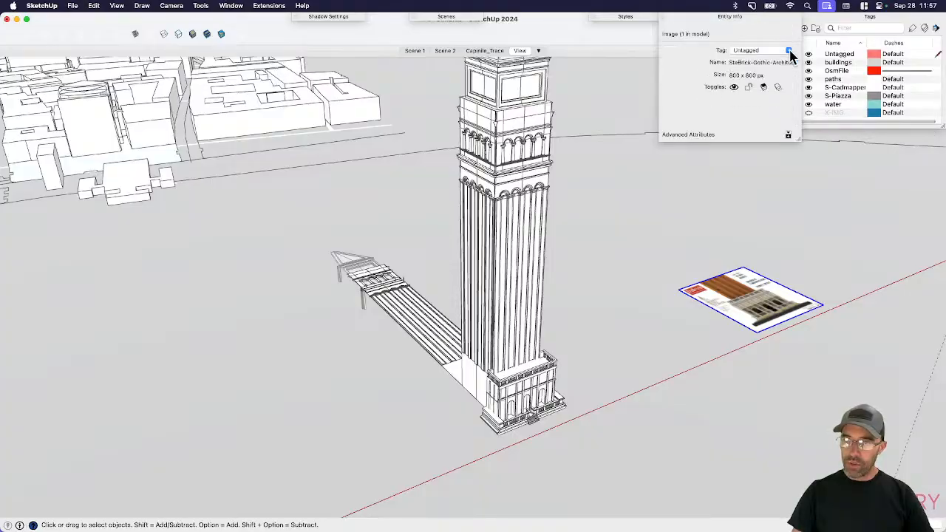
{"action": "left_click", "coordinate": [789, 50]}
{"action": "left_click", "coordinate": [743, 92]}
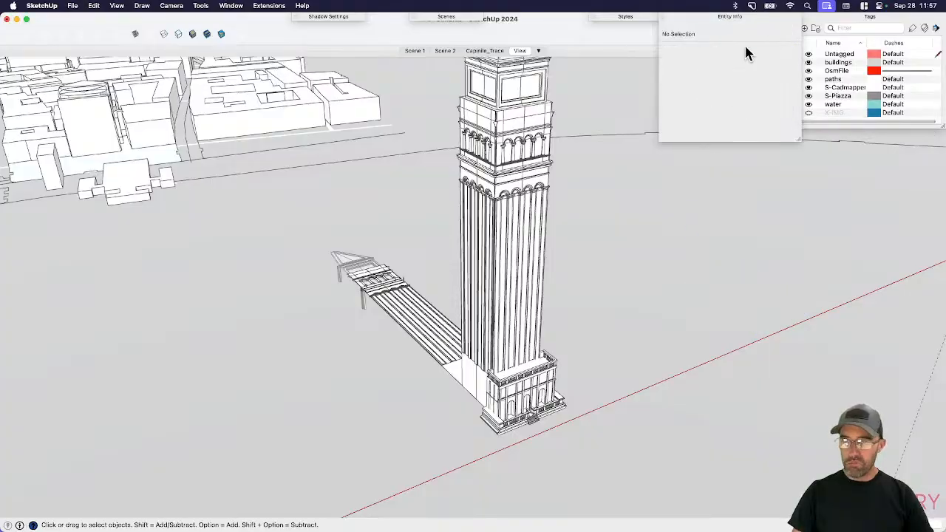
{"action": "middle_click_drag", "start_coordinate": [568, 299], "coordinate": [764, 275]}
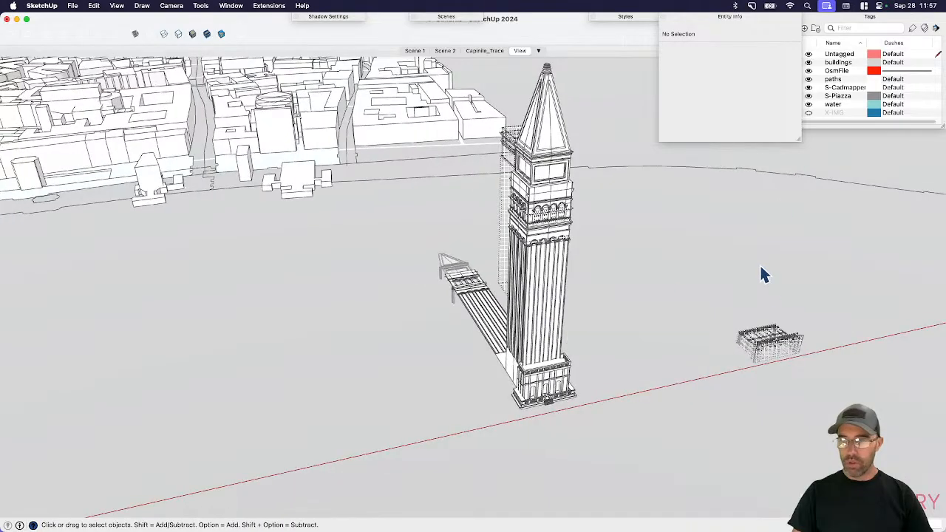
{"action": "left_click", "coordinate": [809, 113]}
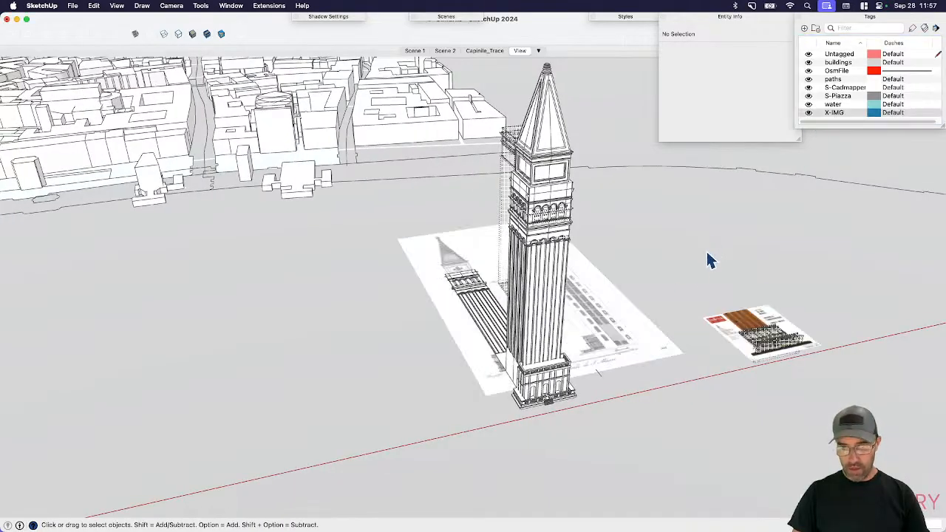
- Check the tag of the tower reference image group and turn off the visibility of the X-IMG tag
{"action": "left_click", "coordinate": [641, 328]}
{"action": "left_click", "coordinate": [789, 52]}
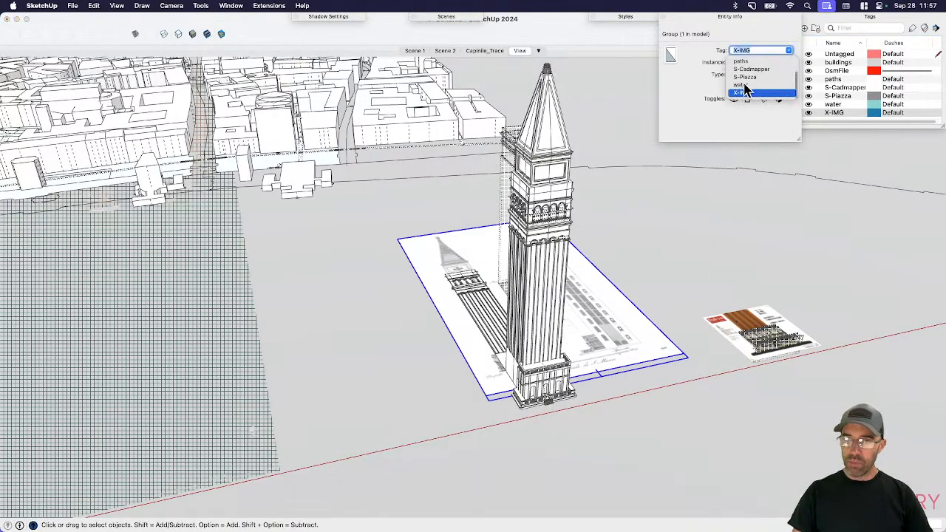
{"action": "left_click", "coordinate": [743, 23]}
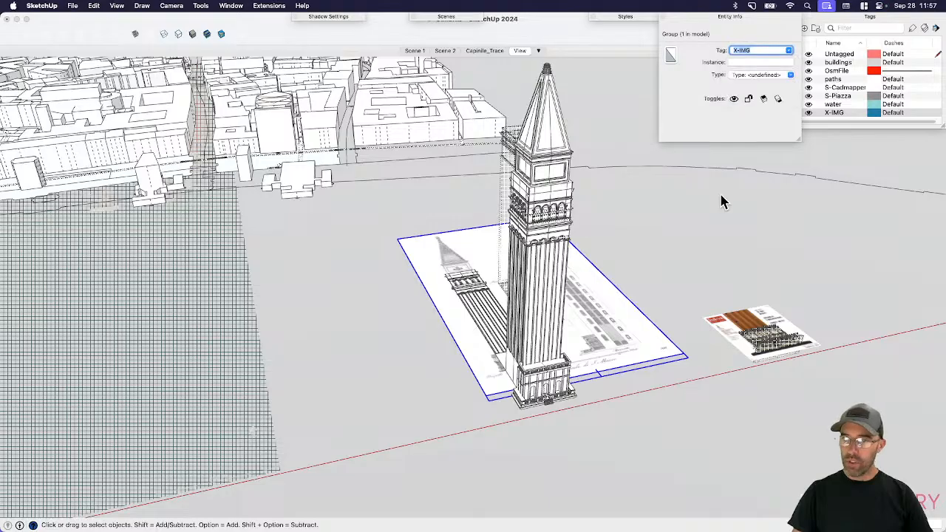
{"action": "left_click", "coordinate": [636, 270]}
{"action": "left_click", "coordinate": [772, 18]}
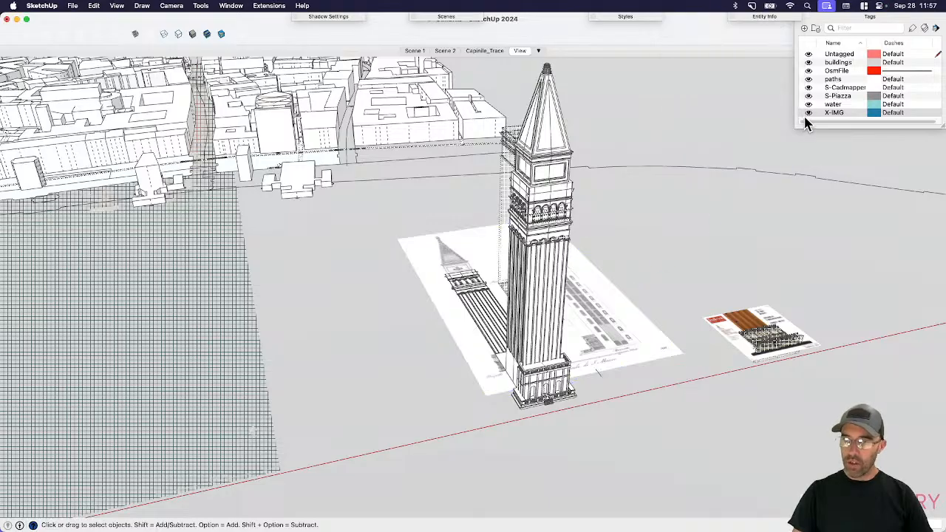
{"action": "left_click", "coordinate": [808, 113]}
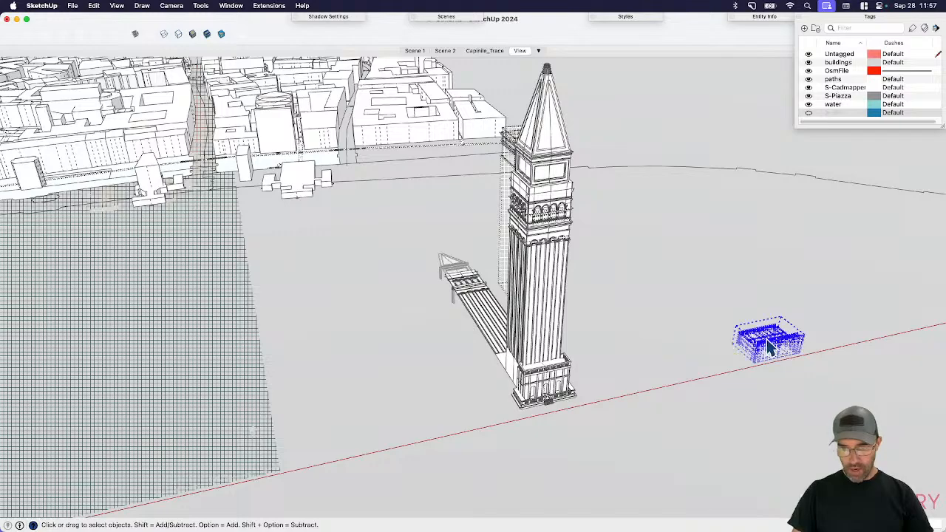
- Hide the flat tower tracing lying on the ground beside the standing tower
{"action": "middle_click_drag", "start_coordinate": [738, 302], "coordinate": [408, 308]}
{"action": "left_click", "coordinate": [653, 341]}
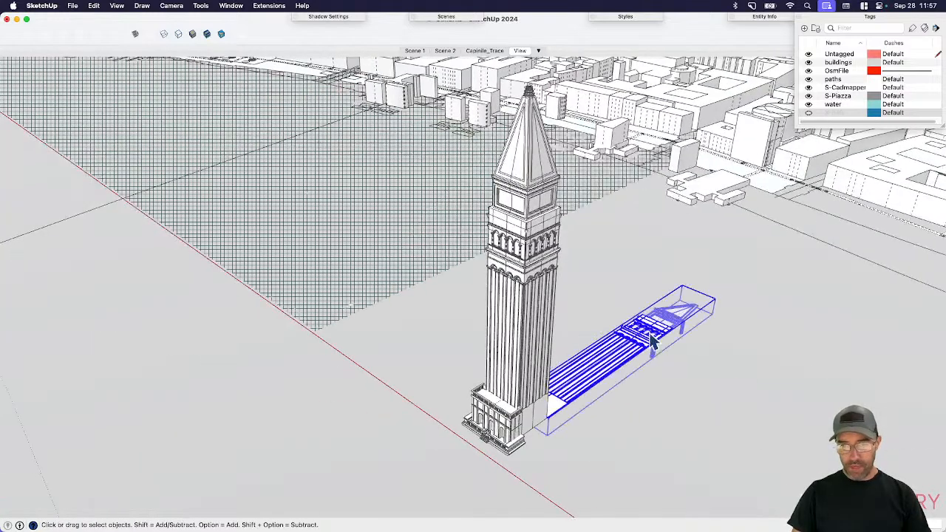
{"action": "key", "text": "Delete"}
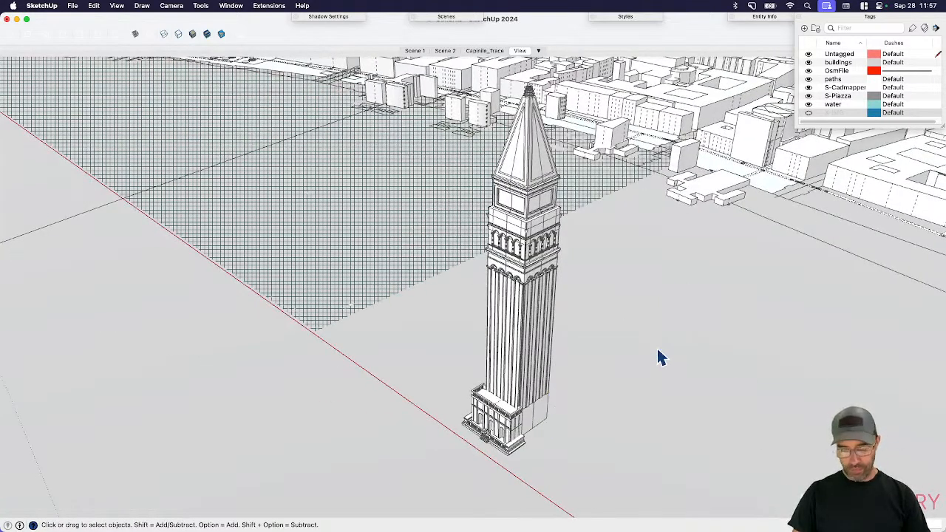
- Turn off the display of hidden objects and update the View scene
{"action": "key", "text": "shift+h"}
{"action": "key", "text": "shift+h"}
{"action": "key", "text": "alt+h"}
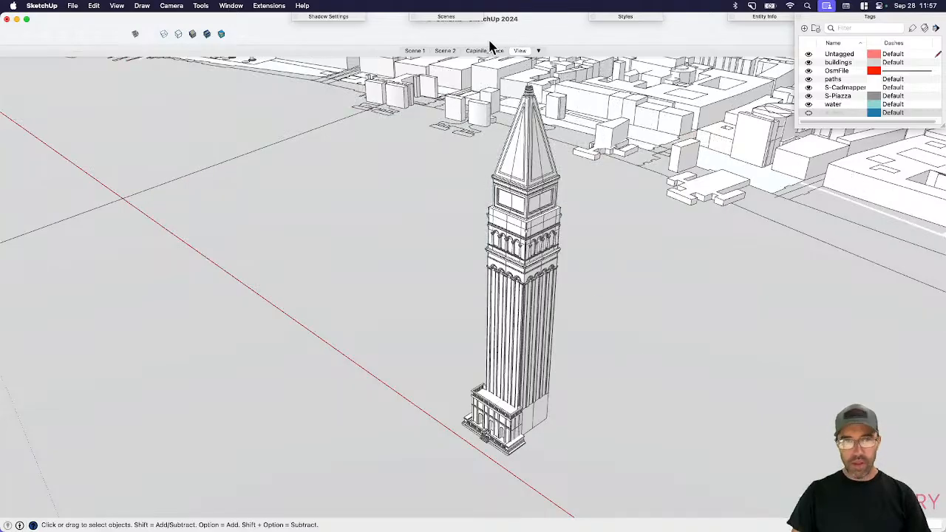
{"action": "right_click", "coordinate": [525, 51]}
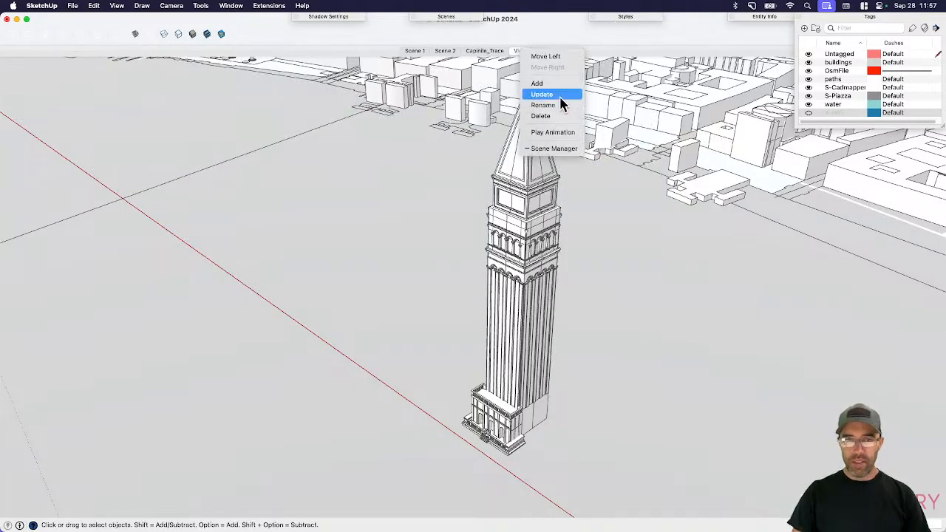
{"action": "left_click", "coordinate": [562, 104]}
- Group all parts of the standing tower and open that group for editing
{"action": "left_click", "coordinate": [547, 392]}
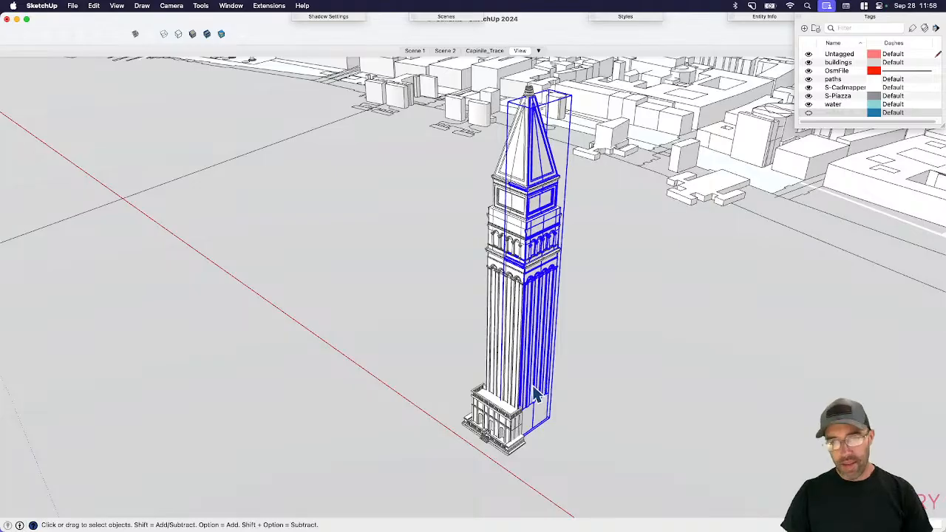
{"action": "scroll", "coordinate": [538, 397], "scroll_direction": "down", "scroll_amount": 3}
{"action": "middle_click_drag", "start_coordinate": [506, 274], "coordinate": [484, 190]}
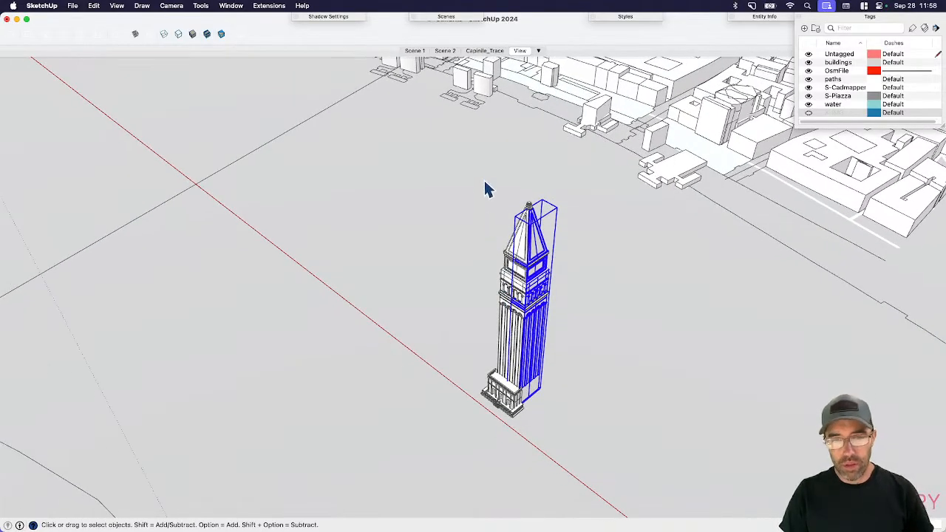
{"action": "left_click_drag", "start_coordinate": [585, 447], "coordinate": [569, 447]}
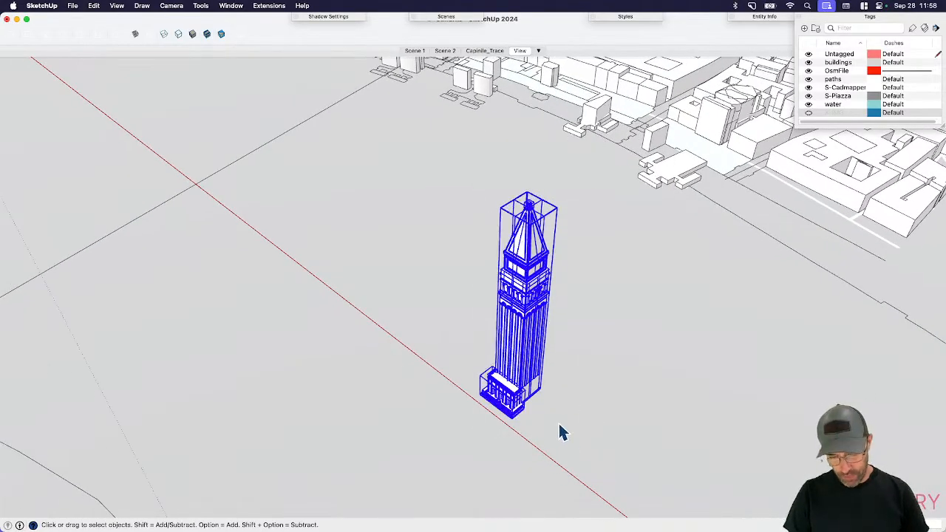
{"action": "scroll", "coordinate": [541, 247], "scroll_direction": "up", "scroll_amount": 10}
{"action": "double_click", "coordinate": [505, 253]}
- Display hidden objects again and open the nested spire component for editing
{"action": "scroll", "coordinate": [508, 241], "scroll_direction": "up", "scroll_amount": 3}
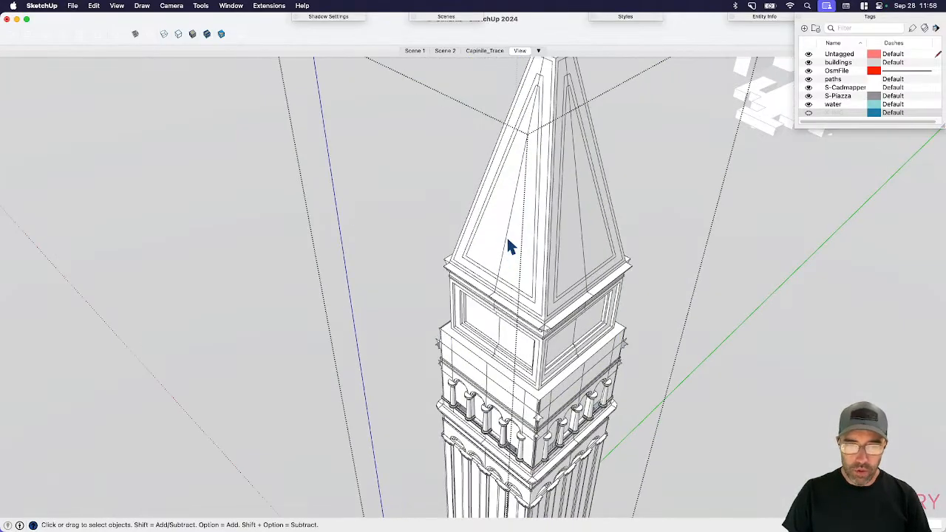
{"action": "middle_click_drag", "start_coordinate": [510, 248], "coordinate": [456, 289]}
{"action": "left_click", "coordinate": [402, 288]}
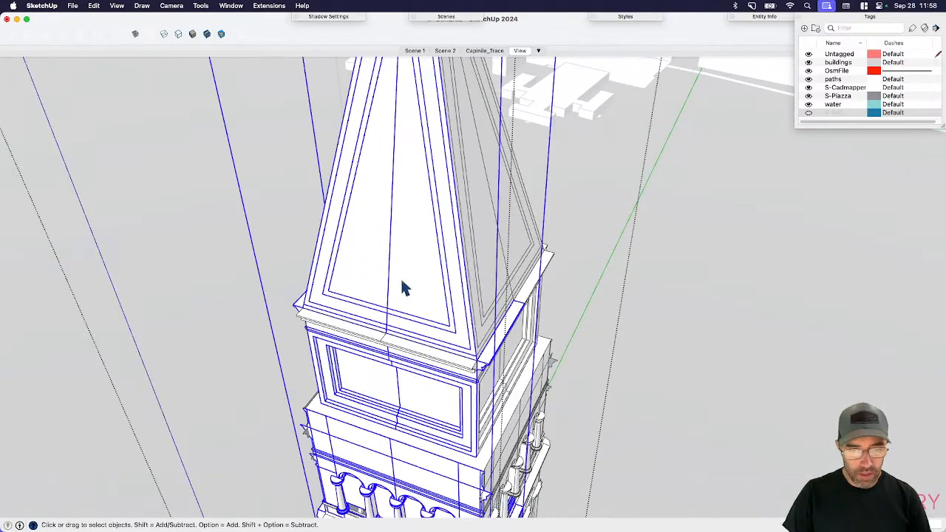
{"action": "key", "text": "e"}
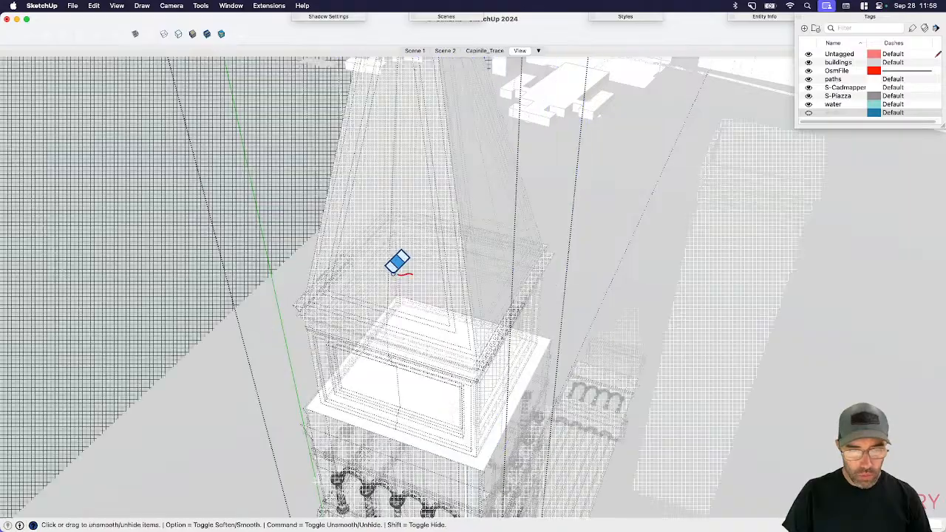
{"action": "key", "text": "b"}
{"action": "key", "text": "space"}
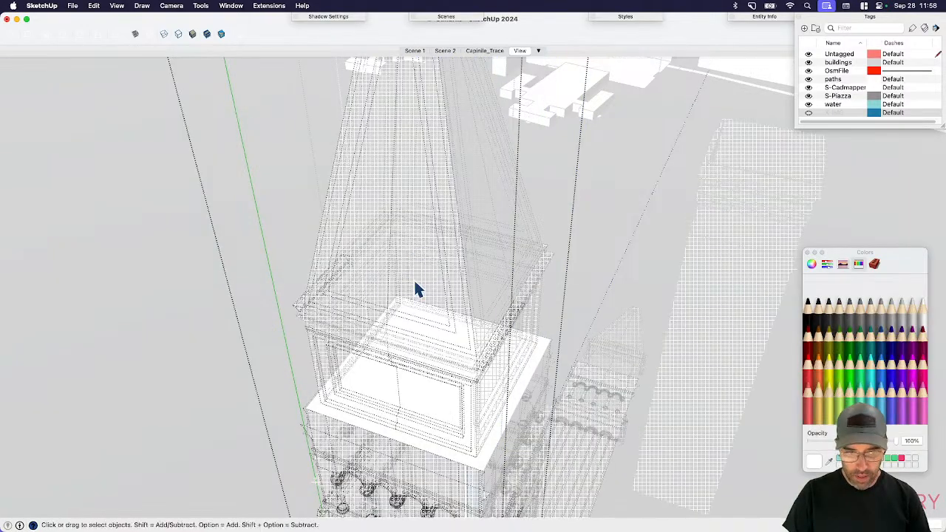
{"action": "left_click", "coordinate": [416, 289]}
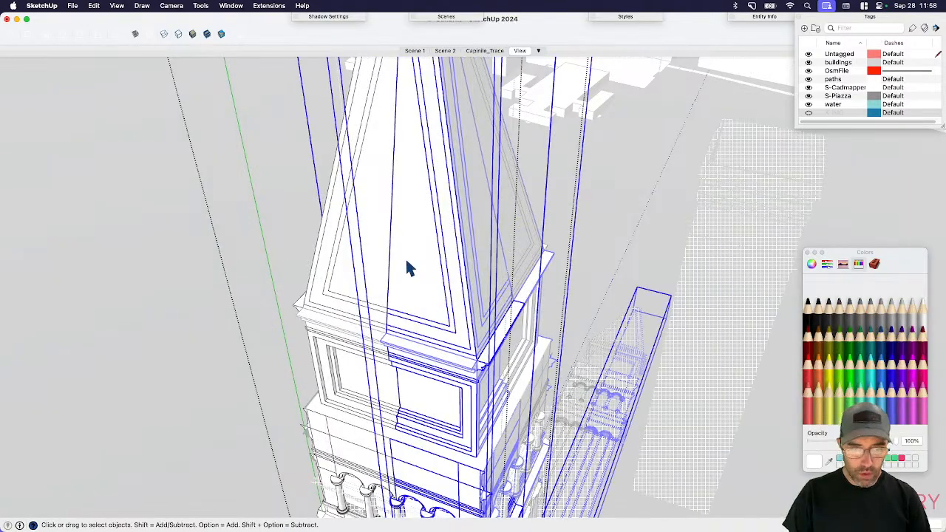
{"action": "double_click", "coordinate": [412, 272]}
{"action": "scroll", "coordinate": [418, 281], "scroll_direction": "down", "scroll_amount": 2}
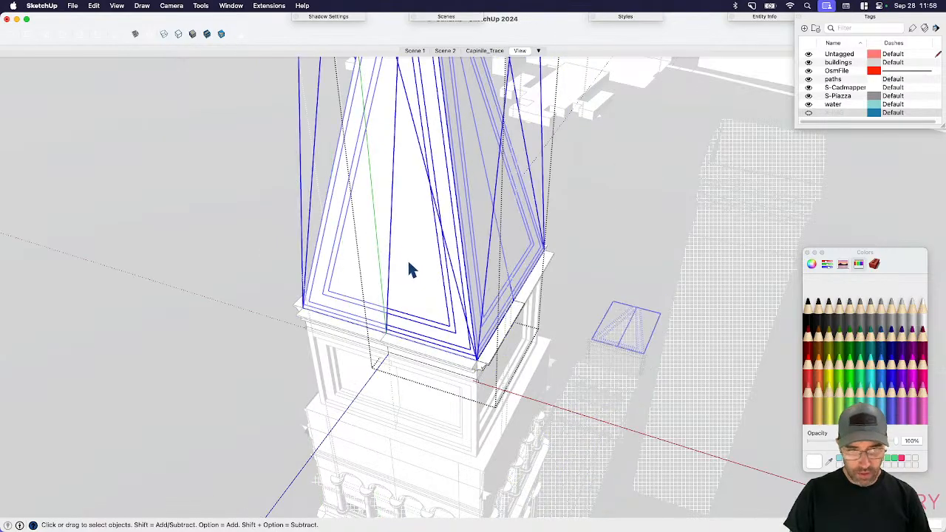
{"action": "middle_click_drag", "start_coordinate": [409, 268], "coordinate": [464, 266]}
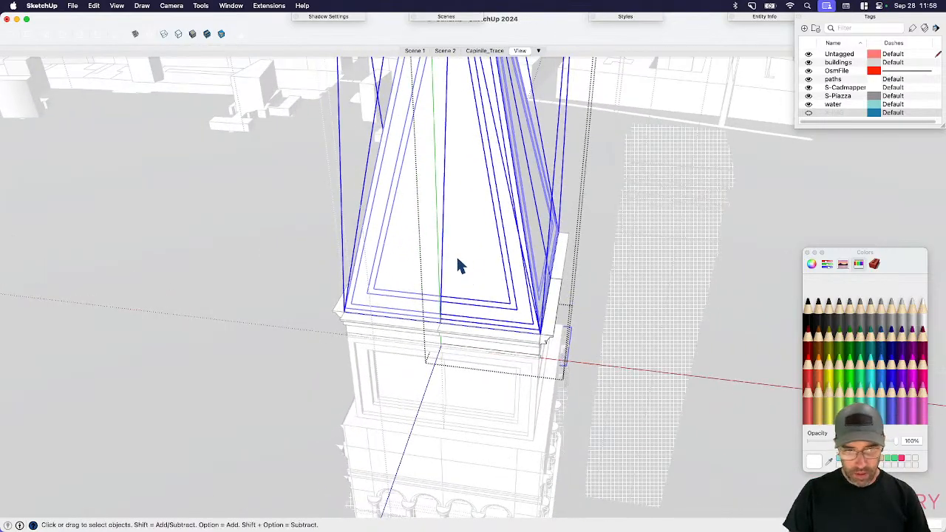
- Hide the vertical seam edges along the middle of the spire's front face with the Eraser tool
{"action": "key", "text": "e"}
{"action": "scroll", "coordinate": [441, 290], "scroll_direction": "up", "scroll_amount": 5}
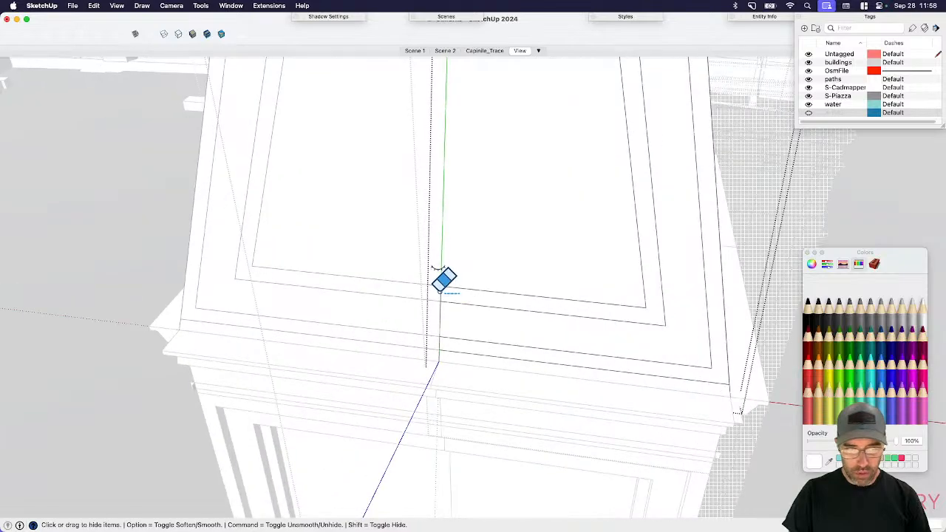
{"action": "scroll", "coordinate": [441, 326], "scroll_direction": "up", "scroll_amount": 2}
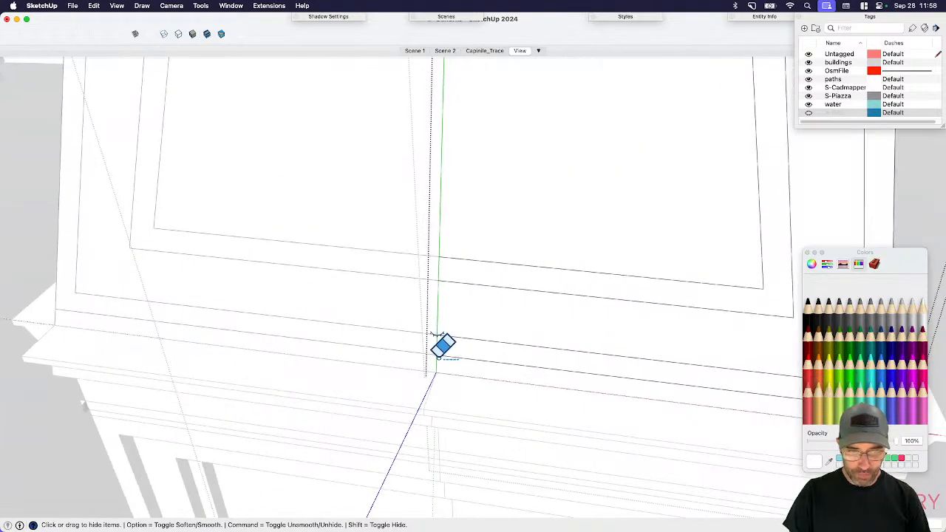
{"action": "scroll", "coordinate": [443, 349], "scroll_direction": "down", "scroll_amount": 6}
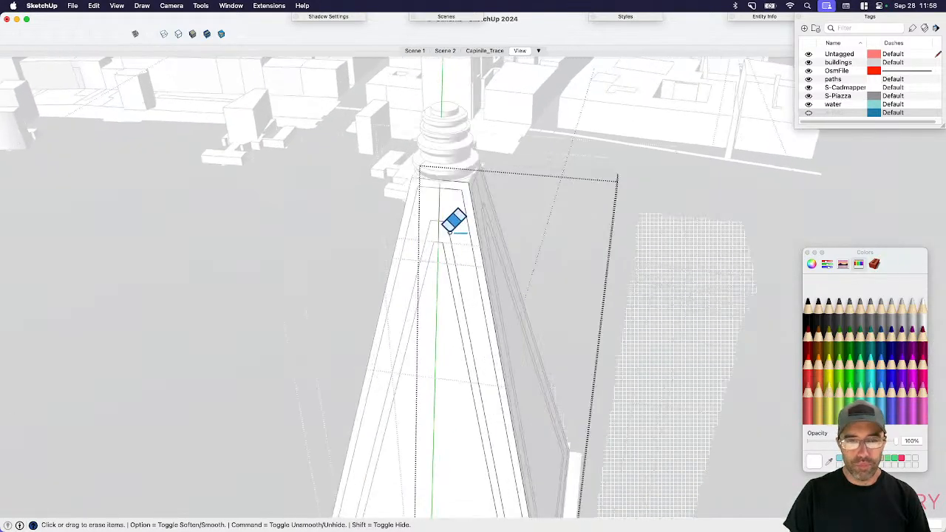
{"action": "scroll", "coordinate": [444, 222], "scroll_direction": "up", "scroll_amount": 3}
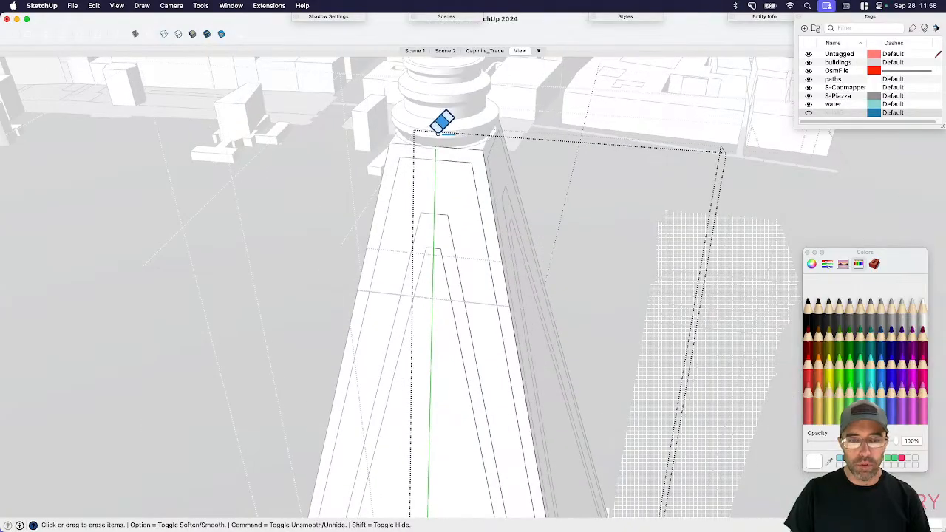
- Open the cornice band below the spire and hide the vertical seam edges at its middle
{"action": "key", "text": "space"}
{"action": "scroll", "coordinate": [415, 189], "scroll_direction": "down", "scroll_amount": 5}
{"action": "left_click", "coordinate": [369, 267]}
{"action": "middle_click_drag", "start_coordinate": [429, 409], "coordinate": [507, 176], "text": "shift"}
{"action": "scroll", "coordinate": [460, 309], "scroll_direction": "up", "scroll_amount": 5}
{"action": "left_click", "coordinate": [541, 218]}
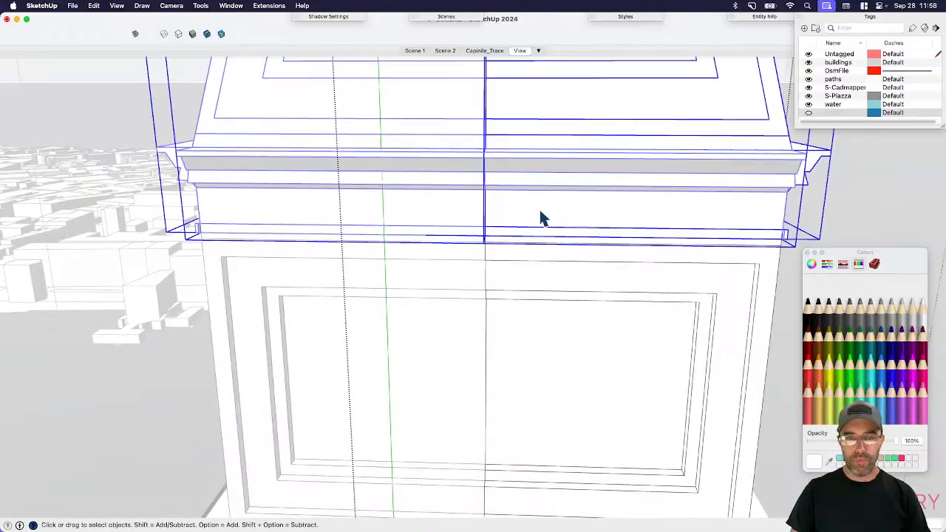
{"action": "double_click", "coordinate": [540, 211]}
{"action": "triple_click", "coordinate": [541, 211]}
{"action": "left_click_drag", "start_coordinate": [463, 115], "coordinate": [508, 271]}
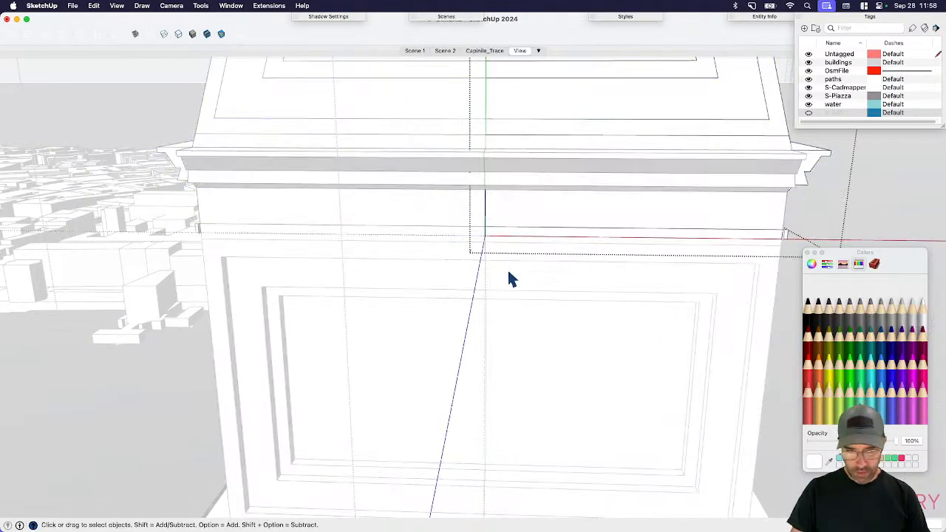
{"action": "key", "text": "Delete"}
- Open the panelled block below the cornice and hide its vertical middle seam edges
{"action": "scroll", "coordinate": [508, 272], "scroll_direction": "down", "scroll_amount": 4}
{"action": "double_click", "coordinate": [540, 314]}
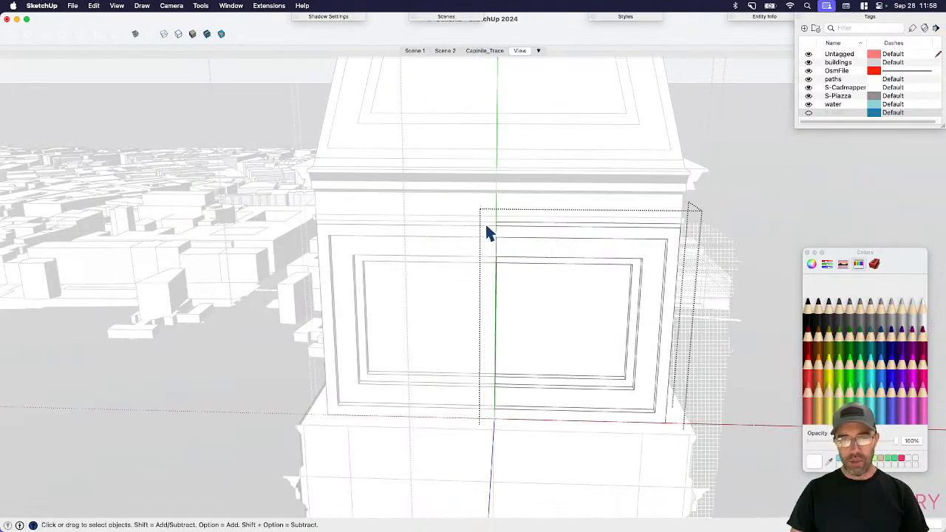
{"action": "left_click_drag", "start_coordinate": [480, 214], "coordinate": [522, 444]}
{"action": "key", "text": "Delete"}
- Open the wall section above the arches and hide the vertical seam edge at its middle
{"action": "scroll", "coordinate": [526, 435], "scroll_direction": "down", "scroll_amount": 3}
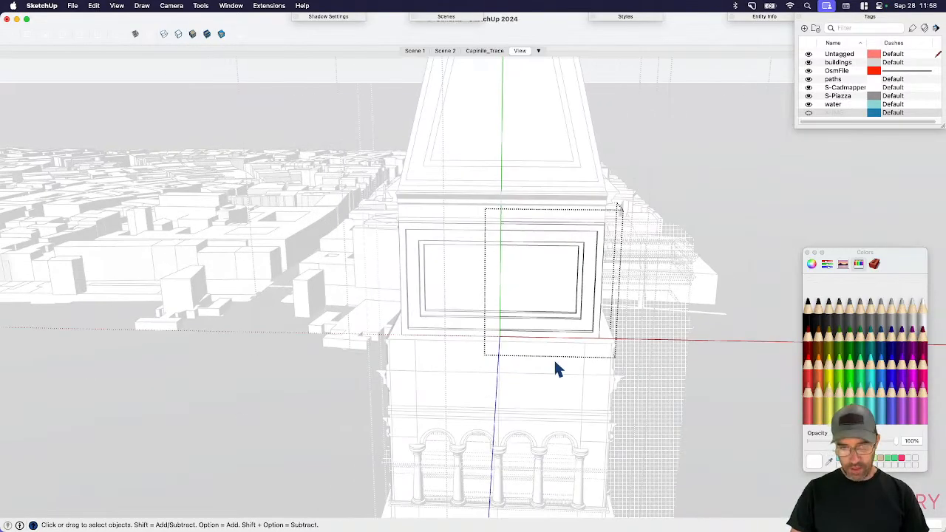
{"action": "left_click", "coordinate": [554, 361]}
{"action": "scroll", "coordinate": [526, 393], "scroll_direction": "up", "scroll_amount": 3}
{"action": "double_click", "coordinate": [526, 389]}
{"action": "left_click_drag", "start_coordinate": [475, 292], "coordinate": [516, 485]}
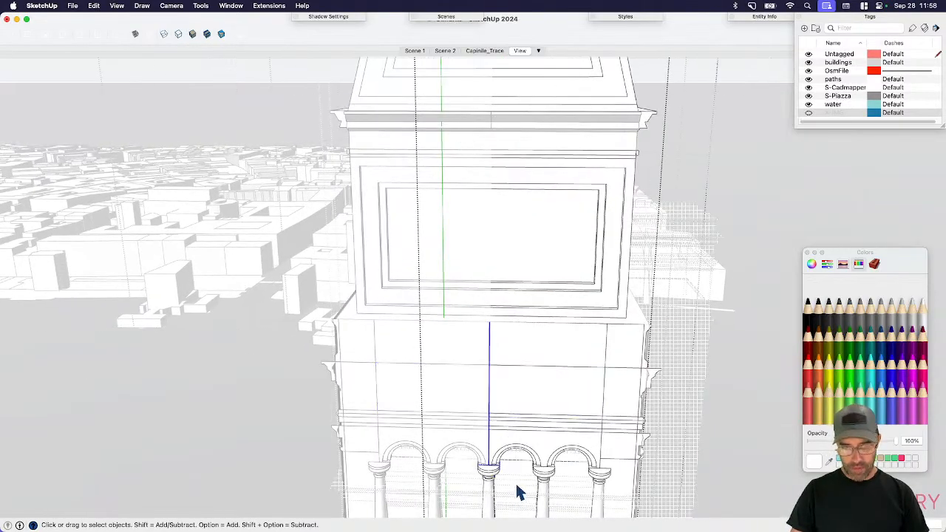
{"action": "scroll", "coordinate": [505, 464], "scroll_direction": "up", "scroll_amount": 2}
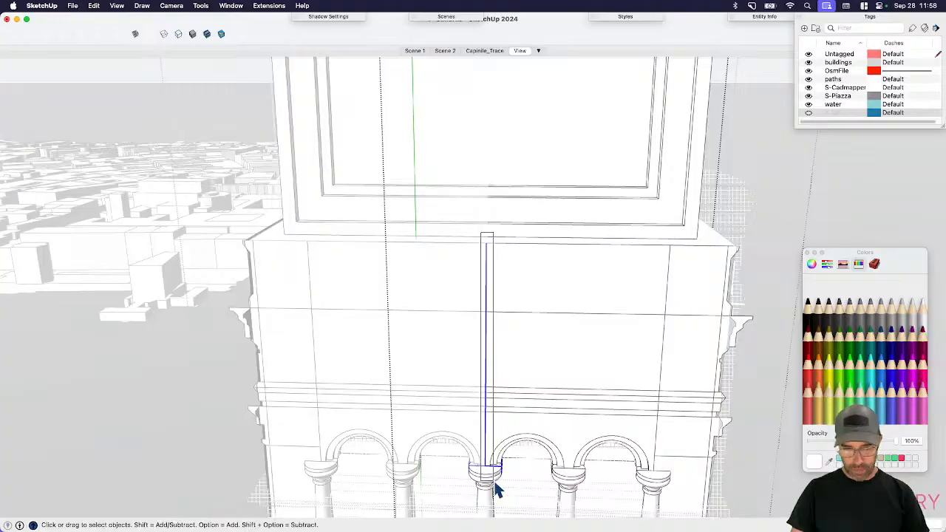
{"action": "key", "text": "Delete"}
- Hide the vertical edges on the wall and moulding above the outer arcade column with the Eraser tool
{"action": "middle_click_drag", "start_coordinate": [548, 322], "coordinate": [530, 343]}
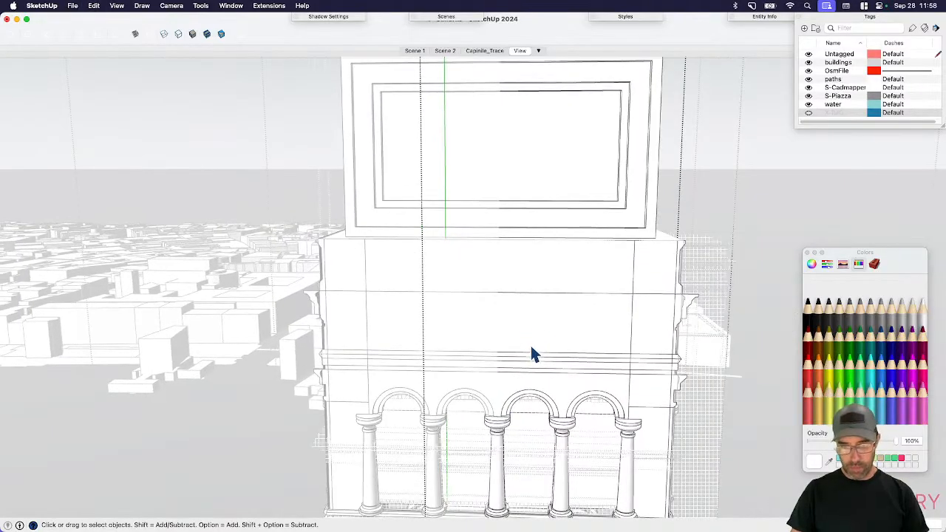
{"action": "mouse_move", "coordinate": [634, 264]}
{"action": "middle_mouse_down"}
{"action": "mouse_move", "coordinate": [559, 307]}
{"action": "mouse_move", "coordinate": [636, 328]}
{"action": "mouse_move", "coordinate": [638, 363]}
{"action": "mouse_move", "coordinate": [687, 321]}
{"action": "middle_mouse_up"}
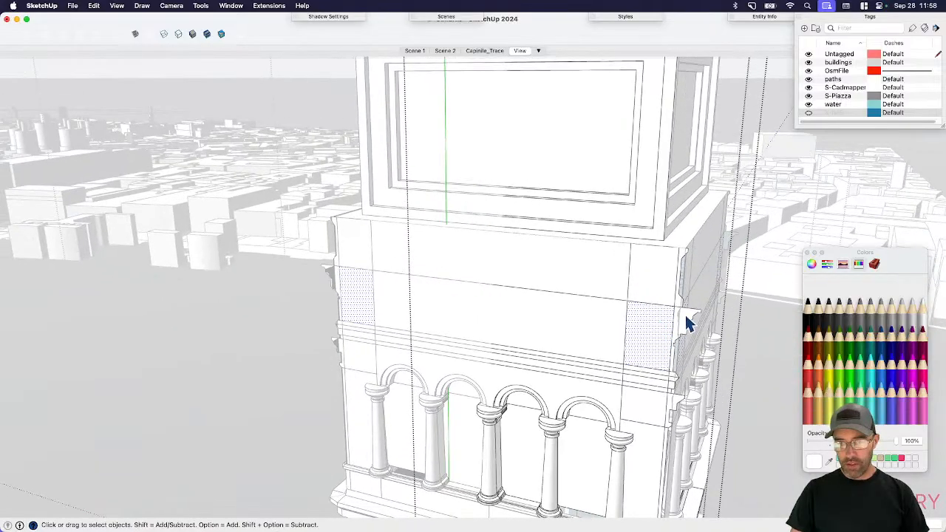
{"action": "scroll", "coordinate": [569, 242], "scroll_direction": "down", "scroll_amount": 3}
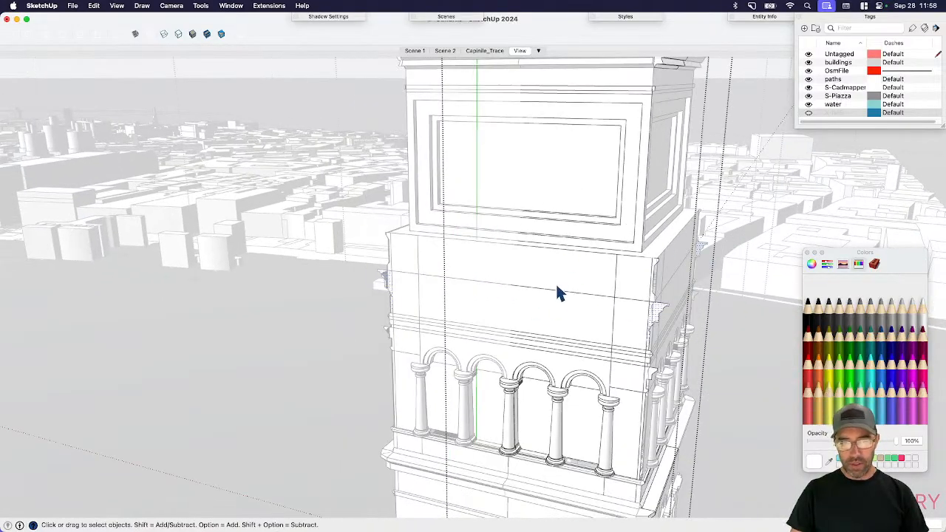
{"action": "middle_click_drag", "start_coordinate": [559, 294], "coordinate": [618, 460]}
{"action": "scroll", "coordinate": [614, 429], "scroll_direction": "up", "scroll_amount": 4}
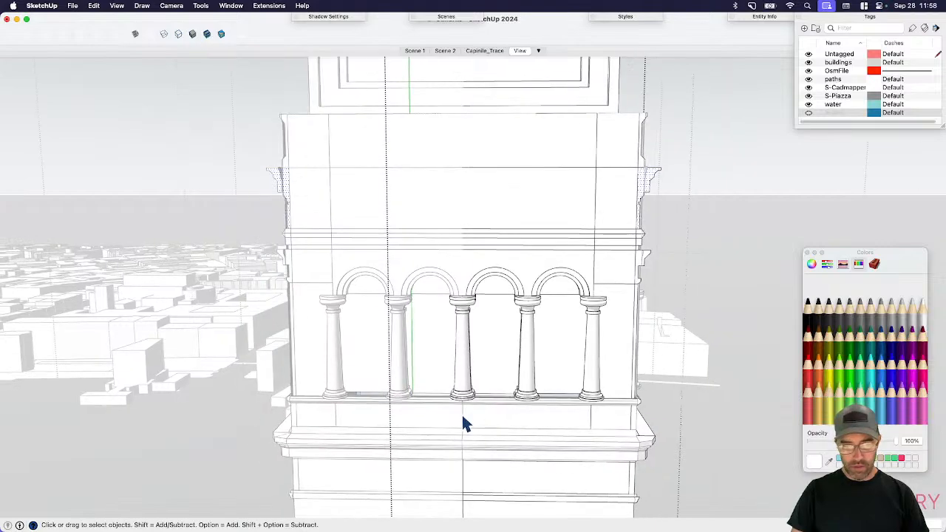
{"action": "key", "text": "e"}
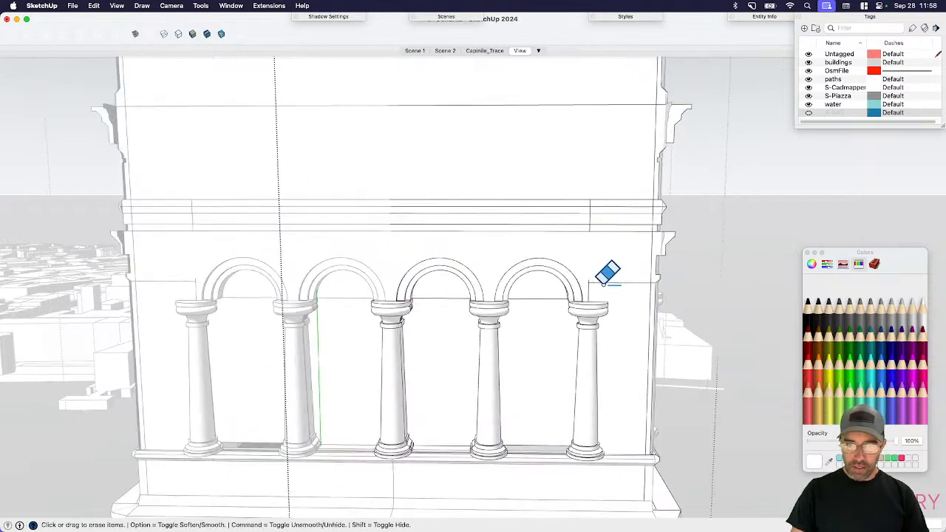
{"action": "scroll", "coordinate": [598, 270], "scroll_direction": "up", "scroll_amount": 2}
{"action": "scroll", "coordinate": [587, 218], "scroll_direction": "up", "scroll_amount": 4}
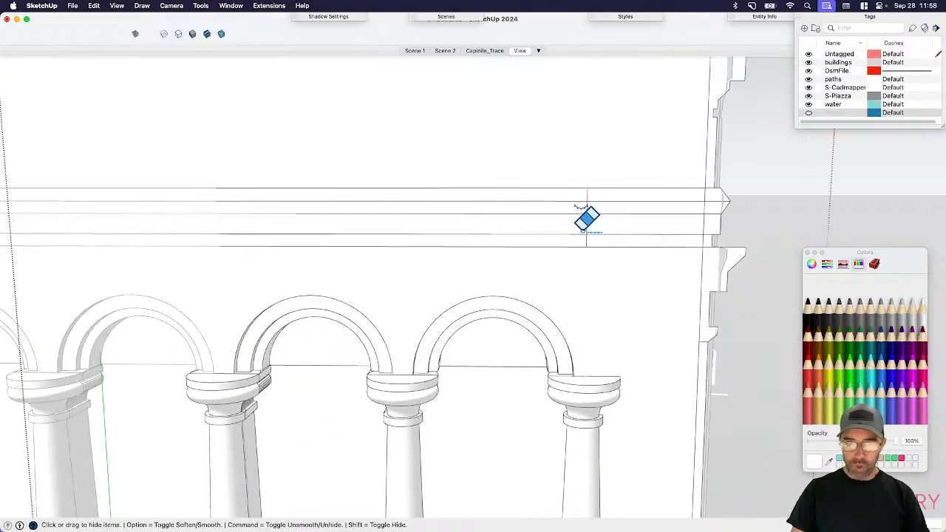
{"action": "key", "text": "space"}
{"action": "scroll", "coordinate": [602, 223], "scroll_direction": "down", "scroll_amount": 5}
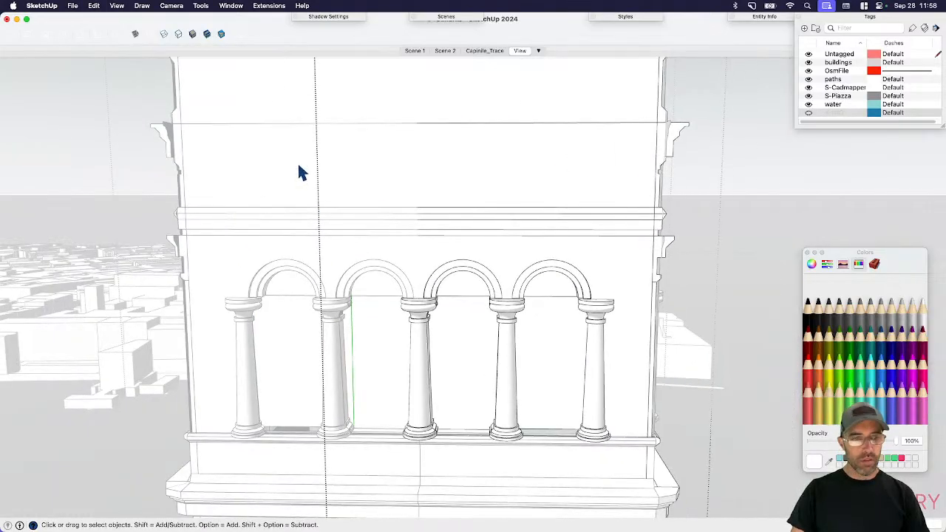
- Hide the vertical middle seam edges on the wall band and projecting cornice below the upper arcade
{"action": "scroll", "coordinate": [478, 286], "scroll_direction": "down", "scroll_amount": 2}
{"action": "scroll", "coordinate": [449, 344], "scroll_direction": "up", "scroll_amount": 3}
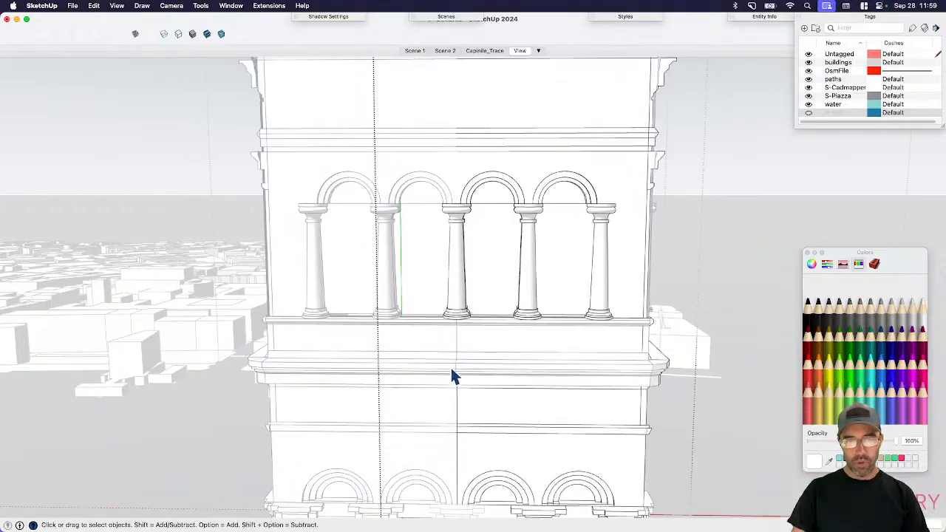
{"action": "key", "text": "super+z"}
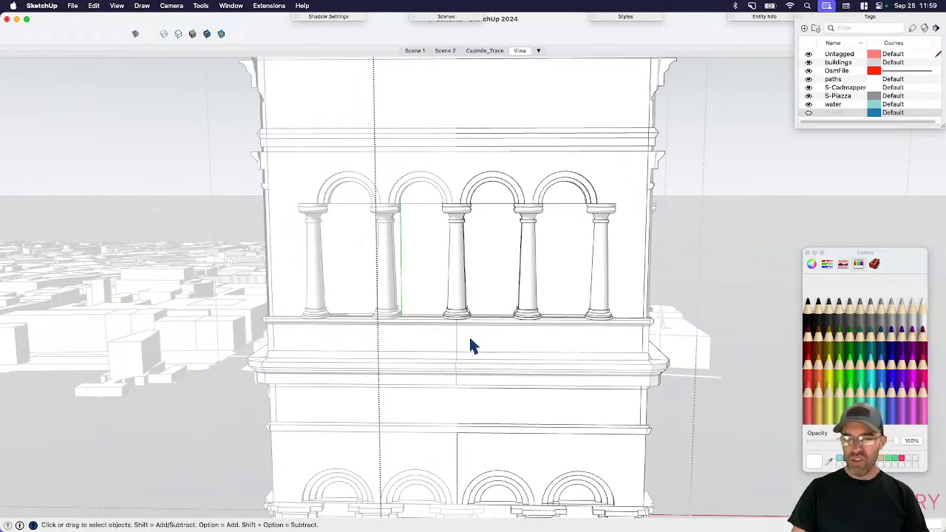
{"action": "left_click", "coordinate": [470, 339]}
{"action": "left_click_drag", "start_coordinate": [447, 286], "coordinate": [463, 393]}
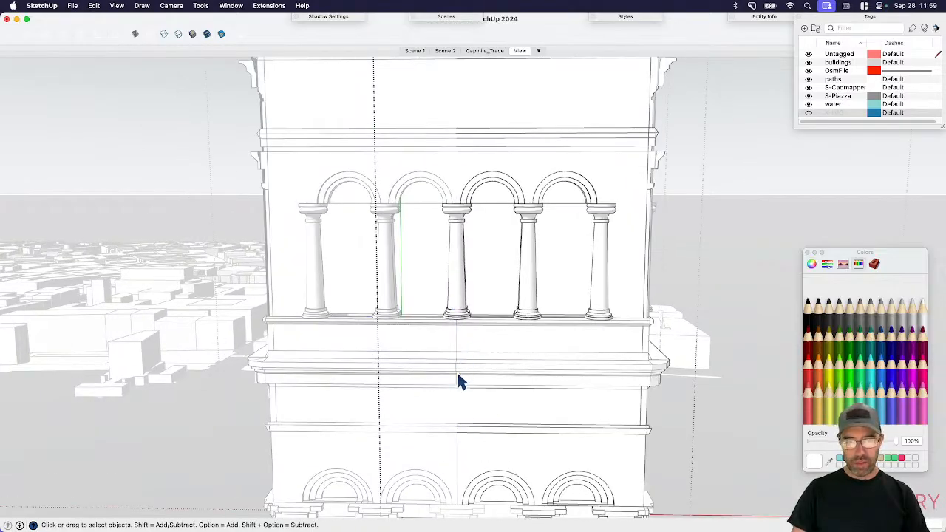
{"action": "scroll", "coordinate": [458, 380], "scroll_direction": "up", "scroll_amount": 1}
{"action": "left_click", "coordinate": [535, 377]}
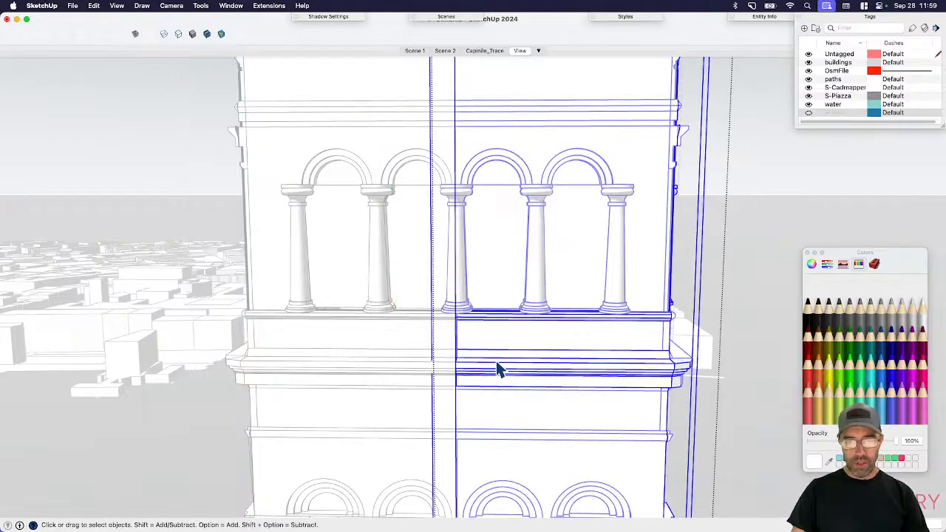
{"action": "left_click", "coordinate": [499, 376]}
{"action": "left_click_drag", "start_coordinate": [441, 294], "coordinate": [477, 402]}
{"action": "key", "text": "Delete"}
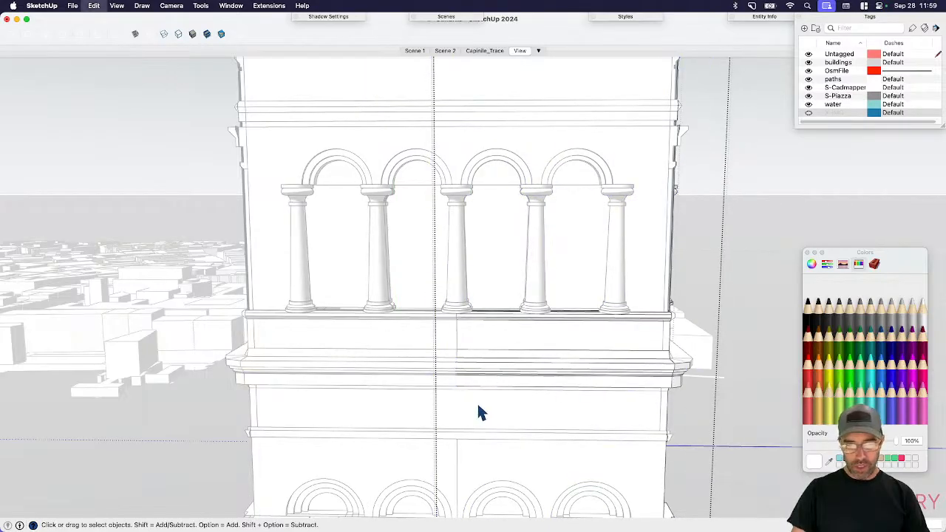
- Open the parapet band directly beneath the arcade columns and hide its vertical middle seam edges
{"action": "left_click", "coordinate": [505, 339]}
{"action": "double_click", "coordinate": [480, 320]}
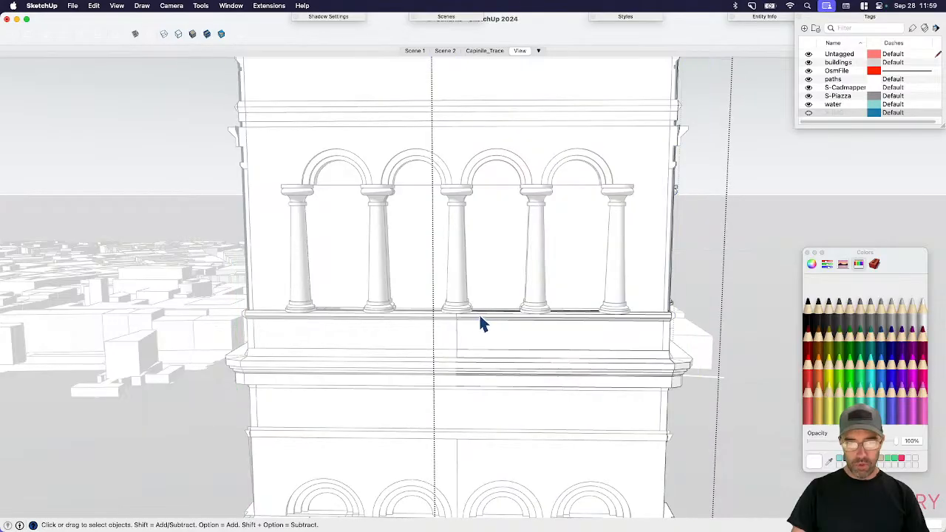
{"action": "left_click", "coordinate": [480, 317]}
{"action": "double_click", "coordinate": [486, 319]}
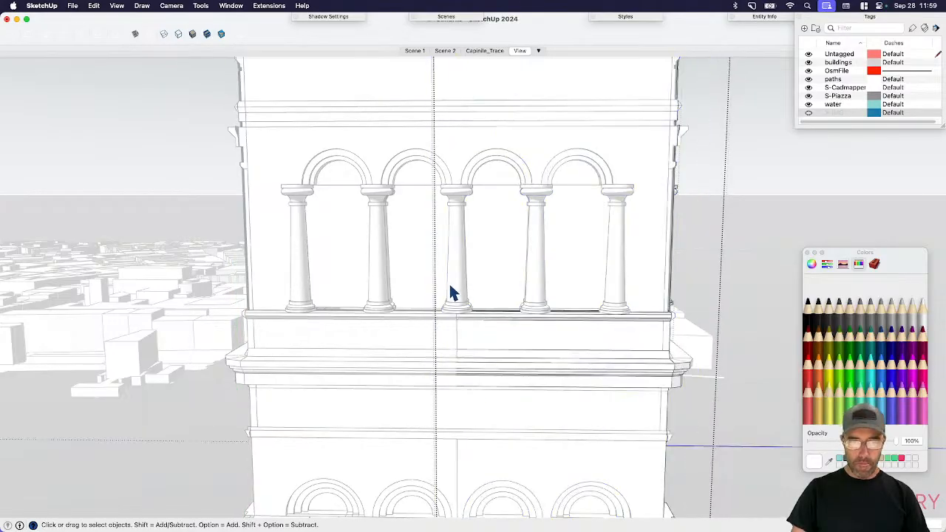
{"action": "double_click", "coordinate": [488, 325]}
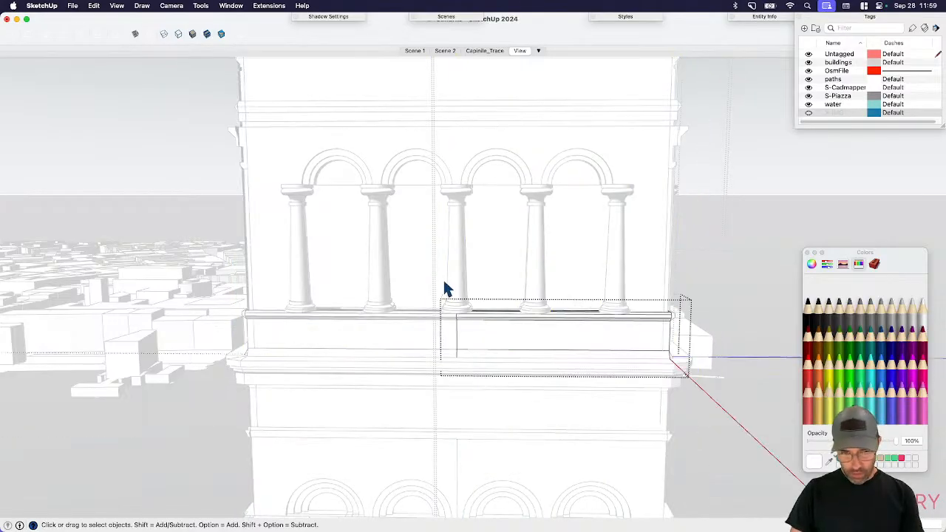
{"action": "scroll", "coordinate": [526, 250], "scroll_direction": "down", "scroll_amount": 4}
- Open the wall section above the lower arches and hide the vertical seam edge at its middle
{"action": "left_click", "coordinate": [486, 423]}
{"action": "scroll", "coordinate": [486, 423], "scroll_direction": "up", "scroll_amount": 1}
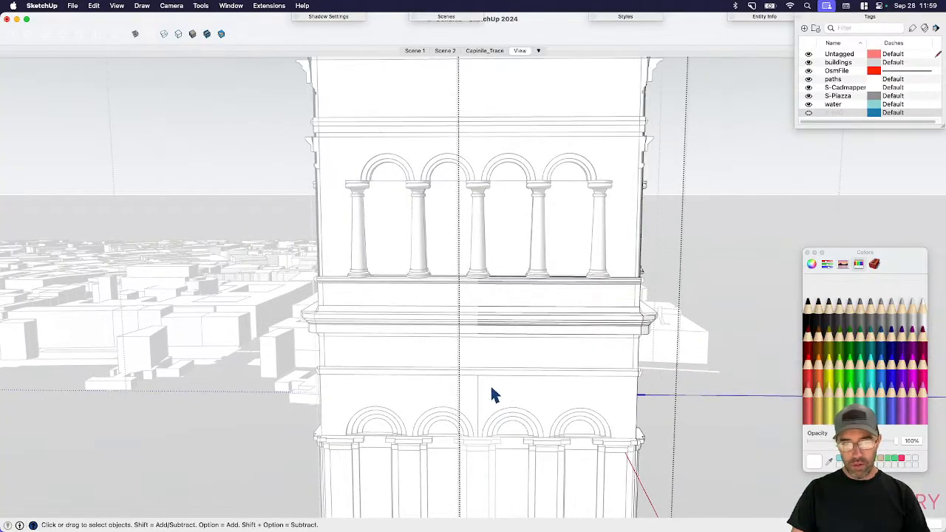
{"action": "left_click", "coordinate": [492, 384]}
{"action": "left_click", "coordinate": [477, 387]}
{"action": "double_click", "coordinate": [493, 387]}
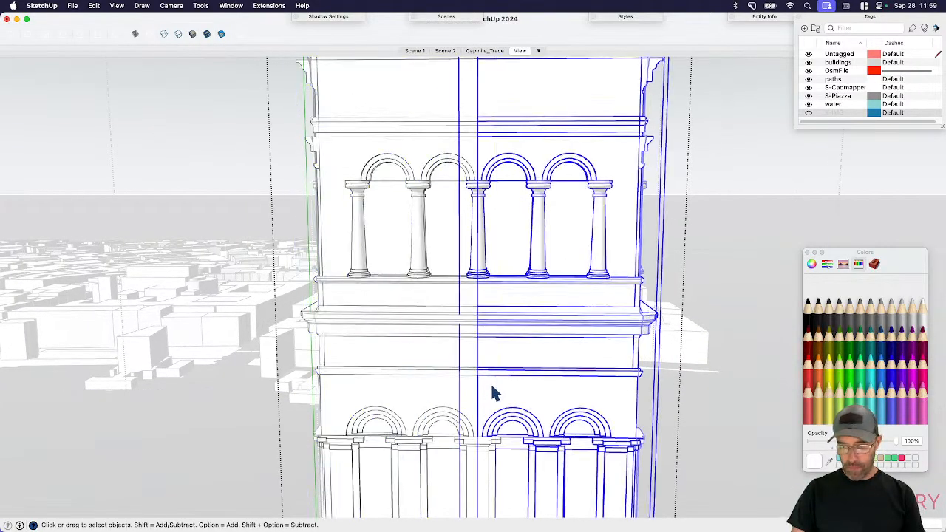
{"action": "scroll", "coordinate": [494, 330], "scroll_direction": "down", "scroll_amount": 4}
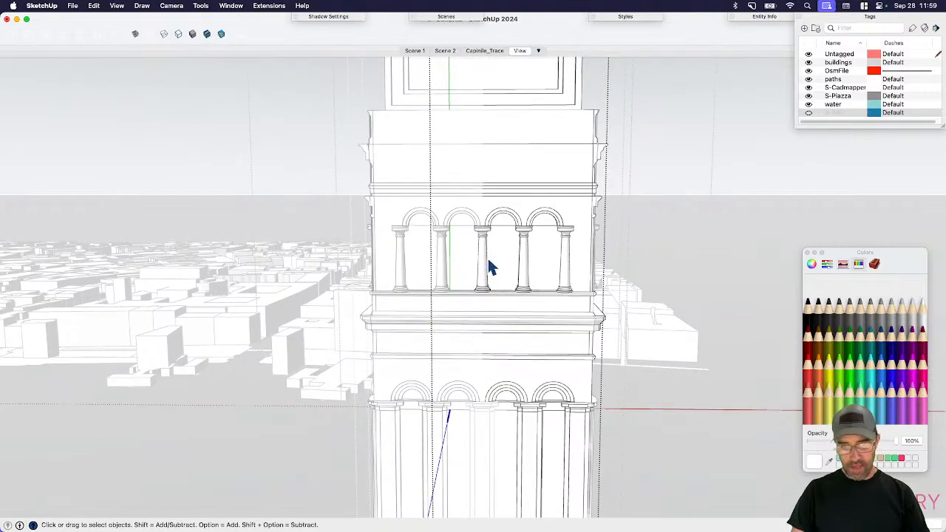
- Open the tower half containing the upper arcade and select the recessed panel face beneath the outermost arch
{"action": "scroll", "coordinate": [503, 245], "scroll_direction": "up", "scroll_amount": 4}
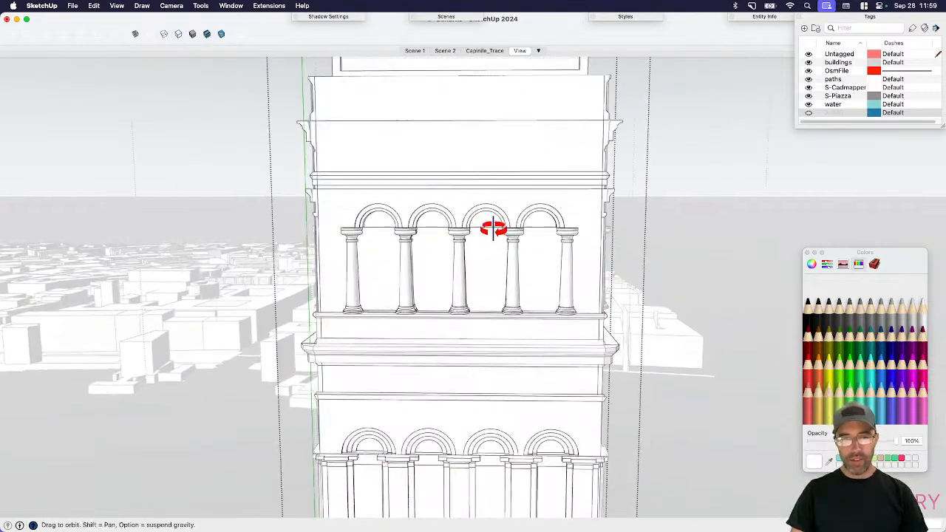
{"action": "middle_click_drag", "start_coordinate": [492, 226], "coordinate": [424, 212]}
{"action": "scroll", "coordinate": [432, 226], "scroll_direction": "up", "scroll_amount": 5}
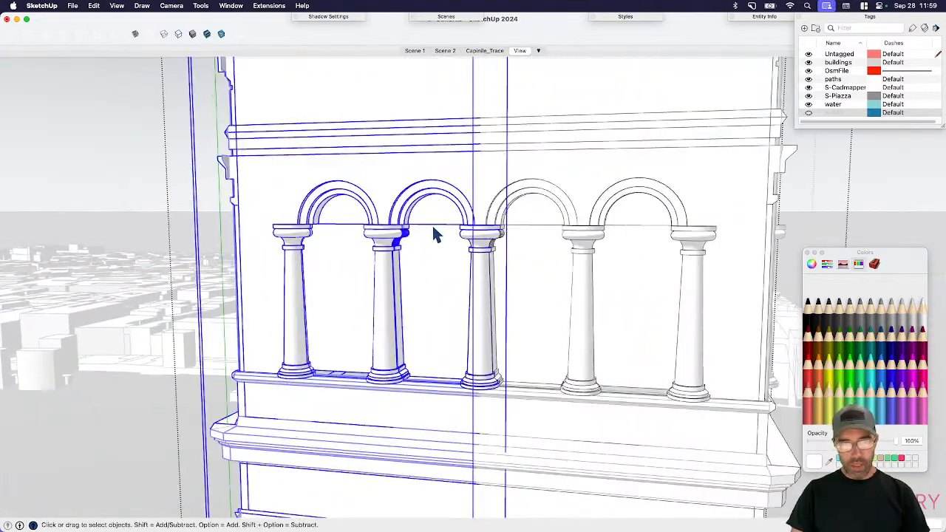
{"action": "key", "text": "e"}
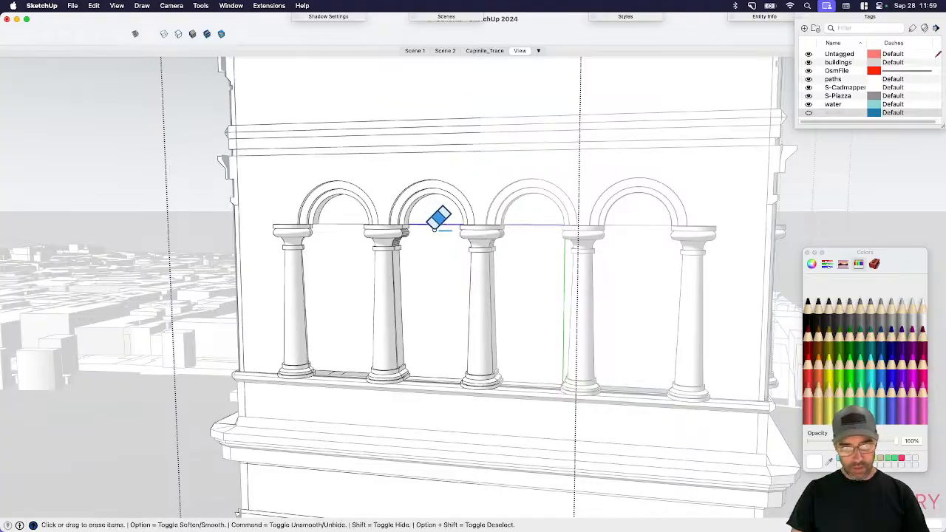
{"action": "key", "text": "space"}
{"action": "scroll", "coordinate": [344, 228], "scroll_direction": "up", "scroll_amount": 3}
{"action": "left_click", "coordinate": [344, 235]}
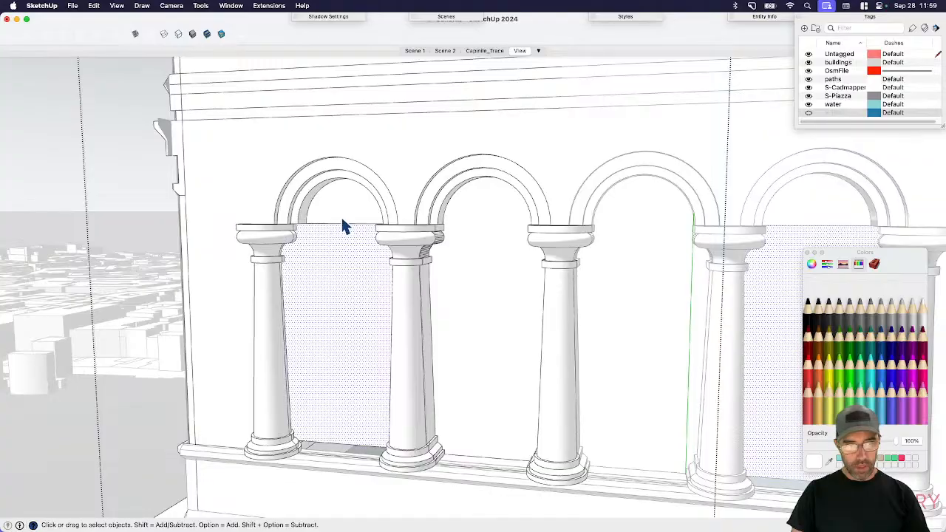
- Hide the horizontal edges of the thin ledge across the outermost arch opening with the Eraser tool
{"action": "middle_click_drag", "start_coordinate": [342, 222], "coordinate": [337, 315]}
{"action": "scroll", "coordinate": [342, 237], "scroll_direction": "up", "scroll_amount": 5}
{"action": "middle_click_drag", "start_coordinate": [357, 275], "coordinate": [470, 61]}
{"action": "left_click", "coordinate": [371, 216]}
{"action": "left_click", "coordinate": [371, 217]}
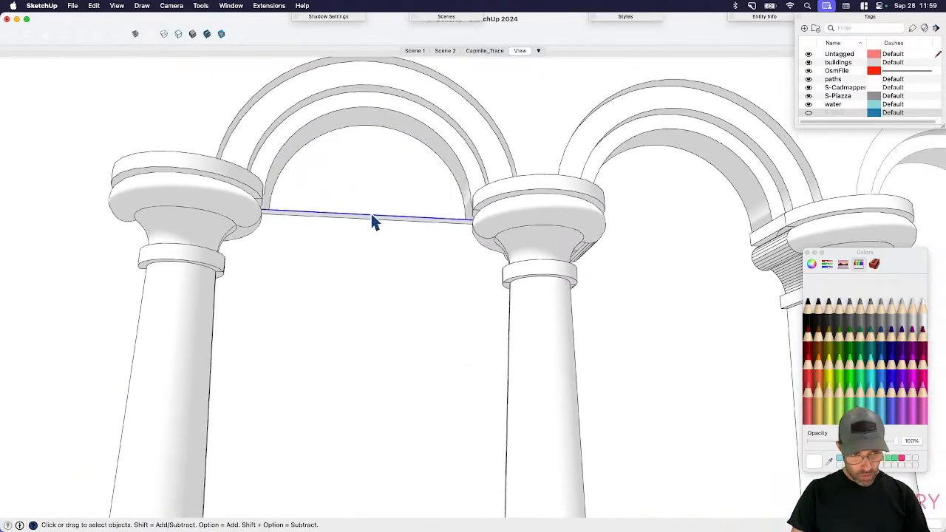
{"action": "double_click", "coordinate": [371, 220]}
{"action": "mouse_move", "coordinate": [372, 220]}
{"action": "middle_mouse_down"}
{"action": "mouse_move", "coordinate": [343, 281]}
{"action": "mouse_move", "coordinate": [564, 363]}
{"action": "mouse_move", "coordinate": [522, 233]}
{"action": "mouse_move", "coordinate": [567, 173]}
{"action": "mouse_move", "coordinate": [495, 205]}
{"action": "mouse_move", "coordinate": [133, 271]}
{"action": "mouse_move", "coordinate": [274, 296]}
{"action": "mouse_move", "coordinate": [340, 342]}
{"action": "mouse_move", "coordinate": [330, 291]}
{"action": "middle_mouse_up"}
{"action": "left_click", "coordinate": [287, 305]}
{"action": "key", "text": "e"}
{"action": "left_click_drag", "start_coordinate": [331, 284], "coordinate": [341, 319]}
{"action": "scroll", "coordinate": [360, 235], "scroll_direction": "down", "scroll_amount": 5}
{"action": "key", "text": "space"}
{"action": "scroll", "coordinate": [446, 327], "scroll_direction": "down", "scroll_amount": 10}
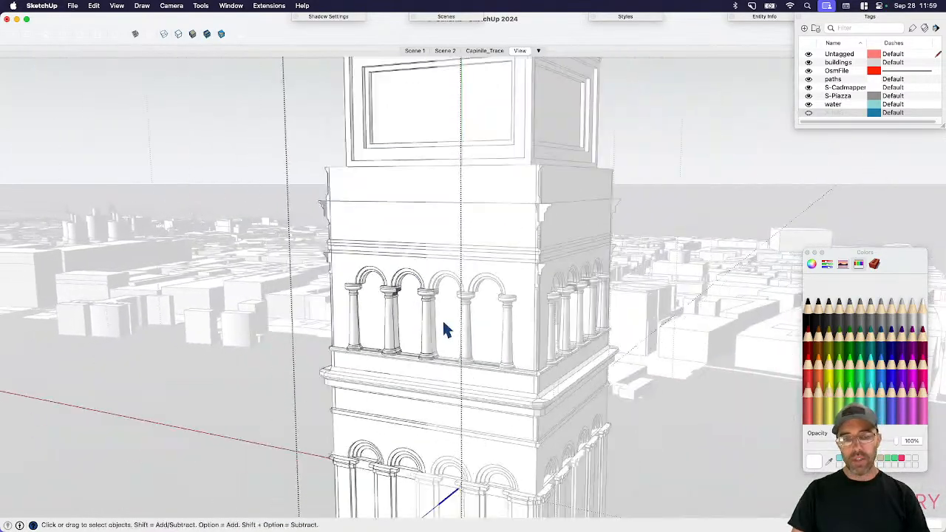
- Examine the whole bell tower from spire to base and its setting beside the surrounding city model
{"action": "scroll", "coordinate": [532, 258], "scroll_direction": "down", "scroll_amount": 10}
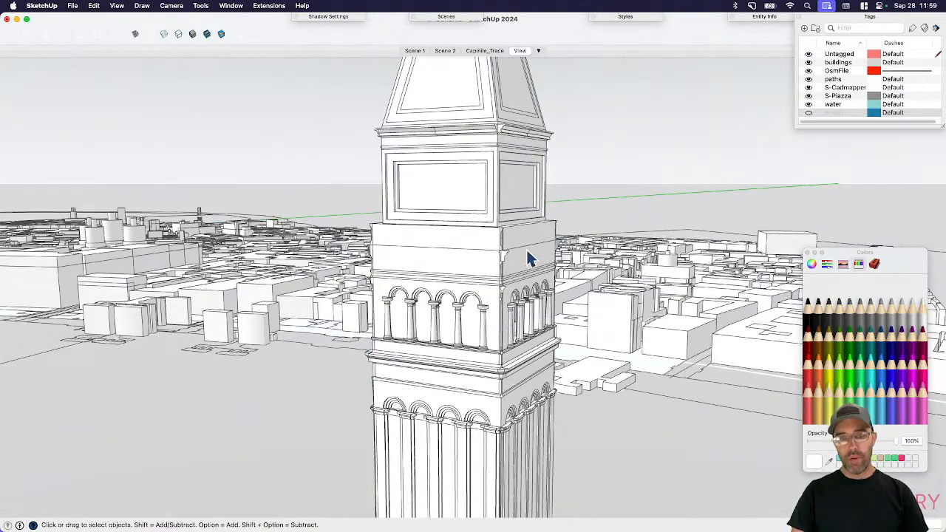
{"action": "scroll", "coordinate": [443, 365], "scroll_direction": "up", "scroll_amount": 5}
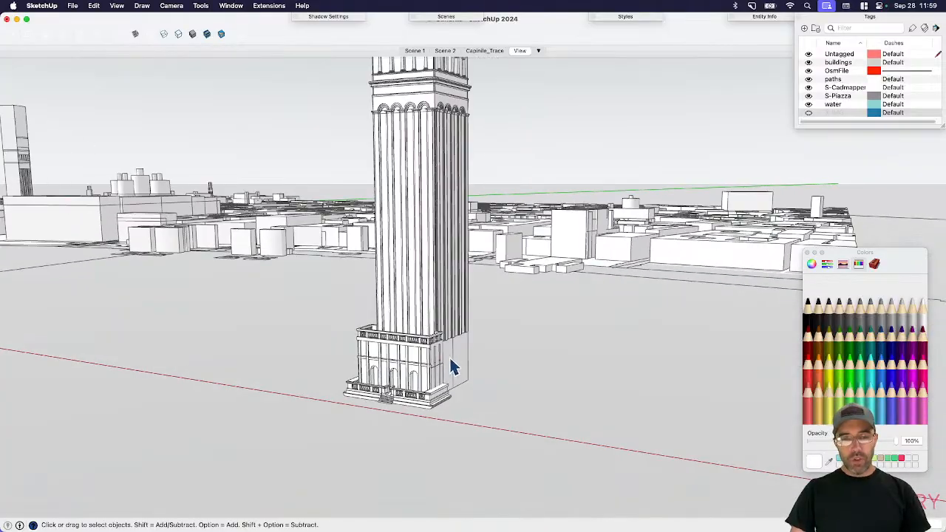
{"action": "left_click", "coordinate": [454, 368]}
{"action": "left_click", "coordinate": [487, 437]}
{"action": "scroll", "coordinate": [451, 410], "scroll_direction": "down", "scroll_amount": 3}
{"action": "middle_click_drag", "start_coordinate": [447, 410], "coordinate": [449, 416], "text": "shift"}
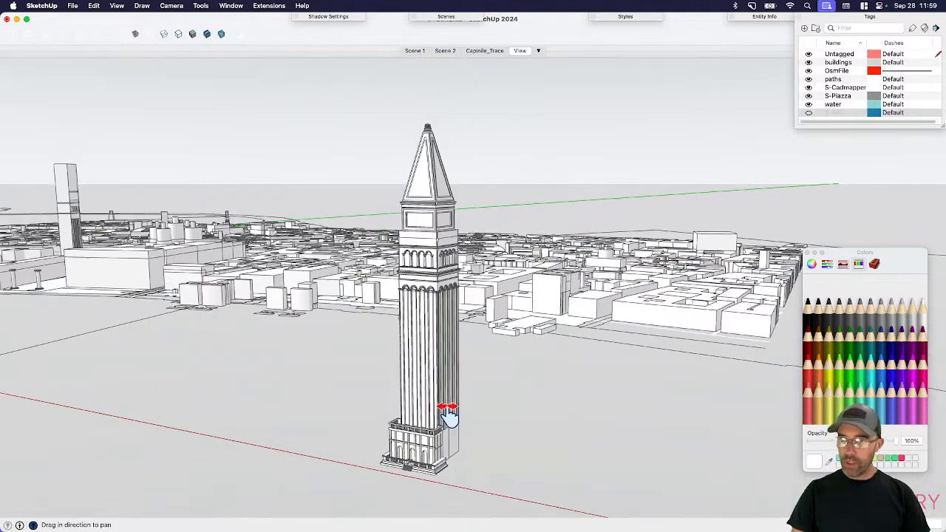
{"action": "scroll", "coordinate": [499, 376], "scroll_direction": "down", "scroll_amount": 10}
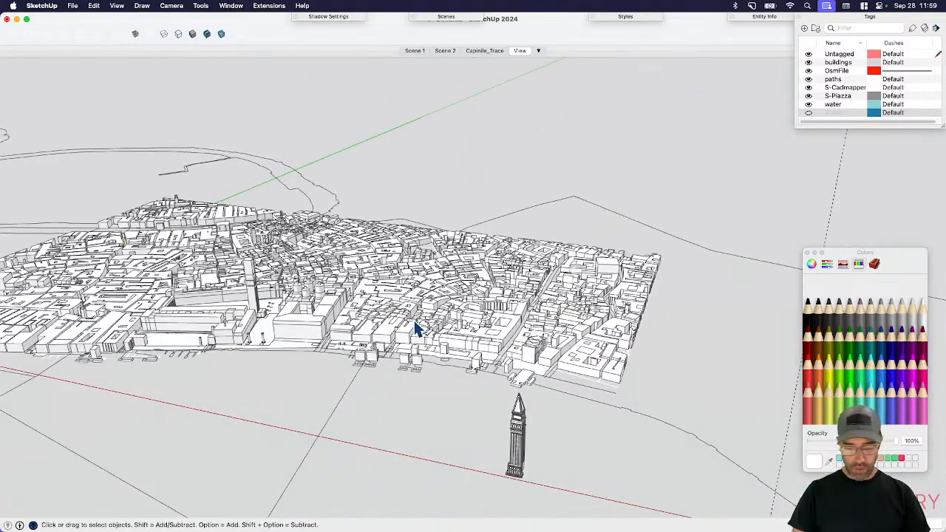
{"action": "middle_click_drag", "start_coordinate": [414, 328], "coordinate": [397, 390]}
{"action": "key", "text": "h"}
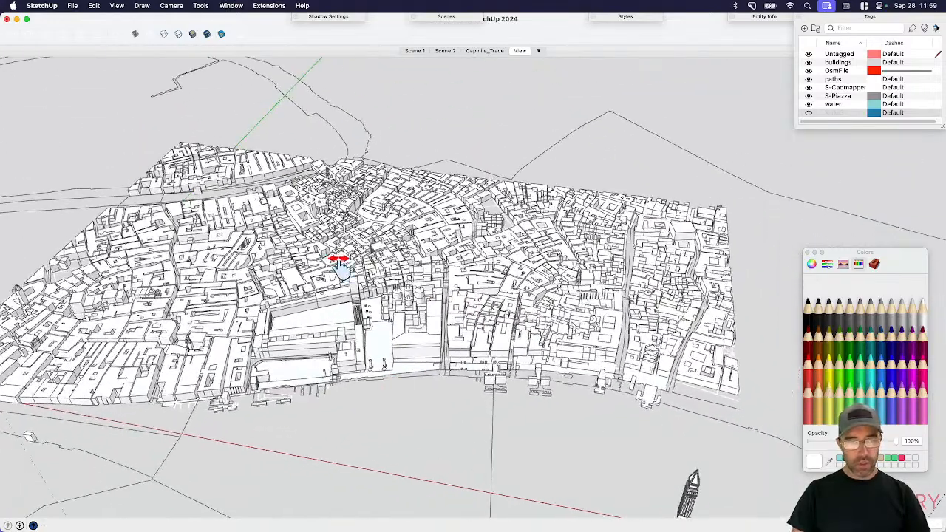
{"action": "key", "text": "space"}
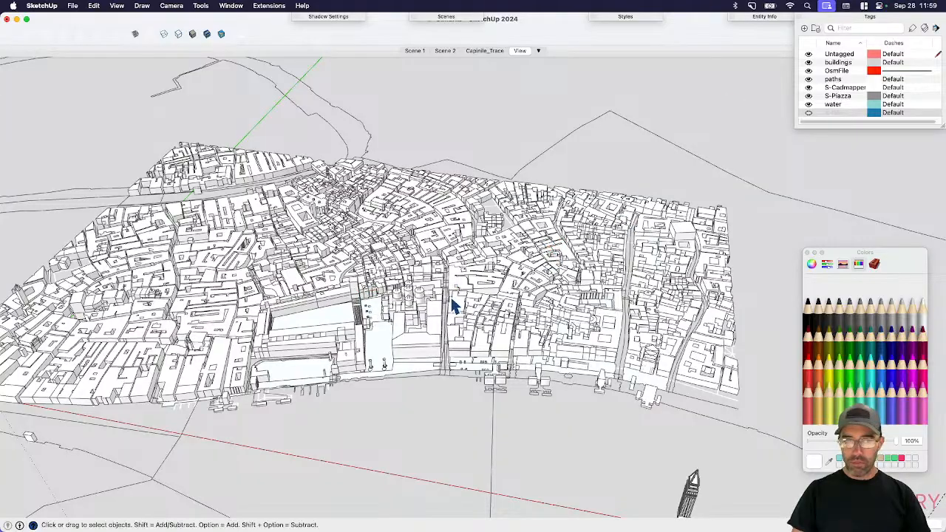
- Restore the Scene 1 top view, fit the whole city model in it, and close the Colors palette
{"action": "left_click", "coordinate": [414, 51]}
{"action": "key", "text": "super+1"}
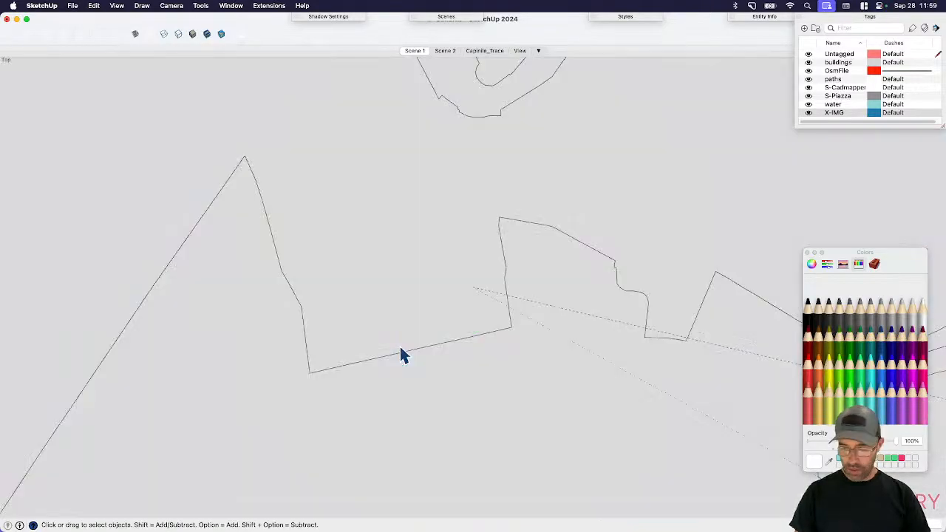
{"action": "key", "text": "shift+z"}
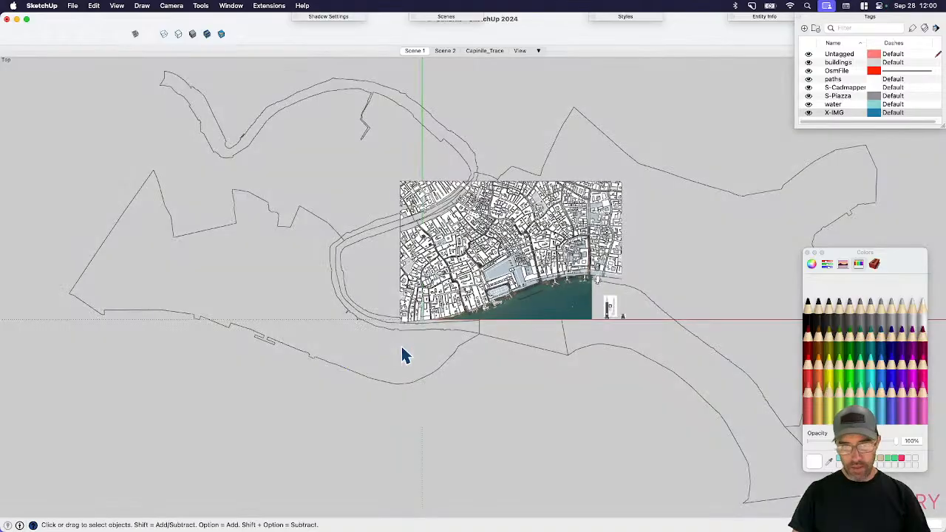
{"action": "scroll", "coordinate": [501, 252], "scroll_direction": "up", "scroll_amount": 3}
{"action": "left_click", "coordinate": [808, 254]}
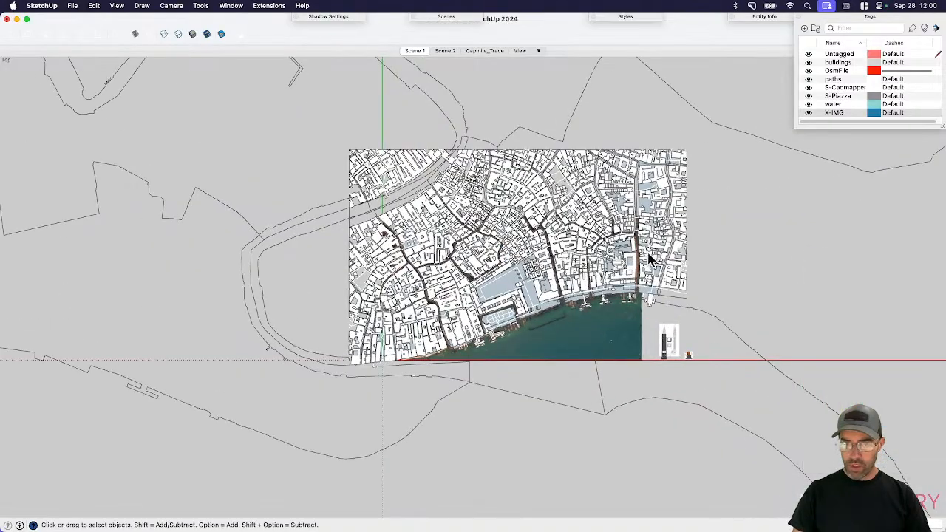
{"action": "scroll", "coordinate": [646, 255], "scroll_direction": "up", "scroll_amount": 3}
{"action": "middle_click_drag", "start_coordinate": [560, 285], "coordinate": [527, 303], "text": "shift"}
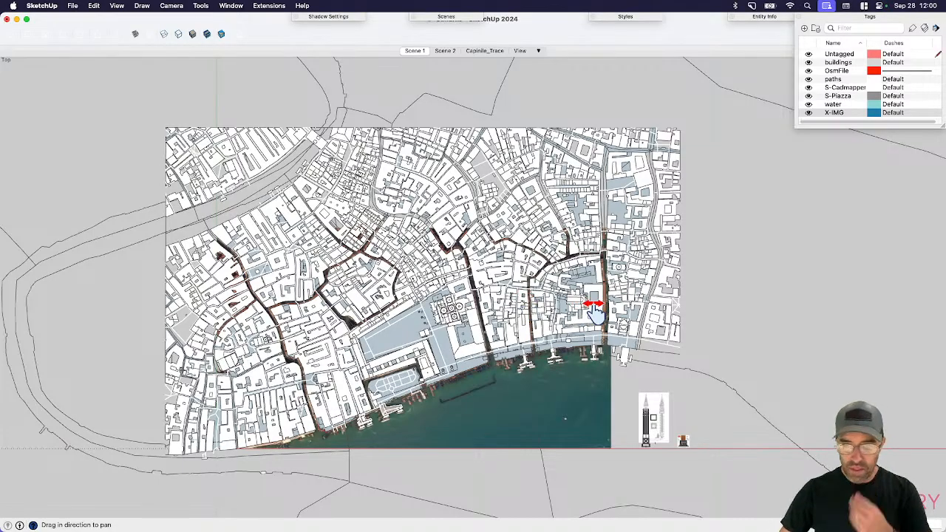
- Hide the X-IMG tag and assign the StMarks_GE.jpg satellite image to it
{"action": "left_click", "coordinate": [809, 112]}
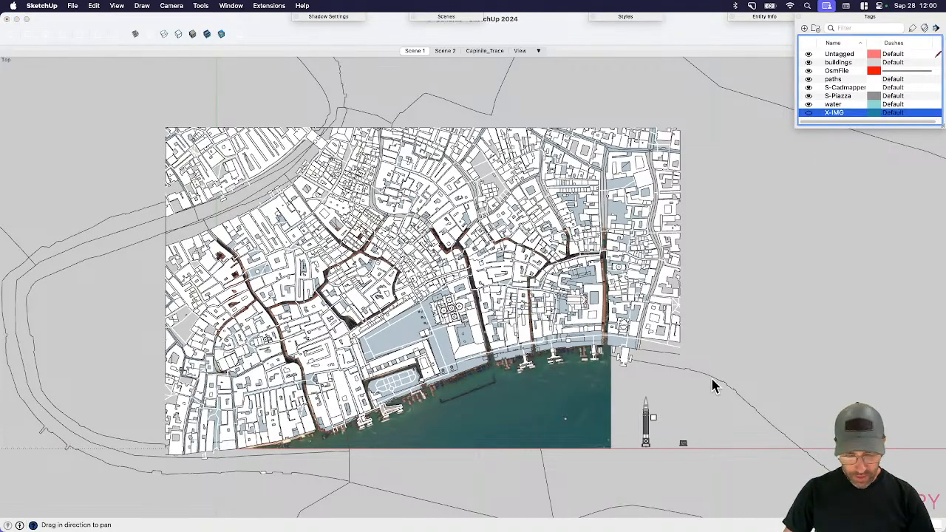
{"action": "left_click", "coordinate": [488, 422]}
{"action": "key", "text": "space"}
{"action": "left_click", "coordinate": [503, 429]}
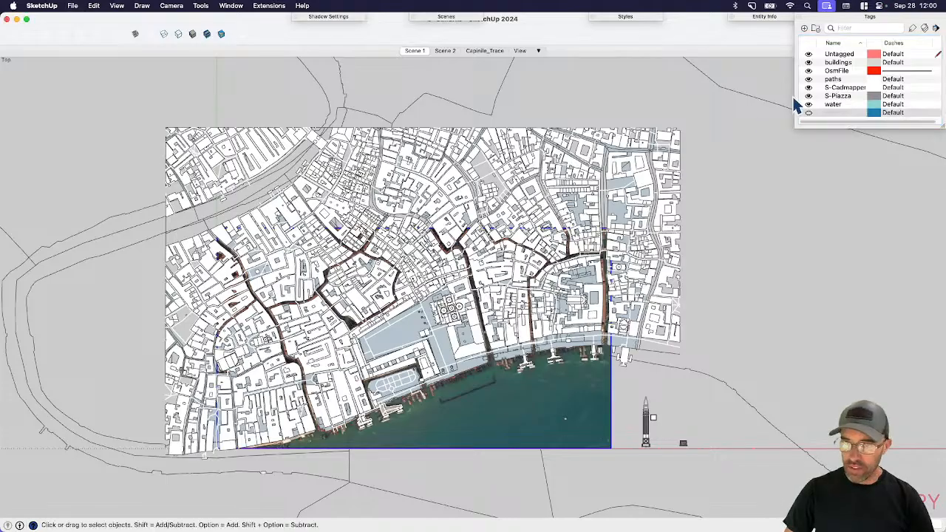
{"action": "left_click", "coordinate": [777, 18]}
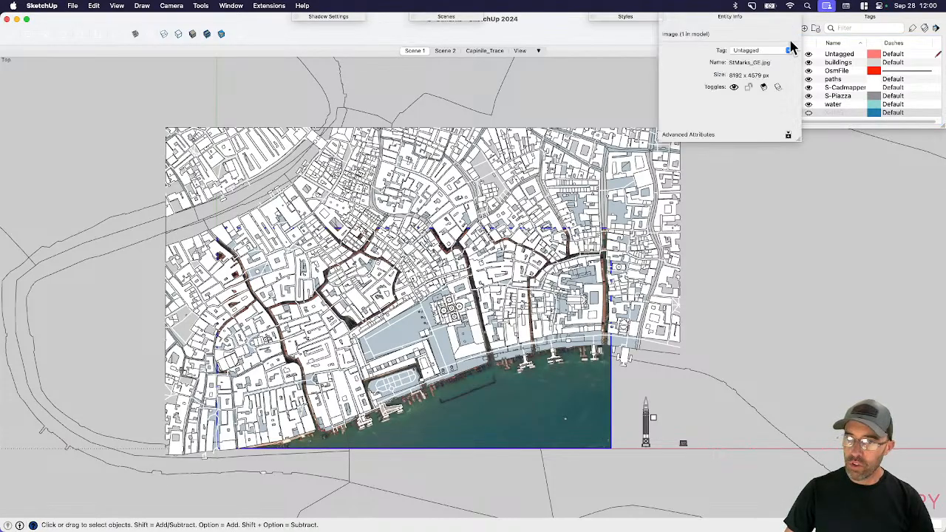
{"action": "left_click", "coordinate": [789, 50]}
{"action": "scroll", "coordinate": [747, 97], "scroll_direction": "down", "scroll_amount": 2}
{"action": "left_click", "coordinate": [746, 92]}
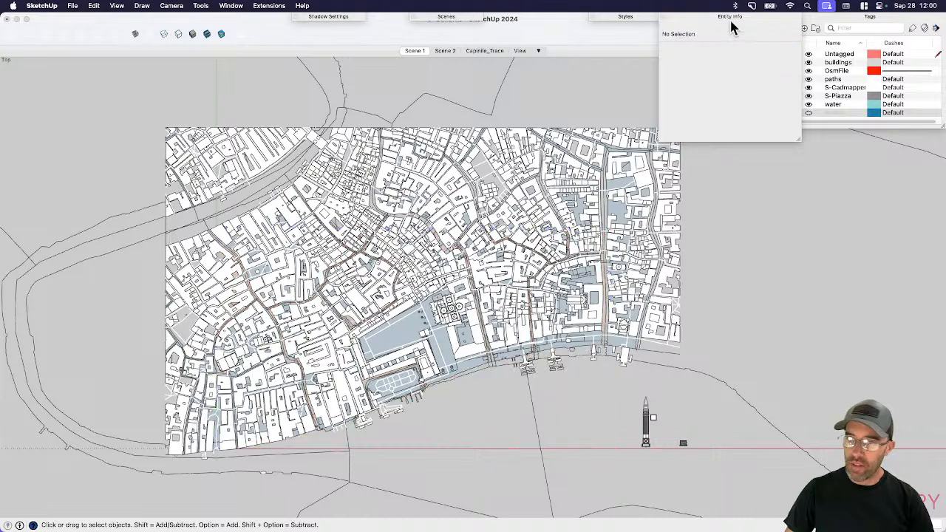
{"action": "left_click", "coordinate": [730, 19]}
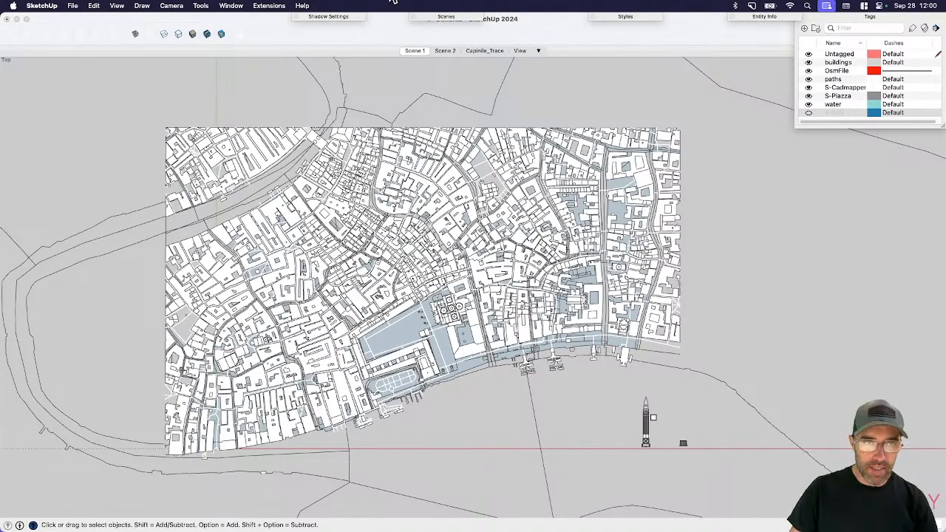
- Switch to the Reference folder in Finder and open the Venice poster screenshot and the Piazza San Marco map artwork
{"action": "key", "text": "super+Tab"}
{"action": "double_click", "coordinate": [416, 265]}
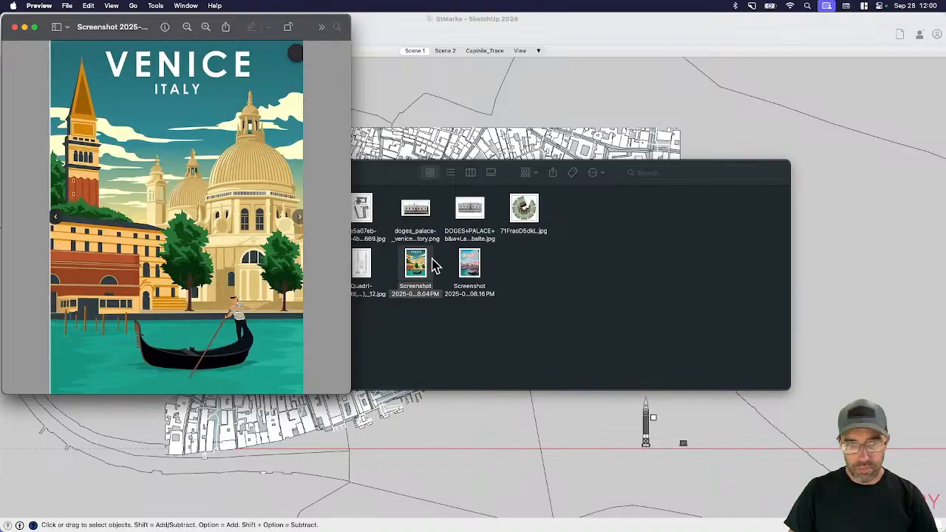
{"action": "left_click", "coordinate": [384, 227]}
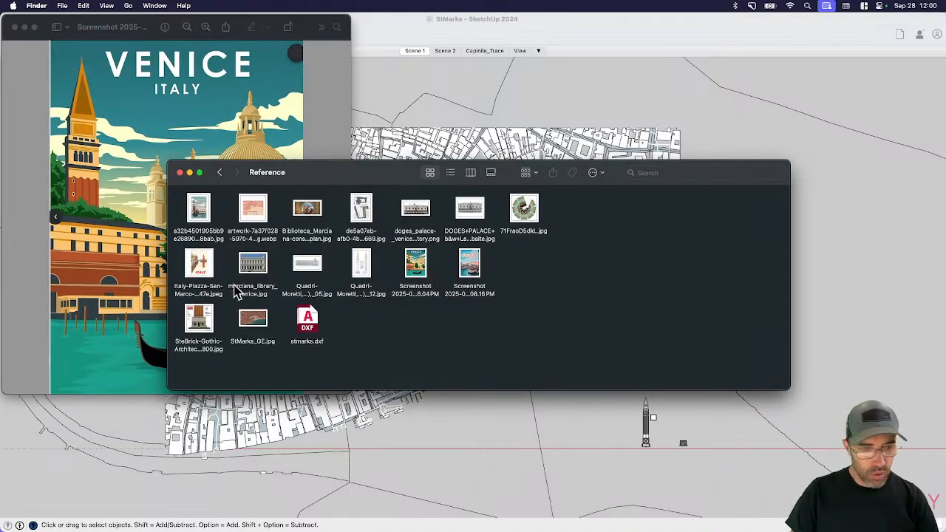
{"action": "double_click", "coordinate": [250, 212]}
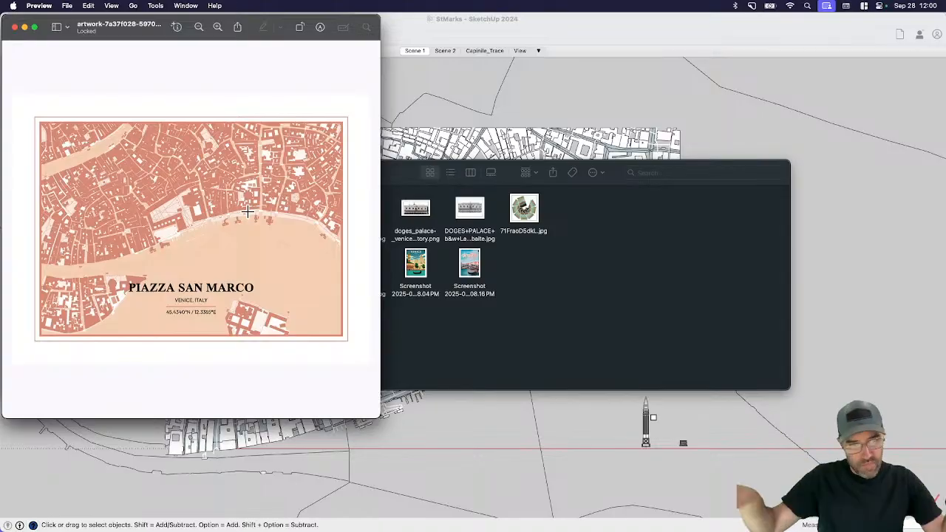
- Close both open reference images, switch back to SketchUp, and color the city model by tag
{"action": "key", "text": "super+w"}
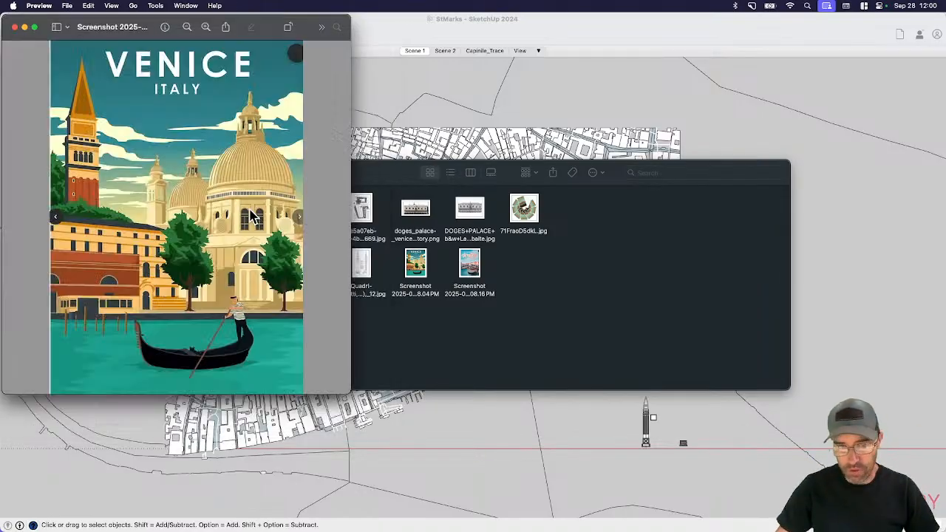
{"action": "key", "text": "super+w"}
{"action": "left_click", "coordinate": [502, 103]}
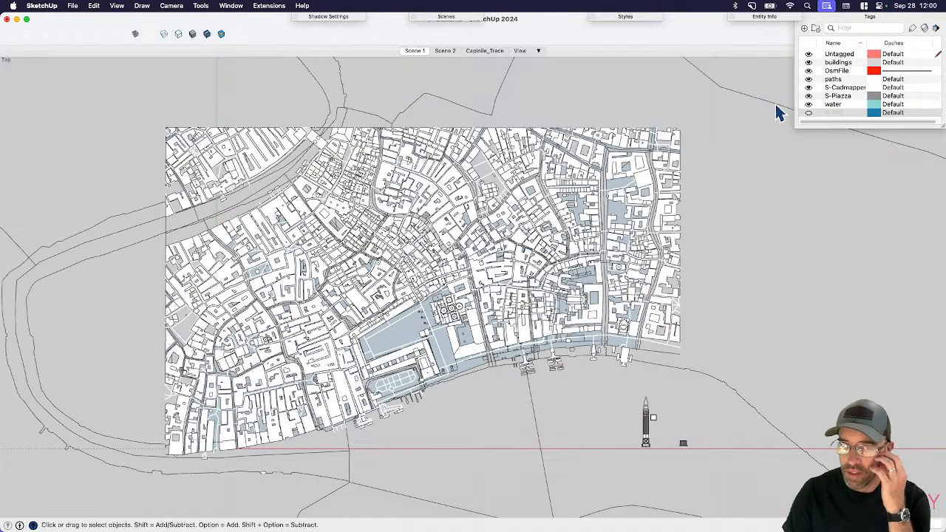
{"action": "left_click", "coordinate": [924, 28]}
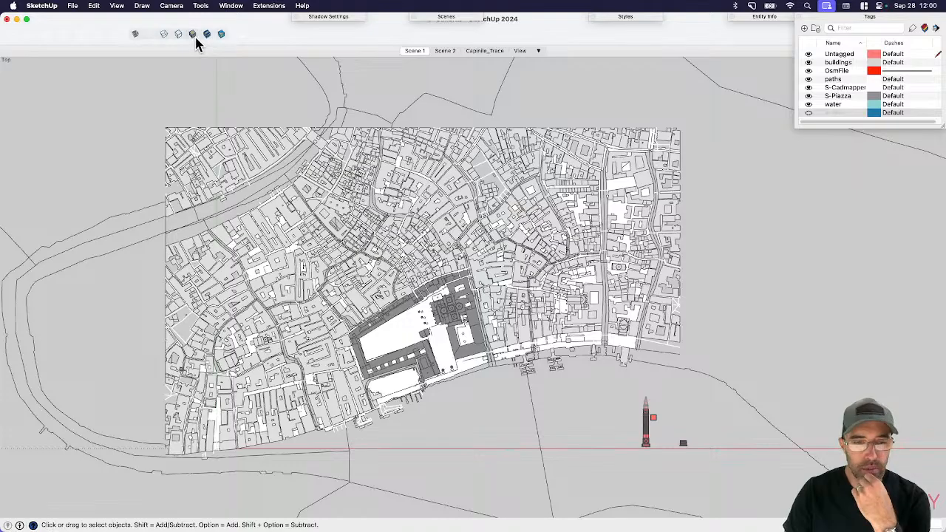
{"action": "scroll", "coordinate": [510, 243], "scroll_direction": "up", "scroll_amount": 3}
{"action": "scroll", "coordinate": [551, 267], "scroll_direction": "down", "scroll_amount": 5}
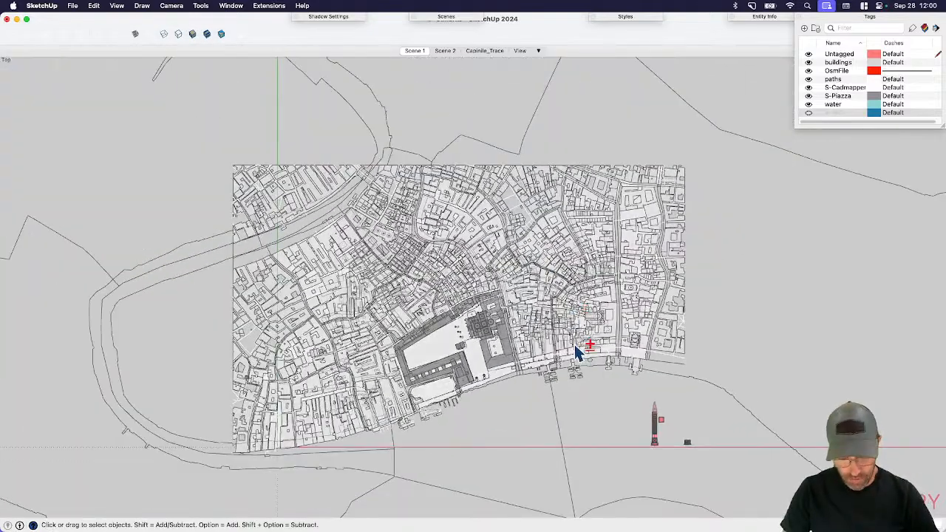
{"action": "scroll", "coordinate": [524, 332], "scroll_direction": "up", "scroll_amount": 3}
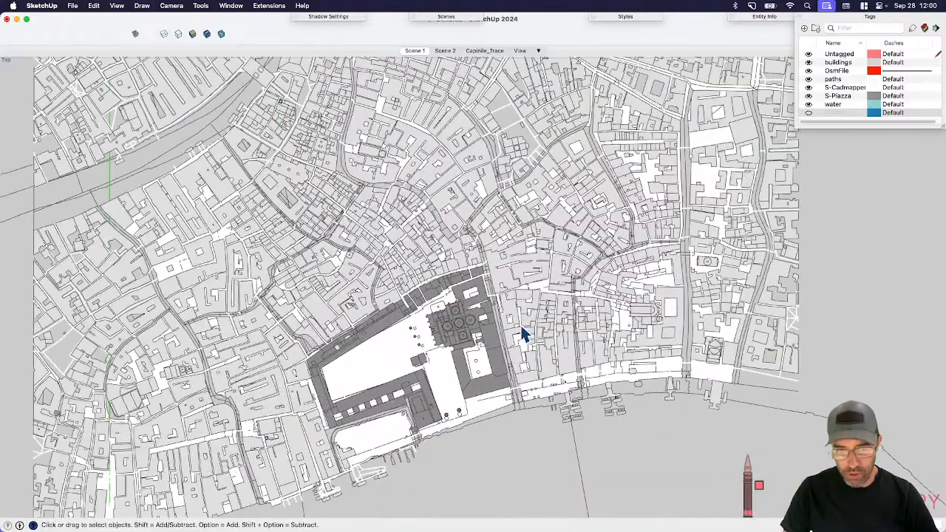
- Create a new style in the model from the current DEFAULT style
{"action": "left_click", "coordinate": [625, 18]}
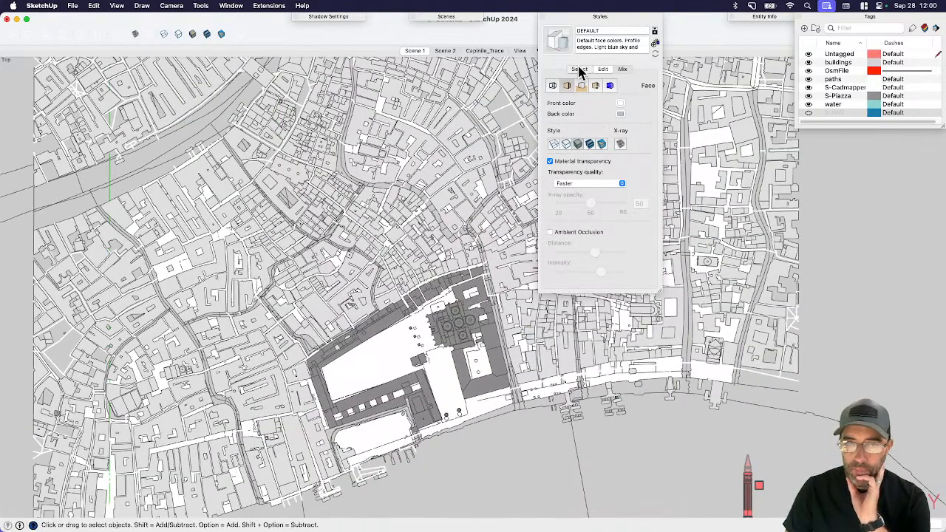
{"action": "left_click", "coordinate": [579, 69]}
{"action": "left_click", "coordinate": [652, 43]}
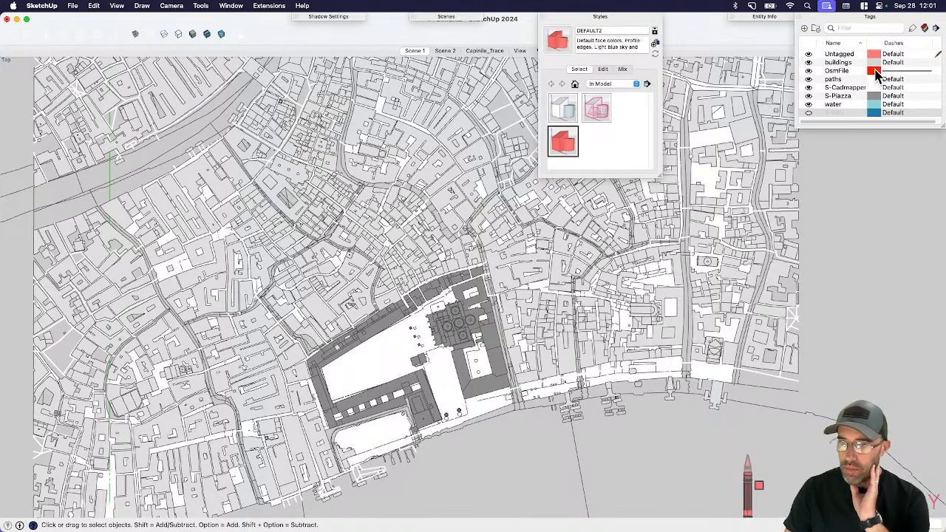
- Change the buildings tag color to a muted salmon red using the color wheel and a slightly darker brightness
{"action": "left_click", "coordinate": [875, 71]}
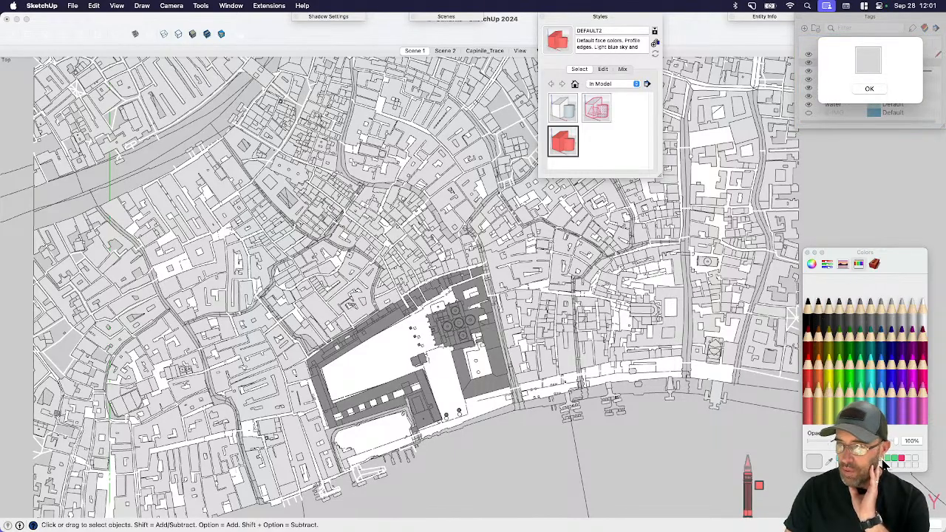
{"action": "left_click", "coordinate": [812, 264]}
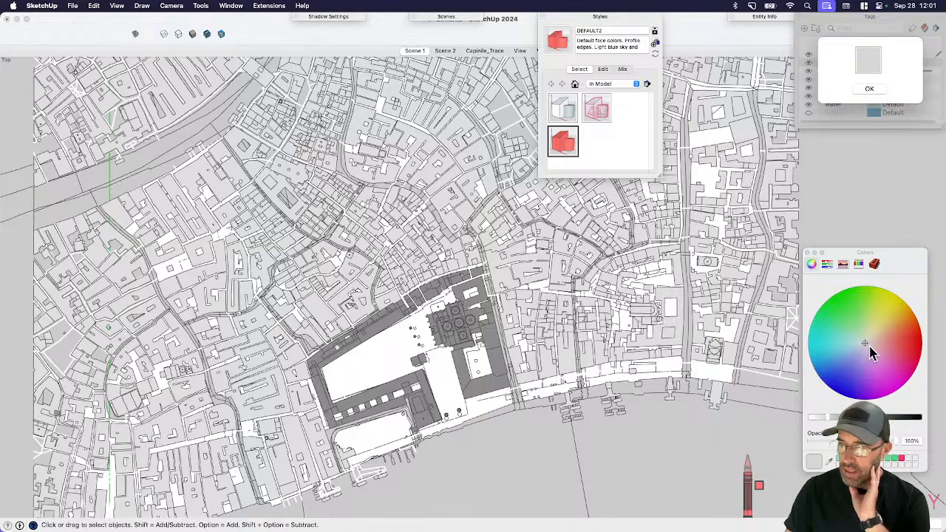
{"action": "mouse_move", "coordinate": [883, 344]}
{"action": "left_mouse_down"}
{"action": "mouse_move", "coordinate": [915, 346]}
{"action": "mouse_move", "coordinate": [882, 342]}
{"action": "left_mouse_up"}
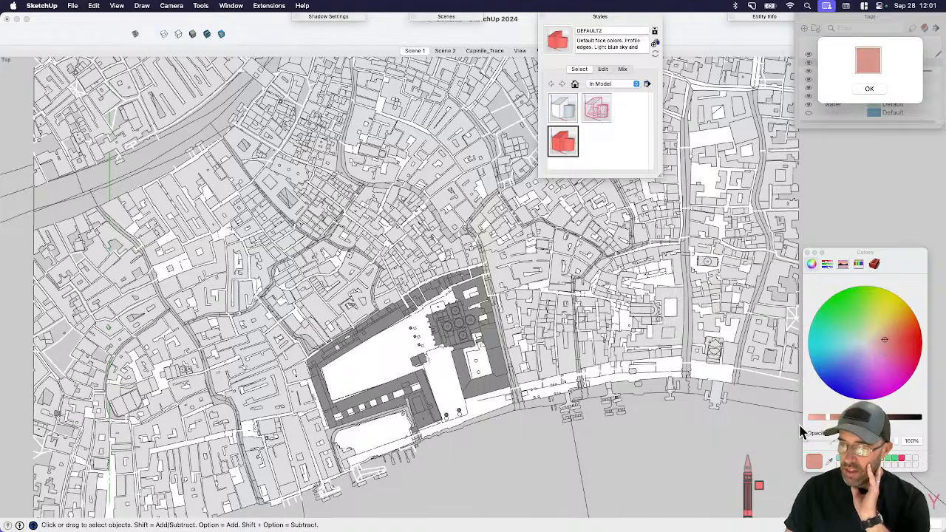
{"action": "left_click_drag", "start_coordinate": [836, 420], "coordinate": [837, 421]}
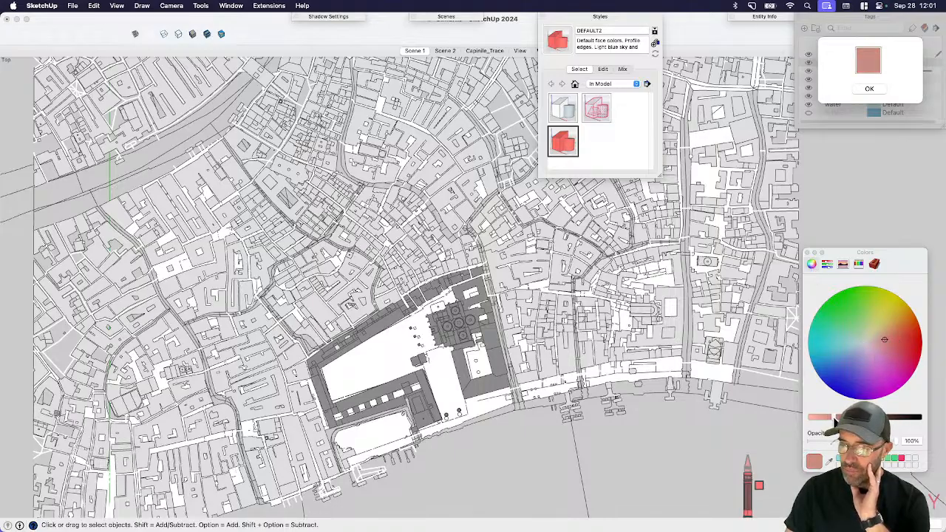
{"action": "left_click", "coordinate": [870, 90]}
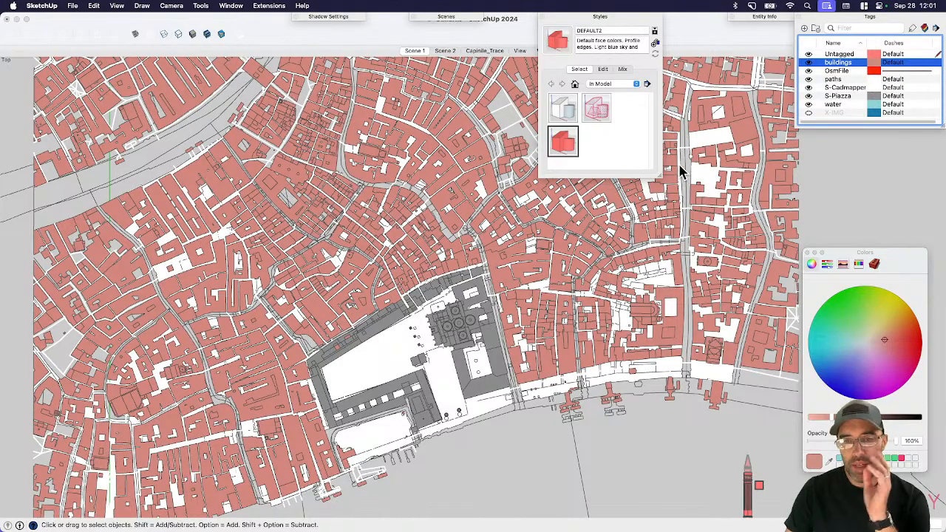
- Give the new style a pale pink background, turn off its ground, and update the style
{"action": "left_click", "coordinate": [604, 70]}
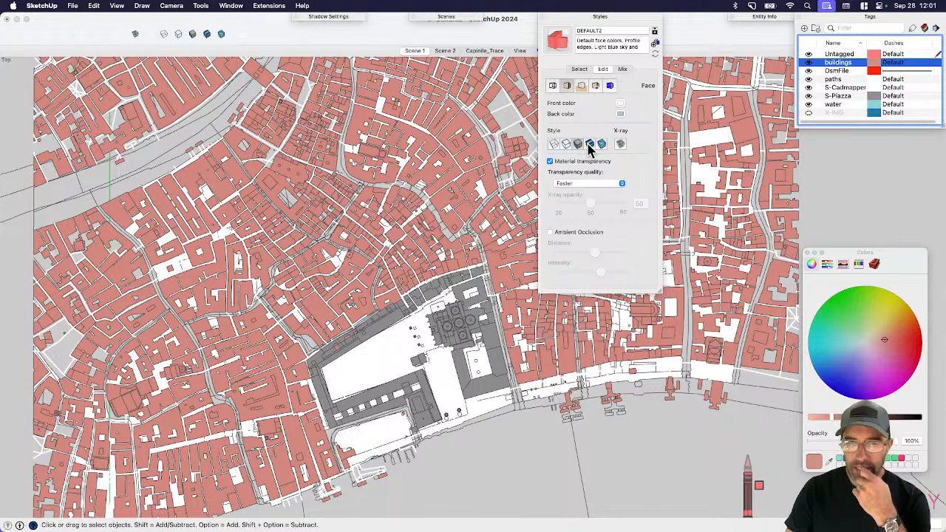
{"action": "left_click", "coordinate": [581, 87]}
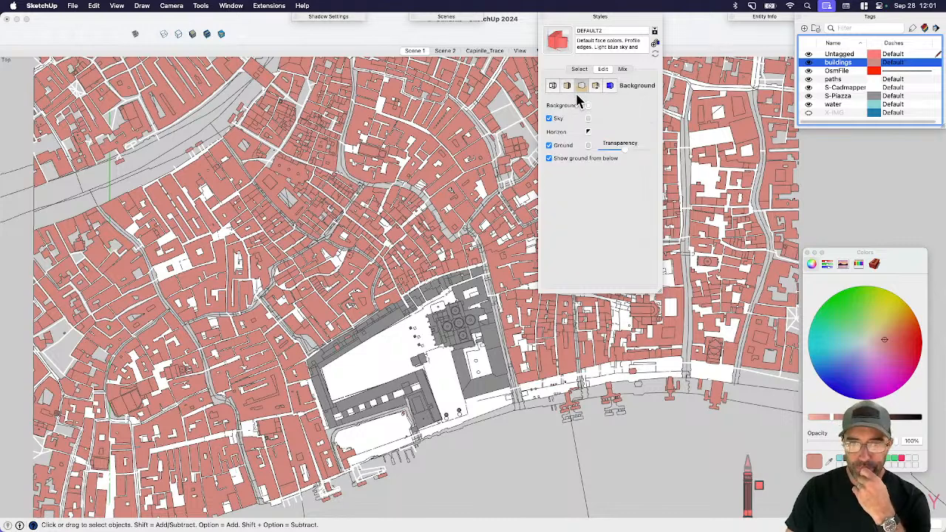
{"action": "left_click", "coordinate": [588, 107]}
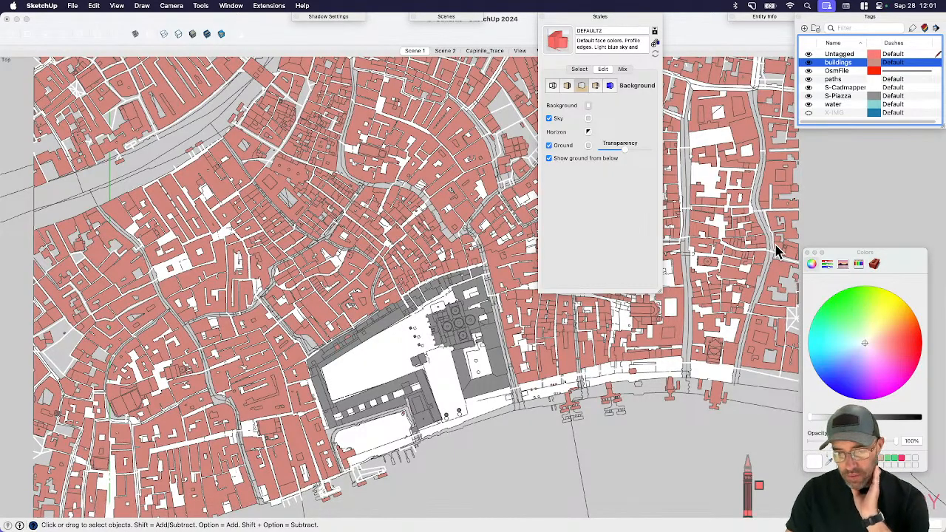
{"action": "left_click", "coordinate": [869, 343]}
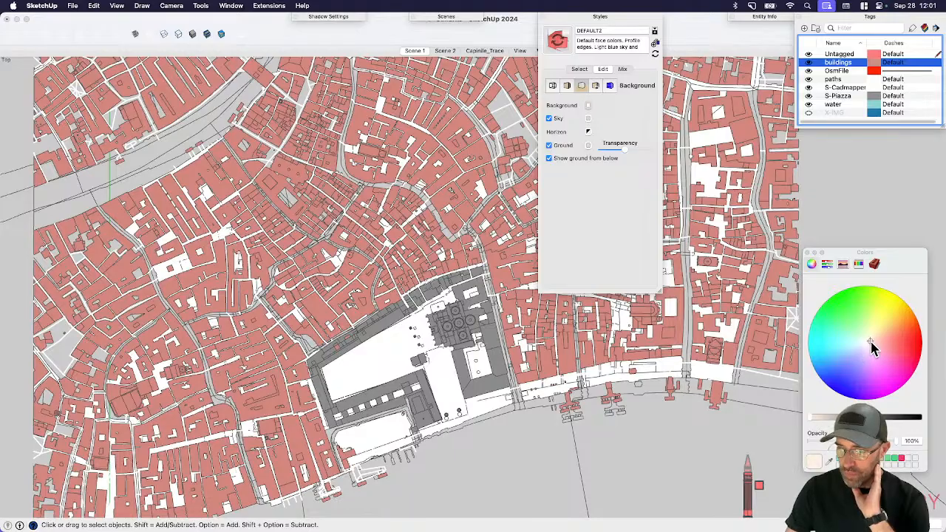
{"action": "left_click_drag", "start_coordinate": [811, 417], "coordinate": [822, 417]}
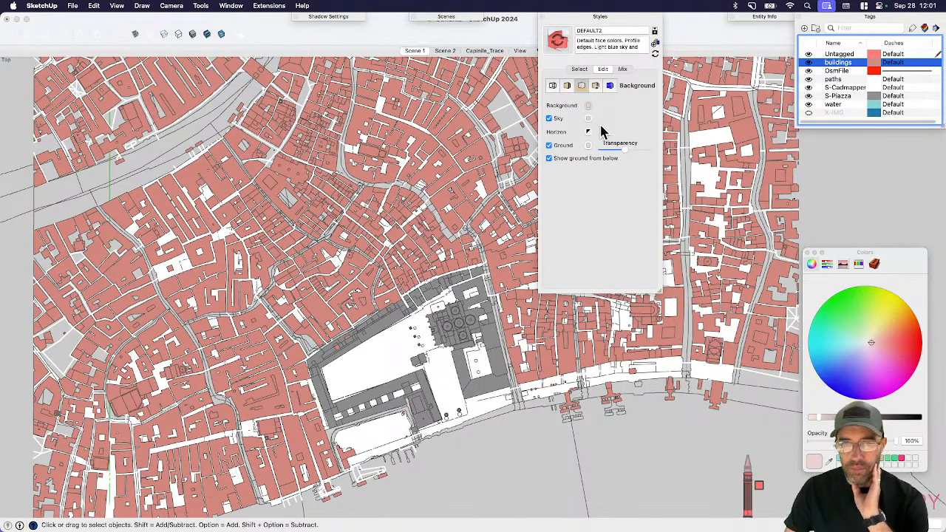
{"action": "left_click", "coordinate": [549, 145]}
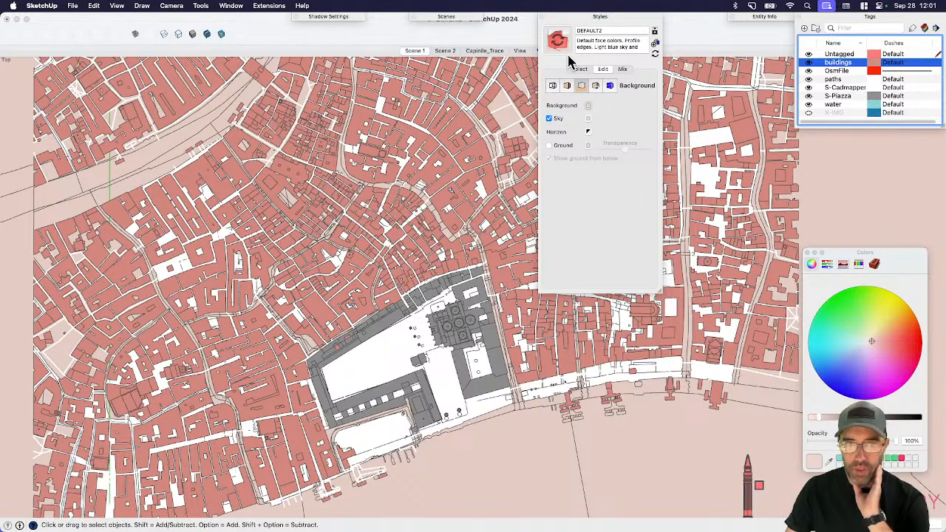
{"action": "left_click", "coordinate": [579, 18]}
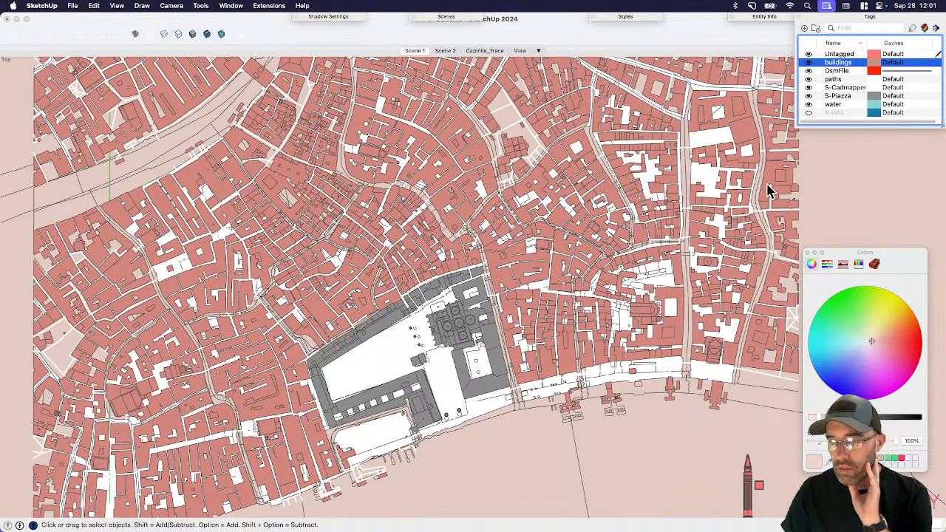
- Move the Colors palette up close to the tag list and hide the water tag
{"action": "left_click_drag", "start_coordinate": [921, 259], "coordinate": [927, 175]}
{"action": "scroll", "coordinate": [479, 284], "scroll_direction": "down", "scroll_amount": 3}
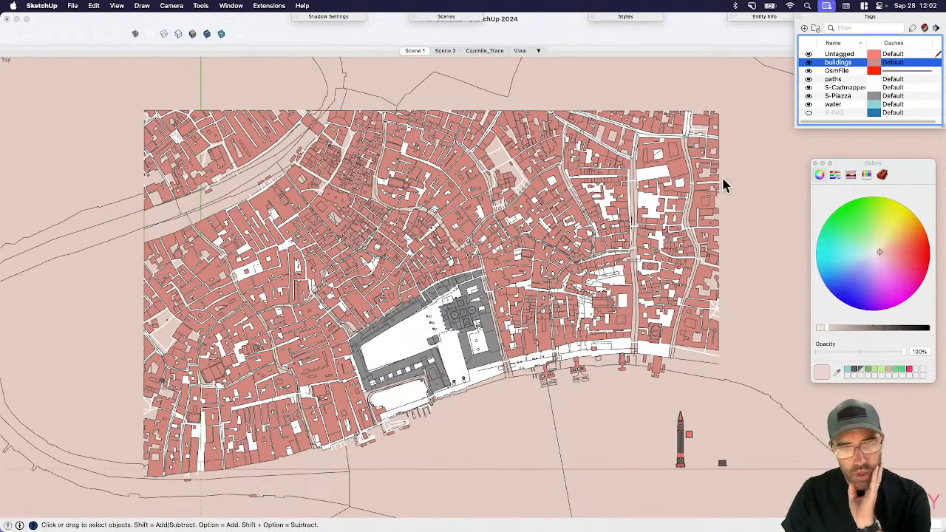
{"action": "scroll", "coordinate": [446, 329], "scroll_direction": "up", "scroll_amount": 3}
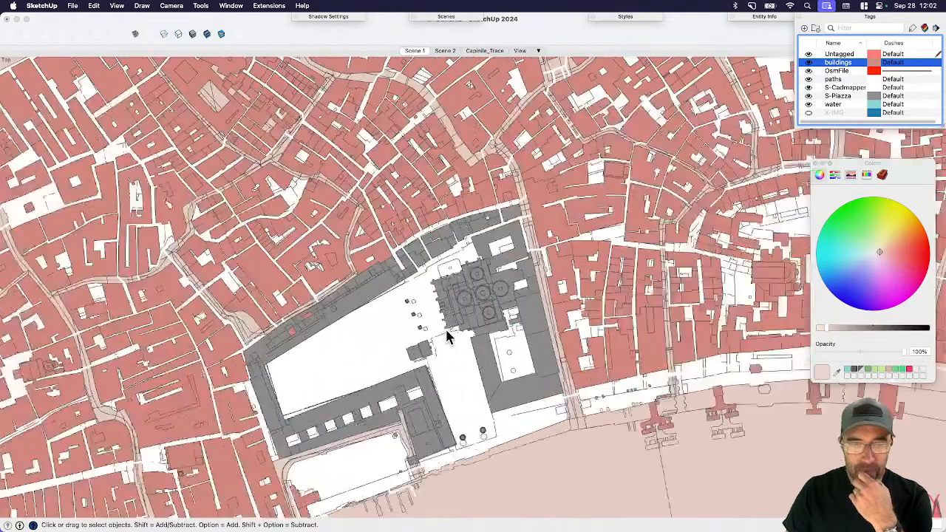
{"action": "scroll", "coordinate": [352, 263], "scroll_direction": "down", "scroll_amount": 1}
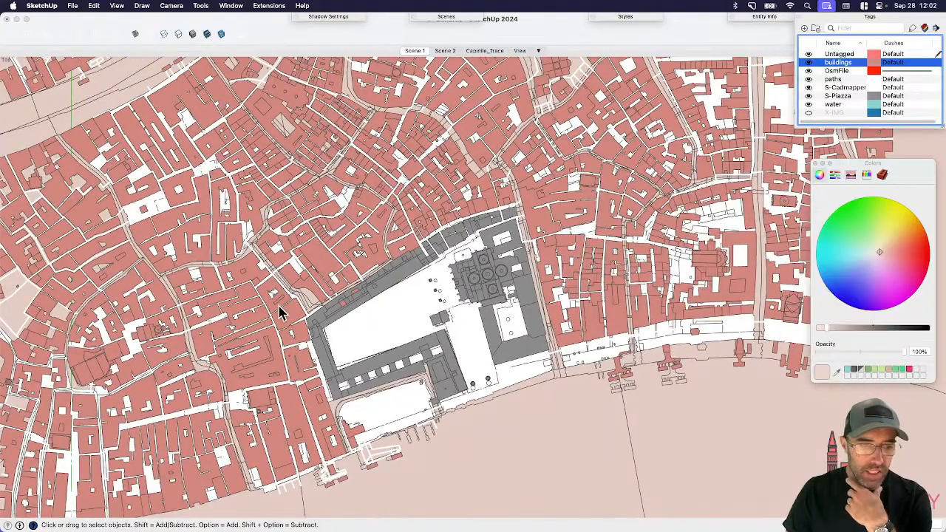
{"action": "scroll", "coordinate": [495, 252], "scroll_direction": "down", "scroll_amount": 3}
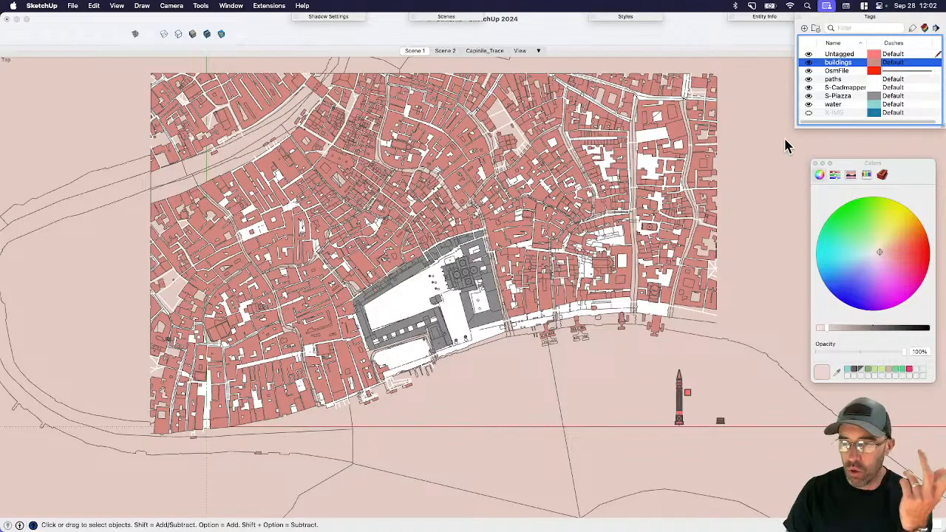
{"action": "left_click", "coordinate": [809, 104]}
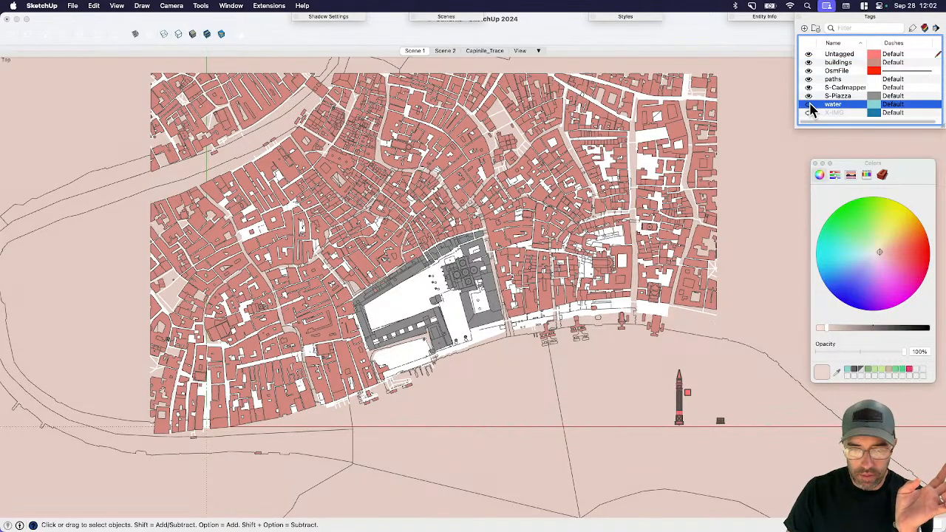
{"action": "left_click", "coordinate": [810, 104]}
{"action": "left_click", "coordinate": [809, 105]}
{"action": "left_click", "coordinate": [809, 104]}
{"action": "left_click", "coordinate": [808, 104]}
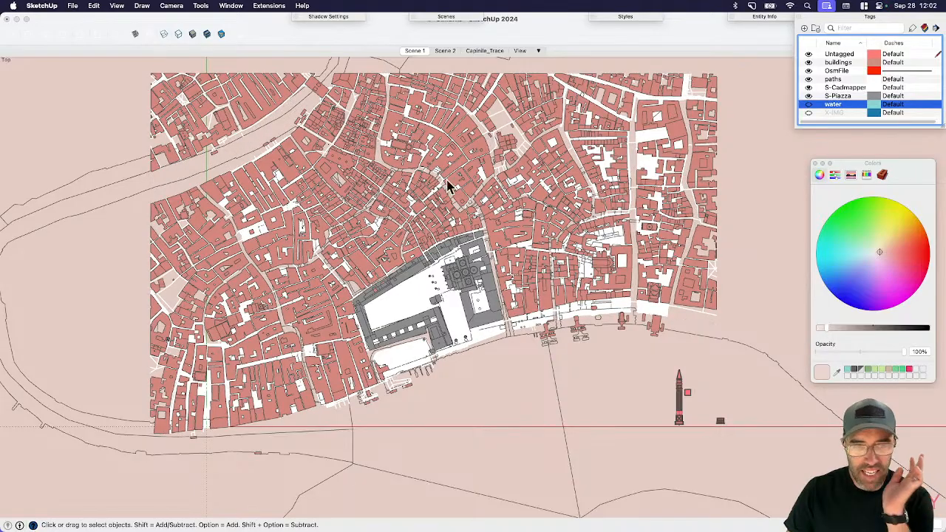
- Inspect the canals with the water tag shown and the city map selected, and hide the water tag again
{"action": "scroll", "coordinate": [400, 247], "scroll_direction": "up", "scroll_amount": 5}
{"action": "scroll", "coordinate": [399, 248], "scroll_direction": "up", "scroll_amount": 2}
{"action": "left_click", "coordinate": [808, 104]}
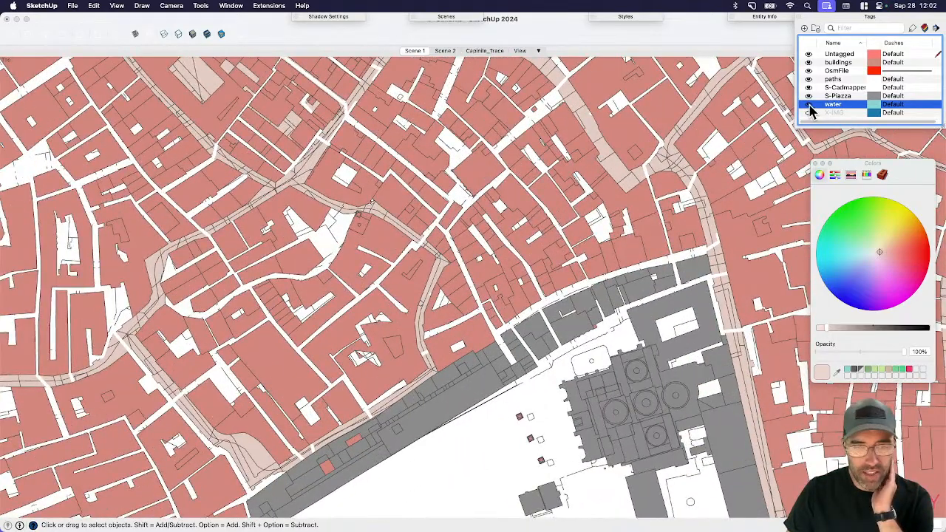
{"action": "scroll", "coordinate": [376, 221], "scroll_direction": "up", "scroll_amount": 3}
{"action": "left_click", "coordinate": [399, 226]}
{"action": "key", "text": "super+a"}
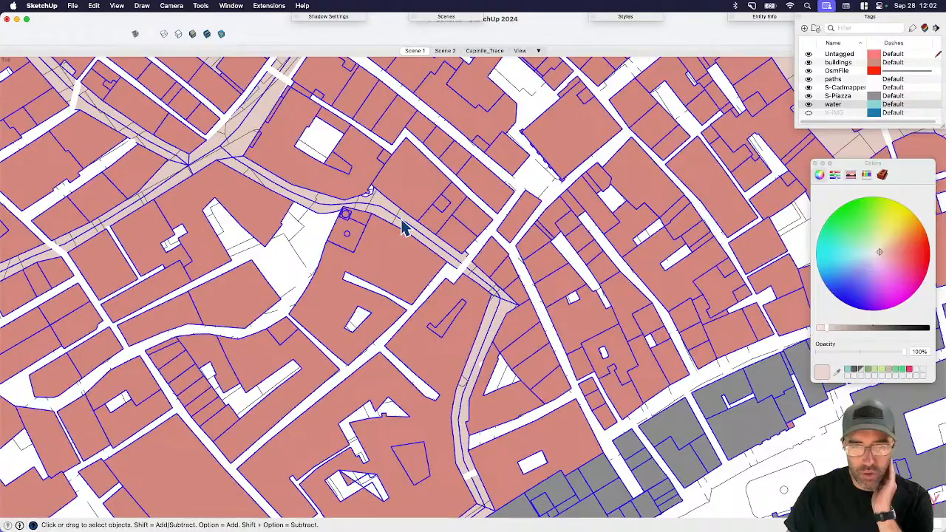
{"action": "left_click", "coordinate": [809, 104]}
{"action": "scroll", "coordinate": [444, 262], "scroll_direction": "down", "scroll_amount": 5}
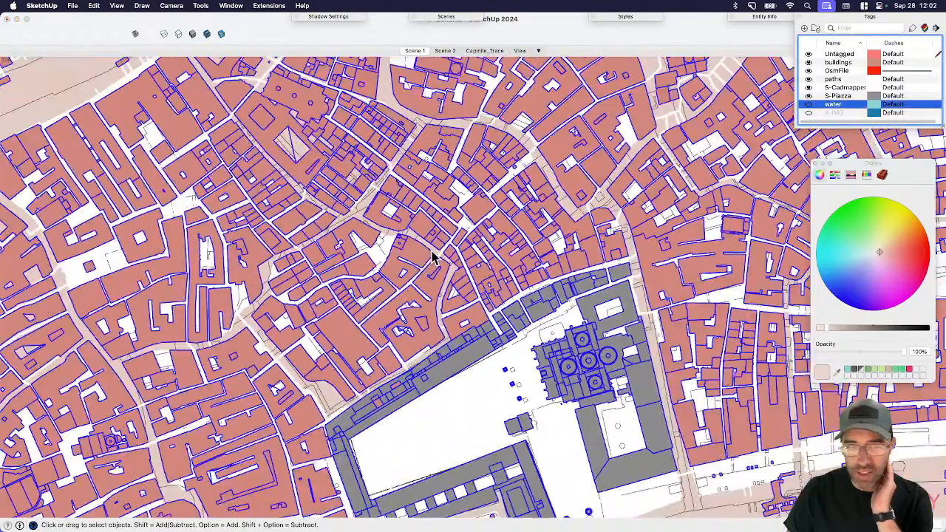
{"action": "scroll", "coordinate": [461, 274], "scroll_direction": "down", "scroll_amount": 3}
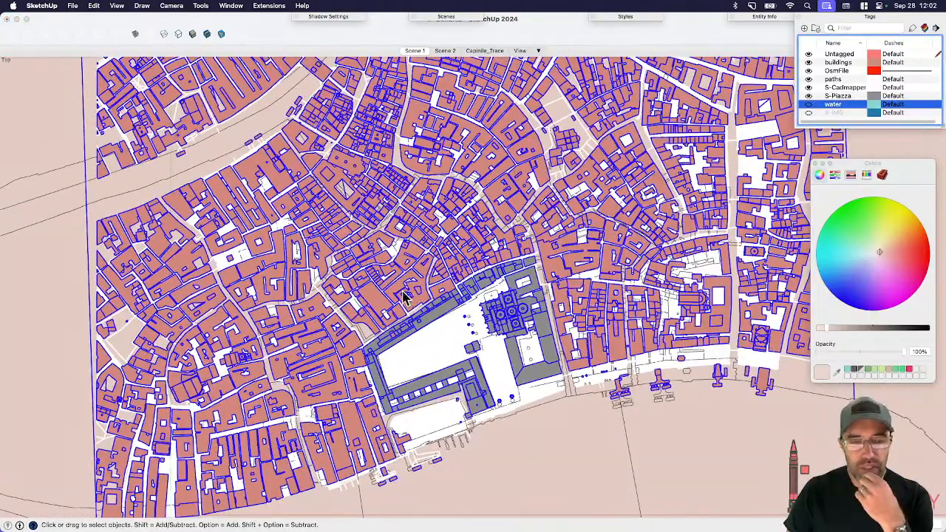
{"action": "scroll", "coordinate": [503, 353], "scroll_direction": "down", "scroll_amount": 2}
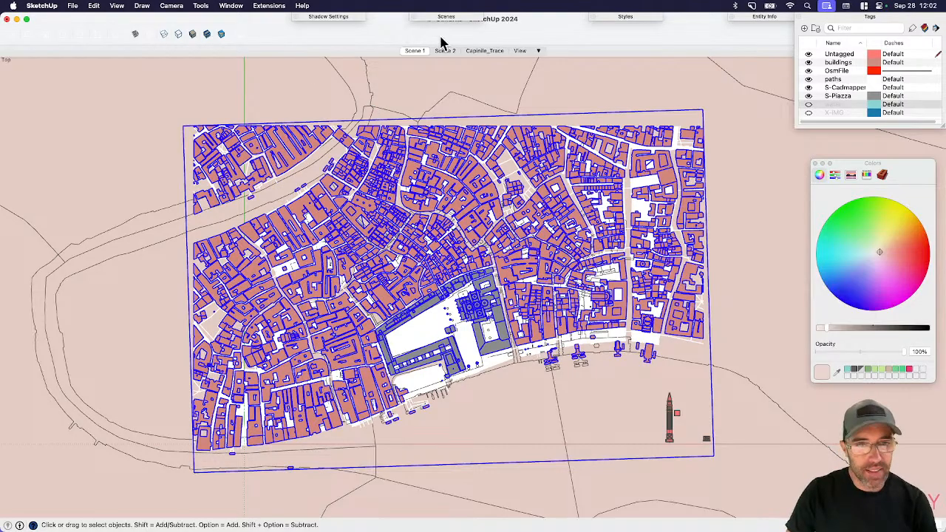
- Change the style's background to the saved teal swatch, update the style, and clear the selection
{"action": "left_click", "coordinate": [627, 16]}
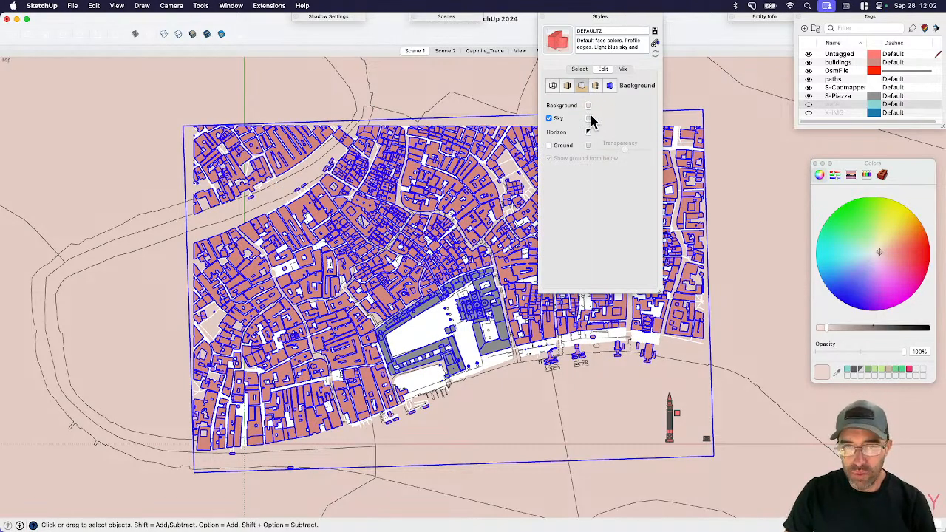
{"action": "left_click", "coordinate": [850, 374]}
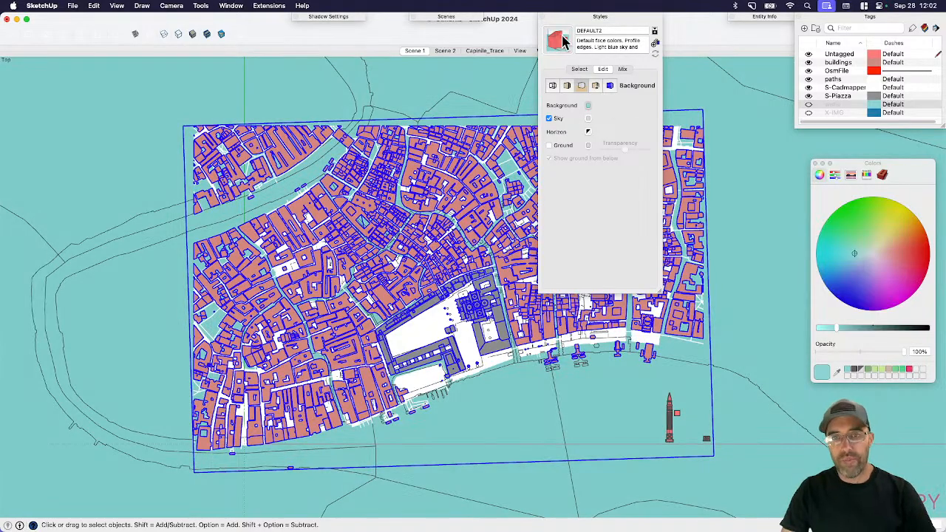
{"action": "left_click", "coordinate": [784, 249]}
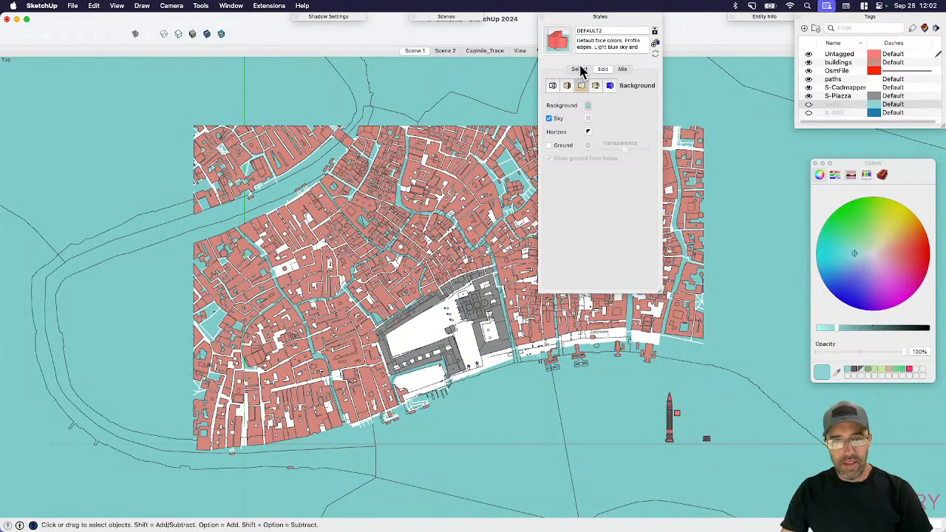
{"action": "left_click", "coordinate": [598, 18]}
- Change the S-Cadmapper tag color from the palette to a slightly darkened pale beige, hex E3D3C4
{"action": "left_click", "coordinate": [430, 338]}
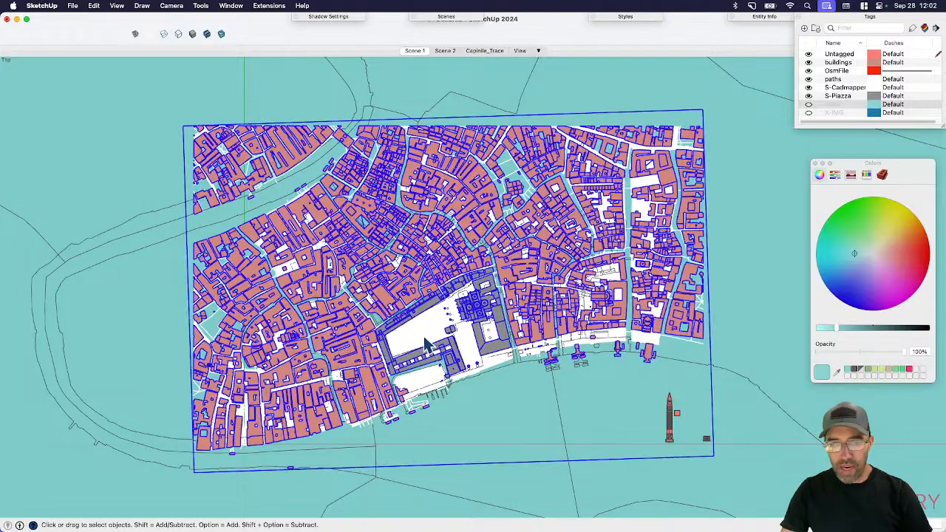
{"action": "scroll", "coordinate": [425, 341], "scroll_direction": "up", "scroll_amount": 2}
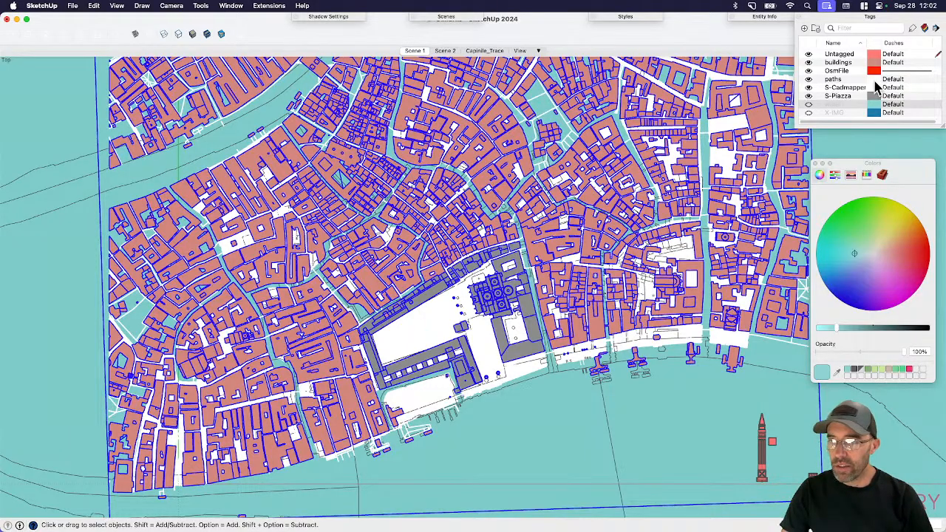
{"action": "left_click", "coordinate": [808, 87]}
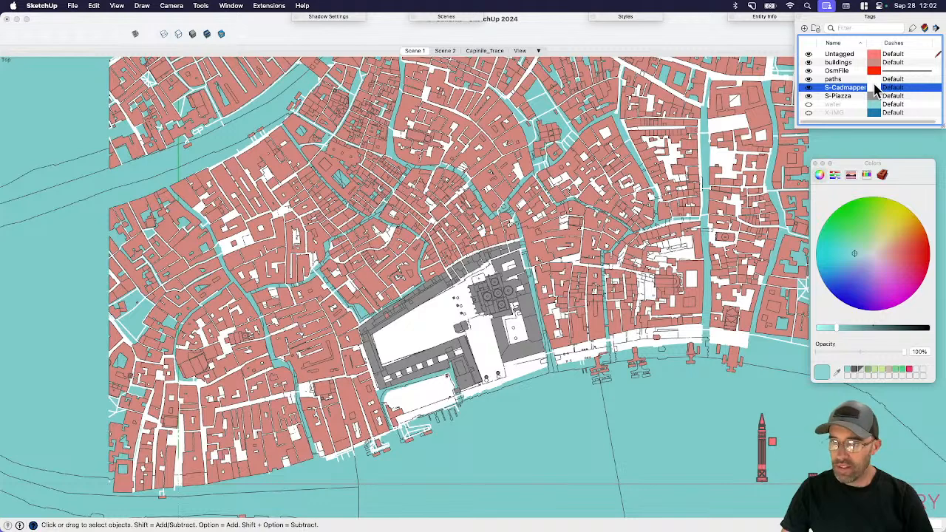
{"action": "left_click", "coordinate": [875, 88]}
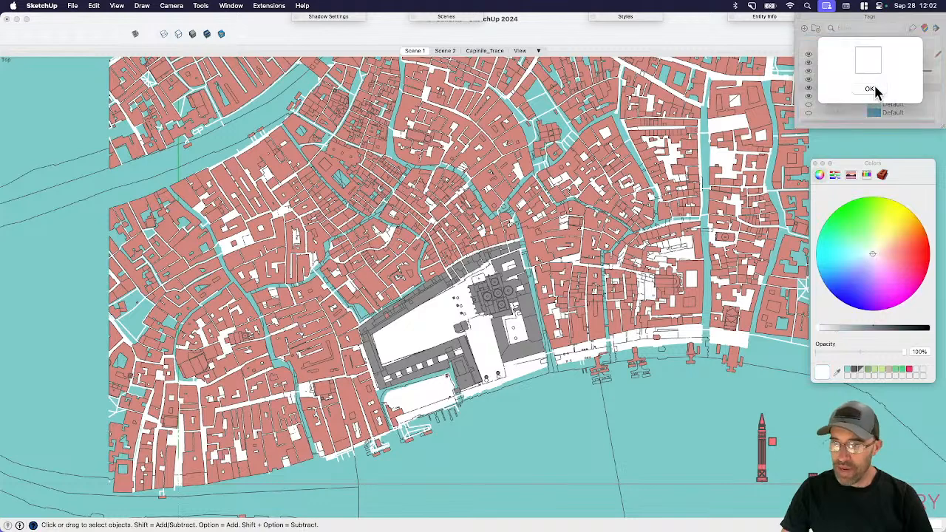
{"action": "left_click", "coordinate": [879, 256]}
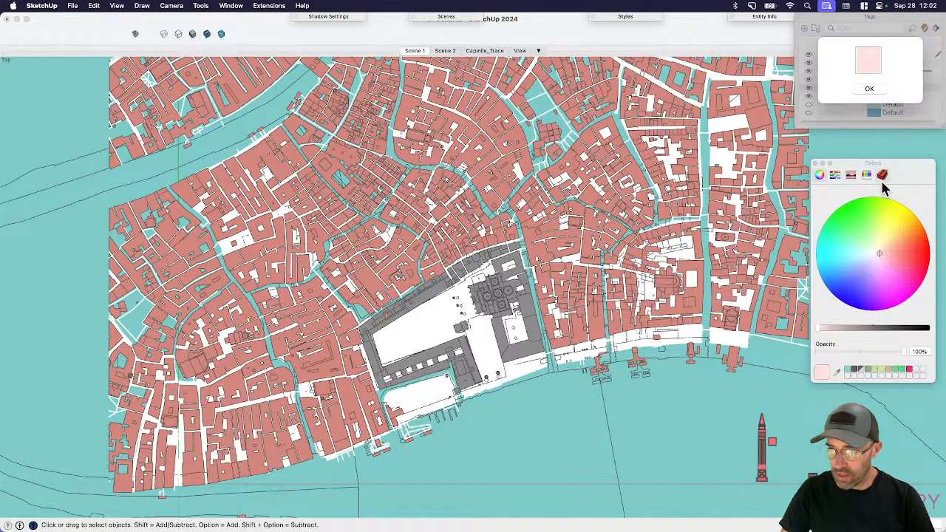
{"action": "left_click", "coordinate": [880, 252]}
{"action": "left_click_drag", "start_coordinate": [837, 329], "coordinate": [834, 332]}
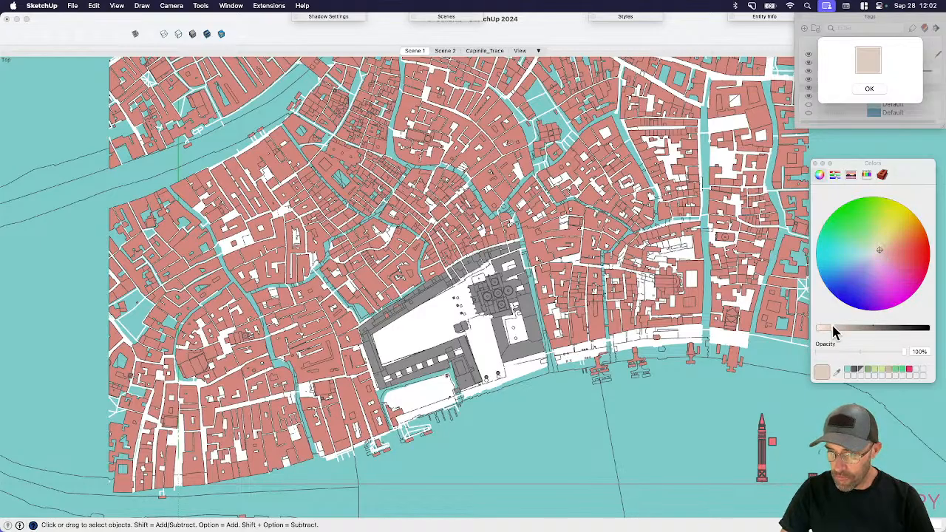
{"action": "left_click", "coordinate": [870, 88]}
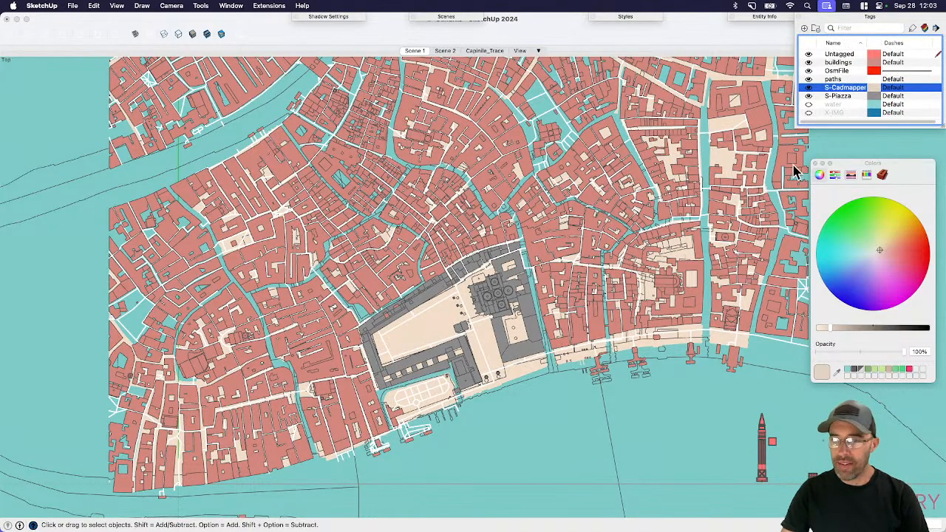
- Compare the streets around the basilica with the paths tag shown and hidden
{"action": "scroll", "coordinate": [532, 265], "scroll_direction": "up", "scroll_amount": 3}
{"action": "scroll", "coordinate": [533, 265], "scroll_direction": "up", "scroll_amount": 3}
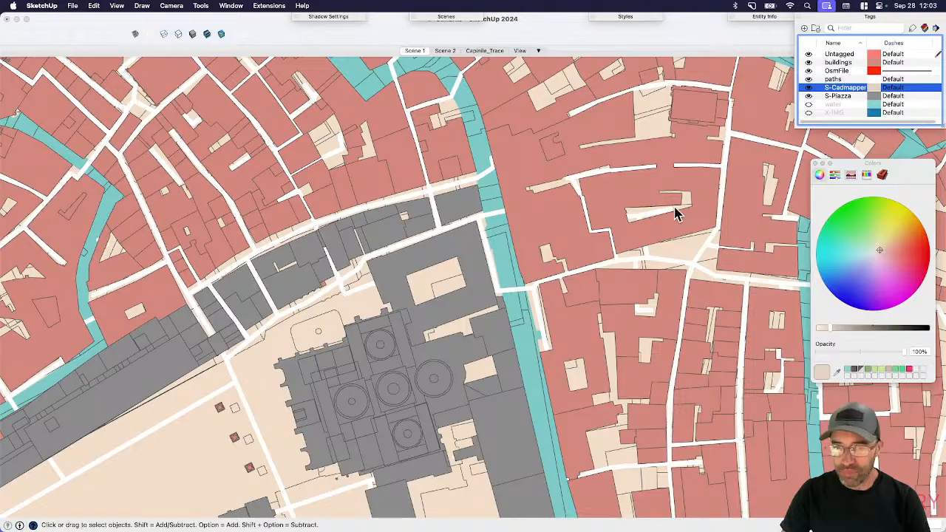
{"action": "left_click", "coordinate": [808, 79]}
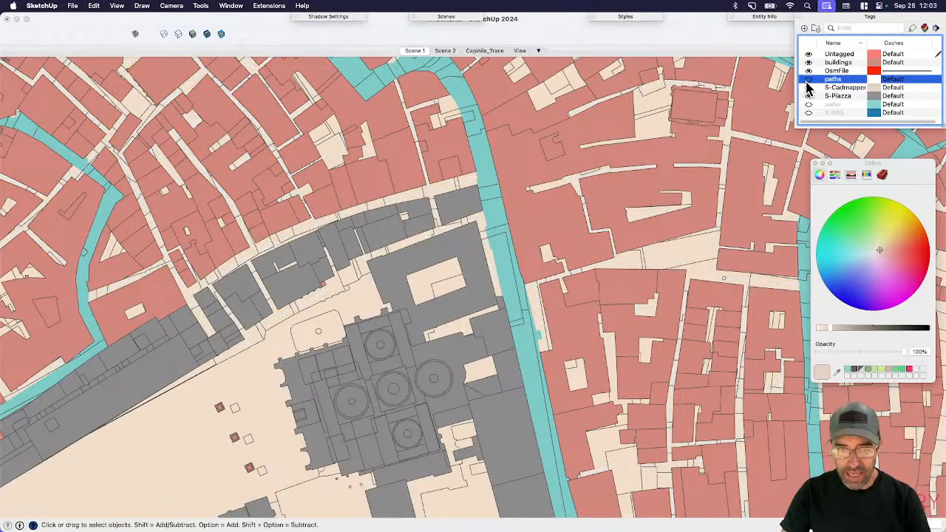
{"action": "left_click", "coordinate": [808, 79]}
{"action": "left_click", "coordinate": [808, 80]}
{"action": "left_click", "coordinate": [808, 79]}
{"action": "left_click", "coordinate": [808, 79]}
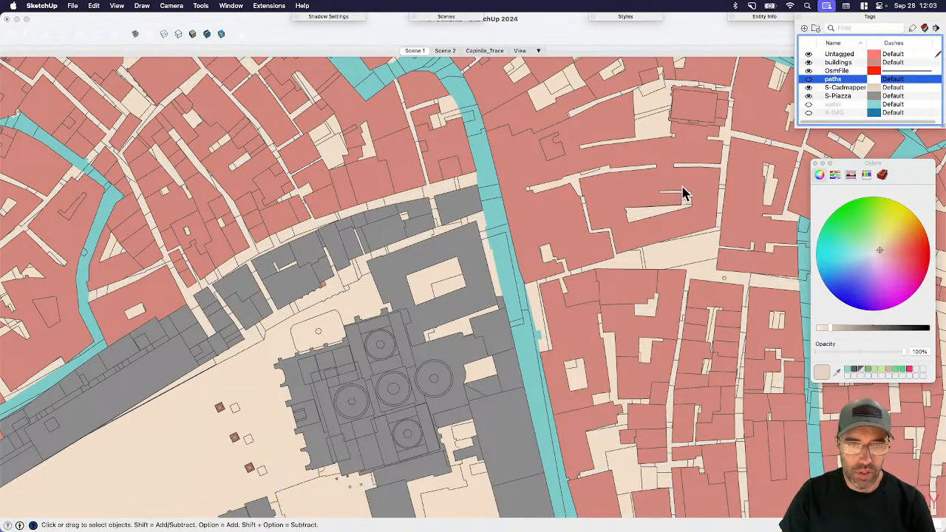
{"action": "scroll", "coordinate": [534, 288], "scroll_direction": "down", "scroll_amount": 2}
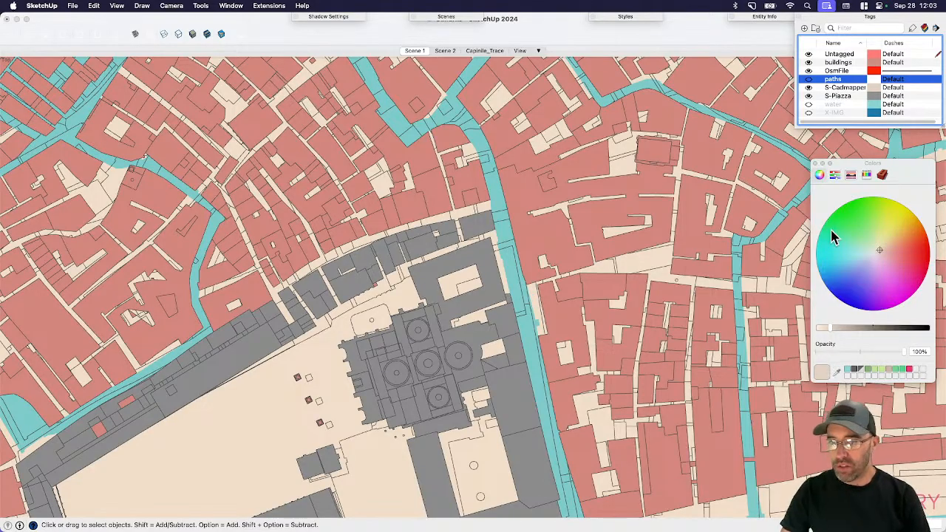
- Copy the beige hex value E3D3C4, show the paths tag again, and apply that value as its color
{"action": "left_click", "coordinate": [836, 174]}
{"action": "left_click", "coordinate": [916, 285]}
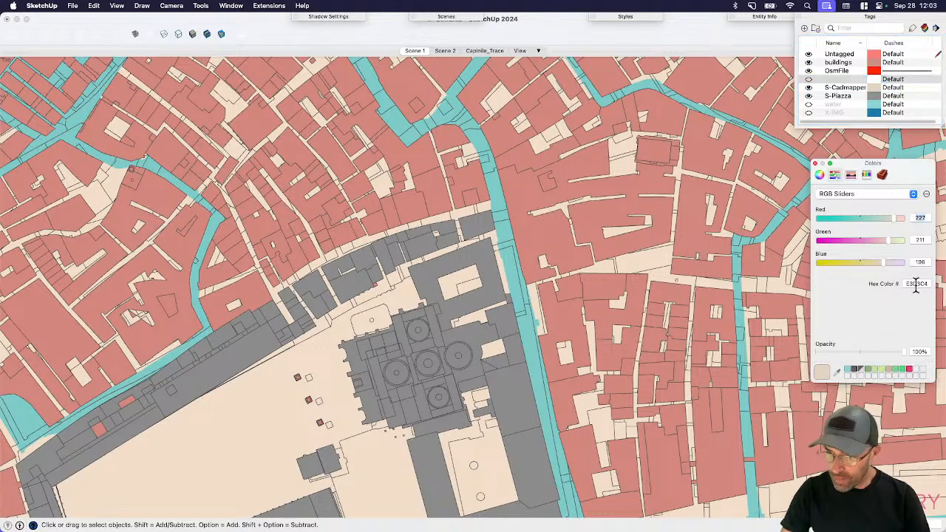
{"action": "double_click", "coordinate": [917, 285]}
{"action": "key", "text": "super+c"}
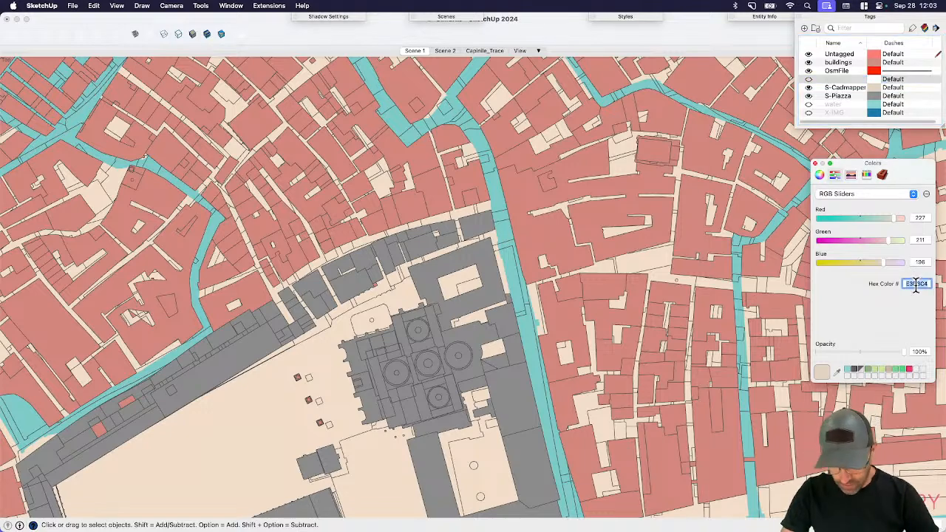
{"action": "left_click", "coordinate": [809, 87]}
{"action": "left_click", "coordinate": [874, 87]}
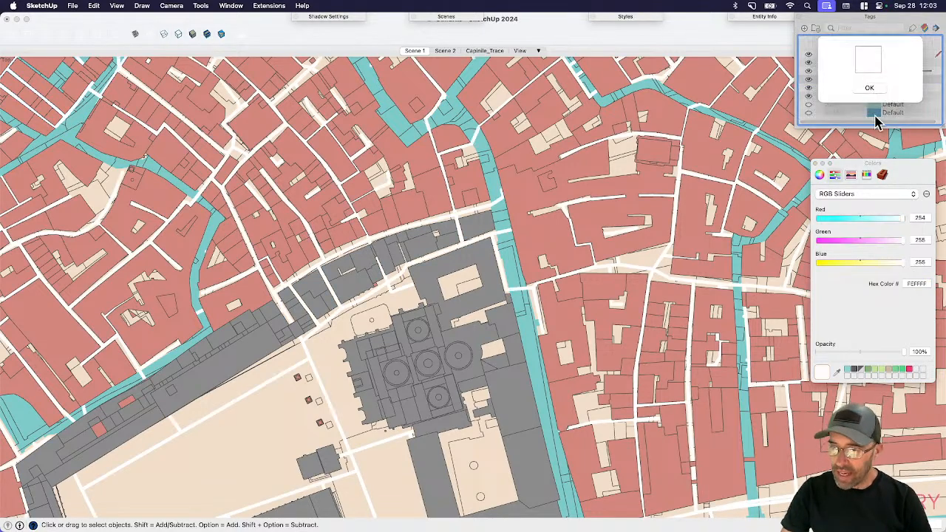
{"action": "double_click", "coordinate": [910, 286]}
{"action": "key", "text": "super+v"}
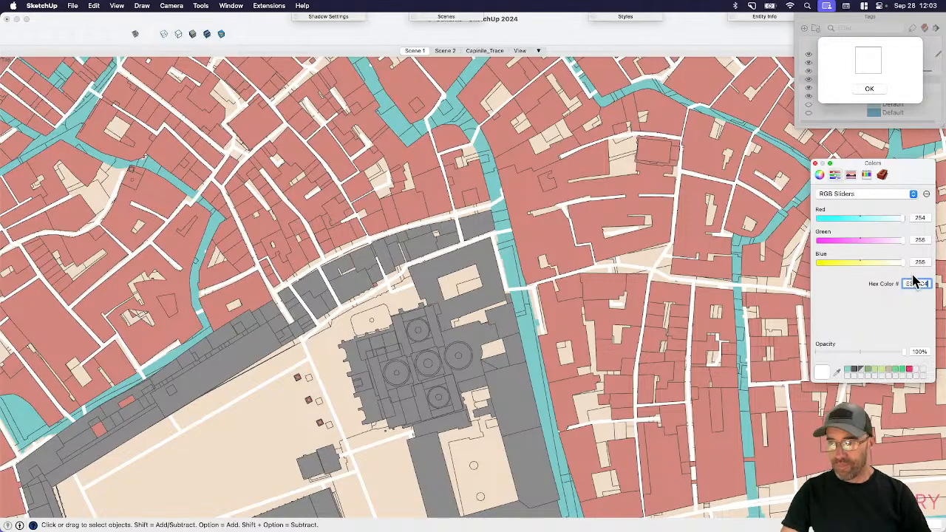
{"action": "key", "text": "Tab"}
{"action": "left_click", "coordinate": [869, 88]}
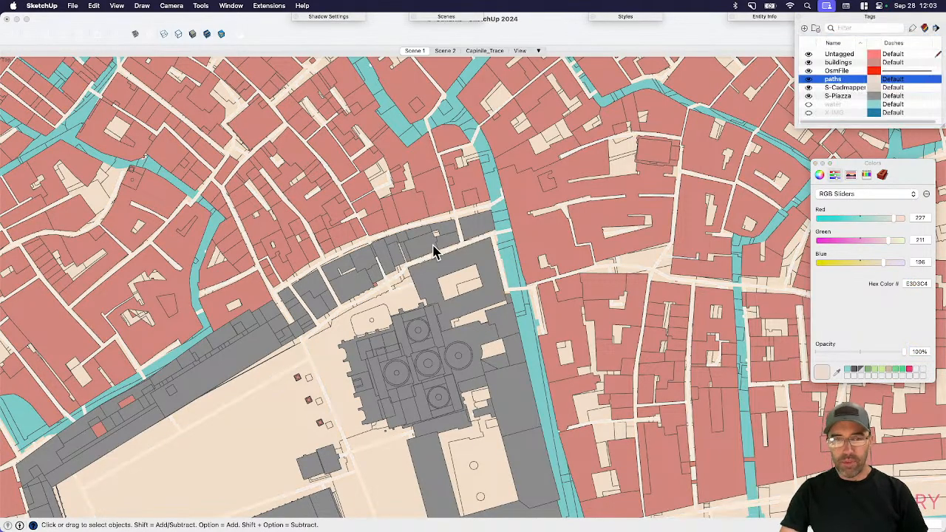
- Toggle the S-Piazza tag's visibility to check which buildings around the square belong to it
{"action": "scroll", "coordinate": [444, 251], "scroll_direction": "down", "scroll_amount": 5}
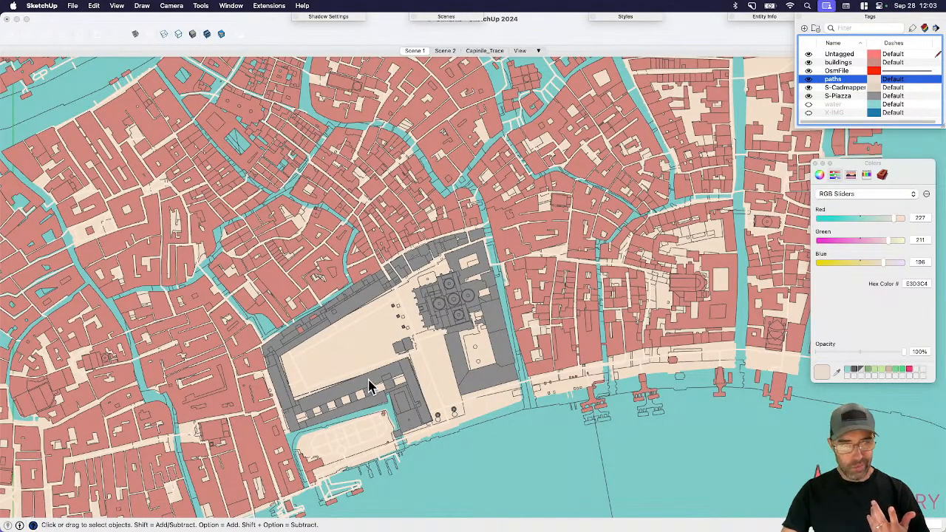
{"action": "scroll", "coordinate": [442, 433], "scroll_direction": "down", "scroll_amount": 3}
{"action": "scroll", "coordinate": [505, 476], "scroll_direction": "down", "scroll_amount": 2}
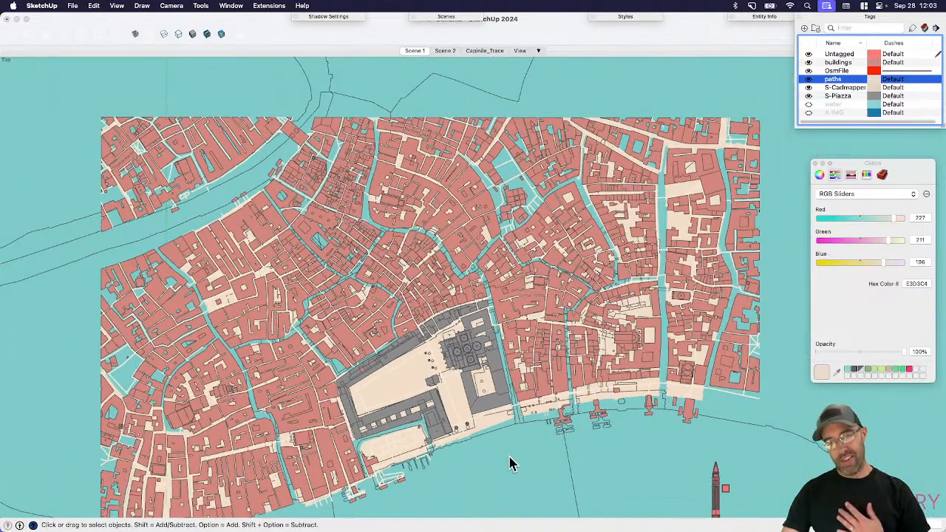
{"action": "middle_click_drag", "start_coordinate": [508, 454], "coordinate": [502, 418], "text": "shift"}
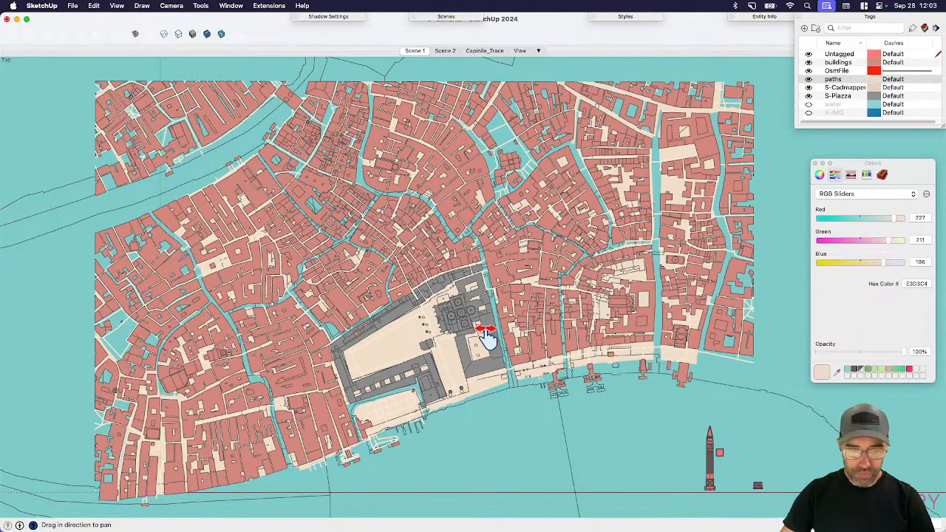
{"action": "left_click", "coordinate": [809, 96]}
{"action": "left_click", "coordinate": [809, 96]}
{"action": "left_click", "coordinate": [809, 96]}
{"action": "left_click", "coordinate": [809, 97]}
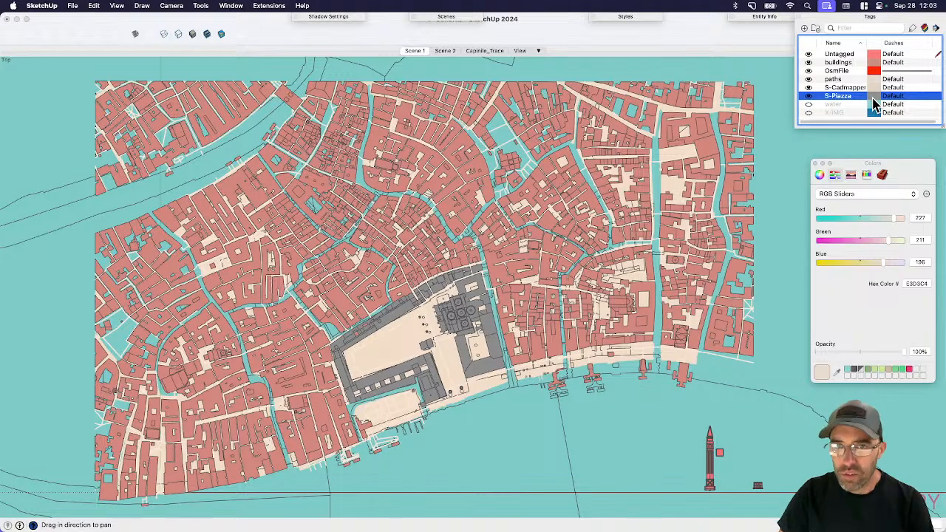
- Check the style's background settings and compare the map with color by tag switched off and on
{"action": "left_click", "coordinate": [304, 226]}
{"action": "left_click", "coordinate": [625, 16]}
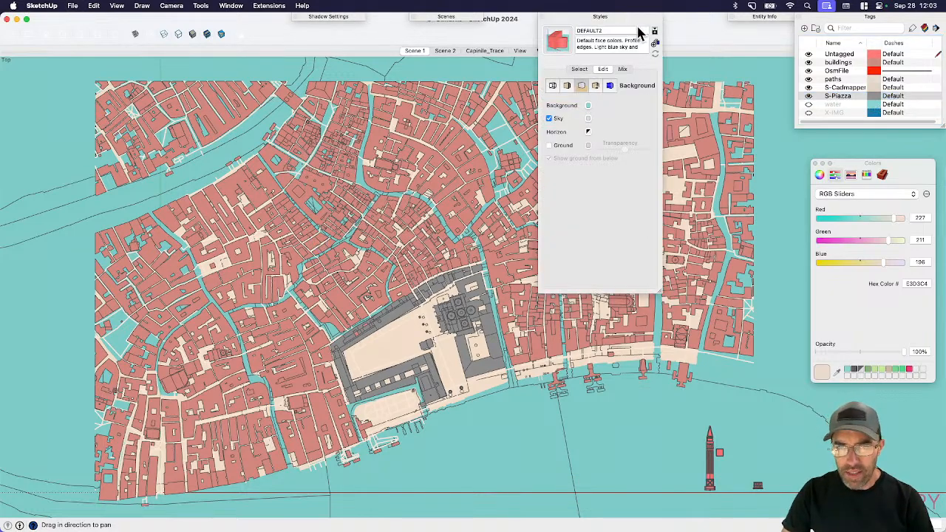
{"action": "left_click", "coordinate": [596, 19]}
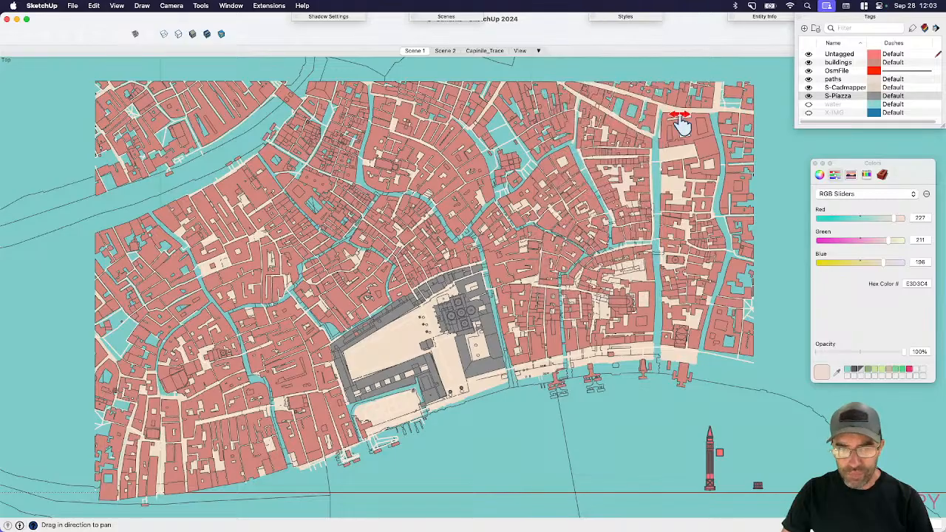
{"action": "left_click", "coordinate": [924, 28]}
{"action": "left_click", "coordinate": [923, 28]}
{"action": "left_click", "coordinate": [923, 28]}
{"action": "left_click", "coordinate": [923, 28]}
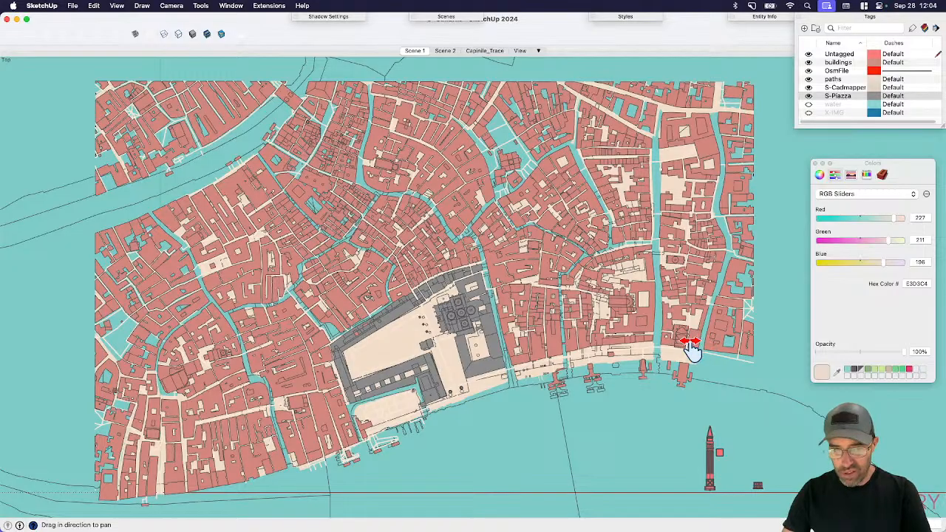
- Turn off both profiles and edges in the edge style so the map shows only flat color areas
{"action": "key", "text": "space"}
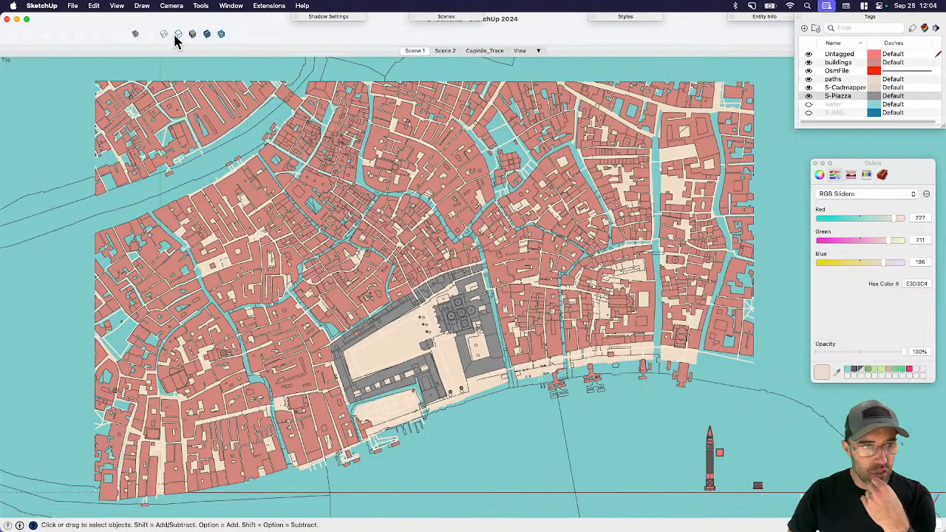
{"action": "left_click", "coordinate": [119, 7]}
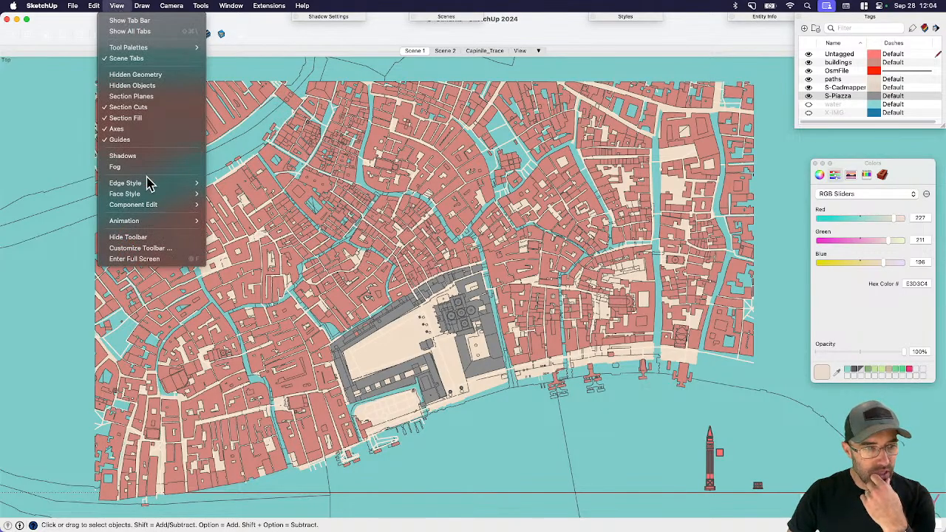
{"action": "mouse_move", "coordinate": [150, 184]}
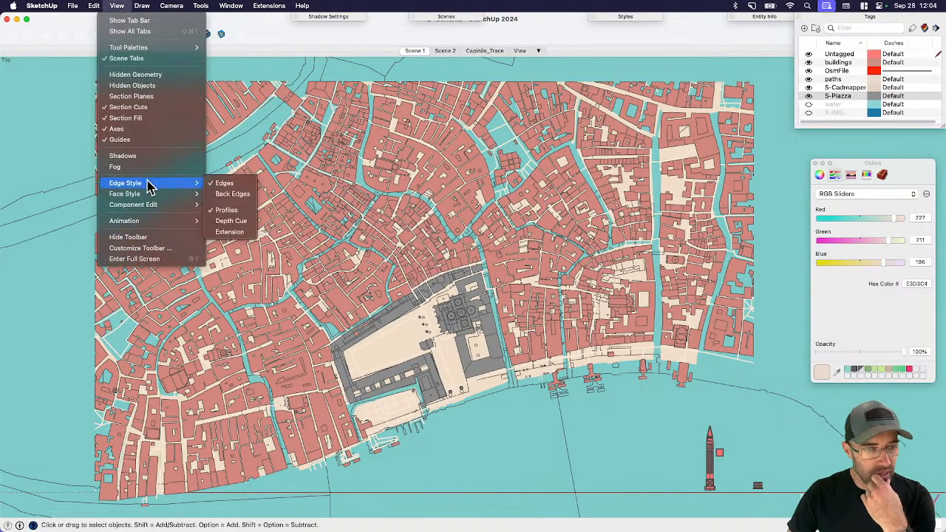
{"action": "left_click", "coordinate": [227, 211]}
{"action": "left_click", "coordinate": [118, 6]}
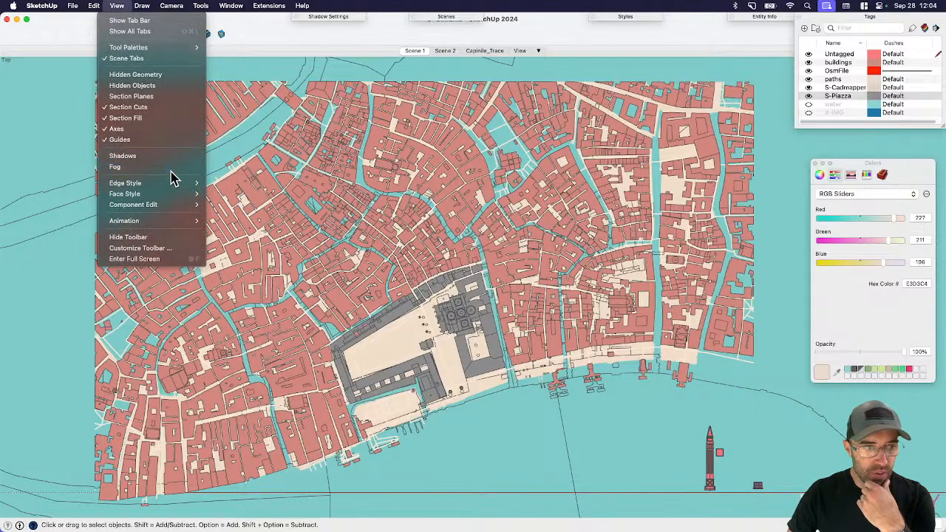
{"action": "mouse_move", "coordinate": [170, 182]}
{"action": "left_click", "coordinate": [240, 186]}
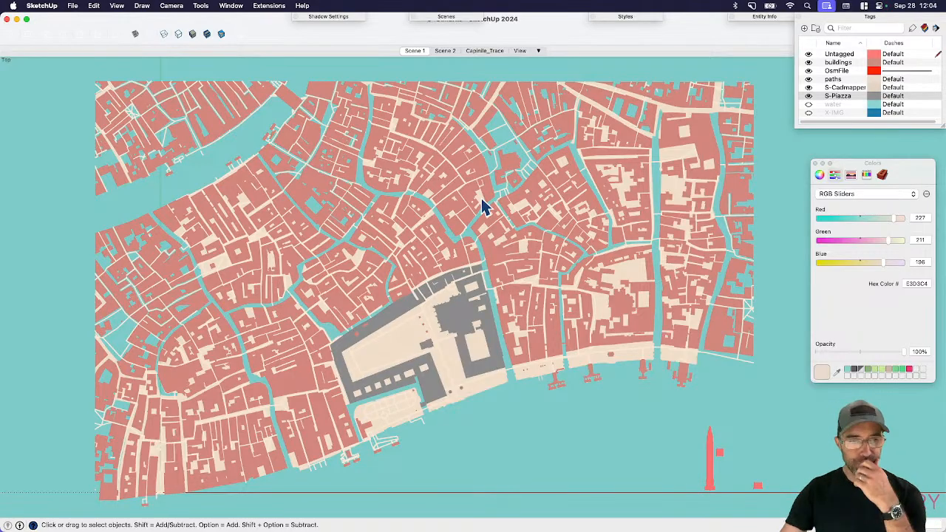
- Draw a closed freehand outline around the building district beside the wide northwest canal, following the narrower canals that border it
{"action": "scroll", "coordinate": [522, 285], "scroll_direction": "up", "scroll_amount": 5}
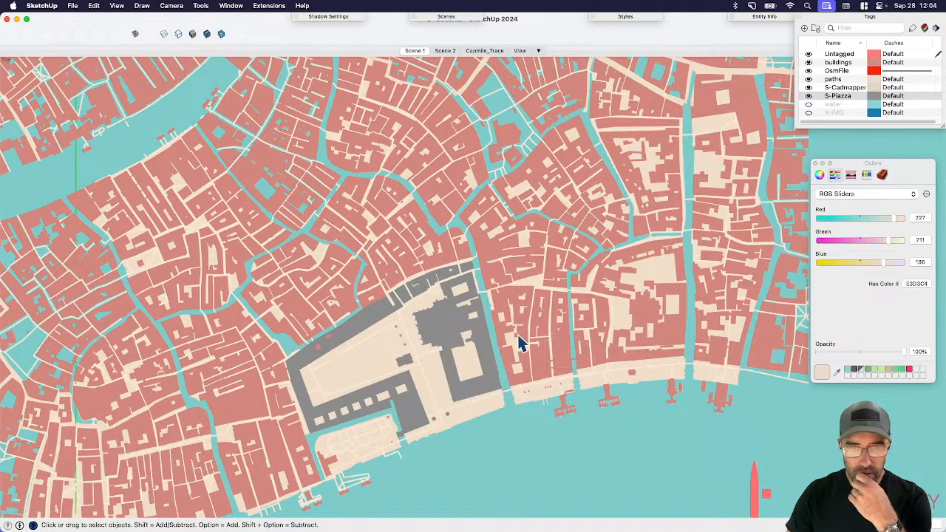
{"action": "scroll", "coordinate": [508, 129], "scroll_direction": "up", "scroll_amount": 6}
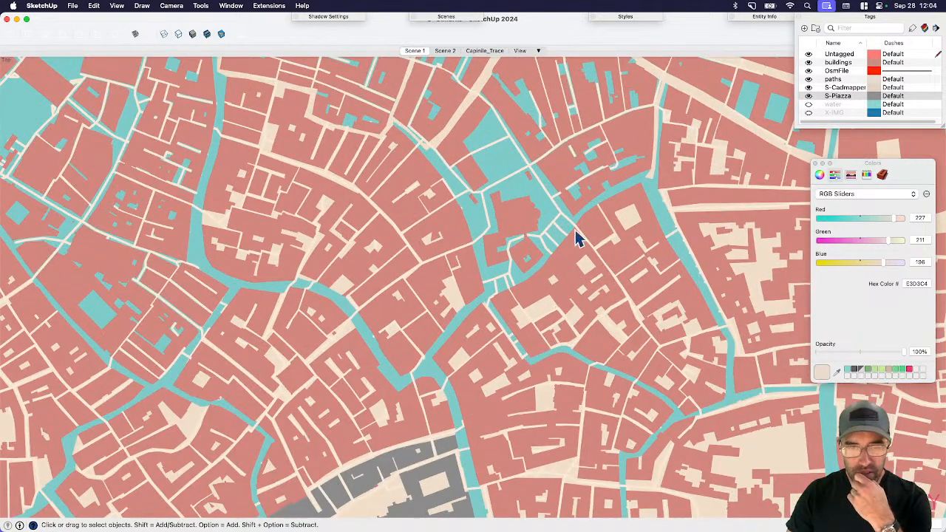
{"action": "scroll", "coordinate": [518, 266], "scroll_direction": "down", "scroll_amount": 3}
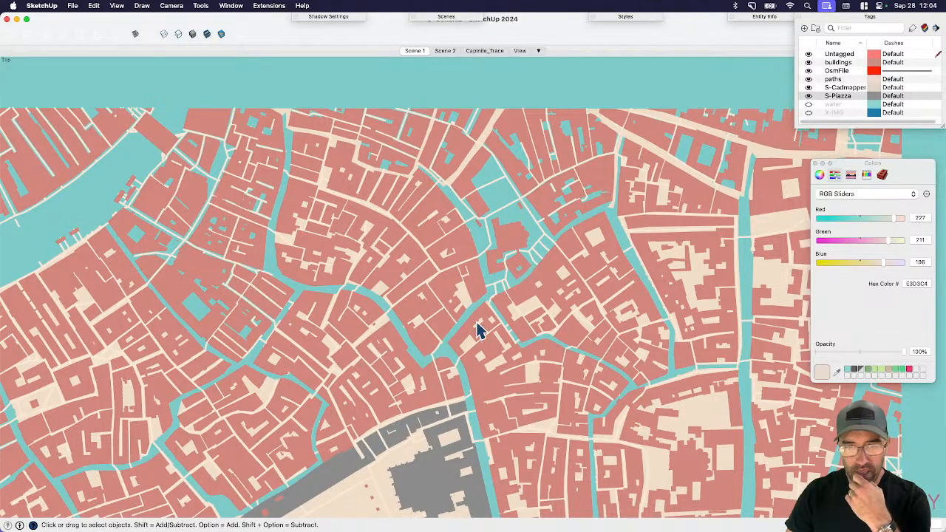
{"action": "scroll", "coordinate": [478, 329], "scroll_direction": "down", "scroll_amount": 2}
{"action": "scroll", "coordinate": [476, 317], "scroll_direction": "down", "scroll_amount": 4}
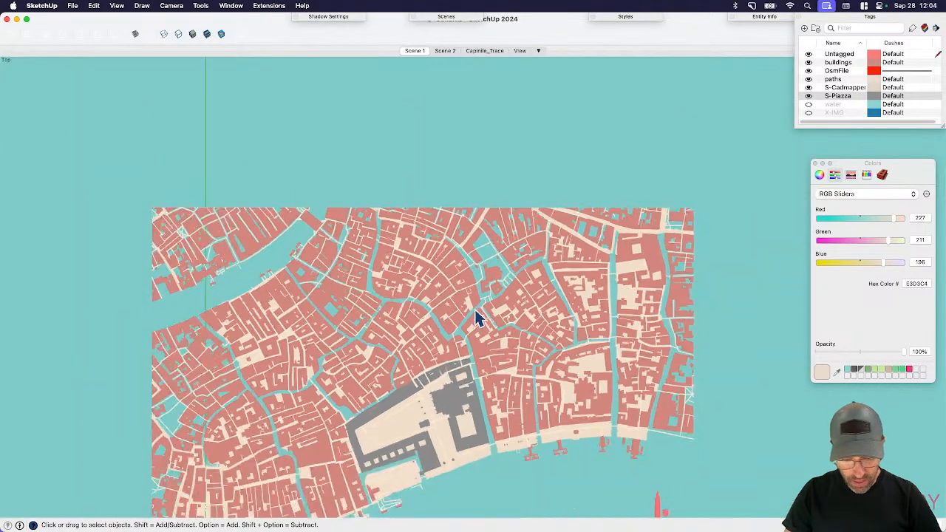
{"action": "scroll", "coordinate": [468, 309], "scroll_direction": "up", "scroll_amount": 5}
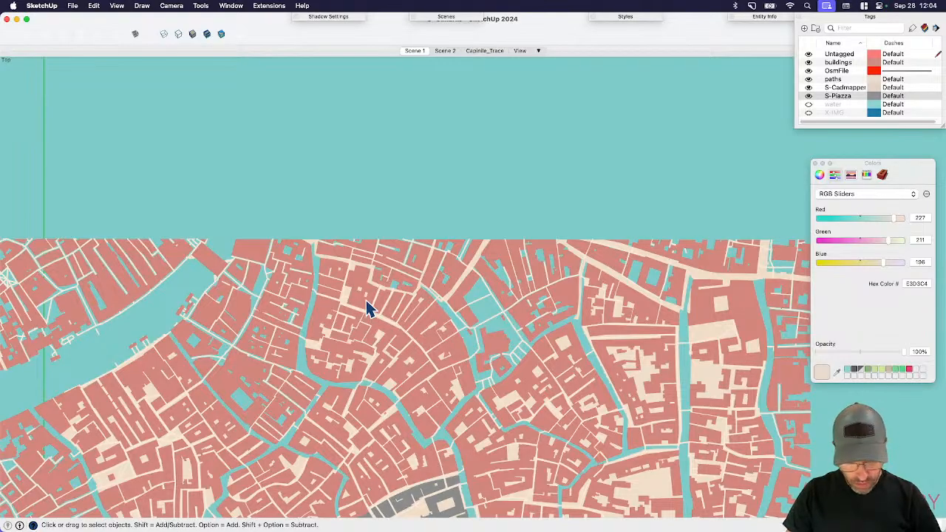
{"action": "key", "text": "super+f"}
{"action": "scroll", "coordinate": [404, 196], "scroll_direction": "down", "scroll_amount": 3}
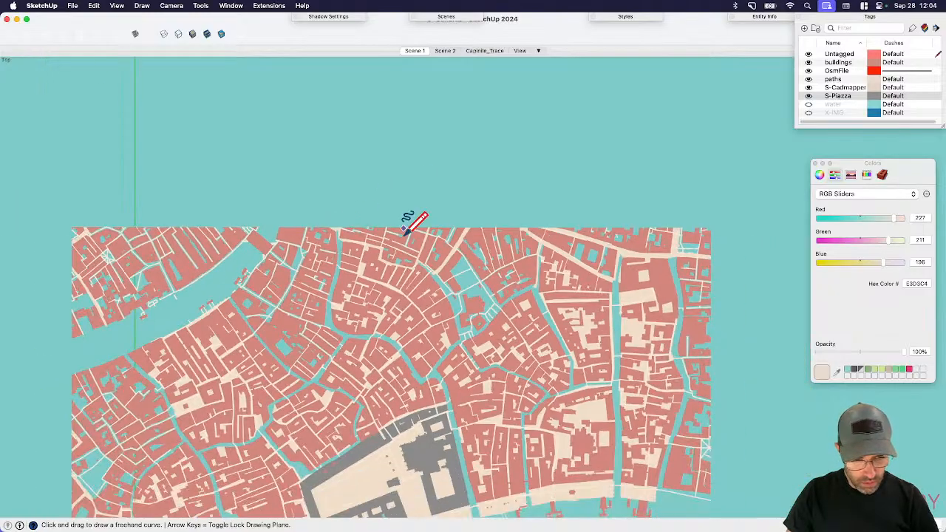
{"action": "scroll", "coordinate": [423, 369], "scroll_direction": "up", "scroll_amount": 3}
{"action": "scroll", "coordinate": [332, 332], "scroll_direction": "up", "scroll_amount": 2}
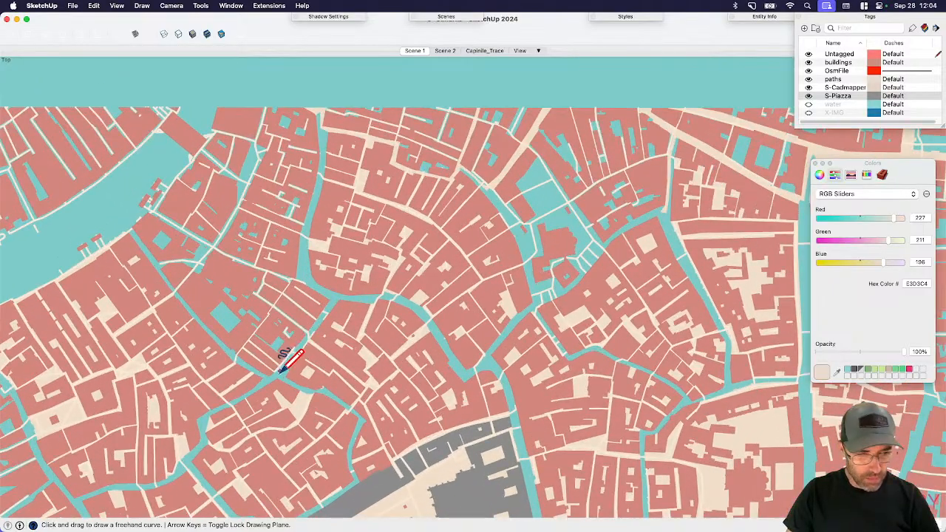
{"action": "mouse_move", "coordinate": [274, 367]}
{"action": "left_mouse_down"}
{"action": "mouse_move", "coordinate": [308, 308]}
{"action": "mouse_move", "coordinate": [289, 268]}
{"action": "mouse_move", "coordinate": [315, 132]}
{"action": "mouse_move", "coordinate": [288, 109]}
{"action": "mouse_move", "coordinate": [202, 135]}
{"action": "mouse_move", "coordinate": [171, 196]}
{"action": "mouse_move", "coordinate": [150, 198]}
{"action": "mouse_move", "coordinate": [142, 221]}
{"action": "mouse_move", "coordinate": [200, 316]}
{"action": "mouse_move", "coordinate": [257, 362]}
{"action": "left_mouse_up"}
{"action": "left_click_drag", "start_coordinate": [274, 365], "coordinate": [277, 362]}
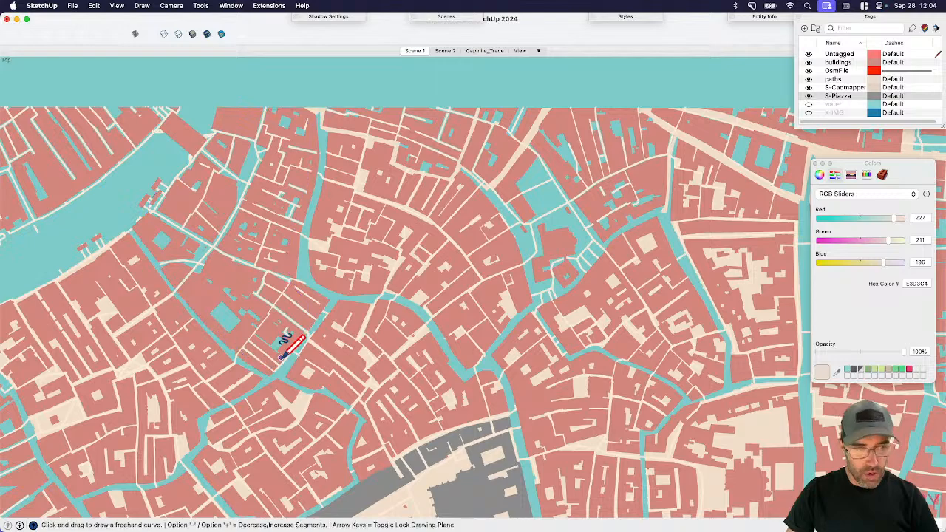
- Turn edges back on in the edge style and select the freehand outline around the northwest district
{"action": "key", "text": "space"}
{"action": "left_click", "coordinate": [117, 5]}
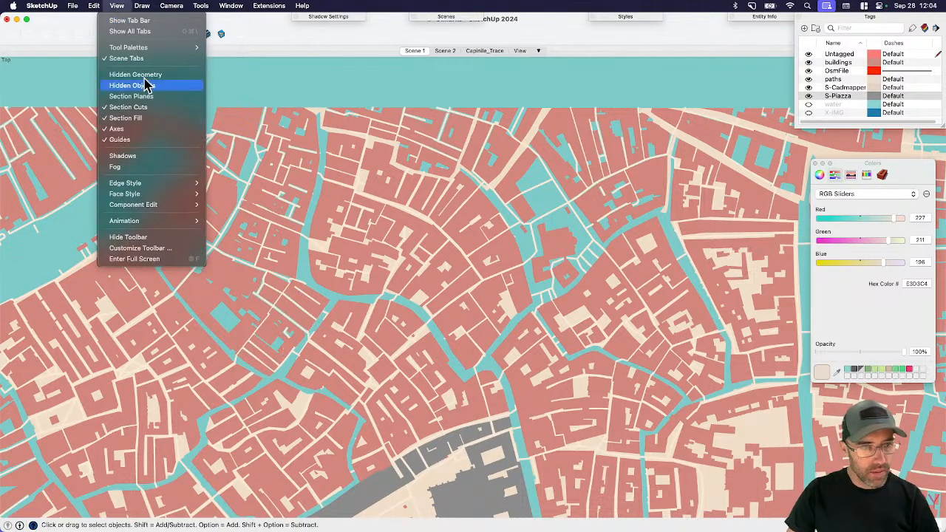
{"action": "mouse_move", "coordinate": [179, 183]}
{"action": "left_click", "coordinate": [241, 184]}
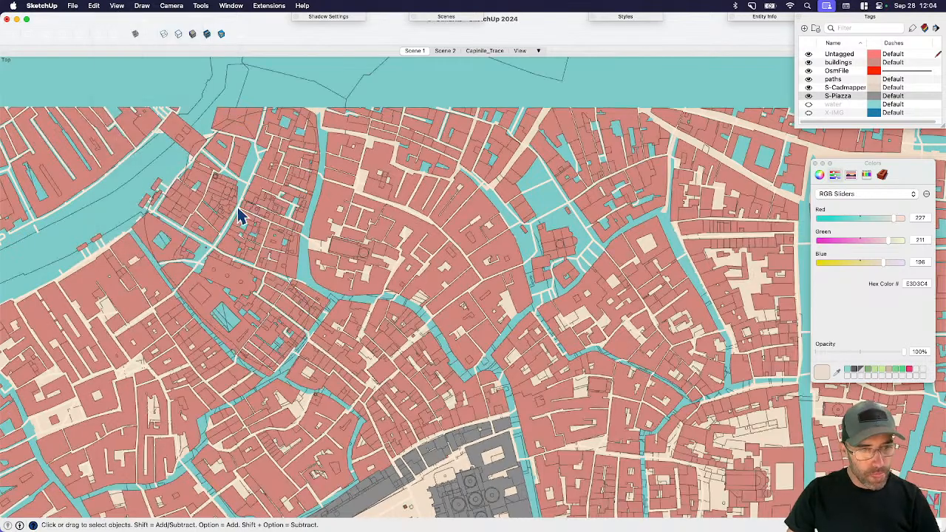
{"action": "left_click", "coordinate": [188, 157]}
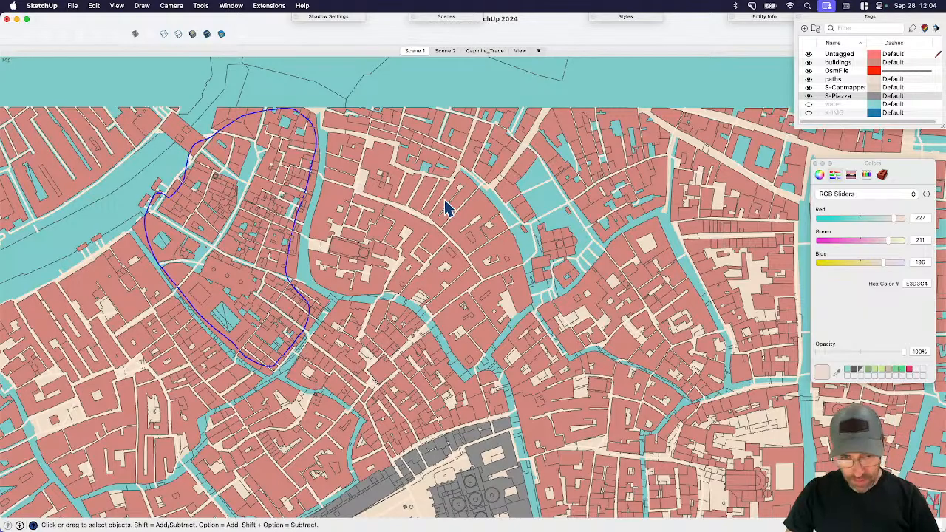
- Show the X-IMG tag and make the model's faces see-through to reveal the satellite image underneath
{"action": "key", "text": "f"}
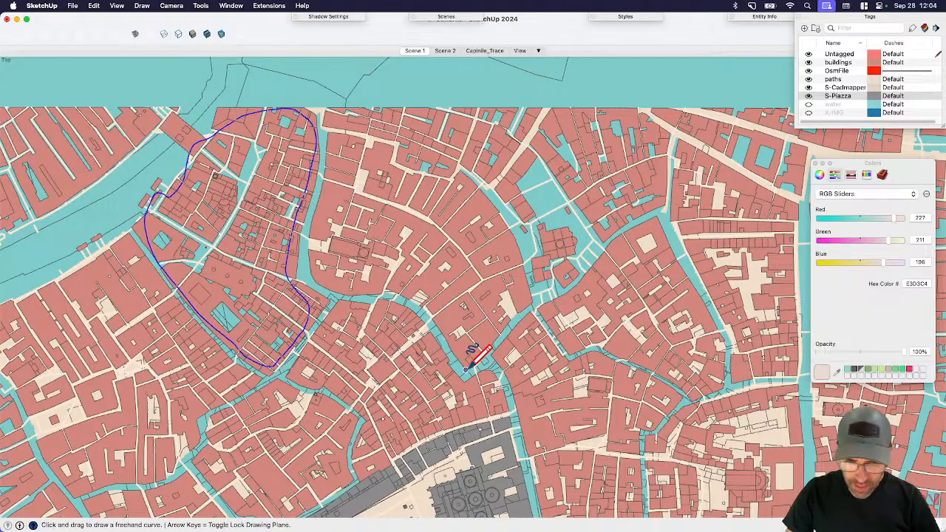
{"action": "scroll", "coordinate": [544, 303], "scroll_direction": "up", "scroll_amount": 5}
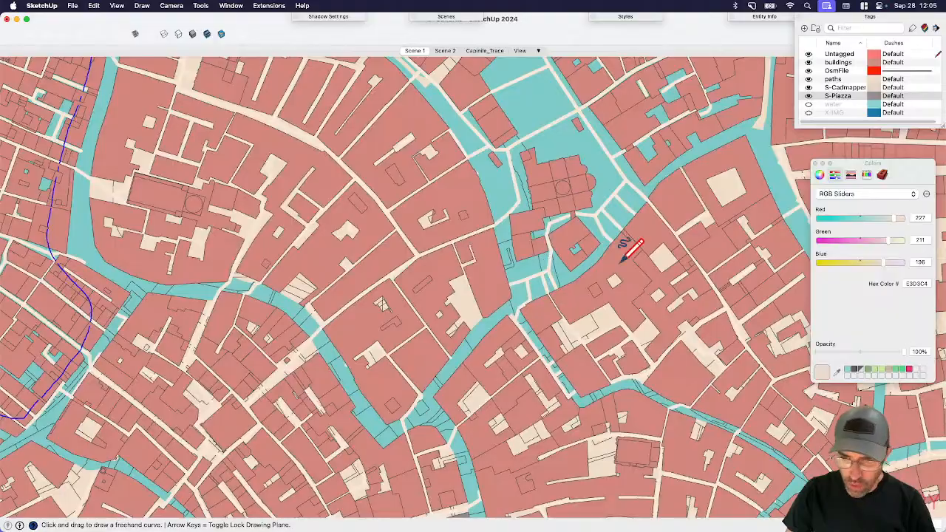
{"action": "left_click", "coordinate": [811, 114]}
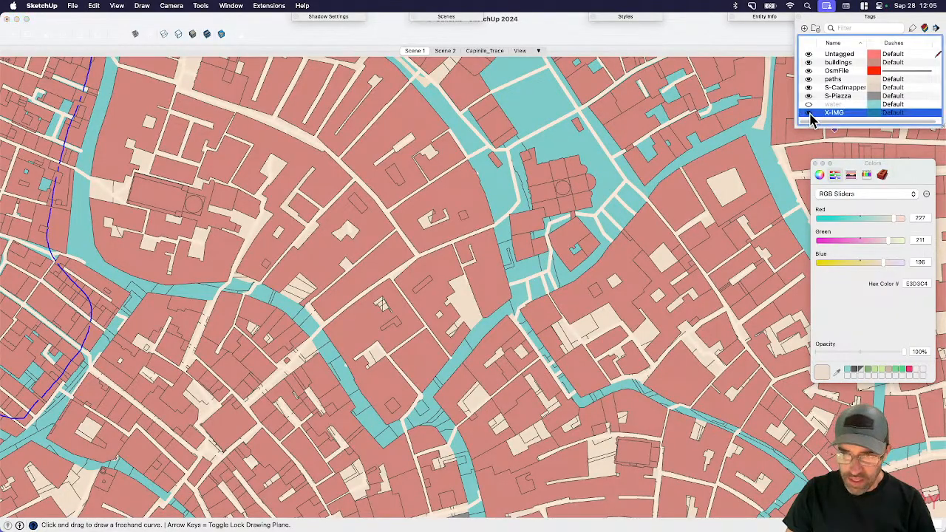
{"action": "scroll", "coordinate": [518, 258], "scroll_direction": "down", "scroll_amount": 8}
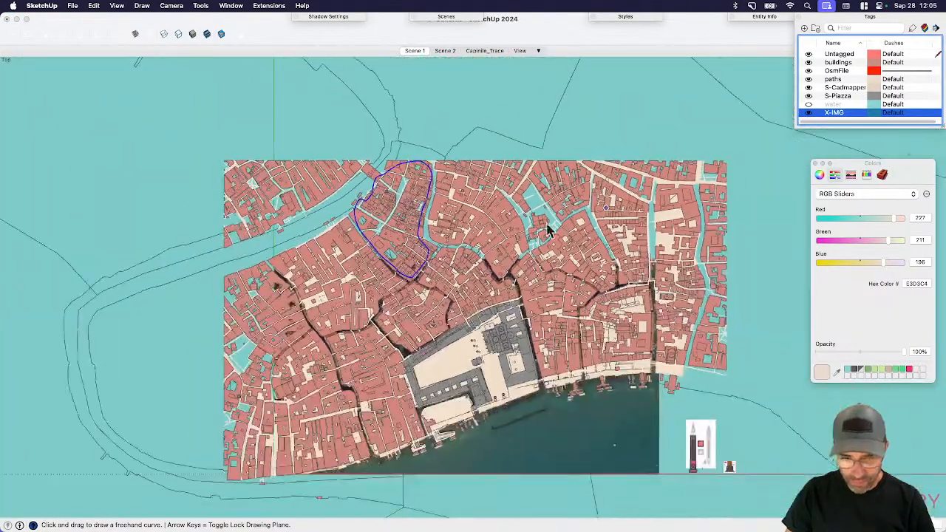
{"action": "scroll", "coordinate": [554, 369], "scroll_direction": "up", "scroll_amount": 4}
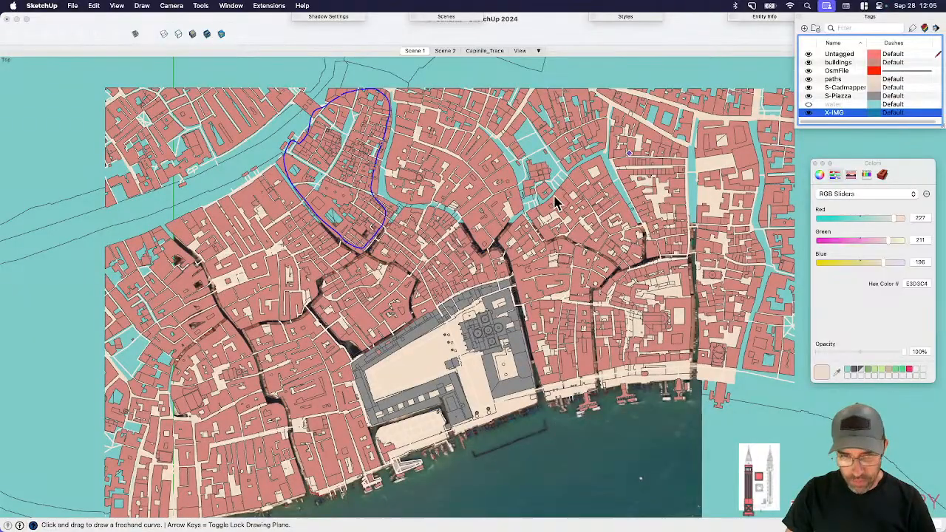
{"action": "left_click", "coordinate": [569, 435]}
{"action": "key", "text": "space"}
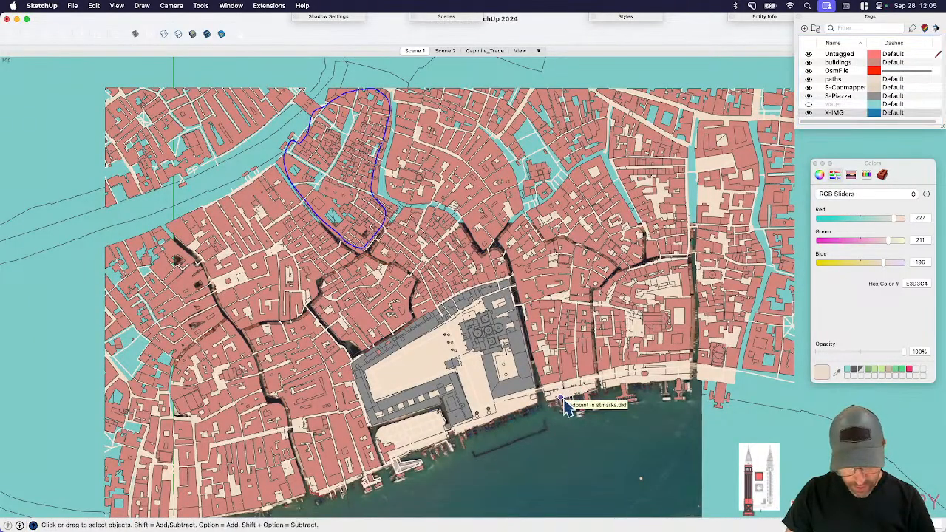
{"action": "scroll", "coordinate": [538, 315], "scroll_direction": "up", "scroll_amount": 5}
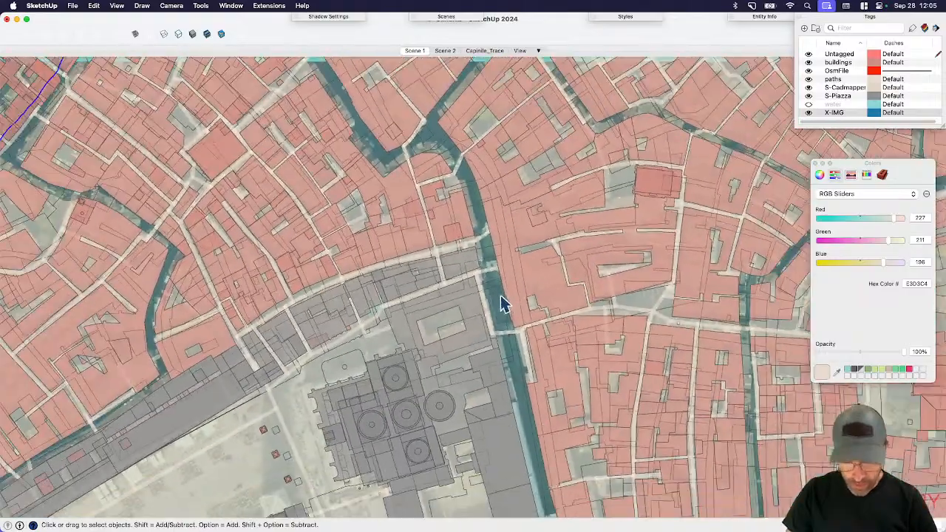
- Examine the narrow canals northeast of the piazza against the satellite image to see where they run between the buildings
{"action": "key", "text": "h"}
{"action": "left_click_drag", "start_coordinate": [766, 224], "coordinate": [623, 342]}
{"action": "scroll", "coordinate": [622, 342], "scroll_direction": "up", "scroll_amount": 3}
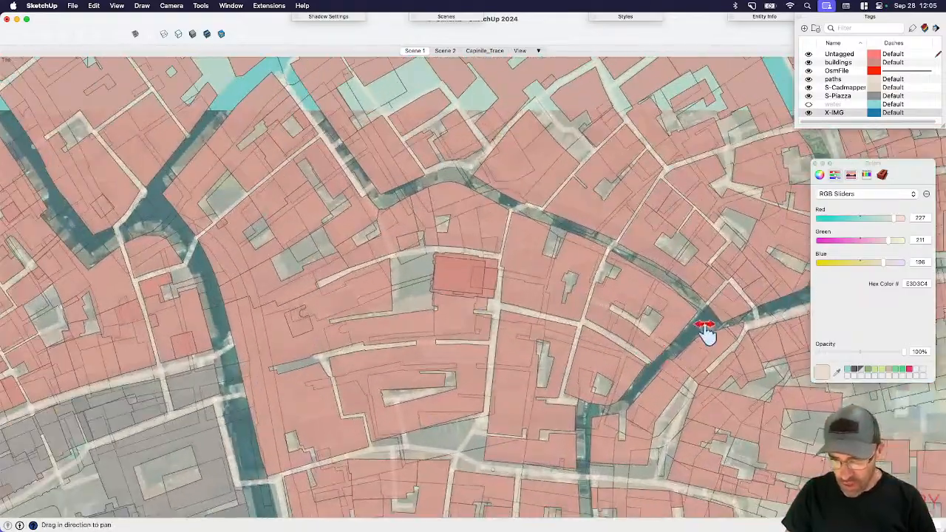
{"action": "scroll", "coordinate": [652, 269], "scroll_direction": "up", "scroll_amount": 3}
{"action": "scroll", "coordinate": [652, 269], "scroll_direction": "down", "scroll_amount": 2}
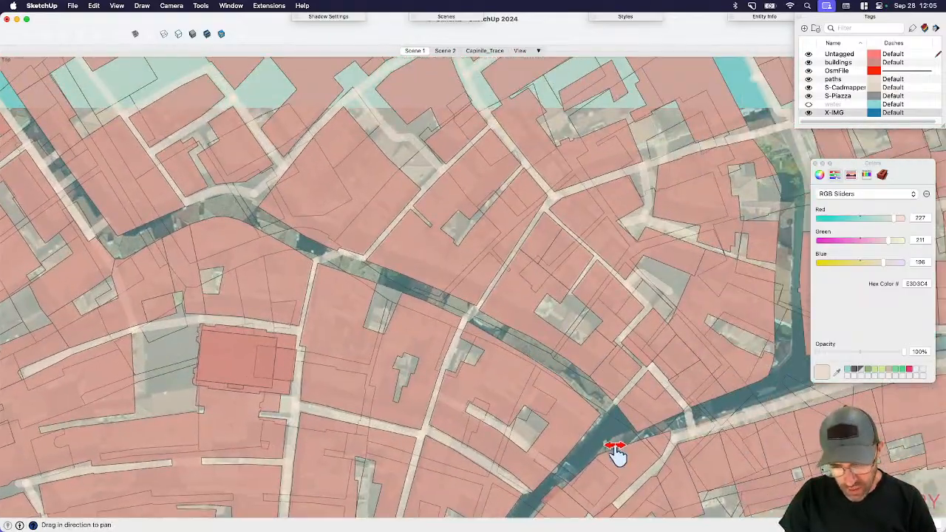
{"action": "scroll", "coordinate": [603, 438], "scroll_direction": "up", "scroll_amount": 3}
{"action": "scroll", "coordinate": [605, 440], "scroll_direction": "down", "scroll_amount": 2}
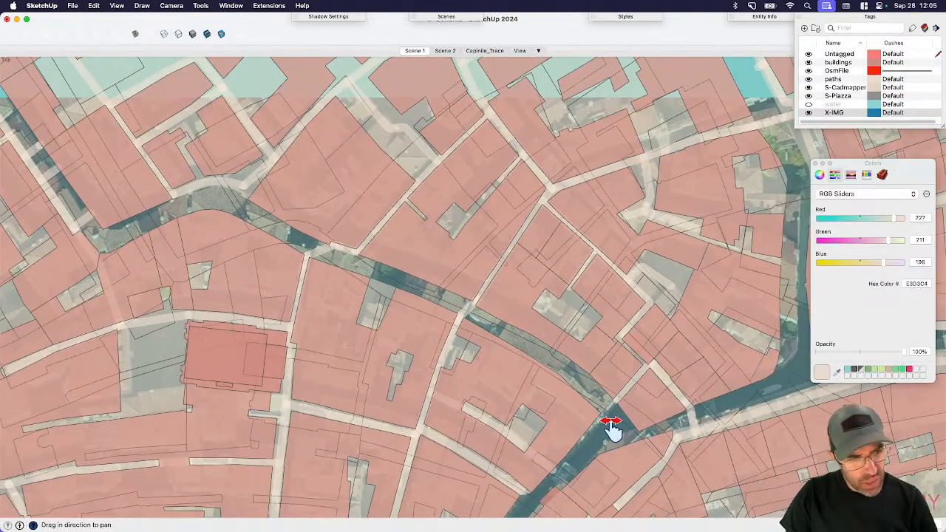
{"action": "scroll", "coordinate": [611, 429], "scroll_direction": "down", "scroll_amount": 2}
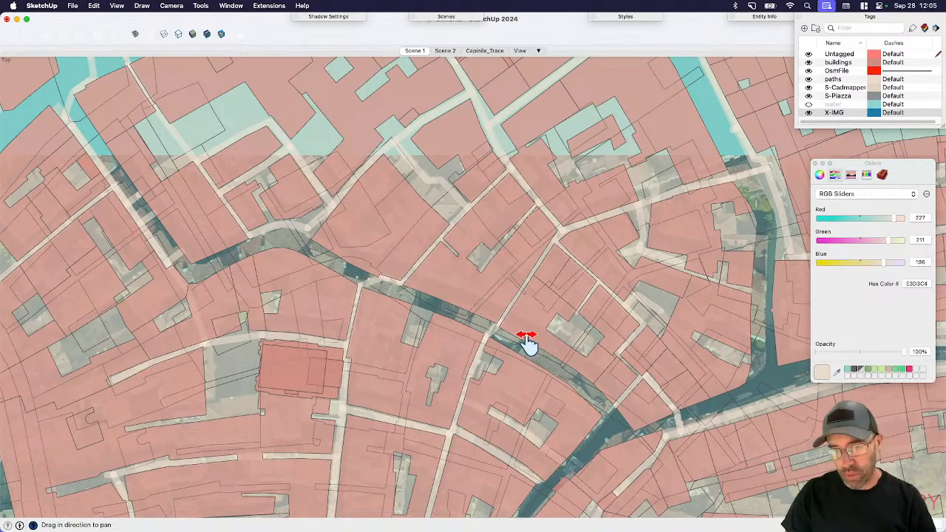
- Examine the open areas around the church north of the piazza and the adjoining canals beyond the satellite image's edge
{"action": "mouse_move", "coordinate": [553, 297]}
{"action": "left_mouse_down"}
{"action": "mouse_move", "coordinate": [619, 368]}
{"action": "mouse_move", "coordinate": [665, 461]}
{"action": "left_mouse_up"}
{"action": "left_click_drag", "start_coordinate": [535, 318], "coordinate": [569, 347]}
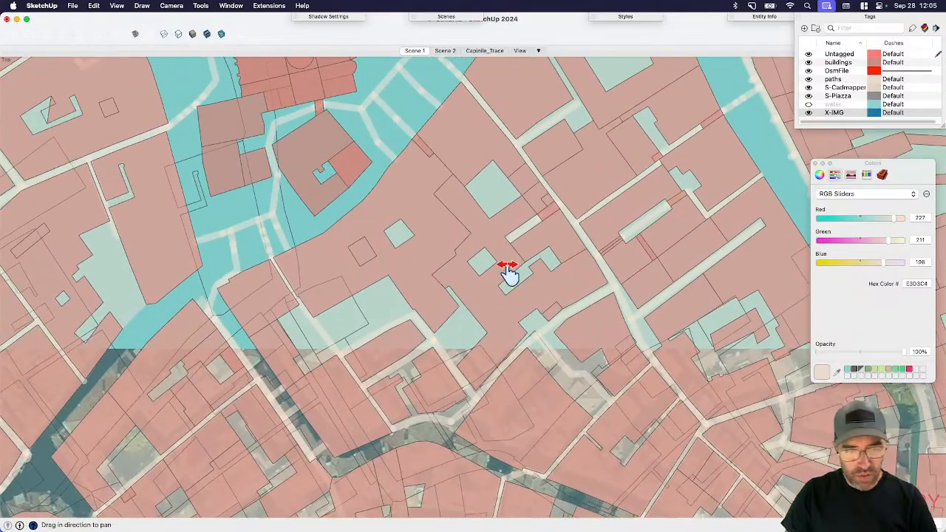
{"action": "left_click_drag", "start_coordinate": [332, 226], "coordinate": [422, 332]}
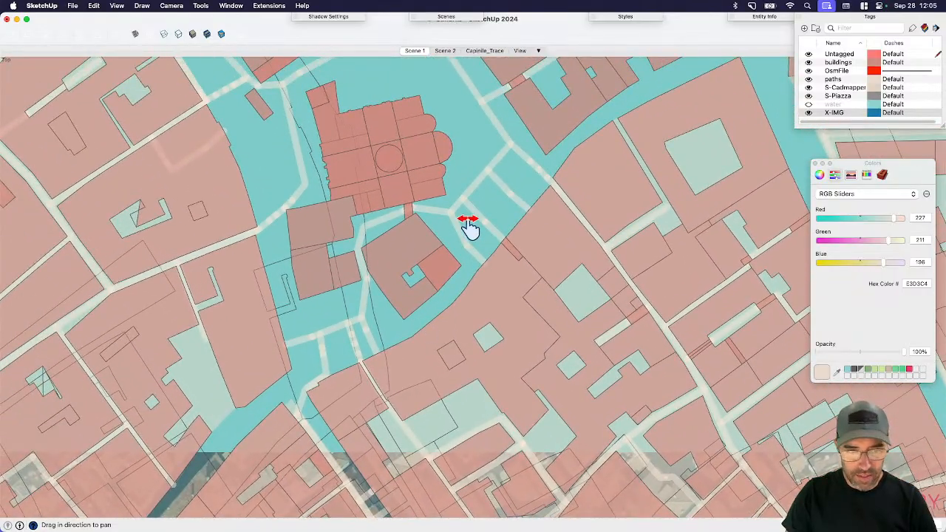
{"action": "left_click_drag", "start_coordinate": [424, 239], "coordinate": [455, 318]}
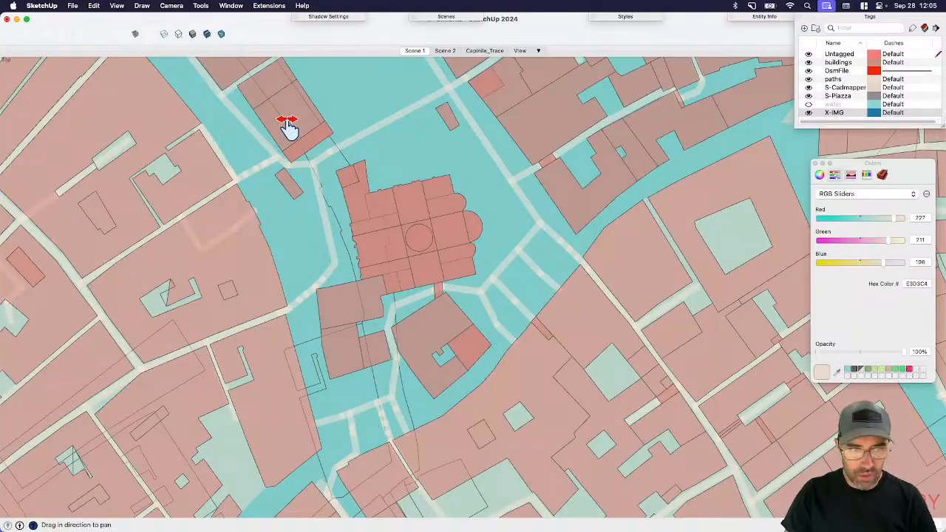
{"action": "left_click_drag", "start_coordinate": [283, 215], "coordinate": [310, 307]}
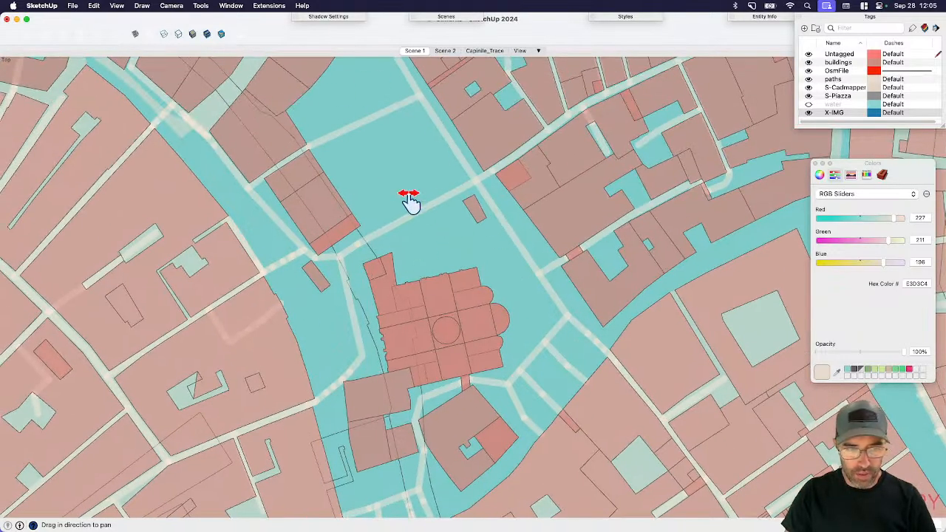
{"action": "scroll", "coordinate": [411, 258], "scroll_direction": "down", "scroll_amount": 3}
{"action": "scroll", "coordinate": [313, 227], "scroll_direction": "down", "scroll_amount": 2}
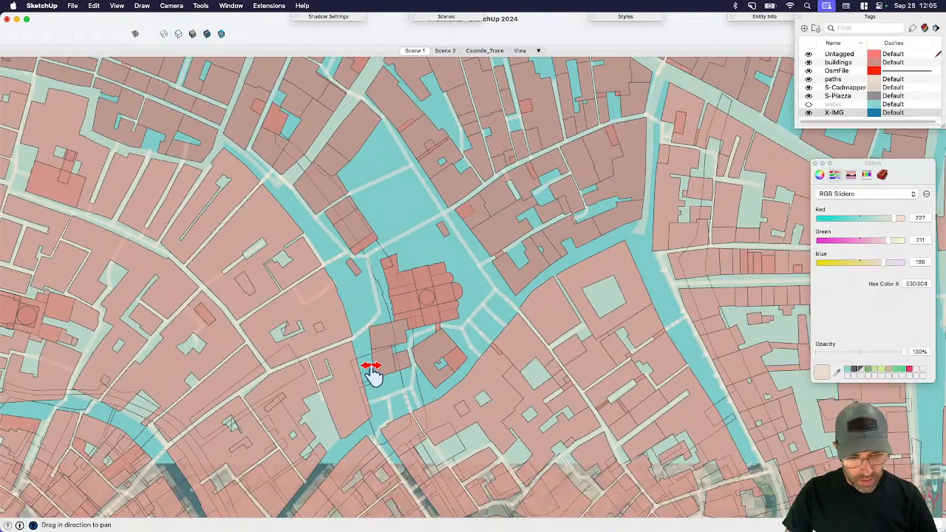
{"action": "scroll", "coordinate": [421, 342], "scroll_direction": "down", "scroll_amount": 3}
{"action": "scroll", "coordinate": [424, 387], "scroll_direction": "down", "scroll_amount": 2}
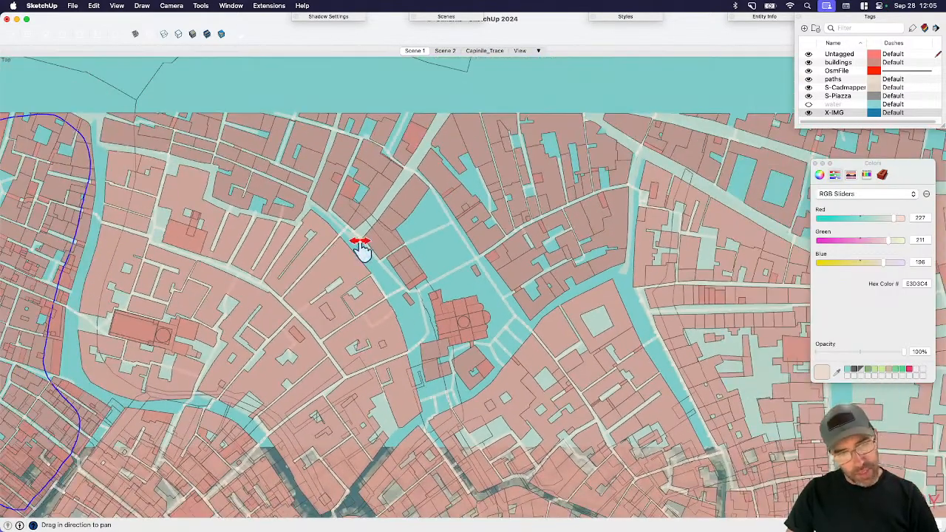
{"action": "scroll", "coordinate": [365, 235], "scroll_direction": "down", "scroll_amount": 2}
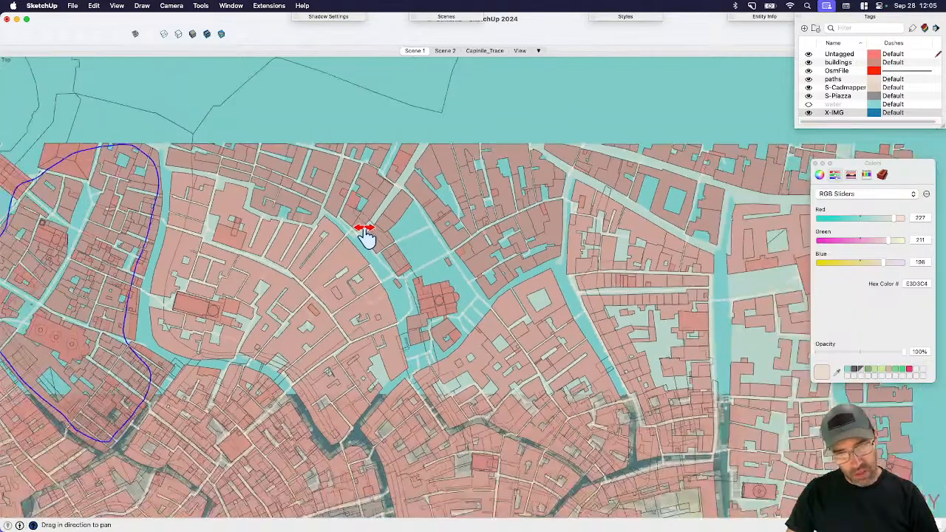
{"action": "scroll", "coordinate": [365, 235], "scroll_direction": "down", "scroll_amount": 2}
{"action": "scroll", "coordinate": [562, 377], "scroll_direction": "up", "scroll_amount": 3}
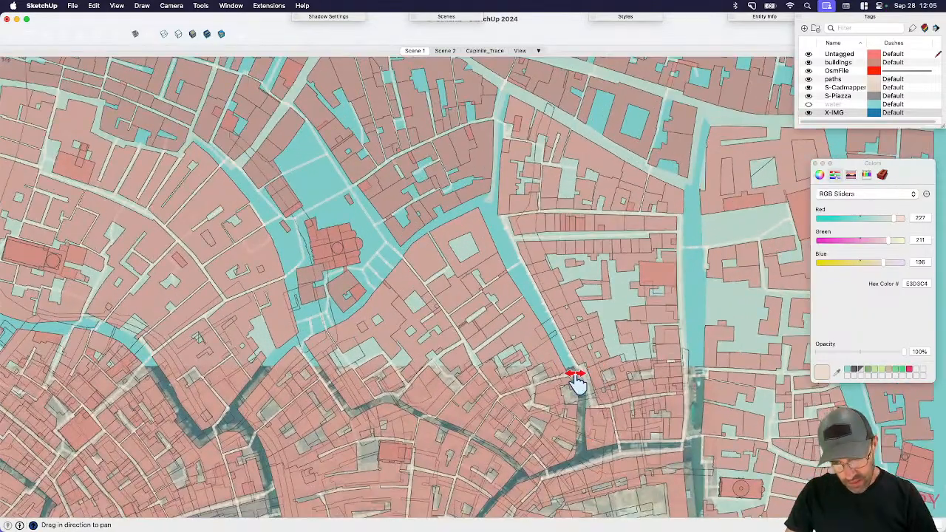
{"action": "scroll", "coordinate": [547, 340], "scroll_direction": "up", "scroll_amount": 2}
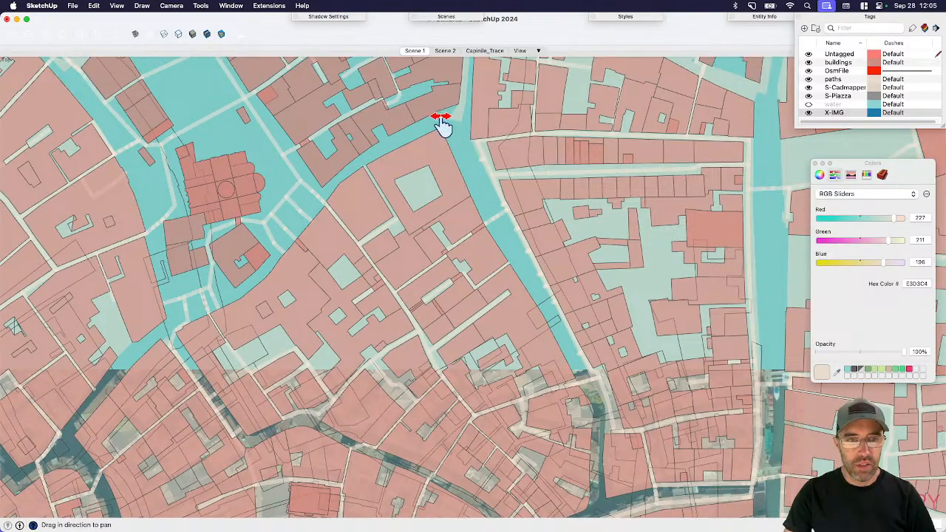
{"action": "left_click_drag", "start_coordinate": [454, 143], "coordinate": [491, 251]}
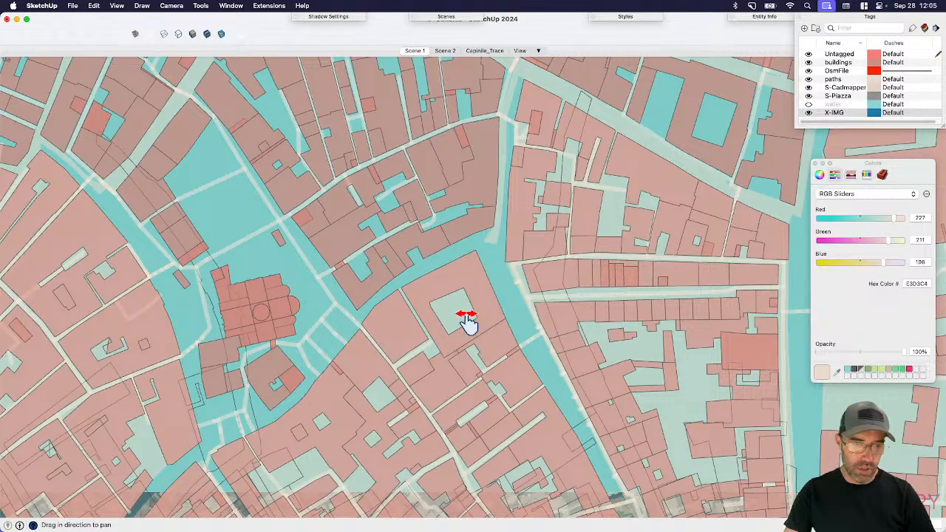
- Hide the X-IMG tag and return the model's faces to opaque
{"action": "key", "text": "space"}
{"action": "scroll", "coordinate": [564, 355], "scroll_direction": "down", "scroll_amount": 5}
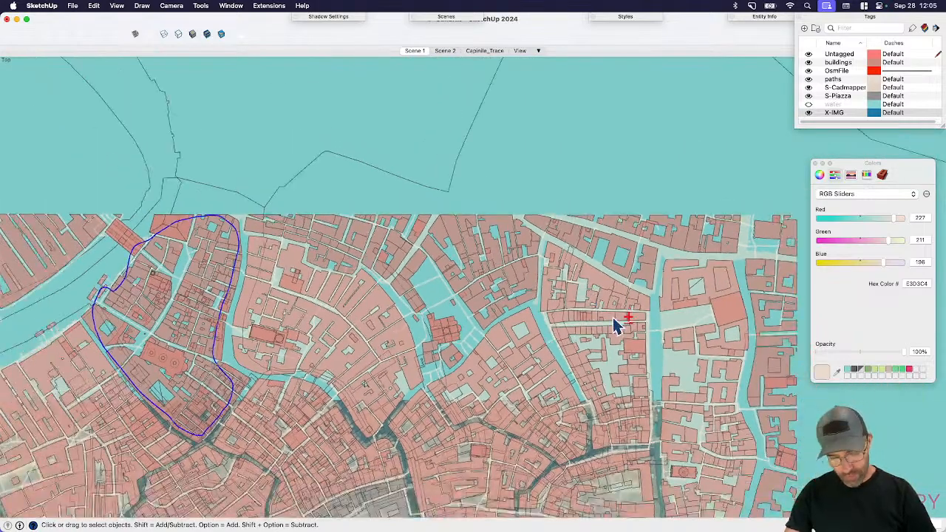
{"action": "left_click", "coordinate": [807, 113]}
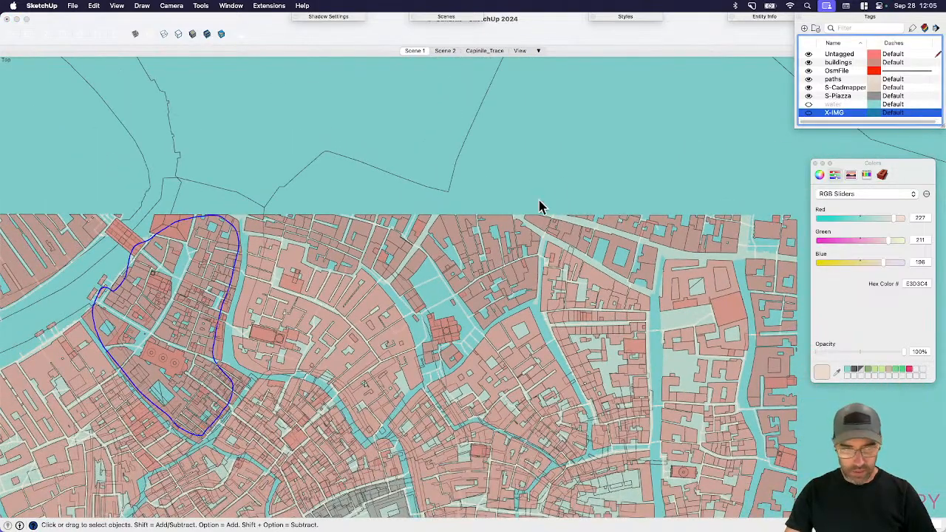
{"action": "scroll", "coordinate": [361, 311], "scroll_direction": "up", "scroll_amount": 2}
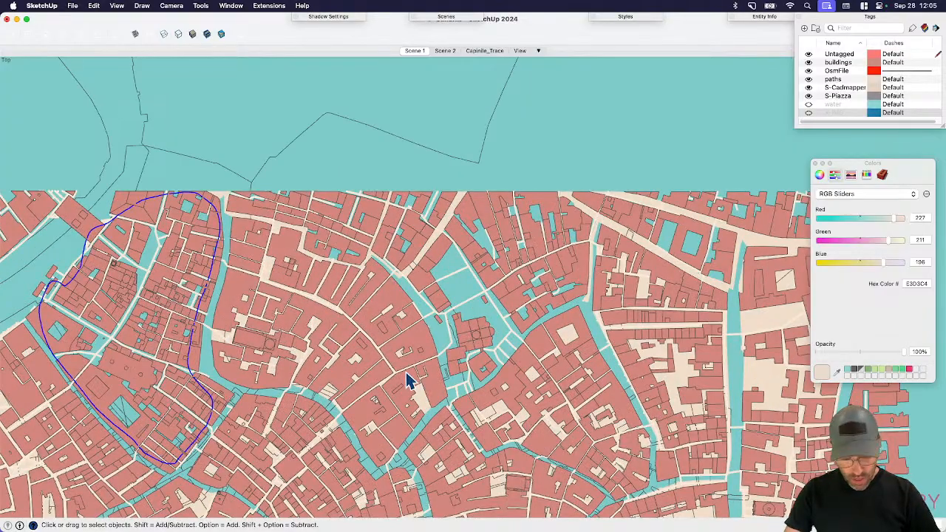
- Draw a closed freehand outline along the canals around the middle district that contains the church north of the piazza
{"action": "key", "text": "shift+f"}
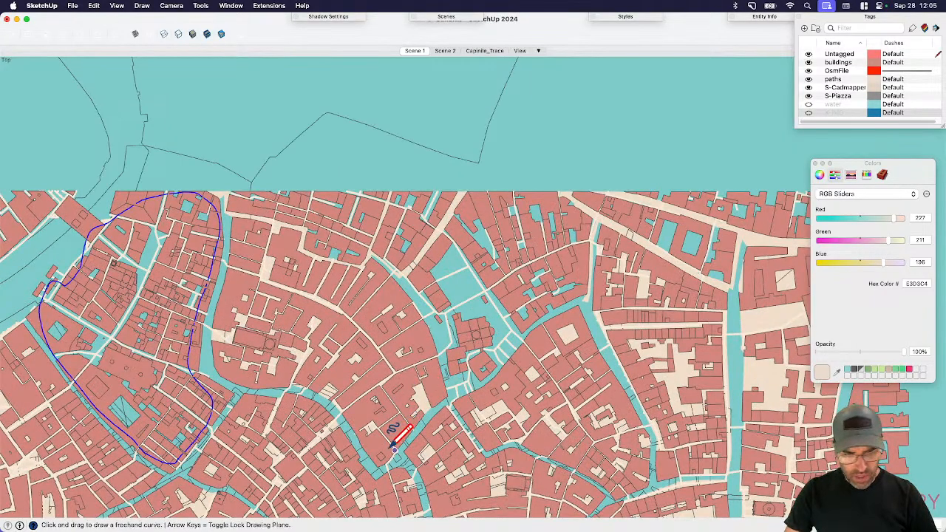
{"action": "mouse_move", "coordinate": [386, 439]}
{"action": "left_mouse_down"}
{"action": "mouse_move", "coordinate": [405, 406]}
{"action": "mouse_move", "coordinate": [513, 383]}
{"action": "left_mouse_up"}
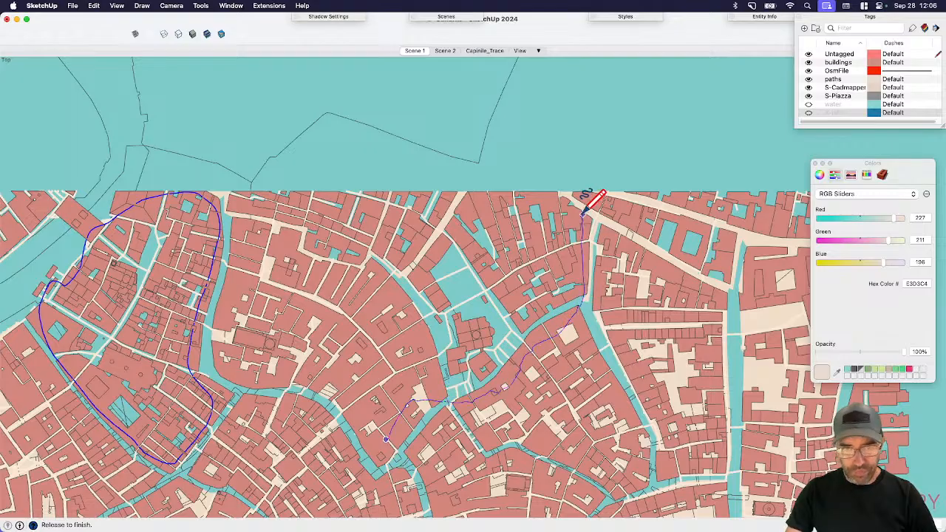
{"action": "left_click_drag", "start_coordinate": [582, 212], "coordinate": [508, 202]}
{"action": "mouse_move", "coordinate": [431, 196]}
{"action": "left_mouse_down"}
{"action": "mouse_move", "coordinate": [294, 206]}
{"action": "mouse_move", "coordinate": [223, 296]}
{"action": "mouse_move", "coordinate": [266, 365]}
{"action": "mouse_move", "coordinate": [385, 440]}
{"action": "left_mouse_up"}
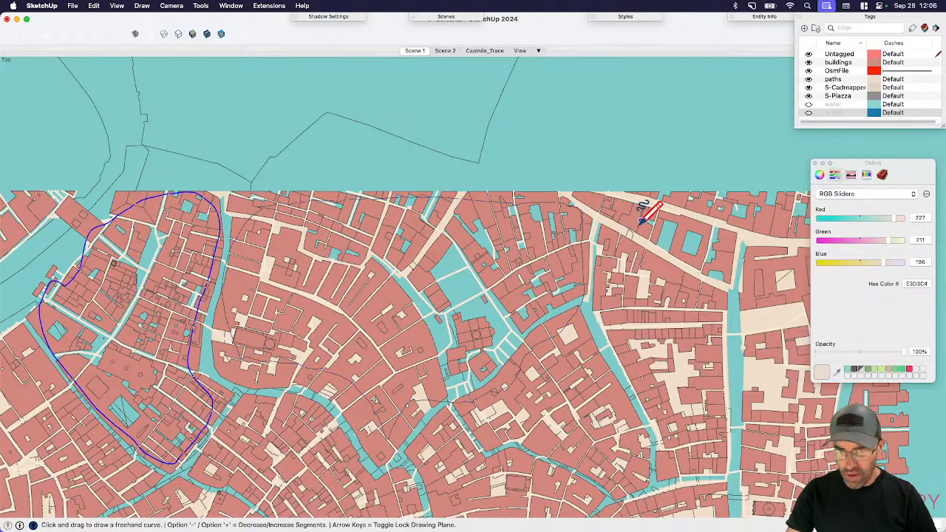
- Draw a freehand outline around the small wedge-shaped district at the map's northeastern edge, east of the middle district
{"action": "scroll", "coordinate": [617, 211], "scroll_direction": "down", "scroll_amount": 3}
{"action": "left_click_drag", "start_coordinate": [602, 220], "coordinate": [618, 243]}
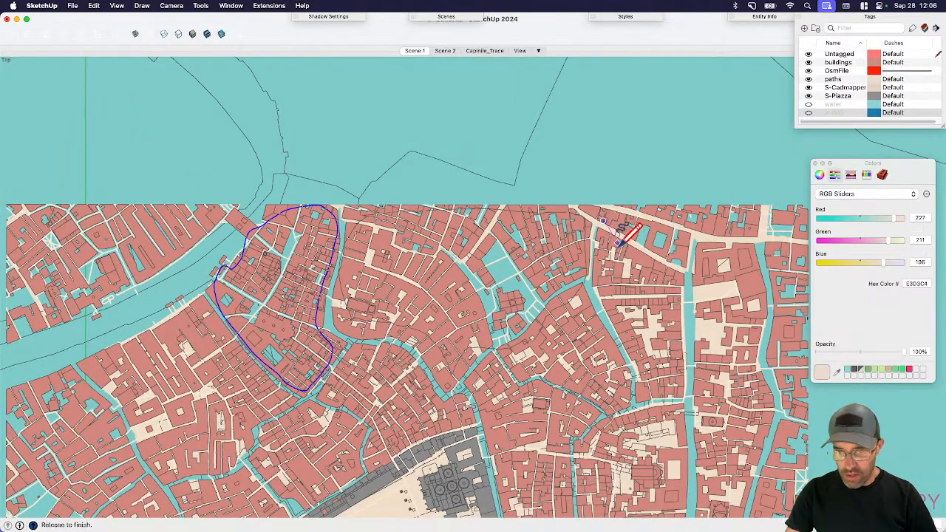
{"action": "left_click_drag", "start_coordinate": [695, 229], "coordinate": [760, 212]}
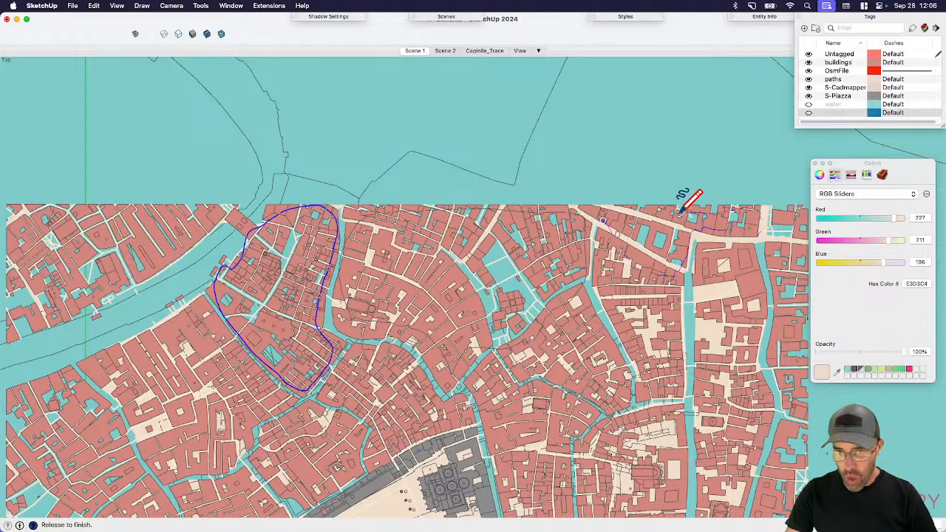
{"action": "left_click_drag", "start_coordinate": [604, 220], "coordinate": [603, 221]}
- Select all three freehand district outlines and combine them into one group
{"action": "key", "text": "space"}
{"action": "scroll", "coordinate": [603, 273], "scroll_direction": "down", "scroll_amount": 3}
{"action": "scroll", "coordinate": [613, 297], "scroll_direction": "up", "scroll_amount": 3}
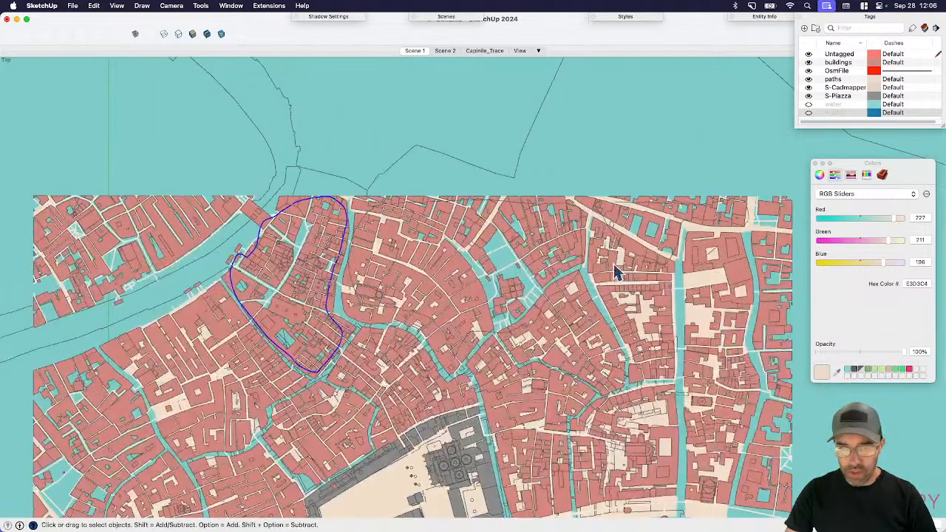
{"action": "left_click", "coordinate": [616, 244]}
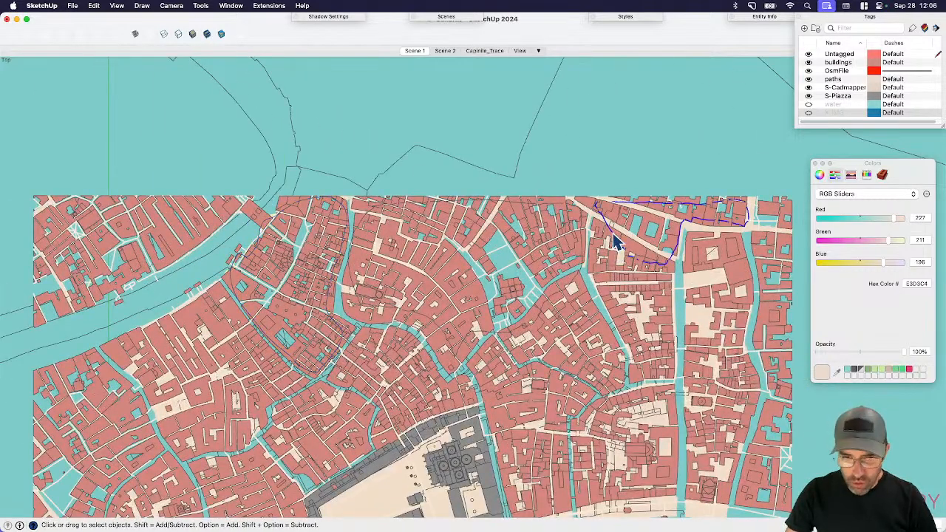
{"action": "left_click", "coordinate": [364, 221], "text": "shift"}
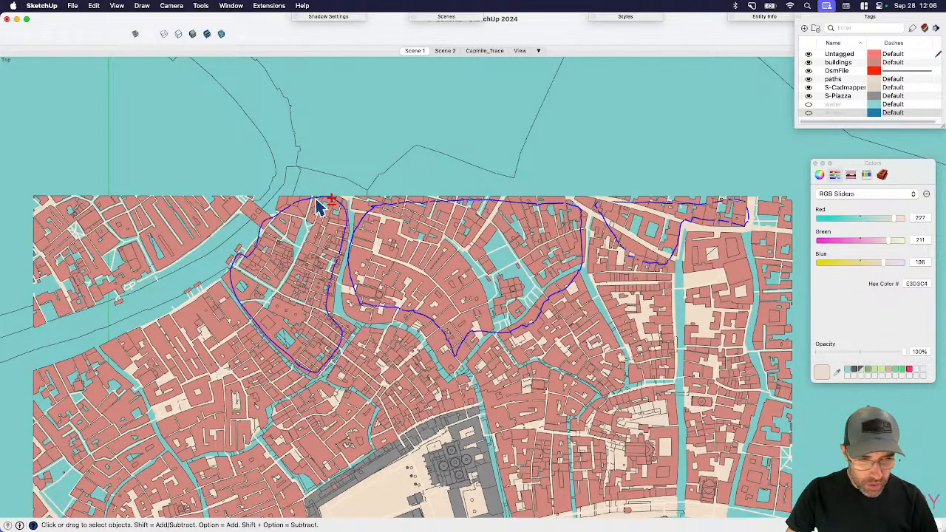
{"action": "middle_click_drag", "start_coordinate": [317, 205], "coordinate": [406, 174]}
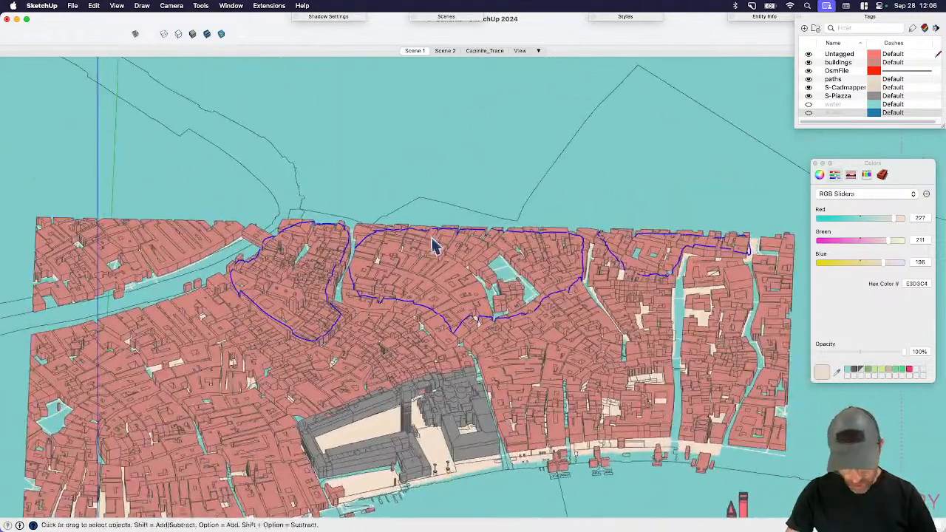
{"action": "key", "text": "g"}
- Inside the outline group, flatten all the edges onto one plane with Eneroth Flatten to Plane and generate a face, then close the group
{"action": "double_click", "coordinate": [454, 295]}
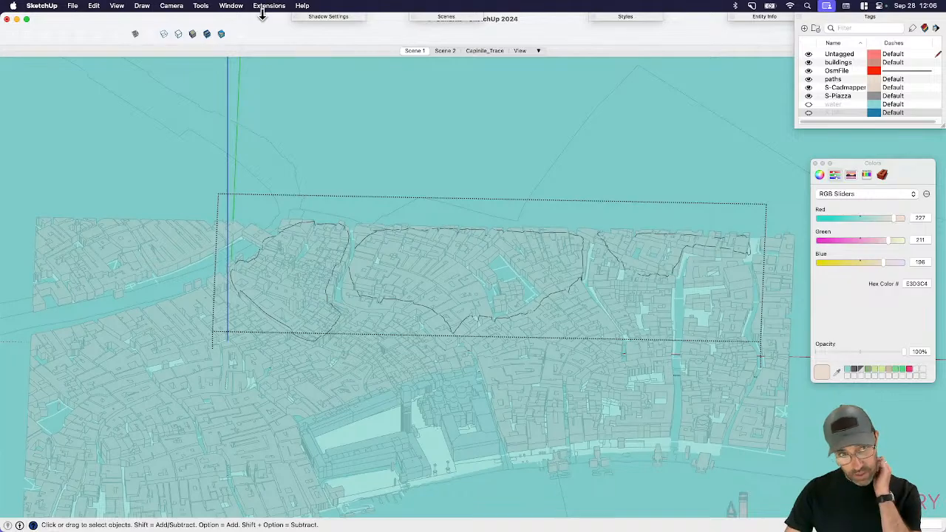
{"action": "left_click", "coordinate": [262, 7]}
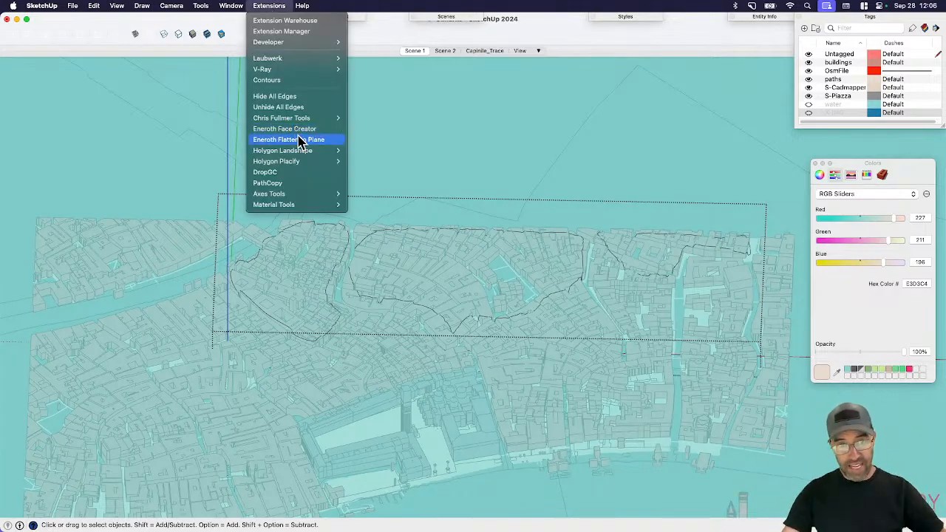
{"action": "left_click", "coordinate": [301, 139]}
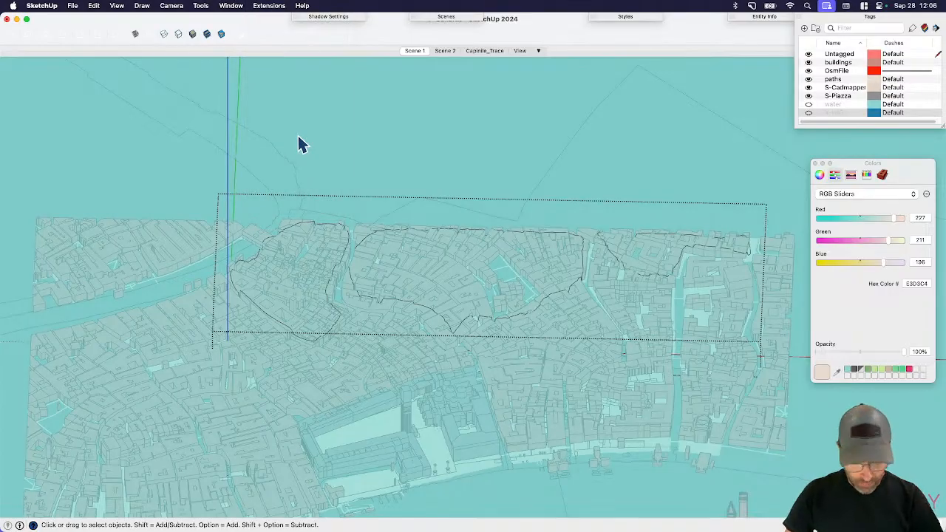
{"action": "left_click", "coordinate": [277, 11]}
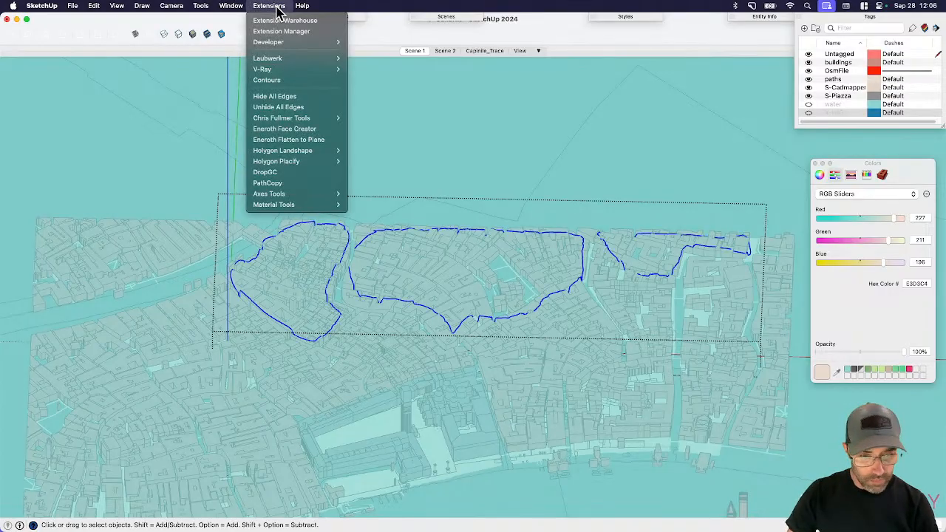
{"action": "left_click", "coordinate": [310, 139]}
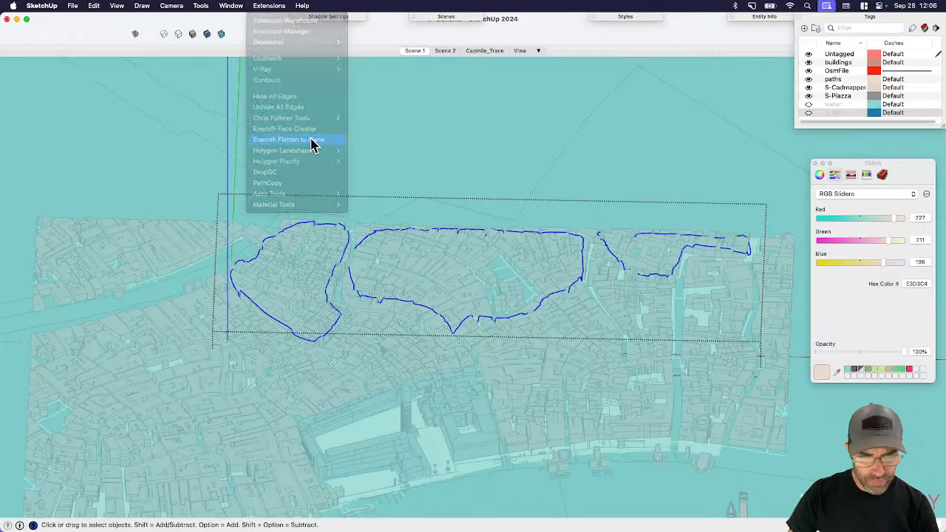
{"action": "left_click", "coordinate": [273, 10]}
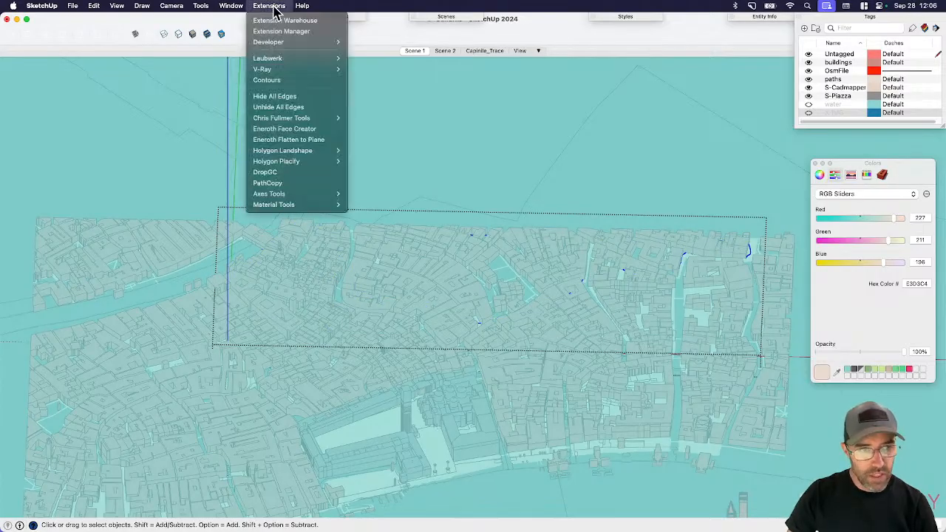
{"action": "left_click", "coordinate": [303, 138]}
{"action": "middle_click_drag", "start_coordinate": [546, 278], "coordinate": [485, 430]}
{"action": "scroll", "coordinate": [485, 430], "scroll_direction": "down", "scroll_amount": 3}
{"action": "middle_click_drag", "start_coordinate": [522, 266], "coordinate": [509, 347]}
{"action": "scroll", "coordinate": [510, 349], "scroll_direction": "up", "scroll_amount": 2}
{"action": "scroll", "coordinate": [486, 317], "scroll_direction": "down", "scroll_amount": 1}
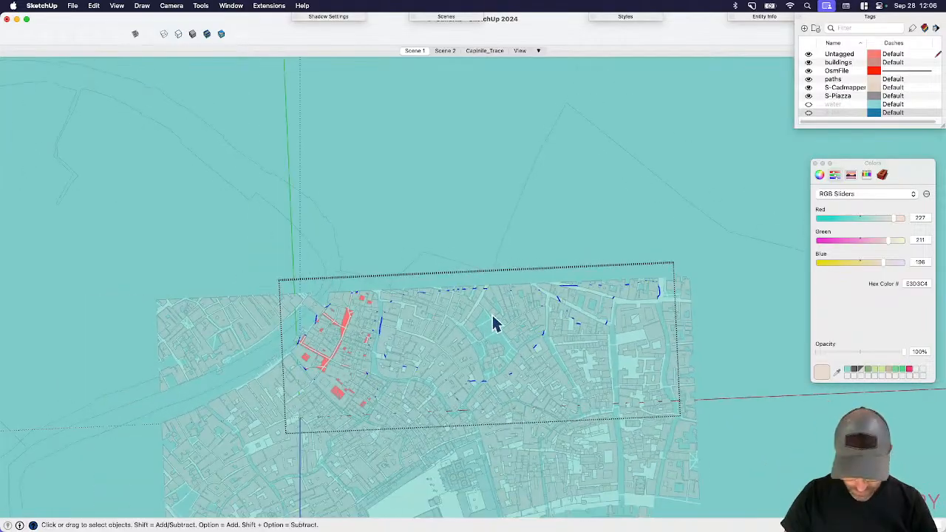
{"action": "key", "text": "Escape"}
- Move the outline group north, clear of the city model, and view it from the top
{"action": "scroll", "coordinate": [328, 328], "scroll_direction": "up", "scroll_amount": 4}
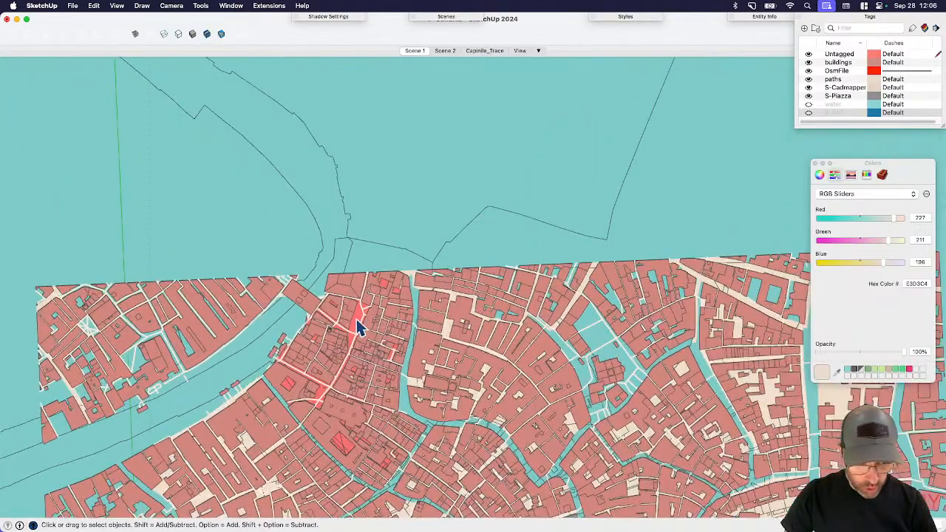
{"action": "left_click", "coordinate": [357, 319]}
{"action": "key", "text": "m"}
{"action": "left_click", "coordinate": [358, 318]}
{"action": "scroll", "coordinate": [353, 323], "scroll_direction": "down", "scroll_amount": 3}
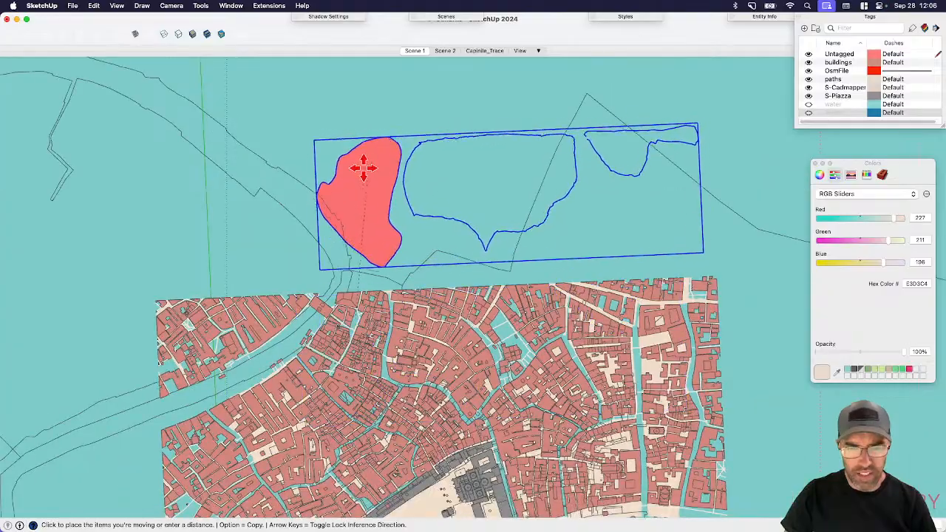
{"action": "left_click", "coordinate": [359, 171]}
{"action": "key", "text": "space"}
{"action": "scroll", "coordinate": [500, 153], "scroll_direction": "up", "scroll_amount": 3}
{"action": "key", "text": "super+1"}
{"action": "scroll", "coordinate": [639, 257], "scroll_direction": "up", "scroll_amount": 4}
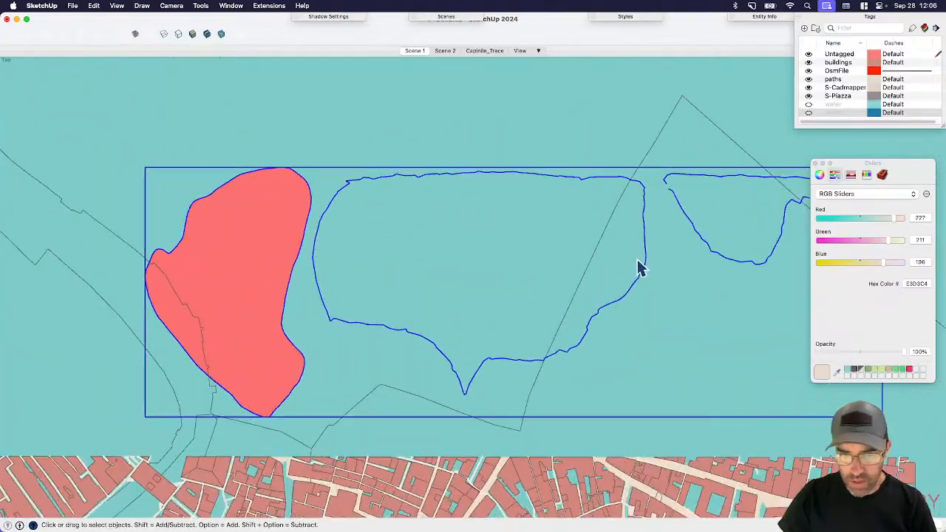
- Open the outline group and close the gap in the eastern outline with a line between its two loose ends
{"action": "double_click", "coordinate": [648, 255]}
{"action": "scroll", "coordinate": [576, 226], "scroll_direction": "up", "scroll_amount": 6}
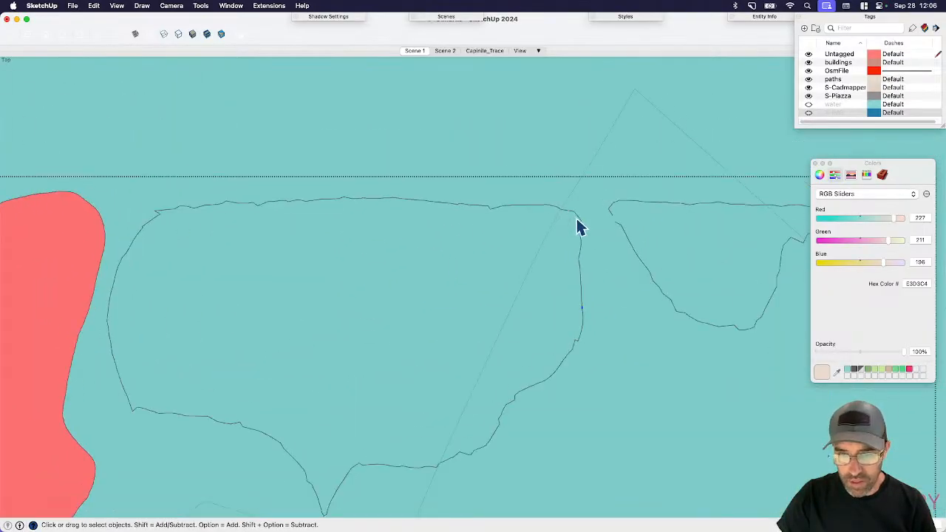
{"action": "key", "text": "l"}
{"action": "left_click", "coordinate": [579, 218]}
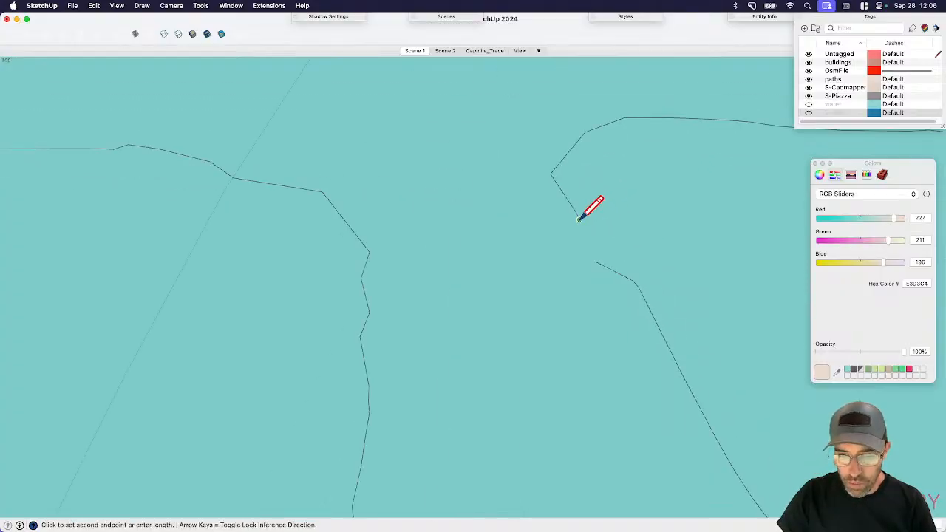
{"action": "left_click", "coordinate": [597, 263]}
{"action": "key", "text": "space"}
- Erase the stray edges at the middle outline's southern tip and join its two ends with a line to form a face
{"action": "scroll", "coordinate": [581, 247], "scroll_direction": "down", "scroll_amount": 7}
{"action": "scroll", "coordinate": [590, 296], "scroll_direction": "up", "scroll_amount": 3}
{"action": "left_click", "coordinate": [593, 282]}
{"action": "scroll", "coordinate": [595, 292], "scroll_direction": "down", "scroll_amount": 5}
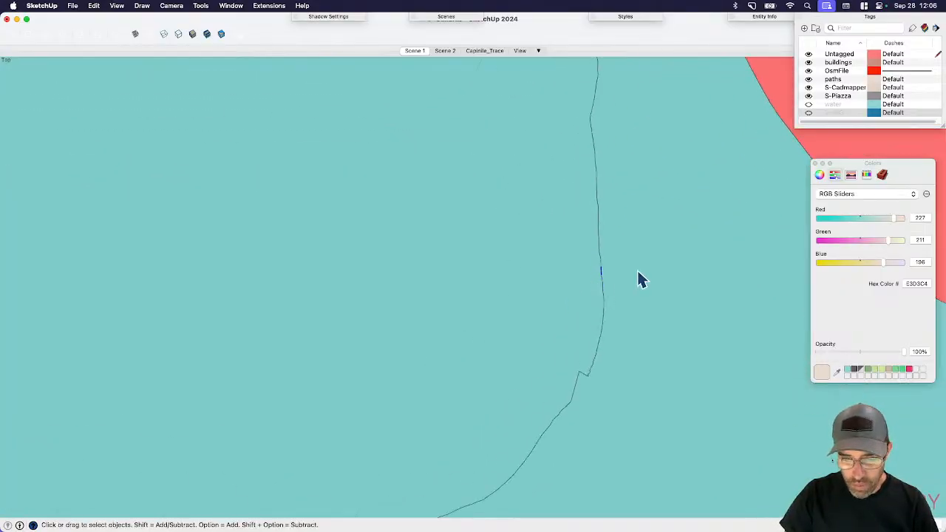
{"action": "scroll", "coordinate": [425, 488], "scroll_direction": "up", "scroll_amount": 8}
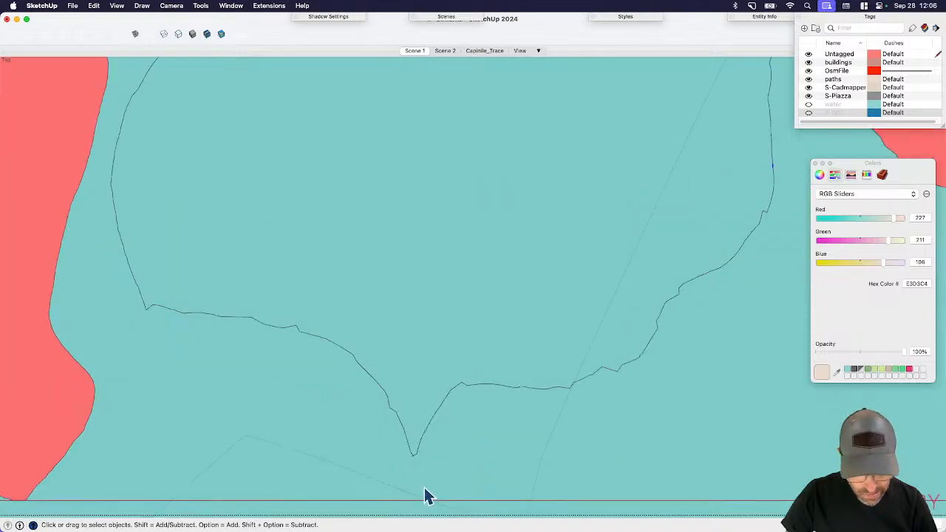
{"action": "scroll", "coordinate": [411, 469], "scroll_direction": "up", "scroll_amount": 6}
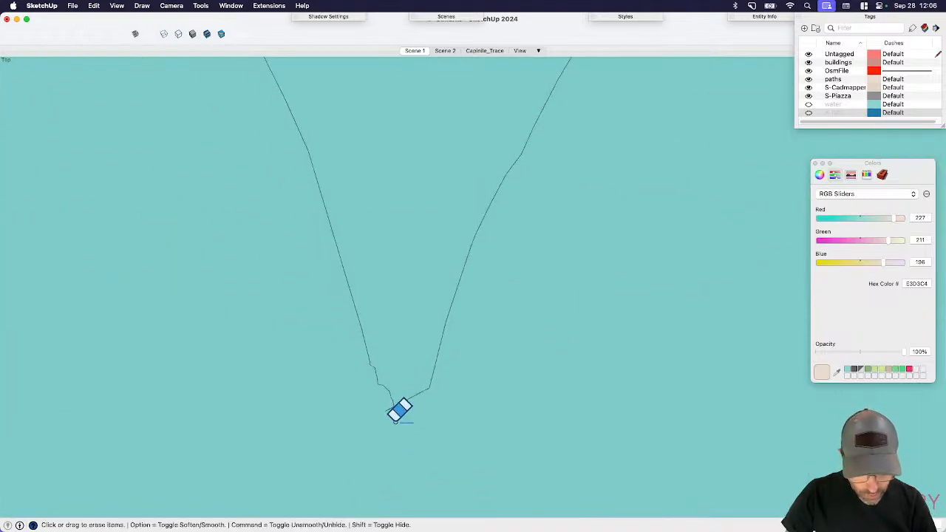
{"action": "key", "text": "e"}
{"action": "key", "text": "l"}
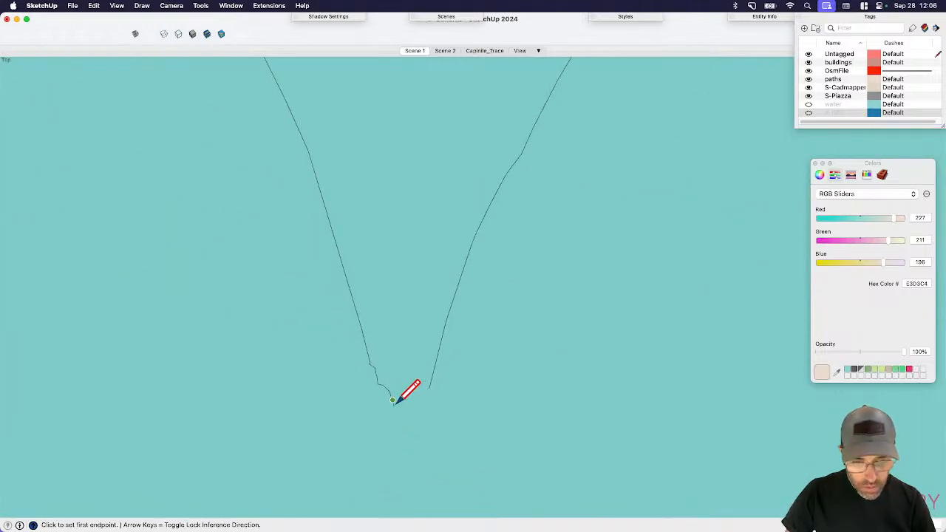
{"action": "left_click", "coordinate": [394, 406]}
{"action": "left_click", "coordinate": [429, 387]}
{"action": "scroll", "coordinate": [400, 450], "scroll_direction": "down", "scroll_amount": 12}
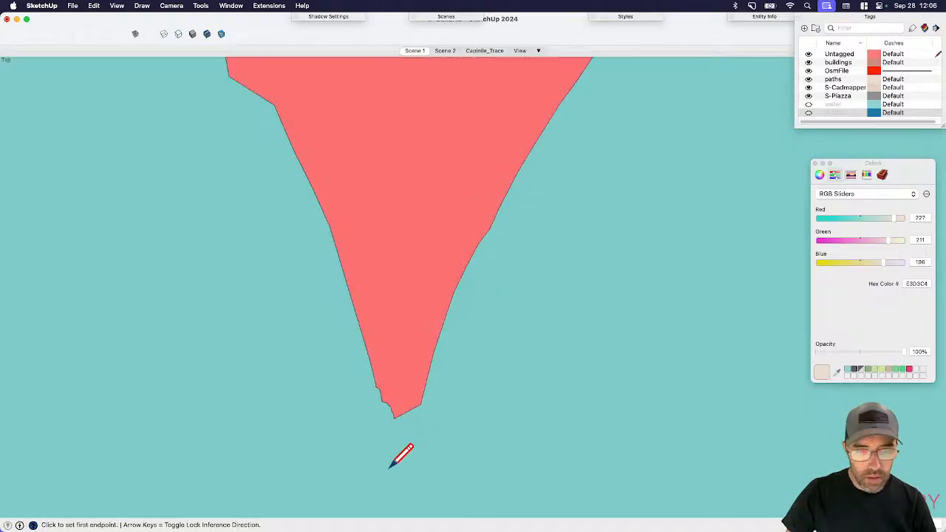
- Close the outline group and assign it the S-Cadmapper tag
{"action": "key", "text": "space"}
{"action": "left_click", "coordinate": [487, 277]}
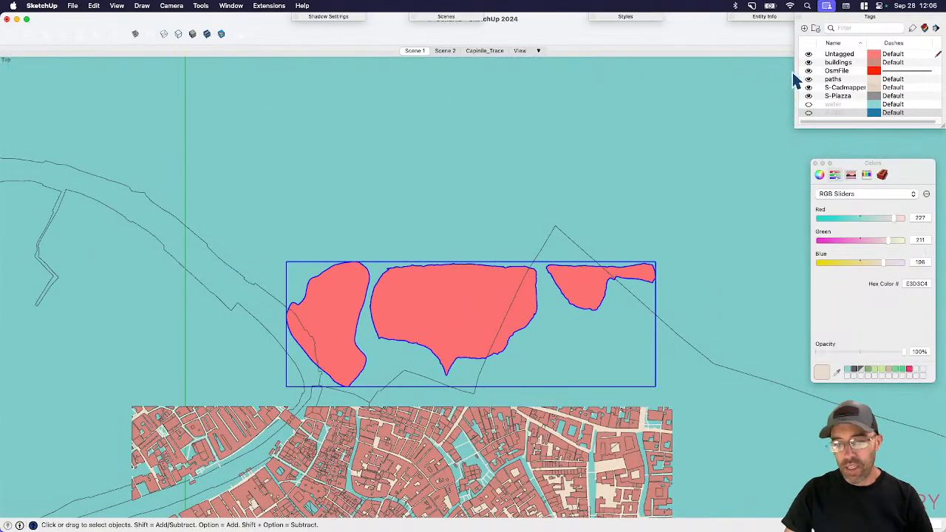
{"action": "left_click", "coordinate": [765, 17]}
{"action": "left_click", "coordinate": [788, 50]}
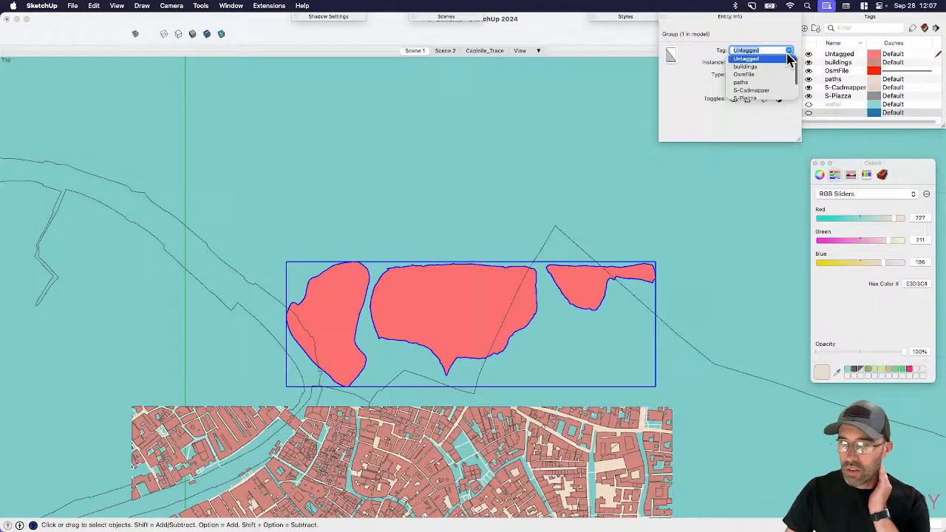
{"action": "left_click", "coordinate": [761, 90]}
{"action": "left_click", "coordinate": [740, 18]}
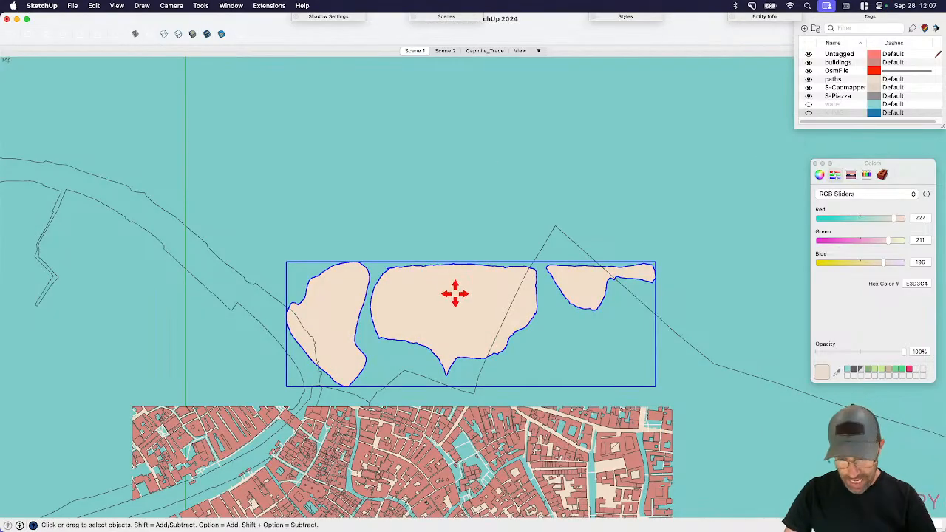
- Move the district group back south beneath the city model and adjust its position so it lines up with the canals
{"action": "key", "text": "m"}
{"action": "left_click", "coordinate": [461, 125]}
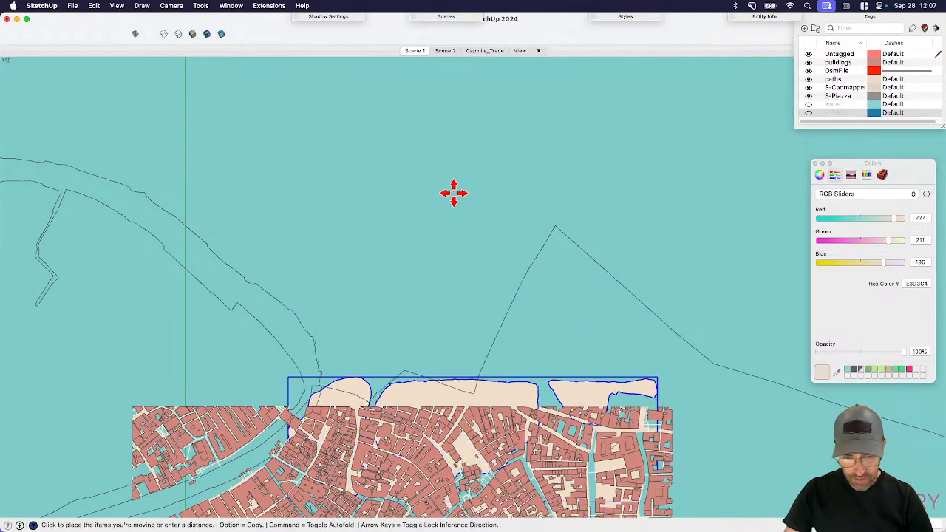
{"action": "left_click", "coordinate": [442, 215]}
{"action": "scroll", "coordinate": [513, 103], "scroll_direction": "down", "scroll_amount": 3}
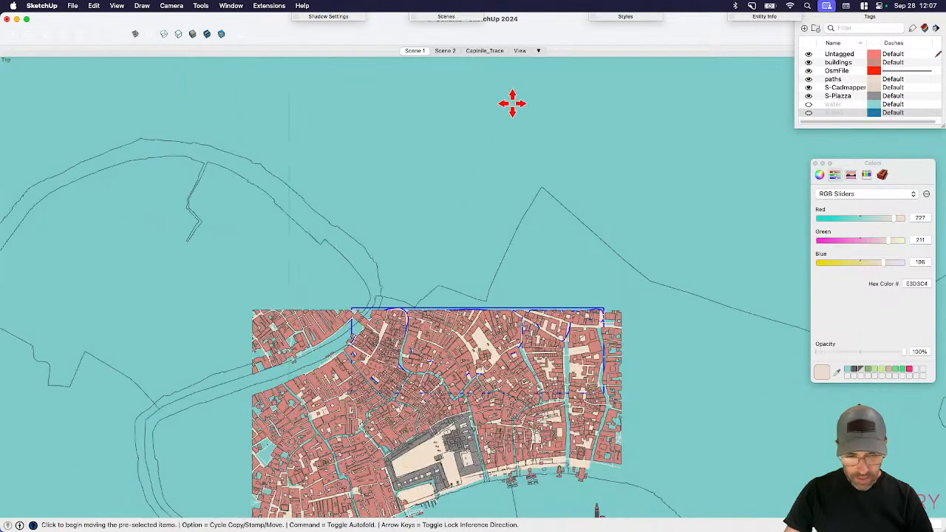
{"action": "scroll", "coordinate": [480, 201], "scroll_direction": "up", "scroll_amount": 5}
{"action": "left_click", "coordinate": [481, 165]}
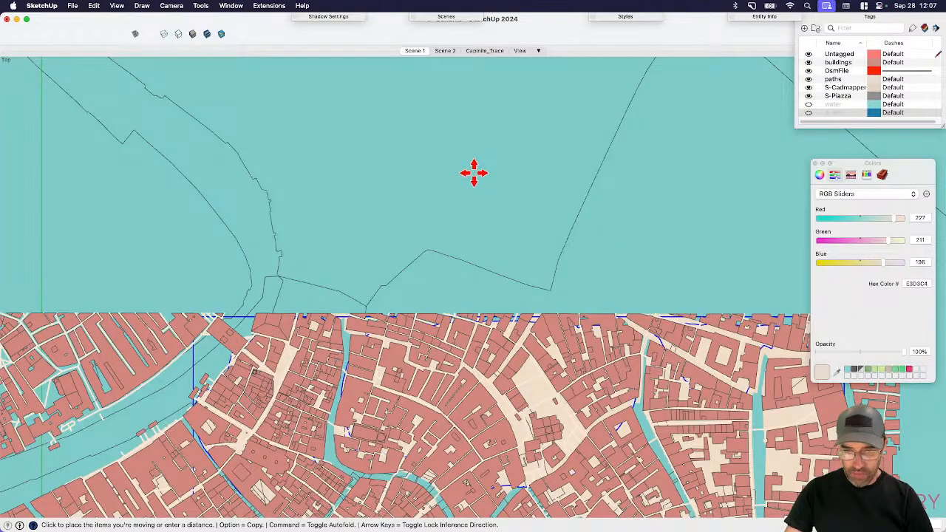
{"action": "left_click", "coordinate": [475, 173]}
{"action": "key", "text": "space"}
- Hide all edges of the district group with the Hide All Edges extension command and deselect it
{"action": "scroll", "coordinate": [479, 145], "scroll_direction": "down", "scroll_amount": 3}
{"action": "scroll", "coordinate": [498, 298], "scroll_direction": "up", "scroll_amount": 3}
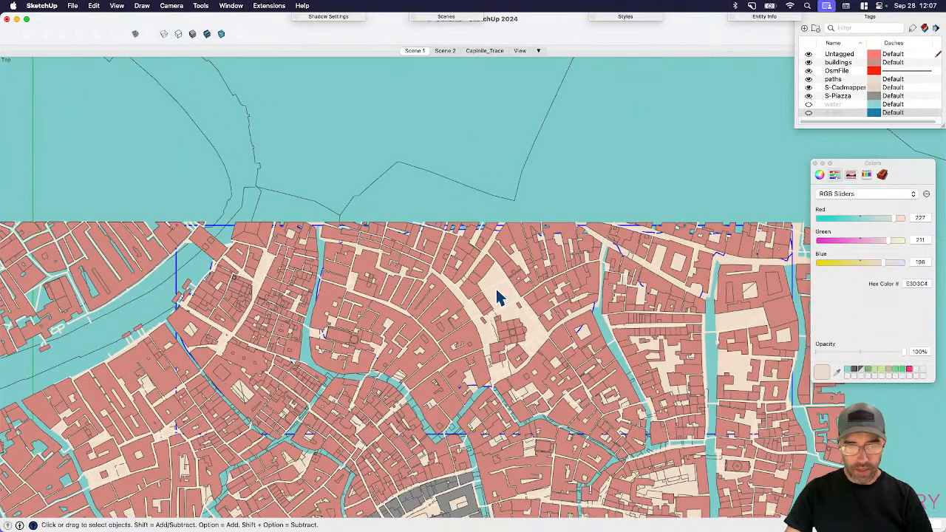
{"action": "left_click", "coordinate": [261, 7]}
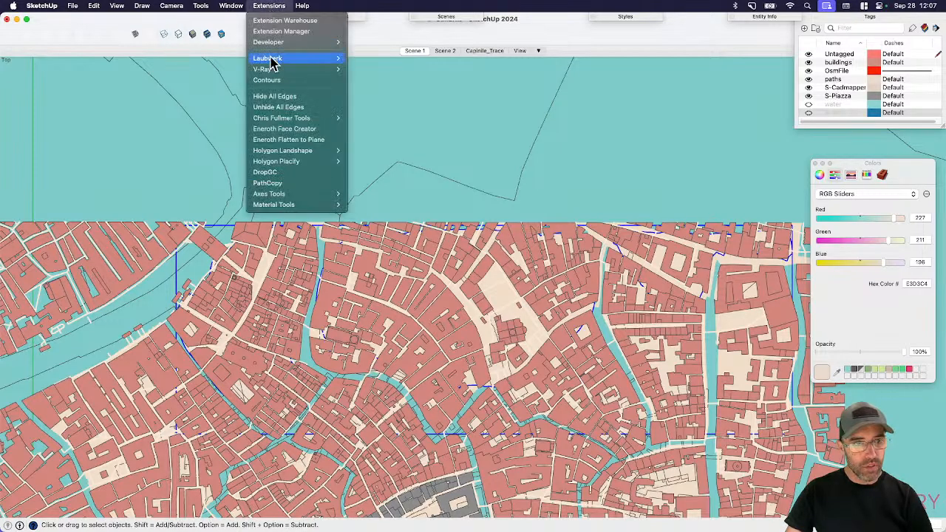
{"action": "left_click", "coordinate": [278, 96]}
{"action": "left_click", "coordinate": [592, 184]}
{"action": "scroll", "coordinate": [593, 184], "scroll_direction": "down", "scroll_amount": 3}
{"action": "scroll", "coordinate": [509, 216], "scroll_direction": "down", "scroll_amount": 2}
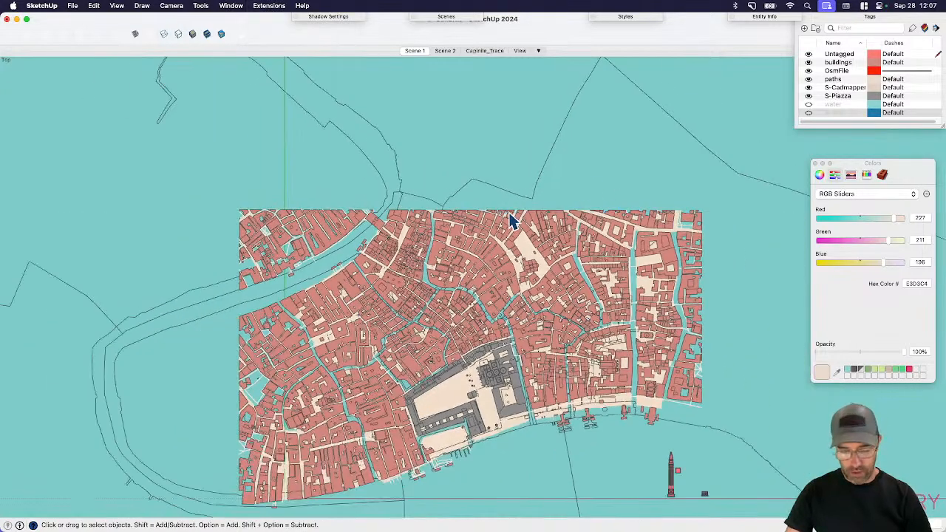
- Move the detailed bell tower component south of the city along the red axis, clear of the plain tower pieces
{"action": "key", "text": "h"}
{"action": "left_click_drag", "start_coordinate": [565, 389], "coordinate": [568, 368]}
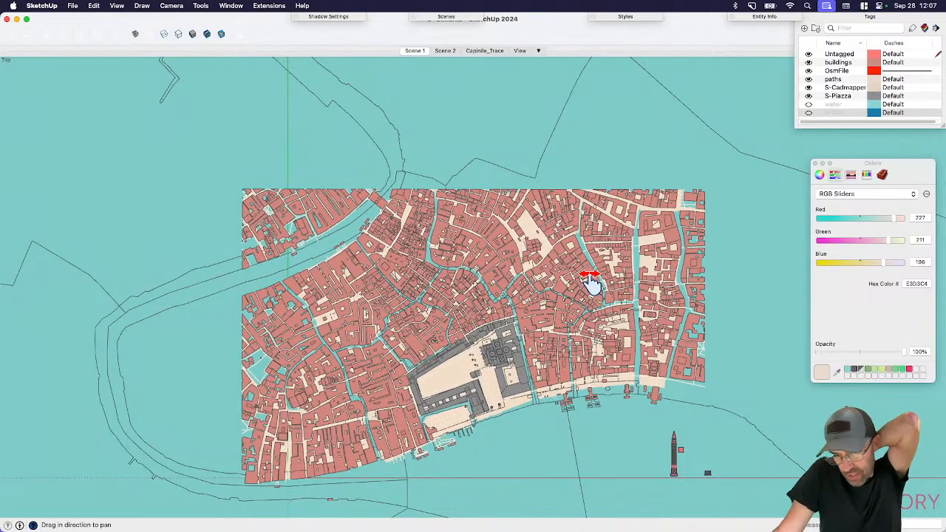
{"action": "scroll", "coordinate": [629, 365], "scroll_direction": "up", "scroll_amount": 4}
{"action": "middle_click_drag", "start_coordinate": [629, 365], "coordinate": [532, 237]}
{"action": "key", "text": "space"}
{"action": "scroll", "coordinate": [633, 407], "scroll_direction": "up", "scroll_amount": 6}
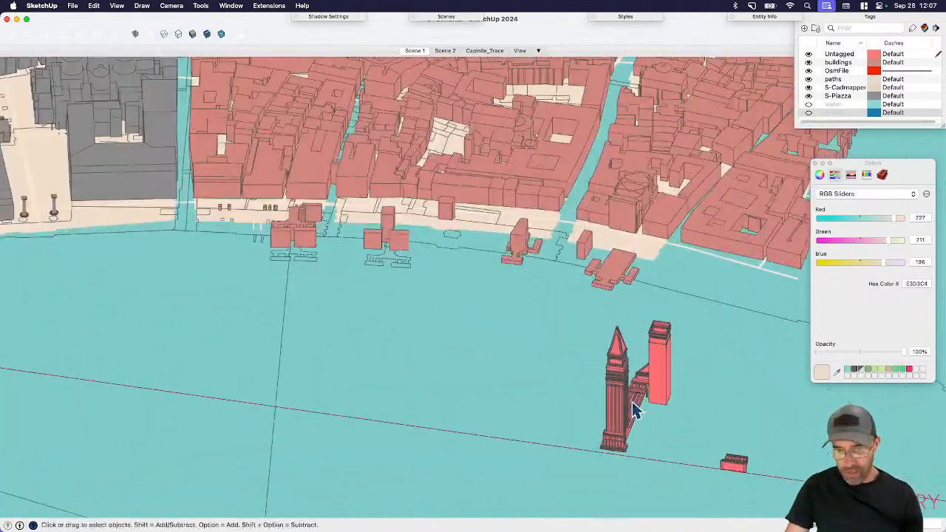
{"action": "left_click", "coordinate": [617, 402]}
{"action": "scroll", "coordinate": [612, 433], "scroll_direction": "up", "scroll_amount": 2}
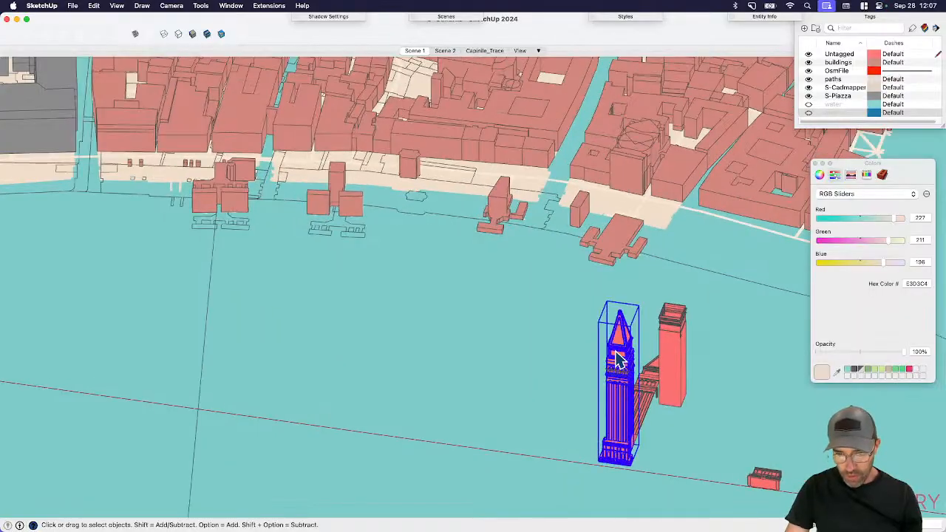
{"action": "key", "text": "m"}
{"action": "left_click", "coordinate": [599, 465]}
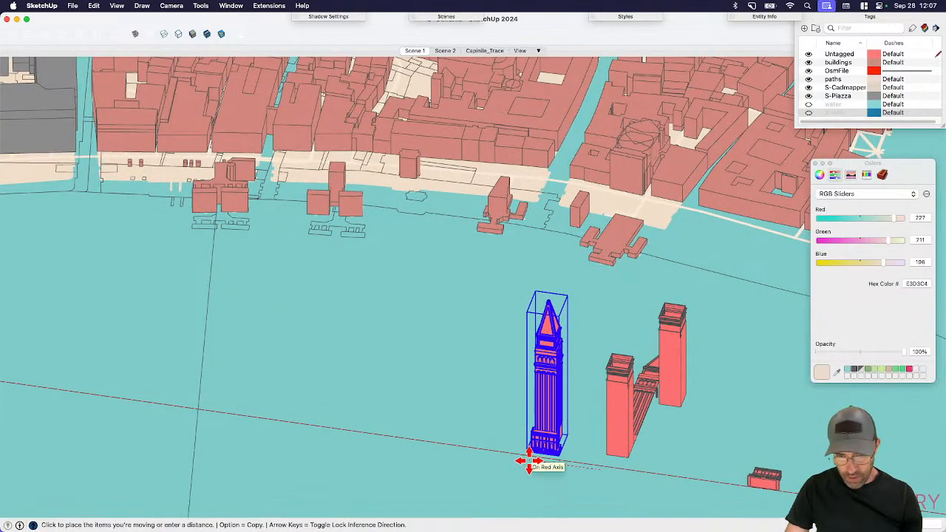
{"action": "left_click", "coordinate": [530, 460]}
{"action": "key", "text": "space"}
- Delete the rear plain tower component behind the lying facade piece
{"action": "scroll", "coordinate": [603, 426], "scroll_direction": "up", "scroll_amount": 5}
{"action": "left_click", "coordinate": [667, 296]}
{"action": "scroll", "coordinate": [669, 299], "scroll_direction": "down", "scroll_amount": 2}
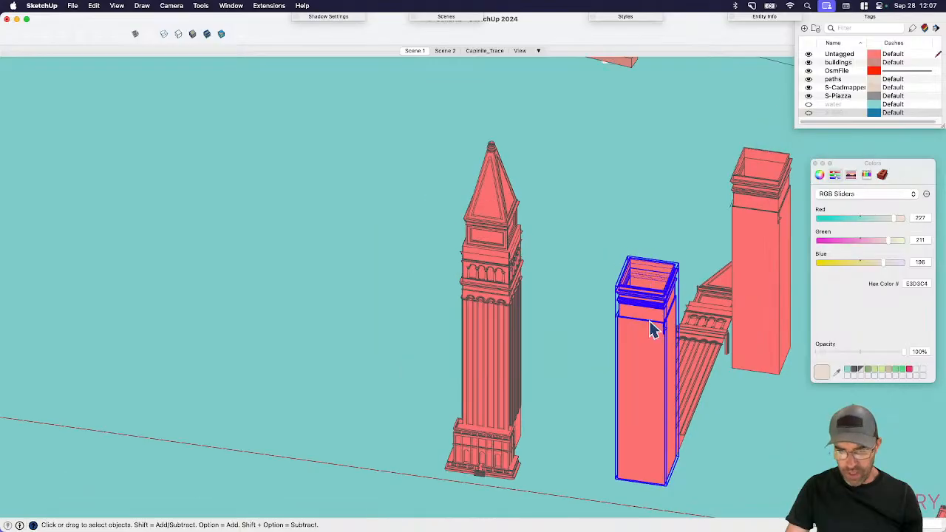
{"action": "scroll", "coordinate": [682, 358], "scroll_direction": "down", "scroll_amount": 2}
{"action": "left_click", "coordinate": [695, 325]}
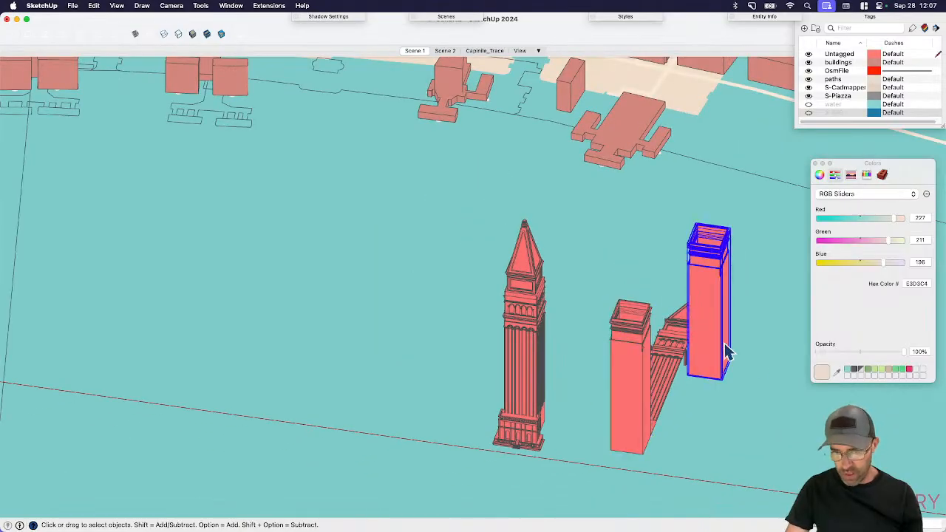
{"action": "key", "text": "Delete"}
- Select the three leftover components beside the detailed bell tower and add a new tag named X-FRZ
{"action": "scroll", "coordinate": [718, 421], "scroll_direction": "down", "scroll_amount": 2}
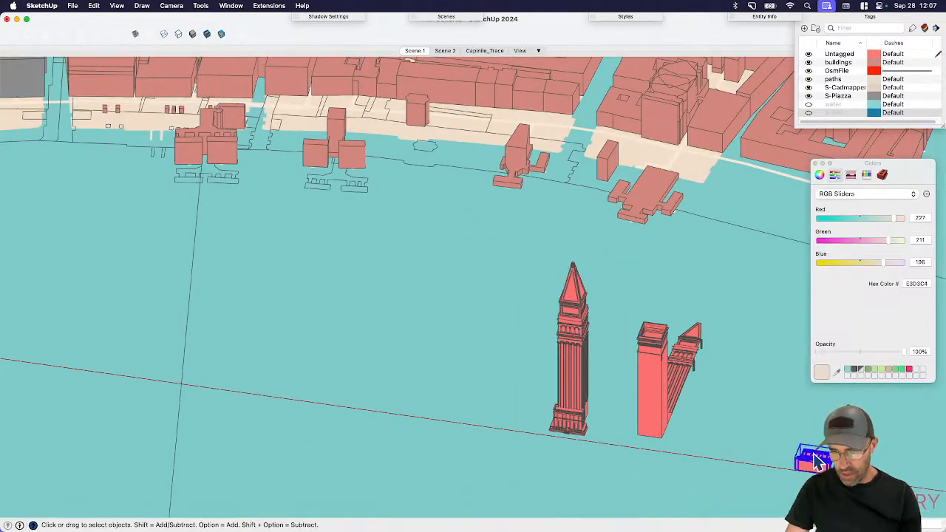
{"action": "left_click", "coordinate": [681, 370]}
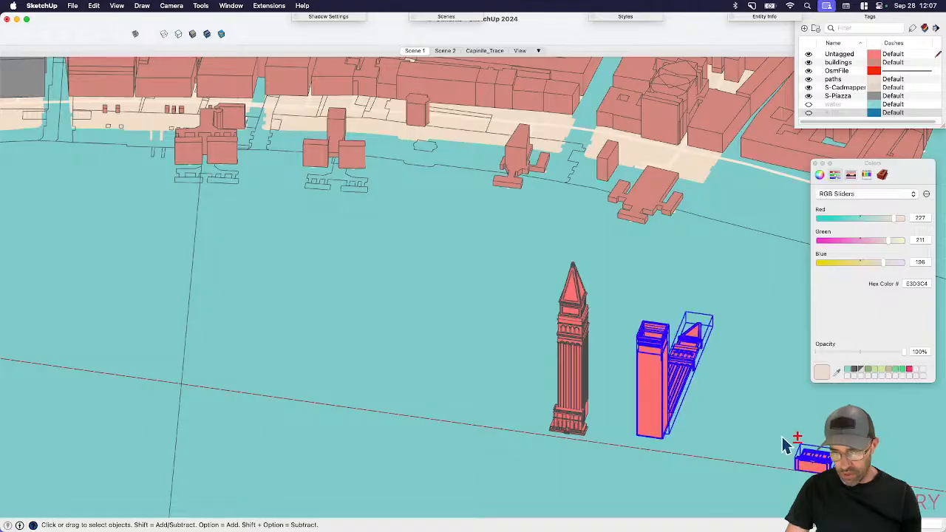
{"action": "left_click", "coordinate": [805, 29]}
{"action": "type", "text": "X-FR"}
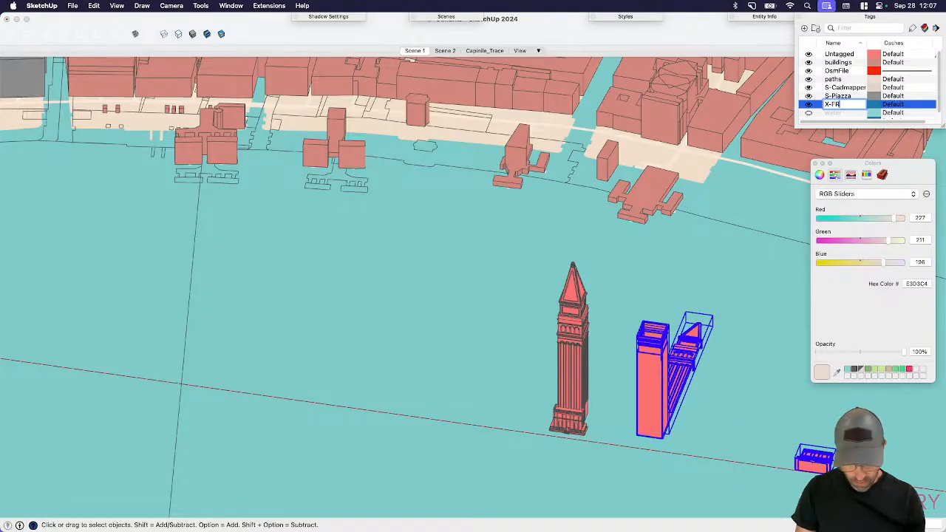
{"action": "type", "text": "X"}
{"action": "key", "text": "Return"}
- Assign the three selected leftover components to the X-FRZ tag and hide that tag
{"action": "left_click", "coordinate": [764, 16]}
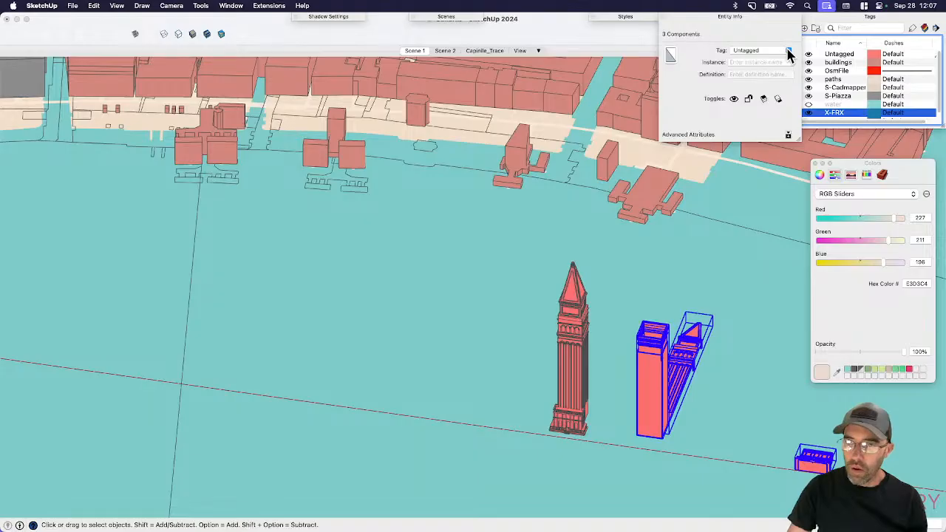
{"action": "left_click", "coordinate": [789, 51]}
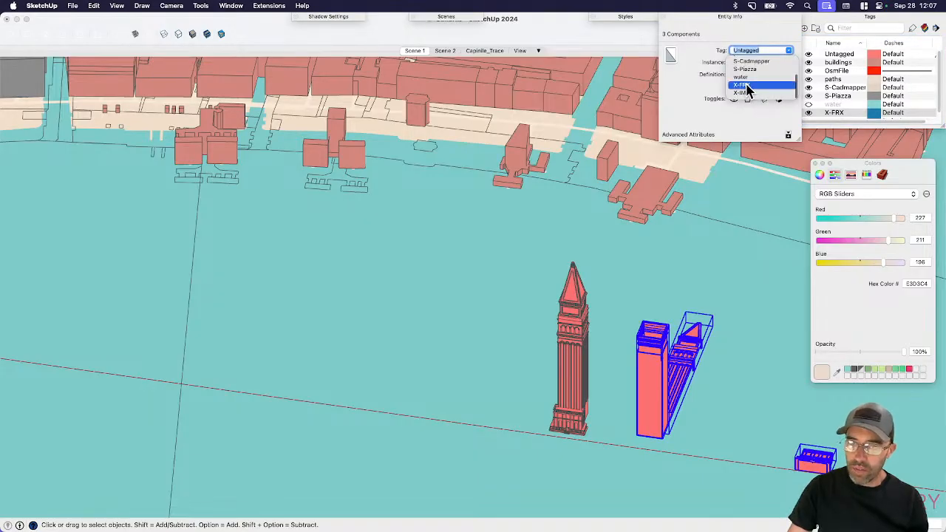
{"action": "left_click", "coordinate": [743, 86]}
{"action": "left_click", "coordinate": [743, 18]}
{"action": "left_click", "coordinate": [837, 112]}
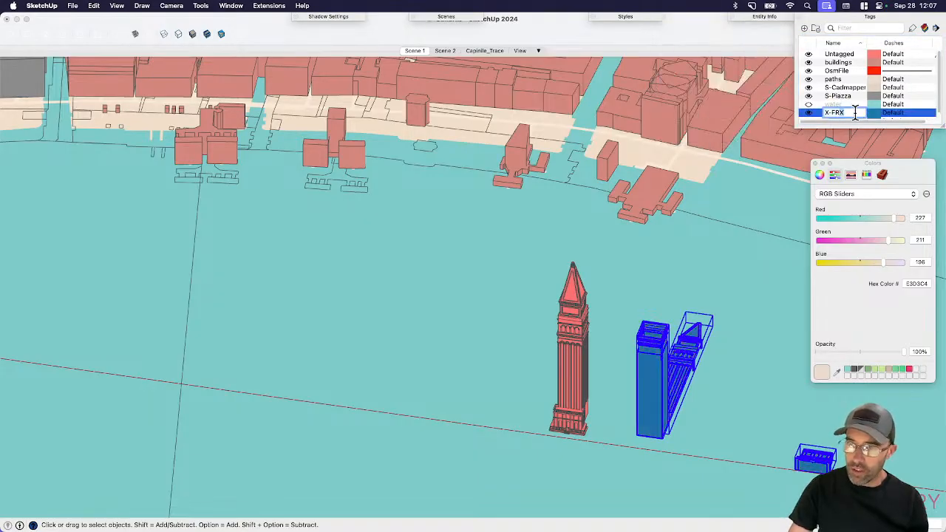
{"action": "left_click", "coordinate": [745, 387]}
{"action": "left_click", "coordinate": [809, 113]}
- Assign the detailed bell tower to the S-Piazza tag
{"action": "scroll", "coordinate": [613, 385], "scroll_direction": "down", "scroll_amount": 3}
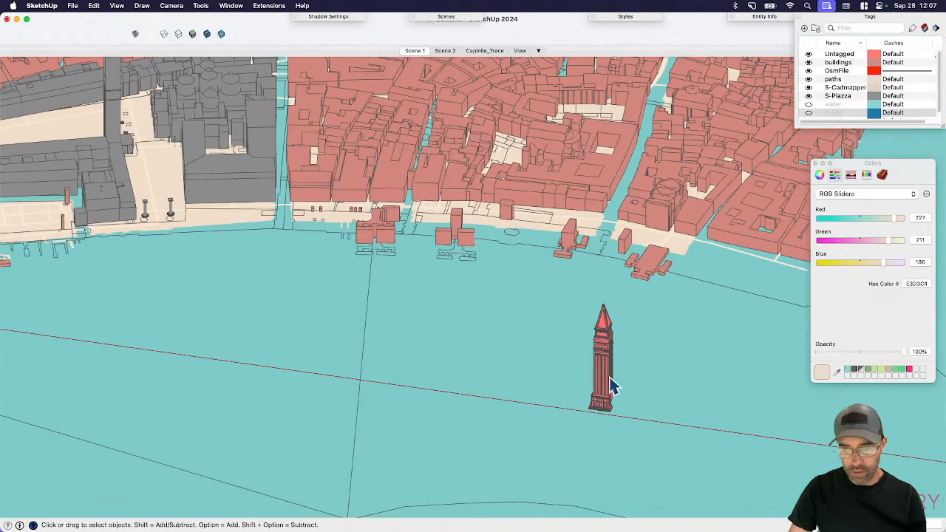
{"action": "left_click", "coordinate": [597, 405]}
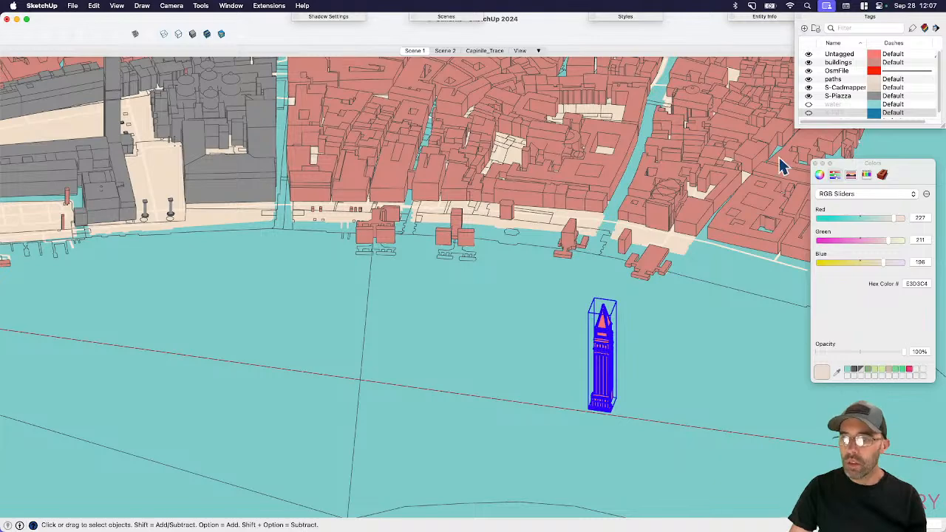
{"action": "left_click", "coordinate": [840, 97]}
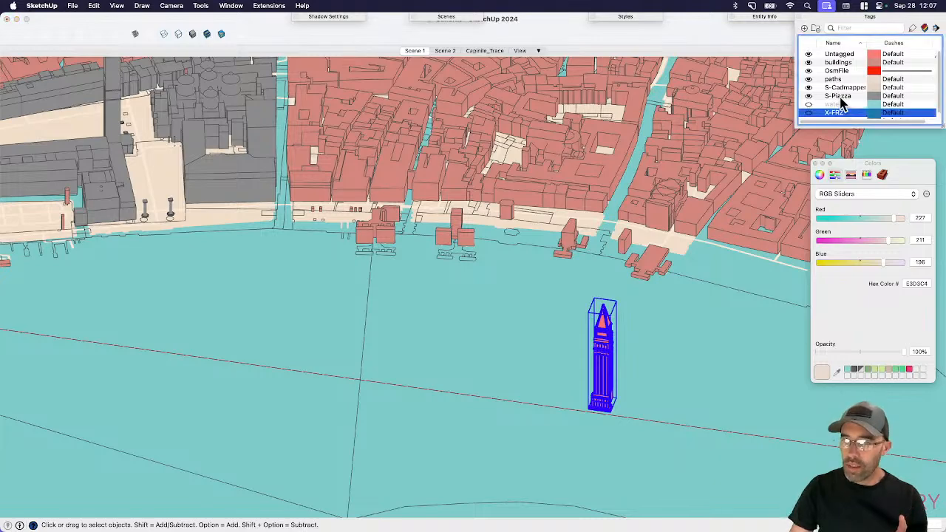
{"action": "left_click", "coordinate": [913, 27]}
{"action": "left_click", "coordinate": [602, 345]}
{"action": "key", "text": "space"}
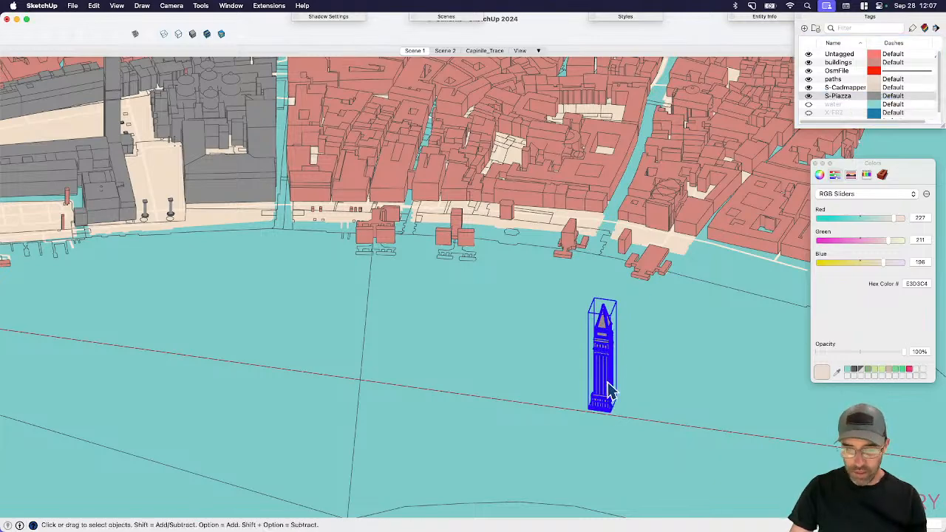
- Move the detailed bell tower north into the piazza and place it beside the old plain tower
{"action": "key", "text": "m"}
{"action": "left_click", "coordinate": [608, 429]}
{"action": "scroll", "coordinate": [608, 440], "scroll_direction": "down", "scroll_amount": 5}
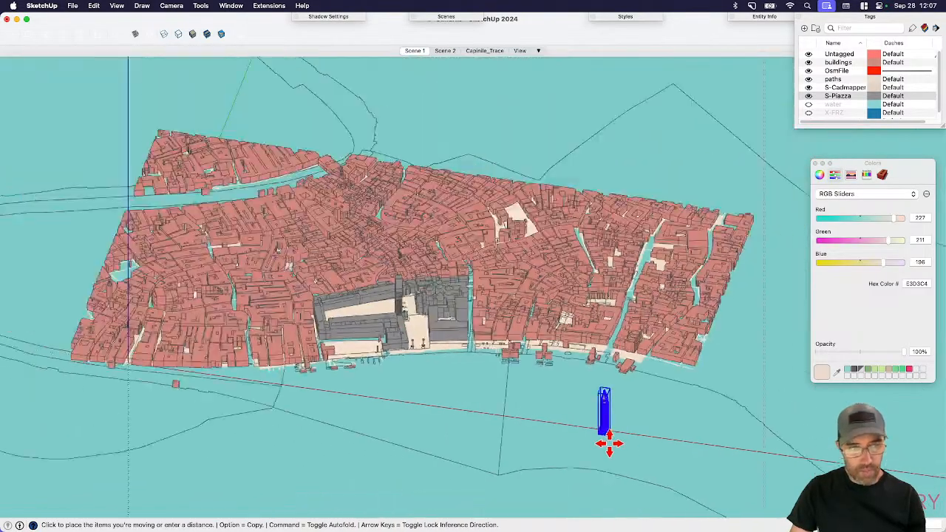
{"action": "scroll", "coordinate": [383, 299], "scroll_direction": "up", "scroll_amount": 5}
{"action": "scroll", "coordinate": [383, 299], "scroll_direction": "up", "scroll_amount": 10}
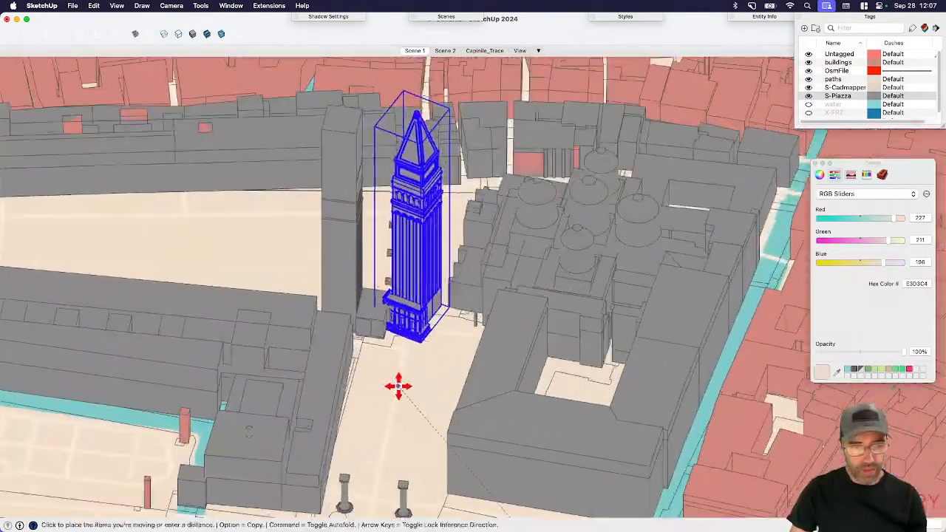
{"action": "key", "text": "space"}
- Inspect the old plain tower in the piazza group against the newly placed bell tower
{"action": "left_click", "coordinate": [403, 334]}
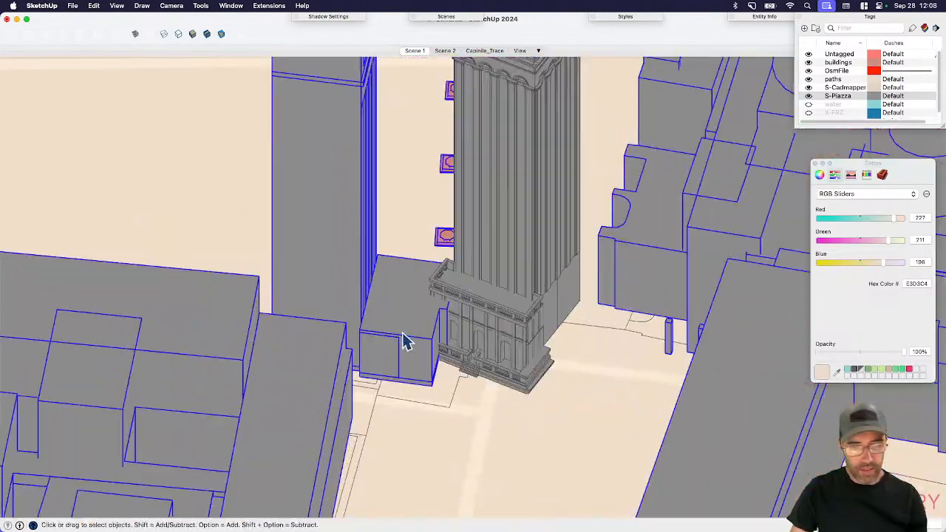
{"action": "middle_click_drag", "start_coordinate": [411, 335], "coordinate": [398, 252]}
{"action": "scroll", "coordinate": [395, 201], "scroll_direction": "up", "scroll_amount": 8}
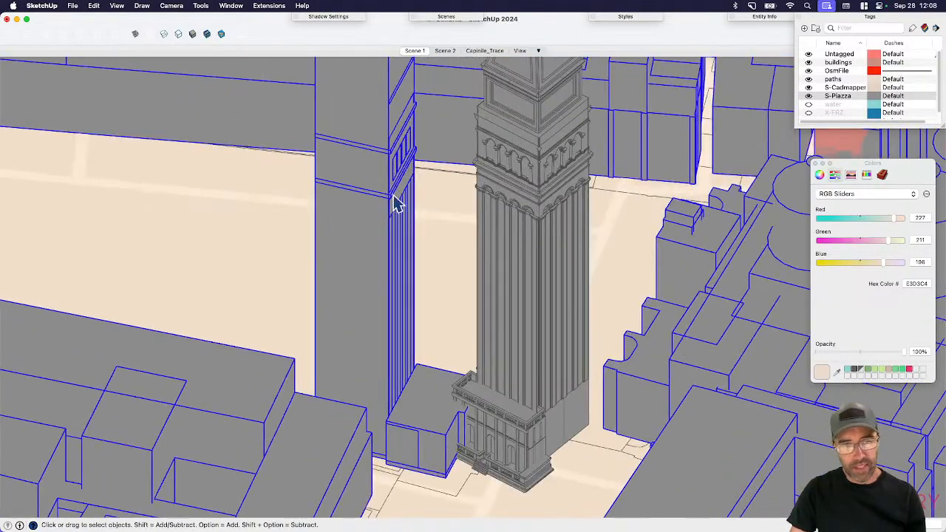
{"action": "scroll", "coordinate": [356, 235], "scroll_direction": "down", "scroll_amount": 5}
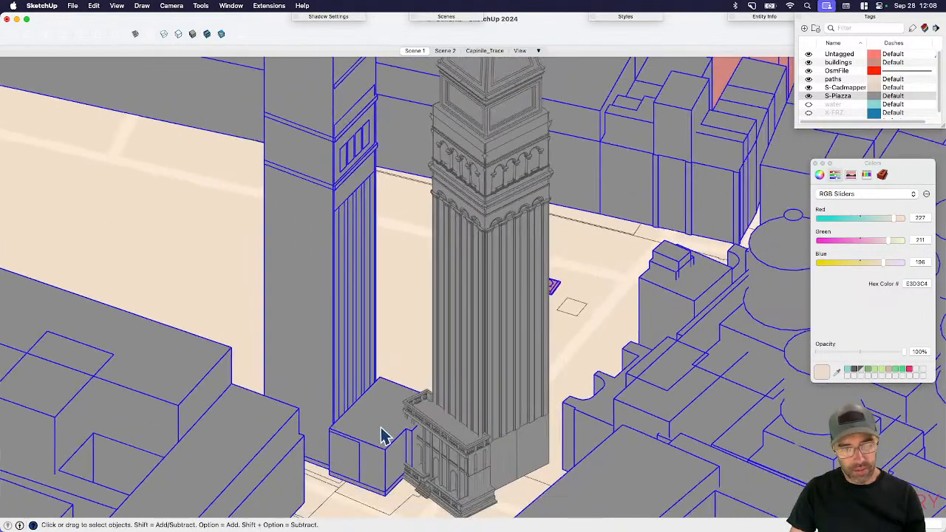
{"action": "scroll", "coordinate": [368, 318], "scroll_direction": "down", "scroll_amount": 3}
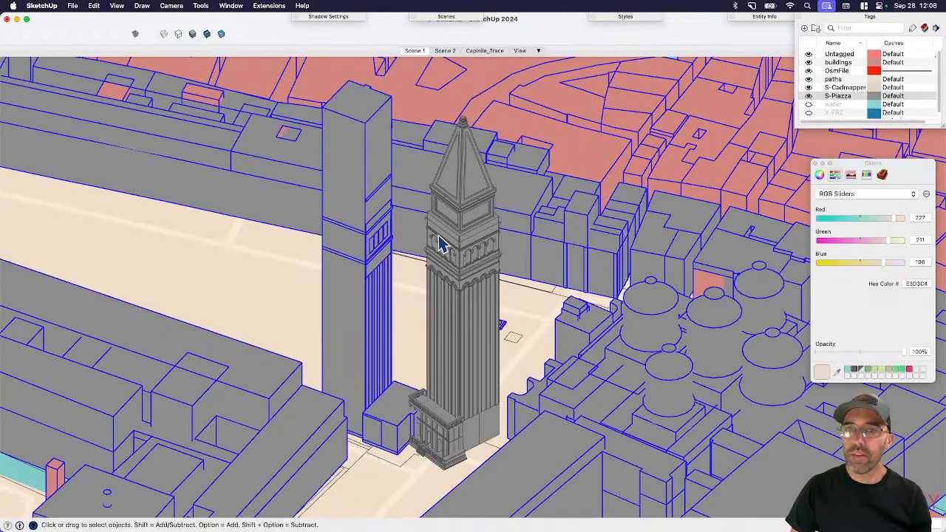
{"action": "scroll", "coordinate": [439, 245], "scroll_direction": "down", "scroll_amount": 3}
- Inside the piazza group, assign the old plain tower group to a hidden tag and close the group
{"action": "double_click", "coordinate": [390, 269]}
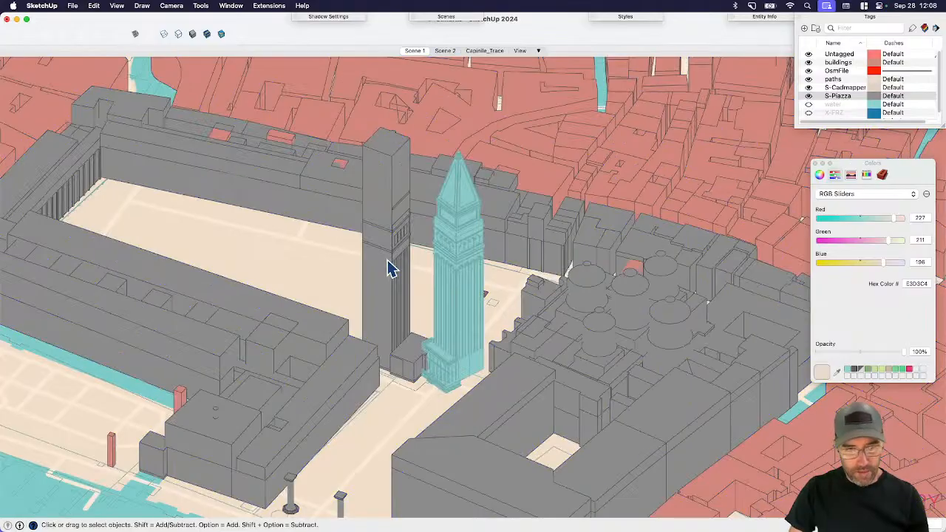
{"action": "left_click", "coordinate": [387, 260]}
{"action": "double_click", "coordinate": [388, 267]}
{"action": "left_click", "coordinate": [387, 260]}
{"action": "double_click", "coordinate": [390, 269]}
{"action": "left_click", "coordinate": [387, 260]}
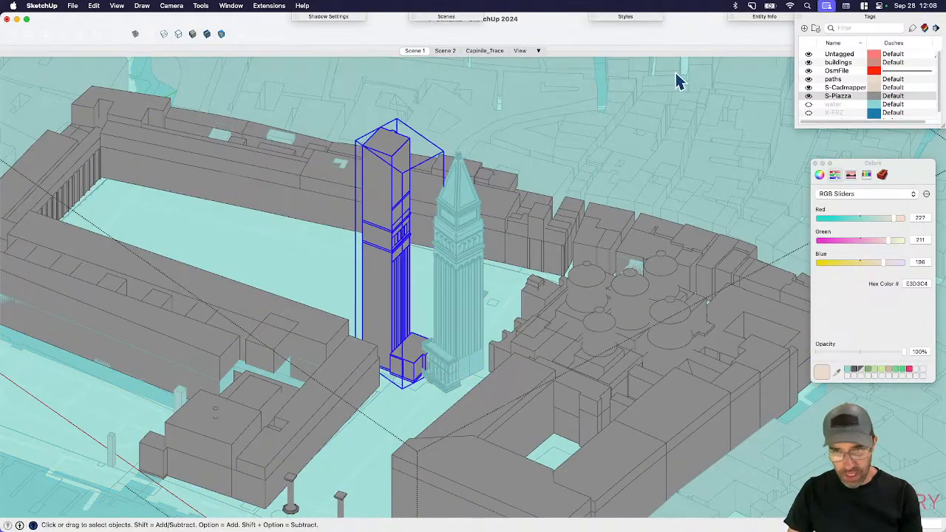
{"action": "left_click", "coordinate": [762, 17]}
{"action": "left_click", "coordinate": [788, 51]}
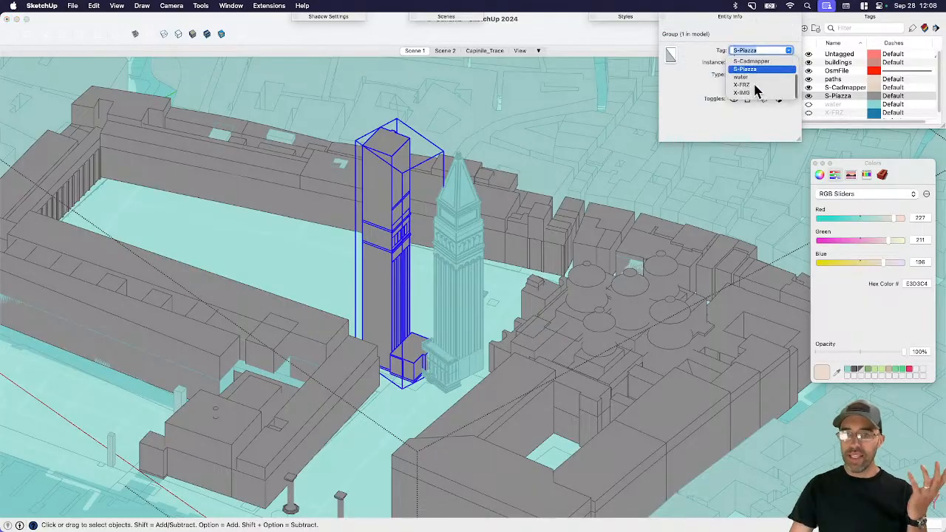
{"action": "left_click", "coordinate": [745, 93]}
{"action": "left_click", "coordinate": [728, 16]}
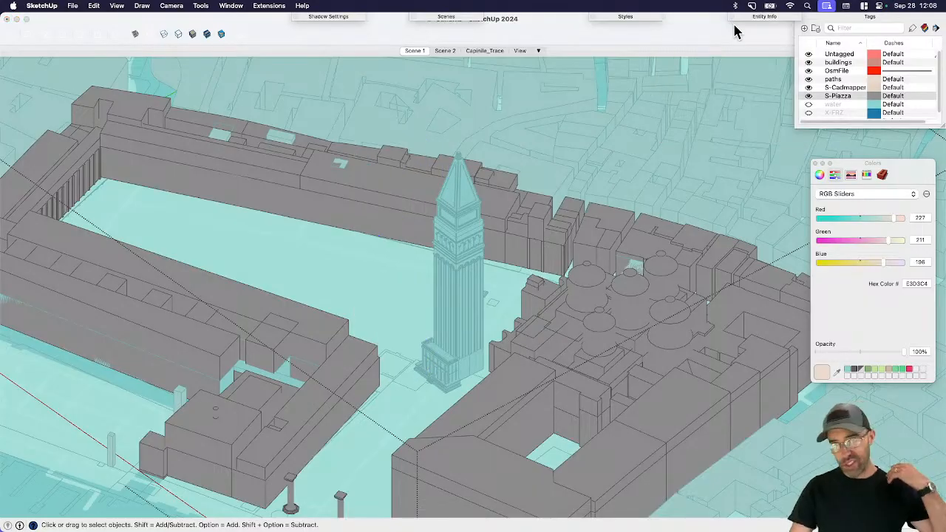
{"action": "left_click", "coordinate": [824, 164]}
{"action": "scroll", "coordinate": [545, 237], "scroll_direction": "down", "scroll_amount": 6}
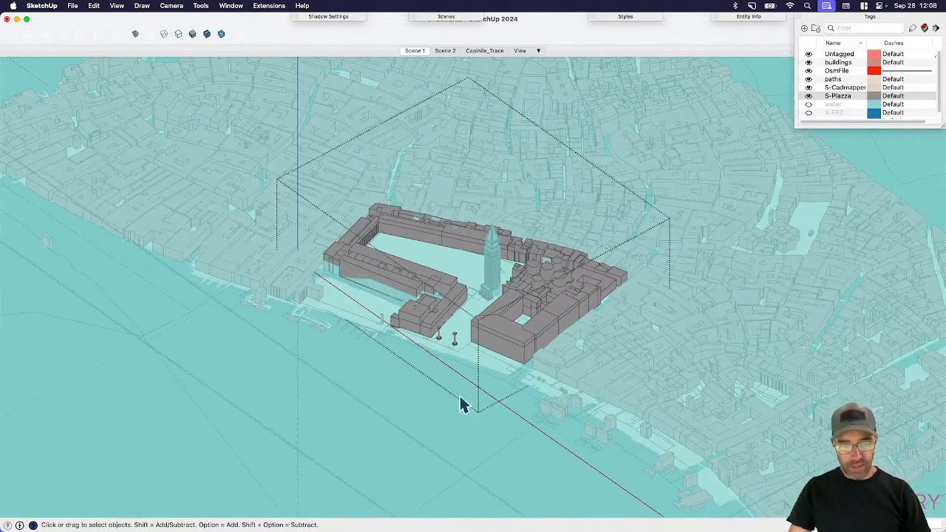
{"action": "left_click", "coordinate": [461, 437]}
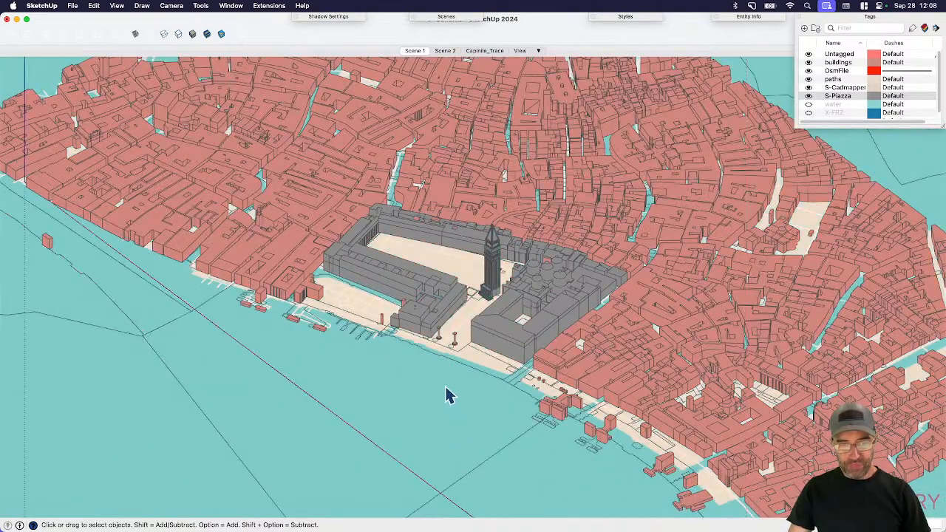
- Rotate the detailed bell tower in top view so its entrance side faces east and its edges follow the tower footprint
{"action": "middle_click_drag", "start_coordinate": [446, 388], "coordinate": [483, 347]}
{"action": "scroll", "coordinate": [481, 287], "scroll_direction": "up", "scroll_amount": 3}
{"action": "left_click", "coordinate": [505, 289]}
{"action": "key", "text": "super+1"}
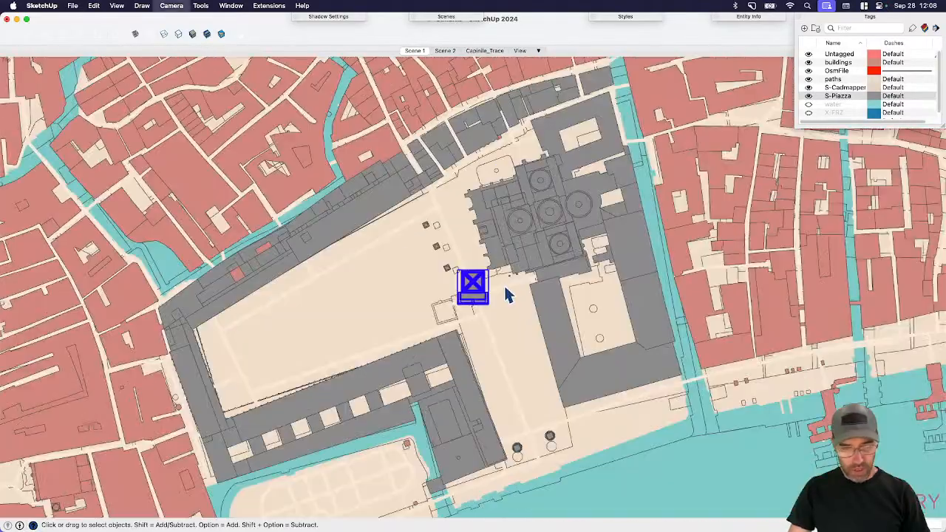
{"action": "scroll", "coordinate": [439, 313], "scroll_direction": "up", "scroll_amount": 5}
{"action": "key", "text": "q"}
{"action": "left_click", "coordinate": [454, 275]}
{"action": "left_click", "coordinate": [463, 320]}
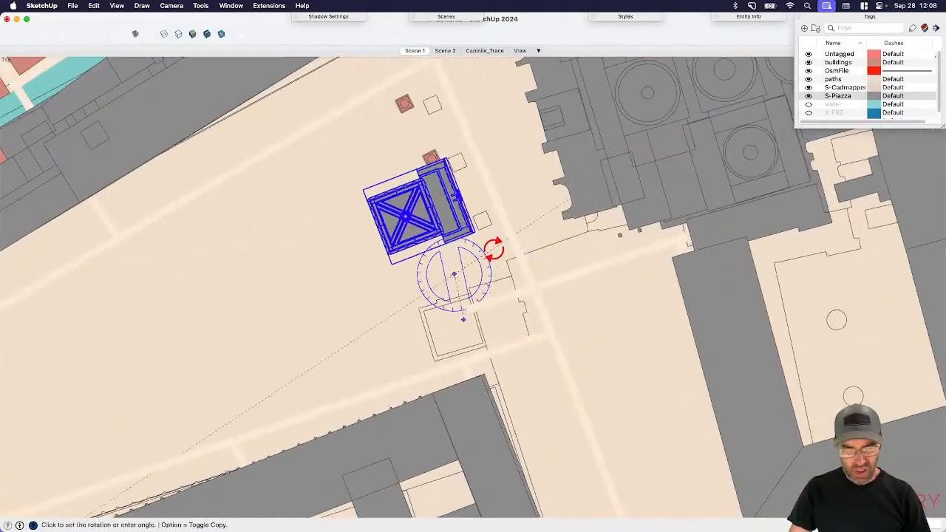
{"action": "left_click", "coordinate": [492, 253]}
{"action": "key", "text": "space"}
- Move the bell tower southeast onto the square tower footprint drawn in the piazza
{"action": "scroll", "coordinate": [406, 277], "scroll_direction": "up", "scroll_amount": 6}
{"action": "key", "text": "m"}
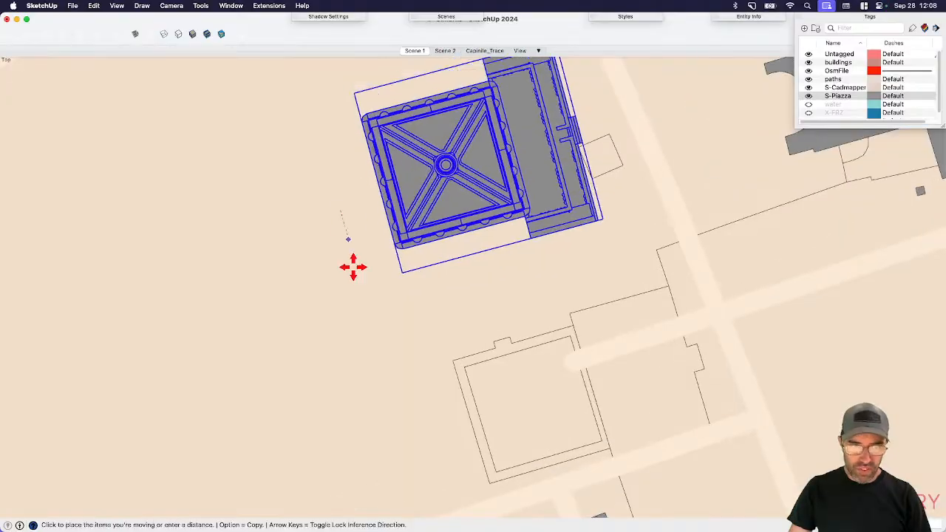
{"action": "left_click", "coordinate": [441, 472]}
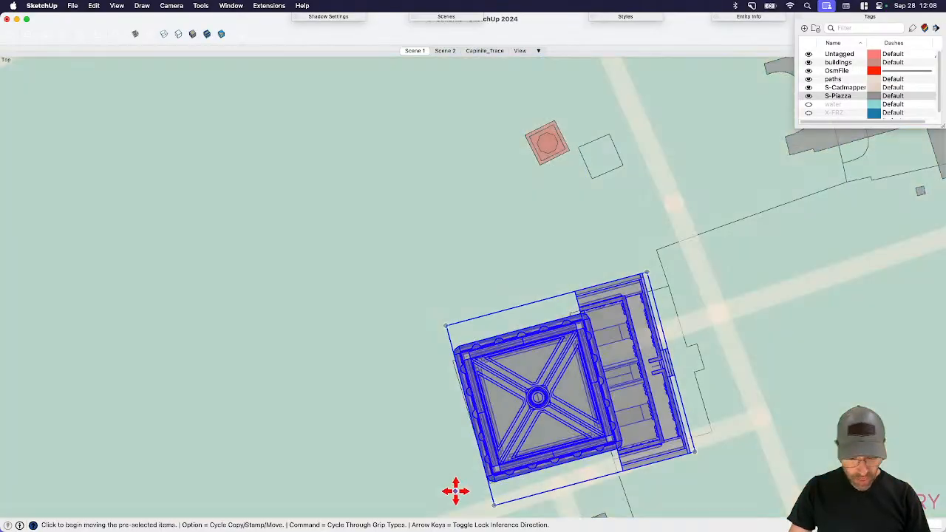
- Rotate the bell tower slightly counterclockwise to match the angle of its footprint outline
{"action": "scroll", "coordinate": [451, 484], "scroll_direction": "up", "scroll_amount": 3}
{"action": "key", "text": "q"}
{"action": "left_click", "coordinate": [418, 442]}
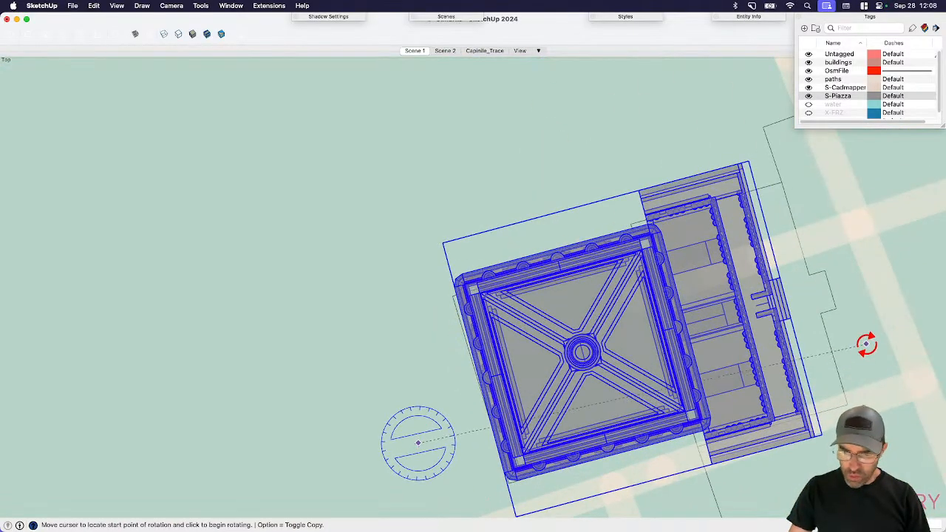
{"action": "left_click", "coordinate": [866, 343]}
{"action": "left_click", "coordinate": [865, 334]}
{"action": "key", "text": "space"}
- Move the bell tower slightly northwest from its southeast corner to fit its footprint outline in the piazza
{"action": "scroll", "coordinate": [805, 353], "scroll_direction": "down", "scroll_amount": 2}
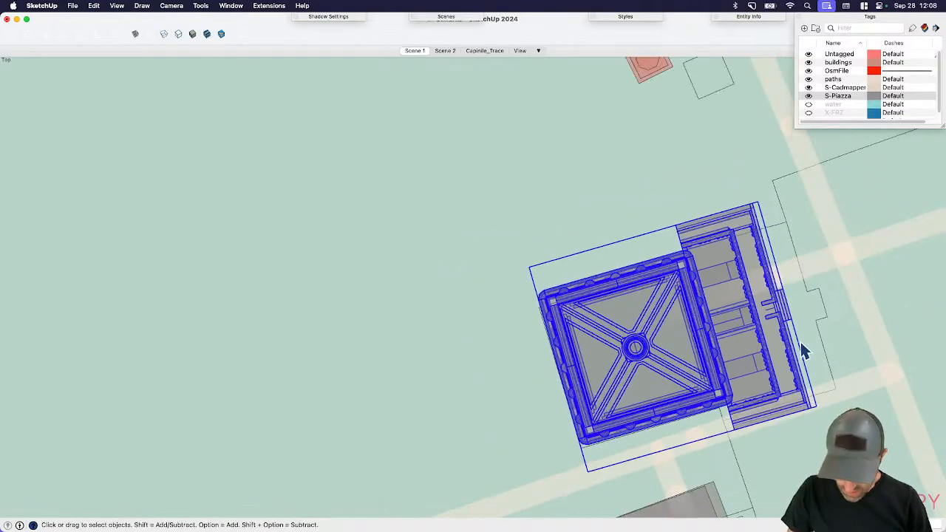
{"action": "key", "text": "m"}
{"action": "left_click", "coordinate": [816, 406]}
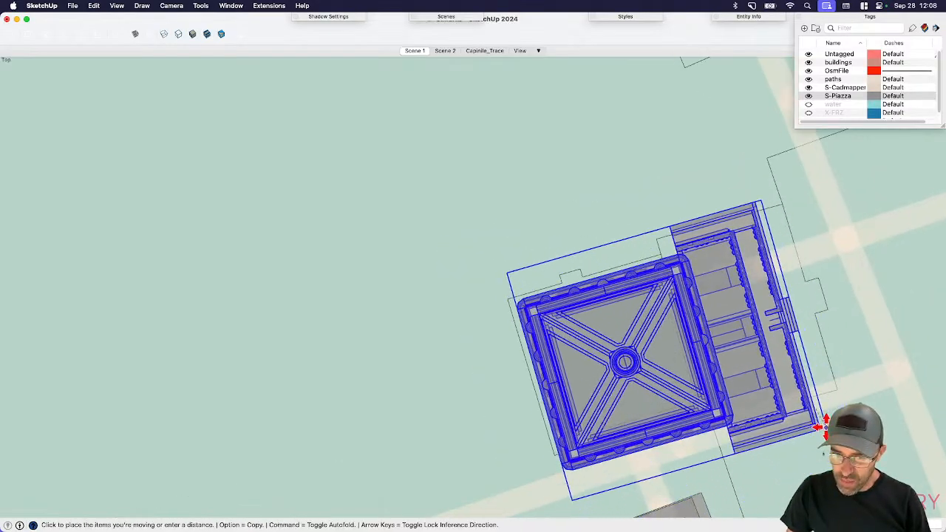
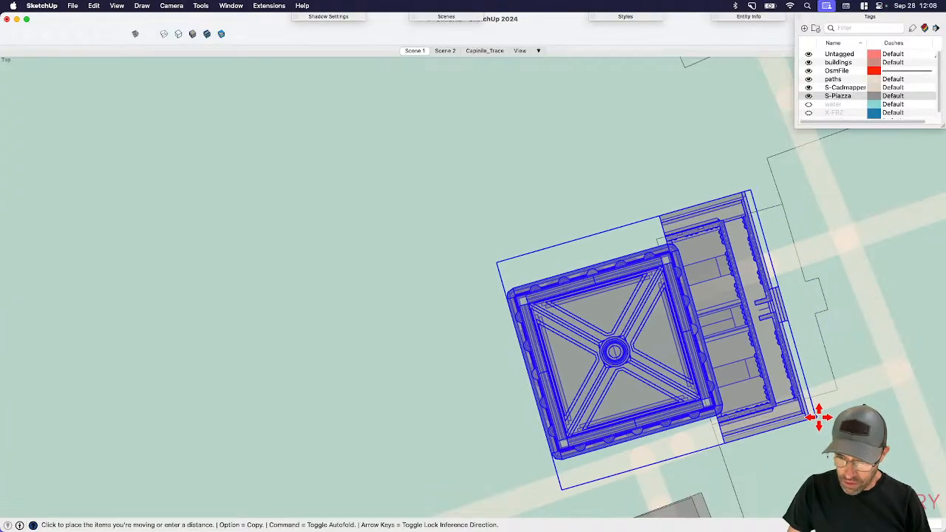
{"action": "left_click", "coordinate": [819, 419]}
{"action": "scroll", "coordinate": [434, 278], "scroll_direction": "down", "scroll_amount": 2}
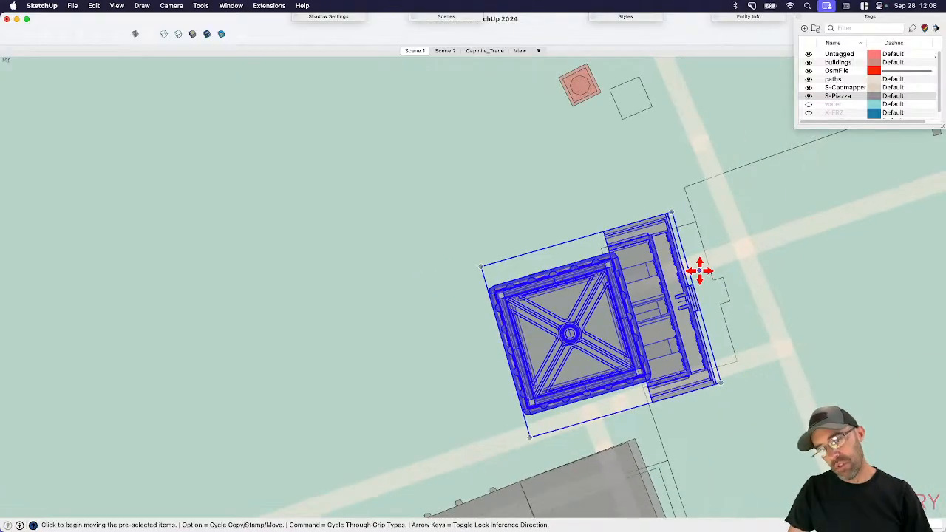
{"action": "key", "text": "space"}
{"action": "scroll", "coordinate": [532, 272], "scroll_direction": "down", "scroll_amount": 3}
{"action": "scroll", "coordinate": [629, 311], "scroll_direction": "down", "scroll_amount": 4}
{"action": "middle_click_drag", "start_coordinate": [634, 315], "coordinate": [616, 154]}
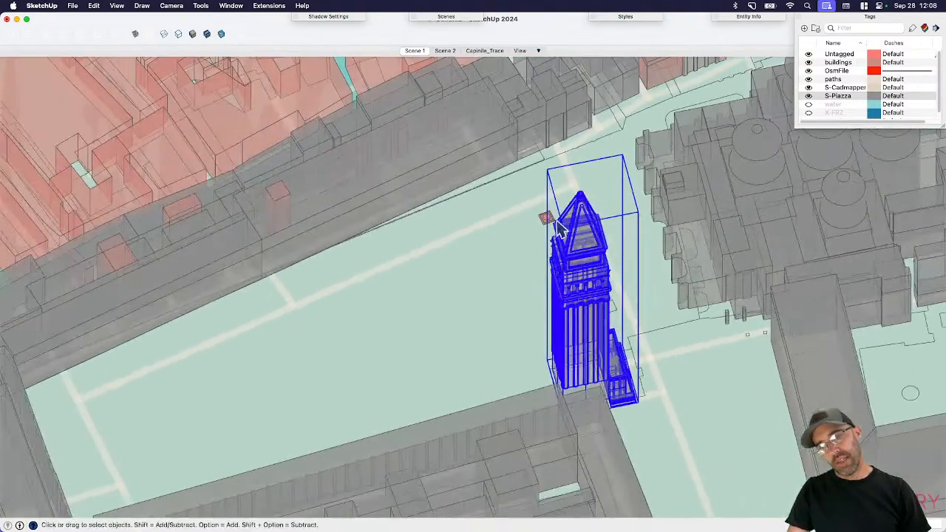
{"action": "middle_click_drag", "start_coordinate": [558, 221], "coordinate": [502, 279]}
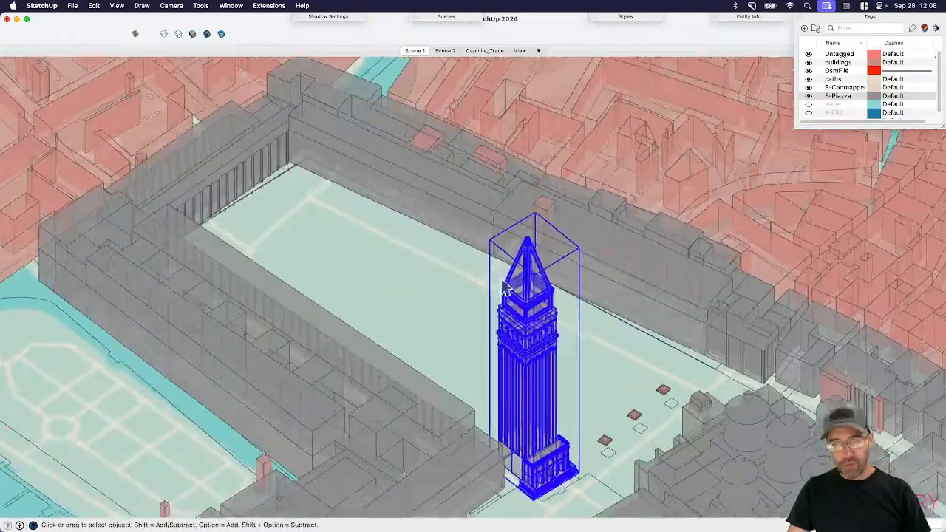
{"action": "scroll", "coordinate": [533, 311], "scroll_direction": "down", "scroll_amount": 10}
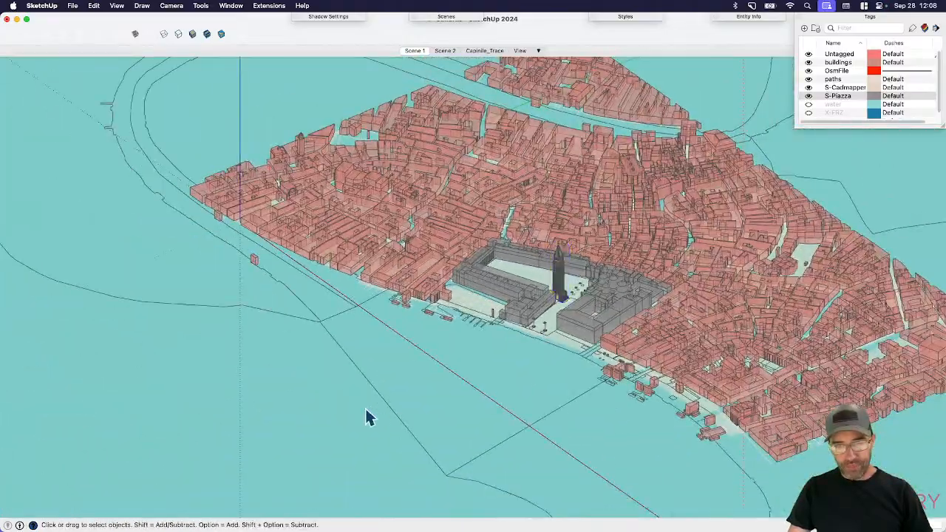
- In top view, assign the untagged component of shoreline and path linework to the hidden X-FRZ tag
{"action": "key", "text": "super+2"}
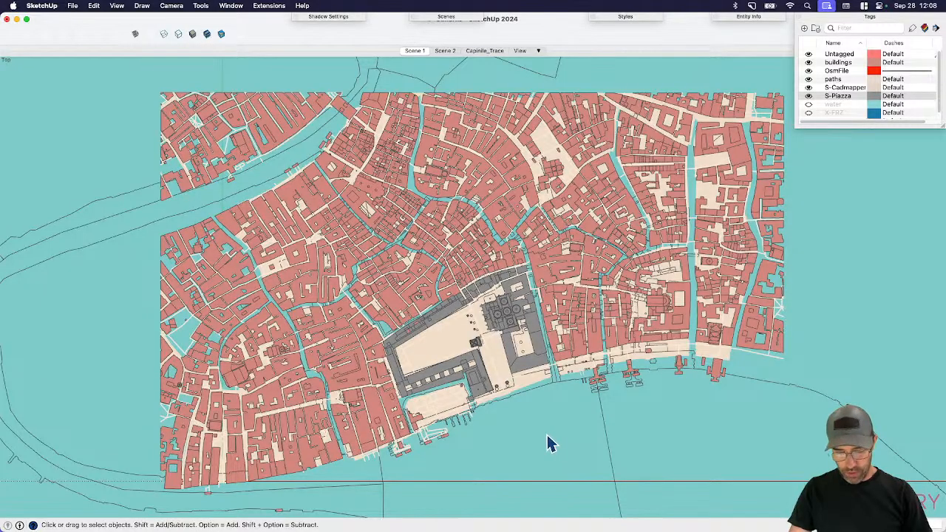
{"action": "middle_click_drag", "start_coordinate": [548, 434], "coordinate": [498, 394], "text": "shift"}
{"action": "scroll", "coordinate": [545, 409], "scroll_direction": "down", "scroll_amount": 3}
{"action": "triple_click", "coordinate": [551, 414]}
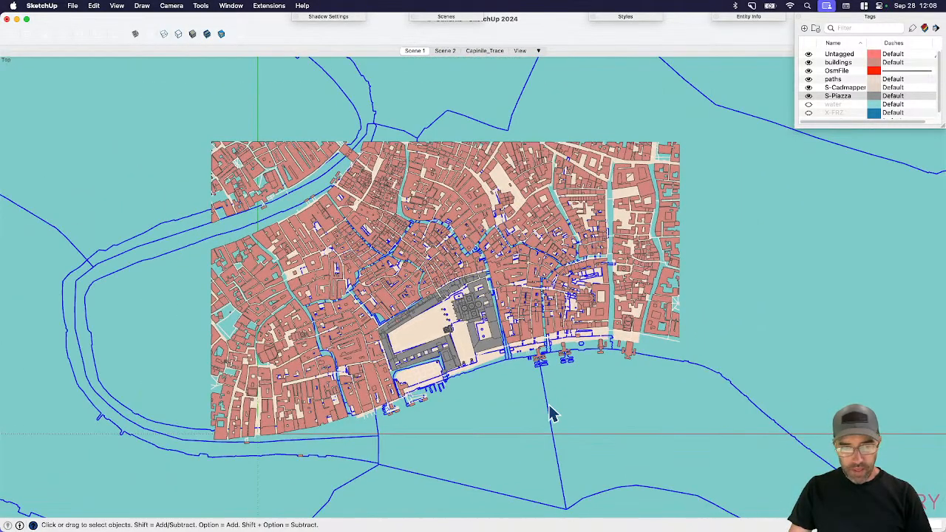
{"action": "left_click", "coordinate": [523, 443]}
{"action": "triple_click", "coordinate": [551, 414]}
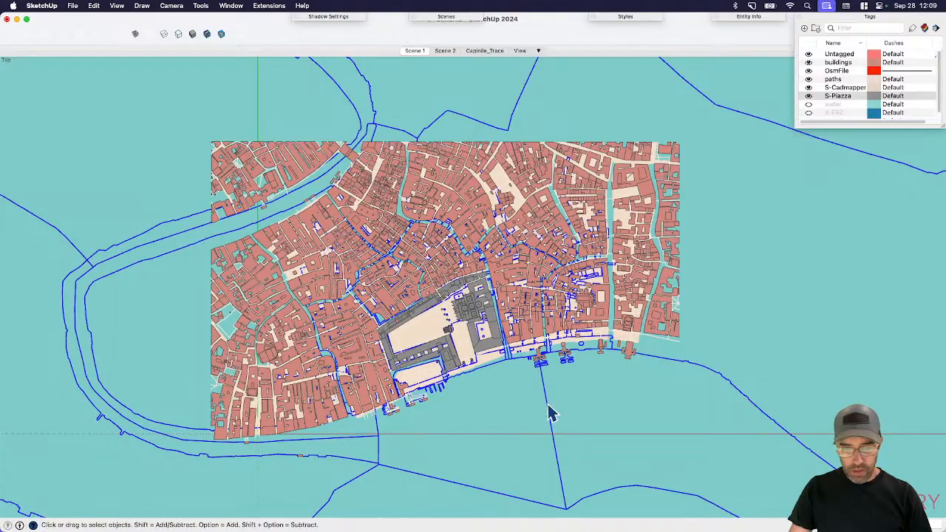
{"action": "left_click", "coordinate": [750, 17]}
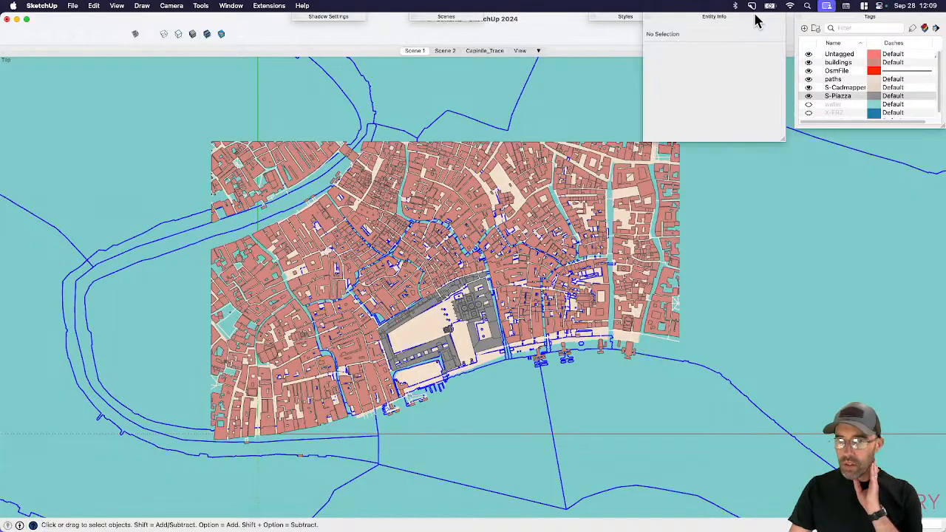
{"action": "left_click", "coordinate": [774, 50]}
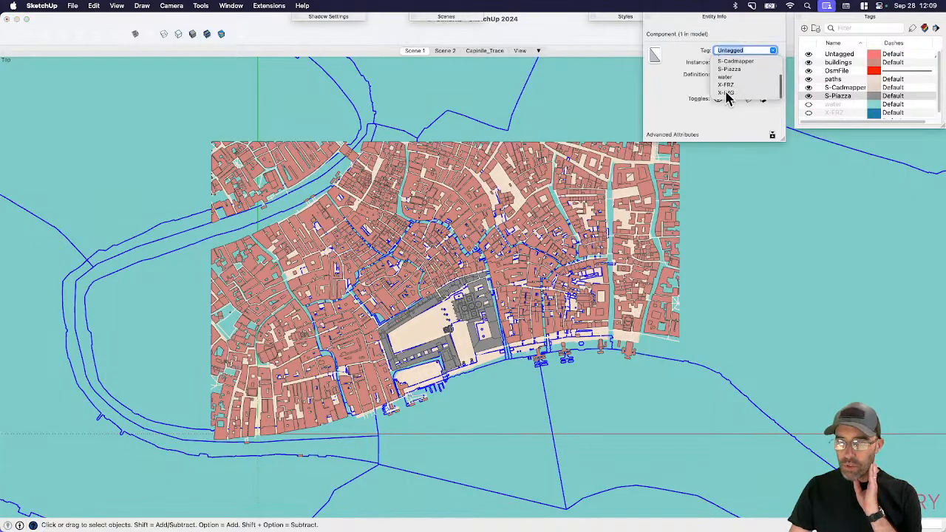
{"action": "left_click", "coordinate": [729, 86]}
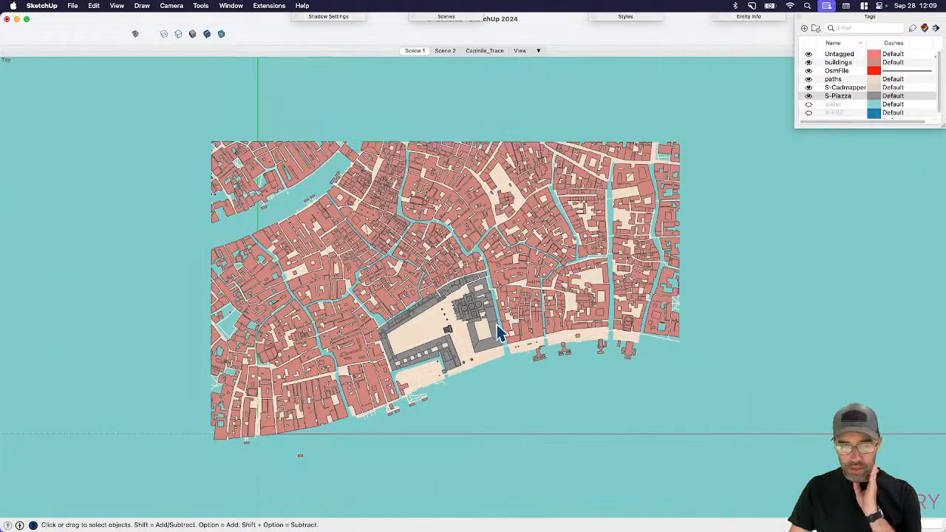
- Turn off the display of the model axes and open the style's watermark settings
{"action": "left_click", "coordinate": [119, 6]}
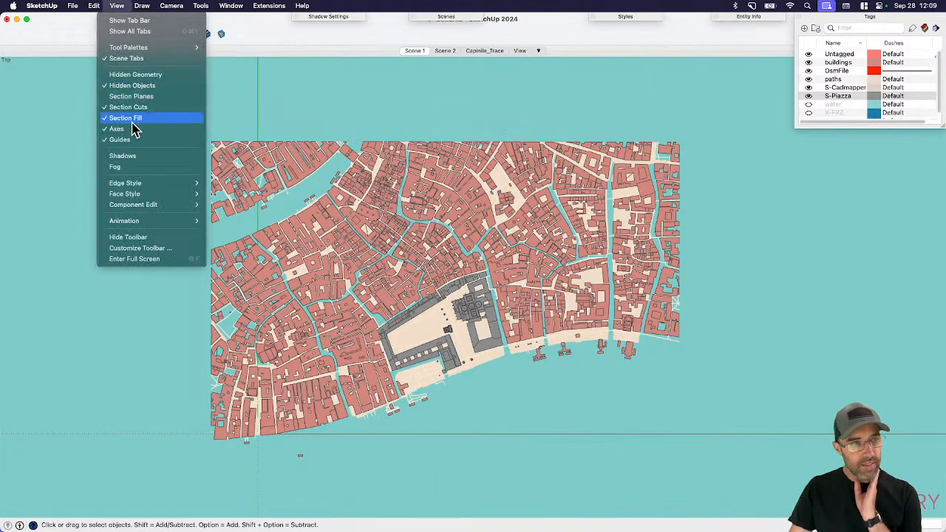
{"action": "left_click", "coordinate": [129, 132]}
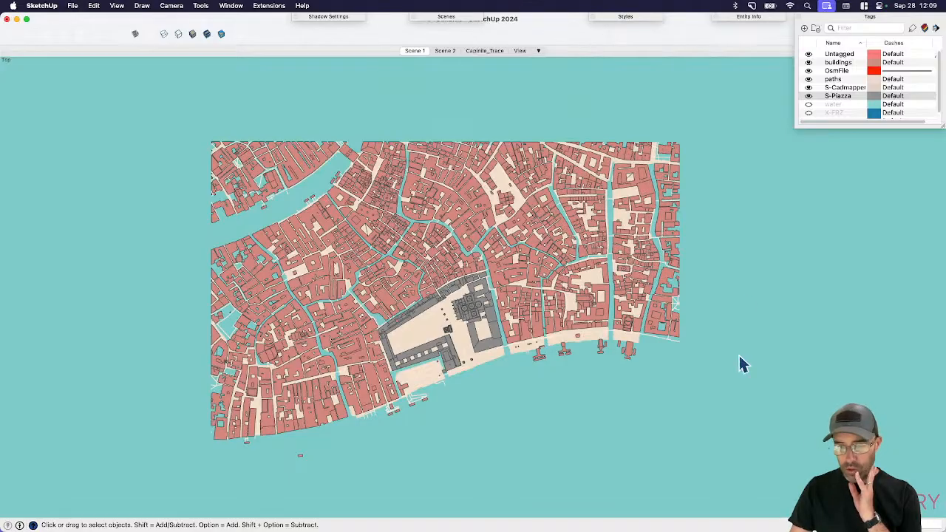
{"action": "mouse_move", "coordinate": [625, 22]}
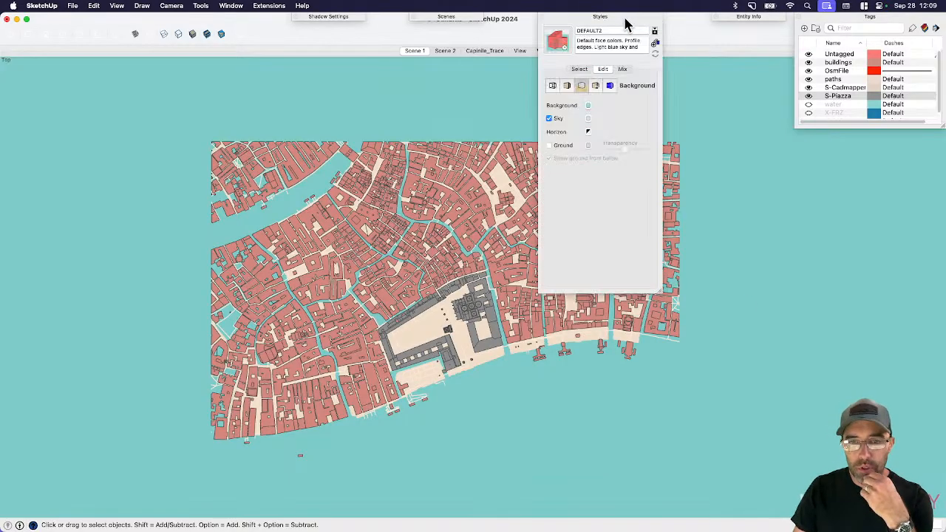
{"action": "left_click", "coordinate": [595, 86]}
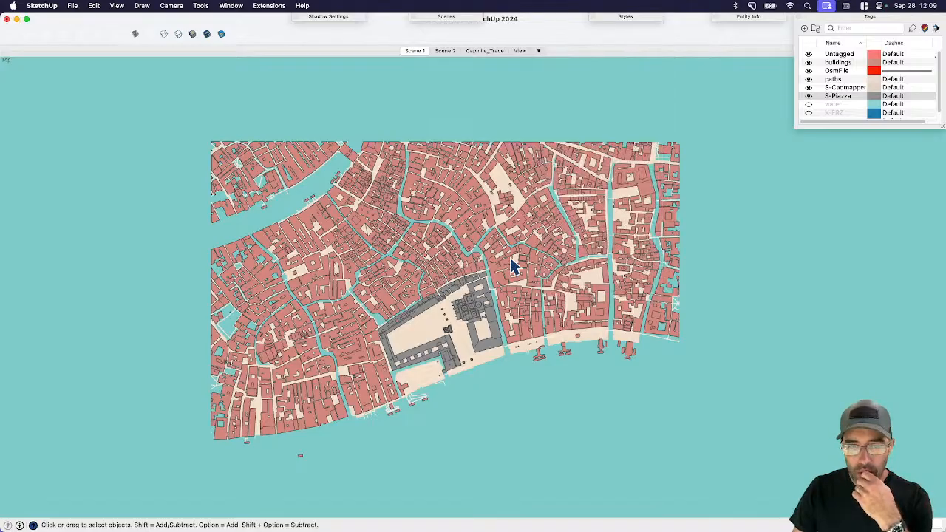
- Inside the city group, delete the two small red building groups that show through the piazza's gray northern wing
{"action": "scroll", "coordinate": [453, 336], "scroll_direction": "up", "scroll_amount": 3}
{"action": "scroll", "coordinate": [473, 325], "scroll_direction": "down", "scroll_amount": 4}
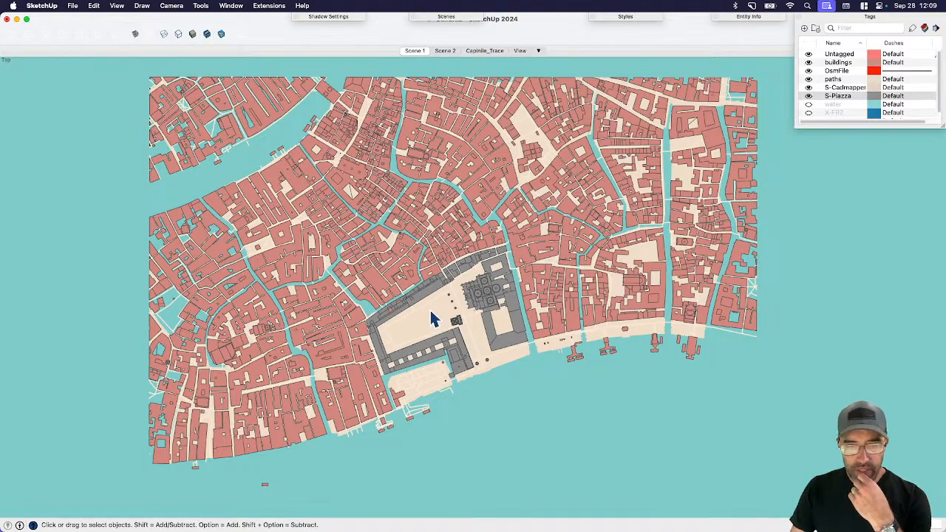
{"action": "scroll", "coordinate": [429, 322], "scroll_direction": "up", "scroll_amount": 5}
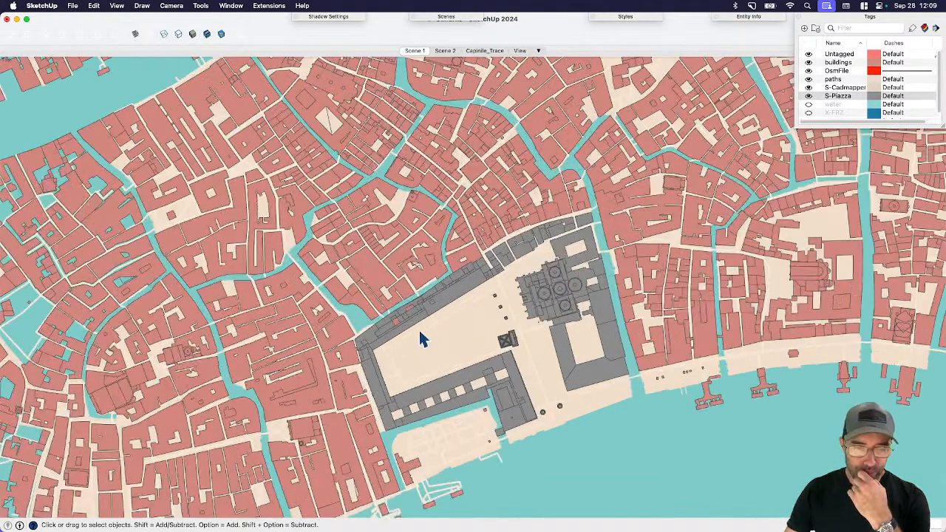
{"action": "left_click", "coordinate": [367, 314]}
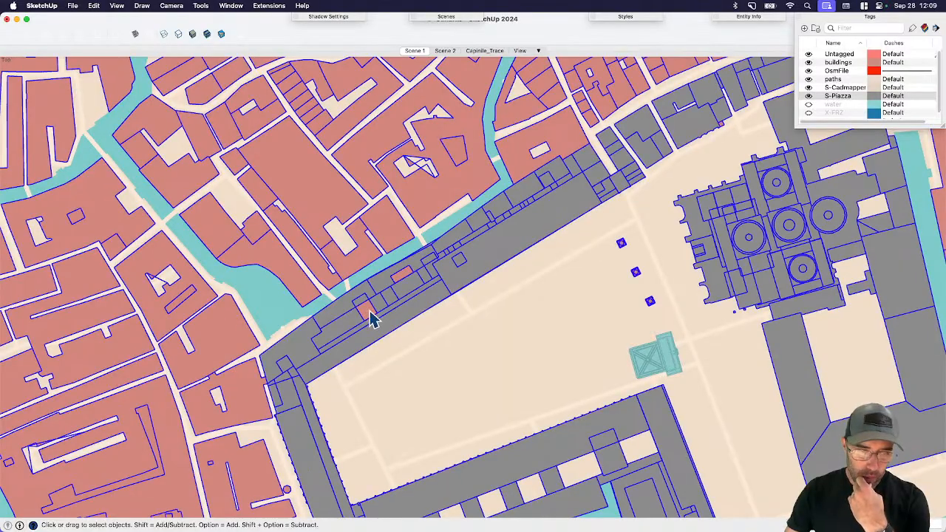
{"action": "double_click", "coordinate": [369, 310]}
{"action": "left_click", "coordinate": [369, 310]}
{"action": "scroll", "coordinate": [389, 281], "scroll_direction": "up", "scroll_amount": 2}
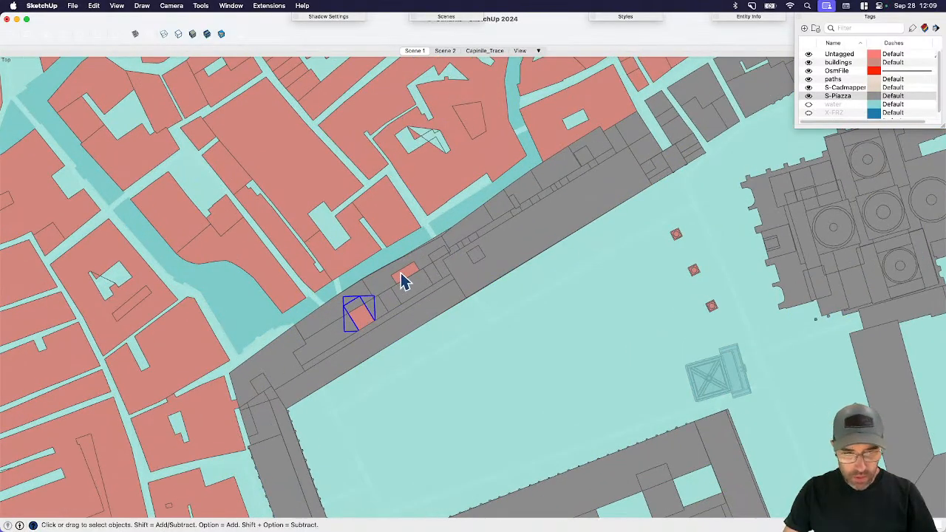
{"action": "left_click", "coordinate": [404, 276], "text": "shift"}
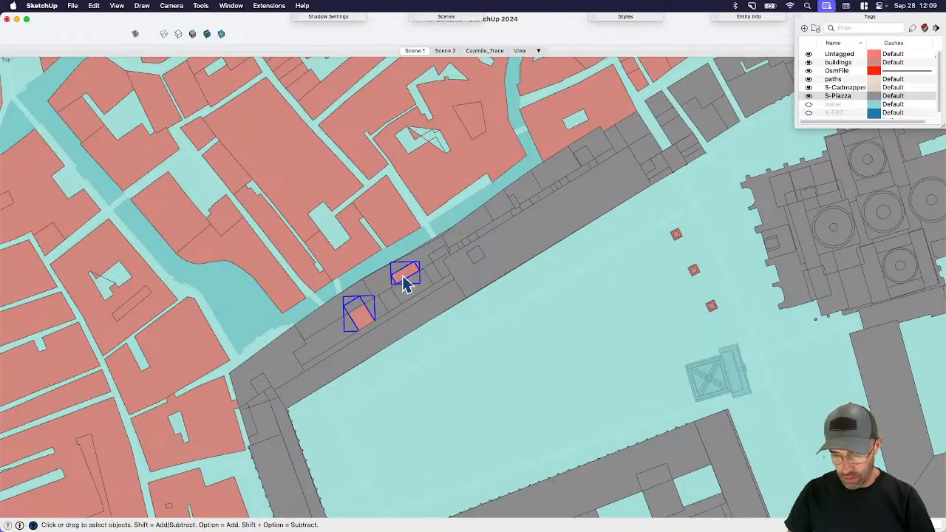
{"action": "key", "text": "Delete"}
- Assign the three small square pedestals in front of the basilica to the S-Piazza tag and close the group
{"action": "scroll", "coordinate": [407, 281], "scroll_direction": "down", "scroll_amount": 5}
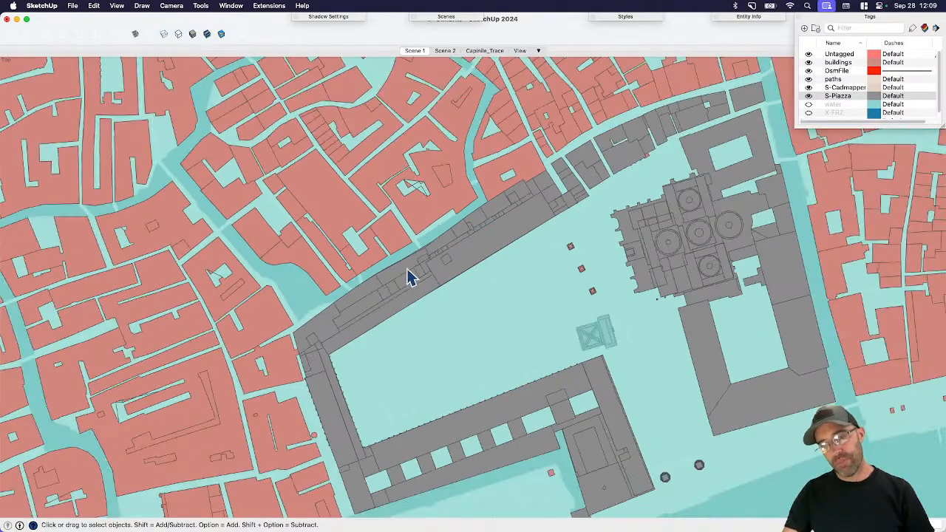
{"action": "left_click_drag", "start_coordinate": [496, 238], "coordinate": [530, 297]}
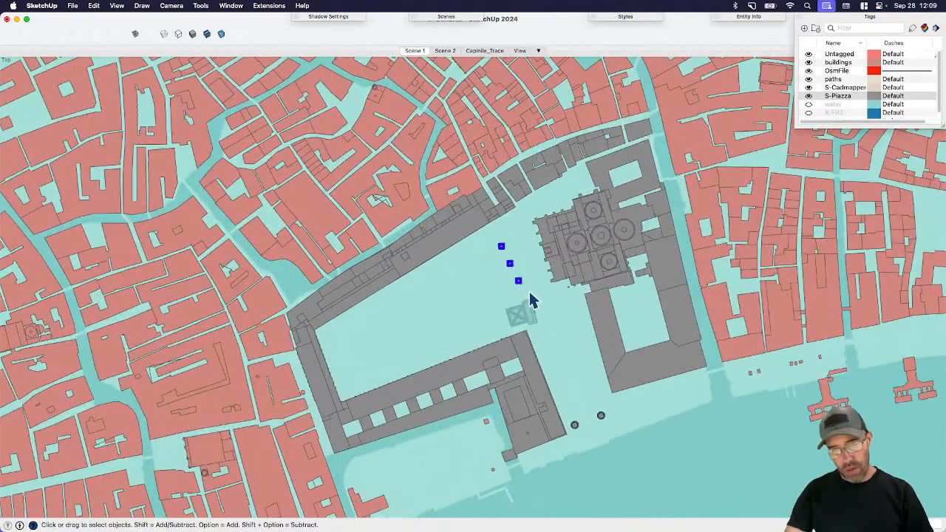
{"action": "scroll", "coordinate": [582, 429], "scroll_direction": "up", "scroll_amount": 2}
{"action": "left_click", "coordinate": [764, 18]}
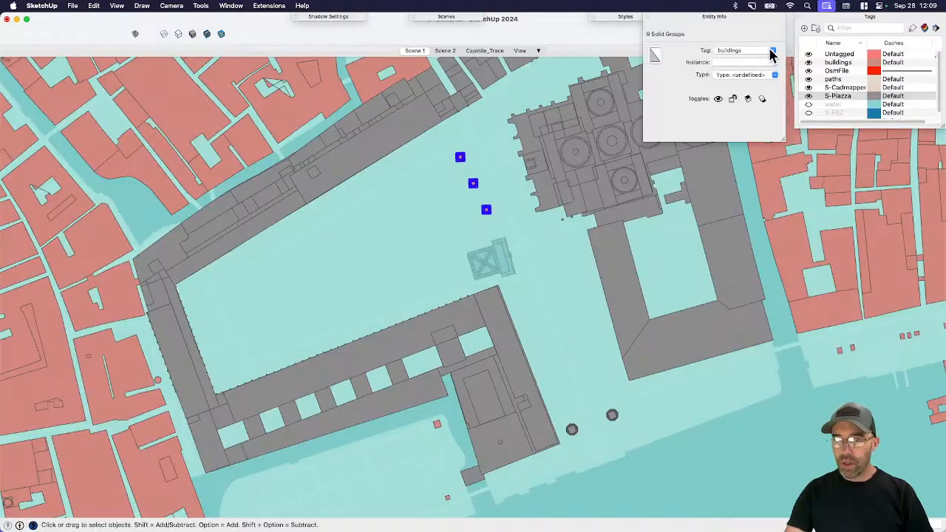
{"action": "left_click", "coordinate": [772, 51]}
{"action": "left_click", "coordinate": [729, 69]}
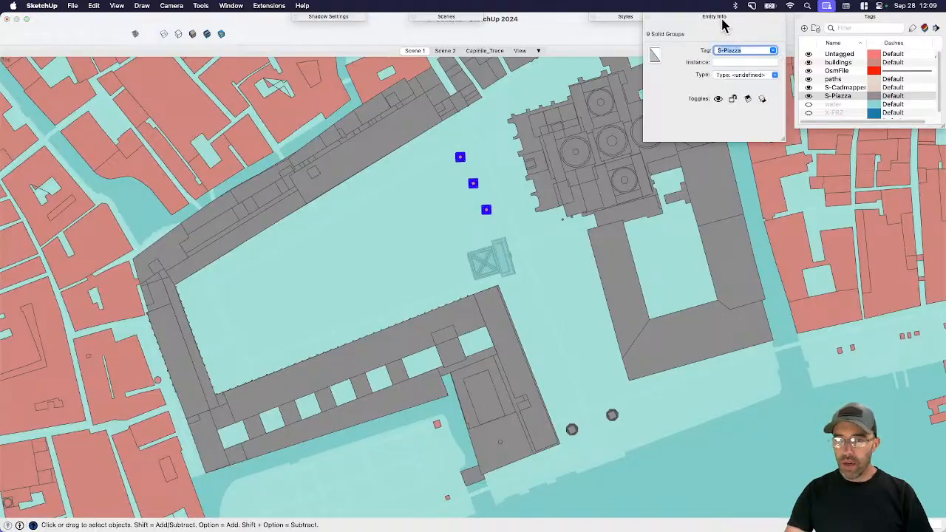
{"action": "left_click", "coordinate": [722, 21]}
{"action": "scroll", "coordinate": [502, 195], "scroll_direction": "down", "scroll_amount": 2}
{"action": "scroll", "coordinate": [570, 491], "scroll_direction": "down", "scroll_amount": 6}
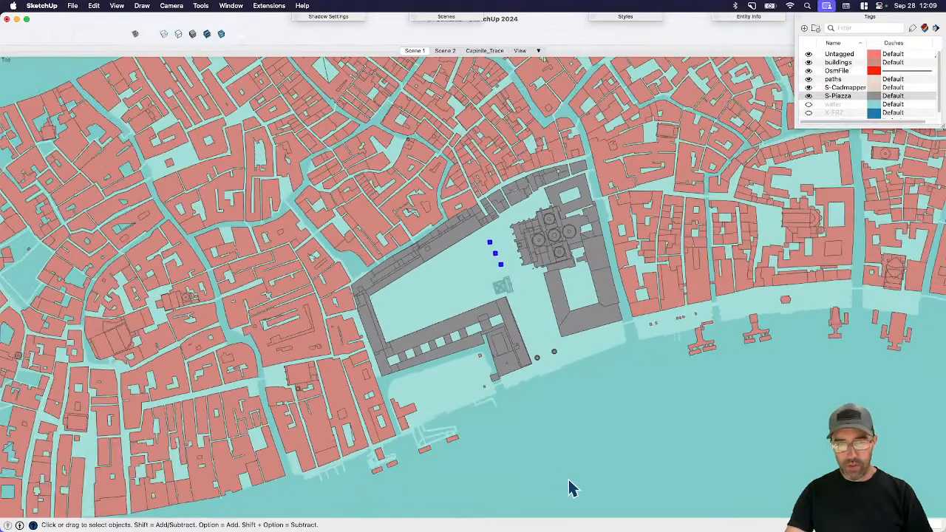
{"action": "scroll", "coordinate": [596, 397], "scroll_direction": "down", "scroll_amount": 2}
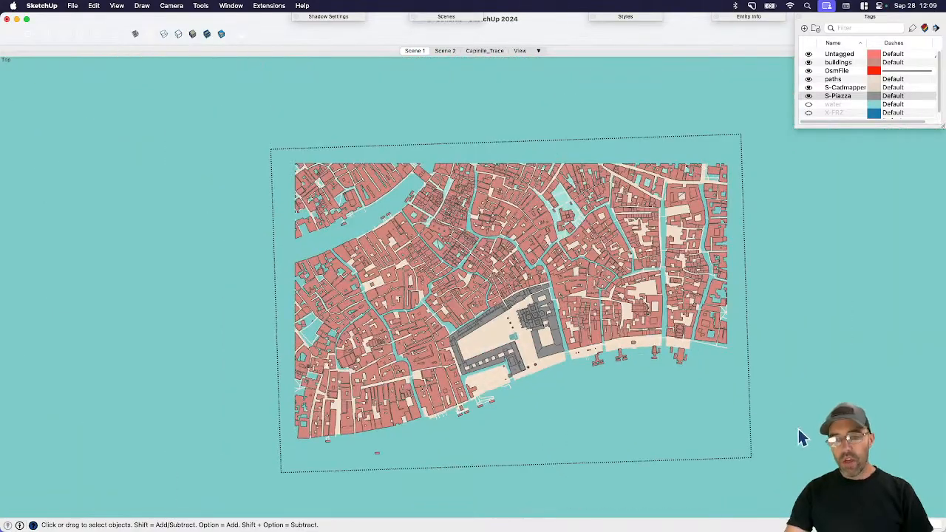
- Frame the piazza and waterfront in top view, update Scene 1 with this view, and rename the scene PLANB
{"action": "scroll", "coordinate": [708, 384], "scroll_direction": "up", "scroll_amount": 3}
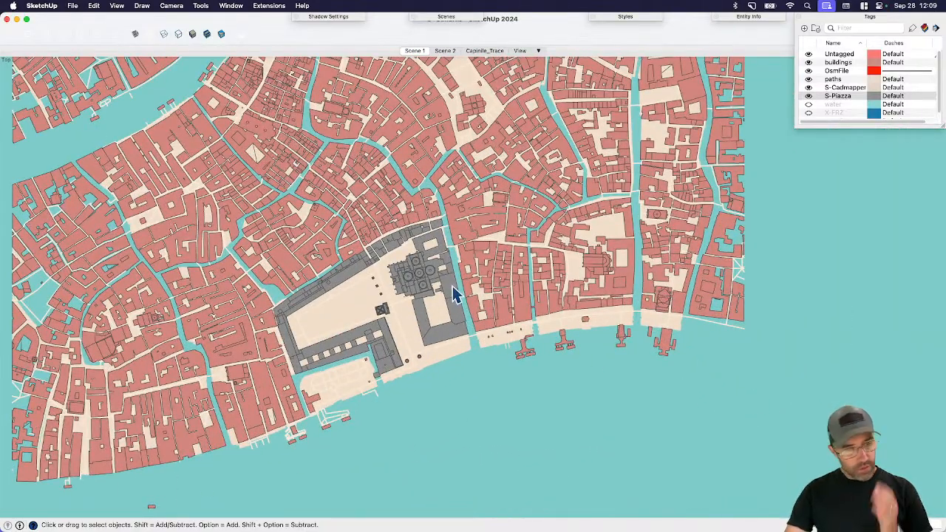
{"action": "right_click", "coordinate": [419, 52]}
{"action": "left_click", "coordinate": [437, 94]}
{"action": "right_click", "coordinate": [420, 52]}
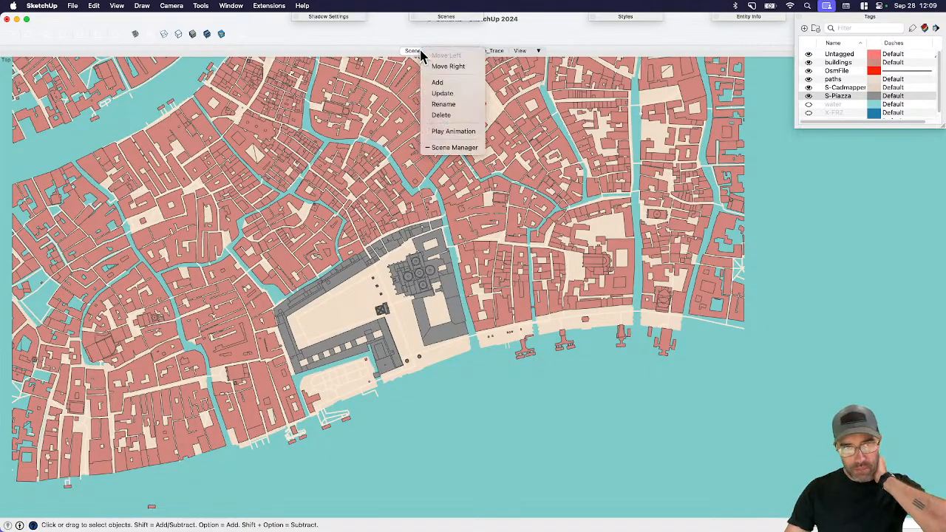
{"action": "left_click", "coordinate": [445, 102]}
{"action": "type", "text": "PLANB"}
{"action": "key", "text": "Return"}
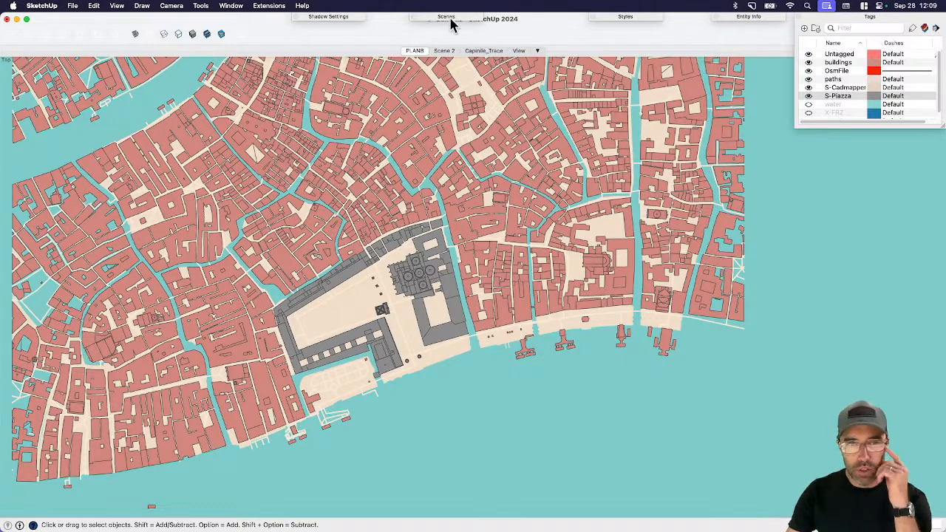
- Change the style's edge color from the saved swatches to tan and darken it to a muted brown
{"action": "left_click", "coordinate": [625, 17]}
{"action": "left_click", "coordinate": [553, 86]}
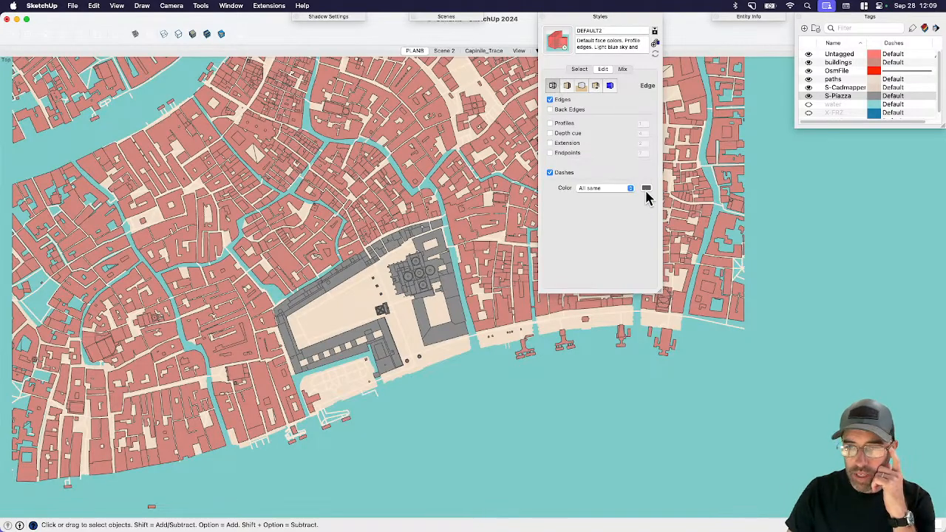
{"action": "left_click", "coordinate": [647, 190]}
{"action": "left_click", "coordinate": [819, 174]}
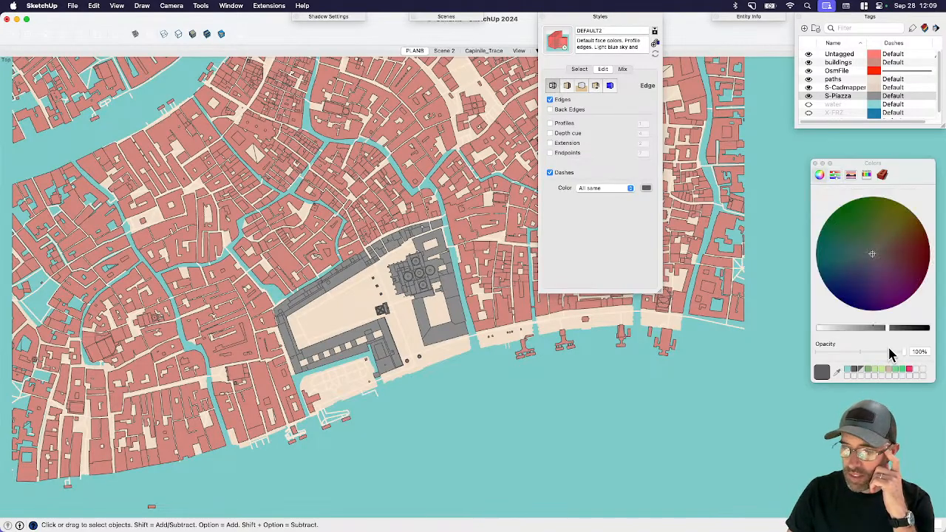
{"action": "left_click", "coordinate": [890, 368]}
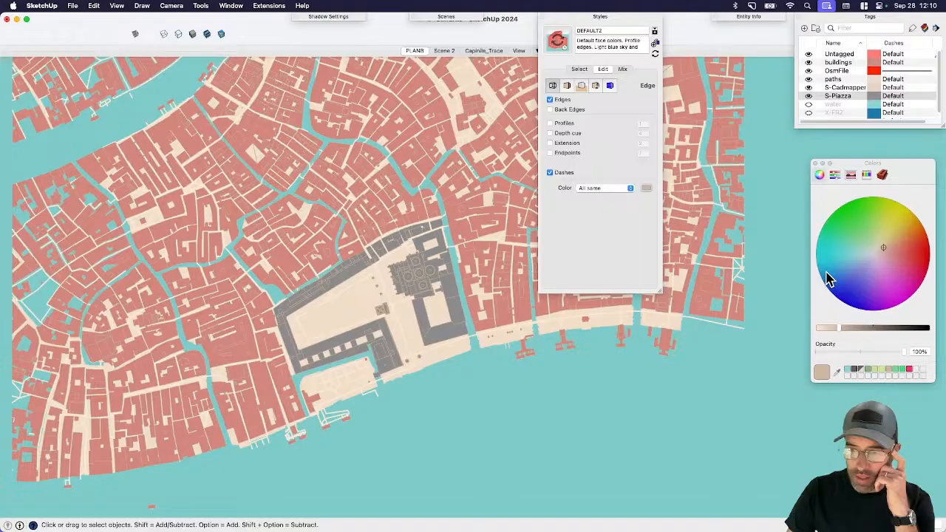
{"action": "left_click", "coordinate": [862, 328]}
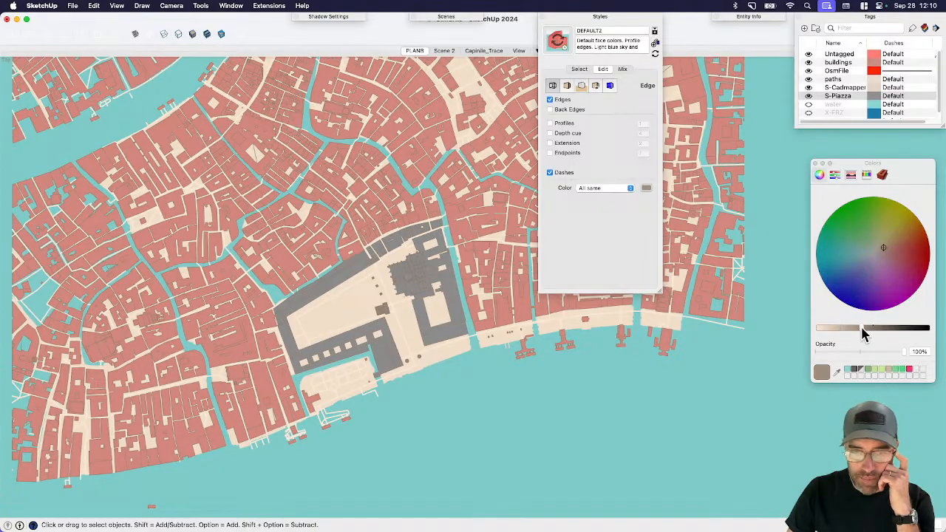
- Change the style's edge color to a darkened muted red and set edges to be colored by material
{"action": "left_click", "coordinate": [896, 252]}
{"action": "mouse_move", "coordinate": [860, 334]}
{"action": "left_mouse_down"}
{"action": "mouse_move", "coordinate": [870, 332]}
{"action": "mouse_move", "coordinate": [856, 330]}
{"action": "left_mouse_up"}
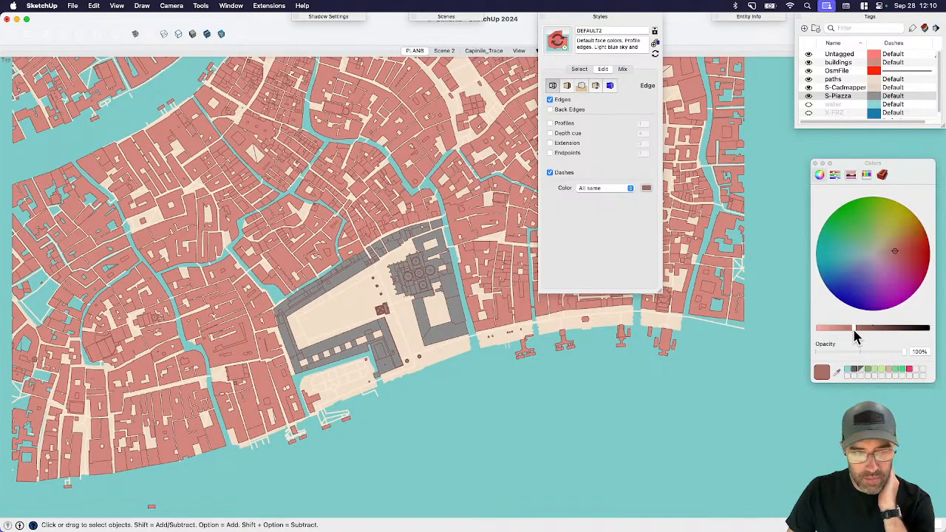
{"action": "left_click", "coordinate": [588, 188]}
{"action": "left_click", "coordinate": [590, 205]}
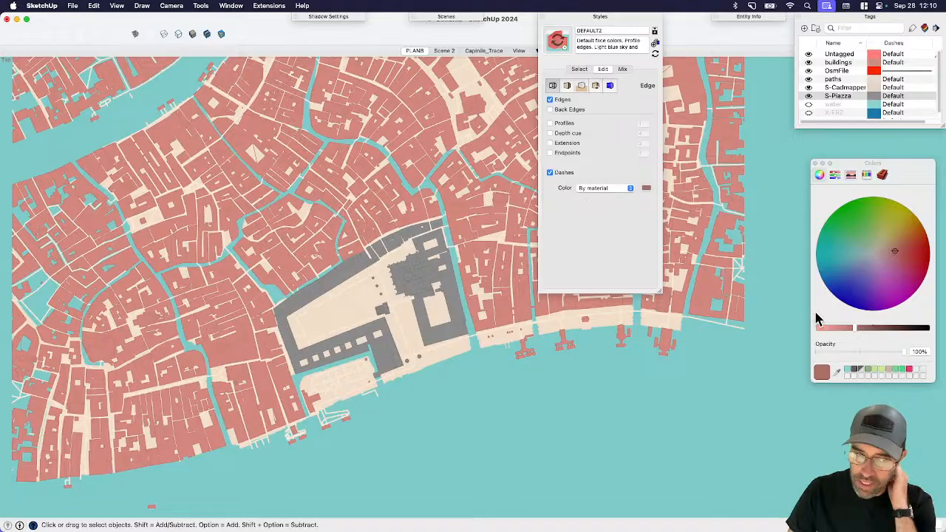
{"action": "left_click_drag", "start_coordinate": [850, 330], "coordinate": [865, 333]}
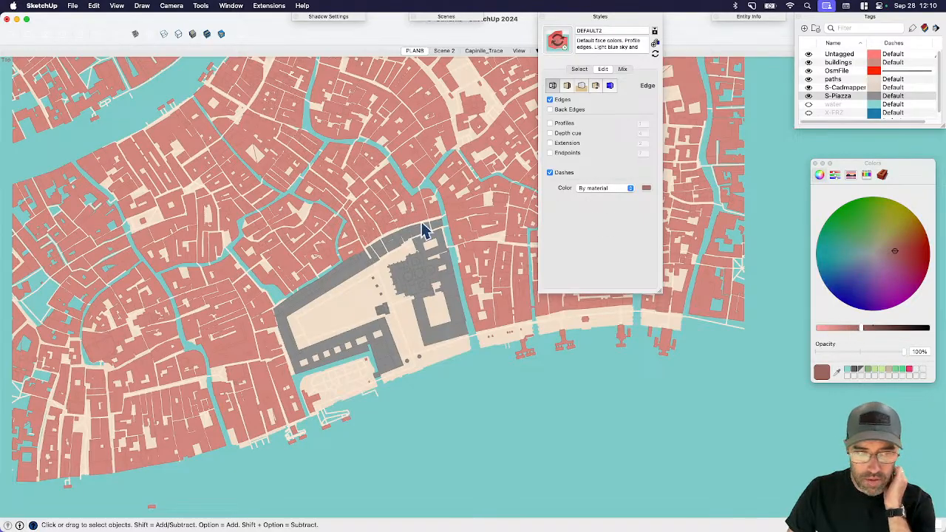
{"action": "scroll", "coordinate": [395, 301], "scroll_direction": "up", "scroll_amount": 10}
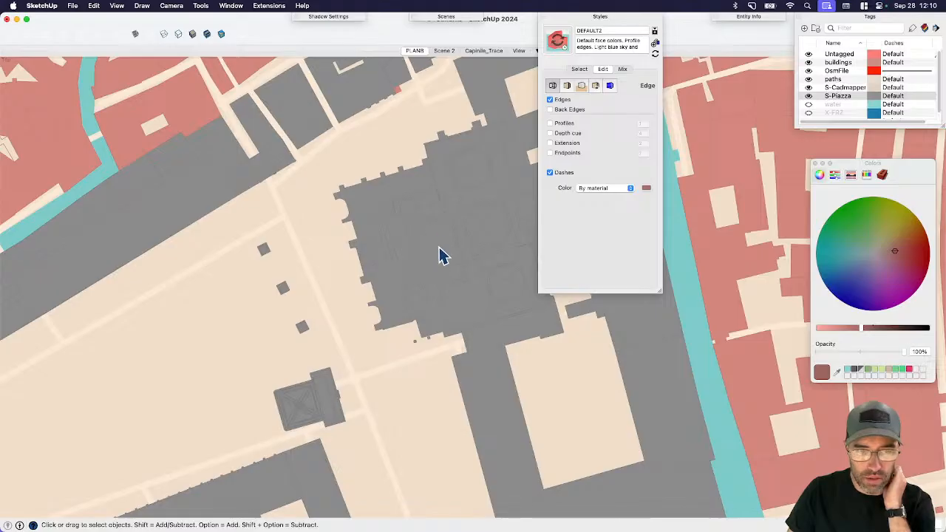
{"action": "scroll", "coordinate": [439, 255], "scroll_direction": "up", "scroll_amount": 5}
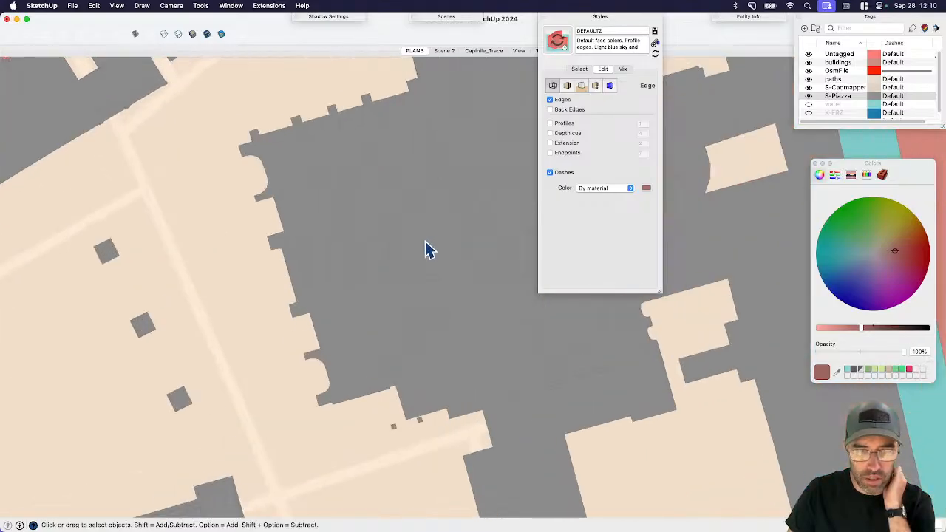
{"action": "scroll", "coordinate": [436, 255], "scroll_direction": "down", "scroll_amount": 10}
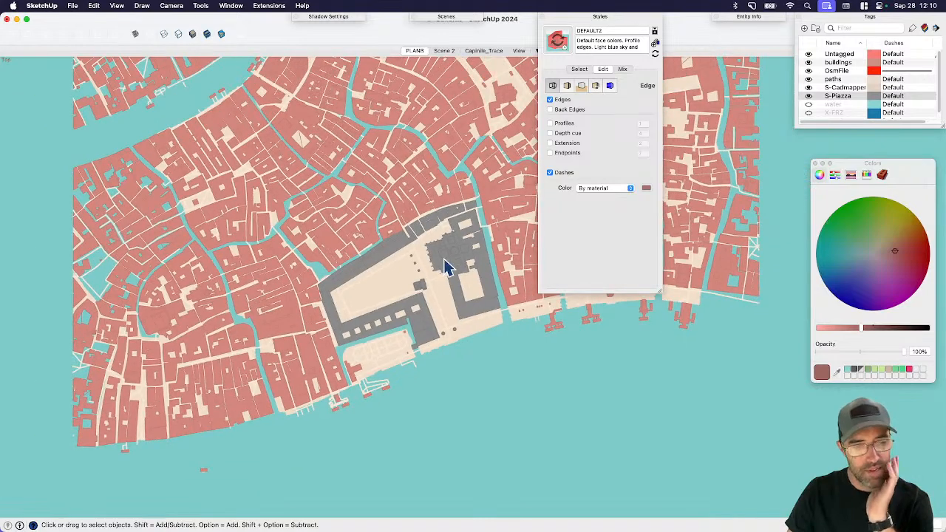
{"action": "left_click", "coordinate": [564, 20]}
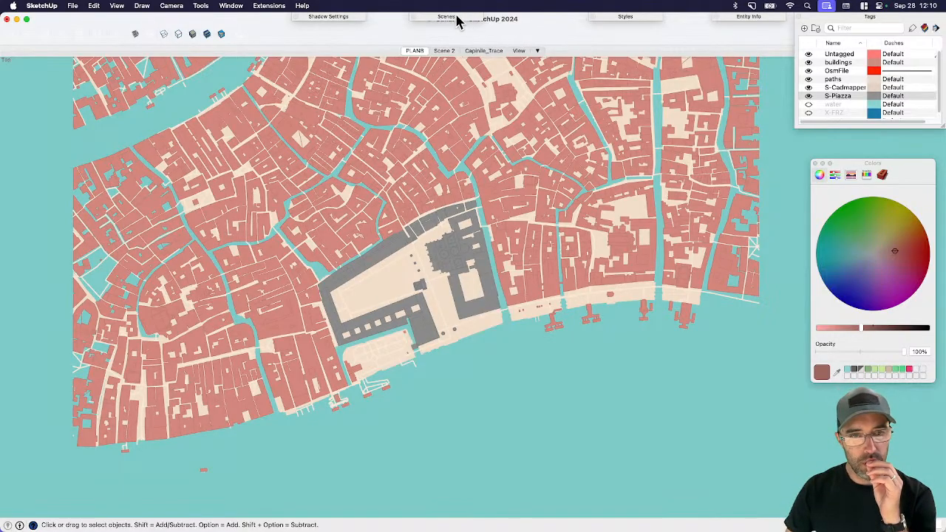
- Turn on shadows and soften them by setting Light to 11 and Dark to 86
{"action": "left_click", "coordinate": [332, 19]}
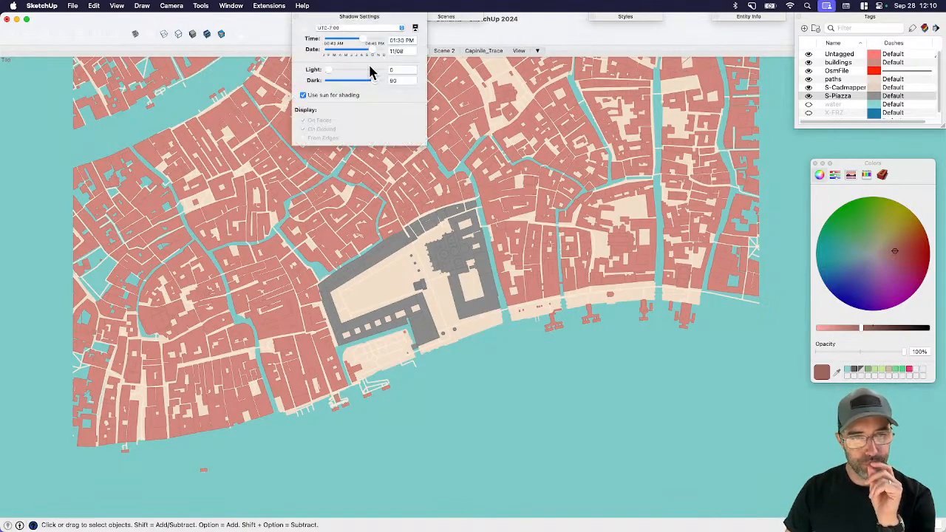
{"action": "left_click", "coordinate": [303, 29]}
{"action": "left_click_drag", "start_coordinate": [329, 70], "coordinate": [352, 71]}
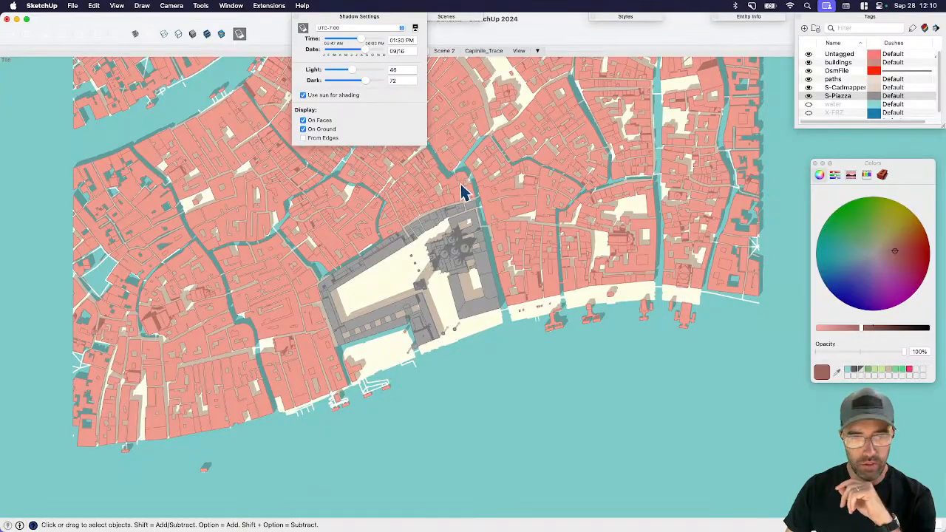
{"action": "left_click", "coordinate": [466, 198]}
{"action": "middle_click_drag", "start_coordinate": [480, 238], "coordinate": [472, 296], "text": "shift"}
{"action": "left_click", "coordinate": [526, 417]}
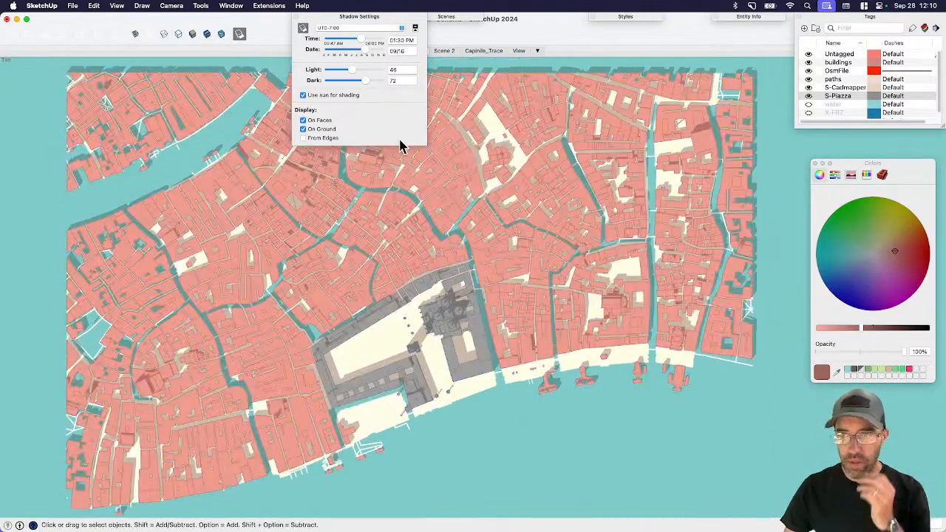
{"action": "mouse_move", "coordinate": [364, 86]}
{"action": "left_mouse_down"}
{"action": "mouse_move", "coordinate": [341, 77]}
{"action": "mouse_move", "coordinate": [375, 84]}
{"action": "mouse_move", "coordinate": [337, 76]}
{"action": "left_mouse_up"}
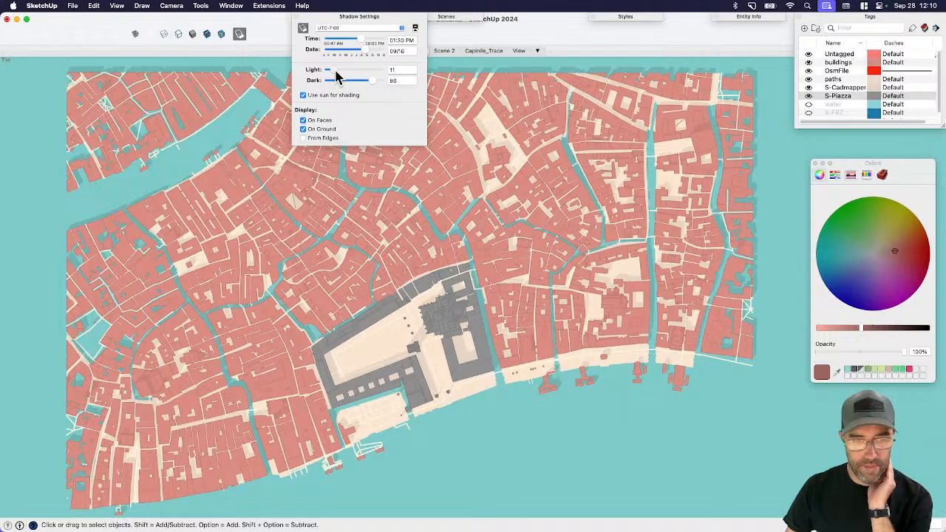
{"action": "left_click", "coordinate": [355, 26]}
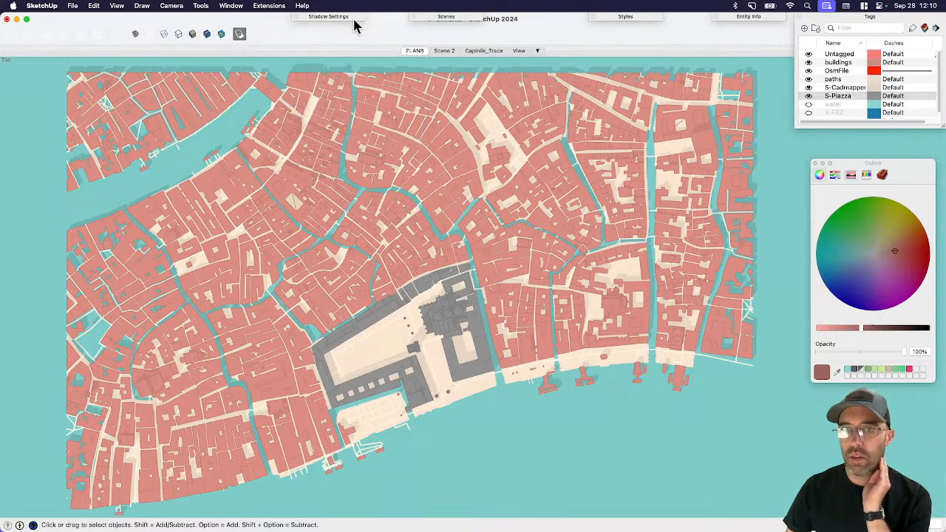
- Try ambient occlusion in the style's face settings with distance and intensity at maximum, examining the effect around the basilica
{"action": "left_click", "coordinate": [628, 22]}
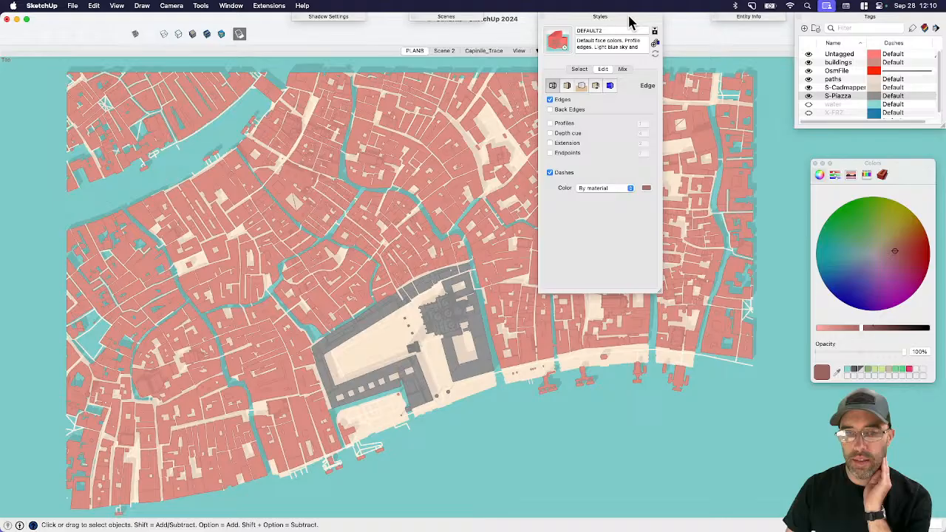
{"action": "left_click", "coordinate": [582, 86]}
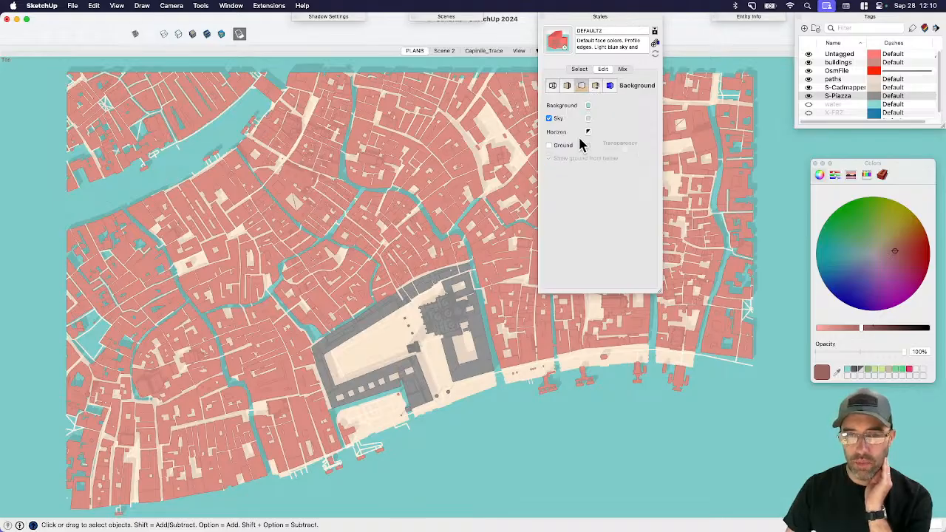
{"action": "left_click", "coordinate": [597, 86]}
{"action": "left_click", "coordinate": [581, 88]}
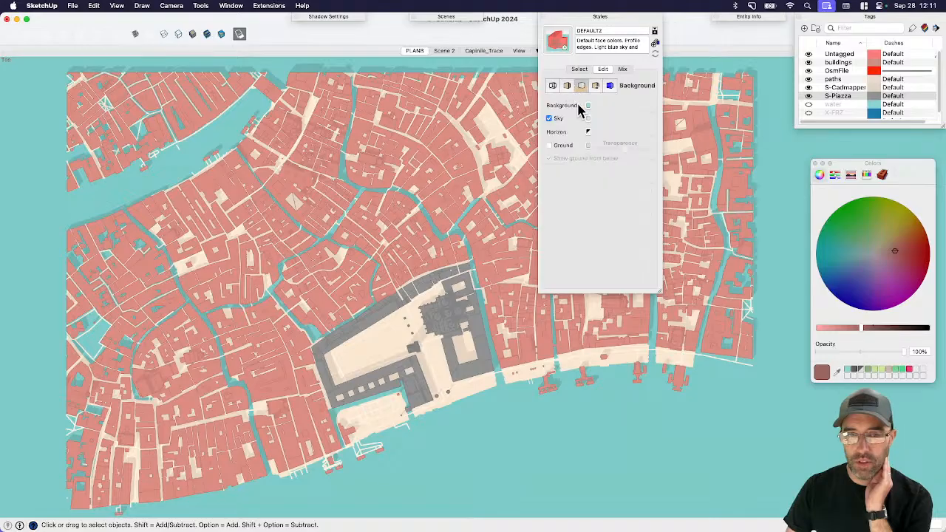
{"action": "left_click", "coordinate": [569, 86]}
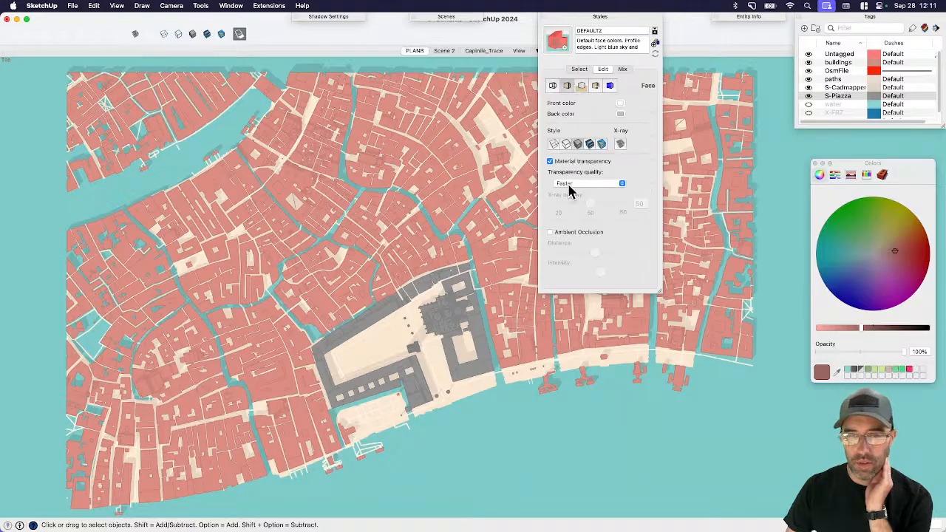
{"action": "left_click", "coordinate": [551, 233]}
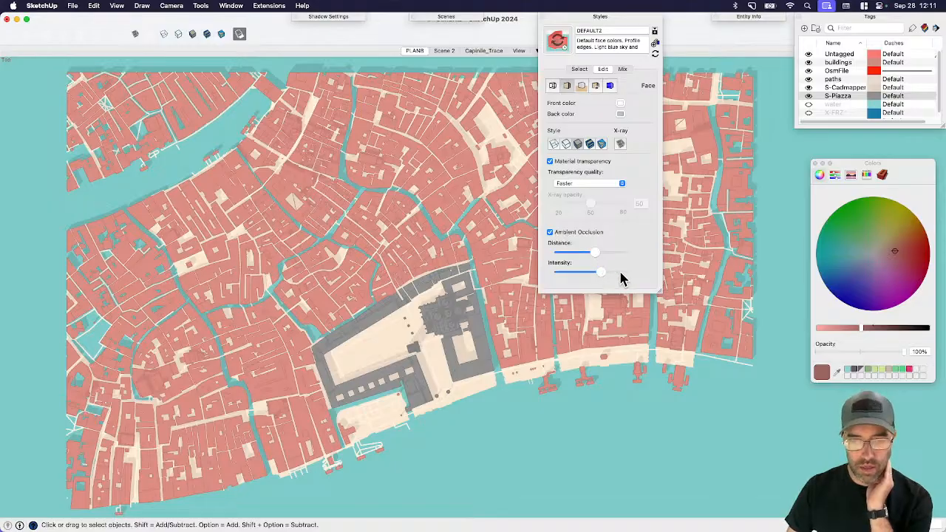
{"action": "left_click_drag", "start_coordinate": [621, 278], "coordinate": [683, 251]}
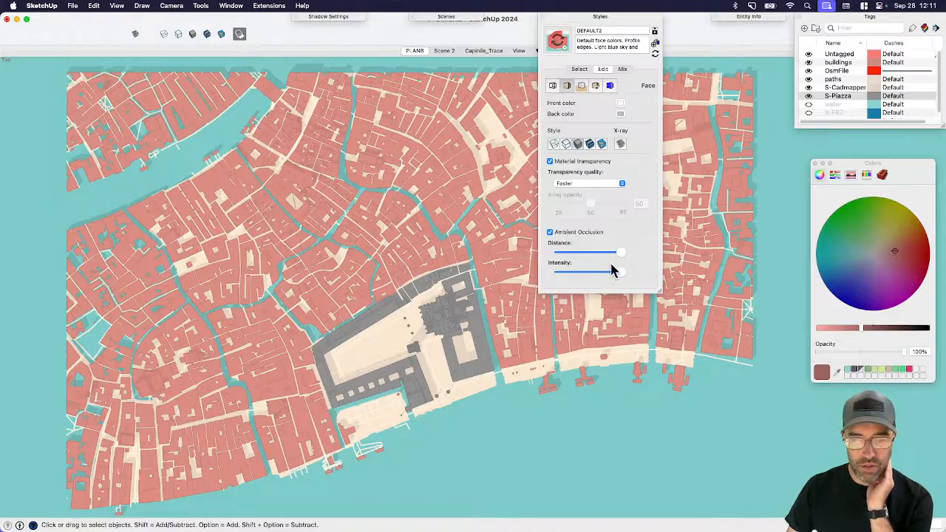
{"action": "scroll", "coordinate": [495, 292], "scroll_direction": "up", "scroll_amount": 5}
{"action": "scroll", "coordinate": [496, 292], "scroll_direction": "up", "scroll_amount": 4}
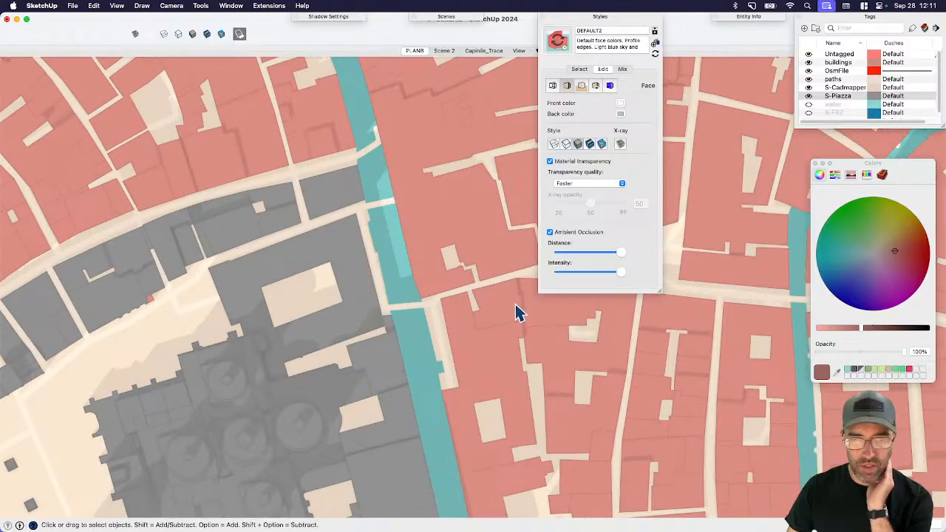
{"action": "scroll", "coordinate": [515, 305], "scroll_direction": "down", "scroll_amount": 3}
{"action": "scroll", "coordinate": [272, 192], "scroll_direction": "up", "scroll_amount": 8}
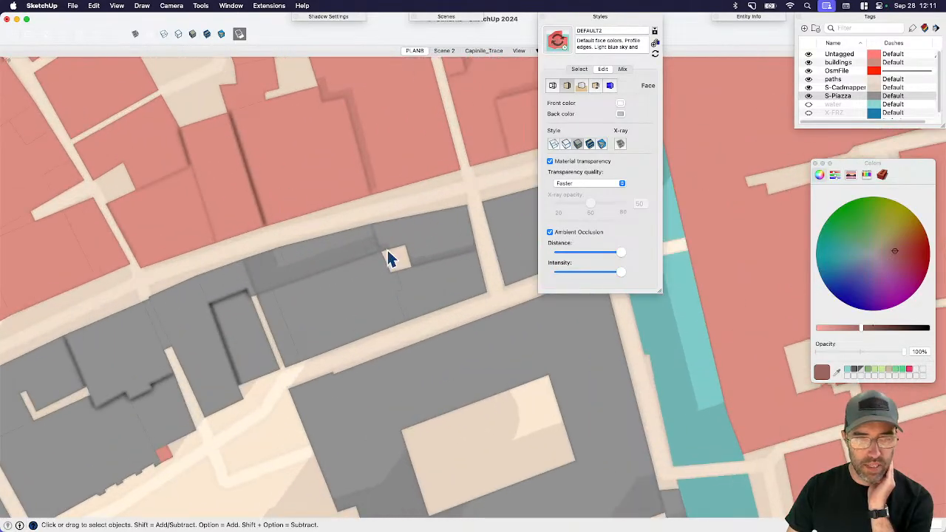
{"action": "scroll", "coordinate": [362, 268], "scroll_direction": "down", "scroll_amount": 10}
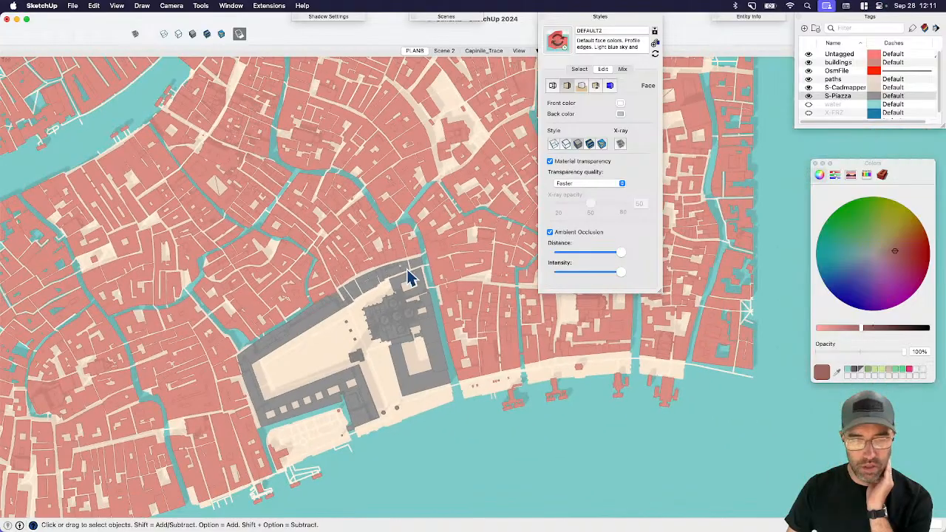
- Compare the map with and without ambient occlusion and leave the effect switched off
{"action": "left_click", "coordinate": [550, 234]}
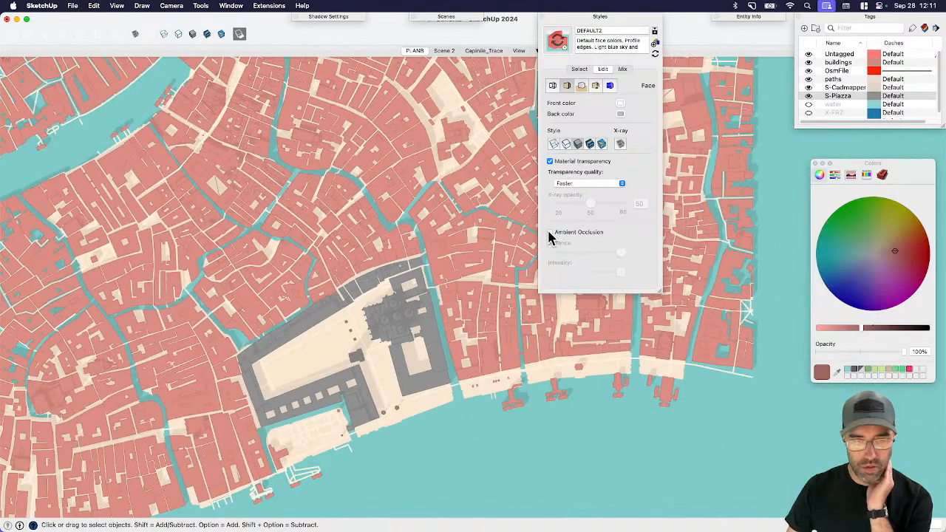
{"action": "left_click", "coordinate": [550, 234]}
{"action": "left_click", "coordinate": [550, 234]}
{"action": "left_click", "coordinate": [550, 233]}
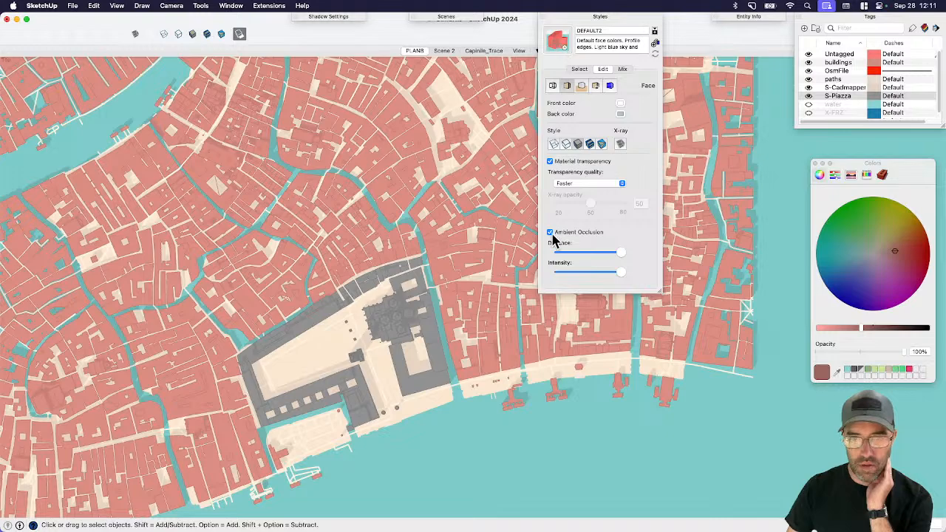
{"action": "left_click", "coordinate": [550, 234]}
{"action": "left_click", "coordinate": [597, 18]}
- Try coloring all edges the same and examine the outlines across the whole city plan
{"action": "scroll", "coordinate": [558, 334], "scroll_direction": "down", "scroll_amount": 3}
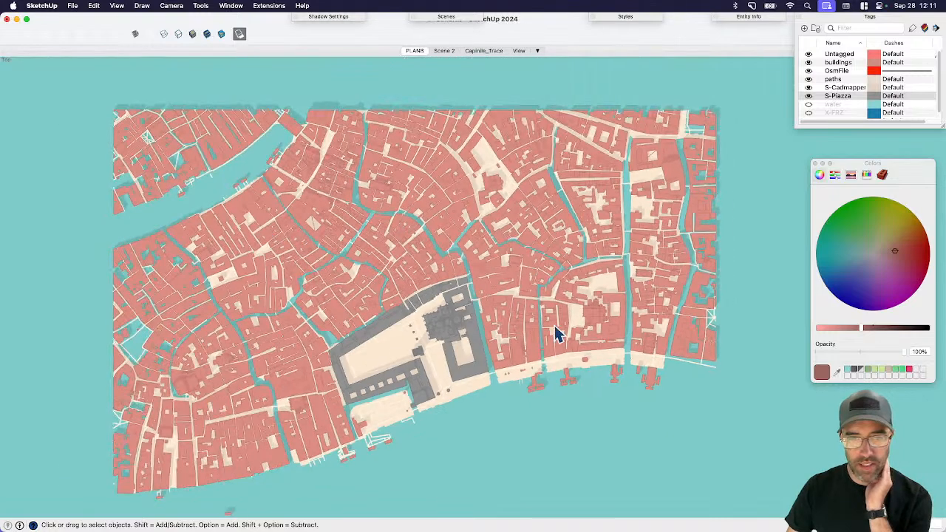
{"action": "middle_click_drag", "start_coordinate": [526, 414], "coordinate": [521, 382], "text": "shift"}
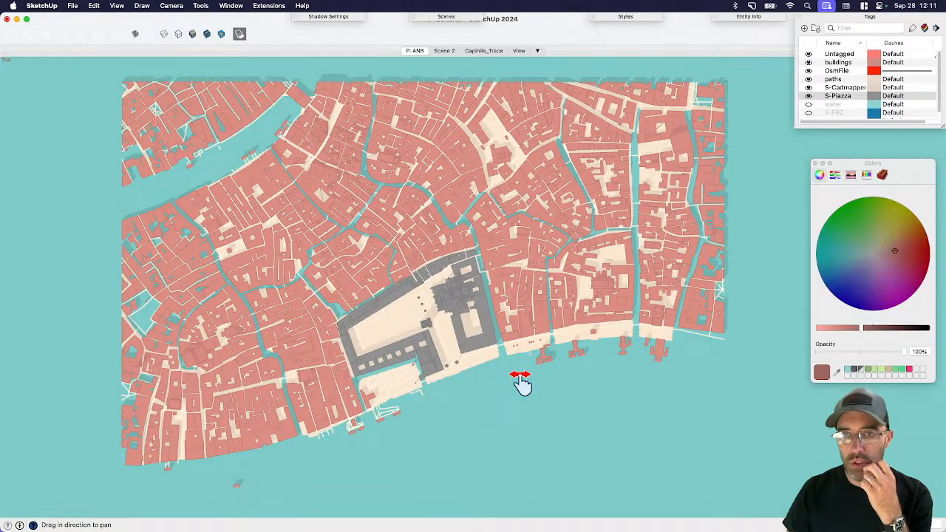
{"action": "scroll", "coordinate": [521, 382], "scroll_direction": "up", "scroll_amount": 3}
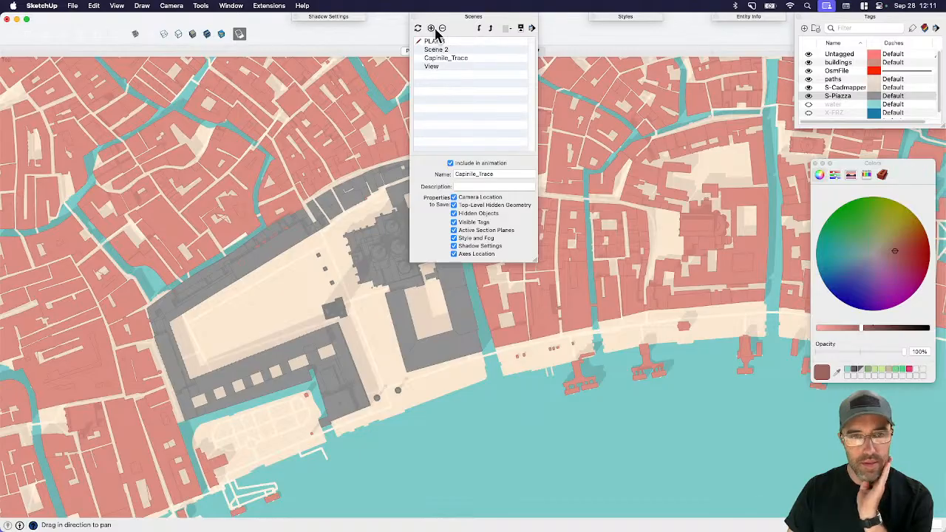
{"action": "left_click", "coordinate": [454, 18]}
{"action": "left_click", "coordinate": [612, 19]}
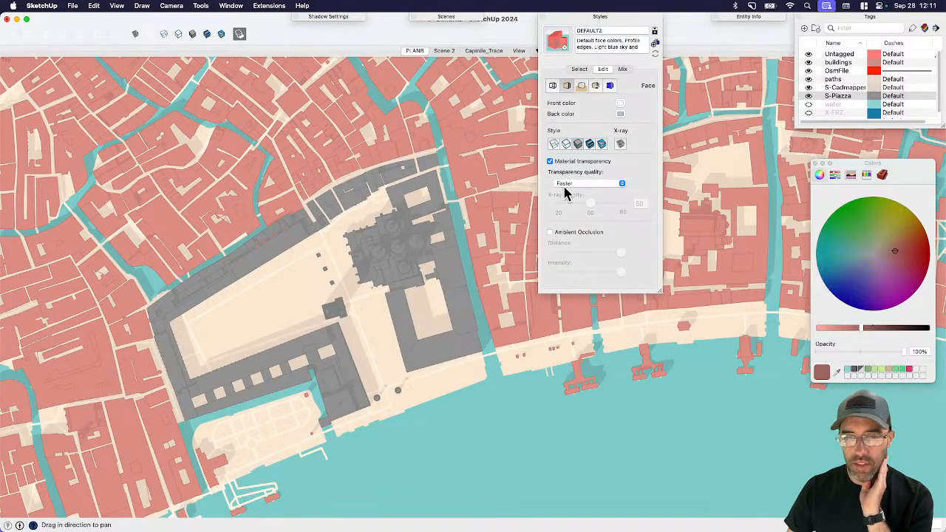
{"action": "left_click", "coordinate": [552, 87]}
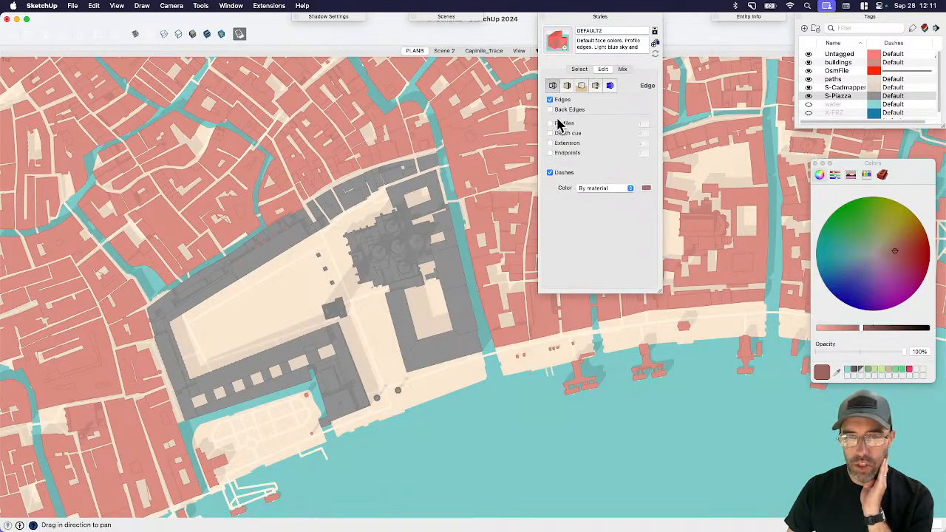
{"action": "left_click", "coordinate": [600, 188]}
{"action": "left_click", "coordinate": [590, 179]}
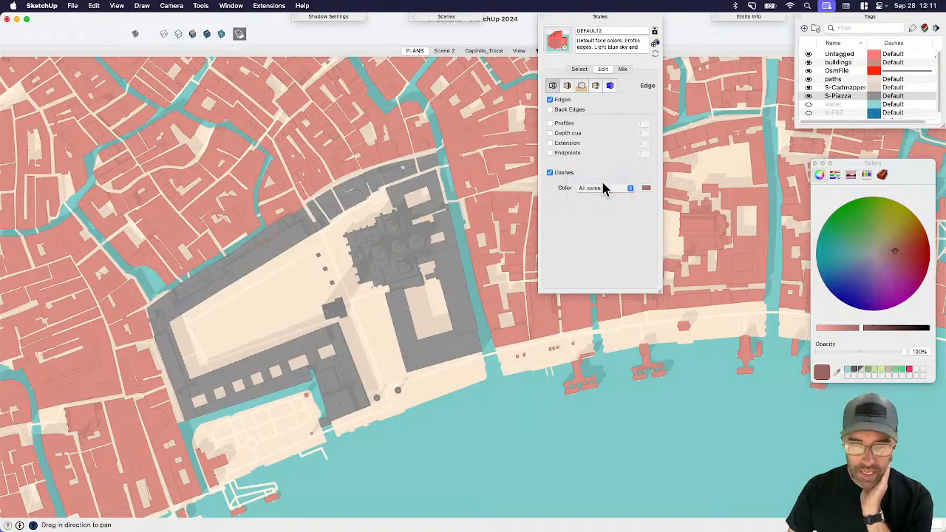
{"action": "scroll", "coordinate": [429, 333], "scroll_direction": "down", "scroll_amount": 2}
{"action": "scroll", "coordinate": [429, 333], "scroll_direction": "down", "scroll_amount": 3}
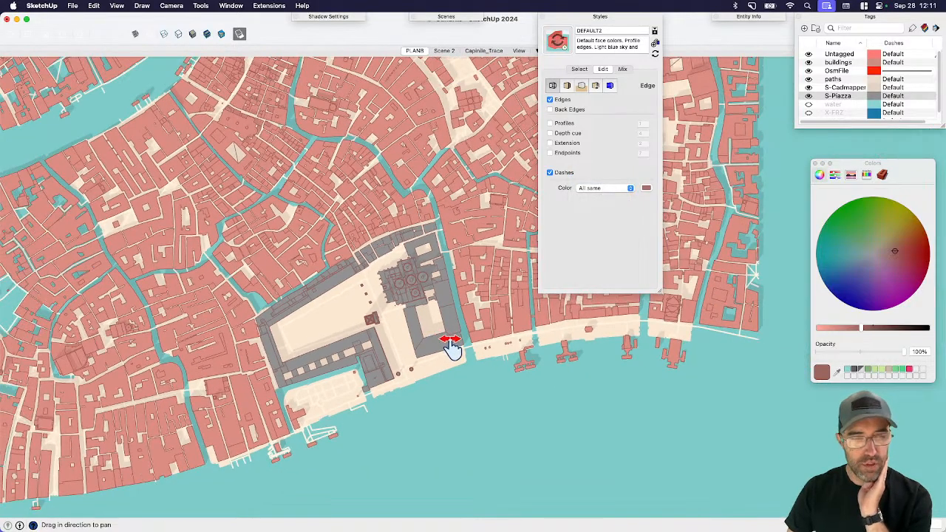
{"action": "scroll", "coordinate": [443, 302], "scroll_direction": "down", "scroll_amount": 2}
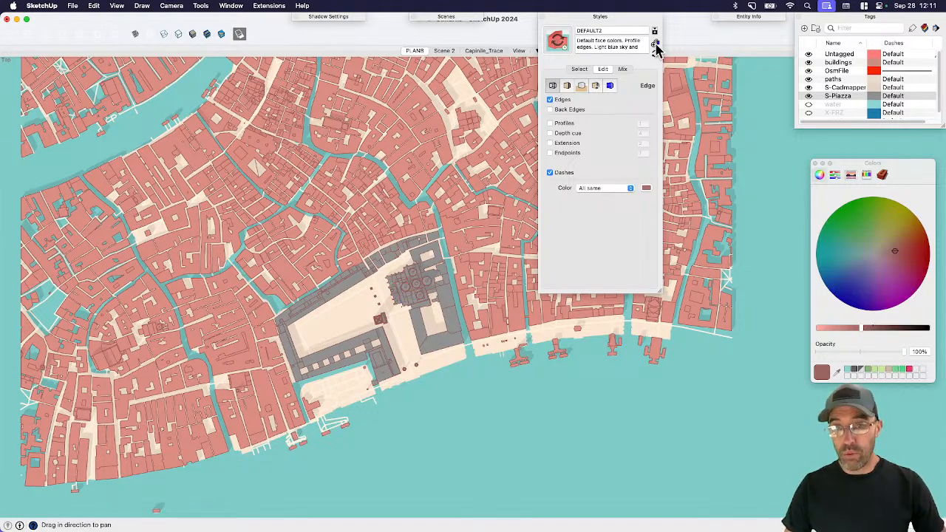
- Create a new style from the current settings and set its edges to be colored by material
{"action": "left_click", "coordinate": [655, 45]}
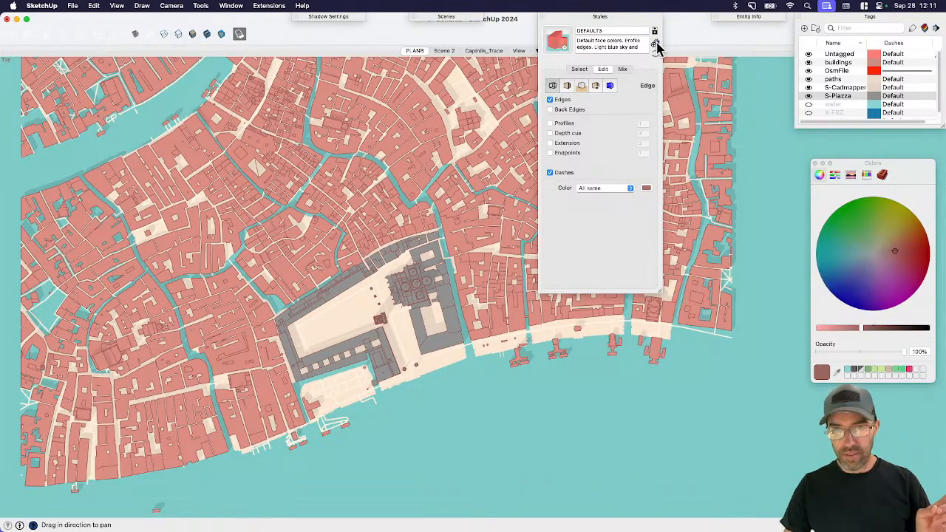
{"action": "left_click", "coordinate": [617, 188]}
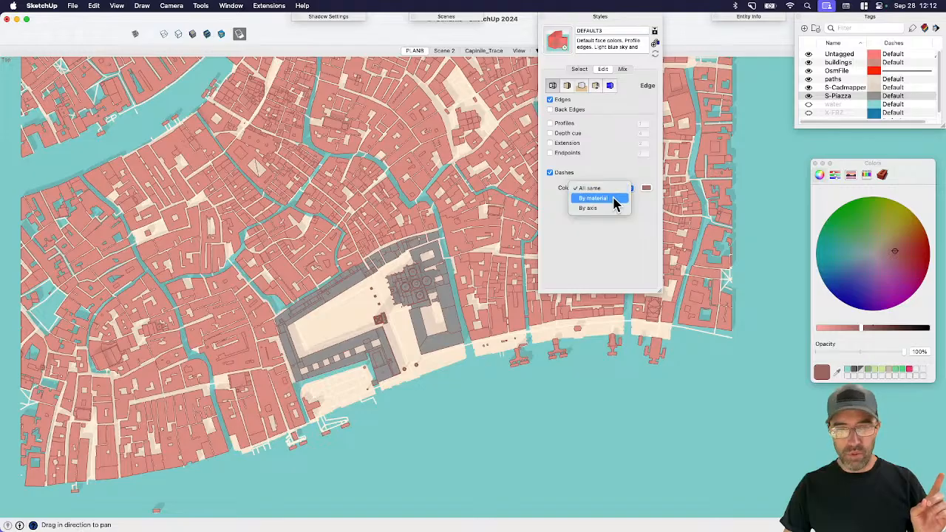
{"action": "left_click", "coordinate": [616, 199]}
- Rename the new style with material-colored edges as CBT-ByMAT and update it with the current settings
{"action": "left_click", "coordinate": [566, 41]}
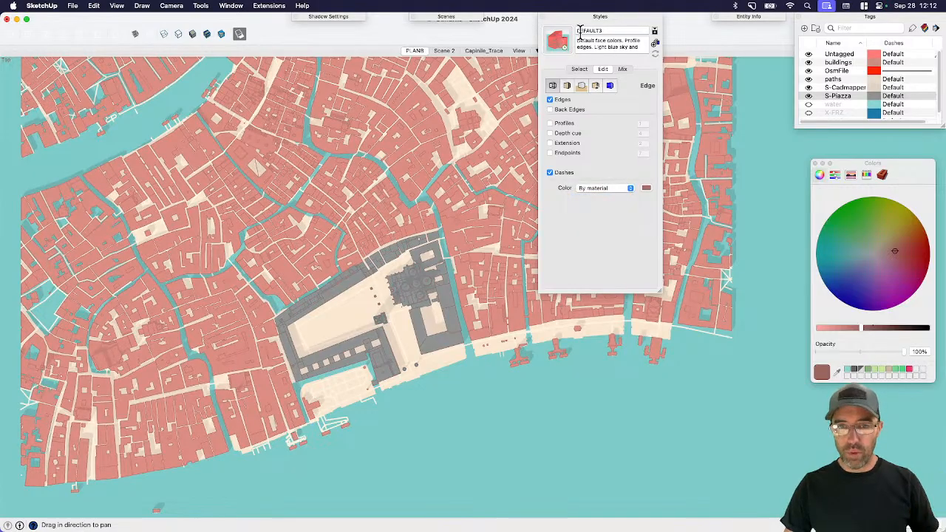
{"action": "left_click", "coordinate": [578, 31]}
{"action": "type", "text": "CBT"}
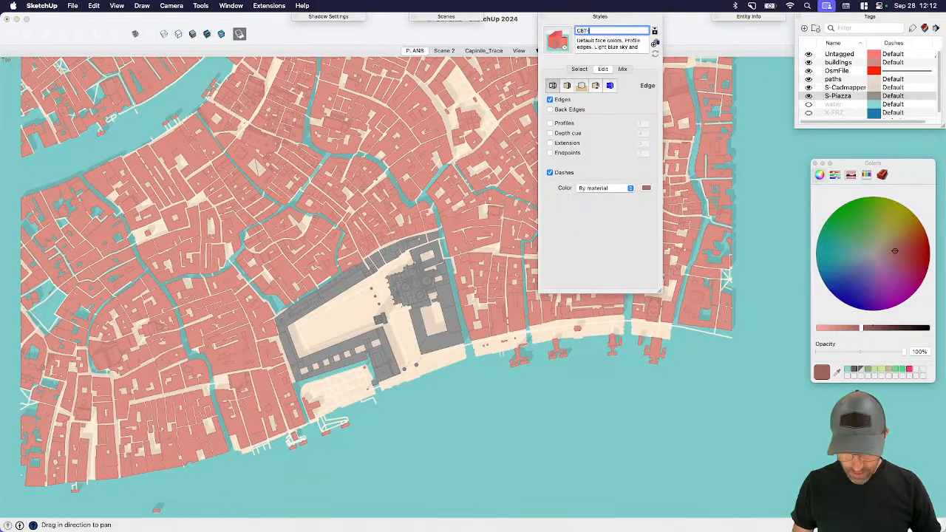
{"action": "type", "text": "-ByMAT"}
{"action": "key", "text": "Return"}
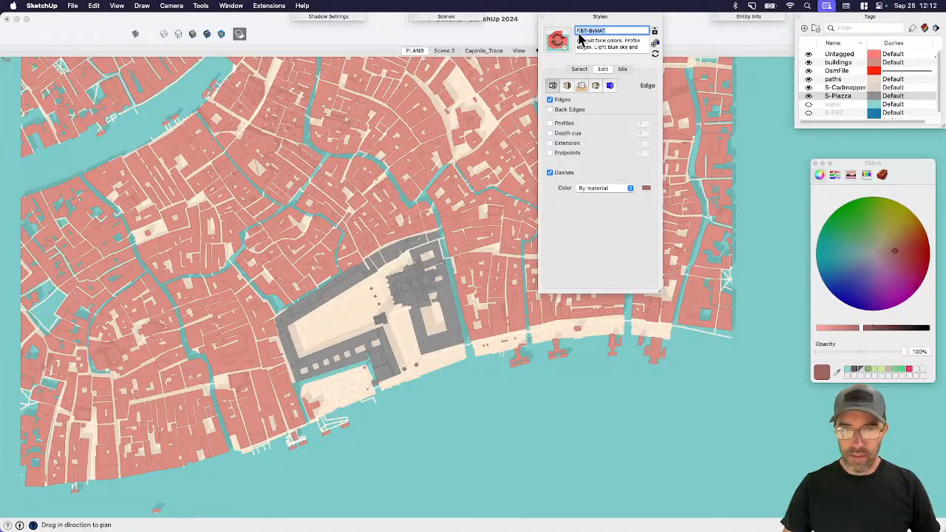
{"action": "left_click", "coordinate": [553, 44]}
{"action": "left_click", "coordinate": [583, 375]}
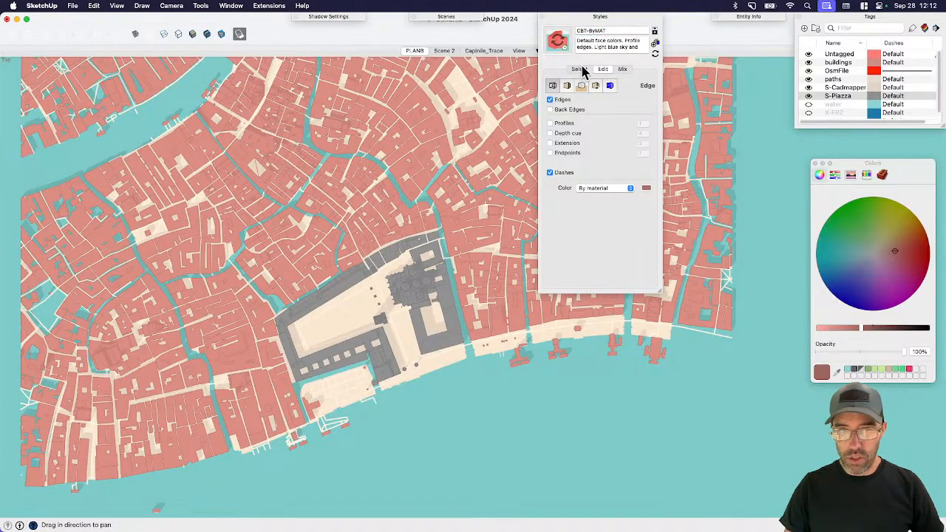
- Switch to the in-model style DEFAULT2 with uniformly colored edges and rename it CBT-REDEDGe
{"action": "left_click", "coordinate": [580, 69]}
{"action": "left_click", "coordinate": [569, 142]}
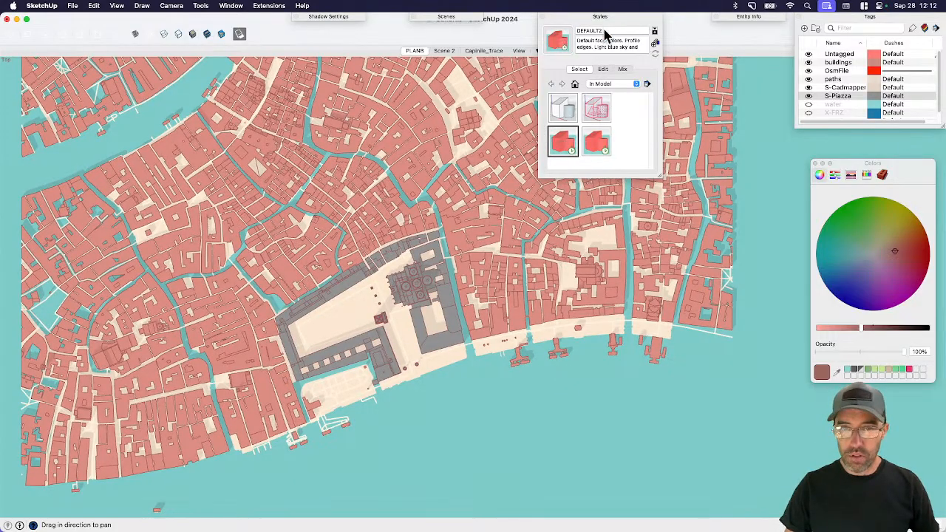
{"action": "left_click", "coordinate": [604, 30]}
{"action": "type", "text": "CBT-REDED"}
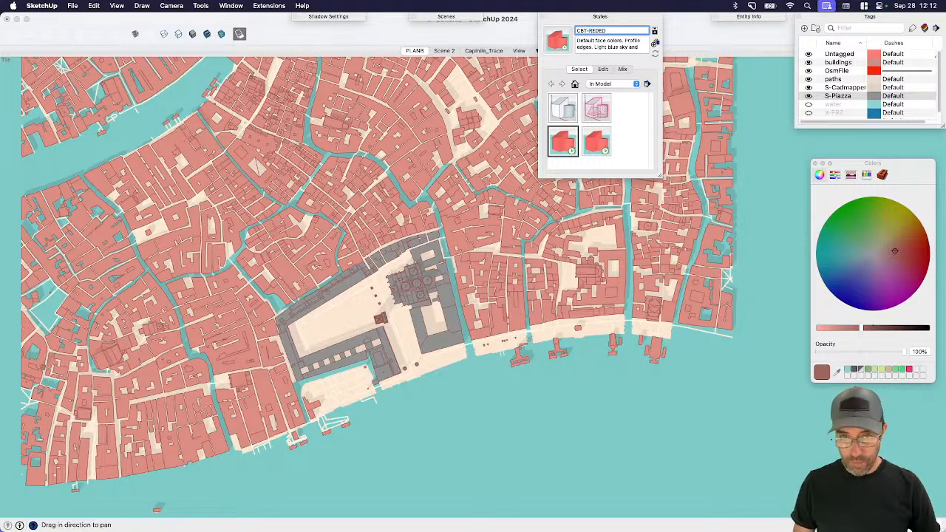
{"action": "type", "text": "e"}
{"action": "key", "text": "Return"}
{"action": "left_click", "coordinate": [599, 396]}
{"action": "key", "text": "space"}
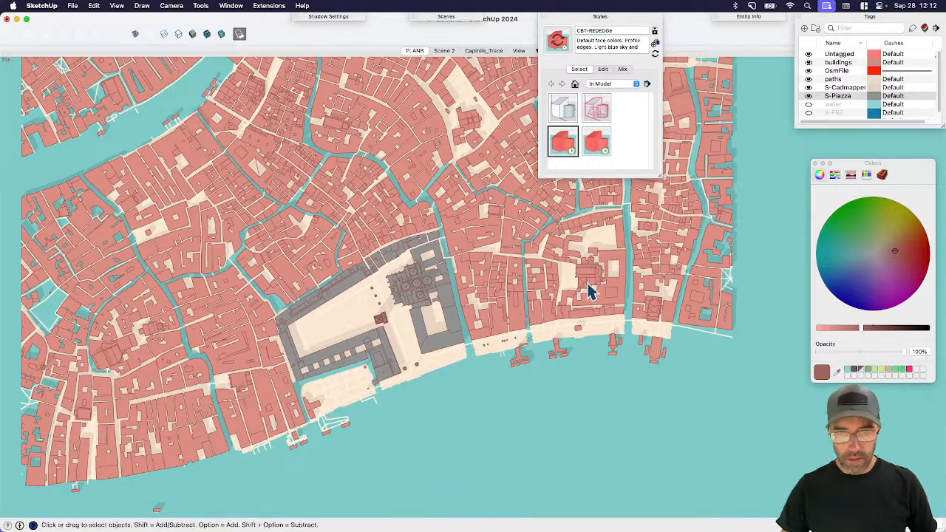
- Display the city plan with Hidden Line faces and turn the shadows off
{"action": "left_click", "coordinate": [570, 19]}
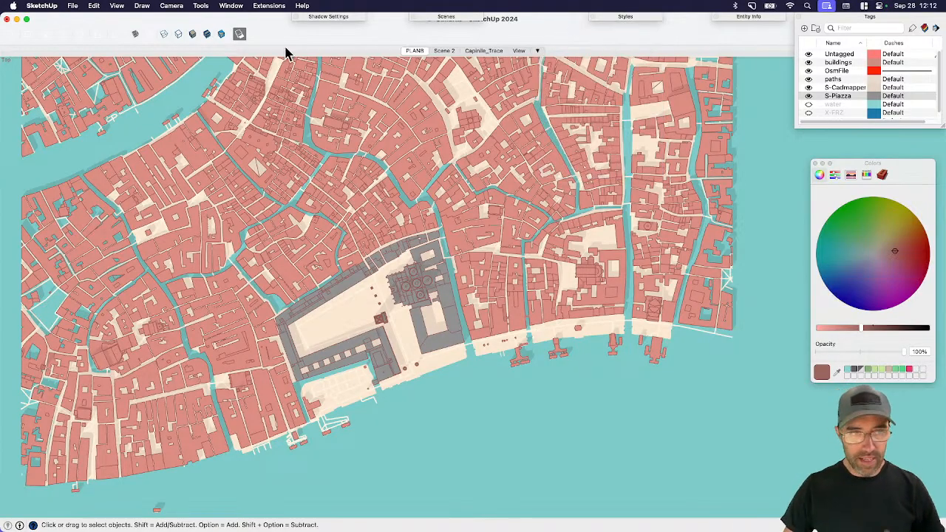
{"action": "left_click", "coordinate": [179, 34]}
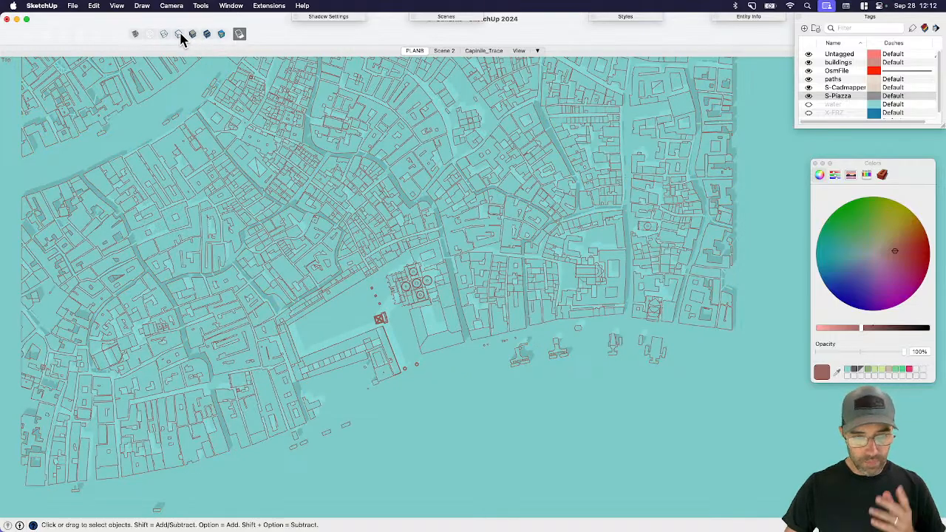
{"action": "left_click", "coordinate": [632, 22]}
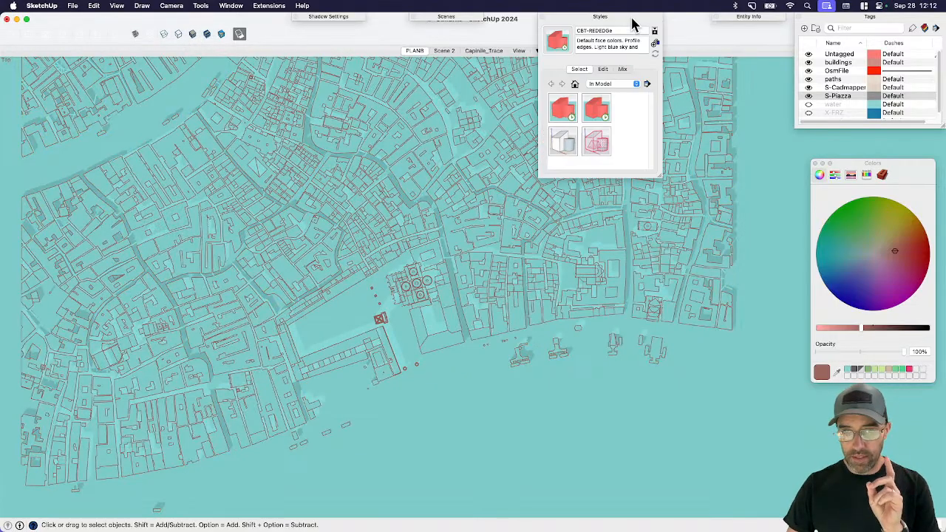
{"action": "left_click", "coordinate": [603, 69]}
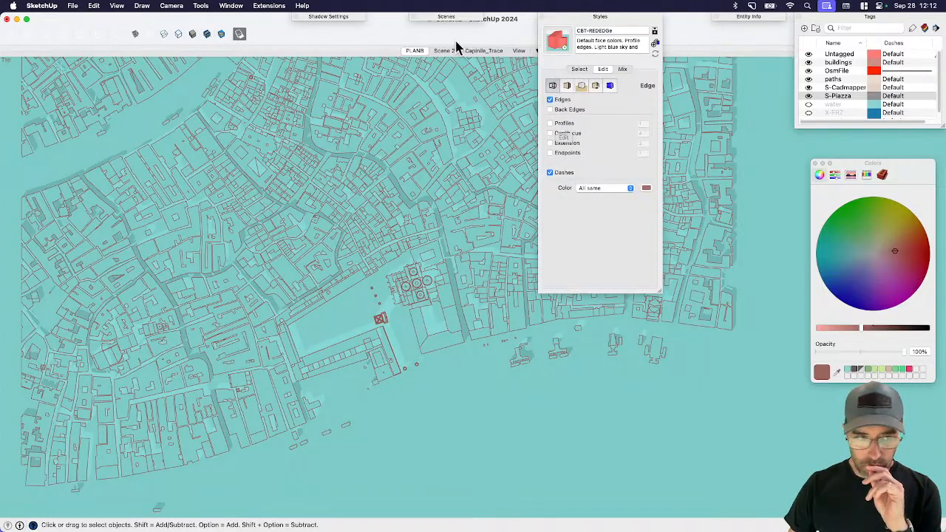
{"action": "left_click", "coordinate": [240, 34]}
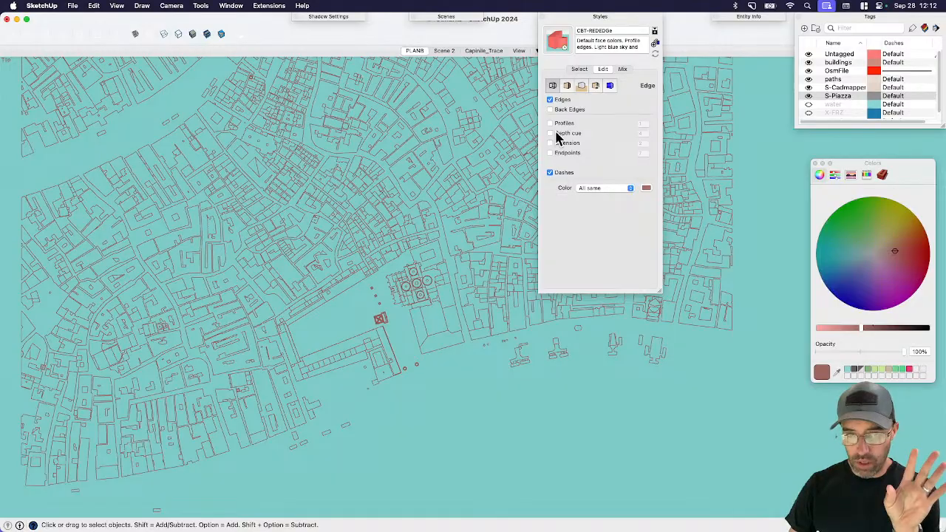
- Set the style's background color to the white Snow pencil color
{"action": "left_click", "coordinate": [567, 85]}
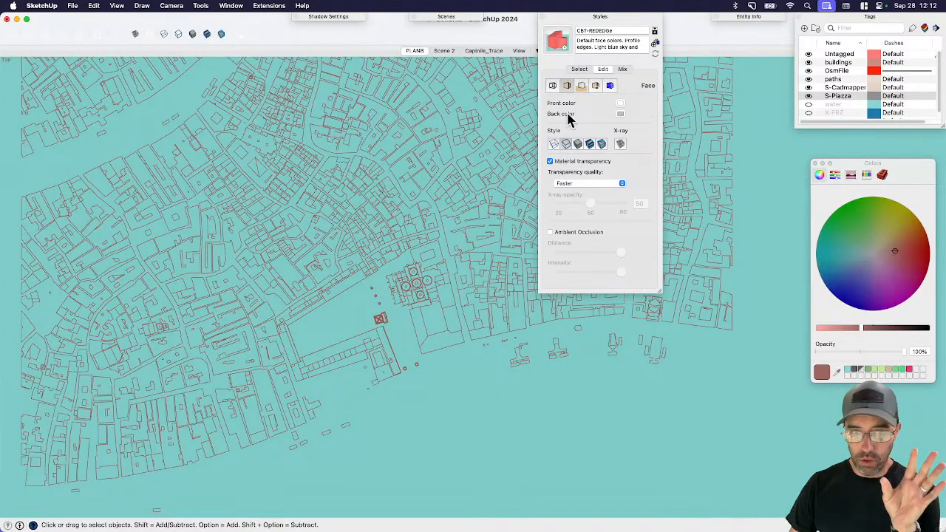
{"action": "left_click", "coordinate": [581, 86]}
{"action": "left_click", "coordinate": [588, 105]}
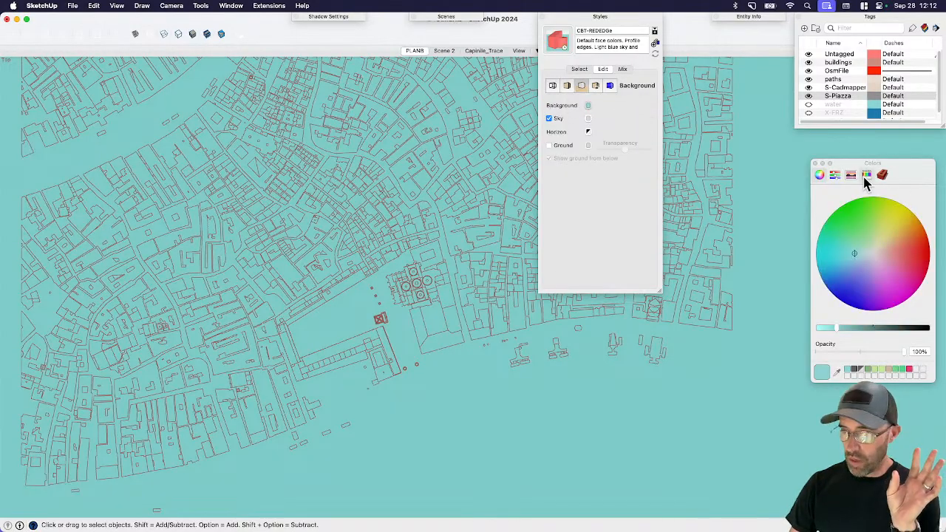
{"action": "left_click", "coordinate": [866, 176]}
{"action": "left_click", "coordinate": [929, 222]}
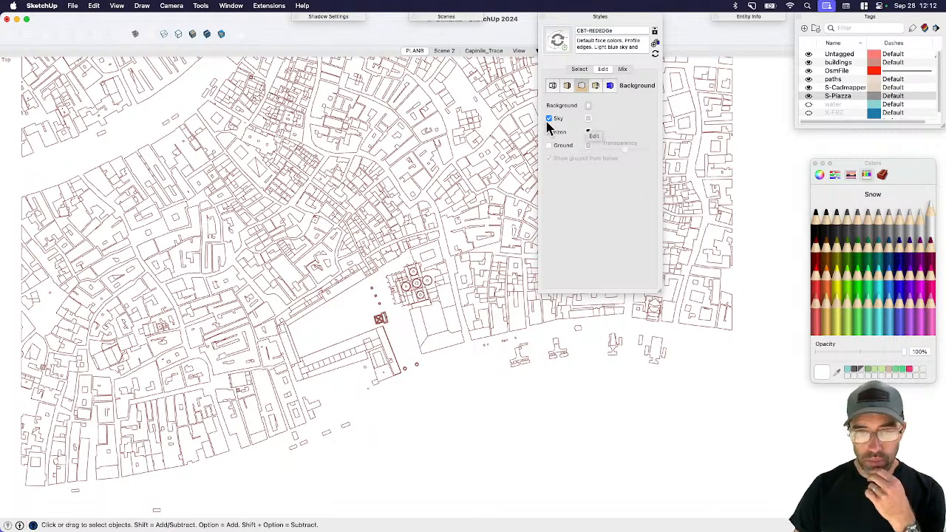
- Create a new style from the white hidden-line settings and name it Monochrome
{"action": "left_click", "coordinate": [552, 85]}
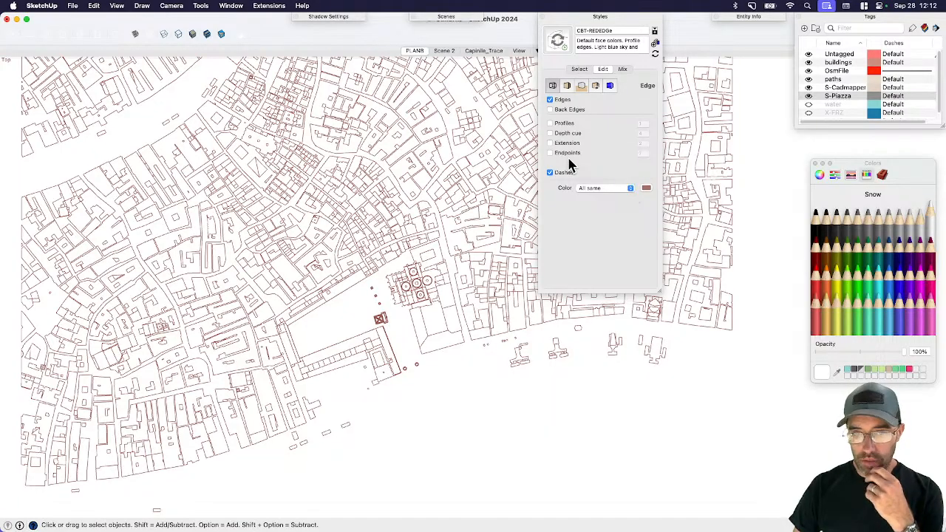
{"action": "left_click", "coordinate": [656, 46]}
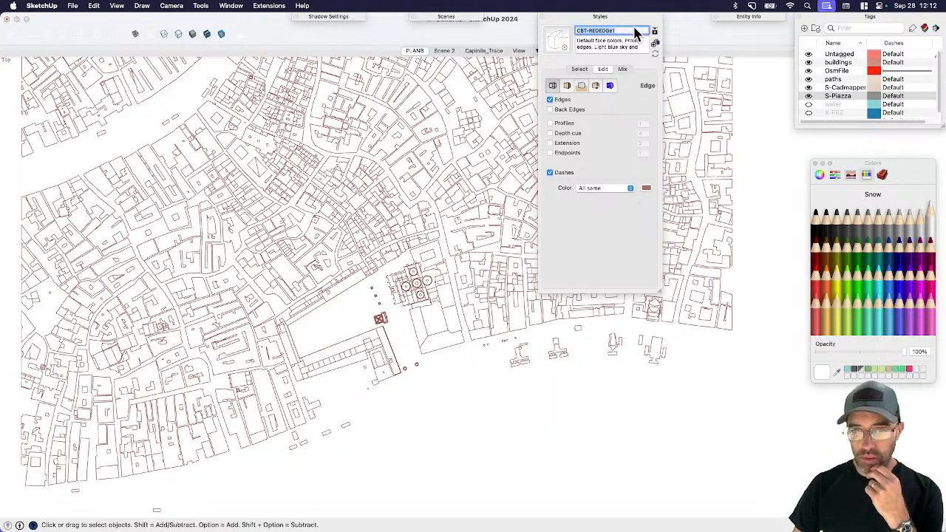
{"action": "type", "text": "Hi"}
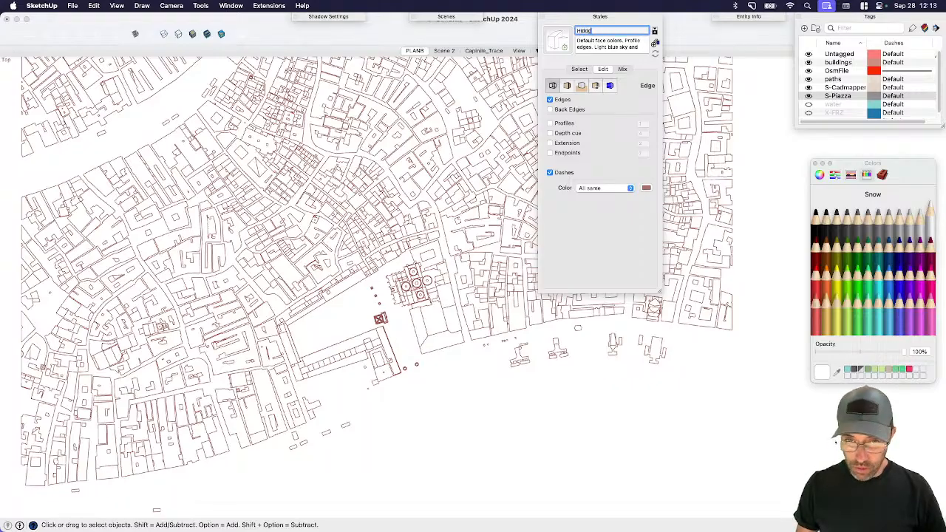
{"action": "key", "text": "BackSpace"}
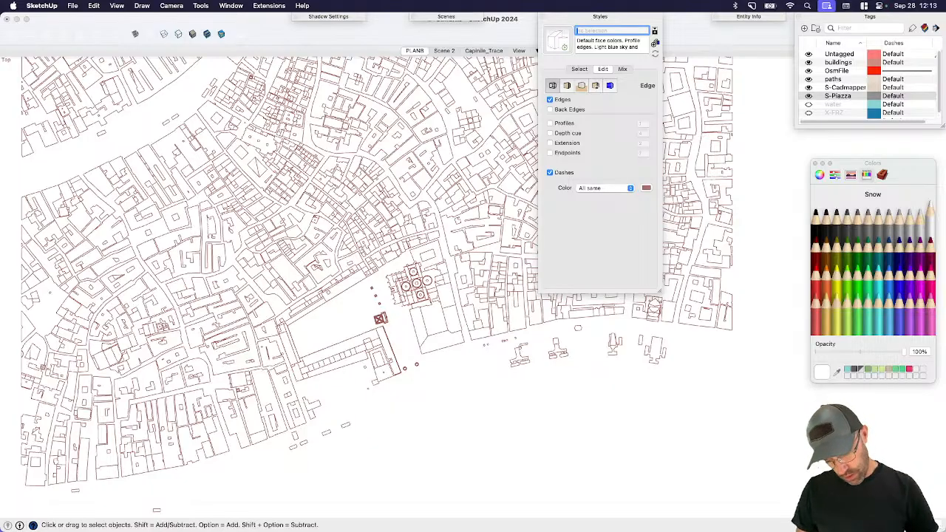
{"action": "type", "text": "Monochrome"}
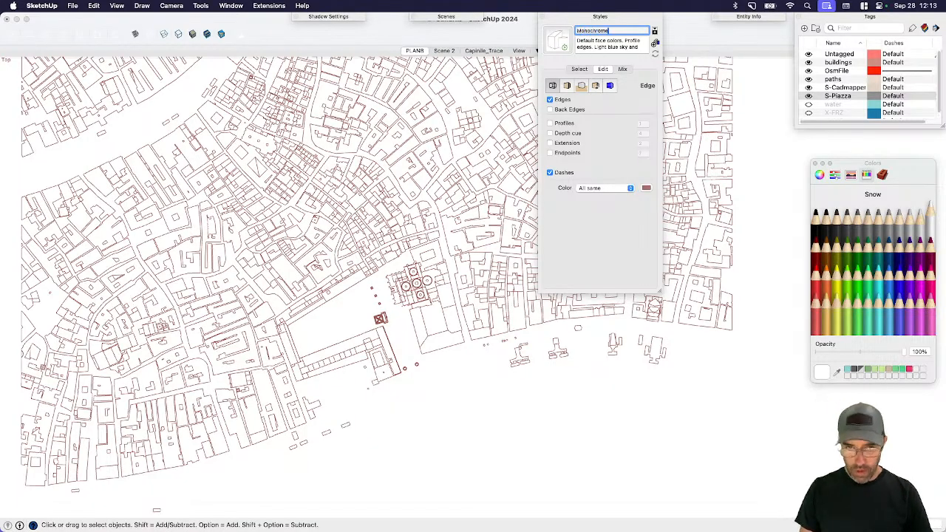
{"action": "key", "text": "Return"}
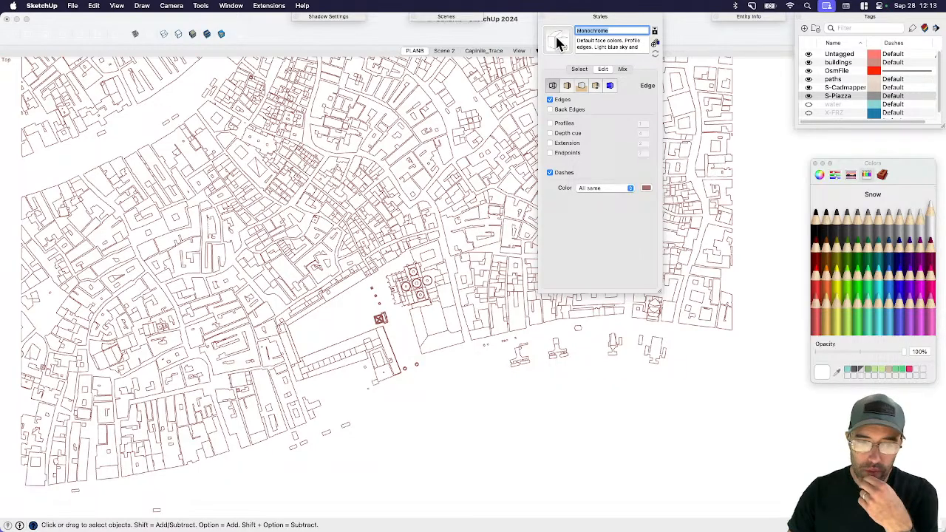
- Enable the ground in the Monochrome style, color it with the saved teal swatch and update the style
{"action": "left_click", "coordinate": [581, 85]}
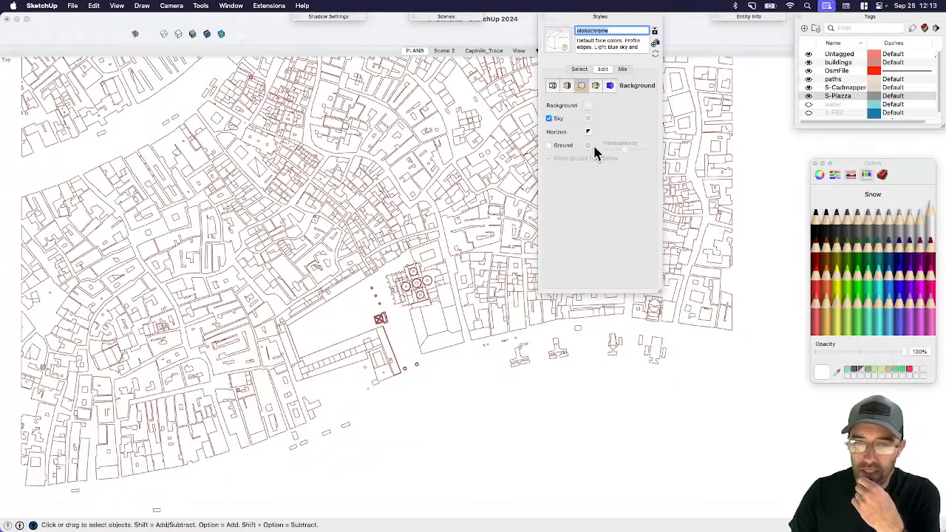
{"action": "left_click", "coordinate": [549, 146]}
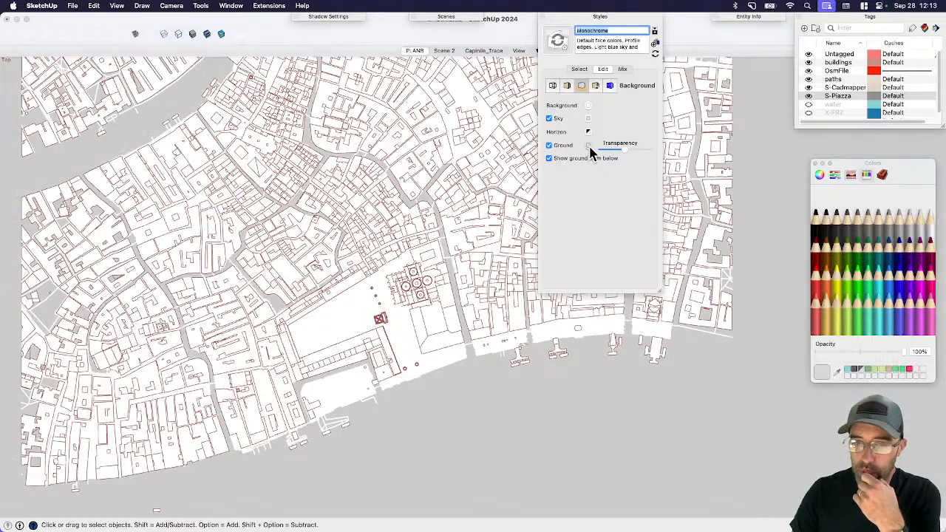
{"action": "left_click", "coordinate": [850, 370]}
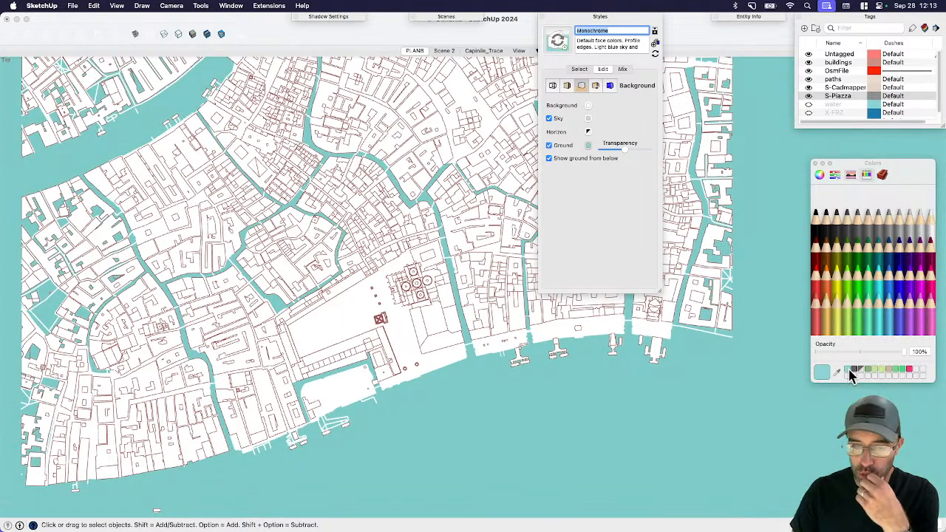
{"action": "left_click", "coordinate": [577, 18]}
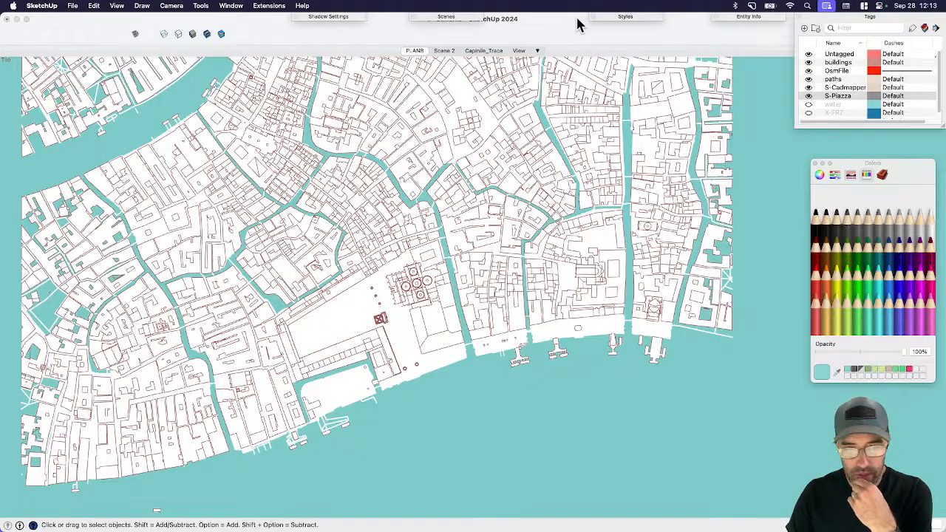
- Compare the in-model styles DEFAULT1, Monochrome, DEFAULT and CBT-ByMAT on the map, then apply CBT-REDEDGe
{"action": "left_click", "coordinate": [810, 80]}
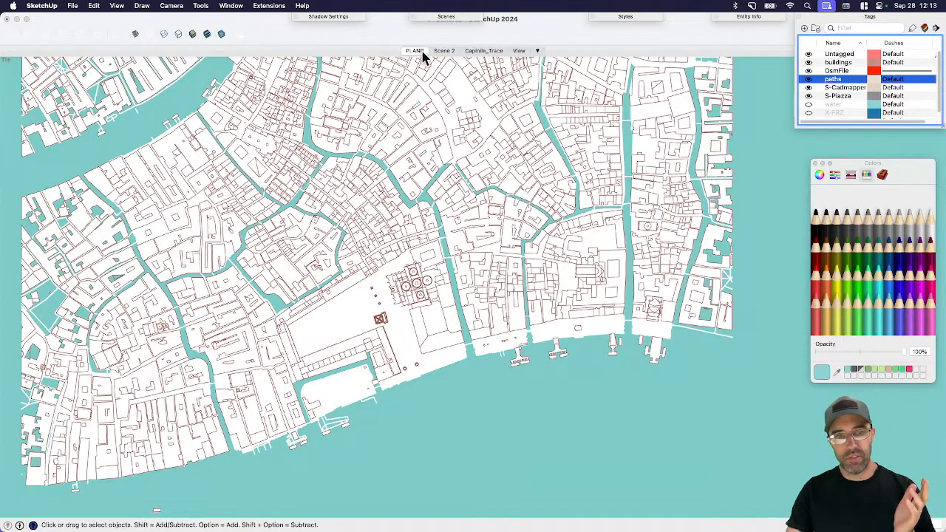
{"action": "left_click", "coordinate": [627, 18]}
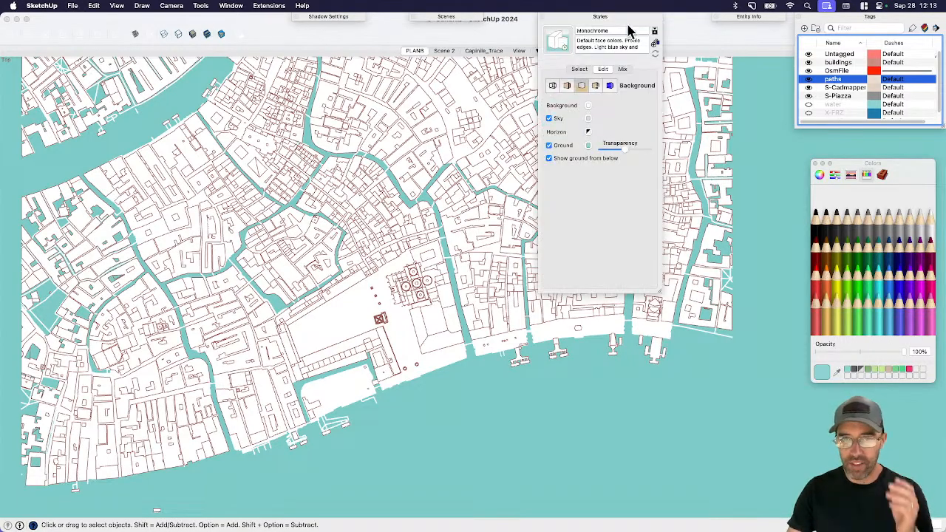
{"action": "left_click", "coordinate": [579, 70]}
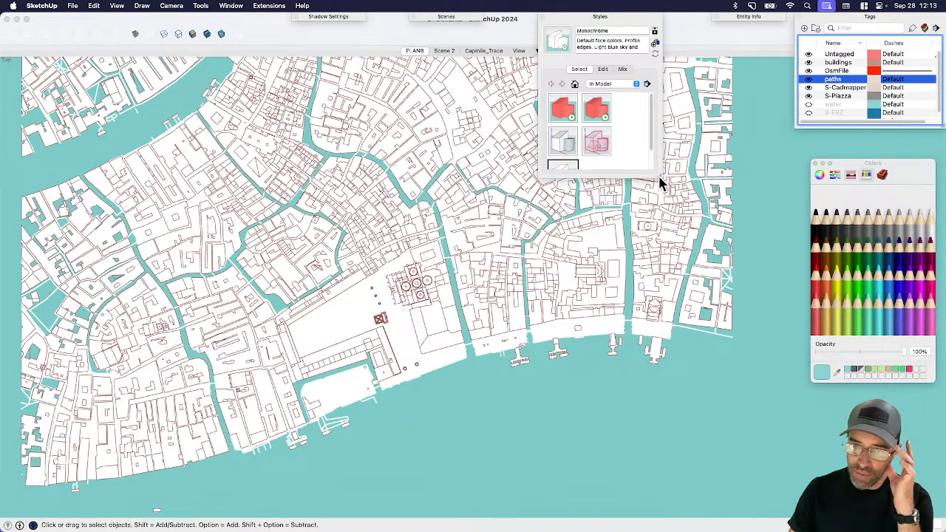
{"action": "left_click", "coordinate": [606, 148]}
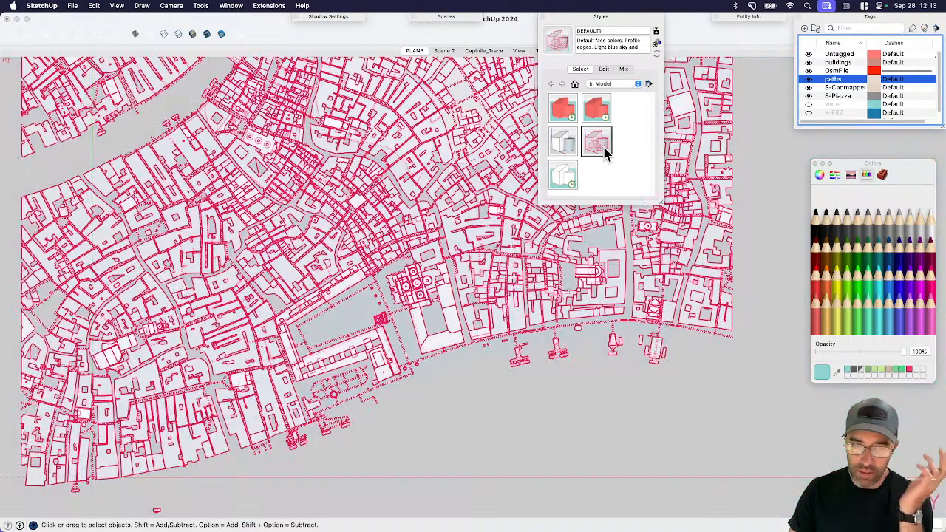
{"action": "left_click", "coordinate": [565, 176]}
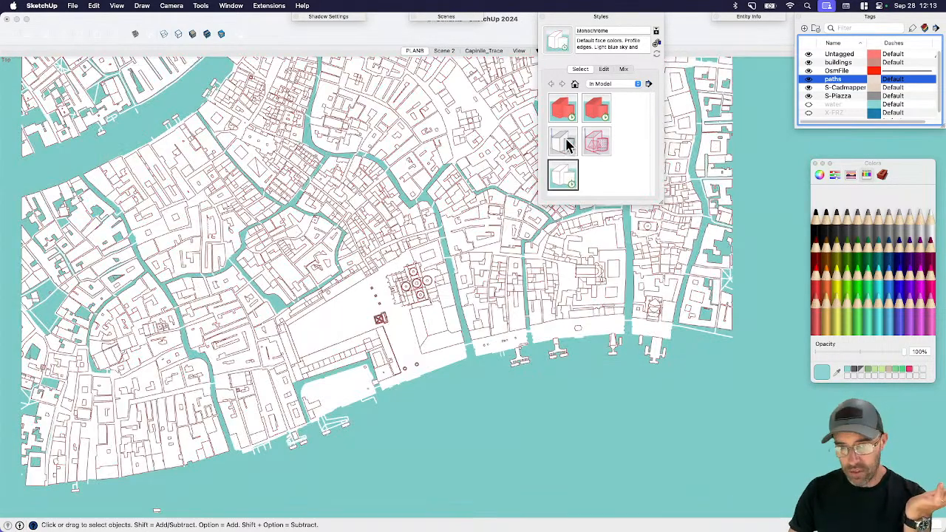
{"action": "left_click", "coordinate": [566, 144]}
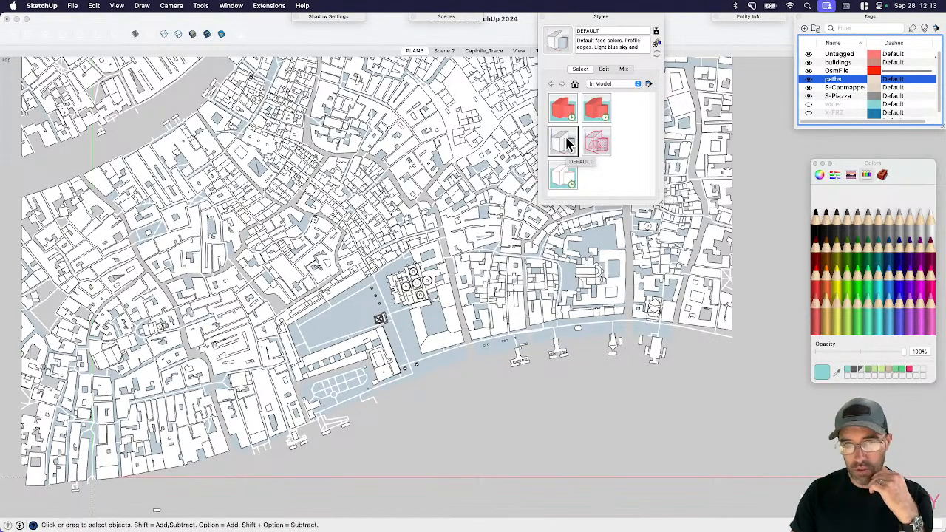
{"action": "left_click", "coordinate": [568, 107]}
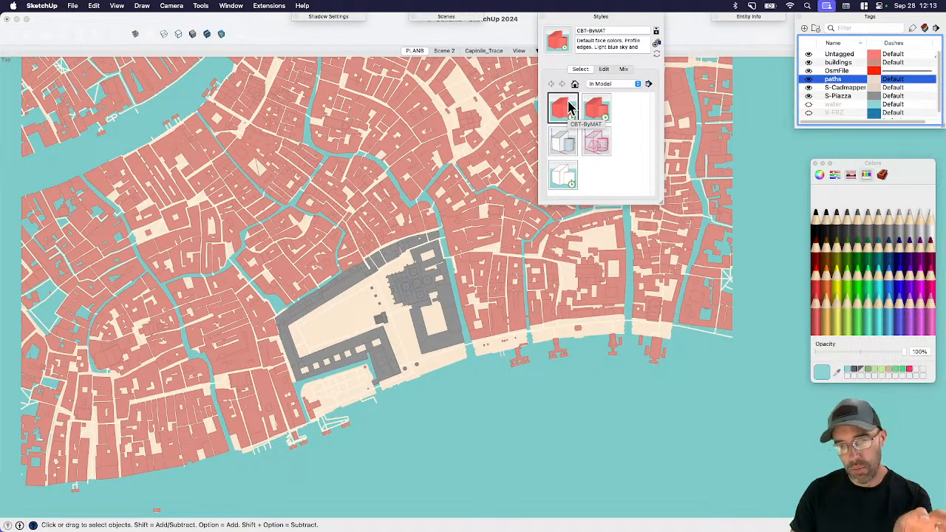
{"action": "left_click", "coordinate": [596, 110]}
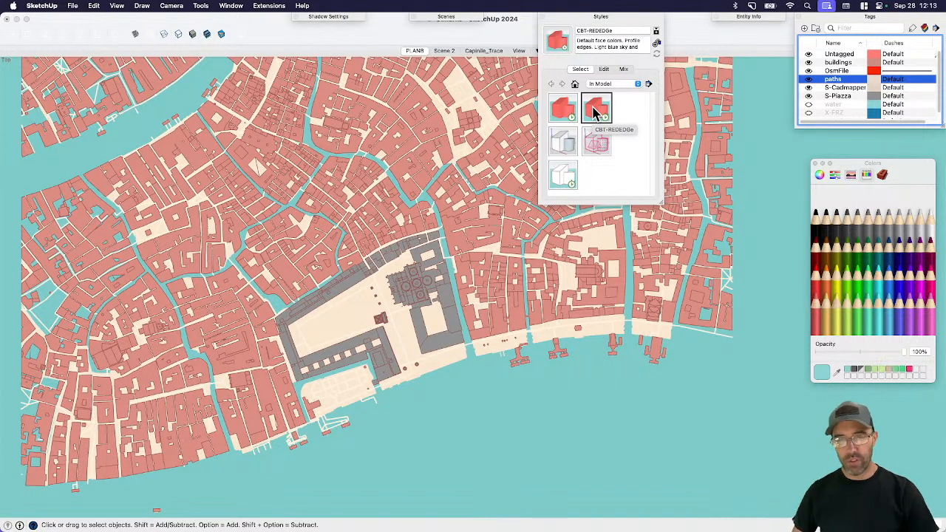
{"action": "left_click", "coordinate": [603, 18]}
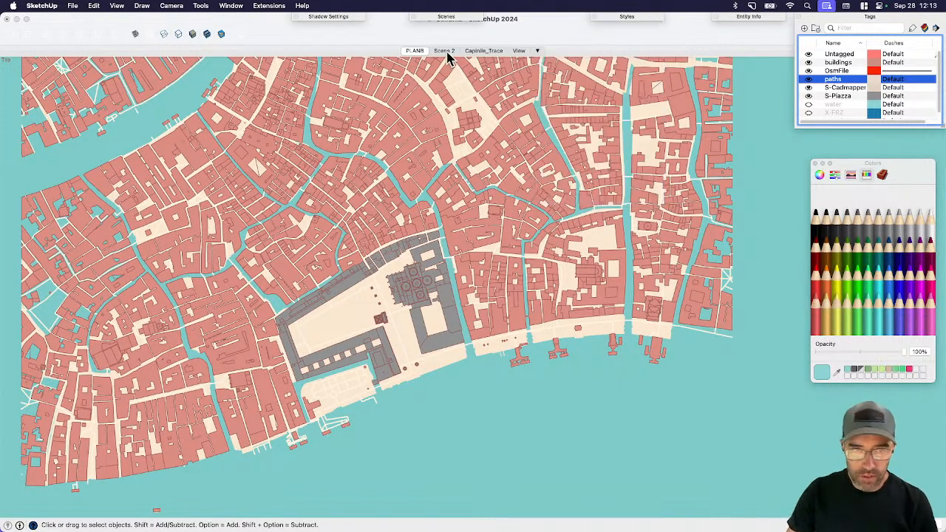
{"action": "left_click", "coordinate": [386, 322]}
{"action": "scroll", "coordinate": [384, 325], "scroll_direction": "up", "scroll_amount": 5}
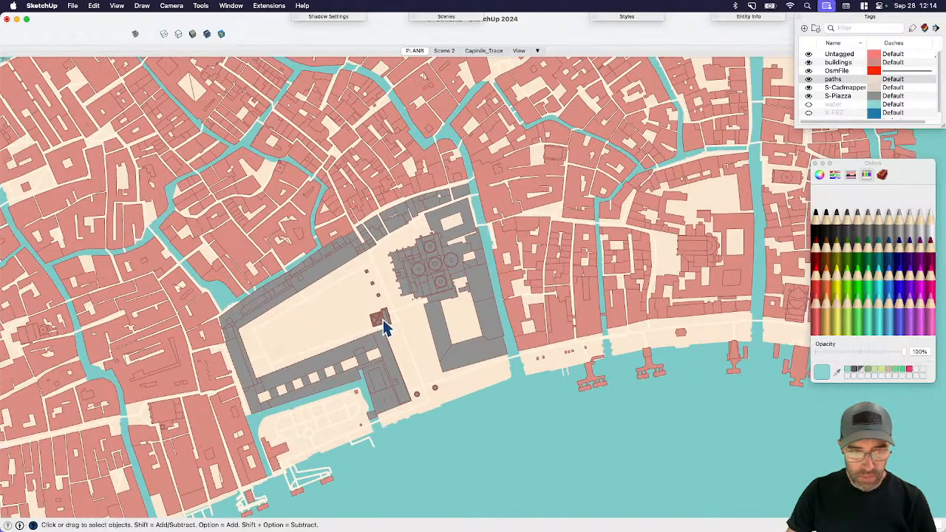
- Place a vertical section plane on the campanile's shaft, parallel to the face toward the basilica
{"action": "middle_click_drag", "start_coordinate": [412, 334], "coordinate": [303, 266]}
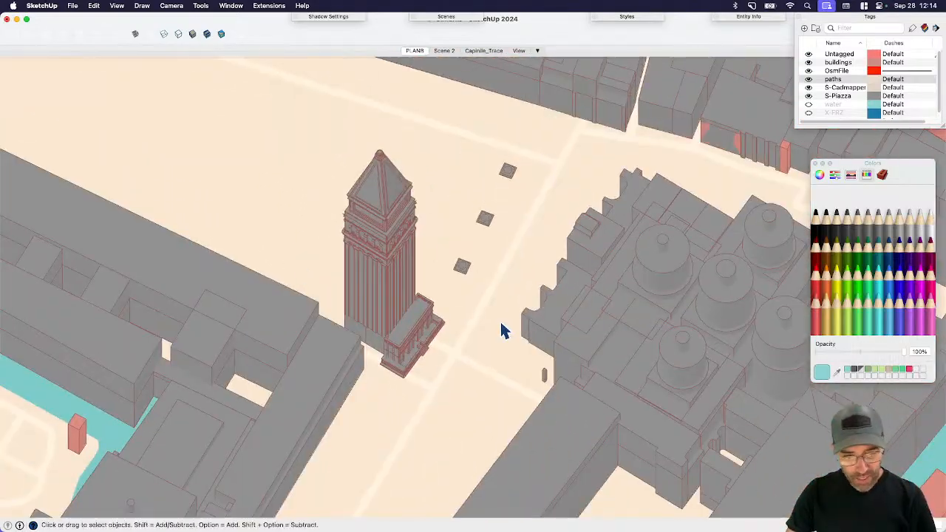
{"action": "scroll", "coordinate": [503, 330], "scroll_direction": "down", "scroll_amount": 3}
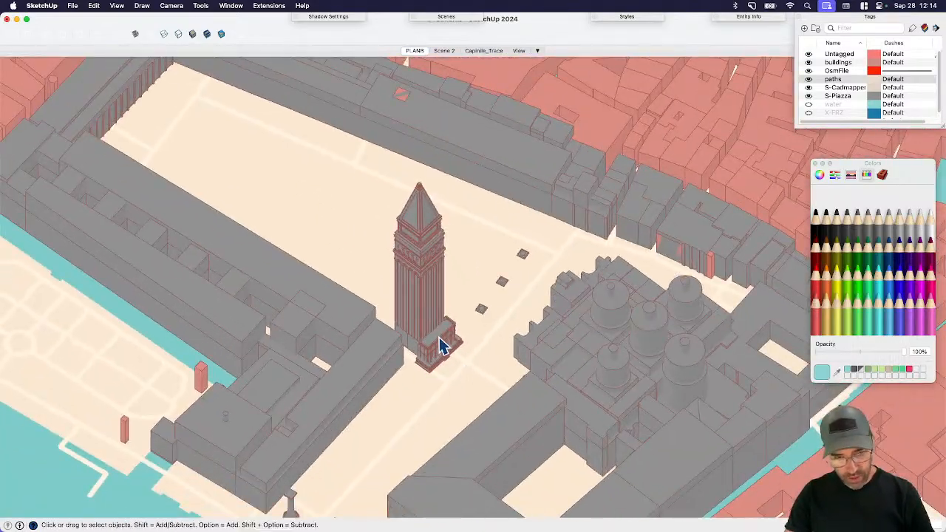
{"action": "scroll", "coordinate": [450, 339], "scroll_direction": "down", "scroll_amount": 3}
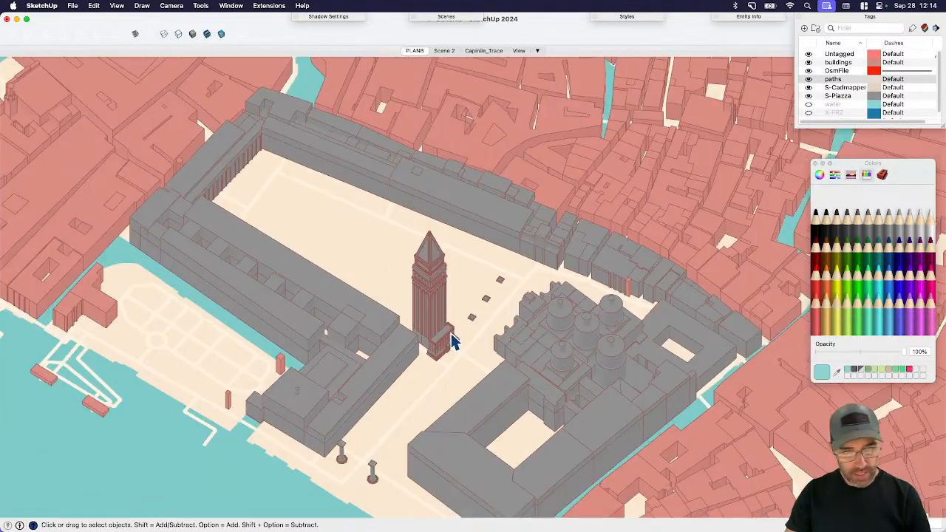
{"action": "left_click", "coordinate": [211, 7]}
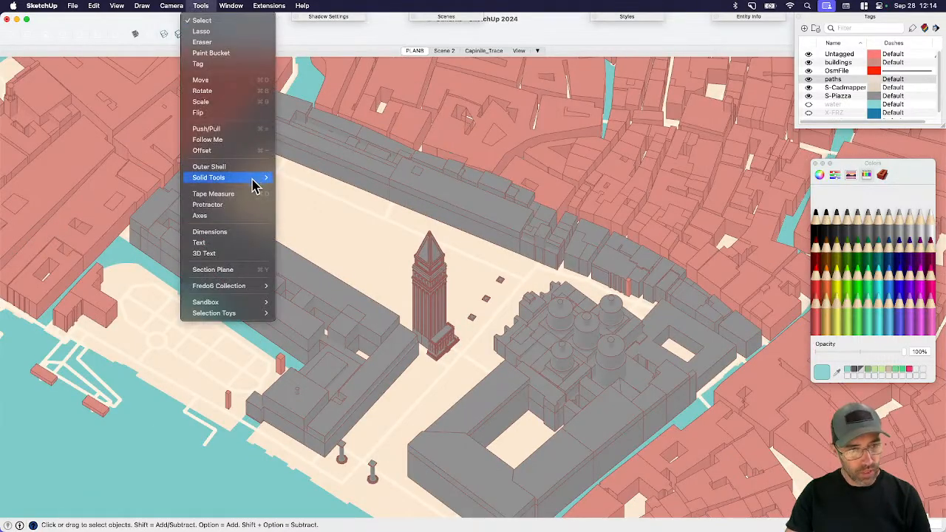
{"action": "left_click", "coordinate": [246, 269]}
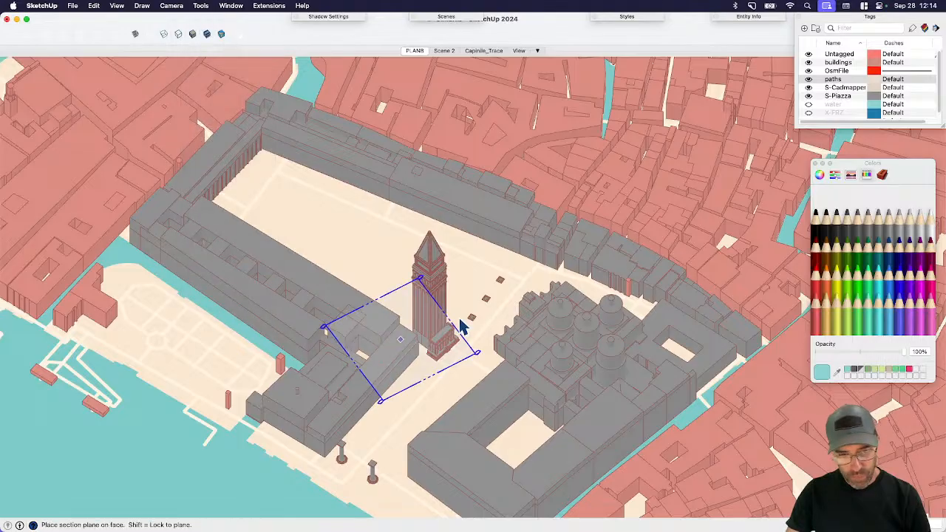
{"action": "scroll", "coordinate": [437, 312], "scroll_direction": "up", "scroll_amount": 3}
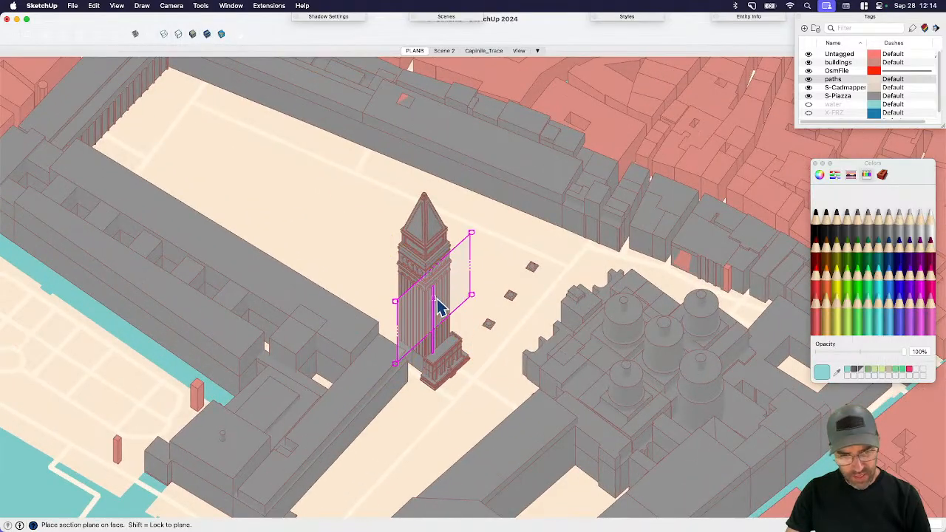
{"action": "left_click", "coordinate": [437, 307]}
{"action": "scroll", "coordinate": [509, 319], "scroll_direction": "down", "scroll_amount": 3}
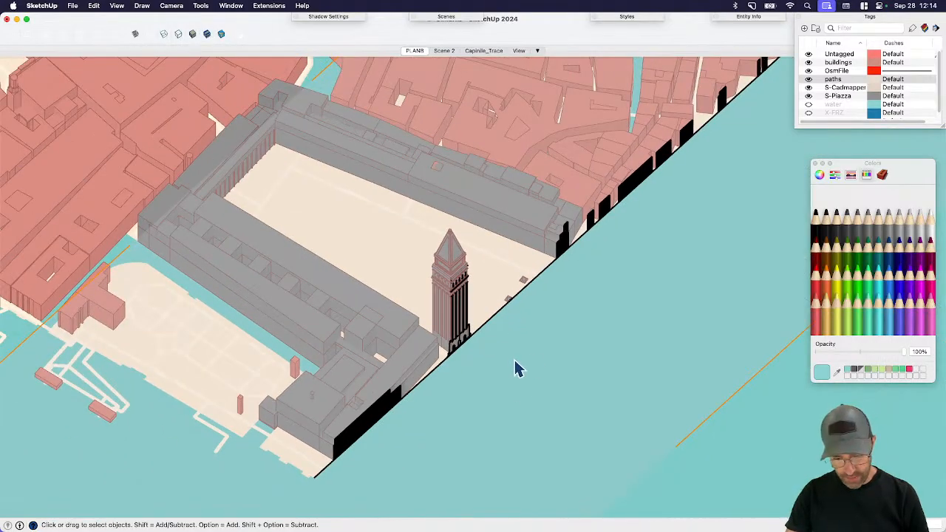
- Move the section plane forward off the campanile so the cut runs just in front of the whole tower
{"action": "left_click", "coordinate": [519, 391]}
{"action": "key", "text": "m"}
{"action": "left_click", "coordinate": [516, 392]}
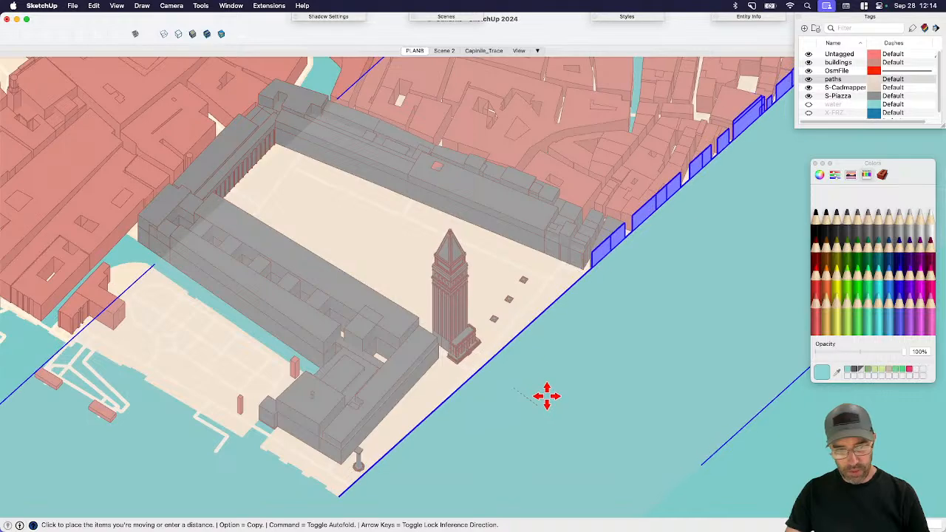
{"action": "left_click", "coordinate": [547, 396]}
{"action": "key", "text": "space"}
- Align the view to the section plane and frame the campanile elevation
{"action": "right_click", "coordinate": [542, 392]}
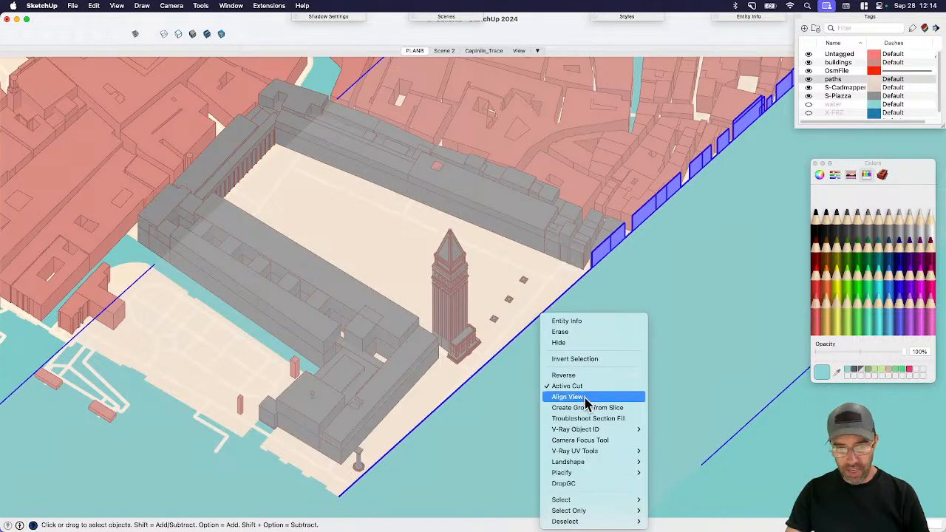
{"action": "left_click", "coordinate": [586, 399]}
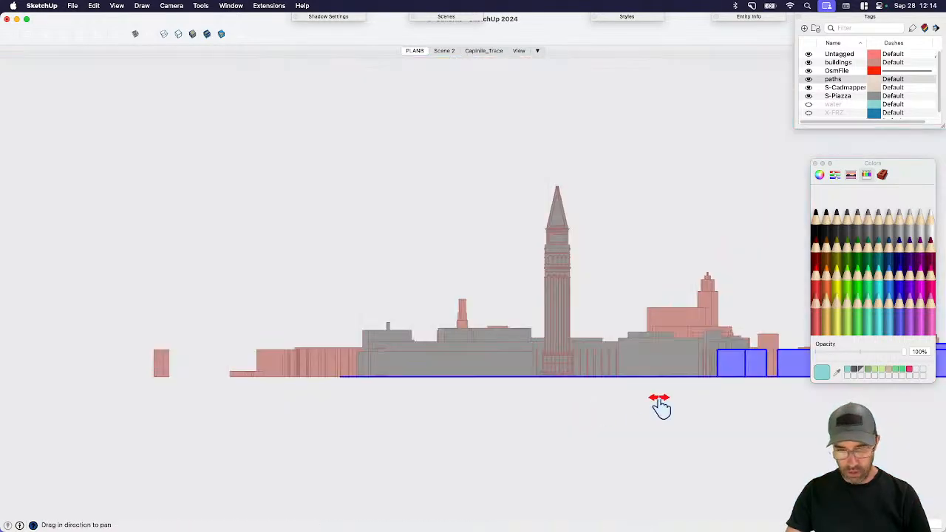
{"action": "middle_click_drag", "start_coordinate": [659, 406], "coordinate": [517, 414], "text": "shift"}
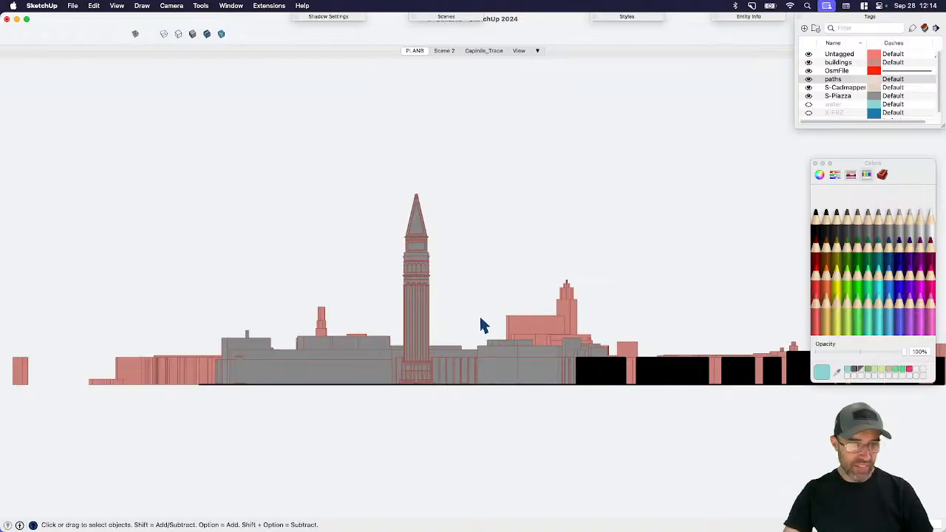
{"action": "scroll", "coordinate": [480, 321], "scroll_direction": "up", "scroll_amount": 2}
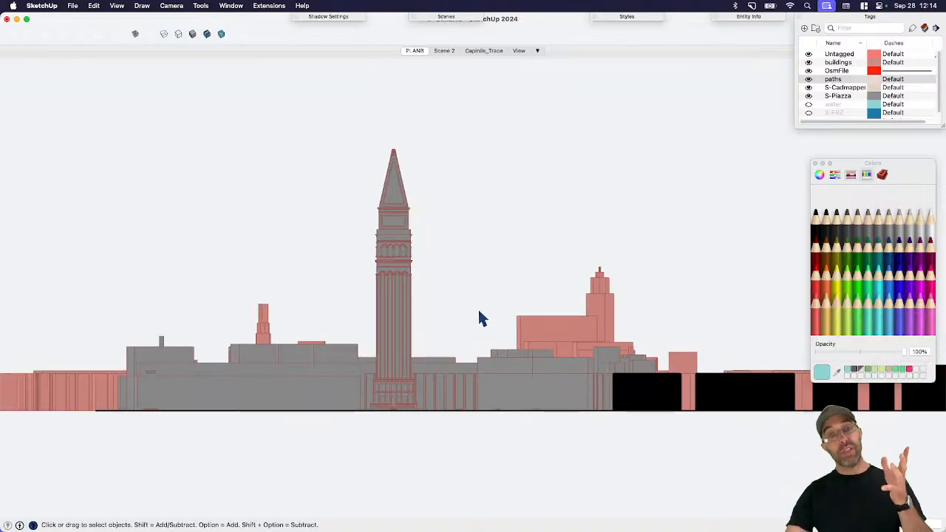
- Update Scene 2 with the campanile elevation view and rename the scene Campanile
{"action": "right_click", "coordinate": [438, 49]}
{"action": "left_click", "coordinate": [461, 92]}
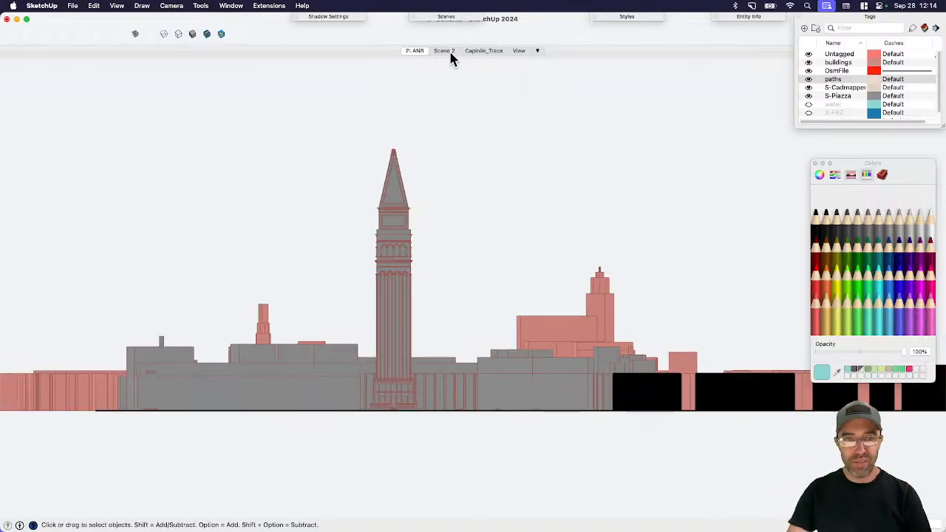
{"action": "right_click", "coordinate": [451, 54]}
{"action": "left_click", "coordinate": [468, 105]}
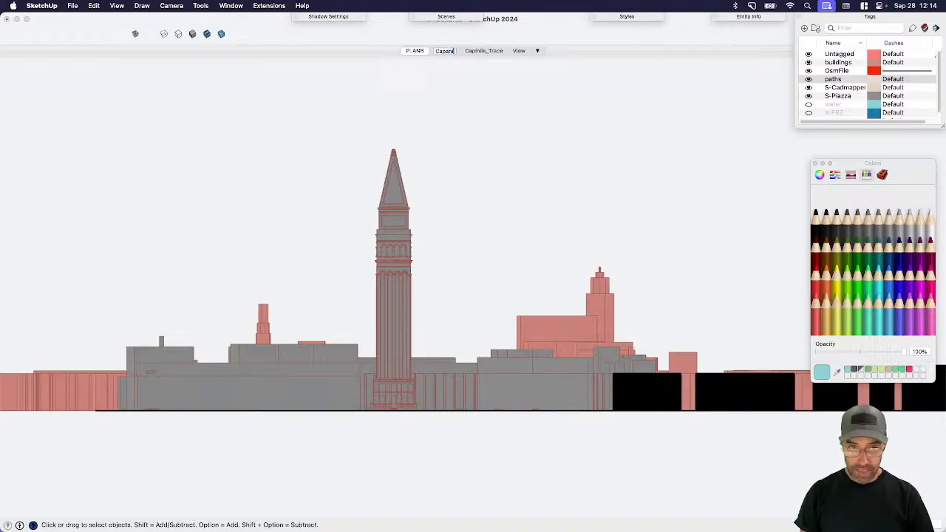
{"action": "type", "text": "mp"}
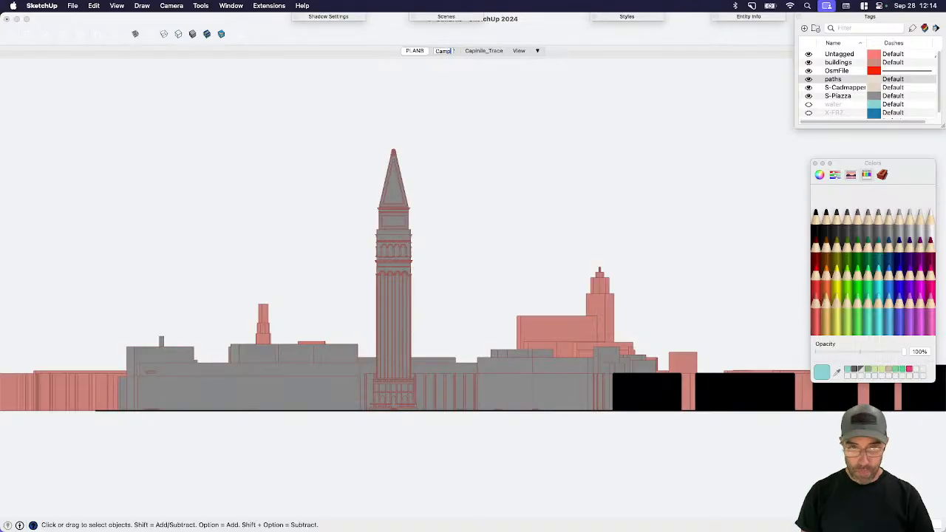
{"action": "type", "text": "ainile"}
{"action": "key", "text": "BackSpace"}
{"action": "key", "text": "BackSpace"}
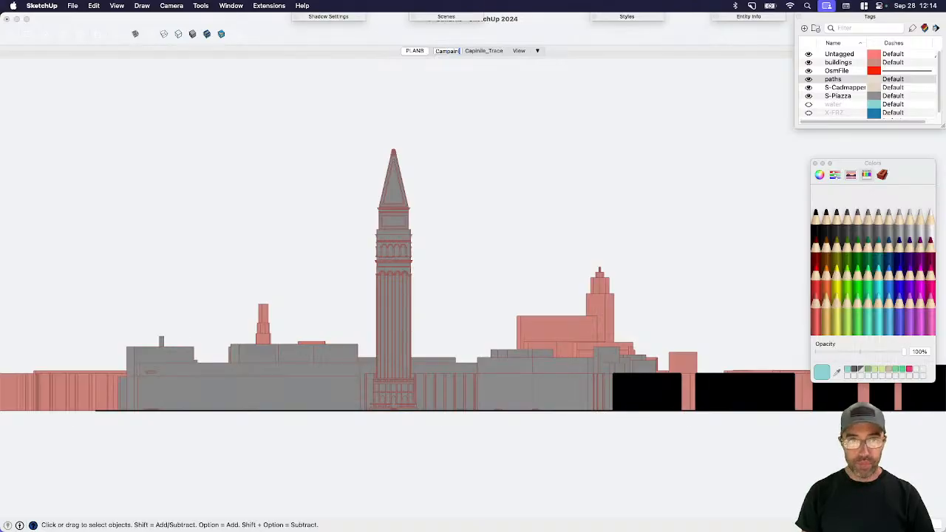
{"action": "type", "text": "le"}
{"action": "key", "text": "Return"}
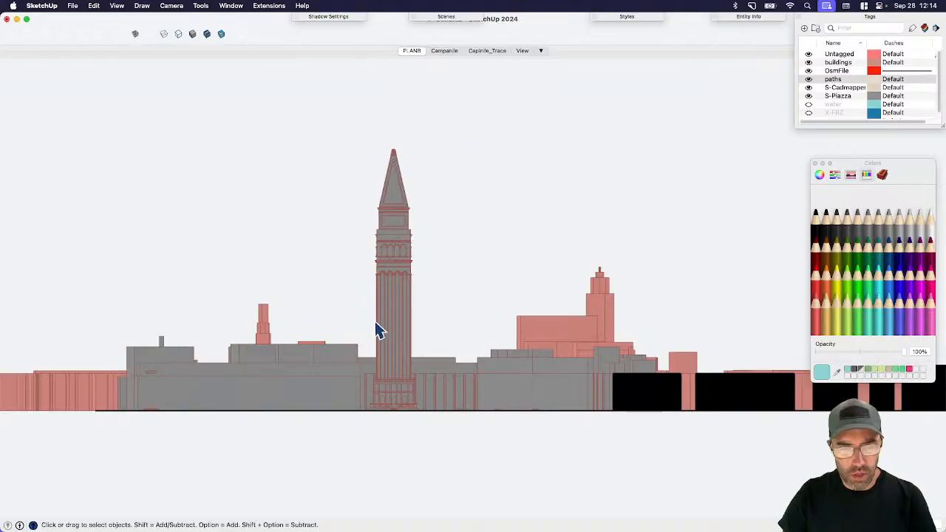
- Apply the Monochrome in-model style to the elevation and frame the entire campanile
{"action": "scroll", "coordinate": [381, 310], "scroll_direction": "up", "scroll_amount": 3}
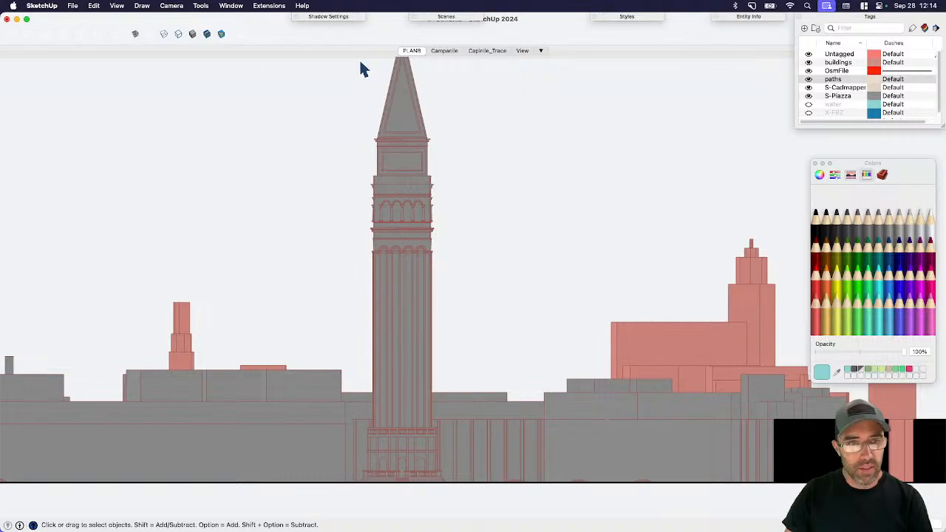
{"action": "left_click", "coordinate": [628, 17]}
{"action": "left_click", "coordinate": [567, 176]}
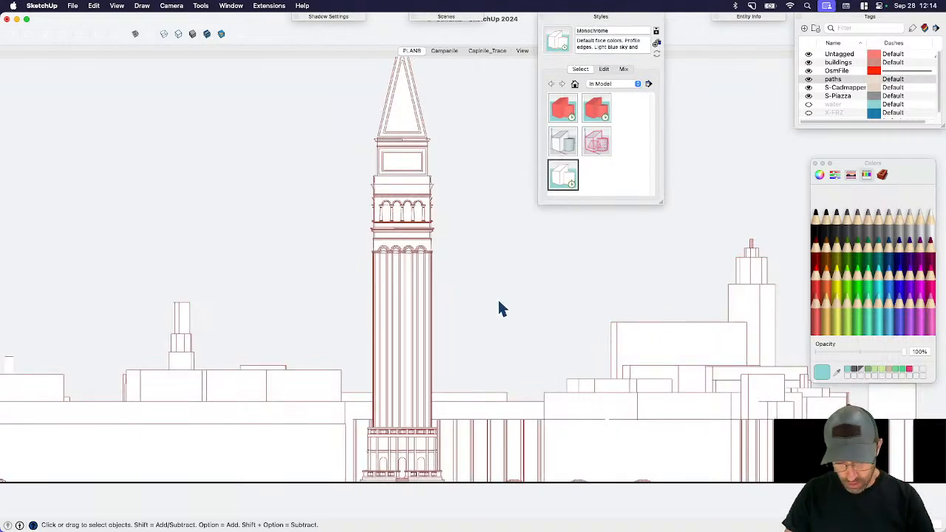
{"action": "scroll", "coordinate": [499, 309], "scroll_direction": "down", "scroll_amount": 2}
{"action": "middle_click_drag", "start_coordinate": [499, 308], "coordinate": [464, 329], "text": "shift"}
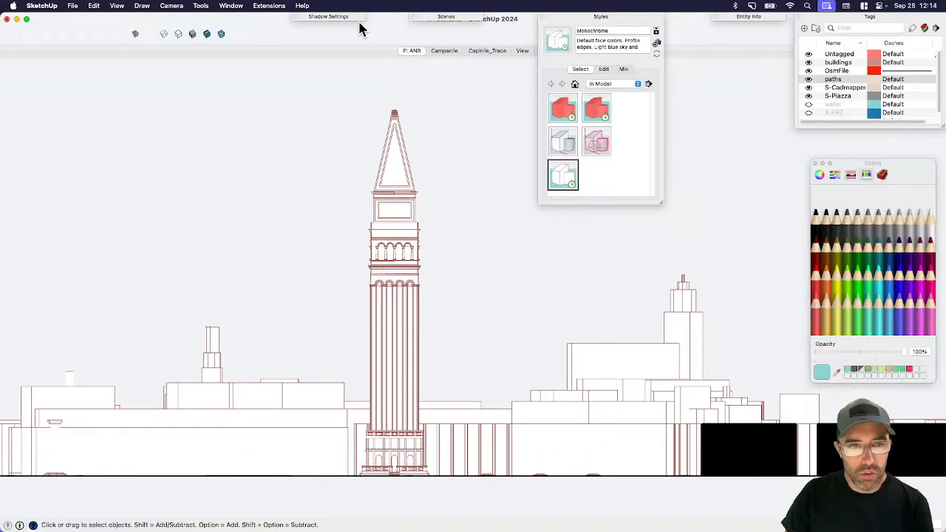
- Turn on shadows and set the time to 11:07 AM, Light to 61 and Dark to 60 for the campanile elevation
{"action": "left_click", "coordinate": [337, 16]}
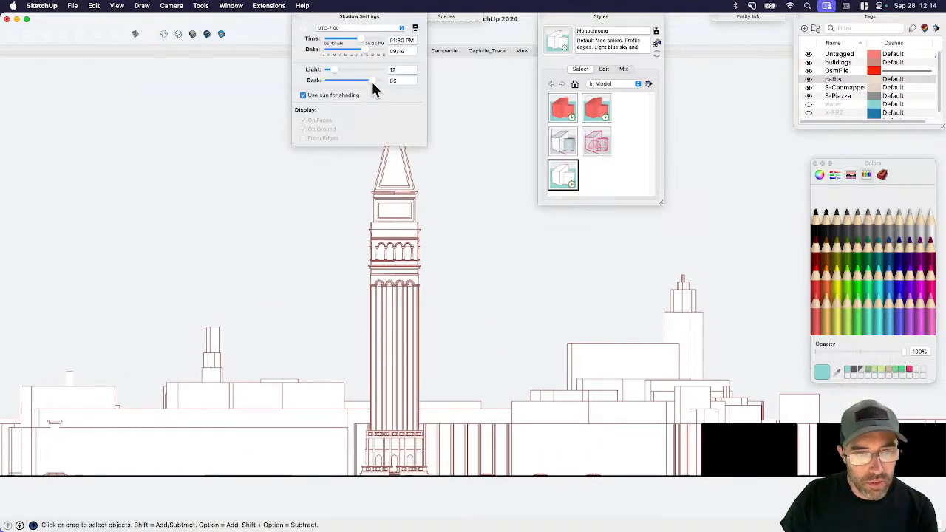
{"action": "left_click", "coordinate": [304, 28]}
{"action": "mouse_move", "coordinate": [374, 80]}
{"action": "left_mouse_down"}
{"action": "mouse_move", "coordinate": [353, 80]}
{"action": "mouse_move", "coordinate": [365, 65]}
{"action": "mouse_move", "coordinate": [349, 39]}
{"action": "left_mouse_up"}
{"action": "scroll", "coordinate": [384, 446], "scroll_direction": "up", "scroll_amount": 5}
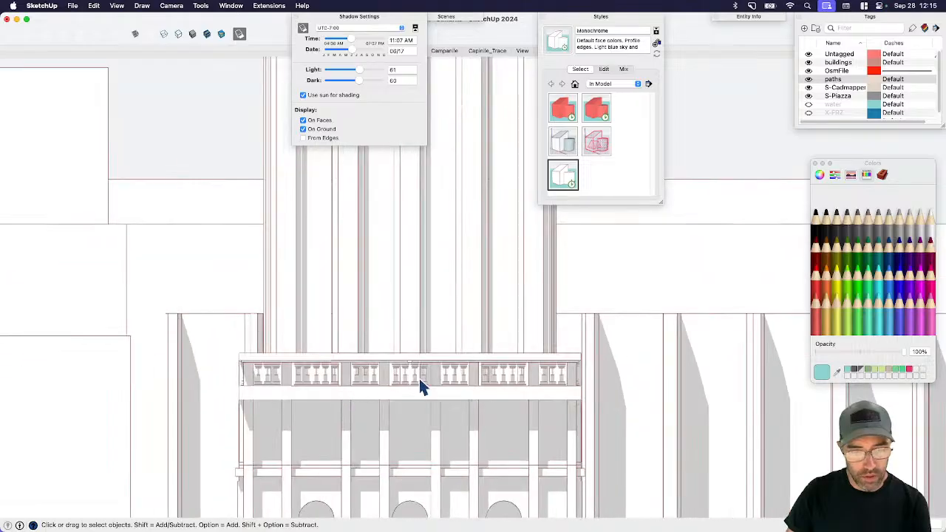
{"action": "scroll", "coordinate": [442, 381], "scroll_direction": "up", "scroll_amount": 3}
{"action": "scroll", "coordinate": [441, 381], "scroll_direction": "down", "scroll_amount": 2}
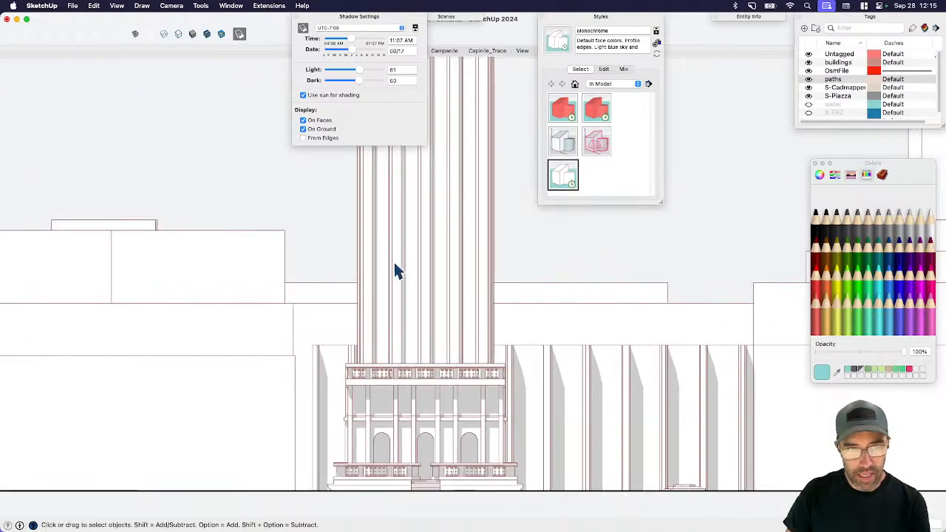
- Open the Monochrome style's edge settings and toggle profiles to judge the line weight on the campanile
{"action": "left_click", "coordinate": [604, 70]}
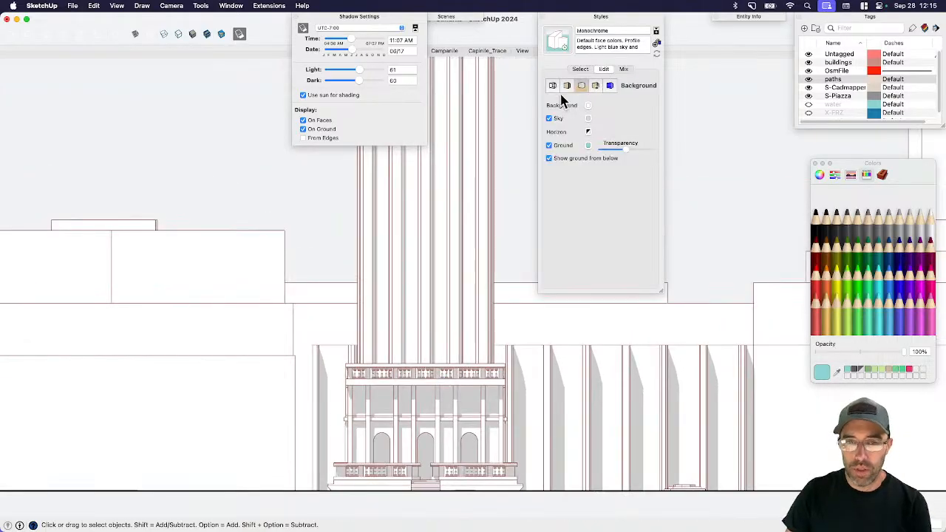
{"action": "left_click", "coordinate": [556, 124]}
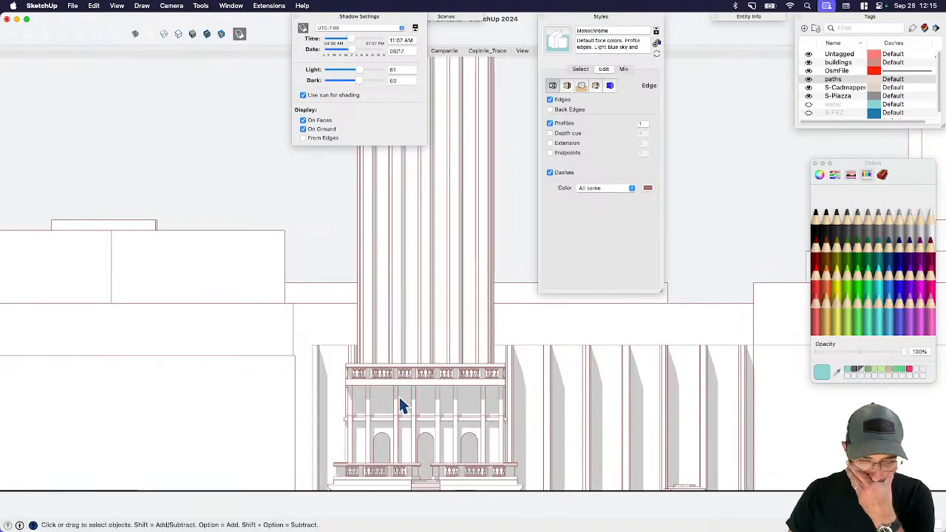
{"action": "scroll", "coordinate": [410, 436], "scroll_direction": "down", "scroll_amount": 10}
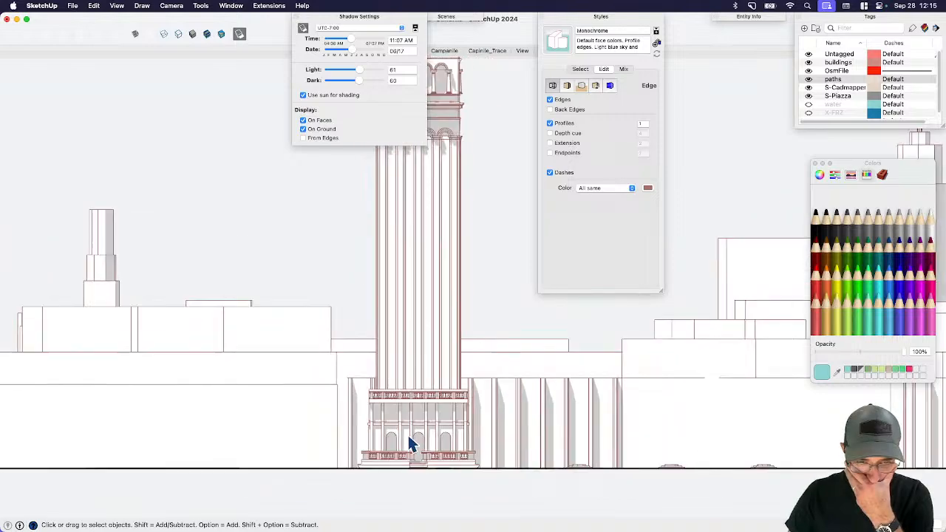
- Turn on the fog display for the campanile elevation view and collapse the shadow settings
{"action": "scroll", "coordinate": [423, 248], "scroll_direction": "up", "scroll_amount": 5}
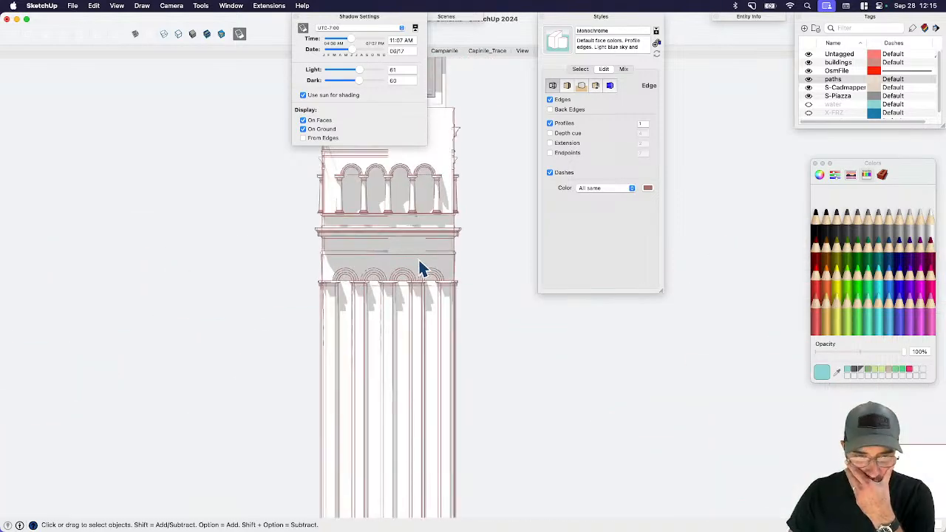
{"action": "scroll", "coordinate": [424, 292], "scroll_direction": "down", "scroll_amount": 5}
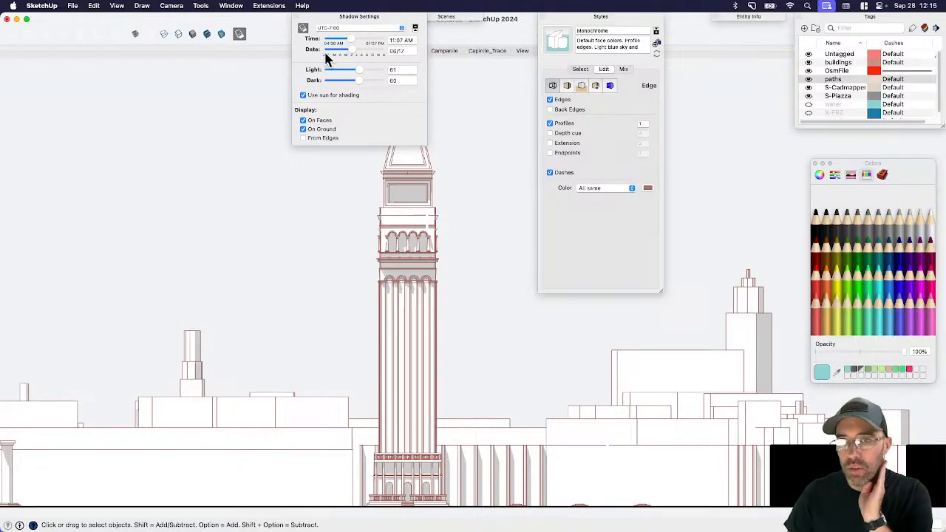
{"action": "scroll", "coordinate": [332, 264], "scroll_direction": "down", "scroll_amount": 3}
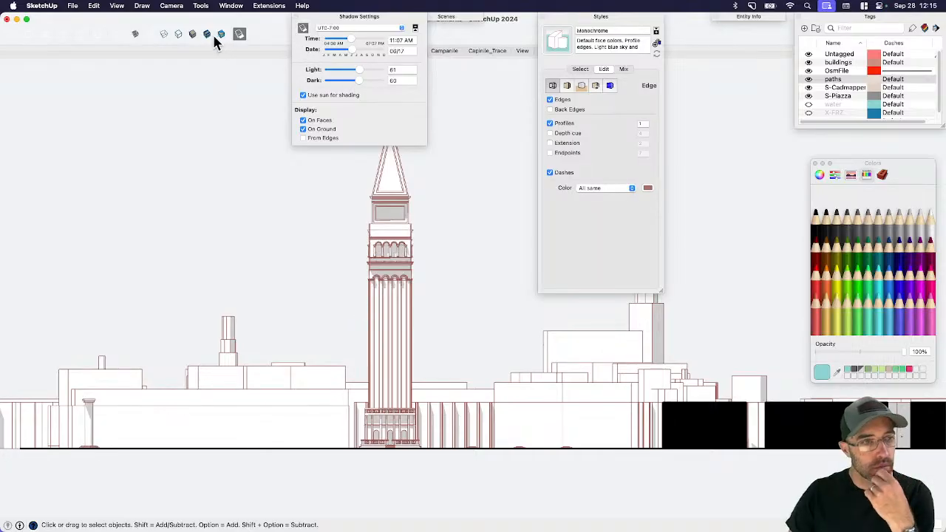
{"action": "left_click", "coordinate": [118, 6]}
{"action": "left_click", "coordinate": [158, 169]}
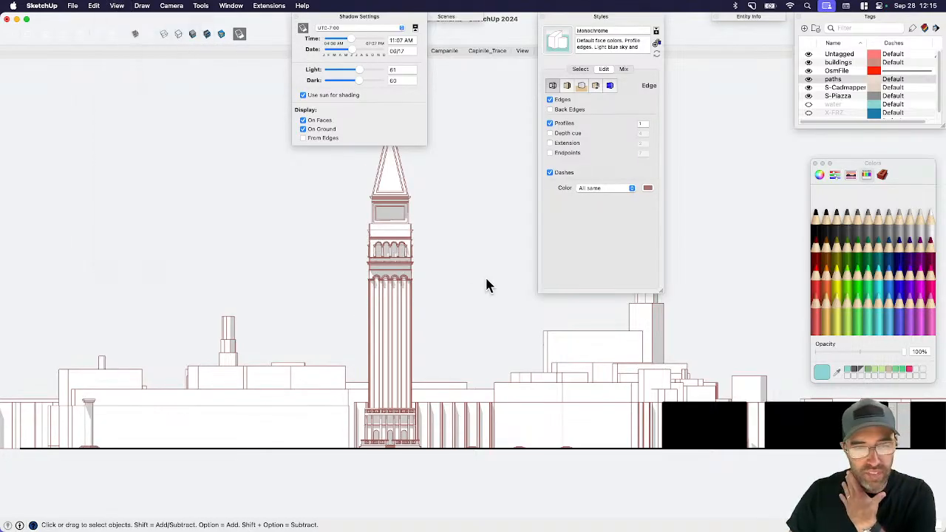
{"action": "left_click", "coordinate": [341, 17]}
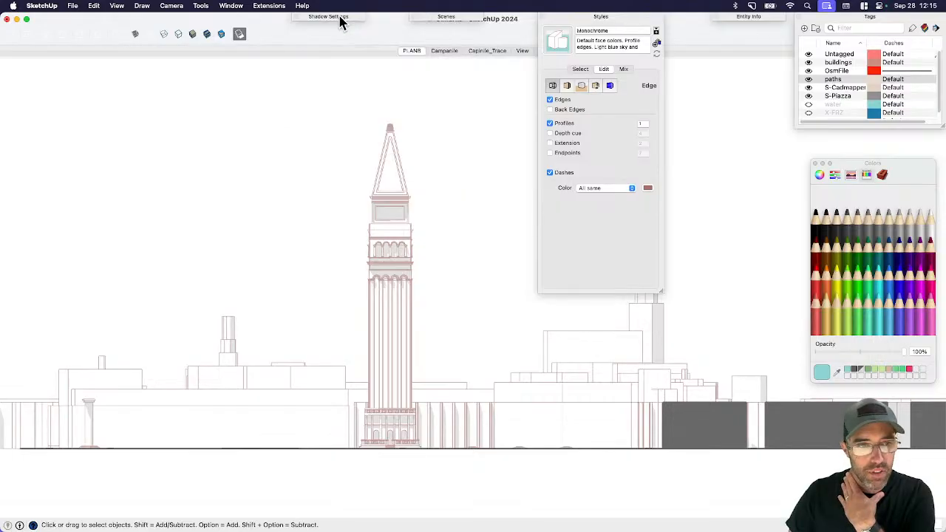
- Set the fog's 0% and 100% distances close together around two thirds of the range, and put away the style and color palettes
{"action": "left_click", "coordinate": [242, 10]}
{"action": "left_click", "coordinate": [271, 290]}
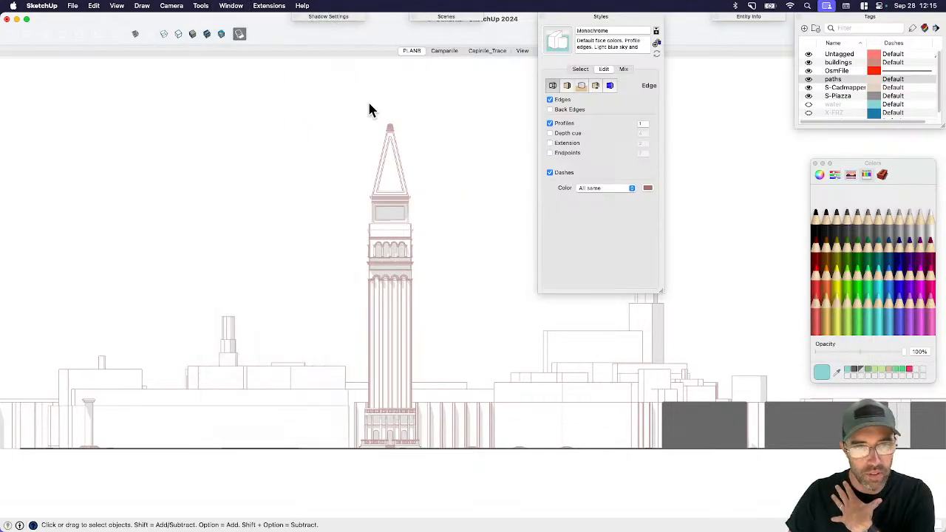
{"action": "left_click_drag", "start_coordinate": [259, 68], "coordinate": [251, 78]}
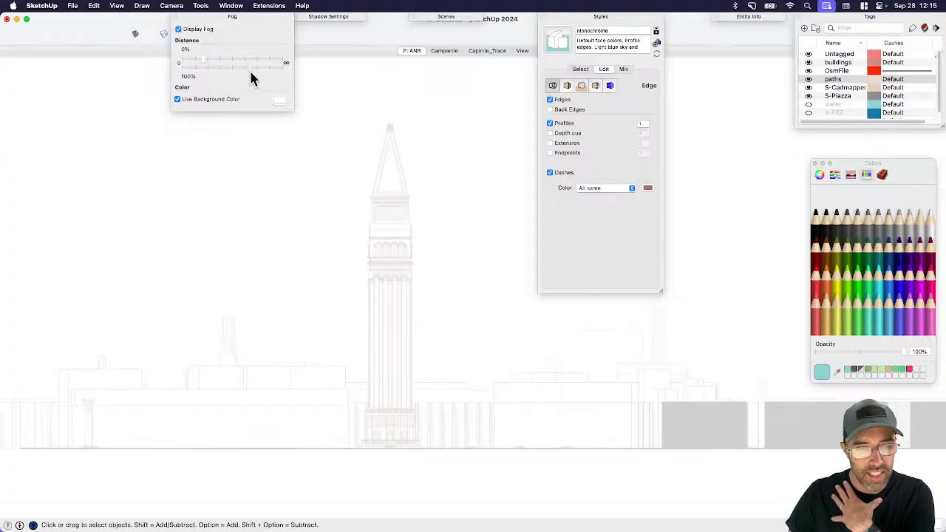
{"action": "left_click_drag", "start_coordinate": [205, 59], "coordinate": [250, 68]}
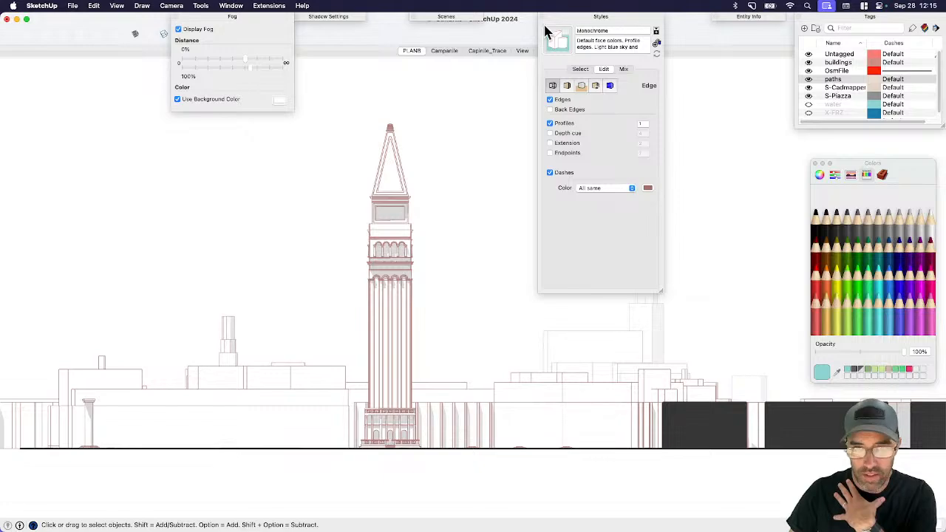
{"action": "left_click", "coordinate": [621, 21]}
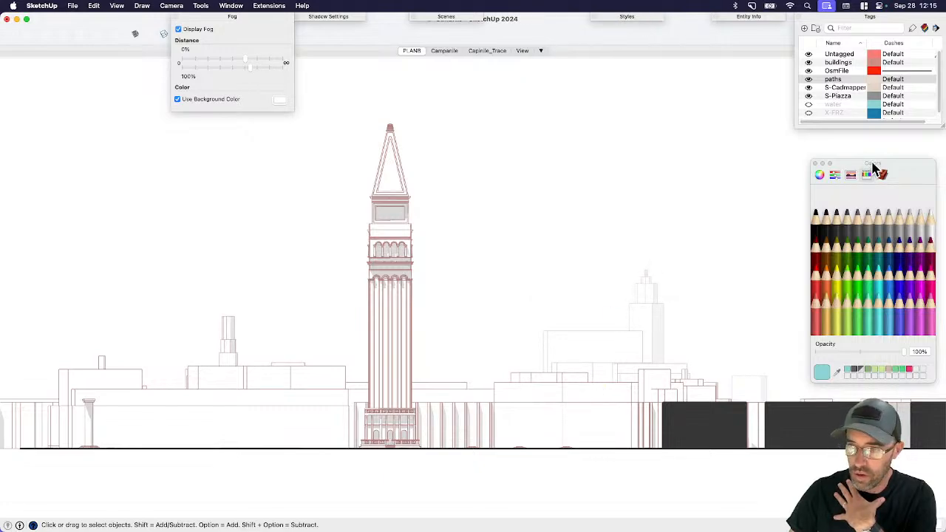
{"action": "left_click", "coordinate": [816, 164]}
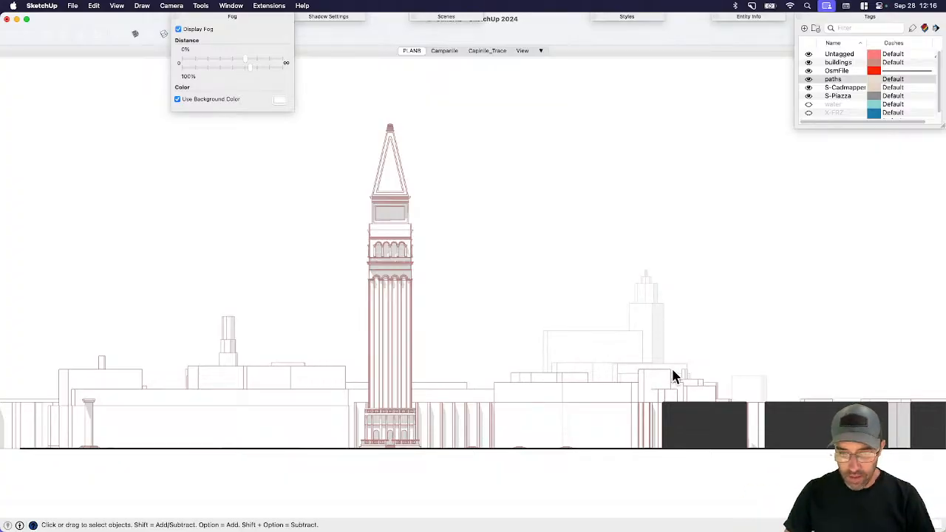
- Update the Campanile scene with the fogged elevation, framing the whole tower with its surrounding buildings
{"action": "scroll", "coordinate": [671, 367], "scroll_direction": "down", "scroll_amount": 5}
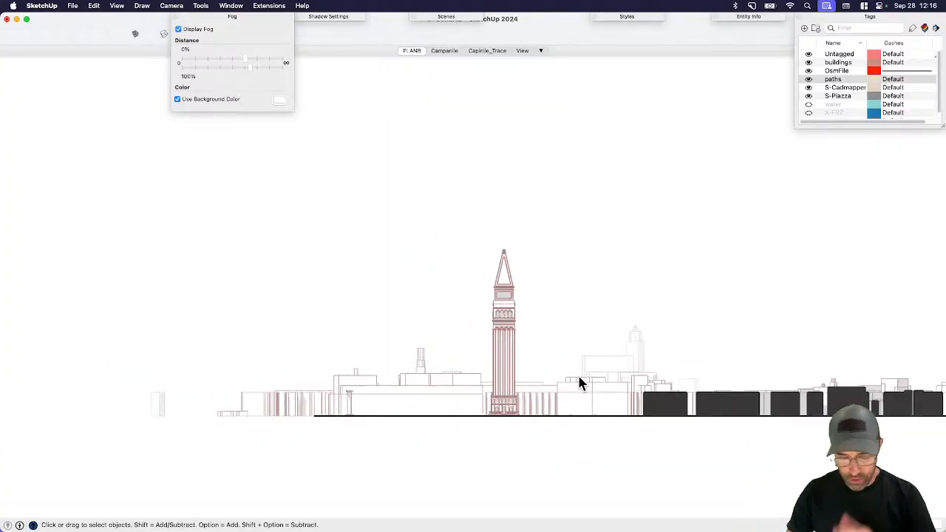
{"action": "middle_click_drag", "start_coordinate": [600, 458], "coordinate": [471, 436], "text": "shift"}
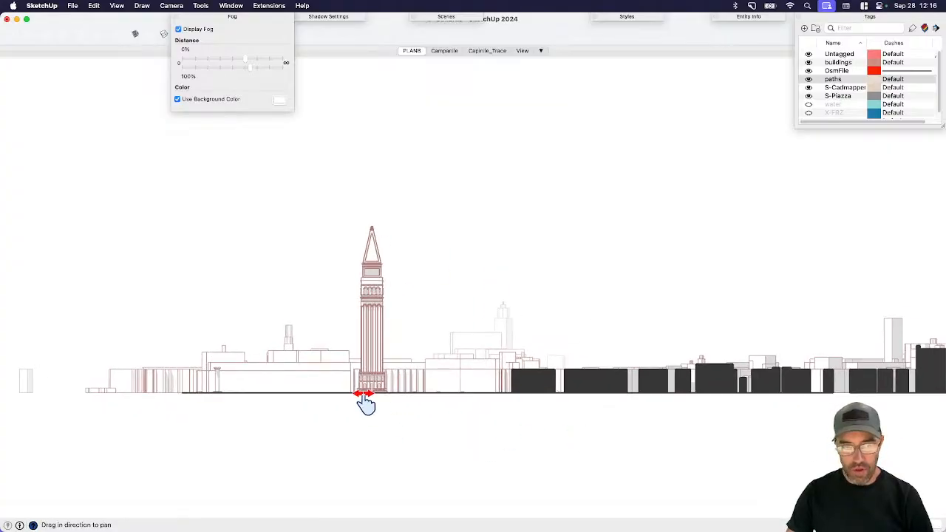
{"action": "scroll", "coordinate": [365, 403], "scroll_direction": "up", "scroll_amount": 3}
{"action": "middle_click_drag", "start_coordinate": [414, 381], "coordinate": [478, 374], "text": "shift"}
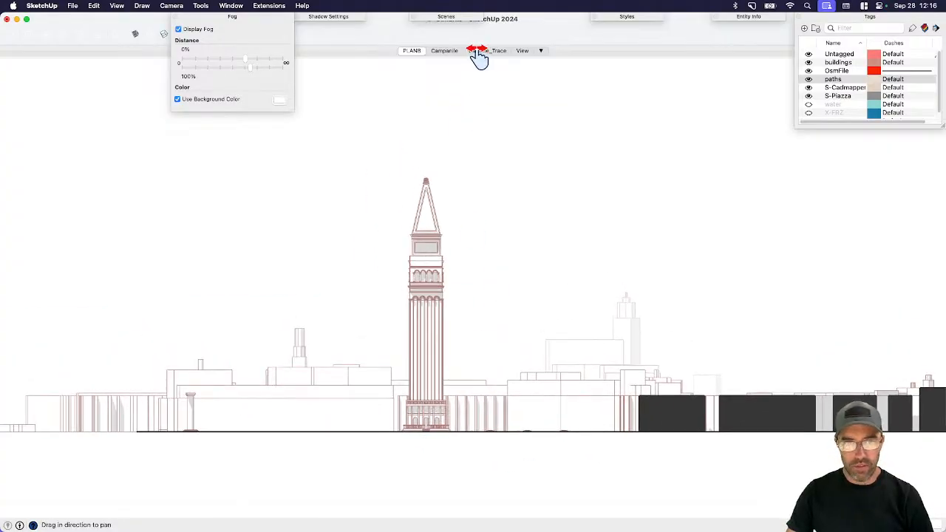
{"action": "right_click", "coordinate": [444, 52]}
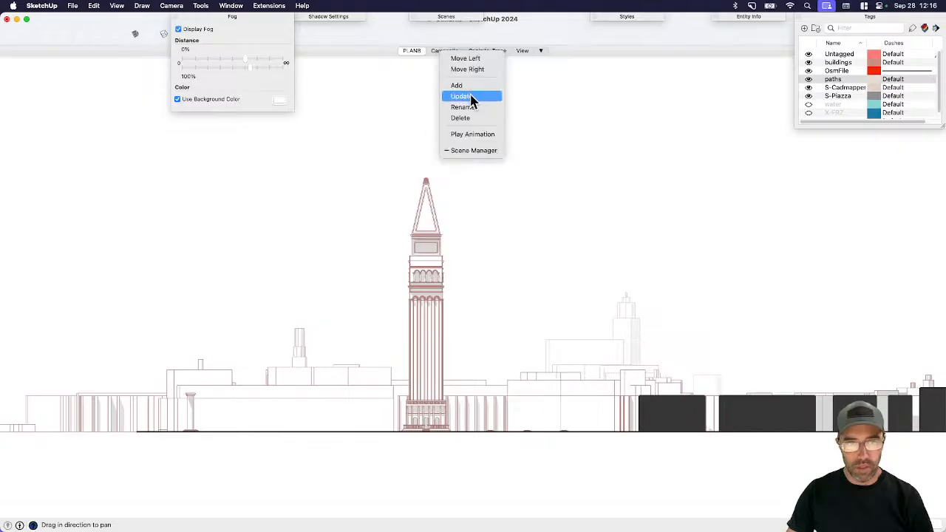
{"action": "left_click", "coordinate": [471, 97]}
{"action": "scroll", "coordinate": [458, 285], "scroll_direction": "up", "scroll_amount": 5}
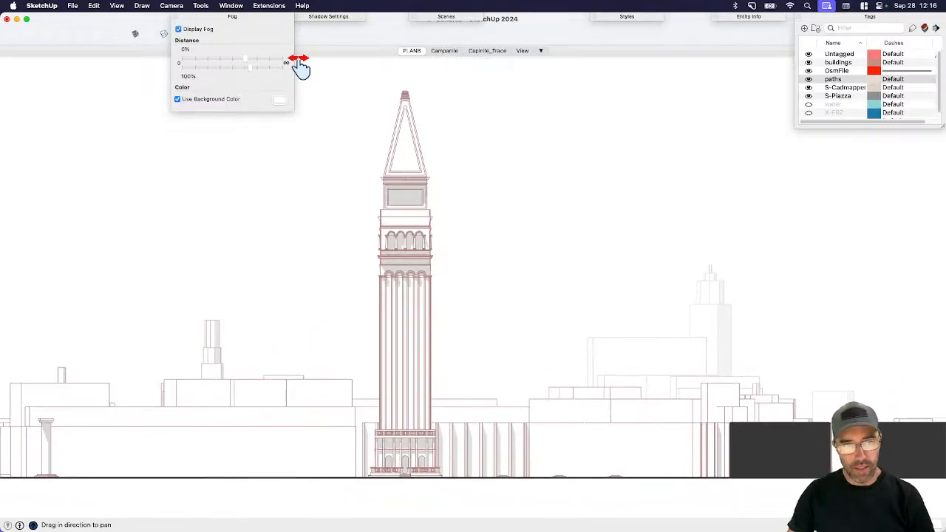
{"action": "right_click", "coordinate": [442, 53]}
{"action": "left_click", "coordinate": [466, 95]}
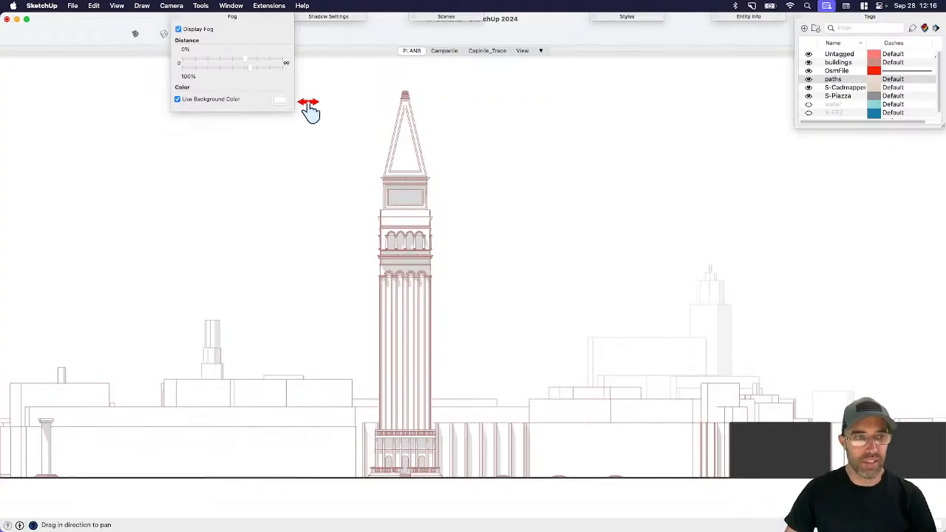
- Collapse the fog settings, save the model and close the blank untitled model window
{"action": "left_click", "coordinate": [215, 17]}
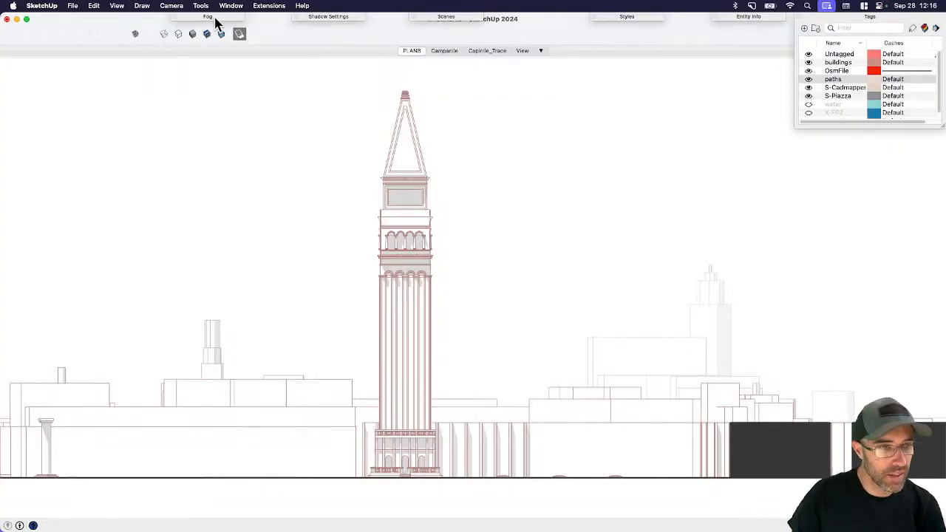
{"action": "left_click", "coordinate": [72, 5]}
{"action": "left_click", "coordinate": [88, 92]}
{"action": "left_click", "coordinate": [76, 6]}
{"action": "left_click", "coordinate": [96, 70]}
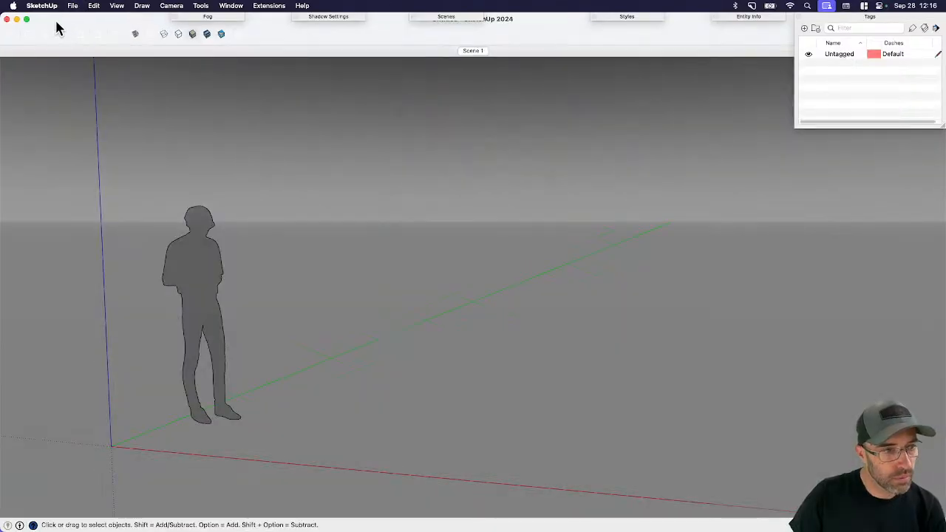
{"action": "left_click", "coordinate": [8, 18]}
- Send the model to LayOut on the plain A4 Portrait template and add a second page
{"action": "left_click", "coordinate": [73, 5]}
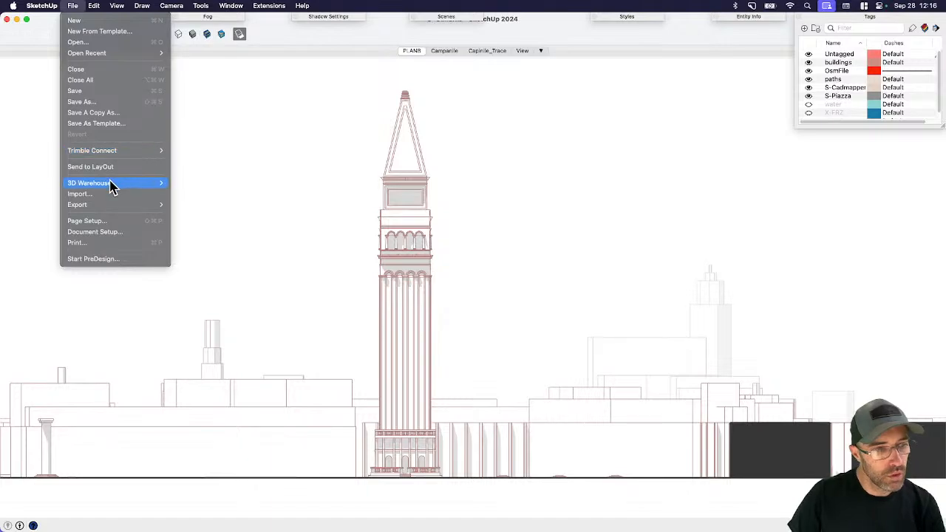
{"action": "left_click", "coordinate": [184, 198]}
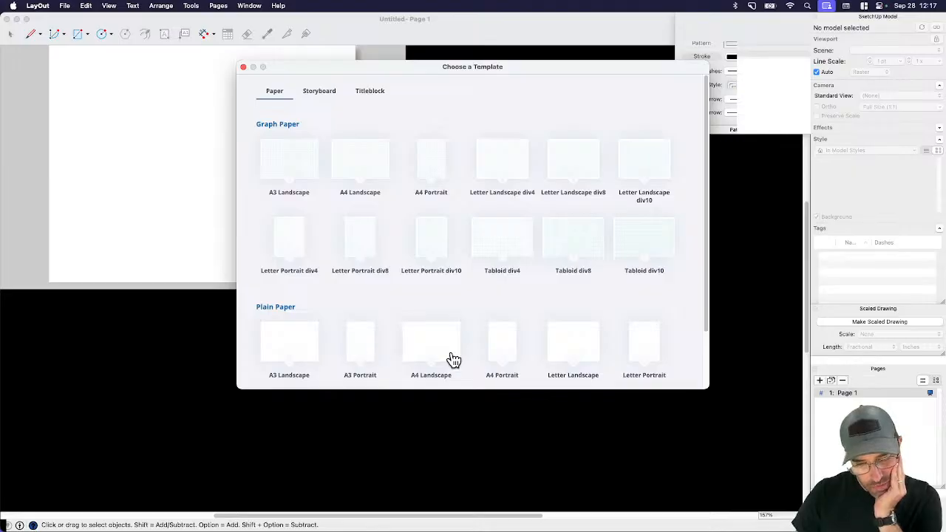
{"action": "left_click", "coordinate": [505, 348]}
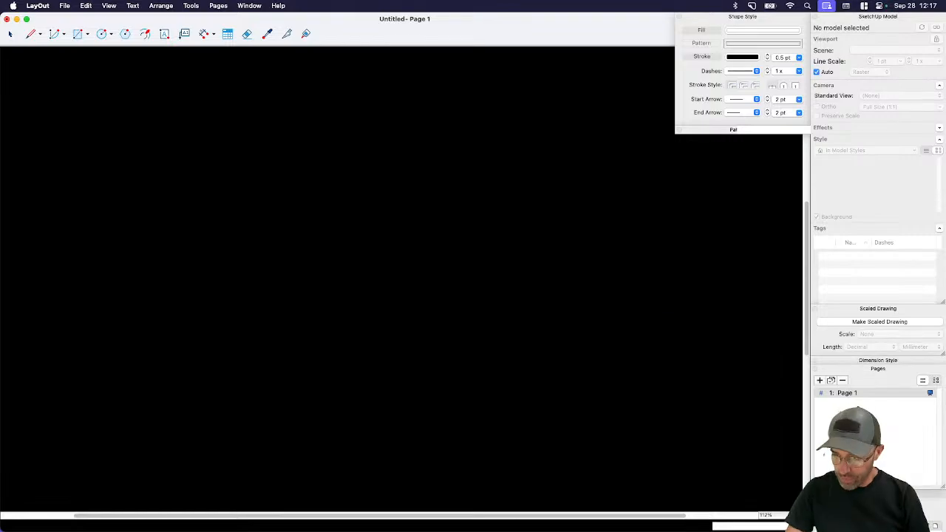
{"action": "left_click", "coordinate": [820, 381]}
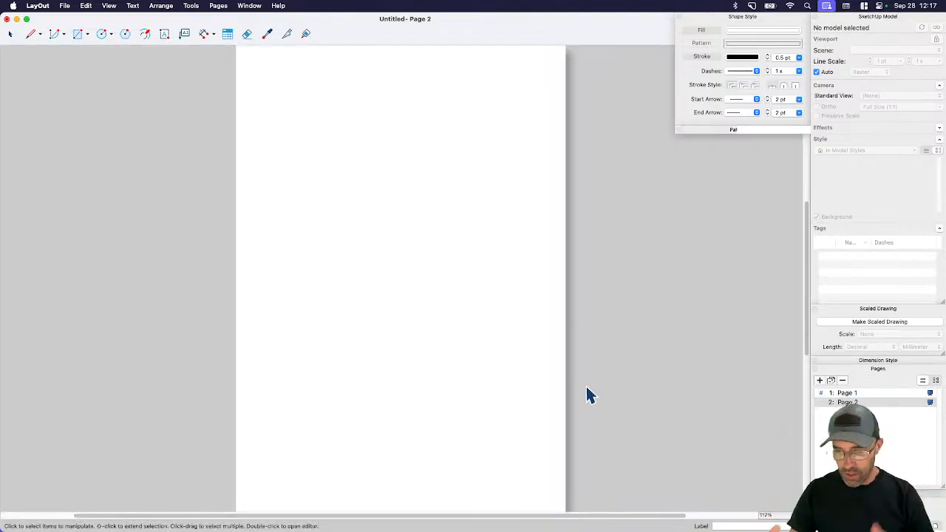
- Move the map viewport on Page 1 up and to the right, close to the paper's upper-right corner
{"action": "left_click", "coordinate": [845, 393]}
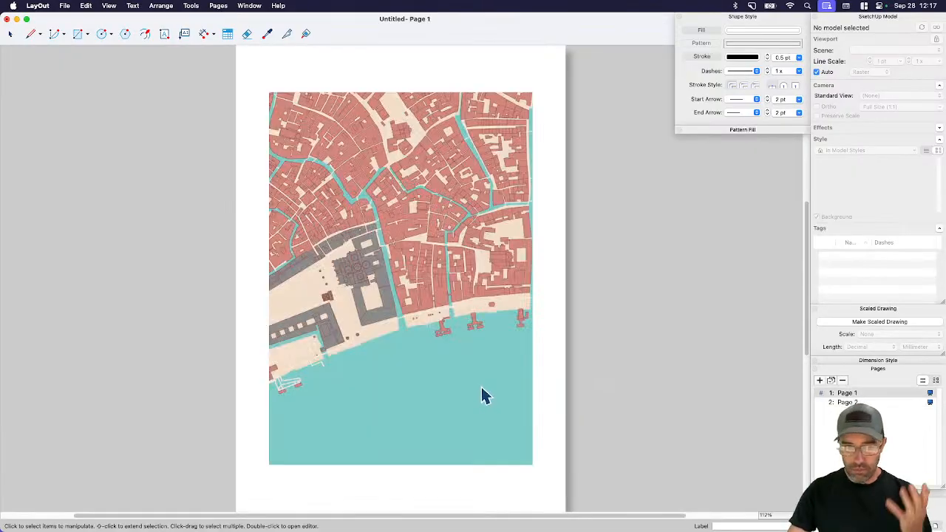
{"action": "scroll", "coordinate": [488, 342], "scroll_direction": "down", "scroll_amount": 2}
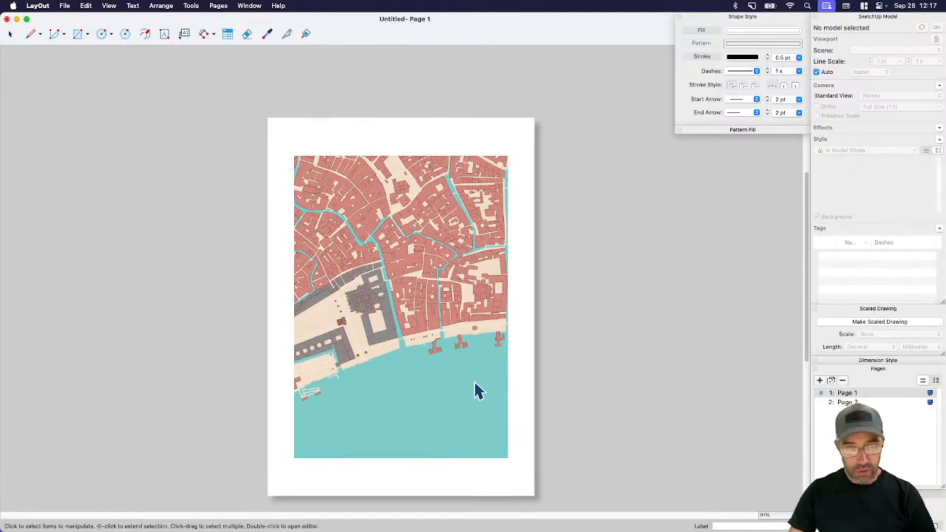
{"action": "left_click", "coordinate": [478, 389]}
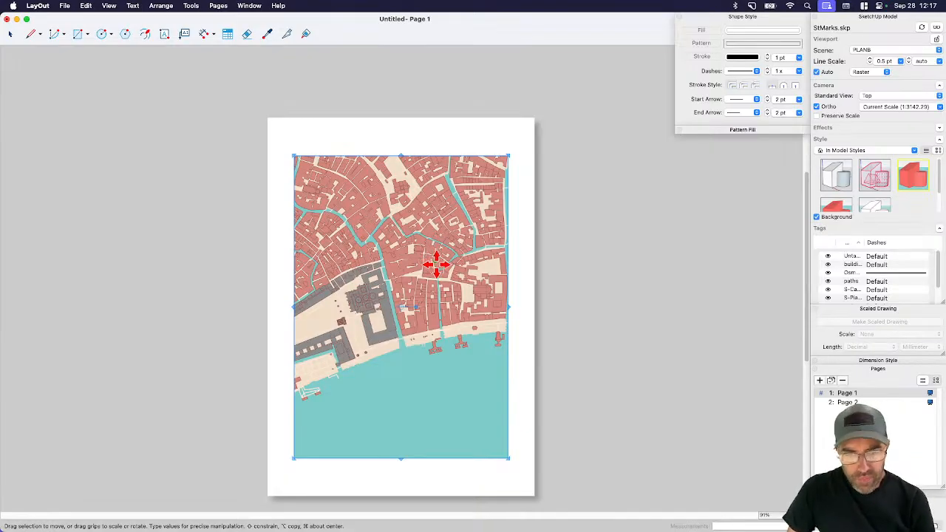
{"action": "left_click_drag", "start_coordinate": [441, 277], "coordinate": [456, 251]}
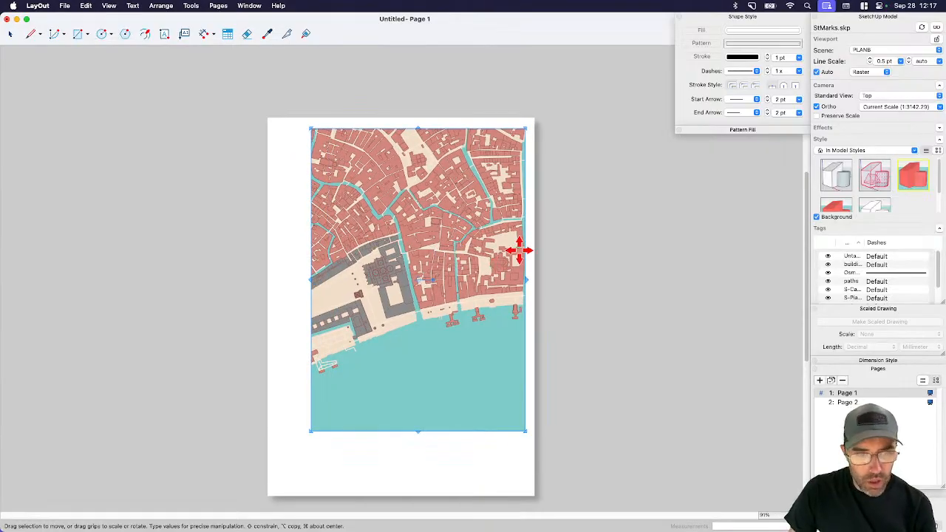
{"action": "left_click", "coordinate": [257, 308]}
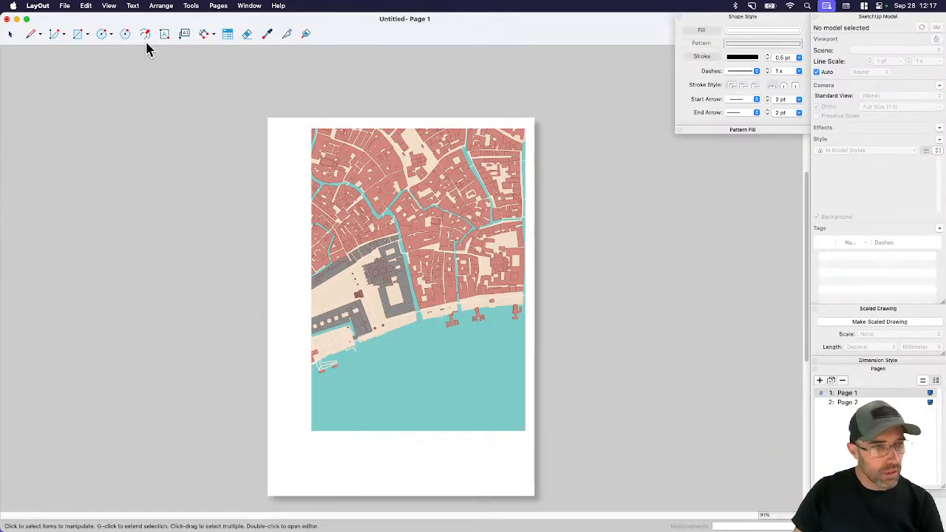
- Turn on the paper margins in the document setup and color the margin lines pinkish red
{"action": "left_click", "coordinate": [66, 7]}
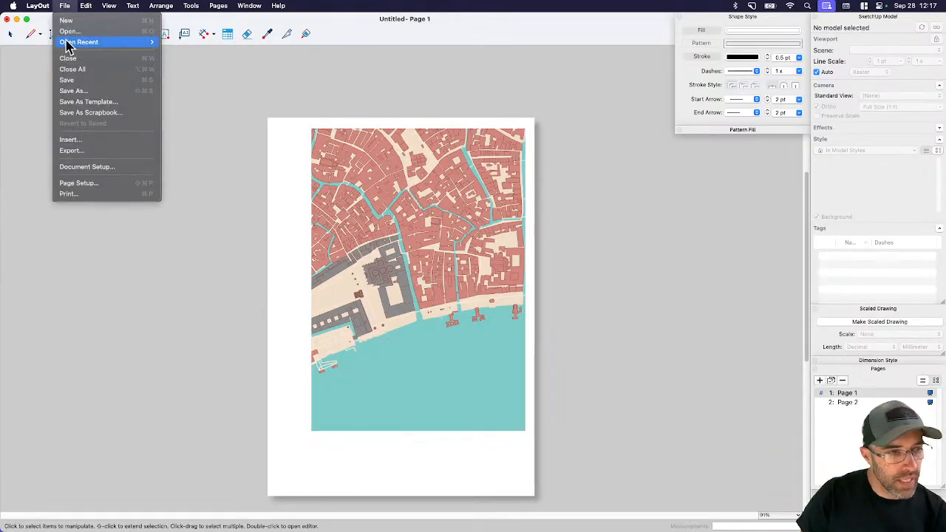
{"action": "mouse_move", "coordinate": [43, 9]}
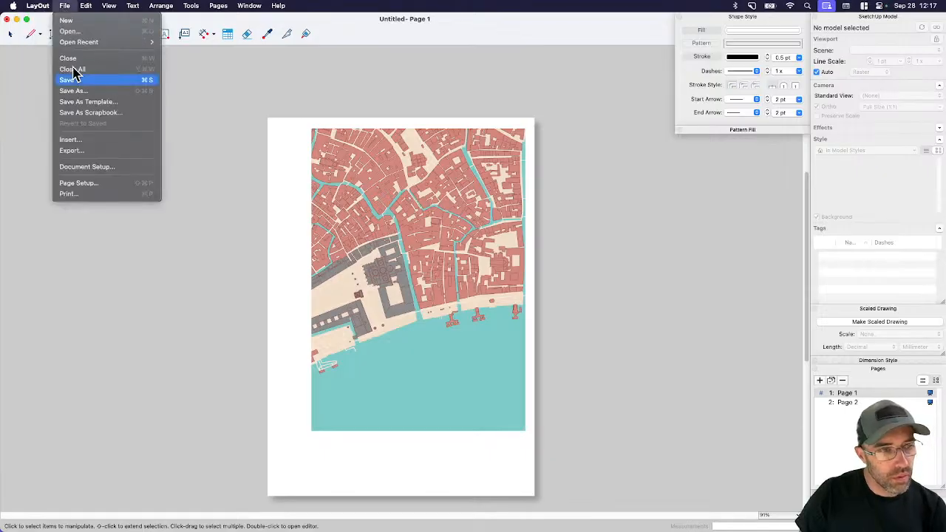
{"action": "left_click", "coordinate": [93, 172]}
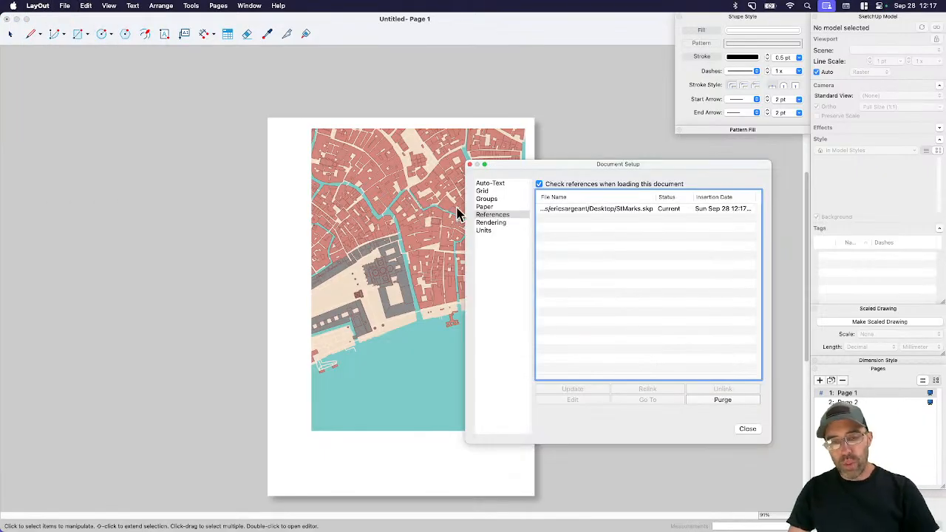
{"action": "left_click", "coordinate": [488, 207]}
{"action": "left_click", "coordinate": [550, 229]}
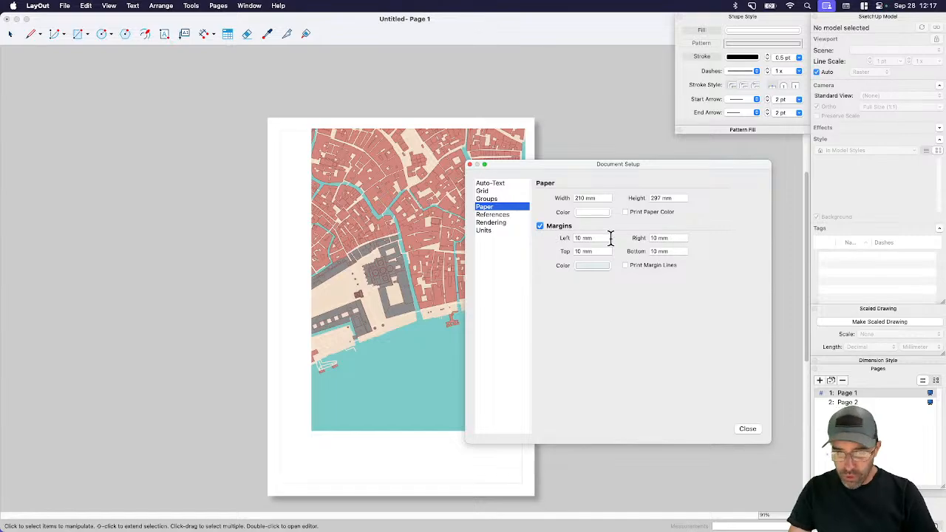
{"action": "left_click", "coordinate": [600, 266]}
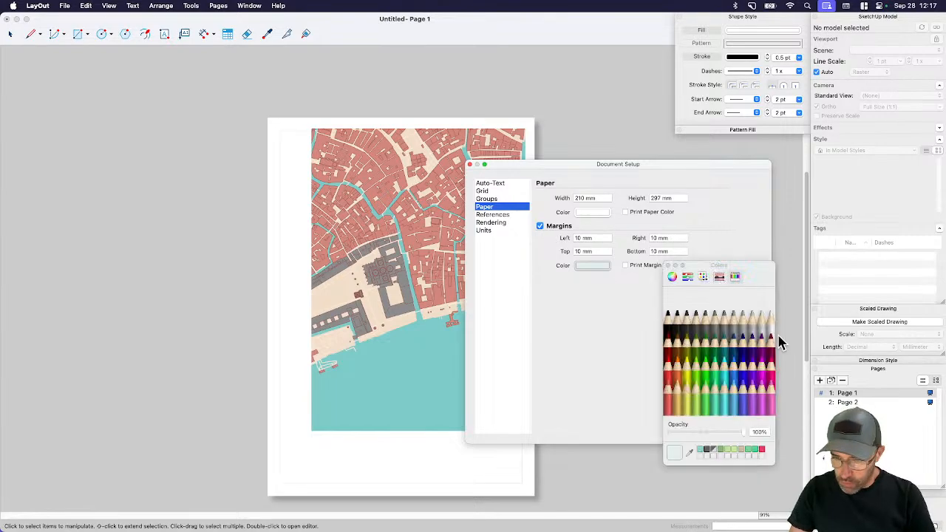
{"action": "left_click", "coordinate": [762, 450]}
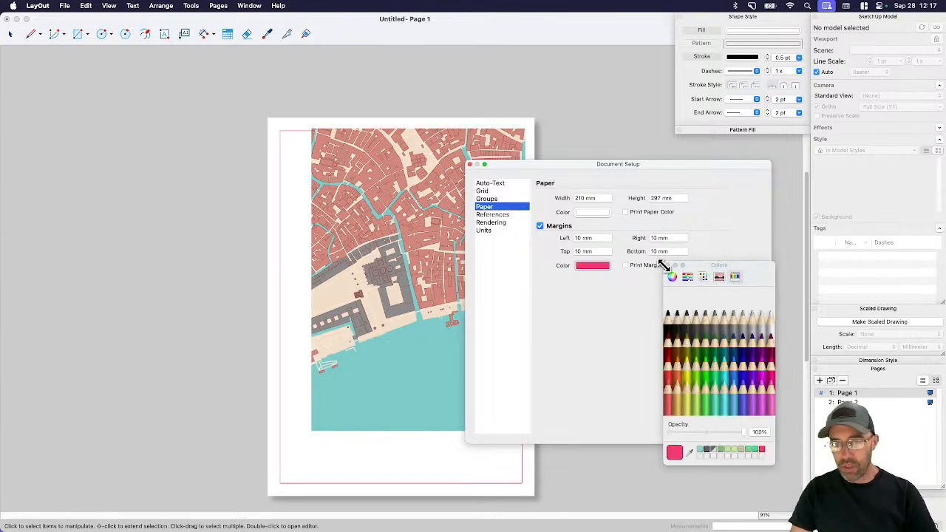
{"action": "left_click", "coordinate": [668, 267]}
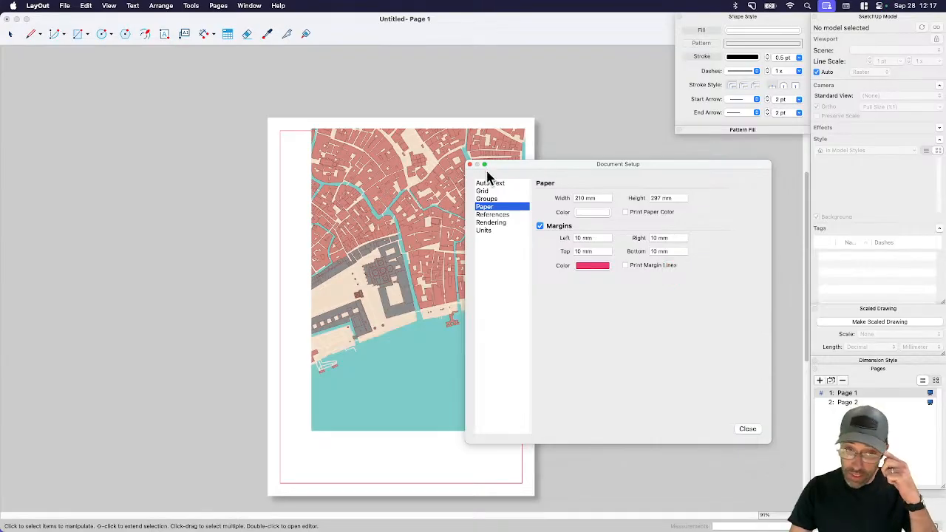
{"action": "left_click", "coordinate": [748, 430]}
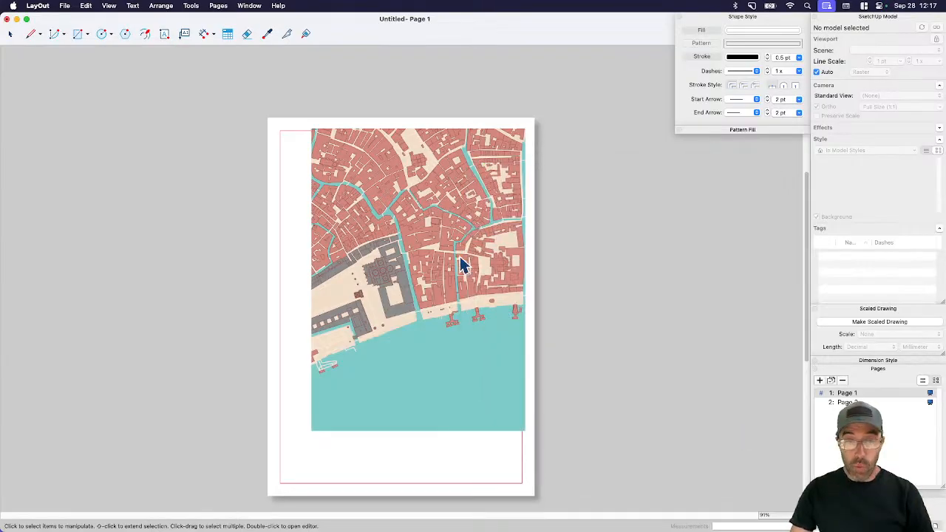
- Extend the map viewport's left edge to the page margin and set its scale to 1:3000 with Preserve Scale on
{"action": "left_click", "coordinate": [462, 273]}
{"action": "left_click_drag", "start_coordinate": [311, 281], "coordinate": [280, 280]}
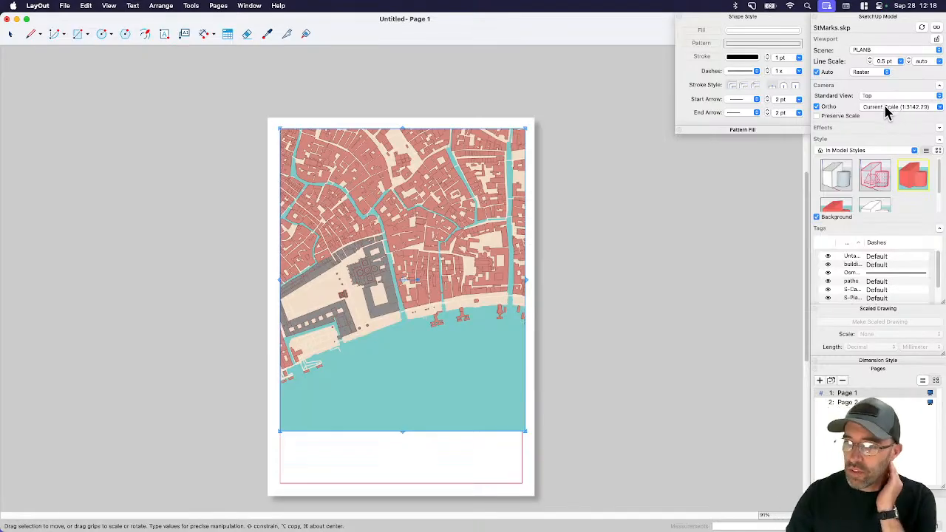
{"action": "left_click", "coordinate": [886, 107]}
{"action": "left_click", "coordinate": [843, 116]}
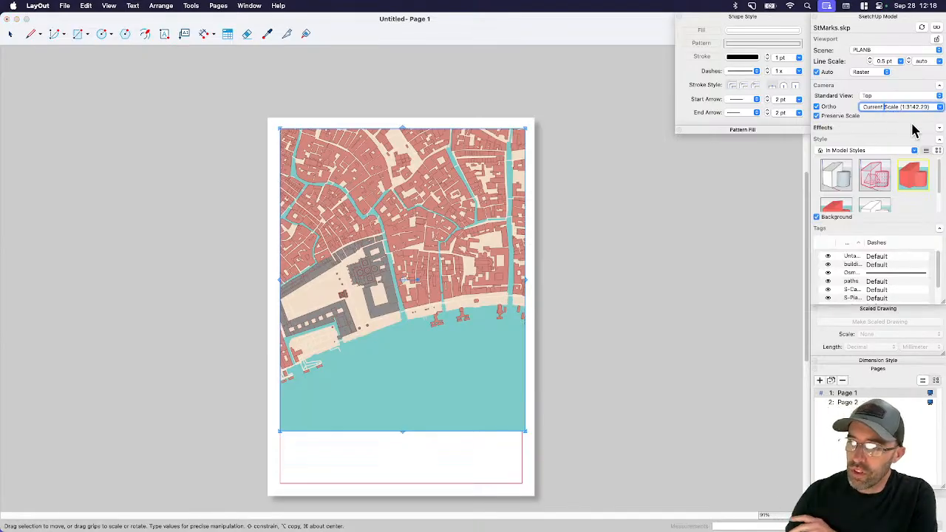
{"action": "left_click", "coordinate": [916, 130]}
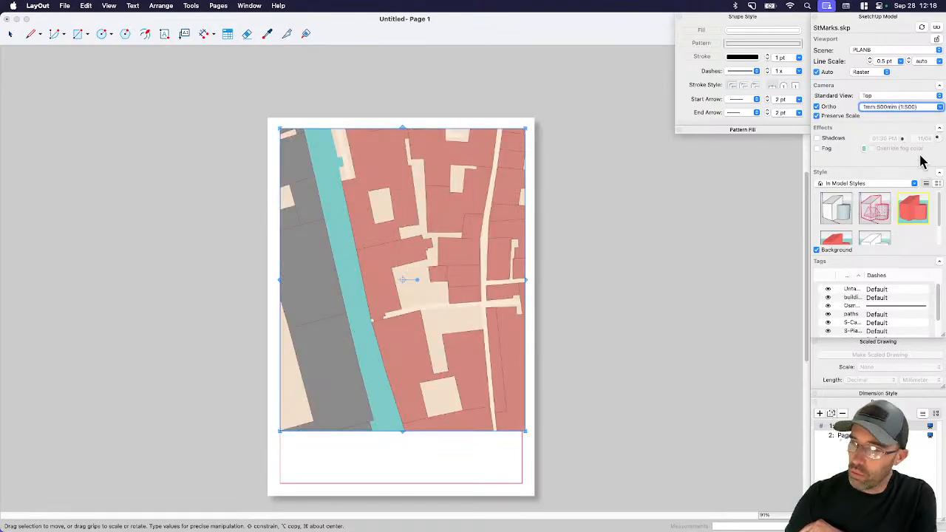
{"action": "left_click", "coordinate": [940, 108]}
{"action": "left_click", "coordinate": [893, 205]}
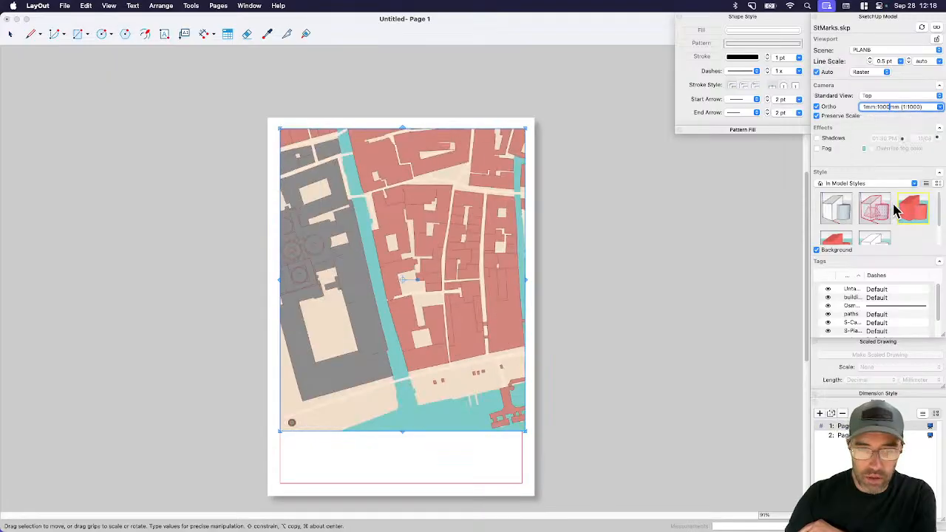
{"action": "left_click", "coordinate": [896, 150]}
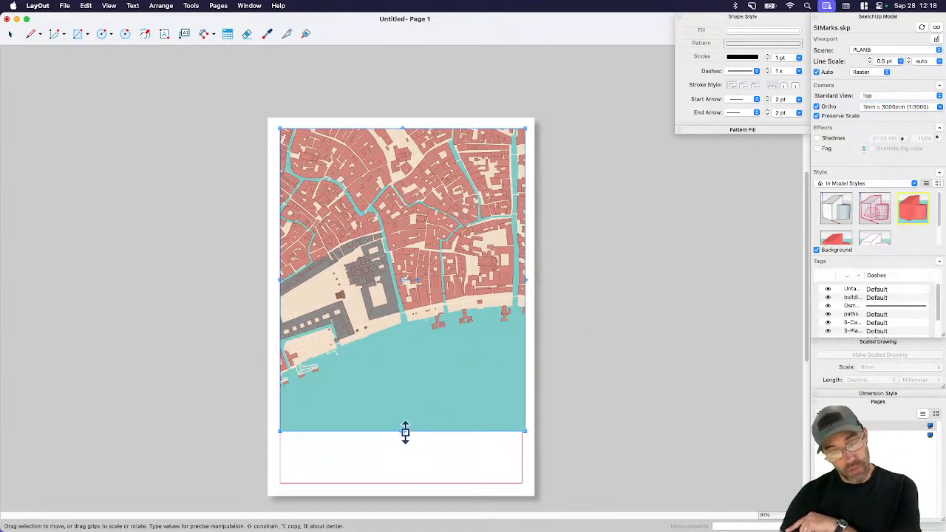
- Extend the map viewport's lower edge down to the page's bottom margin
{"action": "left_click_drag", "start_coordinate": [405, 434], "coordinate": [414, 484]}
{"action": "left_click", "coordinate": [573, 387]}
- Shift the map viewport up and to the right, and resize its edges to fit the page margins around the piazza
{"action": "left_click", "coordinate": [462, 300]}
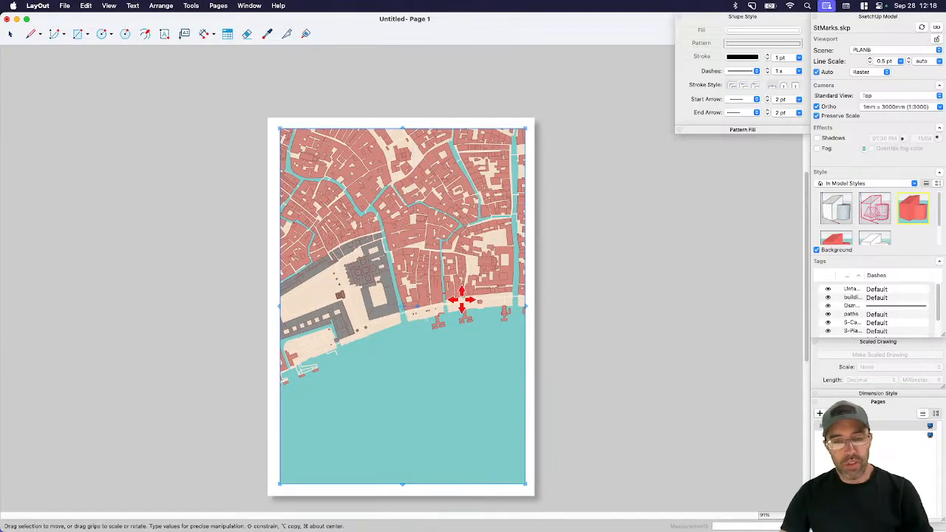
{"action": "left_click_drag", "start_coordinate": [428, 287], "coordinate": [477, 251]}
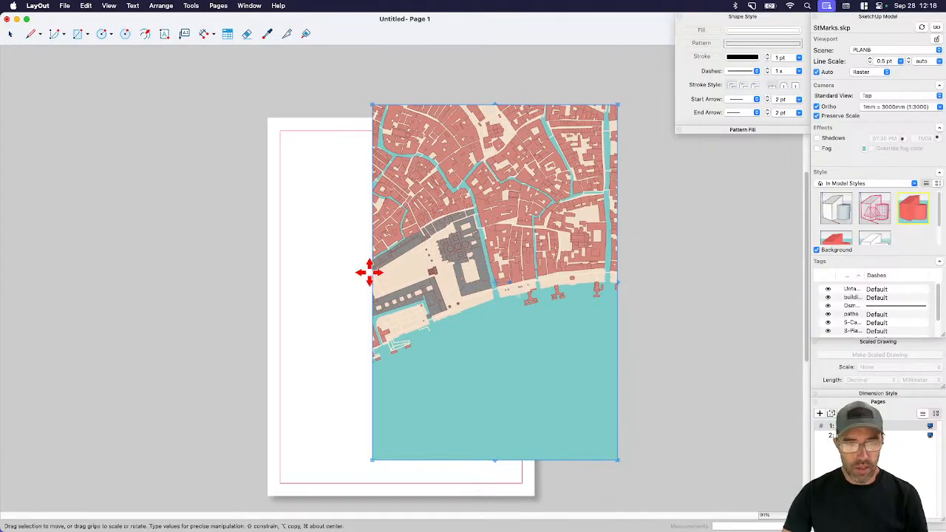
{"action": "left_click_drag", "start_coordinate": [372, 283], "coordinate": [280, 292]}
{"action": "left_click_drag", "start_coordinate": [446, 105], "coordinate": [443, 131]}
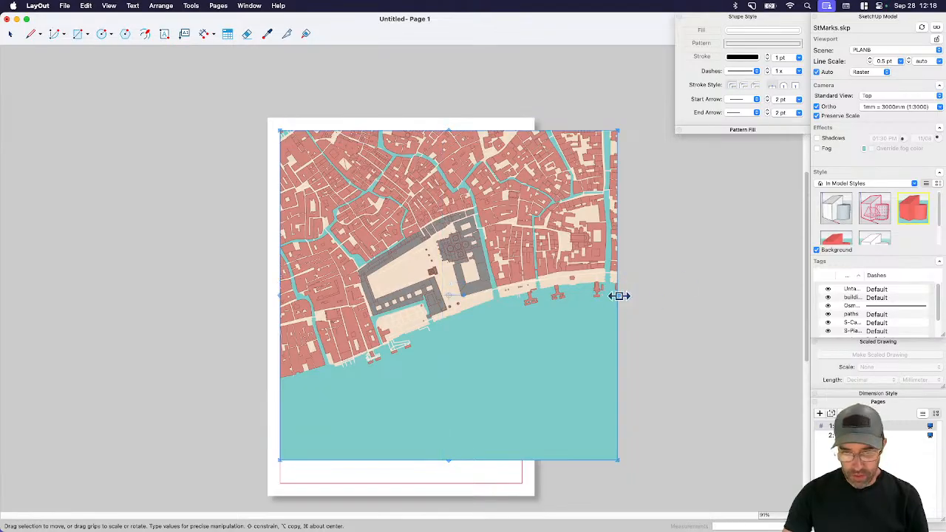
{"action": "left_click_drag", "start_coordinate": [620, 296], "coordinate": [524, 298]}
{"action": "left_click_drag", "start_coordinate": [401, 483], "coordinate": [400, 488]}
{"action": "left_click", "coordinate": [564, 323]}
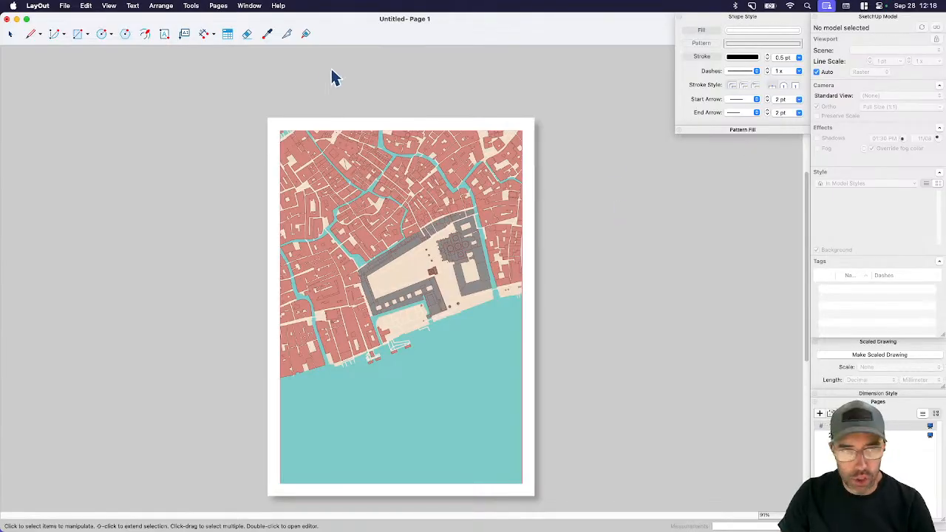
- Draw a rectangle about 211 x 297 mm over the whole page and send it to the back behind the map
{"action": "left_click", "coordinate": [78, 37]}
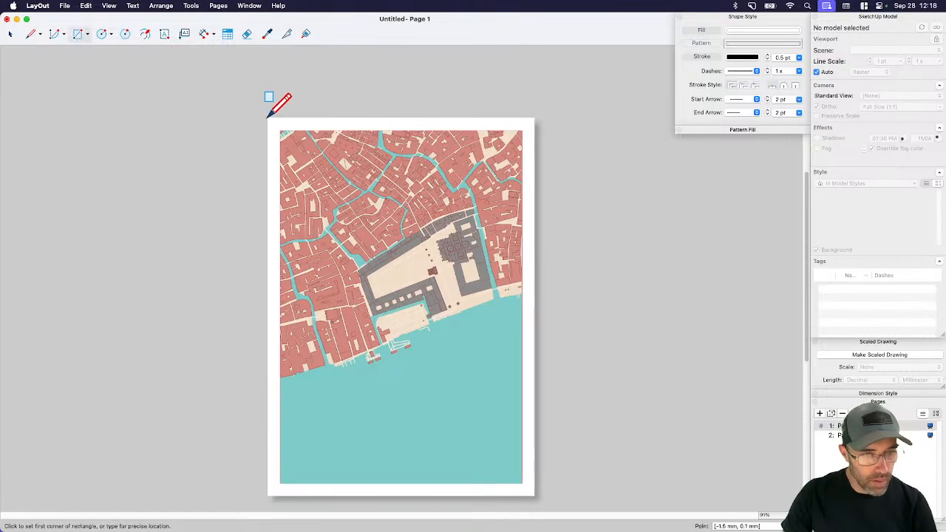
{"action": "left_click", "coordinate": [268, 117]}
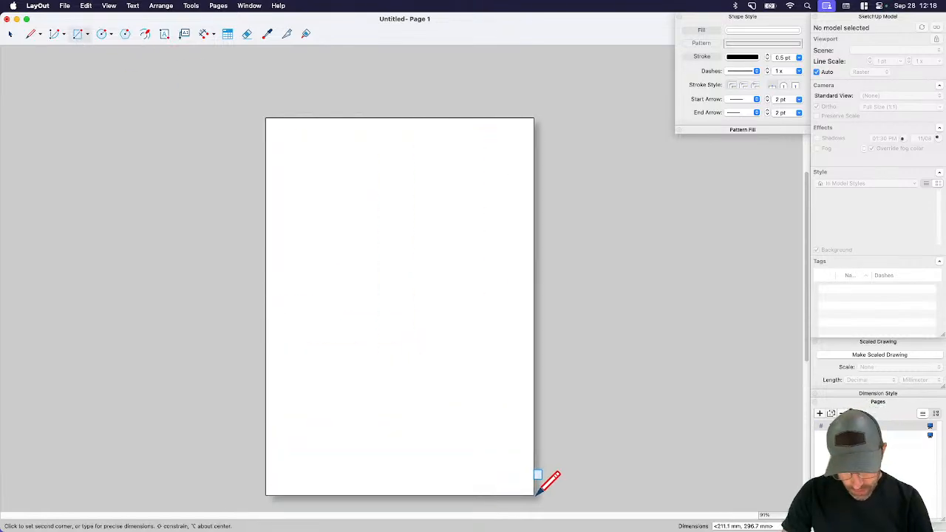
{"action": "left_click", "coordinate": [535, 495]}
{"action": "key", "text": "space"}
{"action": "right_click", "coordinate": [475, 364]}
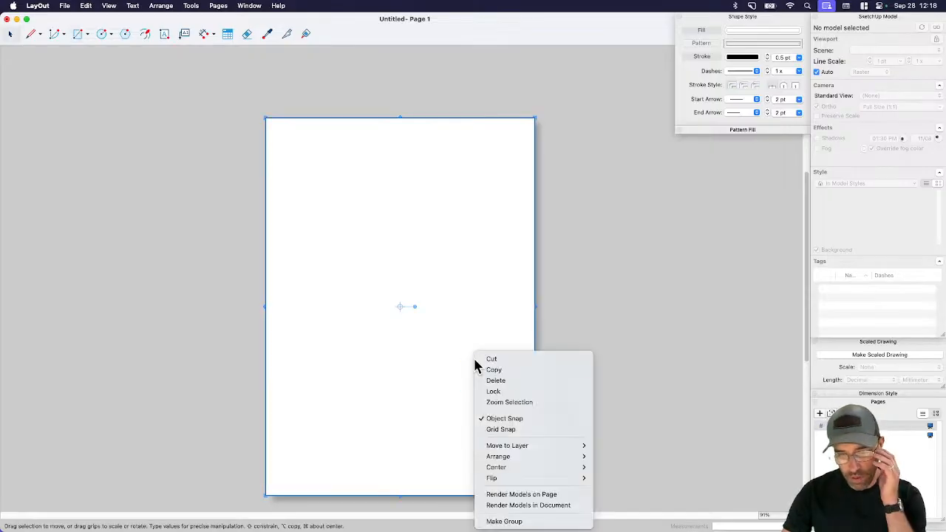
{"action": "mouse_move", "coordinate": [526, 456]}
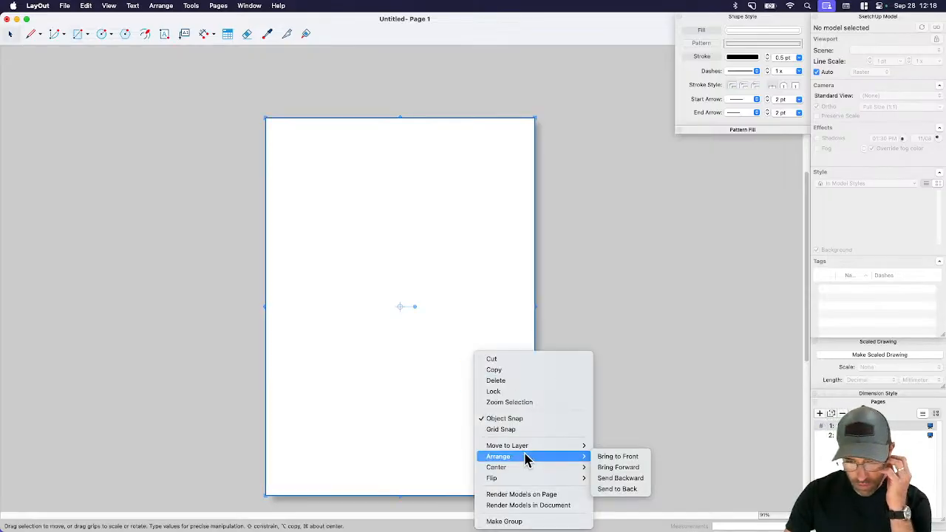
{"action": "left_click", "coordinate": [604, 490]}
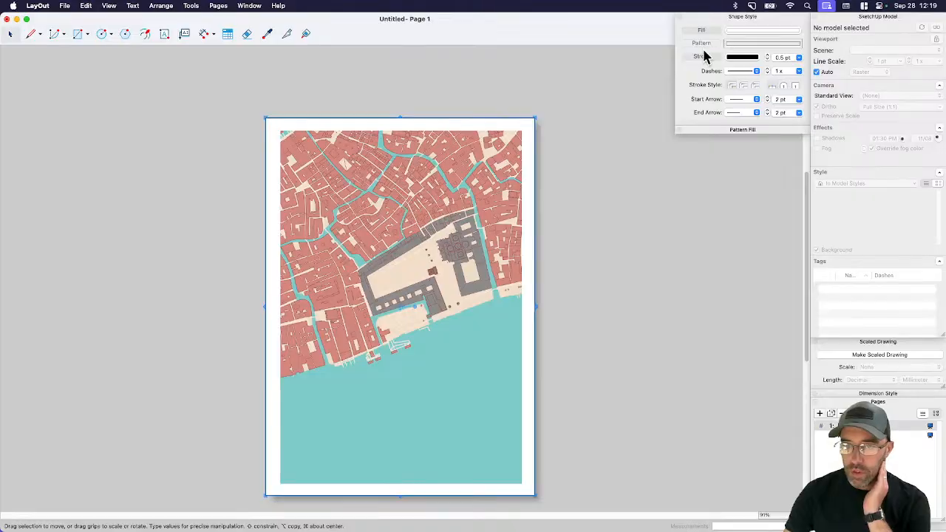
- Open the rectangle's fill color, switch to the SketchUp model and copy the S-Cadmapper tag's hex color DBC9B7
{"action": "left_click", "coordinate": [735, 31]}
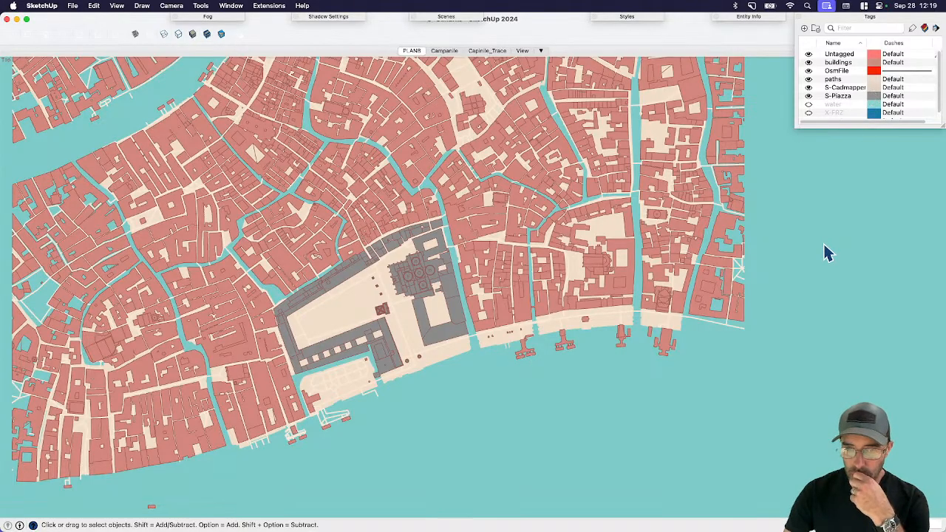
{"action": "left_click", "coordinate": [876, 91]}
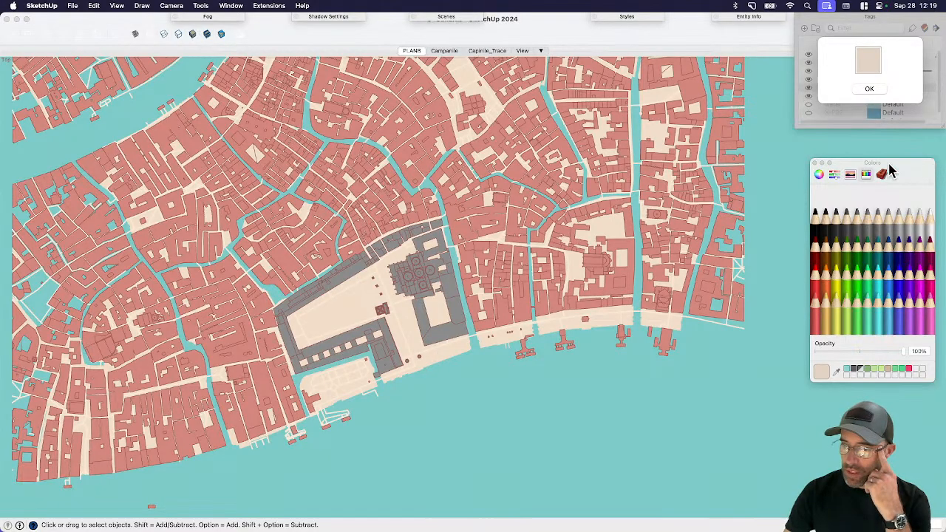
{"action": "left_click", "coordinate": [818, 176]}
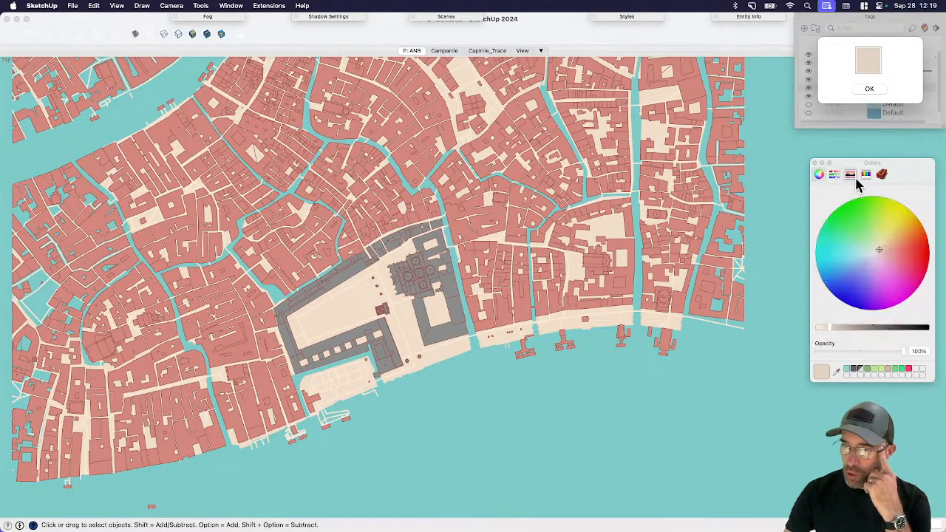
{"action": "left_click", "coordinate": [882, 176]}
{"action": "left_click", "coordinate": [840, 177]}
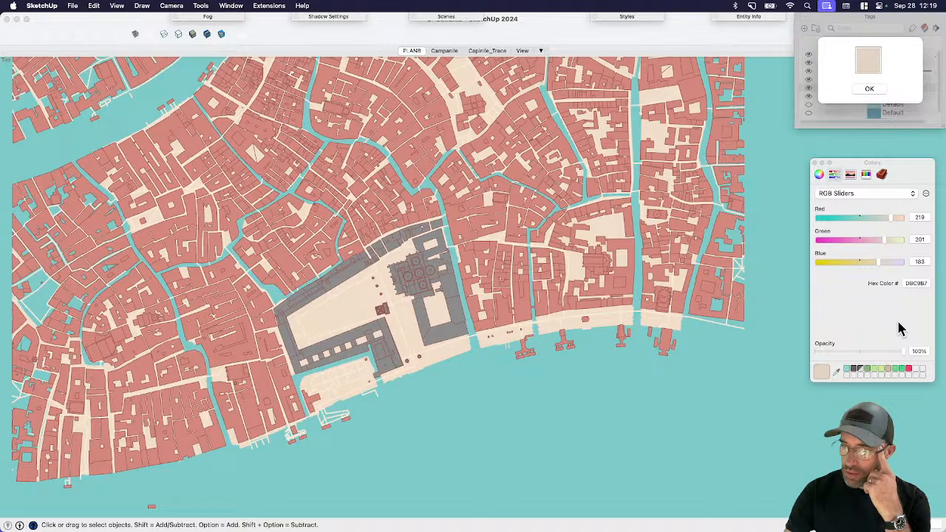
{"action": "left_click", "coordinate": [915, 283]}
{"action": "key", "text": "super+c"}
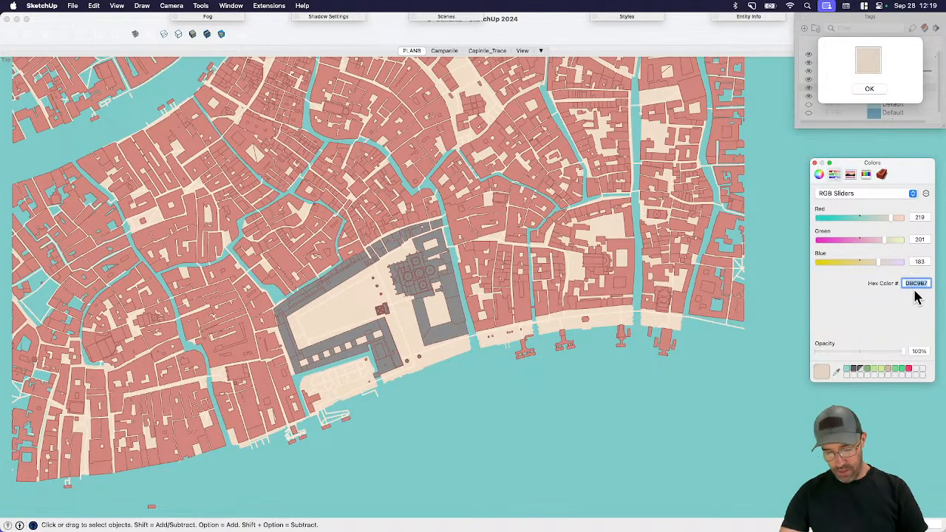
{"action": "left_click", "coordinate": [874, 90]}
- Set the paths tag's color to hex DBC9B7 and close the color picker
{"action": "left_click", "coordinate": [882, 87]}
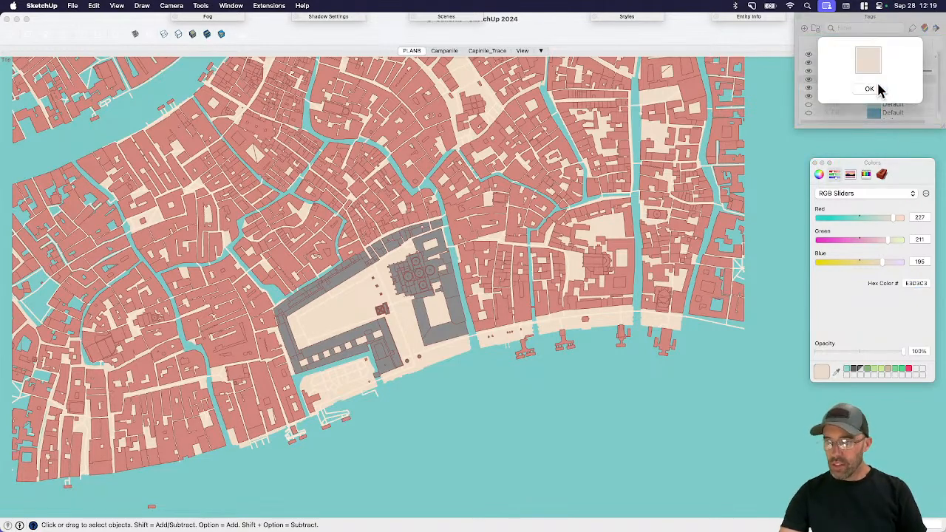
{"action": "left_click", "coordinate": [916, 283]}
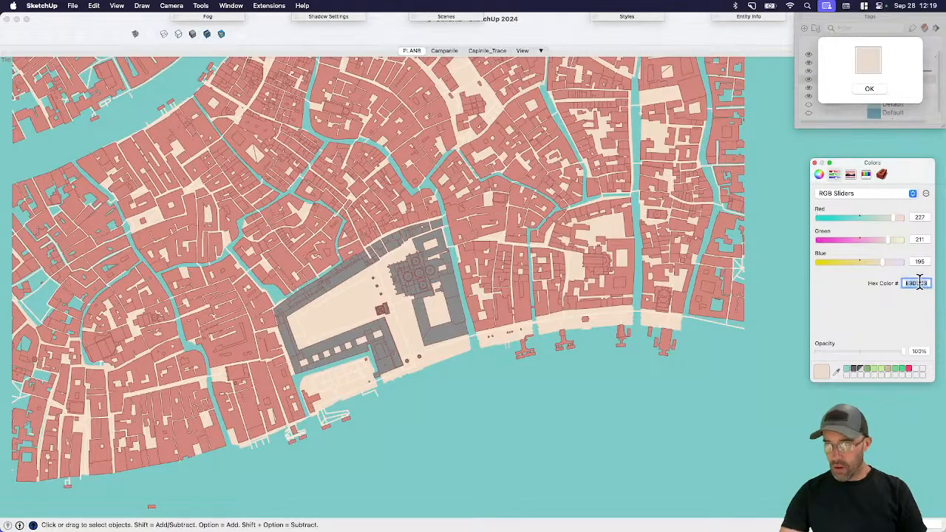
{"action": "key", "text": "super+v"}
{"action": "key", "text": "Tab"}
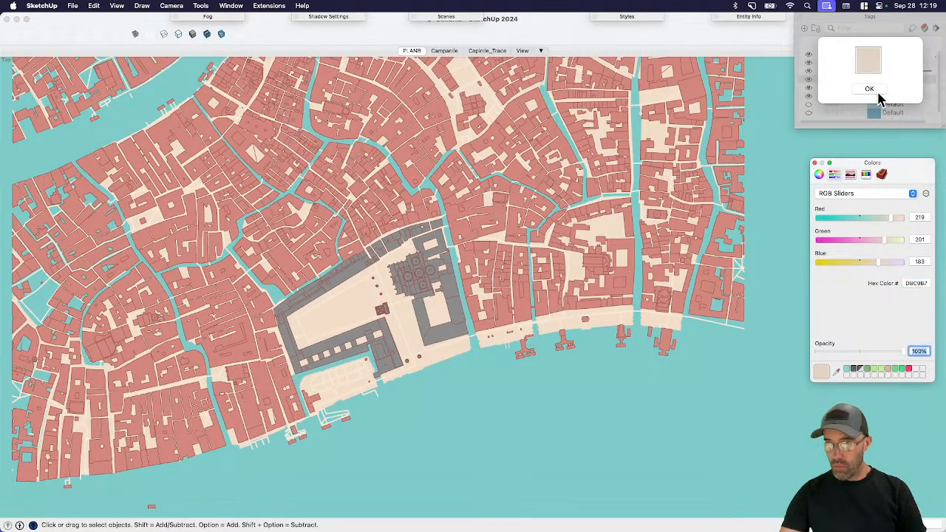
{"action": "left_click", "coordinate": [878, 93]}
{"action": "left_click", "coordinate": [816, 163]}
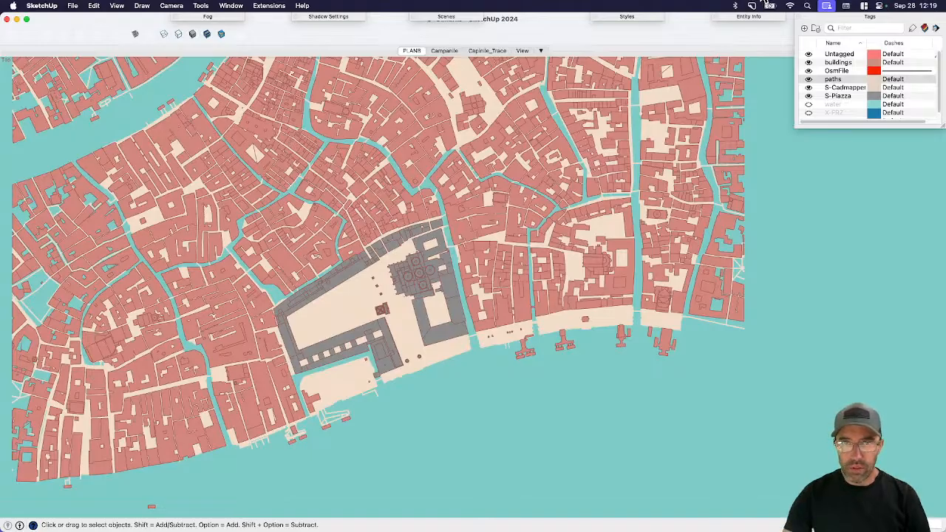
- Switch back to LayOut and fill the page-sized background rectangle with hex color DBC9B7
{"action": "key", "text": "super+Tab"}
{"action": "left_click", "coordinate": [262, 161]}
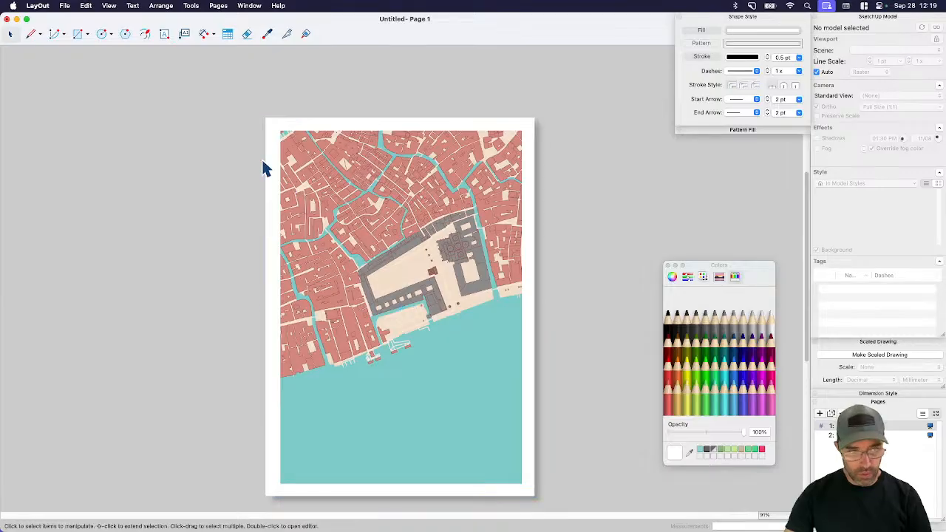
{"action": "left_click", "coordinate": [688, 277]}
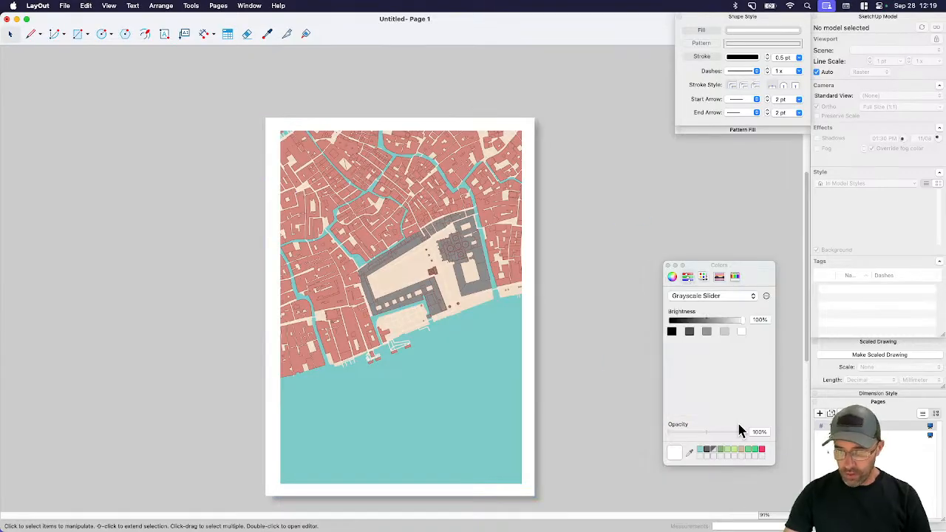
{"action": "left_click", "coordinate": [530, 444]}
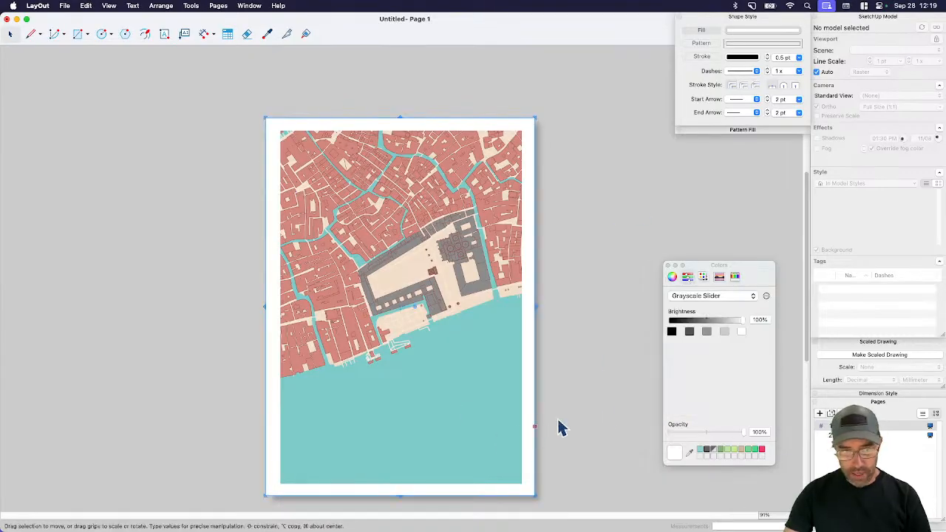
{"action": "left_click", "coordinate": [695, 298]}
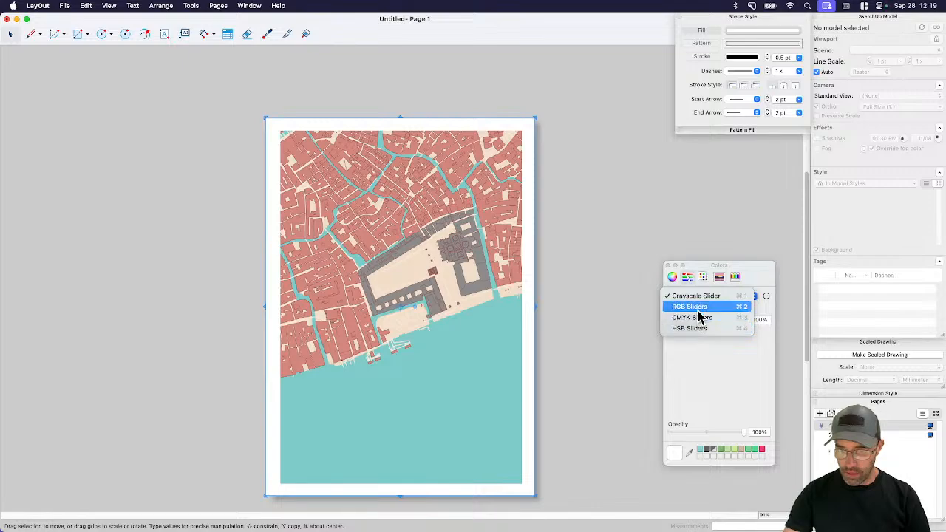
{"action": "left_click", "coordinate": [698, 309]}
{"action": "left_click", "coordinate": [754, 386]}
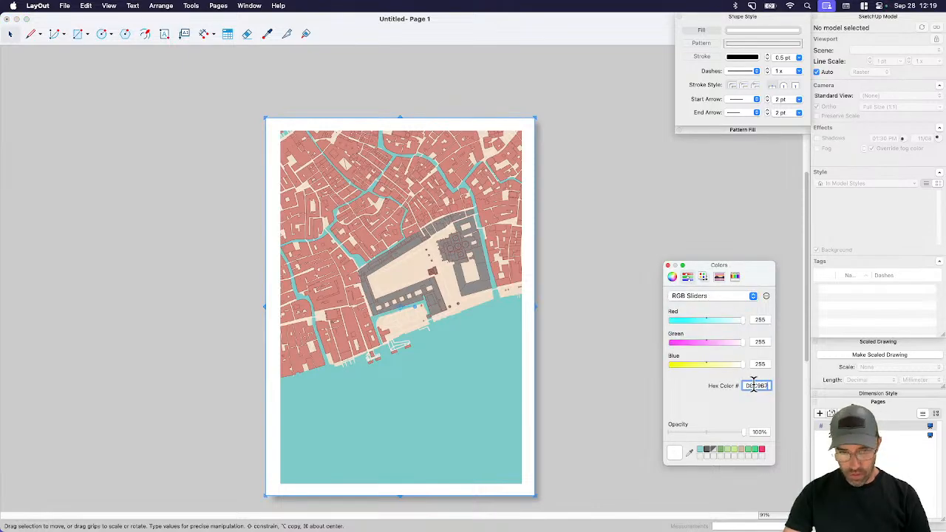
{"action": "key", "text": "Return"}
{"action": "key", "text": "Tab"}
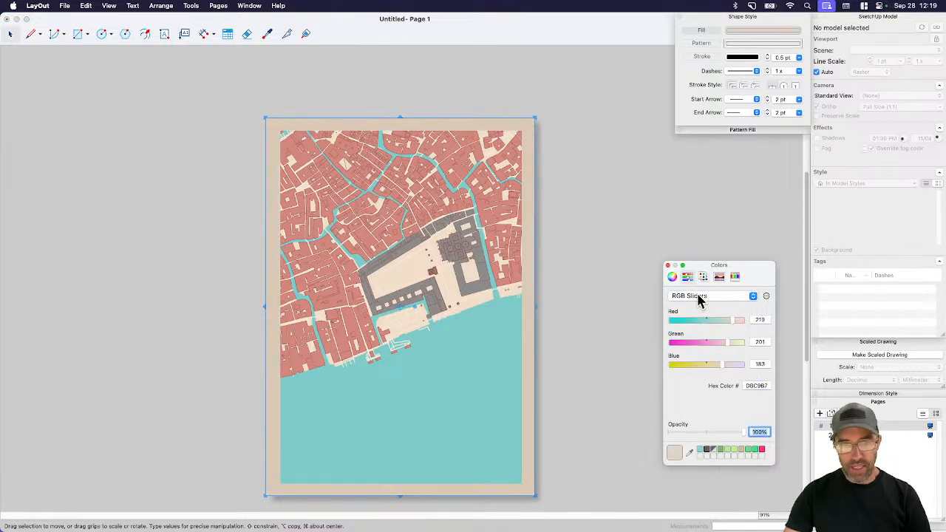
{"action": "left_click", "coordinate": [668, 266]}
{"action": "left_click", "coordinate": [580, 325]}
- Extend the background rectangle's lower edge slightly past the bottom of the page
{"action": "middle_click_drag", "start_coordinate": [588, 366], "coordinate": [589, 340]}
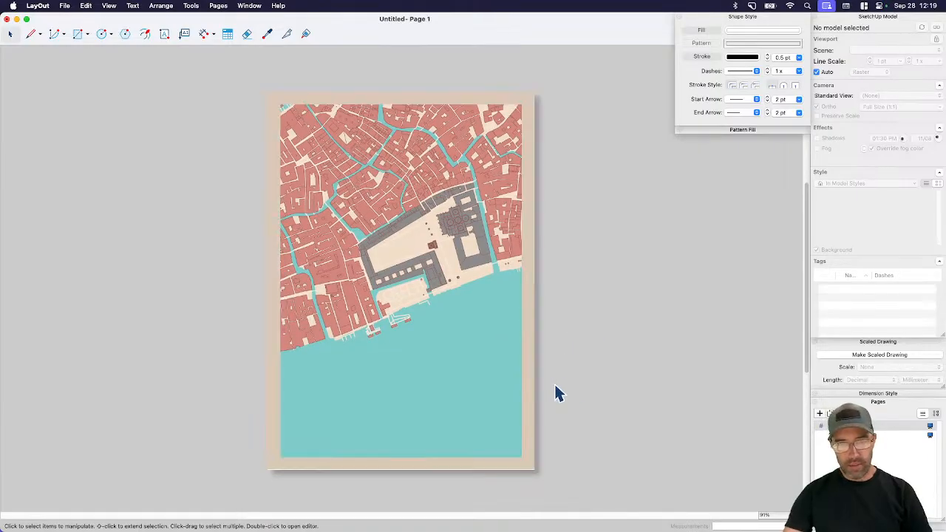
{"action": "scroll", "coordinate": [400, 465], "scroll_direction": "up", "scroll_amount": 5}
{"action": "scroll", "coordinate": [459, 436], "scroll_direction": "down", "scroll_amount": 4}
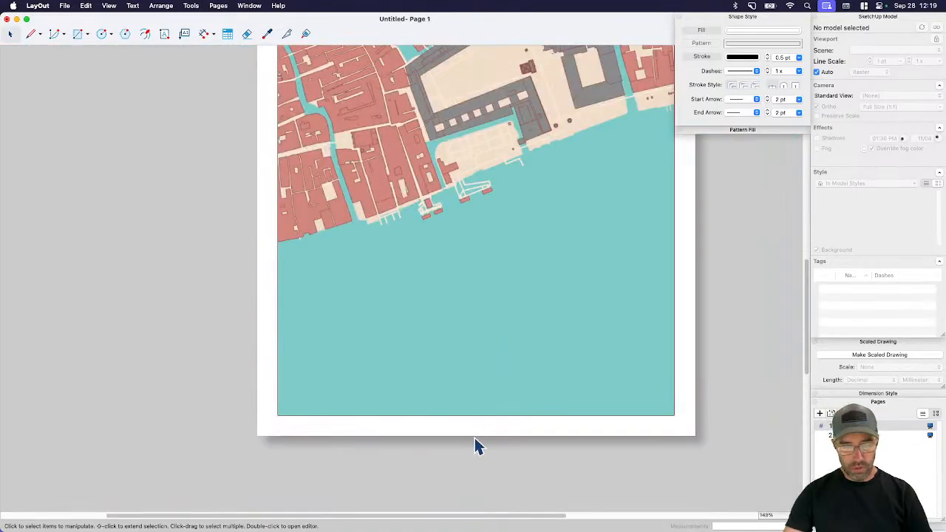
{"action": "left_click", "coordinate": [474, 438]}
{"action": "left_click_drag", "start_coordinate": [475, 437], "coordinate": [476, 443]}
{"action": "left_click", "coordinate": [470, 468]}
{"action": "scroll", "coordinate": [484, 414], "scroll_direction": "down", "scroll_amount": 4}
{"action": "middle_click_drag", "start_coordinate": [503, 340], "coordinate": [510, 432]}
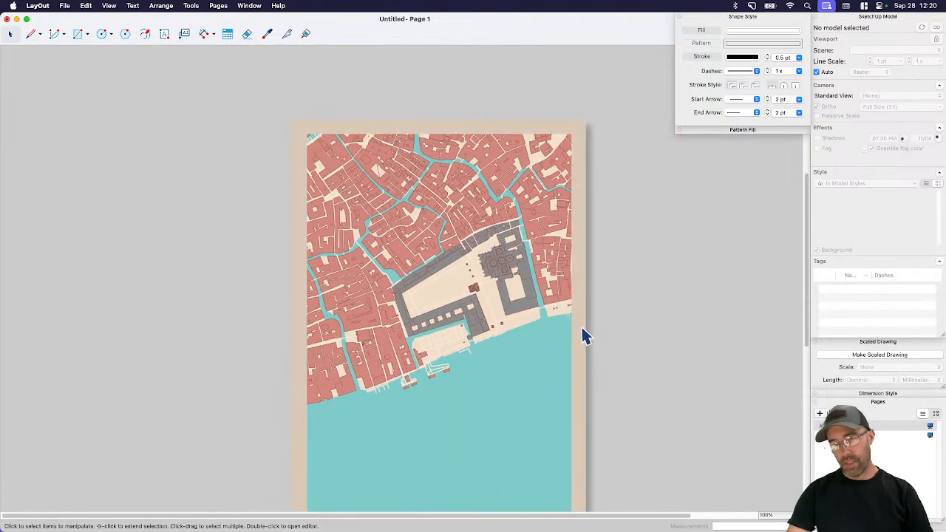
{"action": "middle_click_drag", "start_coordinate": [517, 342], "coordinate": [520, 294]}
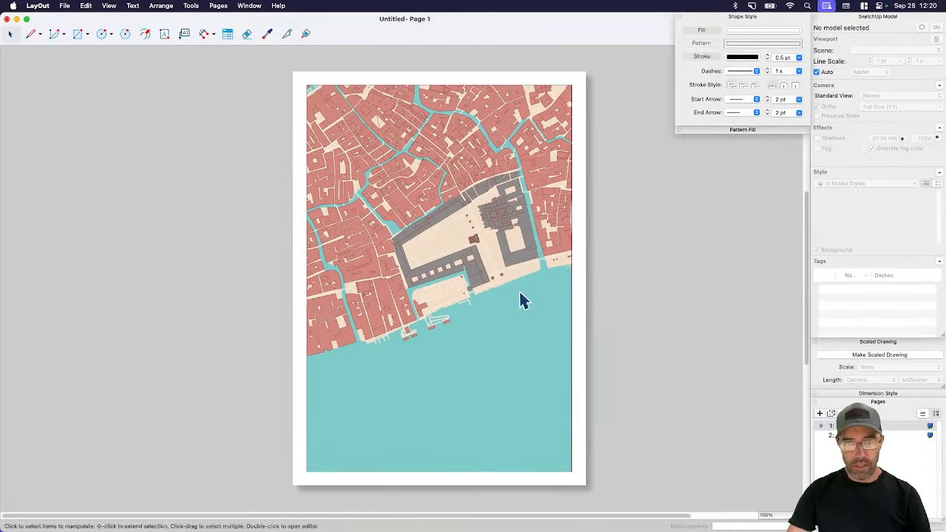
- Crop the map viewport's left edge, shift the viewport to the frame's left side and extend its right edge back to the frame
{"action": "left_click", "coordinate": [478, 251]}
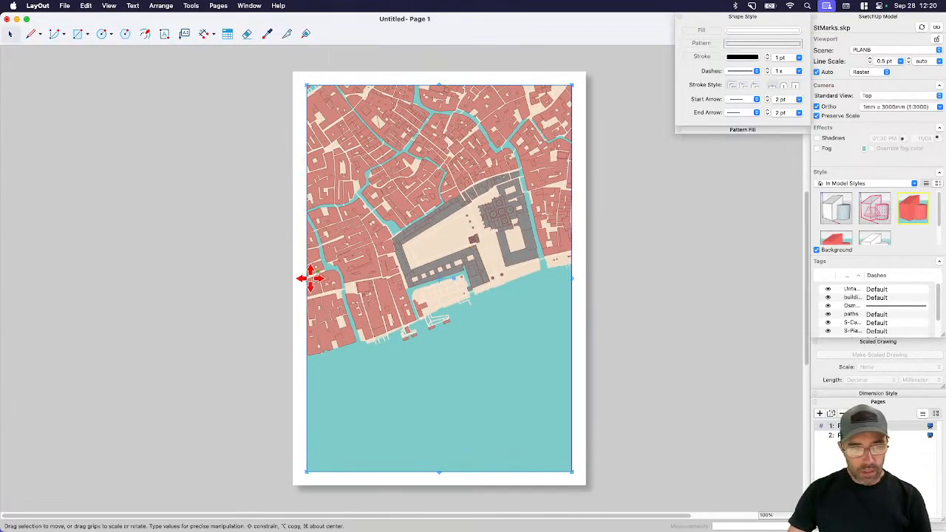
{"action": "left_click_drag", "start_coordinate": [305, 277], "coordinate": [319, 276]}
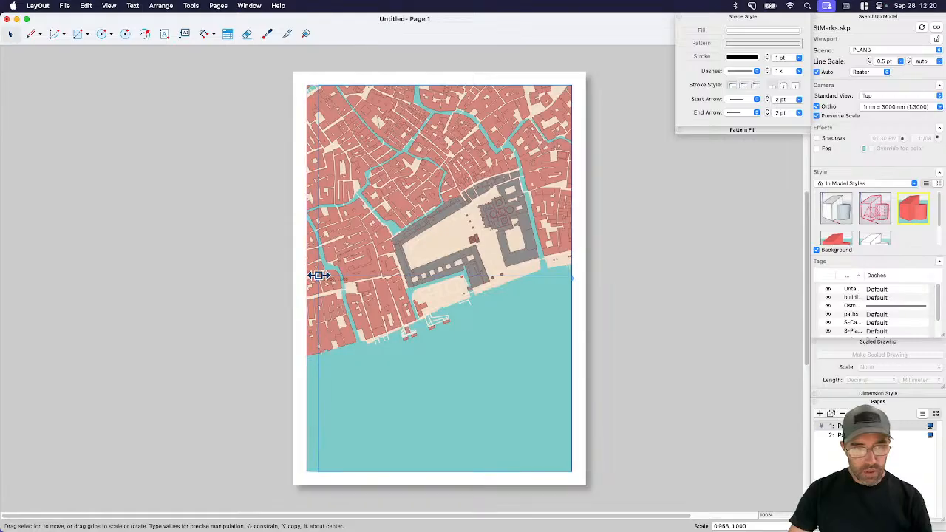
{"action": "left_click_drag", "start_coordinate": [398, 279], "coordinate": [394, 278]}
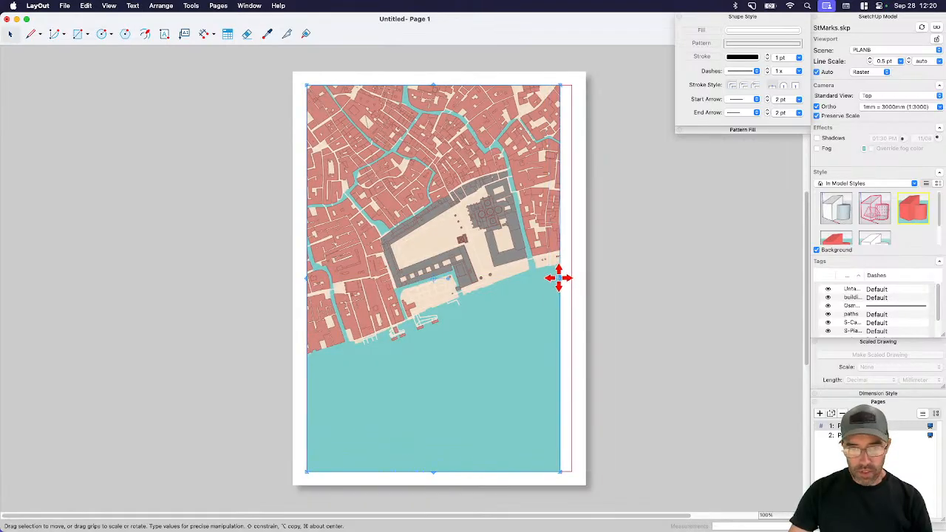
{"action": "left_click_drag", "start_coordinate": [562, 277], "coordinate": [572, 279]}
{"action": "left_click", "coordinate": [663, 309]}
{"action": "left_click", "coordinate": [492, 228]}
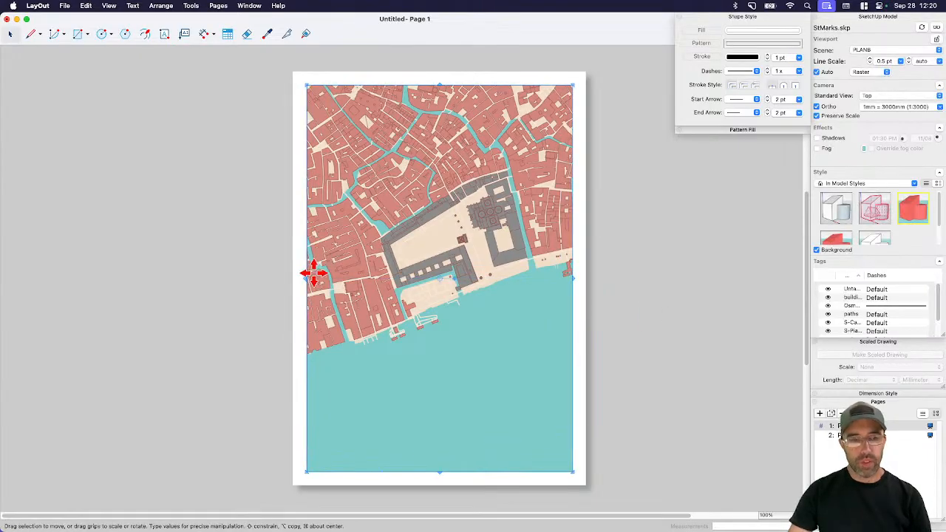
- Crop the map viewport's left and top edges, move it to the frame's upper-left corner and stretch its opposite corner to fill the frame
{"action": "left_click_drag", "start_coordinate": [305, 283], "coordinate": [316, 279]}
{"action": "left_click_drag", "start_coordinate": [441, 85], "coordinate": [442, 102]}
{"action": "left_click_drag", "start_coordinate": [439, 138], "coordinate": [431, 120]}
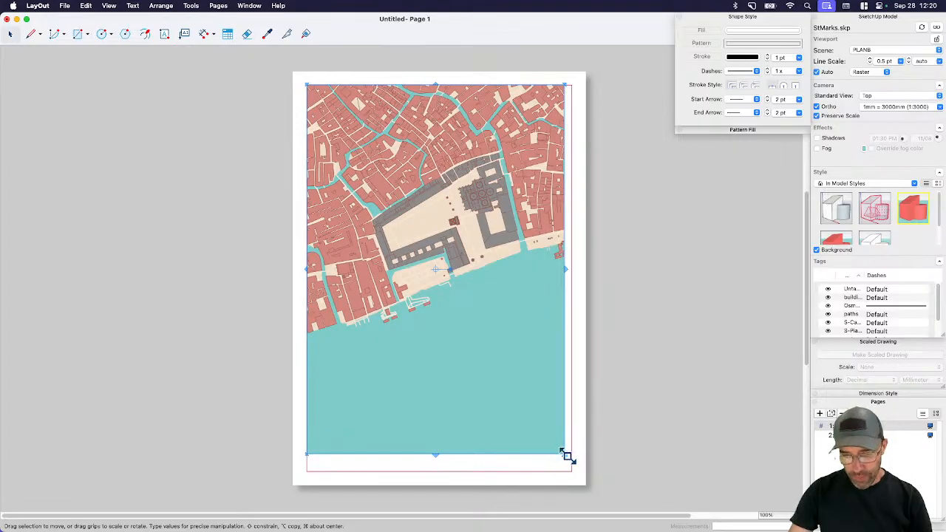
{"action": "left_click_drag", "start_coordinate": [567, 456], "coordinate": [572, 471]}
{"action": "left_click", "coordinate": [620, 403]}
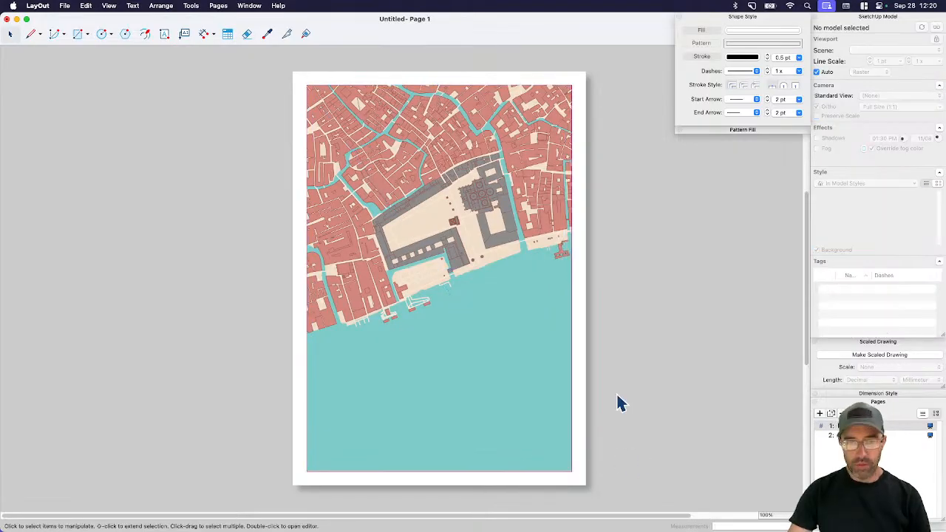
- Save the LayOut document to the Desktop as StMarks_Postcard
{"action": "left_click", "coordinate": [482, 361]}
{"action": "key", "text": "super+s"}
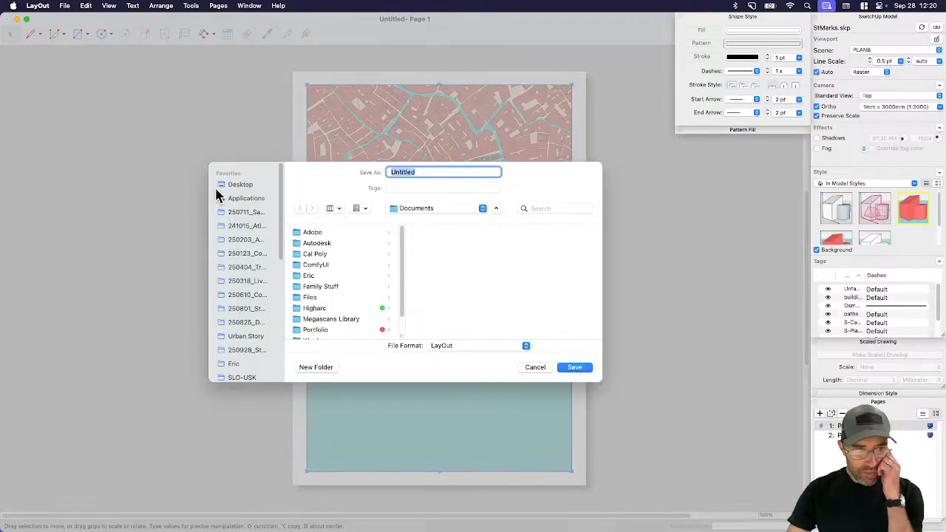
{"action": "left_click", "coordinate": [240, 185]}
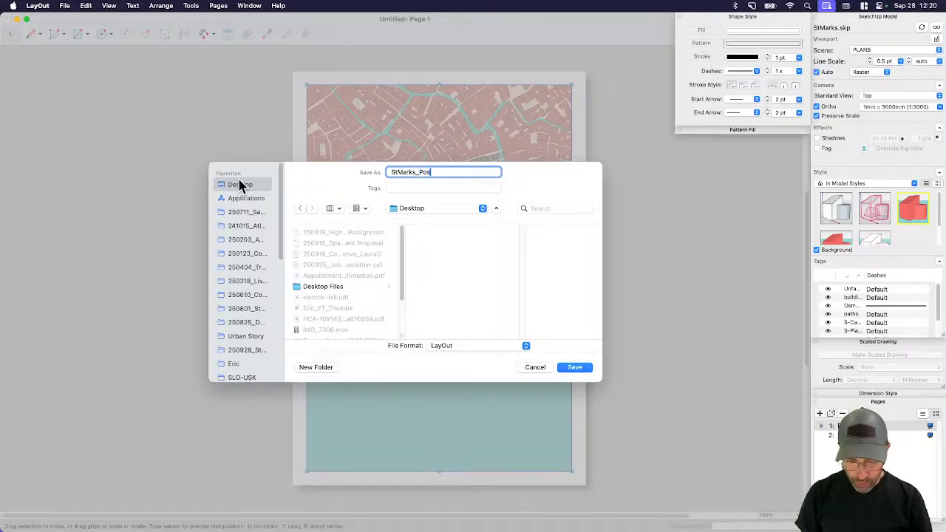
{"action": "type", "text": "StMarks_Postcard"}
{"action": "key", "text": "Return"}
{"action": "left_click", "coordinate": [238, 246]}
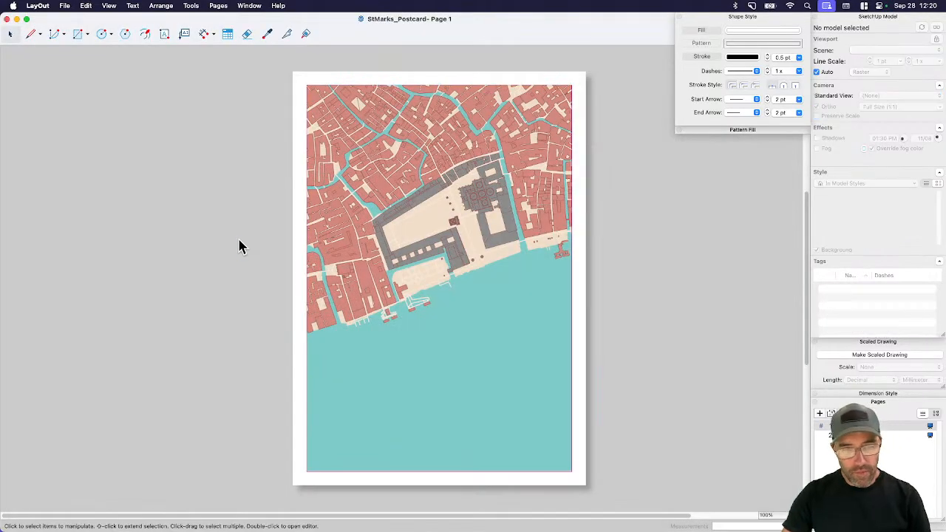
- Paste a copy of the map viewport in place, set its scene to Campanile and turn off its background
{"action": "left_click", "coordinate": [375, 368]}
{"action": "key", "text": "super+c"}
{"action": "key", "text": "super+v"}
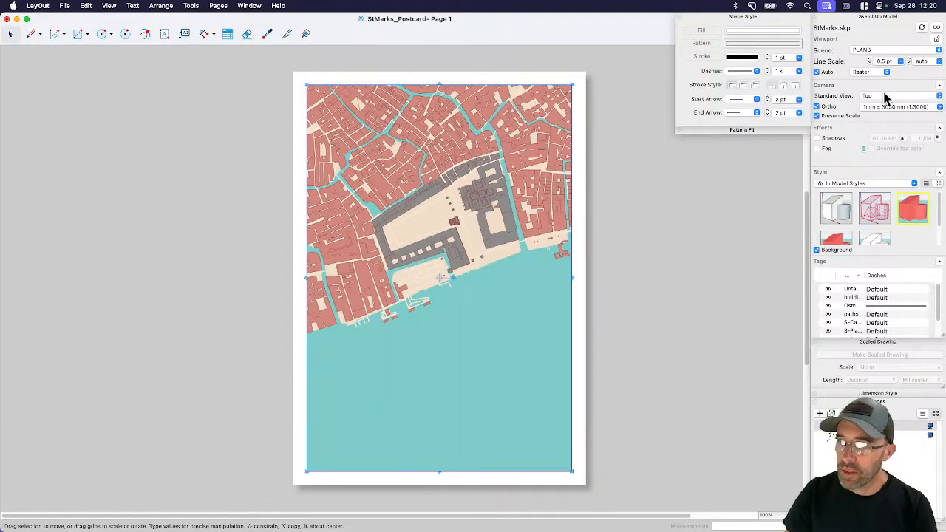
{"action": "left_click", "coordinate": [873, 50]}
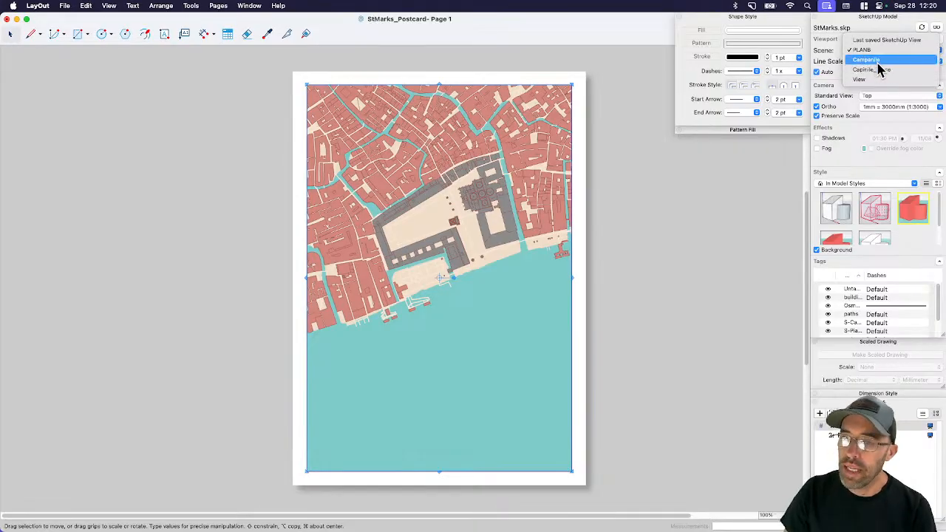
{"action": "left_click", "coordinate": [877, 60]}
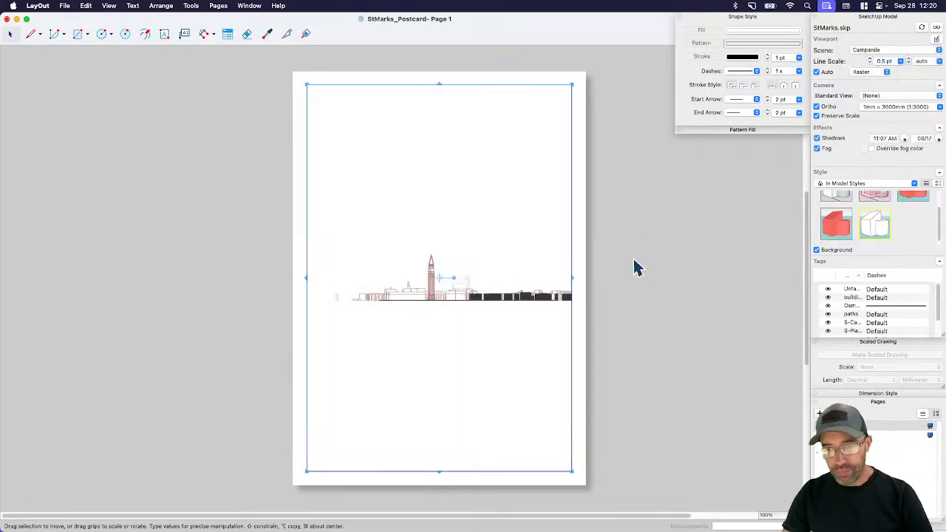
{"action": "left_click", "coordinate": [816, 250]}
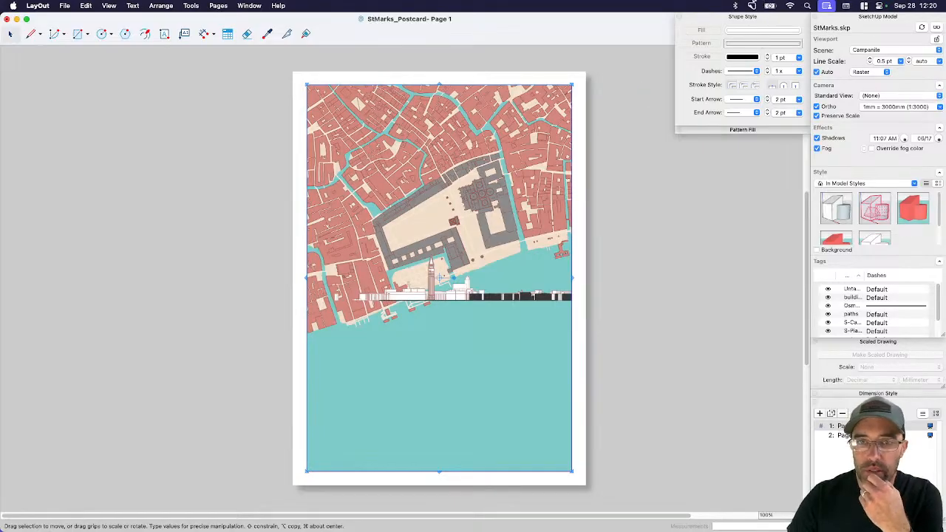
- Switch to SketchUp, open the Campanile scene and display its faces shaded
{"action": "key", "text": "super+Tab"}
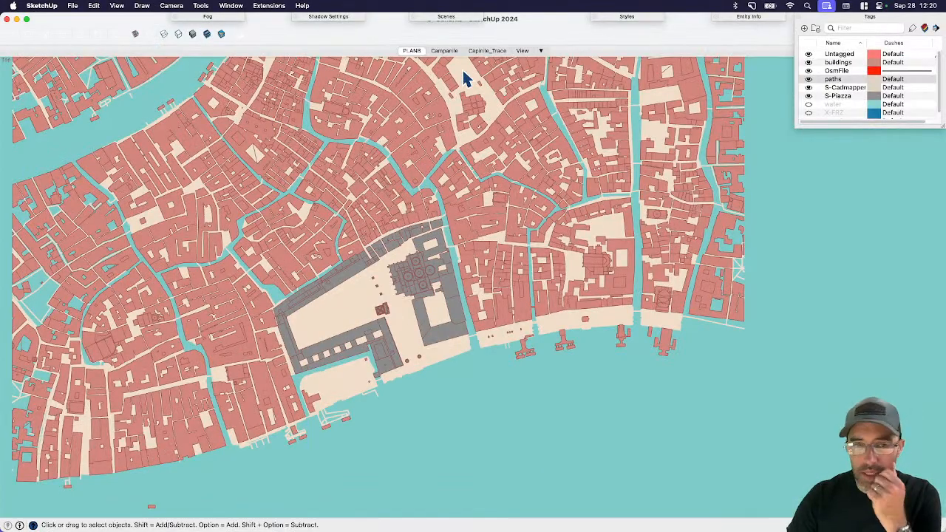
{"action": "left_click", "coordinate": [445, 51]}
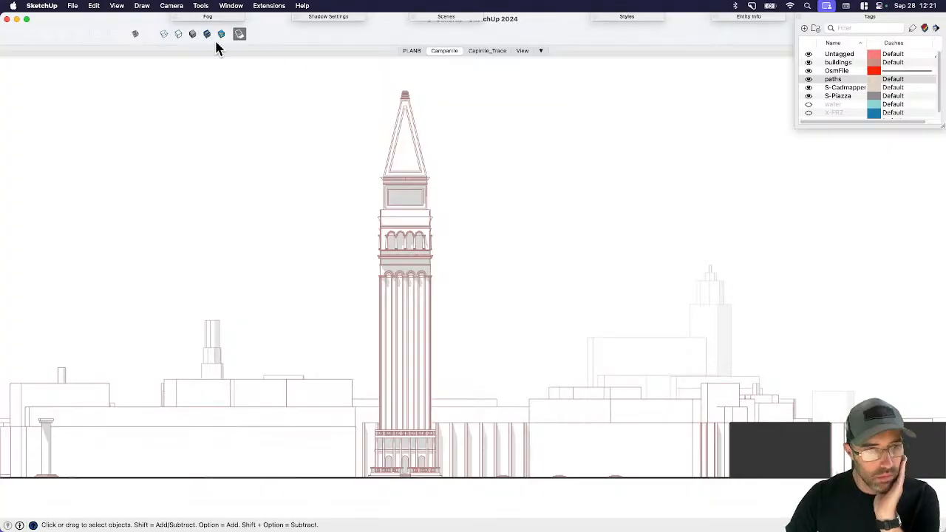
{"action": "left_click", "coordinate": [193, 34]}
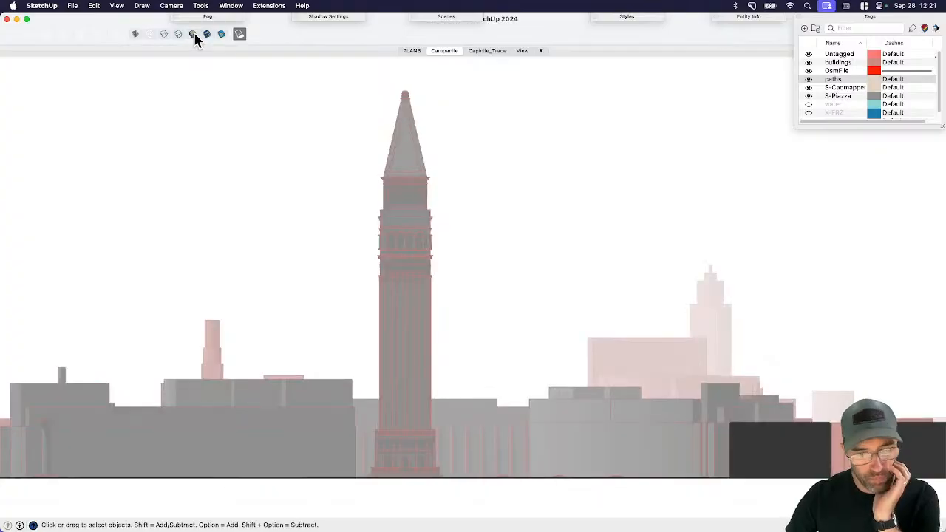
- Turn off the fog and the color-by-tag display in the Campanile view
{"action": "left_click", "coordinate": [411, 281]}
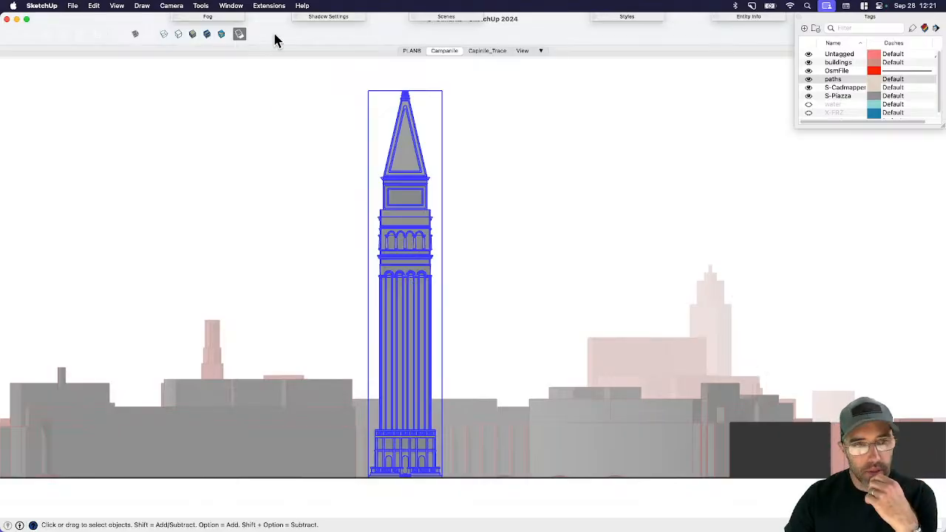
{"action": "left_click", "coordinate": [205, 17]}
{"action": "left_click", "coordinate": [178, 29]}
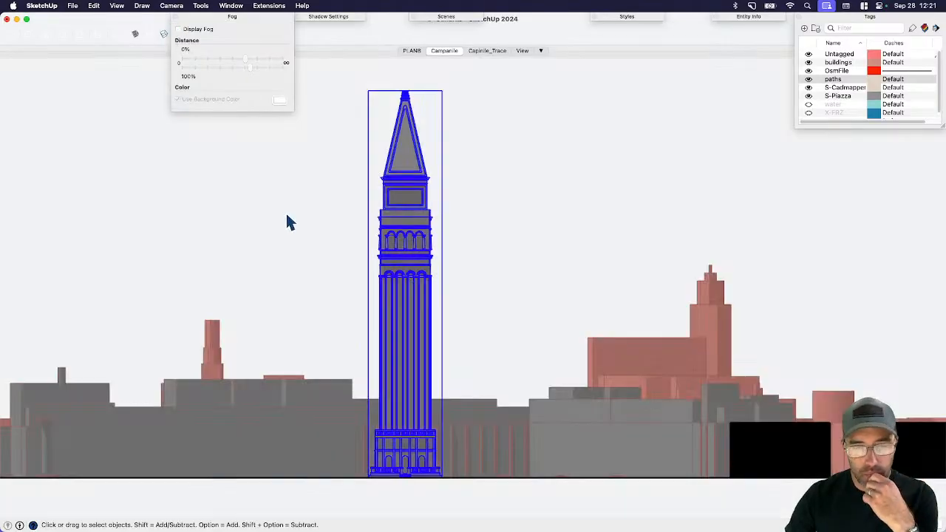
{"action": "left_click", "coordinate": [288, 221]}
{"action": "left_click", "coordinate": [414, 281]}
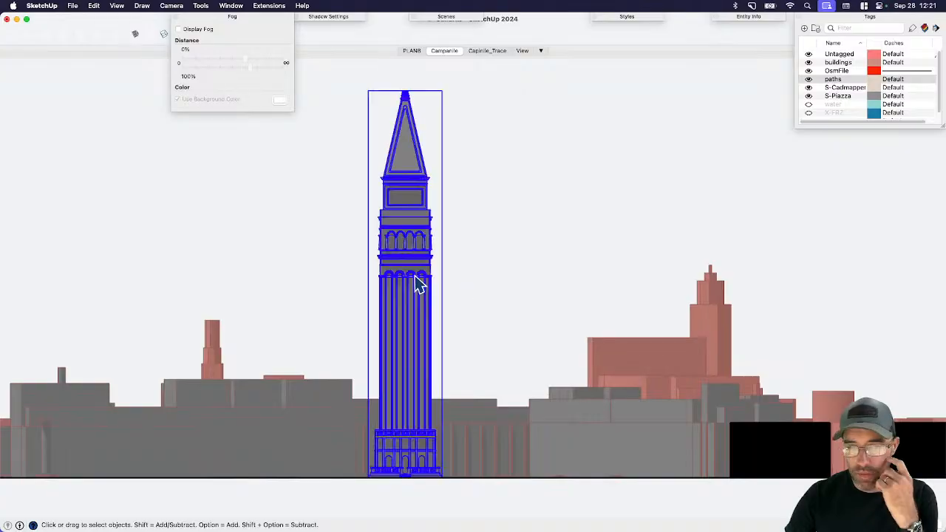
{"action": "left_click", "coordinate": [624, 17]}
{"action": "left_click", "coordinate": [601, 17]}
{"action": "left_click", "coordinate": [592, 147]}
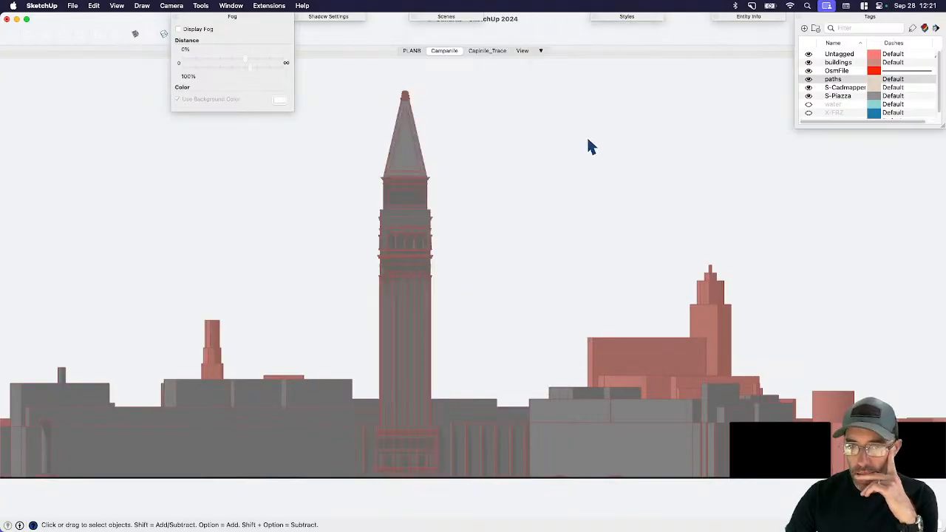
{"action": "left_click", "coordinate": [924, 28]}
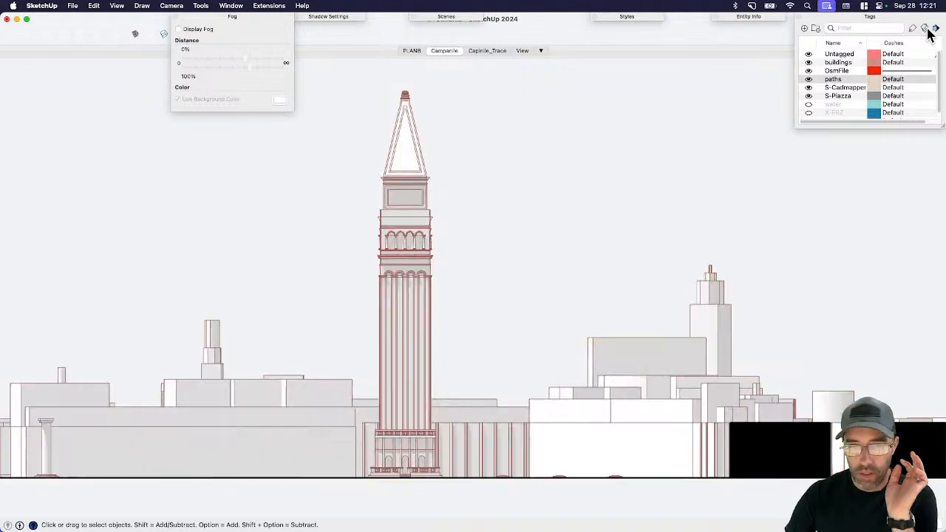
- Paint the Campanile tower with the beige color DBC9B7
{"action": "left_click", "coordinate": [408, 249]}
{"action": "key", "text": "b"}
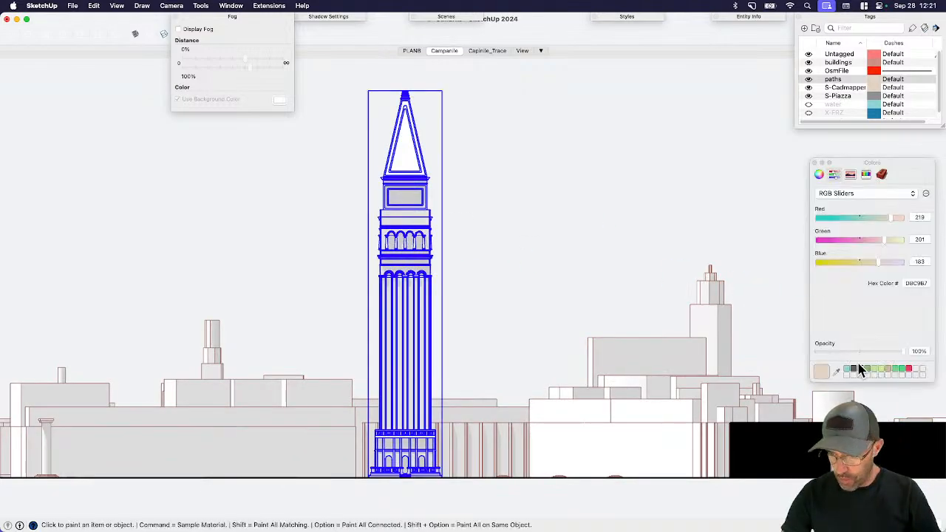
{"action": "left_click", "coordinate": [417, 261]}
{"action": "key", "text": "space"}
{"action": "left_click", "coordinate": [520, 314]}
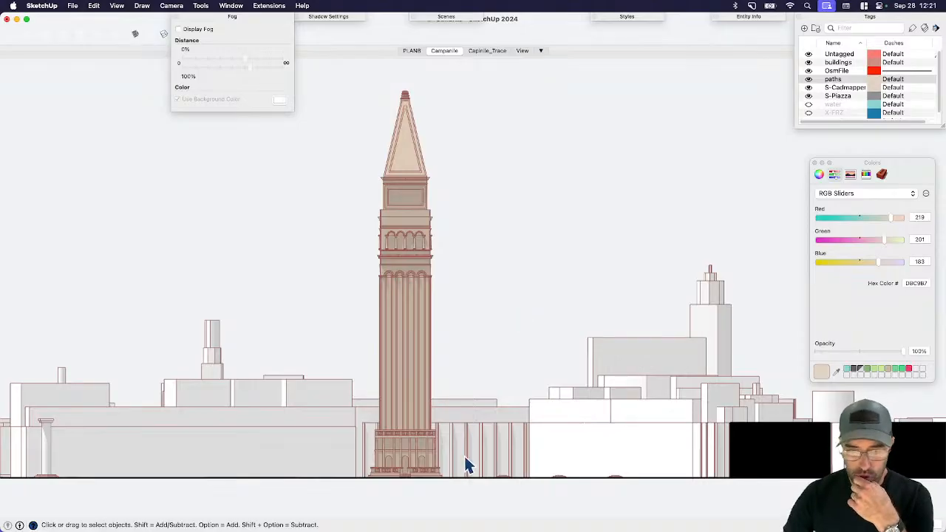
- Paint the group of buildings surrounding the Campanile with the same beige color DBC9B7
{"action": "left_click", "coordinate": [488, 444]}
{"action": "key", "text": "b"}
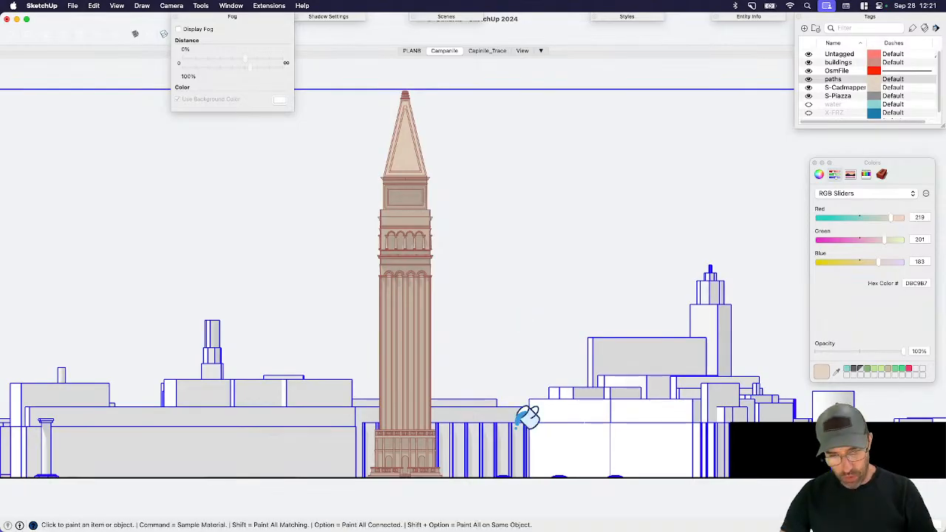
{"action": "left_click", "coordinate": [520, 422]}
{"action": "key", "text": "space"}
{"action": "left_click", "coordinate": [526, 308]}
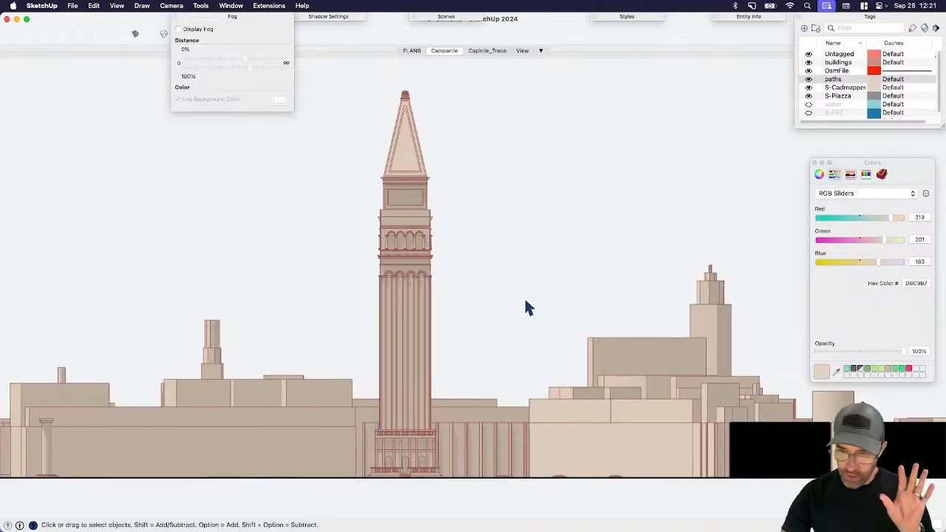
- Apply the in-model DEFAULT style to the Campanile view and collapse the style settings
{"action": "left_click", "coordinate": [643, 16]}
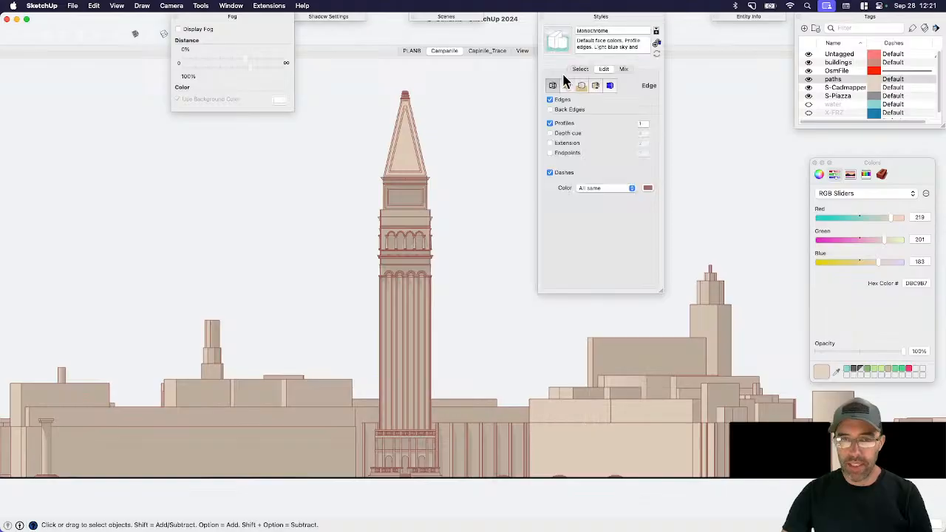
{"action": "left_click", "coordinate": [580, 70]}
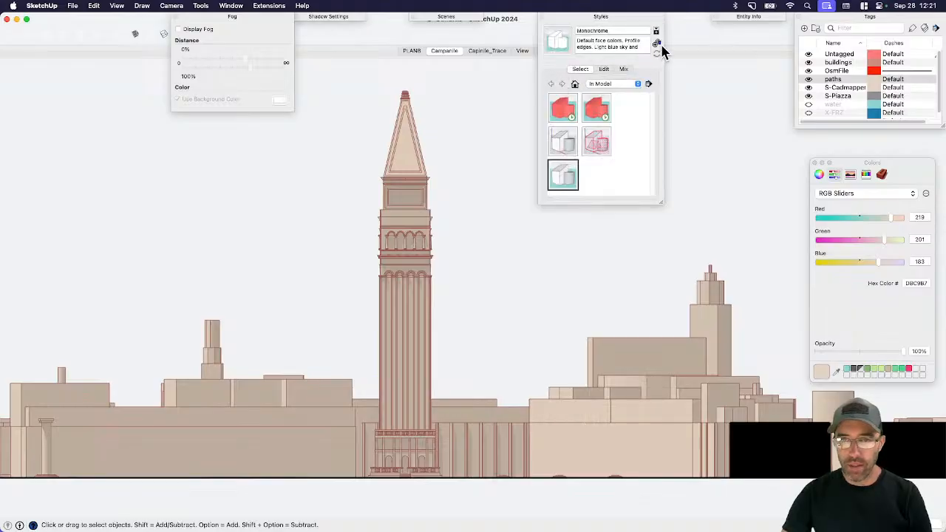
{"action": "left_click", "coordinate": [570, 146]}
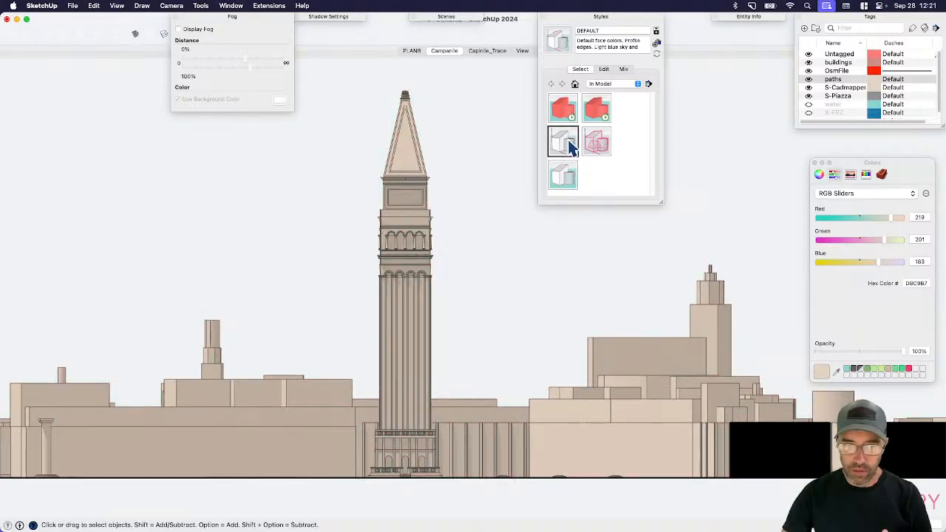
{"action": "left_click", "coordinate": [600, 16]}
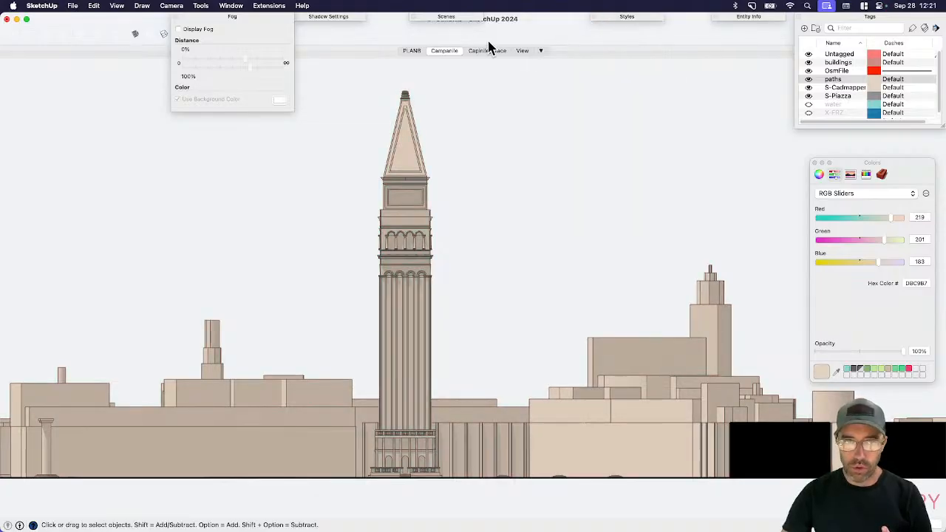
- Update the Campanile scene with the current display settings, inspect the spire's tip and recall the scene
{"action": "right_click", "coordinate": [489, 47]}
{"action": "left_click", "coordinate": [481, 96]}
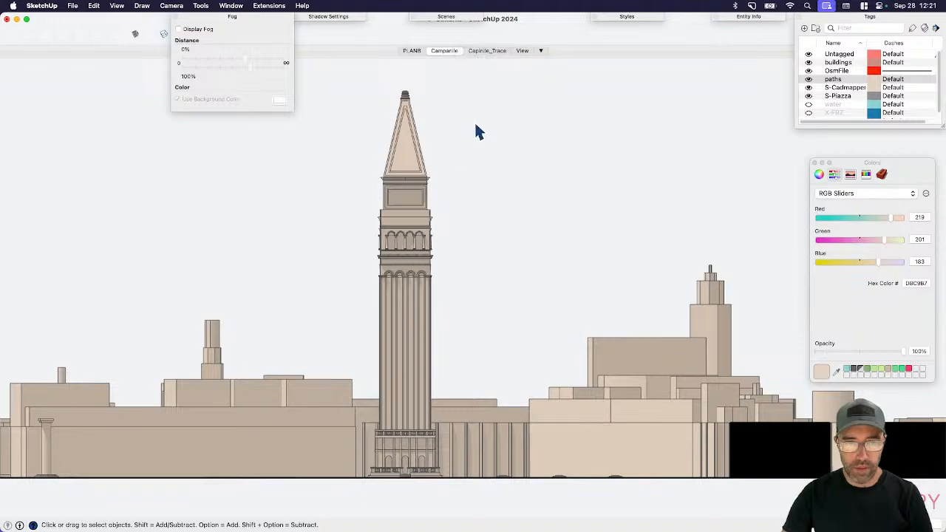
{"action": "scroll", "coordinate": [403, 87], "scroll_direction": "up", "scroll_amount": 6}
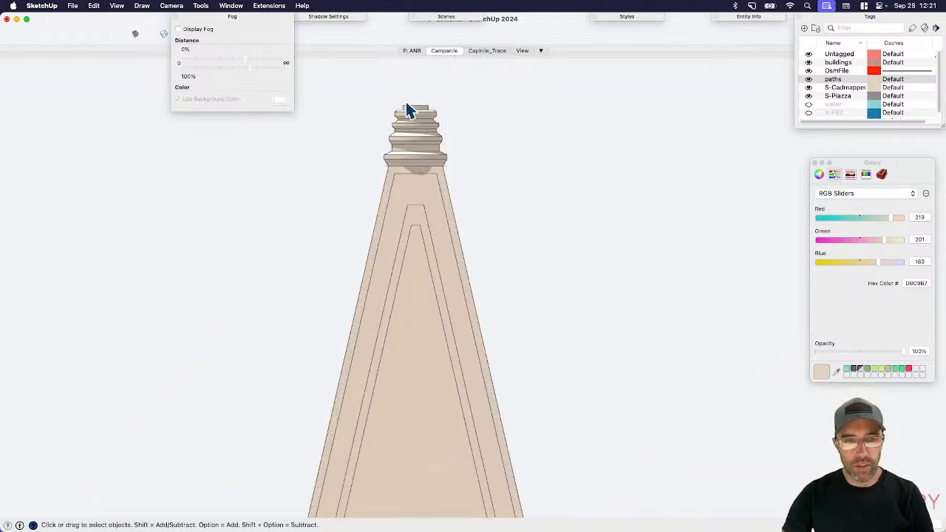
{"action": "left_click", "coordinate": [445, 50]}
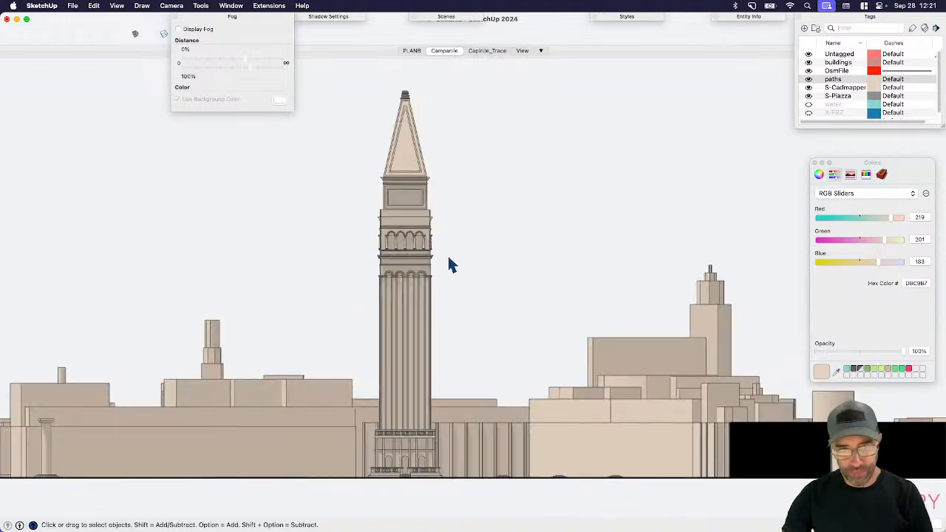
- Switch back to LayOut and update the Campanile viewport's model reference
{"action": "key", "text": "super+Tab"}
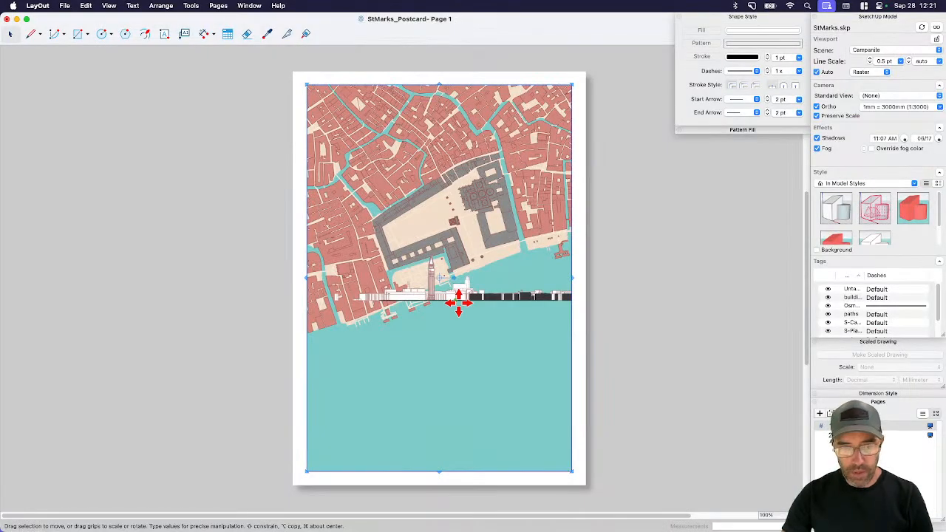
{"action": "right_click", "coordinate": [471, 296]}
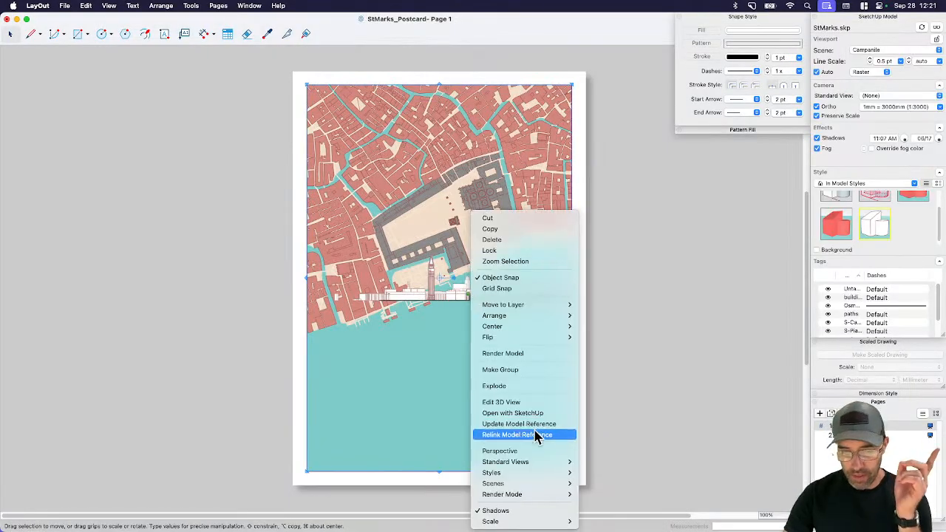
{"action": "left_click", "coordinate": [535, 432]}
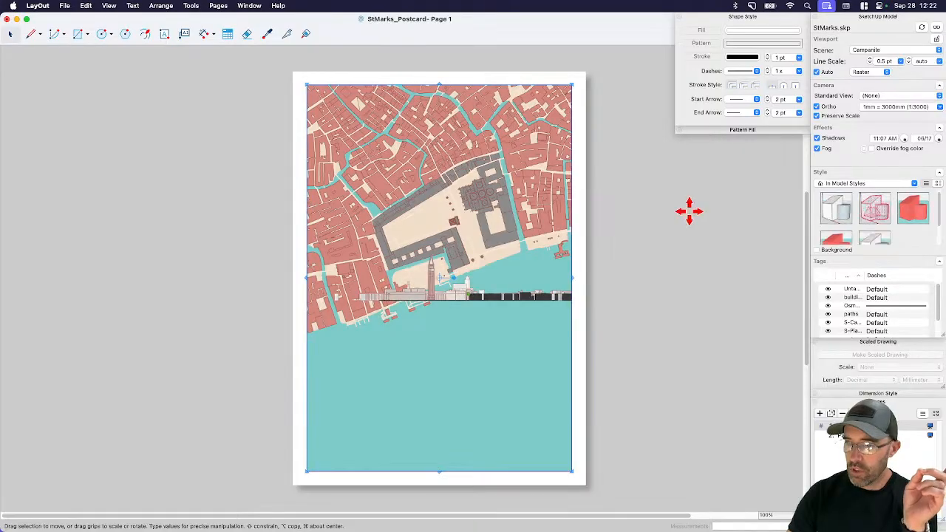
- Apply the plain white in-model style to the Campanile viewport
{"action": "left_click", "coordinate": [838, 212]}
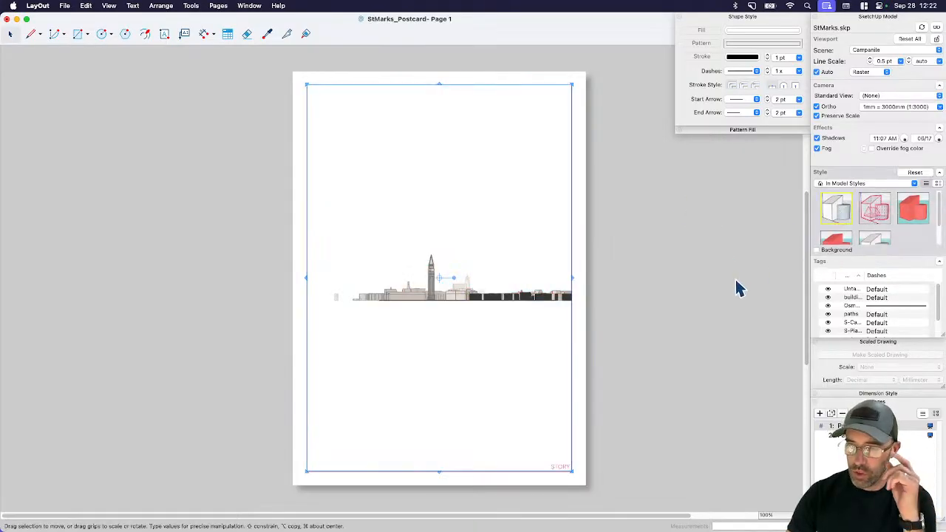
{"action": "left_click", "coordinate": [732, 290]}
{"action": "left_click", "coordinate": [558, 298]}
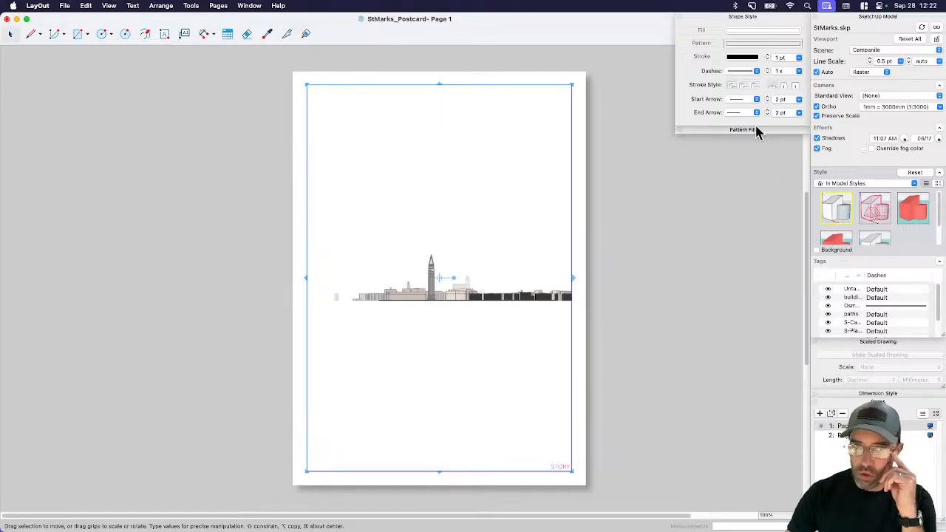
- Switch to SketchUp, turn off the sky and ground in the DEFAULT style's background settings, and update the style
{"action": "key", "text": "super+Tab"}
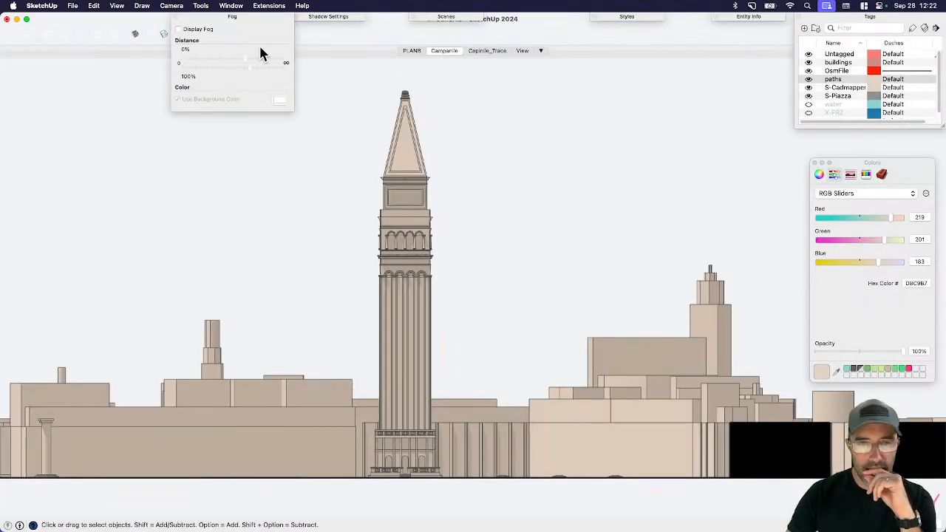
{"action": "left_click", "coordinate": [446, 16]}
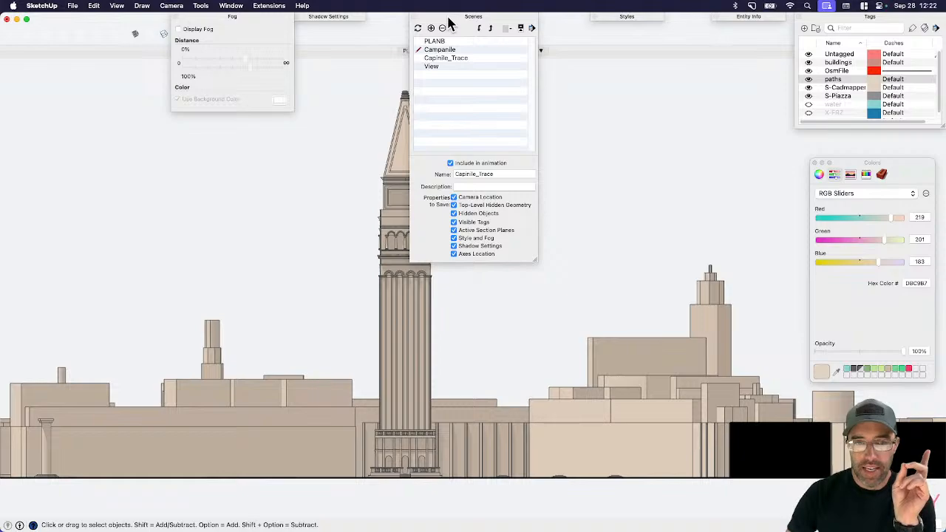
{"action": "left_click", "coordinate": [477, 18]}
{"action": "left_click", "coordinate": [630, 17]}
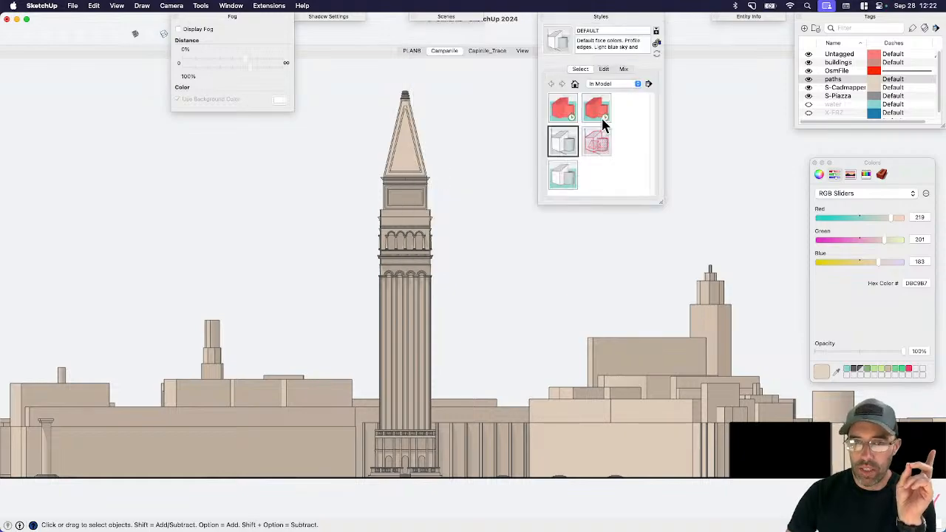
{"action": "left_click", "coordinate": [604, 69]}
{"action": "left_click", "coordinate": [582, 86]}
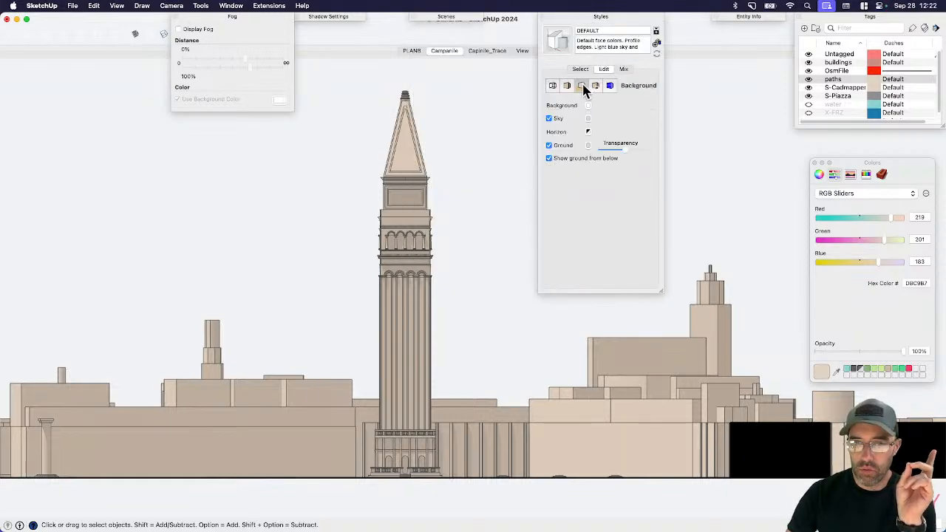
{"action": "left_click", "coordinate": [549, 118]}
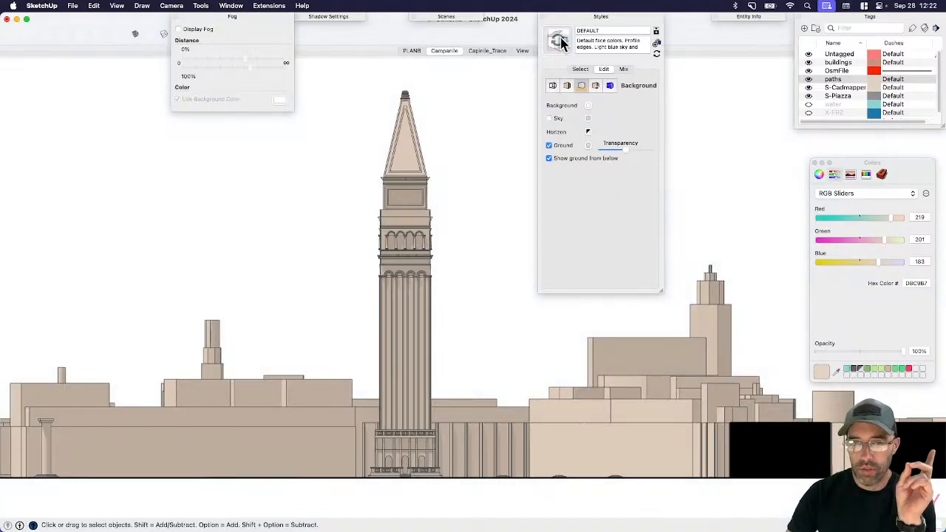
{"action": "left_click", "coordinate": [549, 146]}
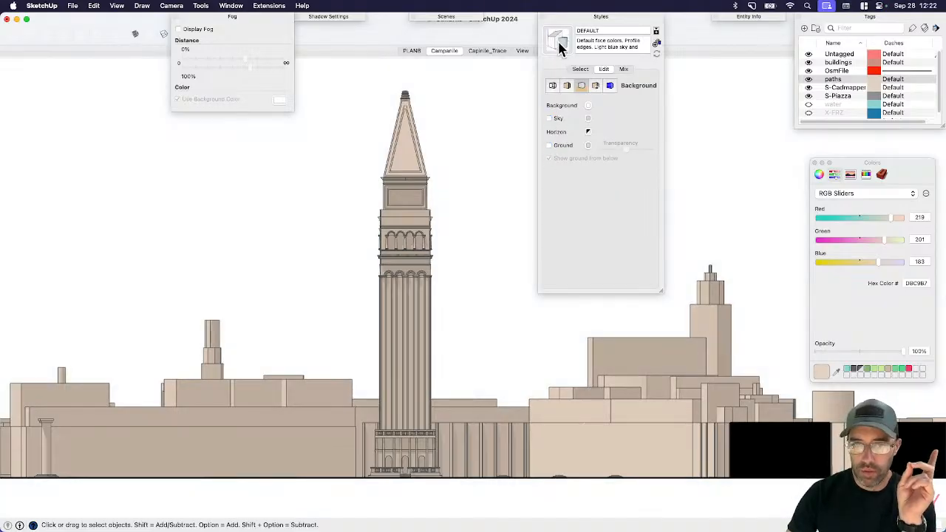
{"action": "left_click", "coordinate": [570, 85]}
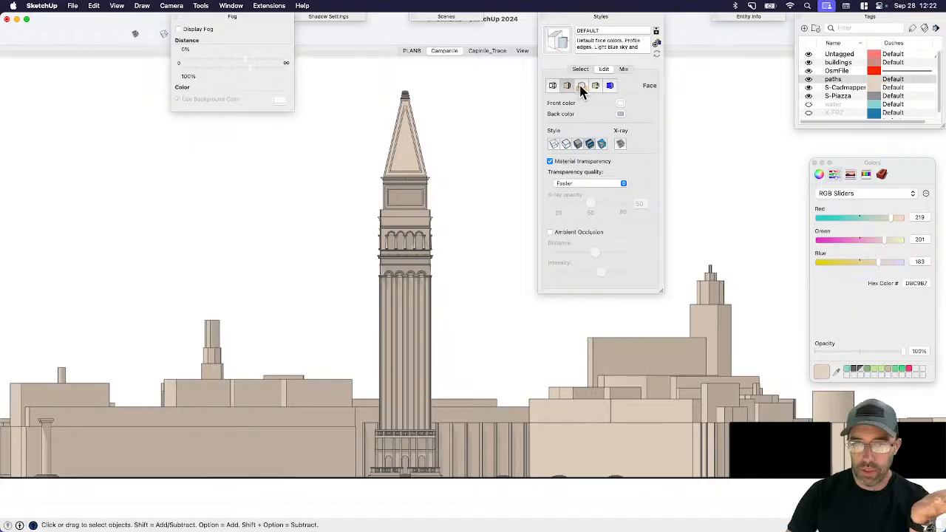
{"action": "left_click", "coordinate": [582, 86]}
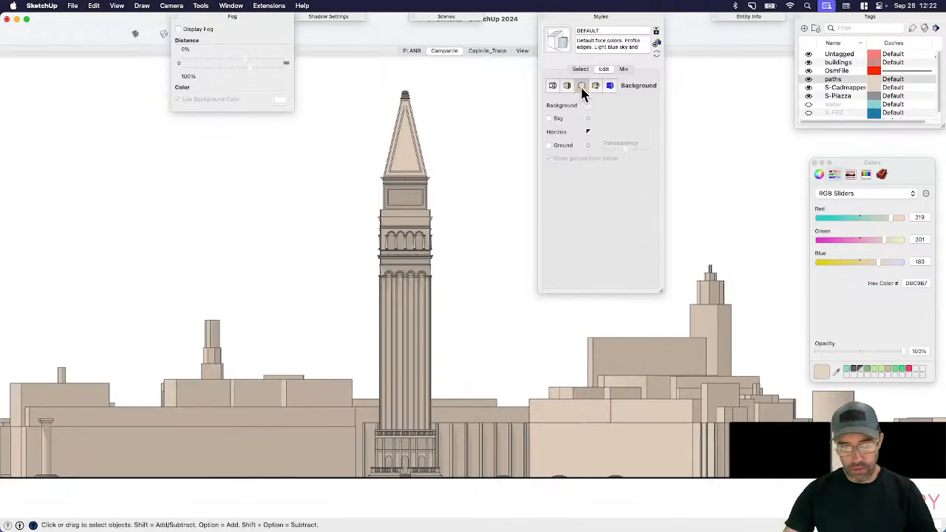
- Select the Campanile tower and create a new tag named S-Tower
{"action": "left_click", "coordinate": [419, 304]}
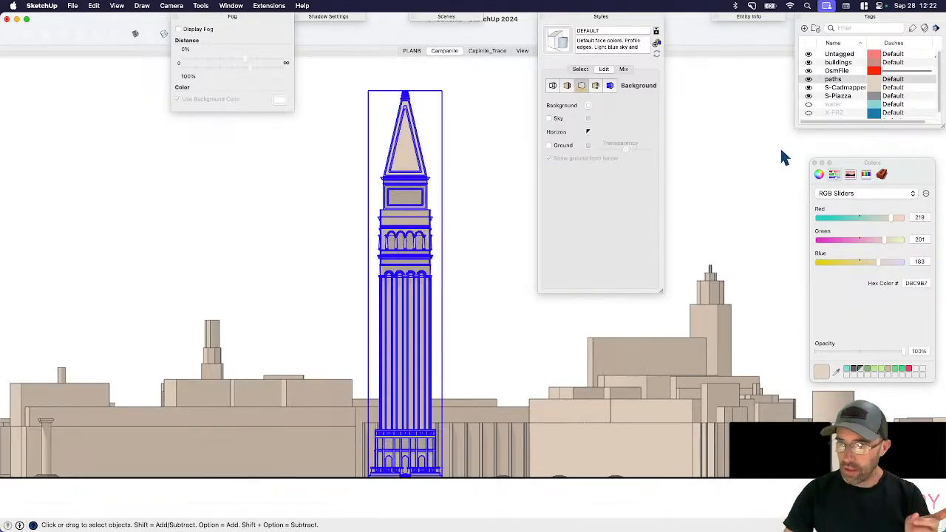
{"action": "left_click", "coordinate": [805, 28]}
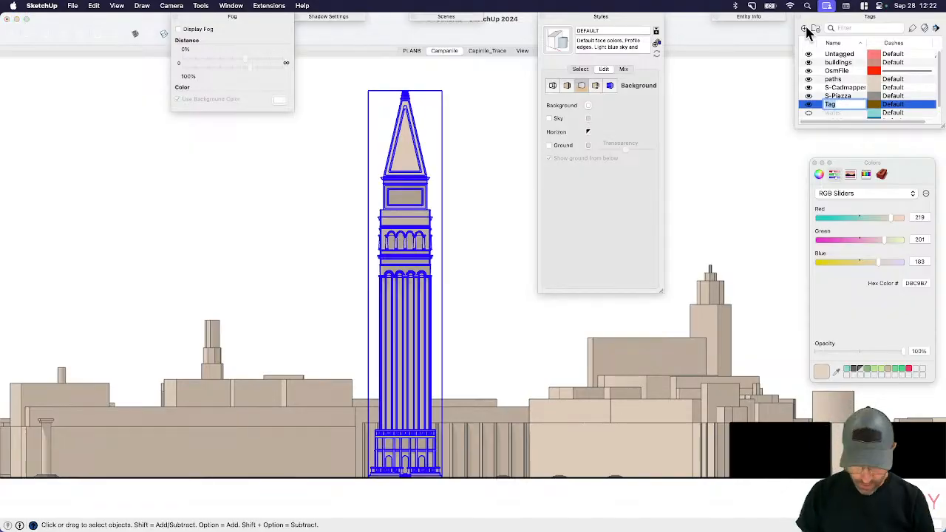
{"action": "type", "text": "S-"}
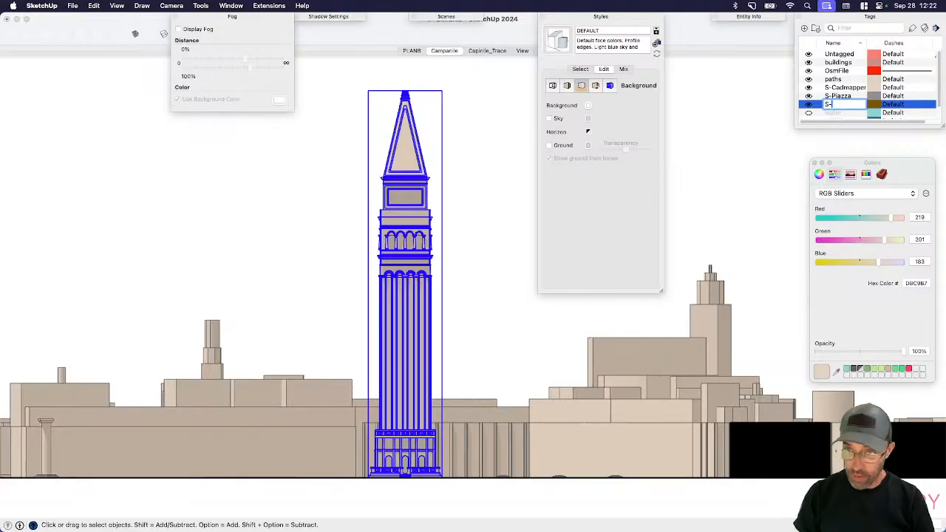
{"action": "type", "text": "Tower"}
{"action": "key", "text": "Return"}
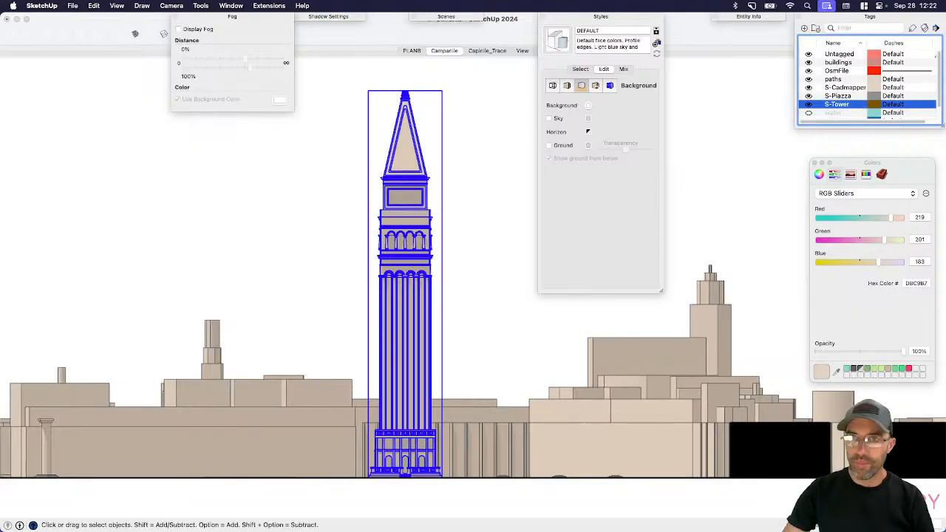
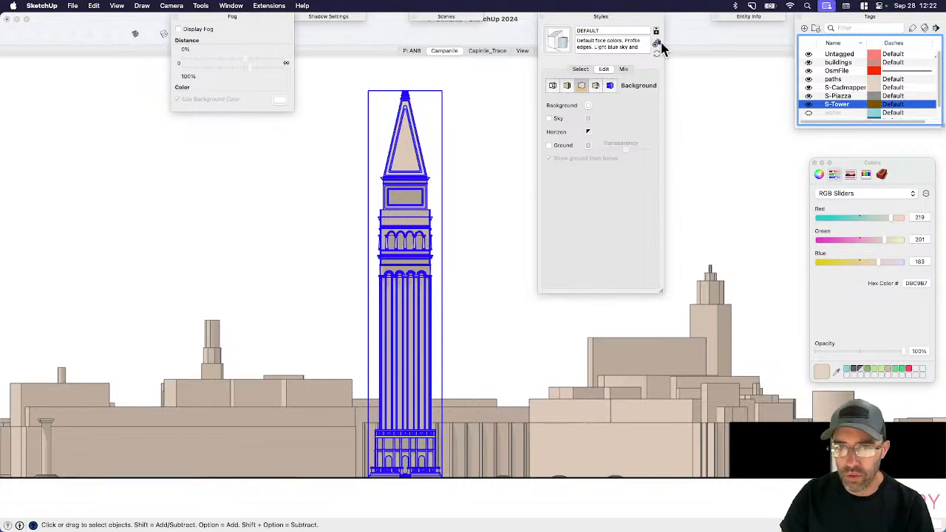
- Assign the S-Tower tag to the Campanile tower with the Tag tool and display the model colored by tag
{"action": "left_click", "coordinate": [599, 16]}
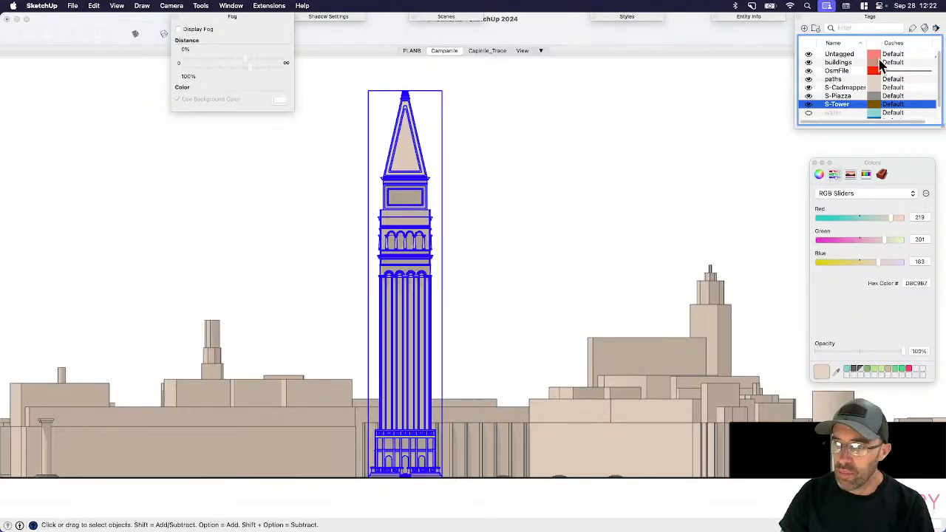
{"action": "left_click", "coordinate": [914, 29]}
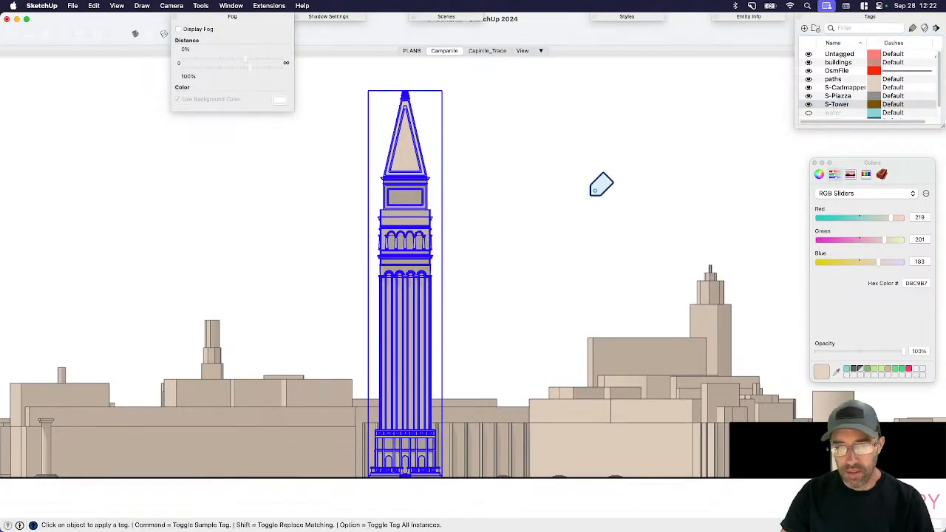
{"action": "left_click", "coordinate": [924, 29]}
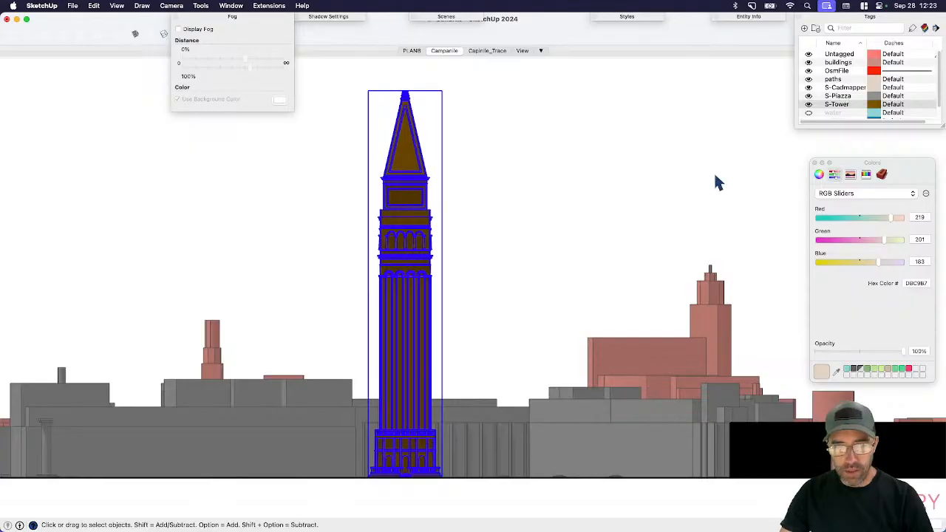
{"action": "left_click", "coordinate": [611, 235]}
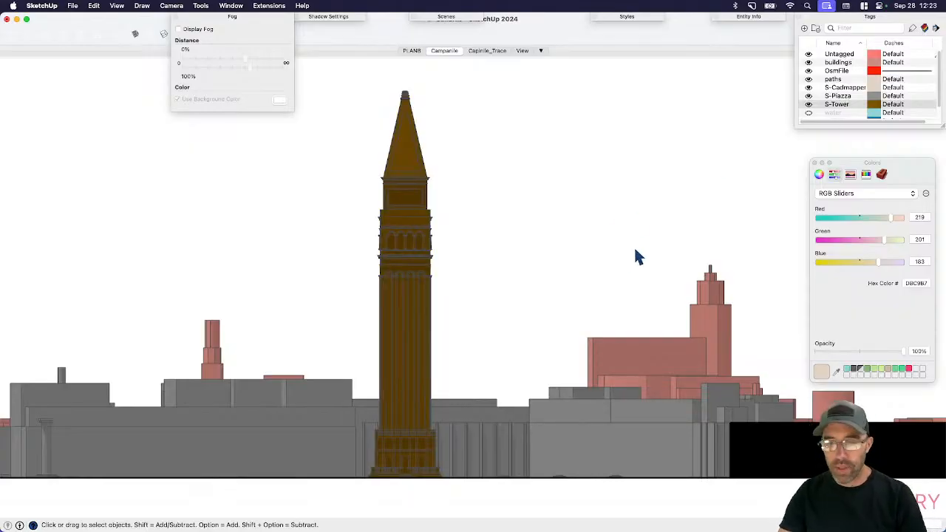
- Set the S-Tower tag's color to the white Snow pencil color
{"action": "left_click", "coordinate": [410, 276]}
{"action": "left_click", "coordinate": [836, 104]}
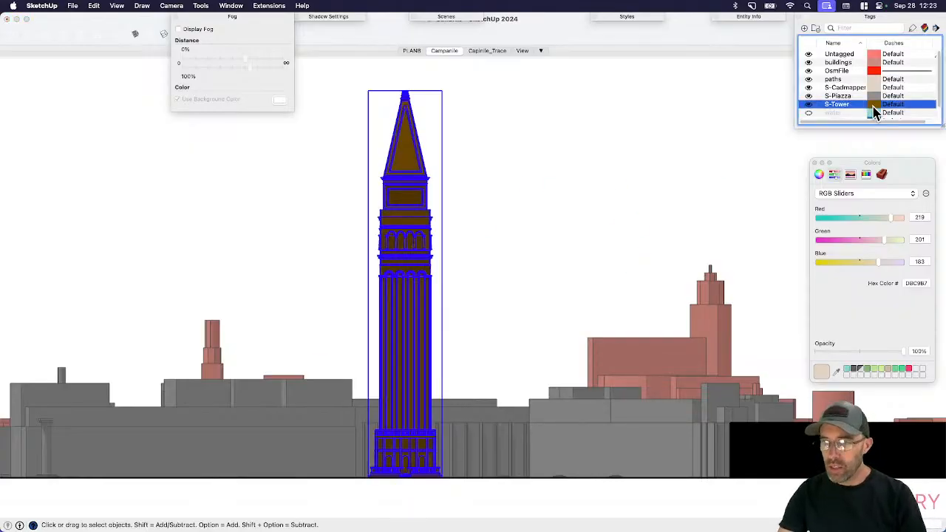
{"action": "left_click", "coordinate": [874, 104]}
{"action": "left_click", "coordinate": [882, 175]}
{"action": "left_click", "coordinate": [931, 226]}
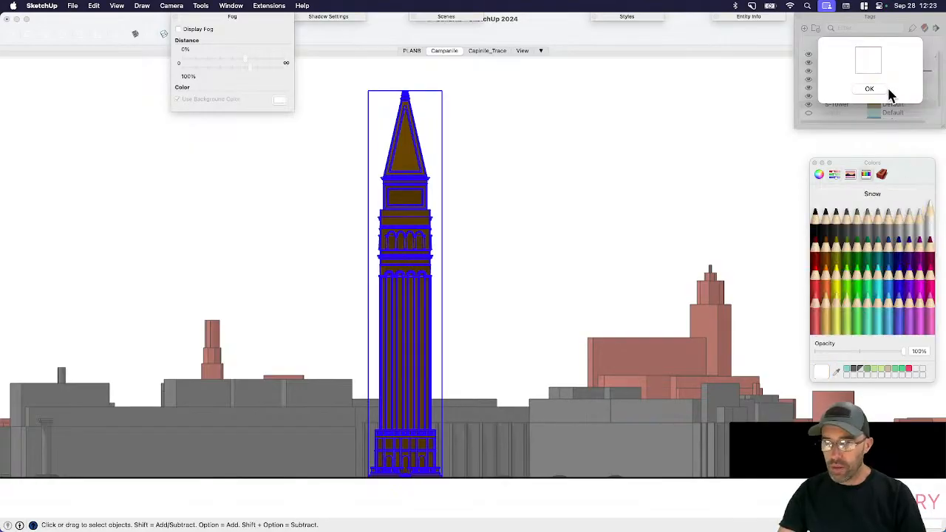
{"action": "left_click", "coordinate": [870, 88]}
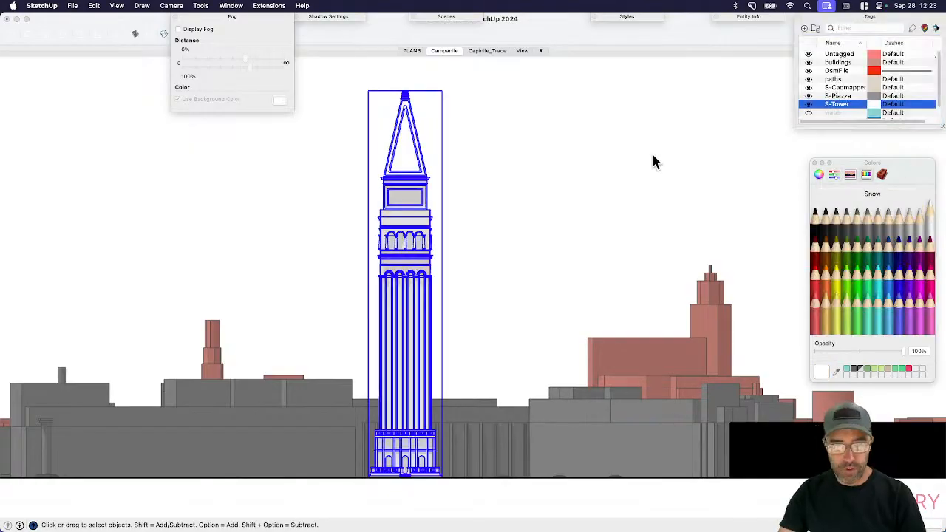
{"action": "left_click", "coordinate": [496, 326]}
{"action": "left_click", "coordinate": [412, 296]}
{"action": "left_click", "coordinate": [511, 268]}
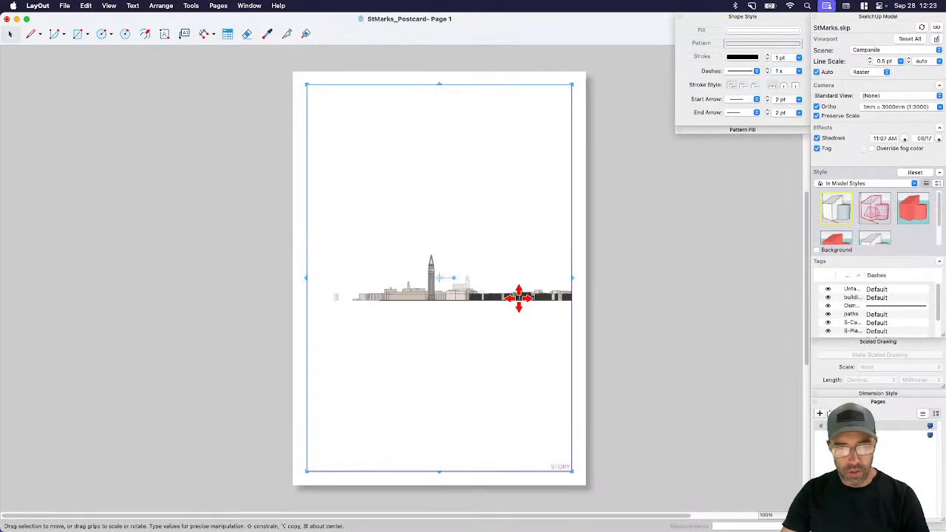
- Return to LayOut and update the Campanile viewport's reference to the edited SketchUp model
{"action": "right_click", "coordinate": [519, 301]}
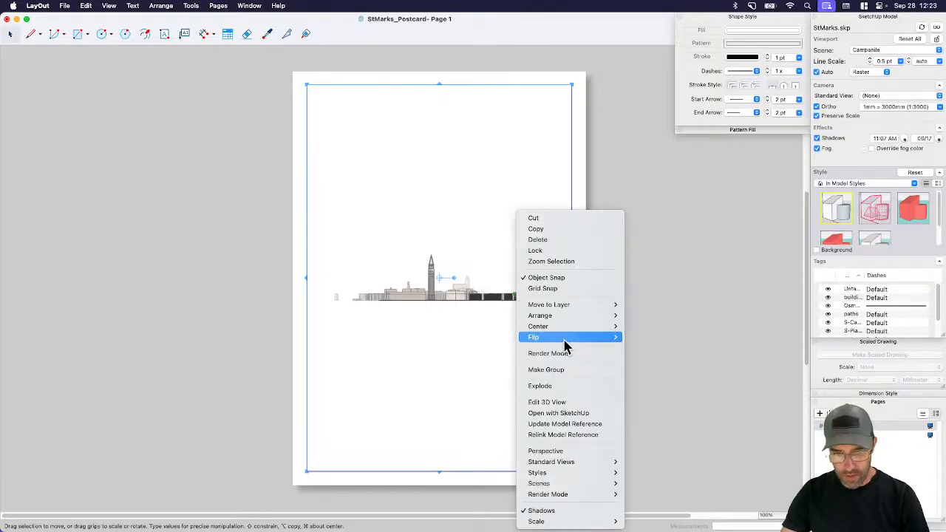
{"action": "left_click", "coordinate": [575, 423]}
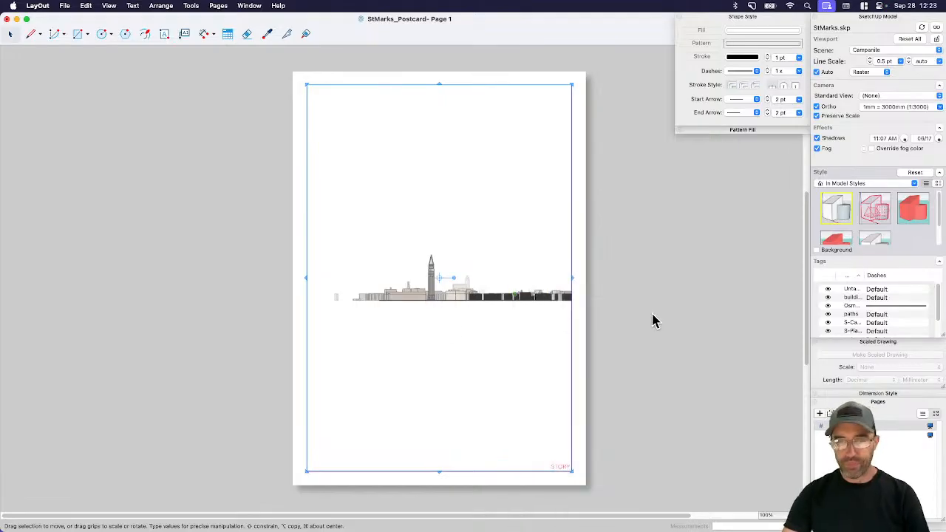
{"action": "left_click", "coordinate": [494, 322]}
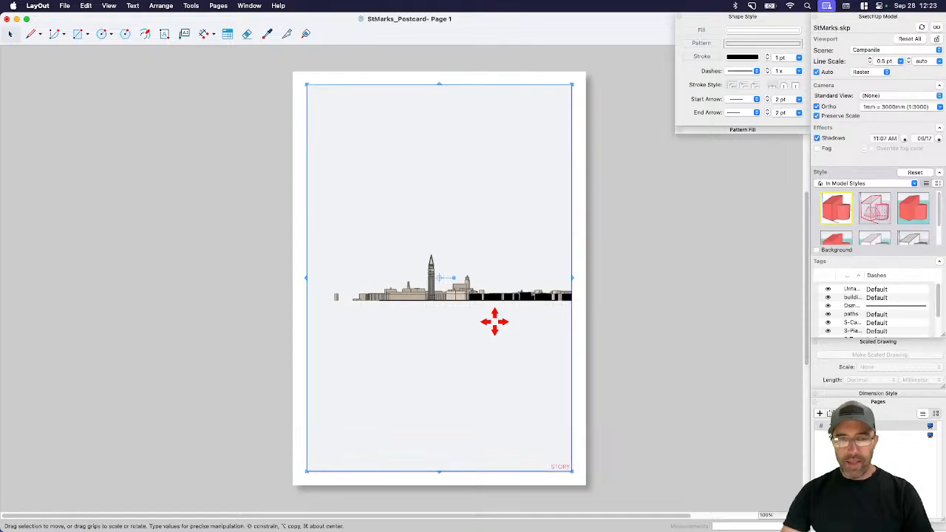
- Crop the Campanile viewport from above and below to a narrow band around the skyline
{"action": "left_click_drag", "start_coordinate": [439, 84], "coordinate": [447, 347]}
{"action": "left_click_drag", "start_coordinate": [439, 468], "coordinate": [448, 346]}
{"action": "key", "text": "super+z"}
{"action": "left_click_drag", "start_coordinate": [436, 471], "coordinate": [445, 319]}
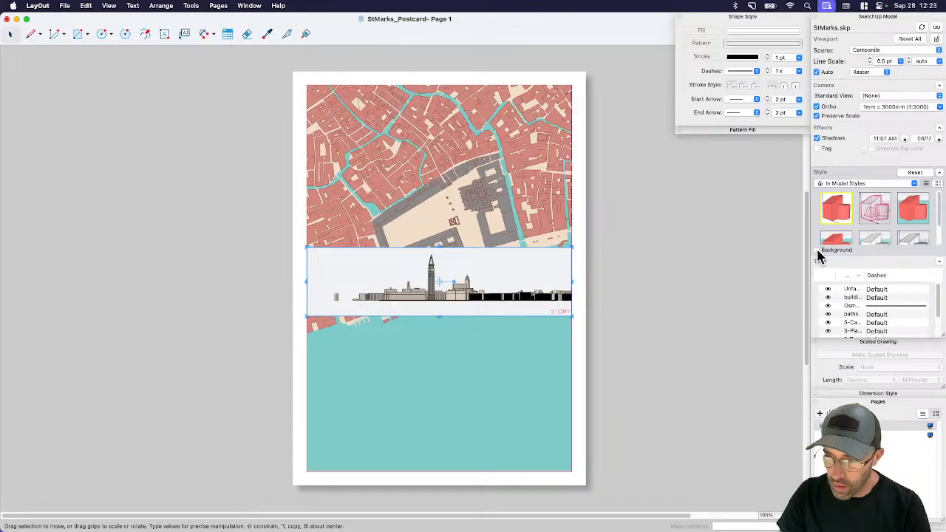
- Apply the background-free in-model style to the cropped Campanile view and move it down onto the open water of the map
{"action": "scroll", "coordinate": [864, 229], "scroll_direction": "down", "scroll_amount": 2}
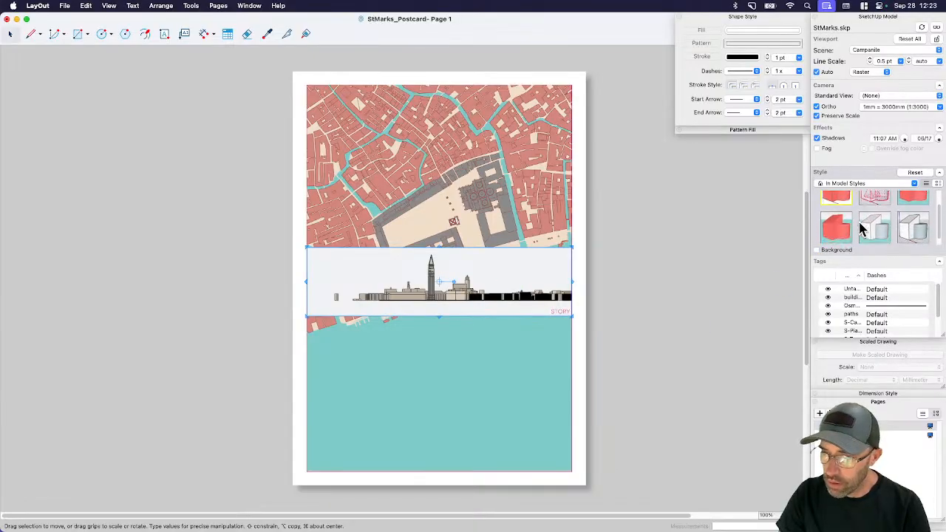
{"action": "scroll", "coordinate": [847, 224], "scroll_direction": "down", "scroll_amount": 1}
{"action": "scroll", "coordinate": [843, 224], "scroll_direction": "up", "scroll_amount": 3}
{"action": "scroll", "coordinate": [844, 224], "scroll_direction": "down", "scroll_amount": 3}
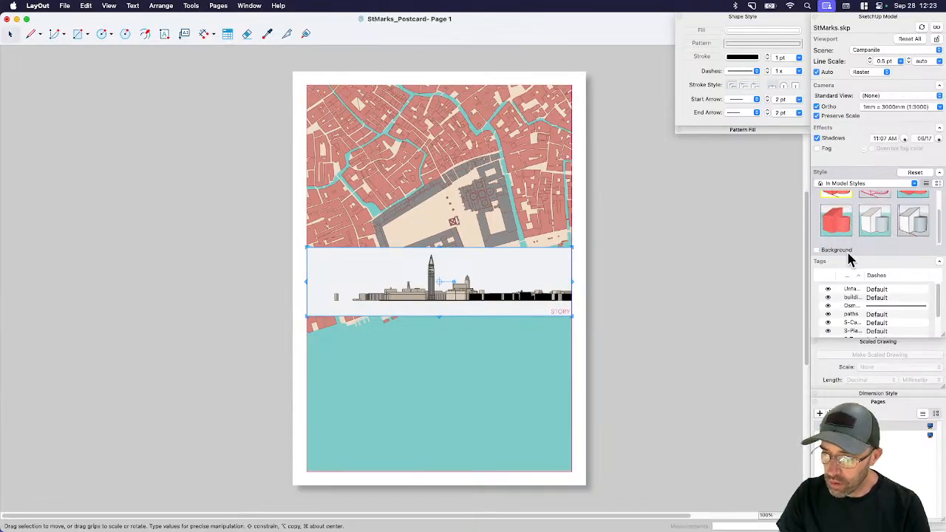
{"action": "left_click", "coordinate": [911, 228]}
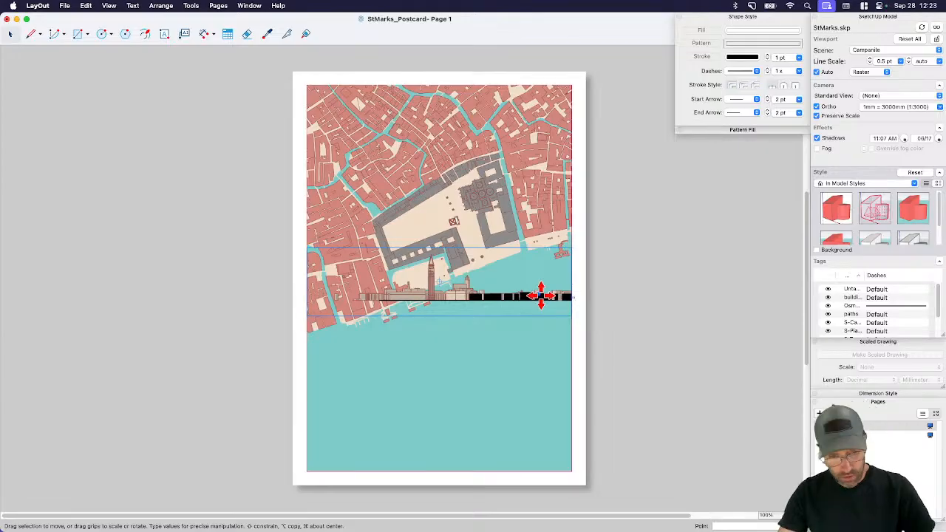
{"action": "left_click_drag", "start_coordinate": [542, 296], "coordinate": [541, 389]}
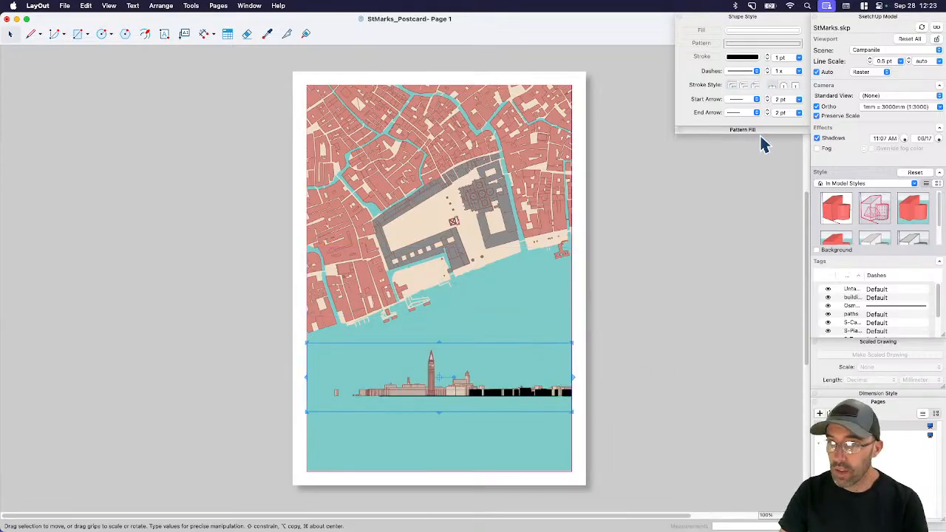
- Try several in-model styles on the Campanile view and apply the tag-colored one with the white tower
{"action": "left_click", "coordinate": [941, 108]}
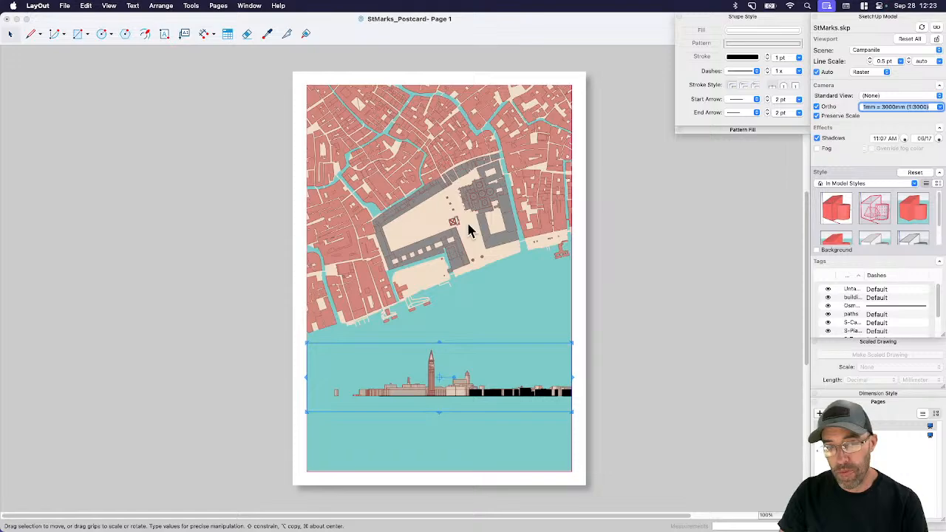
{"action": "left_click", "coordinate": [831, 221]}
{"action": "left_click", "coordinate": [874, 214]}
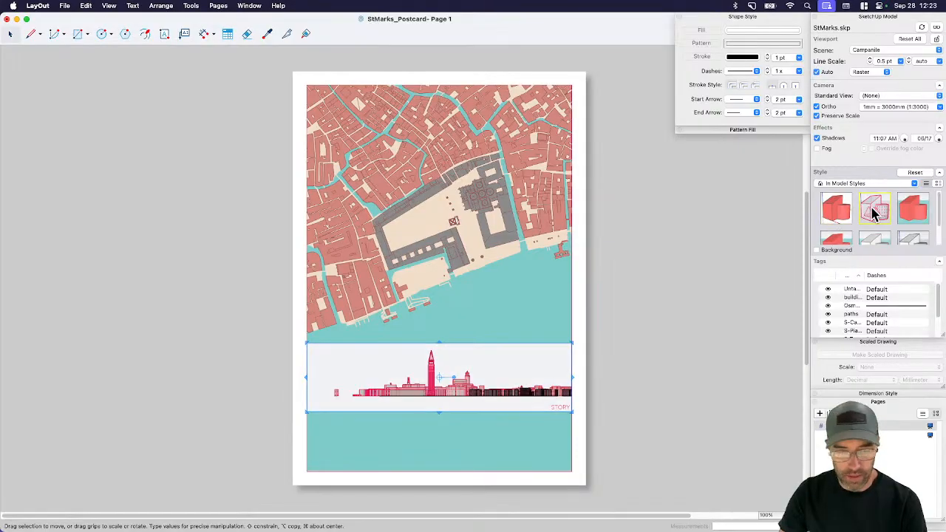
{"action": "left_click", "coordinate": [907, 214]}
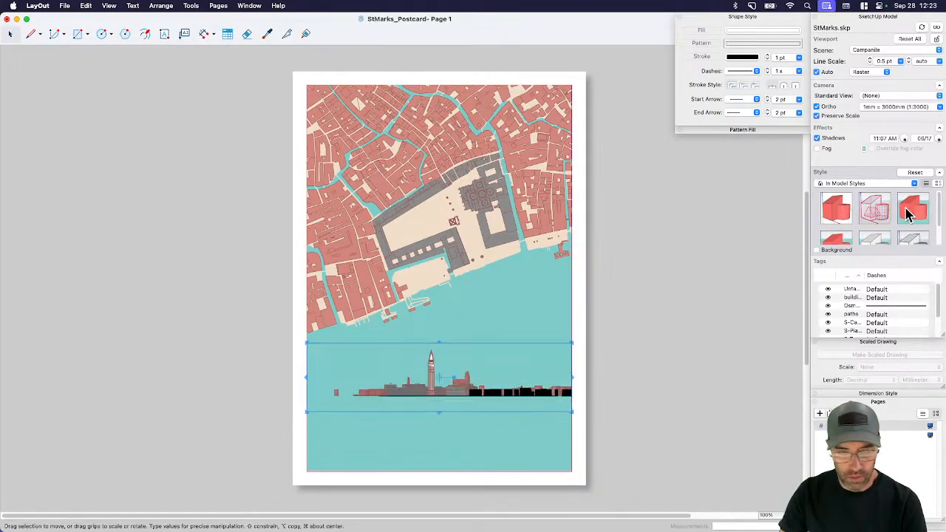
{"action": "left_click", "coordinate": [838, 241]}
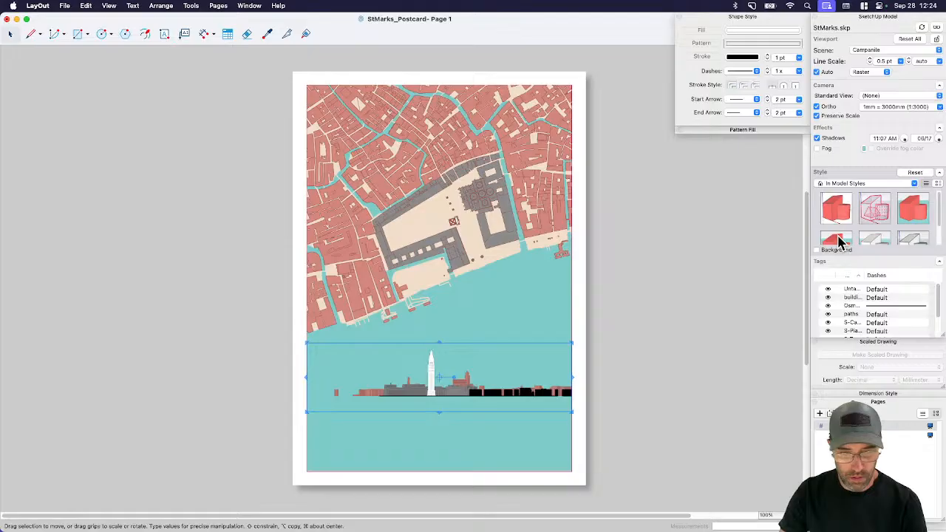
- Try other in-model styles on the Campanile view and apply the background-free beige one with visible edge lines
{"action": "scroll", "coordinate": [458, 373], "scroll_direction": "up", "scroll_amount": 10}
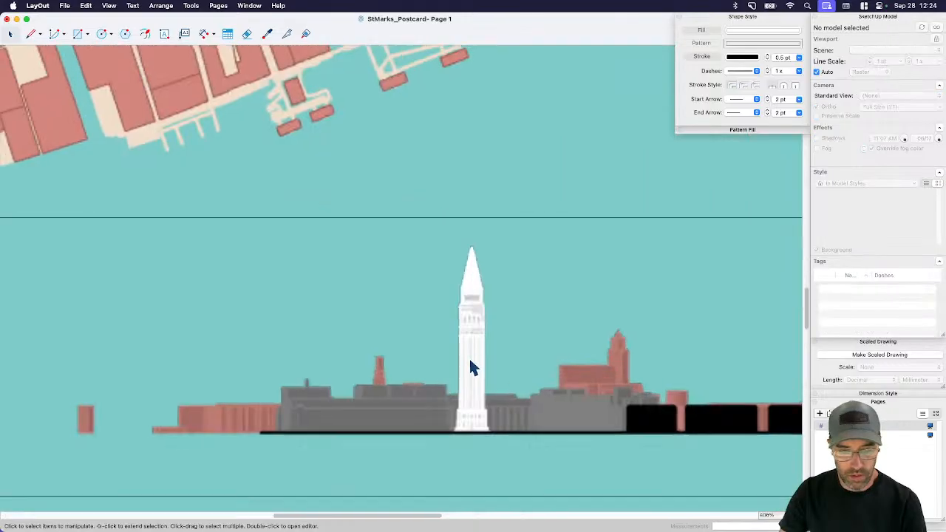
{"action": "scroll", "coordinate": [469, 356], "scroll_direction": "down", "scroll_amount": 10}
{"action": "left_click", "coordinate": [468, 363]}
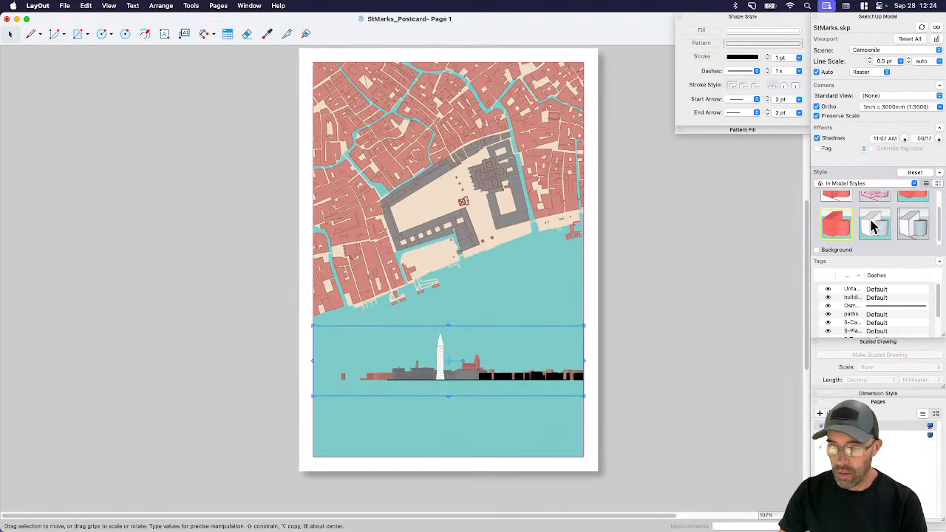
{"action": "left_click", "coordinate": [873, 225]}
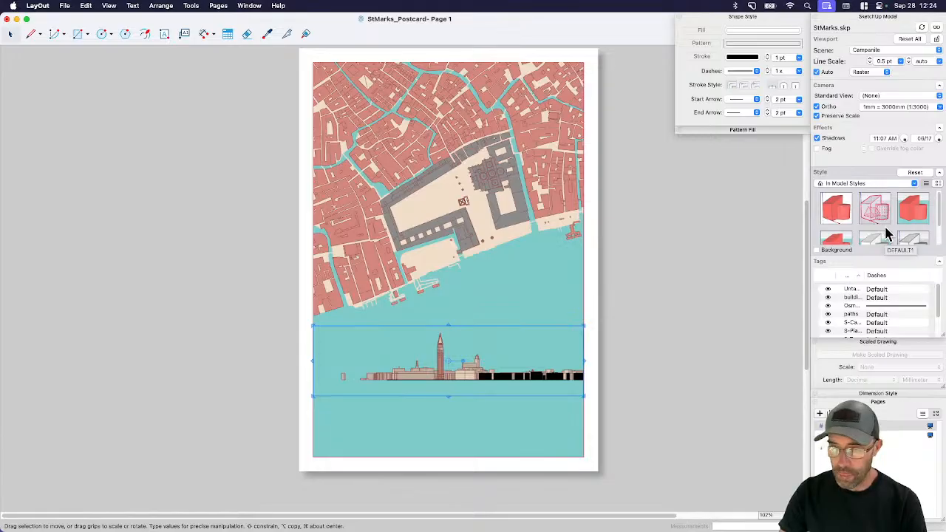
{"action": "scroll", "coordinate": [887, 229], "scroll_direction": "down", "scroll_amount": 1}
{"action": "left_click", "coordinate": [911, 229]}
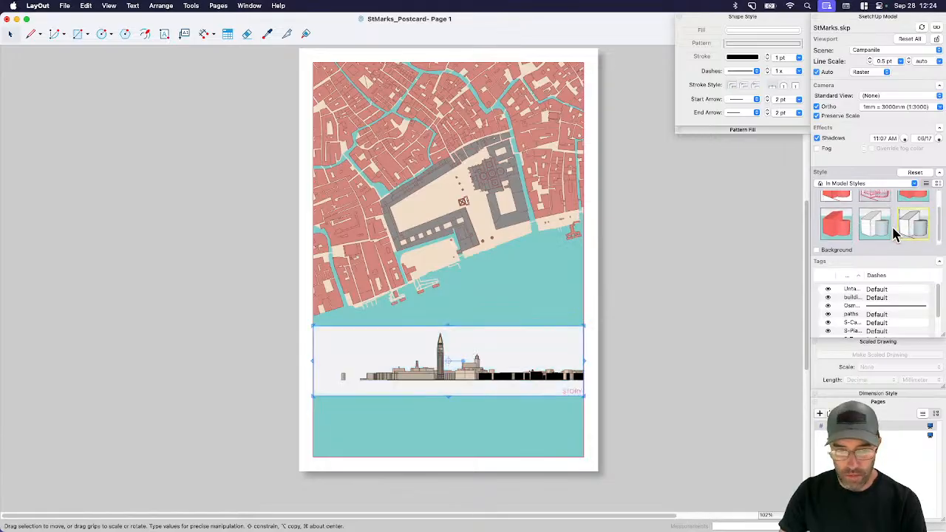
{"action": "left_click", "coordinate": [880, 230]}
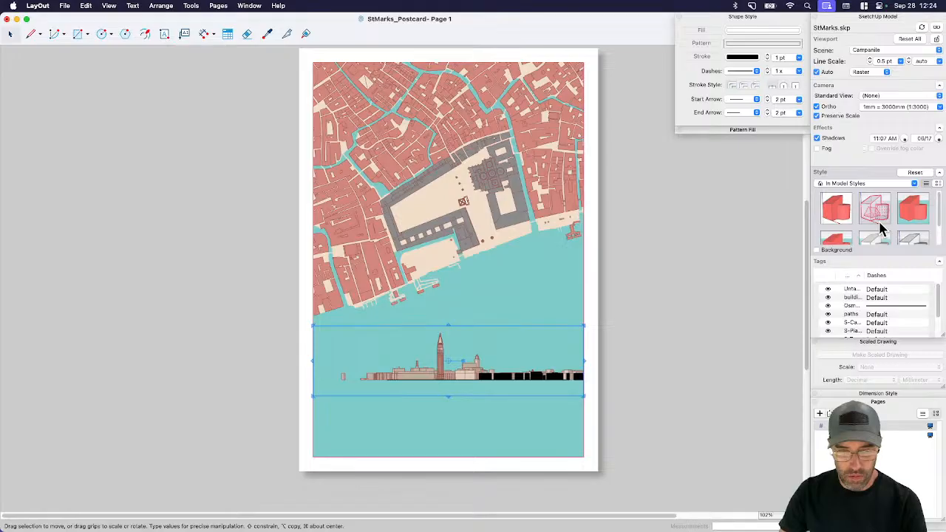
{"action": "left_click", "coordinate": [742, 350]}
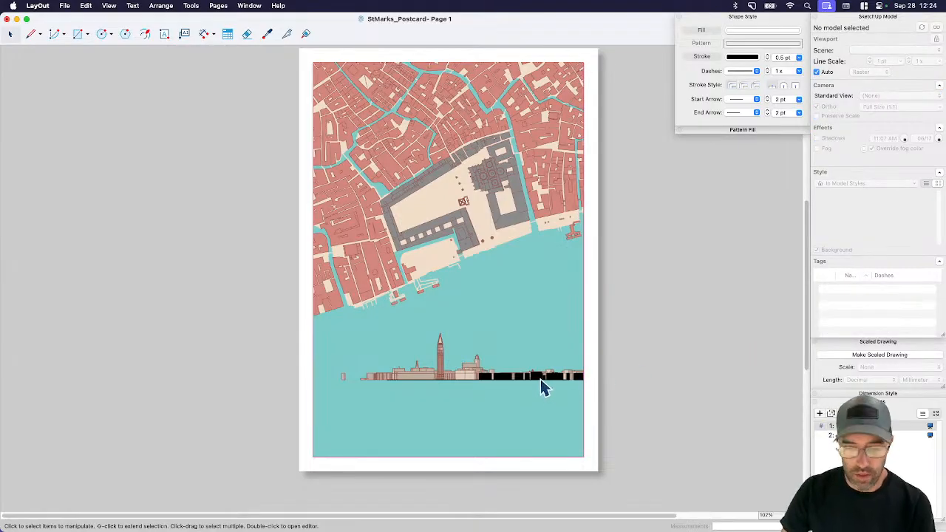
- Set the Campanile viewport's scale to 1:1000 after trying 1:2000, and extend it above and below to show the whole tower
{"action": "left_click", "coordinate": [542, 383]}
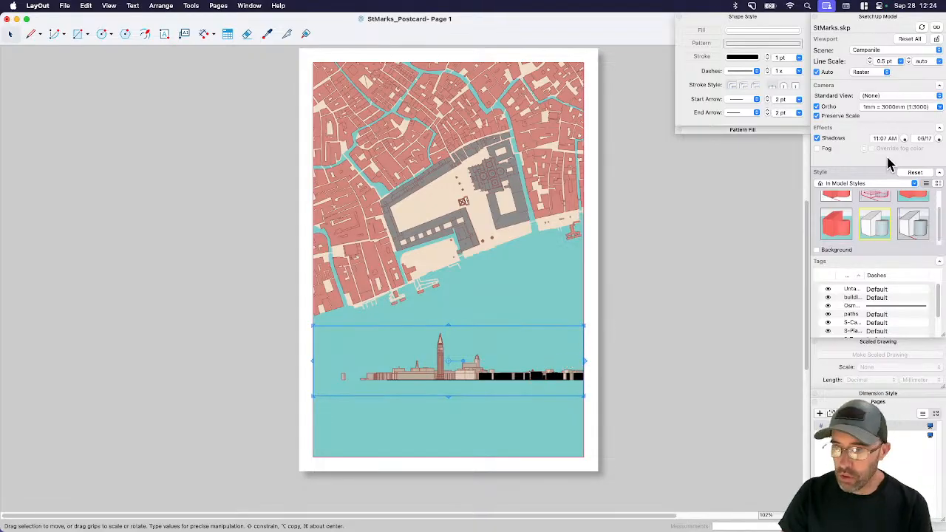
{"action": "left_click", "coordinate": [933, 108]}
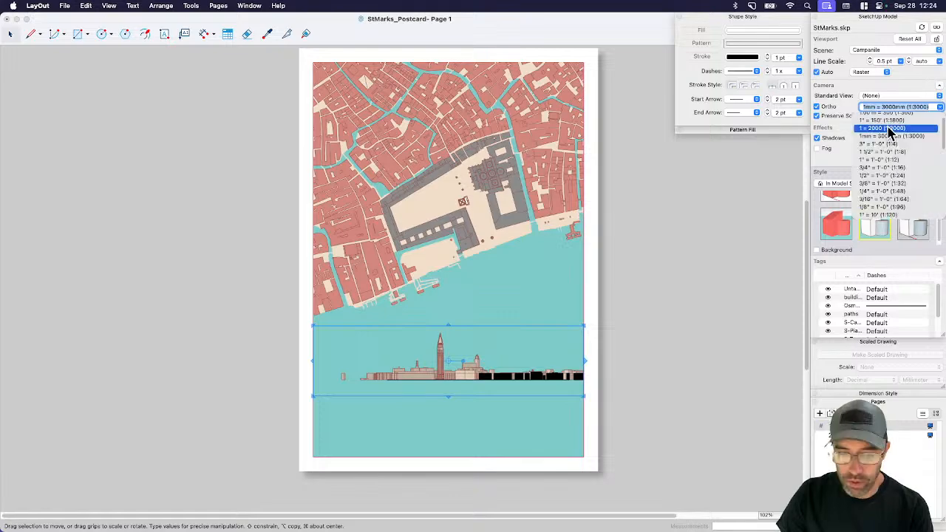
{"action": "left_click", "coordinate": [889, 130]}
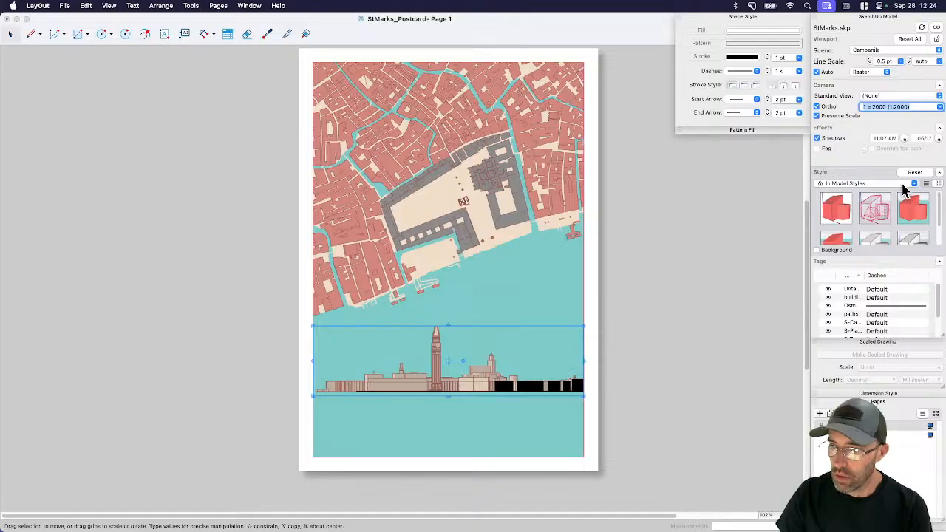
{"action": "left_click", "coordinate": [890, 206]}
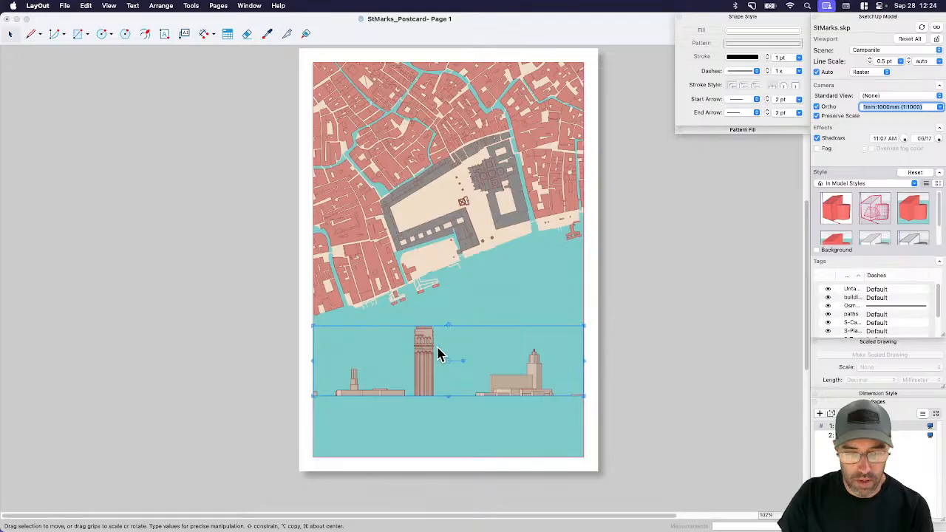
{"action": "left_click_drag", "start_coordinate": [449, 326], "coordinate": [448, 272]}
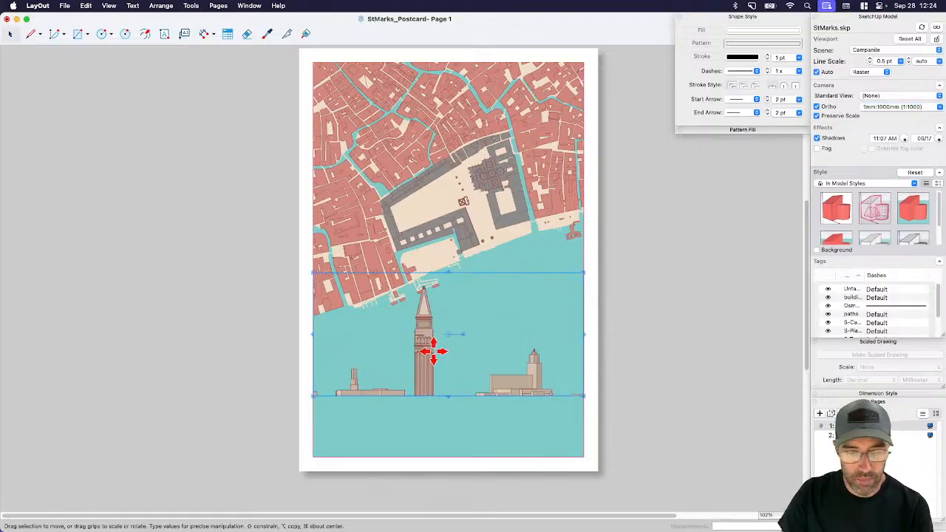
{"action": "left_click_drag", "start_coordinate": [448, 395], "coordinate": [451, 431]}
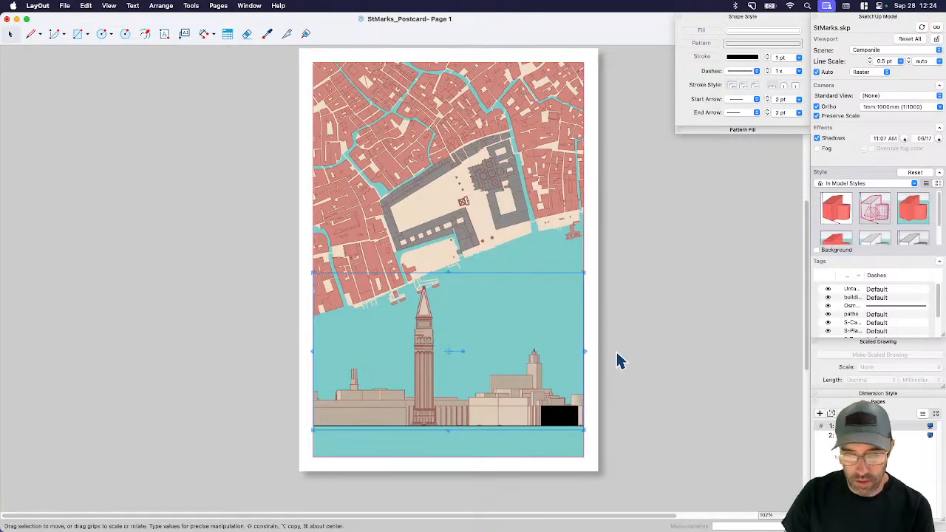
- Crop the Campanile view's right side, move it to the map's right edge and extend its left side to the map's left edge
{"action": "left_click_drag", "start_coordinate": [585, 352], "coordinate": [531, 360]}
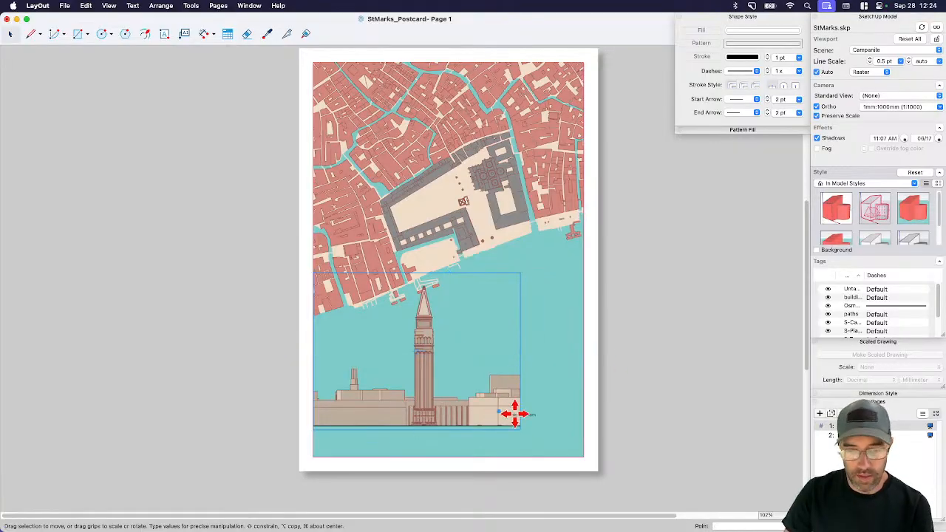
{"action": "left_click_drag", "start_coordinate": [513, 408], "coordinate": [556, 430]}
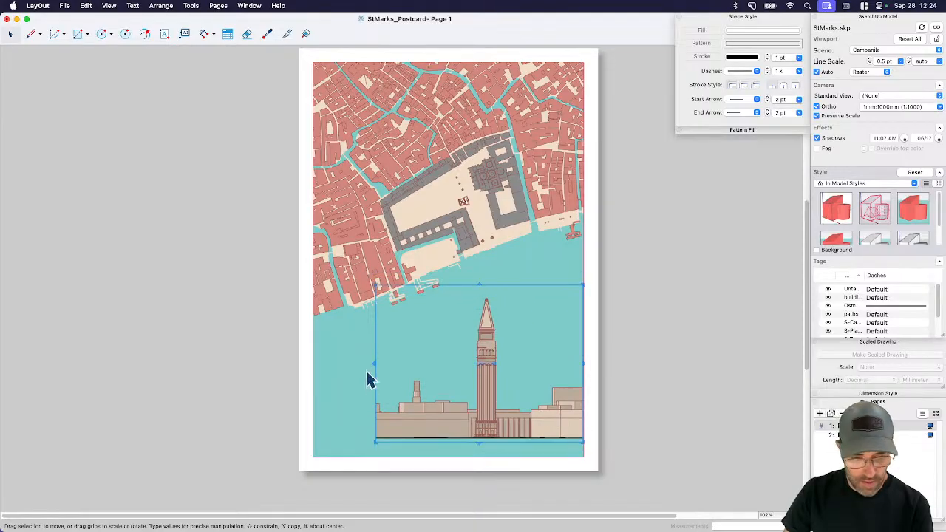
{"action": "left_click_drag", "start_coordinate": [376, 367], "coordinate": [313, 377]}
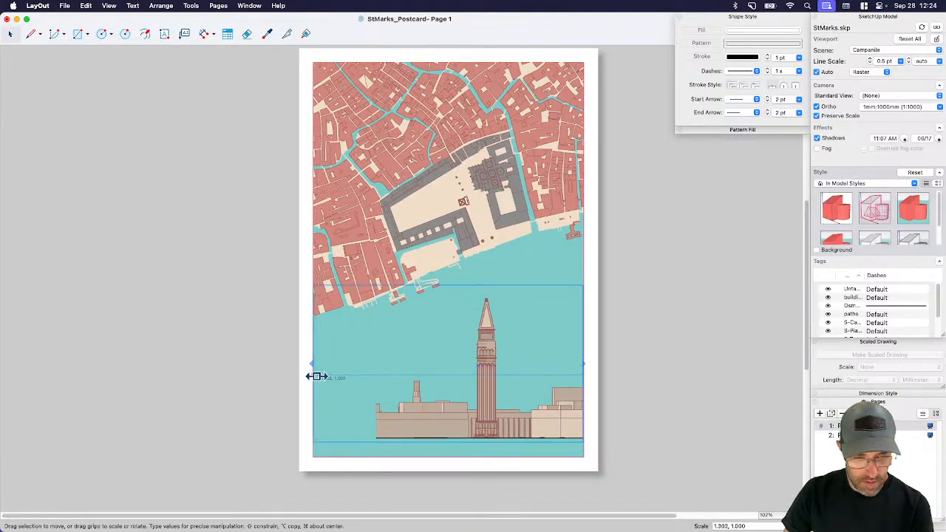
{"action": "left_click", "coordinate": [634, 333]}
- Shift the tower further right by trimming and moving the Campanile viewport, and extend both its sides back to the map edges
{"action": "left_click", "coordinate": [574, 415]}
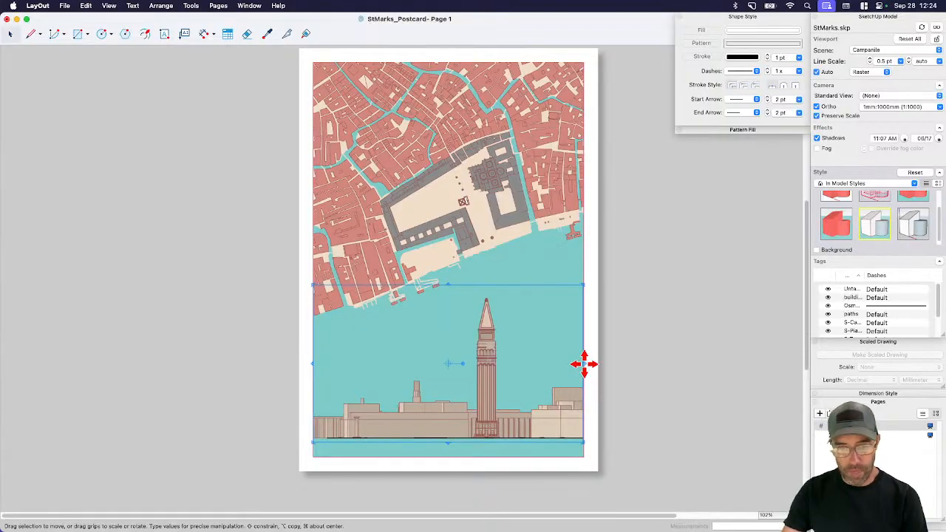
{"action": "left_click_drag", "start_coordinate": [584, 363], "coordinate": [538, 365]}
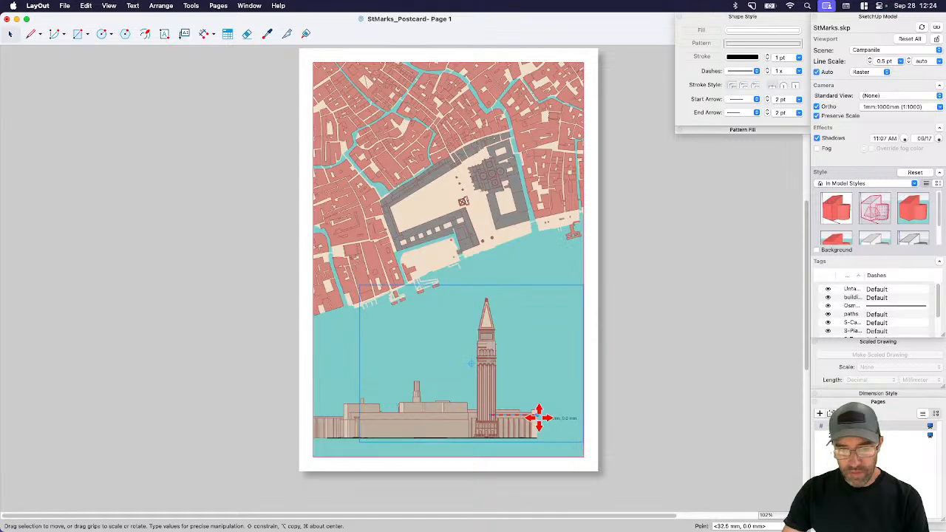
{"action": "key", "text": "Escape"}
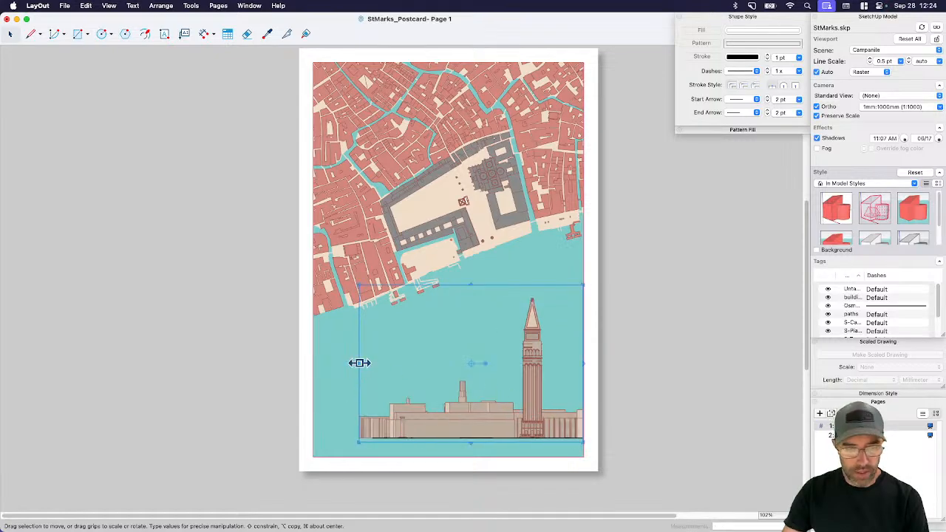
{"action": "left_click_drag", "start_coordinate": [541, 422], "coordinate": [524, 423]}
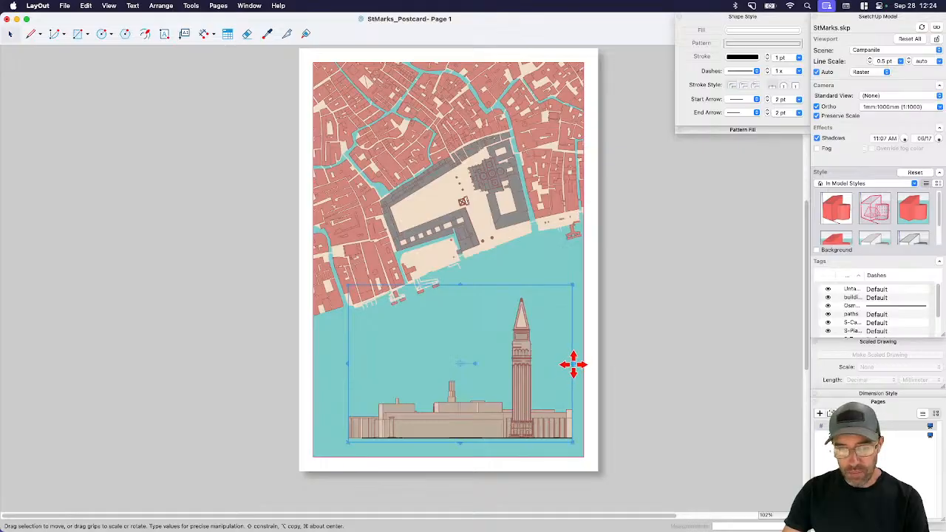
{"action": "left_click_drag", "start_coordinate": [570, 366], "coordinate": [585, 365]}
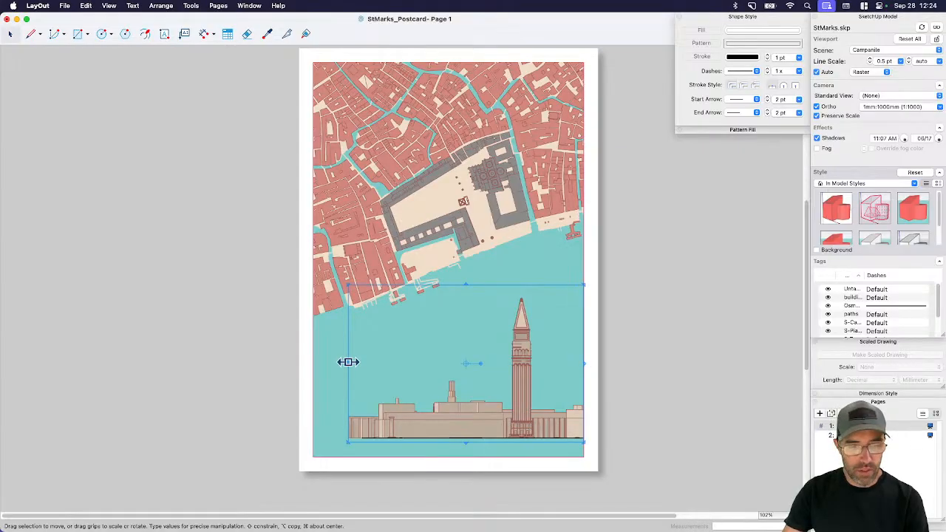
{"action": "left_click_drag", "start_coordinate": [347, 363], "coordinate": [309, 365]}
{"action": "key", "text": "Escape"}
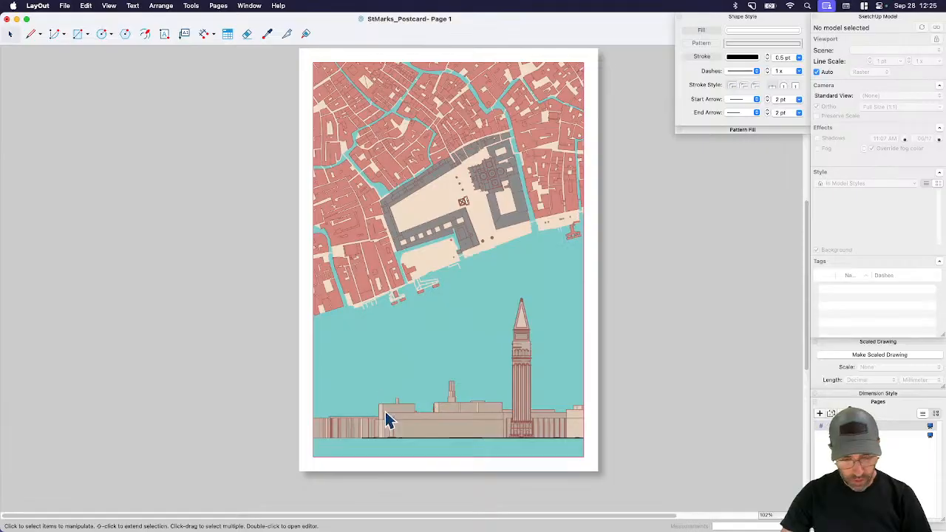
- Draw a white-filled rectangle about 13 mm high from the skyline's baseline to the map's bottom edge and turn off its stroke
{"action": "scroll", "coordinate": [387, 418], "scroll_direction": "up", "scroll_amount": 1}
{"action": "key", "text": "r"}
{"action": "left_click", "coordinate": [308, 439]}
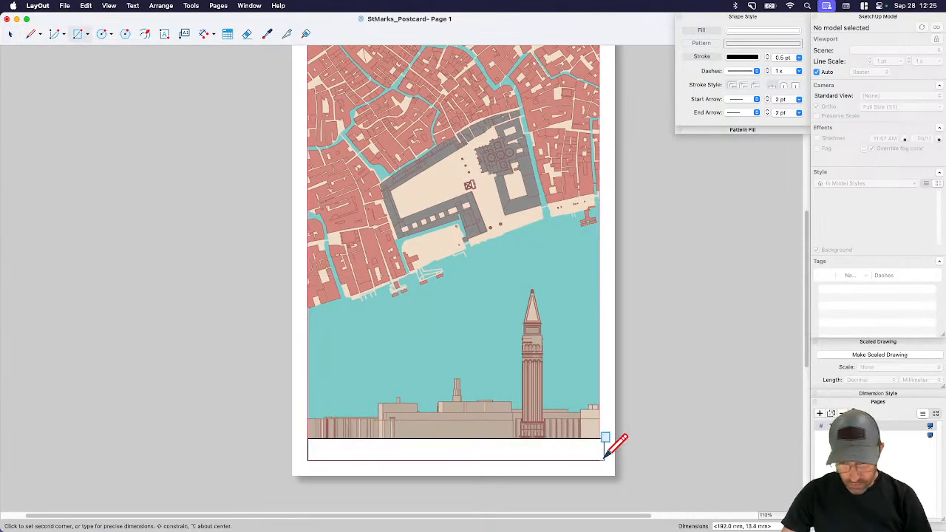
{"action": "left_click", "coordinate": [600, 459]}
{"action": "key", "text": "space"}
{"action": "left_click", "coordinate": [567, 458]}
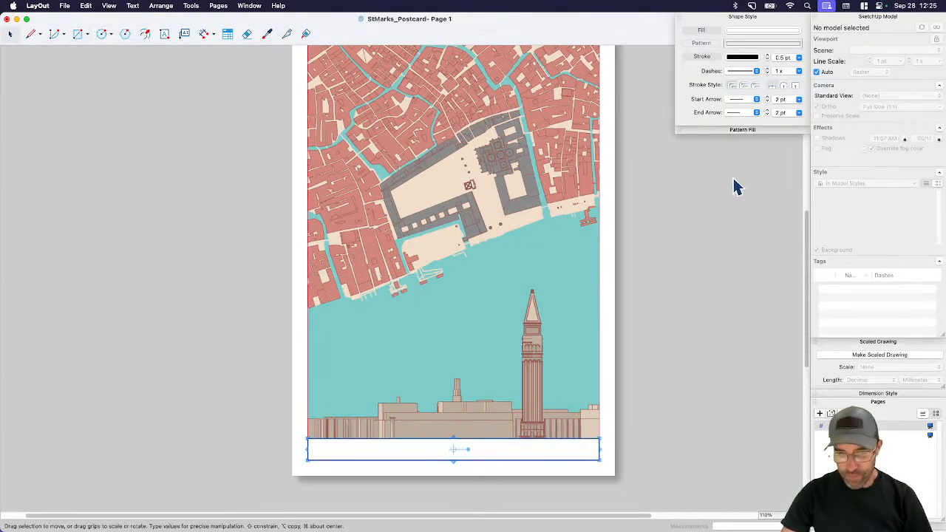
{"action": "left_click", "coordinate": [710, 58]}
{"action": "left_click", "coordinate": [578, 468]}
{"action": "left_click", "coordinate": [570, 449]}
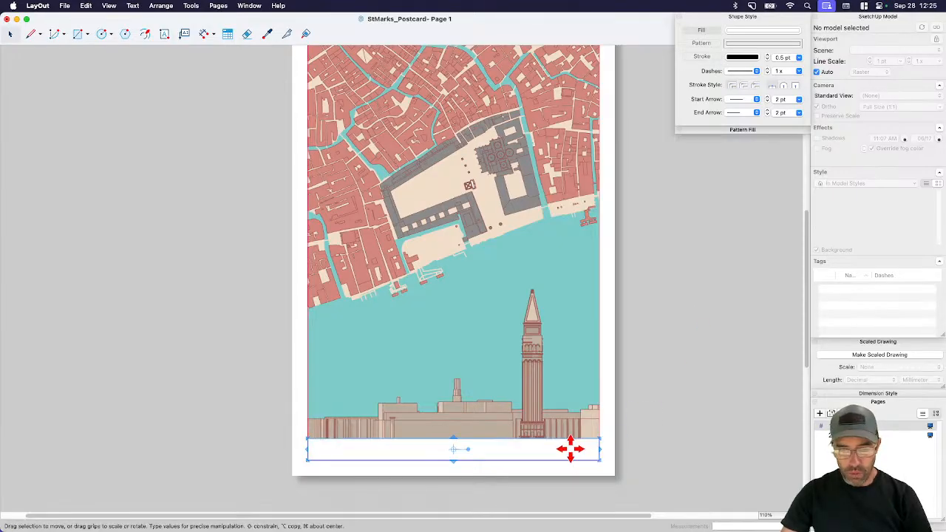
- Try to match the white rectangle to the map by applying the map viewport's sampled style, and undo it
{"action": "scroll", "coordinate": [376, 237], "scroll_direction": "up", "scroll_amount": 4}
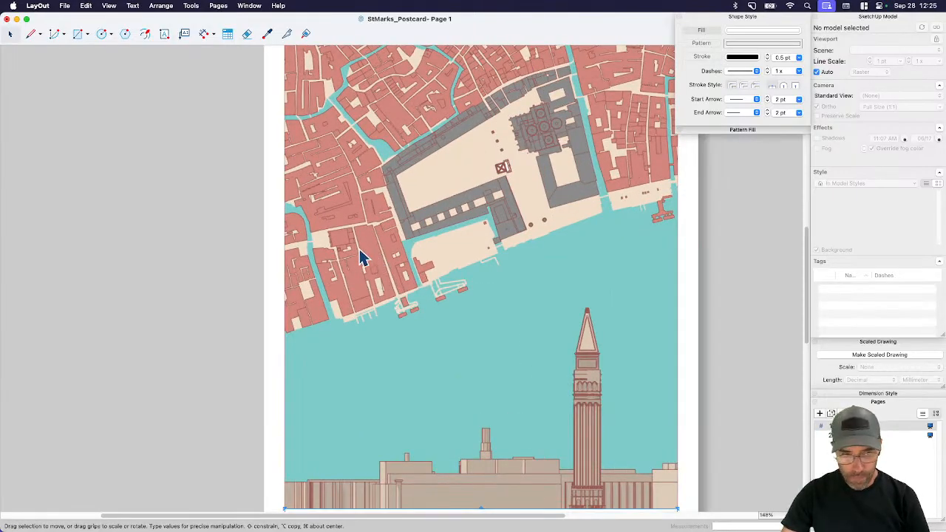
{"action": "left_click", "coordinate": [370, 244]}
{"action": "scroll", "coordinate": [369, 242], "scroll_direction": "down", "scroll_amount": 4}
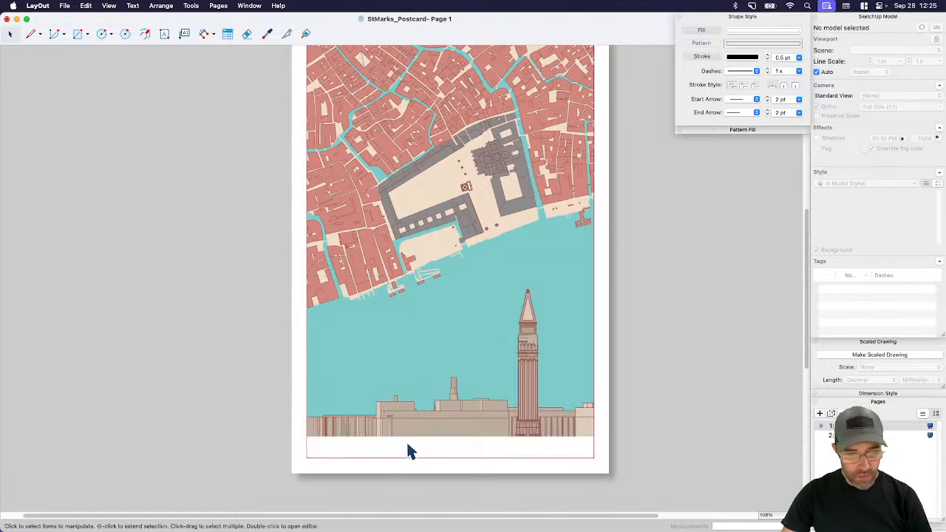
{"action": "left_click", "coordinate": [407, 449]}
{"action": "left_click", "coordinate": [269, 34]}
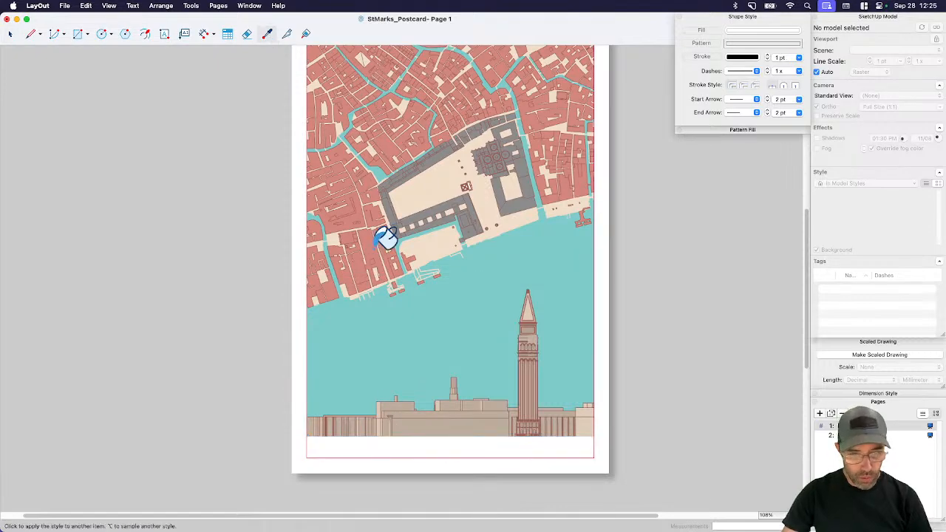
{"action": "left_click", "coordinate": [405, 448]}
{"action": "key", "text": "space"}
{"action": "scroll", "coordinate": [403, 444], "scroll_direction": "up", "scroll_amount": 3}
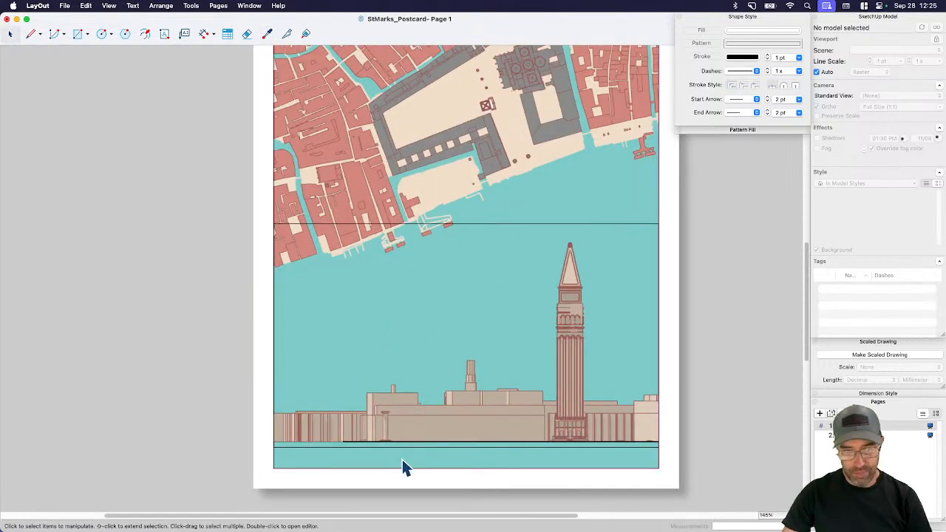
{"action": "key", "text": "super+z"}
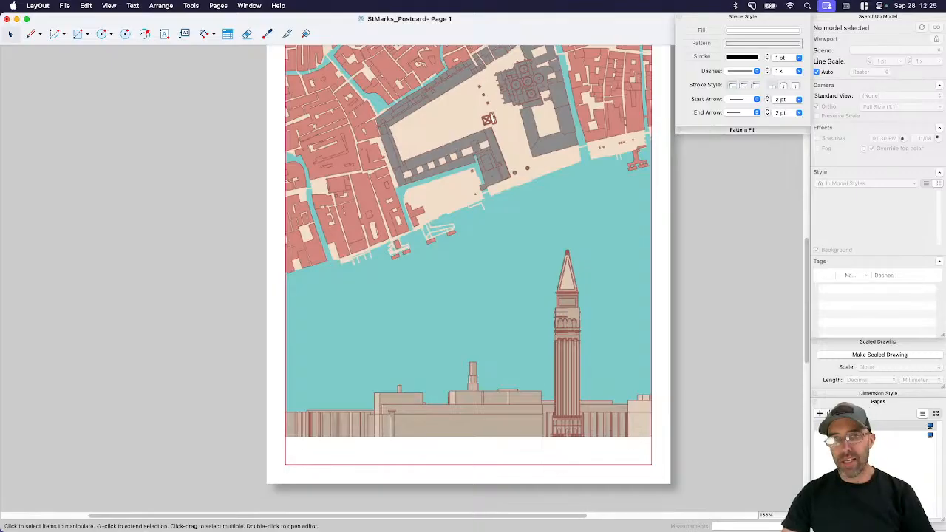
- Switch to SketchUp and copy the buildings tag's hex color BF7C72 from its RGB color settings
{"action": "key", "text": "super+Tab"}
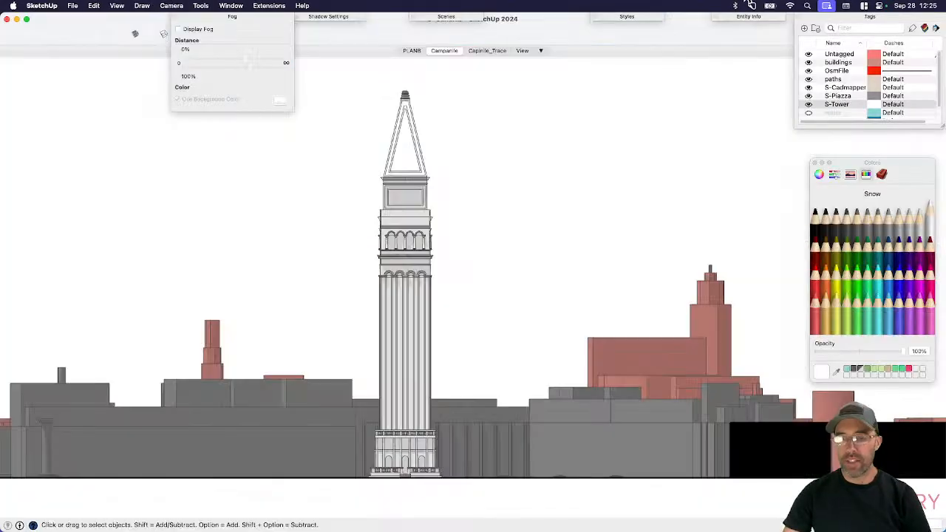
{"action": "left_click", "coordinate": [874, 63]}
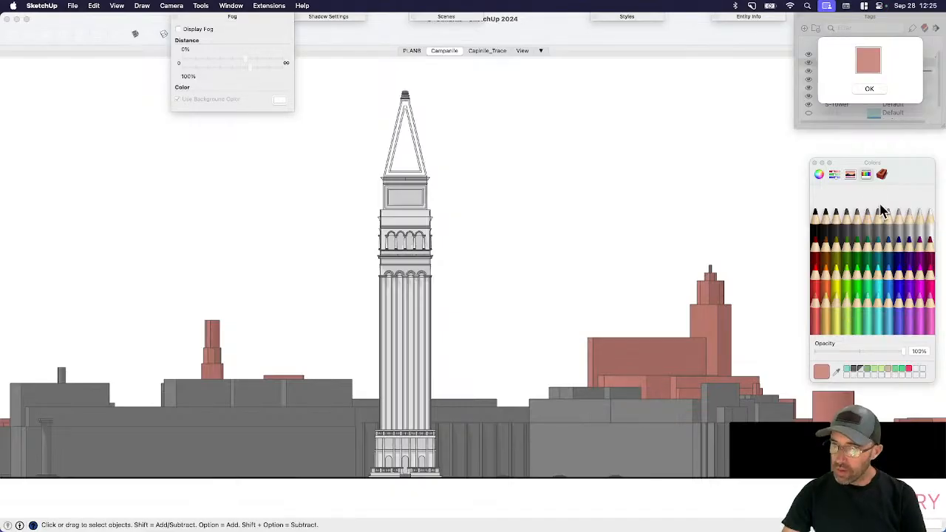
{"action": "left_click", "coordinate": [875, 178]}
{"action": "left_click", "coordinate": [850, 174]}
{"action": "left_click", "coordinate": [837, 176]}
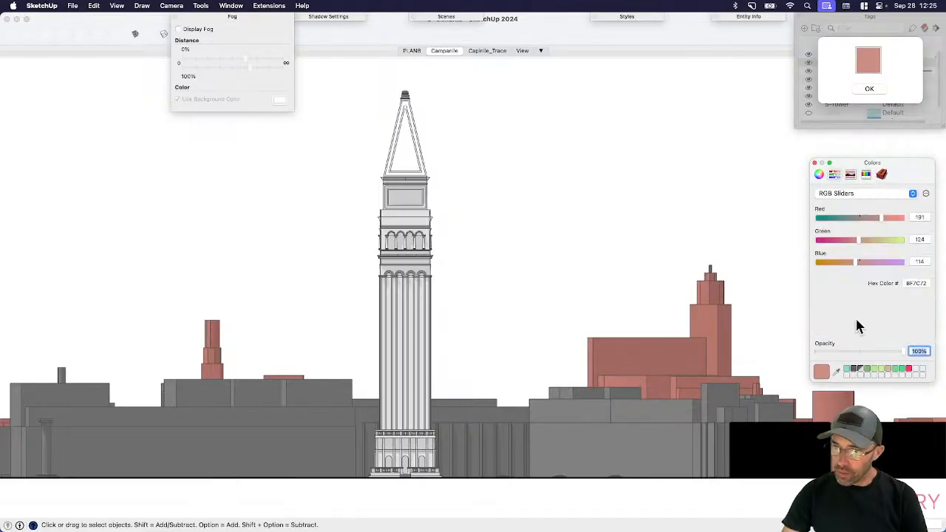
{"action": "double_click", "coordinate": [917, 284]}
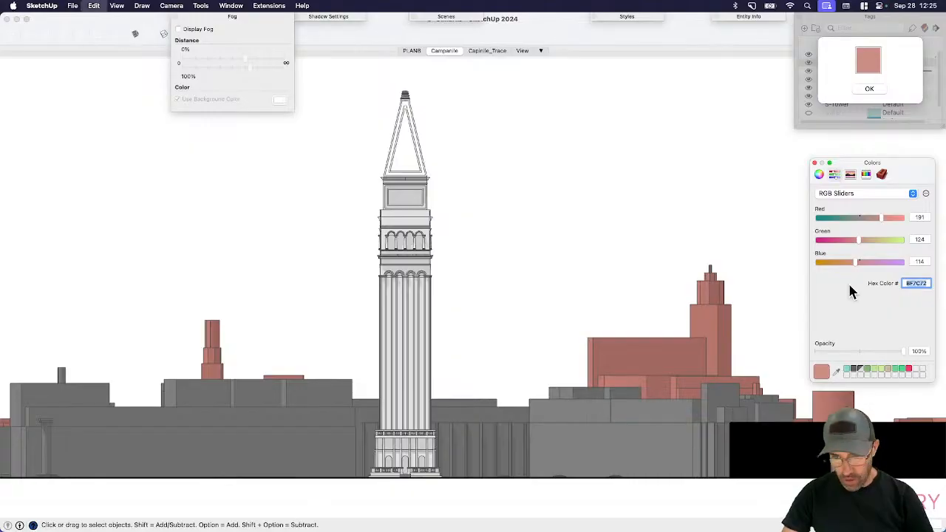
- Switch to LayOut and fill the white rectangle below the skyline with hex color BF7C72
{"action": "left_click", "coordinate": [688, 214]}
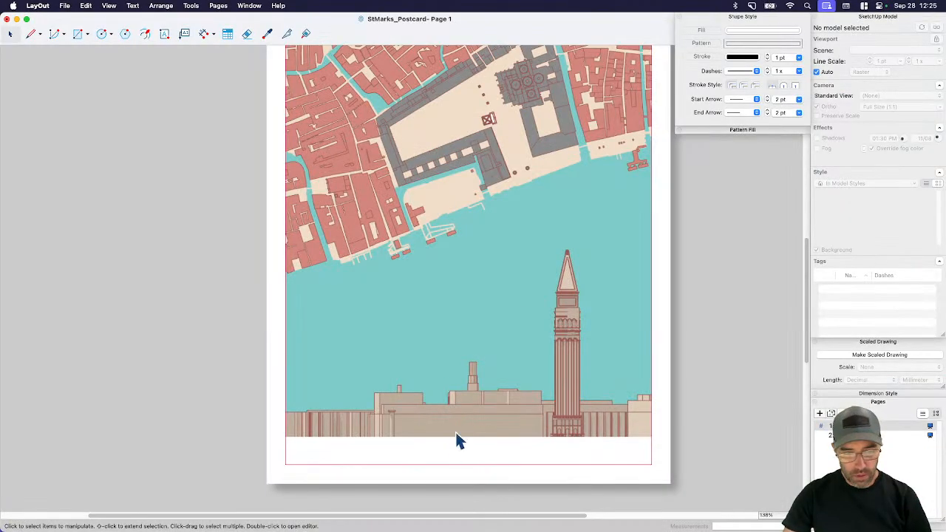
{"action": "left_click", "coordinate": [457, 441]}
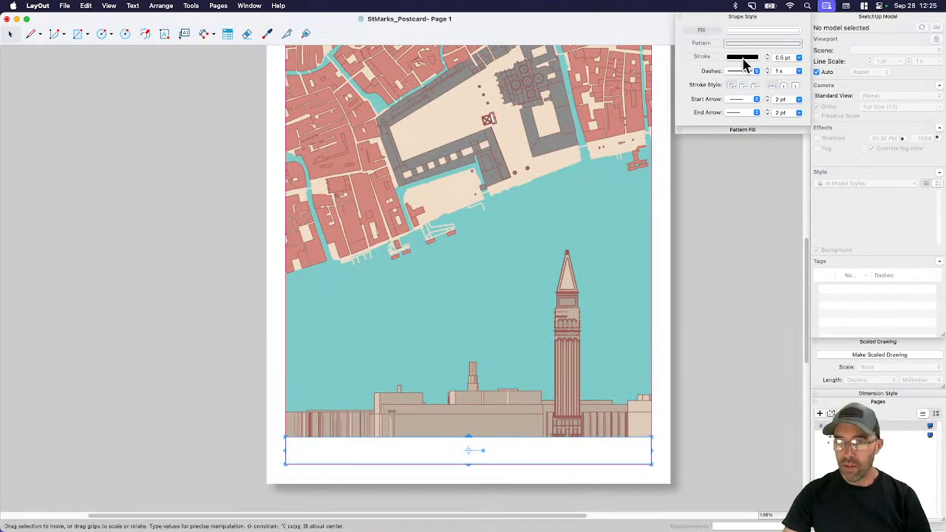
{"action": "left_click", "coordinate": [744, 33]}
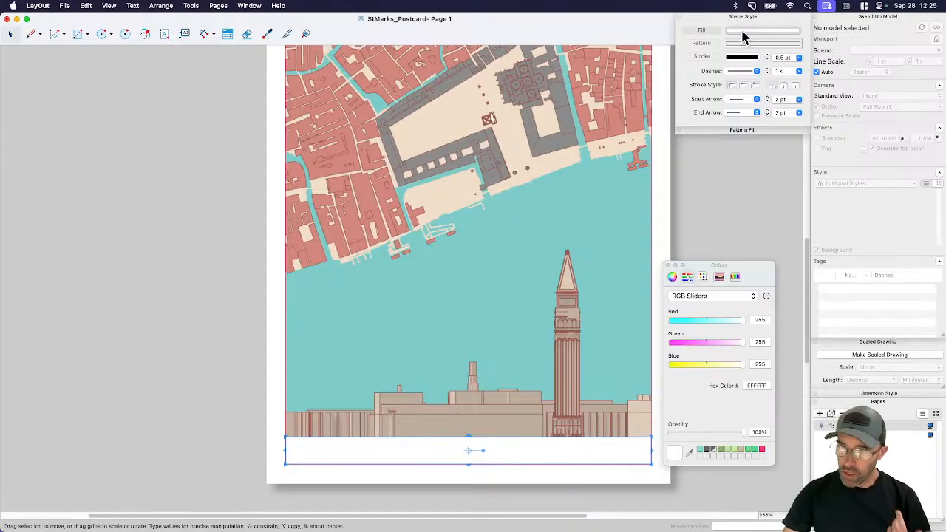
{"action": "double_click", "coordinate": [756, 386]}
{"action": "type", "text": "BF7C72"}
{"action": "key", "text": "Return"}
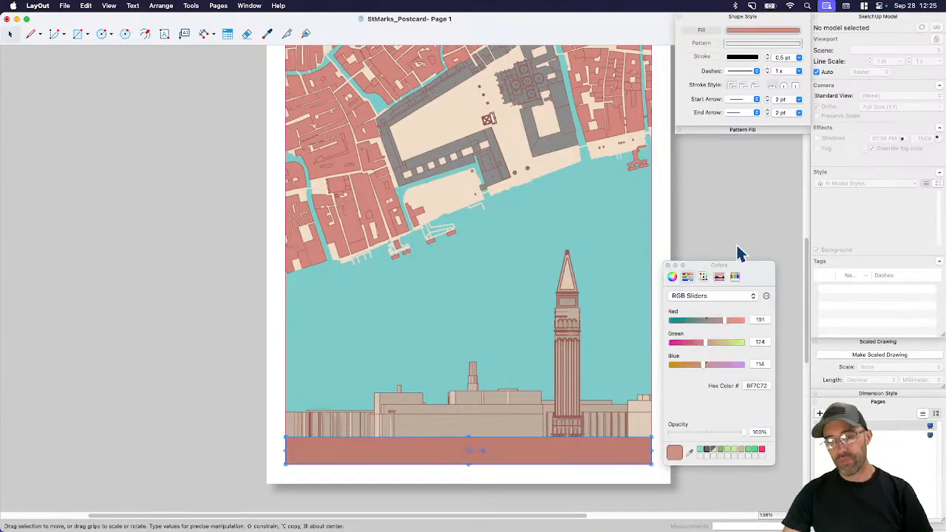
{"action": "left_click", "coordinate": [668, 265]}
{"action": "left_click", "coordinate": [697, 253]}
- Turn off Draft Mode in the performance preferences
{"action": "scroll", "coordinate": [575, 414], "scroll_direction": "down", "scroll_amount": 2}
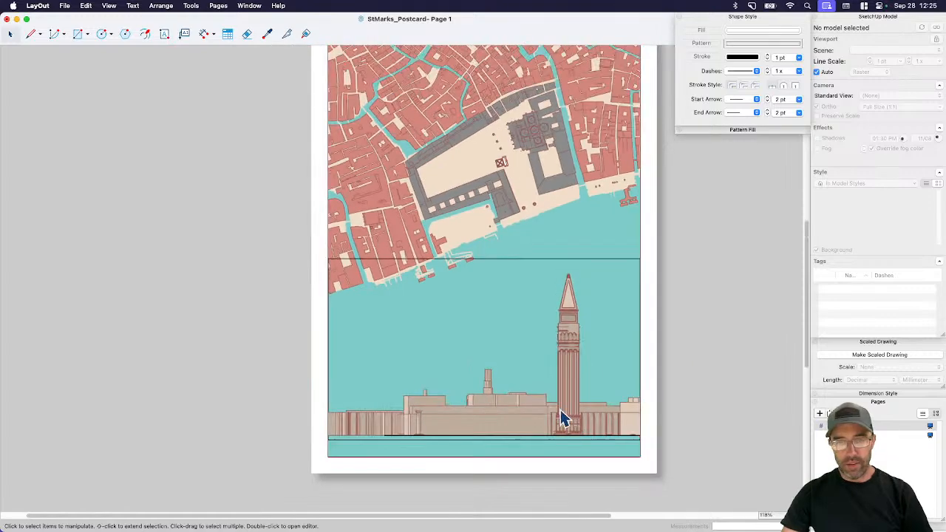
{"action": "scroll", "coordinate": [647, 409], "scroll_direction": "right", "scroll_amount": 3}
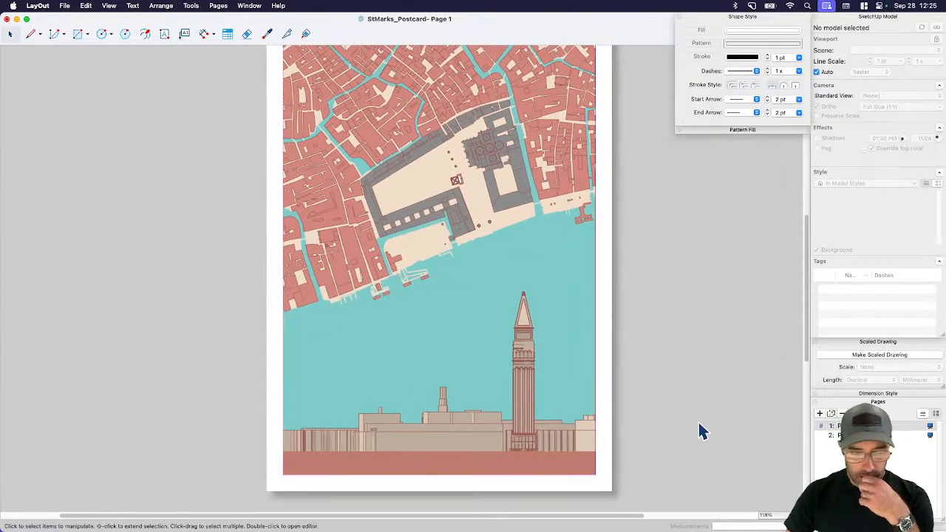
{"action": "scroll", "coordinate": [693, 412], "scroll_direction": "down", "scroll_amount": 1}
{"action": "scroll", "coordinate": [648, 378], "scroll_direction": "up", "scroll_amount": 1}
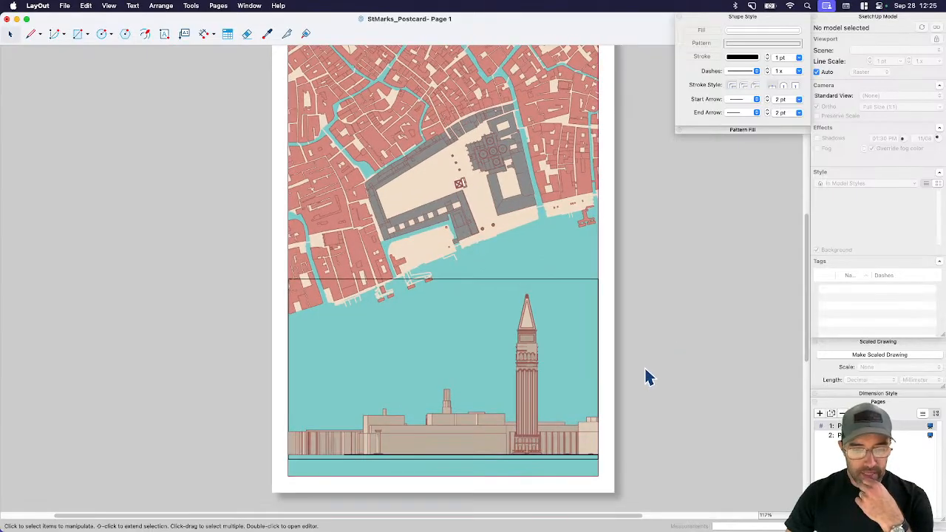
{"action": "left_click", "coordinate": [38, 6]}
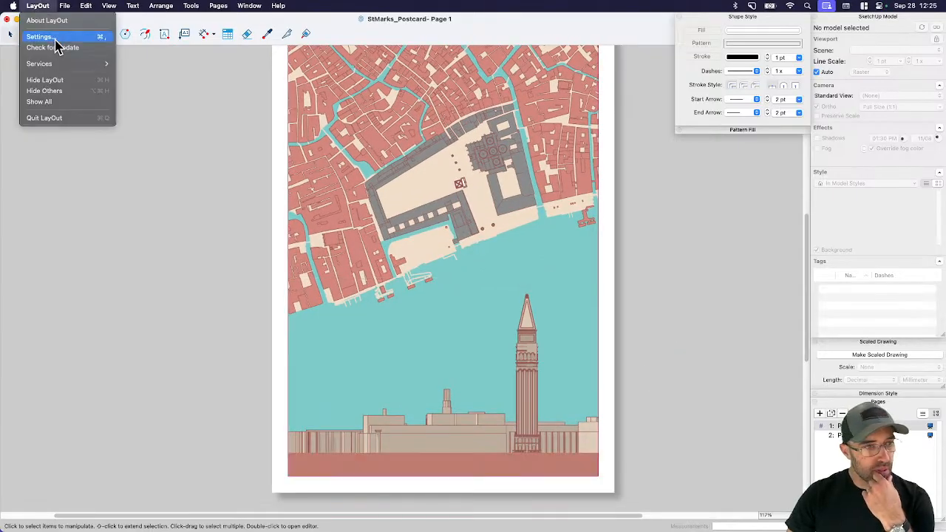
{"action": "left_click", "coordinate": [56, 37]}
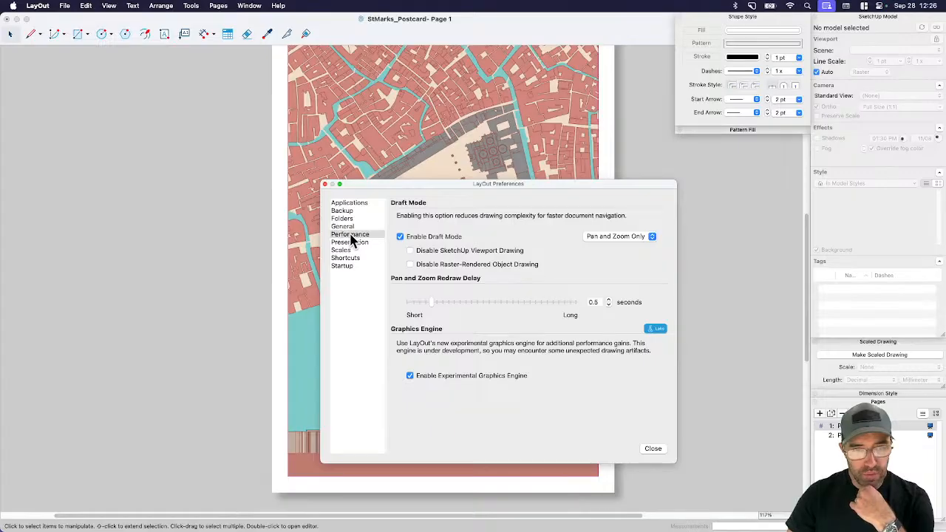
{"action": "left_click", "coordinate": [437, 237]}
{"action": "left_click", "coordinate": [653, 449]}
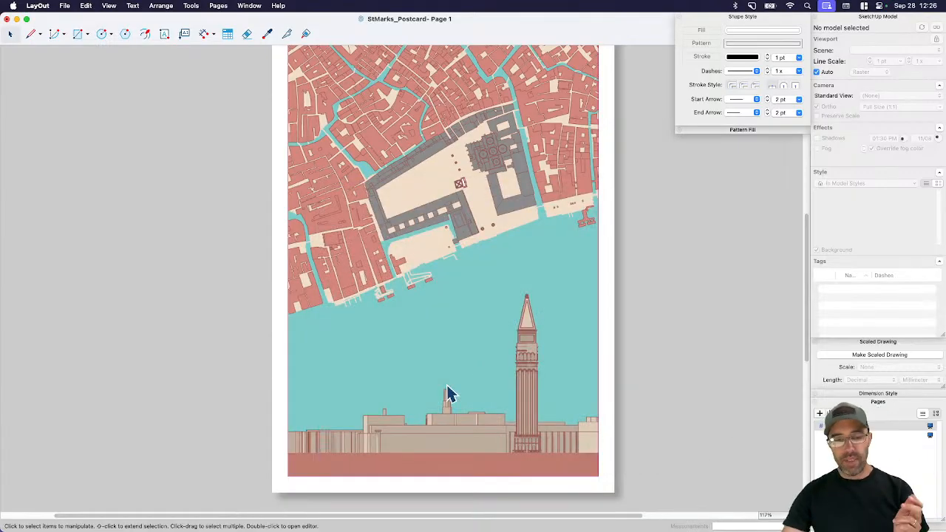
- Draw a straight line along the skyline's baseline, spanning the full width between the map's side edges
{"action": "scroll", "coordinate": [472, 459], "scroll_direction": "up", "scroll_amount": 3}
{"action": "scroll", "coordinate": [479, 444], "scroll_direction": "down", "scroll_amount": 4}
{"action": "scroll", "coordinate": [475, 449], "scroll_direction": "up", "scroll_amount": 5}
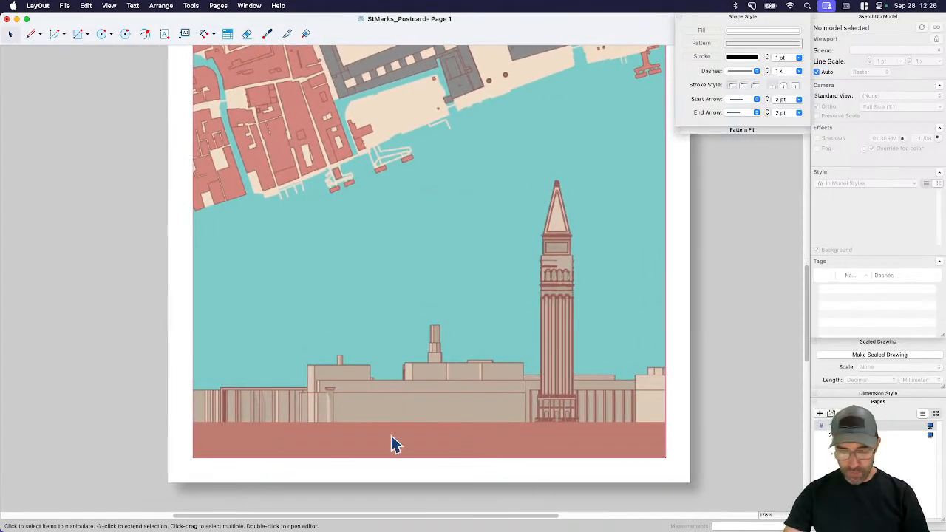
{"action": "scroll", "coordinate": [274, 434], "scroll_direction": "up", "scroll_amount": 3}
{"action": "key", "text": "l"}
{"action": "left_click", "coordinate": [165, 418]}
{"action": "scroll", "coordinate": [165, 417], "scroll_direction": "down", "scroll_amount": 1}
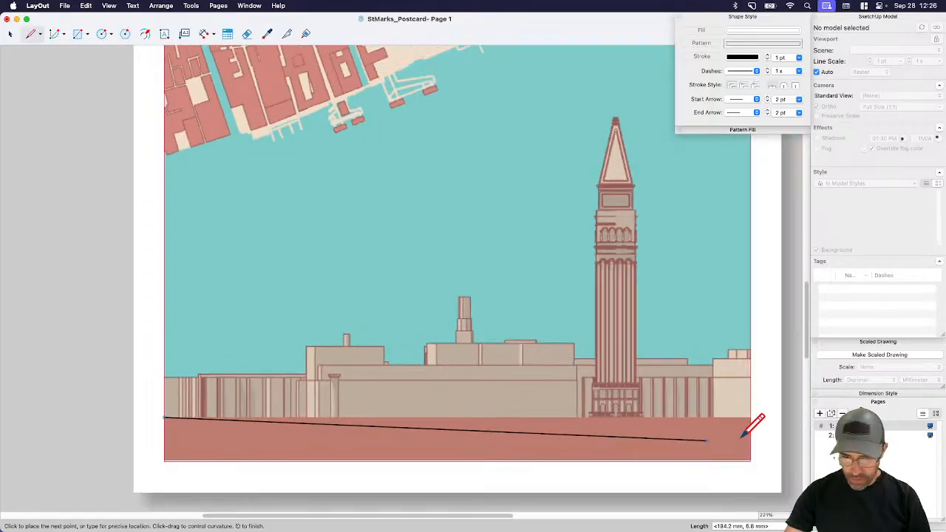
{"action": "left_click", "coordinate": [750, 418]}
{"action": "key", "text": "space"}
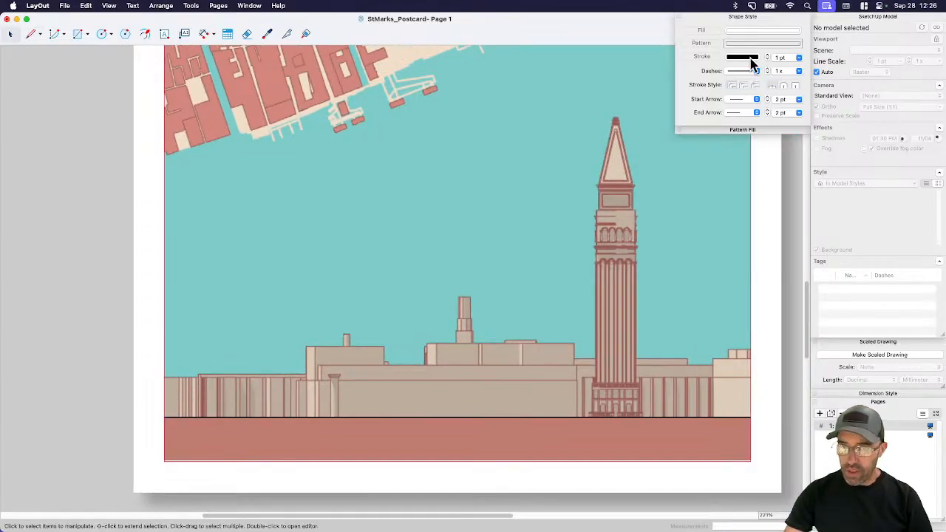
- Set the baseline's stroke width to 2 pt
{"action": "left_click", "coordinate": [799, 58]}
{"action": "left_click", "coordinate": [799, 59]}
{"action": "left_click", "coordinate": [799, 57]}
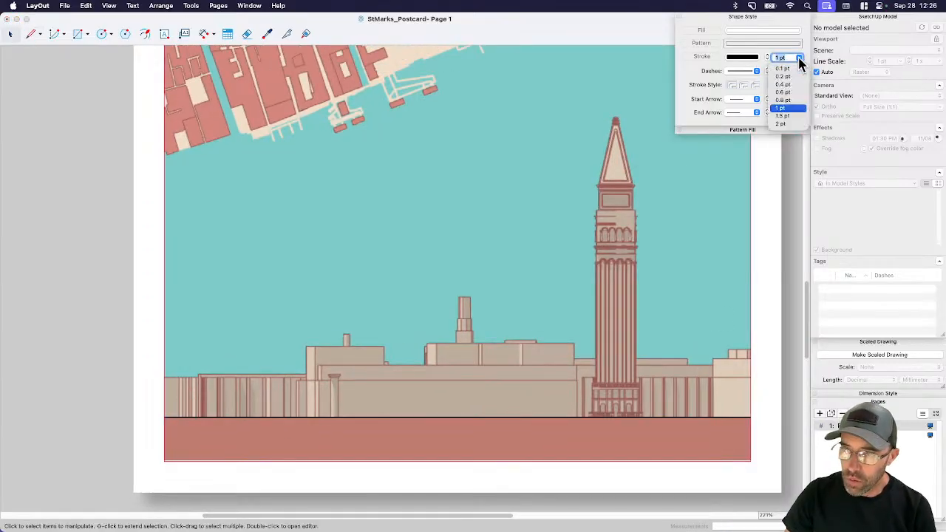
{"action": "left_click", "coordinate": [783, 124]}
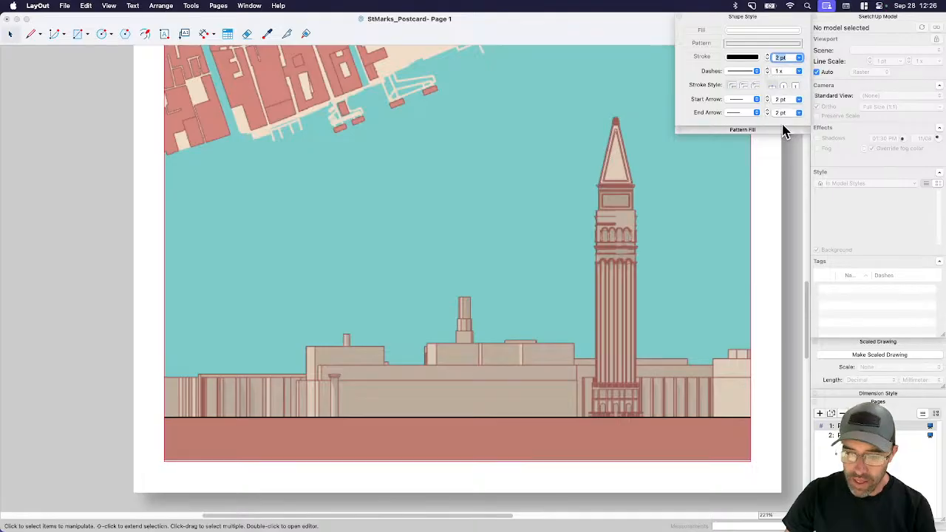
{"action": "left_click", "coordinate": [570, 419]}
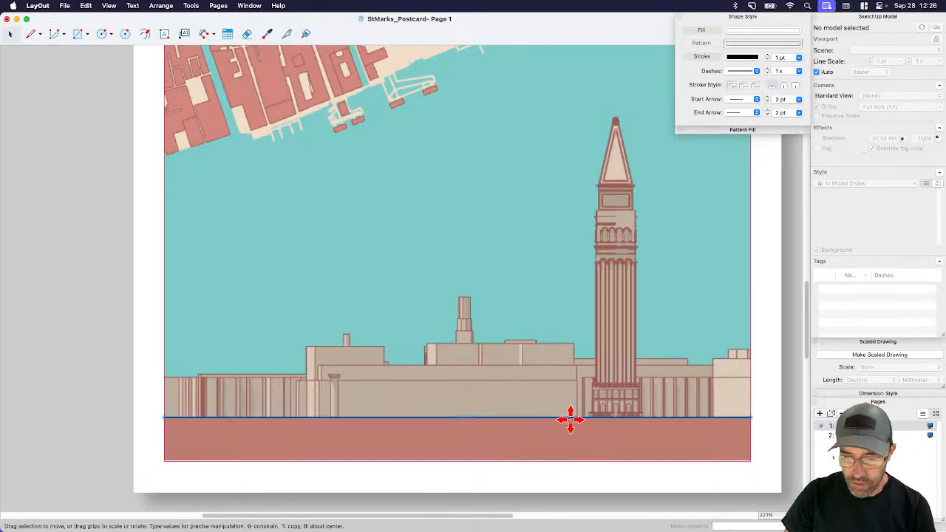
{"action": "left_click", "coordinate": [799, 57]}
{"action": "left_click", "coordinate": [783, 124]}
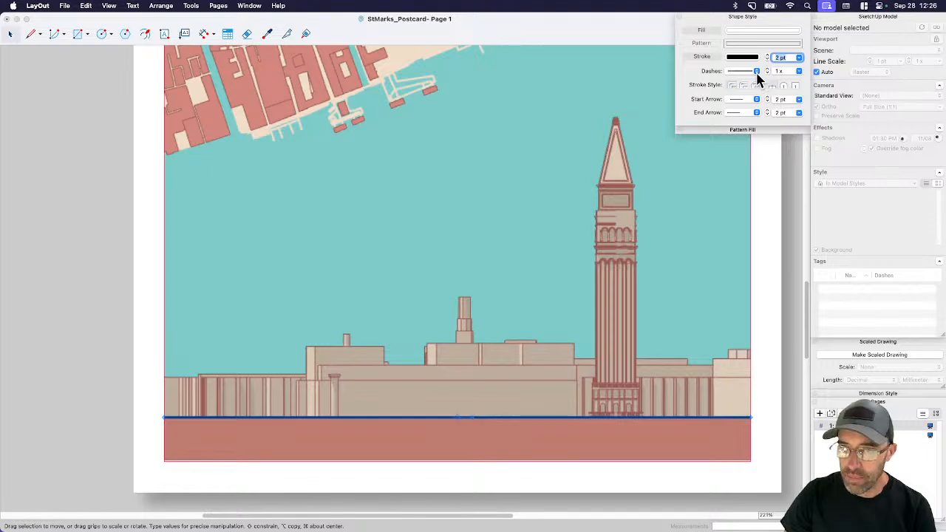
- Recolor the baseline's stroke to a dark brownish red, trying several shades before picking one on the color wheel
{"action": "left_click", "coordinate": [742, 57]}
{"action": "left_click", "coordinate": [706, 320]}
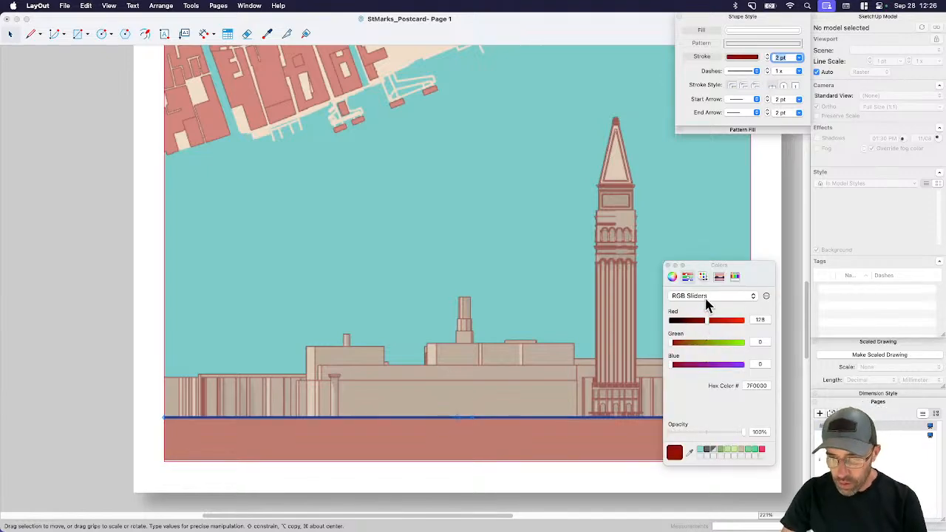
{"action": "left_click", "coordinate": [679, 342]}
{"action": "left_click", "coordinate": [687, 365]}
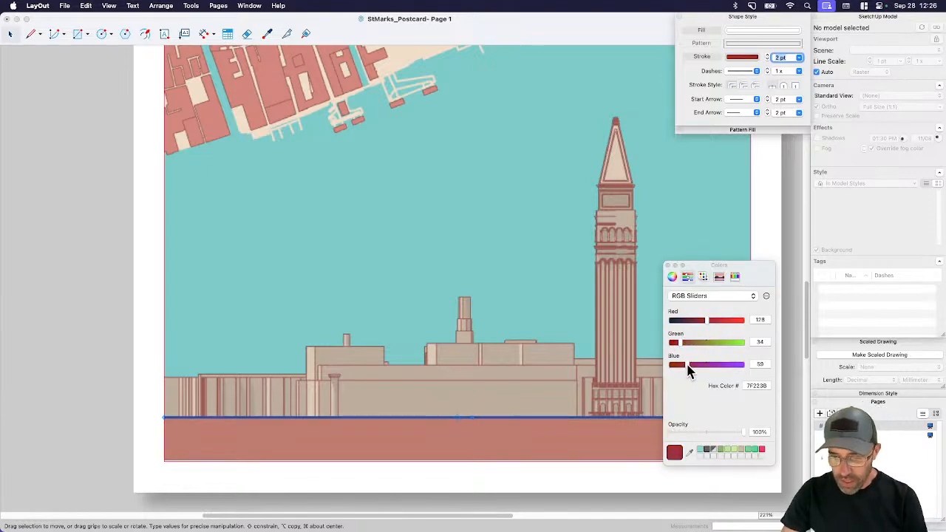
{"action": "left_click", "coordinate": [740, 449]}
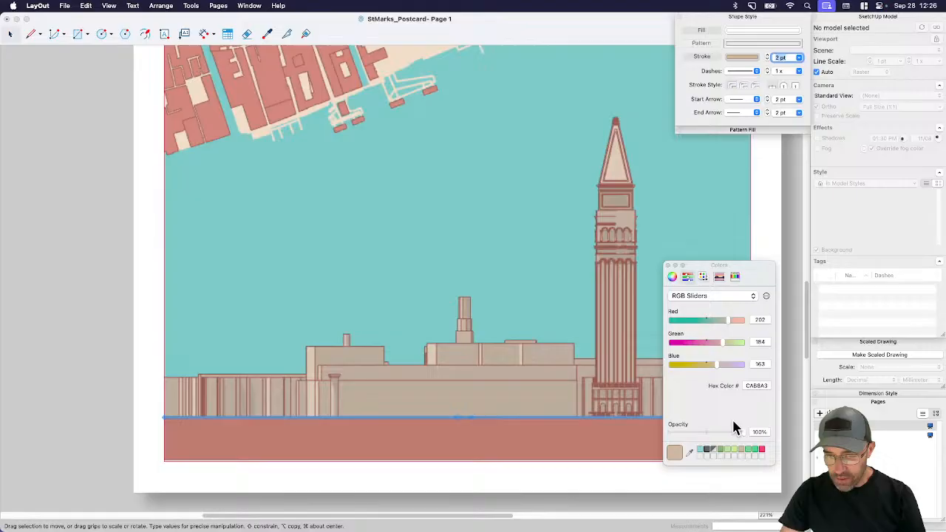
{"action": "left_click", "coordinate": [672, 277]}
{"action": "left_click", "coordinate": [735, 344]}
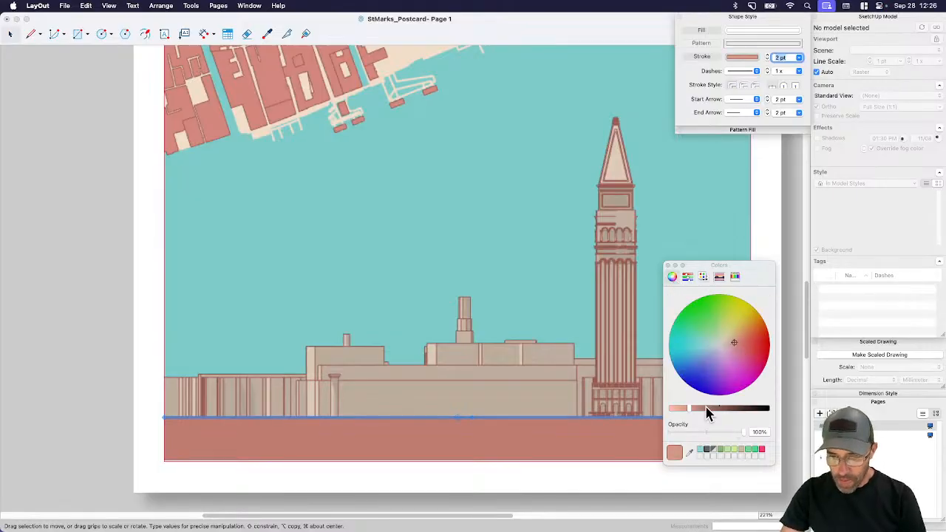
{"action": "left_click_drag", "start_coordinate": [708, 413], "coordinate": [715, 409]}
{"action": "left_click", "coordinate": [742, 347]}
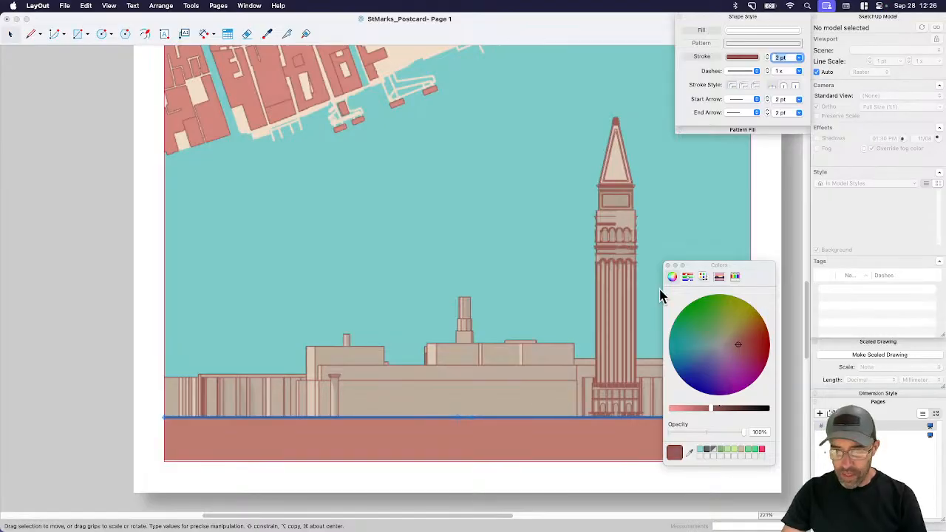
{"action": "left_click", "coordinate": [668, 266]}
{"action": "left_click", "coordinate": [776, 399]}
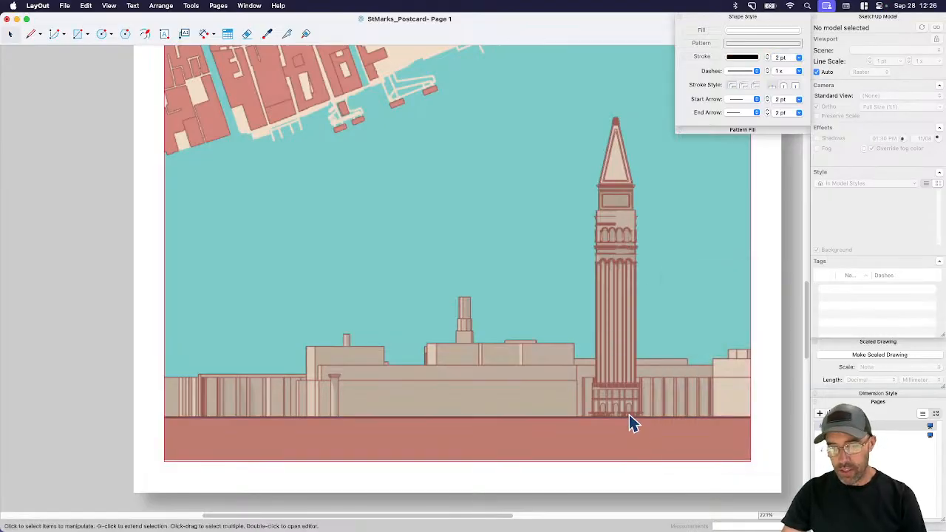
- Try to group the base strip, baseline and Campanile viewport together with the map viewport, and undo the grouping
{"action": "scroll", "coordinate": [508, 421], "scroll_direction": "down", "scroll_amount": 1}
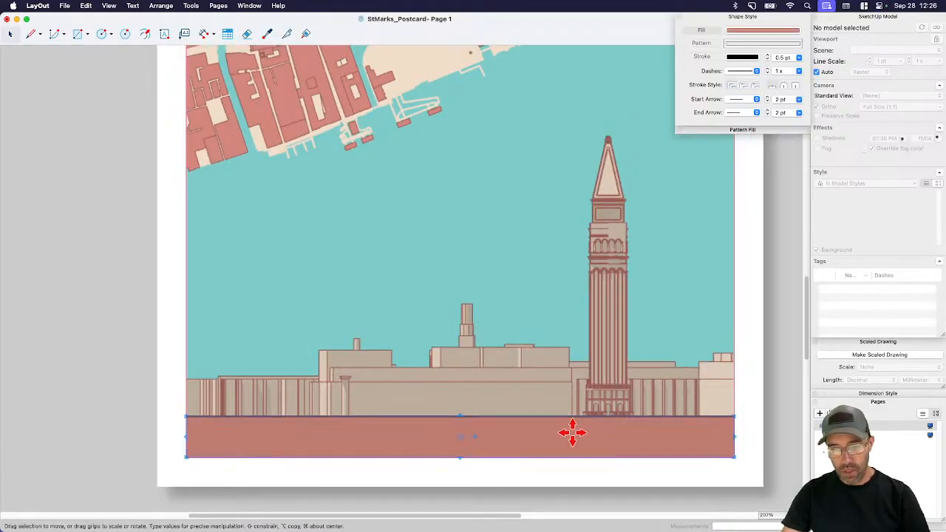
{"action": "left_click", "coordinate": [709, 447]}
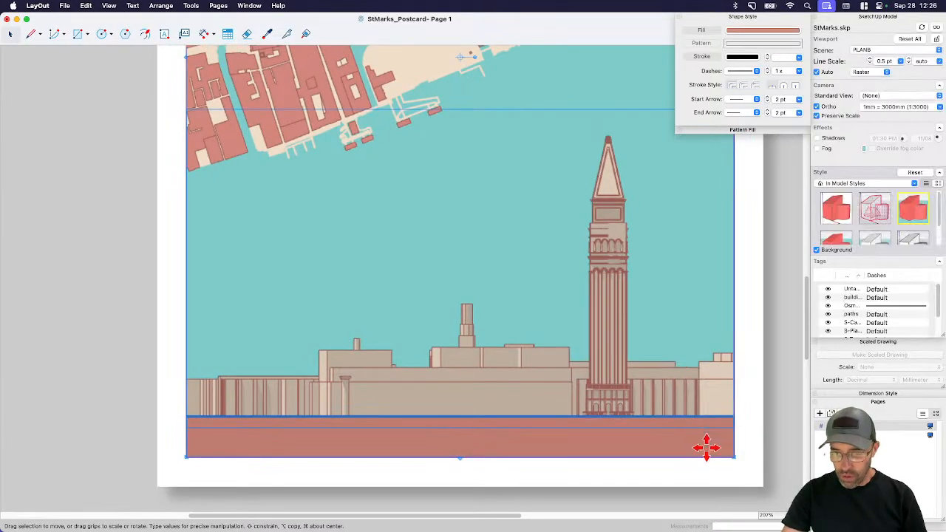
{"action": "key", "text": "super+g"}
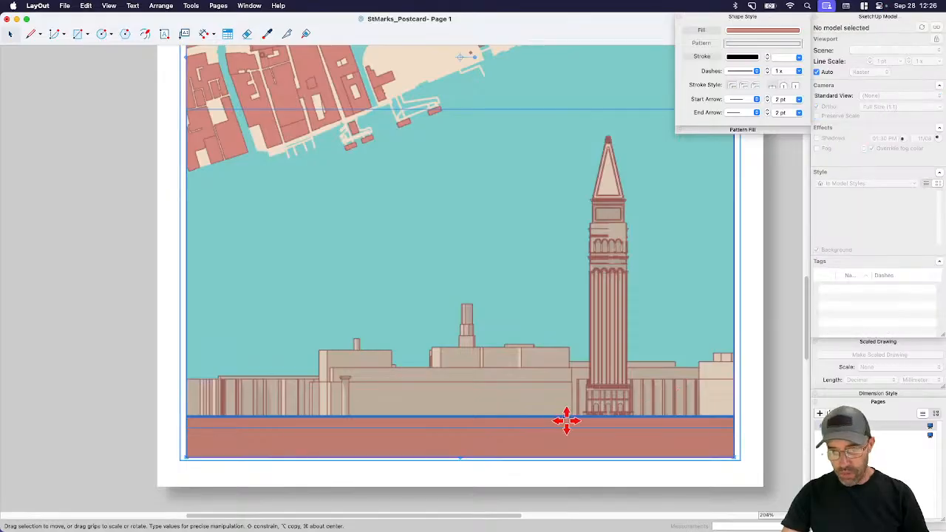
{"action": "scroll", "coordinate": [566, 422], "scroll_direction": "down", "scroll_amount": 10}
{"action": "left_click", "coordinate": [565, 422]}
{"action": "left_click", "coordinate": [520, 398]}
{"action": "left_click", "coordinate": [579, 392]}
{"action": "key", "text": "super+z"}
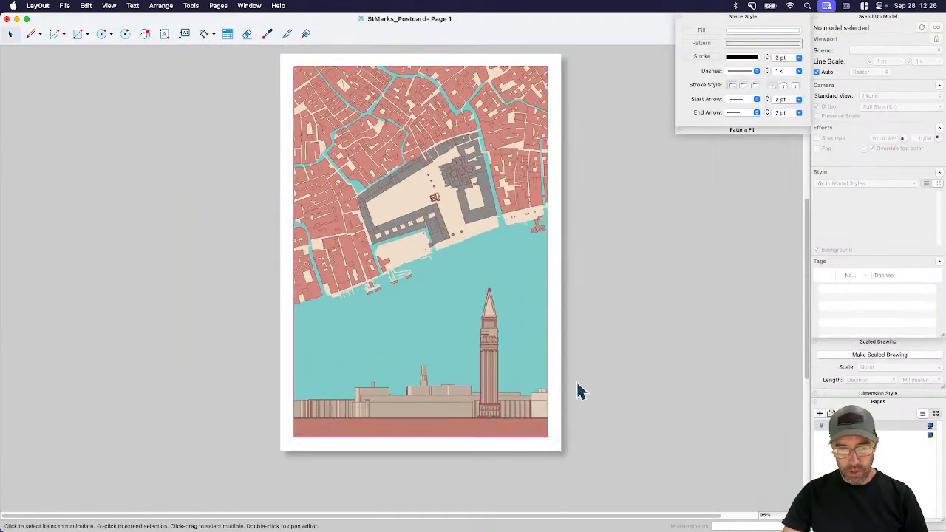
- Group the Campanile viewport with the baseline and the base strip, leaving out the map, and undo a trial move
{"action": "left_click", "coordinate": [517, 265], "text": "shift"}
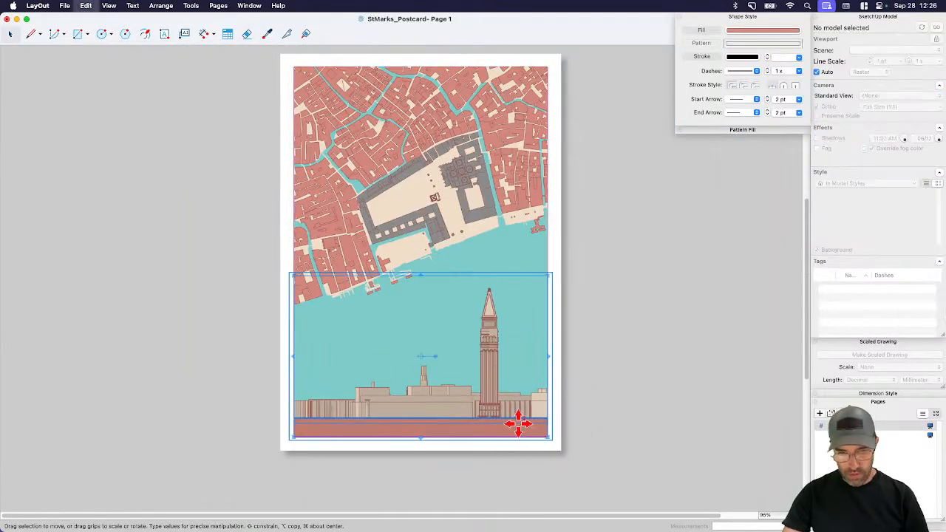
{"action": "left_click_drag", "start_coordinate": [518, 422], "coordinate": [484, 398]}
{"action": "key", "text": "super+z"}
{"action": "left_click", "coordinate": [650, 433]}
{"action": "key", "text": "super+z"}
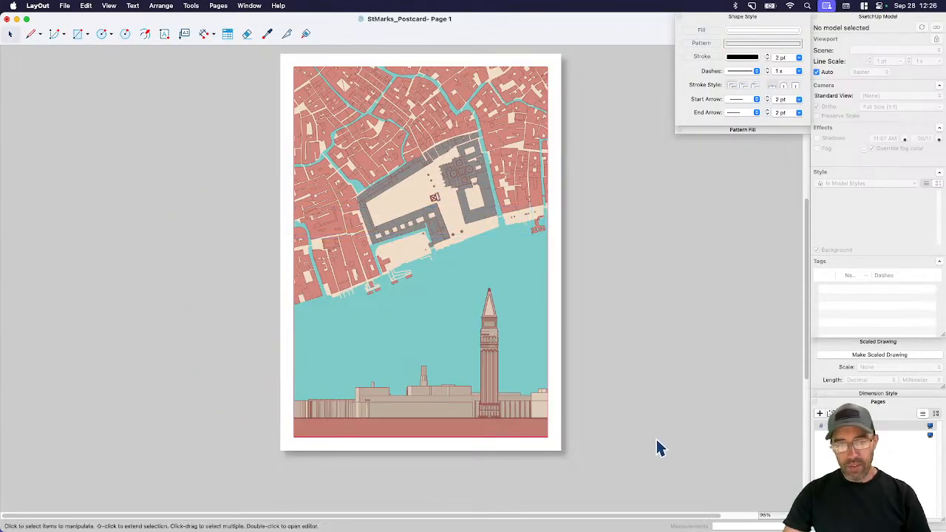
- Examine the whole postcard composition and the Campanile's upper linework up close, and select the elevation group
{"action": "scroll", "coordinate": [624, 422], "scroll_direction": "up", "scroll_amount": 3}
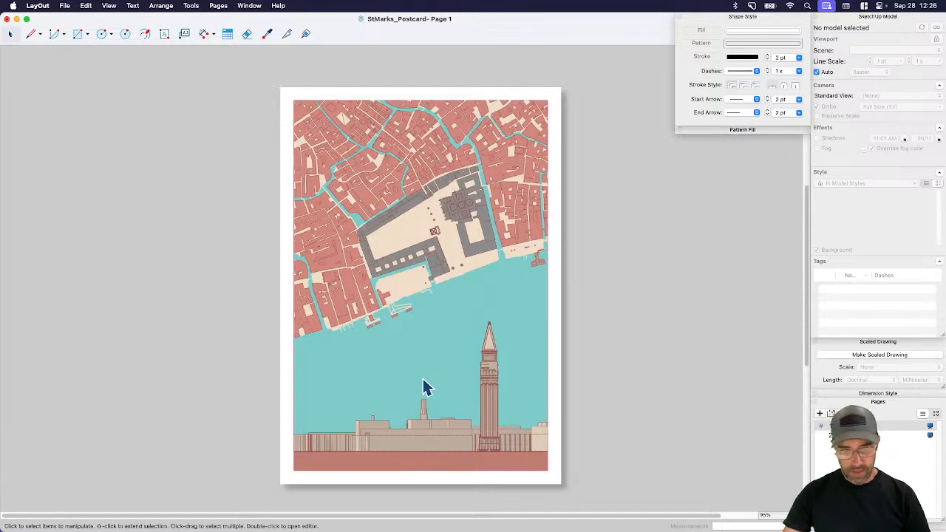
{"action": "scroll", "coordinate": [425, 387], "scroll_direction": "up", "scroll_amount": 5}
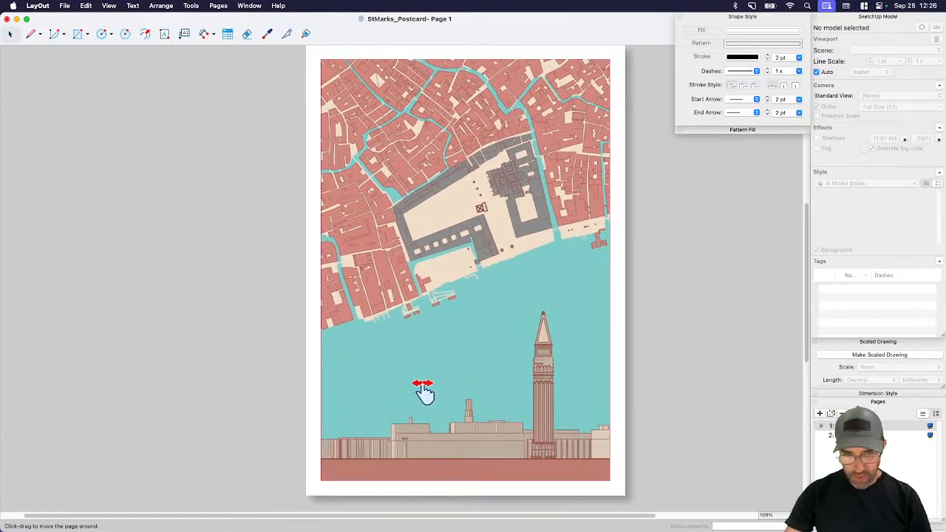
{"action": "scroll", "coordinate": [424, 392], "scroll_direction": "right", "scroll_amount": 2}
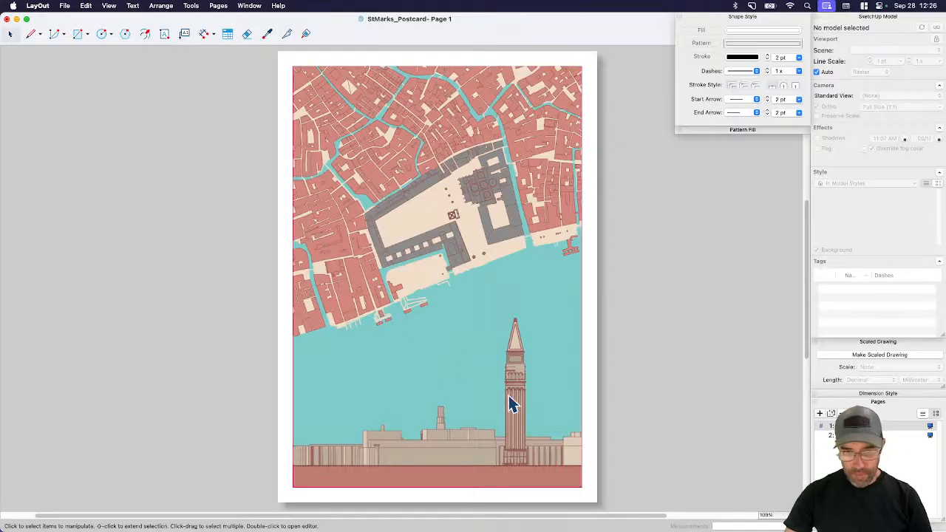
{"action": "scroll", "coordinate": [518, 418], "scroll_direction": "up", "scroll_amount": 5}
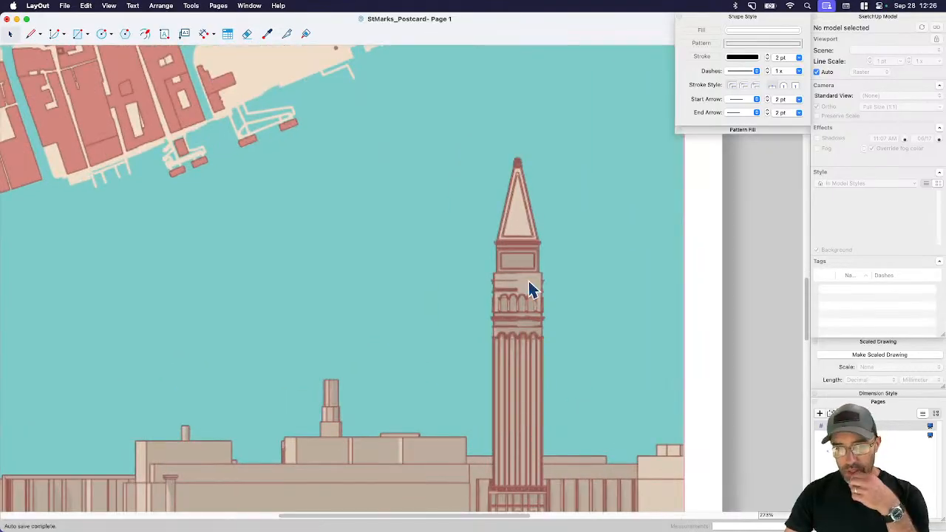
{"action": "scroll", "coordinate": [527, 289], "scroll_direction": "up", "scroll_amount": 5}
{"action": "scroll", "coordinate": [535, 278], "scroll_direction": "down", "scroll_amount": 3}
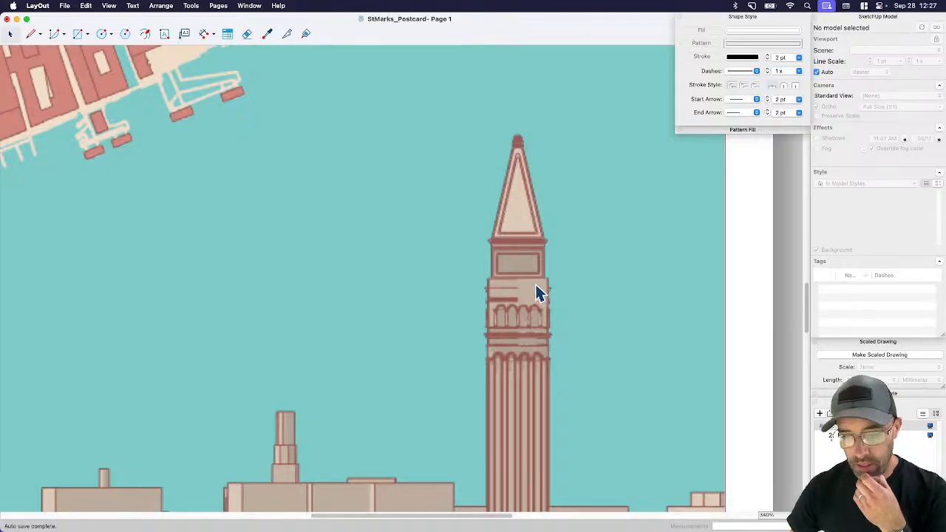
{"action": "scroll", "coordinate": [538, 292], "scroll_direction": "down", "scroll_amount": 3}
{"action": "left_click", "coordinate": [528, 392]}
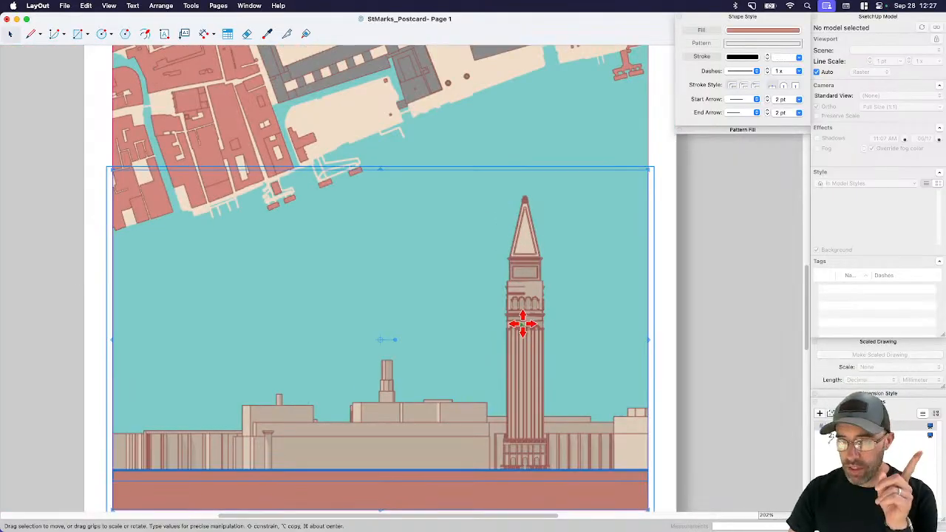
- Save the postcard, then switch the grouped Campanile viewport's rendering from raster to Hybrid and check the tower's linework up close
{"action": "key", "text": "super+s"}
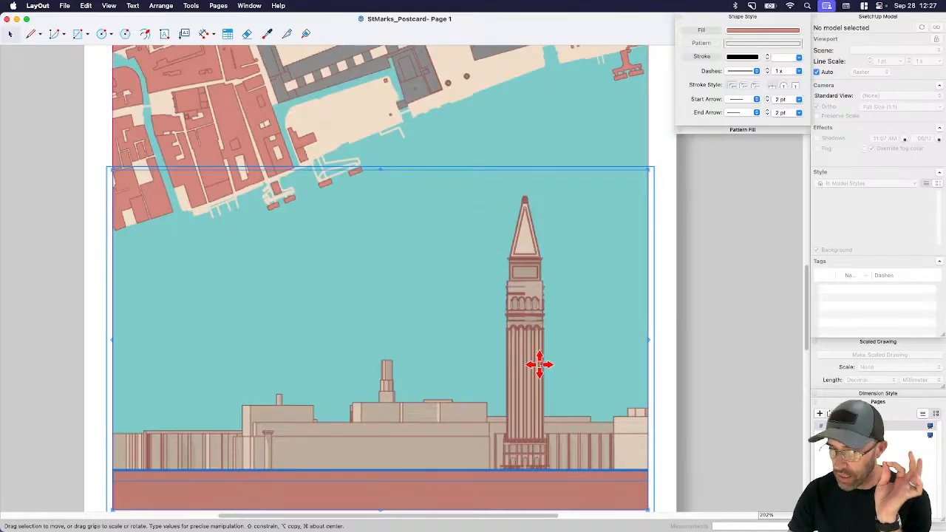
{"action": "double_click", "coordinate": [528, 393]}
{"action": "left_click", "coordinate": [539, 348]}
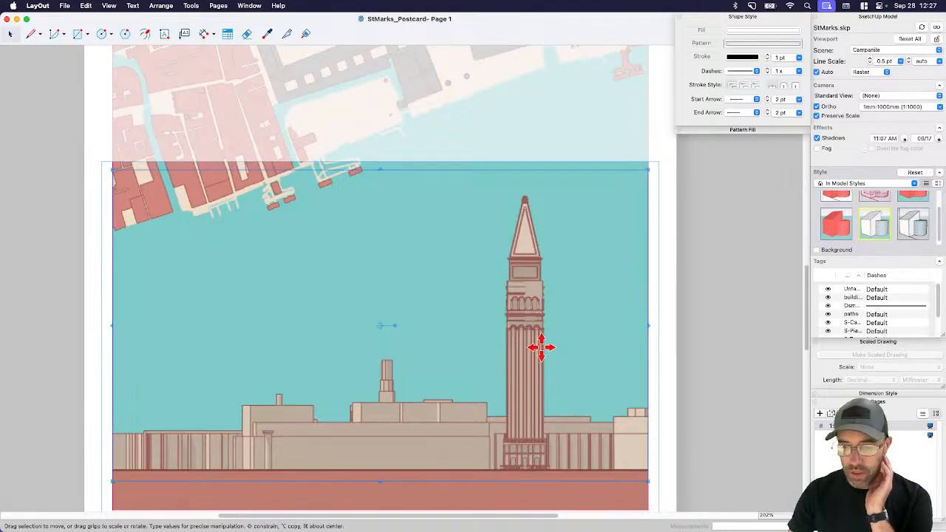
{"action": "left_click", "coordinate": [863, 72]}
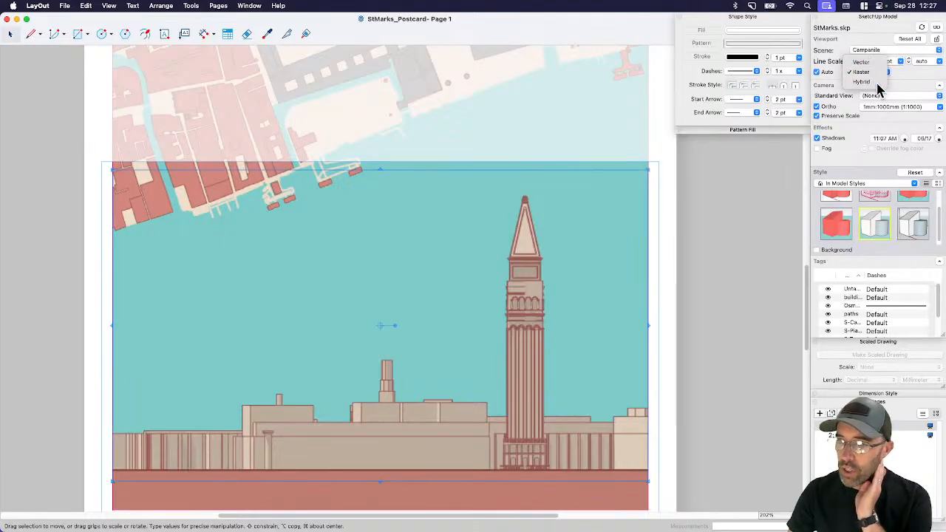
{"action": "left_click", "coordinate": [872, 82]}
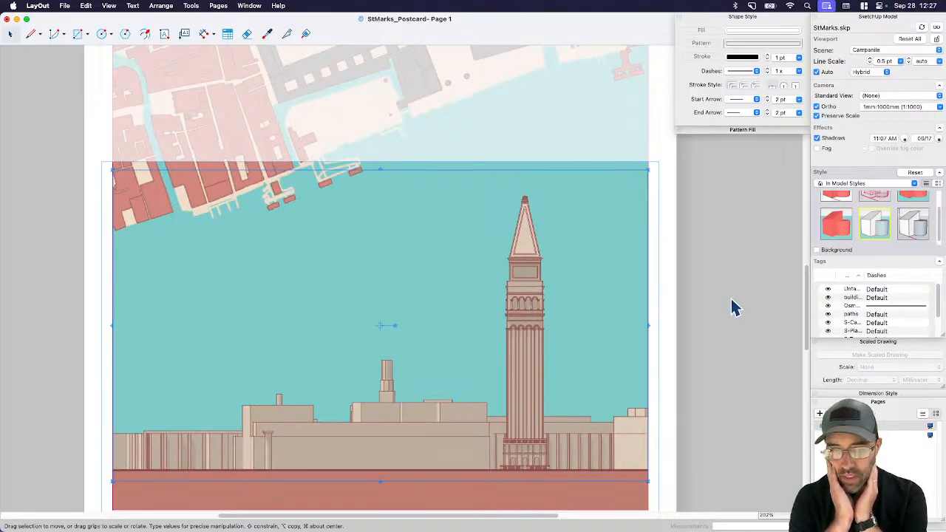
{"action": "left_click", "coordinate": [708, 370]}
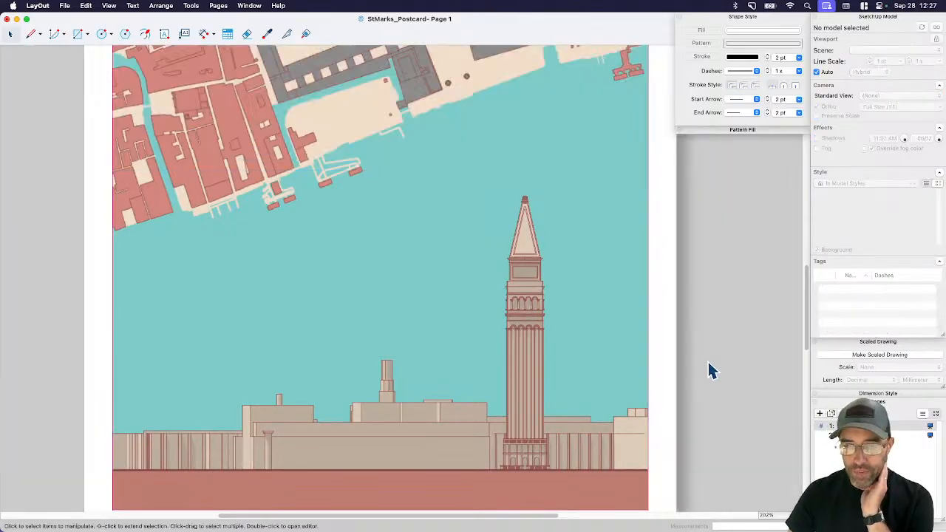
{"action": "scroll", "coordinate": [526, 285], "scroll_direction": "up", "scroll_amount": 5}
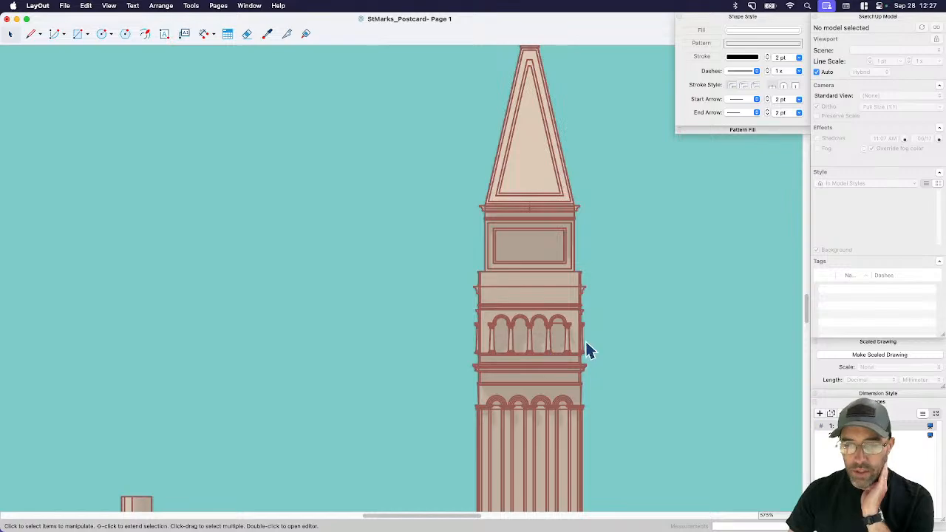
{"action": "scroll", "coordinate": [547, 194], "scroll_direction": "down", "scroll_amount": 5}
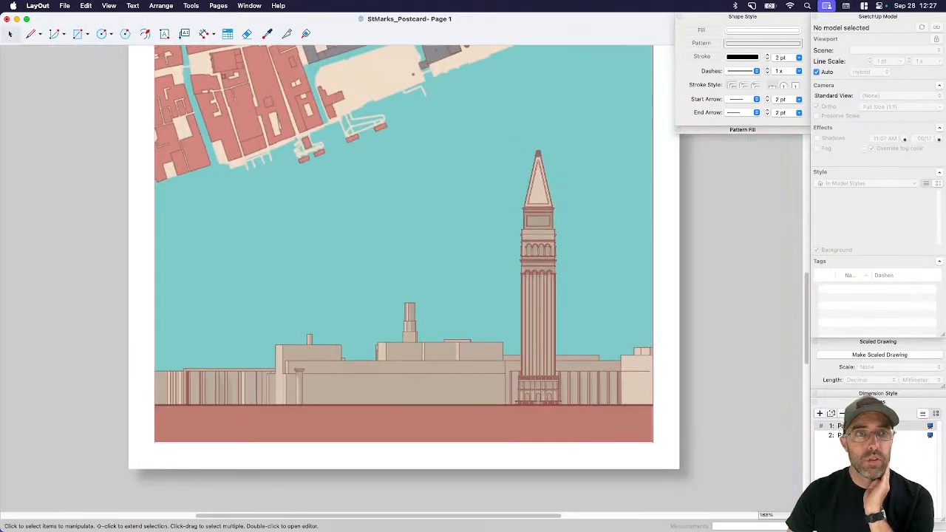
- Add a text box reading "St. Mark's Square" over the water between the map's waterfront and the skyline, beside the Campanile
{"action": "scroll", "coordinate": [583, 326], "scroll_direction": "down", "scroll_amount": 3}
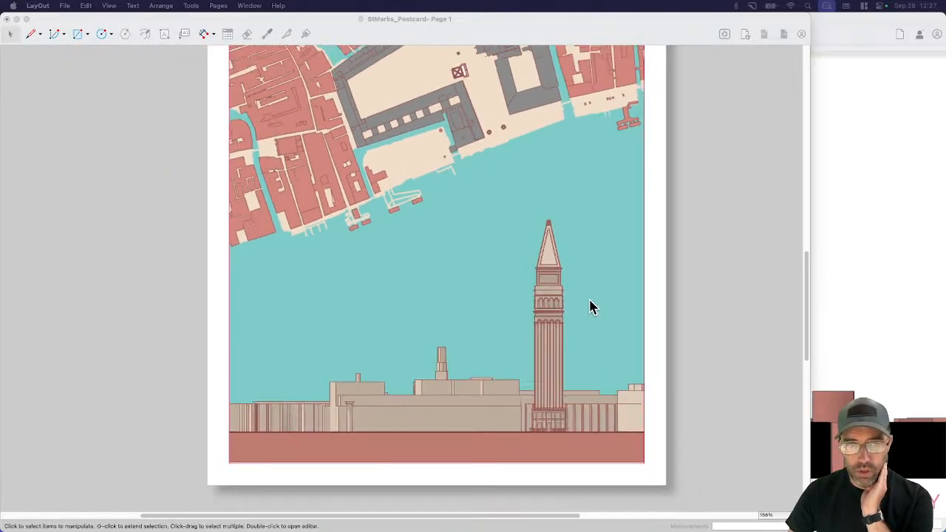
{"action": "scroll", "coordinate": [577, 340], "scroll_direction": "down", "scroll_amount": 4}
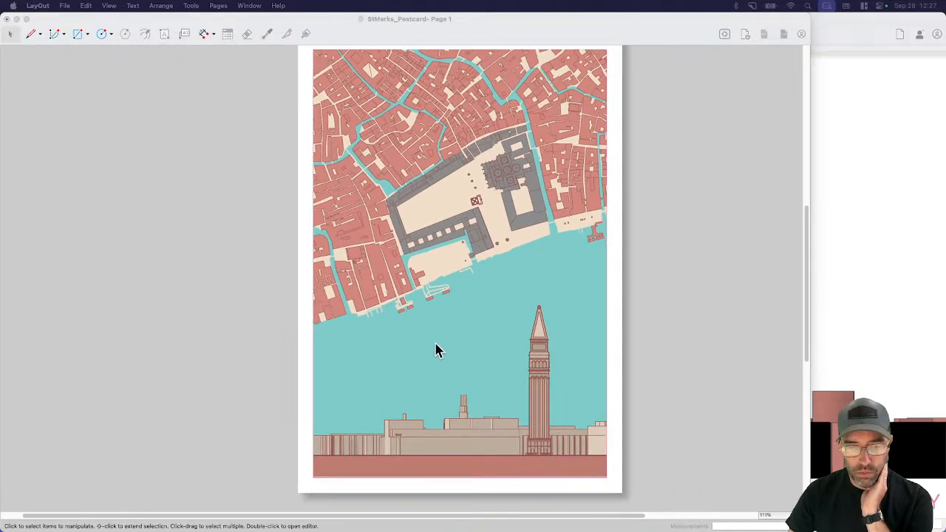
{"action": "scroll", "coordinate": [502, 340], "scroll_direction": "down", "scroll_amount": 2}
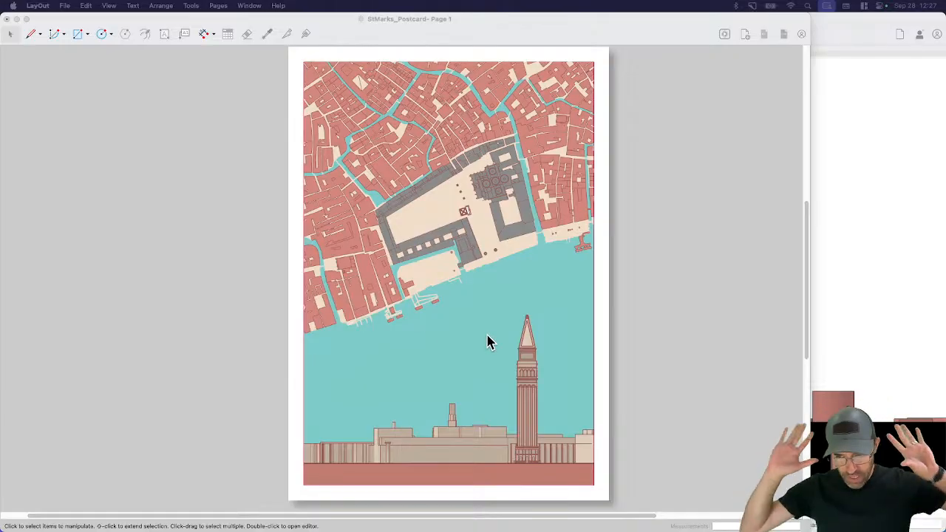
{"action": "left_click", "coordinate": [703, 442]}
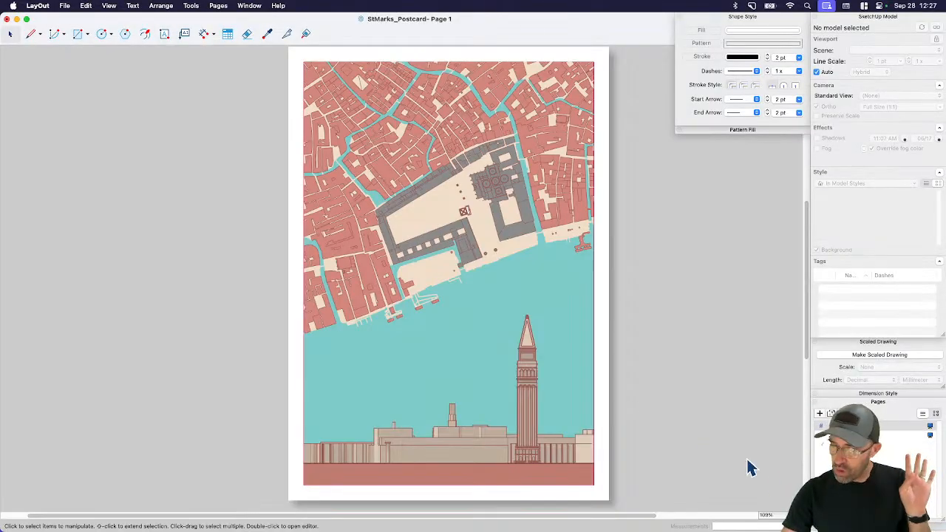
{"action": "key", "text": "t"}
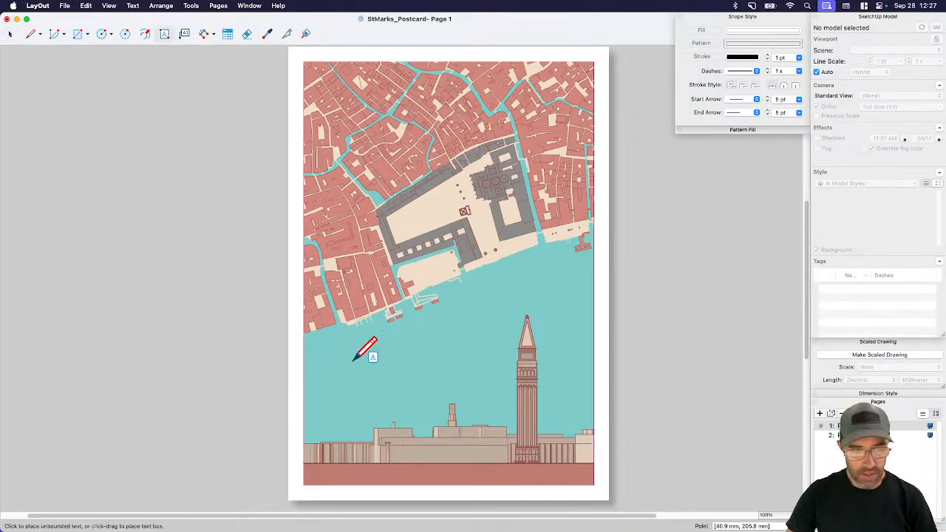
{"action": "left_click_drag", "start_coordinate": [327, 338], "coordinate": [523, 404]}
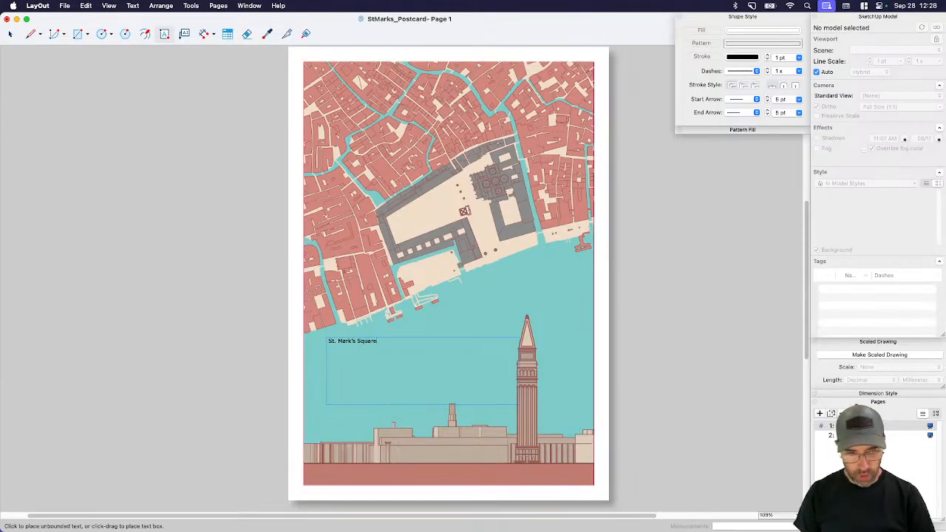
- Set the whole "St. Mark's Square" title in the Baskerville typeface from the Traditional font collection
{"action": "key", "text": "super+a"}
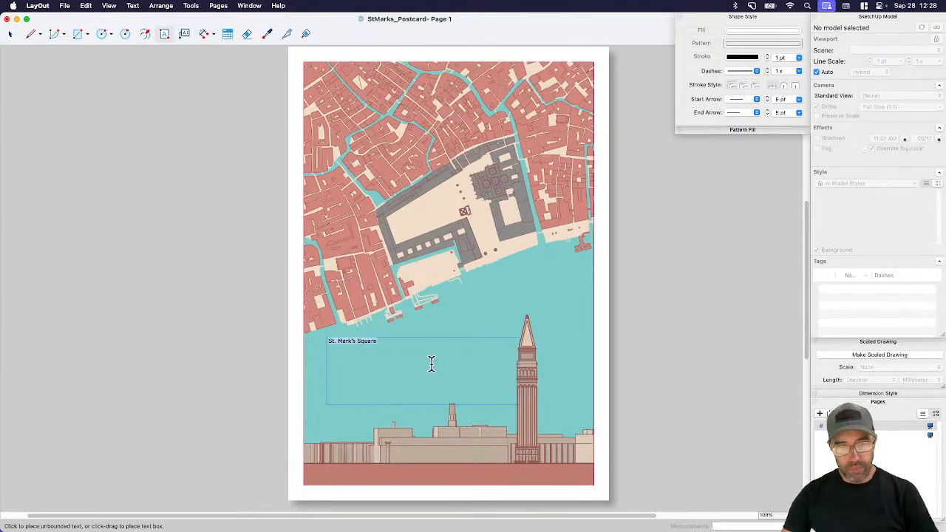
{"action": "scroll", "coordinate": [432, 364], "scroll_direction": "up", "scroll_amount": 5}
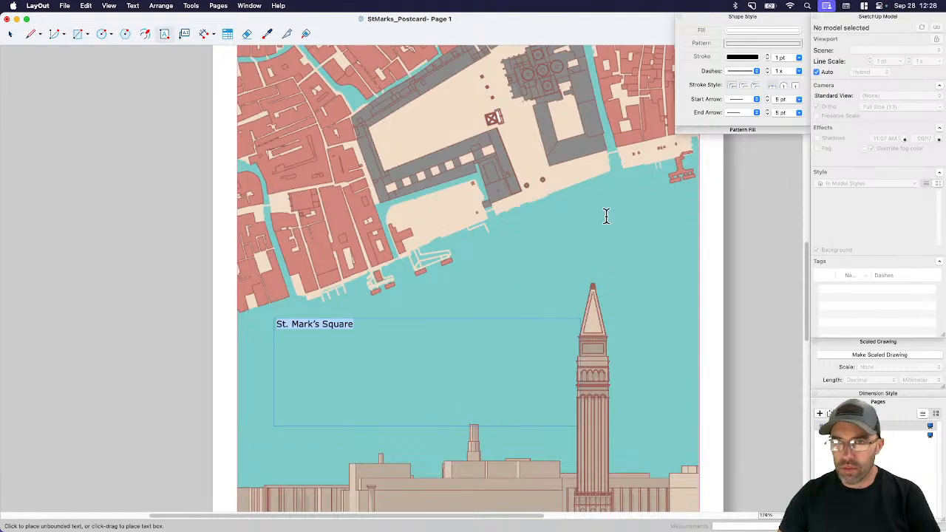
{"action": "key", "text": "super+t"}
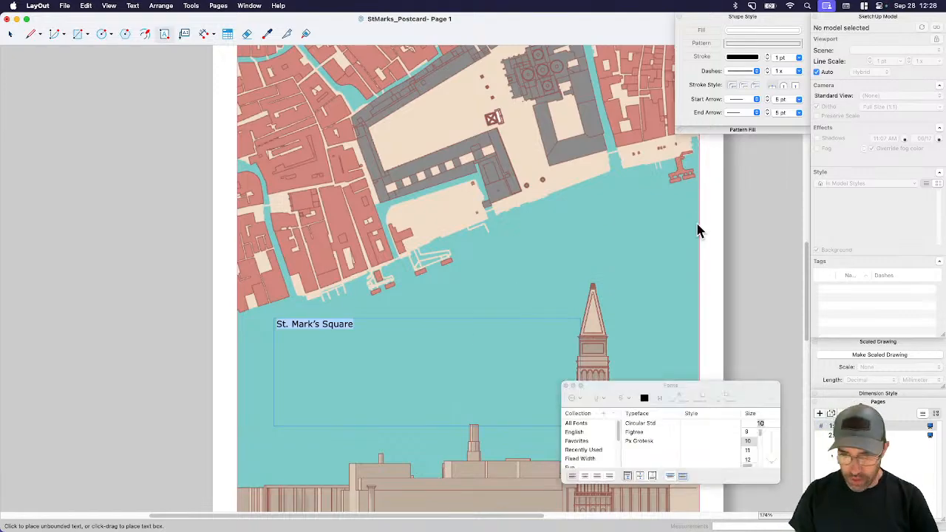
{"action": "left_click_drag", "start_coordinate": [723, 384], "coordinate": [728, 207]}
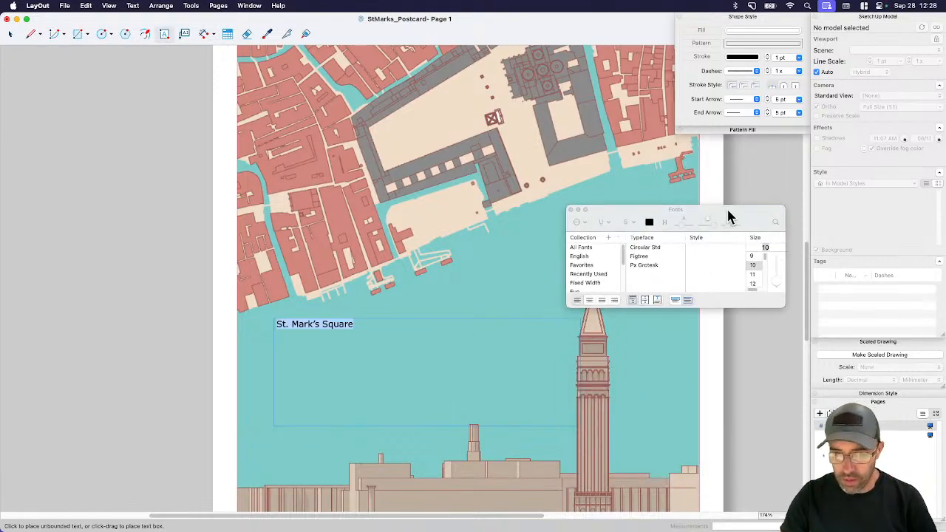
{"action": "left_click_drag", "start_coordinate": [782, 306], "coordinate": [787, 406]}
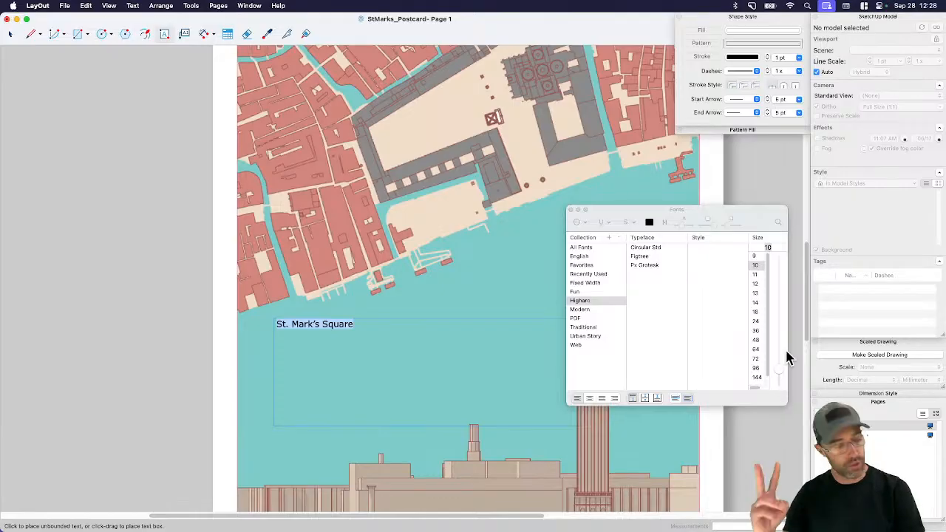
{"action": "left_click", "coordinate": [592, 310]}
{"action": "left_click", "coordinate": [600, 328]}
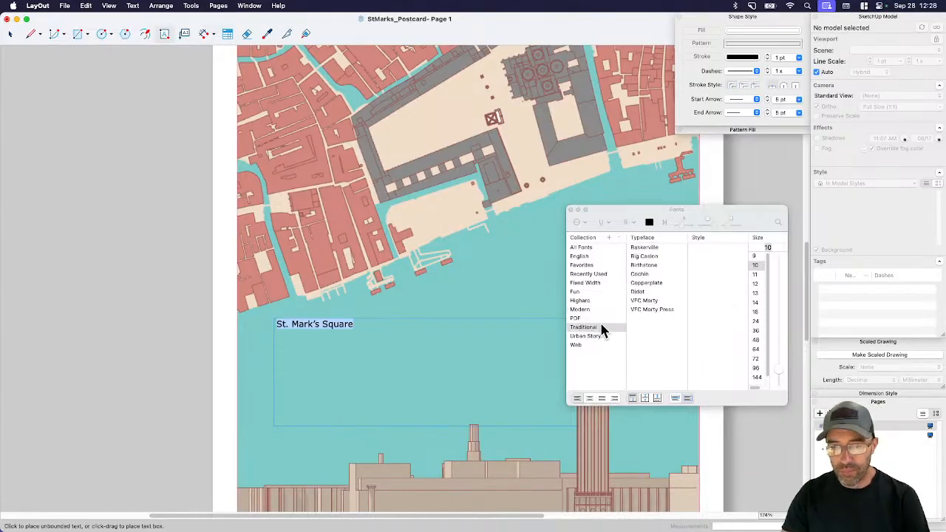
{"action": "left_click", "coordinate": [659, 248]}
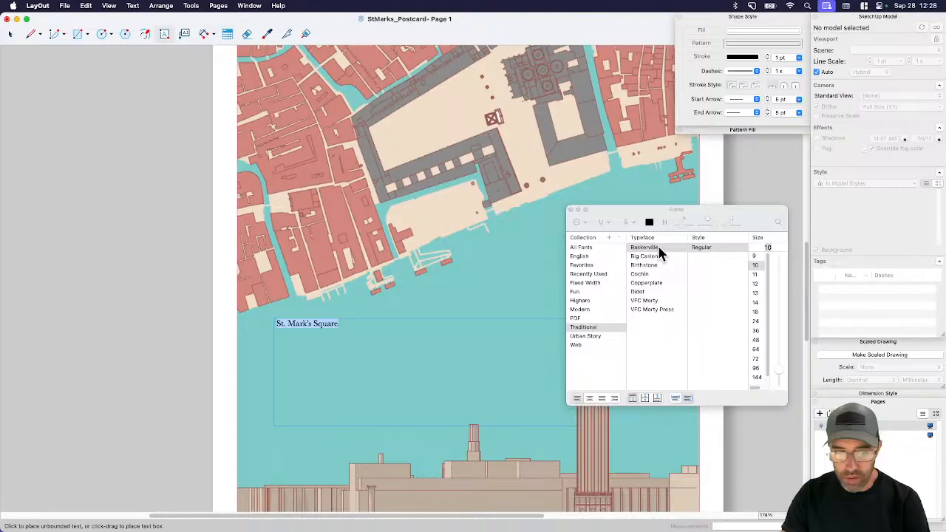
- Try the title at 64 pt, set its size to 48 pt, and finish editing the text
{"action": "left_click", "coordinate": [757, 349]}
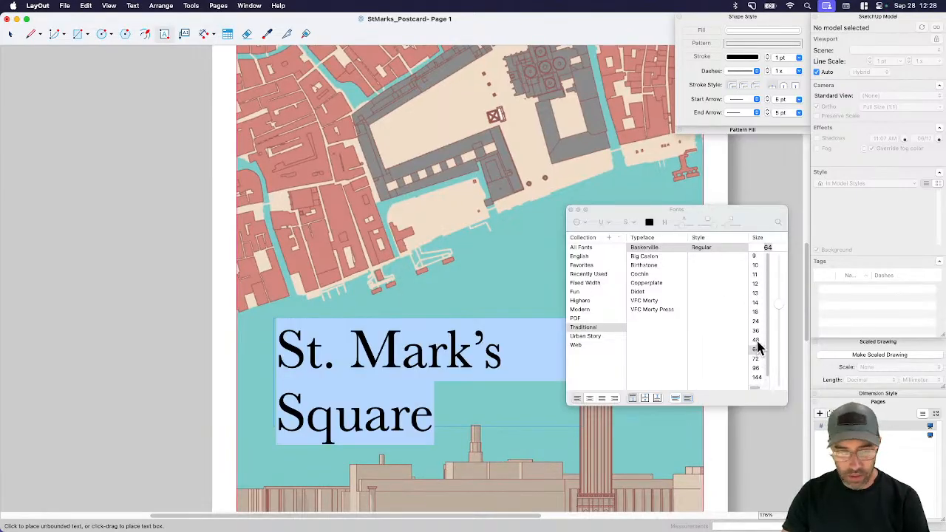
{"action": "left_click", "coordinate": [757, 340]}
{"action": "scroll", "coordinate": [389, 337], "scroll_direction": "down", "scroll_amount": 2}
{"action": "middle_click_drag", "start_coordinate": [433, 340], "coordinate": [347, 299]}
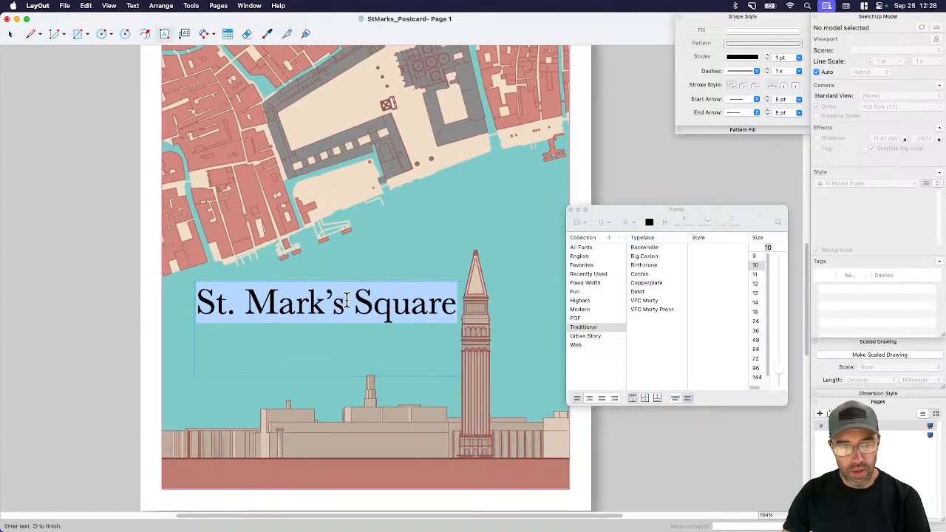
{"action": "scroll", "coordinate": [351, 338], "scroll_direction": "down", "scroll_amount": 1}
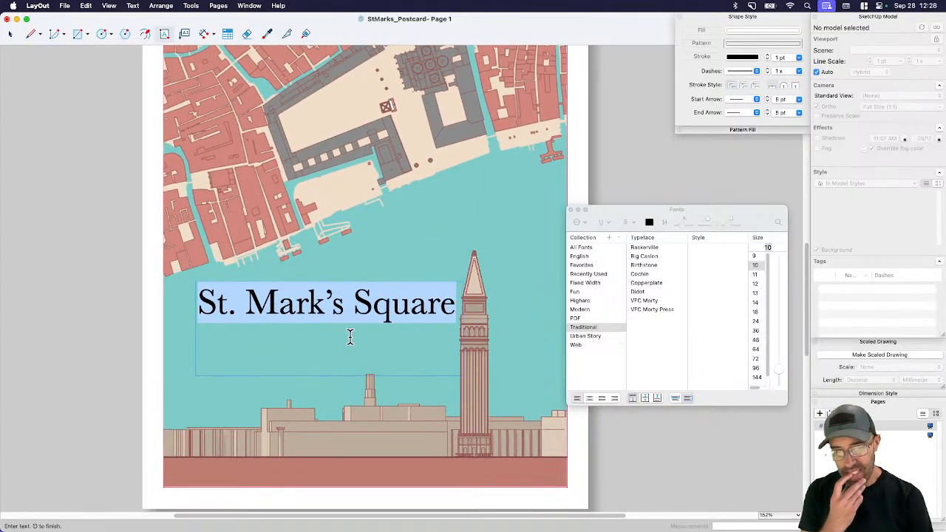
{"action": "left_click", "coordinate": [571, 209]}
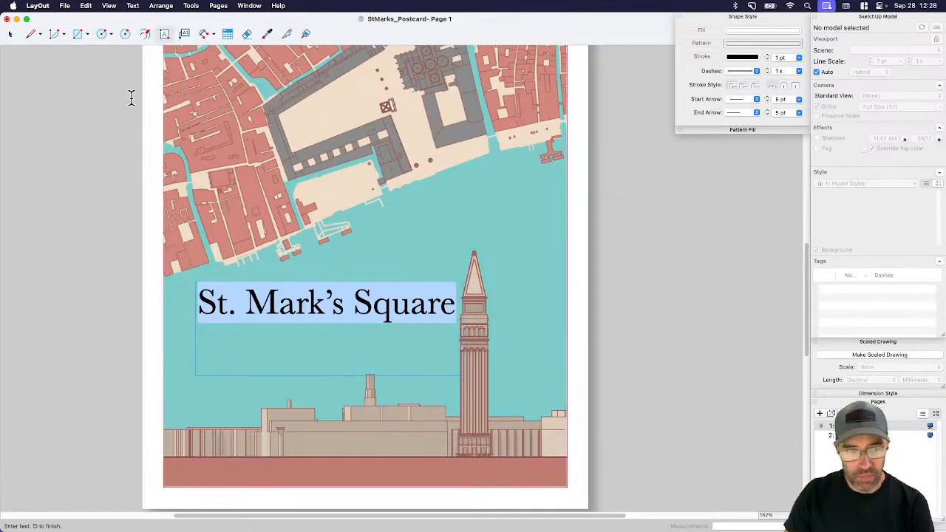
{"action": "left_click", "coordinate": [11, 34]}
{"action": "scroll", "coordinate": [450, 346], "scroll_direction": "down", "scroll_amount": 3}
{"action": "scroll", "coordinate": [450, 346], "scroll_direction": "up", "scroll_amount": 2}
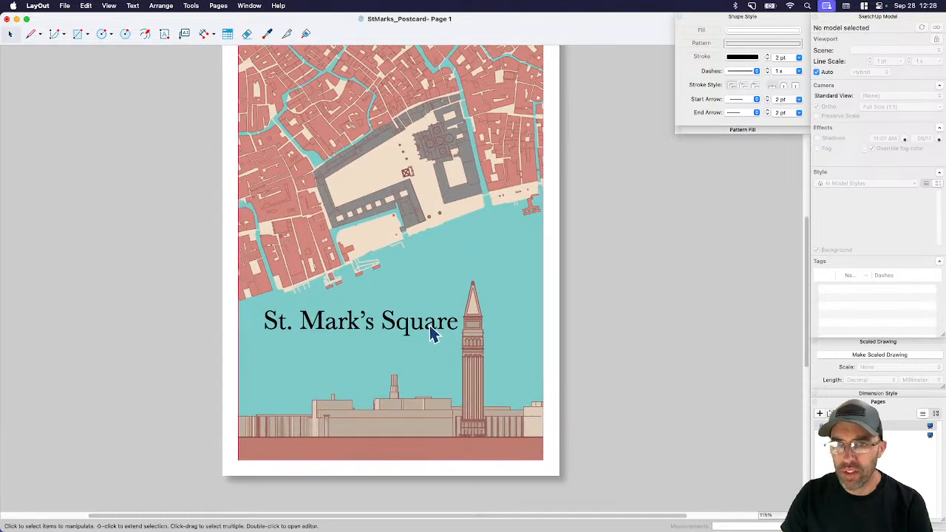
- Replace the title text with "PIAZZA SAN MARCO" in capitals
{"action": "double_click", "coordinate": [417, 324]}
{"action": "type", "text": "P"}
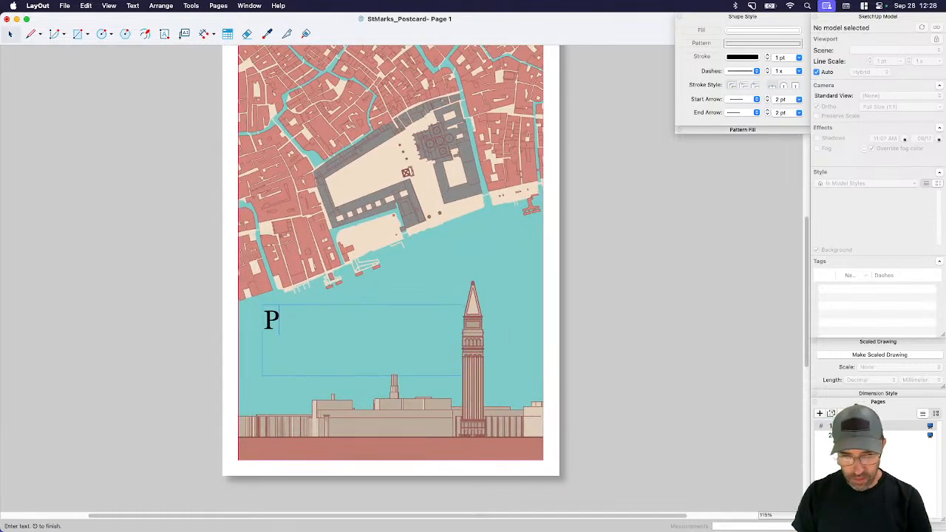
{"action": "type", "text": "IAZ"}
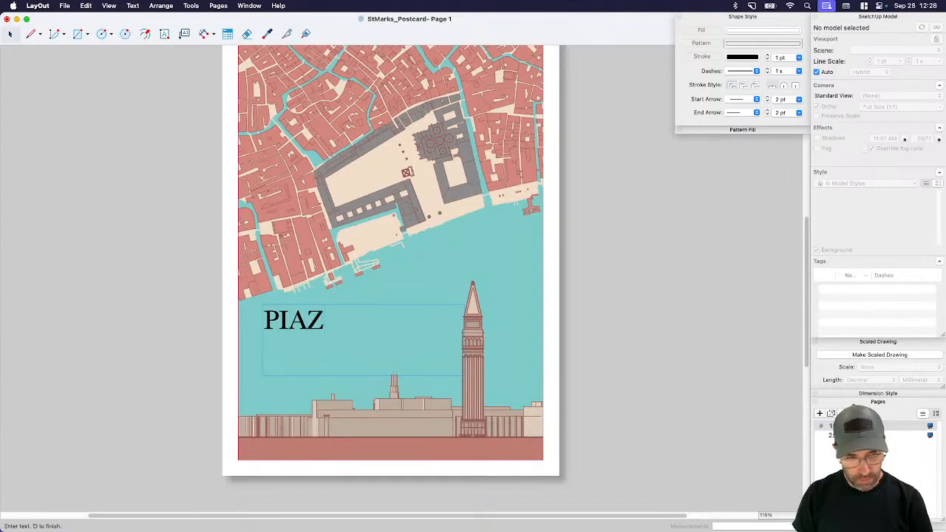
{"action": "type", "text": "ZA SAN"}
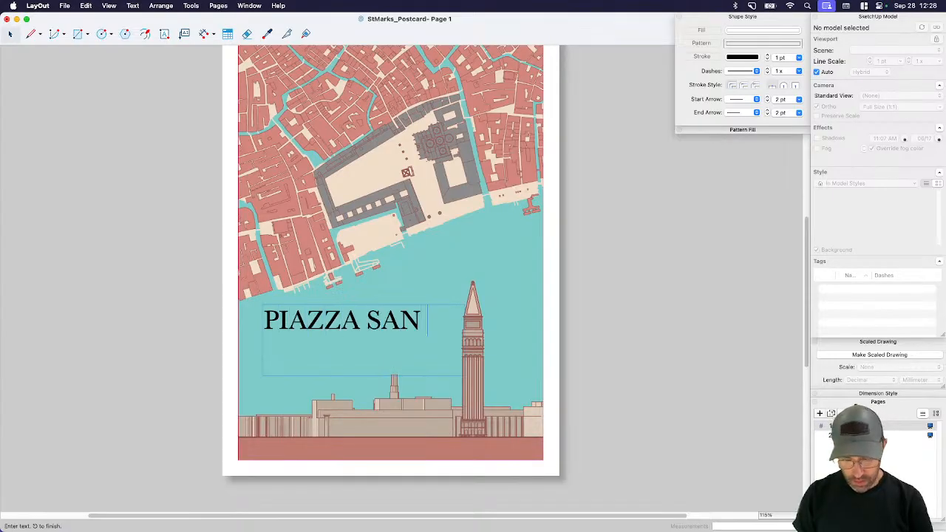
{"action": "type", "text": " MARCO"}
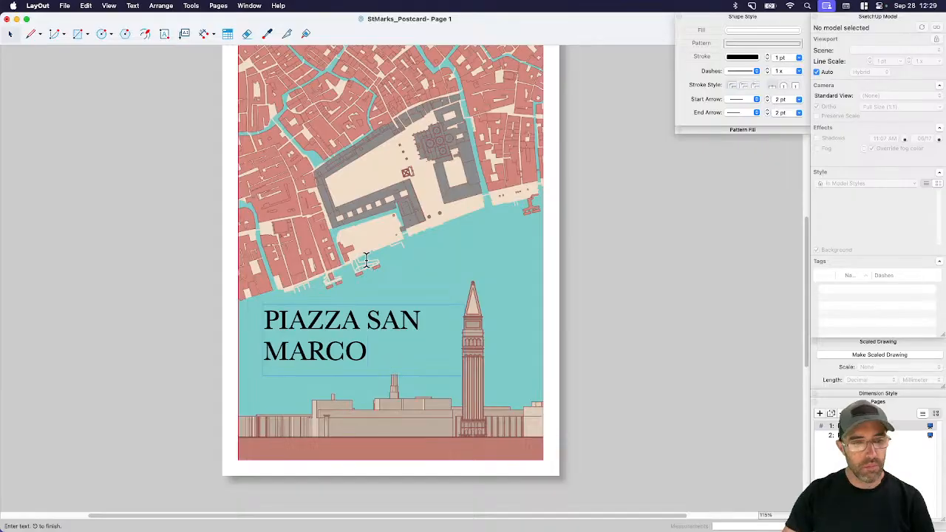
- Color the whole "PIAZZA SAN MARCO" title white
{"action": "key", "text": "super+a"}
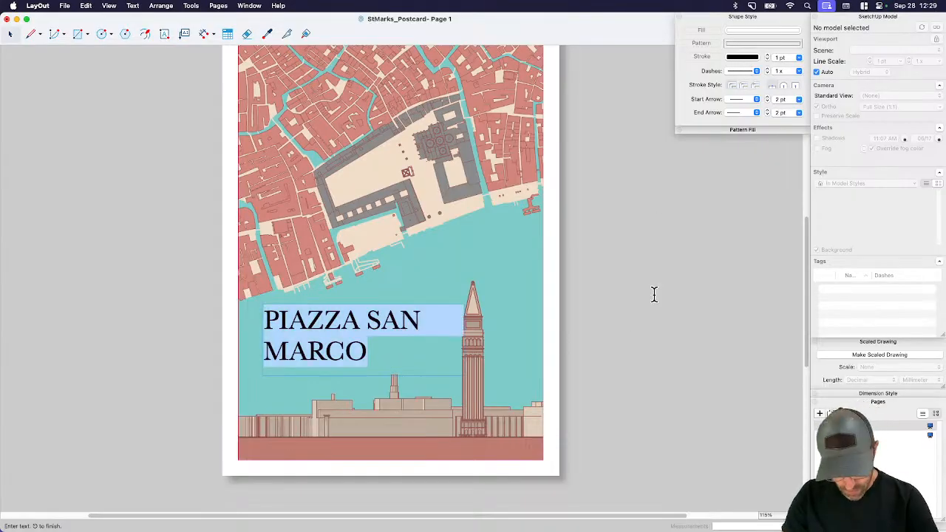
{"action": "key", "text": "super+t"}
{"action": "left_click", "coordinate": [649, 222]}
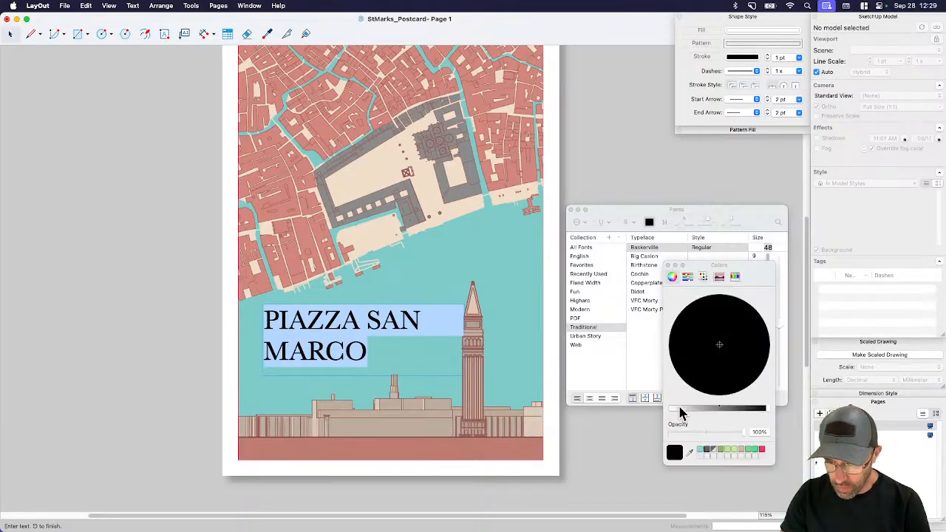
{"action": "left_click_drag", "start_coordinate": [680, 413], "coordinate": [650, 408]}
{"action": "left_click", "coordinate": [667, 265]}
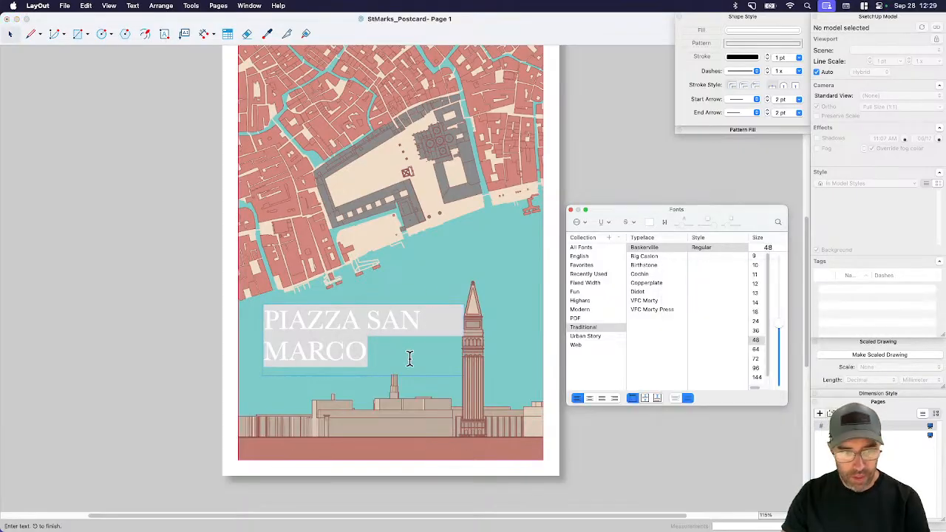
- Try the title in the Traditional typefaces Big Caslon, Birthstone, Cochin, Copperplate, Didot, VFC Morty and VFC Morty Press
{"action": "left_click", "coordinate": [399, 355]}
{"action": "left_click", "coordinate": [644, 256]}
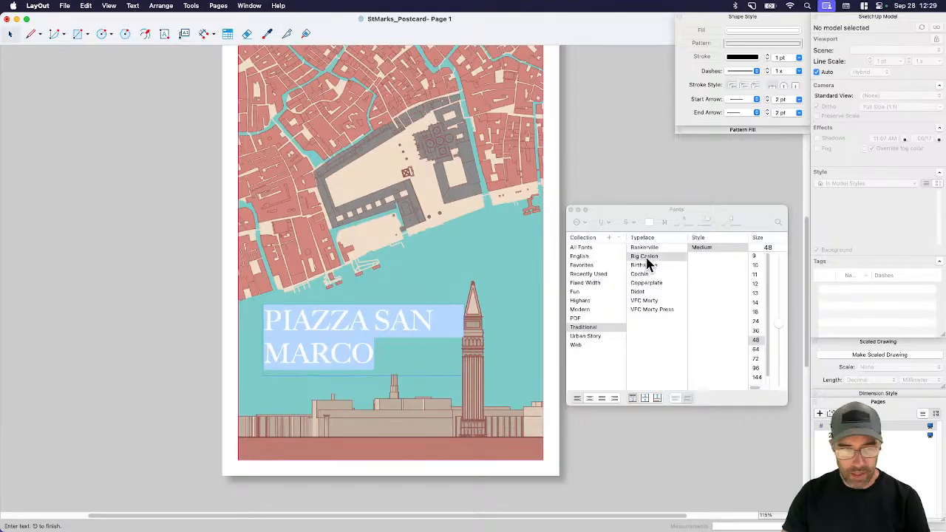
{"action": "left_click", "coordinate": [644, 266]}
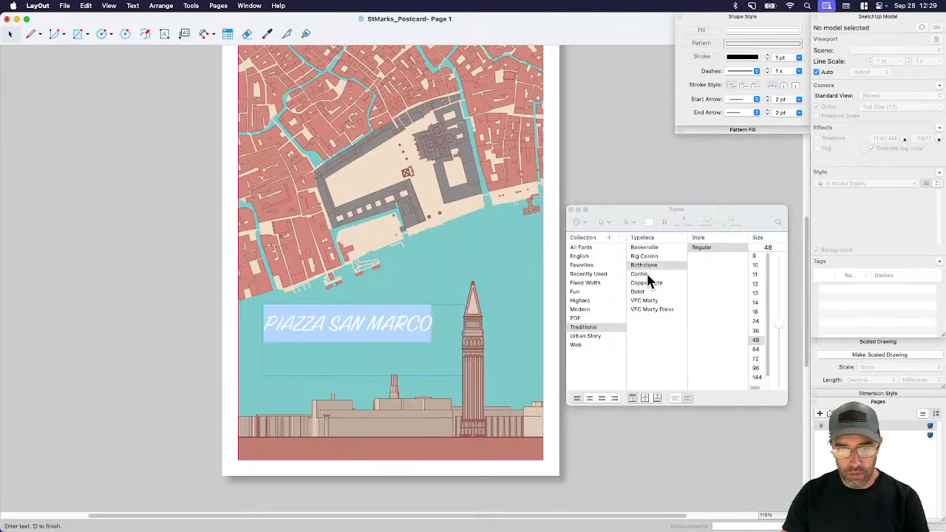
{"action": "left_click", "coordinate": [647, 276]}
{"action": "left_click", "coordinate": [650, 284]}
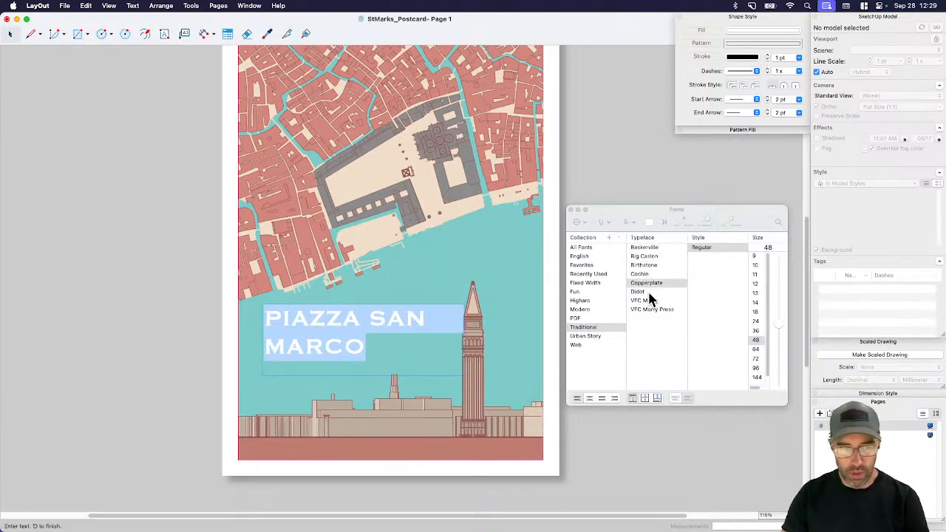
{"action": "left_click", "coordinate": [650, 292]}
{"action": "left_click", "coordinate": [650, 301]}
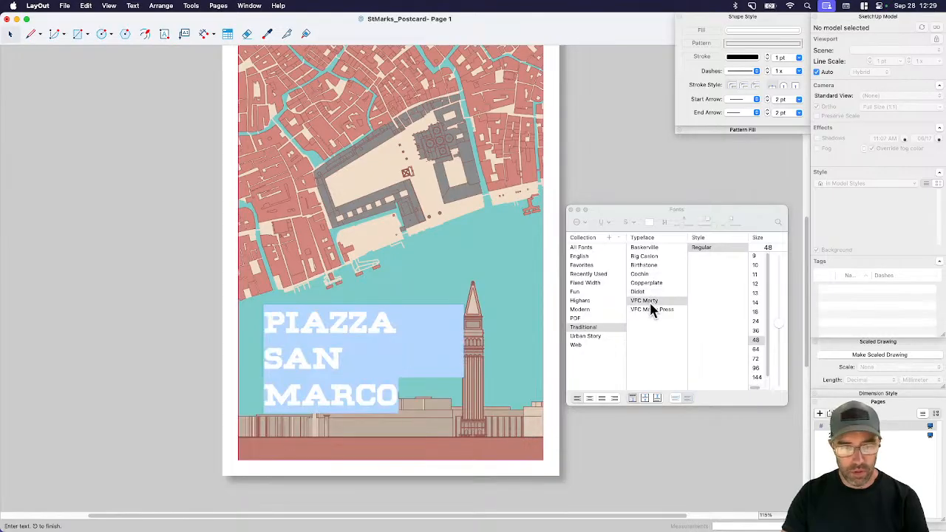
{"action": "left_click", "coordinate": [651, 308]}
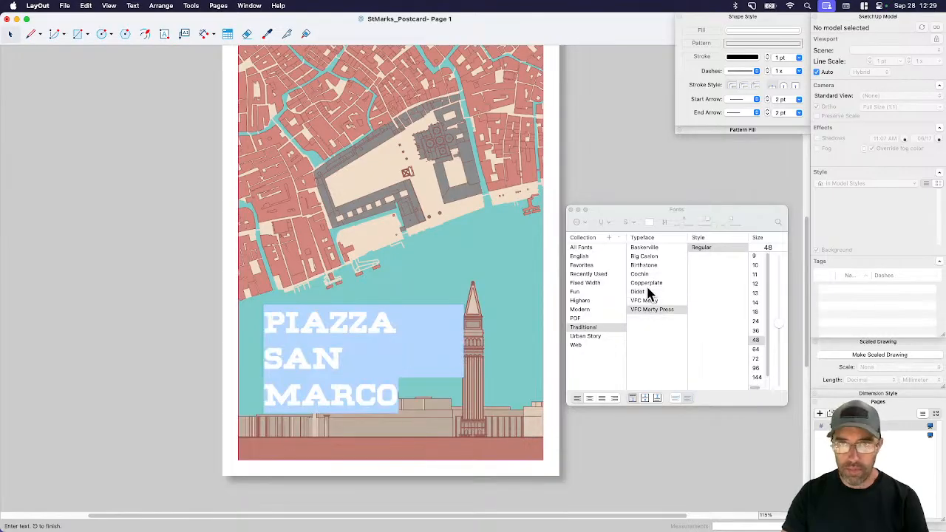
- Compare the title once more in Copperplate, Cochin, Big Caslon, Baskerville and Birthstone
{"action": "left_click", "coordinate": [648, 284]}
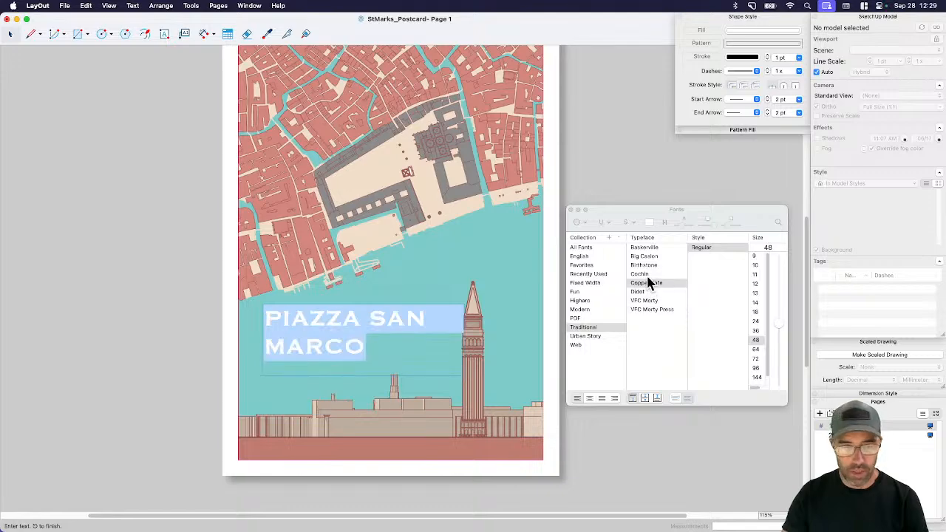
{"action": "left_click", "coordinate": [648, 275]}
{"action": "left_click", "coordinate": [652, 256]}
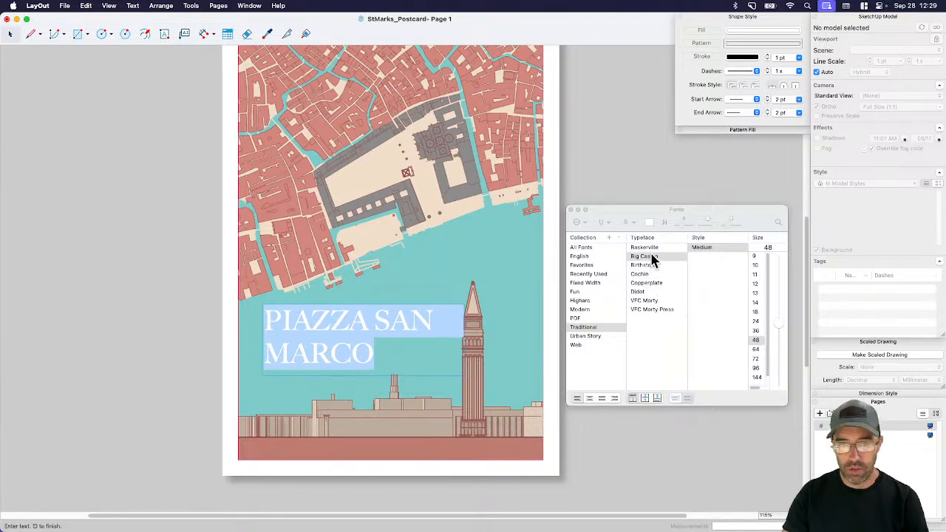
{"action": "left_click", "coordinate": [651, 248]}
{"action": "left_click", "coordinate": [651, 265]}
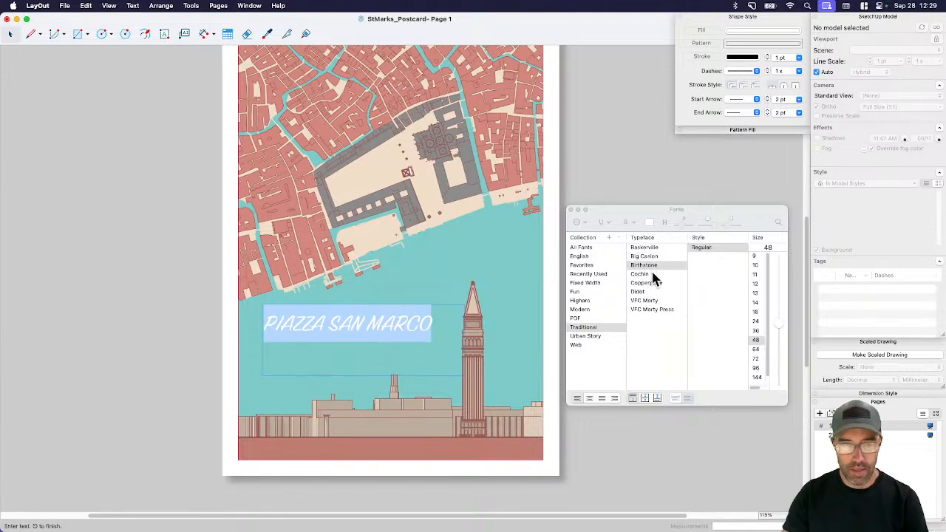
- Open the Reference folder's images in Preview, examine the lettering on the Venice postcards, poster and Piazza San Marco map, and return to LayOut
{"action": "key", "text": "super+Tab"}
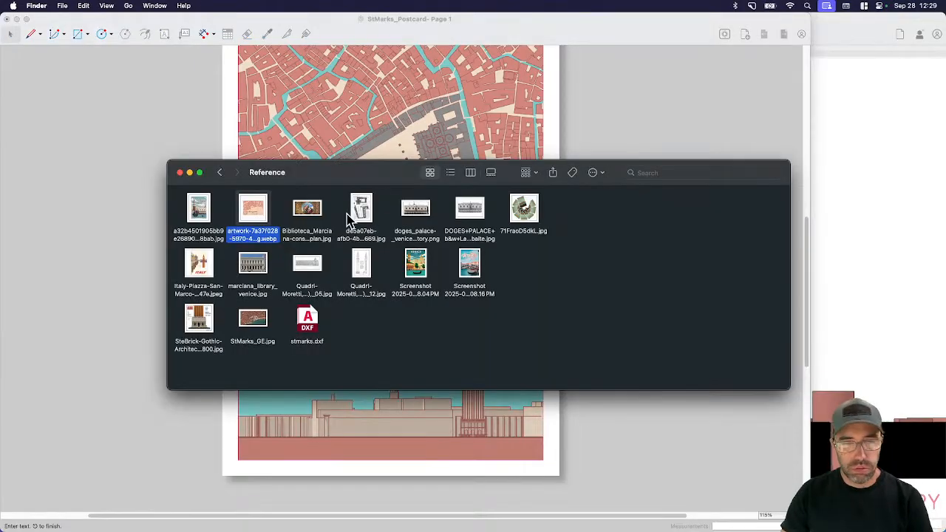
{"action": "left_click", "coordinate": [445, 313]}
{"action": "left_click_drag", "start_coordinate": [538, 322], "coordinate": [198, 181]}
{"action": "left_click", "coordinate": [584, 309]}
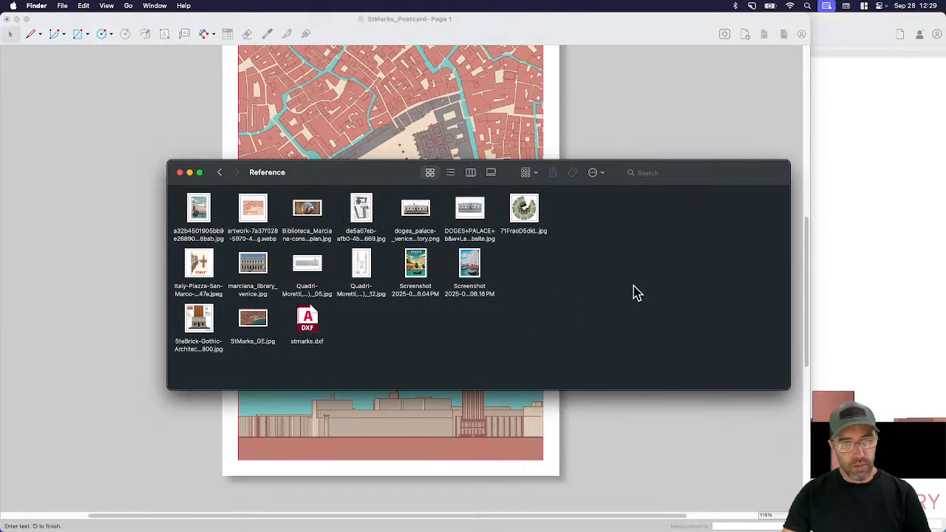
{"action": "left_click_drag", "start_coordinate": [630, 278], "coordinate": [122, 203]}
{"action": "key", "text": "super+o"}
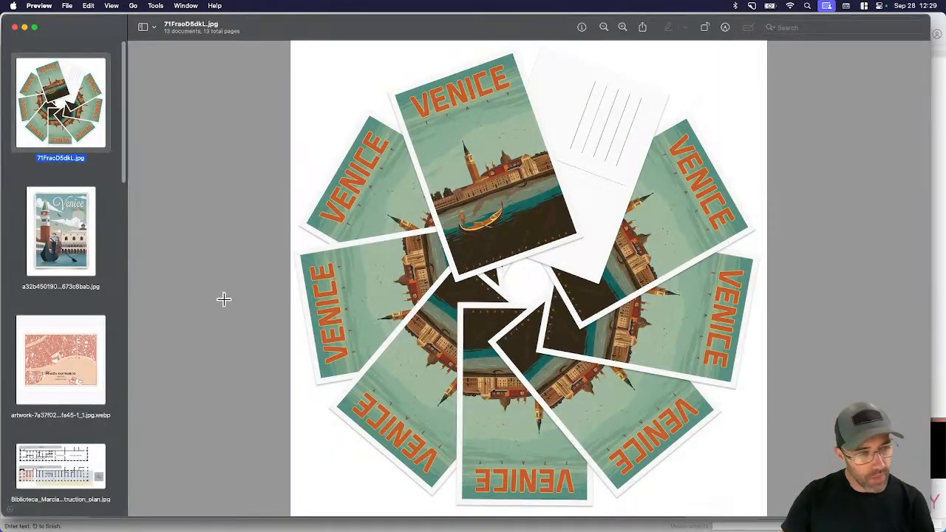
{"action": "left_click", "coordinate": [71, 231]}
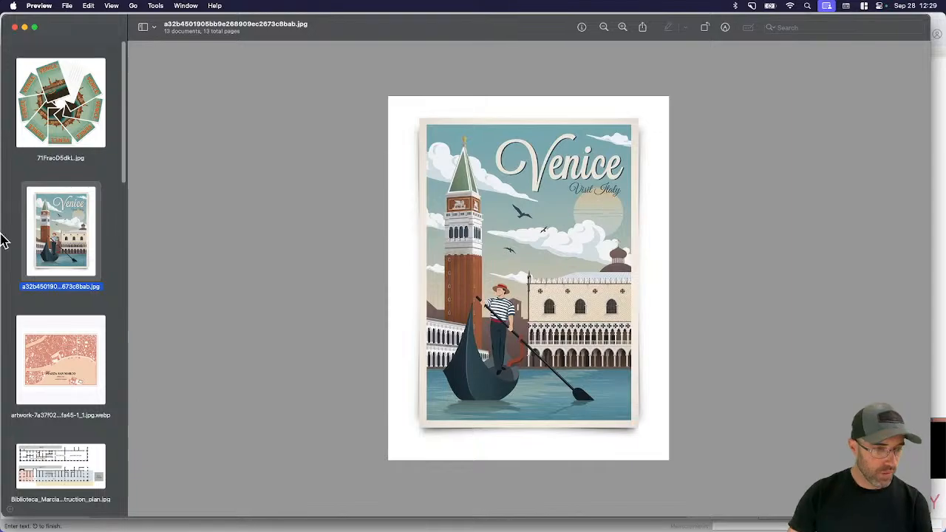
{"action": "left_click", "coordinate": [61, 364]}
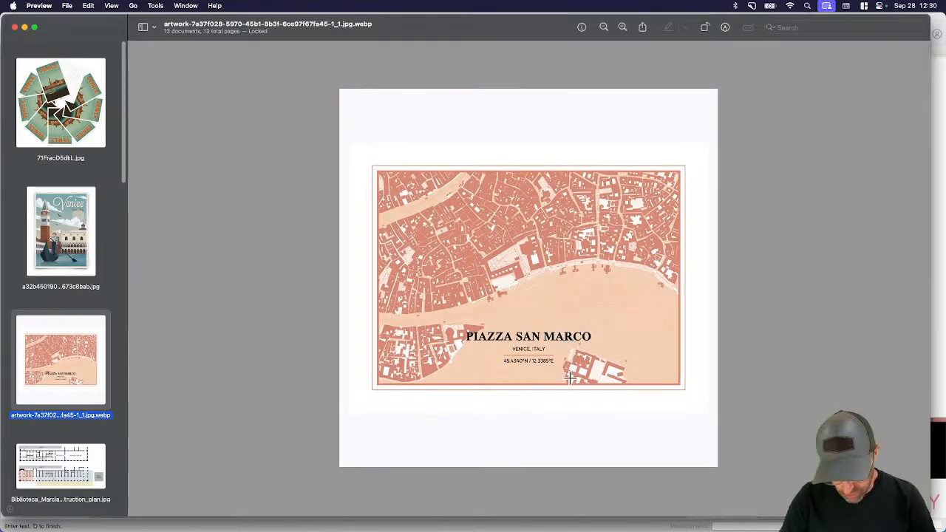
{"action": "key", "text": "super+q"}
{"action": "left_click", "coordinate": [598, 145]}
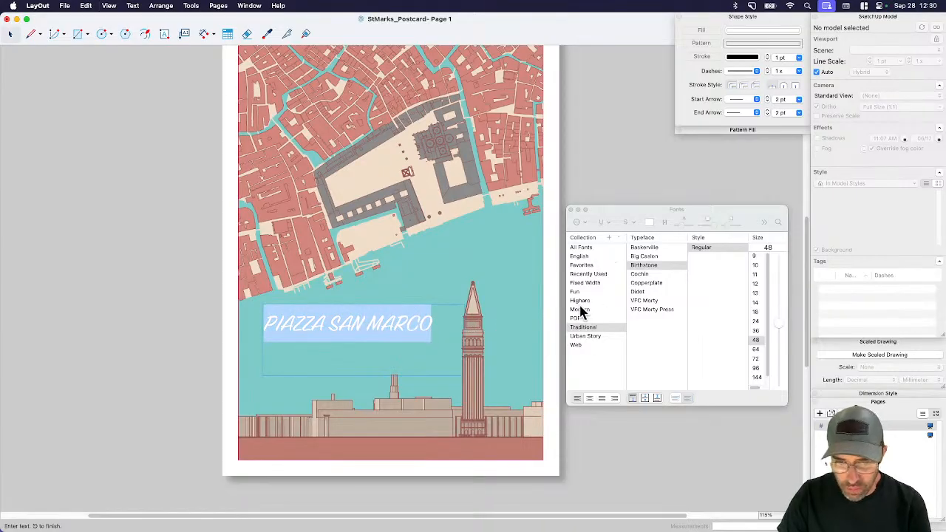
- Try the title in the Tamil MN typeface from the All Fonts collection
{"action": "left_click", "coordinate": [583, 247]}
{"action": "scroll", "coordinate": [654, 290], "scroll_direction": "up", "scroll_amount": 5}
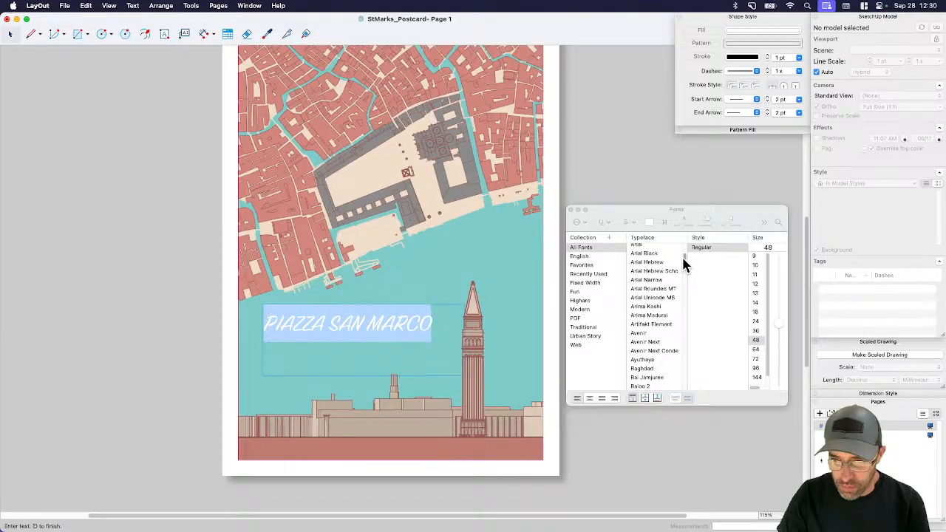
{"action": "left_click_drag", "start_coordinate": [685, 265], "coordinate": [689, 377]}
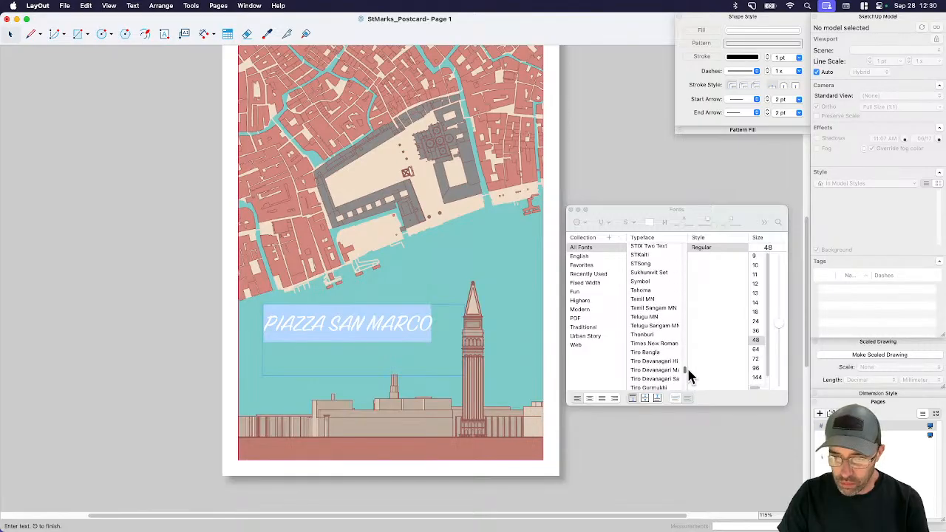
{"action": "scroll", "coordinate": [653, 361], "scroll_direction": "down", "scroll_amount": 5}
{"action": "scroll", "coordinate": [651, 358], "scroll_direction": "up", "scroll_amount": 4}
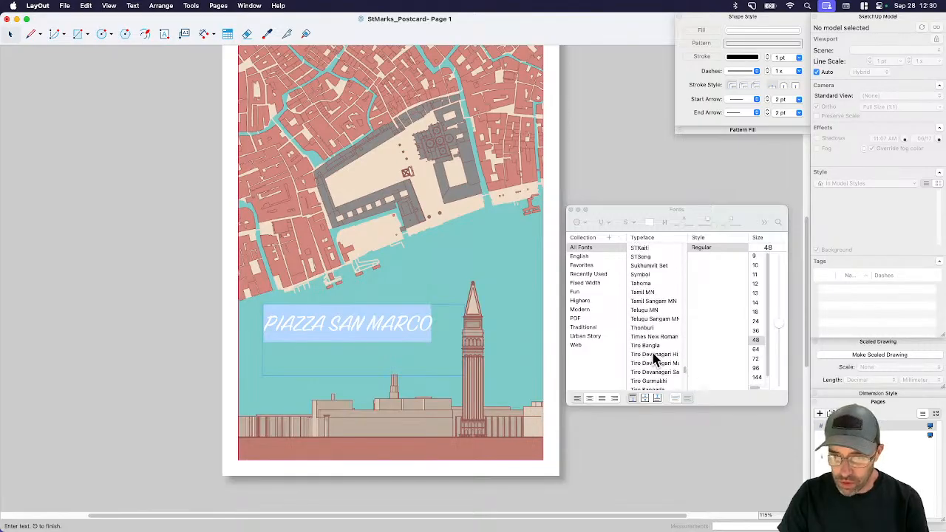
{"action": "left_click", "coordinate": [648, 294]}
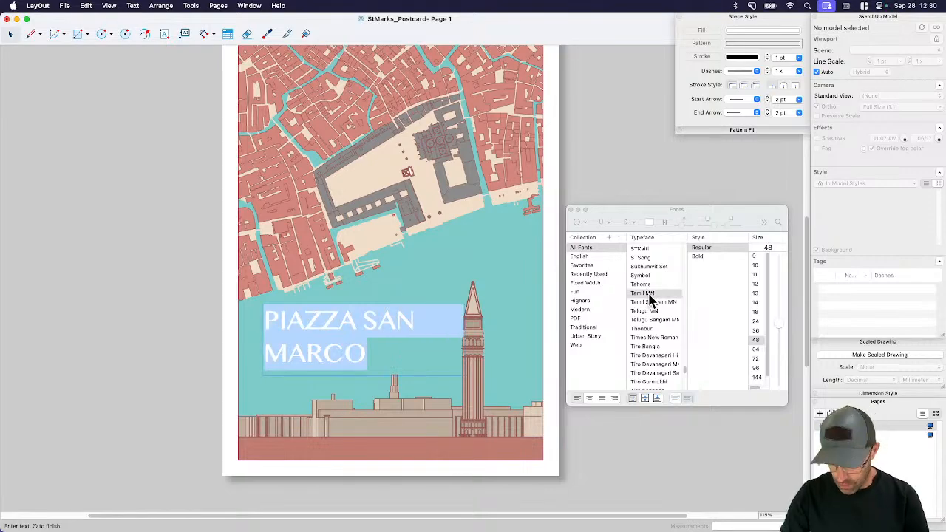
- Try an extra space between the two Zs of "PIAZZA" in the title and remove it
{"action": "left_click", "coordinate": [382, 359]}
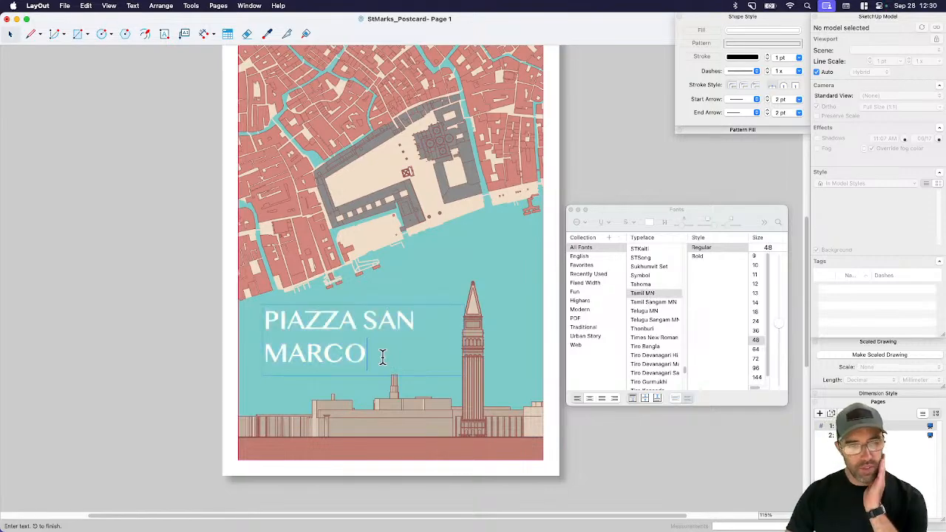
{"action": "left_click_drag", "start_coordinate": [406, 355], "coordinate": [224, 324]}
{"action": "left_click", "coordinate": [344, 347]}
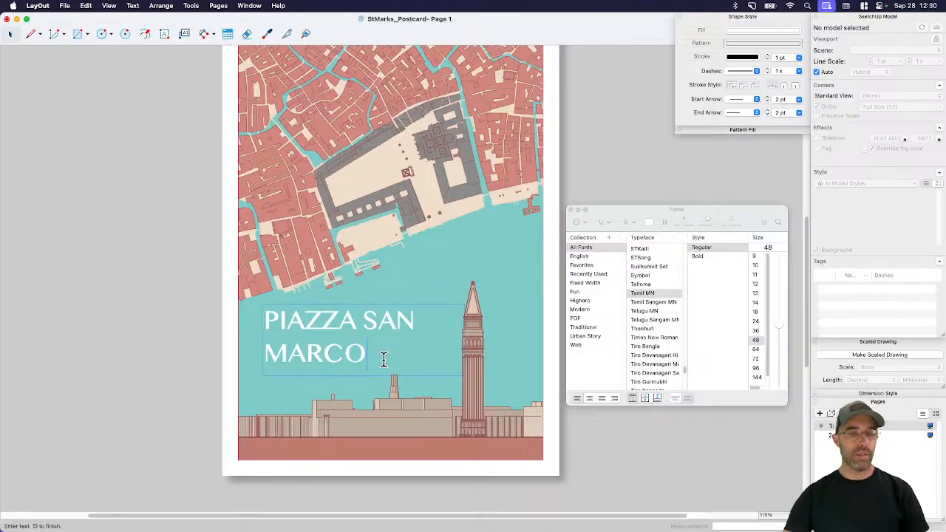
{"action": "left_click", "coordinate": [319, 320]}
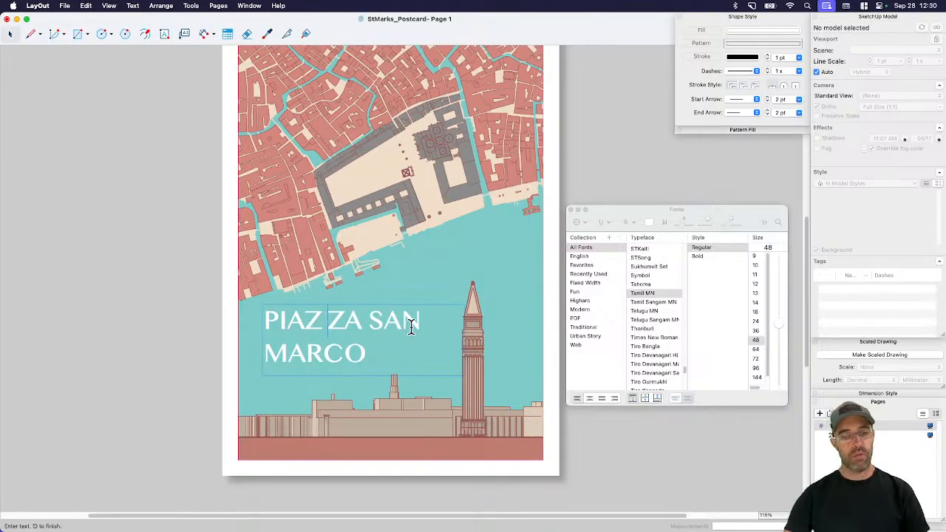
{"action": "key", "text": "BackSpace"}
{"action": "left_click", "coordinate": [394, 353]}
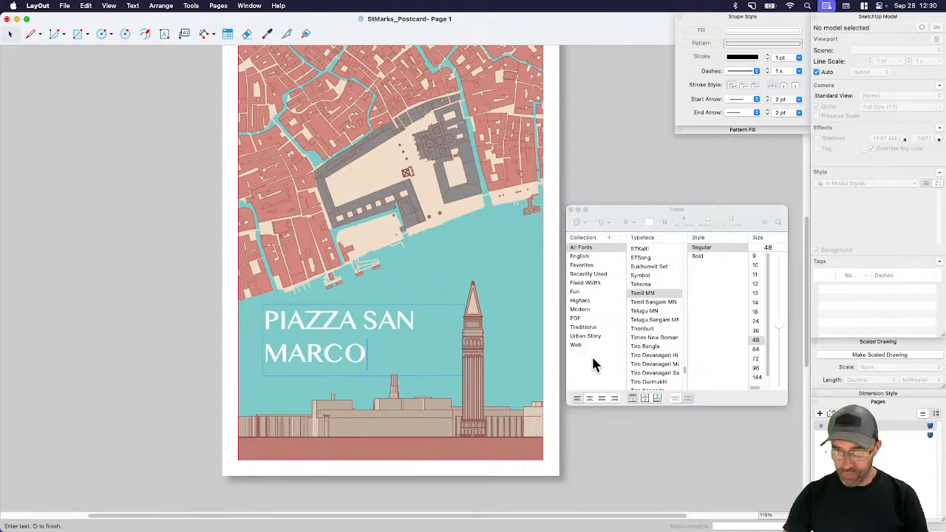
- Set the whole "PIAZZA SAN MARCO" title in Times New Roman Bold and leave text editing
{"action": "key", "text": "super+a"}
{"action": "left_click", "coordinate": [647, 339]}
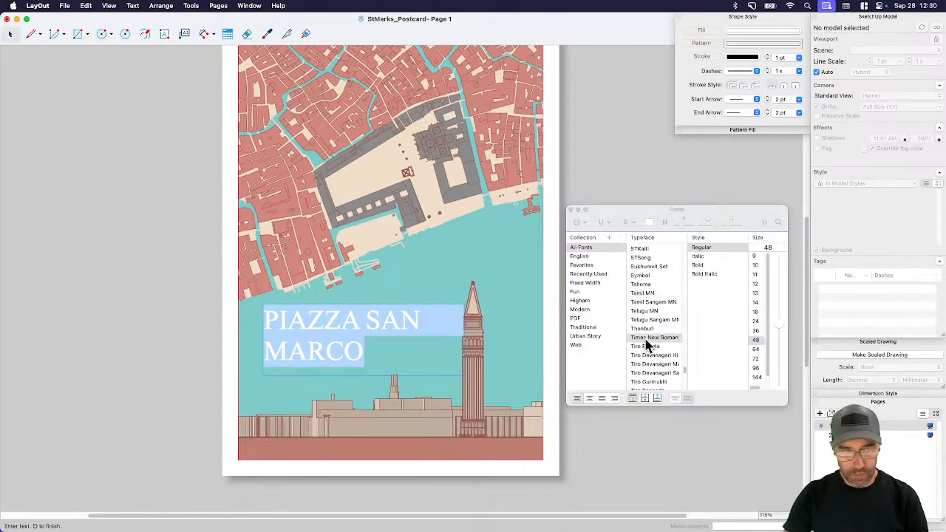
{"action": "left_click", "coordinate": [708, 266]}
{"action": "left_click", "coordinate": [439, 354]}
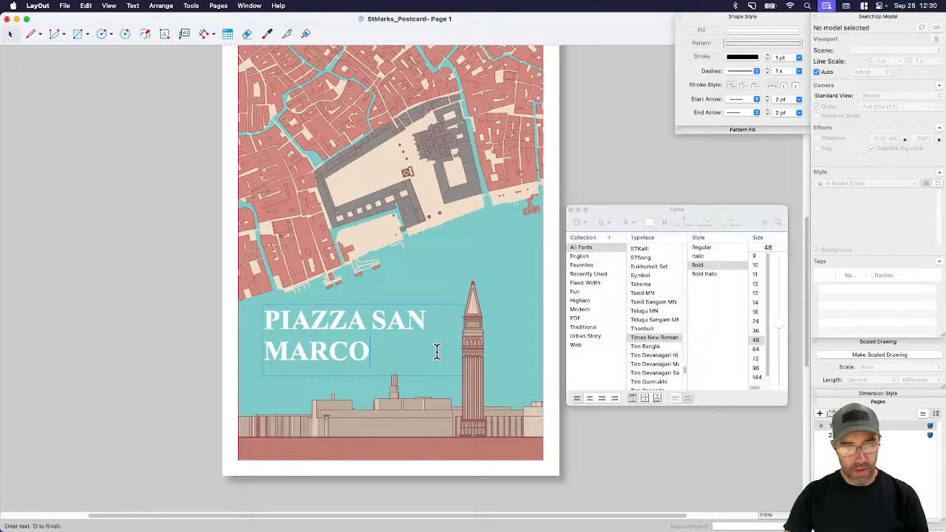
{"action": "key", "text": "super+a"}
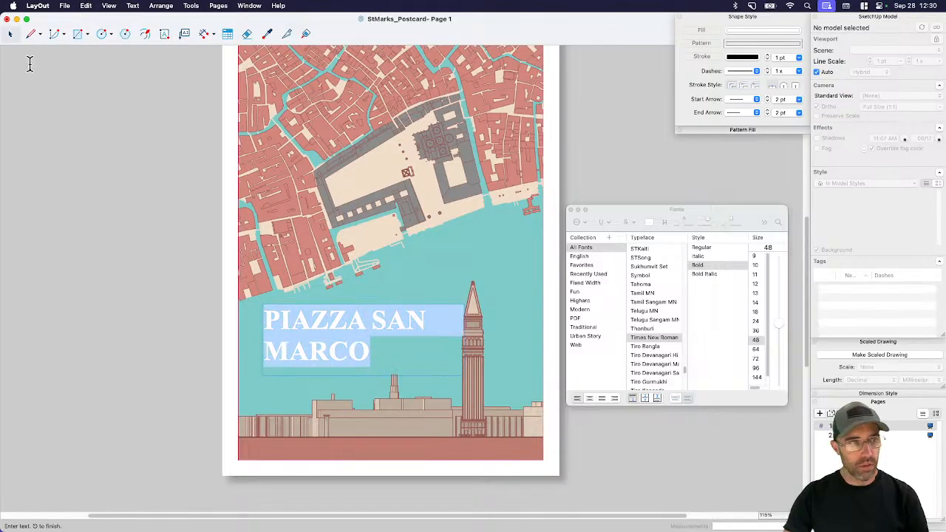
{"action": "left_click", "coordinate": [11, 34]}
- Try the title slanted parallel to the waterfront, widening its text box to one line and reducing the box height
{"action": "left_click", "coordinate": [403, 358]}
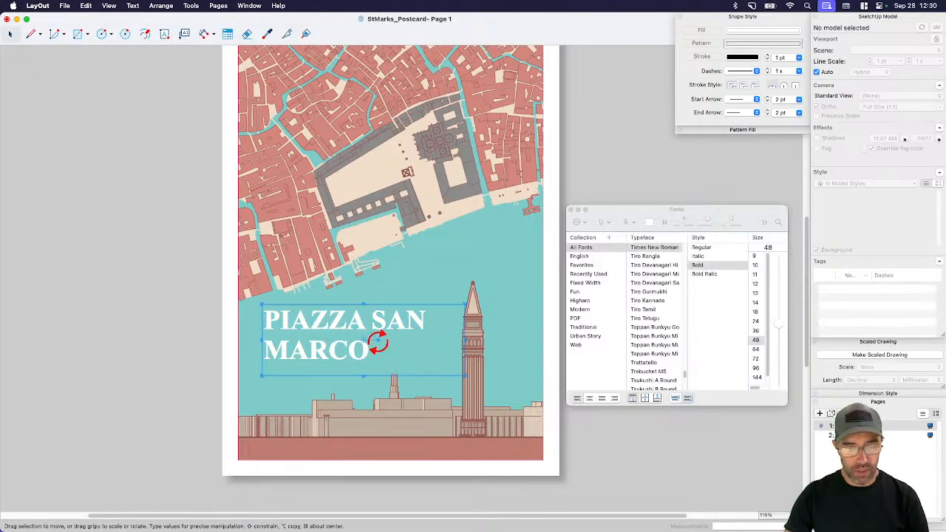
{"action": "mouse_move", "coordinate": [379, 339]}
{"action": "left_mouse_down"}
{"action": "mouse_move", "coordinate": [381, 323]}
{"action": "mouse_move", "coordinate": [500, 280]}
{"action": "mouse_move", "coordinate": [598, 179]}
{"action": "mouse_move", "coordinate": [600, 188]}
{"action": "left_mouse_up"}
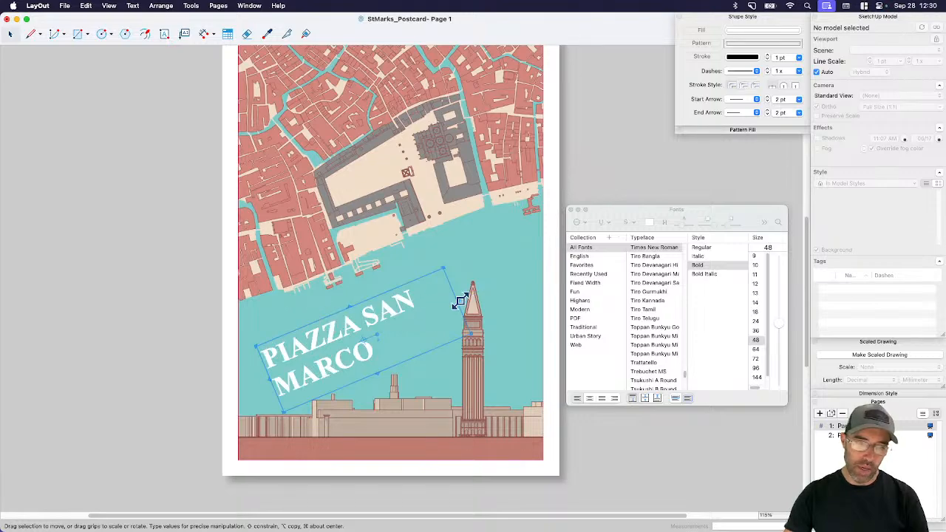
{"action": "left_click_drag", "start_coordinate": [459, 298], "coordinate": [540, 256]}
{"action": "left_click_drag", "start_coordinate": [466, 261], "coordinate": [463, 248]}
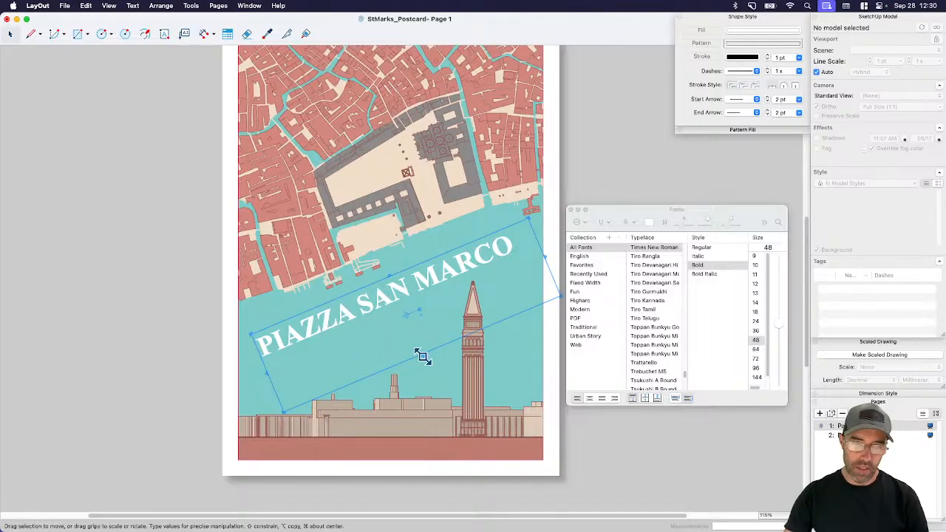
{"action": "left_click_drag", "start_coordinate": [423, 355], "coordinate": [408, 319]}
- Try the slanted title slightly higher, between the waterfront and the Campanile's tip, and check it against the whole postcard
{"action": "scroll", "coordinate": [392, 369], "scroll_direction": "down", "scroll_amount": 2}
{"action": "scroll", "coordinate": [374, 403], "scroll_direction": "up", "scroll_amount": 1}
{"action": "middle_click_drag", "start_coordinate": [375, 400], "coordinate": [342, 390]}
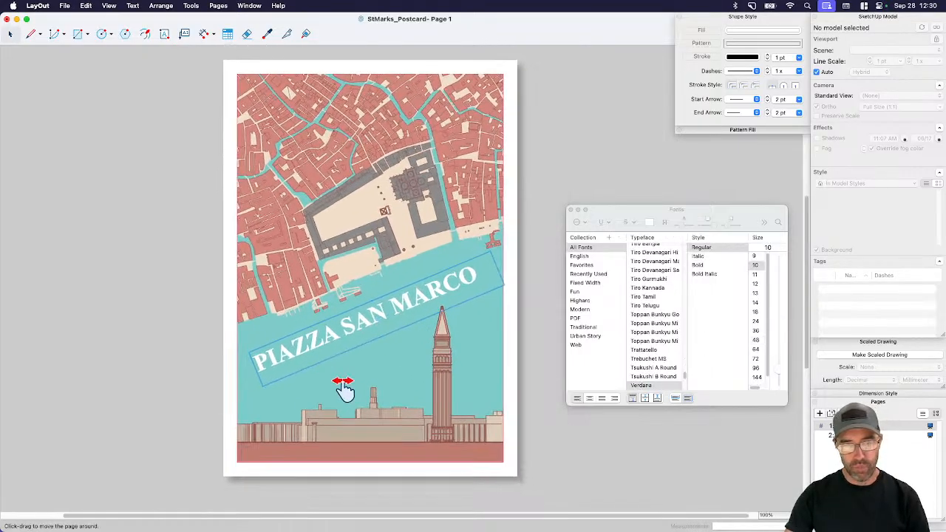
{"action": "left_click", "coordinate": [540, 433]}
{"action": "left_click", "coordinate": [404, 296]}
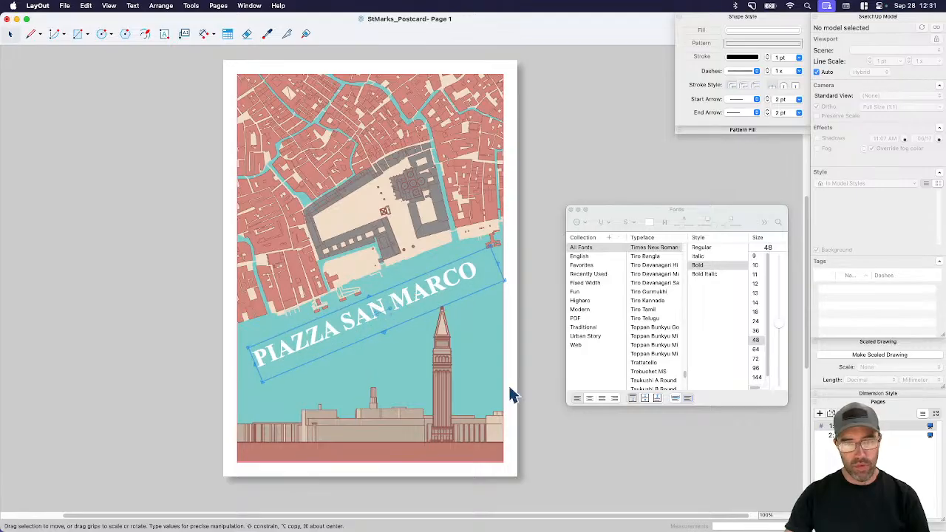
{"action": "left_click", "coordinate": [525, 412]}
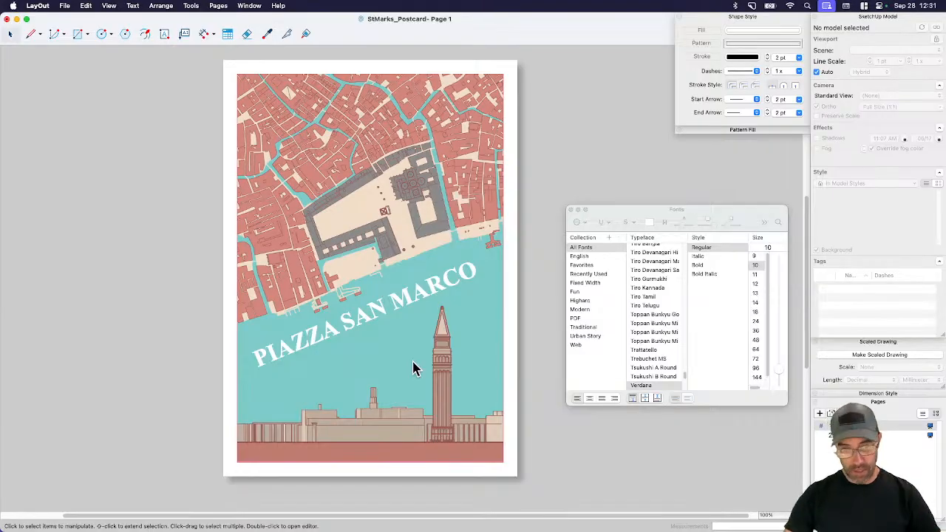
{"action": "left_click", "coordinate": [377, 321]}
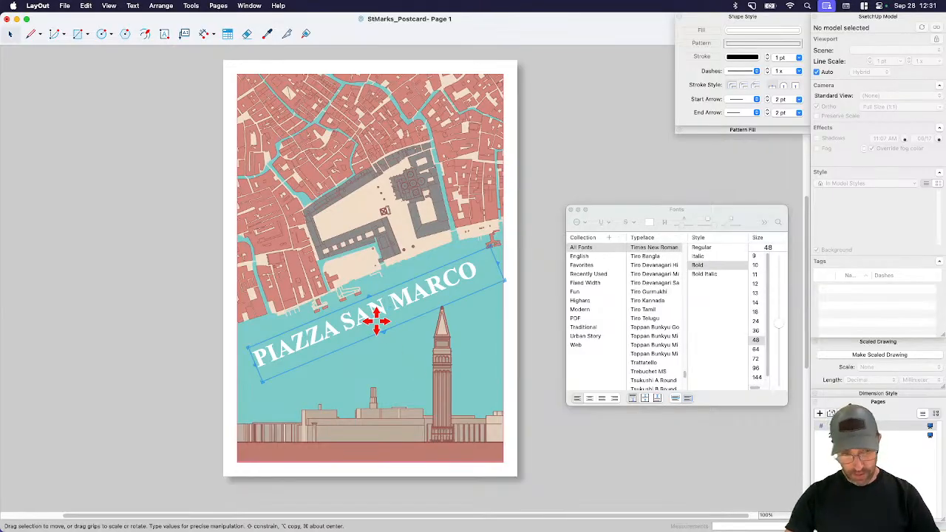
- Undo the slanted title's move, resizing and rotation
{"action": "key", "text": "super+z"}
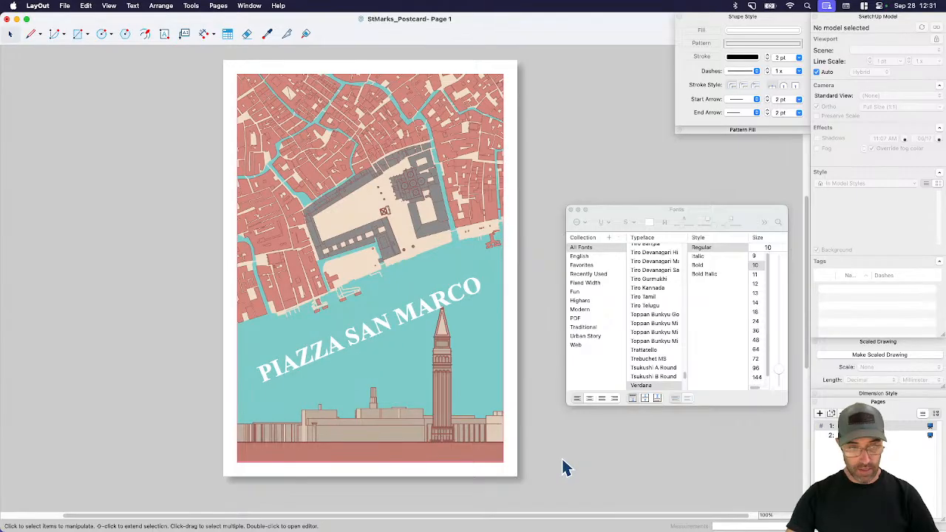
{"action": "key", "text": "super+z"}
{"action": "key", "text": "super+z"}
- Lower the upper edge of the title's text box and nudge the title toward the map's left edge
{"action": "left_click", "coordinate": [332, 333]}
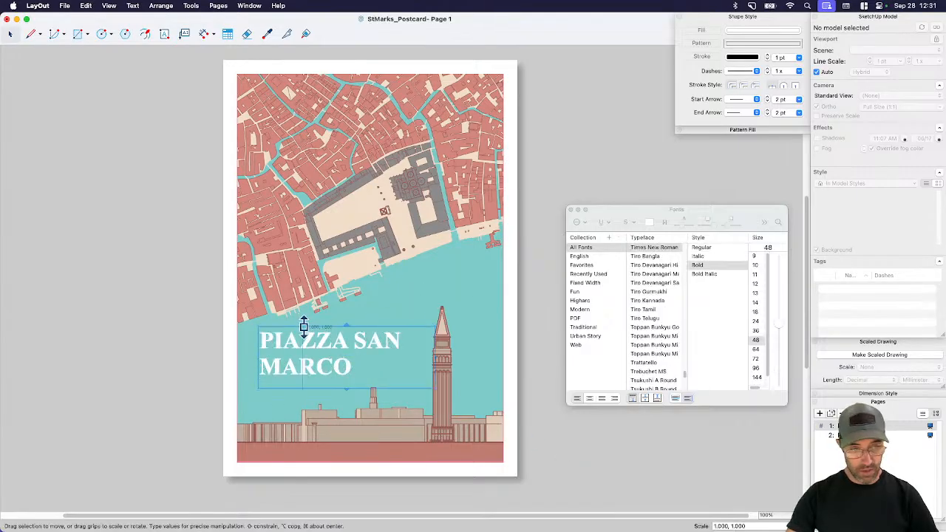
{"action": "left_click_drag", "start_coordinate": [303, 327], "coordinate": [300, 332]}
{"action": "key", "text": "shift+Left"}
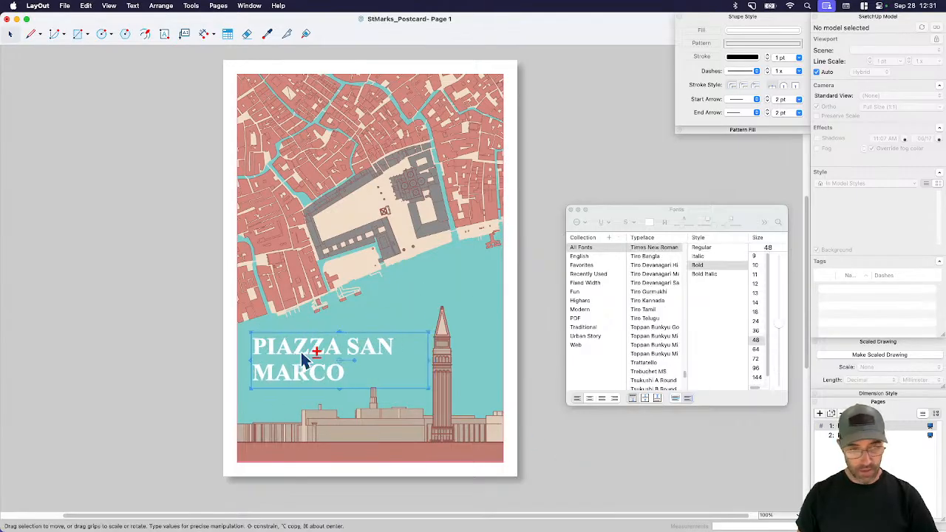
- Nudge the two-line title slightly down, between the waterfront and the skyline
{"action": "key", "text": "Down"}
{"action": "key", "text": "Down"}
{"action": "key", "text": "Down"}
{"action": "key", "text": "Down"}
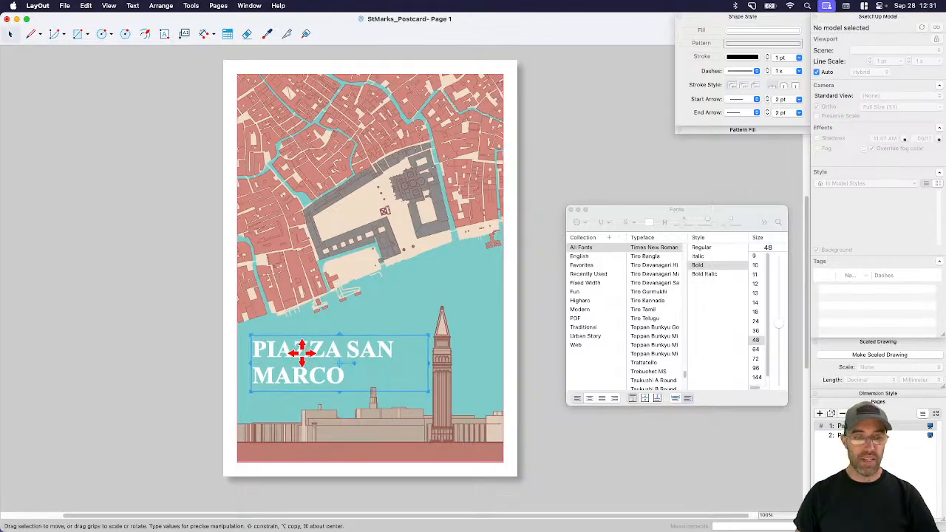
{"action": "left_click", "coordinate": [145, 349]}
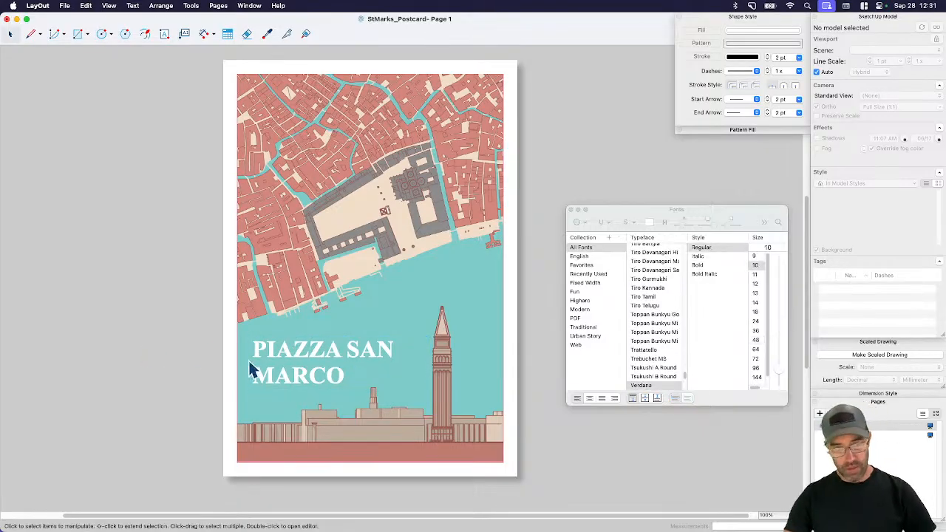
- Paste the slanted title and place it beside the page, and move the horizontal two-line title off the page beneath it
{"action": "key", "text": "super+v"}
{"action": "left_click_drag", "start_coordinate": [365, 302], "coordinate": [34, 345], "text": "shift"}
{"action": "left_click", "coordinate": [411, 388]}
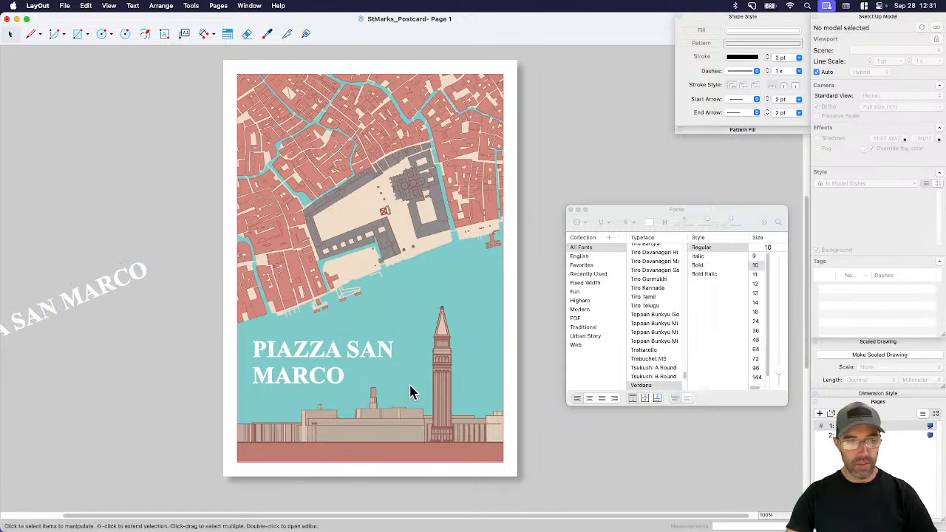
{"action": "left_click", "coordinate": [337, 377]}
{"action": "left_click_drag", "start_coordinate": [337, 348], "coordinate": [125, 365], "text": "shift"}
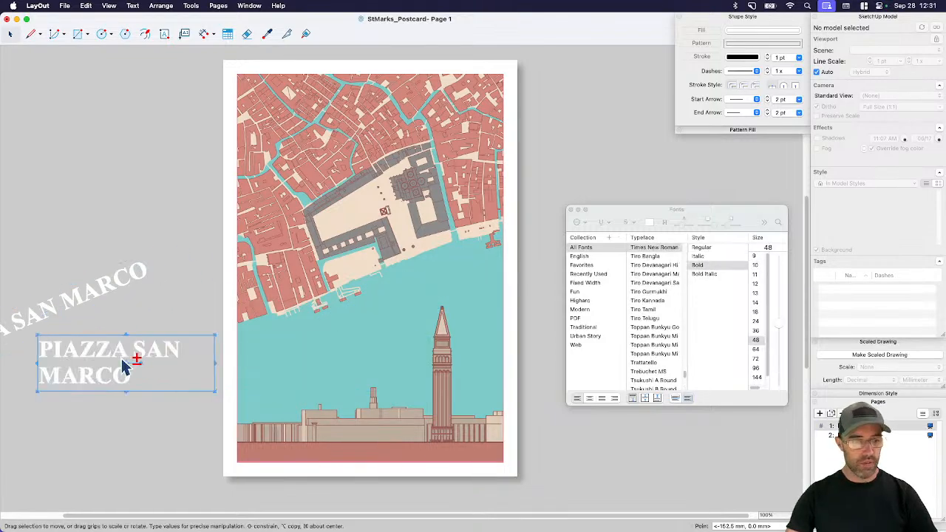
- Move the slanted title back onto the water, parallel to the waterfront, and nudge it down to just above the Campanile's tip
{"action": "left_click", "coordinate": [125, 275]}
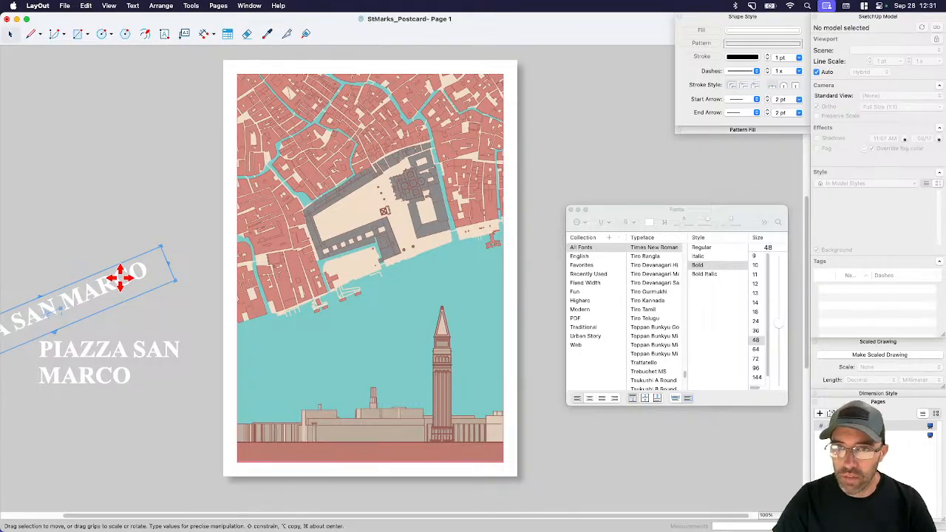
{"action": "left_click_drag", "start_coordinate": [81, 302], "coordinate": [408, 304]}
{"action": "left_click_drag", "start_coordinate": [411, 299], "coordinate": [574, 236]}
{"action": "key", "text": "Down"}
{"action": "key", "text": "Down"}
{"action": "key", "text": "Down"}
{"action": "key", "text": "Down"}
{"action": "key", "text": "Down"}
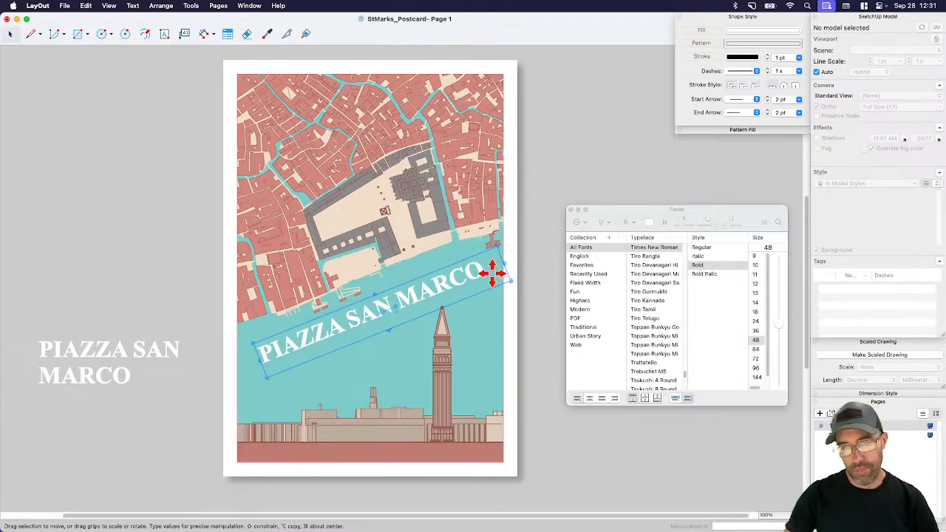
{"action": "left_click", "coordinate": [524, 338]}
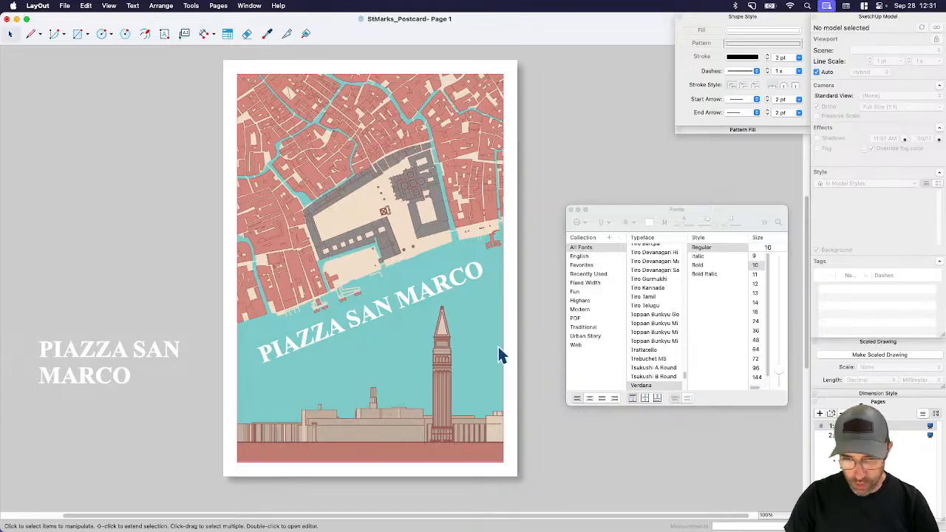
- Copy the horizontal title onto the water below the slanted title and replace the copy's text with "Venice, Italy"
{"action": "left_click", "coordinate": [162, 358]}
{"action": "key", "text": "super+c"}
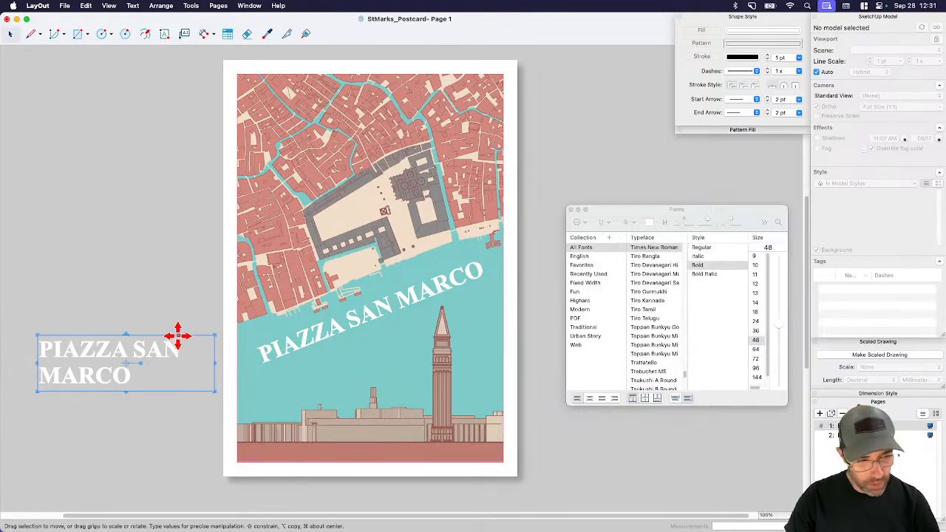
{"action": "left_click_drag", "start_coordinate": [140, 354], "coordinate": [388, 362], "text": "alt"}
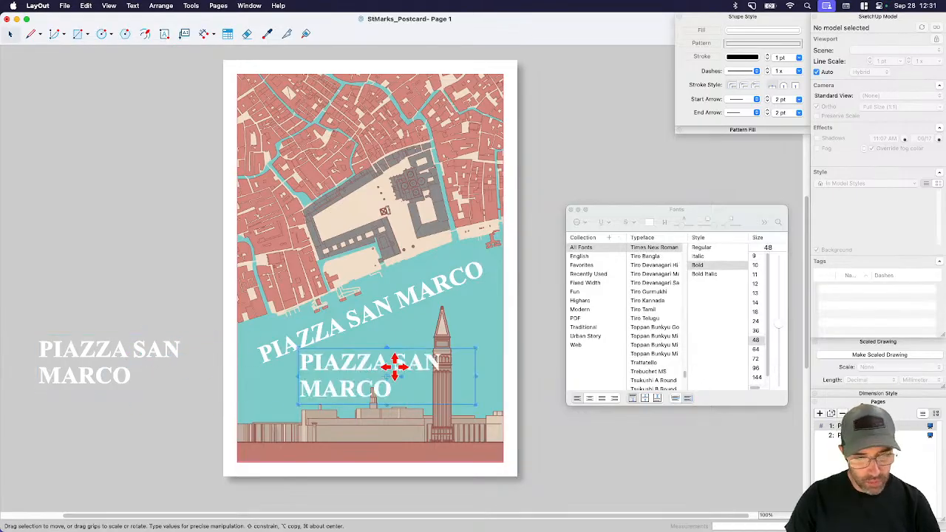
{"action": "double_click", "coordinate": [388, 362]}
{"action": "key", "text": "super+a"}
{"action": "type", "text": "V"}
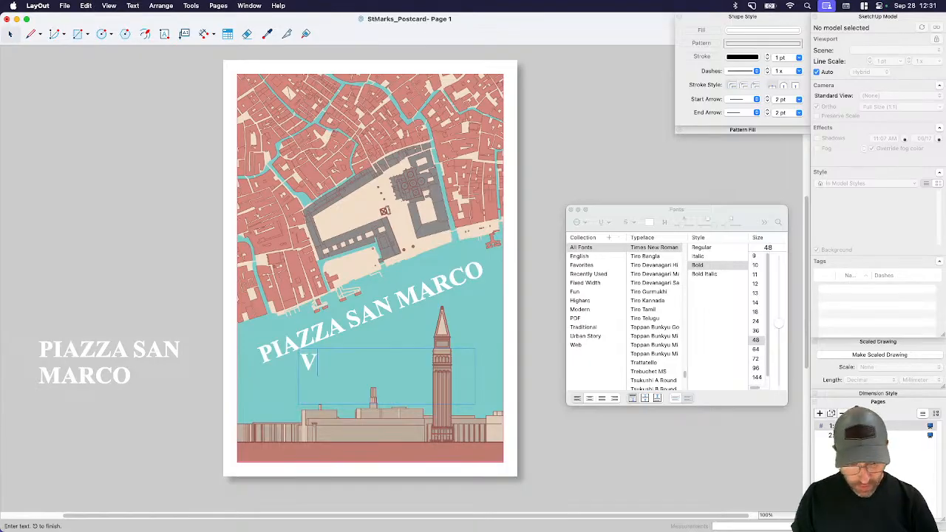
{"action": "type", "text": "enice,"}
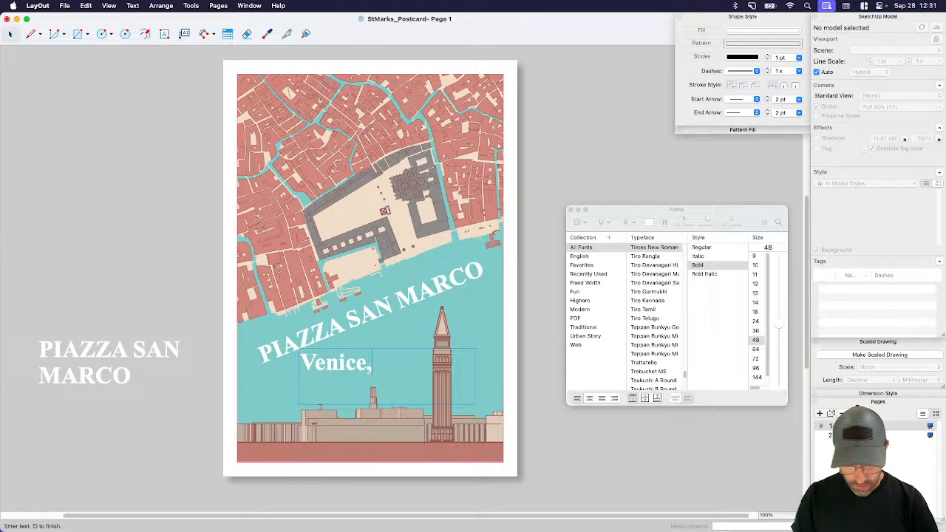
{"action": "type", "text": " Italy"}
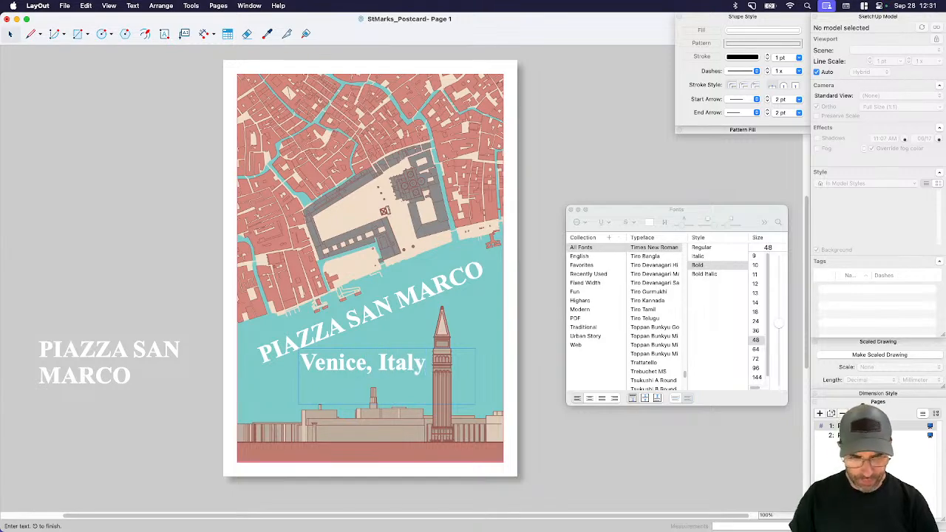
- Set the "Venice, Italy" text to size 36 and colour it with the red sampled from the postcard's lower band
{"action": "triple_click", "coordinate": [377, 360]}
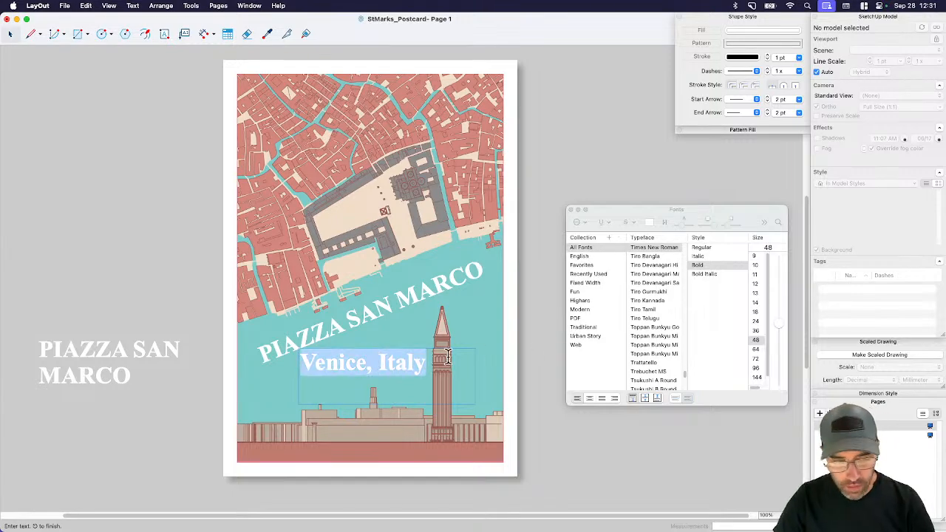
{"action": "left_click", "coordinate": [754, 322]}
{"action": "left_click", "coordinate": [755, 332]}
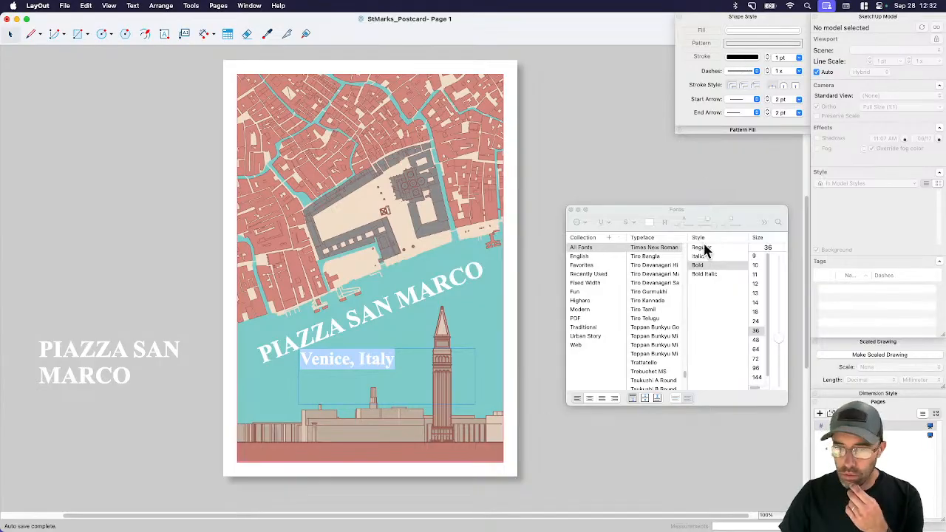
{"action": "left_click", "coordinate": [649, 222]}
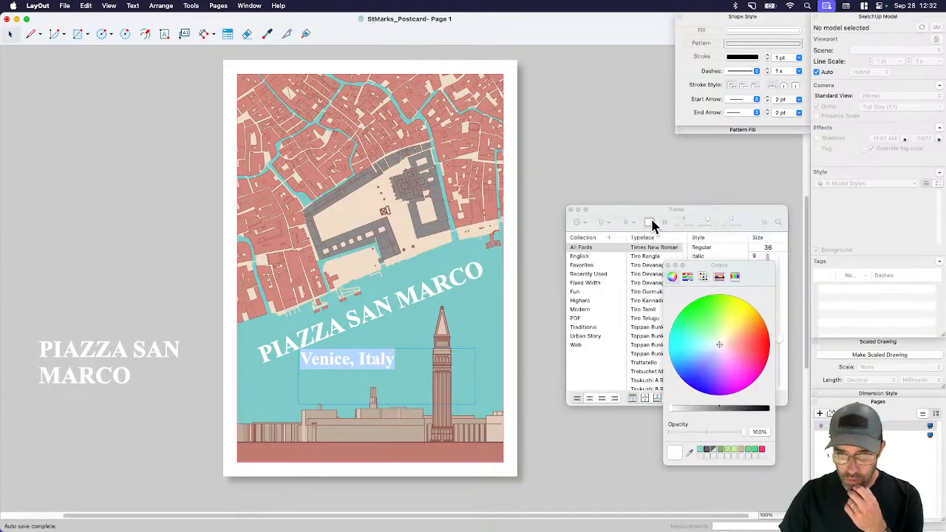
{"action": "left_click", "coordinate": [690, 452]}
{"action": "left_click", "coordinate": [477, 452]}
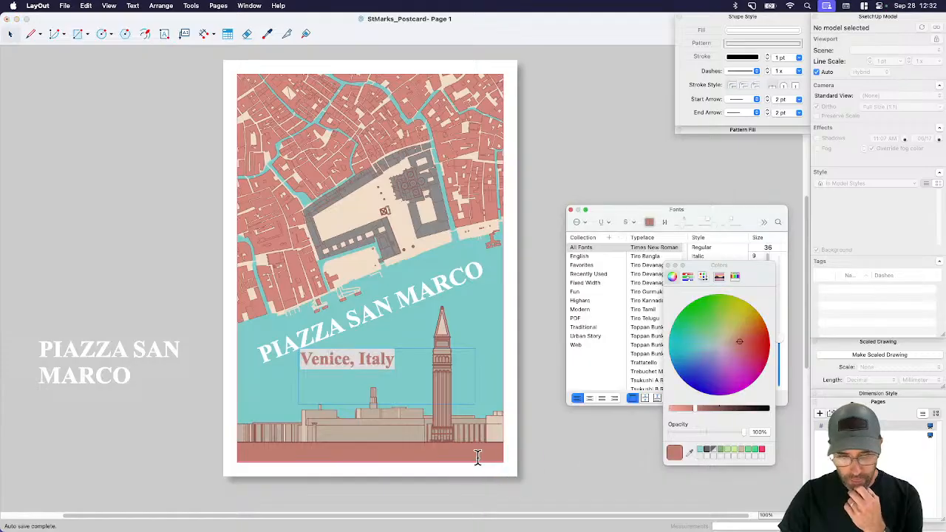
{"action": "left_click", "coordinate": [670, 266]}
{"action": "left_click", "coordinate": [587, 490]}
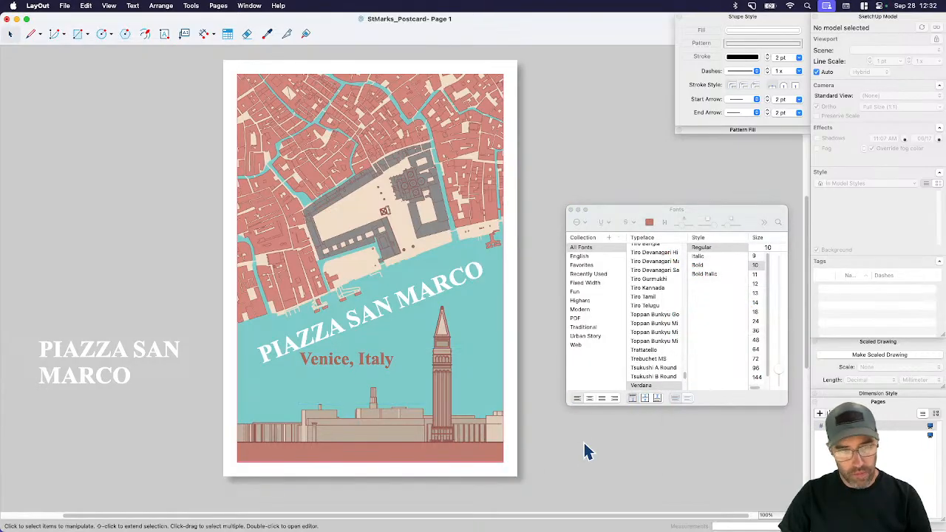
- Rotate "Venice, Italy" parallel to the slanted title and place it directly beneath the word "PIAZZA"
{"action": "left_click", "coordinate": [377, 369]}
{"action": "left_click_drag", "start_coordinate": [372, 355], "coordinate": [458, 375]}
{"action": "left_click_drag", "start_coordinate": [338, 386], "coordinate": [311, 359]}
{"action": "left_click", "coordinate": [198, 423]}
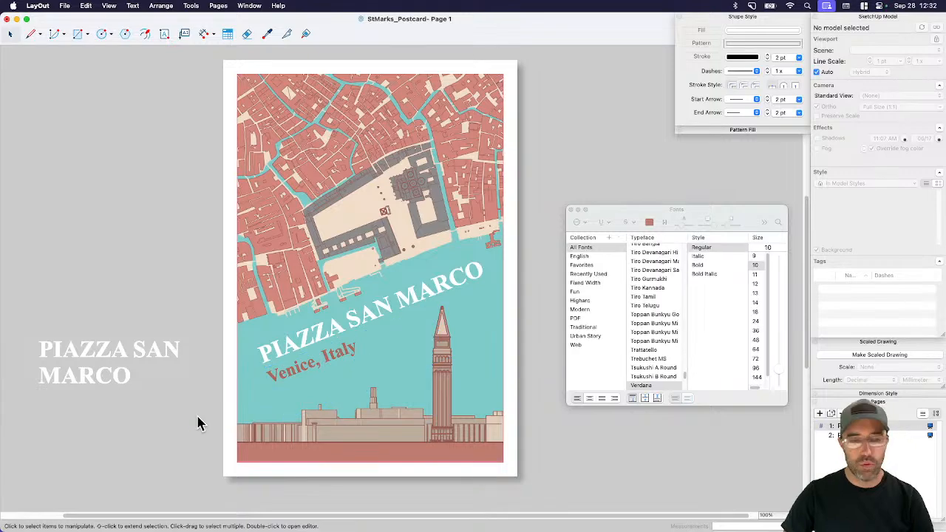
- Shift the slanted title and the "Venice, Italy" subtitle together slightly toward the map's left edge and slightly down
{"action": "left_click", "coordinate": [302, 338]}
{"action": "left_click", "coordinate": [290, 375]}
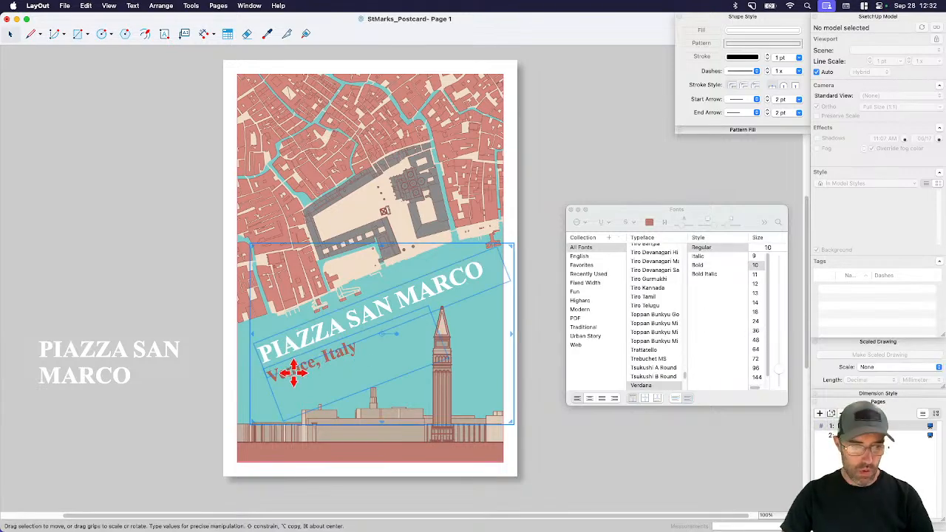
{"action": "left_click_drag", "start_coordinate": [288, 376], "coordinate": [286, 378]}
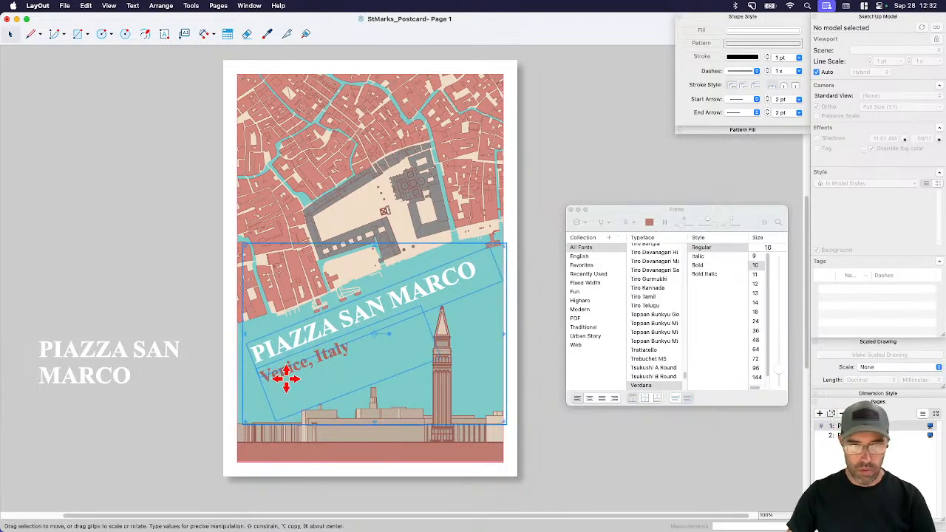
{"action": "left_click", "coordinate": [127, 261]}
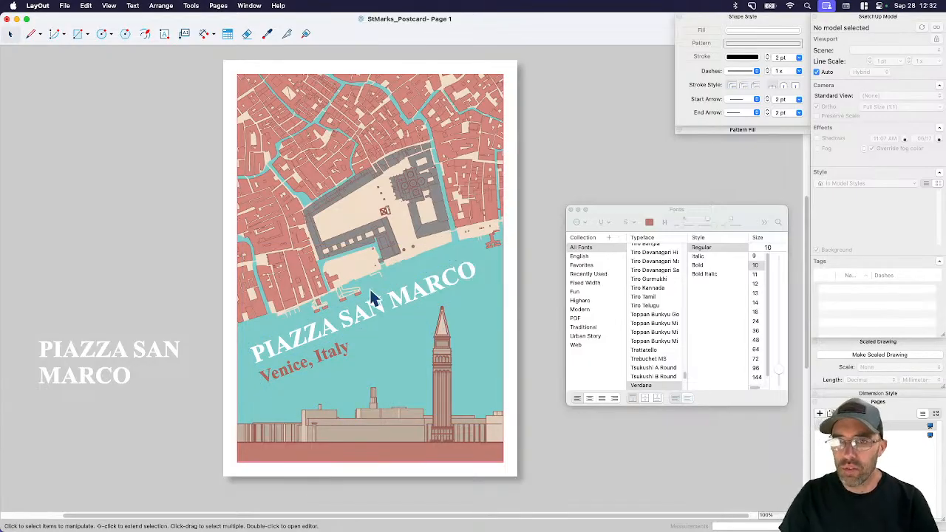
{"action": "left_click", "coordinate": [338, 353]}
{"action": "left_click", "coordinate": [201, 301]}
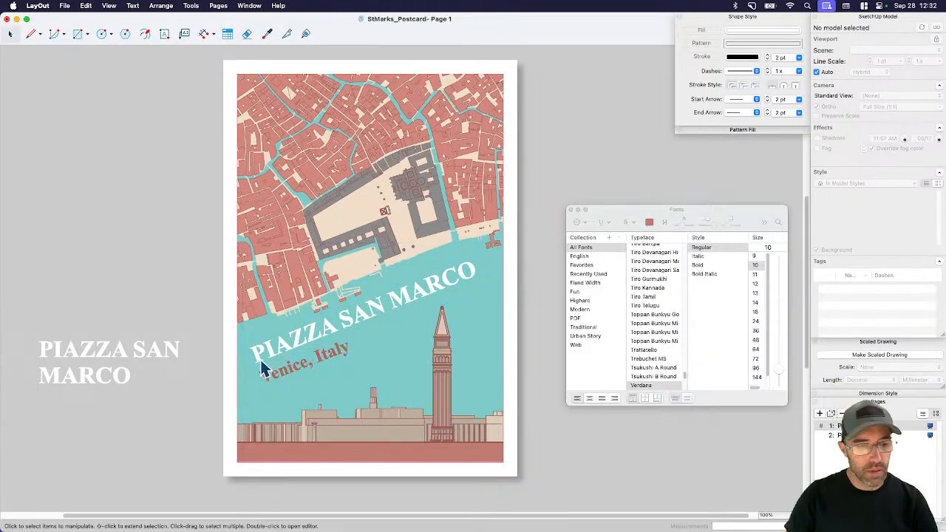
{"action": "left_click", "coordinate": [266, 356]}
{"action": "key", "text": "shift+Down"}
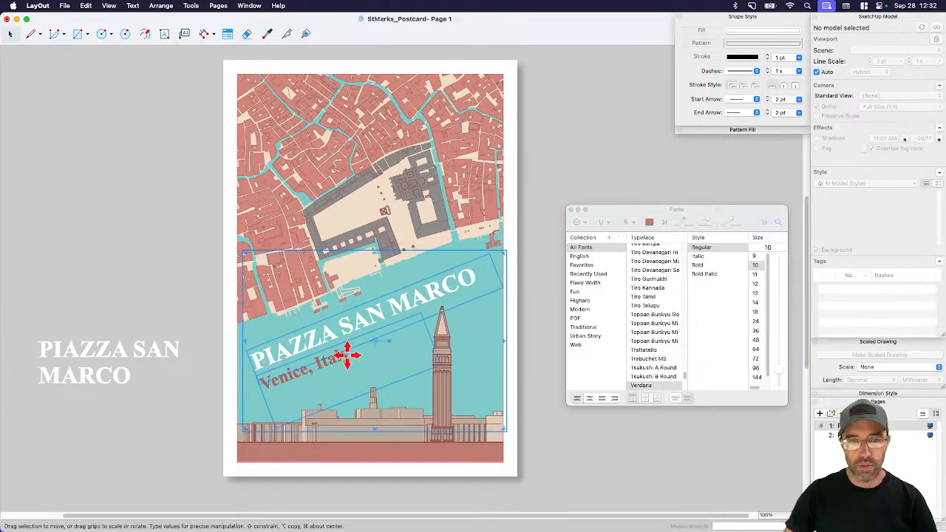
- Put away the font and shape style settings and delete the spare horizontal title beside the page
{"action": "left_click", "coordinate": [571, 211]}
{"action": "left_click", "coordinate": [724, 19]}
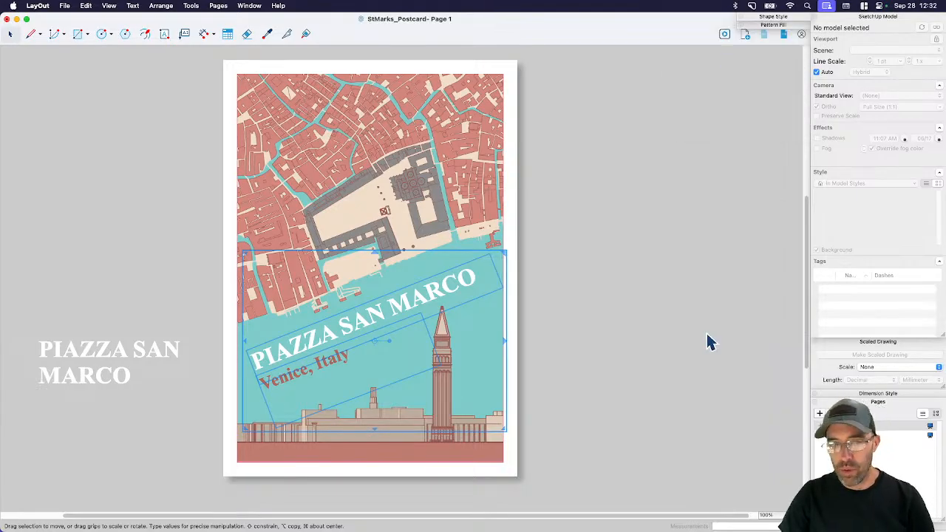
{"action": "scroll", "coordinate": [708, 338], "scroll_direction": "down", "scroll_amount": 1}
{"action": "middle_click_drag", "start_coordinate": [665, 266], "coordinate": [592, 271]}
{"action": "left_click", "coordinate": [204, 371]}
{"action": "key", "text": "Delete"}
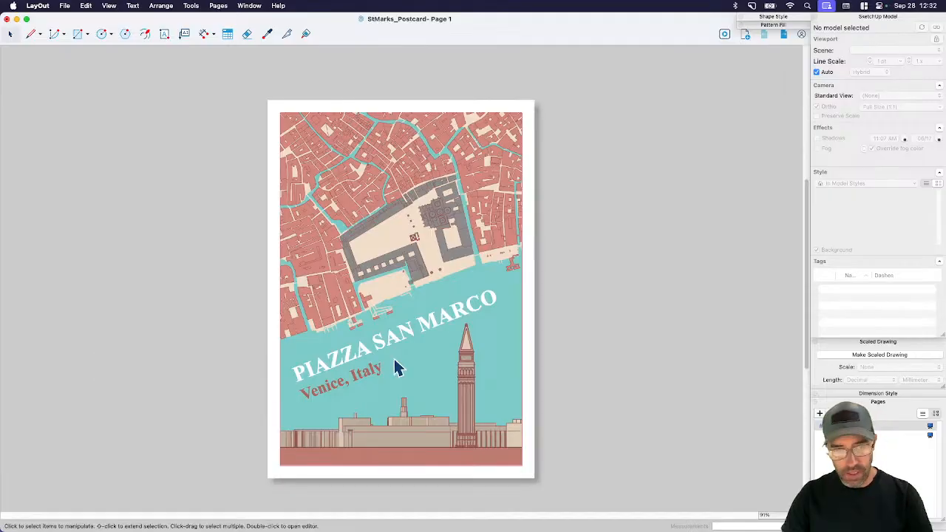
- Examine the postcard as a whole and up close, checking how the title, subtitle, Campanile and piazza map fit together
{"action": "scroll", "coordinate": [390, 365], "scroll_direction": "up", "scroll_amount": 1}
{"action": "left_click", "coordinate": [398, 344]}
{"action": "left_click", "coordinate": [599, 361]}
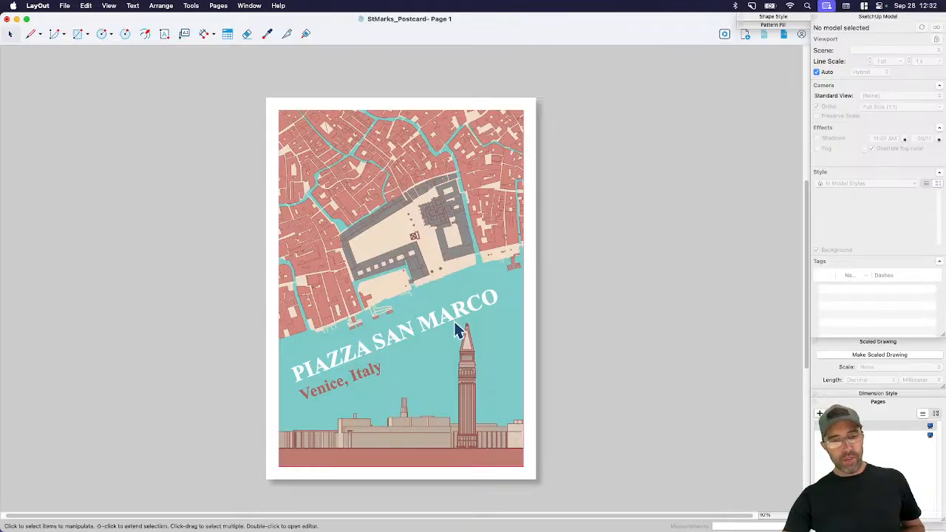
{"action": "scroll", "coordinate": [412, 328], "scroll_direction": "up", "scroll_amount": 5}
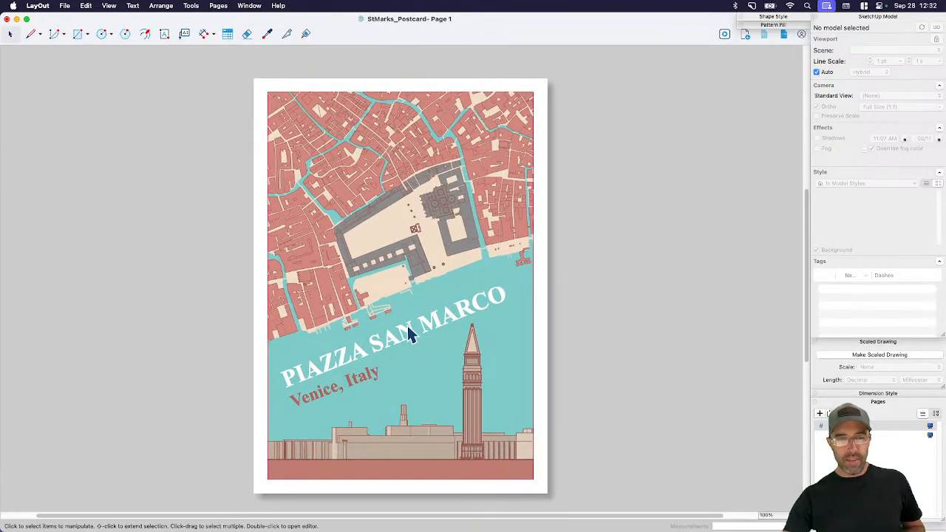
{"action": "scroll", "coordinate": [412, 359], "scroll_direction": "down", "scroll_amount": 1}
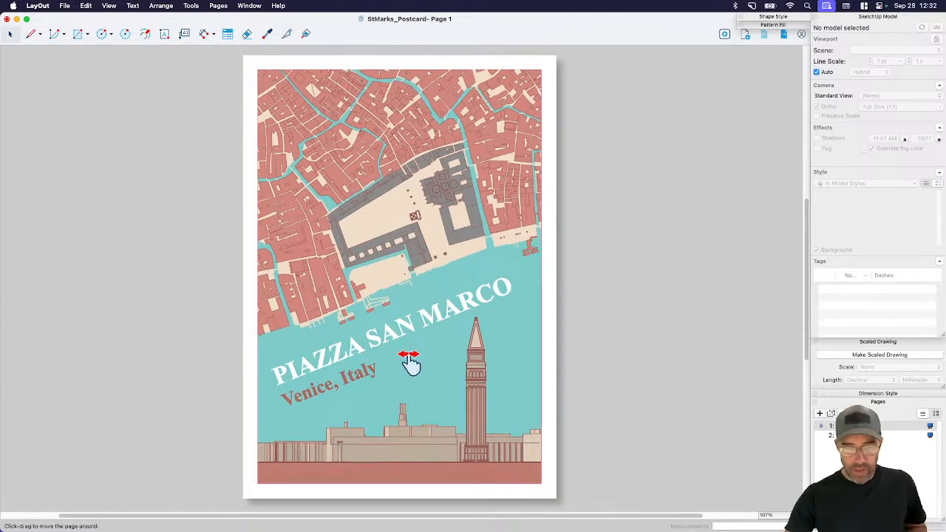
{"action": "scroll", "coordinate": [411, 367], "scroll_direction": "right", "scroll_amount": 1}
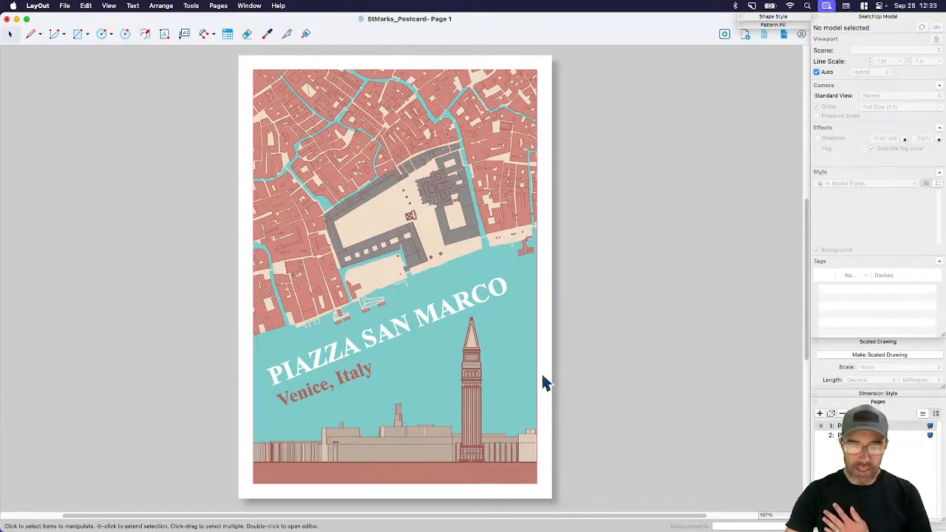
{"action": "scroll", "coordinate": [478, 408], "scroll_direction": "up", "scroll_amount": 5}
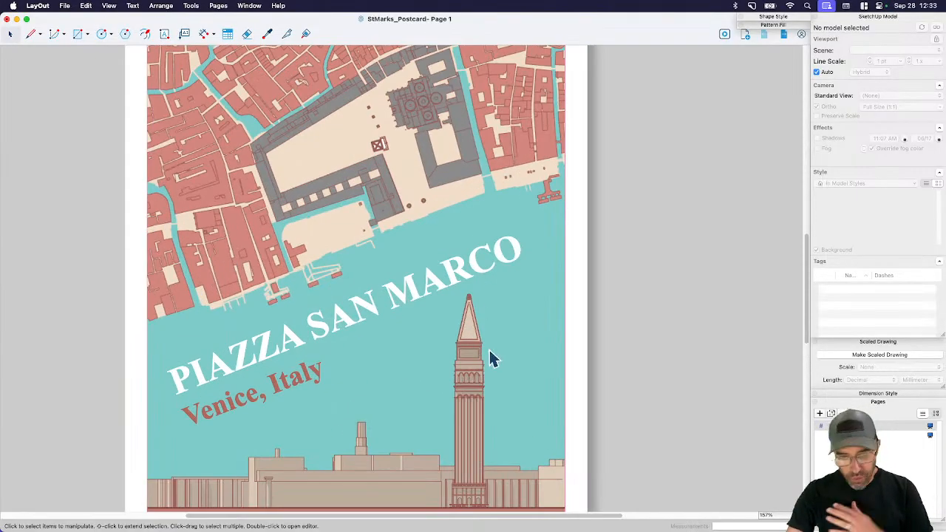
{"action": "scroll", "coordinate": [469, 380], "scroll_direction": "up", "scroll_amount": 1}
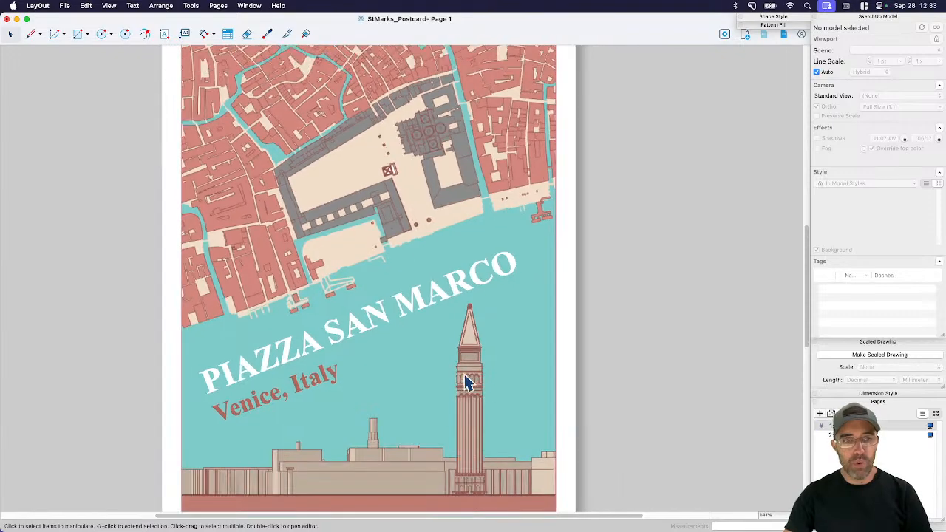
{"action": "scroll", "coordinate": [311, 186], "scroll_direction": "up", "scroll_amount": 2}
{"action": "scroll", "coordinate": [306, 185], "scroll_direction": "up", "scroll_amount": 1}
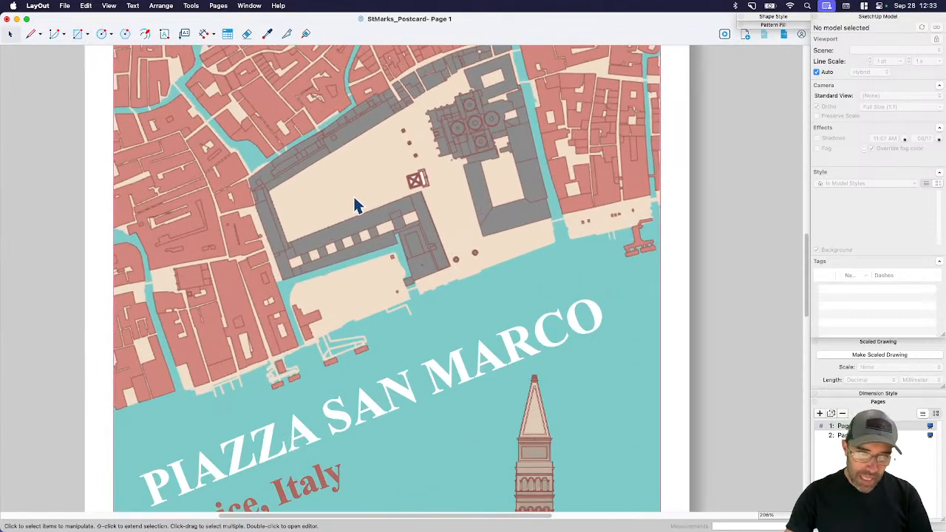
{"action": "scroll", "coordinate": [438, 255], "scroll_direction": "down", "scroll_amount": 1}
{"action": "scroll", "coordinate": [444, 267], "scroll_direction": "down", "scroll_amount": 6}
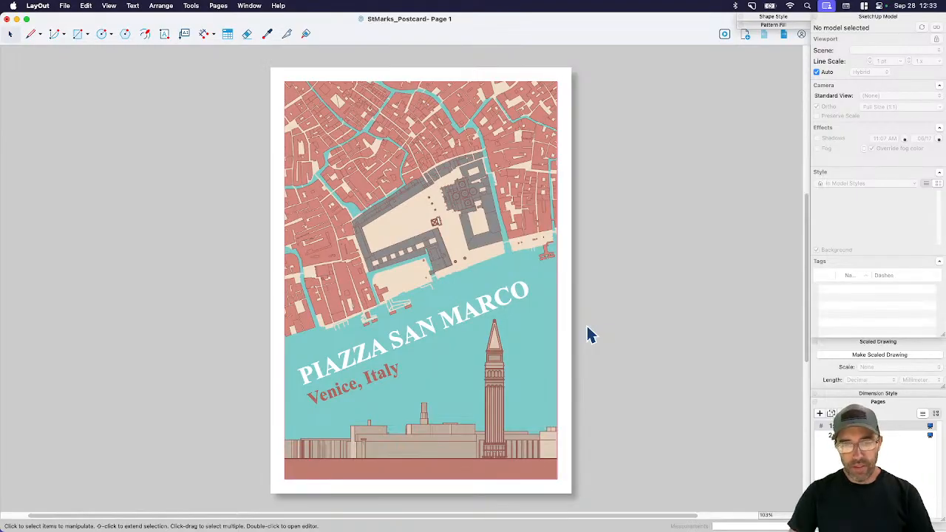
- Move the slanted title and subtitle off the page beside the postcard, and raise the Campanile elevation on the page
{"action": "left_click_drag", "start_coordinate": [510, 305], "coordinate": [144, 346]}
{"action": "left_click_drag", "start_coordinate": [491, 444], "coordinate": [497, 389]}
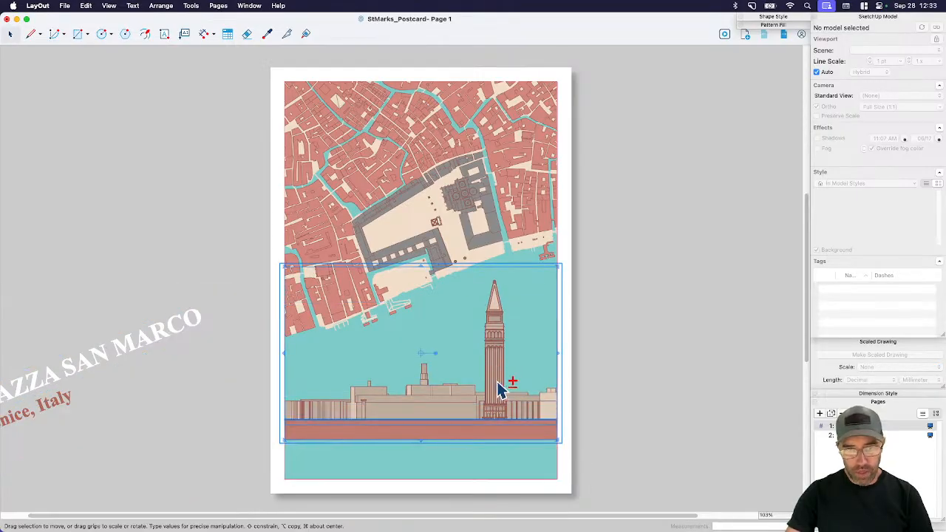
{"action": "left_click", "coordinate": [638, 443]}
- Extend the red foreground band beneath the Campanile down to the map's lower edge
{"action": "double_click", "coordinate": [490, 433]}
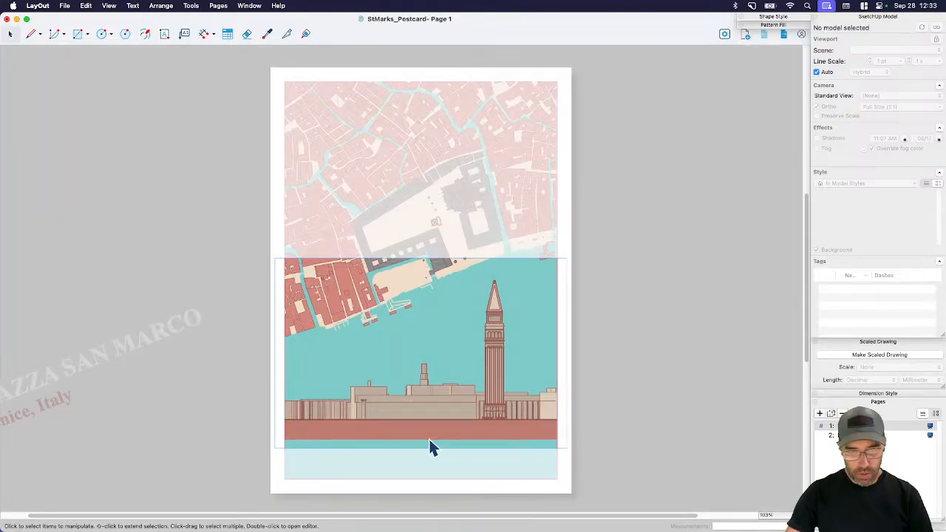
{"action": "left_click_drag", "start_coordinate": [430, 440], "coordinate": [426, 420]}
{"action": "left_click", "coordinate": [668, 450]}
{"action": "left_click", "coordinate": [654, 462]}
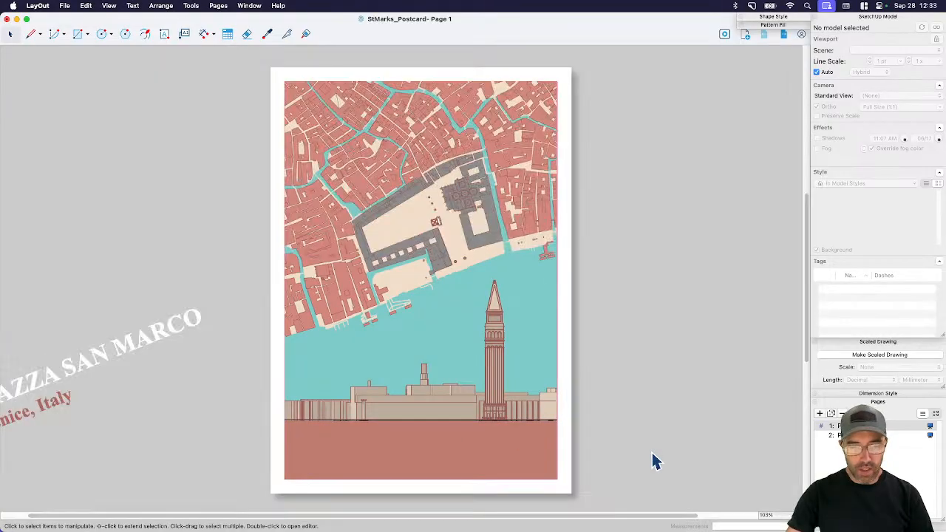
- Duplicate the slanted title and subtitle group, placing the copy above the original beside the page
{"action": "left_click", "coordinate": [150, 340]}
{"action": "left_click", "coordinate": [262, 382]}
{"action": "left_click", "coordinate": [159, 341]}
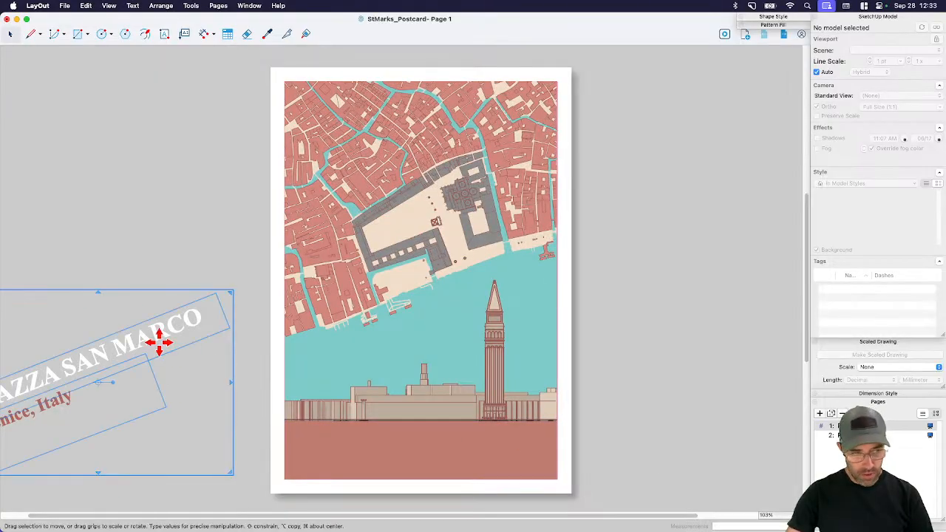
{"action": "left_click_drag", "start_coordinate": [178, 318], "coordinate": [219, 224], "text": "alt"}
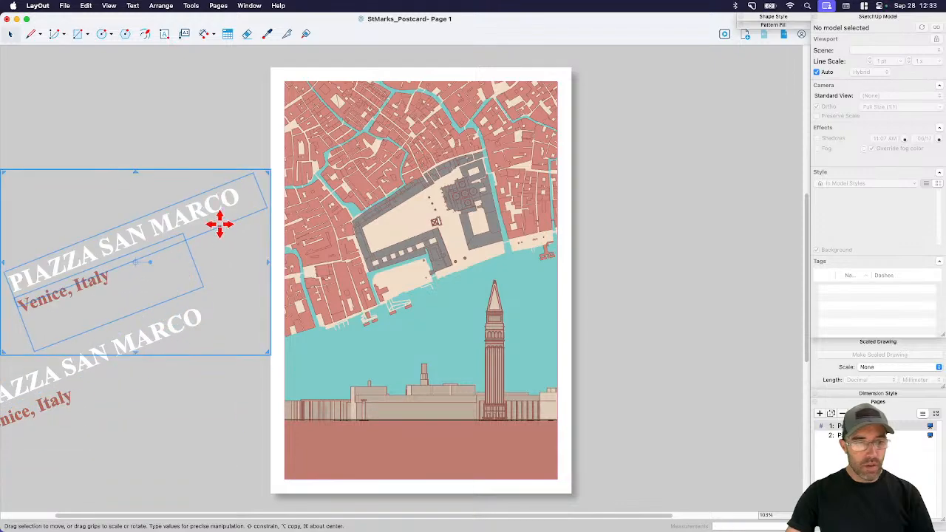
{"action": "left_click", "coordinate": [249, 480]}
{"action": "left_click", "coordinate": [161, 224]}
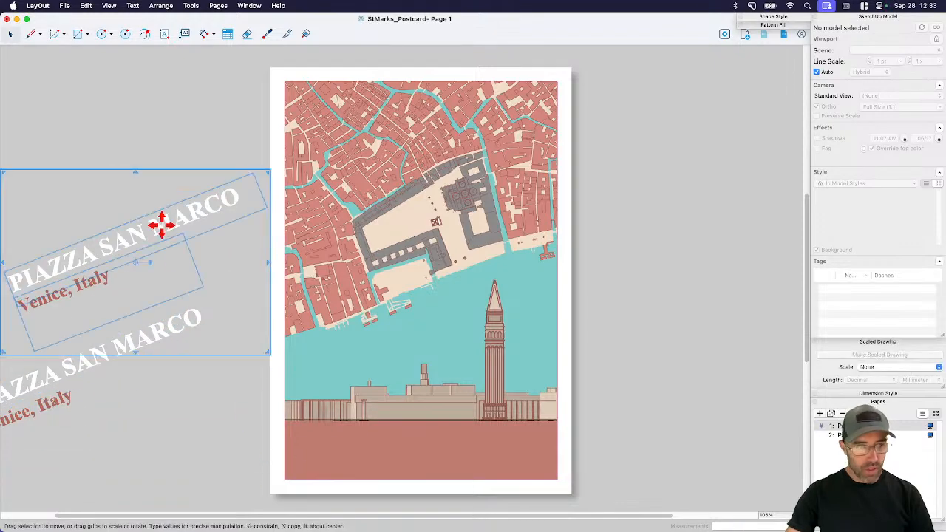
{"action": "double_click", "coordinate": [161, 224]}
{"action": "left_click", "coordinate": [163, 223]}
{"action": "left_click", "coordinate": [175, 262]}
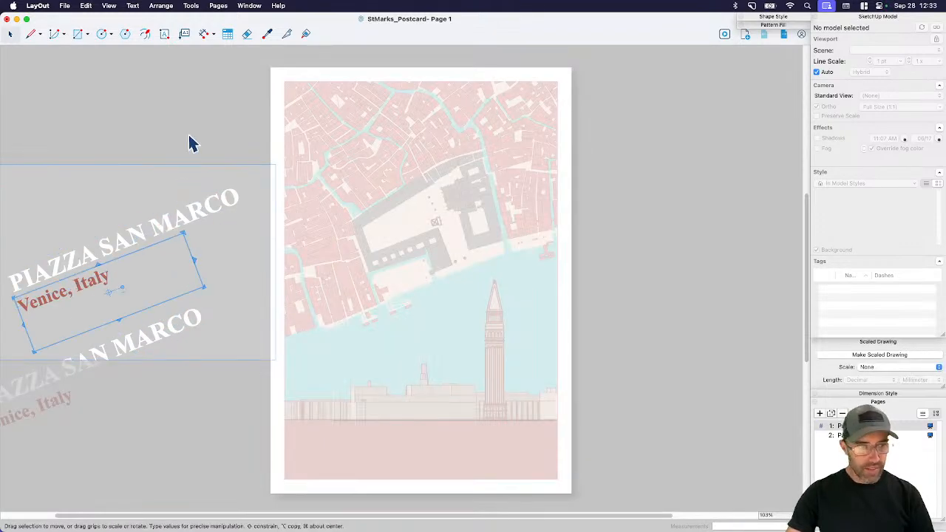
{"action": "left_click", "coordinate": [189, 136]}
{"action": "right_click", "coordinate": [198, 207]}
{"action": "left_click", "coordinate": [203, 131]}
{"action": "key", "text": "Return"}
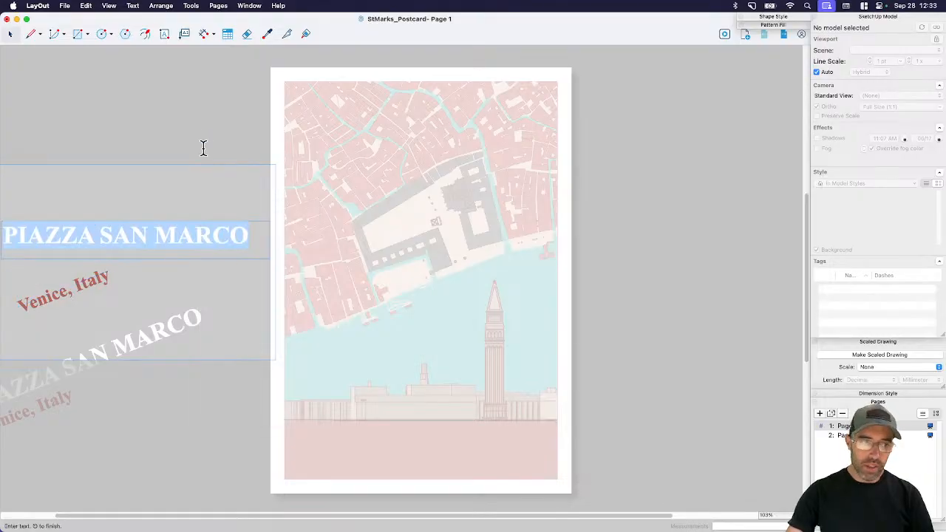
{"action": "key", "text": "Escape"}
{"action": "left_click", "coordinate": [211, 143]}
- Ungroup the duplicated titles and place "PIAZZA SAN MARCO" horizontally on the red band beneath the Campanile
{"action": "right_click", "coordinate": [211, 196]}
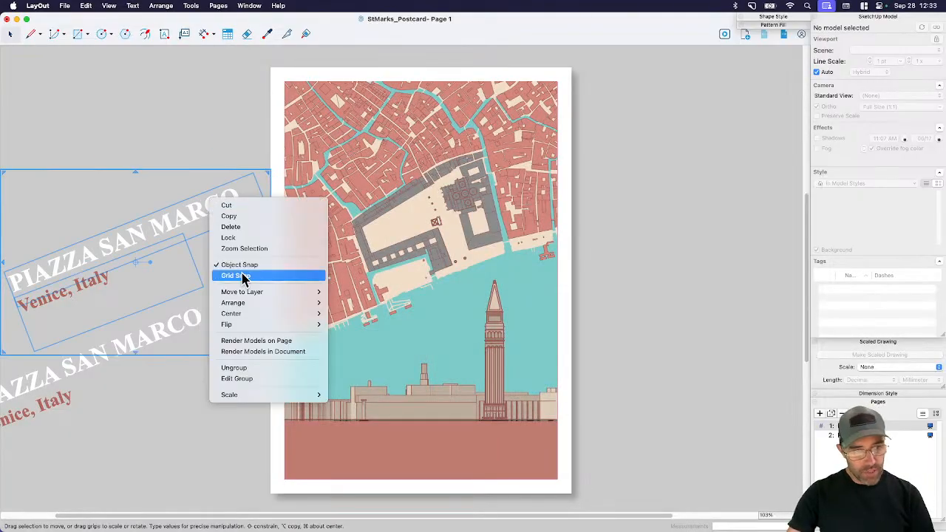
{"action": "left_click", "coordinate": [244, 370]}
{"action": "left_click", "coordinate": [211, 213]}
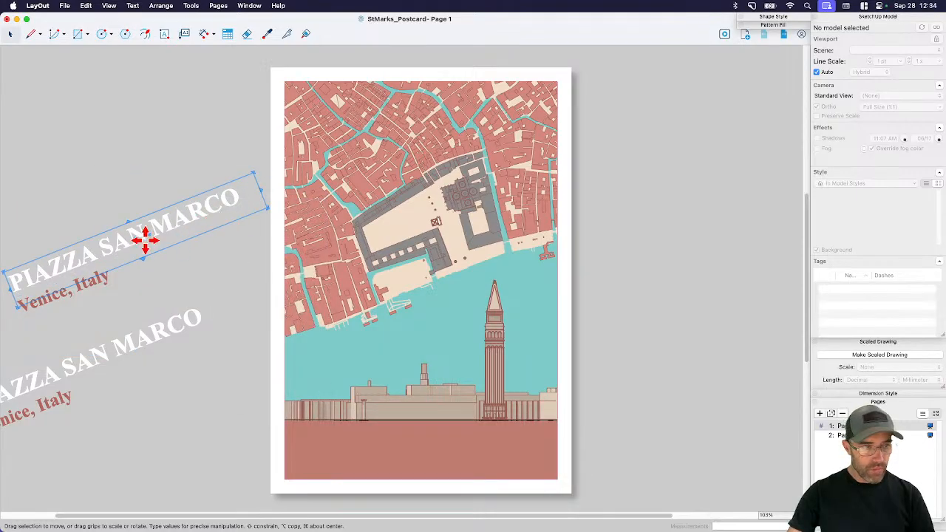
{"action": "left_click_drag", "start_coordinate": [145, 239], "coordinate": [298, 244]}
{"action": "left_click_drag", "start_coordinate": [195, 238], "coordinate": [474, 448]}
- Center-align the "PIAZZA SAN MARCO" text and shift its box to sit centred across the red band
{"action": "double_click", "coordinate": [473, 448]}
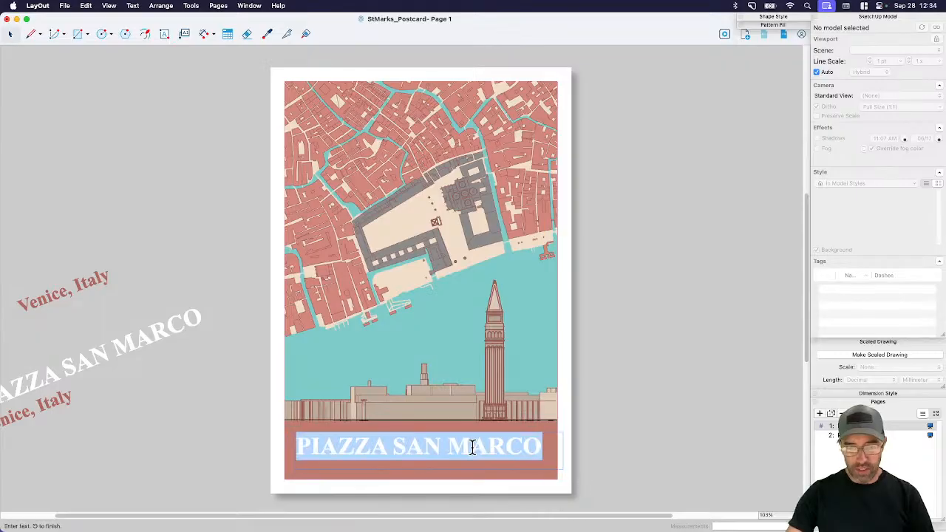
{"action": "key", "text": "super+t"}
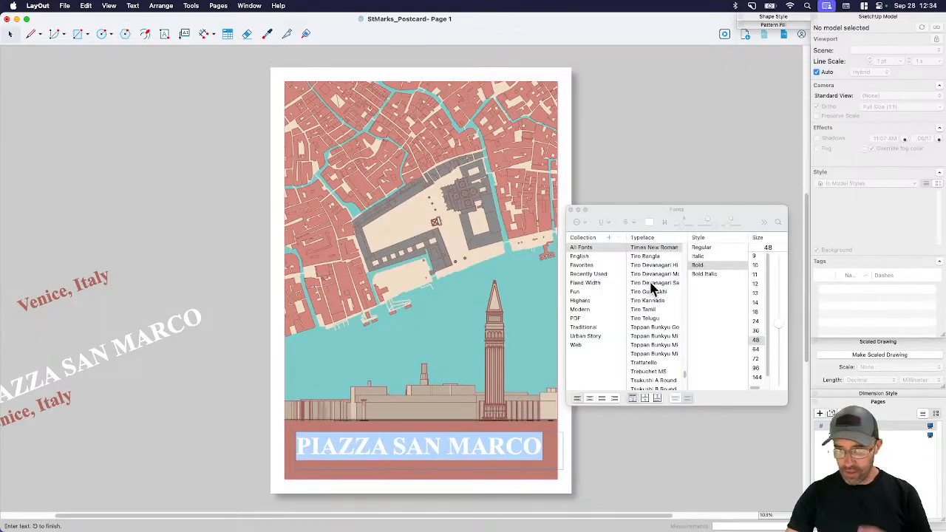
{"action": "left_click", "coordinate": [589, 397]}
{"action": "left_click", "coordinate": [571, 210]}
{"action": "left_click", "coordinate": [477, 484]}
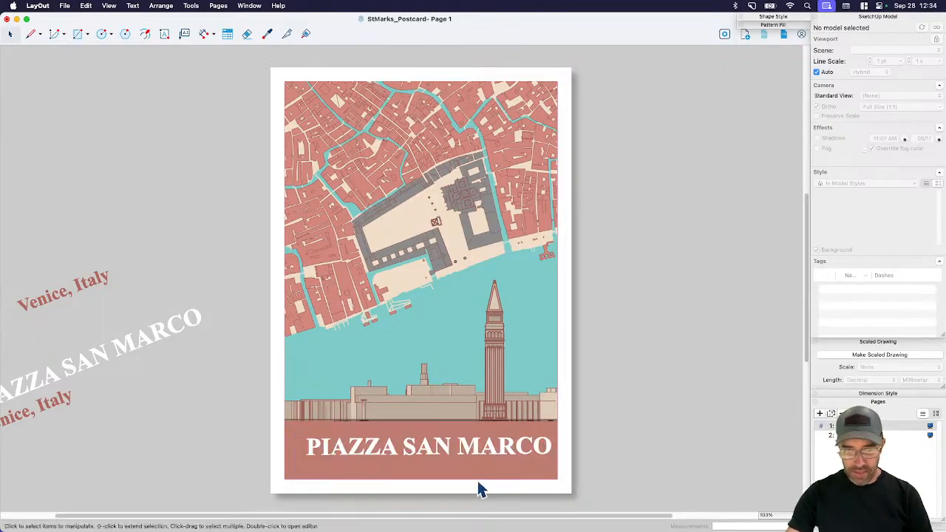
{"action": "left_click", "coordinate": [454, 442]}
{"action": "left_click_drag", "start_coordinate": [441, 436], "coordinate": [432, 431]}
- Change the horizontal title's typeface to Birthstone Regular from the Traditional font collection
{"action": "double_click", "coordinate": [433, 439]}
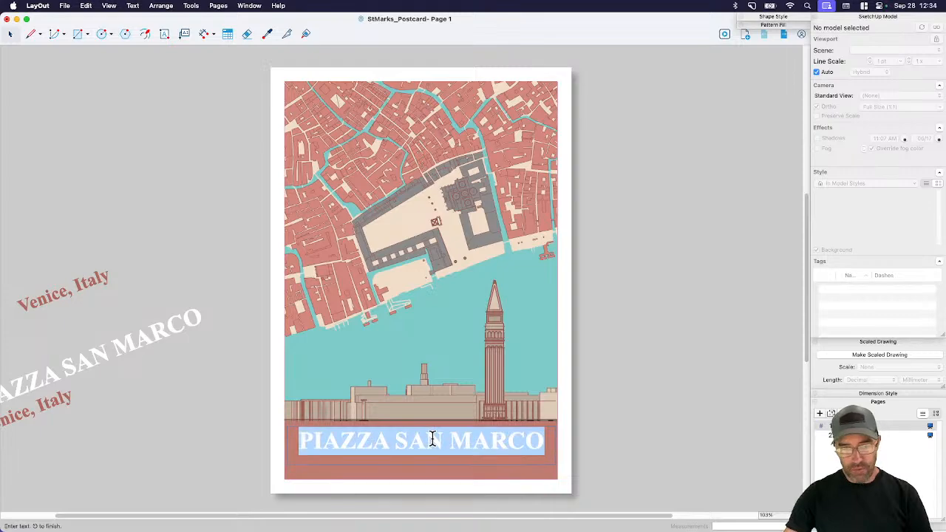
{"action": "key", "text": "super+t"}
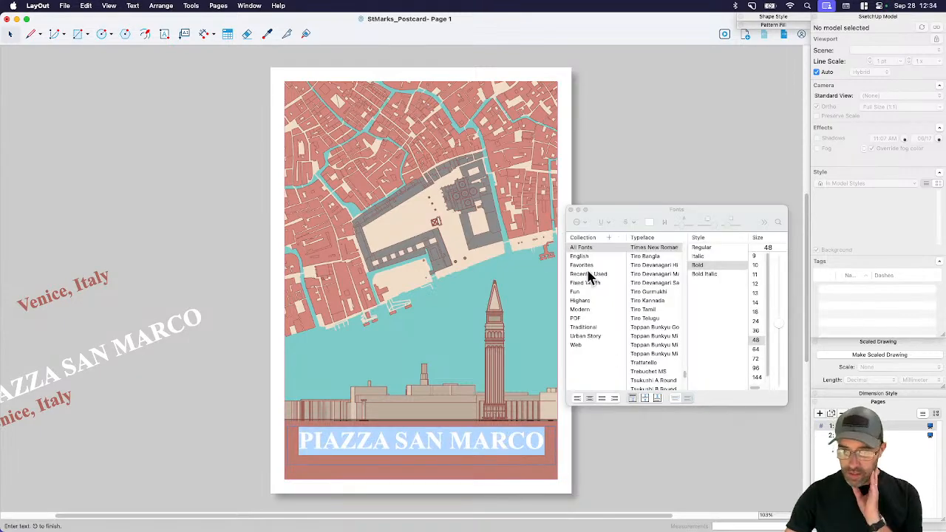
{"action": "left_click", "coordinate": [584, 328]}
{"action": "left_click", "coordinate": [661, 249]}
{"action": "key", "text": "Right"}
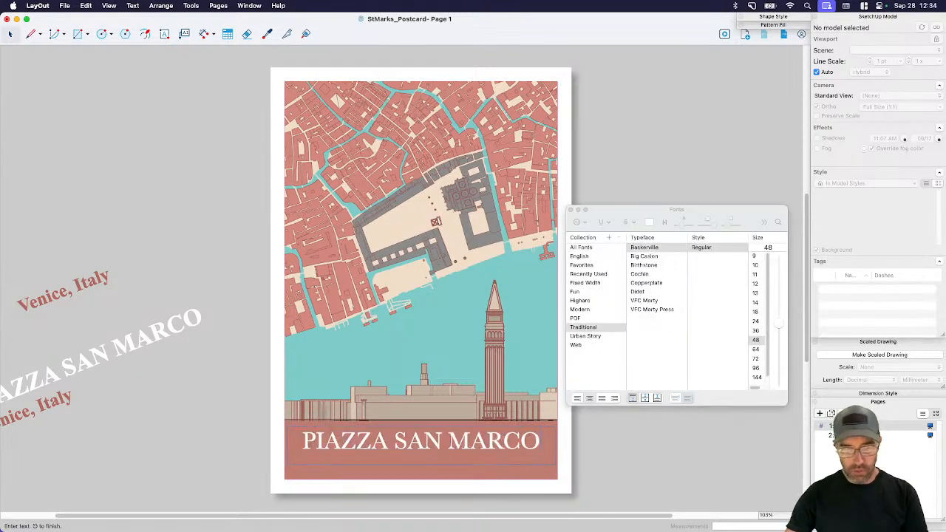
{"action": "left_click", "coordinate": [658, 256]}
{"action": "left_click", "coordinate": [652, 265]}
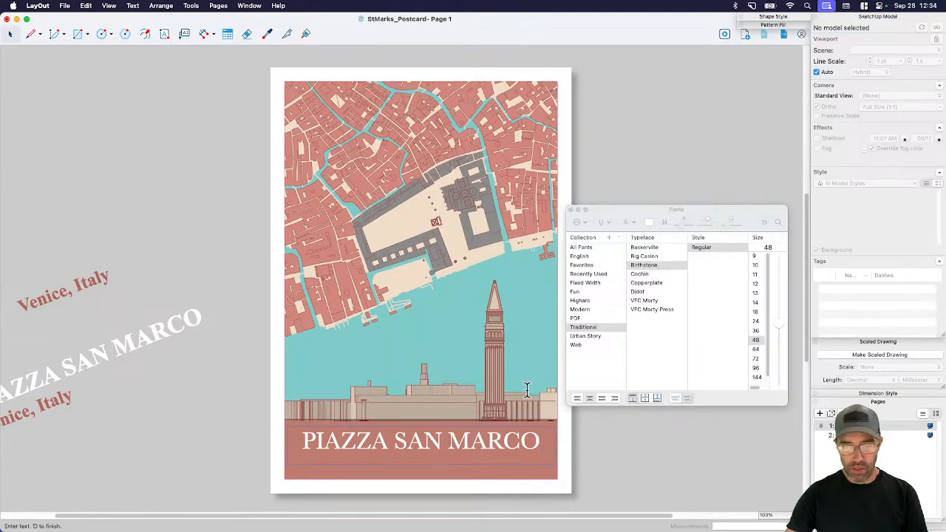
{"action": "triple_click", "coordinate": [503, 442]}
{"action": "left_click", "coordinate": [634, 266]}
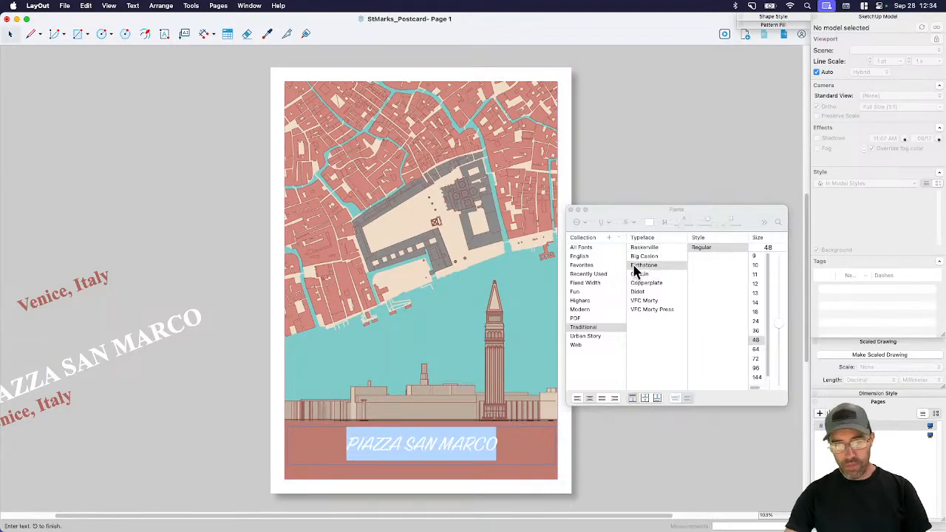
- Enlarge the Birthstone title to font size 80 so it spans most of the red band
{"action": "left_click", "coordinate": [756, 350]}
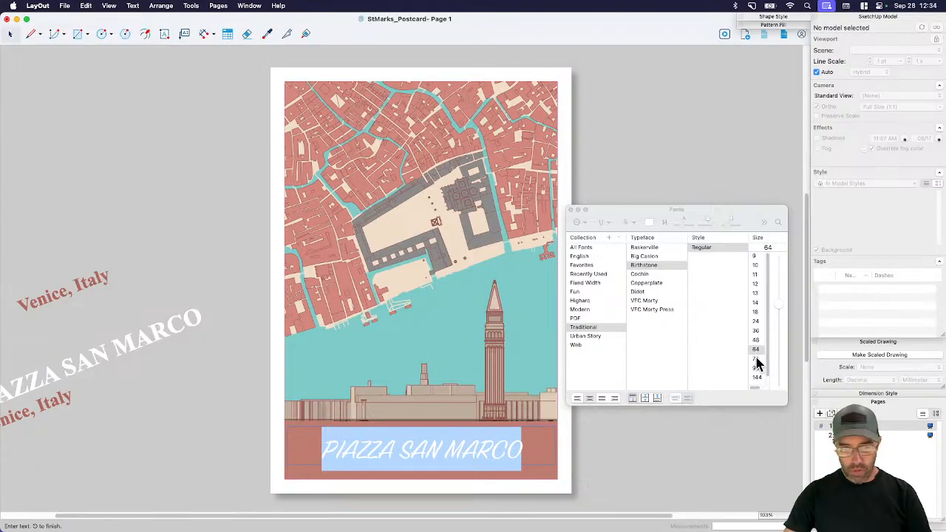
{"action": "left_click", "coordinate": [756, 359]}
{"action": "left_click", "coordinate": [756, 368]}
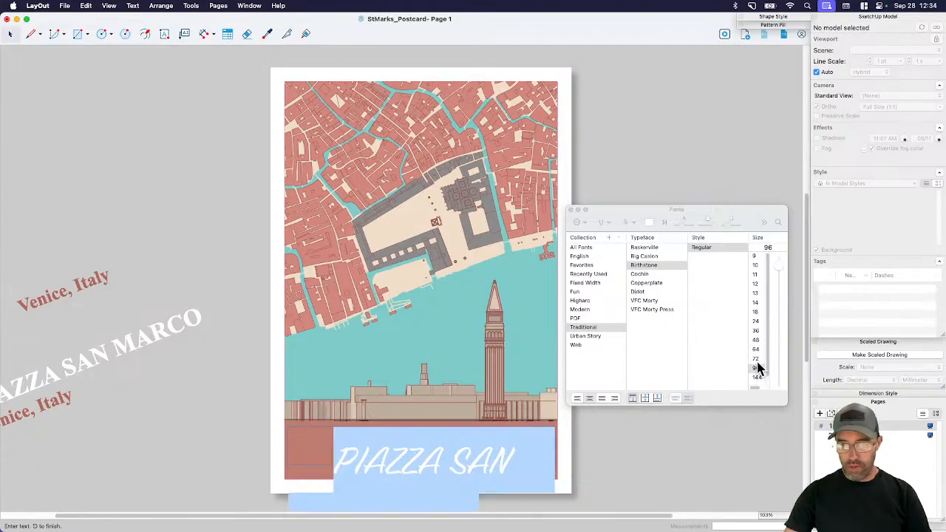
{"action": "left_click", "coordinate": [756, 359]}
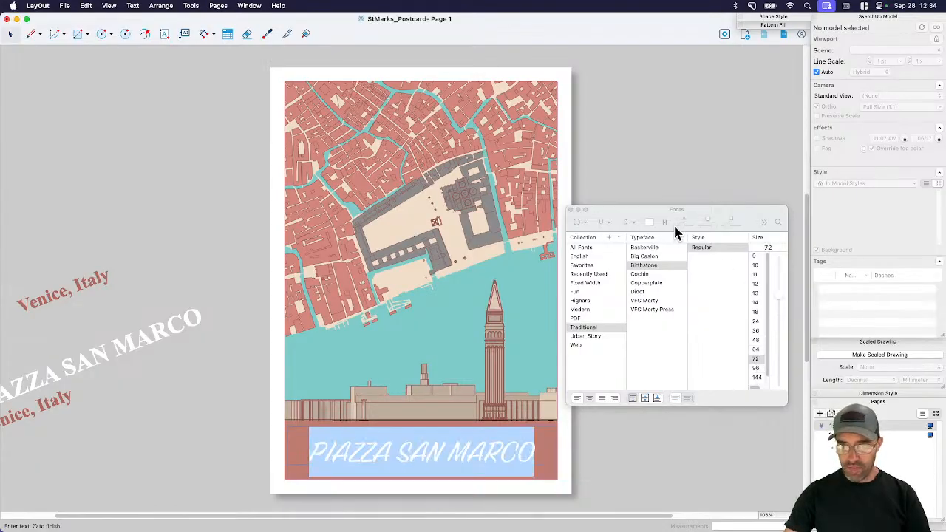
{"action": "left_click", "coordinate": [767, 248]}
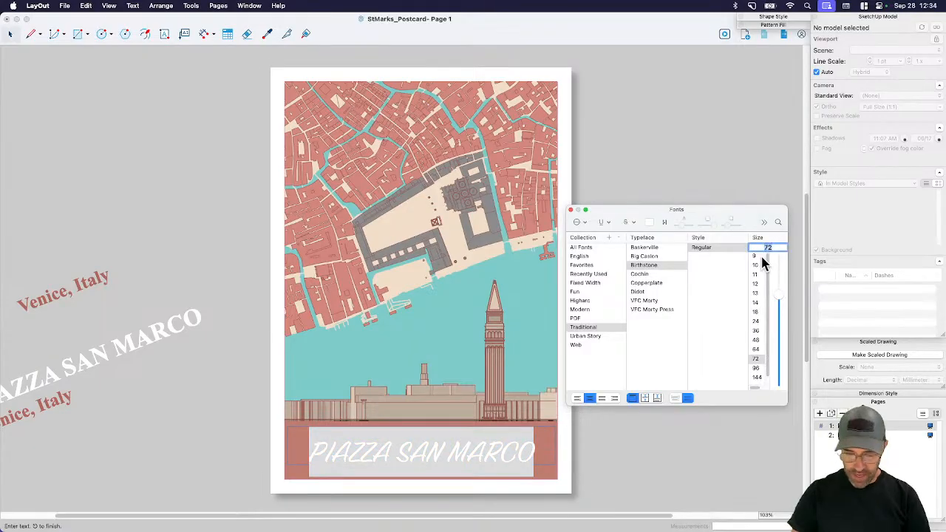
{"action": "key", "text": "Return"}
{"action": "left_click", "coordinate": [683, 474]}
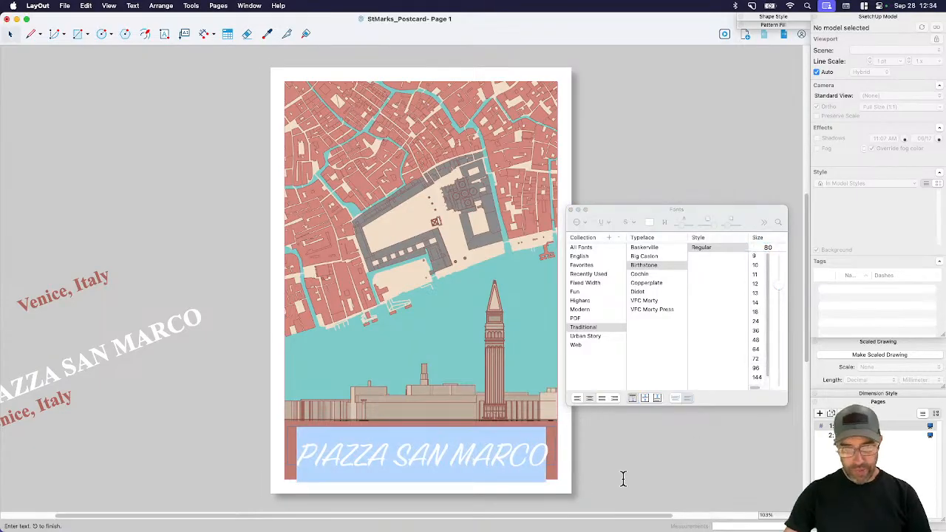
{"action": "left_click", "coordinate": [677, 482]}
- Extend the title's text box down to fit the full lettering, nudge it higher in the red band, and put away the font settings
{"action": "left_click", "coordinate": [473, 454]}
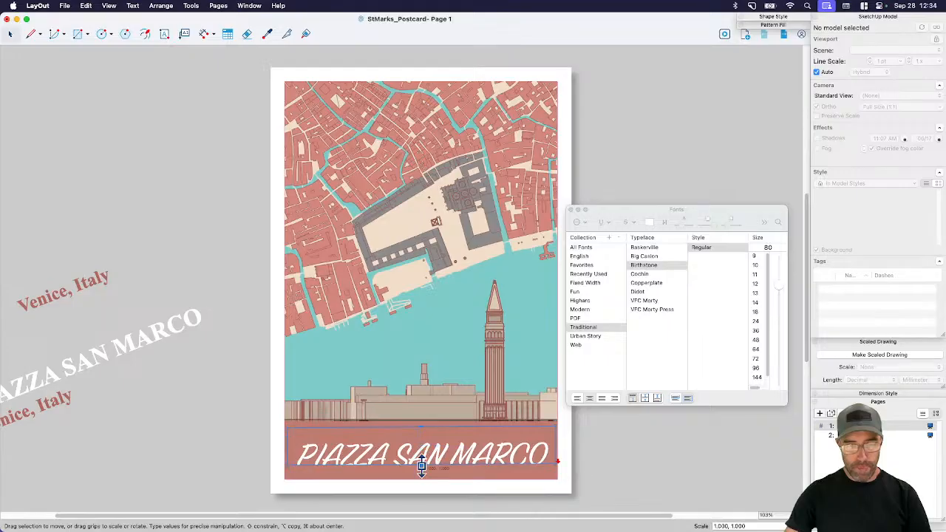
{"action": "left_click_drag", "start_coordinate": [422, 468], "coordinate": [420, 478]}
{"action": "key", "text": "Up"}
{"action": "key", "text": "Up"}
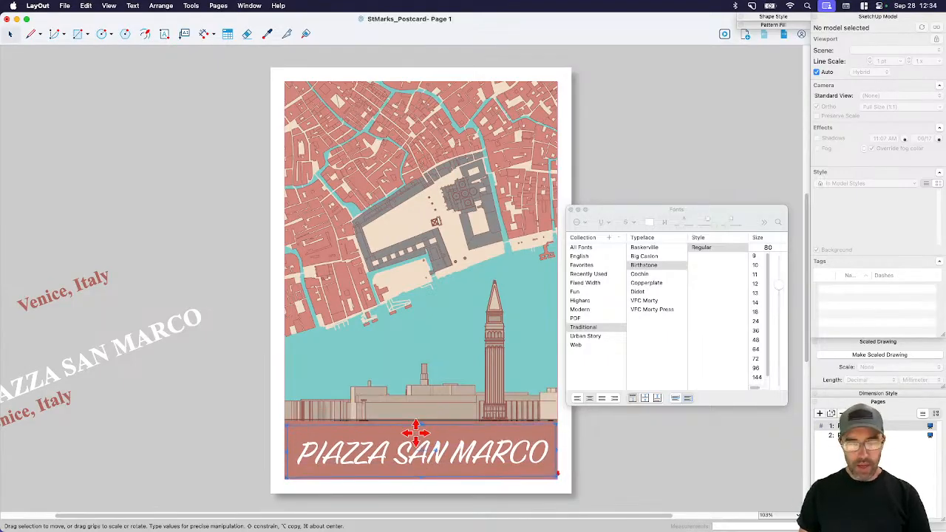
{"action": "key", "text": "shift+Up"}
{"action": "key", "text": "Down"}
{"action": "key", "text": "Down"}
{"action": "key", "text": "Down"}
{"action": "key", "text": "Down"}
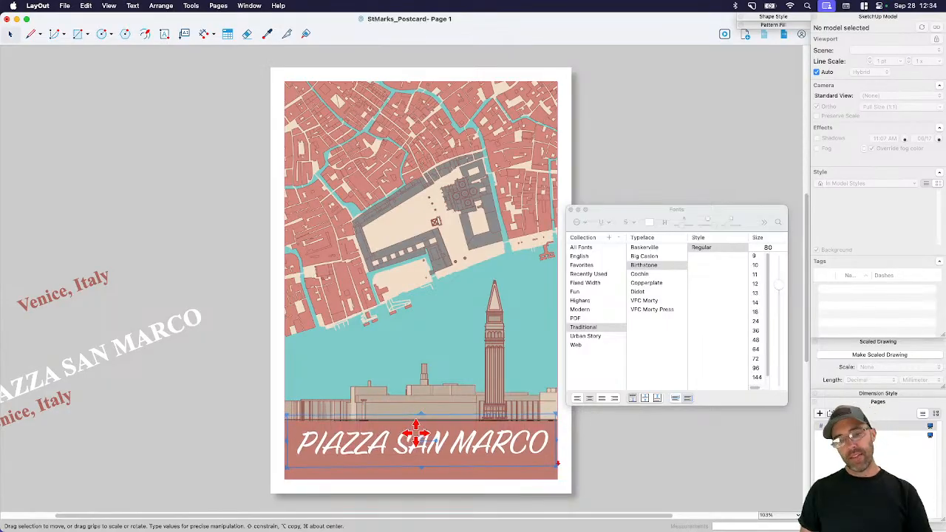
{"action": "key", "text": "Down"}
{"action": "left_click", "coordinate": [625, 478]}
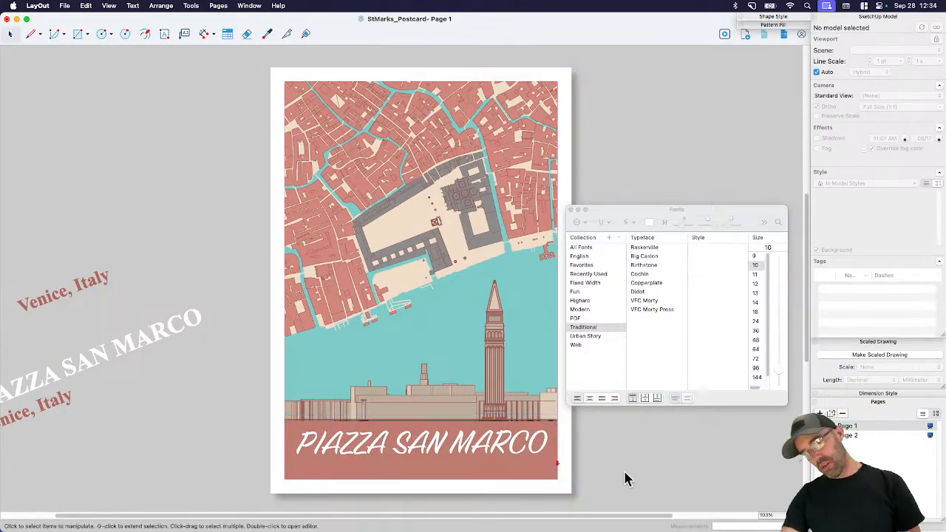
{"action": "left_click", "coordinate": [571, 210]}
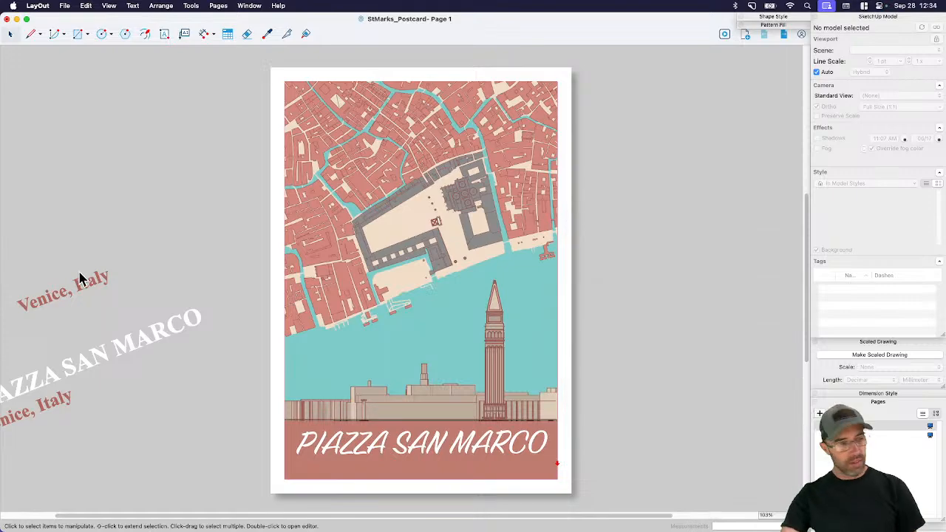
- Rotate the duplicated "Venice, Italy" subtitle beside the page to horizontal
{"action": "left_click", "coordinate": [103, 277]}
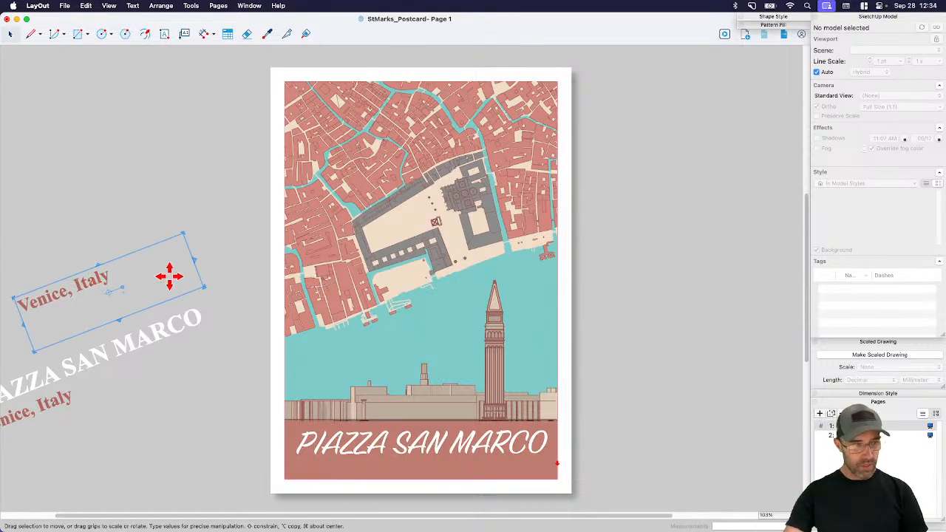
{"action": "left_click_drag", "start_coordinate": [169, 277], "coordinate": [235, 286]}
- Try center-aligning the horizontal "Venice, Italy" subtitle and coloring its text Snow white
{"action": "double_click", "coordinate": [106, 280]}
{"action": "key", "text": "super+a"}
{"action": "key", "text": "super+t"}
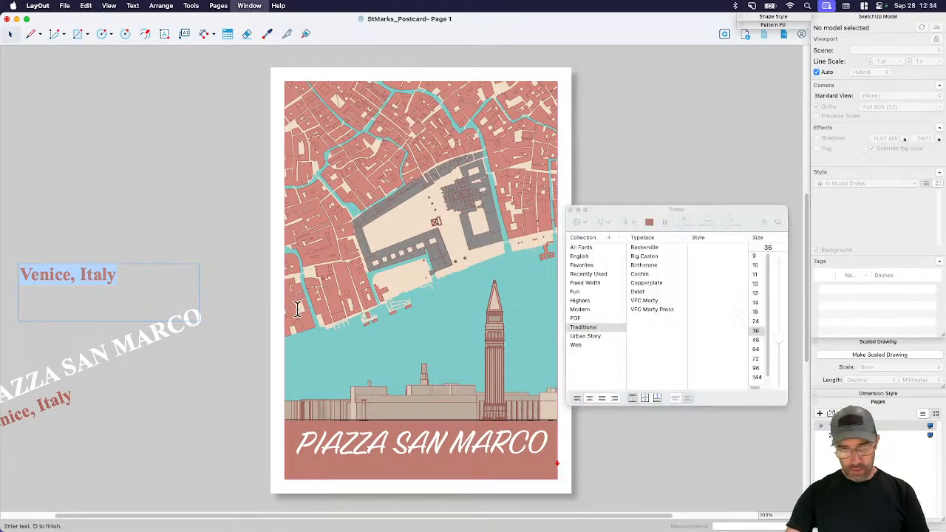
{"action": "left_click", "coordinate": [589, 399]}
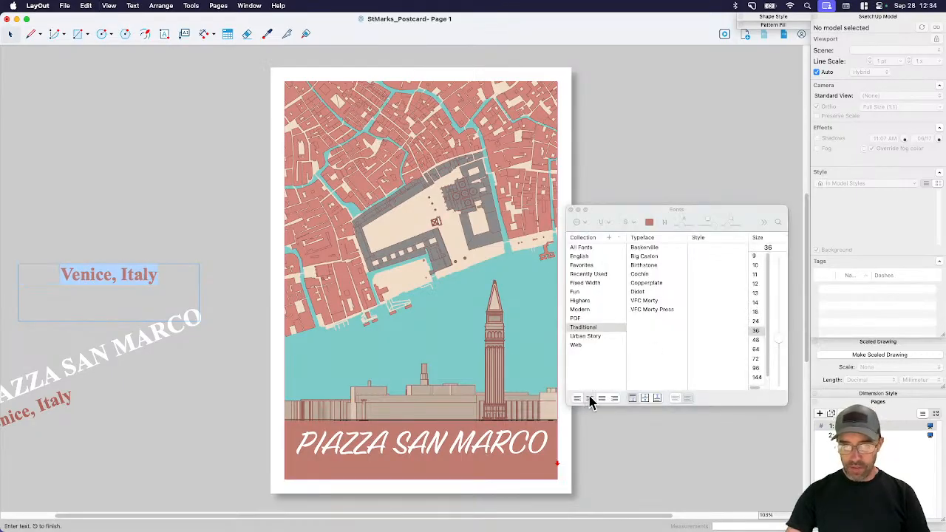
{"action": "left_click", "coordinate": [649, 222]}
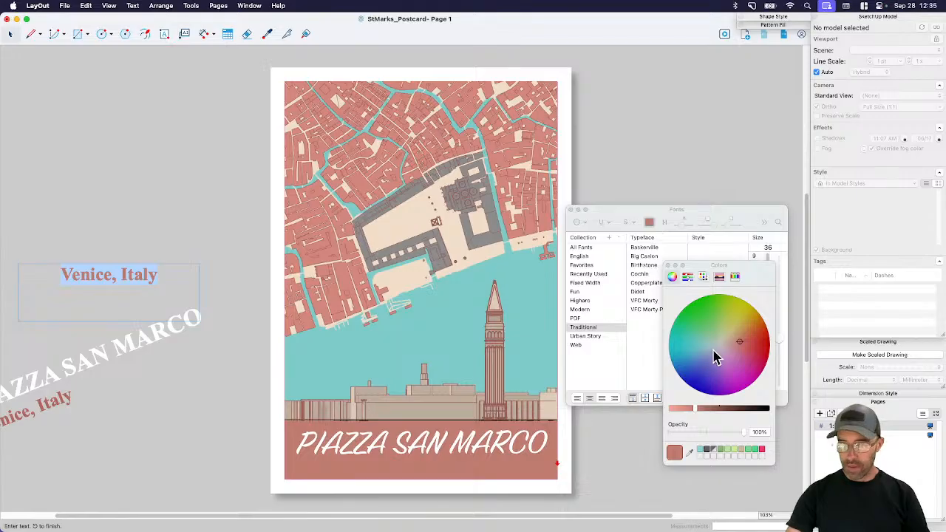
{"action": "left_click", "coordinate": [736, 277]}
{"action": "left_click", "coordinate": [773, 327]}
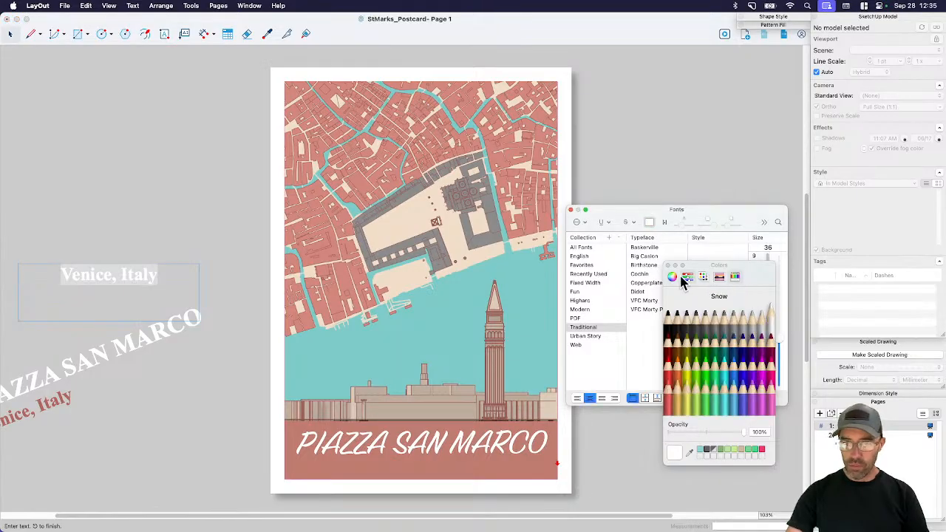
{"action": "left_click", "coordinate": [668, 264]}
{"action": "left_click", "coordinate": [571, 211]}
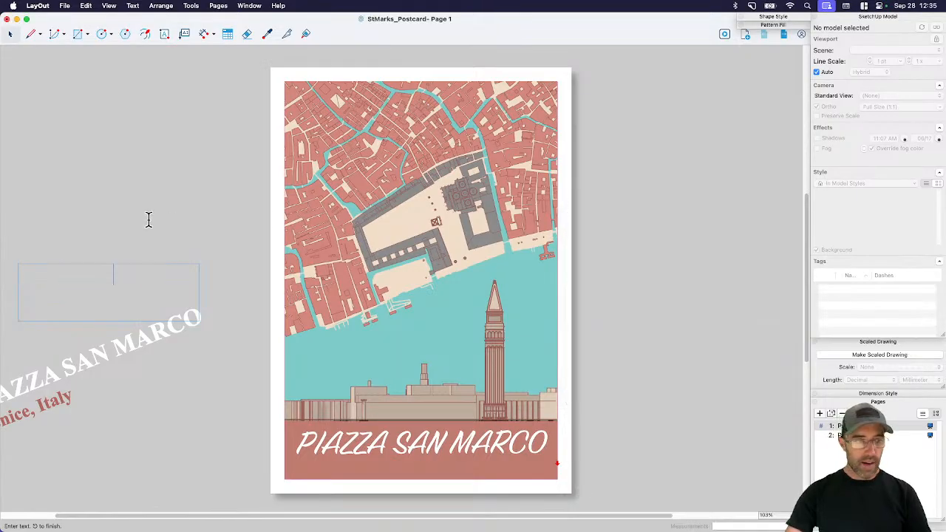
- Undo the centering and white coloring of the "Venice, Italy" subtitle
{"action": "left_click", "coordinate": [143, 258]}
{"action": "key", "text": "super+z"}
{"action": "key", "text": "super+z"}
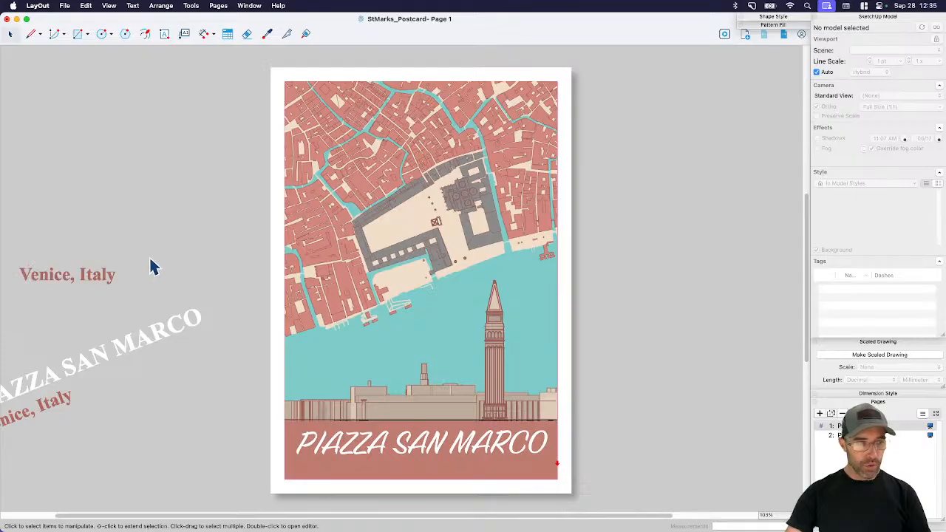
- Color the horizontal "Venice, Italy" subtitle's text Snow white and center-align it within its text box
{"action": "triple_click", "coordinate": [111, 278]}
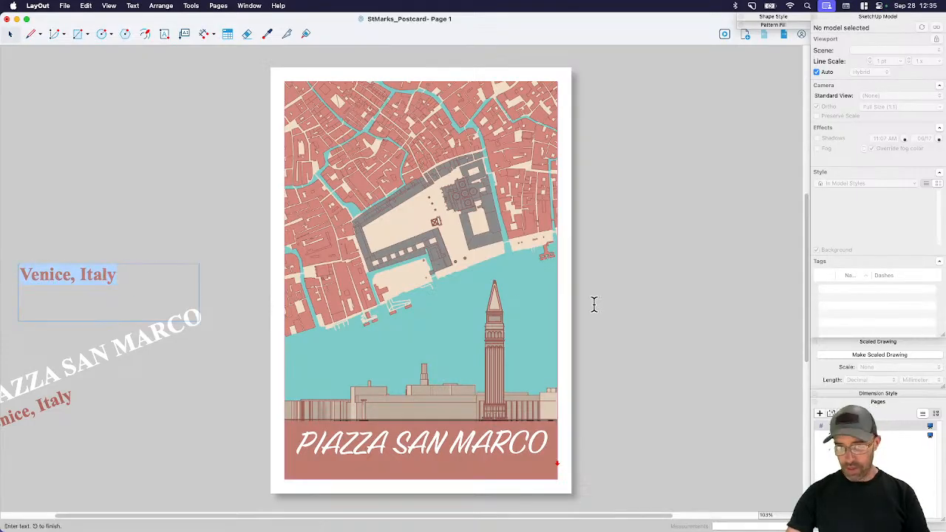
{"action": "key", "text": "super+t"}
{"action": "left_click", "coordinate": [648, 223]}
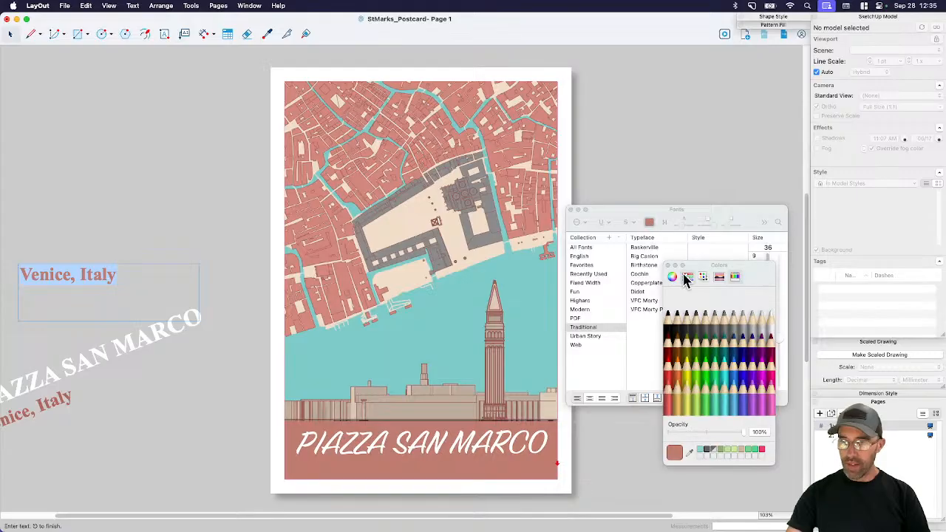
{"action": "left_click", "coordinate": [771, 325]}
{"action": "left_click", "coordinate": [667, 266]}
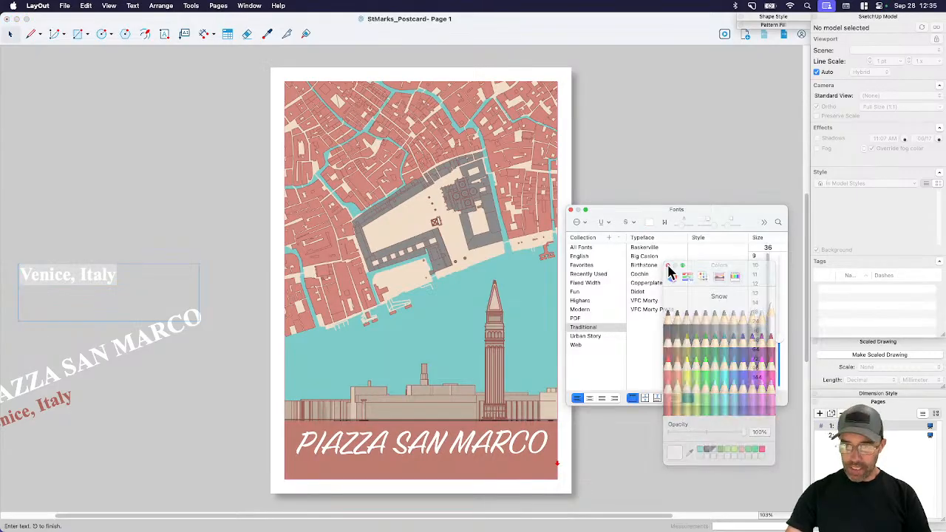
{"action": "left_click", "coordinate": [591, 398]}
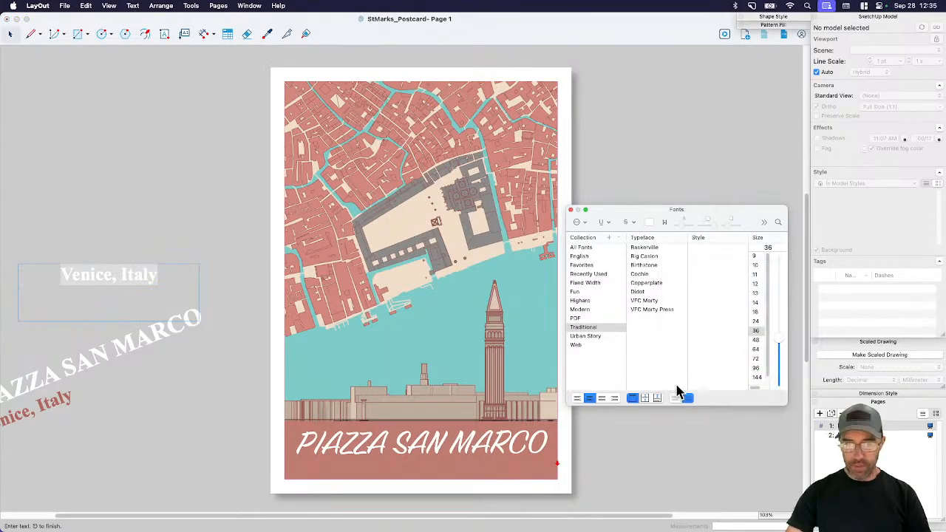
{"action": "left_click", "coordinate": [571, 210]}
{"action": "left_click", "coordinate": [643, 244]}
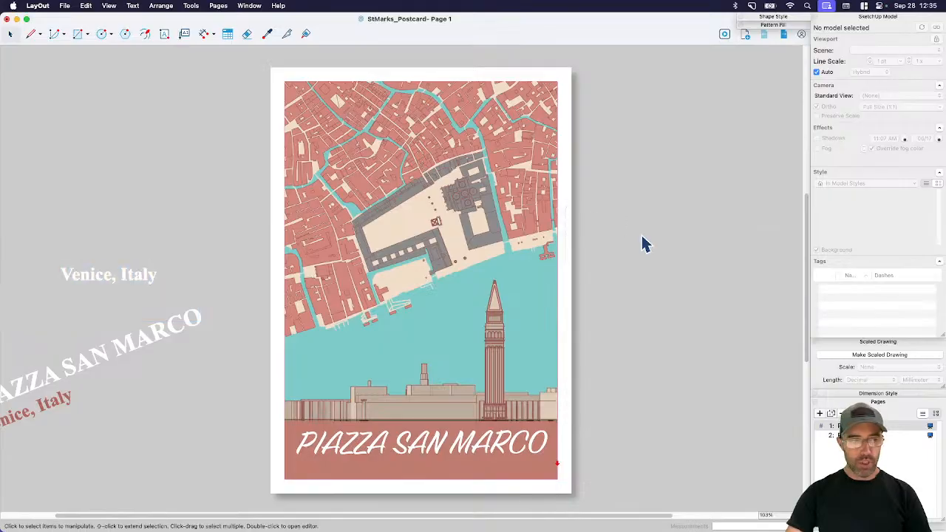
- Place the white "Venice, Italy" subtitle below the title in the red band and set its font size to 24
{"action": "left_click", "coordinate": [118, 275]}
{"action": "left_click_drag", "start_coordinate": [109, 323], "coordinate": [412, 460]}
{"action": "double_click", "coordinate": [414, 461]}
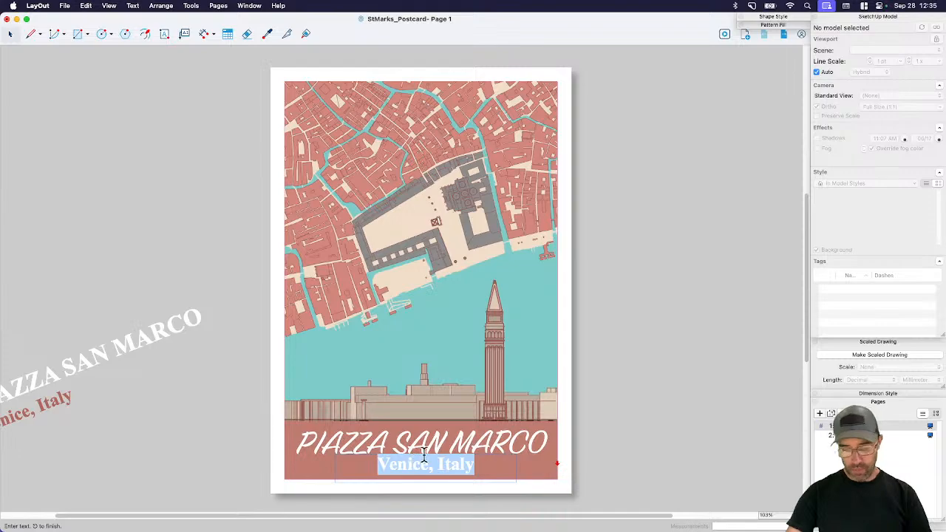
{"action": "key", "text": "super+t"}
{"action": "left_click", "coordinate": [754, 322]}
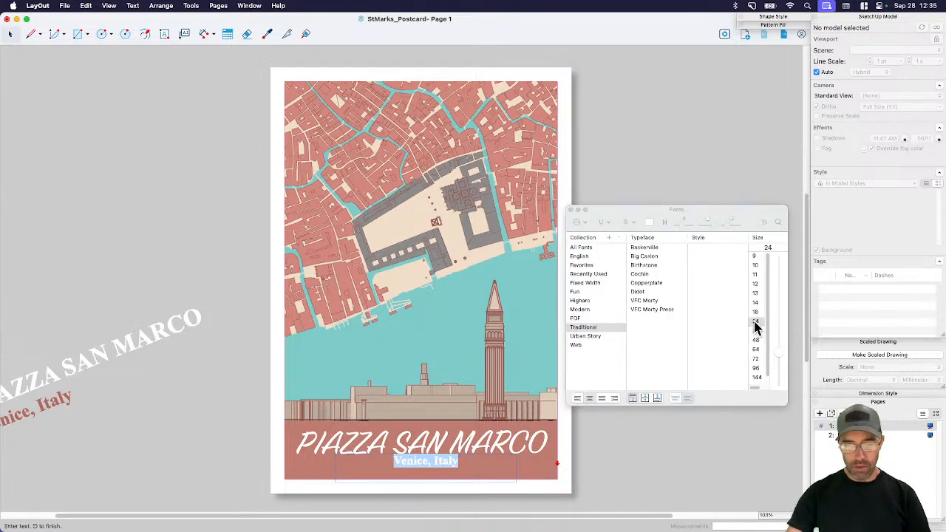
{"action": "left_click", "coordinate": [570, 211]}
{"action": "left_click", "coordinate": [612, 363]}
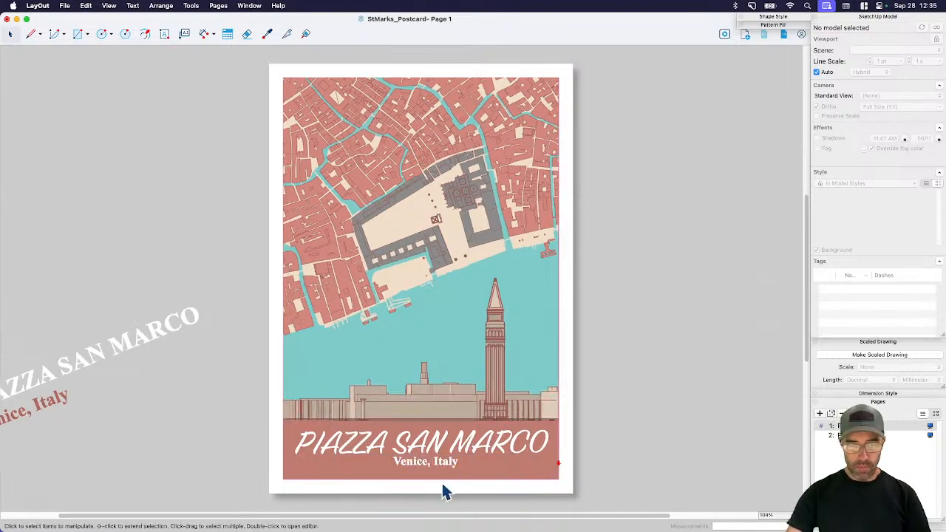
- Nudge the "Venice, Italy" subtitle slightly lower and center it under the "PIAZZA SAN MARCO" title
{"action": "scroll", "coordinate": [443, 492], "scroll_direction": "up", "scroll_amount": 4}
{"action": "middle_click_drag", "start_coordinate": [406, 475], "coordinate": [450, 451]}
{"action": "left_click", "coordinate": [493, 431]}
{"action": "left_click_drag", "start_coordinate": [496, 438], "coordinate": [496, 437]}
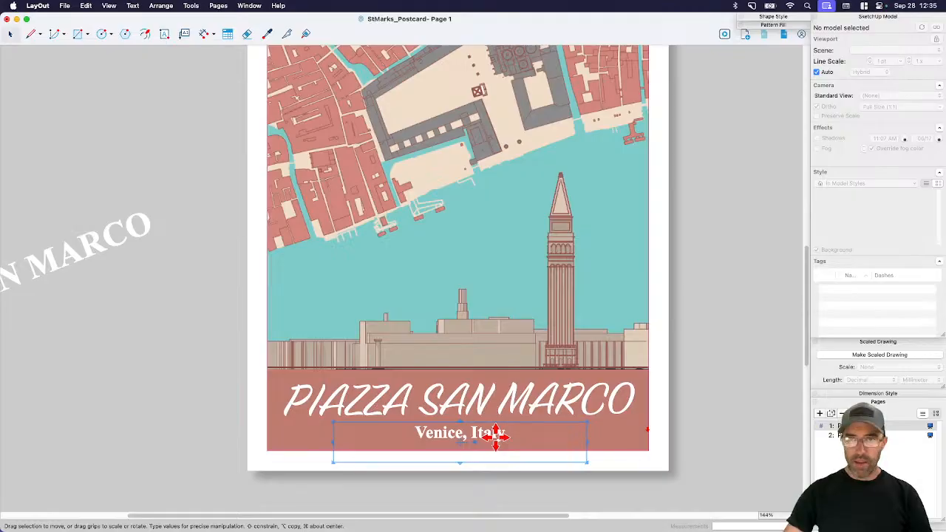
{"action": "left_click", "coordinate": [685, 365]}
- Move the unused slanted "PIAZZA SAN MARCO" and "Venice, Italy" texts together farther away from the page
{"action": "scroll", "coordinate": [545, 427], "scroll_direction": "down", "scroll_amount": 2}
{"action": "middle_click_drag", "start_coordinate": [547, 380], "coordinate": [525, 434]}
{"action": "scroll", "coordinate": [524, 433], "scroll_direction": "up", "scroll_amount": 1}
{"action": "left_click", "coordinate": [163, 346]}
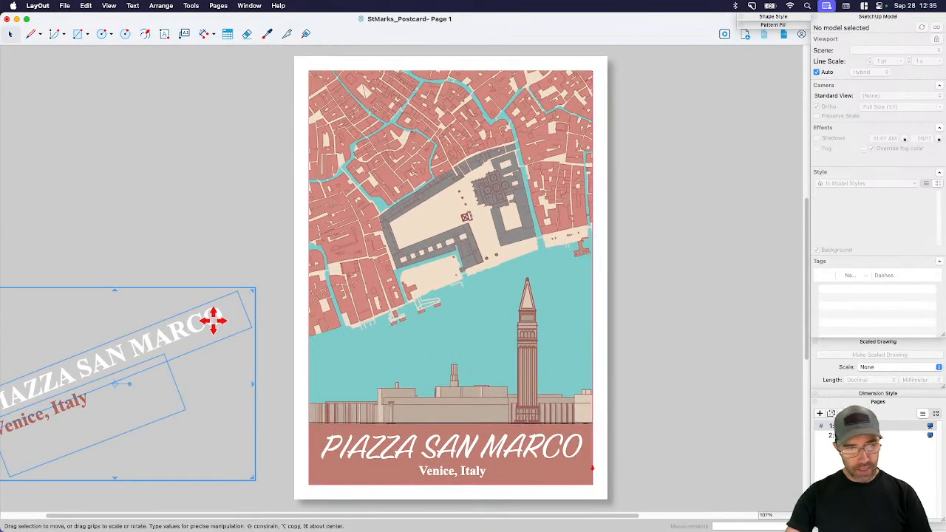
{"action": "left_click_drag", "start_coordinate": [213, 319], "coordinate": [8, 329]}
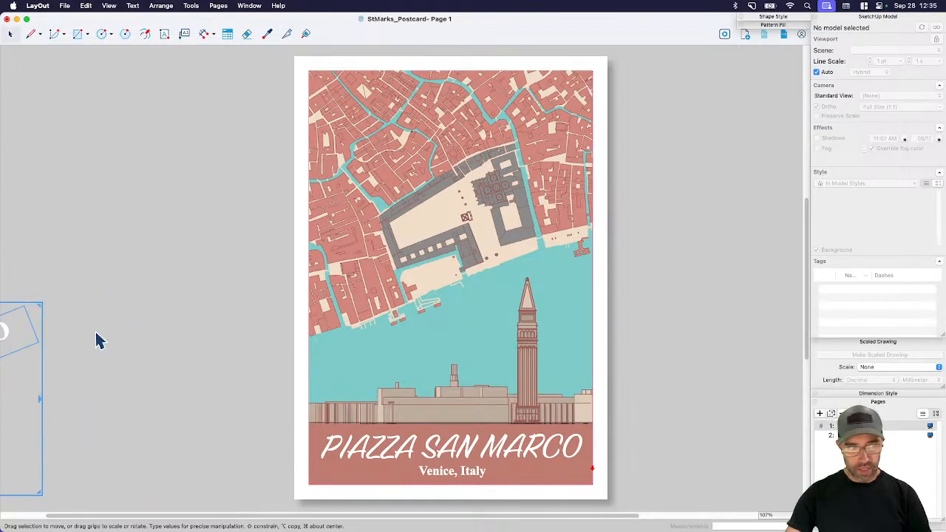
- Preview the postcard layout in full-screen presentation mode and return to the editing view
{"action": "middle_click_drag", "start_coordinate": [559, 349], "coordinate": [490, 346]}
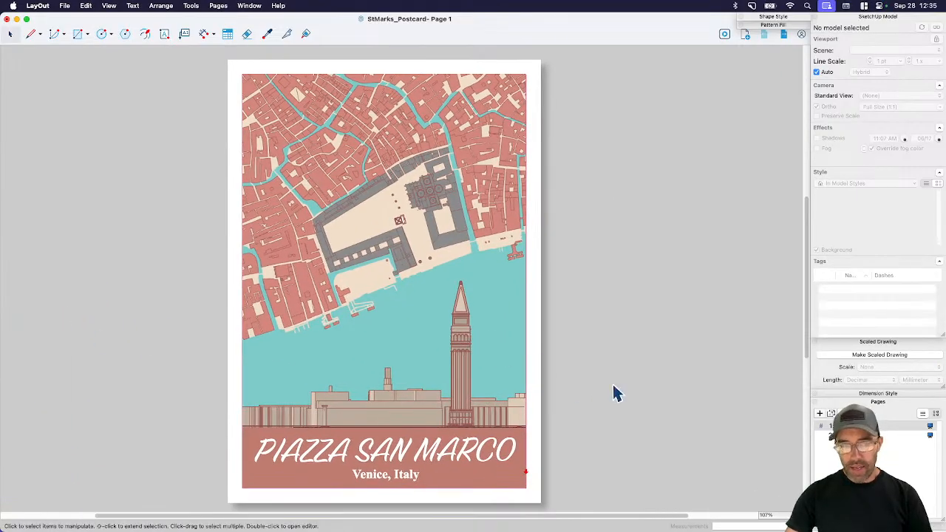
{"action": "left_click", "coordinate": [725, 37]}
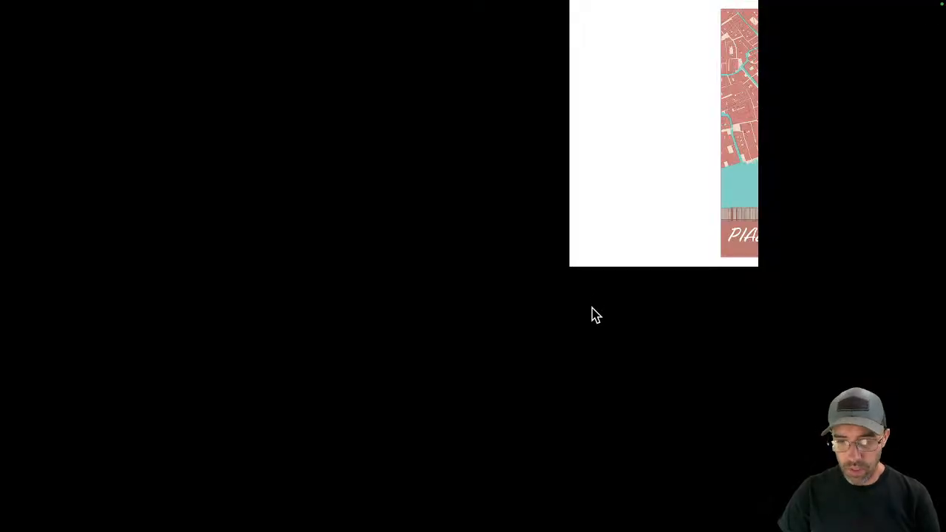
{"action": "key", "text": "Escape"}
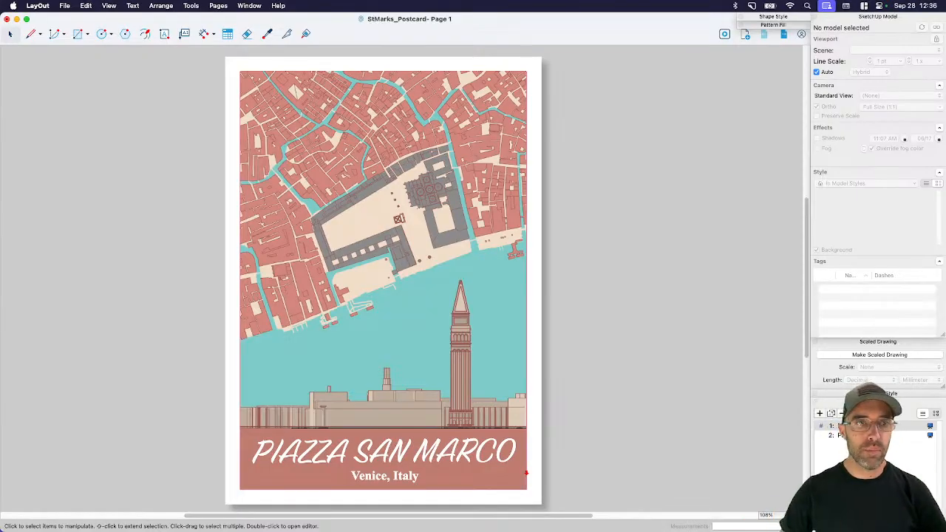
- Switch to the St Mark's model in SketchUp, recall the plan scene and examine the piazza and Campanile in 3D
{"action": "key", "text": "super+Tab"}
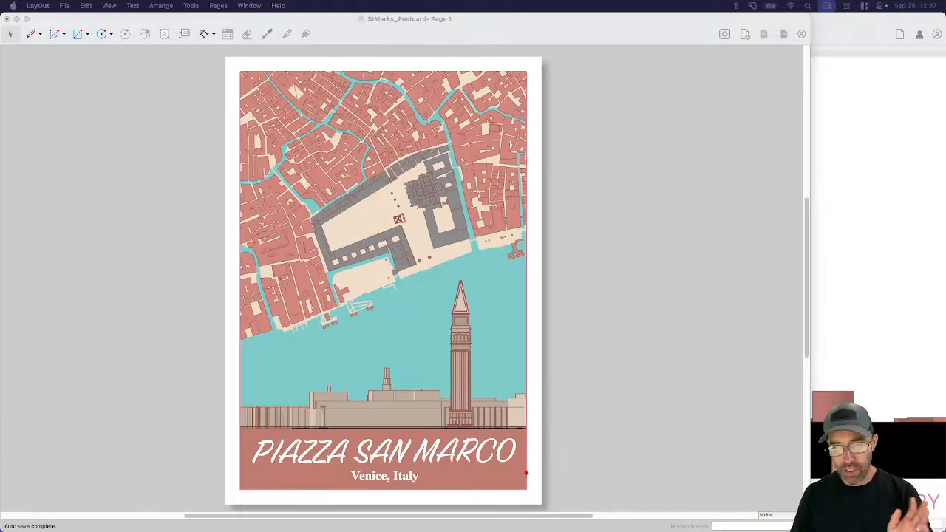
{"action": "left_click", "coordinate": [715, 431]}
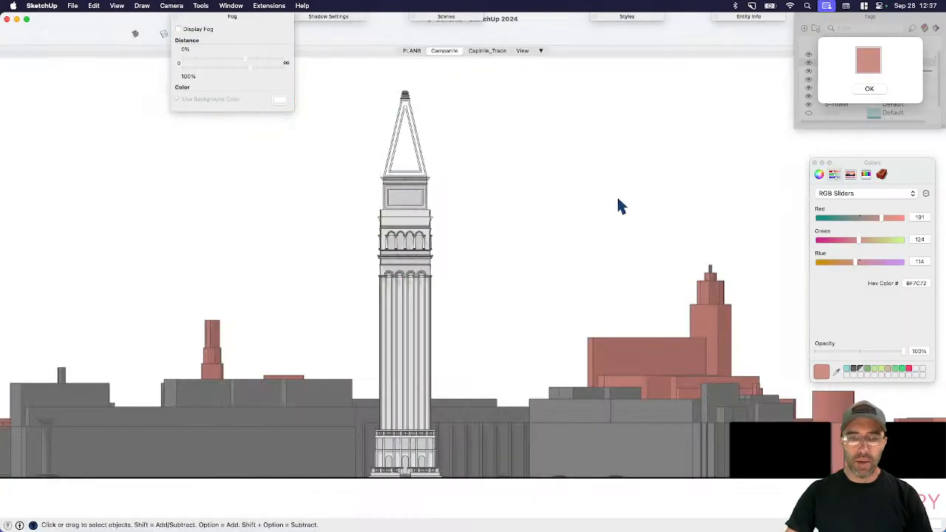
{"action": "mouse_move", "coordinate": [617, 205]}
{"action": "middle_mouse_down"}
{"action": "mouse_move", "coordinate": [490, 363]}
{"action": "mouse_move", "coordinate": [509, 222]}
{"action": "middle_mouse_up"}
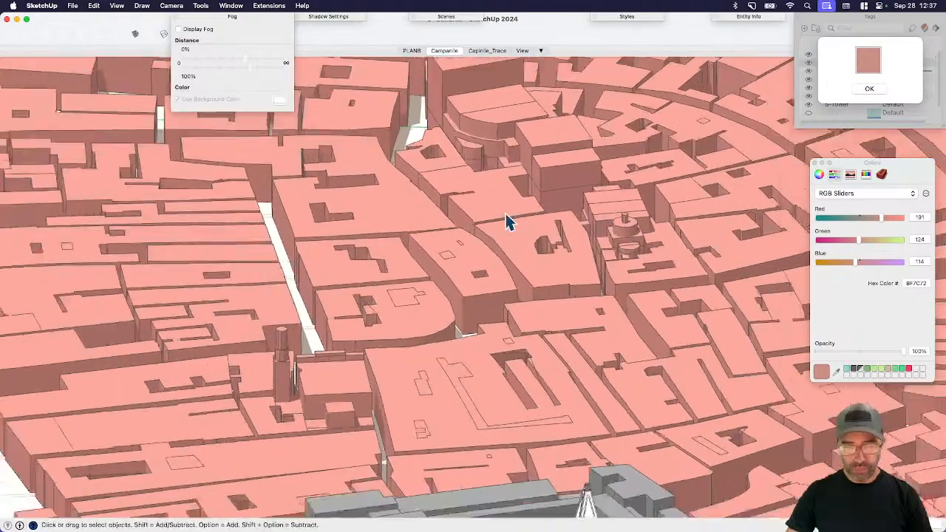
{"action": "scroll", "coordinate": [444, 281], "scroll_direction": "down", "scroll_amount": 10}
{"action": "middle_click_drag", "start_coordinate": [422, 311], "coordinate": [468, 365]}
{"action": "left_click", "coordinate": [412, 50]}
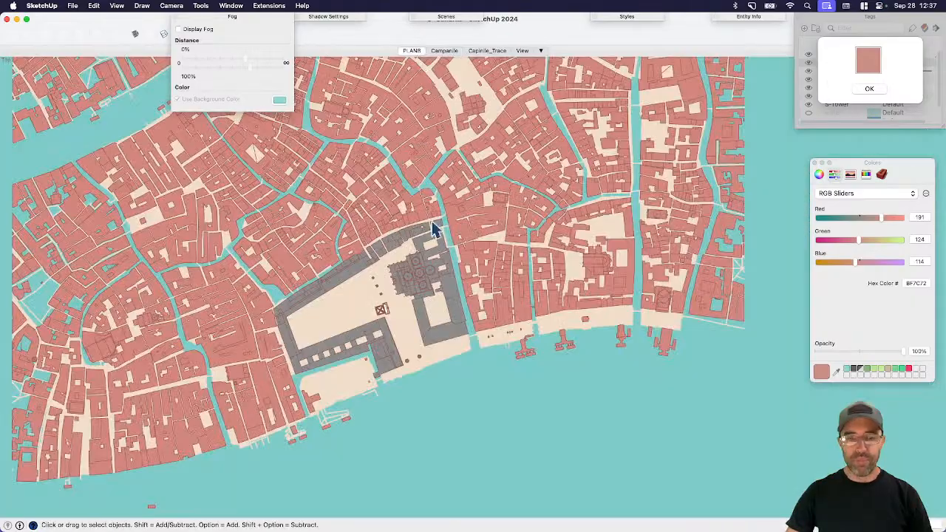
{"action": "mouse_move", "coordinate": [435, 229]}
{"action": "middle_mouse_down"}
{"action": "mouse_move", "coordinate": [391, 321]}
{"action": "mouse_move", "coordinate": [376, 258]}
{"action": "mouse_move", "coordinate": [577, 318]}
{"action": "mouse_move", "coordinate": [422, 230]}
{"action": "middle_mouse_up"}
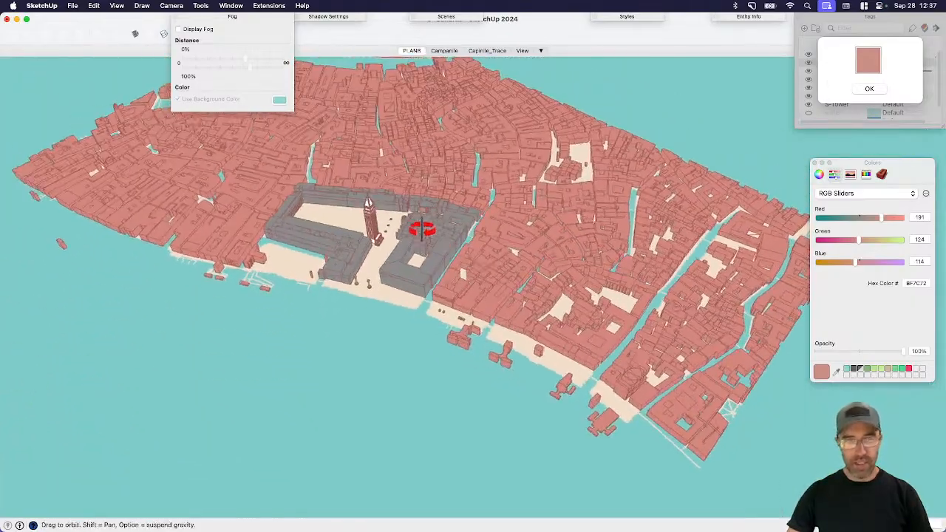
{"action": "scroll", "coordinate": [366, 206], "scroll_direction": "up", "scroll_amount": 5}
{"action": "middle_click_drag", "start_coordinate": [423, 298], "coordinate": [484, 387], "text": "shift"}
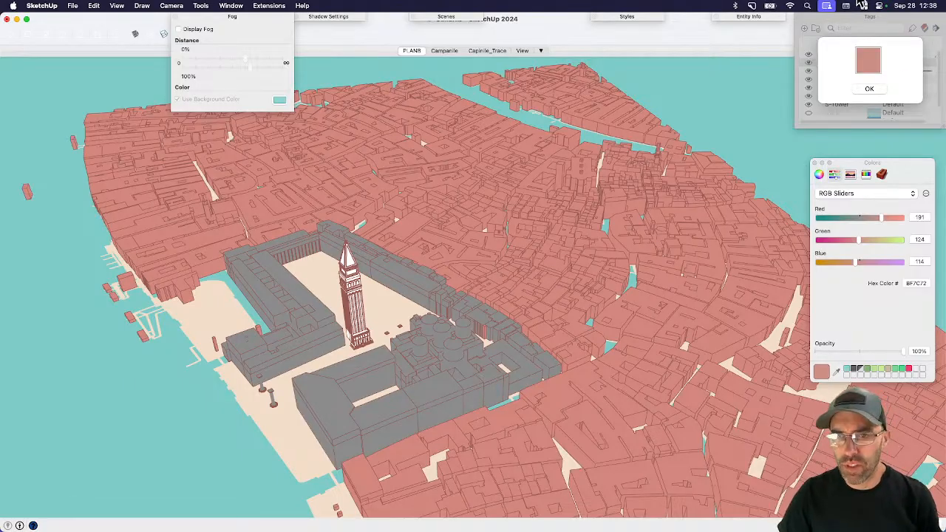
{"action": "key", "text": "super+Tab"}
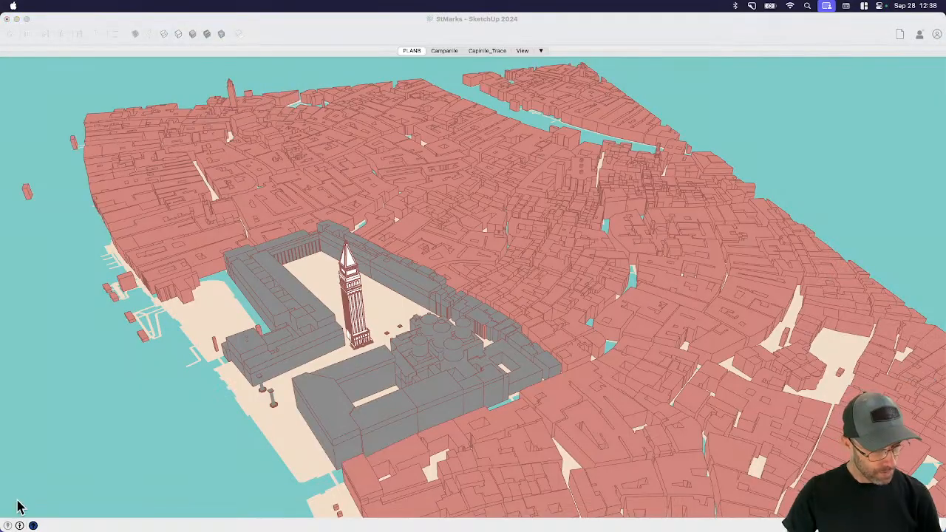